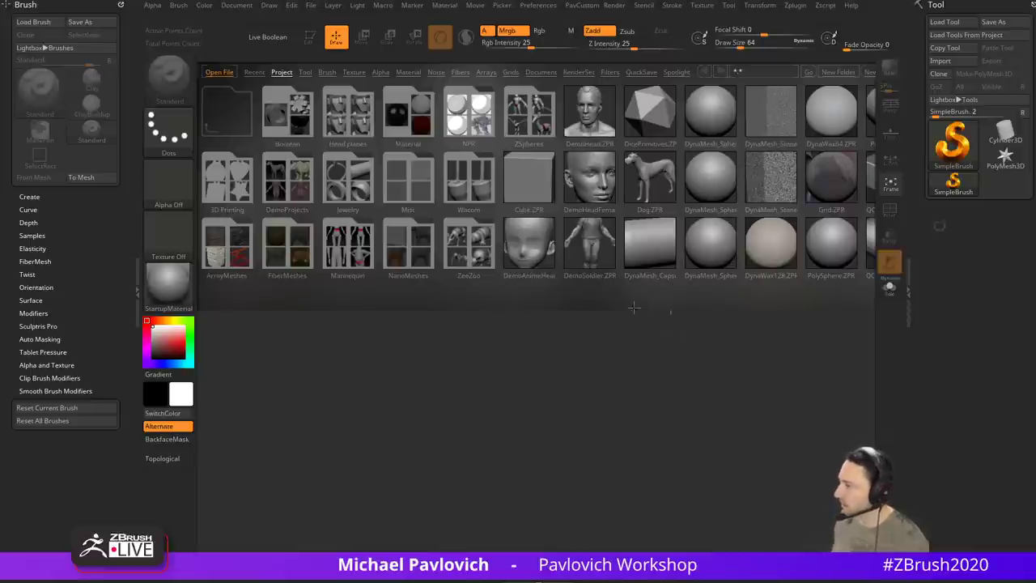
Step: Close Lightbox and reduce the draw size to 22
{"action": "key", "text": "comma"}
{"action": "key", "text": "s"}
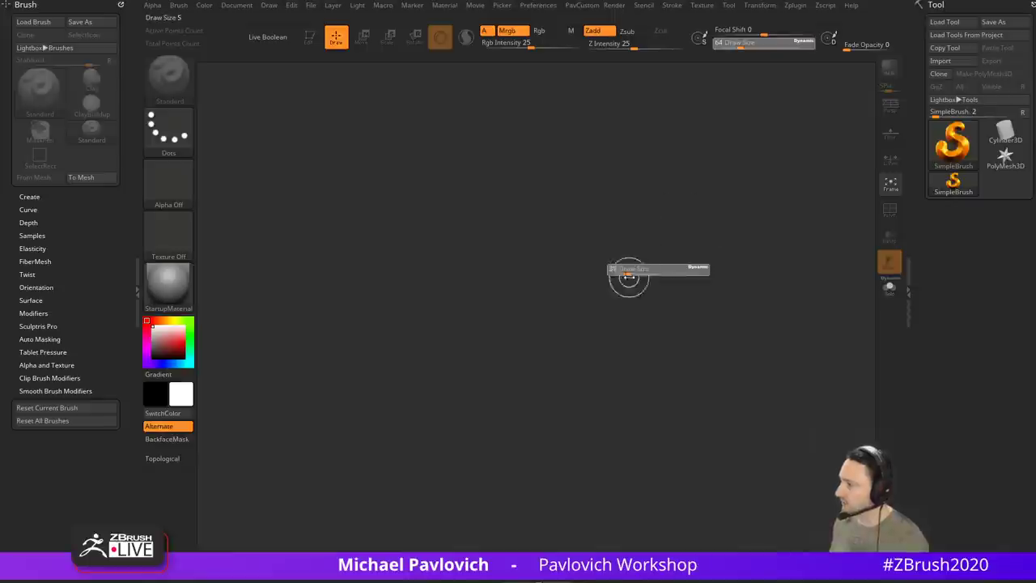
{"action": "left_click_drag", "start_coordinate": [629, 278], "coordinate": [625, 278]}
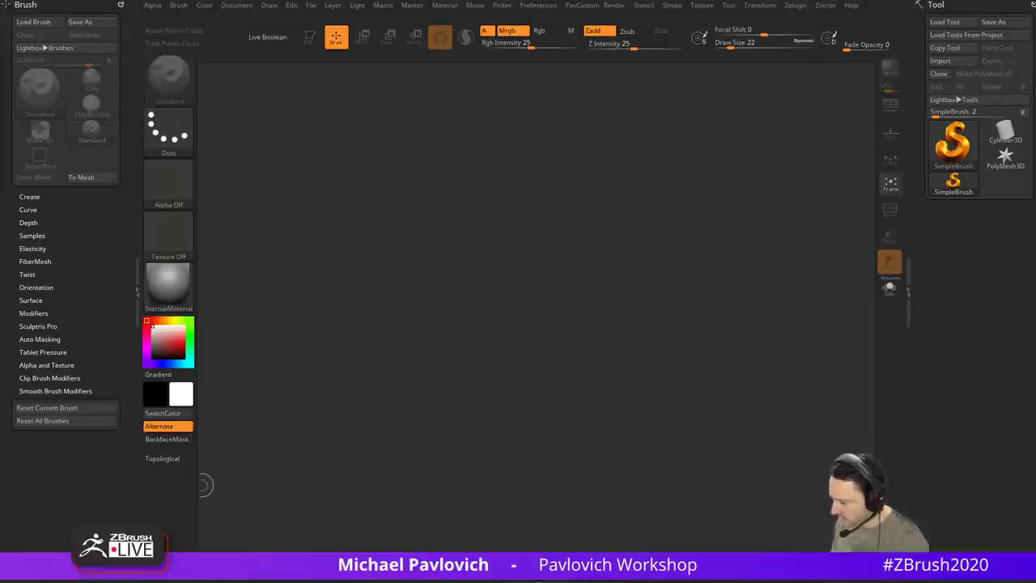
Step: Switch to the browser, look through the Eat3D cowboy artwork on ArtStation and return to ZBrush
{"action": "key", "text": "alt+Tab"}
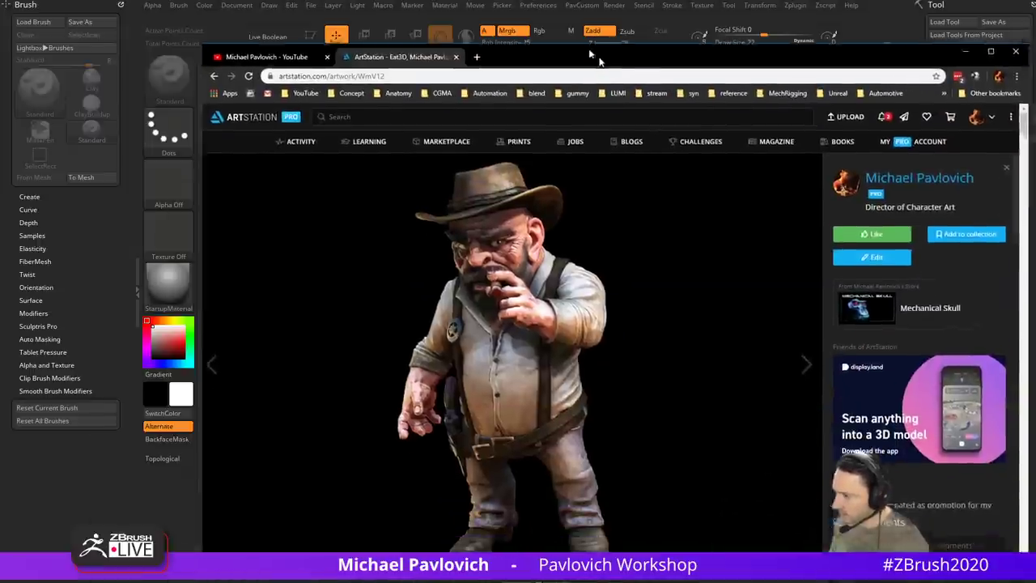
{"action": "scroll", "coordinate": [567, 364], "scroll_direction": "down", "scroll_amount": 10}
{"action": "scroll", "coordinate": [582, 433], "scroll_direction": "up", "scroll_amount": 5}
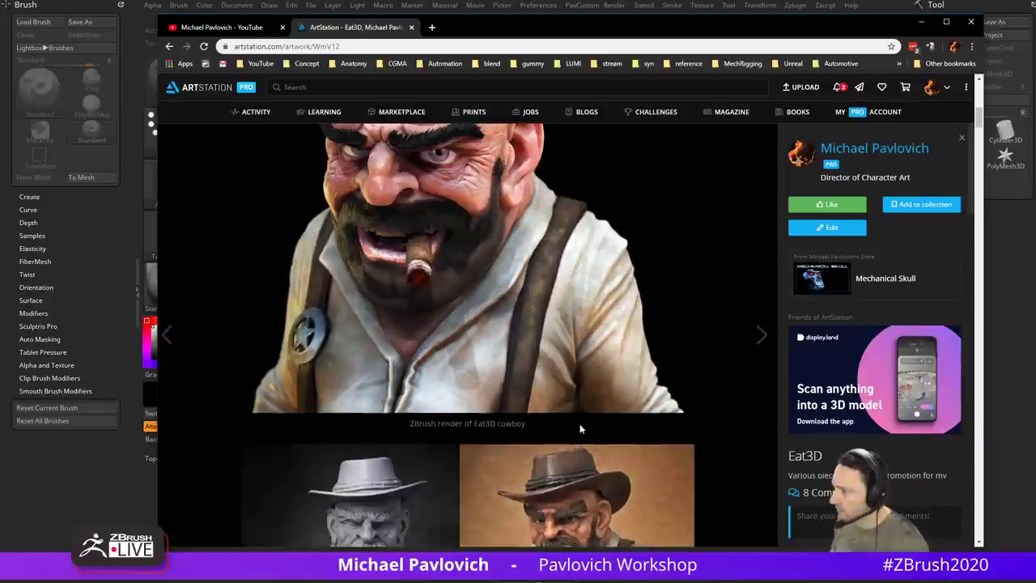
{"action": "key", "text": "alt+Tab"}
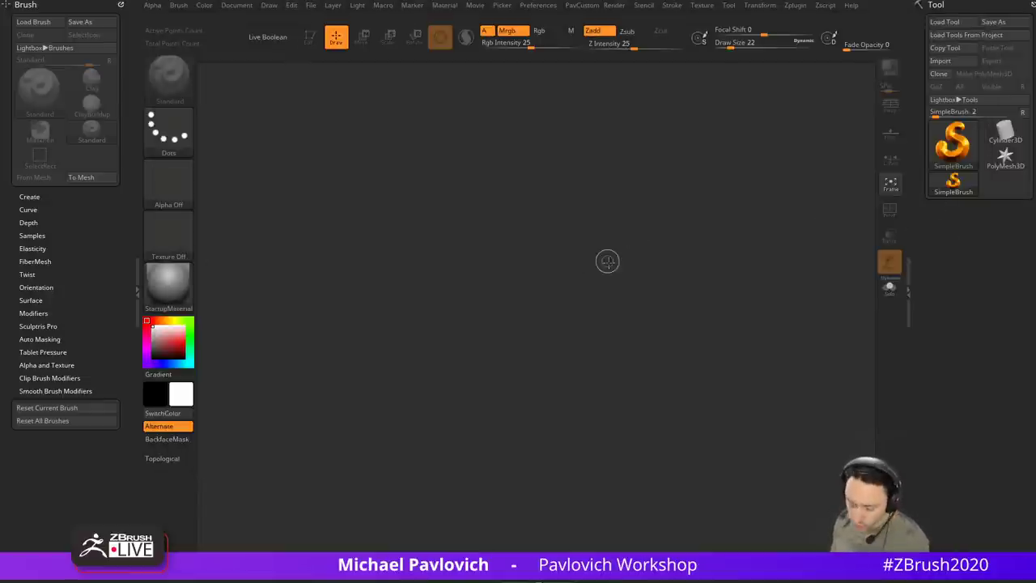
Step: Load the female planes-of-the-head project from the Lightbox head planes folder and examine the bust from several sides
{"action": "key", "text": "comma"}
{"action": "left_click", "coordinate": [305, 73]}
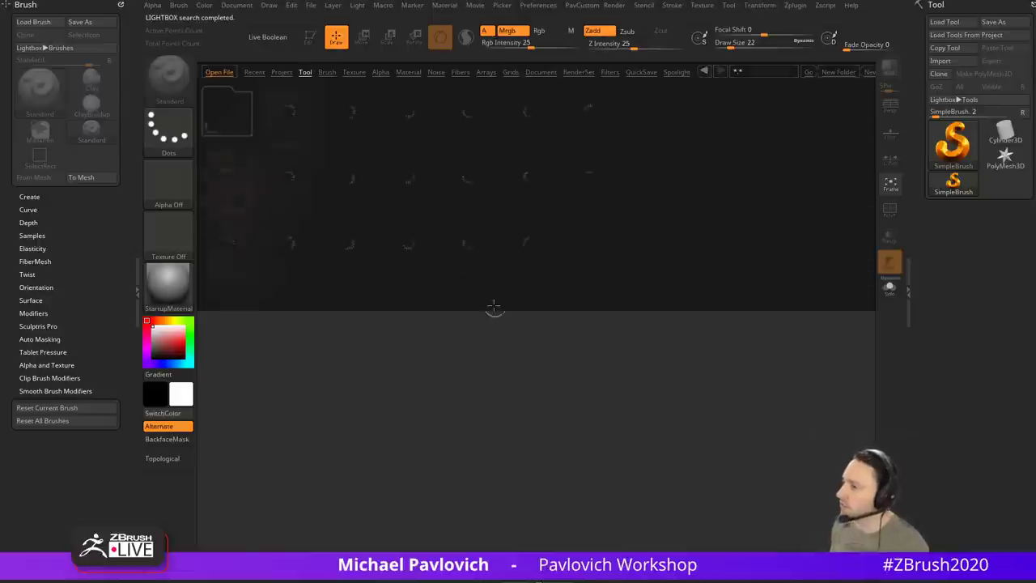
{"action": "left_click", "coordinate": [366, 120]}
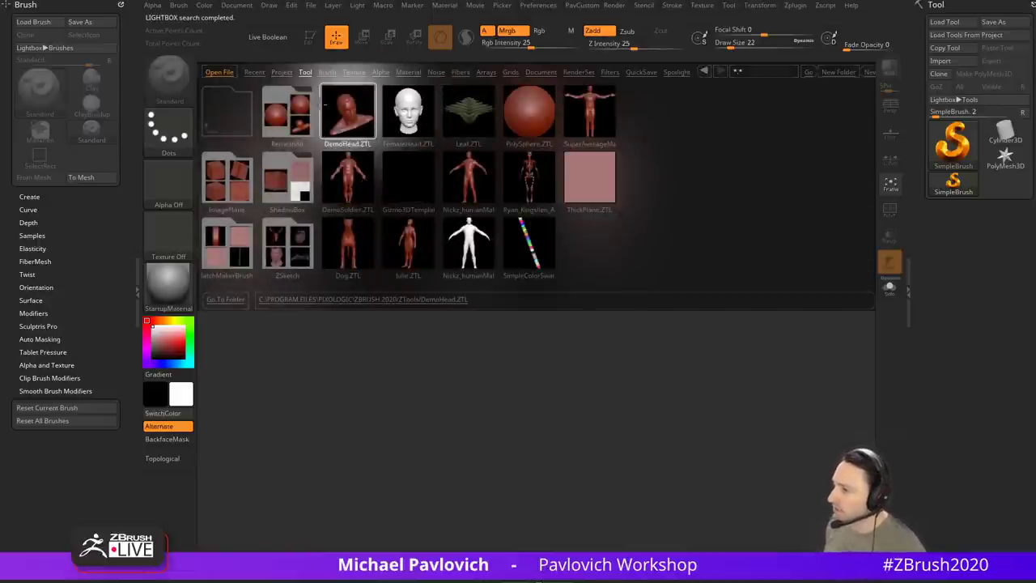
{"action": "double_click", "coordinate": [325, 103]}
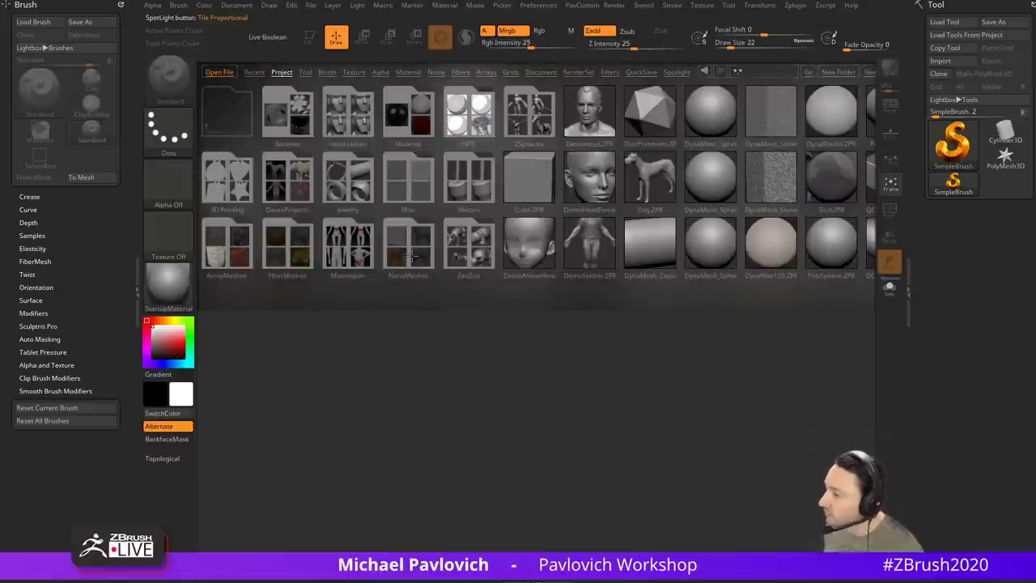
{"action": "double_click", "coordinate": [356, 122]}
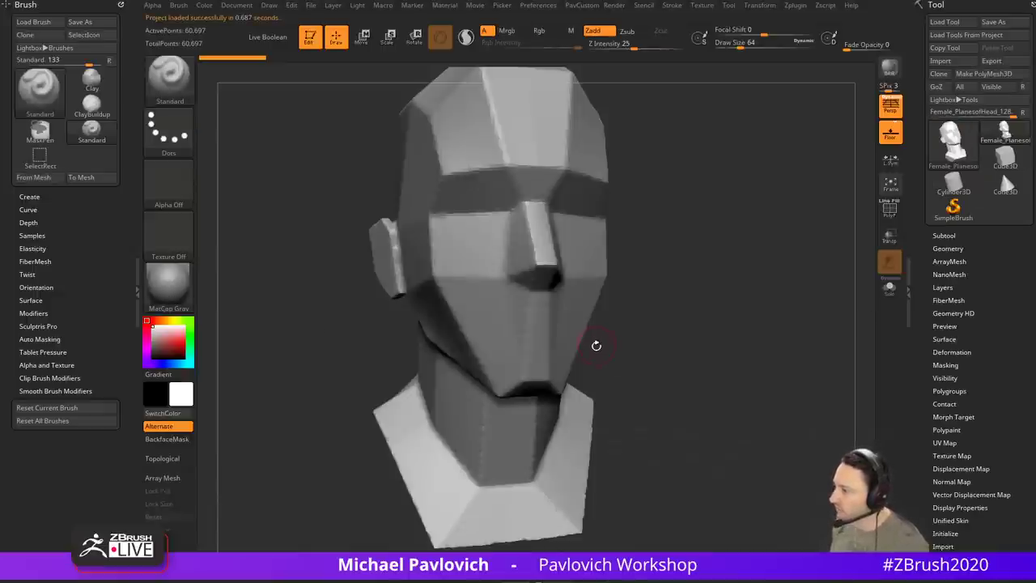
{"action": "right_click_drag", "start_coordinate": [646, 314], "coordinate": [687, 273], "text": "ctrl"}
{"action": "right_click_drag", "start_coordinate": [687, 273], "coordinate": [614, 291]}
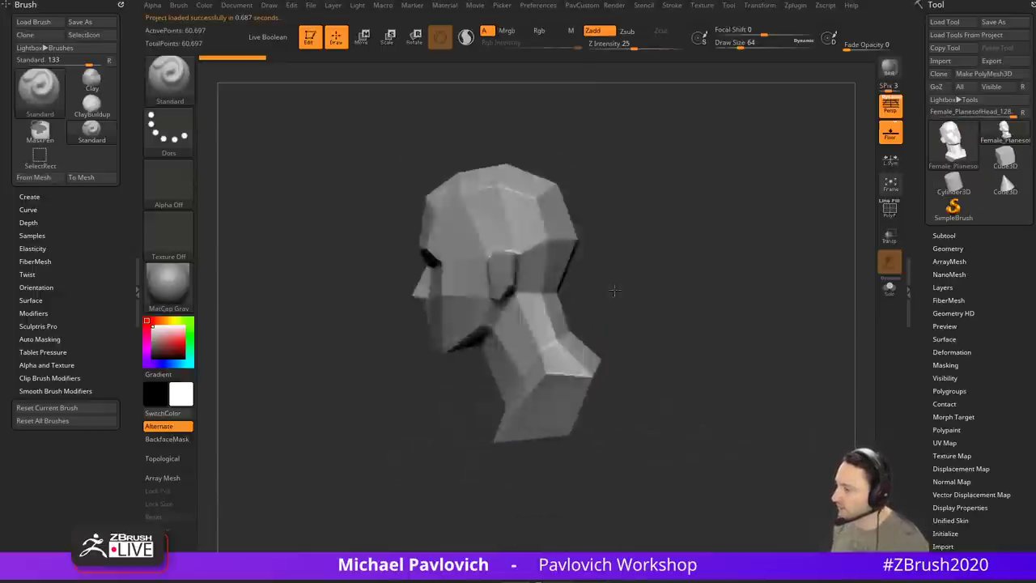
{"action": "mouse_move", "coordinate": [614, 291]}
{"action": "left_mouse_down"}
{"action": "mouse_move", "coordinate": [664, 292]}
{"action": "mouse_move", "coordinate": [710, 266]}
{"action": "mouse_move", "coordinate": [689, 297]}
{"action": "mouse_move", "coordinate": [722, 293]}
{"action": "mouse_move", "coordinate": [624, 273]}
{"action": "left_mouse_up"}
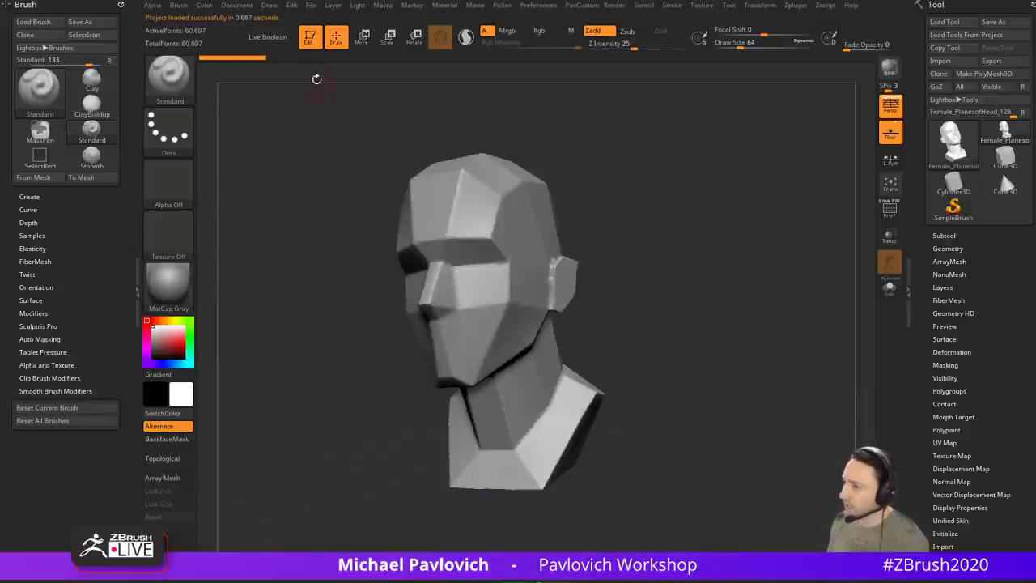
Step: Switch the planes-of-the-head mesh to 2.5D mode and choose Sphere3D as the active tool
{"action": "key", "text": "t"}
{"action": "left_click", "coordinate": [225, 66]}
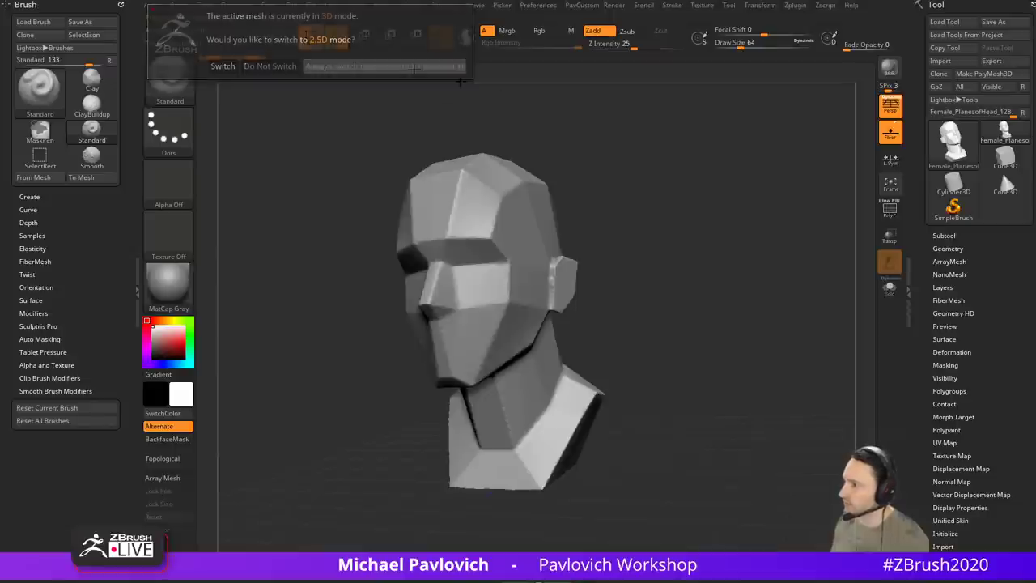
{"action": "left_click", "coordinate": [947, 211]}
{"action": "left_click", "coordinate": [949, 147]}
{"action": "left_click", "coordinate": [477, 197]}
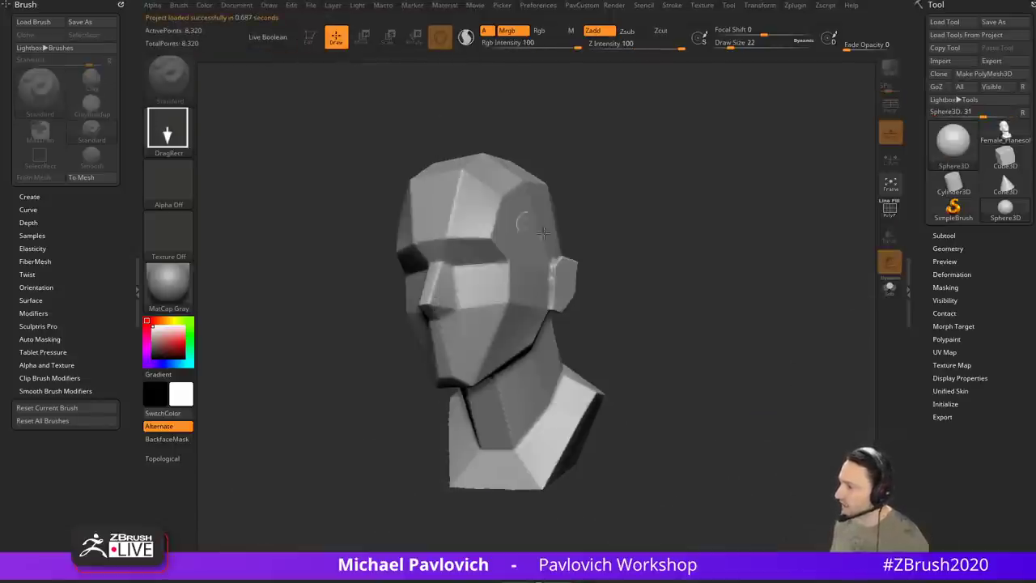
Step: Clear the canvas, draw a single sphere in edit mode and convert it to a PolyMesh3D
{"action": "key", "text": "ctrl+n"}
{"action": "left_click_drag", "start_coordinate": [489, 304], "coordinate": [429, 243]}
{"action": "left_click", "coordinate": [310, 36]}
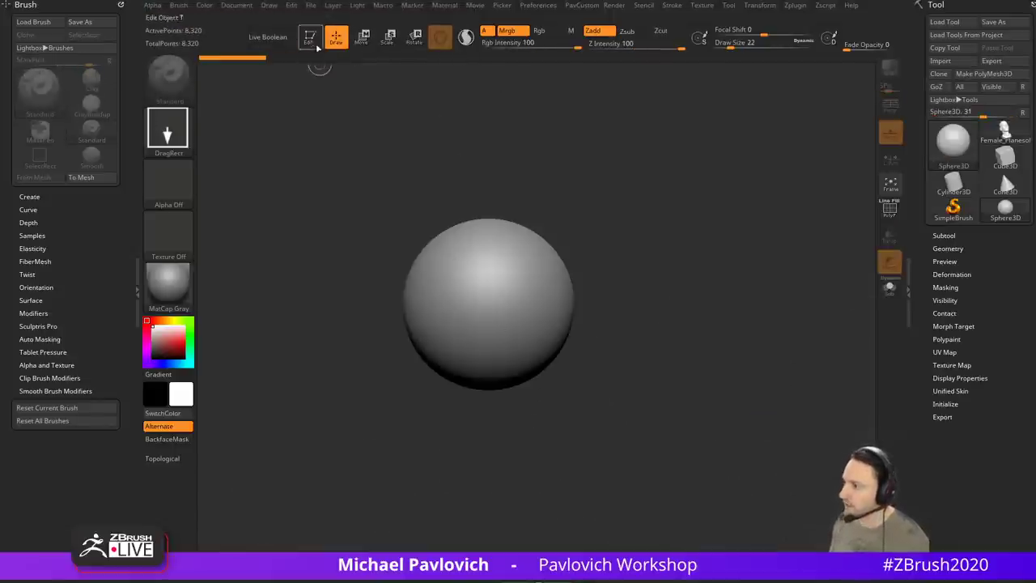
{"action": "left_click", "coordinate": [960, 74]}
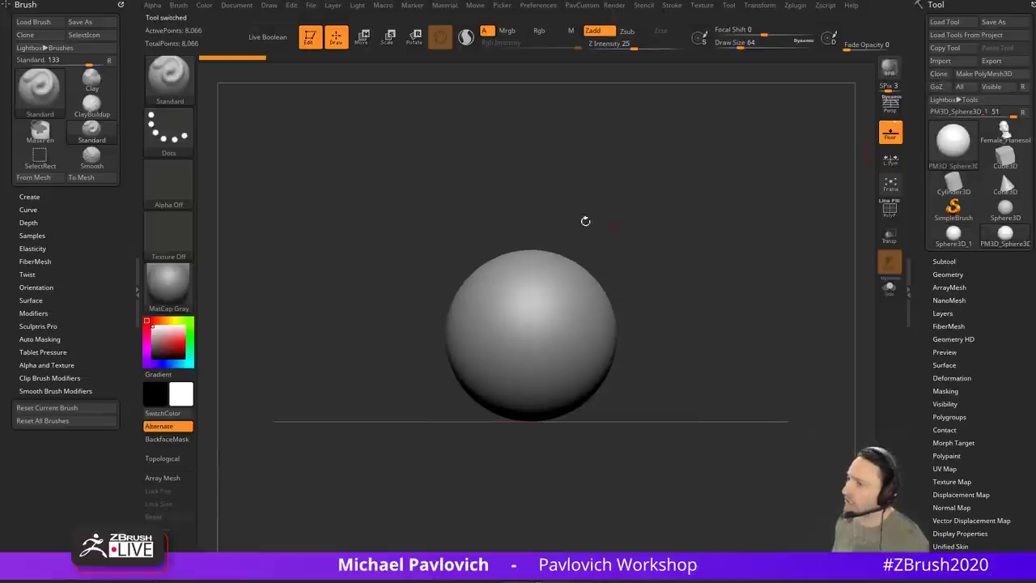
Step: Choose ClipCurve as the clipping brush in place of SelectRect
{"action": "left_click", "coordinate": [185, 81], "text": "ctrl+shift"}
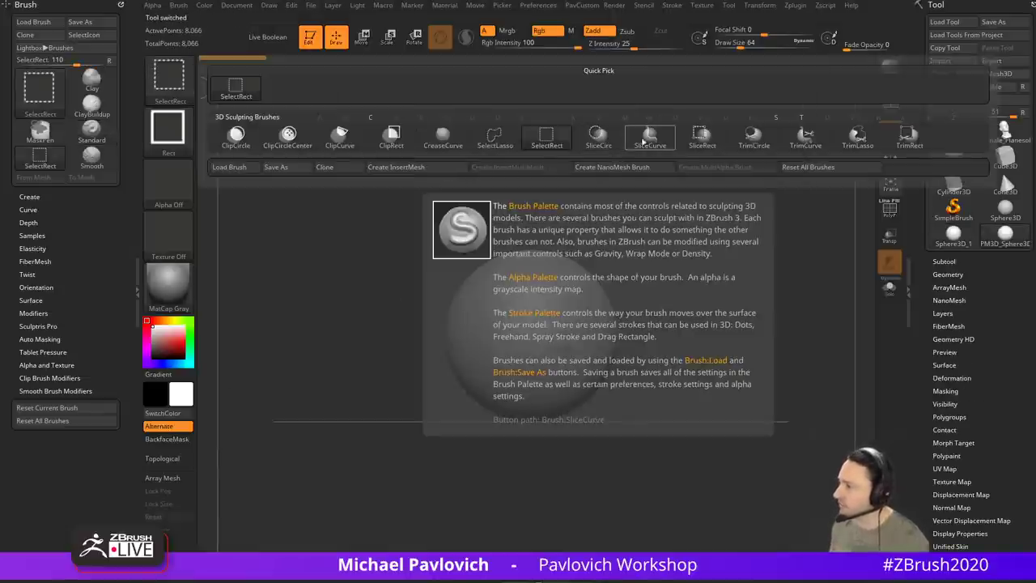
{"action": "left_click", "coordinate": [356, 149], "text": "ctrl+shift"}
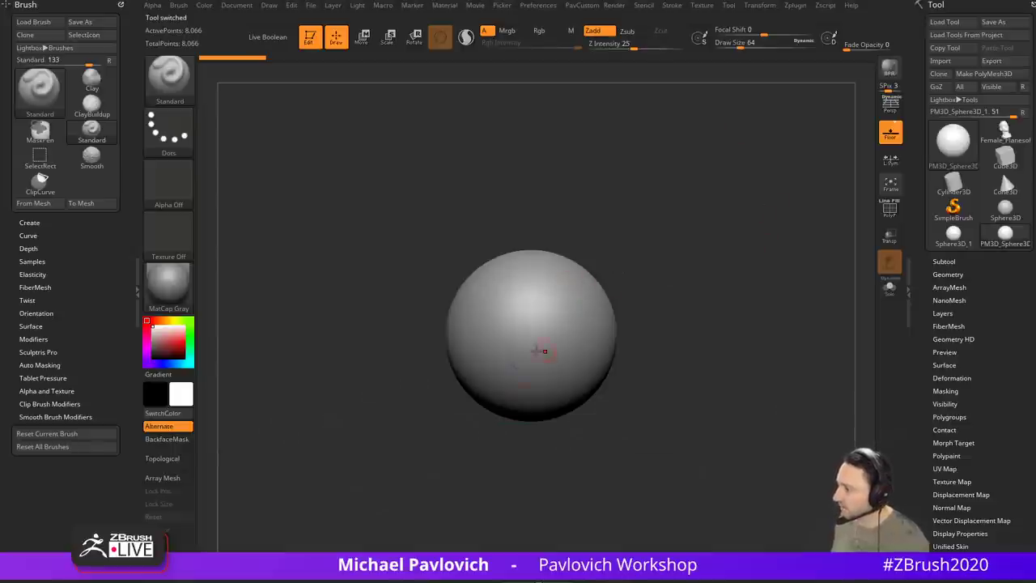
{"action": "left_click", "coordinate": [693, 297]}
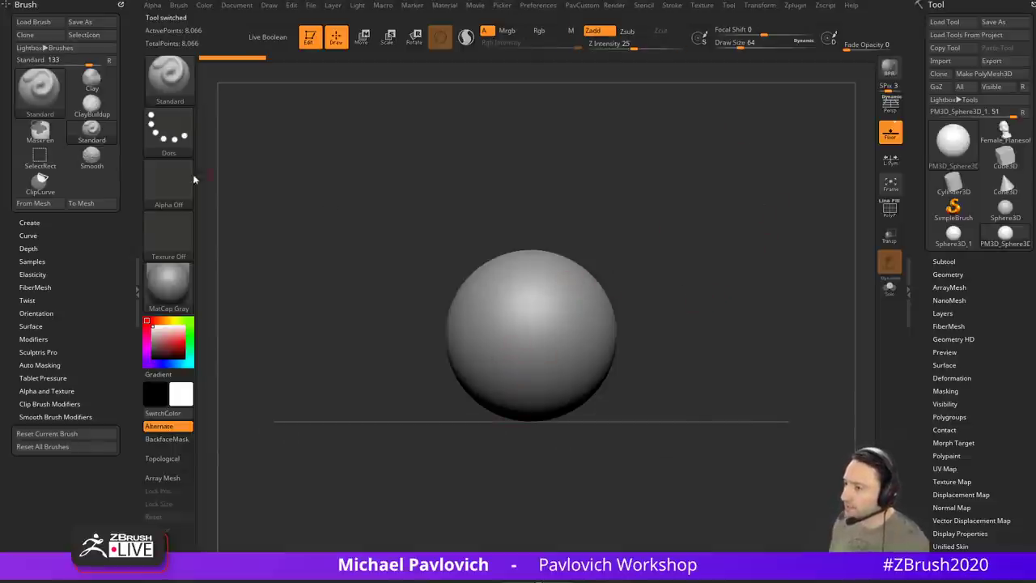
Step: Dock the Zplugin and Preferences palettes in the side tray
{"action": "left_click", "coordinate": [800, 6]}
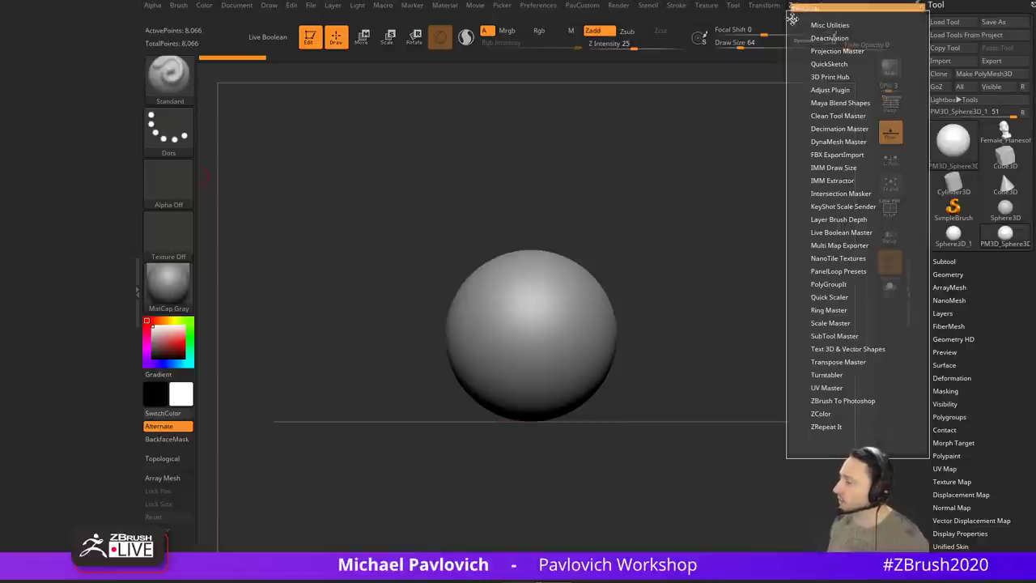
{"action": "left_click", "coordinate": [792, 18]}
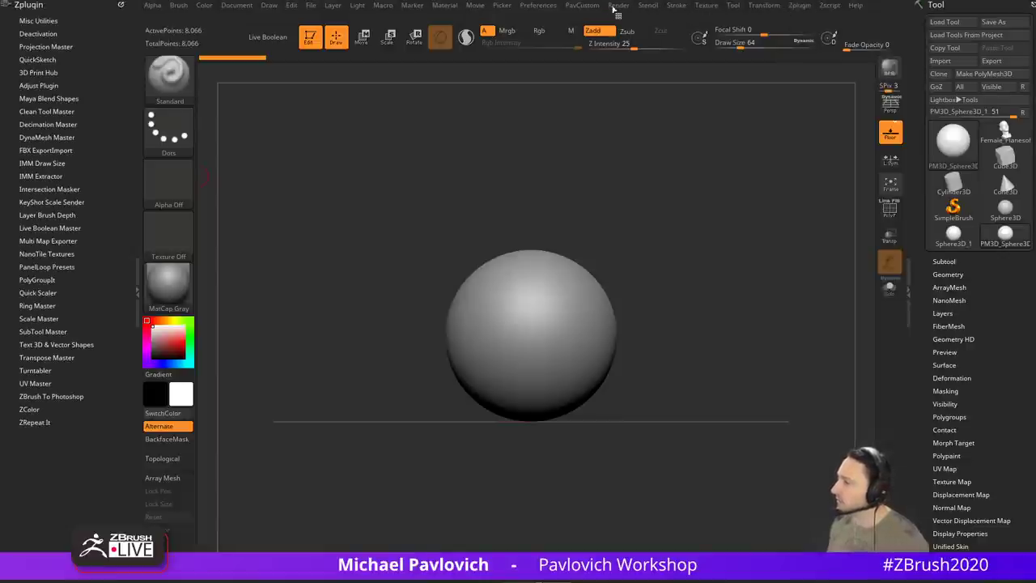
{"action": "left_click", "coordinate": [539, 5]}
{"action": "left_click", "coordinate": [528, 19]}
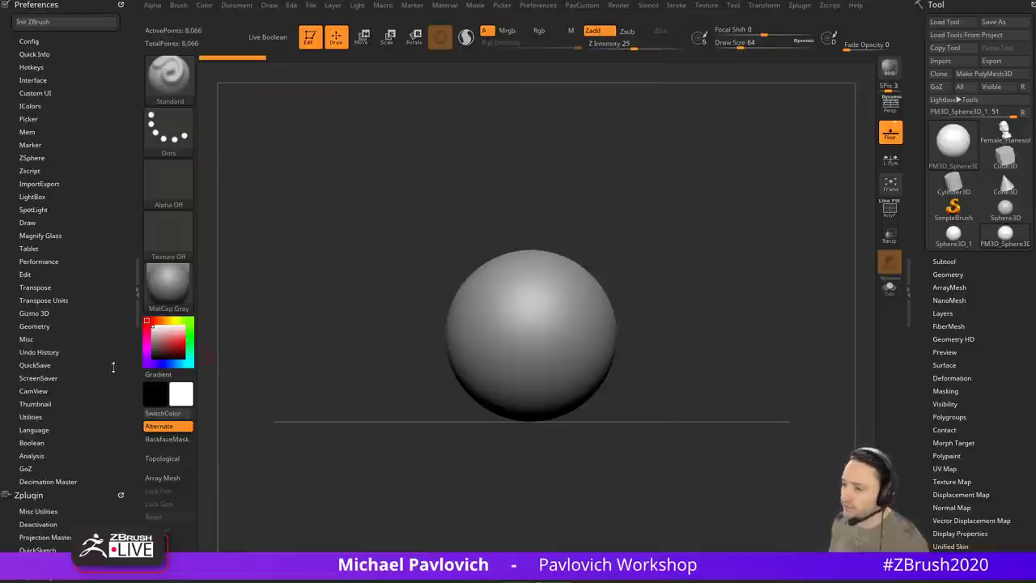
Step: Preview the CamView styles up to the demo head with arrows, turning CamView off and closing the Preferences palette
{"action": "left_click", "coordinate": [34, 391]}
{"action": "left_click", "coordinate": [36, 403]}
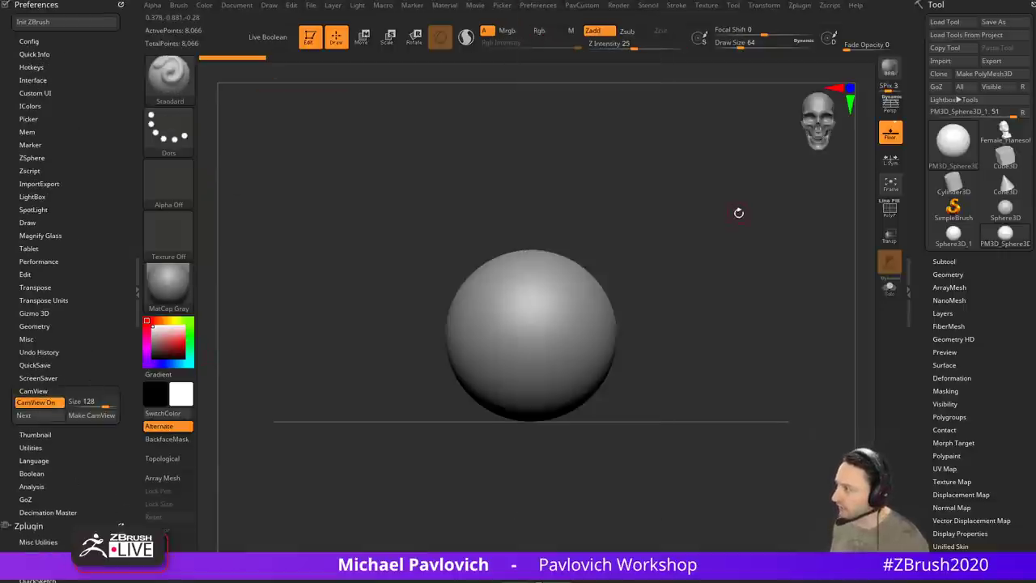
{"action": "left_click", "coordinate": [54, 416]}
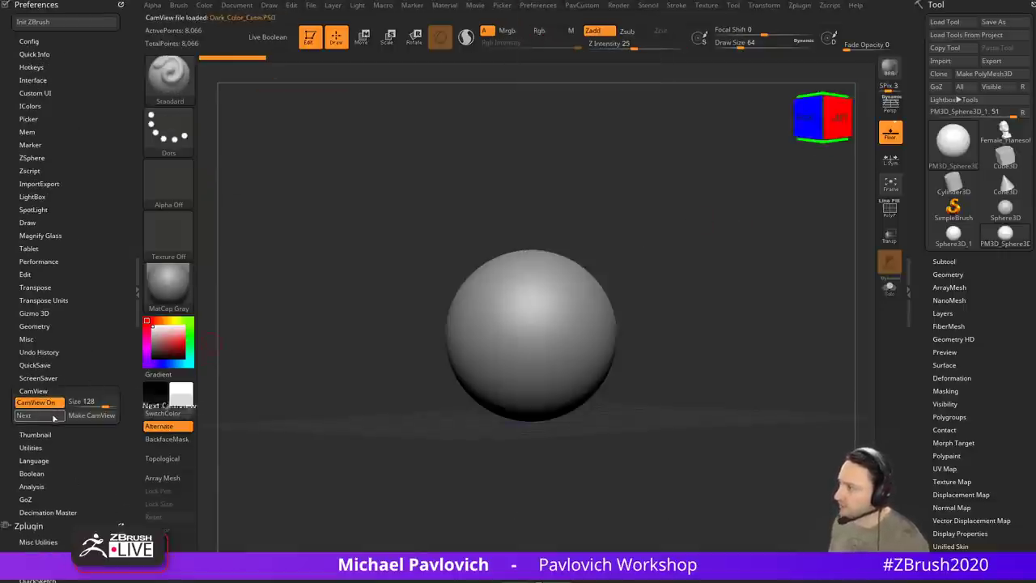
{"action": "left_click", "coordinate": [54, 416]}
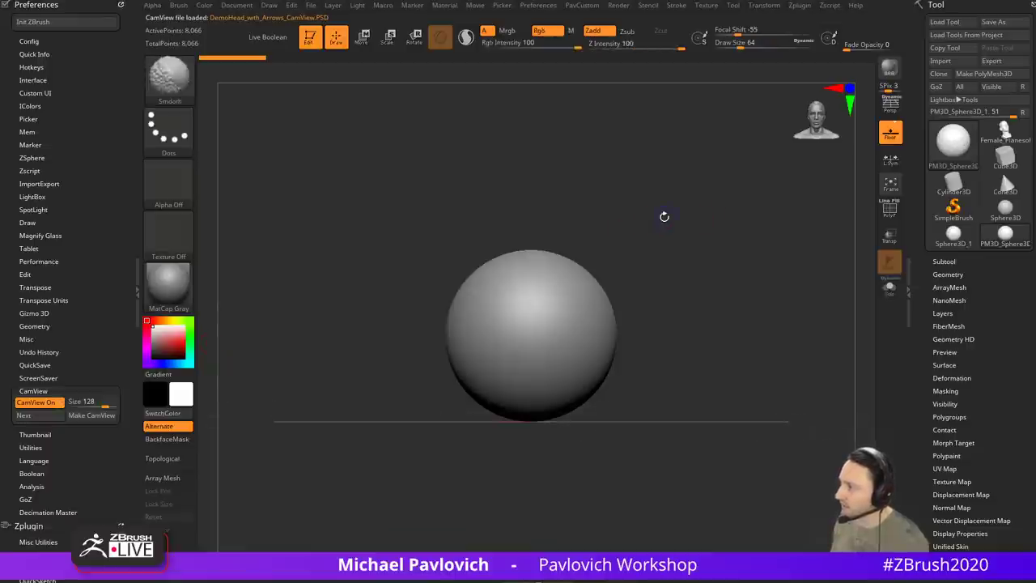
{"action": "left_click", "coordinate": [35, 402]}
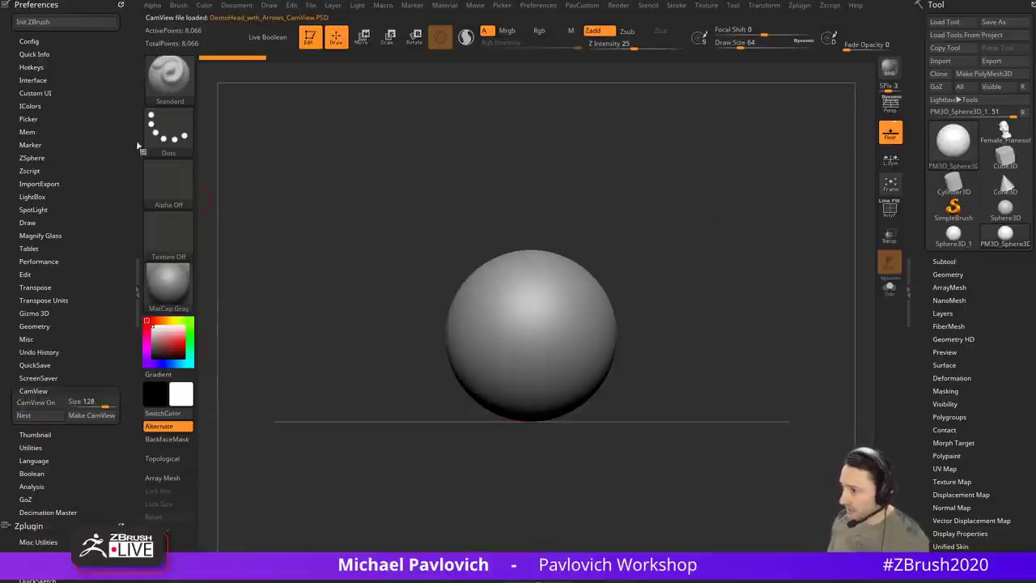
{"action": "left_click", "coordinate": [121, 7]}
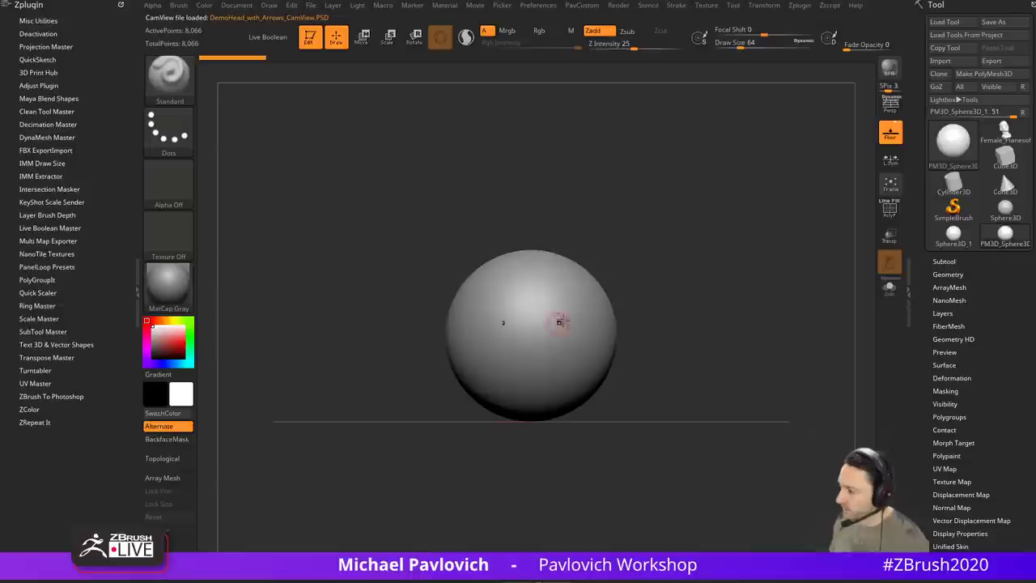
Step: Clip both sides of the sphere symmetrically into flat vertical planes and turn to its side view
{"action": "mouse_move", "coordinate": [624, 220]}
{"action": "left_mouse_down", "text": "ctrl+shift"}
{"action": "mouse_move", "coordinate": [618, 437]}
{"action": "mouse_move", "coordinate": [585, 487]}
{"action": "left_mouse_up", "text": "ctrl+shift"}
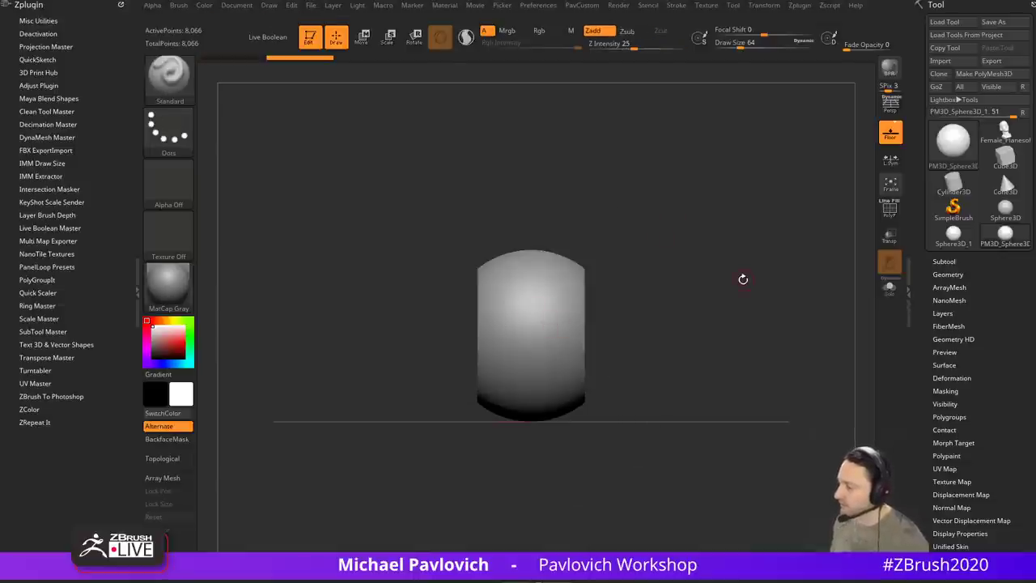
{"action": "left_click_drag", "start_coordinate": [741, 275], "coordinate": [698, 263]}
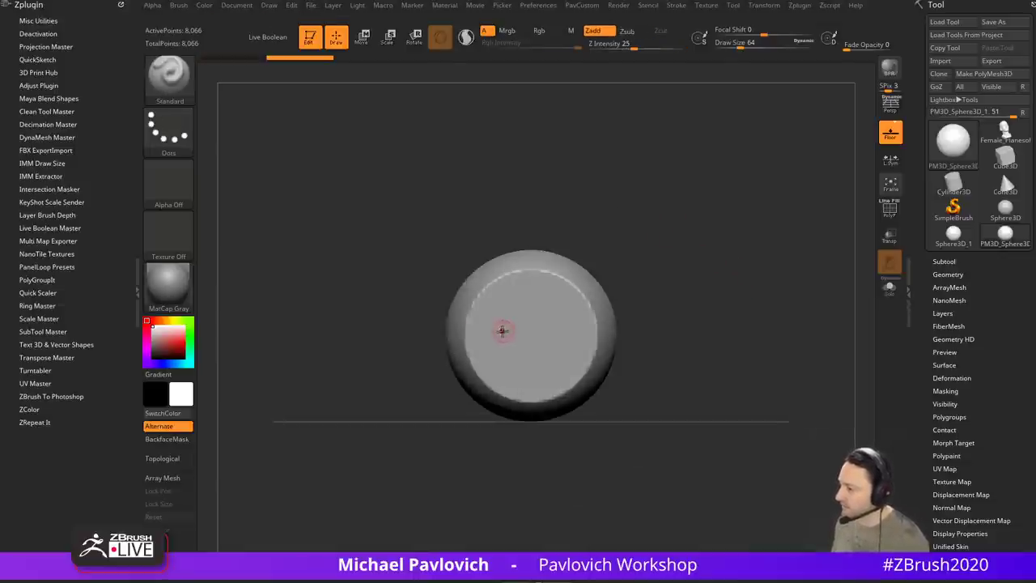
Step: With the Move brush at a large draw size, pull the sphere's lower front down into a jaw and push in the underside behind it
{"action": "key", "text": "bracketright"}
{"action": "key", "text": "2"}
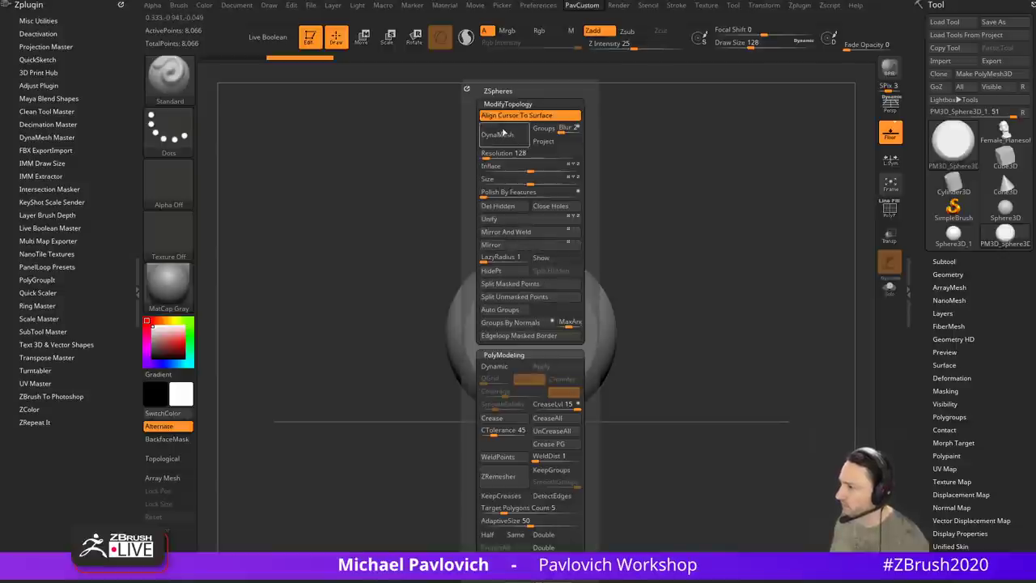
{"action": "key", "text": "s"}
{"action": "mouse_move", "coordinate": [494, 345]}
{"action": "left_mouse_down"}
{"action": "mouse_move", "coordinate": [529, 345]}
{"action": "mouse_move", "coordinate": [467, 436]}
{"action": "left_mouse_up"}
{"action": "key", "text": "b"}
{"action": "key", "text": "m"}
{"action": "key", "text": "v"}
{"action": "left_click_drag", "start_coordinate": [556, 411], "coordinate": [574, 380]}
{"action": "mouse_move", "coordinate": [638, 314]}
{"action": "left_mouse_down"}
{"action": "mouse_move", "coordinate": [714, 289]}
{"action": "mouse_move", "coordinate": [717, 316]}
{"action": "mouse_move", "coordinate": [783, 312]}
{"action": "mouse_move", "coordinate": [692, 304]}
{"action": "mouse_move", "coordinate": [645, 315]}
{"action": "left_mouse_up"}
{"action": "key", "text": "s"}
{"action": "key", "text": "s"}
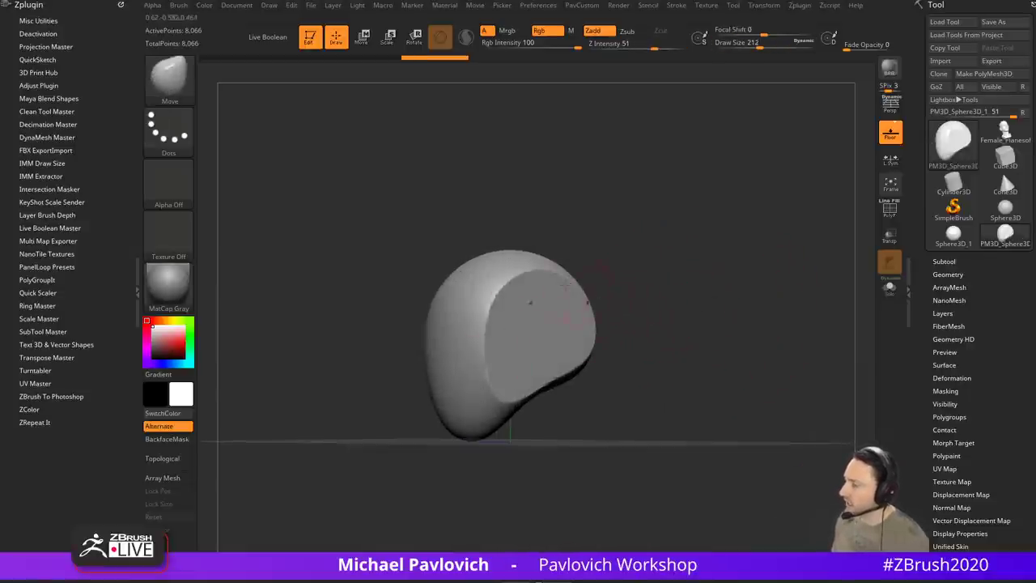
Step: Face the head form from the front and select the Standard brush with a draw size of 49
{"action": "mouse_move", "coordinate": [701, 291]}
{"action": "left_mouse_down"}
{"action": "mouse_move", "coordinate": [662, 281]}
{"action": "mouse_move", "coordinate": [769, 291]}
{"action": "left_mouse_up"}
{"action": "key", "text": "b"}
{"action": "key", "text": "s"}
{"action": "key", "text": "t"}
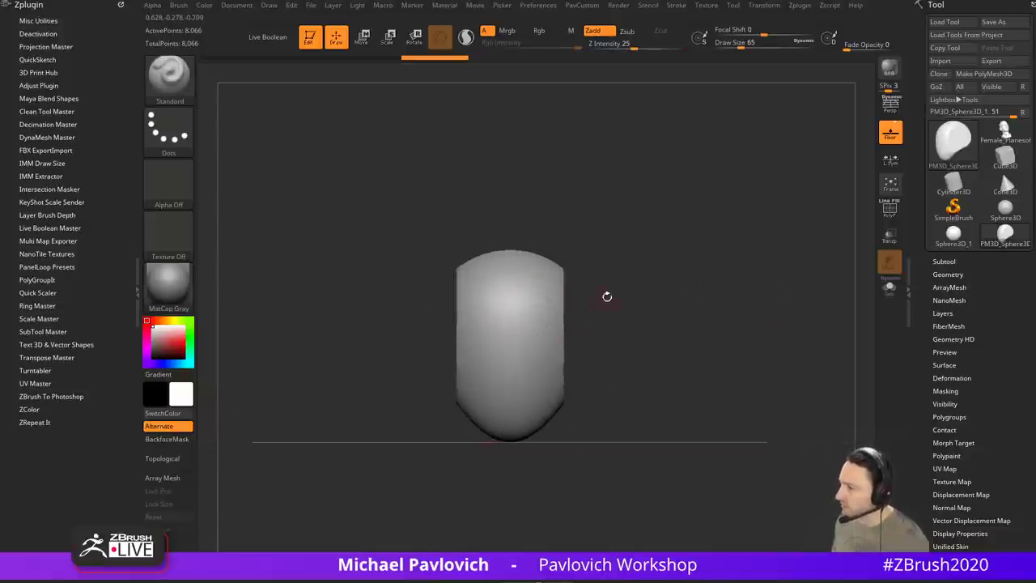
{"action": "key", "text": "s"}
{"action": "left_click_drag", "start_coordinate": [606, 298], "coordinate": [603, 297]}
{"action": "left_click_drag", "start_coordinate": [625, 249], "coordinate": [636, 259], "text": "alt"}
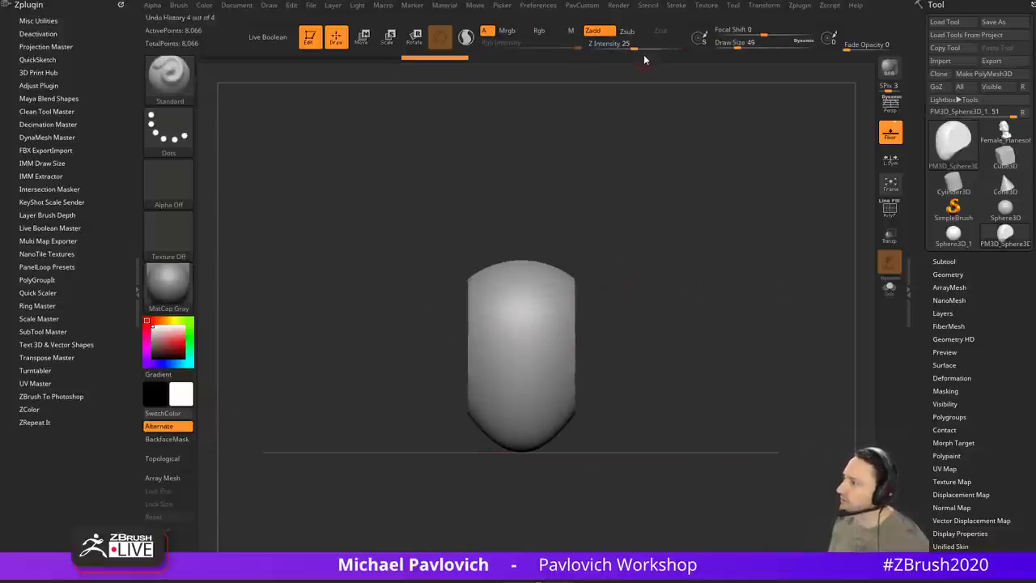
Step: Raise the Standard brush's Z Intensity to 35 and open the stroke's Lazy Mouse settings
{"action": "left_click_drag", "start_coordinate": [645, 49], "coordinate": [657, 53]}
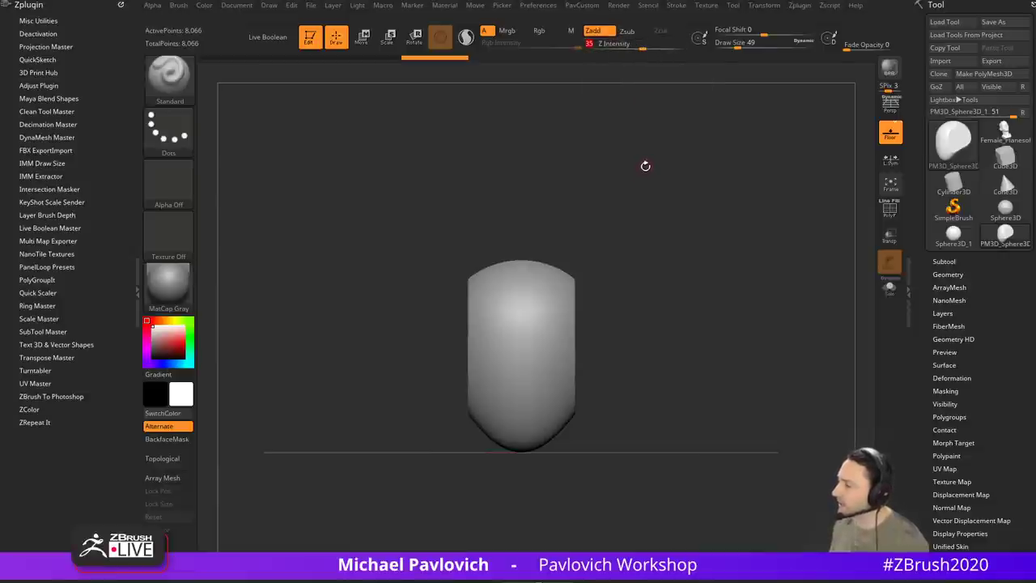
{"action": "left_click", "coordinate": [676, 4]}
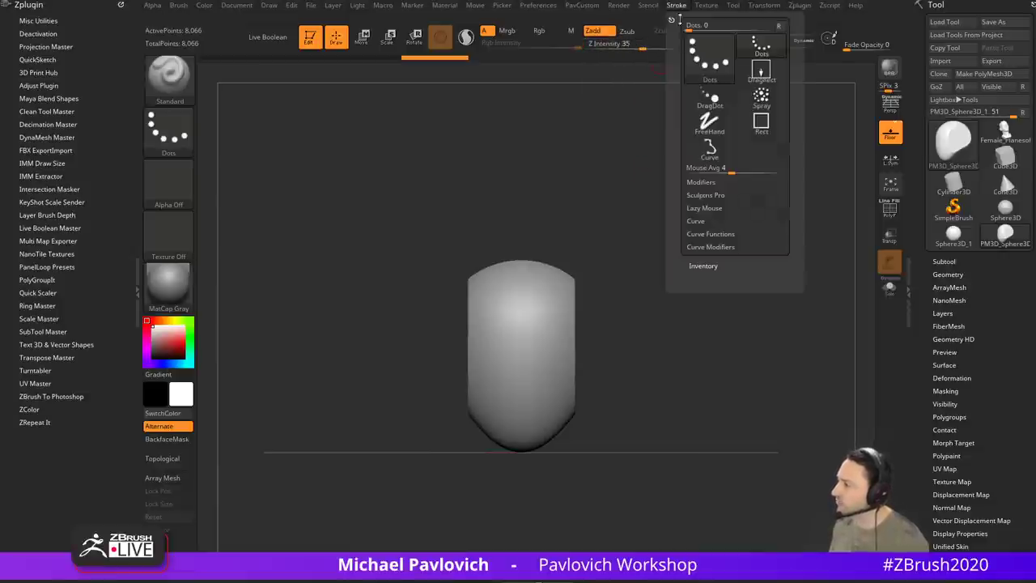
{"action": "left_click", "coordinate": [704, 208]}
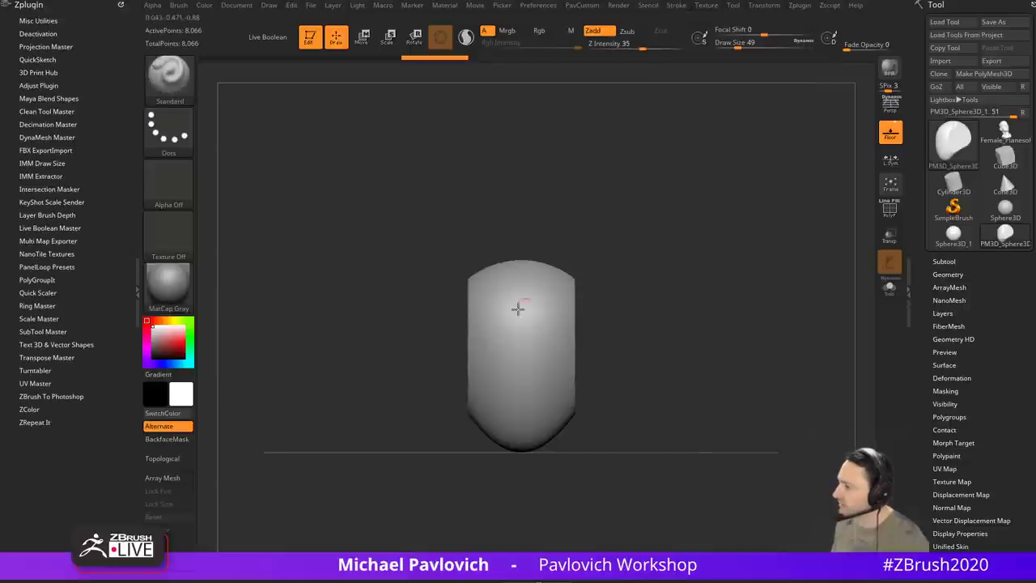
Step: Try a vertical Standard brush stroke down the centre of the face, and undo it
{"action": "mouse_move", "coordinate": [516, 292]}
{"action": "left_mouse_down"}
{"action": "mouse_move", "coordinate": [560, 307]}
{"action": "mouse_move", "coordinate": [524, 392]}
{"action": "mouse_move", "coordinate": [534, 399]}
{"action": "left_mouse_up"}
{"action": "key", "text": "ctrl+z"}
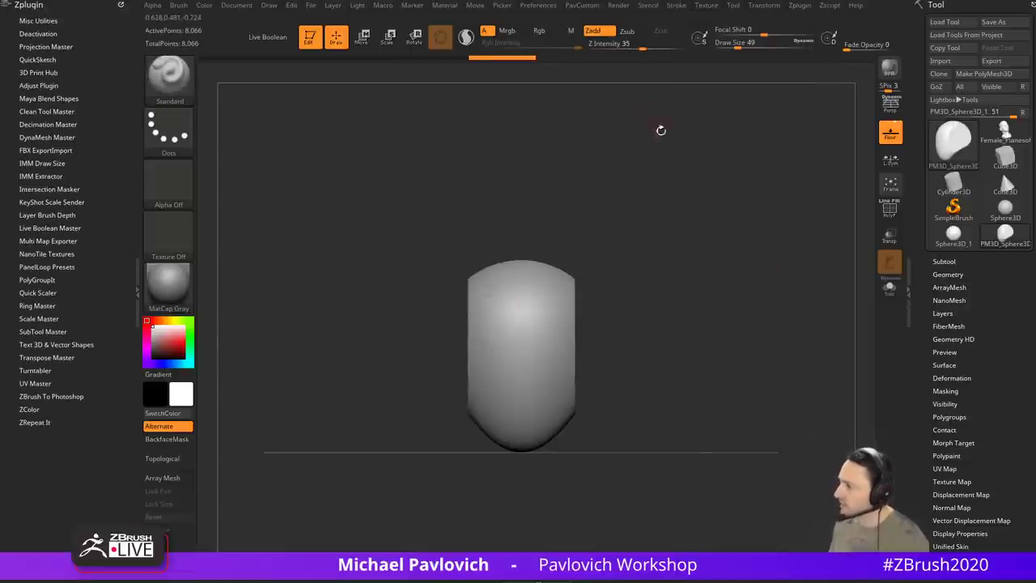
{"action": "left_click", "coordinate": [676, 7]}
{"action": "mouse_move", "coordinate": [691, 281]}
{"action": "left_mouse_down", "text": "alt"}
{"action": "mouse_move", "coordinate": [691, 261]}
{"action": "mouse_move", "coordinate": [682, 278]}
{"action": "left_mouse_up", "text": "alt"}
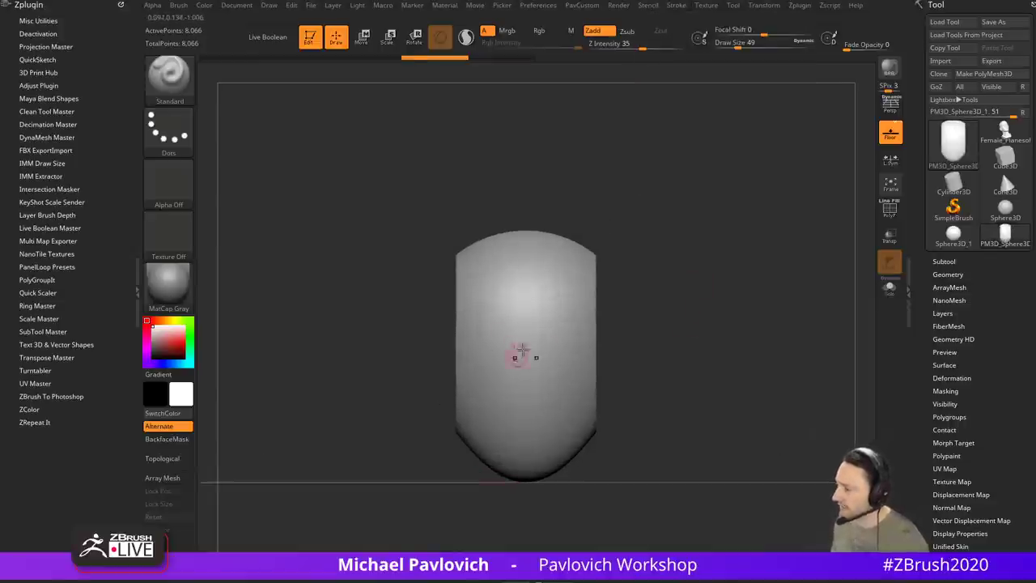
{"action": "right_click_drag", "start_coordinate": [692, 299], "coordinate": [705, 294], "text": "alt"}
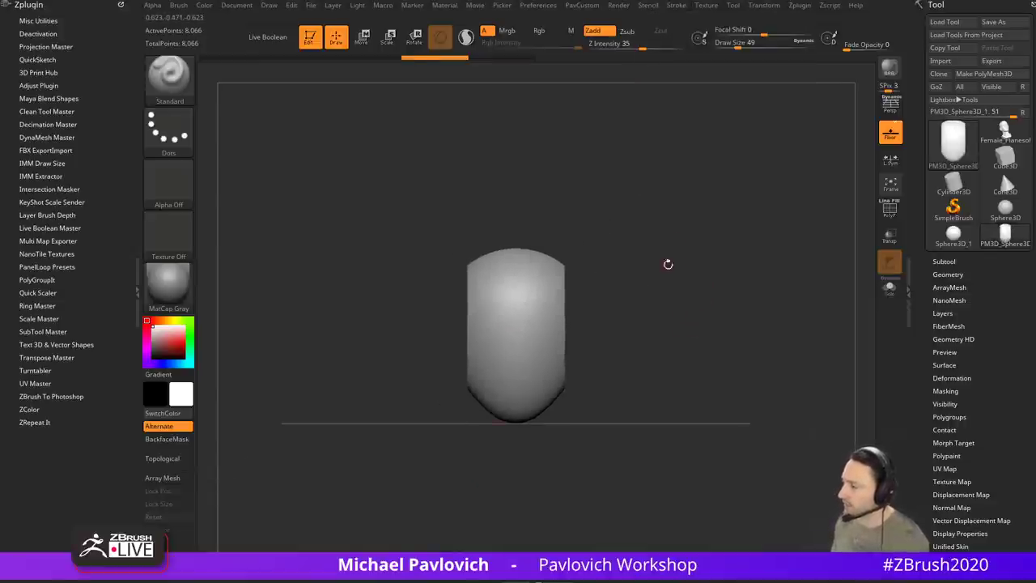
Step: Try landmark strokes at the crown and across the face's middle with the Standard brush at draw size 39, and undo them
{"action": "left_click", "coordinate": [515, 251]}
{"action": "key", "text": "ctrl+z"}
{"action": "key", "text": "s"}
{"action": "left_click_drag", "start_coordinate": [515, 264], "coordinate": [511, 264]}
{"action": "left_click", "coordinate": [514, 251]}
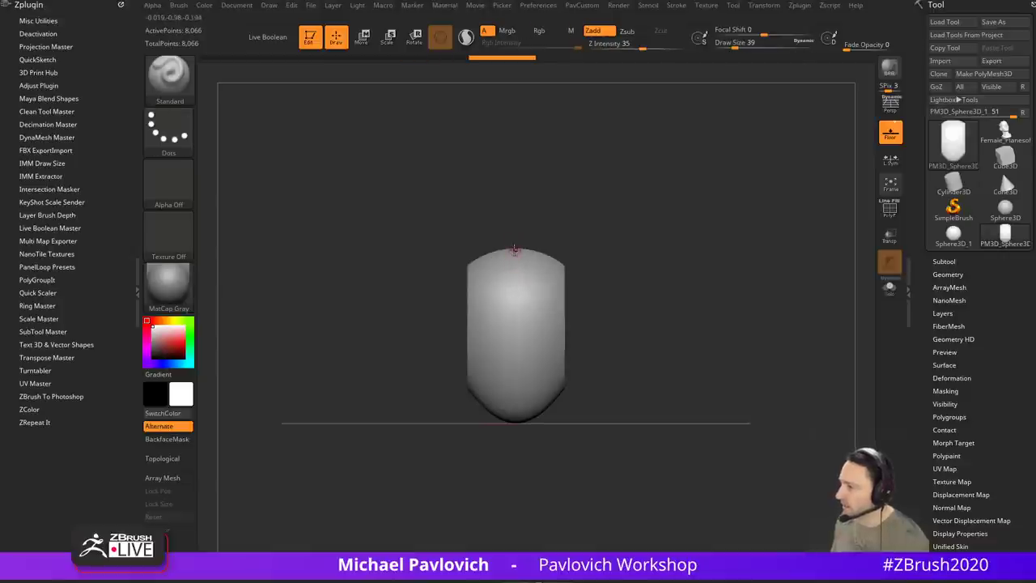
{"action": "key", "text": "ctrl+z"}
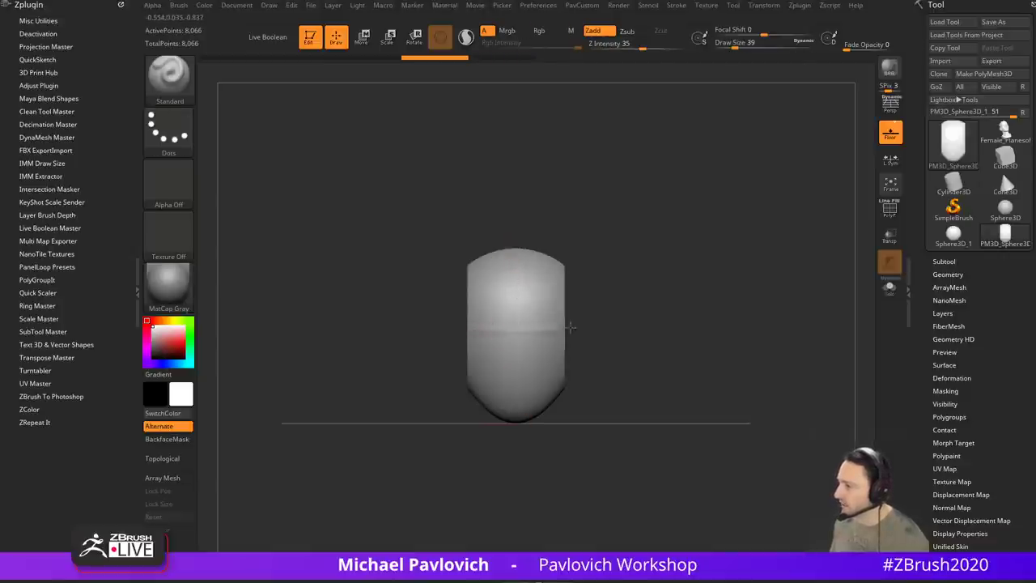
{"action": "left_click_drag", "start_coordinate": [570, 328], "coordinate": [566, 327]}
{"action": "key", "text": "ctrl+z"}
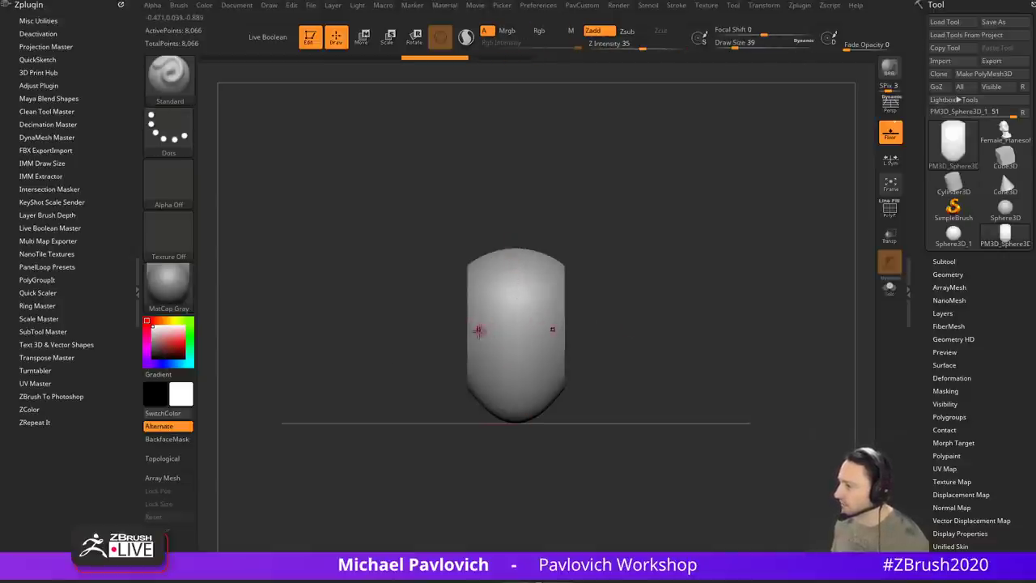
Step: Carve symmetrical eye sockets at the face's mid-height with the Standard brush at a draw size of 116
{"action": "key", "text": "s"}
{"action": "mouse_move", "coordinate": [479, 331]}
{"action": "left_mouse_down"}
{"action": "mouse_move", "coordinate": [498, 335]}
{"action": "mouse_move", "coordinate": [574, 301]}
{"action": "left_mouse_up"}
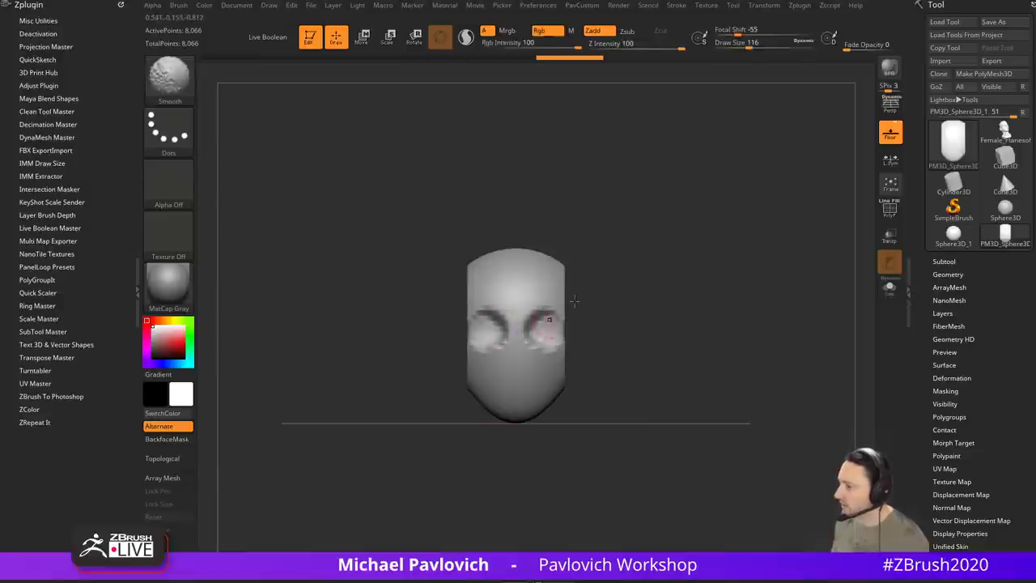
{"action": "mouse_move", "coordinate": [682, 296]}
{"action": "left_mouse_down"}
{"action": "mouse_move", "coordinate": [650, 296]}
{"action": "mouse_move", "coordinate": [691, 296]}
{"action": "left_mouse_up"}
{"action": "key", "text": "3"}
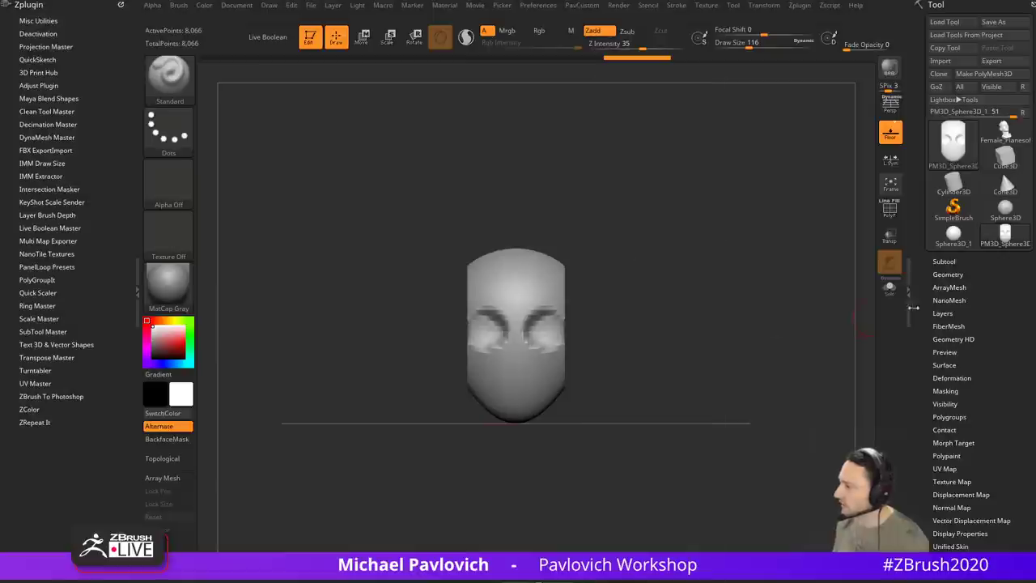
Step: Open the DynaMesh settings in the mesh's geometry options and turn the head to its side view
{"action": "left_click", "coordinate": [948, 274]}
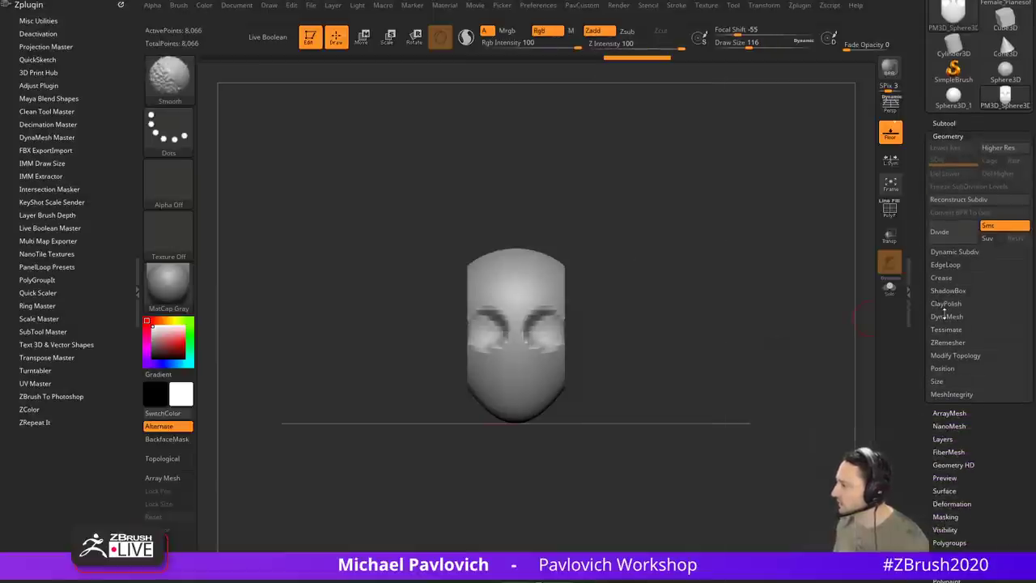
{"action": "left_click", "coordinate": [945, 316]}
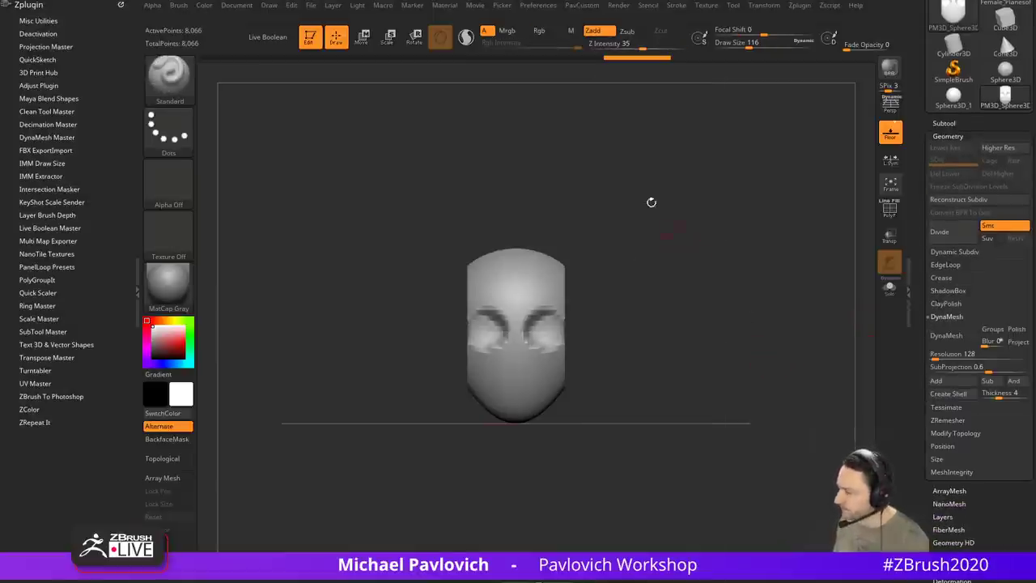
{"action": "left_click_drag", "start_coordinate": [700, 242], "coordinate": [662, 293]}
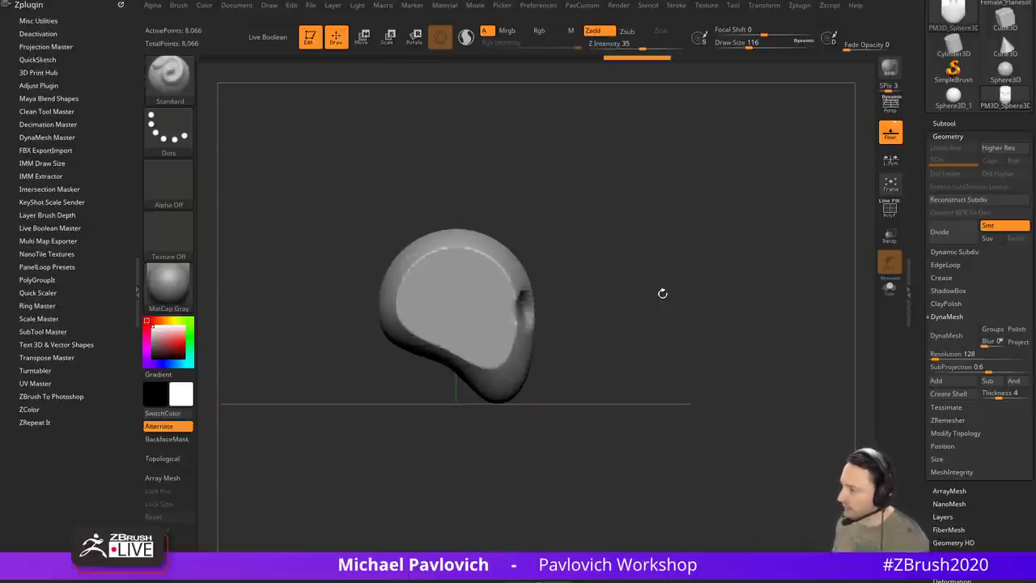
{"action": "left_click_drag", "start_coordinate": [585, 291], "coordinate": [723, 319], "text": "shift"}
{"action": "mouse_move", "coordinate": [574, 266]}
{"action": "left_mouse_down", "text": "alt"}
{"action": "mouse_move", "coordinate": [605, 273]}
{"action": "mouse_move", "coordinate": [568, 280]}
{"action": "mouse_move", "coordinate": [561, 271]}
{"action": "mouse_move", "coordinate": [570, 289]}
{"action": "left_mouse_up", "text": "alt"}
Step: Try adjusting the head's profile with the Move brush, and undo the change
{"action": "key", "text": "b"}
{"action": "key", "text": "m"}
{"action": "key", "text": "v"}
{"action": "key", "text": "s"}
{"action": "key", "text": "ctrl+z"}
Step: Work the temple beside the eye socket with the Clay brush at a draw size of 358
{"action": "key", "text": "b"}
{"action": "key", "text": "c"}
{"action": "key", "text": "l"}
{"action": "key", "text": "s"}
{"action": "mouse_move", "coordinate": [521, 304]}
{"action": "left_mouse_down"}
{"action": "mouse_move", "coordinate": [536, 284]}
{"action": "mouse_move", "coordinate": [560, 286]}
{"action": "mouse_move", "coordinate": [559, 322]}
{"action": "left_mouse_up"}
{"action": "left_click_drag", "start_coordinate": [640, 311], "coordinate": [718, 299], "text": "shift"}
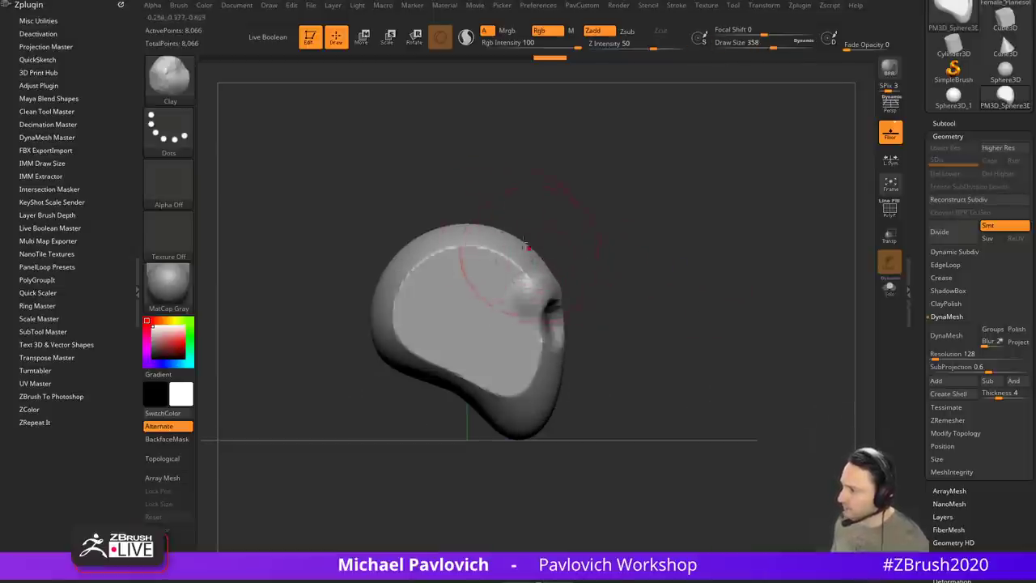
Step: Round the forehead with the Move brush and smooth the brow above the eye sockets at a draw size of 101
{"action": "key", "text": "s"}
{"action": "left_click_drag", "start_coordinate": [526, 245], "coordinate": [539, 239]}
{"action": "key", "text": "b"}
{"action": "key", "text": "m"}
{"action": "key", "text": "v"}
{"action": "left_click_drag", "start_coordinate": [592, 281], "coordinate": [538, 288]}
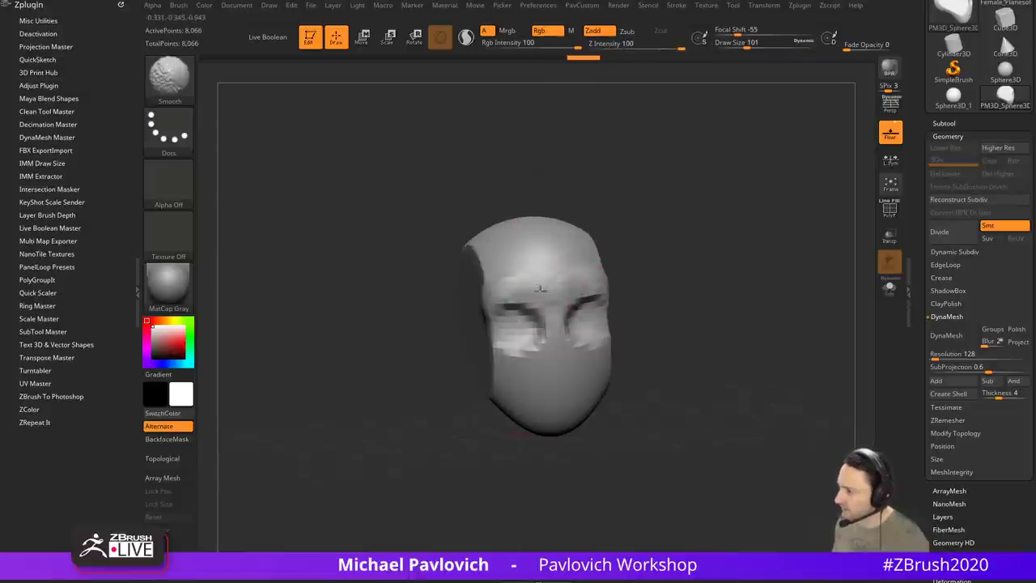
{"action": "mouse_move", "coordinate": [673, 273]}
{"action": "left_mouse_down"}
{"action": "mouse_move", "coordinate": [705, 301]}
{"action": "mouse_move", "coordinate": [668, 287]}
{"action": "left_mouse_up"}
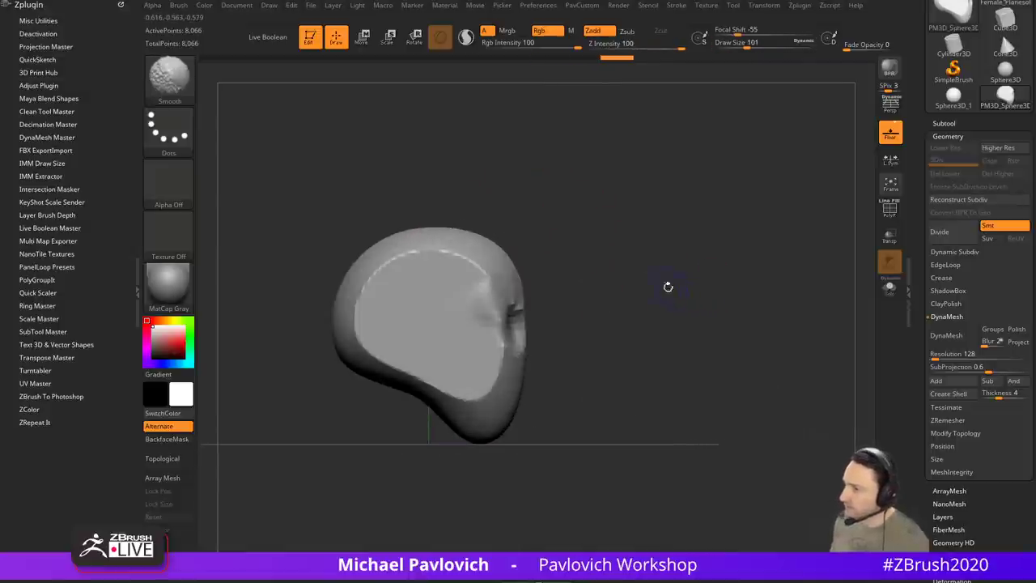
Step: Dock the Brush settings beside the canvas and open the Smooth Brush Modifiers to examine the Weighted Smooth Mode options
{"action": "left_click", "coordinate": [176, 7]}
{"action": "mouse_move", "coordinate": [176, 16]}
{"action": "left_mouse_down"}
{"action": "mouse_move", "coordinate": [106, 20]}
{"action": "mouse_move", "coordinate": [95, 32]}
{"action": "left_mouse_up"}
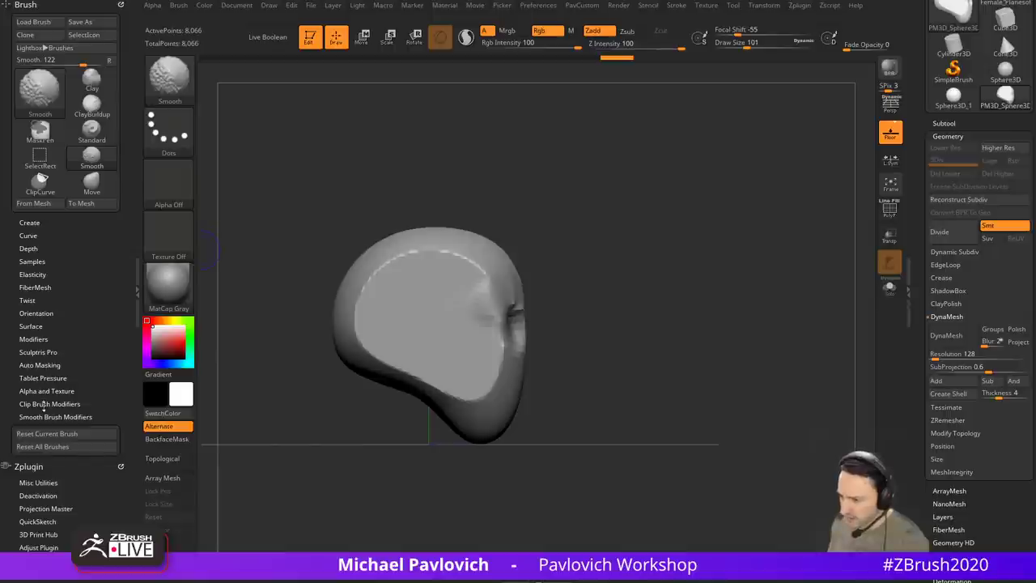
{"action": "left_click", "coordinate": [49, 417]}
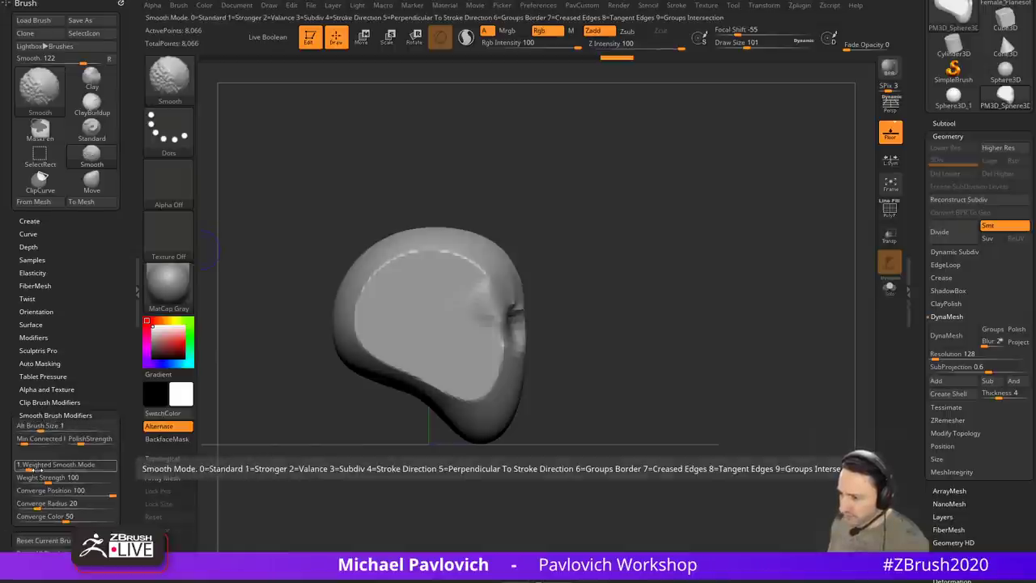
{"action": "key", "text": "shift"}
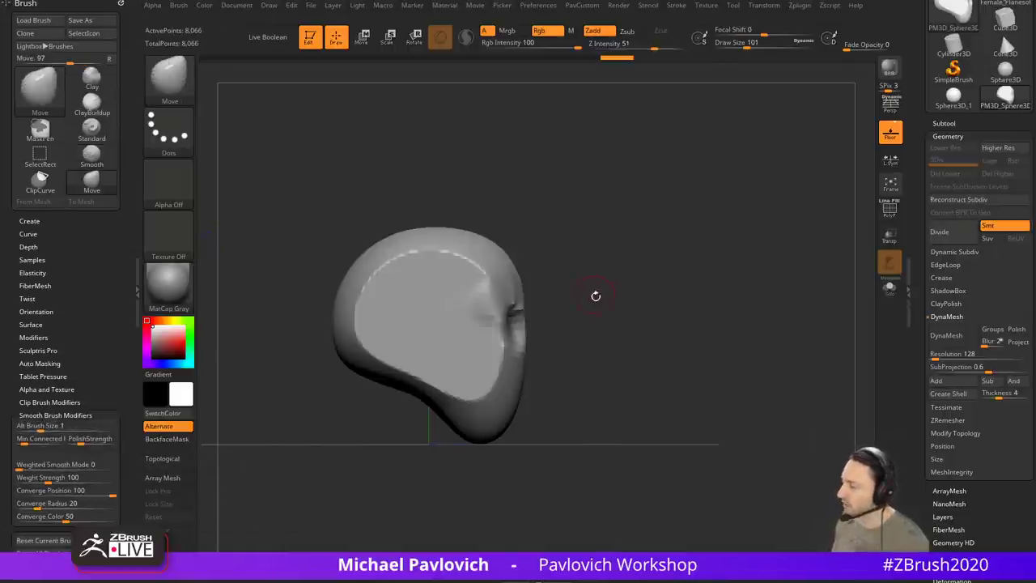
Step: Bevel the hard rim between the head's flat side and its crown and forehead with the TrimDynamic brush at draw size 223
{"action": "left_click_drag", "start_coordinate": [596, 296], "coordinate": [640, 271]}
{"action": "key", "text": "shift"}
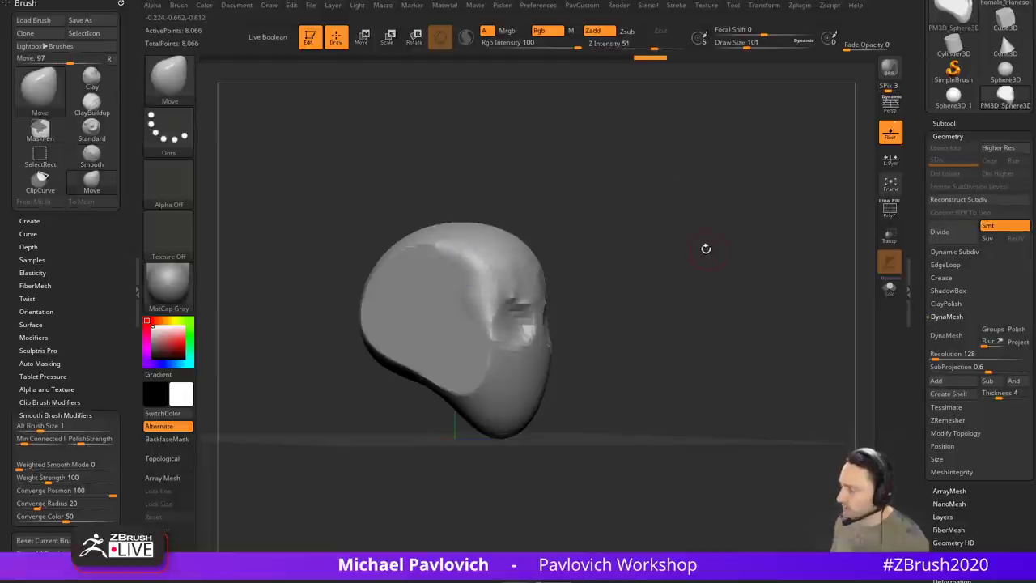
{"action": "key", "text": "b"}
{"action": "key", "text": "t"}
{"action": "key", "text": "d"}
{"action": "left_click_drag", "start_coordinate": [700, 213], "coordinate": [539, 227]}
{"action": "mouse_move", "coordinate": [559, 268]}
{"action": "left_mouse_down"}
{"action": "mouse_move", "coordinate": [569, 278]}
{"action": "mouse_move", "coordinate": [559, 248]}
{"action": "mouse_move", "coordinate": [615, 247]}
{"action": "left_mouse_up"}
{"action": "left_click_drag", "start_coordinate": [659, 216], "coordinate": [635, 271], "text": "shift"}
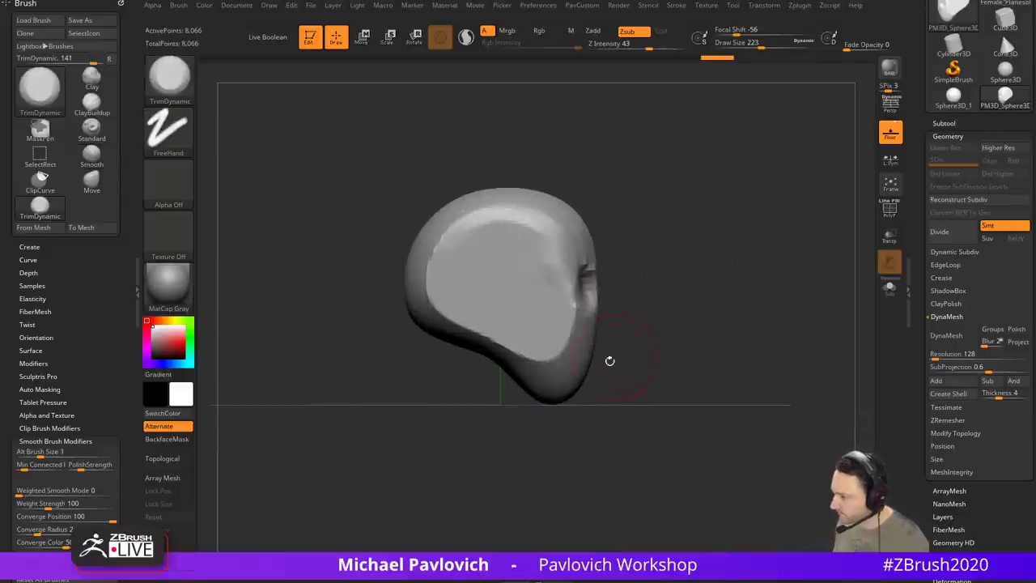
Step: Pull the chin and lower face forward in side view with the Move brush at a draw size of 286
{"action": "key", "text": "b"}
{"action": "key", "text": "m"}
{"action": "key", "text": "v"}
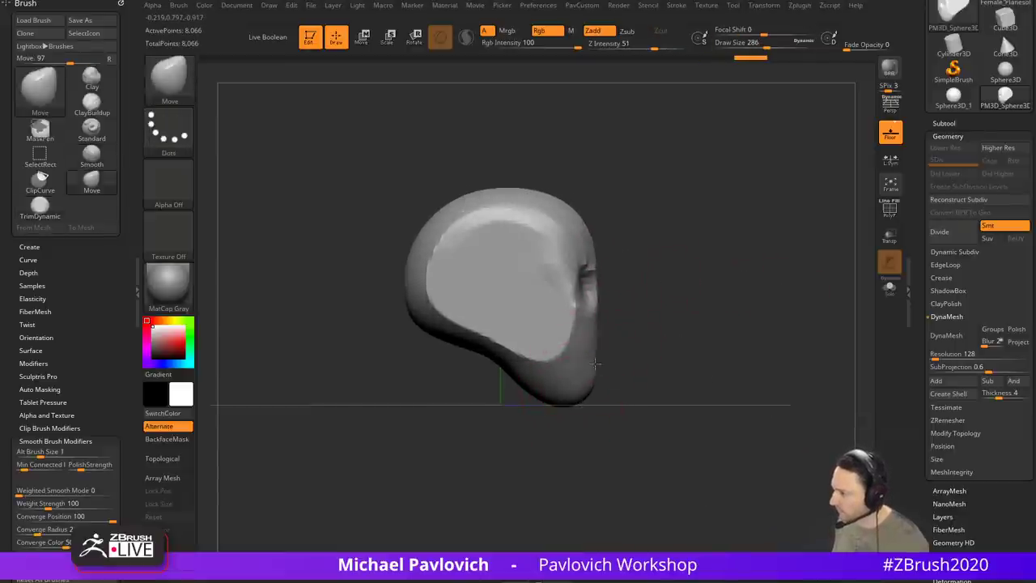
{"action": "key", "text": "s"}
Step: Draw a vertical guide line down the middle of the head's side with the Standard brush at draw size 37, marking the jaw corner
{"action": "left_click_drag", "start_coordinate": [673, 328], "coordinate": [559, 286], "text": "alt"}
{"action": "key", "text": "b"}
{"action": "key", "text": "s"}
{"action": "key", "text": "t"}
{"action": "key", "text": "s"}
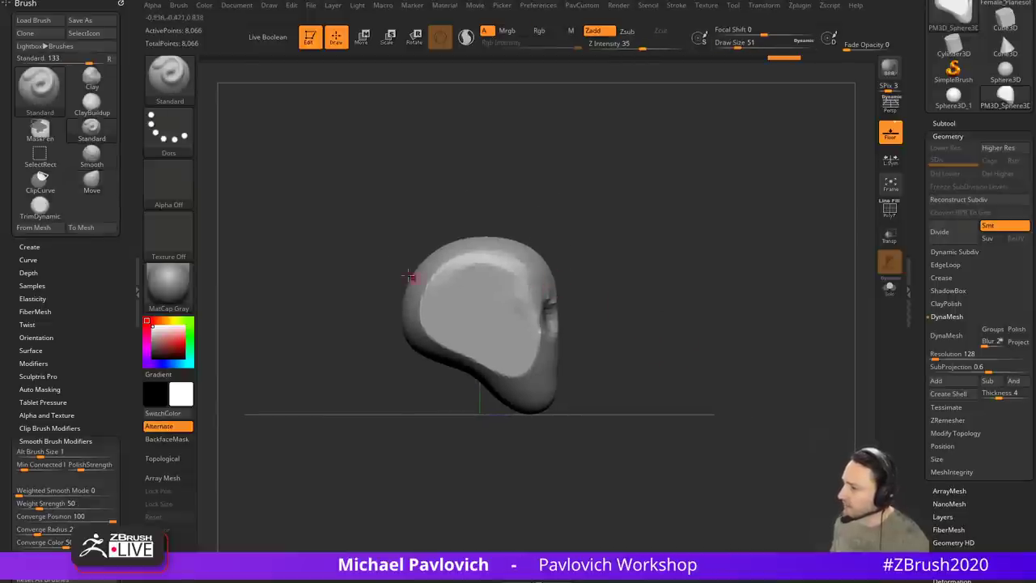
{"action": "left_click_drag", "start_coordinate": [477, 271], "coordinate": [478, 337]}
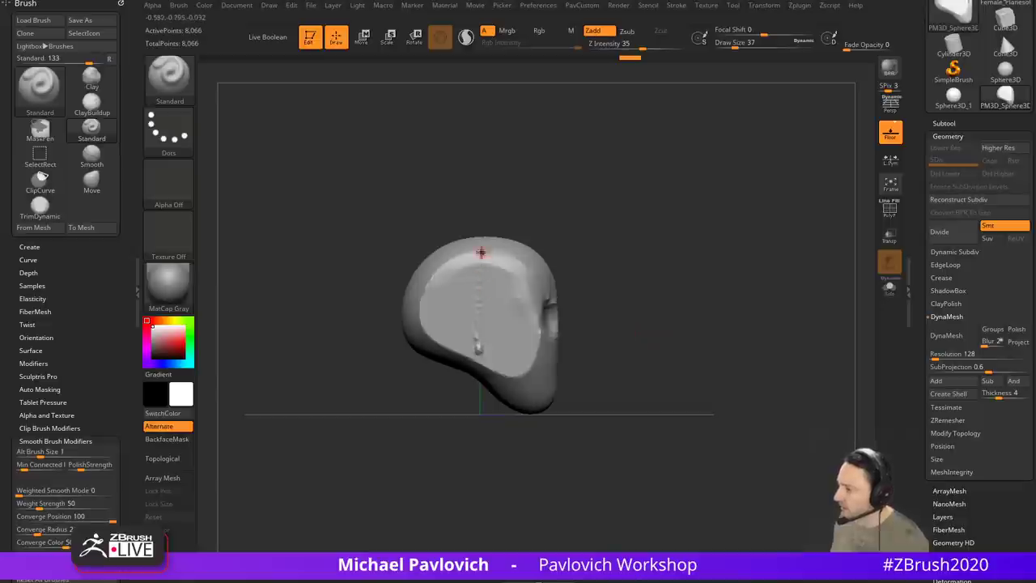
{"action": "left_click_drag", "start_coordinate": [480, 290], "coordinate": [480, 354]}
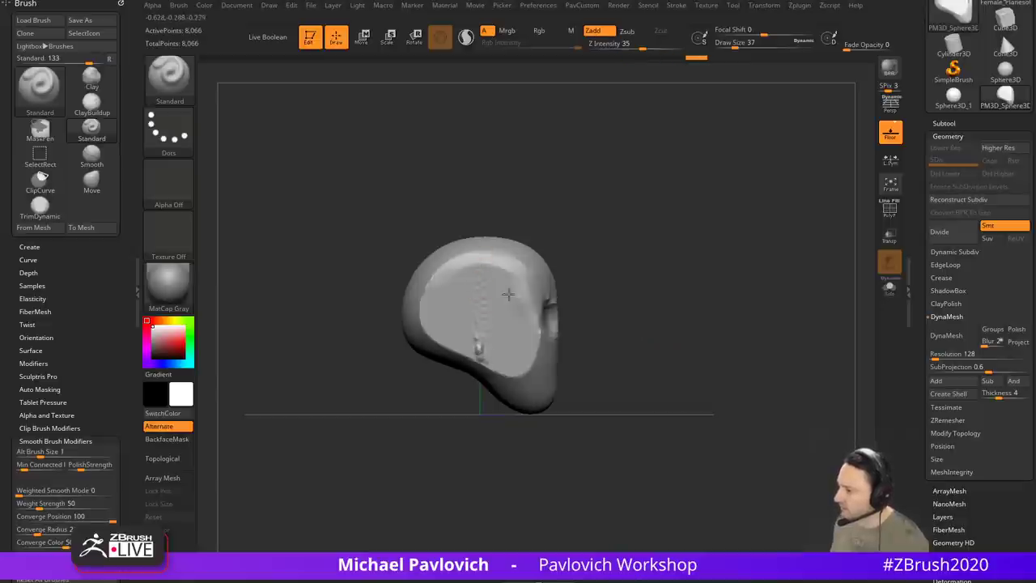
Step: Draw horizontal guide lines across the front of the face for the hairline, brow, nose base and mouth with the Standard brush
{"action": "left_click_drag", "start_coordinate": [564, 292], "coordinate": [509, 279], "text": "shift"}
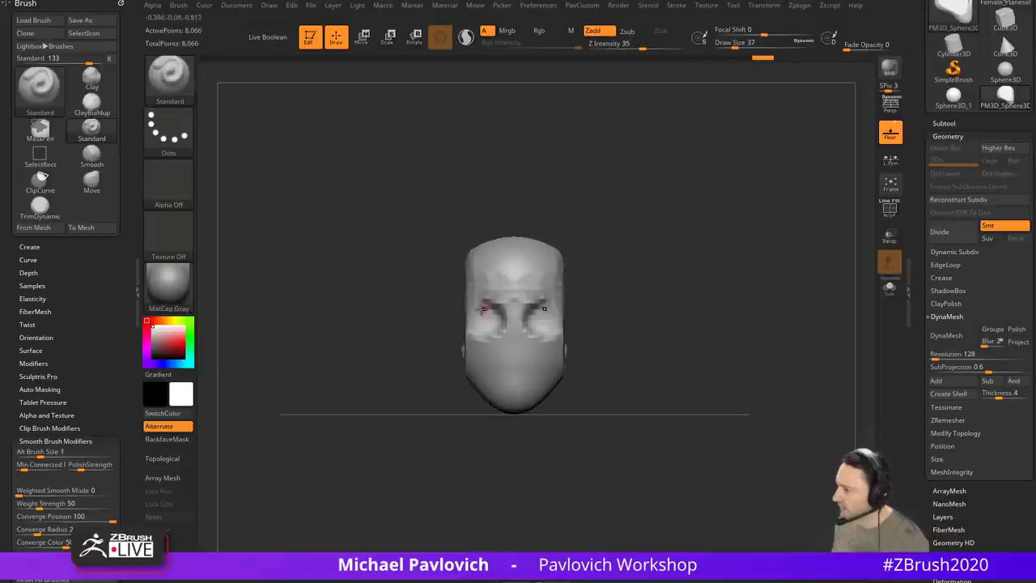
{"action": "left_click_drag", "start_coordinate": [560, 298], "coordinate": [629, 301]}
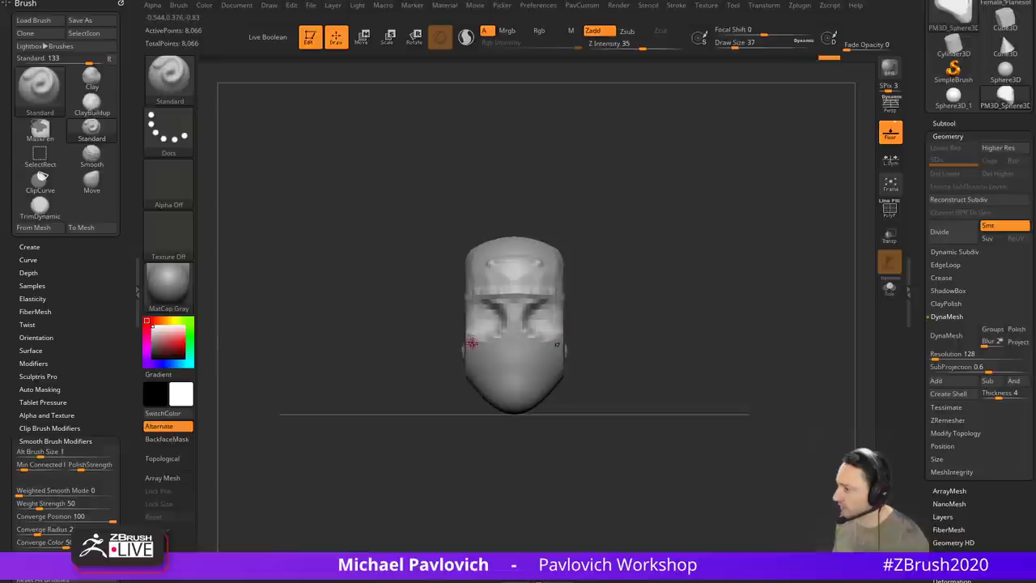
{"action": "mouse_move", "coordinate": [651, 320]}
{"action": "left_mouse_down"}
{"action": "mouse_move", "coordinate": [655, 296]}
{"action": "mouse_move", "coordinate": [671, 298]}
{"action": "mouse_move", "coordinate": [523, 351]}
{"action": "mouse_move", "coordinate": [486, 350]}
{"action": "left_mouse_up"}
{"action": "left_click_drag", "start_coordinate": [590, 342], "coordinate": [612, 348]}
{"action": "left_click_drag", "start_coordinate": [513, 370], "coordinate": [494, 369]}
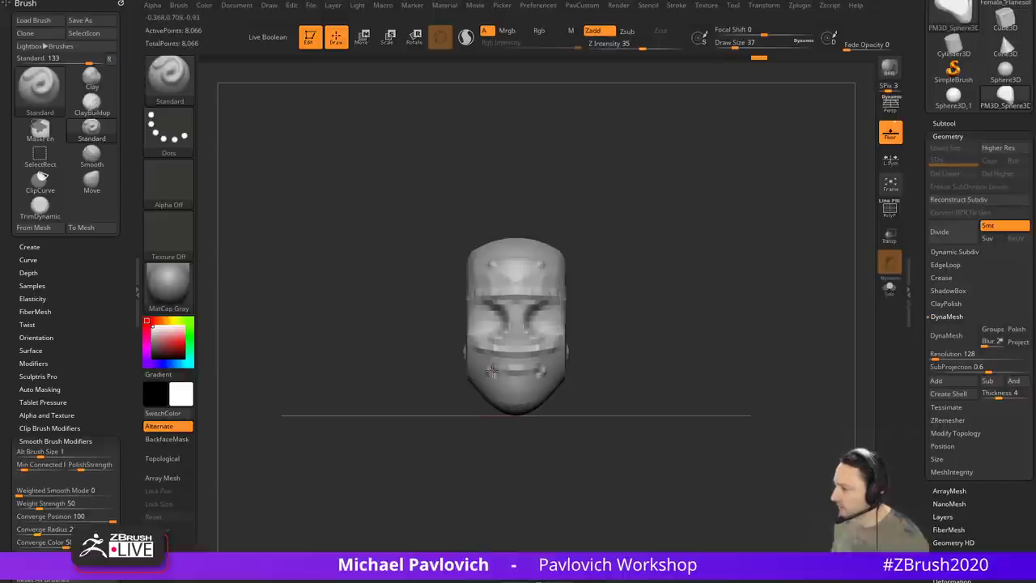
{"action": "left_click_drag", "start_coordinate": [600, 317], "coordinate": [647, 315]}
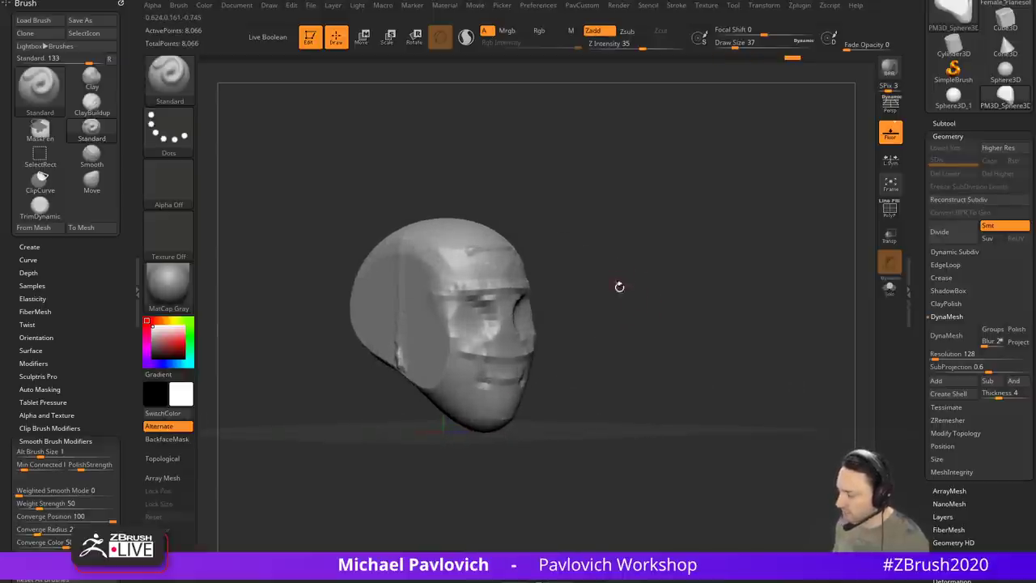
Step: Select the IMM_Base_Primitives insert brush and face the head from the front
{"action": "key", "text": "m"}
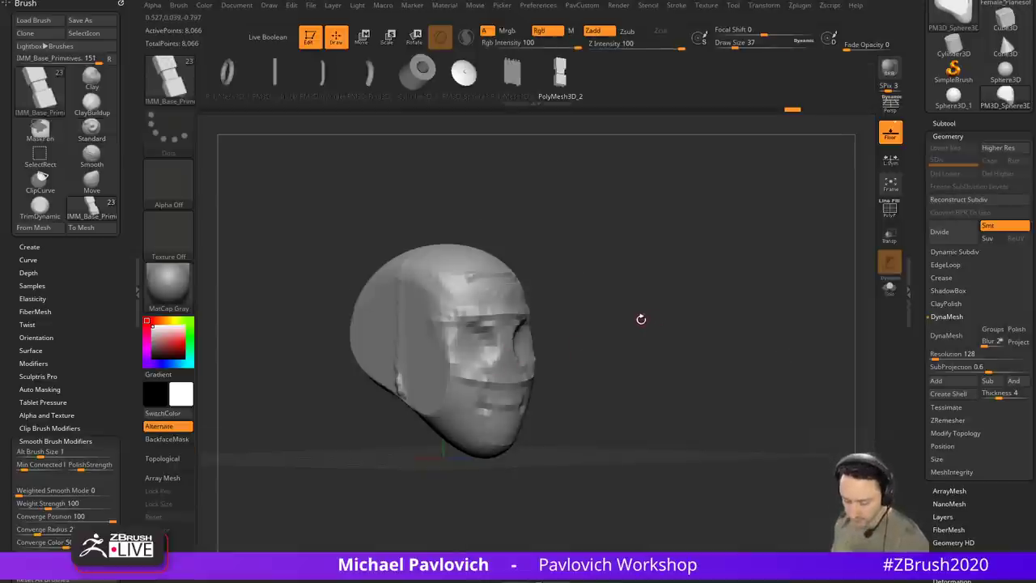
{"action": "key", "text": "m"}
{"action": "left_click_drag", "start_coordinate": [558, 340], "coordinate": [578, 330], "text": "shift"}
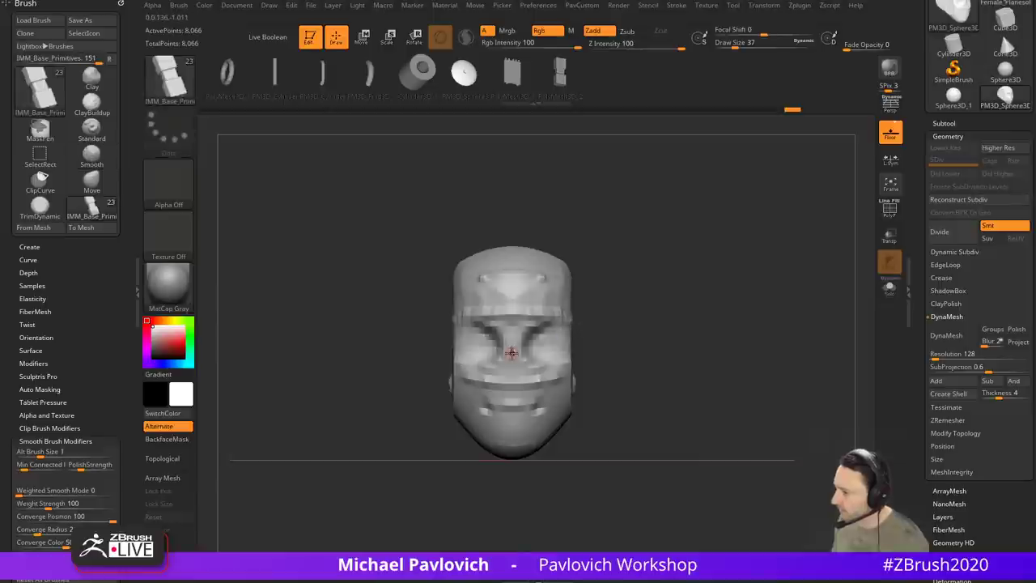
Step: Try inserting a primitive at the nose and adjusting it with the transform gizmo, and undo both
{"action": "left_click_drag", "start_coordinate": [511, 353], "coordinate": [536, 352]}
{"action": "left_click_drag", "start_coordinate": [627, 324], "coordinate": [680, 325], "text": "shift"}
{"action": "key", "text": "w"}
{"action": "mouse_move", "coordinate": [548, 352]}
{"action": "left_mouse_down"}
{"action": "mouse_move", "coordinate": [530, 351]}
{"action": "mouse_move", "coordinate": [540, 351]}
{"action": "left_mouse_up"}
{"action": "key", "text": "ctrl+z"}
{"action": "key", "text": "ctrl+z"}
{"action": "key", "text": "q"}
Step: Choose a box primitive and insert it at the centre of the face between the eye sockets as a nose block
{"action": "left_click_drag", "start_coordinate": [680, 309], "coordinate": [636, 315]}
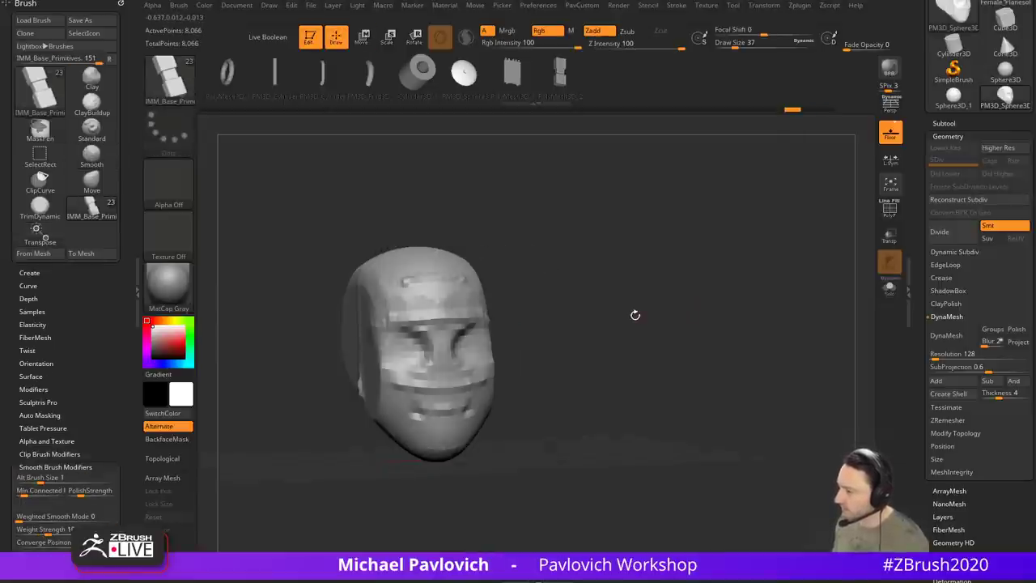
{"action": "key", "text": "m"}
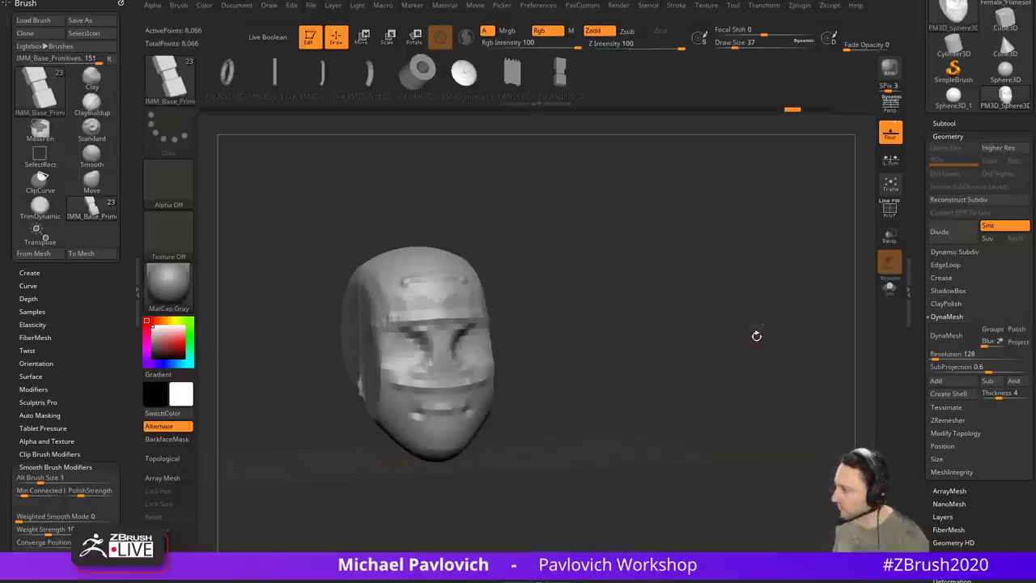
{"action": "left_click_drag", "start_coordinate": [756, 338], "coordinate": [639, 290]}
{"action": "left_click_drag", "start_coordinate": [417, 345], "coordinate": [429, 370]}
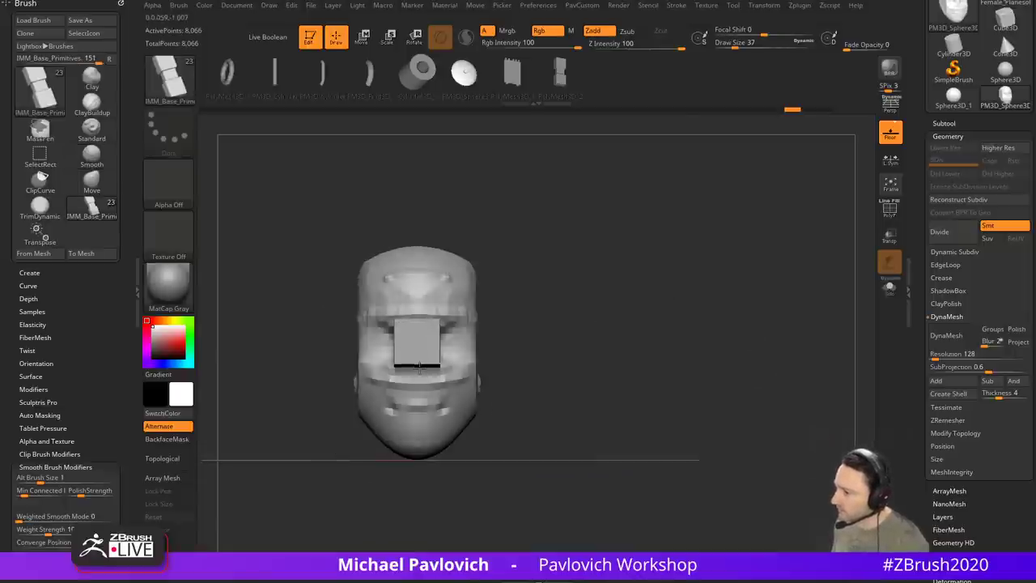
Step: Reposition the nose block with the gizmo and scale its width to about 0.45
{"action": "left_click_drag", "start_coordinate": [559, 311], "coordinate": [636, 291], "text": "shift"}
{"action": "key", "text": "w"}
{"action": "left_click_drag", "start_coordinate": [470, 315], "coordinate": [555, 273]}
{"action": "left_click_drag", "start_coordinate": [403, 344], "coordinate": [421, 351]}
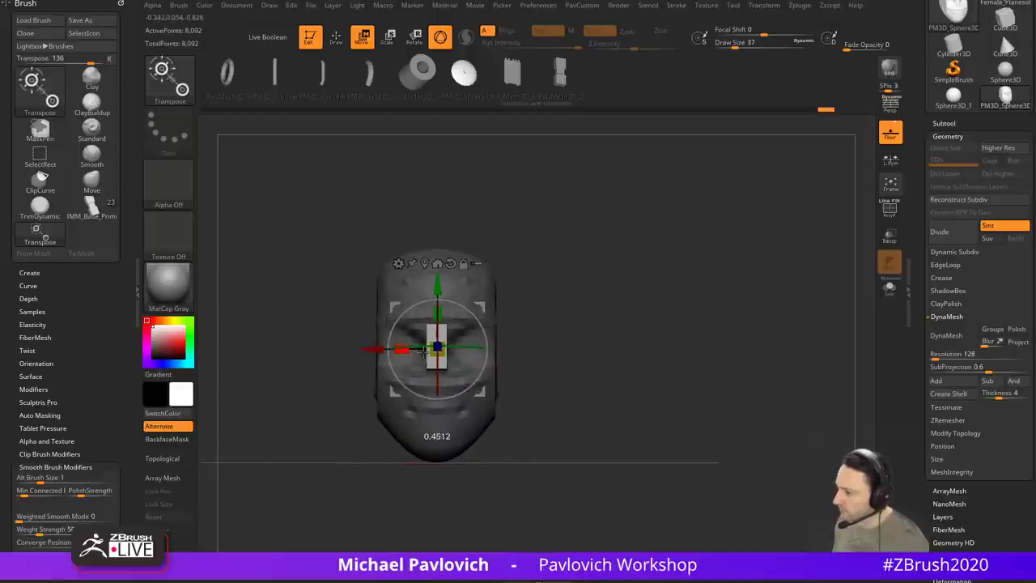
Step: Shape the nose block into a wedge in side view with the Move brush at draw size 154, and clear the head's mask
{"action": "left_click_drag", "start_coordinate": [534, 322], "coordinate": [619, 295], "text": "shift"}
{"action": "key", "text": "q"}
{"action": "key", "text": "s"}
{"action": "left_click_drag", "start_coordinate": [512, 346], "coordinate": [530, 348]}
{"action": "key", "text": "b"}
{"action": "key", "text": "m"}
{"action": "key", "text": "v"}
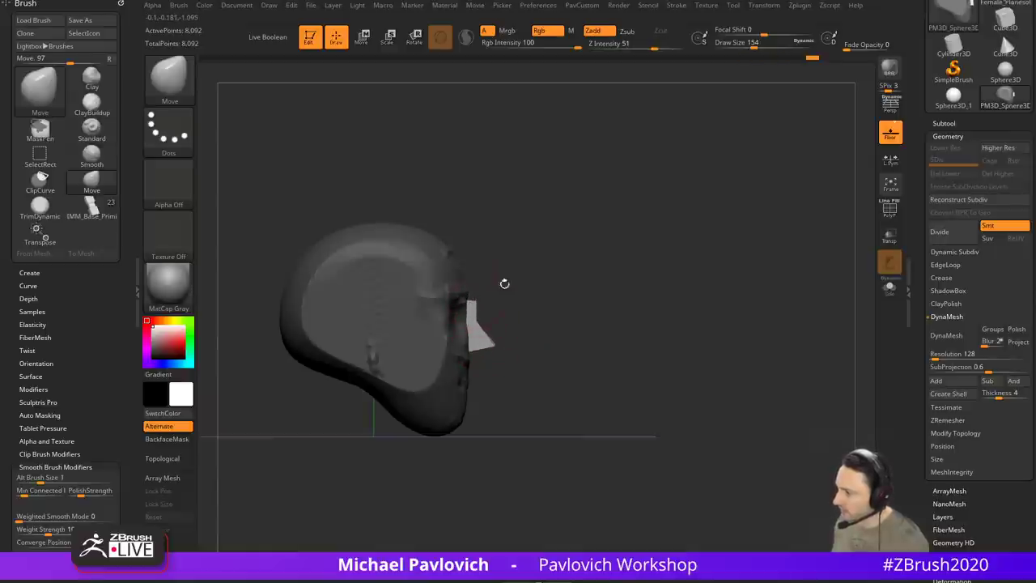
{"action": "mouse_move", "coordinate": [504, 283]}
{"action": "left_mouse_down"}
{"action": "mouse_move", "coordinate": [598, 284]}
{"action": "mouse_move", "coordinate": [613, 238]}
{"action": "mouse_move", "coordinate": [634, 252]}
{"action": "mouse_move", "coordinate": [527, 268]}
{"action": "mouse_move", "coordinate": [620, 248]}
{"action": "mouse_move", "coordinate": [637, 223]}
{"action": "mouse_move", "coordinate": [638, 241]}
{"action": "left_mouse_up"}
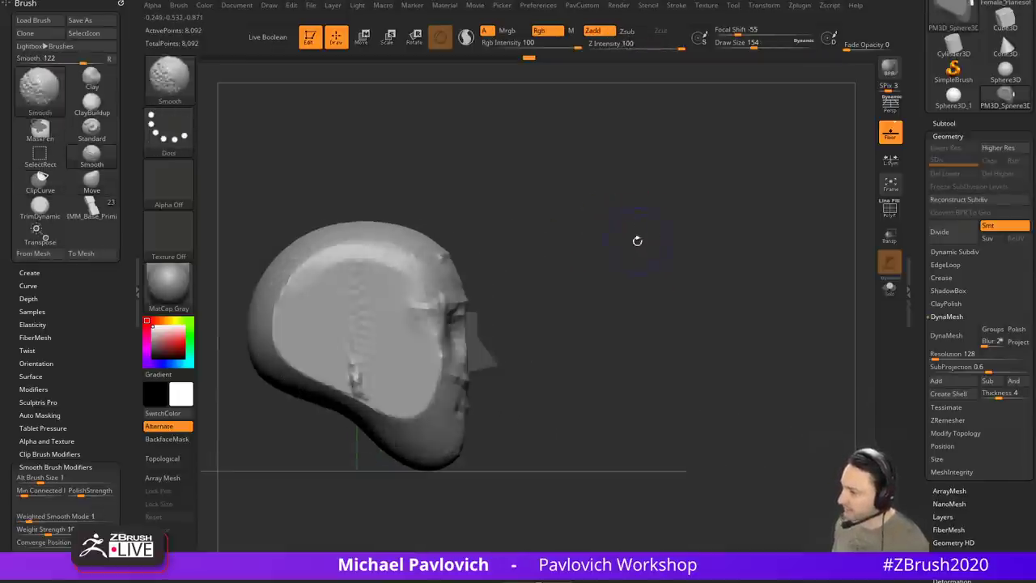
Step: Build up the brow ridge above the eye sockets with the Clay brush at draw size 108
{"action": "key", "text": "b"}
{"action": "key", "text": "c"}
{"action": "key", "text": "l"}
{"action": "left_click_drag", "start_coordinate": [557, 230], "coordinate": [526, 254]}
{"action": "mouse_move", "coordinate": [429, 306]}
{"action": "left_mouse_down"}
{"action": "mouse_move", "coordinate": [457, 296]}
{"action": "mouse_move", "coordinate": [409, 316]}
{"action": "mouse_move", "coordinate": [615, 259]}
{"action": "mouse_move", "coordinate": [675, 284]}
{"action": "left_mouse_up"}
{"action": "left_click_drag", "start_coordinate": [488, 302], "coordinate": [503, 325]}
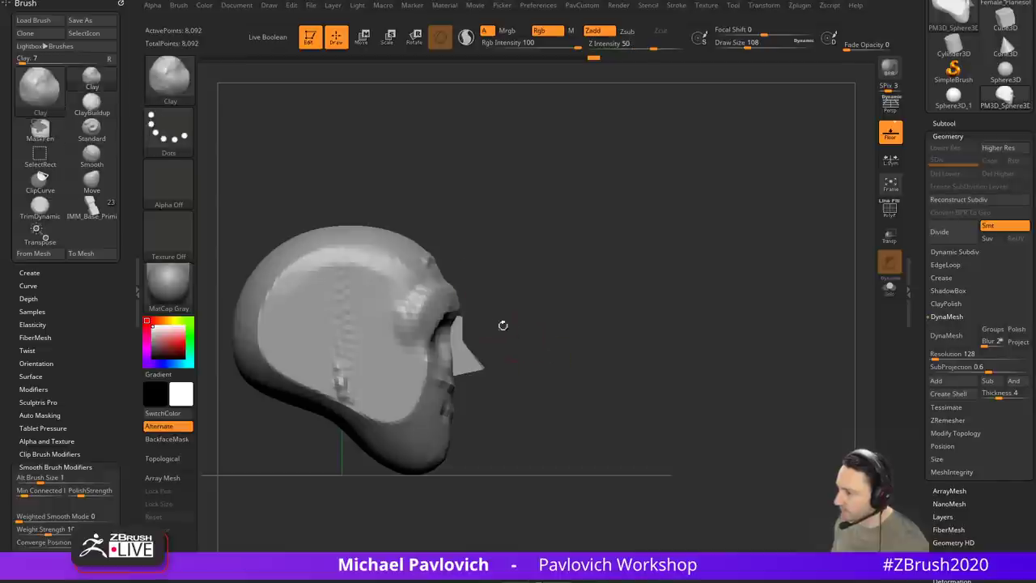
Step: Push the outer edge of the eye socket back in side view with the Move brush at draw size 202
{"action": "key", "text": "s"}
{"action": "left_click", "coordinate": [443, 340]}
{"action": "key", "text": "b"}
{"action": "key", "text": "m"}
{"action": "key", "text": "v"}
{"action": "left_click_drag", "start_coordinate": [435, 345], "coordinate": [412, 347]}
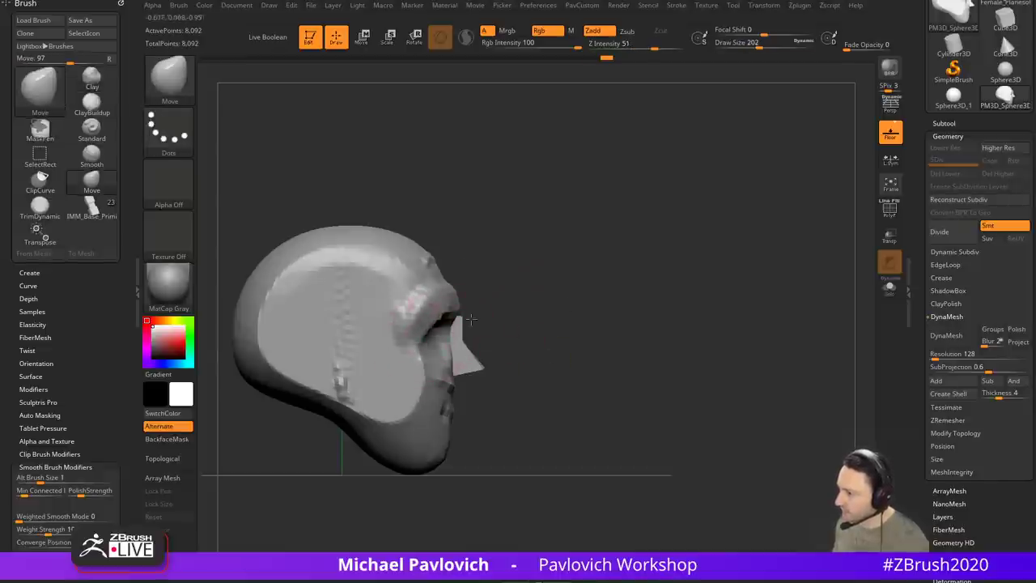
Step: Round off the sides of the face in a view from below with the Move brush, enlarging the draw size to 299
{"action": "mouse_move", "coordinate": [688, 311]}
{"action": "left_mouse_down"}
{"action": "mouse_move", "coordinate": [540, 317]}
{"action": "mouse_move", "coordinate": [659, 329]}
{"action": "mouse_move", "coordinate": [539, 318]}
{"action": "left_mouse_up"}
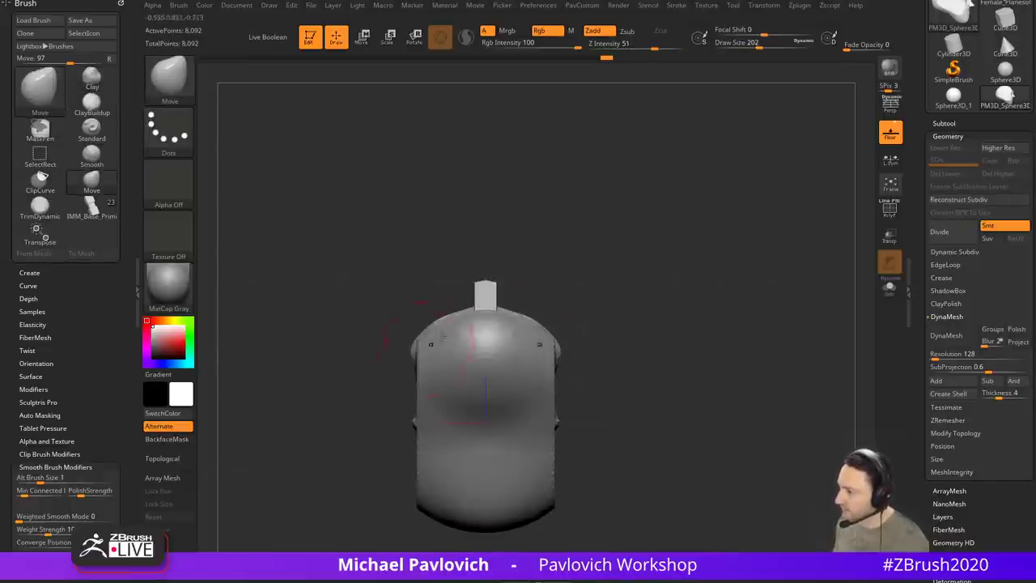
{"action": "left_click_drag", "start_coordinate": [417, 349], "coordinate": [424, 356]}
{"action": "key", "text": "s"}
{"action": "left_click", "coordinate": [432, 364]}
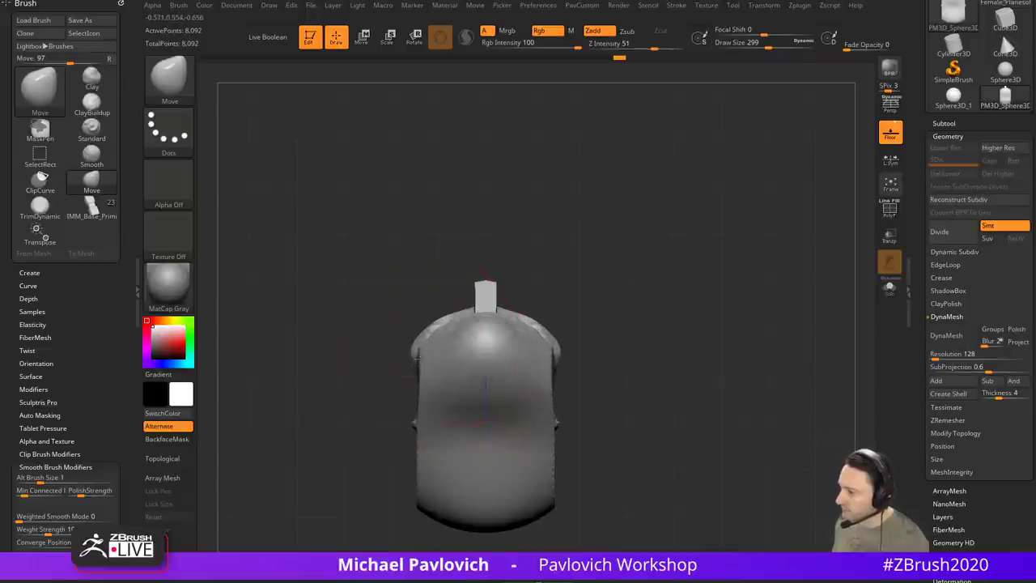
{"action": "key", "text": "s"}
{"action": "left_click", "coordinate": [432, 364]}
Step: Set the DynaMesh blur to 0 and DynaMesh the head at resolution 128 to fuse the nose block into it
{"action": "mouse_move", "coordinate": [541, 265]}
{"action": "left_mouse_down"}
{"action": "mouse_move", "coordinate": [592, 333]}
{"action": "mouse_move", "coordinate": [640, 302]}
{"action": "mouse_move", "coordinate": [545, 274]}
{"action": "mouse_move", "coordinate": [713, 239]}
{"action": "mouse_move", "coordinate": [689, 243]}
{"action": "left_mouse_up"}
{"action": "key", "text": "s"}
{"action": "left_click", "coordinate": [546, 289]}
{"action": "key", "text": "ctrl"}
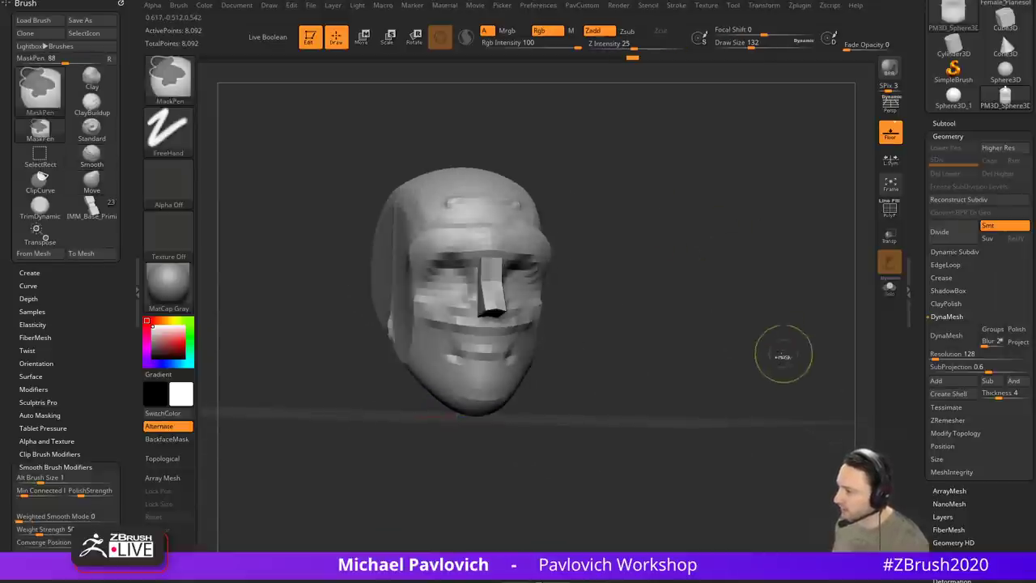
{"action": "key", "text": "space"}
{"action": "left_click_drag", "start_coordinate": [769, 131], "coordinate": [756, 132]}
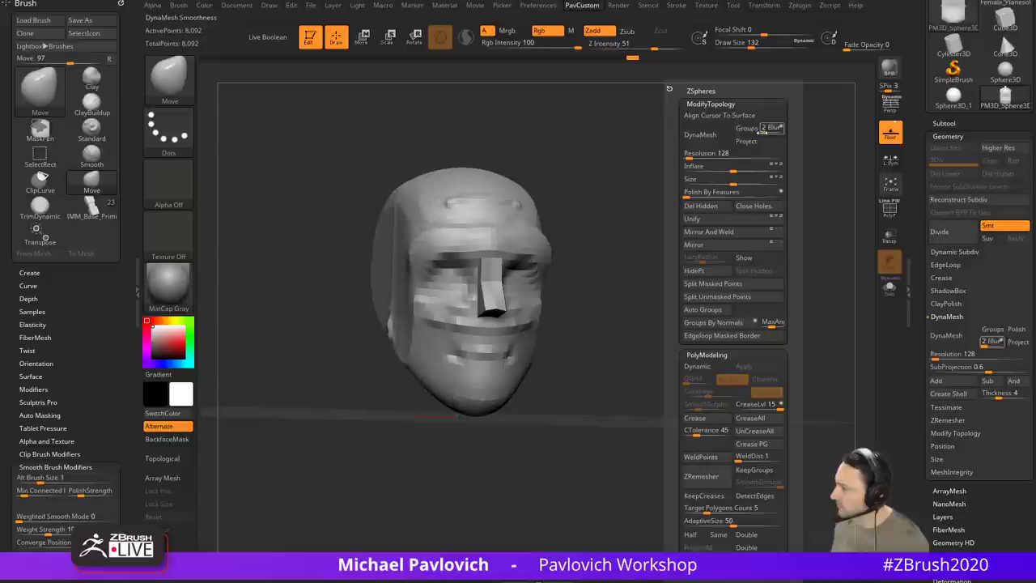
{"action": "left_click", "coordinate": [722, 145]}
Step: Smooth the bridge and sides of the nose into the face with the Smooth brush at draw size 68
{"action": "key", "text": "s"}
{"action": "left_click_drag", "start_coordinate": [643, 261], "coordinate": [633, 261]}
{"action": "mouse_move", "coordinate": [650, 244]}
{"action": "left_mouse_down", "text": "alt"}
{"action": "mouse_move", "coordinate": [651, 255]}
{"action": "mouse_move", "coordinate": [680, 255]}
{"action": "left_mouse_up", "text": "alt"}
{"action": "key", "text": "shift"}
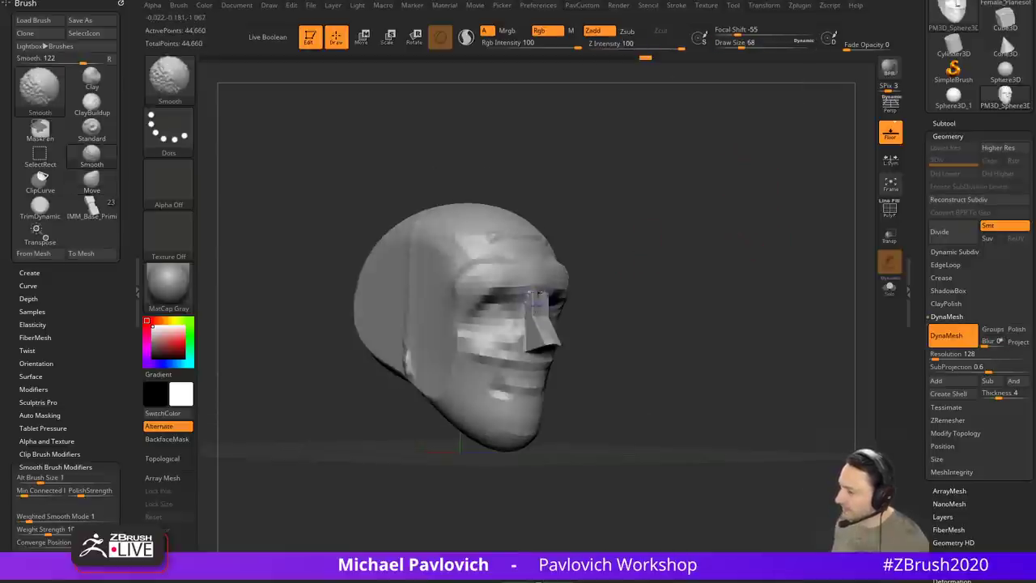
{"action": "left_click_drag", "start_coordinate": [536, 296], "coordinate": [548, 346], "text": "shift"}
{"action": "left_click_drag", "start_coordinate": [723, 300], "coordinate": [686, 298]}
Step: Set the DynaMesh resolution to 176 and remesh the head
{"action": "key", "text": "space"}
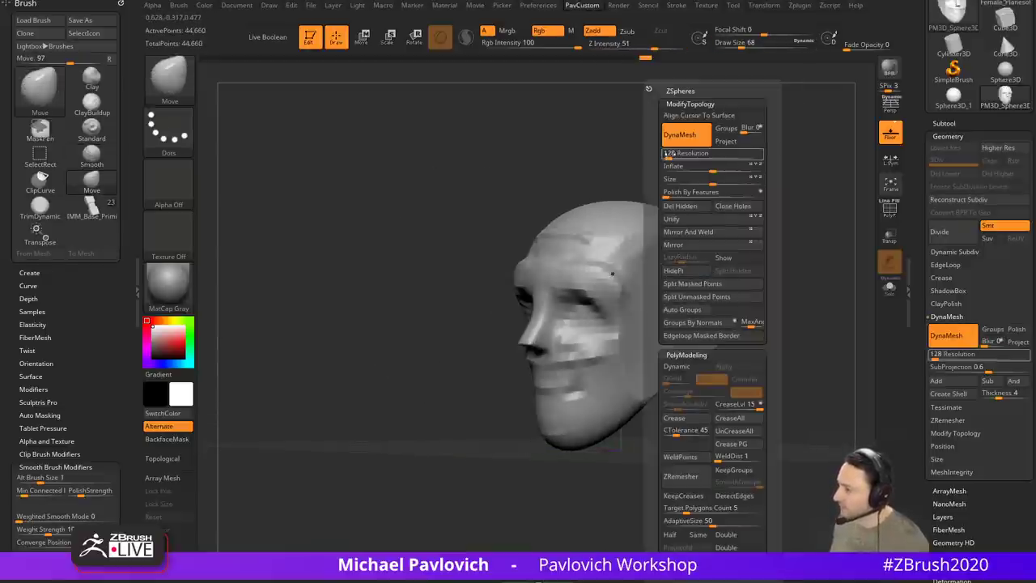
{"action": "left_click", "coordinate": [666, 153]}
{"action": "type", "text": "176"}
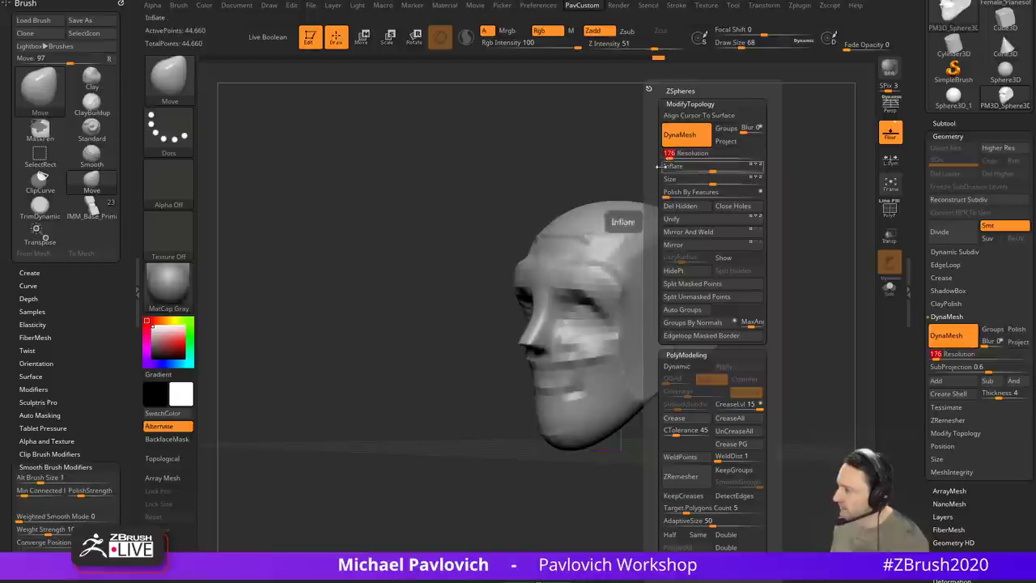
{"action": "key", "text": "Return"}
{"action": "key", "text": "ctrl"}
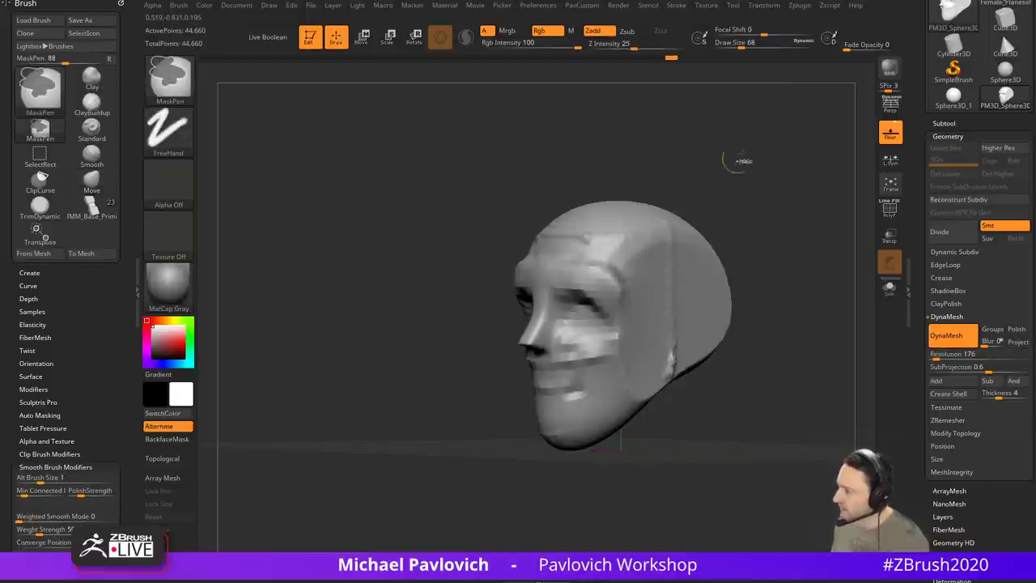
{"action": "left_click_drag", "start_coordinate": [742, 154], "coordinate": [764, 187], "text": "ctrl"}
Step: Set the DynaMesh resolution to 104 and remesh the head
{"action": "key", "text": "space"}
{"action": "left_click", "coordinate": [629, 156]}
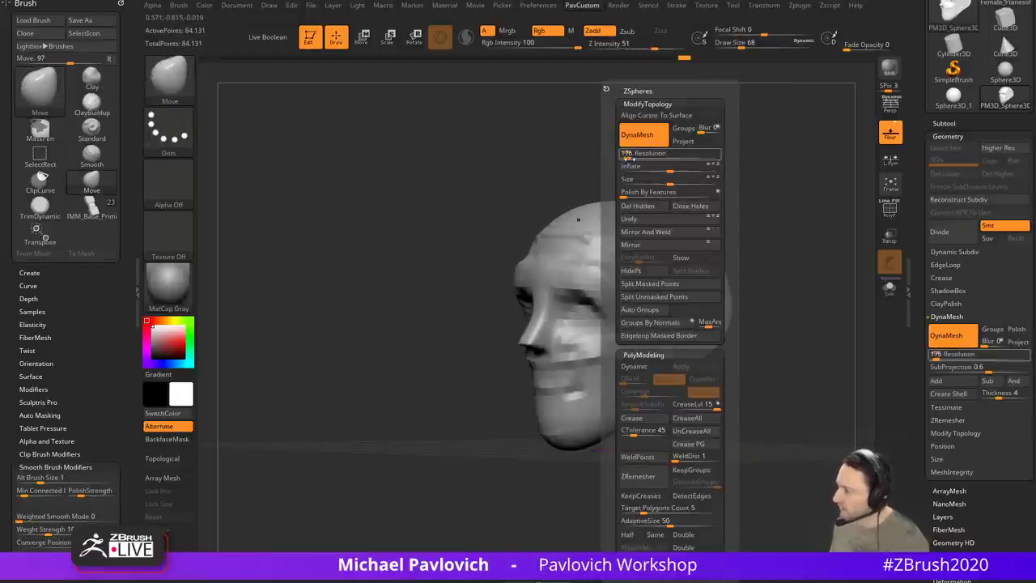
{"action": "type", "text": "216"}
{"action": "key", "text": "Return"}
{"action": "left_click_drag", "start_coordinate": [625, 159], "coordinate": [627, 159]}
{"action": "left_click_drag", "start_coordinate": [762, 199], "coordinate": [773, 251], "text": "ctrl"}
Step: Build up the mouth area below the nose with the Standard brush at draw size 56
{"action": "mouse_move", "coordinate": [698, 287]}
{"action": "left_mouse_down"}
{"action": "mouse_move", "coordinate": [761, 288]}
{"action": "mouse_move", "coordinate": [695, 297]}
{"action": "left_mouse_up"}
{"action": "key", "text": "b"}
{"action": "key", "text": "s"}
{"action": "key", "text": "t"}
{"action": "key", "text": "s"}
{"action": "left_click_drag", "start_coordinate": [529, 363], "coordinate": [527, 363]}
{"action": "left_click_drag", "start_coordinate": [520, 365], "coordinate": [544, 356]}
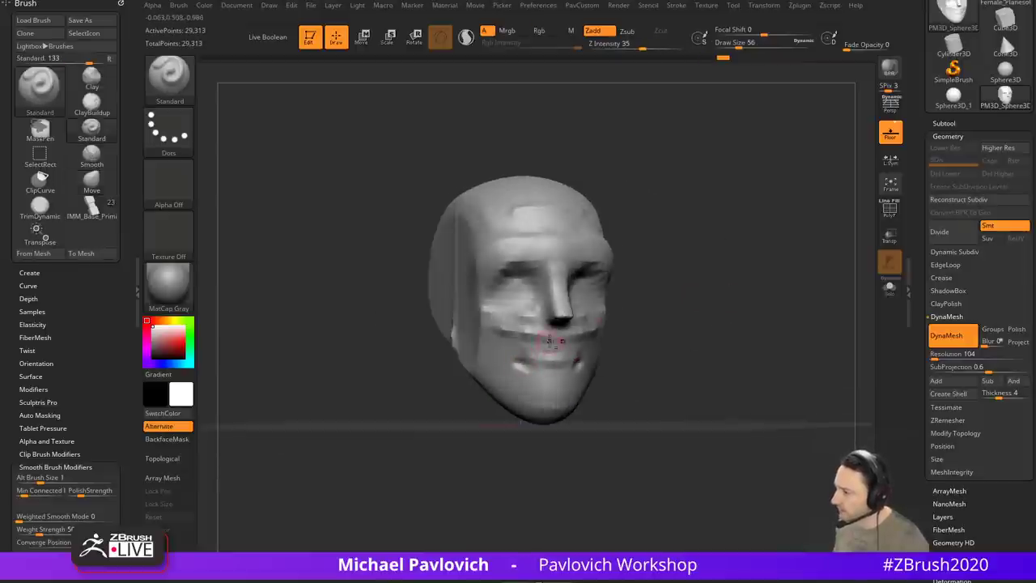
Step: Pull in the sides of the jaw and lower face in front view with the Move brush at draw size 223
{"action": "left_click_drag", "start_coordinate": [680, 322], "coordinate": [640, 326], "text": "shift"}
{"action": "key", "text": "b"}
{"action": "key", "text": "m"}
{"action": "key", "text": "v"}
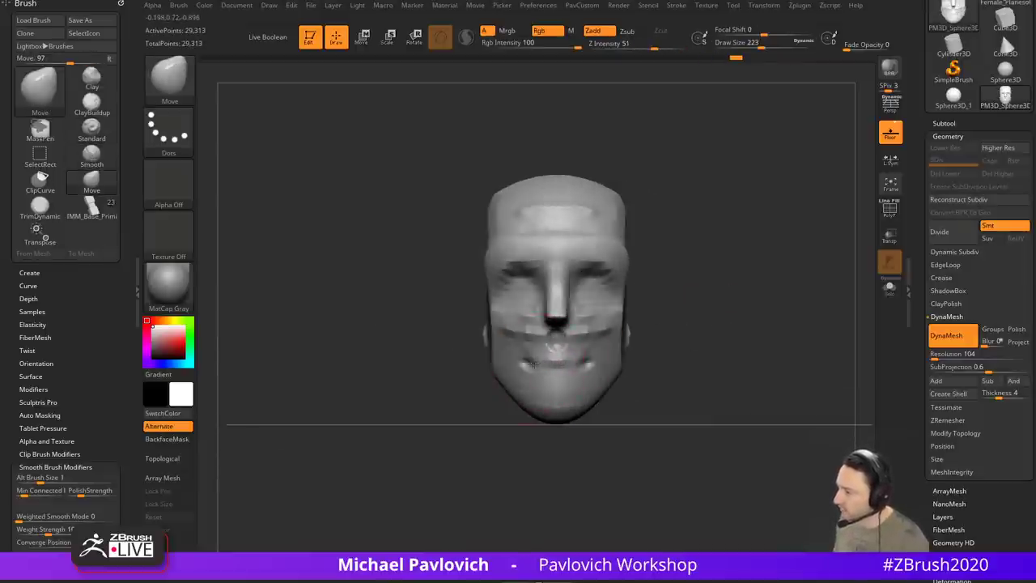
{"action": "key", "text": "s"}
{"action": "left_click_drag", "start_coordinate": [494, 374], "coordinate": [502, 339]}
{"action": "left_click_drag", "start_coordinate": [487, 331], "coordinate": [497, 326]}
Step: Reshape the nose profile in side view with the Move brush at draw size 104
{"action": "left_click_drag", "start_coordinate": [662, 252], "coordinate": [714, 259], "text": "shift"}
{"action": "key", "text": "s"}
{"action": "left_click_drag", "start_coordinate": [559, 282], "coordinate": [545, 278]}
{"action": "key", "text": "s"}
{"action": "left_click_drag", "start_coordinate": [559, 276], "coordinate": [541, 276]}
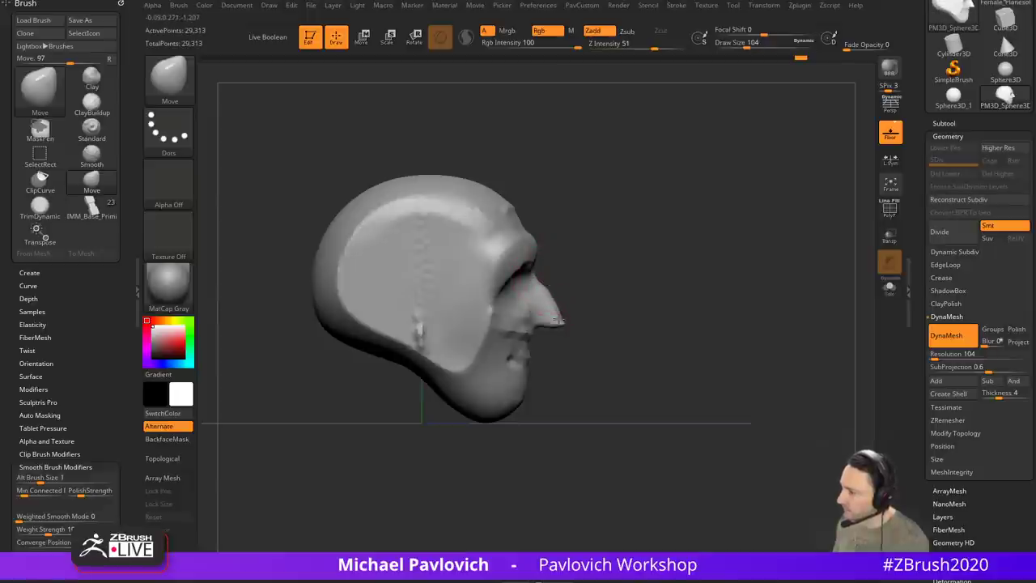
Step: Build up the cheekbones with the Clay brush at draw size 101
{"action": "left_click_drag", "start_coordinate": [614, 298], "coordinate": [686, 256]}
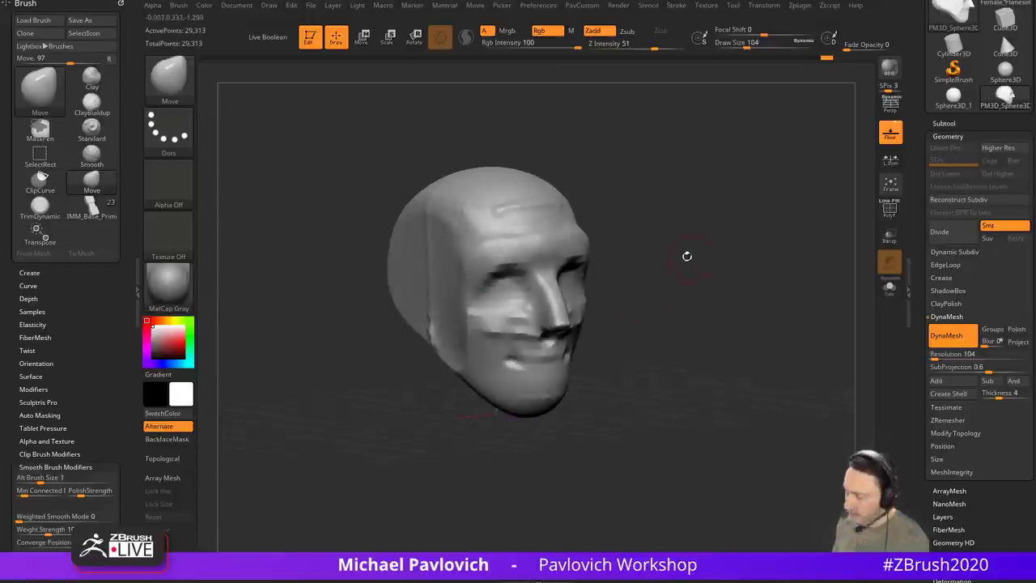
{"action": "key", "text": "1"}
{"action": "right_click_drag", "start_coordinate": [712, 282], "coordinate": [633, 303]}
{"action": "key", "text": "s"}
{"action": "left_click_drag", "start_coordinate": [628, 304], "coordinate": [620, 305]}
{"action": "right_click_drag", "start_coordinate": [607, 306], "coordinate": [634, 315]}
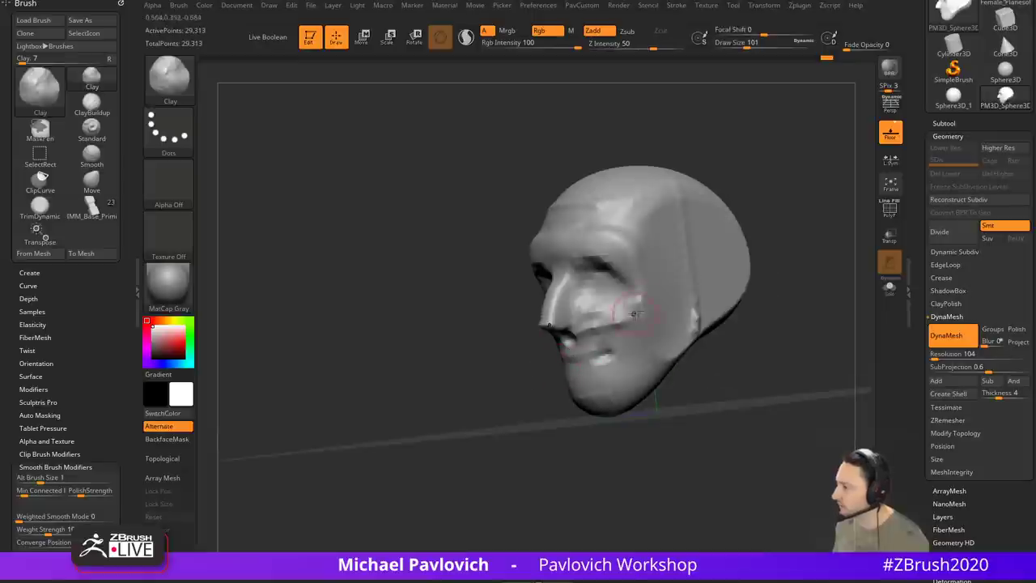
Step: Adjust the cheek and jaw outline in front view with the Move brush at draw size 167
{"action": "left_click_drag", "start_coordinate": [513, 415], "coordinate": [740, 300], "text": "shift"}
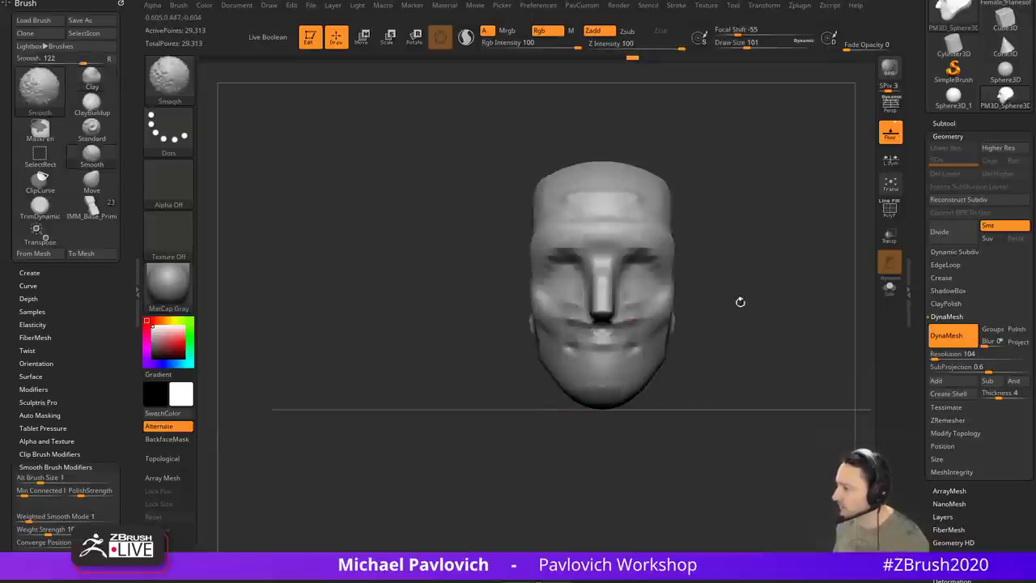
{"action": "key", "text": "b"}
{"action": "key", "text": "m"}
{"action": "key", "text": "v"}
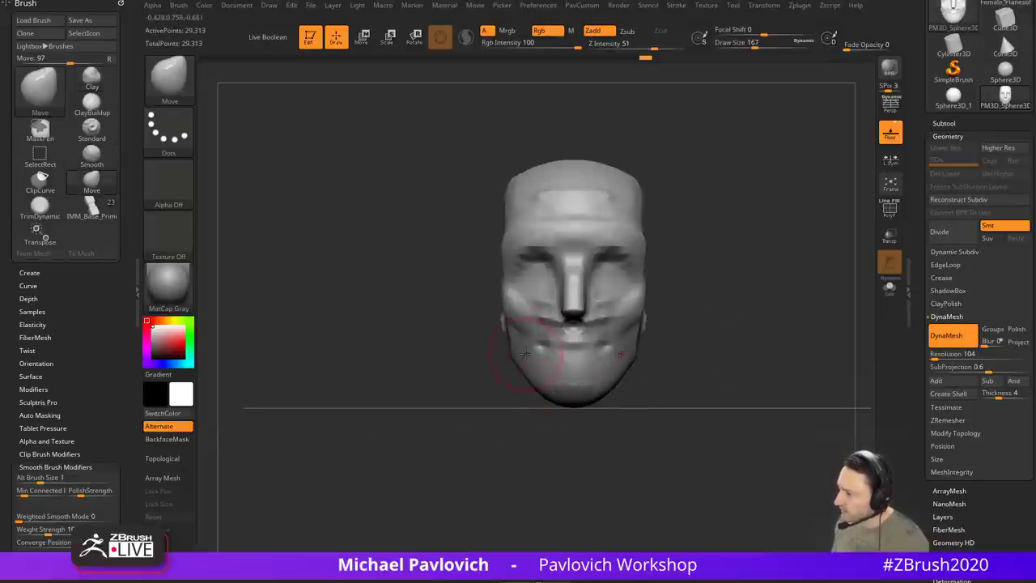
{"action": "mouse_move", "coordinate": [497, 371]}
{"action": "left_mouse_down", "text": "shift"}
{"action": "mouse_move", "coordinate": [591, 363]}
{"action": "mouse_move", "coordinate": [555, 342]}
{"action": "left_mouse_up", "text": "shift"}
Step: Draw brow and nose-base guide lines and an ear outline on the head's side with the Standard brush at draw size 31
{"action": "key", "text": "s"}
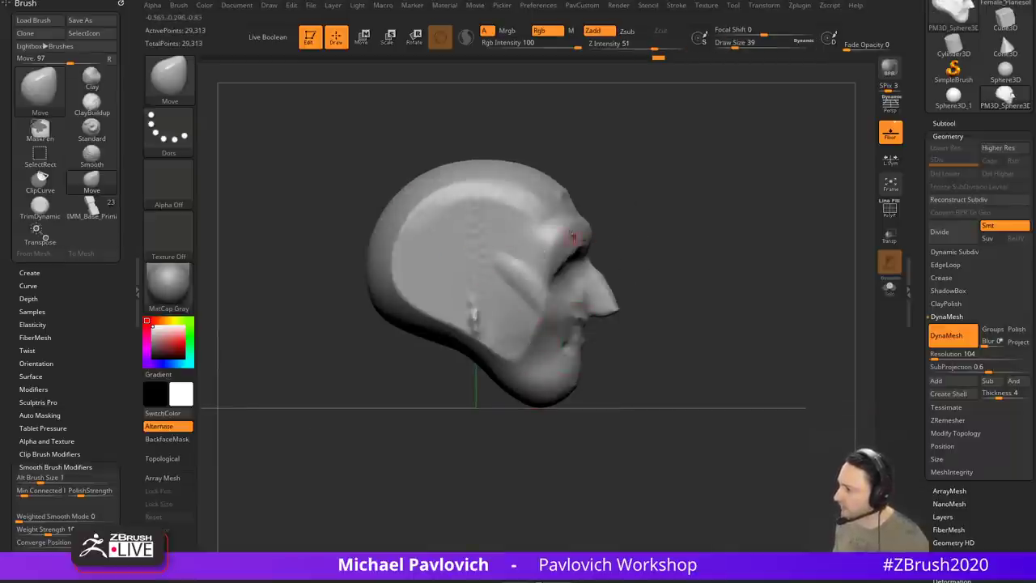
{"action": "key", "text": "bracketleft"}
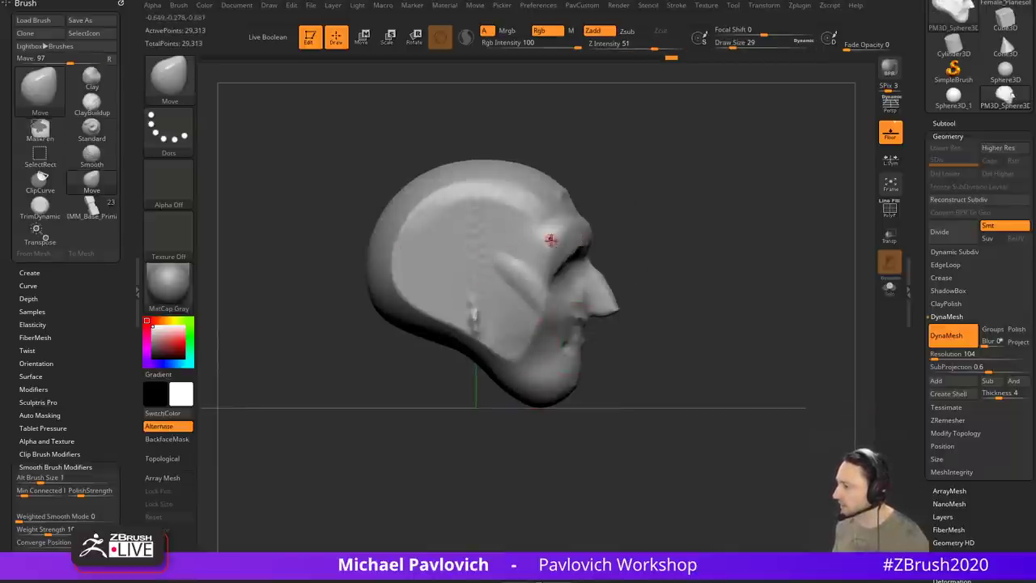
{"action": "key", "text": "b"}
{"action": "key", "text": "s"}
{"action": "key", "text": "t"}
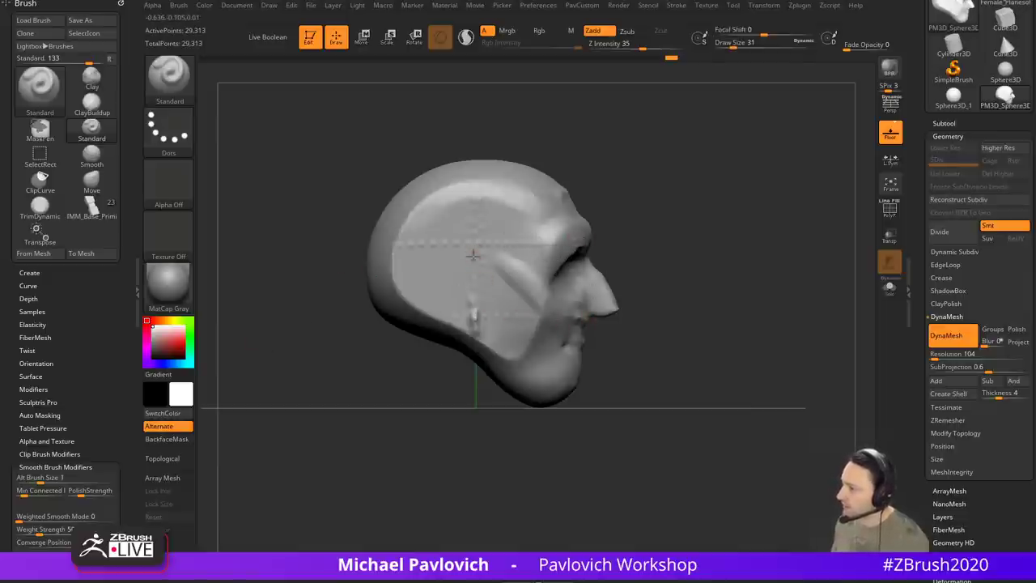
{"action": "left_click_drag", "start_coordinate": [474, 253], "coordinate": [475, 280]}
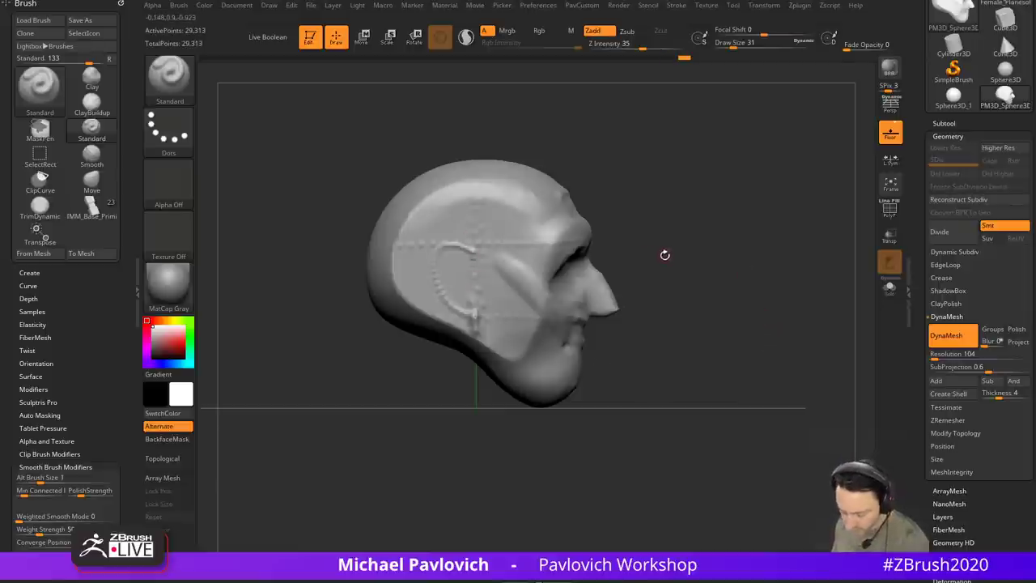
Step: Choose the Ear mesh from the IMM BParts insert brush
{"action": "key", "text": "b"}
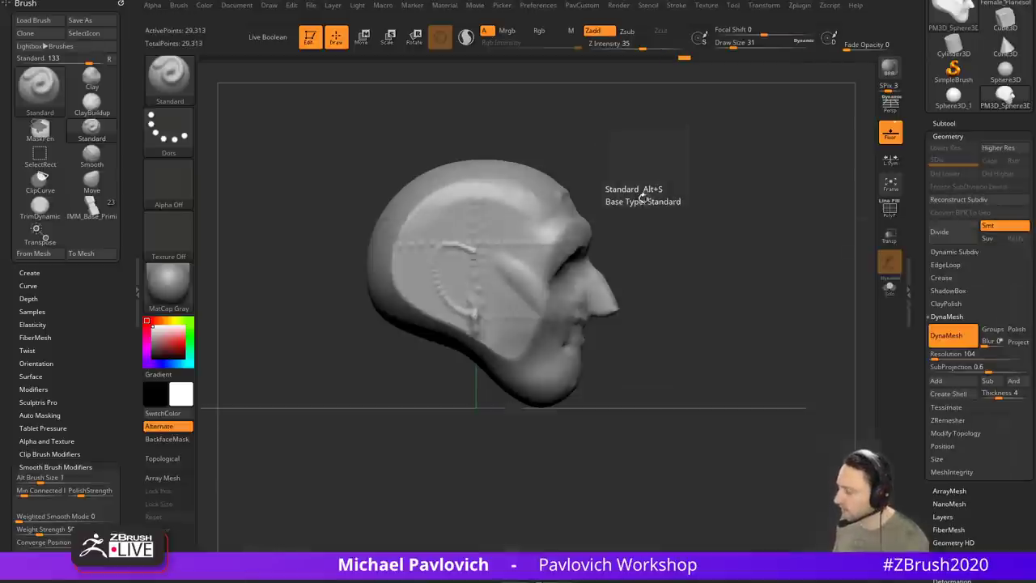
{"action": "key", "text": "b"}
{"action": "key", "text": "i"}
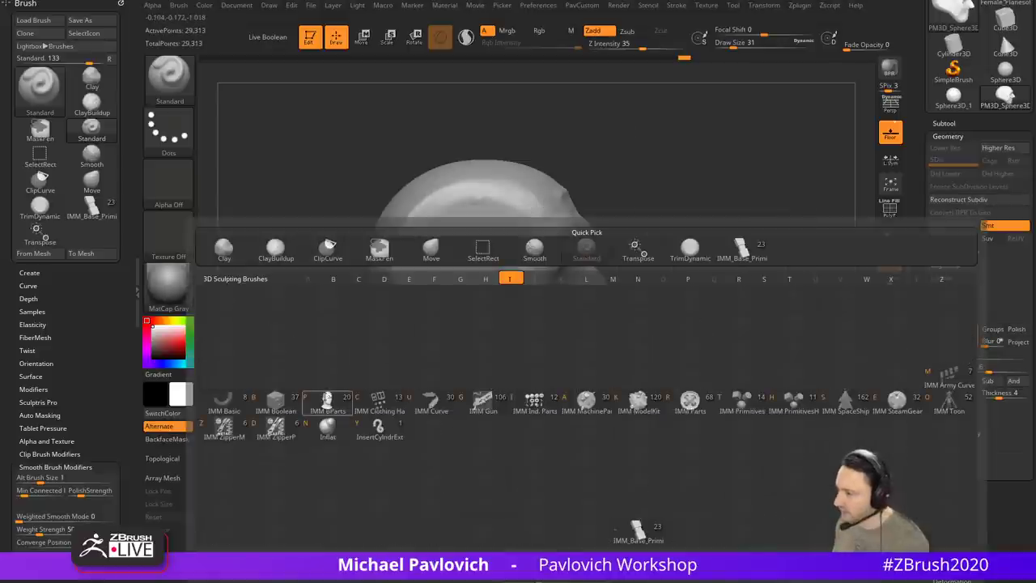
{"action": "left_click", "coordinate": [327, 402]}
{"action": "key", "text": "m"}
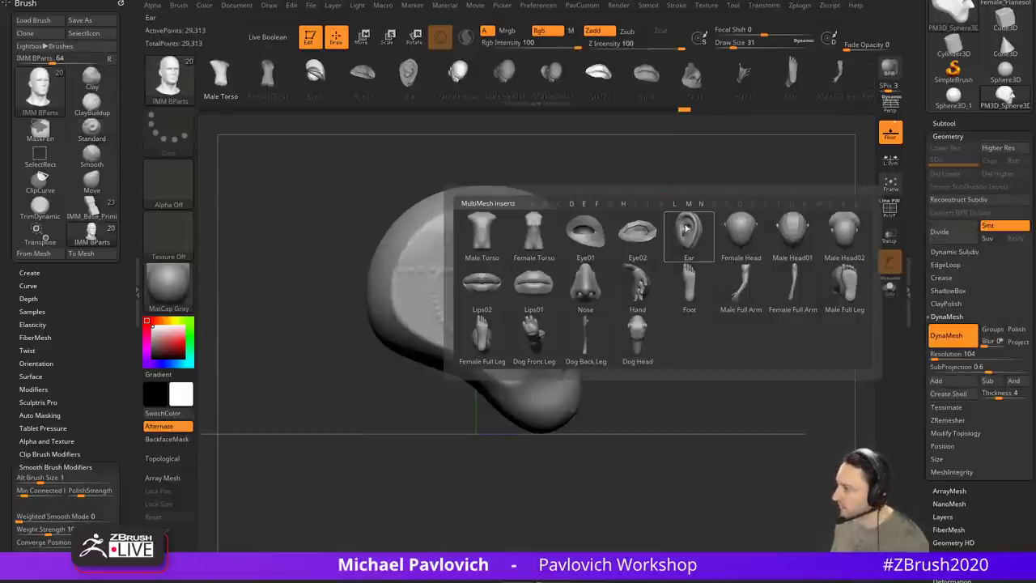
{"action": "left_click", "coordinate": [686, 228]}
Step: Insert the ear over the ear outline, undoing the first placement and placing it again on the opposite side of the head
{"action": "left_click_drag", "start_coordinate": [459, 298], "coordinate": [555, 294]}
{"action": "key", "text": "ctrl+z"}
{"action": "left_click_drag", "start_coordinate": [749, 261], "coordinate": [518, 279]}
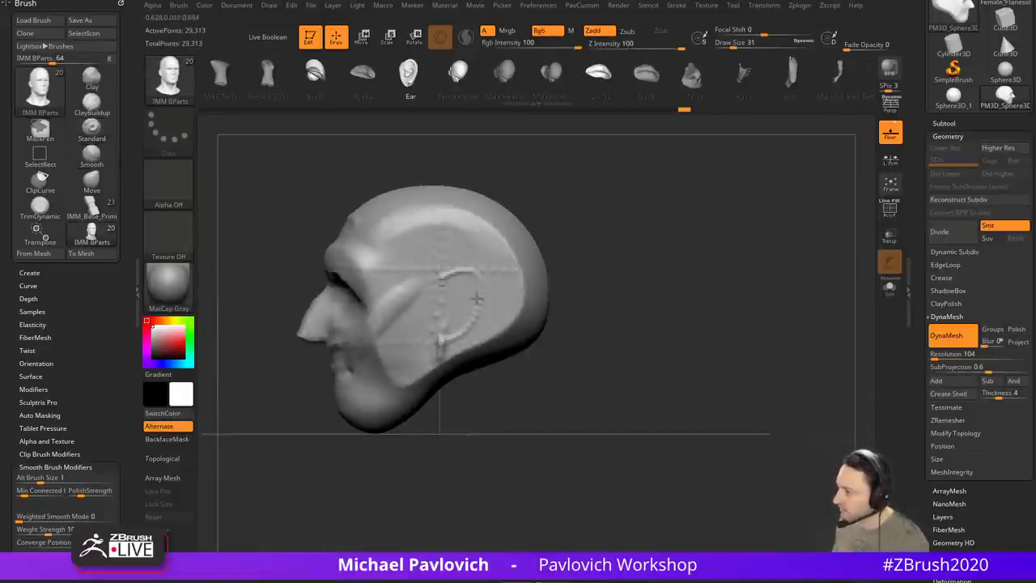
{"action": "left_click_drag", "start_coordinate": [453, 300], "coordinate": [449, 355]}
Step: Position the inserted ears against the head with the gizmo and fuse them into the head with DynaMesh
{"action": "left_click_drag", "start_coordinate": [518, 380], "coordinate": [655, 261], "text": "shift"}
{"action": "key", "text": "w"}
{"action": "left_click_drag", "start_coordinate": [554, 313], "coordinate": [552, 329]}
{"action": "left_click_drag", "start_coordinate": [551, 276], "coordinate": [534, 275]}
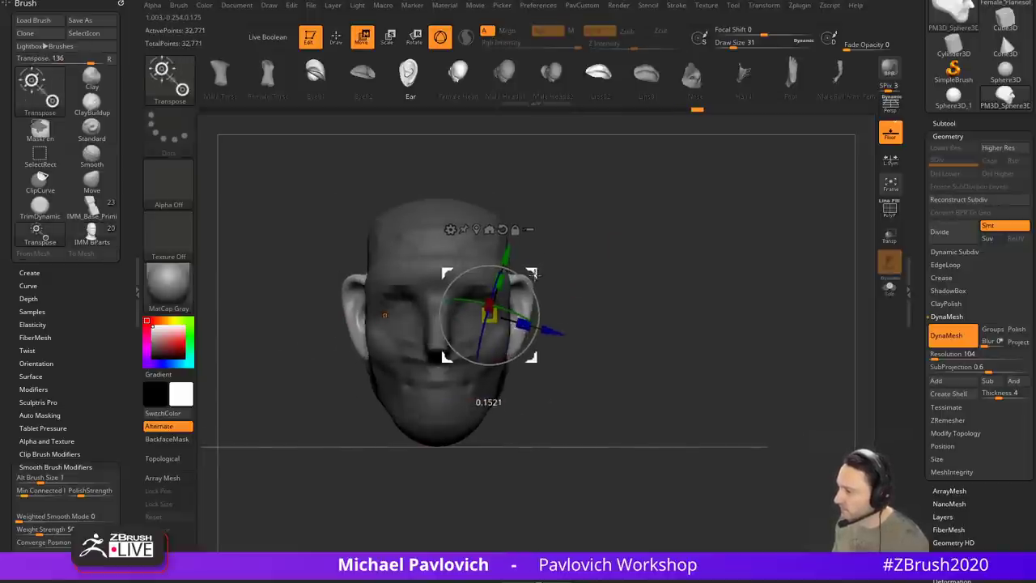
{"action": "key", "text": "q"}
{"action": "mouse_move", "coordinate": [650, 271]}
{"action": "left_mouse_down"}
{"action": "mouse_move", "coordinate": [592, 273]}
{"action": "mouse_move", "coordinate": [624, 289]}
{"action": "mouse_move", "coordinate": [655, 275]}
{"action": "mouse_move", "coordinate": [606, 287]}
{"action": "left_mouse_up"}
{"action": "left_click_drag", "start_coordinate": [660, 230], "coordinate": [710, 334], "text": "ctrl"}
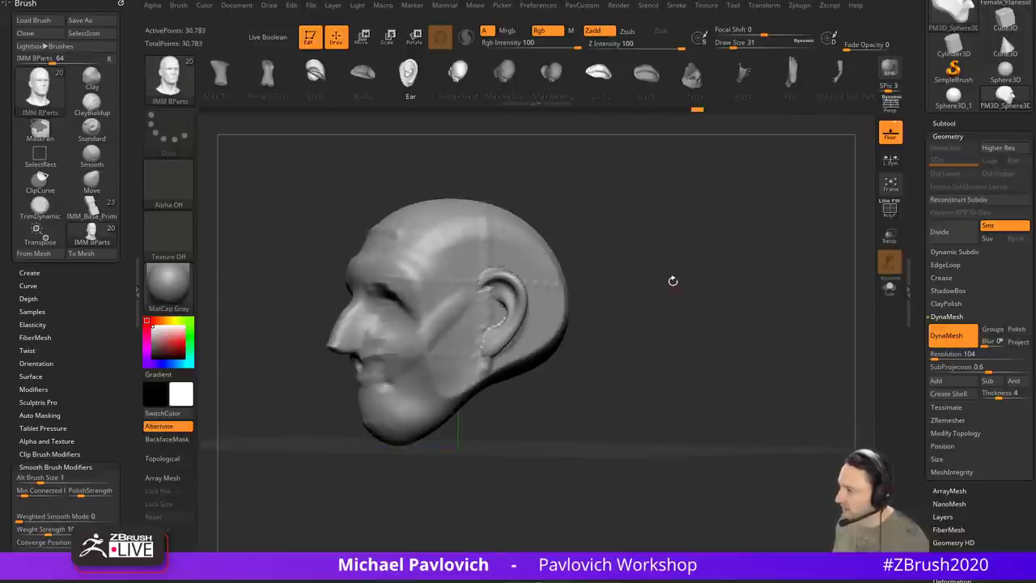
Step: Fill in the front of the ear and blend it into the head with the Standard brush, reducing the draw size to about 54
{"action": "mouse_move", "coordinate": [672, 281]}
{"action": "left_mouse_down"}
{"action": "mouse_move", "coordinate": [682, 278]}
{"action": "mouse_move", "coordinate": [655, 264]}
{"action": "mouse_move", "coordinate": [625, 278]}
{"action": "left_mouse_up"}
{"action": "key", "text": "b"}
{"action": "key", "text": "s"}
{"action": "key", "text": "t"}
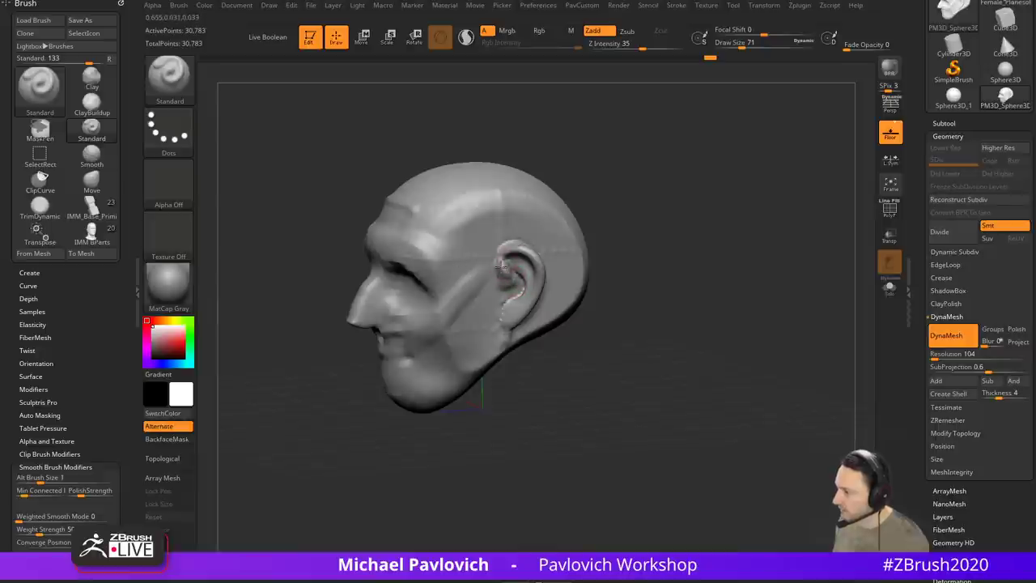
{"action": "mouse_move", "coordinate": [636, 234]}
{"action": "left_mouse_down", "text": "alt"}
{"action": "mouse_move", "coordinate": [629, 259]}
{"action": "mouse_move", "coordinate": [649, 261]}
{"action": "left_mouse_up", "text": "alt"}
{"action": "key", "text": "s"}
{"action": "left_click_drag", "start_coordinate": [522, 293], "coordinate": [503, 294]}
{"action": "key", "text": "s"}
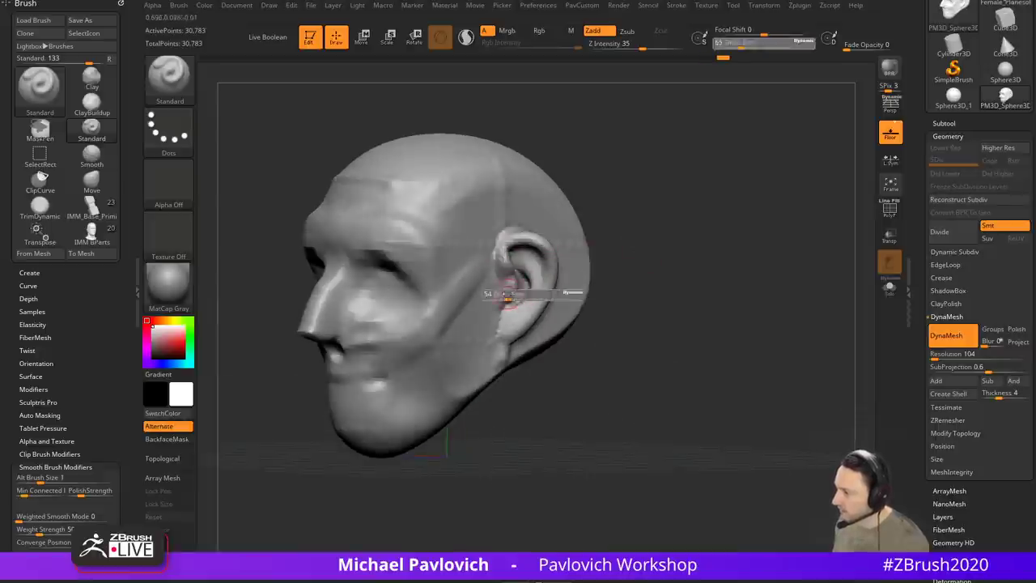
{"action": "mouse_move", "coordinate": [621, 277]}
{"action": "left_mouse_down"}
{"action": "mouse_move", "coordinate": [583, 259]}
{"action": "mouse_move", "coordinate": [699, 257]}
{"action": "mouse_move", "coordinate": [727, 300]}
{"action": "mouse_move", "coordinate": [475, 289]}
{"action": "left_mouse_up"}
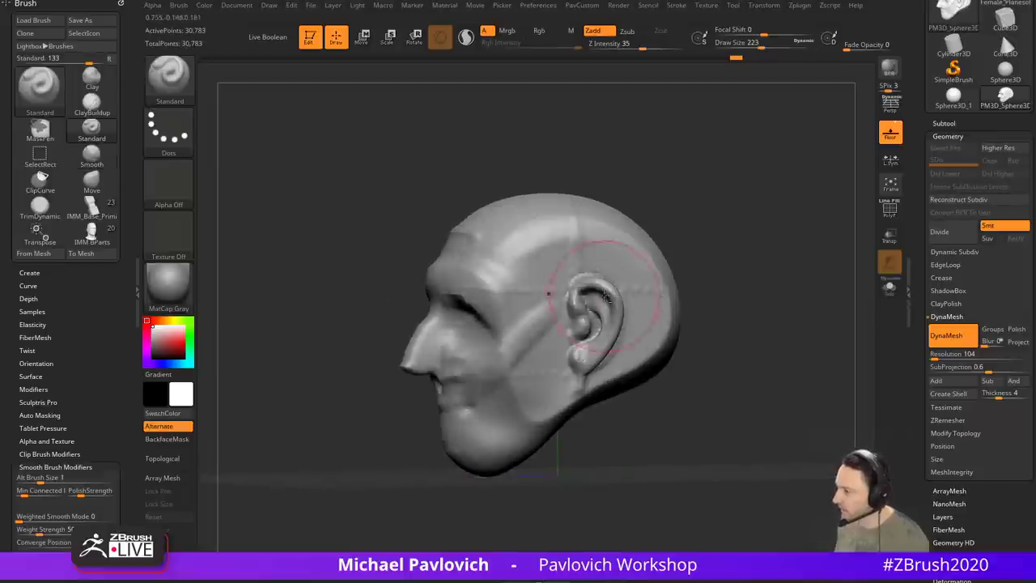
Step: Adjust the ear's lobe and upper front edge with the Move brush at draw size 217
{"action": "key", "text": "b"}
{"action": "key", "text": "m"}
{"action": "key", "text": "v"}
{"action": "left_click_drag", "start_coordinate": [586, 361], "coordinate": [577, 353]}
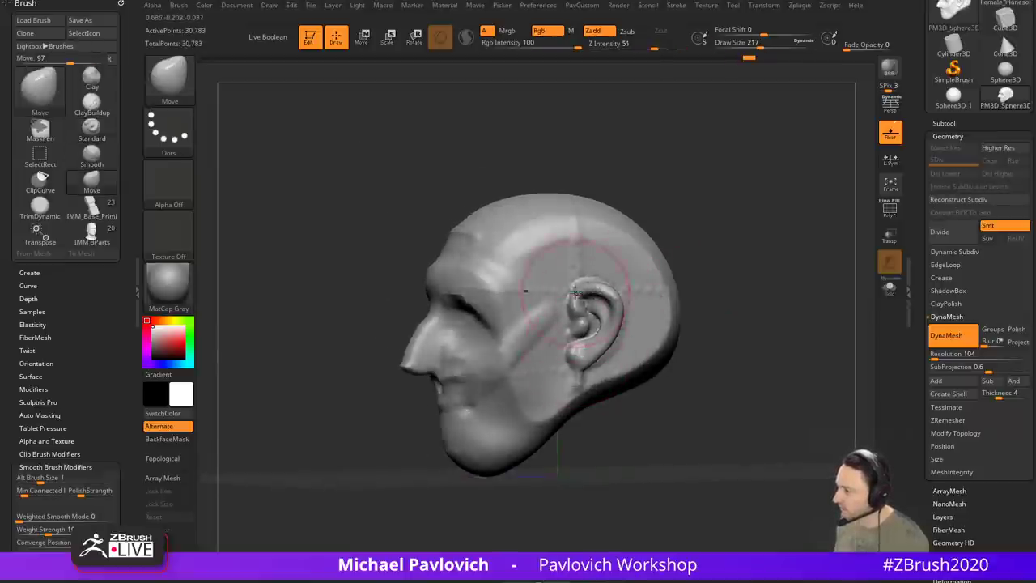
{"action": "left_click_drag", "start_coordinate": [579, 294], "coordinate": [578, 302]}
Step: Insert a Cylinder32 primitive from the IMM base primitives brush on the underside of the head as a neck
{"action": "mouse_move", "coordinate": [802, 326]}
{"action": "left_mouse_down"}
{"action": "mouse_move", "coordinate": [741, 327]}
{"action": "mouse_move", "coordinate": [778, 331]}
{"action": "mouse_move", "coordinate": [738, 300]}
{"action": "left_mouse_up"}
{"action": "key", "text": "b"}
{"action": "key", "text": "i"}
{"action": "key", "text": "p"}
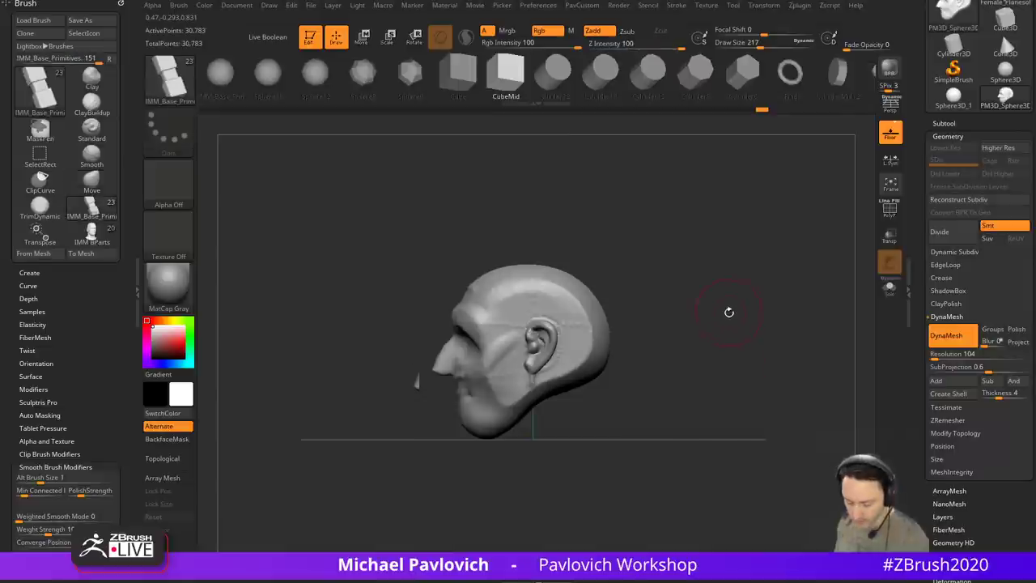
{"action": "key", "text": "m"}
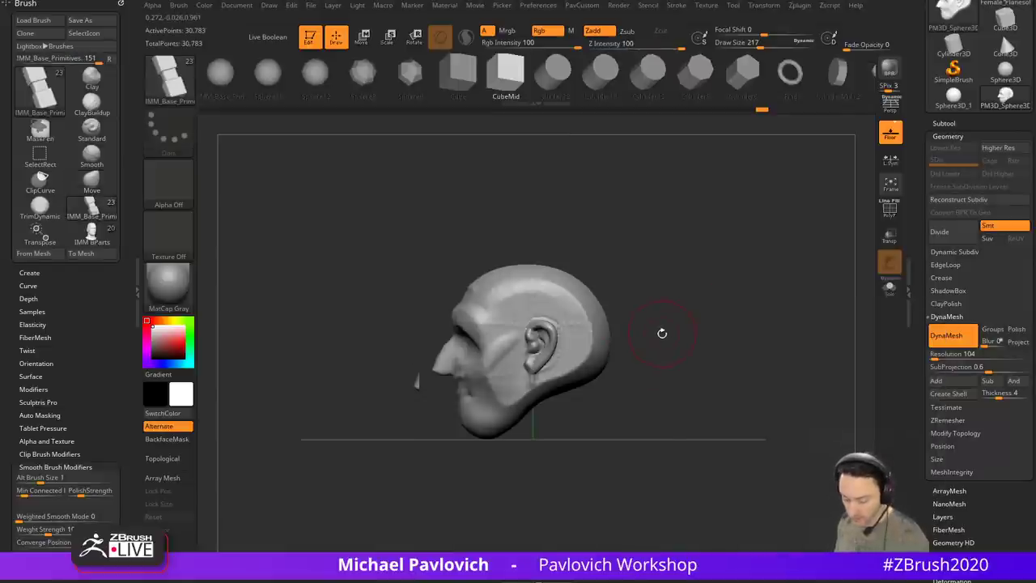
{"action": "key", "text": "m"}
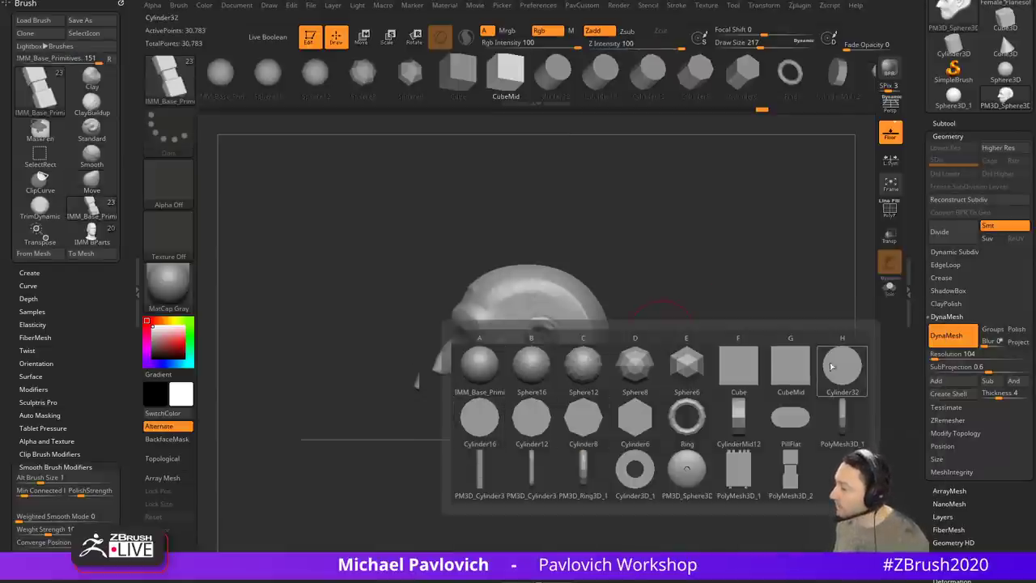
{"action": "left_click", "coordinate": [841, 366]}
{"action": "left_click_drag", "start_coordinate": [544, 377], "coordinate": [564, 360]}
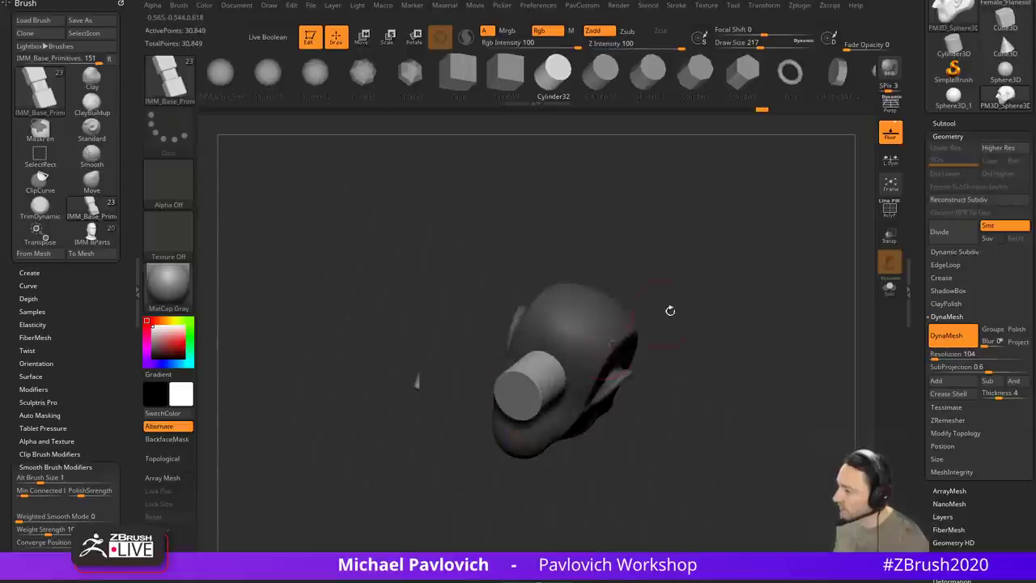
Step: Position the neck cylinder under the skull with the gizmo and check it in profile, with the draw size at 116
{"action": "left_click_drag", "start_coordinate": [669, 310], "coordinate": [718, 346], "text": "shift"}
{"action": "key", "text": "w"}
{"action": "left_click_drag", "start_coordinate": [582, 354], "coordinate": [591, 366]}
{"action": "mouse_move", "coordinate": [595, 325]}
{"action": "left_mouse_down"}
{"action": "mouse_move", "coordinate": [566, 330]}
{"action": "mouse_move", "coordinate": [571, 340]}
{"action": "mouse_move", "coordinate": [755, 319]}
{"action": "mouse_move", "coordinate": [682, 314]}
{"action": "mouse_move", "coordinate": [717, 310]}
{"action": "left_mouse_up"}
{"action": "key", "text": "q"}
{"action": "key", "text": "s"}
{"action": "left_click_drag", "start_coordinate": [618, 295], "coordinate": [607, 295]}
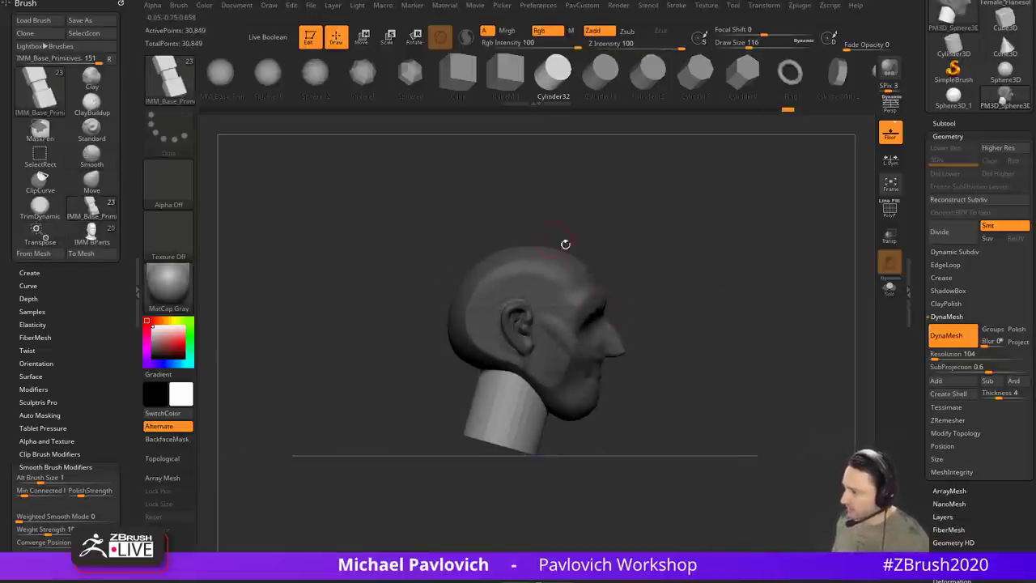
Step: Insert a sphere primitive on the bottom end of the neck to start the torso
{"action": "left_click_drag", "start_coordinate": [621, 433], "coordinate": [654, 323], "text": "alt"}
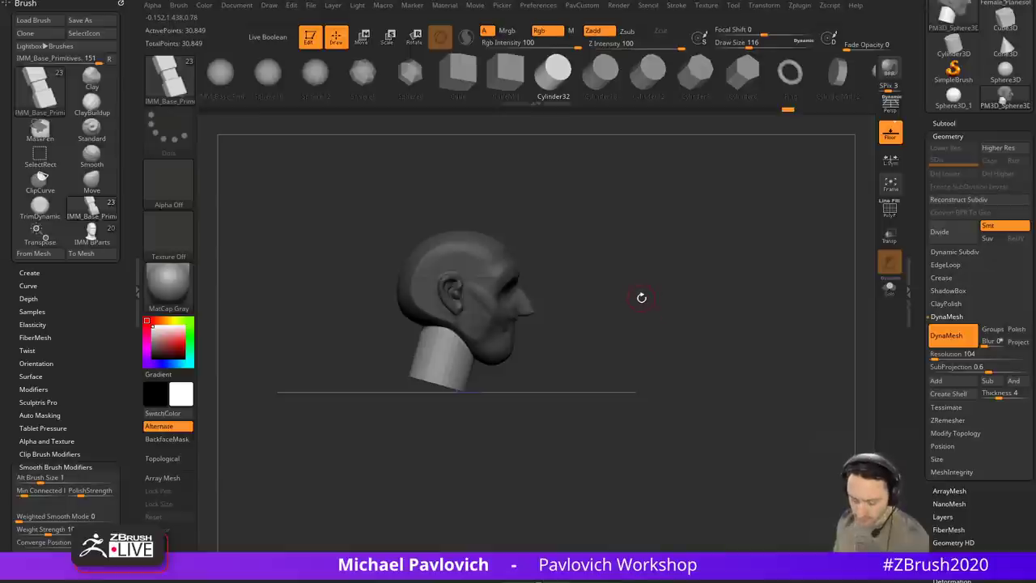
{"action": "key", "text": "m"}
{"action": "left_click", "coordinate": [466, 340]}
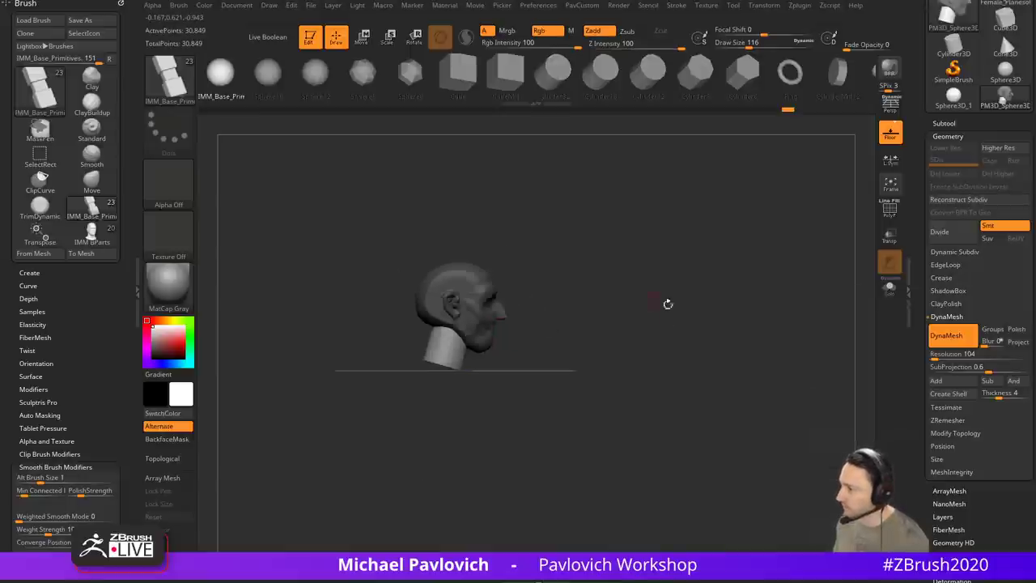
{"action": "left_click_drag", "start_coordinate": [669, 303], "coordinate": [610, 315], "text": "shift"}
{"action": "left_click_drag", "start_coordinate": [583, 361], "coordinate": [577, 237], "text": "shift"}
{"action": "left_click_drag", "start_coordinate": [452, 340], "coordinate": [469, 378]}
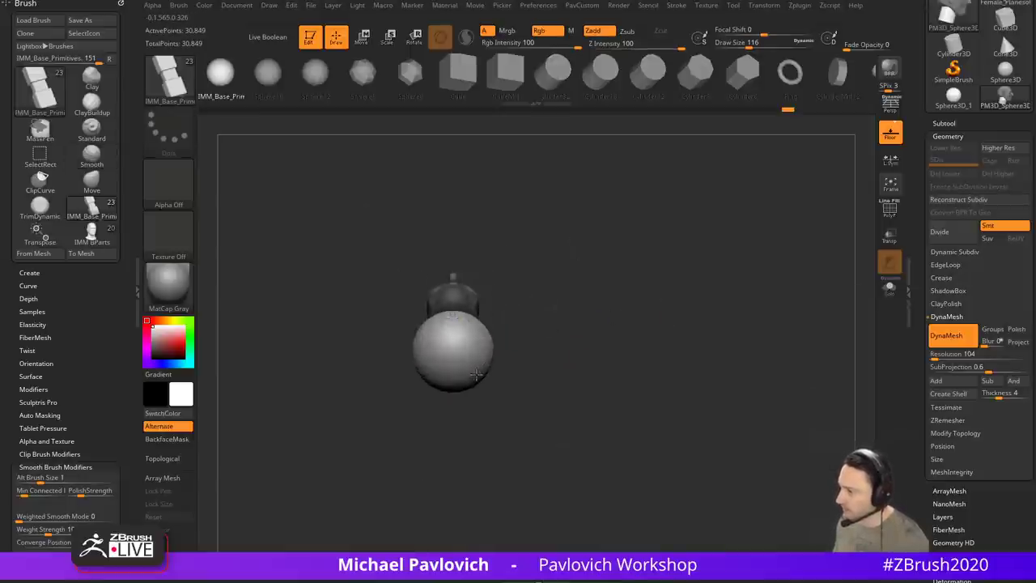
Step: Stretch the torso sphere downward into an ellipsoid and tilt it beneath the neck with the gizmo
{"action": "left_click_drag", "start_coordinate": [571, 277], "coordinate": [576, 326]}
{"action": "key", "text": "w"}
{"action": "mouse_move", "coordinate": [502, 337]}
{"action": "left_mouse_down"}
{"action": "mouse_move", "coordinate": [495, 309]}
{"action": "mouse_move", "coordinate": [498, 319]}
{"action": "left_mouse_up"}
{"action": "left_click_drag", "start_coordinate": [455, 372], "coordinate": [459, 393]}
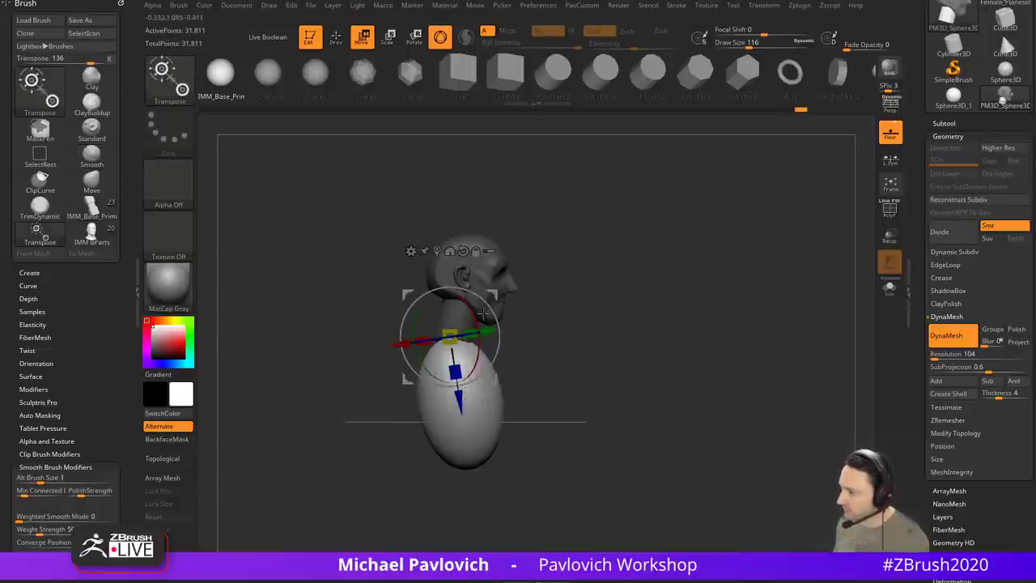
{"action": "mouse_move", "coordinate": [493, 313]}
{"action": "left_mouse_down"}
{"action": "mouse_move", "coordinate": [488, 306]}
{"action": "mouse_move", "coordinate": [483, 324]}
{"action": "left_mouse_up"}
{"action": "key", "text": "q"}
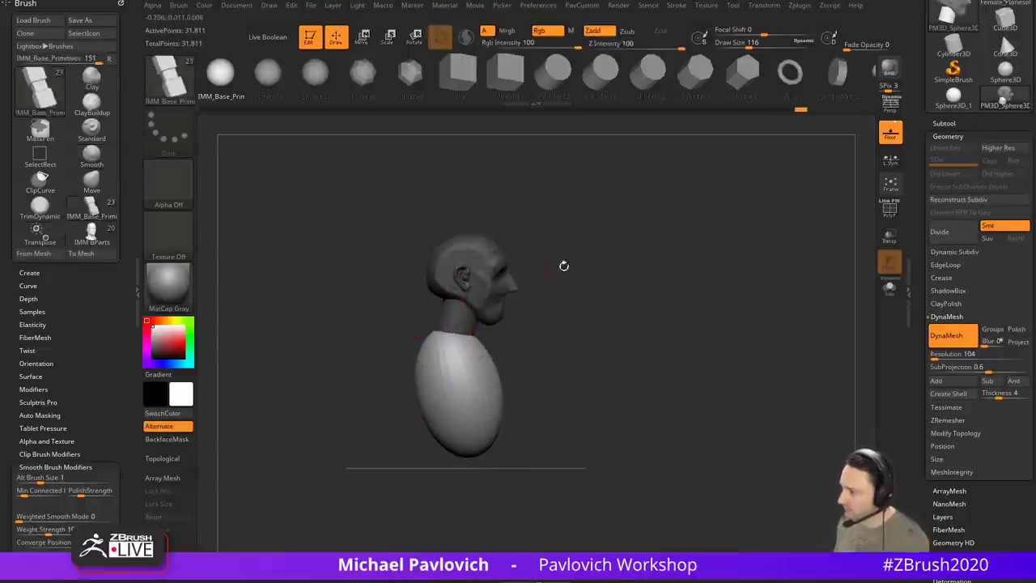
Step: Widen the torso ellipsoid sideways from the front with the gizmo
{"action": "left_click_drag", "start_coordinate": [562, 266], "coordinate": [584, 289]}
{"action": "key", "text": "w"}
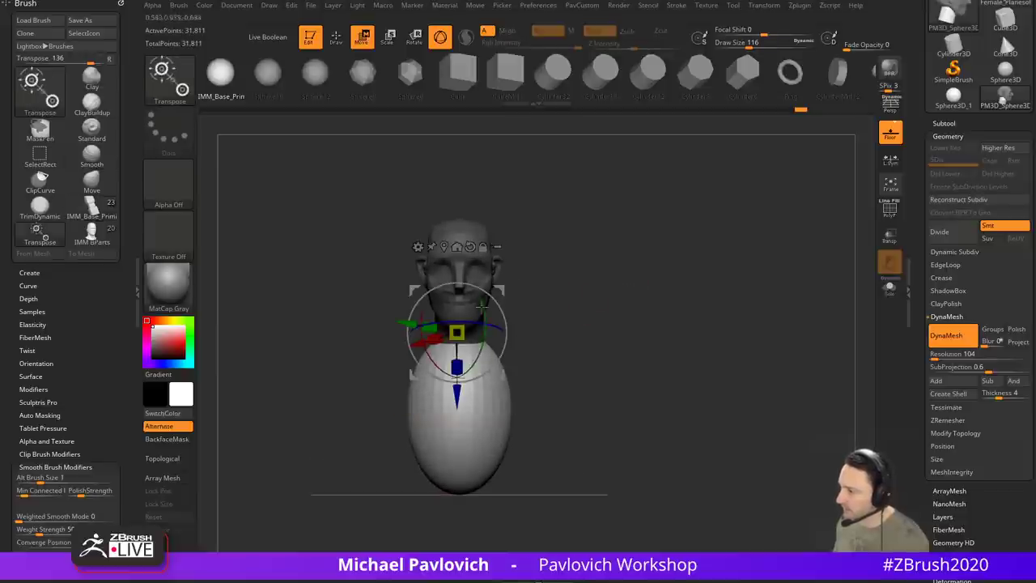
{"action": "left_click", "coordinate": [470, 247]}
{"action": "left_click_drag", "start_coordinate": [425, 328], "coordinate": [415, 329]}
{"action": "key", "text": "q"}
{"action": "mouse_move", "coordinate": [631, 283]}
{"action": "left_mouse_down"}
{"action": "mouse_move", "coordinate": [574, 286]}
{"action": "mouse_move", "coordinate": [583, 356]}
{"action": "left_mouse_up"}
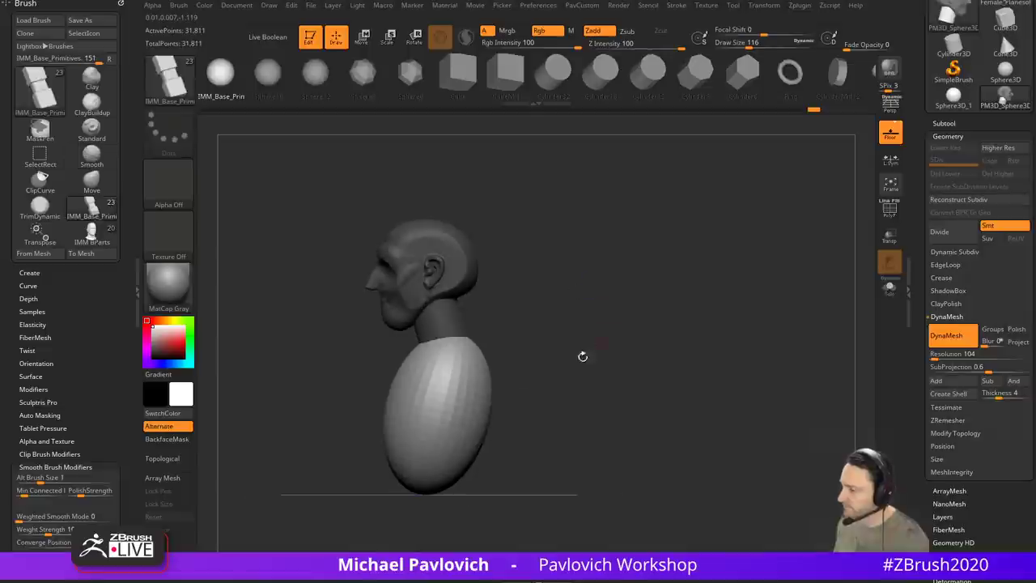
Step: Clip away the lower front of the torso diagonally with the ClipCurve brush
{"action": "key", "text": "ctrl+shift"}
{"action": "left_click_drag", "start_coordinate": [464, 525], "coordinate": [352, 371], "text": "ctrl+shift"}
{"action": "left_click_drag", "start_coordinate": [586, 329], "coordinate": [634, 319], "text": "shift"}
{"action": "left_click_drag", "start_coordinate": [542, 341], "coordinate": [541, 330]}
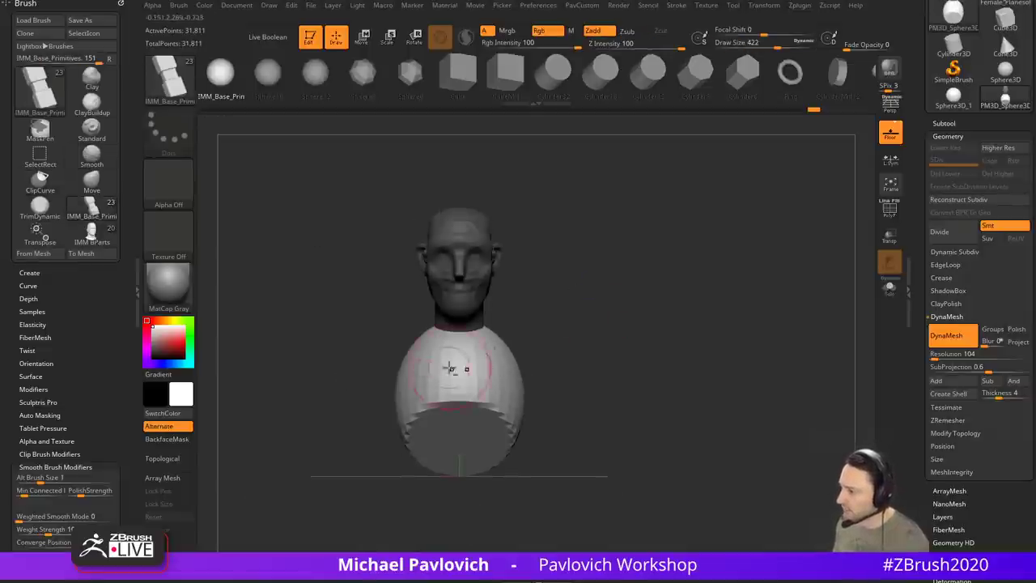
Step: Pull the shoulders out of the torso symmetrically with the Move brush at draw size 400
{"action": "key", "text": "b"}
{"action": "key", "text": "m"}
{"action": "key", "text": "v"}
{"action": "key", "text": "s"}
{"action": "mouse_move", "coordinate": [609, 300]}
{"action": "left_mouse_down"}
{"action": "mouse_move", "coordinate": [538, 313]}
{"action": "mouse_move", "coordinate": [533, 342]}
{"action": "mouse_move", "coordinate": [543, 318]}
{"action": "mouse_move", "coordinate": [619, 321]}
{"action": "left_mouse_up"}
{"action": "key", "text": "s"}
{"action": "left_click_drag", "start_coordinate": [361, 363], "coordinate": [406, 322], "text": "shift"}
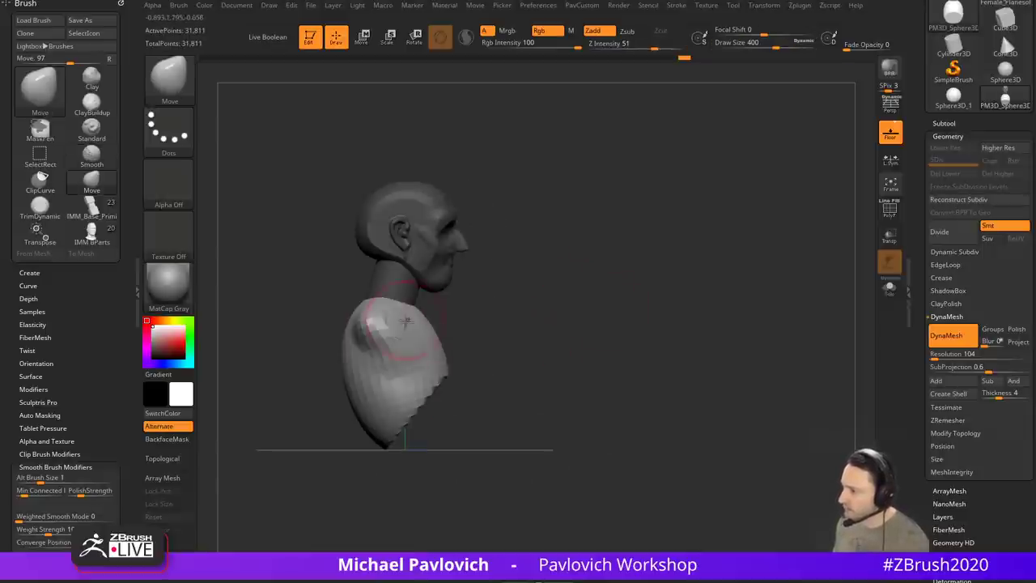
Step: Reshape the torso's back profile with the Move brush at draw size 500
{"action": "left_click_drag", "start_coordinate": [491, 333], "coordinate": [479, 337], "text": "shift"}
{"action": "key", "text": "s"}
{"action": "mouse_move", "coordinate": [370, 363]}
{"action": "left_mouse_down"}
{"action": "mouse_move", "coordinate": [386, 363]}
{"action": "mouse_move", "coordinate": [355, 367]}
{"action": "left_mouse_up"}
{"action": "left_click_drag", "start_coordinate": [369, 426], "coordinate": [381, 424]}
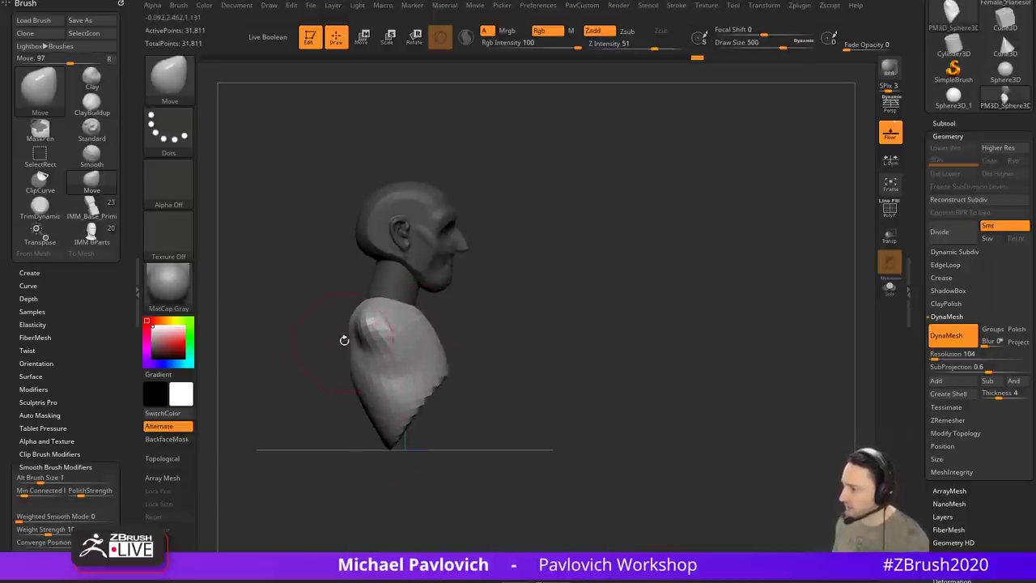
{"action": "mouse_move", "coordinate": [354, 334]}
{"action": "left_mouse_down"}
{"action": "mouse_move", "coordinate": [365, 326]}
{"action": "mouse_move", "coordinate": [353, 316]}
{"action": "left_mouse_up"}
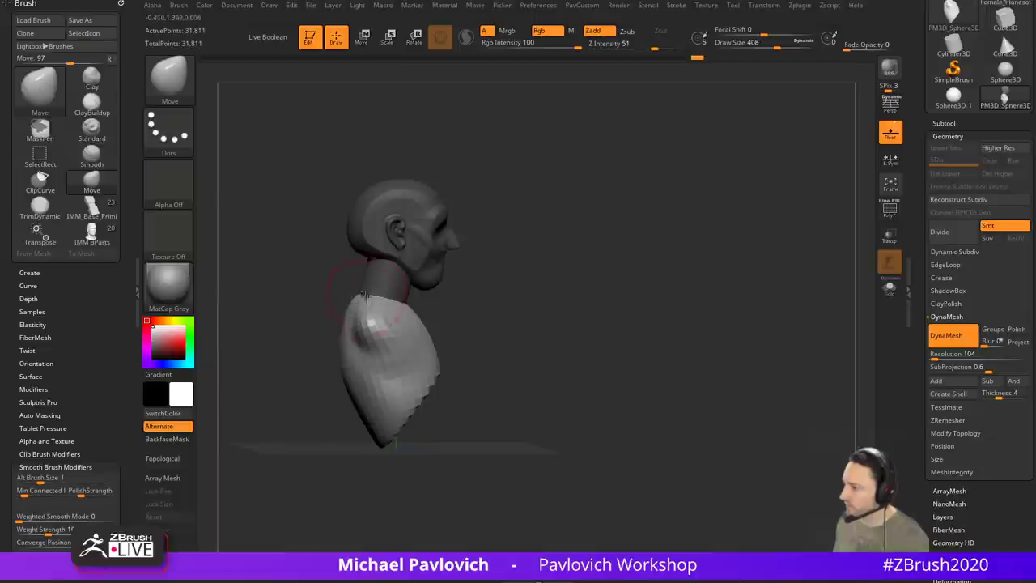
Step: Raise the upper back toward the neck into a trapezius slope and adjust the shoulder with the Move brush
{"action": "left_click_drag", "start_coordinate": [471, 278], "coordinate": [547, 285]}
{"action": "mouse_move", "coordinate": [394, 314]}
{"action": "left_mouse_down"}
{"action": "mouse_move", "coordinate": [394, 301]}
{"action": "mouse_move", "coordinate": [497, 286]}
{"action": "left_mouse_up"}
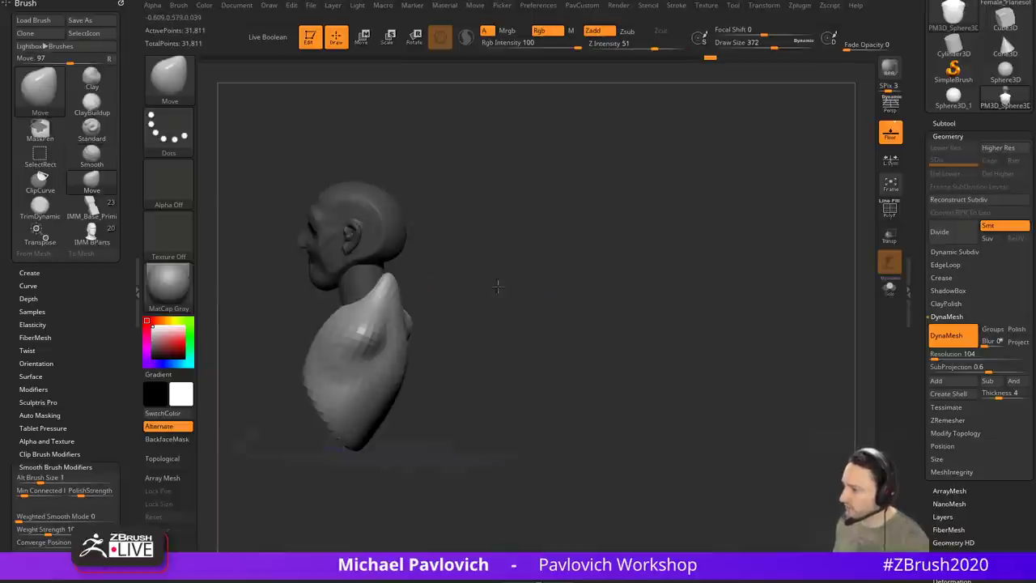
{"action": "left_click_drag", "start_coordinate": [396, 296], "coordinate": [388, 277]}
{"action": "left_click_drag", "start_coordinate": [479, 283], "coordinate": [437, 288]}
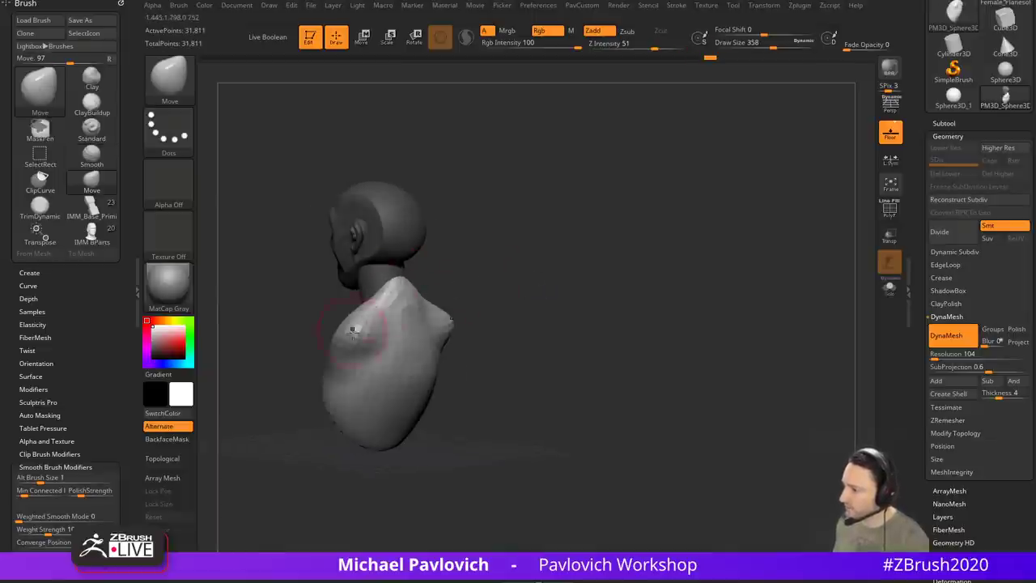
{"action": "left_click_drag", "start_coordinate": [351, 328], "coordinate": [359, 339]}
Step: Fuse the head, neck and torso into one mesh with DynaMesh
{"action": "left_click_drag", "start_coordinate": [431, 275], "coordinate": [525, 272], "text": "shift"}
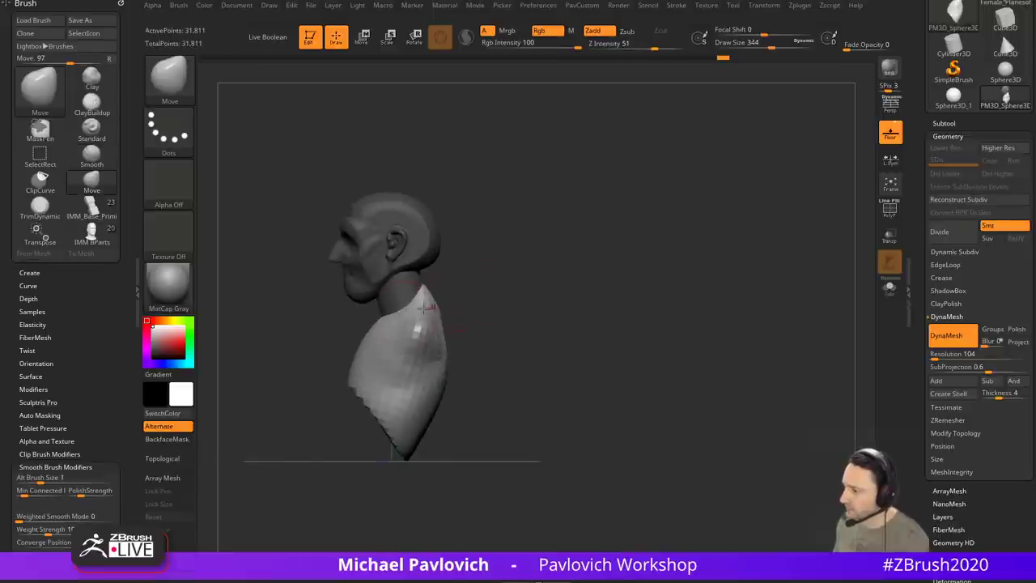
{"action": "mouse_move", "coordinate": [555, 230]}
{"action": "left_mouse_down"}
{"action": "mouse_move", "coordinate": [694, 303]}
{"action": "mouse_move", "coordinate": [607, 231]}
{"action": "left_mouse_up"}
{"action": "left_click_drag", "start_coordinate": [622, 310], "coordinate": [645, 277], "text": "shift"}
Step: Unify the bust's size, remesh it with DynaMesh at resolution 104 and switch to the Standard brush
{"action": "key", "text": "space"}
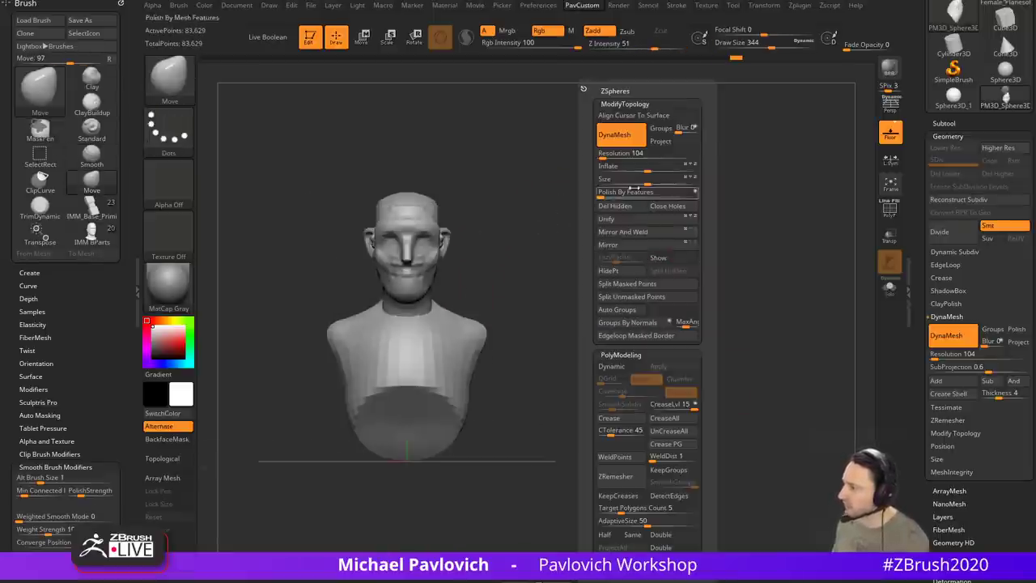
{"action": "left_click", "coordinate": [623, 222]}
{"action": "key", "text": "space"}
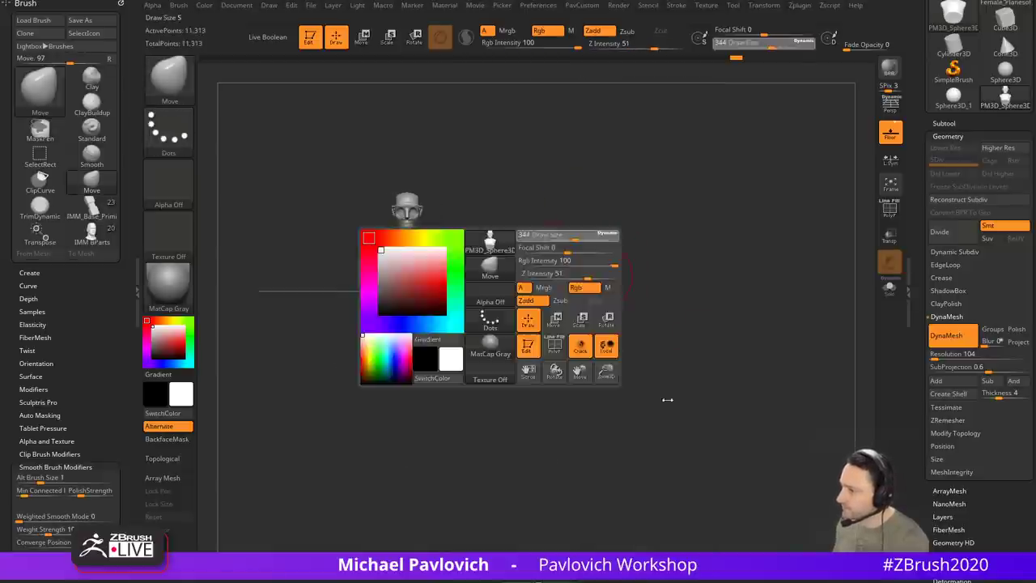
{"action": "mouse_move", "coordinate": [582, 203]}
{"action": "left_mouse_down", "text": "alt"}
{"action": "mouse_move", "coordinate": [609, 287]}
{"action": "mouse_move", "coordinate": [648, 270]}
{"action": "mouse_move", "coordinate": [675, 304]}
{"action": "left_mouse_up", "text": "alt"}
{"action": "key", "text": "b"}
{"action": "key", "text": "s"}
{"action": "key", "text": "t"}
{"action": "mouse_move", "coordinate": [675, 304]}
{"action": "left_mouse_down"}
{"action": "mouse_move", "coordinate": [637, 313]}
{"action": "mouse_move", "coordinate": [562, 286]}
{"action": "mouse_move", "coordinate": [659, 266]}
{"action": "left_mouse_up"}
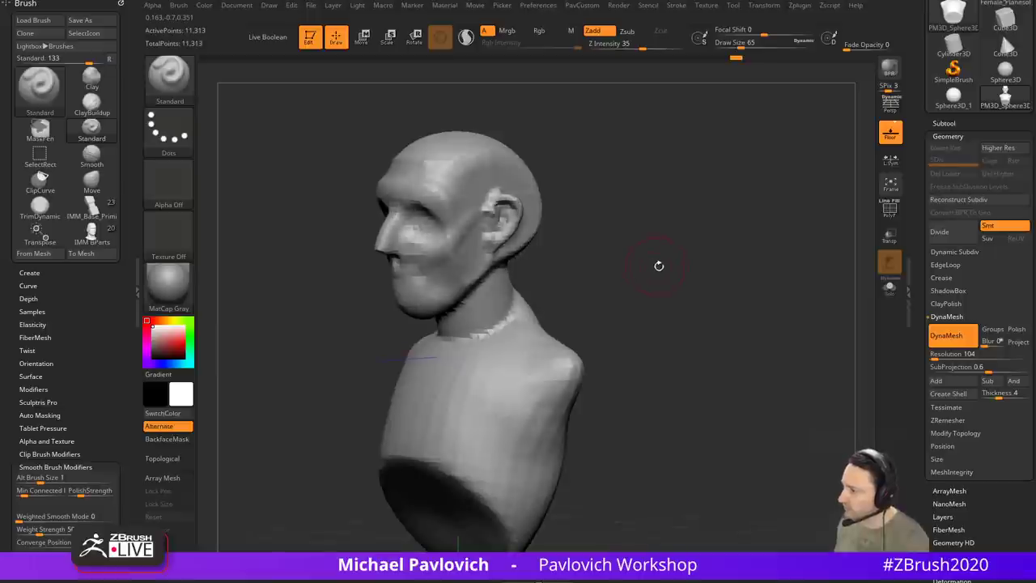
Step: Undo the size unification and the remesh at resolution 104
{"action": "key", "text": "ctrl"}
{"action": "key", "text": "ctrl+z"}
{"action": "key", "text": "ctrl+z"}
Step: Sculpt a test bump behind the ear with the Standard brush and update the DynaMesh at resolution 104
{"action": "key", "text": "space"}
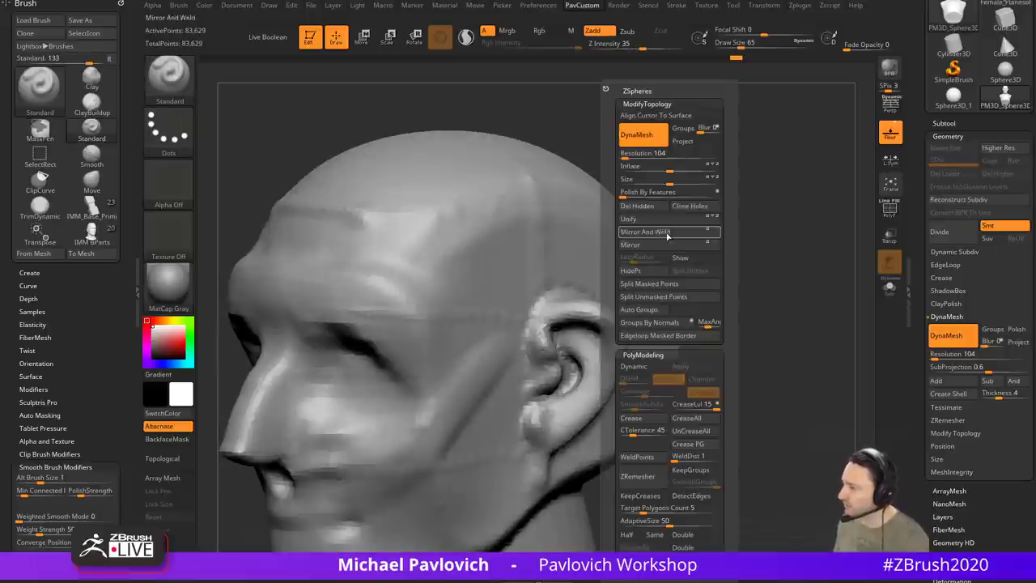
{"action": "left_click", "coordinate": [630, 154]}
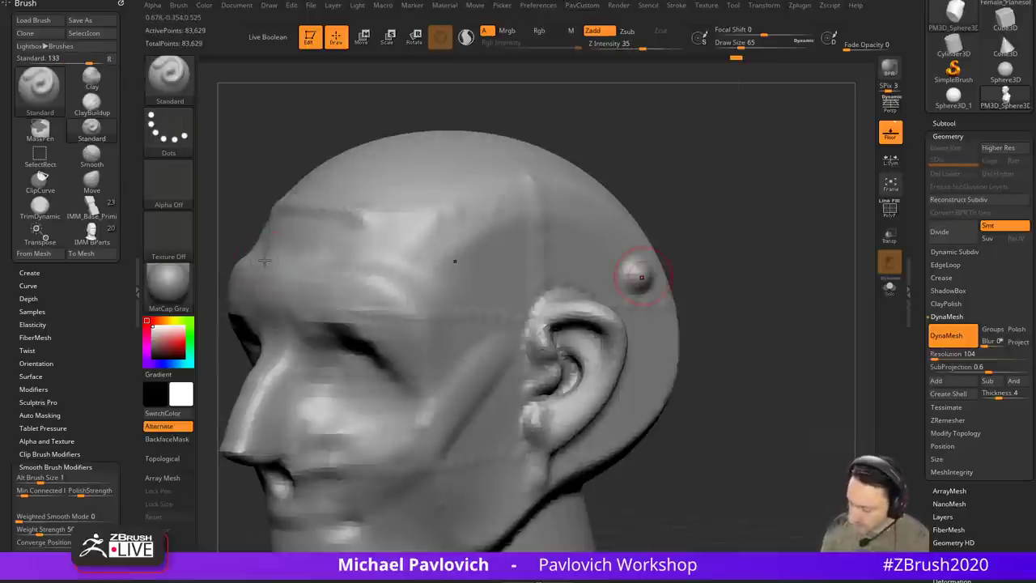
{"action": "left_click_drag", "start_coordinate": [720, 246], "coordinate": [703, 191], "text": "alt"}
{"action": "left_click_drag", "start_coordinate": [702, 191], "coordinate": [751, 280]}
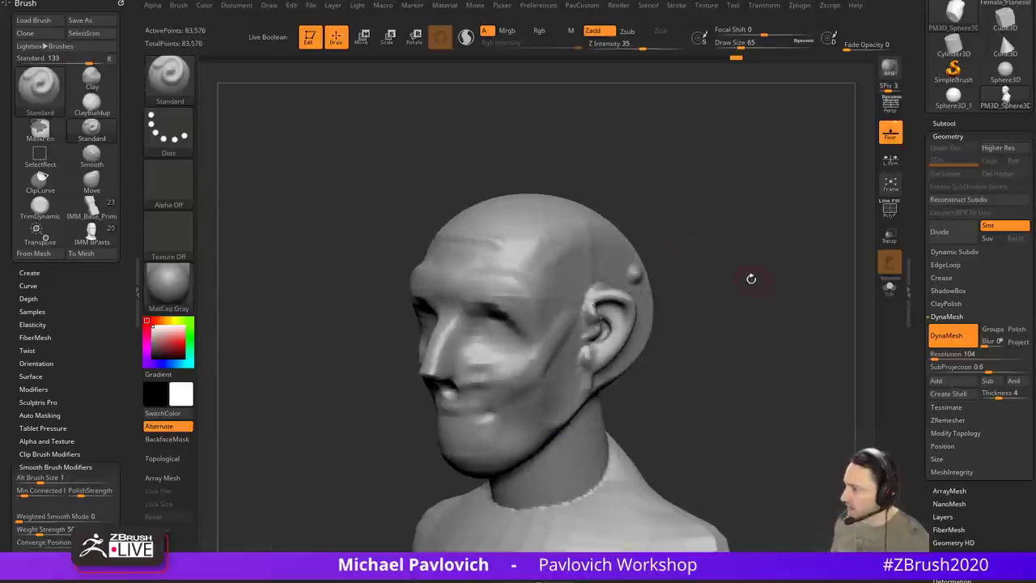
Step: Unify the bust's size and remesh it with DynaMesh at resolution 176
{"action": "key", "text": "space"}
{"action": "left_click", "coordinate": [696, 232]}
{"action": "left_click", "coordinate": [670, 220]}
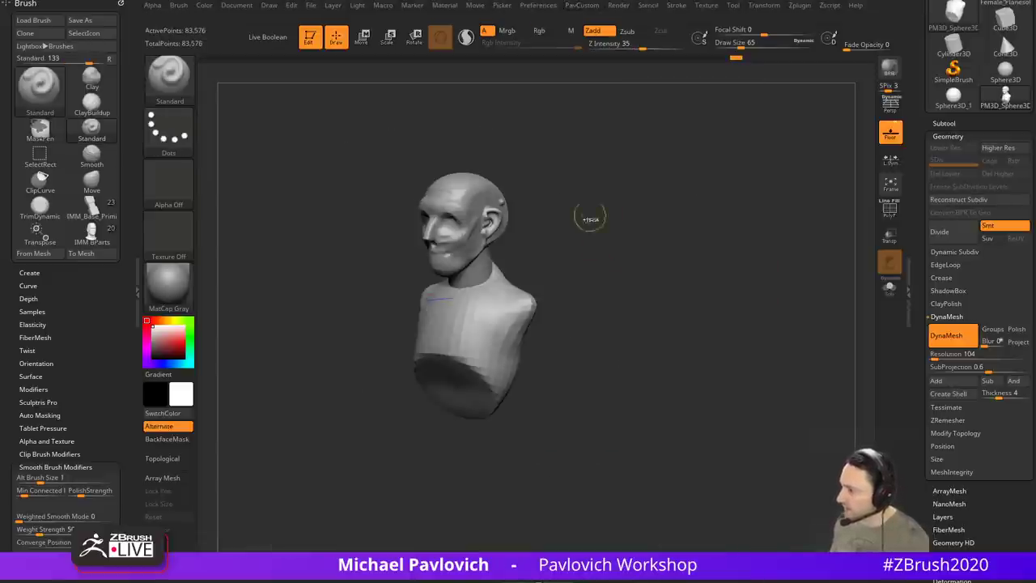
{"action": "left_click_drag", "start_coordinate": [590, 218], "coordinate": [691, 284], "text": "ctrl"}
{"action": "left_click_drag", "start_coordinate": [643, 236], "coordinate": [670, 249], "text": "alt"}
{"action": "key", "text": "ctrl+shift+z"}
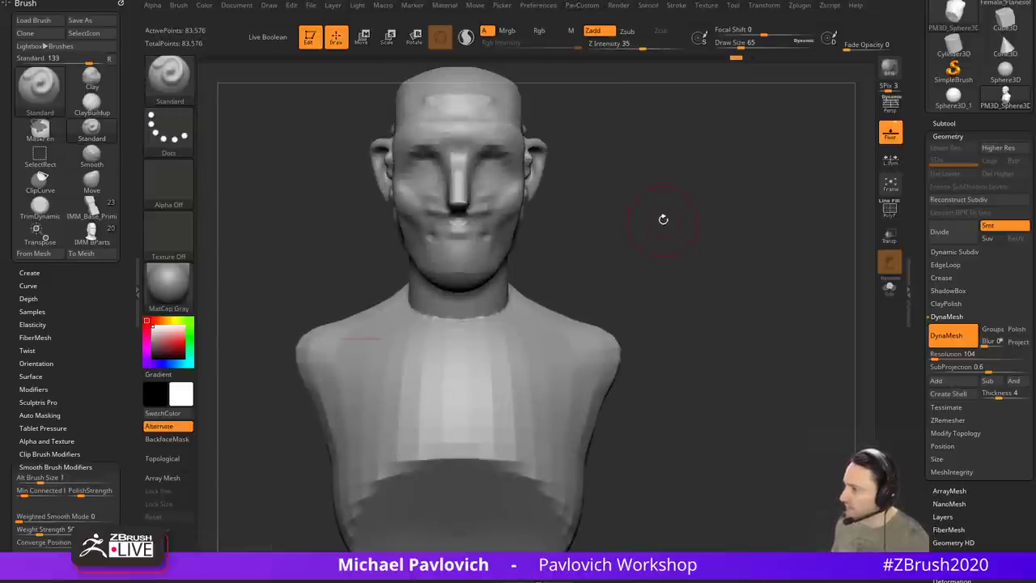
{"action": "key", "text": "space"}
{"action": "mouse_move", "coordinate": [619, 158]}
{"action": "left_mouse_down"}
{"action": "mouse_move", "coordinate": [718, 273]}
{"action": "mouse_move", "coordinate": [678, 246]}
{"action": "mouse_move", "coordinate": [685, 275]}
{"action": "left_mouse_up"}
{"action": "left_click_drag", "start_coordinate": [576, 179], "coordinate": [592, 189], "text": "shift"}
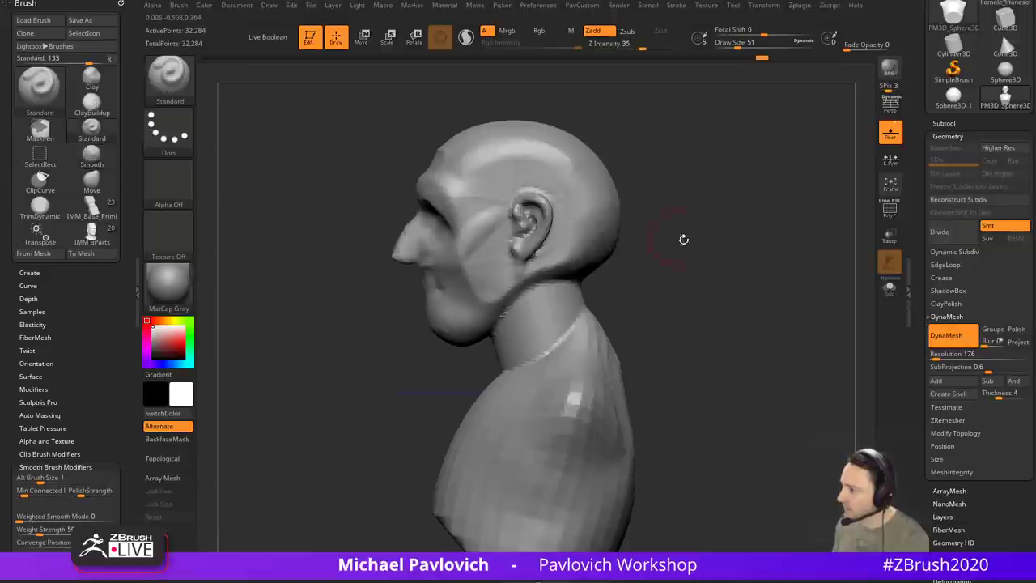
Step: Smooth the seam between the neck and torso all around, then reduce the brush size for the neck
{"action": "left_click_drag", "start_coordinate": [683, 238], "coordinate": [606, 243]}
{"action": "mouse_move", "coordinate": [603, 171]}
{"action": "right_mouse_down"}
{"action": "mouse_move", "coordinate": [731, 144]}
{"action": "mouse_move", "coordinate": [683, 194]}
{"action": "right_mouse_up"}
{"action": "right_click_drag", "start_coordinate": [570, 259], "coordinate": [703, 255]}
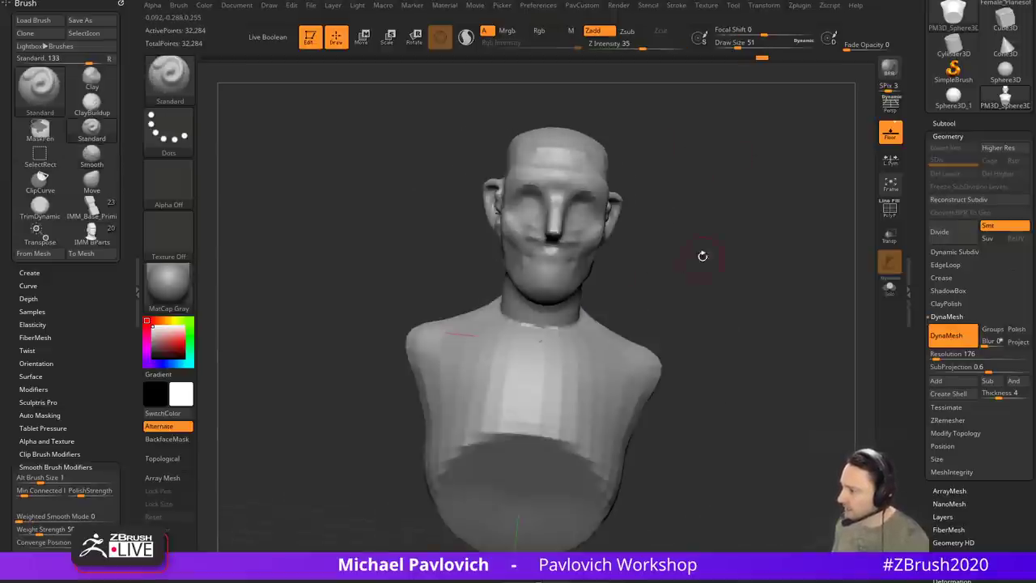
{"action": "left_click", "coordinate": [657, 48]}
{"action": "right_click_drag", "start_coordinate": [502, 247], "coordinate": [600, 247]}
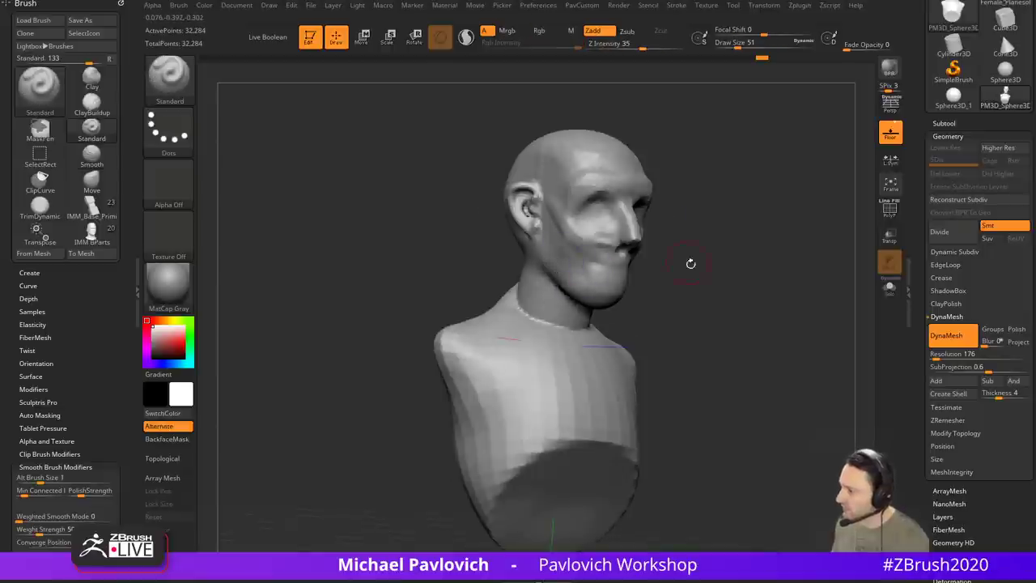
{"action": "right_click_drag", "start_coordinate": [689, 264], "coordinate": [552, 246]}
{"action": "mouse_move", "coordinate": [615, 271]}
{"action": "right_mouse_down"}
{"action": "mouse_move", "coordinate": [710, 270]}
{"action": "mouse_move", "coordinate": [453, 307]}
{"action": "right_mouse_up"}
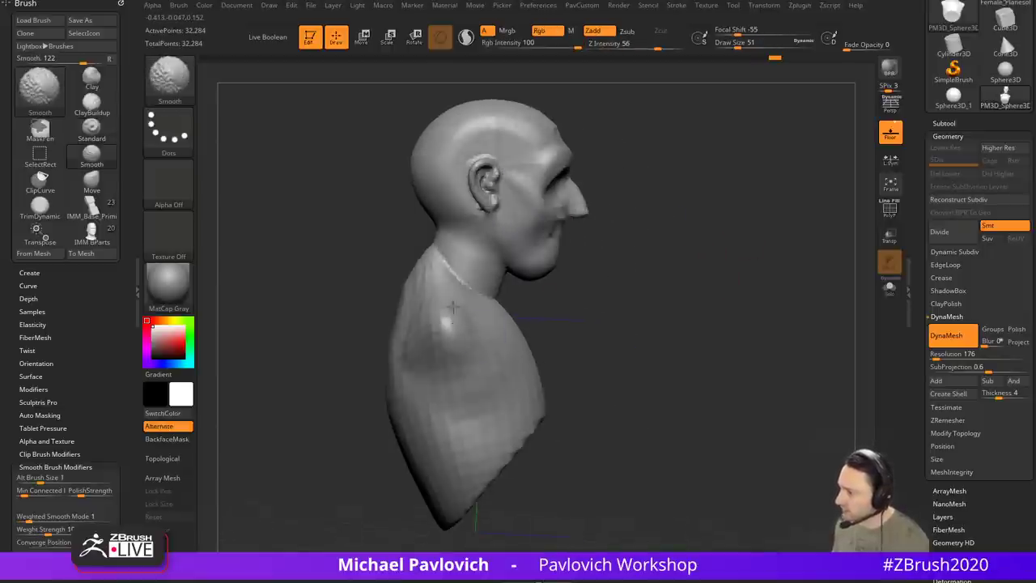
{"action": "right_click_drag", "start_coordinate": [615, 269], "coordinate": [559, 268], "text": "shift"}
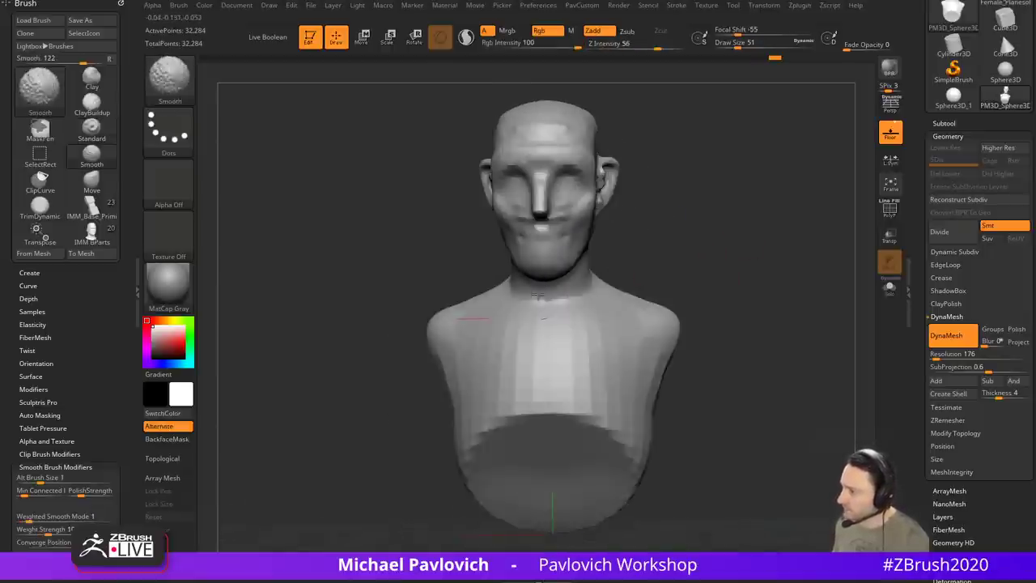
{"action": "mouse_move", "coordinate": [654, 260]}
{"action": "right_mouse_down"}
{"action": "mouse_move", "coordinate": [779, 234]}
{"action": "mouse_move", "coordinate": [729, 258]}
{"action": "right_mouse_up"}
{"action": "key", "text": "bracketleft"}
{"action": "key", "text": "bracketleft"}
{"action": "left_click_drag", "start_coordinate": [478, 235], "coordinate": [482, 234], "text": "shift"}
Step: Pull the brow down above the eye sockets with the Move brush at draw size 49
{"action": "right_click_drag", "start_coordinate": [662, 202], "coordinate": [664, 251], "text": "ctrl"}
{"action": "right_click_drag", "start_coordinate": [664, 251], "coordinate": [633, 327], "text": "alt"}
{"action": "left_click_drag", "start_coordinate": [436, 246], "coordinate": [434, 255]}
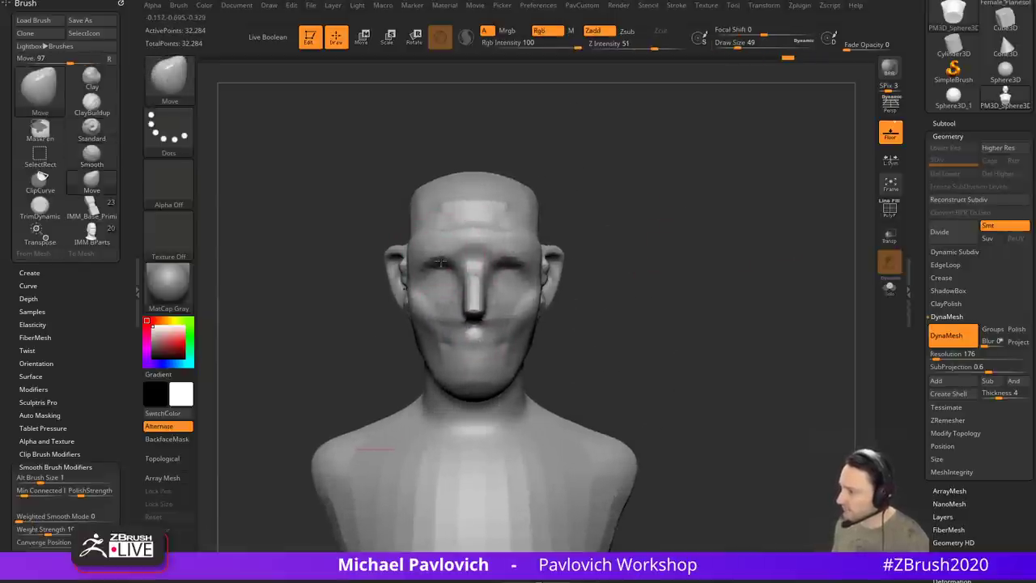
Step: Smooth the hard plane edges across the forehead and temple
{"action": "left_click_drag", "start_coordinate": [458, 212], "coordinate": [495, 209], "text": "shift"}
{"action": "mouse_move", "coordinate": [560, 193]}
{"action": "right_mouse_down"}
{"action": "mouse_move", "coordinate": [620, 183]}
{"action": "mouse_move", "coordinate": [593, 186]}
{"action": "right_mouse_up"}
{"action": "right_click_drag", "start_coordinate": [592, 186], "coordinate": [639, 217], "text": "alt"}
{"action": "left_click_drag", "start_coordinate": [461, 237], "coordinate": [472, 240], "text": "shift"}
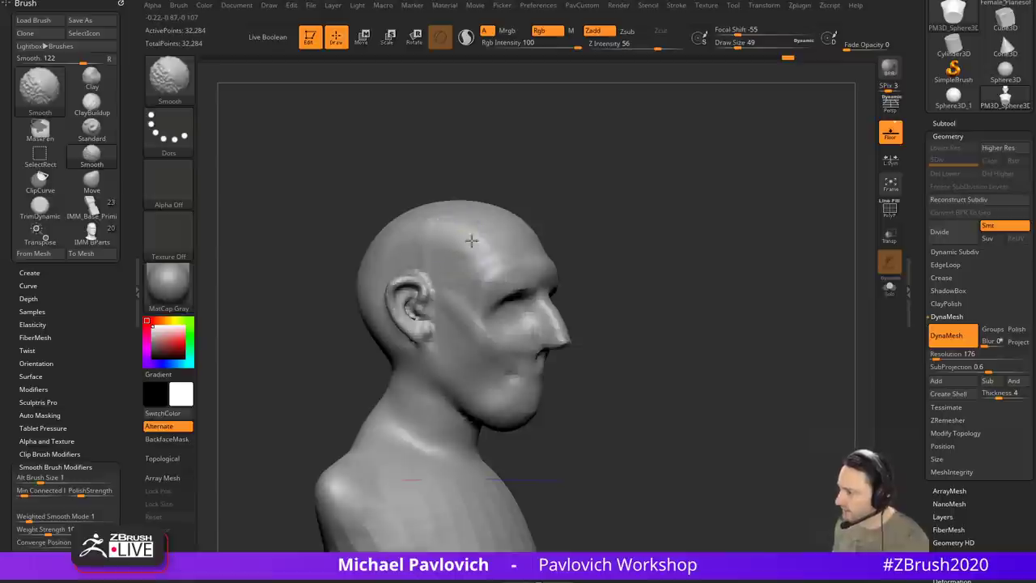
{"action": "right_click_drag", "start_coordinate": [471, 239], "coordinate": [384, 277]}
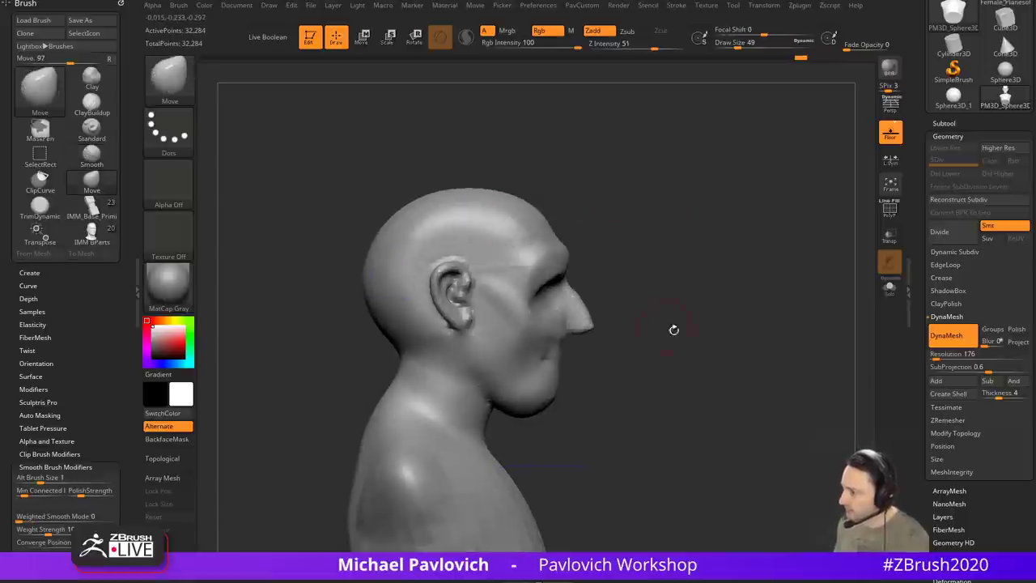
Step: Pull the chin forward with the Move brush at draw size 104, and extend the nose tip at draw size 44
{"action": "right_click_drag", "start_coordinate": [673, 330], "coordinate": [617, 302], "text": "alt"}
{"action": "right_click_drag", "start_coordinate": [618, 303], "coordinate": [618, 320], "text": "ctrl"}
{"action": "mouse_move", "coordinate": [500, 404]}
{"action": "left_mouse_down"}
{"action": "mouse_move", "coordinate": [501, 390]}
{"action": "mouse_move", "coordinate": [487, 395]}
{"action": "mouse_move", "coordinate": [547, 390]}
{"action": "left_mouse_up"}
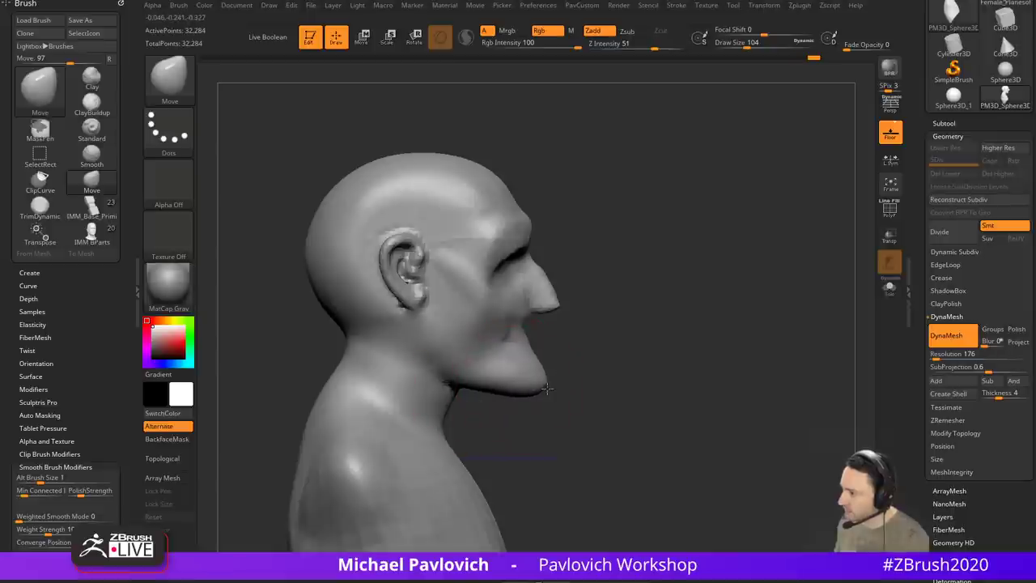
{"action": "key", "text": "s"}
{"action": "left_click_drag", "start_coordinate": [567, 304], "coordinate": [559, 303]}
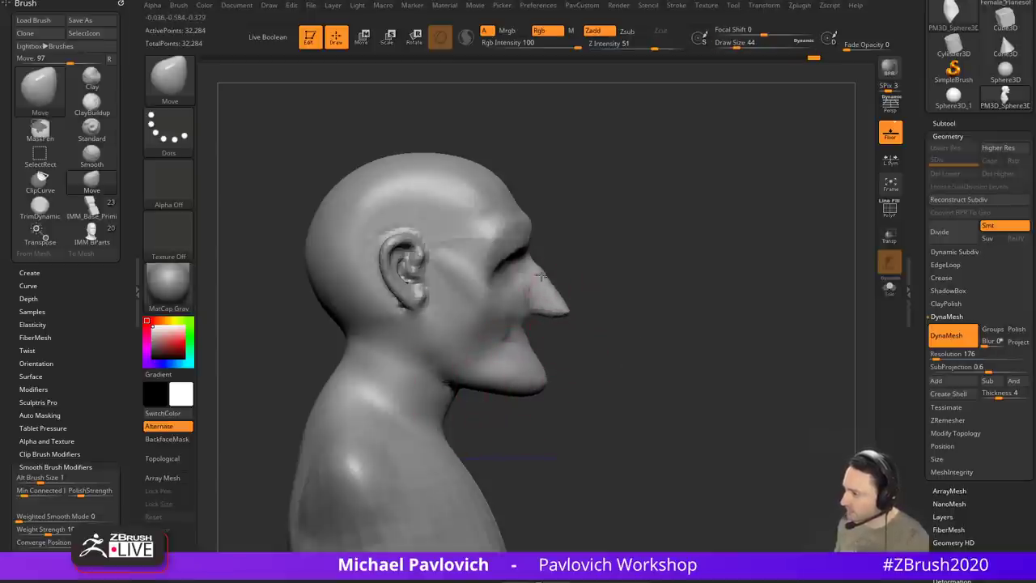
Step: Reshape the cheeks and jaw from the front with the Move brush at draw size 65
{"action": "right_click_drag", "start_coordinate": [490, 261], "coordinate": [475, 271]}
{"action": "key", "text": "s"}
{"action": "left_click_drag", "start_coordinate": [475, 271], "coordinate": [478, 272]}
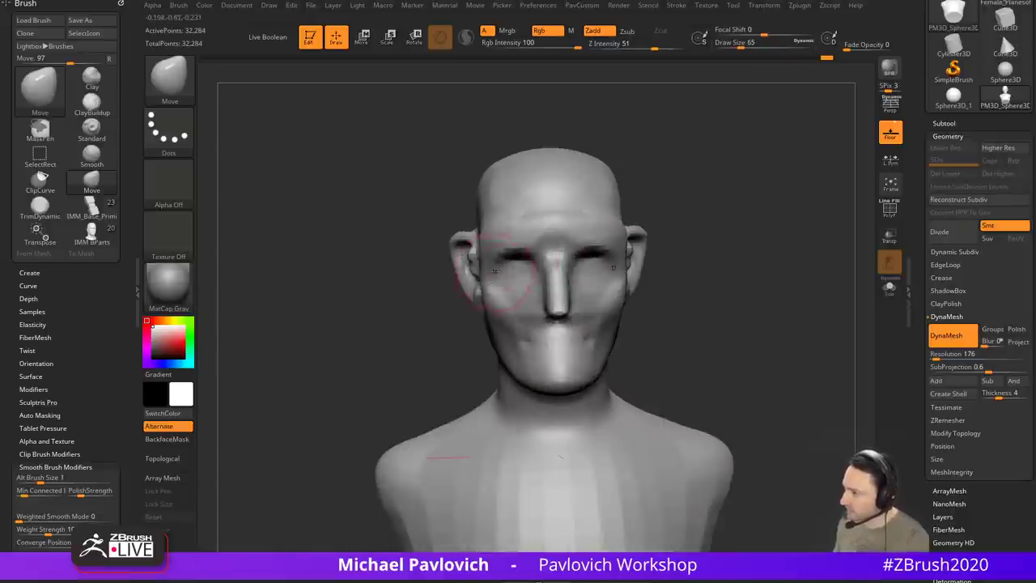
{"action": "right_click_drag", "start_coordinate": [495, 291], "coordinate": [486, 298]}
{"action": "left_click_drag", "start_coordinate": [511, 353], "coordinate": [530, 383]}
{"action": "key", "text": "s"}
{"action": "mouse_move", "coordinate": [429, 357]}
{"action": "left_mouse_down"}
{"action": "mouse_move", "coordinate": [551, 357]}
{"action": "mouse_move", "coordinate": [721, 271]}
{"action": "left_mouse_up"}
Step: Puff out the jaw and lower cheeks with the Inflat brush
{"action": "key", "text": "b"}
{"action": "key", "text": "i"}
{"action": "key", "text": "n"}
{"action": "key", "text": "s"}
{"action": "left_click_drag", "start_coordinate": [531, 381], "coordinate": [564, 380]}
{"action": "left_click_drag", "start_coordinate": [527, 356], "coordinate": [525, 365]}
{"action": "mouse_move", "coordinate": [740, 321]}
{"action": "left_mouse_down"}
{"action": "mouse_move", "coordinate": [664, 347]}
{"action": "mouse_move", "coordinate": [636, 343]}
{"action": "mouse_move", "coordinate": [728, 348]}
{"action": "left_mouse_up"}
Step: Reshape the chin in profile with the Move brush at draw size 145
{"action": "key", "text": "b"}
{"action": "key", "text": "m"}
{"action": "key", "text": "v"}
{"action": "left_click_drag", "start_coordinate": [569, 373], "coordinate": [557, 378]}
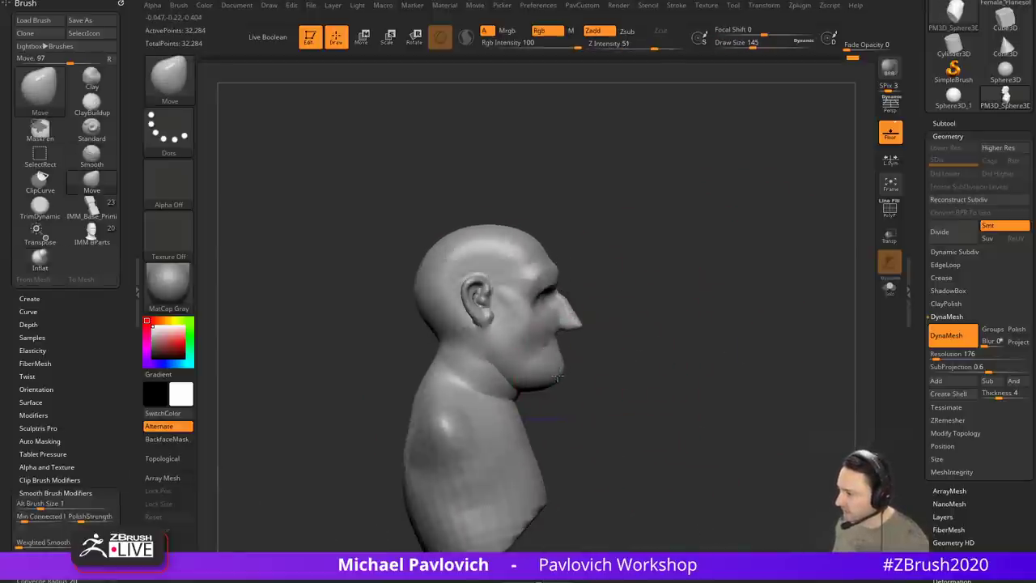
{"action": "mouse_move", "coordinate": [689, 370]}
{"action": "left_mouse_down"}
{"action": "mouse_move", "coordinate": [502, 372]}
{"action": "mouse_move", "coordinate": [536, 373]}
{"action": "mouse_move", "coordinate": [568, 345]}
{"action": "left_mouse_up"}
Step: Adjust the nose profile at draw size 77 and fill out the lower face at draw size 87 with the Move brush
{"action": "key", "text": "s"}
{"action": "left_click_drag", "start_coordinate": [595, 311], "coordinate": [590, 311]}
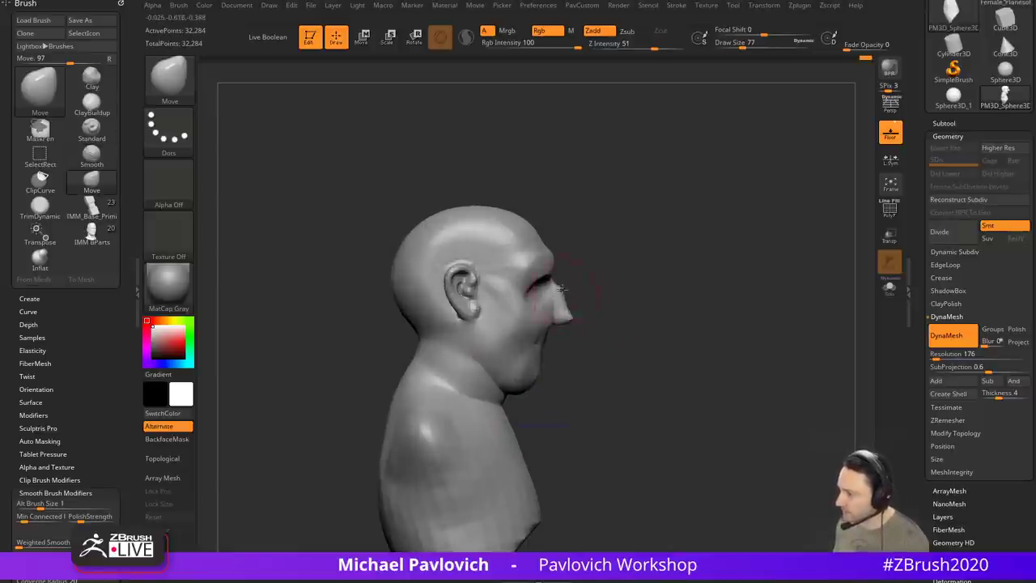
{"action": "left_click_drag", "start_coordinate": [669, 307], "coordinate": [612, 307], "text": "shift"}
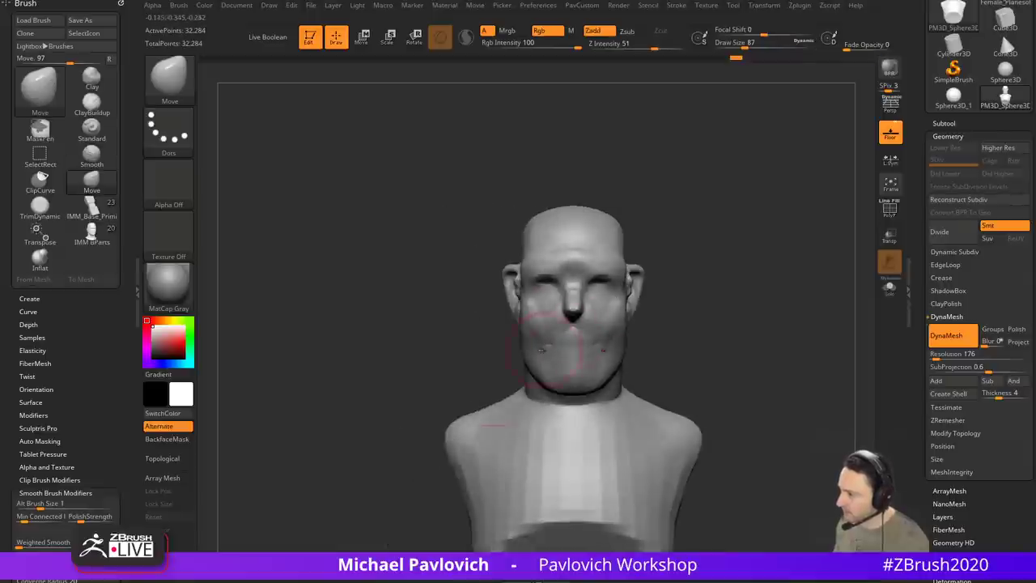
{"action": "left_click_drag", "start_coordinate": [767, 349], "coordinate": [719, 325]}
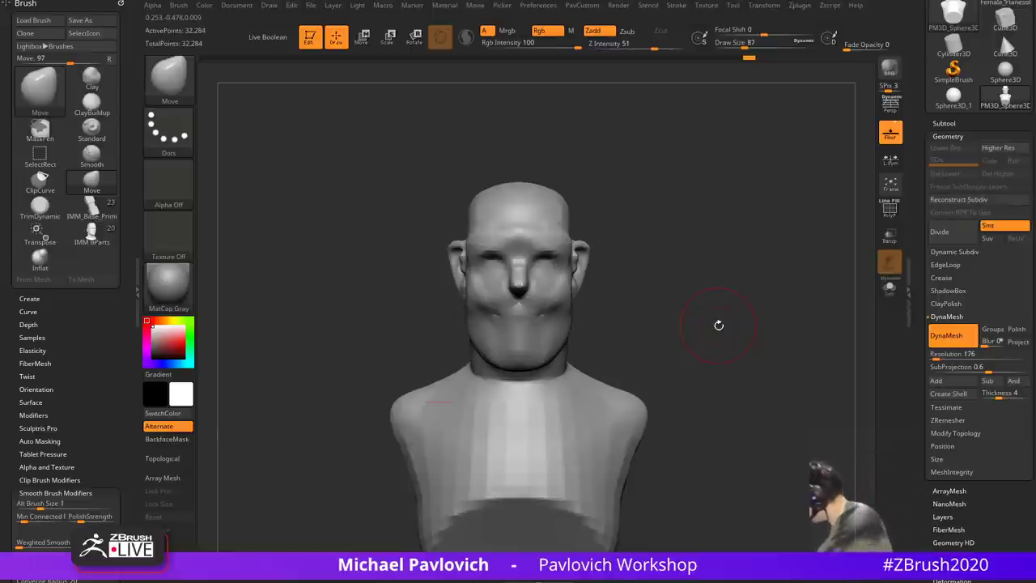
Step: Select the DamStandard brush at draw size 20 and remesh the bust with DynaMesh at resolution 176
{"action": "mouse_move", "coordinate": [639, 293]}
{"action": "left_mouse_down"}
{"action": "mouse_move", "coordinate": [650, 308]}
{"action": "mouse_move", "coordinate": [659, 284]}
{"action": "mouse_move", "coordinate": [715, 283]}
{"action": "mouse_move", "coordinate": [720, 306]}
{"action": "left_mouse_up"}
{"action": "key", "text": "b"}
{"action": "key", "text": "d"}
{"action": "key", "text": "s"}
{"action": "left_click_drag", "start_coordinate": [721, 228], "coordinate": [775, 308], "text": "ctrl"}
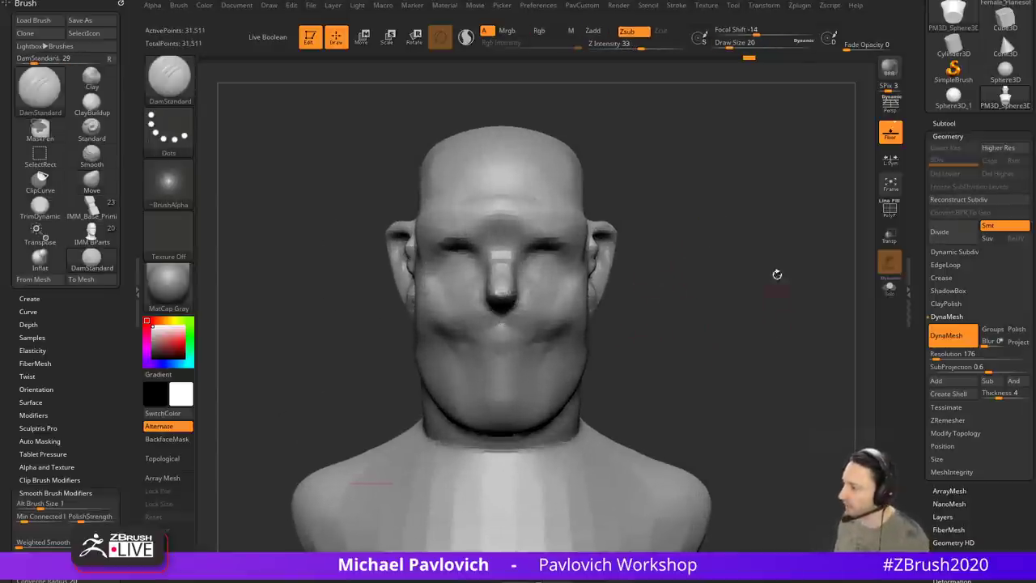
Step: Duplicate the bust subtool to keep the wide-jawed version
{"action": "left_click", "coordinate": [936, 122], "text": "shift"}
{"action": "left_click_drag", "start_coordinate": [797, 238], "coordinate": [807, 201]}
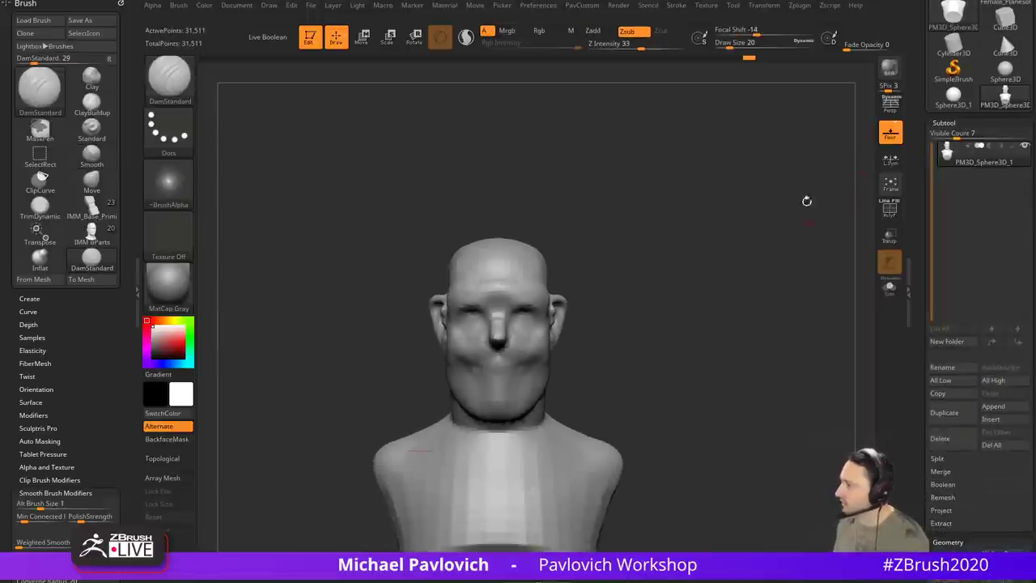
{"action": "mouse_move", "coordinate": [750, 60]}
{"action": "left_mouse_down"}
{"action": "mouse_move", "coordinate": [624, 64]}
{"action": "mouse_move", "coordinate": [750, 67]}
{"action": "left_mouse_up"}
{"action": "left_click_drag", "start_coordinate": [919, 235], "coordinate": [914, 200]}
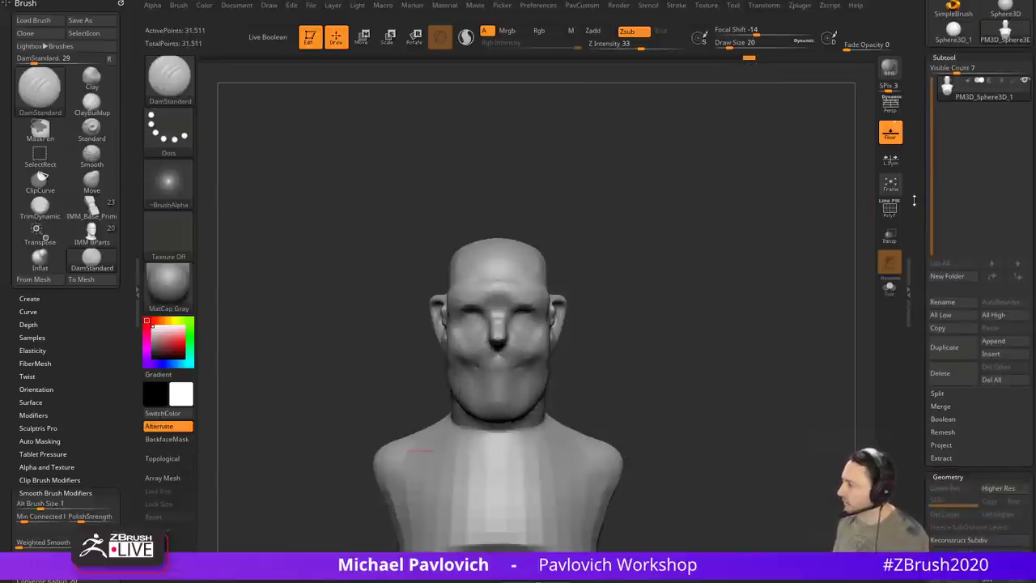
{"action": "left_click", "coordinate": [944, 347]}
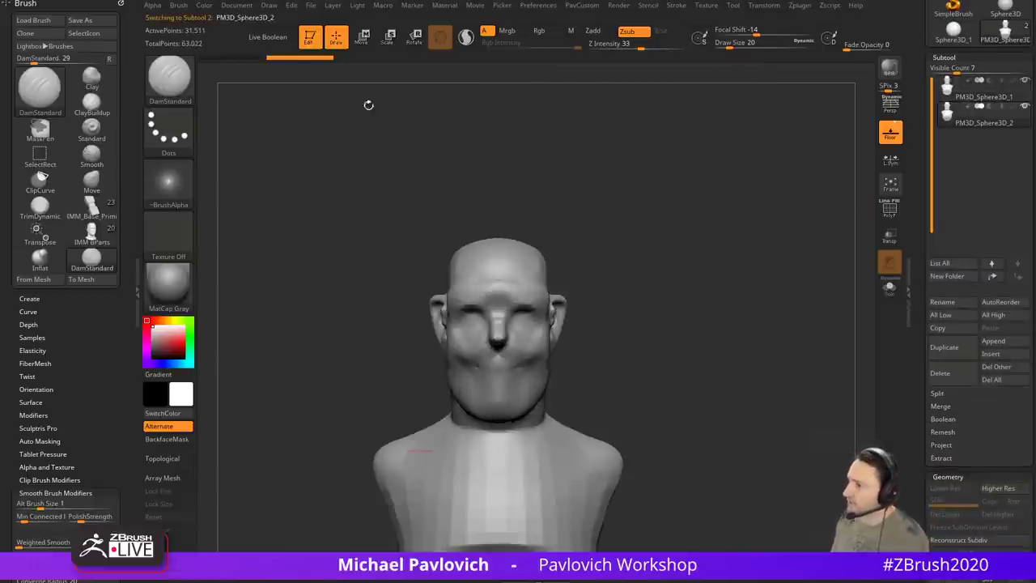
Step: Reselect the original bust subtool and roll its undo history back to the narrow-jawed stage
{"action": "left_click", "coordinate": [986, 102]}
{"action": "mouse_move", "coordinate": [751, 59]}
{"action": "left_mouse_down"}
{"action": "mouse_move", "coordinate": [681, 63]}
{"action": "mouse_move", "coordinate": [712, 67]}
{"action": "left_mouse_up"}
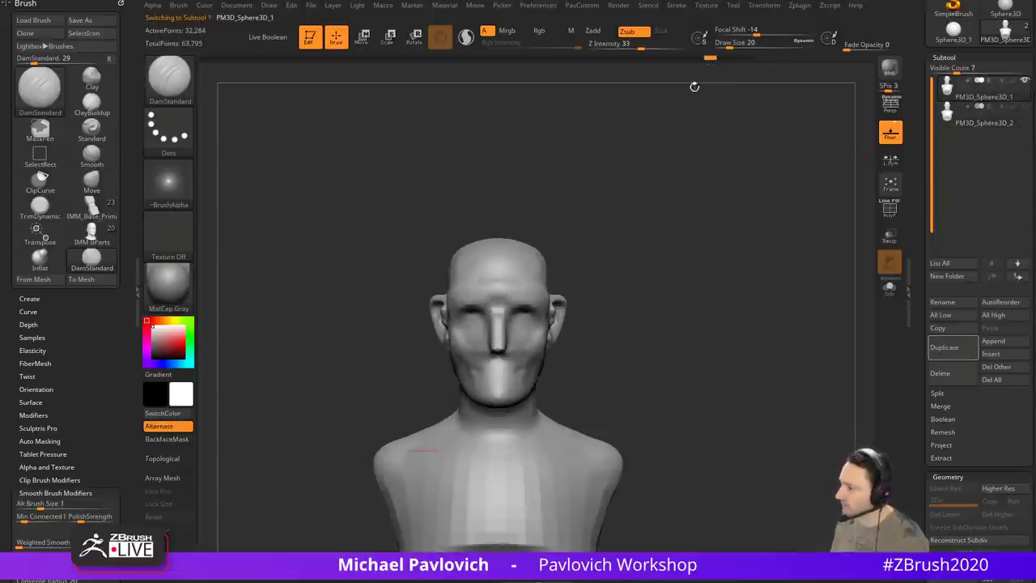
{"action": "mouse_move", "coordinate": [662, 272]}
{"action": "left_mouse_down", "text": "alt"}
{"action": "mouse_move", "coordinate": [666, 246]}
{"action": "mouse_move", "coordinate": [660, 299]}
{"action": "left_mouse_up", "text": "alt"}
Step: Push the mouth area inward between nose and chin with the Move brush at about draw size 62
{"action": "key", "text": "s"}
{"action": "mouse_move", "coordinate": [491, 332]}
{"action": "left_mouse_down"}
{"action": "mouse_move", "coordinate": [506, 333]}
{"action": "mouse_move", "coordinate": [488, 357]}
{"action": "left_mouse_up"}
{"action": "key", "text": "b"}
{"action": "key", "text": "m"}
{"action": "key", "text": "v"}
{"action": "left_click_drag", "start_coordinate": [623, 324], "coordinate": [677, 325], "text": "shift"}
{"action": "key", "text": "s"}
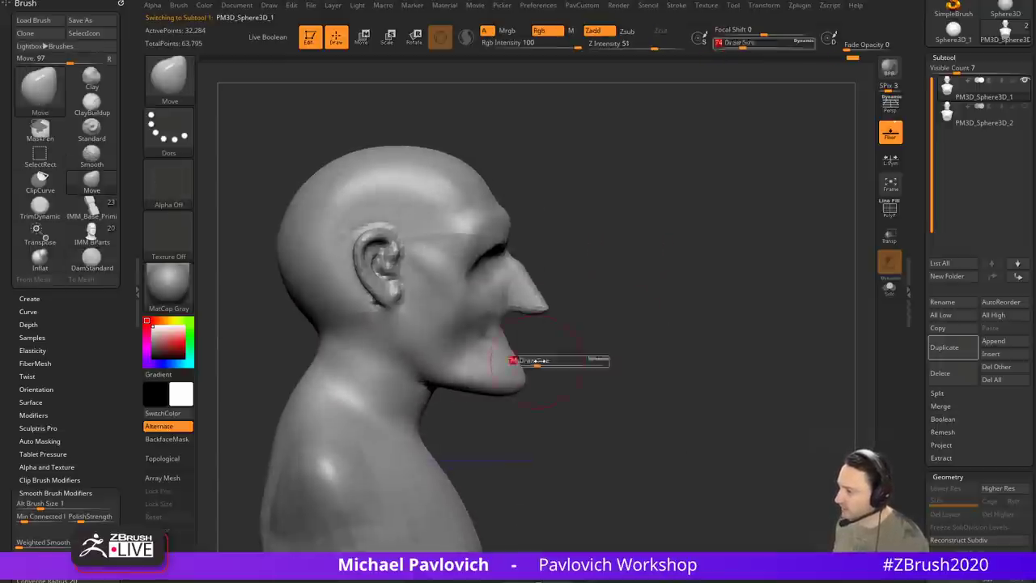
{"action": "left_click_drag", "start_coordinate": [535, 361], "coordinate": [532, 361]}
{"action": "left_click_drag", "start_coordinate": [514, 361], "coordinate": [519, 361]}
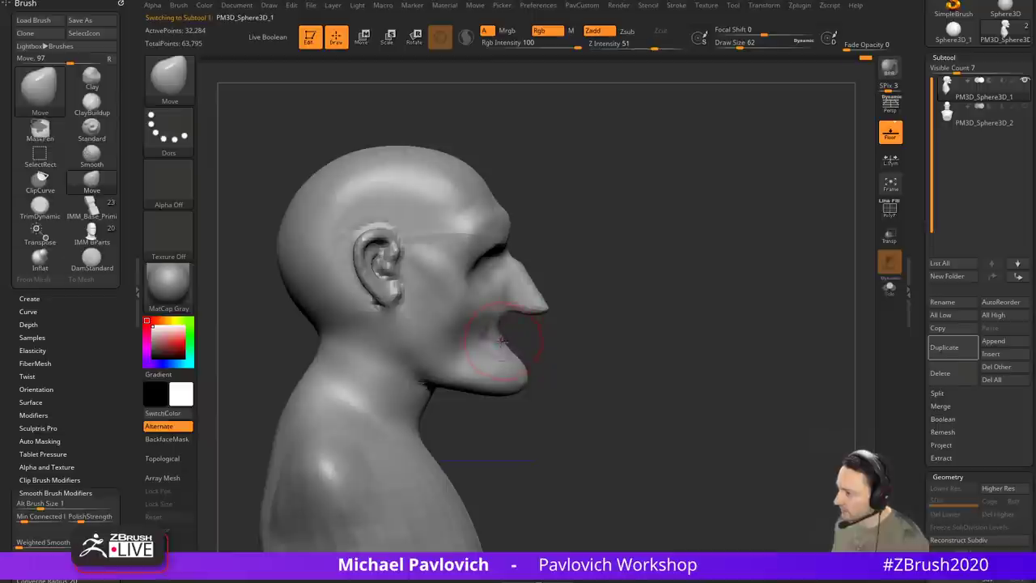
{"action": "left_click_drag", "start_coordinate": [454, 335], "coordinate": [451, 348]}
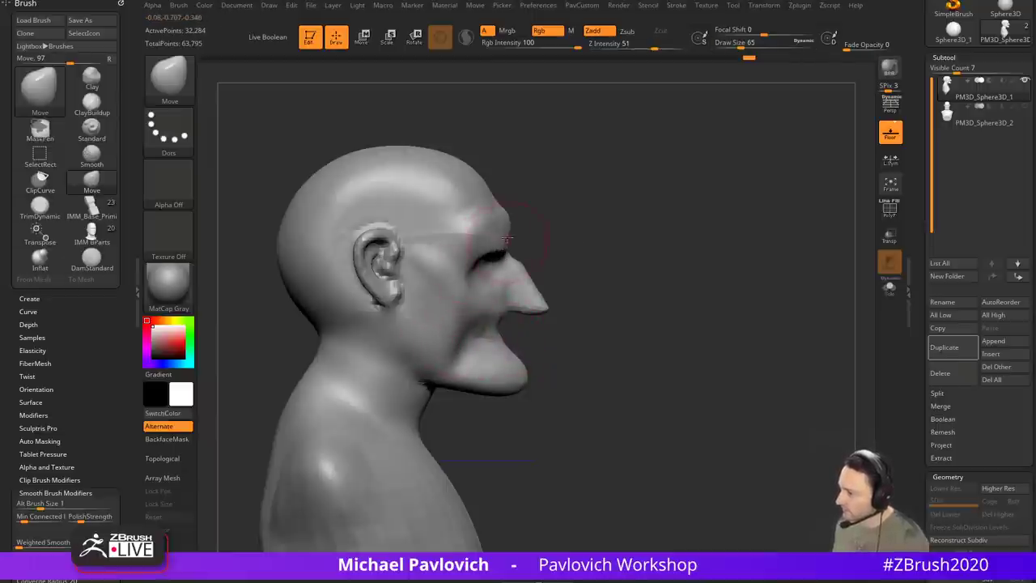
Step: Bow the bridge of the nose outward with the Move brush at draw size 54
{"action": "key", "text": "s"}
{"action": "left_click_drag", "start_coordinate": [535, 293], "coordinate": [532, 292]}
{"action": "left_click_drag", "start_coordinate": [527, 280], "coordinate": [530, 278]}
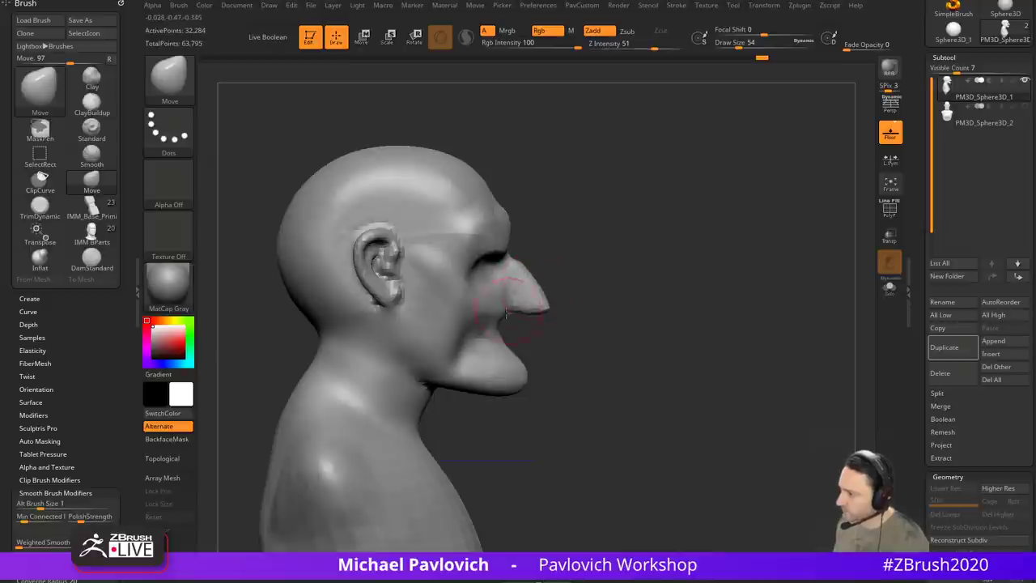
Step: Refine the brow and ears from the front with the Move brush at draw size 56
{"action": "mouse_move", "coordinate": [653, 253]}
{"action": "left_mouse_down"}
{"action": "mouse_move", "coordinate": [567, 259]}
{"action": "mouse_move", "coordinate": [650, 264]}
{"action": "left_mouse_up"}
{"action": "key", "text": "s"}
{"action": "left_click_drag", "start_coordinate": [593, 298], "coordinate": [596, 298]}
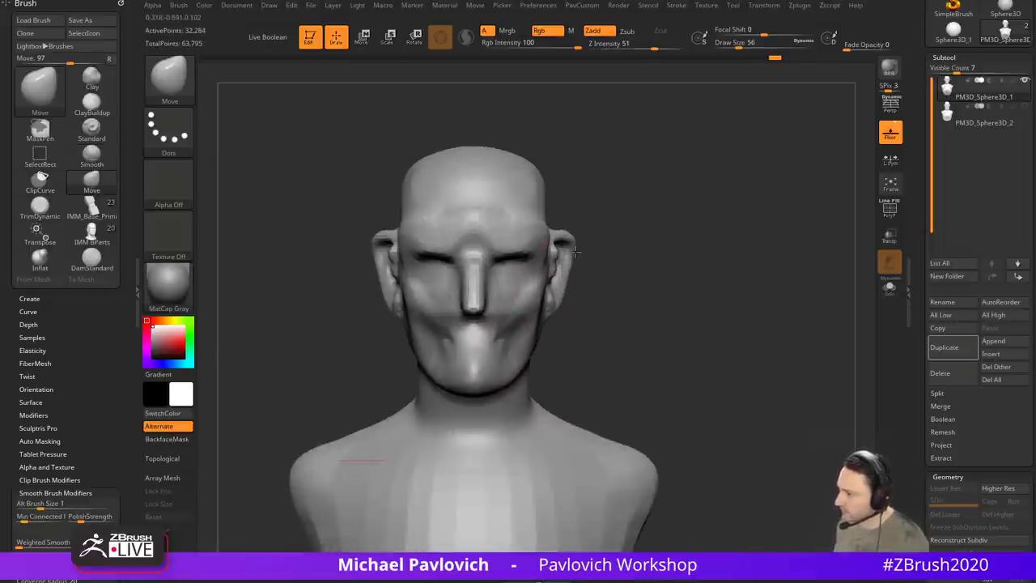
{"action": "mouse_move", "coordinate": [574, 252]}
{"action": "left_mouse_down"}
{"action": "mouse_move", "coordinate": [596, 253]}
{"action": "mouse_move", "coordinate": [563, 278]}
{"action": "mouse_move", "coordinate": [657, 262]}
{"action": "mouse_move", "coordinate": [476, 240]}
{"action": "left_mouse_up"}
{"action": "key", "text": "s"}
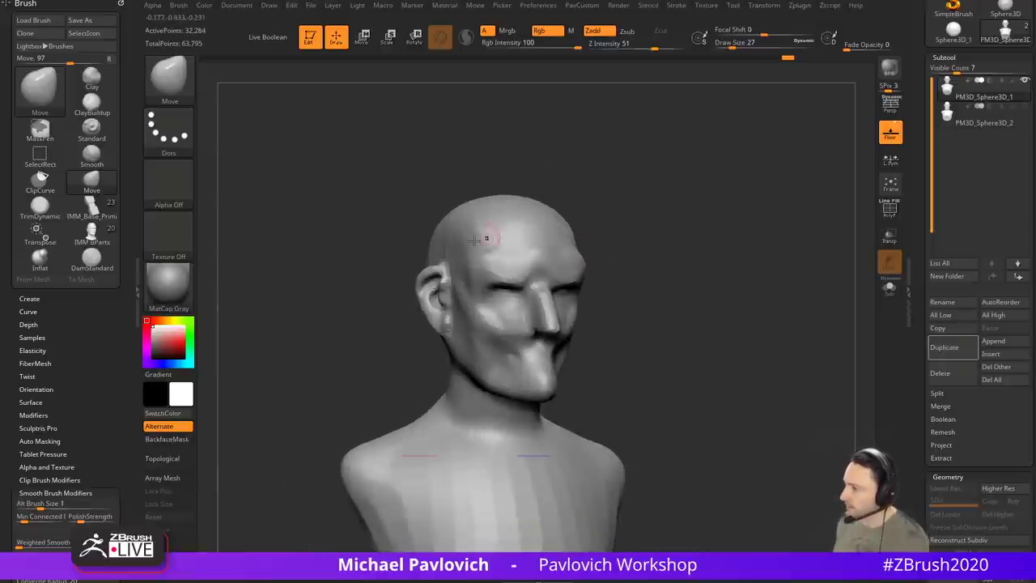
Step: Shape the jawline and the back of the neck with the Move brush at draw size 77
{"action": "mouse_move", "coordinate": [631, 219]}
{"action": "left_mouse_down"}
{"action": "mouse_move", "coordinate": [655, 203]}
{"action": "mouse_move", "coordinate": [562, 194]}
{"action": "mouse_move", "coordinate": [642, 205]}
{"action": "mouse_move", "coordinate": [605, 266]}
{"action": "left_mouse_up"}
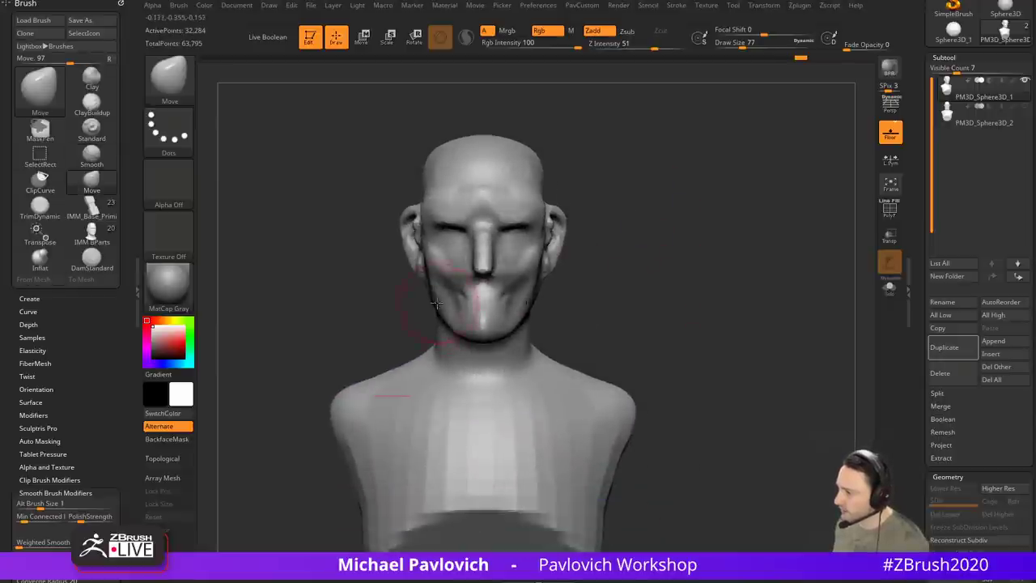
{"action": "mouse_move", "coordinate": [395, 313]}
{"action": "left_mouse_down"}
{"action": "mouse_move", "coordinate": [480, 313]}
{"action": "mouse_move", "coordinate": [397, 326]}
{"action": "mouse_move", "coordinate": [429, 323]}
{"action": "left_mouse_up"}
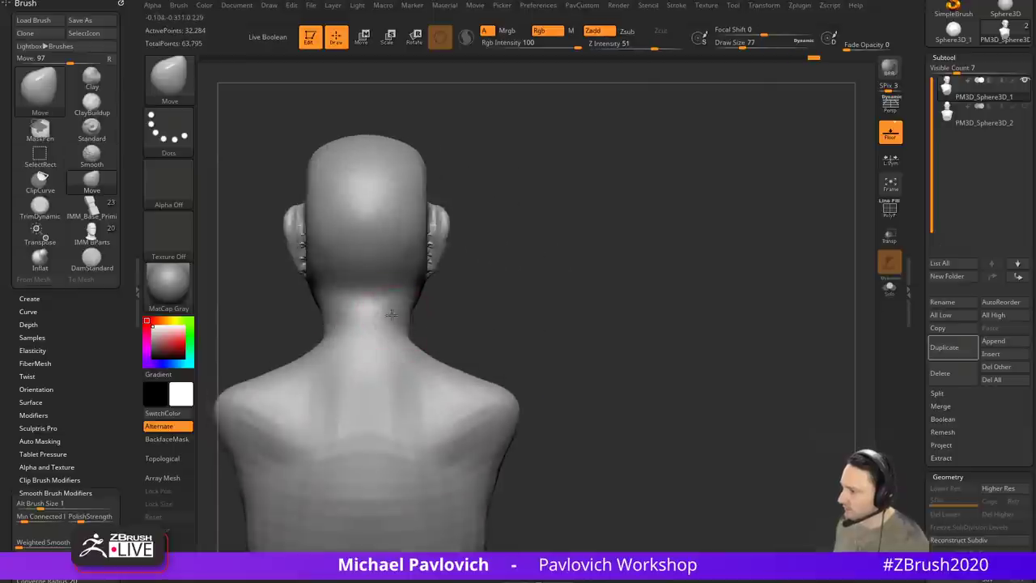
{"action": "mouse_move", "coordinate": [604, 276]}
{"action": "left_mouse_down", "text": "shift"}
{"action": "mouse_move", "coordinate": [484, 300]}
{"action": "mouse_move", "coordinate": [621, 269]}
{"action": "left_mouse_up", "text": "shift"}
Step: Duplicate the bust as another variation, and roll the original subtool back in its undo history
{"action": "key", "text": "b"}
{"action": "key", "text": "s"}
{"action": "key", "text": "t"}
{"action": "left_click", "coordinate": [941, 348]}
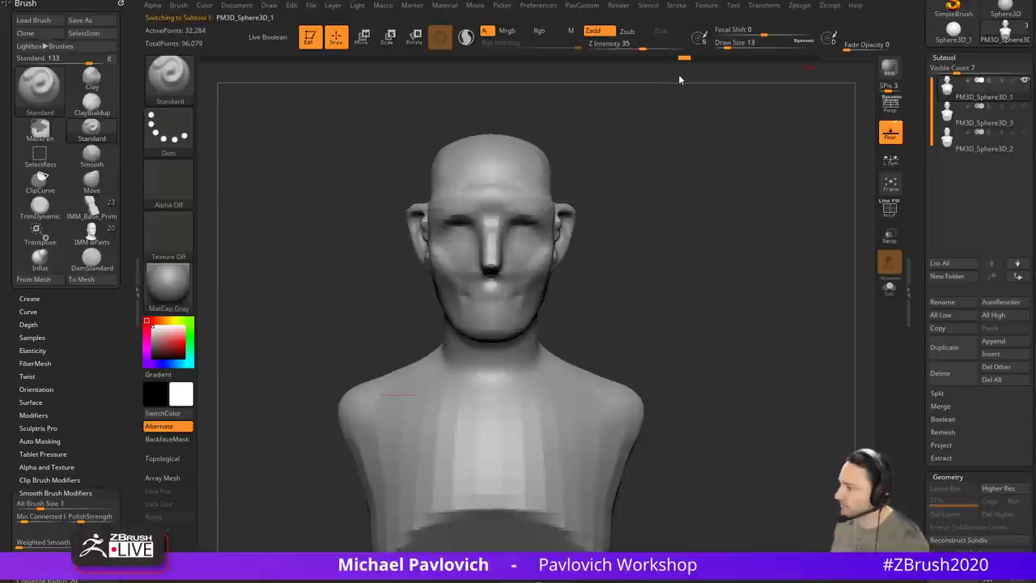
Step: Start sculpting on the rolled-back bust and accept discarding its newer undo history entries
{"action": "mouse_move", "coordinate": [615, 179]}
{"action": "left_mouse_down", "text": "alt"}
{"action": "mouse_move", "coordinate": [629, 250]}
{"action": "mouse_move", "coordinate": [622, 279]}
{"action": "left_mouse_up", "text": "alt"}
{"action": "key", "text": "s"}
{"action": "left_click", "coordinate": [542, 307]}
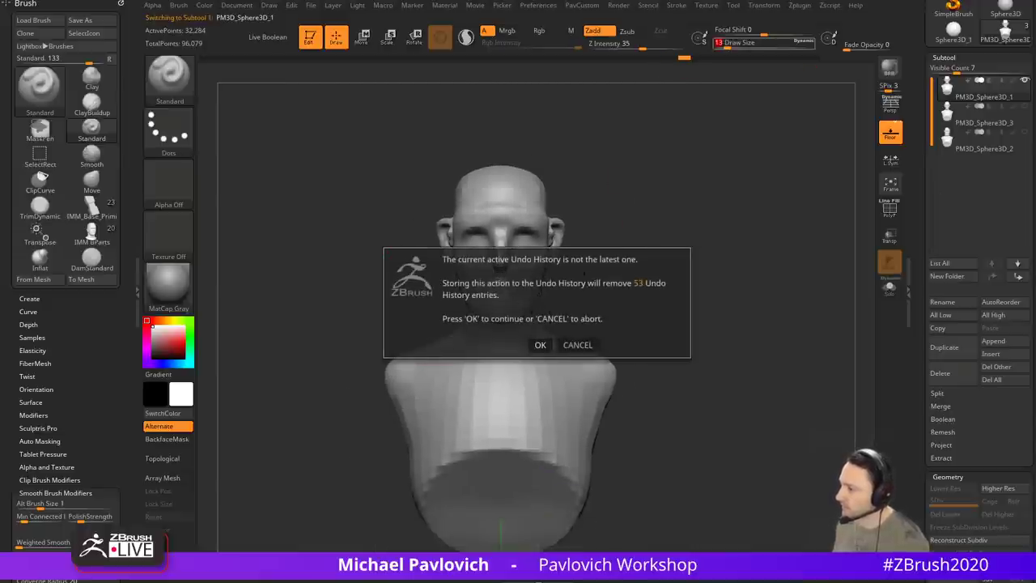
{"action": "left_click", "coordinate": [540, 345]}
Step: Lengthen the chin downward and raise the top of the skull with the Move brush at draw size 172
{"action": "key", "text": "b"}
{"action": "key", "text": "m"}
{"action": "key", "text": "v"}
{"action": "key", "text": "s"}
{"action": "left_click", "coordinate": [535, 305]}
{"action": "left_click_drag", "start_coordinate": [487, 303], "coordinate": [490, 323]}
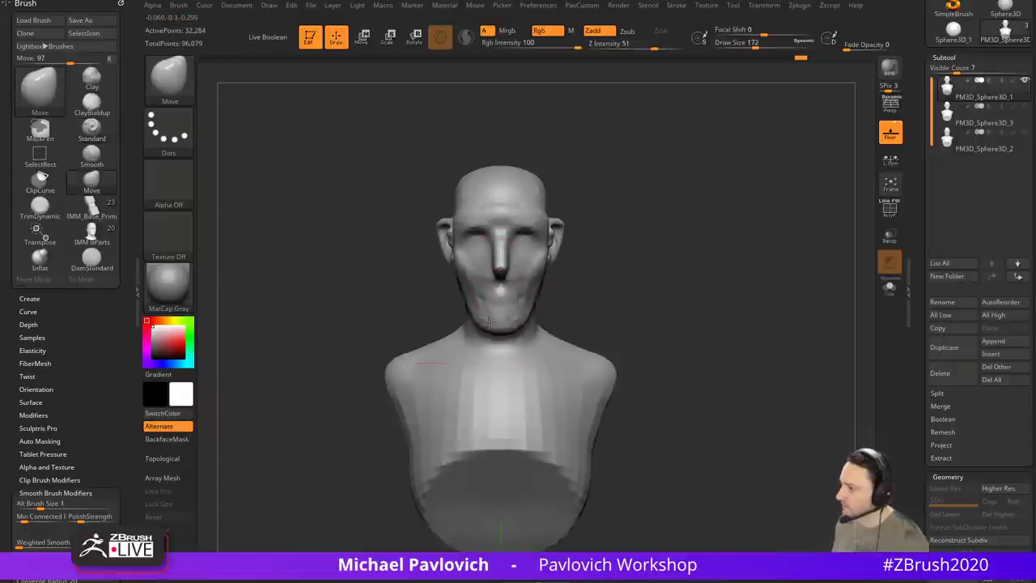
{"action": "left_click_drag", "start_coordinate": [498, 159], "coordinate": [497, 152]}
Step: Mask the ears at draw size 59 and invert the mask so only the ears can be edited
{"action": "key", "text": "s"}
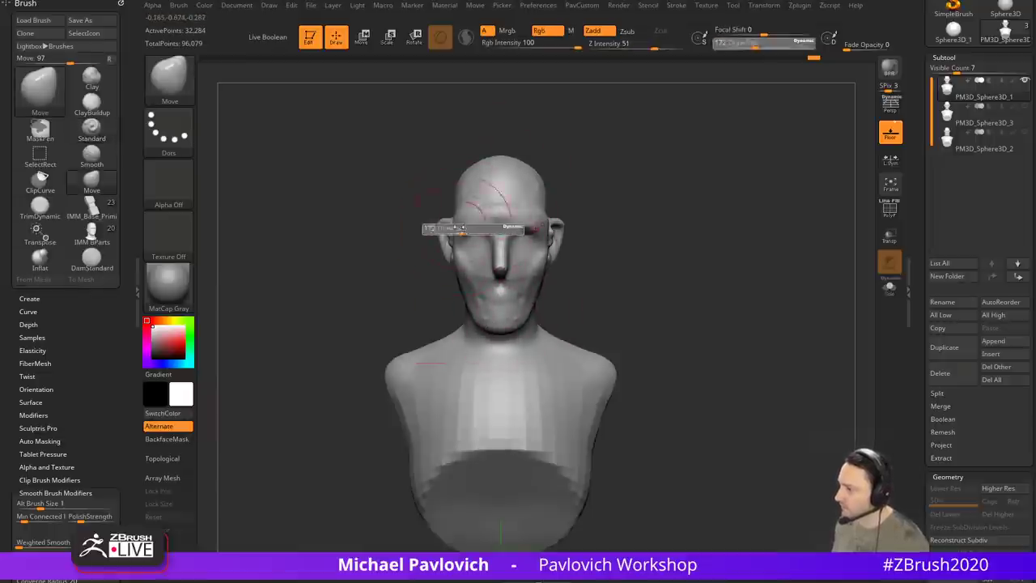
{"action": "left_click", "coordinate": [458, 232]}
{"action": "mouse_move", "coordinate": [411, 234]}
{"action": "left_mouse_down"}
{"action": "mouse_move", "coordinate": [445, 234]}
{"action": "mouse_move", "coordinate": [445, 257]}
{"action": "mouse_move", "coordinate": [430, 231]}
{"action": "mouse_move", "coordinate": [442, 253]}
{"action": "mouse_move", "coordinate": [448, 235]}
{"action": "left_mouse_up"}
{"action": "key", "text": "s"}
{"action": "left_click", "coordinate": [436, 251]}
{"action": "left_click", "coordinate": [704, 190], "text": "ctrl"}
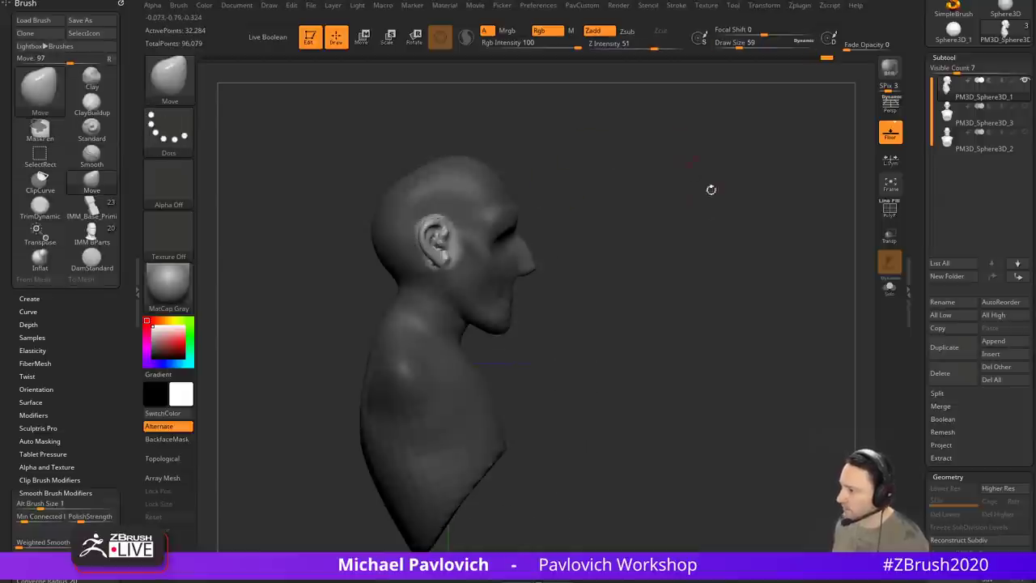
Step: Try to scale the unmasked ears with the gizmo without local symmetry, and undo the changes
{"action": "left_click_drag", "start_coordinate": [711, 190], "coordinate": [586, 212]}
{"action": "key", "text": "w"}
{"action": "left_click_drag", "start_coordinate": [427, 251], "coordinate": [451, 243]}
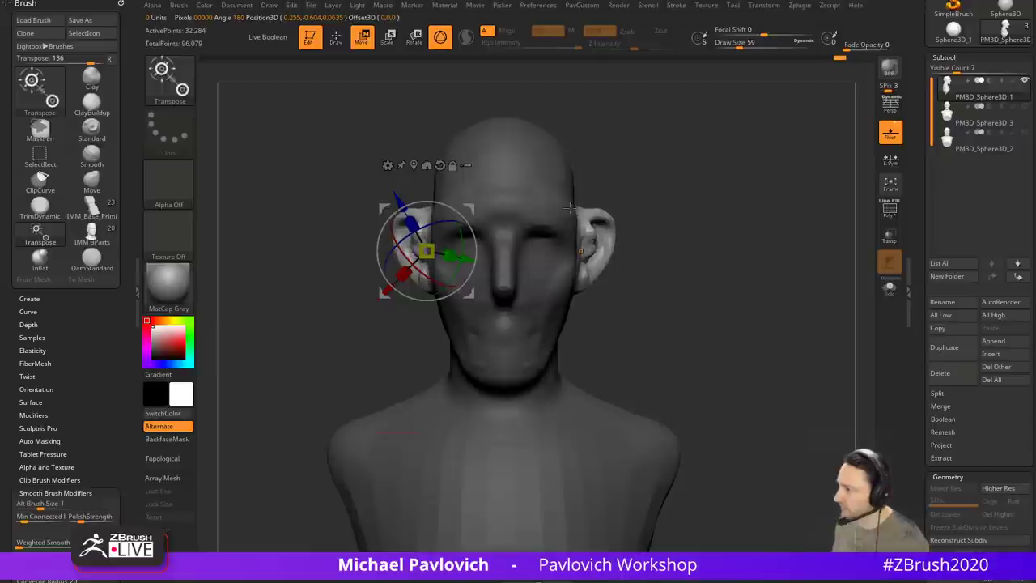
{"action": "key", "text": "ctrl+z"}
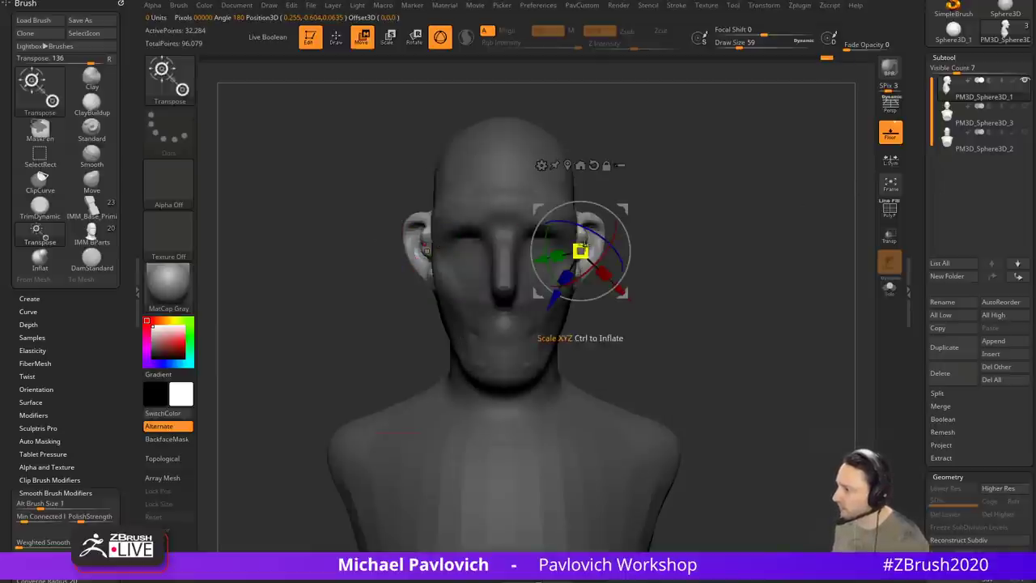
{"action": "left_click_drag", "start_coordinate": [585, 245], "coordinate": [761, 225]}
{"action": "key", "text": "ctrl+z"}
Step: Turn on local symmetry, then rotate and scale both ears together with the gizmo
{"action": "left_click", "coordinate": [888, 162]}
{"action": "left_click_drag", "start_coordinate": [708, 253], "coordinate": [670, 262], "text": "alt"}
{"action": "left_click_drag", "start_coordinate": [543, 261], "coordinate": [568, 252]}
{"action": "left_click_drag", "start_coordinate": [666, 246], "coordinate": [598, 253]}
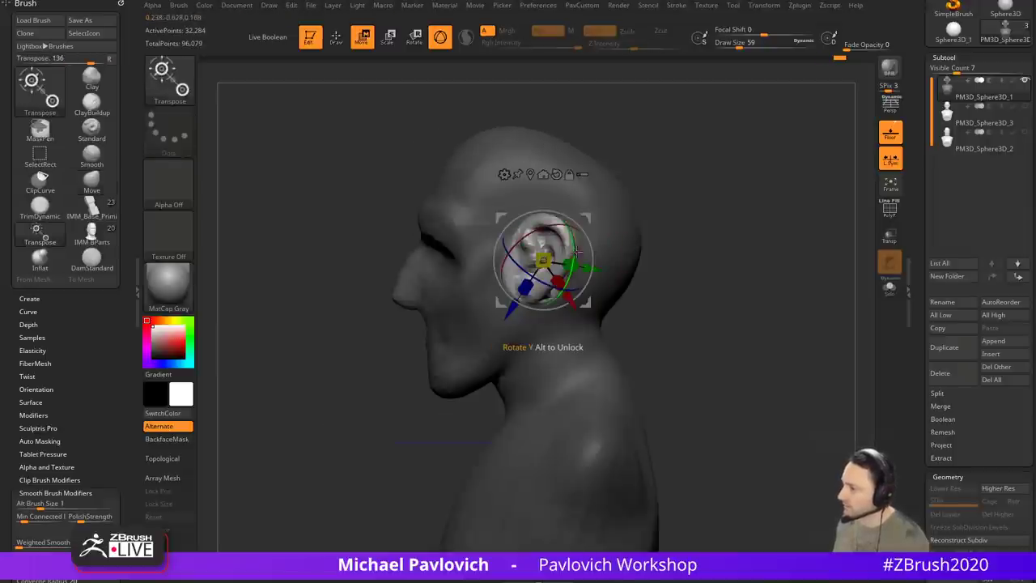
{"action": "left_click_drag", "start_coordinate": [590, 217], "coordinate": [584, 222]}
{"action": "key", "text": "q"}
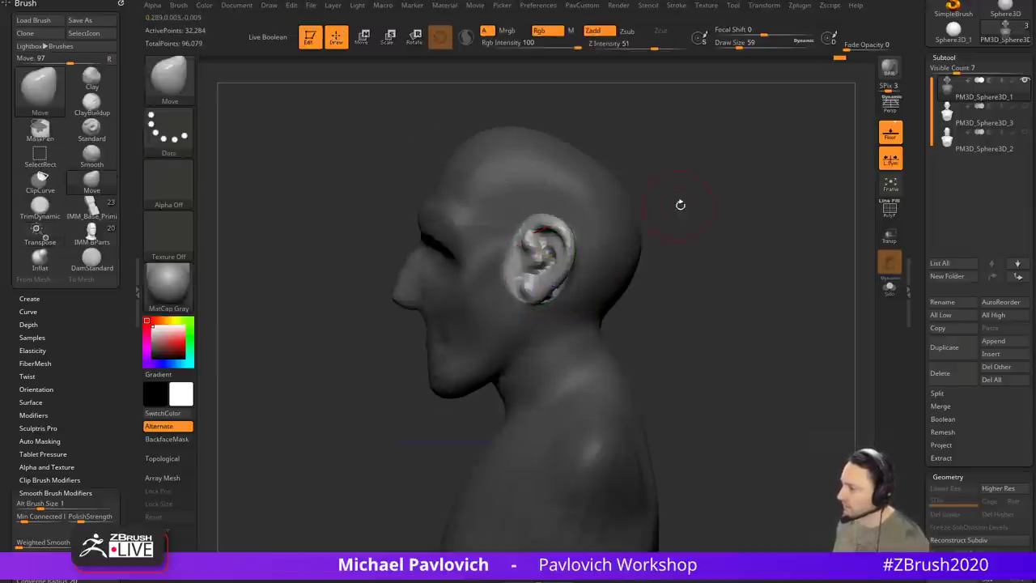
Step: Mask the nose at draw size 33 and invert the mask to isolate it
{"action": "mouse_move", "coordinate": [680, 204]}
{"action": "left_mouse_down"}
{"action": "mouse_move", "coordinate": [713, 191]}
{"action": "mouse_move", "coordinate": [704, 230]}
{"action": "left_mouse_up"}
{"action": "key", "text": "s"}
{"action": "left_click_drag", "start_coordinate": [537, 273], "coordinate": [532, 274]}
{"action": "left_click_drag", "start_coordinate": [487, 247], "coordinate": [493, 308], "text": "ctrl"}
{"action": "left_click", "coordinate": [667, 206], "text": "ctrl"}
{"action": "left_click_drag", "start_coordinate": [673, 206], "coordinate": [580, 220], "text": "shift"}
Step: Widen the nose to about 1.27 times with the gizmo, and adjust its position and scale in profile
{"action": "key", "text": "w"}
{"action": "left_click", "coordinate": [489, 261]}
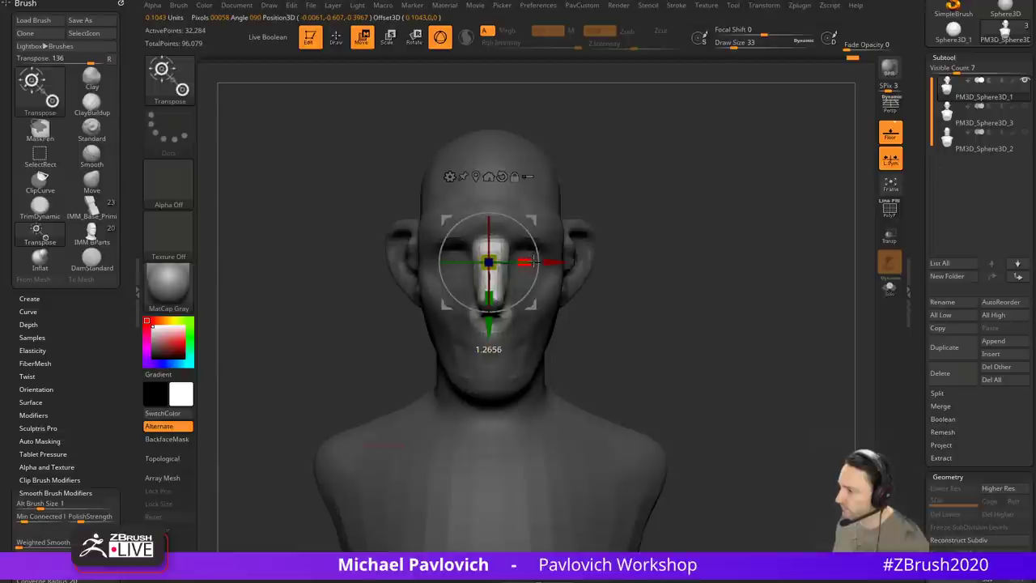
{"action": "right_click_drag", "start_coordinate": [648, 247], "coordinate": [549, 257]}
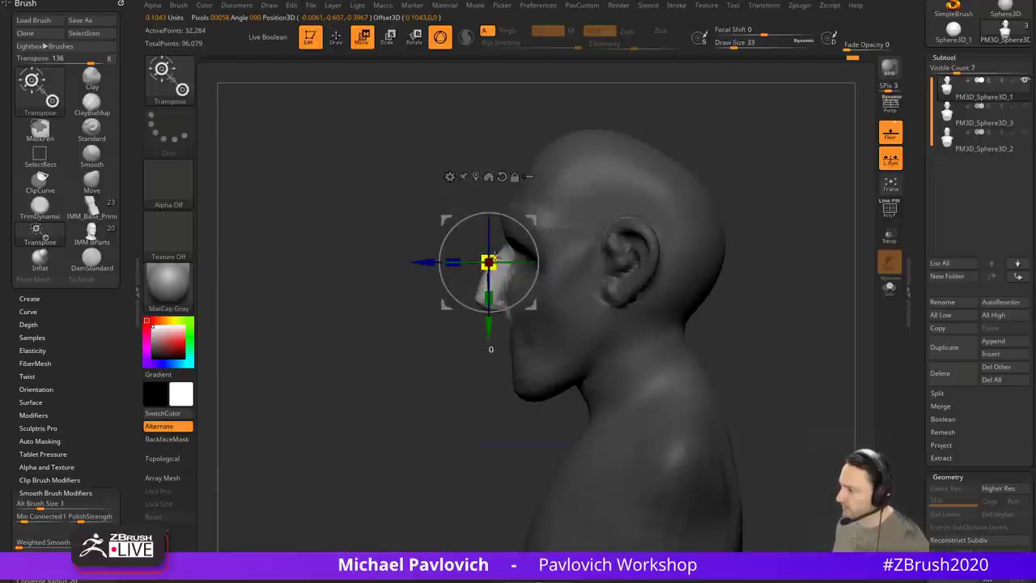
{"action": "left_click_drag", "start_coordinate": [494, 258], "coordinate": [502, 256]}
{"action": "left_click_drag", "start_coordinate": [533, 220], "coordinate": [521, 227]}
{"action": "key", "text": "q"}
Step: Adjust the sides of the nose bridge with the Move brush and clear the mask from the bust
{"action": "left_click_drag", "start_coordinate": [735, 239], "coordinate": [805, 249], "text": "shift"}
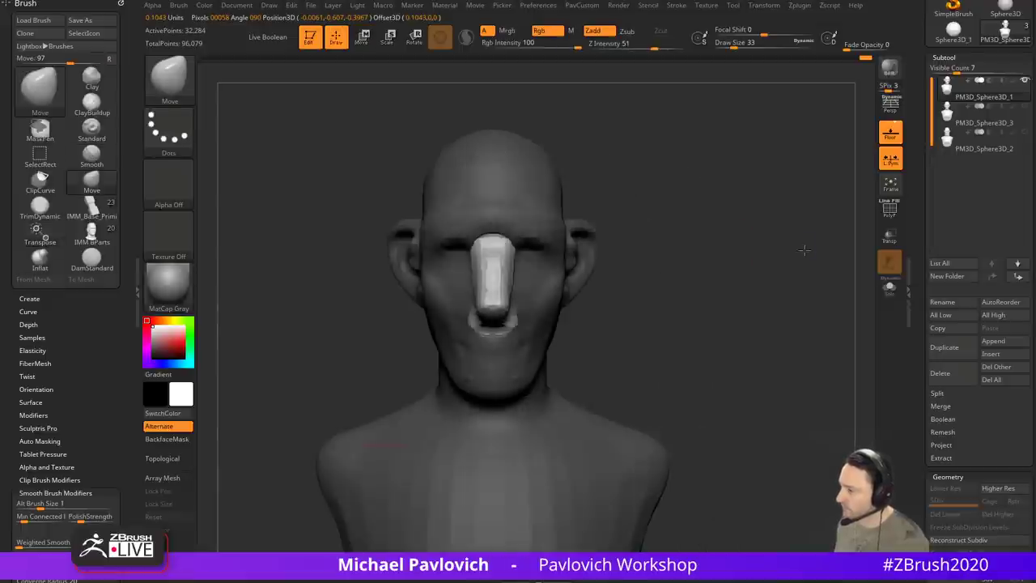
{"action": "key", "text": "]"}
{"action": "left_click_drag", "start_coordinate": [476, 258], "coordinate": [486, 256]}
{"action": "key", "text": "["}
{"action": "mouse_move", "coordinate": [676, 255]}
{"action": "left_mouse_down", "text": "ctrl"}
{"action": "mouse_move", "coordinate": [707, 274]}
{"action": "mouse_move", "coordinate": [672, 246]}
{"action": "mouse_move", "coordinate": [697, 249]}
{"action": "left_mouse_up", "text": "ctrl"}
{"action": "key", "text": "ctrl+z"}
Step: Raise the DynaMesh resolution and remesh the bust
{"action": "key", "text": "4"}
{"action": "left_click", "coordinate": [654, 156]}
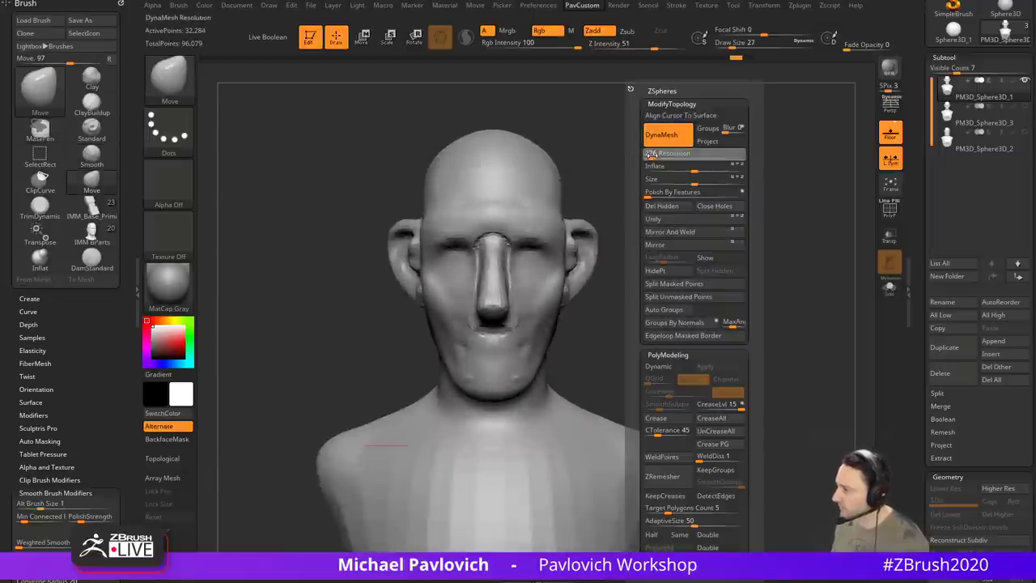
{"action": "left_click_drag", "start_coordinate": [661, 117], "coordinate": [742, 214], "text": "ctrl"}
Step: Smooth the ridge beneath the nose with the Smooth brush at draw size 27
{"action": "right_click_drag", "start_coordinate": [683, 278], "coordinate": [664, 302], "text": "ctrl"}
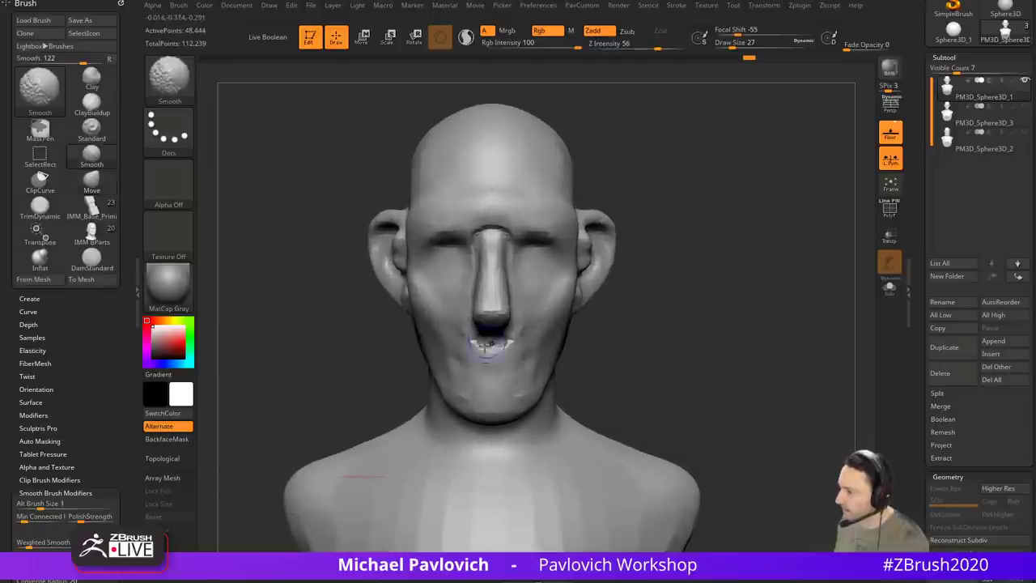
{"action": "left_click_drag", "start_coordinate": [496, 343], "coordinate": [489, 352], "text": "shift"}
{"action": "right_click_drag", "start_coordinate": [673, 272], "coordinate": [669, 247], "text": "ctrl"}
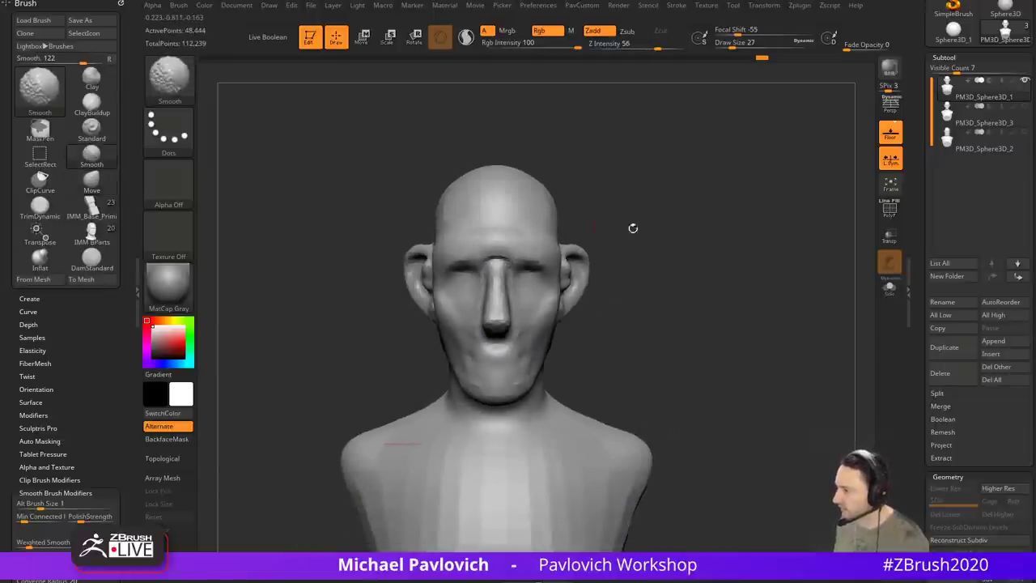
Step: Reshape the lower face around the mouth and jaw with the Move brush at draw sizes of about 62 and 35
{"action": "mouse_move", "coordinate": [633, 228]}
{"action": "left_mouse_down", "text": "shift"}
{"action": "mouse_move", "coordinate": [689, 190]}
{"action": "mouse_move", "coordinate": [632, 286]}
{"action": "mouse_move", "coordinate": [596, 296]}
{"action": "mouse_move", "coordinate": [647, 305]}
{"action": "left_mouse_up", "text": "shift"}
{"action": "right_click_drag", "start_coordinate": [657, 271], "coordinate": [664, 270], "text": "ctrl"}
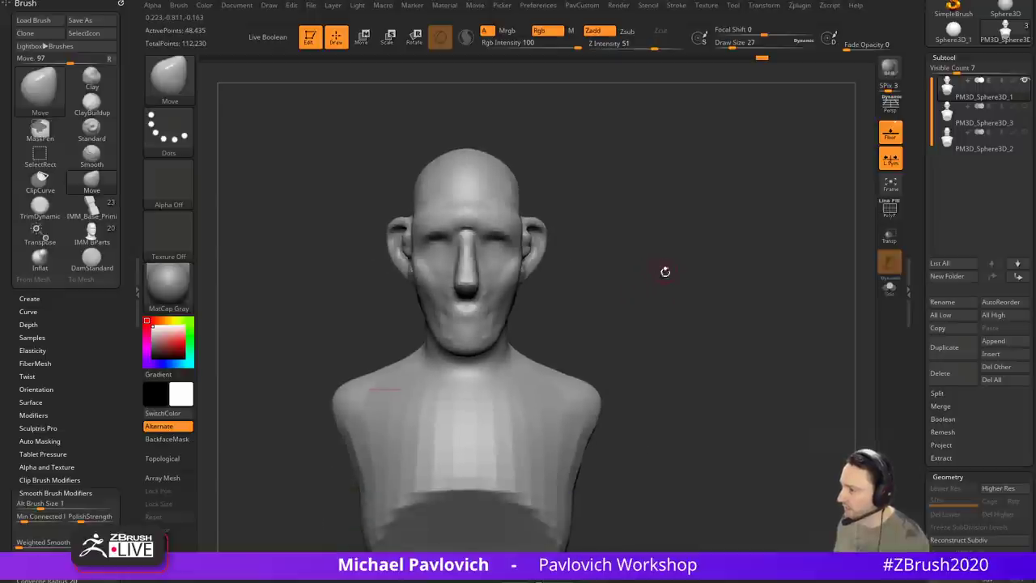
{"action": "left_click_drag", "start_coordinate": [667, 231], "coordinate": [634, 271], "text": "alt"}
{"action": "mouse_move", "coordinate": [595, 273]}
{"action": "left_mouse_down"}
{"action": "mouse_move", "coordinate": [666, 297]}
{"action": "mouse_move", "coordinate": [747, 287]}
{"action": "mouse_move", "coordinate": [665, 309]}
{"action": "mouse_move", "coordinate": [683, 291]}
{"action": "mouse_move", "coordinate": [538, 324]}
{"action": "mouse_move", "coordinate": [525, 317]}
{"action": "mouse_move", "coordinate": [553, 310]}
{"action": "mouse_move", "coordinate": [548, 303]}
{"action": "left_mouse_up"}
{"action": "key", "text": "s"}
{"action": "mouse_move", "coordinate": [490, 331]}
{"action": "left_mouse_down"}
{"action": "mouse_move", "coordinate": [533, 343]}
{"action": "mouse_move", "coordinate": [540, 319]}
{"action": "left_mouse_up"}
{"action": "key", "text": "s"}
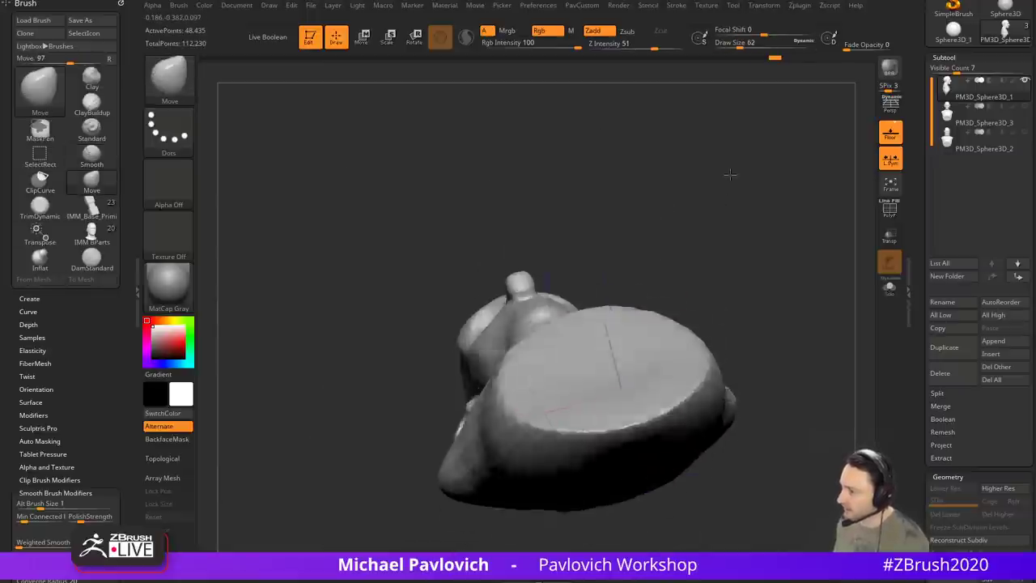
{"action": "mouse_move", "coordinate": [729, 173]}
{"action": "left_mouse_down"}
{"action": "mouse_move", "coordinate": [688, 210]}
{"action": "mouse_move", "coordinate": [516, 312]}
{"action": "left_mouse_up"}
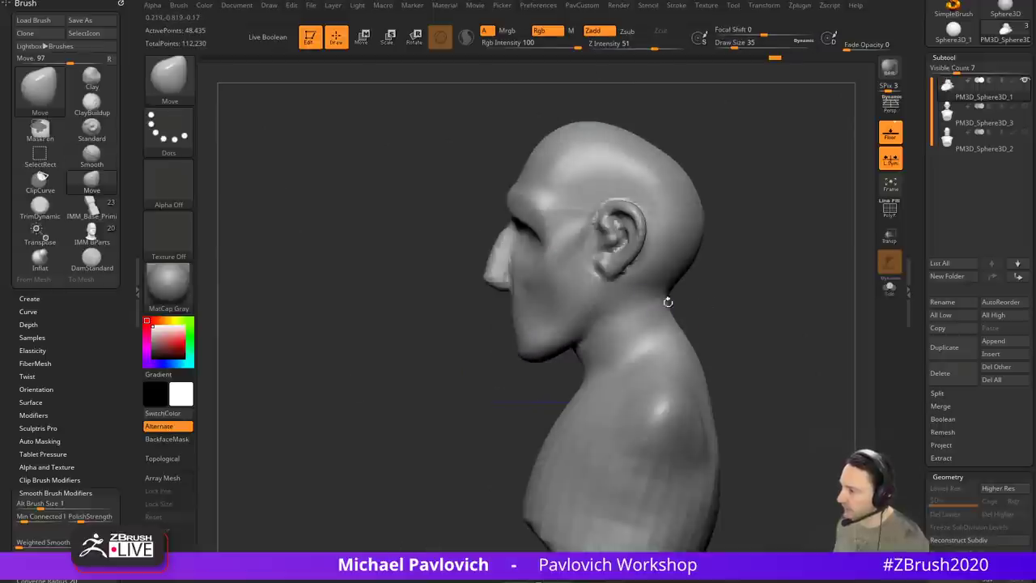
Step: Mark the lower eyelids, cheek lines and mouth corners with the Standard brush at draw size 14
{"action": "key", "text": "b"}
{"action": "key", "text": "s"}
{"action": "key", "text": "t"}
{"action": "left_click_drag", "start_coordinate": [537, 273], "coordinate": [503, 304]}
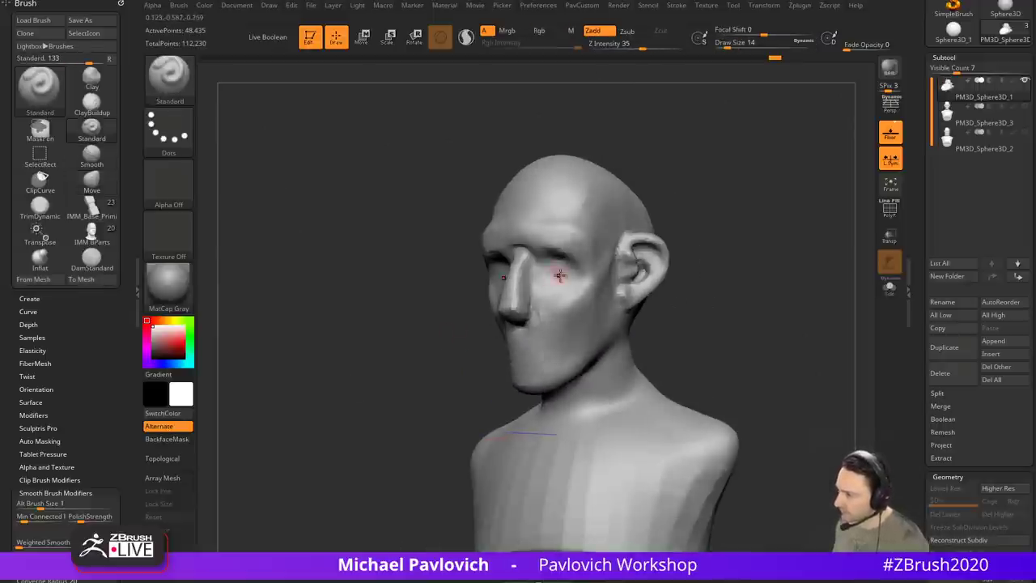
{"action": "left_click_drag", "start_coordinate": [688, 240], "coordinate": [708, 234], "text": "shift"}
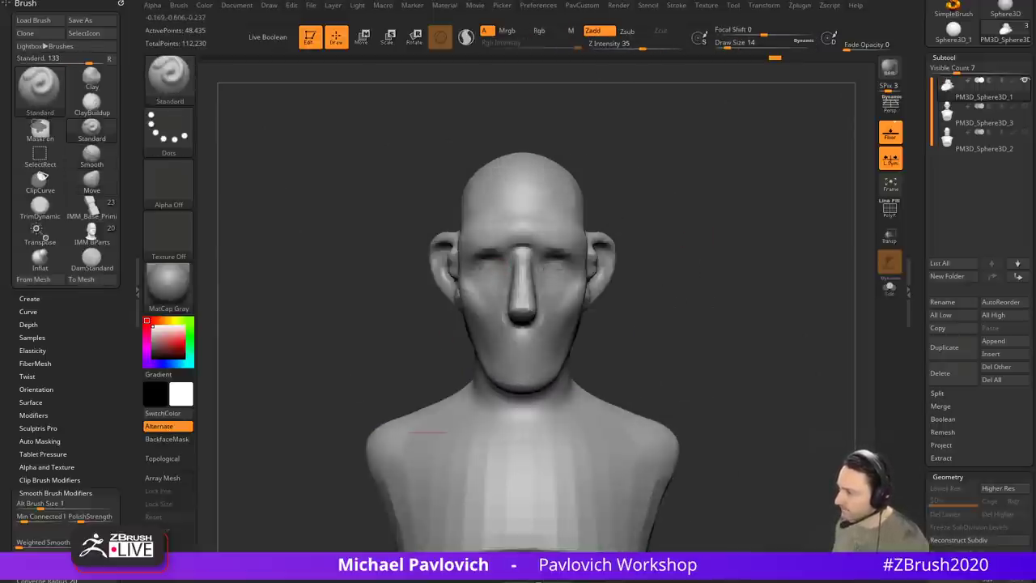
{"action": "left_click_drag", "start_coordinate": [490, 268], "coordinate": [472, 274]}
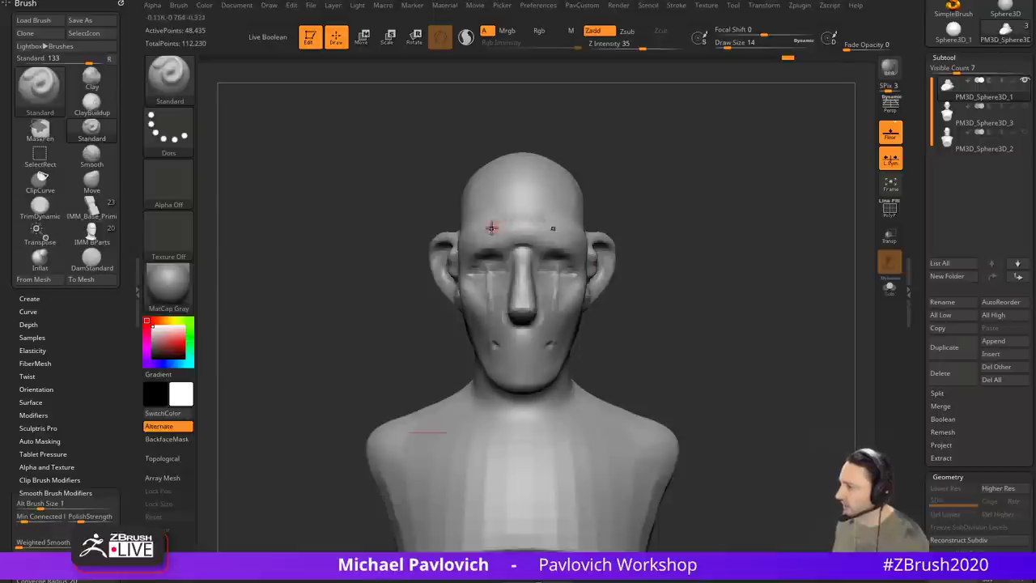
{"action": "left_click_drag", "start_coordinate": [691, 272], "coordinate": [537, 256]}
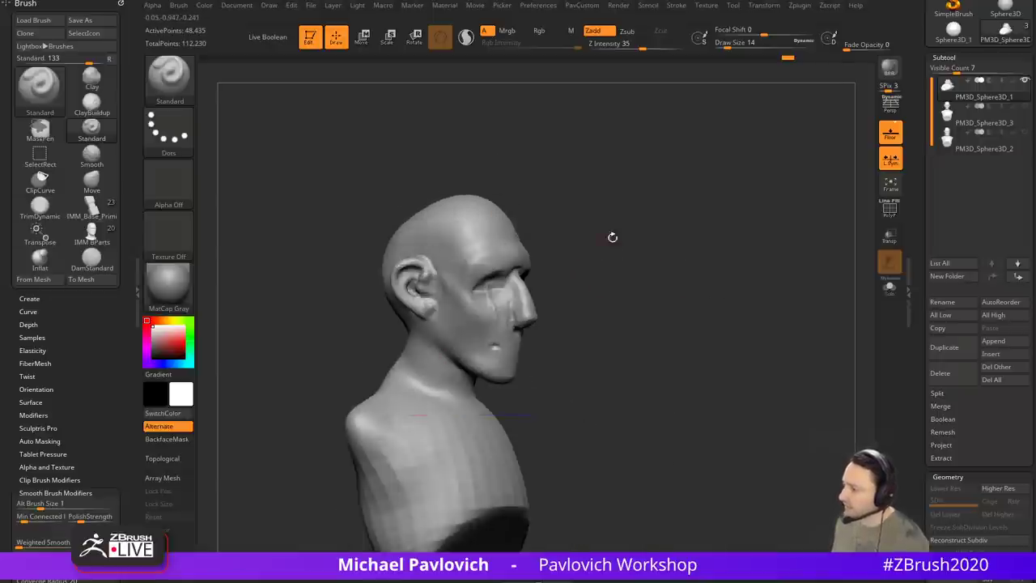
Step: Reshape the cranium and the back of the head with the Move brush at draw sizes 116 and 68
{"action": "left_click_drag", "start_coordinate": [612, 237], "coordinate": [475, 201]}
{"action": "key", "text": "b"}
{"action": "key", "text": "m"}
{"action": "key", "text": "v"}
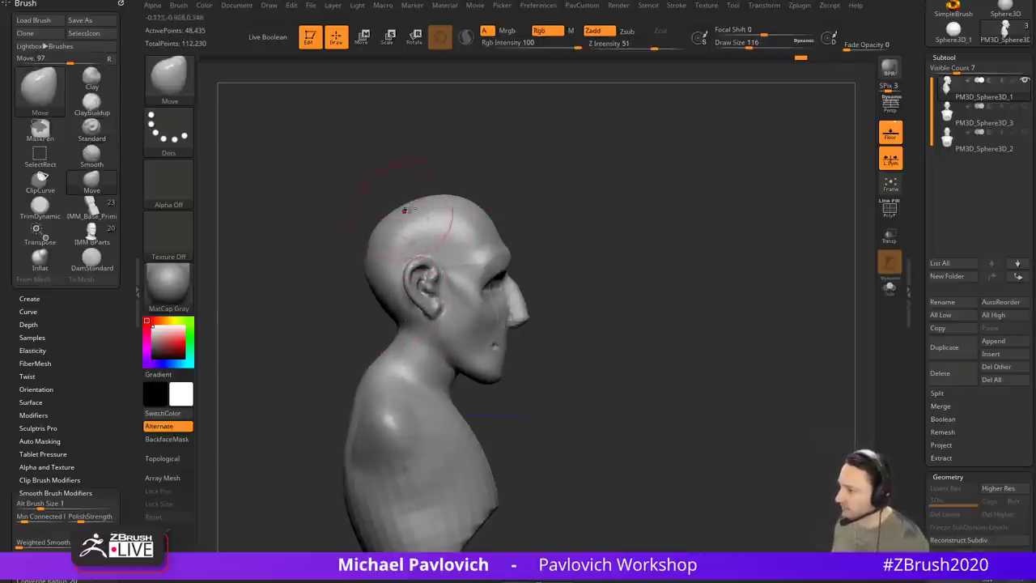
{"action": "left_click_drag", "start_coordinate": [672, 219], "coordinate": [524, 313]}
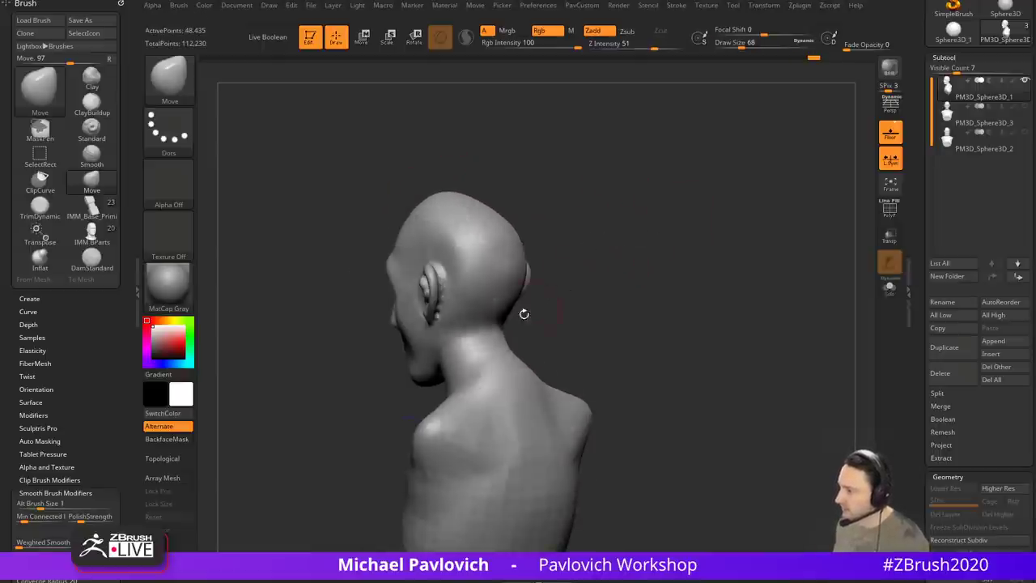
{"action": "key", "text": "1"}
{"action": "left_click_drag", "start_coordinate": [554, 269], "coordinate": [518, 279]}
{"action": "mouse_move", "coordinate": [490, 328]}
{"action": "left_mouse_down"}
{"action": "mouse_move", "coordinate": [450, 347]}
{"action": "mouse_move", "coordinate": [489, 348]}
{"action": "left_mouse_up"}
{"action": "mouse_move", "coordinate": [559, 311]}
{"action": "left_mouse_down"}
{"action": "mouse_move", "coordinate": [645, 292]}
{"action": "mouse_move", "coordinate": [620, 303]}
{"action": "mouse_move", "coordinate": [640, 282]}
{"action": "mouse_move", "coordinate": [645, 294]}
{"action": "mouse_move", "coordinate": [631, 254]}
{"action": "left_mouse_up"}
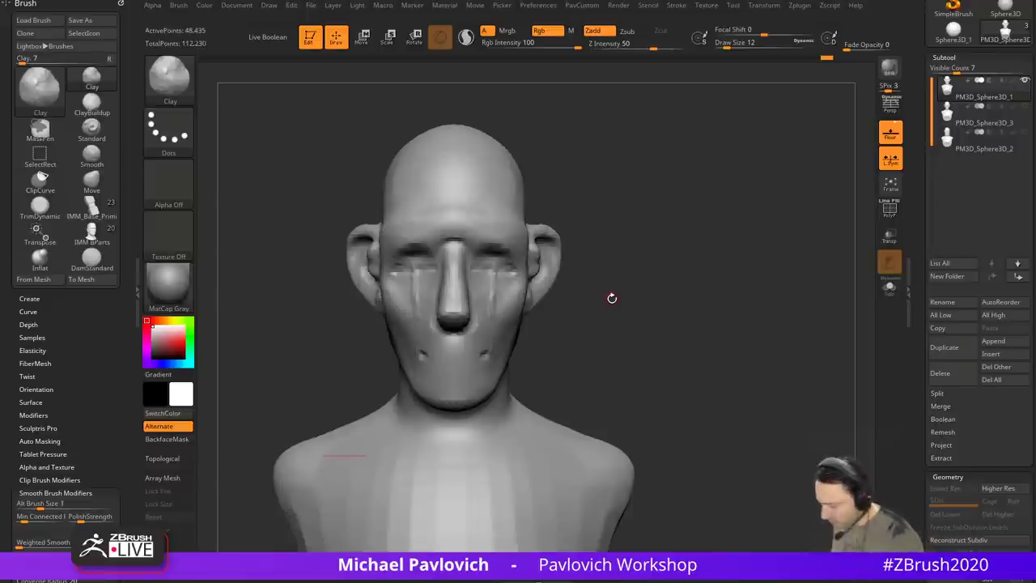
Step: Isolate the active subtool and compare the three bust variations, returning to PM3D_Sphere3D_1 with all sides of the head inspected
{"action": "left_click_drag", "start_coordinate": [677, 240], "coordinate": [740, 268]}
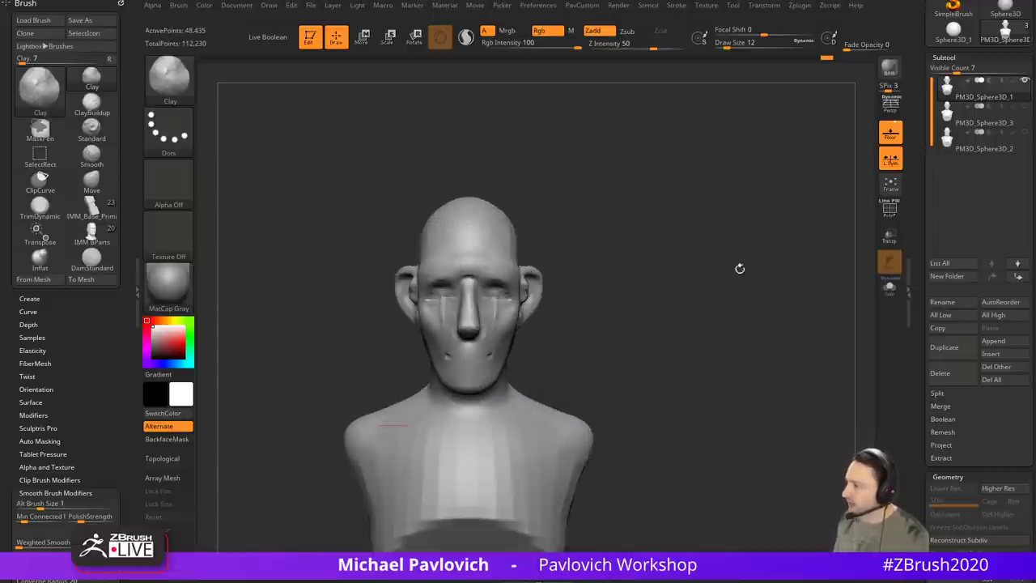
{"action": "mouse_move", "coordinate": [969, 97]}
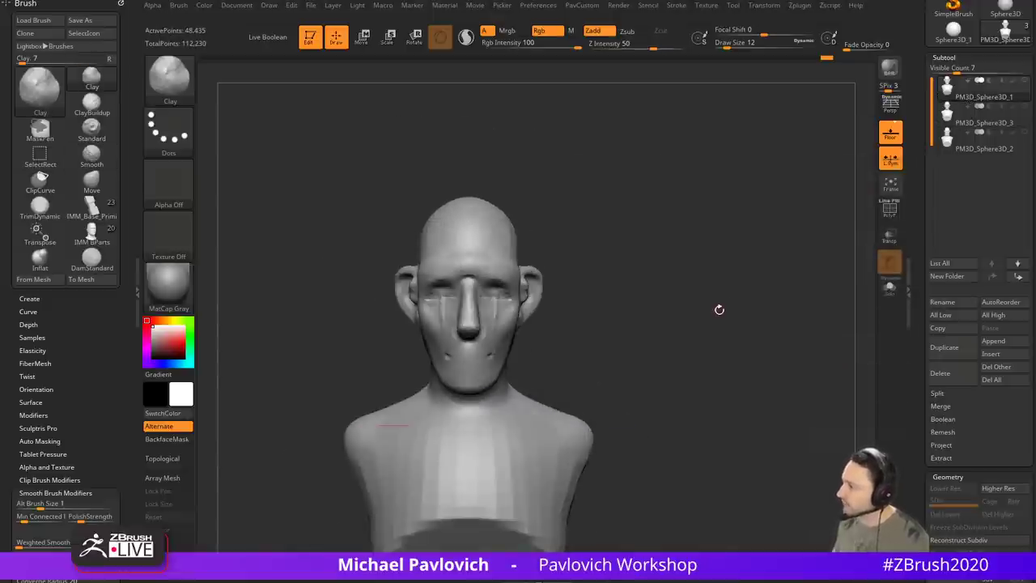
{"action": "left_click", "coordinate": [889, 289]}
{"action": "left_click_drag", "start_coordinate": [861, 289], "coordinate": [825, 298]}
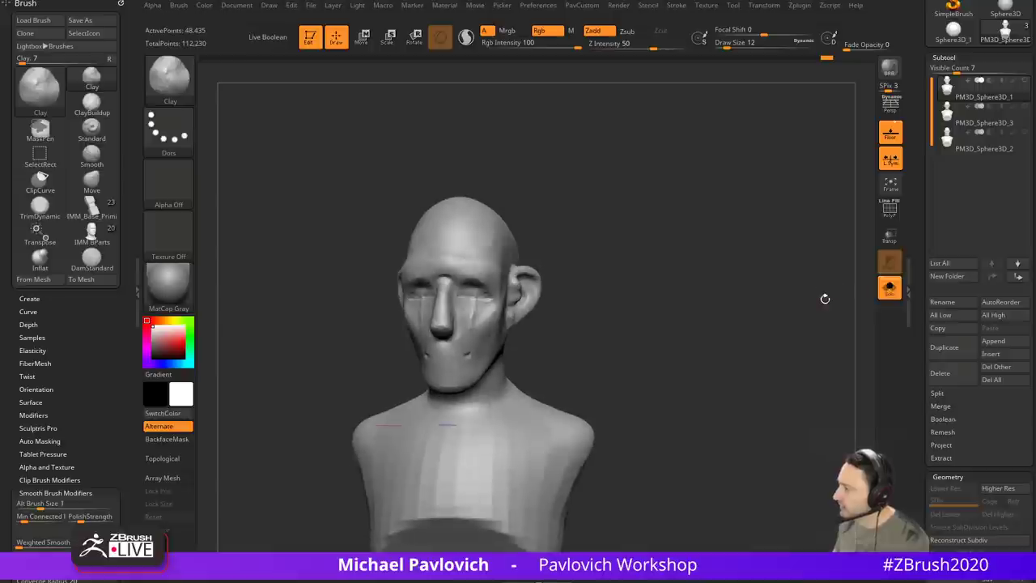
{"action": "left_click", "coordinate": [977, 123]}
{"action": "left_click", "coordinate": [989, 149]}
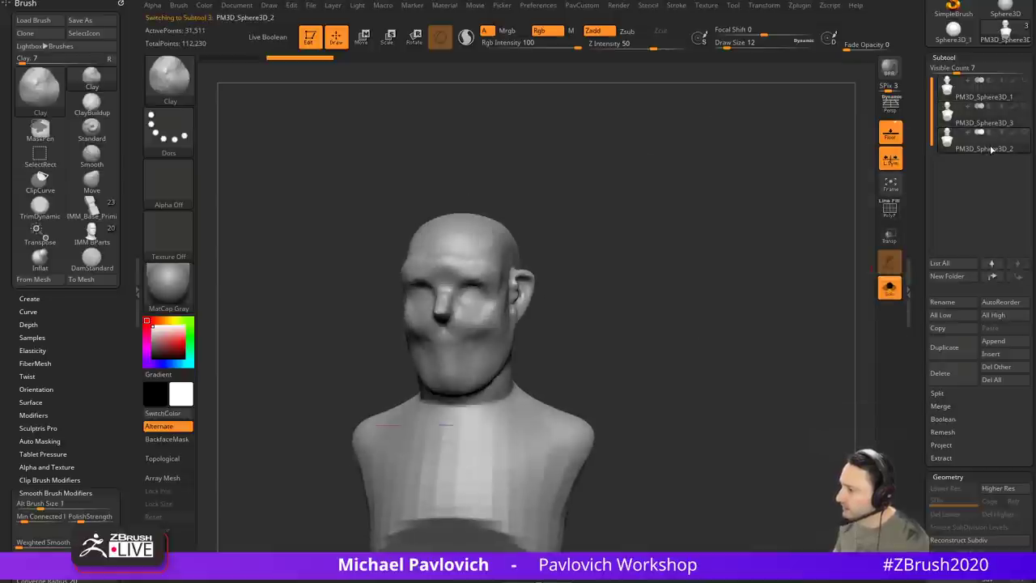
{"action": "left_click", "coordinate": [990, 122]}
{"action": "left_click", "coordinate": [990, 100]}
{"action": "left_click_drag", "start_coordinate": [750, 182], "coordinate": [772, 197]}
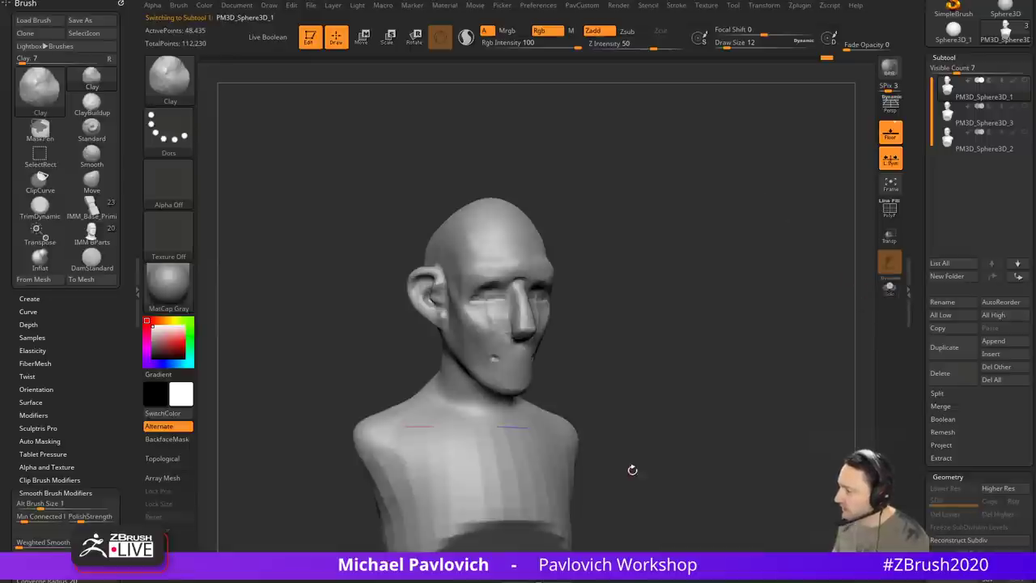
{"action": "left_click_drag", "start_coordinate": [692, 189], "coordinate": [557, 211]}
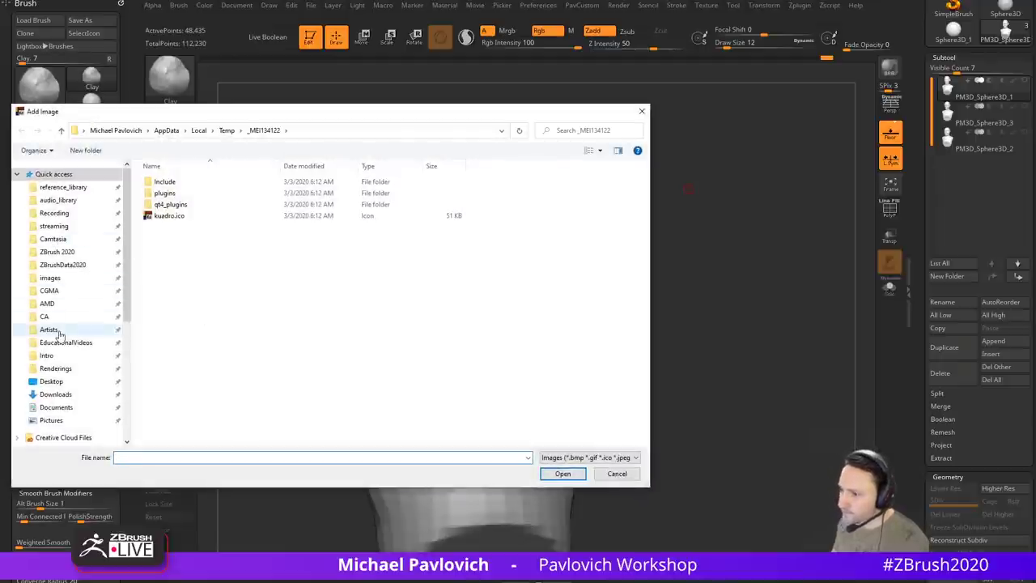
Step: In Kuadro's image picker, open the Schell folder inside the Artists reference library and select 0-goon.jpg
{"action": "left_click", "coordinate": [59, 335]}
{"action": "left_click", "coordinate": [214, 317]}
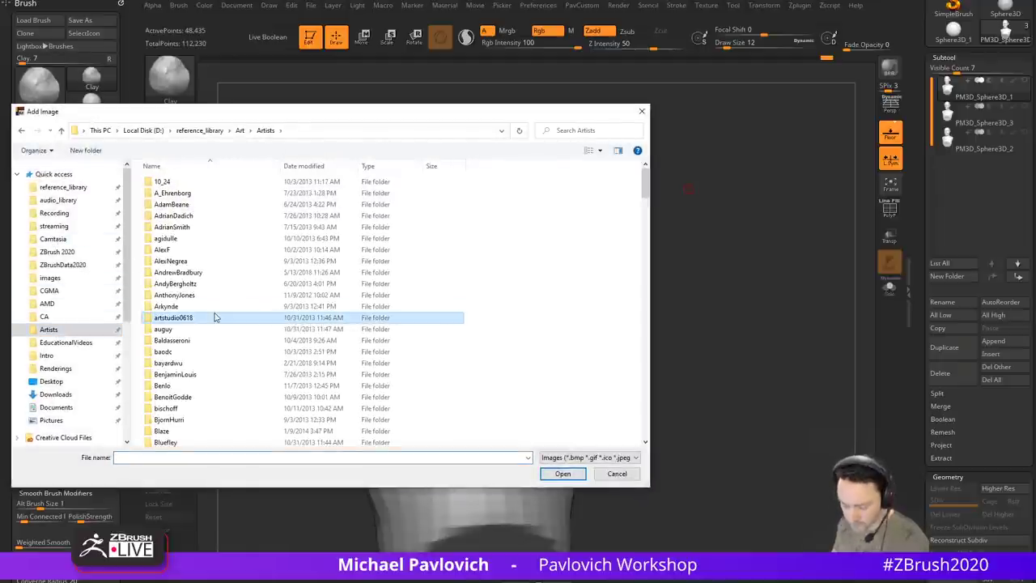
{"action": "type", "text": "sch"}
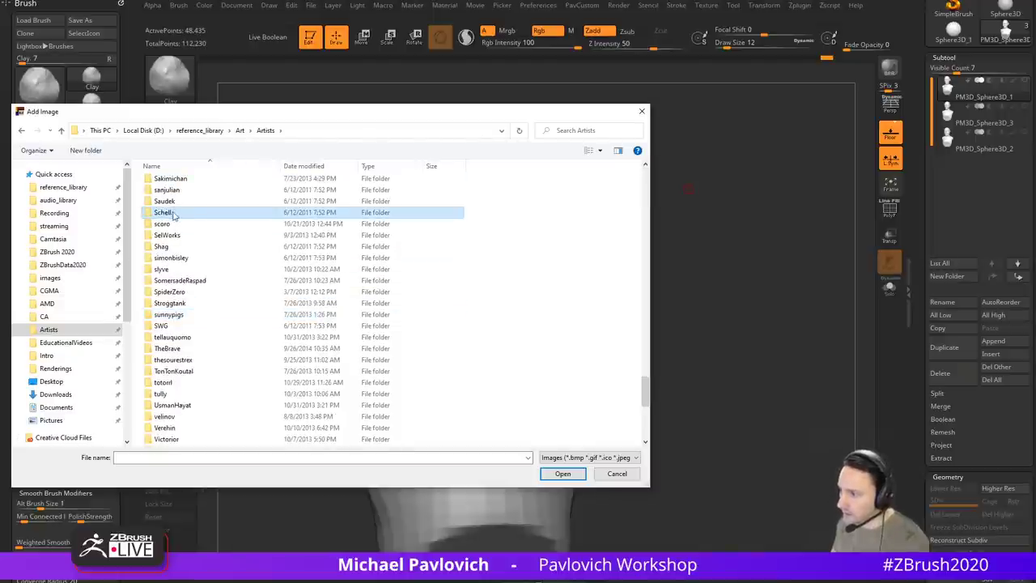
{"action": "double_click", "coordinate": [173, 214]}
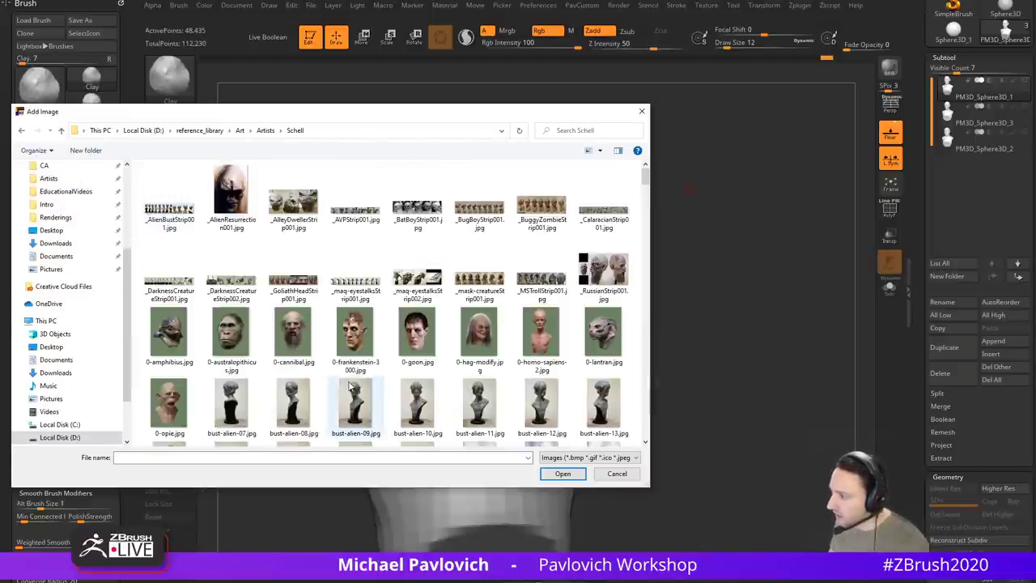
{"action": "left_click", "coordinate": [419, 346]}
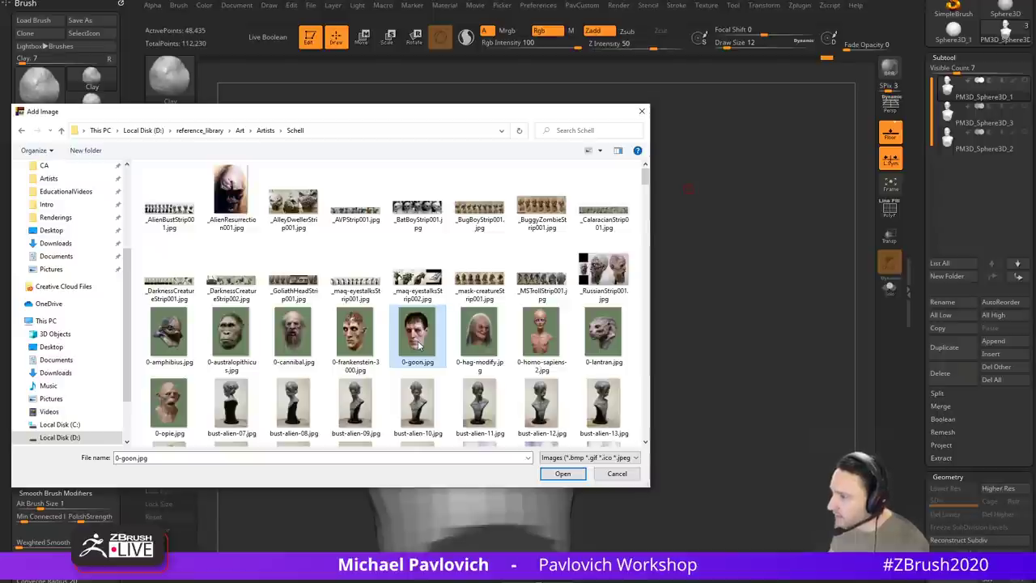
{"action": "left_click", "coordinate": [316, 287], "text": "ctrl"}
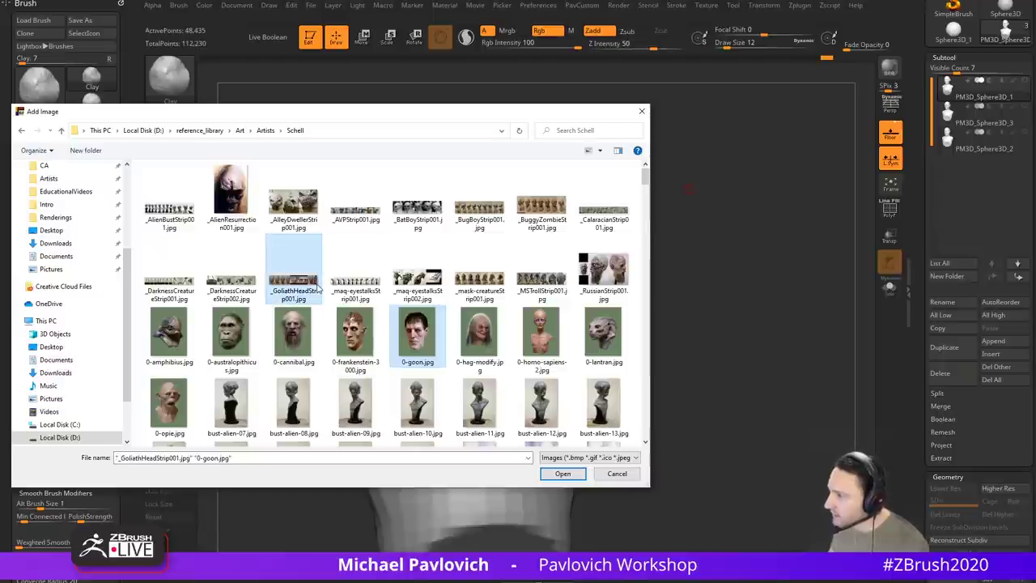
{"action": "left_click", "coordinate": [416, 342]}
Step: Add mask-frankenstein-3000-15.jpg and mask-goon-01, 03, 04, 05, 08 and 10 to the selection and load all the reference images
{"action": "scroll", "coordinate": [416, 342], "scroll_direction": "down", "scroll_amount": 5}
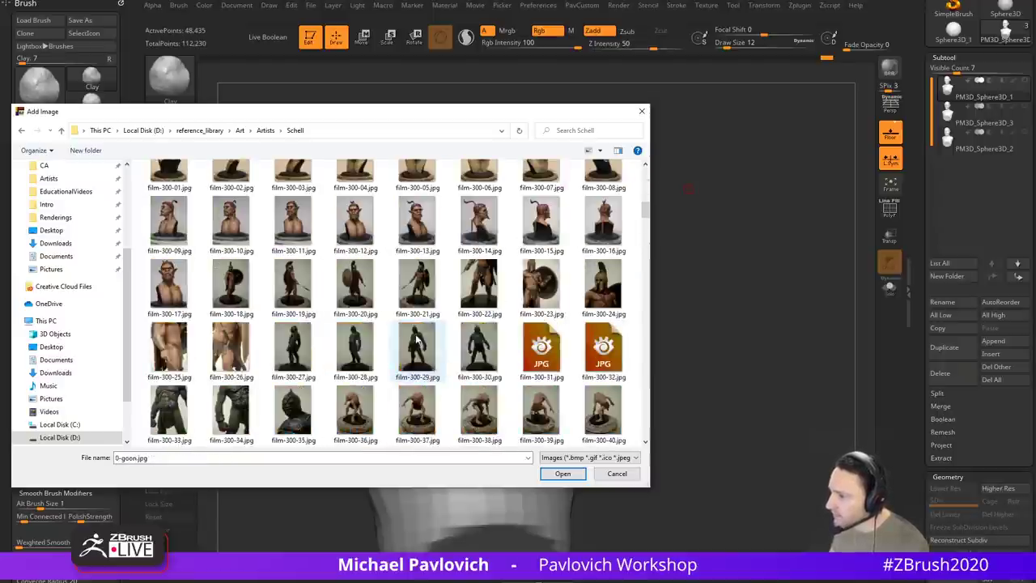
{"action": "scroll", "coordinate": [417, 342], "scroll_direction": "down", "scroll_amount": 10}
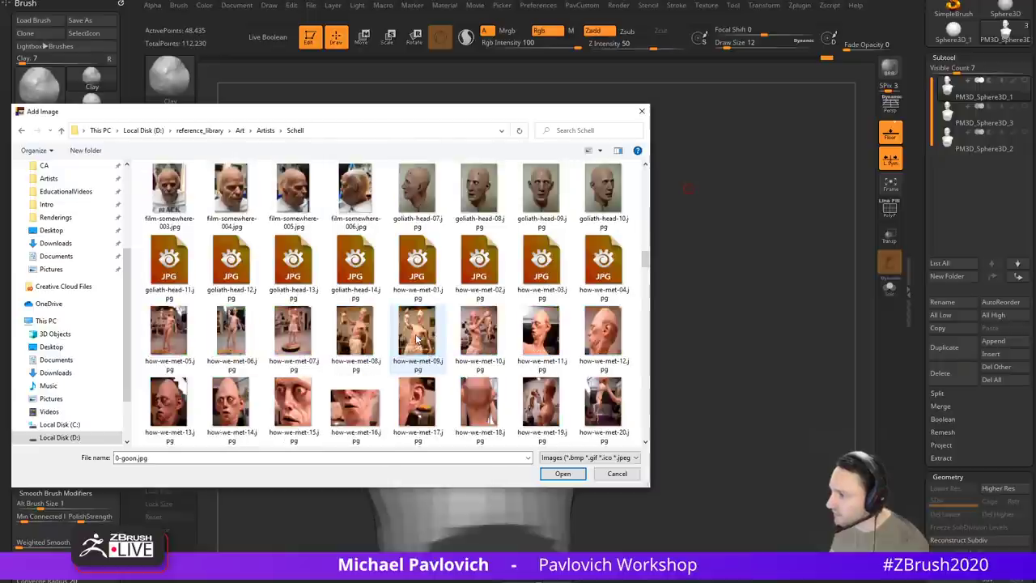
{"action": "scroll", "coordinate": [416, 342], "scroll_direction": "down", "scroll_amount": 10}
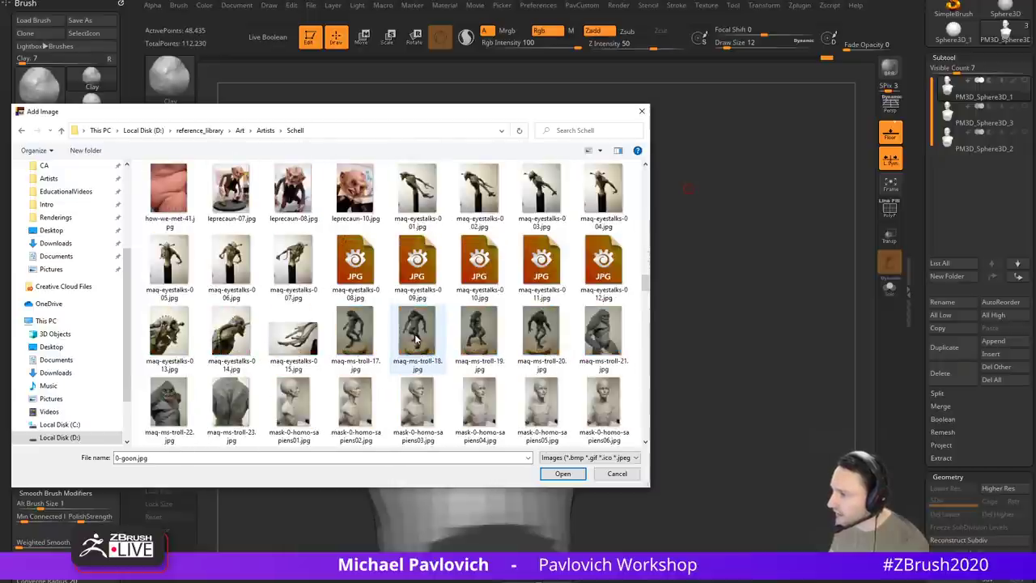
{"action": "scroll", "coordinate": [416, 341], "scroll_direction": "down", "scroll_amount": 10}
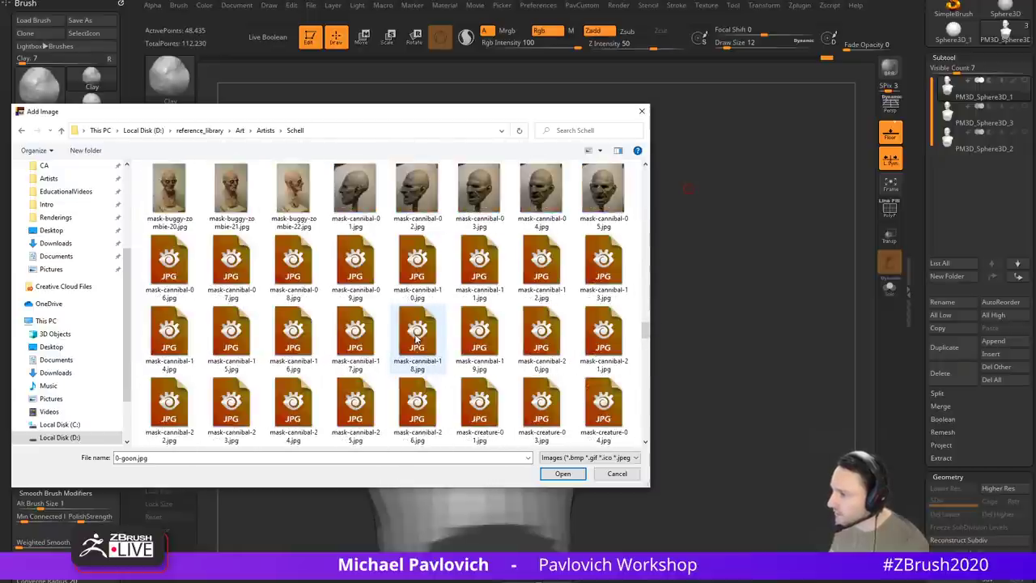
{"action": "scroll", "coordinate": [417, 342], "scroll_direction": "down", "scroll_amount": 3}
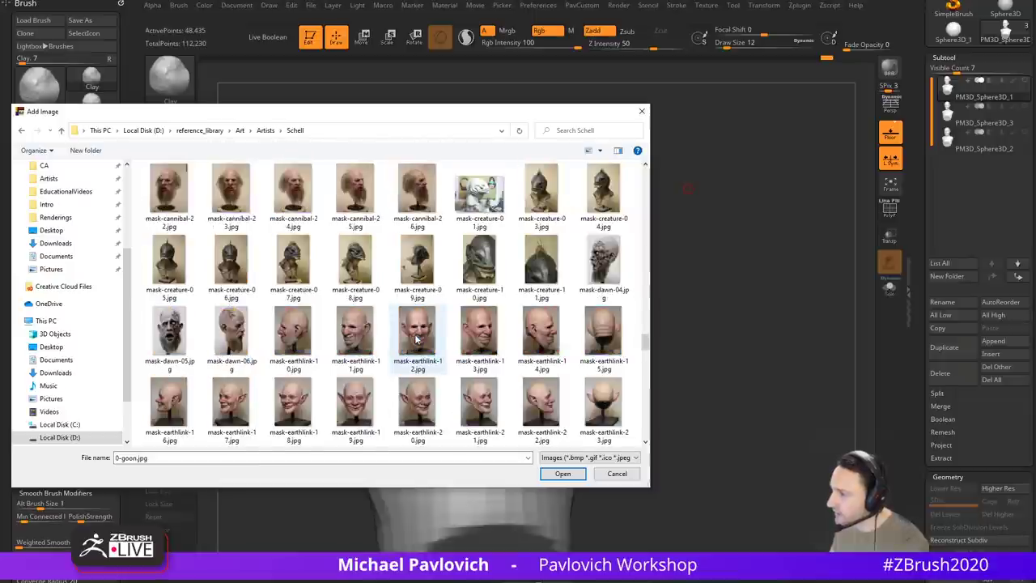
{"action": "scroll", "coordinate": [416, 341], "scroll_direction": "down", "scroll_amount": 10}
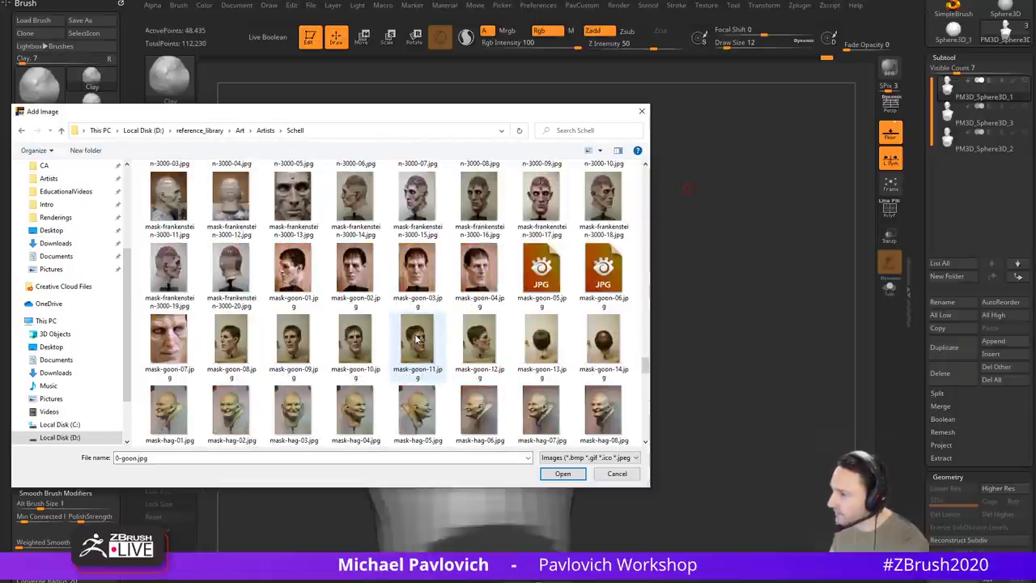
{"action": "left_click", "coordinate": [419, 212], "text": "ctrl"}
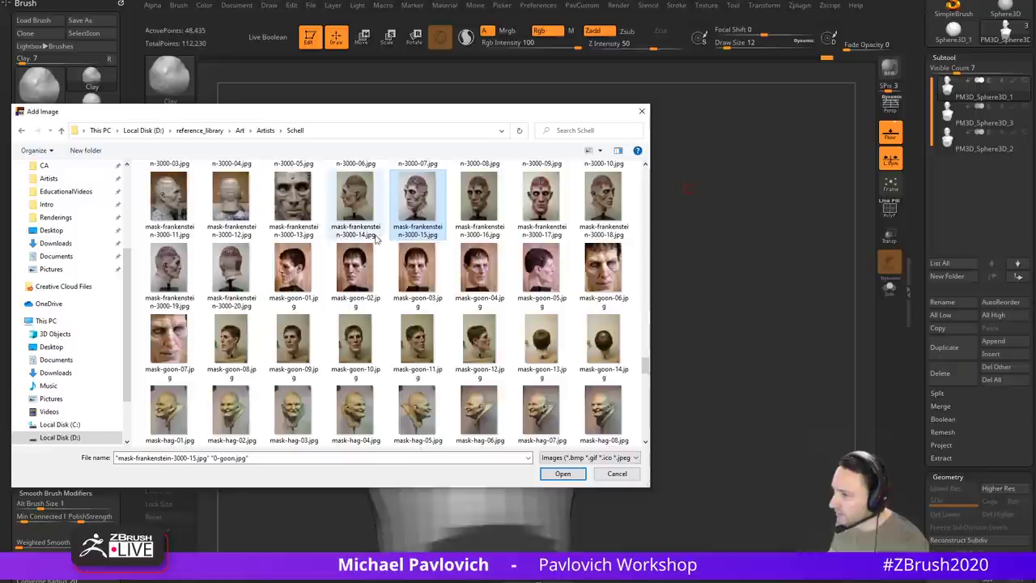
{"action": "left_click", "coordinate": [293, 269], "text": "ctrl"}
{"action": "left_click", "coordinate": [416, 268], "text": "ctrl"}
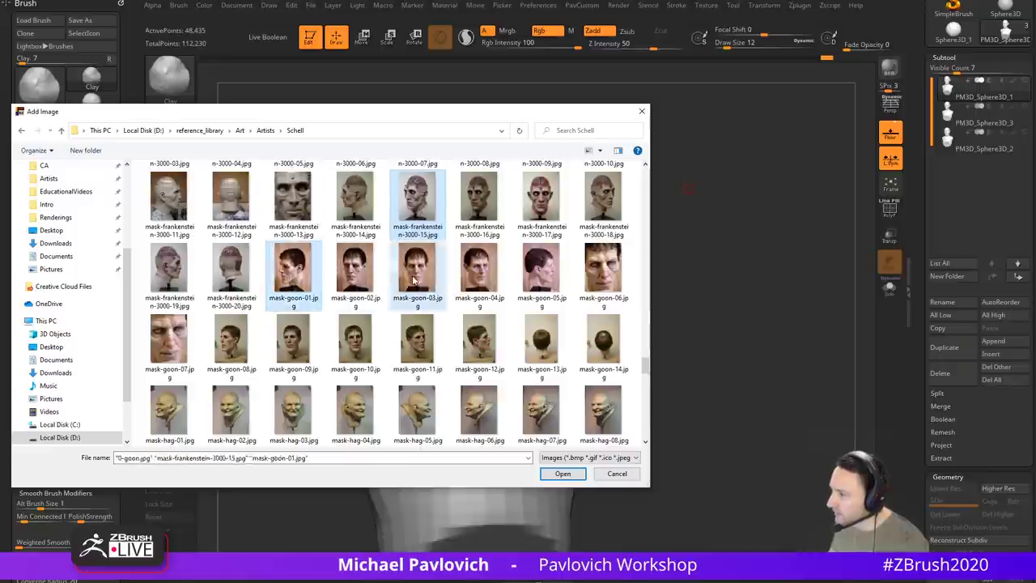
{"action": "left_click", "coordinate": [479, 279], "text": "ctrl"}
{"action": "left_click", "coordinate": [540, 280], "text": "ctrl"}
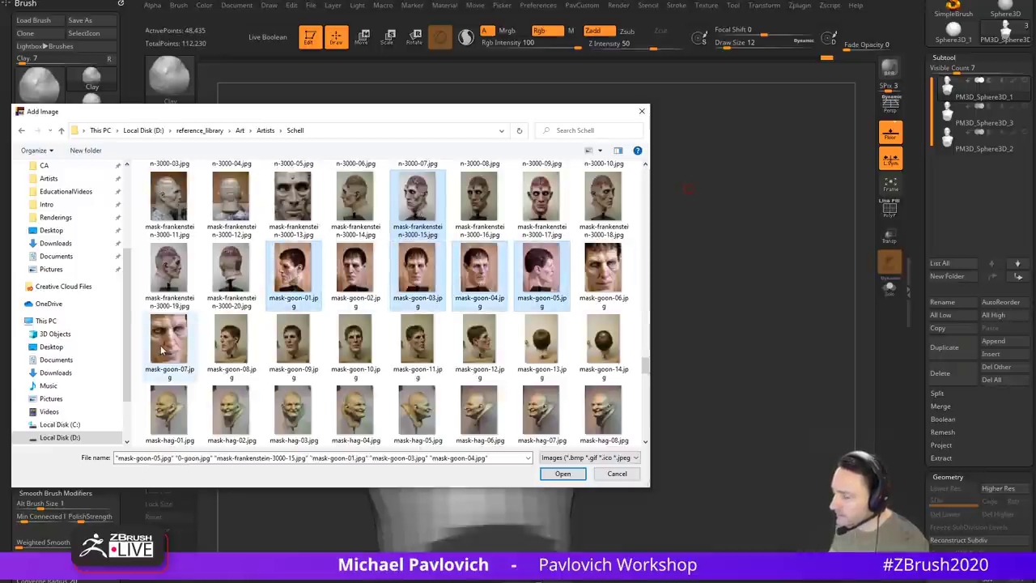
{"action": "left_click", "coordinate": [366, 344], "text": "ctrl"}
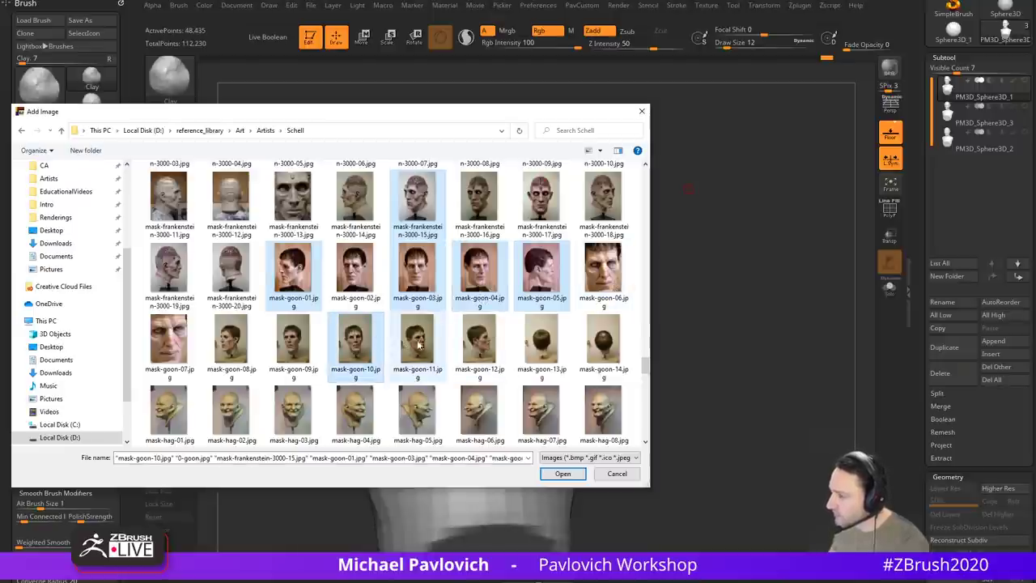
{"action": "left_click", "coordinate": [240, 346], "text": "ctrl"}
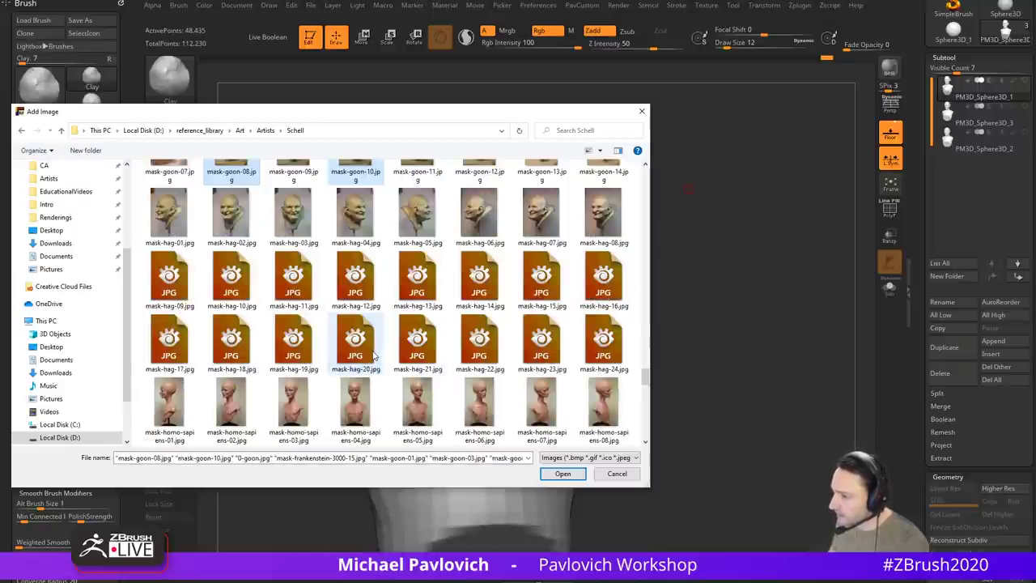
{"action": "scroll", "coordinate": [243, 348], "scroll_direction": "down", "scroll_amount": 2}
{"action": "left_click", "coordinate": [560, 473]}
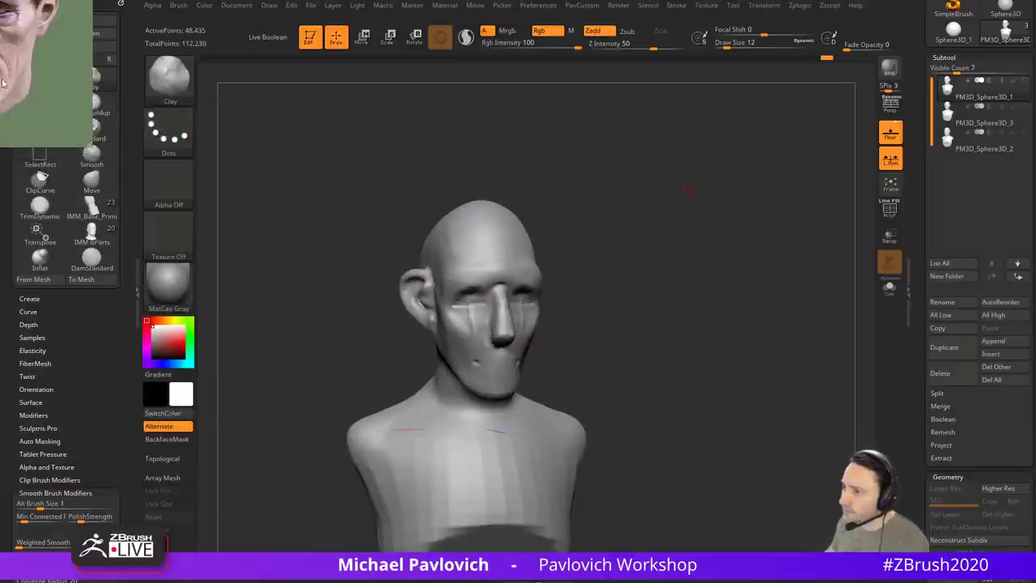
Step: Move the loaded reference image off the sculpting canvas and turn the bust to a straight front view
{"action": "left_click_drag", "start_coordinate": [2, 84], "coordinate": [1035, 279]}
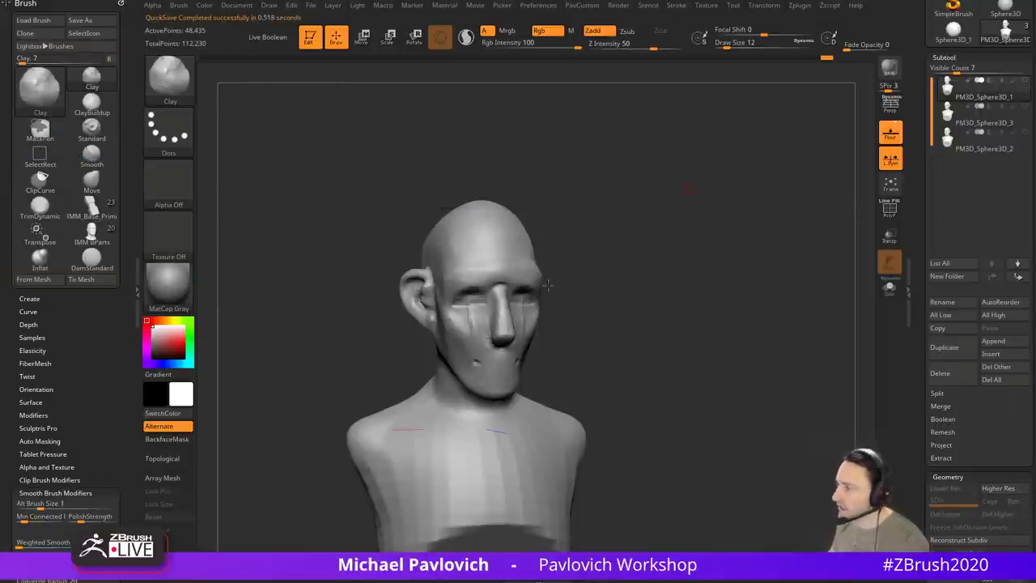
{"action": "left_click_drag", "start_coordinate": [645, 206], "coordinate": [650, 200], "text": "shift"}
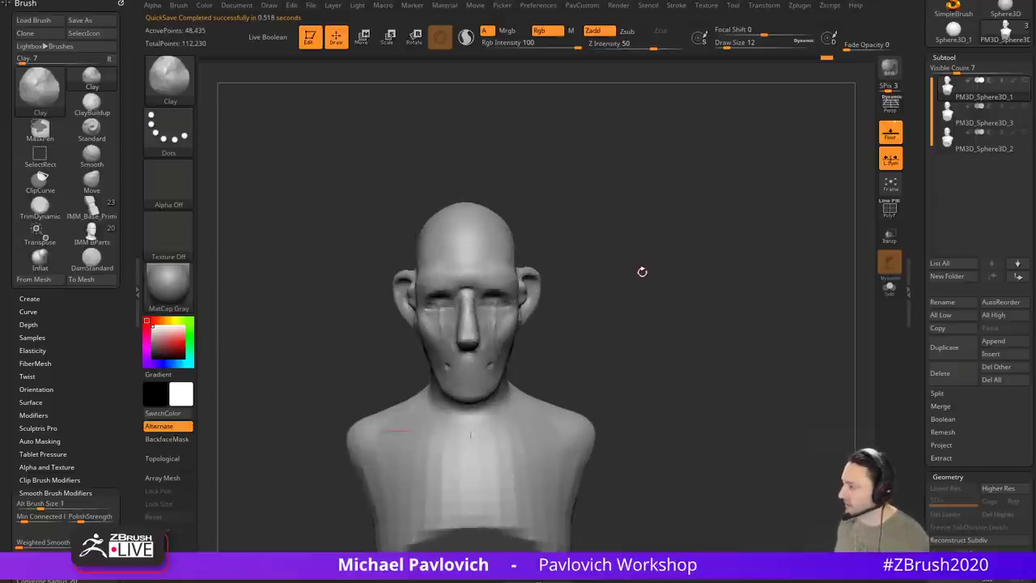
Step: Lasso-mask the head down to the neck from the side view with MaskLasso and soften the mask's edge
{"action": "mouse_move", "coordinate": [642, 271]}
{"action": "left_mouse_down"}
{"action": "mouse_move", "coordinate": [717, 275]}
{"action": "mouse_move", "coordinate": [679, 285]}
{"action": "left_mouse_up"}
{"action": "key", "text": "s"}
{"action": "left_click_drag", "start_coordinate": [594, 267], "coordinate": [604, 267]}
{"action": "left_click", "coordinate": [173, 84], "text": "ctrl"}
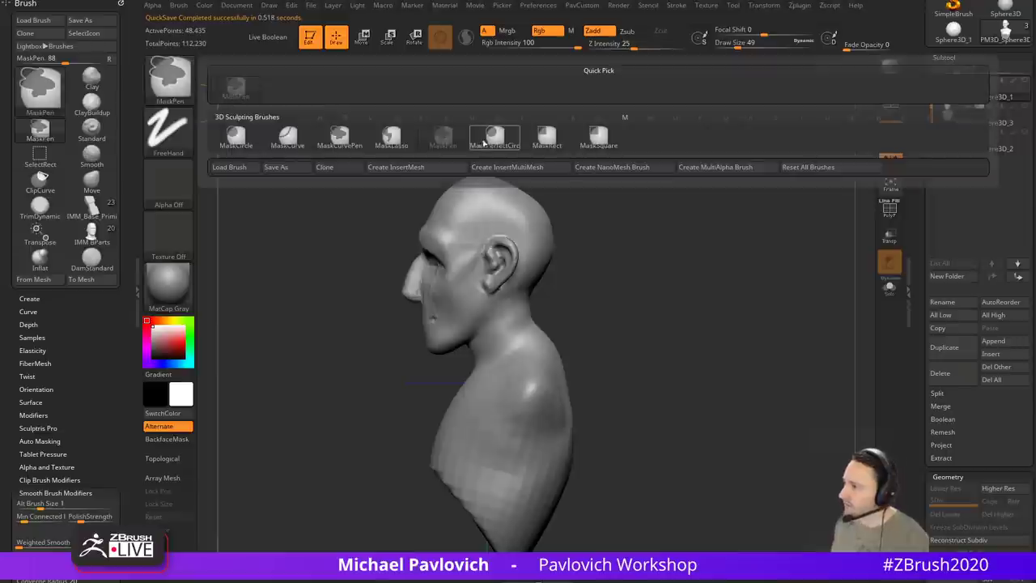
{"action": "left_click", "coordinate": [390, 140], "text": "ctrl"}
{"action": "mouse_move", "coordinate": [574, 174]}
{"action": "left_mouse_down", "text": "ctrl"}
{"action": "mouse_move", "coordinate": [390, 331]}
{"action": "mouse_move", "coordinate": [522, 321]}
{"action": "mouse_move", "coordinate": [555, 283]}
{"action": "mouse_move", "coordinate": [532, 248]}
{"action": "left_mouse_up", "text": "ctrl"}
{"action": "left_click", "coordinate": [493, 296], "text": "ctrl"}
{"action": "left_click", "coordinate": [494, 295], "text": "ctrl"}
Step: Invert the mask to raise the head on the neck with the gizmo, and remesh the bust with DynaMesh
{"action": "left_click", "coordinate": [605, 252], "text": "ctrl"}
{"action": "key", "text": "w"}
{"action": "left_click", "coordinate": [501, 313], "text": "alt"}
{"action": "left_click_drag", "start_coordinate": [635, 241], "coordinate": [689, 292], "text": "ctrl"}
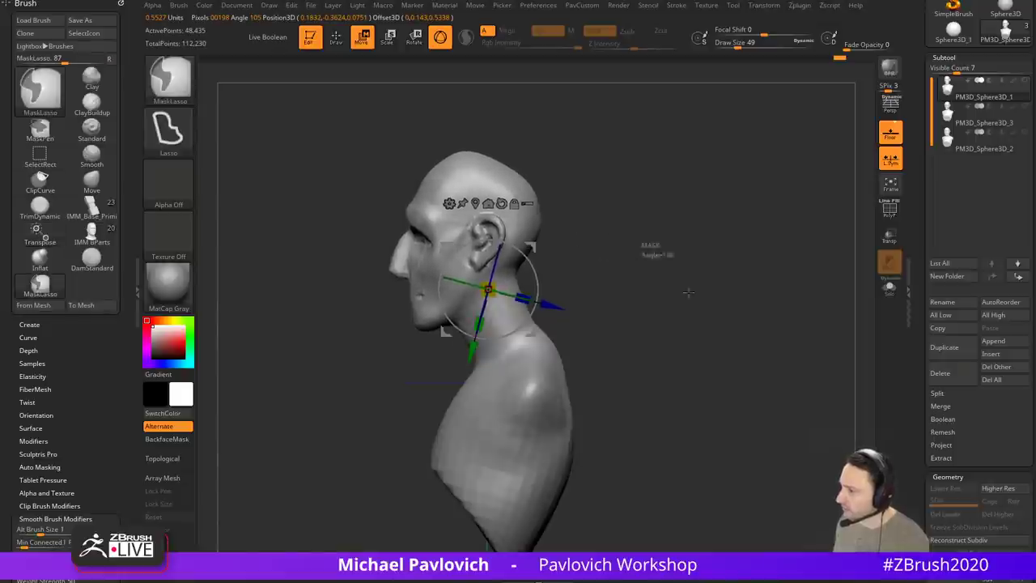
{"action": "key", "text": "q"}
{"action": "mouse_move", "coordinate": [657, 259]}
{"action": "left_mouse_down"}
{"action": "mouse_move", "coordinate": [705, 262]}
{"action": "mouse_move", "coordinate": [551, 296]}
{"action": "left_mouse_up"}
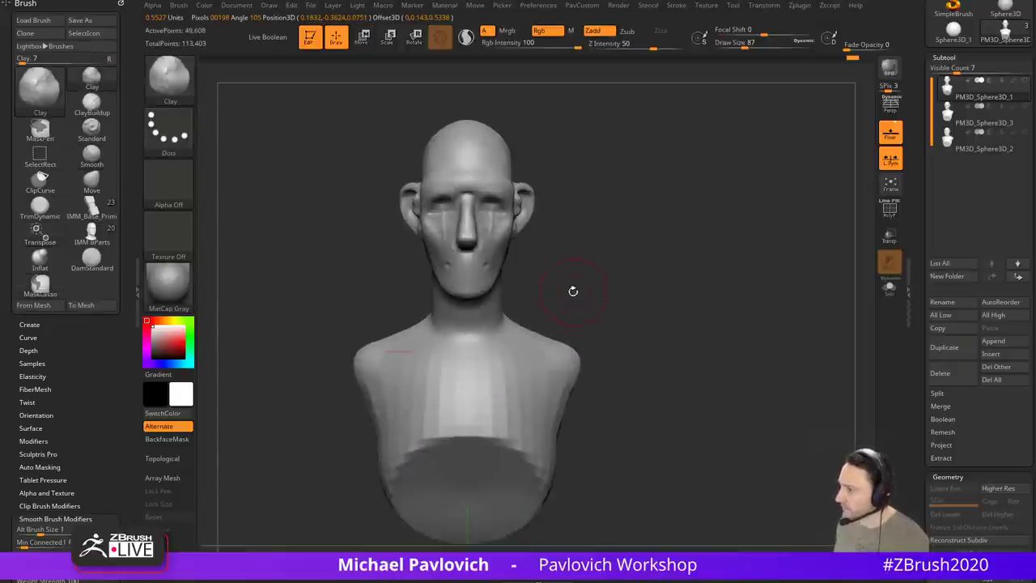
{"action": "key", "text": "b"}
{"action": "key", "text": "s"}
{"action": "key", "text": "t"}
{"action": "mouse_move", "coordinate": [597, 241]}
{"action": "left_mouse_down", "text": "alt"}
{"action": "mouse_move", "coordinate": [611, 286]}
{"action": "mouse_move", "coordinate": [653, 273]}
{"action": "left_mouse_up", "text": "alt"}
{"action": "key", "text": "s"}
{"action": "left_click", "coordinate": [442, 283]}
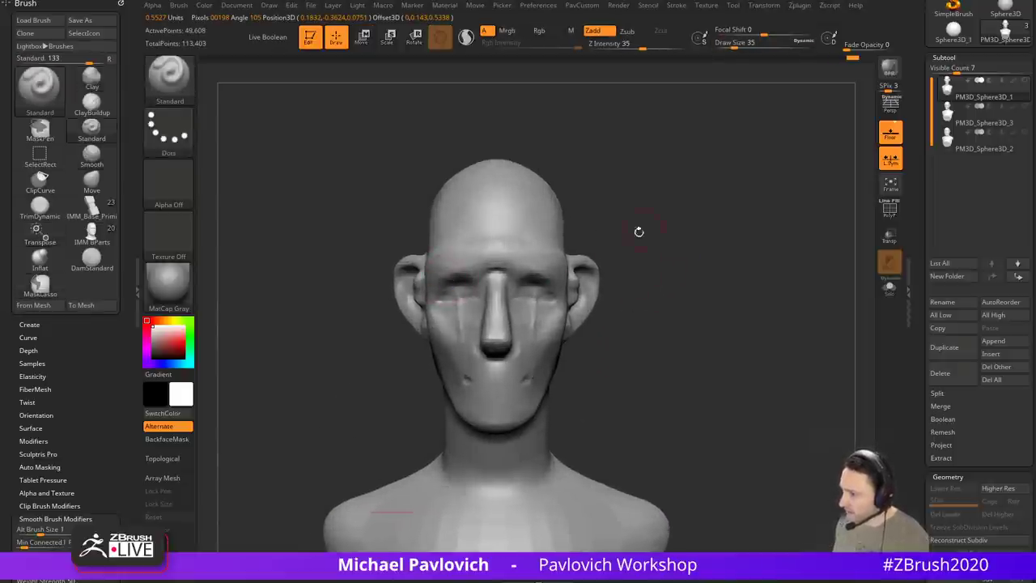
Step: Refine the skull, temple and brow shapes from several angles with the MoveAccu brush at draw size 54
{"action": "key", "text": "b"}
{"action": "key", "text": "m"}
{"action": "key", "text": "a"}
{"action": "left_click_drag", "start_coordinate": [673, 216], "coordinate": [635, 236]}
{"action": "key", "text": "s"}
{"action": "left_click", "coordinate": [563, 265]}
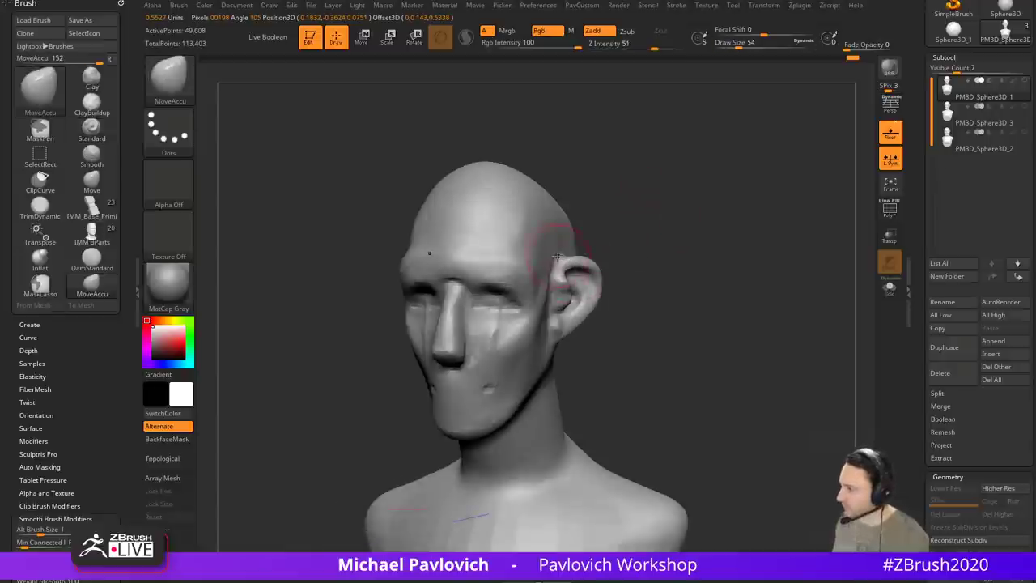
{"action": "mouse_move", "coordinate": [703, 233]}
{"action": "left_mouse_down"}
{"action": "mouse_move", "coordinate": [576, 242]}
{"action": "mouse_move", "coordinate": [572, 265]}
{"action": "left_mouse_up"}
{"action": "left_click_drag", "start_coordinate": [510, 271], "coordinate": [580, 272]}
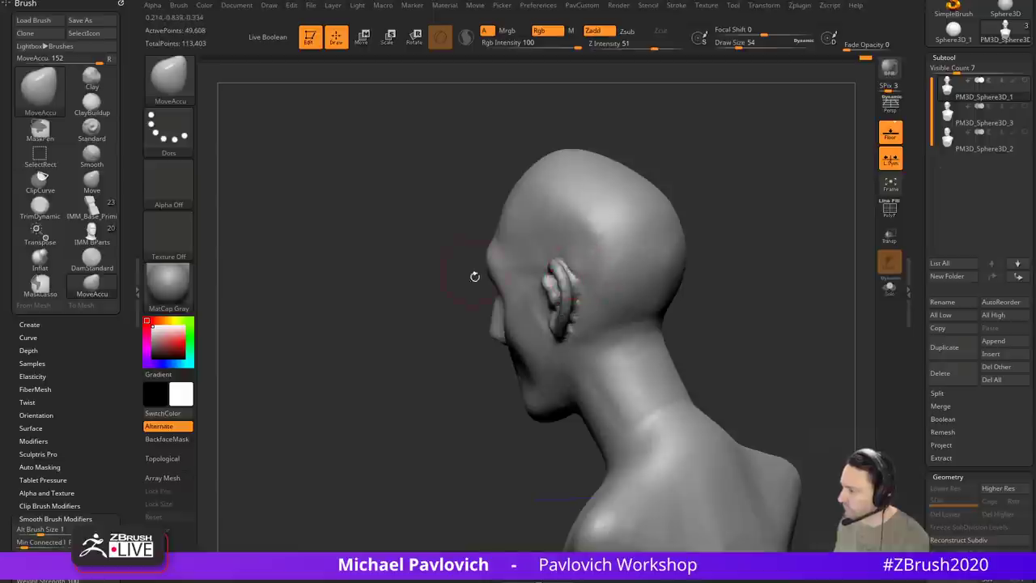
{"action": "left_click_drag", "start_coordinate": [475, 277], "coordinate": [552, 252]}
{"action": "mouse_move", "coordinate": [700, 235]}
{"action": "left_mouse_down"}
{"action": "mouse_move", "coordinate": [710, 246]}
{"action": "mouse_move", "coordinate": [770, 240]}
{"action": "mouse_move", "coordinate": [753, 250]}
{"action": "mouse_move", "coordinate": [747, 235]}
{"action": "mouse_move", "coordinate": [696, 241]}
{"action": "left_mouse_up"}
Step: Build up the cheek and cheekbone forms with the Clay brush at draw size 49
{"action": "key", "text": "b"}
{"action": "key", "text": "c"}
{"action": "key", "text": "l"}
{"action": "key", "text": "s"}
{"action": "left_click_drag", "start_coordinate": [591, 312], "coordinate": [580, 312]}
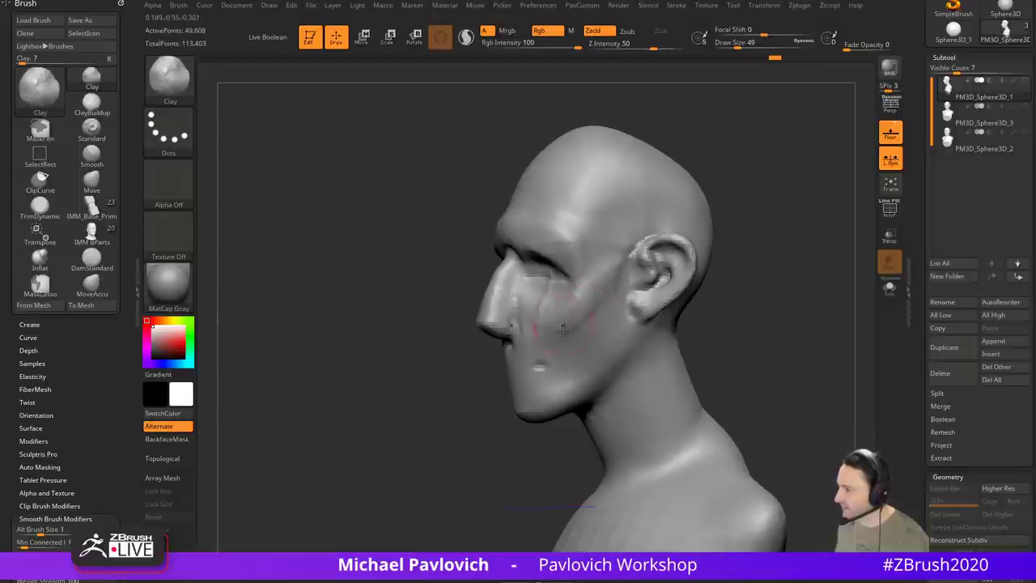
Step: Carve the cheekbone edge and the nasolabial folds running from the nose with DamStandard, using draw sizes 18 and 25
{"action": "mouse_move", "coordinate": [477, 393]}
{"action": "left_mouse_down"}
{"action": "mouse_move", "coordinate": [458, 386]}
{"action": "mouse_move", "coordinate": [687, 305]}
{"action": "mouse_move", "coordinate": [712, 252]}
{"action": "mouse_move", "coordinate": [707, 306]}
{"action": "left_mouse_up"}
{"action": "key", "text": "b"}
{"action": "key", "text": "d"}
{"action": "key", "text": "s"}
{"action": "left_click_drag", "start_coordinate": [730, 272], "coordinate": [652, 282]}
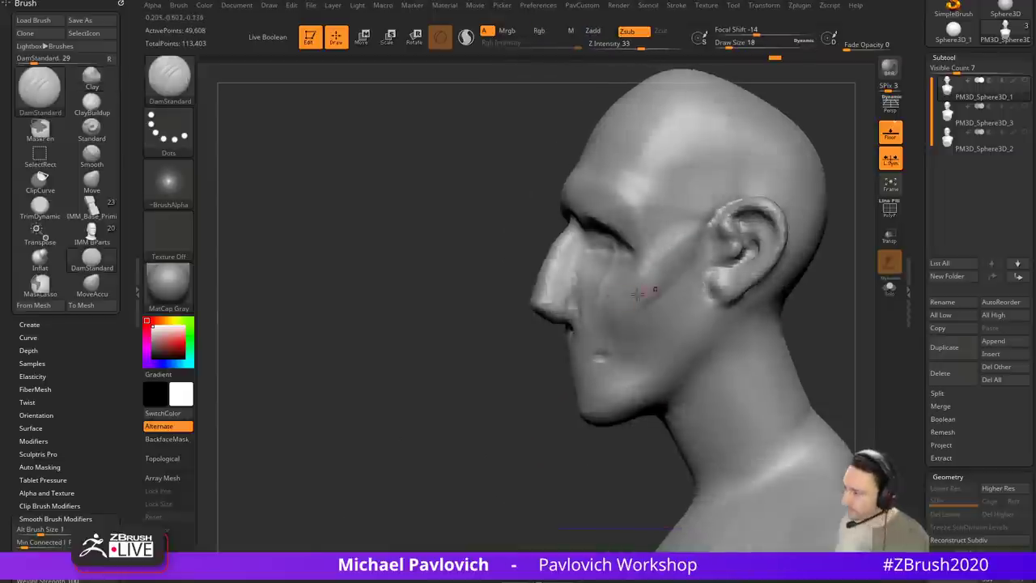
{"action": "mouse_move", "coordinate": [553, 389]}
{"action": "left_mouse_down"}
{"action": "mouse_move", "coordinate": [576, 416]}
{"action": "mouse_move", "coordinate": [566, 249]}
{"action": "left_mouse_up"}
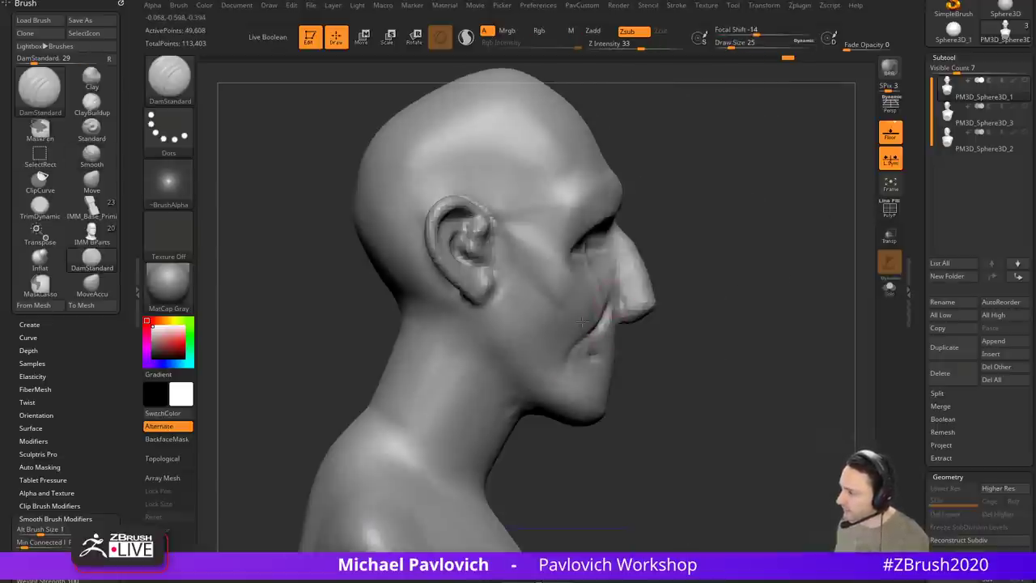
{"action": "left_click_drag", "start_coordinate": [842, 268], "coordinate": [663, 285], "text": "shift"}
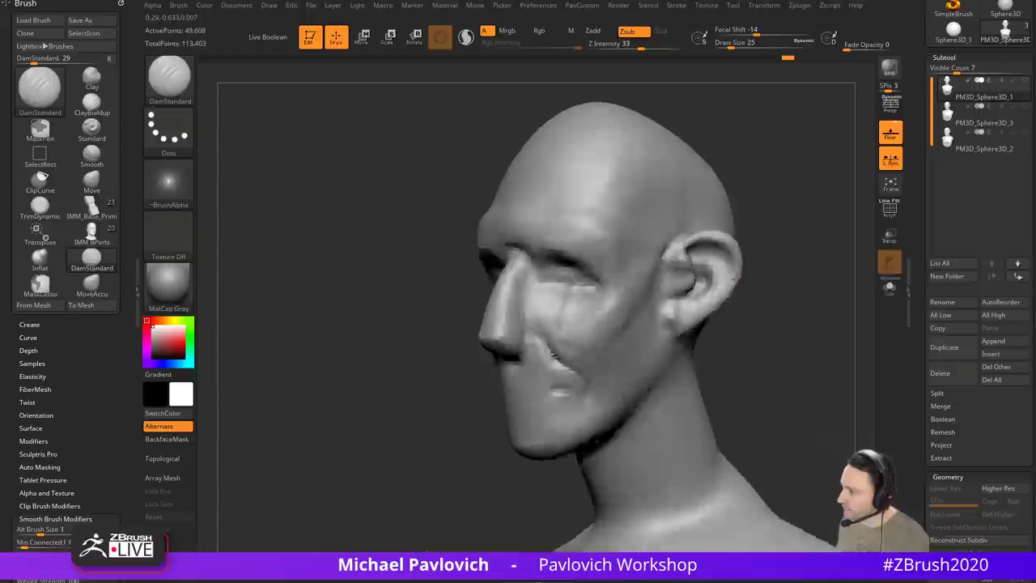
{"action": "mouse_move", "coordinate": [735, 282]}
{"action": "left_mouse_down"}
{"action": "mouse_move", "coordinate": [758, 268]}
{"action": "mouse_move", "coordinate": [745, 261]}
{"action": "mouse_move", "coordinate": [741, 281]}
{"action": "left_mouse_up"}
{"action": "mouse_move", "coordinate": [676, 265]}
{"action": "left_mouse_down", "text": "shift"}
{"action": "mouse_move", "coordinate": [623, 273]}
{"action": "mouse_move", "coordinate": [608, 291]}
{"action": "mouse_move", "coordinate": [575, 283]}
{"action": "mouse_move", "coordinate": [593, 290]}
{"action": "left_mouse_up", "text": "shift"}
Step: Reshape and enlarge the ears with the Move brush, adjusting its draw size for broad and fine pulls
{"action": "key", "text": "b"}
{"action": "key", "text": "m"}
{"action": "key", "text": "v"}
{"action": "key", "text": "s"}
{"action": "key", "text": "s"}
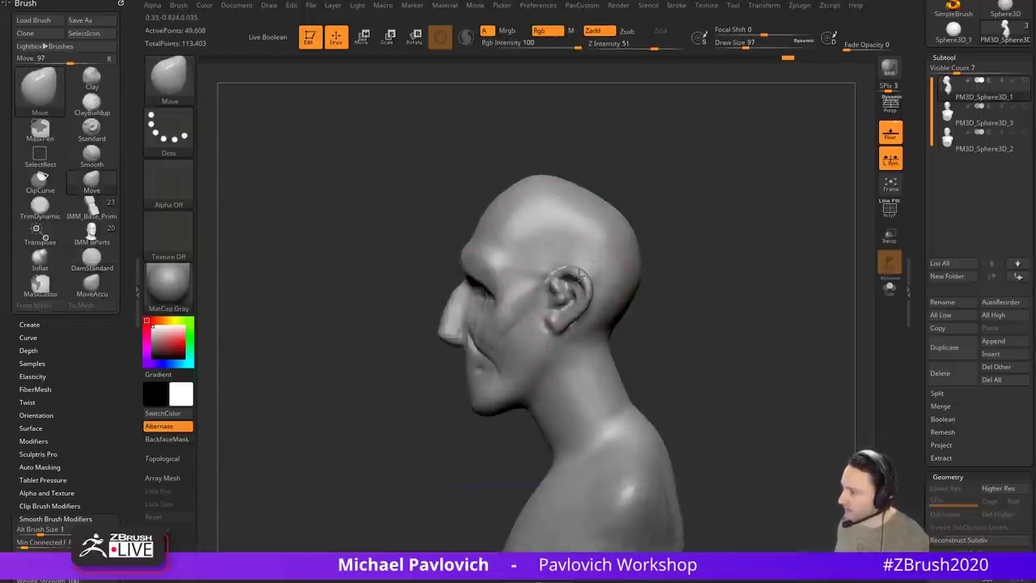
{"action": "key", "text": "s"}
{"action": "left_click_drag", "start_coordinate": [565, 331], "coordinate": [561, 327]}
{"action": "left_click_drag", "start_coordinate": [682, 256], "coordinate": [718, 266]}
{"action": "key", "text": "s"}
{"action": "left_click_drag", "start_coordinate": [560, 304], "coordinate": [586, 298]}
{"action": "mouse_move", "coordinate": [609, 292]}
{"action": "left_mouse_down"}
{"action": "mouse_move", "coordinate": [661, 294]}
{"action": "mouse_move", "coordinate": [633, 292]}
{"action": "left_mouse_up"}
{"action": "key", "text": "s"}
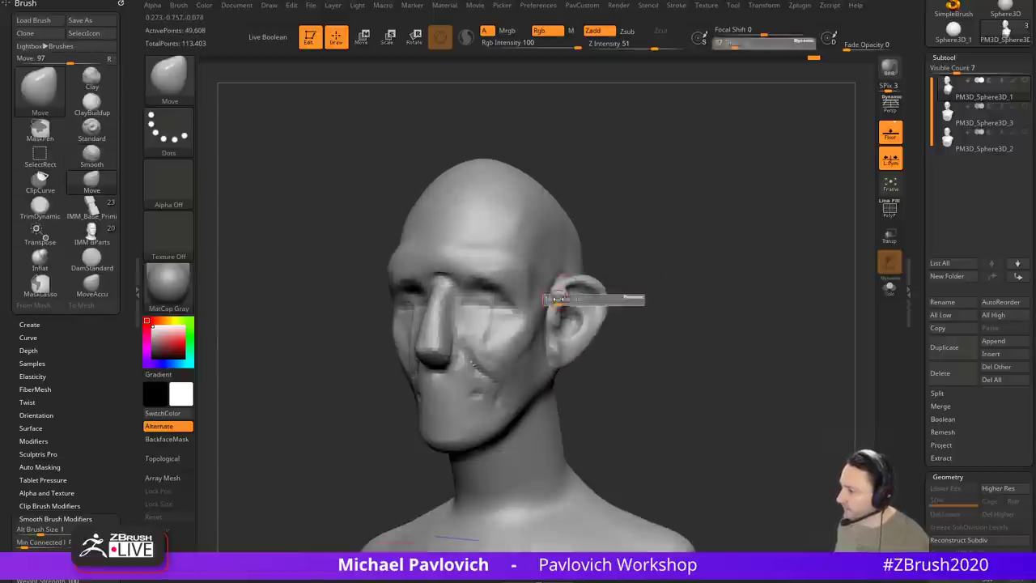
{"action": "left_click_drag", "start_coordinate": [556, 299], "coordinate": [551, 299]}
Step: Define the ear rim and inner folds with the Standard brush at draw size 17, smoothing rough areas
{"action": "mouse_move", "coordinate": [651, 256]}
{"action": "left_mouse_down"}
{"action": "mouse_move", "coordinate": [666, 245]}
{"action": "mouse_move", "coordinate": [587, 286]}
{"action": "left_mouse_up"}
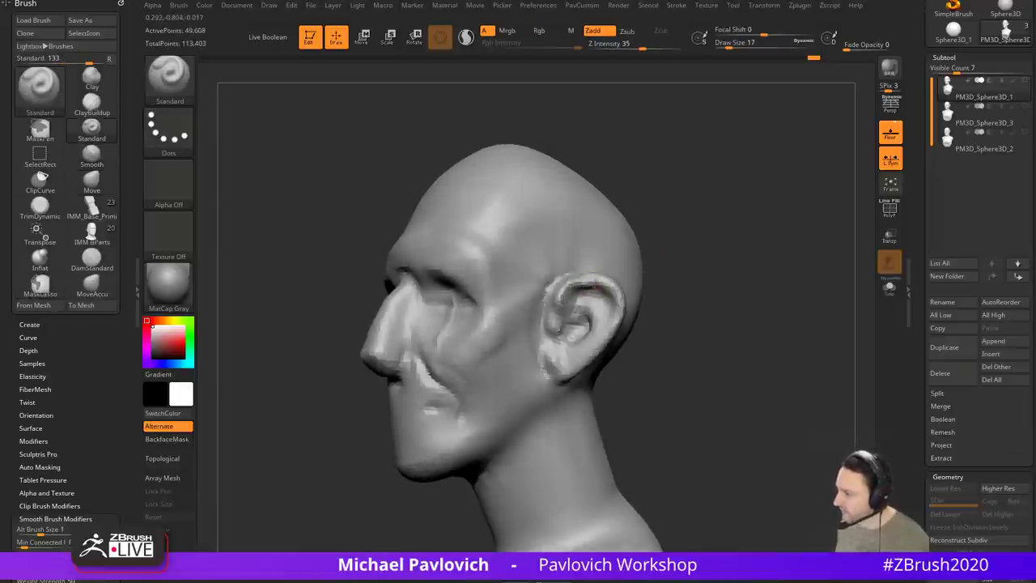
{"action": "left_click_drag", "start_coordinate": [650, 284], "coordinate": [573, 291]}
{"action": "key", "text": "shift"}
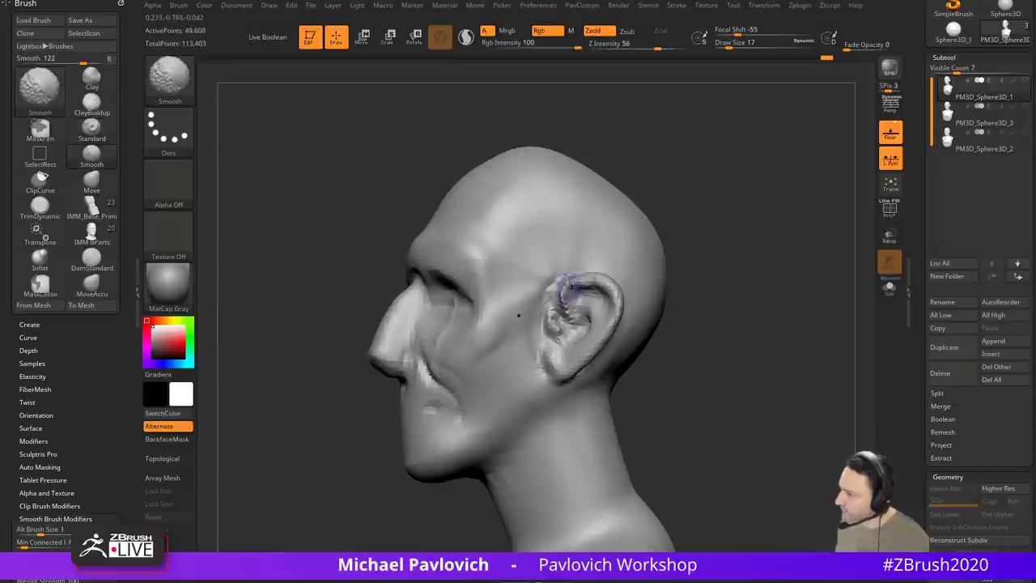
{"action": "left_click_drag", "start_coordinate": [635, 295], "coordinate": [565, 303]}
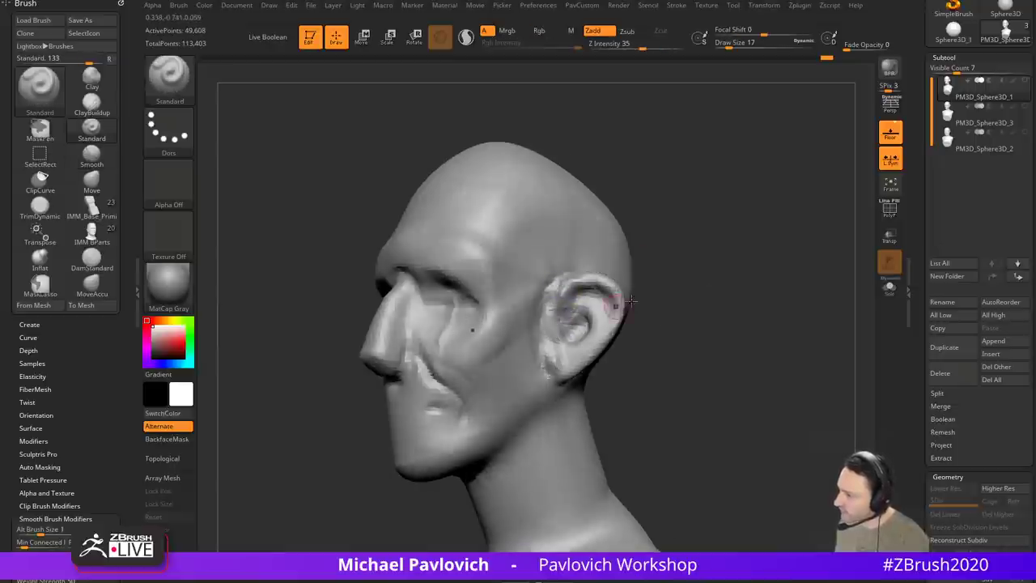
{"action": "left_click_drag", "start_coordinate": [650, 296], "coordinate": [611, 308]}
{"action": "left_click_drag", "start_coordinate": [555, 324], "coordinate": [626, 291]}
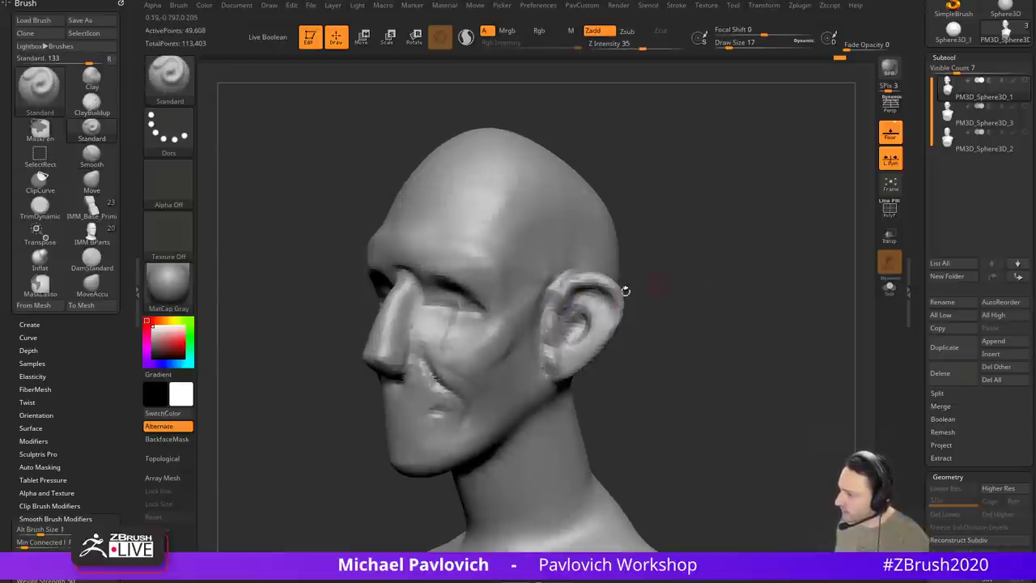
Step: Fill in the area just in front of the ears with the Clay brush at draw size 27
{"action": "key", "text": "b"}
{"action": "key", "text": "c"}
{"action": "key", "text": "l"}
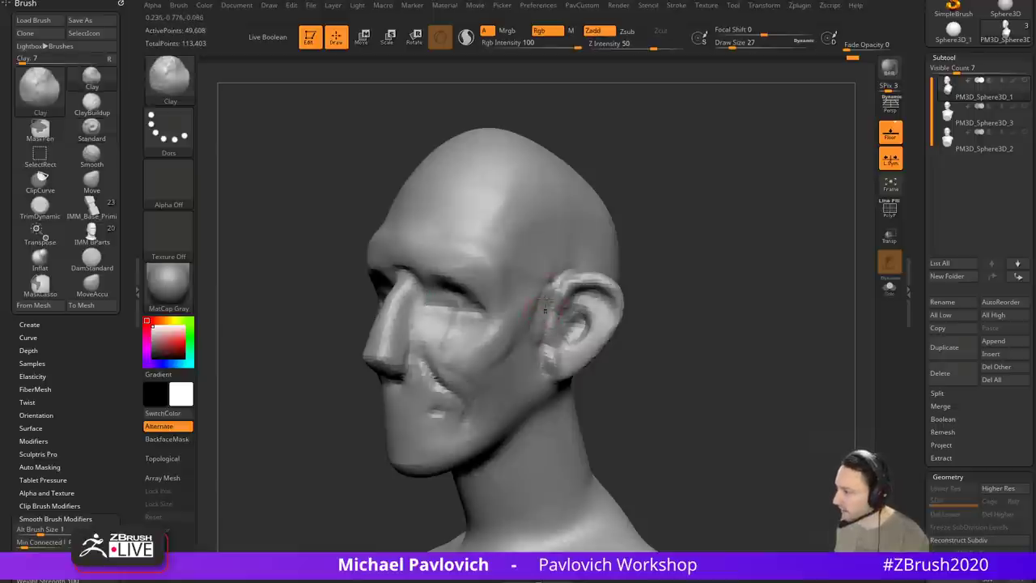
{"action": "left_click_drag", "start_coordinate": [721, 292], "coordinate": [745, 294], "text": "shift"}
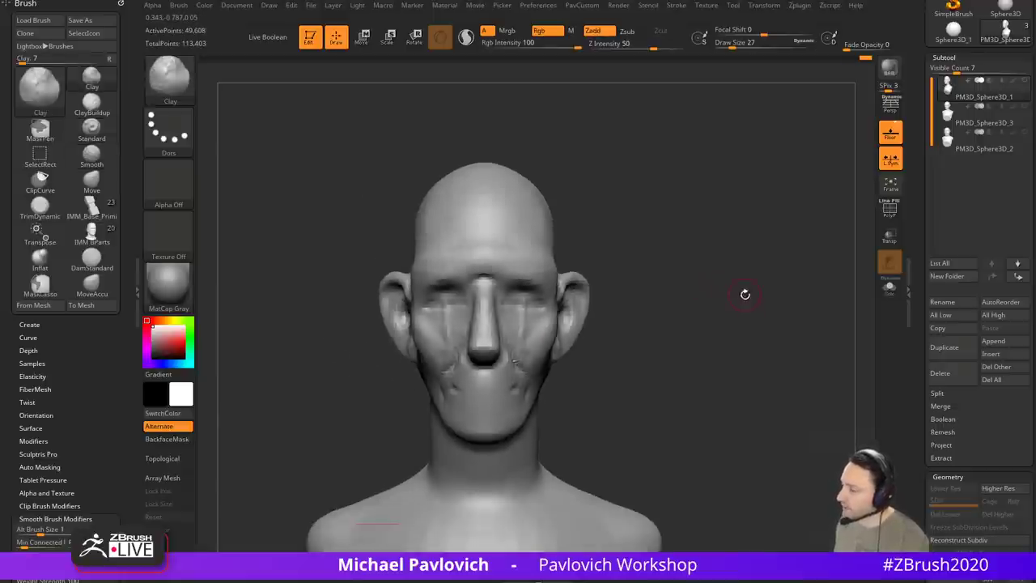
Step: Add clay volume to the upper lip area directly below the nose
{"action": "left_click_drag", "start_coordinate": [672, 310], "coordinate": [590, 325], "text": "alt"}
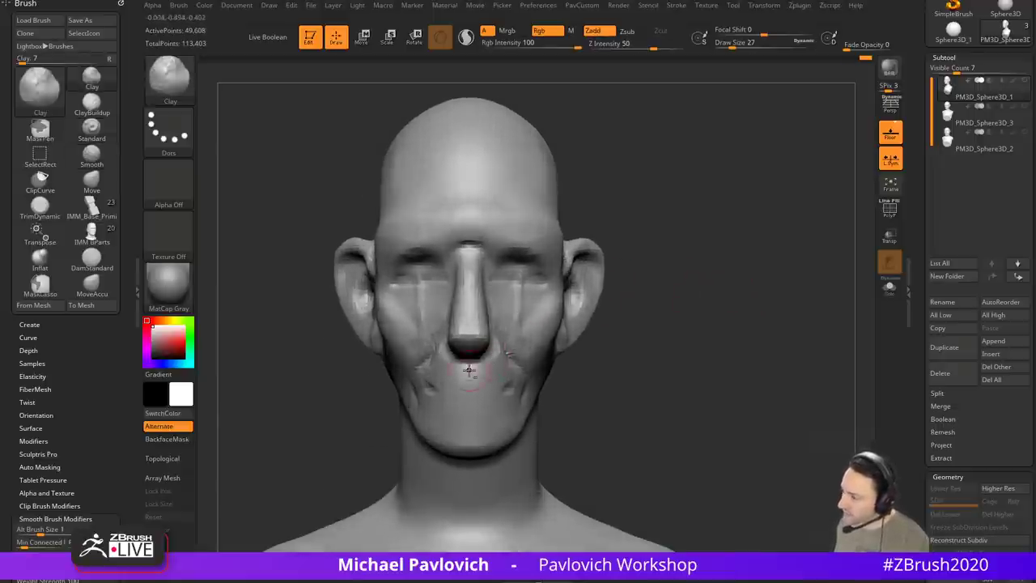
{"action": "mouse_move", "coordinate": [696, 344]}
{"action": "left_mouse_down"}
{"action": "mouse_move", "coordinate": [603, 356]}
{"action": "mouse_move", "coordinate": [705, 360]}
{"action": "left_mouse_up"}
{"action": "left_click_drag", "start_coordinate": [697, 380], "coordinate": [690, 337], "text": "alt"}
{"action": "left_click_drag", "start_coordinate": [646, 371], "coordinate": [549, 243]}
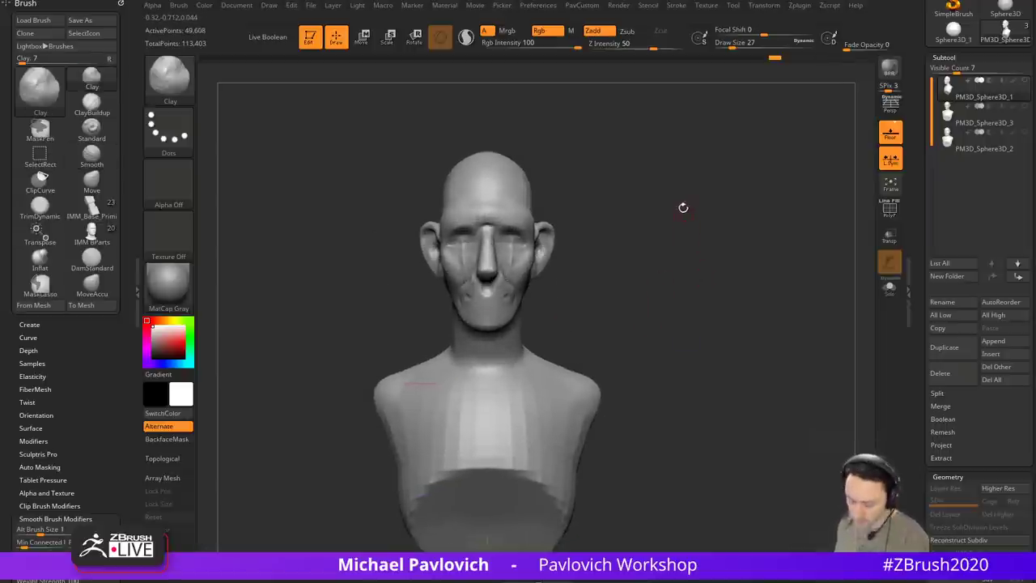
Step: Rough in the collarbones and upper chest with ClayTubes at Z Intensity 43, Focal Shift 0 and draw size 37
{"action": "key", "text": "b"}
{"action": "key", "text": "c"}
{"action": "key", "text": "t"}
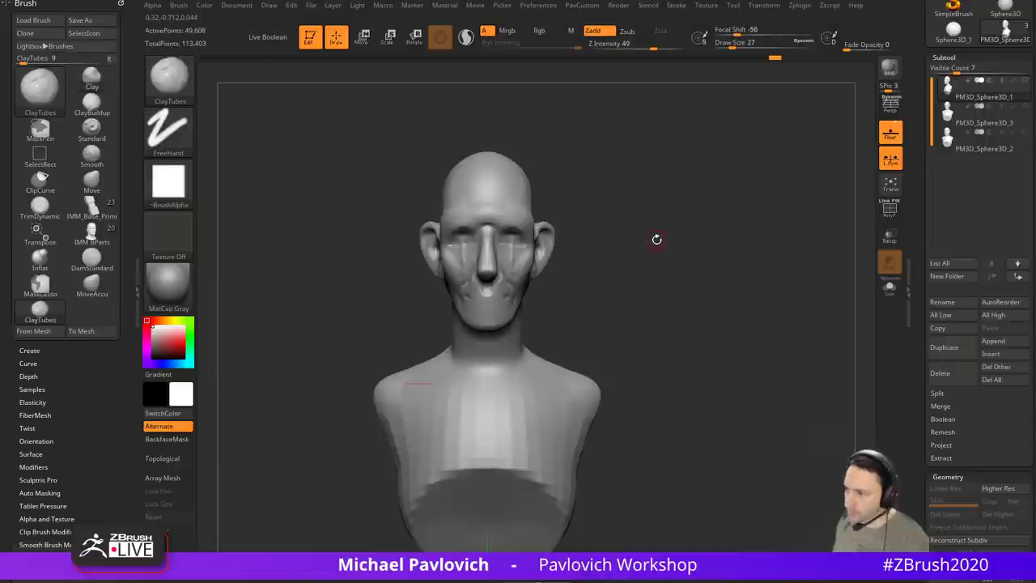
{"action": "left_click_drag", "start_coordinate": [656, 238], "coordinate": [684, 277], "text": "alt"}
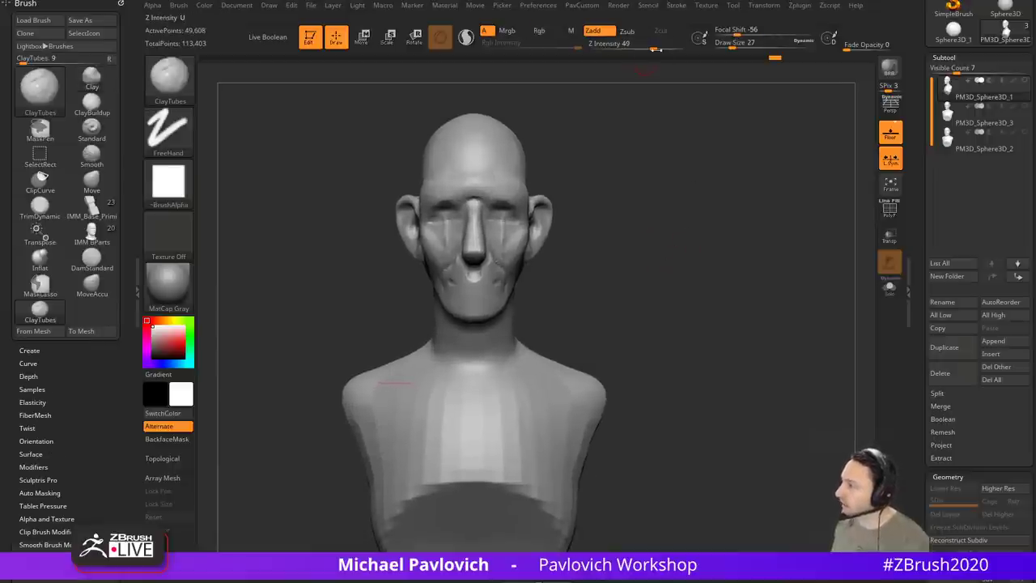
{"action": "left_click_drag", "start_coordinate": [656, 49], "coordinate": [648, 49]}
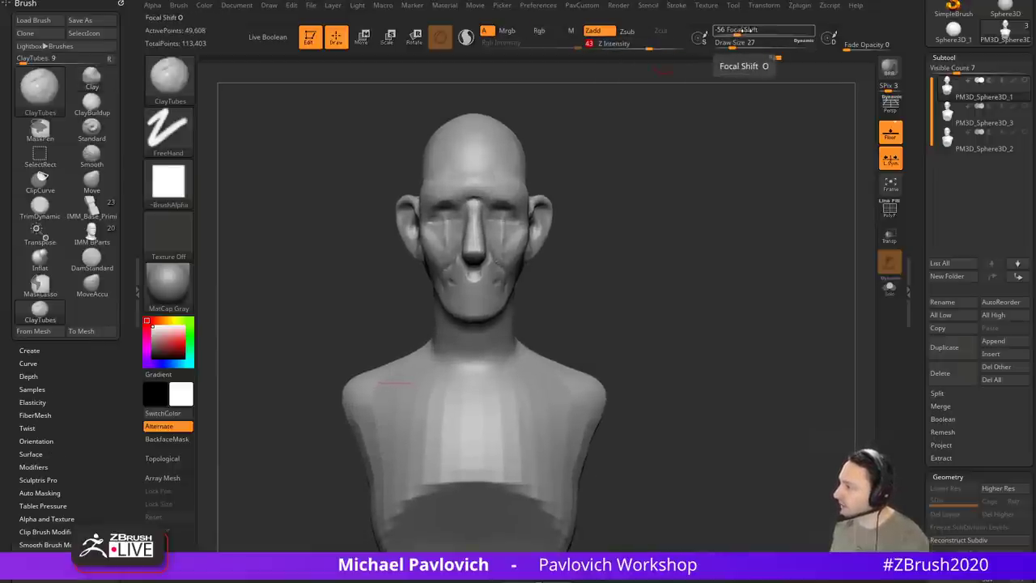
{"action": "left_click_drag", "start_coordinate": [743, 30], "coordinate": [773, 27]}
{"action": "mouse_move", "coordinate": [693, 256]}
{"action": "left_mouse_down", "text": "alt"}
{"action": "mouse_move", "coordinate": [677, 213]}
{"action": "mouse_move", "coordinate": [679, 235]}
{"action": "left_mouse_up", "text": "alt"}
{"action": "key", "text": "s"}
{"action": "key", "text": "s"}
{"action": "mouse_move", "coordinate": [516, 340]}
{"action": "left_mouse_down"}
{"action": "mouse_move", "coordinate": [524, 357]}
{"action": "mouse_move", "coordinate": [500, 374]}
{"action": "left_mouse_up"}
{"action": "mouse_move", "coordinate": [642, 316]}
{"action": "left_mouse_down", "text": "alt"}
{"action": "mouse_move", "coordinate": [644, 294]}
{"action": "mouse_move", "coordinate": [611, 298]}
{"action": "mouse_move", "coordinate": [653, 290]}
{"action": "mouse_move", "coordinate": [639, 277]}
{"action": "mouse_move", "coordinate": [626, 229]}
{"action": "left_mouse_up", "text": "alt"}
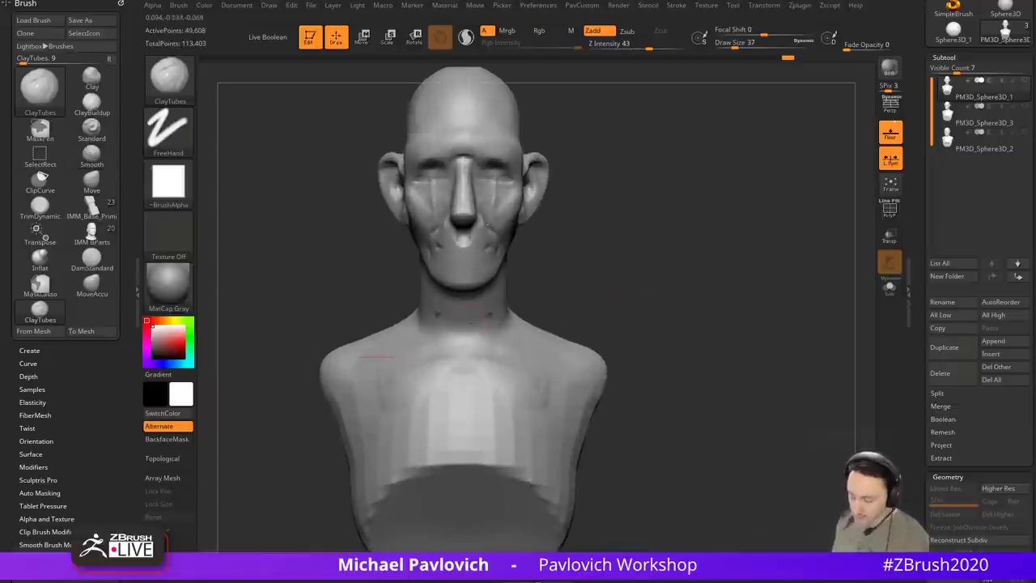
Step: Carve the neck muscle lines from below the jaw down to the pit of the neck with DamStandard
{"action": "key", "text": "b"}
{"action": "key", "text": "d"}
{"action": "key", "text": "s"}
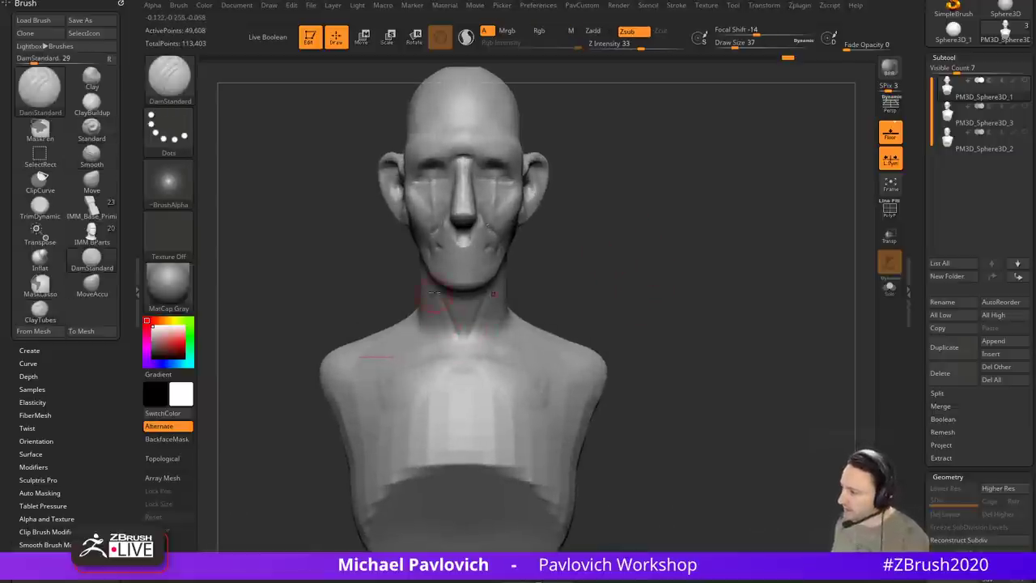
{"action": "right_click_drag", "start_coordinate": [435, 293], "coordinate": [515, 287]}
{"action": "left_click_drag", "start_coordinate": [505, 249], "coordinate": [484, 337], "text": "alt"}
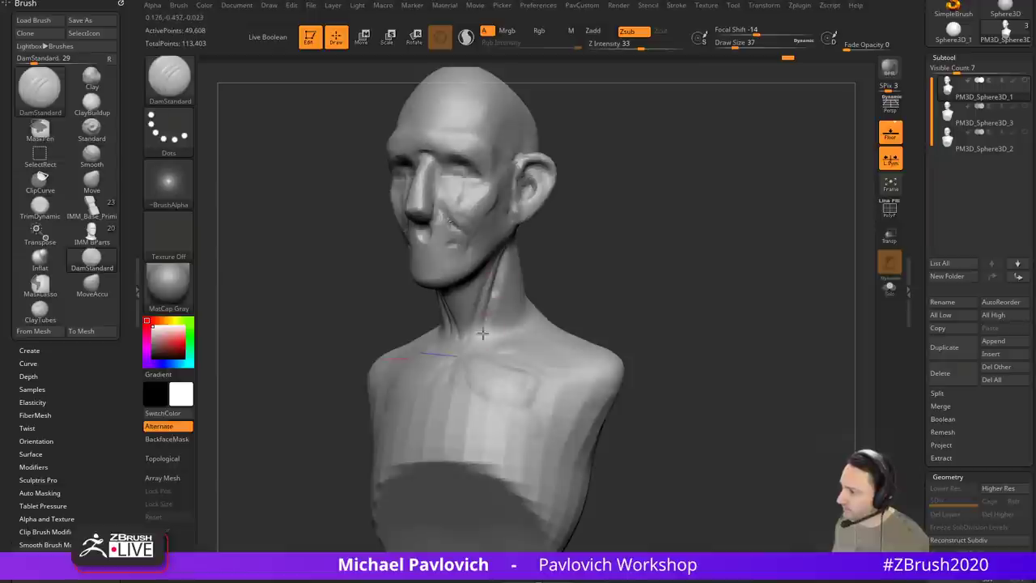
{"action": "left_click_drag", "start_coordinate": [494, 273], "coordinate": [484, 334], "text": "shift"}
{"action": "right_click_drag", "start_coordinate": [489, 263], "coordinate": [446, 262]}
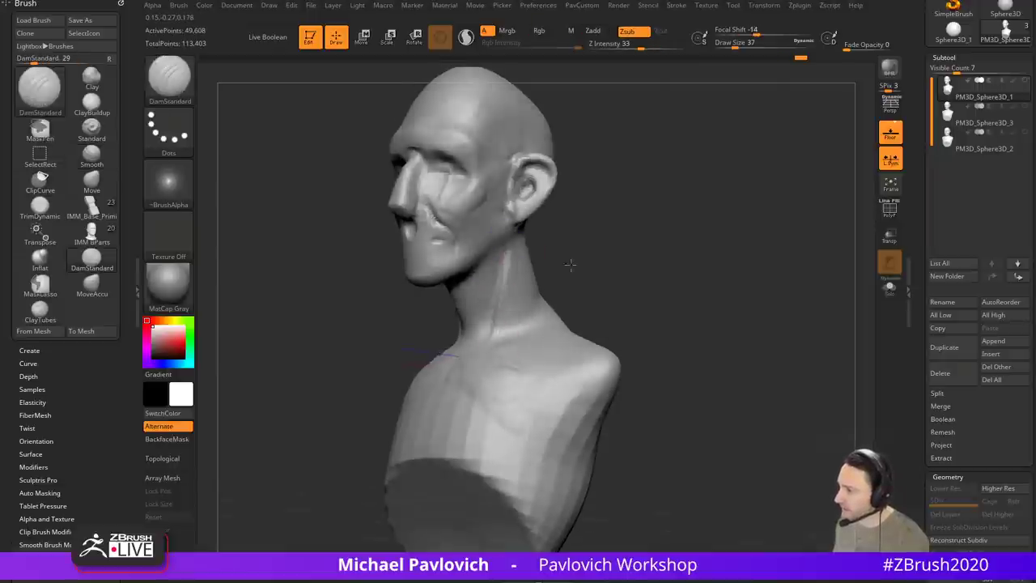
Step: Undo the last neck stroke and carve the neck crease from behind the ear down to the collarbone
{"action": "right_click_drag", "start_coordinate": [571, 264], "coordinate": [522, 267]}
{"action": "left_click_drag", "start_coordinate": [507, 256], "coordinate": [496, 332]}
{"action": "right_click_drag", "start_coordinate": [595, 259], "coordinate": [522, 267]}
{"action": "key", "text": "ctrl+z"}
{"action": "right_click_drag", "start_coordinate": [590, 238], "coordinate": [622, 240]}
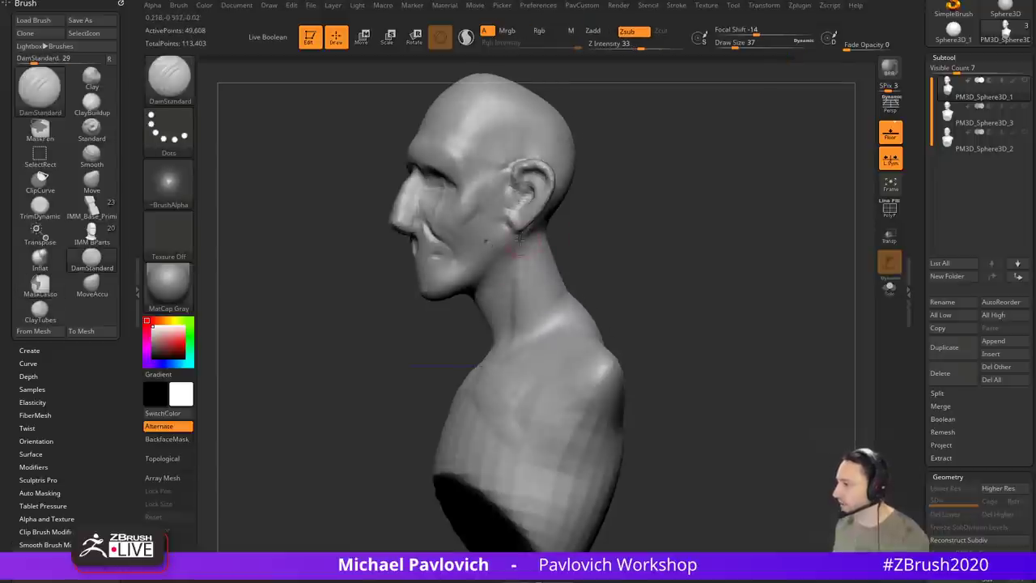
{"action": "left_click_drag", "start_coordinate": [519, 238], "coordinate": [504, 345]}
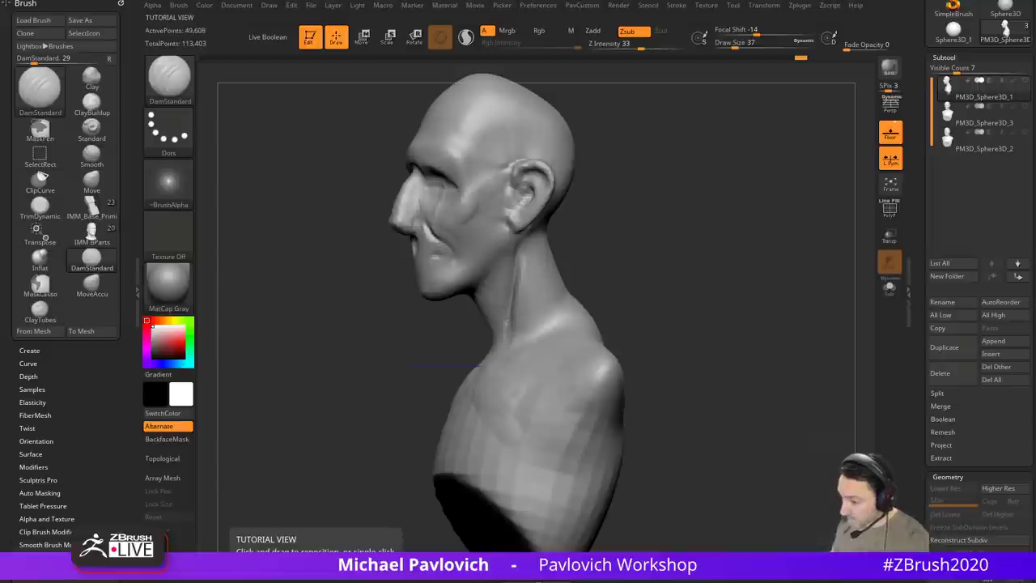
Step: Switch to the Zygote Body page in the browser, reveal the muscle layer and frame the head and neck
{"action": "left_click_drag", "start_coordinate": [810, 579], "coordinate": [523, 17]}
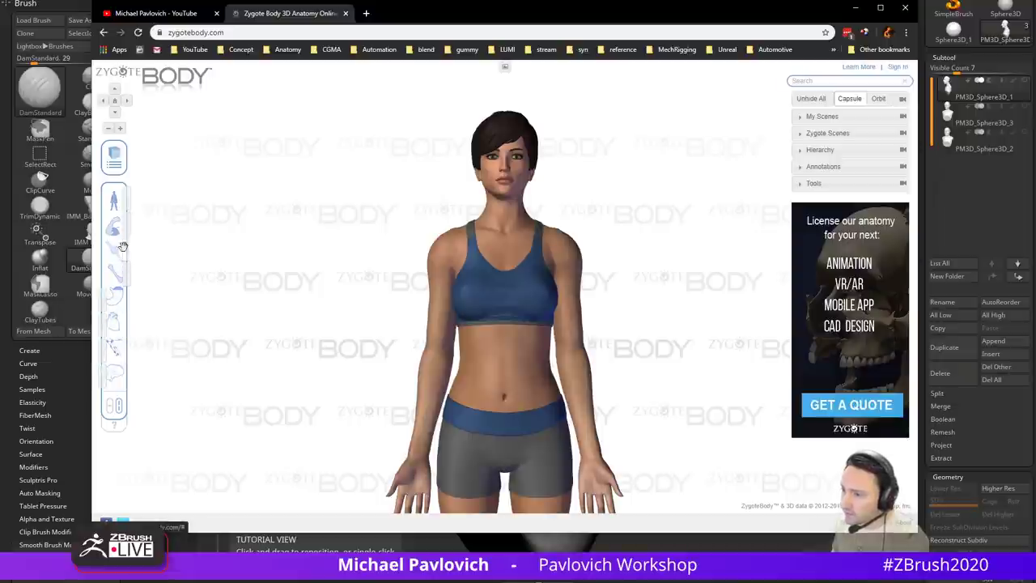
{"action": "left_click", "coordinate": [124, 201]}
{"action": "left_click_drag", "start_coordinate": [614, 243], "coordinate": [587, 247]}
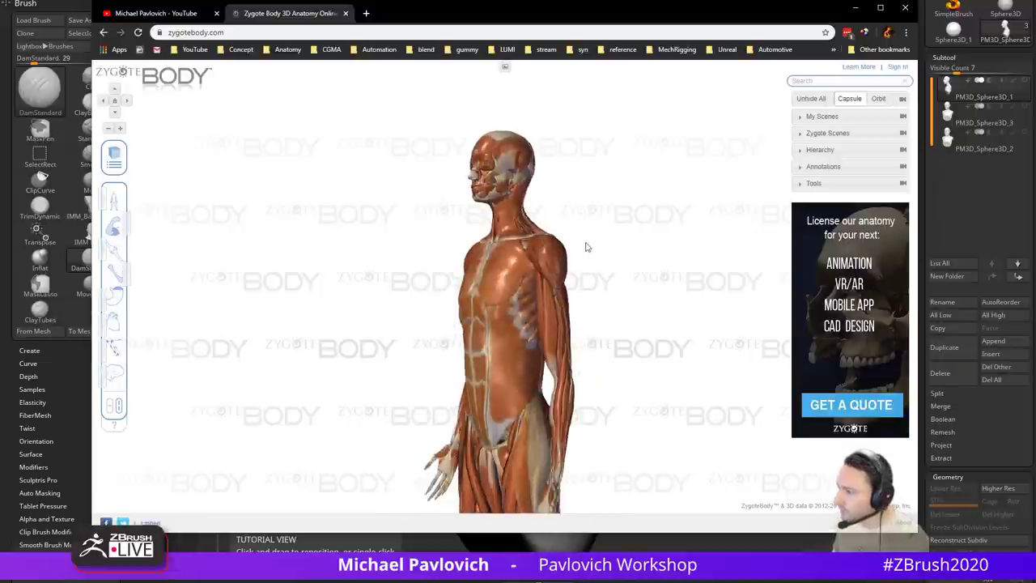
{"action": "scroll", "coordinate": [614, 242], "scroll_direction": "down", "scroll_amount": 1}
{"action": "scroll", "coordinate": [621, 243], "scroll_direction": "up", "scroll_amount": 4}
{"action": "left_click_drag", "start_coordinate": [647, 151], "coordinate": [604, 271]}
{"action": "scroll", "coordinate": [653, 245], "scroll_direction": "up", "scroll_amount": 2}
Step: Highlight the sternocleidomastoid and the platysma on the anatomy model to study how they run along the neck
{"action": "left_click", "coordinate": [545, 210]}
{"action": "left_click", "coordinate": [548, 247]}
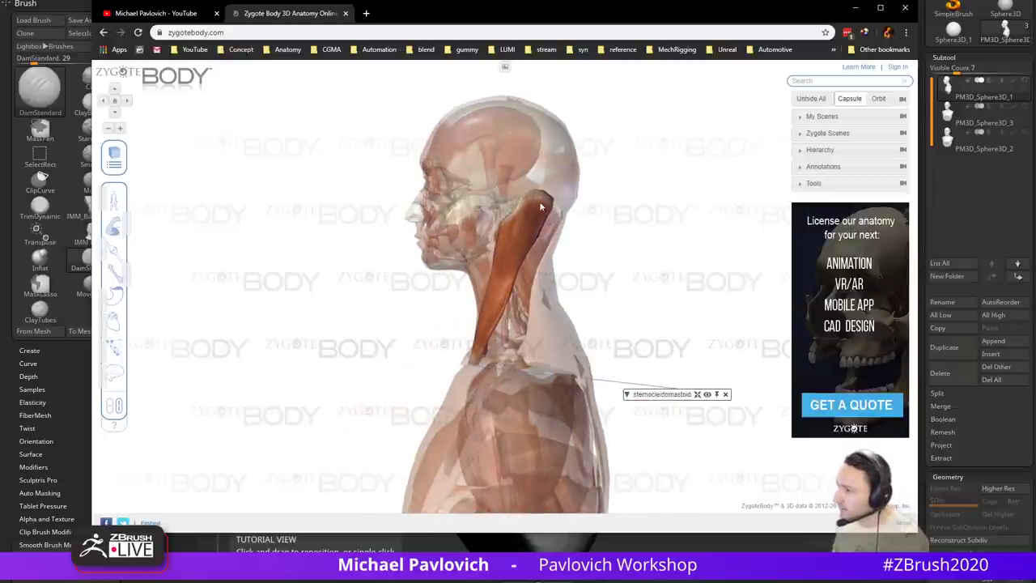
{"action": "left_click_drag", "start_coordinate": [583, 233], "coordinate": [610, 294]}
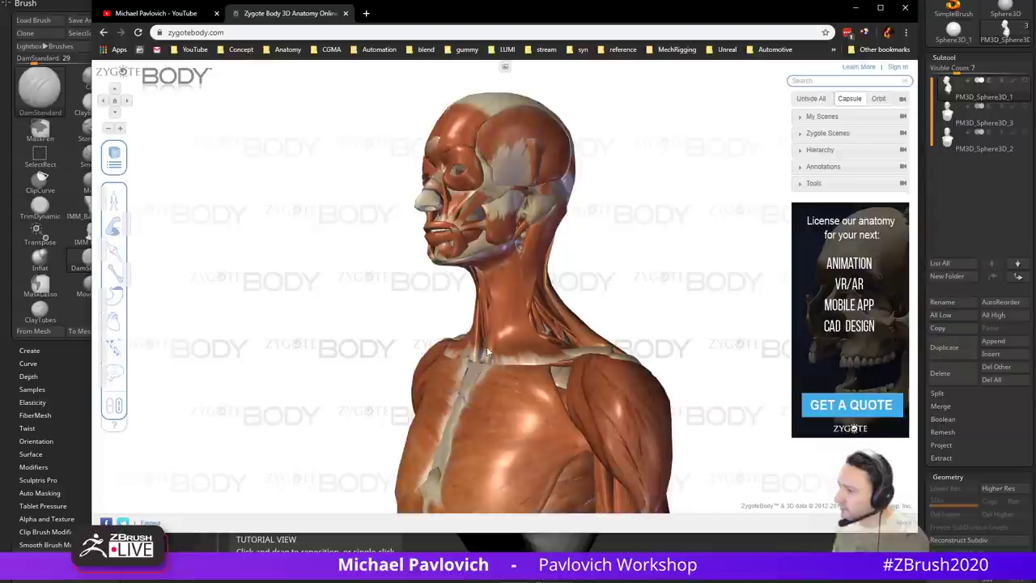
{"action": "left_click", "coordinate": [522, 277]}
{"action": "left_click_drag", "start_coordinate": [579, 332], "coordinate": [589, 275]}
{"action": "left_click", "coordinate": [510, 257]}
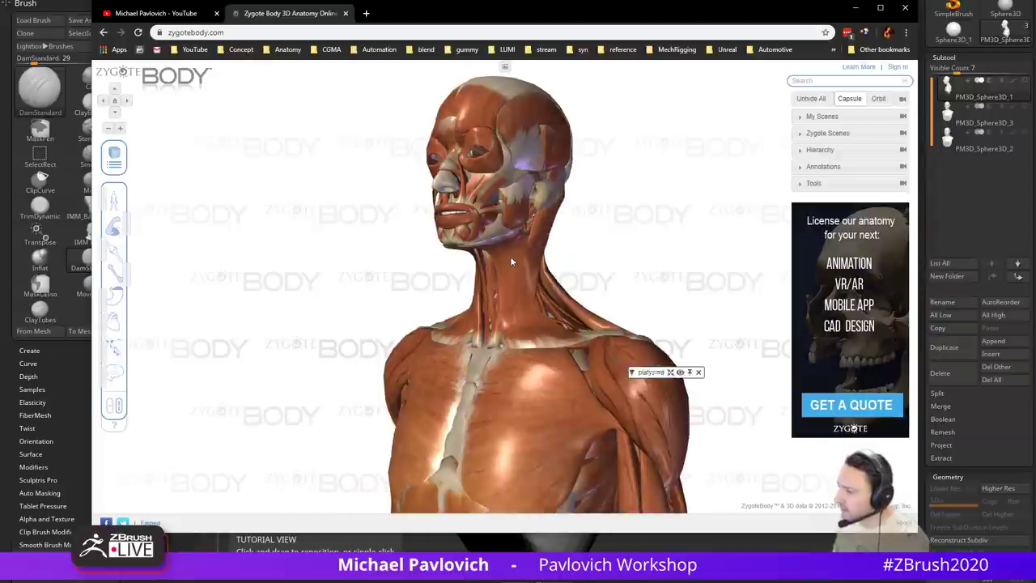
Step: Highlight the trapezius and turn the anatomy model to study its connection to the neck and shoulder
{"action": "left_click_drag", "start_coordinate": [710, 281], "coordinate": [643, 282]}
{"action": "left_click", "coordinate": [557, 295]}
{"action": "left_click_drag", "start_coordinate": [557, 295], "coordinate": [635, 361]}
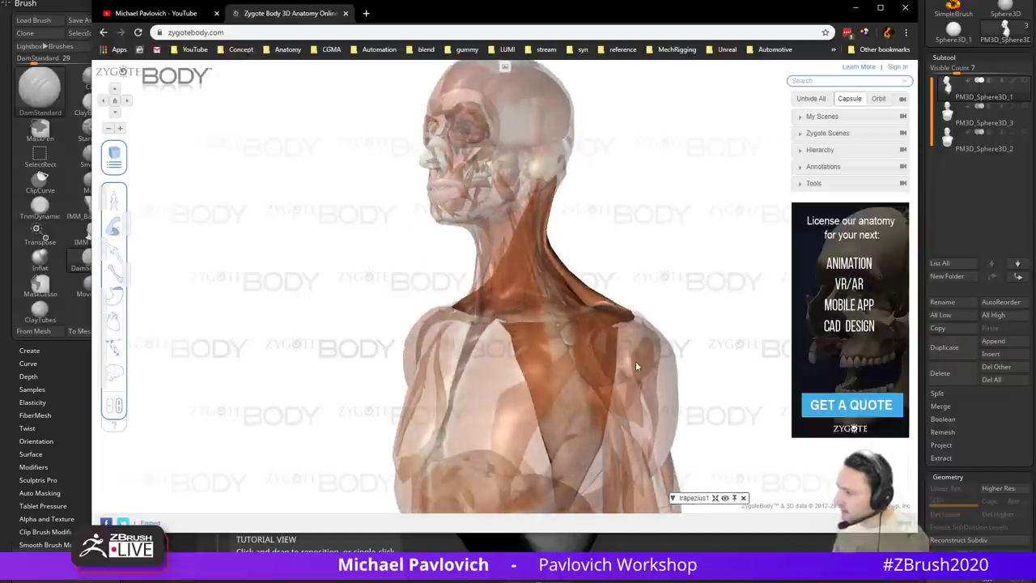
Step: Clear the trapezius highlight, then highlight the sternocleidomastoid and dismiss the platysma on the anatomy model
{"action": "left_click", "coordinate": [610, 357]}
{"action": "left_click", "coordinate": [533, 347]}
{"action": "left_click_drag", "start_coordinate": [657, 275], "coordinate": [599, 290]}
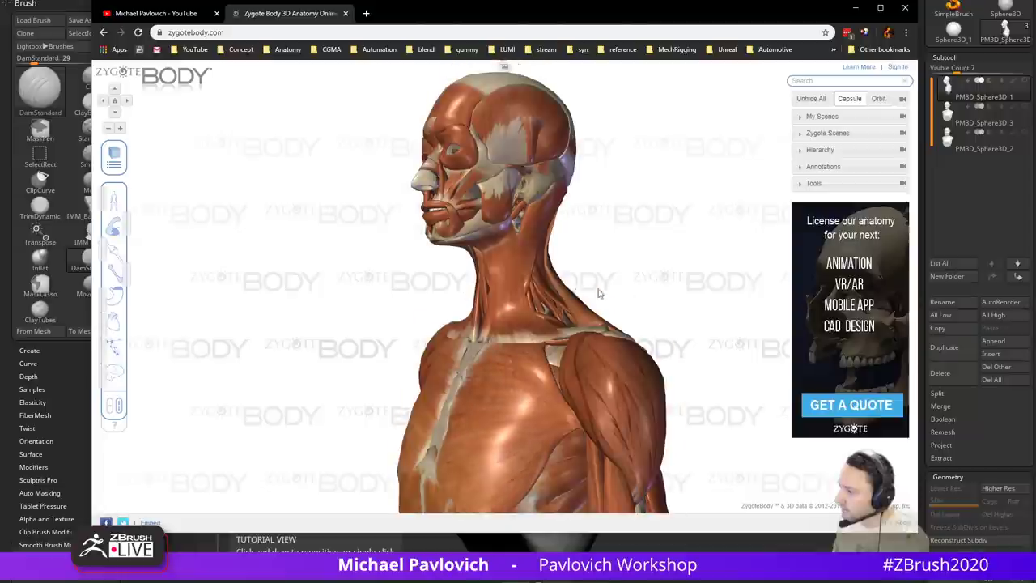
{"action": "left_click", "coordinate": [525, 293]}
{"action": "left_click", "coordinate": [526, 253]}
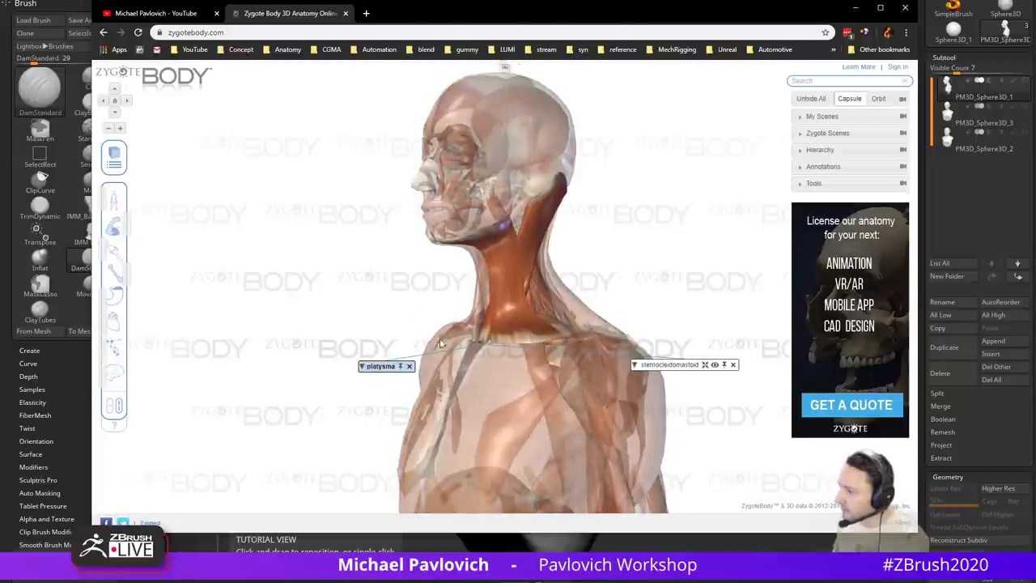
{"action": "left_click", "coordinate": [410, 367]}
Step: Highlight the pectoralis major, deltoid and trapezius on the anatomy model to study how chest, shoulder and neck connect
{"action": "left_click", "coordinate": [511, 372]}
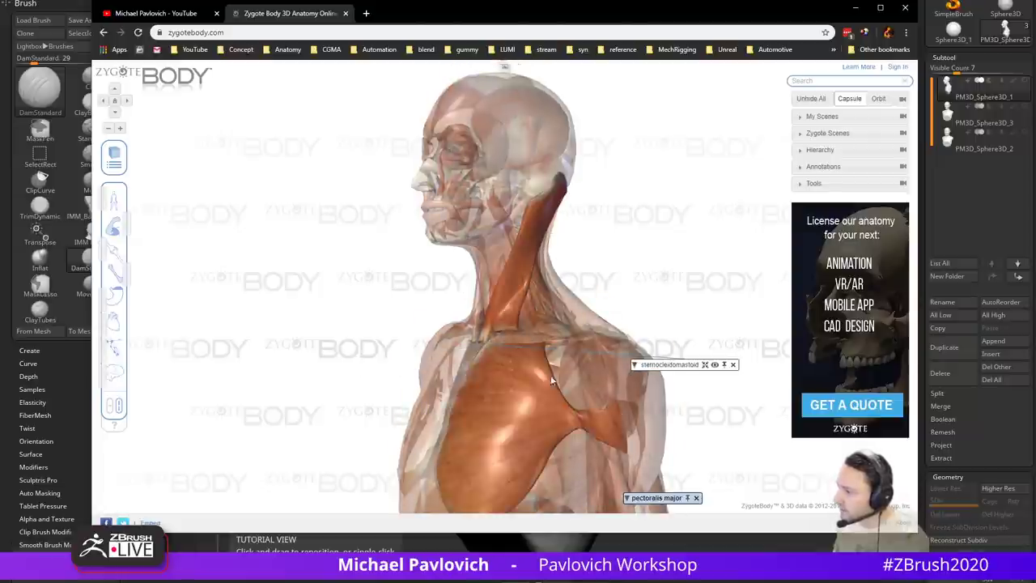
{"action": "left_click", "coordinate": [598, 378]}
{"action": "left_click_drag", "start_coordinate": [670, 305], "coordinate": [540, 295]}
{"action": "left_click", "coordinate": [540, 295]}
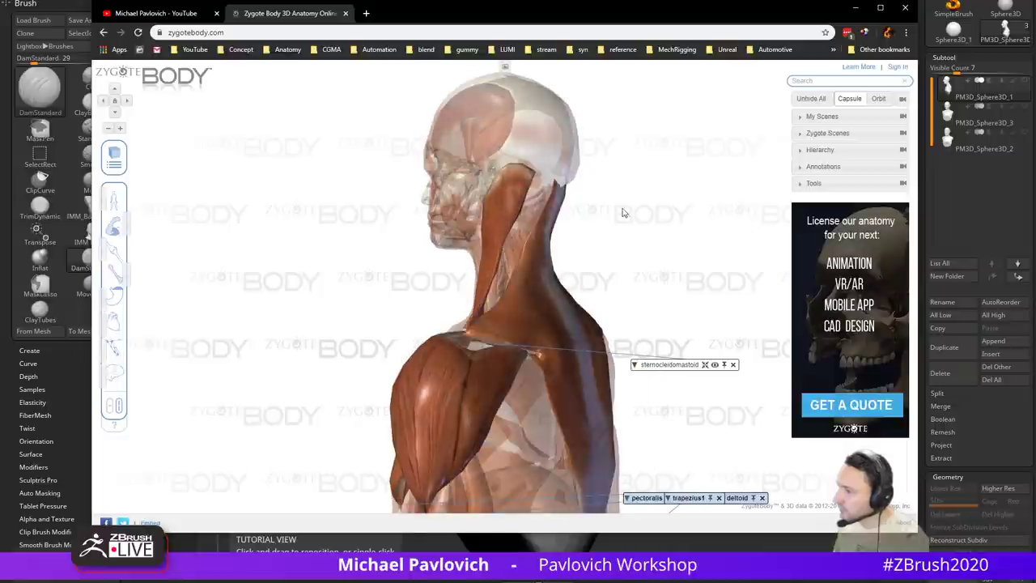
Step: Highlight the infraspinatus, teres minor, teres major and latissimus dorsi on the back of the anatomy model
{"action": "left_click_drag", "start_coordinate": [620, 213], "coordinate": [492, 209]}
{"action": "left_click", "coordinate": [435, 330]}
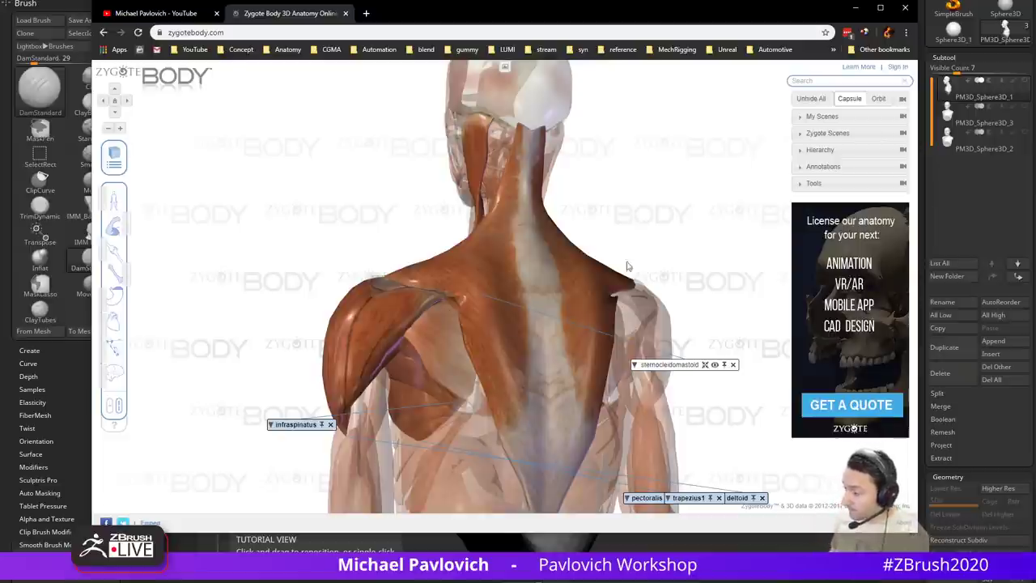
{"action": "left_click_drag", "start_coordinate": [627, 265], "coordinate": [623, 194]}
{"action": "left_click", "coordinate": [442, 337]}
{"action": "left_click", "coordinate": [433, 361]}
{"action": "left_click", "coordinate": [401, 280]}
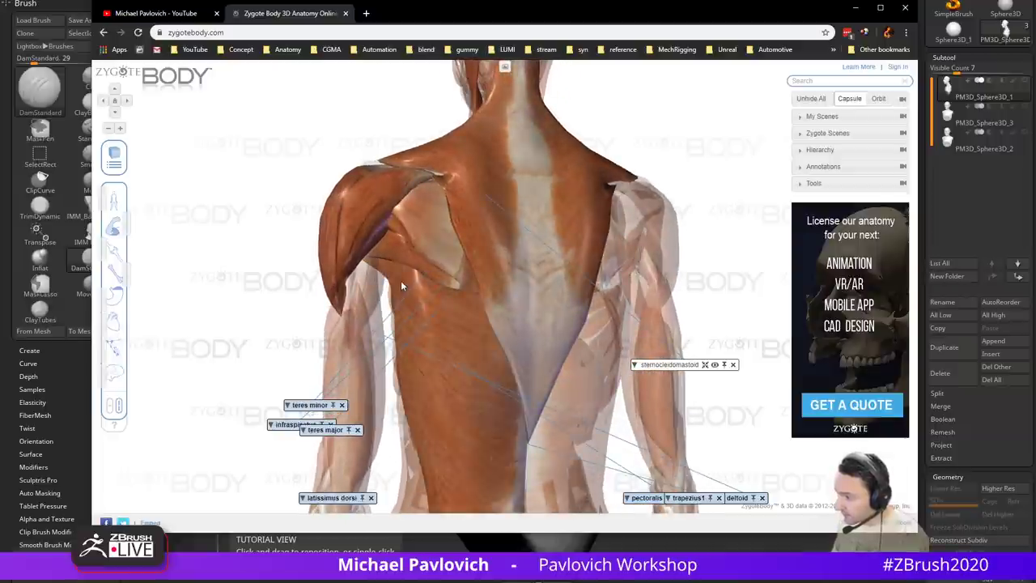
Step: Highlight the serratus anterior and external oblique along the anatomy model's torso, then return to ZBrush
{"action": "left_click_drag", "start_coordinate": [710, 196], "coordinate": [831, 190]}
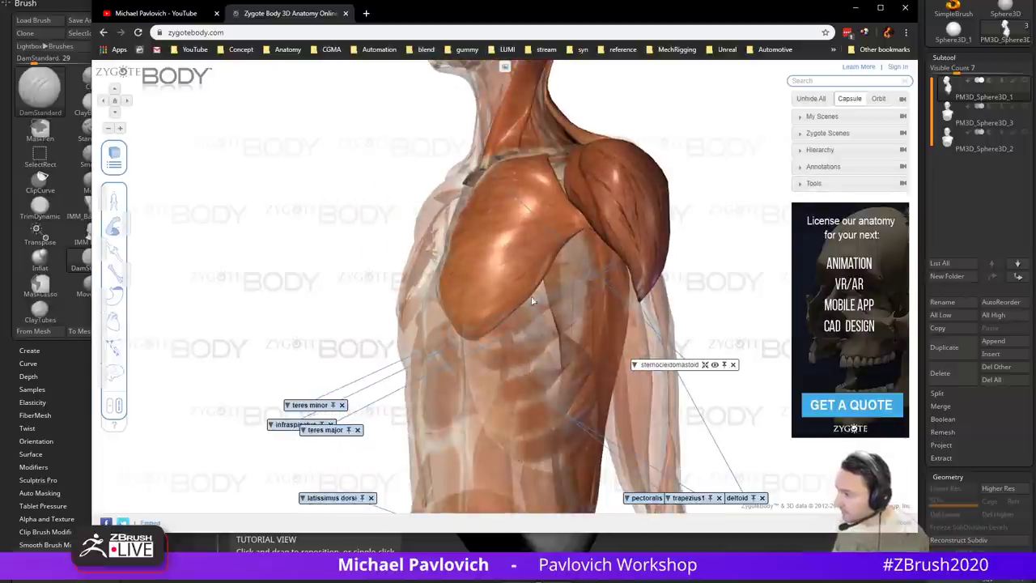
{"action": "left_click_drag", "start_coordinate": [532, 301], "coordinate": [737, 259]}
{"action": "left_click_drag", "start_coordinate": [505, 325], "coordinate": [708, 279]}
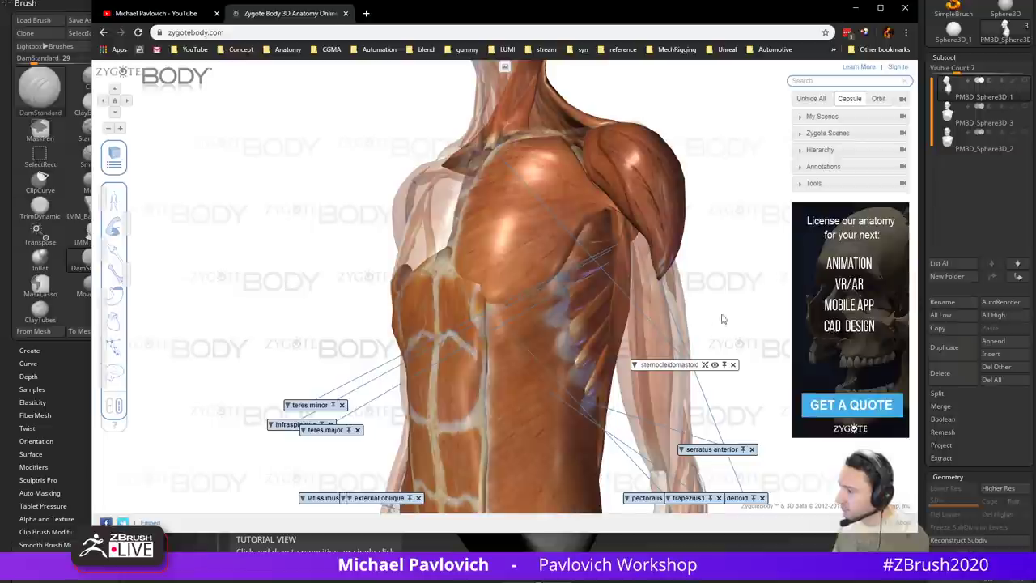
{"action": "left_click_drag", "start_coordinate": [723, 320], "coordinate": [671, 103]}
{"action": "left_click_drag", "start_coordinate": [599, 16], "coordinate": [599, 0]}
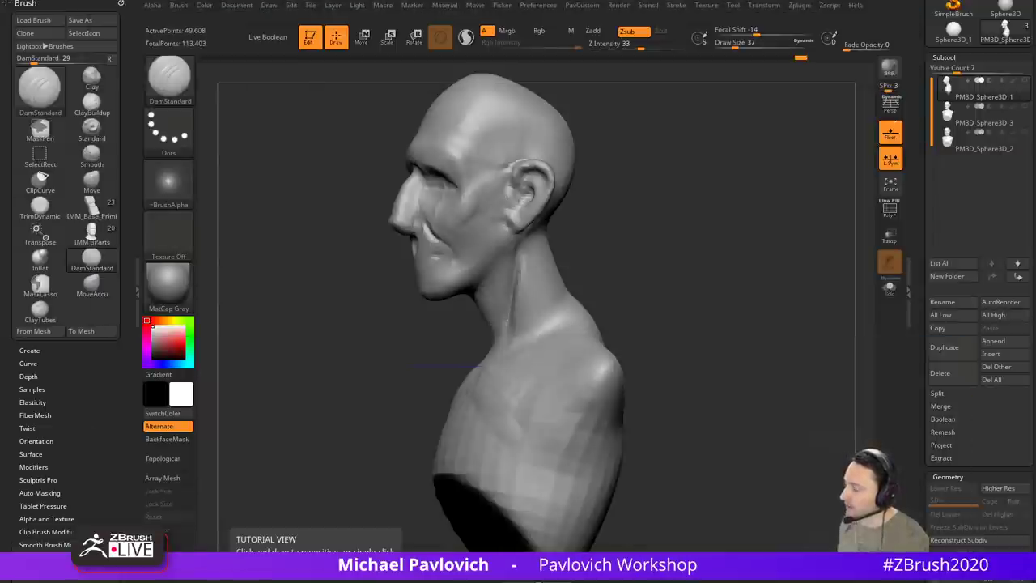
Step: Build up the base of the skull at the back of the head with the Clay brush
{"action": "mouse_move", "coordinate": [659, 210]}
{"action": "left_mouse_down"}
{"action": "mouse_move", "coordinate": [669, 246]}
{"action": "mouse_move", "coordinate": [658, 222]}
{"action": "mouse_move", "coordinate": [555, 272]}
{"action": "left_mouse_up"}
{"action": "key", "text": "1"}
{"action": "left_click_drag", "start_coordinate": [660, 263], "coordinate": [602, 271]}
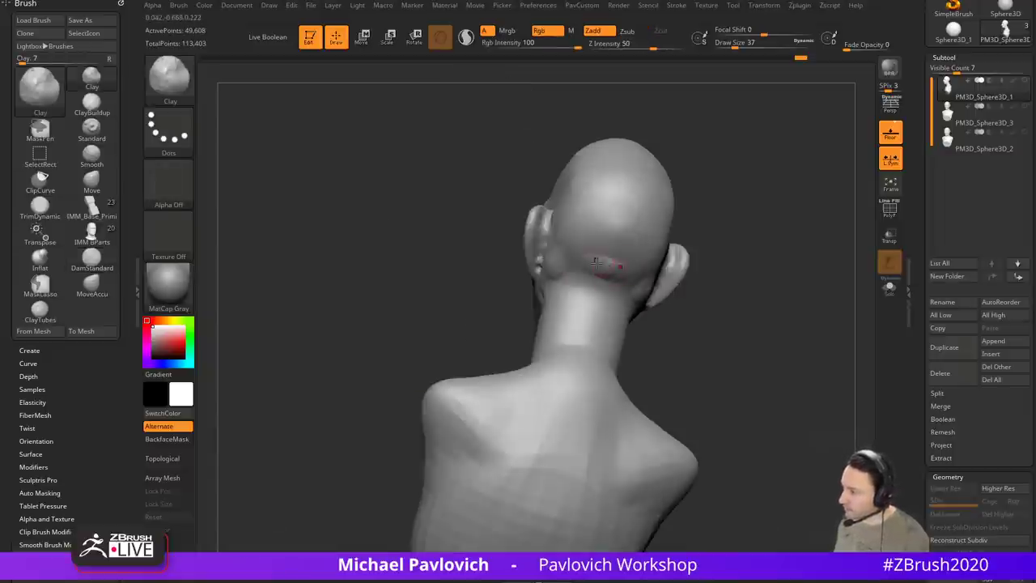
{"action": "mouse_move", "coordinate": [693, 215]}
{"action": "left_mouse_down"}
{"action": "mouse_move", "coordinate": [731, 243]}
{"action": "mouse_move", "coordinate": [731, 257]}
{"action": "mouse_move", "coordinate": [706, 255]}
{"action": "mouse_move", "coordinate": [710, 239]}
{"action": "mouse_move", "coordinate": [710, 251]}
{"action": "left_mouse_up"}
Step: Carve a groove along the spine from the base of the skull down the back with the DamStandard brush
{"action": "key", "text": "2"}
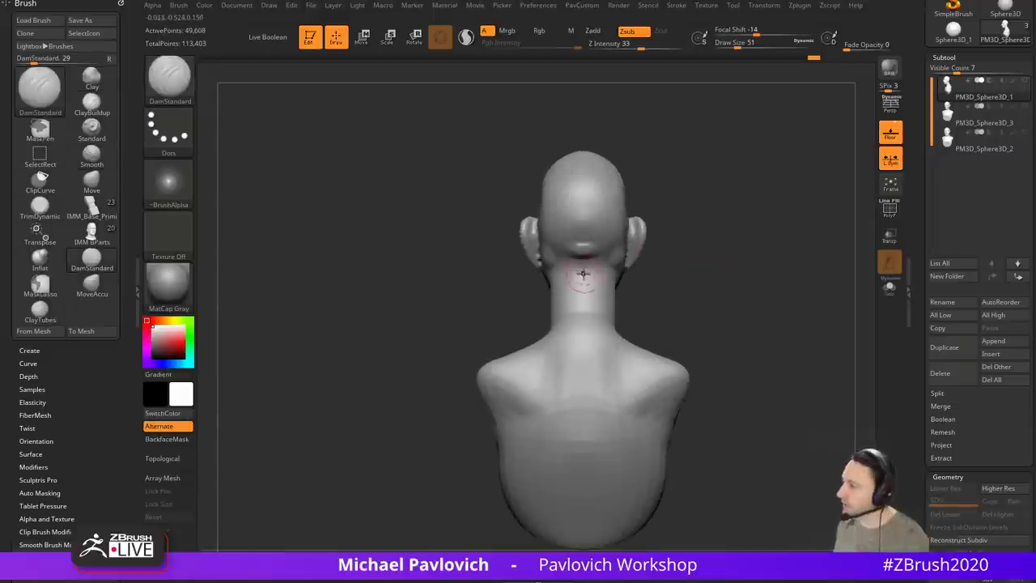
{"action": "key", "text": "s"}
{"action": "left_click_drag", "start_coordinate": [583, 271], "coordinate": [588, 432]}
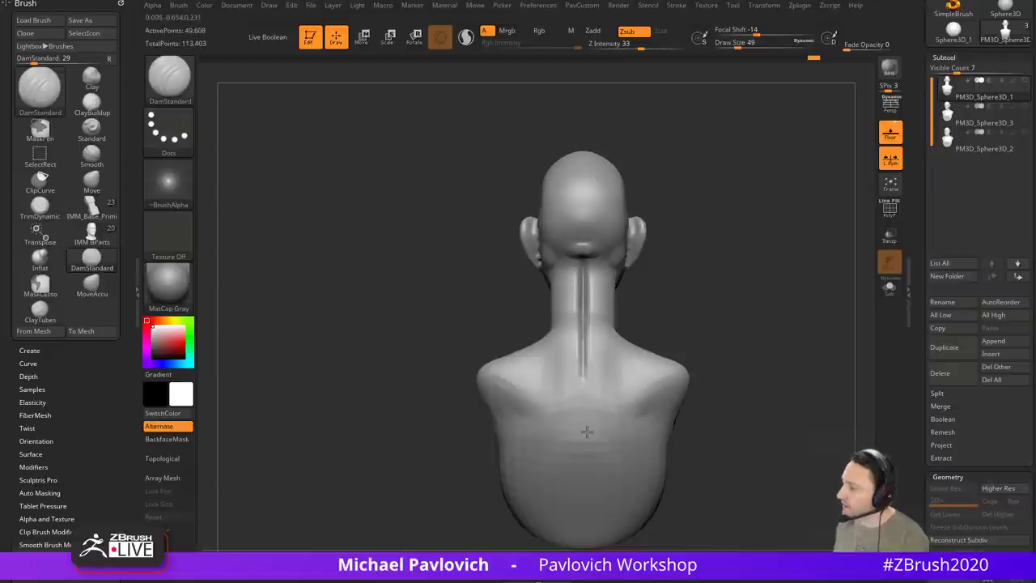
{"action": "right_click_drag", "start_coordinate": [584, 325], "coordinate": [555, 283], "text": "alt"}
{"action": "mouse_move", "coordinate": [552, 256]}
{"action": "left_mouse_down"}
{"action": "mouse_move", "coordinate": [555, 368]}
{"action": "mouse_move", "coordinate": [554, 340]}
{"action": "left_mouse_up"}
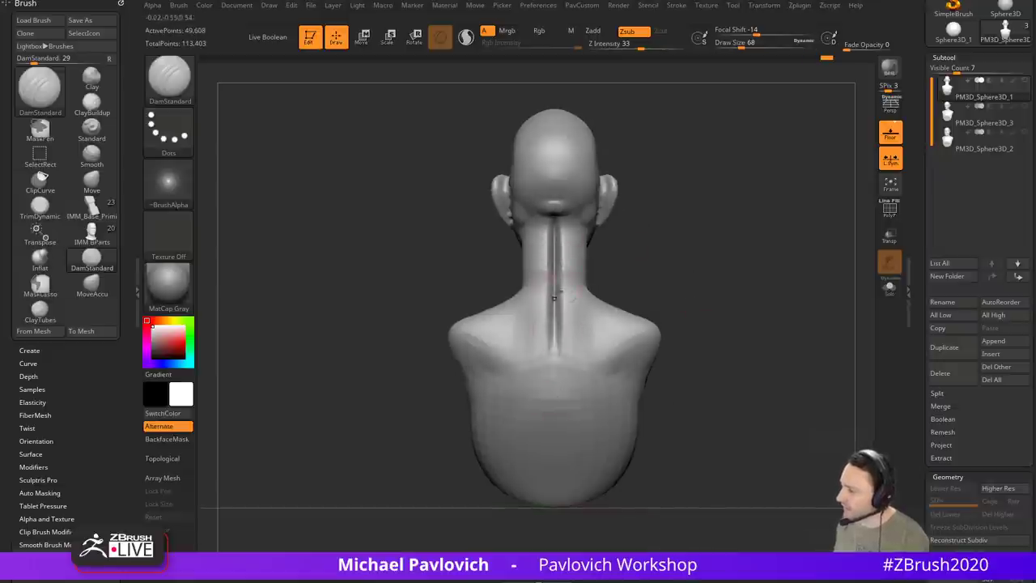
{"action": "left_click_drag", "start_coordinate": [556, 295], "coordinate": [555, 380]}
{"action": "left_click_drag", "start_coordinate": [554, 328], "coordinate": [557, 458]}
Step: Add a thin spine ridge inside the groove down the neck and back with the Clay brush
{"action": "mouse_move", "coordinate": [664, 296]}
{"action": "left_mouse_down"}
{"action": "mouse_move", "coordinate": [756, 248]}
{"action": "mouse_move", "coordinate": [687, 255]}
{"action": "mouse_move", "coordinate": [717, 239]}
{"action": "mouse_move", "coordinate": [620, 231]}
{"action": "left_mouse_up"}
{"action": "key", "text": "b"}
{"action": "key", "text": "c"}
{"action": "key", "text": "l"}
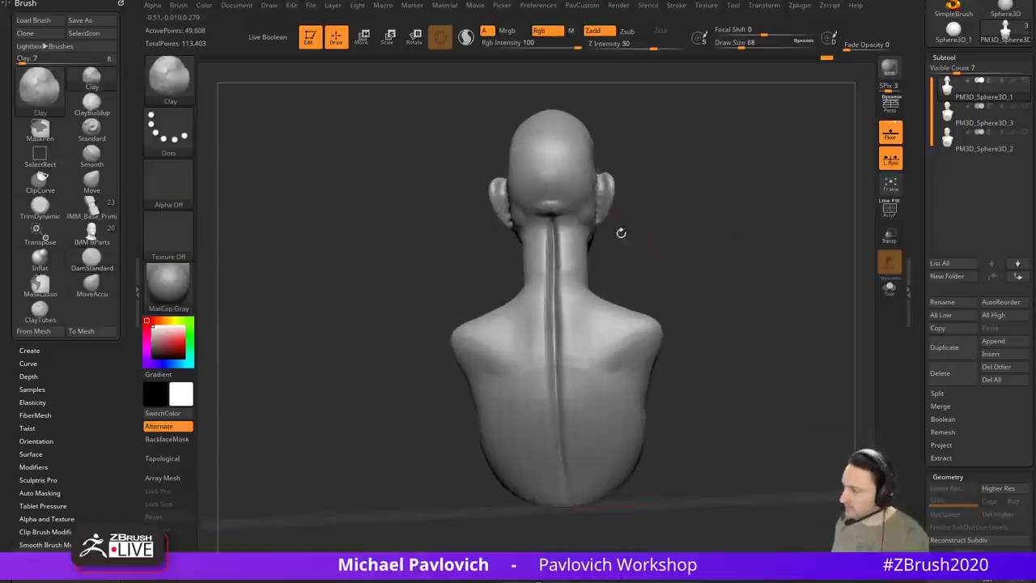
{"action": "key", "text": "s"}
{"action": "left_click", "coordinate": [560, 244]}
{"action": "left_click_drag", "start_coordinate": [552, 229], "coordinate": [549, 341]}
{"action": "left_click_drag", "start_coordinate": [547, 304], "coordinate": [547, 356]}
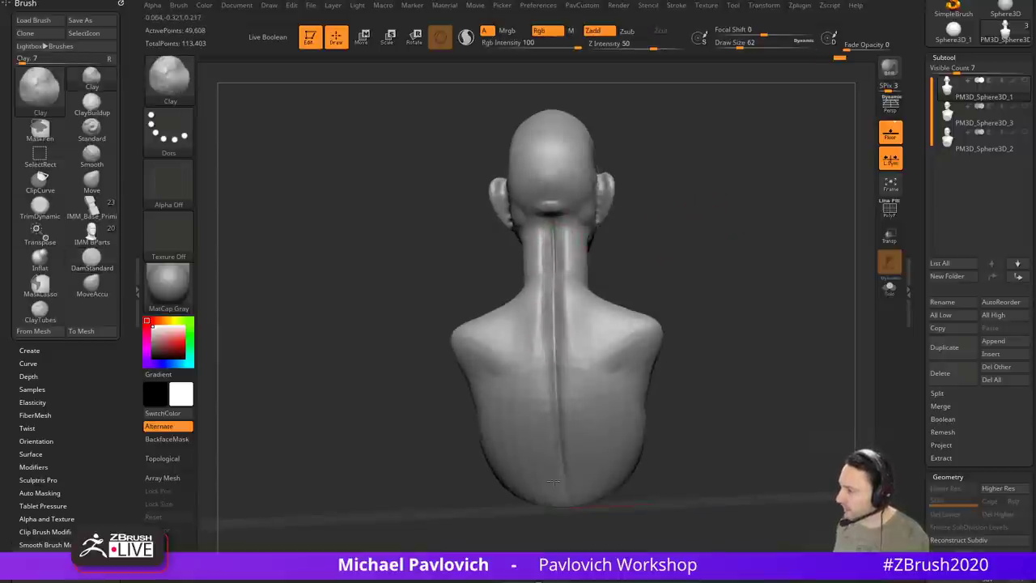
{"action": "mouse_move", "coordinate": [656, 277]}
{"action": "left_mouse_down", "text": "shift"}
{"action": "mouse_move", "coordinate": [599, 248]}
{"action": "mouse_move", "coordinate": [556, 243]}
{"action": "left_mouse_up", "text": "shift"}
{"action": "key", "text": "s"}
{"action": "left_click", "coordinate": [553, 253]}
Step: Remesh the bust and smooth the spine ridge along the neck and back
{"action": "left_click_drag", "start_coordinate": [719, 217], "coordinate": [683, 219], "text": "ctrl"}
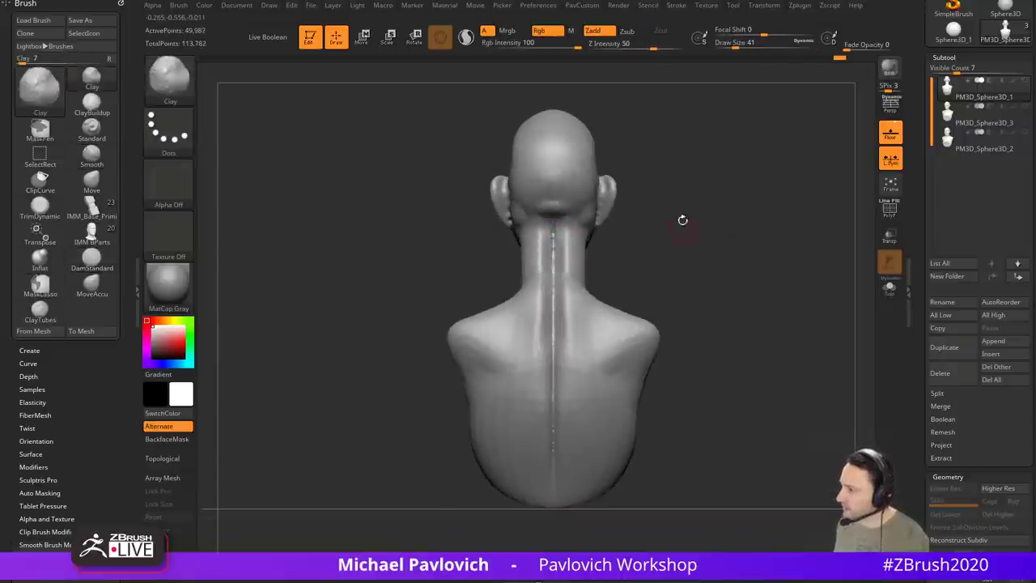
{"action": "left_click_drag", "start_coordinate": [554, 235], "coordinate": [554, 403], "text": "shift"}
{"action": "left_click_drag", "start_coordinate": [712, 236], "coordinate": [702, 272], "text": "alt"}
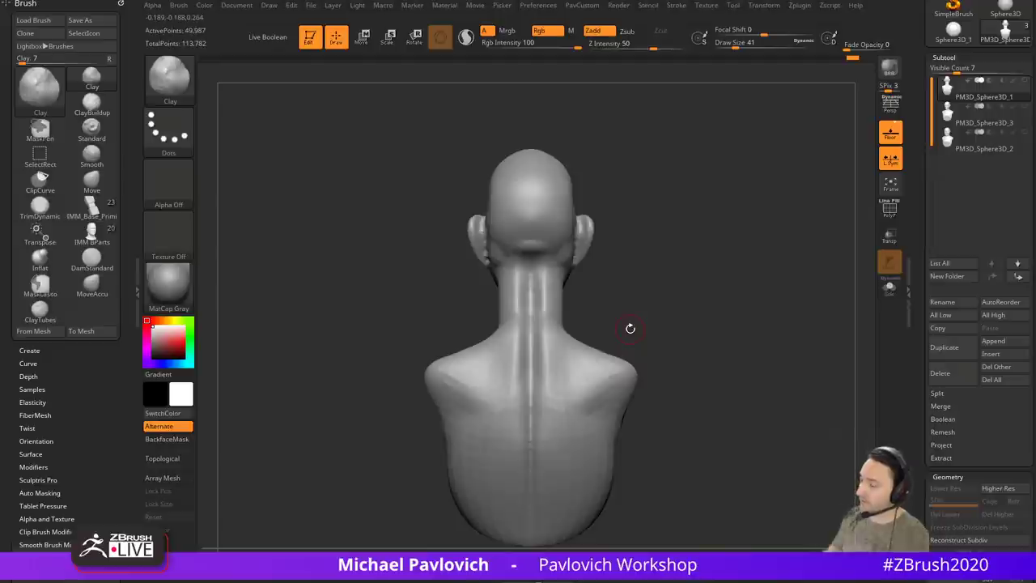
Step: Build up the back of the neck and the top of the spine at the neck's base with the Clay brush
{"action": "left_click_drag", "start_coordinate": [514, 239], "coordinate": [527, 279]}
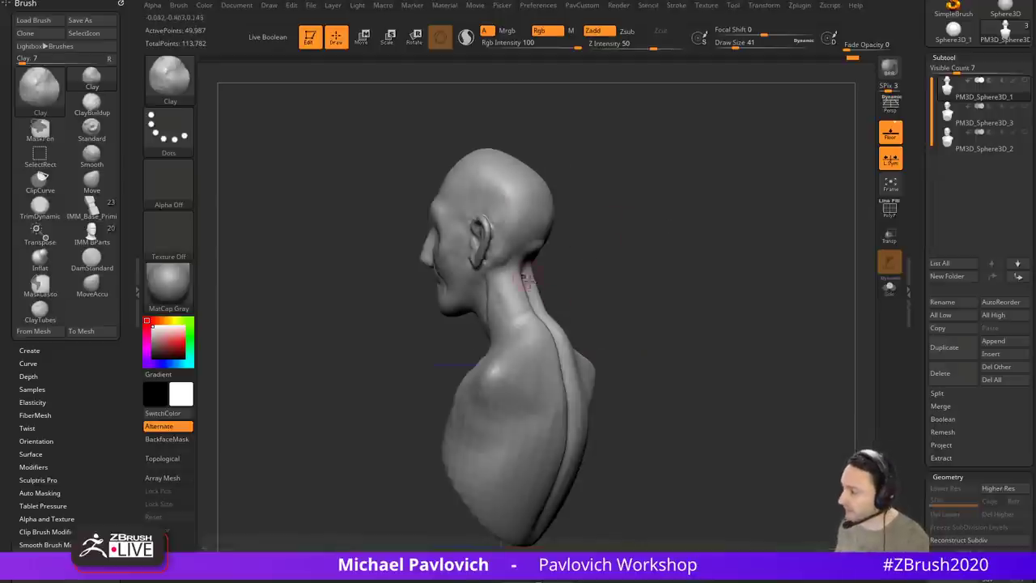
{"action": "left_click_drag", "start_coordinate": [591, 329], "coordinate": [532, 285]}
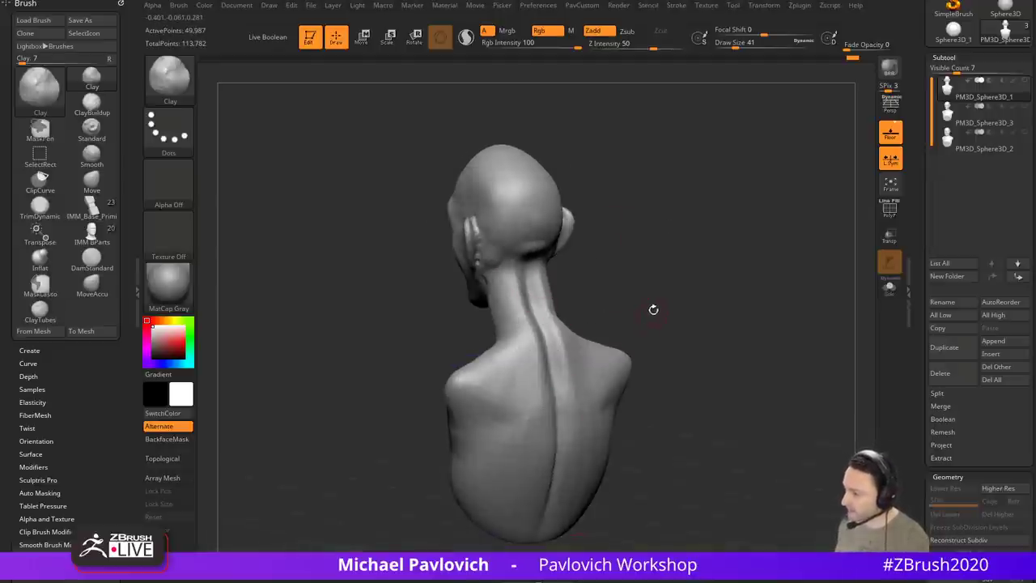
{"action": "mouse_move", "coordinate": [630, 251]}
{"action": "left_mouse_down"}
{"action": "mouse_move", "coordinate": [572, 284]}
{"action": "mouse_move", "coordinate": [574, 307]}
{"action": "mouse_move", "coordinate": [551, 332]}
{"action": "left_mouse_up"}
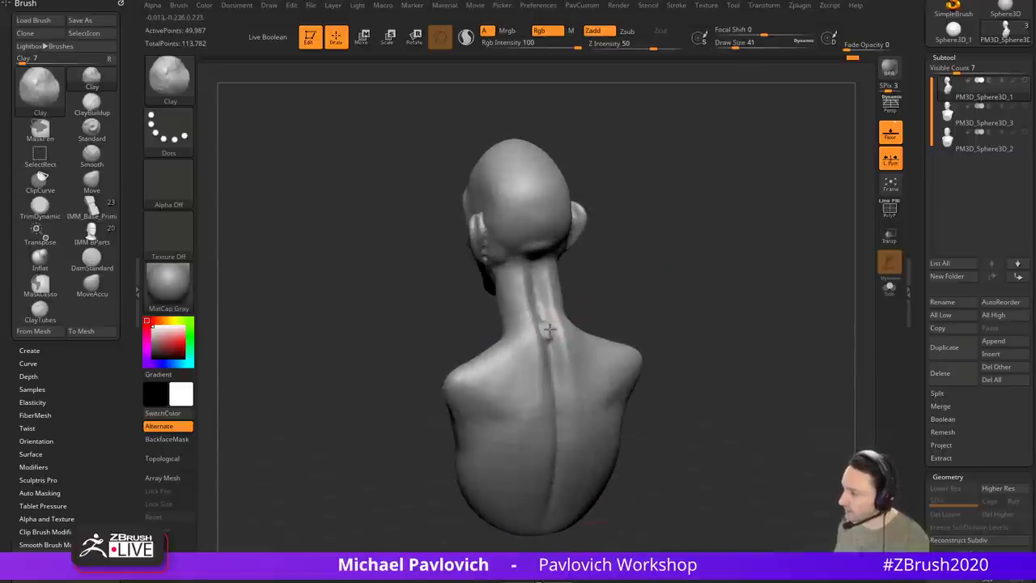
{"action": "mouse_move", "coordinate": [603, 295]}
{"action": "left_mouse_down"}
{"action": "mouse_move", "coordinate": [567, 315]}
{"action": "mouse_move", "coordinate": [554, 354]}
{"action": "left_mouse_up"}
{"action": "mouse_move", "coordinate": [621, 280]}
{"action": "left_mouse_down"}
{"action": "mouse_move", "coordinate": [678, 288]}
{"action": "mouse_move", "coordinate": [545, 351]}
{"action": "left_mouse_up"}
{"action": "left_click_drag", "start_coordinate": [557, 276], "coordinate": [571, 280]}
{"action": "mouse_move", "coordinate": [545, 311]}
{"action": "left_mouse_down"}
{"action": "mouse_move", "coordinate": [547, 274]}
{"action": "mouse_move", "coordinate": [553, 323]}
{"action": "left_mouse_up"}
{"action": "left_click_drag", "start_coordinate": [664, 324], "coordinate": [644, 259], "text": "alt"}
{"action": "key", "text": "bracketleft"}
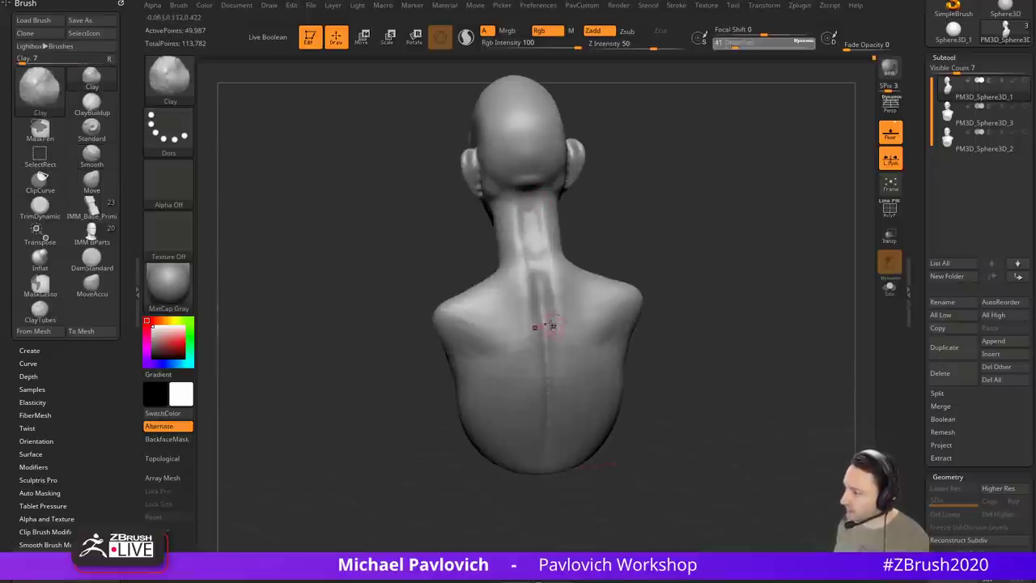
{"action": "left_click_drag", "start_coordinate": [543, 324], "coordinate": [542, 285]}
{"action": "mouse_move", "coordinate": [617, 269]}
{"action": "left_mouse_down"}
{"action": "mouse_move", "coordinate": [669, 257]}
{"action": "mouse_move", "coordinate": [655, 264]}
{"action": "mouse_move", "coordinate": [631, 237]}
{"action": "left_mouse_up"}
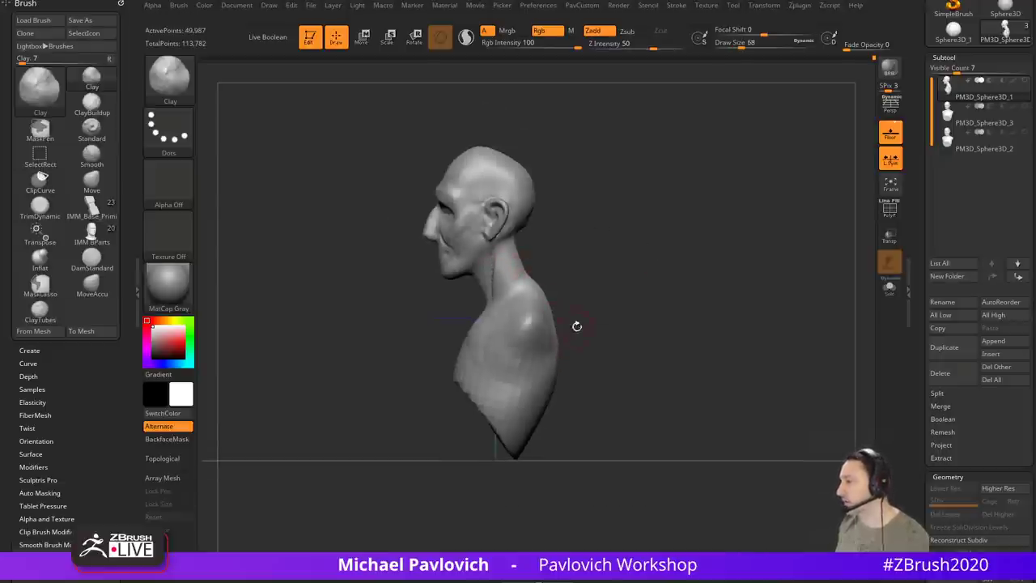
Step: Adjust the profile of the nape and upper back from the side with the Move brush
{"action": "left_click_drag", "start_coordinate": [575, 325], "coordinate": [566, 330]}
{"action": "key", "text": "s"}
{"action": "mouse_move", "coordinate": [566, 329]}
{"action": "left_mouse_down"}
{"action": "mouse_move", "coordinate": [578, 331]}
{"action": "mouse_move", "coordinate": [551, 317]}
{"action": "mouse_move", "coordinate": [594, 268]}
{"action": "mouse_move", "coordinate": [557, 272]}
{"action": "mouse_move", "coordinate": [566, 283]}
{"action": "mouse_move", "coordinate": [553, 278]}
{"action": "left_mouse_up"}
{"action": "key", "text": "b"}
{"action": "key", "text": "m"}
{"action": "key", "text": "v"}
{"action": "key", "text": "s"}
{"action": "key", "text": "s"}
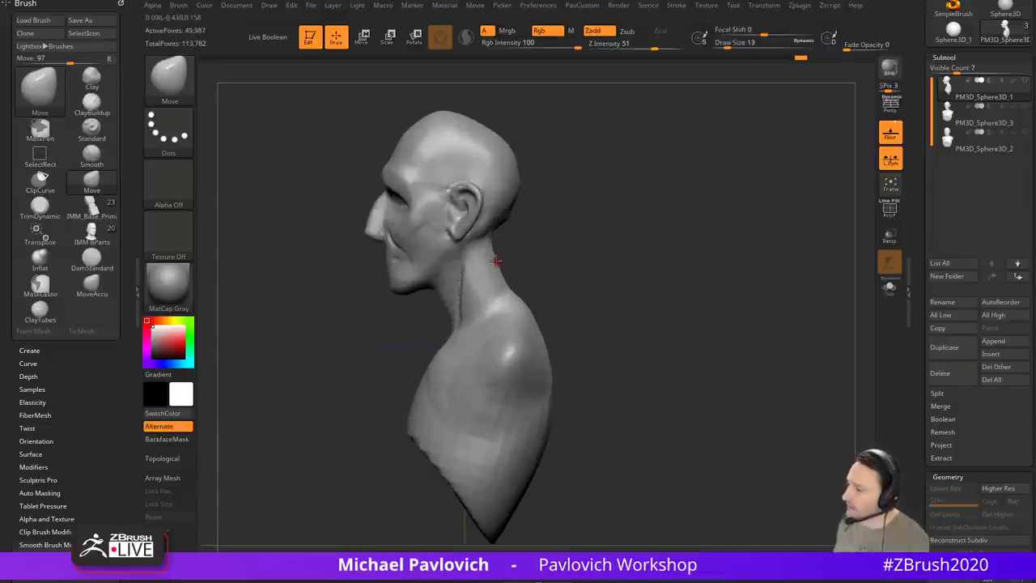
{"action": "mouse_move", "coordinate": [589, 318]}
{"action": "left_mouse_down", "text": "alt"}
{"action": "mouse_move", "coordinate": [589, 288]}
{"action": "mouse_move", "coordinate": [573, 305]}
{"action": "mouse_move", "coordinate": [551, 287]}
{"action": "left_mouse_up", "text": "alt"}
{"action": "key", "text": "s"}
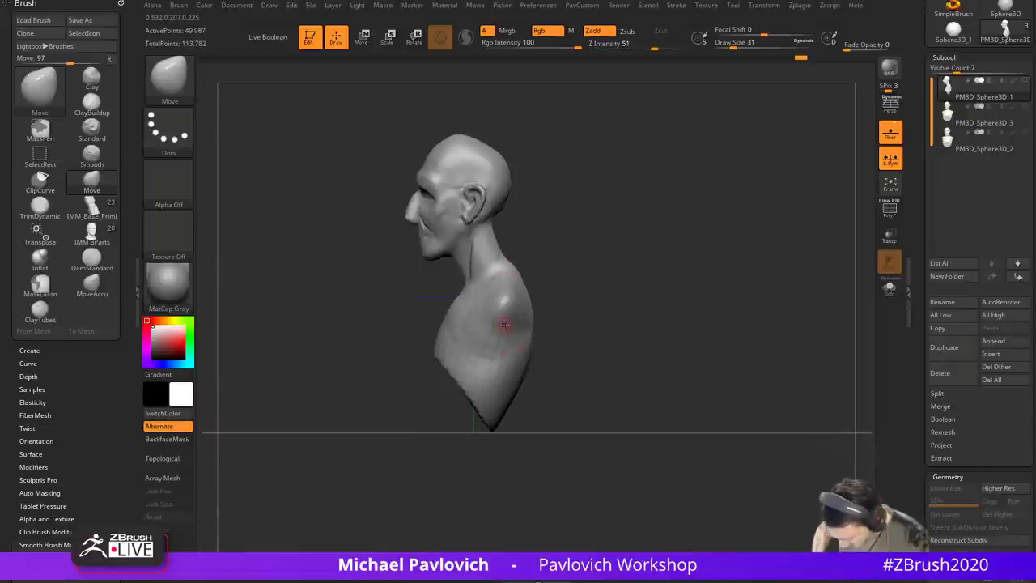
Step: Choose the SnakeHook brush and turn on Sculptris Pro mode for reshaping the bottom of the bust
{"action": "left_click_drag", "start_coordinate": [604, 271], "coordinate": [590, 164], "text": "alt"}
{"action": "key", "text": "s"}
{"action": "left_click_drag", "start_coordinate": [469, 332], "coordinate": [489, 334]}
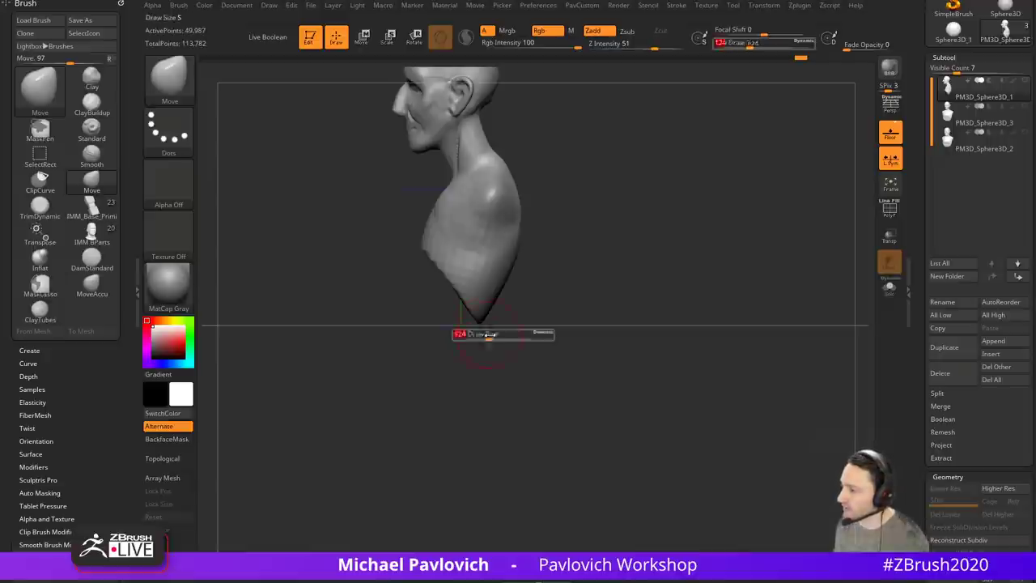
{"action": "key", "text": "b"}
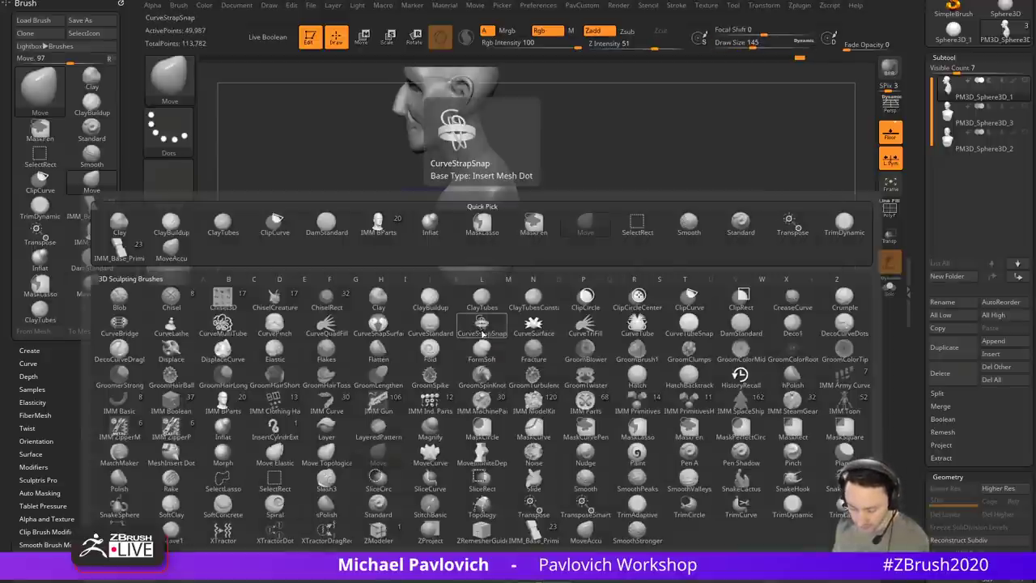
{"action": "key", "text": "s"}
{"action": "key", "text": "h"}
{"action": "key", "text": "s"}
{"action": "left_click_drag", "start_coordinate": [485, 333], "coordinate": [479, 337]}
{"action": "right_click_drag", "start_coordinate": [495, 277], "coordinate": [499, 266]}
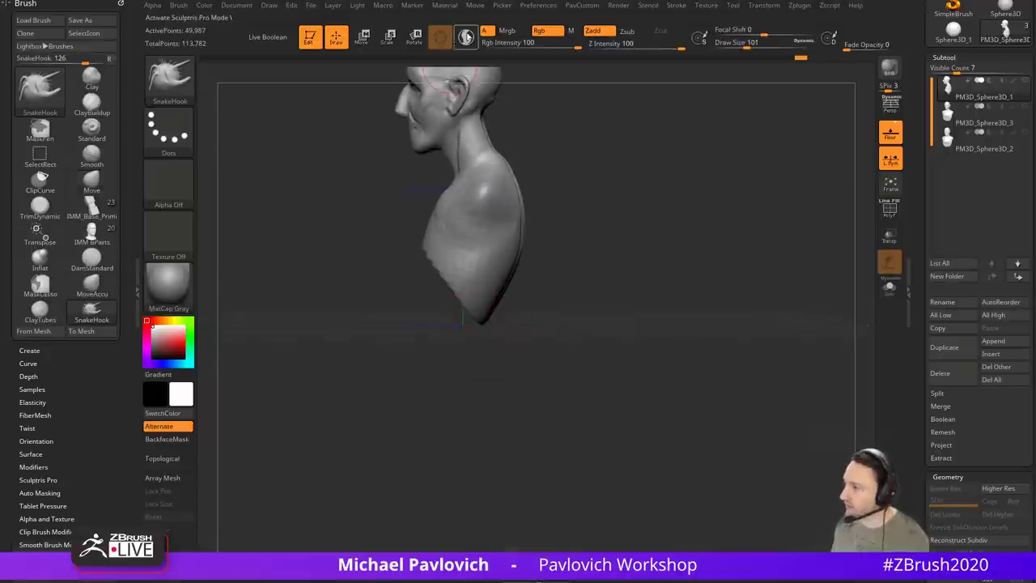
{"action": "left_click", "coordinate": [466, 37]}
Step: Pull a long, curved stem down from the bottom tip of the bust with the SnakeHook brush at draw size 140
{"action": "right_click_drag", "start_coordinate": [562, 311], "coordinate": [521, 327]}
{"action": "key", "text": "s"}
{"action": "mouse_move", "coordinate": [515, 331]}
{"action": "left_mouse_down"}
{"action": "mouse_move", "coordinate": [464, 367]}
{"action": "mouse_move", "coordinate": [479, 414]}
{"action": "left_mouse_up"}
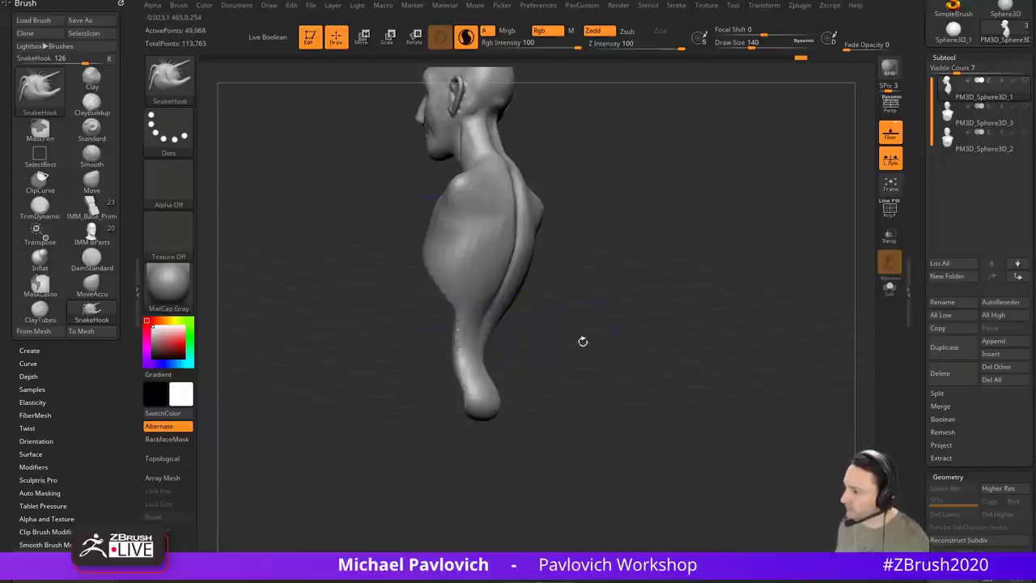
{"action": "left_click_drag", "start_coordinate": [583, 343], "coordinate": [606, 382]}
{"action": "mouse_move", "coordinate": [612, 342]}
{"action": "left_mouse_down"}
{"action": "mouse_move", "coordinate": [615, 363]}
{"action": "mouse_move", "coordinate": [578, 352]}
{"action": "mouse_move", "coordinate": [724, 347]}
{"action": "mouse_move", "coordinate": [599, 352]}
{"action": "mouse_move", "coordinate": [485, 284]}
{"action": "mouse_move", "coordinate": [567, 340]}
{"action": "mouse_move", "coordinate": [676, 369]}
{"action": "mouse_move", "coordinate": [598, 370]}
{"action": "left_mouse_up"}
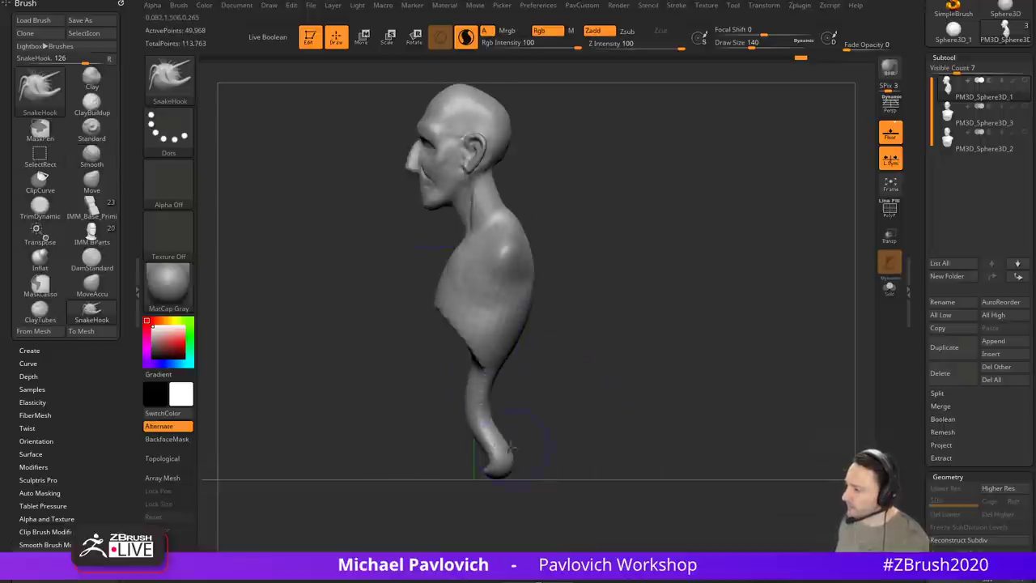
Step: Bend the stem's lower end forward with the SnakeHook brush at draw size 83, then reduce the draw size to 31
{"action": "key", "text": "s"}
{"action": "mouse_move", "coordinate": [504, 213]}
{"action": "left_mouse_down"}
{"action": "mouse_move", "coordinate": [474, 208]}
{"action": "mouse_move", "coordinate": [492, 206]}
{"action": "left_mouse_up"}
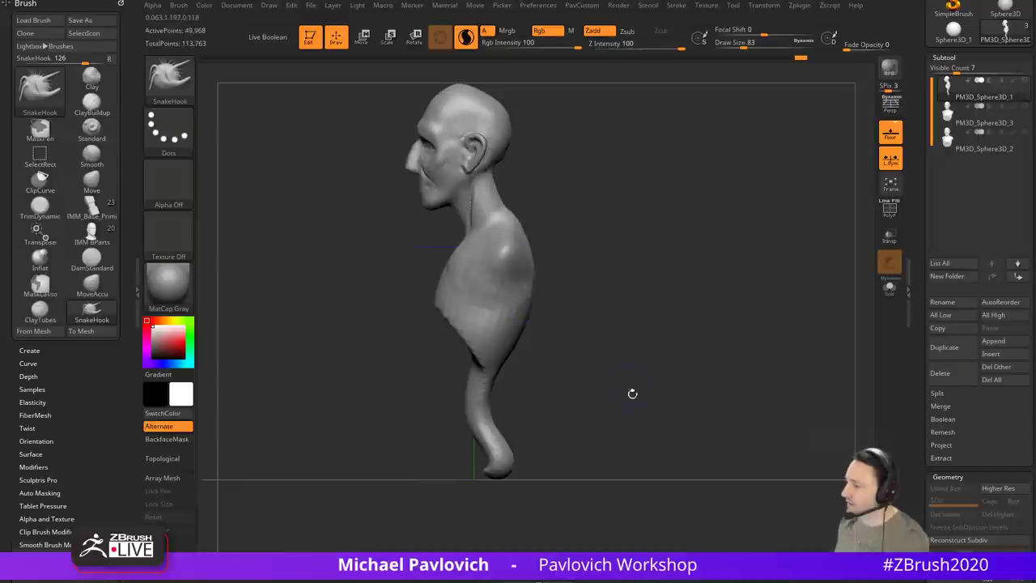
{"action": "left_click_drag", "start_coordinate": [633, 393], "coordinate": [624, 334], "text": "alt"}
{"action": "left_click_drag", "start_coordinate": [498, 417], "coordinate": [472, 435]}
{"action": "left_click_drag", "start_coordinate": [580, 413], "coordinate": [584, 313], "text": "alt"}
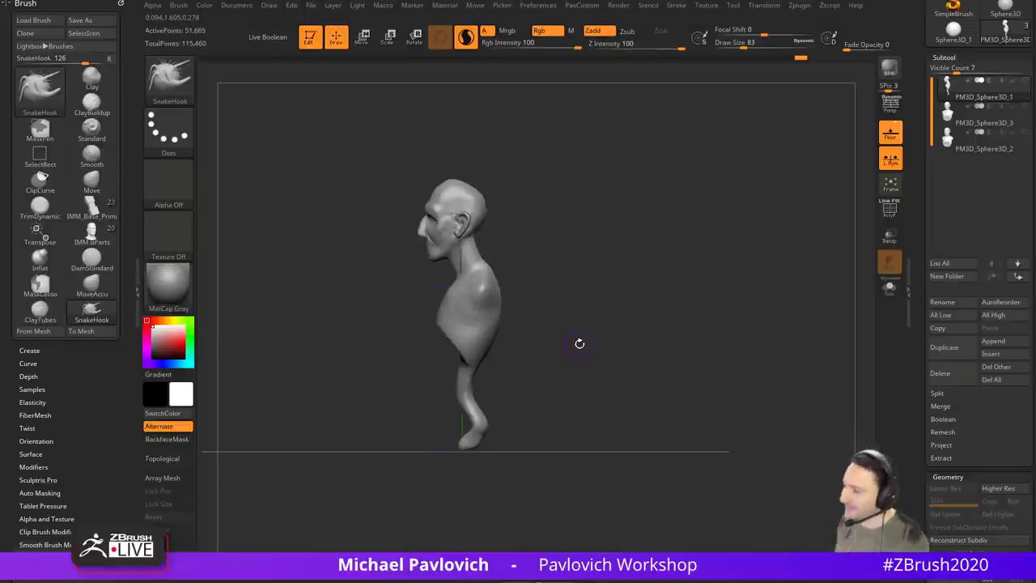
{"action": "mouse_move", "coordinate": [540, 251]}
{"action": "left_mouse_down"}
{"action": "mouse_move", "coordinate": [567, 284]}
{"action": "mouse_move", "coordinate": [637, 280]}
{"action": "mouse_move", "coordinate": [625, 286]}
{"action": "mouse_move", "coordinate": [677, 295]}
{"action": "mouse_move", "coordinate": [541, 300]}
{"action": "mouse_move", "coordinate": [657, 291]}
{"action": "mouse_move", "coordinate": [590, 305]}
{"action": "mouse_move", "coordinate": [574, 215]}
{"action": "left_mouse_up"}
{"action": "key", "text": "s"}
{"action": "key", "text": "bracketleft"}
{"action": "key", "text": "bracketleft"}
{"action": "key", "text": "bracketleft"}
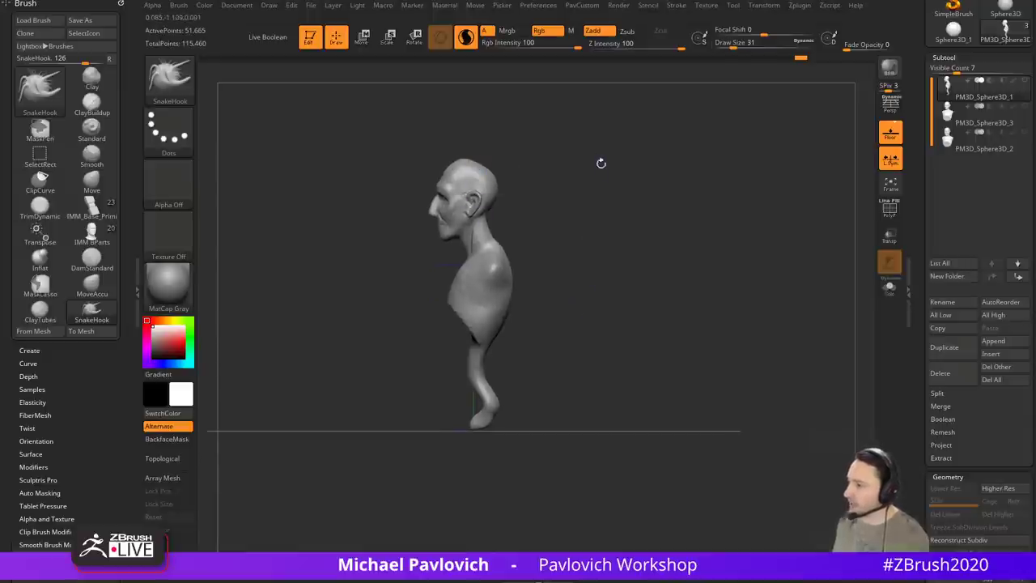
Step: Enter Move transform mode and replace the 3D Gizmo with the Transpose line
{"action": "left_click_drag", "start_coordinate": [599, 162], "coordinate": [618, 193], "text": "alt"}
{"action": "key", "text": "w"}
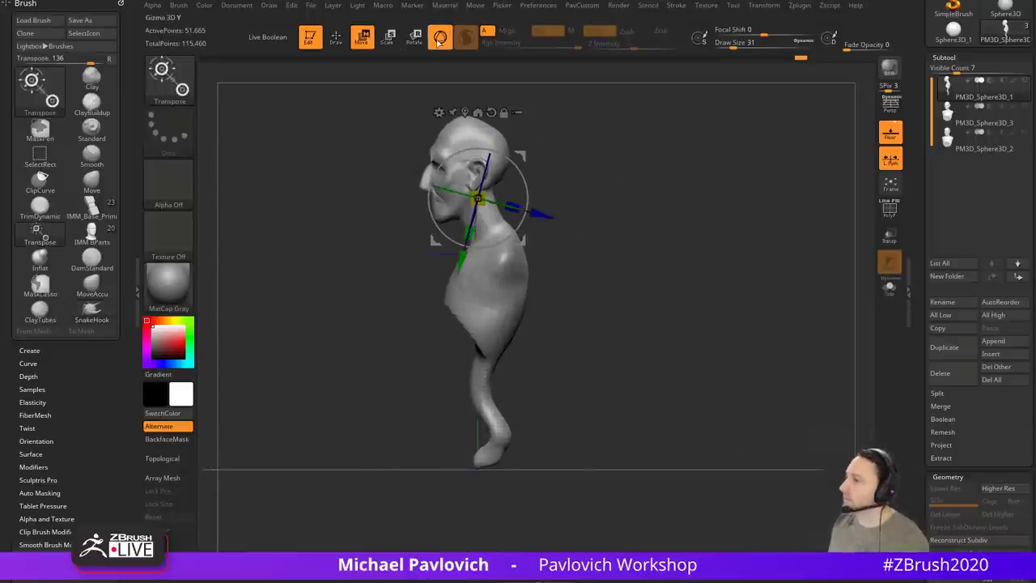
{"action": "left_click", "coordinate": [439, 38]}
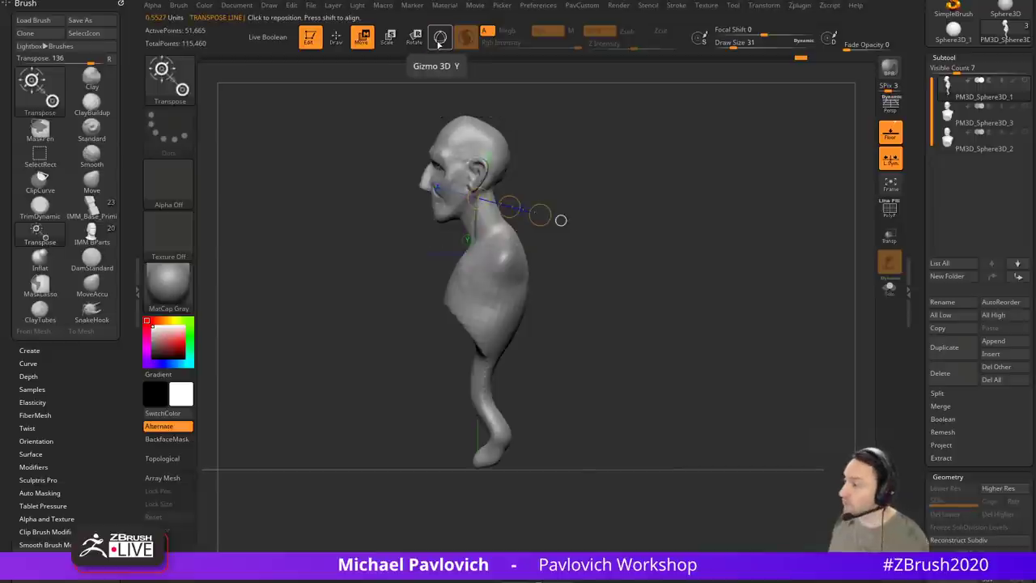
{"action": "left_click", "coordinate": [444, 40]}
{"action": "left_click", "coordinate": [443, 40]}
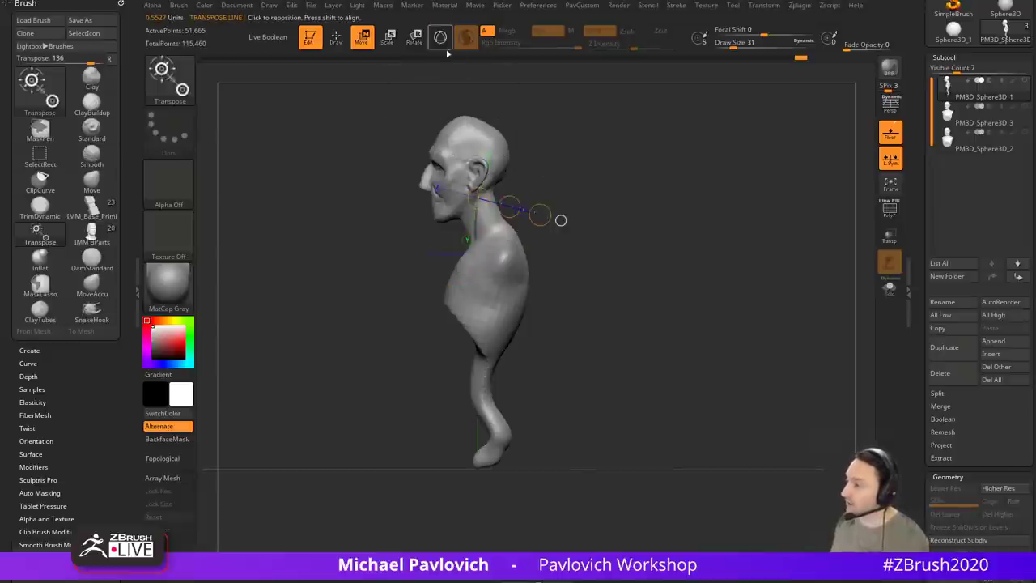
Step: Measure the bust's full height in side view with the Transpose line, then redraw the line vertically from the chin to the crown
{"action": "left_click_drag", "start_coordinate": [481, 464], "coordinate": [480, 103]}
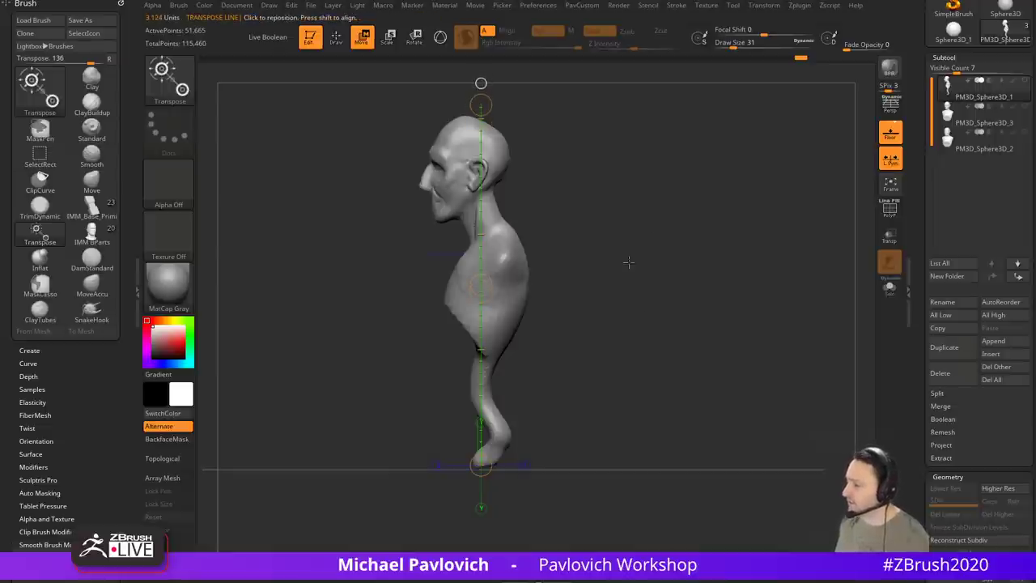
{"action": "mouse_move", "coordinate": [629, 262]}
{"action": "right_mouse_down", "text": "alt"}
{"action": "mouse_move", "coordinate": [655, 322]}
{"action": "mouse_move", "coordinate": [701, 370]}
{"action": "right_mouse_up", "text": "alt"}
{"action": "right_click_drag", "start_coordinate": [695, 209], "coordinate": [686, 421], "text": "alt"}
{"action": "right_click_drag", "start_coordinate": [699, 237], "coordinate": [701, 384], "text": "alt"}
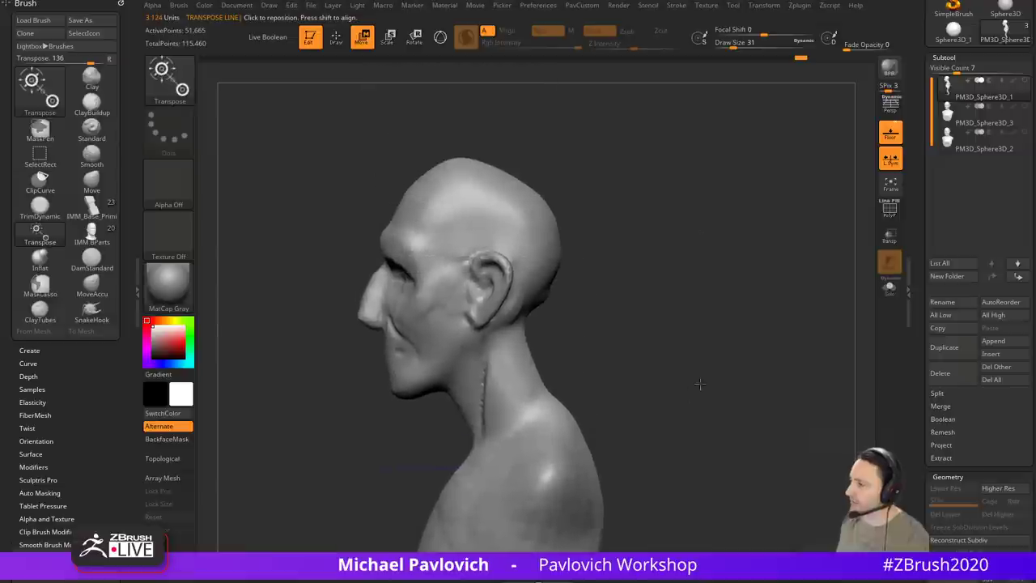
{"action": "left_click_drag", "start_coordinate": [399, 396], "coordinate": [398, 154], "text": "shift"}
{"action": "right_click_drag", "start_coordinate": [655, 228], "coordinate": [689, 249], "text": "alt"}
{"action": "left_click", "coordinate": [121, 4]}
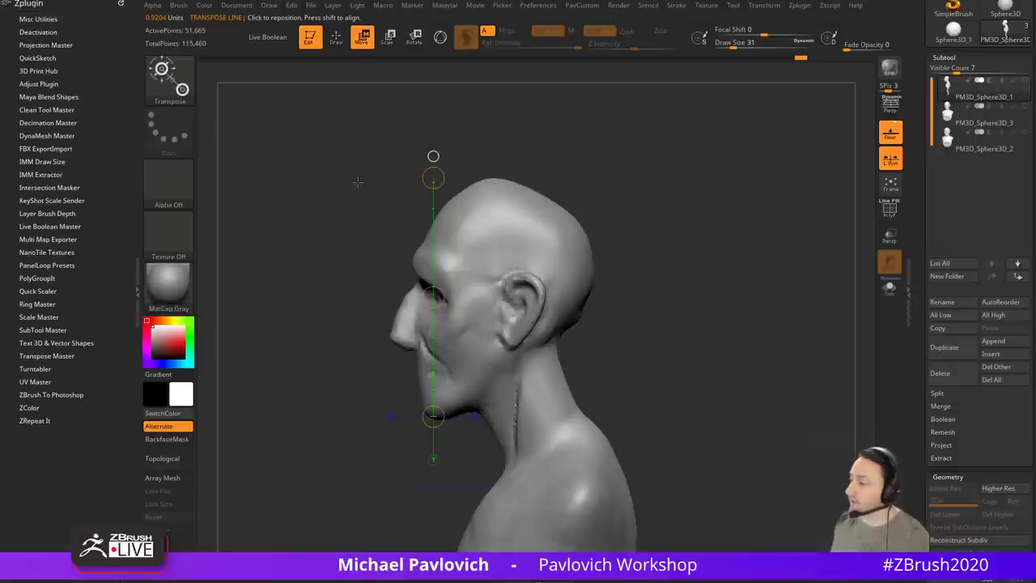
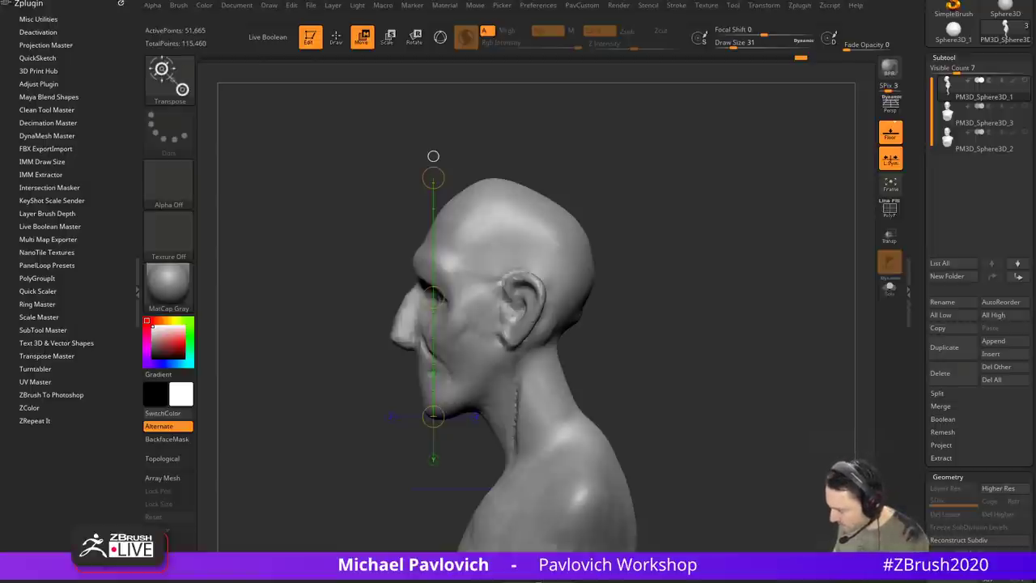
Step: Switch to the ArtStation portfolio in the browser and examine the Demon Horns bust's face, horns, neck and chest
{"action": "left_click_drag", "start_coordinate": [0, 89], "coordinate": [680, 45]}
{"action": "scroll", "coordinate": [407, 254], "scroll_direction": "up", "scroll_amount": 2}
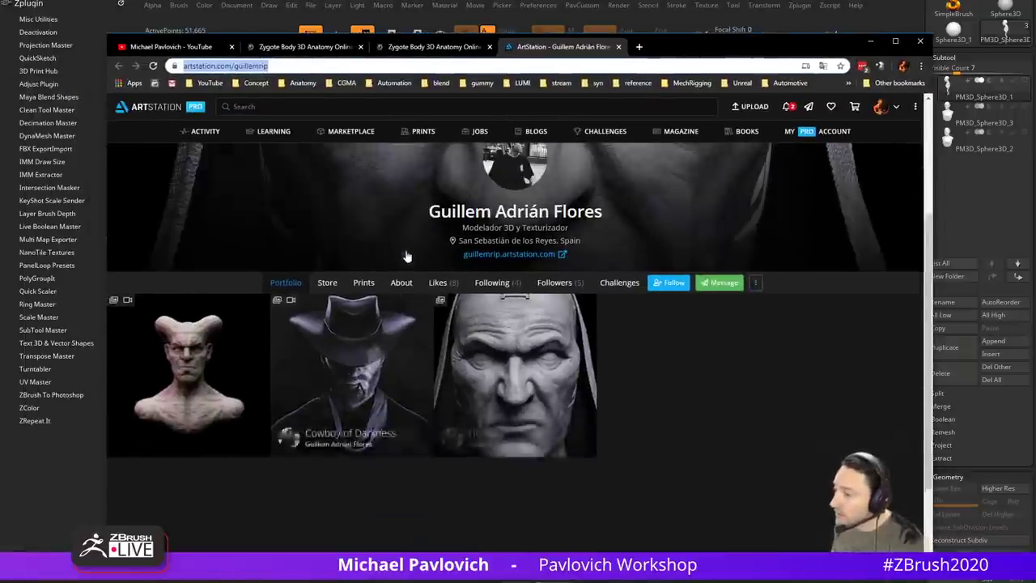
{"action": "scroll", "coordinate": [486, 316], "scroll_direction": "up", "scroll_amount": 1}
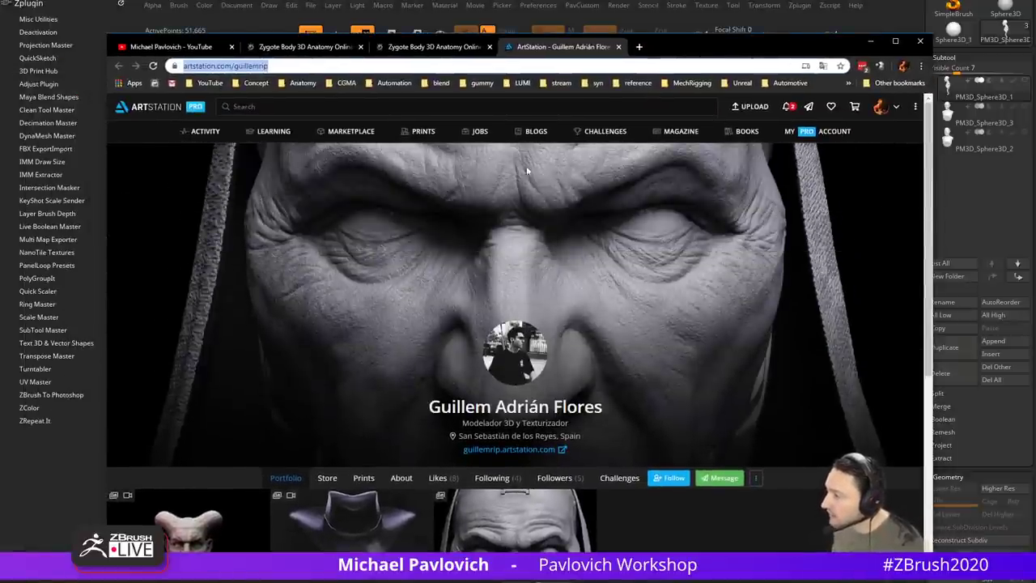
{"action": "scroll", "coordinate": [494, 237], "scroll_direction": "up", "scroll_amount": 1}
{"action": "scroll", "coordinate": [494, 237], "scroll_direction": "down", "scroll_amount": 3}
{"action": "left_click", "coordinate": [186, 389]}
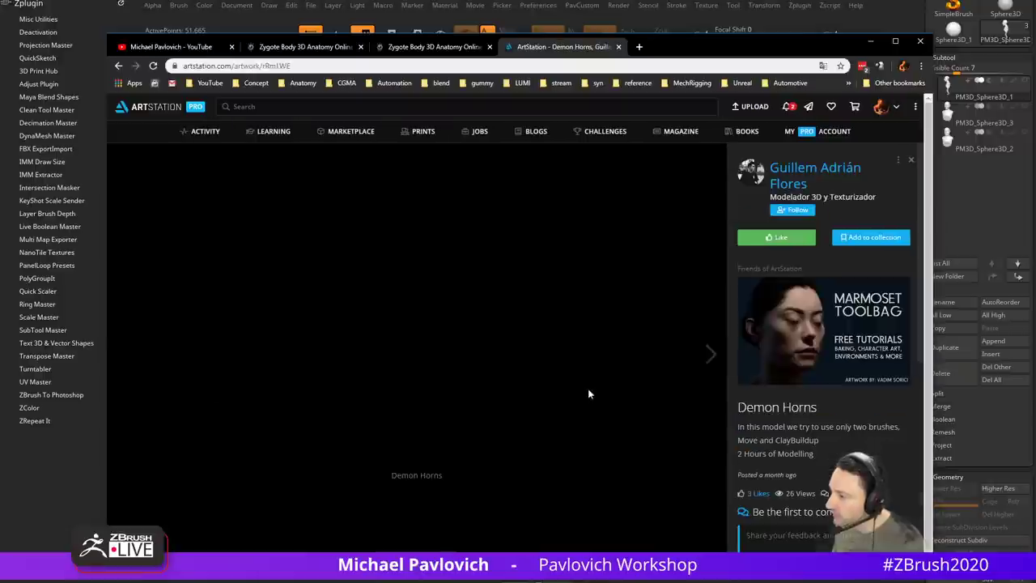
{"action": "scroll", "coordinate": [550, 395], "scroll_direction": "down", "scroll_amount": 3}
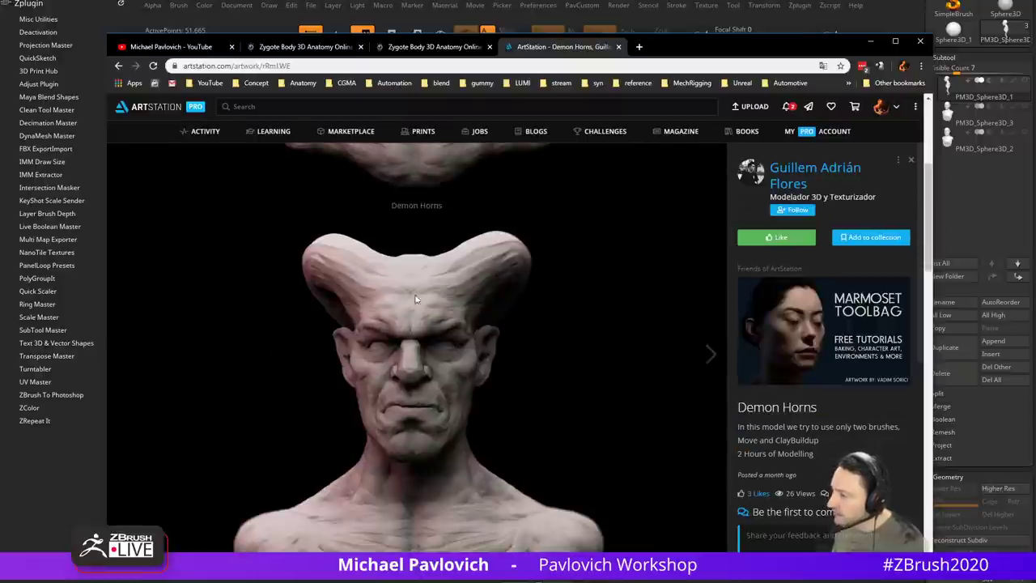
{"action": "scroll", "coordinate": [415, 299], "scroll_direction": "down", "scroll_amount": 4}
{"action": "scroll", "coordinate": [494, 298], "scroll_direction": "up", "scroll_amount": 1}
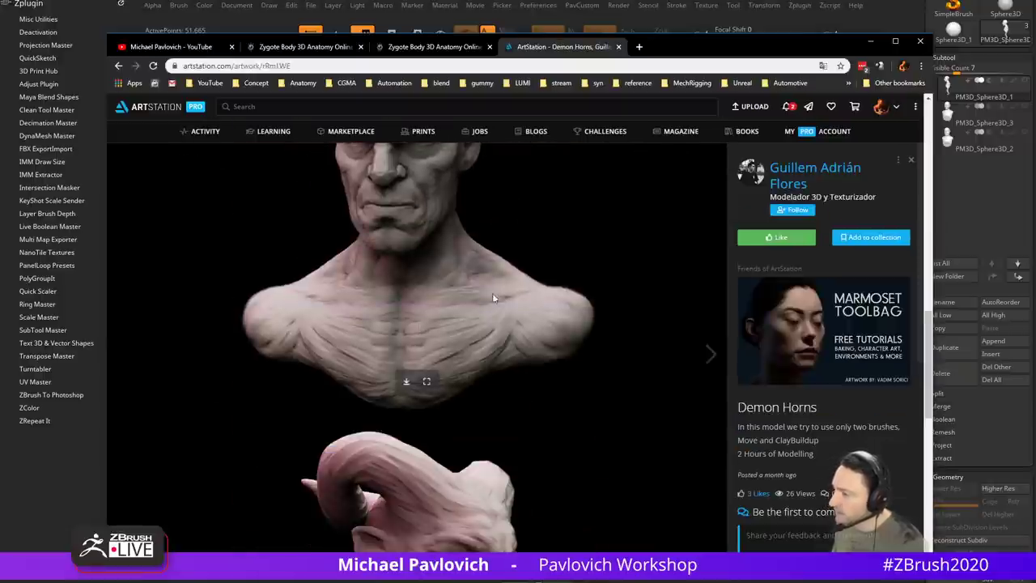
{"action": "scroll", "coordinate": [429, 404], "scroll_direction": "down", "scroll_amount": 3}
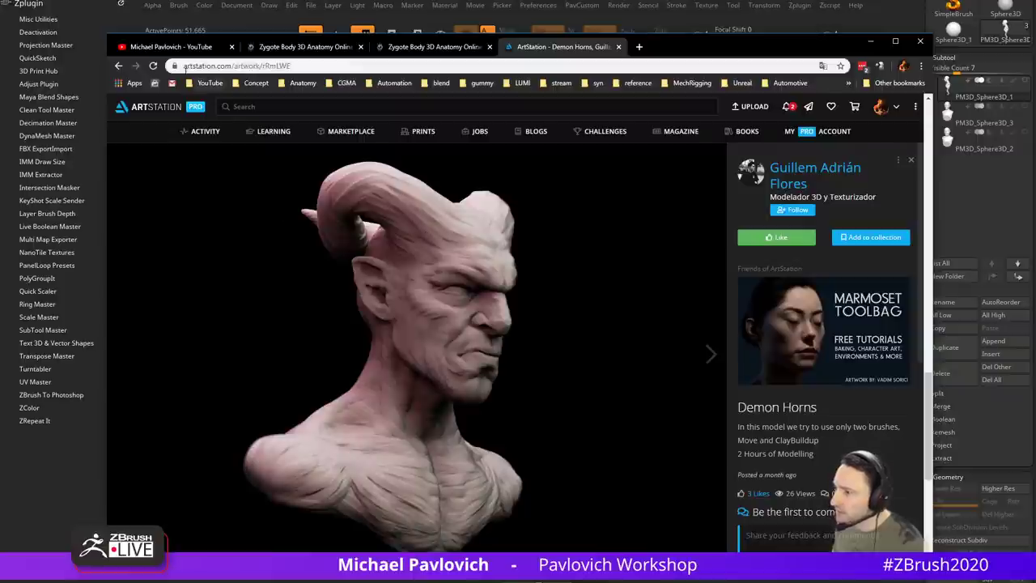
Step: View the Cowboy of Darkness and Humano artworks in the portfolio, then return to ZBrush
{"action": "left_click", "coordinate": [118, 66]}
{"action": "left_click", "coordinate": [395, 391]}
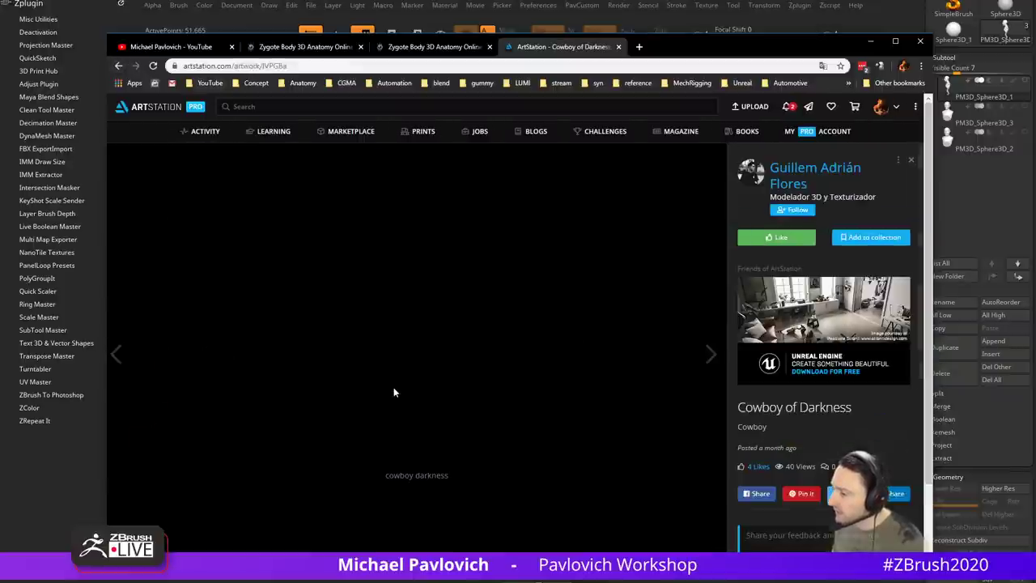
{"action": "scroll", "coordinate": [429, 389], "scroll_direction": "down", "scroll_amount": 4}
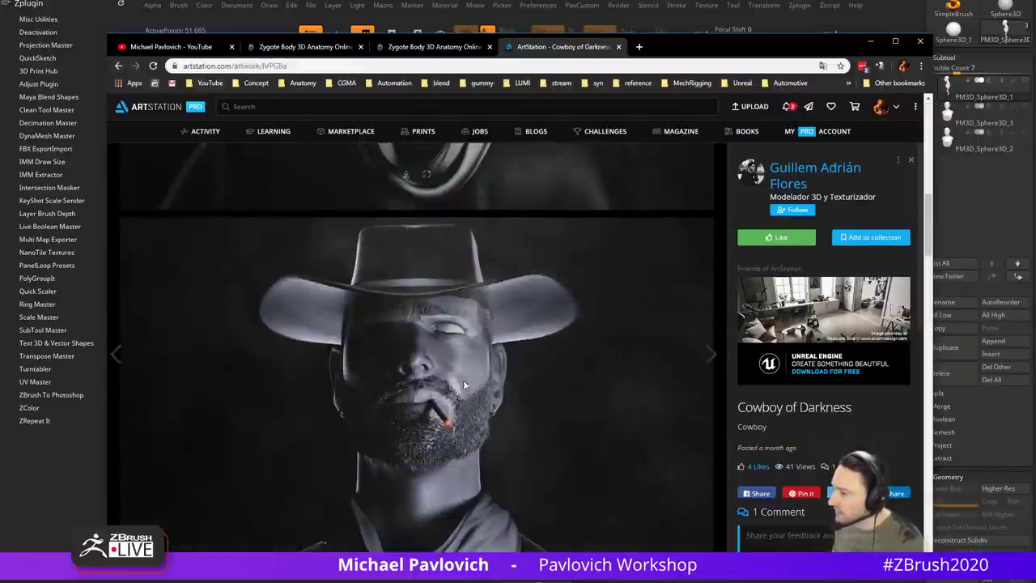
{"action": "left_click", "coordinate": [117, 67]}
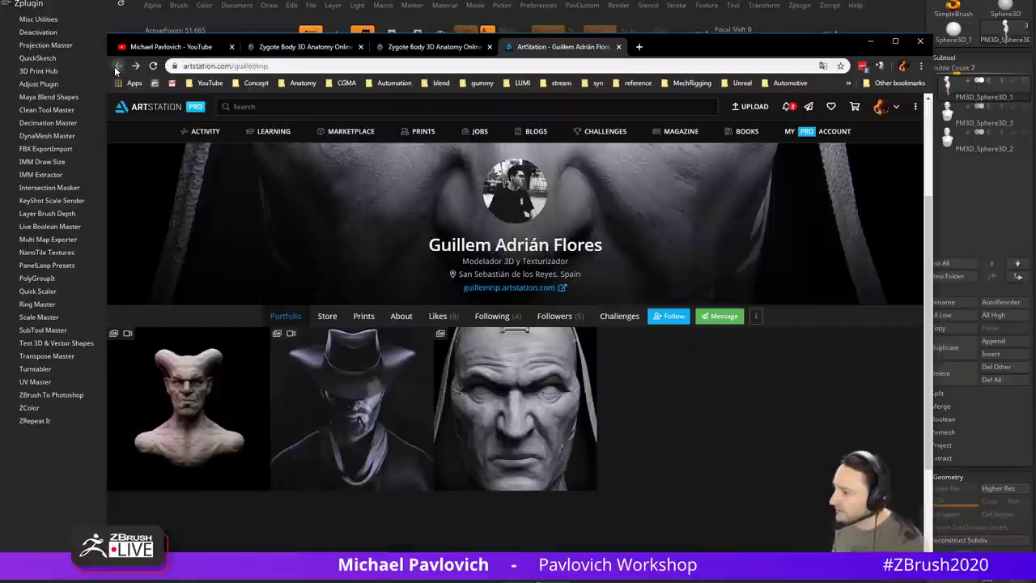
{"action": "left_click", "coordinate": [497, 358]}
{"action": "scroll", "coordinate": [400, 356], "scroll_direction": "down", "scroll_amount": 4}
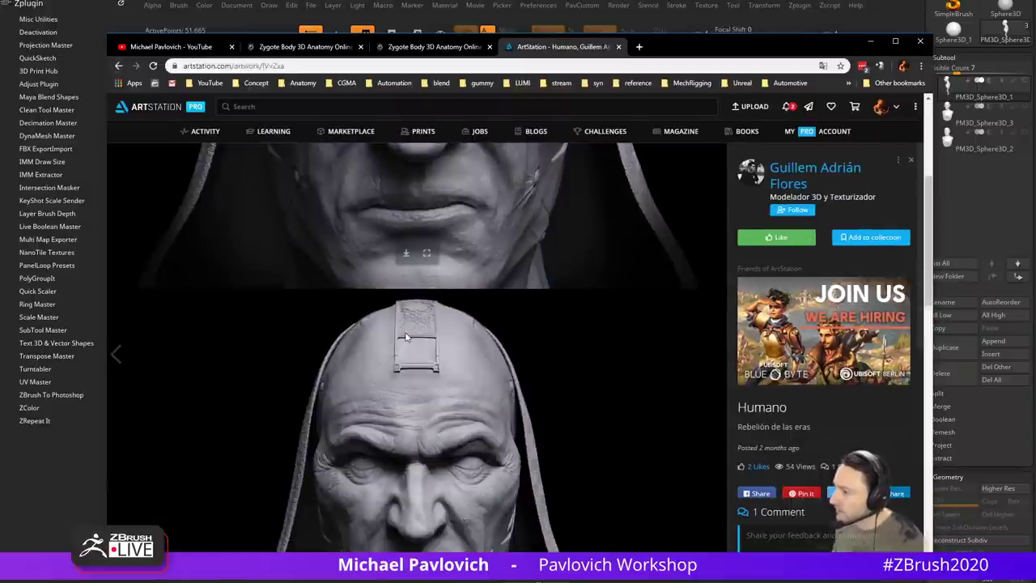
{"action": "scroll", "coordinate": [407, 336], "scroll_direction": "down", "scroll_amount": 6}
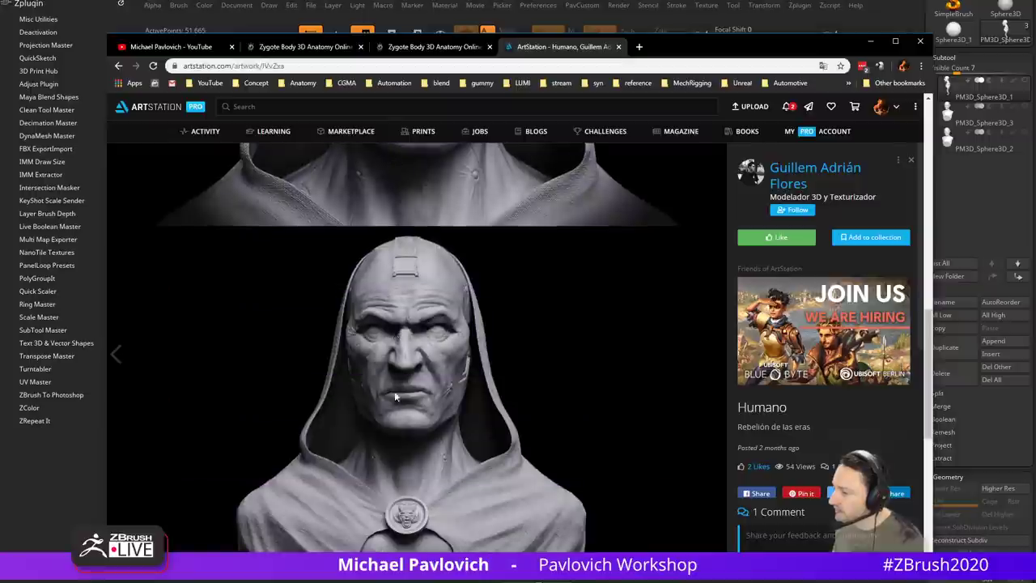
{"action": "left_click", "coordinate": [871, 41]}
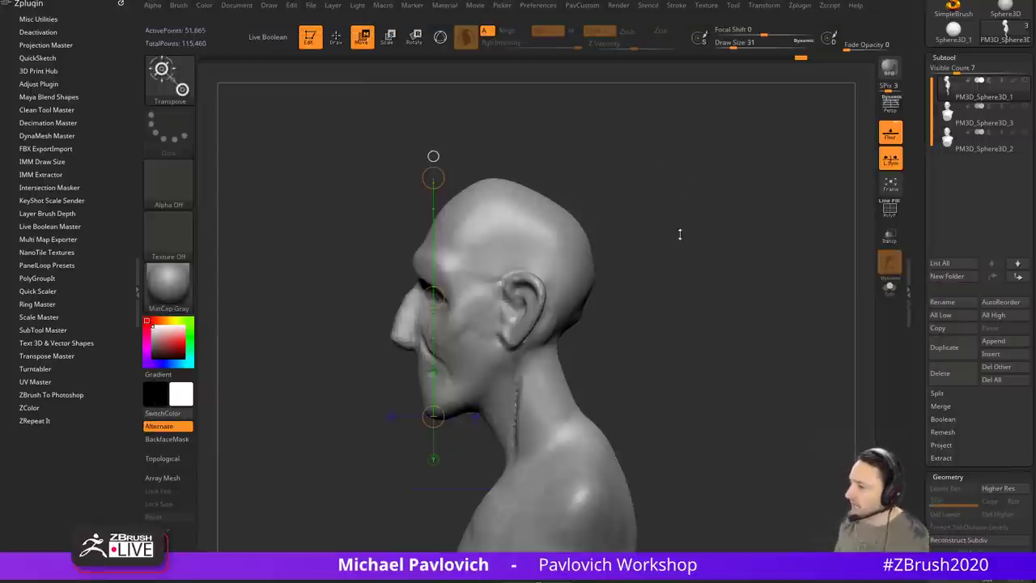
Step: Dock the Preferences palette in the tray and expand its Transpose Units settings
{"action": "left_click", "coordinate": [59, 357]}
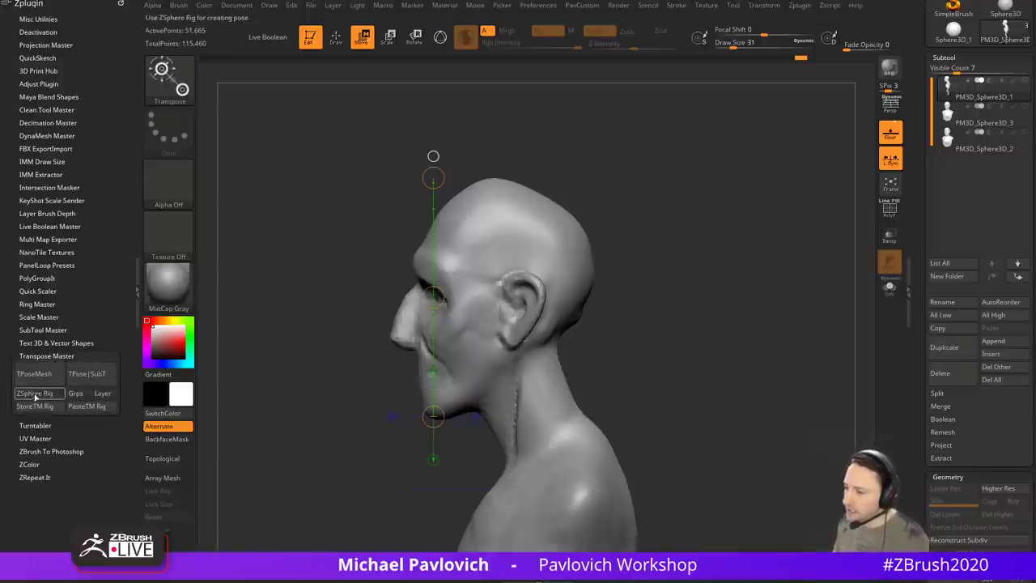
{"action": "left_click", "coordinate": [42, 356]}
{"action": "left_click", "coordinate": [538, 5]}
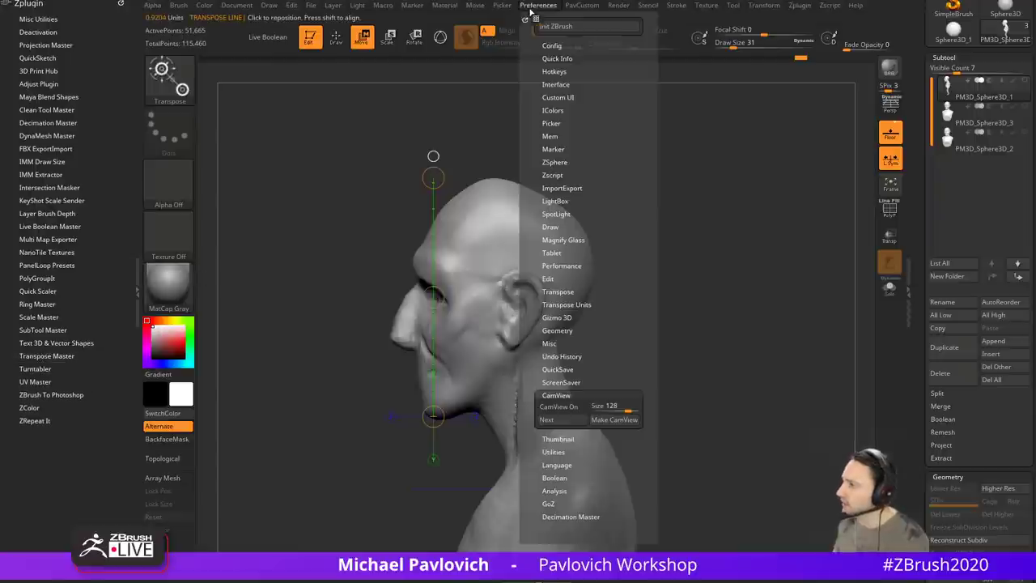
{"action": "left_click_drag", "start_coordinate": [525, 20], "coordinate": [86, 49]}
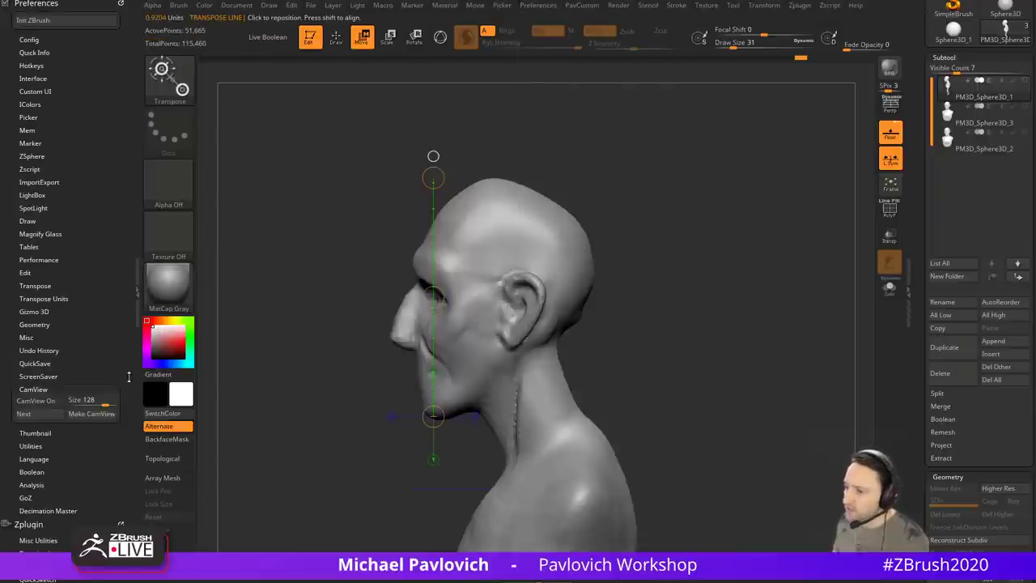
{"action": "left_click", "coordinate": [43, 390]}
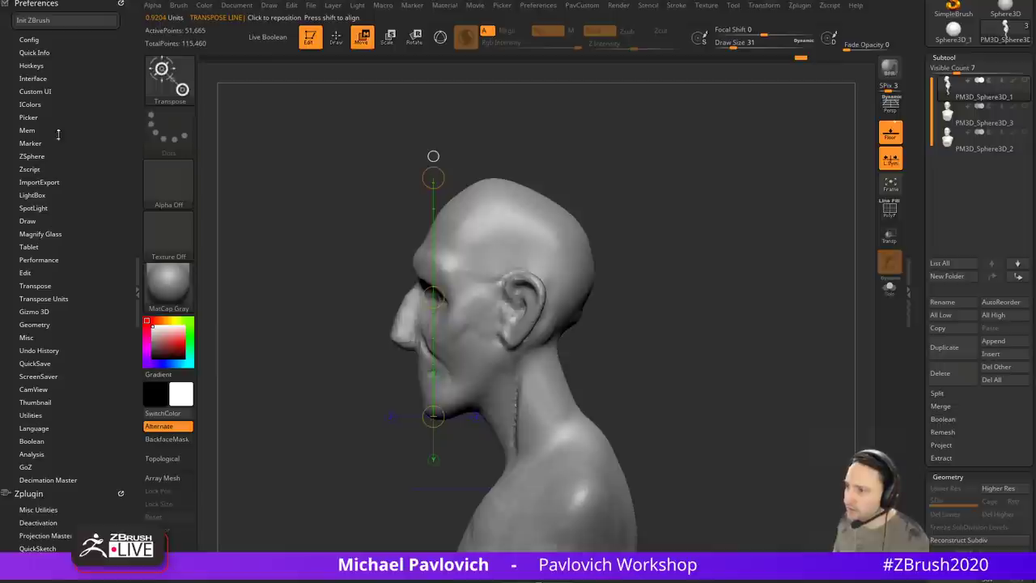
{"action": "left_click", "coordinate": [38, 299]}
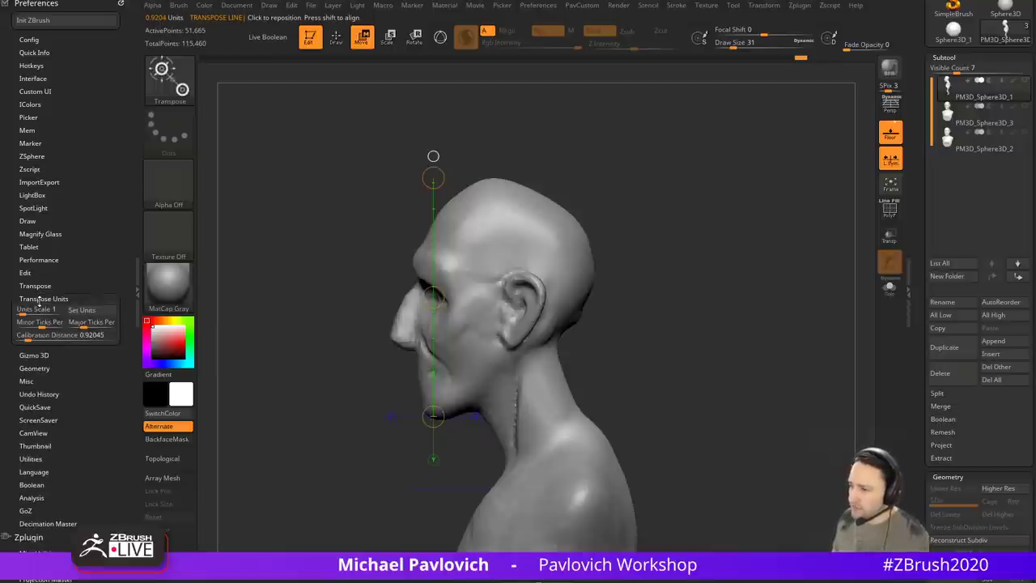
{"action": "left_click", "coordinate": [31, 334]}
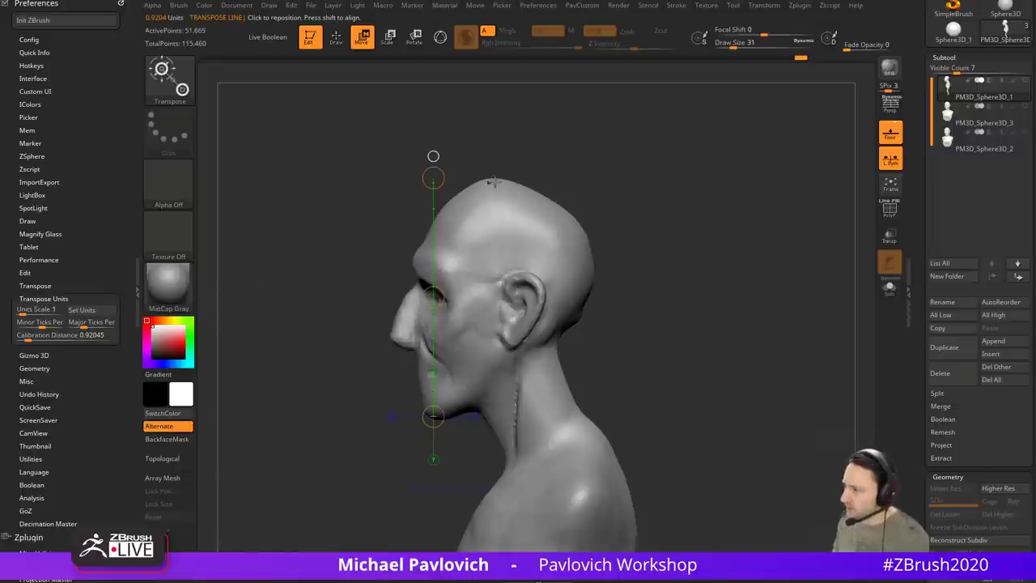
Step: Set the Calibration Distance to 1 for the chin-to-crown Transpose line
{"action": "left_click_drag", "start_coordinate": [453, 169], "coordinate": [701, 212]}
{"action": "left_click_drag", "start_coordinate": [716, 276], "coordinate": [682, 245], "text": "alt"}
{"action": "mouse_move", "coordinate": [682, 282]}
{"action": "left_mouse_down", "text": "alt"}
{"action": "mouse_move", "coordinate": [680, 199]}
{"action": "mouse_move", "coordinate": [705, 183]}
{"action": "left_mouse_up", "text": "alt"}
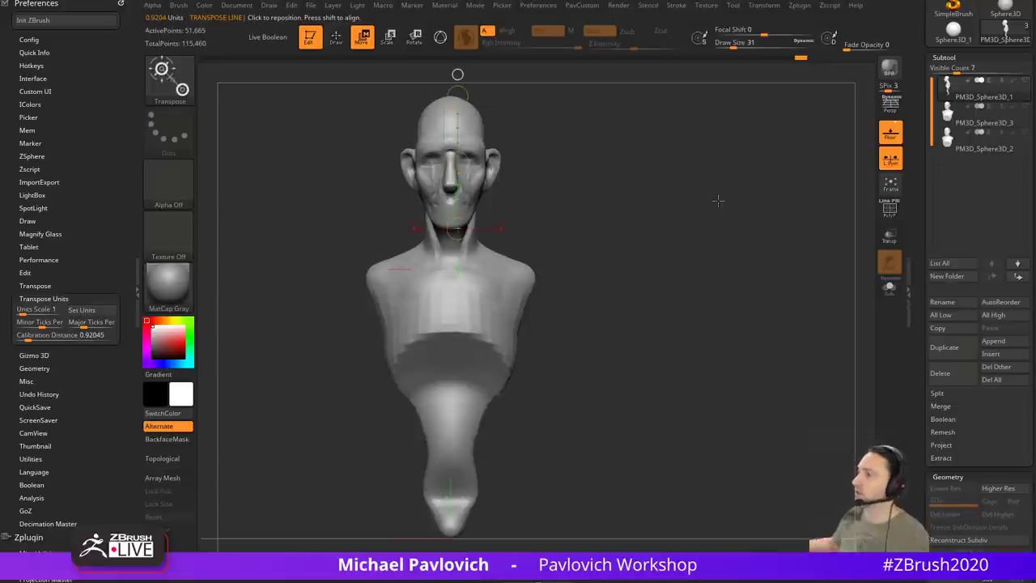
{"action": "left_click_drag", "start_coordinate": [688, 192], "coordinate": [725, 332]}
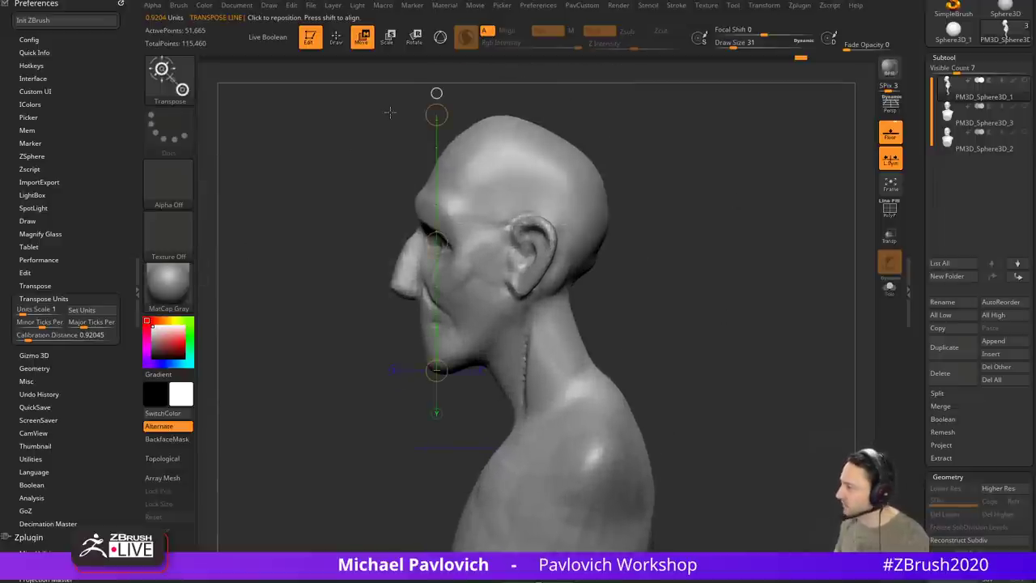
{"action": "left_click_drag", "start_coordinate": [390, 111], "coordinate": [360, 150]}
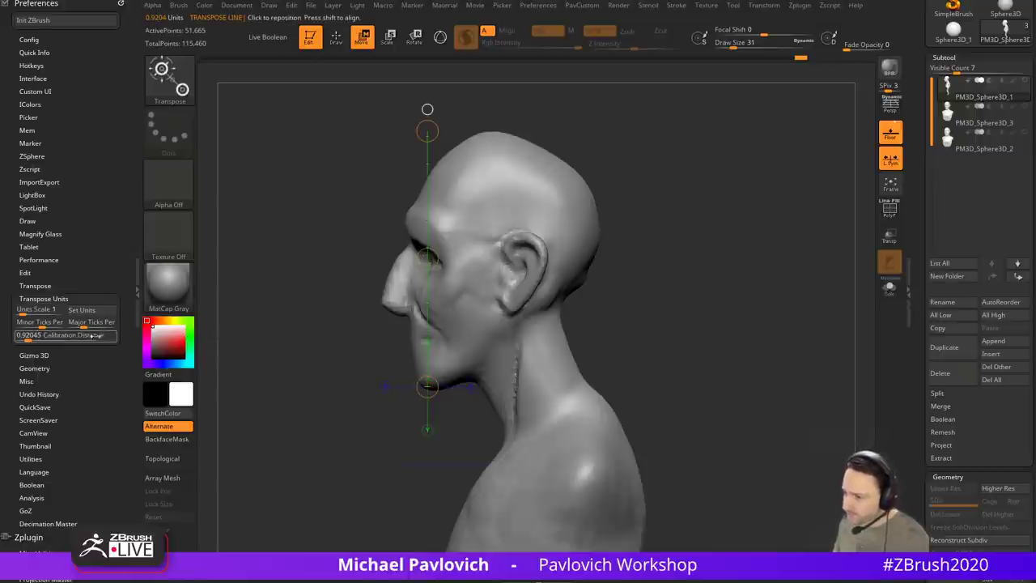
{"action": "left_click", "coordinate": [37, 309]}
{"action": "key", "text": "Return"}
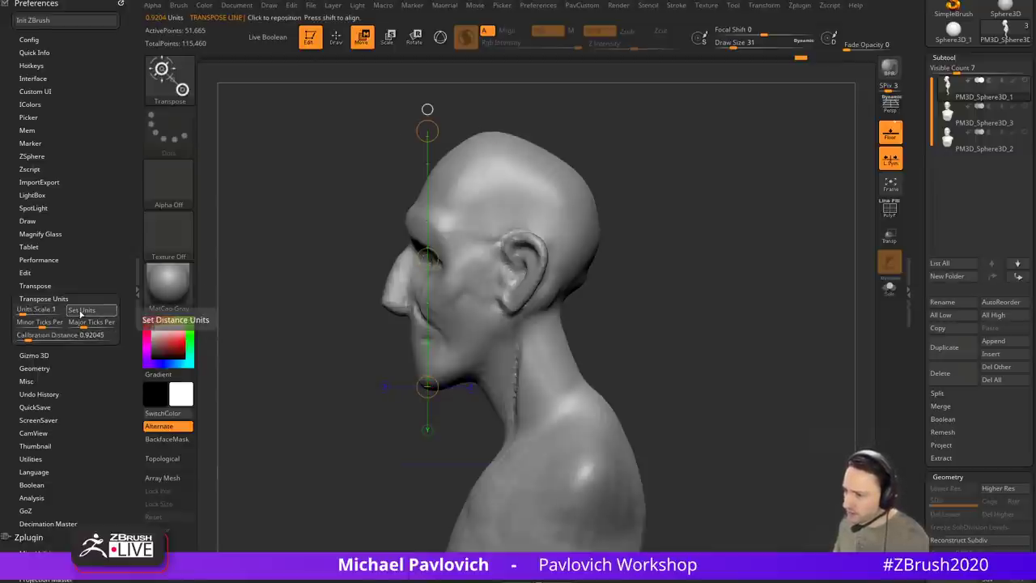
{"action": "left_click", "coordinate": [50, 332]}
{"action": "key", "text": "Return"}
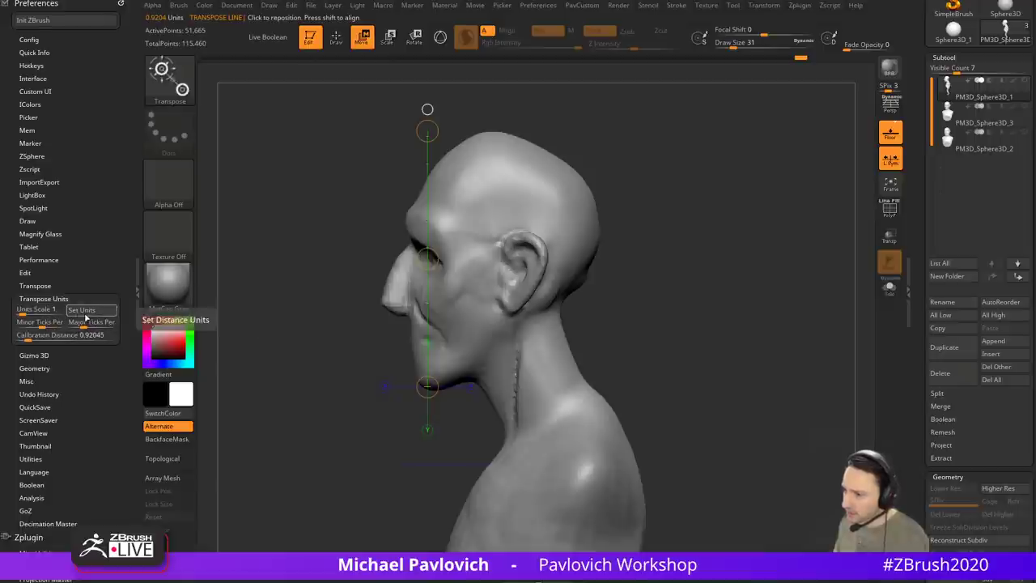
{"action": "left_click", "coordinate": [45, 335]}
{"action": "type", "text": "1"}
{"action": "key", "text": "Return"}
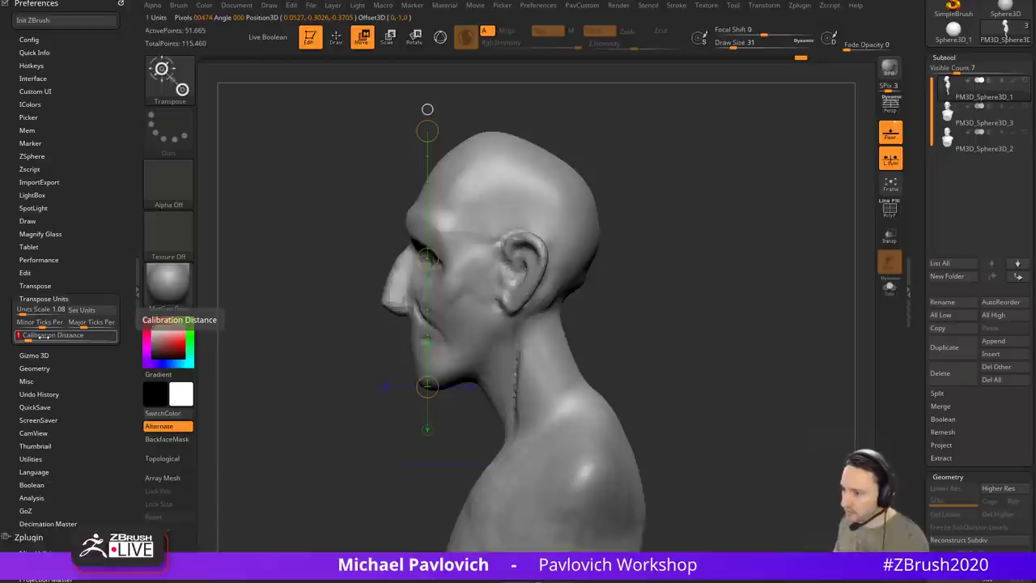
Step: Name the Transpose distance unit "Head"
{"action": "left_click", "coordinate": [42, 313]}
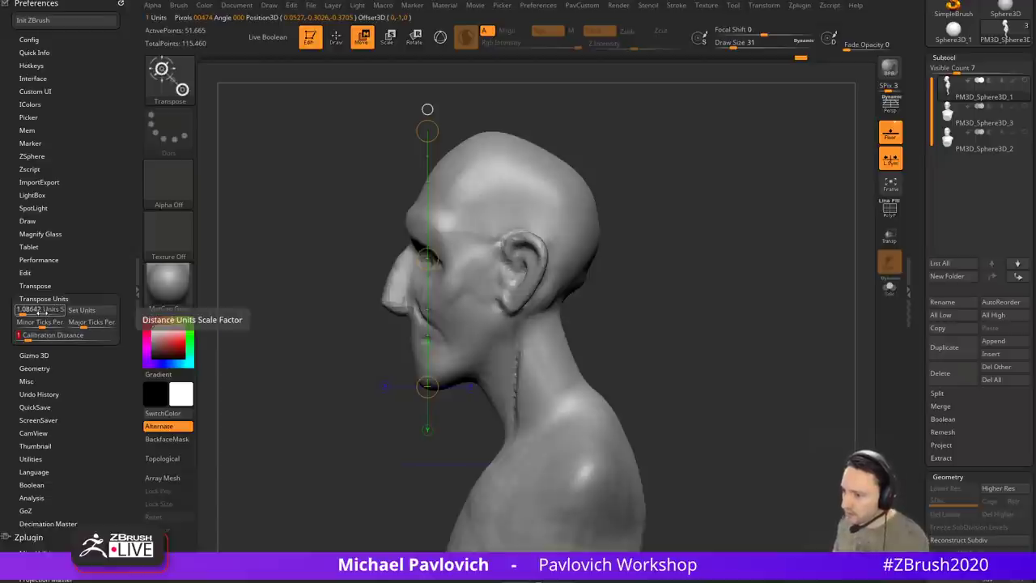
{"action": "left_click", "coordinate": [85, 313]}
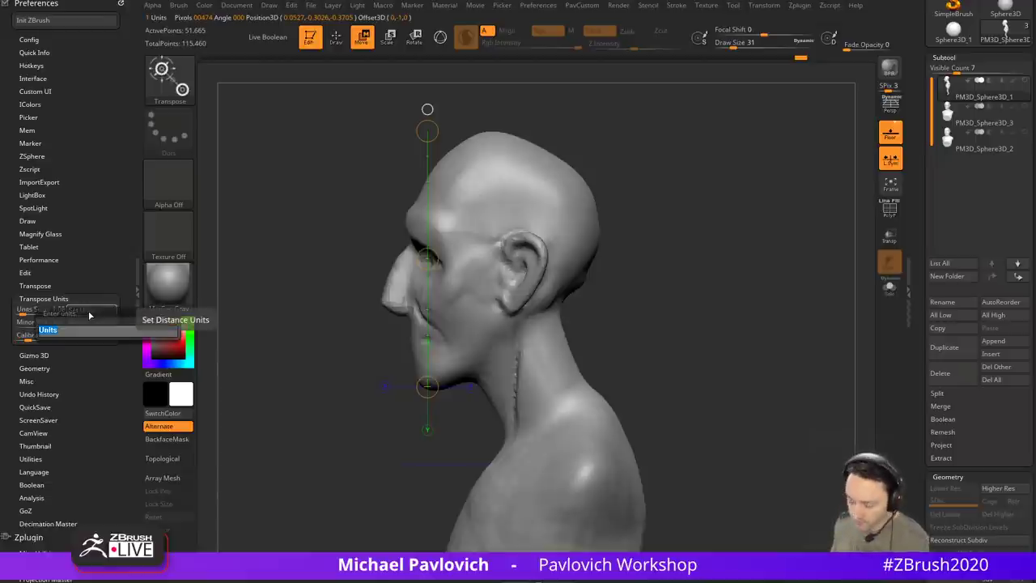
{"action": "type", "text": "Head"}
{"action": "key", "text": "Return"}
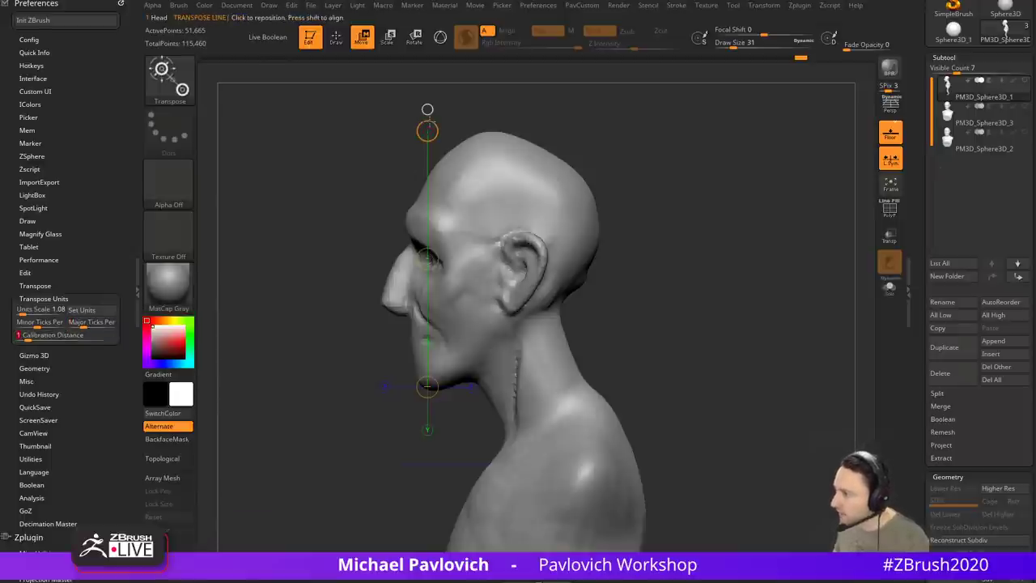
Step: Extend the Transpose line slightly above the crown and down below the chin, then move it beside the bust in front view
{"action": "left_click_drag", "start_coordinate": [430, 121], "coordinate": [430, 117]}
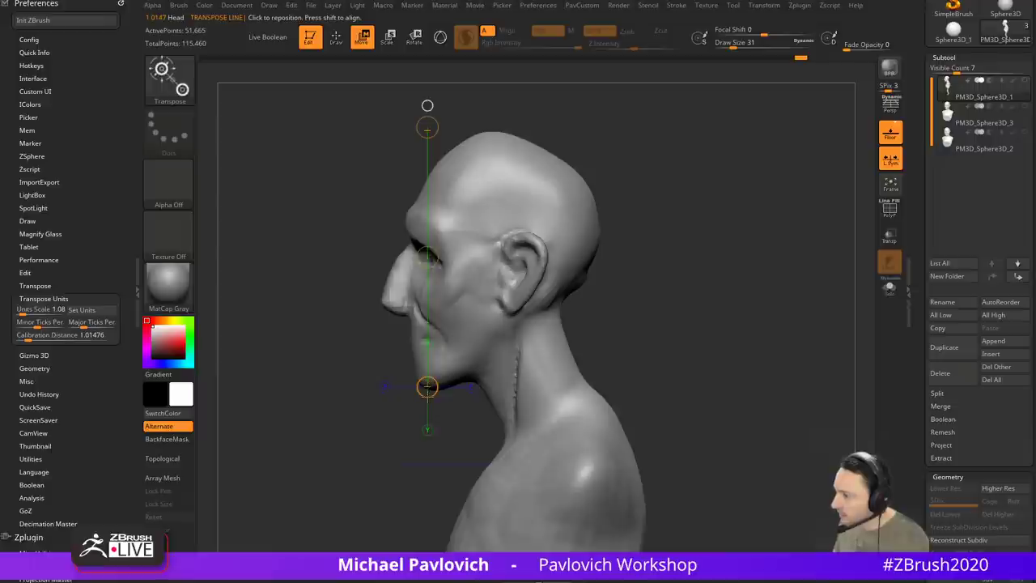
{"action": "left_click_drag", "start_coordinate": [430, 396], "coordinate": [430, 435]}
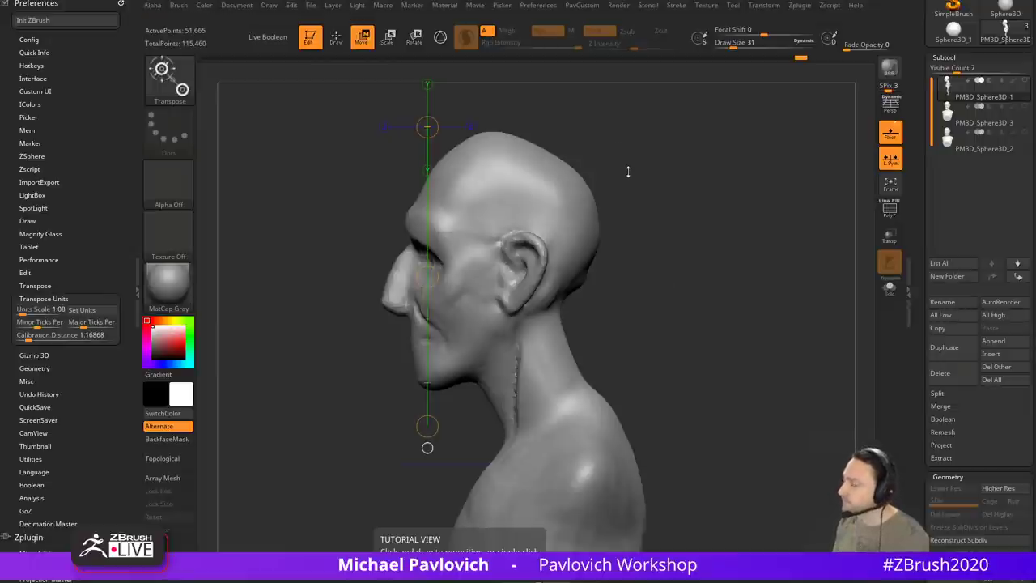
{"action": "left_click_drag", "start_coordinate": [672, 225], "coordinate": [673, 149]}
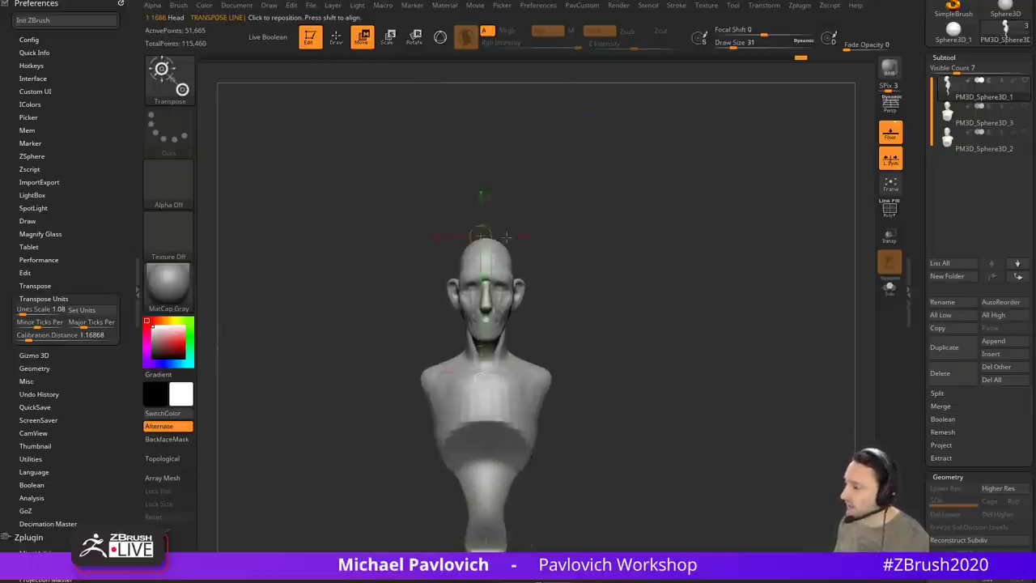
{"action": "left_click_drag", "start_coordinate": [578, 264], "coordinate": [516, 176], "text": "alt"}
{"action": "left_click_drag", "start_coordinate": [437, 202], "coordinate": [592, 175]}
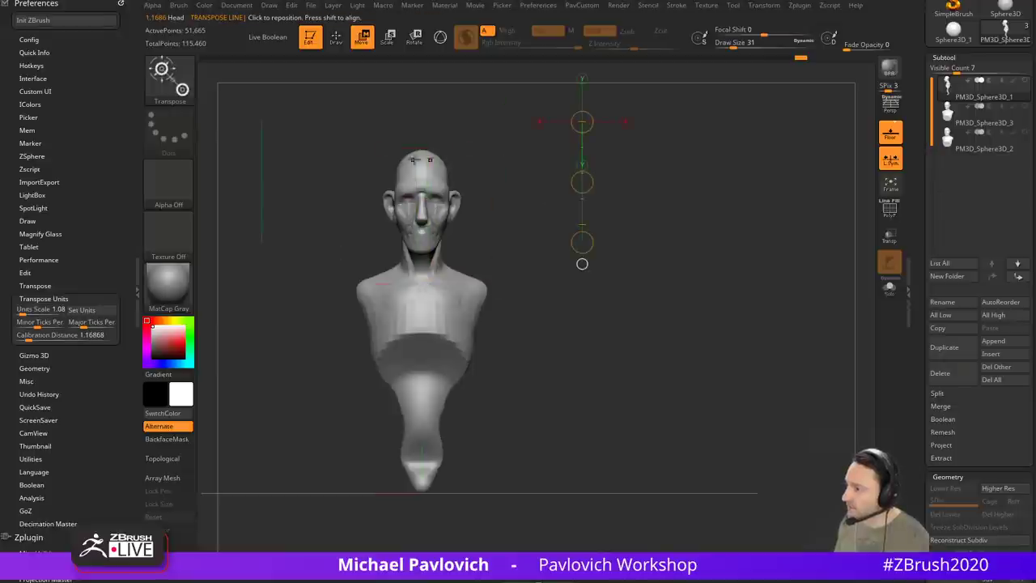
Step: Draw a vertical Transpose line from the crown down through the bust and extend it to about 8 heads
{"action": "mouse_move", "coordinate": [421, 149]}
{"action": "left_mouse_down"}
{"action": "mouse_move", "coordinate": [440, 354]}
{"action": "mouse_move", "coordinate": [424, 527]}
{"action": "left_mouse_up"}
{"action": "left_click_drag", "start_coordinate": [608, 383], "coordinate": [566, 326], "text": "alt"}
{"action": "left_click_drag", "start_coordinate": [432, 337], "coordinate": [441, 455]}
{"action": "key", "text": "ctrl+z"}
{"action": "left_click_drag", "start_coordinate": [437, 328], "coordinate": [434, 521]}
{"action": "left_click_drag", "start_coordinate": [518, 426], "coordinate": [527, 392], "text": "alt"}
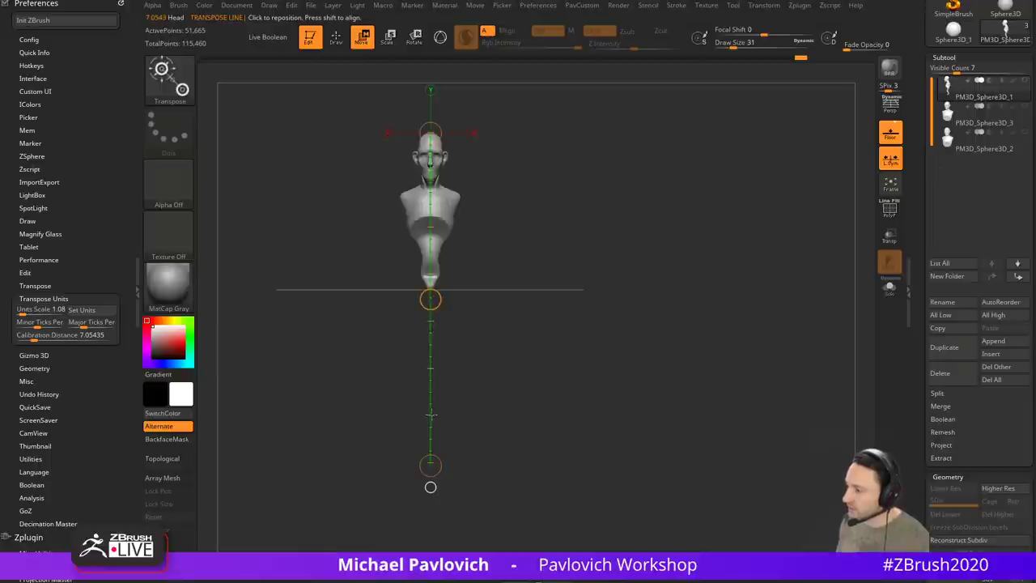
{"action": "left_click_drag", "start_coordinate": [441, 466], "coordinate": [442, 512]}
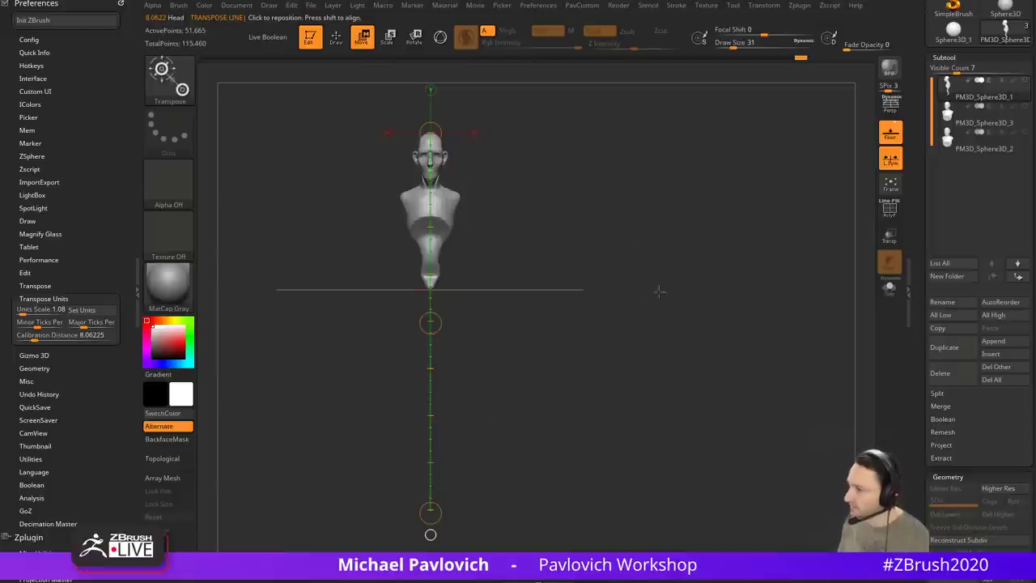
{"action": "left_click_drag", "start_coordinate": [718, 289], "coordinate": [658, 291]}
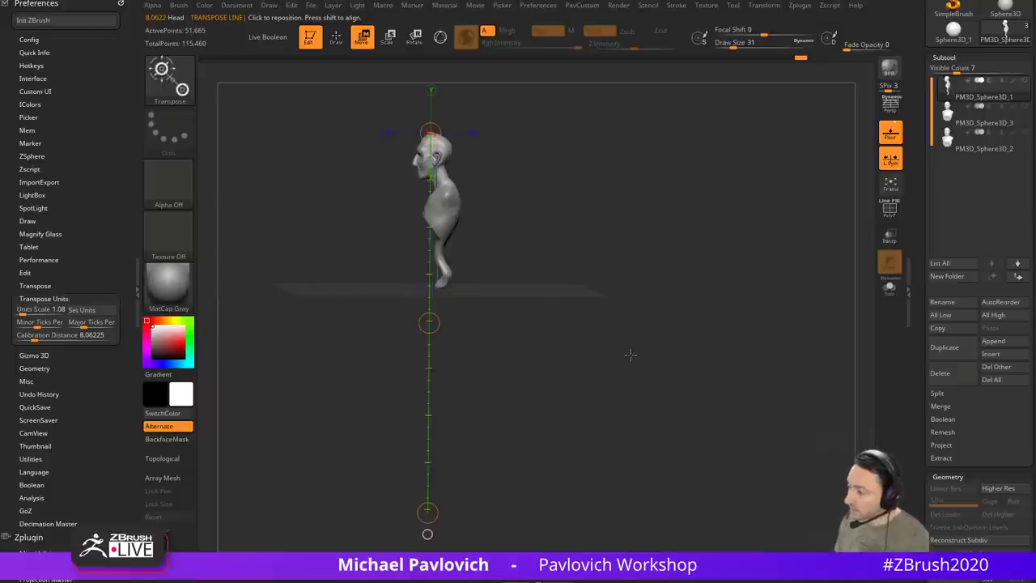
{"action": "left_click_drag", "start_coordinate": [631, 354], "coordinate": [638, 332]}
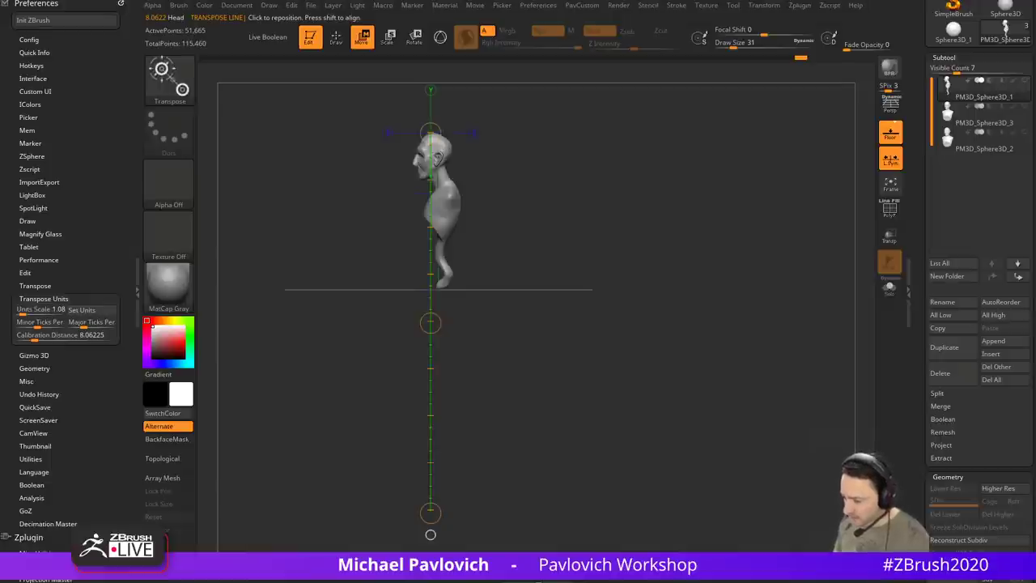
Step: Switch to the browser, open the Intro to ZBrush series on ArtStation Learning, and select its page address
{"action": "left_click_drag", "start_coordinate": [713, 580], "coordinate": [660, 17]}
{"action": "scroll", "coordinate": [356, 324], "scroll_direction": "down", "scroll_amount": 10}
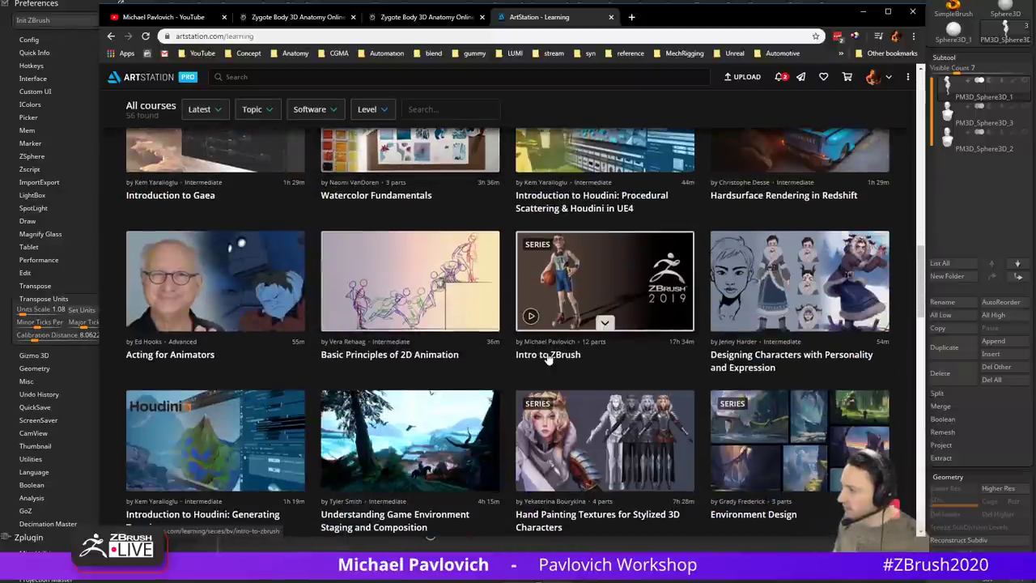
{"action": "left_click", "coordinate": [548, 357]}
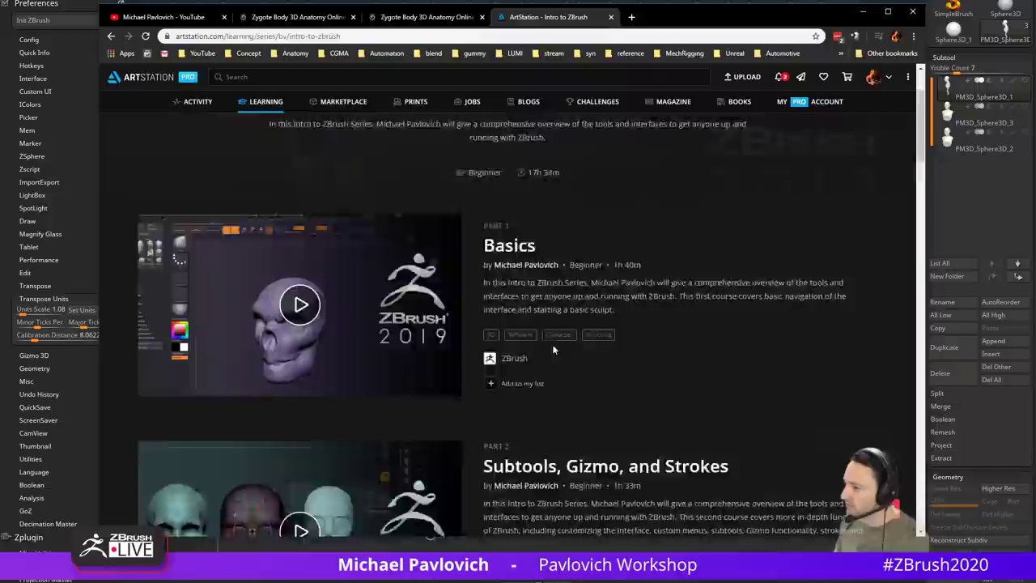
{"action": "scroll", "coordinate": [552, 345], "scroll_direction": "down", "scroll_amount": 15}
{"action": "scroll", "coordinate": [547, 343], "scroll_direction": "up", "scroll_amount": 12}
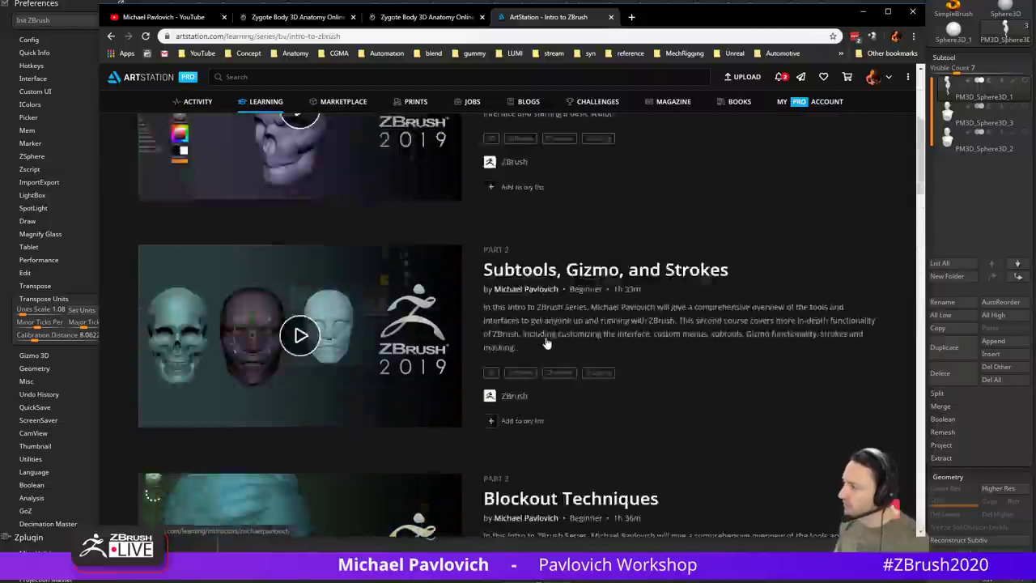
{"action": "scroll", "coordinate": [546, 343], "scroll_direction": "up", "scroll_amount": 5}
{"action": "key", "text": "ctrl+l"}
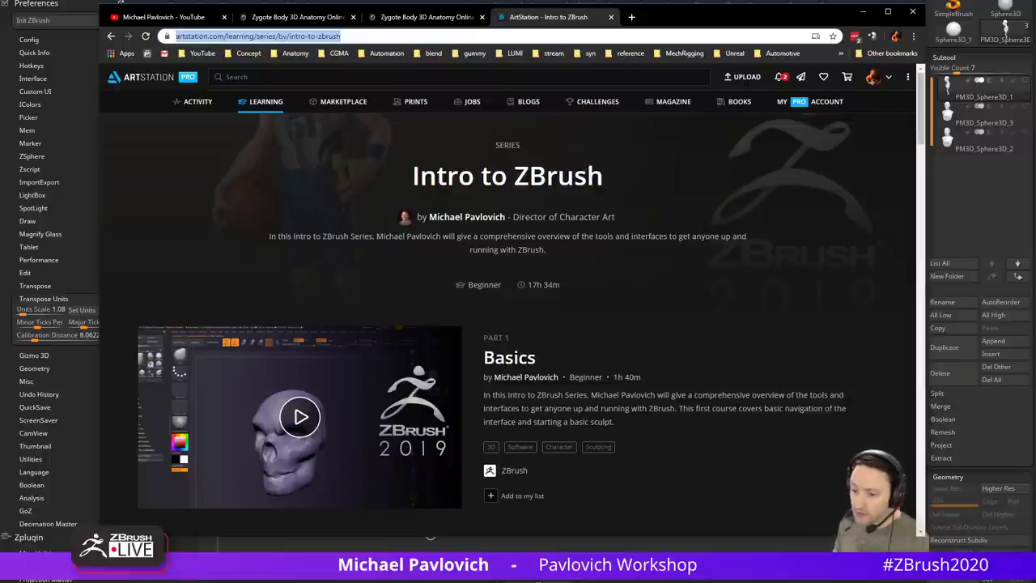
{"action": "key", "text": "alt+Tab"}
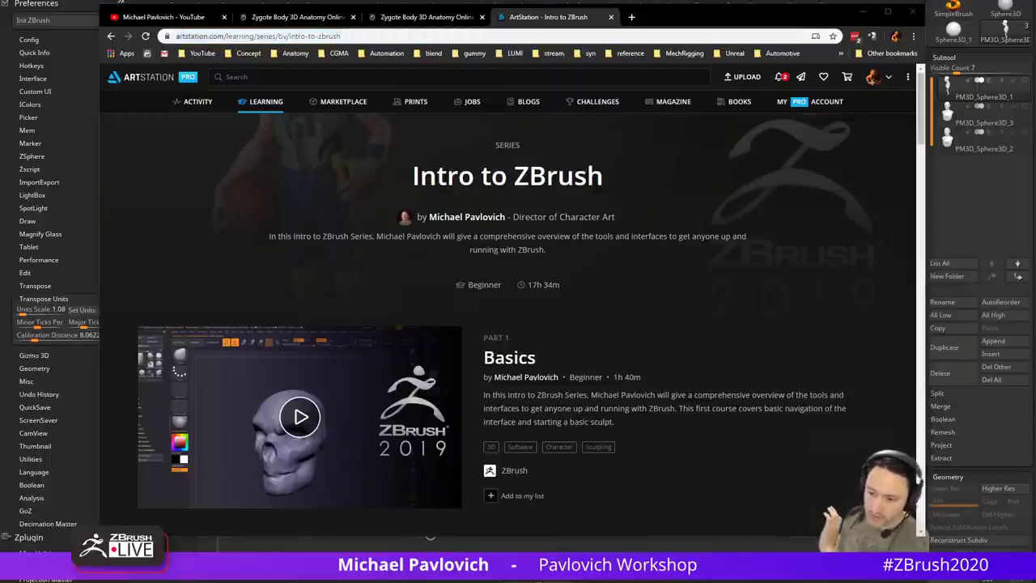
{"action": "scroll", "coordinate": [490, 285], "scroll_direction": "down", "scroll_amount": 20}
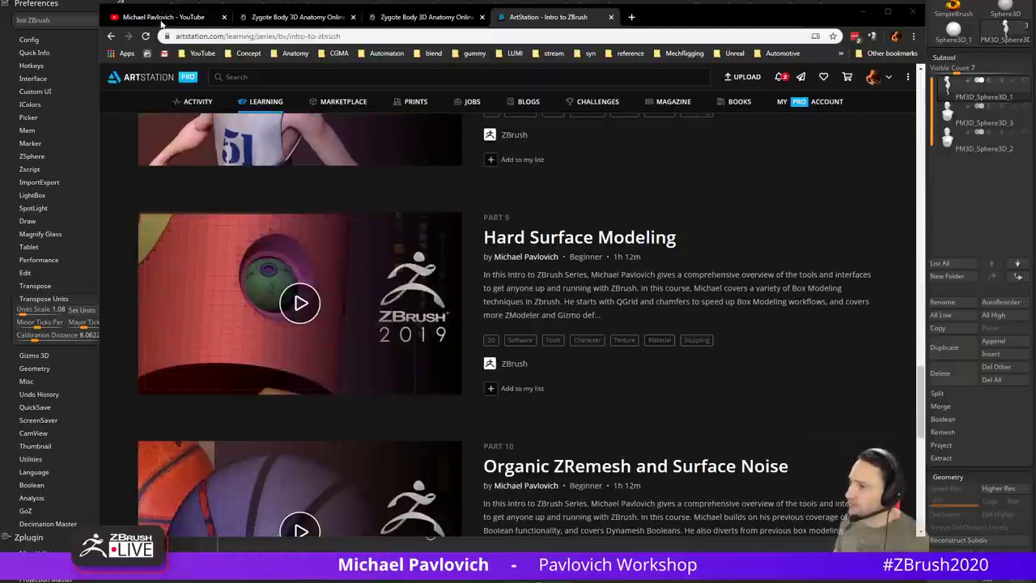
Step: Open the "NEW Intro to ZBrush - ZBrush for Ideation" playlist from the YouTube channel and select its page address
{"action": "left_click", "coordinate": [161, 18]}
{"action": "left_click", "coordinate": [443, 276]}
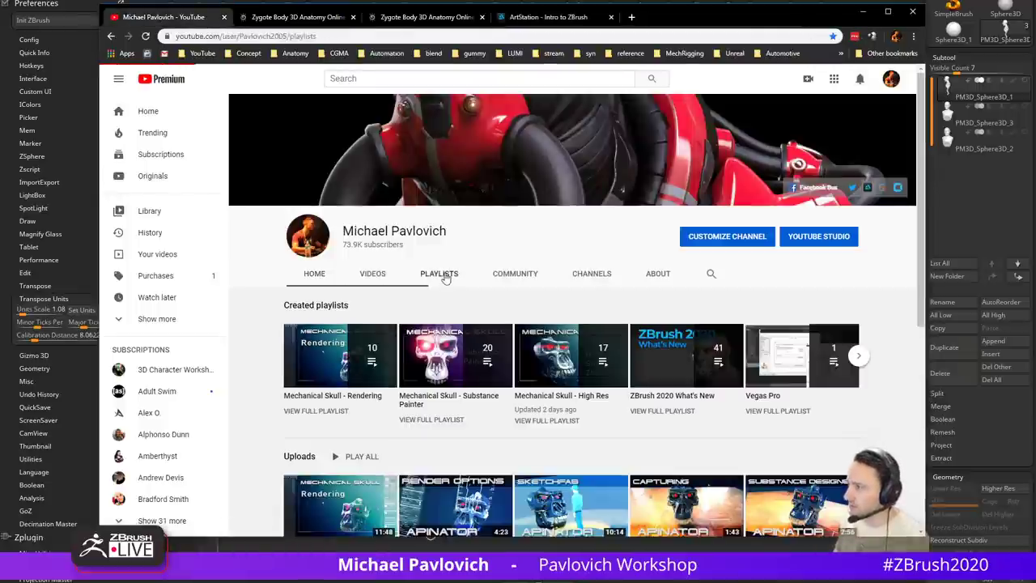
{"action": "scroll", "coordinate": [445, 289], "scroll_direction": "down", "scroll_amount": 3}
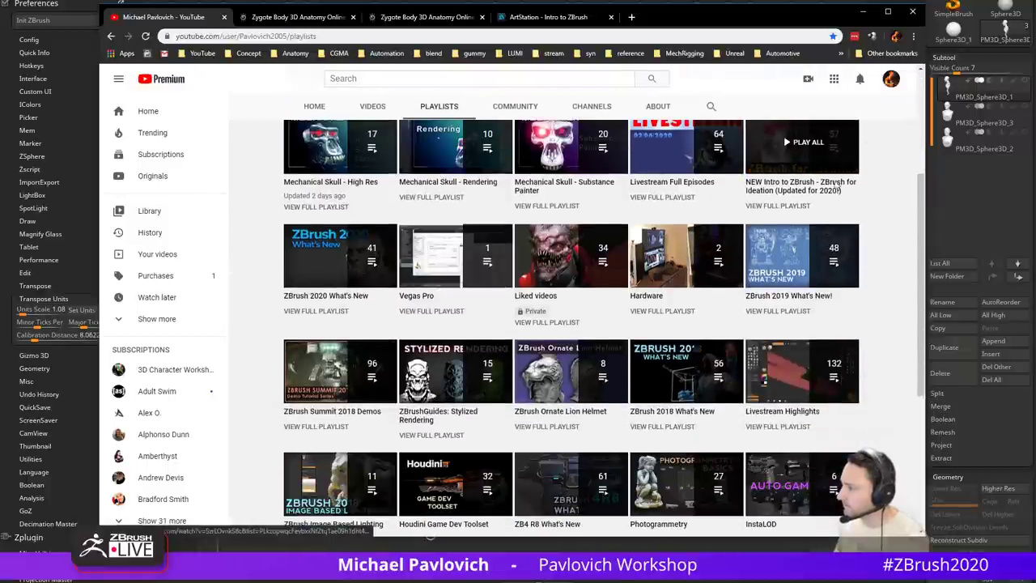
{"action": "left_click", "coordinate": [779, 207]}
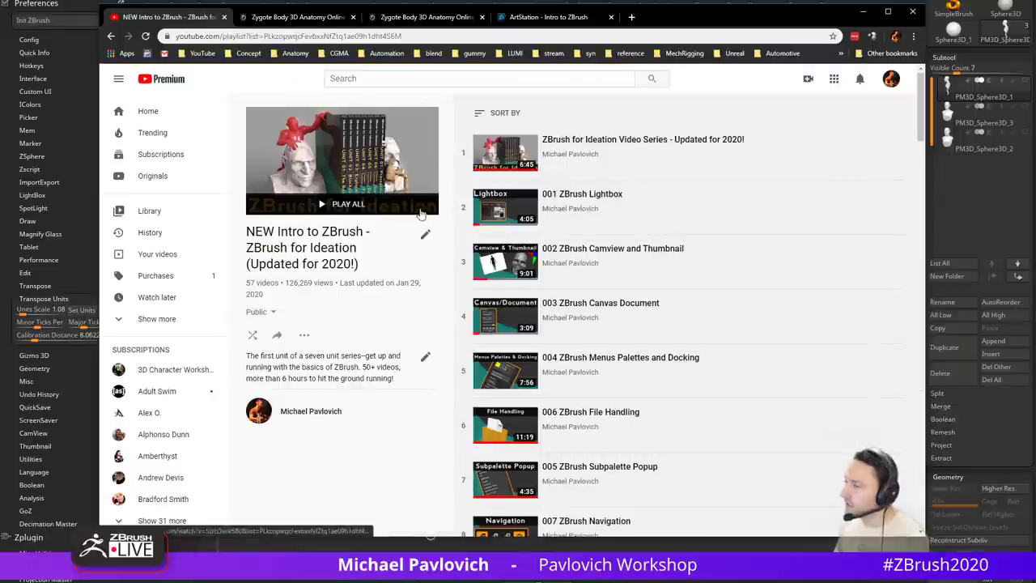
{"action": "scroll", "coordinate": [594, 229], "scroll_direction": "down", "scroll_amount": 20}
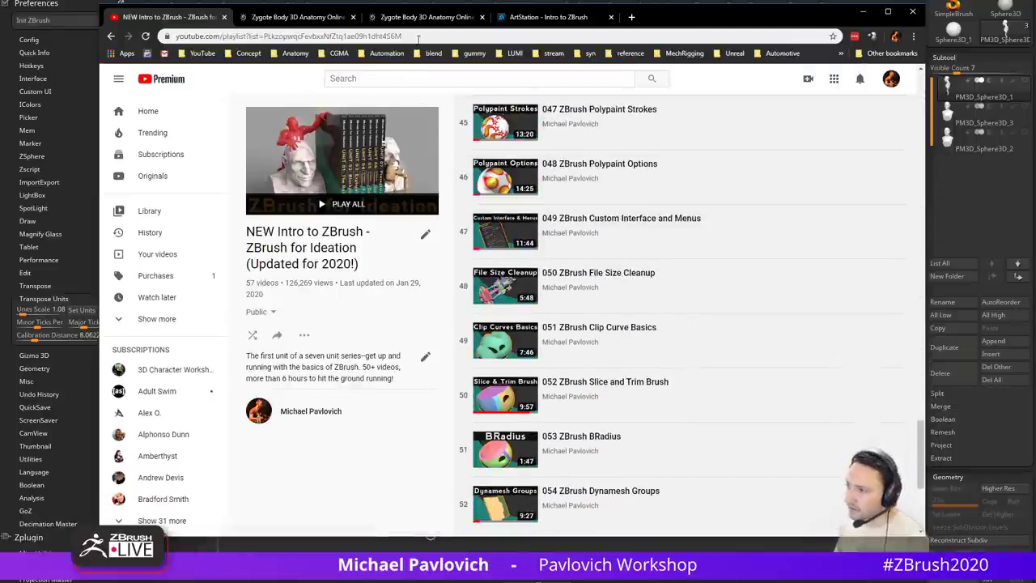
{"action": "left_click", "coordinate": [418, 36]}
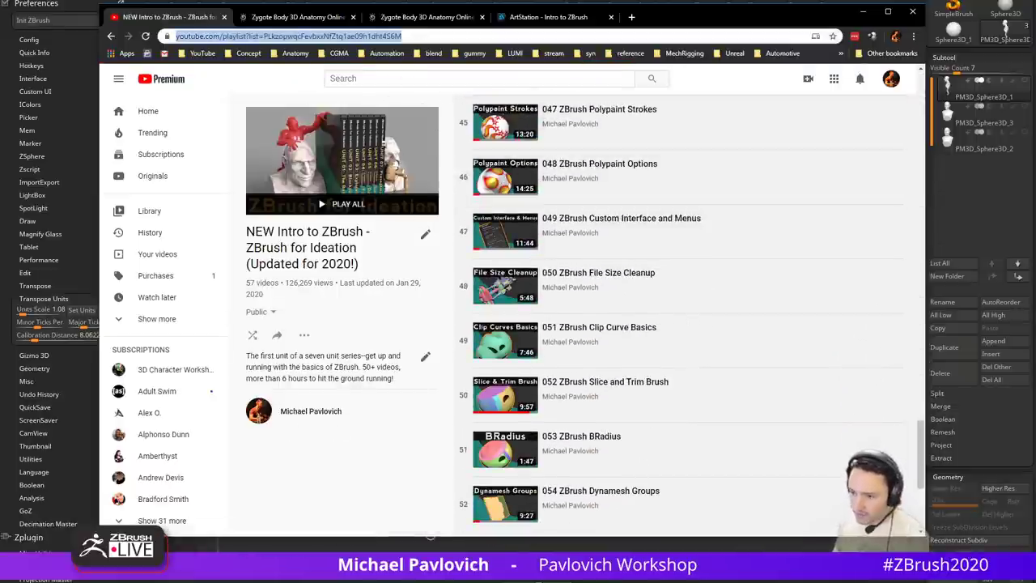
{"action": "left_click", "coordinate": [430, 538]}
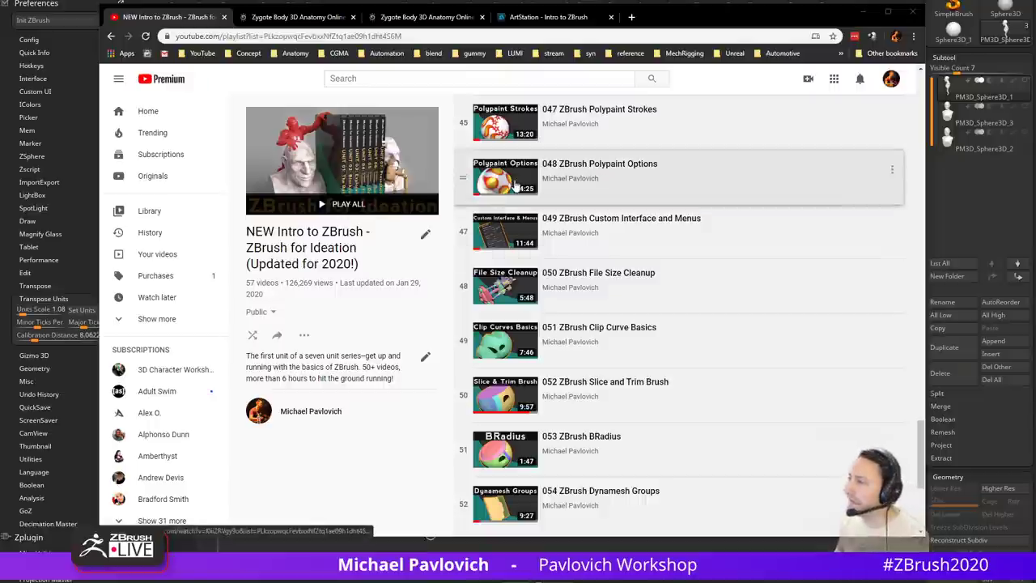
Step: Return to the ArtStation series page and open the account's blog management page
{"action": "left_click", "coordinate": [558, 17]}
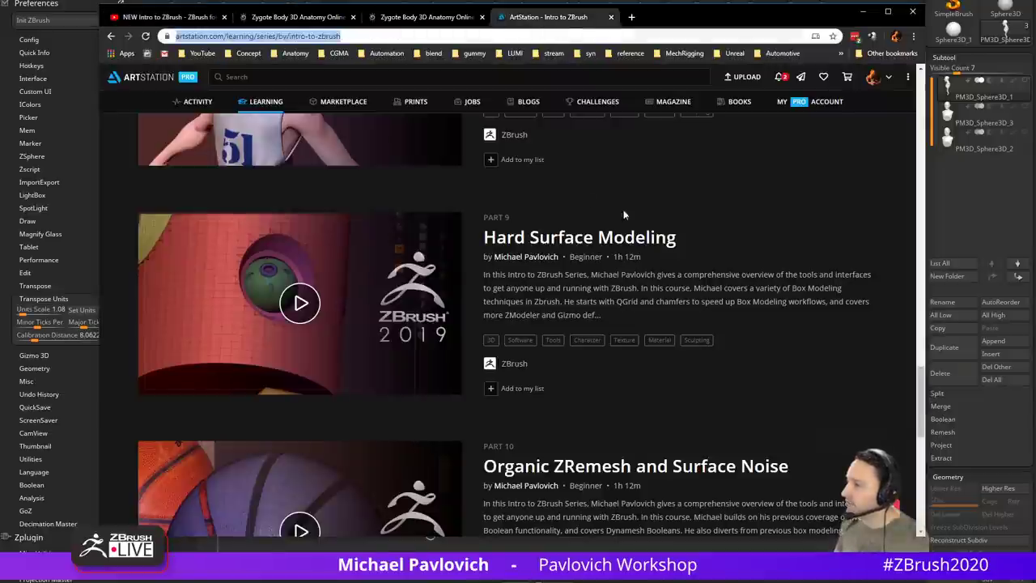
{"action": "scroll", "coordinate": [529, 184], "scroll_direction": "up", "scroll_amount": 15}
{"action": "scroll", "coordinate": [529, 184], "scroll_direction": "up", "scroll_amount": 5}
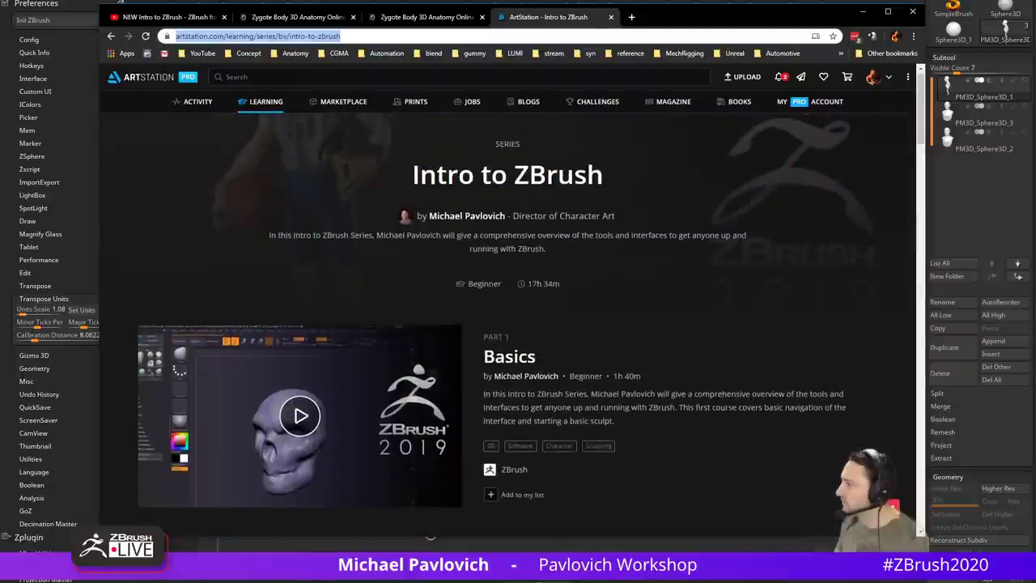
{"action": "left_click", "coordinate": [875, 77]}
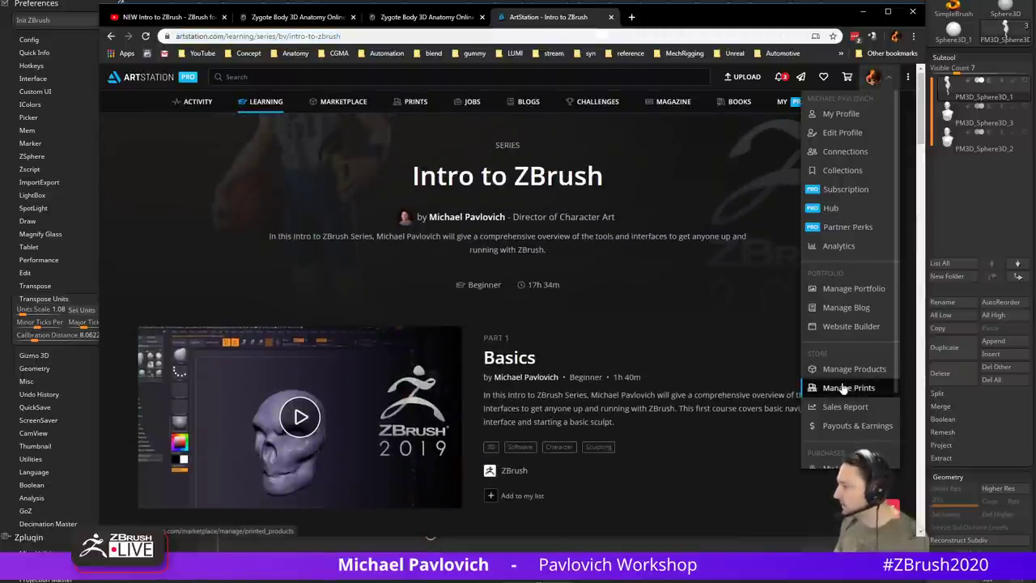
{"action": "left_click", "coordinate": [847, 309]}
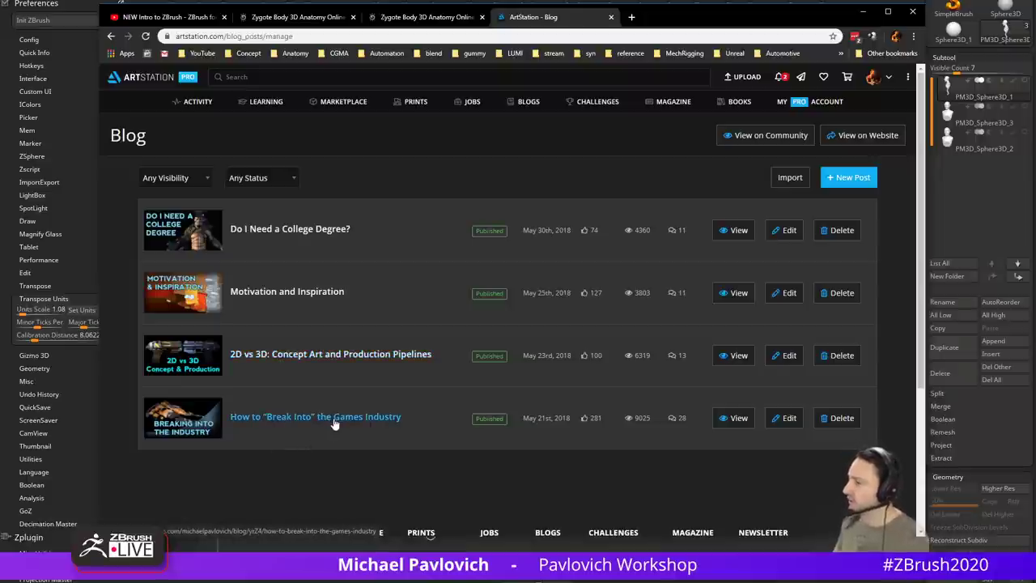
Step: Open the public blog on the ArtStation profile, select its page address, and return to ZBrush
{"action": "mouse_move", "coordinate": [872, 77]}
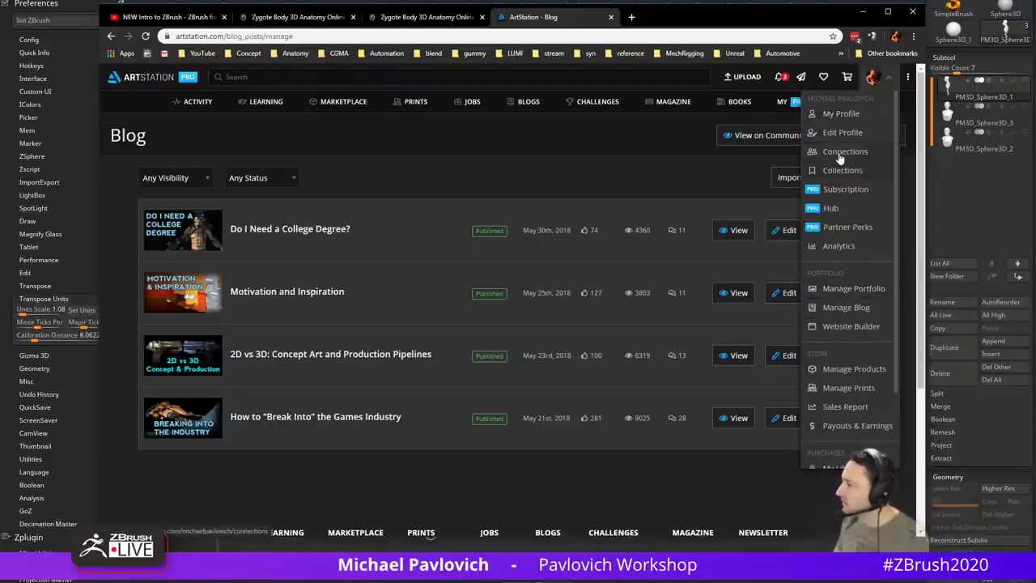
{"action": "left_click", "coordinate": [836, 114]}
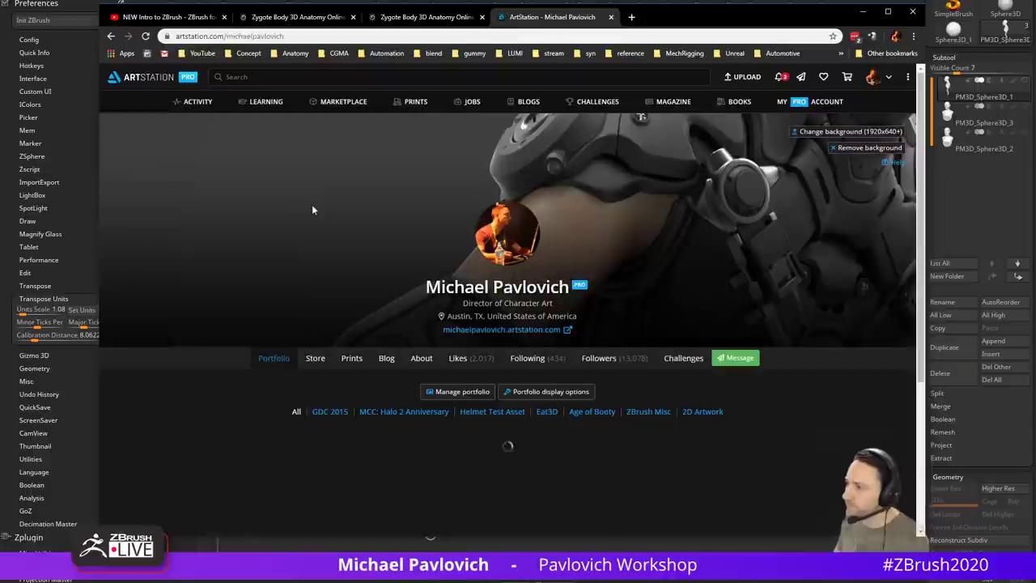
{"action": "left_click", "coordinate": [387, 360]}
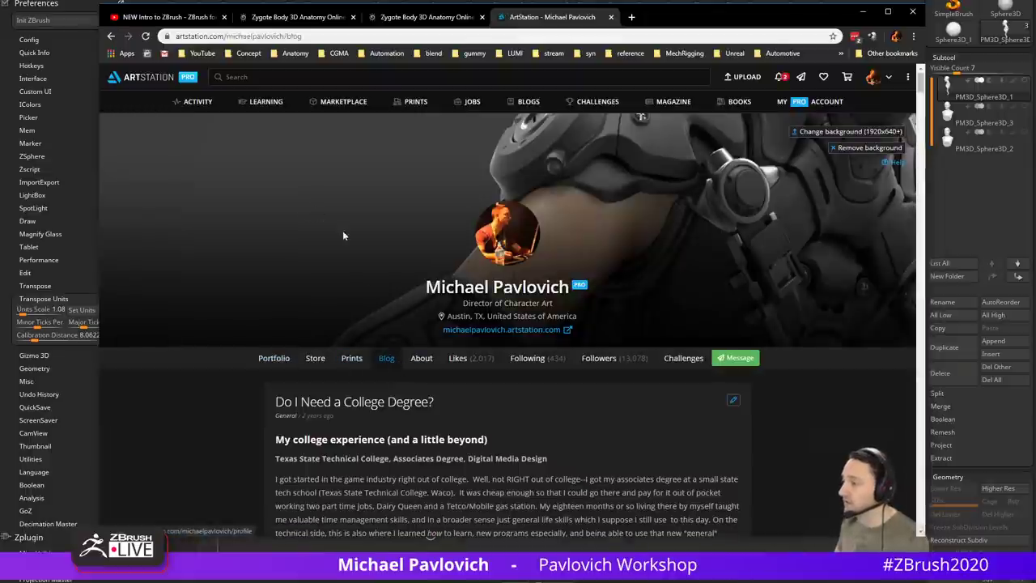
{"action": "left_click", "coordinate": [346, 34]}
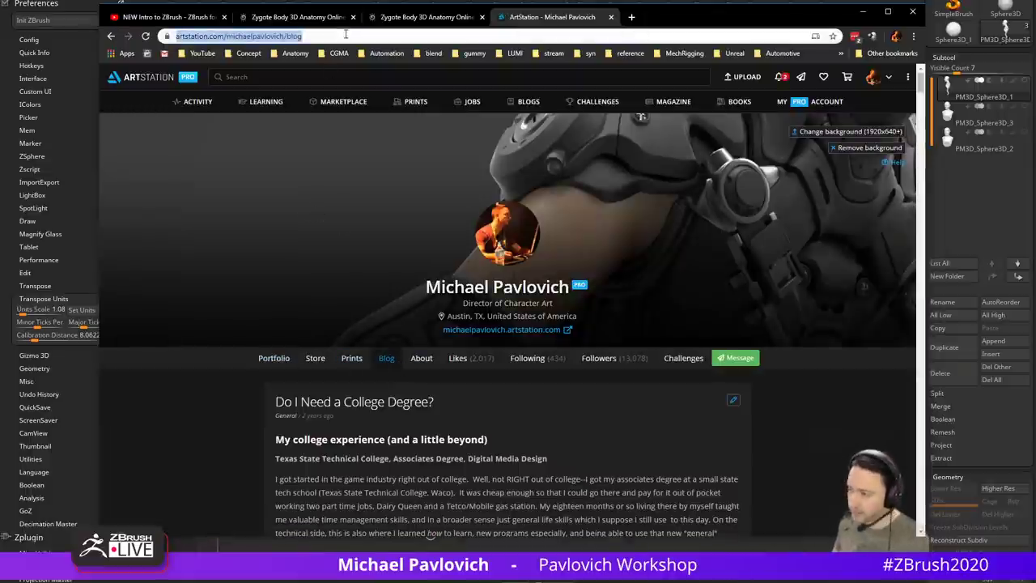
{"action": "key", "text": "alt+Tab"}
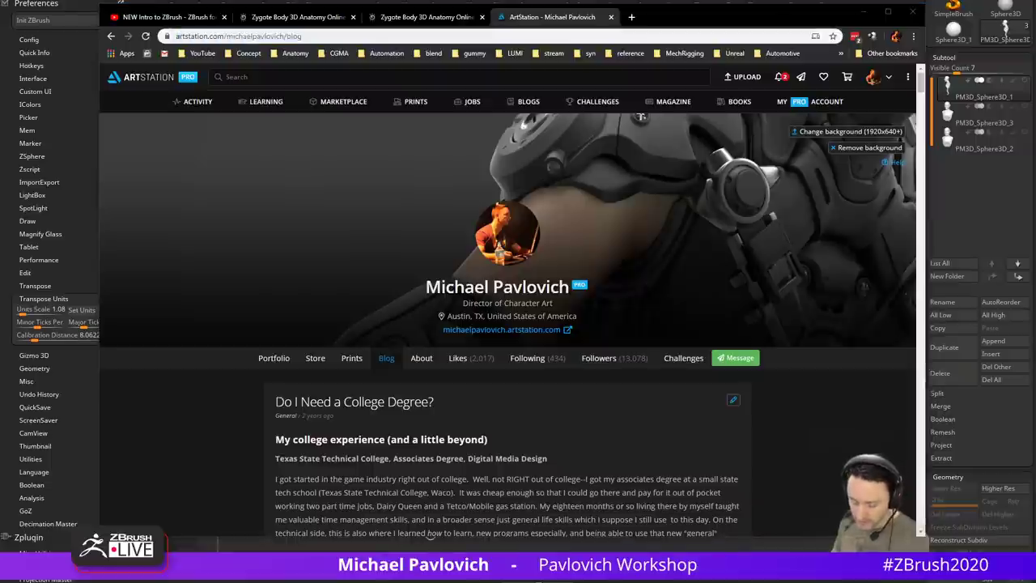
{"action": "left_click_drag", "start_coordinate": [675, 19], "coordinate": [694, 581]}
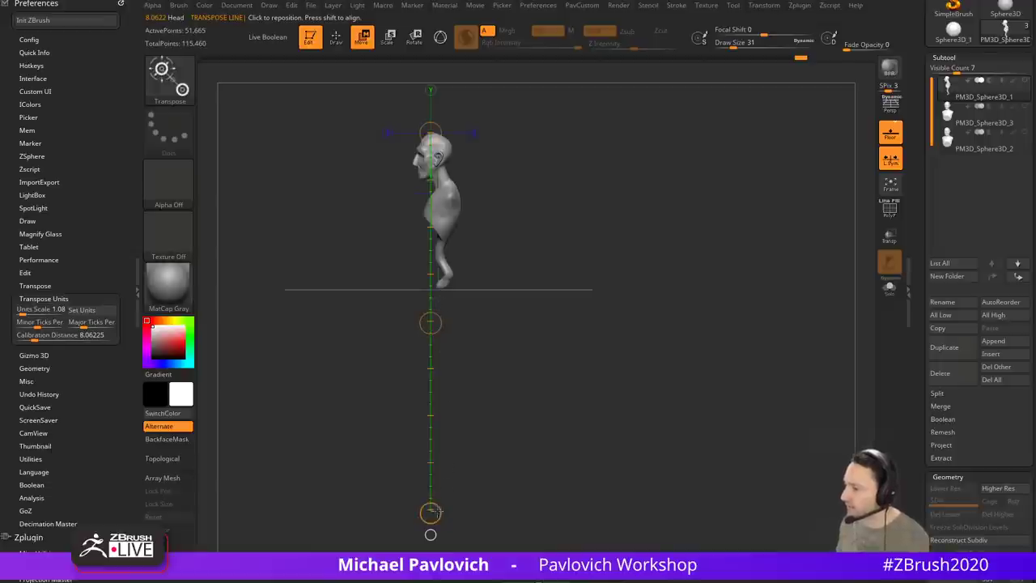
Step: Mask the head in side view and move the torso down along the Transpose line to lengthen the neck
{"action": "key", "text": "ctrl"}
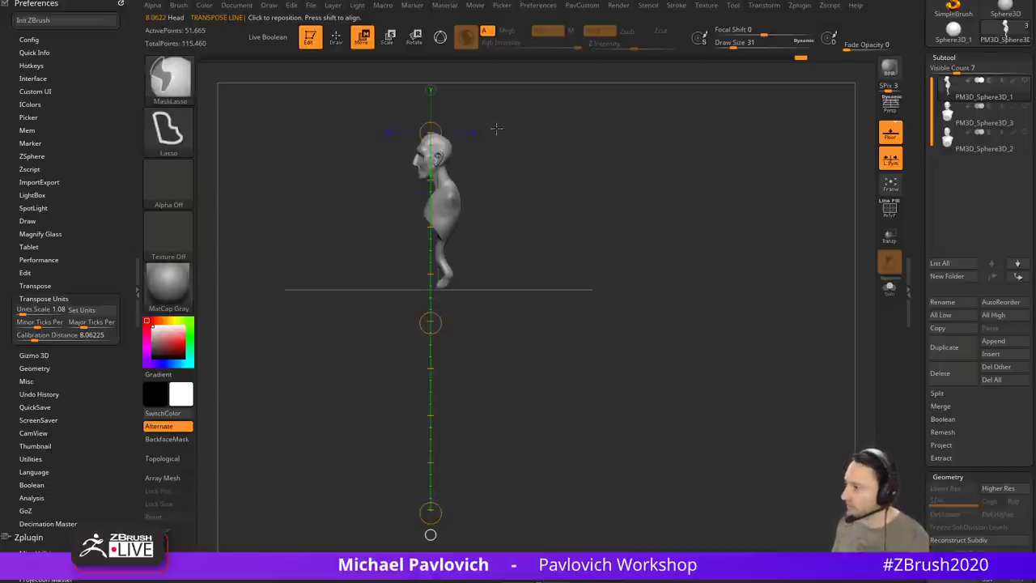
{"action": "mouse_move", "coordinate": [456, 104]}
{"action": "left_mouse_down", "text": "ctrl"}
{"action": "mouse_move", "coordinate": [414, 171]}
{"action": "mouse_move", "coordinate": [424, 192]}
{"action": "mouse_move", "coordinate": [446, 183]}
{"action": "left_mouse_up", "text": "ctrl"}
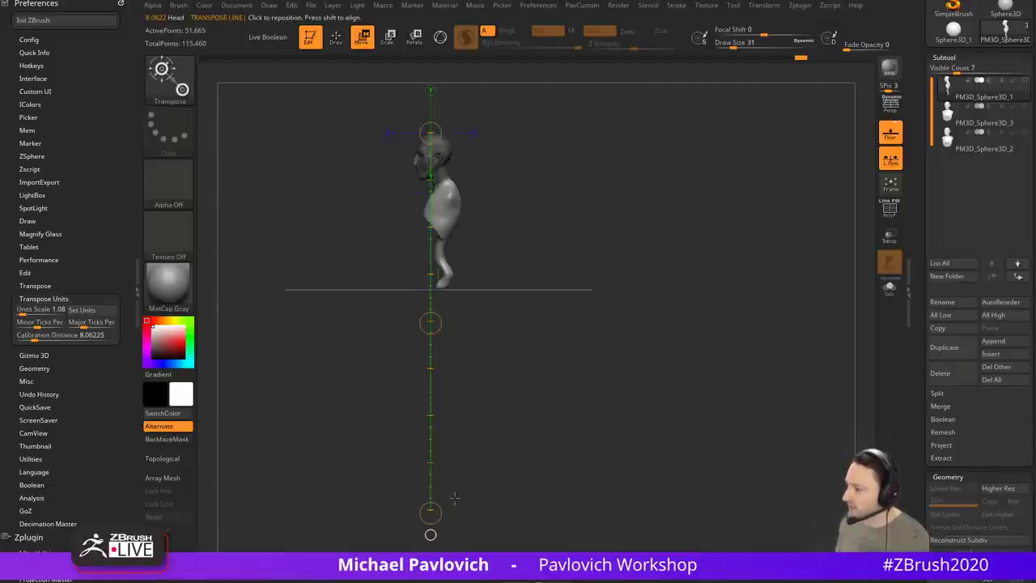
{"action": "left_click_drag", "start_coordinate": [431, 515], "coordinate": [432, 572]}
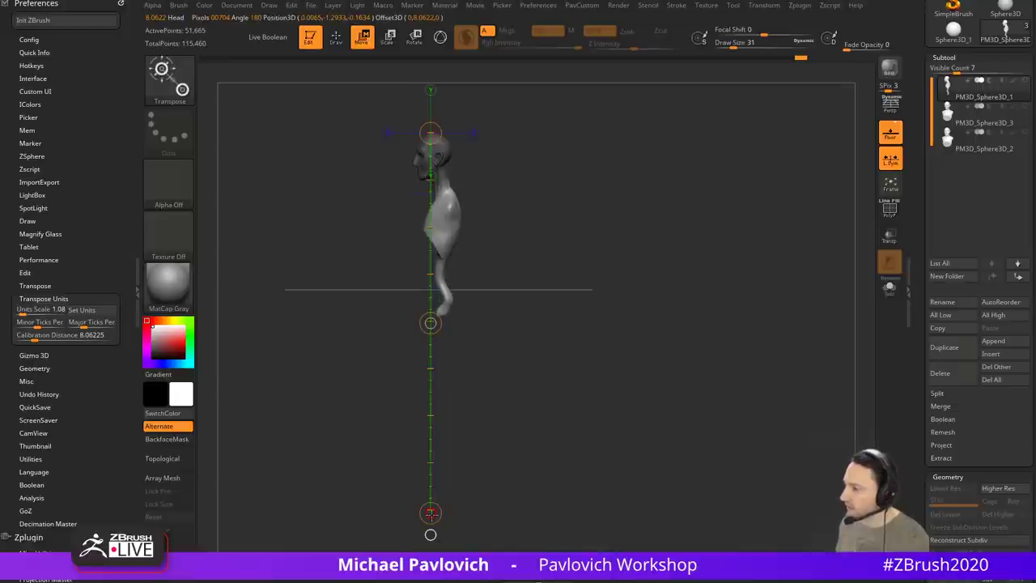
{"action": "left_click_drag", "start_coordinate": [431, 514], "coordinate": [431, 548]}
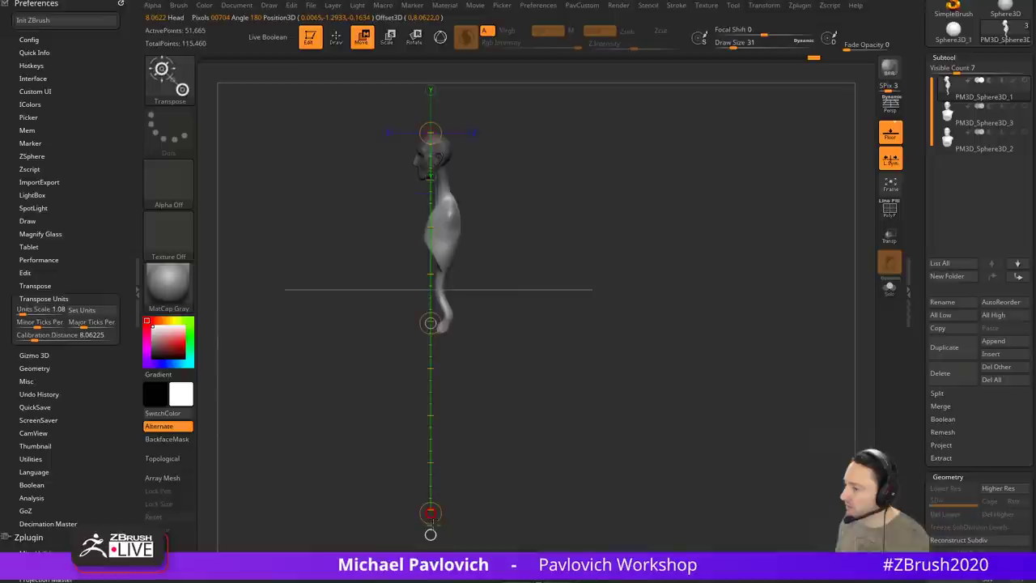
{"action": "left_click_drag", "start_coordinate": [587, 355], "coordinate": [556, 311], "text": "ctrl"}
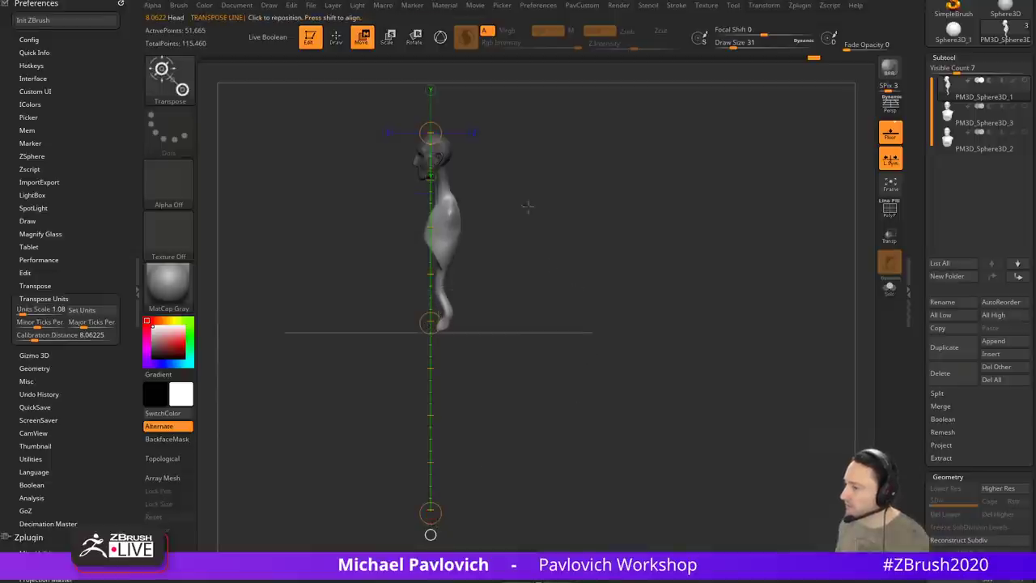
Step: Lift both shoulders in front view with the Move brush, reducing its draw size to 207 between strokes
{"action": "left_click_drag", "start_coordinate": [596, 281], "coordinate": [629, 276], "text": "shift"}
{"action": "key", "text": "q"}
{"action": "mouse_move", "coordinate": [591, 228]}
{"action": "left_mouse_down", "text": "alt"}
{"action": "mouse_move", "coordinate": [604, 271]}
{"action": "mouse_move", "coordinate": [613, 224]}
{"action": "left_mouse_up", "text": "alt"}
{"action": "key", "text": "s"}
{"action": "left_click", "coordinate": [467, 290]}
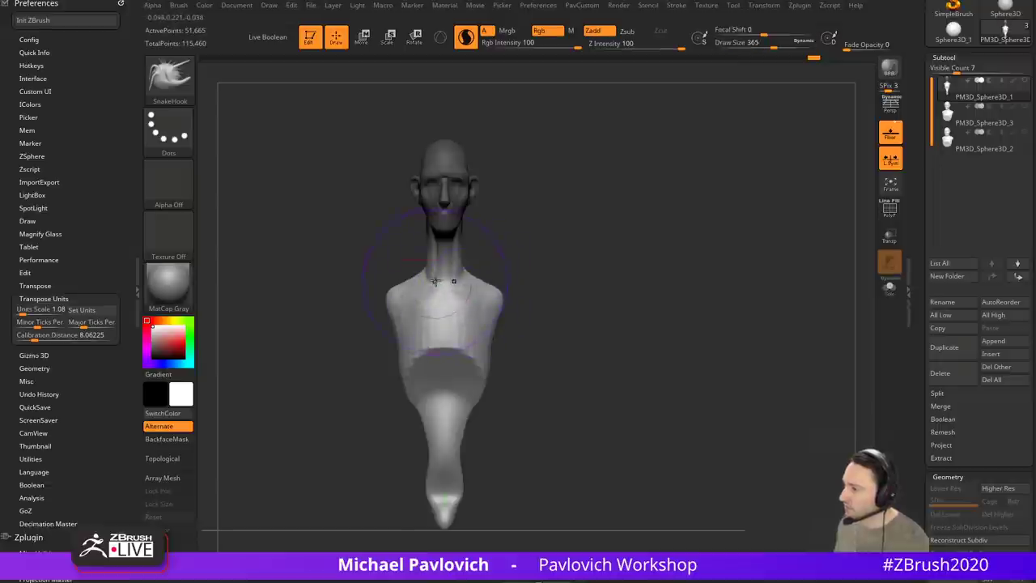
{"action": "key", "text": "b"}
{"action": "key", "text": "m"}
{"action": "key", "text": "v"}
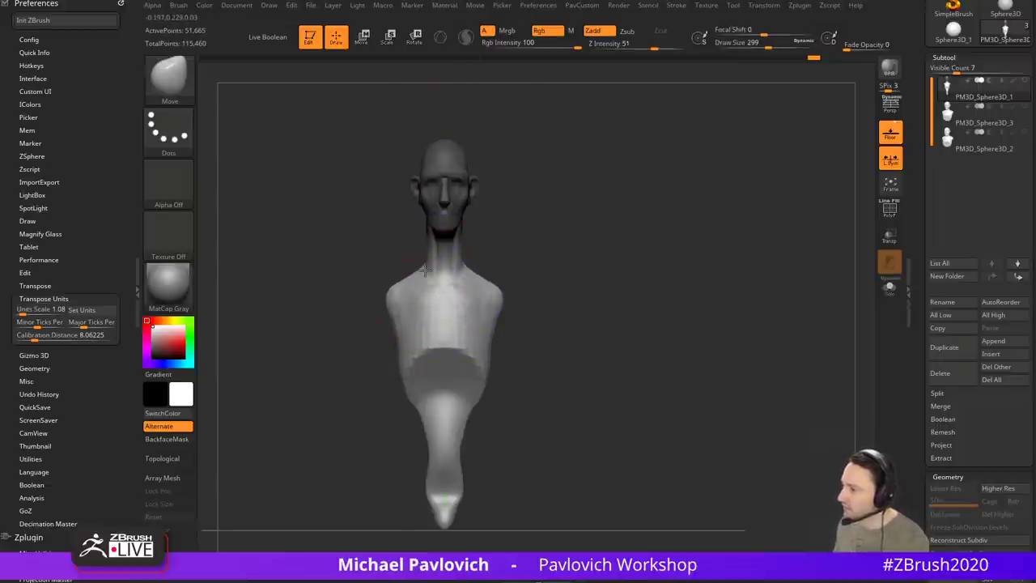
{"action": "left_click_drag", "start_coordinate": [415, 276], "coordinate": [411, 265]}
{"action": "key", "text": "s"}
{"action": "left_click", "coordinate": [453, 277]}
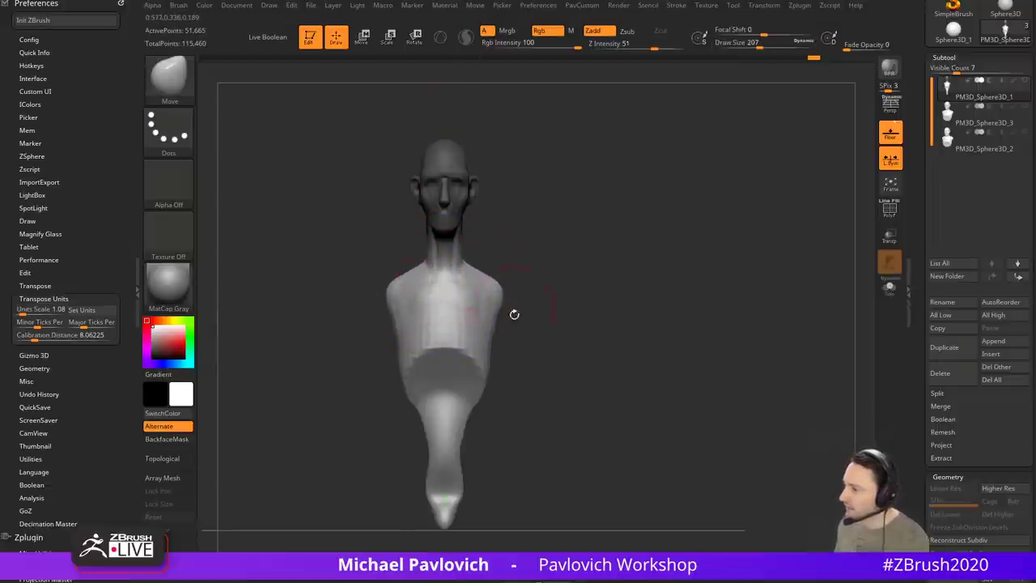
{"action": "left_click_drag", "start_coordinate": [502, 299], "coordinate": [506, 286]}
Step: Clear the mask from the head and reduce the Move brush's draw size to 132
{"action": "key", "text": "s"}
{"action": "left_click", "coordinate": [522, 297]}
{"action": "mouse_move", "coordinate": [632, 263]}
{"action": "left_mouse_down"}
{"action": "mouse_move", "coordinate": [561, 257]}
{"action": "mouse_move", "coordinate": [567, 250]}
{"action": "left_mouse_up"}
{"action": "left_click_drag", "start_coordinate": [621, 228], "coordinate": [640, 252], "text": "ctrl"}
{"action": "mouse_move", "coordinate": [607, 223]}
{"action": "left_mouse_down", "text": "alt"}
{"action": "mouse_move", "coordinate": [579, 309]}
{"action": "mouse_move", "coordinate": [557, 326]}
{"action": "left_mouse_up", "text": "alt"}
{"action": "key", "text": "s"}
{"action": "left_click", "coordinate": [505, 293]}
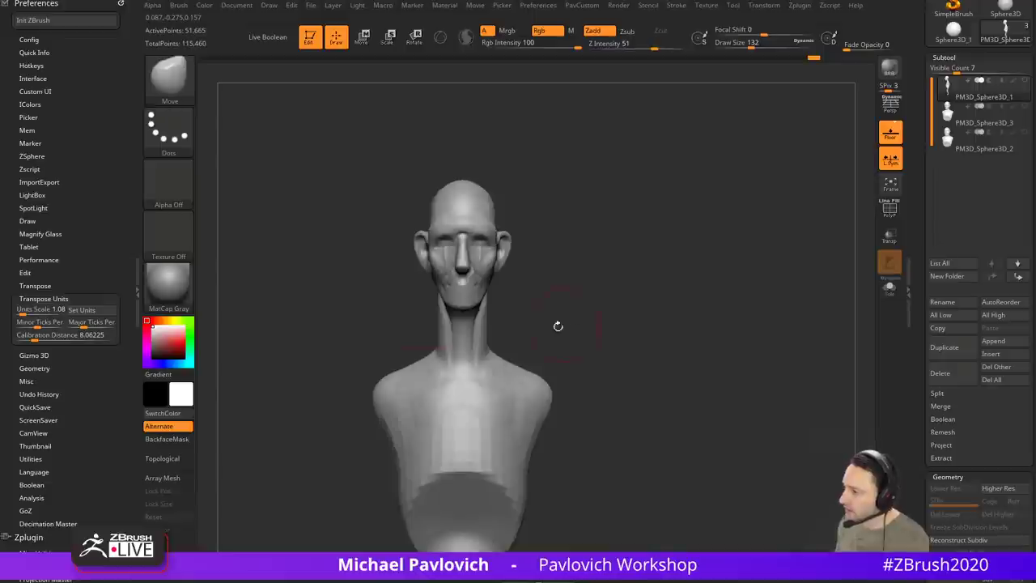
Step: Reshape the neck and its transition into the shoulders with the Move brush, adjusting its draw size to 101
{"action": "key", "text": "s"}
{"action": "left_click_drag", "start_coordinate": [421, 362], "coordinate": [402, 357]}
{"action": "mouse_move", "coordinate": [625, 342]}
{"action": "left_mouse_down", "text": "alt"}
{"action": "mouse_move", "coordinate": [589, 209]}
{"action": "mouse_move", "coordinate": [621, 266]}
{"action": "mouse_move", "coordinate": [513, 273]}
{"action": "mouse_move", "coordinate": [620, 275]}
{"action": "mouse_move", "coordinate": [645, 239]}
{"action": "mouse_move", "coordinate": [622, 354]}
{"action": "mouse_move", "coordinate": [685, 281]}
{"action": "mouse_move", "coordinate": [631, 284]}
{"action": "mouse_move", "coordinate": [668, 291]}
{"action": "mouse_move", "coordinate": [621, 296]}
{"action": "mouse_move", "coordinate": [672, 294]}
{"action": "mouse_move", "coordinate": [696, 262]}
{"action": "mouse_move", "coordinate": [666, 284]}
{"action": "mouse_move", "coordinate": [674, 292]}
{"action": "left_mouse_up", "text": "alt"}
{"action": "key", "text": "s"}
{"action": "left_click", "coordinate": [563, 278]}
{"action": "key", "text": "bracketright"}
{"action": "key", "text": "bracketright"}
{"action": "key", "text": "bracketright"}
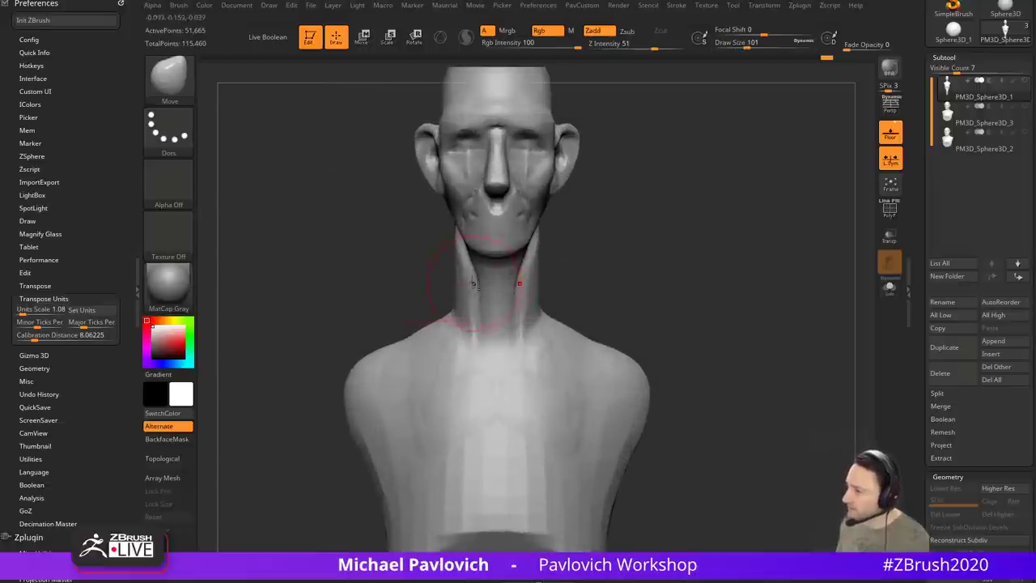
{"action": "mouse_move", "coordinate": [551, 254]}
{"action": "left_mouse_down"}
{"action": "mouse_move", "coordinate": [569, 280]}
{"action": "mouse_move", "coordinate": [611, 275]}
{"action": "mouse_move", "coordinate": [513, 296]}
{"action": "left_mouse_up"}
Step: Build up the muscle bands on the sides of the neck with the ClayTubes brush at draw size 49
{"action": "key", "text": "["}
{"action": "key", "text": "["}
{"action": "key", "text": "["}
{"action": "key", "text": "b"}
{"action": "key", "text": "c"}
{"action": "key", "text": "t"}
{"action": "key", "text": "bracketright"}
{"action": "right_click_drag", "start_coordinate": [478, 310], "coordinate": [524, 266]}
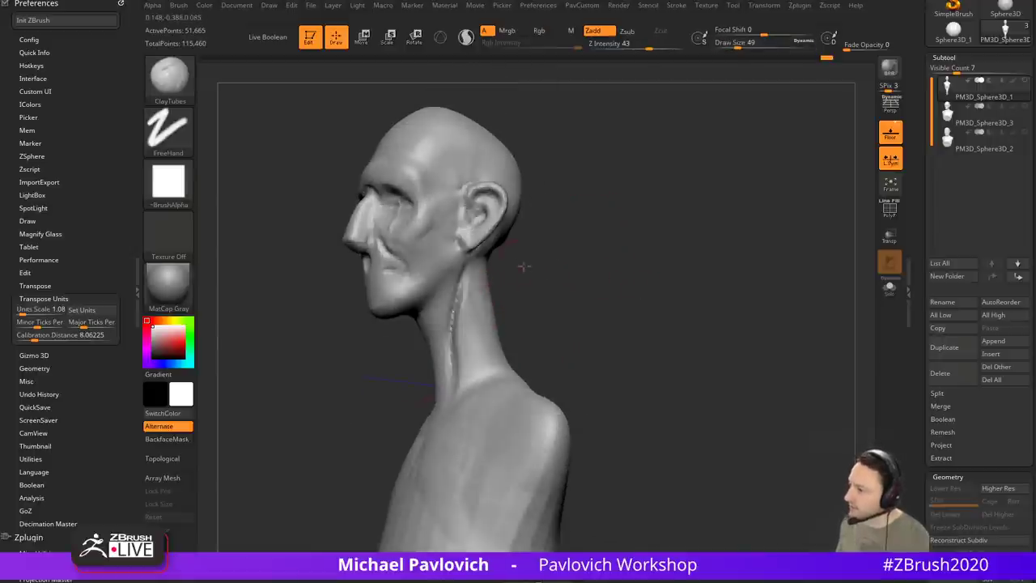
{"action": "left_click_drag", "start_coordinate": [467, 269], "coordinate": [470, 319]}
{"action": "right_click_drag", "start_coordinate": [429, 324], "coordinate": [465, 336]}
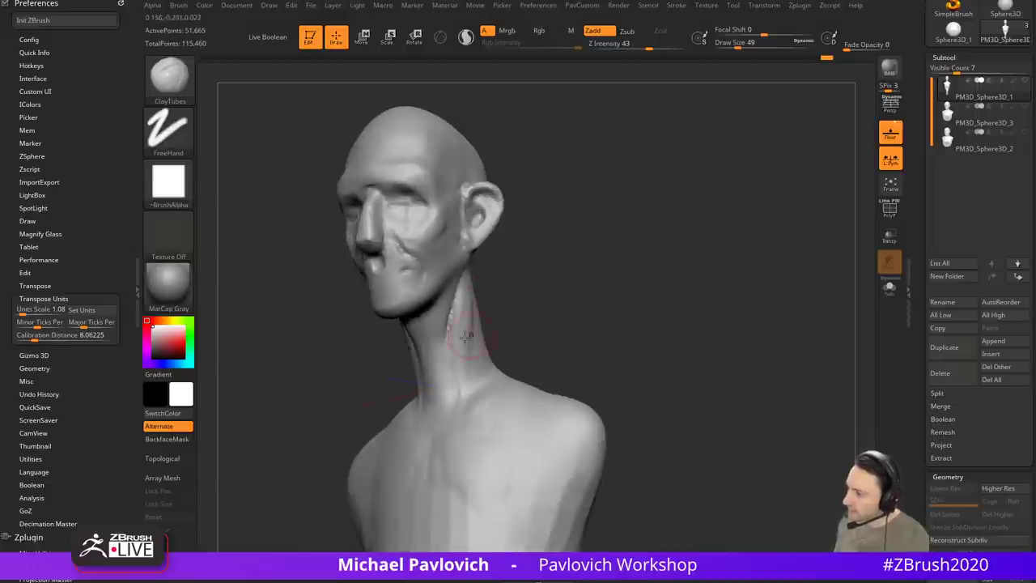
{"action": "left_click_drag", "start_coordinate": [506, 274], "coordinate": [471, 258]}
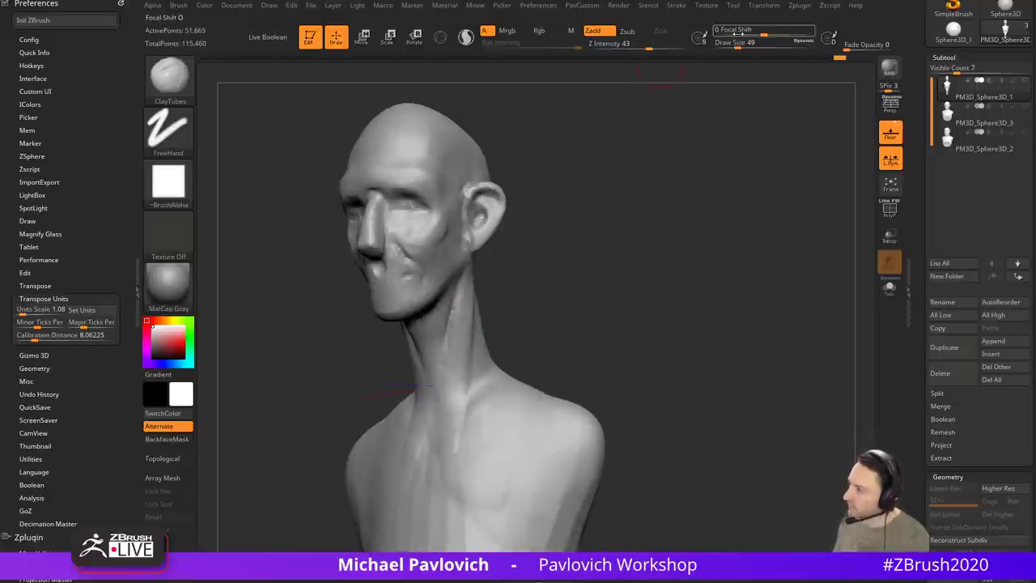
{"action": "left_click_drag", "start_coordinate": [617, 236], "coordinate": [422, 303]}
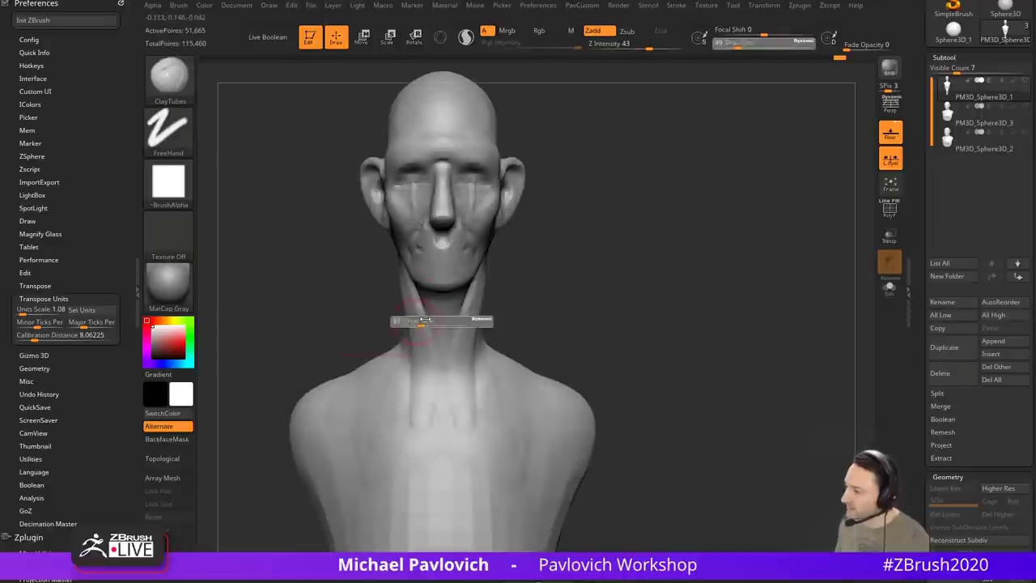
{"action": "key", "text": "b"}
{"action": "key", "text": "m"}
{"action": "key", "text": "v"}
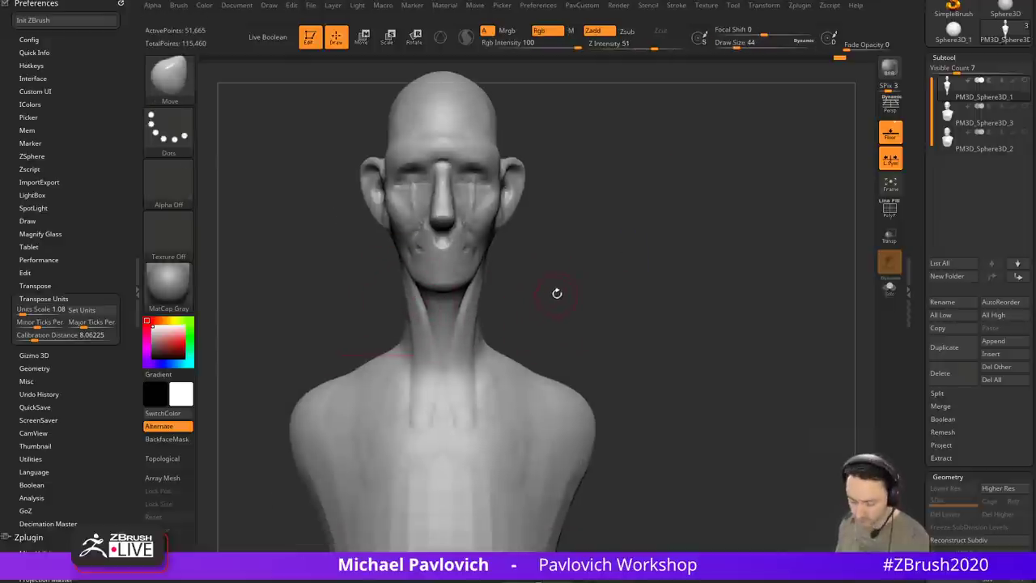
Step: Build up and smooth the muscle columns on the back of the neck with ClayTubes at draw sizes 83 and 49
{"action": "key", "text": "b"}
{"action": "key", "text": "c"}
{"action": "key", "text": "t"}
{"action": "left_click_drag", "start_coordinate": [613, 277], "coordinate": [445, 281]}
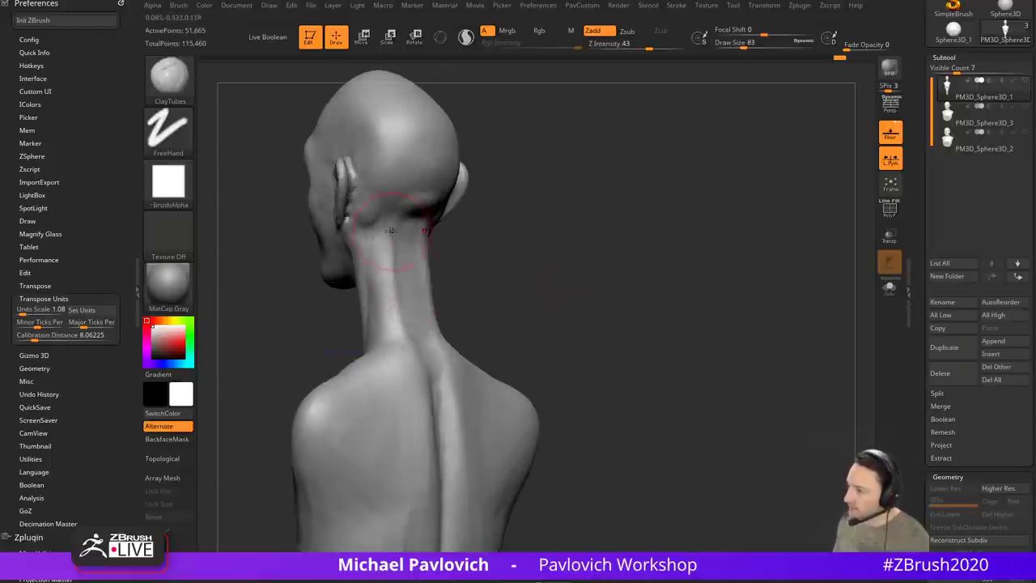
{"action": "left_click_drag", "start_coordinate": [391, 231], "coordinate": [398, 324], "text": "shift"}
{"action": "left_click_drag", "start_coordinate": [404, 254], "coordinate": [397, 361]}
{"action": "left_click_drag", "start_coordinate": [511, 279], "coordinate": [505, 302]}
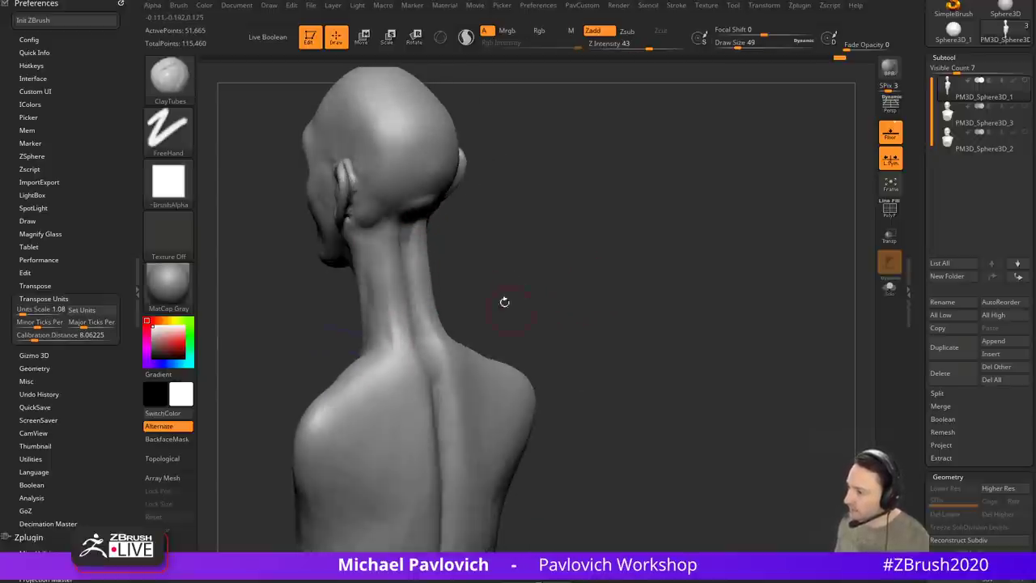
{"action": "mouse_move", "coordinate": [449, 287]}
{"action": "left_mouse_down"}
{"action": "mouse_move", "coordinate": [490, 219]}
{"action": "mouse_move", "coordinate": [541, 240]}
{"action": "left_mouse_up"}
Step: Sculpt the base of the neck and the trapezius from behind with ClayTubes at draw size 68
{"action": "key", "text": "s"}
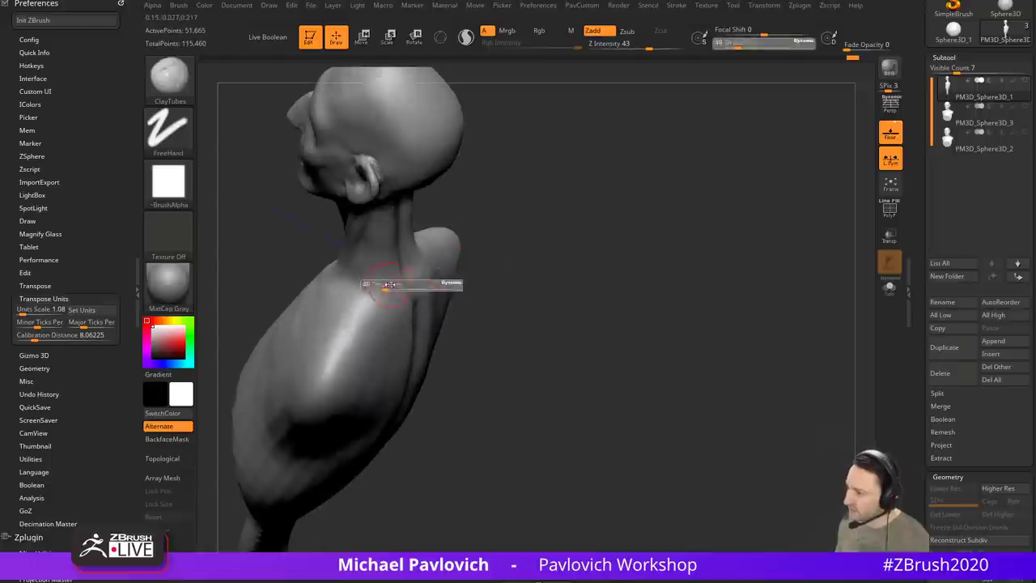
{"action": "left_click_drag", "start_coordinate": [384, 289], "coordinate": [390, 289]}
{"action": "mouse_move", "coordinate": [374, 287]}
{"action": "left_mouse_down"}
{"action": "mouse_move", "coordinate": [361, 323]}
{"action": "mouse_move", "coordinate": [394, 286]}
{"action": "left_mouse_up"}
{"action": "key", "text": "s"}
{"action": "left_click_drag", "start_coordinate": [486, 252], "coordinate": [387, 288]}
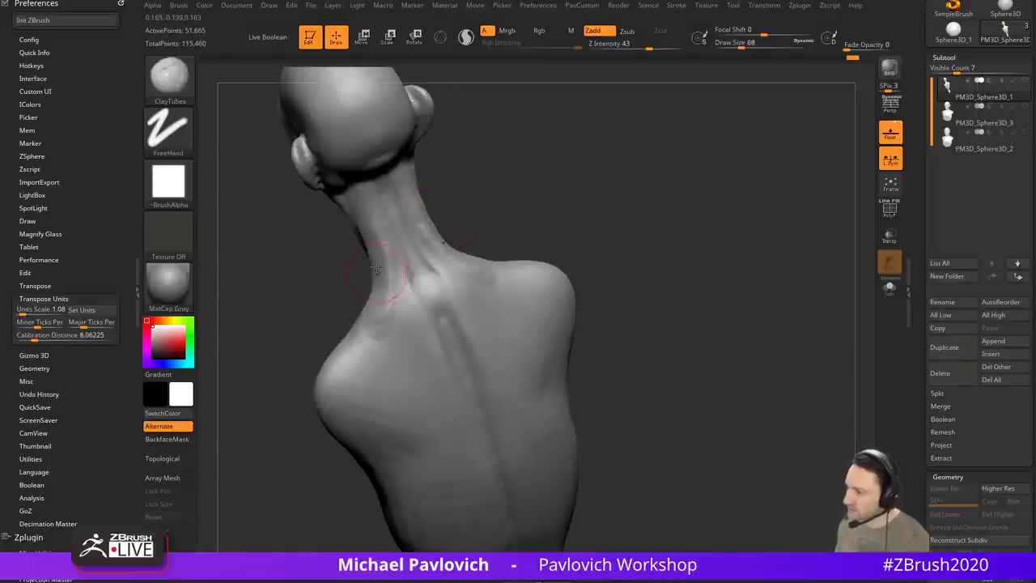
{"action": "left_click_drag", "start_coordinate": [360, 352], "coordinate": [392, 304]}
{"action": "mouse_move", "coordinate": [497, 240]}
{"action": "left_mouse_down"}
{"action": "mouse_move", "coordinate": [563, 244]}
{"action": "mouse_move", "coordinate": [479, 317]}
{"action": "left_mouse_up"}
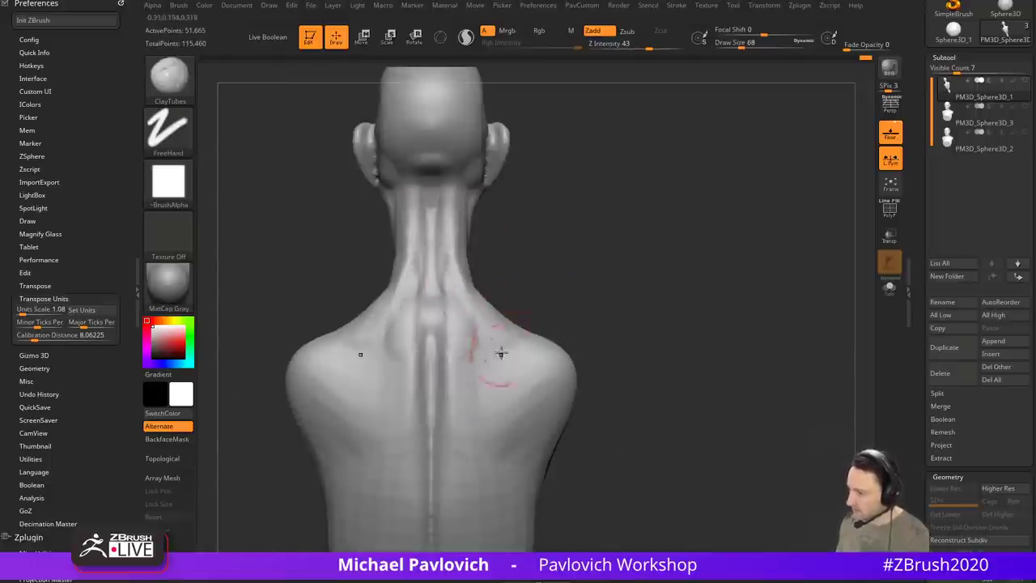
Step: Shape the shoulder blades and upper back muscles with ClayTubes at draw sizes 74 and 51
{"action": "mouse_move", "coordinate": [557, 278]}
{"action": "left_mouse_down"}
{"action": "mouse_move", "coordinate": [621, 296]}
{"action": "mouse_move", "coordinate": [543, 296]}
{"action": "mouse_move", "coordinate": [500, 309]}
{"action": "mouse_move", "coordinate": [498, 332]}
{"action": "mouse_move", "coordinate": [537, 321]}
{"action": "left_mouse_up"}
{"action": "right_click_drag", "start_coordinate": [541, 311], "coordinate": [528, 322]}
{"action": "key", "text": "s"}
{"action": "mouse_move", "coordinate": [538, 315]}
{"action": "left_mouse_down"}
{"action": "mouse_move", "coordinate": [531, 360]}
{"action": "mouse_move", "coordinate": [545, 411]}
{"action": "left_mouse_up"}
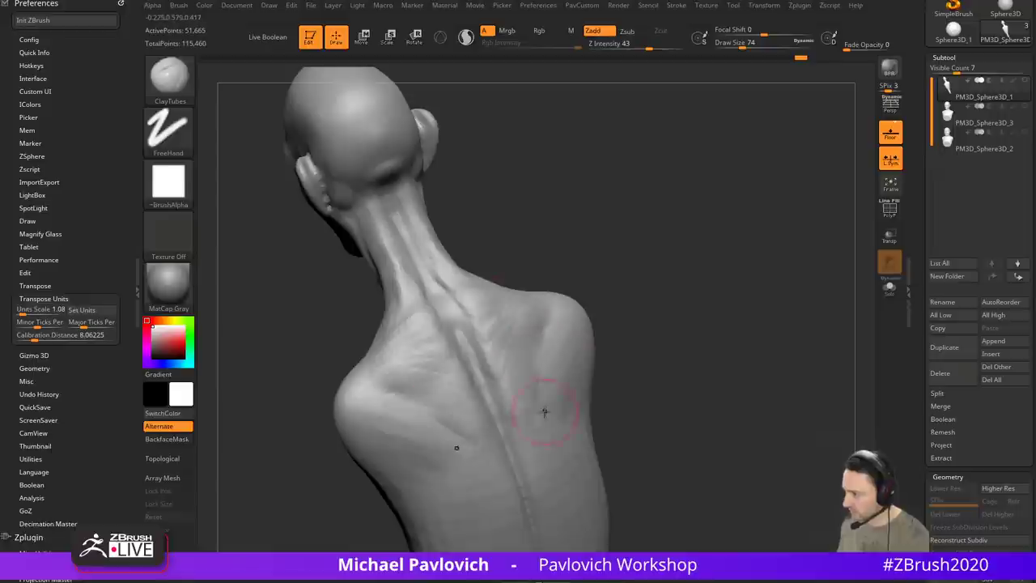
{"action": "left_click_drag", "start_coordinate": [643, 295], "coordinate": [521, 289]}
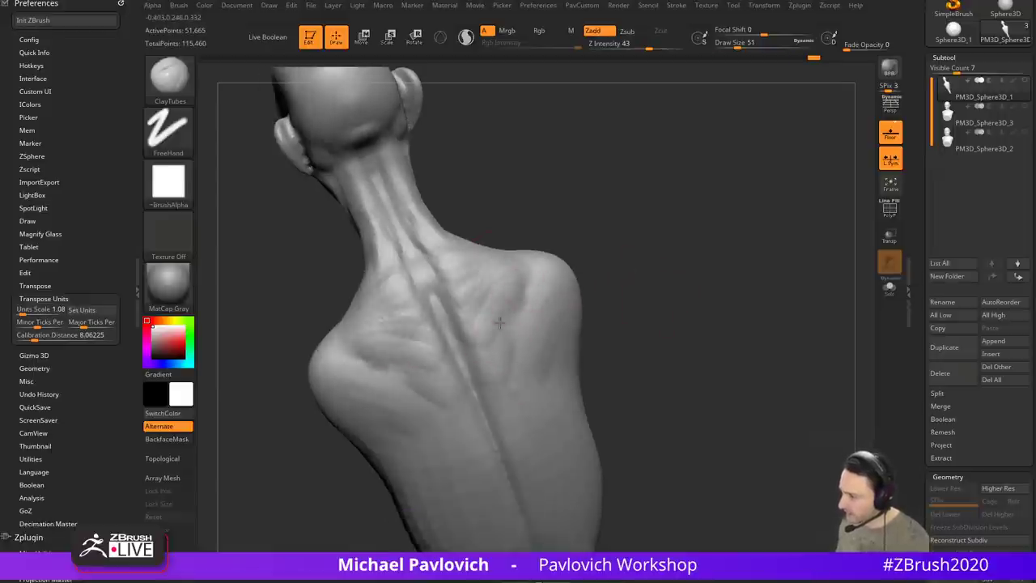
{"action": "left_click_drag", "start_coordinate": [635, 344], "coordinate": [577, 328], "text": "shift"}
{"action": "left_click_drag", "start_coordinate": [503, 379], "coordinate": [506, 430]}
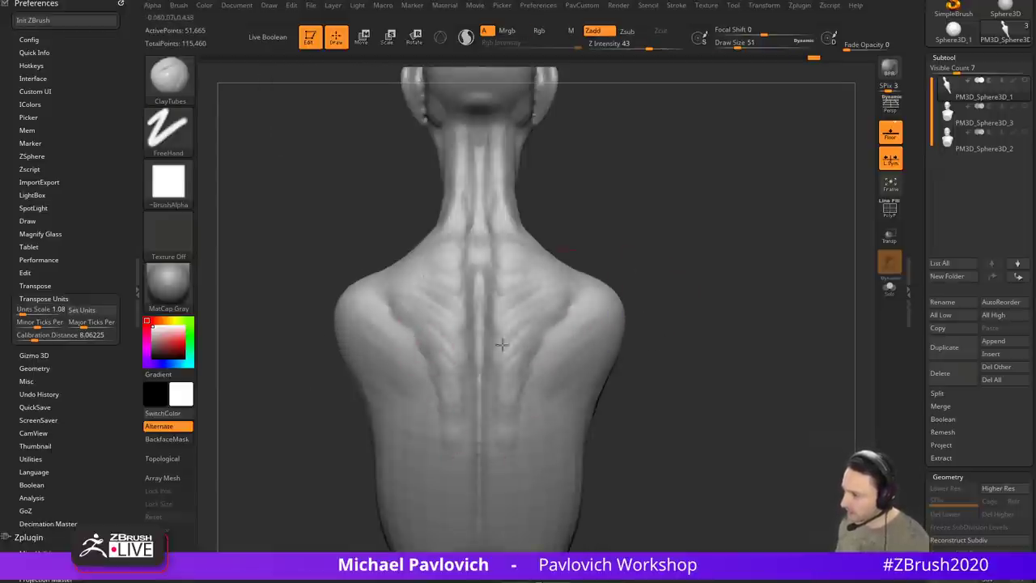
Step: Return to the front of the bust, choose the DamStandard brush and decline activating Dynamic Subdiv
{"action": "mouse_move", "coordinate": [693, 258]}
{"action": "left_mouse_down"}
{"action": "mouse_move", "coordinate": [629, 240]}
{"action": "mouse_move", "coordinate": [694, 248]}
{"action": "mouse_move", "coordinate": [539, 218]}
{"action": "left_mouse_up"}
{"action": "key", "text": "b"}
{"action": "key", "text": "d"}
{"action": "key", "text": "s"}
{"action": "key", "text": "d"}
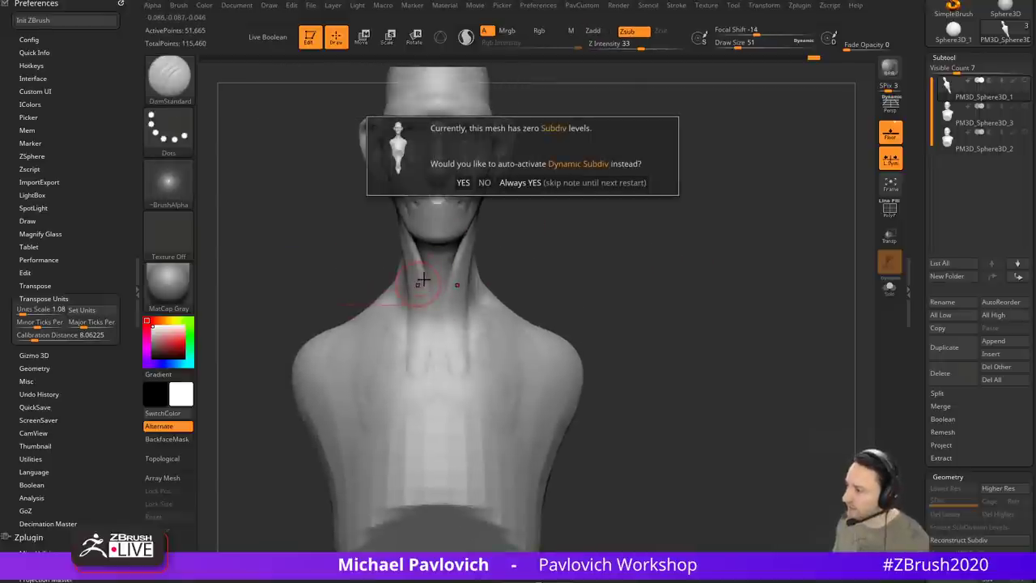
{"action": "left_click", "coordinate": [485, 183]}
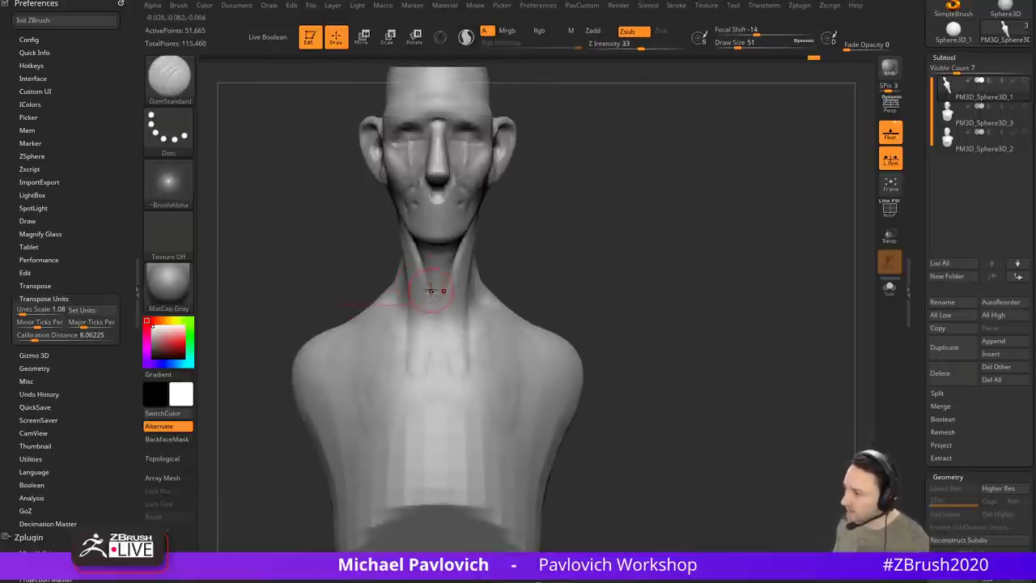
Step: Carve the V-shaped grooves along the front neck muscles down to the pit of the neck with DamStandard at draw size 39
{"action": "key", "text": "s"}
{"action": "left_click", "coordinate": [430, 291]}
{"action": "left_click_drag", "start_coordinate": [523, 239], "coordinate": [516, 262], "text": "alt"}
{"action": "key", "text": "bracketleft"}
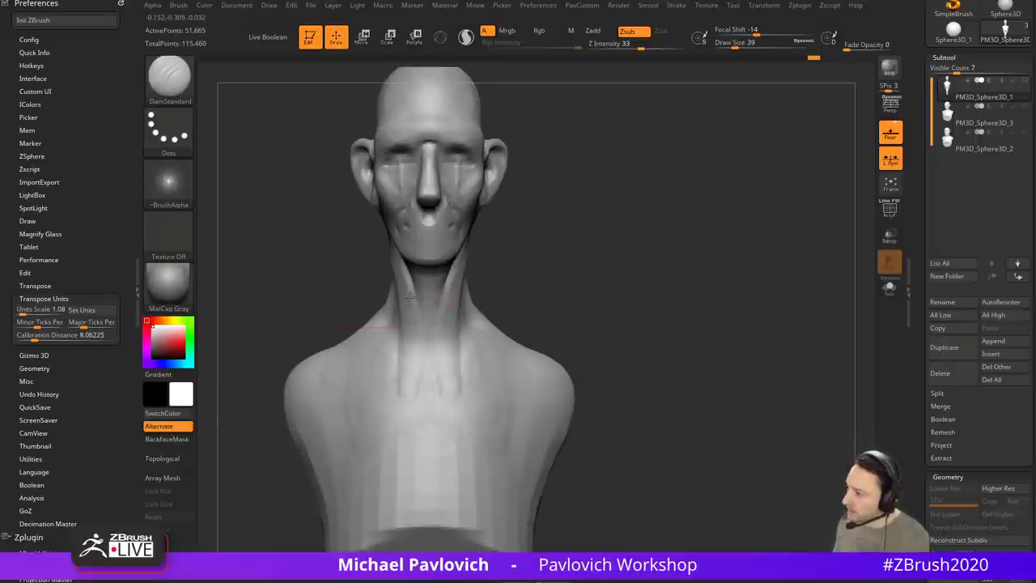
{"action": "left_click_drag", "start_coordinate": [411, 296], "coordinate": [425, 333]}
{"action": "left_click_drag", "start_coordinate": [522, 277], "coordinate": [492, 228]}
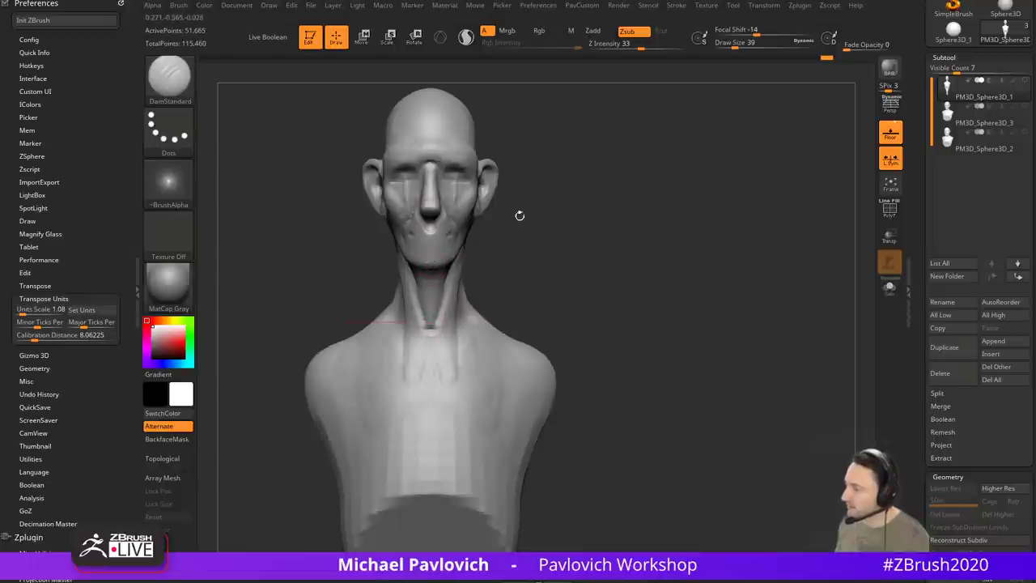
{"action": "left_click_drag", "start_coordinate": [520, 216], "coordinate": [562, 285]}
{"action": "left_click_drag", "start_coordinate": [573, 297], "coordinate": [518, 302], "text": "alt"}
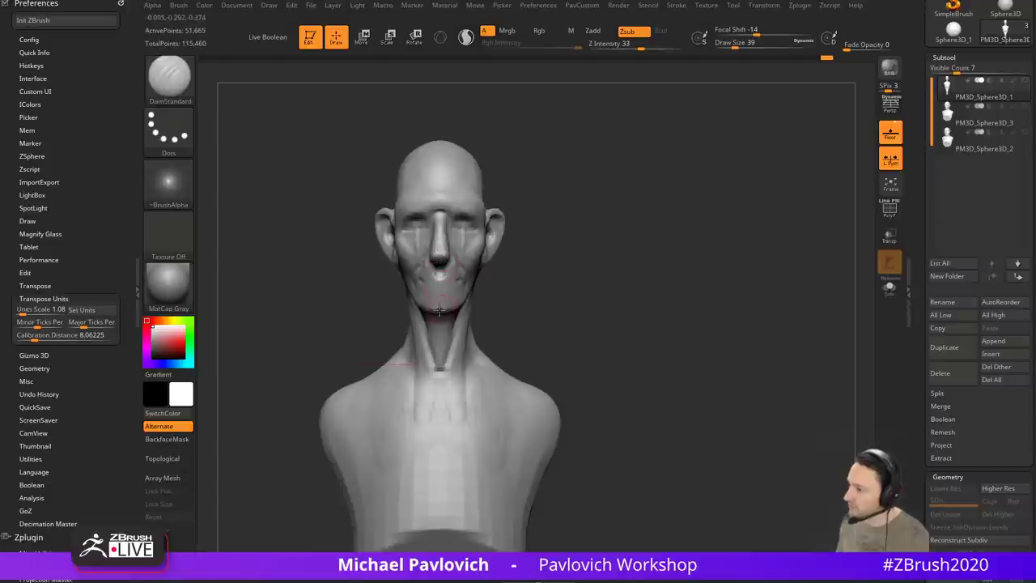
{"action": "left_click_drag", "start_coordinate": [548, 344], "coordinate": [501, 357]}
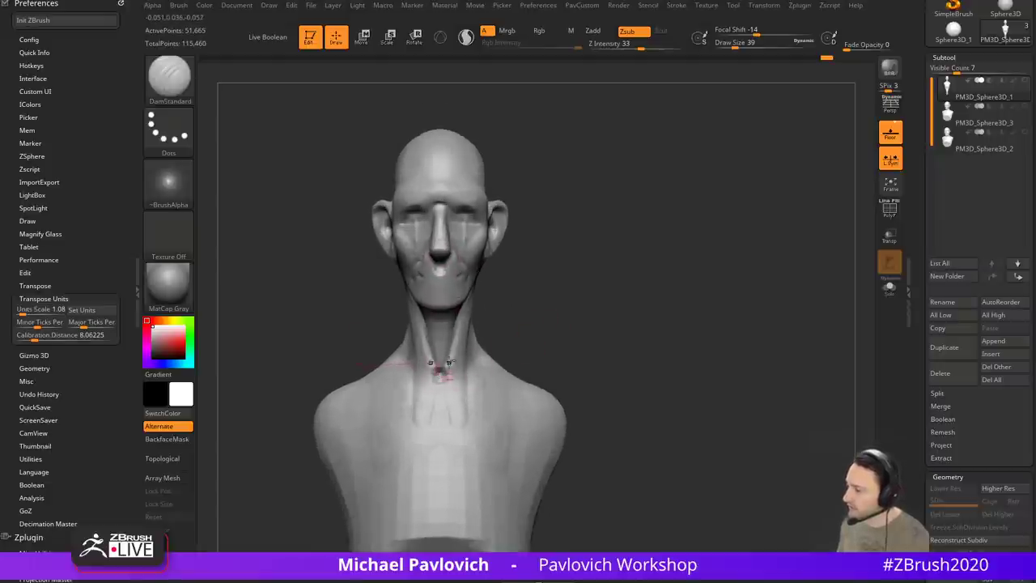
Step: Carve a vertical sternum line from the pit of the neck down the middle of the chest
{"action": "right_click_drag", "start_coordinate": [447, 415], "coordinate": [442, 363], "text": "alt"}
{"action": "left_click_drag", "start_coordinate": [437, 324], "coordinate": [435, 374]}
{"action": "left_click_drag", "start_coordinate": [602, 343], "coordinate": [602, 267]}
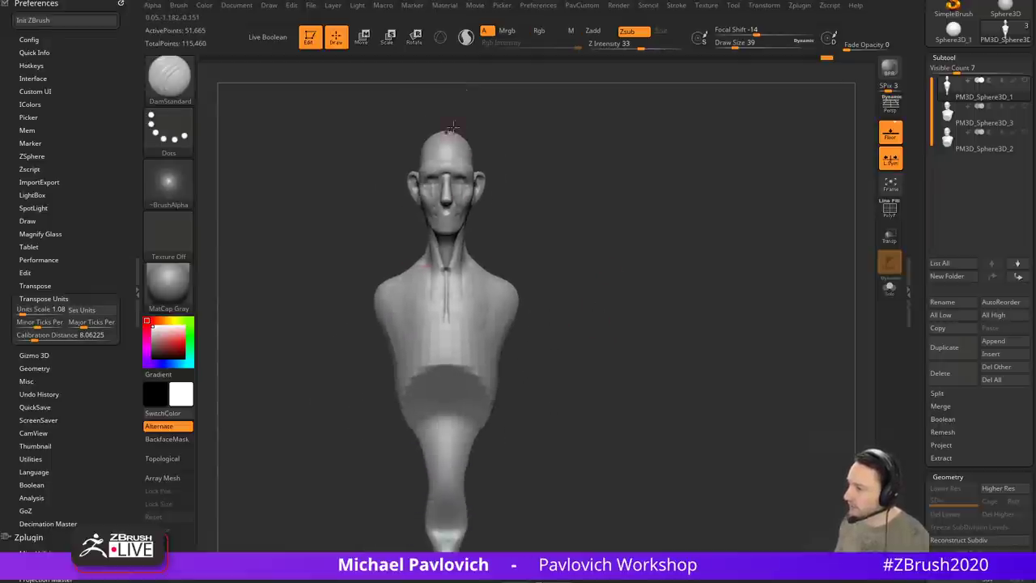
Step: Carve horizontal creases under the chest and extend them outward and upward as the lower borders of the pectorals
{"action": "left_click_drag", "start_coordinate": [440, 324], "coordinate": [510, 325]}
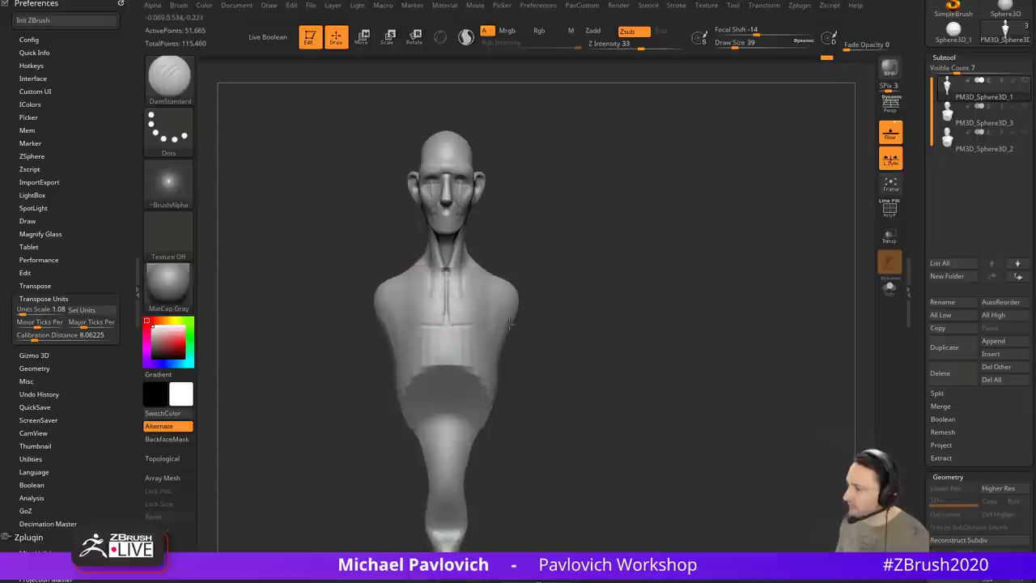
{"action": "left_click_drag", "start_coordinate": [599, 323], "coordinate": [585, 328]}
{"action": "left_click_drag", "start_coordinate": [450, 325], "coordinate": [491, 334]}
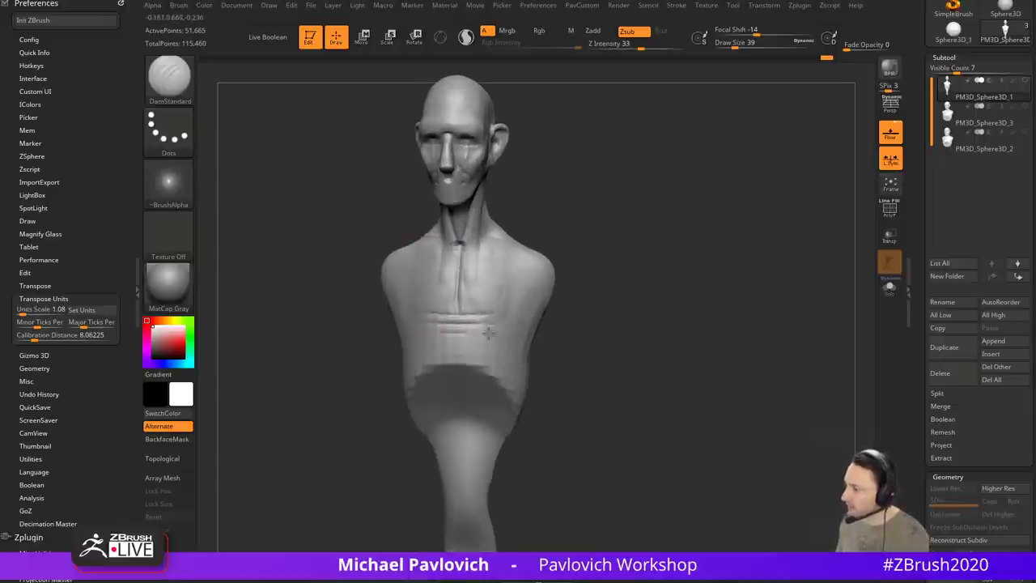
{"action": "left_click_drag", "start_coordinate": [585, 319], "coordinate": [526, 327]}
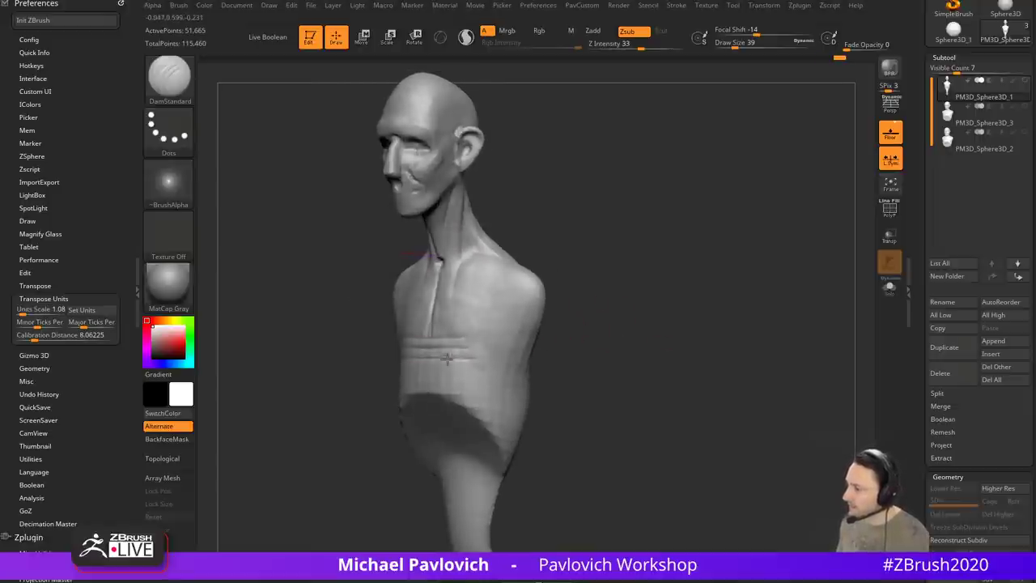
{"action": "left_click_drag", "start_coordinate": [450, 360], "coordinate": [522, 331]}
{"action": "left_click_drag", "start_coordinate": [541, 327], "coordinate": [571, 329]}
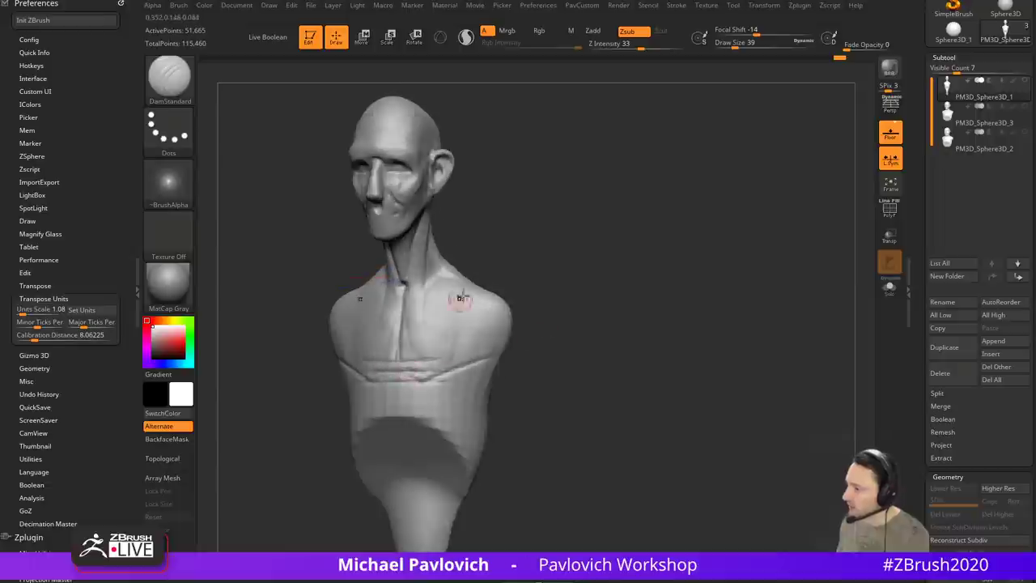
Step: Deepen the sternum groove between the pectorals with the DamStandard brush
{"action": "left_click_drag", "start_coordinate": [522, 291], "coordinate": [552, 290]}
{"action": "left_click_drag", "start_coordinate": [402, 290], "coordinate": [402, 345]}
{"action": "mouse_move", "coordinate": [518, 316]}
{"action": "left_mouse_down", "text": "alt"}
{"action": "mouse_move", "coordinate": [505, 290]}
{"action": "mouse_move", "coordinate": [539, 252]}
{"action": "left_mouse_up", "text": "alt"}
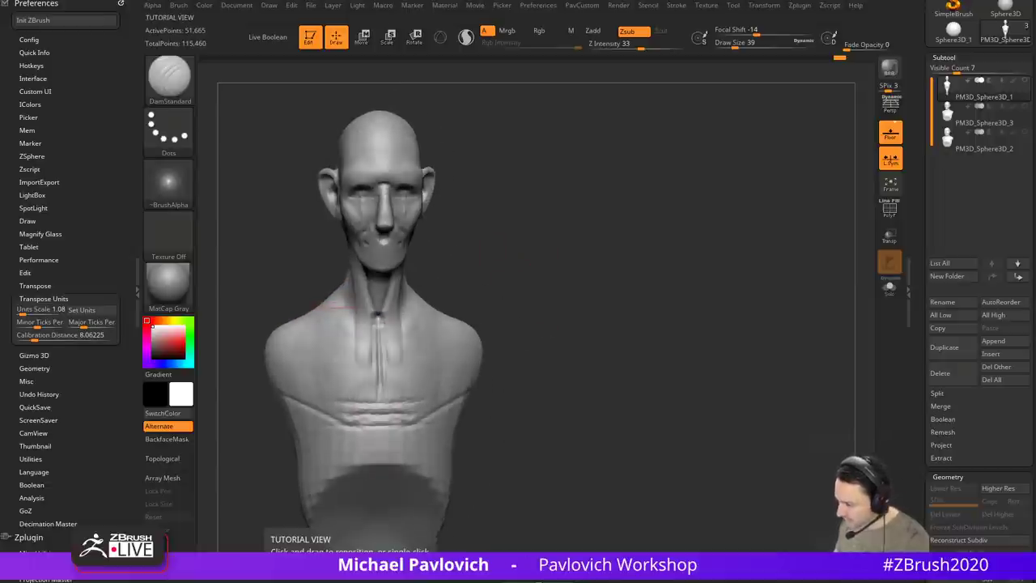
Step: Switch to the ZygoteBody page in the browser and close the pinned muscle labels around the torso
{"action": "key", "text": "alt+Tab"}
{"action": "left_click_drag", "start_coordinate": [632, 133], "coordinate": [633, 52]}
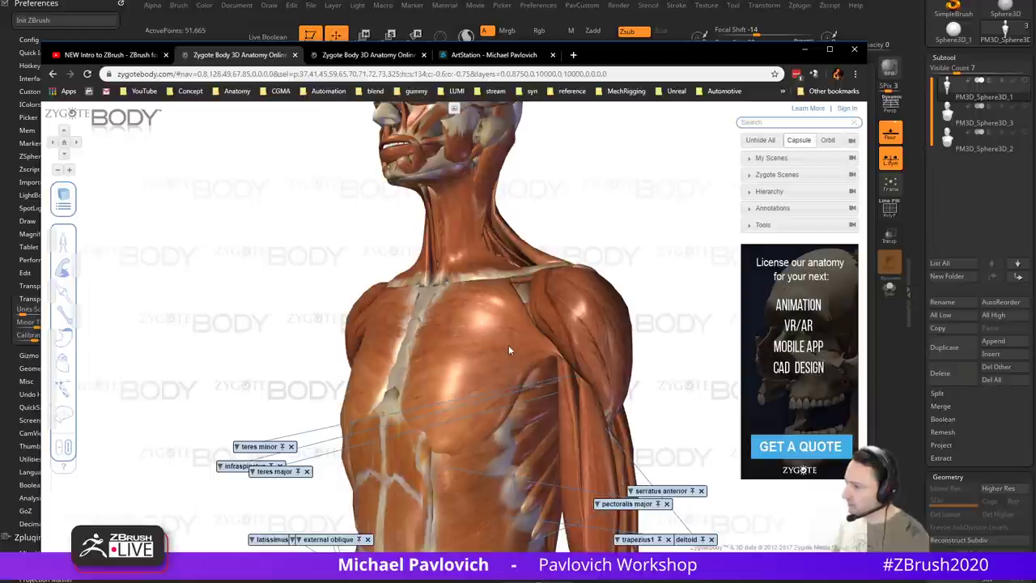
{"action": "left_click", "coordinate": [701, 490]}
{"action": "left_click", "coordinate": [666, 503]}
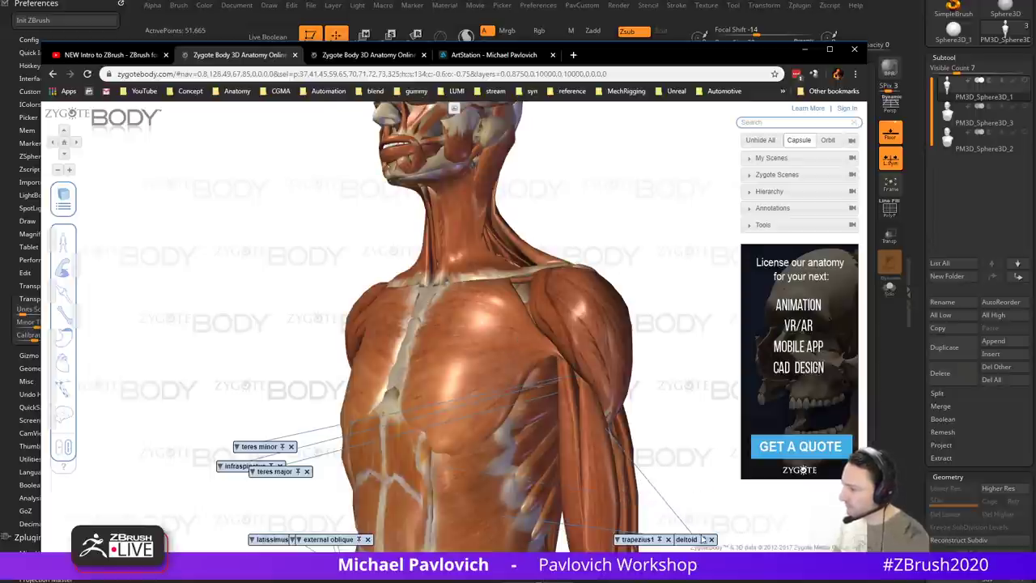
{"action": "left_click", "coordinate": [711, 540]}
{"action": "left_click", "coordinate": [368, 539]}
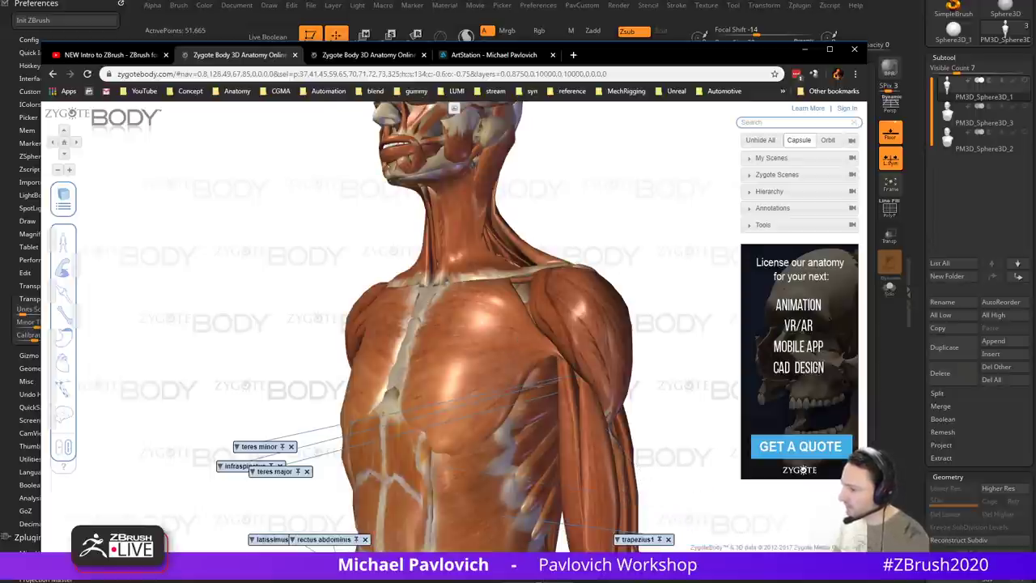
{"action": "left_click", "coordinate": [365, 539]}
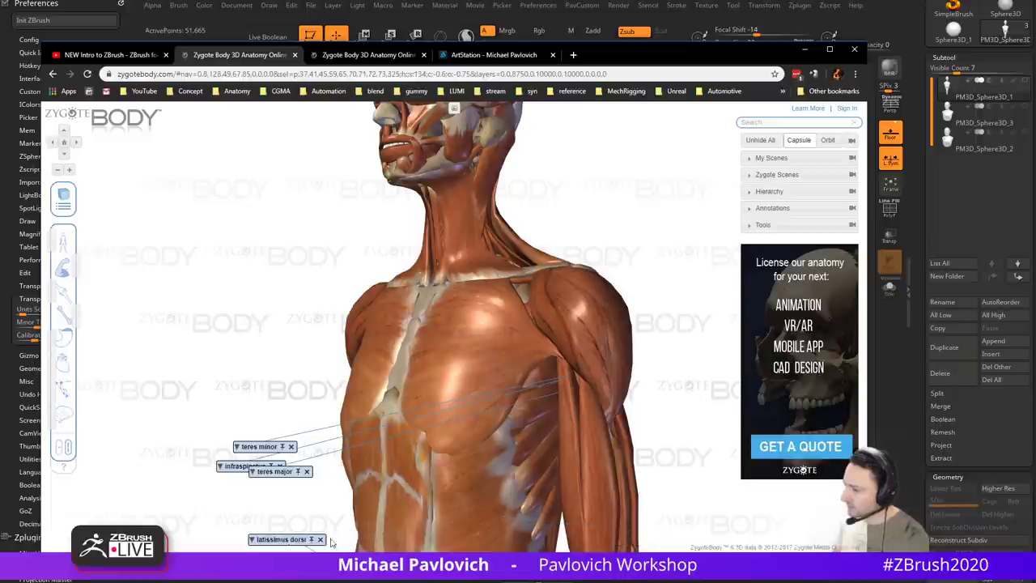
{"action": "left_click", "coordinate": [320, 540]}
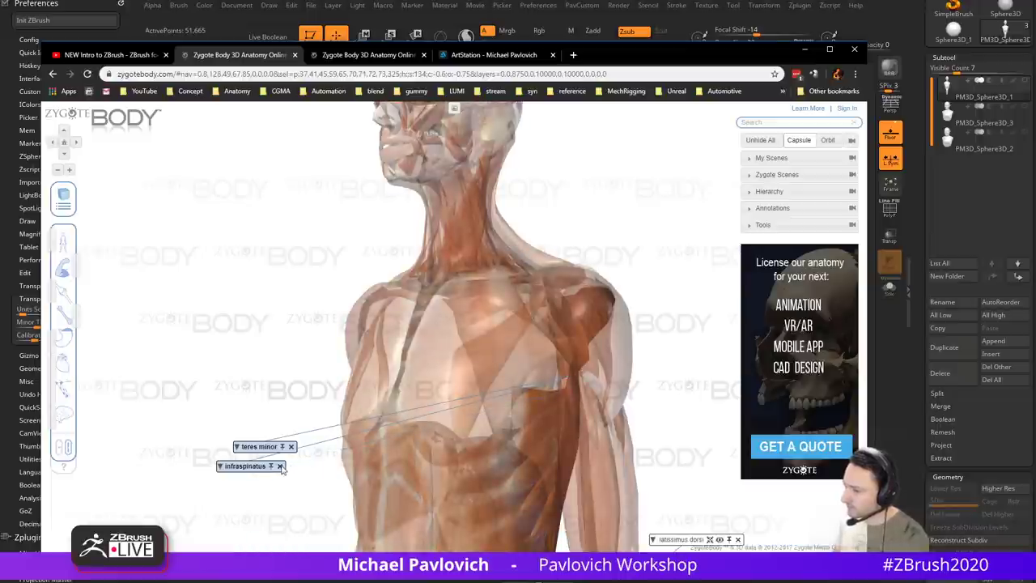
{"action": "left_click", "coordinate": [280, 466]}
{"action": "left_click", "coordinate": [290, 446]}
Step: Isolate the pectoralis major over the skeleton to examine where it attaches, and return to ZBrush
{"action": "left_click", "coordinate": [508, 324]}
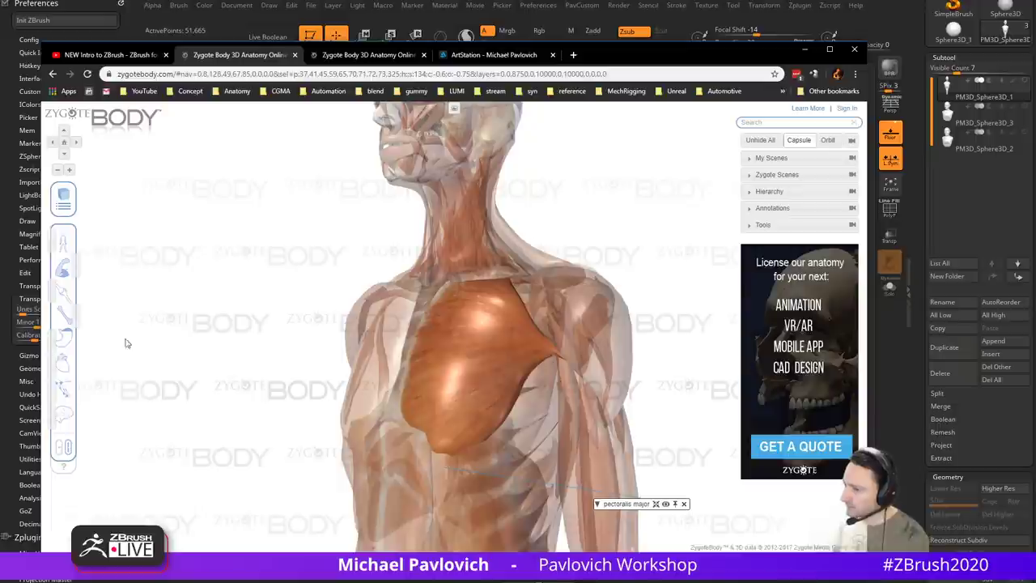
{"action": "left_click_drag", "start_coordinate": [78, 283], "coordinate": [46, 278]}
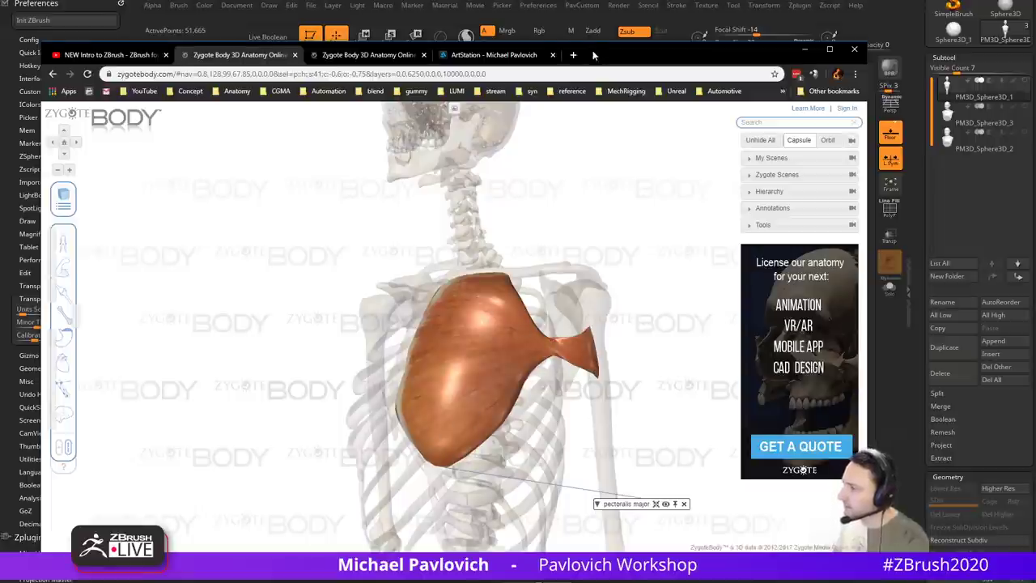
{"action": "key", "text": "alt+Tab"}
Step: Shape the outer shoulder into an oval arm-socket area with the Clay brush at draw size 120
{"action": "mouse_move", "coordinate": [624, 281]}
{"action": "left_mouse_down"}
{"action": "mouse_move", "coordinate": [571, 297]}
{"action": "mouse_move", "coordinate": [612, 285]}
{"action": "left_mouse_up"}
{"action": "key", "text": "b"}
{"action": "key", "text": "c"}
{"action": "key", "text": "l"}
{"action": "key", "text": "s"}
{"action": "left_click_drag", "start_coordinate": [486, 344], "coordinate": [491, 345]}
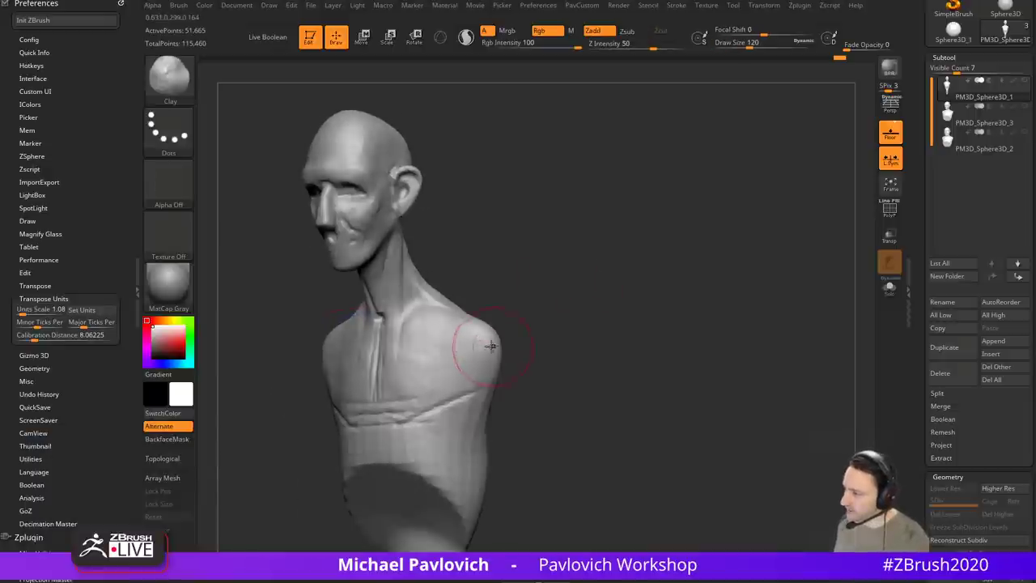
{"action": "mouse_move", "coordinate": [550, 325]}
{"action": "left_mouse_down"}
{"action": "mouse_move", "coordinate": [451, 340]}
{"action": "mouse_move", "coordinate": [467, 368]}
{"action": "left_mouse_up"}
{"action": "left_click_drag", "start_coordinate": [567, 285], "coordinate": [607, 280]}
Step: Insert a Sphere16 primitive at the outer shoulder on both sides of the torso with the IMM Primitives brush
{"action": "key", "text": "b"}
{"action": "key", "text": "i"}
{"action": "key", "text": "p"}
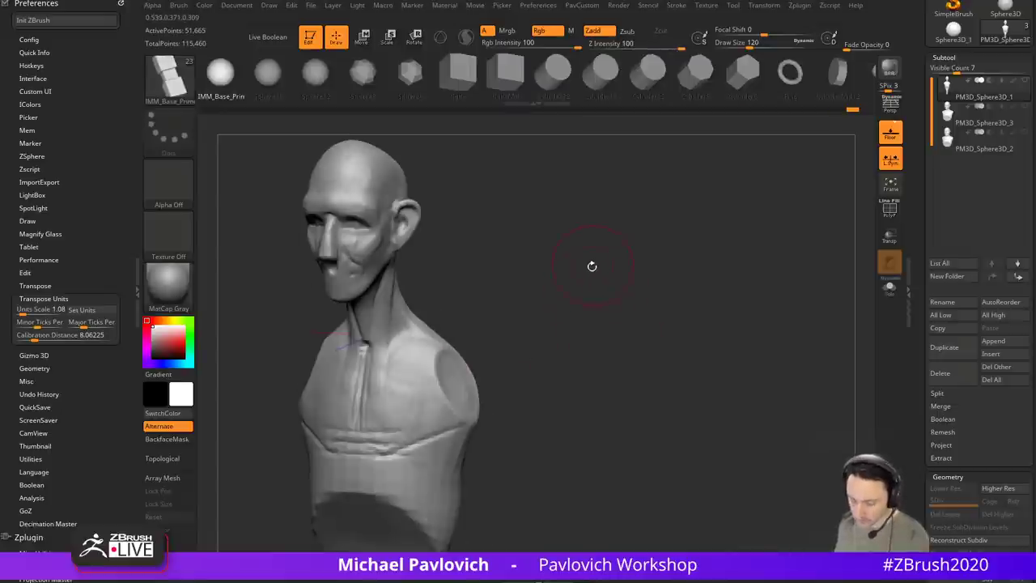
{"action": "key", "text": "m"}
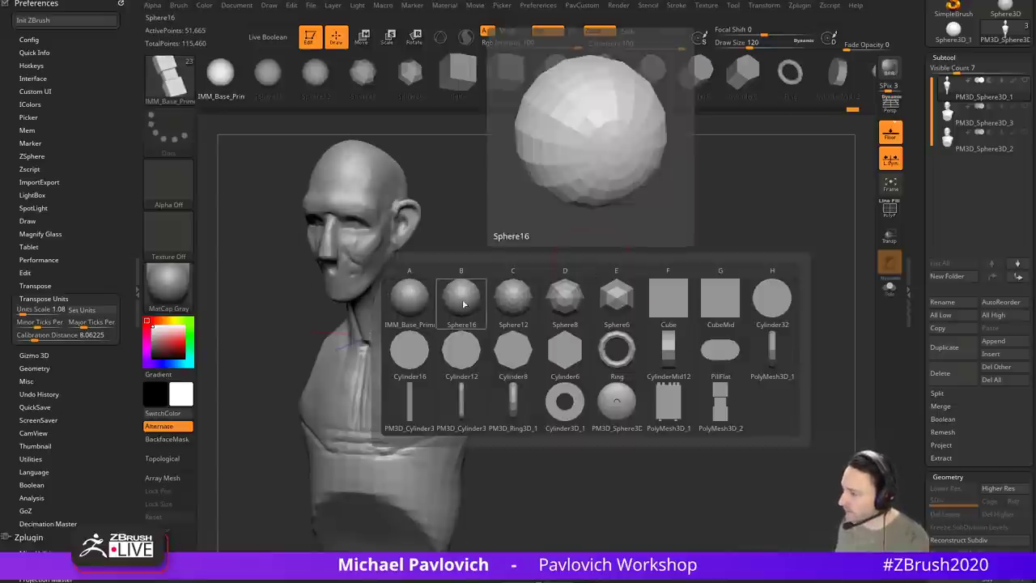
{"action": "left_click", "coordinate": [464, 304]}
{"action": "left_click_drag", "start_coordinate": [562, 328], "coordinate": [522, 330]}
{"action": "left_click_drag", "start_coordinate": [461, 382], "coordinate": [469, 402]}
{"action": "left_click_drag", "start_coordinate": [550, 356], "coordinate": [580, 356], "text": "shift"}
Step: Seat the inserted spheres in the shoulder sockets with the gizmo and split the unmasked points into a separate subtool
{"action": "key", "text": "w"}
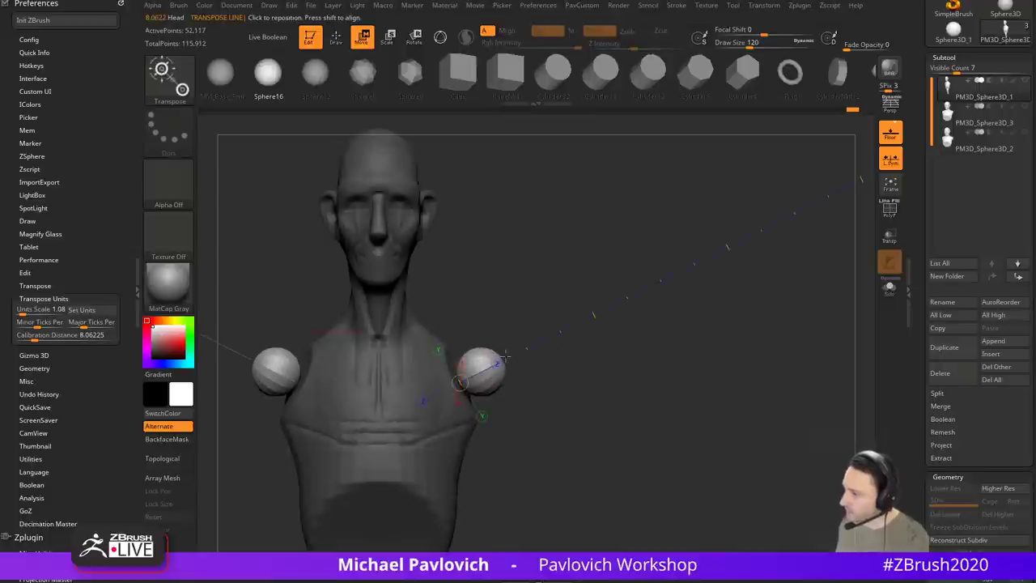
{"action": "key", "text": "y"}
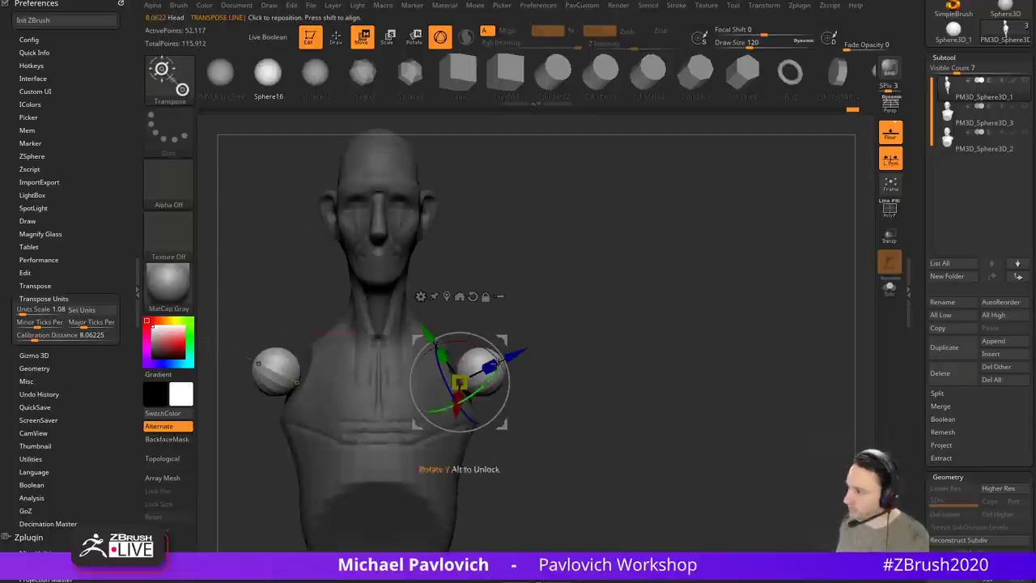
{"action": "left_click_drag", "start_coordinate": [491, 353], "coordinate": [442, 334]}
{"action": "left_click_drag", "start_coordinate": [503, 341], "coordinate": [526, 361]}
{"action": "left_click_drag", "start_coordinate": [586, 335], "coordinate": [559, 333], "text": "shift"}
{"action": "key", "text": "1"}
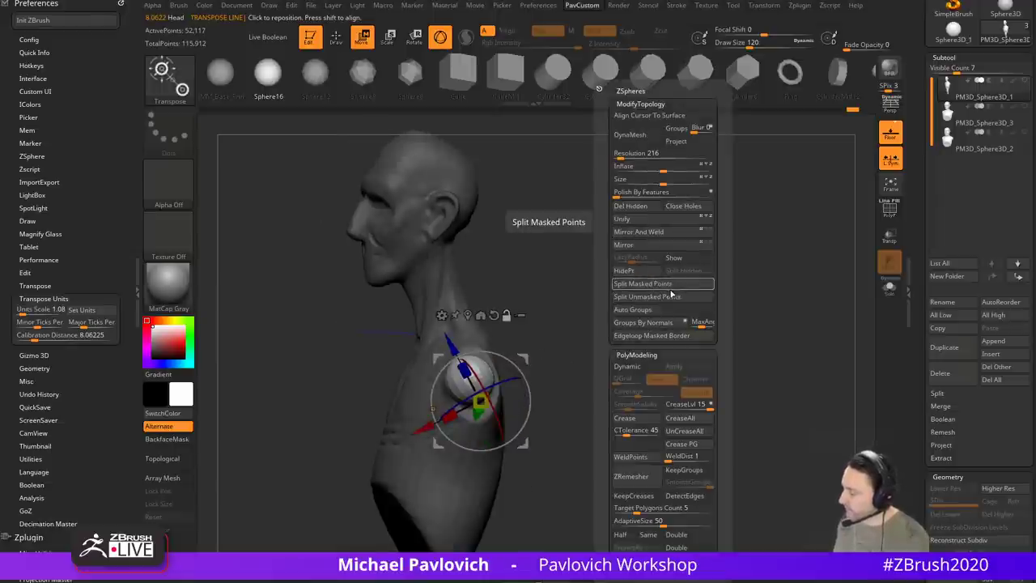
{"action": "left_click", "coordinate": [671, 296]}
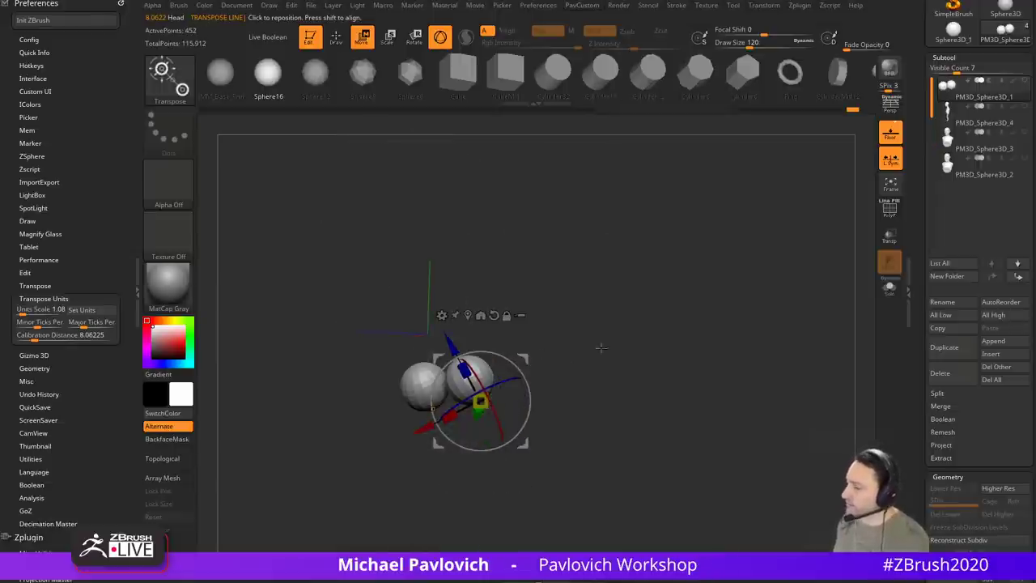
Step: With the polygon wireframe shown, isolate the polygon cap at each sphere's pole and extrude it into a long upper-arm cylinder
{"action": "left_click", "coordinate": [883, 216]}
{"action": "mouse_move", "coordinate": [693, 232]}
{"action": "left_mouse_down", "text": "alt"}
{"action": "mouse_move", "coordinate": [677, 348]}
{"action": "mouse_move", "coordinate": [583, 303]}
{"action": "mouse_move", "coordinate": [534, 333]}
{"action": "left_mouse_up", "text": "alt"}
{"action": "key", "text": "q"}
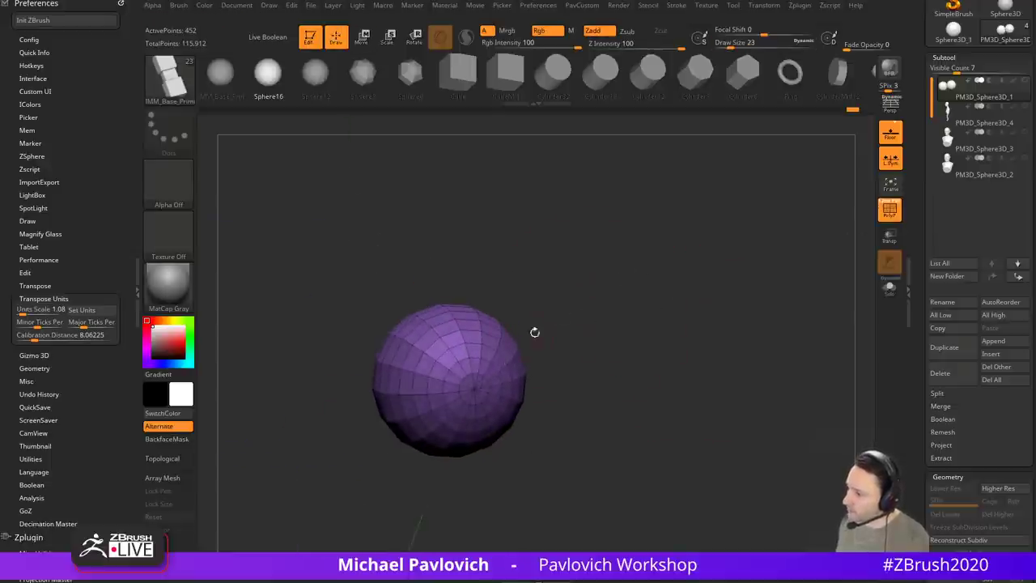
{"action": "key", "text": "b"}
{"action": "key", "text": "z"}
{"action": "key", "text": "m"}
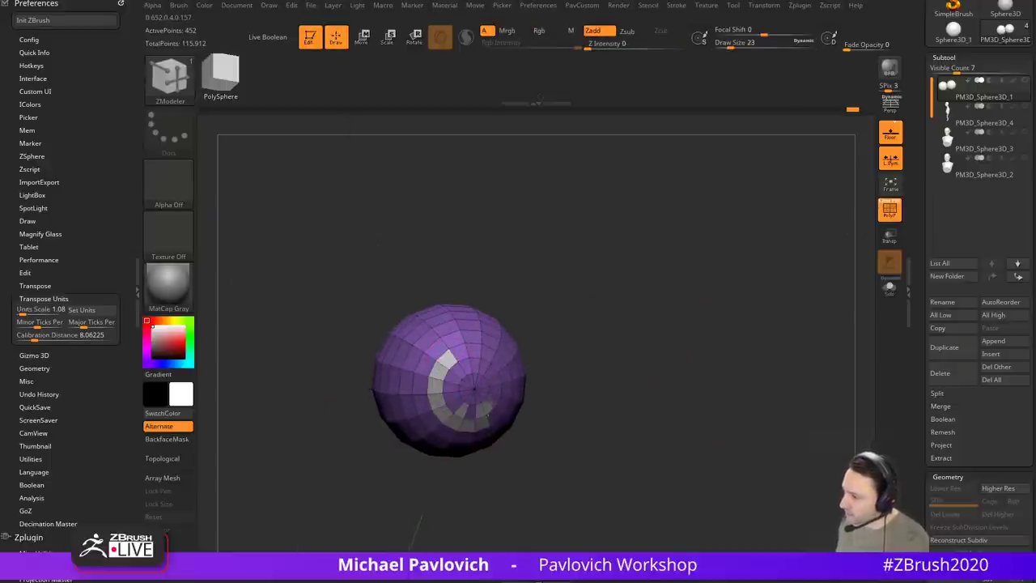
{"action": "mouse_move", "coordinate": [566, 320]}
{"action": "left_mouse_down"}
{"action": "mouse_move", "coordinate": [585, 313]}
{"action": "mouse_move", "coordinate": [586, 340]}
{"action": "mouse_move", "coordinate": [571, 340]}
{"action": "mouse_move", "coordinate": [574, 321]}
{"action": "mouse_move", "coordinate": [542, 323]}
{"action": "left_mouse_up"}
{"action": "key", "text": "w"}
{"action": "left_click", "coordinate": [467, 378], "text": "ctrl"}
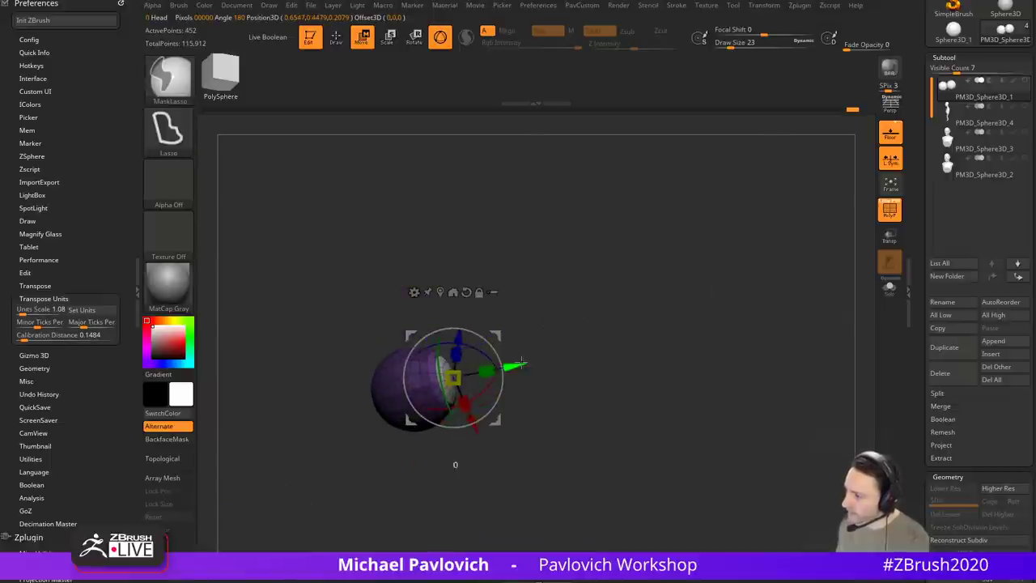
{"action": "left_click_drag", "start_coordinate": [509, 366], "coordinate": [722, 323], "text": "ctrl"}
{"action": "mouse_move", "coordinate": [595, 279]}
{"action": "left_mouse_down", "text": "alt"}
{"action": "mouse_move", "coordinate": [588, 227]}
{"action": "mouse_move", "coordinate": [782, 224]}
{"action": "mouse_move", "coordinate": [733, 275]}
{"action": "mouse_move", "coordinate": [761, 256]}
{"action": "mouse_move", "coordinate": [779, 273]}
{"action": "left_mouse_up", "text": "alt"}
{"action": "key", "text": "q"}
Step: Turn off the floor grid and show the torso subtool together with the arms
{"action": "left_click", "coordinate": [890, 135]}
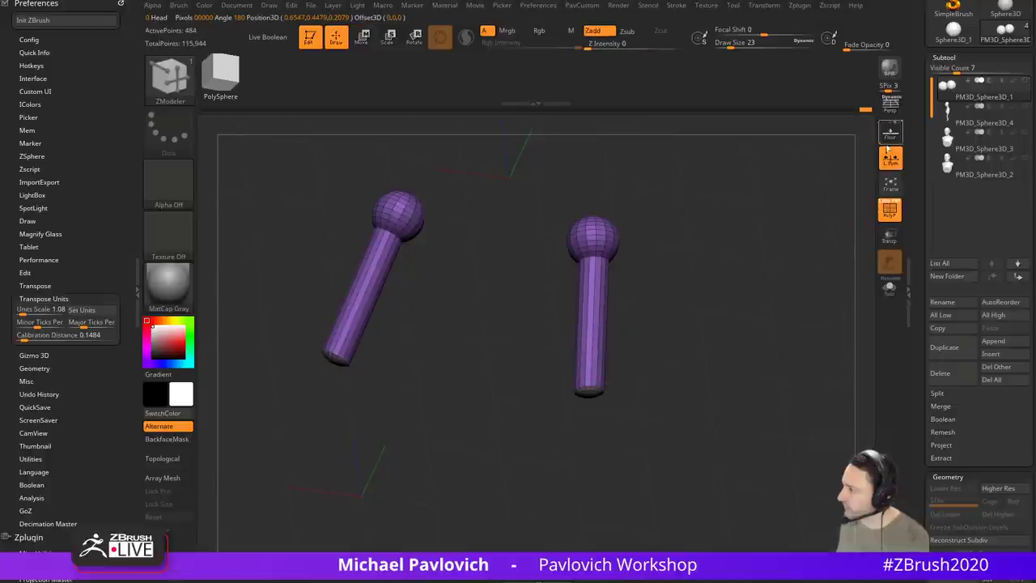
{"action": "mouse_move", "coordinate": [790, 348]}
{"action": "left_mouse_down"}
{"action": "mouse_move", "coordinate": [754, 359]}
{"action": "mouse_move", "coordinate": [763, 309]}
{"action": "left_mouse_up"}
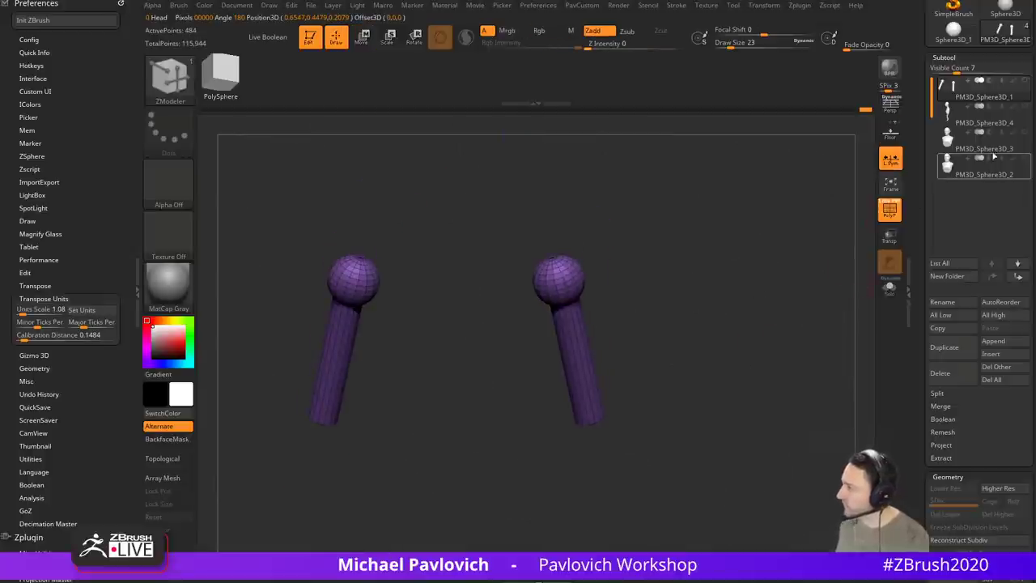
{"action": "left_click", "coordinate": [1023, 103]}
Step: Set the gizmo pivot on the shoulder ball and rotate and move the upper arms to hang beside the torso
{"action": "left_click_drag", "start_coordinate": [718, 263], "coordinate": [595, 255]}
{"action": "key", "text": "w"}
{"action": "left_click", "coordinate": [460, 242], "text": "alt"}
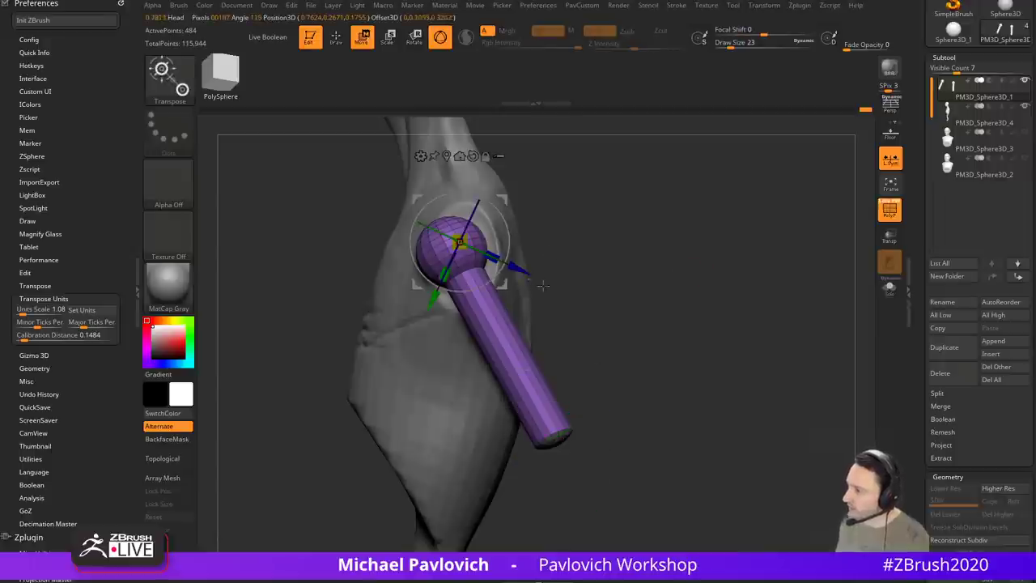
{"action": "left_click_drag", "start_coordinate": [497, 212], "coordinate": [508, 243]}
{"action": "left_click_drag", "start_coordinate": [506, 195], "coordinate": [520, 207]}
{"action": "left_click_drag", "start_coordinate": [648, 212], "coordinate": [680, 268], "text": "alt"}
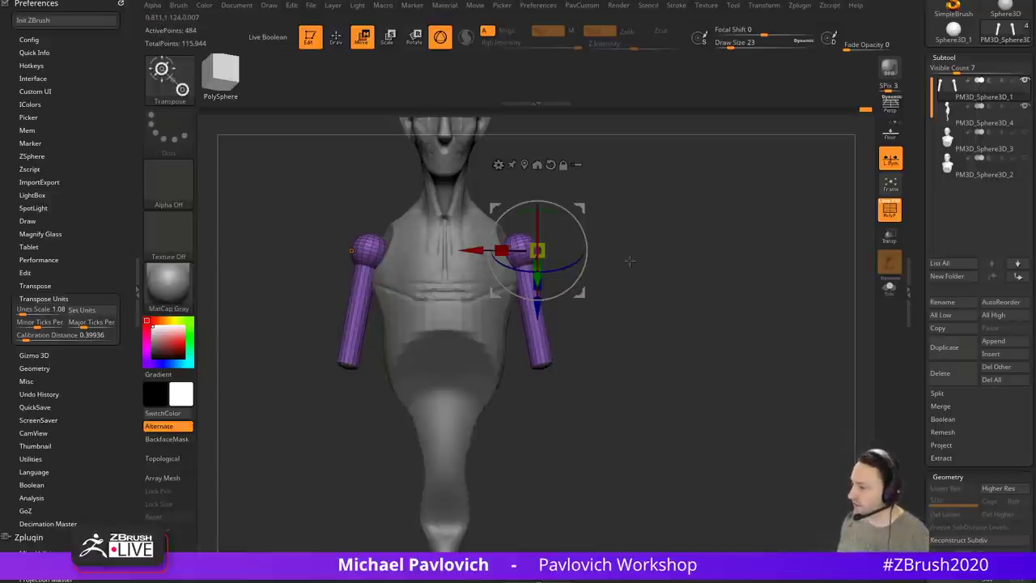
Step: Choose the Cylinder16 primitive of the IMM Primitives brush for the next arm piece
{"action": "mouse_move", "coordinate": [654, 287]}
{"action": "left_mouse_down", "text": "alt"}
{"action": "mouse_move", "coordinate": [673, 316]}
{"action": "mouse_move", "coordinate": [662, 261]}
{"action": "left_mouse_up", "text": "alt"}
{"action": "key", "text": "q"}
{"action": "key", "text": "m"}
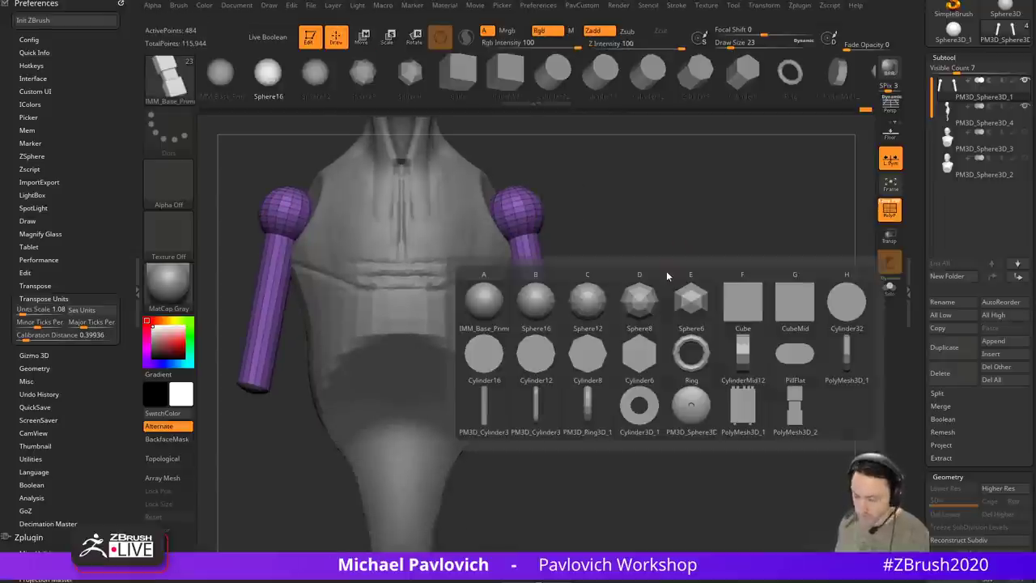
{"action": "left_click", "coordinate": [490, 356]}
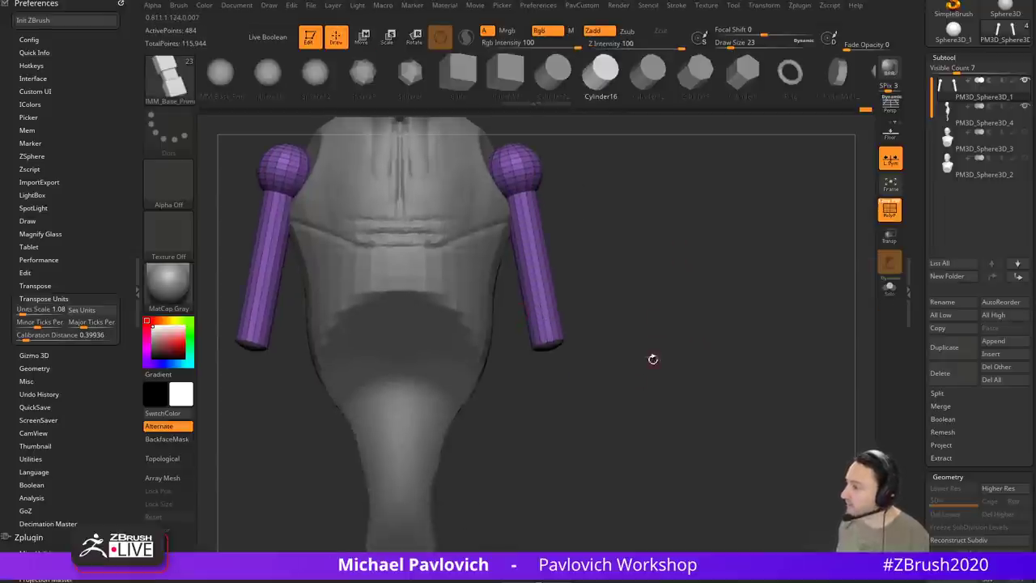
Step: Split the arm pieces into separate polygroups with Auto Groups, then Groups By Normals using an adjusted maximum angle
{"action": "left_click_drag", "start_coordinate": [652, 359], "coordinate": [529, 276]}
{"action": "left_click_drag", "start_coordinate": [599, 225], "coordinate": [622, 333], "text": "alt"}
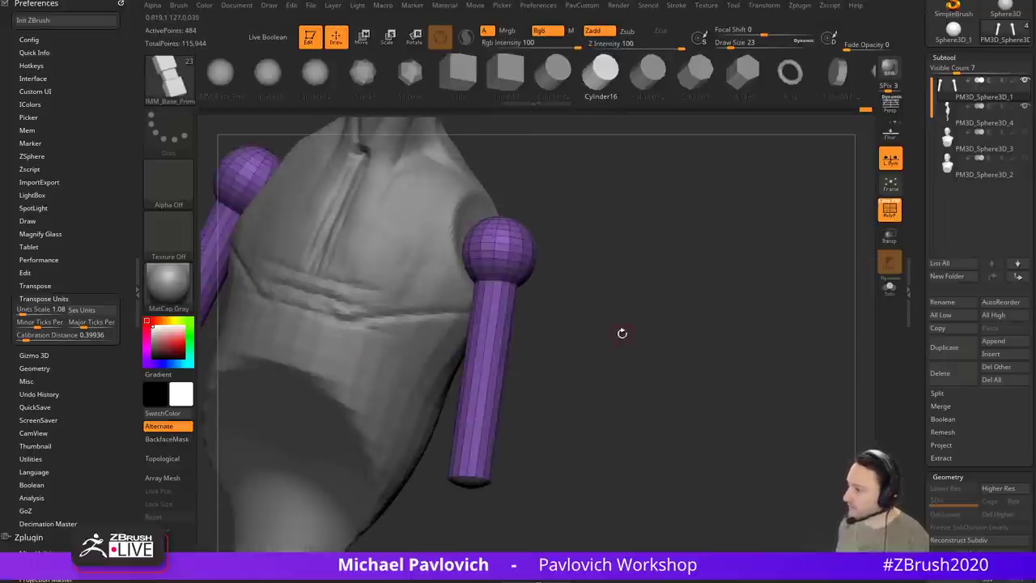
{"action": "key", "text": "space"}
{"action": "left_click", "coordinate": [647, 309]}
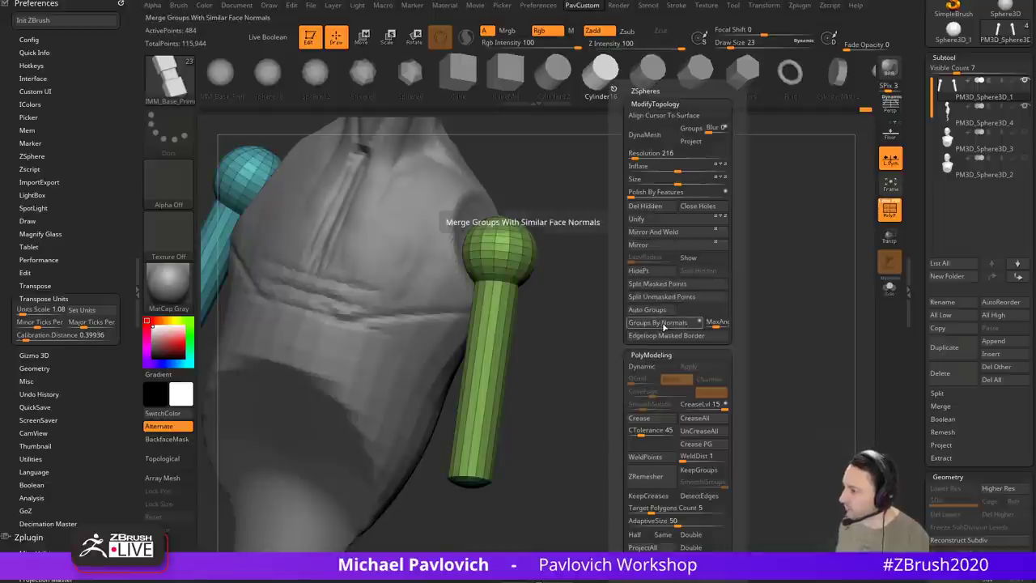
{"action": "key", "text": "shift+space"}
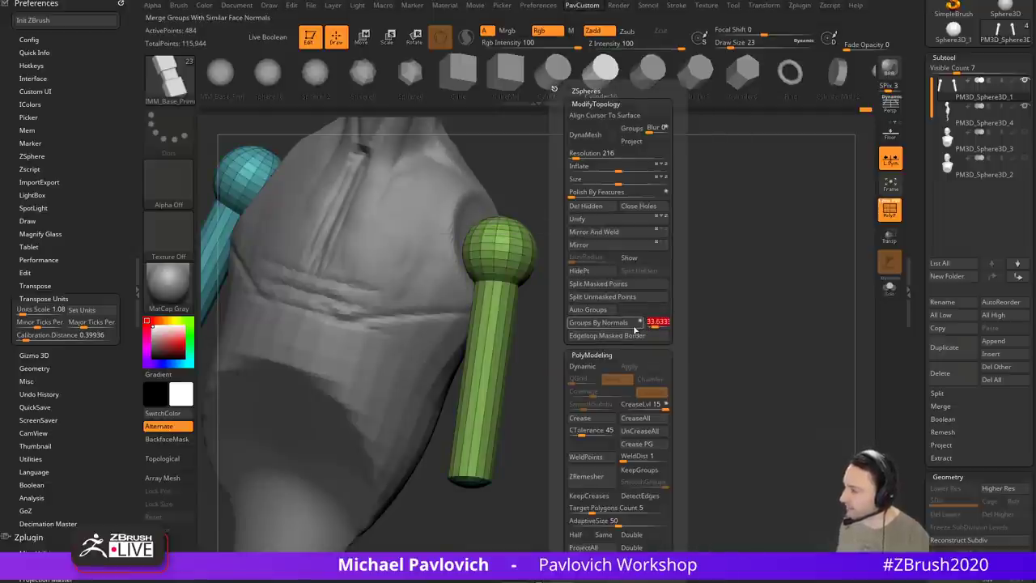
{"action": "left_click", "coordinate": [637, 336]}
{"action": "left_click_drag", "start_coordinate": [521, 373], "coordinate": [667, 307]}
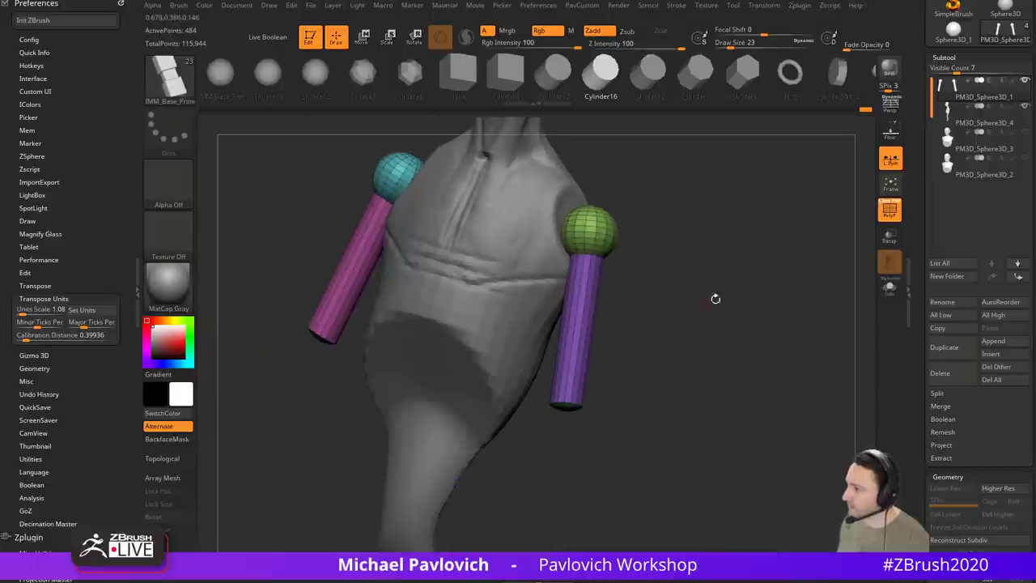
Step: Apply Mirror And Weld to the arm subtool so both arms share the same polygroups
{"action": "key", "text": "shift+space"}
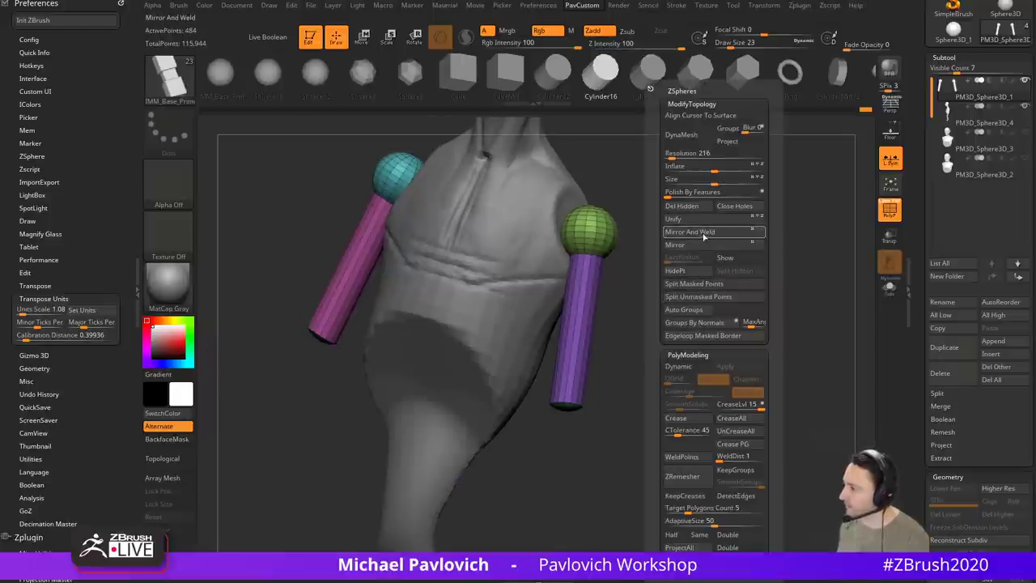
{"action": "left_click", "coordinate": [703, 237]}
{"action": "mouse_move", "coordinate": [623, 254]}
{"action": "left_mouse_down"}
{"action": "mouse_move", "coordinate": [669, 294]}
{"action": "mouse_move", "coordinate": [664, 344]}
{"action": "mouse_move", "coordinate": [567, 413]}
{"action": "mouse_move", "coordinate": [547, 414]}
{"action": "left_mouse_up"}
{"action": "key", "text": "b"}
{"action": "key", "text": "z"}
{"action": "key", "text": "m"}
{"action": "key", "text": "space"}
{"action": "left_click", "coordinate": [622, 290]}
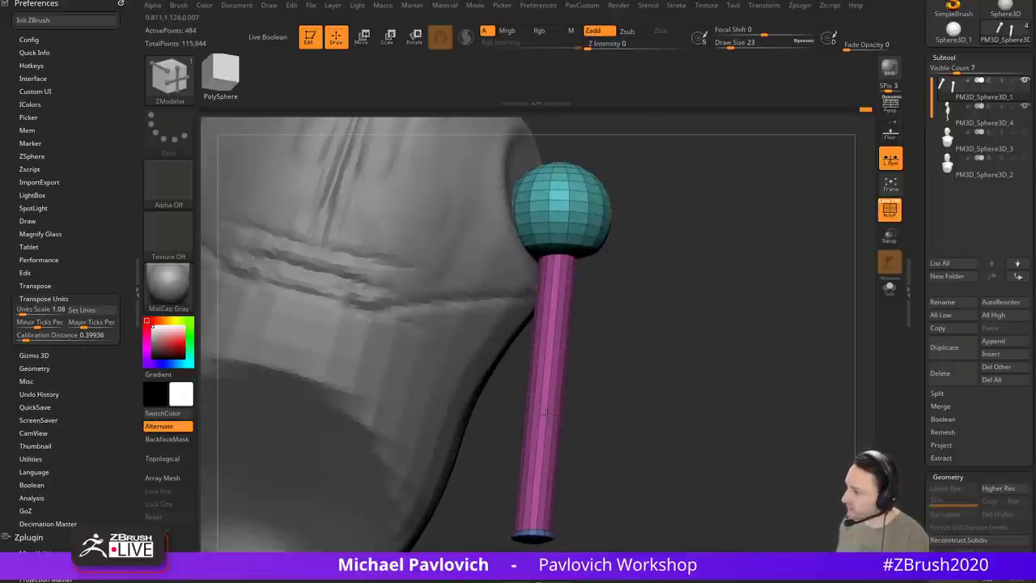
{"action": "left_click_drag", "start_coordinate": [632, 382], "coordinate": [648, 264]}
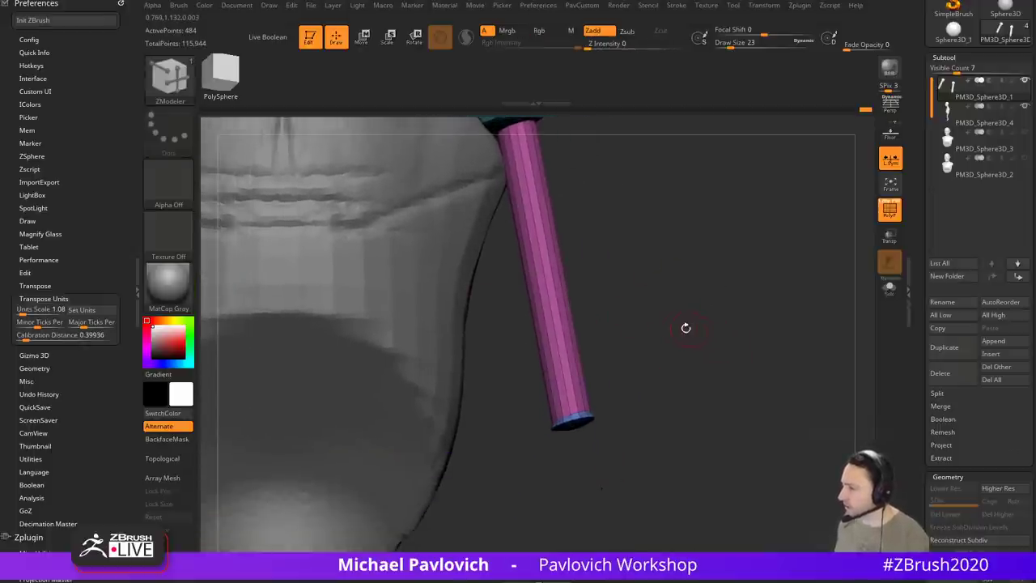
Step: Insert a Cylinder16 primitive from the IMM Primitives brush at the lower end of the upper-arm cylinder
{"action": "key", "text": "b"}
{"action": "key", "text": "i"}
{"action": "key", "text": "p"}
{"action": "key", "text": "m"}
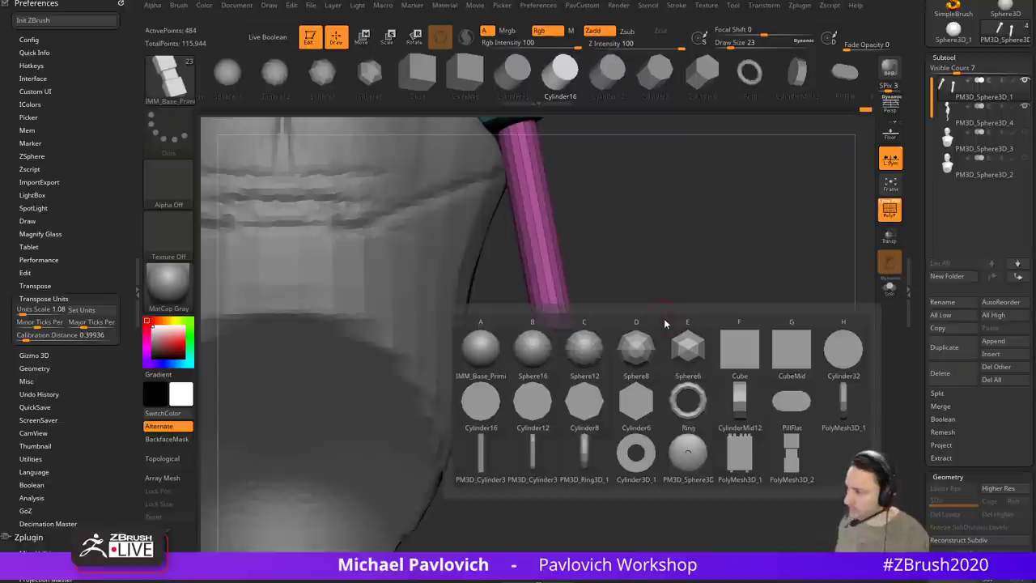
{"action": "left_click", "coordinate": [500, 385]}
{"action": "key", "text": "m"}
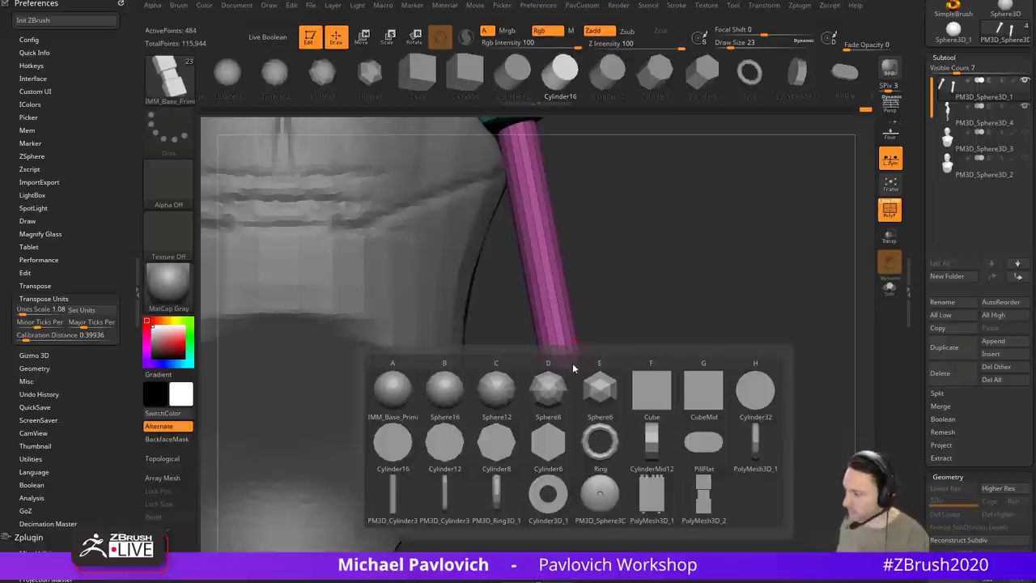
{"action": "left_click", "coordinate": [403, 446]}
{"action": "left_click_drag", "start_coordinate": [673, 369], "coordinate": [663, 301]}
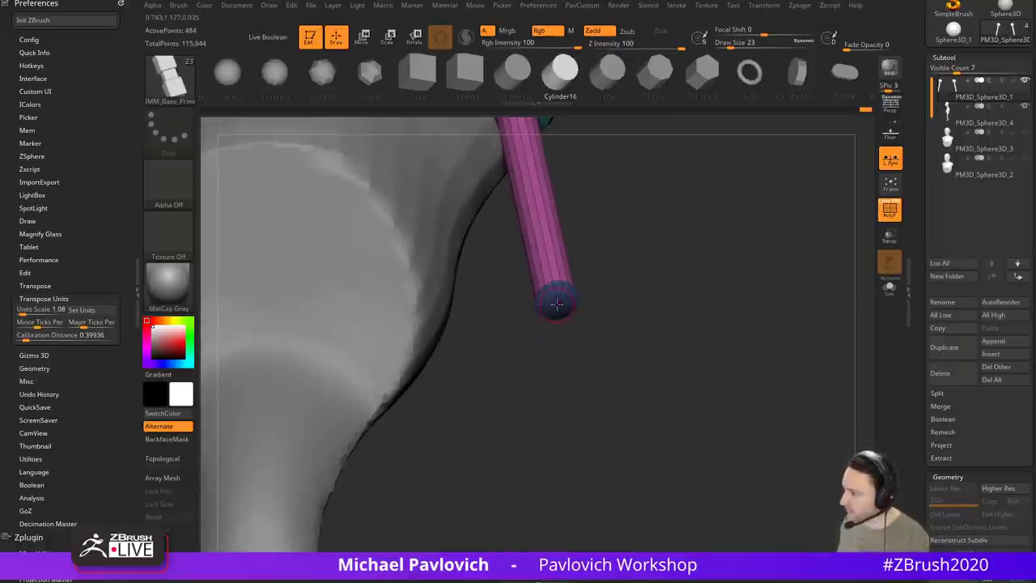
{"action": "left_click_drag", "start_coordinate": [557, 305], "coordinate": [565, 325]}
Step: Rotate and position the inserted cylinder crosswise at the arm's end as an elbow hinge, then clear the mask
{"action": "key", "text": "w"}
{"action": "left_click_drag", "start_coordinate": [626, 300], "coordinate": [623, 349]}
{"action": "left_click_drag", "start_coordinate": [594, 319], "coordinate": [517, 387]}
{"action": "mouse_move", "coordinate": [523, 314]}
{"action": "left_mouse_down"}
{"action": "mouse_move", "coordinate": [494, 327]}
{"action": "mouse_move", "coordinate": [523, 316]}
{"action": "left_mouse_up"}
{"action": "left_click_drag", "start_coordinate": [528, 382], "coordinate": [652, 356]}
{"action": "left_click_drag", "start_coordinate": [624, 259], "coordinate": [629, 249]}
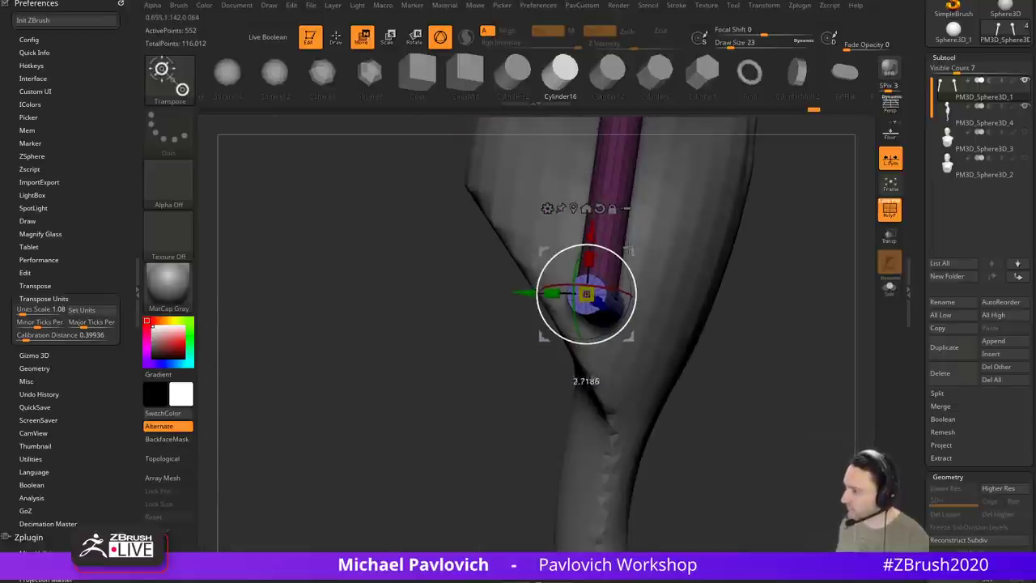
{"action": "left_click_drag", "start_coordinate": [757, 283], "coordinate": [714, 364]}
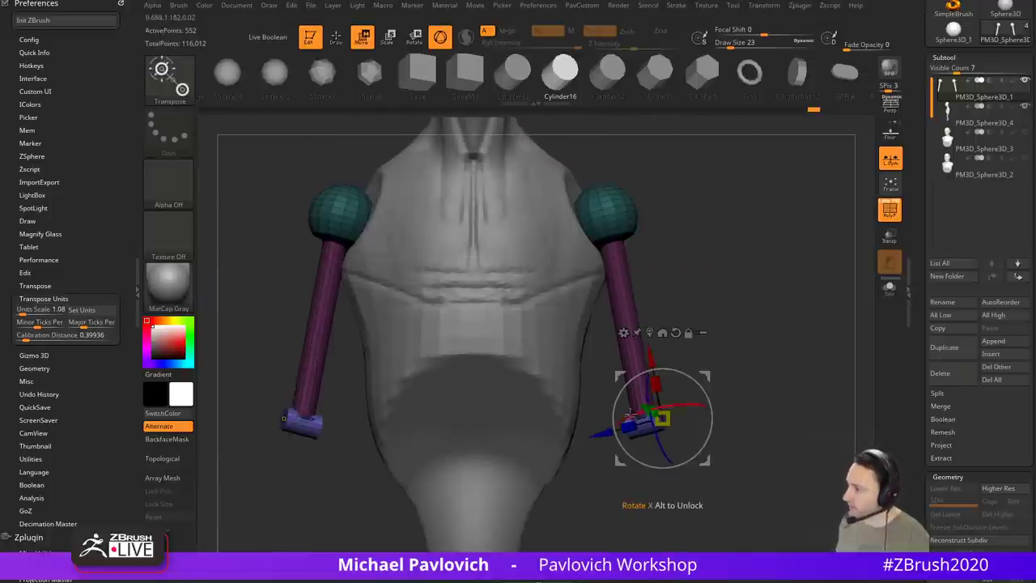
{"action": "left_click_drag", "start_coordinate": [629, 426], "coordinate": [608, 432]}
{"action": "key", "text": "q"}
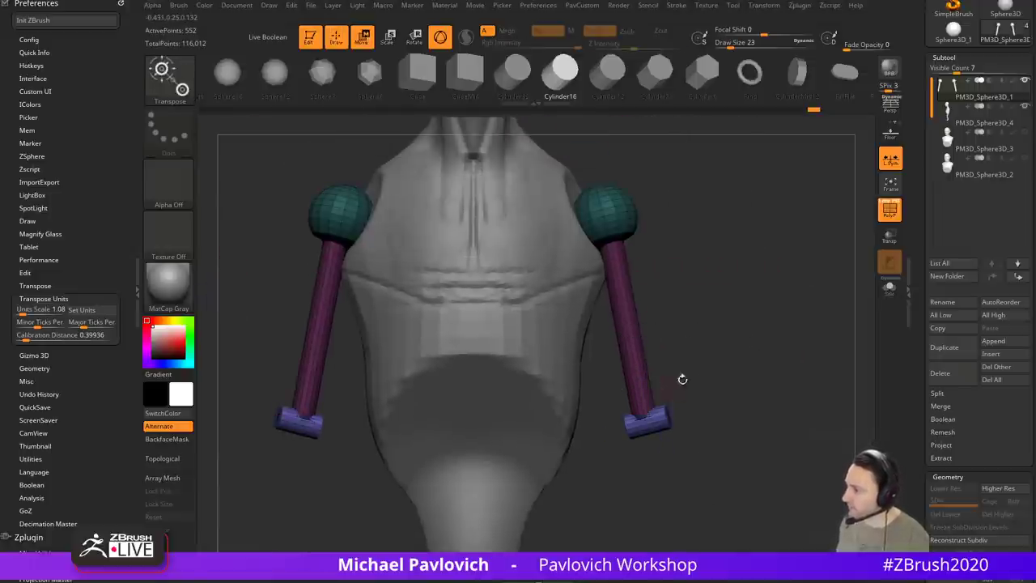
{"action": "left_click", "coordinate": [775, 313], "text": "ctrl"}
{"action": "mouse_move", "coordinate": [747, 285]}
{"action": "left_mouse_down", "text": "alt"}
{"action": "mouse_move", "coordinate": [745, 319]}
{"action": "mouse_move", "coordinate": [749, 283]}
{"action": "left_mouse_up", "text": "alt"}
{"action": "mouse_move", "coordinate": [769, 320]}
{"action": "left_mouse_down"}
{"action": "mouse_move", "coordinate": [659, 324]}
{"action": "mouse_move", "coordinate": [776, 324]}
{"action": "mouse_move", "coordinate": [710, 236]}
{"action": "mouse_move", "coordinate": [734, 332]}
{"action": "mouse_move", "coordinate": [661, 349]}
{"action": "left_mouse_up"}
Step: Make the torso subtool active, turn off its polyframe display and carve a DamStandard line along the collarbone at draw size 62
{"action": "key", "text": "s"}
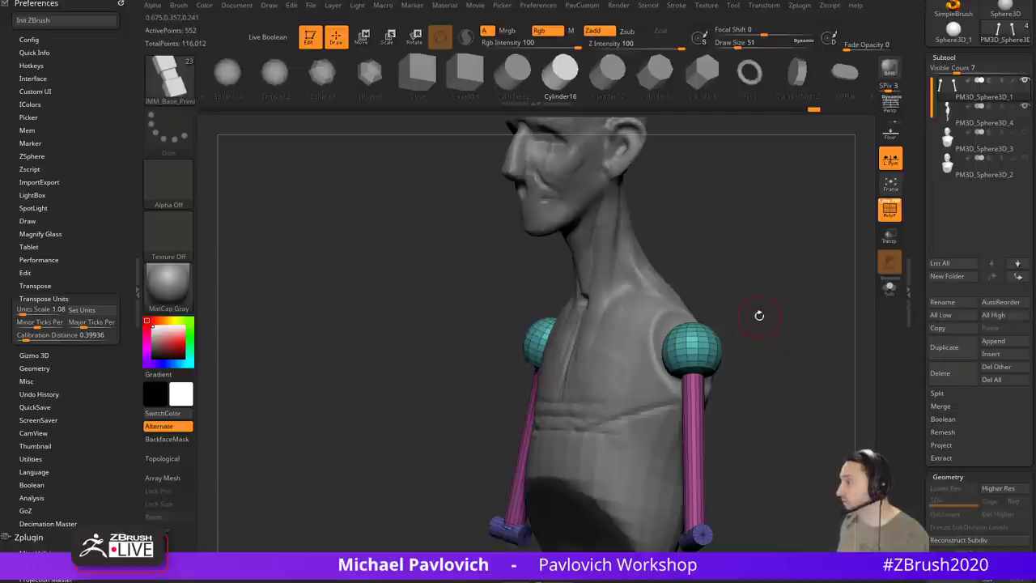
{"action": "mouse_move", "coordinate": [759, 315]}
{"action": "left_mouse_down"}
{"action": "mouse_move", "coordinate": [696, 329]}
{"action": "mouse_move", "coordinate": [731, 240]}
{"action": "mouse_move", "coordinate": [805, 254]}
{"action": "mouse_move", "coordinate": [770, 236]}
{"action": "mouse_move", "coordinate": [561, 282]}
{"action": "left_mouse_up"}
{"action": "key", "text": "b"}
{"action": "key", "text": "d"}
{"action": "key", "text": "s"}
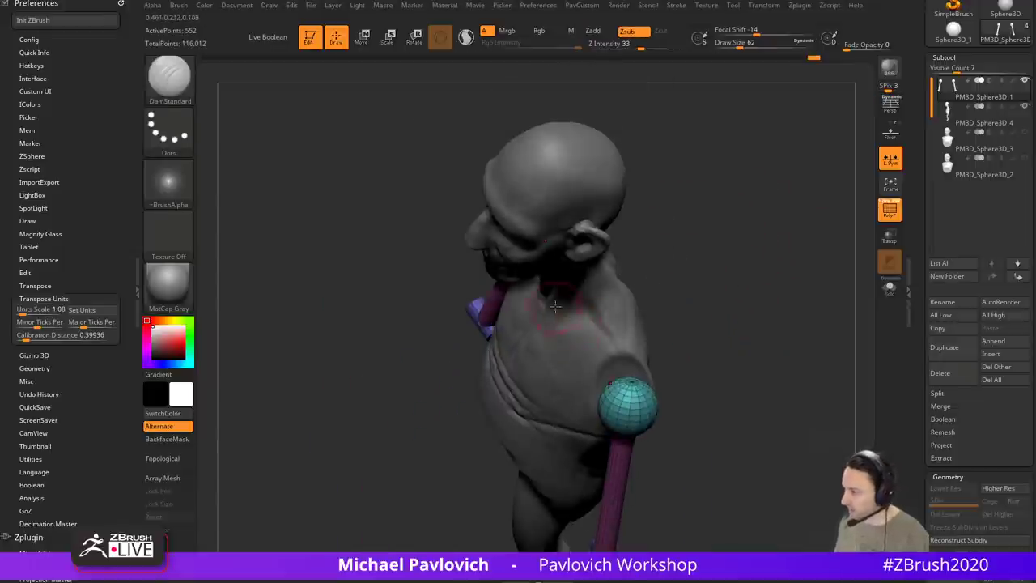
{"action": "left_click", "coordinate": [555, 305], "text": "alt"}
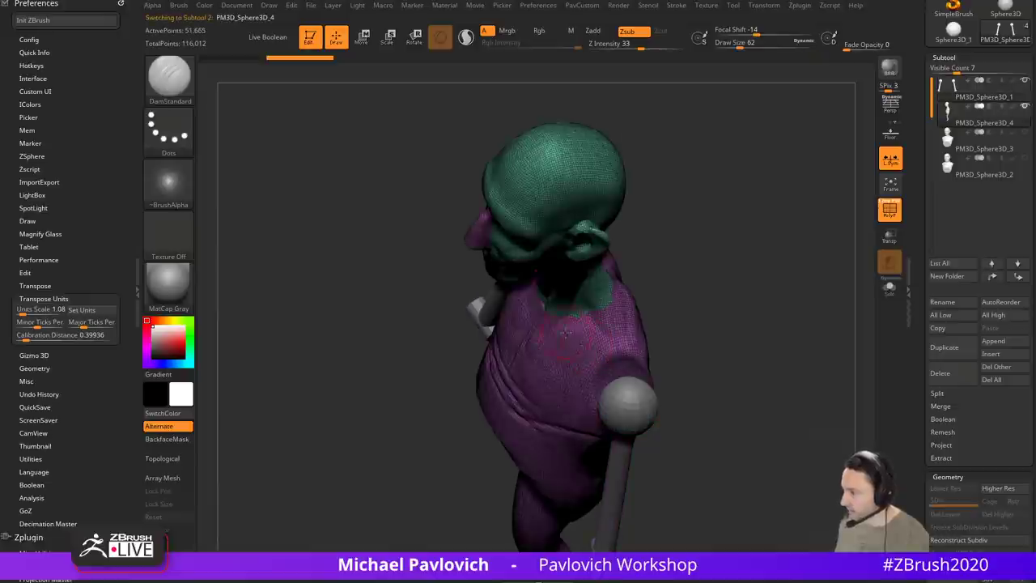
{"action": "left_click", "coordinate": [891, 206]}
{"action": "left_click_drag", "start_coordinate": [749, 283], "coordinate": [697, 277]}
{"action": "left_click_drag", "start_coordinate": [605, 374], "coordinate": [599, 362]}
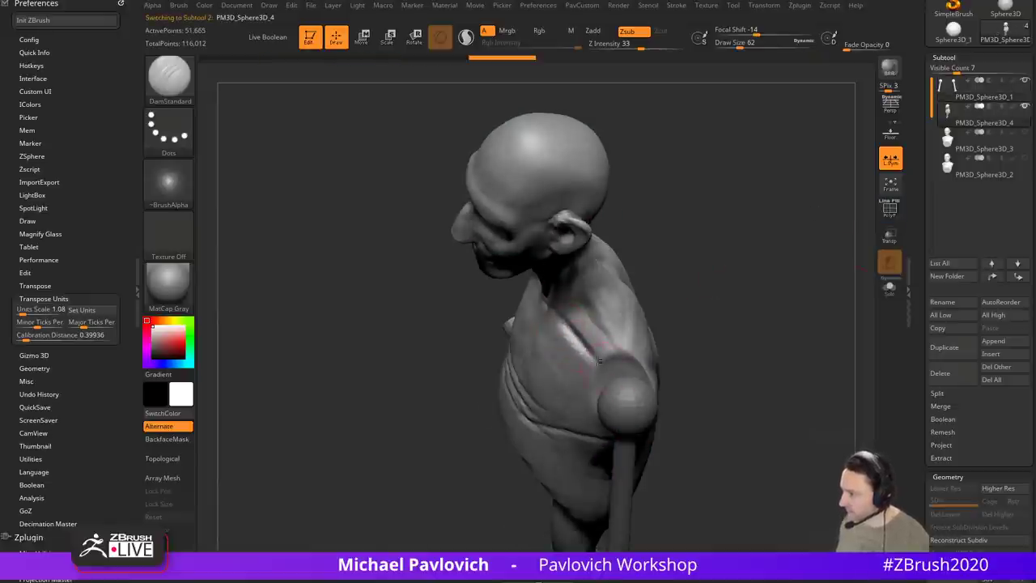
Step: Sculpt the area between the collarbone and the trapezius with the Clay brush, using draw size 68
{"action": "mouse_move", "coordinate": [709, 341]}
{"action": "left_mouse_down"}
{"action": "mouse_move", "coordinate": [763, 267]}
{"action": "mouse_move", "coordinate": [766, 296]}
{"action": "mouse_move", "coordinate": [708, 280]}
{"action": "mouse_move", "coordinate": [711, 290]}
{"action": "mouse_move", "coordinate": [588, 339]}
{"action": "left_mouse_up"}
{"action": "key", "text": "b"}
{"action": "key", "text": "c"}
{"action": "key", "text": "l"}
{"action": "right_click_drag", "start_coordinate": [604, 321], "coordinate": [598, 344]}
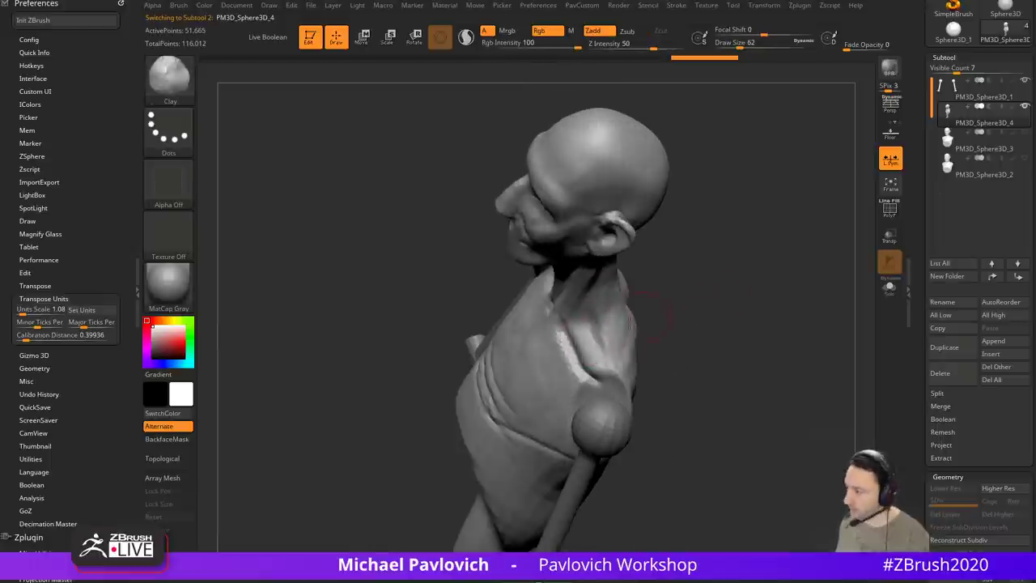
{"action": "key", "text": "s"}
{"action": "mouse_move", "coordinate": [585, 340]}
{"action": "left_mouse_down"}
{"action": "mouse_move", "coordinate": [598, 366]}
{"action": "mouse_move", "coordinate": [666, 324]}
{"action": "mouse_move", "coordinate": [684, 336]}
{"action": "mouse_move", "coordinate": [651, 290]}
{"action": "mouse_move", "coordinate": [609, 338]}
{"action": "left_mouse_up"}
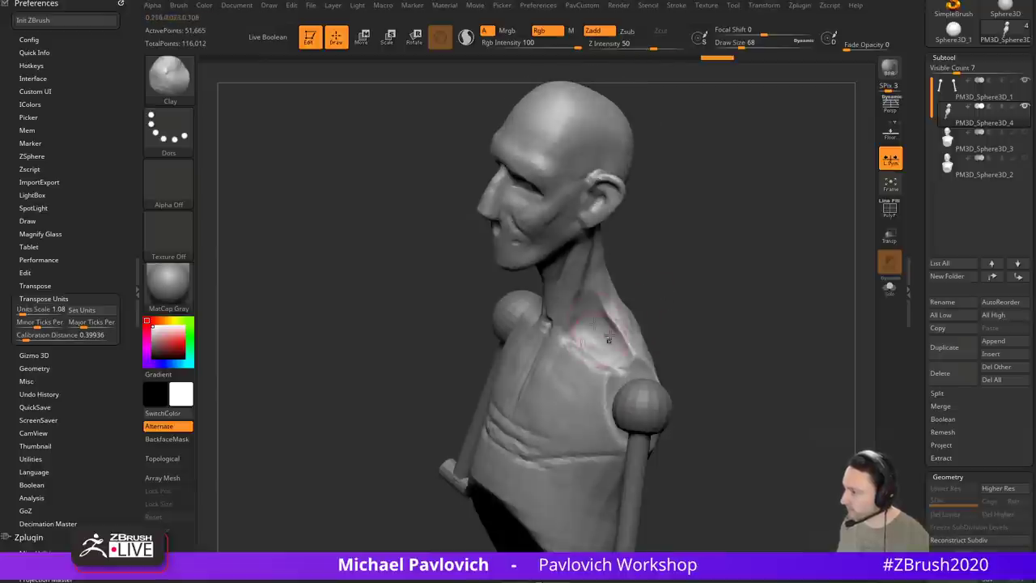
Step: Build up the collarbone ridge from the base of the neck to the shoulder with the Standard brush at draw size 37
{"action": "right_click_drag", "start_coordinate": [569, 338], "coordinate": [578, 342]}
{"action": "key", "text": "b"}
{"action": "key", "text": "s"}
{"action": "key", "text": "t"}
{"action": "key", "text": "s"}
{"action": "left_click_drag", "start_coordinate": [578, 342], "coordinate": [573, 332]}
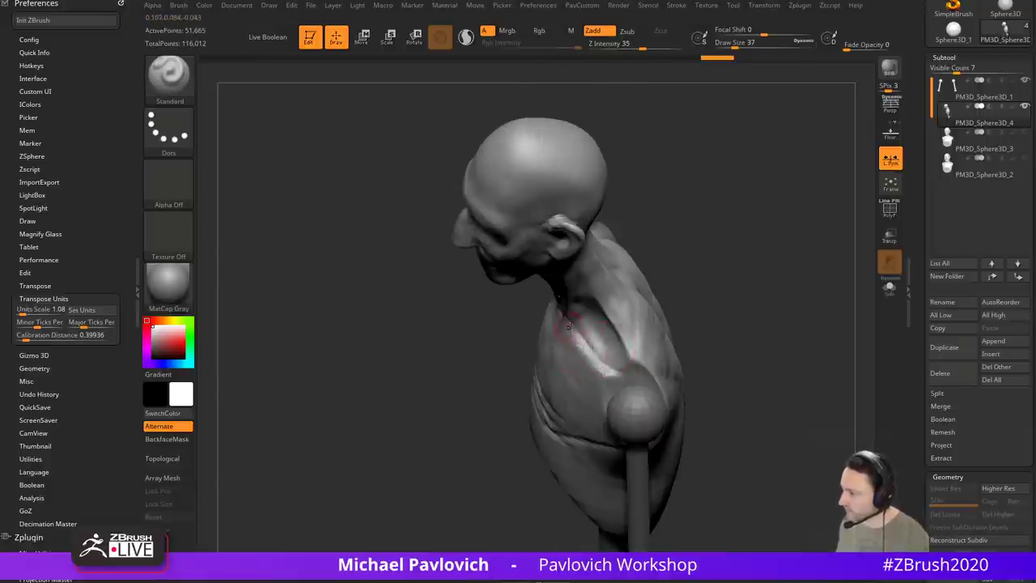
{"action": "right_click_drag", "start_coordinate": [573, 332], "coordinate": [751, 224]}
{"action": "left_click_drag", "start_coordinate": [752, 223], "coordinate": [756, 342]}
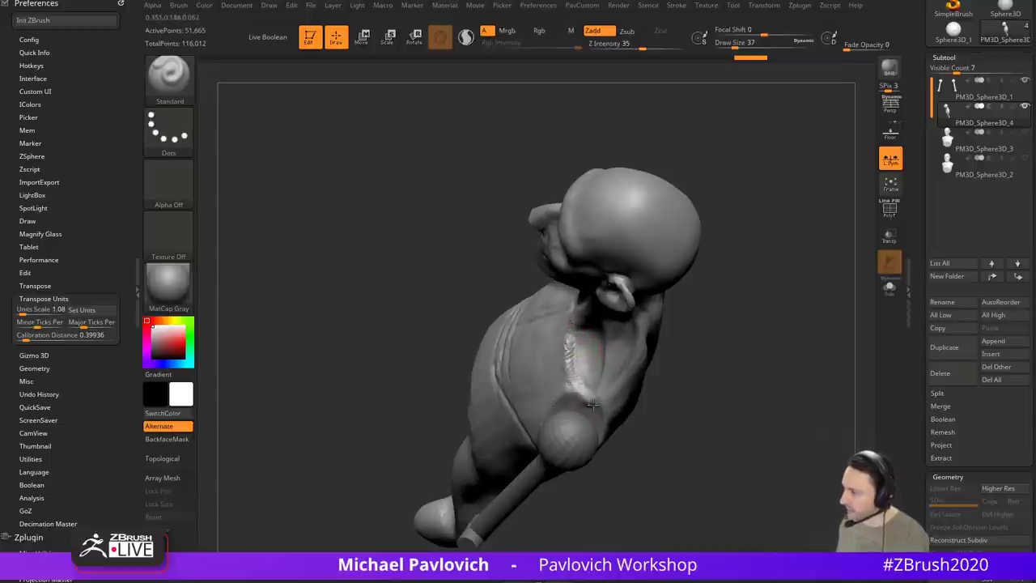
{"action": "left_click_drag", "start_coordinate": [593, 405], "coordinate": [596, 410]}
{"action": "mouse_move", "coordinate": [703, 429]}
{"action": "left_mouse_down"}
{"action": "mouse_move", "coordinate": [665, 380]}
{"action": "mouse_move", "coordinate": [694, 340]}
{"action": "mouse_move", "coordinate": [719, 397]}
{"action": "left_mouse_up"}
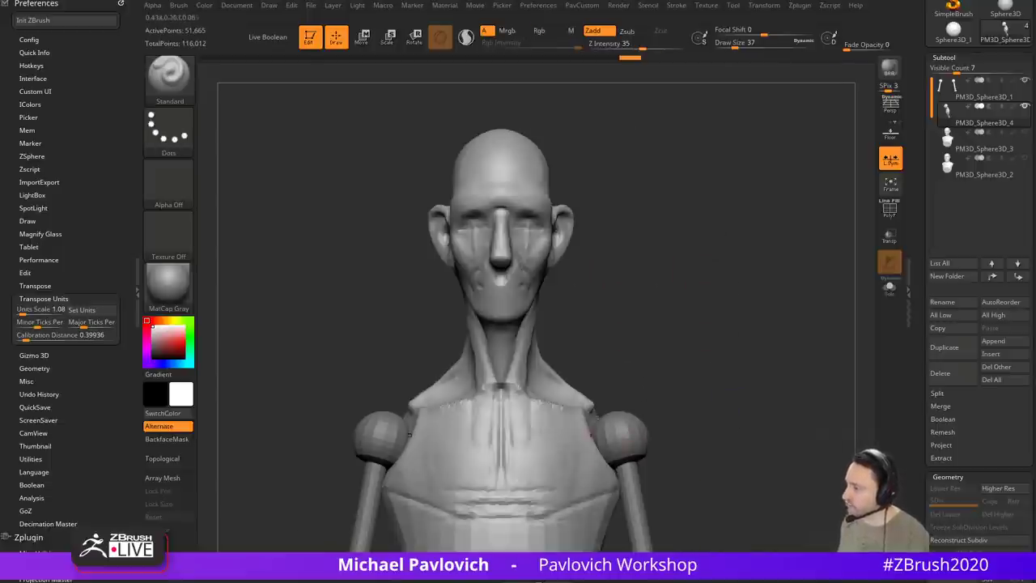
Step: Reshape the outer end of the collarbone near the shoulder with the Move brush at draw size 77
{"action": "mouse_move", "coordinate": [650, 288]}
{"action": "left_mouse_down", "text": "alt"}
{"action": "mouse_move", "coordinate": [627, 267]}
{"action": "mouse_move", "coordinate": [616, 363]}
{"action": "left_mouse_up", "text": "alt"}
{"action": "key", "text": "s"}
{"action": "left_click_drag", "start_coordinate": [565, 398], "coordinate": [571, 399]}
{"action": "key", "text": "b"}
{"action": "key", "text": "m"}
{"action": "key", "text": "v"}
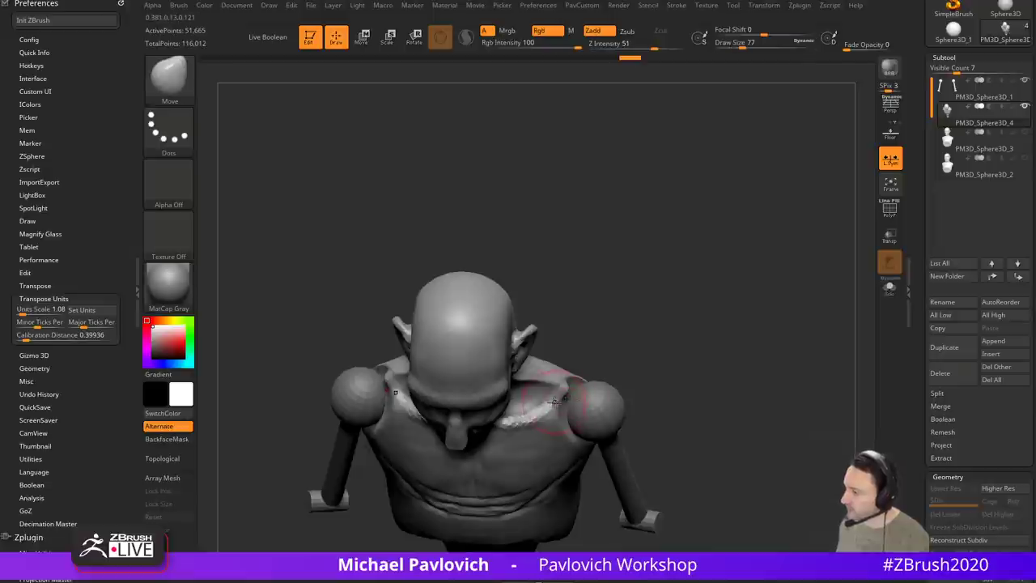
Step: Switch to the Standard brush over the upper back and set its draw size to 25
{"action": "mouse_move", "coordinate": [675, 318]}
{"action": "left_mouse_down"}
{"action": "mouse_move", "coordinate": [659, 364]}
{"action": "mouse_move", "coordinate": [699, 284]}
{"action": "mouse_move", "coordinate": [704, 305]}
{"action": "mouse_move", "coordinate": [652, 311]}
{"action": "left_mouse_up"}
{"action": "key", "text": "2"}
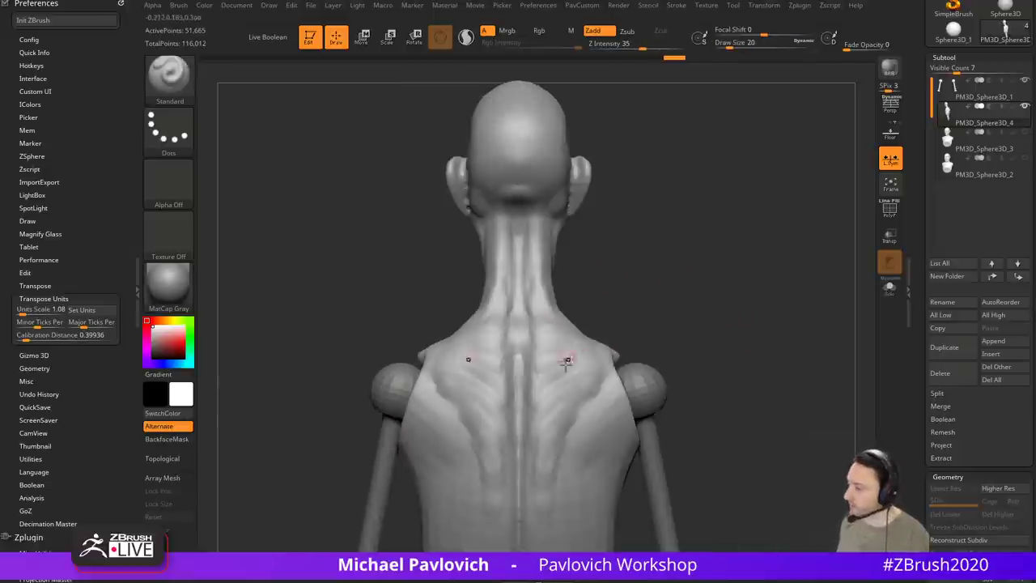
{"action": "key", "text": "s"}
{"action": "left_click_drag", "start_coordinate": [568, 363], "coordinate": [574, 359]}
Step: Switch to the Zygote Body page in the browser and examine the isolated scapula from behind, front and side
{"action": "left_click_drag", "start_coordinate": [753, 579], "coordinate": [687, 41]}
{"action": "left_click_drag", "start_coordinate": [660, 196], "coordinate": [583, 230]}
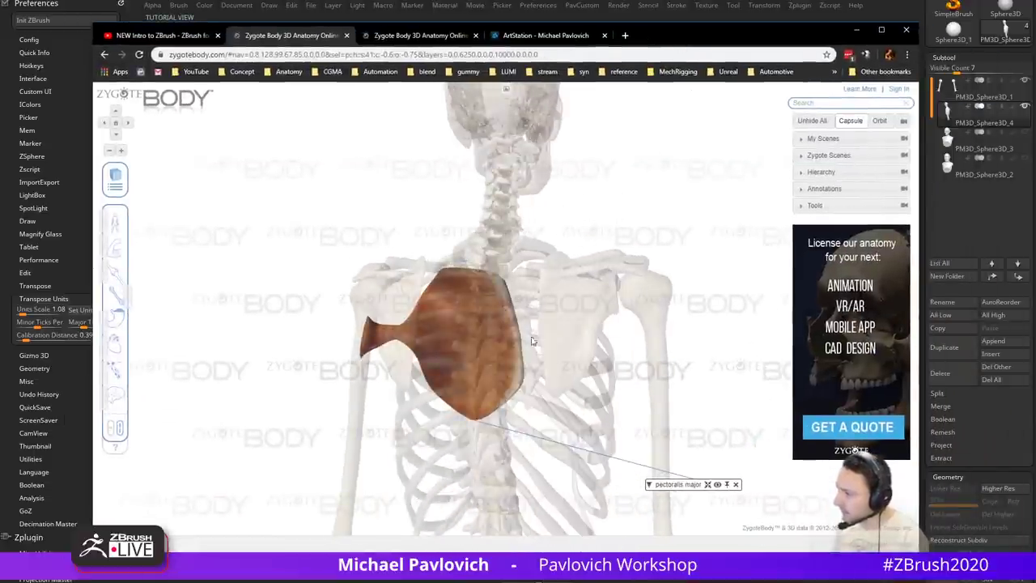
{"action": "left_click_drag", "start_coordinate": [532, 341], "coordinate": [513, 361]}
{"action": "left_click", "coordinate": [712, 229]}
{"action": "left_click", "coordinate": [522, 325]}
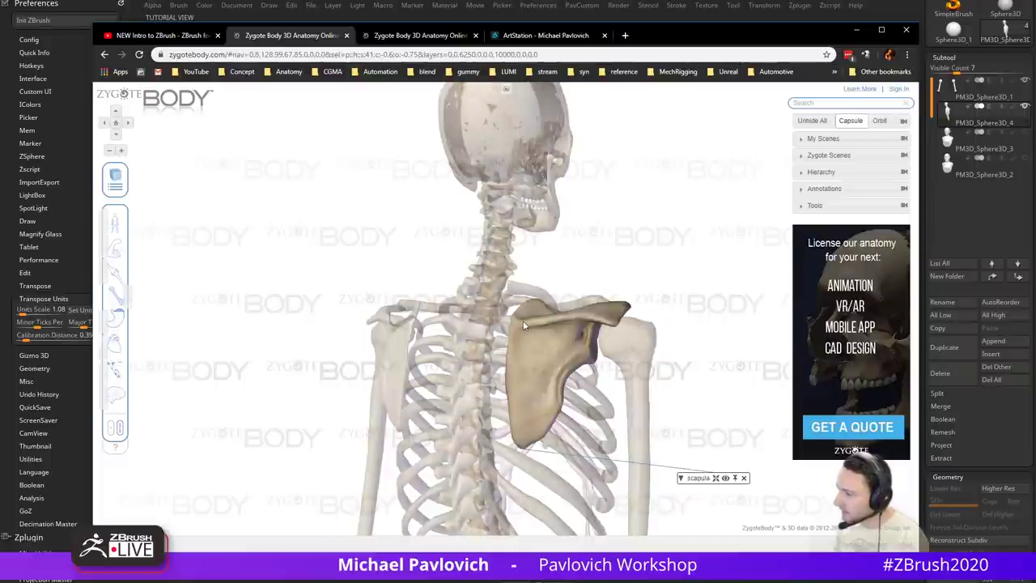
{"action": "left_click_drag", "start_coordinate": [653, 303], "coordinate": [385, 316]}
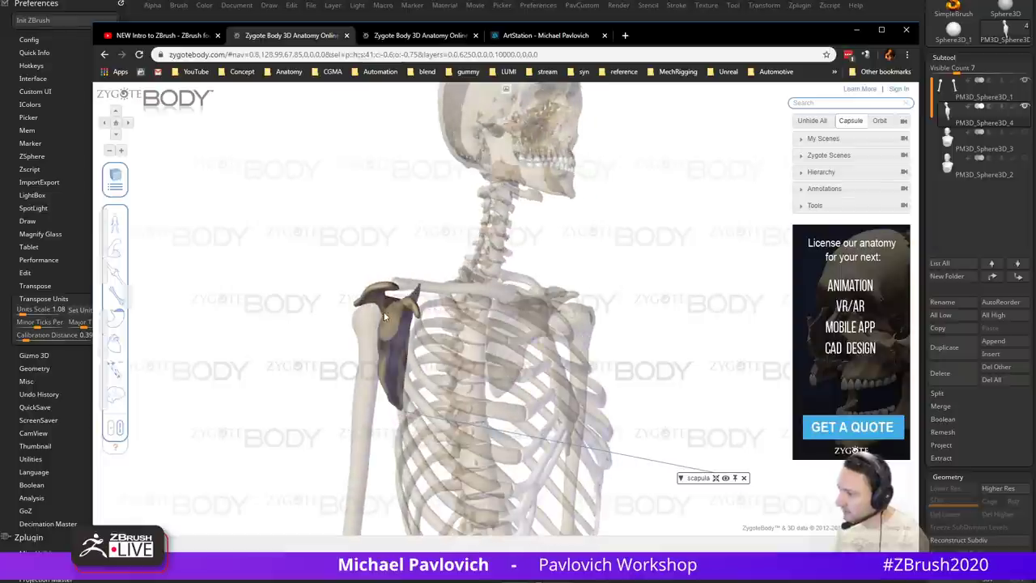
{"action": "left_click_drag", "start_coordinate": [652, 269], "coordinate": [571, 335]}
{"action": "left_click_drag", "start_coordinate": [713, 294], "coordinate": [606, 310]}
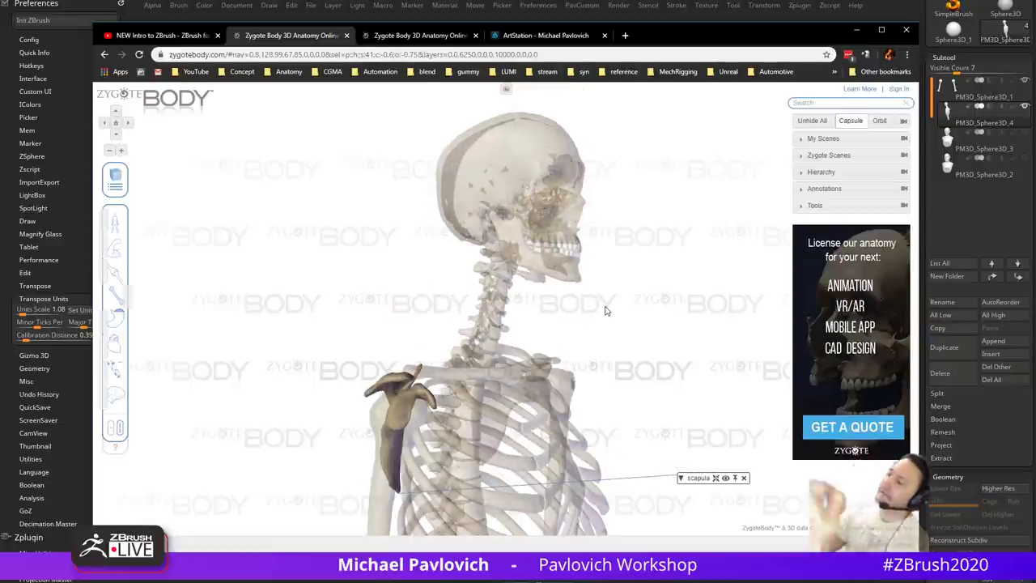
Step: Isolate the clavicle, scapula and humerus together on the skeleton and examine how they connect at the shoulder
{"action": "left_click", "coordinate": [646, 303]}
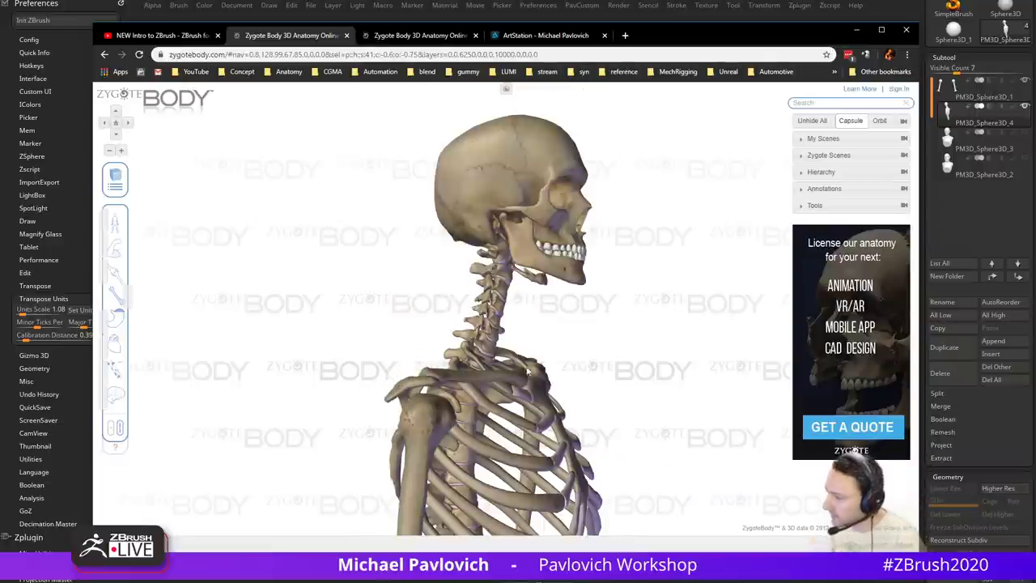
{"action": "left_click", "coordinate": [523, 374]}
{"action": "left_click", "coordinate": [402, 390], "text": "shift"}
{"action": "left_click_drag", "start_coordinate": [589, 343], "coordinate": [567, 318]}
{"action": "left_click", "coordinate": [620, 360], "text": "shift"}
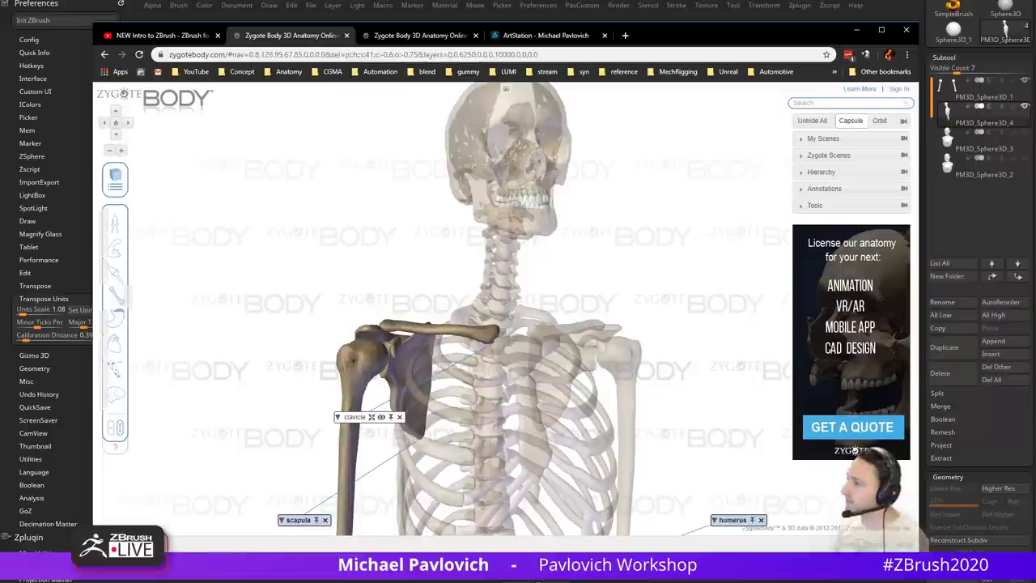
Step: Return to ZBrush and raise vertebra bumps along the midline at the base of the neck with the Standard brush
{"action": "key", "text": "alt+Tab"}
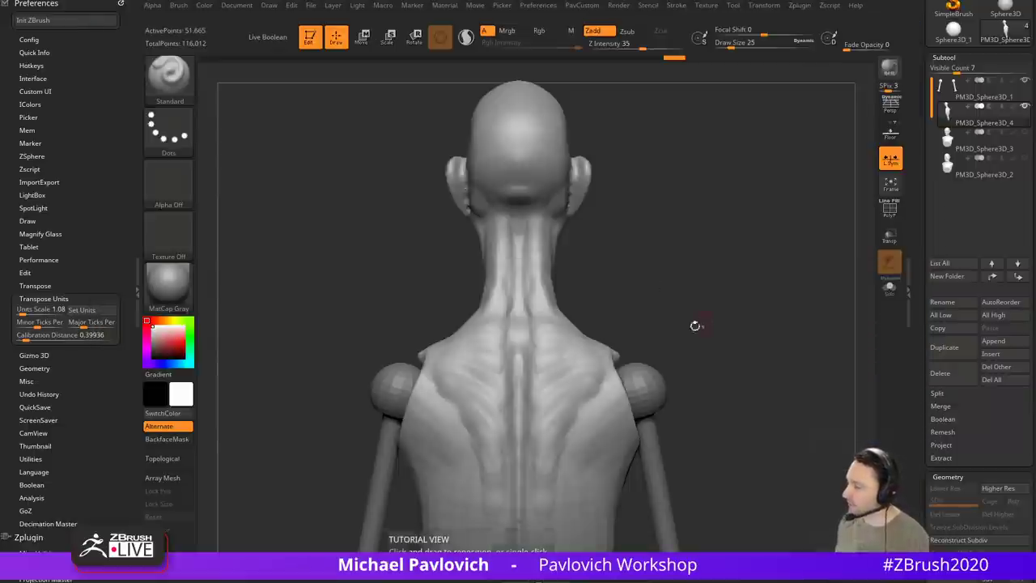
{"action": "left_click_drag", "start_coordinate": [694, 324], "coordinate": [675, 331], "text": "alt"}
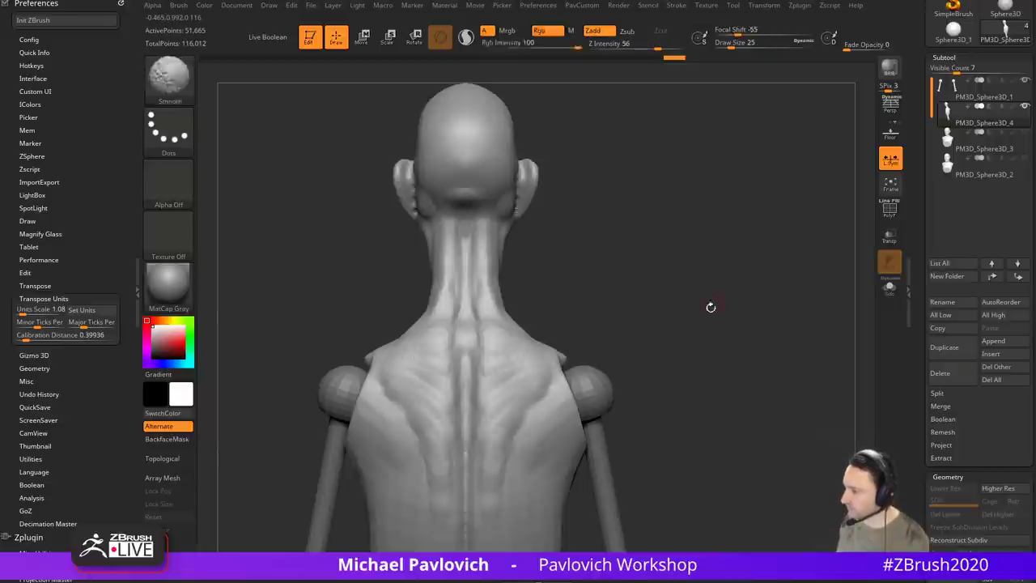
{"action": "left_click_drag", "start_coordinate": [712, 306], "coordinate": [696, 306], "text": "alt"}
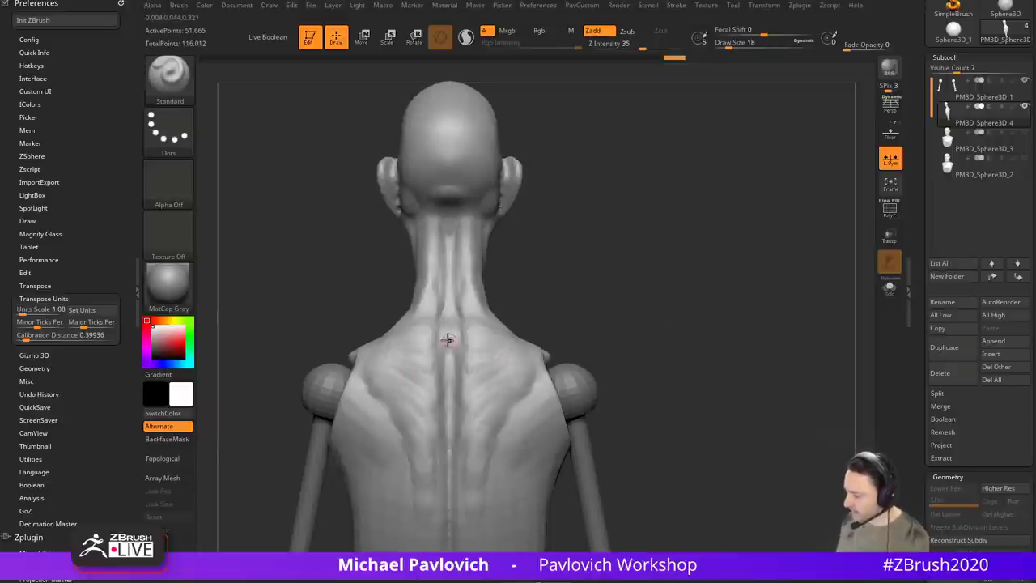
{"action": "left_click_drag", "start_coordinate": [449, 343], "coordinate": [450, 336]}
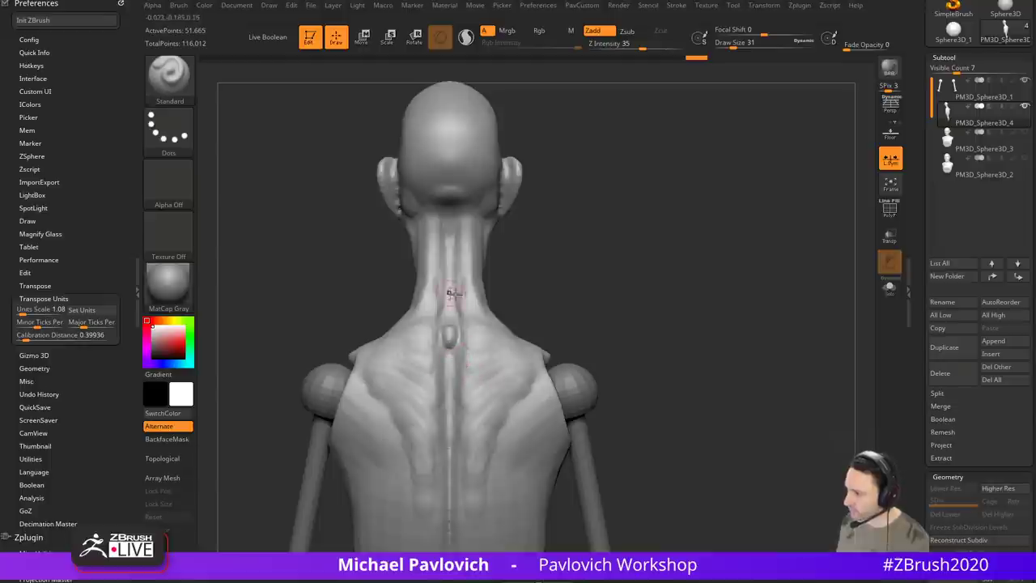
{"action": "left_click_drag", "start_coordinate": [449, 292], "coordinate": [448, 235]}
{"action": "mouse_move", "coordinate": [621, 276]}
{"action": "left_mouse_down"}
{"action": "mouse_move", "coordinate": [643, 280]}
{"action": "mouse_move", "coordinate": [623, 324]}
{"action": "left_mouse_up"}
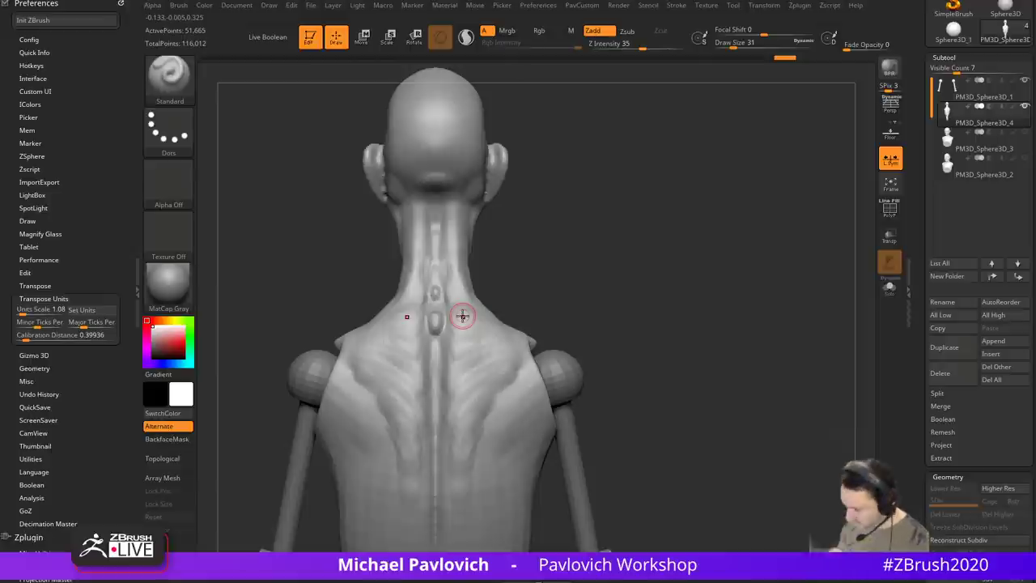
Step: Reduce the Standard brush's draw size to 25 and raise the scapular spines from the shoulder tips toward the spine
{"action": "mouse_move", "coordinate": [534, 272]}
{"action": "left_mouse_down"}
{"action": "mouse_move", "coordinate": [602, 301]}
{"action": "mouse_move", "coordinate": [460, 328]}
{"action": "left_mouse_up"}
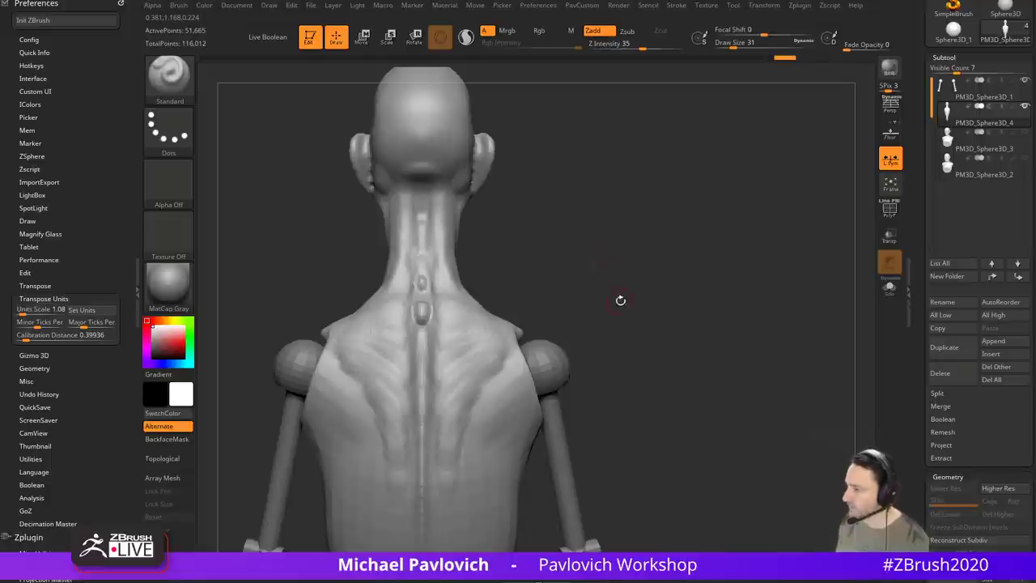
{"action": "left_click_drag", "start_coordinate": [636, 298], "coordinate": [608, 305], "text": "alt"}
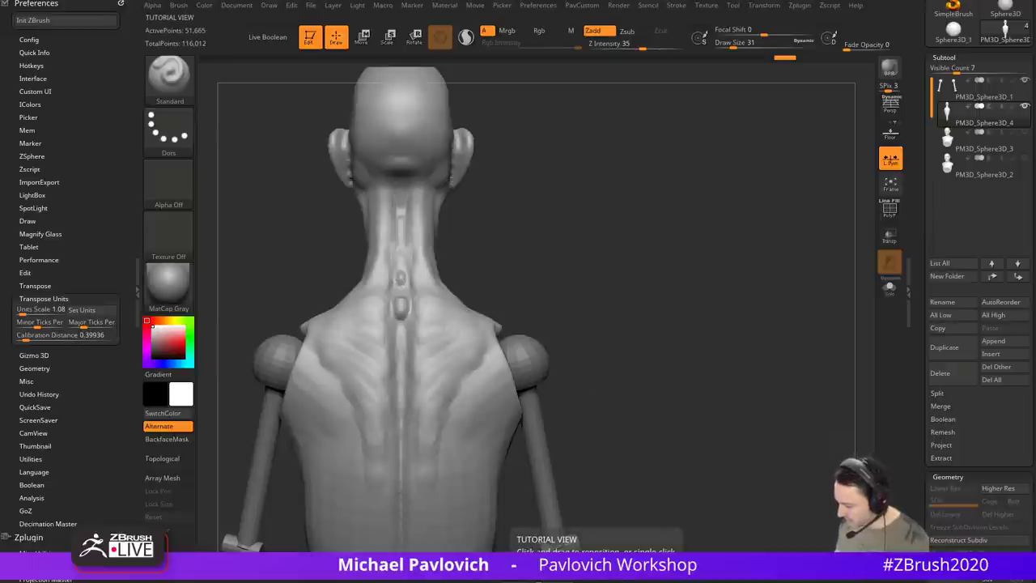
{"action": "left_click_drag", "start_coordinate": [595, 286], "coordinate": [429, 343]}
{"action": "key", "text": "bracketleft"}
{"action": "key", "text": "bracketleft"}
{"action": "left_click_drag", "start_coordinate": [535, 279], "coordinate": [506, 317]}
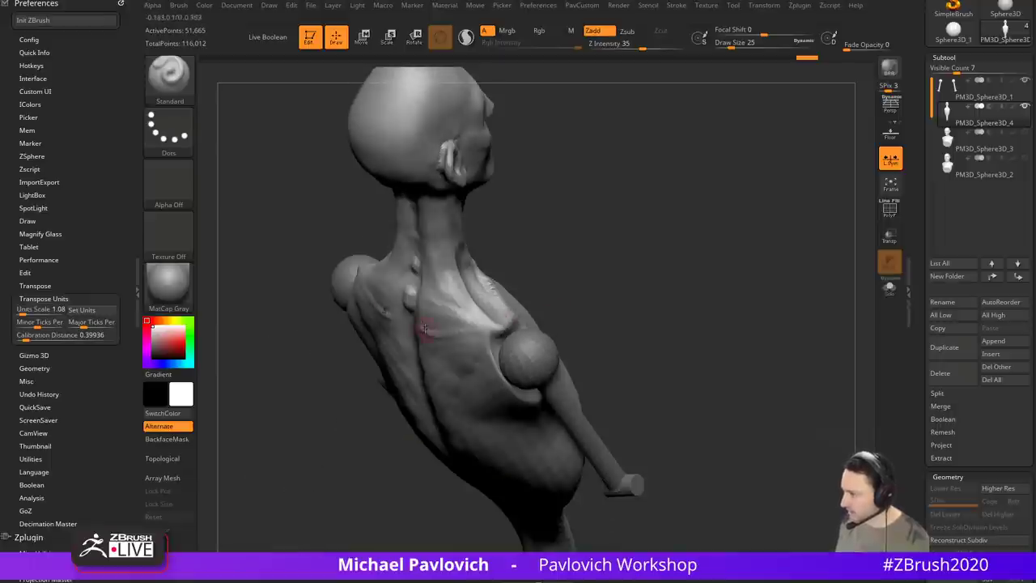
{"action": "left_click_drag", "start_coordinate": [427, 327], "coordinate": [484, 335]}
{"action": "mouse_move", "coordinate": [651, 304]}
{"action": "left_mouse_down"}
{"action": "mouse_move", "coordinate": [673, 255]}
{"action": "mouse_move", "coordinate": [622, 272]}
{"action": "left_mouse_up"}
{"action": "mouse_move", "coordinate": [437, 337]}
{"action": "left_mouse_down"}
{"action": "mouse_move", "coordinate": [489, 351]}
{"action": "mouse_move", "coordinate": [504, 342]}
{"action": "mouse_move", "coordinate": [484, 362]}
{"action": "left_mouse_up"}
{"action": "mouse_move", "coordinate": [553, 345]}
{"action": "left_mouse_down"}
{"action": "mouse_move", "coordinate": [605, 326]}
{"action": "mouse_move", "coordinate": [586, 303]}
{"action": "mouse_move", "coordinate": [597, 273]}
{"action": "mouse_move", "coordinate": [497, 330]}
{"action": "left_mouse_up"}
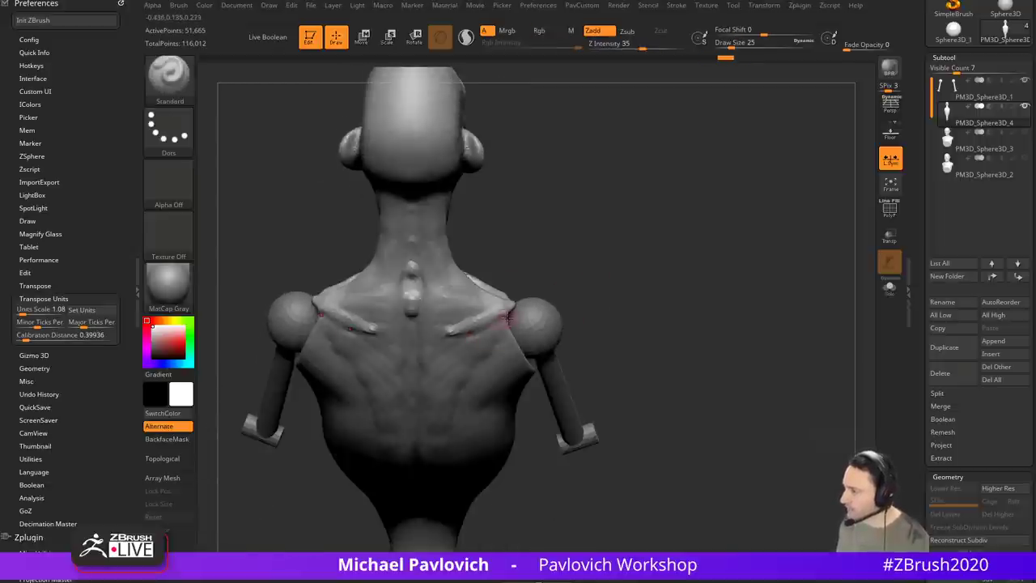
{"action": "left_click_drag", "start_coordinate": [599, 298], "coordinate": [603, 246]}
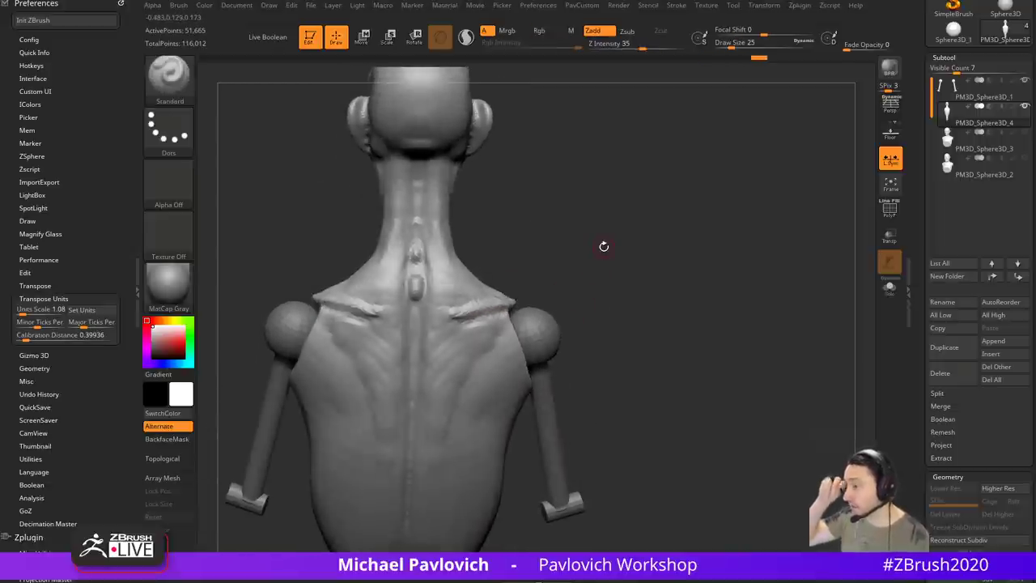
{"action": "mouse_move", "coordinate": [604, 272]}
{"action": "left_mouse_down"}
{"action": "mouse_move", "coordinate": [626, 306]}
{"action": "mouse_move", "coordinate": [635, 290]}
{"action": "mouse_move", "coordinate": [660, 292]}
{"action": "left_mouse_up"}
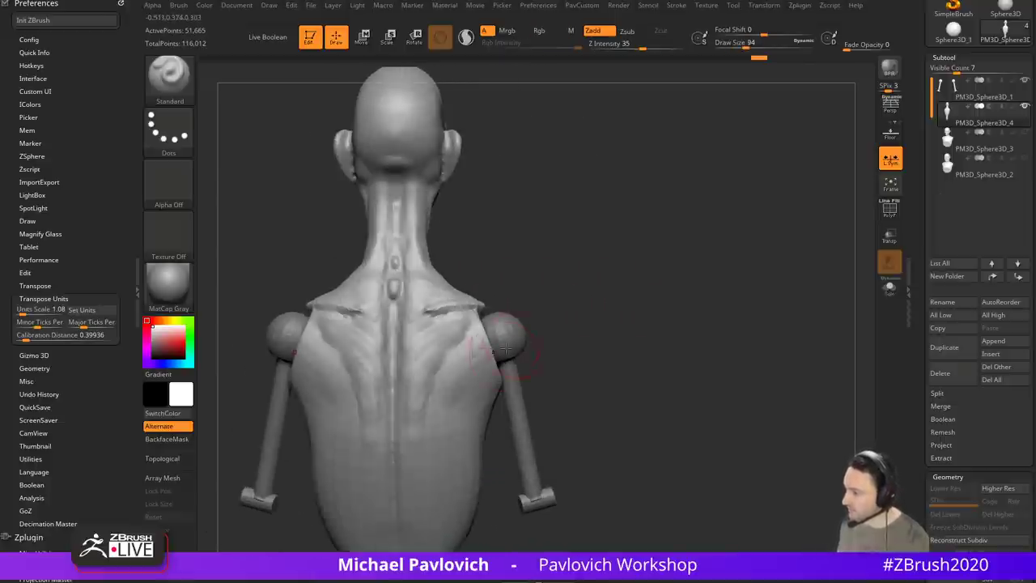
Step: Build up the torso around the shoulder joints, from back to front, with the Clay brush at draw size 62
{"action": "key", "text": "b"}
{"action": "key", "text": "c"}
{"action": "key", "text": "l"}
{"action": "left_click_drag", "start_coordinate": [571, 281], "coordinate": [528, 298]}
{"action": "key", "text": "s"}
{"action": "mouse_move", "coordinate": [497, 336]}
{"action": "left_mouse_down"}
{"action": "mouse_move", "coordinate": [478, 366]}
{"action": "mouse_move", "coordinate": [465, 336]}
{"action": "left_mouse_up"}
{"action": "left_click_drag", "start_coordinate": [606, 326], "coordinate": [514, 347]}
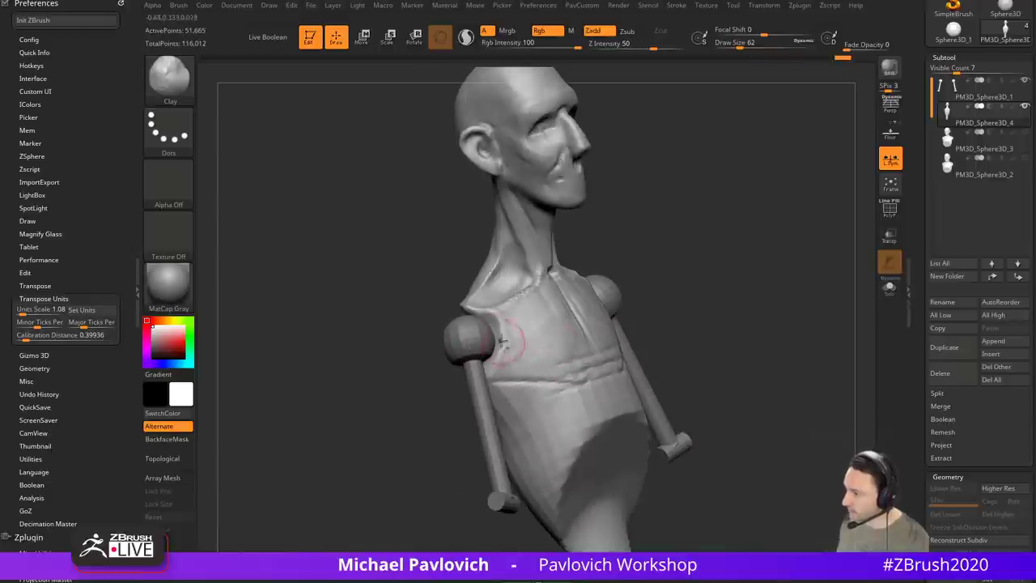
Step: Smooth the chest and define the sternum down its midline with the Clay brush at draw size 22
{"action": "left_click_drag", "start_coordinate": [753, 314], "coordinate": [648, 301], "text": "shift"}
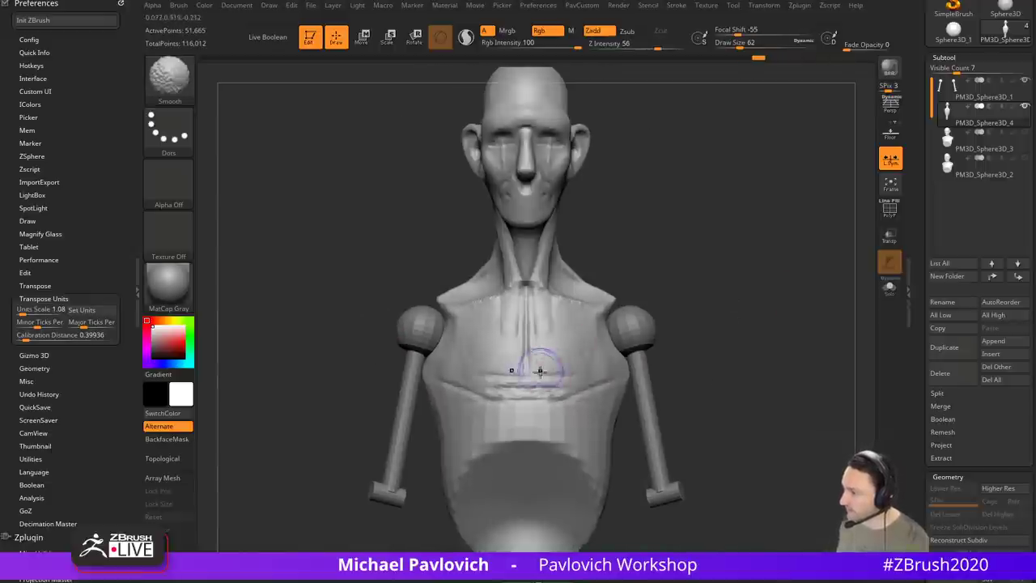
{"action": "left_click_drag", "start_coordinate": [743, 316], "coordinate": [656, 317], "text": "alt"}
{"action": "left_click_drag", "start_coordinate": [688, 318], "coordinate": [656, 329]}
{"action": "left_click_drag", "start_coordinate": [457, 316], "coordinate": [430, 343]}
{"action": "mouse_move", "coordinate": [429, 293]}
{"action": "left_mouse_down"}
{"action": "mouse_move", "coordinate": [429, 396]}
{"action": "mouse_move", "coordinate": [529, 340]}
{"action": "left_mouse_up"}
{"action": "left_click_drag", "start_coordinate": [412, 271], "coordinate": [413, 376]}
{"action": "mouse_move", "coordinate": [607, 316]}
{"action": "left_mouse_down", "text": "alt"}
{"action": "mouse_move", "coordinate": [613, 271]}
{"action": "mouse_move", "coordinate": [596, 303]}
{"action": "mouse_move", "coordinate": [589, 277]}
{"action": "left_mouse_up", "text": "alt"}
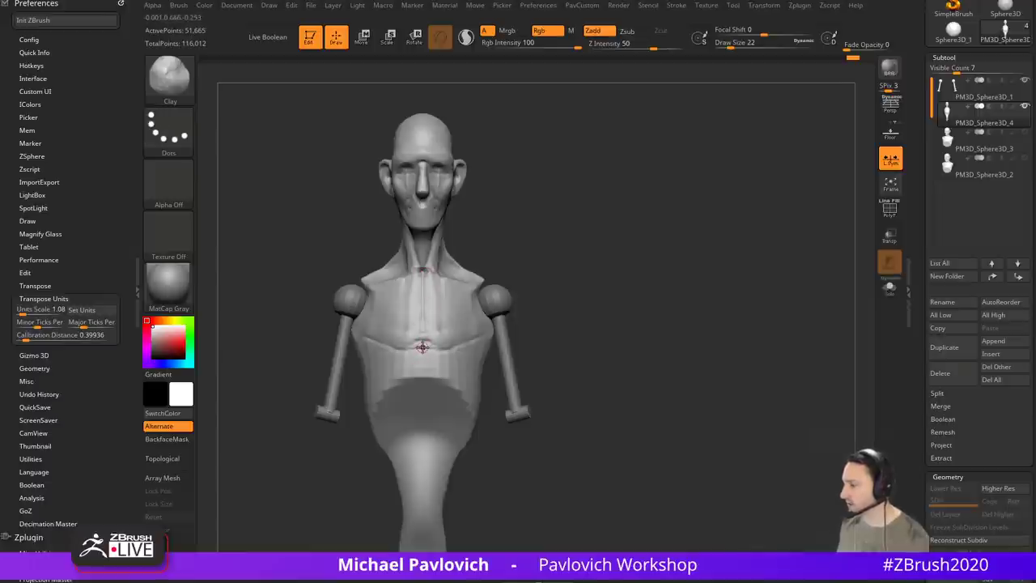
{"action": "left_click_drag", "start_coordinate": [585, 311], "coordinate": [581, 290]}
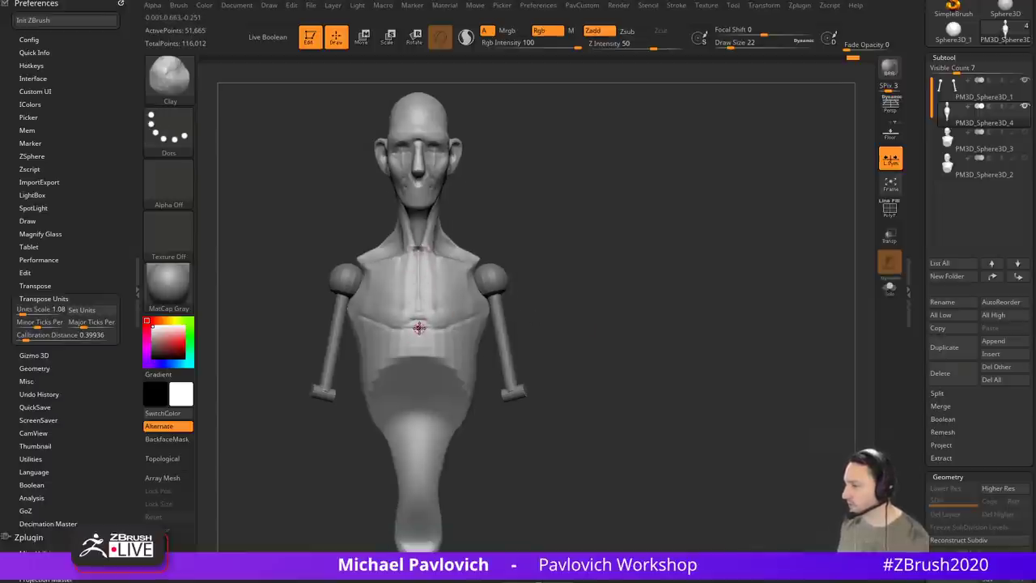
Step: Strengthen the scapular spines and carry them over the shoulder tips with the Standard brush at draw size 29
{"action": "mouse_move", "coordinate": [650, 284]}
{"action": "left_mouse_down"}
{"action": "mouse_move", "coordinate": [525, 294]}
{"action": "mouse_move", "coordinate": [653, 289]}
{"action": "mouse_move", "coordinate": [617, 287]}
{"action": "mouse_move", "coordinate": [583, 255]}
{"action": "mouse_move", "coordinate": [549, 254]}
{"action": "left_mouse_up"}
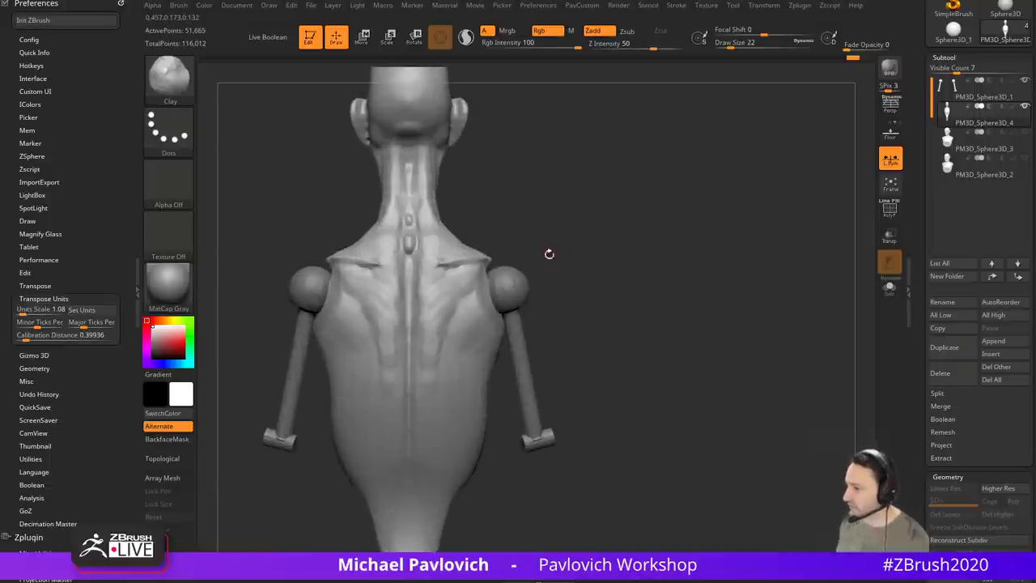
{"action": "key", "text": "s"}
{"action": "key", "text": "1"}
{"action": "left_click_drag", "start_coordinate": [452, 280], "coordinate": [456, 268]}
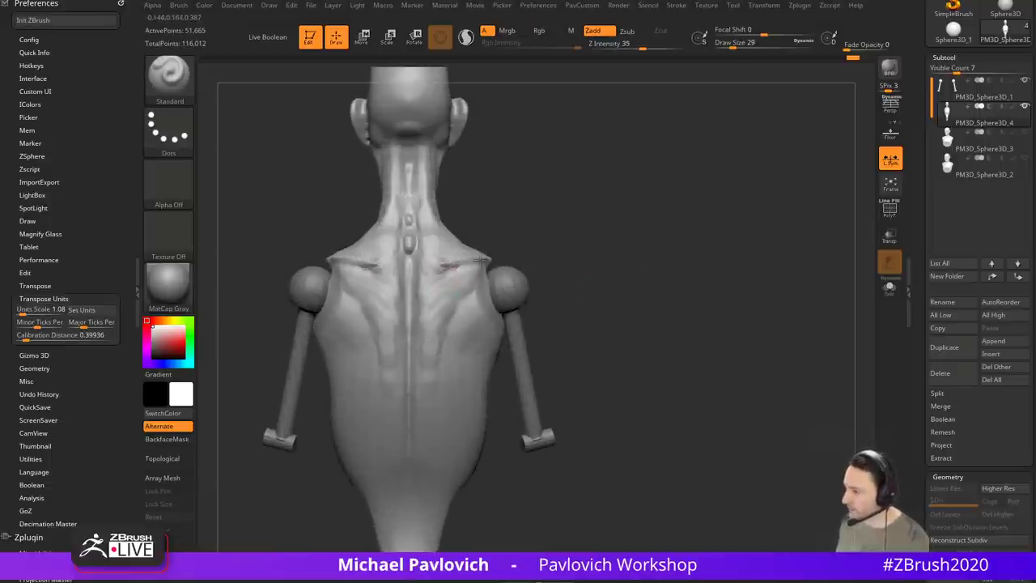
{"action": "mouse_move", "coordinate": [687, 195]}
{"action": "left_mouse_down"}
{"action": "mouse_move", "coordinate": [627, 199]}
{"action": "mouse_move", "coordinate": [622, 243]}
{"action": "mouse_move", "coordinate": [571, 242]}
{"action": "mouse_move", "coordinate": [567, 280]}
{"action": "left_mouse_up"}
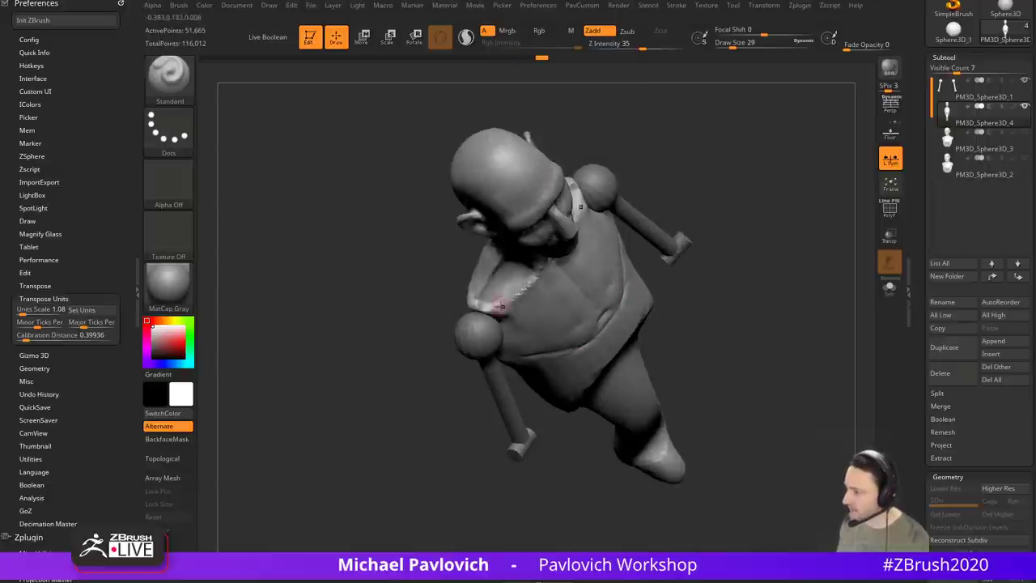
{"action": "left_click_drag", "start_coordinate": [496, 305], "coordinate": [513, 311]}
{"action": "left_click_drag", "start_coordinate": [603, 267], "coordinate": [664, 283]}
Step: Refine the shoulder tips where they meet the collarbones, using the Move brush for the final shape
{"action": "key", "text": "s"}
{"action": "mouse_move", "coordinate": [529, 297]}
{"action": "left_mouse_down"}
{"action": "mouse_move", "coordinate": [548, 297]}
{"action": "mouse_move", "coordinate": [526, 270]}
{"action": "left_mouse_up"}
{"action": "key", "text": "2"}
{"action": "key", "text": "s"}
{"action": "mouse_move", "coordinate": [654, 326]}
{"action": "left_mouse_down"}
{"action": "mouse_move", "coordinate": [616, 306]}
{"action": "mouse_move", "coordinate": [740, 262]}
{"action": "mouse_move", "coordinate": [583, 286]}
{"action": "mouse_move", "coordinate": [681, 299]}
{"action": "mouse_move", "coordinate": [512, 315]}
{"action": "mouse_move", "coordinate": [542, 311]}
{"action": "left_mouse_up"}
{"action": "key", "text": "s"}
{"action": "mouse_move", "coordinate": [696, 308]}
{"action": "left_mouse_down"}
{"action": "mouse_move", "coordinate": [717, 294]}
{"action": "mouse_move", "coordinate": [643, 265]}
{"action": "left_mouse_up"}
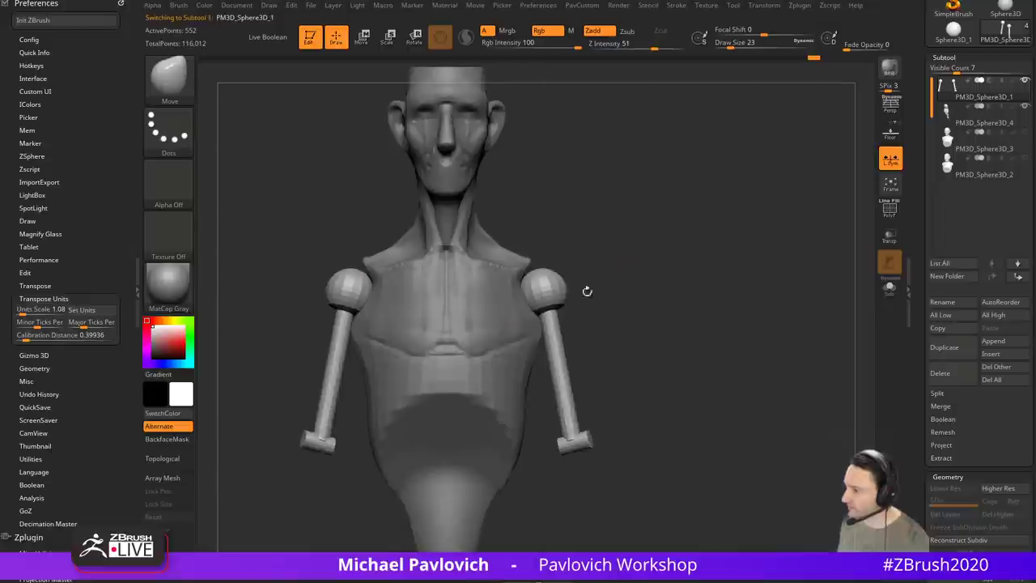
{"action": "left_click_drag", "start_coordinate": [587, 290], "coordinate": [657, 273]}
{"action": "left_click", "coordinate": [890, 211]}
{"action": "mouse_move", "coordinate": [769, 230]}
{"action": "left_mouse_down", "text": "alt"}
{"action": "mouse_move", "coordinate": [696, 250]}
{"action": "mouse_move", "coordinate": [778, 256]}
{"action": "mouse_move", "coordinate": [634, 264]}
{"action": "mouse_move", "coordinate": [600, 288]}
{"action": "left_mouse_up", "text": "alt"}
{"action": "key", "text": "b"}
{"action": "key", "text": "z"}
{"action": "key", "text": "m"}
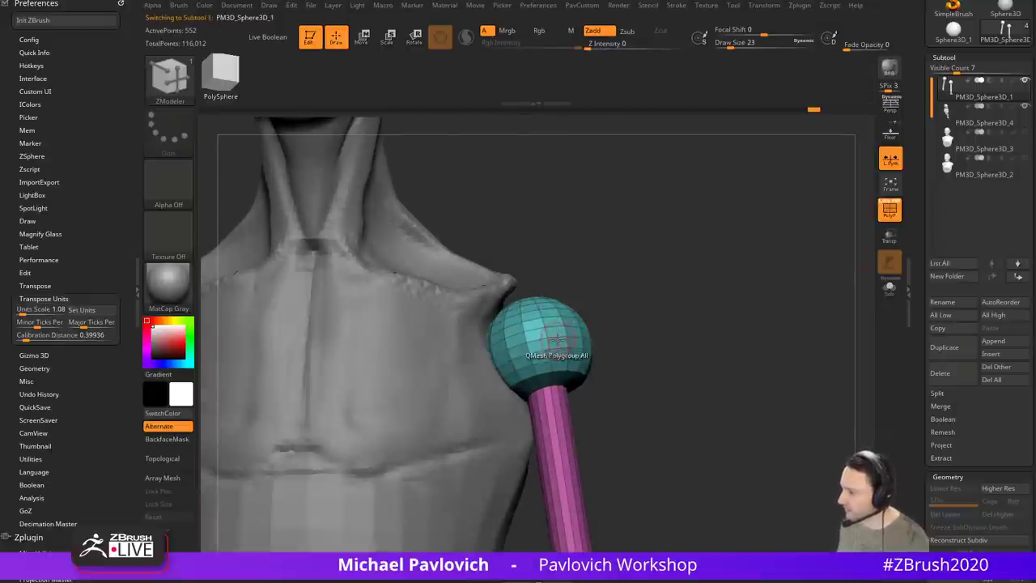
{"action": "key", "text": "space"}
{"action": "left_click_drag", "start_coordinate": [689, 284], "coordinate": [671, 288]}
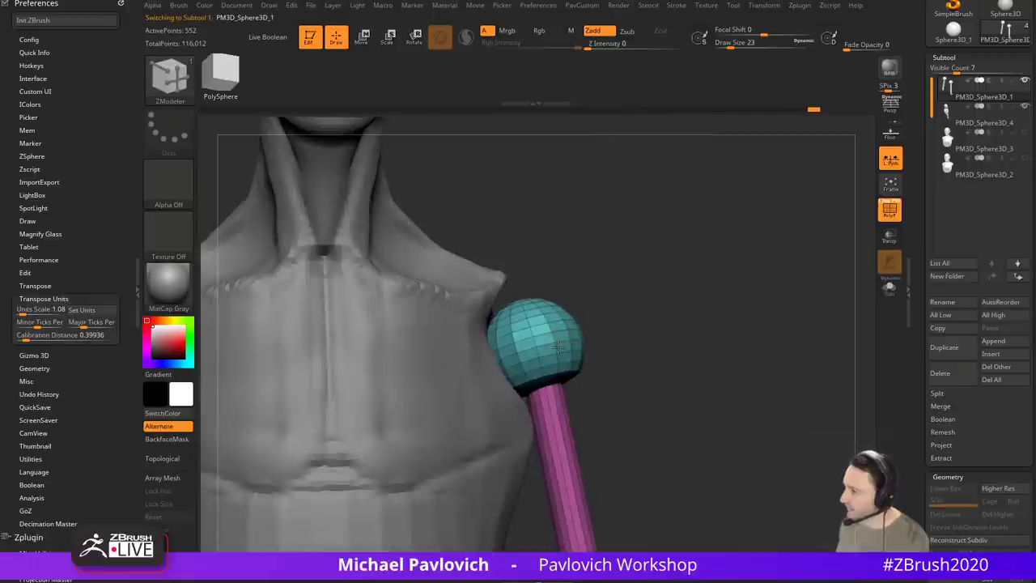
{"action": "left_click_drag", "start_coordinate": [644, 336], "coordinate": [672, 300], "text": "alt"}
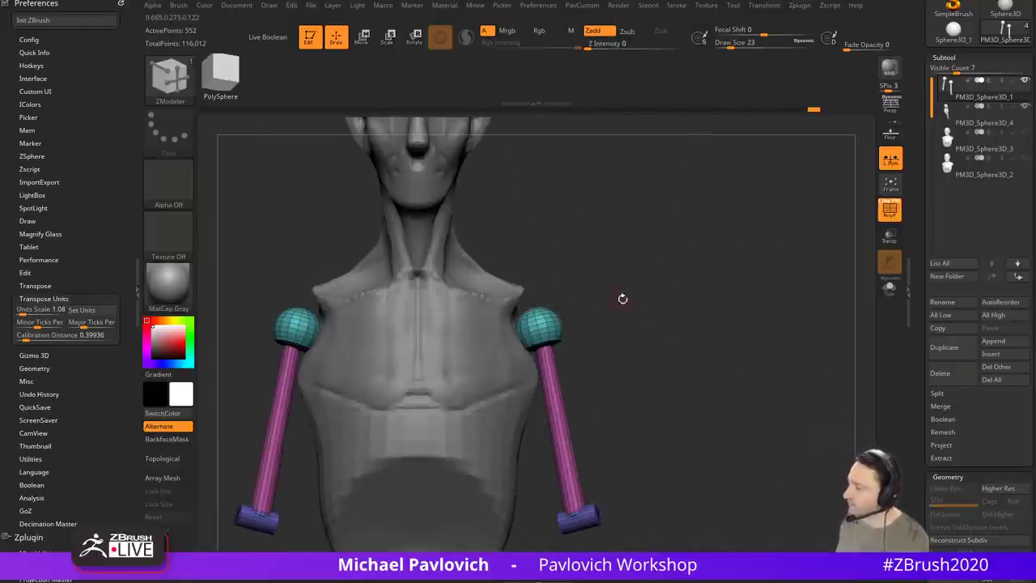
{"action": "left_click", "coordinate": [490, 375], "text": "alt"}
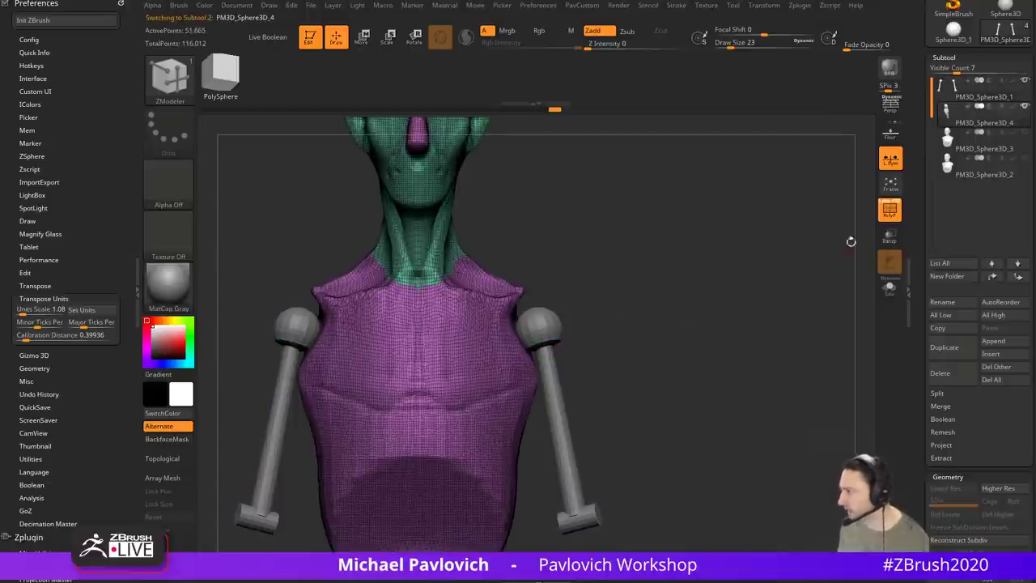
{"action": "left_click", "coordinate": [885, 211]}
{"action": "left_click_drag", "start_coordinate": [688, 299], "coordinate": [690, 312], "text": "alt"}
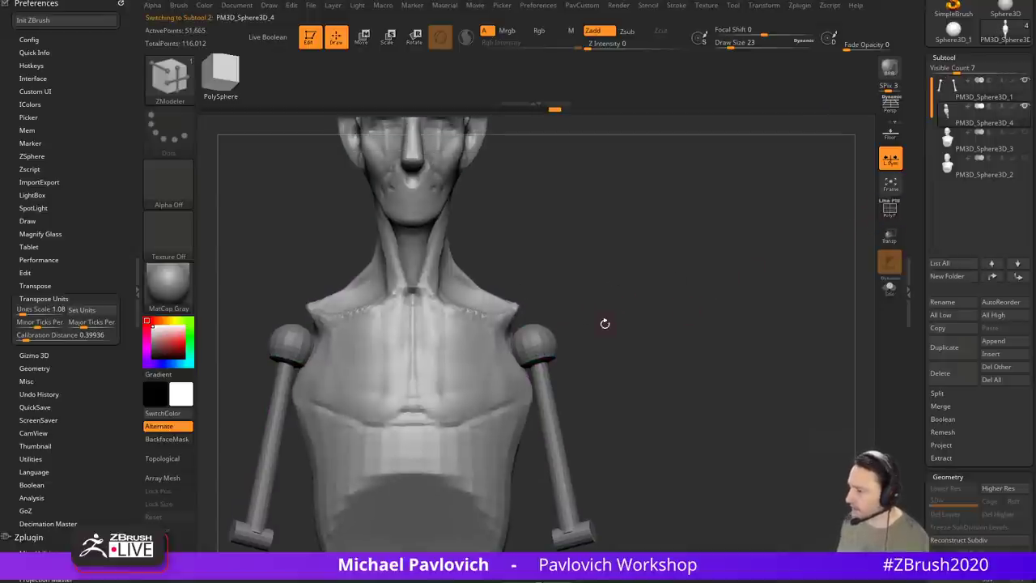
Step: Select the arms subtool and move the arms slightly up and inward beneath the shoulder tips
{"action": "key", "text": "Up"}
{"action": "key", "text": "w"}
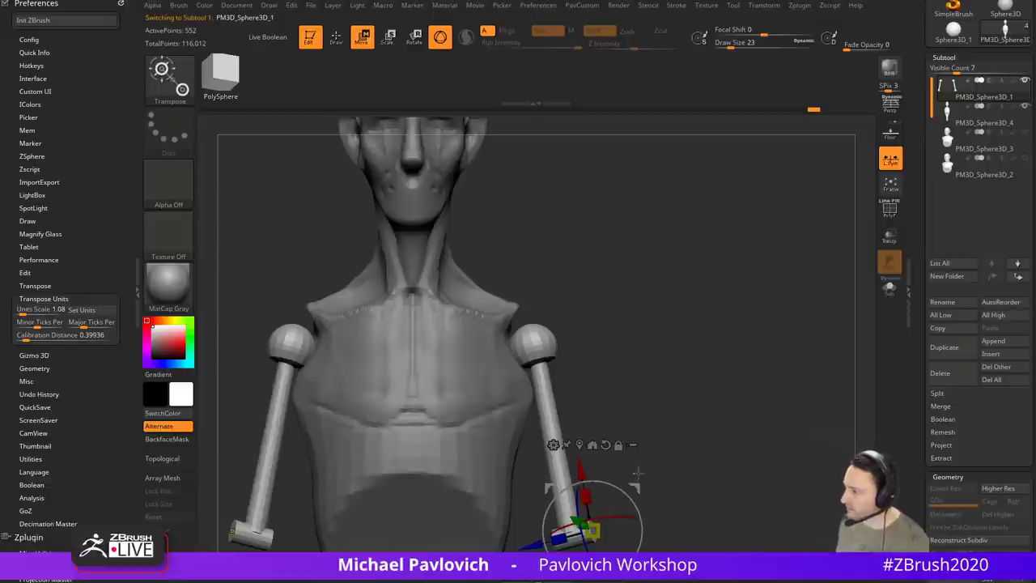
{"action": "left_click_drag", "start_coordinate": [636, 485], "coordinate": [631, 473]}
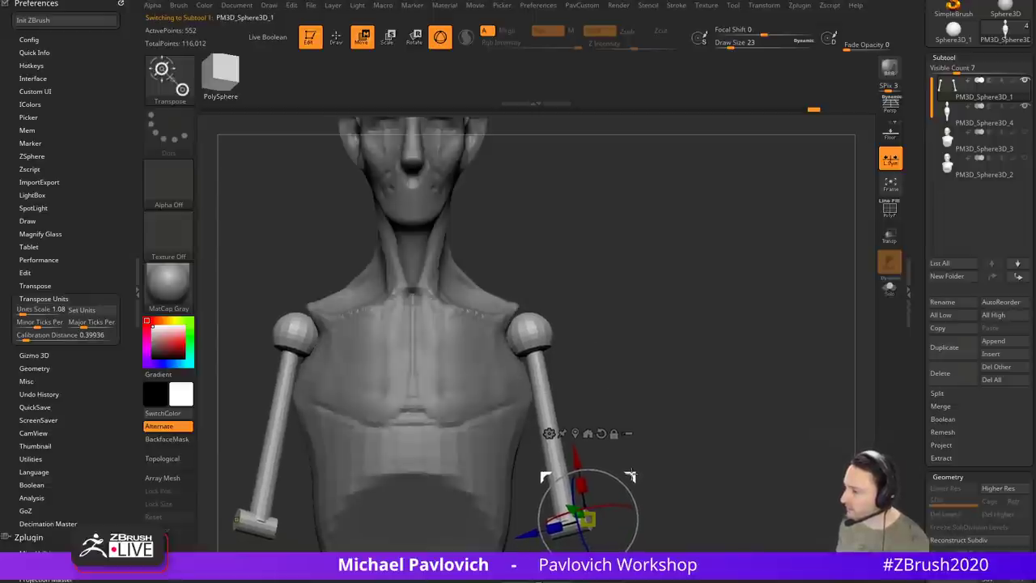
Step: Centre the Gizmo on the shoulder ball, rotate both arms outward from the torso, and fine-tune their position
{"action": "left_click", "coordinate": [531, 324]}
{"action": "left_click_drag", "start_coordinate": [584, 318], "coordinate": [568, 292]}
{"action": "right_click_drag", "start_coordinate": [666, 324], "coordinate": [673, 253], "text": "ctrl"}
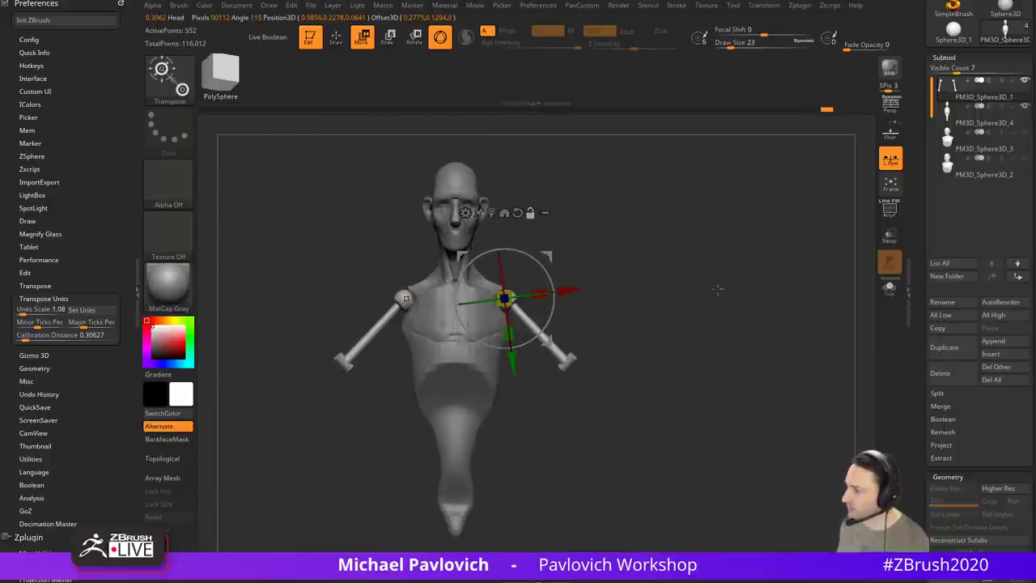
{"action": "right_click_drag", "start_coordinate": [717, 292], "coordinate": [604, 306]}
{"action": "left_click_drag", "start_coordinate": [605, 306], "coordinate": [382, 320]}
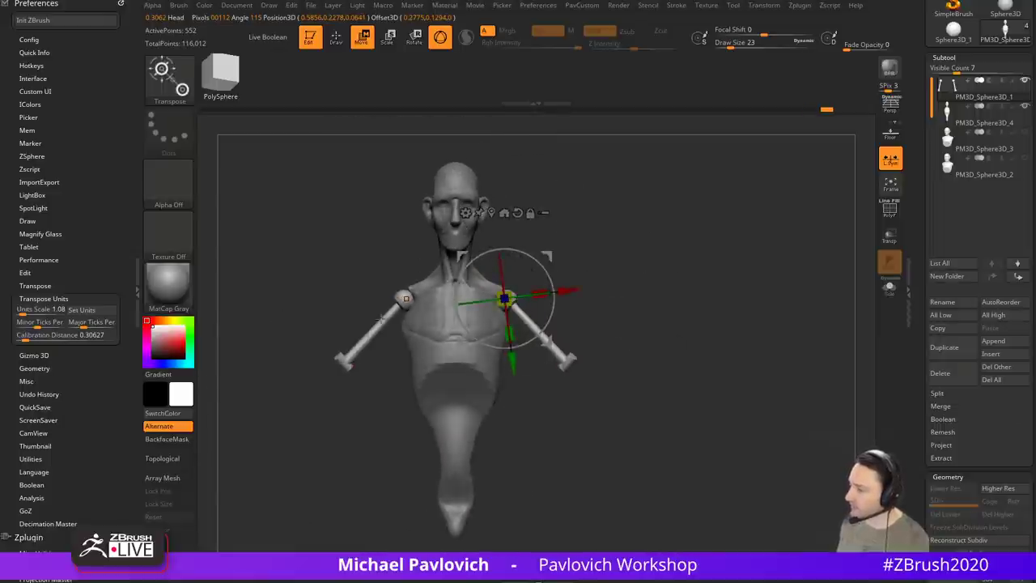
{"action": "left_click_drag", "start_coordinate": [551, 282], "coordinate": [546, 315]}
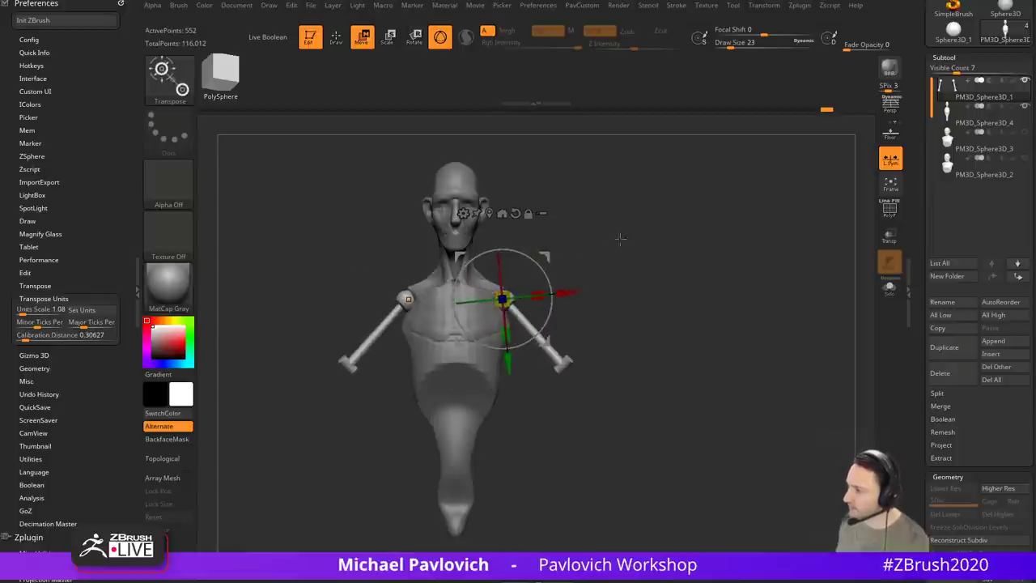
{"action": "left_click_drag", "start_coordinate": [619, 236], "coordinate": [551, 259]}
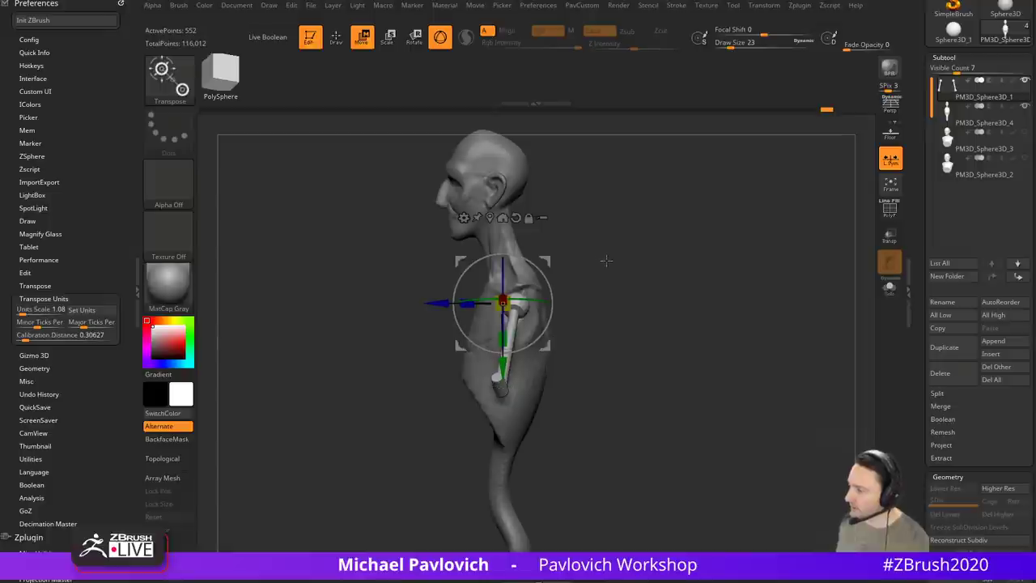
{"action": "left_click_drag", "start_coordinate": [612, 247], "coordinate": [734, 280]}
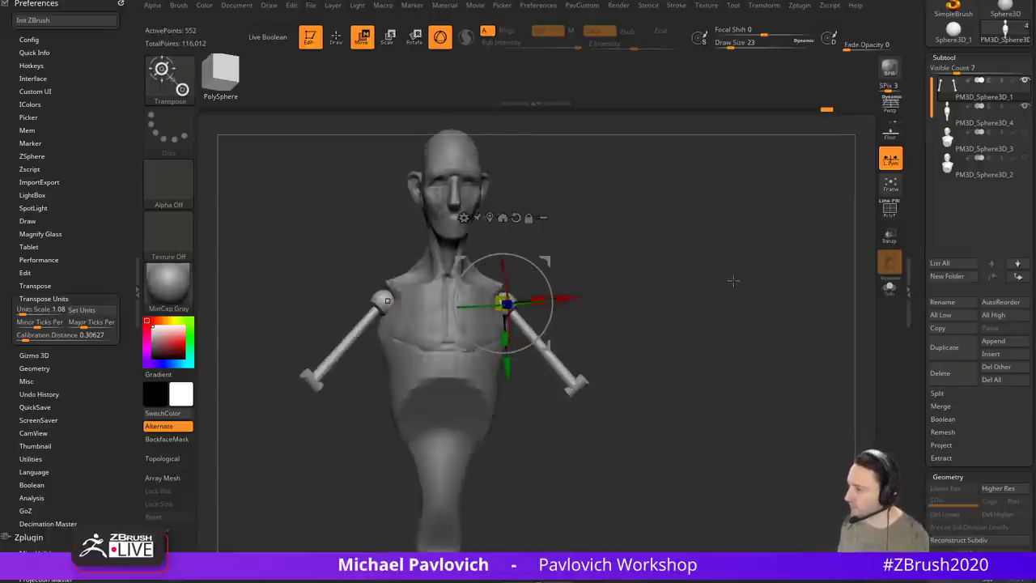
Step: Select the torso subtool and push the collarbone edges upward with the Move brush at draw size 87
{"action": "mouse_move", "coordinate": [653, 250]}
{"action": "left_mouse_down", "text": "alt"}
{"action": "mouse_move", "coordinate": [673, 257]}
{"action": "mouse_move", "coordinate": [685, 280]}
{"action": "mouse_move", "coordinate": [672, 268]}
{"action": "mouse_move", "coordinate": [578, 306]}
{"action": "left_mouse_up", "text": "alt"}
{"action": "key", "text": "q"}
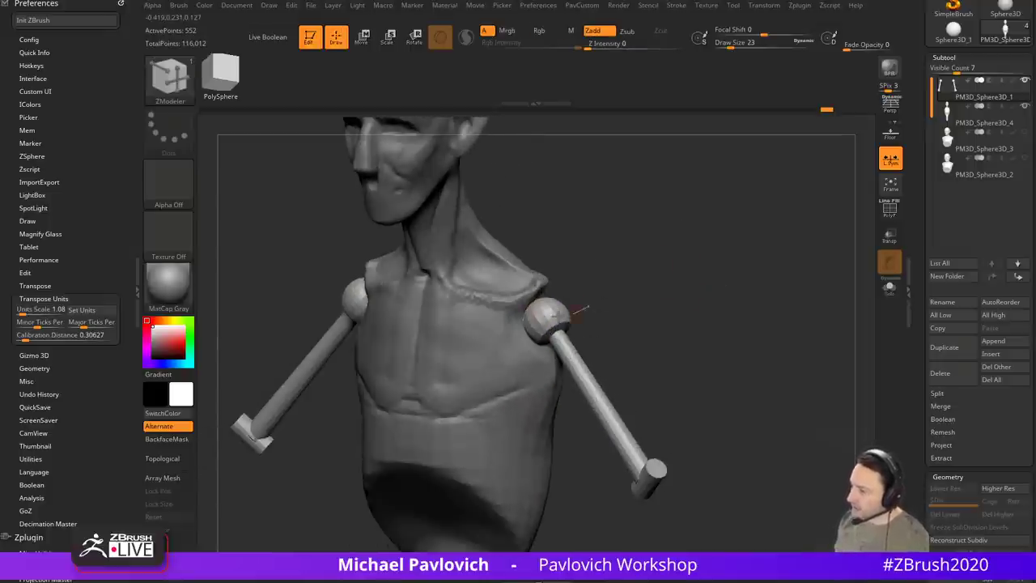
{"action": "key", "text": "b"}
{"action": "key", "text": "d"}
{"action": "key", "text": "s"}
{"action": "left_click_drag", "start_coordinate": [622, 263], "coordinate": [703, 257]}
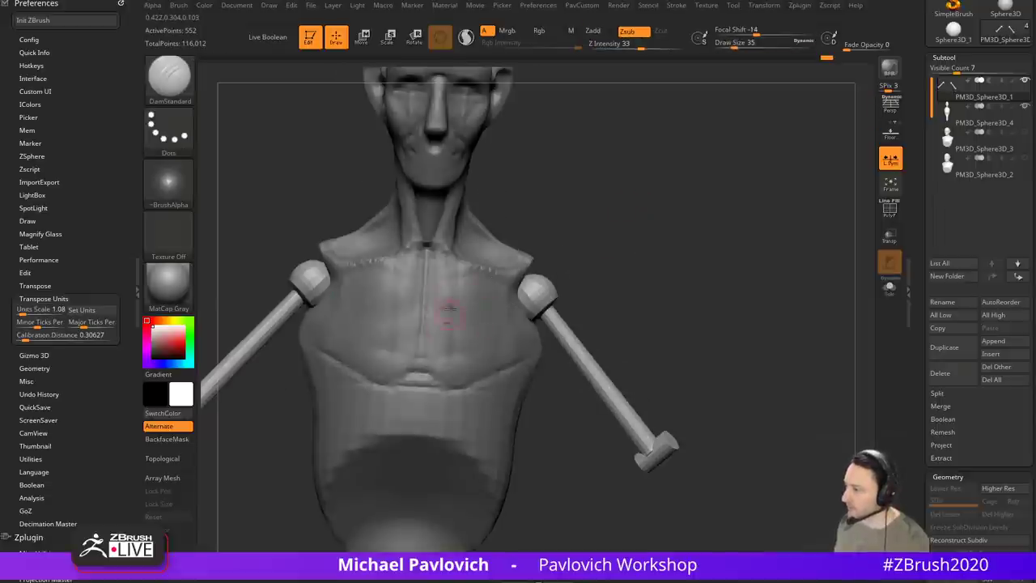
{"action": "mouse_move", "coordinate": [560, 224]}
{"action": "left_mouse_down"}
{"action": "mouse_move", "coordinate": [597, 213]}
{"action": "mouse_move", "coordinate": [544, 223]}
{"action": "left_mouse_up"}
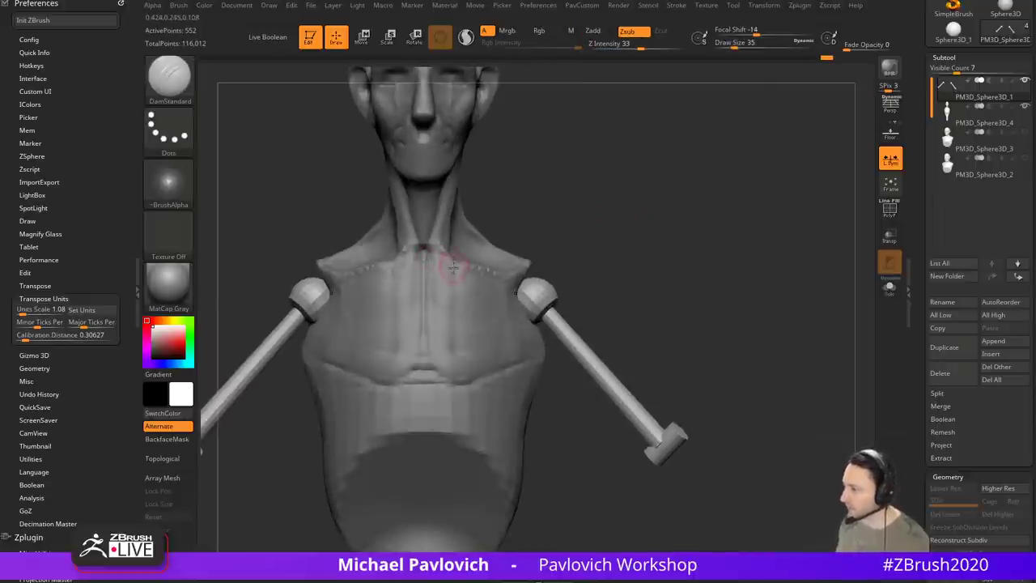
{"action": "left_click", "coordinate": [451, 269], "text": "alt"}
{"action": "key", "text": "b"}
{"action": "key", "text": "m"}
{"action": "key", "text": "v"}
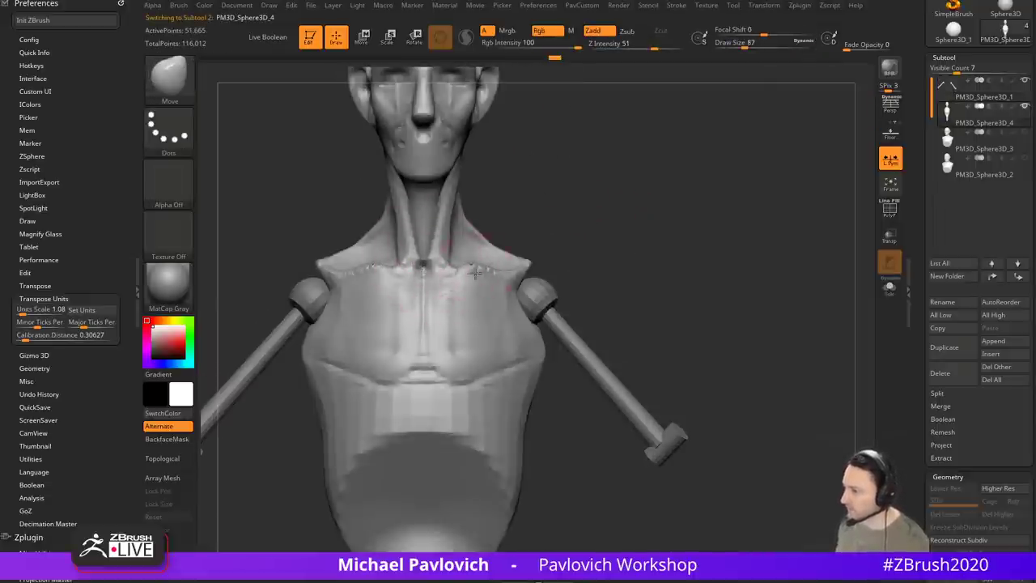
{"action": "left_click_drag", "start_coordinate": [475, 273], "coordinate": [505, 268]}
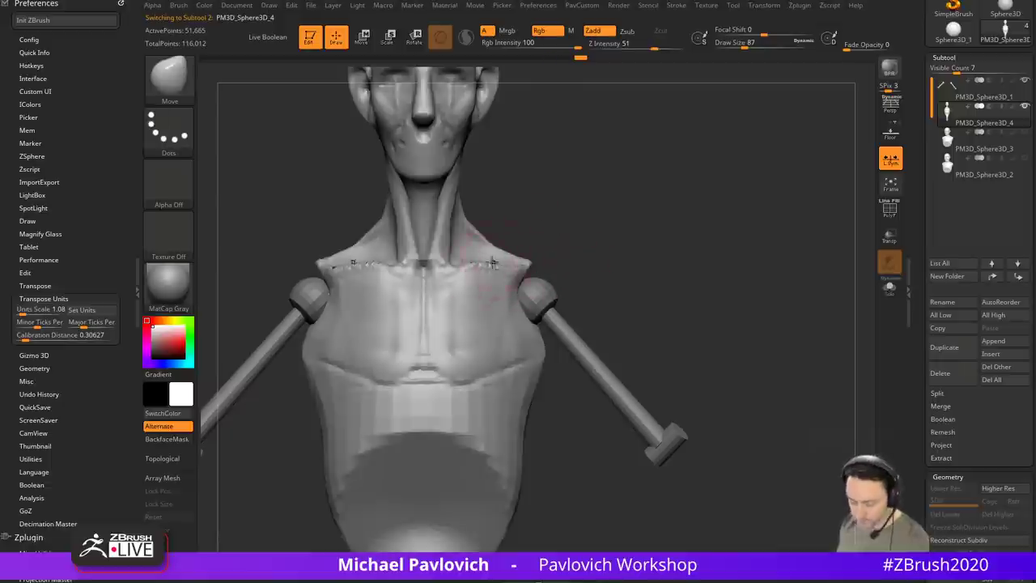
Step: Carve the sternum edges, lower chest borders and slanting rib grooves with the DamStandard brush at draw size 35
{"action": "key", "text": "b"}
{"action": "key", "text": "d"}
{"action": "key", "text": "s"}
{"action": "mouse_move", "coordinate": [433, 271]}
{"action": "left_mouse_down"}
{"action": "mouse_move", "coordinate": [427, 363]}
{"action": "mouse_move", "coordinate": [479, 386]}
{"action": "left_mouse_up"}
{"action": "left_click_drag", "start_coordinate": [643, 289], "coordinate": [595, 285]}
{"action": "left_click_drag", "start_coordinate": [387, 369], "coordinate": [441, 382]}
{"action": "left_click_drag", "start_coordinate": [602, 346], "coordinate": [556, 335]}
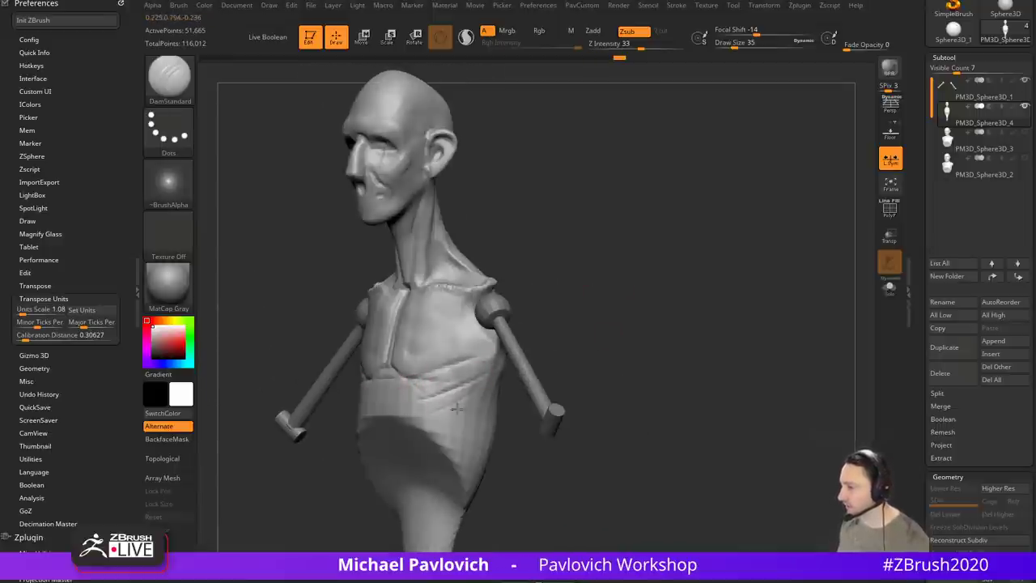
{"action": "mouse_move", "coordinate": [567, 305]}
{"action": "left_mouse_down"}
{"action": "mouse_move", "coordinate": [585, 307]}
{"action": "mouse_move", "coordinate": [428, 273]}
{"action": "left_mouse_up"}
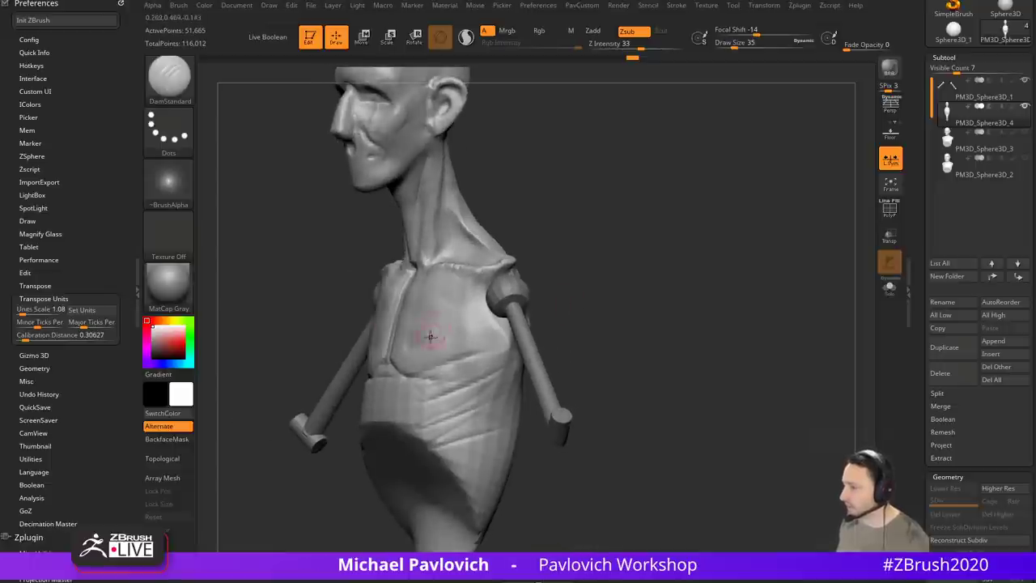
Step: Carve grooves along the inner edges of the shoulder blades and around the side of the rib cage with DamStandard
{"action": "mouse_move", "coordinate": [550, 380]}
{"action": "left_mouse_down"}
{"action": "mouse_move", "coordinate": [510, 312]}
{"action": "mouse_move", "coordinate": [557, 322]}
{"action": "mouse_move", "coordinate": [643, 305]}
{"action": "mouse_move", "coordinate": [603, 291]}
{"action": "left_mouse_up"}
{"action": "mouse_move", "coordinate": [502, 362]}
{"action": "left_mouse_down"}
{"action": "mouse_move", "coordinate": [573, 329]}
{"action": "mouse_move", "coordinate": [530, 389]}
{"action": "mouse_move", "coordinate": [579, 301]}
{"action": "left_mouse_up"}
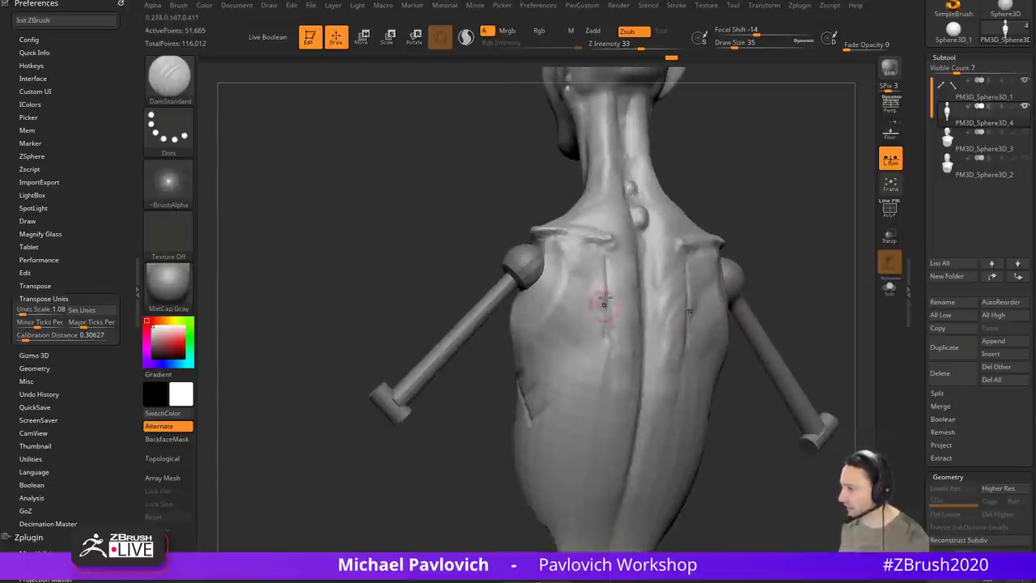
{"action": "mouse_move", "coordinate": [770, 263]}
{"action": "left_mouse_down"}
{"action": "mouse_move", "coordinate": [798, 278]}
{"action": "mouse_move", "coordinate": [565, 307]}
{"action": "left_mouse_up"}
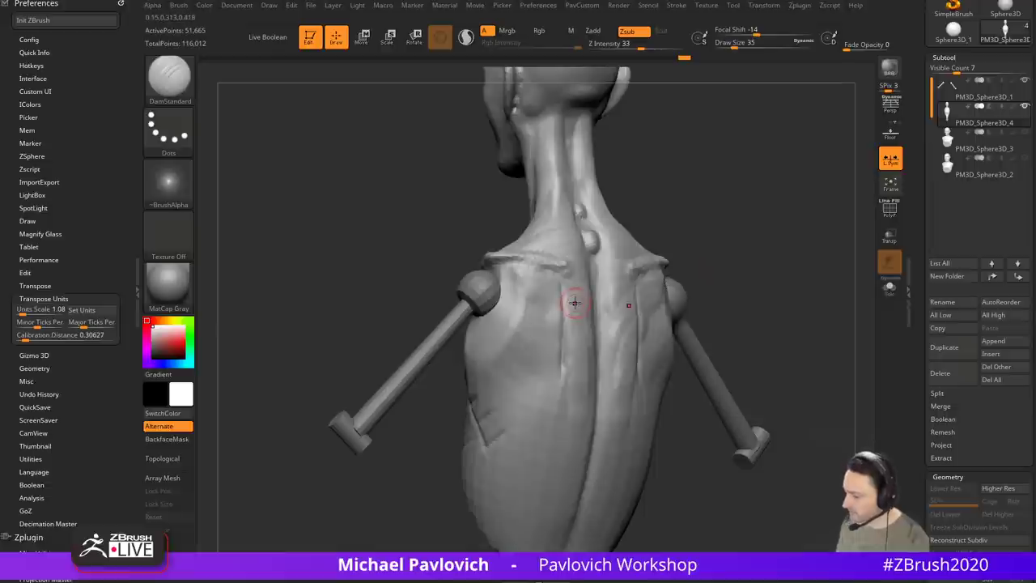
Step: Examine the scapula and serratus anterior in the Zygote Body browser viewer with the surrounding muscle layers hidden, and return to ZBrush
{"action": "left_click_drag", "start_coordinate": [371, 582], "coordinate": [648, 47]}
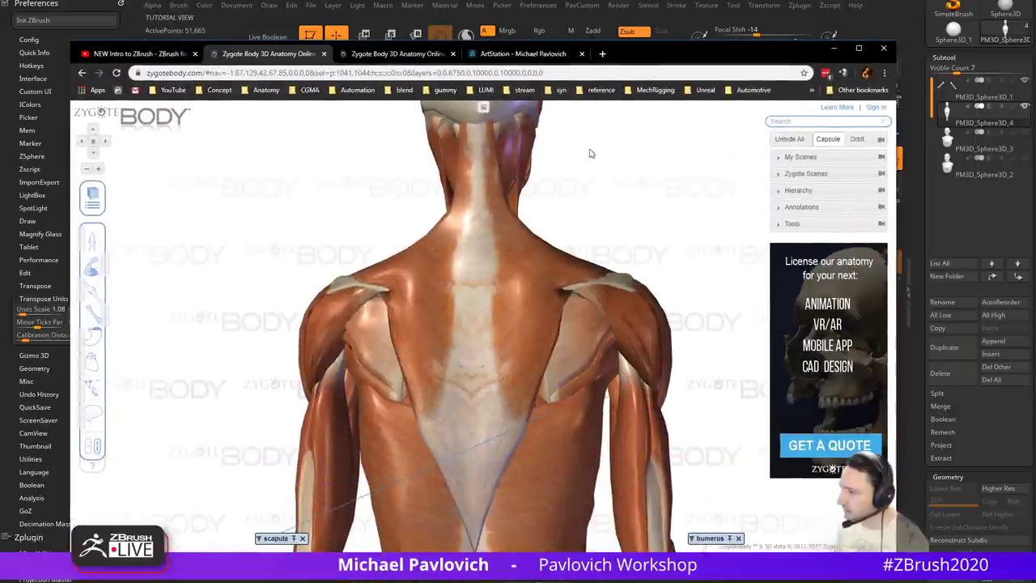
{"action": "left_click_drag", "start_coordinate": [576, 188], "coordinate": [729, 206]}
{"action": "left_click", "coordinate": [571, 315]}
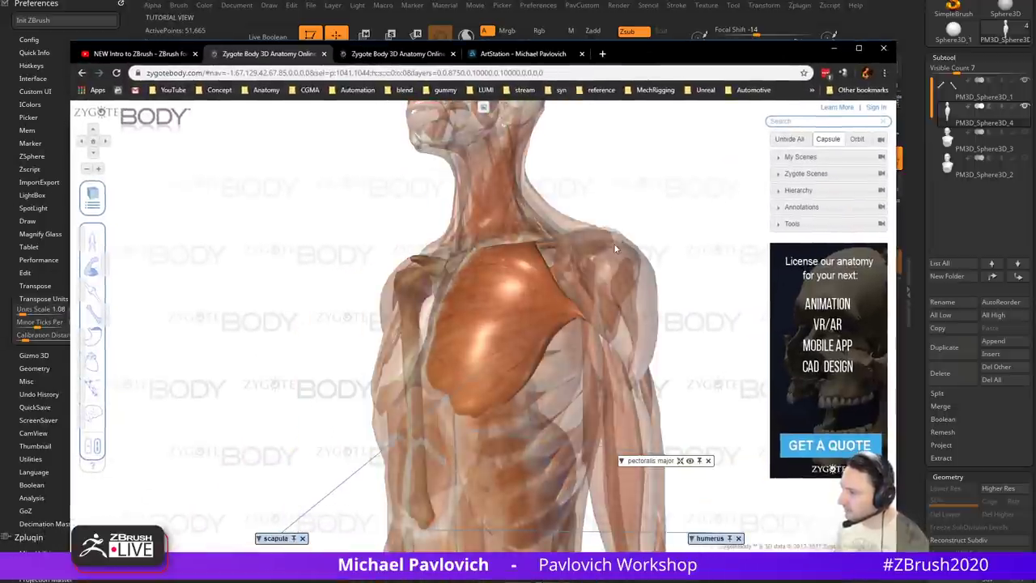
{"action": "left_click", "coordinate": [565, 361]}
{"action": "left_click_drag", "start_coordinate": [673, 268], "coordinate": [571, 272]}
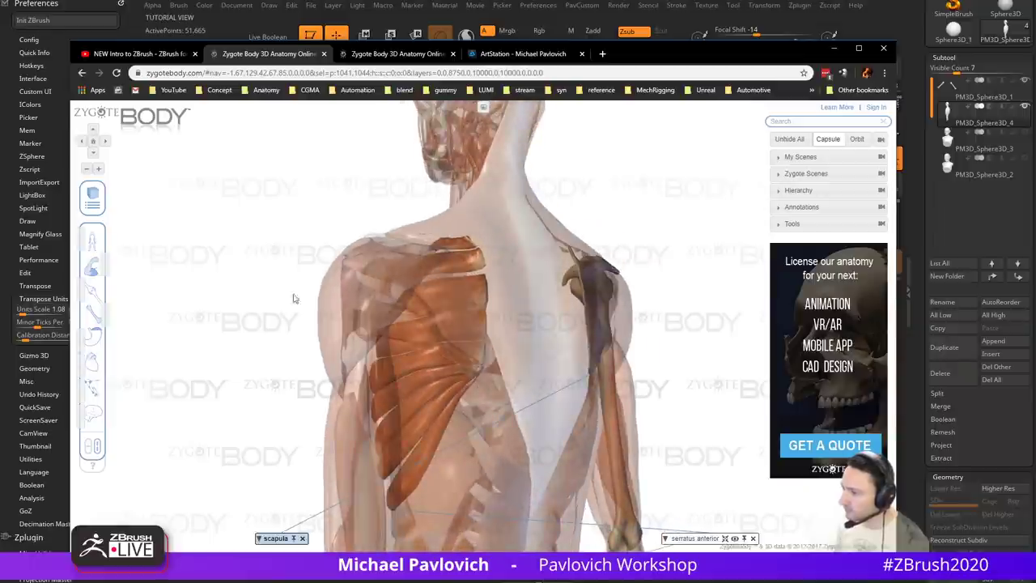
{"action": "left_click", "coordinate": [93, 269]}
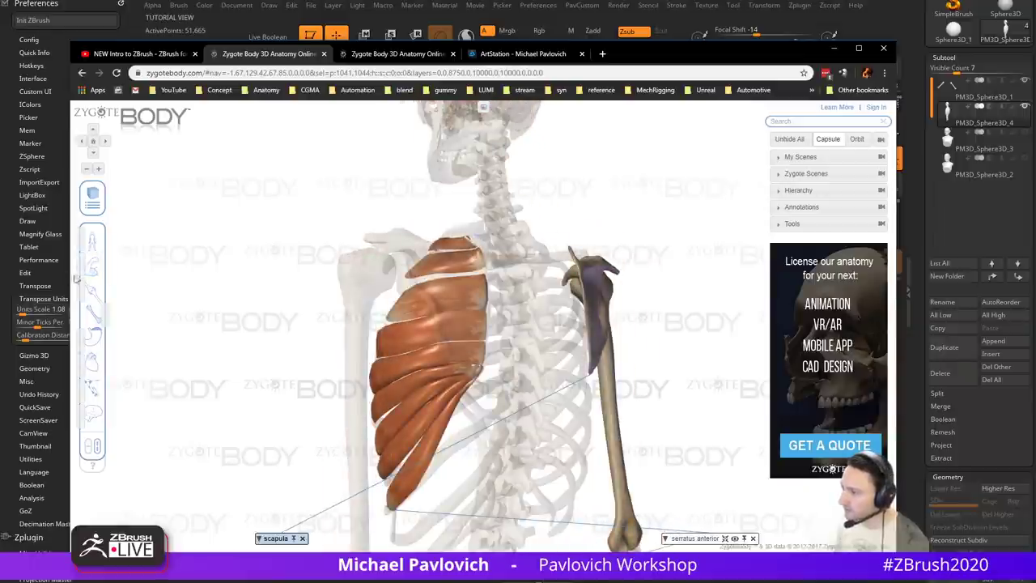
{"action": "left_click_drag", "start_coordinate": [219, 282], "coordinate": [498, 312]}
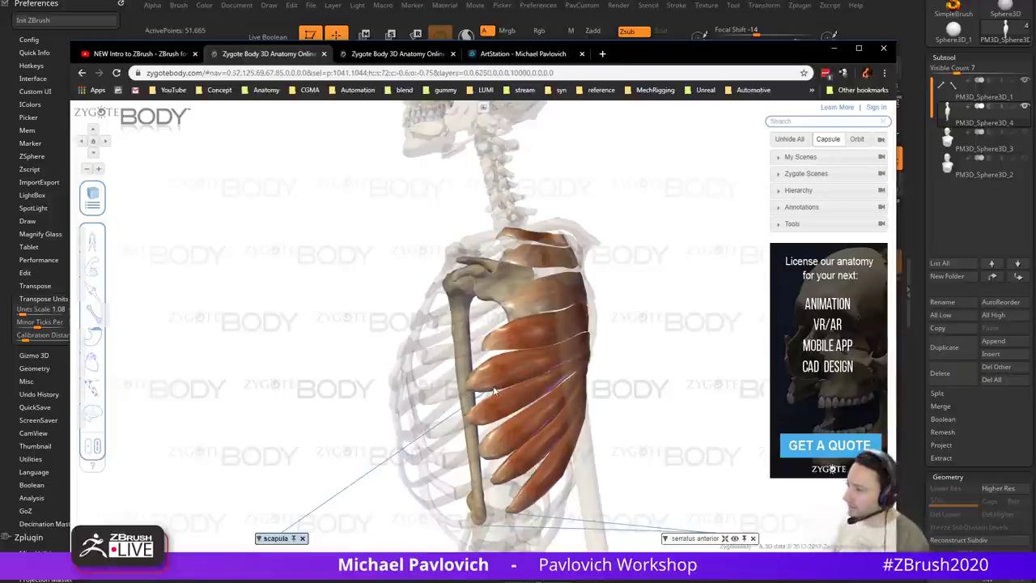
{"action": "left_click_drag", "start_coordinate": [659, 351], "coordinate": [573, 279]}
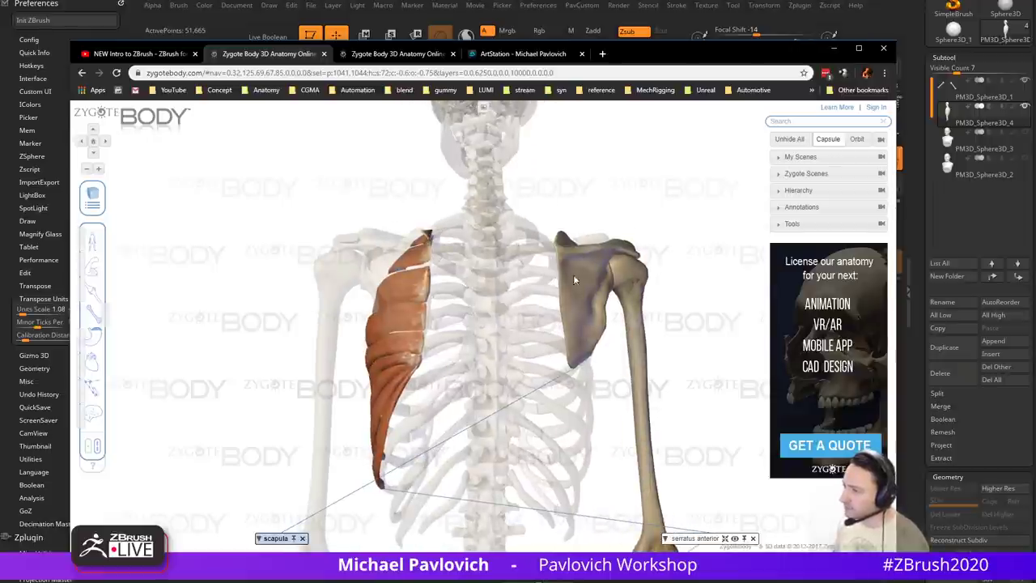
{"action": "key", "text": "alt+Tab"}
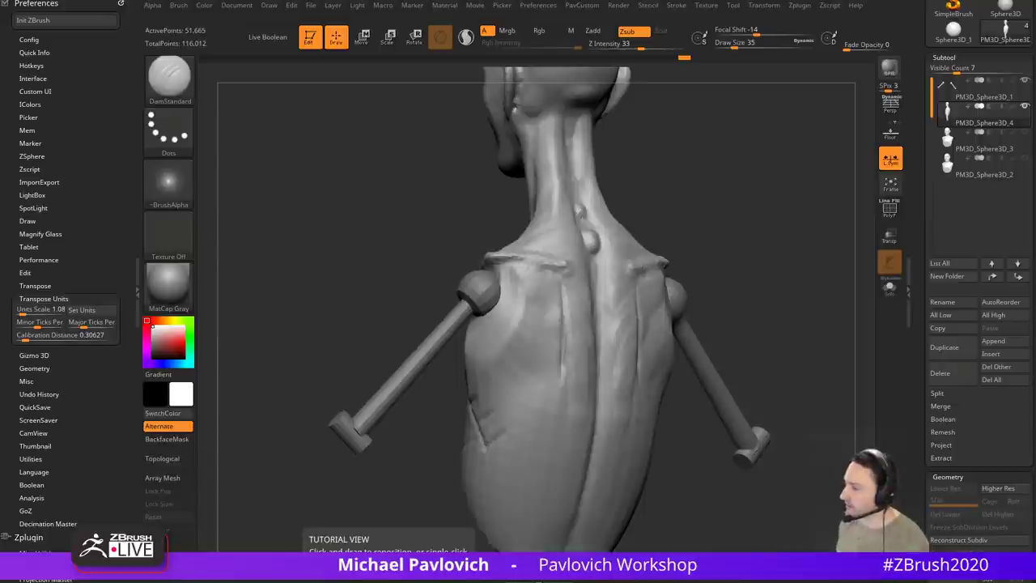
Step: Build up the serratus muscle volume along the upper sides of the rib cage with the Clay brush at draw size 49
{"action": "mouse_move", "coordinate": [746, 181]}
{"action": "left_mouse_down"}
{"action": "mouse_move", "coordinate": [765, 218]}
{"action": "mouse_move", "coordinate": [742, 231]}
{"action": "mouse_move", "coordinate": [750, 296]}
{"action": "mouse_move", "coordinate": [735, 231]}
{"action": "mouse_move", "coordinate": [680, 250]}
{"action": "left_mouse_up"}
{"action": "key", "text": "b"}
{"action": "key", "text": "c"}
{"action": "key", "text": "l"}
{"action": "mouse_move", "coordinate": [603, 310]}
{"action": "left_mouse_down"}
{"action": "mouse_move", "coordinate": [583, 324]}
{"action": "mouse_move", "coordinate": [600, 371]}
{"action": "mouse_move", "coordinate": [588, 359]}
{"action": "left_mouse_up"}
{"action": "key", "text": "bracketleft"}
{"action": "left_click_drag", "start_coordinate": [605, 303], "coordinate": [557, 338]}
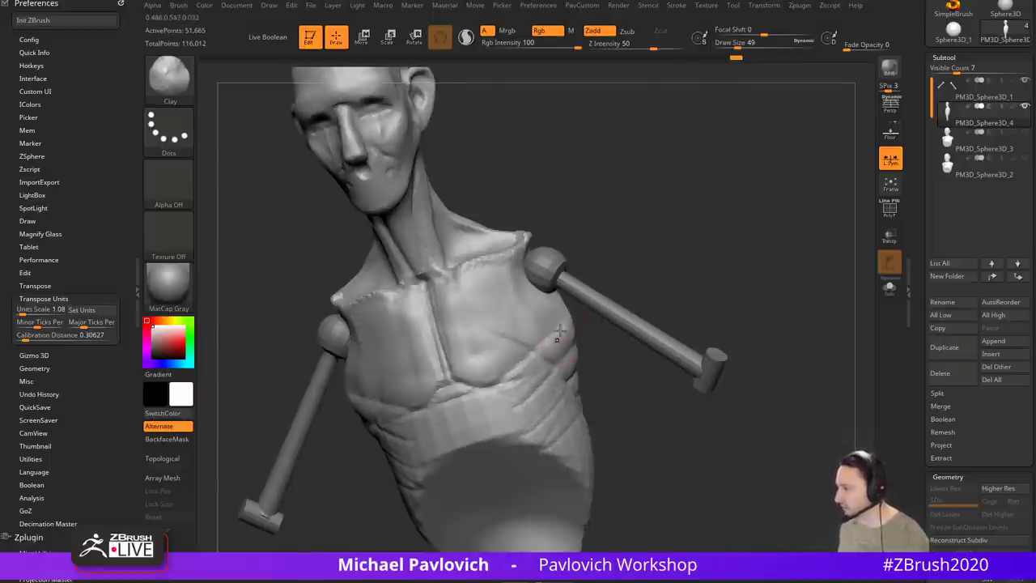
{"action": "key", "text": "bracketright"}
{"action": "mouse_move", "coordinate": [624, 348]}
{"action": "left_mouse_down"}
{"action": "mouse_move", "coordinate": [597, 365]}
{"action": "mouse_move", "coordinate": [602, 353]}
{"action": "mouse_move", "coordinate": [534, 350]}
{"action": "left_mouse_up"}
Step: Adjust the sides of the torso from behind with the Move brush at draw size 101
{"action": "key", "text": "s"}
{"action": "key", "text": "b"}
{"action": "key", "text": "m"}
{"action": "key", "text": "v"}
{"action": "key", "text": "bracketleft"}
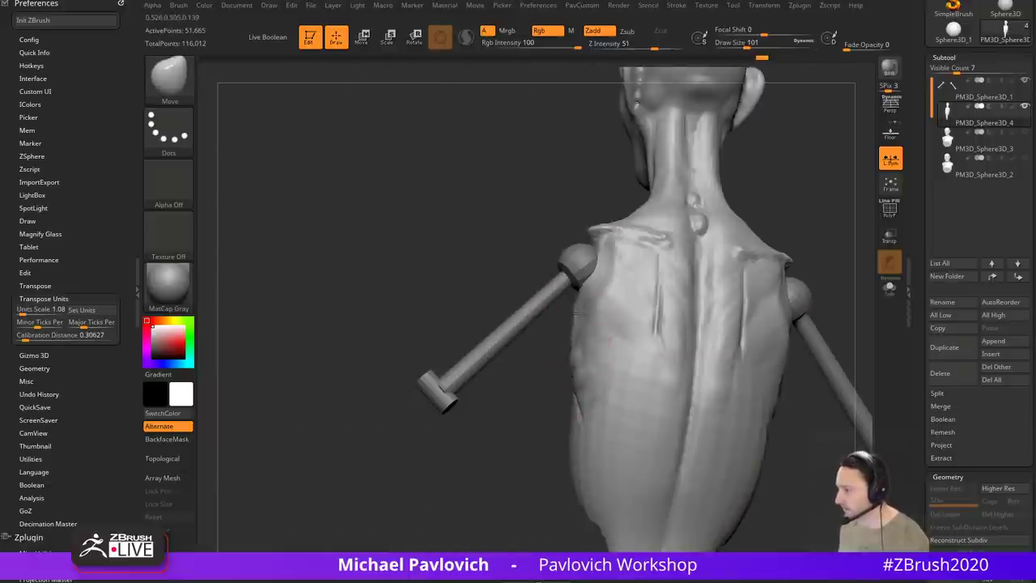
{"action": "mouse_move", "coordinate": [527, 414]}
{"action": "left_mouse_down"}
{"action": "mouse_move", "coordinate": [710, 310]}
{"action": "mouse_move", "coordinate": [693, 313]}
{"action": "left_mouse_up"}
{"action": "key", "text": "s"}
{"action": "right_click_drag", "start_coordinate": [723, 272], "coordinate": [682, 256], "text": "alt"}
Step: Build up the slanting rib forms on the front and sides of the lower chest with the Clay brush at draw size 44
{"action": "key", "text": "b"}
{"action": "key", "text": "c"}
{"action": "key", "text": "l"}
{"action": "key", "text": "s"}
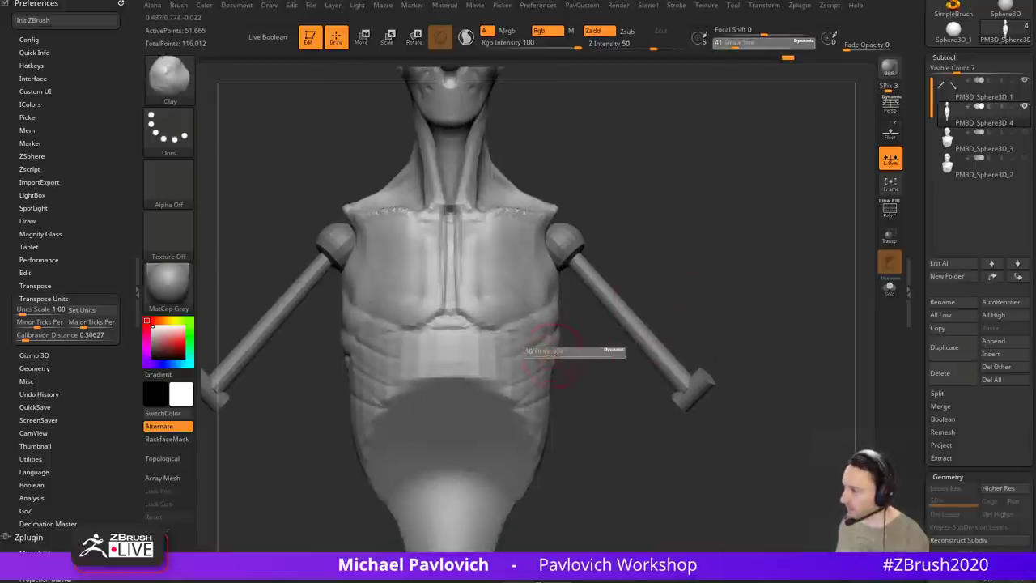
{"action": "left_click_drag", "start_coordinate": [549, 353], "coordinate": [545, 353]}
{"action": "right_click_drag", "start_coordinate": [574, 353], "coordinate": [557, 346]}
{"action": "mouse_move", "coordinate": [509, 329]}
{"action": "left_mouse_down"}
{"action": "mouse_move", "coordinate": [493, 356]}
{"action": "mouse_move", "coordinate": [522, 369]}
{"action": "mouse_move", "coordinate": [496, 395]}
{"action": "left_mouse_up"}
{"action": "key", "text": "s"}
{"action": "mouse_move", "coordinate": [586, 377]}
{"action": "left_mouse_down"}
{"action": "mouse_move", "coordinate": [511, 384]}
{"action": "mouse_move", "coordinate": [515, 423]}
{"action": "left_mouse_up"}
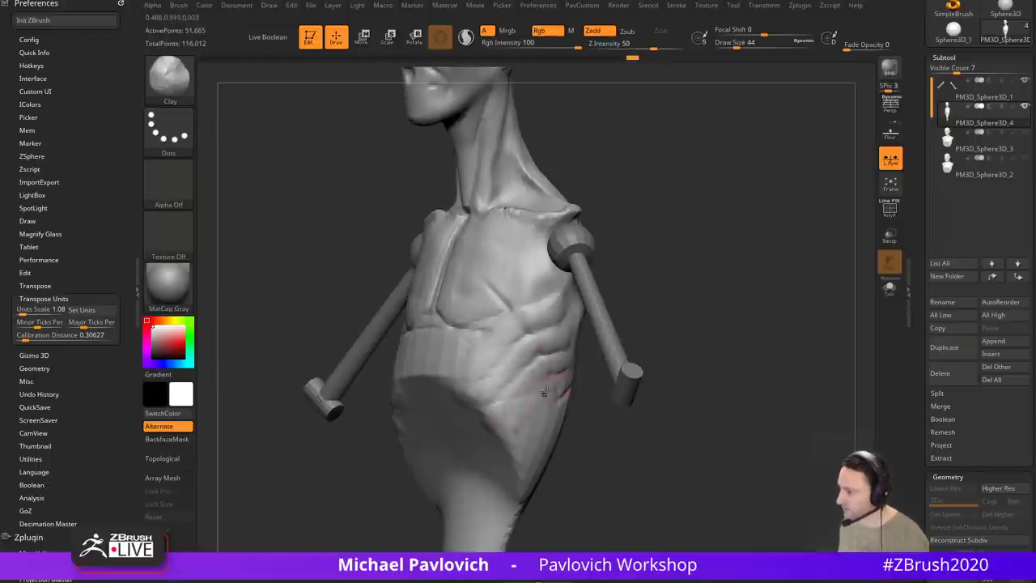
{"action": "left_click_drag", "start_coordinate": [589, 414], "coordinate": [606, 419]}
{"action": "right_click_drag", "start_coordinate": [607, 418], "coordinate": [534, 368]}
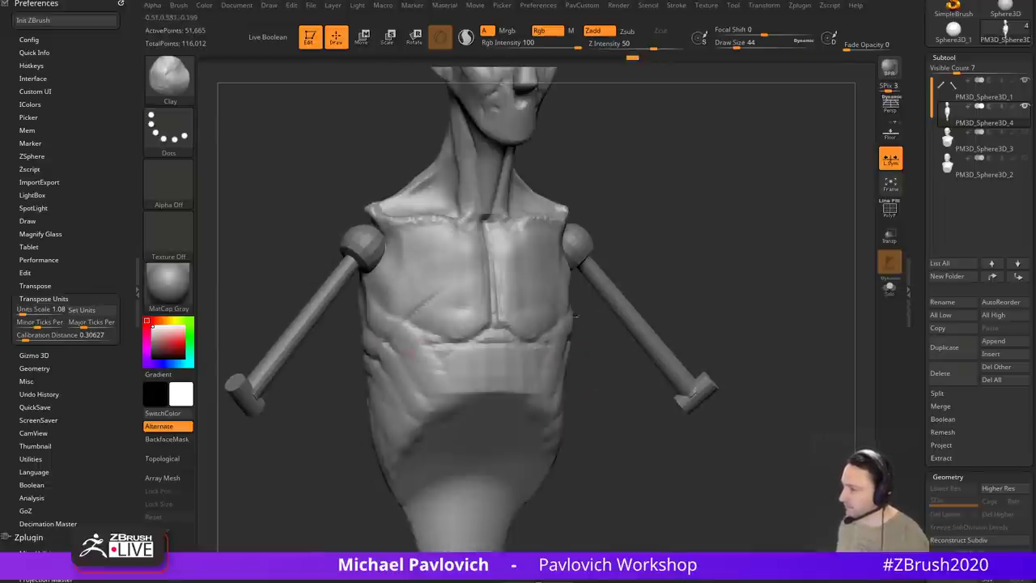
Step: Carve slanting grooves between the side ribs with the DamStandard brush at draw size 31
{"action": "mouse_move", "coordinate": [773, 305]}
{"action": "left_mouse_down"}
{"action": "mouse_move", "coordinate": [772, 267]}
{"action": "mouse_move", "coordinate": [746, 265]}
{"action": "left_mouse_up"}
{"action": "key", "text": "b"}
{"action": "key", "text": "d"}
{"action": "key", "text": "s"}
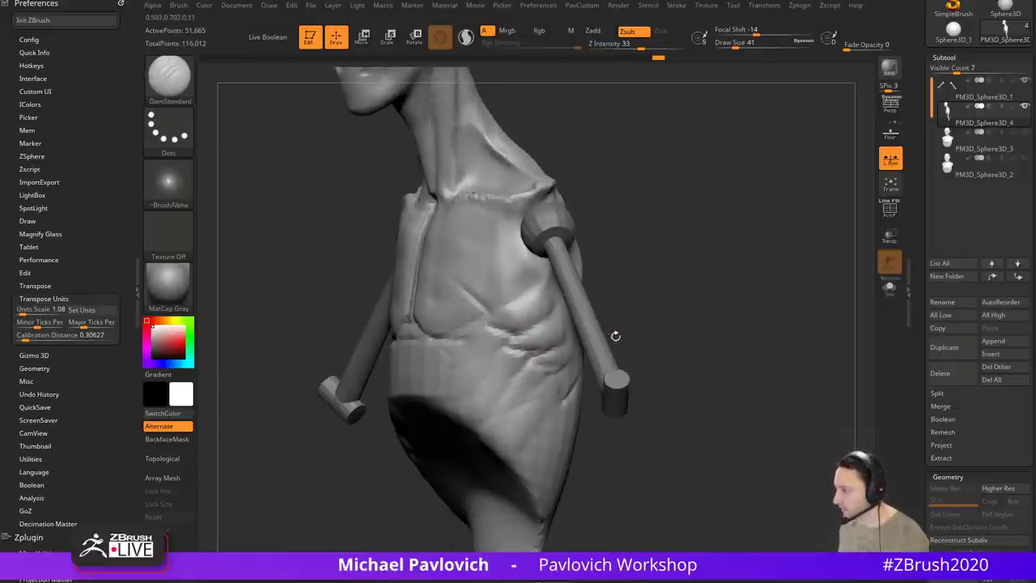
{"action": "right_click_drag", "start_coordinate": [615, 335], "coordinate": [528, 374]}
{"action": "left_click_drag", "start_coordinate": [492, 409], "coordinate": [489, 412]}
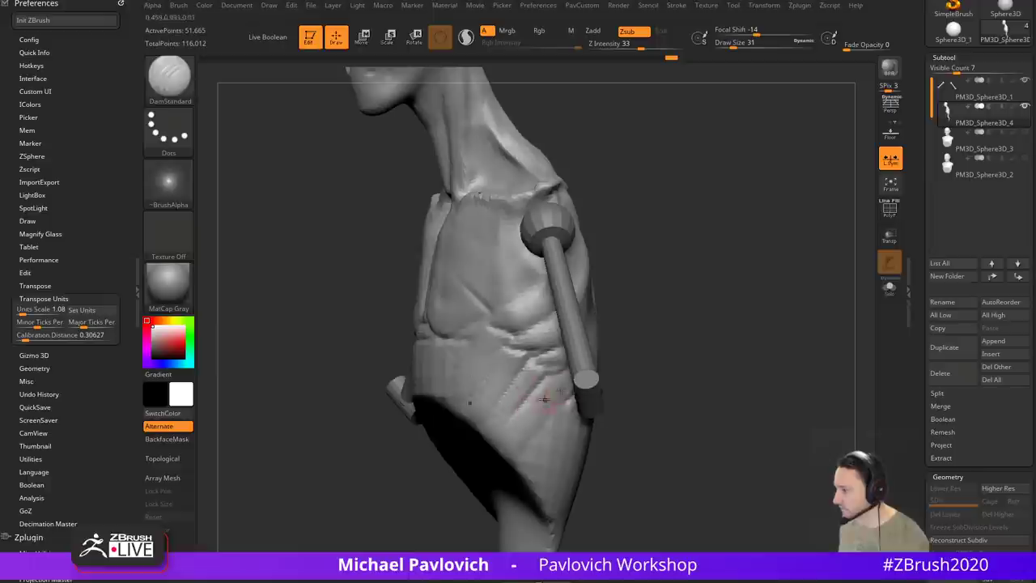
{"action": "mouse_move", "coordinate": [703, 357]}
{"action": "left_mouse_down"}
{"action": "mouse_move", "coordinate": [712, 369]}
{"action": "mouse_move", "coordinate": [651, 369]}
{"action": "mouse_move", "coordinate": [771, 352]}
{"action": "left_mouse_up"}
{"action": "mouse_move", "coordinate": [552, 371]}
{"action": "right_mouse_down"}
{"action": "mouse_move", "coordinate": [723, 294]}
{"action": "mouse_move", "coordinate": [673, 254]}
{"action": "right_mouse_up"}
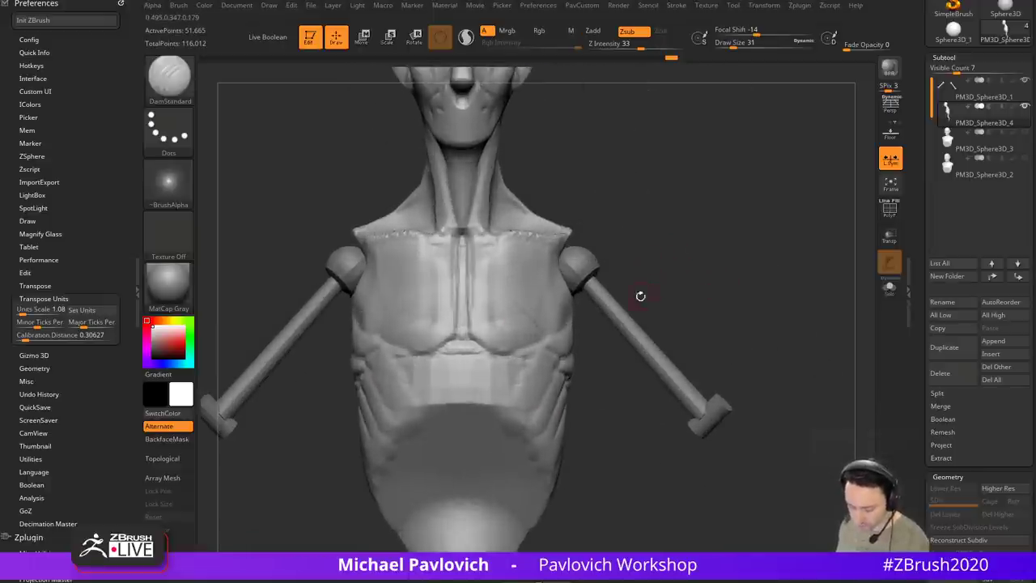
Step: Undo the trial ridge below the sternum and raise the edge of the lower rib arch with the Standard brush at draw size 31
{"action": "key", "text": "b"}
{"action": "key", "text": "s"}
{"action": "key", "text": "t"}
{"action": "key", "text": "s"}
{"action": "left_click_drag", "start_coordinate": [463, 378], "coordinate": [454, 384]}
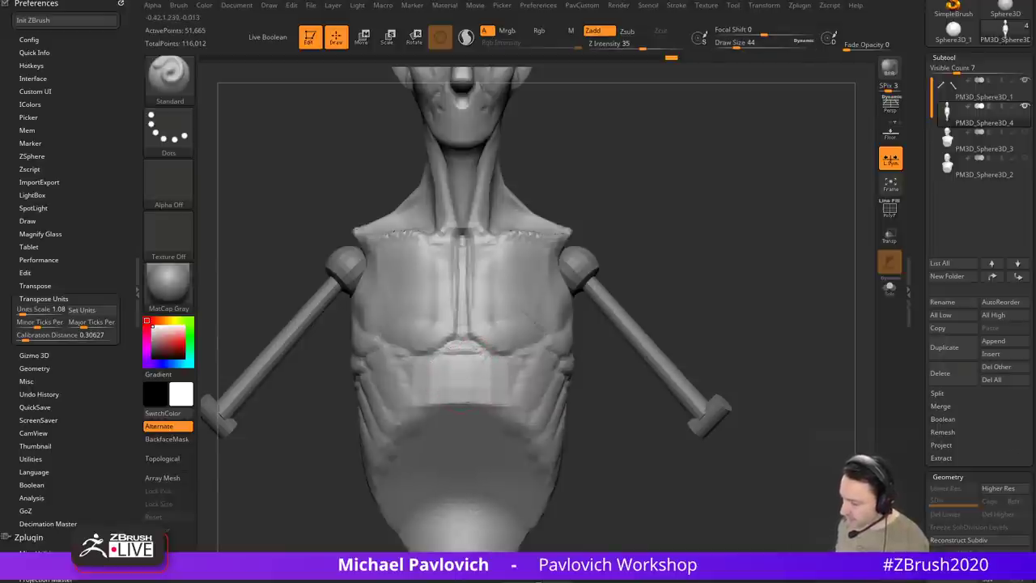
{"action": "right_click_drag", "start_coordinate": [683, 247], "coordinate": [687, 246], "text": "ctrl"}
{"action": "mouse_move", "coordinate": [708, 291]}
{"action": "right_mouse_down"}
{"action": "mouse_move", "coordinate": [726, 299]}
{"action": "mouse_move", "coordinate": [699, 284]}
{"action": "right_mouse_up"}
{"action": "key", "text": "s"}
{"action": "mouse_move", "coordinate": [462, 365]}
{"action": "left_mouse_down"}
{"action": "mouse_move", "coordinate": [452, 369]}
{"action": "mouse_move", "coordinate": [507, 416]}
{"action": "left_mouse_up"}
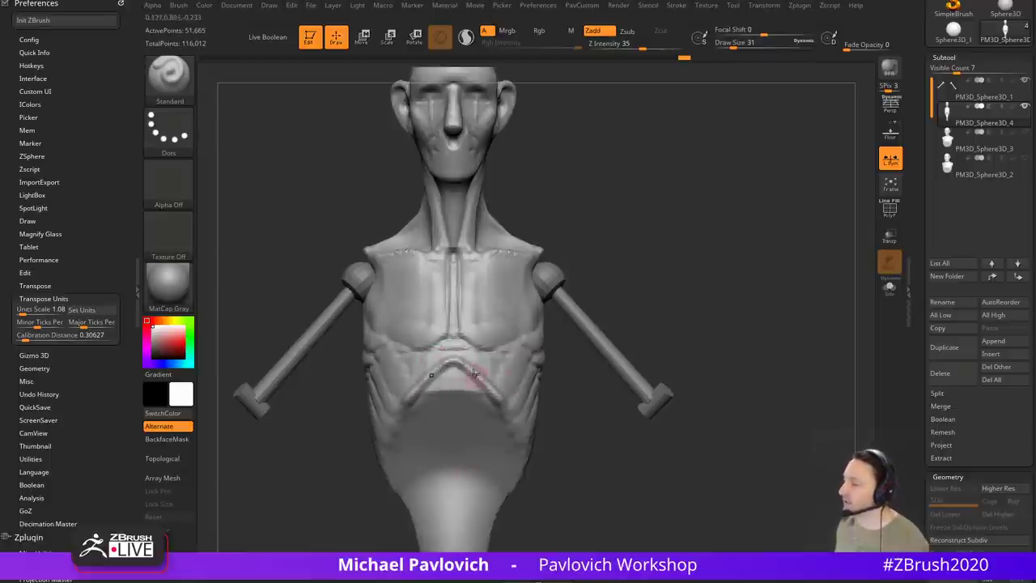
{"action": "key", "text": "ctrl+z"}
{"action": "key", "text": "ctrl+z"}
{"action": "key", "text": "ctrl+z"}
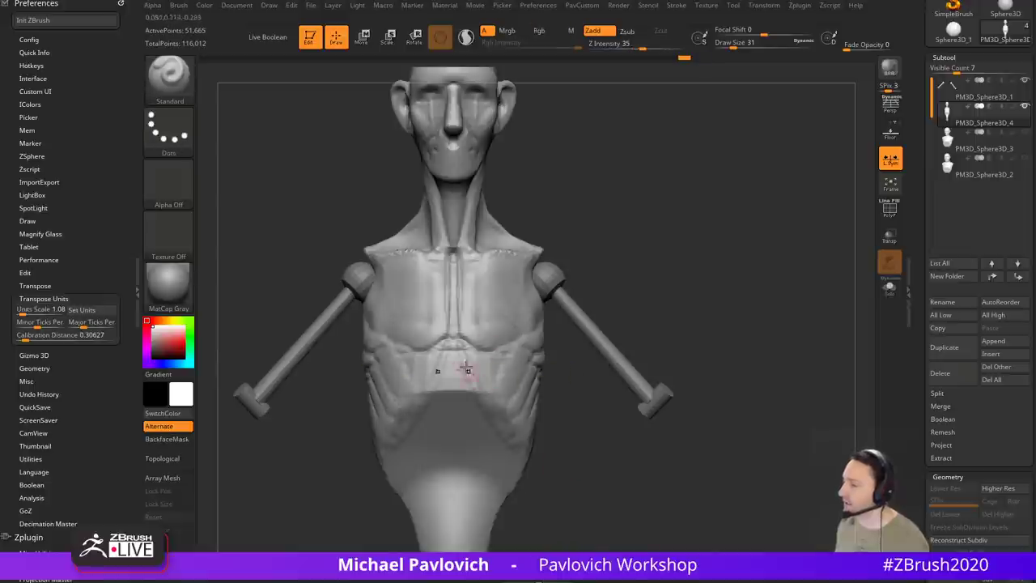
{"action": "mouse_move", "coordinate": [584, 419]}
{"action": "left_mouse_down"}
{"action": "mouse_move", "coordinate": [538, 450]}
{"action": "mouse_move", "coordinate": [630, 451]}
{"action": "mouse_move", "coordinate": [586, 449]}
{"action": "mouse_move", "coordinate": [611, 451]}
{"action": "left_mouse_up"}
{"action": "key", "text": "ctrl"}
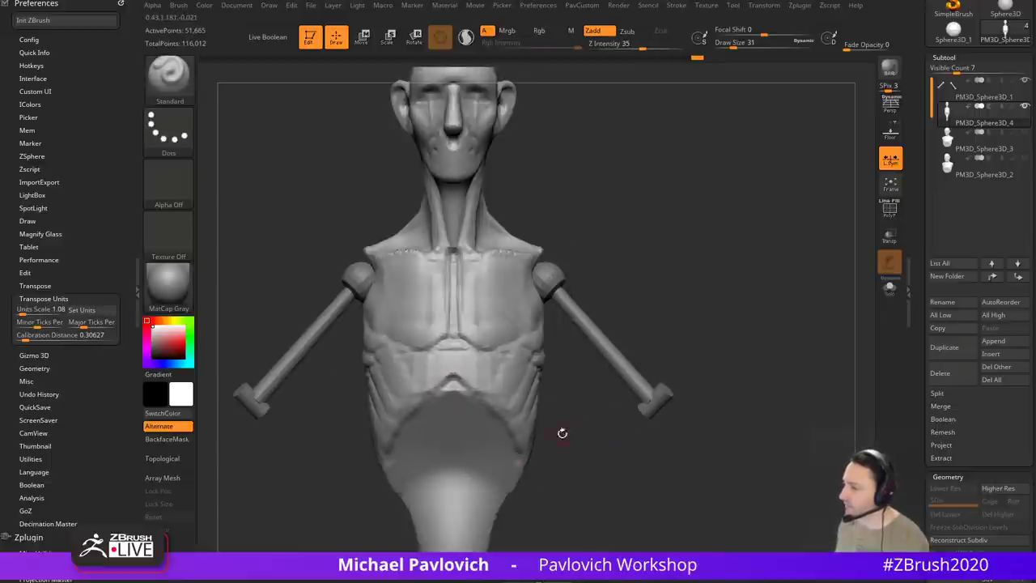
{"action": "left_click_drag", "start_coordinate": [563, 433], "coordinate": [467, 365]}
Step: Refine the rib cartilage area between the sternum and the rib arch with the Clay and DamStandard brushes
{"action": "mouse_move", "coordinate": [617, 262]}
{"action": "left_mouse_down"}
{"action": "mouse_move", "coordinate": [689, 277]}
{"action": "mouse_move", "coordinate": [676, 245]}
{"action": "mouse_move", "coordinate": [559, 290]}
{"action": "left_mouse_up"}
{"action": "key", "text": "b"}
{"action": "key", "text": "c"}
{"action": "key", "text": "l"}
{"action": "key", "text": "s"}
{"action": "left_click_drag", "start_coordinate": [444, 350], "coordinate": [452, 350]}
{"action": "left_click_drag", "start_coordinate": [680, 380], "coordinate": [672, 240]}
{"action": "key", "text": "b"}
{"action": "key", "text": "d"}
{"action": "key", "text": "s"}
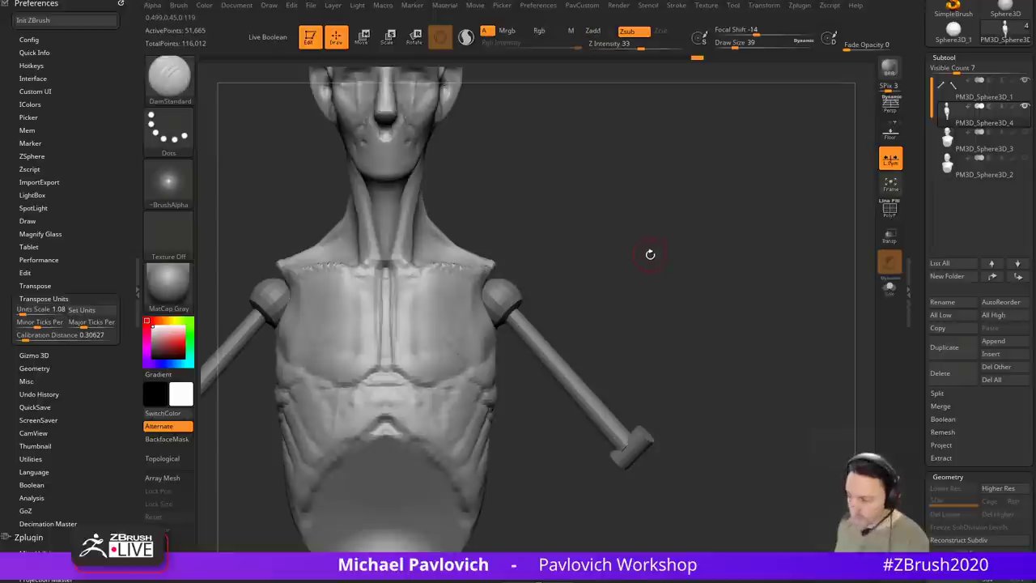
Step: Pinch the sternum into a narrower vertical ridge from collarbone to chest base with the Pinch brush at draw size 68
{"action": "key", "text": "b"}
{"action": "key", "text": "p"}
{"action": "key", "text": "i"}
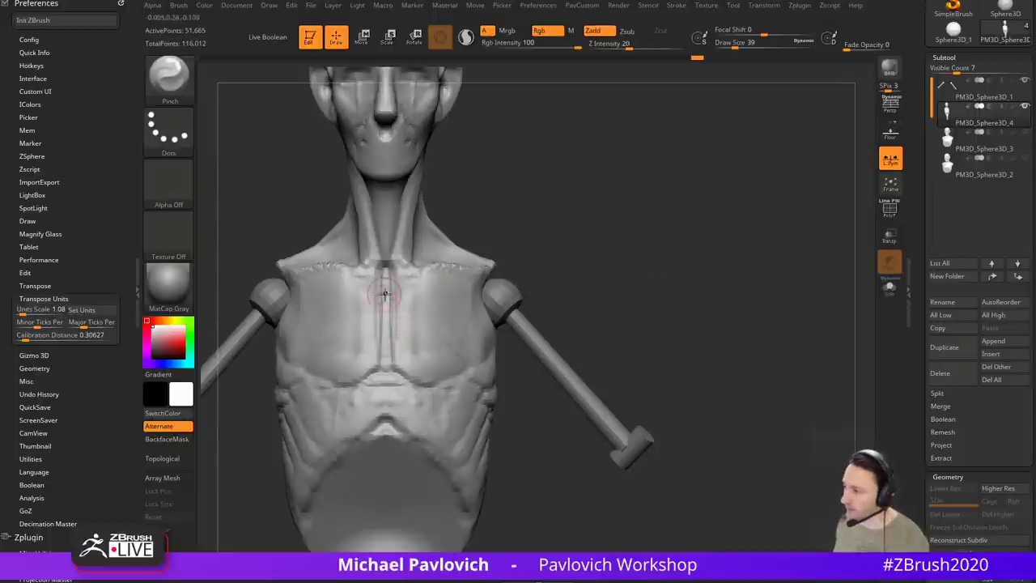
{"action": "key", "text": "s"}
{"action": "left_click_drag", "start_coordinate": [382, 305], "coordinate": [389, 304]}
{"action": "left_click_drag", "start_coordinate": [386, 268], "coordinate": [386, 360]}
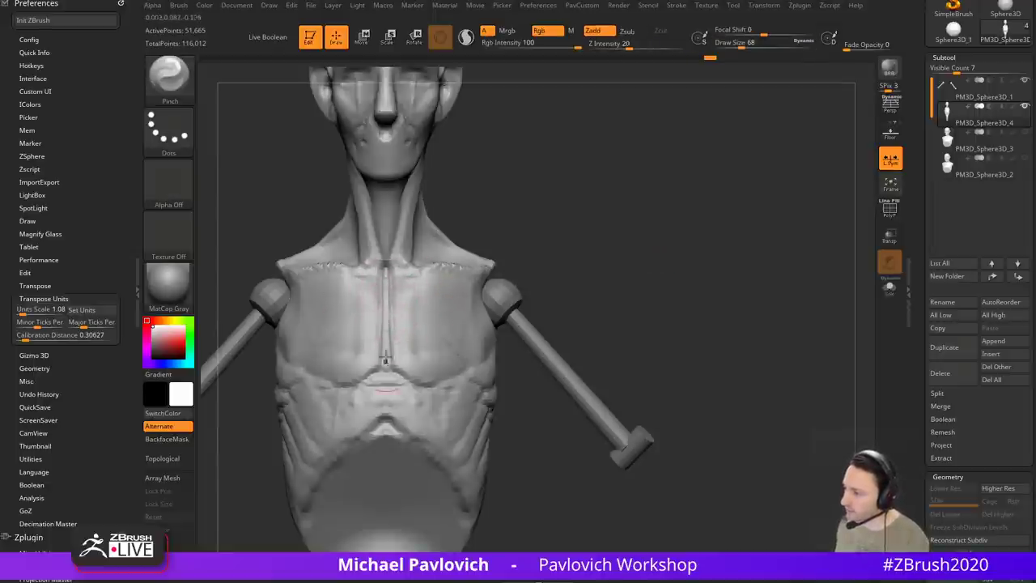
{"action": "mouse_move", "coordinate": [386, 265]}
{"action": "left_mouse_down"}
{"action": "mouse_move", "coordinate": [389, 360]}
{"action": "mouse_move", "coordinate": [370, 376]}
{"action": "left_mouse_up"}
{"action": "mouse_move", "coordinate": [689, 308]}
{"action": "left_mouse_down"}
{"action": "mouse_move", "coordinate": [702, 295]}
{"action": "mouse_move", "coordinate": [645, 294]}
{"action": "left_mouse_up"}
{"action": "key", "text": "s"}
{"action": "left_click_drag", "start_coordinate": [655, 241], "coordinate": [647, 275]}
Step: Select the arm subtool, undo the trial strokes on it, and lower the Smooth brush's Z Intensity to 23
{"action": "left_click", "coordinate": [509, 320], "text": "alt"}
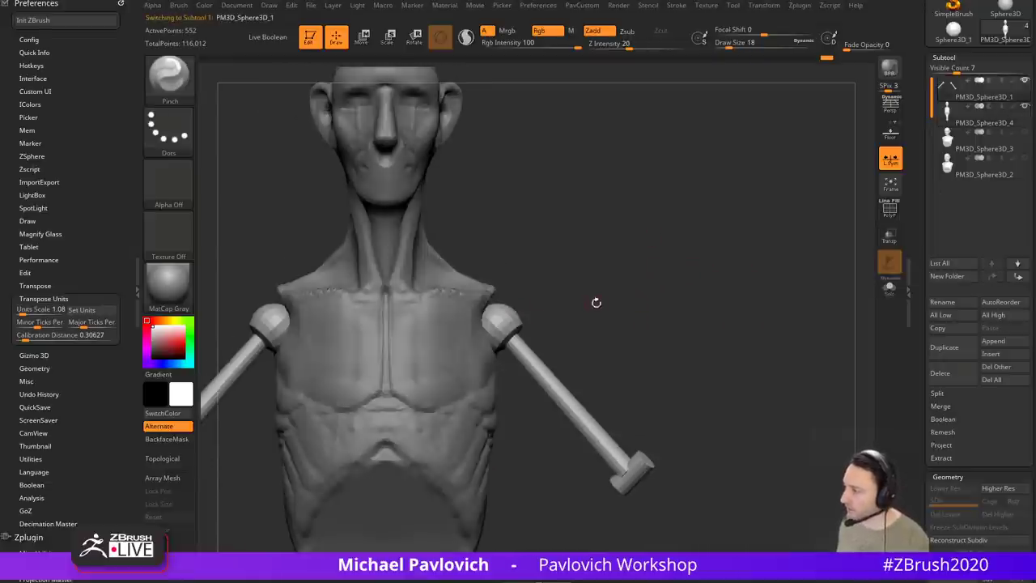
{"action": "key", "text": "w"}
{"action": "left_click_drag", "start_coordinate": [538, 283], "coordinate": [536, 277]}
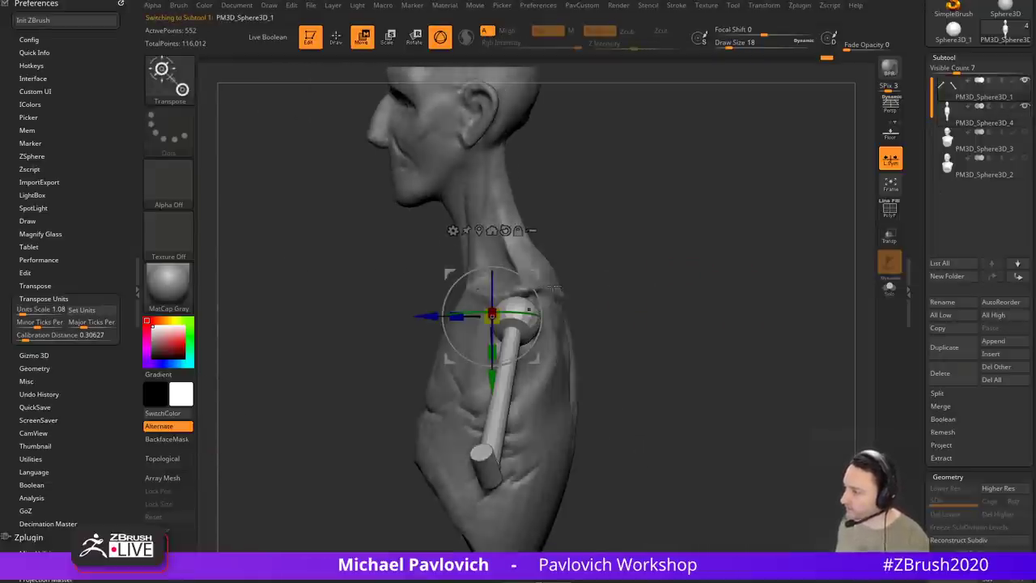
{"action": "key", "text": "q"}
{"action": "mouse_move", "coordinate": [599, 278]}
{"action": "left_mouse_down"}
{"action": "mouse_move", "coordinate": [579, 310]}
{"action": "mouse_move", "coordinate": [514, 313]}
{"action": "mouse_move", "coordinate": [541, 324]}
{"action": "left_mouse_up"}
{"action": "key", "text": "ctrl+z"}
{"action": "left_click", "coordinate": [597, 43], "text": "shift"}
{"action": "key", "text": "ctrl+z"}
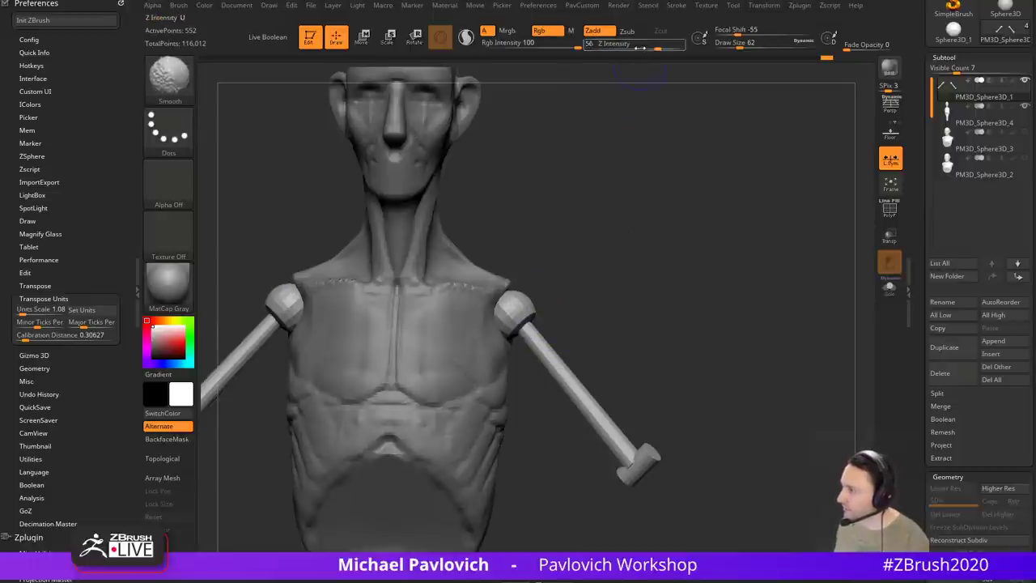
{"action": "left_click", "coordinate": [633, 47], "text": "shift"}
Step: Smooth the shoulder balls into the upper ends of the arm rods
{"action": "mouse_move", "coordinate": [629, 245]}
{"action": "left_mouse_down"}
{"action": "mouse_move", "coordinate": [541, 271]}
{"action": "mouse_move", "coordinate": [526, 306]}
{"action": "mouse_move", "coordinate": [530, 357]}
{"action": "left_mouse_up"}
{"action": "left_click_drag", "start_coordinate": [640, 286], "coordinate": [721, 279]}
{"action": "left_click_drag", "start_coordinate": [504, 301], "coordinate": [534, 362], "text": "shift"}
{"action": "mouse_move", "coordinate": [652, 300]}
{"action": "left_mouse_down"}
{"action": "mouse_move", "coordinate": [518, 323]}
{"action": "mouse_move", "coordinate": [567, 300]}
{"action": "left_mouse_up"}
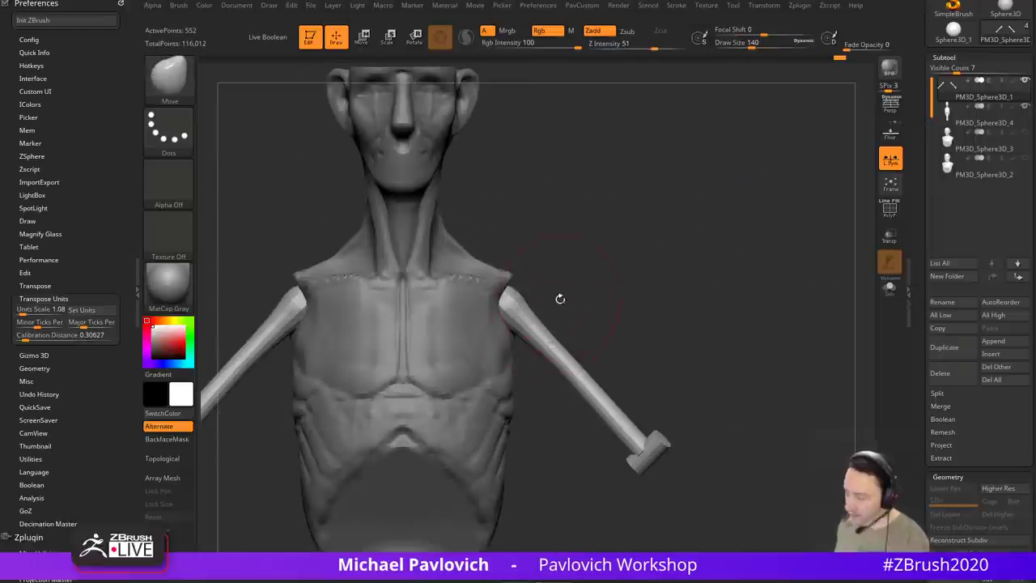
Step: Refine the tapered upper arms with the Pinch brush at draw size 140 and smoothing
{"action": "key", "text": "b"}
{"action": "key", "text": "p"}
{"action": "key", "text": "i"}
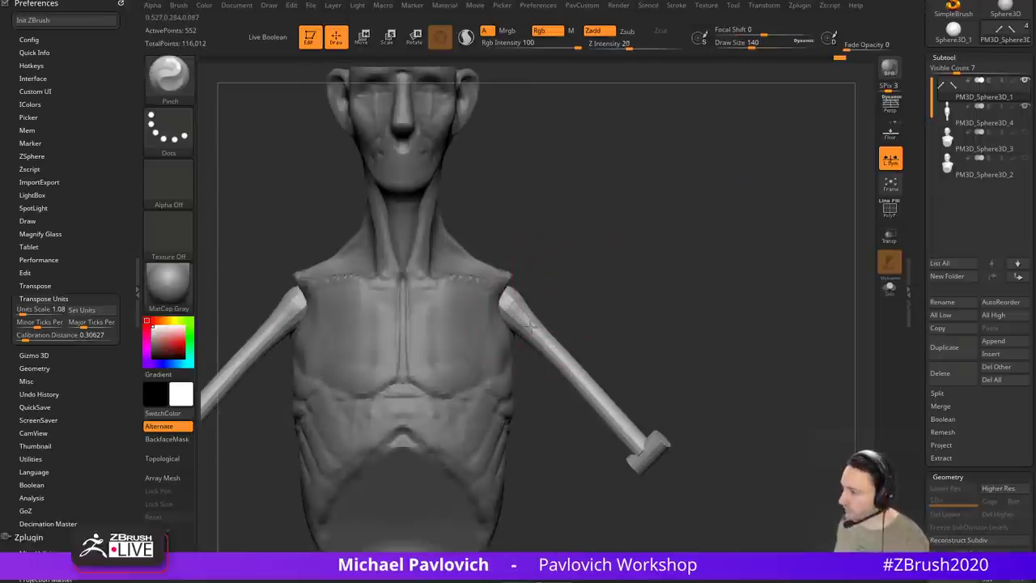
{"action": "mouse_move", "coordinate": [636, 280]}
{"action": "left_mouse_down"}
{"action": "mouse_move", "coordinate": [535, 304]}
{"action": "mouse_move", "coordinate": [517, 382]}
{"action": "left_mouse_up"}
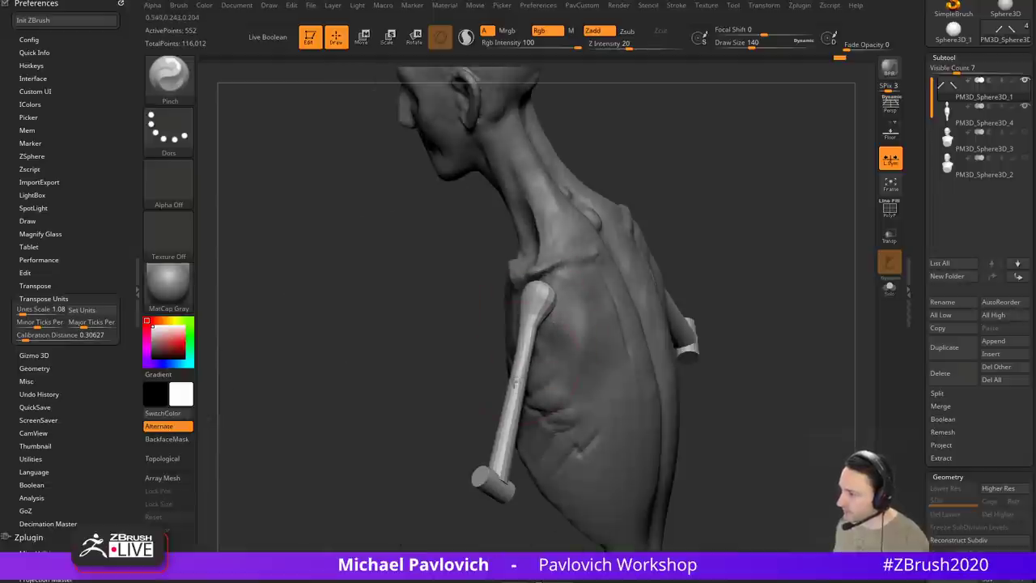
{"action": "mouse_move", "coordinate": [416, 372]}
{"action": "left_mouse_down", "text": "shift"}
{"action": "mouse_move", "coordinate": [526, 336]}
{"action": "mouse_move", "coordinate": [516, 332]}
{"action": "left_mouse_up", "text": "shift"}
Step: Select the torso subtool and pull the outer chest toward the shoulder joint with the MoveAccu brush at draw size 80
{"action": "key", "text": "s"}
{"action": "left_click", "coordinate": [508, 332], "text": "alt"}
{"action": "mouse_move", "coordinate": [616, 260]}
{"action": "left_mouse_down", "text": "alt"}
{"action": "mouse_move", "coordinate": [628, 273]}
{"action": "mouse_move", "coordinate": [644, 266]}
{"action": "mouse_move", "coordinate": [586, 279]}
{"action": "left_mouse_up", "text": "alt"}
{"action": "key", "text": "1"}
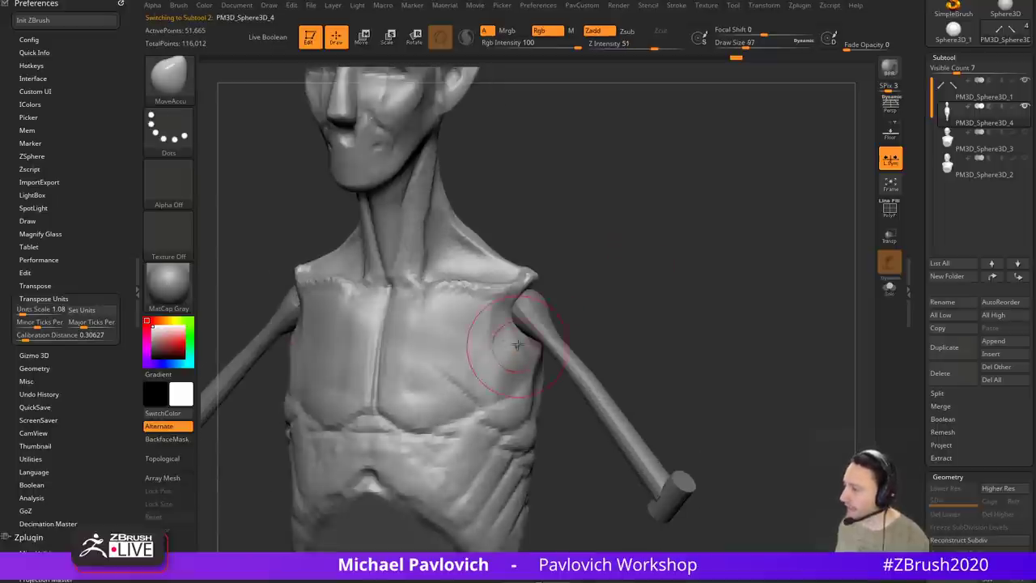
{"action": "left_click_drag", "start_coordinate": [501, 347], "coordinate": [548, 293]}
Step: Dock the Brush palette in the side tray in place of the Preferences palette
{"action": "left_click_drag", "start_coordinate": [73, 104], "coordinate": [74, 107]}
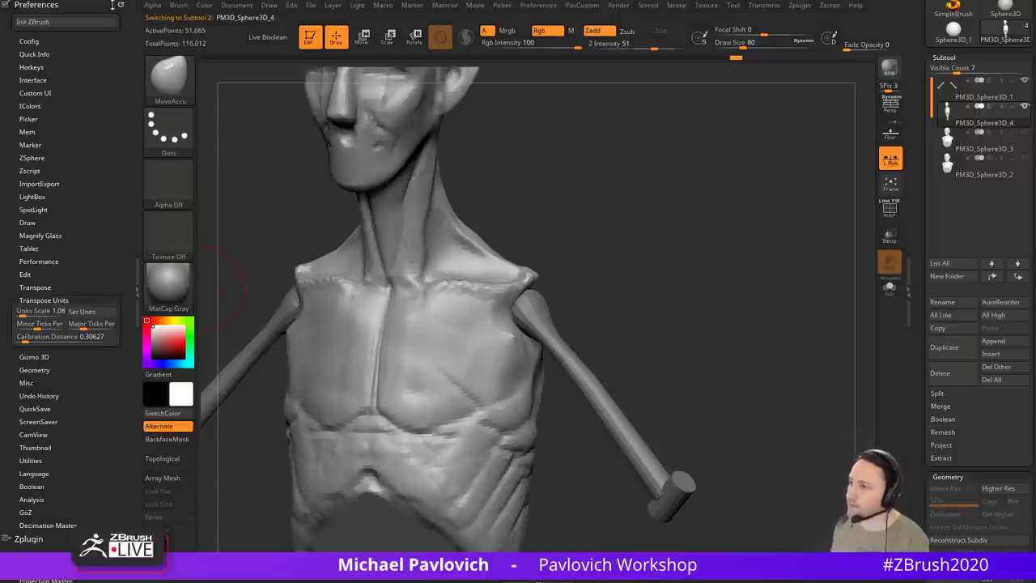
{"action": "left_click", "coordinate": [112, 5]}
{"action": "left_click", "coordinate": [121, 5]}
{"action": "left_click", "coordinate": [185, 7]}
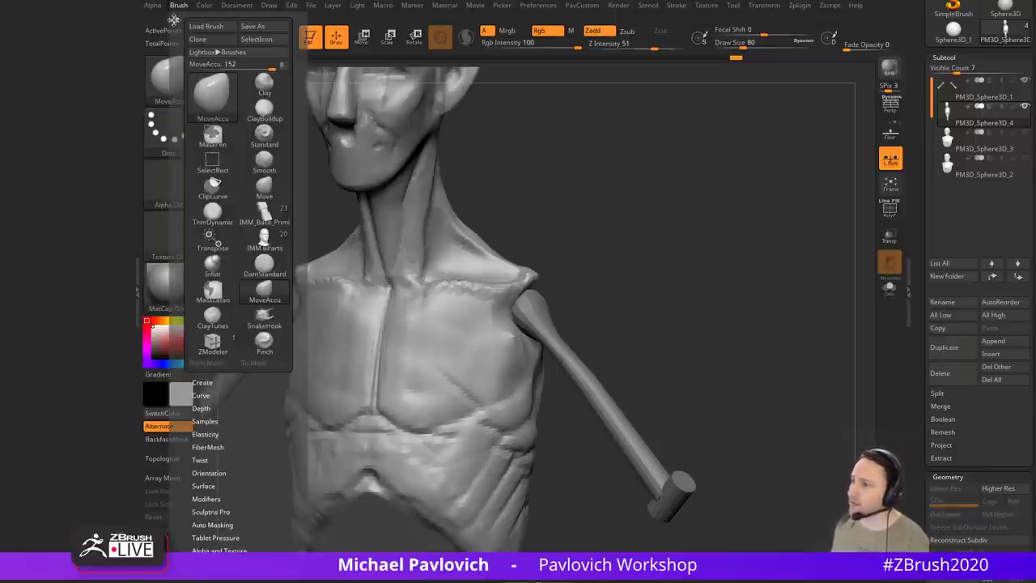
{"action": "left_click_drag", "start_coordinate": [173, 18], "coordinate": [135, 26]}
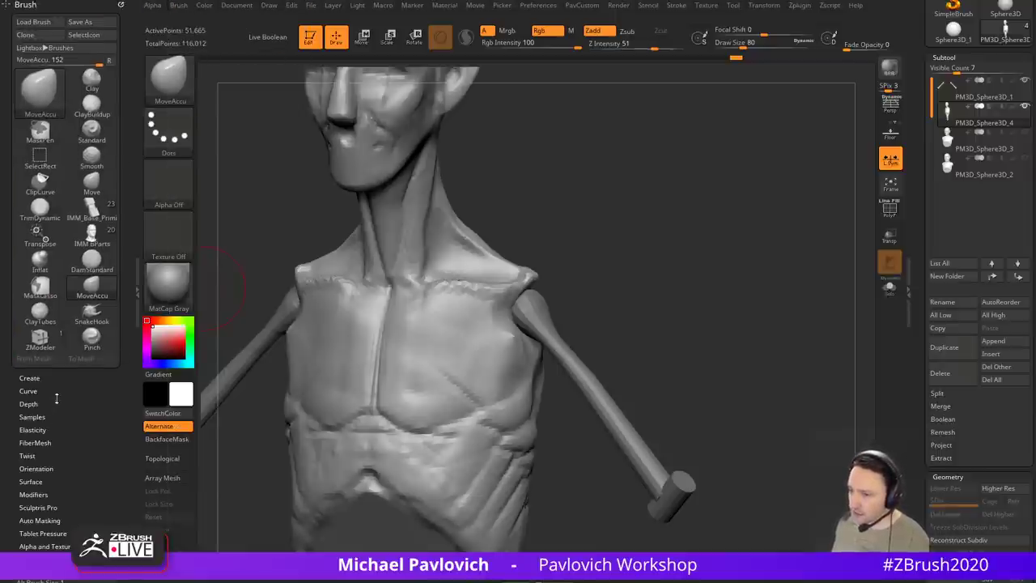
Step: Reveal the MoveAccu brush's Curve settings and examine its AccuCurve option
{"action": "left_click_drag", "start_coordinate": [57, 398], "coordinate": [63, 334]}
{"action": "key", "text": "shift"}
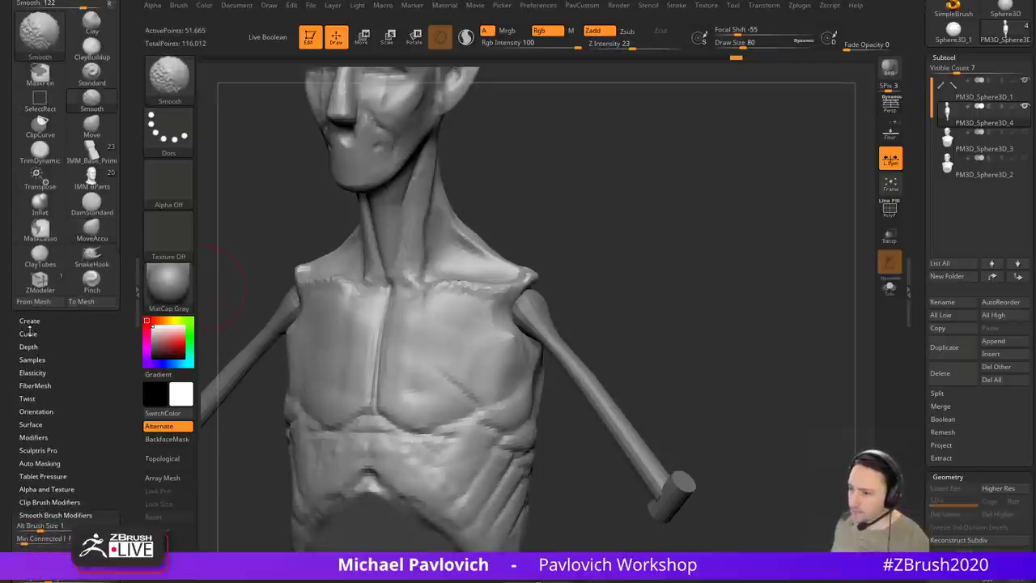
{"action": "left_click", "coordinate": [29, 346]}
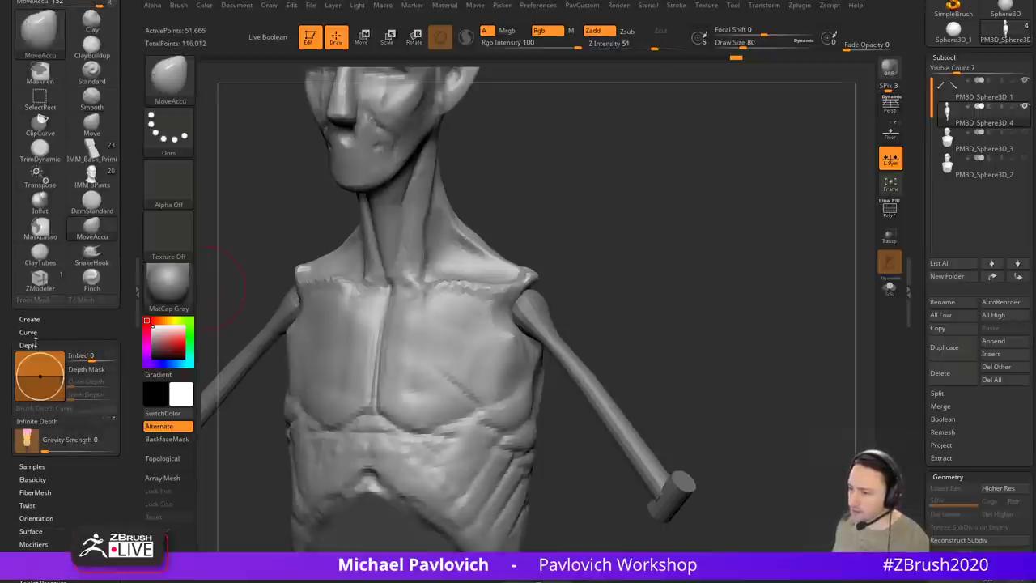
{"action": "left_click", "coordinate": [34, 344]}
{"action": "left_click", "coordinate": [29, 333]}
{"action": "left_click_drag", "start_coordinate": [71, 322], "coordinate": [70, 304]}
Step: Pull the outer chest edges outward into points over the upper arms with the MoveAccu brush, reducing the draw size to 56
{"action": "mouse_move", "coordinate": [604, 293]}
{"action": "left_mouse_down", "text": "shift"}
{"action": "mouse_move", "coordinate": [653, 297]}
{"action": "mouse_move", "coordinate": [554, 304]}
{"action": "left_mouse_up", "text": "shift"}
{"action": "key", "text": "bracketright"}
{"action": "mouse_move", "coordinate": [513, 334]}
{"action": "left_mouse_down"}
{"action": "mouse_move", "coordinate": [564, 319]}
{"action": "mouse_move", "coordinate": [564, 336]}
{"action": "mouse_move", "coordinate": [613, 333]}
{"action": "left_mouse_up"}
{"action": "key", "text": "s"}
{"action": "left_click", "coordinate": [586, 341]}
{"action": "mouse_move", "coordinate": [511, 353]}
{"action": "left_mouse_down"}
{"action": "mouse_move", "coordinate": [527, 348]}
{"action": "mouse_move", "coordinate": [519, 363]}
{"action": "left_mouse_up"}
{"action": "left_click_drag", "start_coordinate": [590, 322], "coordinate": [664, 290]}
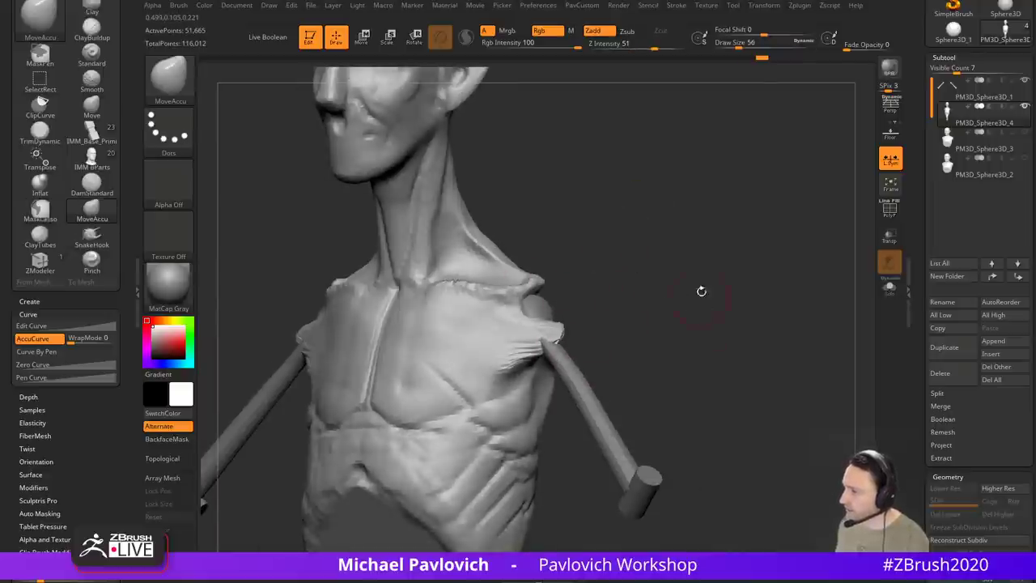
Step: Rebuild the torso subtool with DynaMesh to even out the stretched chest edges
{"action": "key", "text": "5"}
{"action": "left_click", "coordinate": [676, 144]}
{"action": "left_click_drag", "start_coordinate": [667, 283], "coordinate": [702, 277]}
{"action": "mouse_move", "coordinate": [624, 302]}
{"action": "left_mouse_down"}
{"action": "mouse_move", "coordinate": [589, 323]}
{"action": "mouse_move", "coordinate": [493, 296]}
{"action": "left_mouse_up"}
Step: Carve the groove along the sternum with the DamStandard brush at draw size 44
{"action": "key", "text": "b"}
{"action": "key", "text": "m"}
{"action": "key", "text": "v"}
{"action": "key", "text": "b"}
{"action": "key", "text": "d"}
{"action": "key", "text": "s"}
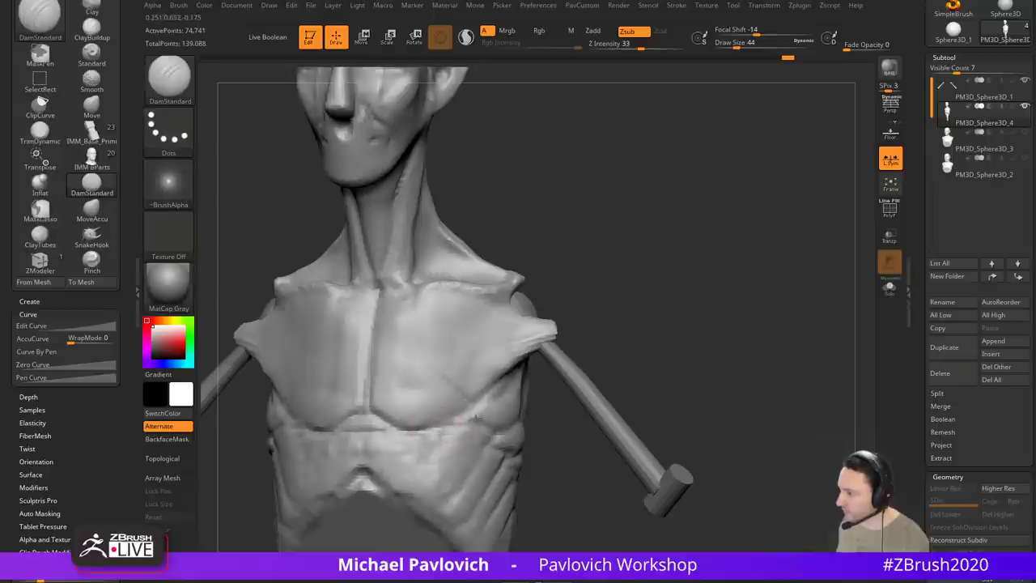
{"action": "left_click_drag", "start_coordinate": [607, 294], "coordinate": [665, 297]}
{"action": "left_click_drag", "start_coordinate": [387, 308], "coordinate": [381, 391]}
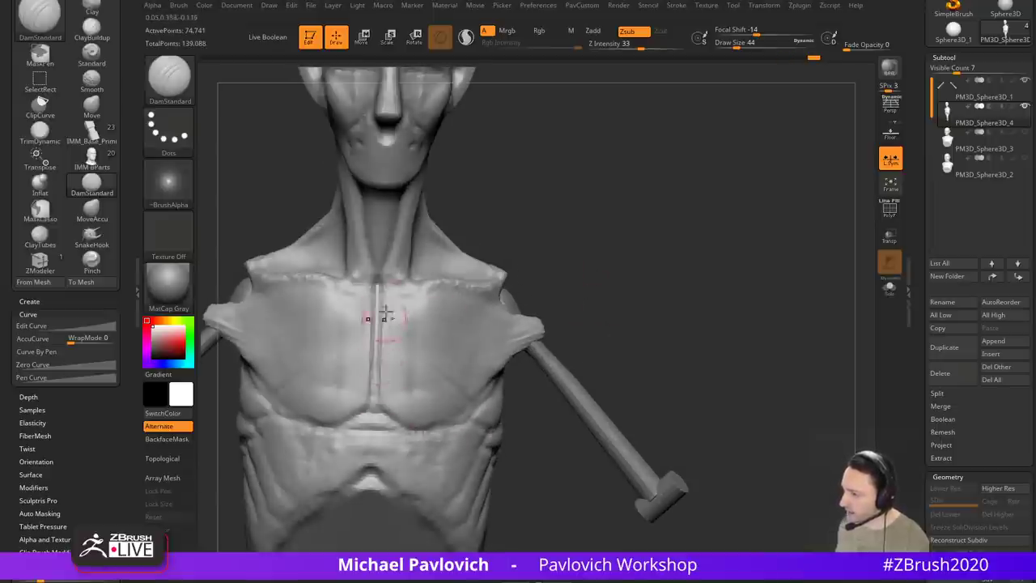
Step: Carve diagonal muscle fibre lines from the clavicle down across the upper pectoral with DamStandard at draw size 35
{"action": "left_click_drag", "start_coordinate": [595, 299], "coordinate": [447, 324]}
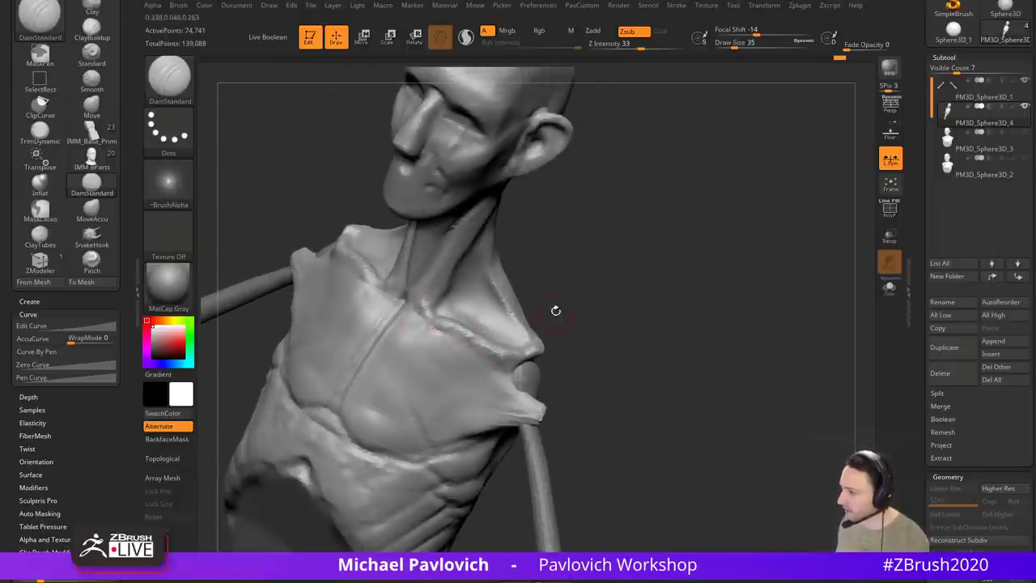
{"action": "mouse_move", "coordinate": [556, 310]}
{"action": "left_mouse_down"}
{"action": "mouse_move", "coordinate": [422, 332]}
{"action": "mouse_move", "coordinate": [462, 389]}
{"action": "left_mouse_up"}
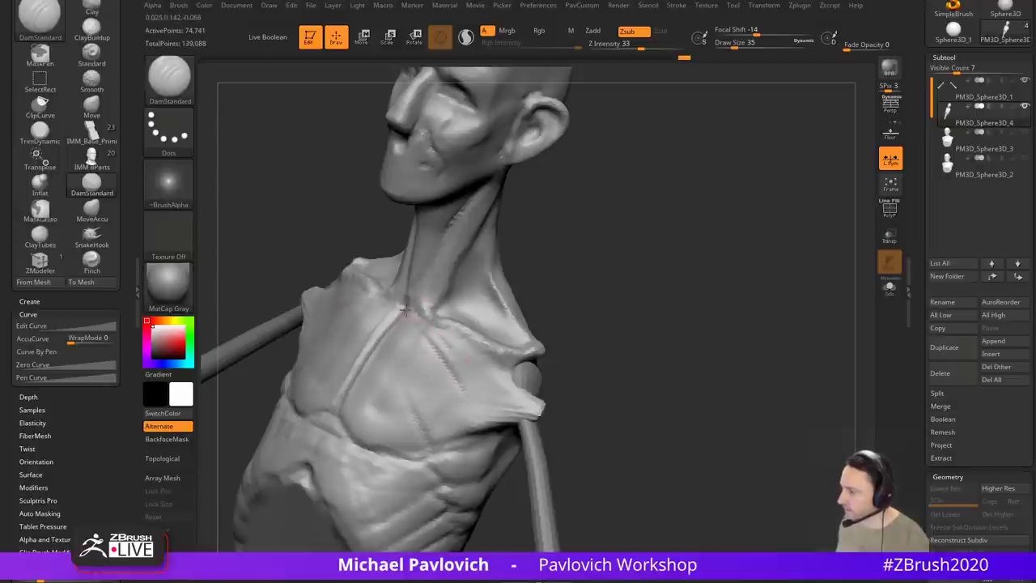
{"action": "left_click_drag", "start_coordinate": [430, 335], "coordinate": [476, 401]}
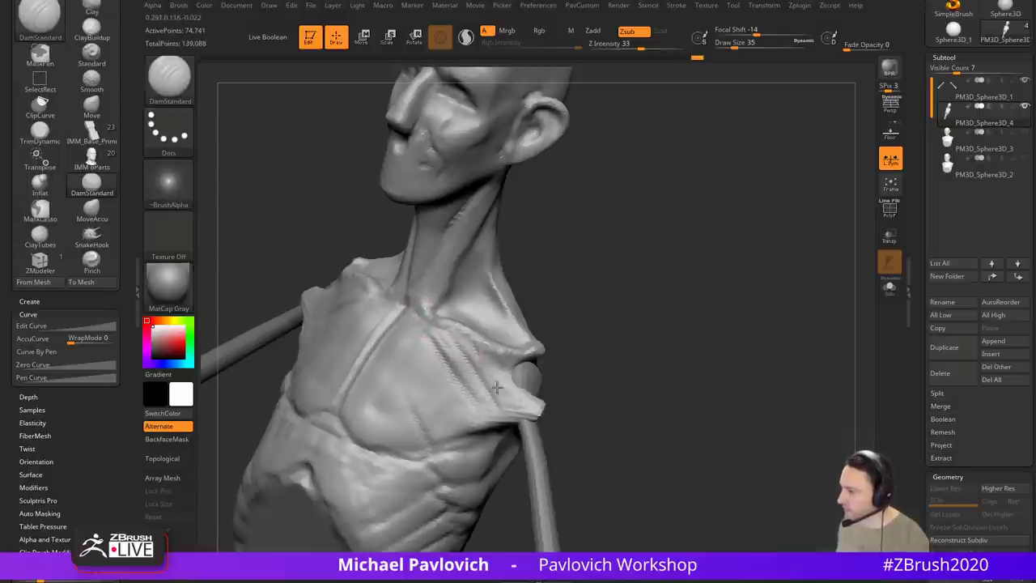
Step: Reshape the outer pectoral ends over the upper arms with the Move brush at draw size 94
{"action": "key", "text": "b"}
{"action": "key", "text": "m"}
{"action": "key", "text": "v"}
{"action": "mouse_move", "coordinate": [559, 433]}
{"action": "left_mouse_down"}
{"action": "mouse_move", "coordinate": [586, 431]}
{"action": "mouse_move", "coordinate": [569, 447]}
{"action": "left_mouse_up"}
{"action": "key", "text": "s"}
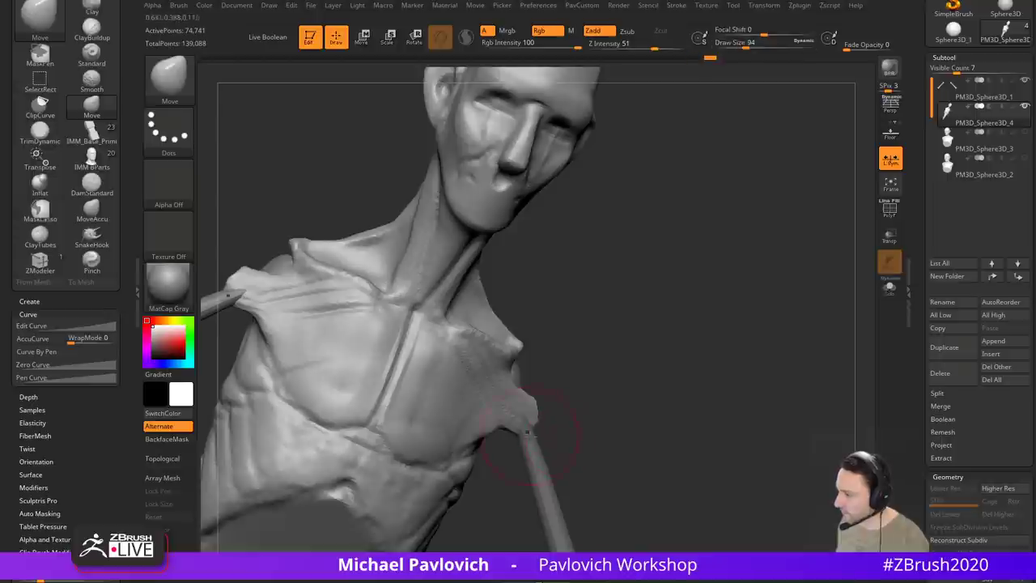
{"action": "left_click_drag", "start_coordinate": [529, 414], "coordinate": [588, 436]}
{"action": "mouse_move", "coordinate": [504, 434]}
{"action": "left_mouse_down"}
{"action": "mouse_move", "coordinate": [632, 393]}
{"action": "mouse_move", "coordinate": [620, 359]}
{"action": "mouse_move", "coordinate": [735, 342]}
{"action": "mouse_move", "coordinate": [669, 294]}
{"action": "mouse_move", "coordinate": [429, 356]}
{"action": "mouse_move", "coordinate": [463, 363]}
{"action": "left_mouse_up"}
Step: Carve fibres fanning from the sternum across the pectorals with DamStandard at draw size 33, and build them up with Clay at 35
{"action": "key", "text": "b"}
{"action": "key", "text": "d"}
{"action": "key", "text": "s"}
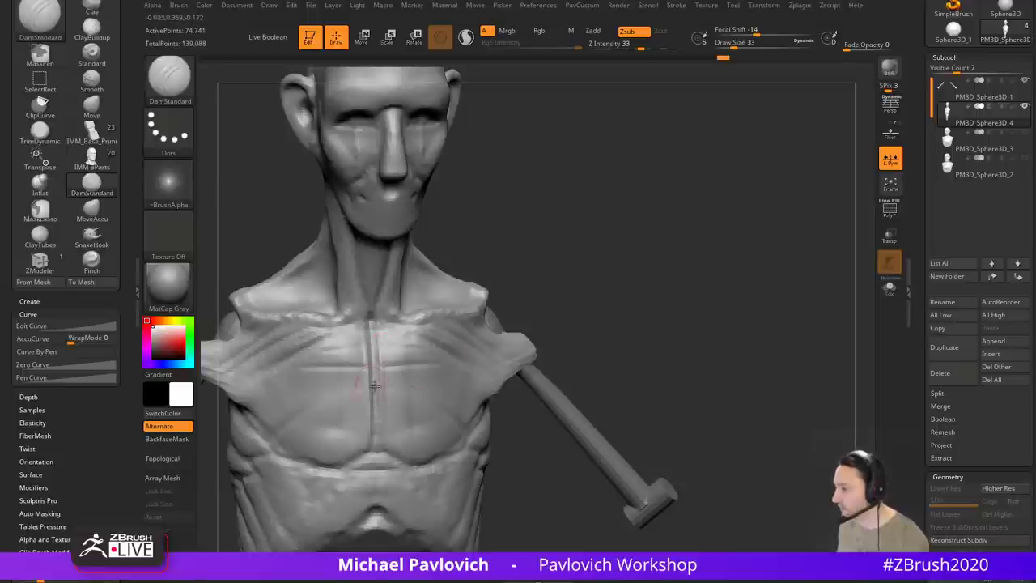
{"action": "left_click_drag", "start_coordinate": [378, 387], "coordinate": [472, 377]}
{"action": "left_click_drag", "start_coordinate": [390, 405], "coordinate": [486, 383]}
{"action": "left_click_drag", "start_coordinate": [582, 357], "coordinate": [519, 355]}
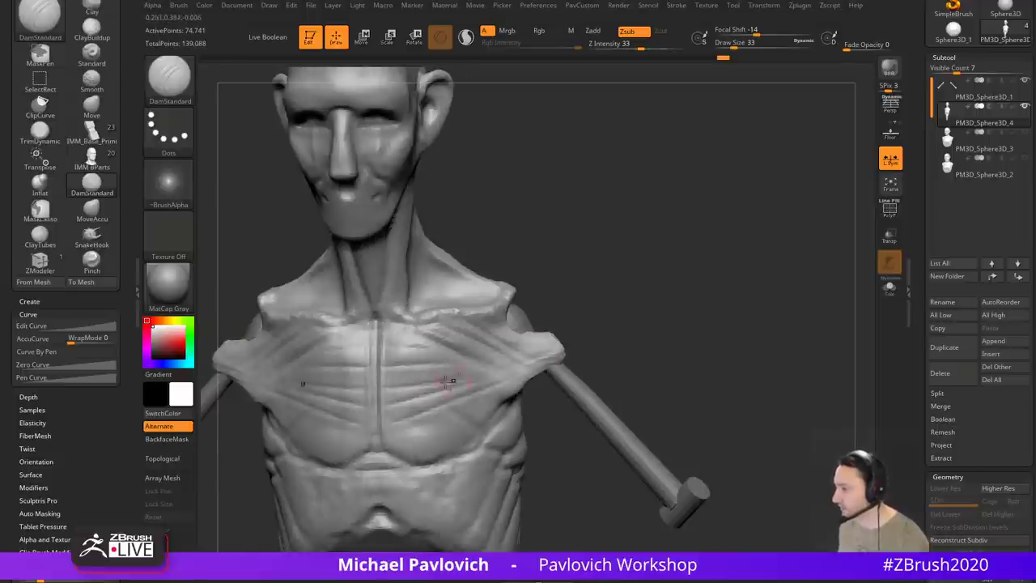
{"action": "left_click_drag", "start_coordinate": [642, 346], "coordinate": [567, 353]}
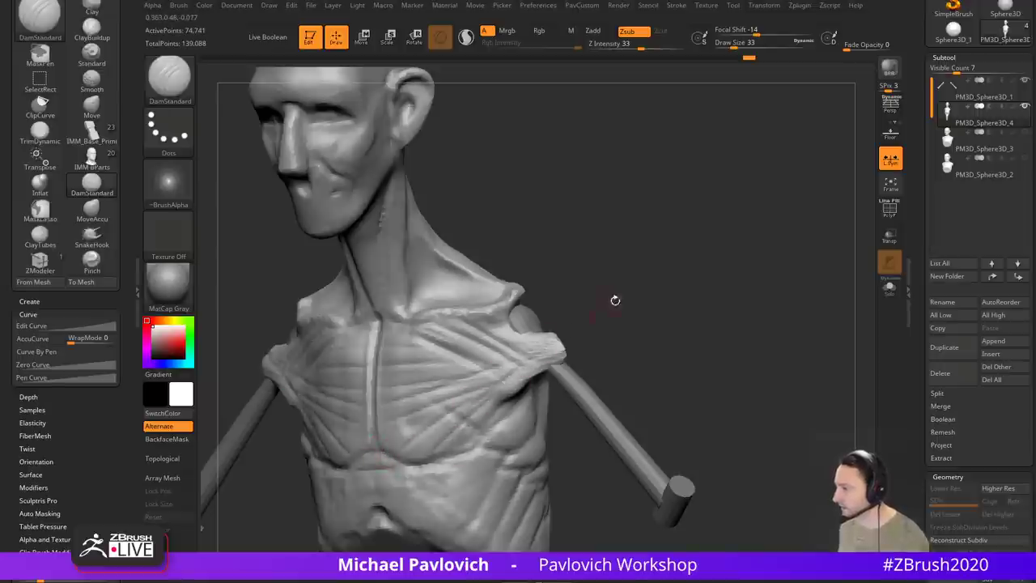
{"action": "left_click_drag", "start_coordinate": [615, 298], "coordinate": [704, 275]}
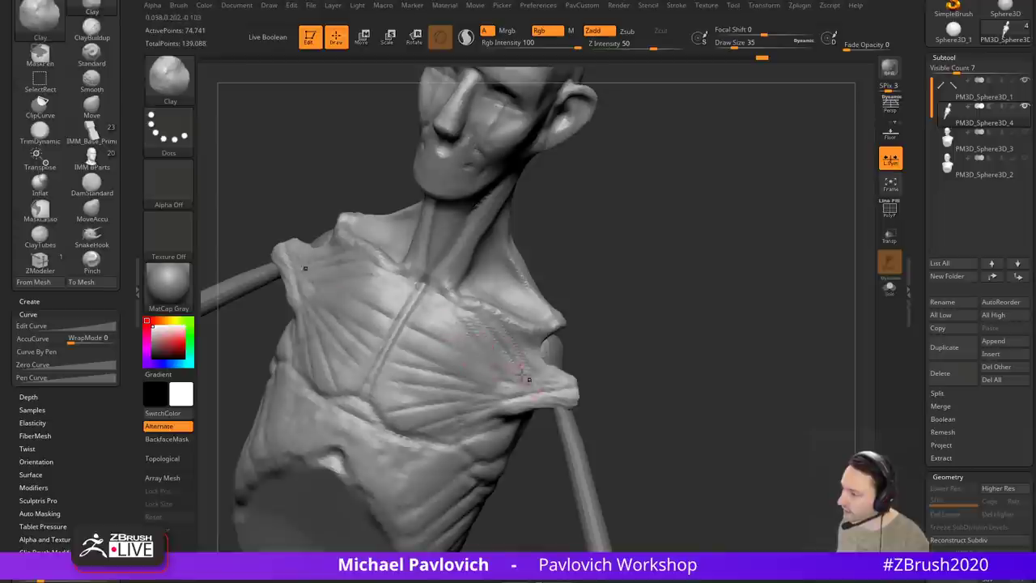
{"action": "mouse_move", "coordinate": [615, 341]}
{"action": "left_mouse_down"}
{"action": "mouse_move", "coordinate": [662, 325]}
{"action": "mouse_move", "coordinate": [478, 369]}
{"action": "left_mouse_up"}
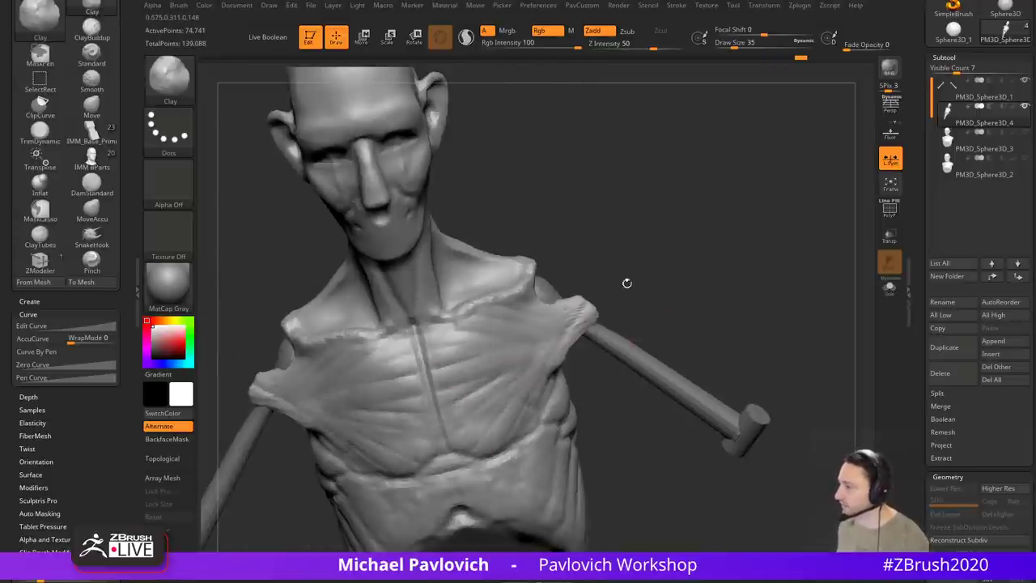
Step: Insert mirrored Sphere16 primitives from the IMM_Base_Prims brush at the shoulders
{"action": "mouse_move", "coordinate": [625, 282]}
{"action": "left_mouse_down"}
{"action": "mouse_move", "coordinate": [719, 268]}
{"action": "mouse_move", "coordinate": [729, 301]}
{"action": "mouse_move", "coordinate": [756, 304]}
{"action": "mouse_move", "coordinate": [724, 311]}
{"action": "mouse_move", "coordinate": [694, 341]}
{"action": "mouse_move", "coordinate": [690, 304]}
{"action": "left_mouse_up"}
{"action": "key", "text": "i"}
{"action": "key", "text": "m"}
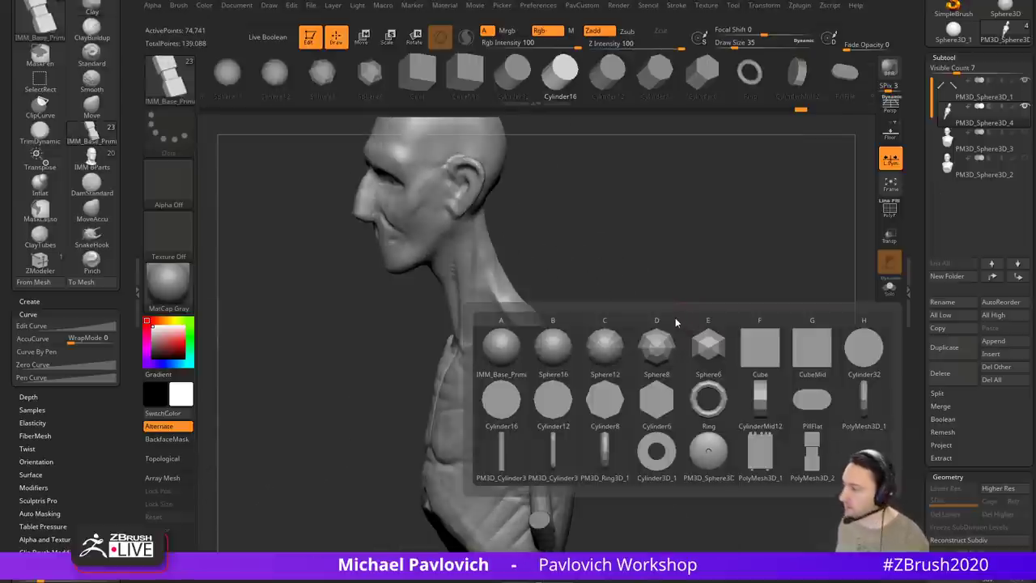
{"action": "key", "text": "m"}
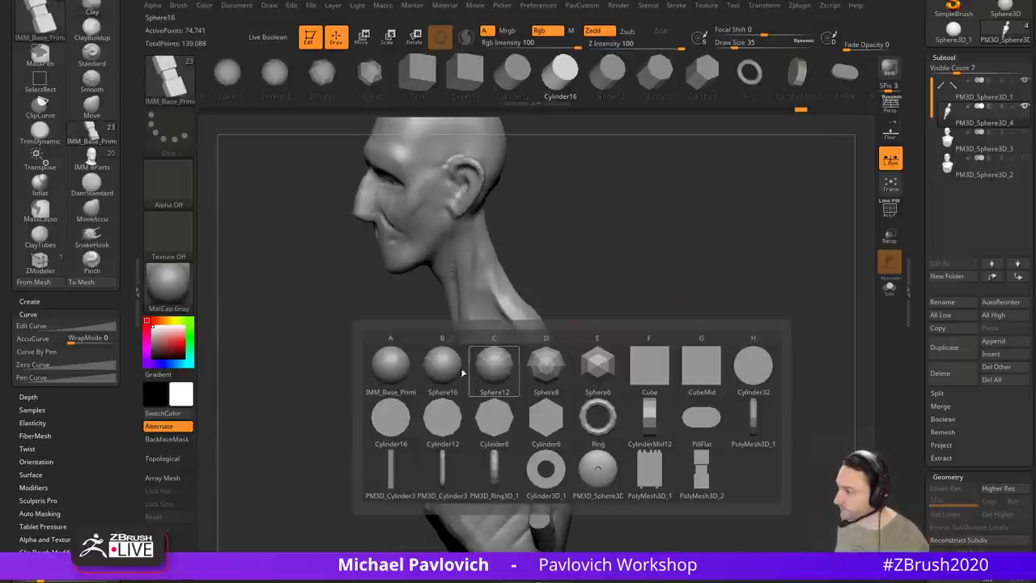
{"action": "left_click", "coordinate": [481, 360]}
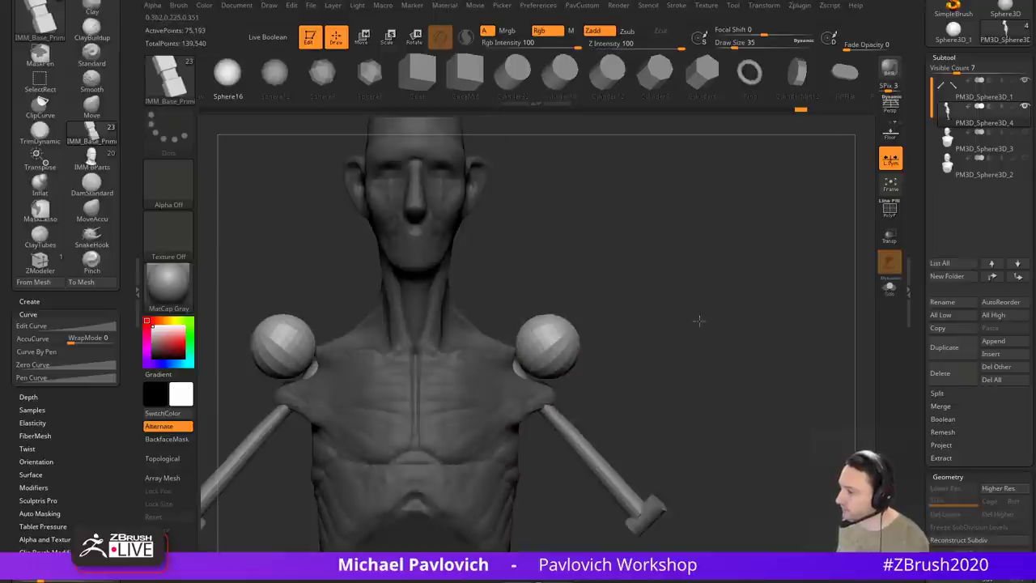
Step: Split the unmasked shoulder spheres into their own subtool and move them outward from the shoulders
{"action": "key", "text": "t"}
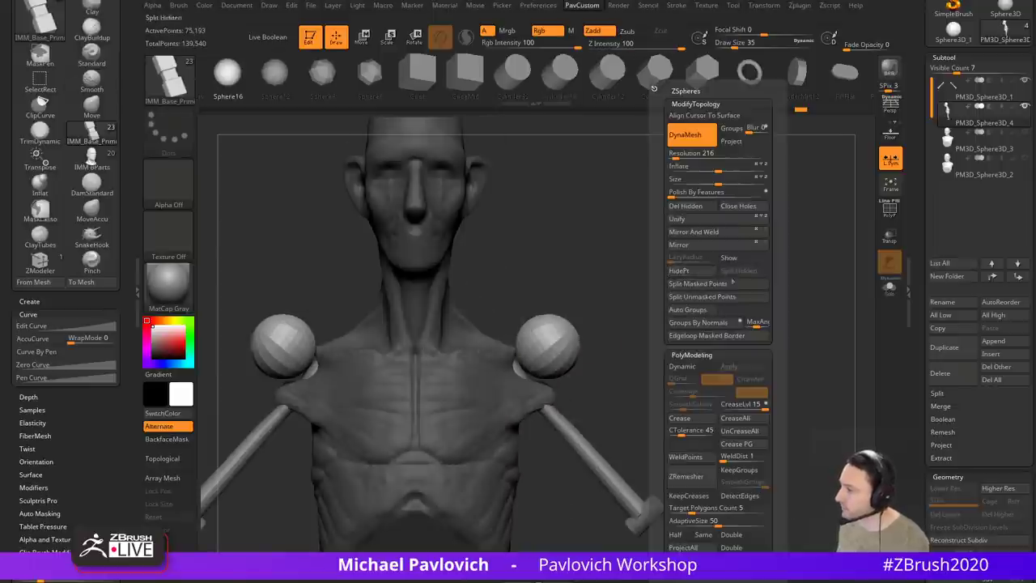
{"action": "left_click", "coordinate": [723, 298]}
{"action": "key", "text": "w"}
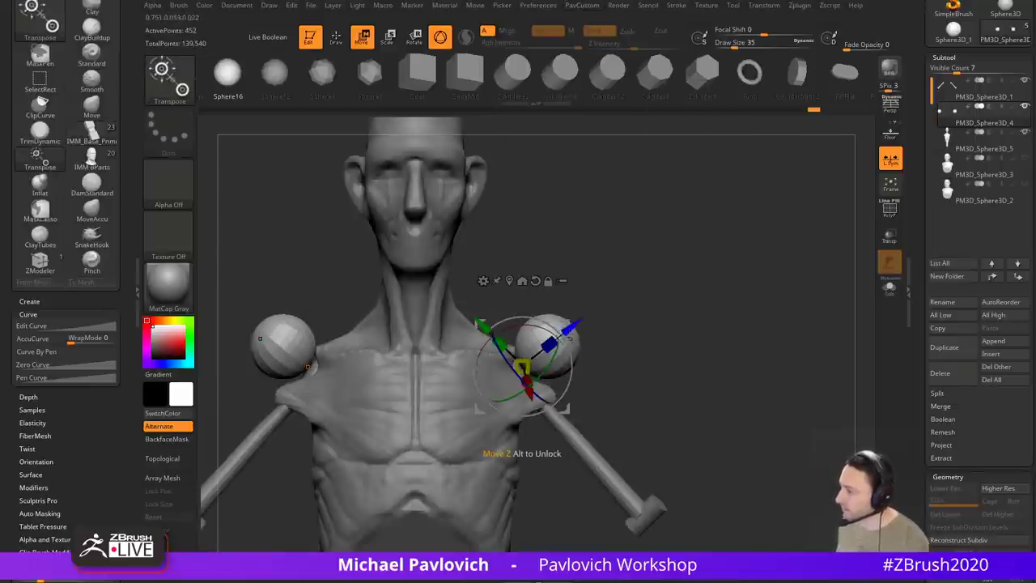
{"action": "left_click_drag", "start_coordinate": [569, 328], "coordinate": [593, 315]}
{"action": "key", "text": "q"}
{"action": "mouse_move", "coordinate": [654, 291]}
{"action": "right_mouse_down", "text": "ctrl"}
{"action": "mouse_move", "coordinate": [673, 289]}
{"action": "mouse_move", "coordinate": [689, 319]}
{"action": "right_mouse_up", "text": "ctrl"}
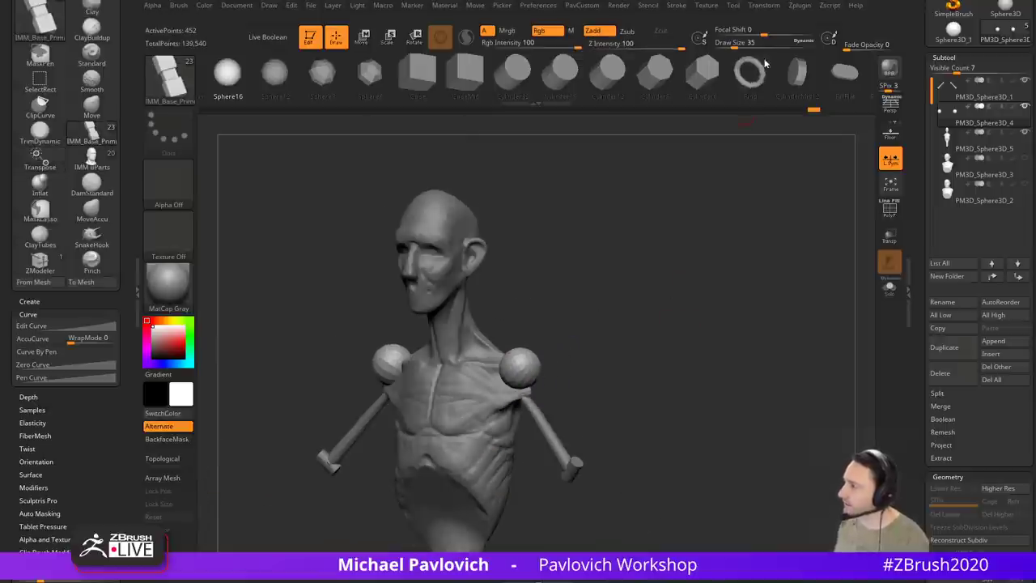
Step: QuickSave the project and reopen QS_3441_UH.ZPR from the QuickSave files without saving changes
{"action": "left_click", "coordinate": [775, 5]}
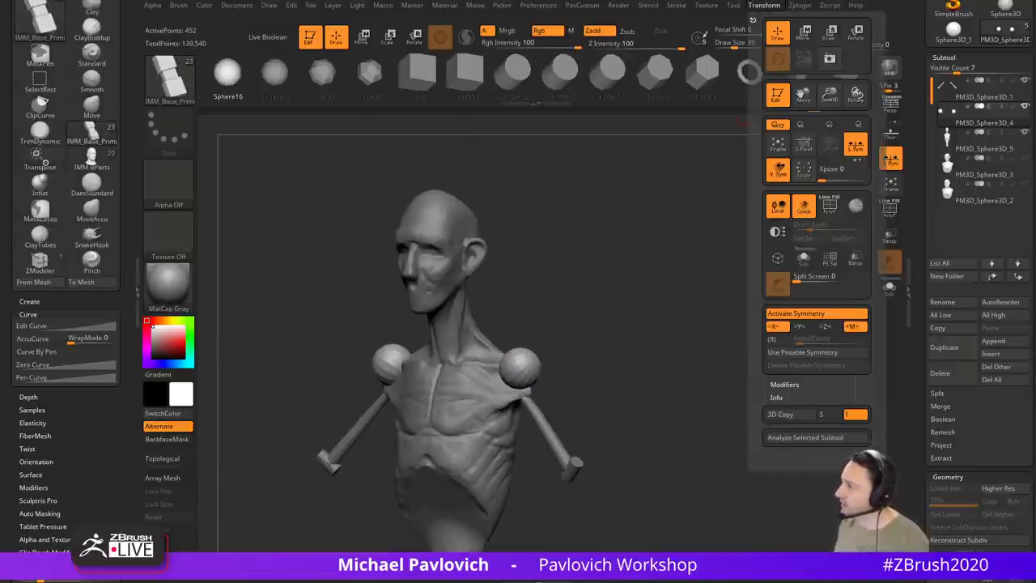
{"action": "left_click", "coordinate": [759, 1]}
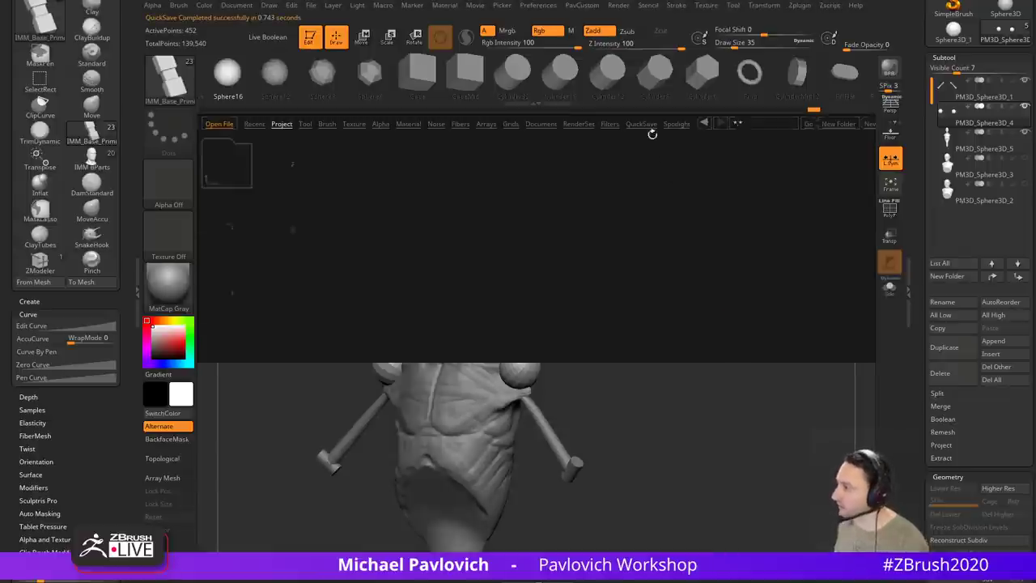
{"action": "left_click", "coordinate": [644, 125]}
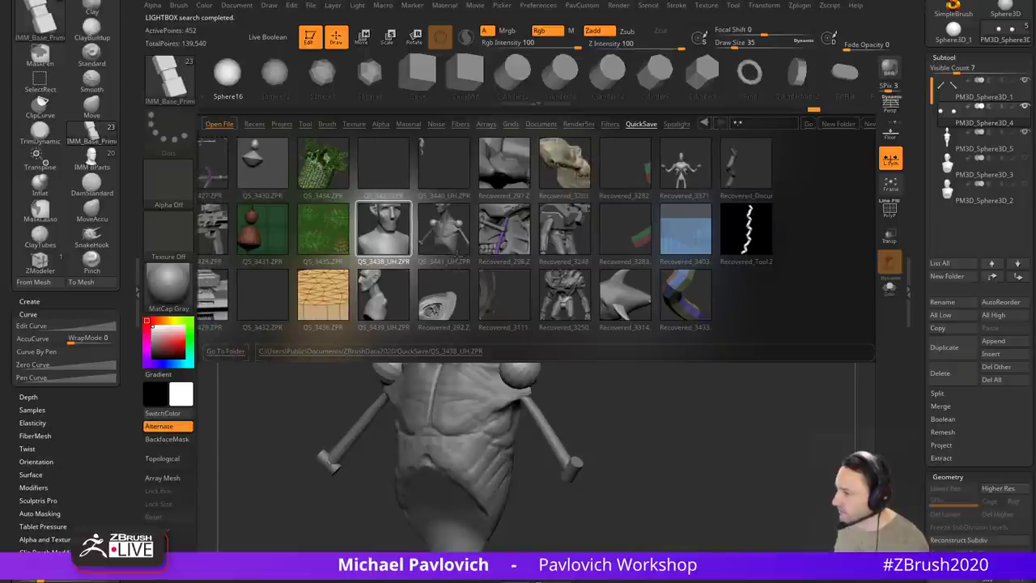
{"action": "double_click", "coordinate": [457, 241]}
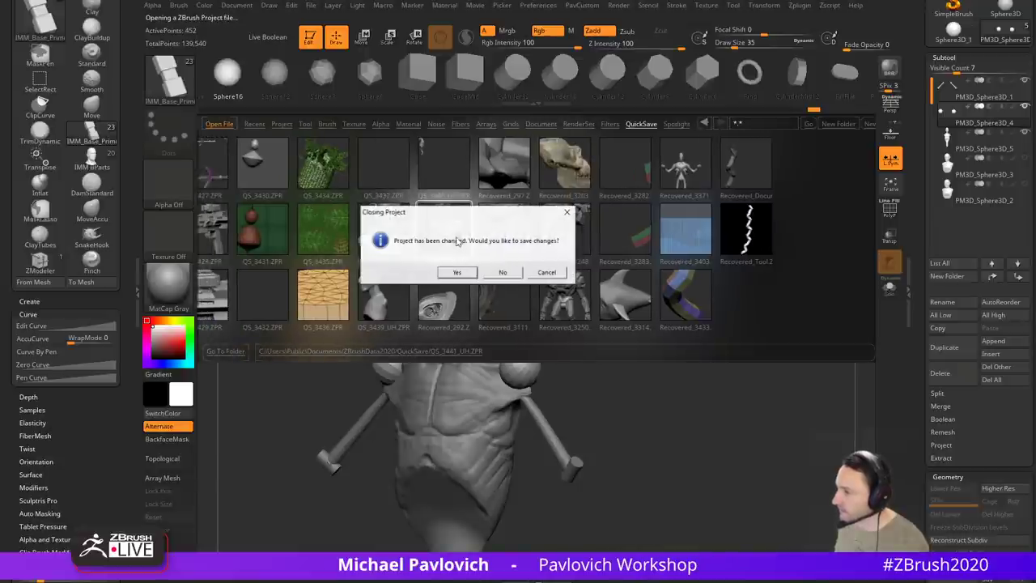
{"action": "left_click", "coordinate": [502, 273]}
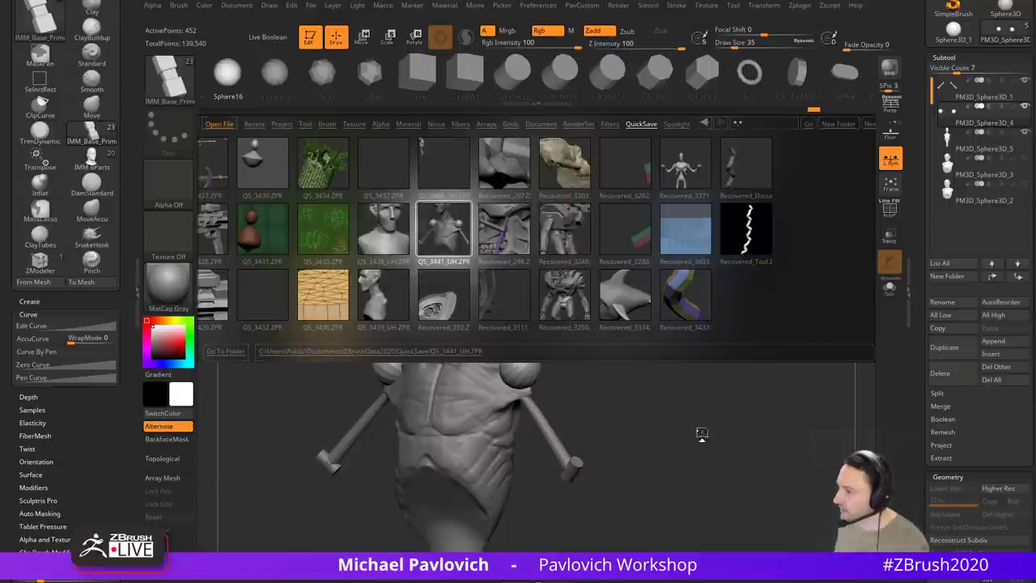
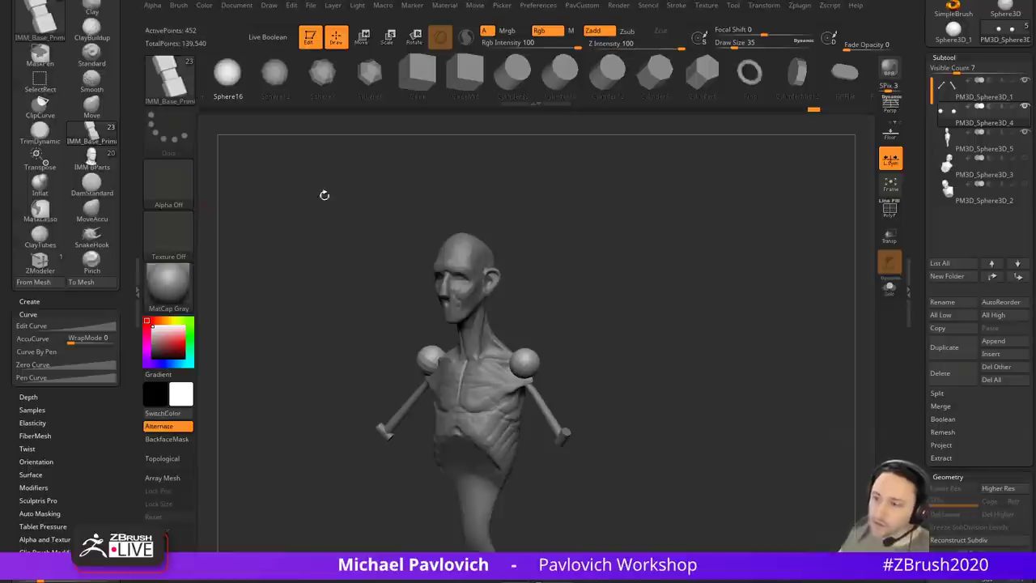
Step: Bring up the ZBrush 2020 installation folder in File Explorer and look over its ZAlphas and ZBrushes entries
{"action": "left_click_drag", "start_coordinate": [324, 195], "coordinate": [541, 208]}
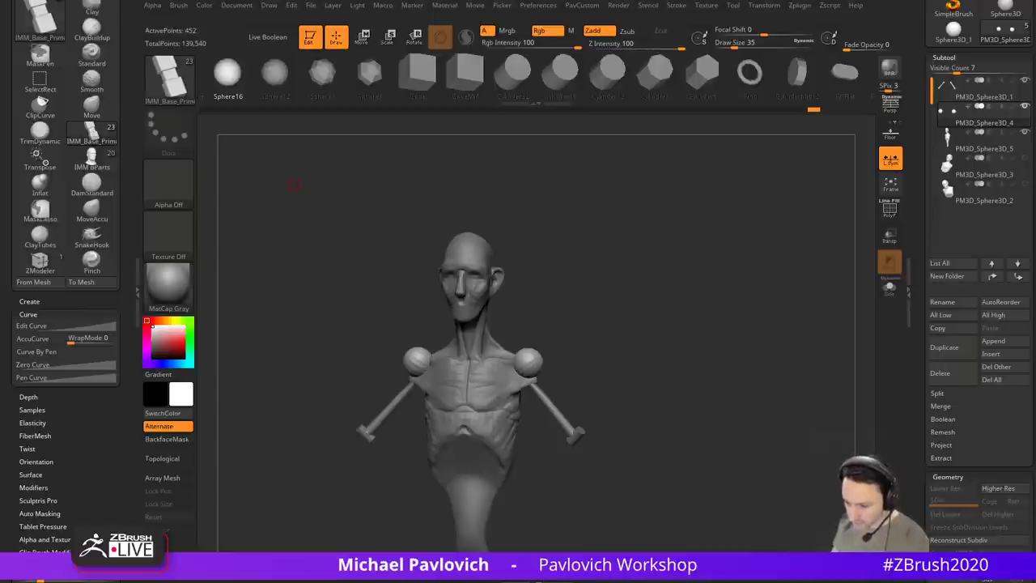
{"action": "left_click_drag", "start_coordinate": [567, 582], "coordinate": [433, 68]}
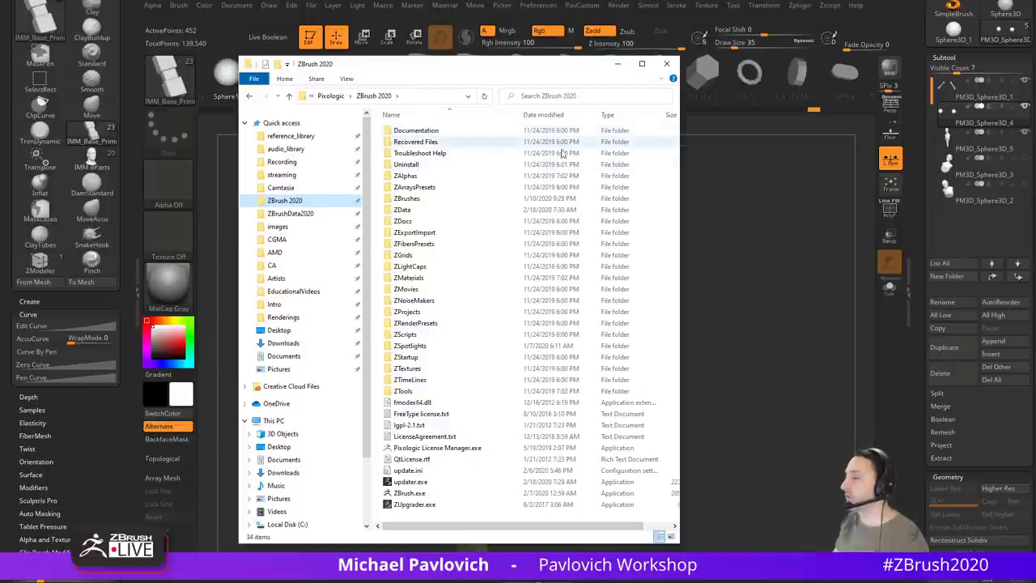
{"action": "left_click", "coordinate": [441, 178]}
{"action": "left_click", "coordinate": [434, 200]}
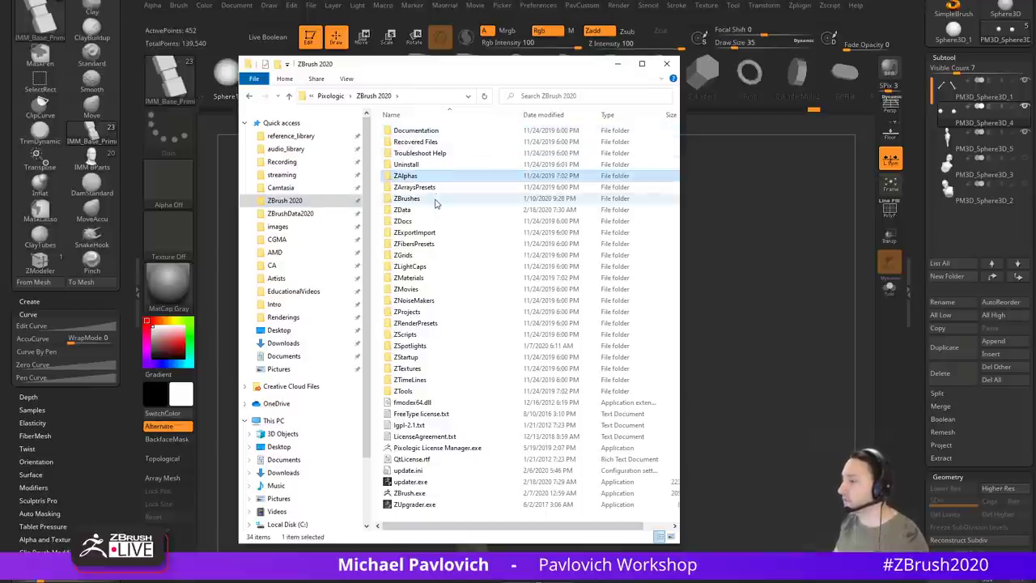
{"action": "left_click", "coordinate": [758, 328]}
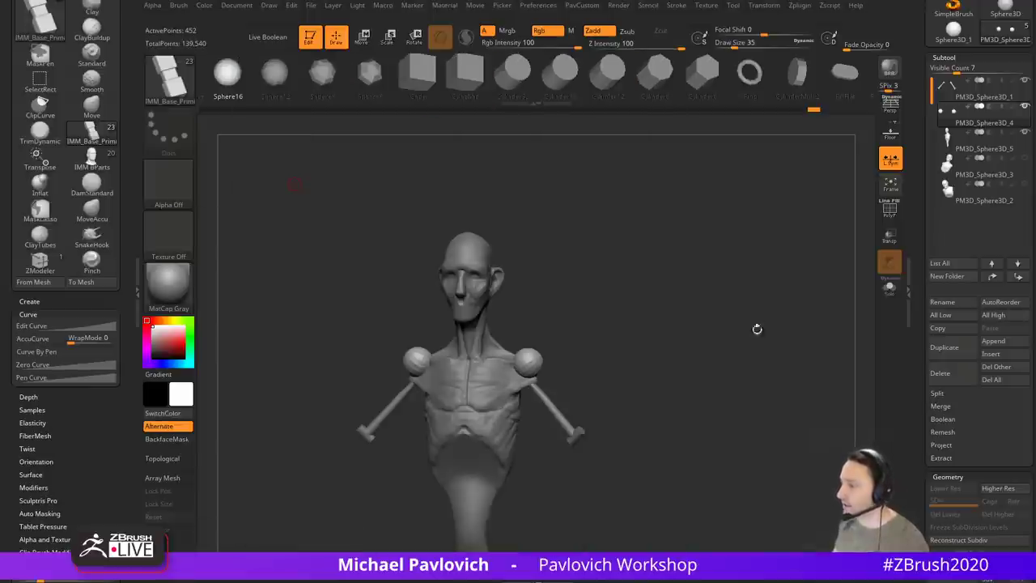
Step: Show the Alpha library in Lightbox and compare it with the contents of the ZAlphas folder in File Explorer
{"action": "key", "text": "comma"}
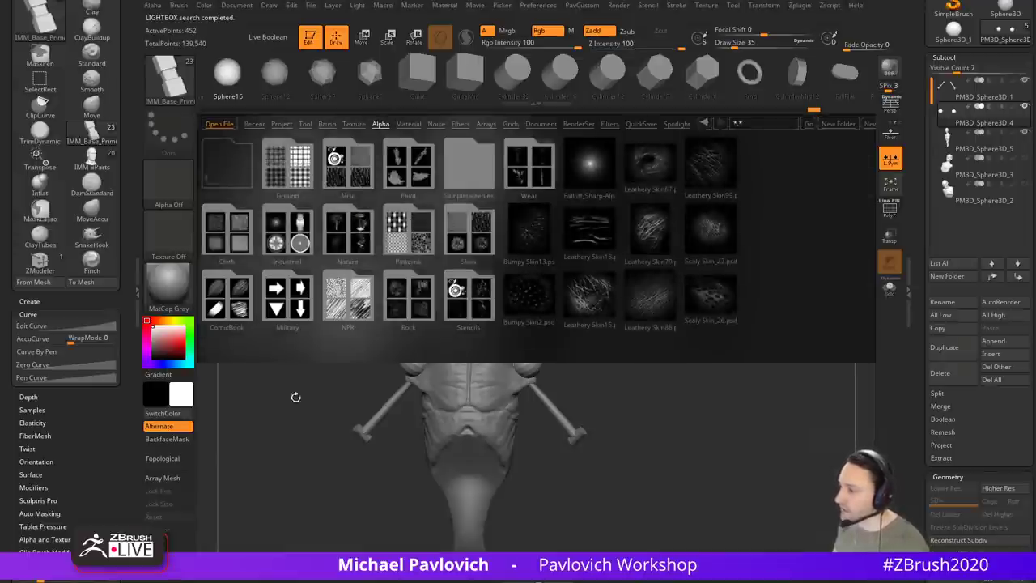
{"action": "key", "text": "alt+Tab"}
{"action": "left_click_drag", "start_coordinate": [707, 0], "coordinate": [528, 119]}
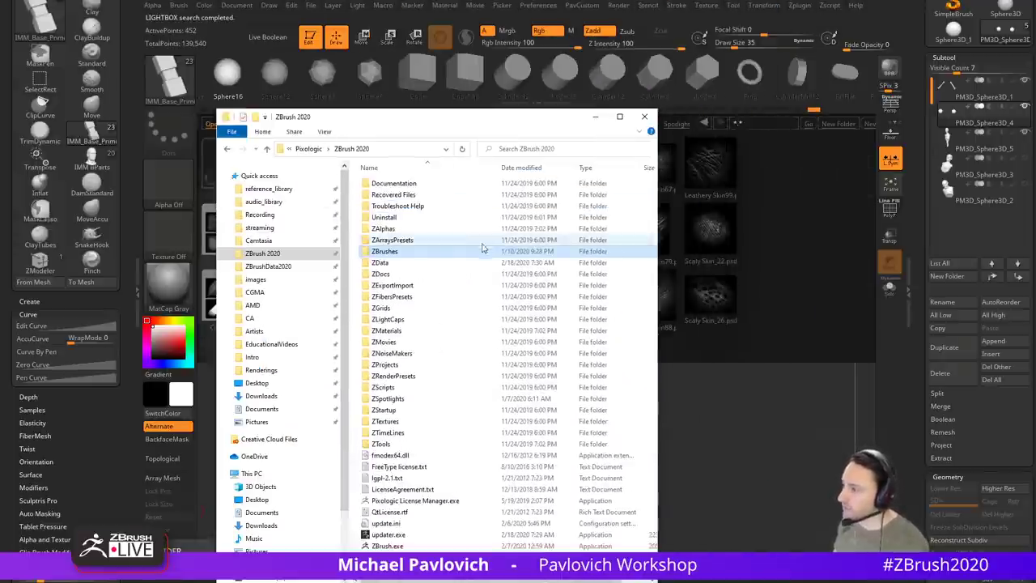
{"action": "double_click", "coordinate": [396, 229]}
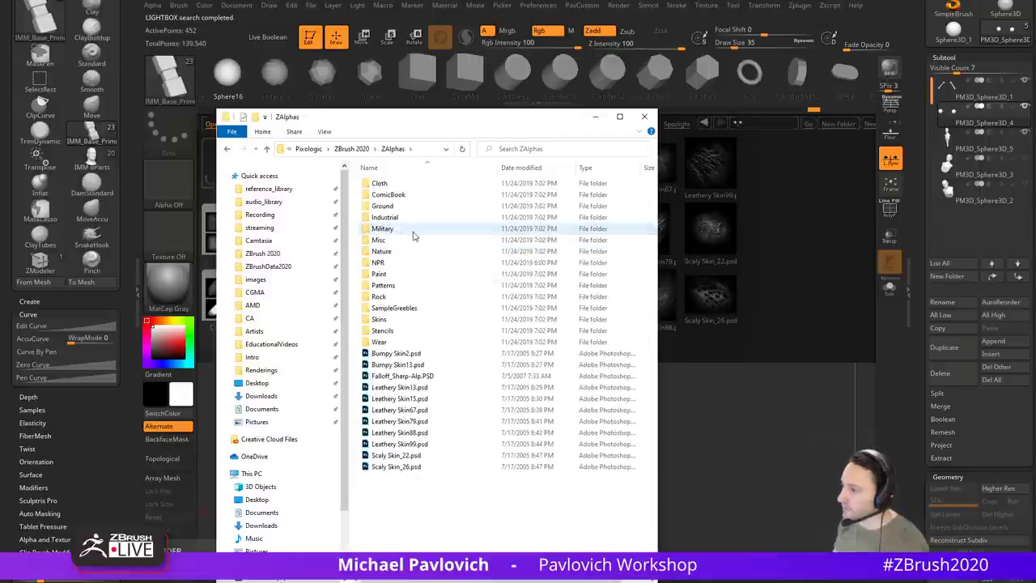
Step: Examine the Alphas folder inside ZStartup of the ZBrush 2020 directory and return to ZBrush
{"action": "left_click", "coordinate": [362, 149]}
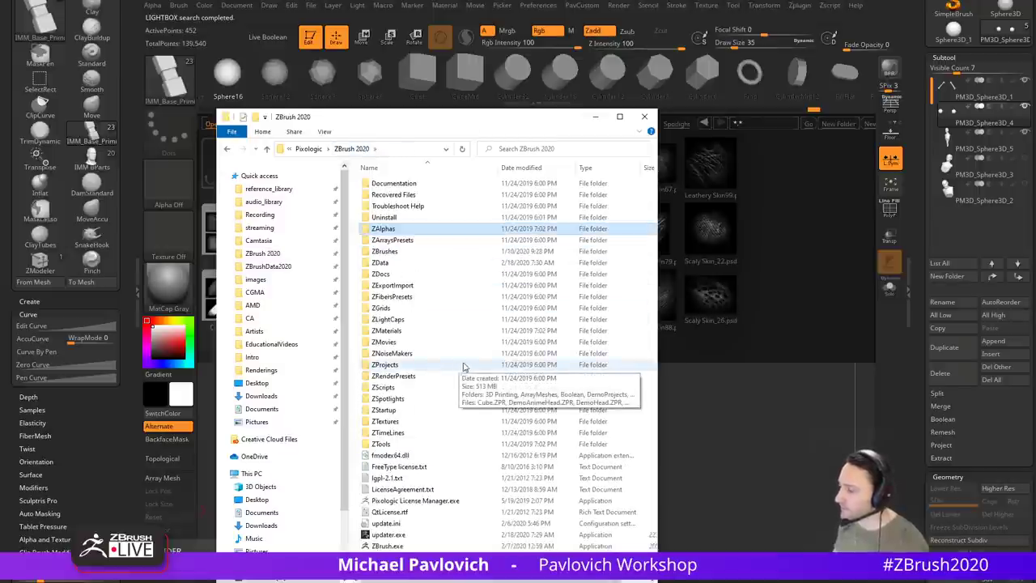
{"action": "double_click", "coordinate": [393, 409]}
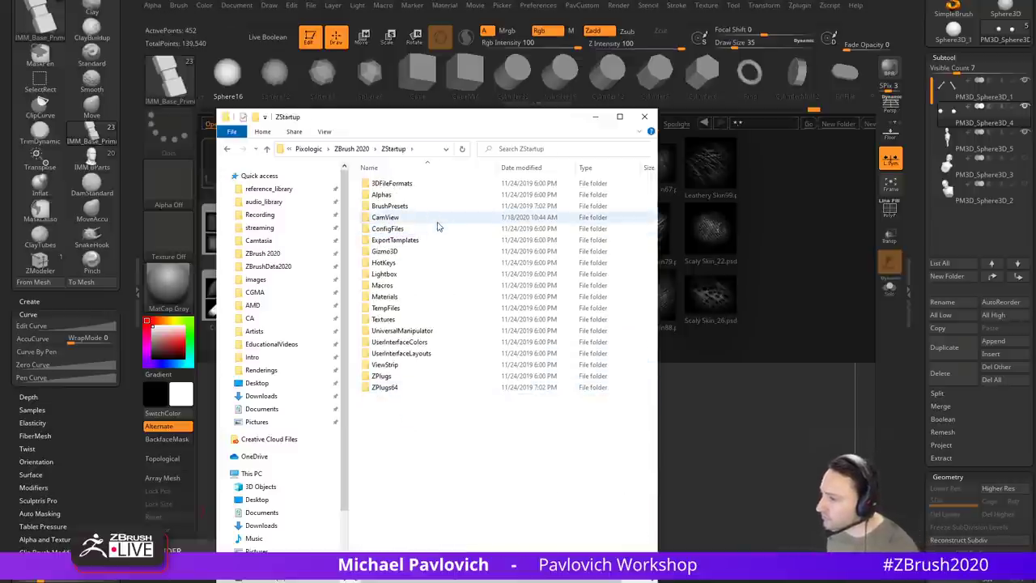
{"action": "double_click", "coordinate": [382, 195]}
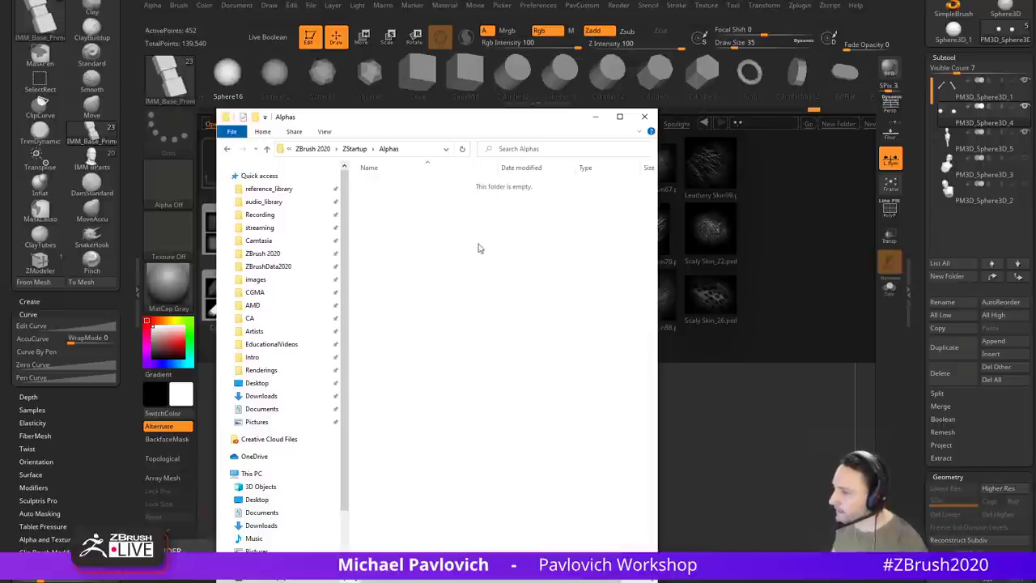
{"action": "left_click_drag", "start_coordinate": [449, 119], "coordinate": [450, 582]}
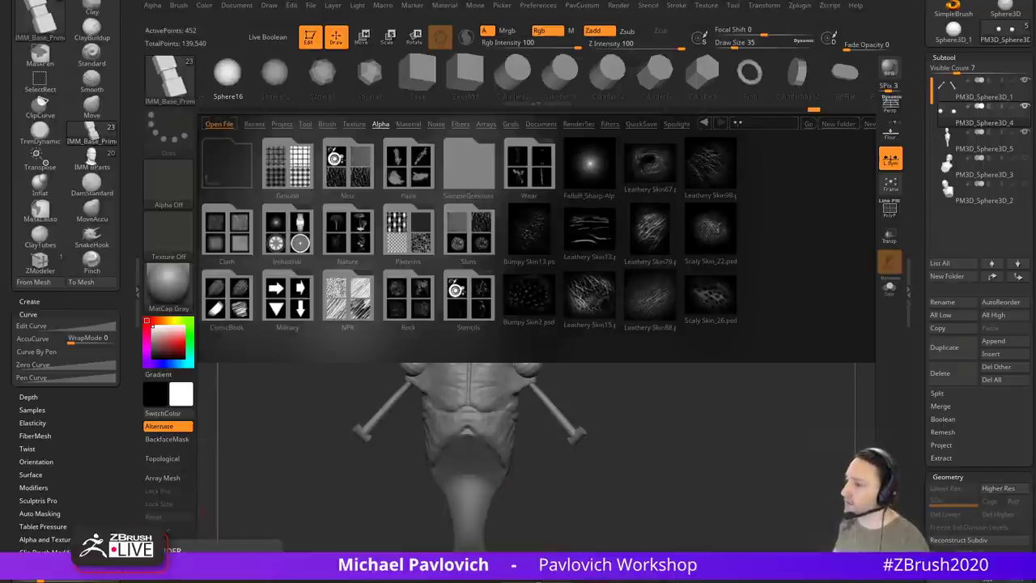
{"action": "left_click", "coordinate": [158, 192]}
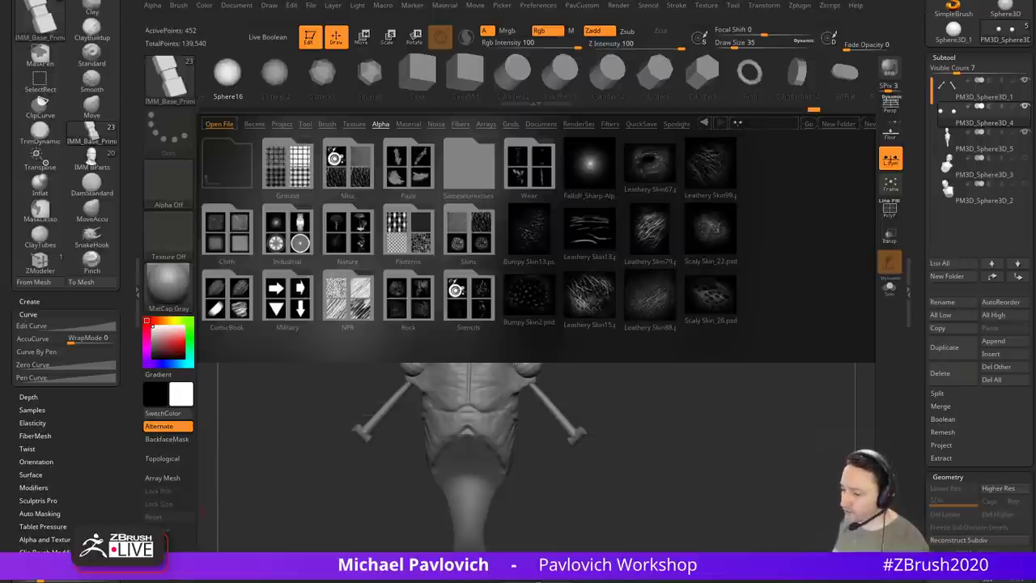
Step: Look through the BrushPresets folder inside ZStartup in File Explorer and return to the ZBrush 2020 folder
{"action": "left_click_drag", "start_coordinate": [518, 582], "coordinate": [471, 128]}
{"action": "left_click", "coordinate": [358, 161]}
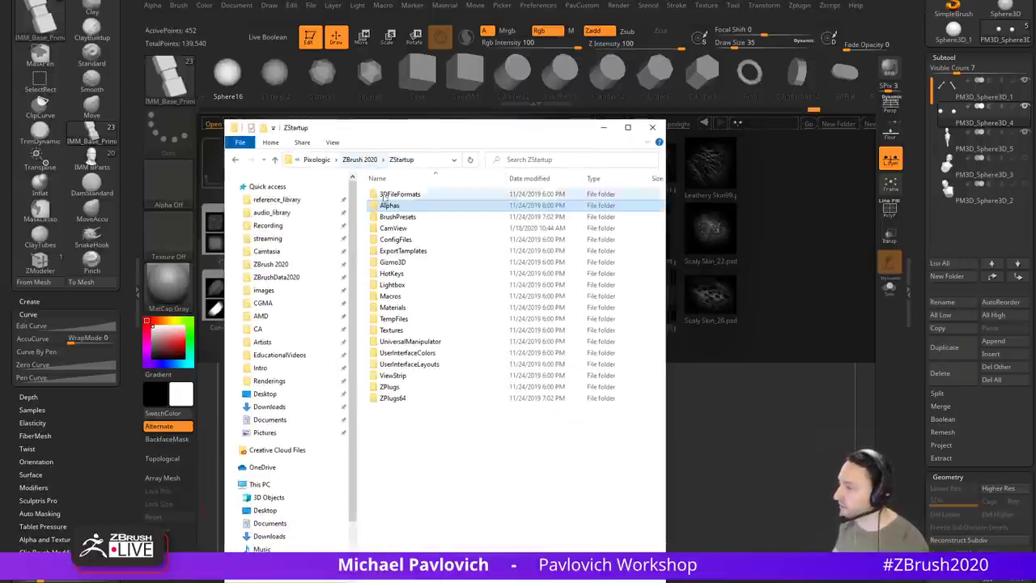
{"action": "double_click", "coordinate": [399, 218]}
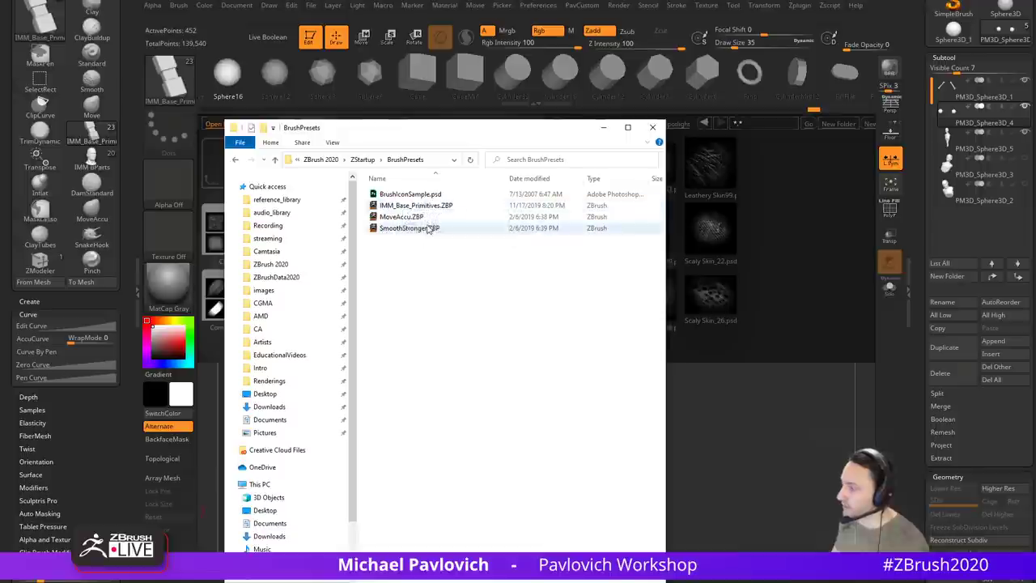
{"action": "left_click", "coordinate": [362, 160]}
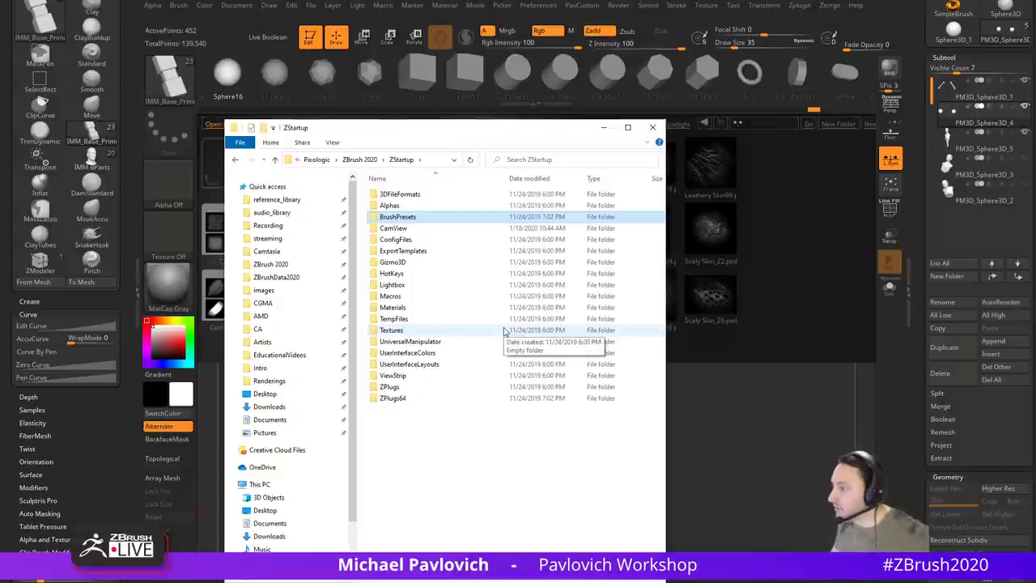
{"action": "left_click", "coordinate": [358, 159]}
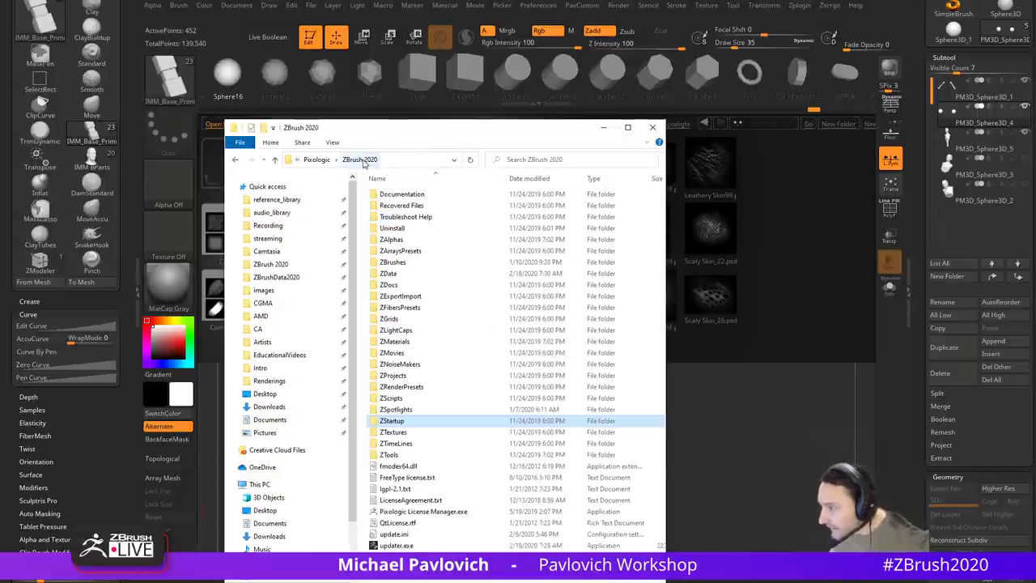
Step: Look through the alpha files in the ZData Alphas folder and return to ZData
{"action": "double_click", "coordinate": [405, 273]}
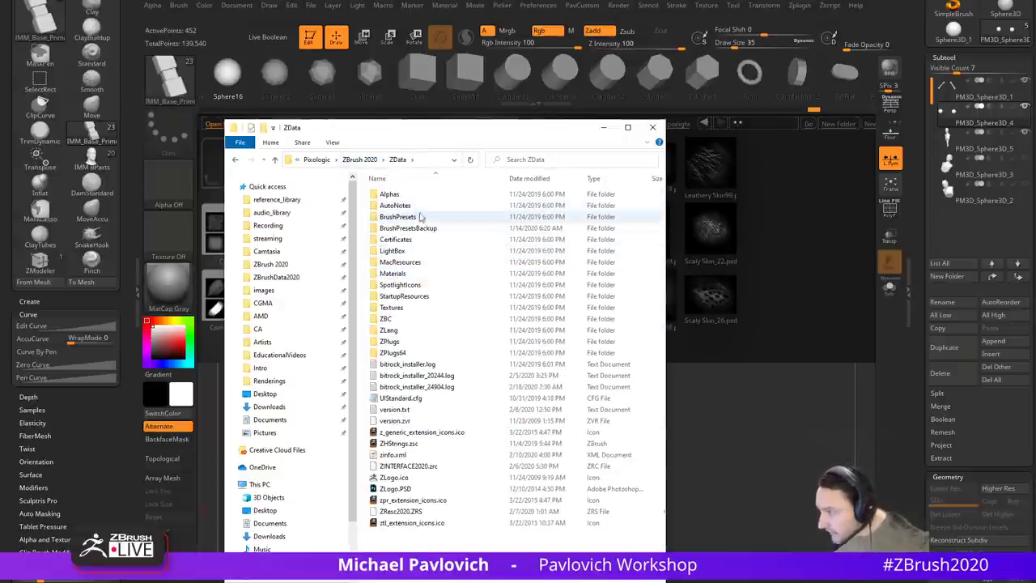
{"action": "double_click", "coordinate": [424, 198]}
{"action": "scroll", "coordinate": [462, 259], "scroll_direction": "down", "scroll_amount": 5}
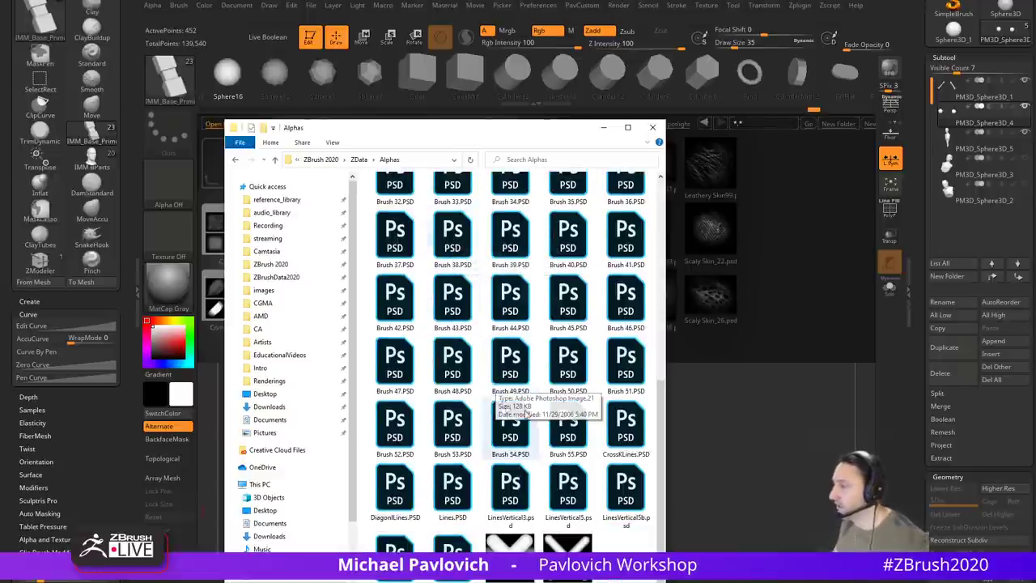
{"action": "scroll", "coordinate": [567, 423], "scroll_direction": "up", "scroll_amount": 5}
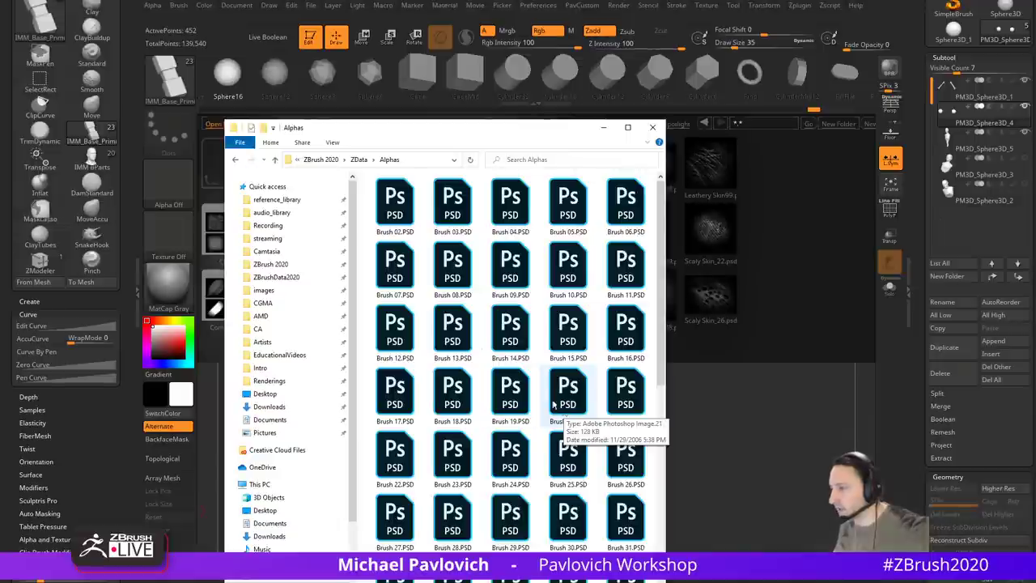
{"action": "left_click", "coordinate": [360, 160]}
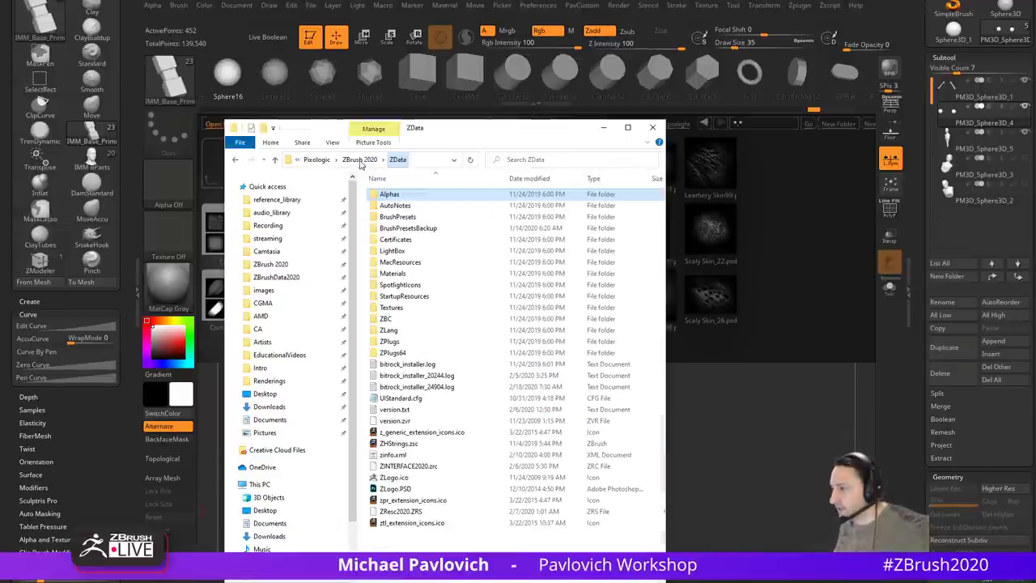
Step: Browse the brush files in the ZData BrushPresets folder and switch back to ZBrush
{"action": "double_click", "coordinate": [405, 216]}
{"action": "scroll", "coordinate": [448, 275], "scroll_direction": "down", "scroll_amount": 3}
{"action": "scroll", "coordinate": [449, 275], "scroll_direction": "down", "scroll_amount": 5}
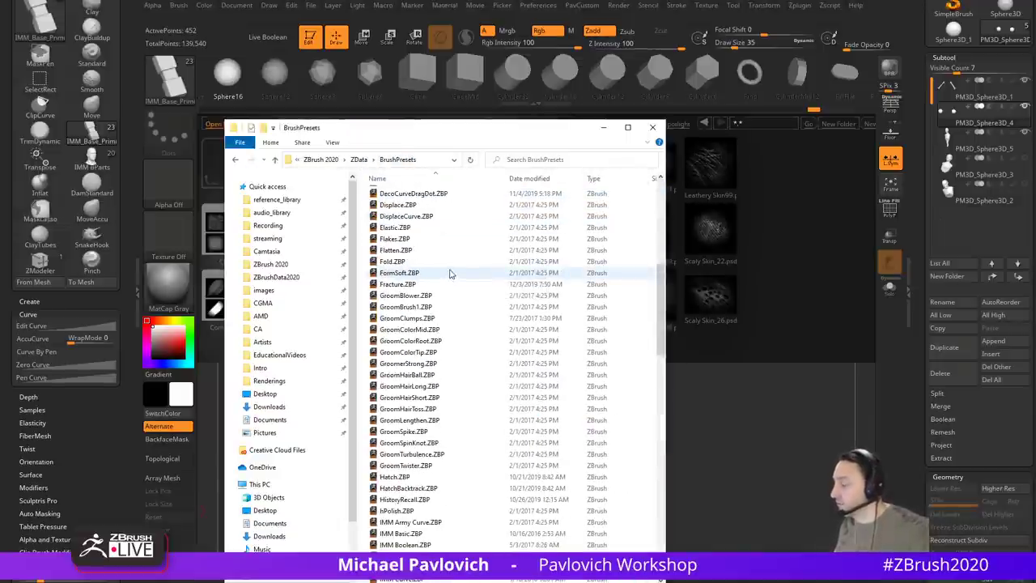
{"action": "scroll", "coordinate": [405, 275], "scroll_direction": "down", "scroll_amount": 2}
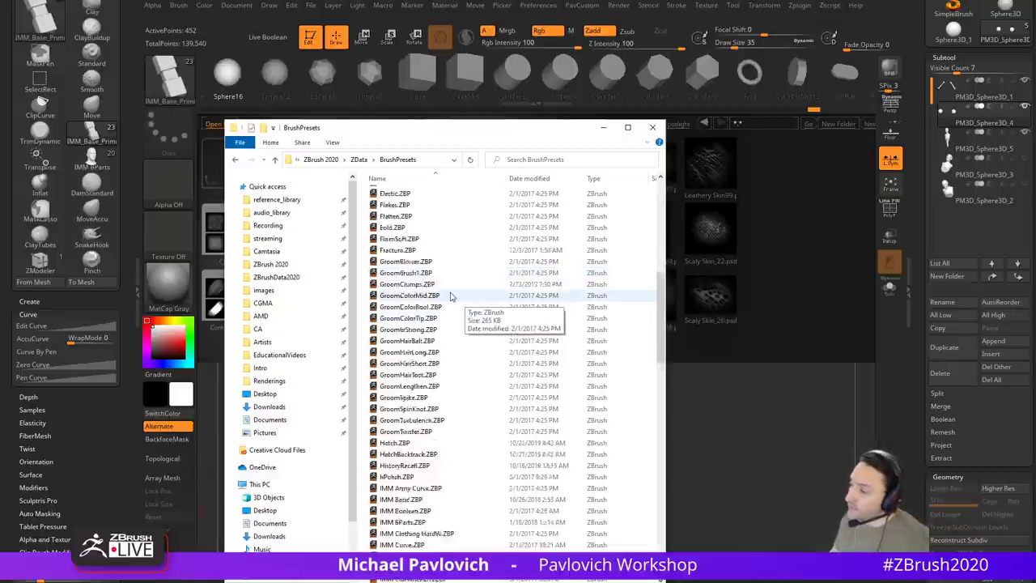
{"action": "left_click", "coordinate": [360, 160]}
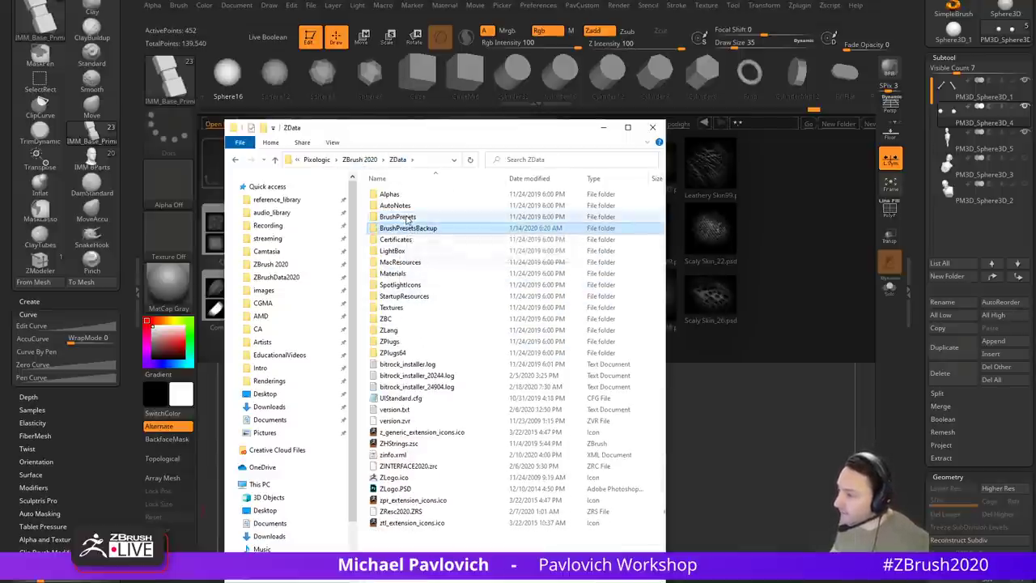
{"action": "double_click", "coordinate": [398, 217]}
{"action": "scroll", "coordinate": [429, 392], "scroll_direction": "down", "scroll_amount": 15}
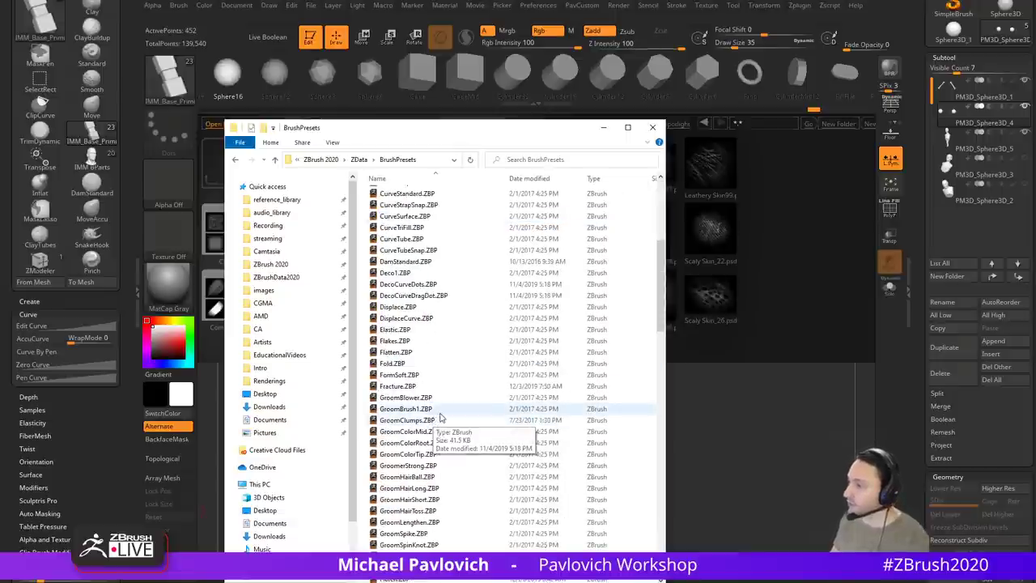
{"action": "left_click", "coordinate": [467, 112]}
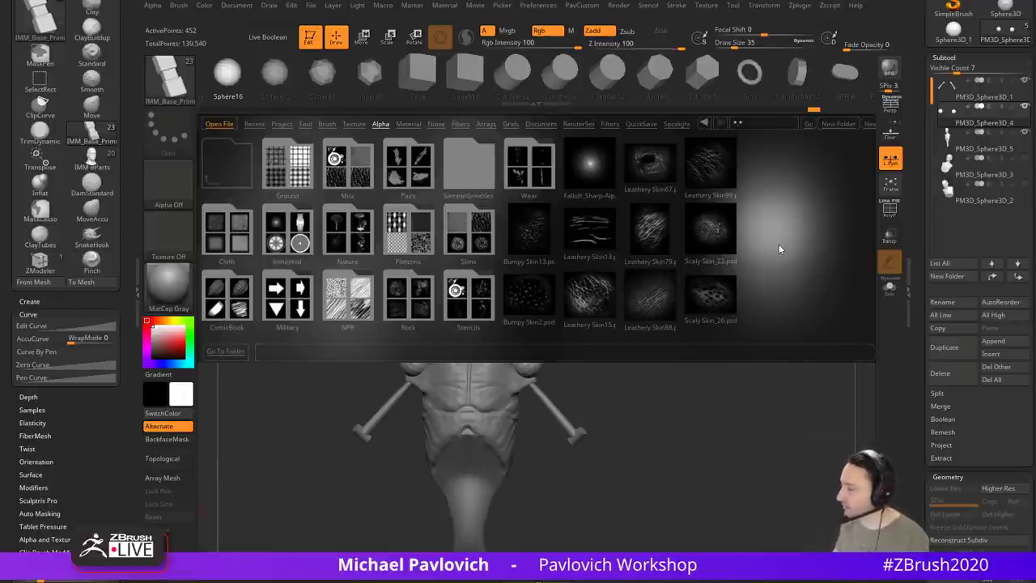
Step: Hide Lightbox and look over the loaded alphas, keeping the brush at Alpha Off
{"action": "key", "text": "comma"}
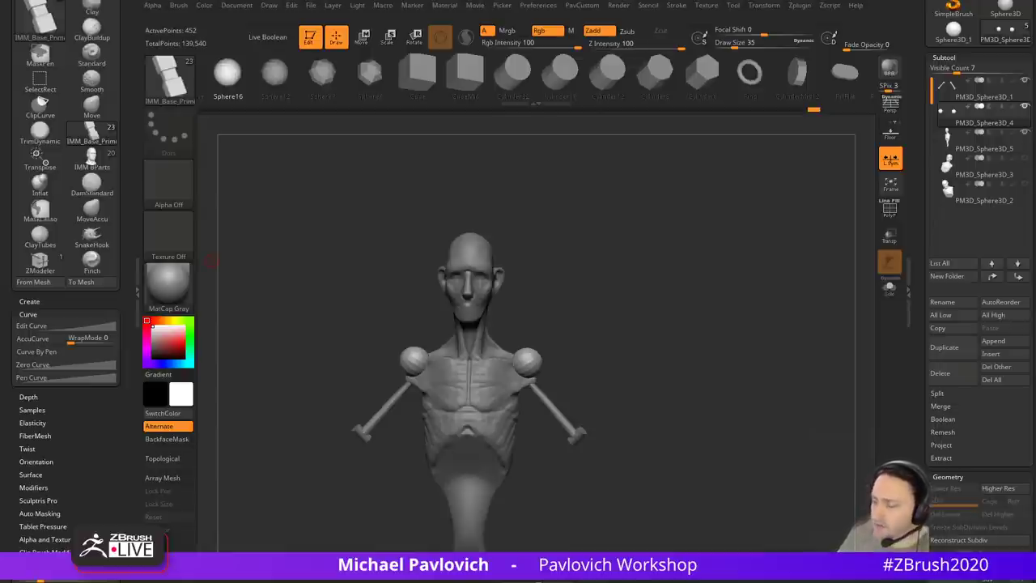
{"action": "left_click", "coordinate": [165, 184]}
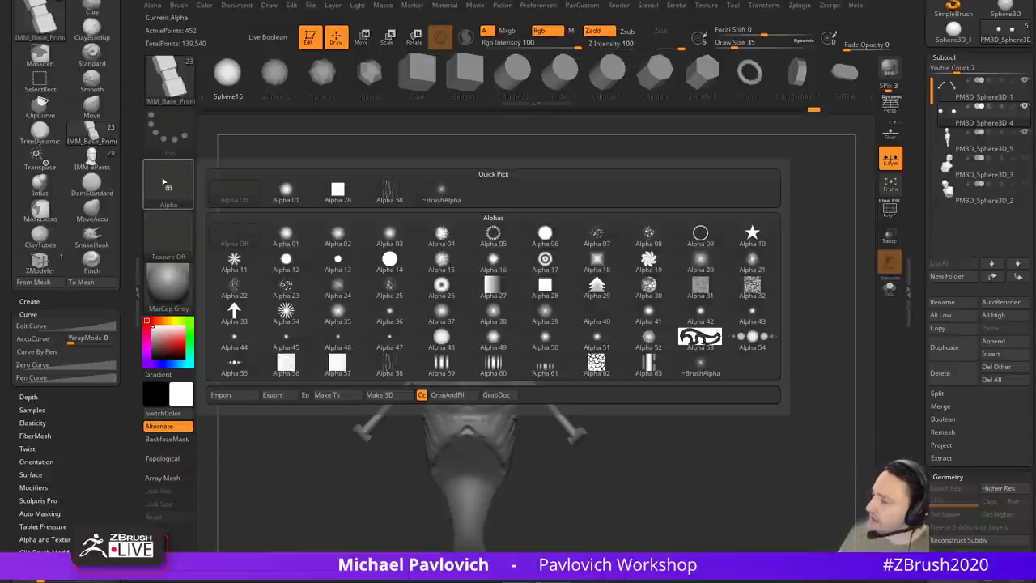
{"action": "left_click", "coordinate": [234, 240]}
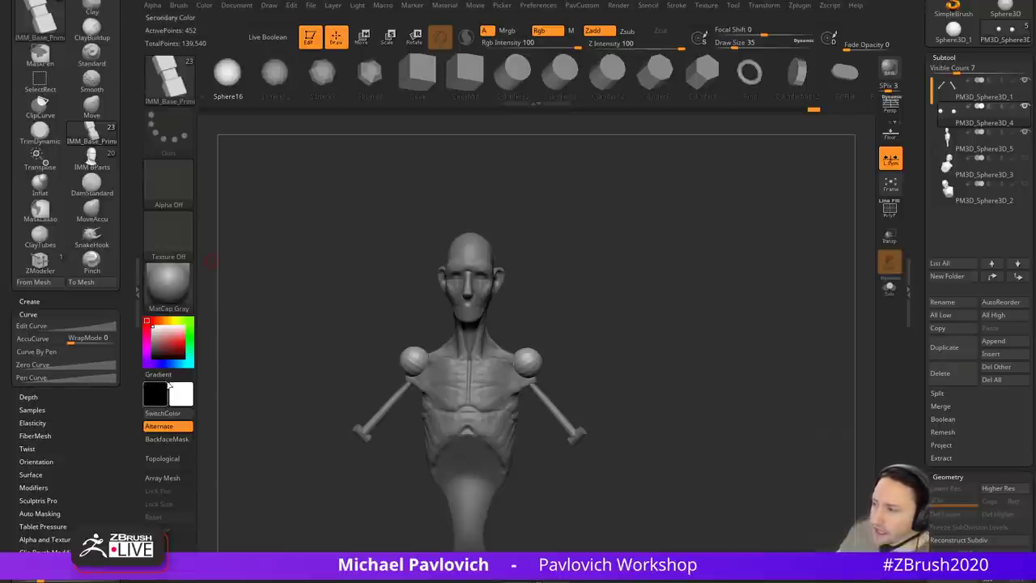
{"action": "left_click", "coordinate": [177, 201]}
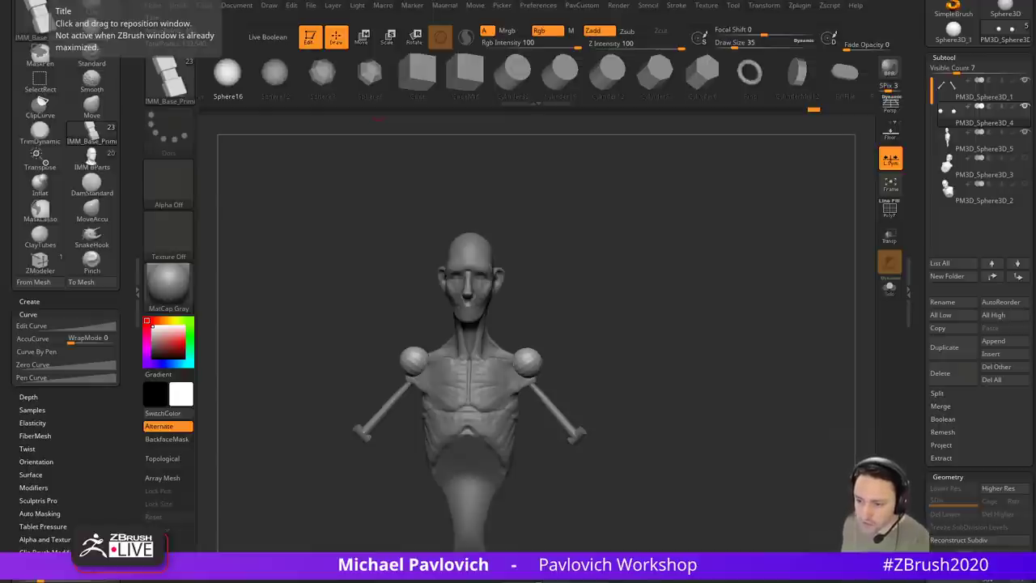
Step: Make the head-and-torso subtool active and widen the base of the neck muscles with the Move brush at draw size 49
{"action": "left_click_drag", "start_coordinate": [311, 307], "coordinate": [699, 255]}
{"action": "mouse_move", "coordinate": [604, 264]}
{"action": "left_mouse_down", "text": "alt"}
{"action": "mouse_move", "coordinate": [645, 284]}
{"action": "mouse_move", "coordinate": [678, 324]}
{"action": "mouse_move", "coordinate": [640, 304]}
{"action": "mouse_move", "coordinate": [594, 311]}
{"action": "mouse_move", "coordinate": [655, 275]}
{"action": "mouse_move", "coordinate": [664, 301]}
{"action": "left_mouse_up", "text": "alt"}
{"action": "key", "text": "s"}
{"action": "left_click", "coordinate": [479, 364], "text": "alt"}
{"action": "key", "text": "b"}
{"action": "key", "text": "s"}
{"action": "key", "text": "t"}
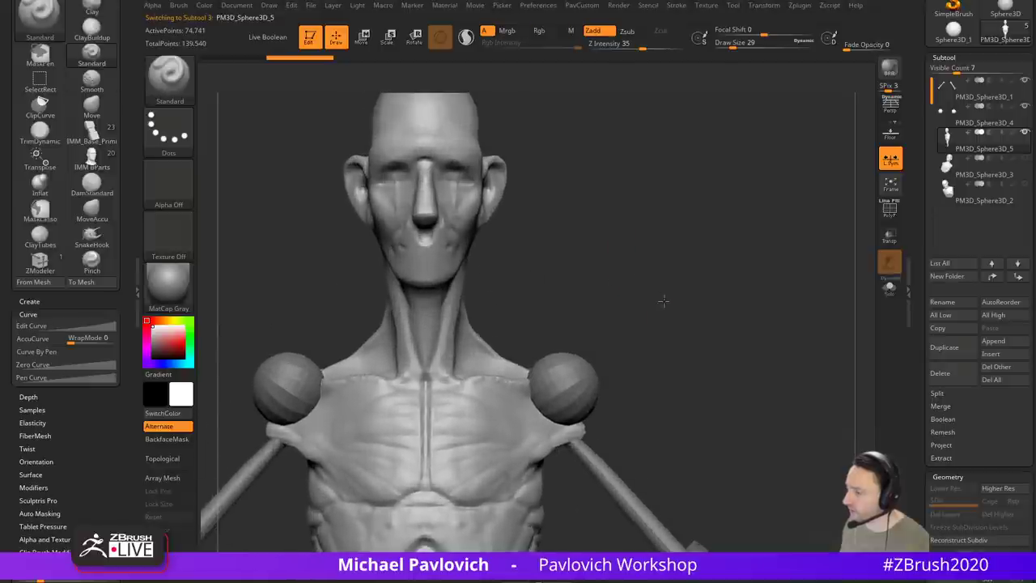
{"action": "key", "text": "s"}
{"action": "mouse_move", "coordinate": [459, 311]}
{"action": "left_mouse_down"}
{"action": "mouse_move", "coordinate": [472, 311]}
{"action": "mouse_move", "coordinate": [457, 317]}
{"action": "mouse_move", "coordinate": [455, 343]}
{"action": "left_mouse_up"}
{"action": "key", "text": "b"}
{"action": "key", "text": "m"}
{"action": "key", "text": "v"}
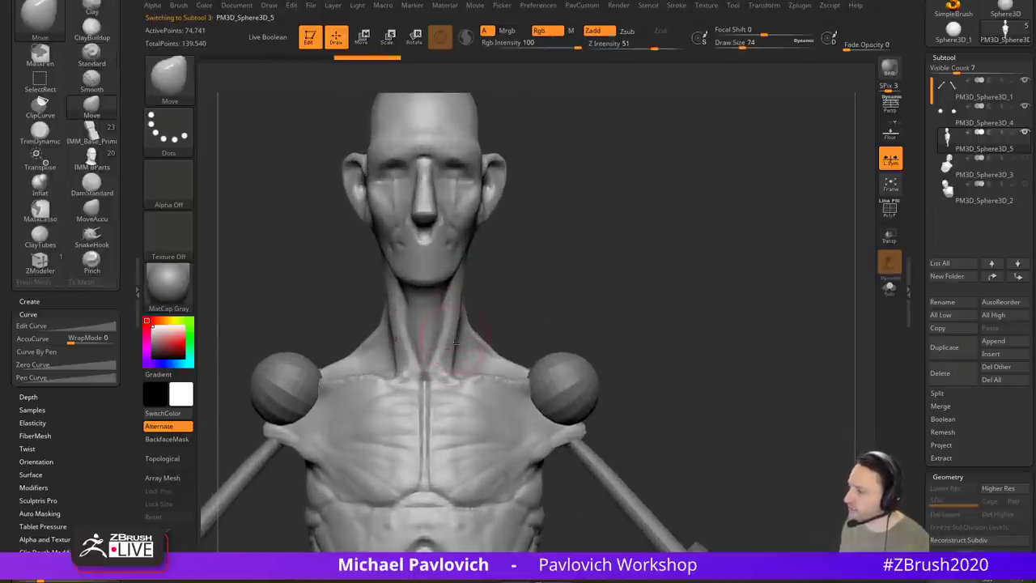
{"action": "key", "text": "bracketleft"}
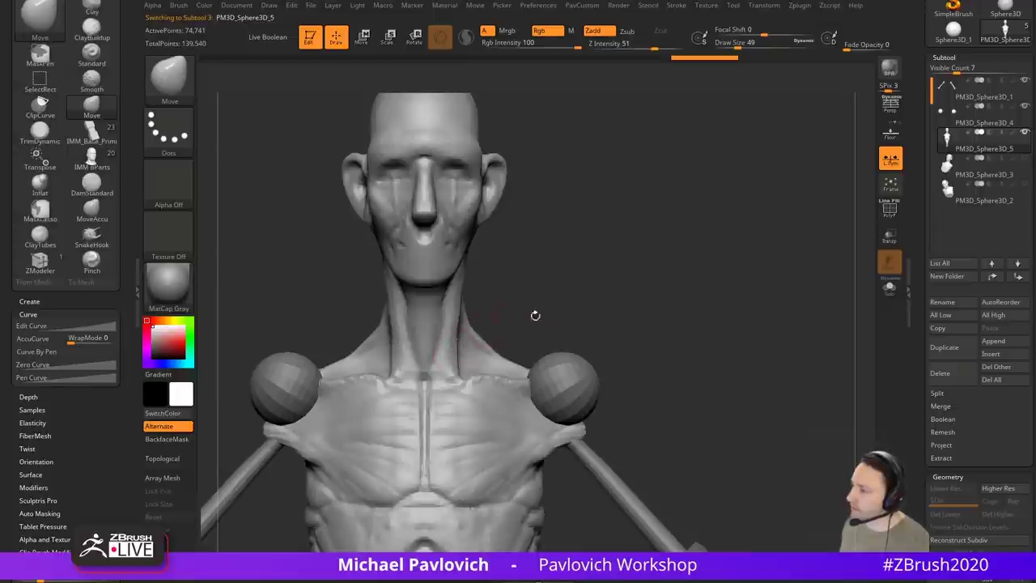
{"action": "left_click_drag", "start_coordinate": [535, 315], "coordinate": [567, 371], "text": "alt"}
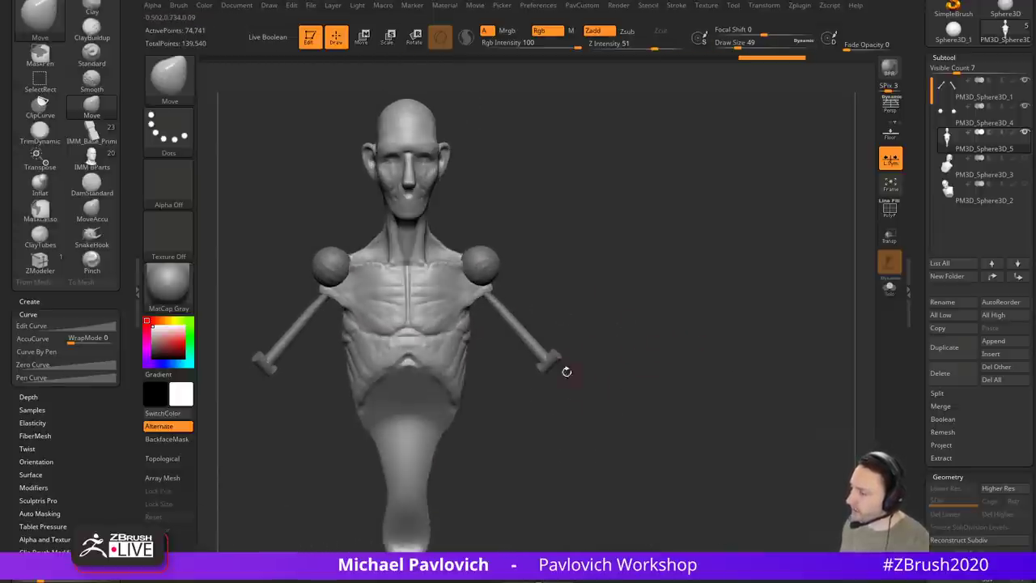
Step: Insert the Hand mesh from the IMM BParts brush symmetrically at the ends of the arms
{"action": "key", "text": "b"}
{"action": "key", "text": "i"}
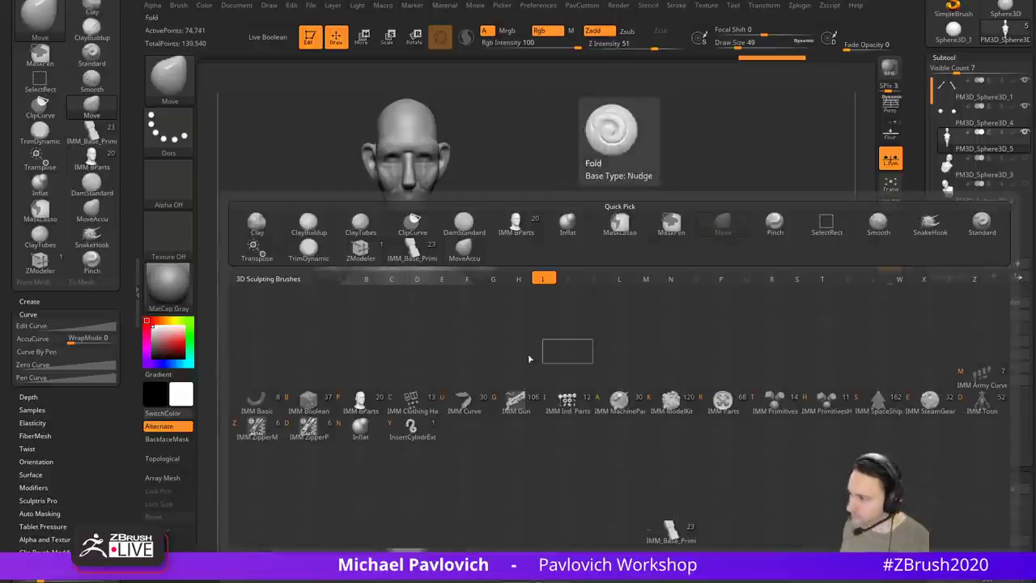
{"action": "left_click", "coordinate": [381, 399]}
{"action": "key", "text": "m"}
{"action": "left_click", "coordinate": [655, 337]}
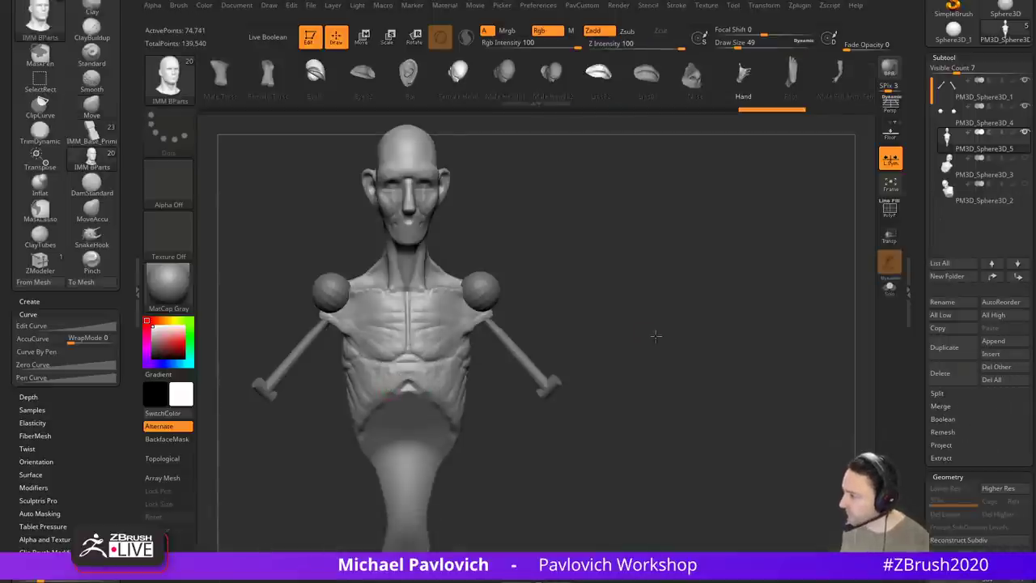
{"action": "left_click_drag", "start_coordinate": [656, 336], "coordinate": [646, 300]}
{"action": "left_click_drag", "start_coordinate": [555, 325], "coordinate": [571, 361]}
{"action": "left_click_drag", "start_coordinate": [647, 311], "coordinate": [706, 294]}
Step: Split the masked points so the hands become a separate subtool, and rotate the hands outward in line with the arms
{"action": "key", "text": "2"}
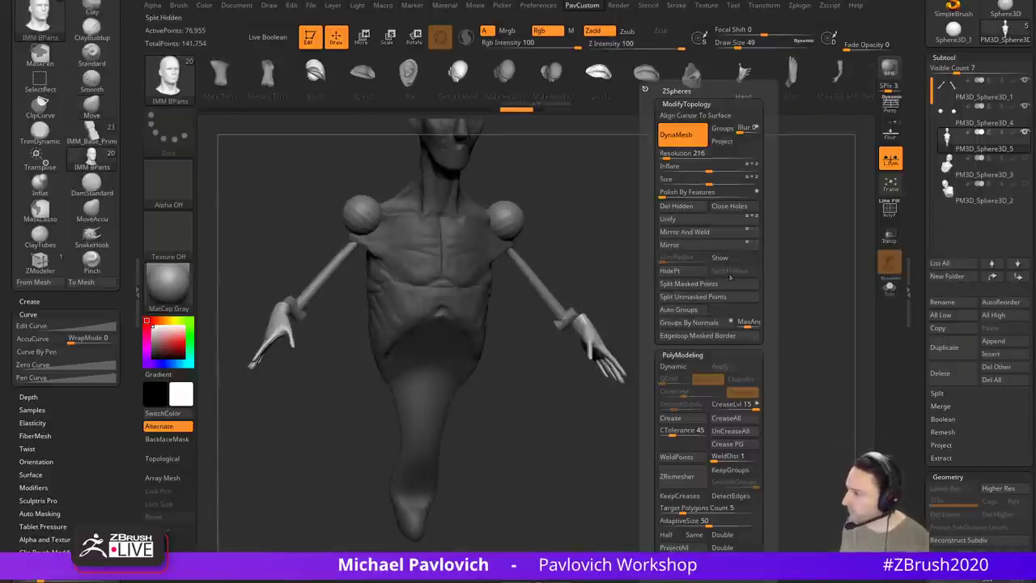
{"action": "left_click", "coordinate": [713, 287]}
{"action": "left_click_drag", "start_coordinate": [562, 356], "coordinate": [576, 343], "text": "shift"}
{"action": "key", "text": "w"}
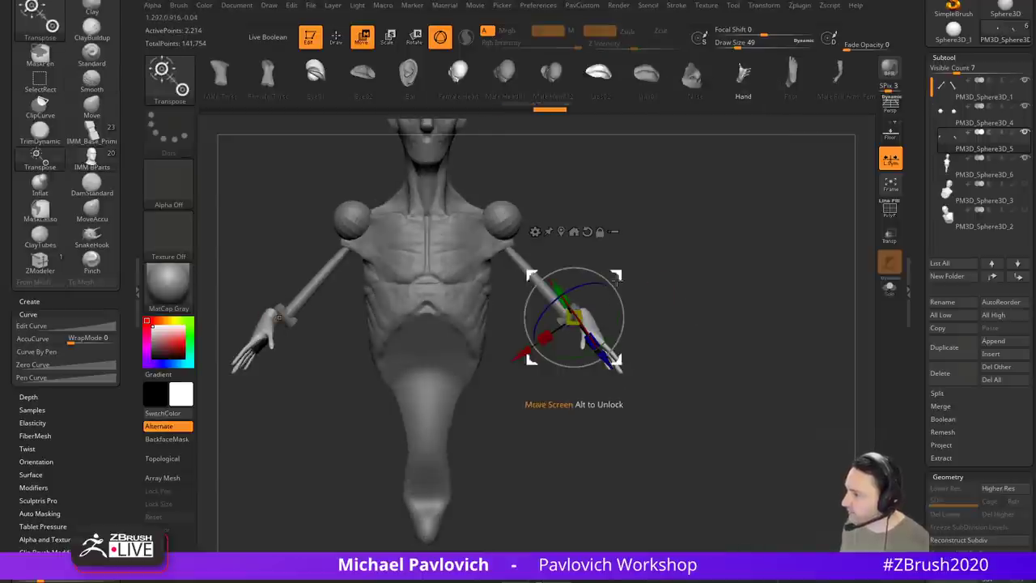
{"action": "left_click_drag", "start_coordinate": [619, 294], "coordinate": [603, 278]}
{"action": "key", "text": "q"}
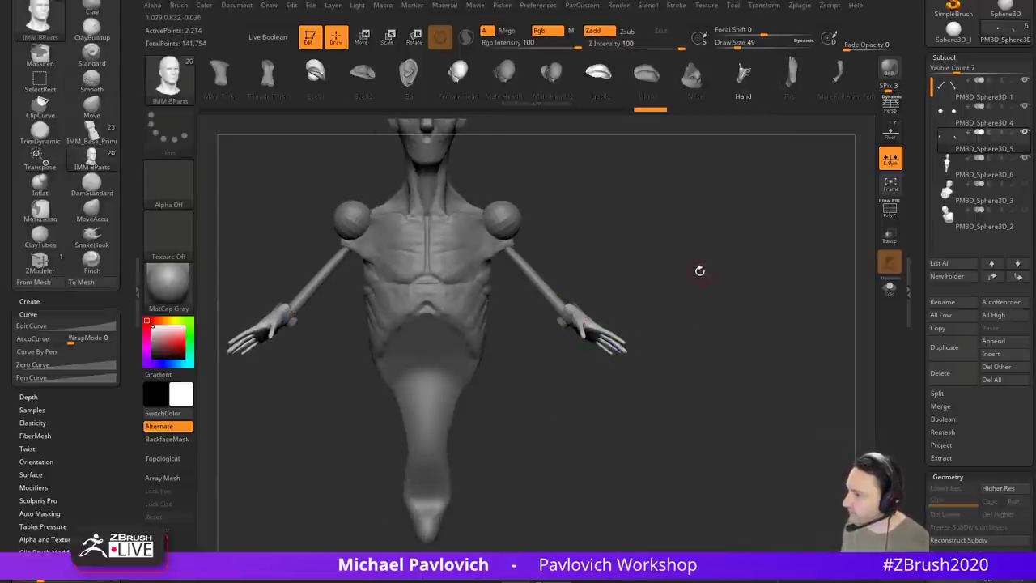
Step: Try remeshing the hands with DynaMesh, and undo the remesh
{"action": "mouse_move", "coordinate": [700, 270]}
{"action": "left_mouse_down"}
{"action": "mouse_move", "coordinate": [698, 291]}
{"action": "mouse_move", "coordinate": [710, 294]}
{"action": "mouse_move", "coordinate": [700, 322]}
{"action": "mouse_move", "coordinate": [639, 354]}
{"action": "mouse_move", "coordinate": [620, 332]}
{"action": "mouse_move", "coordinate": [664, 333]}
{"action": "mouse_move", "coordinate": [657, 315]}
{"action": "left_mouse_up"}
{"action": "key", "text": "1"}
{"action": "left_click", "coordinate": [657, 234]}
{"action": "left_click_drag", "start_coordinate": [705, 245], "coordinate": [700, 284], "text": "ctrl"}
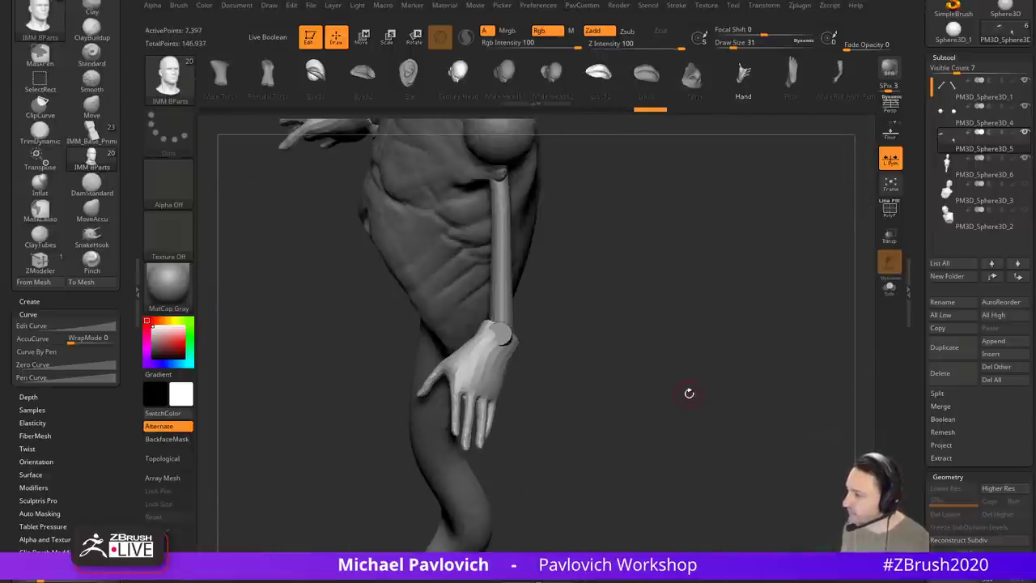
{"action": "mouse_move", "coordinate": [689, 393]}
{"action": "left_mouse_down"}
{"action": "mouse_move", "coordinate": [640, 381]}
{"action": "mouse_move", "coordinate": [690, 315]}
{"action": "mouse_move", "coordinate": [676, 311]}
{"action": "mouse_move", "coordinate": [686, 314]}
{"action": "left_mouse_up"}
{"action": "key", "text": "ctrl+z"}
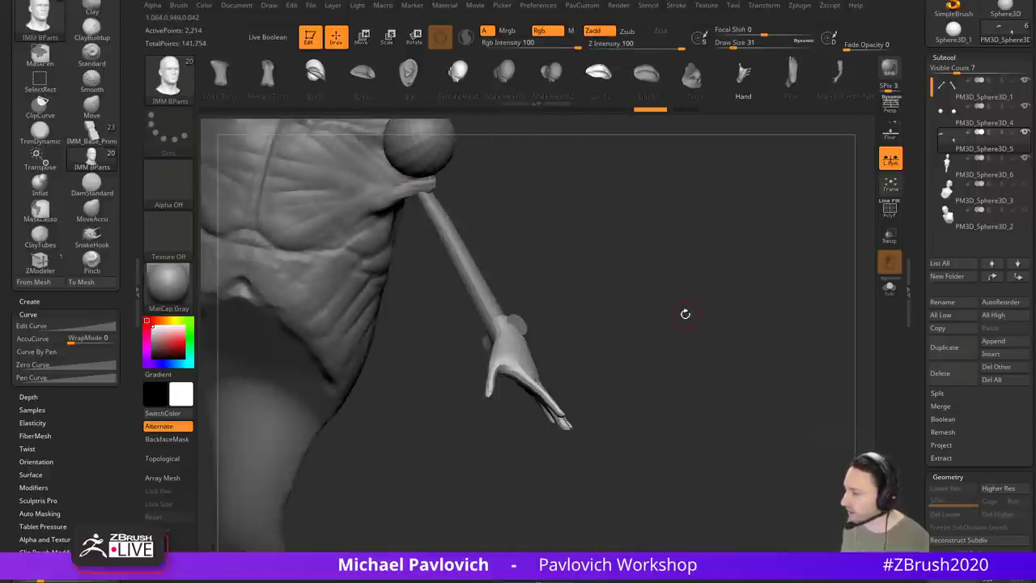
Step: Inspect the hands with transparency and polyframes on, and return to the head-and-torso subtool in solid display
{"action": "left_click", "coordinate": [890, 235]}
{"action": "key", "text": "shift+f"}
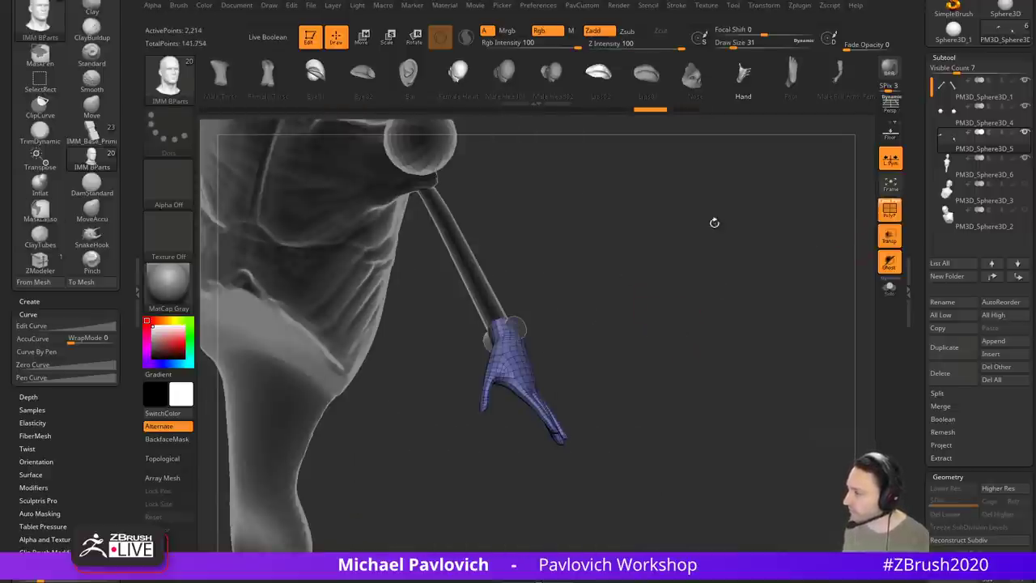
{"action": "left_click_drag", "start_coordinate": [624, 323], "coordinate": [643, 259], "text": "alt"}
{"action": "key", "text": "shift+f"}
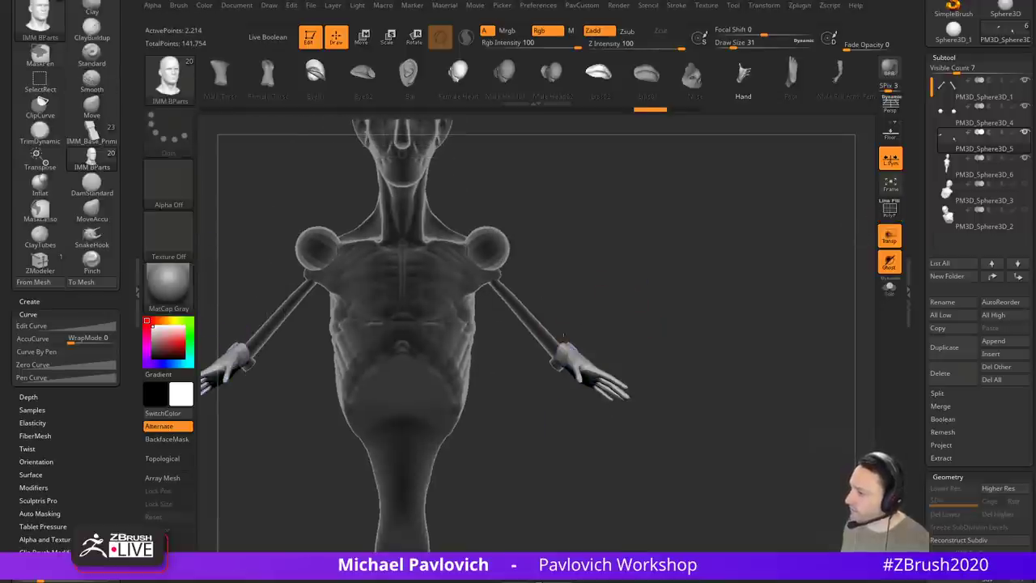
{"action": "left_click", "coordinate": [441, 317], "text": "alt"}
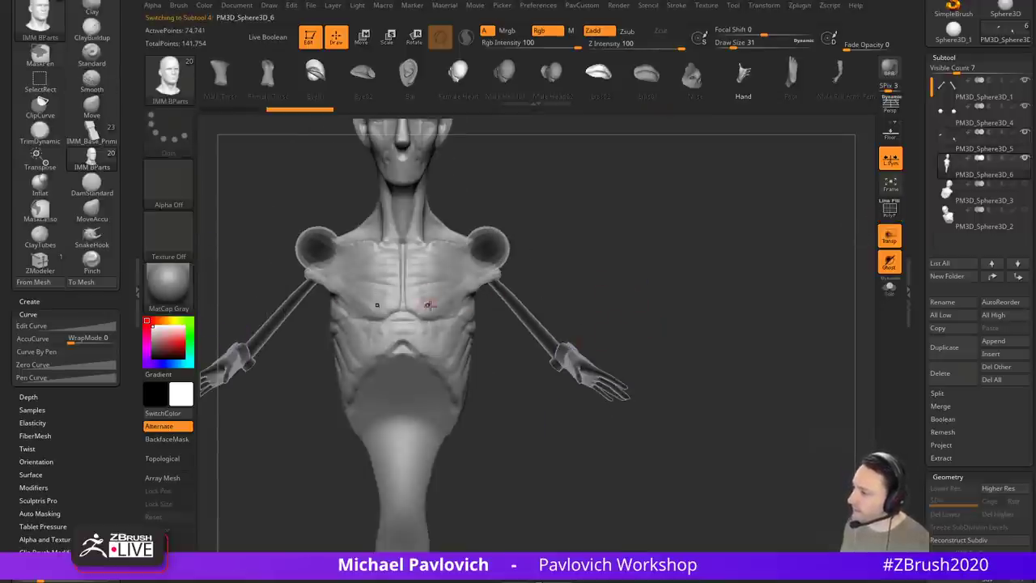
{"action": "left_click", "coordinate": [890, 235]}
{"action": "left_click_drag", "start_coordinate": [777, 284], "coordinate": [633, 319]}
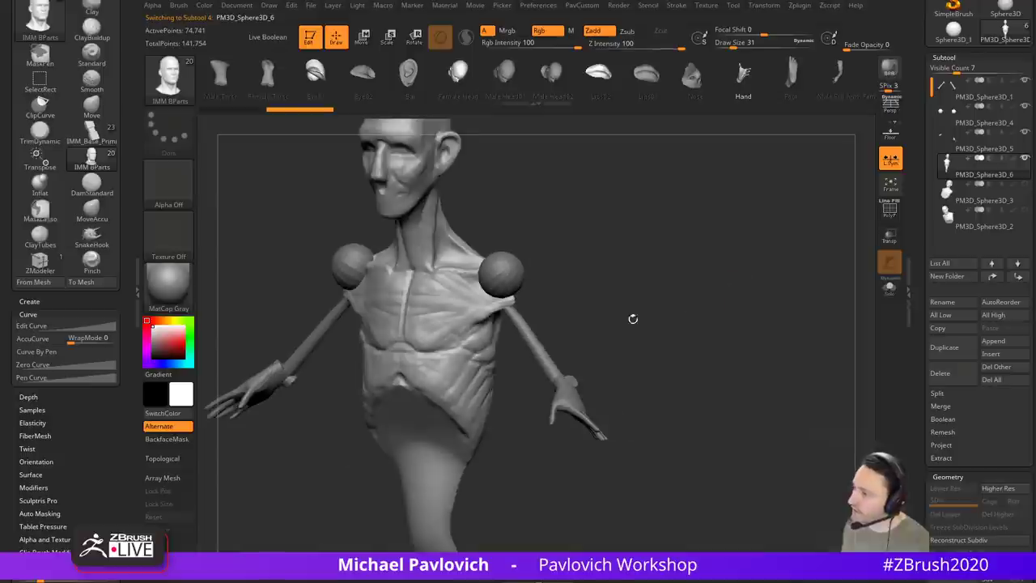
Step: Delete the hands subtool from the figure
{"action": "key", "text": "2"}
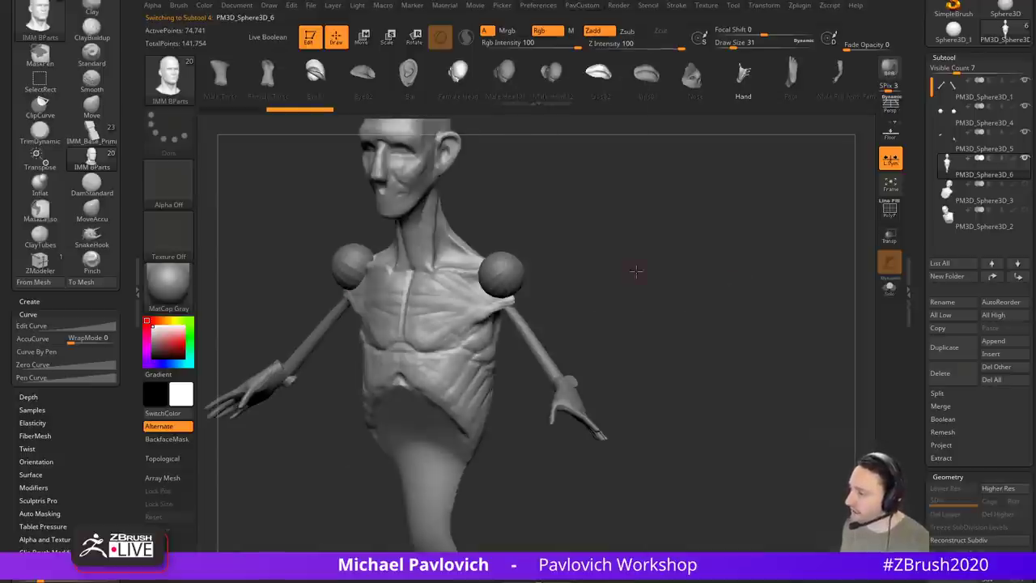
{"action": "mouse_move", "coordinate": [636, 271]}
{"action": "left_mouse_down"}
{"action": "mouse_move", "coordinate": [619, 270]}
{"action": "mouse_move", "coordinate": [655, 273]}
{"action": "mouse_move", "coordinate": [652, 262]}
{"action": "mouse_move", "coordinate": [567, 311]}
{"action": "left_mouse_up"}
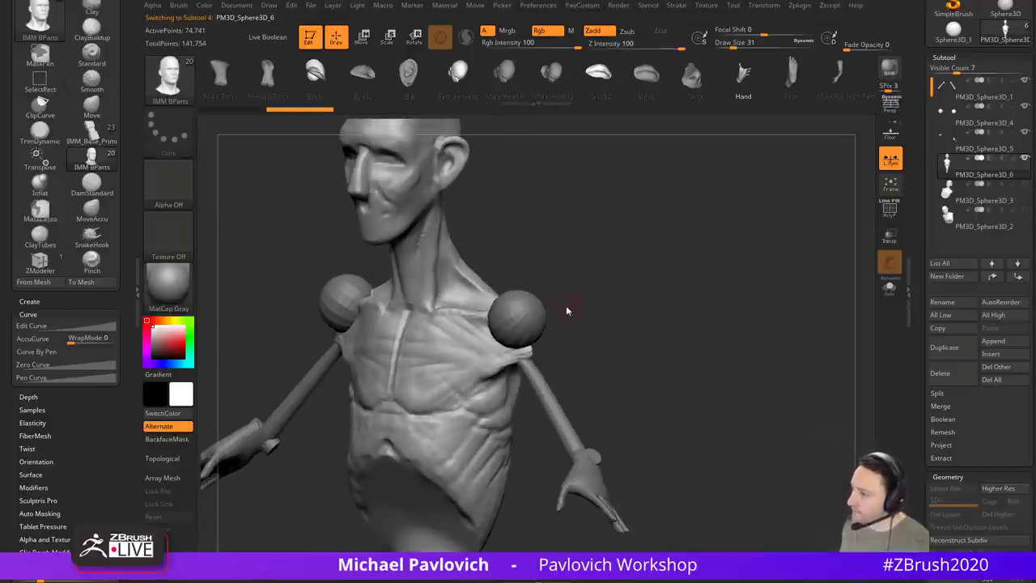
{"action": "key", "text": "]"}
{"action": "key", "text": "b"}
{"action": "key", "text": "s"}
{"action": "key", "text": "t"}
{"action": "key", "text": "s"}
{"action": "left_click", "coordinate": [530, 305], "text": "alt"}
{"action": "left_click_drag", "start_coordinate": [622, 296], "coordinate": [608, 304]}
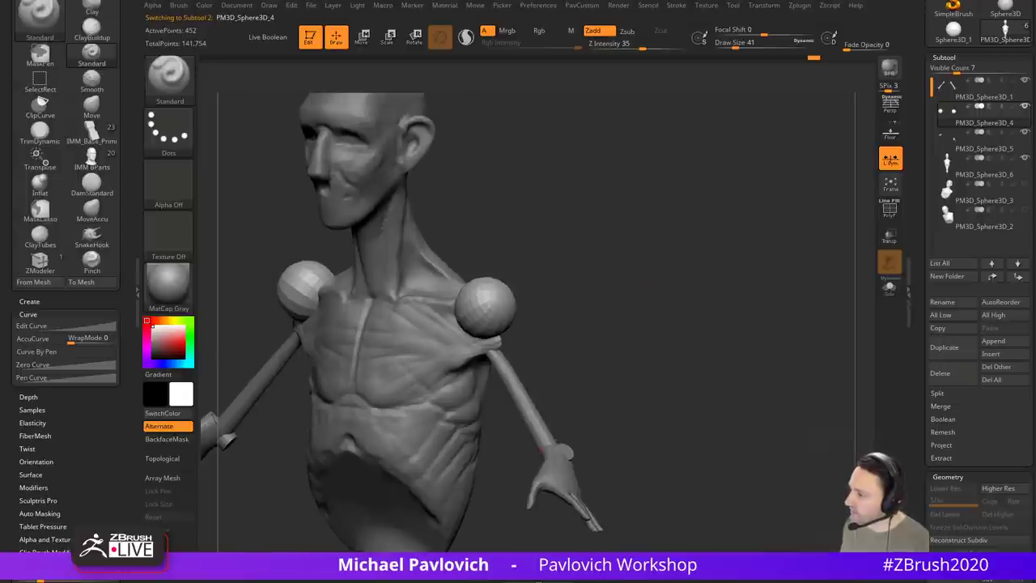
{"action": "left_click", "coordinate": [557, 471], "text": "alt"}
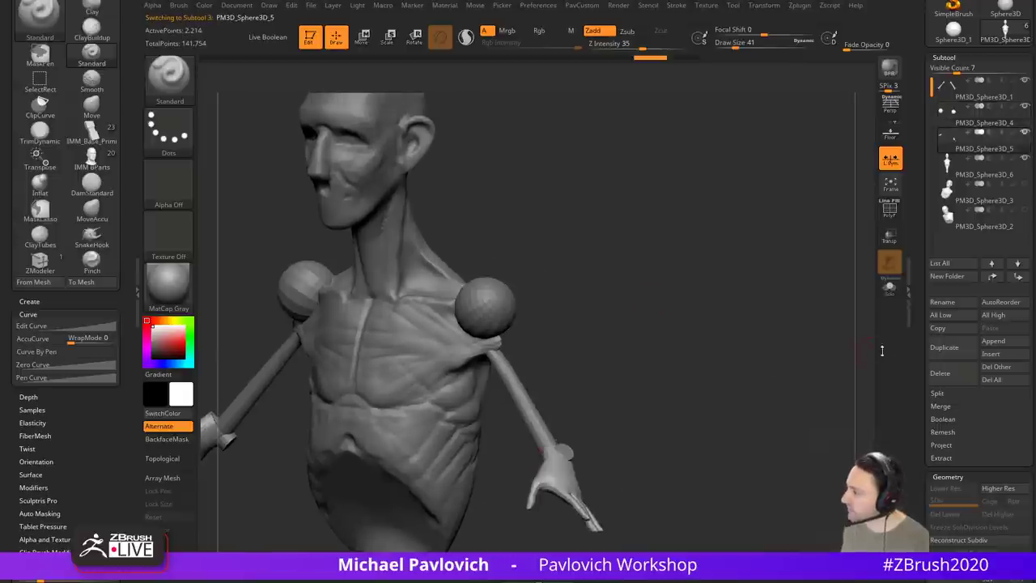
{"action": "left_click", "coordinate": [939, 362]}
{"action": "left_click", "coordinate": [853, 385]}
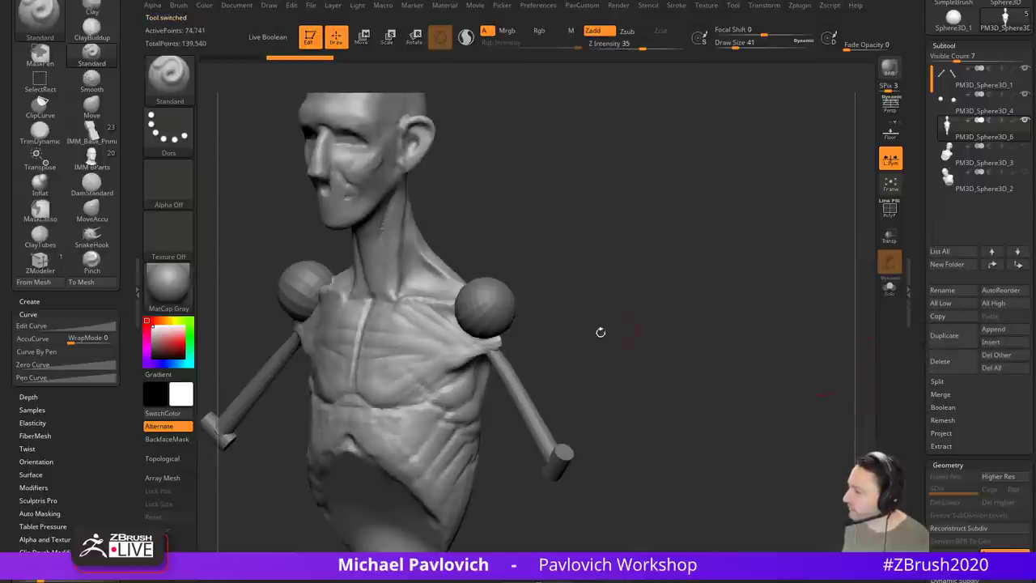
Step: Select the shoulder spheres and stretch them down over the upper arms with the Move brush
{"action": "left_click_drag", "start_coordinate": [601, 331], "coordinate": [597, 263]}
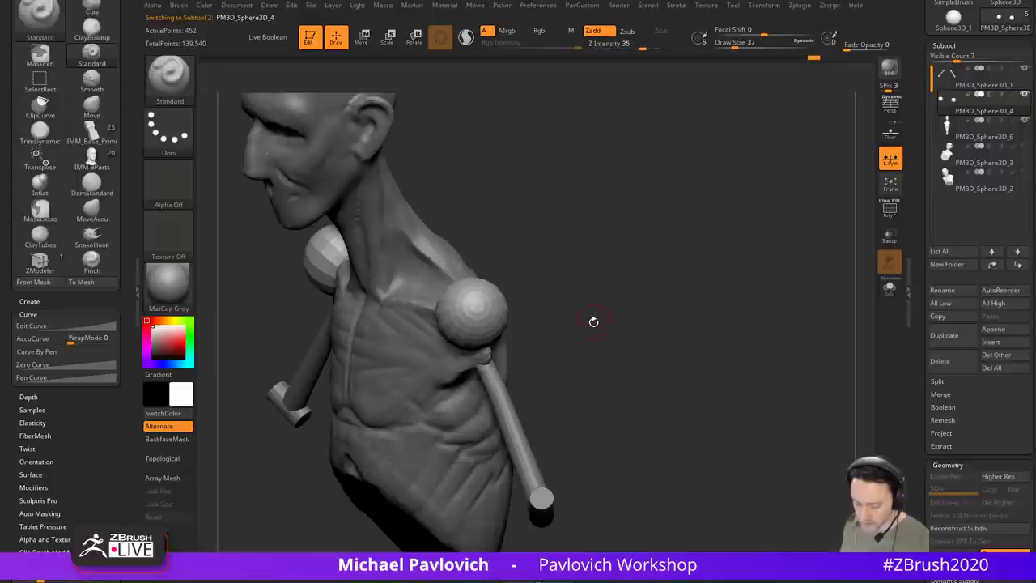
{"action": "key", "text": "b"}
{"action": "key", "text": "m"}
{"action": "key", "text": "v"}
{"action": "mouse_move", "coordinate": [593, 322]}
{"action": "left_mouse_down"}
{"action": "mouse_move", "coordinate": [574, 307]}
{"action": "mouse_move", "coordinate": [542, 328]}
{"action": "left_mouse_up"}
{"action": "mouse_move", "coordinate": [488, 347]}
{"action": "left_mouse_down"}
{"action": "mouse_move", "coordinate": [507, 390]}
{"action": "mouse_move", "coordinate": [581, 306]}
{"action": "mouse_move", "coordinate": [594, 314]}
{"action": "left_mouse_up"}
{"action": "key", "text": "s"}
{"action": "left_click_drag", "start_coordinate": [524, 309], "coordinate": [528, 309]}
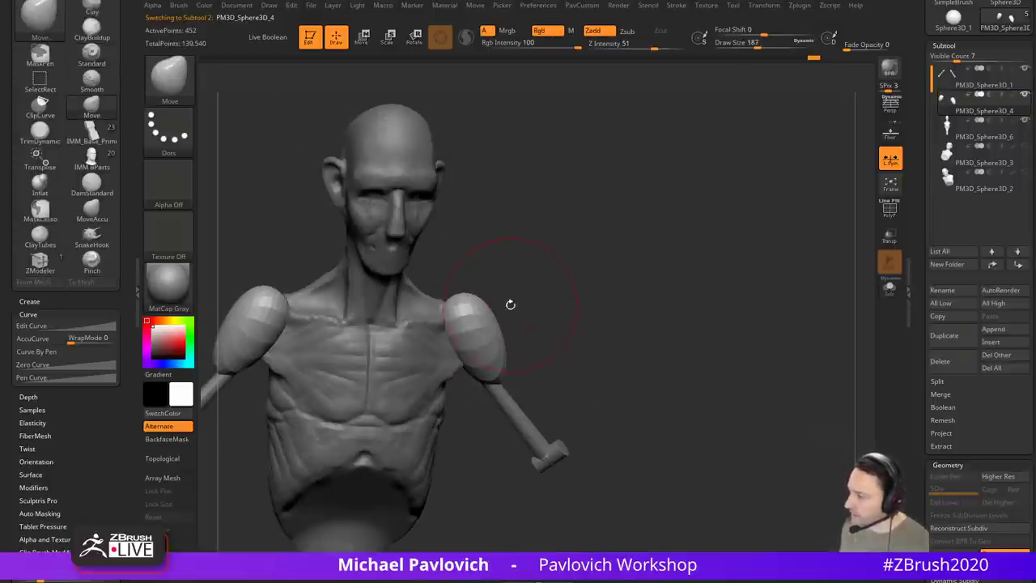
Step: Reshape the stretched shoulder masses around the collarbone and shoulder blade with the Move brush, working from front and back
{"action": "left_click_drag", "start_coordinate": [468, 297], "coordinate": [454, 318]}
{"action": "mouse_move", "coordinate": [551, 263]}
{"action": "left_mouse_down"}
{"action": "mouse_move", "coordinate": [478, 331]}
{"action": "mouse_move", "coordinate": [452, 312]}
{"action": "left_mouse_up"}
{"action": "key", "text": "["}
{"action": "key", "text": "s"}
{"action": "left_click_drag", "start_coordinate": [502, 267], "coordinate": [507, 278], "text": "shift"}
{"action": "left_click_drag", "start_coordinate": [474, 324], "coordinate": [477, 342]}
{"action": "mouse_move", "coordinate": [619, 324]}
{"action": "left_mouse_down"}
{"action": "mouse_move", "coordinate": [597, 356]}
{"action": "mouse_move", "coordinate": [546, 385]}
{"action": "mouse_move", "coordinate": [532, 374]}
{"action": "left_mouse_up"}
{"action": "left_click_drag", "start_coordinate": [592, 371], "coordinate": [669, 336]}
{"action": "mouse_move", "coordinate": [536, 364]}
{"action": "left_mouse_down"}
{"action": "mouse_move", "coordinate": [531, 374]}
{"action": "mouse_move", "coordinate": [588, 349]}
{"action": "mouse_move", "coordinate": [608, 303]}
{"action": "mouse_move", "coordinate": [559, 340]}
{"action": "mouse_move", "coordinate": [527, 328]}
{"action": "left_mouse_up"}
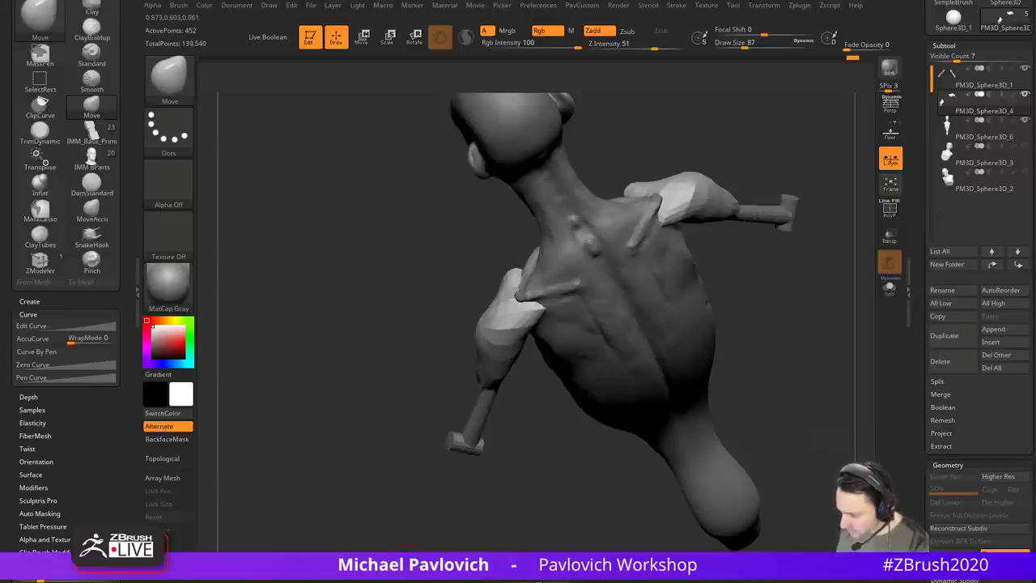
Step: Switch to the Zygote Body page in the browser and isolate the deltoid to study its shape from the side
{"action": "left_click_drag", "start_coordinate": [620, 577], "coordinate": [559, 83]}
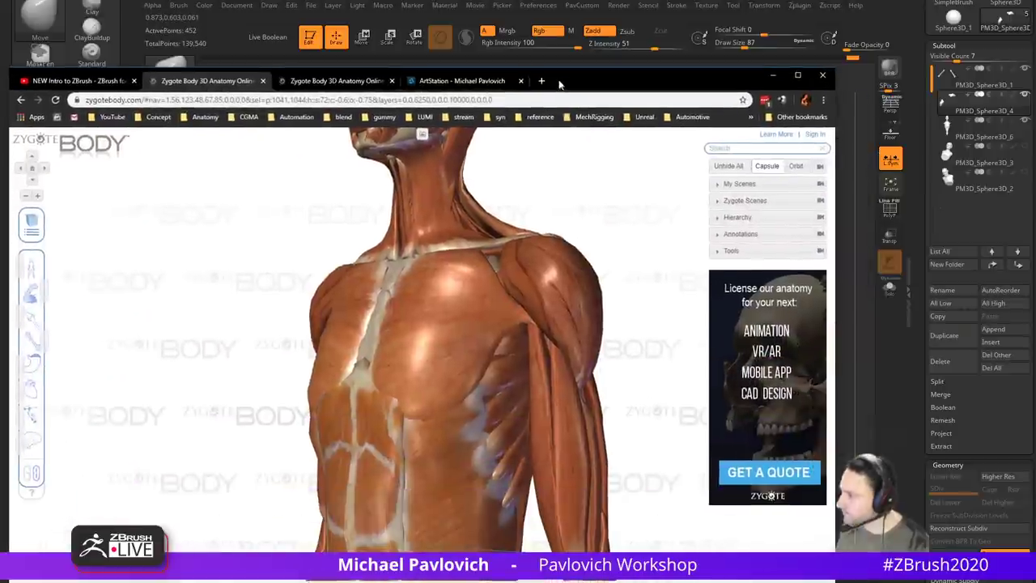
{"action": "left_click_drag", "start_coordinate": [546, 197], "coordinate": [542, 270]}
{"action": "left_click", "coordinate": [542, 271]}
{"action": "left_click_drag", "start_coordinate": [640, 248], "coordinate": [572, 272]}
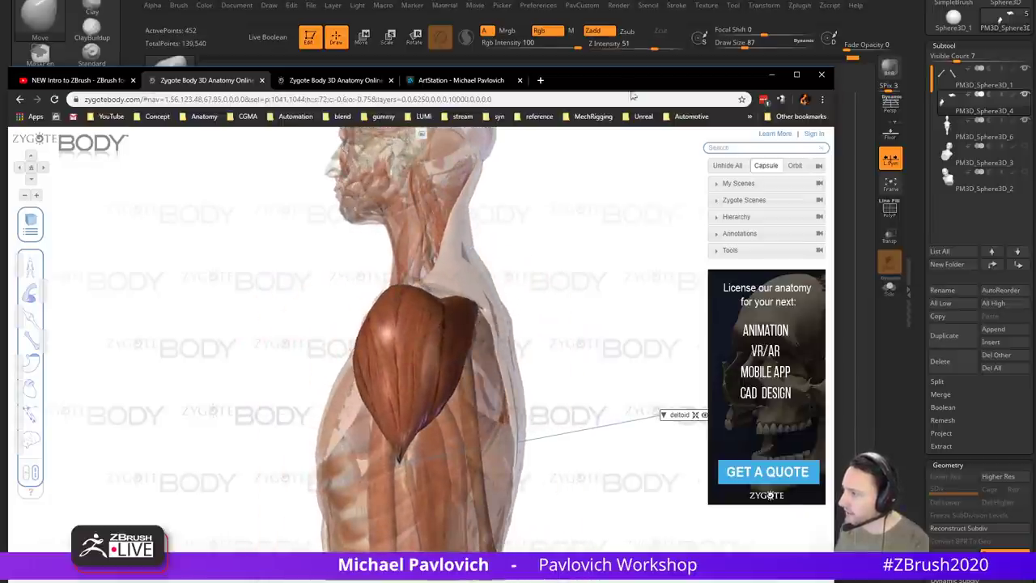
{"action": "left_click_drag", "start_coordinate": [623, 81], "coordinate": [641, 582]}
Step: Pull the shoulder masses into deltoid shapes that wrap from the collarbone to the middle of the upper arm
{"action": "left_click_drag", "start_coordinate": [744, 191], "coordinate": [801, 149]}
{"action": "key", "text": "s"}
{"action": "left_click_drag", "start_coordinate": [537, 319], "coordinate": [541, 304]}
{"action": "left_click_drag", "start_coordinate": [437, 292], "coordinate": [405, 340]}
{"action": "key", "text": "s"}
{"action": "left_click_drag", "start_coordinate": [570, 312], "coordinate": [556, 303]}
{"action": "left_click_drag", "start_coordinate": [469, 323], "coordinate": [445, 330]}
{"action": "key", "text": "s"}
{"action": "mouse_move", "coordinate": [527, 341]}
{"action": "left_mouse_down"}
{"action": "mouse_move", "coordinate": [494, 339]}
{"action": "mouse_move", "coordinate": [546, 318]}
{"action": "mouse_move", "coordinate": [515, 342]}
{"action": "mouse_move", "coordinate": [503, 338]}
{"action": "mouse_move", "coordinate": [617, 319]}
{"action": "left_mouse_up"}
Step: Remesh the deltoids with DynaMesh and smooth their surface
{"action": "left_click_drag", "start_coordinate": [698, 311], "coordinate": [746, 356], "text": "ctrl"}
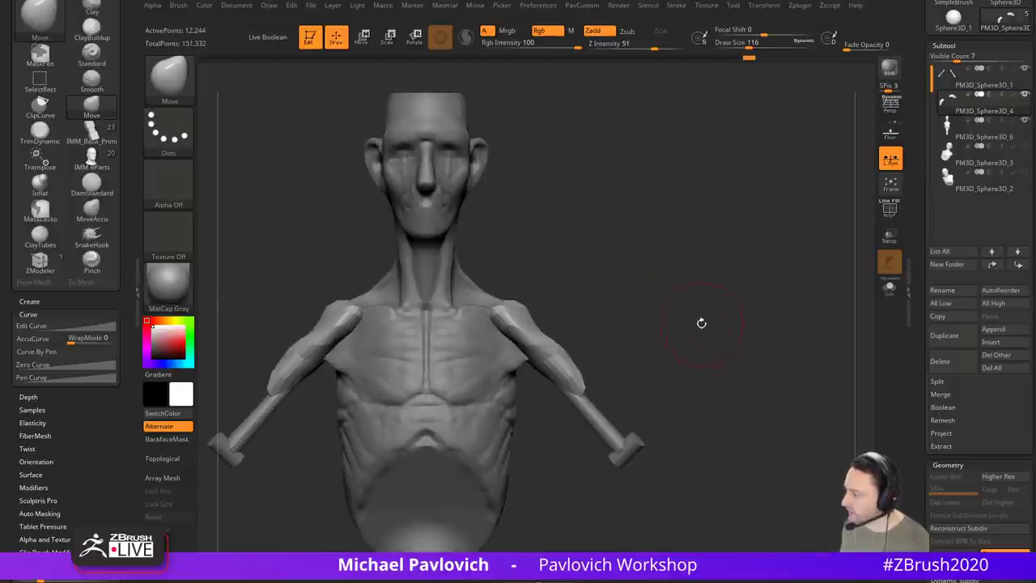
{"action": "mouse_move", "coordinate": [531, 309]}
{"action": "left_mouse_down"}
{"action": "mouse_move", "coordinate": [604, 278]}
{"action": "mouse_move", "coordinate": [464, 336]}
{"action": "left_mouse_up"}
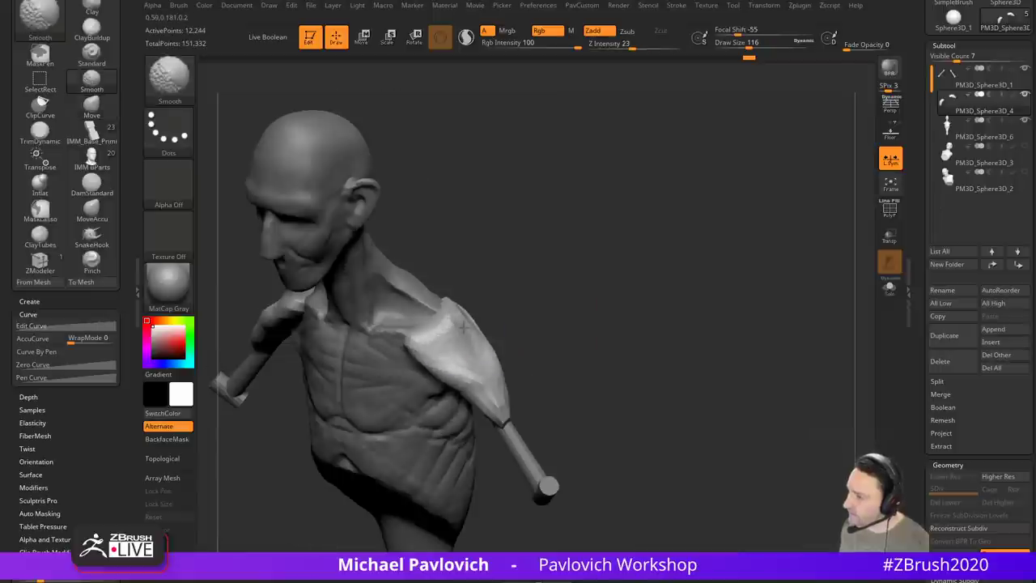
{"action": "left_click_drag", "start_coordinate": [634, 46], "coordinate": [657, 46], "text": "shift"}
{"action": "left_click_drag", "start_coordinate": [431, 353], "coordinate": [462, 335], "text": "shift"}
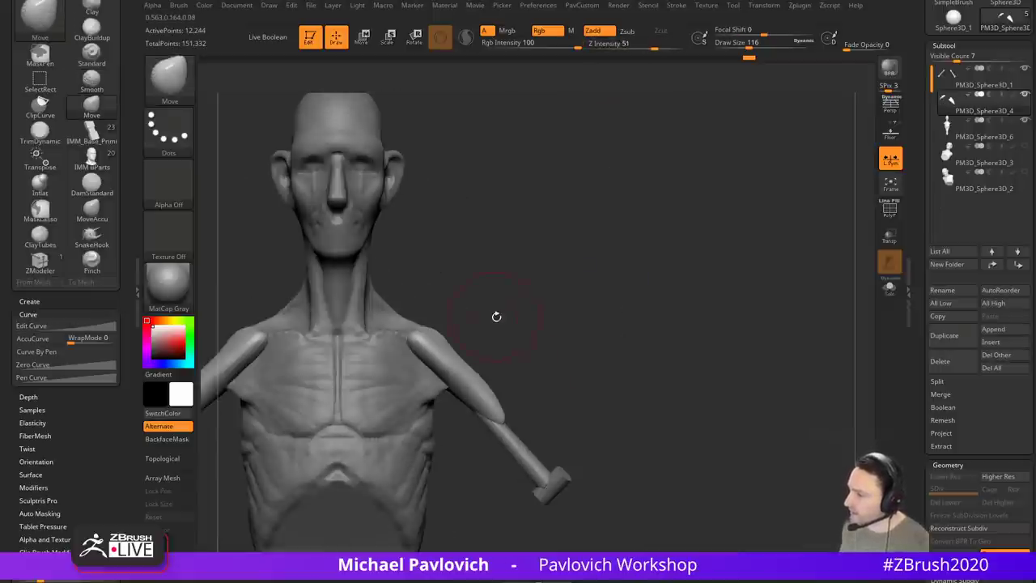
Step: Broaden the deltoids over the shoulders and taper them toward the upper arms with the Move brush
{"action": "key", "text": "bracketright"}
{"action": "key", "text": "bracketright"}
{"action": "mouse_move", "coordinate": [496, 317]}
{"action": "left_mouse_down"}
{"action": "mouse_move", "coordinate": [446, 324]}
{"action": "mouse_move", "coordinate": [477, 330]}
{"action": "left_mouse_up"}
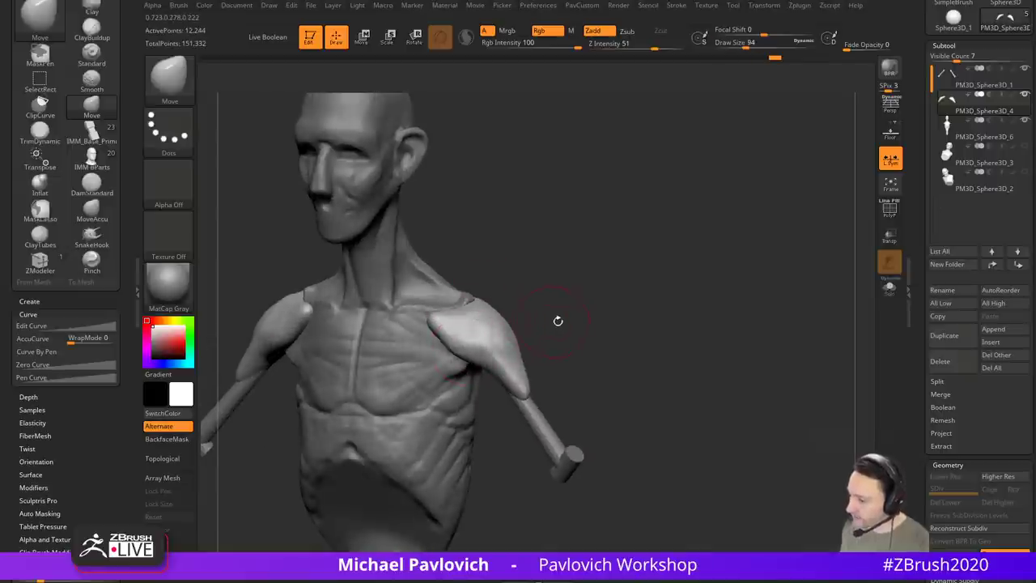
{"action": "left_click_drag", "start_coordinate": [558, 320], "coordinate": [601, 274]}
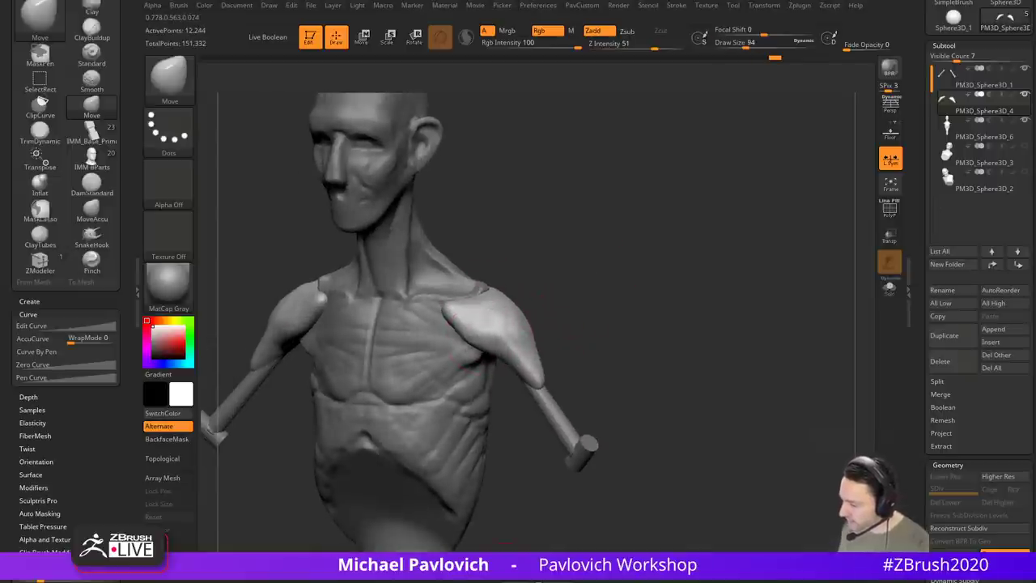
{"action": "mouse_move", "coordinate": [573, 252]}
{"action": "left_mouse_down"}
{"action": "mouse_move", "coordinate": [577, 284]}
{"action": "mouse_move", "coordinate": [479, 306]}
{"action": "left_mouse_up"}
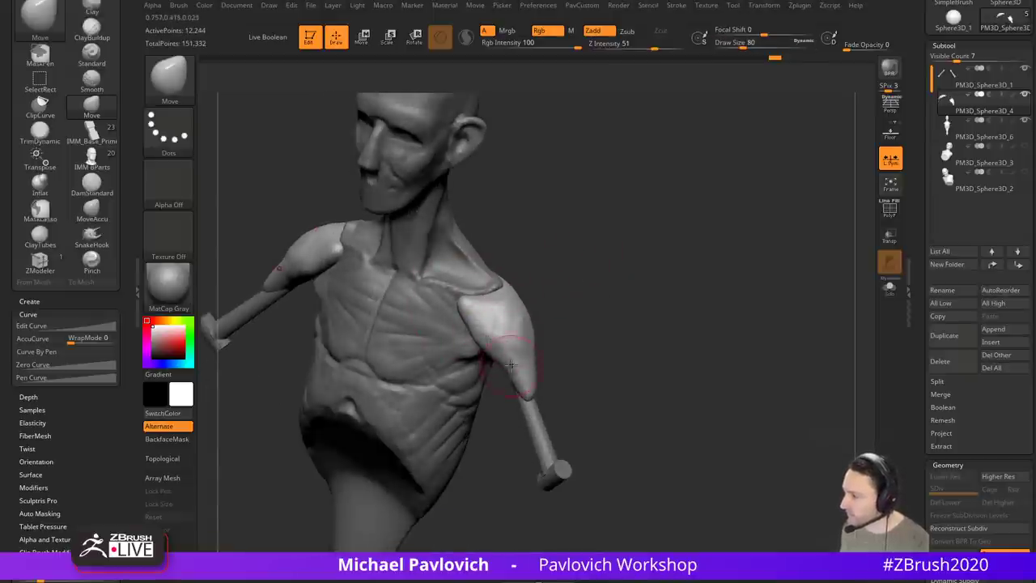
{"action": "left_click_drag", "start_coordinate": [509, 374], "coordinate": [521, 379]}
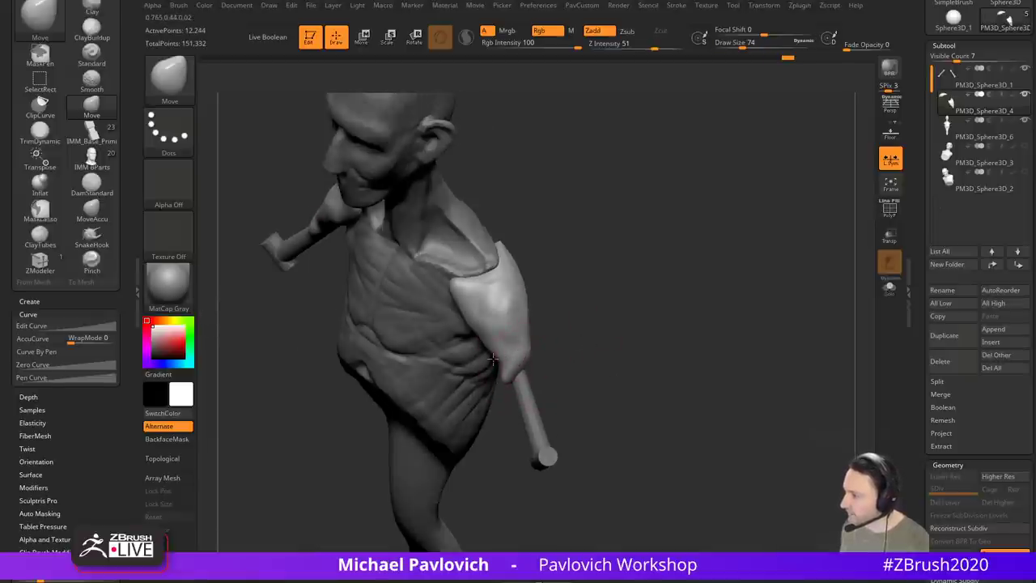
Step: Refine the rear edge and lower tip of the deltoids with a smaller Move brush
{"action": "left_click_drag", "start_coordinate": [561, 338], "coordinate": [519, 352]}
{"action": "left_click_drag", "start_coordinate": [581, 298], "coordinate": [525, 300]}
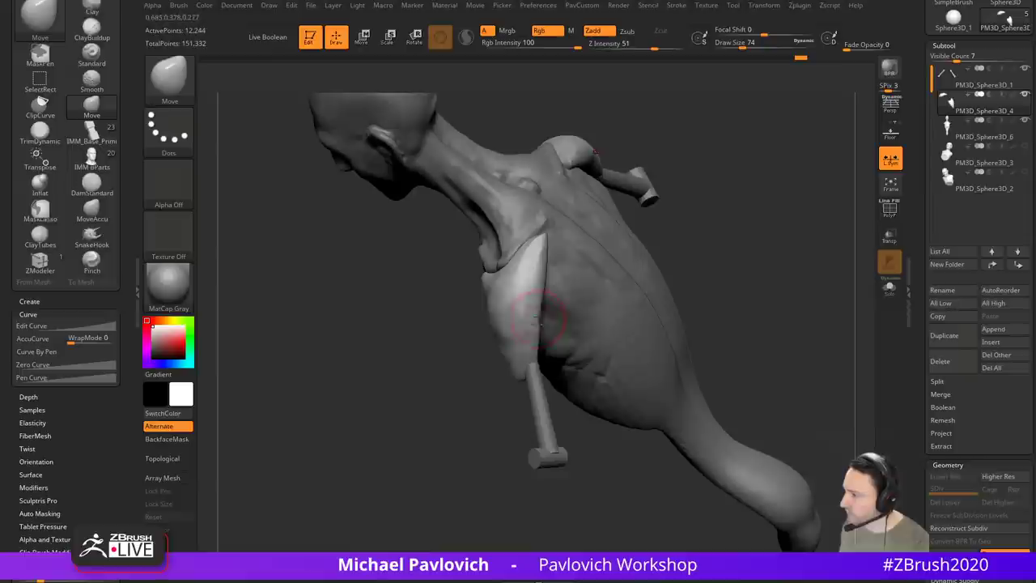
{"action": "left_click_drag", "start_coordinate": [470, 333], "coordinate": [525, 352]}
{"action": "key", "text": "s"}
{"action": "left_click", "coordinate": [517, 354]}
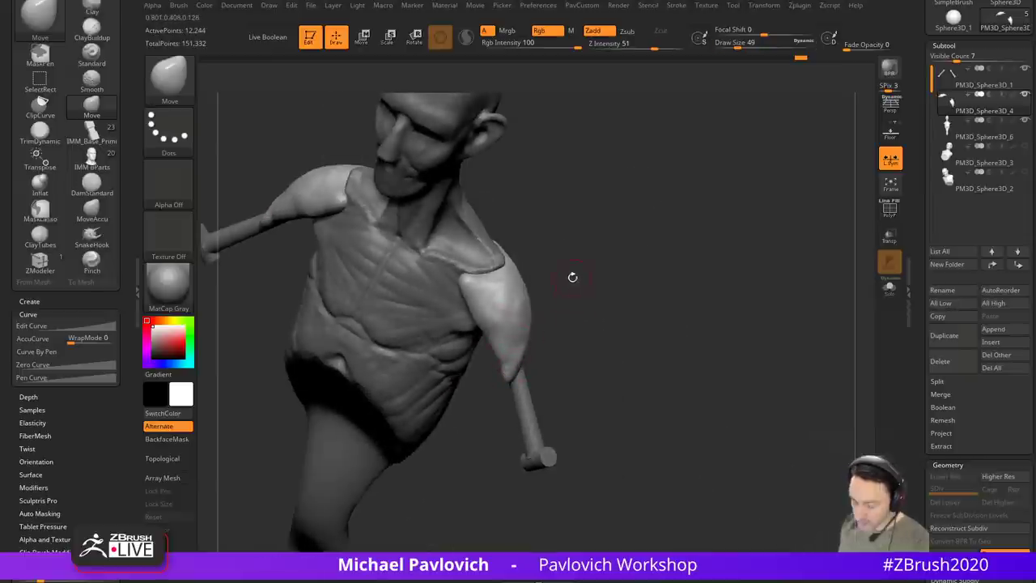
Step: Build up the surface of the deltoids with the Clay brush
{"action": "key", "text": "b"}
{"action": "key", "text": "c"}
{"action": "key", "text": "l"}
{"action": "mouse_move", "coordinate": [572, 277]}
{"action": "left_mouse_down"}
{"action": "mouse_move", "coordinate": [549, 317]}
{"action": "mouse_move", "coordinate": [500, 327]}
{"action": "left_mouse_up"}
{"action": "left_click_drag", "start_coordinate": [624, 313], "coordinate": [599, 279], "text": "alt"}
{"action": "mouse_move", "coordinate": [639, 297]}
{"action": "left_mouse_down"}
{"action": "mouse_move", "coordinate": [590, 311]}
{"action": "mouse_move", "coordinate": [643, 317]}
{"action": "left_mouse_up"}
Step: Thicken the arm cylinders with the Inflate deformation
{"action": "left_click", "coordinate": [516, 366], "text": "alt"}
{"action": "key", "text": "grave"}
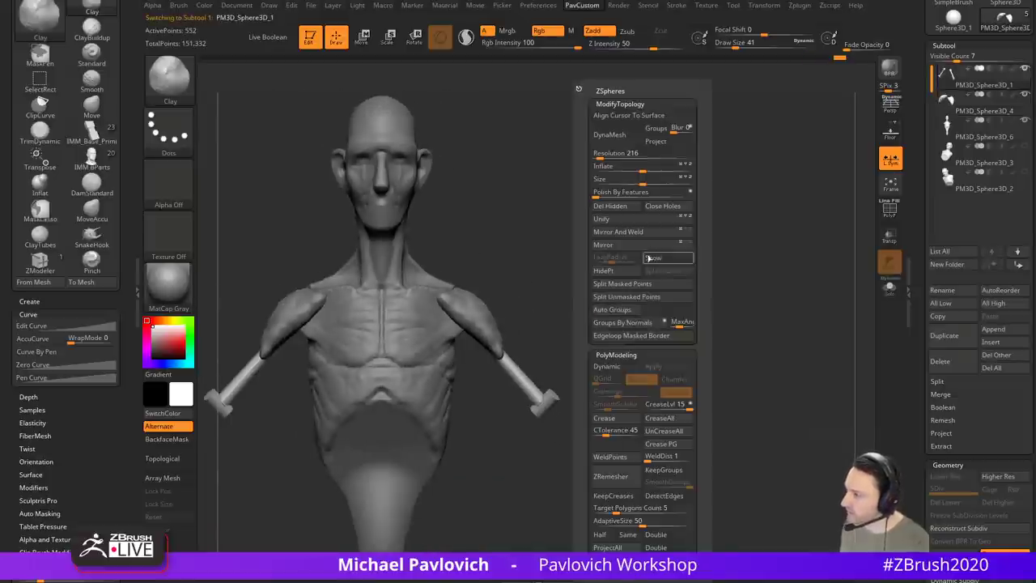
{"action": "left_click_drag", "start_coordinate": [644, 165], "coordinate": [664, 166]}
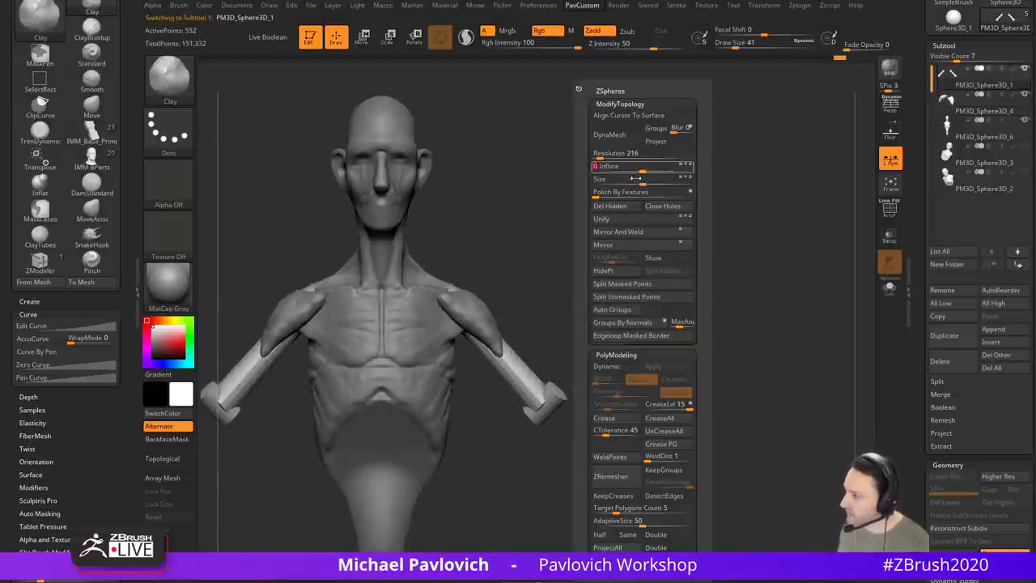
Step: Adjust the thickened arm cylinders beneath the deltoids with the Move brush, from the front and back
{"action": "key", "text": "s"}
{"action": "mouse_move", "coordinate": [451, 303]}
{"action": "left_mouse_down"}
{"action": "mouse_move", "coordinate": [492, 302]}
{"action": "mouse_move", "coordinate": [458, 301]}
{"action": "mouse_move", "coordinate": [483, 328]}
{"action": "left_mouse_up"}
{"action": "key", "text": "b"}
{"action": "key", "text": "m"}
{"action": "key", "text": "v"}
{"action": "key", "text": "s"}
{"action": "left_click_drag", "start_coordinate": [513, 364], "coordinate": [505, 371]}
{"action": "left_click_drag", "start_coordinate": [638, 356], "coordinate": [461, 366]}
{"action": "key", "text": "s"}
{"action": "left_click_drag", "start_coordinate": [558, 379], "coordinate": [547, 379]}
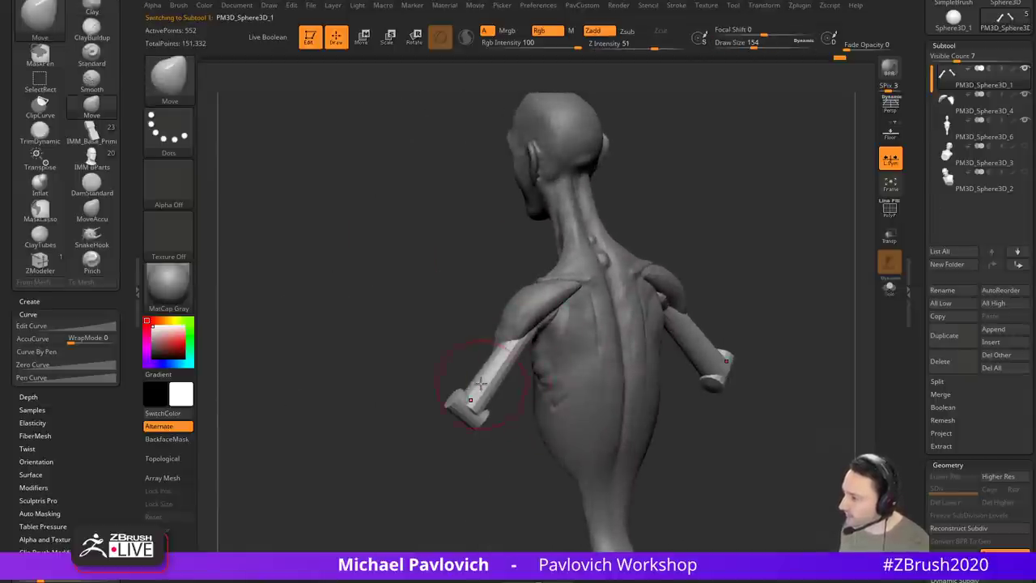
{"action": "left_click_drag", "start_coordinate": [484, 387], "coordinate": [489, 382]}
Step: Lengthen the upper arms by pulling their elbow ends down and outward with a large Move brush
{"action": "left_click_drag", "start_coordinate": [373, 443], "coordinate": [518, 438]}
{"action": "key", "text": "s"}
{"action": "left_click_drag", "start_coordinate": [532, 389], "coordinate": [547, 389]}
{"action": "mouse_move", "coordinate": [507, 389]}
{"action": "left_mouse_down", "text": "alt"}
{"action": "mouse_move", "coordinate": [592, 351]}
{"action": "mouse_move", "coordinate": [593, 333]}
{"action": "left_mouse_up", "text": "alt"}
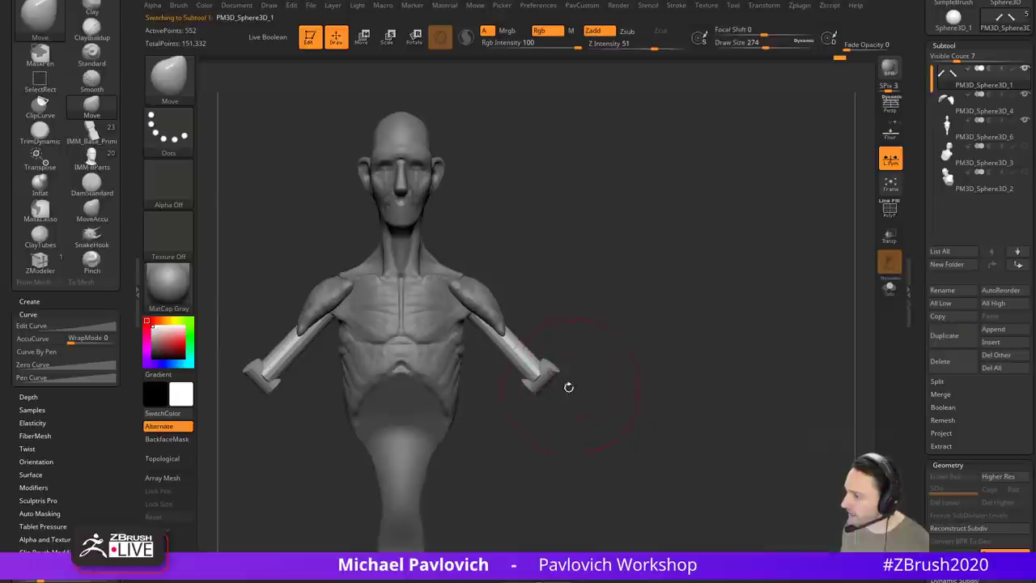
{"action": "mouse_move", "coordinate": [553, 389]}
{"action": "left_mouse_down"}
{"action": "mouse_move", "coordinate": [565, 402]}
{"action": "mouse_move", "coordinate": [562, 423]}
{"action": "mouse_move", "coordinate": [579, 427]}
{"action": "left_mouse_up"}
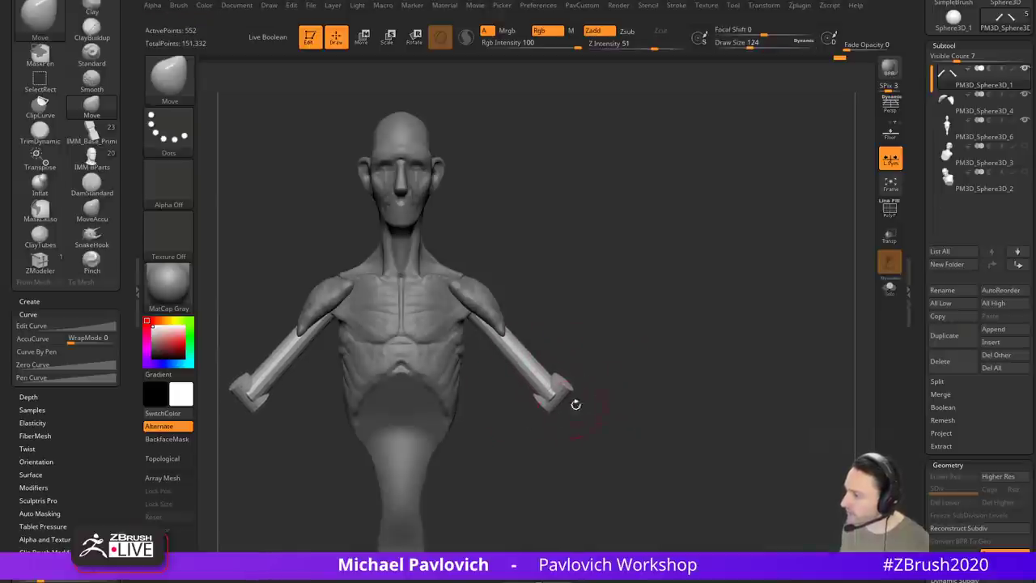
{"action": "key", "text": "bracketleft"}
{"action": "key", "text": "bracketleft"}
Step: Examine how the deltoid, torso and arm subtools fit together from several angles
{"action": "left_click_drag", "start_coordinate": [608, 335], "coordinate": [567, 313]}
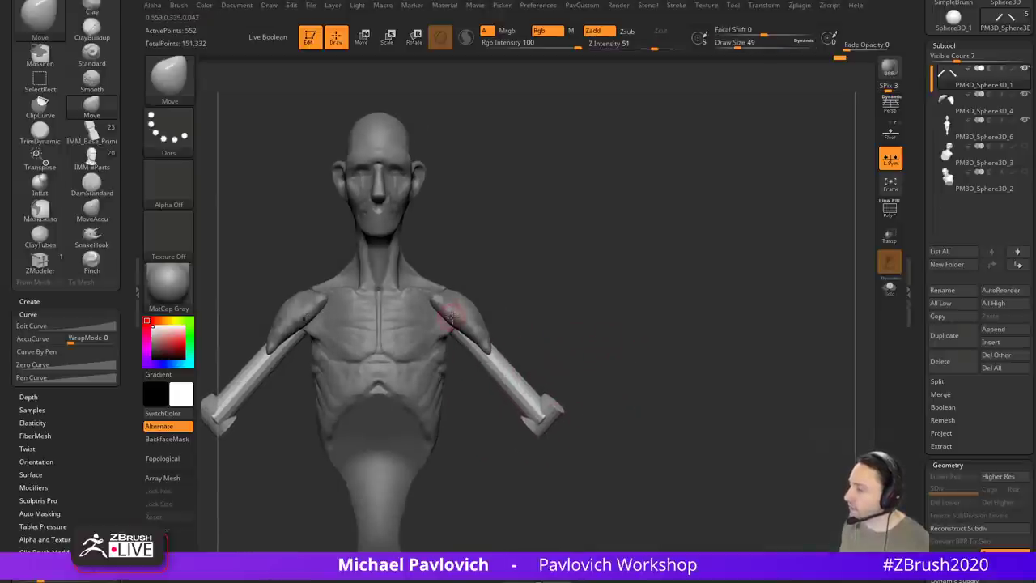
{"action": "left_click_drag", "start_coordinate": [613, 352], "coordinate": [578, 372]}
{"action": "left_click", "coordinate": [490, 301], "text": "alt"}
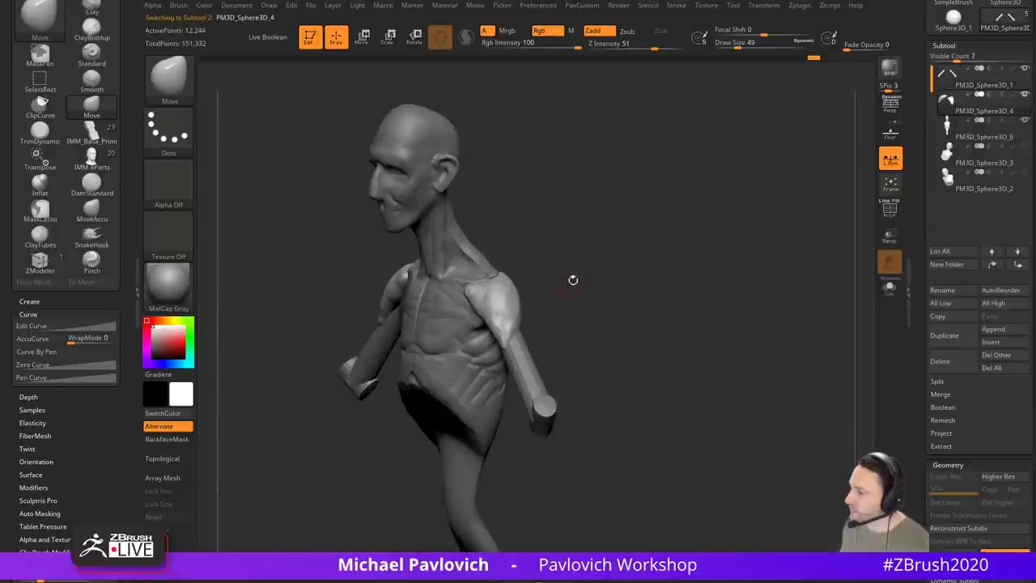
{"action": "left_click_drag", "start_coordinate": [574, 280], "coordinate": [597, 315]}
{"action": "key", "text": "2"}
{"action": "left_click", "coordinate": [459, 251], "text": "alt"}
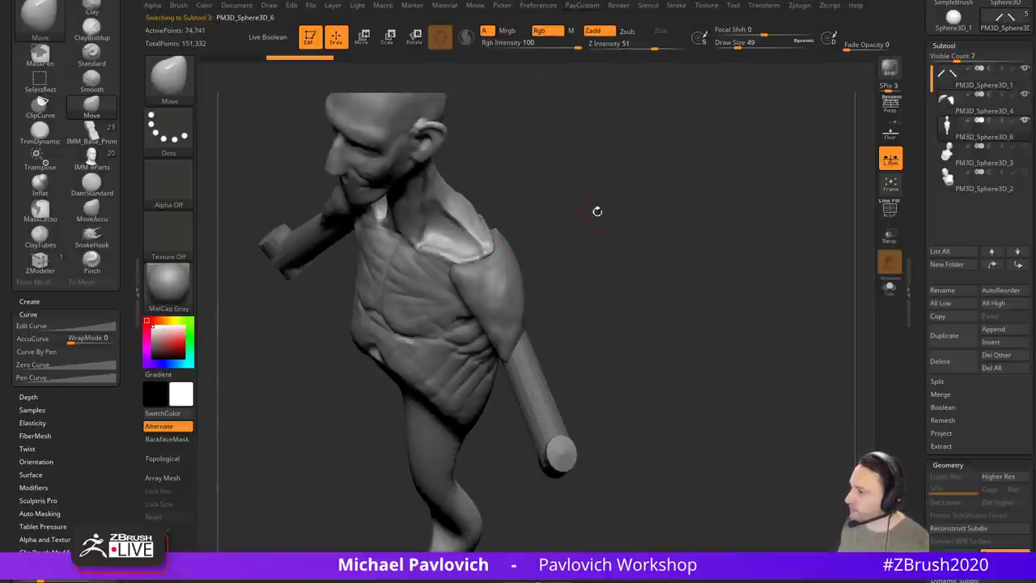
{"action": "key", "text": "2"}
{"action": "left_click_drag", "start_coordinate": [588, 317], "coordinate": [625, 295]}
{"action": "left_click", "coordinate": [523, 366], "text": "alt"}
{"action": "key", "text": "2"}
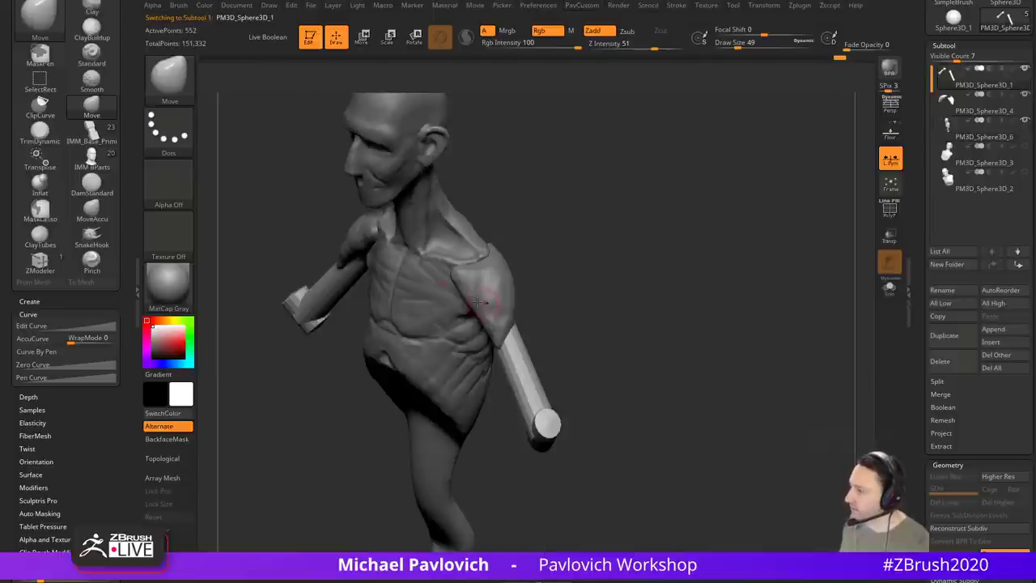
Step: Move the head-and-torso subtool to the top of the list and merge the arm and deltoid subtools into it
{"action": "left_click", "coordinate": [490, 291], "text": "alt"}
{"action": "left_click_drag", "start_coordinate": [685, 264], "coordinate": [761, 279]}
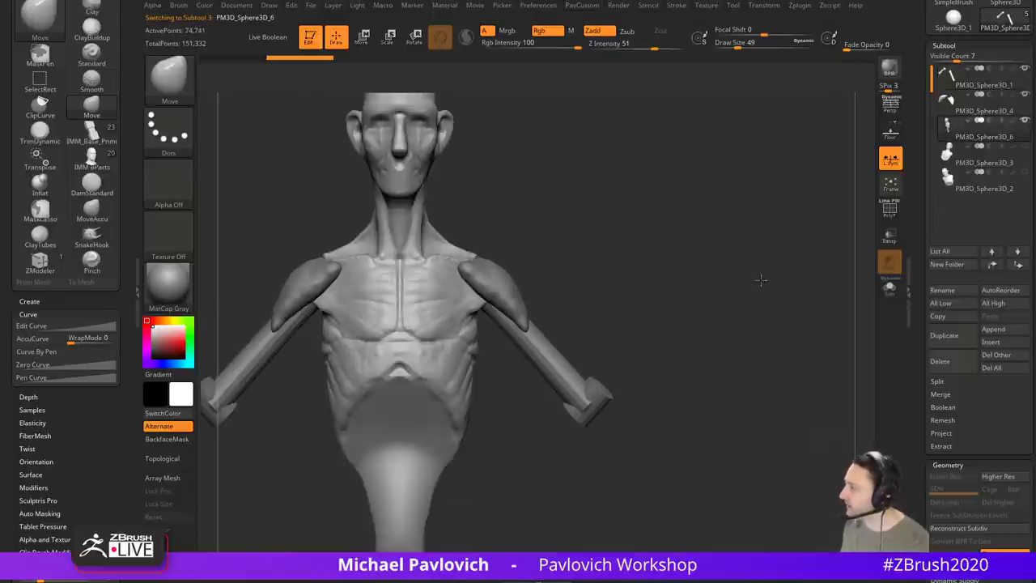
{"action": "left_click", "coordinate": [993, 265], "text": "shift"}
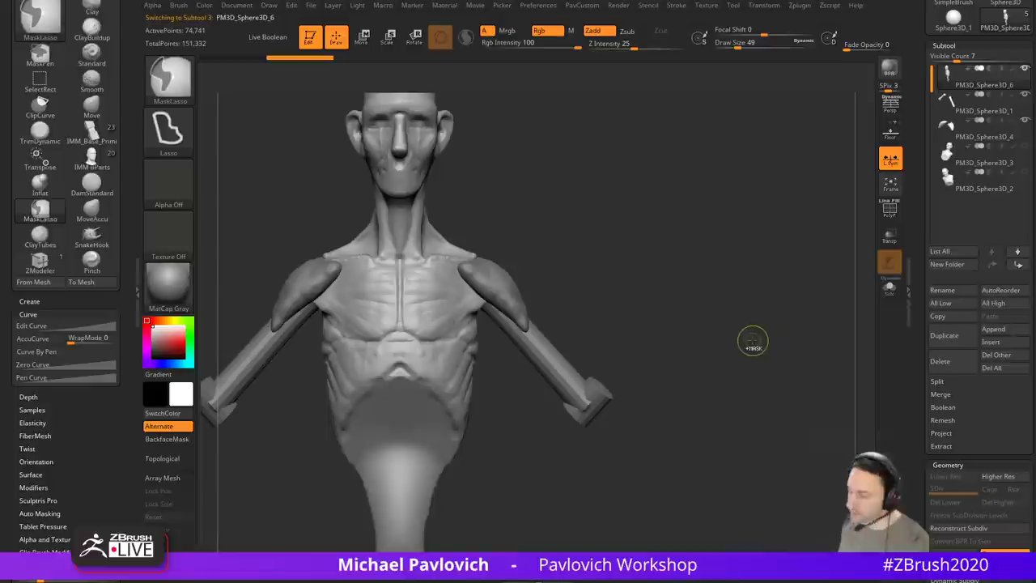
{"action": "key", "text": "ctrl+e"}
{"action": "left_click", "coordinate": [753, 363]}
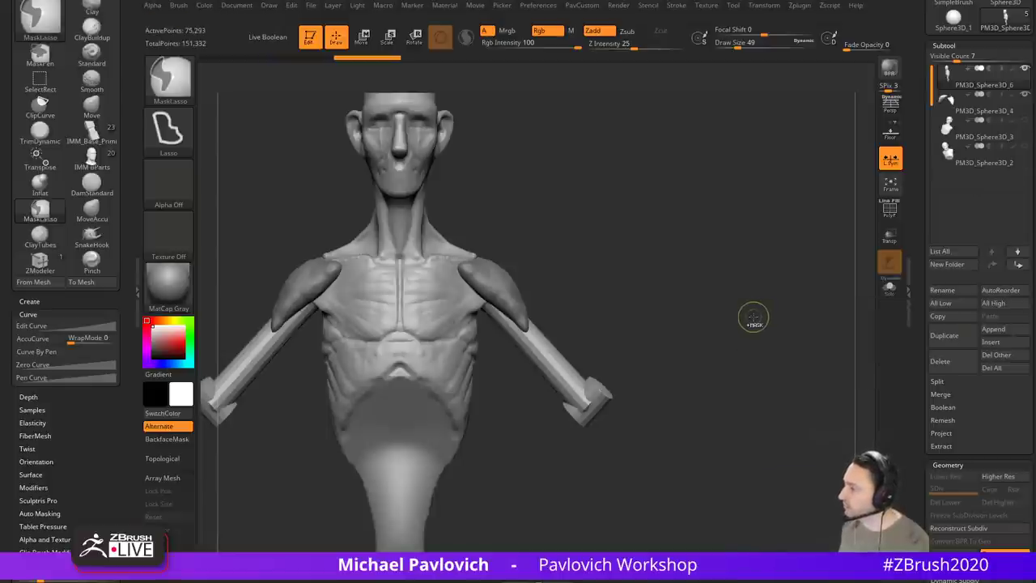
{"action": "key", "text": "ctrl+shift+m"}
{"action": "key", "text": "3"}
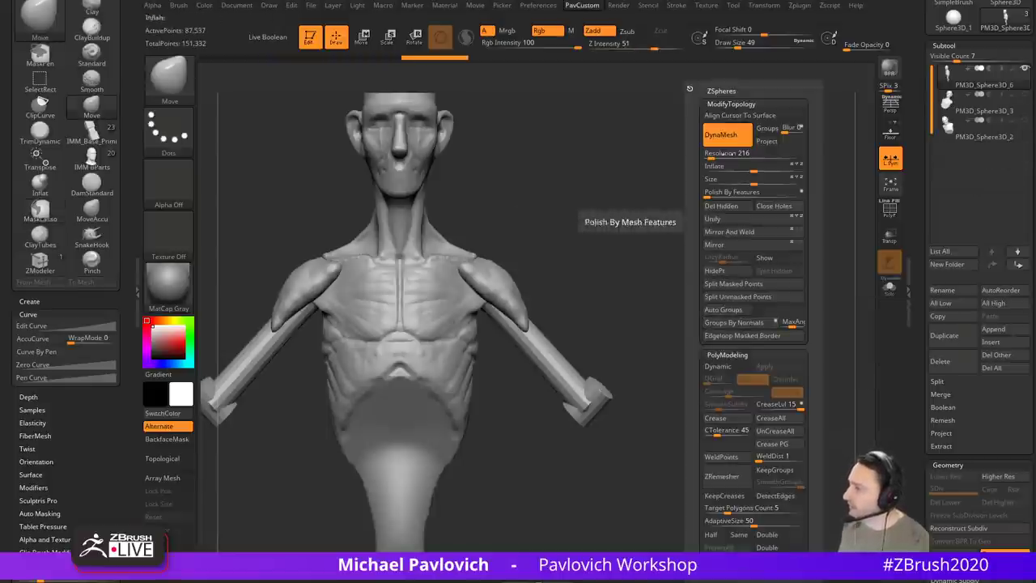
Step: Check the merged body's polygroups with polyframes on, and return to solid display
{"action": "mouse_move", "coordinate": [729, 292]}
{"action": "left_mouse_down"}
{"action": "mouse_move", "coordinate": [687, 300]}
{"action": "mouse_move", "coordinate": [757, 382]}
{"action": "mouse_move", "coordinate": [717, 335]}
{"action": "left_mouse_up"}
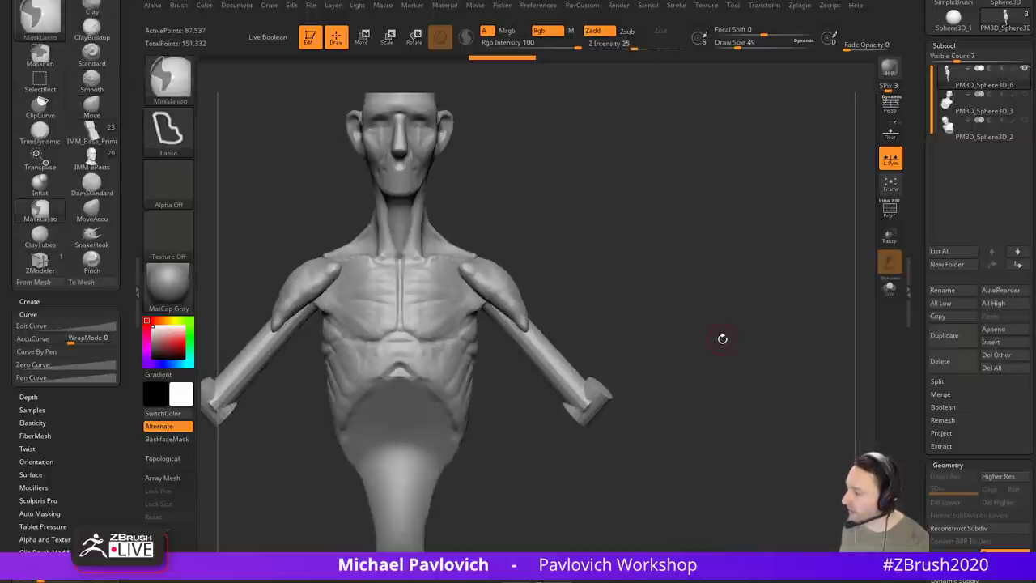
{"action": "key", "text": "shift+f"}
{"action": "left_click_drag", "start_coordinate": [710, 284], "coordinate": [531, 379]}
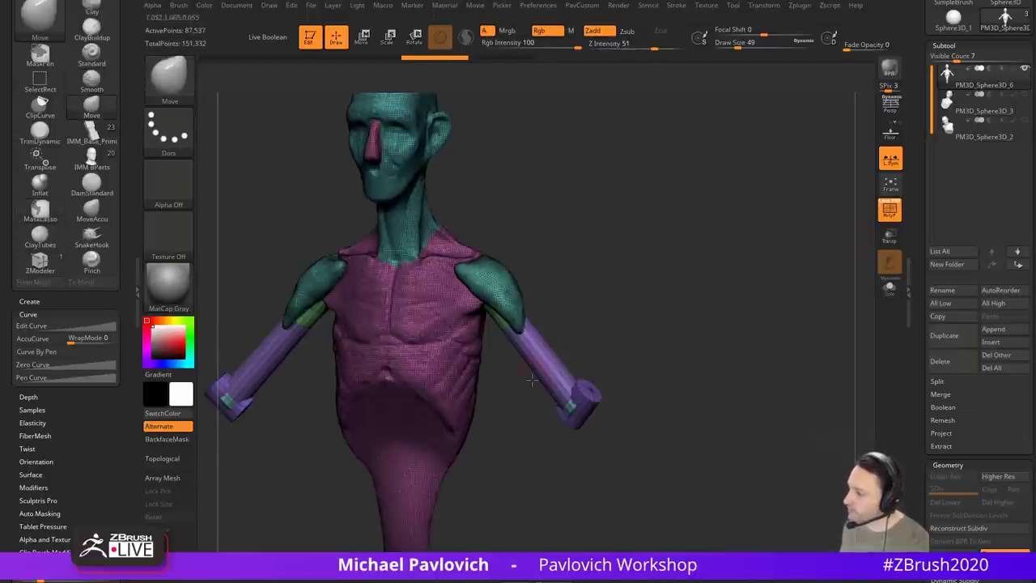
{"action": "left_click", "coordinate": [890, 210]}
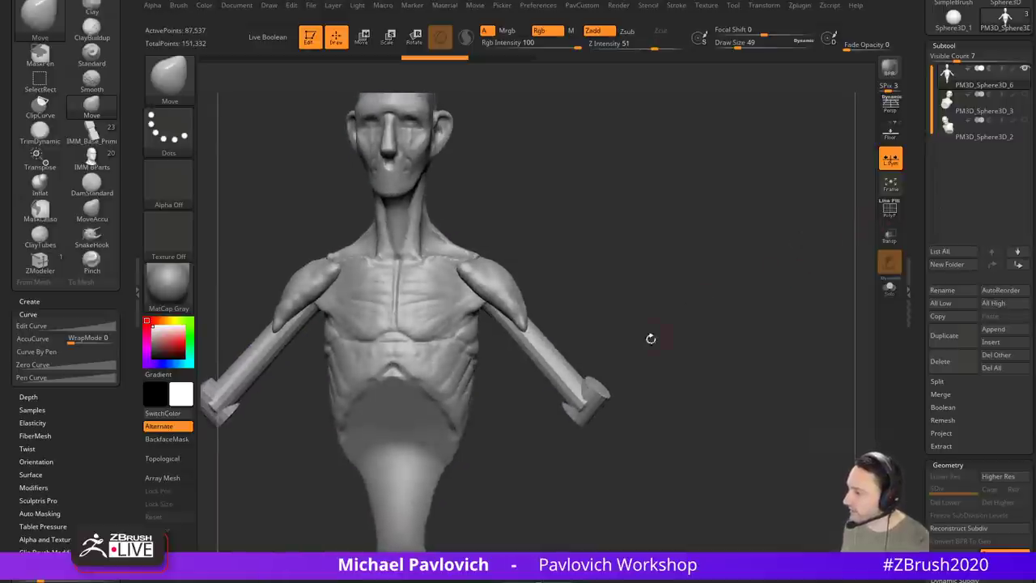
Step: Isolate the upper arm meshes with SelectRect, show the whole body again, and remesh it with DynaMesh
{"action": "key", "text": "ctrl+shift"}
{"action": "left_click", "coordinate": [168, 80], "text": "ctrl+shift"}
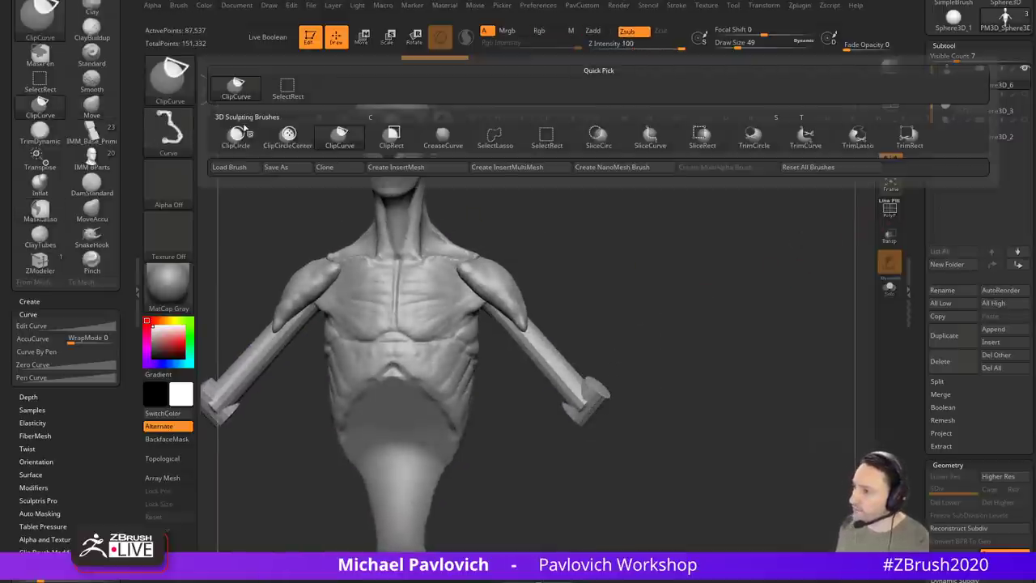
{"action": "left_click", "coordinate": [286, 85], "text": "ctrl+shift"}
{"action": "mouse_move", "coordinate": [689, 352]}
{"action": "left_mouse_down", "text": "ctrl+shift"}
{"action": "mouse_move", "coordinate": [581, 520]}
{"action": "mouse_move", "coordinate": [565, 518]}
{"action": "left_mouse_up", "text": "ctrl+shift"}
{"action": "key", "text": "g"}
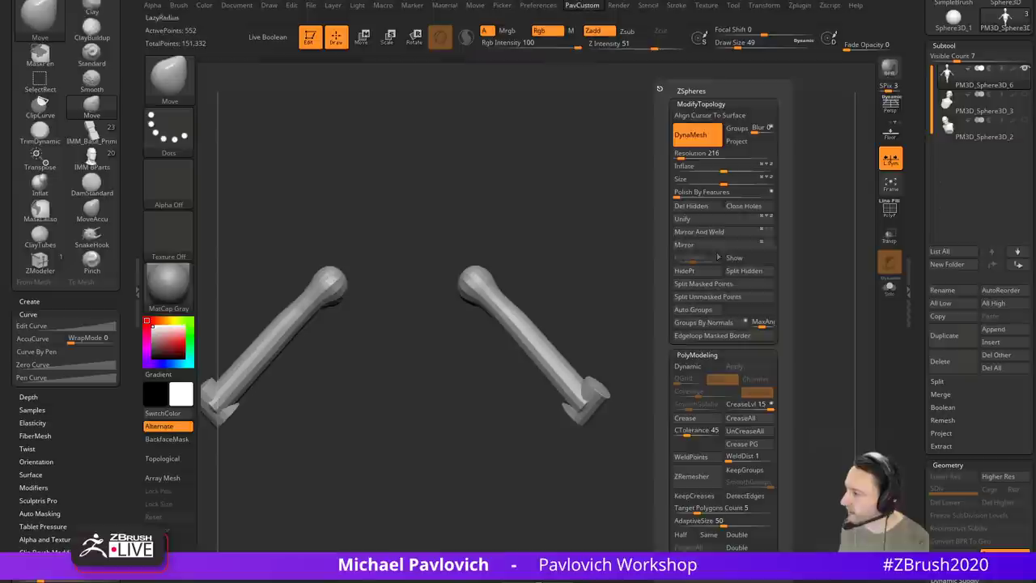
{"action": "left_click", "coordinate": [725, 198]}
{"action": "left_click", "coordinate": [701, 338], "text": "ctrl+shift"}
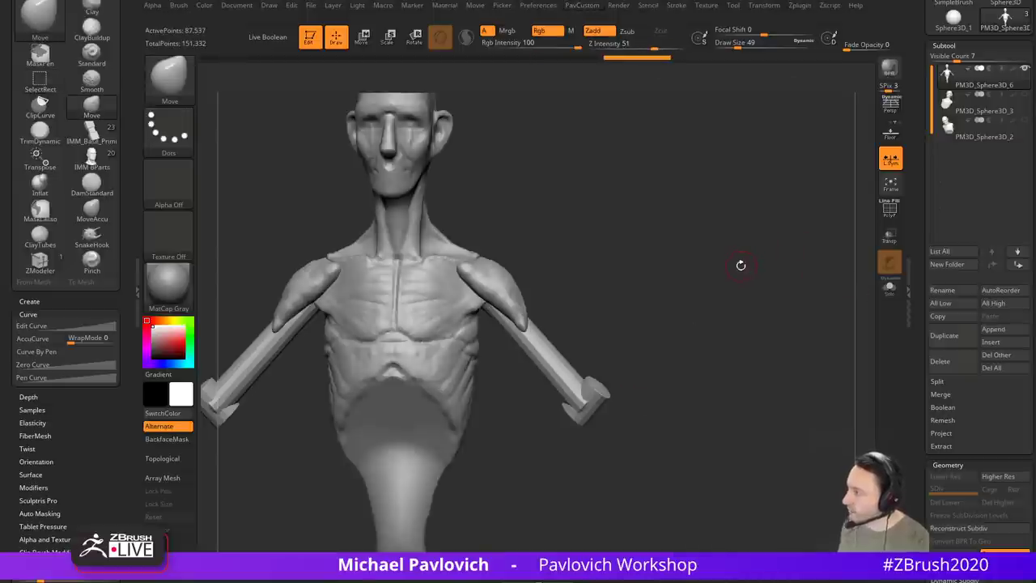
{"action": "left_click_drag", "start_coordinate": [701, 268], "coordinate": [766, 337], "text": "ctrl"}
Step: Smooth the seams where the deltoids meet the torso and upper arms, and soften the elbow ends
{"action": "key", "text": "shift"}
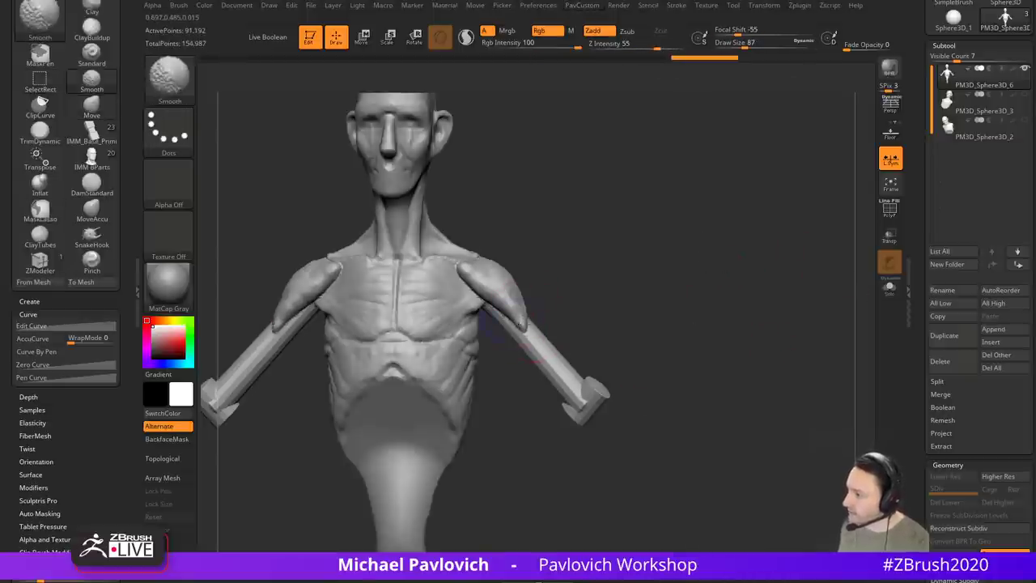
{"action": "mouse_move", "coordinate": [687, 255]}
{"action": "left_mouse_down"}
{"action": "mouse_move", "coordinate": [549, 253]}
{"action": "mouse_move", "coordinate": [671, 248]}
{"action": "mouse_move", "coordinate": [720, 223]}
{"action": "left_mouse_up"}
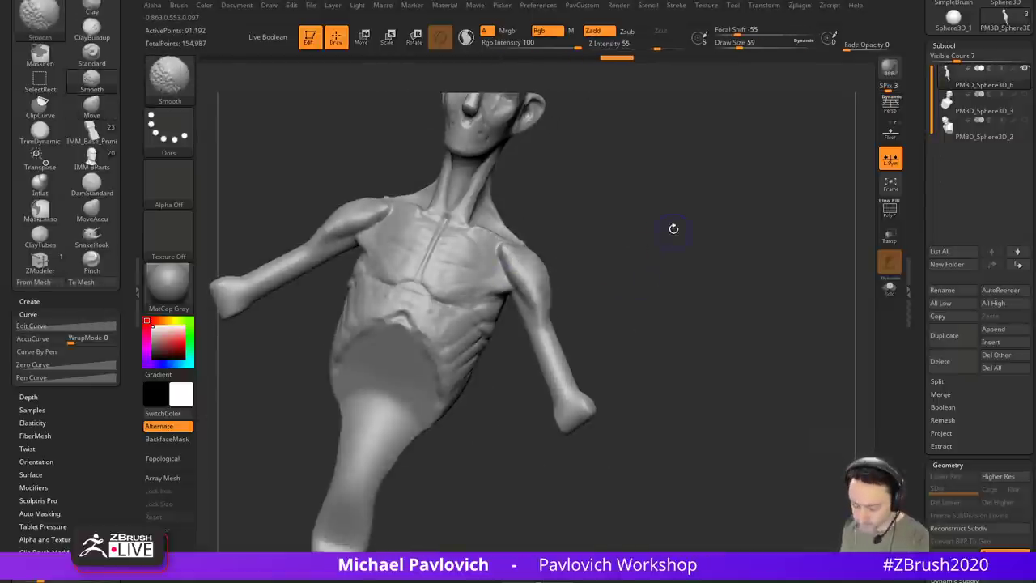
{"action": "left_click_drag", "start_coordinate": [629, 234], "coordinate": [609, 258]}
Step: Build up volume along the front and outer side of the upper arms with the Clay brush at draw size 68
{"action": "key", "text": "s"}
{"action": "right_click_drag", "start_coordinate": [544, 325], "coordinate": [546, 324], "text": "shift"}
{"action": "key", "text": "s"}
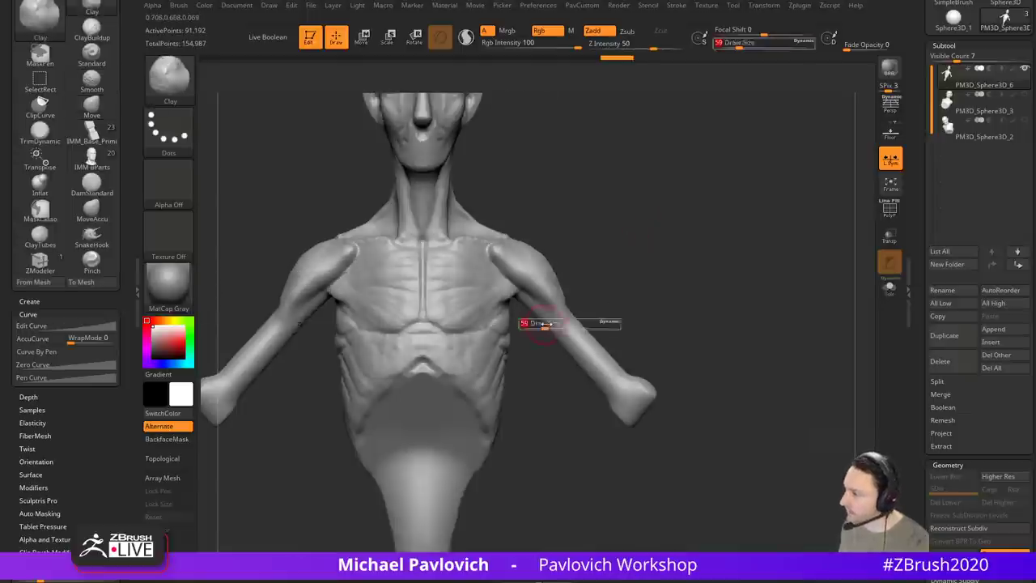
{"action": "left_click_drag", "start_coordinate": [547, 324], "coordinate": [561, 325]}
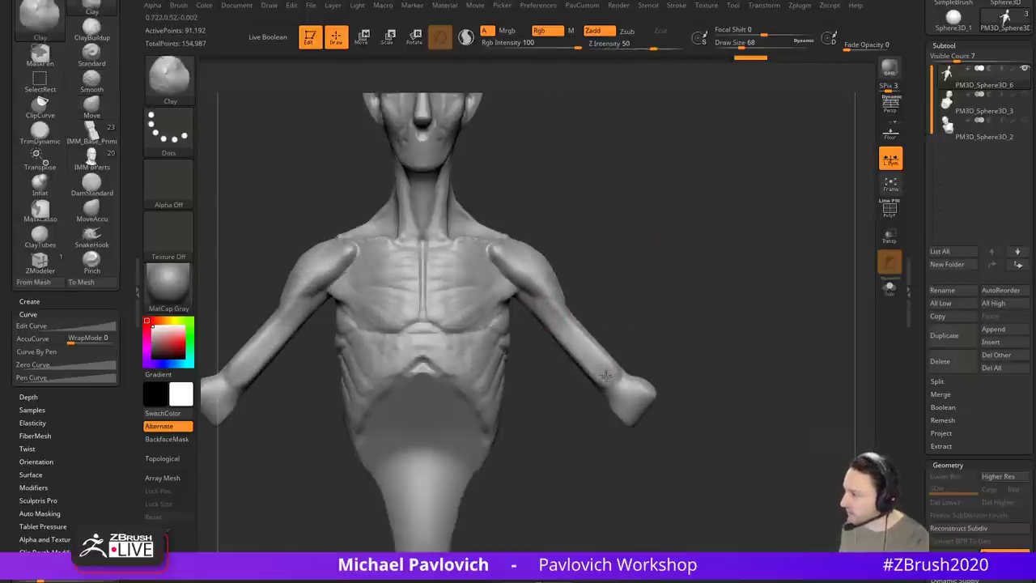
{"action": "left_click_drag", "start_coordinate": [604, 373], "coordinate": [564, 323]}
{"action": "mouse_move", "coordinate": [635, 301]}
{"action": "left_mouse_down"}
{"action": "mouse_move", "coordinate": [638, 339]}
{"action": "mouse_move", "coordinate": [601, 353]}
{"action": "mouse_move", "coordinate": [611, 364]}
{"action": "left_mouse_up"}
{"action": "left_click_drag", "start_coordinate": [676, 307], "coordinate": [563, 321]}
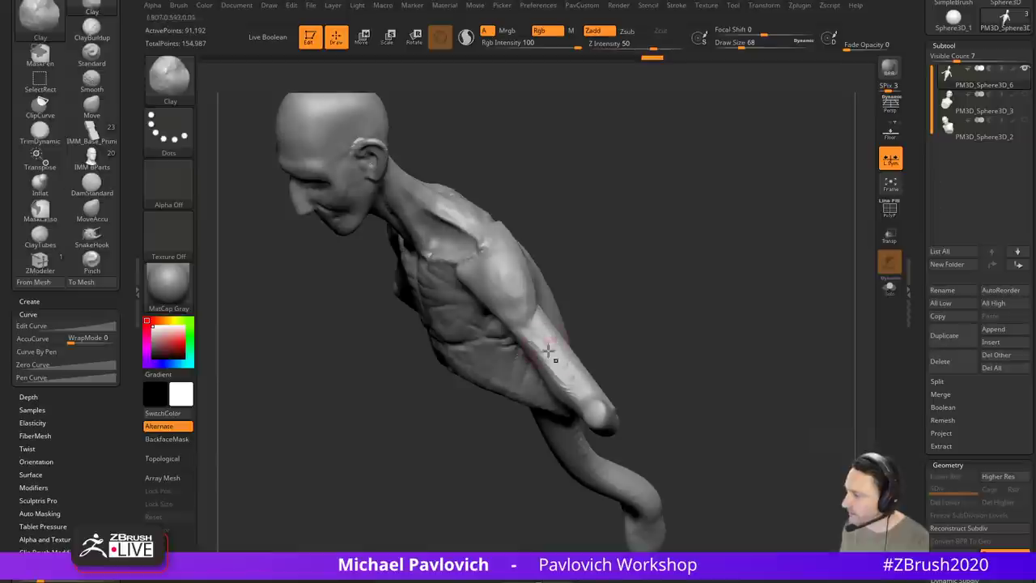
{"action": "mouse_move", "coordinate": [577, 390]}
{"action": "right_mouse_down"}
{"action": "mouse_move", "coordinate": [709, 239]}
{"action": "mouse_move", "coordinate": [563, 337]}
{"action": "right_mouse_up"}
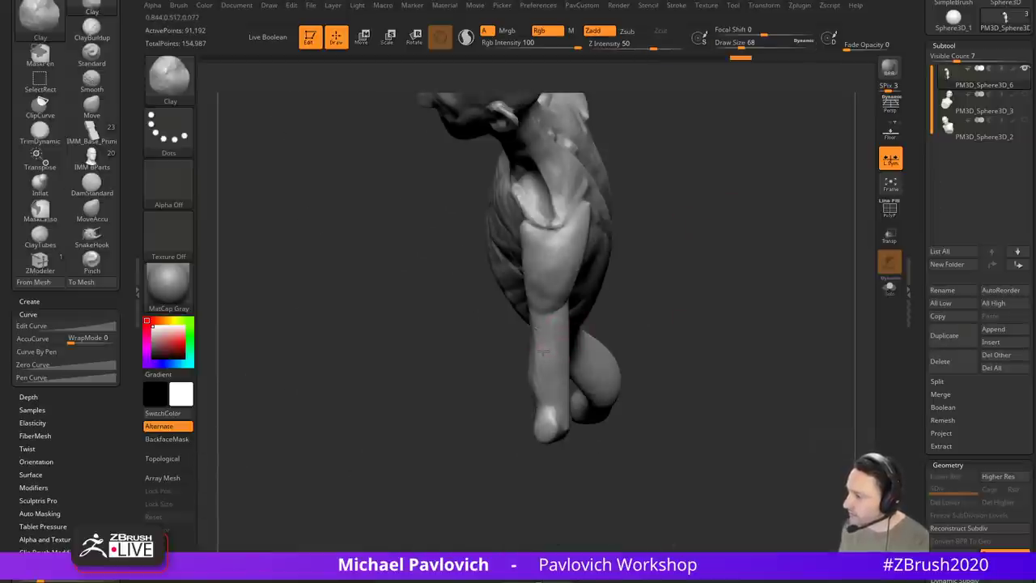
{"action": "right_click_drag", "start_coordinate": [547, 378], "coordinate": [551, 380]}
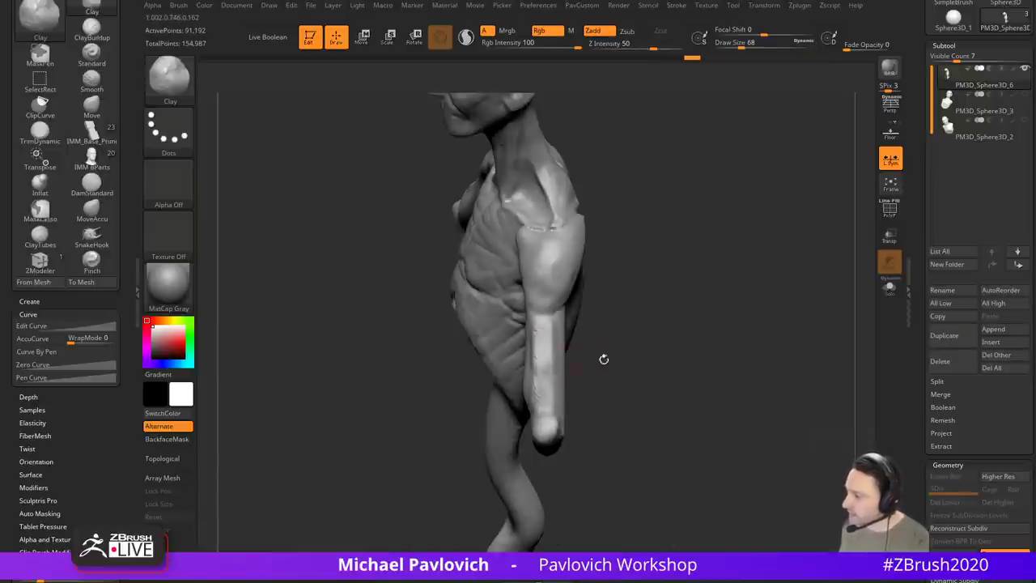
{"action": "right_click_drag", "start_coordinate": [604, 358], "coordinate": [571, 323]}
{"action": "left_click_drag", "start_coordinate": [563, 341], "coordinate": [592, 298]}
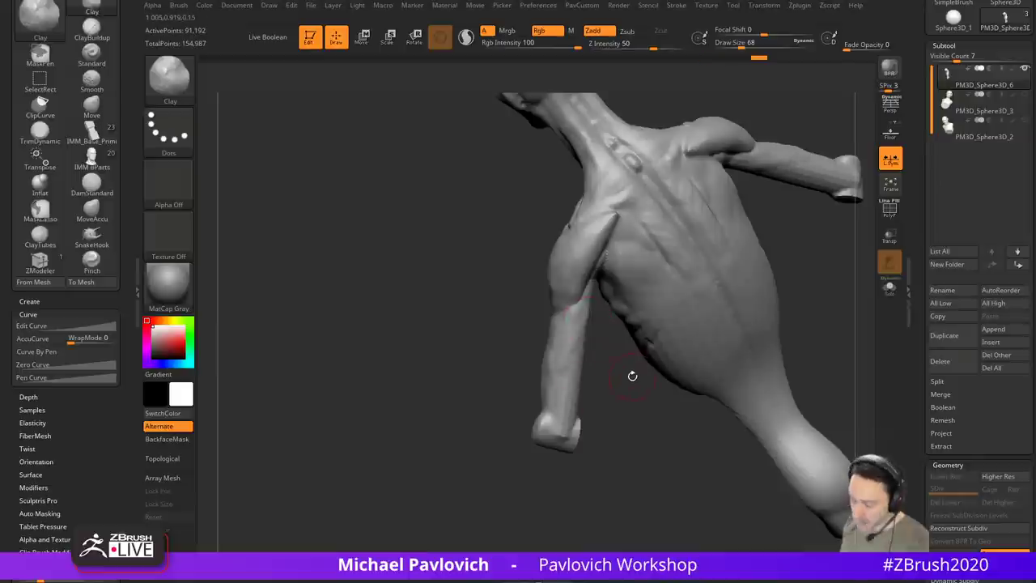
Step: Insert a Sphere16 primitive onto the back of the upper arm, mirrored on both sides
{"action": "key", "text": "b"}
{"action": "key", "text": "i"}
{"action": "key", "text": "p"}
{"action": "key", "text": "m"}
{"action": "left_click", "coordinate": [496, 380]}
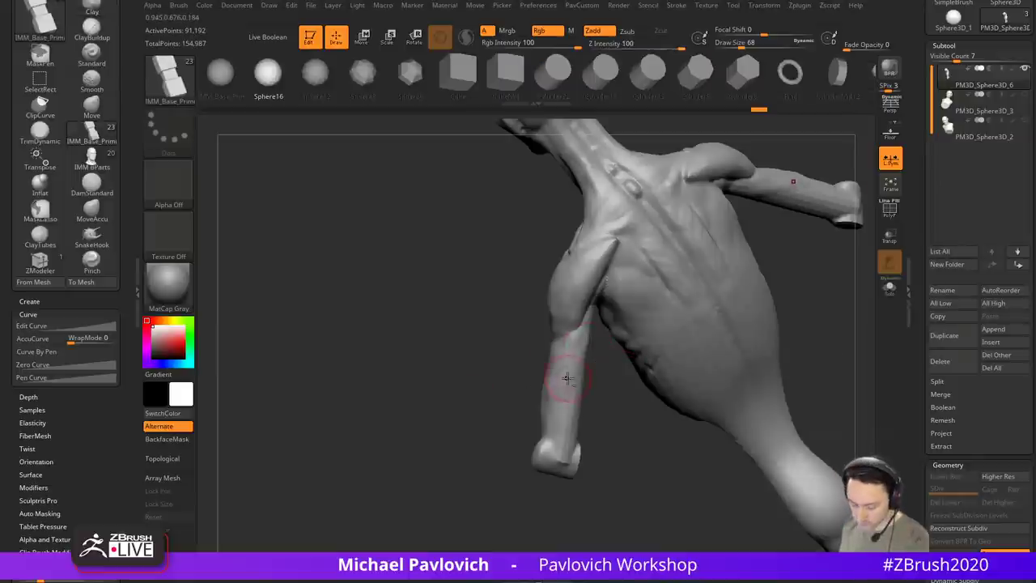
{"action": "key", "text": "m"}
{"action": "left_click", "coordinate": [438, 415]}
{"action": "left_click_drag", "start_coordinate": [585, 355], "coordinate": [607, 396]}
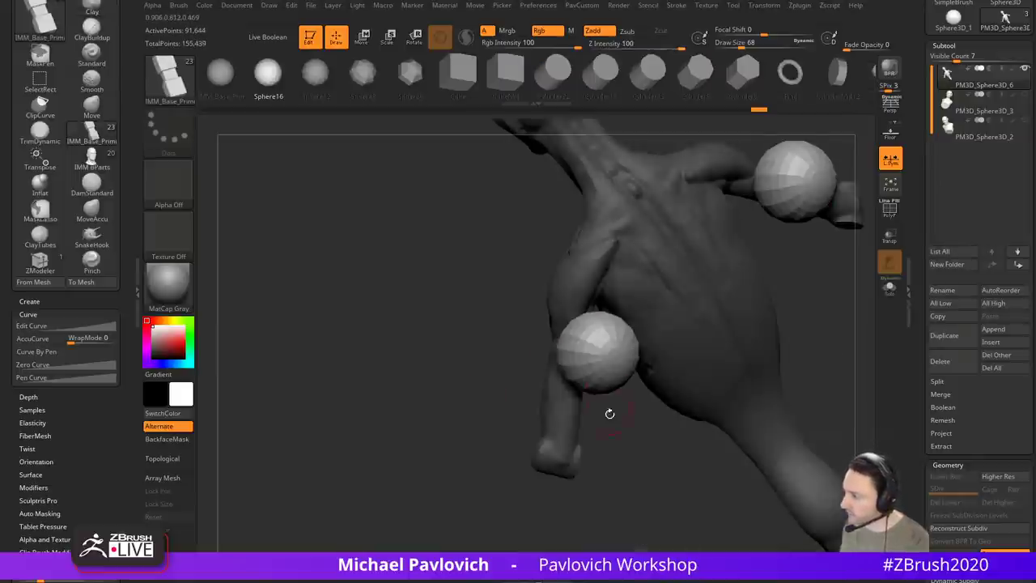
Step: Reshape the inserted sphere into an elongated ellipsoid aligned along the back of the upper arm
{"action": "right_click_drag", "start_coordinate": [608, 413], "coordinate": [653, 419], "text": "shift"}
{"action": "key", "text": "w"}
{"action": "right_click_drag", "start_coordinate": [642, 380], "coordinate": [846, 361]}
{"action": "left_click_drag", "start_coordinate": [556, 324], "coordinate": [576, 347]}
{"action": "key", "text": "q"}
Step: Stretch the ellipsoid with a large Move brush so it runs from beneath the deltoid towards the elbow
{"action": "key", "text": "s"}
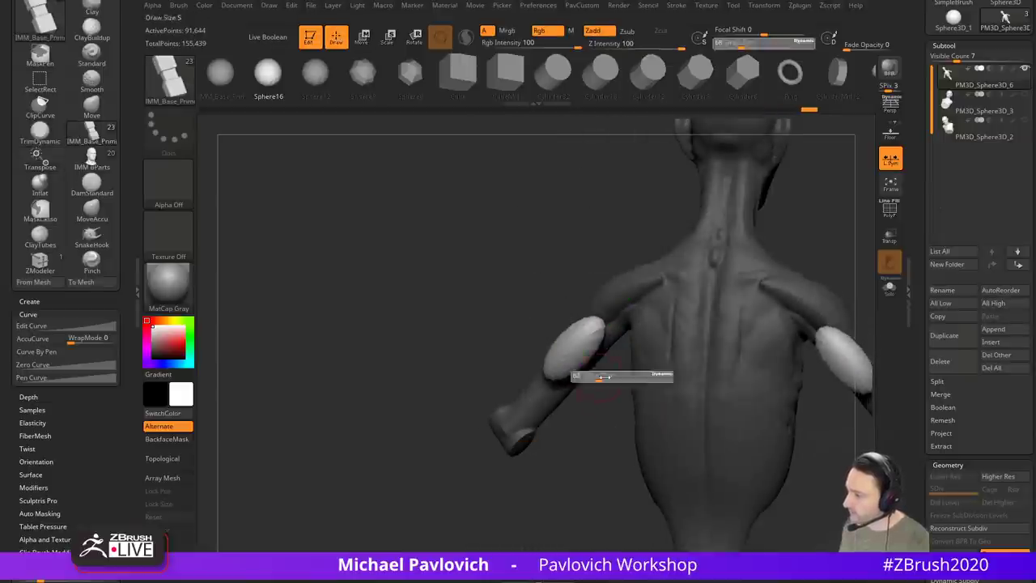
{"action": "right_click_drag", "start_coordinate": [676, 374], "coordinate": [587, 363]}
{"action": "key", "text": "s"}
{"action": "left_click_drag", "start_coordinate": [587, 363], "coordinate": [598, 363]}
{"action": "key", "text": "b"}
{"action": "key", "text": "m"}
{"action": "key", "text": "v"}
{"action": "left_click_drag", "start_coordinate": [578, 304], "coordinate": [588, 283]}
{"action": "left_click_drag", "start_coordinate": [558, 347], "coordinate": [551, 398]}
{"action": "mouse_move", "coordinate": [474, 421]}
{"action": "right_mouse_down"}
{"action": "mouse_move", "coordinate": [547, 426]}
{"action": "mouse_move", "coordinate": [571, 360]}
{"action": "mouse_move", "coordinate": [792, 219]}
{"action": "right_mouse_up"}
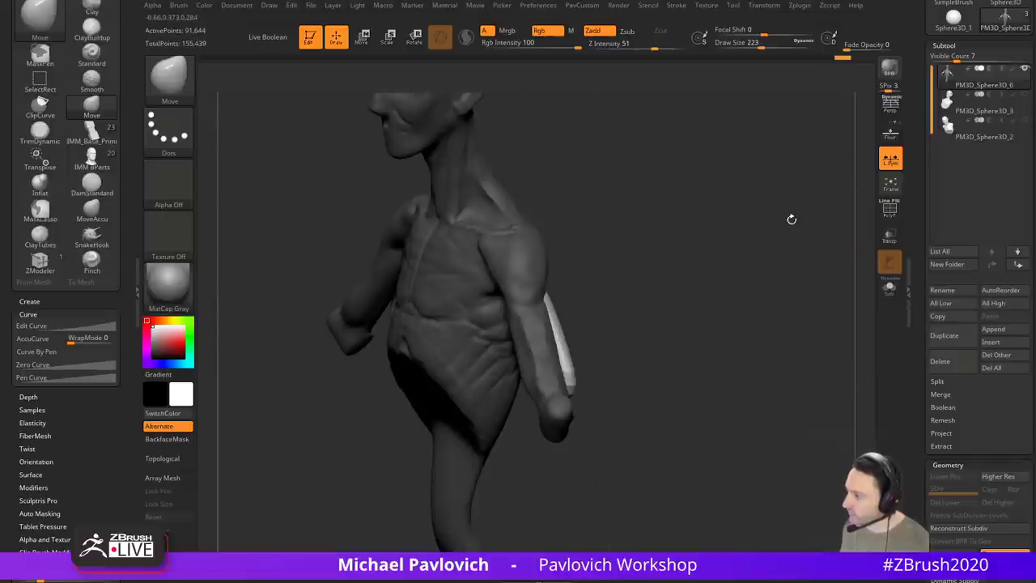
Step: Turn on polyframes and split the inserted triceps muscle mesh from the body into its own subtool
{"action": "left_click", "coordinate": [896, 219]}
{"action": "key", "text": "s"}
{"action": "left_click_drag", "start_coordinate": [687, 307], "coordinate": [671, 308]}
{"action": "right_click_drag", "start_coordinate": [778, 311], "coordinate": [719, 303]}
{"action": "key", "text": "3"}
{"action": "left_click", "coordinate": [709, 297]}
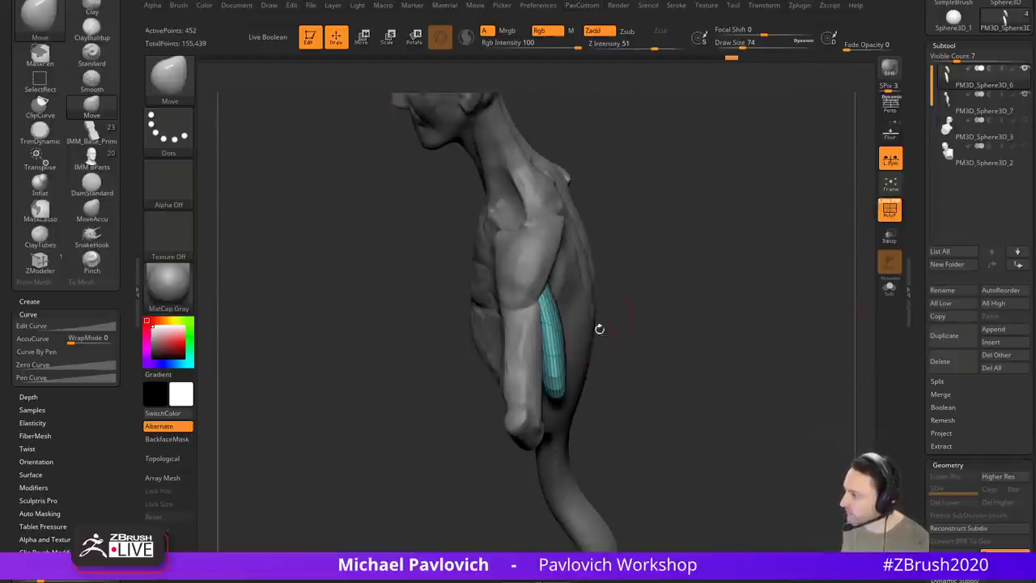
Step: Reduce the triceps mesh with ZRemesher using the Half option and an adaptive size of 0
{"action": "key", "text": "space"}
{"action": "left_click", "coordinate": [717, 476]}
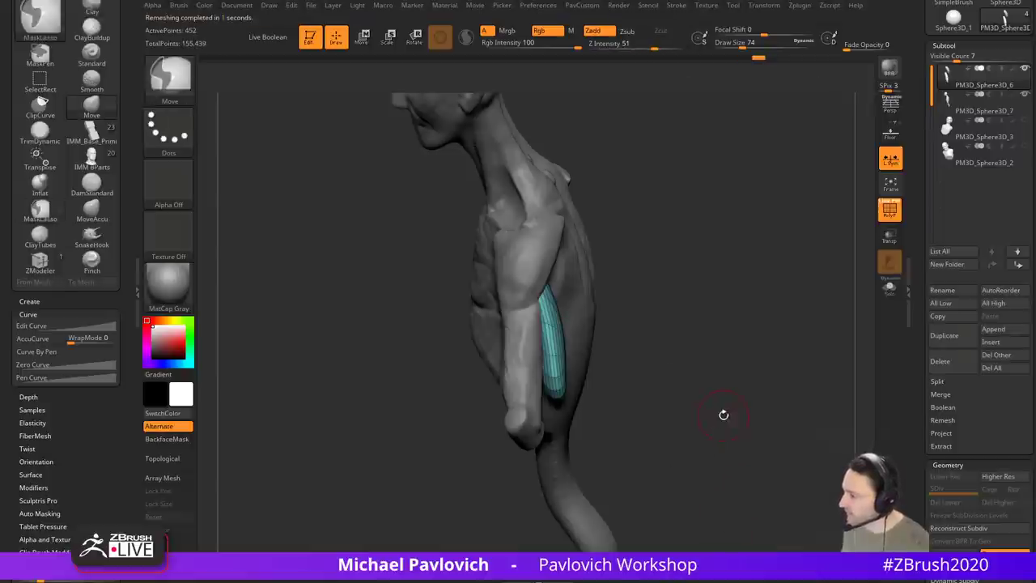
{"action": "key", "text": "space"}
{"action": "left_click", "coordinate": [701, 535]}
{"action": "left_click_drag", "start_coordinate": [703, 522], "coordinate": [665, 522]}
{"action": "left_click", "coordinate": [695, 476]}
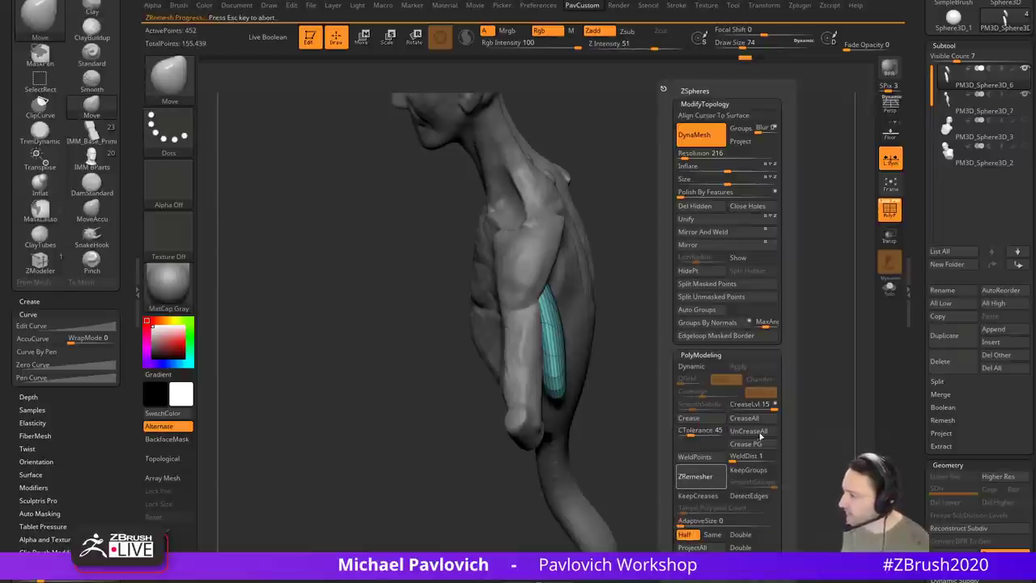
Step: Bend the low-resolution triceps mesh against the back of the upper arm with a large Move brush
{"action": "right_click_drag", "start_coordinate": [669, 306], "coordinate": [606, 368]}
{"action": "key", "text": "s"}
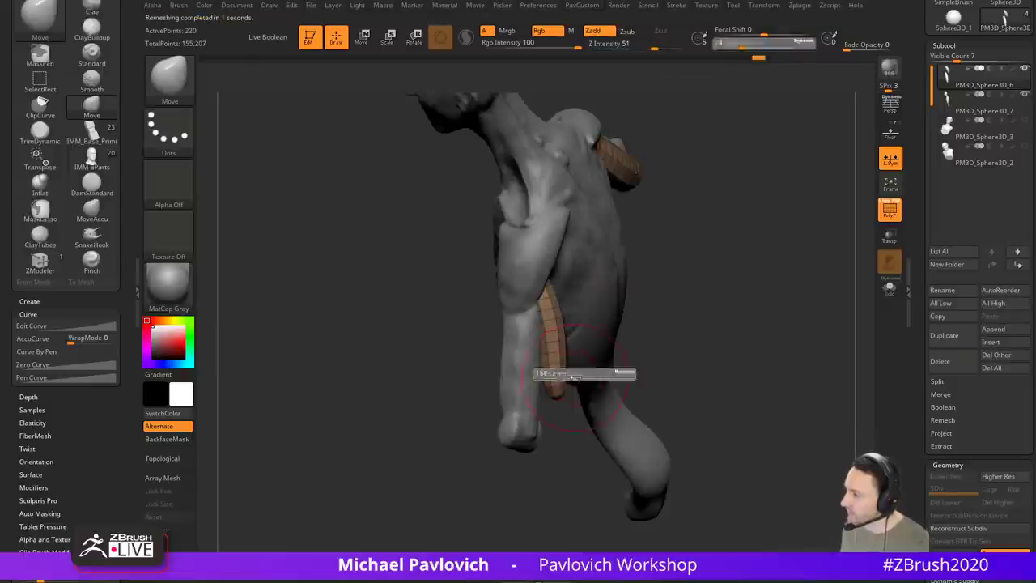
{"action": "left_click", "coordinate": [572, 374]}
{"action": "left_click_drag", "start_coordinate": [558, 370], "coordinate": [549, 379]}
{"action": "mouse_move", "coordinate": [593, 384]}
{"action": "right_mouse_down"}
{"action": "mouse_move", "coordinate": [601, 370]}
{"action": "mouse_move", "coordinate": [594, 374]}
{"action": "right_mouse_up"}
{"action": "key", "text": "s"}
{"action": "left_click", "coordinate": [590, 375]}
{"action": "left_click_drag", "start_coordinate": [585, 363], "coordinate": [571, 361]}
{"action": "left_click_drag", "start_coordinate": [578, 330], "coordinate": [565, 334]}
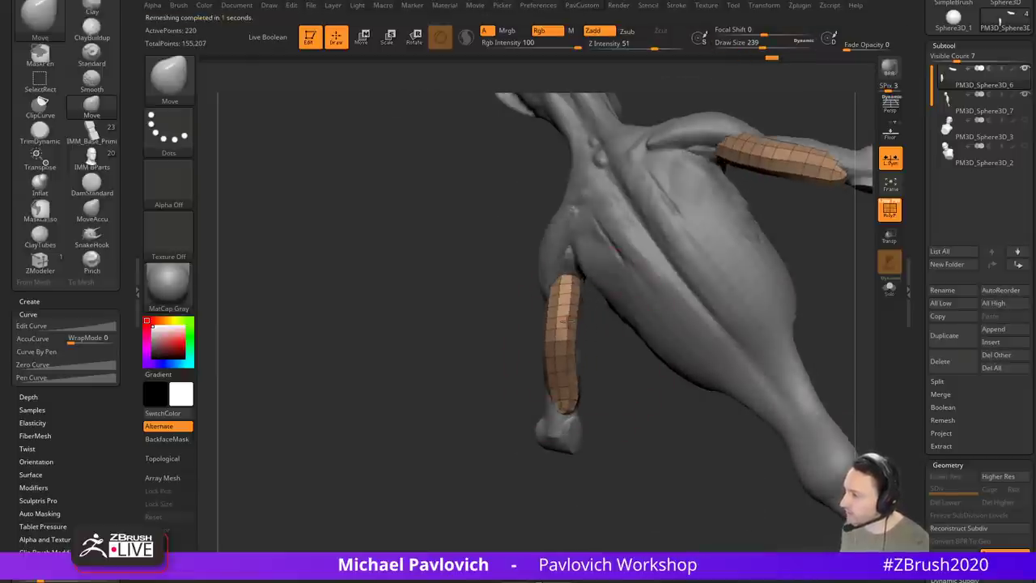
Step: Refine the triceps contour beneath the deltoid and along the upper arm with the Move brush
{"action": "right_click_drag", "start_coordinate": [611, 344], "coordinate": [589, 318]}
{"action": "left_click_drag", "start_coordinate": [572, 305], "coordinate": [554, 313]}
{"action": "left_click_drag", "start_coordinate": [557, 359], "coordinate": [548, 363]}
{"action": "key", "text": "s"}
{"action": "left_click", "coordinate": [561, 370]}
{"action": "left_click_drag", "start_coordinate": [547, 304], "coordinate": [561, 298]}
{"action": "right_click_drag", "start_coordinate": [585, 344], "coordinate": [570, 355]}
Step: Duplicate the triceps muscle beside the first one and shape the pair as two adjoining heads tapering towards the elbow
{"action": "mouse_move", "coordinate": [558, 387]}
{"action": "left_mouse_down"}
{"action": "mouse_move", "coordinate": [621, 374]}
{"action": "mouse_move", "coordinate": [601, 340]}
{"action": "left_mouse_up"}
{"action": "key", "text": "w"}
{"action": "key", "text": "q"}
{"action": "key", "text": "s"}
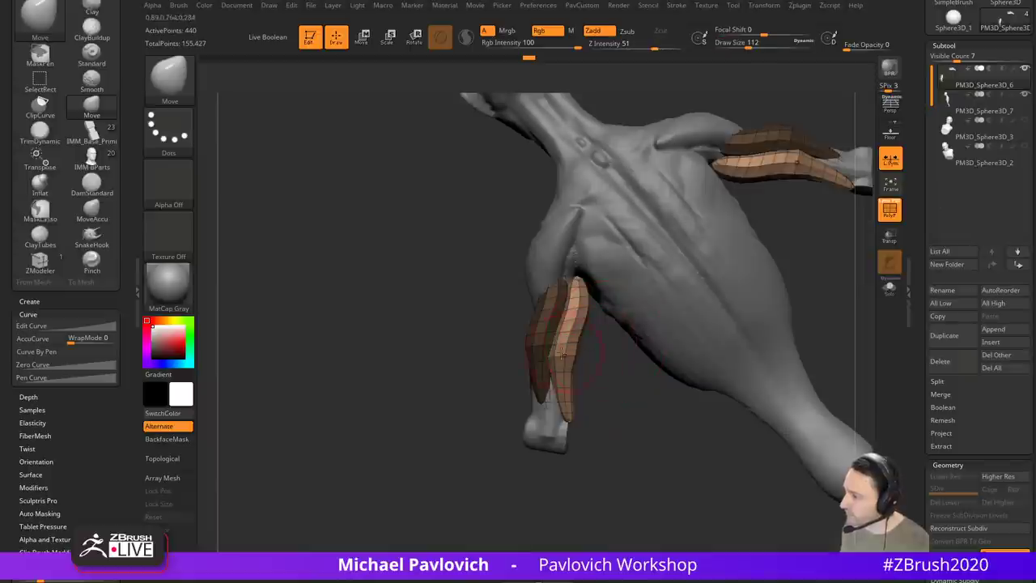
{"action": "mouse_move", "coordinate": [596, 389]}
{"action": "left_mouse_down"}
{"action": "mouse_move", "coordinate": [605, 398]}
{"action": "mouse_move", "coordinate": [571, 401]}
{"action": "left_mouse_up"}
{"action": "key", "text": "s"}
{"action": "left_click_drag", "start_coordinate": [609, 408], "coordinate": [648, 404]}
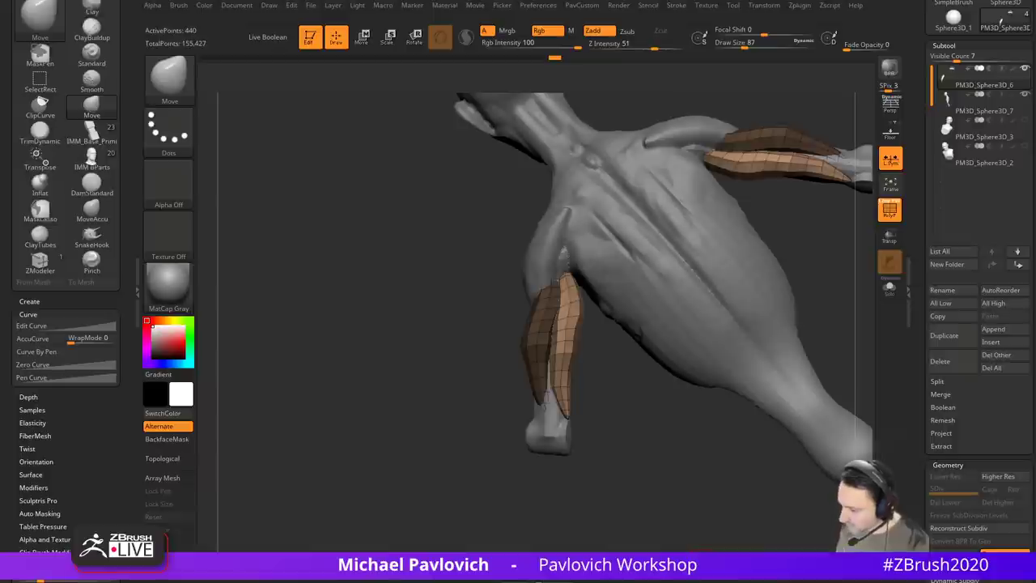
Step: Switch to the browser and examine the triceps heads from behind on the Zygote Body anatomy model
{"action": "key", "text": "alt+Tab"}
{"action": "left_click_drag", "start_coordinate": [784, 94], "coordinate": [697, 64]}
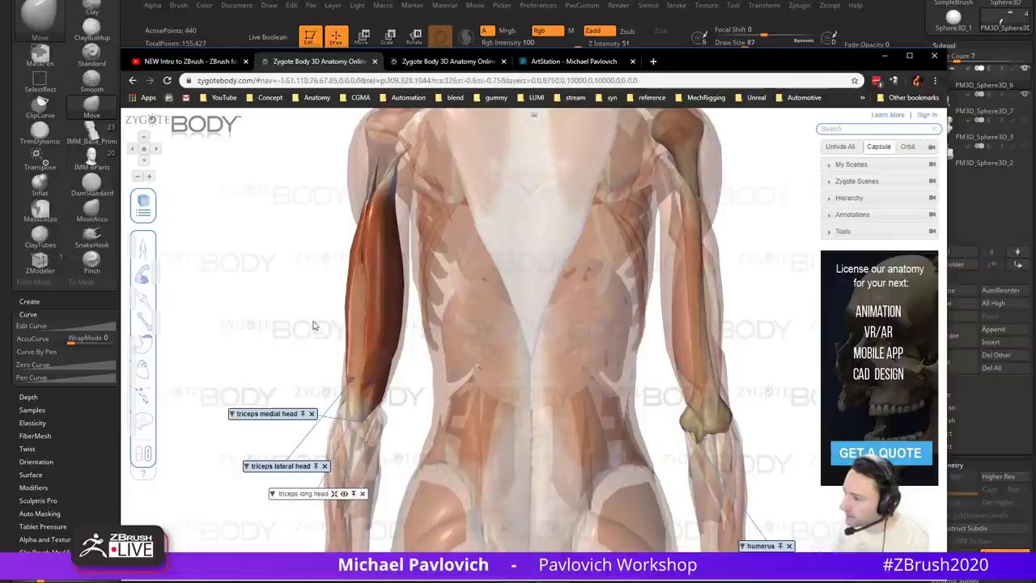
{"action": "left_click_drag", "start_coordinate": [390, 330], "coordinate": [360, 329]}
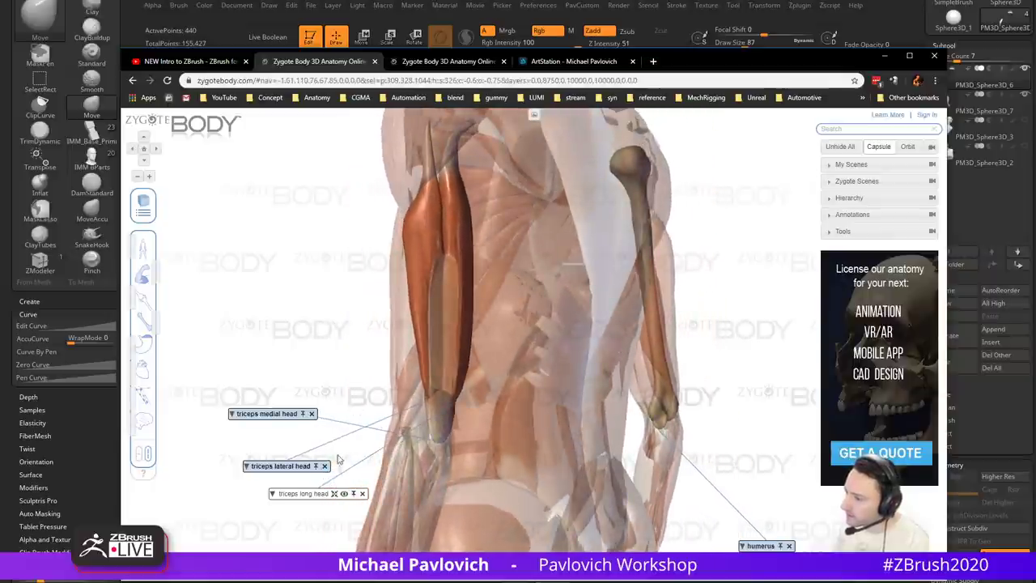
{"action": "left_click_drag", "start_coordinate": [711, 65], "coordinate": [717, 581]}
Step: Select the body subtool, turn off polyframes, and work the upper arm around the triceps with Clay at draw size 46
{"action": "left_click_drag", "start_coordinate": [402, 385], "coordinate": [442, 377]}
{"action": "mouse_move", "coordinate": [573, 401]}
{"action": "left_mouse_down"}
{"action": "mouse_move", "coordinate": [596, 402]}
{"action": "mouse_move", "coordinate": [585, 403]}
{"action": "left_mouse_up"}
{"action": "left_click", "coordinate": [631, 332], "text": "alt"}
{"action": "key", "text": "b"}
{"action": "key", "text": "c"}
{"action": "key", "text": "l"}
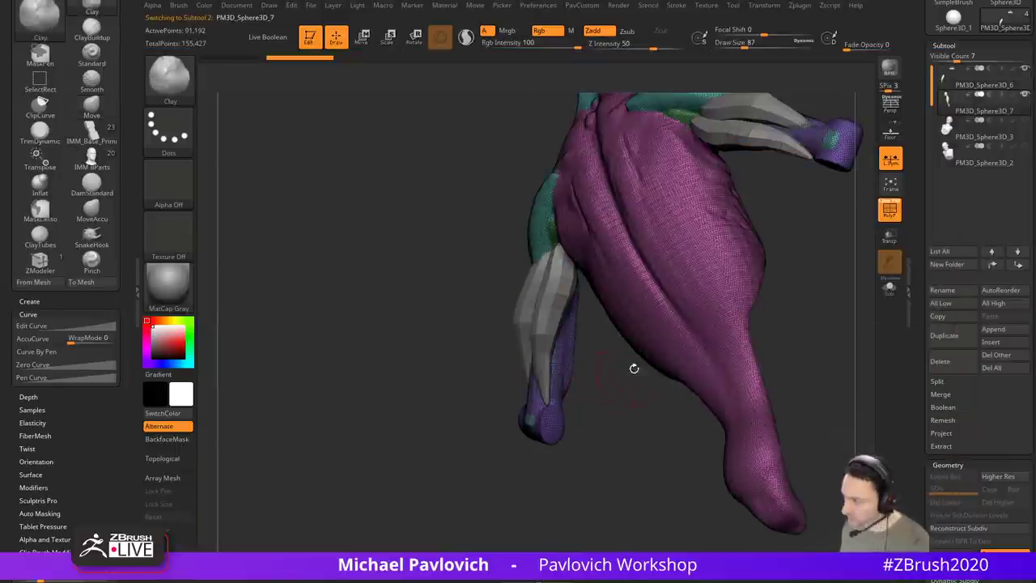
{"action": "left_click", "coordinate": [892, 212]}
{"action": "key", "text": "s"}
{"action": "mouse_move", "coordinate": [562, 372]}
{"action": "left_mouse_down"}
{"action": "mouse_move", "coordinate": [629, 413]}
{"action": "mouse_move", "coordinate": [530, 449]}
{"action": "mouse_move", "coordinate": [492, 409]}
{"action": "mouse_move", "coordinate": [595, 418]}
{"action": "mouse_move", "coordinate": [528, 429]}
{"action": "mouse_move", "coordinate": [487, 397]}
{"action": "left_mouse_up"}
{"action": "left_click_drag", "start_coordinate": [521, 441], "coordinate": [675, 341]}
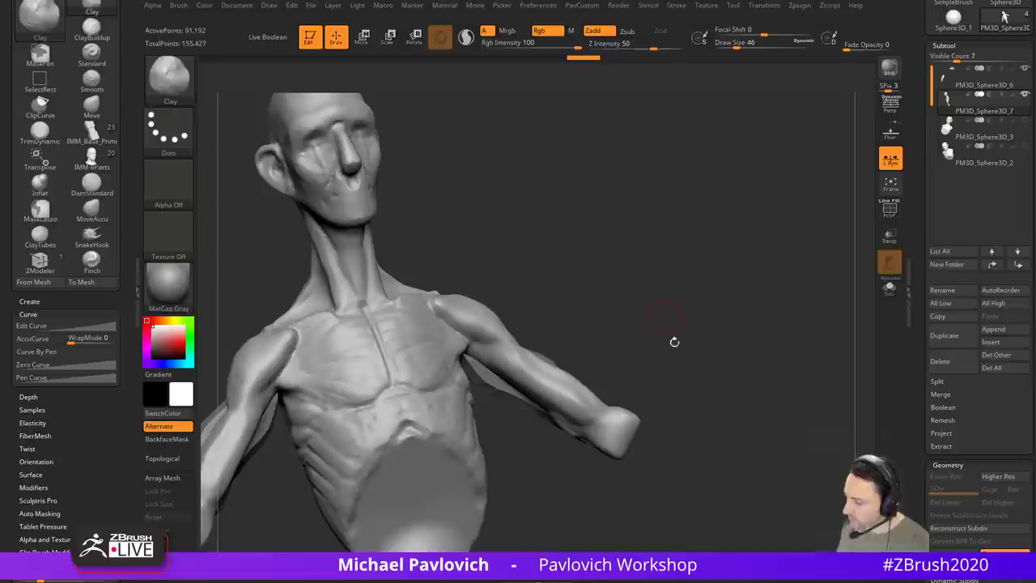
Step: Examine how the triceps relates to the scapula and humerus on the Zygote Body skeleton
{"action": "left_click_drag", "start_coordinate": [713, 581], "coordinate": [641, 66]}
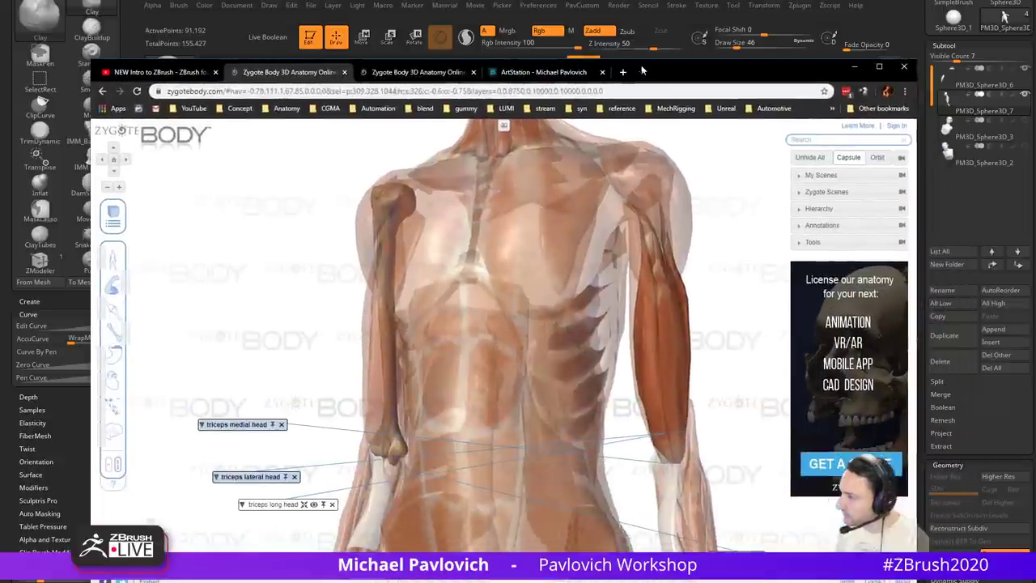
{"action": "left_click_drag", "start_coordinate": [717, 212], "coordinate": [423, 319]}
{"action": "left_click_drag", "start_coordinate": [127, 287], "coordinate": [85, 292]}
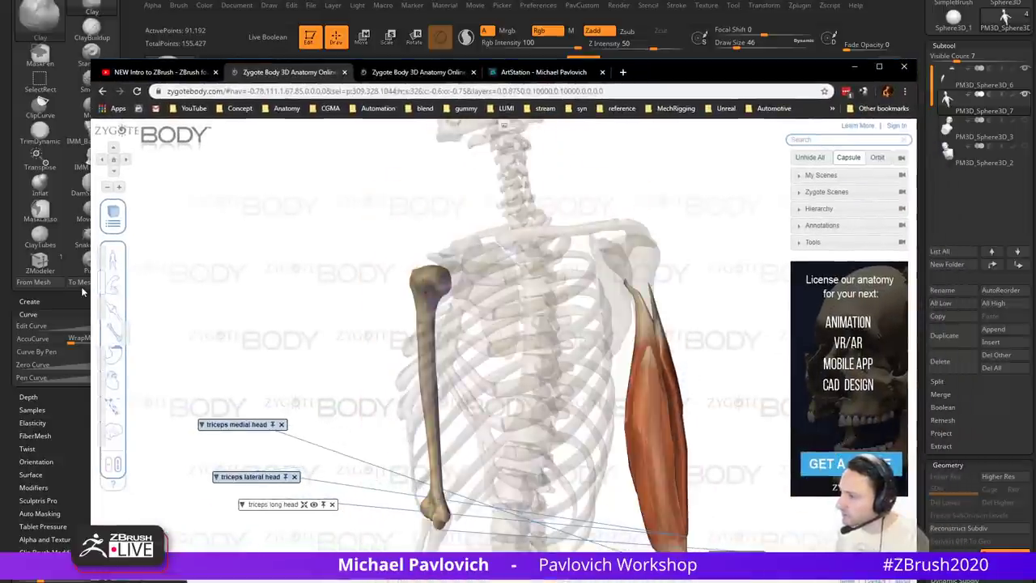
{"action": "left_click_drag", "start_coordinate": [629, 185], "coordinate": [646, 196]}
{"action": "left_click", "coordinate": [623, 259]}
{"action": "left_click_drag", "start_coordinate": [667, 233], "coordinate": [621, 280]}
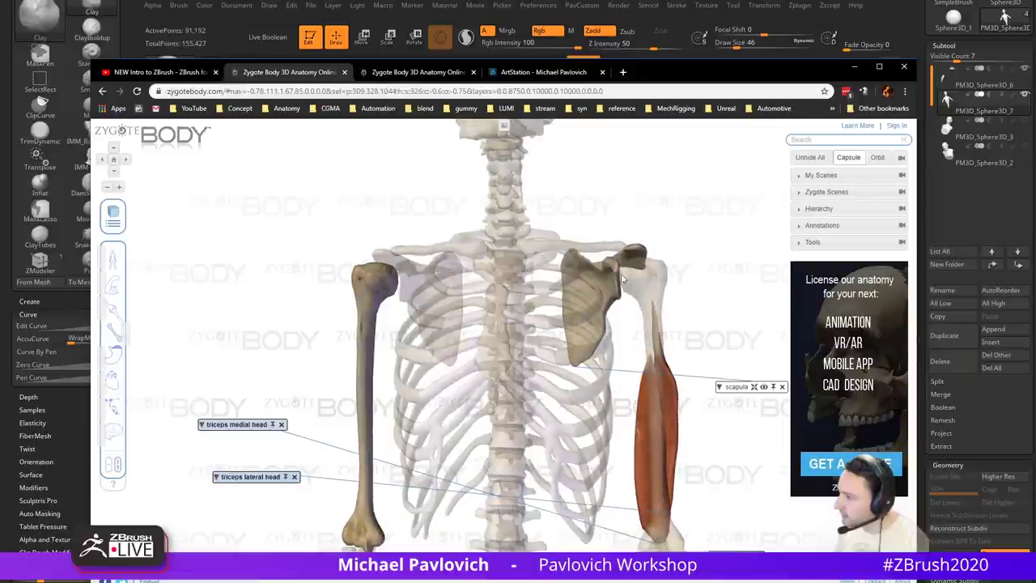
{"action": "left_click_drag", "start_coordinate": [671, 239], "coordinate": [629, 267]}
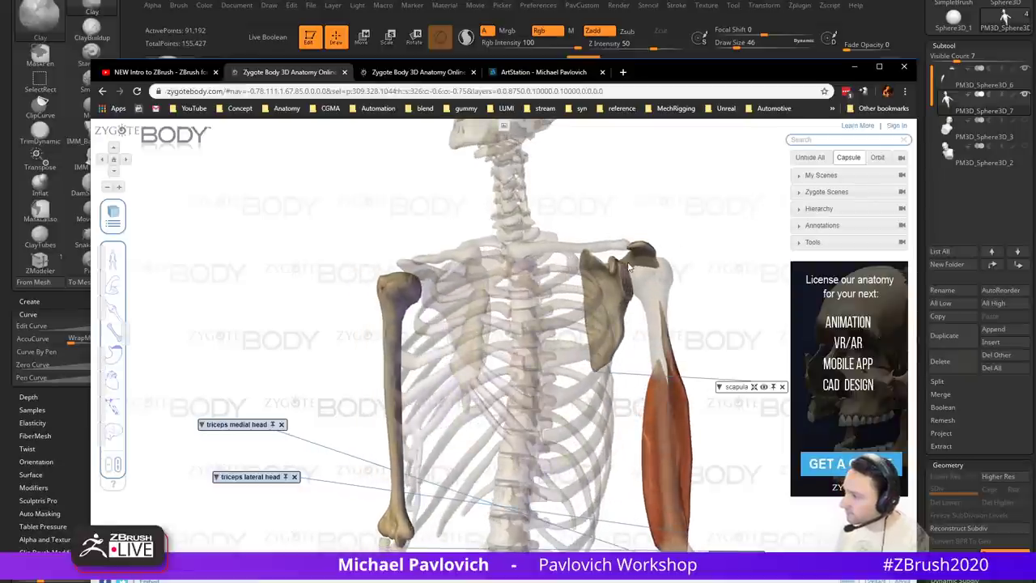
Step: Clear the reference selections, show the deep muscles over the skeleton, and examine the coracobrachialis between shoulder and upper arm
{"action": "left_click", "coordinate": [782, 387]}
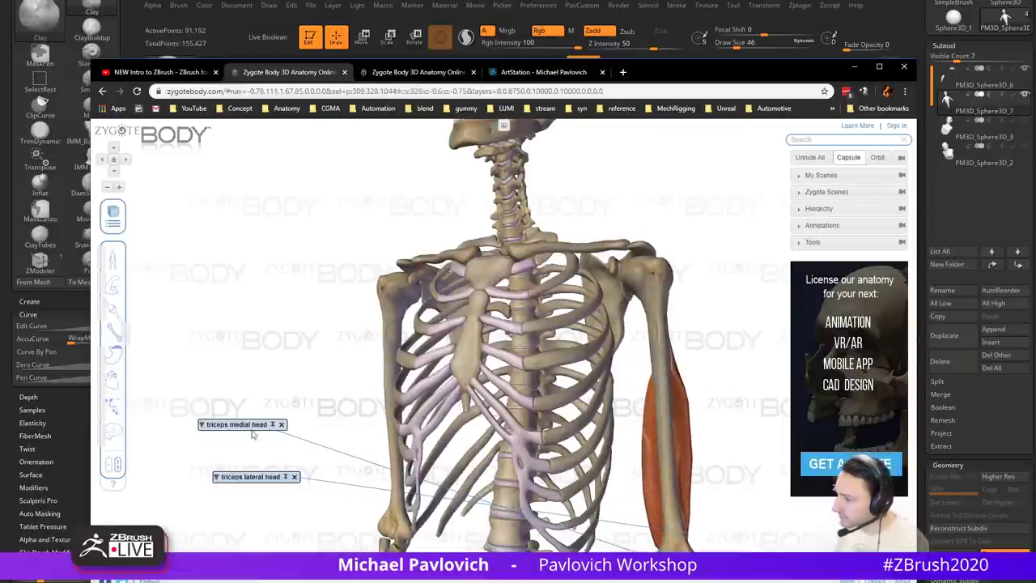
{"action": "left_click", "coordinate": [281, 425]}
{"action": "left_click", "coordinate": [295, 477]}
{"action": "left_click_drag", "start_coordinate": [564, 234], "coordinate": [609, 219]}
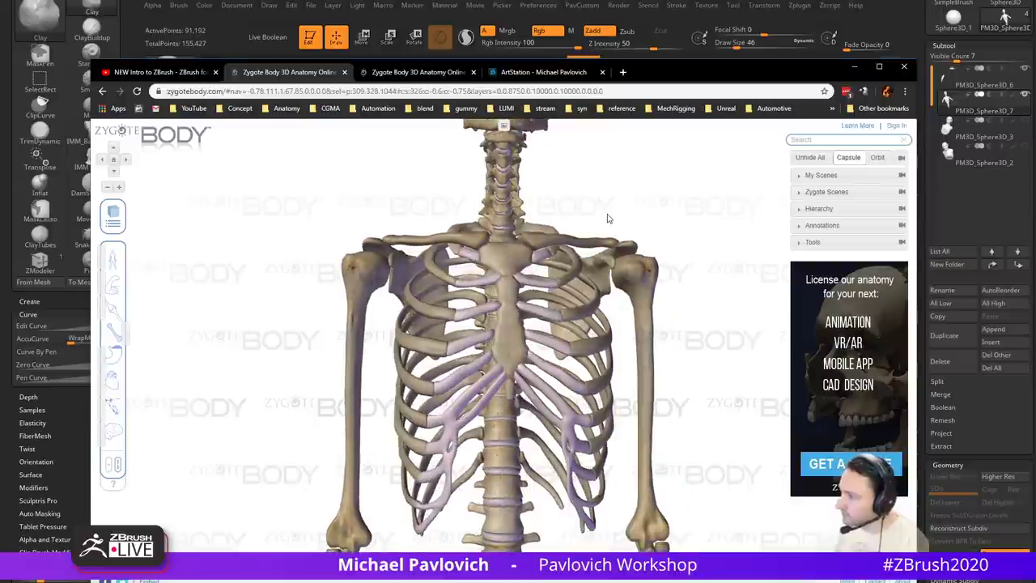
{"action": "left_click_drag", "start_coordinate": [101, 282], "coordinate": [107, 282]}
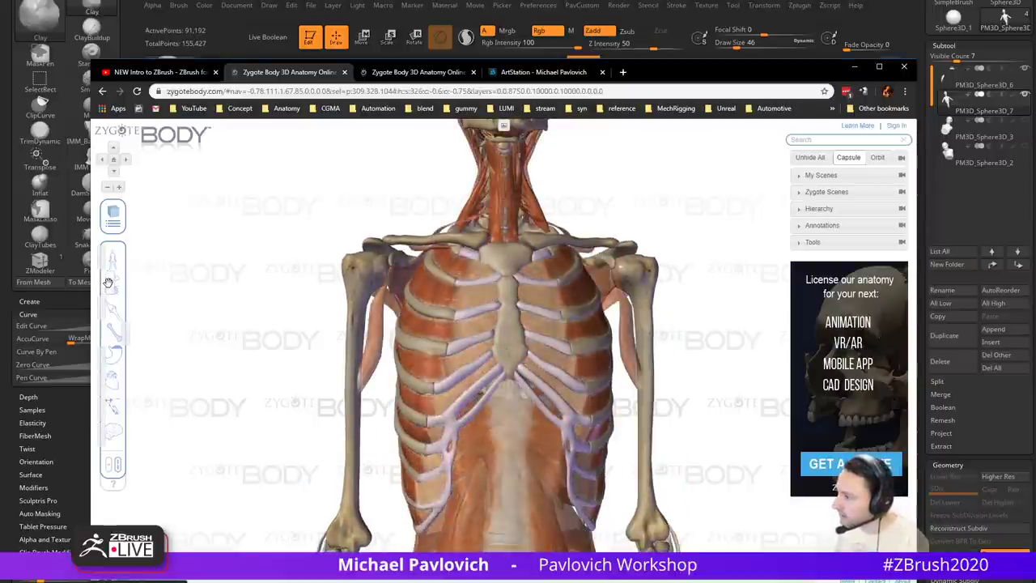
{"action": "left_click", "coordinate": [629, 326]}
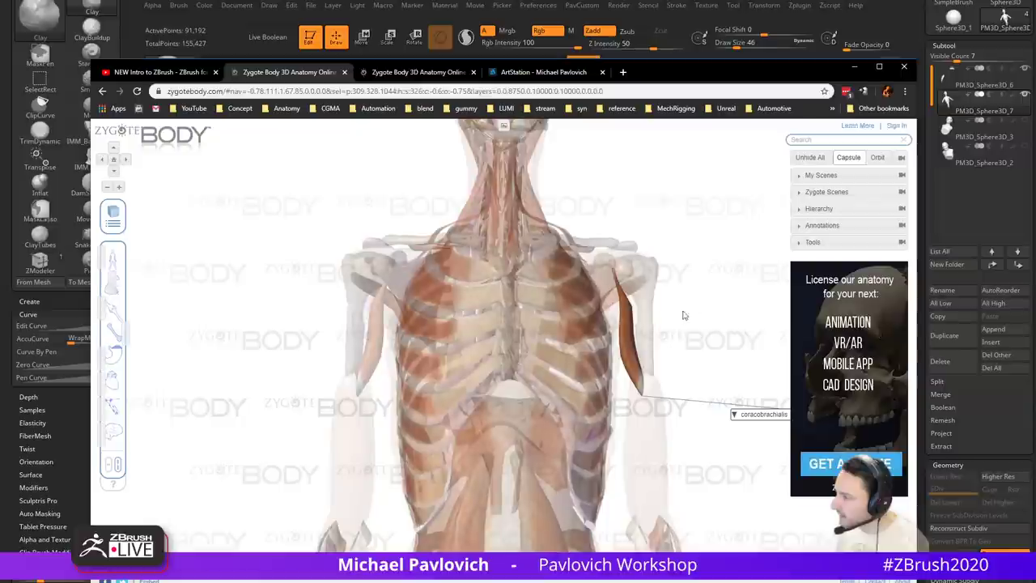
{"action": "mouse_move", "coordinate": [705, 300]}
{"action": "left_mouse_down"}
{"action": "mouse_move", "coordinate": [660, 302]}
{"action": "mouse_move", "coordinate": [717, 280]}
{"action": "mouse_move", "coordinate": [627, 272]}
{"action": "mouse_move", "coordinate": [710, 248]}
{"action": "mouse_move", "coordinate": [632, 280]}
{"action": "left_mouse_up"}
{"action": "left_click", "coordinate": [855, 67]}
Step: Carve the crease between the chest and the upper arm at the armpit with DamStandard at draw size 44
{"action": "key", "text": "b"}
{"action": "key", "text": "d"}
{"action": "key", "text": "s"}
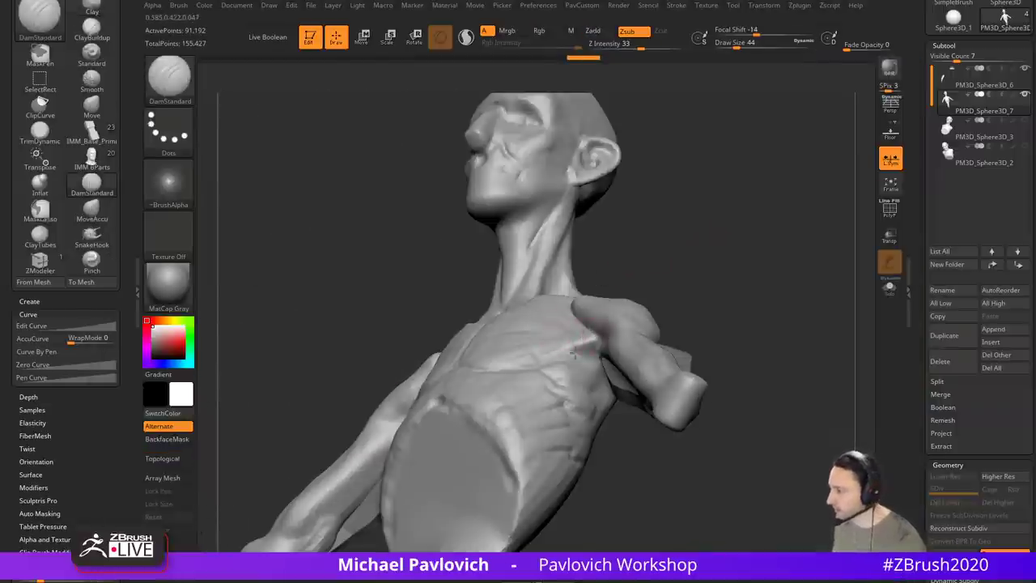
{"action": "mouse_move", "coordinate": [599, 340]}
{"action": "left_mouse_down"}
{"action": "mouse_move", "coordinate": [567, 353]}
{"action": "mouse_move", "coordinate": [683, 294]}
{"action": "mouse_move", "coordinate": [601, 344]}
{"action": "left_mouse_up"}
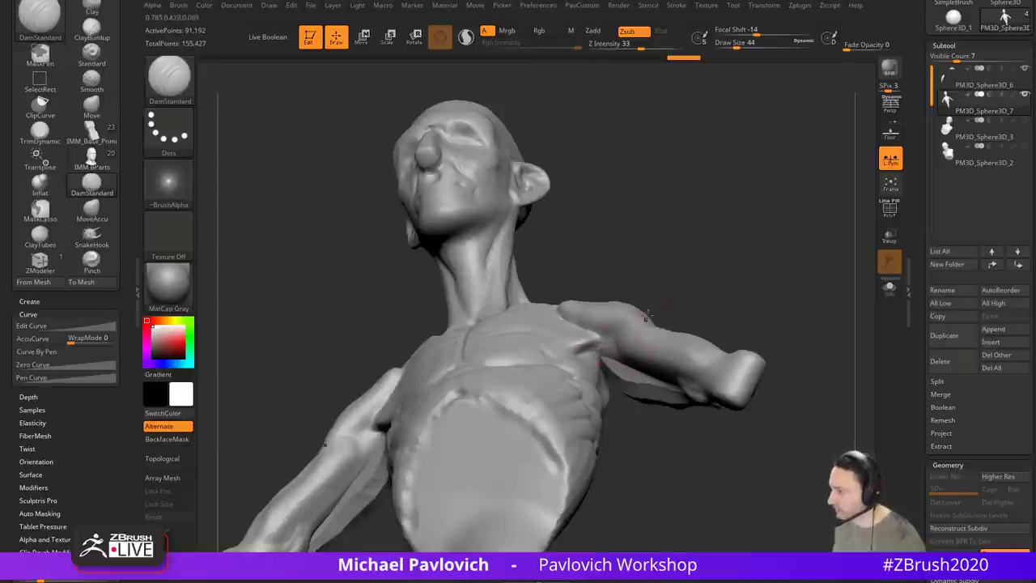
{"action": "left_click_drag", "start_coordinate": [646, 315], "coordinate": [654, 345]}
{"action": "mouse_move", "coordinate": [621, 350]}
{"action": "right_mouse_down"}
{"action": "mouse_move", "coordinate": [705, 301]}
{"action": "mouse_move", "coordinate": [689, 323]}
{"action": "mouse_move", "coordinate": [735, 326]}
{"action": "mouse_move", "coordinate": [645, 366]}
{"action": "mouse_move", "coordinate": [794, 322]}
{"action": "mouse_move", "coordinate": [640, 328]}
{"action": "mouse_move", "coordinate": [787, 321]}
{"action": "mouse_move", "coordinate": [735, 330]}
{"action": "right_mouse_up"}
Step: Select the triceps subtool, merge it down with the body subtool, and DynaMesh the result into one mesh
{"action": "left_click", "coordinate": [645, 366], "text": "alt"}
{"action": "key", "text": "b"}
{"action": "key", "text": "m"}
{"action": "key", "text": "v"}
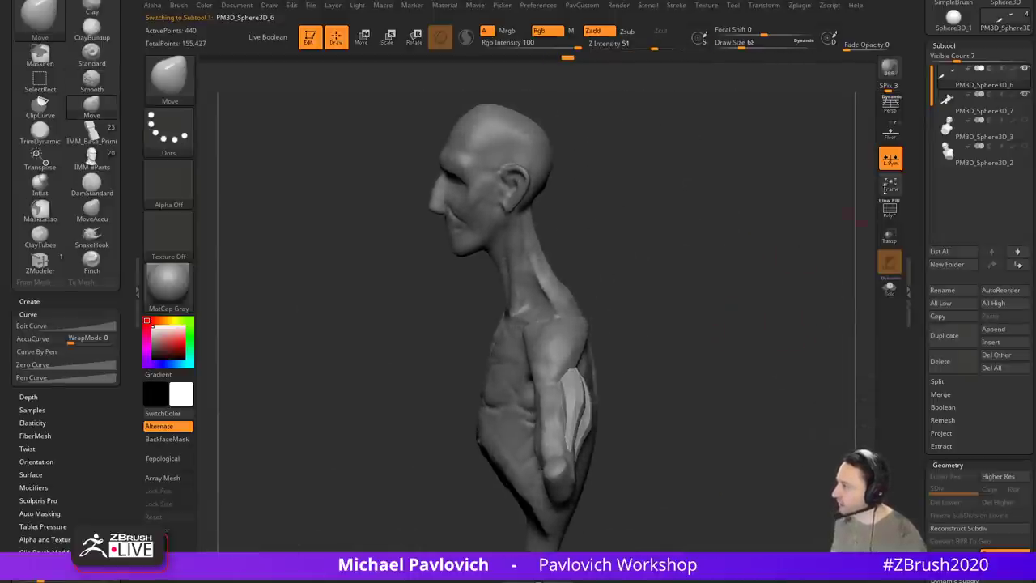
{"action": "left_click", "coordinate": [974, 111]}
{"action": "left_click", "coordinate": [971, 86]}
{"action": "right_click_drag", "start_coordinate": [828, 149], "coordinate": [797, 166]}
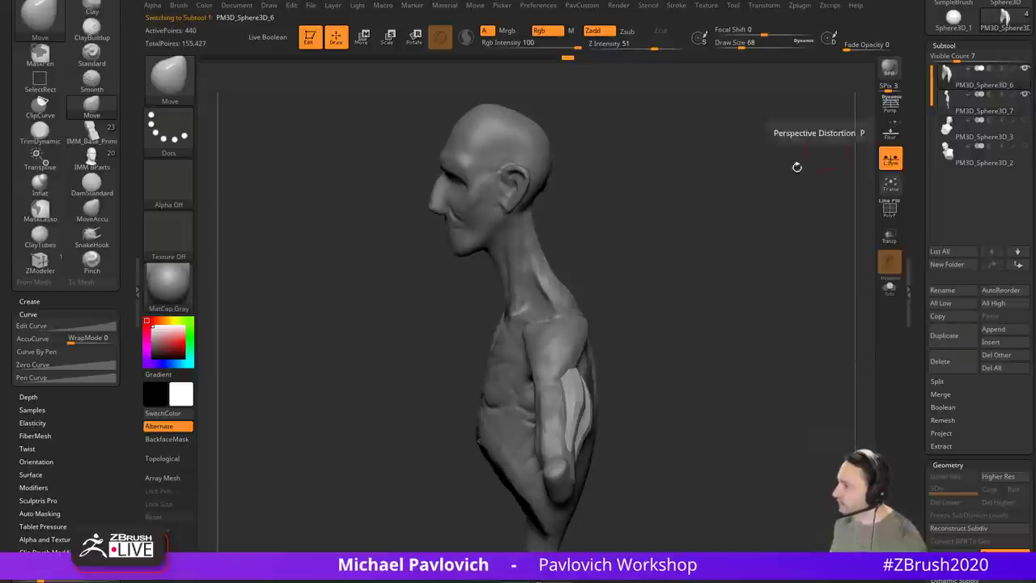
{"action": "key", "text": "2"}
{"action": "left_click", "coordinate": [758, 140]}
{"action": "mouse_move", "coordinate": [697, 255]}
{"action": "right_mouse_down"}
{"action": "mouse_move", "coordinate": [736, 255]}
{"action": "mouse_move", "coordinate": [615, 354]}
{"action": "mouse_move", "coordinate": [583, 351]}
{"action": "mouse_move", "coordinate": [749, 282]}
{"action": "right_mouse_up"}
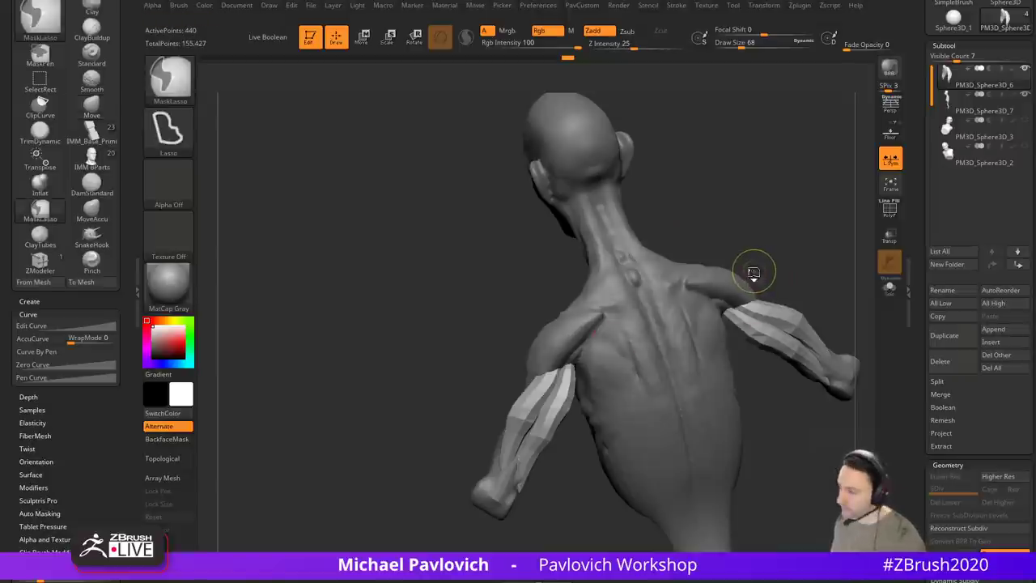
{"action": "left_click_drag", "start_coordinate": [753, 270], "coordinate": [832, 282], "text": "ctrl"}
Step: Smooth the fused triceps and build up its transition into the back of the arm with Clay at draw size 62
{"action": "key", "text": "s"}
{"action": "mouse_move", "coordinate": [576, 384]}
{"action": "left_mouse_down"}
{"action": "mouse_move", "coordinate": [560, 384]}
{"action": "mouse_move", "coordinate": [528, 425]}
{"action": "mouse_move", "coordinate": [553, 392]}
{"action": "left_mouse_up"}
{"action": "mouse_move", "coordinate": [557, 397]}
{"action": "right_mouse_down"}
{"action": "mouse_move", "coordinate": [567, 446]}
{"action": "mouse_move", "coordinate": [595, 452]}
{"action": "mouse_move", "coordinate": [737, 416]}
{"action": "mouse_move", "coordinate": [707, 324]}
{"action": "mouse_move", "coordinate": [604, 358]}
{"action": "mouse_move", "coordinate": [710, 391]}
{"action": "mouse_move", "coordinate": [667, 402]}
{"action": "mouse_move", "coordinate": [603, 338]}
{"action": "right_mouse_up"}
{"action": "key", "text": "b"}
{"action": "key", "text": "c"}
{"action": "key", "text": "l"}
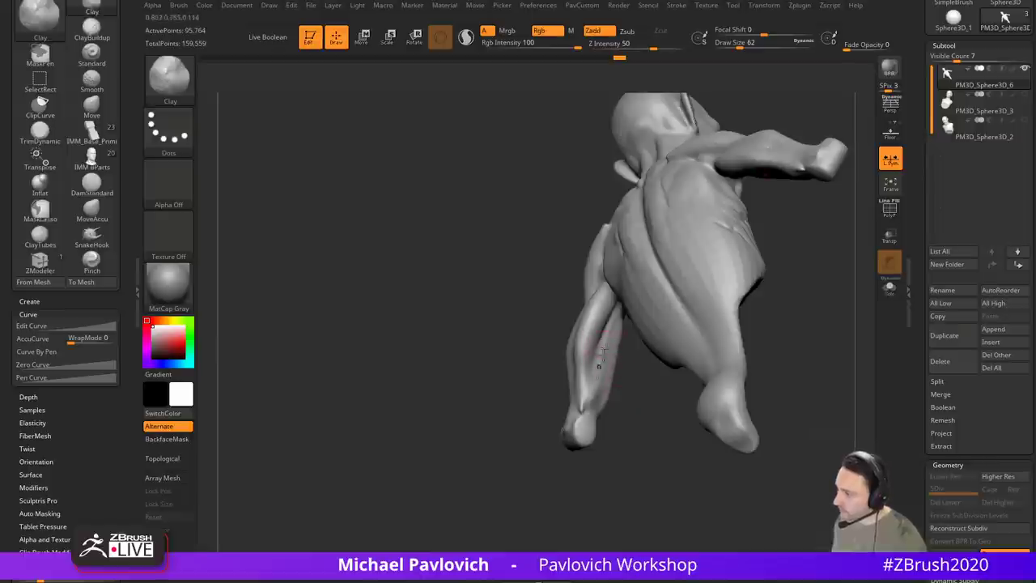
{"action": "left_click_drag", "start_coordinate": [603, 354], "coordinate": [591, 394]}
Step: Switch to the browser and examine the brachialis and surrounding upper-arm muscles on the Zygote Body model, then return to the sculpt
{"action": "mouse_move", "coordinate": [648, 578]}
{"action": "left_mouse_down"}
{"action": "mouse_move", "coordinate": [655, 127]}
{"action": "mouse_move", "coordinate": [691, 63]}
{"action": "left_mouse_up"}
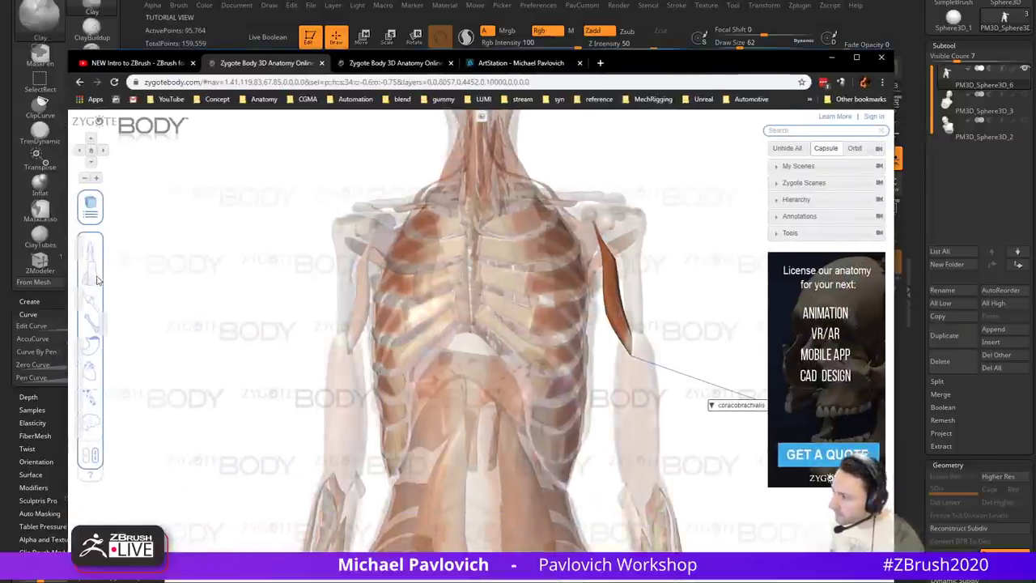
{"action": "left_click_drag", "start_coordinate": [96, 276], "coordinate": [103, 278]}
{"action": "left_click_drag", "start_coordinate": [692, 285], "coordinate": [614, 270]}
{"action": "left_click", "coordinate": [527, 339]}
{"action": "left_click_drag", "start_coordinate": [630, 315], "coordinate": [743, 268]}
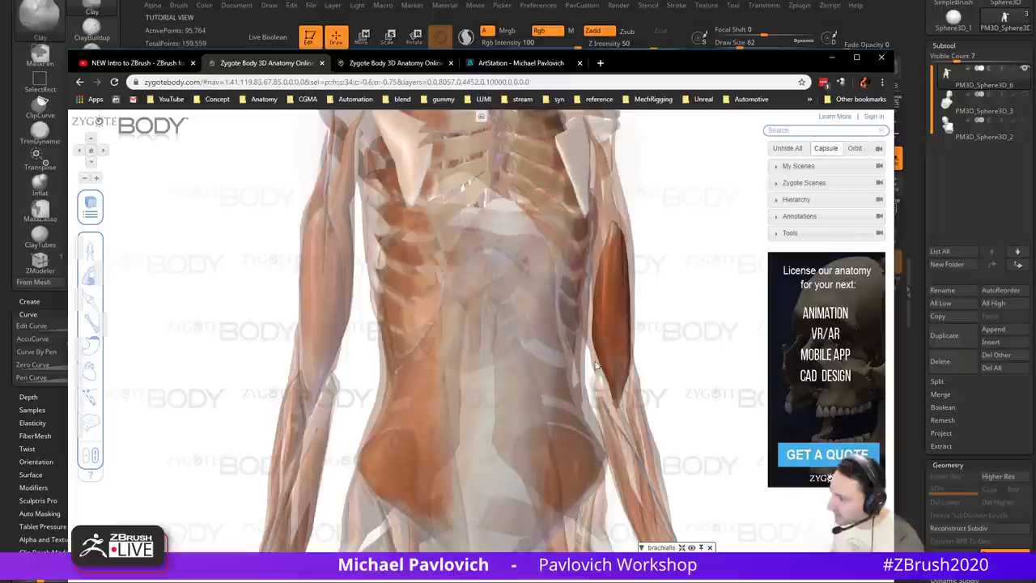
{"action": "left_click", "coordinate": [710, 299]}
{"action": "left_click_drag", "start_coordinate": [736, 71], "coordinate": [739, 108]}
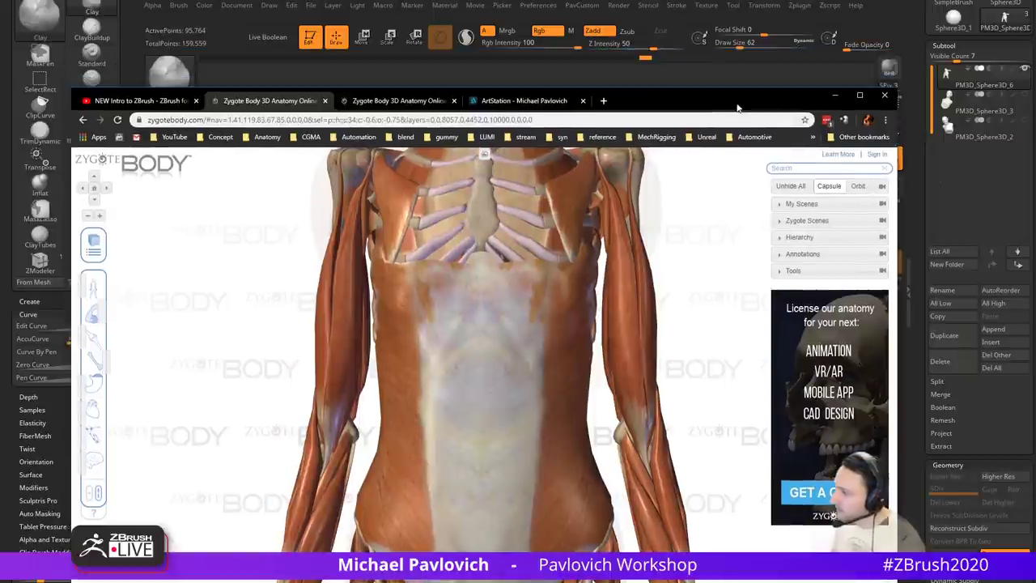
{"action": "left_click_drag", "start_coordinate": [700, 330], "coordinate": [588, 398]}
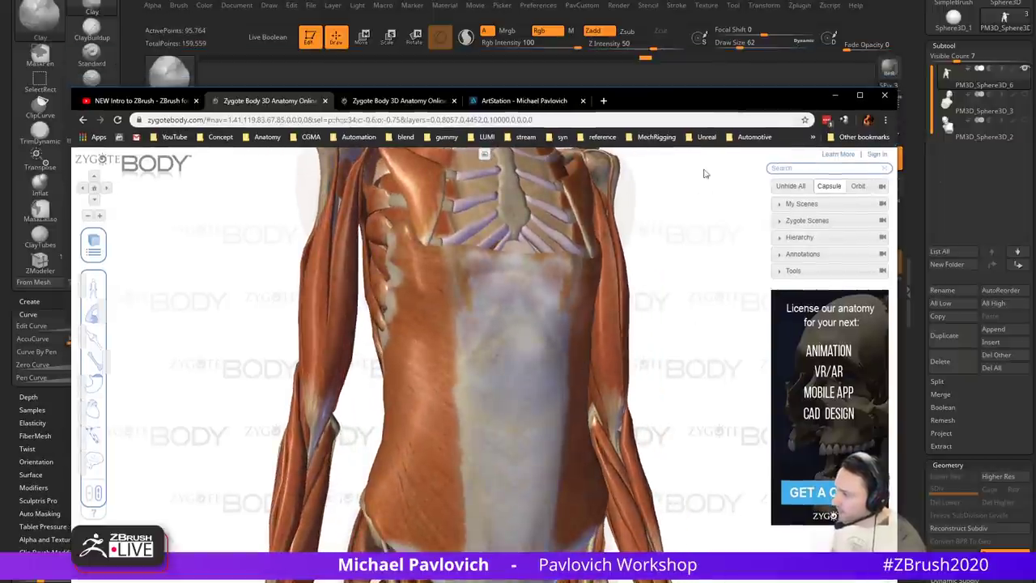
{"action": "left_click_drag", "start_coordinate": [703, 170], "coordinate": [599, 265]}
{"action": "left_click", "coordinate": [617, 309]}
{"action": "left_click_drag", "start_coordinate": [619, 308], "coordinate": [723, 281]}
{"action": "left_click_drag", "start_coordinate": [712, 105], "coordinate": [706, 581]}
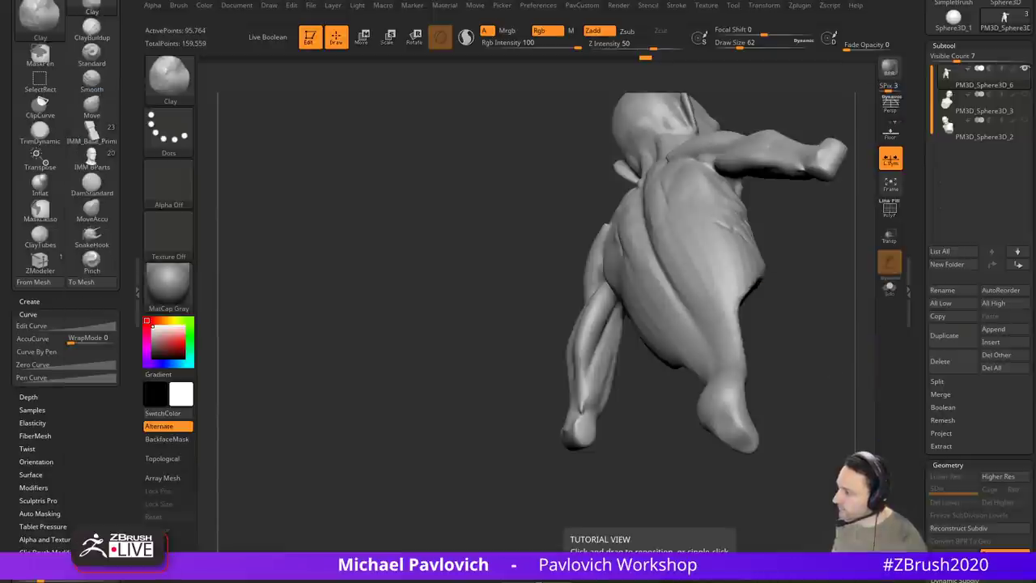
Step: Blend the triceps into the shoulder and upper arm with Clay and Smooth at draw size 44
{"action": "left_click_drag", "start_coordinate": [680, 502], "coordinate": [537, 365]}
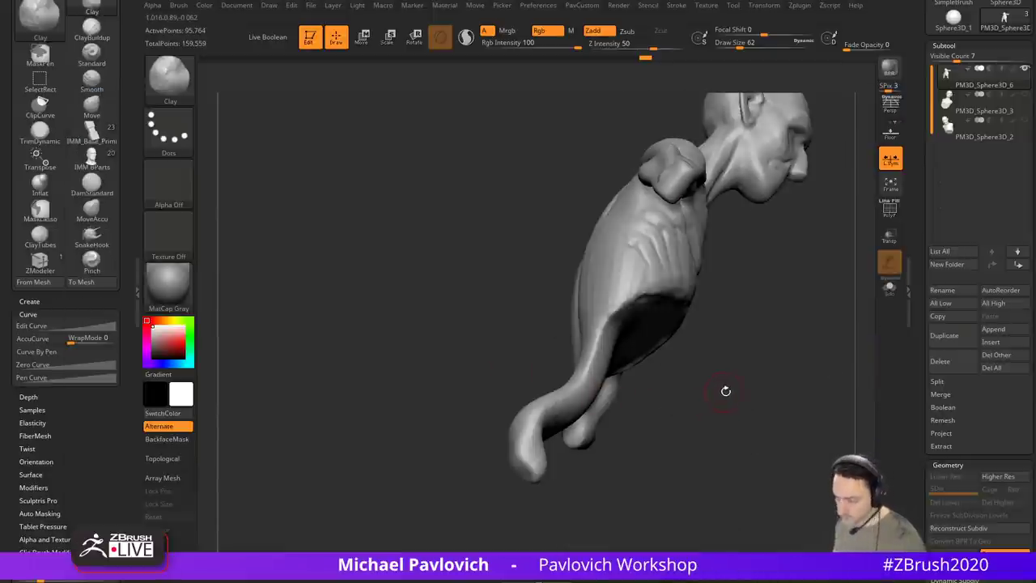
{"action": "mouse_move", "coordinate": [726, 391]}
{"action": "left_mouse_down"}
{"action": "mouse_move", "coordinate": [590, 382]}
{"action": "mouse_move", "coordinate": [717, 377]}
{"action": "mouse_move", "coordinate": [604, 338]}
{"action": "mouse_move", "coordinate": [589, 367]}
{"action": "mouse_move", "coordinate": [664, 342]}
{"action": "mouse_move", "coordinate": [615, 344]}
{"action": "mouse_move", "coordinate": [621, 359]}
{"action": "mouse_move", "coordinate": [613, 335]}
{"action": "left_mouse_up"}
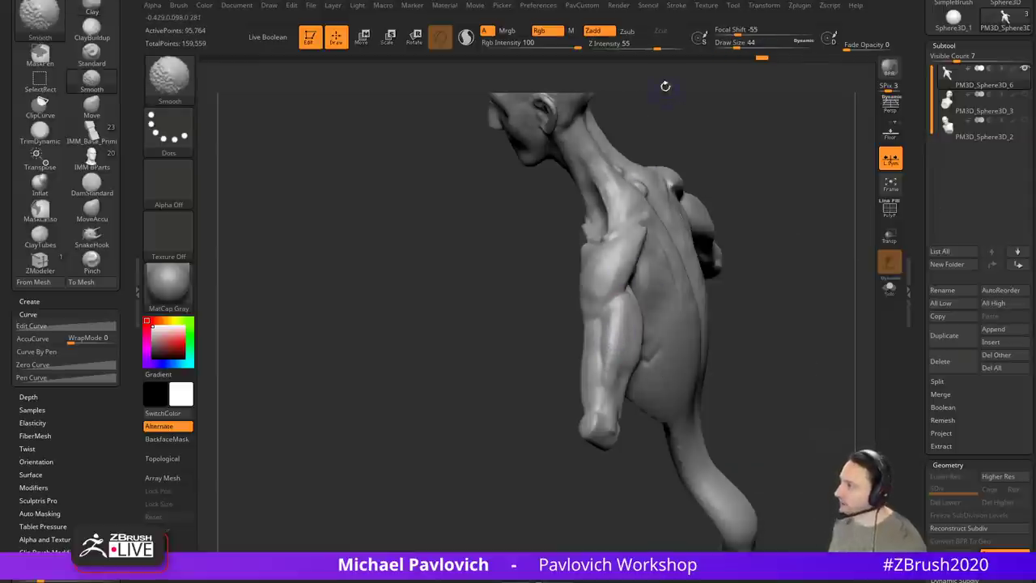
{"action": "left_click_drag", "start_coordinate": [780, 300], "coordinate": [825, 269]}
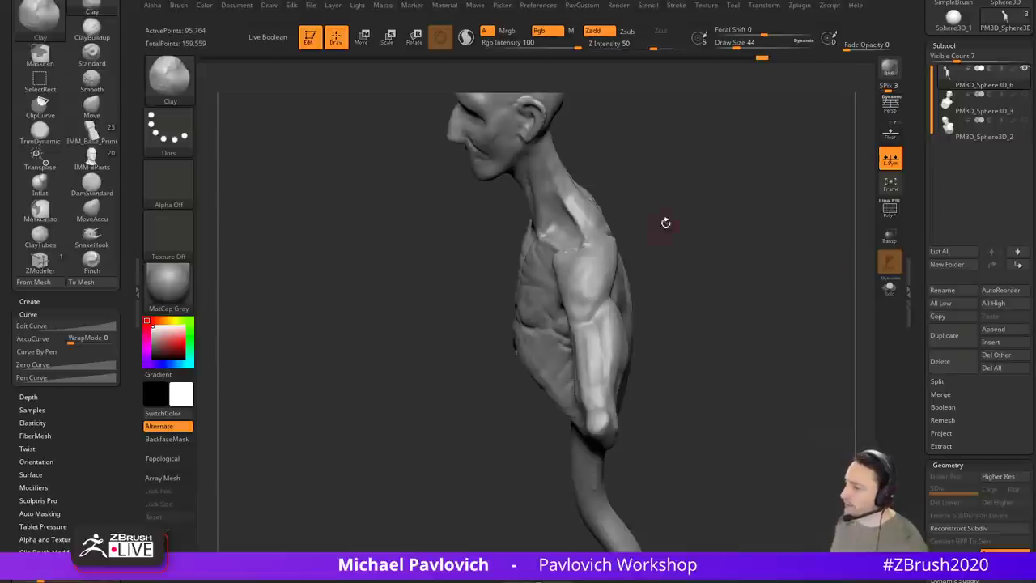
{"action": "mouse_move", "coordinate": [665, 223]}
{"action": "left_mouse_down", "text": "shift"}
{"action": "mouse_move", "coordinate": [728, 185]}
{"action": "mouse_move", "coordinate": [643, 261]}
{"action": "mouse_move", "coordinate": [664, 239]}
{"action": "left_mouse_up", "text": "shift"}
Step: Leave Edit mode and try to sketch on the canvas beside the figure with the Dots stroke and Alpha 06
{"action": "key", "text": "b"}
{"action": "key", "text": "s"}
{"action": "key", "text": "t"}
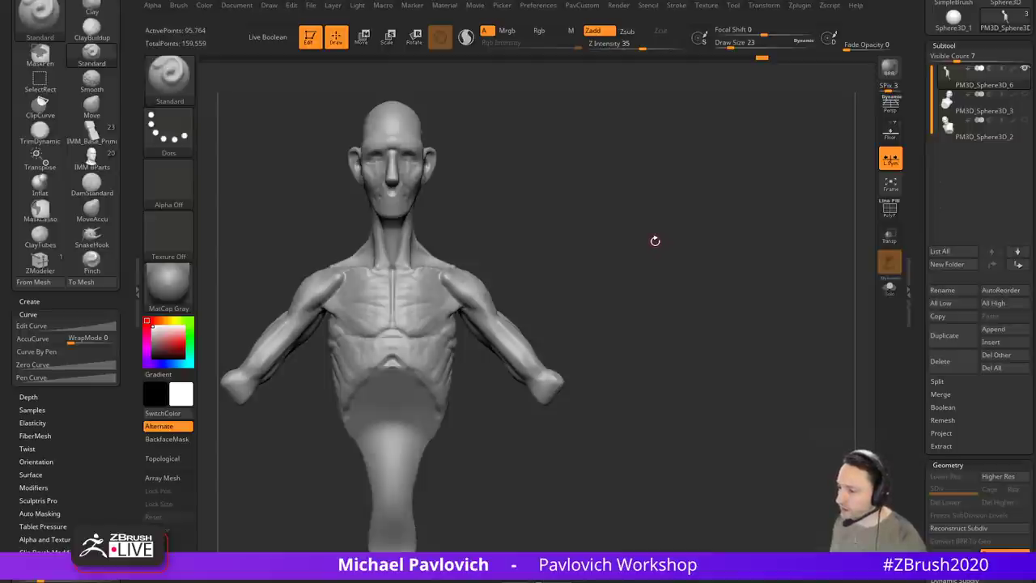
{"action": "key", "text": "t"}
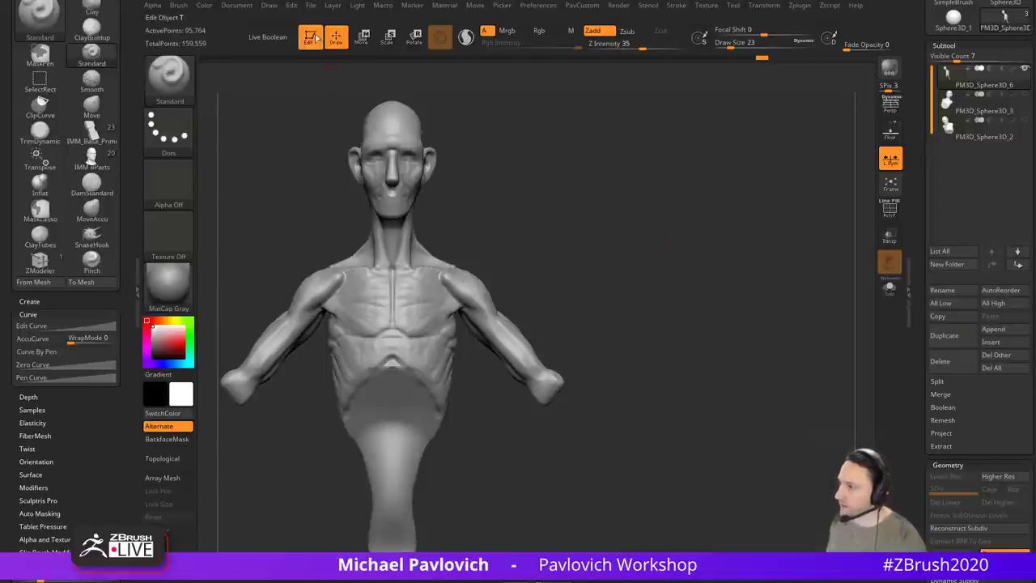
{"action": "left_click", "coordinate": [168, 129]}
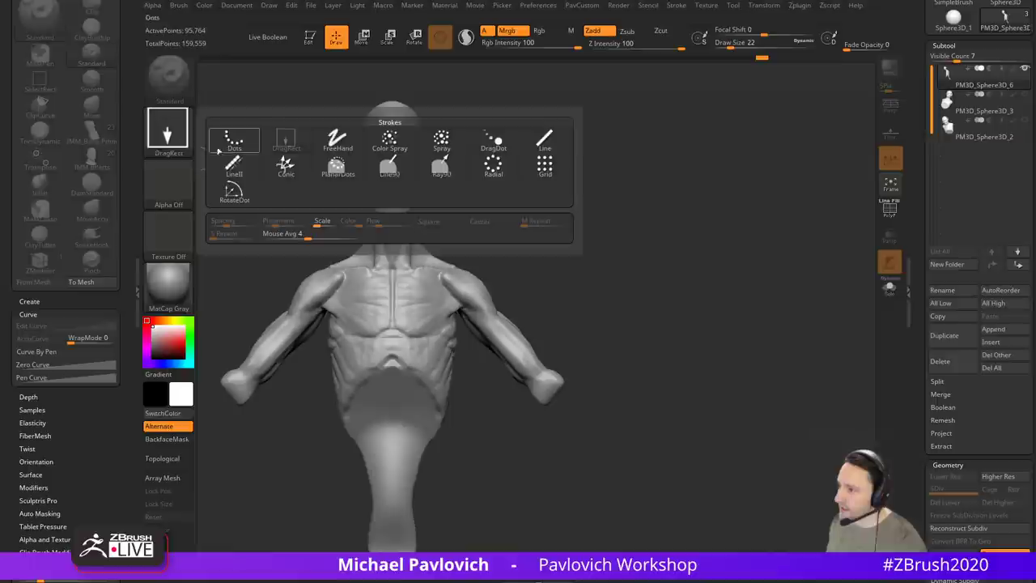
{"action": "left_click", "coordinate": [232, 162]}
{"action": "left_click", "coordinate": [168, 182]}
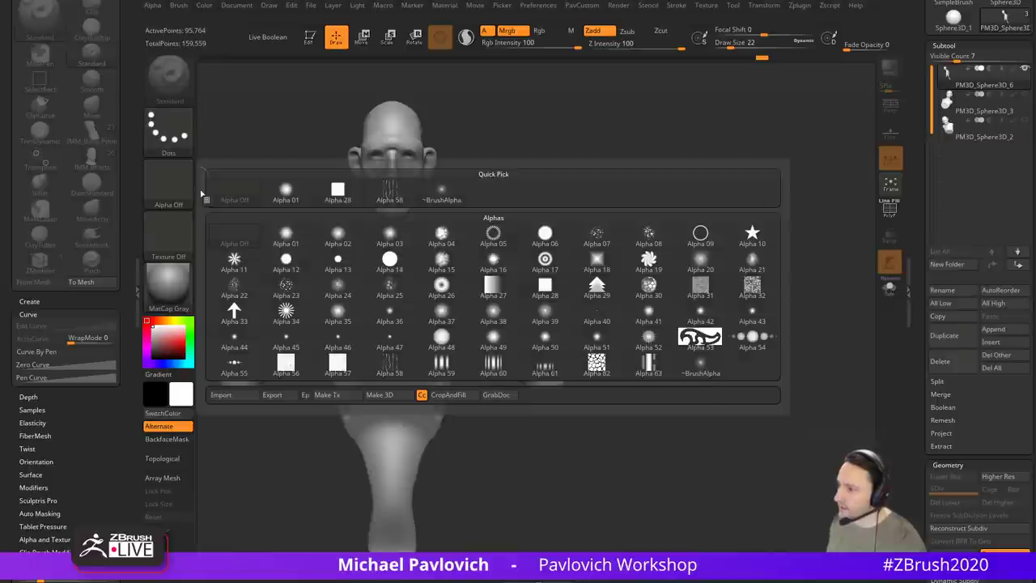
{"action": "left_click", "coordinate": [545, 236]}
{"action": "key", "text": "bracketleft"}
{"action": "mouse_move", "coordinate": [571, 161]}
{"action": "left_mouse_down"}
{"action": "mouse_move", "coordinate": [576, 154]}
{"action": "mouse_move", "coordinate": [580, 211]}
{"action": "left_mouse_up"}
{"action": "key", "text": "ctrl+z"}
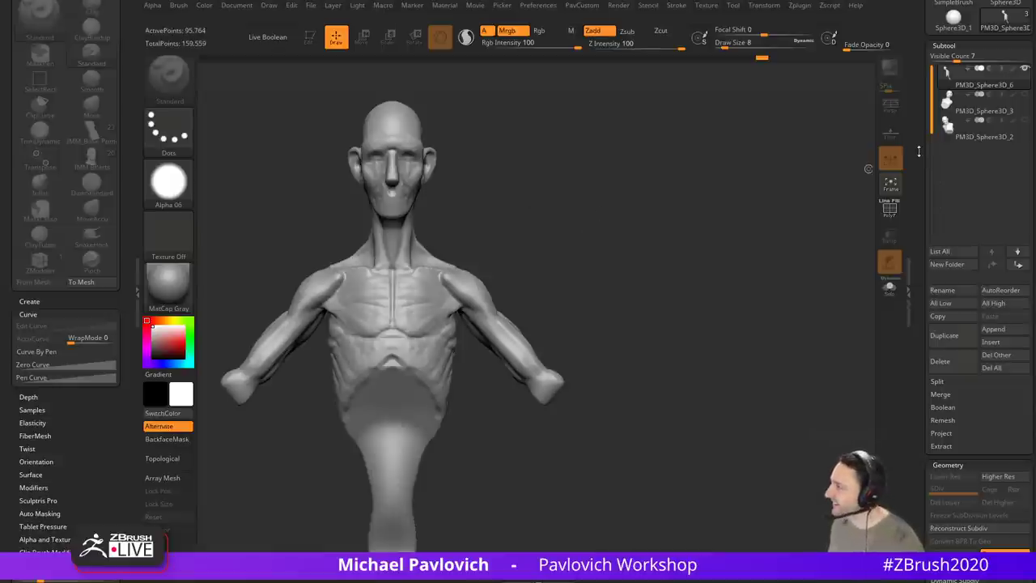
Step: Switch to the SimpleBrush tool with the Dots stroke and Alpha 01, and try a stroke beside the head
{"action": "left_click_drag", "start_coordinate": [919, 151], "coordinate": [920, 242]}
{"action": "left_click", "coordinate": [954, 210]}
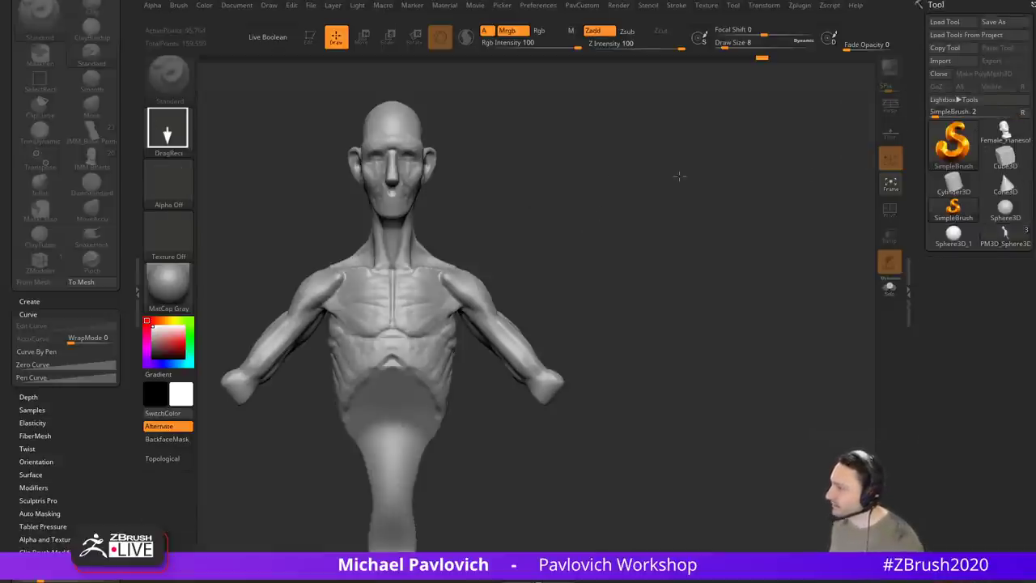
{"action": "left_click_drag", "start_coordinate": [524, 138], "coordinate": [562, 173]}
{"action": "left_click", "coordinate": [168, 130]}
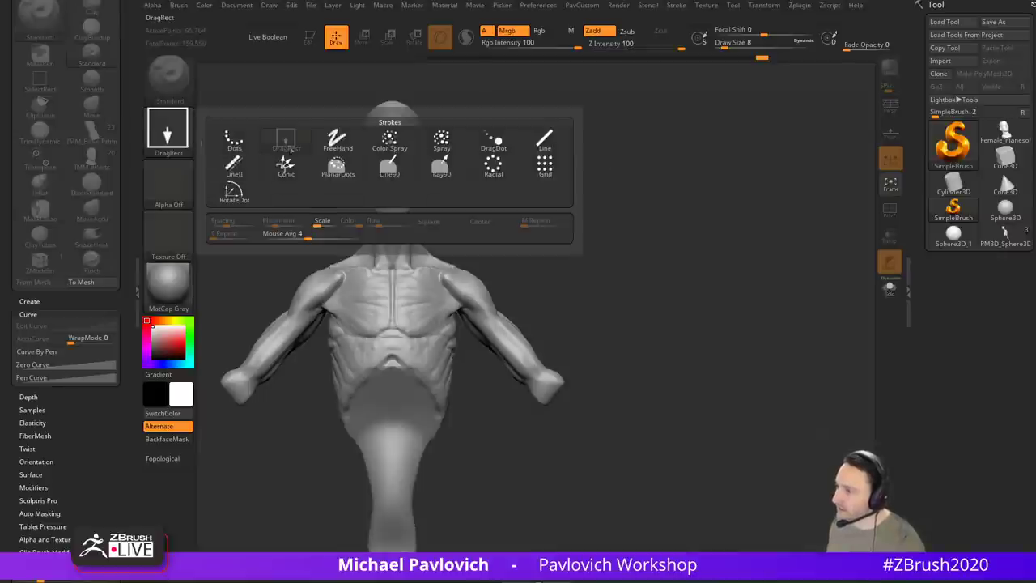
{"action": "left_click", "coordinate": [234, 141]}
{"action": "left_click", "coordinate": [169, 182]}
{"action": "left_click", "coordinate": [286, 193]}
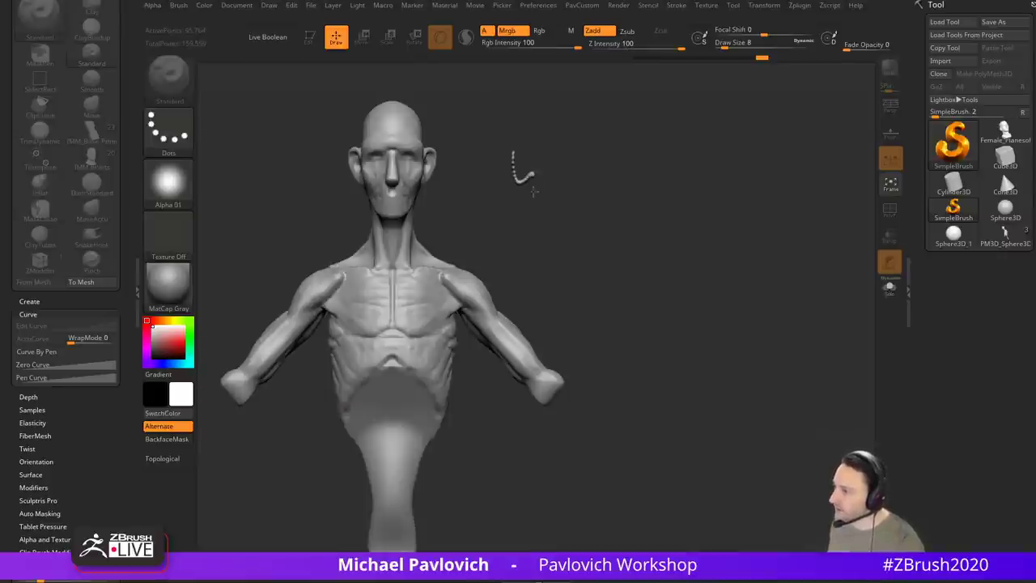
{"action": "left_click_drag", "start_coordinate": [533, 192], "coordinate": [620, 208]}
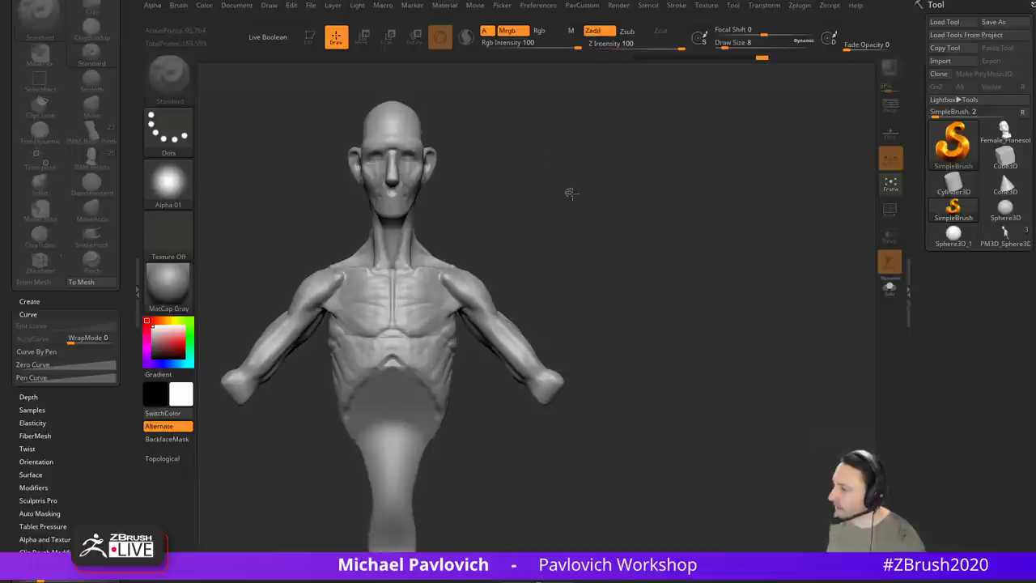
Step: Sketch a bent arm with muscle outlines, wrist, shoulder and chest contour beside the figure using SimpleBrush at draw size 8
{"action": "mouse_move", "coordinate": [569, 149]}
{"action": "left_mouse_down"}
{"action": "mouse_move", "coordinate": [554, 180]}
{"action": "mouse_move", "coordinate": [582, 192]}
{"action": "mouse_move", "coordinate": [634, 253]}
{"action": "left_mouse_up"}
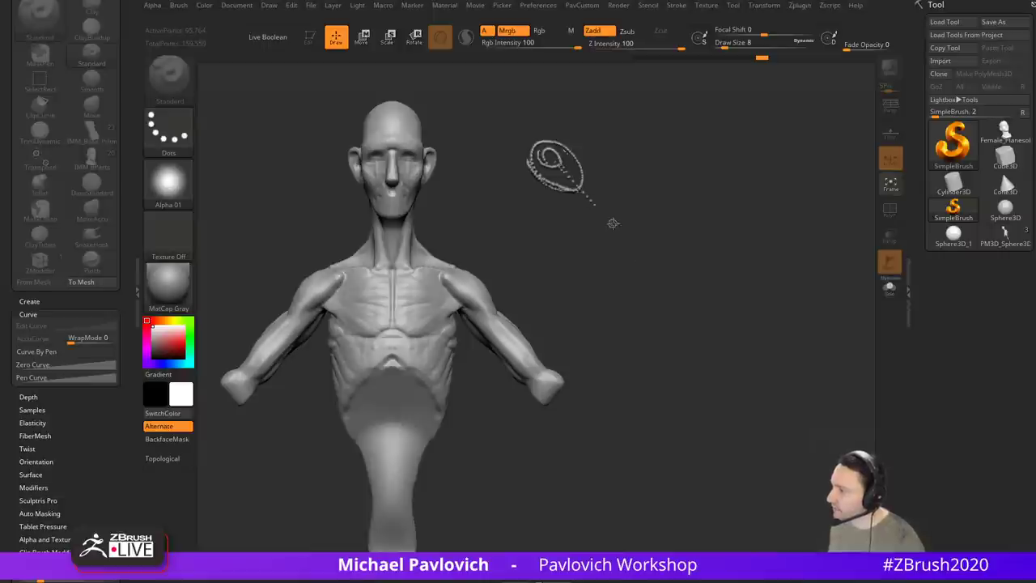
{"action": "left_click_drag", "start_coordinate": [561, 147], "coordinate": [592, 188]}
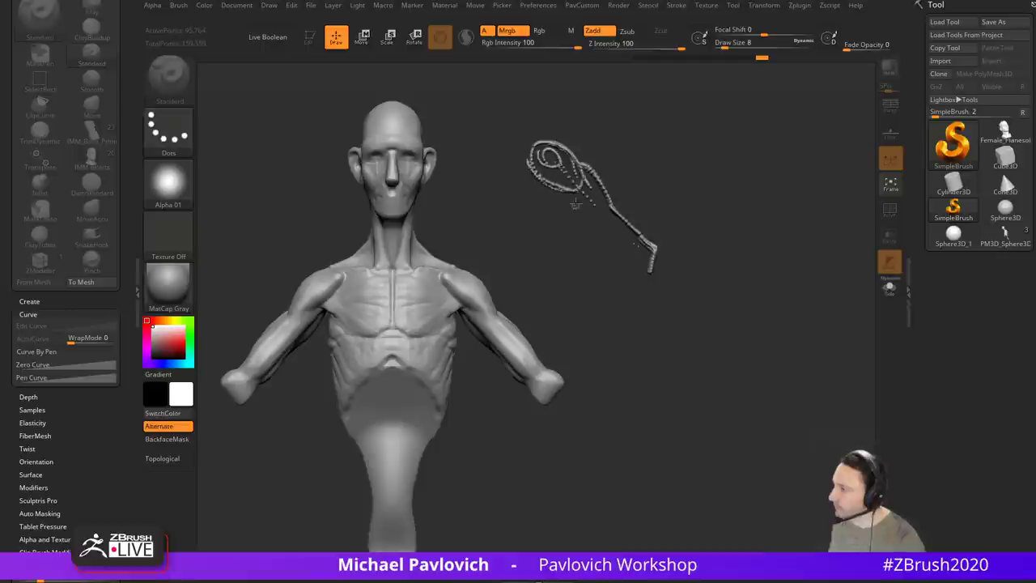
{"action": "left_click_drag", "start_coordinate": [601, 233], "coordinate": [606, 246]}
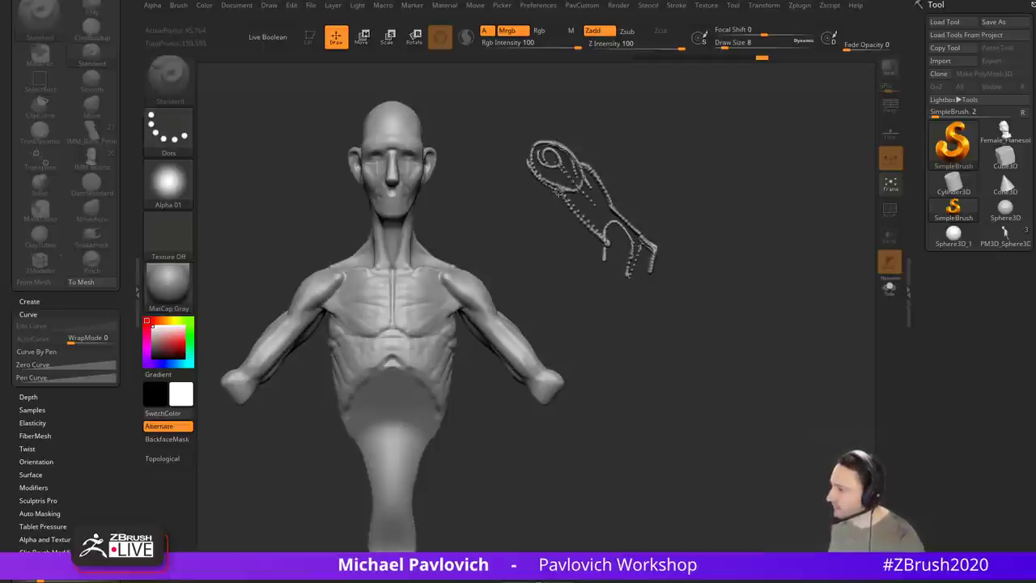
{"action": "left_click_drag", "start_coordinate": [605, 246], "coordinate": [609, 287]}
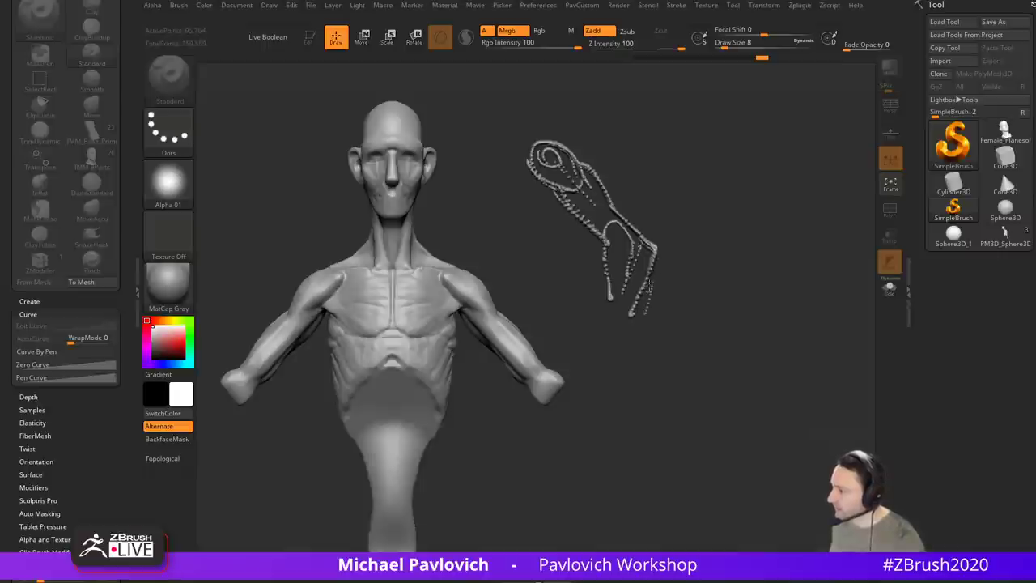
{"action": "left_click_drag", "start_coordinate": [631, 336], "coordinate": [568, 414]}
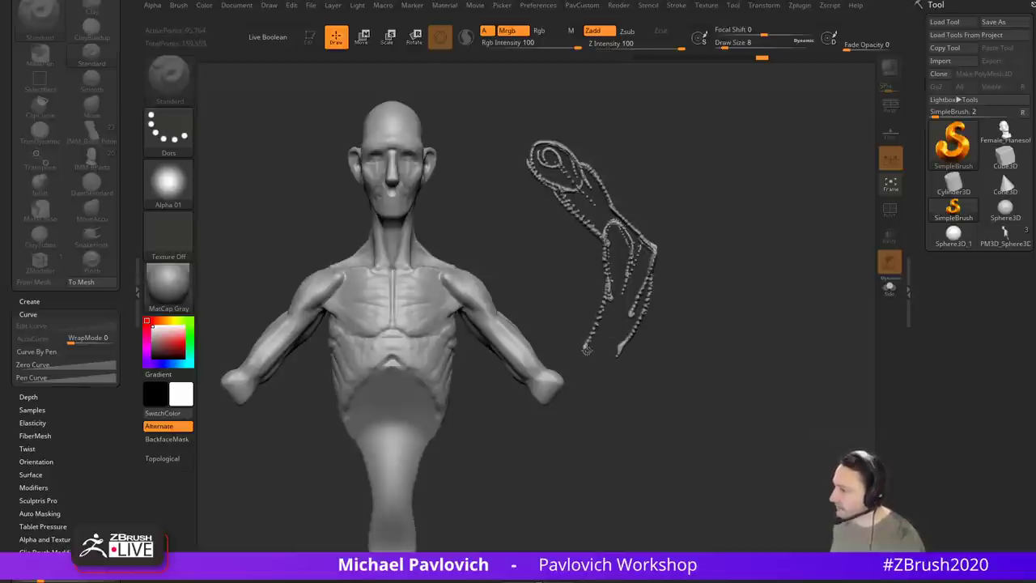
{"action": "left_click_drag", "start_coordinate": [584, 361], "coordinate": [613, 376]}
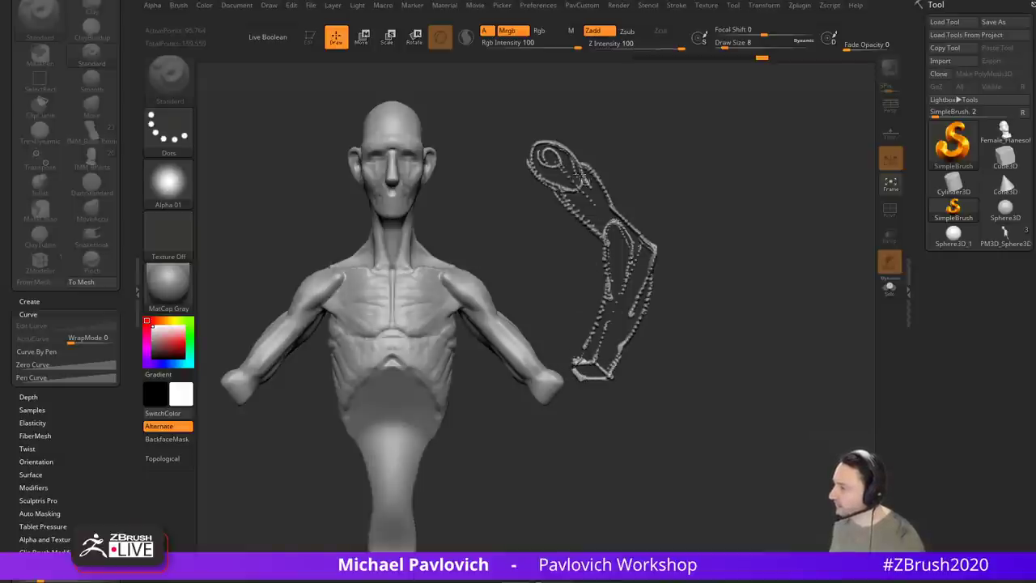
{"action": "mouse_move", "coordinate": [565, 141]}
{"action": "left_mouse_down"}
{"action": "mouse_move", "coordinate": [586, 167]}
{"action": "mouse_move", "coordinate": [518, 142]}
{"action": "left_mouse_up"}
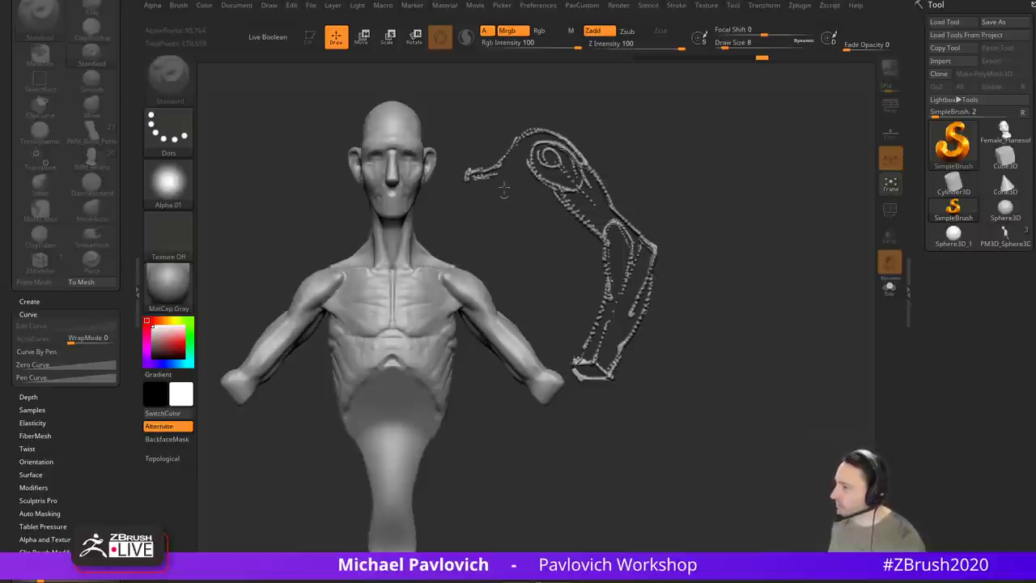
{"action": "left_click_drag", "start_coordinate": [467, 175], "coordinate": [478, 214]}
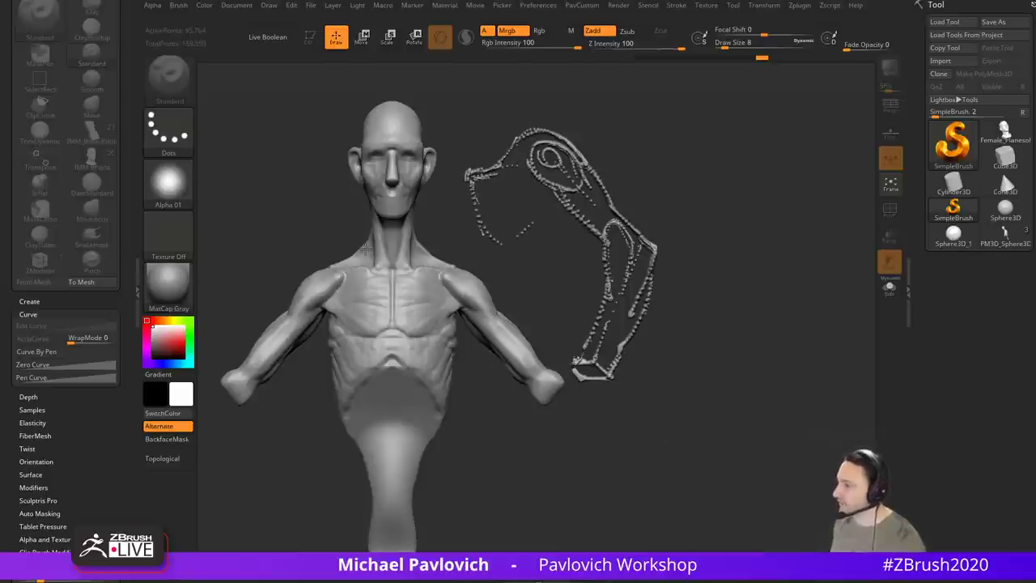
Step: Clear the sketch, place the figure on the canvas again with DragRect, enter Edit mode, and clear the leftover stroke
{"action": "key", "text": "ctrl+n"}
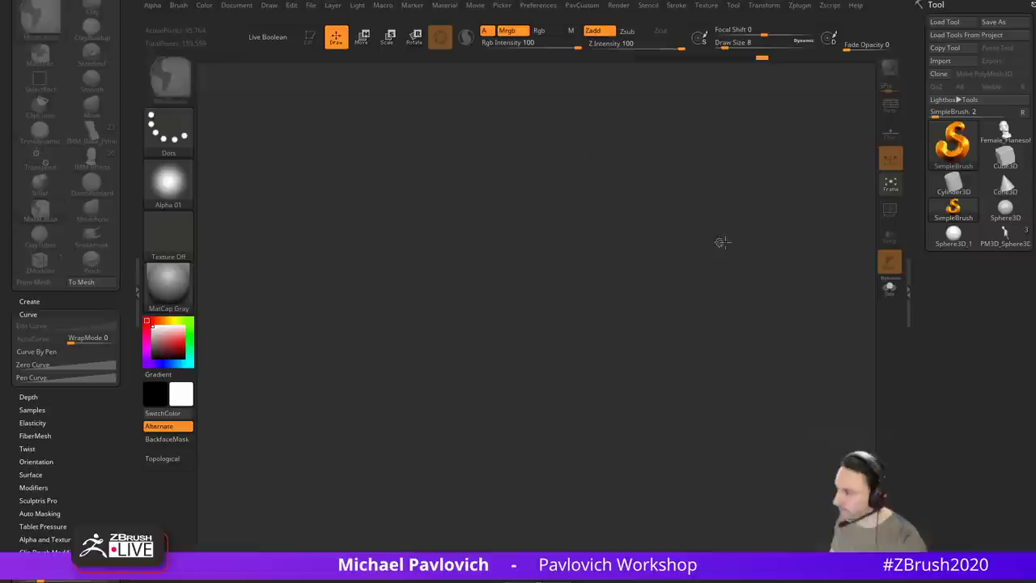
{"action": "left_click", "coordinate": [1004, 234]}
{"action": "left_click_drag", "start_coordinate": [603, 315], "coordinate": [687, 445]}
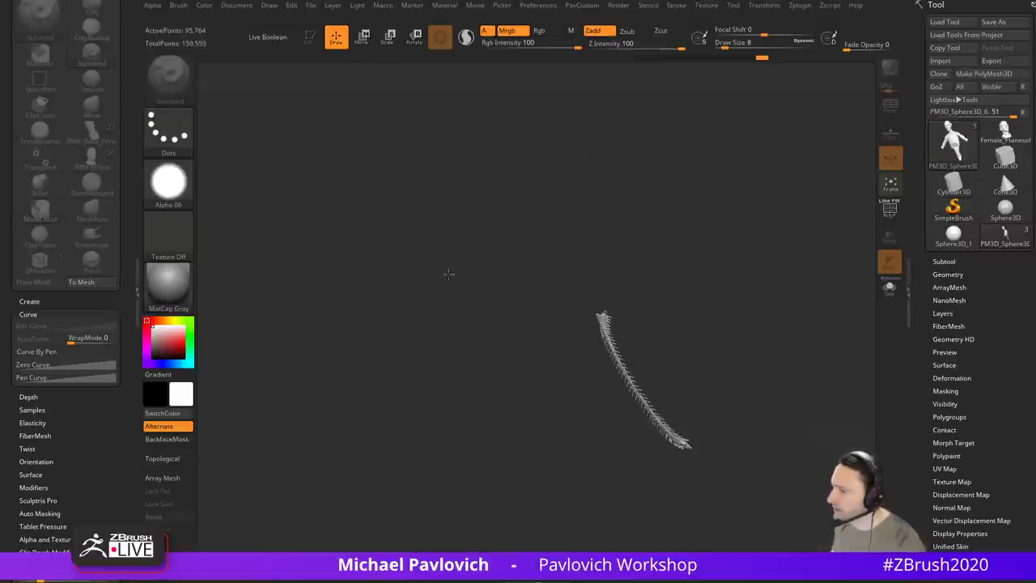
{"action": "left_click", "coordinate": [183, 142]}
{"action": "left_click", "coordinate": [286, 142]}
{"action": "left_click_drag", "start_coordinate": [454, 316], "coordinate": [476, 377]}
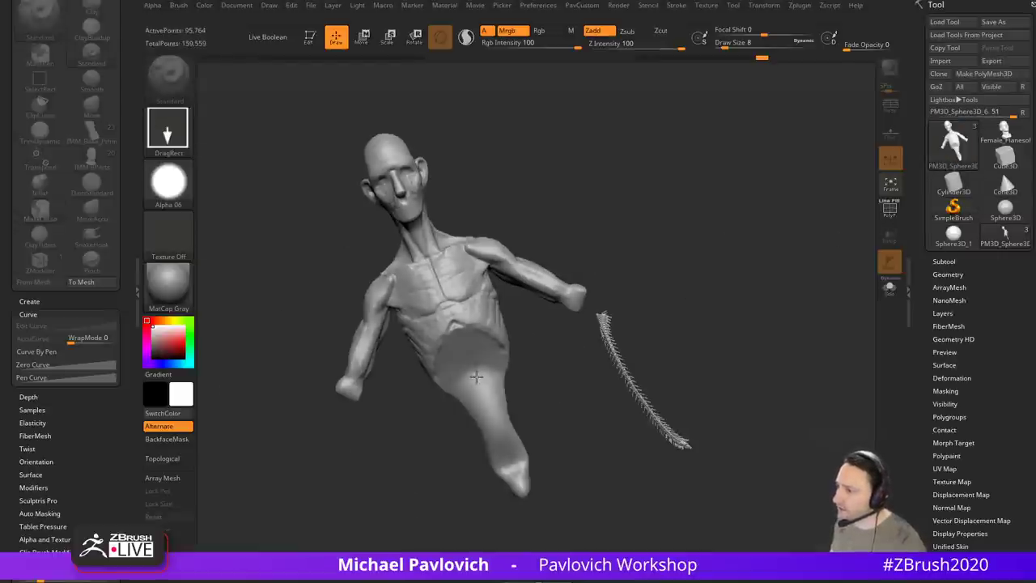
{"action": "left_click", "coordinate": [310, 38]}
{"action": "key", "text": "ctrl+n"}
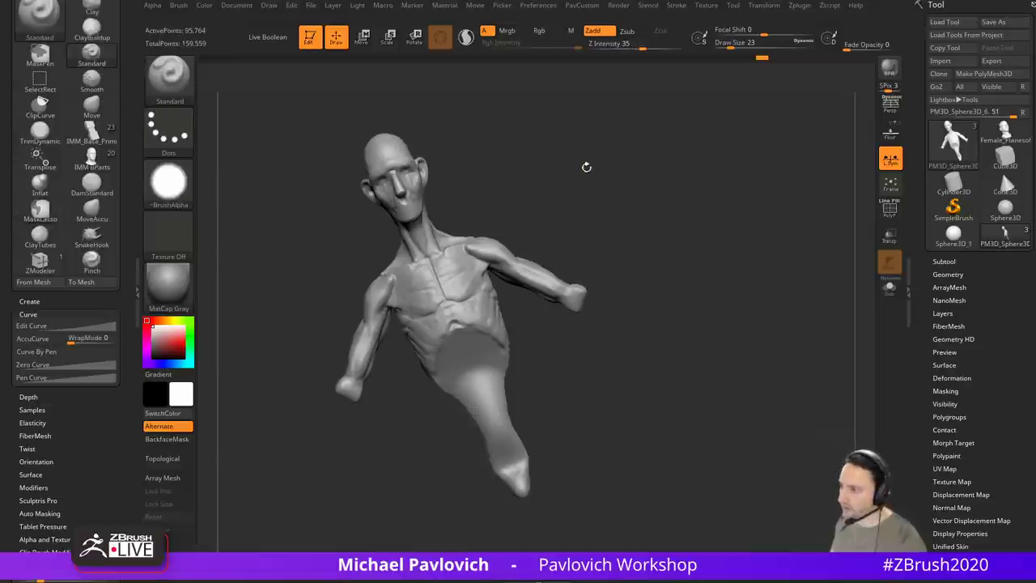
Step: Turn off the alpha for the Standard brush and view the torso from the front
{"action": "left_click_drag", "start_coordinate": [587, 167], "coordinate": [744, 225], "text": "shift"}
{"action": "left_click", "coordinate": [171, 182]}
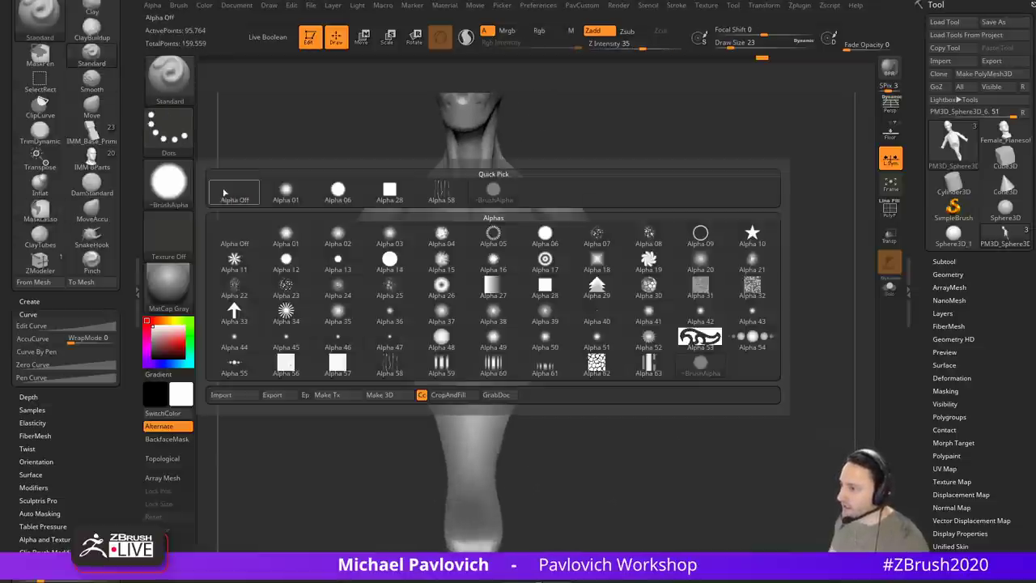
{"action": "left_click", "coordinate": [227, 192]}
{"action": "mouse_move", "coordinate": [636, 201]}
{"action": "left_mouse_down"}
{"action": "mouse_move", "coordinate": [620, 213]}
{"action": "mouse_move", "coordinate": [654, 257]}
{"action": "left_mouse_up"}
{"action": "mouse_move", "coordinate": [684, 182]}
{"action": "left_mouse_down"}
{"action": "mouse_move", "coordinate": [692, 202]}
{"action": "mouse_move", "coordinate": [720, 191]}
{"action": "mouse_move", "coordinate": [646, 251]}
{"action": "mouse_move", "coordinate": [620, 301]}
{"action": "left_mouse_up"}
Step: Build up the back of the shoulder and upper arm with ClayTubes at draw size 59
{"action": "key", "text": "b"}
{"action": "key", "text": "c"}
{"action": "key", "text": "t"}
{"action": "key", "text": "s"}
{"action": "left_click", "coordinate": [559, 316]}
{"action": "left_click_drag", "start_coordinate": [532, 312], "coordinate": [538, 322]}
{"action": "mouse_move", "coordinate": [672, 275]}
{"action": "left_mouse_down"}
{"action": "mouse_move", "coordinate": [578, 342]}
{"action": "mouse_move", "coordinate": [584, 349]}
{"action": "left_mouse_up"}
{"action": "mouse_move", "coordinate": [666, 273]}
{"action": "left_mouse_down"}
{"action": "mouse_move", "coordinate": [578, 306]}
{"action": "mouse_move", "coordinate": [590, 321]}
{"action": "left_mouse_up"}
{"action": "left_click_drag", "start_coordinate": [651, 290], "coordinate": [588, 261]}
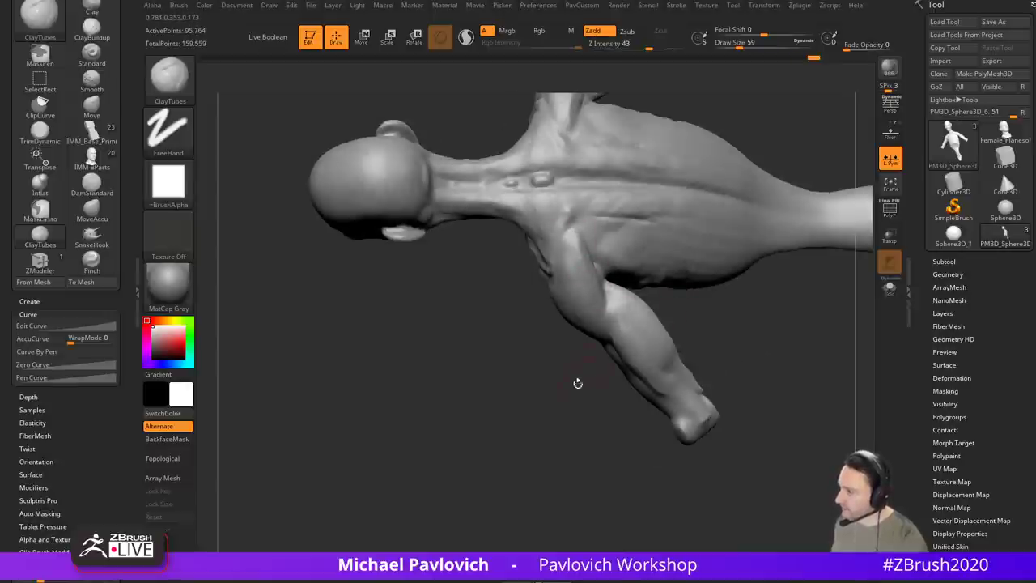
{"action": "mouse_move", "coordinate": [576, 381]}
{"action": "left_mouse_down"}
{"action": "mouse_move", "coordinate": [731, 224]}
{"action": "mouse_move", "coordinate": [830, 211]}
{"action": "mouse_move", "coordinate": [741, 239]}
{"action": "mouse_move", "coordinate": [744, 269]}
{"action": "mouse_move", "coordinate": [626, 280]}
{"action": "mouse_move", "coordinate": [754, 227]}
{"action": "mouse_move", "coordinate": [618, 322]}
{"action": "left_mouse_up"}
Step: Frame the figure and refine the silhouette of the upper arm and forearm with the Move brush
{"action": "key", "text": "f"}
{"action": "key", "text": "b"}
{"action": "key", "text": "m"}
{"action": "key", "text": "v"}
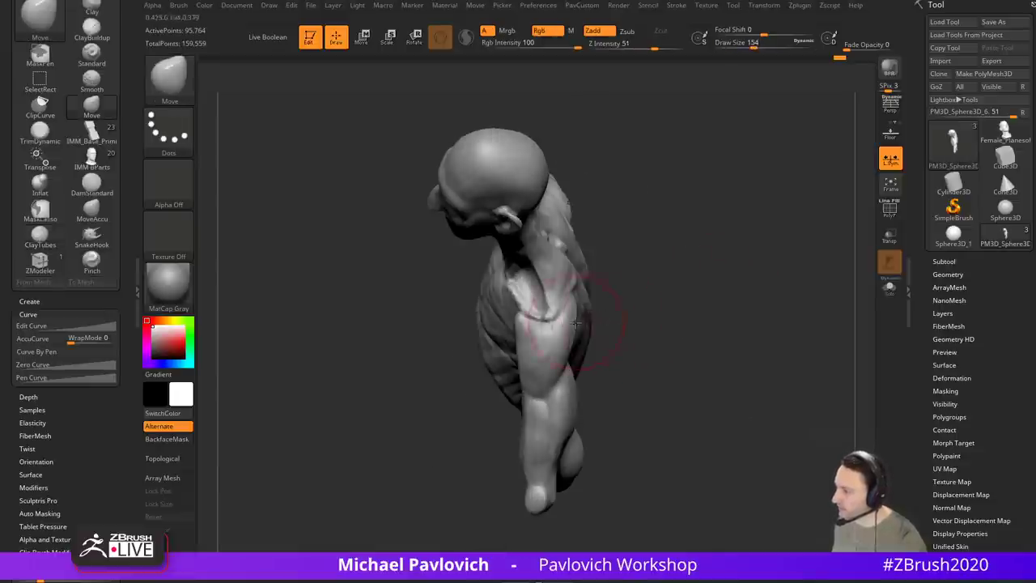
{"action": "mouse_move", "coordinate": [657, 357]}
{"action": "left_mouse_down"}
{"action": "mouse_move", "coordinate": [628, 332]}
{"action": "mouse_move", "coordinate": [572, 378]}
{"action": "left_mouse_up"}
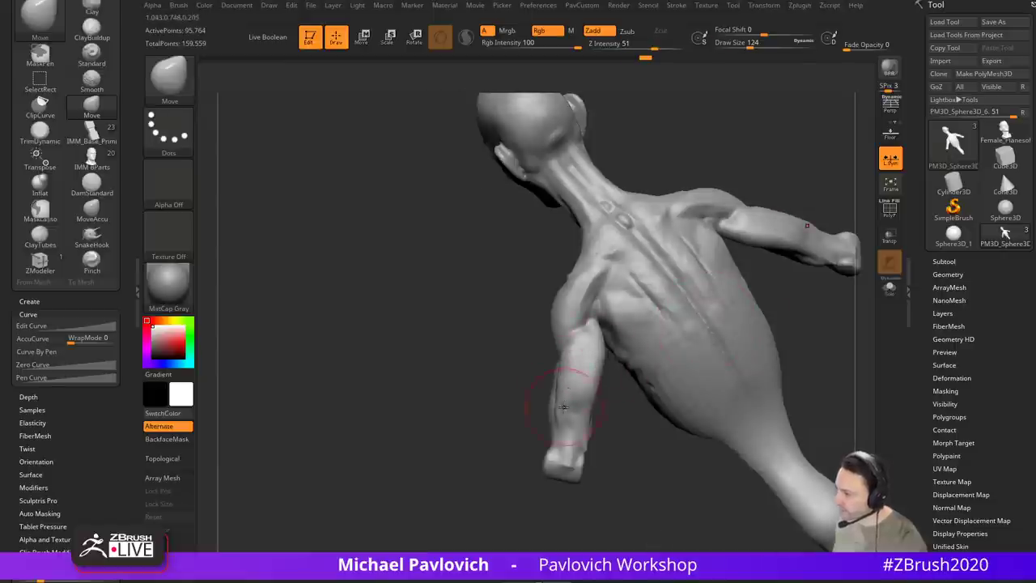
{"action": "mouse_move", "coordinate": [620, 411]}
{"action": "left_mouse_down"}
{"action": "mouse_move", "coordinate": [526, 446]}
{"action": "mouse_move", "coordinate": [547, 466]}
{"action": "mouse_move", "coordinate": [582, 413]}
{"action": "mouse_move", "coordinate": [632, 388]}
{"action": "mouse_move", "coordinate": [588, 415]}
{"action": "left_mouse_up"}
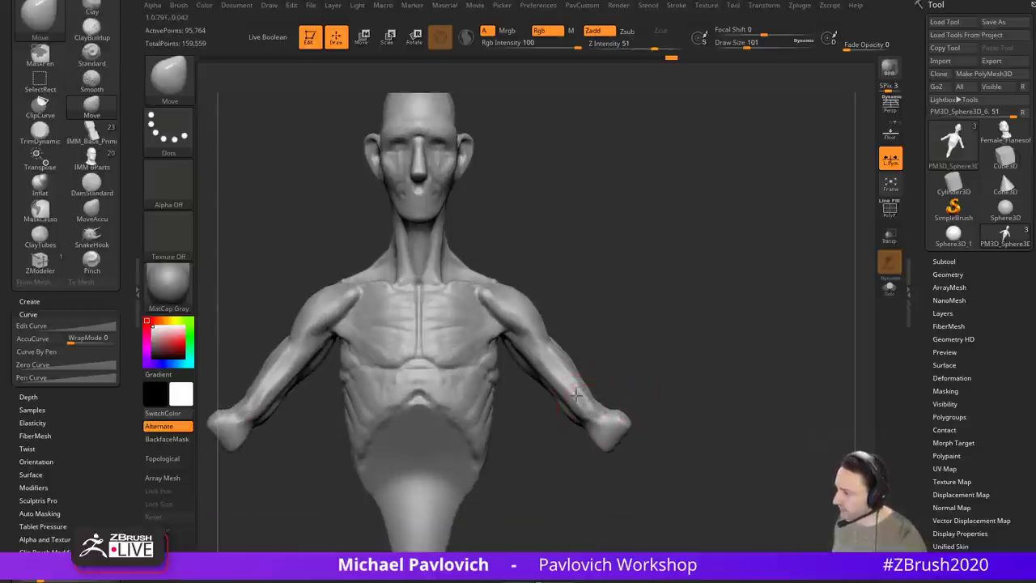
{"action": "key", "text": "shift"}
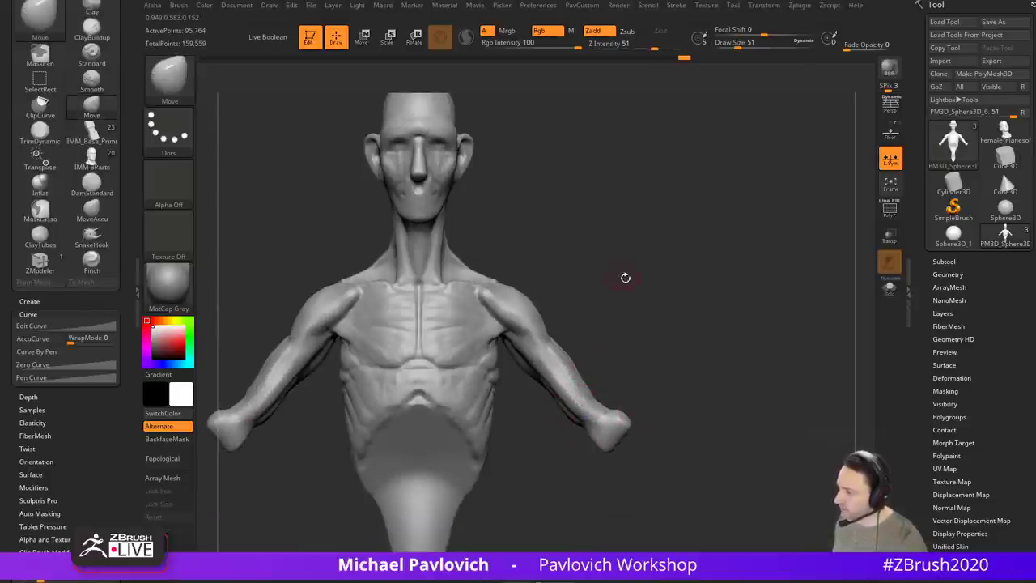
{"action": "left_click_drag", "start_coordinate": [625, 247], "coordinate": [645, 282], "text": "alt"}
Step: Smooth the front of the shoulder where the deltoid meets the chest, at draw size 37
{"action": "left_click_drag", "start_coordinate": [520, 336], "coordinate": [504, 349], "text": "shift"}
{"action": "mouse_move", "coordinate": [589, 241]}
{"action": "left_mouse_down", "text": "alt"}
{"action": "mouse_move", "coordinate": [591, 271]}
{"action": "mouse_move", "coordinate": [512, 336]}
{"action": "left_mouse_up", "text": "alt"}
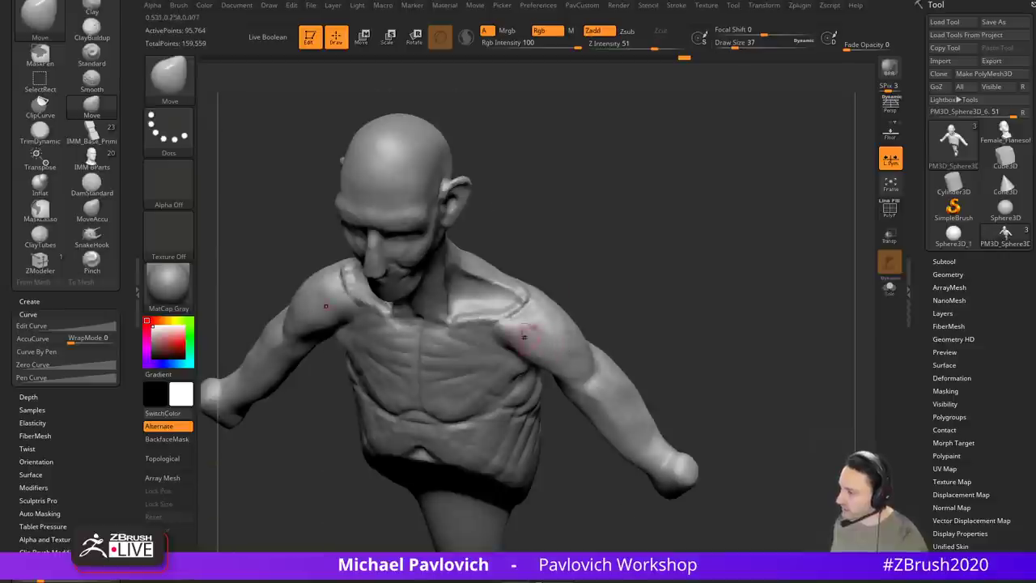
{"action": "key", "text": "shift"}
{"action": "mouse_move", "coordinate": [564, 357]}
{"action": "left_mouse_down", "text": "shift"}
{"action": "mouse_move", "coordinate": [528, 353]}
{"action": "mouse_move", "coordinate": [685, 282]}
{"action": "mouse_move", "coordinate": [678, 303]}
{"action": "mouse_move", "coordinate": [521, 354]}
{"action": "left_mouse_up", "text": "shift"}
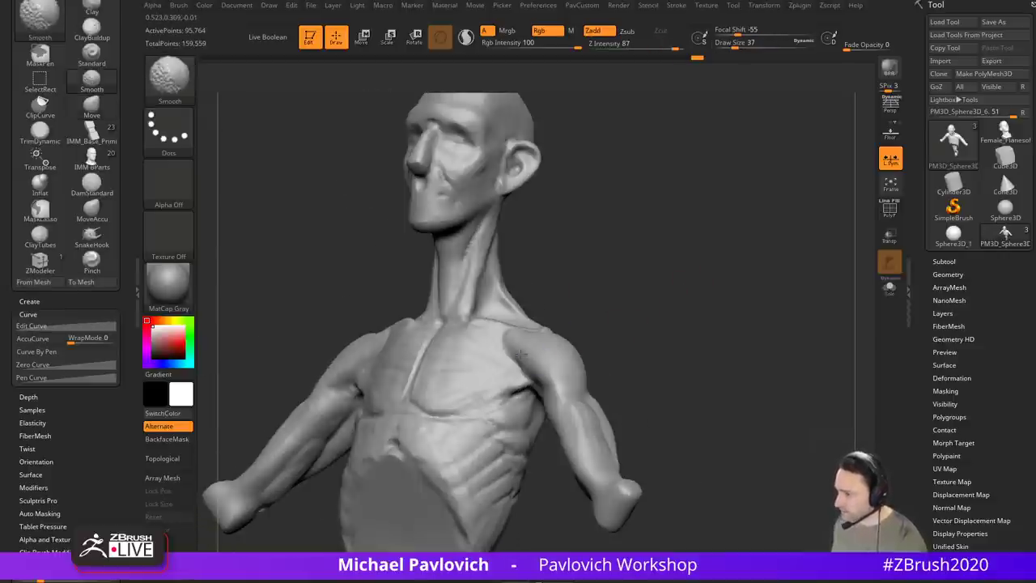
{"action": "left_click_drag", "start_coordinate": [593, 365], "coordinate": [688, 298]}
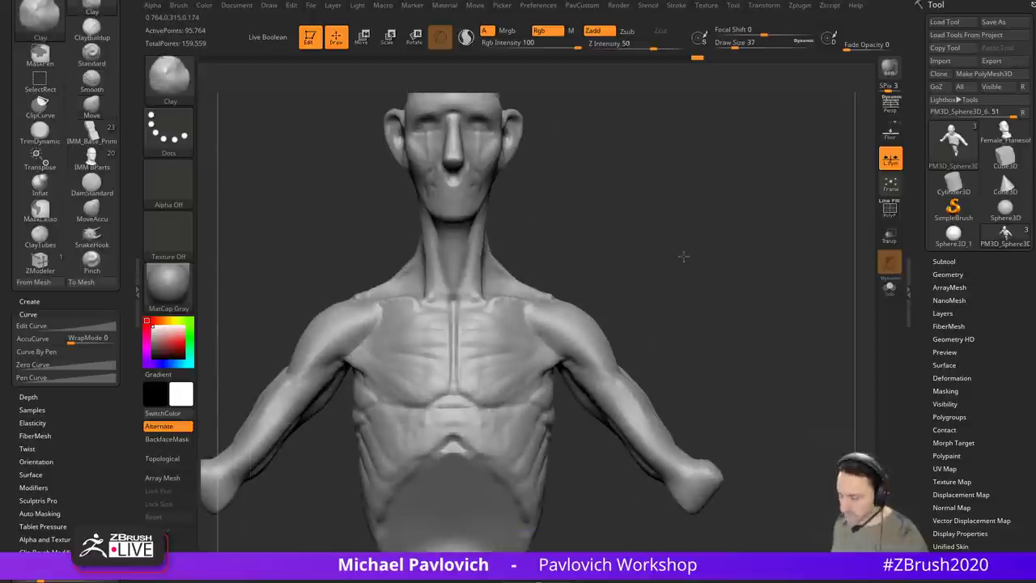
Step: Build up the pectoral and its fibres toward the armpit with ClayTubes at draw size 49
{"action": "mouse_move", "coordinate": [690, 253]}
{"action": "left_mouse_down"}
{"action": "mouse_move", "coordinate": [682, 297]}
{"action": "mouse_move", "coordinate": [724, 261]}
{"action": "mouse_move", "coordinate": [539, 370]}
{"action": "left_mouse_up"}
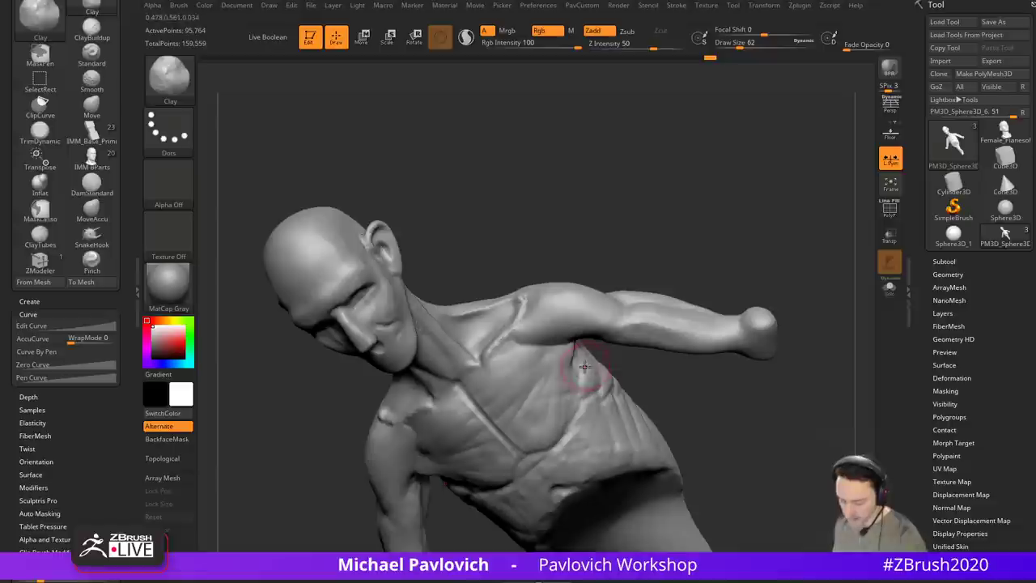
{"action": "key", "text": "b"}
{"action": "key", "text": "c"}
{"action": "key", "text": "t"}
{"action": "left_click_drag", "start_coordinate": [500, 379], "coordinate": [521, 361]}
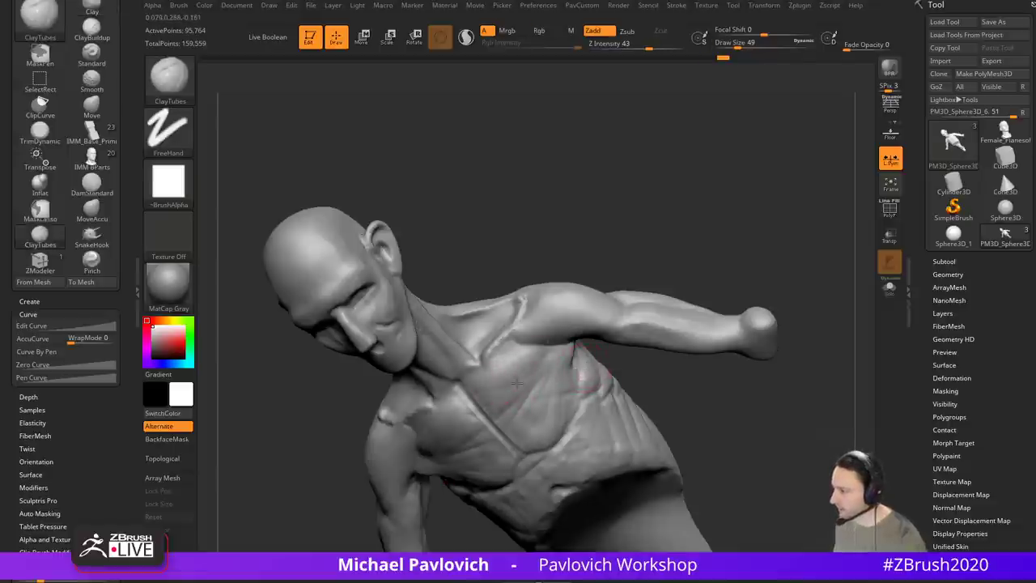
{"action": "right_click_drag", "start_coordinate": [505, 413], "coordinate": [526, 361]}
{"action": "mouse_move", "coordinate": [531, 357]}
{"action": "left_mouse_down"}
{"action": "mouse_move", "coordinate": [523, 427]}
{"action": "mouse_move", "coordinate": [556, 415]}
{"action": "left_mouse_up"}
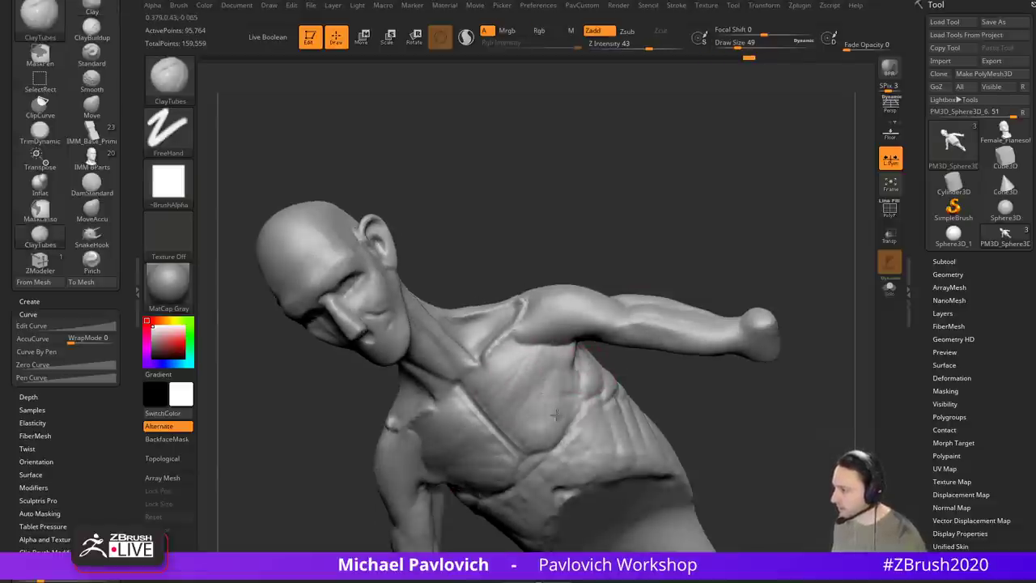
{"action": "mouse_move", "coordinate": [731, 270]}
{"action": "left_mouse_down"}
{"action": "mouse_move", "coordinate": [764, 213]}
{"action": "mouse_move", "coordinate": [736, 225]}
{"action": "left_mouse_up"}
{"action": "left_click_drag", "start_coordinate": [516, 413], "coordinate": [547, 398]}
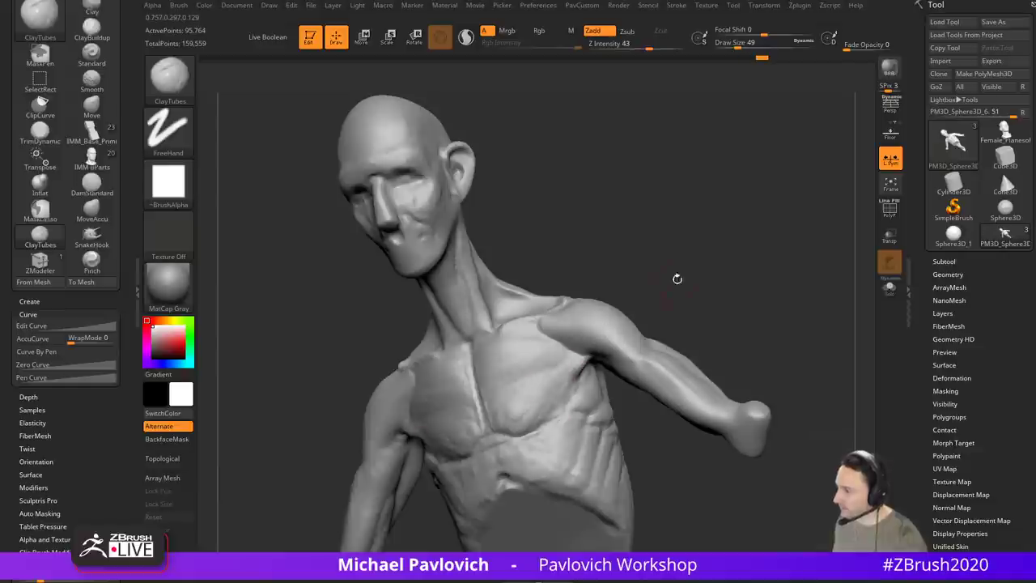
{"action": "mouse_move", "coordinate": [675, 278]}
{"action": "left_mouse_down"}
{"action": "mouse_move", "coordinate": [726, 256]}
{"action": "mouse_move", "coordinate": [740, 230]}
{"action": "mouse_move", "coordinate": [615, 366]}
{"action": "mouse_move", "coordinate": [603, 404]}
{"action": "left_mouse_up"}
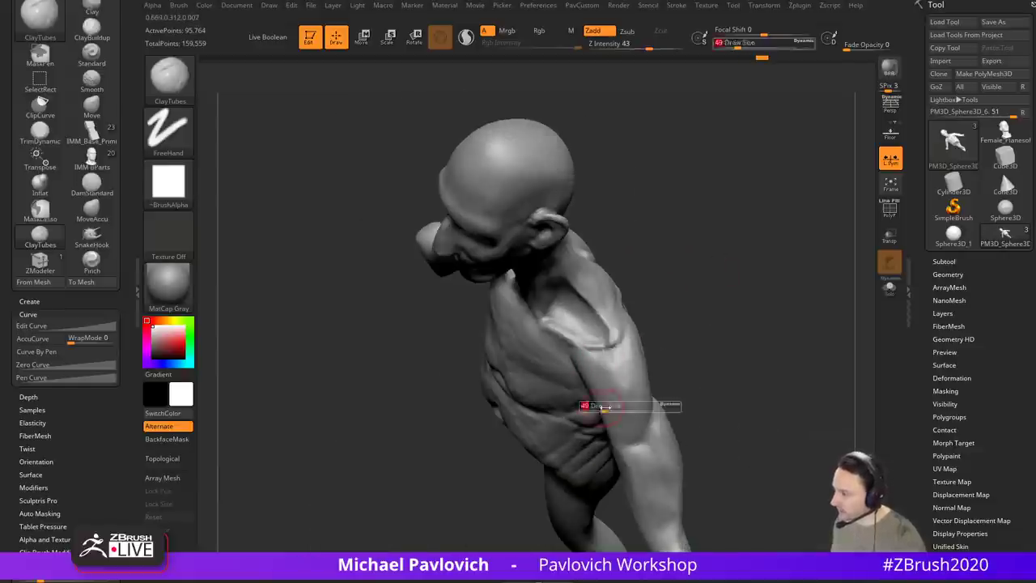
Step: Nudge the front contour of the upper arm below the shoulder with the Move brush at draw size 104
{"action": "key", "text": "b"}
{"action": "key", "text": "m"}
{"action": "key", "text": "v"}
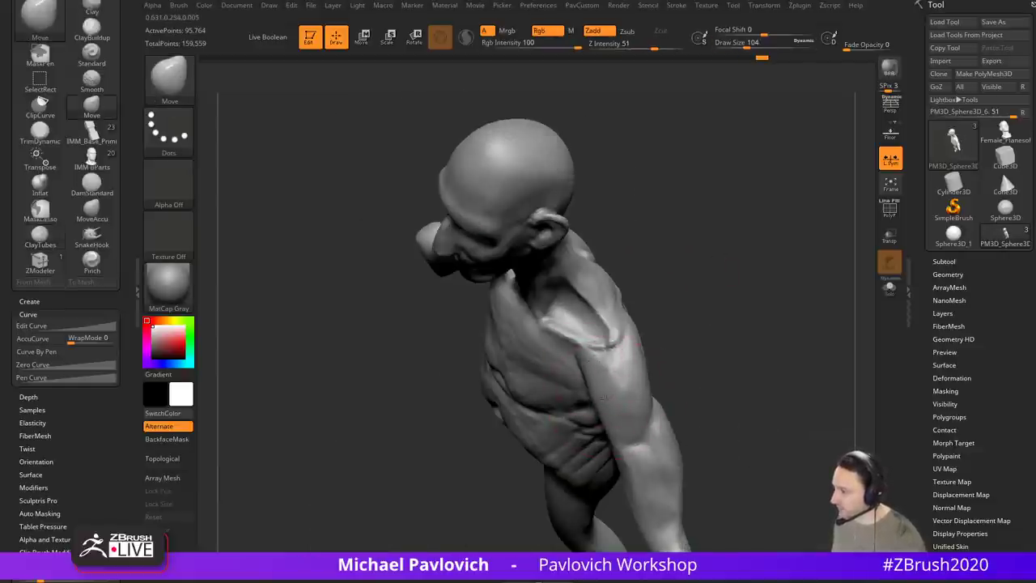
{"action": "left_click_drag", "start_coordinate": [624, 413], "coordinate": [631, 411]}
Step: Enlarge the Move brush and reshape the forearm and elbow contours from the side and back
{"action": "left_click_drag", "start_coordinate": [713, 437], "coordinate": [694, 300], "text": "alt"}
{"action": "key", "text": "s"}
{"action": "mouse_move", "coordinate": [656, 391]}
{"action": "left_mouse_down"}
{"action": "mouse_move", "coordinate": [669, 391]}
{"action": "mouse_move", "coordinate": [640, 407]}
{"action": "mouse_move", "coordinate": [652, 440]}
{"action": "left_mouse_up"}
{"action": "key", "text": "s"}
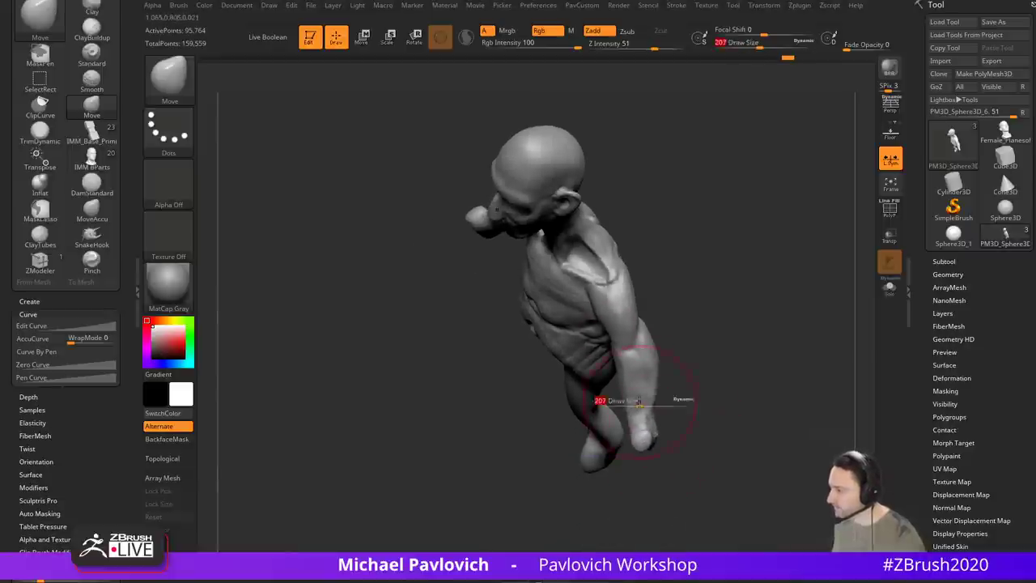
{"action": "left_click_drag", "start_coordinate": [638, 404], "coordinate": [633, 404]}
{"action": "left_click_drag", "start_coordinate": [647, 358], "coordinate": [642, 358]}
{"action": "key", "text": "s"}
{"action": "mouse_move", "coordinate": [731, 363]}
{"action": "left_mouse_down"}
{"action": "mouse_move", "coordinate": [673, 374]}
{"action": "mouse_move", "coordinate": [672, 384]}
{"action": "left_mouse_up"}
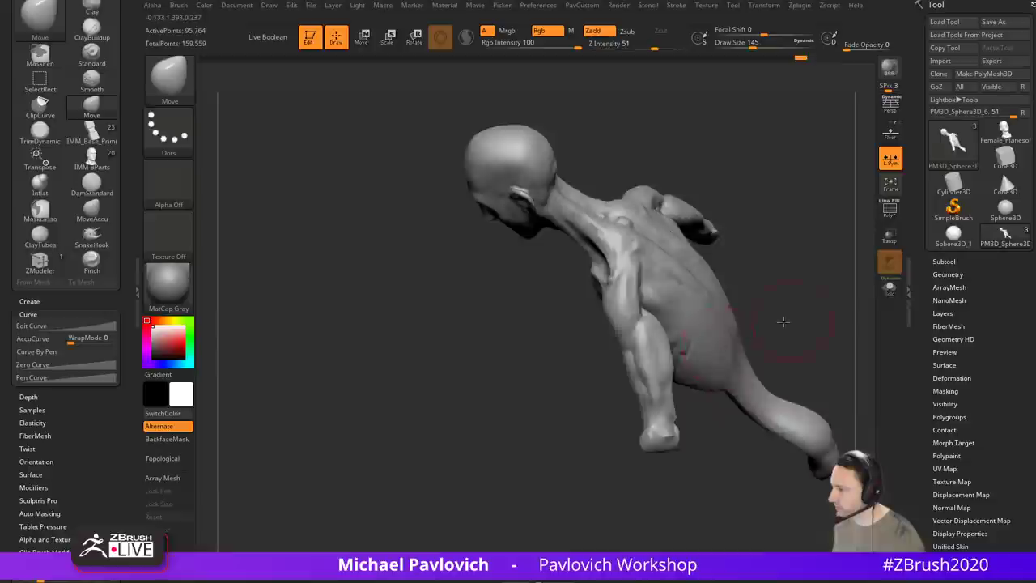
{"action": "left_click_drag", "start_coordinate": [782, 322], "coordinate": [733, 348]}
{"action": "left_click_drag", "start_coordinate": [655, 369], "coordinate": [687, 376]}
Step: Add volume along the back of the upper arm with the Clay brush at a reduced draw size
{"action": "key", "text": "b"}
{"action": "key", "text": "c"}
{"action": "key", "text": "l"}
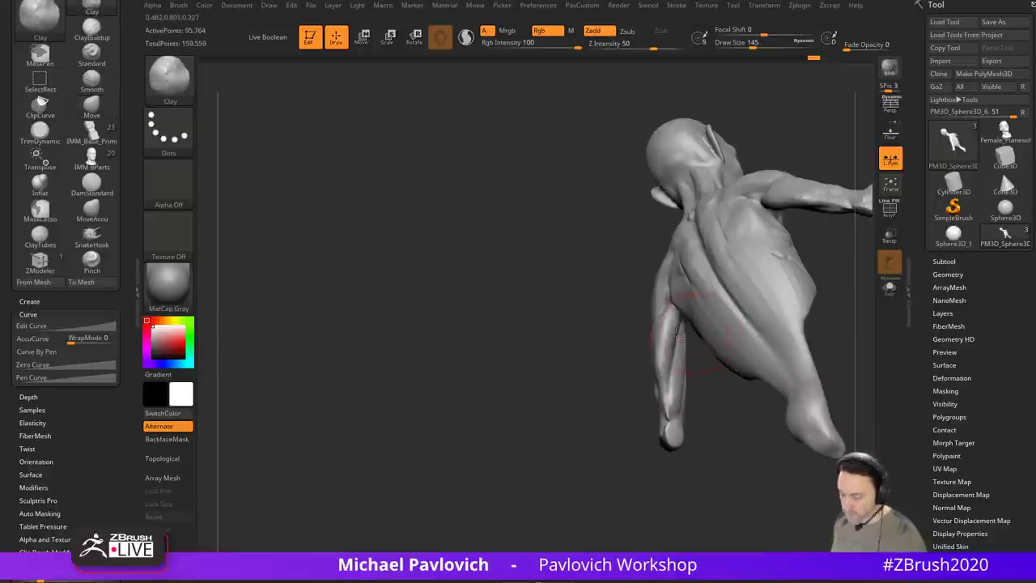
{"action": "mouse_move", "coordinate": [615, 360]}
{"action": "left_mouse_down"}
{"action": "mouse_move", "coordinate": [535, 370]}
{"action": "mouse_move", "coordinate": [619, 366]}
{"action": "left_mouse_up"}
{"action": "key", "text": "s"}
{"action": "left_click_drag", "start_coordinate": [680, 340], "coordinate": [676, 340]}
{"action": "left_click_drag", "start_coordinate": [677, 338], "coordinate": [680, 306]}
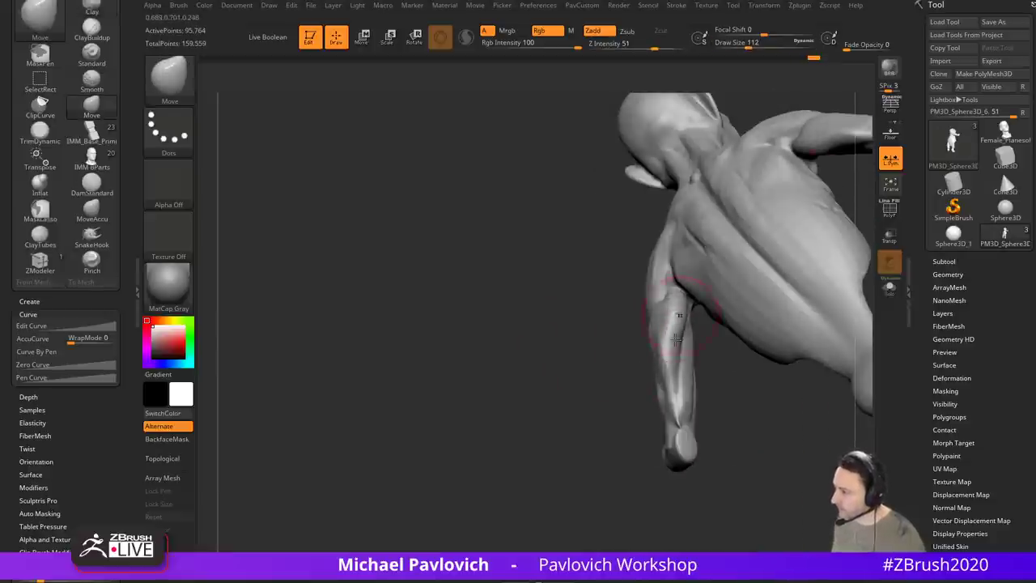
Step: Reshape the triceps and the inner side of the arm with the Move brush, reducing the draw size to 83
{"action": "key", "text": "b"}
{"action": "key", "text": "m"}
{"action": "key", "text": "v"}
{"action": "left_click_drag", "start_coordinate": [675, 367], "coordinate": [675, 340]}
{"action": "left_click_drag", "start_coordinate": [732, 365], "coordinate": [730, 404]}
{"action": "key", "text": "s"}
{"action": "left_click_drag", "start_coordinate": [682, 375], "coordinate": [678, 375]}
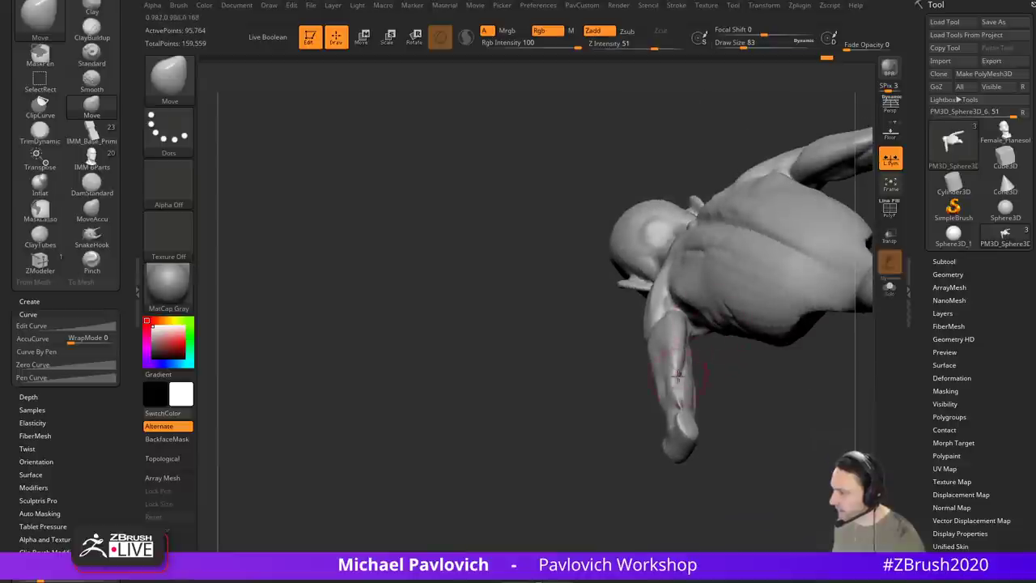
{"action": "mouse_move", "coordinate": [623, 421]}
{"action": "left_mouse_down"}
{"action": "mouse_move", "coordinate": [597, 424]}
{"action": "mouse_move", "coordinate": [757, 302]}
{"action": "mouse_move", "coordinate": [741, 264]}
{"action": "mouse_move", "coordinate": [591, 340]}
{"action": "left_mouse_up"}
Step: Sculpt the triceps form on the back of the arm with the Clay brush at draw size 46
{"action": "key", "text": "b"}
{"action": "key", "text": "c"}
{"action": "key", "text": "l"}
{"action": "key", "text": "s"}
{"action": "left_click_drag", "start_coordinate": [676, 342], "coordinate": [673, 343]}
{"action": "mouse_move", "coordinate": [704, 312]}
{"action": "left_mouse_down"}
{"action": "mouse_move", "coordinate": [684, 350]}
{"action": "mouse_move", "coordinate": [668, 337]}
{"action": "mouse_move", "coordinate": [624, 338]}
{"action": "left_mouse_up"}
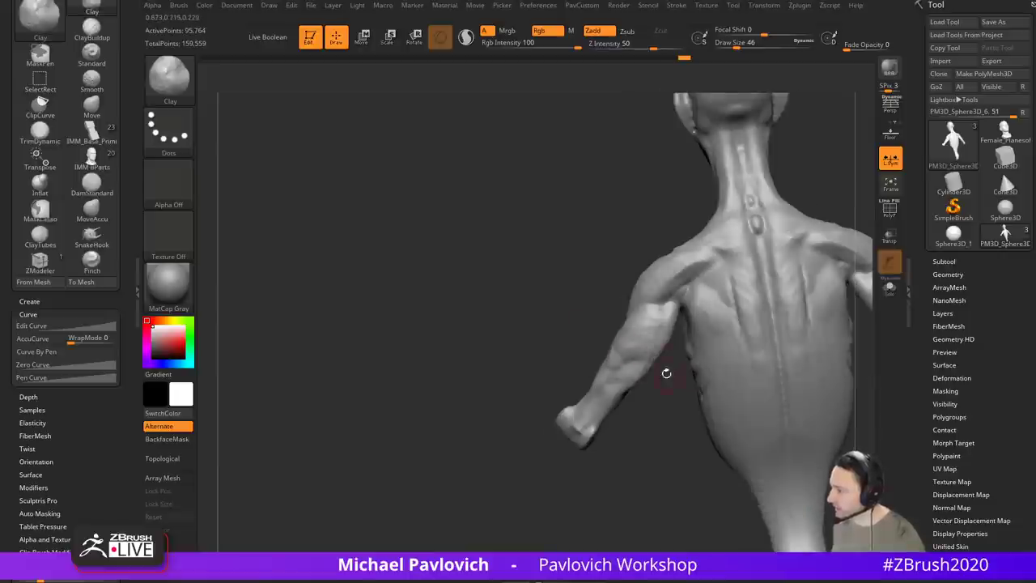
{"action": "left_click_drag", "start_coordinate": [666, 373], "coordinate": [643, 349]}
Step: Define the elbow, the lower triceps and the underside of the arm with further Clay strokes
{"action": "left_click_drag", "start_coordinate": [569, 381], "coordinate": [591, 391]}
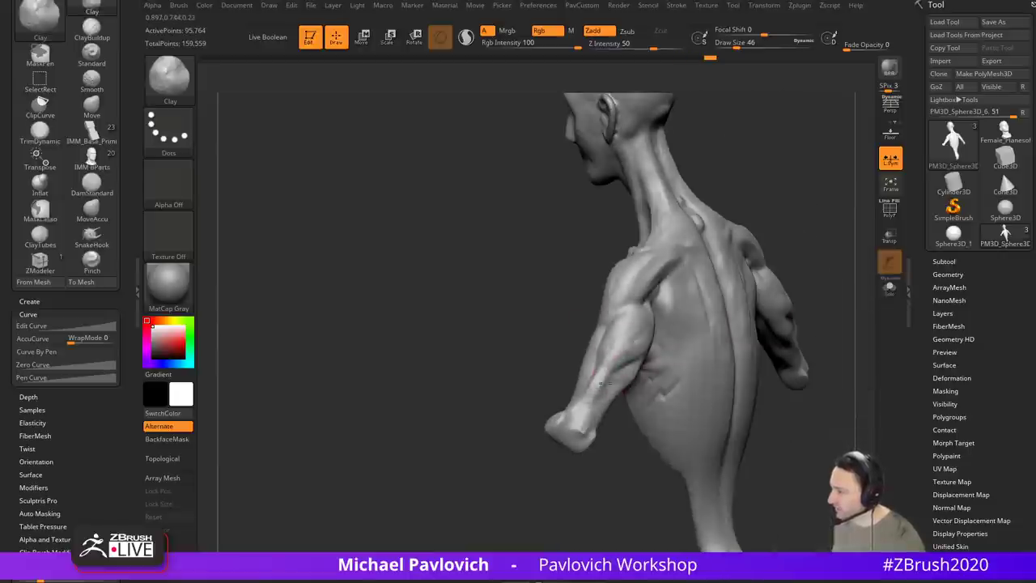
{"action": "right_click_drag", "start_coordinate": [619, 408], "coordinate": [599, 414]}
{"action": "left_click_drag", "start_coordinate": [609, 406], "coordinate": [616, 378]}
{"action": "left_click_drag", "start_coordinate": [589, 421], "coordinate": [579, 430]}
{"action": "right_click_drag", "start_coordinate": [627, 404], "coordinate": [603, 407]}
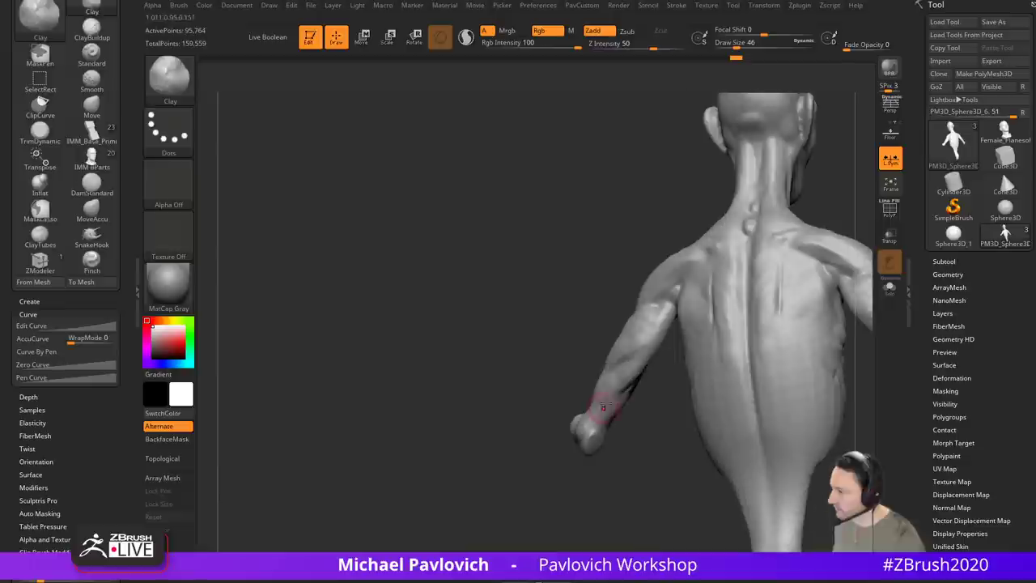
{"action": "left_click_drag", "start_coordinate": [670, 393], "coordinate": [653, 333]}
{"action": "left_click_drag", "start_coordinate": [666, 383], "coordinate": [665, 351]}
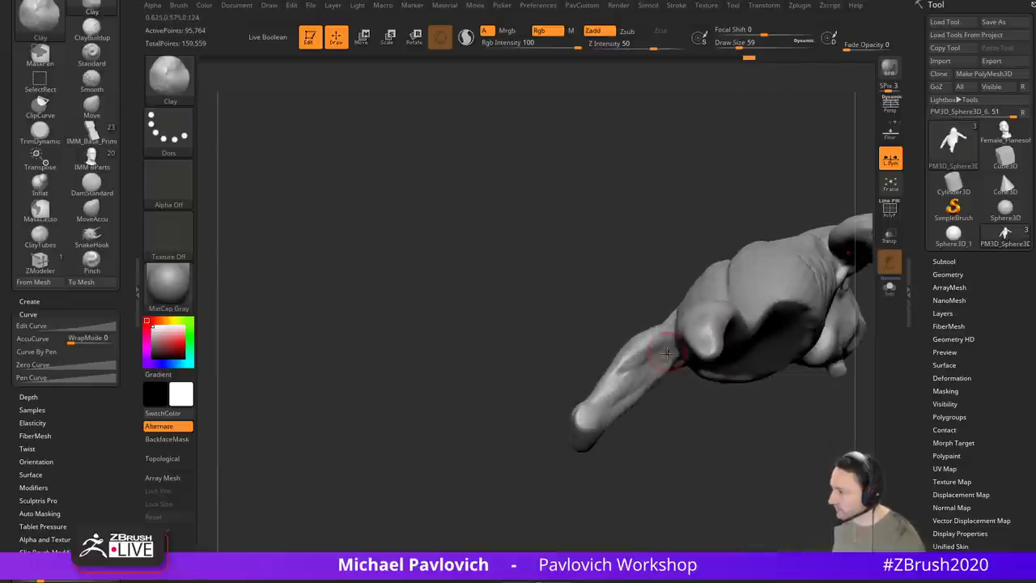
{"action": "mouse_move", "coordinate": [620, 364]}
{"action": "right_mouse_down"}
{"action": "mouse_move", "coordinate": [624, 393]}
{"action": "mouse_move", "coordinate": [779, 328]}
{"action": "right_mouse_up"}
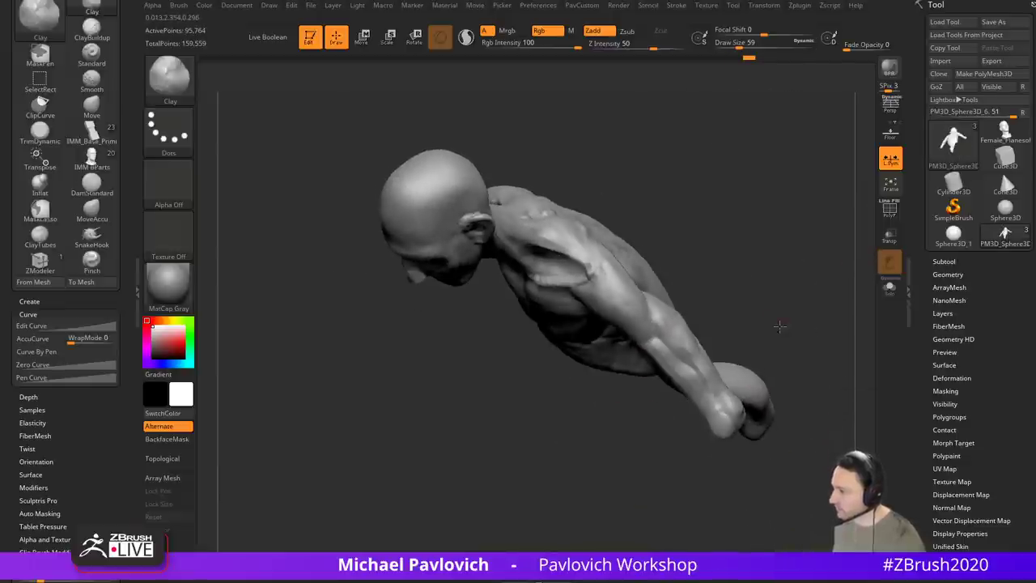
Step: Adjust the outer contour of the arms in front view with the Move brush at draw size 44
{"action": "key", "text": "b"}
{"action": "key", "text": "m"}
{"action": "key", "text": "v"}
{"action": "left_click_drag", "start_coordinate": [775, 348], "coordinate": [803, 273], "text": "shift"}
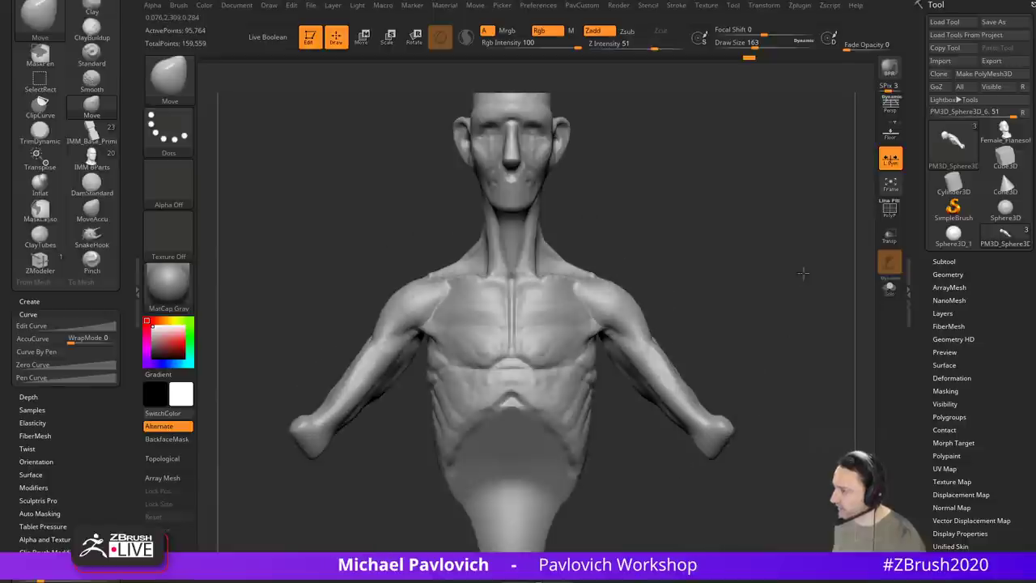
{"action": "left_click_drag", "start_coordinate": [702, 349], "coordinate": [714, 343]}
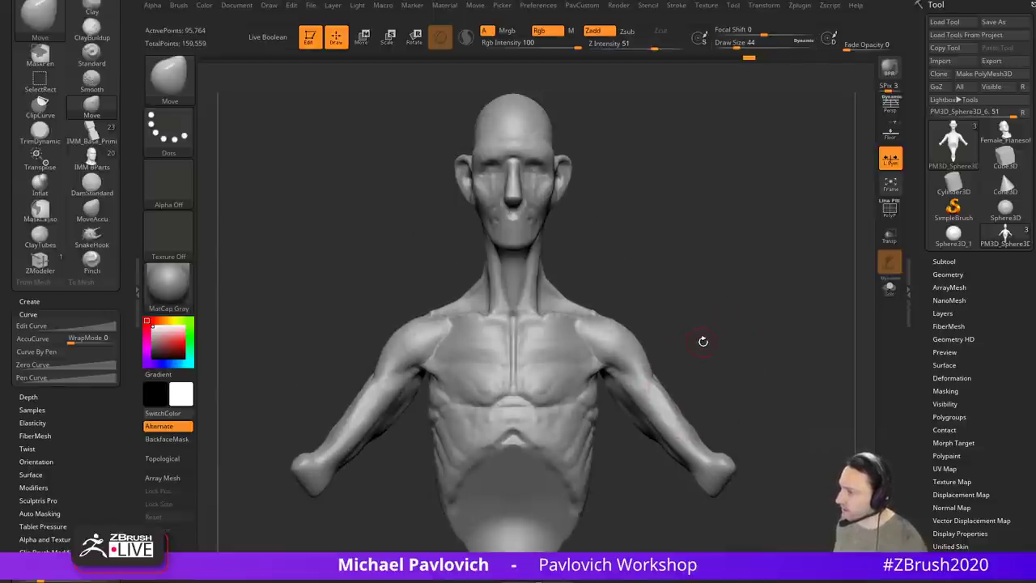
Step: Carve a mouth line across the lower face with the DamStandard brush at a reduced draw size
{"action": "mouse_move", "coordinate": [676, 281]}
{"action": "left_mouse_down", "text": "alt"}
{"action": "mouse_move", "coordinate": [770, 356]}
{"action": "mouse_move", "coordinate": [696, 238]}
{"action": "mouse_move", "coordinate": [759, 405]}
{"action": "left_mouse_up", "text": "alt"}
{"action": "key", "text": "b"}
{"action": "key", "text": "d"}
{"action": "key", "text": "s"}
{"action": "key", "text": "s"}
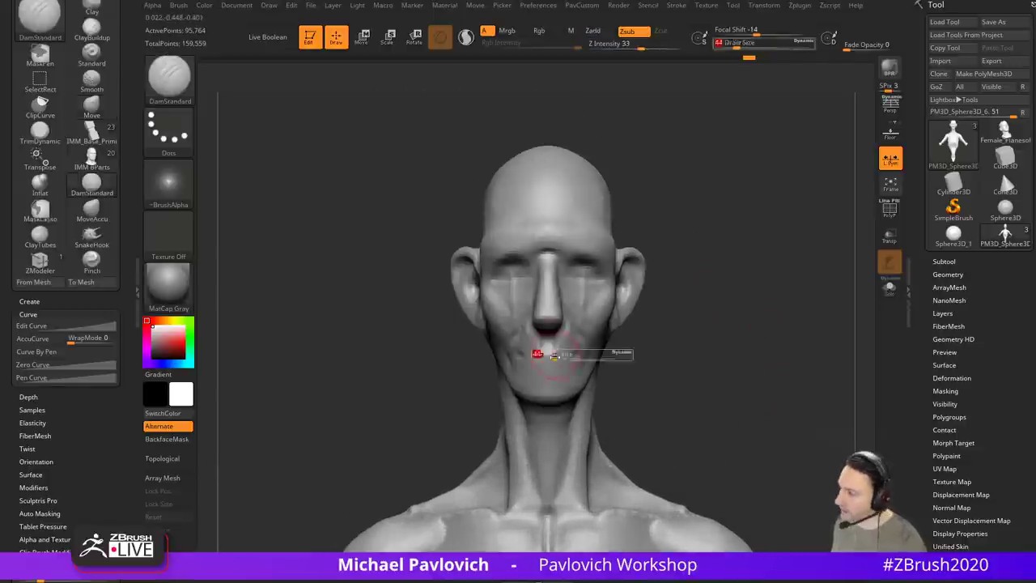
{"action": "left_click_drag", "start_coordinate": [554, 356], "coordinate": [550, 356]}
{"action": "mouse_move", "coordinate": [621, 351]}
{"action": "left_mouse_down", "text": "alt"}
{"action": "mouse_move", "coordinate": [677, 342]}
{"action": "mouse_move", "coordinate": [663, 336]}
{"action": "mouse_move", "coordinate": [682, 325]}
{"action": "mouse_move", "coordinate": [595, 335]}
{"action": "left_mouse_up", "text": "alt"}
{"action": "left_click_drag", "start_coordinate": [537, 353], "coordinate": [522, 354]}
{"action": "left_click_drag", "start_coordinate": [654, 355], "coordinate": [464, 257], "text": "alt"}
{"action": "mouse_move", "coordinate": [416, 385]}
{"action": "left_mouse_down"}
{"action": "mouse_move", "coordinate": [703, 242]}
{"action": "mouse_move", "coordinate": [689, 354]}
{"action": "mouse_move", "coordinate": [714, 229]}
{"action": "mouse_move", "coordinate": [659, 262]}
{"action": "mouse_move", "coordinate": [653, 237]}
{"action": "left_mouse_up"}
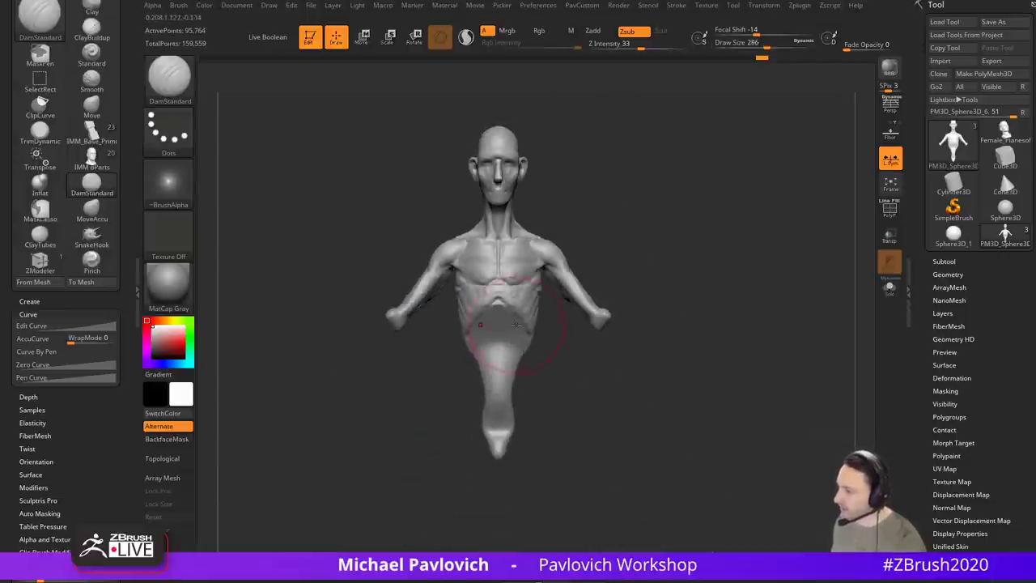
Step: Adjust the proportions of the ribcage, shoulders and upper arms in front view with a large Move brush
{"action": "key", "text": "b"}
{"action": "key", "text": "m"}
{"action": "key", "text": "v"}
{"action": "left_click_drag", "start_coordinate": [445, 302], "coordinate": [471, 314]}
{"action": "left_click_drag", "start_coordinate": [449, 252], "coordinate": [440, 258]}
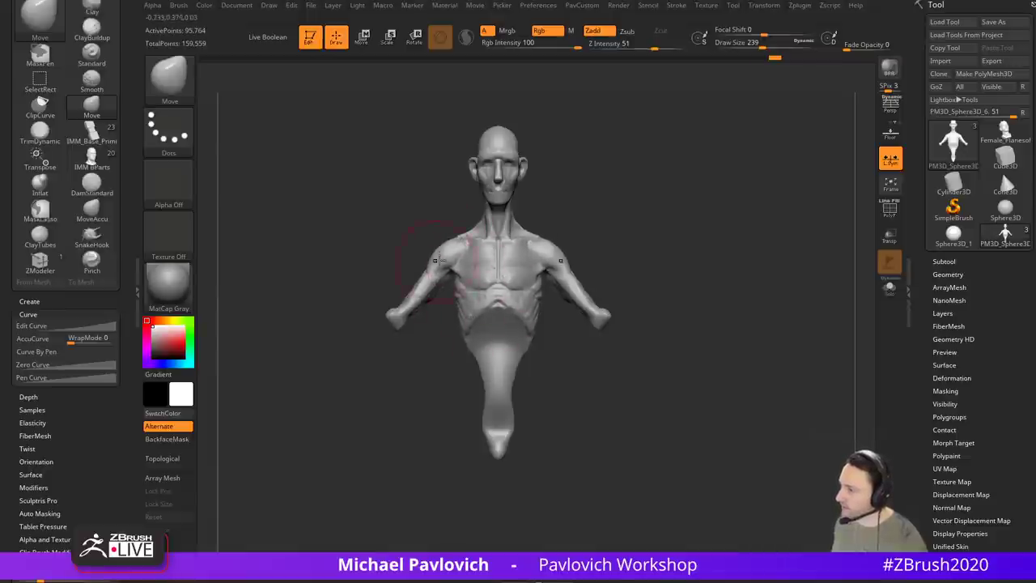
{"action": "key", "text": "]"}
{"action": "left_click_drag", "start_coordinate": [566, 258], "coordinate": [570, 285]}
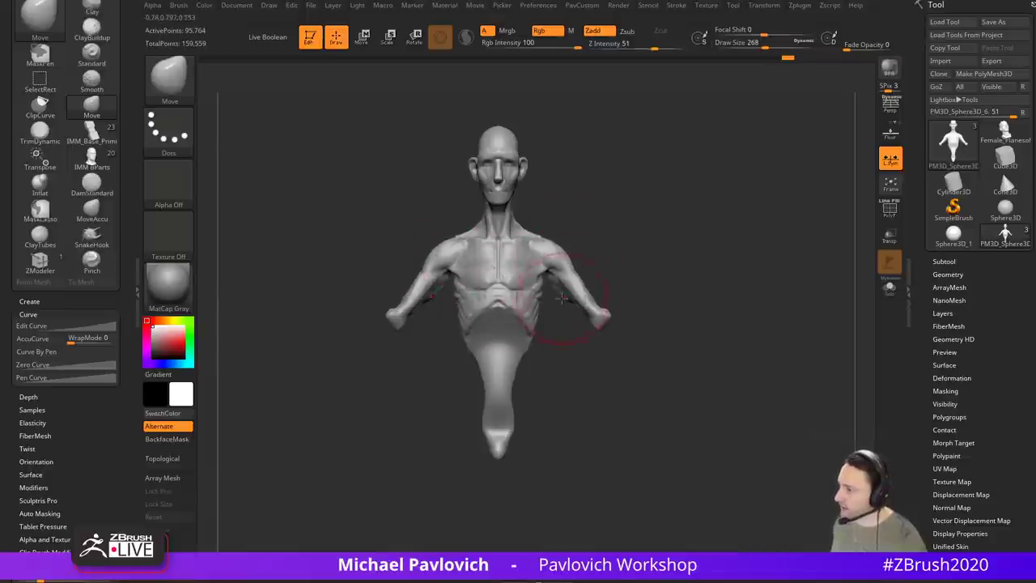
{"action": "key", "text": "s"}
Step: Reshape the upper arms and the slope of the shoulders from the back with the Move brush
{"action": "mouse_move", "coordinate": [658, 281]}
{"action": "left_mouse_down"}
{"action": "mouse_move", "coordinate": [601, 285]}
{"action": "mouse_move", "coordinate": [723, 244]}
{"action": "left_mouse_up"}
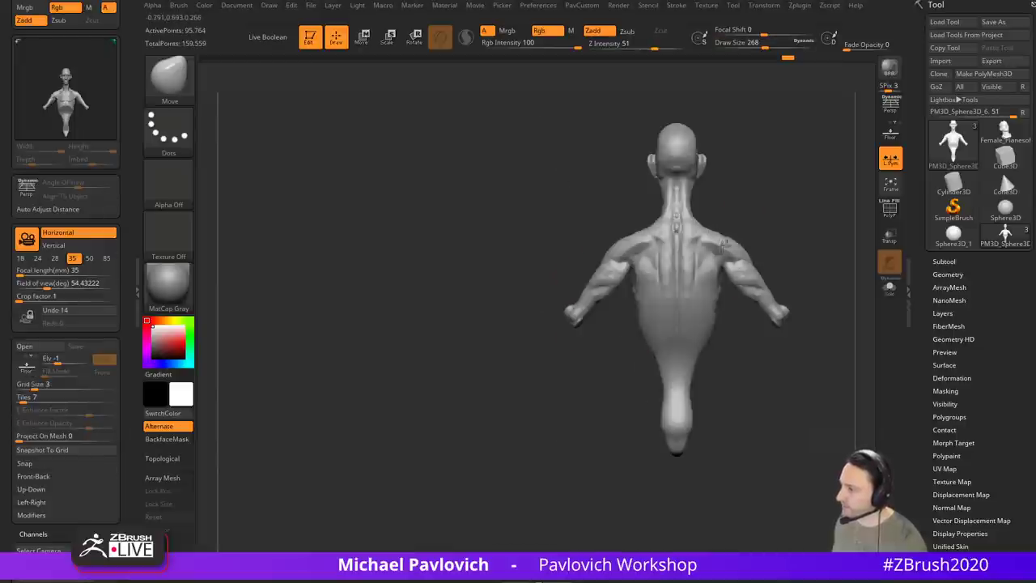
{"action": "key", "text": "s"}
{"action": "mouse_move", "coordinate": [619, 288]}
{"action": "left_mouse_down"}
{"action": "mouse_move", "coordinate": [621, 270]}
{"action": "mouse_move", "coordinate": [607, 277]}
{"action": "mouse_move", "coordinate": [619, 277]}
{"action": "left_mouse_up"}
{"action": "key", "text": "s"}
{"action": "left_click_drag", "start_coordinate": [644, 261], "coordinate": [631, 261]}
{"action": "left_click_drag", "start_coordinate": [630, 259], "coordinate": [643, 247]}
{"action": "key", "text": "s"}
{"action": "left_click_drag", "start_coordinate": [635, 223], "coordinate": [769, 208]}
{"action": "left_click_drag", "start_coordinate": [769, 208], "coordinate": [729, 261], "text": "alt"}
Step: Sculpt the muscles over the shoulder blade toward the back of the arm with the Clay brush, down to draw size 33
{"action": "key", "text": "b"}
{"action": "key", "text": "c"}
{"action": "key", "text": "l"}
{"action": "left_click_drag", "start_coordinate": [728, 219], "coordinate": [779, 231]}
{"action": "left_click_drag", "start_coordinate": [779, 231], "coordinate": [769, 308], "text": "alt"}
{"action": "key", "text": "s"}
{"action": "left_click_drag", "start_coordinate": [643, 288], "coordinate": [634, 288]}
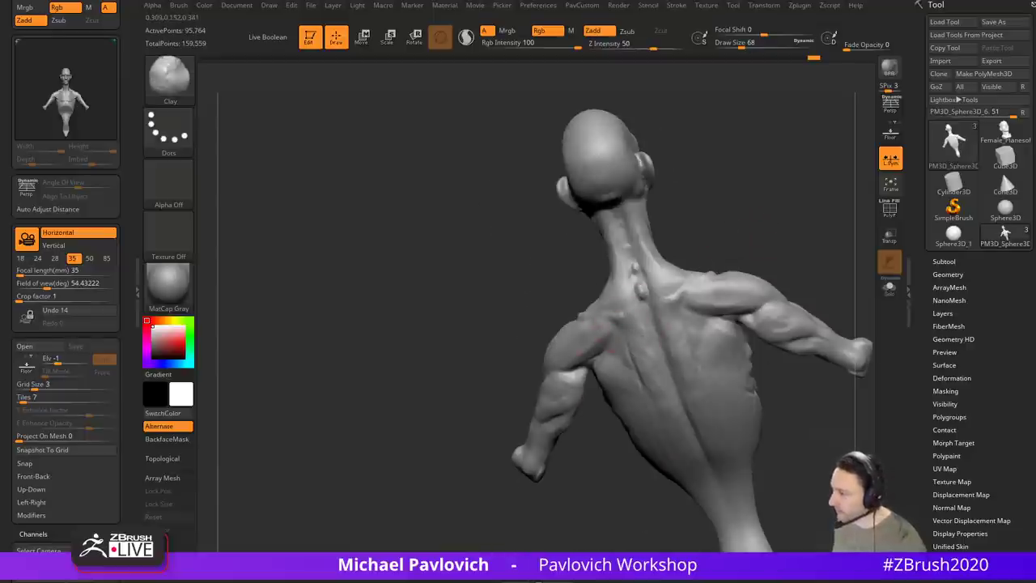
{"action": "mouse_move", "coordinate": [837, 237]}
{"action": "left_mouse_down", "text": "alt"}
{"action": "mouse_move", "coordinate": [691, 239]}
{"action": "mouse_move", "coordinate": [654, 294]}
{"action": "mouse_move", "coordinate": [696, 282]}
{"action": "mouse_move", "coordinate": [723, 290]}
{"action": "mouse_move", "coordinate": [611, 303]}
{"action": "mouse_move", "coordinate": [597, 343]}
{"action": "mouse_move", "coordinate": [584, 339]}
{"action": "left_mouse_up", "text": "alt"}
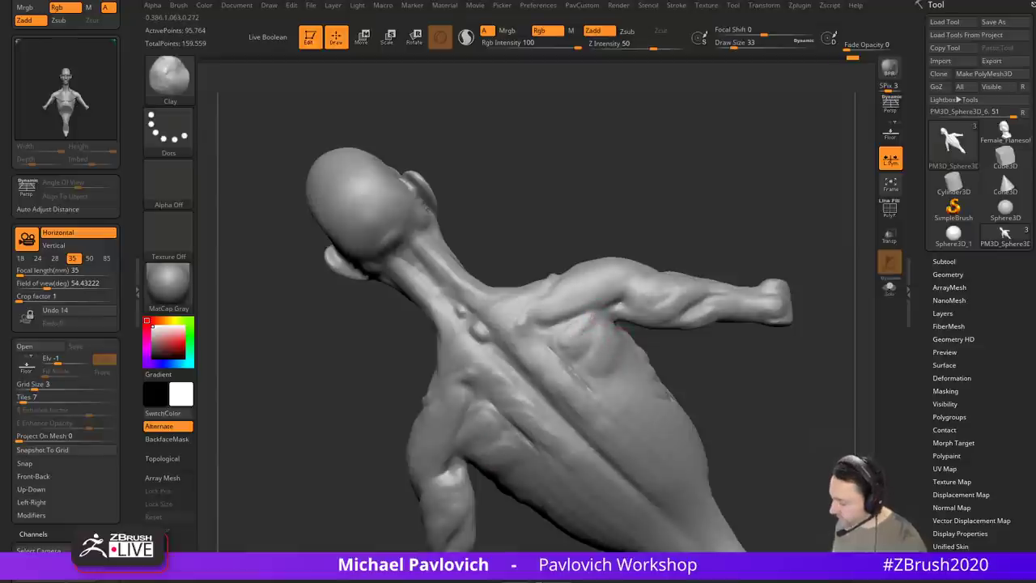
Step: Examine the infraspinatus, teres minor and teres major around the shoulder blade in the Zygote Body anatomy reference
{"action": "left_click_drag", "start_coordinate": [0, 85], "coordinate": [591, 104]}
{"action": "left_click", "coordinate": [552, 211]}
{"action": "left_click_drag", "start_coordinate": [624, 256], "coordinate": [483, 289]}
{"action": "left_click", "coordinate": [524, 250], "text": "shift"}
{"action": "left_click", "coordinate": [514, 283], "text": "shift"}
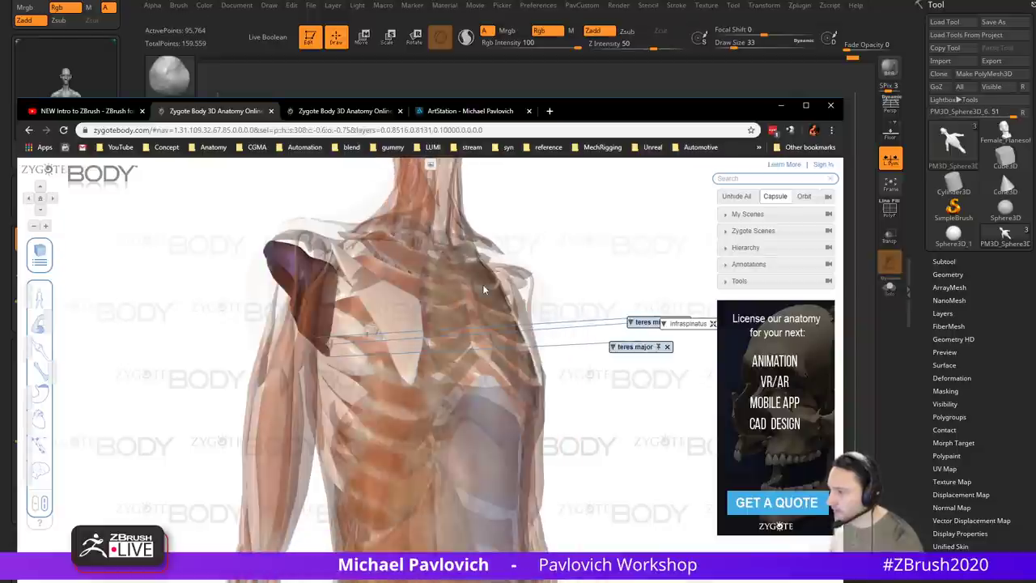
{"action": "left_click_drag", "start_coordinate": [316, 302], "coordinate": [370, 318]}
{"action": "left_click", "coordinate": [549, 293]}
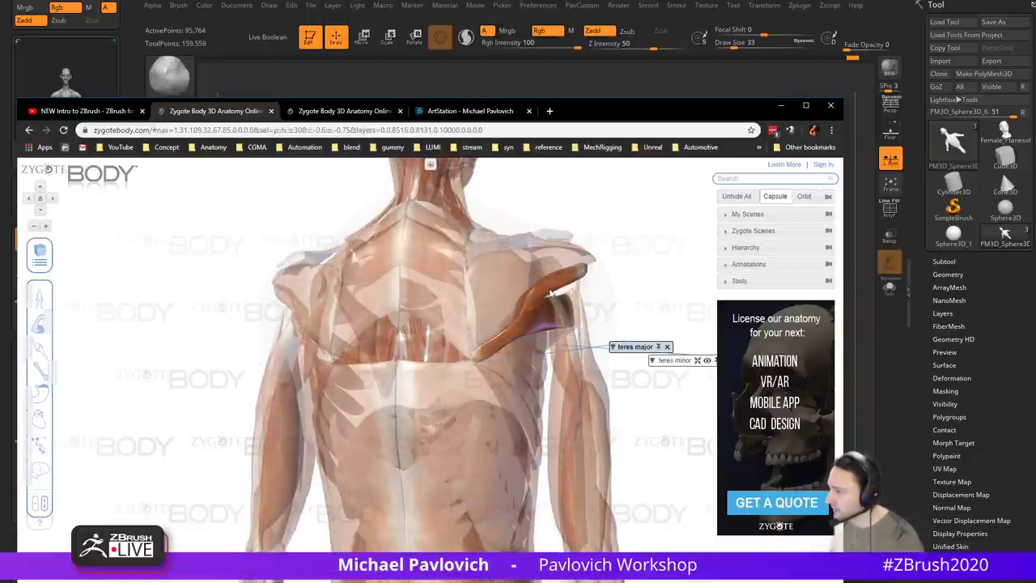
{"action": "left_click", "coordinate": [613, 288]}
{"action": "left_click", "coordinate": [552, 292]}
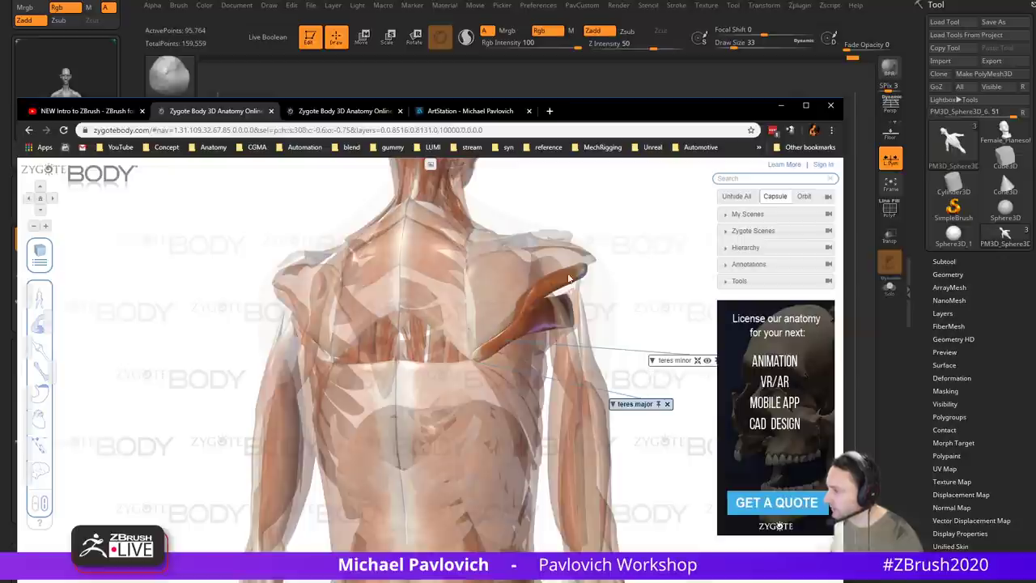
{"action": "left_click", "coordinate": [539, 270], "text": "shift"}
{"action": "left_click_drag", "start_coordinate": [588, 269], "coordinate": [482, 277]}
{"action": "key", "text": "alt+Tab"}
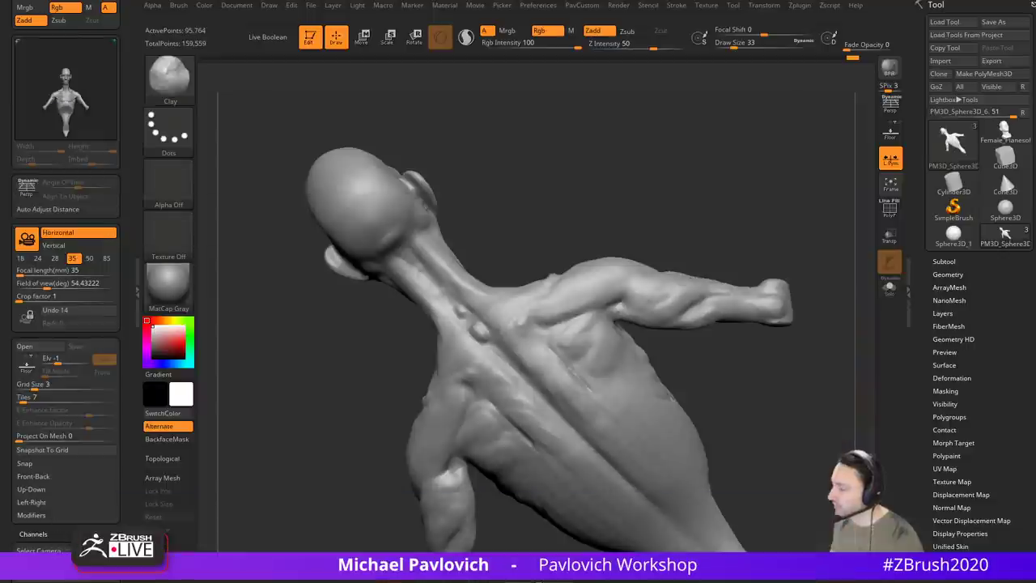
Step: Sculpt the teres and infraspinatus forms from the shoulder blade toward the armpit with the Clay brush at draw sizes 35 and 44
{"action": "mouse_move", "coordinate": [751, 170]}
{"action": "left_mouse_down"}
{"action": "mouse_move", "coordinate": [763, 187]}
{"action": "mouse_move", "coordinate": [754, 185]}
{"action": "left_mouse_up"}
{"action": "key", "text": "s"}
{"action": "left_click", "coordinate": [617, 352]}
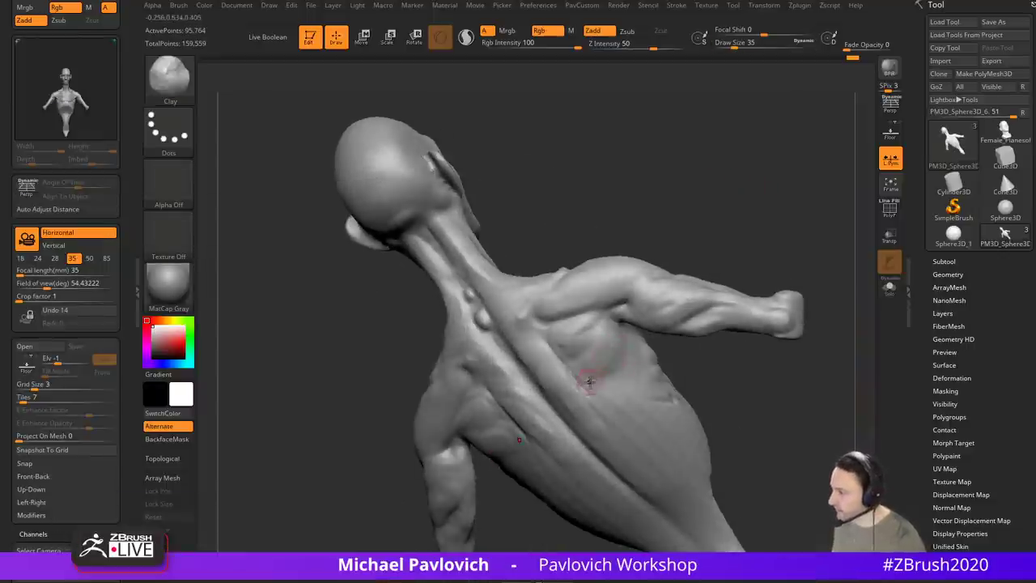
{"action": "left_click_drag", "start_coordinate": [681, 245], "coordinate": [617, 323]}
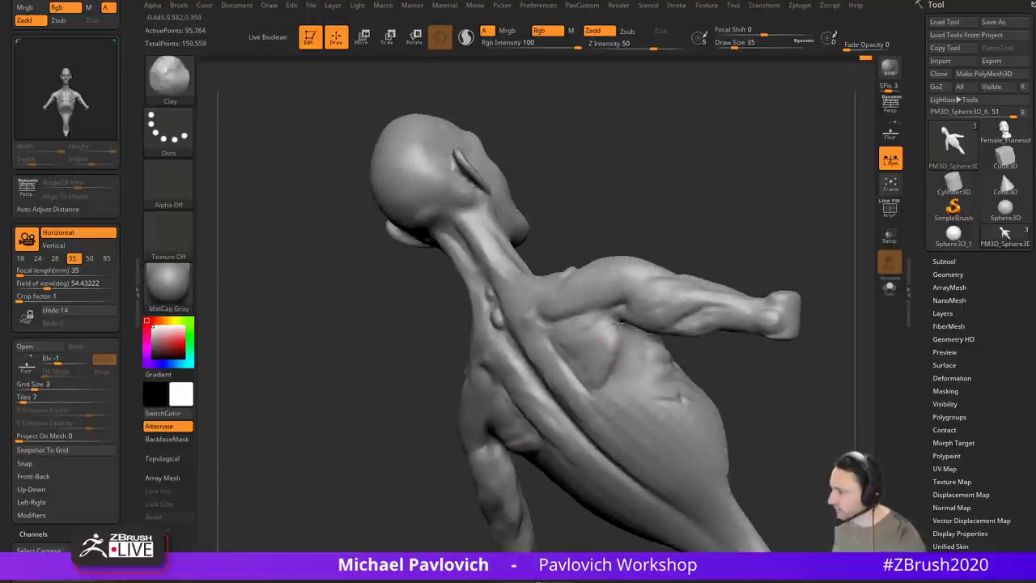
{"action": "left_click_drag", "start_coordinate": [706, 243], "coordinate": [629, 328]}
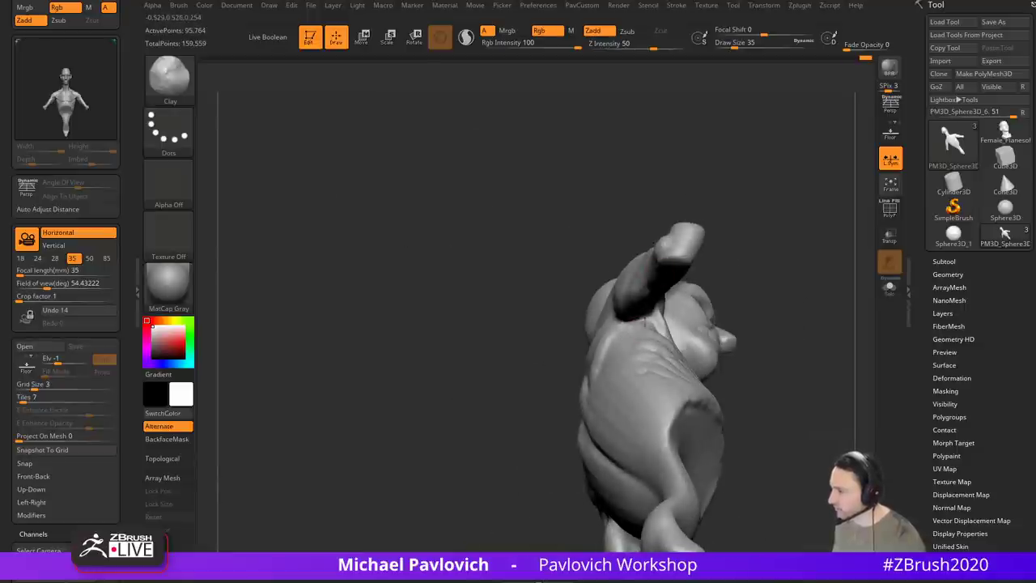
{"action": "mouse_move", "coordinate": [552, 281]}
{"action": "left_mouse_down"}
{"action": "mouse_move", "coordinate": [675, 243]}
{"action": "mouse_move", "coordinate": [705, 252]}
{"action": "left_mouse_up"}
{"action": "mouse_move", "coordinate": [619, 324]}
{"action": "left_mouse_down"}
{"action": "mouse_move", "coordinate": [586, 332]}
{"action": "mouse_move", "coordinate": [613, 347]}
{"action": "left_mouse_up"}
{"action": "right_click_drag", "start_coordinate": [584, 337], "coordinate": [641, 308]}
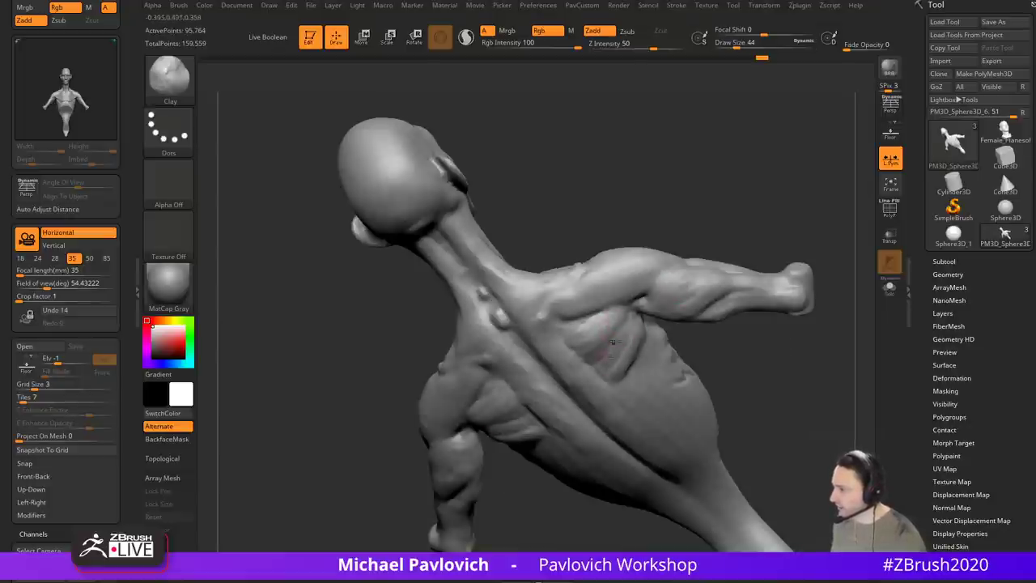
{"action": "mouse_move", "coordinate": [612, 344]}
{"action": "left_mouse_down"}
{"action": "mouse_move", "coordinate": [763, 175]}
{"action": "mouse_move", "coordinate": [719, 259]}
{"action": "mouse_move", "coordinate": [692, 254]}
{"action": "mouse_move", "coordinate": [719, 250]}
{"action": "left_mouse_up"}
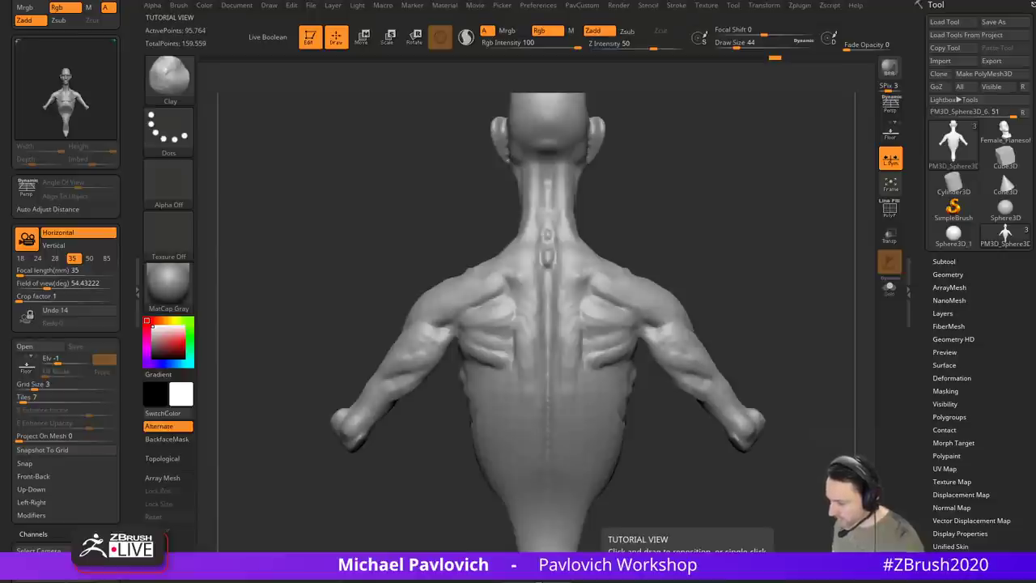
{"action": "left_click_drag", "start_coordinate": [614, 579], "coordinate": [636, 38]}
{"action": "left_click_drag", "start_coordinate": [614, 122], "coordinate": [622, 164]}
{"action": "left_click_drag", "start_coordinate": [619, 31], "coordinate": [617, 580]}
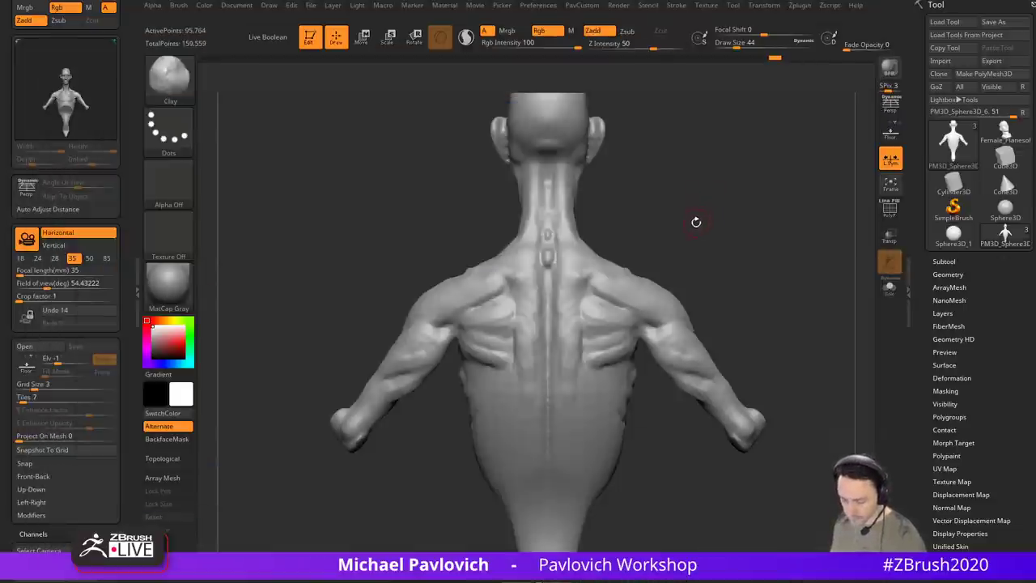
Step: Build up the trapezius and the ridge of the shoulder blade with the ClayTubes brush, reducing the draw size to 62
{"action": "key", "text": "b"}
{"action": "key", "text": "c"}
{"action": "key", "text": "t"}
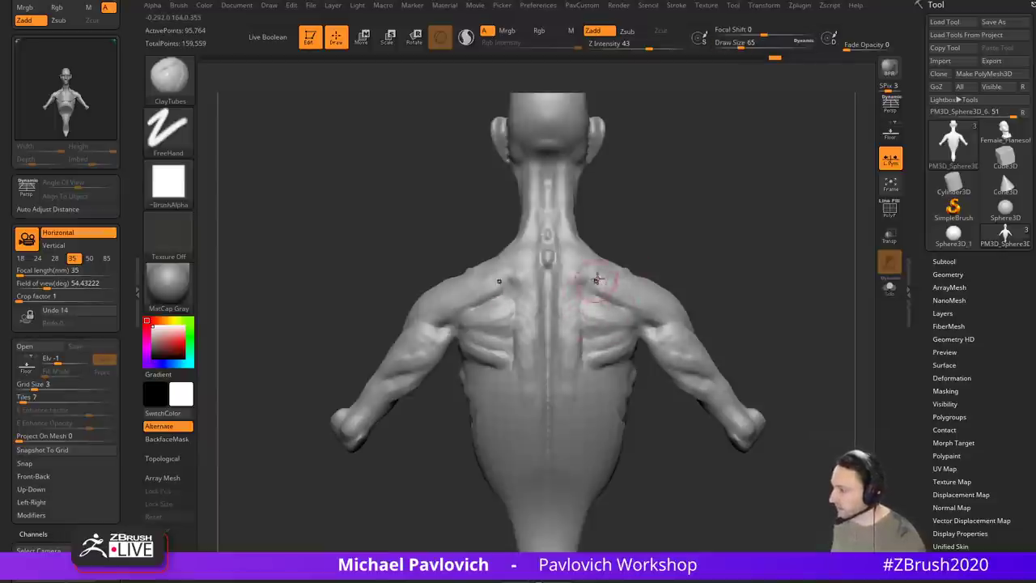
{"action": "mouse_move", "coordinate": [596, 281]}
{"action": "left_mouse_down"}
{"action": "mouse_move", "coordinate": [559, 283]}
{"action": "mouse_move", "coordinate": [591, 289]}
{"action": "mouse_move", "coordinate": [601, 277]}
{"action": "mouse_move", "coordinate": [591, 297]}
{"action": "mouse_move", "coordinate": [603, 288]}
{"action": "left_mouse_up"}
{"action": "right_click_drag", "start_coordinate": [570, 356], "coordinate": [514, 316]}
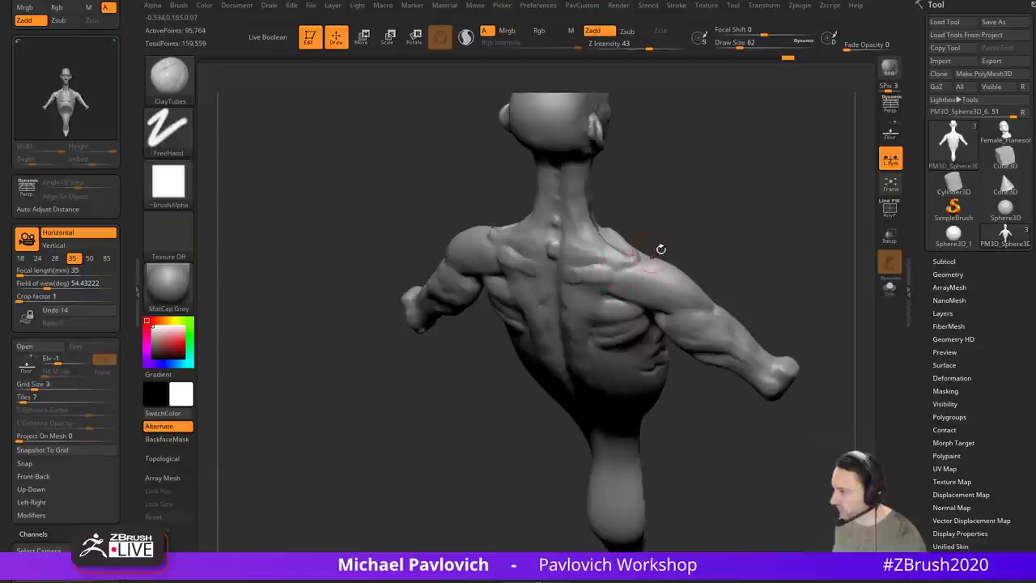
{"action": "mouse_move", "coordinate": [661, 249]}
{"action": "right_mouse_down"}
{"action": "mouse_move", "coordinate": [701, 213]}
{"action": "mouse_move", "coordinate": [669, 250]}
{"action": "mouse_move", "coordinate": [545, 304]}
{"action": "mouse_move", "coordinate": [664, 243]}
{"action": "mouse_move", "coordinate": [640, 319]}
{"action": "mouse_move", "coordinate": [677, 289]}
{"action": "mouse_move", "coordinate": [536, 352]}
{"action": "right_mouse_up"}
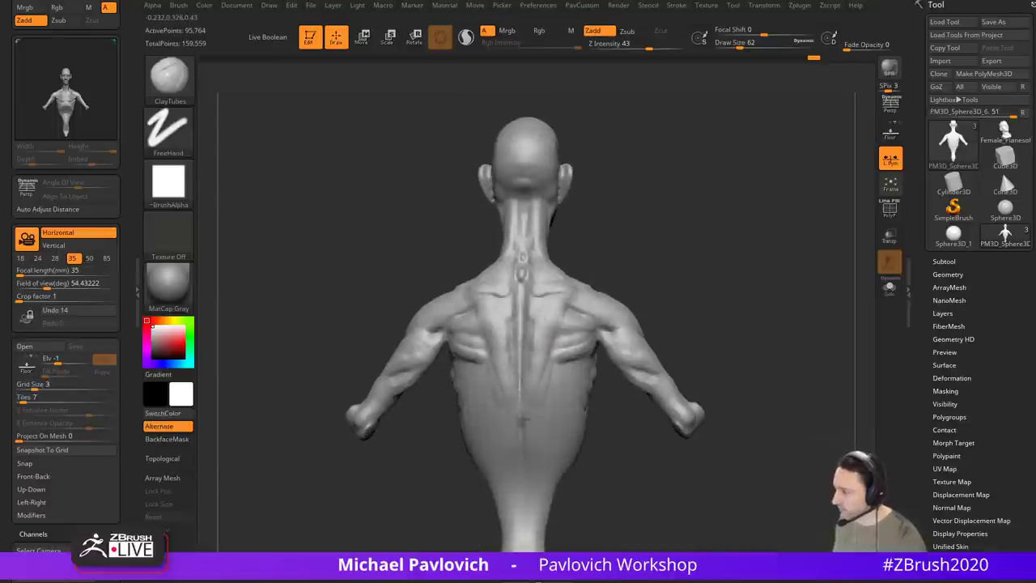
Step: Refine the muscles below the shoulder blade and along the side of the ribcage with ClayTubes at draw sizes 39 and 65
{"action": "mouse_move", "coordinate": [643, 295]}
{"action": "right_mouse_down"}
{"action": "mouse_move", "coordinate": [724, 273]}
{"action": "mouse_move", "coordinate": [687, 239]}
{"action": "mouse_move", "coordinate": [595, 316]}
{"action": "right_mouse_up"}
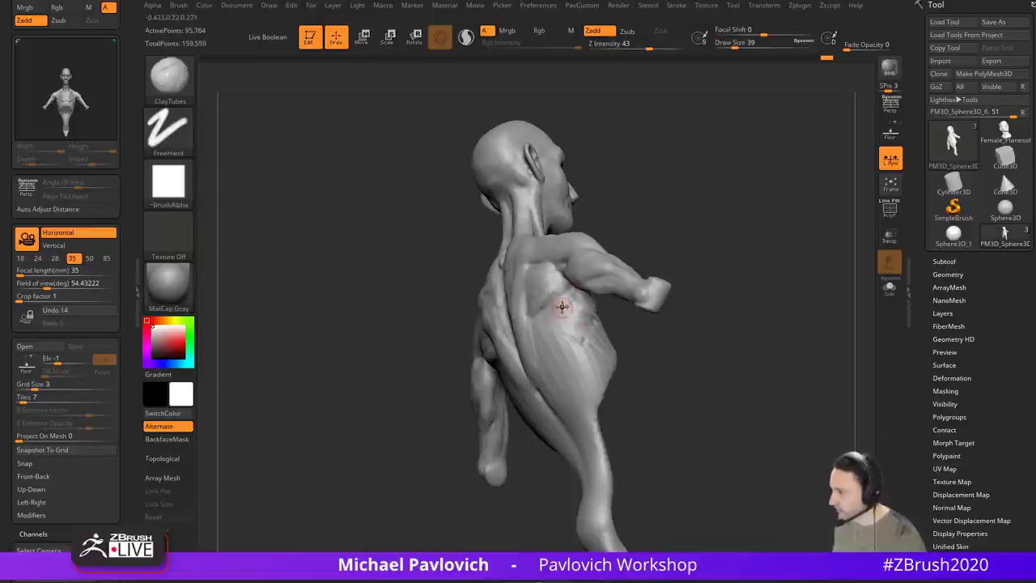
{"action": "right_click_drag", "start_coordinate": [576, 292], "coordinate": [564, 303]}
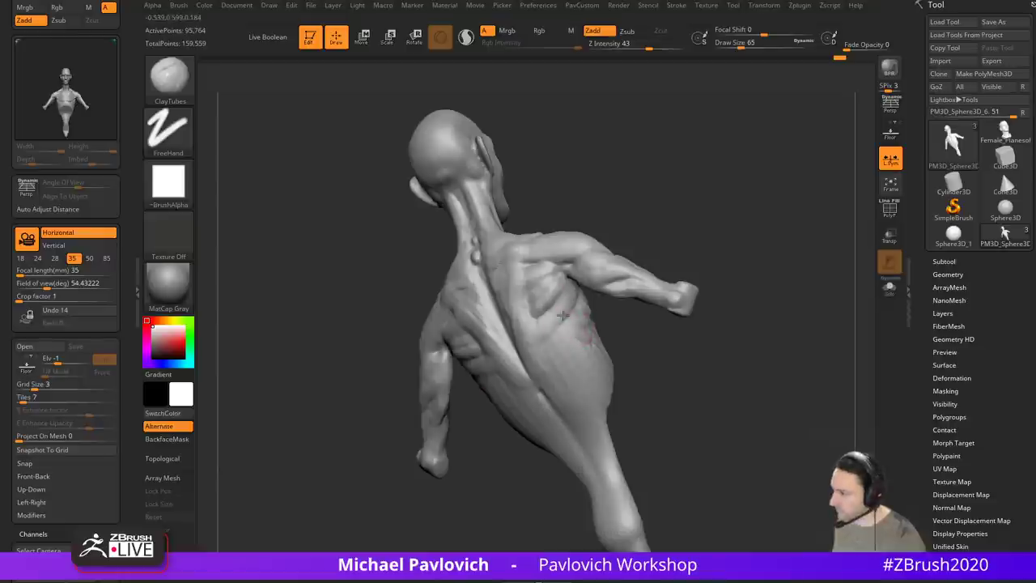
{"action": "mouse_move", "coordinate": [569, 308]}
{"action": "right_mouse_down", "text": "shift"}
{"action": "mouse_move", "coordinate": [689, 372]}
{"action": "mouse_move", "coordinate": [691, 397]}
{"action": "mouse_move", "coordinate": [610, 385]}
{"action": "mouse_move", "coordinate": [549, 324]}
{"action": "mouse_move", "coordinate": [611, 353]}
{"action": "mouse_move", "coordinate": [527, 325]}
{"action": "mouse_move", "coordinate": [675, 231]}
{"action": "mouse_move", "coordinate": [687, 270]}
{"action": "right_mouse_up", "text": "shift"}
Step: Shape the teres muscles and the broad back muscle below them with the Clay brush, enlarging the draw size from 51 to 90
{"action": "key", "text": "b"}
{"action": "key", "text": "s"}
{"action": "key", "text": "t"}
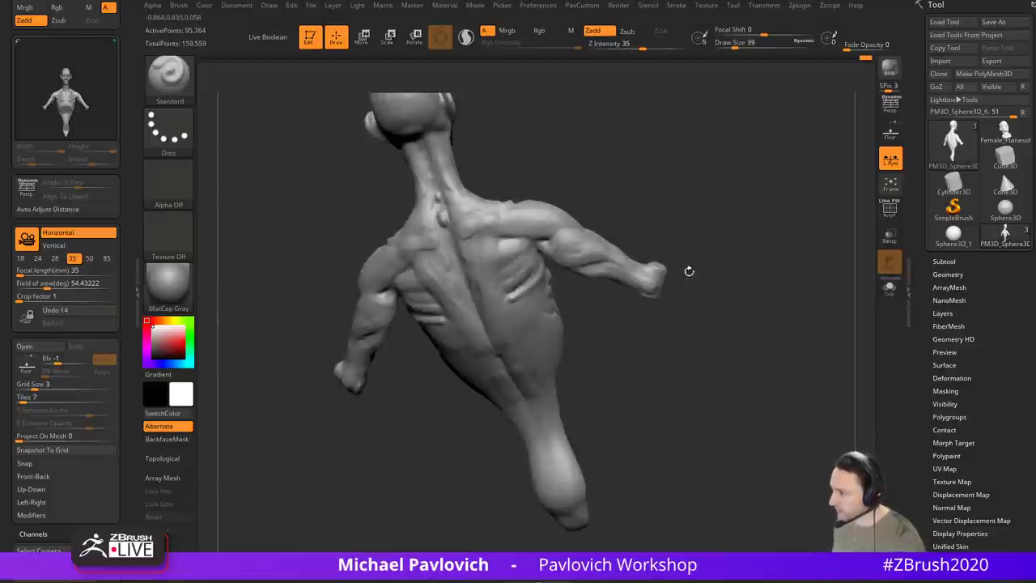
{"action": "key", "text": "b"}
{"action": "key", "text": "c"}
{"action": "key", "text": "l"}
{"action": "right_click_drag", "start_coordinate": [591, 319], "coordinate": [527, 308]}
{"action": "key", "text": "]"}
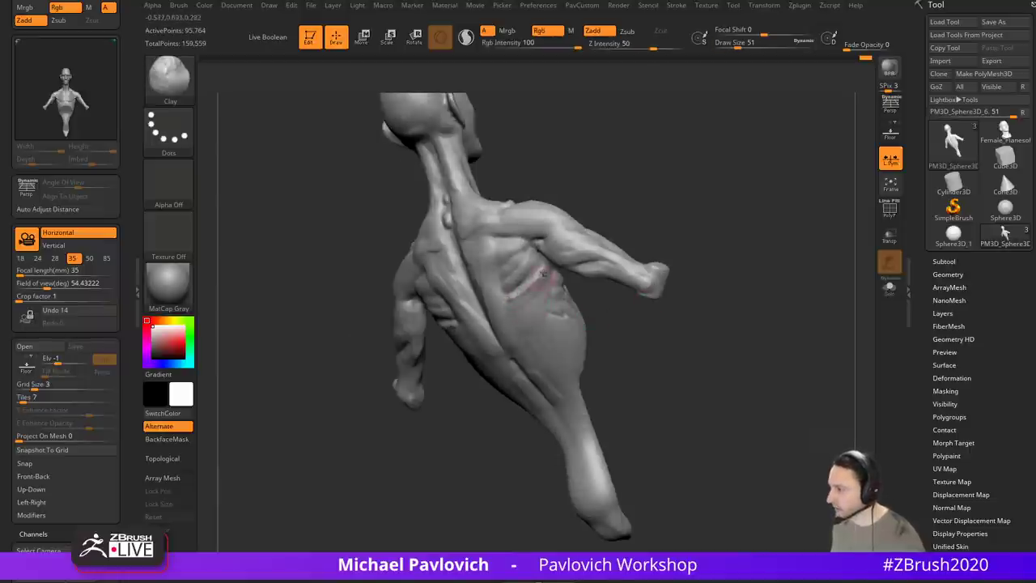
{"action": "right_click_drag", "start_coordinate": [527, 348], "coordinate": [568, 310]}
{"action": "key", "text": "]"}
{"action": "key", "text": "]"}
{"action": "key", "text": "]"}
{"action": "right_click_drag", "start_coordinate": [555, 308], "coordinate": [561, 308]}
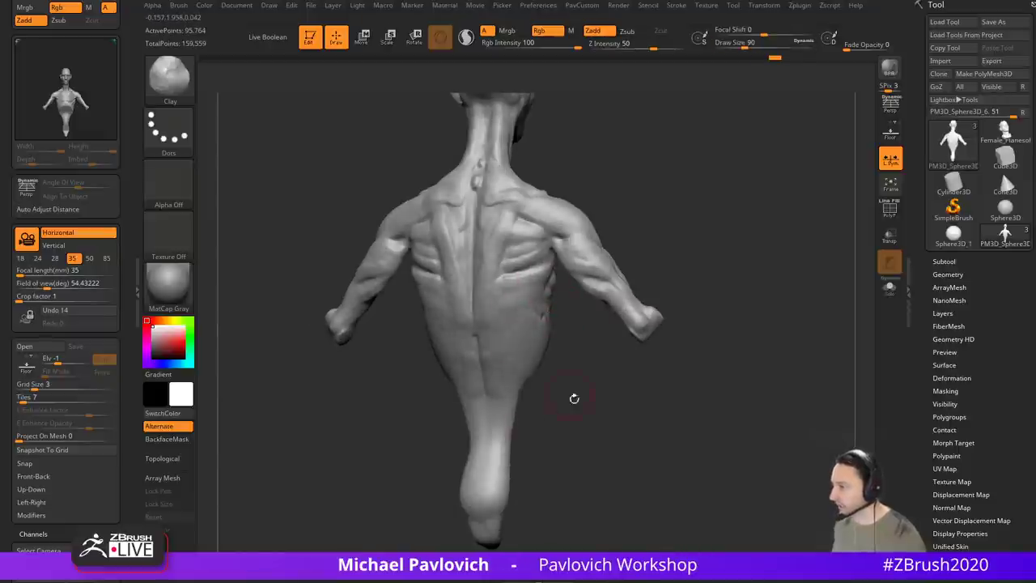
{"action": "right_click_drag", "start_coordinate": [574, 398], "coordinate": [393, 298]}
Step: Adjust the outline of the back below the armpits with the Move brush at draw size 136
{"action": "mouse_move", "coordinate": [706, 228]}
{"action": "right_mouse_down", "text": "alt"}
{"action": "mouse_move", "coordinate": [717, 287]}
{"action": "mouse_move", "coordinate": [502, 284]}
{"action": "mouse_move", "coordinate": [702, 279]}
{"action": "mouse_move", "coordinate": [565, 343]}
{"action": "right_mouse_up", "text": "alt"}
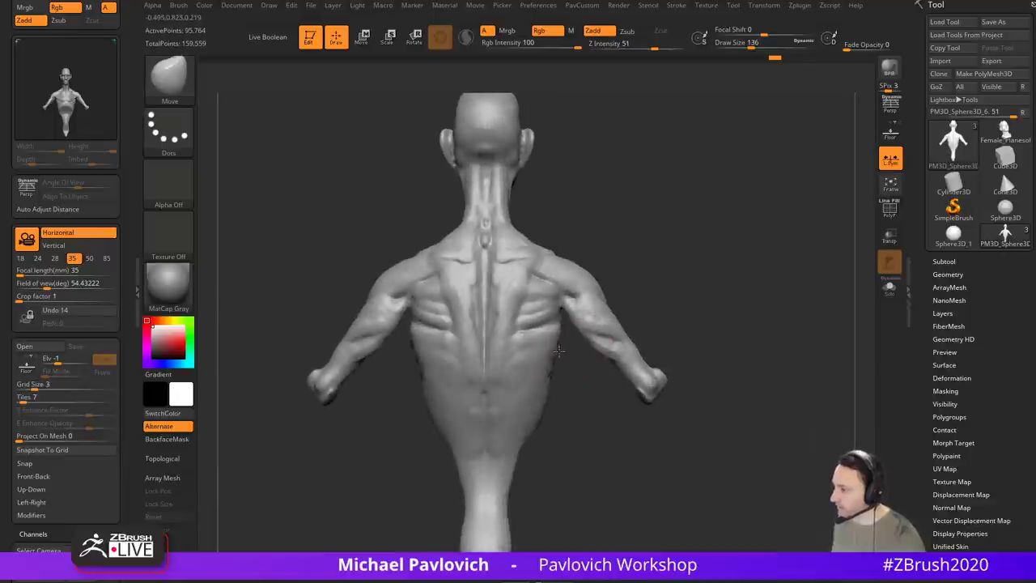
{"action": "key", "text": "s"}
{"action": "mouse_move", "coordinate": [651, 287]}
{"action": "right_mouse_down"}
{"action": "mouse_move", "coordinate": [583, 305]}
{"action": "mouse_move", "coordinate": [673, 289]}
{"action": "mouse_move", "coordinate": [645, 347]}
{"action": "mouse_move", "coordinate": [602, 385]}
{"action": "mouse_move", "coordinate": [717, 332]}
{"action": "mouse_move", "coordinate": [710, 252]}
{"action": "mouse_move", "coordinate": [664, 247]}
{"action": "mouse_move", "coordinate": [615, 267]}
{"action": "mouse_move", "coordinate": [566, 308]}
{"action": "mouse_move", "coordinate": [586, 303]}
{"action": "right_mouse_up"}
Step: Refine the shoulder-blade muscles with the Clay brush at draw size 59 and cut creases below them with DamStandard at 74
{"action": "key", "text": "b"}
{"action": "key", "text": "c"}
{"action": "key", "text": "l"}
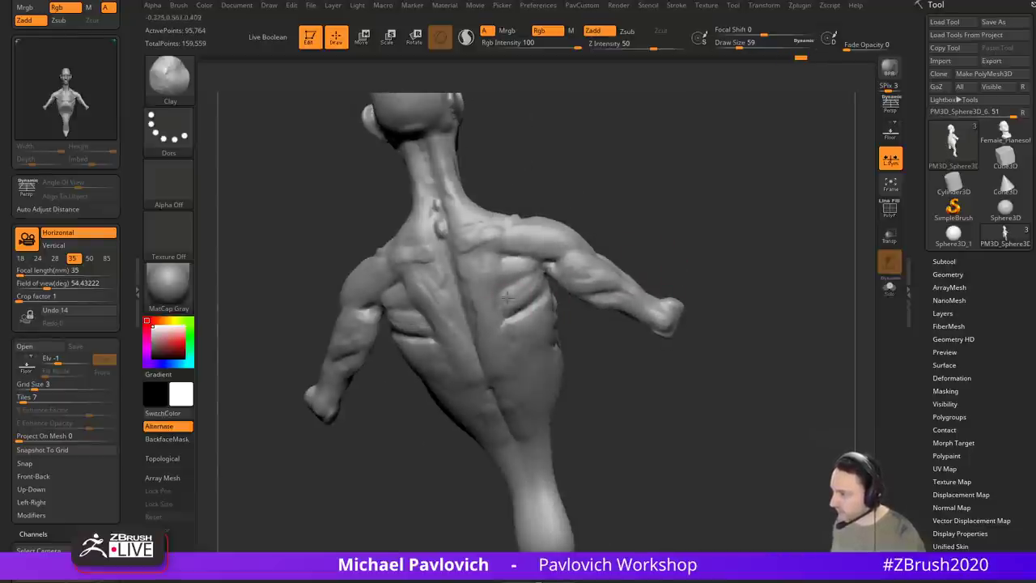
{"action": "mouse_move", "coordinate": [507, 297]}
{"action": "right_mouse_down"}
{"action": "mouse_move", "coordinate": [617, 241]}
{"action": "mouse_move", "coordinate": [591, 280]}
{"action": "right_mouse_up"}
{"action": "key", "text": "3"}
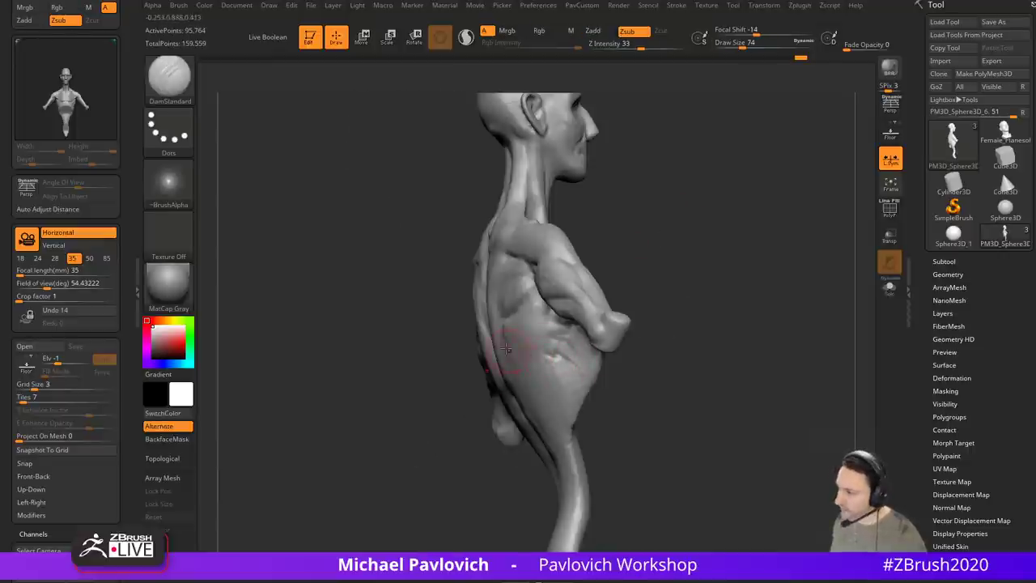
{"action": "right_click_drag", "start_coordinate": [470, 392], "coordinate": [506, 347], "text": "shift"}
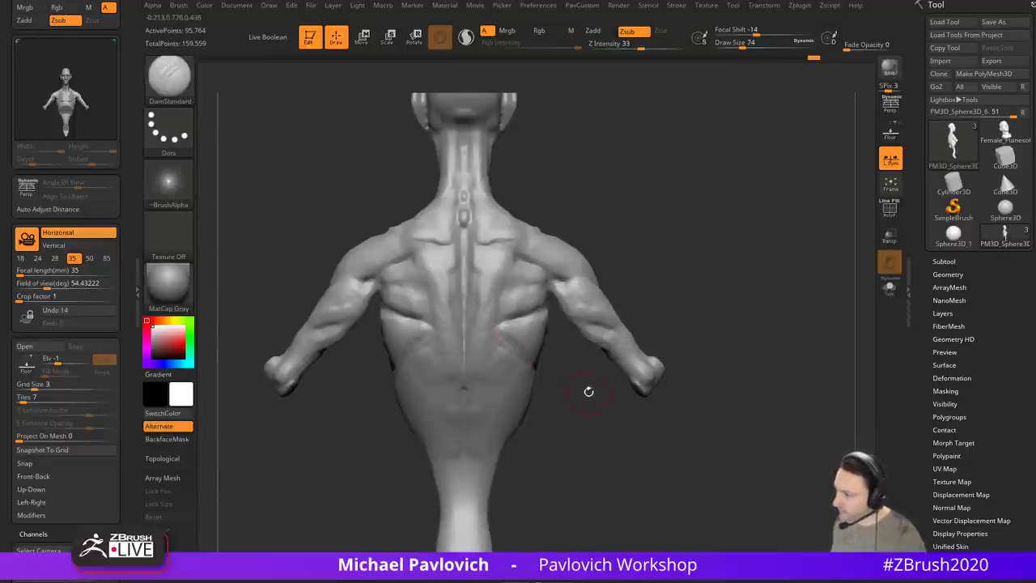
Step: Build up the latissimus below the shoulder blade with the Clay brush at draw size 62
{"action": "right_click_drag", "start_coordinate": [589, 391], "coordinate": [569, 381]}
{"action": "key", "text": "b"}
{"action": "key", "text": "c"}
{"action": "key", "text": "l"}
{"action": "key", "text": "s"}
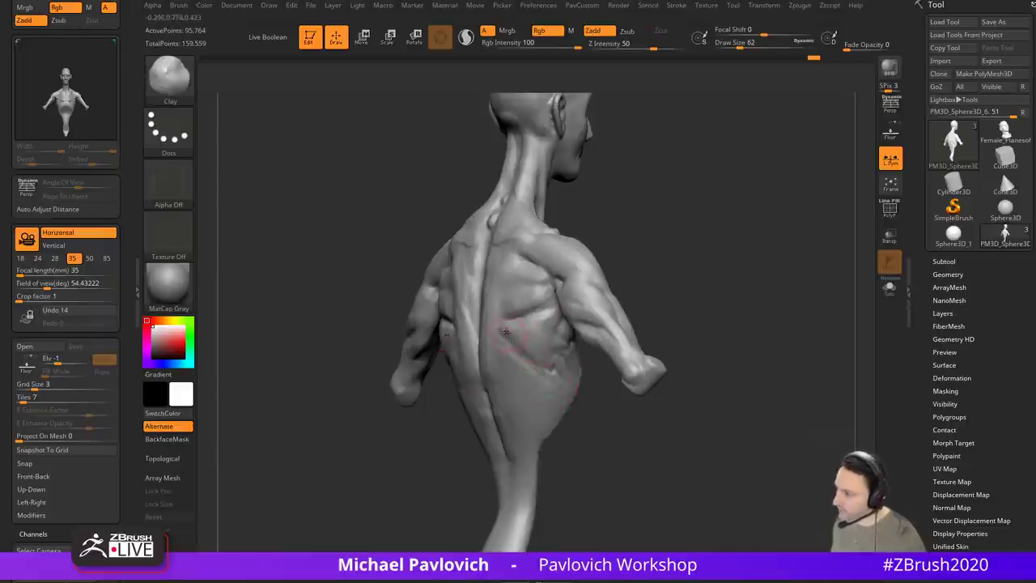
Step: Sculpt the ribs and serratus forms on the front and side of the ribcage with the Clay brush at draw size 35
{"action": "right_click_drag", "start_coordinate": [705, 278], "coordinate": [550, 262], "text": "shift"}
{"action": "mouse_move", "coordinate": [561, 384]}
{"action": "right_mouse_down"}
{"action": "mouse_move", "coordinate": [516, 344]}
{"action": "mouse_move", "coordinate": [596, 385]}
{"action": "mouse_move", "coordinate": [604, 355]}
{"action": "mouse_move", "coordinate": [676, 363]}
{"action": "mouse_move", "coordinate": [735, 266]}
{"action": "mouse_move", "coordinate": [747, 280]}
{"action": "mouse_move", "coordinate": [553, 362]}
{"action": "mouse_move", "coordinate": [620, 430]}
{"action": "mouse_move", "coordinate": [523, 328]}
{"action": "right_mouse_up"}
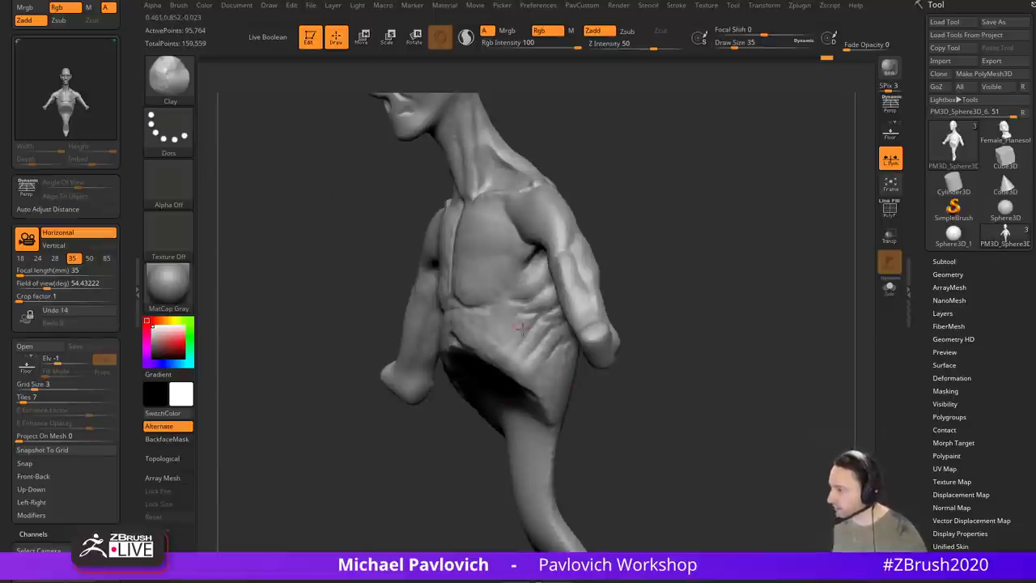
{"action": "mouse_move", "coordinate": [538, 397]}
{"action": "right_mouse_down"}
{"action": "mouse_move", "coordinate": [601, 421]}
{"action": "mouse_move", "coordinate": [552, 403]}
{"action": "mouse_move", "coordinate": [594, 415]}
{"action": "right_mouse_up"}
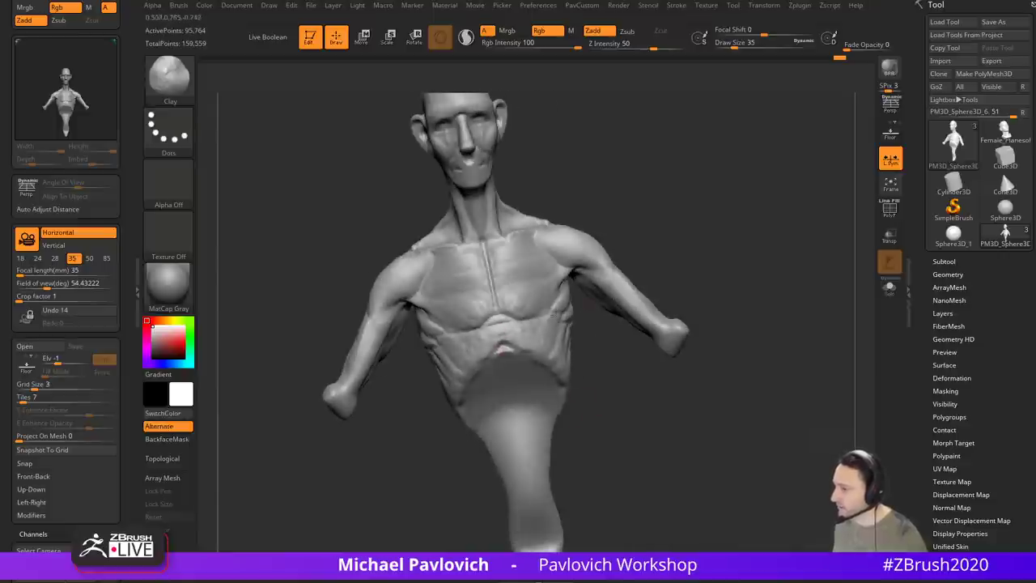
Step: Cut a straight, wider mouth line across the lower face with the DamStandard brush
{"action": "mouse_move", "coordinate": [666, 253]}
{"action": "right_mouse_down"}
{"action": "mouse_move", "coordinate": [655, 231]}
{"action": "mouse_move", "coordinate": [696, 294]}
{"action": "mouse_move", "coordinate": [719, 256]}
{"action": "mouse_move", "coordinate": [677, 341]}
{"action": "right_mouse_up"}
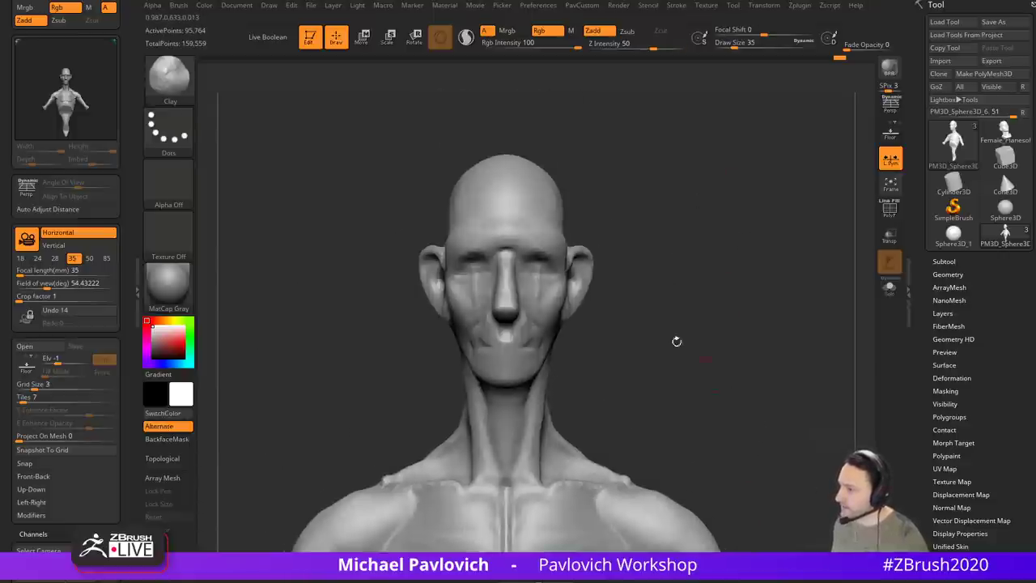
{"action": "key", "text": "b"}
{"action": "key", "text": "s"}
{"action": "key", "text": "t"}
{"action": "right_click_drag", "start_coordinate": [679, 284], "coordinate": [673, 314], "text": "ctrl"}
{"action": "right_click_drag", "start_coordinate": [656, 233], "coordinate": [660, 255], "text": "alt"}
{"action": "key", "text": "b"}
{"action": "key", "text": "d"}
{"action": "key", "text": "s"}
{"action": "key", "text": "s"}
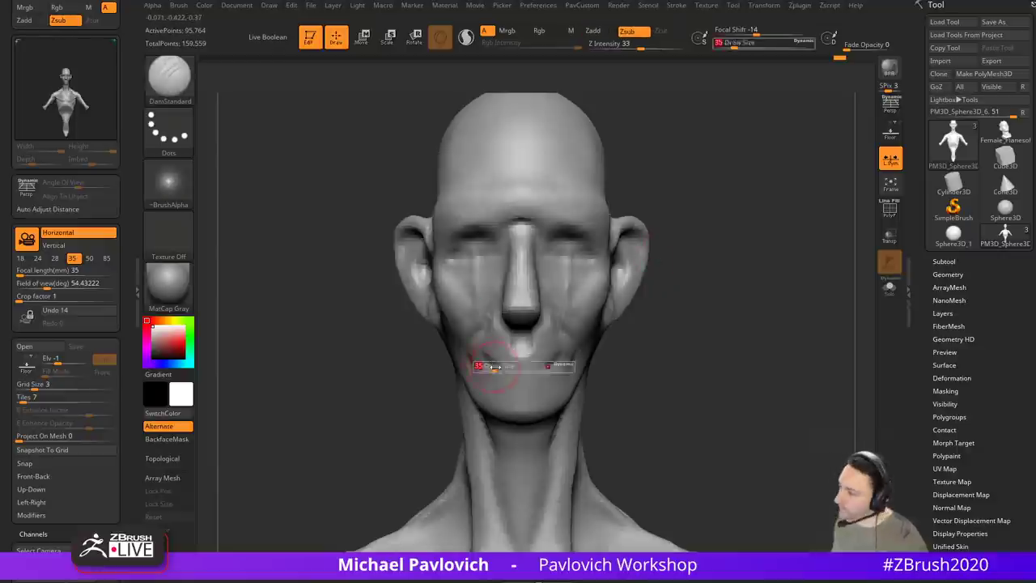
{"action": "mouse_move", "coordinate": [643, 349]}
{"action": "right_mouse_down"}
{"action": "mouse_move", "coordinate": [671, 348]}
{"action": "mouse_move", "coordinate": [572, 322]}
{"action": "right_mouse_up"}
Step: Deepen the eye sockets and shape the area beneath the brows with the Clay brush at draw size 33
{"action": "mouse_move", "coordinate": [492, 251]}
{"action": "right_mouse_down"}
{"action": "mouse_move", "coordinate": [696, 224]}
{"action": "mouse_move", "coordinate": [696, 208]}
{"action": "mouse_move", "coordinate": [502, 259]}
{"action": "right_mouse_up"}
{"action": "key", "text": "b"}
{"action": "key", "text": "c"}
{"action": "key", "text": "l"}
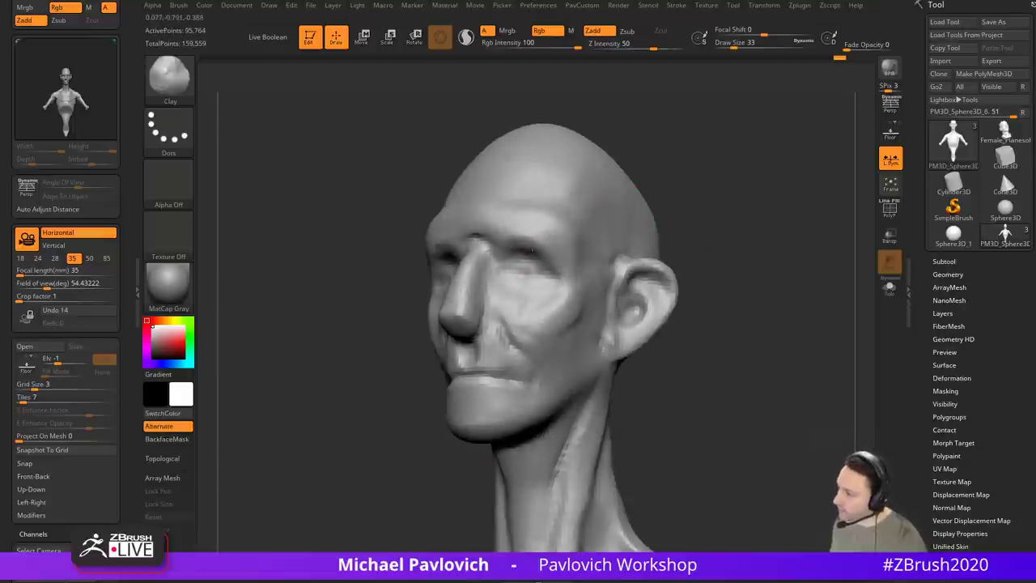
{"action": "mouse_move", "coordinate": [670, 207]}
{"action": "right_mouse_down"}
{"action": "mouse_move", "coordinate": [689, 197]}
{"action": "mouse_move", "coordinate": [423, 257]}
{"action": "mouse_move", "coordinate": [486, 226]}
{"action": "mouse_move", "coordinate": [543, 272]}
{"action": "right_mouse_up"}
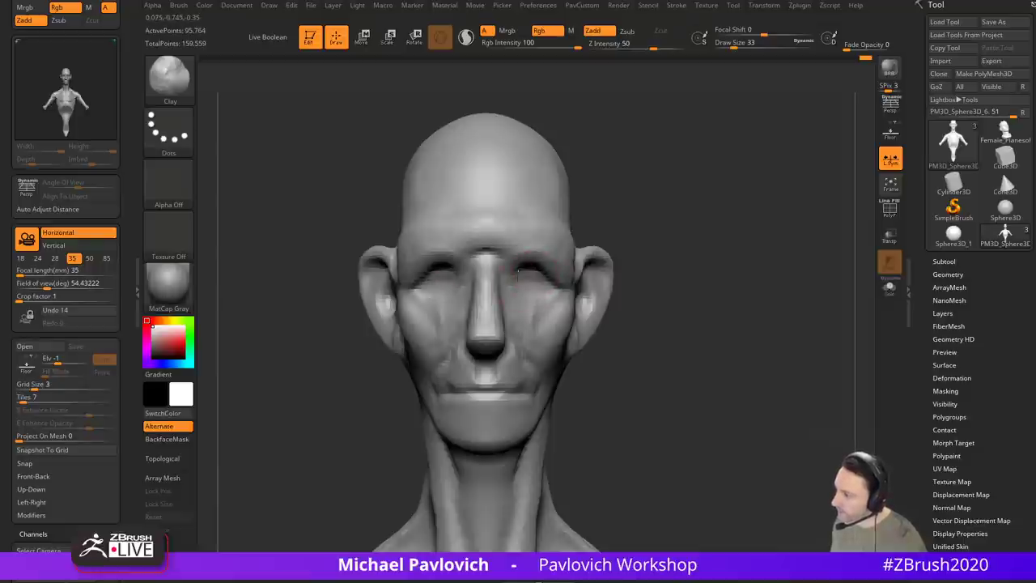
{"action": "right_click_drag", "start_coordinate": [655, 227], "coordinate": [643, 228]}
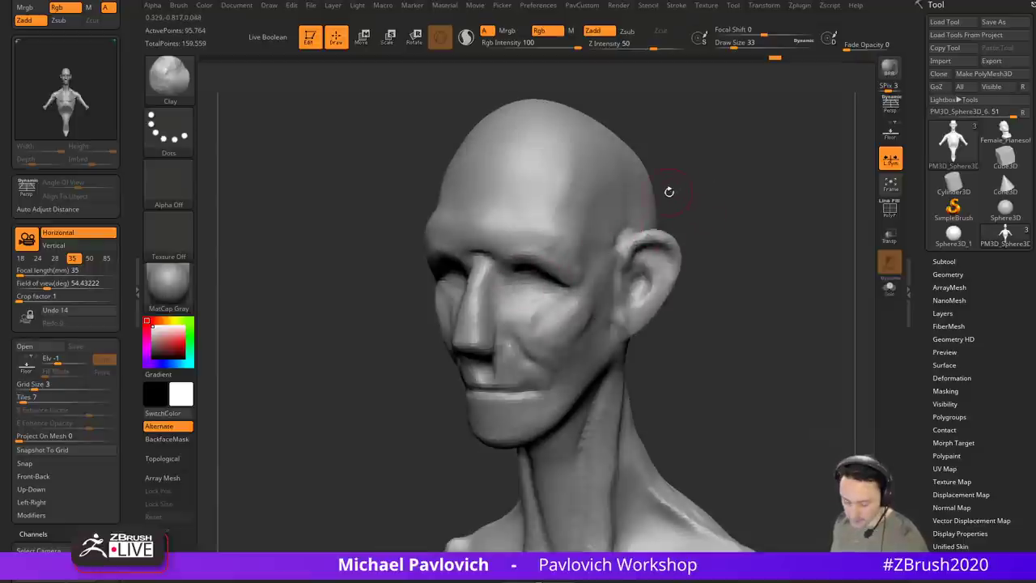
Step: Carve the eyelid creases, brow edges and a central frown line with the DamStandard brush at draw sizes 14 to 35
{"action": "key", "text": "b"}
{"action": "key", "text": "d"}
{"action": "key", "text": "s"}
{"action": "right_click_drag", "start_coordinate": [673, 191], "coordinate": [715, 202]}
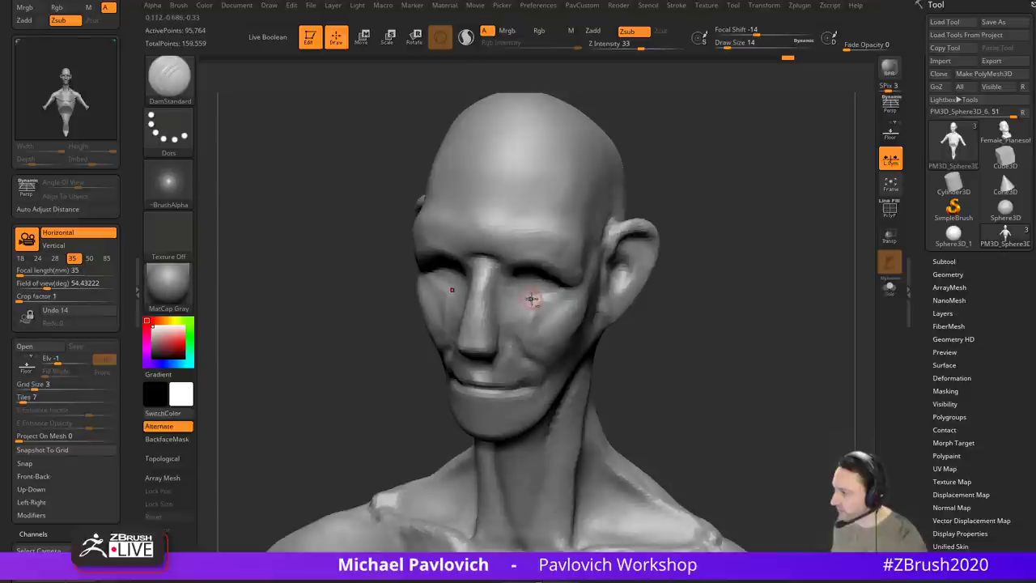
{"action": "mouse_move", "coordinate": [548, 273]}
{"action": "right_mouse_down"}
{"action": "mouse_move", "coordinate": [515, 237]}
{"action": "mouse_move", "coordinate": [510, 255]}
{"action": "mouse_move", "coordinate": [566, 243]}
{"action": "mouse_move", "coordinate": [597, 266]}
{"action": "right_mouse_up"}
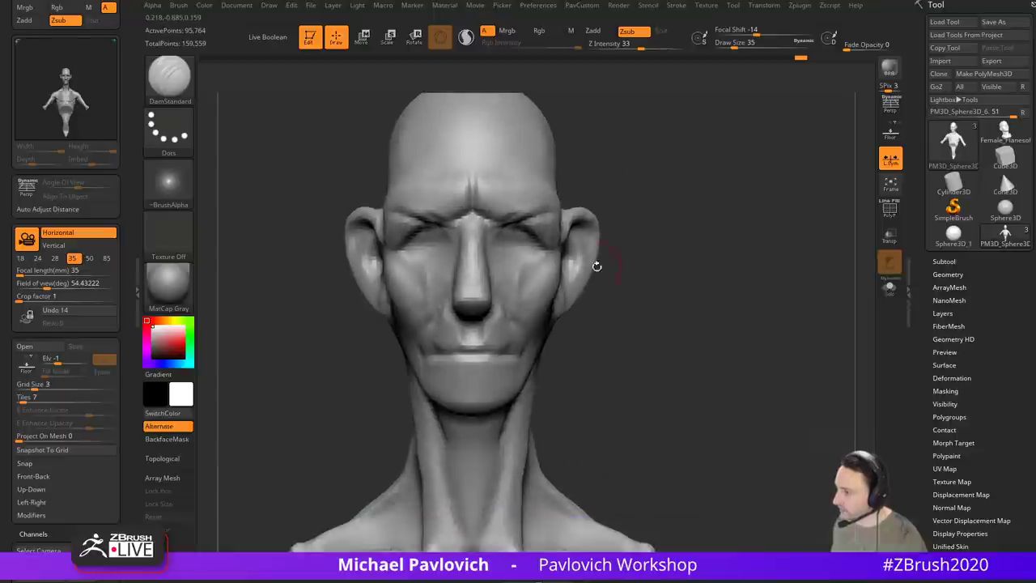
{"action": "right_click_drag", "start_coordinate": [644, 221], "coordinate": [490, 266]}
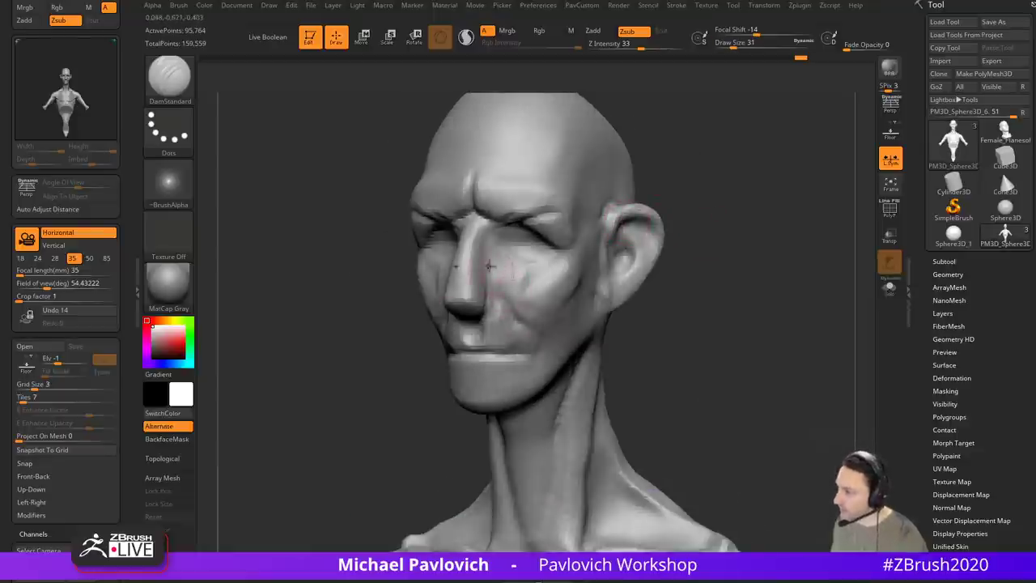
Step: Deepen the mouth corners and carve the crease below the lower lip with DamStandard at draw size 31
{"action": "mouse_move", "coordinate": [556, 354]}
{"action": "right_mouse_down"}
{"action": "mouse_move", "coordinate": [446, 328]}
{"action": "mouse_move", "coordinate": [445, 350]}
{"action": "right_mouse_up"}
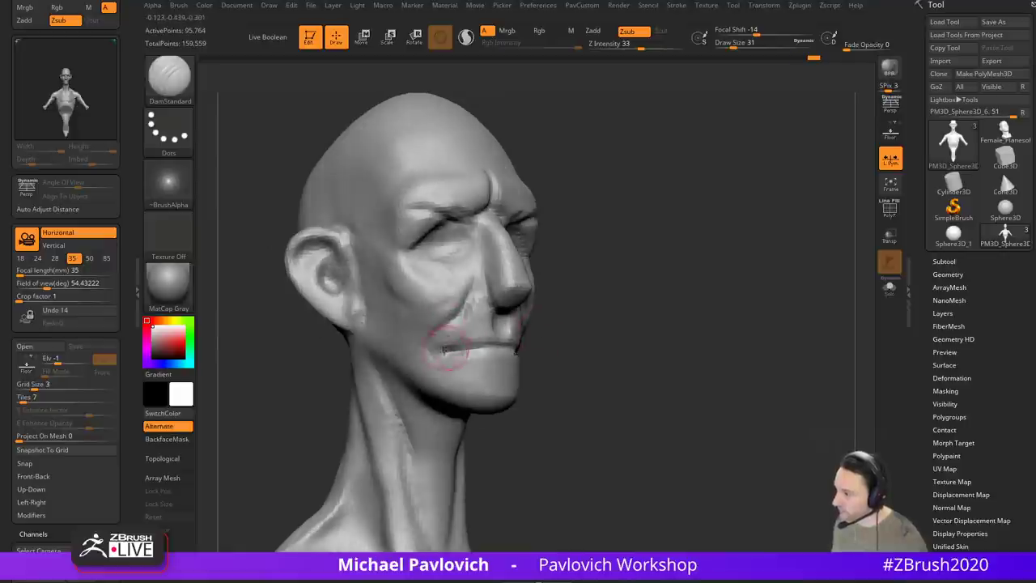
{"action": "left_click_drag", "start_coordinate": [614, 300], "coordinate": [587, 301]}
{"action": "left_click_drag", "start_coordinate": [521, 364], "coordinate": [491, 373]}
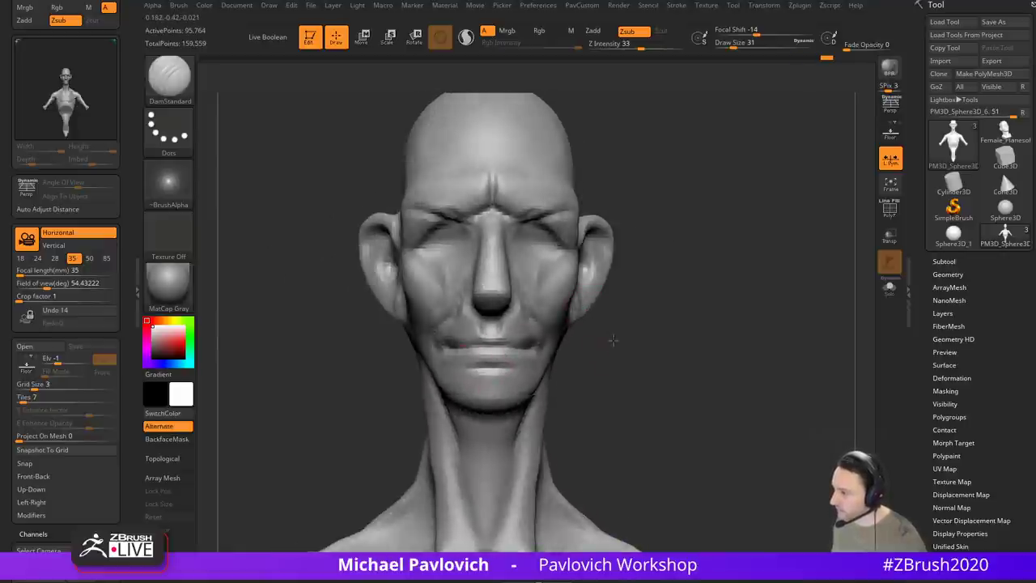
Step: Build up the jaw and chin with the Clay brush and adjust the lower face with the Move brush at draw size 41
{"action": "left_click_drag", "start_coordinate": [613, 341], "coordinate": [647, 343]}
{"action": "right_click_drag", "start_coordinate": [647, 343], "coordinate": [613, 343]}
{"action": "left_click_drag", "start_coordinate": [580, 300], "coordinate": [544, 303]}
{"action": "key", "text": "b"}
{"action": "key", "text": "c"}
{"action": "key", "text": "l"}
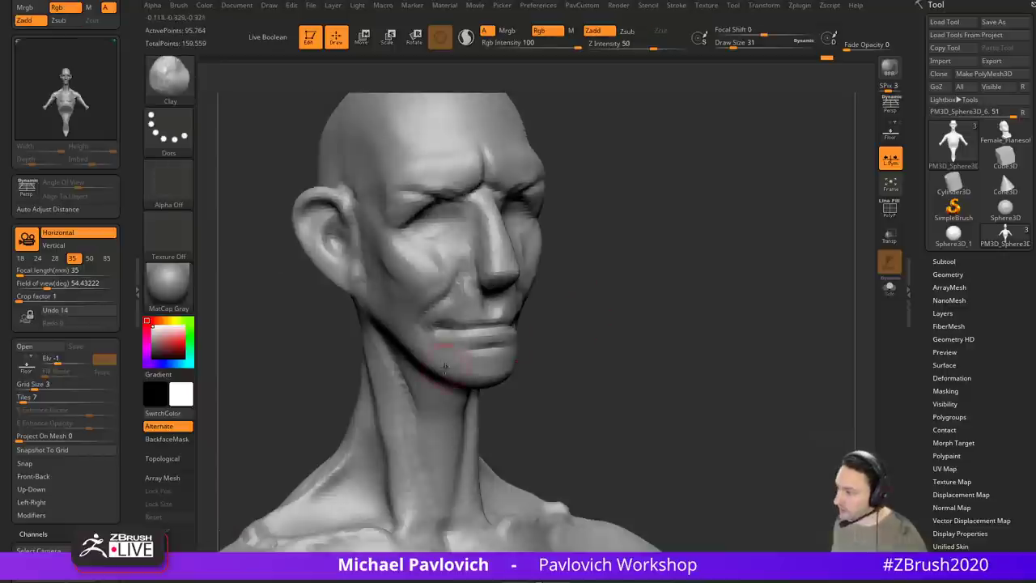
{"action": "mouse_move", "coordinate": [639, 340]}
{"action": "right_mouse_down"}
{"action": "mouse_move", "coordinate": [659, 323]}
{"action": "mouse_move", "coordinate": [560, 337]}
{"action": "mouse_move", "coordinate": [522, 386]}
{"action": "right_mouse_up"}
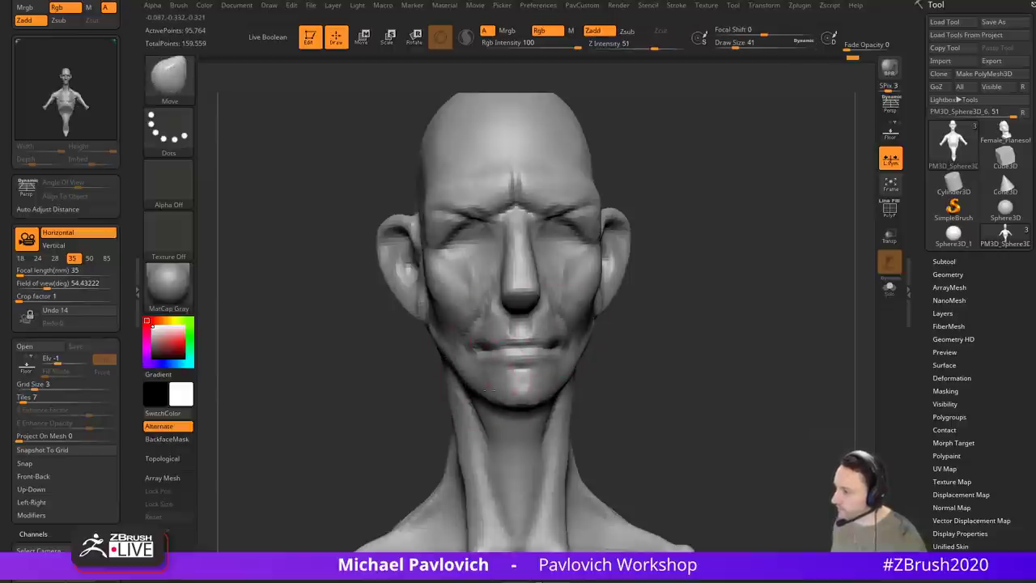
{"action": "mouse_move", "coordinate": [615, 377]}
{"action": "right_mouse_down"}
{"action": "mouse_move", "coordinate": [641, 364]}
{"action": "mouse_move", "coordinate": [685, 300]}
{"action": "mouse_move", "coordinate": [672, 296]}
{"action": "right_mouse_up"}
Step: Carve the curved temple line along the side of the skull above the ear with the DamStandard brush at draw size 77
{"action": "key", "text": "b"}
{"action": "key", "text": "d"}
{"action": "key", "text": "s"}
{"action": "mouse_move", "coordinate": [675, 260]}
{"action": "right_mouse_down"}
{"action": "mouse_move", "coordinate": [532, 289]}
{"action": "mouse_move", "coordinate": [561, 245]}
{"action": "right_mouse_up"}
{"action": "right_click_drag", "start_coordinate": [622, 263], "coordinate": [511, 295]}
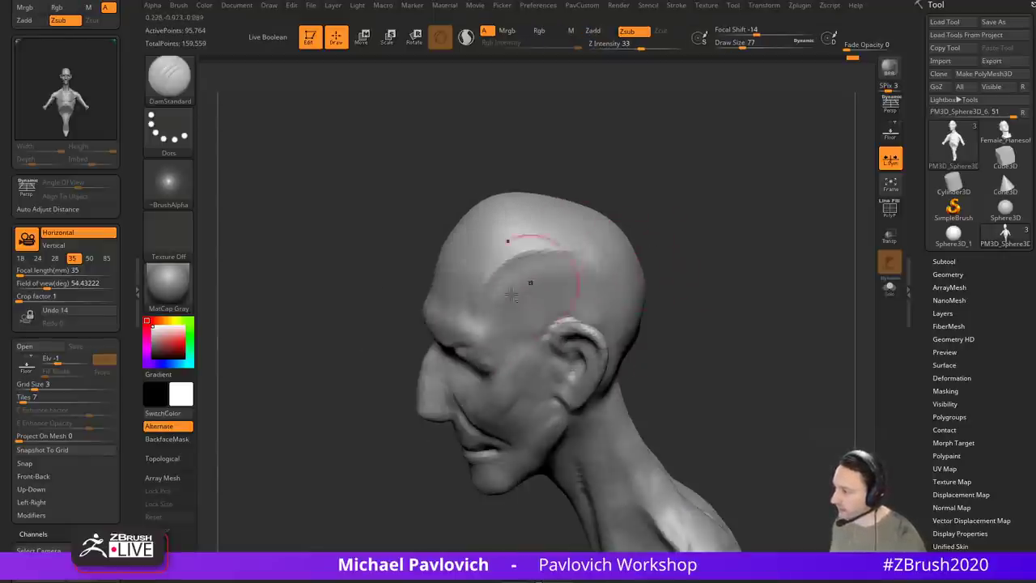
{"action": "mouse_move", "coordinate": [709, 282]}
{"action": "right_mouse_down"}
{"action": "mouse_move", "coordinate": [769, 268]}
{"action": "mouse_move", "coordinate": [737, 260]}
{"action": "right_mouse_up"}
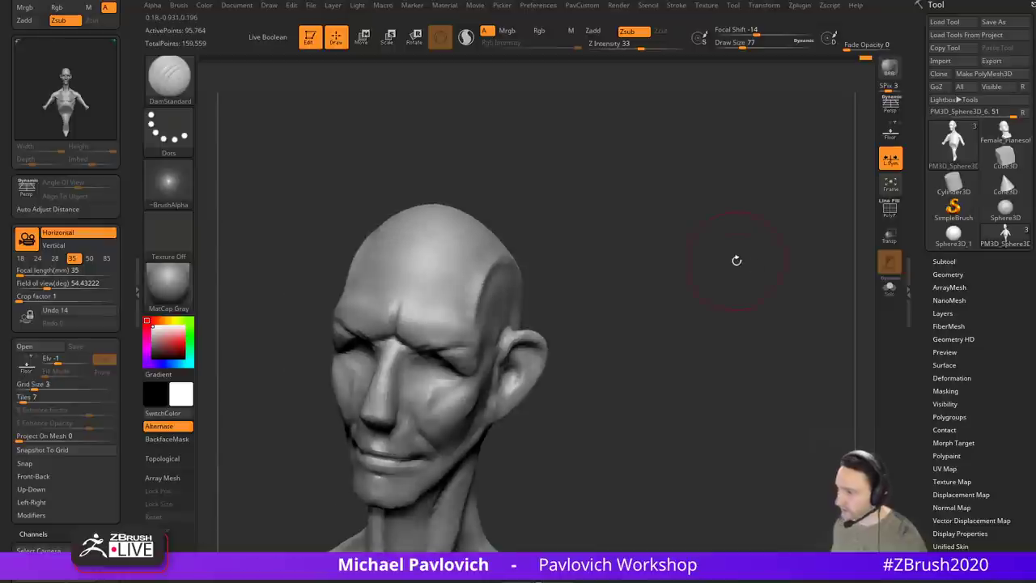
Step: Build up the ridge along the temple line with the Clay brush at draw size 39
{"action": "key", "text": "b"}
{"action": "key", "text": "c"}
{"action": "key", "text": "l"}
{"action": "right_click_drag", "start_coordinate": [675, 216], "coordinate": [536, 285]}
{"action": "key", "text": "s"}
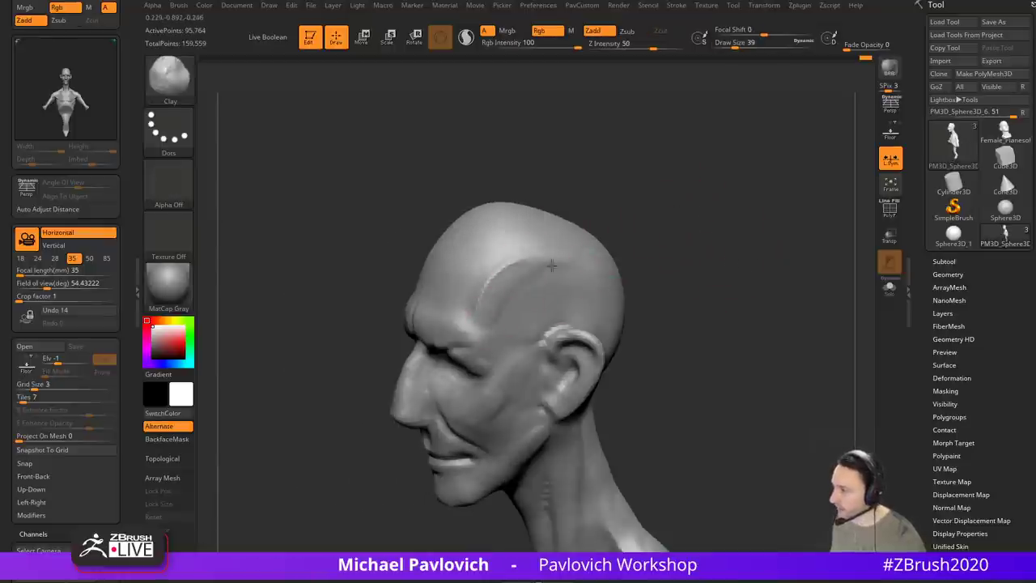
{"action": "right_click_drag", "start_coordinate": [615, 257], "coordinate": [697, 236]}
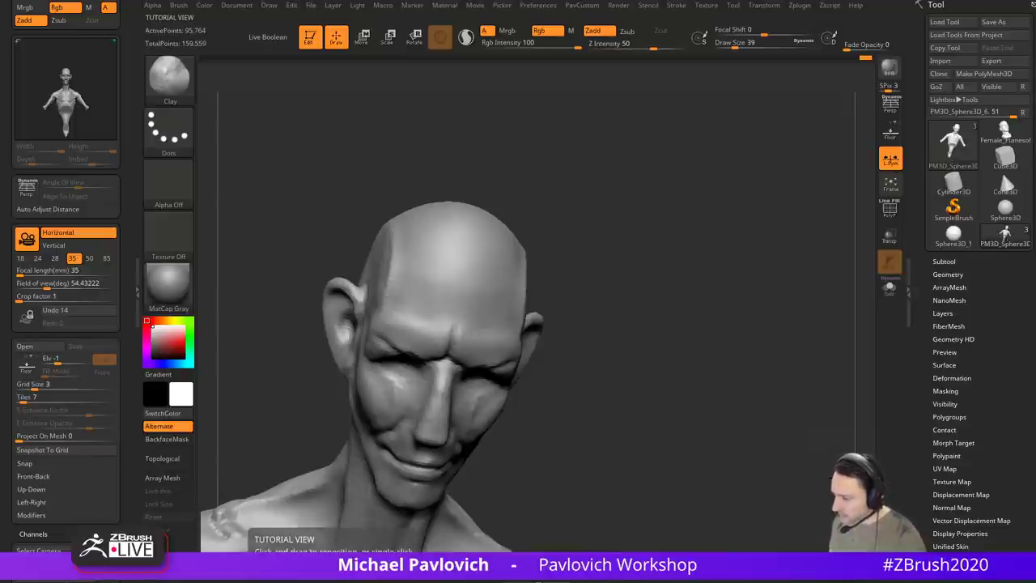
Step: Switch to the browser and open the Mechanical Skull Series artwork from the artist's ArtStation portfolio
{"action": "left_click_drag", "start_coordinate": [840, 24], "coordinate": [779, 56]}
{"action": "left_click", "coordinate": [584, 53]}
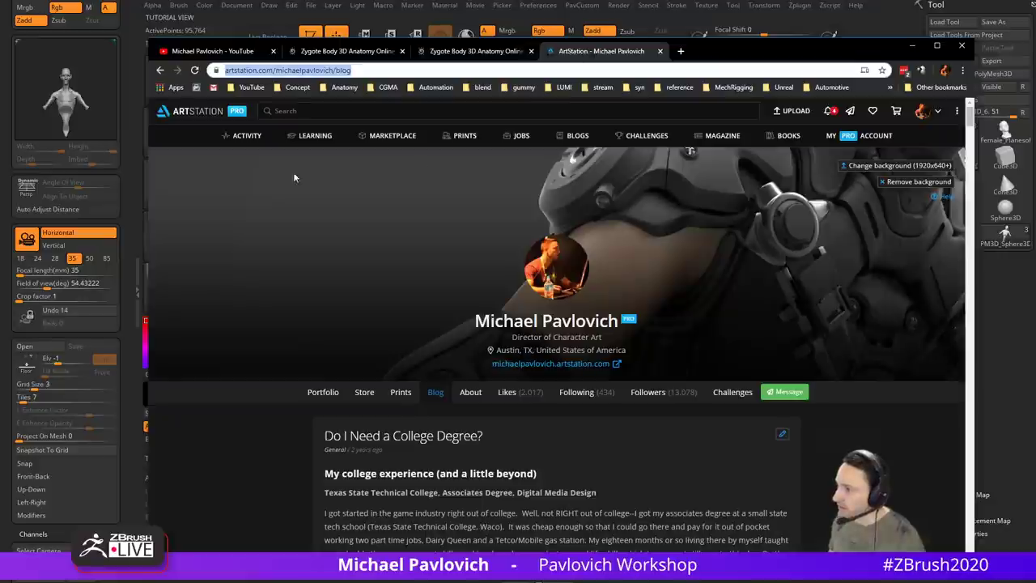
{"action": "left_click", "coordinate": [160, 71]}
{"action": "scroll", "coordinate": [269, 317], "scroll_direction": "down", "scroll_amount": 3}
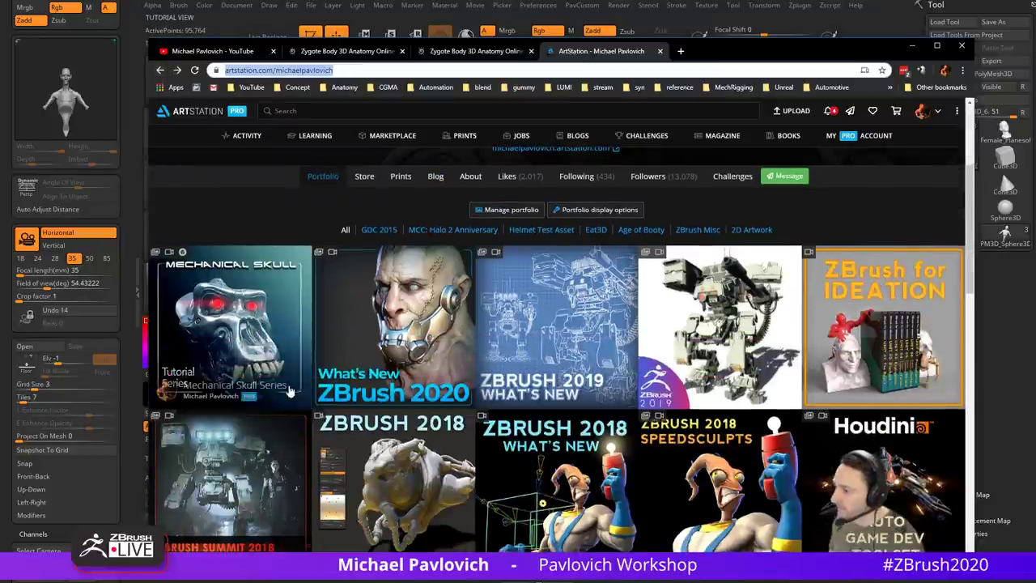
{"action": "left_click", "coordinate": [269, 318]}
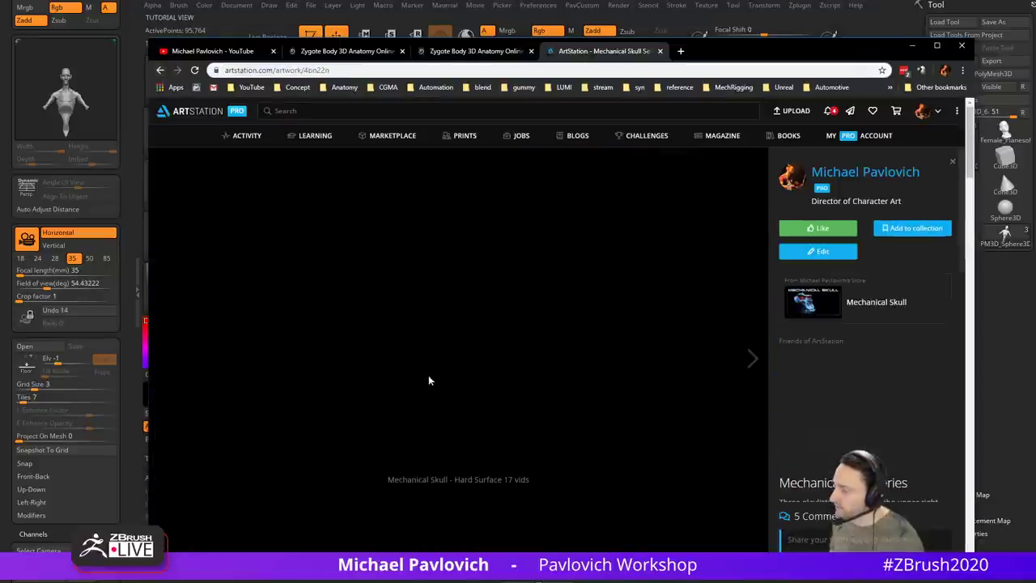
{"action": "scroll", "coordinate": [509, 313], "scroll_direction": "down", "scroll_amount": 2}
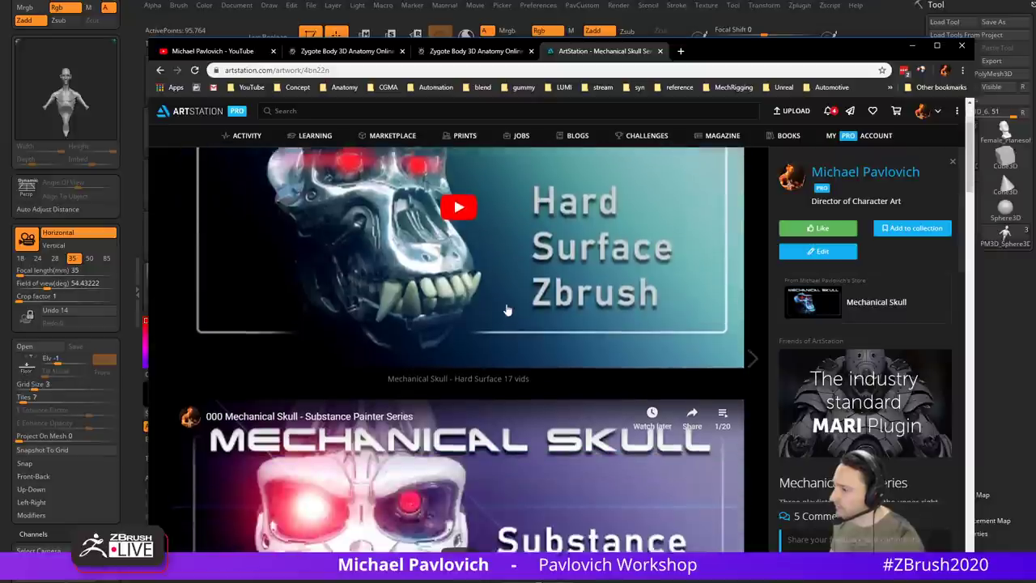
Step: Look through the video list of the Mechanical Skull - High Res playlist and close the list
{"action": "scroll", "coordinate": [509, 313], "scroll_direction": "up", "scroll_amount": 2}
{"action": "left_click", "coordinate": [724, 164]}
{"action": "scroll", "coordinate": [625, 259], "scroll_direction": "down", "scroll_amount": 3}
{"action": "scroll", "coordinate": [625, 257], "scroll_direction": "down", "scroll_amount": 1}
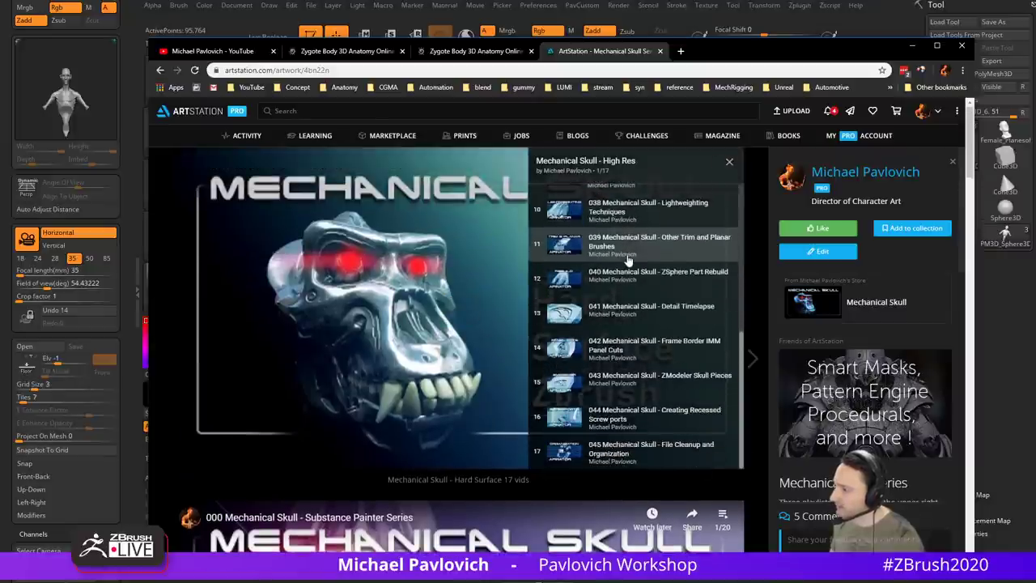
{"action": "scroll", "coordinate": [599, 268], "scroll_direction": "up", "scroll_amount": 4}
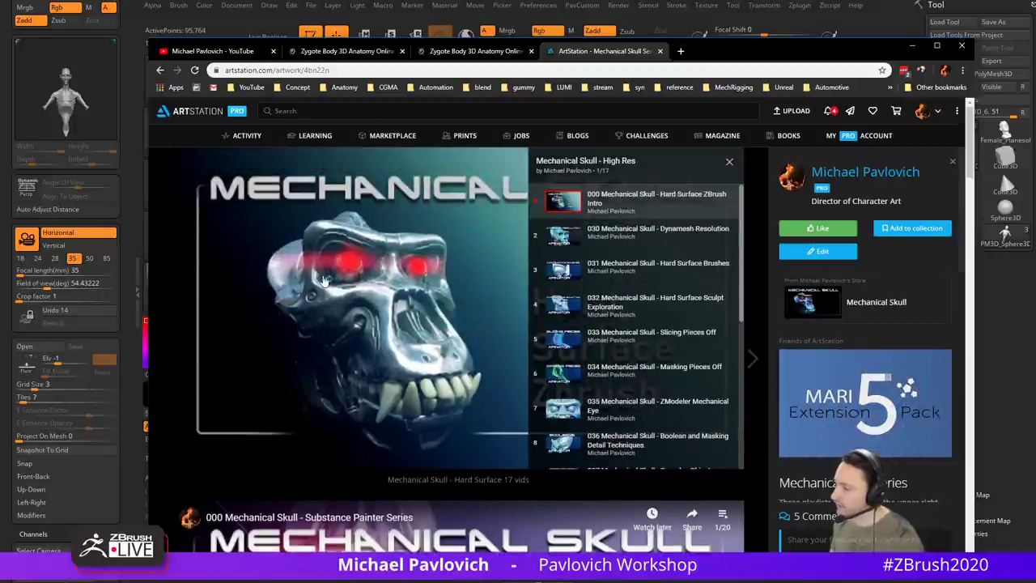
{"action": "left_click", "coordinate": [728, 162]}
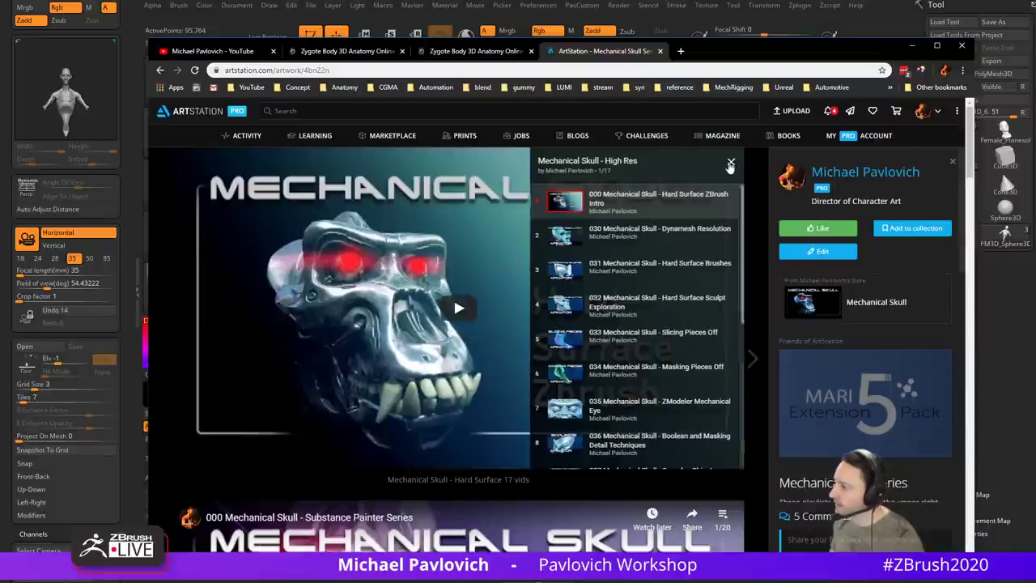
Step: Load the embedded Apinator 3D skull model further down the page and enlarge the browser window to fill the screen
{"action": "scroll", "coordinate": [597, 269], "scroll_direction": "down", "scroll_amount": 4}
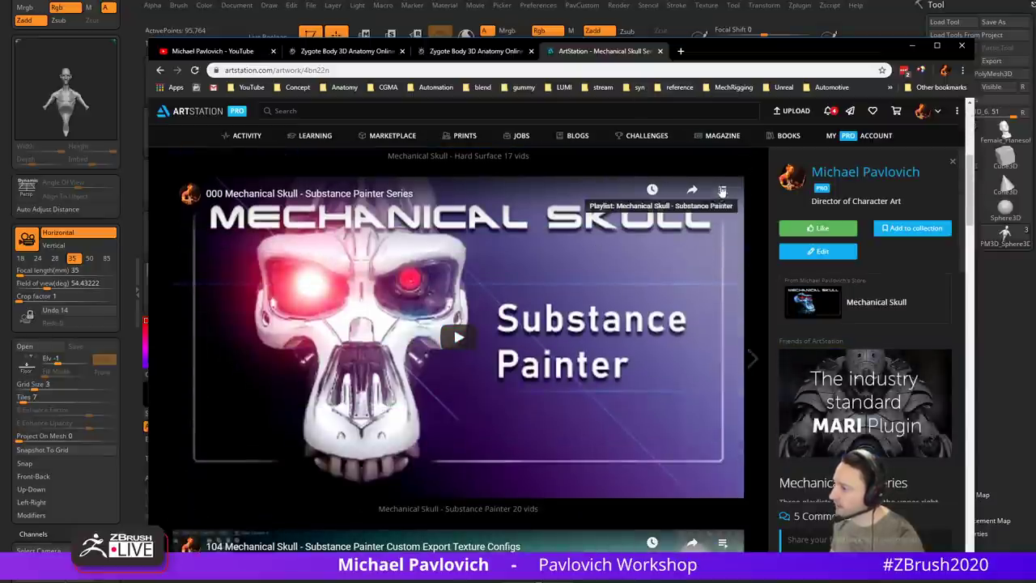
{"action": "scroll", "coordinate": [446, 288], "scroll_direction": "down", "scroll_amount": 5}
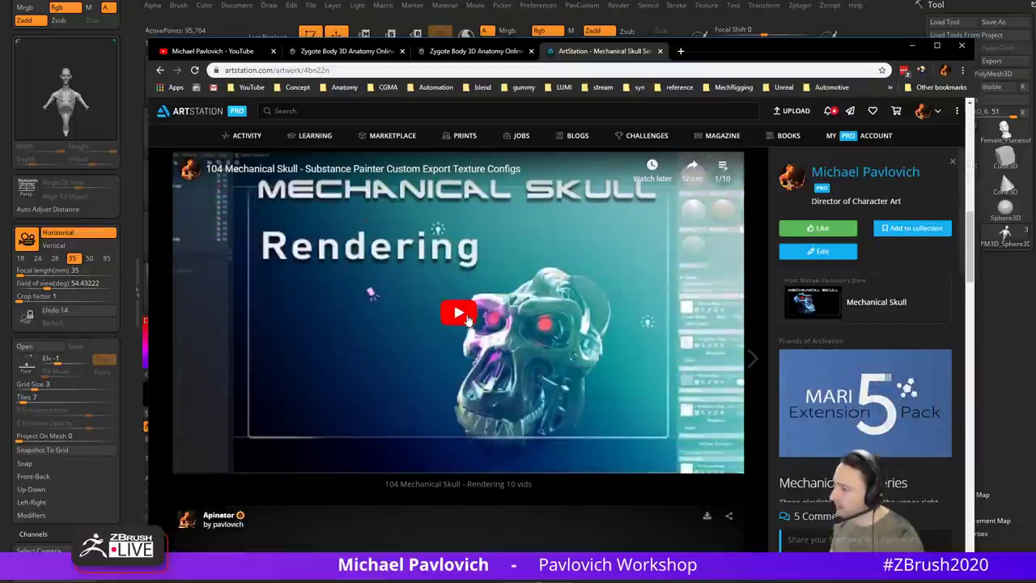
{"action": "scroll", "coordinate": [603, 349], "scroll_direction": "down", "scroll_amount": 5}
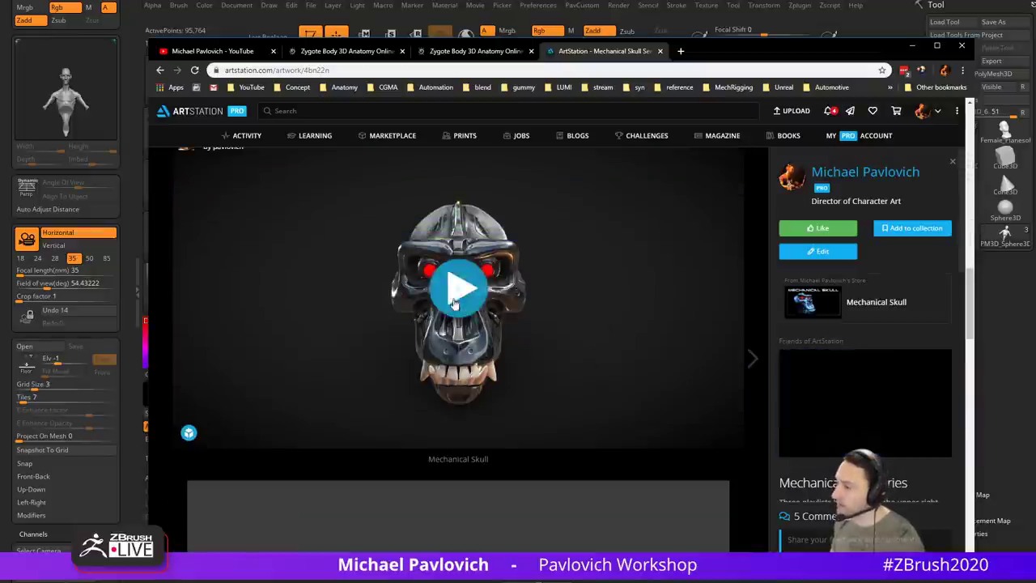
{"action": "left_click", "coordinate": [734, 266]}
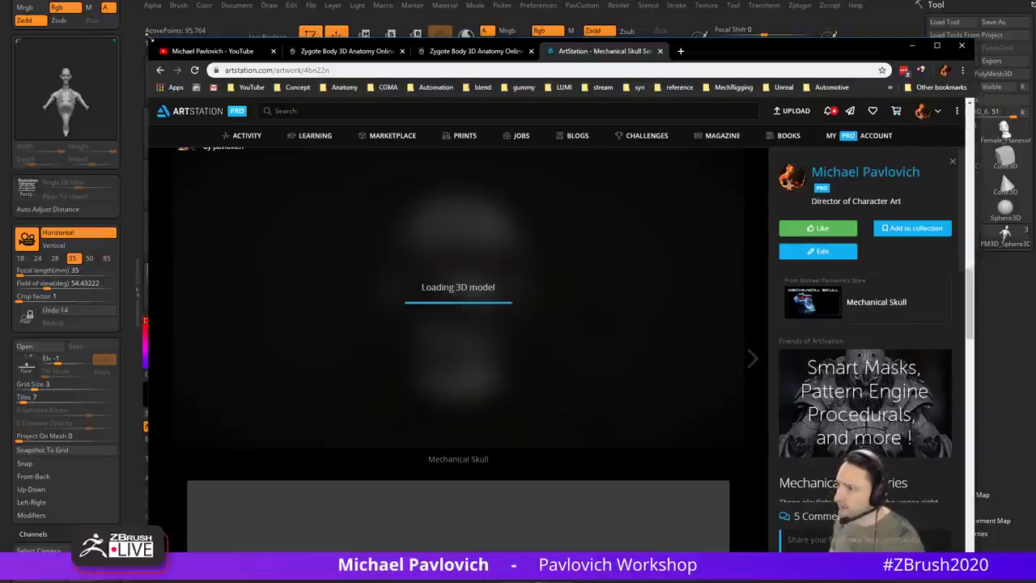
{"action": "left_click_drag", "start_coordinate": [149, 37], "coordinate": [0, 0]}
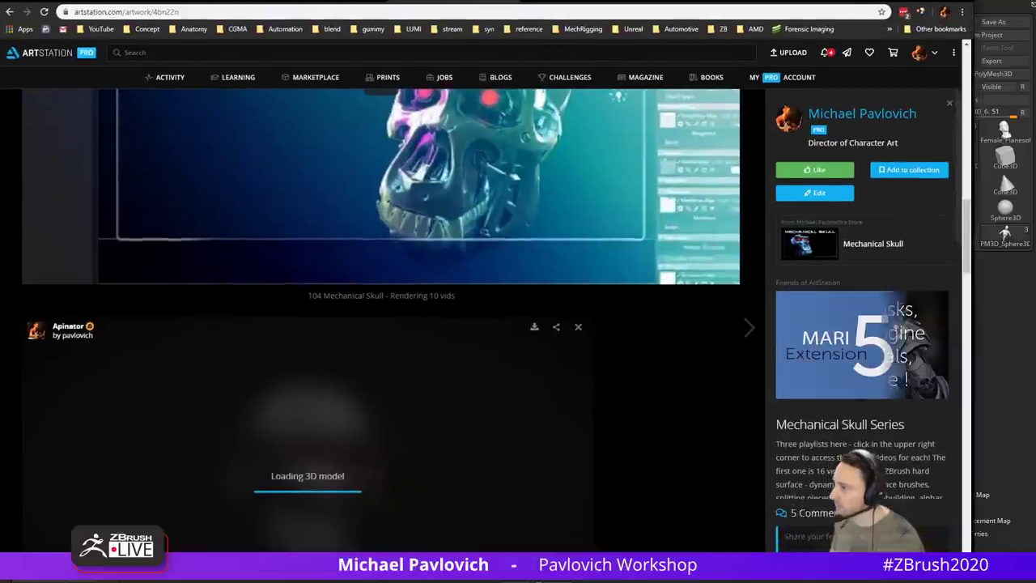
{"action": "left_click_drag", "start_coordinate": [974, 568], "coordinate": [1035, 582]}
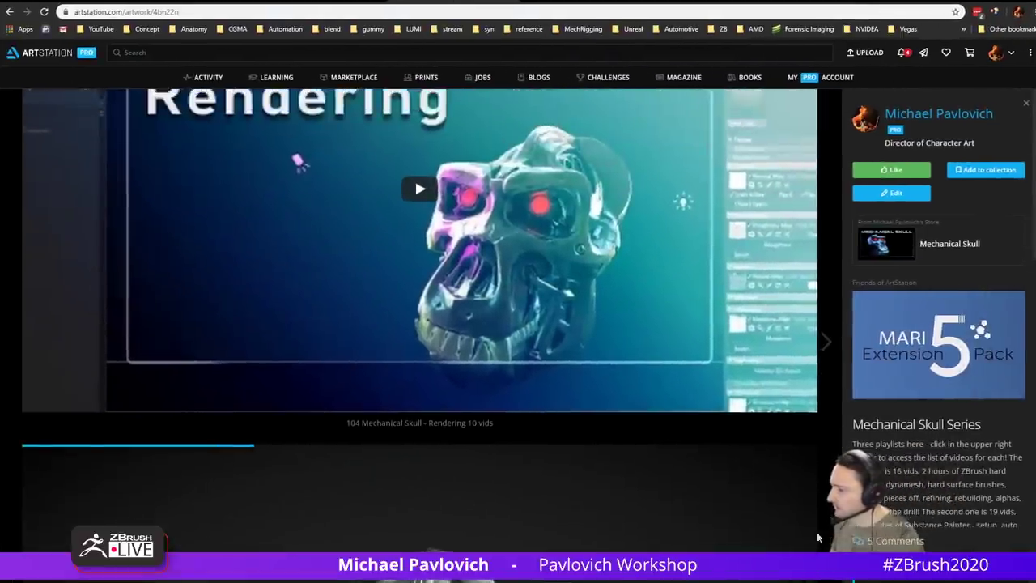
Step: Examine the mechanical skull in the 3D viewer from the front, the side and close up around the eye
{"action": "scroll", "coordinate": [632, 437], "scroll_direction": "up", "scroll_amount": 2}
{"action": "scroll", "coordinate": [688, 465], "scroll_direction": "down", "scroll_amount": 4}
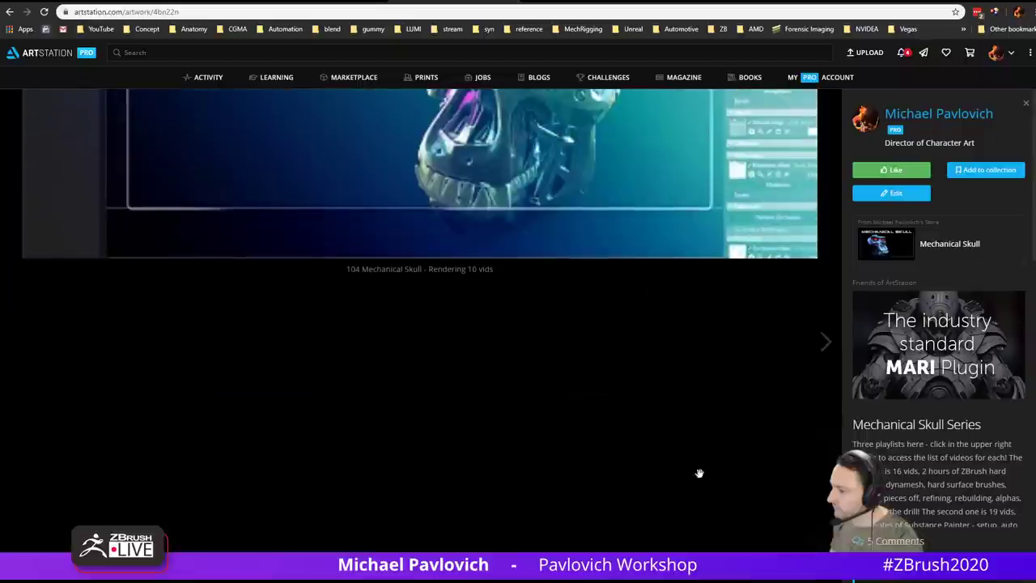
{"action": "scroll", "coordinate": [843, 429], "scroll_direction": "down", "scroll_amount": 5}
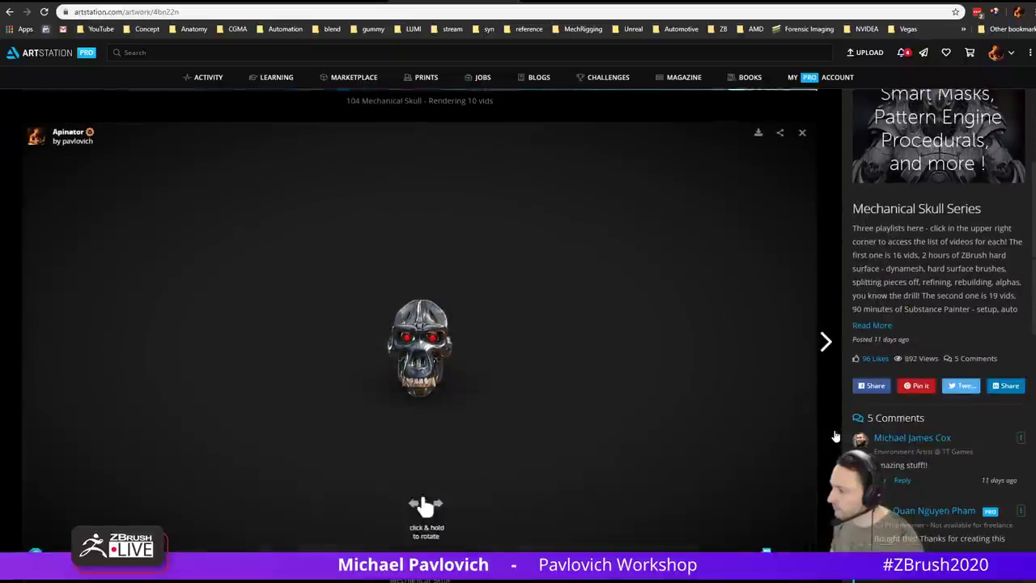
{"action": "scroll", "coordinate": [835, 436], "scroll_direction": "down", "scroll_amount": 1}
{"action": "scroll", "coordinate": [486, 304], "scroll_direction": "up", "scroll_amount": 6}
{"action": "left_click_drag", "start_coordinate": [535, 294], "coordinate": [689, 294]}
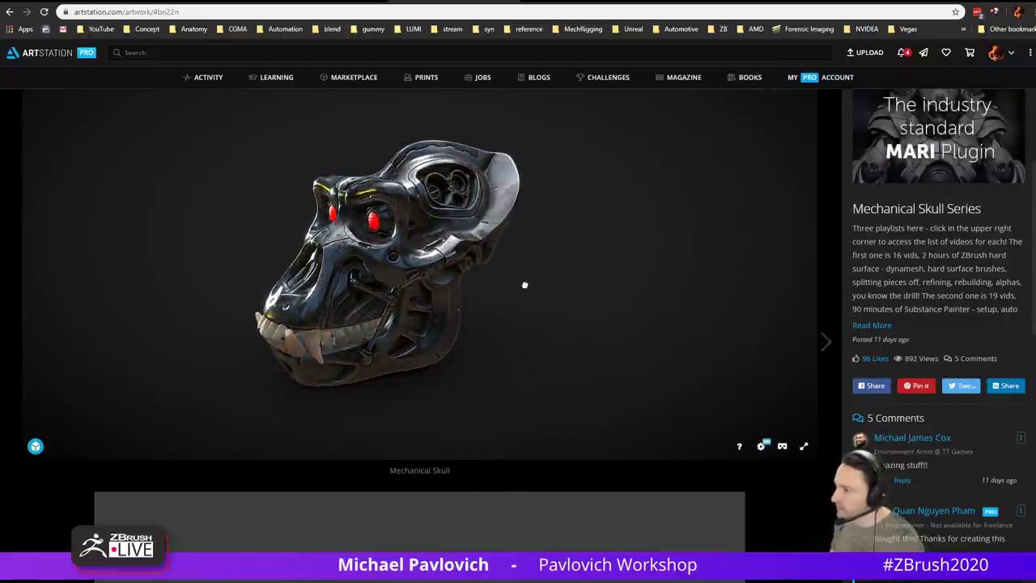
{"action": "mouse_move", "coordinate": [525, 285]}
{"action": "left_mouse_down"}
{"action": "mouse_move", "coordinate": [498, 308]}
{"action": "mouse_move", "coordinate": [509, 321]}
{"action": "mouse_move", "coordinate": [590, 286]}
{"action": "mouse_move", "coordinate": [576, 307]}
{"action": "mouse_move", "coordinate": [520, 305]}
{"action": "mouse_move", "coordinate": [581, 243]}
{"action": "mouse_move", "coordinate": [578, 259]}
{"action": "mouse_move", "coordinate": [576, 251]}
{"action": "mouse_move", "coordinate": [611, 242]}
{"action": "mouse_move", "coordinate": [650, 245]}
{"action": "mouse_move", "coordinate": [687, 275]}
{"action": "mouse_move", "coordinate": [587, 274]}
{"action": "mouse_move", "coordinate": [655, 280]}
{"action": "mouse_move", "coordinate": [594, 278]}
{"action": "mouse_move", "coordinate": [649, 276]}
{"action": "mouse_move", "coordinate": [694, 288]}
{"action": "mouse_move", "coordinate": [537, 284]}
{"action": "mouse_move", "coordinate": [640, 284]}
{"action": "mouse_move", "coordinate": [588, 276]}
{"action": "mouse_move", "coordinate": [550, 292]}
{"action": "mouse_move", "coordinate": [588, 251]}
{"action": "mouse_move", "coordinate": [583, 200]}
{"action": "mouse_move", "coordinate": [782, 280]}
{"action": "mouse_move", "coordinate": [809, 268]}
{"action": "left_mouse_up"}
{"action": "scroll", "coordinate": [595, 279], "scroll_direction": "up", "scroll_amount": 3}
{"action": "scroll", "coordinate": [692, 290], "scroll_direction": "down", "scroll_amount": 2}
{"action": "scroll", "coordinate": [813, 265], "scroll_direction": "up", "scroll_amount": 5}
{"action": "scroll", "coordinate": [880, 272], "scroll_direction": "up", "scroll_amount": 3}
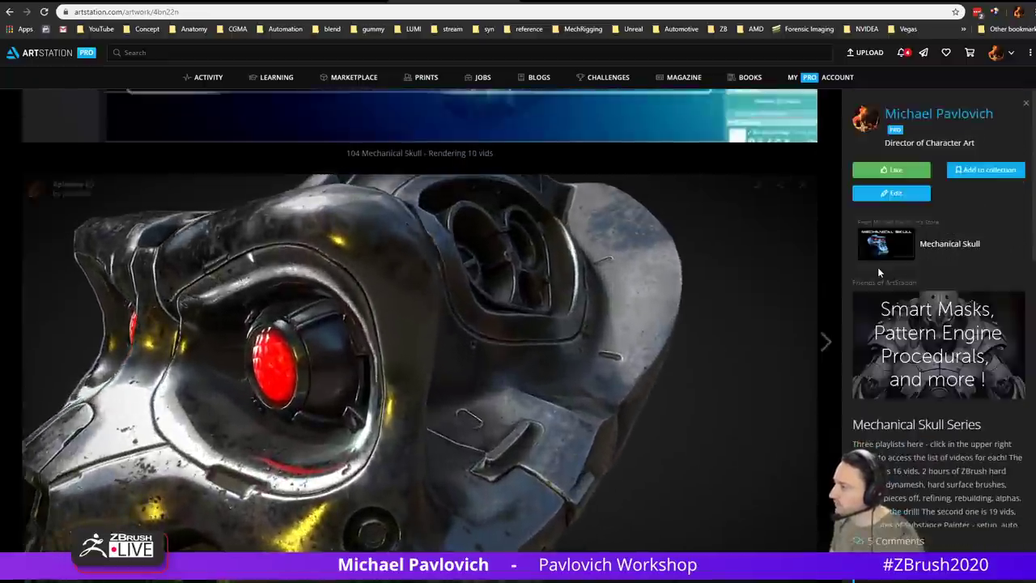
Step: Play the Hard Surface ZBrush Intro video and skip to the Dynamesh Resolution video in the playlist
{"action": "scroll", "coordinate": [847, 135], "scroll_direction": "up", "scroll_amount": 8}
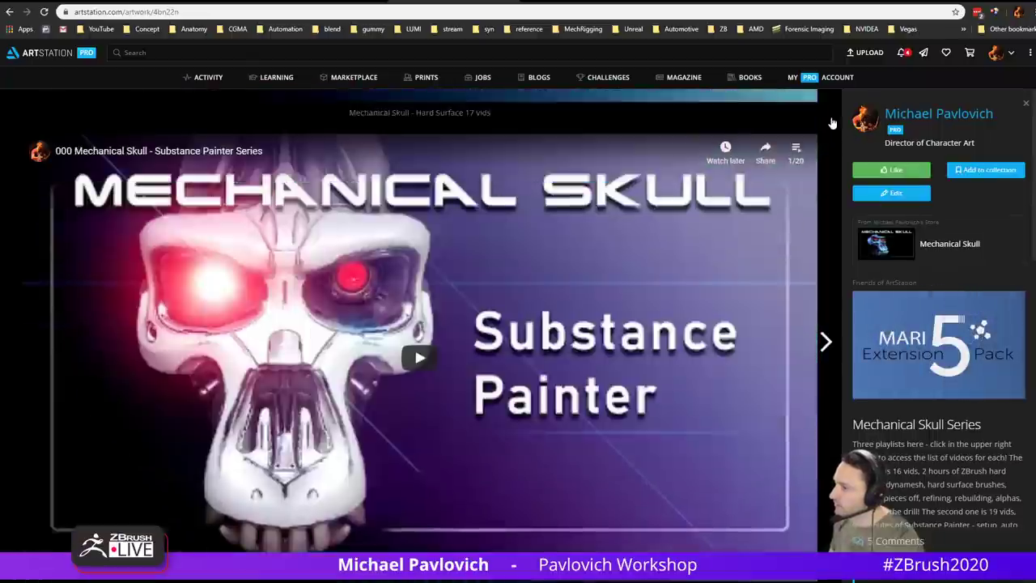
{"action": "scroll", "coordinate": [826, 126], "scroll_direction": "up", "scroll_amount": 5}
{"action": "left_click", "coordinate": [412, 318]}
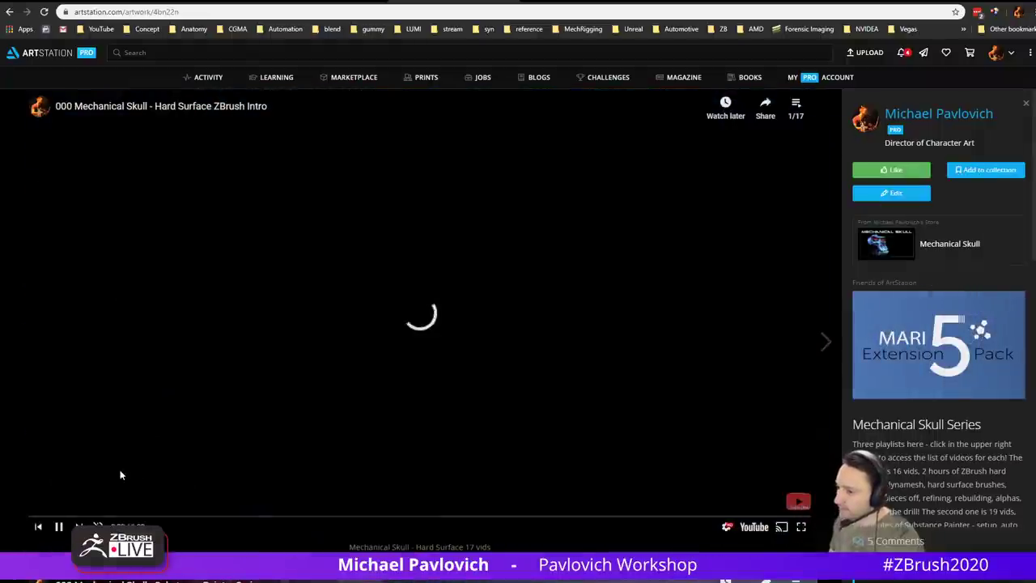
{"action": "left_click", "coordinate": [78, 526]}
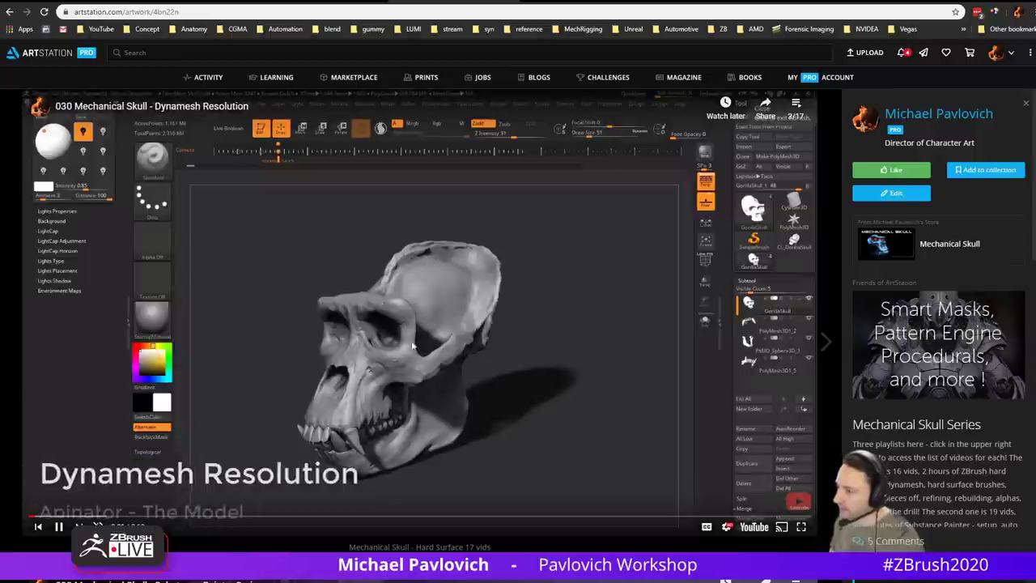
Step: Skim through the Dynamesh Resolution video to near its end
{"action": "left_click_drag", "start_coordinate": [70, 516], "coordinate": [114, 519]}
{"action": "left_click", "coordinate": [114, 519]}
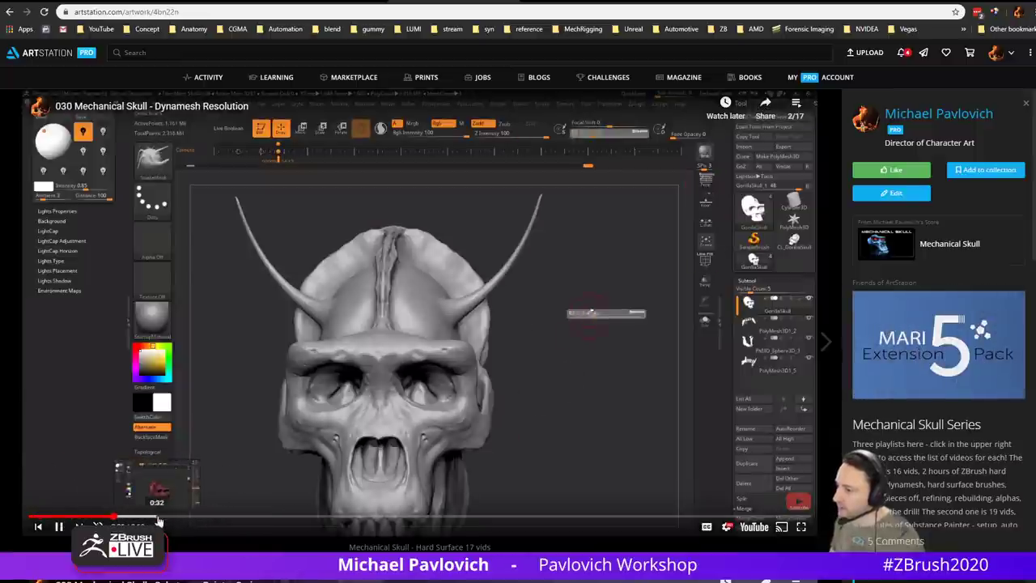
{"action": "left_click", "coordinate": [156, 518]}
{"action": "left_click", "coordinate": [203, 519]}
{"action": "left_click", "coordinate": [229, 519]}
{"action": "left_click_drag", "start_coordinate": [243, 522], "coordinate": [388, 523]}
{"action": "left_click_drag", "start_coordinate": [477, 525], "coordinate": [746, 518]}
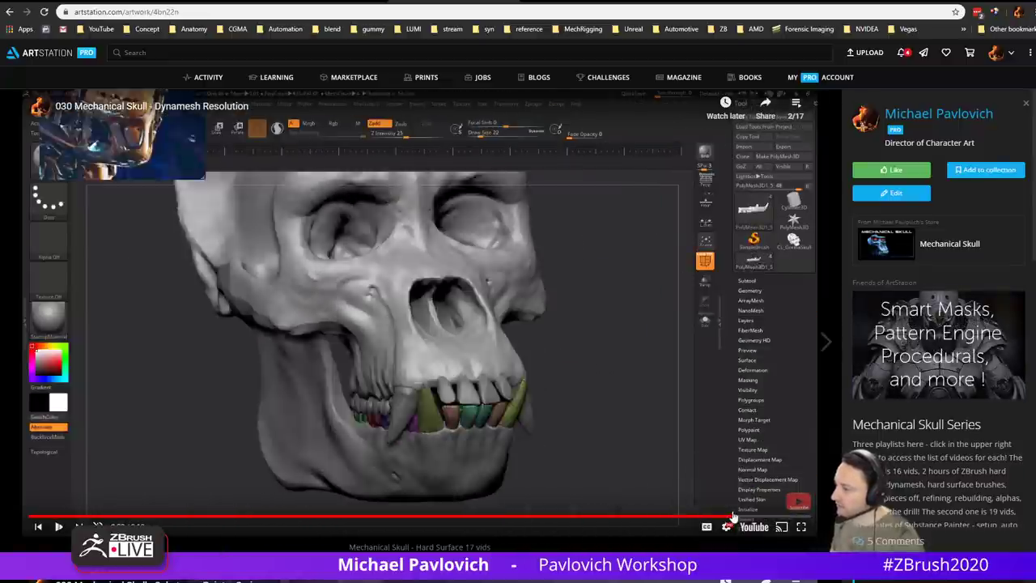
Step: Skip to the Hard Surface Brushes video and jump through it to its last part
{"action": "left_click", "coordinate": [78, 527]}
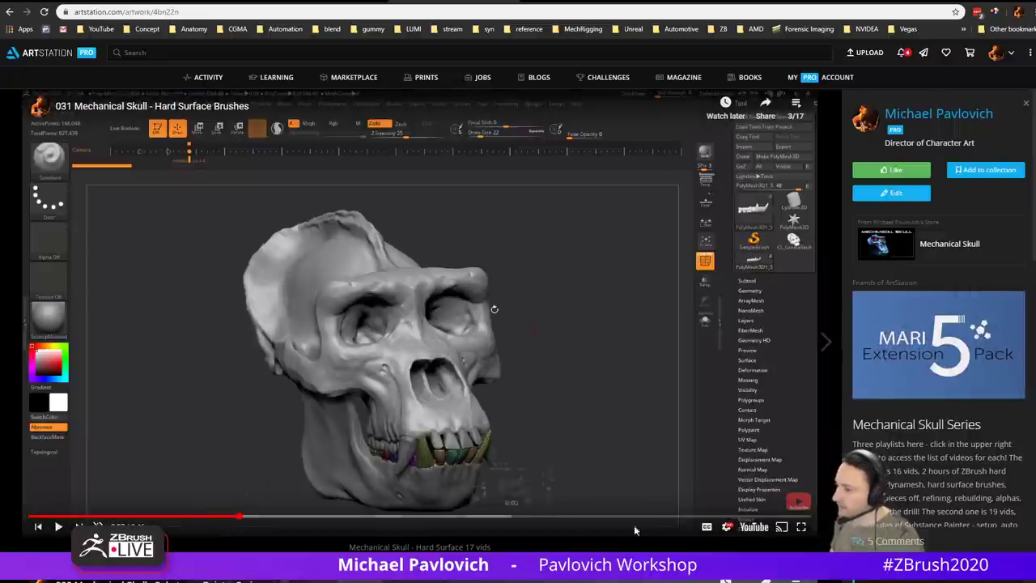
{"action": "left_click", "coordinate": [680, 518]}
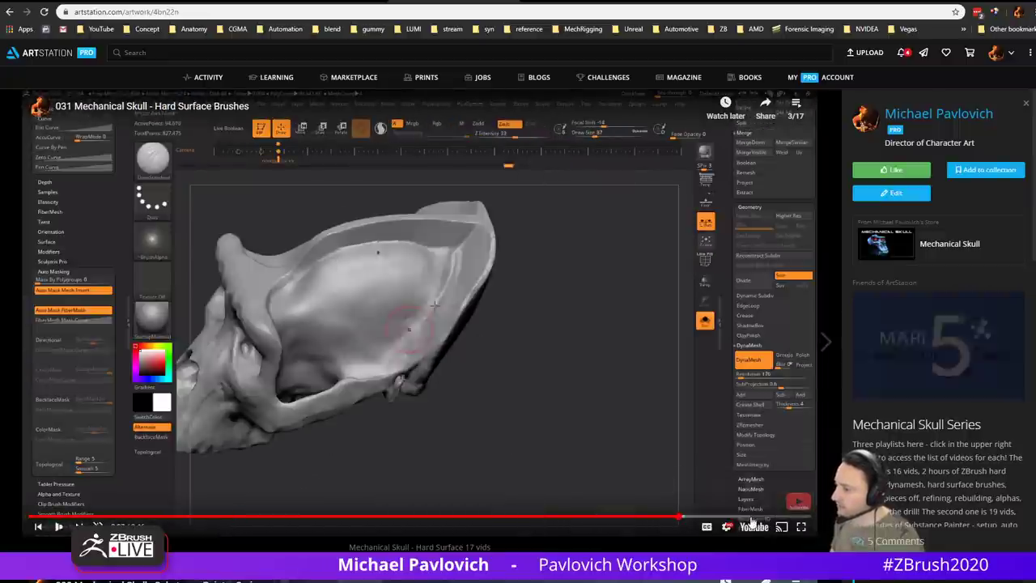
{"action": "left_click", "coordinate": [754, 517]}
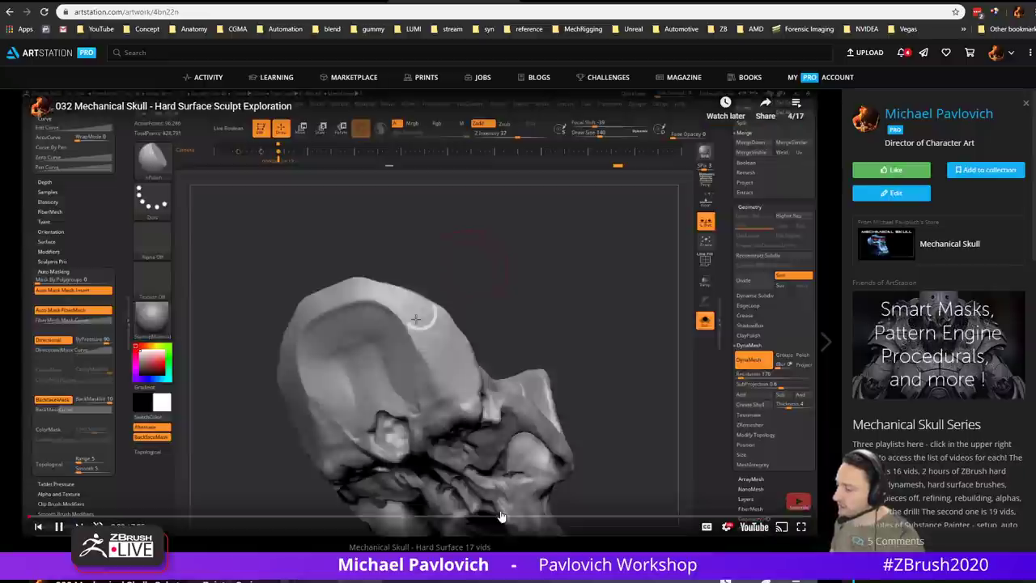
Step: Skim the Hard Surface Sculpt Exploration video to near its end and pause it
{"action": "left_click", "coordinate": [684, 516]}
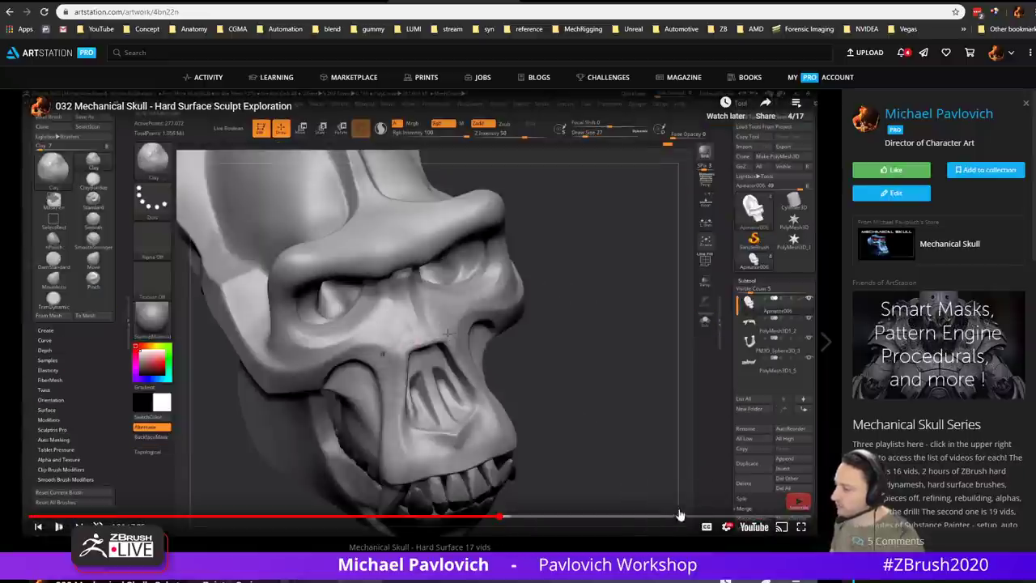
{"action": "left_click", "coordinate": [728, 517]}
{"action": "left_click", "coordinate": [746, 517]}
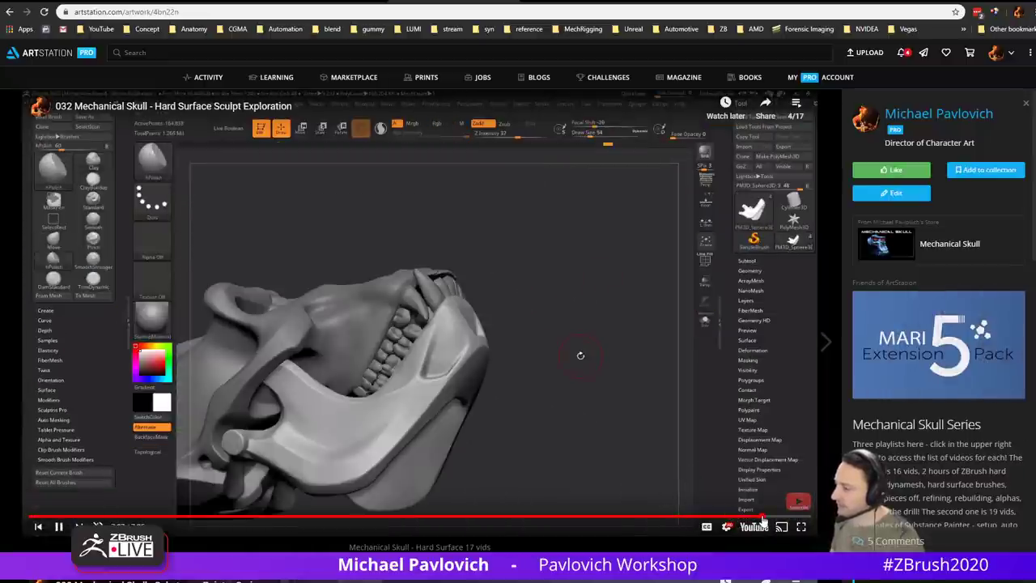
{"action": "left_click", "coordinate": [763, 517]}
{"action": "left_click", "coordinate": [775, 517]}
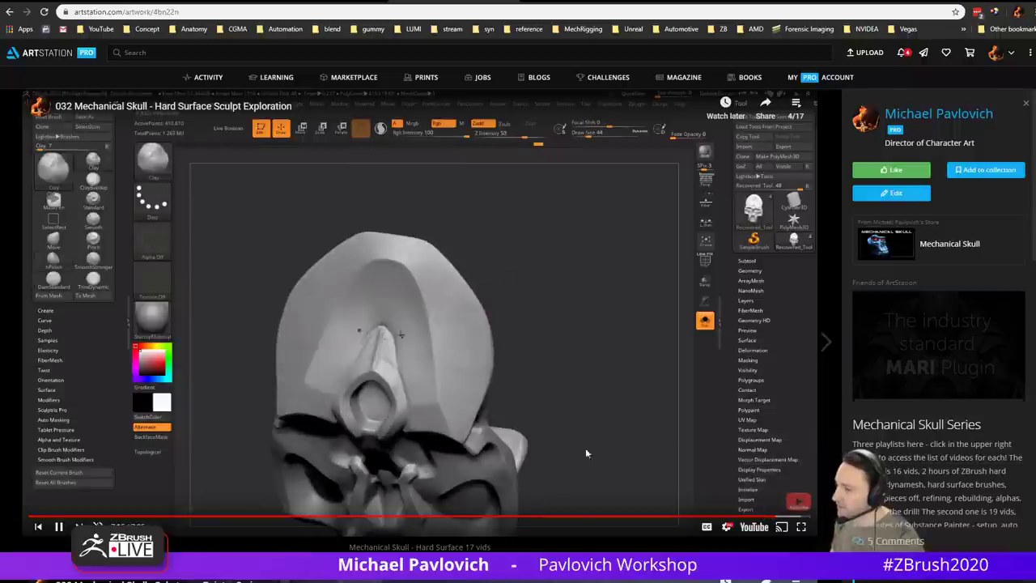
{"action": "left_click", "coordinate": [58, 527]}
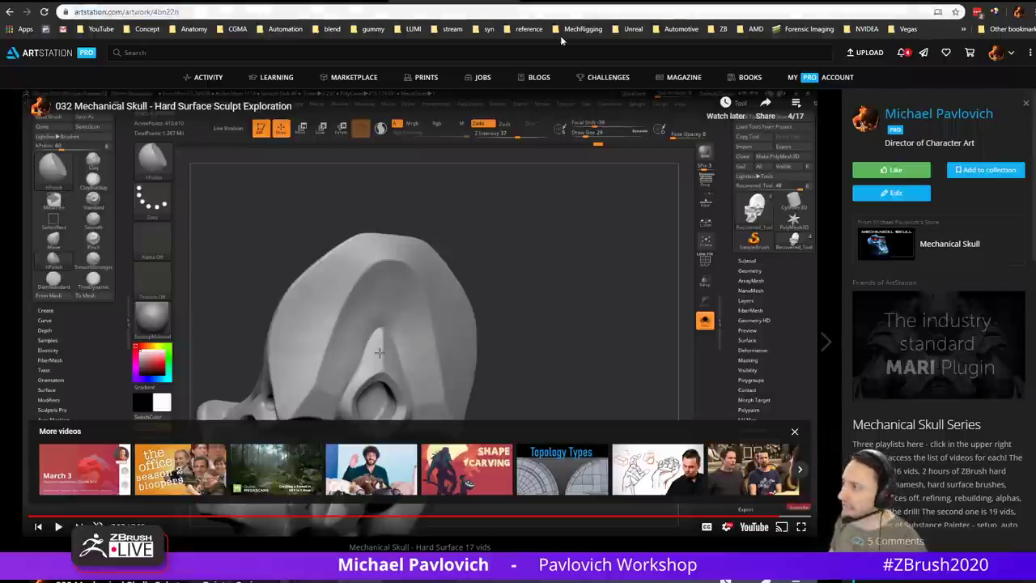
Step: Switch from the browser back to ZBrush and load the anatomy figure with skeleton from the LightBox tool library
{"action": "left_click_drag", "start_coordinate": [591, 2], "coordinate": [598, 580]}
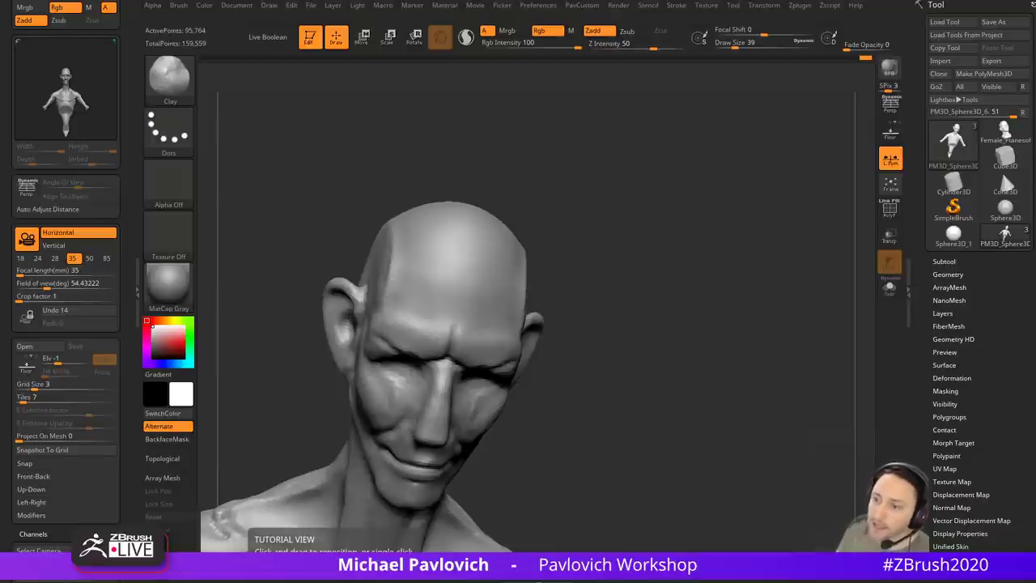
{"action": "left_click_drag", "start_coordinate": [531, 296], "coordinate": [627, 265]}
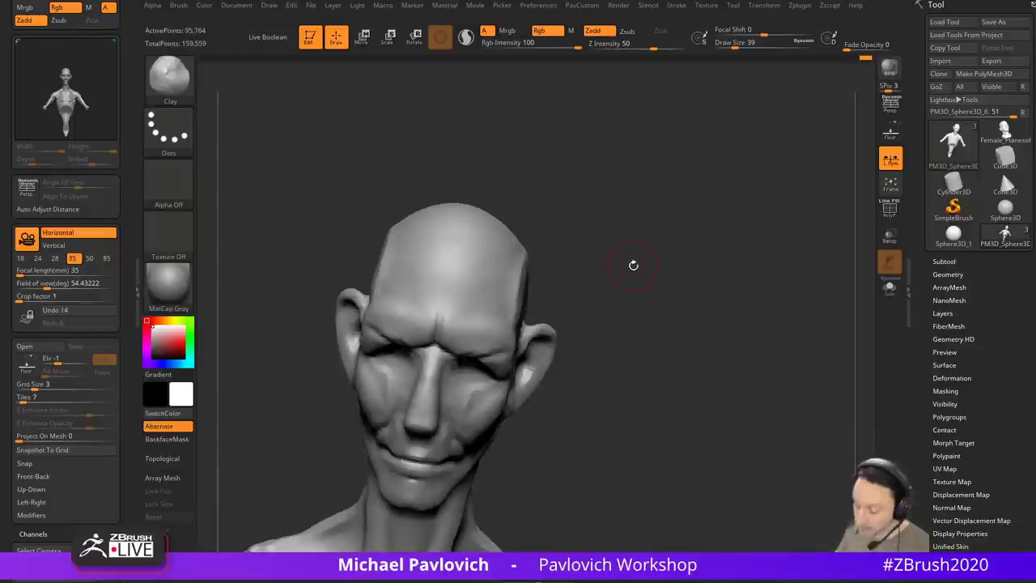
{"action": "key", "text": "comma"}
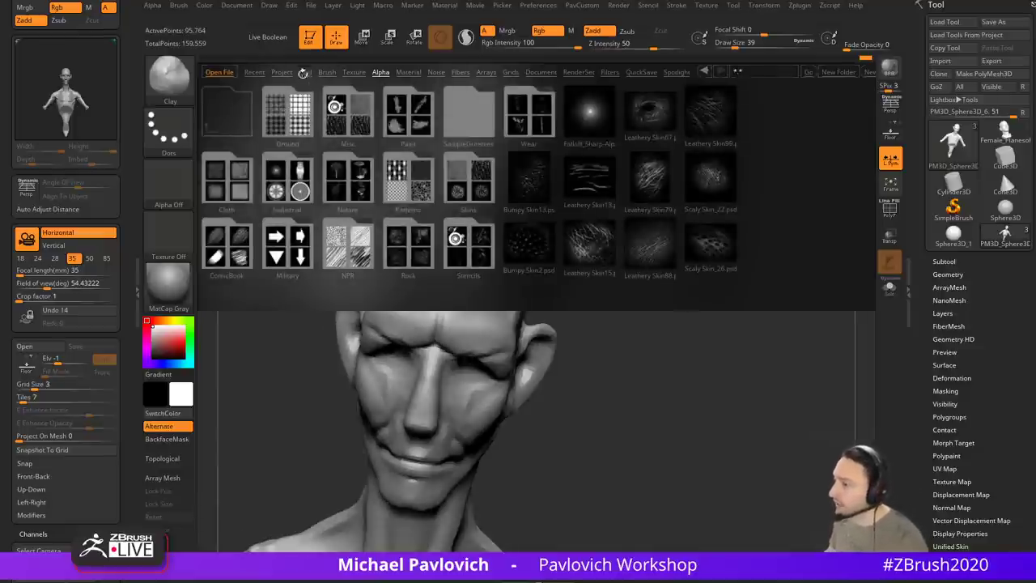
{"action": "left_click", "coordinate": [305, 72]}
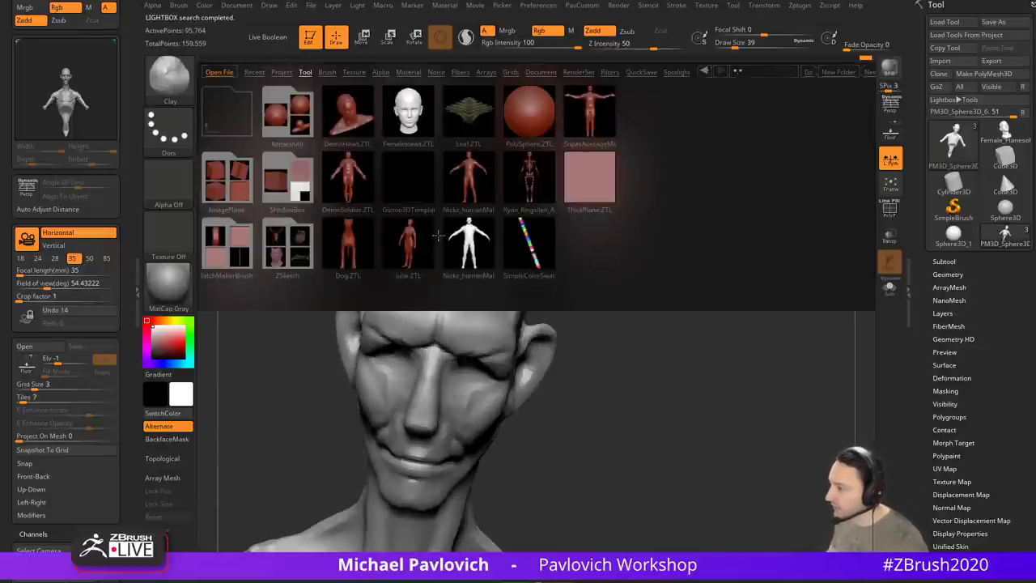
{"action": "double_click", "coordinate": [529, 178]}
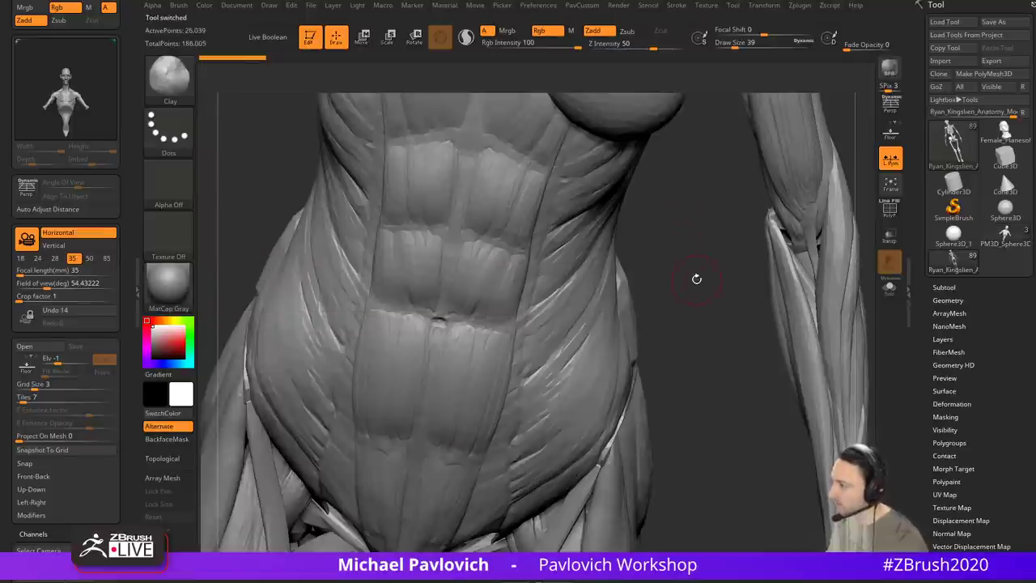
Step: Solo the skeleton subtool of the anatomy model and turn it to a side view of the skull
{"action": "mouse_move", "coordinate": [697, 279]}
{"action": "left_mouse_down", "text": "alt"}
{"action": "mouse_move", "coordinate": [687, 144]}
{"action": "mouse_move", "coordinate": [731, 137]}
{"action": "mouse_move", "coordinate": [742, 183]}
{"action": "left_mouse_up", "text": "alt"}
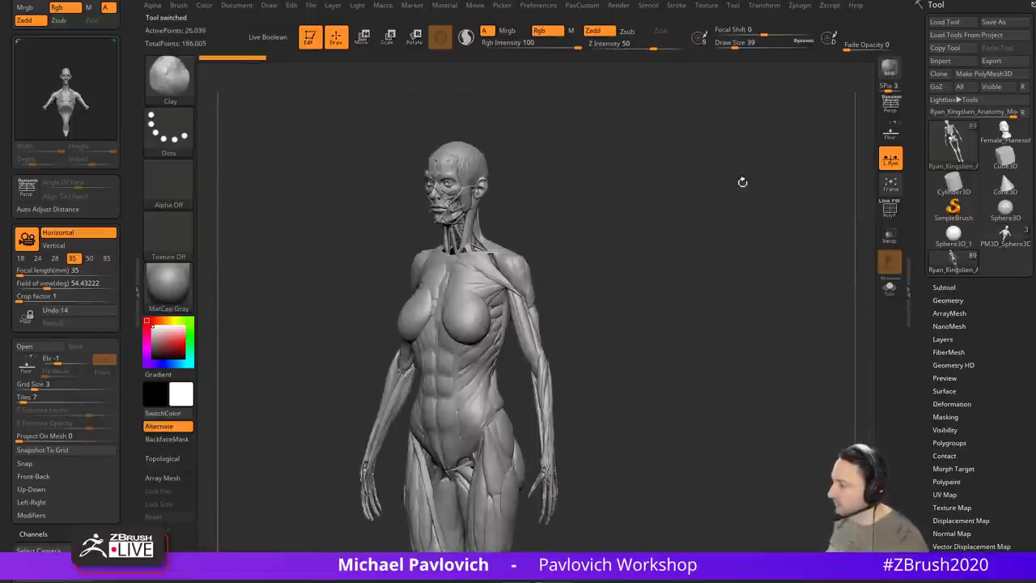
{"action": "left_click", "coordinate": [941, 287]}
{"action": "left_click", "coordinate": [890, 287]}
{"action": "mouse_move", "coordinate": [770, 273]}
{"action": "left_mouse_down"}
{"action": "mouse_move", "coordinate": [830, 259]}
{"action": "mouse_move", "coordinate": [637, 227]}
{"action": "mouse_move", "coordinate": [689, 224]}
{"action": "mouse_move", "coordinate": [725, 270]}
{"action": "mouse_move", "coordinate": [670, 331]}
{"action": "mouse_move", "coordinate": [715, 412]}
{"action": "left_mouse_up"}
Step: Hide everything except the skull in the skeleton subtool and try to split off the hidden bones
{"action": "key", "text": "ctrl+shift"}
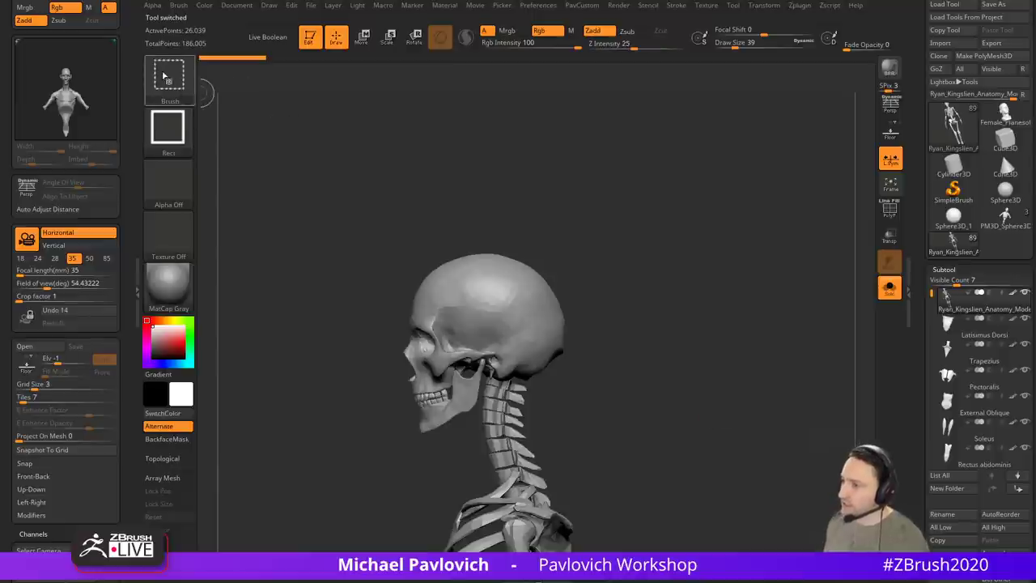
{"action": "left_click", "coordinate": [164, 77], "text": "ctrl+shift"}
{"action": "left_click", "coordinate": [495, 140], "text": "ctrl+shift"}
{"action": "mouse_move", "coordinate": [586, 218]}
{"action": "left_mouse_down", "text": "ctrl+shift"}
{"action": "mouse_move", "coordinate": [375, 426]}
{"action": "mouse_move", "coordinate": [581, 319]}
{"action": "mouse_move", "coordinate": [599, 284]}
{"action": "left_mouse_up", "text": "ctrl+shift"}
{"action": "key", "text": "1"}
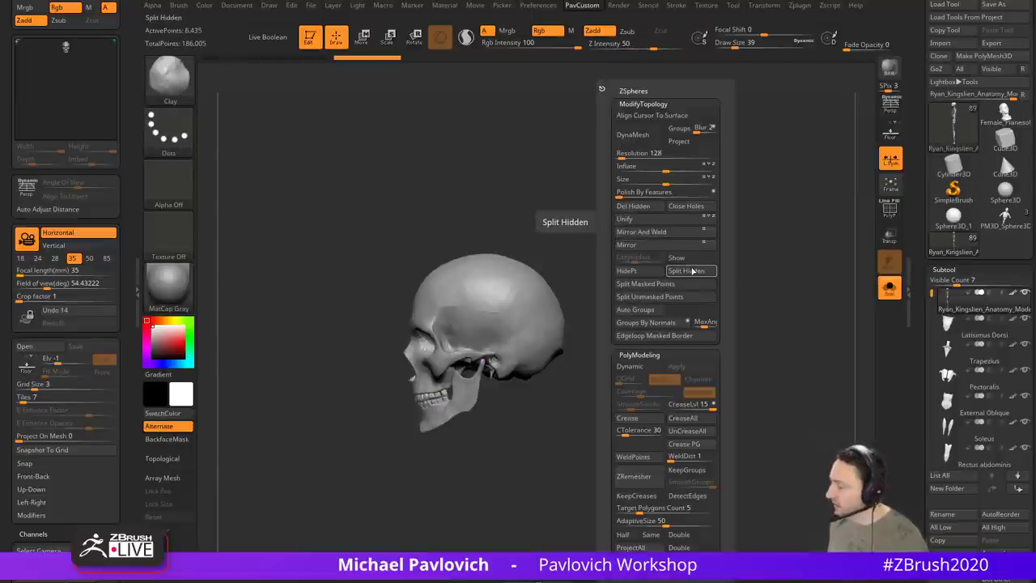
{"action": "left_click", "coordinate": [692, 271]}
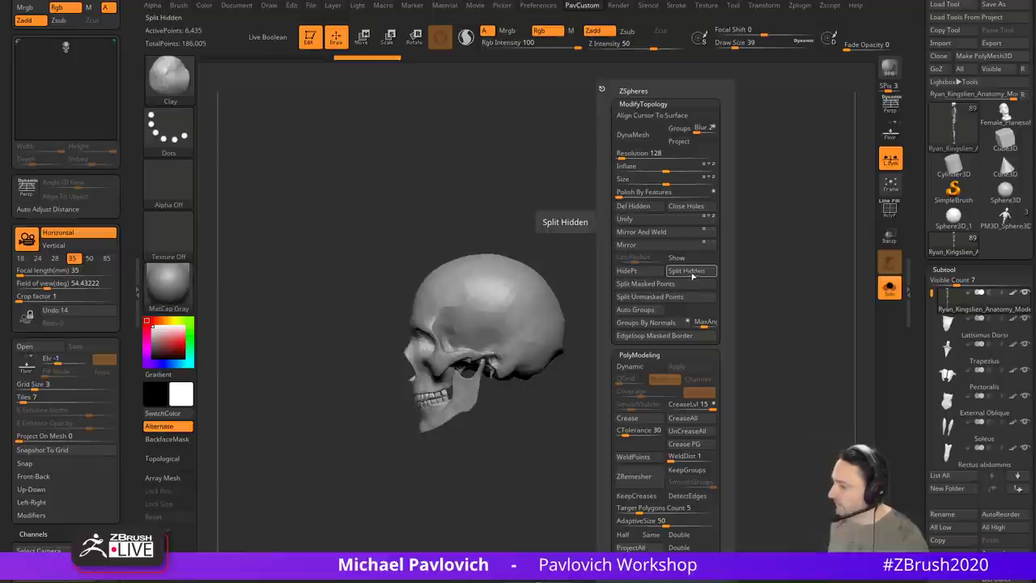
Step: Create a new InsertMesh brush from the isolated skull, captured from the front
{"action": "mouse_move", "coordinate": [595, 243]}
{"action": "left_mouse_down"}
{"action": "mouse_move", "coordinate": [726, 229]}
{"action": "mouse_move", "coordinate": [742, 215]}
{"action": "mouse_move", "coordinate": [720, 289]}
{"action": "left_mouse_up"}
{"action": "key", "text": "b"}
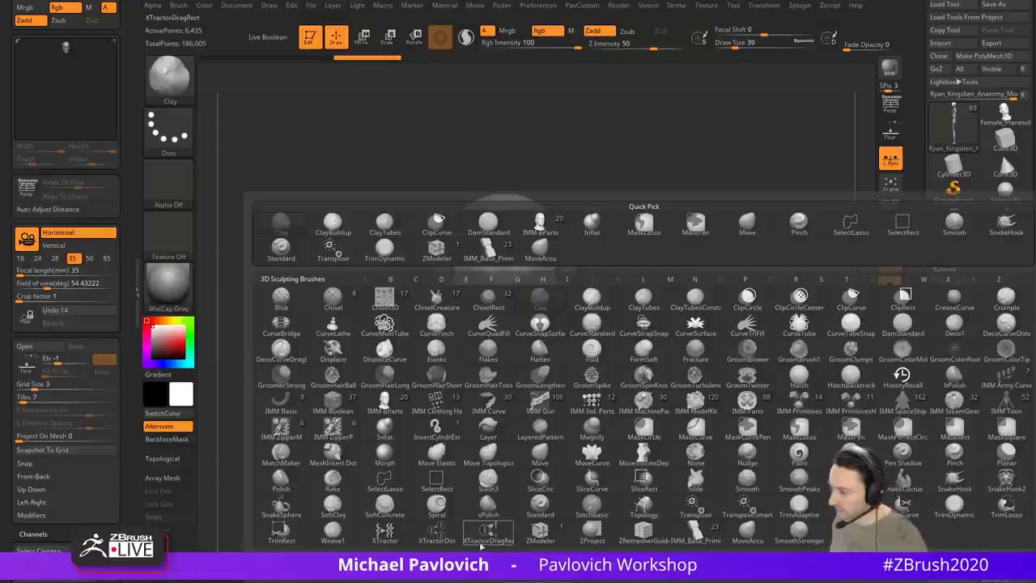
{"action": "left_click", "coordinate": [483, 562]}
{"action": "left_click", "coordinate": [463, 187]}
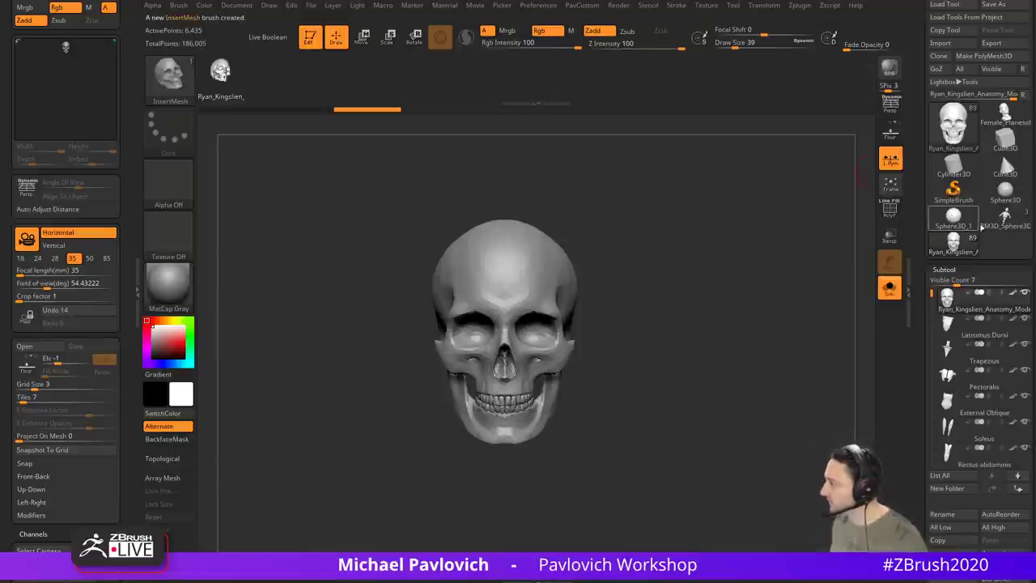
Step: Switch back to the sculpted character tool and insert the skull mesh onto the front of its head
{"action": "left_click", "coordinate": [954, 220]}
{"action": "key", "text": "f"}
{"action": "left_click_drag", "start_coordinate": [736, 240], "coordinate": [793, 285], "text": "alt"}
{"action": "left_click_drag", "start_coordinate": [545, 277], "coordinate": [632, 293]}
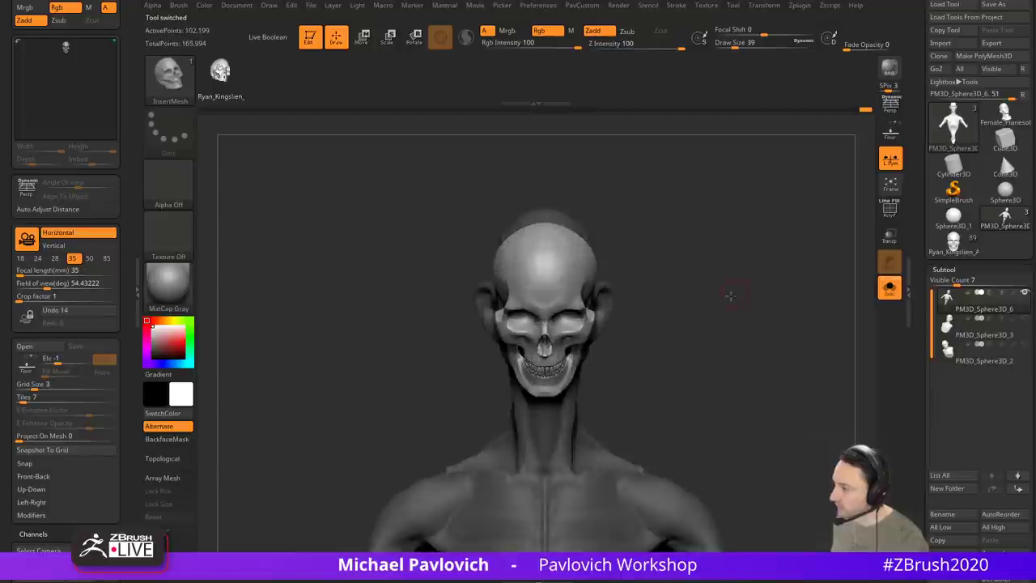
Step: Move the inserted skull back into the head from the side and split the unmasked points into a separate subtool
{"action": "left_click_drag", "start_coordinate": [729, 297], "coordinate": [634, 293], "text": "shift"}
{"action": "key", "text": "w"}
{"action": "left_click_drag", "start_coordinate": [588, 254], "coordinate": [726, 276]}
{"action": "key", "text": "3"}
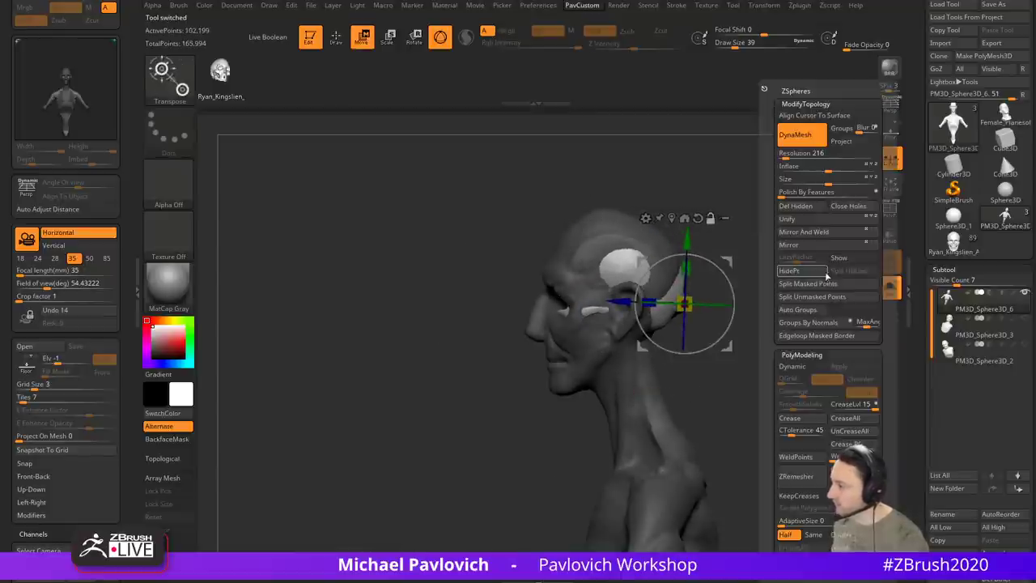
{"action": "left_click", "coordinate": [811, 296]}
Step: Turn off solo mode, enable transparency, and nudge the skull subtool to fit inside the character's head
{"action": "key", "text": "q"}
{"action": "mouse_move", "coordinate": [789, 271]}
{"action": "left_mouse_down", "text": "alt"}
{"action": "mouse_move", "coordinate": [726, 289]}
{"action": "mouse_move", "coordinate": [729, 312]}
{"action": "left_mouse_up", "text": "alt"}
{"action": "left_click", "coordinate": [889, 288]}
{"action": "left_click", "coordinate": [890, 236]}
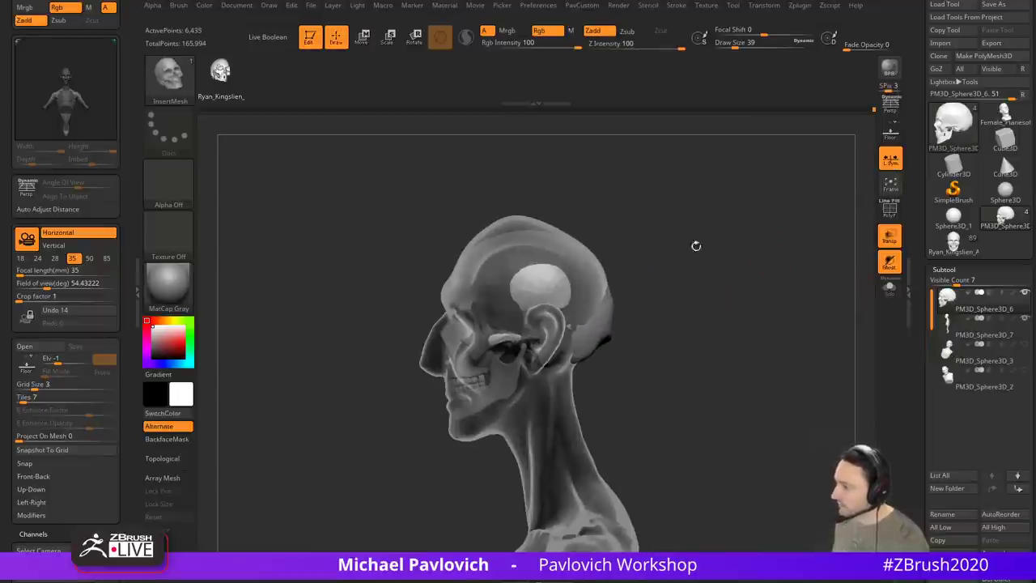
{"action": "key", "text": "w"}
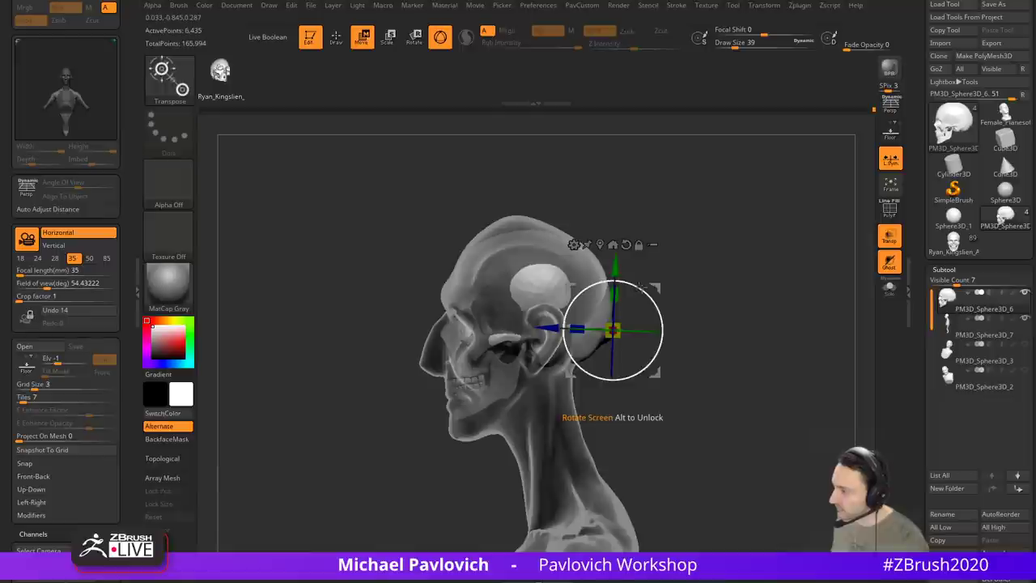
{"action": "mouse_move", "coordinate": [645, 294]}
{"action": "left_mouse_down"}
{"action": "mouse_move", "coordinate": [663, 298]}
{"action": "mouse_move", "coordinate": [656, 290]}
{"action": "left_mouse_up"}
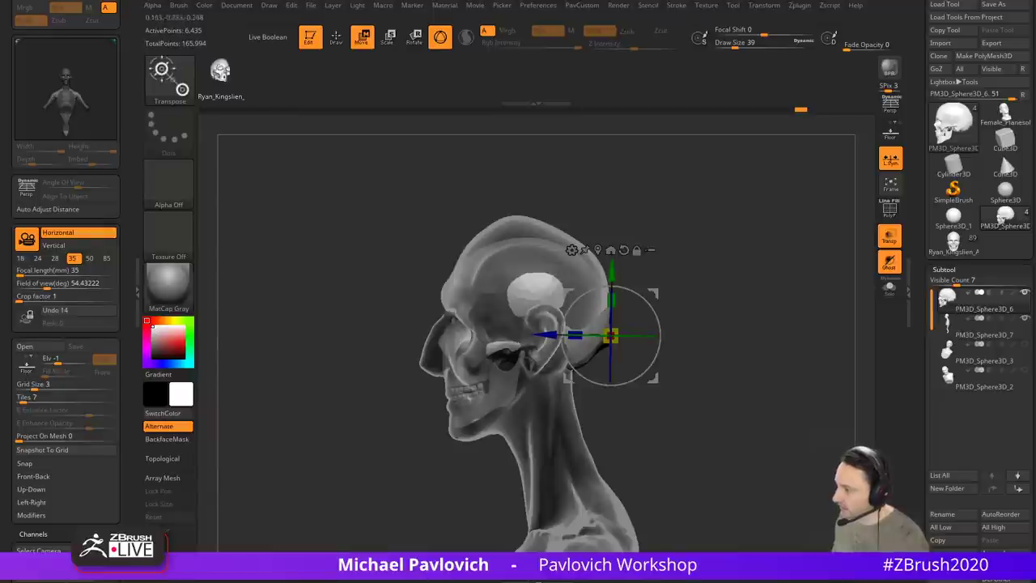
Step: Examine how the skull fits inside the head from both sides and the front, using transparent display
{"action": "left_click_drag", "start_coordinate": [415, 464], "coordinate": [517, 460]}
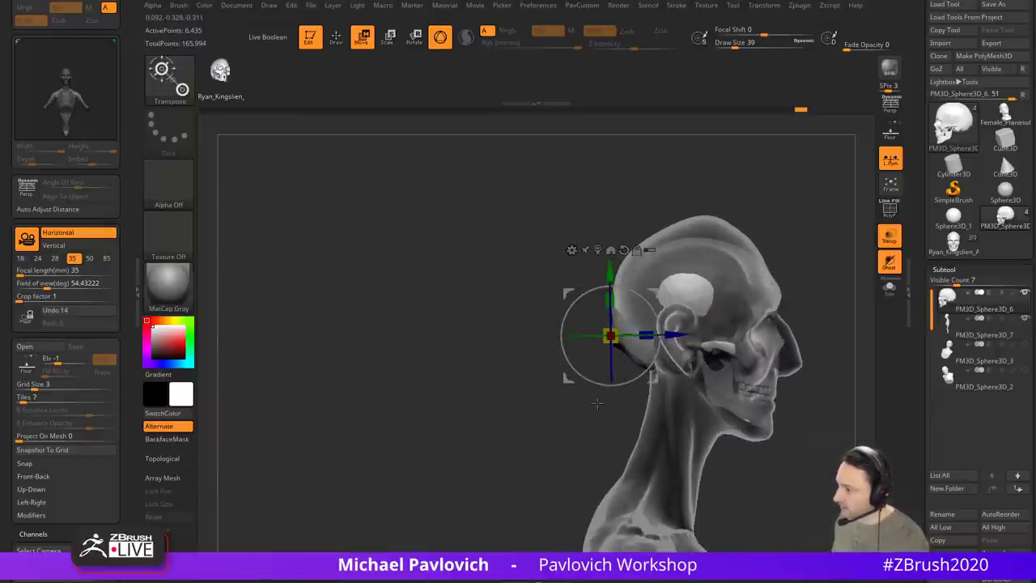
{"action": "left_click_drag", "start_coordinate": [800, 267], "coordinate": [685, 280]}
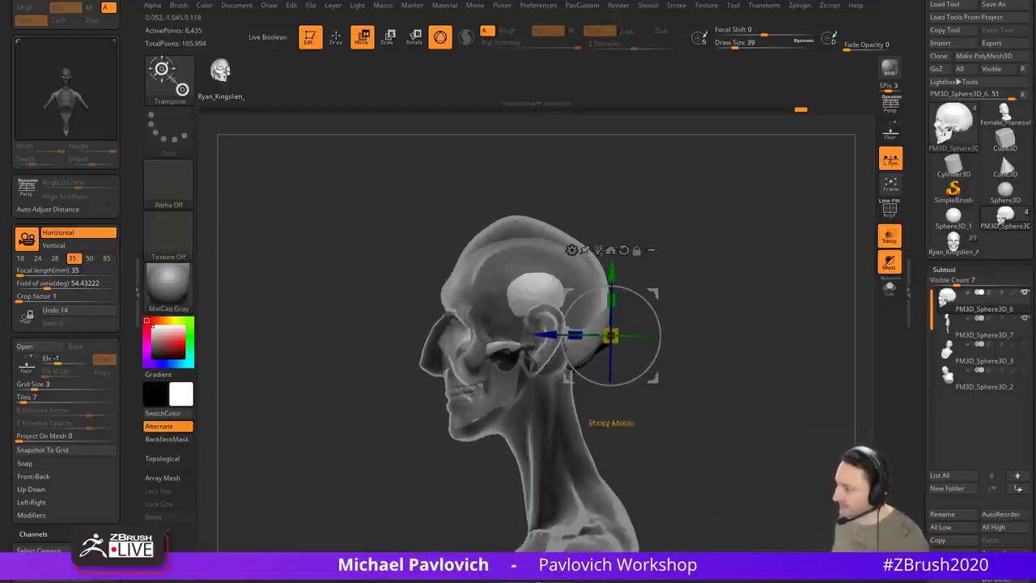
{"action": "mouse_move", "coordinate": [736, 300]}
{"action": "left_mouse_down", "text": "alt"}
{"action": "mouse_move", "coordinate": [698, 294]}
{"action": "mouse_move", "coordinate": [745, 294]}
{"action": "mouse_move", "coordinate": [745, 307]}
{"action": "left_mouse_up", "text": "alt"}
{"action": "key", "text": "q"}
{"action": "left_click", "coordinate": [890, 237]}
{"action": "mouse_move", "coordinate": [798, 261]}
{"action": "left_mouse_down", "text": "alt"}
{"action": "mouse_move", "coordinate": [779, 259]}
{"action": "mouse_move", "coordinate": [785, 280]}
{"action": "mouse_move", "coordinate": [737, 280]}
{"action": "mouse_move", "coordinate": [747, 264]}
{"action": "mouse_move", "coordinate": [775, 260]}
{"action": "mouse_move", "coordinate": [801, 271]}
{"action": "mouse_move", "coordinate": [786, 291]}
{"action": "mouse_move", "coordinate": [818, 298]}
{"action": "mouse_move", "coordinate": [804, 279]}
{"action": "left_mouse_up", "text": "alt"}
{"action": "left_click", "coordinate": [890, 237]}
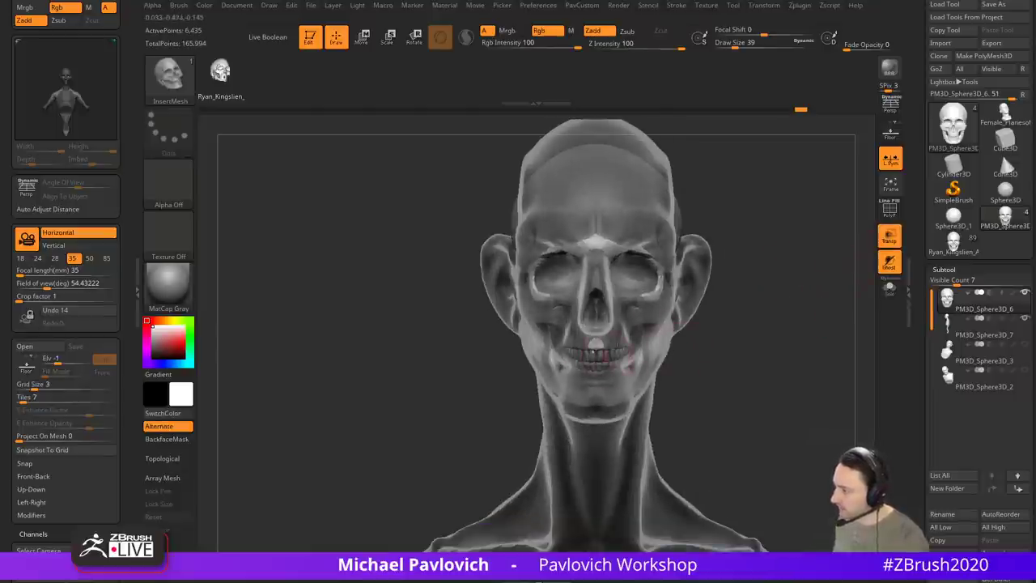
{"action": "left_click_drag", "start_coordinate": [717, 340], "coordinate": [769, 304]}
{"action": "left_click", "coordinate": [890, 238]}
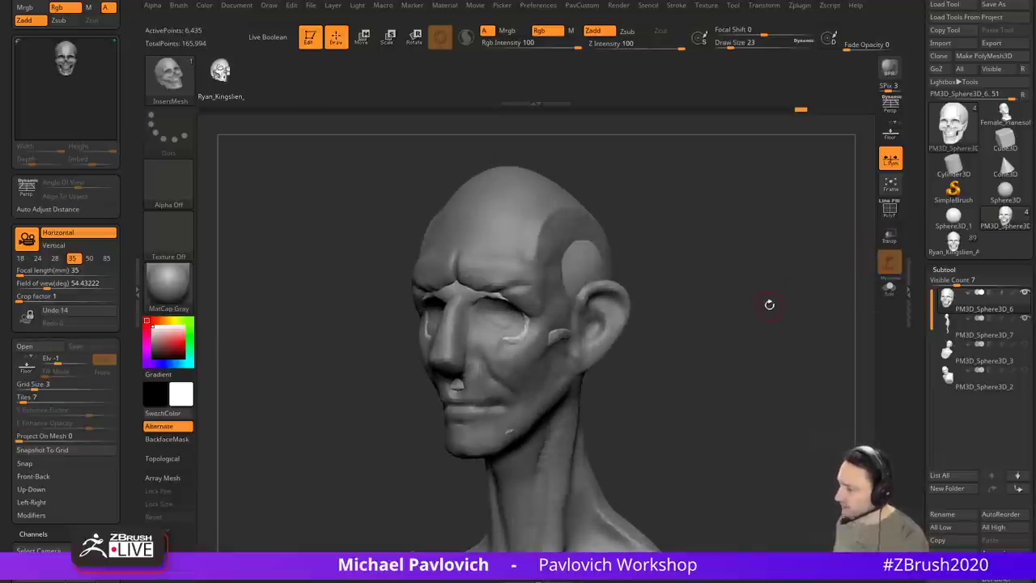
Step: Make the head and neck subtool active for sculpting with the Clay brush
{"action": "left_click", "coordinate": [530, 231], "text": "alt"}
{"action": "key", "text": "2"}
{"action": "left_click_drag", "start_coordinate": [651, 224], "coordinate": [692, 223]}
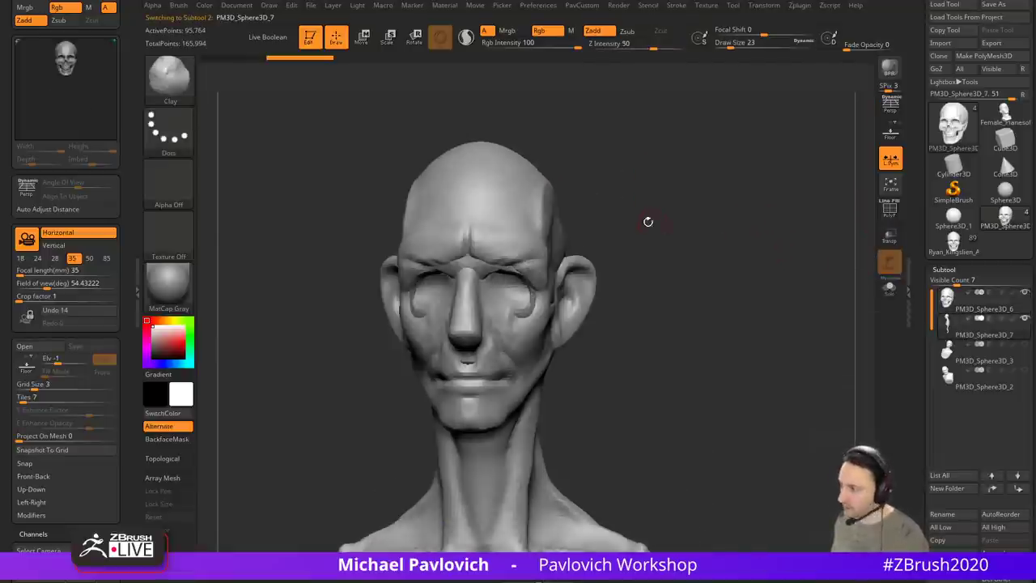
{"action": "key", "text": "s"}
{"action": "left_click_drag", "start_coordinate": [571, 268], "coordinate": [558, 268]}
{"action": "mouse_move", "coordinate": [508, 259]}
{"action": "left_mouse_down", "text": "alt"}
{"action": "mouse_move", "coordinate": [489, 256]}
{"action": "mouse_move", "coordinate": [467, 293]}
{"action": "mouse_move", "coordinate": [465, 334]}
{"action": "mouse_move", "coordinate": [460, 324]}
{"action": "mouse_move", "coordinate": [510, 324]}
{"action": "mouse_move", "coordinate": [487, 415]}
{"action": "left_mouse_up", "text": "alt"}
{"action": "mouse_move", "coordinate": [515, 324]}
{"action": "left_mouse_down", "text": "alt"}
{"action": "mouse_move", "coordinate": [518, 376]}
{"action": "mouse_move", "coordinate": [486, 421]}
{"action": "left_mouse_up", "text": "alt"}
{"action": "mouse_move", "coordinate": [619, 298]}
{"action": "left_mouse_down"}
{"action": "mouse_move", "coordinate": [705, 278]}
{"action": "mouse_move", "coordinate": [655, 286]}
{"action": "mouse_move", "coordinate": [694, 308]}
{"action": "mouse_move", "coordinate": [389, 273]}
{"action": "left_mouse_up"}
{"action": "key", "text": "ctrl+z"}
{"action": "key", "text": "ctrl+z"}
{"action": "key", "text": "ctrl+z"}
{"action": "key", "text": "ctrl+z"}
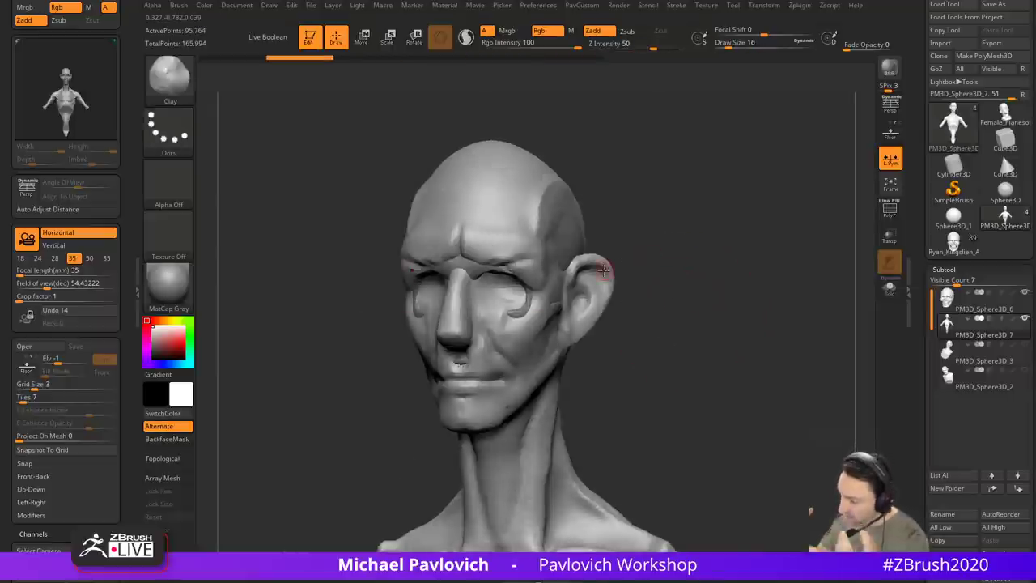
Step: Reduce the brush draw size to 12 and hide the skull subtool, keeping the head subtool selected
{"action": "key", "text": "s"}
{"action": "left_click_drag", "start_coordinate": [761, 286], "coordinate": [756, 283]}
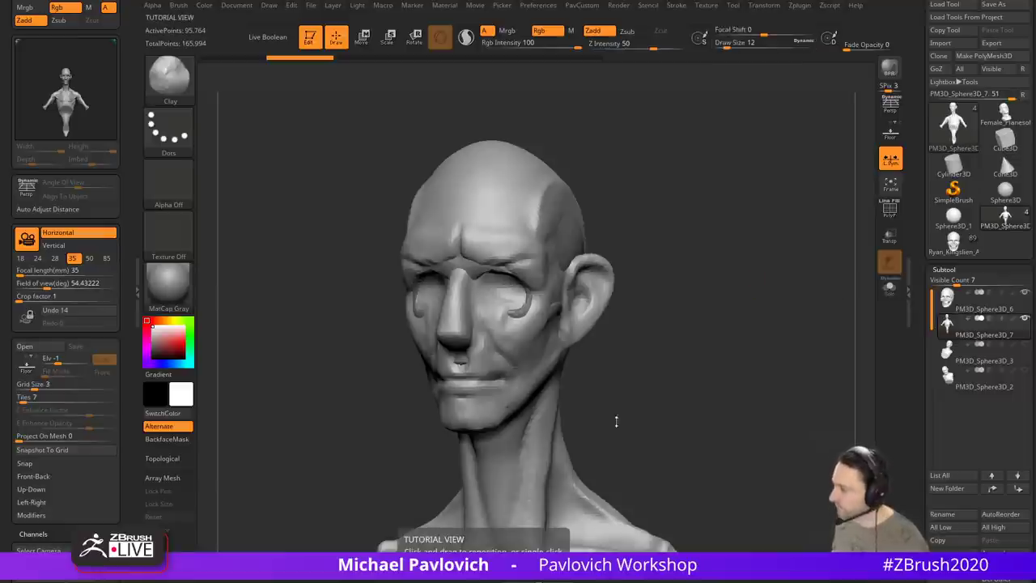
{"action": "left_click_drag", "start_coordinate": [616, 421], "coordinate": [655, 409], "text": "shift"}
{"action": "left_click", "coordinate": [983, 310]}
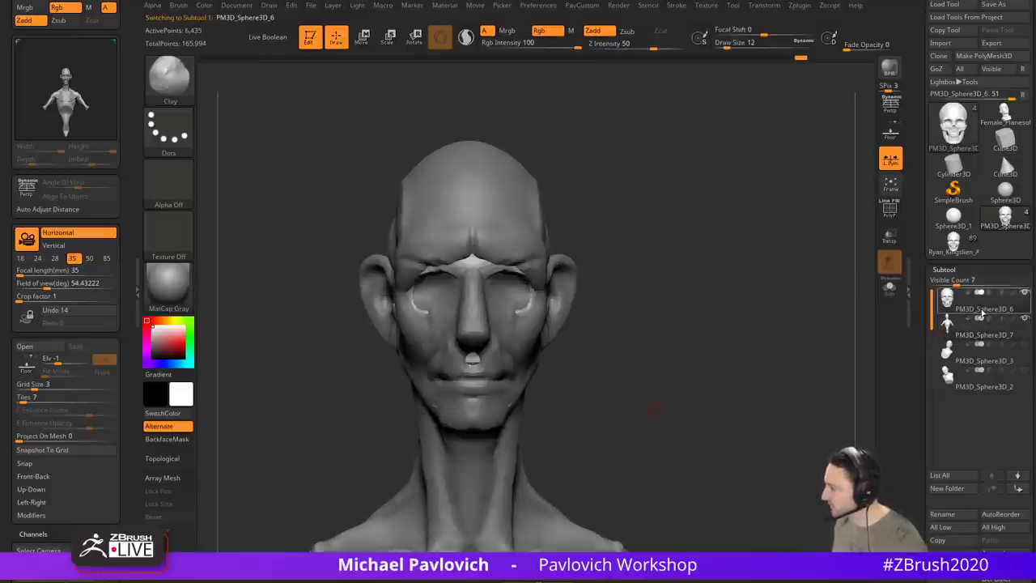
{"action": "left_click", "coordinate": [983, 324]}
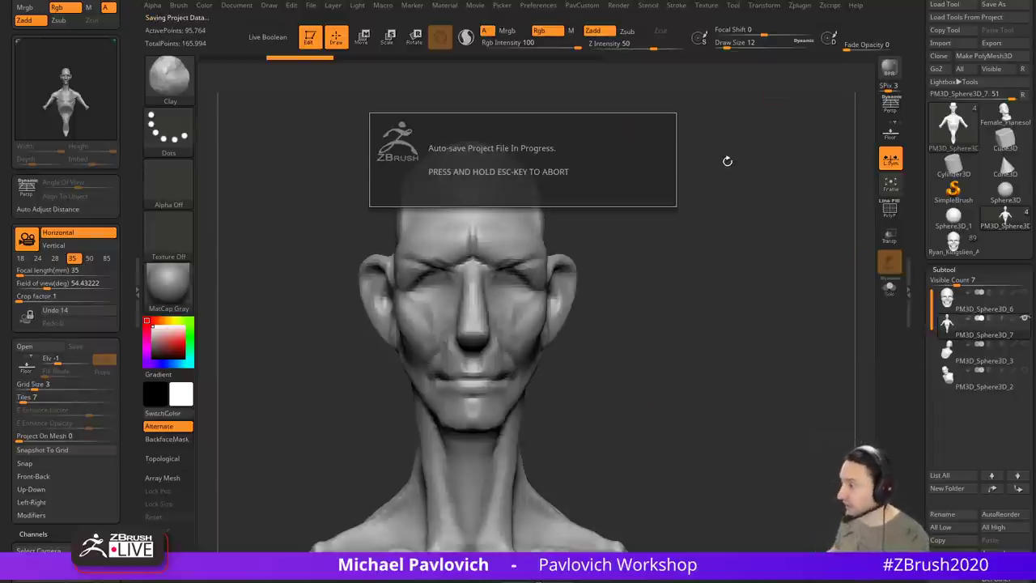
{"action": "left_click_drag", "start_coordinate": [928, 255], "coordinate": [929, 274]}
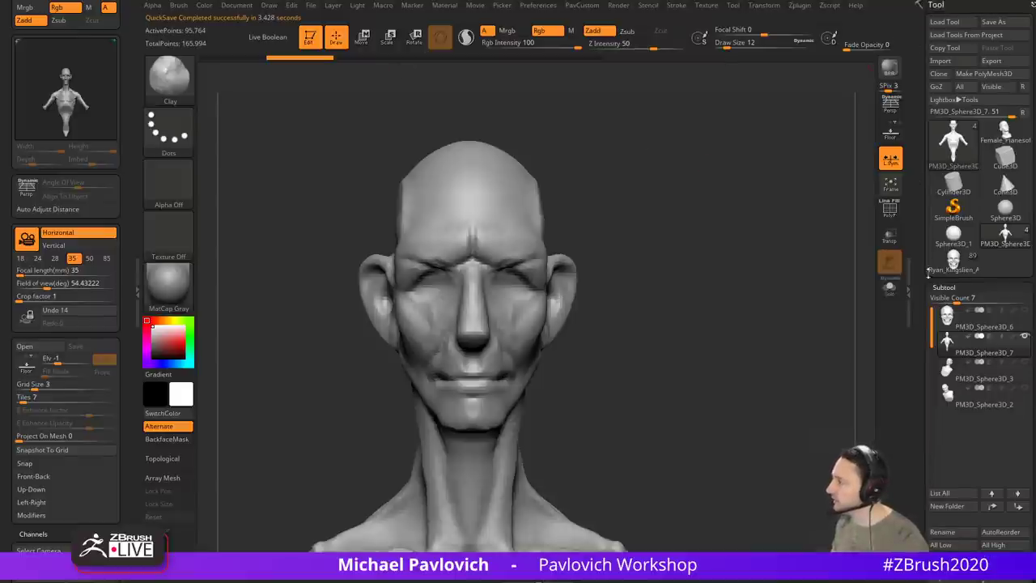
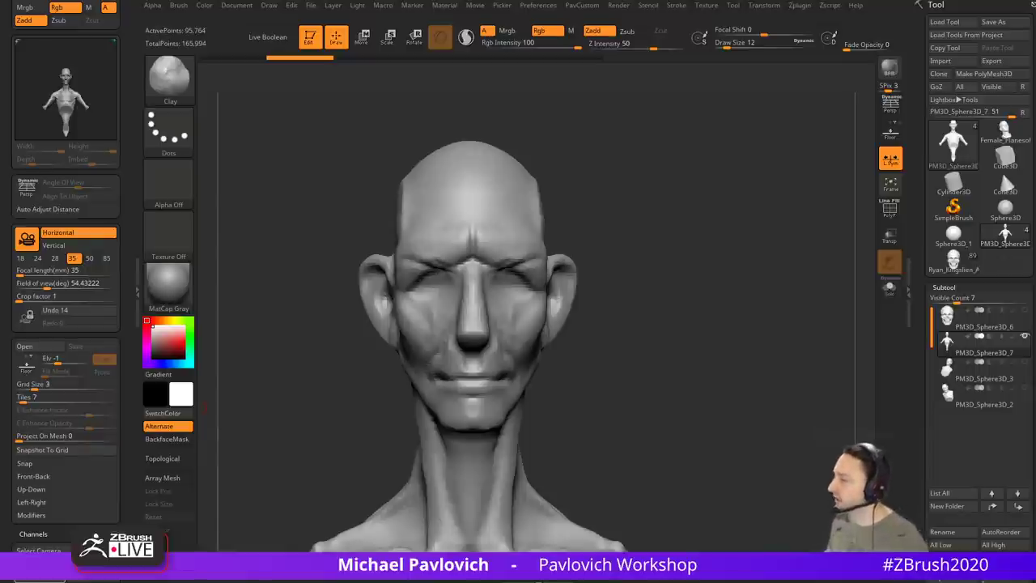
{"action": "left_click_drag", "start_coordinate": [550, 137], "coordinate": [560, 120]}
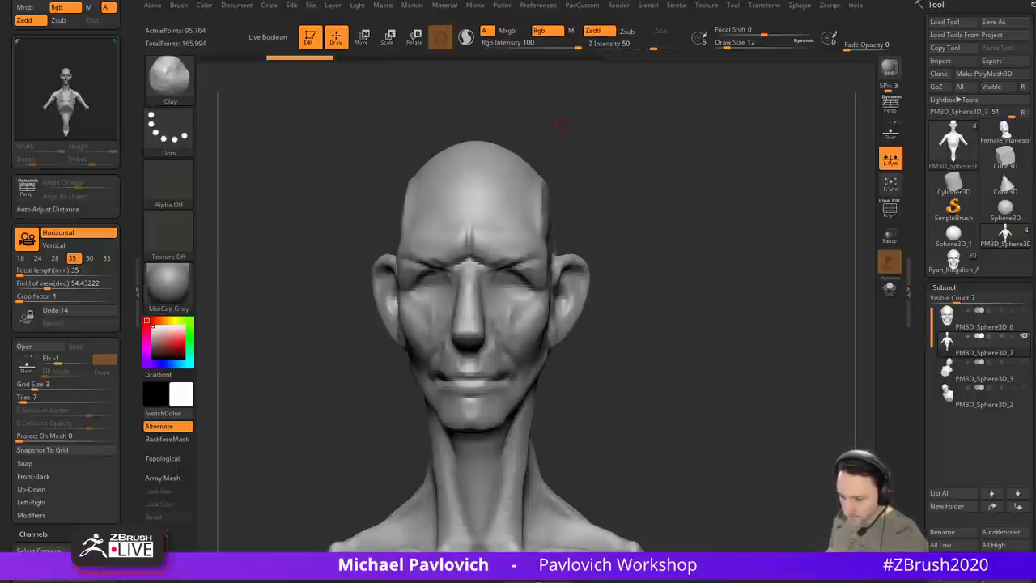
Step: Switch to File Explorer and look through the ZBrush 2020 installation folder and its parent Pixologic folder
{"action": "left_click_drag", "start_coordinate": [546, 582], "coordinate": [527, 81]}
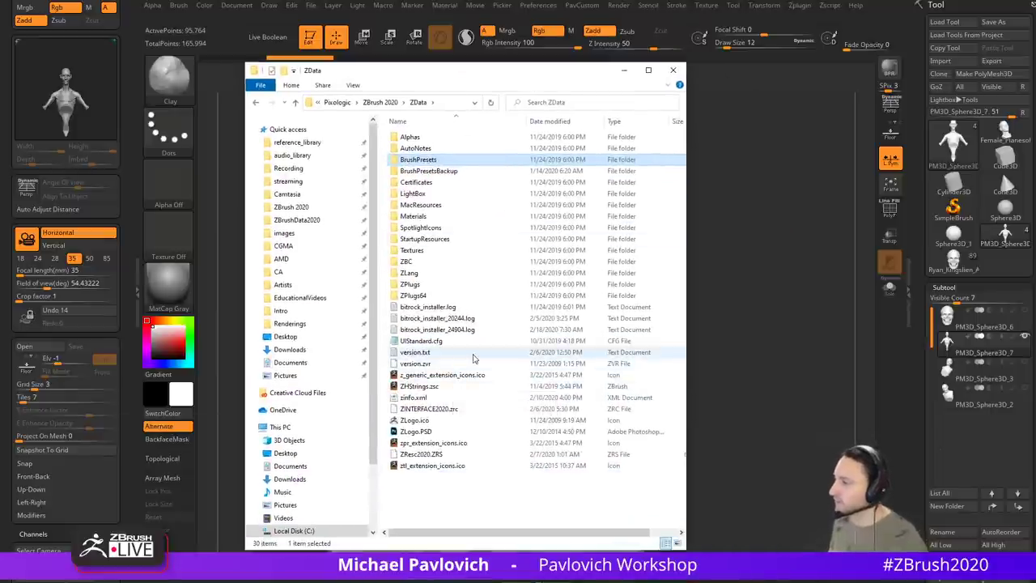
{"action": "left_click", "coordinate": [387, 102]}
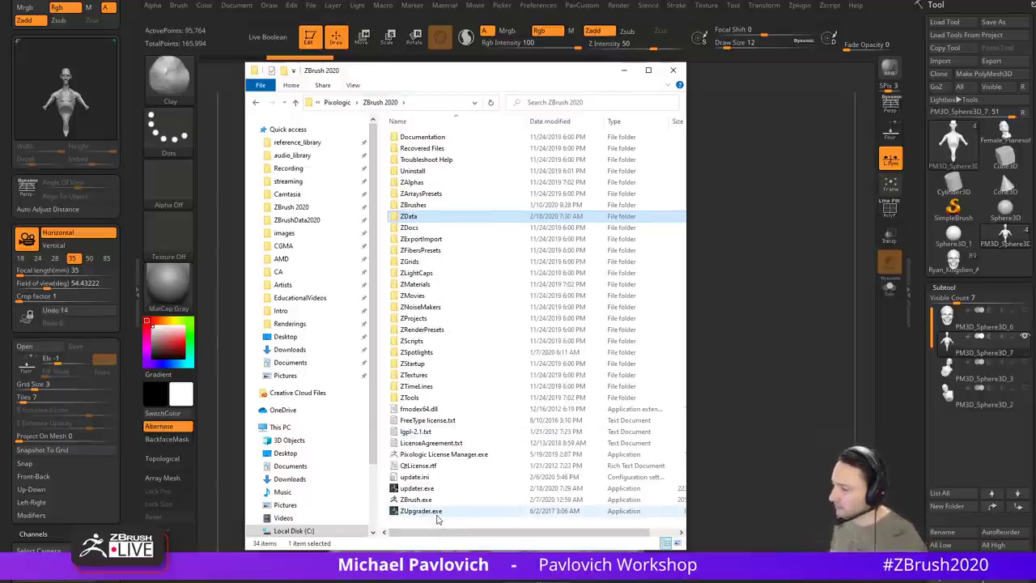
{"action": "left_click", "coordinate": [624, 70]}
{"action": "left_click_drag", "start_coordinate": [628, 130], "coordinate": [688, 187]}
{"action": "key", "text": "2"}
{"action": "key", "text": "2"}
{"action": "key", "text": "alt+Tab"}
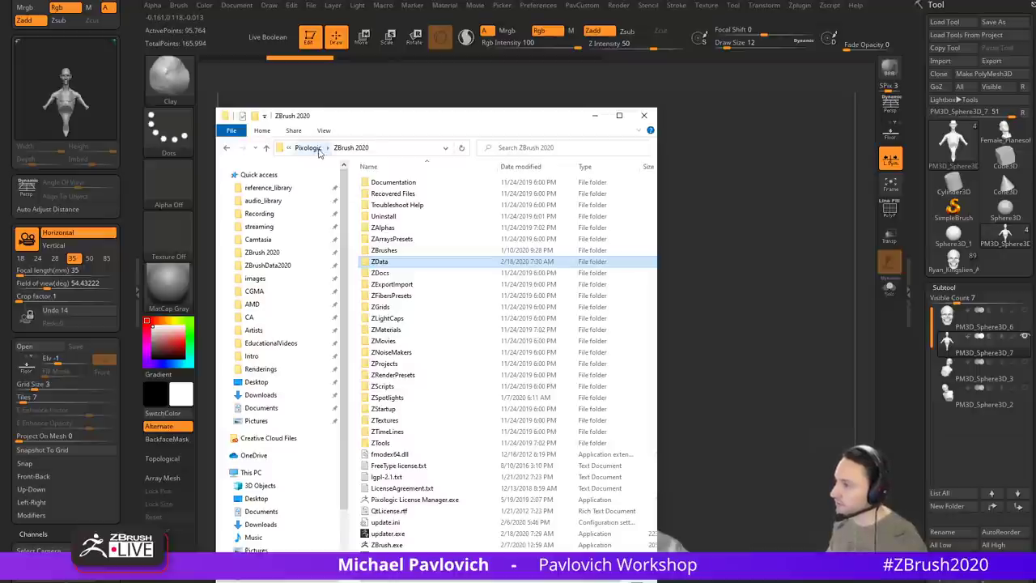
{"action": "left_click", "coordinate": [318, 152]}
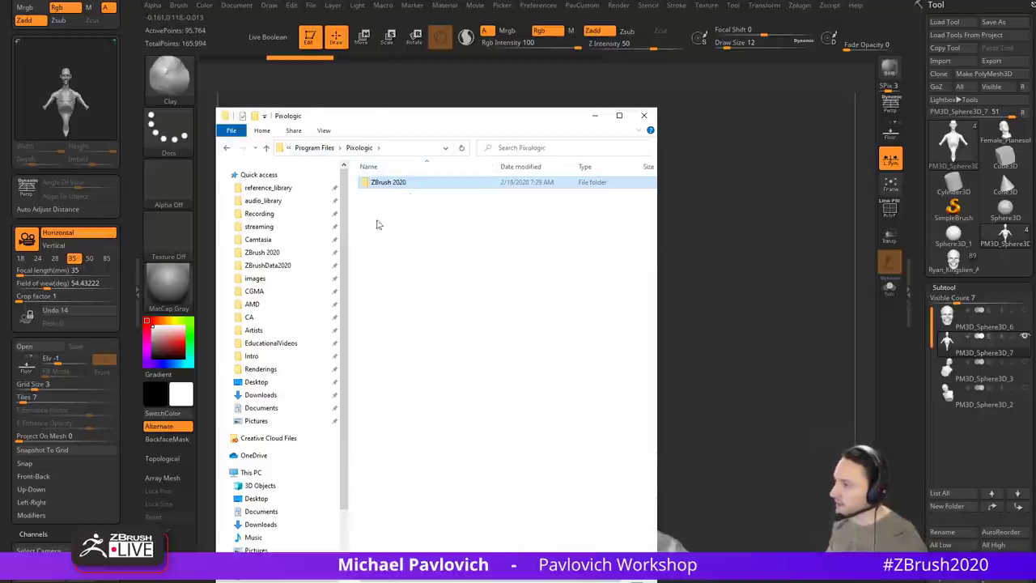
{"action": "left_click_drag", "start_coordinate": [497, 121], "coordinate": [478, 581]}
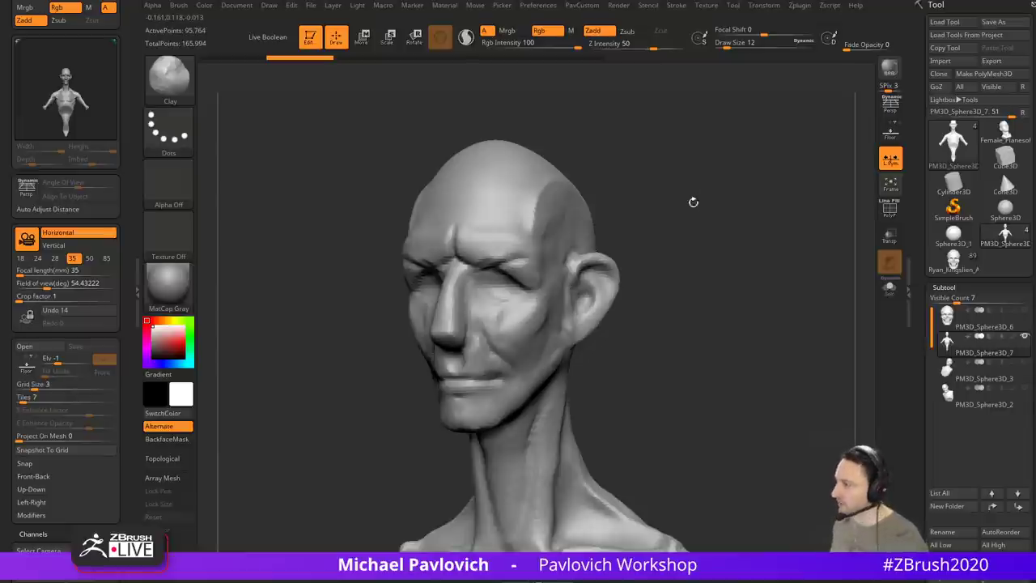
Step: Build up the eye area on both sides of the face with the Clay brush at draw size 23
{"action": "mouse_move", "coordinate": [693, 202]}
{"action": "left_mouse_down"}
{"action": "mouse_move", "coordinate": [733, 208]}
{"action": "mouse_move", "coordinate": [698, 189]}
{"action": "mouse_move", "coordinate": [705, 220]}
{"action": "mouse_move", "coordinate": [644, 244]}
{"action": "left_mouse_up"}
{"action": "left_click_drag", "start_coordinate": [557, 273], "coordinate": [544, 297]}
{"action": "mouse_move", "coordinate": [701, 231]}
{"action": "left_mouse_down"}
{"action": "mouse_move", "coordinate": [649, 225]}
{"action": "mouse_move", "coordinate": [670, 220]}
{"action": "left_mouse_up"}
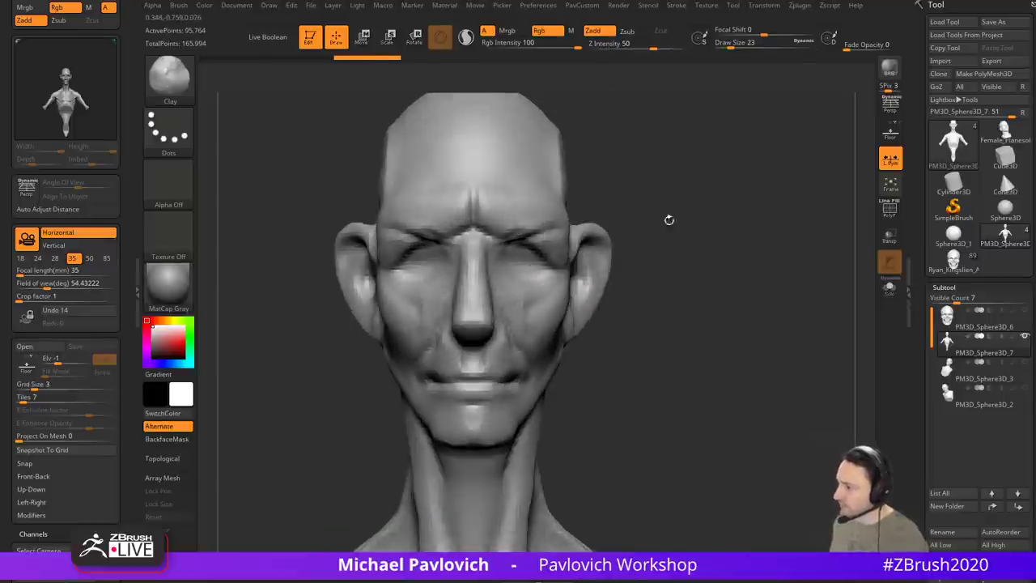
{"action": "left_click_drag", "start_coordinate": [514, 271], "coordinate": [540, 265]}
Step: Define the eyelid forms in both sockets with the Standard brush at draw size 11
{"action": "key", "text": "b"}
{"action": "key", "text": "s"}
{"action": "key", "text": "t"}
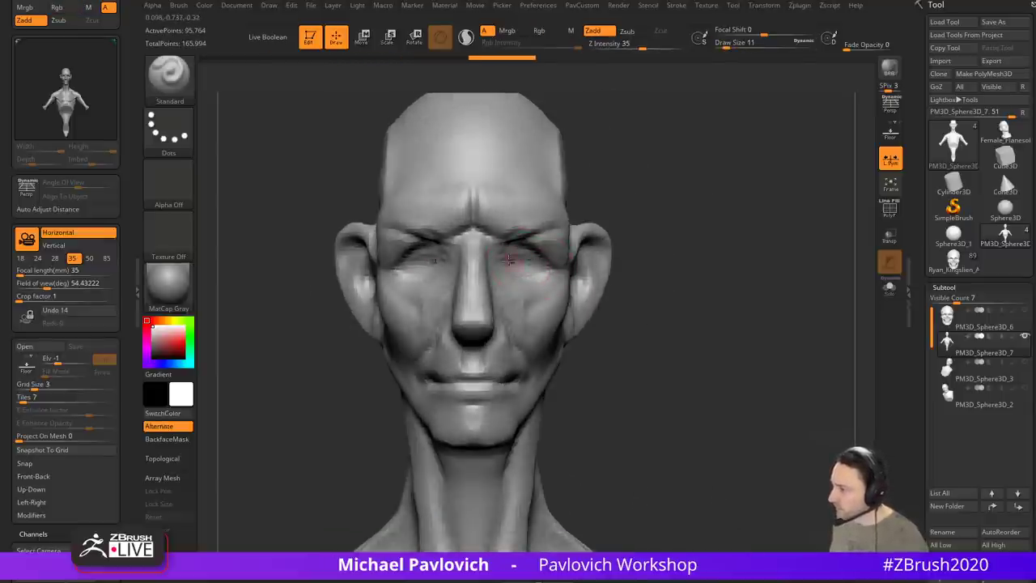
{"action": "left_click_drag", "start_coordinate": [673, 240], "coordinate": [627, 235]}
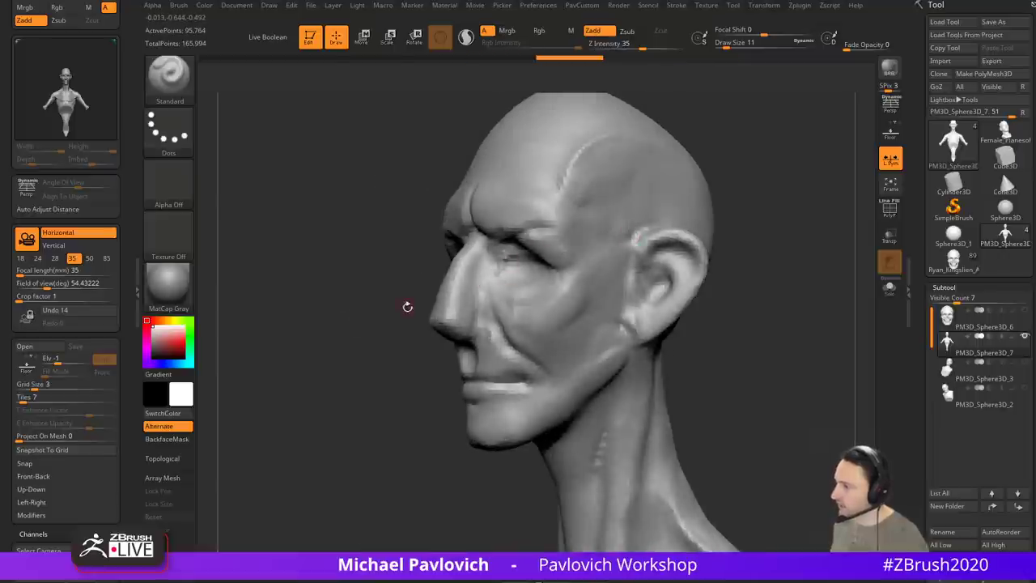
Step: Reshape the eye corners and brows with the Move brush at draw sizes 29 to 33, and re-DynaMesh the head
{"action": "mouse_move", "coordinate": [407, 303]}
{"action": "left_mouse_down"}
{"action": "mouse_move", "coordinate": [729, 276]}
{"action": "mouse_move", "coordinate": [676, 267]}
{"action": "mouse_move", "coordinate": [686, 260]}
{"action": "mouse_move", "coordinate": [650, 164]}
{"action": "mouse_move", "coordinate": [648, 245]}
{"action": "left_mouse_up"}
{"action": "key", "text": "b"}
{"action": "key", "text": "m"}
{"action": "key", "text": "v"}
{"action": "left_click_drag", "start_coordinate": [696, 277], "coordinate": [558, 275]}
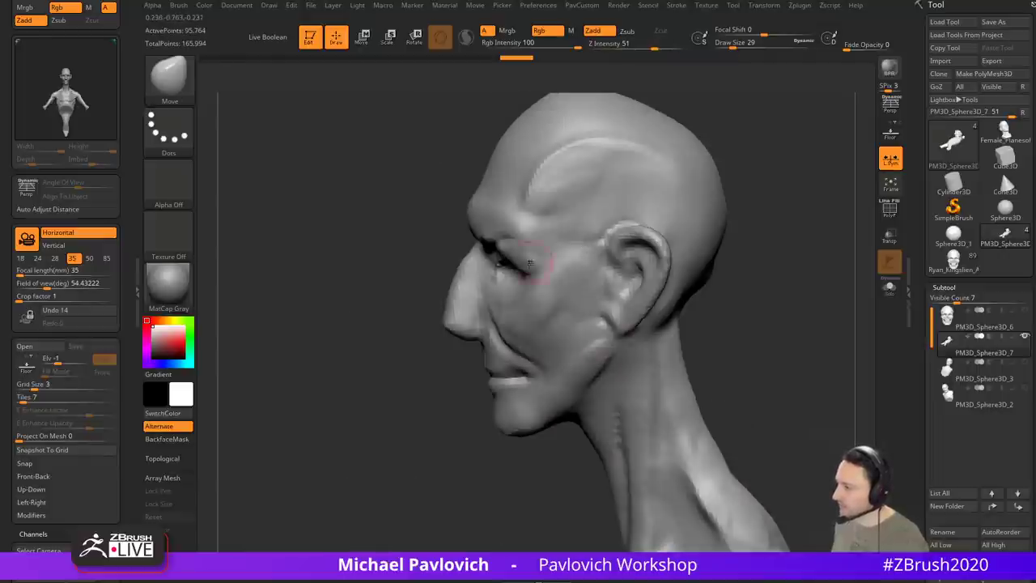
{"action": "key", "text": "bracketright"}
{"action": "mouse_move", "coordinate": [423, 301]}
{"action": "left_mouse_down", "text": "shift"}
{"action": "mouse_move", "coordinate": [497, 278]}
{"action": "mouse_move", "coordinate": [499, 260]}
{"action": "left_mouse_up", "text": "shift"}
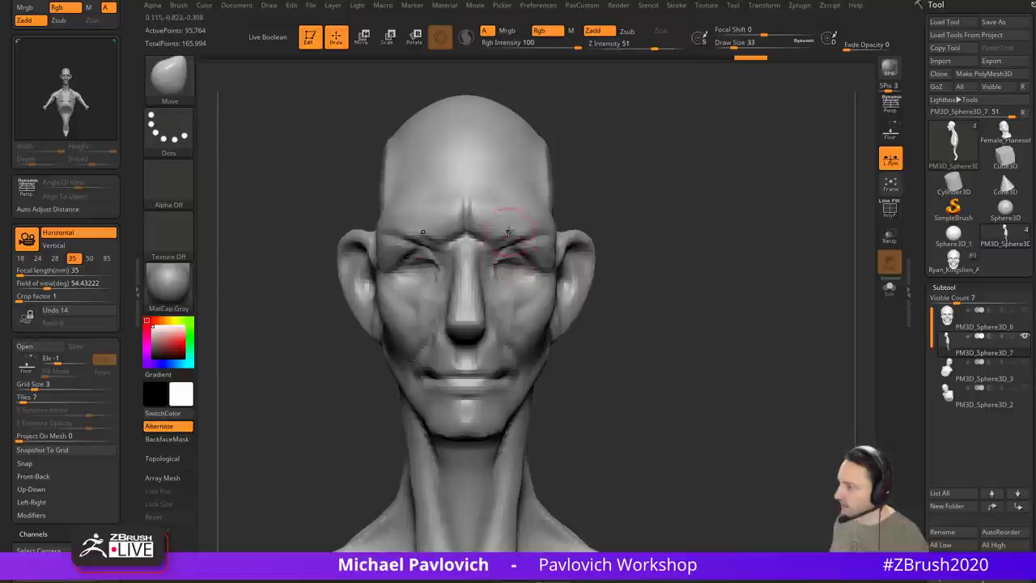
{"action": "left_click_drag", "start_coordinate": [798, 258], "coordinate": [567, 258]}
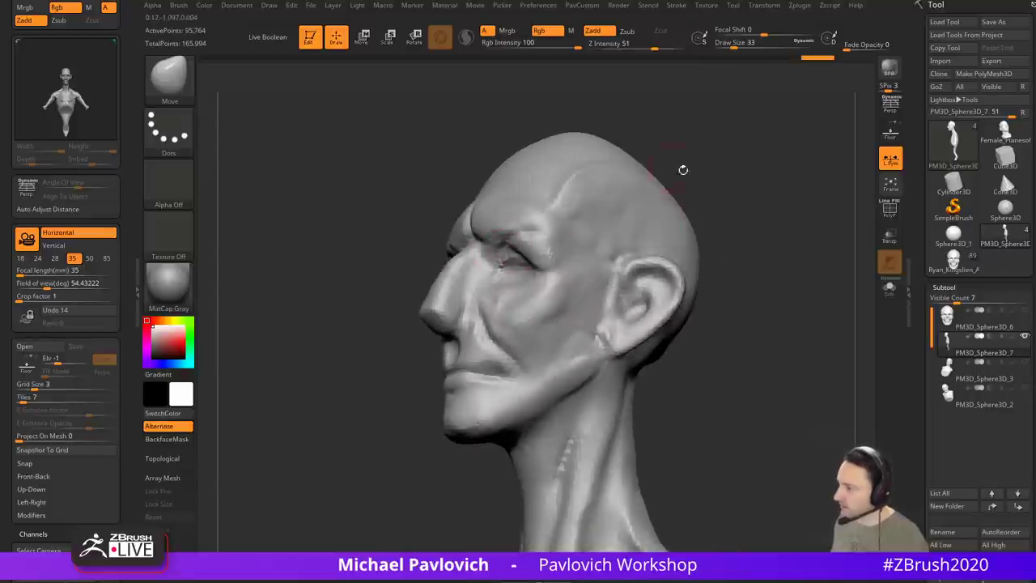
{"action": "left_click_drag", "start_coordinate": [684, 170], "coordinate": [723, 215], "text": "shift"}
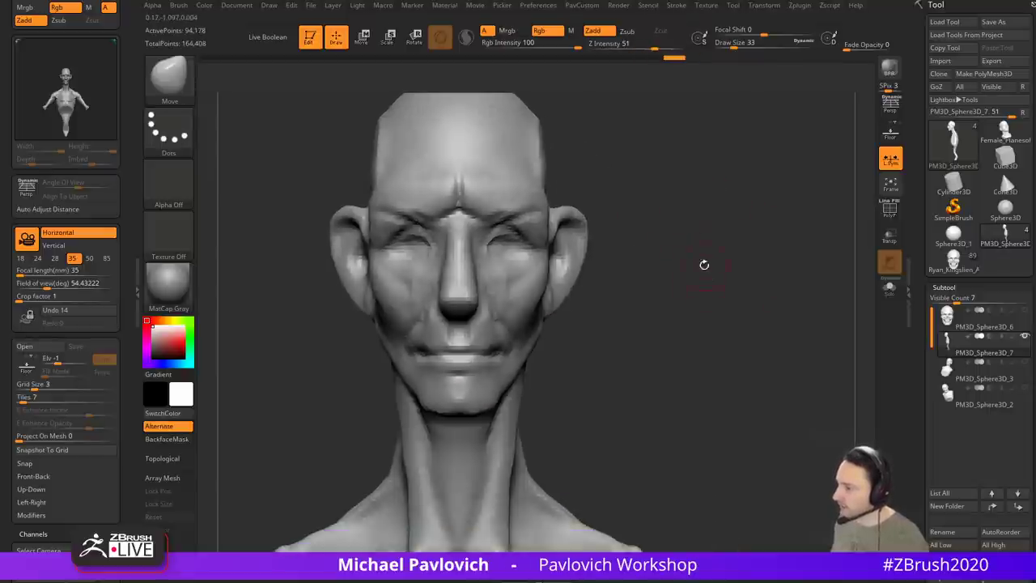
Step: Sculpt the nostril area beneath the nose with the Standard brush at draw size 16
{"action": "mouse_move", "coordinate": [763, 246]}
{"action": "left_mouse_down"}
{"action": "mouse_move", "coordinate": [699, 251]}
{"action": "mouse_move", "coordinate": [709, 240]}
{"action": "mouse_move", "coordinate": [678, 219]}
{"action": "mouse_move", "coordinate": [685, 211]}
{"action": "mouse_move", "coordinate": [705, 227]}
{"action": "left_mouse_up"}
{"action": "key", "text": "b"}
{"action": "key", "text": "s"}
{"action": "key", "text": "t"}
{"action": "key", "text": "bracketleft"}
{"action": "left_click", "coordinate": [583, 5]}
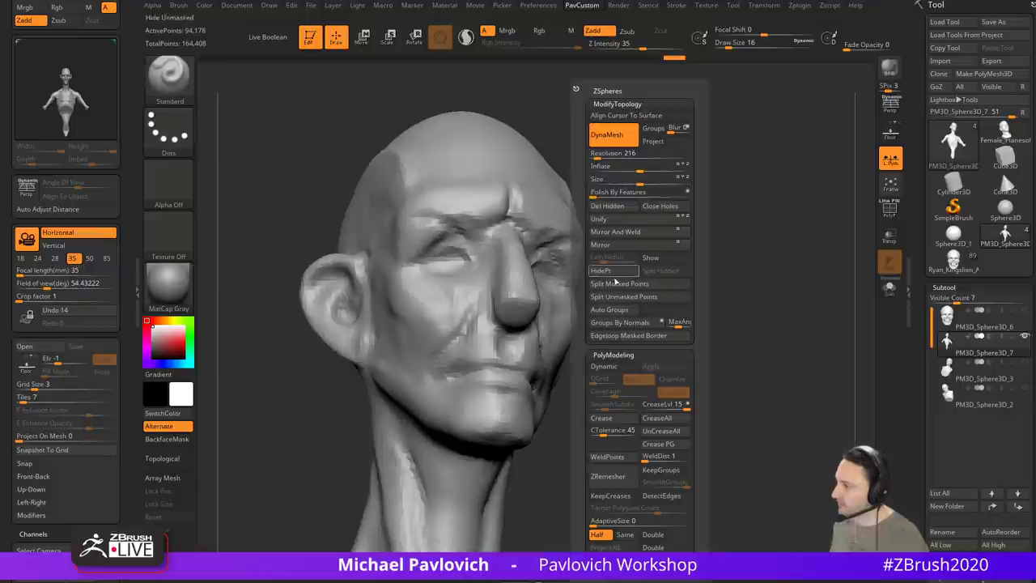
{"action": "left_click_drag", "start_coordinate": [627, 317], "coordinate": [669, 274]}
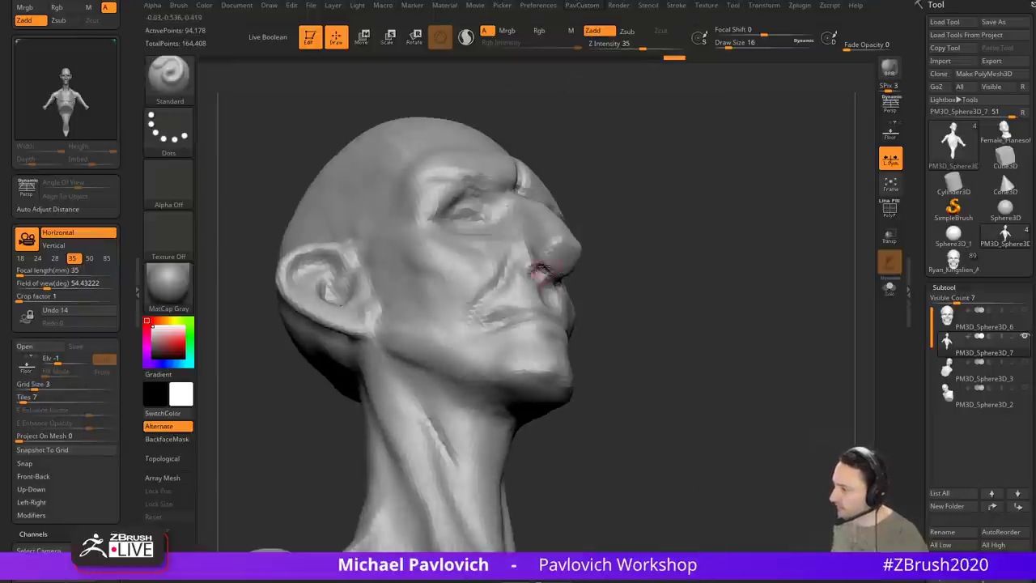
{"action": "mouse_move", "coordinate": [540, 271]}
{"action": "left_mouse_down"}
{"action": "mouse_move", "coordinate": [518, 275]}
{"action": "mouse_move", "coordinate": [559, 275]}
{"action": "left_mouse_up"}
Step: Build up the wings of the nose around the nostrils with the Clay brush at draw size 23
{"action": "key", "text": "2"}
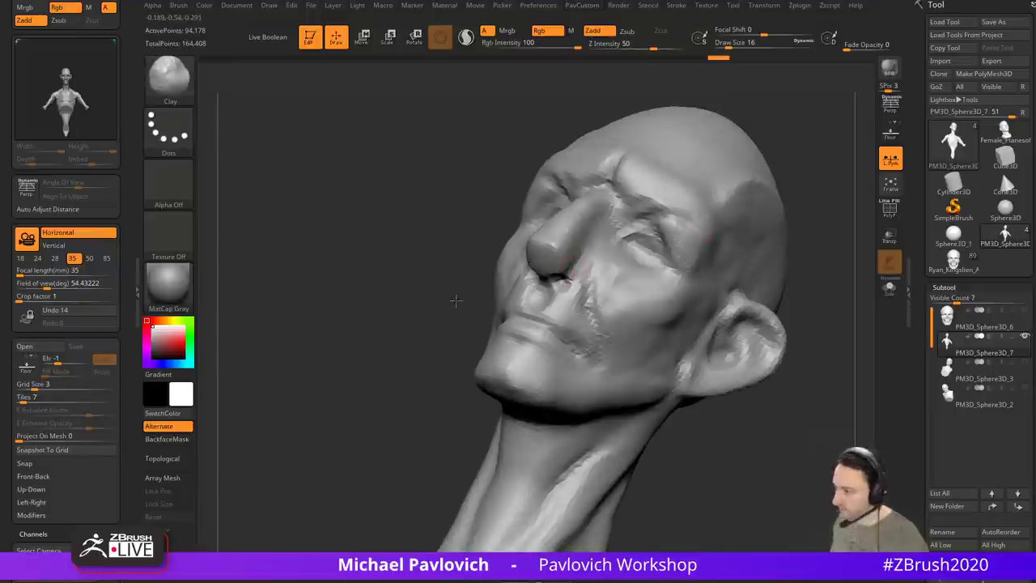
{"action": "left_click_drag", "start_coordinate": [457, 302], "coordinate": [437, 299]}
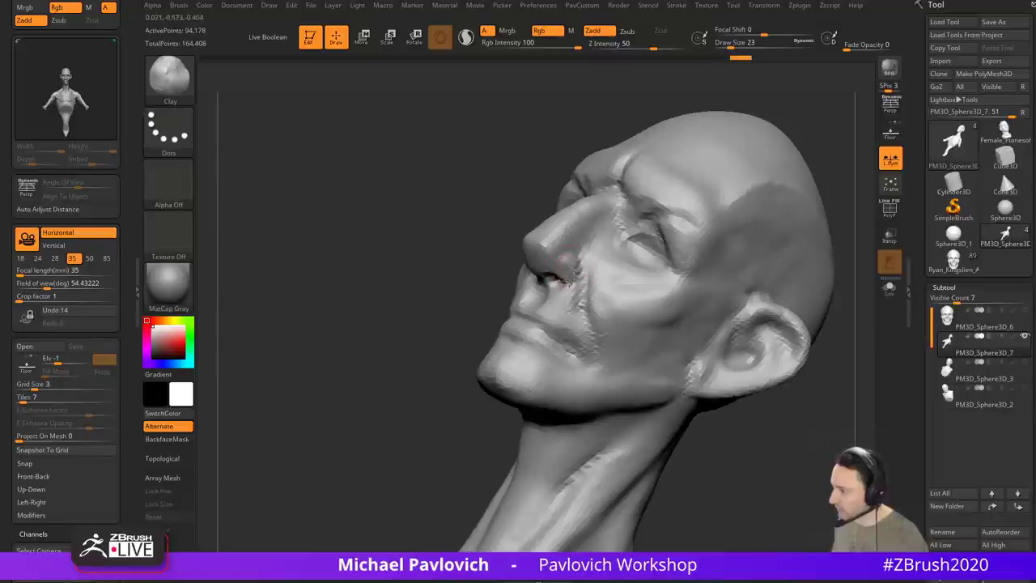
{"action": "mouse_move", "coordinate": [569, 276]}
{"action": "left_mouse_down"}
{"action": "mouse_move", "coordinate": [549, 280]}
{"action": "mouse_move", "coordinate": [555, 262]}
{"action": "mouse_move", "coordinate": [536, 257]}
{"action": "left_mouse_up"}
{"action": "mouse_move", "coordinate": [682, 250]}
{"action": "left_mouse_down"}
{"action": "mouse_move", "coordinate": [777, 235]}
{"action": "mouse_move", "coordinate": [766, 260]}
{"action": "mouse_move", "coordinate": [712, 251]}
{"action": "left_mouse_up"}
Step: Cut creases around the nostrils and mouth corners with the DamStandard brush at draw size 23
{"action": "key", "text": "b"}
{"action": "key", "text": "d"}
{"action": "key", "text": "s"}
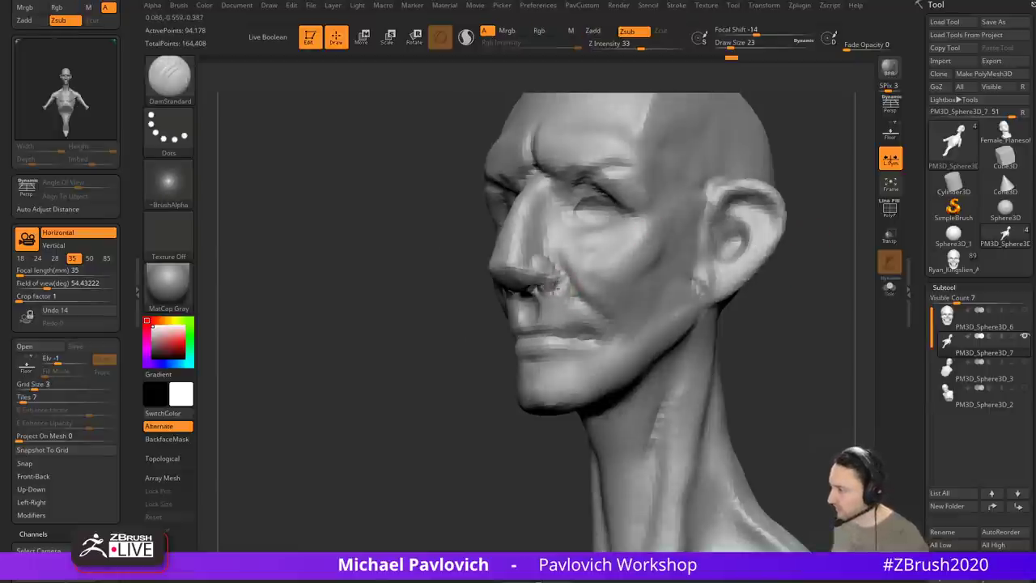
{"action": "left_click_drag", "start_coordinate": [416, 321], "coordinate": [486, 296]}
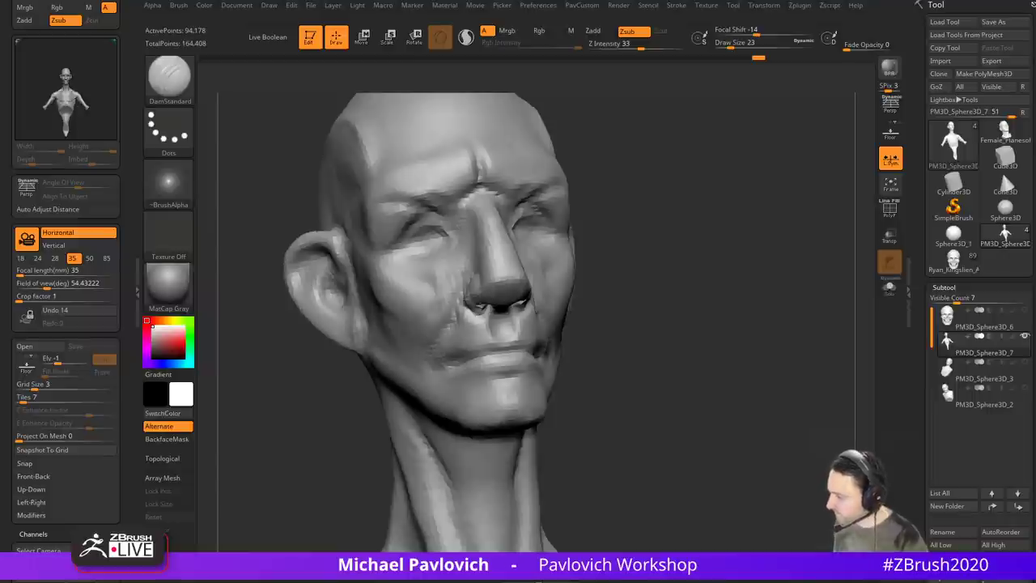
{"action": "mouse_move", "coordinate": [696, 183]}
{"action": "left_mouse_down"}
{"action": "mouse_move", "coordinate": [748, 232]}
{"action": "mouse_move", "coordinate": [719, 234]}
{"action": "mouse_move", "coordinate": [548, 334]}
{"action": "left_mouse_up"}
{"action": "left_click_drag", "start_coordinate": [387, 367], "coordinate": [464, 325]}
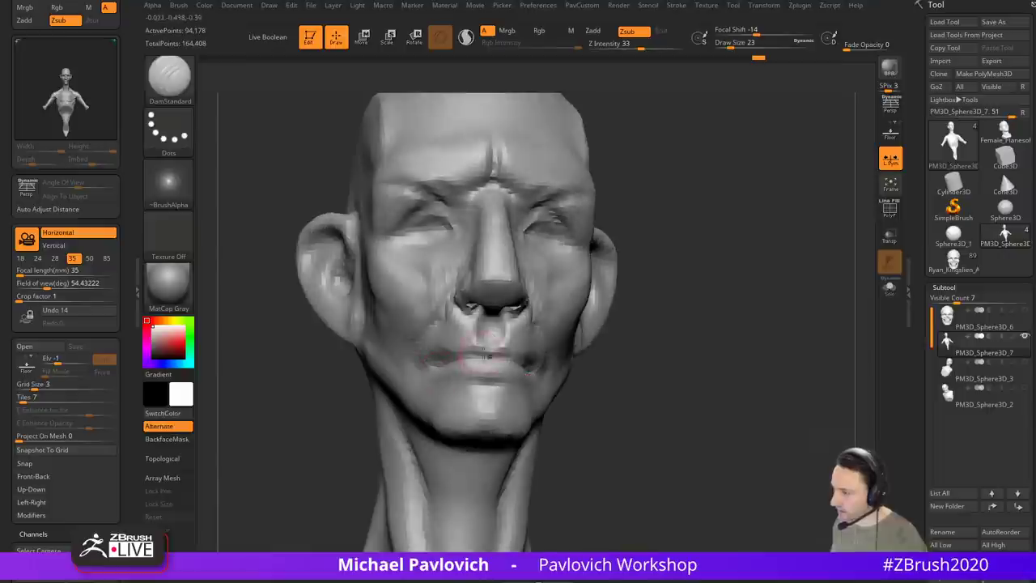
Step: Adjust the upper lip and lower face with the Move brush, reducing its draw size from 35 to 22
{"action": "key", "text": "b"}
{"action": "key", "text": "m"}
{"action": "key", "text": "v"}
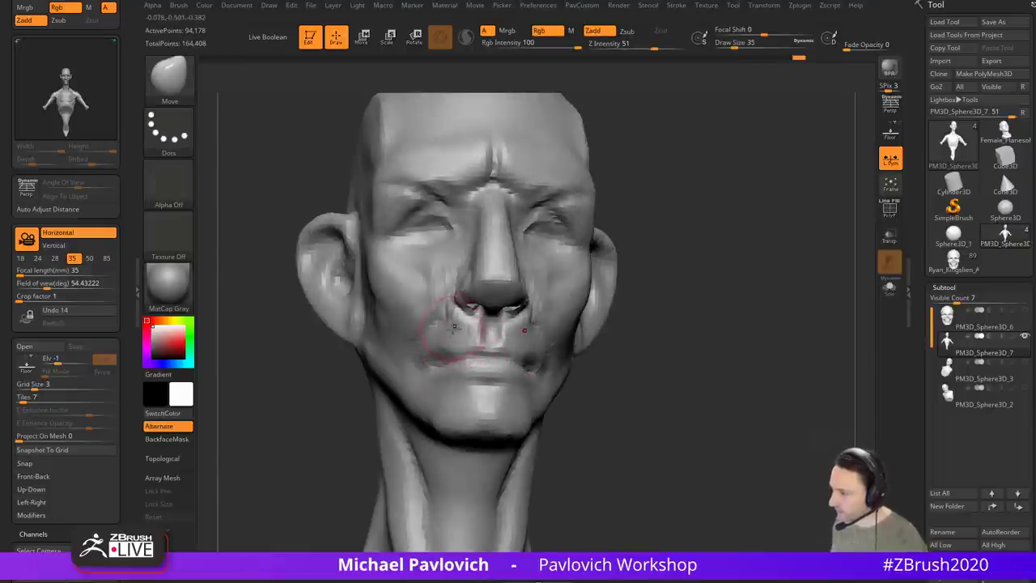
{"action": "mouse_move", "coordinate": [569, 302]}
{"action": "right_mouse_down"}
{"action": "mouse_move", "coordinate": [715, 319]}
{"action": "mouse_move", "coordinate": [678, 310]}
{"action": "right_mouse_up"}
{"action": "key", "text": "s"}
{"action": "left_click_drag", "start_coordinate": [677, 311], "coordinate": [671, 309]}
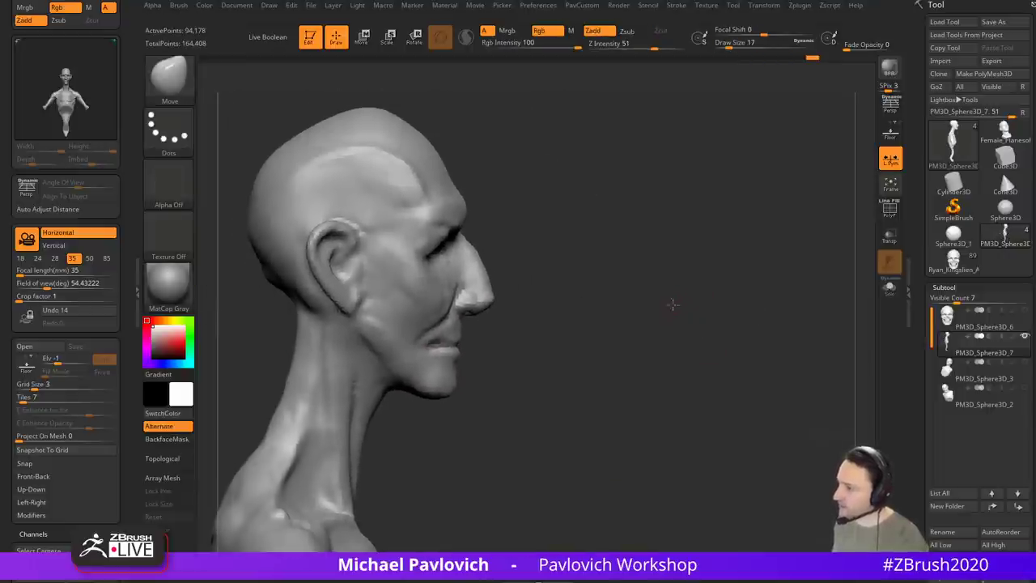
{"action": "key", "text": "s"}
{"action": "left_click_drag", "start_coordinate": [382, 347], "coordinate": [432, 348]}
Step: Build up and smooth the jaw corner below the ear with the Standard brush at draw size 20
{"action": "key", "text": "s"}
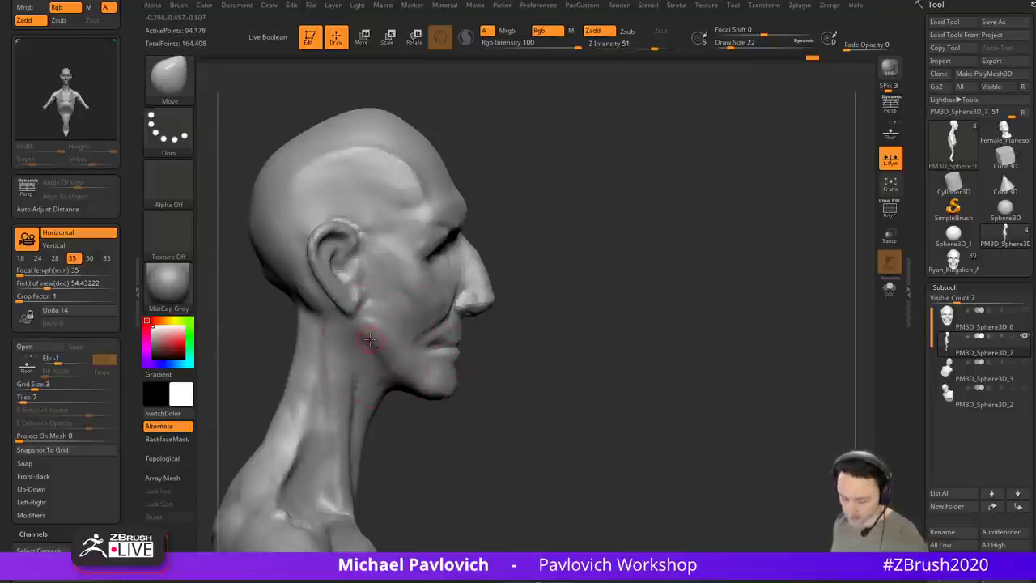
{"action": "key", "text": "b"}
{"action": "key", "text": "s"}
{"action": "key", "text": "t"}
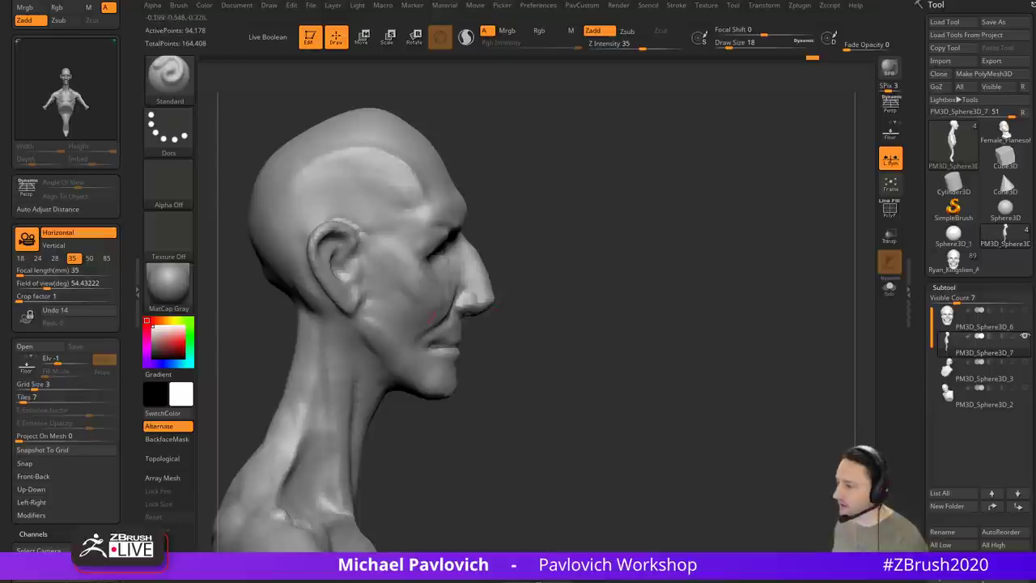
{"action": "key", "text": "s"}
{"action": "left_click_drag", "start_coordinate": [370, 314], "coordinate": [366, 318]}
{"action": "key", "text": "s"}
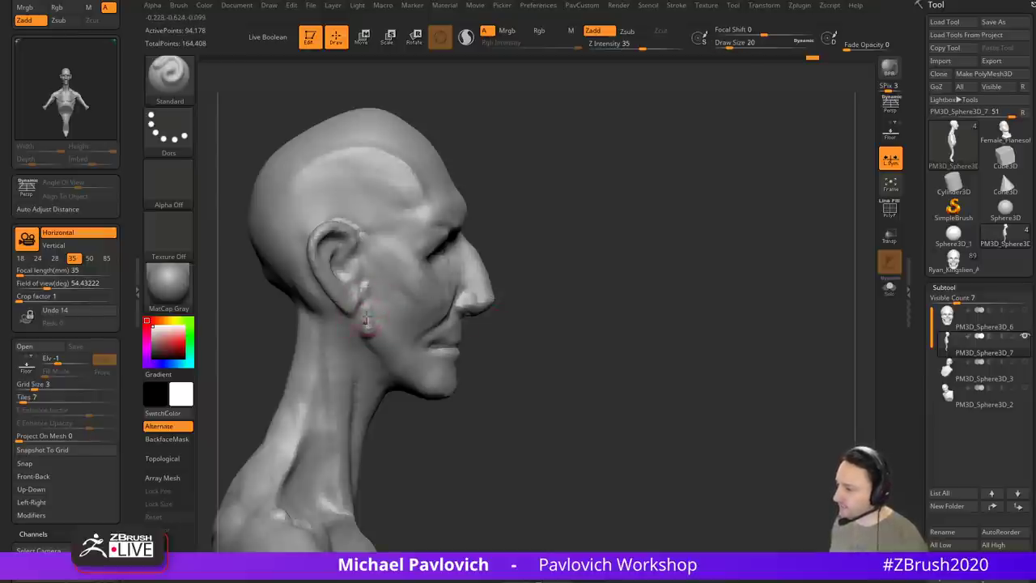
{"action": "left_click_drag", "start_coordinate": [627, 415], "coordinate": [607, 392]}
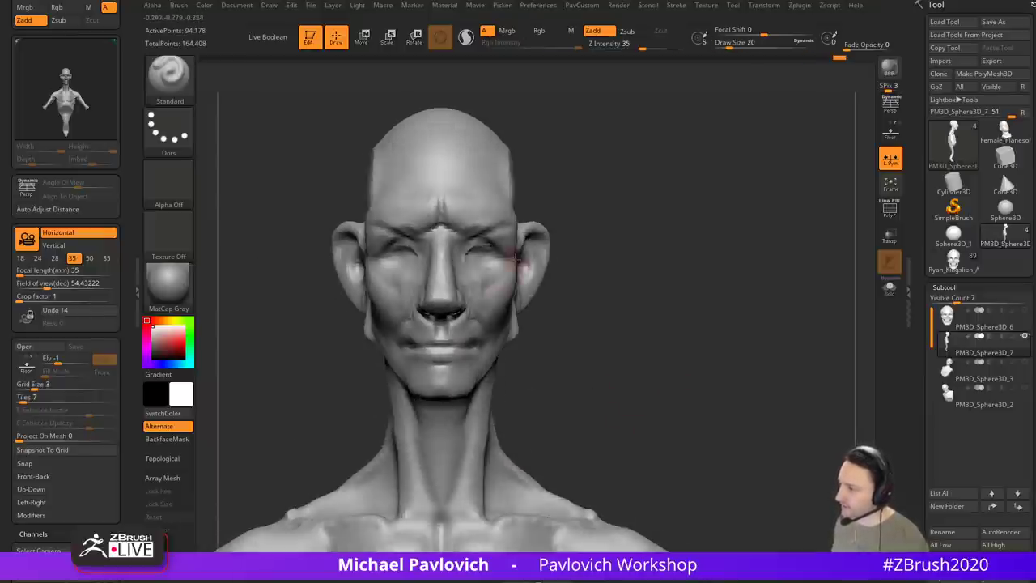
{"action": "left_click_drag", "start_coordinate": [620, 335], "coordinate": [632, 344]}
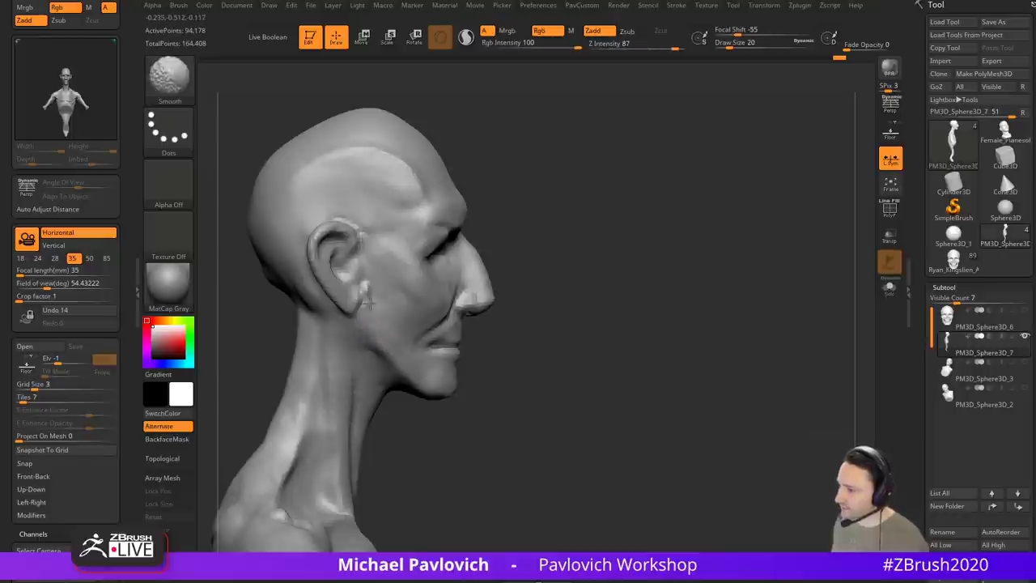
Step: Reshape the jaw angle and rear jawline with the Move brush, reducing its draw size from 94 to 62
{"action": "key", "text": "s"}
{"action": "left_click_drag", "start_coordinate": [370, 364], "coordinate": [381, 363]}
{"action": "key", "text": "1"}
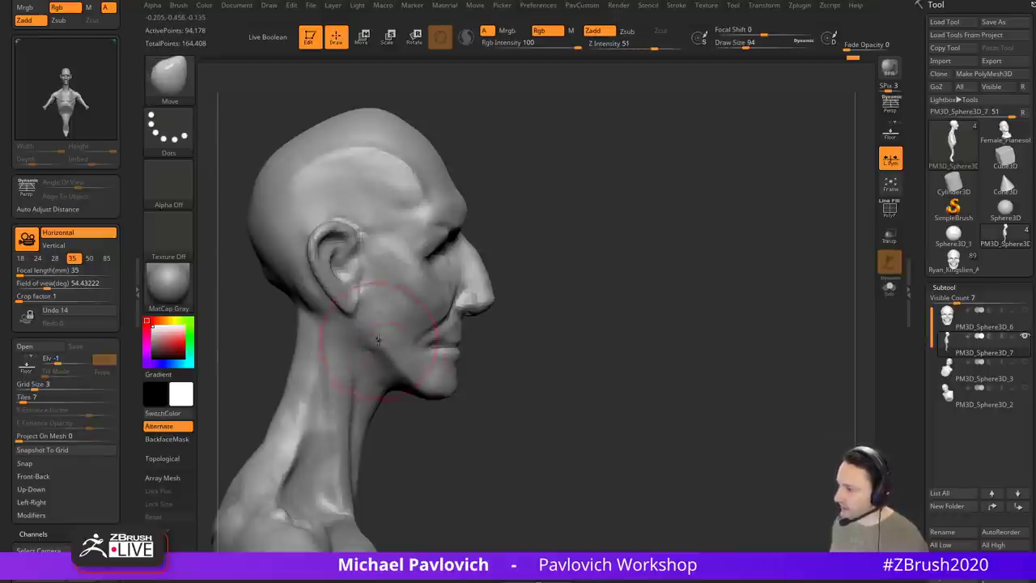
{"action": "key", "text": "s"}
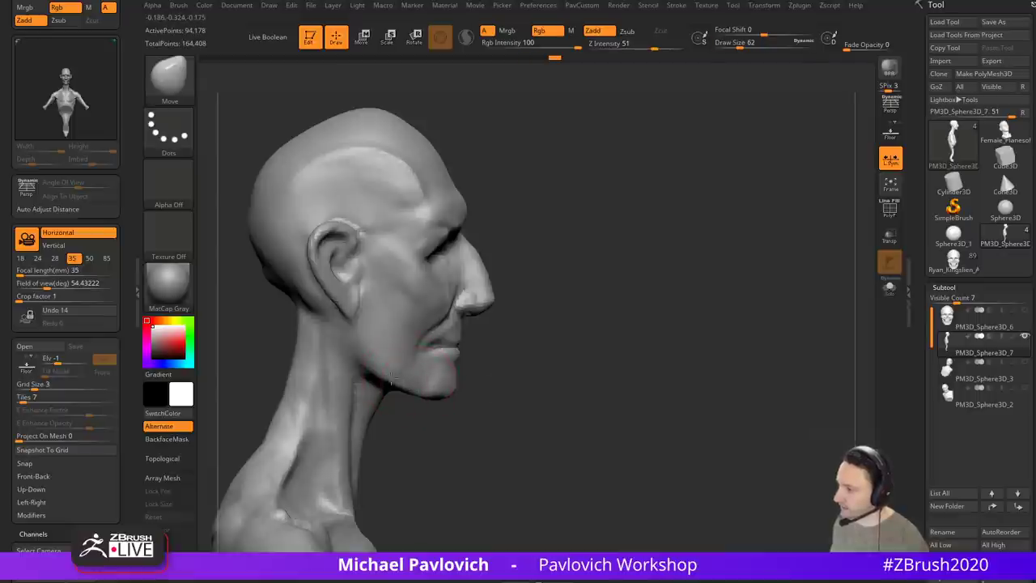
{"action": "mouse_move", "coordinate": [527, 332]}
{"action": "left_mouse_down"}
{"action": "mouse_move", "coordinate": [641, 319]}
{"action": "mouse_move", "coordinate": [563, 326]}
{"action": "left_mouse_up"}
{"action": "left_click_drag", "start_coordinate": [359, 365], "coordinate": [356, 342]}
Step: Cut creases beneath the jaw and along the neck with the DamStandard brush at draw size 29
{"action": "key", "text": "b"}
{"action": "key", "text": "d"}
{"action": "key", "text": "s"}
{"action": "mouse_move", "coordinate": [604, 278]}
{"action": "left_mouse_down"}
{"action": "mouse_move", "coordinate": [477, 299]}
{"action": "mouse_move", "coordinate": [689, 310]}
{"action": "mouse_move", "coordinate": [662, 305]}
{"action": "left_mouse_up"}
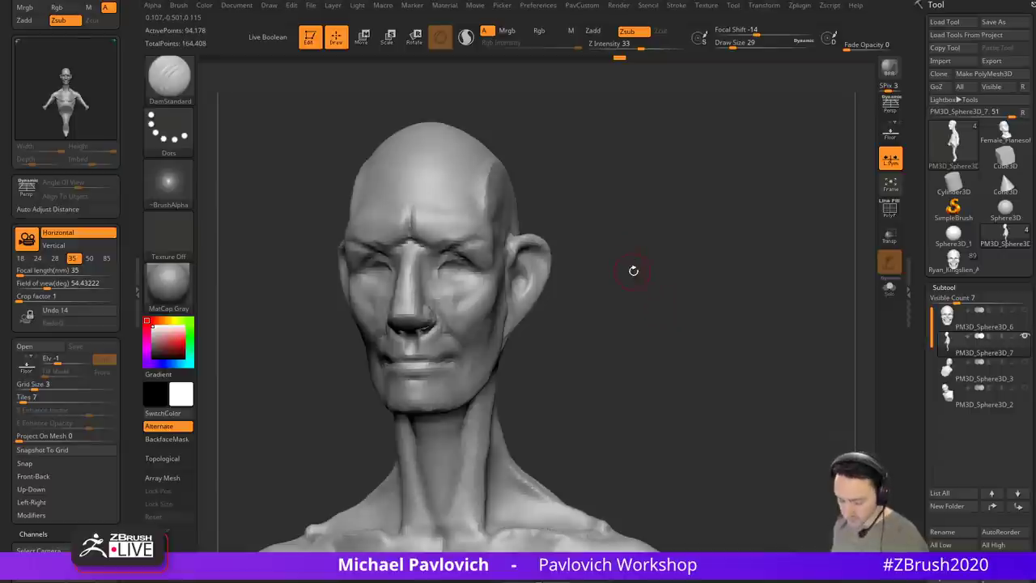
{"action": "left_click_drag", "start_coordinate": [647, 270], "coordinate": [428, 243]}
Step: Build up the cheeks and jaw from both sides with the Clay brush, using draw sizes 37 and 29
{"action": "key", "text": "b"}
{"action": "key", "text": "c"}
{"action": "key", "text": "l"}
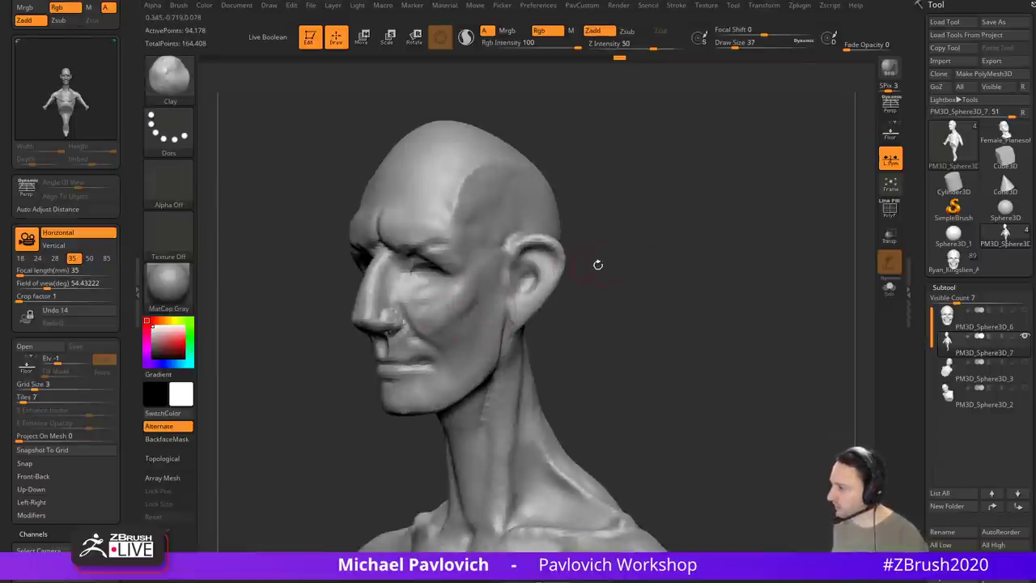
{"action": "left_click_drag", "start_coordinate": [598, 265], "coordinate": [647, 267]}
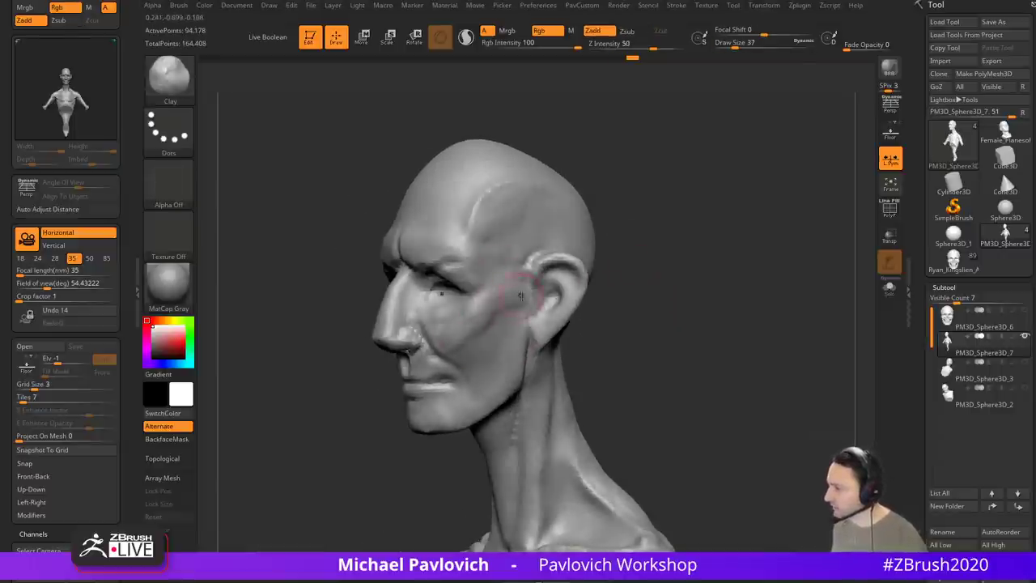
{"action": "left_click_drag", "start_coordinate": [622, 320], "coordinate": [667, 301]}
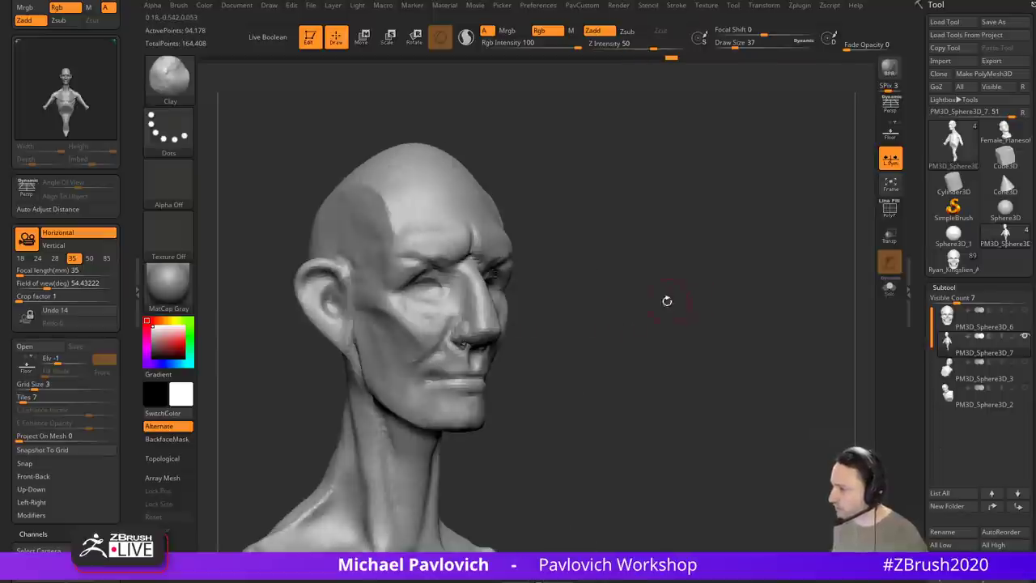
{"action": "left_click_drag", "start_coordinate": [619, 331], "coordinate": [535, 363]}
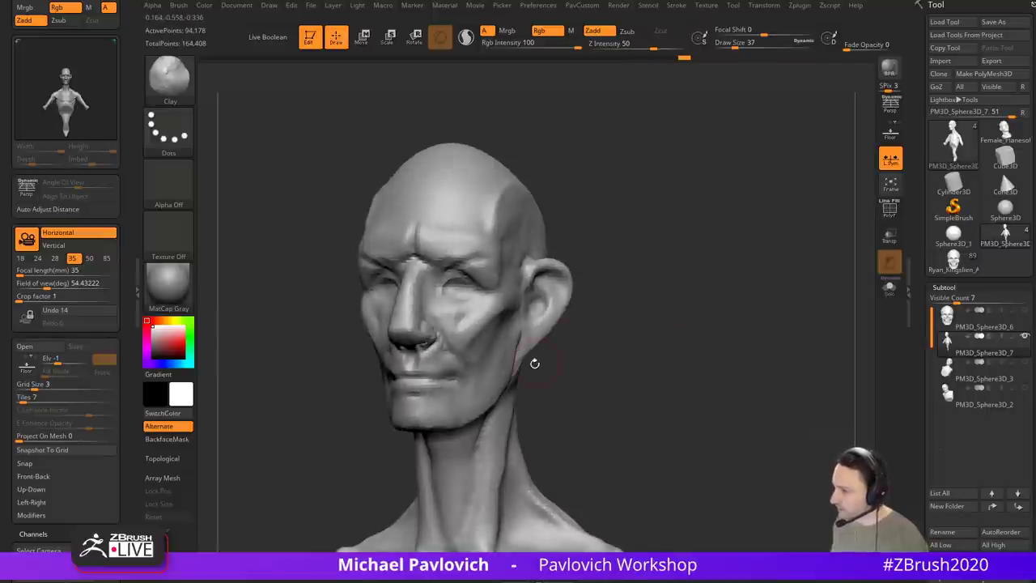
{"action": "left_click_drag", "start_coordinate": [583, 332], "coordinate": [680, 312]}
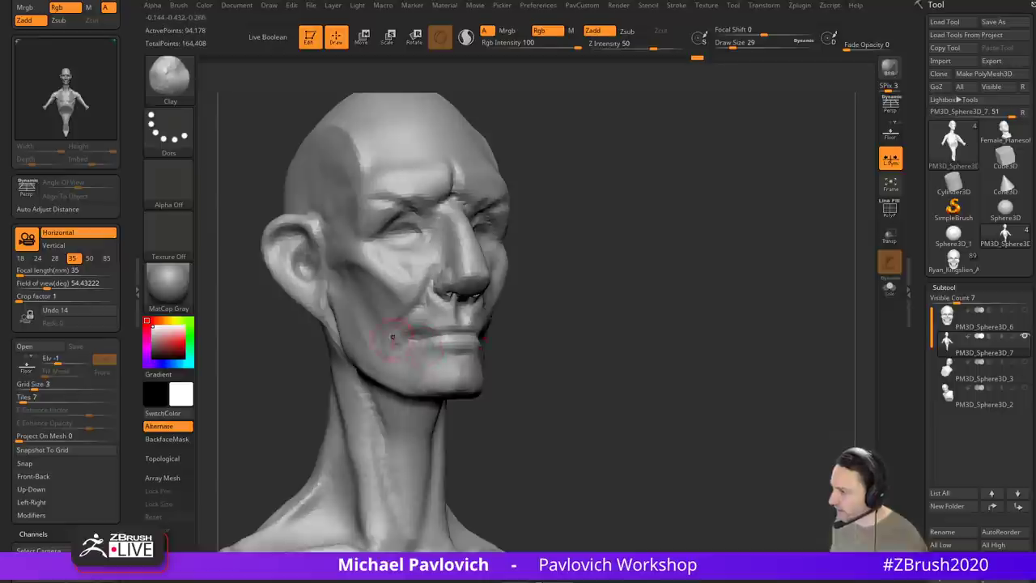
{"action": "left_click_drag", "start_coordinate": [538, 343], "coordinate": [642, 311]}
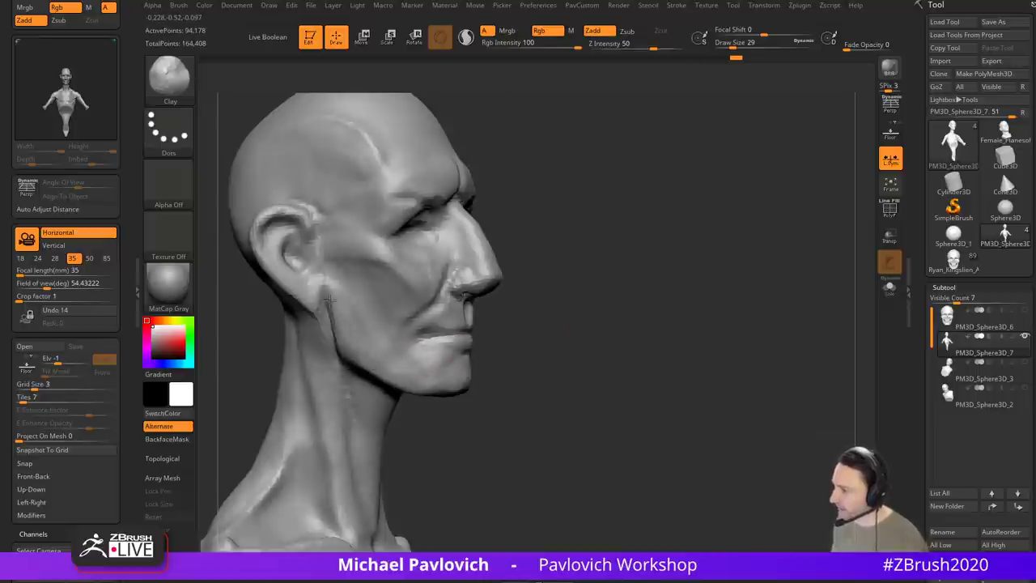
{"action": "mouse_move", "coordinate": [505, 292]}
{"action": "left_mouse_down"}
{"action": "mouse_move", "coordinate": [666, 312]}
{"action": "mouse_move", "coordinate": [613, 324]}
{"action": "mouse_move", "coordinate": [613, 301]}
{"action": "mouse_move", "coordinate": [649, 235]}
{"action": "mouse_move", "coordinate": [607, 267]}
{"action": "mouse_move", "coordinate": [639, 296]}
{"action": "mouse_move", "coordinate": [513, 339]}
{"action": "left_mouse_up"}
{"action": "mouse_move", "coordinate": [603, 315]}
{"action": "left_mouse_down"}
{"action": "mouse_move", "coordinate": [717, 293]}
{"action": "mouse_move", "coordinate": [586, 319]}
{"action": "left_mouse_up"}
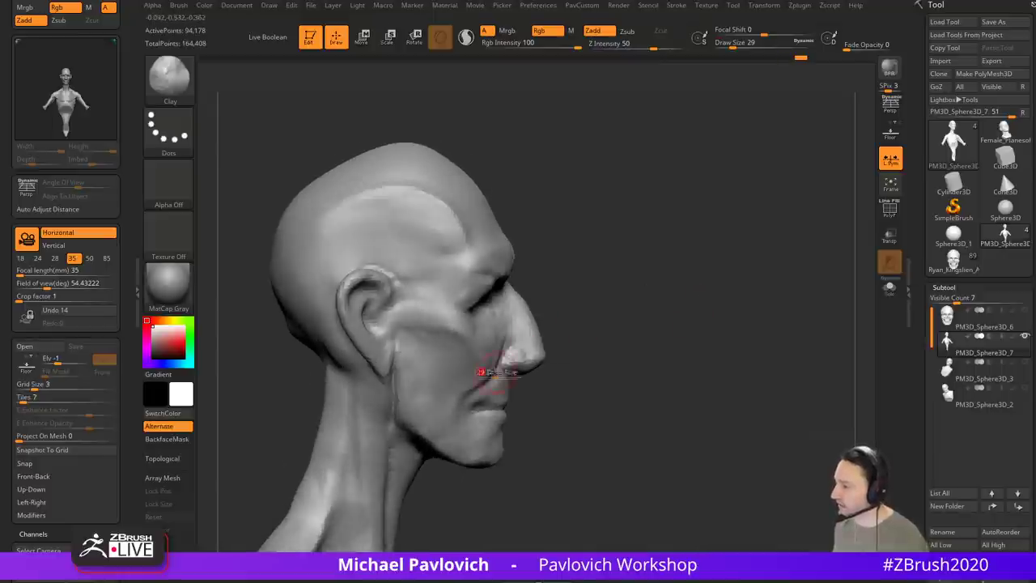
Step: Adjust the mouth corner in profile with the Move brush at draw size 25
{"action": "key", "text": "b"}
{"action": "key", "text": "m"}
{"action": "key", "text": "v"}
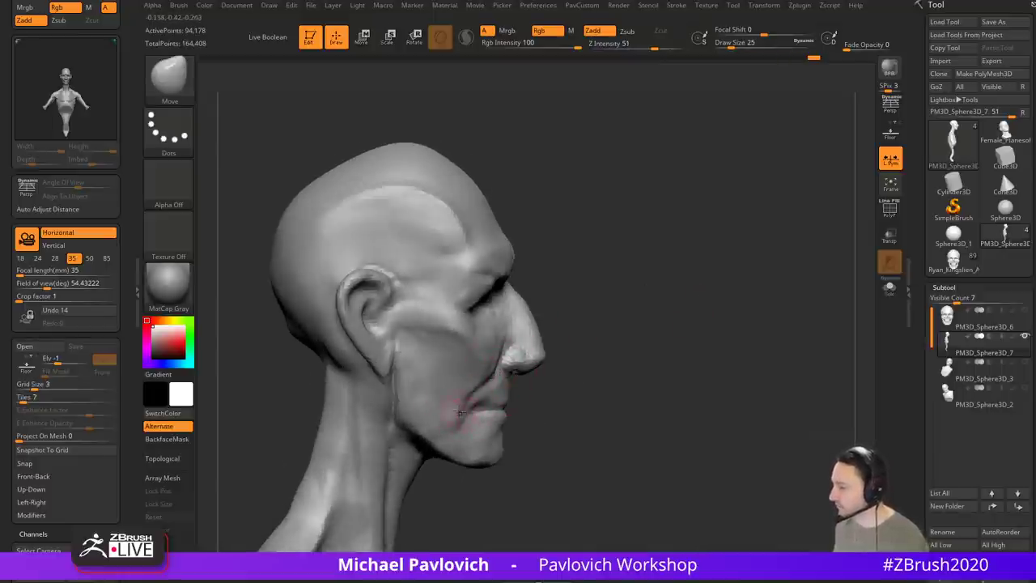
Step: Add volume to the lower cheeks and around the mouth corners with the Clay brush at draw size 29
{"action": "key", "text": "b"}
{"action": "key", "text": "c"}
{"action": "key", "text": "l"}
{"action": "mouse_move", "coordinate": [648, 292]}
{"action": "left_mouse_down"}
{"action": "mouse_move", "coordinate": [688, 302]}
{"action": "mouse_move", "coordinate": [522, 365]}
{"action": "left_mouse_up"}
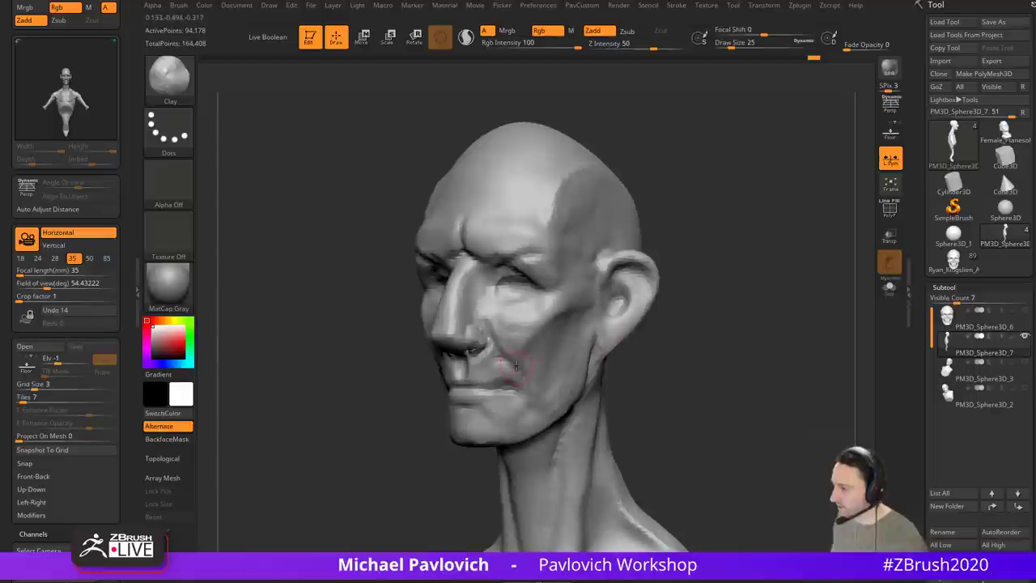
{"action": "left_click_drag", "start_coordinate": [675, 334], "coordinate": [451, 370]}
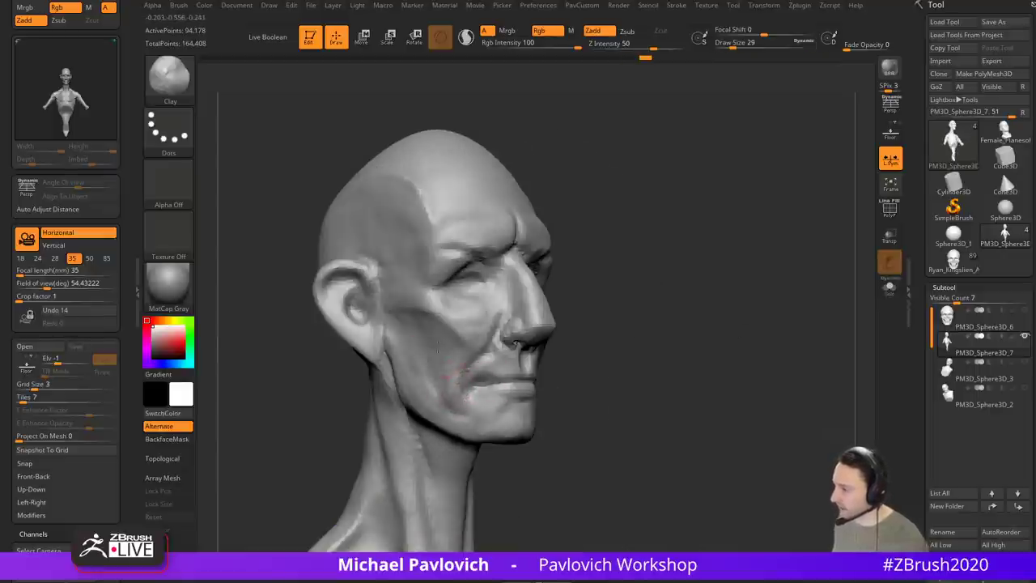
{"action": "left_click_drag", "start_coordinate": [619, 340], "coordinate": [518, 360]}
{"action": "mouse_move", "coordinate": [628, 311]}
{"action": "left_mouse_down"}
{"action": "mouse_move", "coordinate": [639, 319]}
{"action": "mouse_move", "coordinate": [639, 276]}
{"action": "left_mouse_up"}
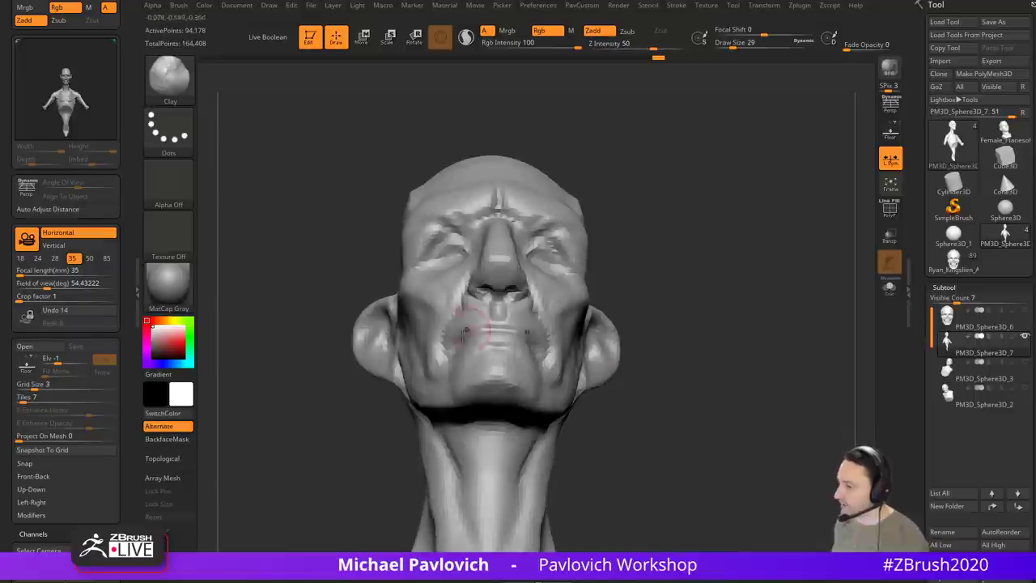
{"action": "key", "text": "s"}
{"action": "left_click_drag", "start_coordinate": [451, 348], "coordinate": [435, 373]}
Step: Reshape the mouth corners and lower cheeks with the Move brush, using draw sizes 35, 46 and 27
{"action": "key", "text": "b"}
{"action": "key", "text": "m"}
{"action": "key", "text": "v"}
{"action": "left_click_drag", "start_coordinate": [347, 389], "coordinate": [348, 429]}
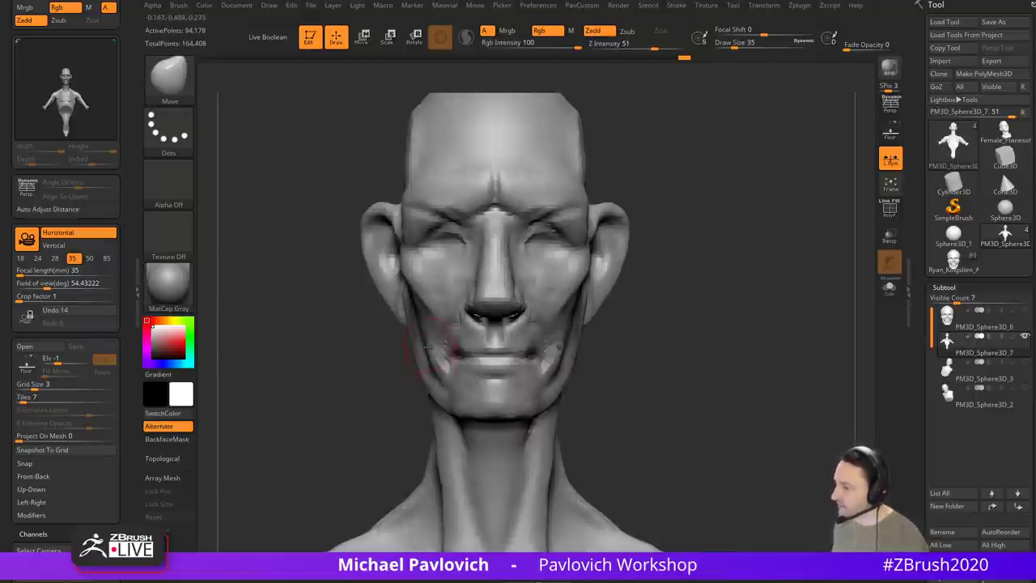
{"action": "right_click_drag", "start_coordinate": [357, 394], "coordinate": [457, 351]}
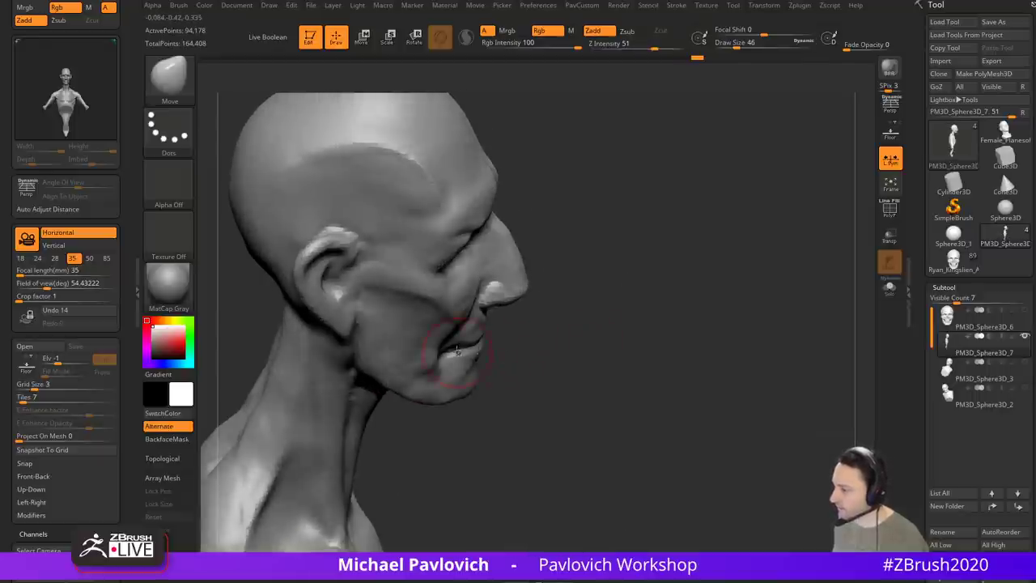
{"action": "key", "text": "s"}
{"action": "left_click", "coordinate": [446, 354]}
{"action": "left_click_drag", "start_coordinate": [562, 329], "coordinate": [674, 307]}
{"action": "left_click_drag", "start_coordinate": [424, 344], "coordinate": [432, 344]}
{"action": "mouse_move", "coordinate": [686, 335]}
{"action": "left_mouse_down", "text": "alt"}
{"action": "mouse_move", "coordinate": [655, 330]}
{"action": "mouse_move", "coordinate": [664, 323]}
{"action": "left_mouse_up", "text": "alt"}
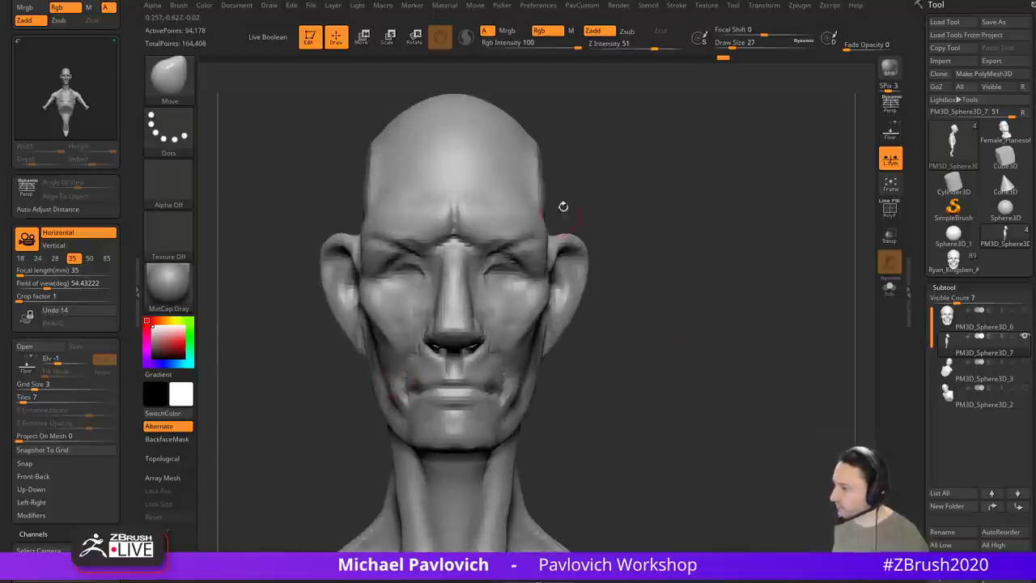
Step: Build up the brow and forehead with the Clay brush at draw size 29 and smooth the strokes
{"action": "left_click_drag", "start_coordinate": [640, 192], "coordinate": [615, 296], "text": "alt"}
{"action": "key", "text": "b"}
{"action": "key", "text": "c"}
{"action": "key", "text": "l"}
{"action": "left_click_drag", "start_coordinate": [611, 224], "coordinate": [604, 253], "text": "alt"}
{"action": "key", "text": "s"}
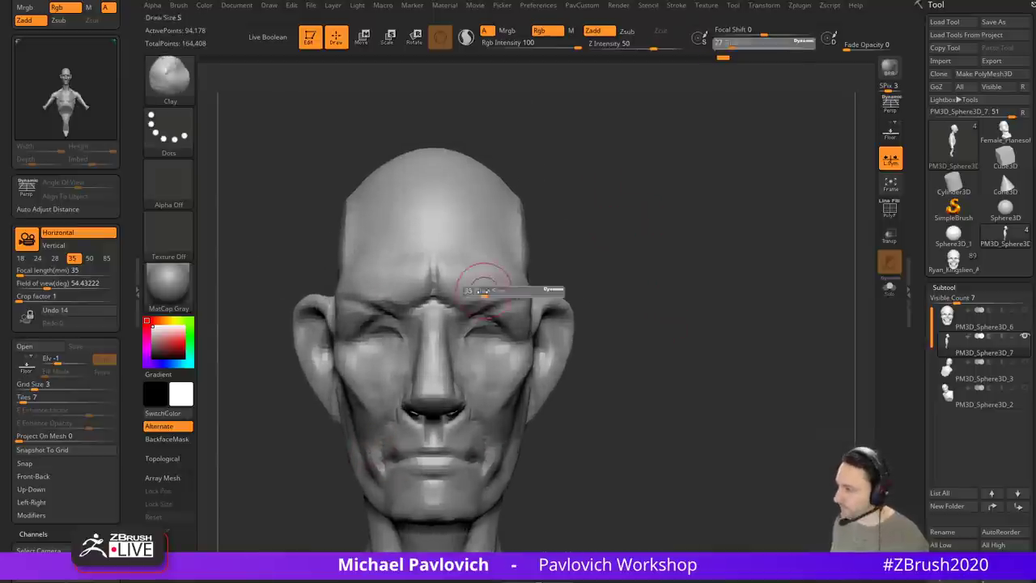
{"action": "left_click", "coordinate": [484, 289]}
{"action": "mouse_move", "coordinate": [453, 310]}
{"action": "left_mouse_down"}
{"action": "mouse_move", "coordinate": [494, 293]}
{"action": "mouse_move", "coordinate": [447, 306]}
{"action": "mouse_move", "coordinate": [458, 260]}
{"action": "mouse_move", "coordinate": [448, 268]}
{"action": "mouse_move", "coordinate": [471, 285]}
{"action": "left_mouse_up"}
{"action": "left_click_drag", "start_coordinate": [625, 253], "coordinate": [559, 258]}
{"action": "left_click_drag", "start_coordinate": [518, 261], "coordinate": [477, 263], "text": "shift"}
{"action": "left_click_drag", "start_coordinate": [749, 235], "coordinate": [682, 229]}
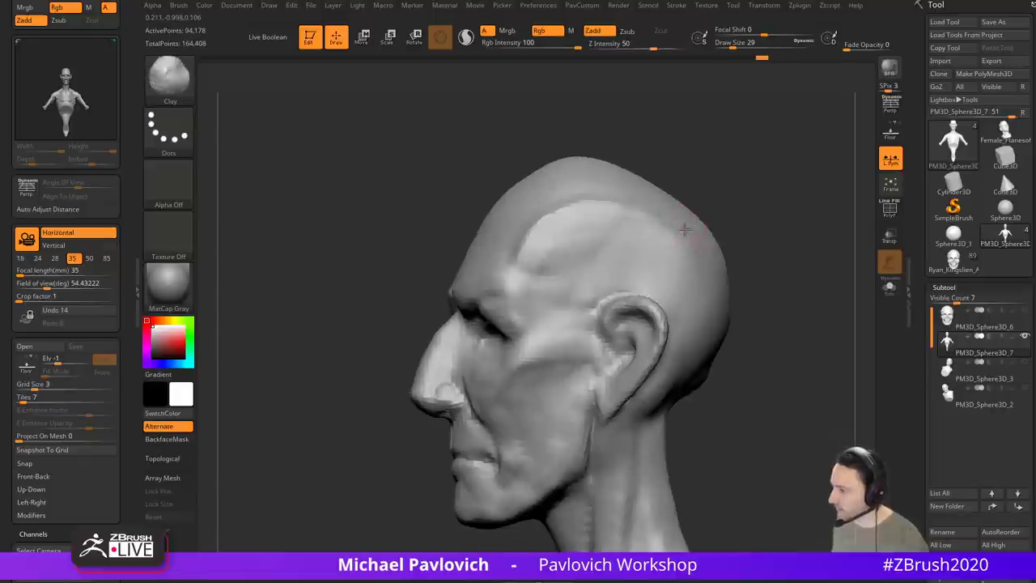
Step: Sculpt the temple area between the brow and the ear with the Clay brush at draw size 41
{"action": "mouse_move", "coordinate": [534, 255]}
{"action": "left_mouse_down", "text": "shift"}
{"action": "mouse_move", "coordinate": [565, 192]}
{"action": "mouse_move", "coordinate": [553, 263]}
{"action": "left_mouse_up", "text": "shift"}
{"action": "right_click_drag", "start_coordinate": [553, 262], "coordinate": [672, 232]}
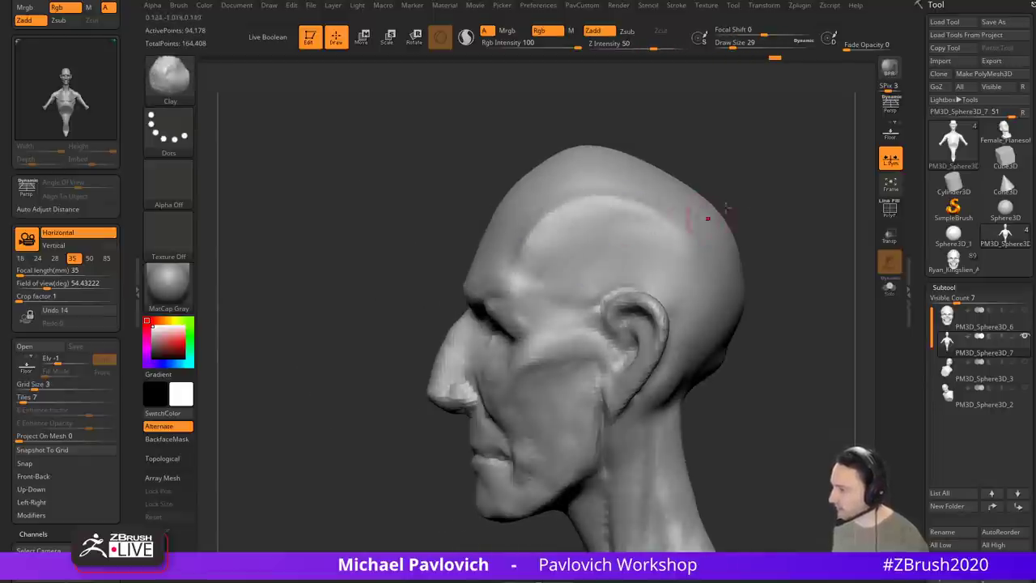
{"action": "right_click_drag", "start_coordinate": [731, 182], "coordinate": [490, 235]}
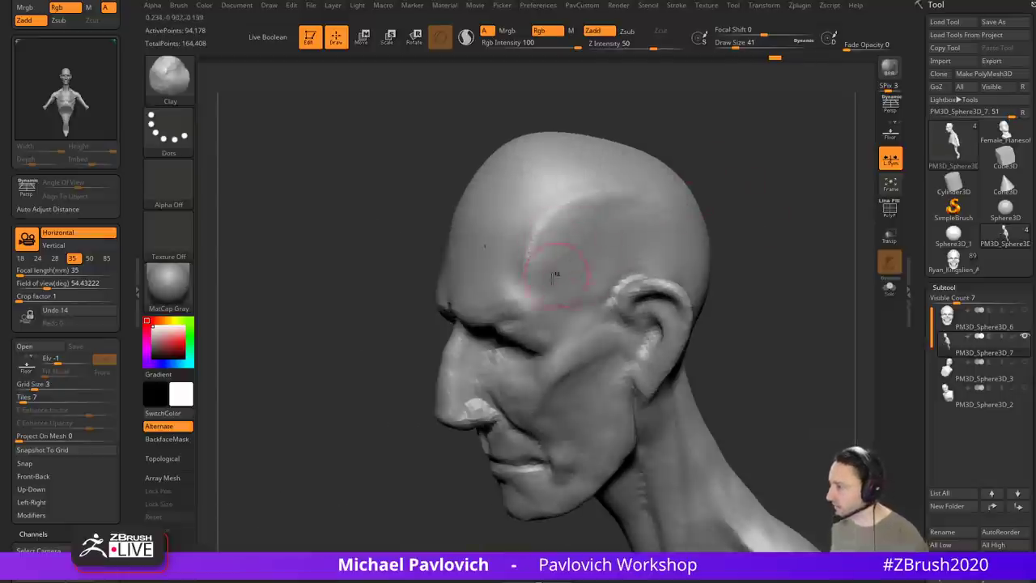
{"action": "mouse_move", "coordinate": [584, 233]}
{"action": "left_mouse_down"}
{"action": "mouse_move", "coordinate": [541, 271]}
{"action": "mouse_move", "coordinate": [565, 302]}
{"action": "left_mouse_up"}
{"action": "right_click_drag", "start_coordinate": [783, 183], "coordinate": [721, 219]}
{"action": "left_click_drag", "start_coordinate": [610, 223], "coordinate": [641, 234]}
{"action": "mouse_move", "coordinate": [753, 191]}
{"action": "right_mouse_down"}
{"action": "mouse_move", "coordinate": [788, 190]}
{"action": "mouse_move", "coordinate": [703, 207]}
{"action": "right_mouse_up"}
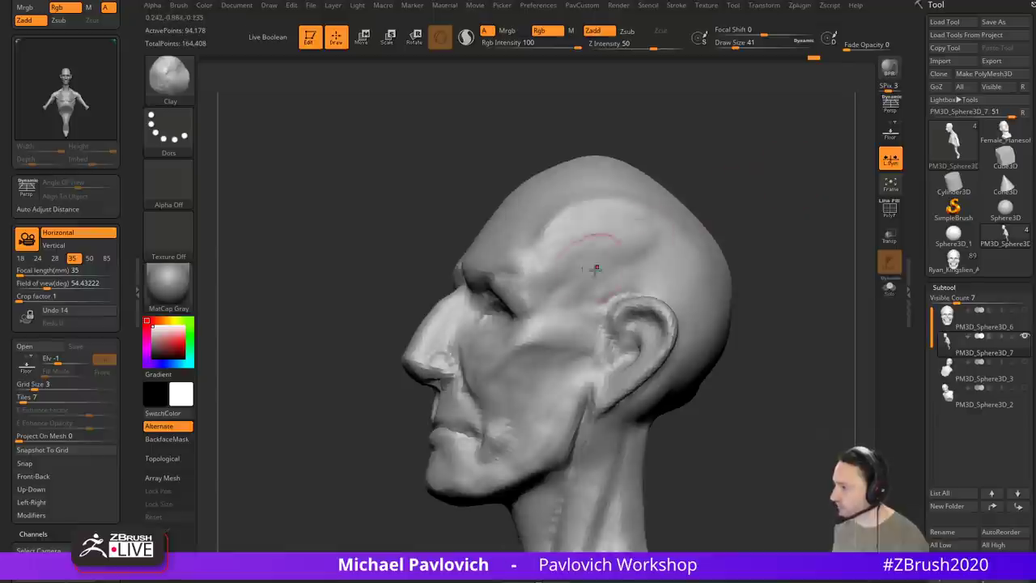
{"action": "mouse_move", "coordinate": [594, 268]}
{"action": "left_mouse_down"}
{"action": "mouse_move", "coordinate": [582, 291]}
{"action": "mouse_move", "coordinate": [599, 297]}
{"action": "left_mouse_up"}
{"action": "mouse_move", "coordinate": [740, 201]}
{"action": "right_mouse_down"}
{"action": "mouse_move", "coordinate": [758, 203]}
{"action": "mouse_move", "coordinate": [754, 273]}
{"action": "mouse_move", "coordinate": [712, 260]}
{"action": "right_mouse_up"}
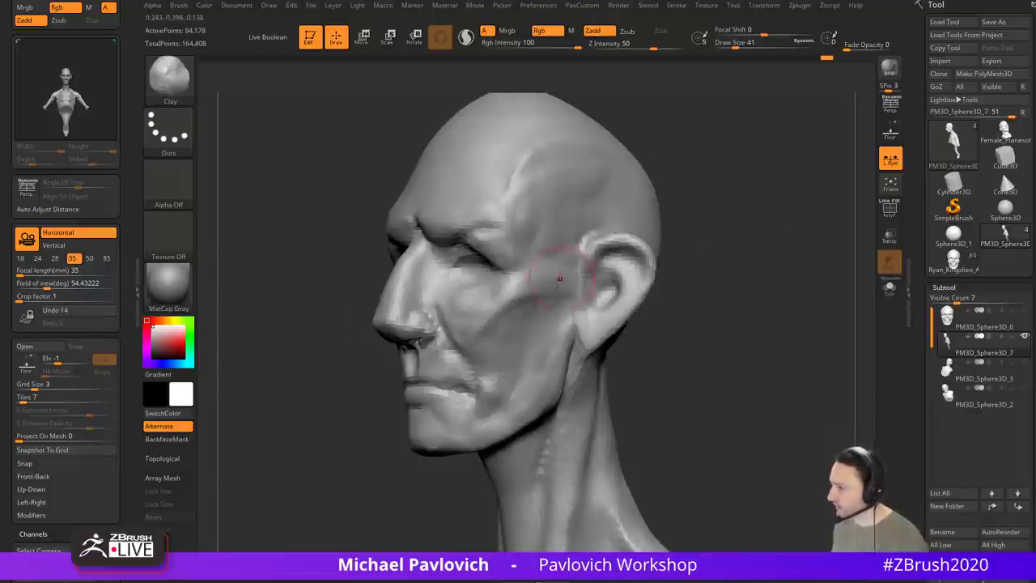
Step: Refine the lower cheeks and the folds beside the mouth with the Clay brush at draw size 33
{"action": "key", "text": "bracketleft"}
{"action": "mouse_move", "coordinate": [701, 316]}
{"action": "right_mouse_down"}
{"action": "mouse_move", "coordinate": [711, 305]}
{"action": "mouse_move", "coordinate": [512, 354]}
{"action": "right_mouse_up"}
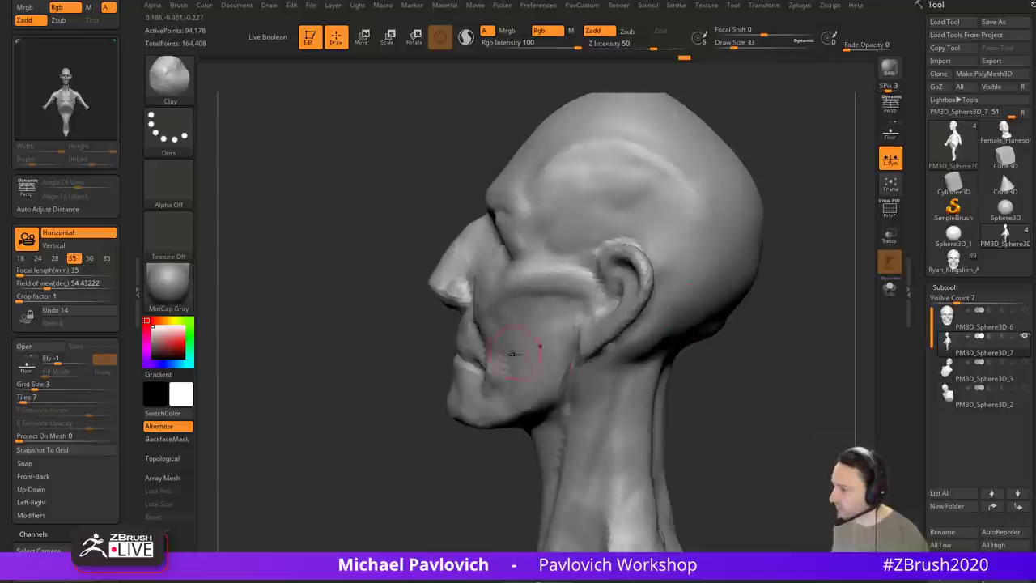
{"action": "mouse_move", "coordinate": [417, 466]}
{"action": "right_mouse_down", "text": "shift"}
{"action": "mouse_move", "coordinate": [666, 356]}
{"action": "mouse_move", "coordinate": [702, 321]}
{"action": "right_mouse_up", "text": "shift"}
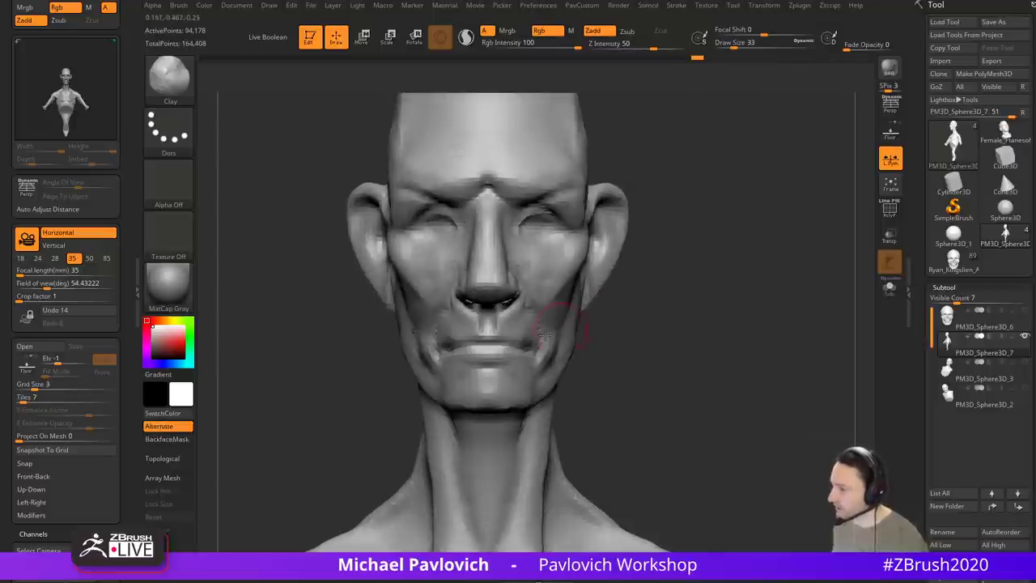
{"action": "key", "text": "bracketleft"}
{"action": "key", "text": "bracketleft"}
{"action": "mouse_move", "coordinate": [460, 364]}
{"action": "right_mouse_down"}
{"action": "mouse_move", "coordinate": [659, 339]}
{"action": "mouse_move", "coordinate": [500, 395]}
{"action": "right_mouse_up"}
{"action": "key", "text": "bracketright"}
{"action": "key", "text": "bracketright"}
Step: Pull the jawline beside the chin upward with the Move brush at draw size 31
{"action": "key", "text": "b"}
{"action": "key", "text": "m"}
{"action": "key", "text": "v"}
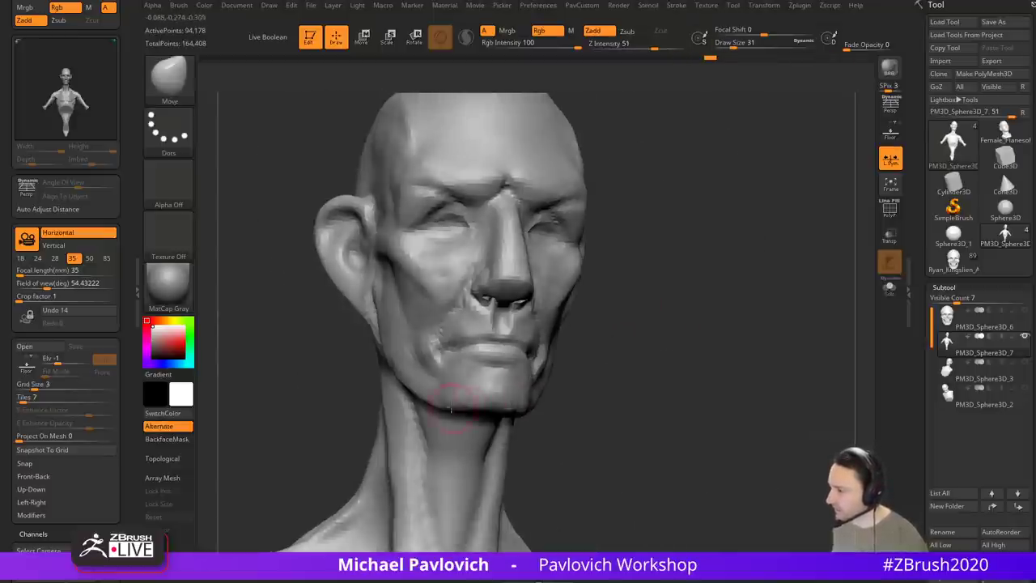
{"action": "left_click_drag", "start_coordinate": [460, 412], "coordinate": [461, 390]}
{"action": "mouse_move", "coordinate": [482, 386]}
{"action": "right_mouse_down"}
{"action": "mouse_move", "coordinate": [725, 353]}
{"action": "mouse_move", "coordinate": [596, 342]}
{"action": "mouse_move", "coordinate": [643, 262]}
{"action": "mouse_move", "coordinate": [566, 279]}
{"action": "mouse_move", "coordinate": [591, 271]}
{"action": "right_mouse_up"}
Step: Sculpt detail inside the ear with the Standard brush at draw size 12
{"action": "key", "text": "b"}
{"action": "key", "text": "s"}
{"action": "key", "text": "t"}
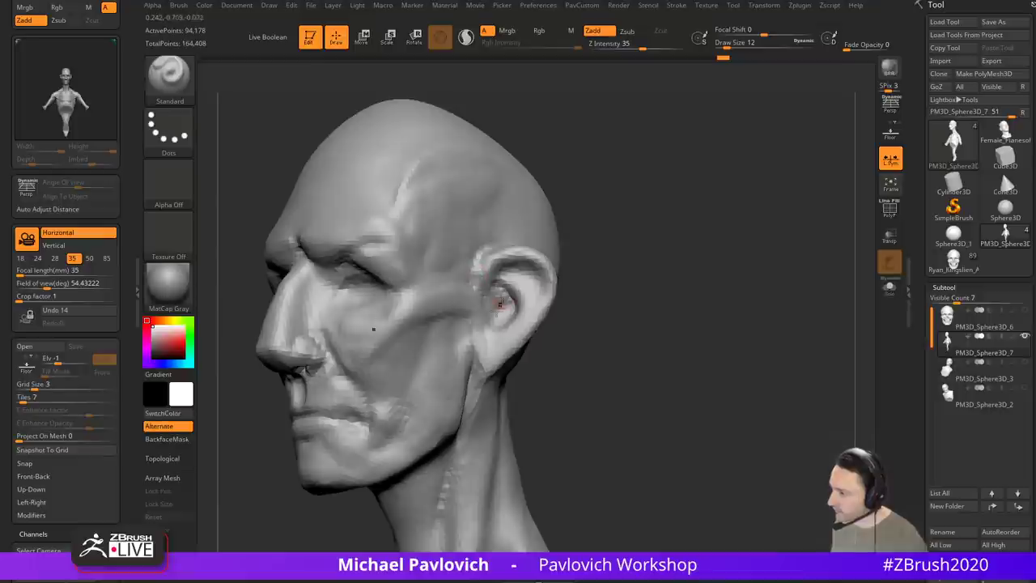
{"action": "mouse_move", "coordinate": [655, 315]}
{"action": "right_mouse_down", "text": "ctrl"}
{"action": "mouse_move", "coordinate": [585, 261]}
{"action": "mouse_move", "coordinate": [654, 314]}
{"action": "right_mouse_up", "text": "ctrl"}
{"action": "mouse_move", "coordinate": [654, 314]}
{"action": "right_mouse_down", "text": "alt"}
{"action": "mouse_move", "coordinate": [663, 251]}
{"action": "mouse_move", "coordinate": [688, 273]}
{"action": "mouse_move", "coordinate": [664, 273]}
{"action": "mouse_move", "coordinate": [657, 240]}
{"action": "mouse_move", "coordinate": [677, 284]}
{"action": "mouse_move", "coordinate": [662, 244]}
{"action": "right_mouse_up", "text": "alt"}
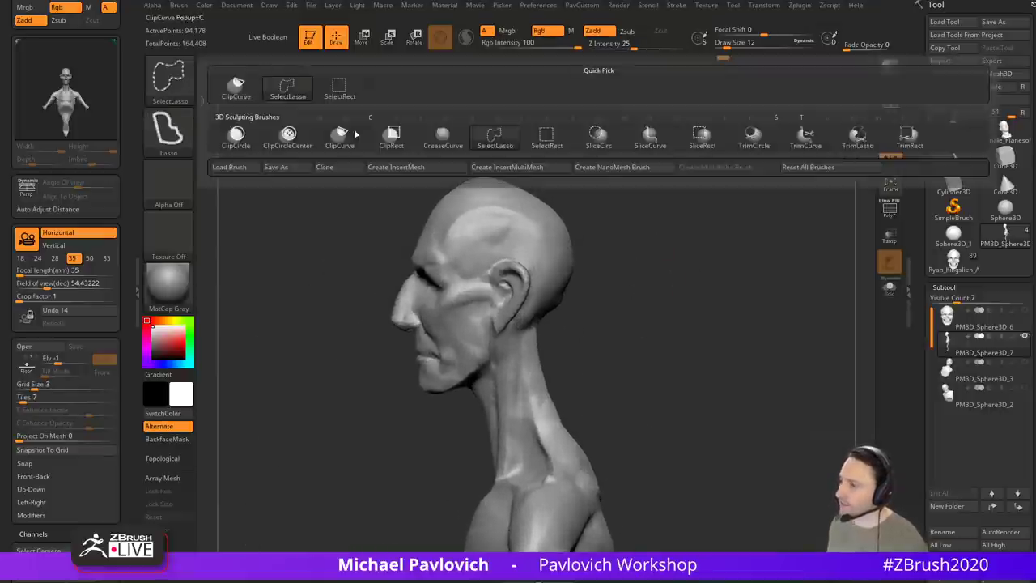
Step: Isolate the head with a selection lasso, split it from the neck and body into separate subtools, and make the head subtool active
{"action": "mouse_move", "coordinate": [621, 209]}
{"action": "left_mouse_down", "text": "ctrl+shift"}
{"action": "mouse_move", "coordinate": [361, 434]}
{"action": "mouse_move", "coordinate": [567, 397]}
{"action": "mouse_move", "coordinate": [659, 209]}
{"action": "mouse_move", "coordinate": [747, 312]}
{"action": "left_mouse_up", "text": "ctrl+shift"}
{"action": "key", "text": "grave"}
{"action": "left_click", "coordinate": [704, 270]}
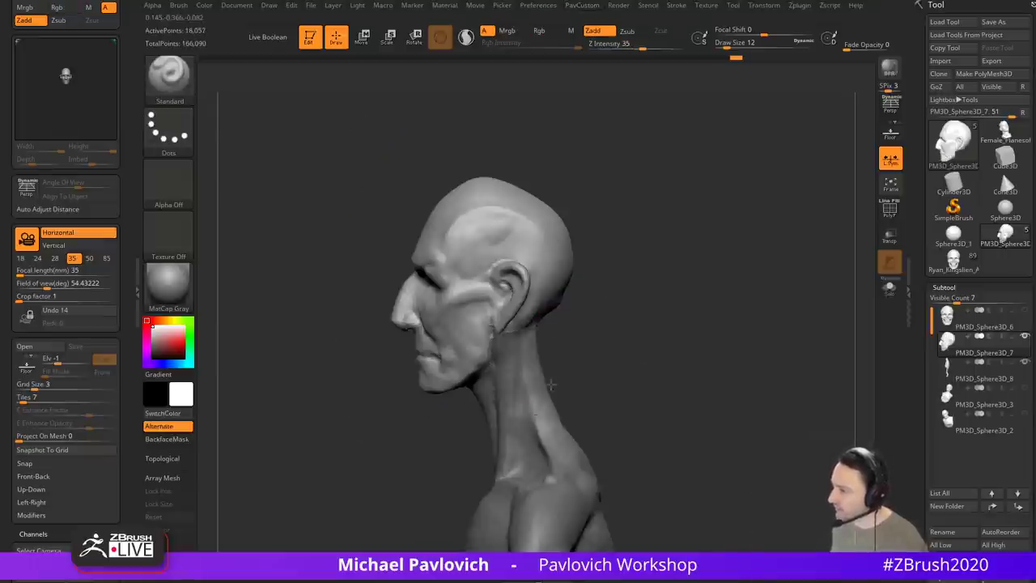
{"action": "key", "text": "Down"}
{"action": "key", "text": "Up"}
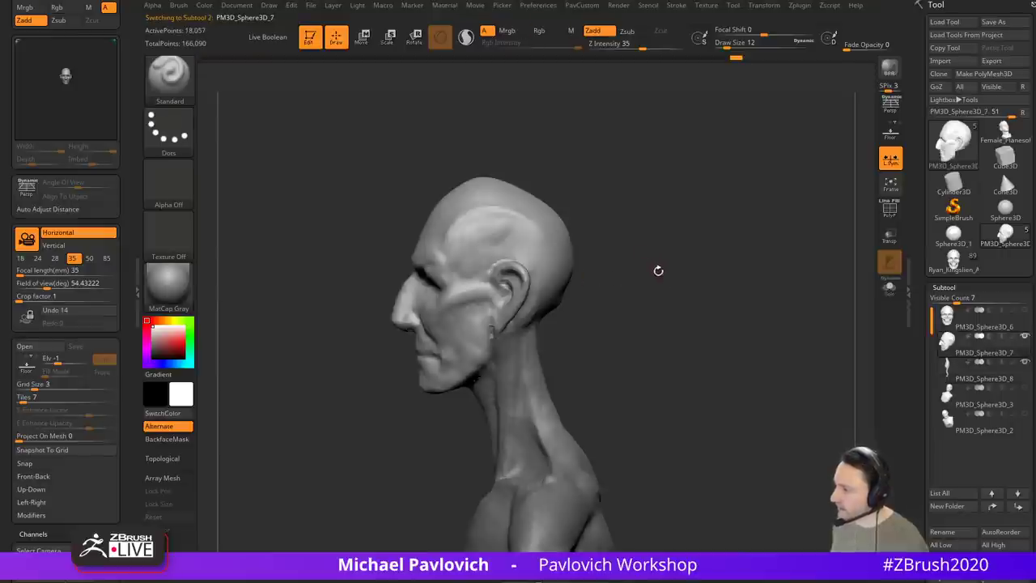
Step: Remesh the head with DynaMesh at a resolution of 216
{"action": "left_click_drag", "start_coordinate": [658, 270], "coordinate": [697, 273], "text": "ctrl"}
{"action": "key", "text": "grave"}
{"action": "left_click", "coordinate": [657, 161]}
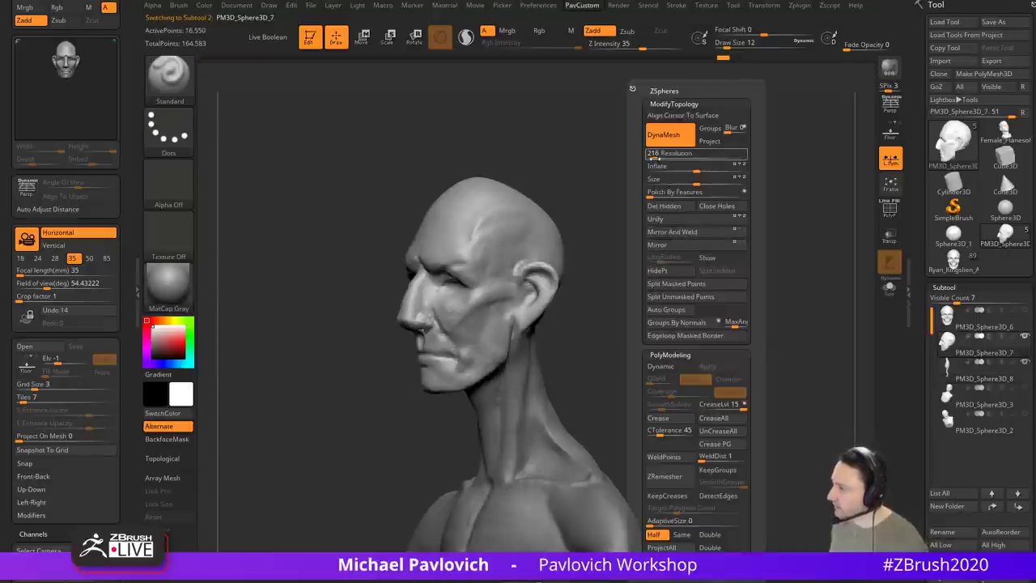
Step: Make the neck and body subtool active, isolate it with Solo, and remesh it with DynaMesh at resolution 216
{"action": "left_click", "coordinate": [555, 393], "text": "alt"}
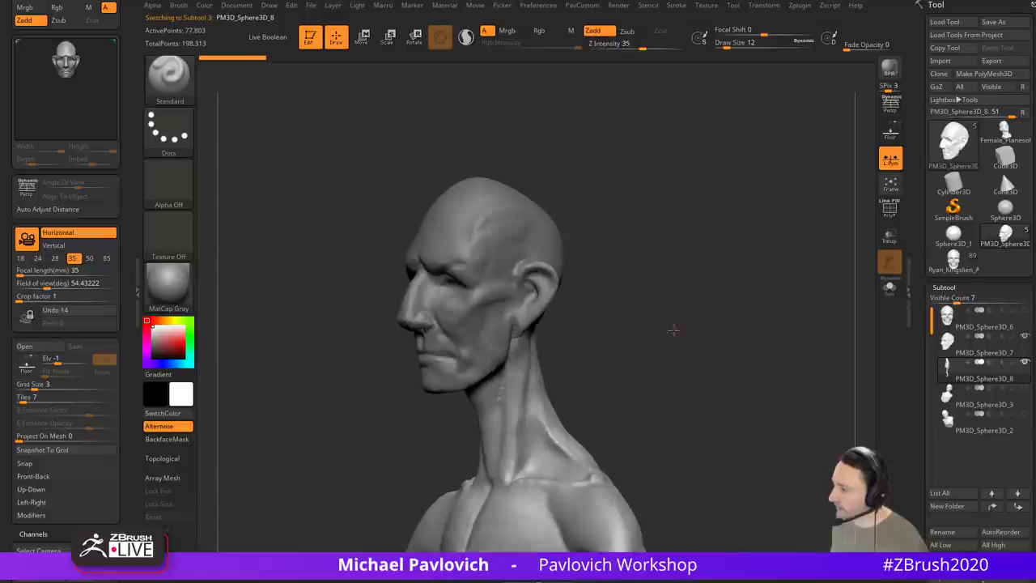
{"action": "left_click_drag", "start_coordinate": [674, 330], "coordinate": [672, 297], "text": "alt"}
{"action": "key", "text": "grave"}
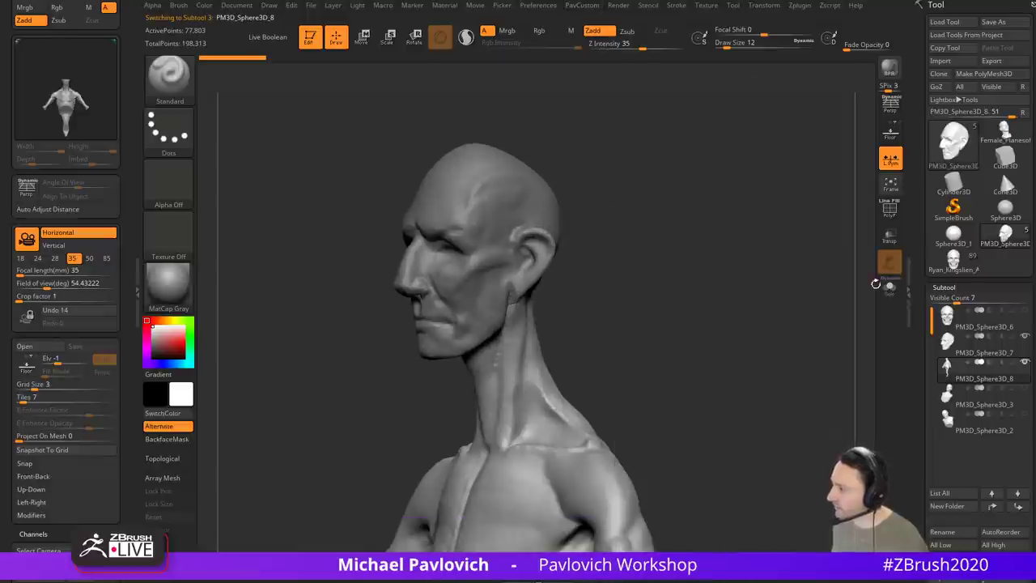
{"action": "left_click", "coordinate": [888, 287]}
{"action": "left_click_drag", "start_coordinate": [704, 223], "coordinate": [786, 328], "text": "ctrl"}
{"action": "key", "text": "grave"}
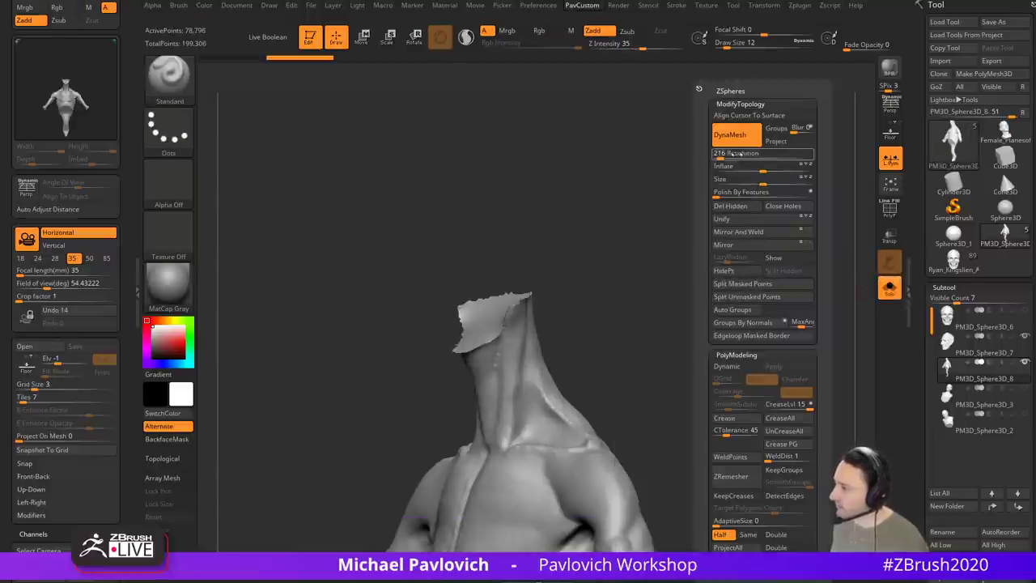
Step: Enable Sculptris Pro, smooth the rim of the neck's cut surface at draw size 29, and remesh the body
{"action": "left_click_drag", "start_coordinate": [548, 296], "coordinate": [608, 278], "text": "shift"}
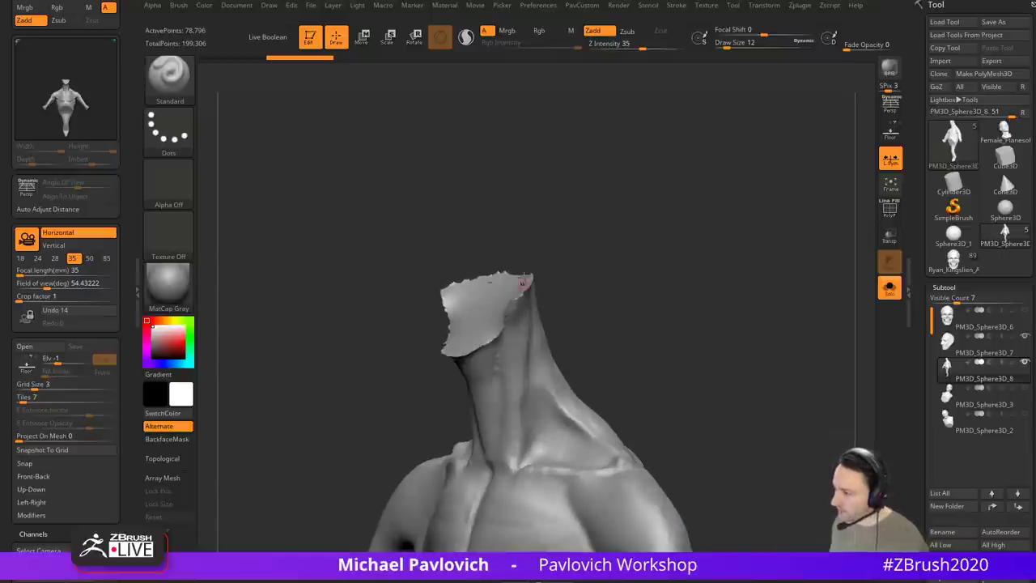
{"action": "left_click", "coordinate": [466, 38]}
{"action": "mouse_move", "coordinate": [636, 203]}
{"action": "left_mouse_down"}
{"action": "mouse_move", "coordinate": [571, 232]}
{"action": "mouse_move", "coordinate": [503, 318]}
{"action": "left_mouse_up"}
{"action": "key", "text": "s"}
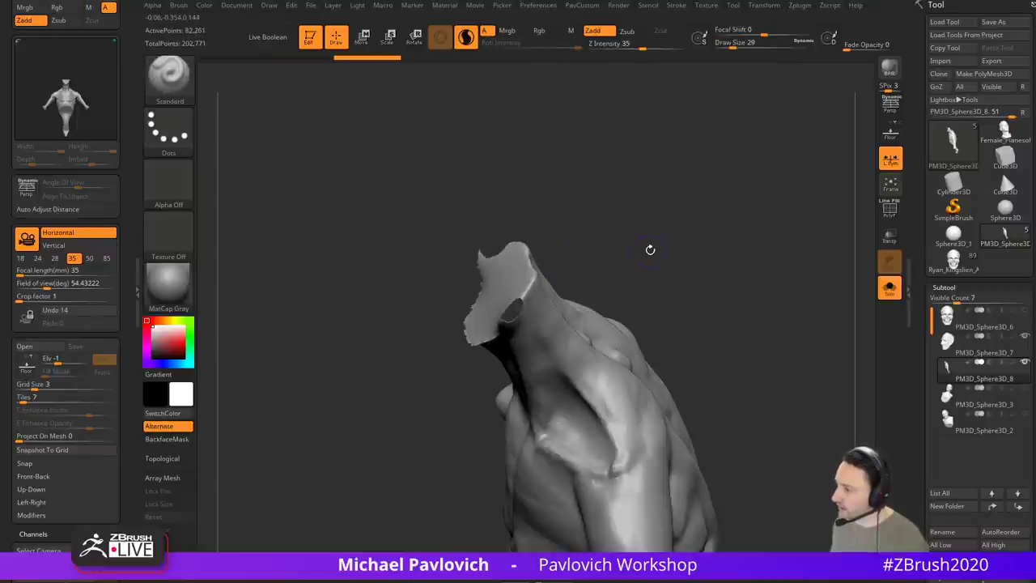
{"action": "left_click_drag", "start_coordinate": [650, 250], "coordinate": [673, 201]}
{"action": "key", "text": "ctrl+shift+d"}
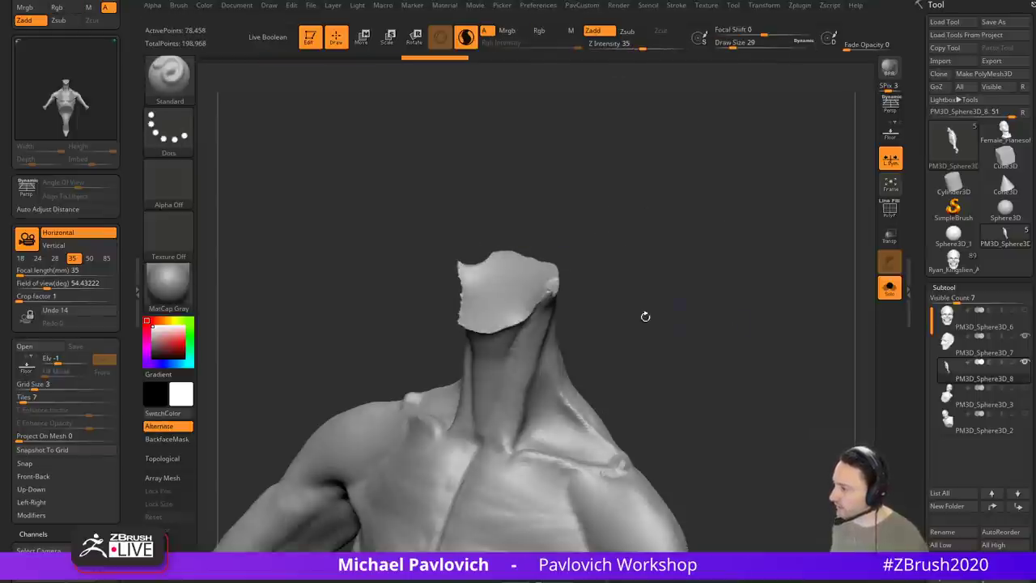
{"action": "mouse_move", "coordinate": [646, 315]}
{"action": "left_mouse_down"}
{"action": "mouse_move", "coordinate": [650, 262]}
{"action": "mouse_move", "coordinate": [717, 255]}
{"action": "left_mouse_up"}
Step: Undo the neck smoothing and remesh, and cap the neck opening with Close Holes
{"action": "key", "text": "ctrl+z"}
{"action": "key", "text": "ctrl+z"}
{"action": "key", "text": "space"}
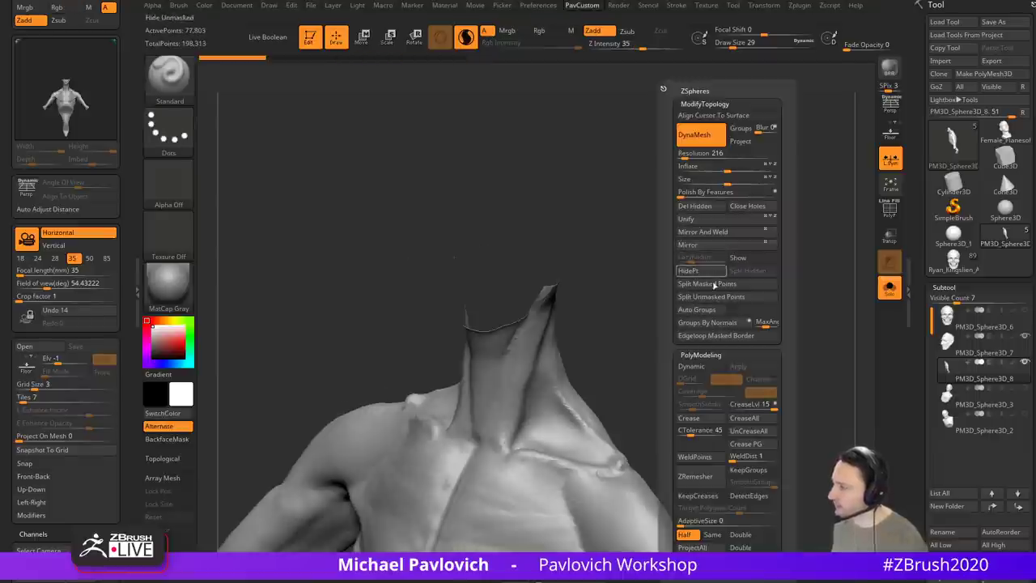
{"action": "left_click", "coordinate": [748, 207]}
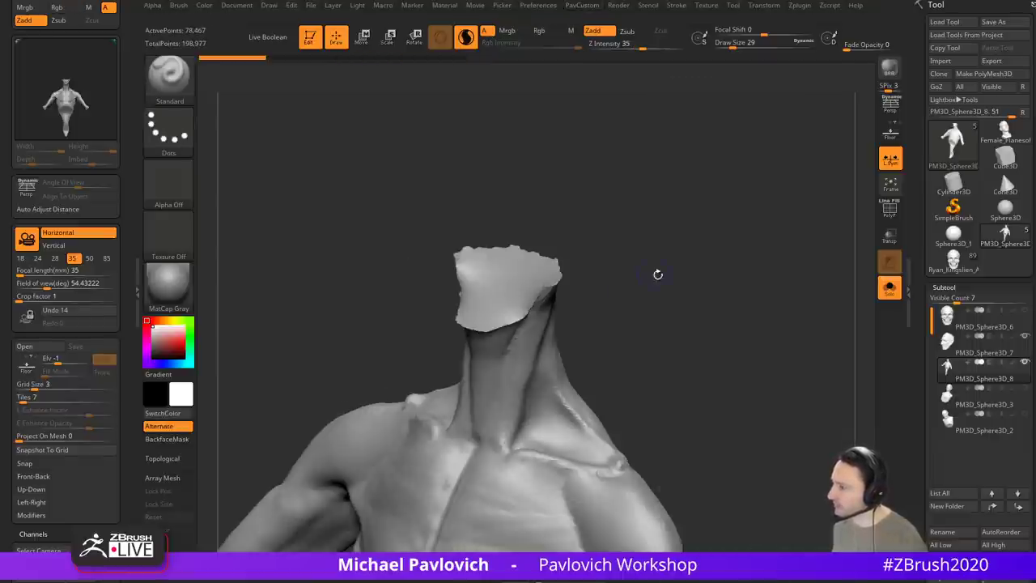
Step: Make the capped neck and body symmetrical with Mirror And Weld
{"action": "left_click_drag", "start_coordinate": [658, 274], "coordinate": [679, 239], "text": "shift"}
{"action": "key", "text": "w"}
{"action": "key", "text": "q"}
{"action": "key", "text": "space"}
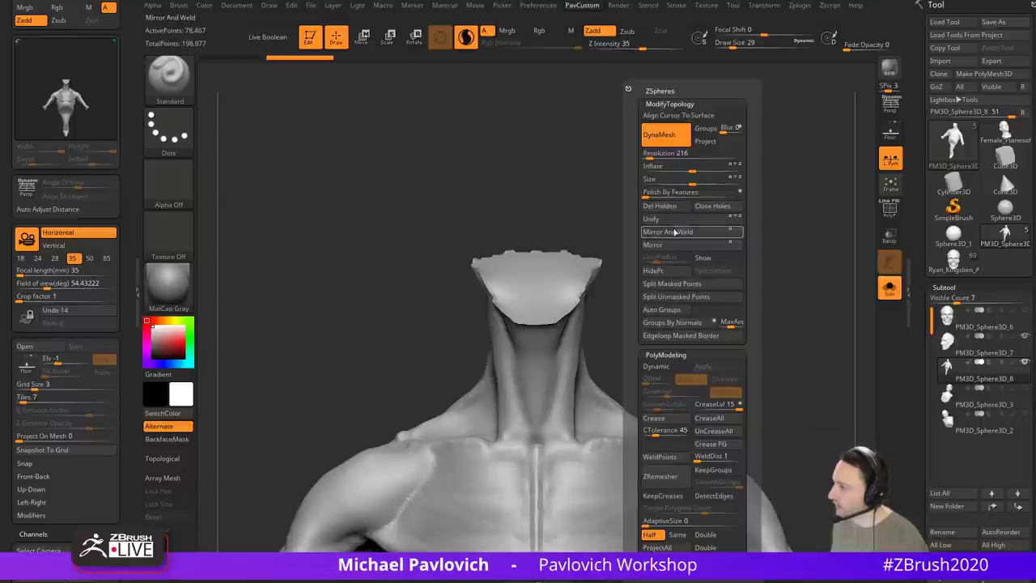
Step: Mask everything except the neck's cap polygroup, centre the Move gizmo on the cap, and show the polyframe
{"action": "key", "text": "w"}
{"action": "left_click", "coordinate": [544, 273], "text": "ctrl"}
{"action": "left_click_drag", "start_coordinate": [671, 201], "coordinate": [665, 253], "text": "alt"}
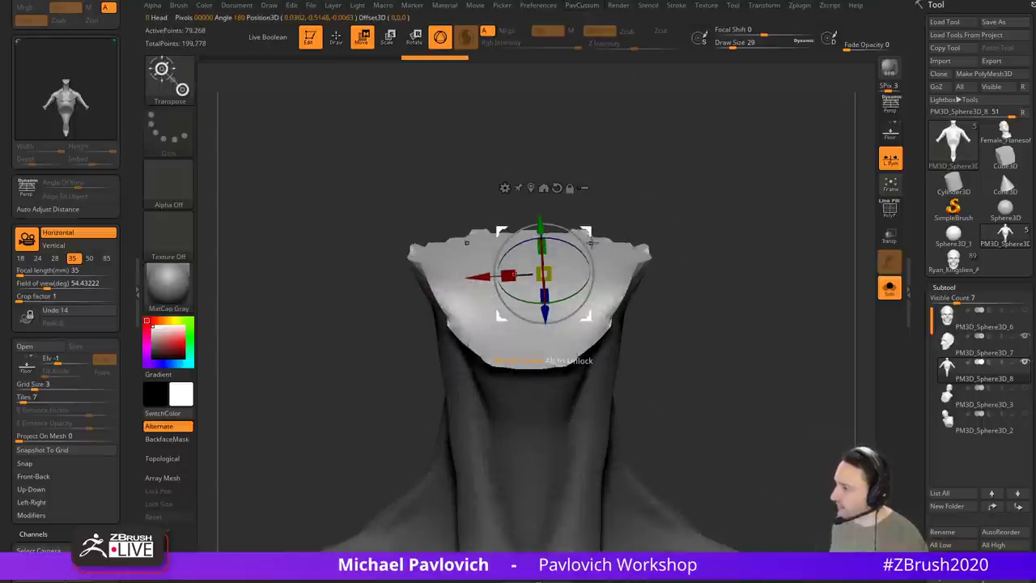
{"action": "left_click", "coordinate": [533, 188]}
{"action": "left_click_drag", "start_coordinate": [644, 207], "coordinate": [644, 203]}
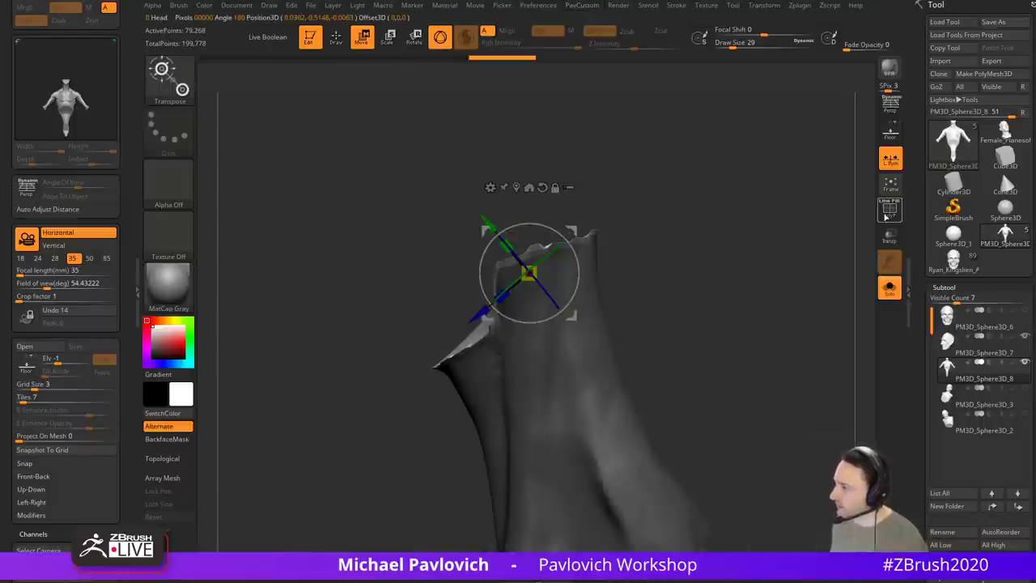
{"action": "left_click", "coordinate": [890, 210]}
{"action": "left_click_drag", "start_coordinate": [761, 211], "coordinate": [785, 217]}
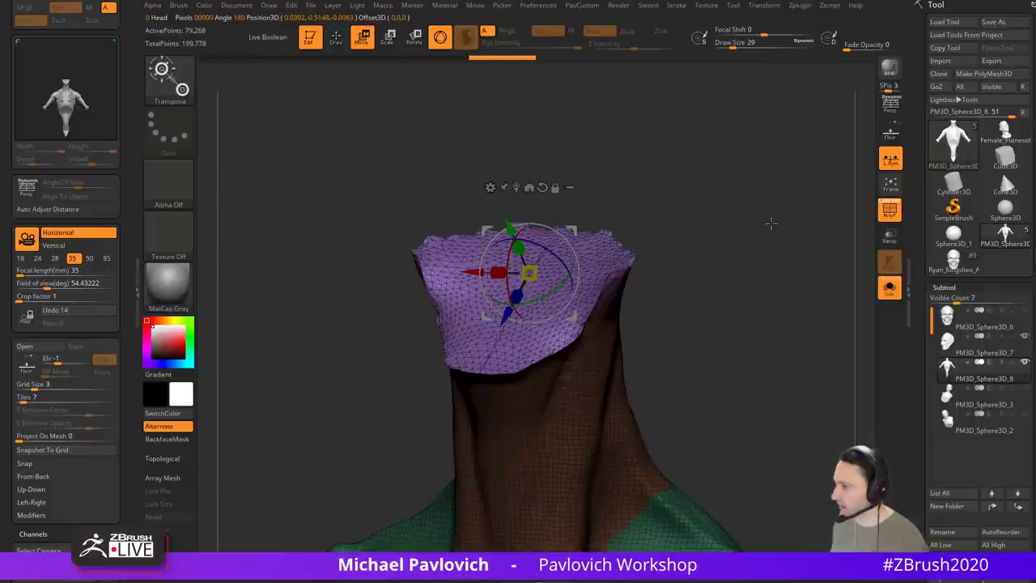
Step: Try to reshape the neck's cap with the Transpose line, remesh the body with DynaMesh, and hide the polyframe
{"action": "key", "text": "y"}
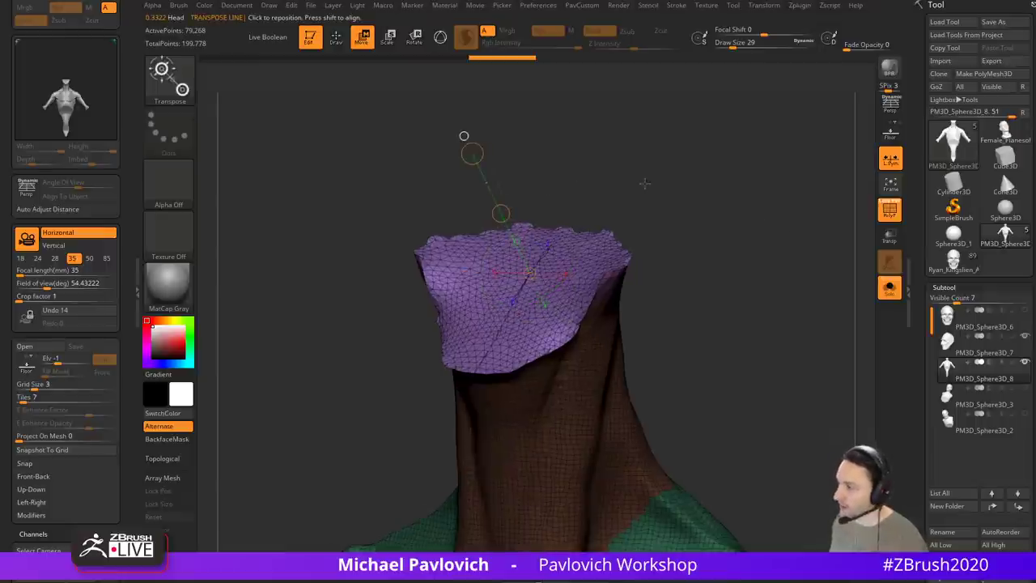
{"action": "key", "text": "r"}
{"action": "key", "text": "e"}
{"action": "left_click_drag", "start_coordinate": [472, 153], "coordinate": [492, 180], "text": "ctrl"}
{"action": "key", "text": "q"}
{"action": "mouse_move", "coordinate": [688, 210]}
{"action": "left_mouse_down"}
{"action": "mouse_move", "coordinate": [729, 247]}
{"action": "mouse_move", "coordinate": [749, 188]}
{"action": "mouse_move", "coordinate": [767, 228]}
{"action": "left_mouse_up"}
{"action": "left_click_drag", "start_coordinate": [754, 212], "coordinate": [782, 284], "text": "ctrl"}
{"action": "left_click", "coordinate": [885, 211]}
{"action": "left_click_drag", "start_coordinate": [797, 229], "coordinate": [580, 270]}
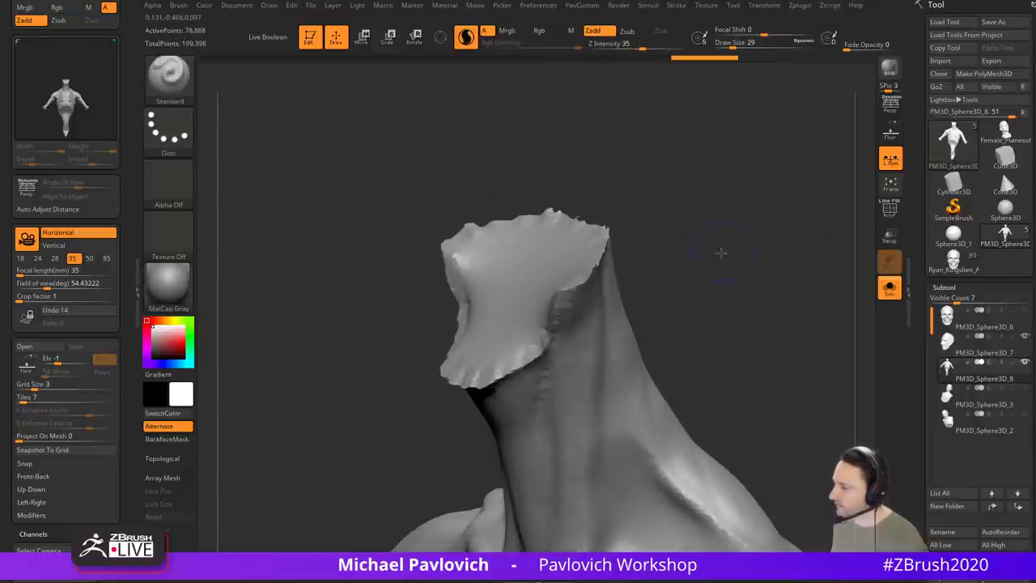
Step: Undo the cap edits back to the open neck
{"action": "mouse_move", "coordinate": [721, 253]}
{"action": "left_mouse_down"}
{"action": "mouse_move", "coordinate": [734, 253]}
{"action": "mouse_move", "coordinate": [719, 253]}
{"action": "left_mouse_up"}
{"action": "key", "text": "ctrl+z"}
{"action": "key", "text": "ctrl+z"}
Step: Set the draw size to 7 and mask the neck's open edge with MaskByFeature limited to Border
{"action": "key", "text": "s"}
{"action": "left_click_drag", "start_coordinate": [722, 243], "coordinate": [740, 229]}
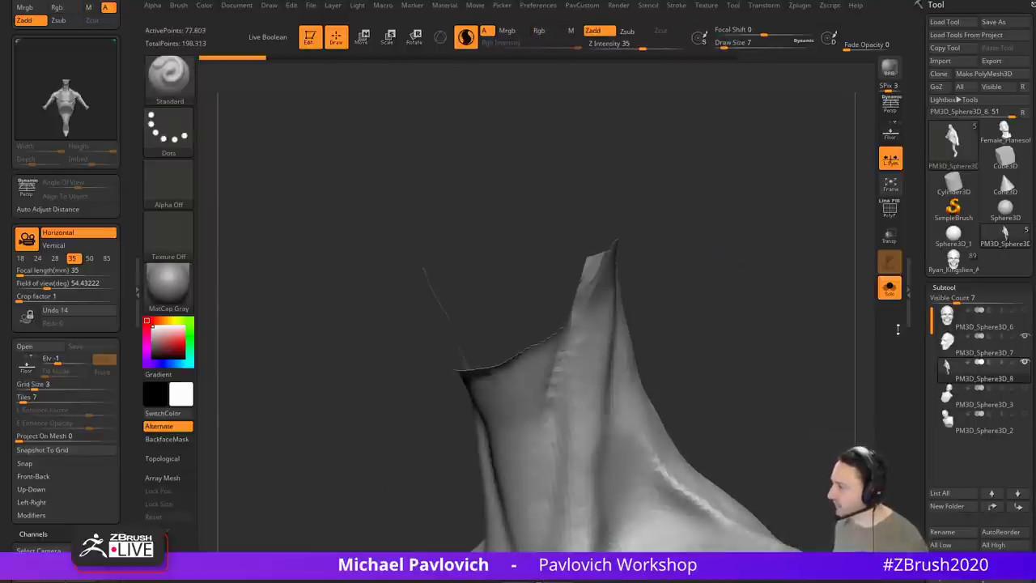
{"action": "left_click_drag", "start_coordinate": [917, 341], "coordinate": [948, 169]}
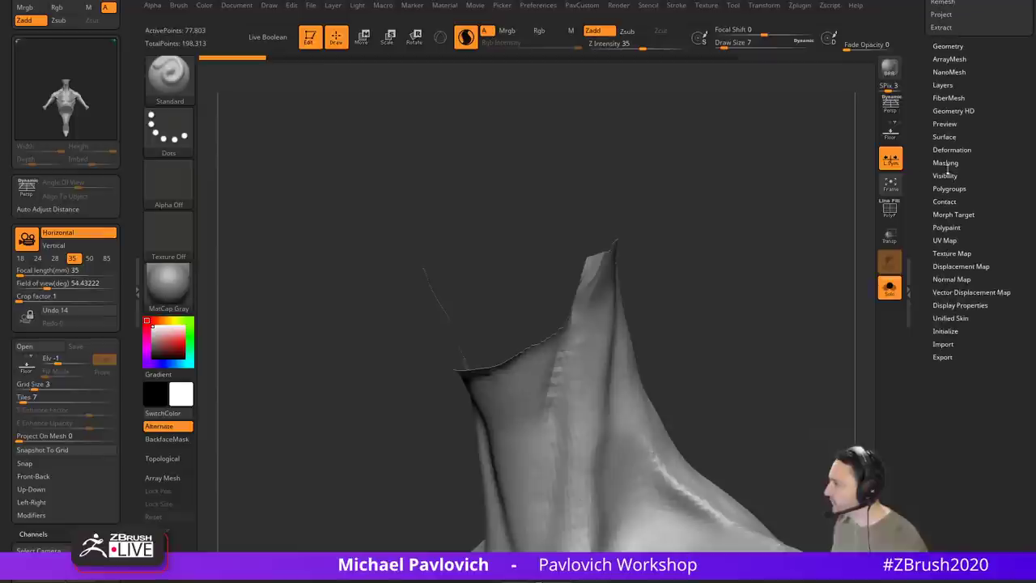
{"action": "left_click", "coordinate": [946, 164]}
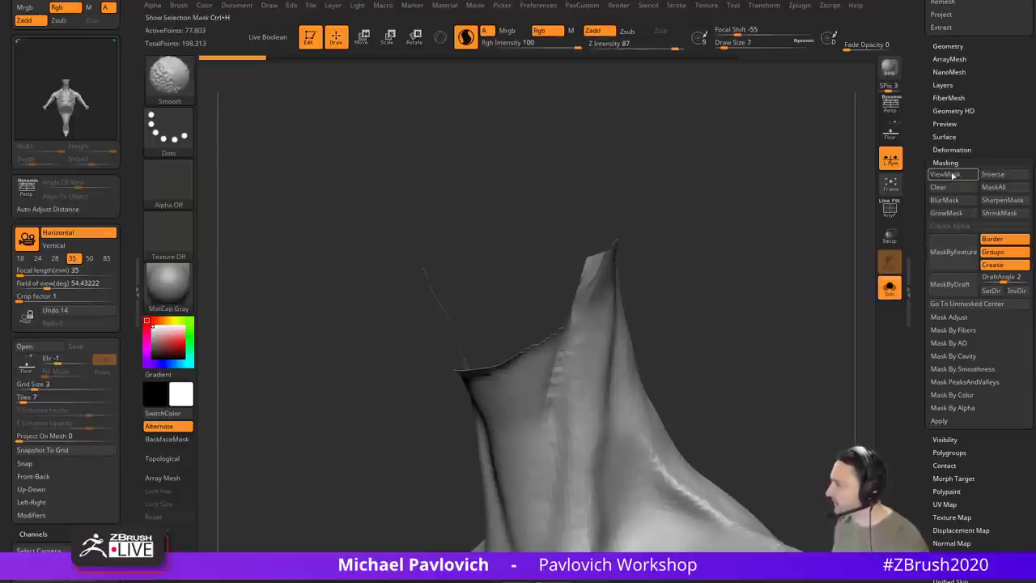
{"action": "left_click", "coordinate": [994, 253]}
{"action": "left_click", "coordinate": [993, 264]}
{"action": "left_click", "coordinate": [954, 252]}
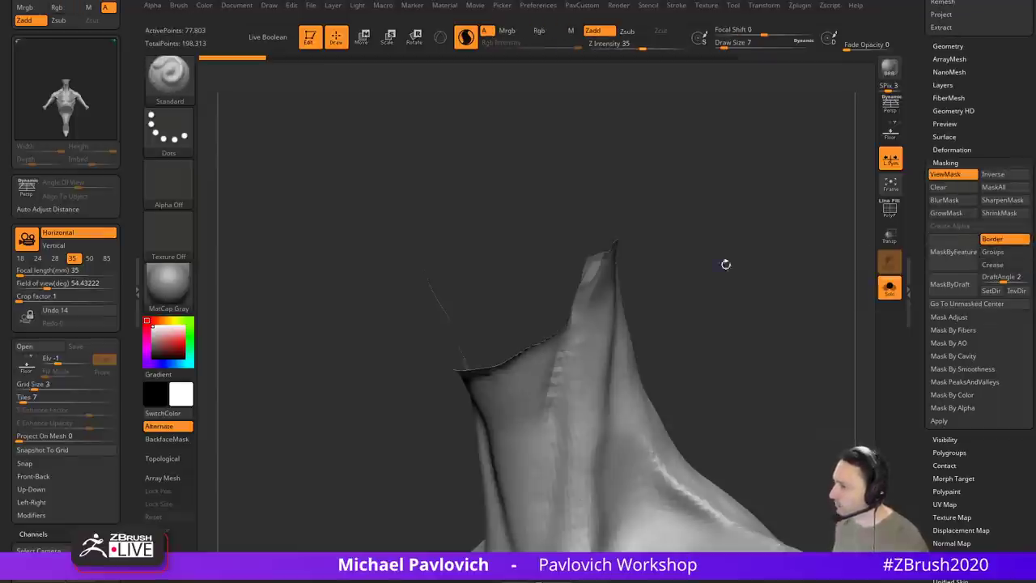
Step: Invert the mask, raise the neck's open edge slightly along Y, and narrow it along X with the gizmo
{"action": "left_click_drag", "start_coordinate": [753, 206], "coordinate": [763, 227], "text": "shift"}
{"action": "key", "text": "w"}
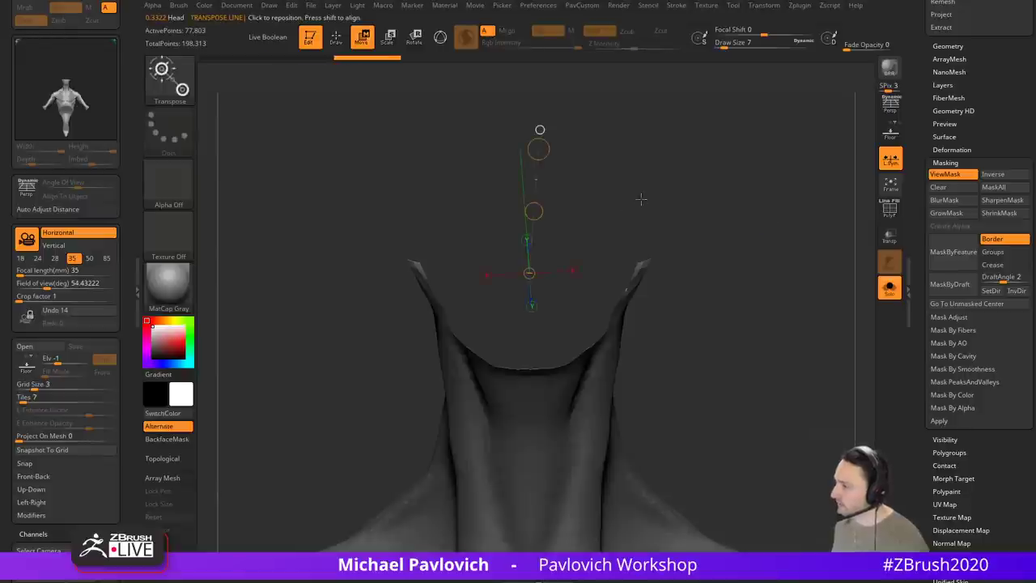
{"action": "key", "text": "y"}
{"action": "left_click_drag", "start_coordinate": [660, 134], "coordinate": [654, 200], "text": "alt"}
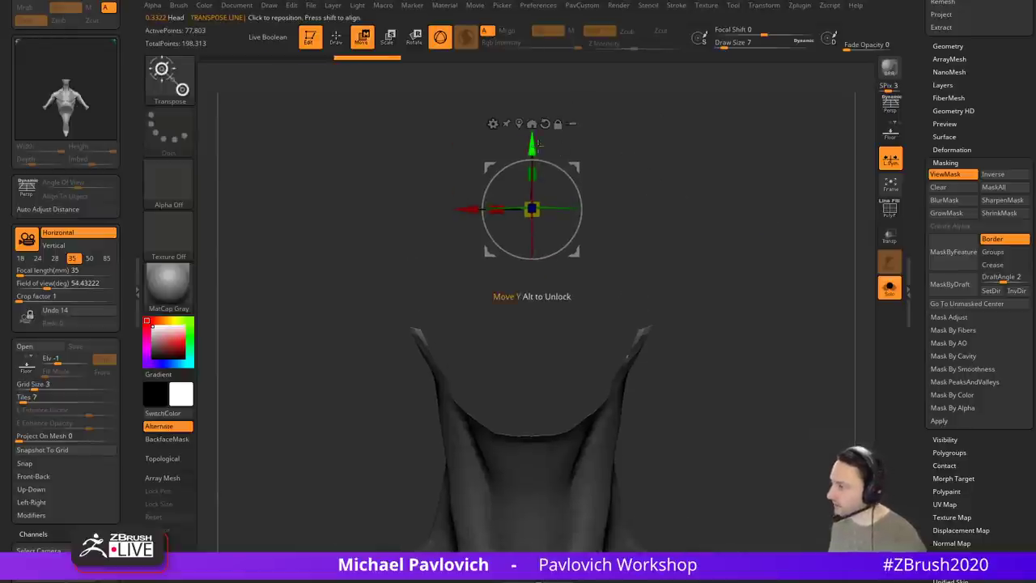
{"action": "left_click_drag", "start_coordinate": [535, 147], "coordinate": [536, 136]}
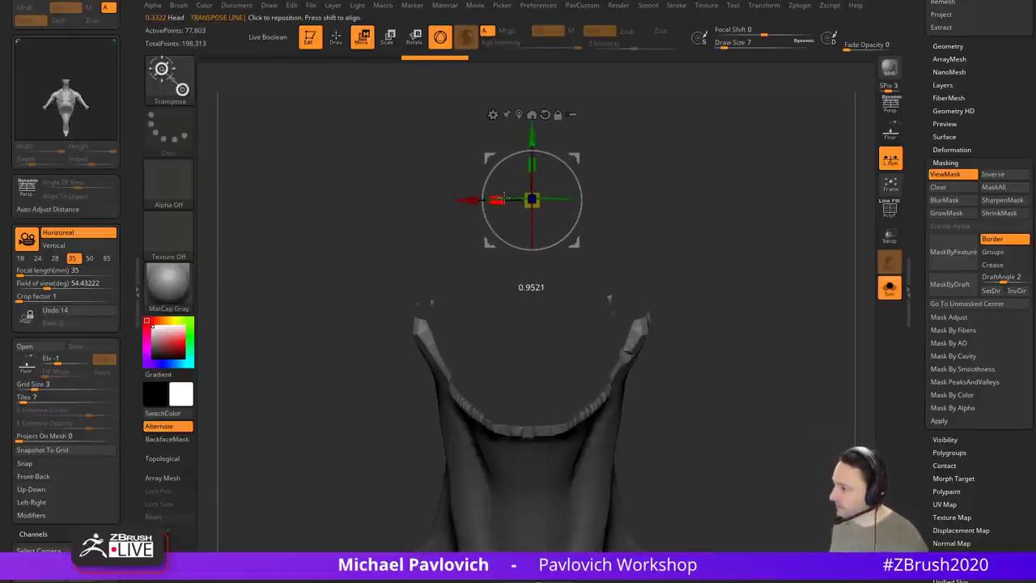
Step: Even out the neck's jagged open edge with Polish By Features and clear the mask
{"action": "key", "text": "q"}
{"action": "left_click_drag", "start_coordinate": [664, 196], "coordinate": [708, 212]}
{"action": "key", "text": "3"}
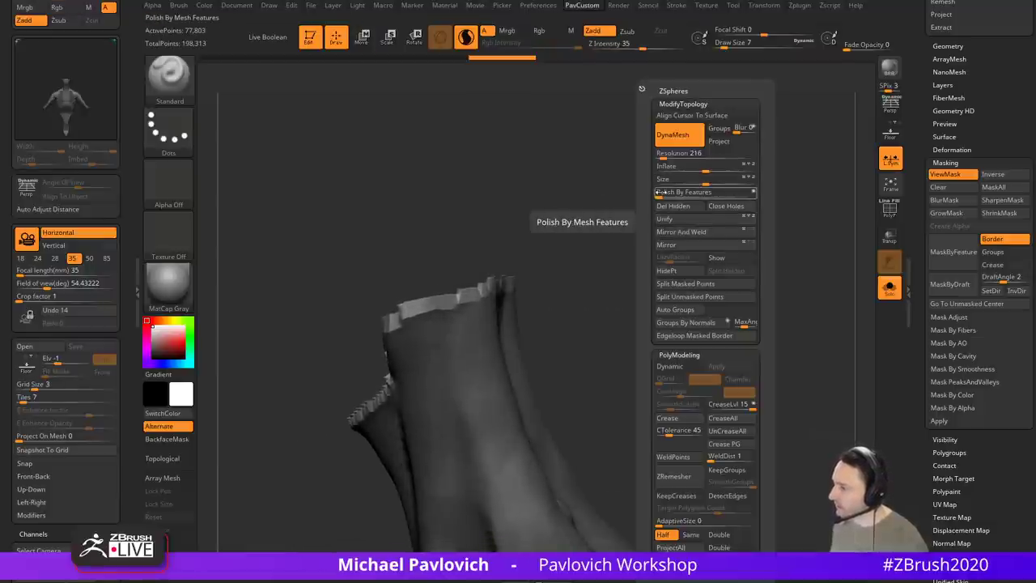
{"action": "left_click", "coordinate": [661, 191]}
{"action": "left_click", "coordinate": [660, 192]}
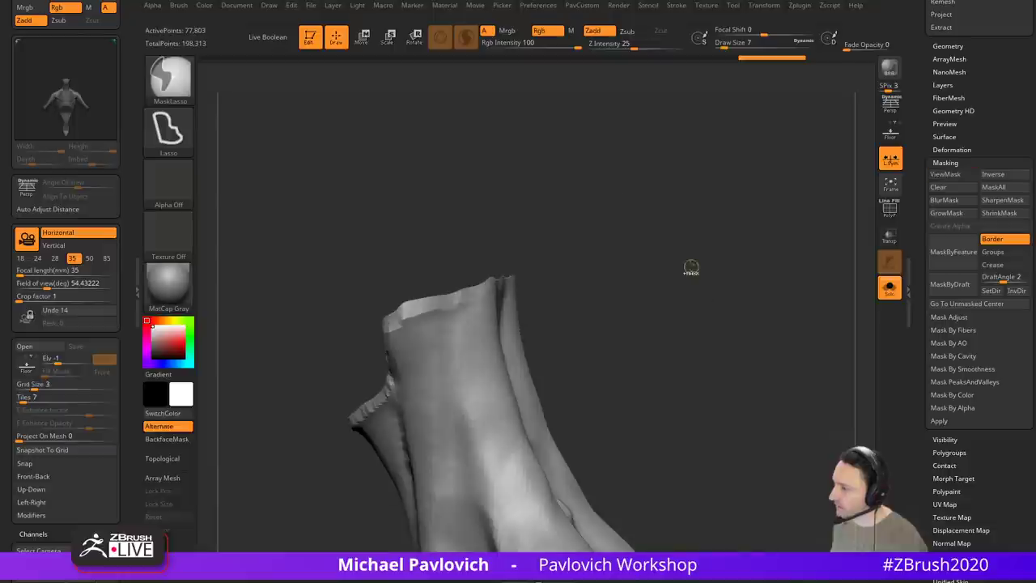
Step: Close the top of the neck and smooth its rim at draw size 7 with Sculptris Pro, and disable Sculptris Pro
{"action": "mouse_move", "coordinate": [685, 268]}
{"action": "left_mouse_down"}
{"action": "mouse_move", "coordinate": [671, 224]}
{"action": "mouse_move", "coordinate": [687, 213]}
{"action": "mouse_move", "coordinate": [525, 285]}
{"action": "left_mouse_up"}
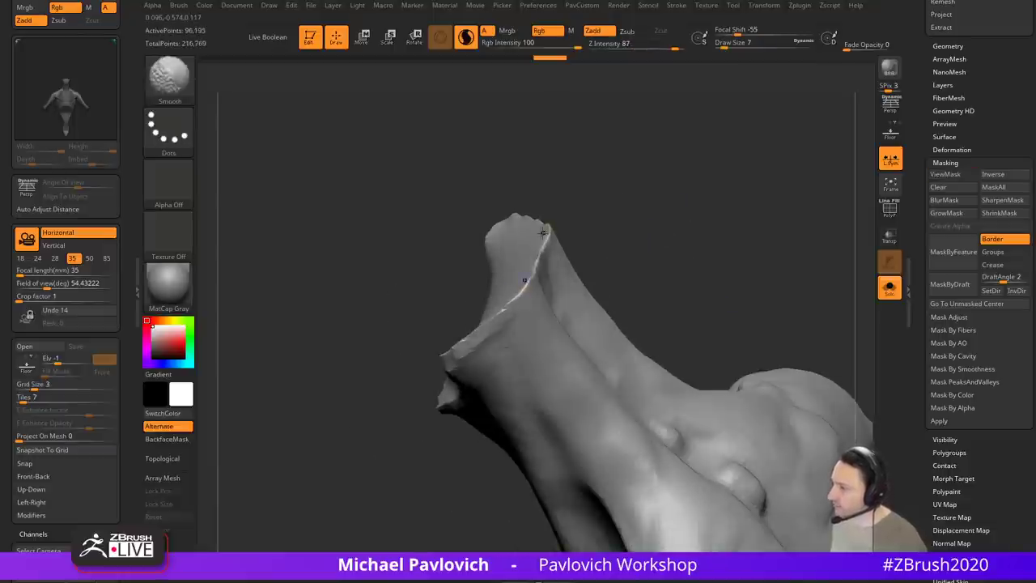
{"action": "mouse_move", "coordinate": [543, 232]}
{"action": "left_mouse_down", "text": "shift"}
{"action": "mouse_move", "coordinate": [548, 224]}
{"action": "mouse_move", "coordinate": [583, 235]}
{"action": "left_mouse_up", "text": "shift"}
{"action": "left_click", "coordinate": [467, 39]}
Step: Set the draw size to 16, remesh the body with DynaMesh, and turn off Solo to show the head again
{"action": "key", "text": "s"}
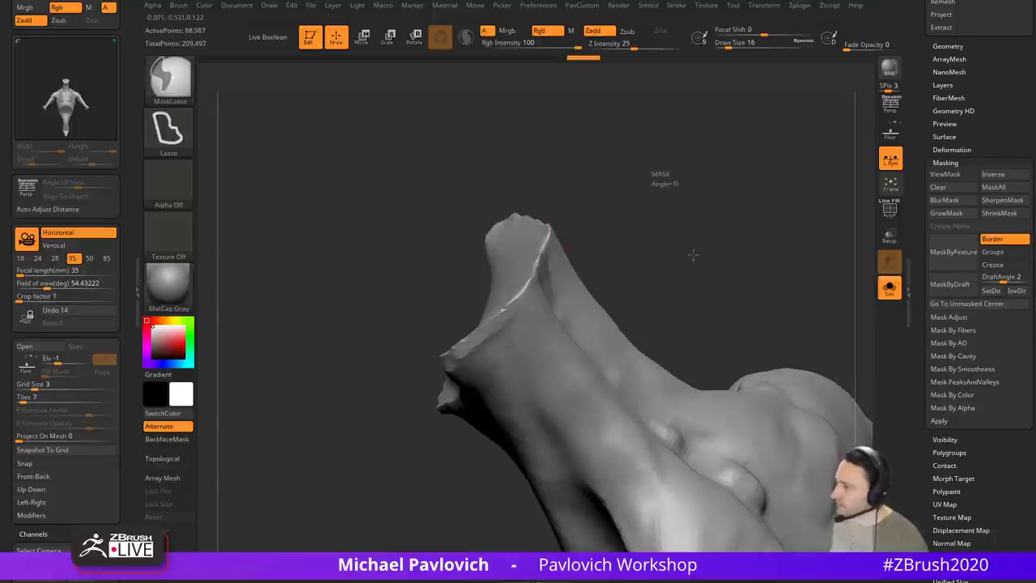
{"action": "left_click_drag", "start_coordinate": [693, 255], "coordinate": [698, 261], "text": "ctrl"}
{"action": "left_click_drag", "start_coordinate": [697, 260], "coordinate": [766, 157]}
{"action": "left_click", "coordinate": [890, 287]}
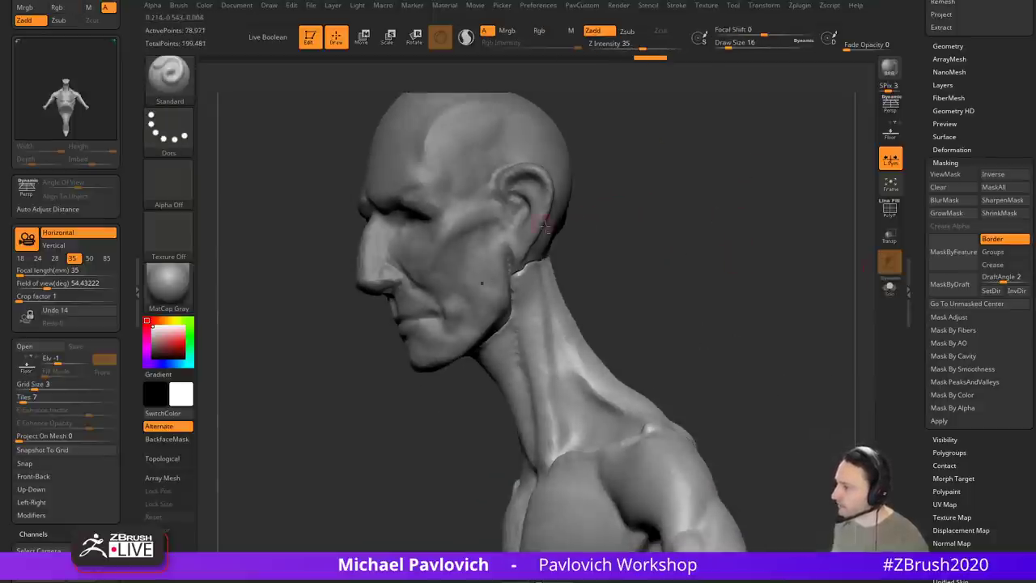
Step: Make the head subtool active and carve the inside of the ear with the Clay brush at draw size 22
{"action": "left_click", "coordinate": [544, 226], "text": "alt"}
{"action": "mouse_move", "coordinate": [673, 238]}
{"action": "left_mouse_down"}
{"action": "mouse_move", "coordinate": [708, 232]}
{"action": "mouse_move", "coordinate": [679, 195]}
{"action": "mouse_move", "coordinate": [715, 238]}
{"action": "mouse_move", "coordinate": [690, 239]}
{"action": "left_mouse_up"}
{"action": "key", "text": "b"}
{"action": "key", "text": "c"}
{"action": "key", "text": "l"}
{"action": "key", "text": "s"}
{"action": "mouse_move", "coordinate": [594, 254]}
{"action": "left_mouse_down", "text": "alt"}
{"action": "mouse_move", "coordinate": [565, 260]}
{"action": "mouse_move", "coordinate": [561, 294]}
{"action": "mouse_move", "coordinate": [581, 272]}
{"action": "left_mouse_up", "text": "alt"}
{"action": "mouse_move", "coordinate": [695, 184]}
{"action": "left_mouse_down"}
{"action": "mouse_move", "coordinate": [694, 232]}
{"action": "mouse_move", "coordinate": [677, 189]}
{"action": "left_mouse_up"}
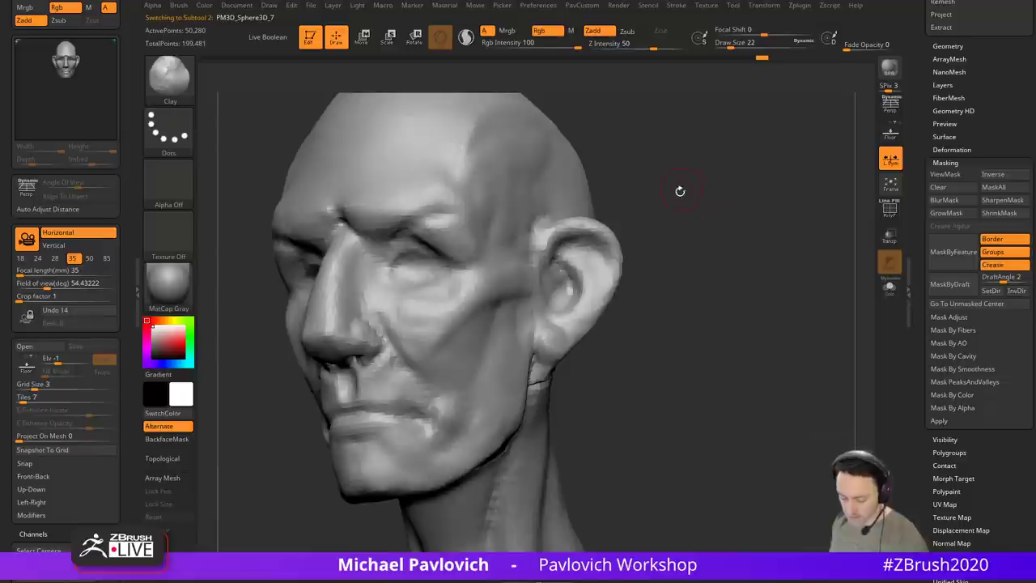
Step: Cut the ear's inner folds and the groove along its outer rim with the DamStandard brush at draw size 22
{"action": "key", "text": "b"}
{"action": "key", "text": "d"}
{"action": "key", "text": "s"}
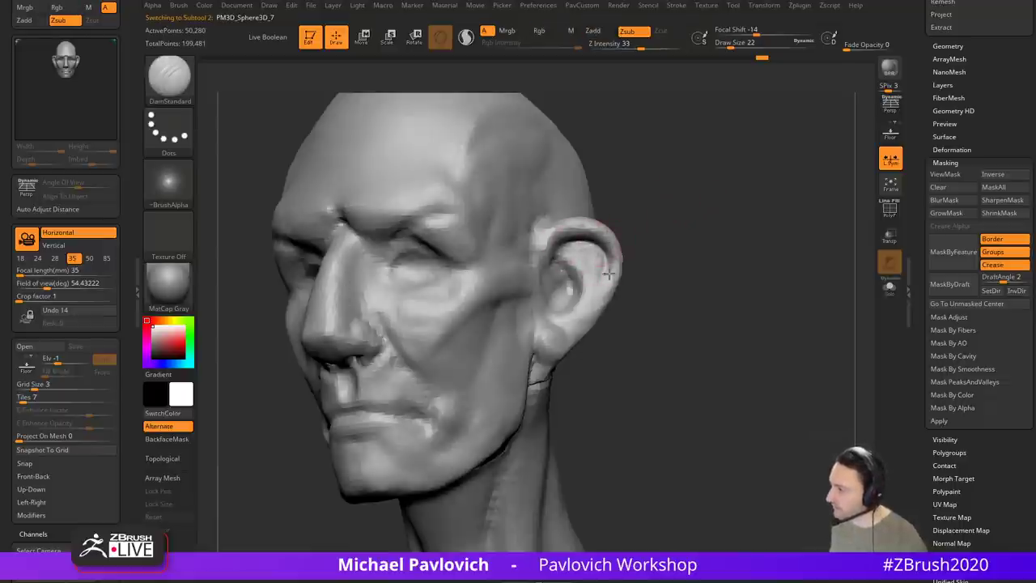
{"action": "mouse_move", "coordinate": [639, 276]}
{"action": "left_mouse_down"}
{"action": "mouse_move", "coordinate": [658, 249]}
{"action": "mouse_move", "coordinate": [683, 243]}
{"action": "left_mouse_up"}
{"action": "left_click_drag", "start_coordinate": [612, 244], "coordinate": [576, 299]}
{"action": "left_click_drag", "start_coordinate": [667, 270], "coordinate": [648, 263]}
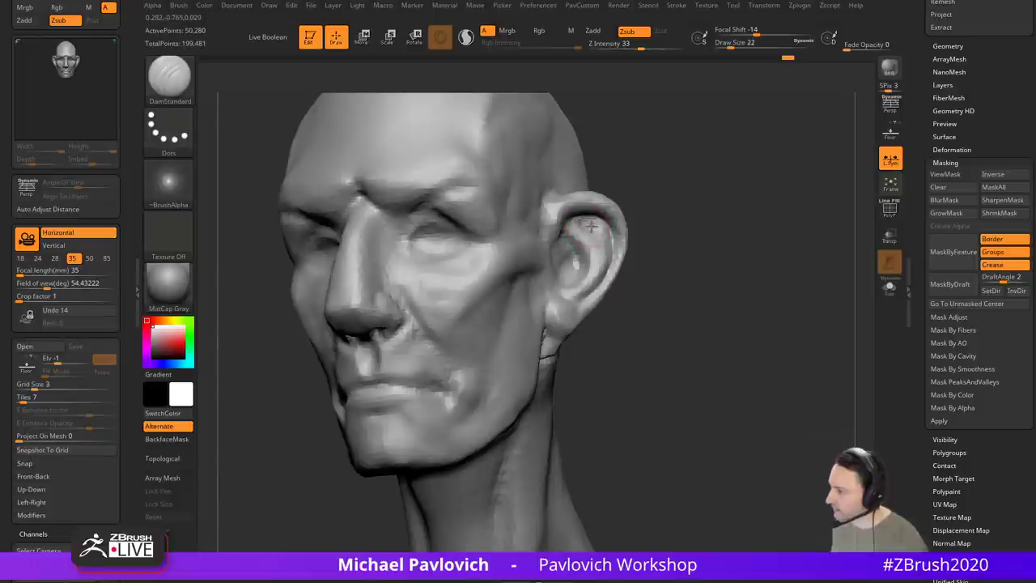
{"action": "left_click_drag", "start_coordinate": [649, 213], "coordinate": [630, 230]}
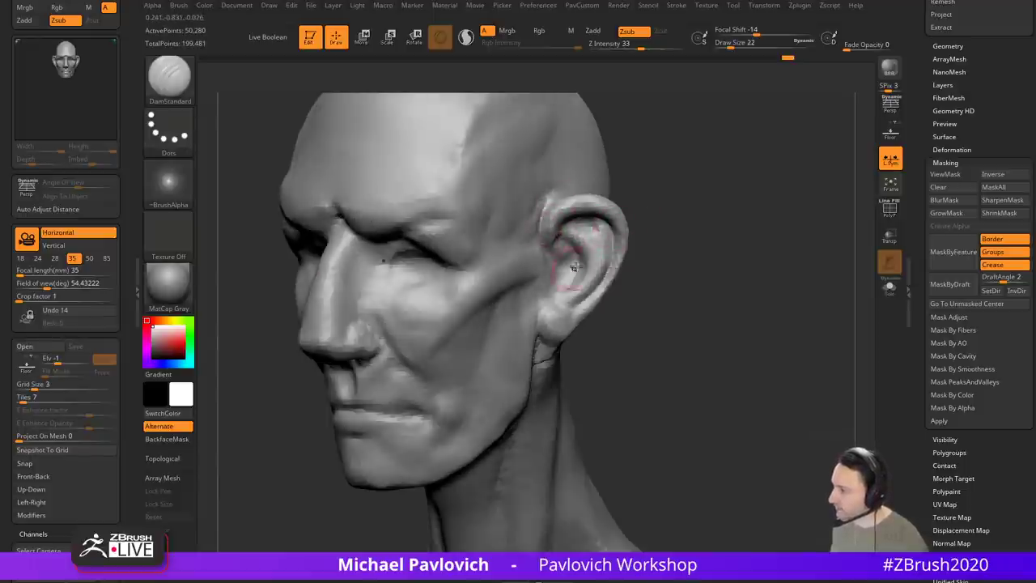
{"action": "left_click_drag", "start_coordinate": [559, 223], "coordinate": [538, 229]}
{"action": "left_click_drag", "start_coordinate": [648, 240], "coordinate": [678, 221]}
{"action": "left_click_drag", "start_coordinate": [595, 220], "coordinate": [588, 270]}
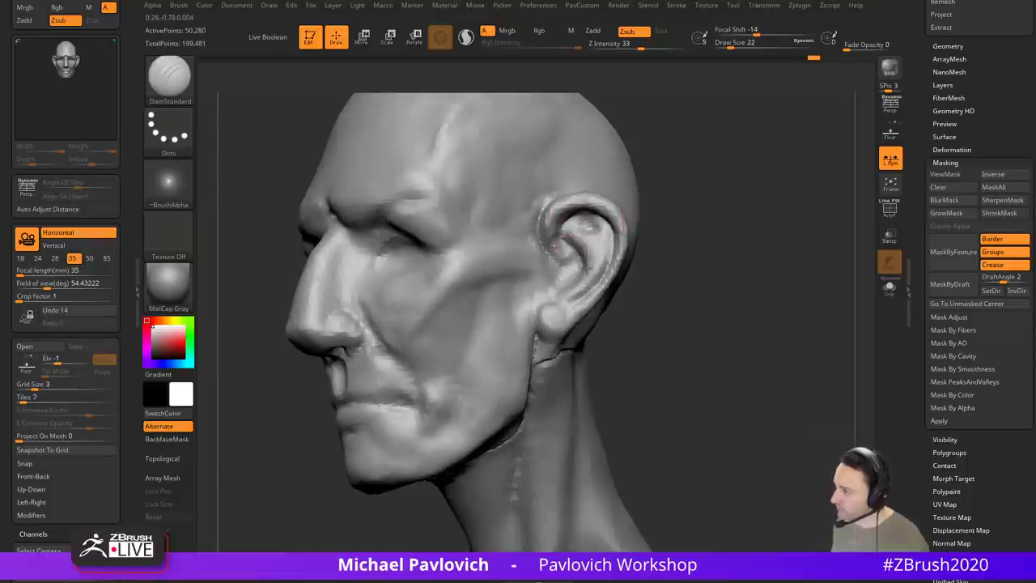
{"action": "left_click_drag", "start_coordinate": [672, 231], "coordinate": [544, 234]}
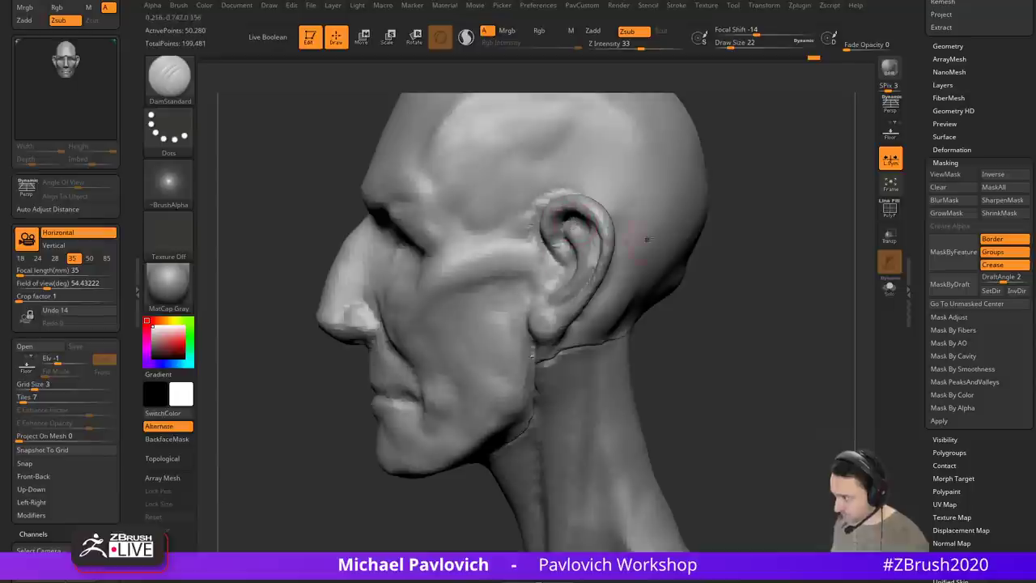
Step: Crease the front edge of the ear with the DamStandard brush at draw size 18
{"action": "mouse_move", "coordinate": [645, 238]}
{"action": "right_mouse_down"}
{"action": "mouse_move", "coordinate": [722, 216]}
{"action": "mouse_move", "coordinate": [680, 229]}
{"action": "right_mouse_up"}
{"action": "key", "text": "s"}
{"action": "left_click_drag", "start_coordinate": [546, 268], "coordinate": [544, 271]}
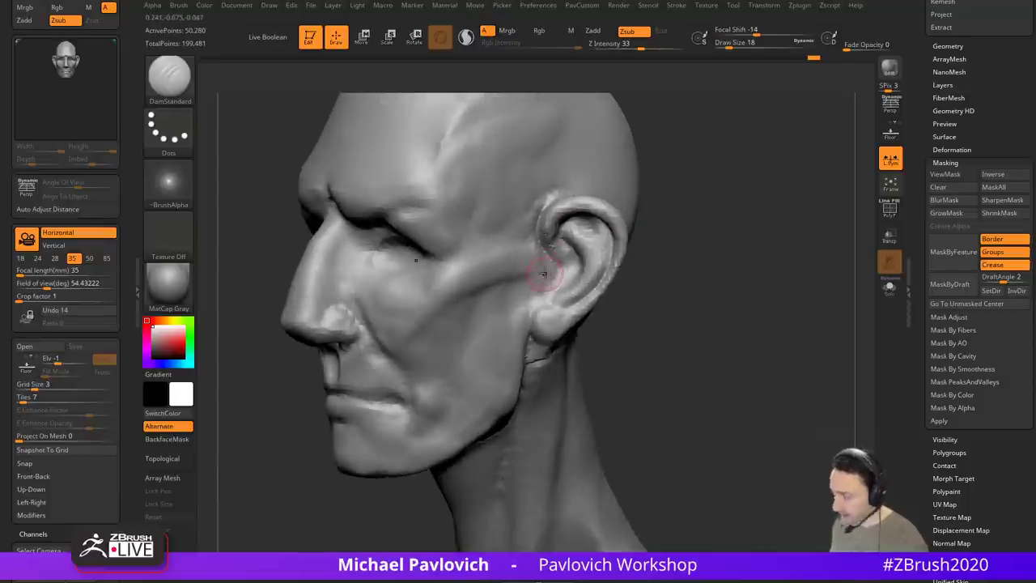
Step: Shape the flap in front of the ear canal with the Clay brush at draw size 18
{"action": "key", "text": "b"}
{"action": "key", "text": "c"}
{"action": "key", "text": "l"}
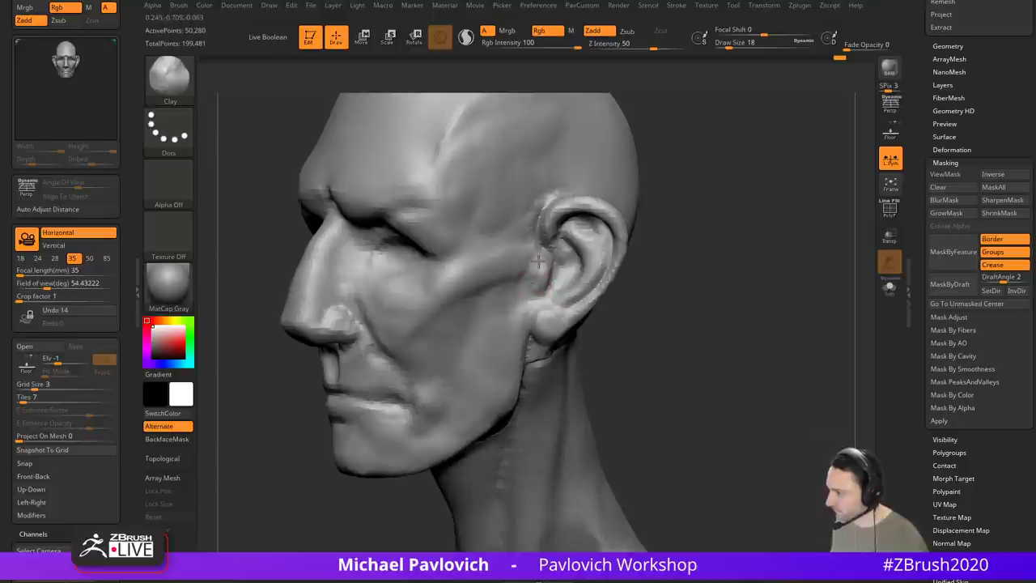
{"action": "left_click_drag", "start_coordinate": [640, 264], "coordinate": [682, 265]}
{"action": "mouse_move", "coordinate": [565, 290]}
{"action": "right_mouse_down"}
{"action": "mouse_move", "coordinate": [526, 303]}
{"action": "mouse_move", "coordinate": [518, 331]}
{"action": "right_mouse_up"}
Step: Dig in the ear canal opening with the Standard brush at draw size 17
{"action": "key", "text": "b"}
{"action": "key", "text": "s"}
{"action": "key", "text": "t"}
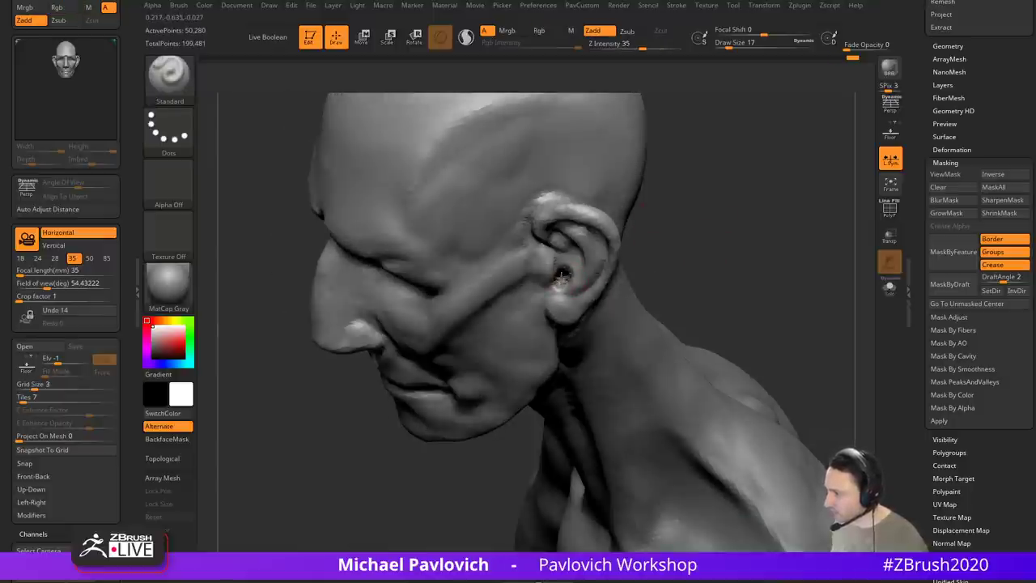
{"action": "mouse_move", "coordinate": [561, 277]}
{"action": "right_mouse_down"}
{"action": "mouse_move", "coordinate": [691, 203]}
{"action": "mouse_move", "coordinate": [691, 234]}
{"action": "mouse_move", "coordinate": [733, 192]}
{"action": "mouse_move", "coordinate": [688, 261]}
{"action": "right_mouse_up"}
Step: Sharpen the inner folds around the ear canal with the DamStandard brush at draw size 17
{"action": "key", "text": "b"}
{"action": "key", "text": "d"}
{"action": "key", "text": "s"}
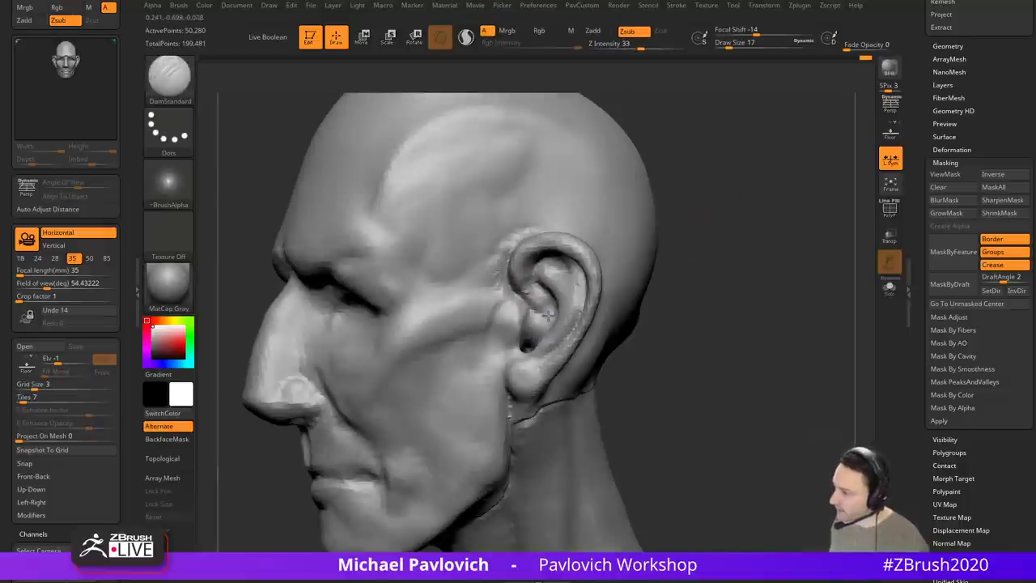
{"action": "right_click_drag", "start_coordinate": [548, 315], "coordinate": [574, 295]}
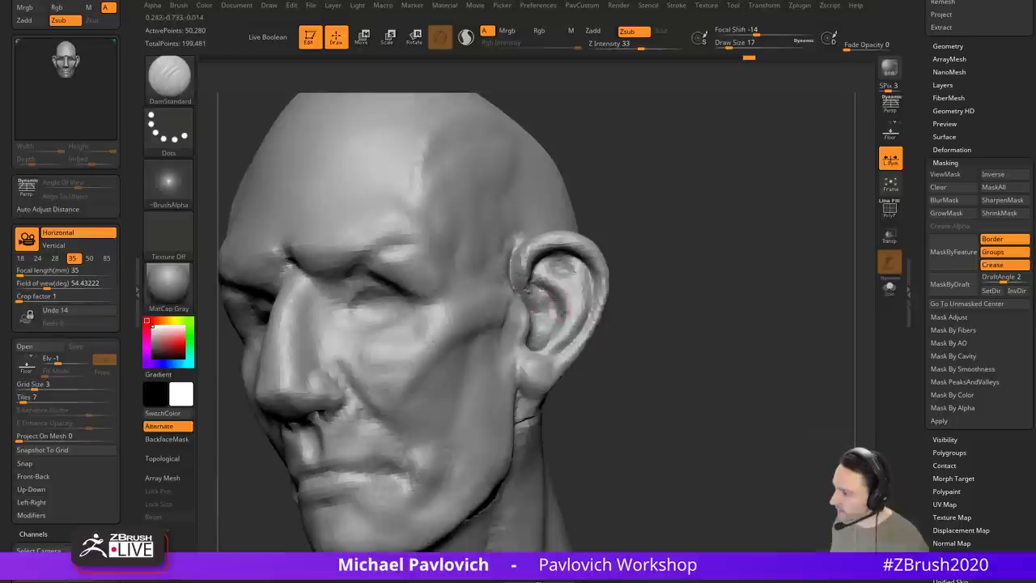
{"action": "mouse_move", "coordinate": [628, 255]}
{"action": "right_mouse_down"}
{"action": "mouse_move", "coordinate": [601, 253]}
{"action": "mouse_move", "coordinate": [578, 263]}
{"action": "mouse_move", "coordinate": [585, 278]}
{"action": "mouse_move", "coordinate": [511, 306]}
{"action": "mouse_move", "coordinate": [583, 318]}
{"action": "mouse_move", "coordinate": [550, 320]}
{"action": "right_mouse_up"}
Step: Adjust the overall shape of the ear with the Move brush at draw size 25
{"action": "key", "text": "b"}
{"action": "key", "text": "s"}
{"action": "key", "text": "t"}
{"action": "key", "text": "b"}
{"action": "key", "text": "m"}
{"action": "key", "text": "v"}
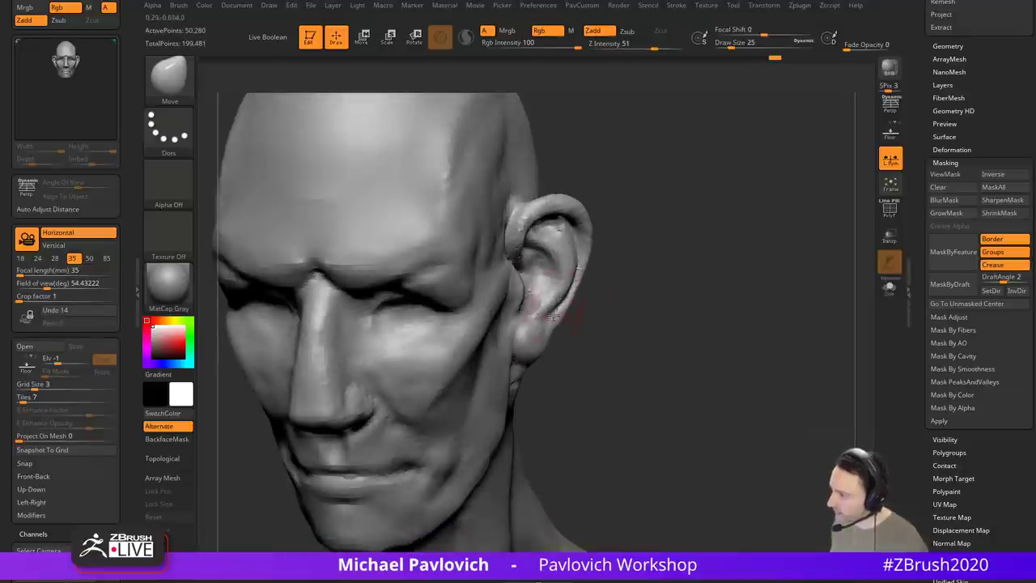
Step: Refine the lower ear and the edge around the earlobe with the Standard and DamStandard brushes at draw size 27
{"action": "key", "text": "b"}
{"action": "key", "text": "s"}
{"action": "key", "text": "t"}
{"action": "mouse_move", "coordinate": [614, 304]}
{"action": "right_mouse_down"}
{"action": "mouse_move", "coordinate": [613, 291]}
{"action": "mouse_move", "coordinate": [723, 293]}
{"action": "right_mouse_up"}
{"action": "key", "text": "s"}
{"action": "left_click_drag", "start_coordinate": [544, 329], "coordinate": [557, 324]}
{"action": "key", "text": "b"}
{"action": "key", "text": "d"}
{"action": "key", "text": "s"}
{"action": "key", "text": "bracketleft"}
{"action": "key", "text": "bracketleft"}
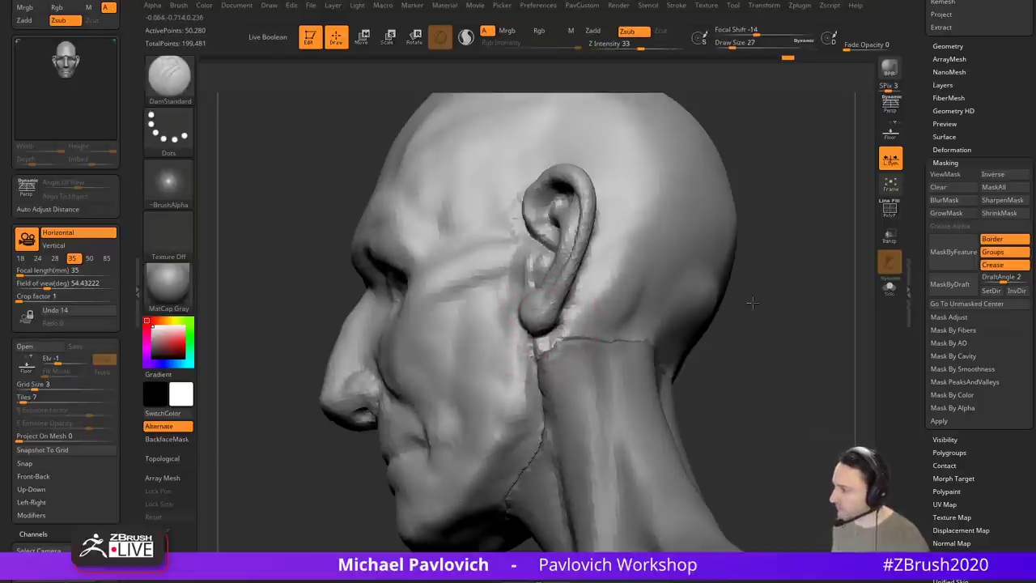
{"action": "mouse_move", "coordinate": [752, 302]}
{"action": "right_mouse_down"}
{"action": "mouse_move", "coordinate": [814, 331]}
{"action": "mouse_move", "coordinate": [707, 282]}
{"action": "right_mouse_up"}
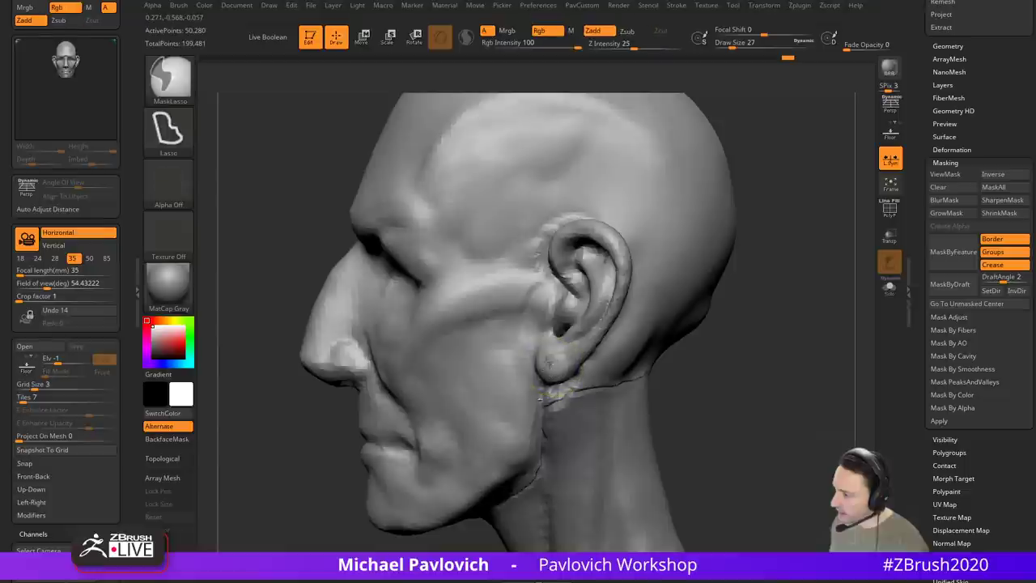
Step: Mask the earlobe with the MaskPen brush, then invert the mask so only the earlobe stays editable
{"action": "right_click_drag", "start_coordinate": [245, 125], "coordinate": [212, 99], "text": "ctrl"}
{"action": "left_click", "coordinate": [178, 88], "text": "ctrl"}
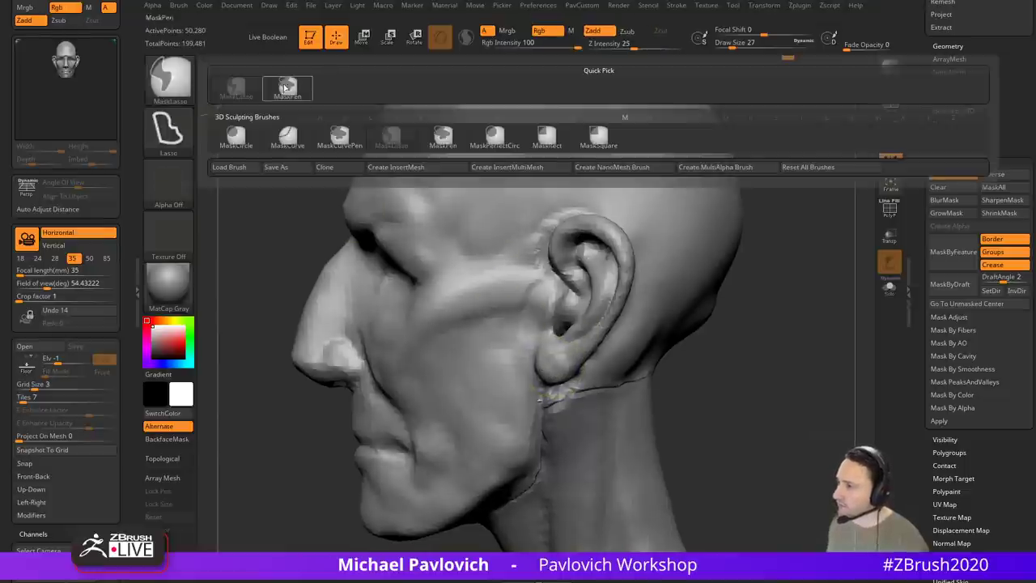
{"action": "left_click", "coordinate": [289, 88], "text": "ctrl"}
{"action": "left_click_drag", "start_coordinate": [552, 356], "coordinate": [561, 364], "text": "ctrl"}
{"action": "left_click", "coordinate": [785, 349], "text": "ctrl"}
Step: Center the transform gizmo on the earlobe, move the lobe down to lengthen it, and clear the mask
{"action": "key", "text": "w"}
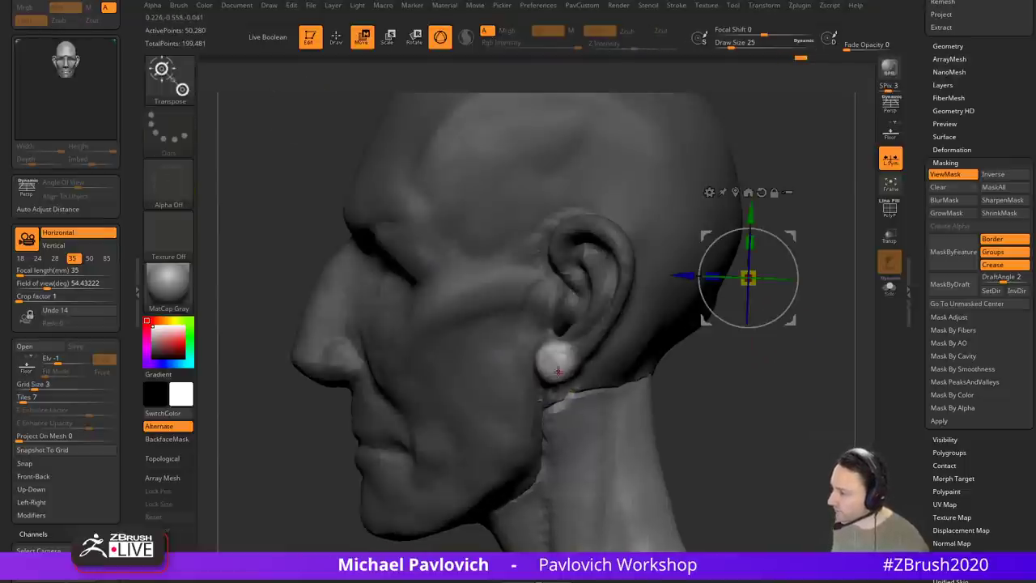
{"action": "left_click", "coordinate": [553, 363], "text": "alt"}
{"action": "left_click_drag", "start_coordinate": [597, 407], "coordinate": [594, 423]}
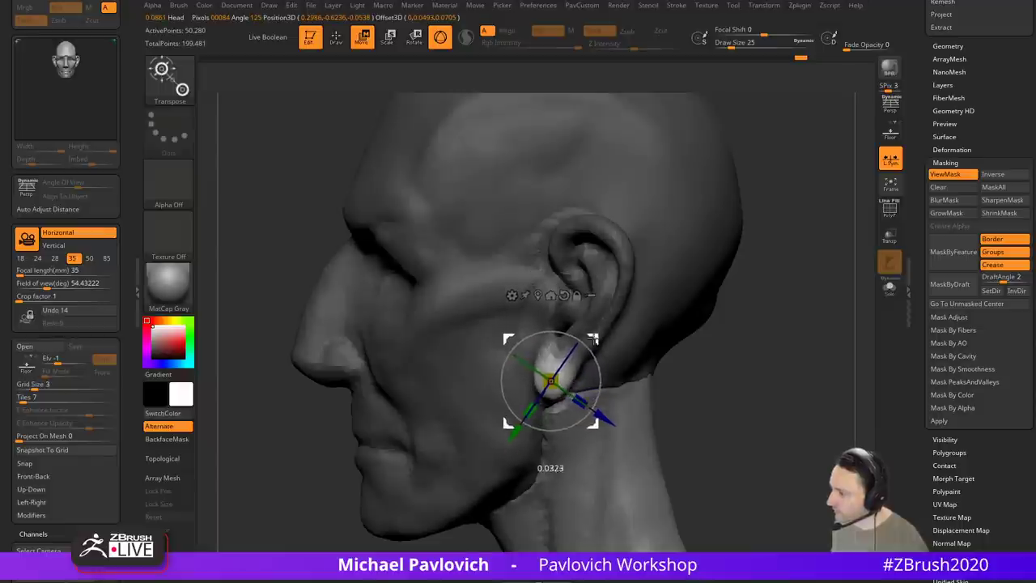
{"action": "key", "text": "q"}
{"action": "mouse_move", "coordinate": [693, 364]}
{"action": "right_mouse_down"}
{"action": "mouse_move", "coordinate": [759, 350]}
{"action": "mouse_move", "coordinate": [742, 295]}
{"action": "right_mouse_up"}
{"action": "left_click_drag", "start_coordinate": [740, 293], "coordinate": [749, 316], "text": "ctrl"}
{"action": "right_click_drag", "start_coordinate": [749, 316], "coordinate": [733, 342], "text": "shift"}
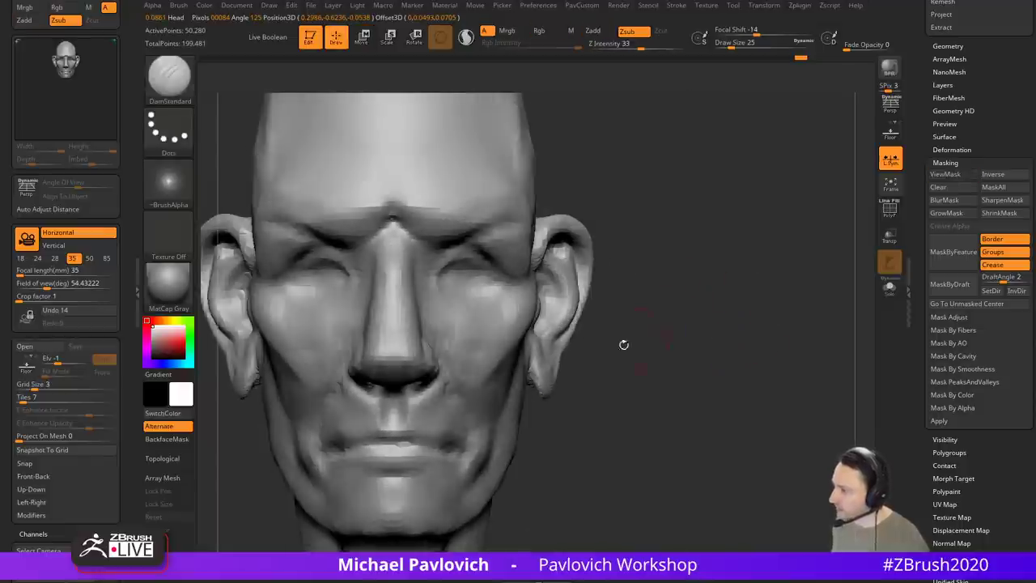
Step: Reshape the lengthened earlobe from the front view with the Move brush at draw size 25
{"action": "key", "text": "b"}
{"action": "key", "text": "m"}
{"action": "key", "text": "v"}
{"action": "left_click_drag", "start_coordinate": [547, 389], "coordinate": [536, 376]}
{"action": "mouse_move", "coordinate": [636, 299]}
{"action": "left_mouse_down"}
{"action": "mouse_move", "coordinate": [608, 335]}
{"action": "mouse_move", "coordinate": [652, 345]}
{"action": "mouse_move", "coordinate": [640, 340]}
{"action": "left_mouse_up"}
Step: Form the notch between the ear canal and the earlobe with the Move brush at draw size 22
{"action": "key", "text": "b"}
{"action": "key", "text": "c"}
{"action": "key", "text": "l"}
{"action": "key", "text": "b"}
{"action": "key", "text": "m"}
{"action": "key", "text": "v"}
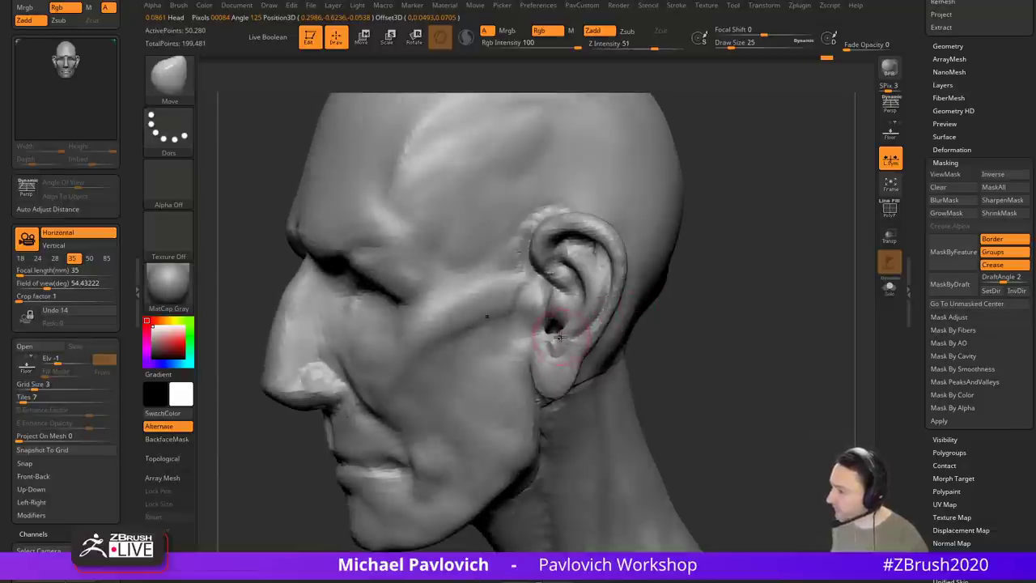
{"action": "key", "text": "s"}
{"action": "left_click_drag", "start_coordinate": [567, 342], "coordinate": [560, 341]}
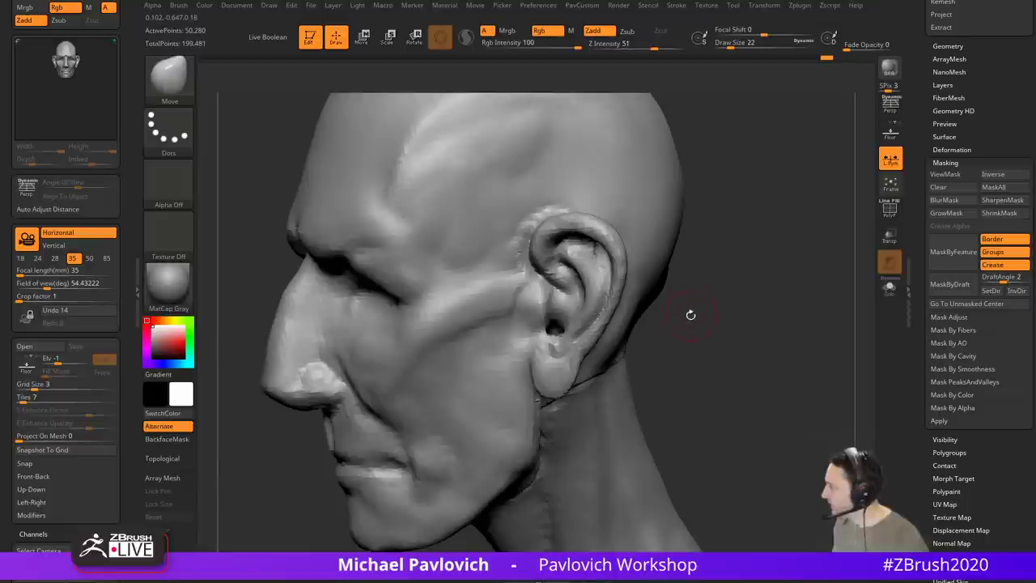
{"action": "right_click_drag", "start_coordinate": [555, 340], "coordinate": [625, 310]}
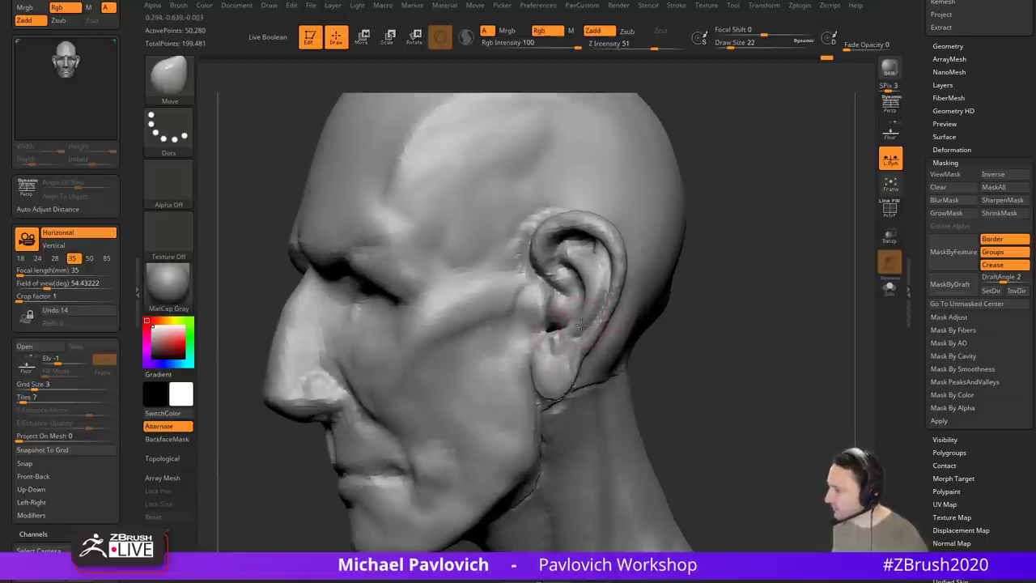
Step: Adjust the ear's outer rim with the Move brush at draw size 46, then reduce the draw size to 29
{"action": "key", "text": "bracketright"}
{"action": "key", "text": "bracketright"}
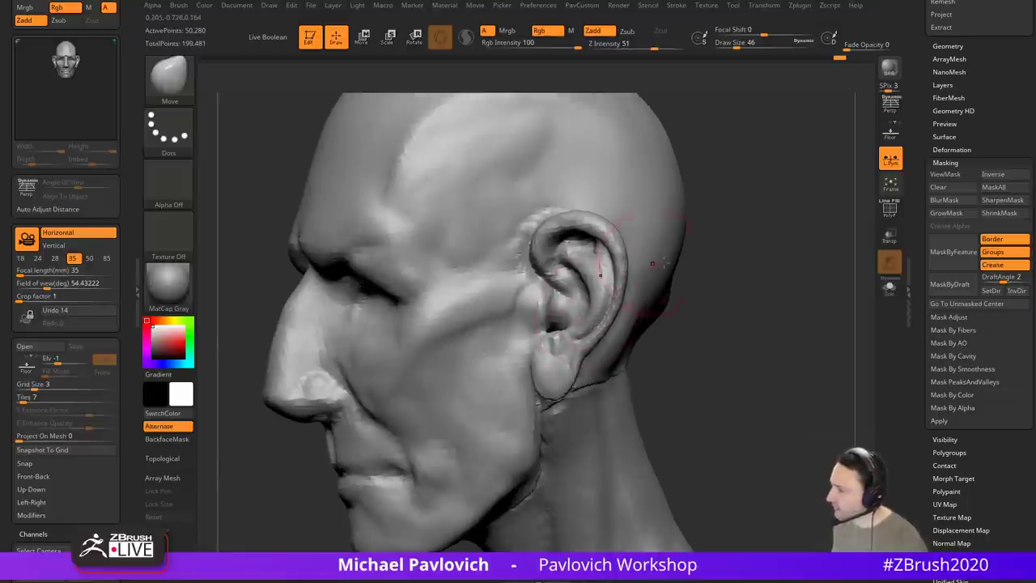
{"action": "right_click_drag", "start_coordinate": [655, 264], "coordinate": [577, 279]}
{"action": "key", "text": "s"}
{"action": "left_click_drag", "start_coordinate": [571, 279], "coordinate": [567, 279]}
Step: Crease the front of the upper ear with the DamStandard brush, smooth it at draw size 18, and remesh the head with DynaMesh
{"action": "key", "text": "b"}
{"action": "key", "text": "d"}
{"action": "key", "text": "s"}
{"action": "right_click_drag", "start_coordinate": [716, 237], "coordinate": [559, 254]}
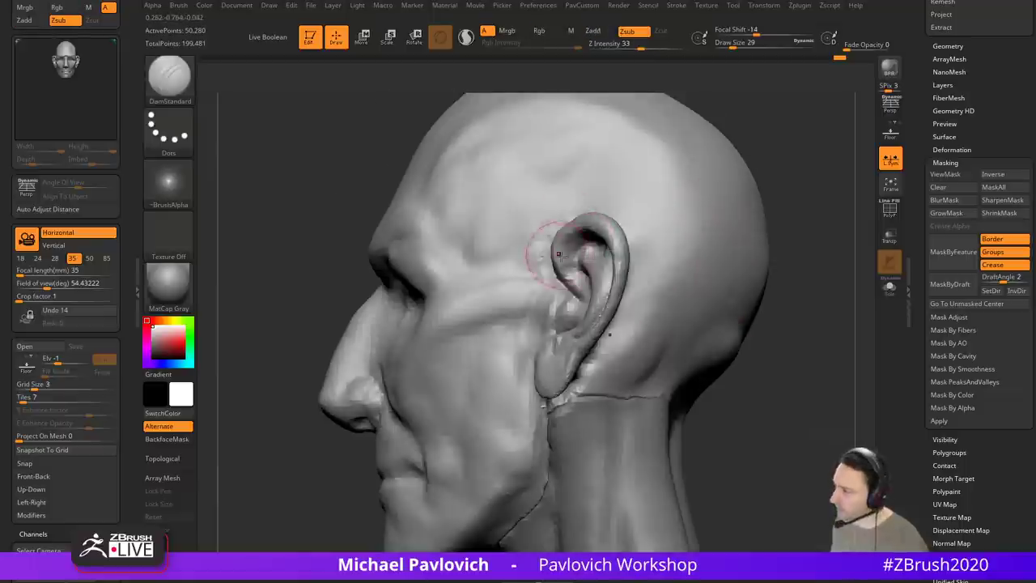
{"action": "right_click_drag", "start_coordinate": [790, 228], "coordinate": [791, 257]}
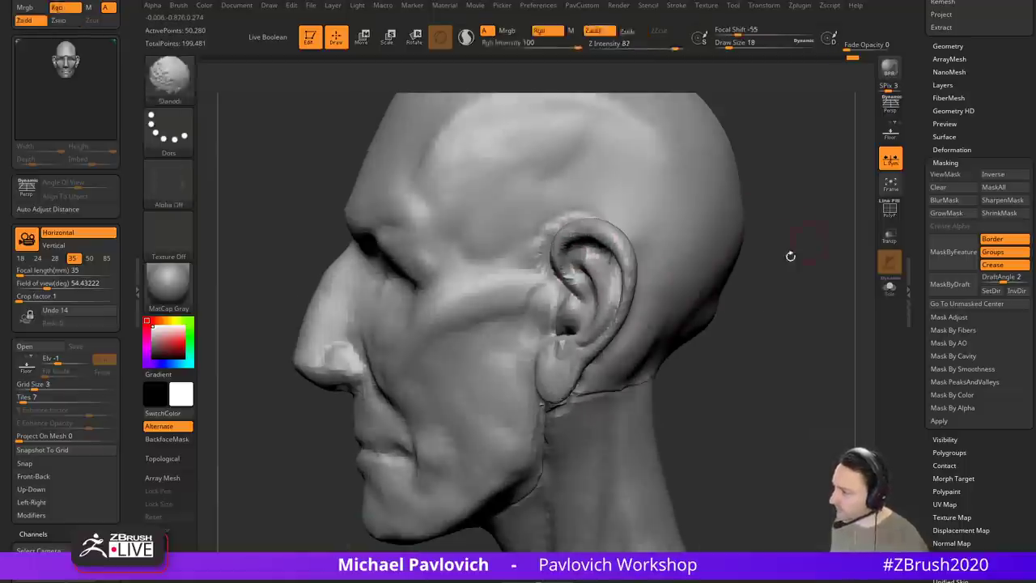
{"action": "left_click_drag", "start_coordinate": [791, 257], "coordinate": [771, 275], "text": "ctrl"}
Step: Smooth the remeshed facial surface with the Smooth brush at draw size 22
{"action": "right_click_drag", "start_coordinate": [791, 319], "coordinate": [772, 264], "text": "ctrl"}
{"action": "mouse_move", "coordinate": [763, 219]}
{"action": "right_mouse_down"}
{"action": "mouse_move", "coordinate": [837, 238]}
{"action": "mouse_move", "coordinate": [834, 278]}
{"action": "mouse_move", "coordinate": [640, 266]}
{"action": "right_mouse_up"}
{"action": "key", "text": "1"}
{"action": "left_click_drag", "start_coordinate": [582, 290], "coordinate": [566, 283], "text": "shift"}
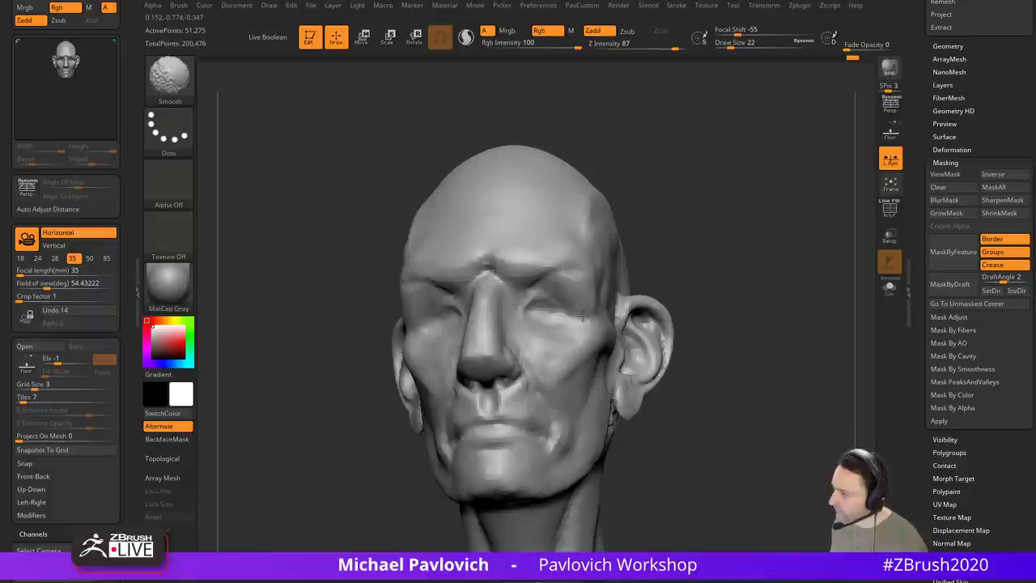
Step: Cut the upper eyelid crease out past the eye's outer corner with the DamStandard brush at draw size 22
{"action": "mouse_move", "coordinate": [604, 280]}
{"action": "right_mouse_down", "text": "shift"}
{"action": "mouse_move", "coordinate": [666, 278]}
{"action": "mouse_move", "coordinate": [570, 285]}
{"action": "mouse_move", "coordinate": [712, 250]}
{"action": "mouse_move", "coordinate": [687, 214]}
{"action": "mouse_move", "coordinate": [577, 280]}
{"action": "right_mouse_up", "text": "shift"}
{"action": "key", "text": "b"}
{"action": "key", "text": "d"}
{"action": "key", "text": "s"}
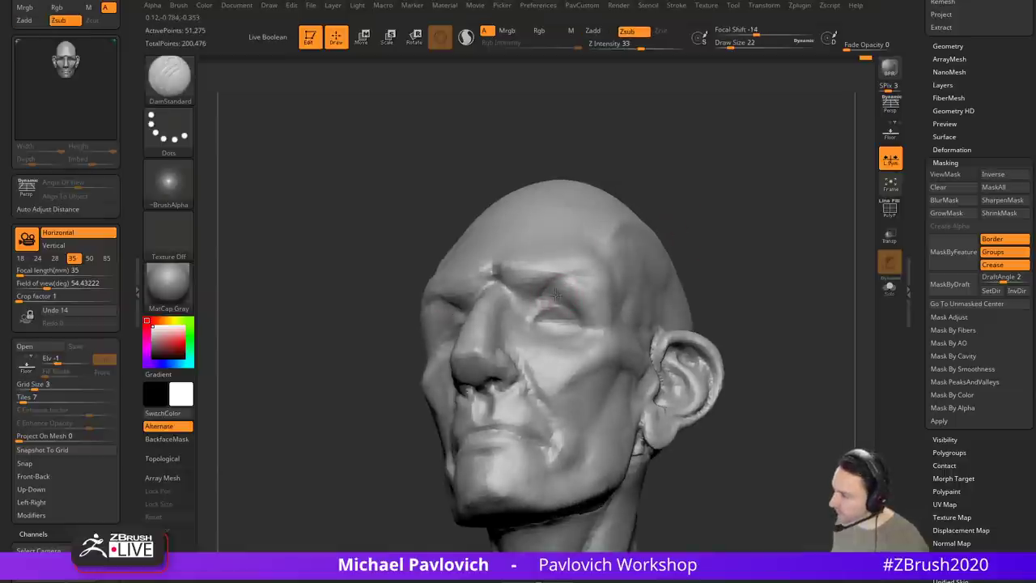
{"action": "left_click_drag", "start_coordinate": [555, 295], "coordinate": [590, 321]}
{"action": "right_click_drag", "start_coordinate": [575, 301], "coordinate": [633, 311]}
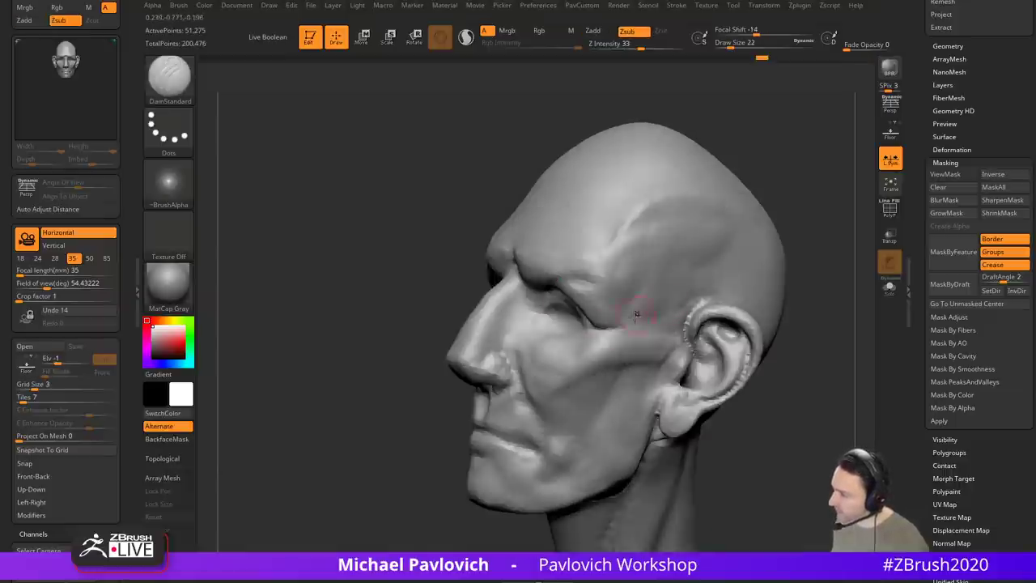
{"action": "right_click_drag", "start_coordinate": [788, 213], "coordinate": [777, 228]}
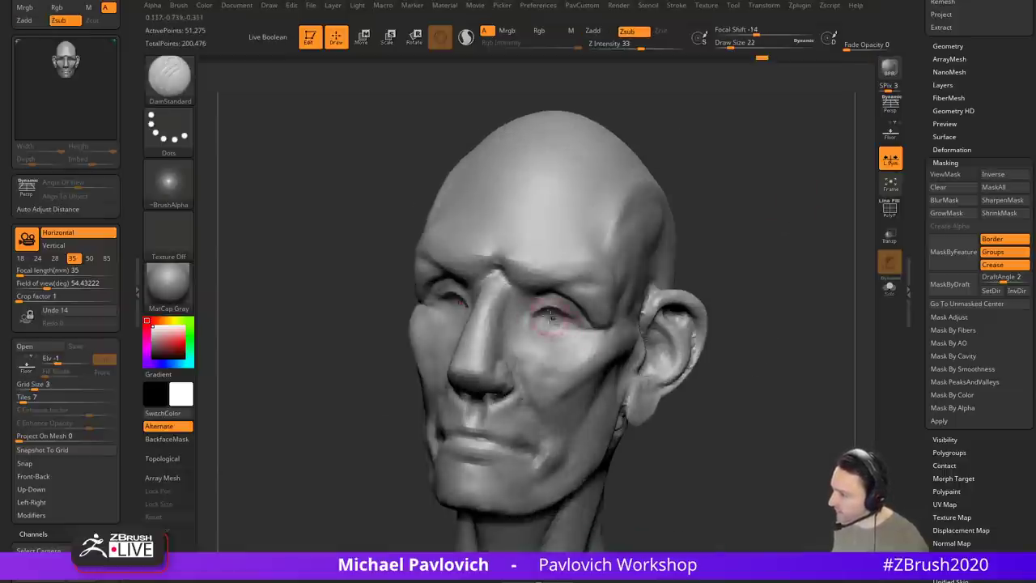
Step: Define the lower eyelid and deepen the line between the lips with the DamStandard brush at draw size 22
{"action": "right_click_drag", "start_coordinate": [558, 318], "coordinate": [555, 338]}
{"action": "left_click_drag", "start_coordinate": [757, 258], "coordinate": [838, 260]}
{"action": "right_click_drag", "start_coordinate": [538, 350], "coordinate": [604, 358]}
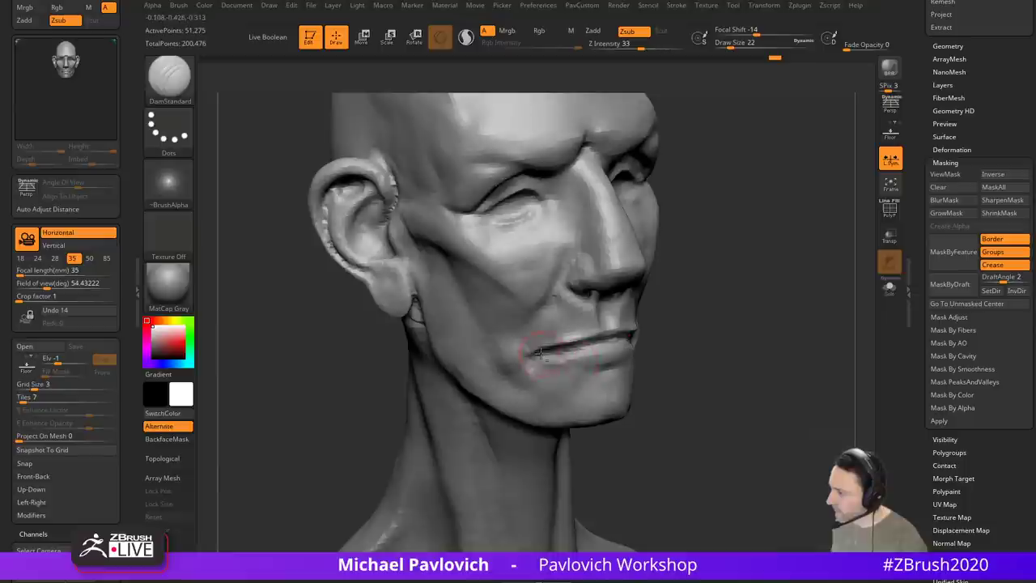
{"action": "right_click_drag", "start_coordinate": [710, 324], "coordinate": [550, 366]}
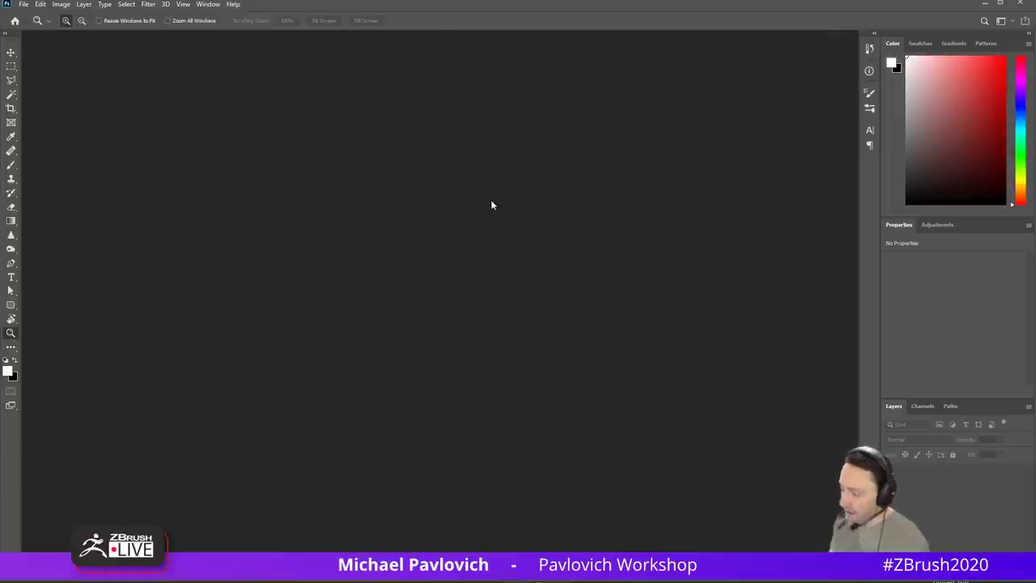
Step: In Photoshop, create a new grayscale document 1200 px wide and 955 px high with a white background
{"action": "key", "text": "ctrl+n"}
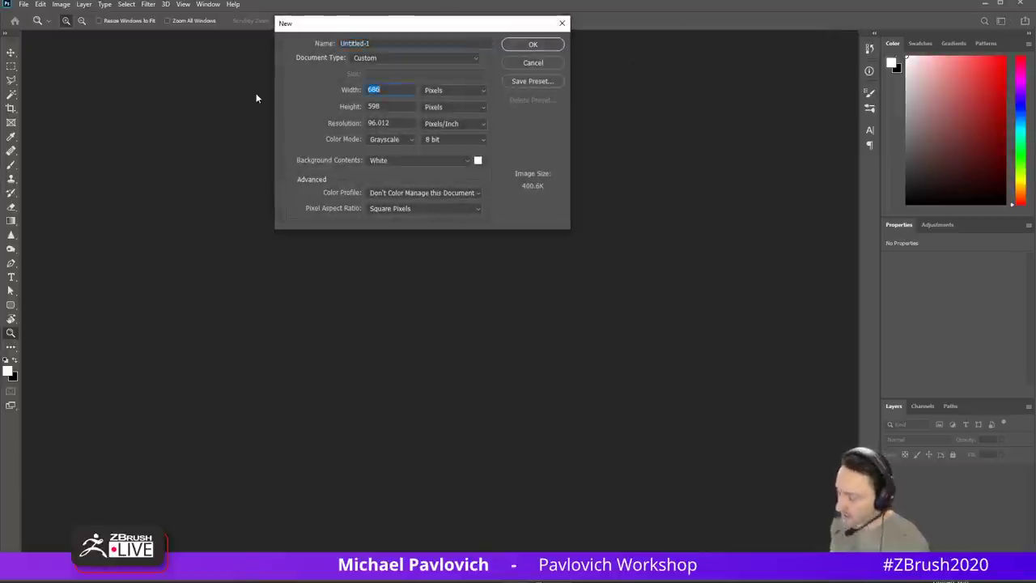
{"action": "type", "text": "1200"}
{"action": "key", "text": "Tab"}
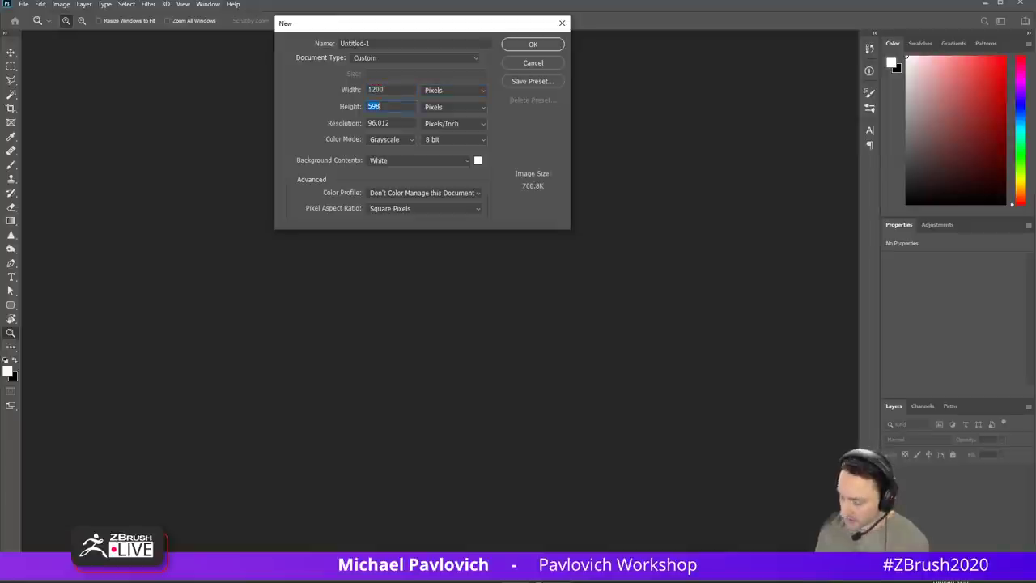
{"action": "type", "text": "955"}
{"action": "key", "text": "Return"}
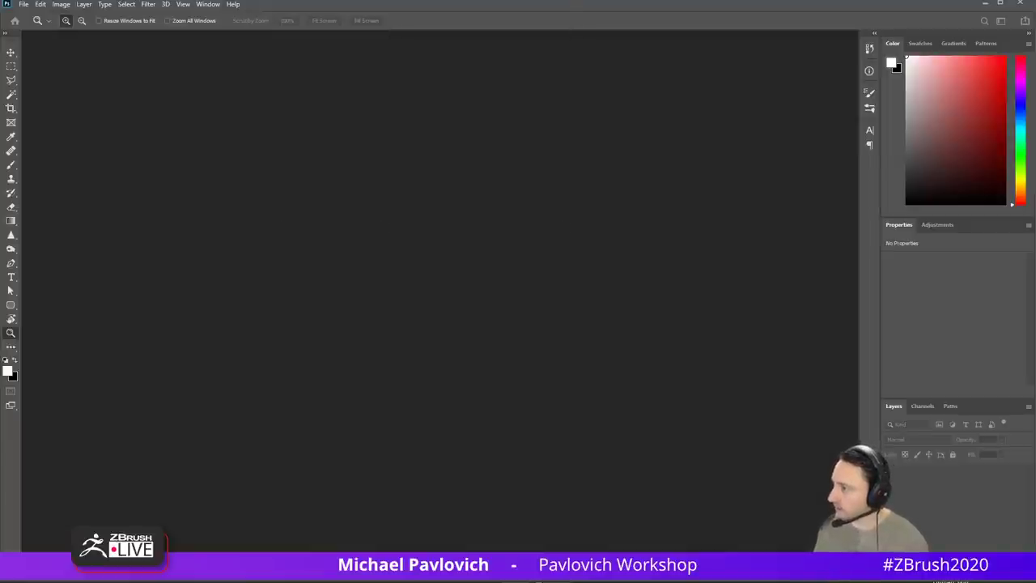
Step: Choose a light grey foreground colour and fill the background layer with it
{"action": "key", "text": "b"}
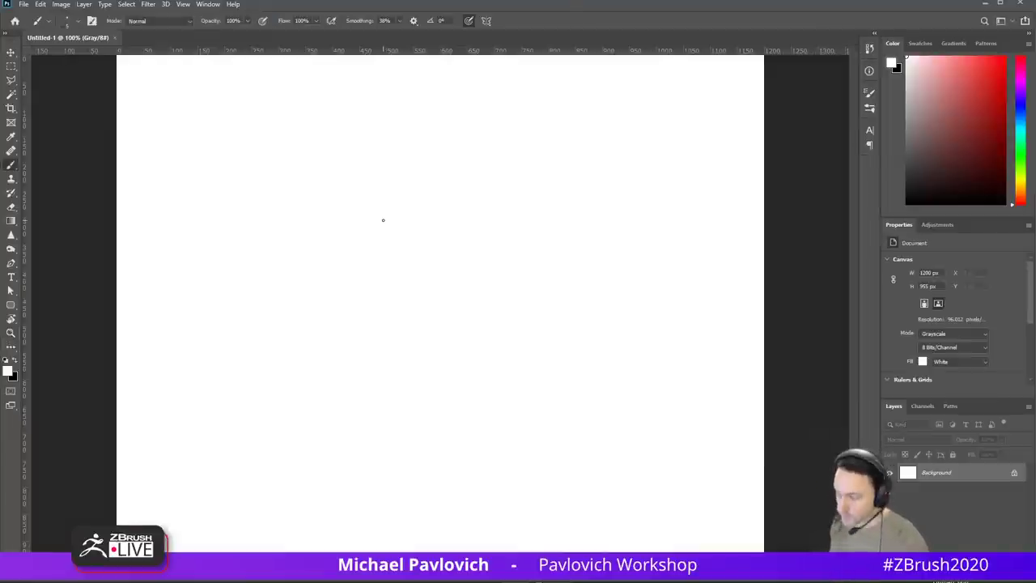
{"action": "left_click", "coordinate": [8, 371]}
{"action": "left_click", "coordinate": [559, 47]}
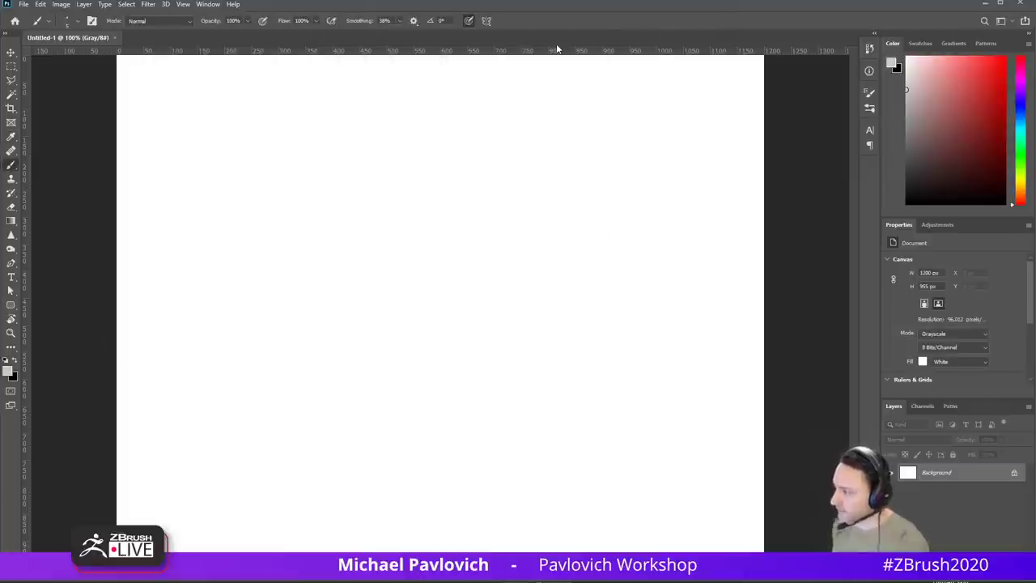
{"action": "key", "text": "alt+e"}
{"action": "key", "text": "Escape"}
{"action": "key", "text": "alt+BackSpace"}
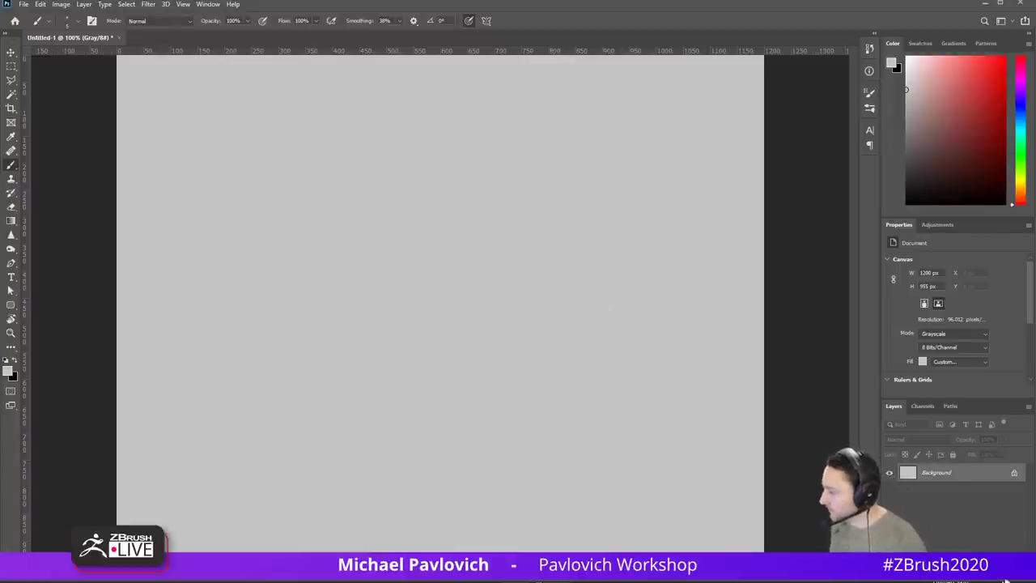
Step: Add a new layer above the background and set the brush colour to black
{"action": "left_click", "coordinate": [1005, 579]}
{"action": "left_click_drag", "start_coordinate": [312, 254], "coordinate": [361, 284]}
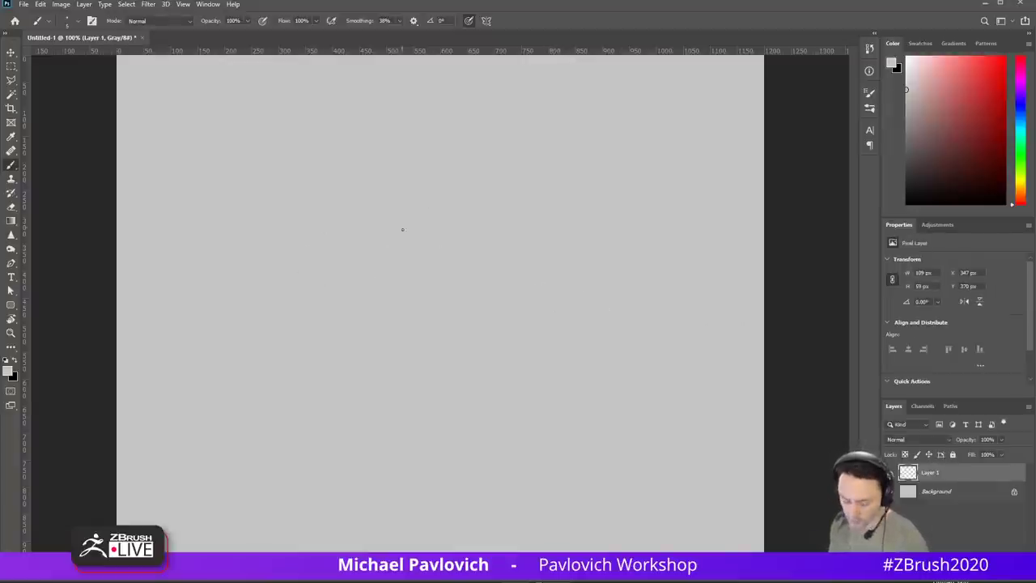
{"action": "key", "text": "d"}
{"action": "left_click_drag", "start_coordinate": [348, 241], "coordinate": [470, 293]}
{"action": "key", "text": "ctrl+z"}
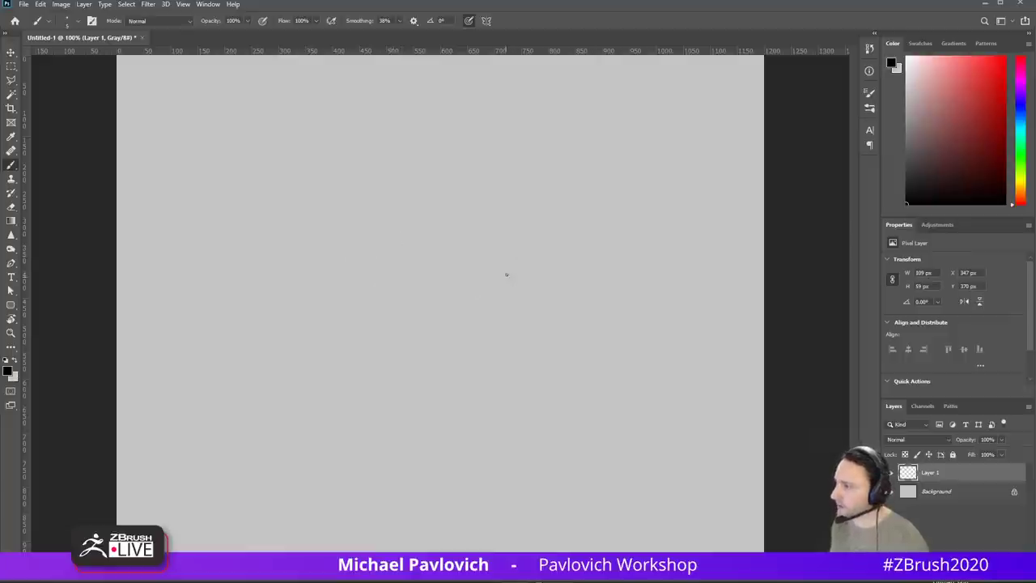
{"action": "left_click_drag", "start_coordinate": [364, 202], "coordinate": [648, 270]}
{"action": "key", "text": "ctrl+z"}
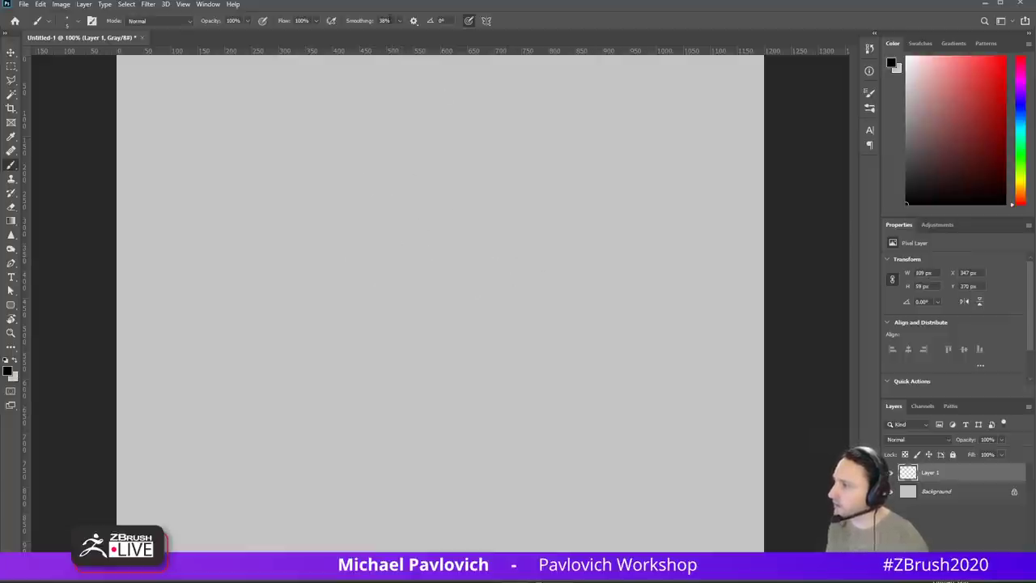
Step: Set the brush smoothing to 0% and test it with freehand strokes, undoing each one
{"action": "left_click", "coordinate": [401, 22]}
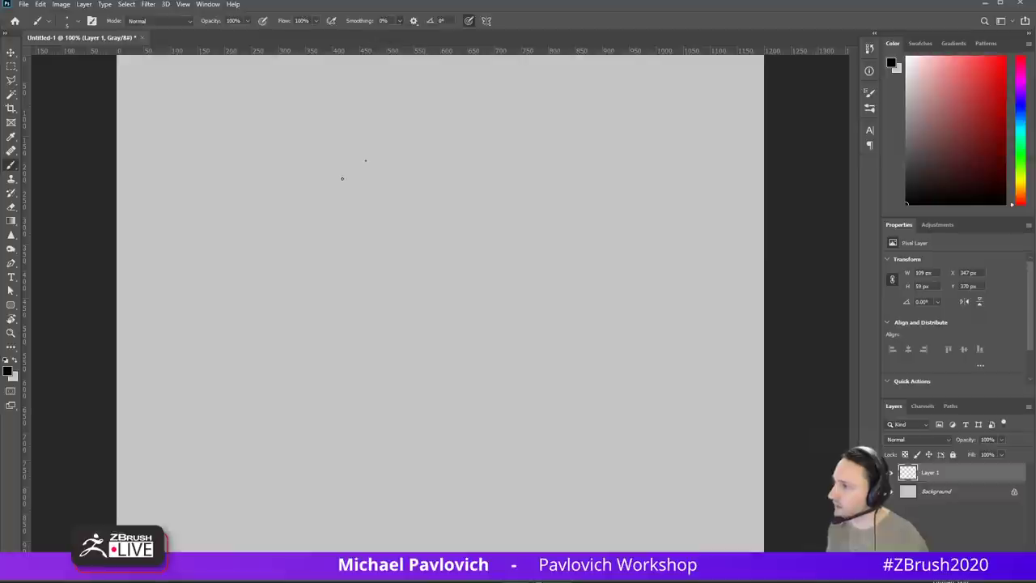
{"action": "left_click_drag", "start_coordinate": [323, 202], "coordinate": [637, 220]}
{"action": "key", "text": "ctrl+z"}
{"action": "mouse_move", "coordinate": [366, 206]}
{"action": "left_mouse_down"}
{"action": "mouse_move", "coordinate": [389, 184]}
{"action": "mouse_move", "coordinate": [368, 202]}
{"action": "left_mouse_up"}
{"action": "key", "text": "ctrl+z"}
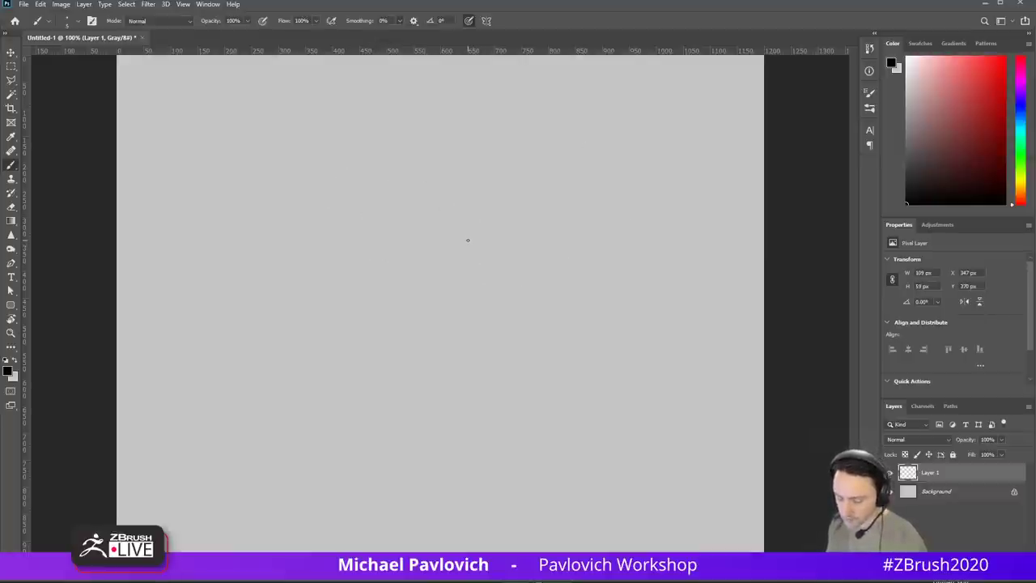
{"action": "left_click_drag", "start_coordinate": [356, 230], "coordinate": [551, 278]}
{"action": "key", "text": "ctrl+z"}
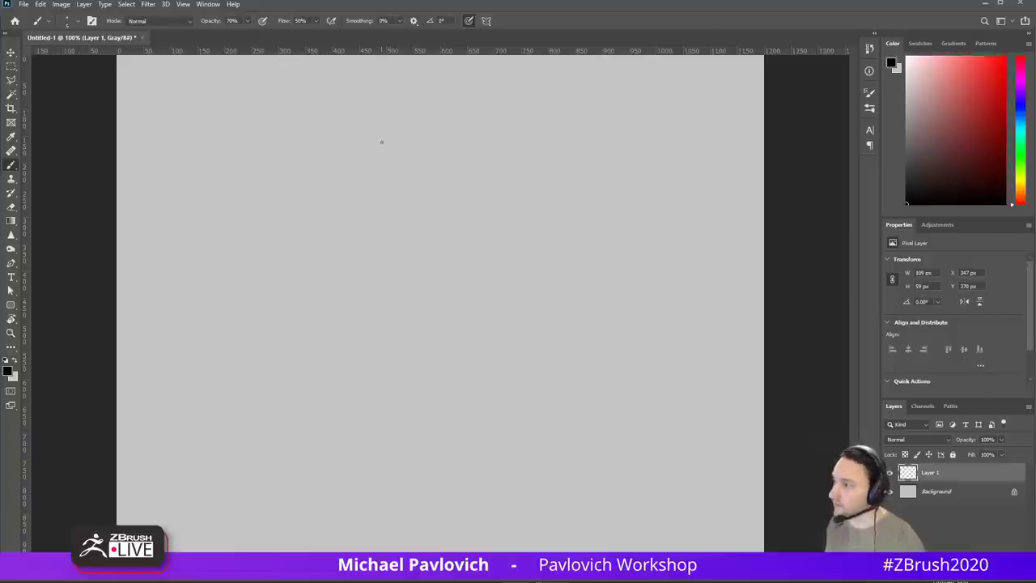
Step: Rough in a three-quarter head with a rounded cranium, a side-plane oval, a tapering jaw and a curved vertical centre line
{"action": "left_click_drag", "start_coordinate": [382, 142], "coordinate": [544, 275]}
{"action": "key", "text": "ctrl+z"}
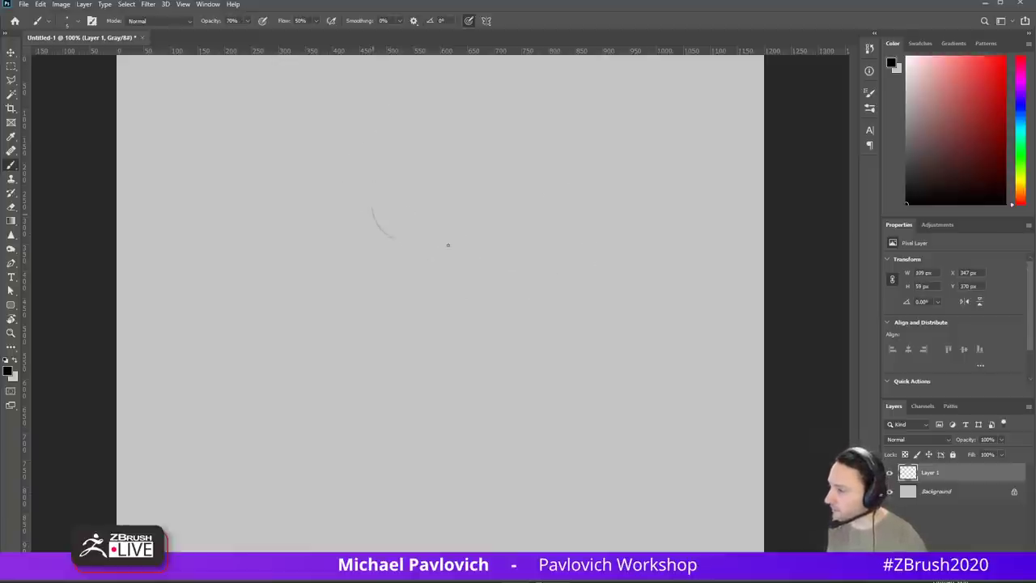
{"action": "mouse_move", "coordinate": [448, 244]}
{"action": "left_mouse_down"}
{"action": "mouse_move", "coordinate": [465, 173]}
{"action": "mouse_move", "coordinate": [394, 155]}
{"action": "mouse_move", "coordinate": [440, 192]}
{"action": "mouse_move", "coordinate": [435, 174]}
{"action": "mouse_move", "coordinate": [404, 244]}
{"action": "left_mouse_up"}
{"action": "mouse_move", "coordinate": [407, 156]}
{"action": "left_mouse_down"}
{"action": "mouse_move", "coordinate": [397, 244]}
{"action": "mouse_move", "coordinate": [436, 308]}
{"action": "mouse_move", "coordinate": [444, 288]}
{"action": "left_mouse_up"}
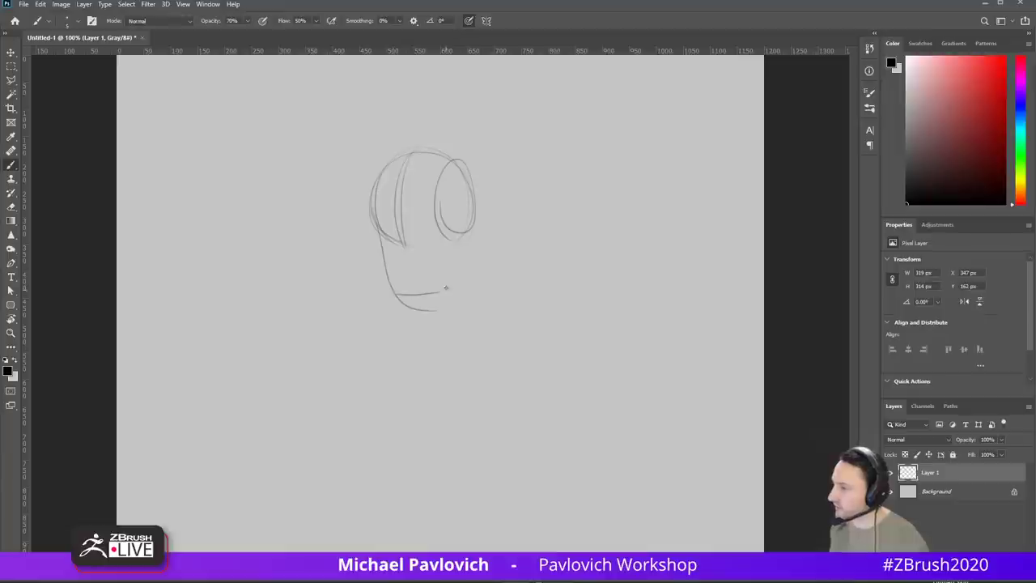
{"action": "mouse_move", "coordinate": [463, 170]}
{"action": "left_mouse_down"}
{"action": "mouse_move", "coordinate": [464, 260]}
{"action": "mouse_move", "coordinate": [484, 206]}
{"action": "mouse_move", "coordinate": [476, 233]}
{"action": "mouse_move", "coordinate": [417, 155]}
{"action": "mouse_move", "coordinate": [387, 183]}
{"action": "left_mouse_up"}
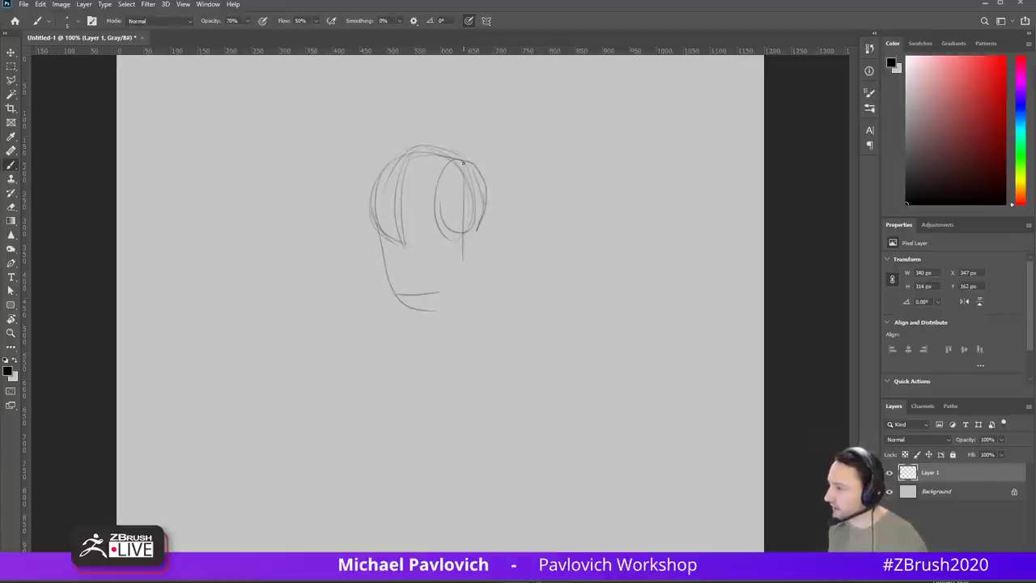
{"action": "mouse_move", "coordinate": [468, 178]}
{"action": "left_mouse_down"}
{"action": "mouse_move", "coordinate": [461, 274]}
{"action": "mouse_move", "coordinate": [418, 307]}
{"action": "left_mouse_up"}
{"action": "left_click_drag", "start_coordinate": [382, 256], "coordinate": [387, 287]}
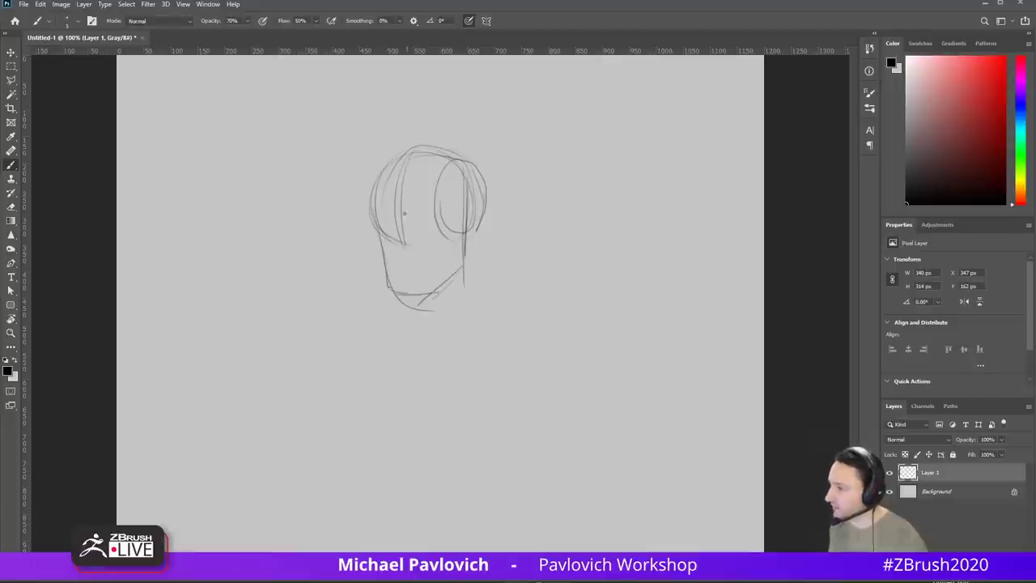
{"action": "mouse_move", "coordinate": [420, 147]}
{"action": "left_mouse_down"}
{"action": "mouse_move", "coordinate": [393, 207]}
{"action": "mouse_move", "coordinate": [402, 292]}
{"action": "left_mouse_up"}
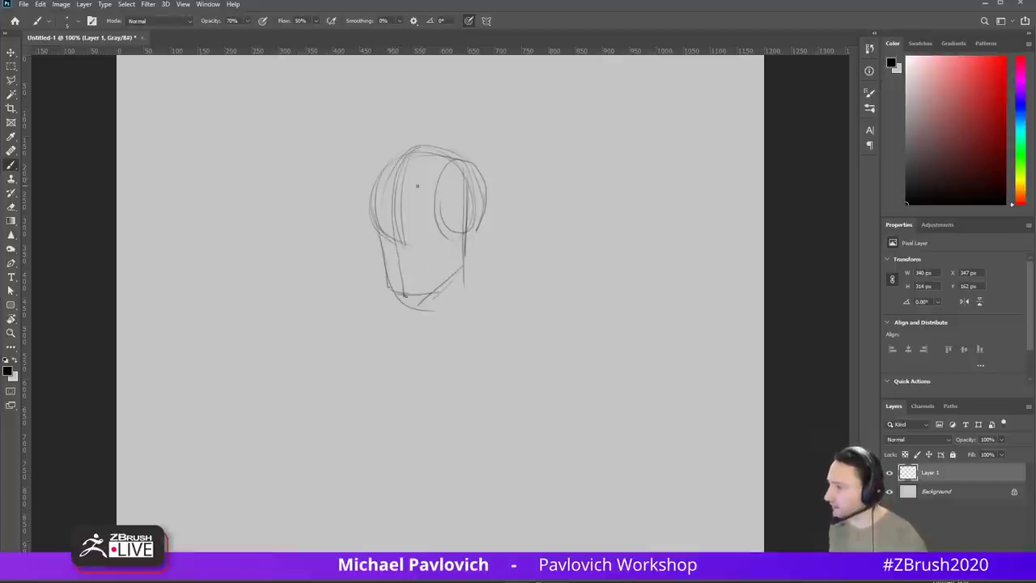
Step: Sketch guidelines across the head for the hairline, brow and nose base, and rough in the near side of the nose
{"action": "left_click_drag", "start_coordinate": [387, 164], "coordinate": [482, 152]}
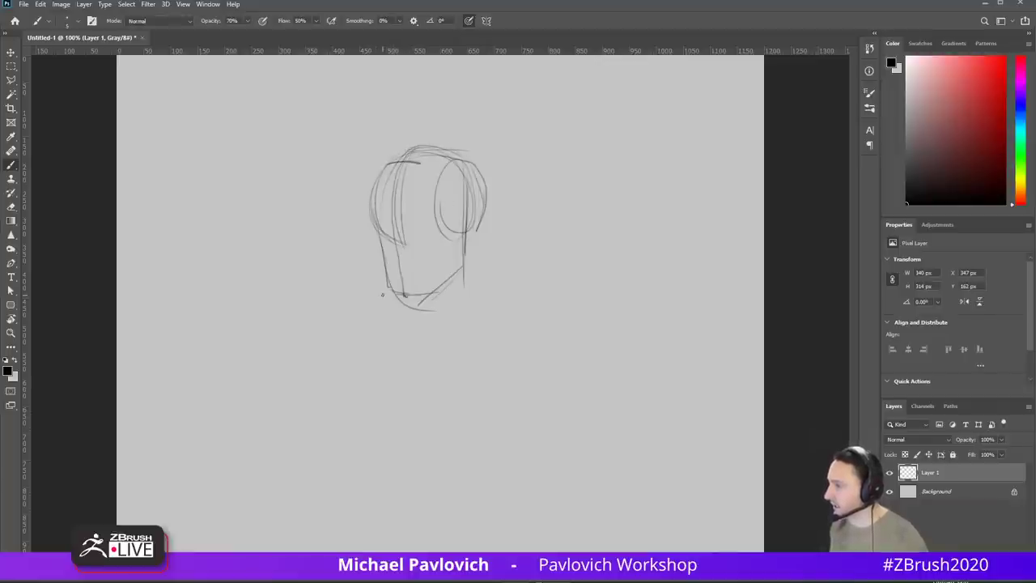
{"action": "left_click_drag", "start_coordinate": [402, 216], "coordinate": [462, 216]}
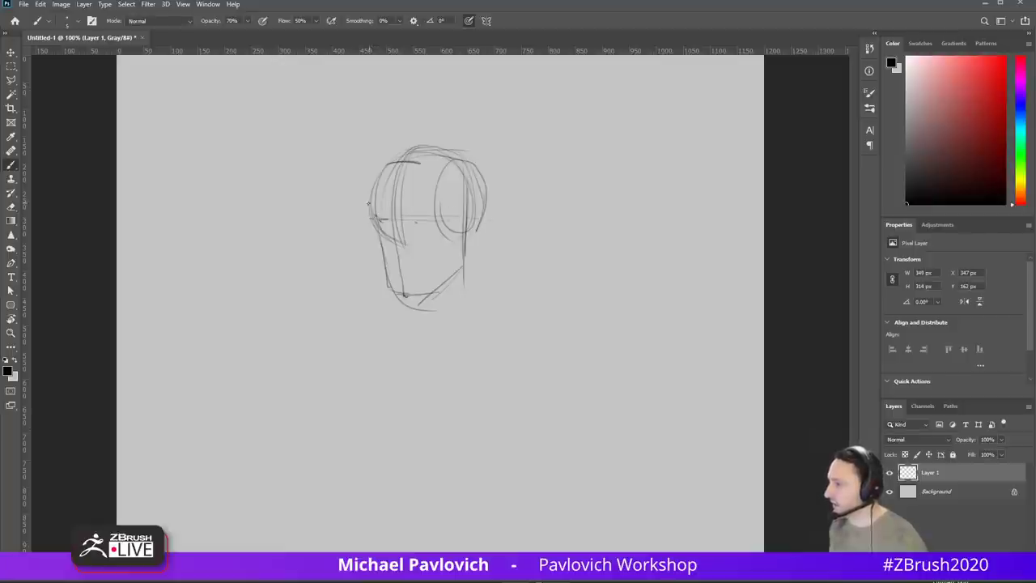
{"action": "left_click_drag", "start_coordinate": [373, 216], "coordinate": [397, 217]}
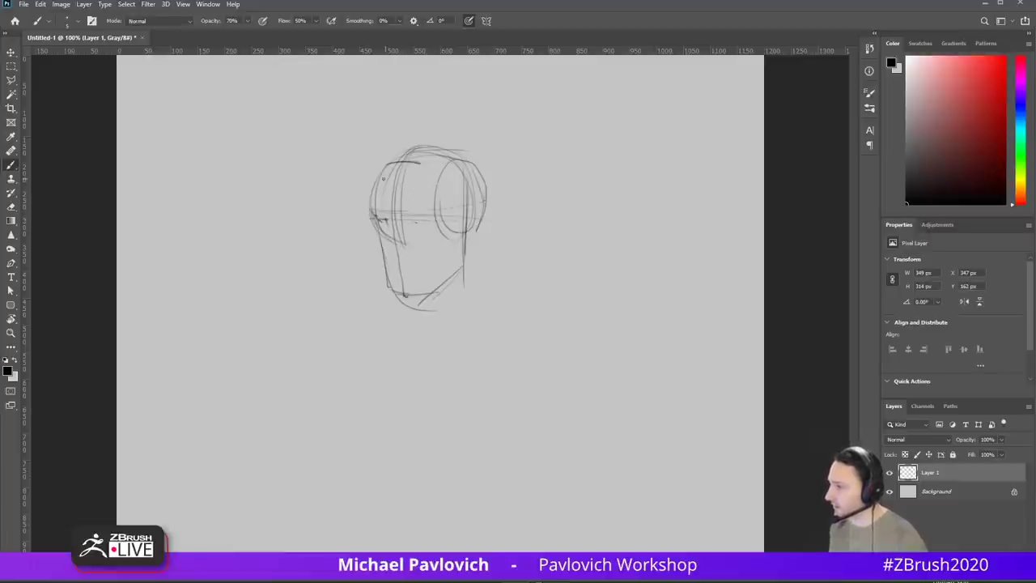
{"action": "left_click_drag", "start_coordinate": [384, 173], "coordinate": [434, 165]}
{"action": "left_click_drag", "start_coordinate": [370, 215], "coordinate": [421, 216]}
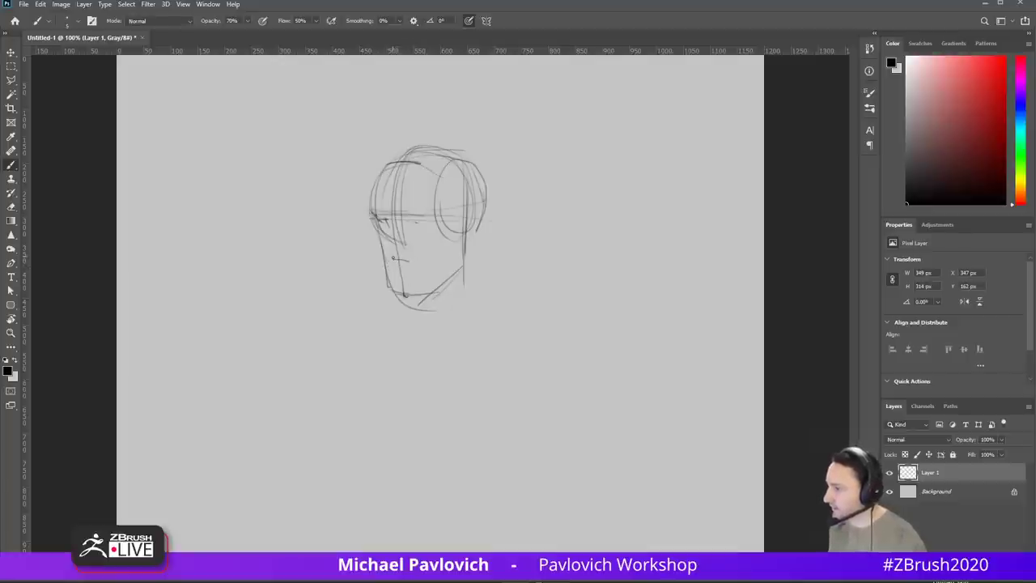
{"action": "left_click_drag", "start_coordinate": [385, 220], "coordinate": [389, 258]}
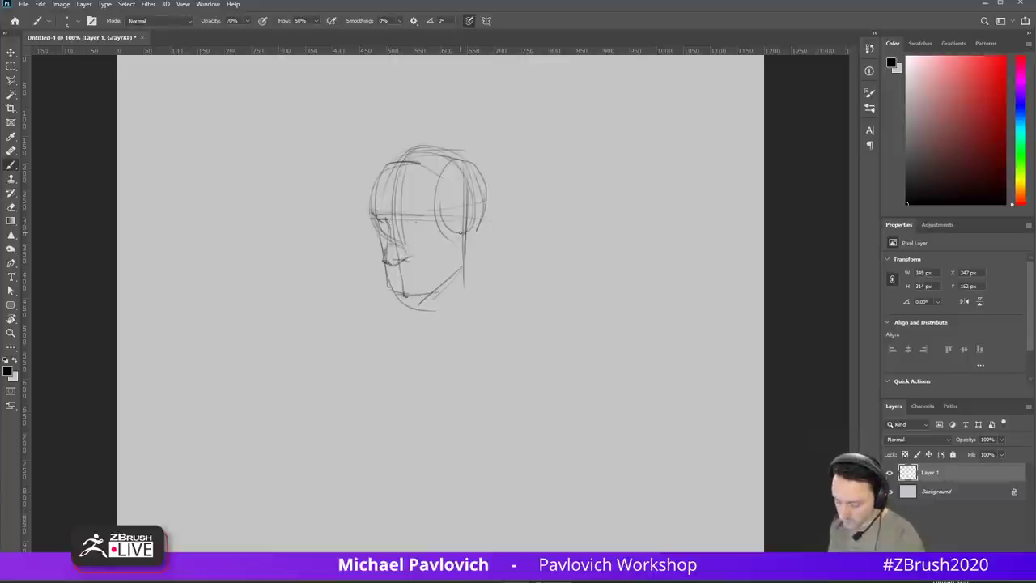
Step: Rough in the ball of the nose, the brow line and both eyes on the head construction
{"action": "key", "text": "ctrl+plus"}
{"action": "left_click_drag", "start_coordinate": [438, 174], "coordinate": [452, 332]}
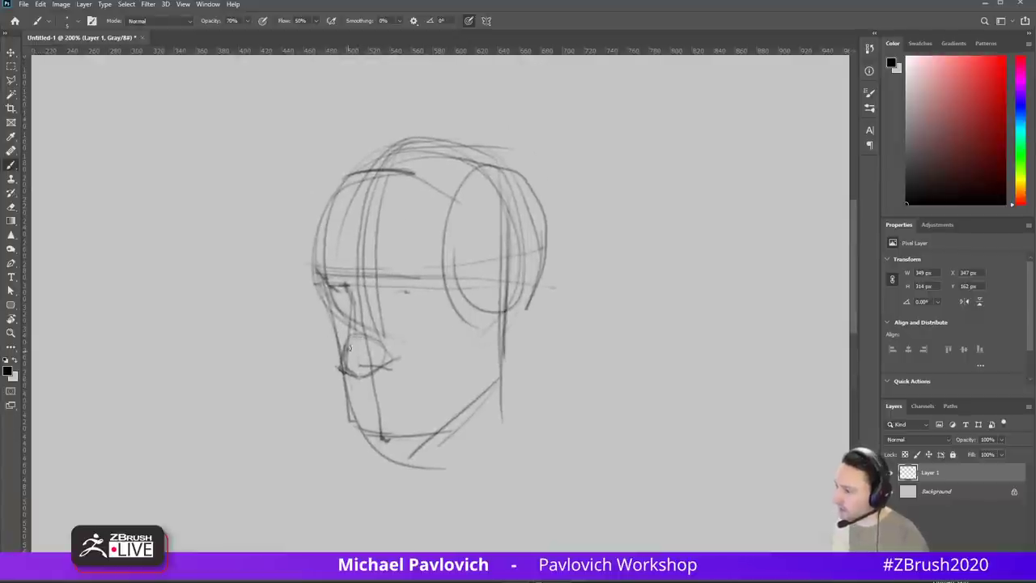
{"action": "left_click_drag", "start_coordinate": [350, 349], "coordinate": [471, 341]}
{"action": "key", "text": "ctrl+z"}
{"action": "right_click_drag", "start_coordinate": [443, 305], "coordinate": [439, 316], "text": "alt"}
{"action": "mouse_move", "coordinate": [349, 286]}
{"action": "left_mouse_down"}
{"action": "mouse_move", "coordinate": [358, 294]}
{"action": "mouse_move", "coordinate": [420, 274]}
{"action": "left_mouse_up"}
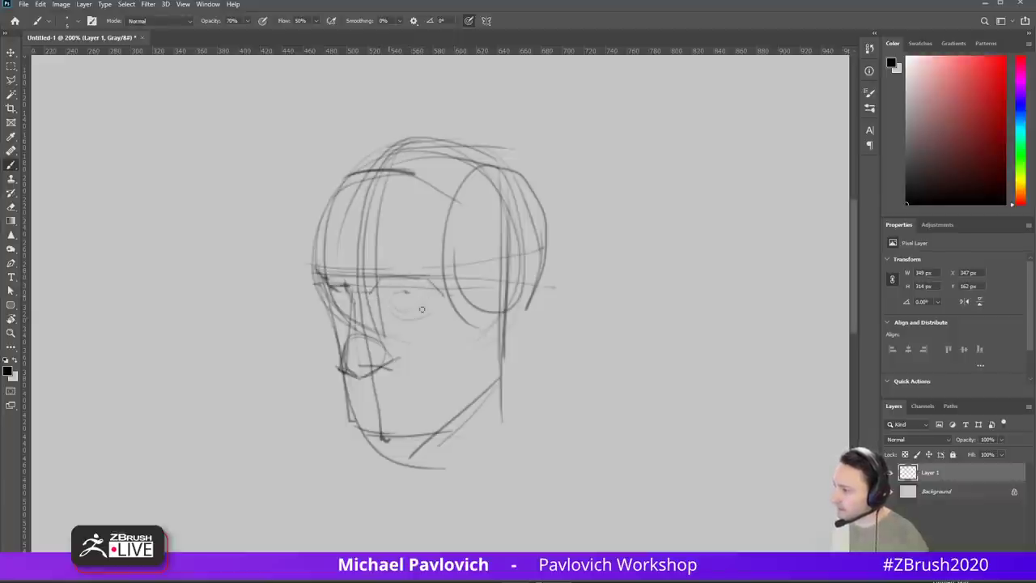
{"action": "mouse_move", "coordinate": [422, 309]}
{"action": "left_mouse_down"}
{"action": "mouse_move", "coordinate": [395, 293]}
{"action": "mouse_move", "coordinate": [423, 295]}
{"action": "left_mouse_up"}
{"action": "left_click_drag", "start_coordinate": [332, 297], "coordinate": [351, 301]}
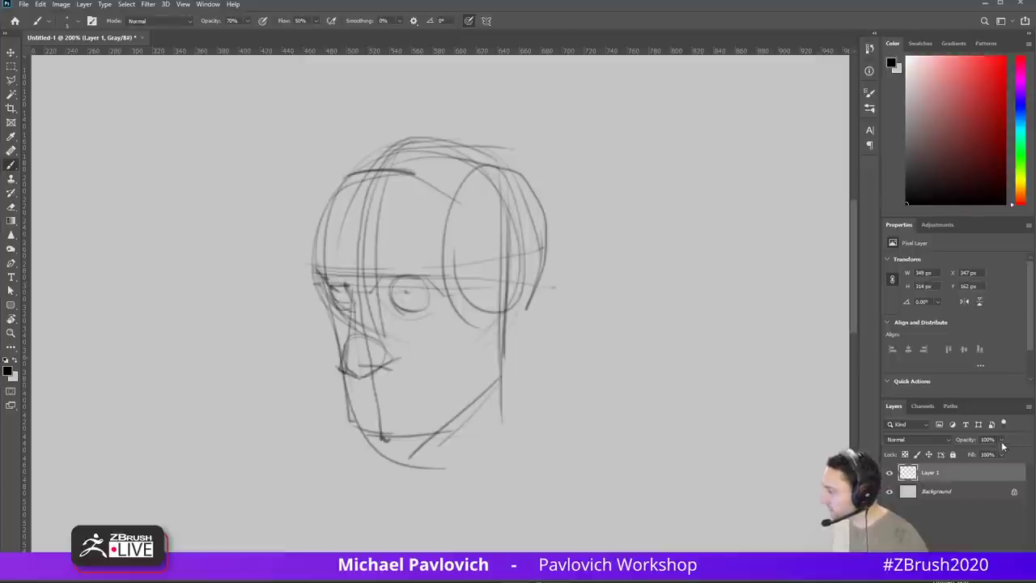
Step: Lower the opacity of the rough sketch layer and add a new layer above it
{"action": "left_click", "coordinate": [1001, 440]}
{"action": "left_click_drag", "start_coordinate": [1003, 452], "coordinate": [978, 455]}
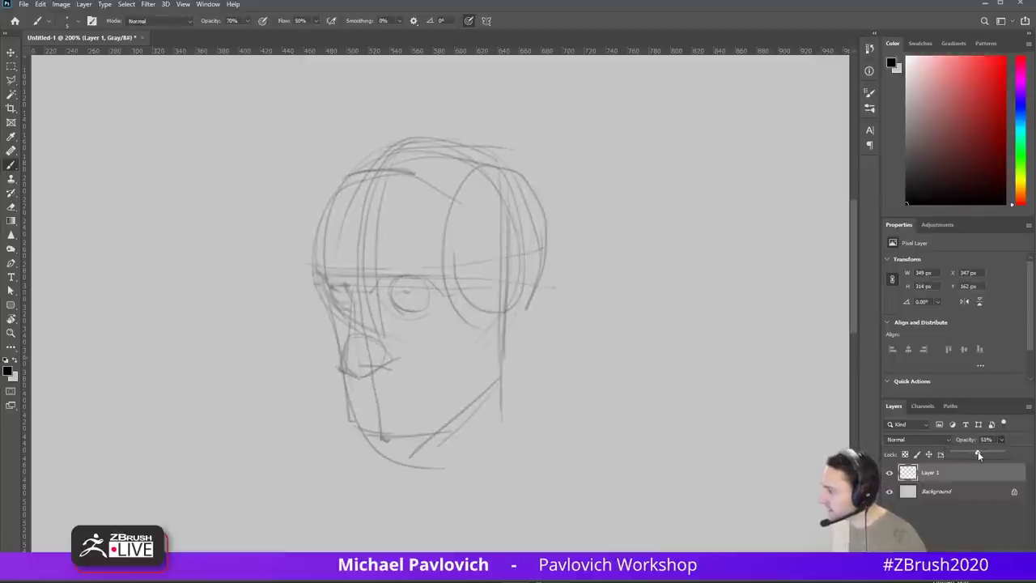
{"action": "key", "text": "ctrl+shift+alt+n"}
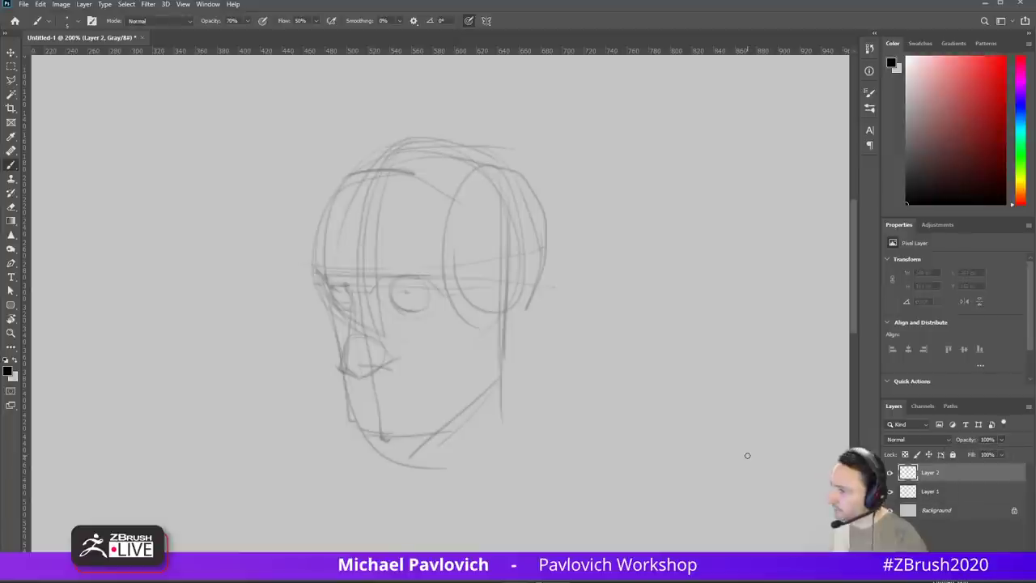
Step: Draw the darker forehead contour, brow ridges and both eyes over the rough, plus a small arrow pointing away behind the jaw
{"action": "left_click_drag", "start_coordinate": [343, 176], "coordinate": [317, 267]}
{"action": "mouse_move", "coordinate": [324, 211]}
{"action": "left_mouse_down"}
{"action": "mouse_move", "coordinate": [317, 270]}
{"action": "mouse_move", "coordinate": [328, 288]}
{"action": "mouse_move", "coordinate": [400, 281]}
{"action": "mouse_move", "coordinate": [447, 293]}
{"action": "left_mouse_up"}
{"action": "mouse_move", "coordinate": [395, 326]}
{"action": "left_mouse_down"}
{"action": "mouse_move", "coordinate": [421, 324]}
{"action": "mouse_move", "coordinate": [421, 288]}
{"action": "mouse_move", "coordinate": [426, 314]}
{"action": "mouse_move", "coordinate": [429, 304]}
{"action": "left_mouse_up"}
{"action": "mouse_move", "coordinate": [332, 294]}
{"action": "left_mouse_down"}
{"action": "mouse_move", "coordinate": [353, 310]}
{"action": "mouse_move", "coordinate": [405, 290]}
{"action": "mouse_move", "coordinate": [434, 293]}
{"action": "mouse_move", "coordinate": [394, 302]}
{"action": "mouse_move", "coordinate": [423, 306]}
{"action": "left_mouse_up"}
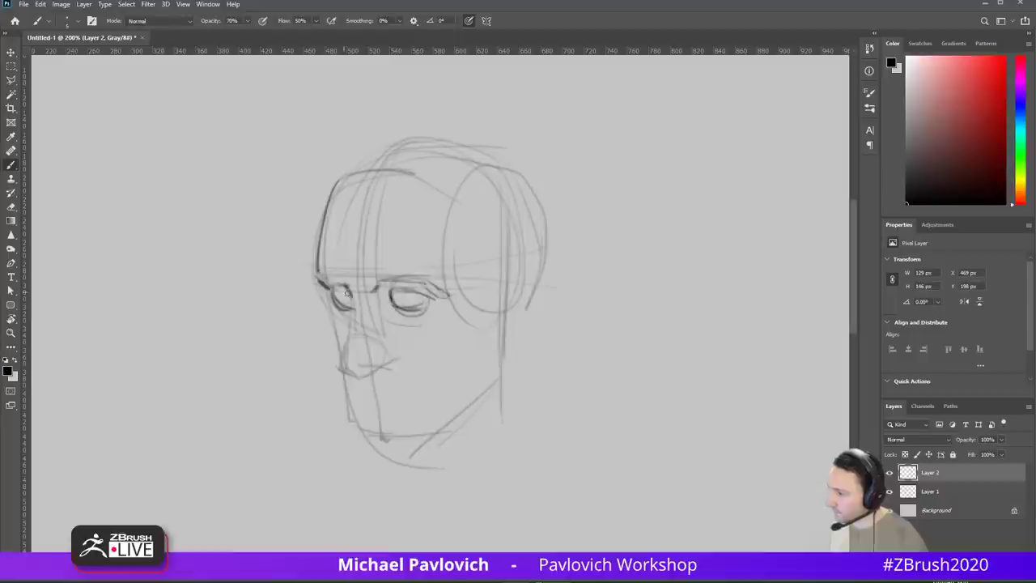
{"action": "mouse_move", "coordinate": [348, 294]}
{"action": "left_mouse_down"}
{"action": "mouse_move", "coordinate": [332, 295]}
{"action": "mouse_move", "coordinate": [358, 300]}
{"action": "mouse_move", "coordinate": [334, 300]}
{"action": "left_mouse_up"}
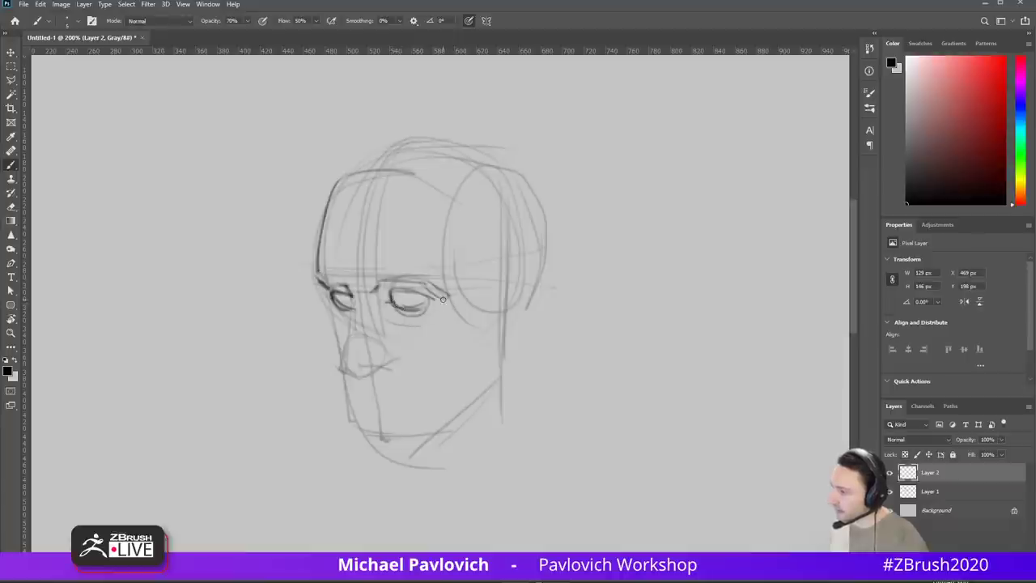
{"action": "left_click_drag", "start_coordinate": [506, 328], "coordinate": [553, 306]}
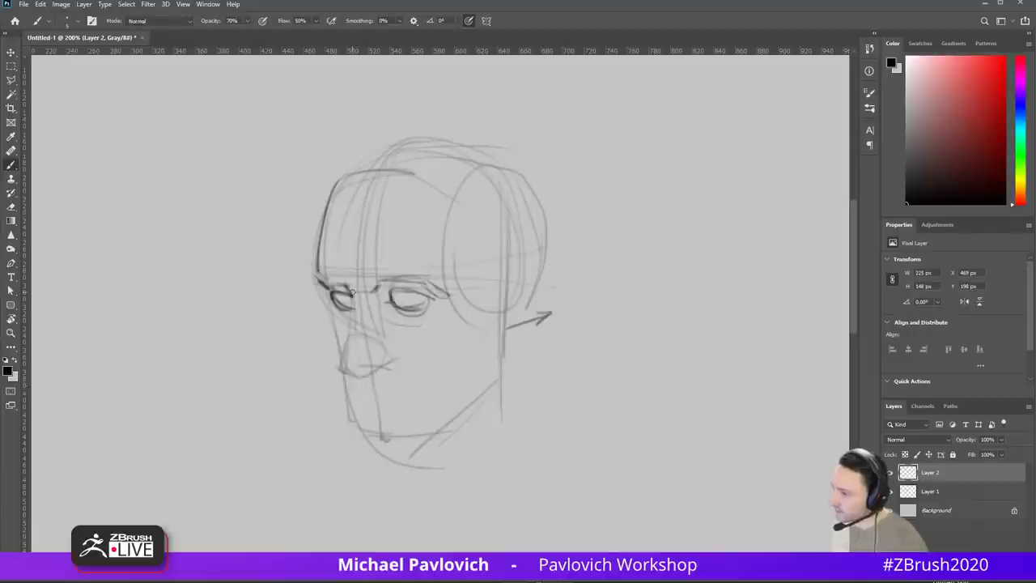
Step: Draw the side and tip of the nose, the mouth line with its corner and lower lip, and the chin line
{"action": "left_click_drag", "start_coordinate": [351, 313], "coordinate": [341, 368]}
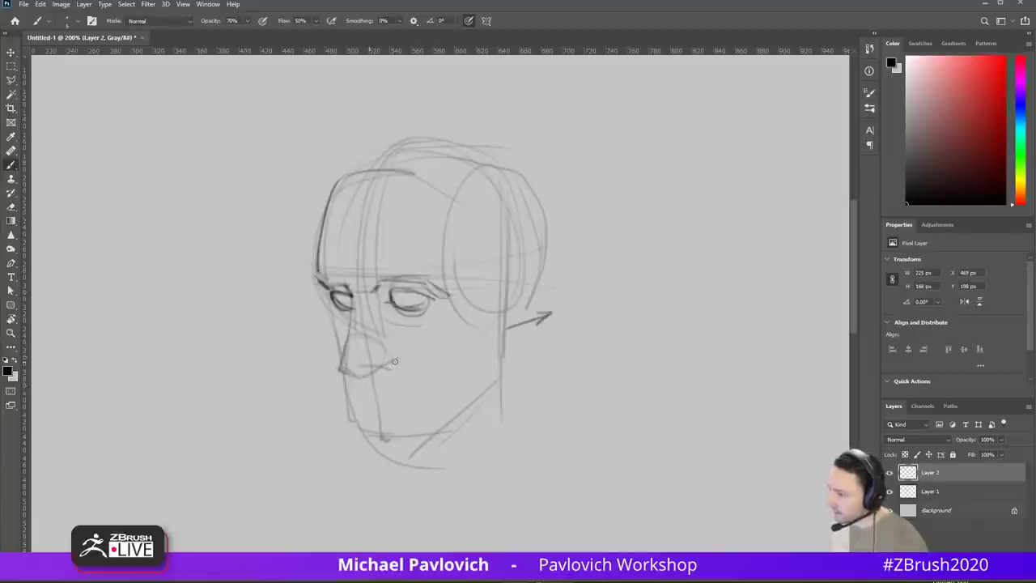
{"action": "left_click_drag", "start_coordinate": [357, 406], "coordinate": [394, 419]}
{"action": "mouse_move", "coordinate": [406, 400]}
{"action": "left_mouse_down"}
{"action": "mouse_move", "coordinate": [375, 352]}
{"action": "mouse_move", "coordinate": [355, 366]}
{"action": "left_mouse_up"}
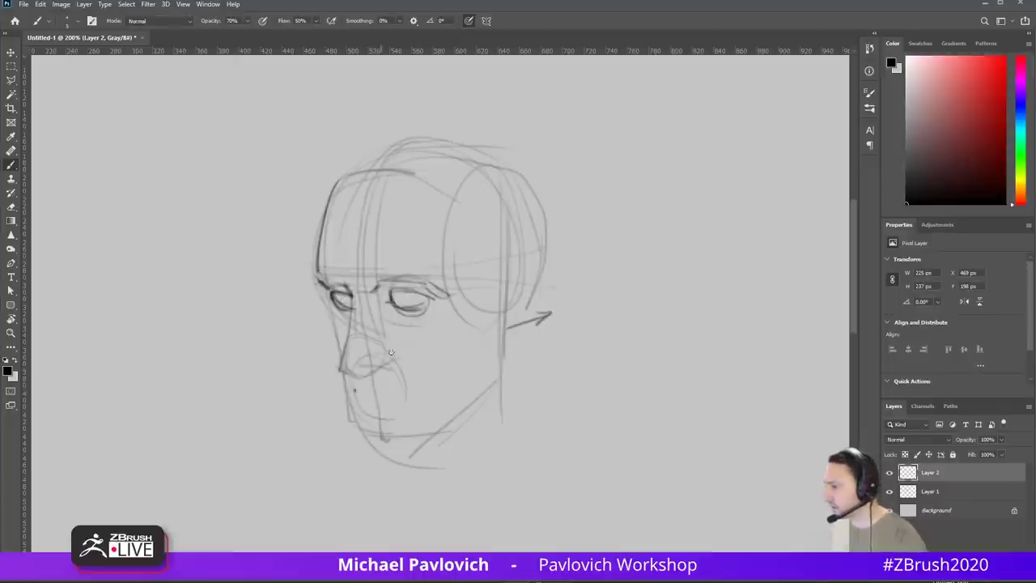
{"action": "mouse_move", "coordinate": [412, 390]}
{"action": "left_mouse_down"}
{"action": "mouse_move", "coordinate": [411, 400]}
{"action": "mouse_move", "coordinate": [366, 393]}
{"action": "mouse_move", "coordinate": [420, 386]}
{"action": "left_mouse_up"}
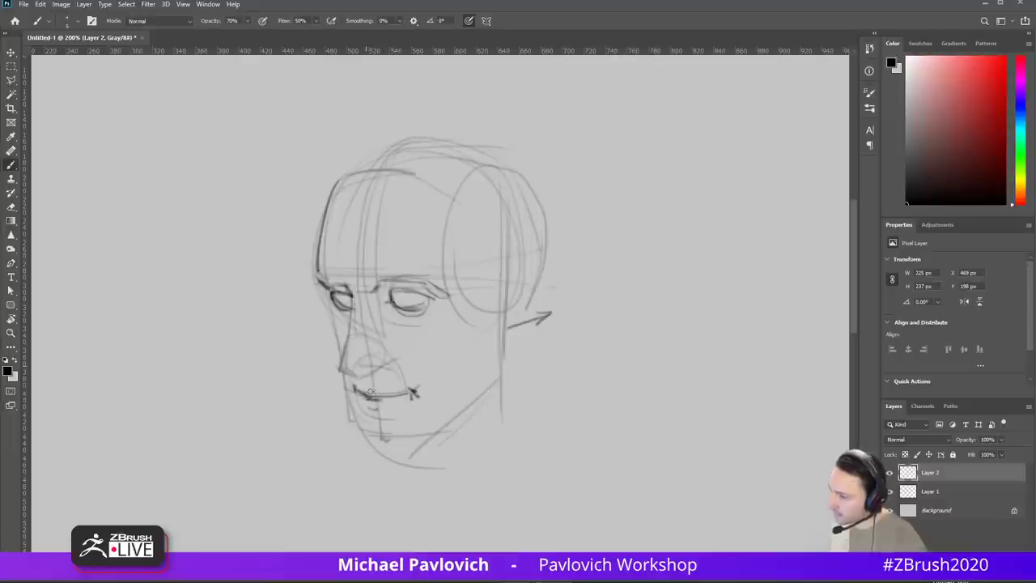
{"action": "mouse_move", "coordinate": [375, 394]}
{"action": "left_mouse_down"}
{"action": "mouse_move", "coordinate": [416, 393]}
{"action": "mouse_move", "coordinate": [356, 391]}
{"action": "mouse_move", "coordinate": [373, 409]}
{"action": "mouse_move", "coordinate": [398, 408]}
{"action": "mouse_move", "coordinate": [378, 412]}
{"action": "mouse_move", "coordinate": [402, 444]}
{"action": "left_mouse_up"}
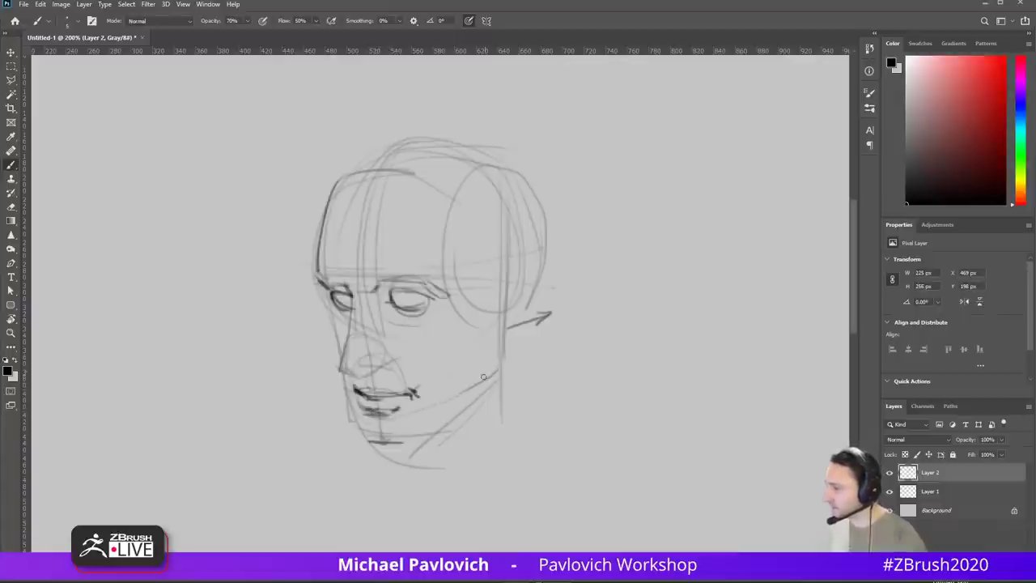
Step: Draw the near jaw corner and jawline, the far cheek contour, and a diagonal cheekbone line from the ear toward the mouth
{"action": "mouse_move", "coordinate": [497, 330]}
{"action": "left_mouse_down"}
{"action": "mouse_move", "coordinate": [498, 387]}
{"action": "mouse_move", "coordinate": [447, 421]}
{"action": "left_mouse_up"}
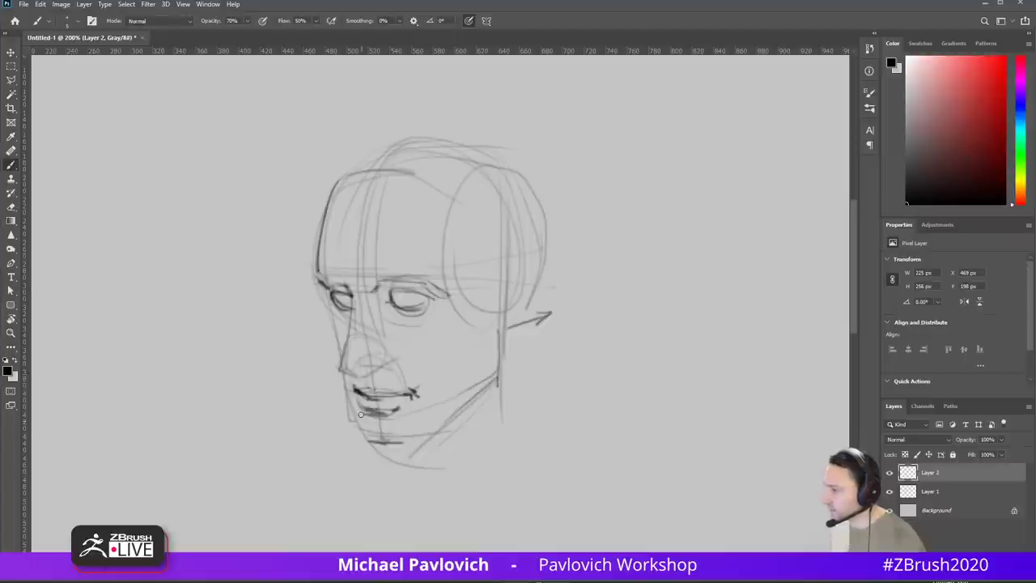
{"action": "left_click_drag", "start_coordinate": [331, 299], "coordinate": [331, 335]}
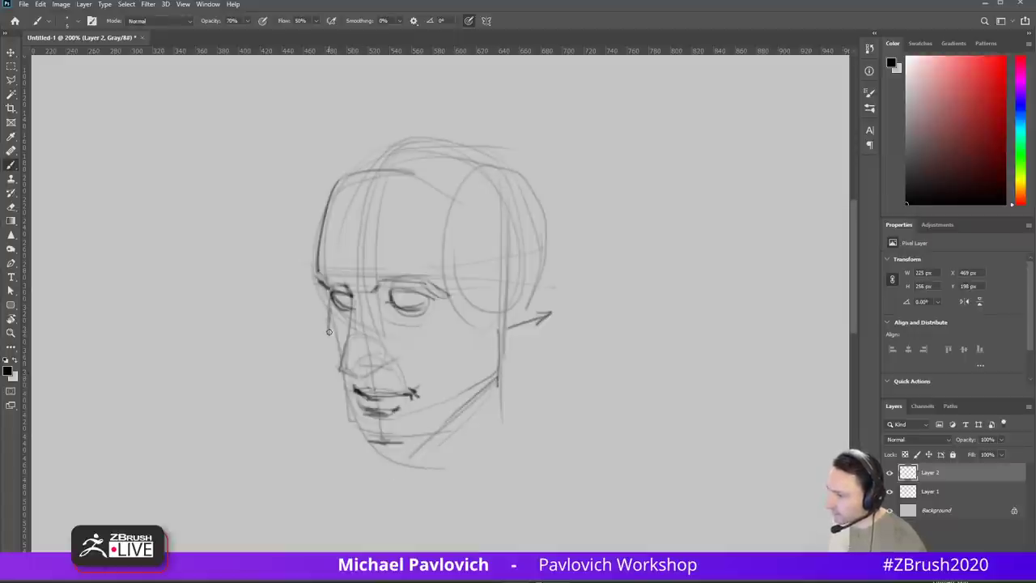
{"action": "left_click_drag", "start_coordinate": [509, 277], "coordinate": [429, 365]}
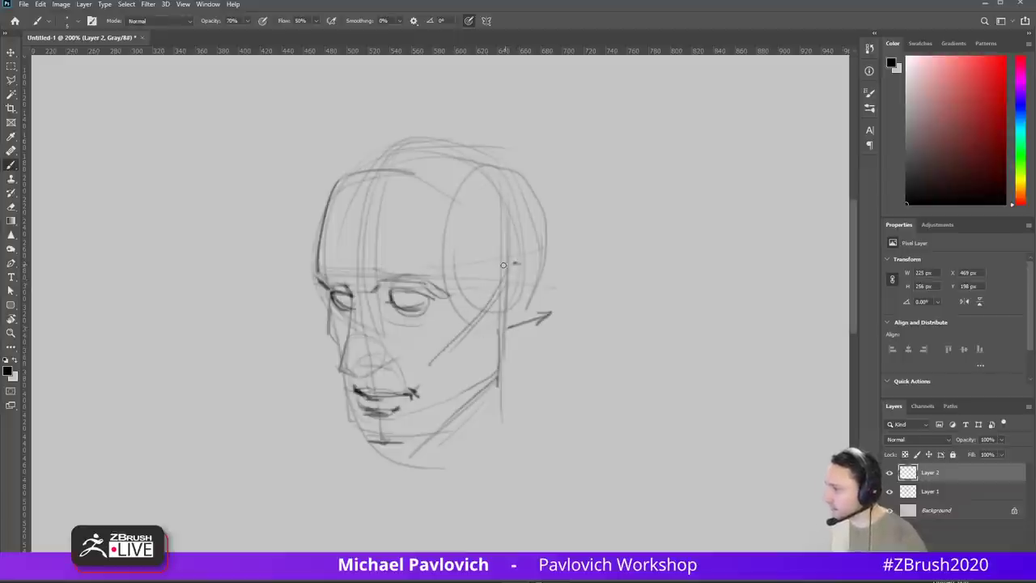
Step: Draw the ear at the side of the head, with its outer rim, inner folds and lobe
{"action": "mouse_move", "coordinate": [508, 263]}
{"action": "left_mouse_down"}
{"action": "mouse_move", "coordinate": [501, 339]}
{"action": "mouse_move", "coordinate": [520, 331]}
{"action": "mouse_move", "coordinate": [507, 288]}
{"action": "mouse_move", "coordinate": [507, 316]}
{"action": "left_mouse_up"}
{"action": "left_click_drag", "start_coordinate": [508, 294], "coordinate": [515, 302]}
{"action": "mouse_move", "coordinate": [511, 263]}
{"action": "left_mouse_down"}
{"action": "mouse_move", "coordinate": [517, 293]}
{"action": "mouse_move", "coordinate": [534, 277]}
{"action": "mouse_move", "coordinate": [525, 272]}
{"action": "mouse_move", "coordinate": [527, 312]}
{"action": "mouse_move", "coordinate": [508, 318]}
{"action": "mouse_move", "coordinate": [507, 340]}
{"action": "mouse_move", "coordinate": [525, 306]}
{"action": "mouse_move", "coordinate": [541, 327]}
{"action": "mouse_move", "coordinate": [544, 308]}
{"action": "mouse_move", "coordinate": [527, 322]}
{"action": "left_mouse_up"}
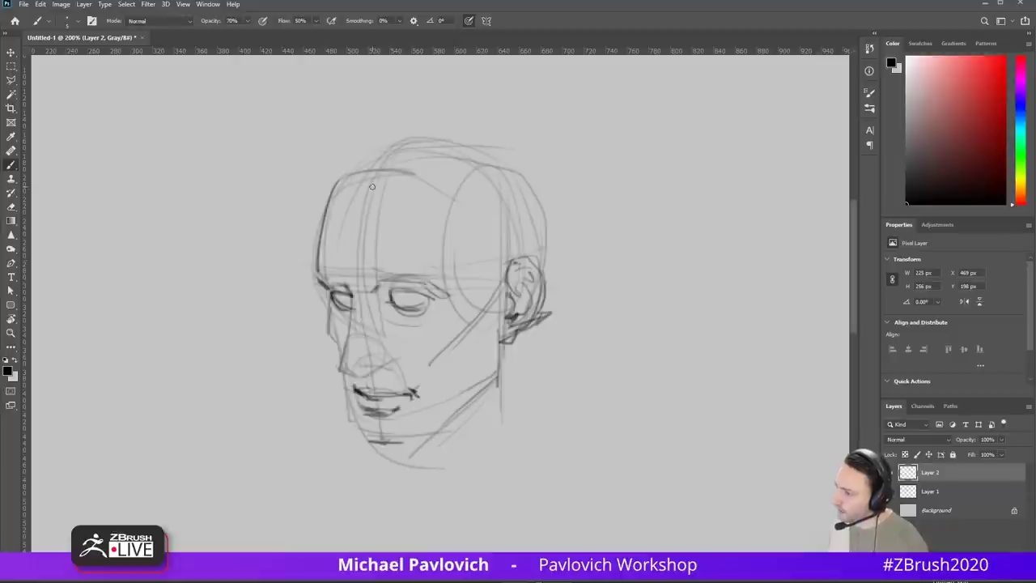
Step: Draw the hairline across the forehead and down the temple, and hatch in the sideburn in front of the ear
{"action": "left_click_drag", "start_coordinate": [327, 195], "coordinate": [416, 199]}
{"action": "mouse_move", "coordinate": [464, 225]}
{"action": "left_mouse_down"}
{"action": "mouse_move", "coordinate": [454, 251]}
{"action": "mouse_move", "coordinate": [489, 271]}
{"action": "mouse_move", "coordinate": [491, 316]}
{"action": "mouse_move", "coordinate": [510, 306]}
{"action": "left_mouse_up"}
{"action": "mouse_move", "coordinate": [486, 259]}
{"action": "left_mouse_down"}
{"action": "mouse_move", "coordinate": [474, 354]}
{"action": "mouse_move", "coordinate": [485, 362]}
{"action": "left_mouse_up"}
{"action": "left_click_drag", "start_coordinate": [477, 364], "coordinate": [490, 370]}
{"action": "left_click_drag", "start_coordinate": [505, 311], "coordinate": [501, 364]}
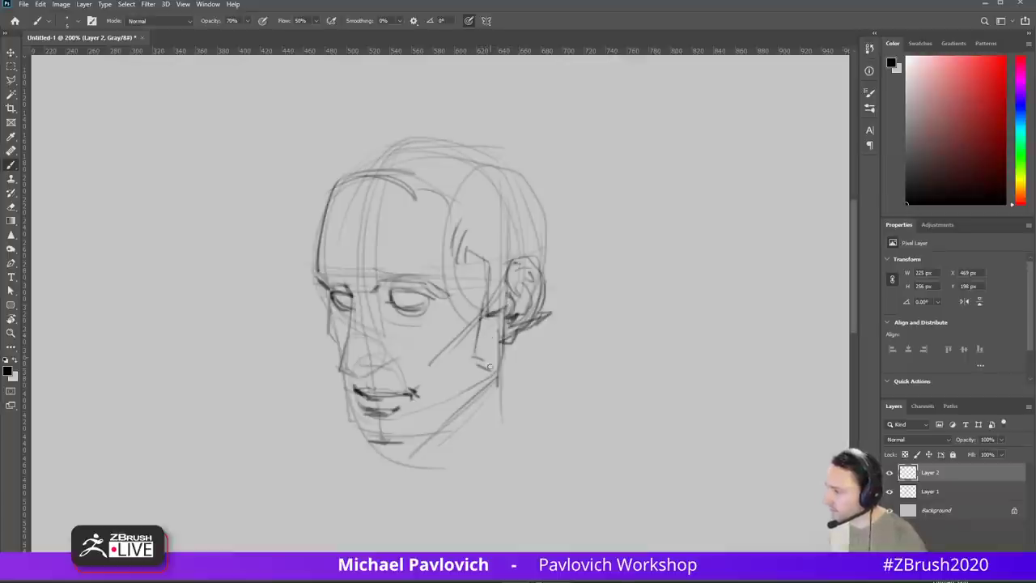
{"action": "mouse_move", "coordinate": [496, 301]}
{"action": "left_mouse_down"}
{"action": "mouse_move", "coordinate": [477, 364]}
{"action": "mouse_move", "coordinate": [498, 373]}
{"action": "left_mouse_up"}
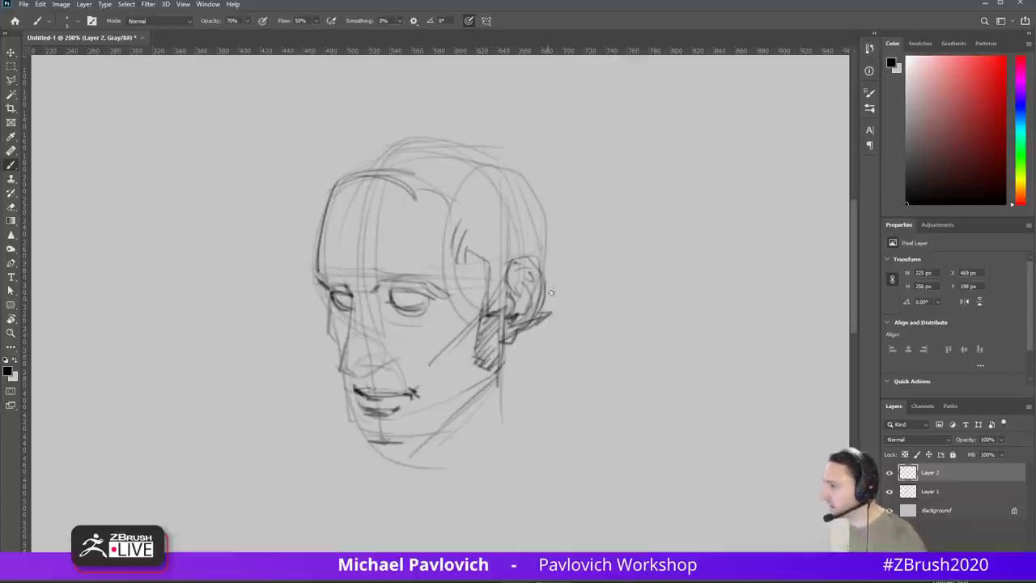
{"action": "mouse_move", "coordinate": [478, 221]}
{"action": "left_mouse_down"}
{"action": "mouse_move", "coordinate": [483, 233]}
{"action": "mouse_move", "coordinate": [463, 257]}
{"action": "mouse_move", "coordinate": [484, 271]}
{"action": "left_mouse_up"}
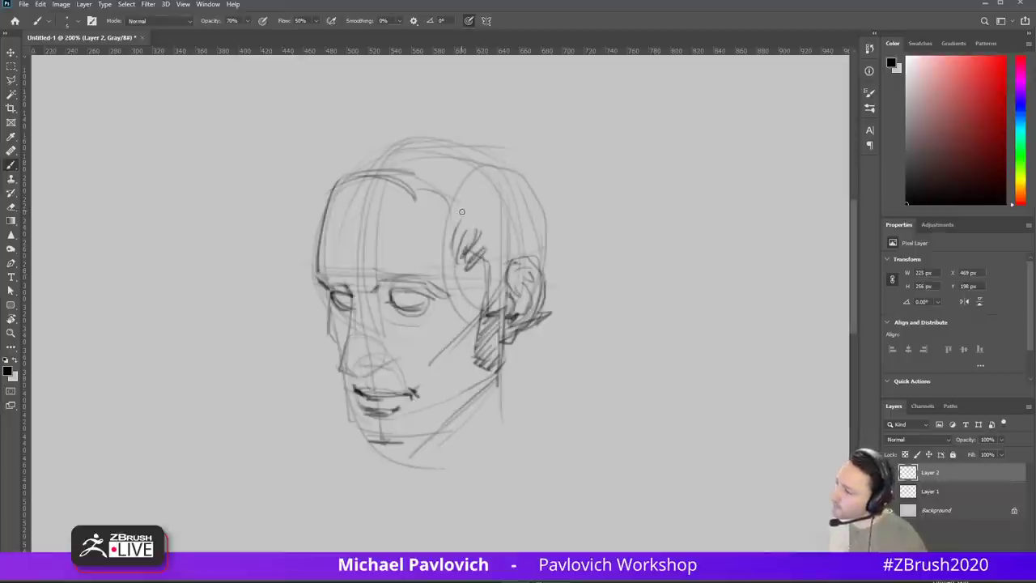
{"action": "left_click_drag", "start_coordinate": [458, 193], "coordinate": [463, 227]}
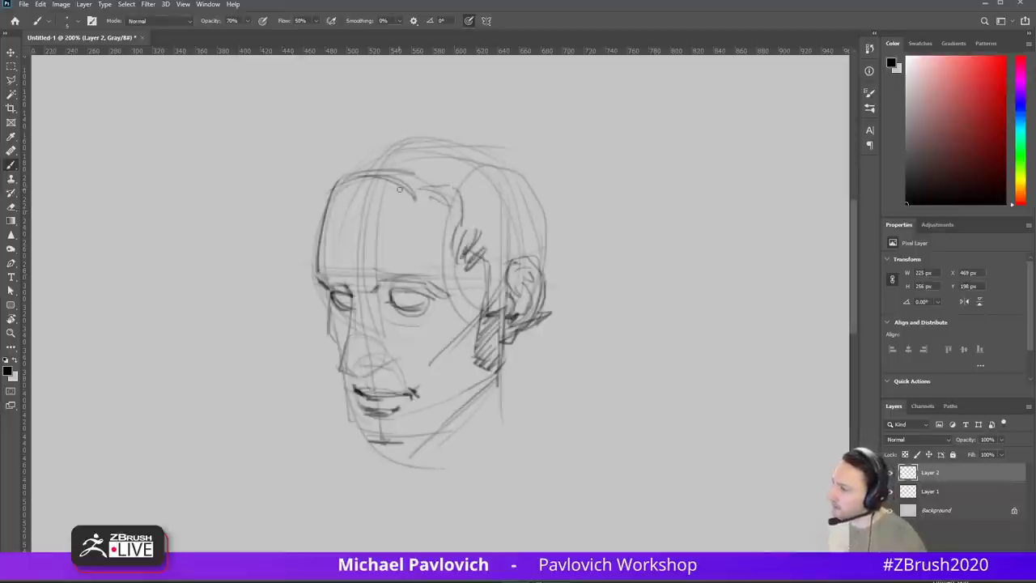
Step: Sketch the hair mass over the top and back of the skull, with loose locks falling onto the forehead
{"action": "left_click_drag", "start_coordinate": [356, 177], "coordinate": [409, 227]}
{"action": "left_click_drag", "start_coordinate": [355, 171], "coordinate": [434, 131]}
{"action": "left_click_drag", "start_coordinate": [478, 142], "coordinate": [498, 193]}
{"action": "left_click_drag", "start_coordinate": [407, 179], "coordinate": [417, 232]}
{"action": "left_click_drag", "start_coordinate": [442, 199], "coordinate": [428, 235]}
{"action": "left_click_drag", "start_coordinate": [447, 225], "coordinate": [419, 246]}
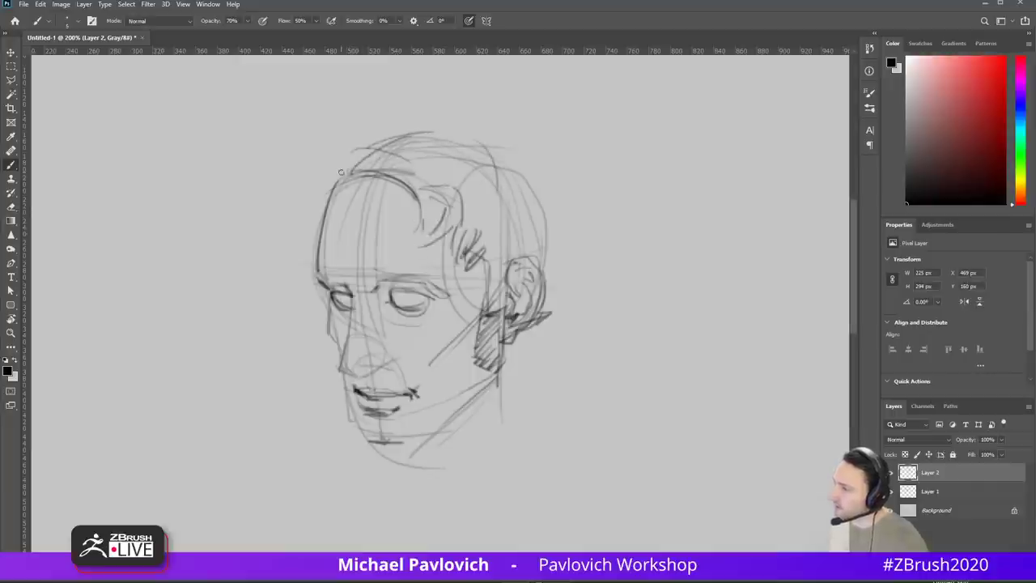
{"action": "mouse_move", "coordinate": [348, 164]}
{"action": "left_mouse_down"}
{"action": "mouse_move", "coordinate": [332, 177]}
{"action": "mouse_move", "coordinate": [323, 227]}
{"action": "left_mouse_up"}
{"action": "mouse_move", "coordinate": [474, 140]}
{"action": "left_mouse_down"}
{"action": "mouse_move", "coordinate": [536, 186]}
{"action": "mouse_move", "coordinate": [547, 244]}
{"action": "left_mouse_up"}
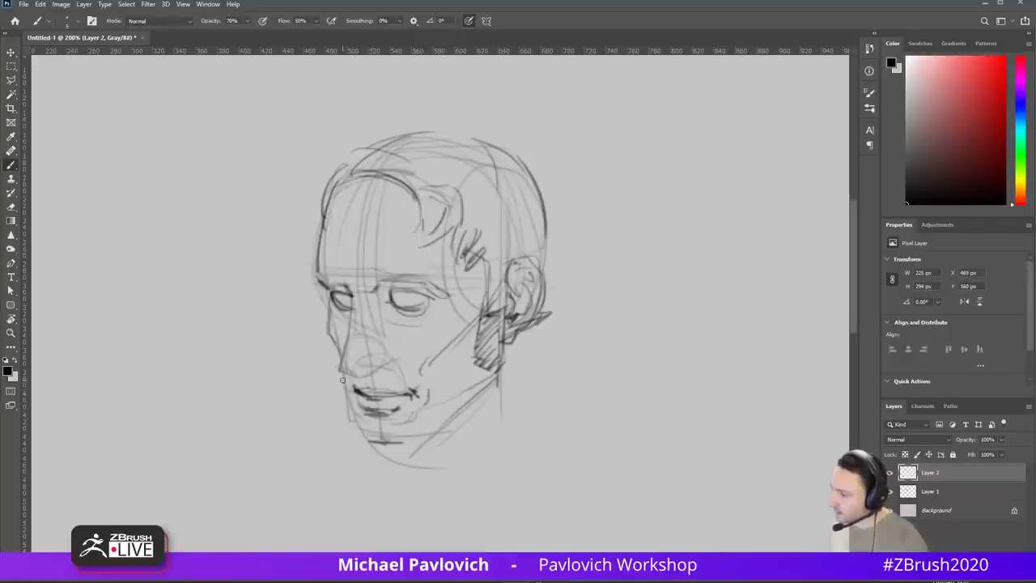
Step: Strengthen the contour around the mouth, chin and jaw, and draw the front and back lines of the neck
{"action": "mouse_move", "coordinate": [342, 372]}
{"action": "left_mouse_down"}
{"action": "mouse_move", "coordinate": [353, 435]}
{"action": "mouse_move", "coordinate": [419, 450]}
{"action": "mouse_move", "coordinate": [511, 383]}
{"action": "left_mouse_up"}
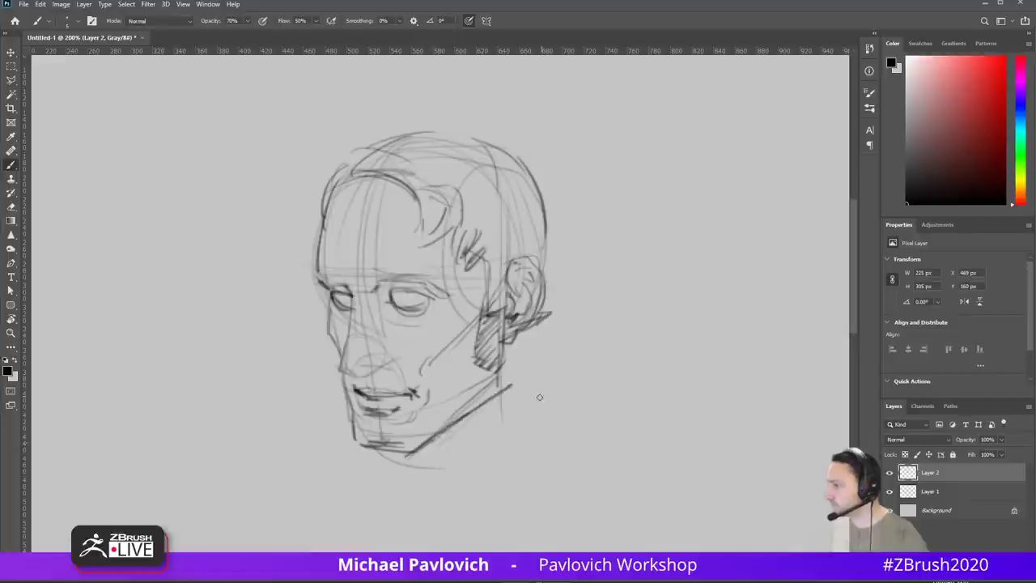
{"action": "left_click_drag", "start_coordinate": [527, 312], "coordinate": [529, 416]}
{"action": "left_click_drag", "start_coordinate": [419, 450], "coordinate": [443, 498]}
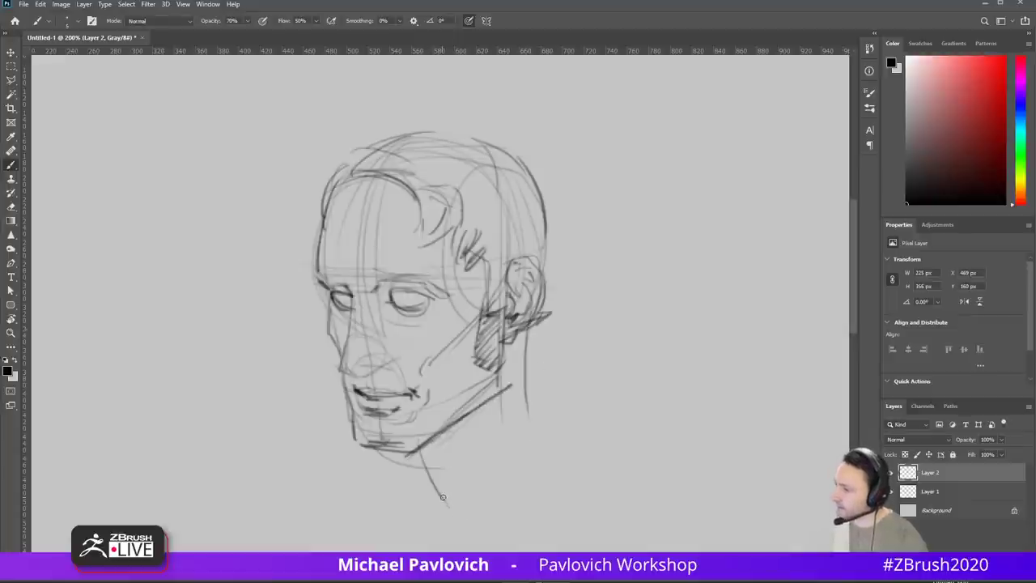
Step: Sketch a small side-view figure beside the large head, with a skull and jaw, neck, egg-shaped ribcage, waist and pelvis
{"action": "mouse_move", "coordinate": [686, 151]}
{"action": "left_mouse_down"}
{"action": "mouse_move", "coordinate": [650, 203]}
{"action": "mouse_move", "coordinate": [666, 146]}
{"action": "mouse_move", "coordinate": [641, 217]}
{"action": "mouse_move", "coordinate": [697, 175]}
{"action": "mouse_move", "coordinate": [650, 141]}
{"action": "mouse_move", "coordinate": [687, 185]}
{"action": "mouse_move", "coordinate": [640, 212]}
{"action": "mouse_move", "coordinate": [697, 218]}
{"action": "left_mouse_up"}
{"action": "left_click_drag", "start_coordinate": [668, 220], "coordinate": [685, 243]}
{"action": "mouse_move", "coordinate": [693, 235]}
{"action": "left_mouse_down"}
{"action": "mouse_move", "coordinate": [721, 280]}
{"action": "mouse_move", "coordinate": [657, 320]}
{"action": "mouse_move", "coordinate": [683, 322]}
{"action": "mouse_move", "coordinate": [650, 295]}
{"action": "mouse_move", "coordinate": [649, 327]}
{"action": "left_mouse_up"}
{"action": "left_click_drag", "start_coordinate": [649, 292], "coordinate": [668, 328]}
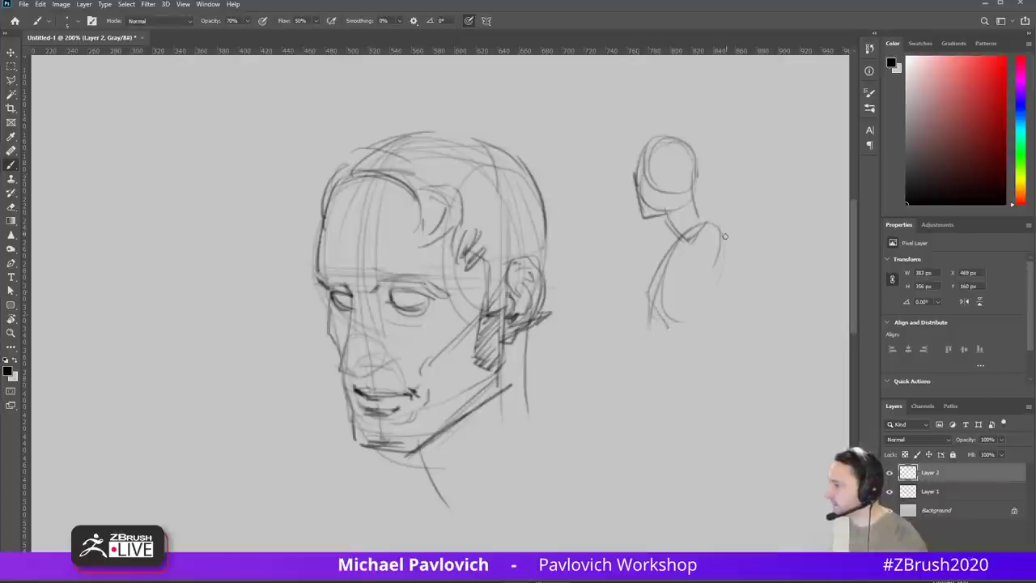
{"action": "mouse_move", "coordinate": [724, 235]}
{"action": "left_mouse_down"}
{"action": "mouse_move", "coordinate": [674, 334]}
{"action": "mouse_move", "coordinate": [692, 375]}
{"action": "left_mouse_up"}
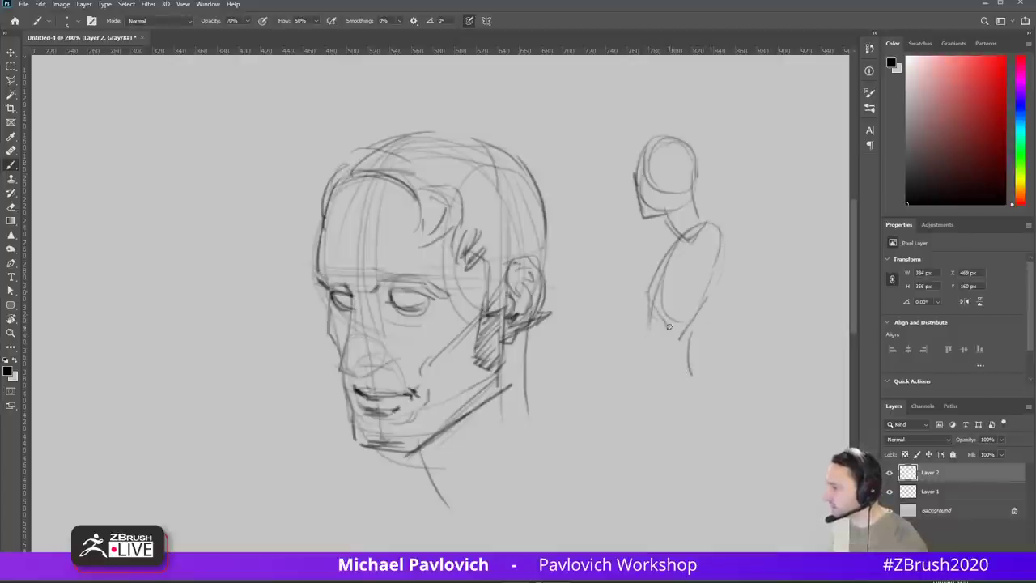
{"action": "mouse_move", "coordinate": [668, 328]}
{"action": "left_mouse_down"}
{"action": "mouse_move", "coordinate": [680, 380]}
{"action": "mouse_move", "coordinate": [671, 407]}
{"action": "left_mouse_up"}
{"action": "mouse_move", "coordinate": [698, 370]}
{"action": "left_mouse_down"}
{"action": "mouse_move", "coordinate": [694, 408]}
{"action": "mouse_move", "coordinate": [680, 411]}
{"action": "left_mouse_up"}
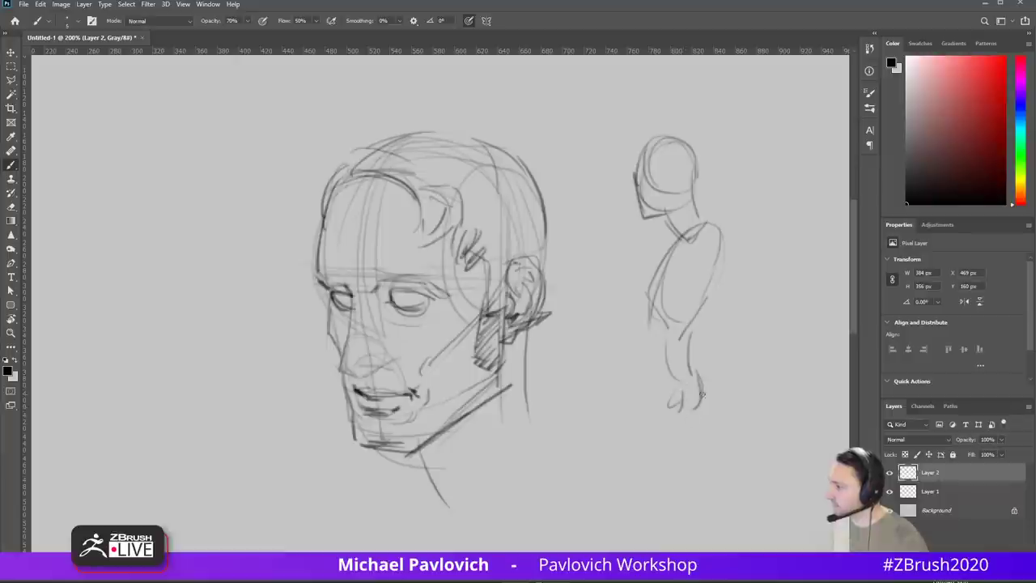
Step: Add the shoulder joint and upper arm to the small side-view figure, with chest, shoulder and arm muscle contours
{"action": "left_click_drag", "start_coordinate": [698, 252], "coordinate": [701, 253]}
{"action": "mouse_move", "coordinate": [694, 207]}
{"action": "left_mouse_down"}
{"action": "mouse_move", "coordinate": [709, 227]}
{"action": "mouse_move", "coordinate": [695, 252]}
{"action": "mouse_move", "coordinate": [715, 318]}
{"action": "left_mouse_up"}
{"action": "mouse_move", "coordinate": [702, 265]}
{"action": "left_mouse_down"}
{"action": "mouse_move", "coordinate": [718, 336]}
{"action": "mouse_move", "coordinate": [725, 329]}
{"action": "mouse_move", "coordinate": [711, 340]}
{"action": "mouse_move", "coordinate": [732, 340]}
{"action": "left_mouse_up"}
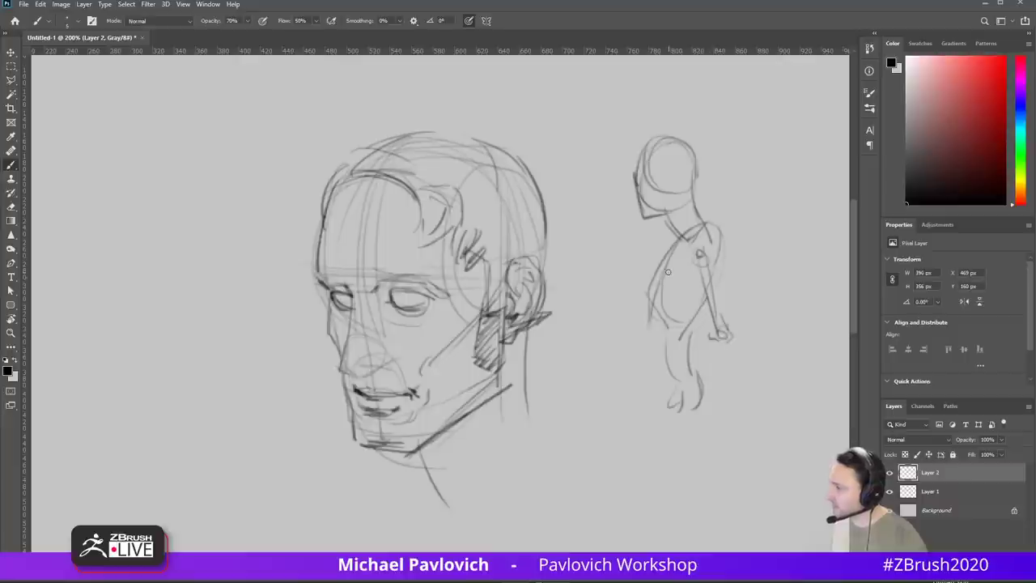
{"action": "mouse_move", "coordinate": [674, 241]}
{"action": "left_mouse_down"}
{"action": "mouse_move", "coordinate": [656, 296]}
{"action": "mouse_move", "coordinate": [709, 269]}
{"action": "left_mouse_up"}
{"action": "left_click_drag", "start_coordinate": [683, 236], "coordinate": [711, 279]}
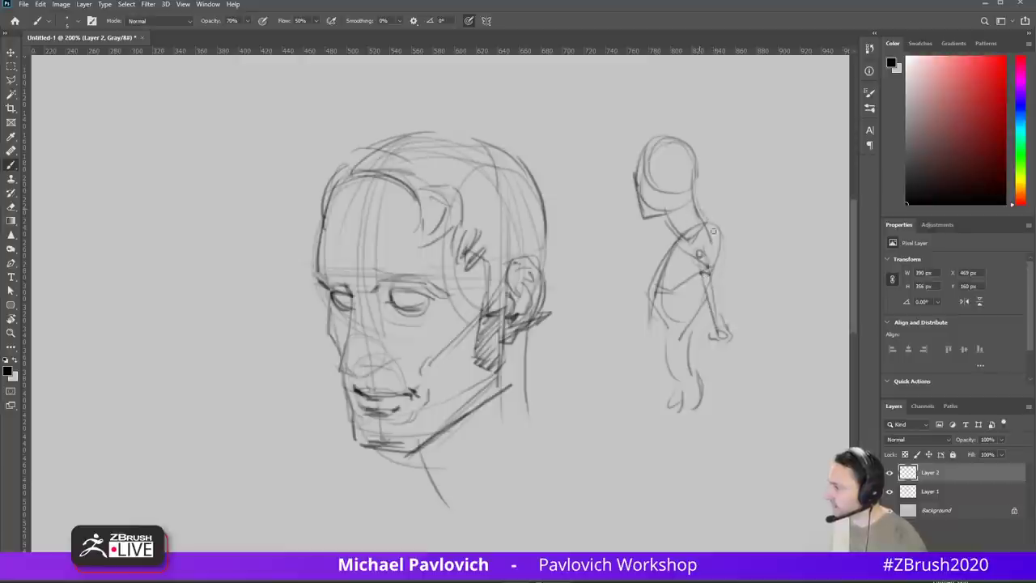
{"action": "mouse_move", "coordinate": [715, 231]}
{"action": "left_mouse_down"}
{"action": "mouse_move", "coordinate": [712, 258]}
{"action": "mouse_move", "coordinate": [694, 250]}
{"action": "mouse_move", "coordinate": [713, 238]}
{"action": "mouse_move", "coordinate": [696, 260]}
{"action": "mouse_move", "coordinate": [719, 296]}
{"action": "left_mouse_up"}
{"action": "left_click_drag", "start_coordinate": [716, 255], "coordinate": [729, 326]}
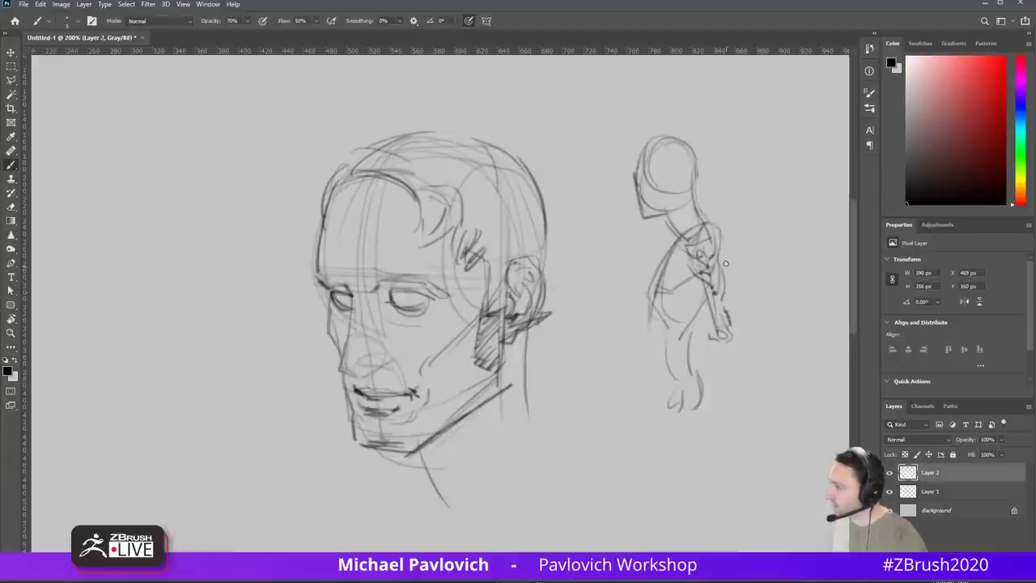
{"action": "left_click_drag", "start_coordinate": [719, 257], "coordinate": [732, 327]}
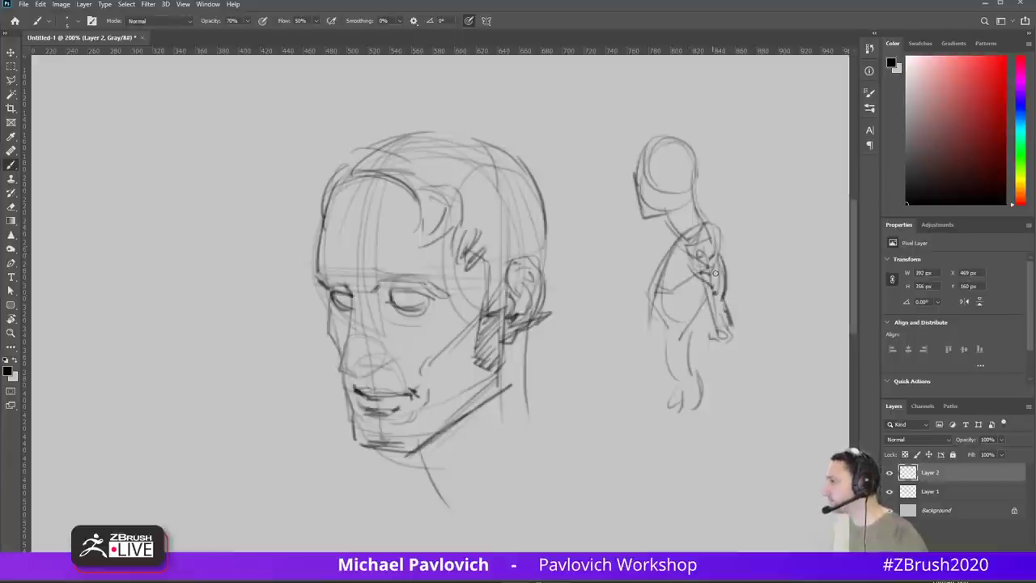
Step: Draw the small figure's forearm and hand, the front line of the belly, and the side muscles from ribs to hip
{"action": "mouse_move", "coordinate": [701, 273]}
{"action": "left_mouse_down"}
{"action": "mouse_move", "coordinate": [703, 332]}
{"action": "mouse_move", "coordinate": [728, 345]}
{"action": "mouse_move", "coordinate": [697, 375]}
{"action": "left_mouse_up"}
{"action": "mouse_move", "coordinate": [709, 322]}
{"action": "left_mouse_down"}
{"action": "mouse_move", "coordinate": [677, 374]}
{"action": "mouse_move", "coordinate": [690, 390]}
{"action": "mouse_move", "coordinate": [669, 384]}
{"action": "left_mouse_up"}
{"action": "left_click_drag", "start_coordinate": [653, 298], "coordinate": [657, 382]}
{"action": "left_click_drag", "start_coordinate": [652, 306], "coordinate": [655, 400]}
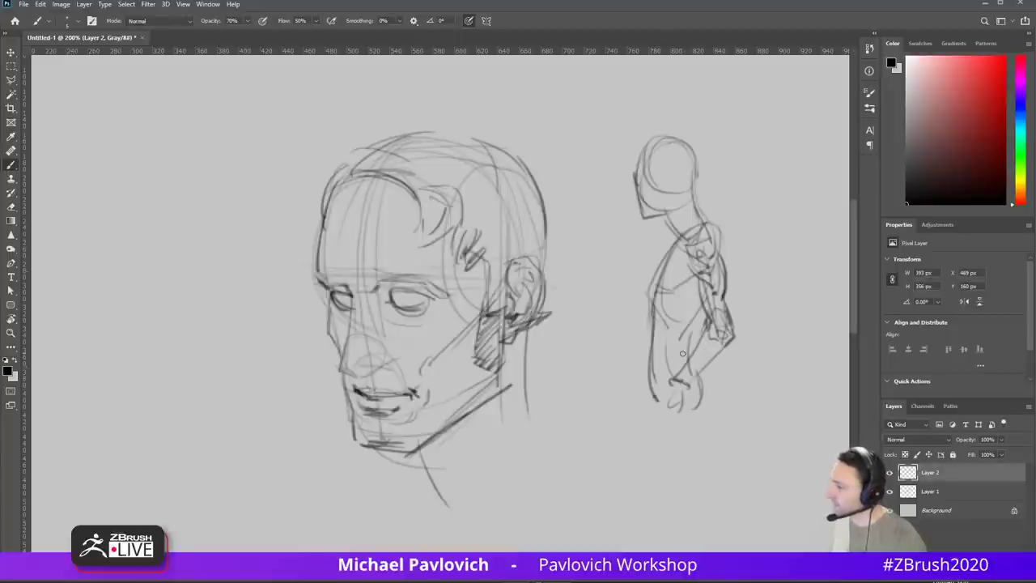
{"action": "mouse_move", "coordinate": [688, 287]}
{"action": "left_mouse_down"}
{"action": "mouse_move", "coordinate": [707, 281]}
{"action": "mouse_move", "coordinate": [712, 293]}
{"action": "mouse_move", "coordinate": [682, 366]}
{"action": "mouse_move", "coordinate": [664, 377]}
{"action": "left_mouse_up"}
{"action": "left_click_drag", "start_coordinate": [695, 339], "coordinate": [665, 377]}
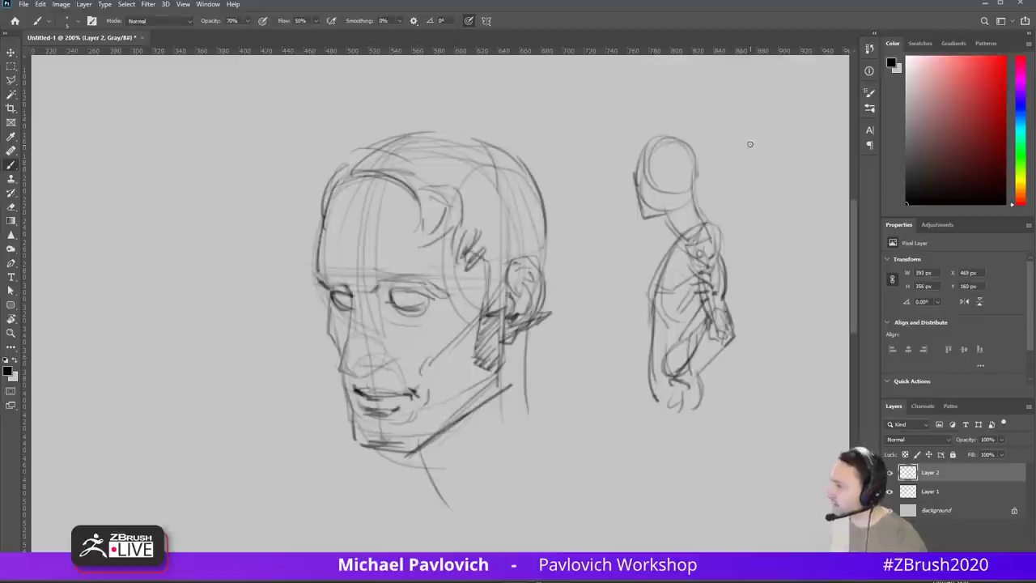
Step: Sketch a small front-view torso diagram with egg-shaped ribcage, rib arch, chest line, blocky pelvis, arms and side lines, and an arrow at the waist
{"action": "left_click_drag", "start_coordinate": [791, 147], "coordinate": [766, 179]}
{"action": "mouse_move", "coordinate": [766, 106]}
{"action": "left_mouse_down"}
{"action": "mouse_move", "coordinate": [770, 177]}
{"action": "mouse_move", "coordinate": [782, 172]}
{"action": "left_mouse_up"}
{"action": "mouse_move", "coordinate": [747, 121]}
{"action": "left_mouse_down"}
{"action": "mouse_move", "coordinate": [752, 170]}
{"action": "mouse_move", "coordinate": [786, 183]}
{"action": "mouse_move", "coordinate": [756, 219]}
{"action": "left_mouse_up"}
{"action": "left_click_drag", "start_coordinate": [792, 180], "coordinate": [791, 213]}
{"action": "mouse_move", "coordinate": [741, 125]}
{"action": "left_mouse_down"}
{"action": "mouse_move", "coordinate": [793, 122]}
{"action": "mouse_move", "coordinate": [805, 154]}
{"action": "mouse_move", "coordinate": [728, 179]}
{"action": "mouse_move", "coordinate": [790, 185]}
{"action": "mouse_move", "coordinate": [788, 199]}
{"action": "left_mouse_up"}
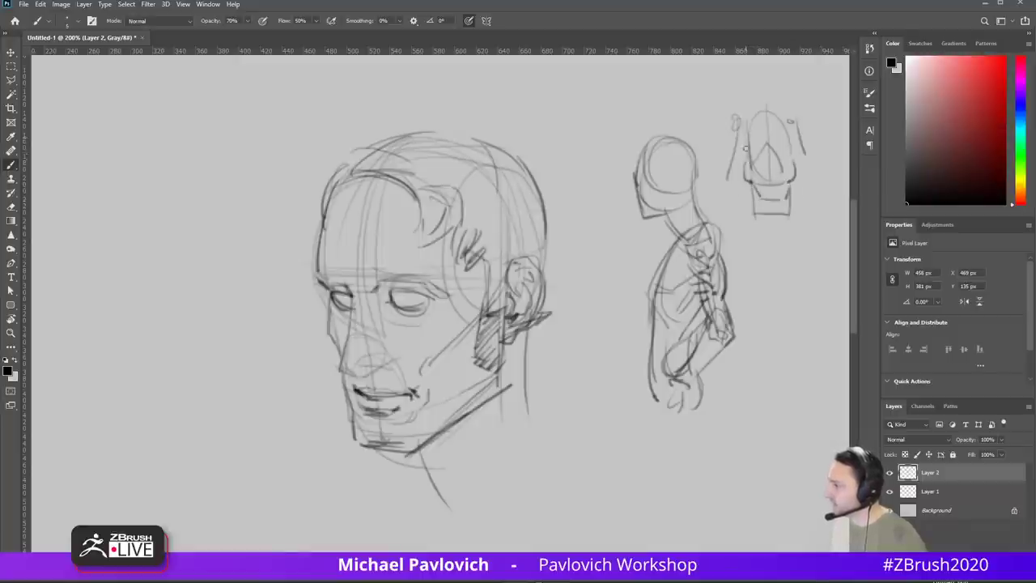
{"action": "mouse_move", "coordinate": [746, 143]}
{"action": "left_mouse_down"}
{"action": "mouse_move", "coordinate": [749, 167]}
{"action": "mouse_move", "coordinate": [790, 165]}
{"action": "mouse_move", "coordinate": [794, 144]}
{"action": "left_mouse_up"}
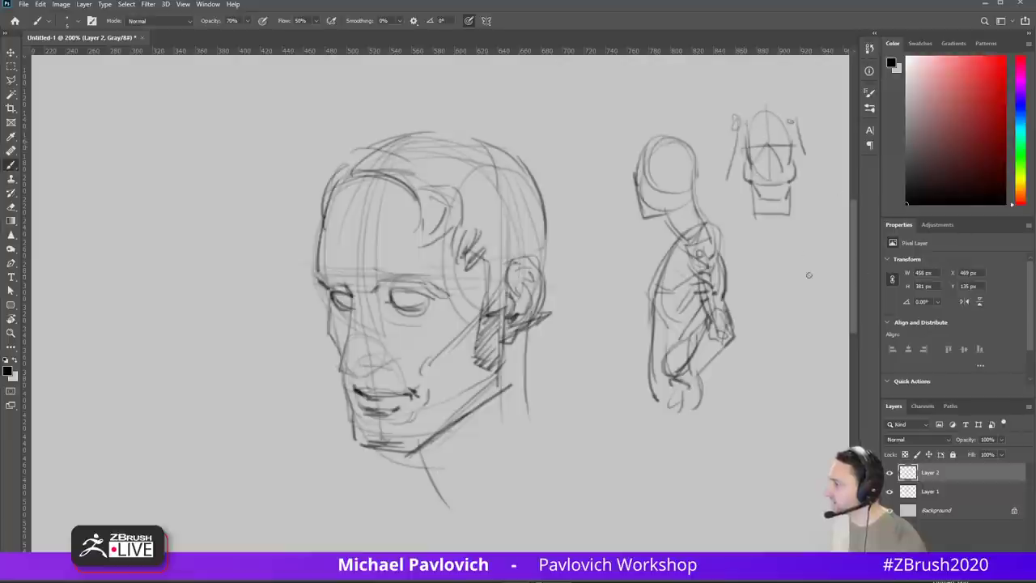
{"action": "left_click_drag", "start_coordinate": [746, 177], "coordinate": [752, 259]}
{"action": "left_click_drag", "start_coordinate": [793, 174], "coordinate": [792, 256]}
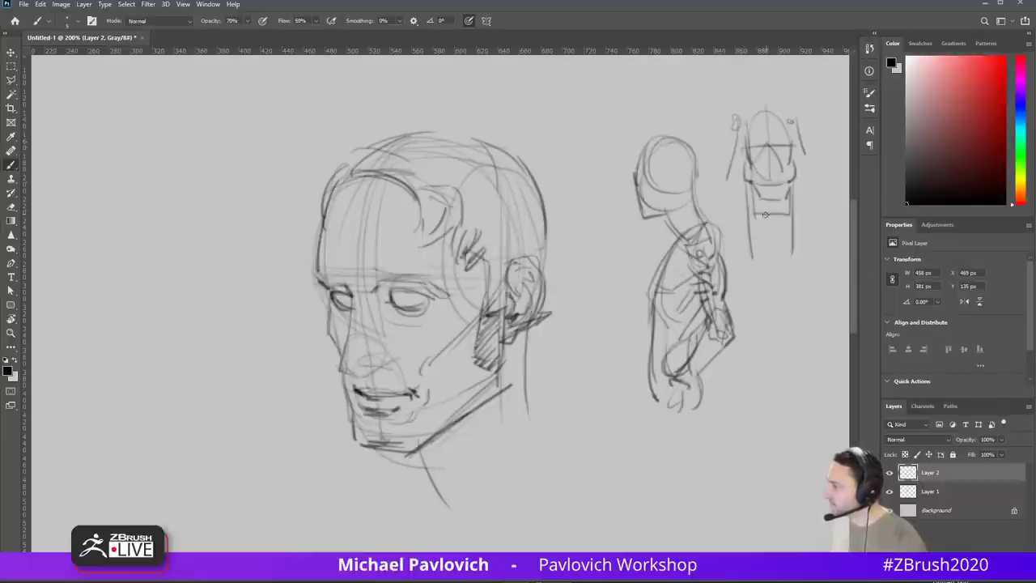
{"action": "mouse_move", "coordinate": [717, 192]}
{"action": "left_mouse_down"}
{"action": "mouse_move", "coordinate": [738, 191]}
{"action": "mouse_move", "coordinate": [732, 196]}
{"action": "left_mouse_up"}
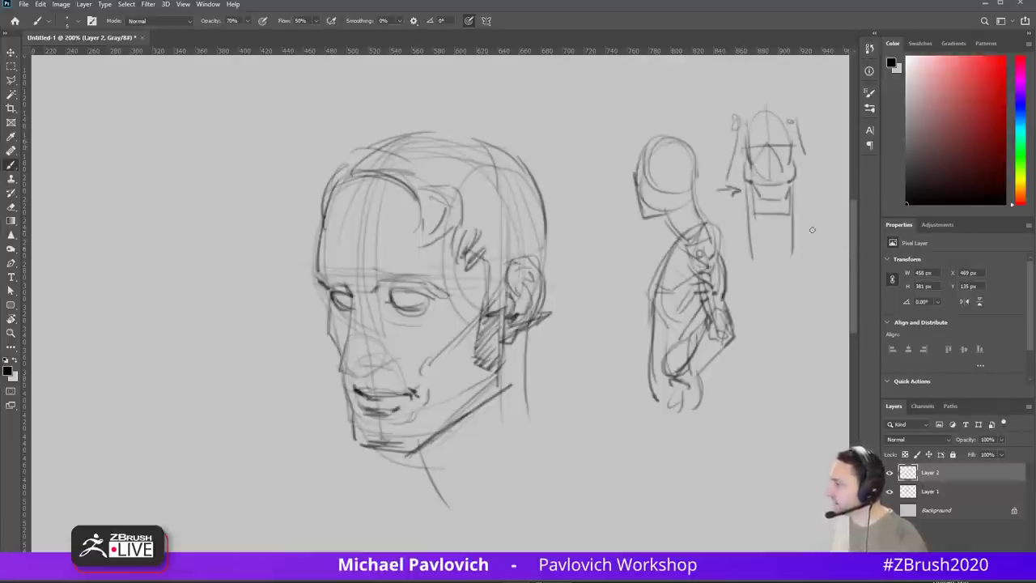
Step: Sketch a second torso below the first, with egg-shaped ribcage, rib arch, shoulder line, dark flank contours, pelvis and navel
{"action": "mouse_move", "coordinate": [779, 282]}
{"action": "left_mouse_down"}
{"action": "mouse_move", "coordinate": [797, 319]}
{"action": "mouse_move", "coordinate": [776, 285]}
{"action": "mouse_move", "coordinate": [764, 324]}
{"action": "mouse_move", "coordinate": [803, 328]}
{"action": "mouse_move", "coordinate": [779, 312]}
{"action": "mouse_move", "coordinate": [799, 333]}
{"action": "mouse_move", "coordinate": [768, 335]}
{"action": "mouse_move", "coordinate": [757, 369]}
{"action": "left_mouse_up"}
{"action": "mouse_move", "coordinate": [799, 335]}
{"action": "left_mouse_down"}
{"action": "mouse_move", "coordinate": [806, 374]}
{"action": "mouse_move", "coordinate": [788, 387]}
{"action": "mouse_move", "coordinate": [803, 376]}
{"action": "left_mouse_up"}
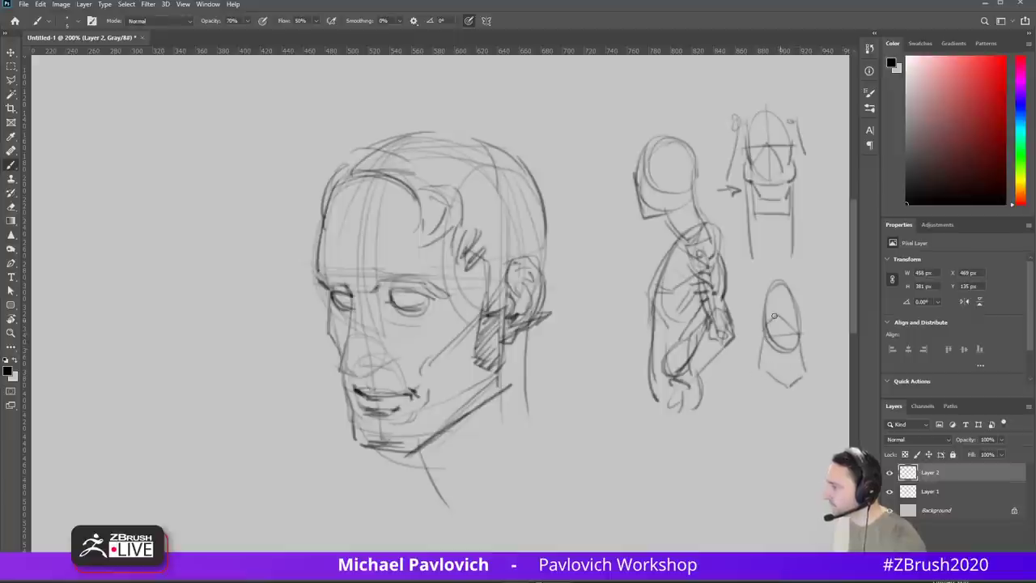
{"action": "mouse_move", "coordinate": [764, 305]}
{"action": "left_mouse_down"}
{"action": "mouse_move", "coordinate": [766, 325]}
{"action": "mouse_move", "coordinate": [795, 305]}
{"action": "mouse_move", "coordinate": [756, 368]}
{"action": "left_mouse_up"}
{"action": "mouse_move", "coordinate": [798, 319]}
{"action": "left_mouse_down"}
{"action": "mouse_move", "coordinate": [811, 369]}
{"action": "mouse_move", "coordinate": [778, 376]}
{"action": "mouse_move", "coordinate": [789, 384]}
{"action": "left_mouse_up"}
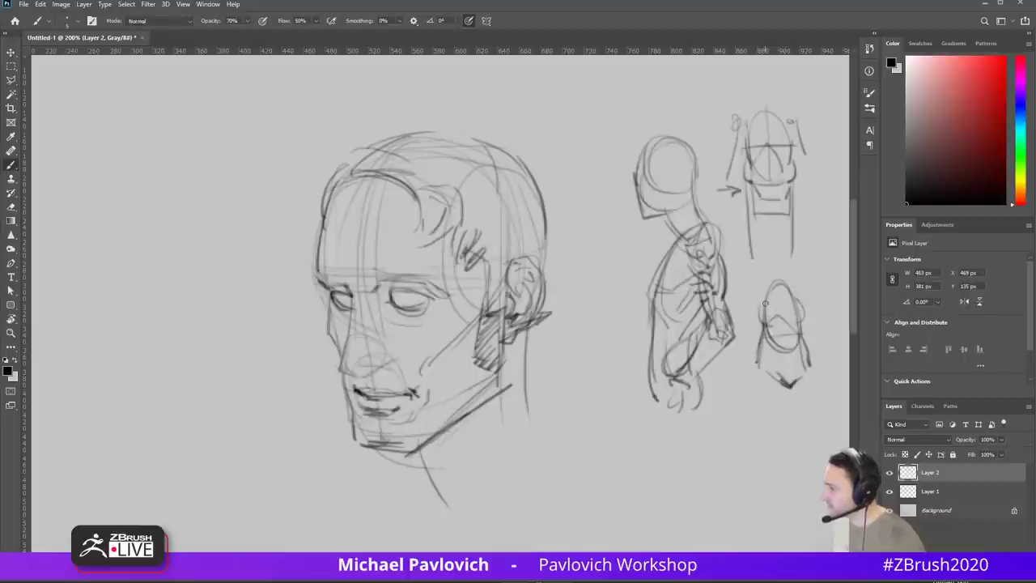
{"action": "left_click_drag", "start_coordinate": [765, 304], "coordinate": [758, 328]}
{"action": "mouse_move", "coordinate": [751, 292]}
{"action": "left_mouse_down"}
{"action": "mouse_move", "coordinate": [810, 290]}
{"action": "mouse_move", "coordinate": [757, 307]}
{"action": "mouse_move", "coordinate": [756, 377]}
{"action": "left_mouse_up"}
{"action": "left_click_drag", "start_coordinate": [800, 317], "coordinate": [801, 373]}
{"action": "left_click", "coordinate": [787, 359]}
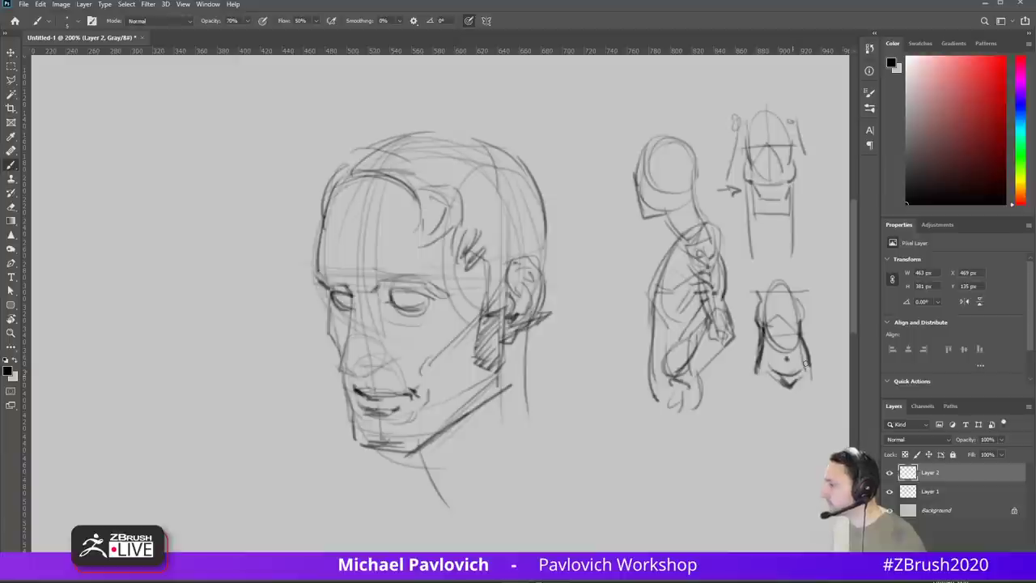
Step: Darken the waist and flank contours between ribcage and pelvis on the upper torso diagram
{"action": "left_click_drag", "start_coordinate": [753, 182], "coordinate": [773, 200]}
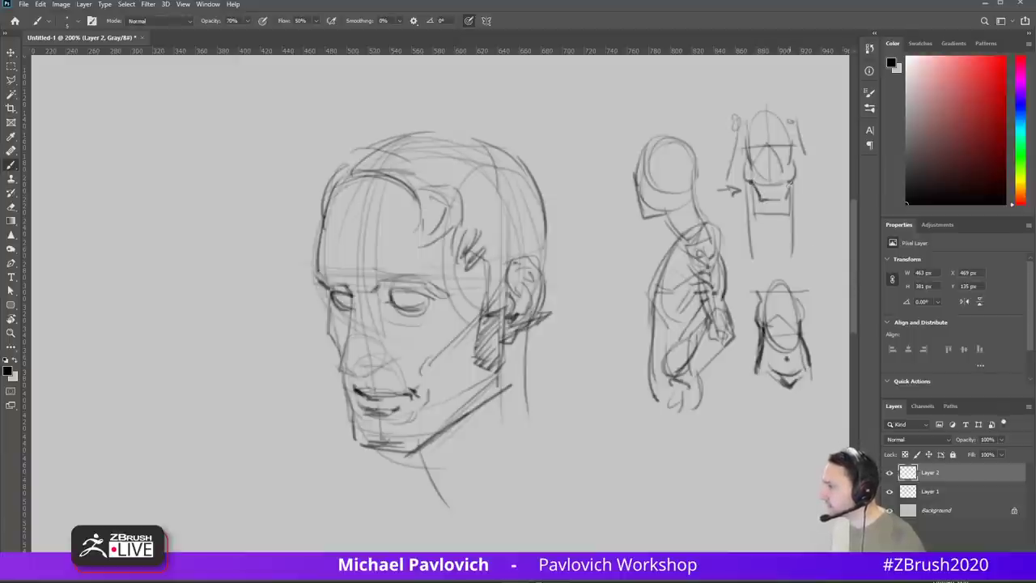
{"action": "left_click_drag", "start_coordinate": [797, 166], "coordinate": [787, 196]}
{"action": "left_click_drag", "start_coordinate": [744, 170], "coordinate": [756, 189]}
{"action": "left_click_drag", "start_coordinate": [753, 183], "coordinate": [760, 212]}
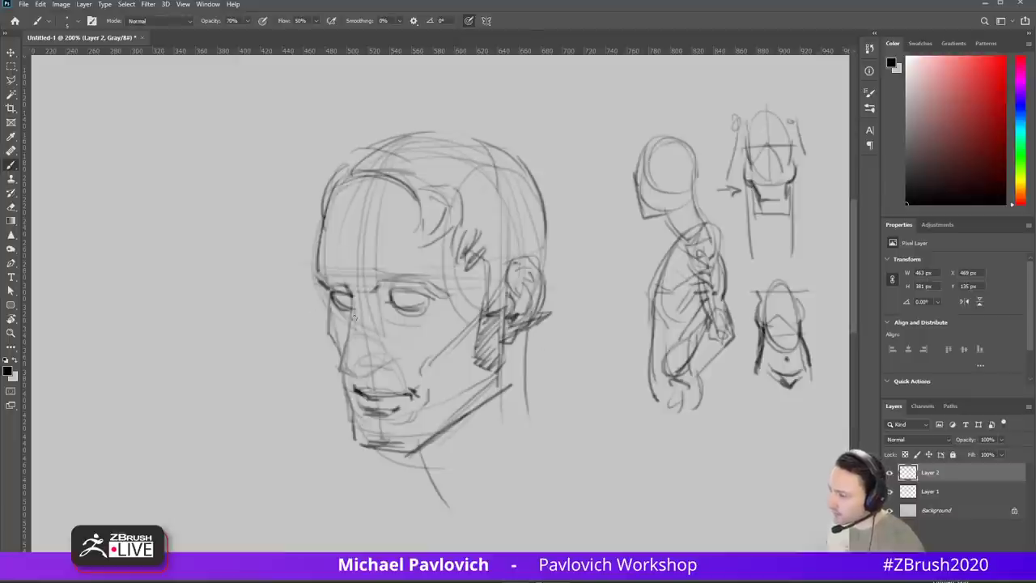
Step: Define the large head's nose base, irises and mouth line, and draw a light-direction arrow above the back of the skull
{"action": "mouse_move", "coordinate": [344, 364]}
{"action": "left_mouse_down"}
{"action": "mouse_move", "coordinate": [352, 336]}
{"action": "mouse_move", "coordinate": [383, 366]}
{"action": "left_mouse_up"}
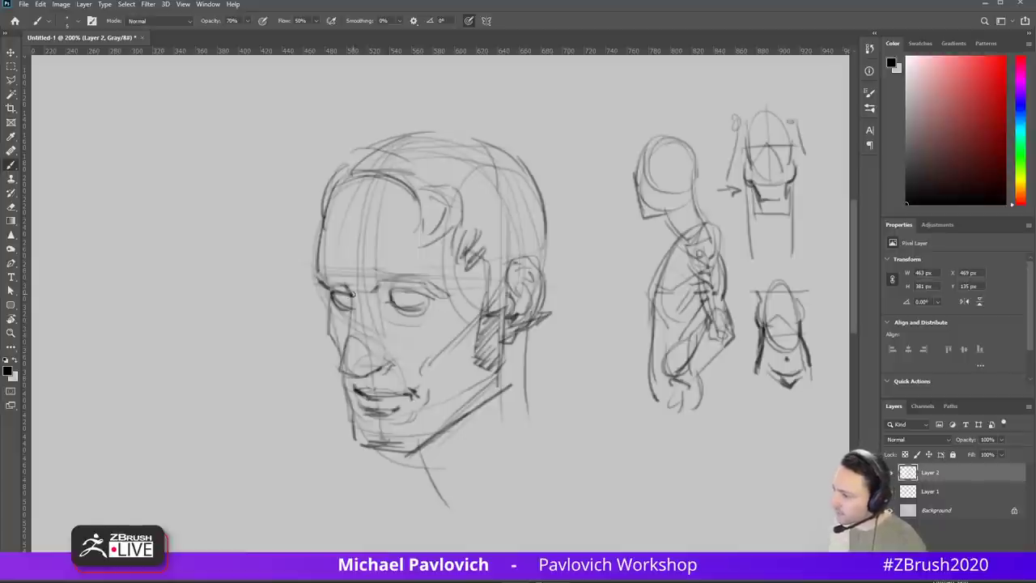
{"action": "left_click_drag", "start_coordinate": [347, 299], "coordinate": [419, 293]}
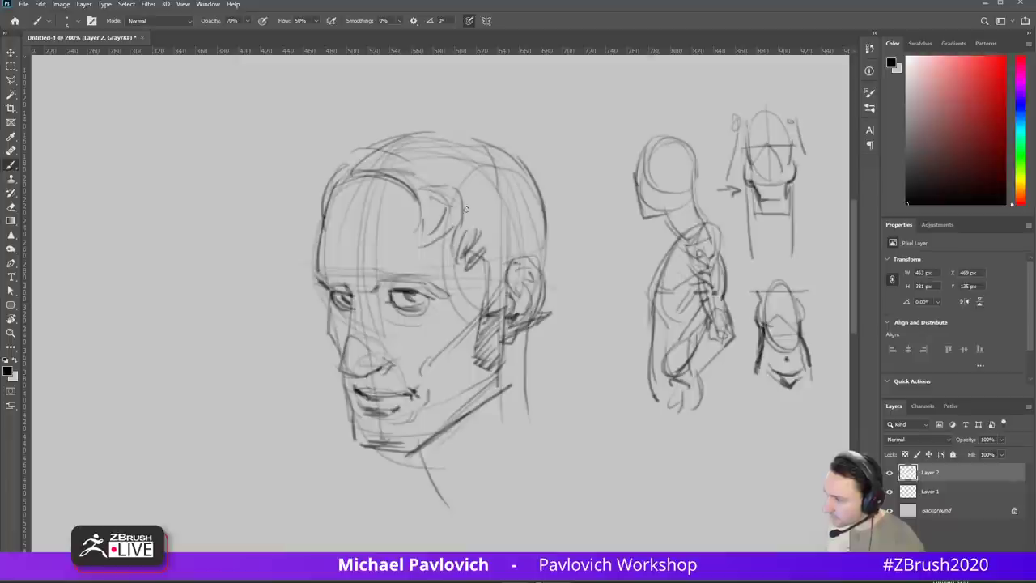
{"action": "mouse_move", "coordinate": [567, 111]}
{"action": "left_mouse_down"}
{"action": "mouse_move", "coordinate": [546, 146]}
{"action": "mouse_move", "coordinate": [561, 166]}
{"action": "mouse_move", "coordinate": [572, 157]}
{"action": "mouse_move", "coordinate": [541, 172]}
{"action": "left_mouse_up"}
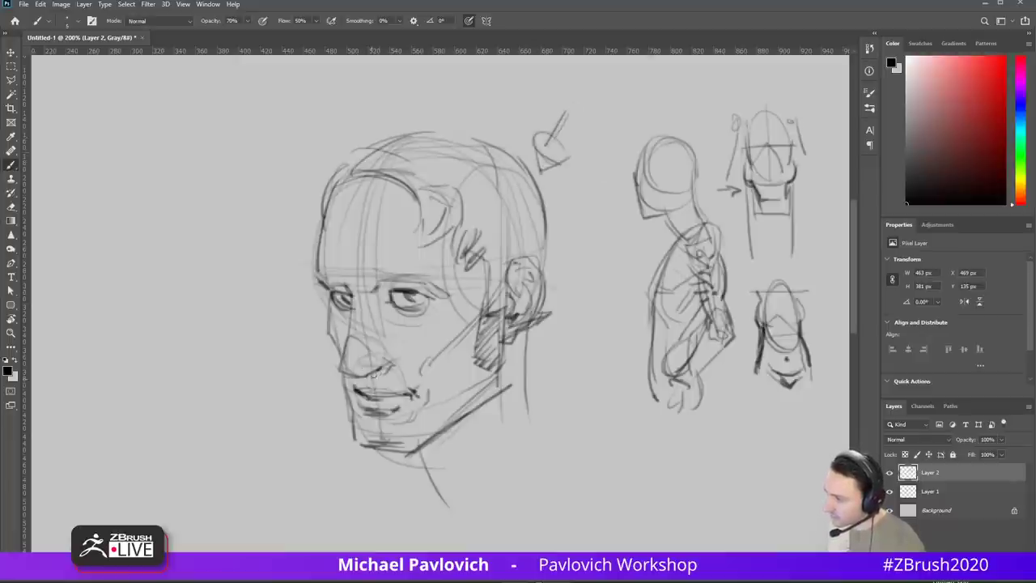
{"action": "mouse_move", "coordinate": [354, 377]}
{"action": "left_mouse_down"}
{"action": "mouse_move", "coordinate": [339, 375]}
{"action": "mouse_move", "coordinate": [362, 394]}
{"action": "mouse_move", "coordinate": [409, 396]}
{"action": "left_mouse_up"}
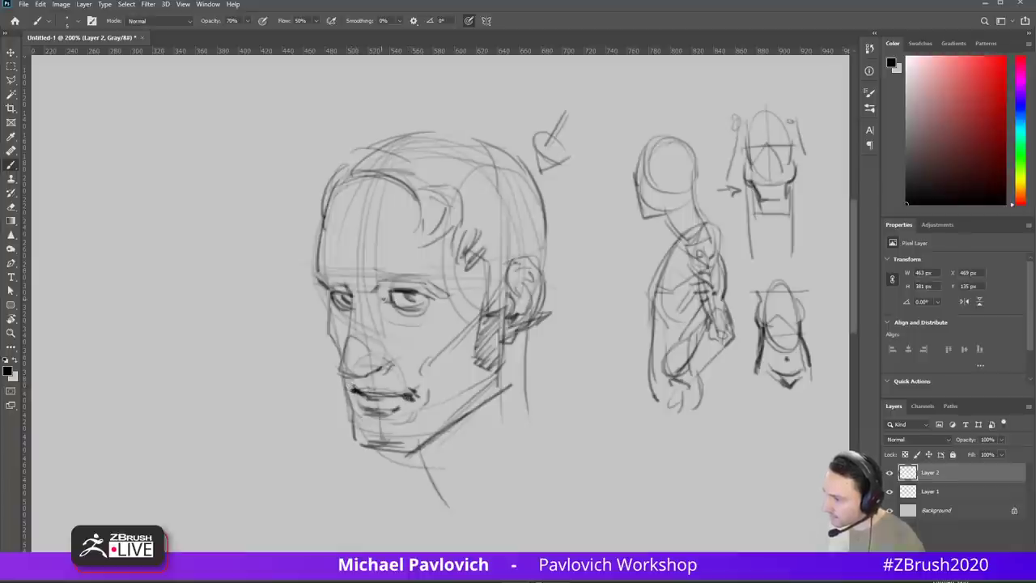
Step: Darken the eye sockets and lids, fill in both thick eyebrows, and strengthen the nose's side and base
{"action": "mouse_move", "coordinate": [387, 296]}
{"action": "left_mouse_down"}
{"action": "mouse_move", "coordinate": [385, 283]}
{"action": "mouse_move", "coordinate": [379, 298]}
{"action": "mouse_move", "coordinate": [408, 282]}
{"action": "mouse_move", "coordinate": [439, 286]}
{"action": "mouse_move", "coordinate": [452, 305]}
{"action": "left_mouse_up"}
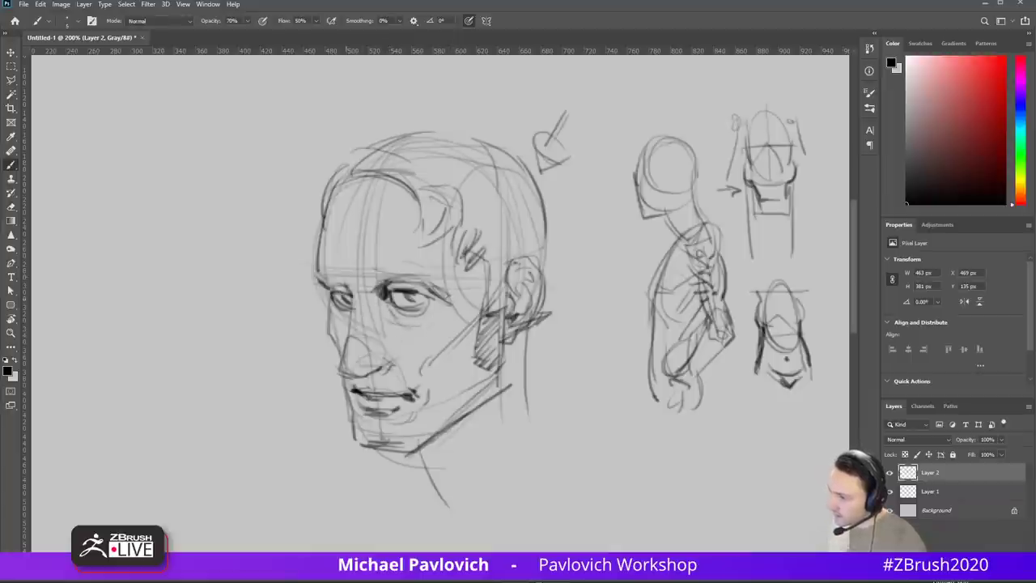
{"action": "mouse_move", "coordinate": [342, 295]}
{"action": "left_mouse_down"}
{"action": "mouse_move", "coordinate": [376, 266]}
{"action": "mouse_move", "coordinate": [396, 277]}
{"action": "mouse_move", "coordinate": [380, 272]}
{"action": "mouse_move", "coordinate": [405, 261]}
{"action": "mouse_move", "coordinate": [454, 292]}
{"action": "mouse_move", "coordinate": [311, 274]}
{"action": "mouse_move", "coordinate": [324, 280]}
{"action": "left_mouse_up"}
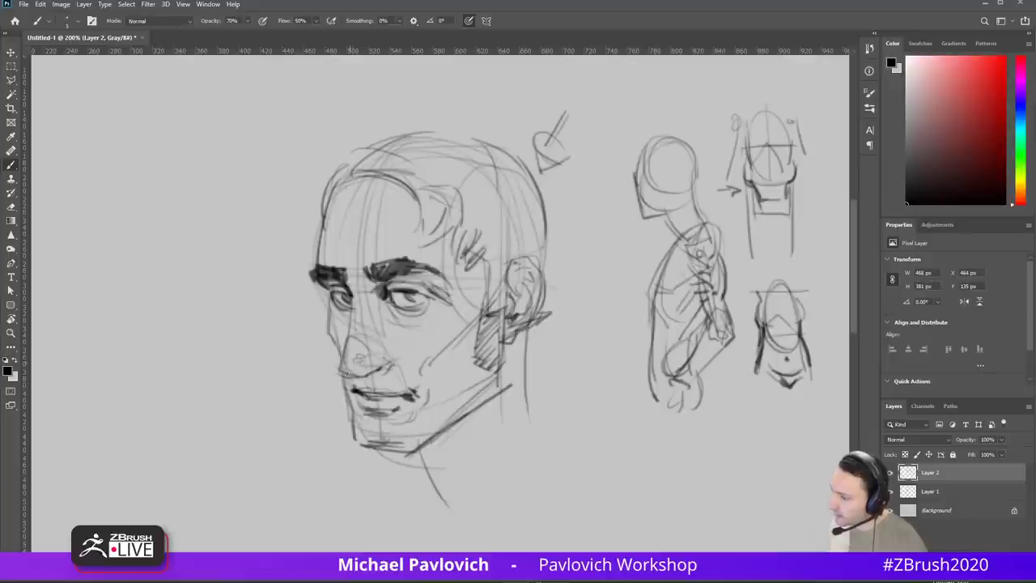
{"action": "mouse_move", "coordinate": [351, 325]}
{"action": "left_mouse_down"}
{"action": "mouse_move", "coordinate": [344, 365]}
{"action": "mouse_move", "coordinate": [374, 368]}
{"action": "left_mouse_up"}
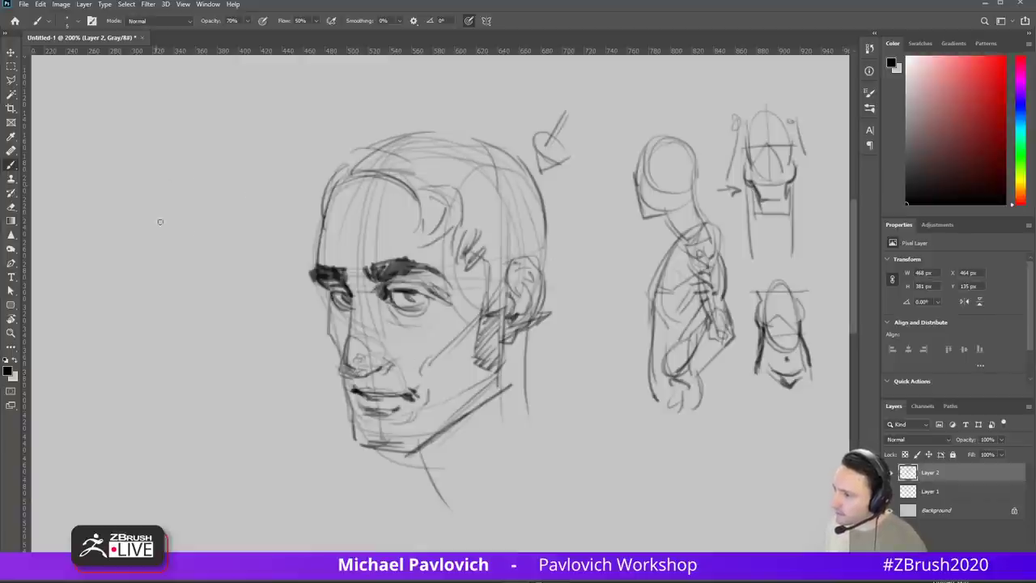
Step: Sketch a sphere beside the head with a light-direction line, highlight oval, curved shadow edge and hatched cast shadow
{"action": "mouse_move", "coordinate": [160, 222]}
{"action": "left_mouse_down"}
{"action": "mouse_move", "coordinate": [258, 206]}
{"action": "mouse_move", "coordinate": [165, 174]}
{"action": "mouse_move", "coordinate": [242, 172]}
{"action": "left_mouse_up"}
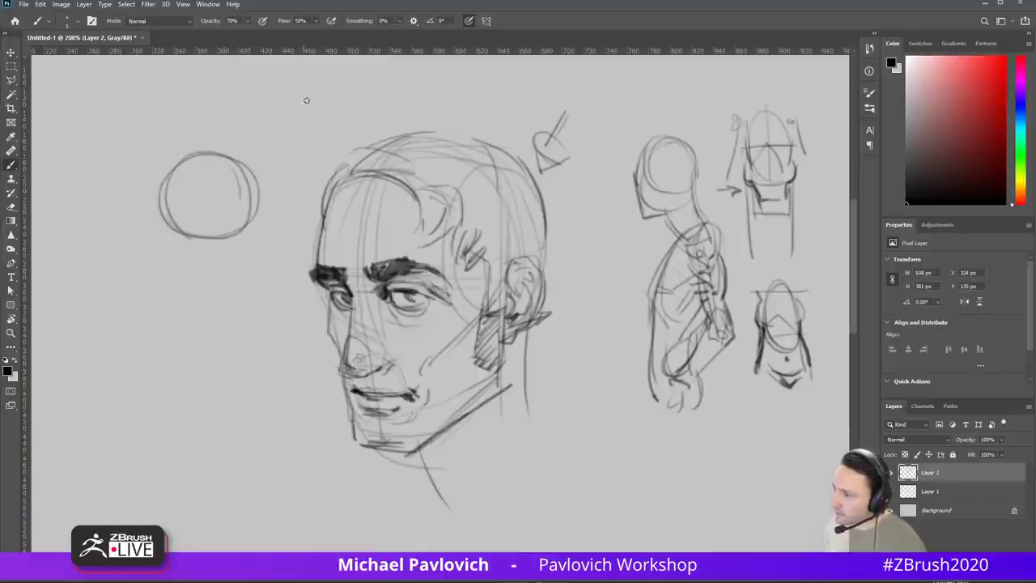
{"action": "left_click_drag", "start_coordinate": [310, 91], "coordinate": [281, 116]}
{"action": "left_click_drag", "start_coordinate": [225, 168], "coordinate": [233, 196]}
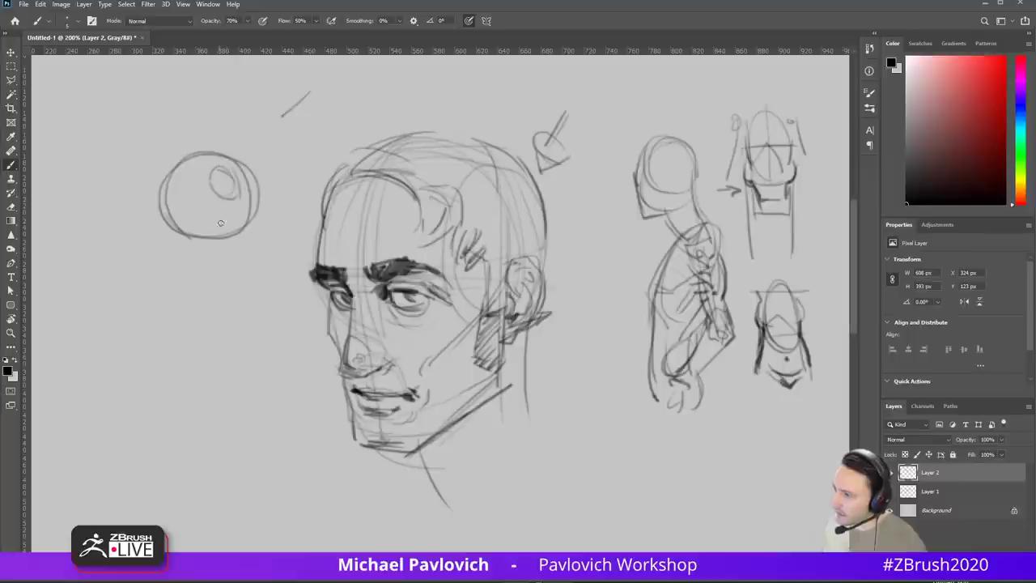
{"action": "left_click_drag", "start_coordinate": [195, 155], "coordinate": [231, 231]}
{"action": "left_click_drag", "start_coordinate": [187, 153], "coordinate": [204, 225]}
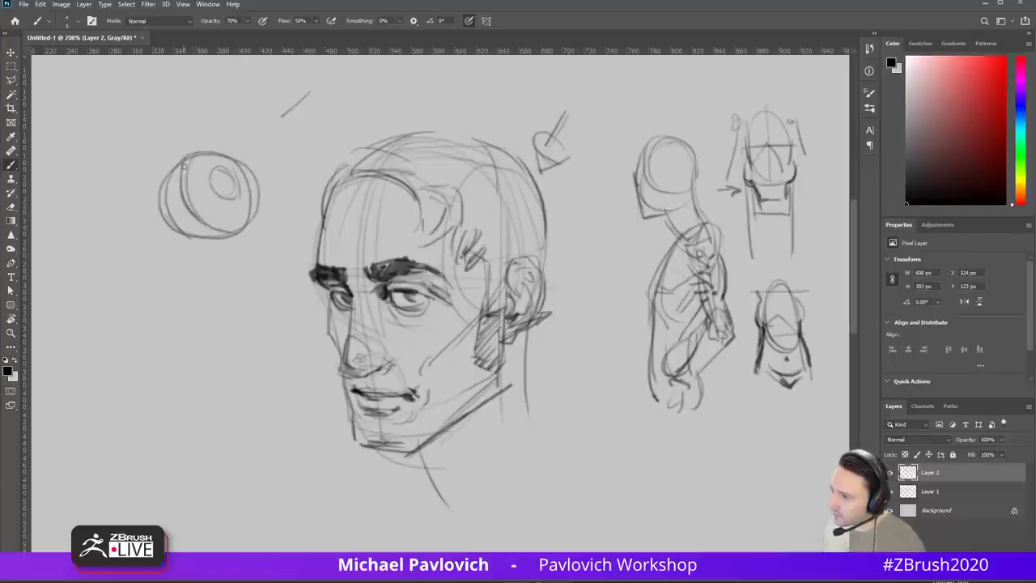
{"action": "mouse_move", "coordinate": [184, 164]}
{"action": "left_mouse_down"}
{"action": "mouse_move", "coordinate": [191, 220]}
{"action": "mouse_move", "coordinate": [232, 236]}
{"action": "mouse_move", "coordinate": [132, 257]}
{"action": "mouse_move", "coordinate": [108, 285]}
{"action": "mouse_move", "coordinate": [204, 240]}
{"action": "mouse_move", "coordinate": [150, 241]}
{"action": "mouse_move", "coordinate": [166, 247]}
{"action": "mouse_move", "coordinate": [134, 266]}
{"action": "mouse_move", "coordinate": [131, 255]}
{"action": "mouse_move", "coordinate": [101, 280]}
{"action": "left_mouse_up"}
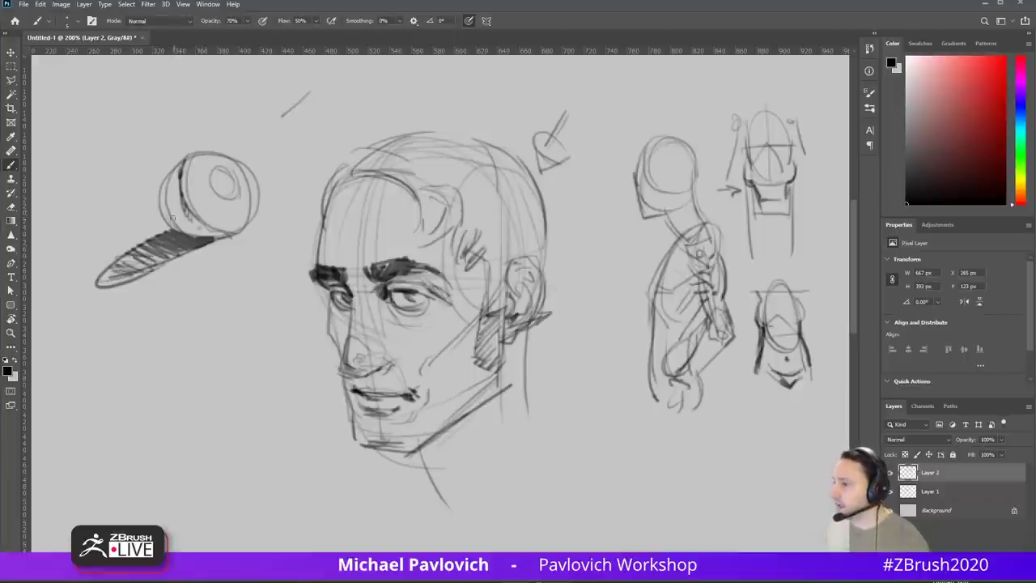
Step: Shade the sphere with hatching, darkest along the shadow edge and fading through halftones toward the highlight
{"action": "left_click_drag", "start_coordinate": [196, 251], "coordinate": [195, 275]}
{"action": "mouse_move", "coordinate": [180, 161]}
{"action": "left_mouse_down"}
{"action": "mouse_move", "coordinate": [194, 225]}
{"action": "mouse_move", "coordinate": [166, 192]}
{"action": "mouse_move", "coordinate": [176, 221]}
{"action": "mouse_move", "coordinate": [227, 240]}
{"action": "left_mouse_up"}
{"action": "mouse_move", "coordinate": [174, 183]}
{"action": "left_mouse_down"}
{"action": "mouse_move", "coordinate": [165, 212]}
{"action": "mouse_move", "coordinate": [179, 228]}
{"action": "mouse_move", "coordinate": [223, 238]}
{"action": "left_mouse_up"}
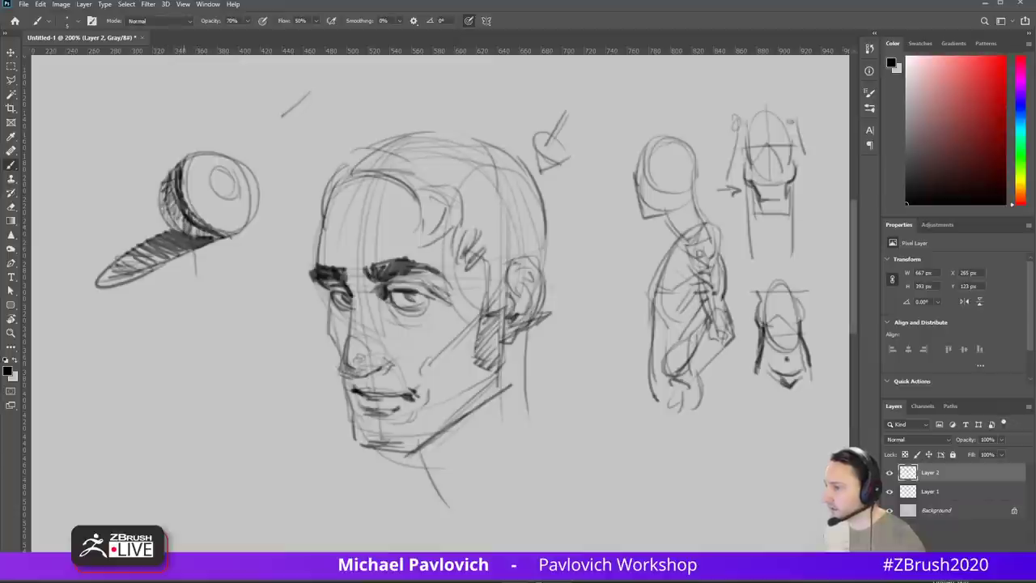
{"action": "left_click_drag", "start_coordinate": [168, 173], "coordinate": [180, 218]}
{"action": "left_click_drag", "start_coordinate": [171, 161], "coordinate": [193, 193]}
{"action": "mouse_move", "coordinate": [187, 177]}
{"action": "left_mouse_down"}
{"action": "mouse_move", "coordinate": [211, 230]}
{"action": "mouse_move", "coordinate": [190, 217]}
{"action": "mouse_move", "coordinate": [183, 191]}
{"action": "left_mouse_up"}
{"action": "mouse_move", "coordinate": [195, 173]}
{"action": "left_mouse_down"}
{"action": "mouse_move", "coordinate": [186, 160]}
{"action": "mouse_move", "coordinate": [197, 152]}
{"action": "left_mouse_up"}
{"action": "mouse_move", "coordinate": [191, 170]}
{"action": "left_mouse_down"}
{"action": "mouse_move", "coordinate": [206, 155]}
{"action": "mouse_move", "coordinate": [166, 204]}
{"action": "mouse_move", "coordinate": [193, 238]}
{"action": "left_mouse_up"}
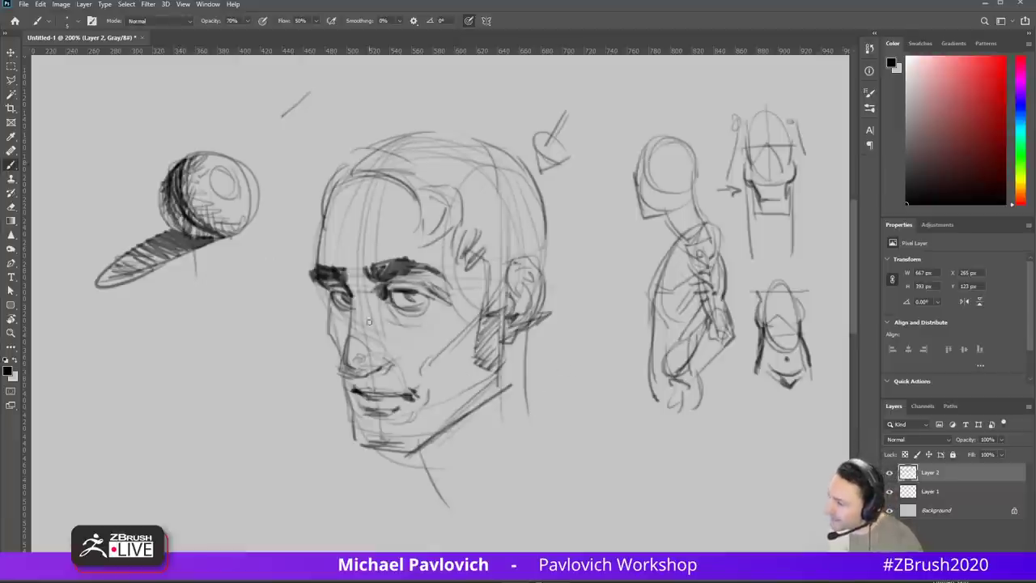
Step: Shade the large head's shadow edge down the nose and upper lip, and darken the upper lid and iris of the nearer eye
{"action": "mouse_move", "coordinate": [332, 300]}
{"action": "left_mouse_down"}
{"action": "mouse_move", "coordinate": [356, 322]}
{"action": "mouse_move", "coordinate": [344, 367]}
{"action": "mouse_move", "coordinate": [363, 390]}
{"action": "mouse_move", "coordinate": [353, 404]}
{"action": "left_mouse_up"}
{"action": "mouse_move", "coordinate": [387, 372]}
{"action": "left_mouse_down"}
{"action": "mouse_move", "coordinate": [348, 410]}
{"action": "mouse_move", "coordinate": [377, 391]}
{"action": "mouse_move", "coordinate": [345, 389]}
{"action": "left_mouse_up"}
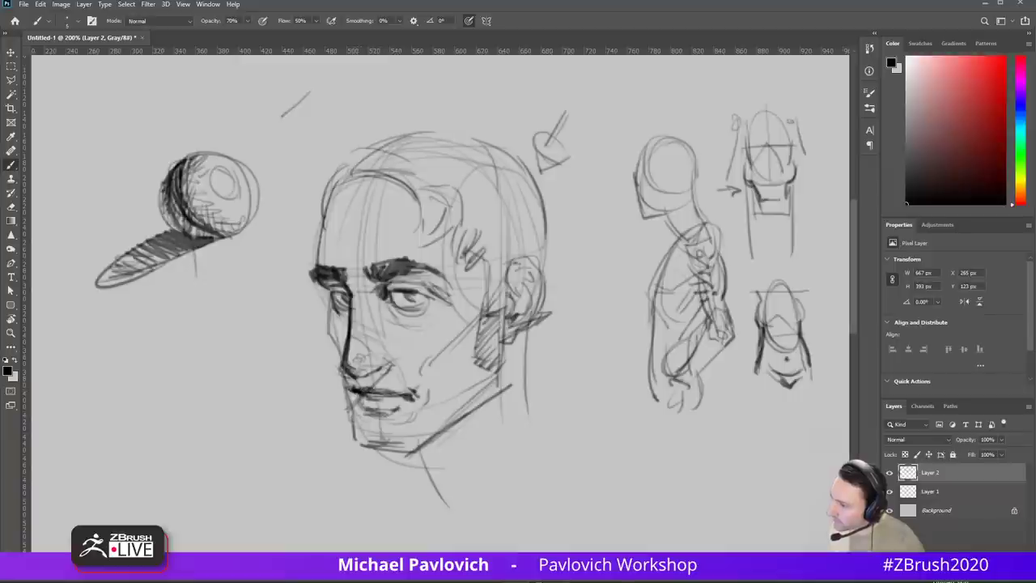
{"action": "left_click_drag", "start_coordinate": [391, 296], "coordinate": [426, 297]}
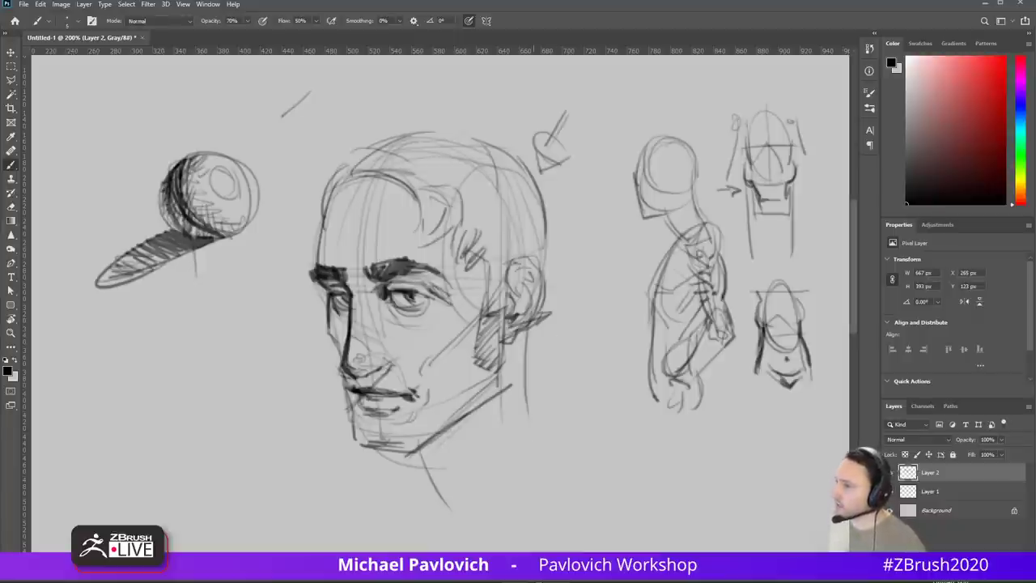
Step: Switch to ZBrush and turn the sculpted head to a straight front view showing the neck and shoulders
{"action": "key", "text": "alt+Tab"}
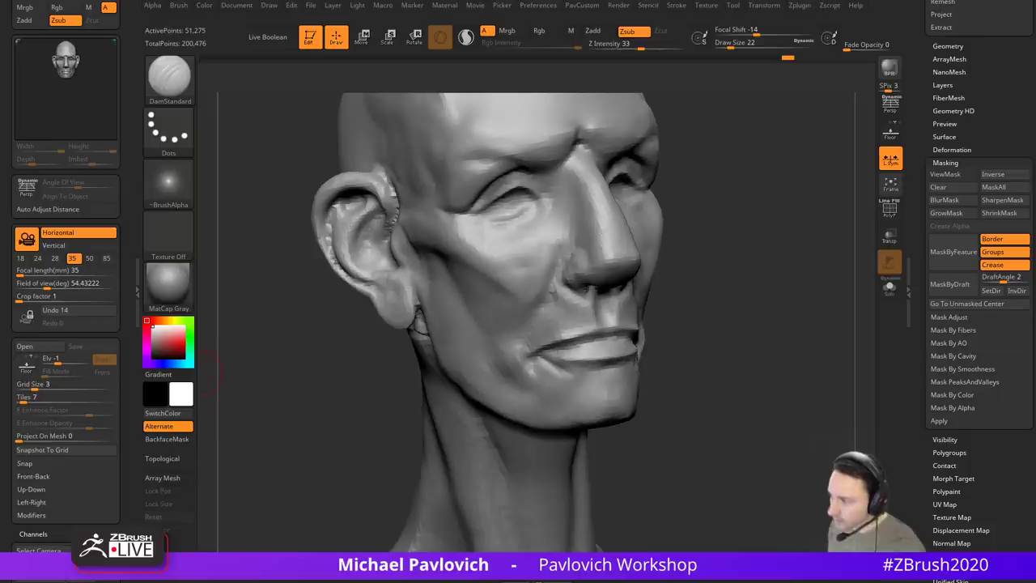
{"action": "mouse_move", "coordinate": [687, 219]}
{"action": "left_mouse_down"}
{"action": "mouse_move", "coordinate": [770, 260]}
{"action": "mouse_move", "coordinate": [770, 224]}
{"action": "mouse_move", "coordinate": [747, 257]}
{"action": "left_mouse_up"}
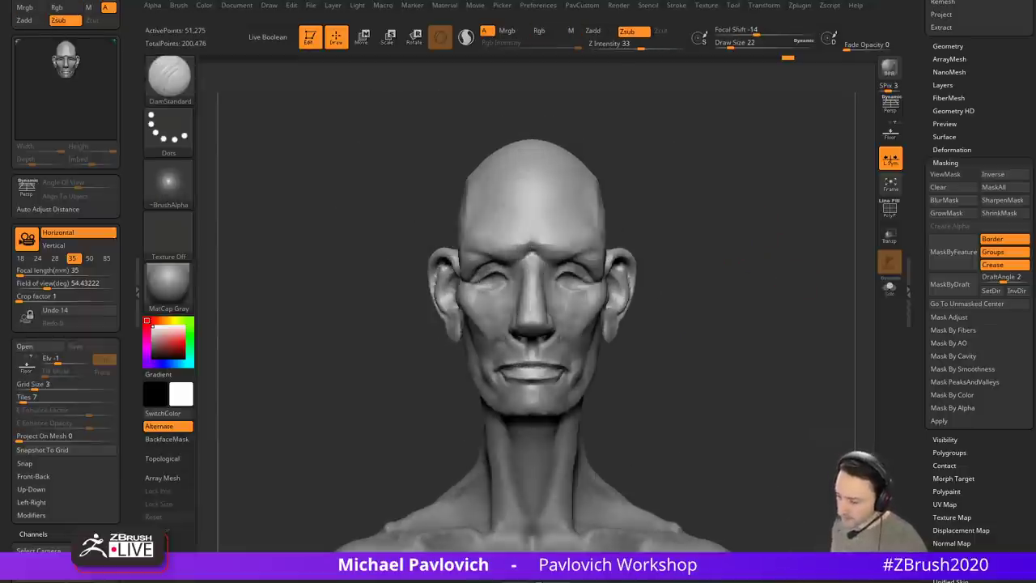
Step: Turn on perspective and carve creases around the lower eyelids and eye bags with the DamStandard brush
{"action": "left_click_drag", "start_coordinate": [748, 257], "coordinate": [685, 221]}
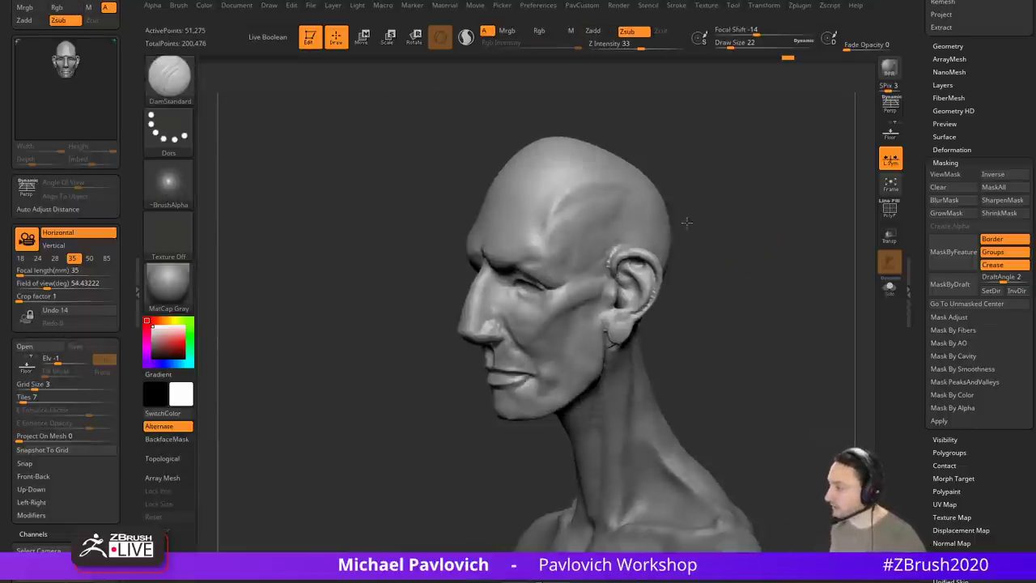
{"action": "mouse_move", "coordinate": [740, 264]}
{"action": "left_mouse_down"}
{"action": "mouse_move", "coordinate": [752, 236]}
{"action": "mouse_move", "coordinate": [728, 252]}
{"action": "mouse_move", "coordinate": [706, 360]}
{"action": "left_mouse_up"}
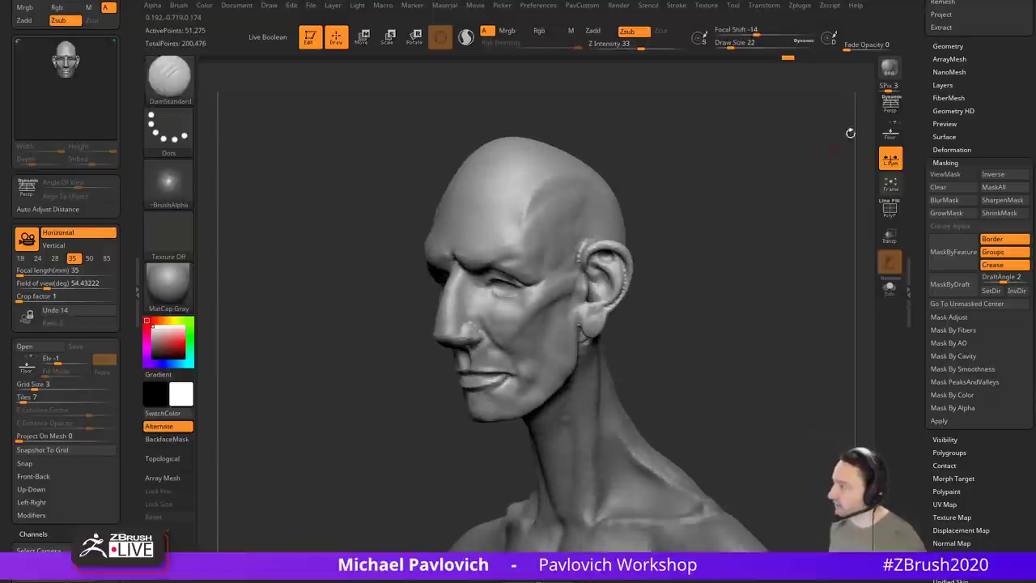
{"action": "key", "text": "p"}
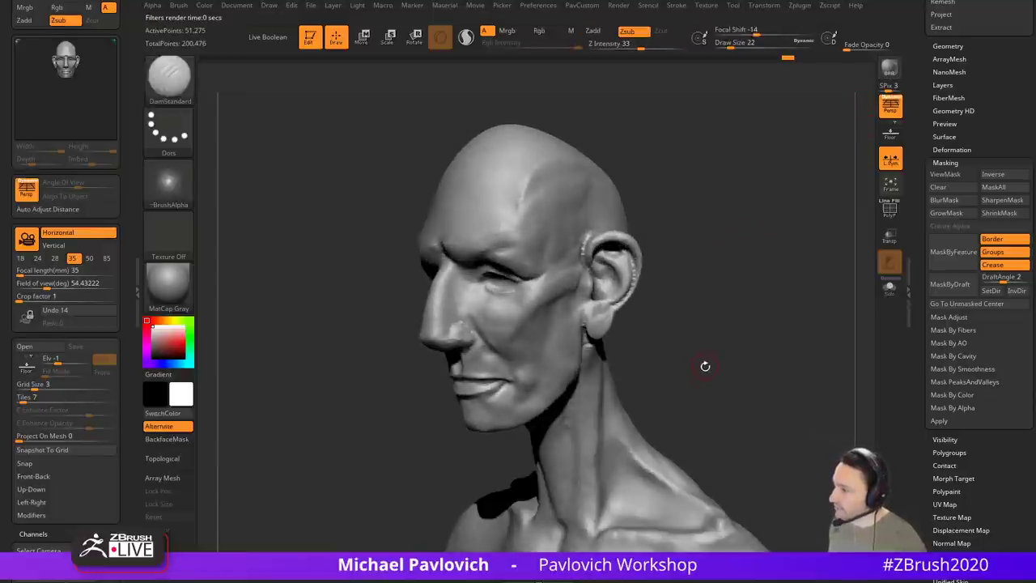
{"action": "mouse_move", "coordinate": [773, 272]}
{"action": "left_mouse_down"}
{"action": "mouse_move", "coordinate": [826, 270]}
{"action": "mouse_move", "coordinate": [790, 284]}
{"action": "mouse_move", "coordinate": [782, 250]}
{"action": "mouse_move", "coordinate": [805, 248]}
{"action": "left_mouse_up"}
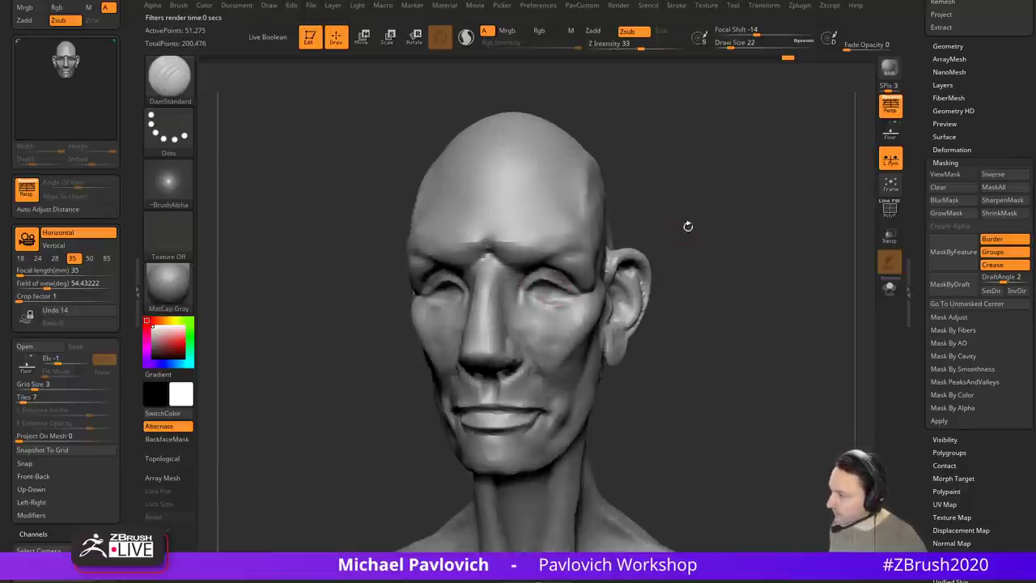
{"action": "left_click_drag", "start_coordinate": [689, 226], "coordinate": [531, 285]}
{"action": "right_click_drag", "start_coordinate": [535, 324], "coordinate": [530, 384]}
{"action": "left_click_drag", "start_coordinate": [530, 291], "coordinate": [535, 301]}
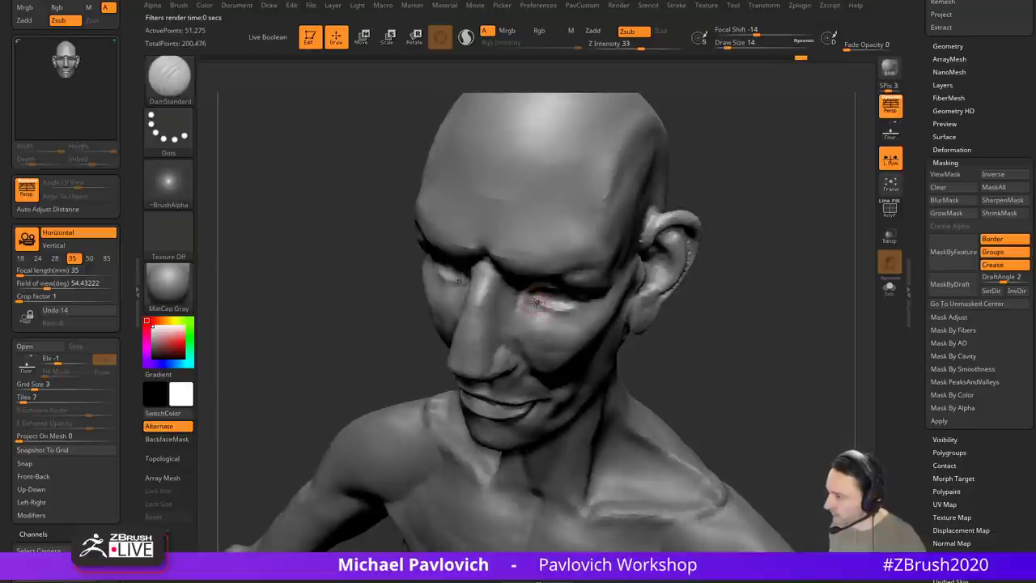
{"action": "left_click_drag", "start_coordinate": [626, 324], "coordinate": [529, 306]}
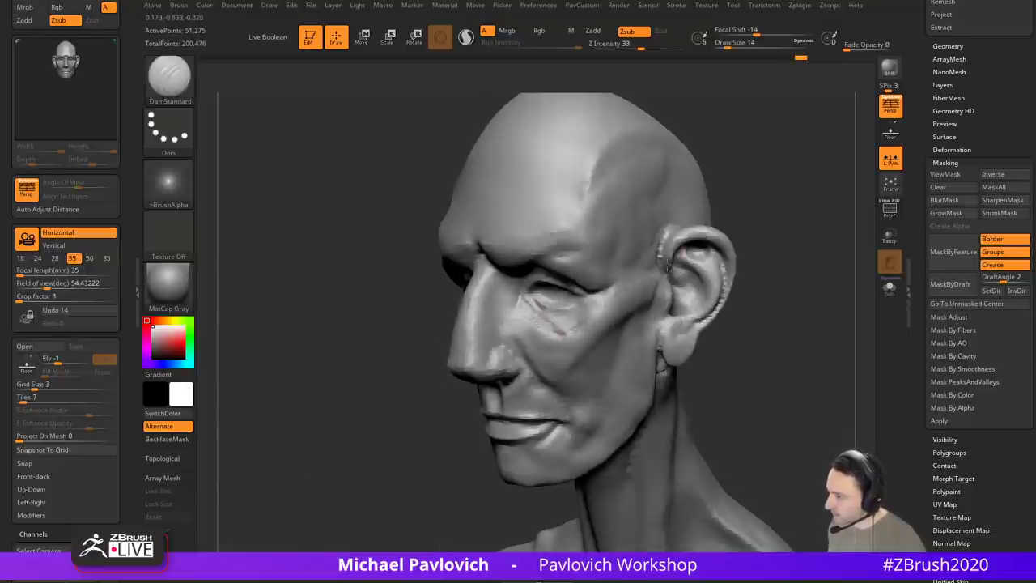
{"action": "mouse_move", "coordinate": [668, 267]}
{"action": "left_mouse_down"}
{"action": "mouse_move", "coordinate": [779, 259]}
{"action": "mouse_move", "coordinate": [539, 301]}
{"action": "left_mouse_up"}
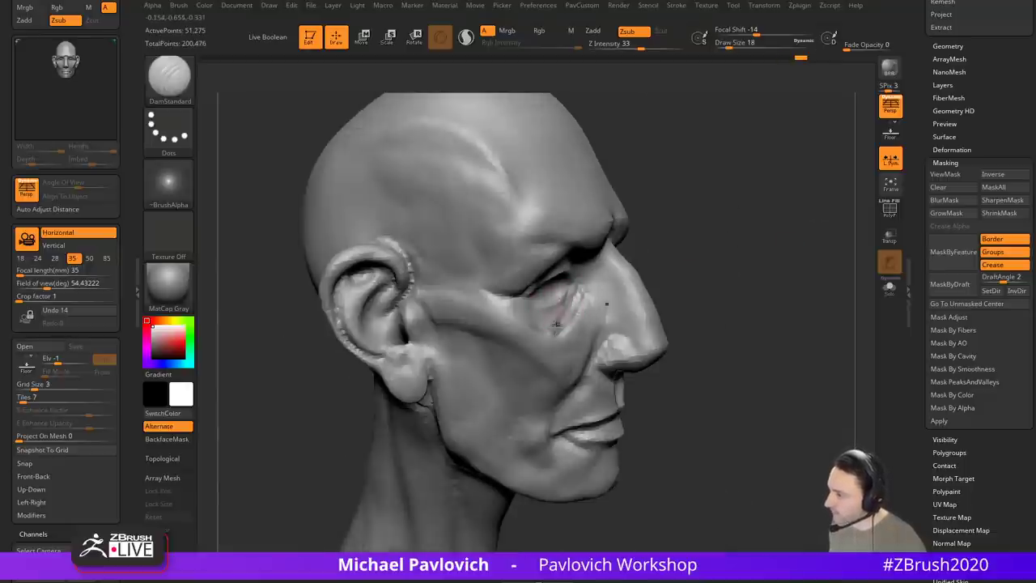
{"action": "mouse_move", "coordinate": [607, 304]}
{"action": "left_mouse_down"}
{"action": "mouse_move", "coordinate": [647, 267]}
{"action": "mouse_move", "coordinate": [584, 213]}
{"action": "mouse_move", "coordinate": [548, 284]}
{"action": "mouse_move", "coordinate": [559, 274]}
{"action": "left_mouse_up"}
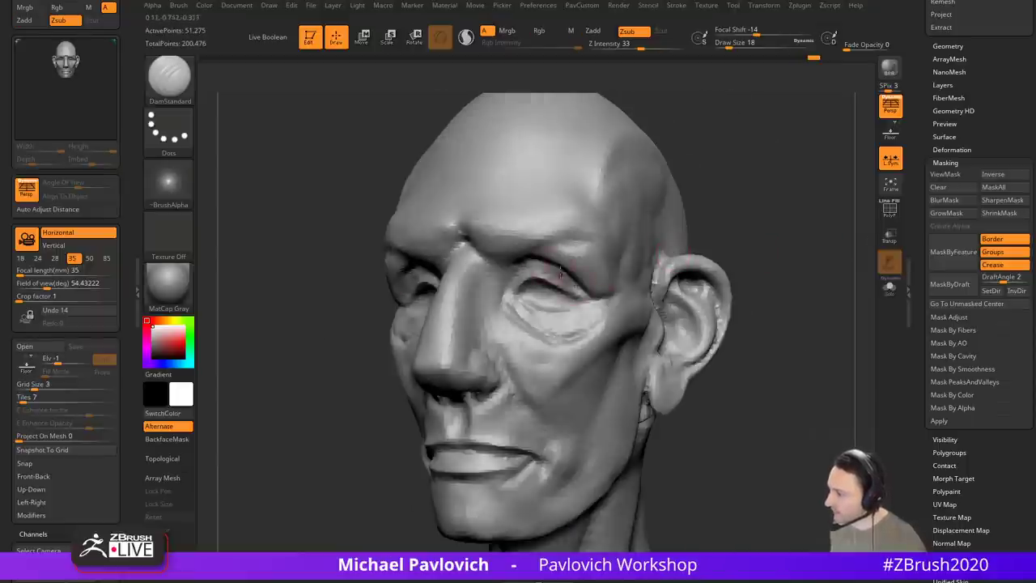
Step: Turn off perspective, then rework the closed eyelid forms with the Clay brush and smooth them out
{"action": "key", "text": "b"}
{"action": "key", "text": "c"}
{"action": "key", "text": "l"}
{"action": "mouse_move", "coordinate": [757, 233]}
{"action": "left_mouse_down"}
{"action": "mouse_move", "coordinate": [744, 195]}
{"action": "mouse_move", "coordinate": [722, 185]}
{"action": "mouse_move", "coordinate": [712, 162]}
{"action": "left_mouse_up"}
{"action": "mouse_move", "coordinate": [727, 278]}
{"action": "left_mouse_down"}
{"action": "mouse_move", "coordinate": [780, 195]}
{"action": "mouse_move", "coordinate": [773, 256]}
{"action": "mouse_move", "coordinate": [759, 227]}
{"action": "mouse_move", "coordinate": [761, 240]}
{"action": "mouse_move", "coordinate": [566, 284]}
{"action": "mouse_move", "coordinate": [756, 261]}
{"action": "mouse_move", "coordinate": [745, 250]}
{"action": "left_mouse_up"}
{"action": "key", "text": "s"}
{"action": "left_click", "coordinate": [550, 307]}
{"action": "key", "text": "p"}
{"action": "key", "text": "]"}
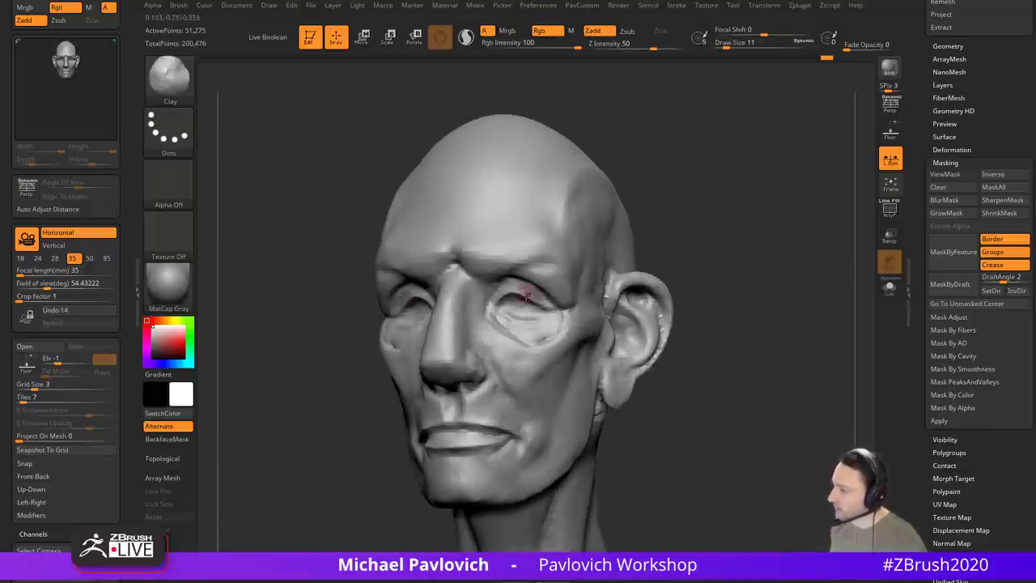
{"action": "left_click_drag", "start_coordinate": [510, 291], "coordinate": [503, 297], "text": "shift"}
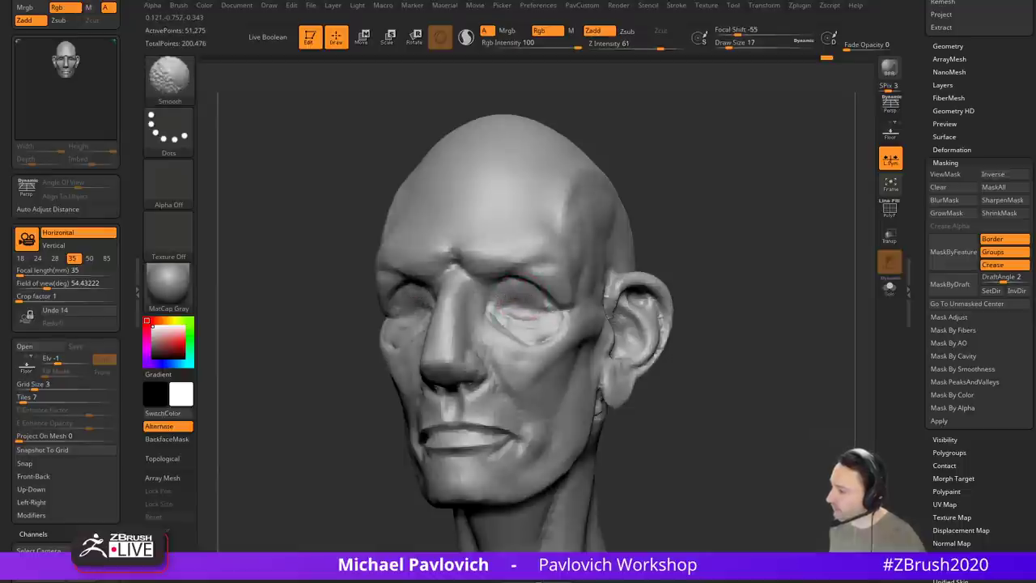
Step: Flatten the remaining eye shapes into plain sockets with the Clay brush at a draw size of 33
{"action": "left_click_drag", "start_coordinate": [736, 252], "coordinate": [724, 207]}
{"action": "key", "text": "b"}
{"action": "key", "text": "c"}
{"action": "key", "text": "l"}
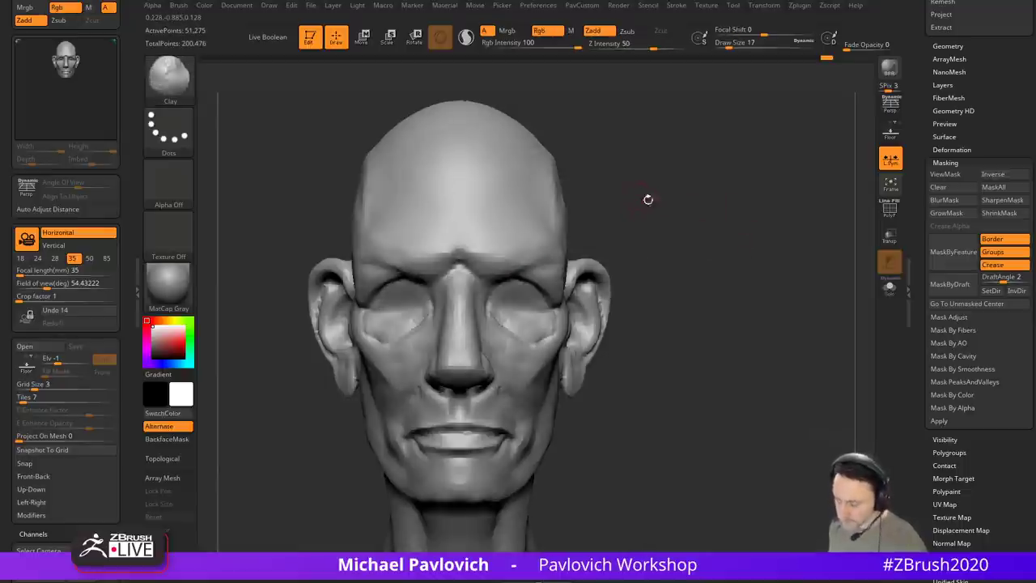
{"action": "left_click_drag", "start_coordinate": [648, 199], "coordinate": [514, 299]}
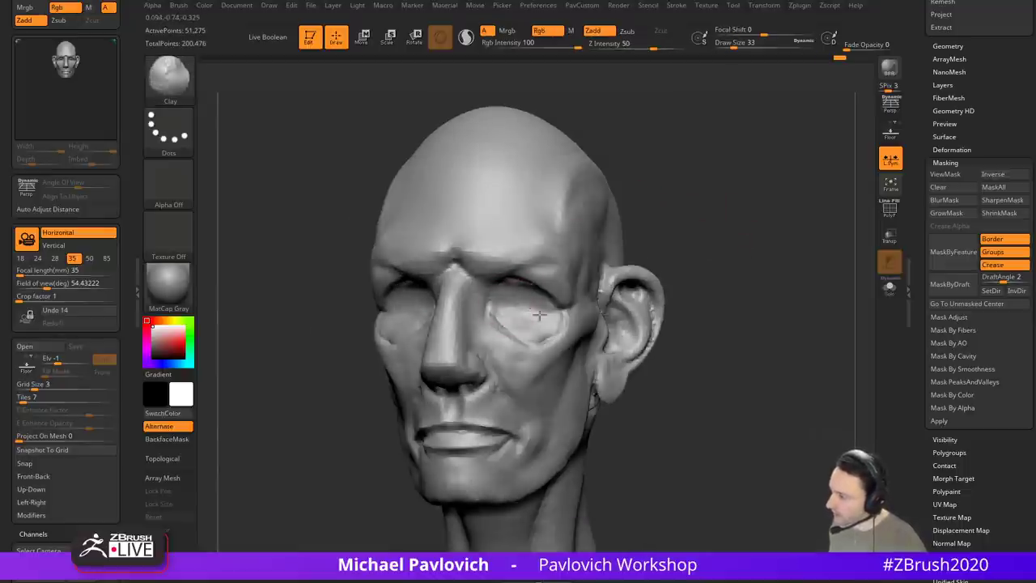
Step: Insert mirrored Sphere16 primitives from the IMM base primitives as eyeballs and split them from the head into their own subtool
{"action": "left_click_drag", "start_coordinate": [721, 245], "coordinate": [733, 208], "text": "shift"}
{"action": "key", "text": "b"}
{"action": "key", "text": "i"}
{"action": "key", "text": "p"}
{"action": "key", "text": "m"}
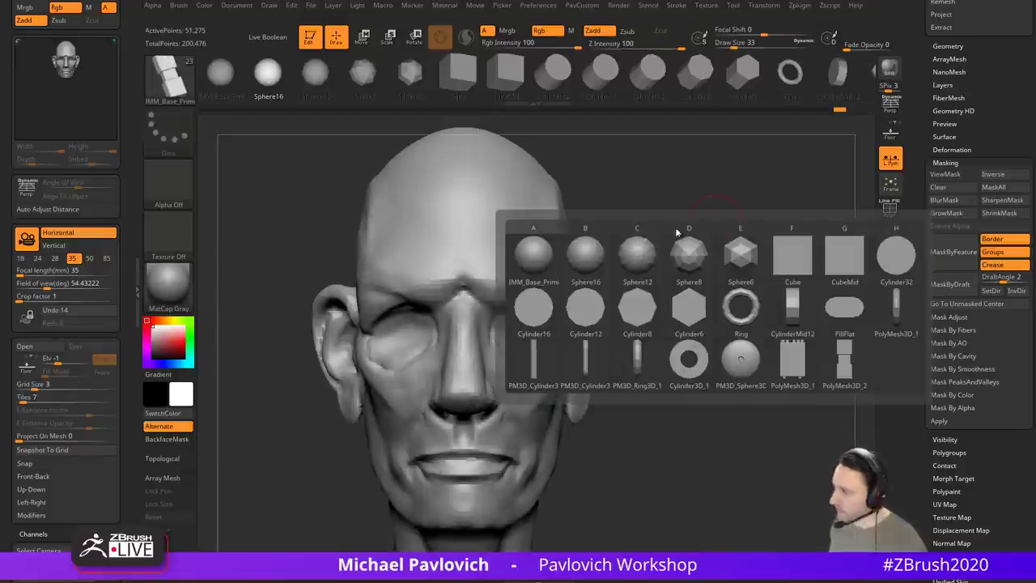
{"action": "left_click", "coordinate": [590, 257]}
{"action": "left_click_drag", "start_coordinate": [531, 330], "coordinate": [560, 323]}
{"action": "key", "text": "2"}
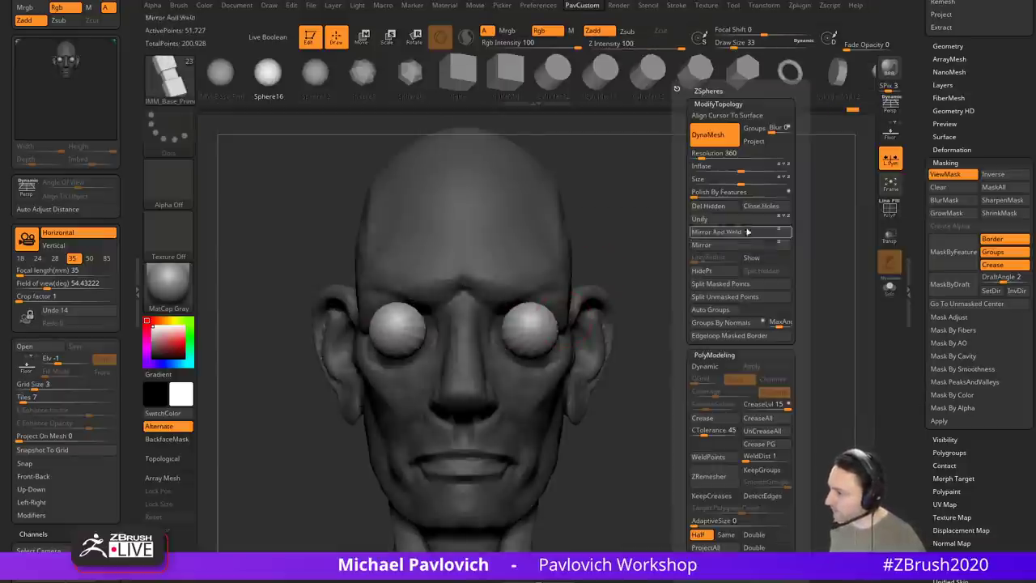
{"action": "left_click", "coordinate": [740, 284]}
Step: Move the eyeballs back into the sockets in side view and check their fit from the front
{"action": "left_click_drag", "start_coordinate": [754, 270], "coordinate": [708, 270], "text": "shift"}
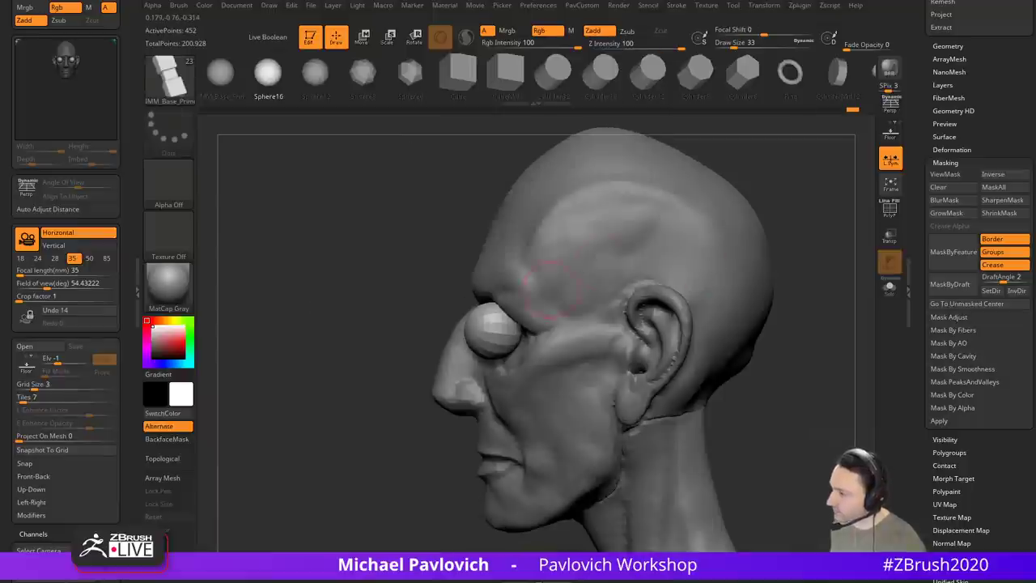
{"action": "key", "text": "w"}
{"action": "left_click_drag", "start_coordinate": [459, 328], "coordinate": [495, 328]}
{"action": "key", "text": "q"}
{"action": "key", "text": "w"}
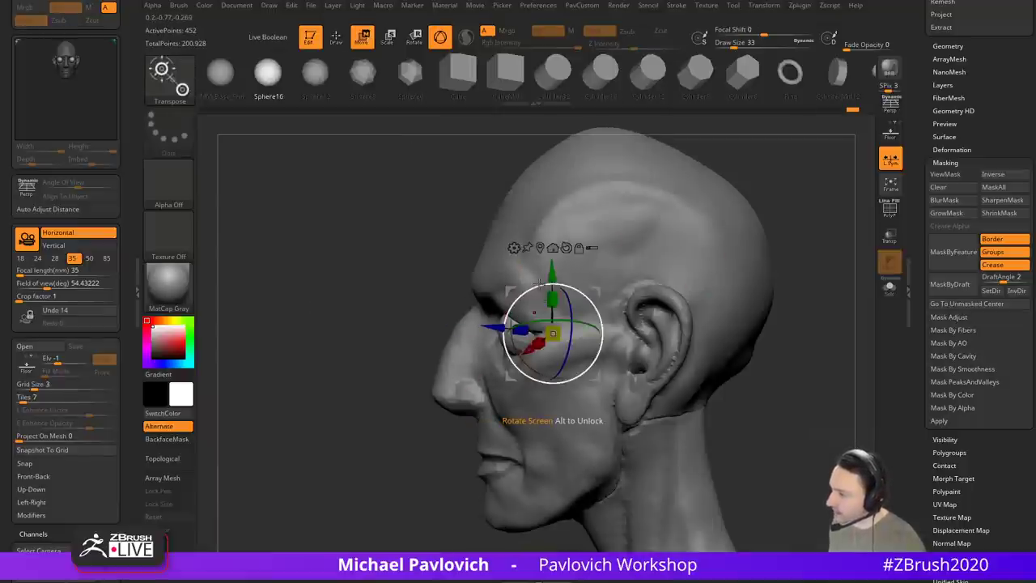
{"action": "left_click_drag", "start_coordinate": [510, 290], "coordinate": [509, 281]}
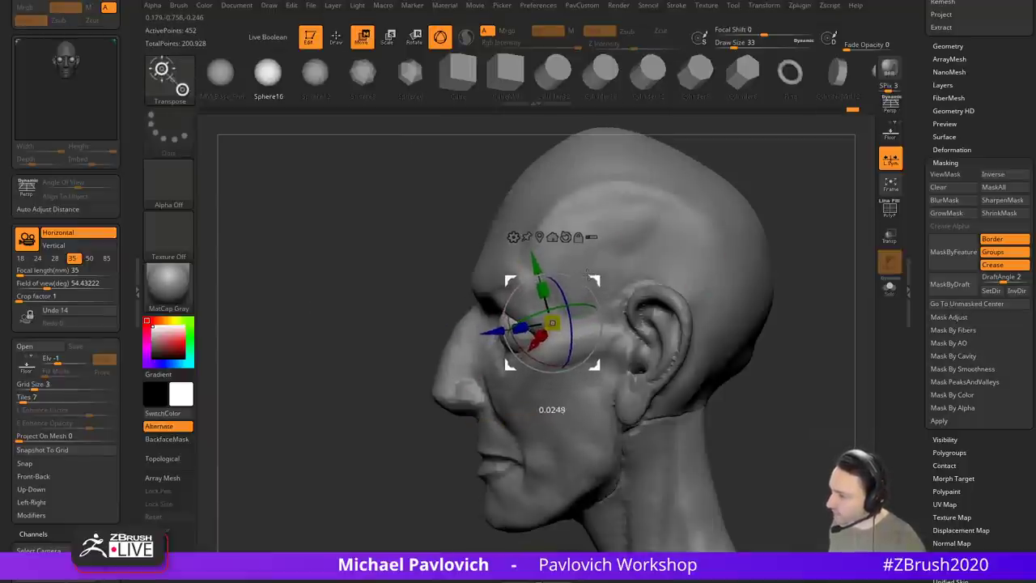
{"action": "key", "text": "q"}
{"action": "left_click_drag", "start_coordinate": [364, 351], "coordinate": [453, 355]}
{"action": "key", "text": "w"}
{"action": "left_click_drag", "start_coordinate": [572, 331], "coordinate": [600, 280]}
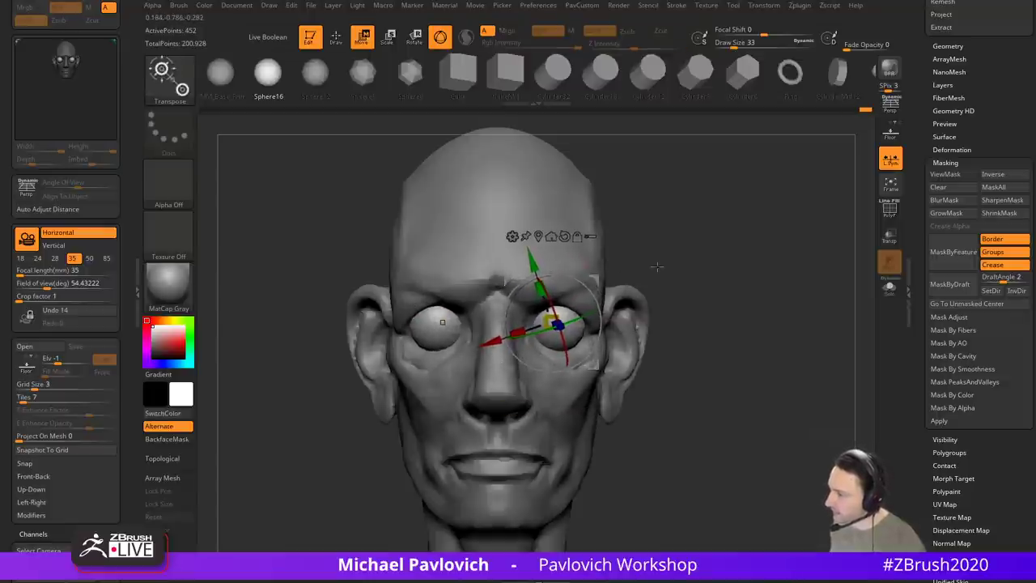
Step: Fine-tune the position and size of the eyeballs in the sockets from the front view
{"action": "right_click_drag", "start_coordinate": [690, 238], "coordinate": [693, 266], "text": "ctrl"}
{"action": "left_click_drag", "start_coordinate": [594, 272], "coordinate": [590, 274]}
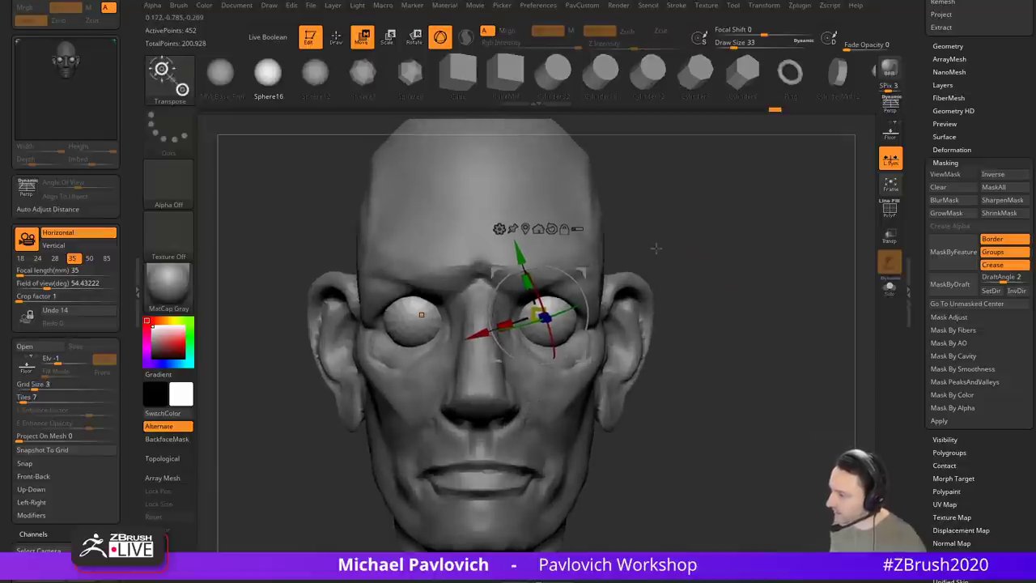
{"action": "right_click_drag", "start_coordinate": [655, 247], "coordinate": [736, 252], "text": "shift"}
{"action": "key", "text": "q"}
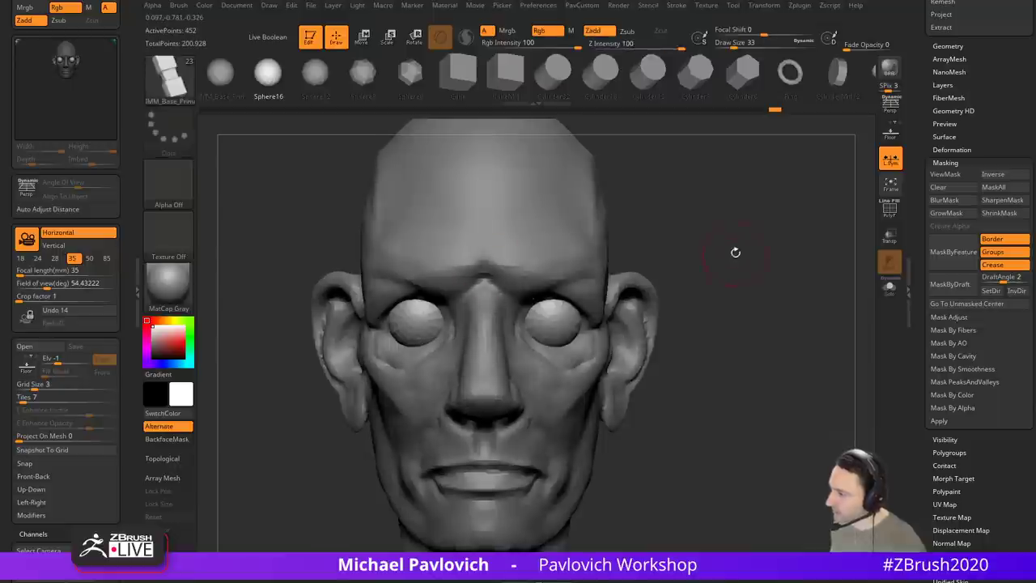
{"action": "key", "text": "w"}
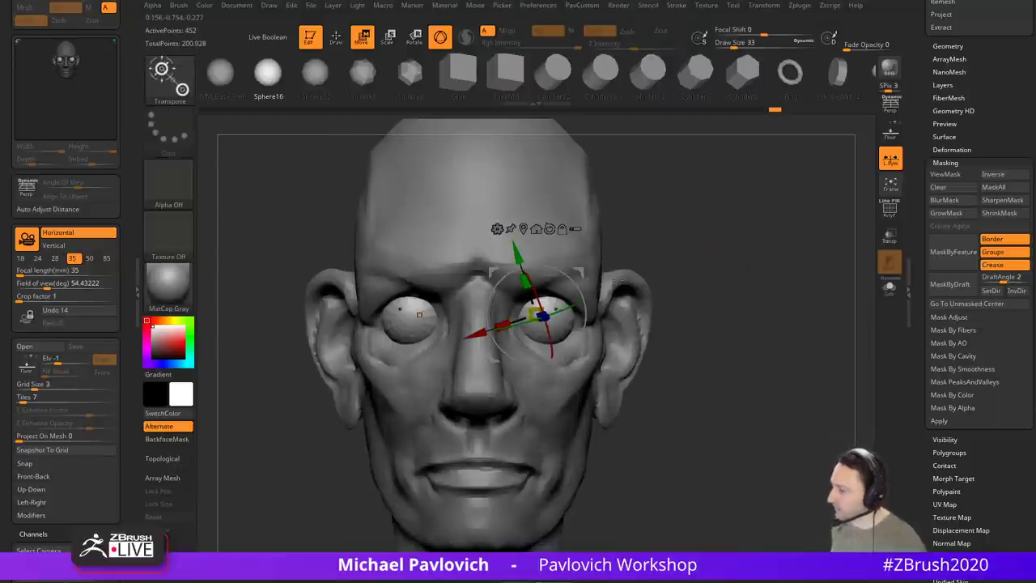
{"action": "key", "text": "q"}
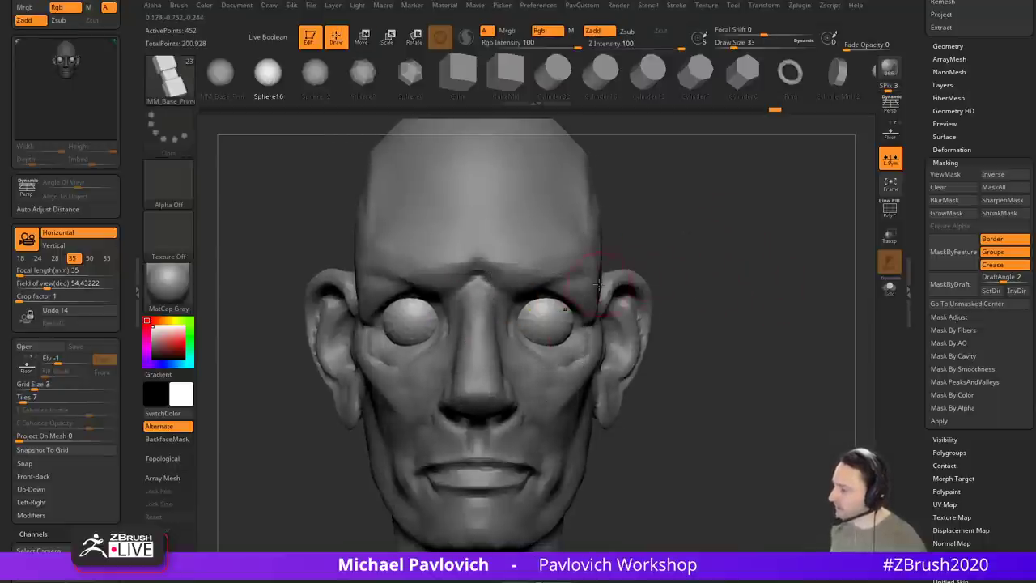
{"action": "key", "text": "w"}
{"action": "left_click_drag", "start_coordinate": [580, 276], "coordinate": [583, 276]}
{"action": "key", "text": "q"}
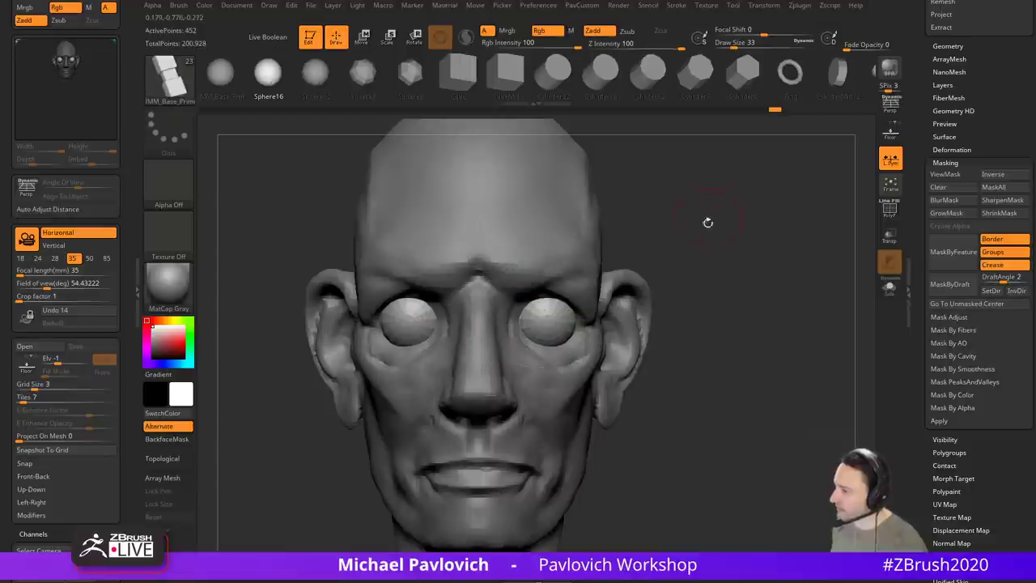
Step: Bring up the subtool list and examine the eyeball placement from three-quarter and side views
{"action": "mouse_move", "coordinate": [705, 224]}
{"action": "left_mouse_down"}
{"action": "mouse_move", "coordinate": [784, 248]}
{"action": "mouse_move", "coordinate": [766, 232]}
{"action": "mouse_move", "coordinate": [758, 252]}
{"action": "mouse_move", "coordinate": [784, 249]}
{"action": "left_mouse_up"}
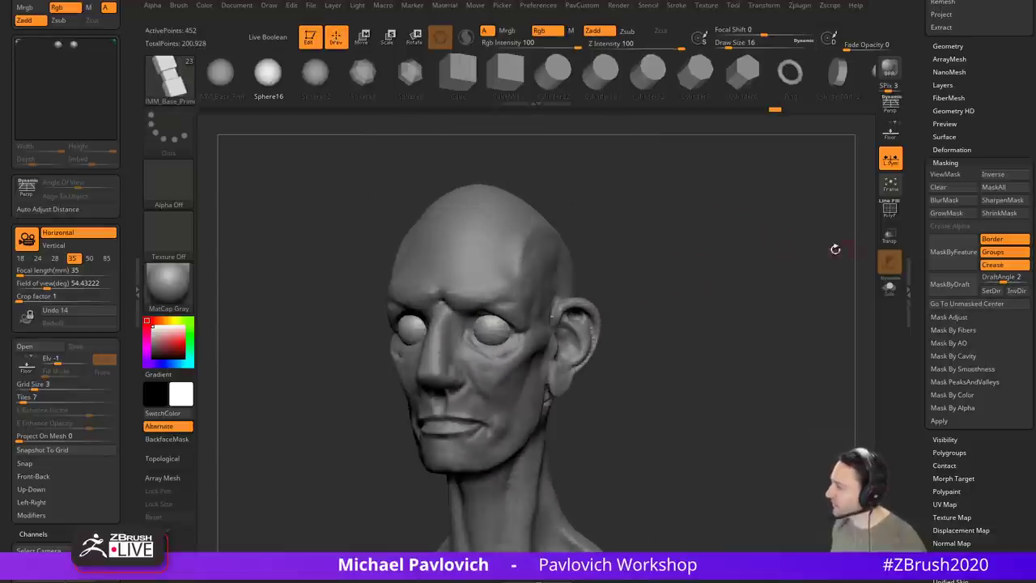
{"action": "left_click_drag", "start_coordinate": [918, 227], "coordinate": [930, 444]}
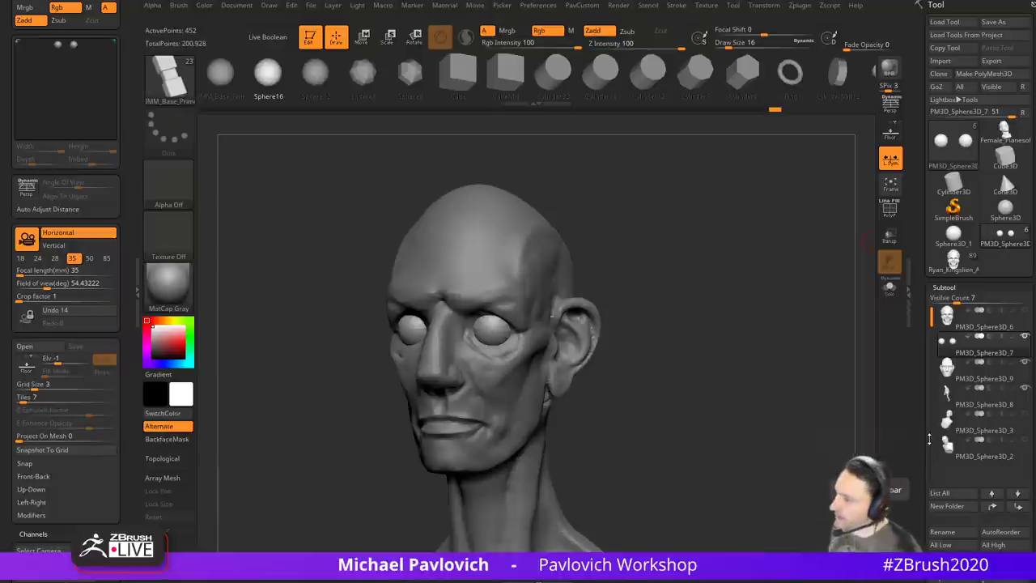
{"action": "left_click_drag", "start_coordinate": [640, 199], "coordinate": [518, 316]}
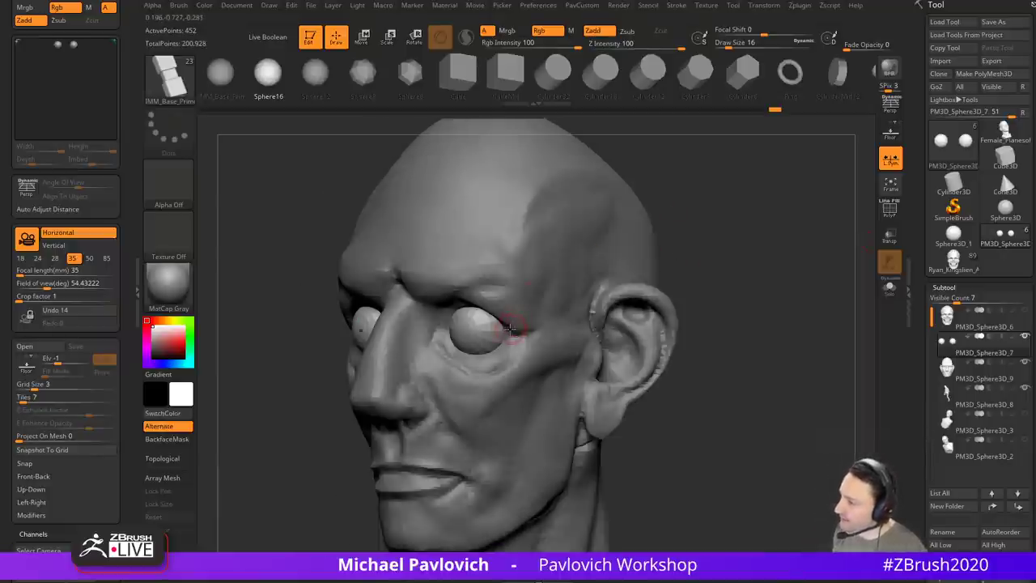
{"action": "key", "text": "b"}
{"action": "key", "text": "s"}
{"action": "key", "text": "t"}
{"action": "mouse_move", "coordinate": [777, 252]}
{"action": "left_mouse_down"}
{"action": "mouse_move", "coordinate": [764, 266]}
{"action": "mouse_move", "coordinate": [742, 264]}
{"action": "left_mouse_up"}
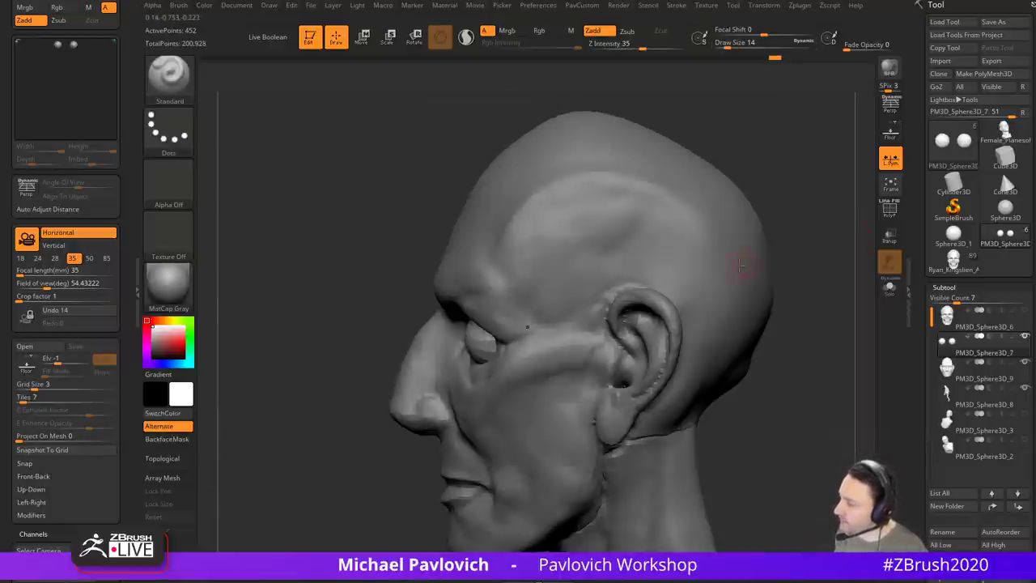
{"action": "left_click_drag", "start_coordinate": [791, 326], "coordinate": [770, 300]}
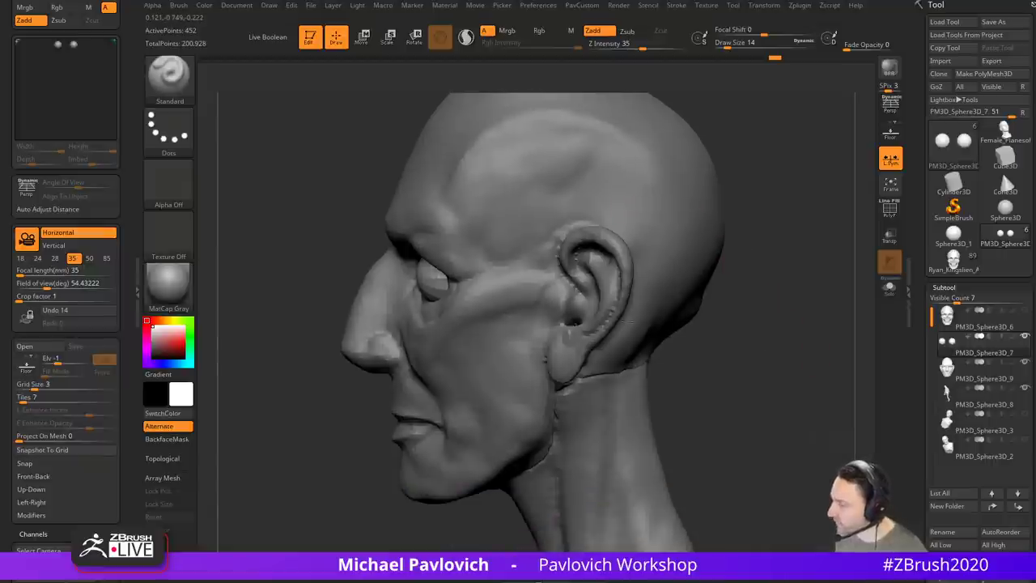
Step: Select the head subtool PM3D_Sphere3D_9 and pull the brow ridge slightly forward over the eyes with the Move brush
{"action": "left_click_drag", "start_coordinate": [316, 235], "coordinate": [459, 257]}
{"action": "left_click", "coordinate": [459, 257], "text": "alt"}
{"action": "left_click_drag", "start_coordinate": [769, 275], "coordinate": [620, 271]}
{"action": "key", "text": "b"}
{"action": "key", "text": "m"}
{"action": "key", "text": "v"}
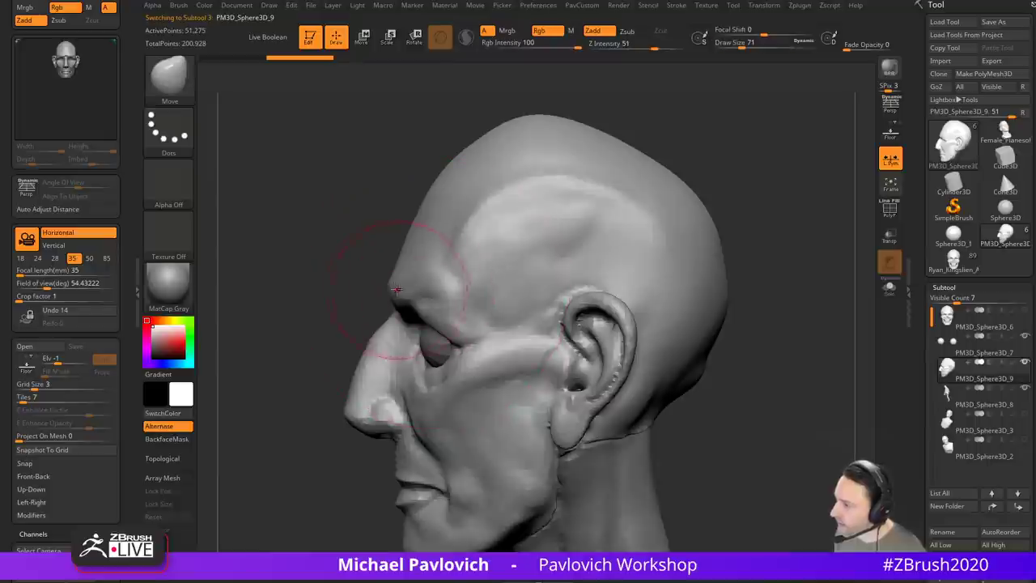
{"action": "left_click_drag", "start_coordinate": [406, 288], "coordinate": [363, 294]}
{"action": "mouse_move", "coordinate": [318, 333]}
{"action": "left_mouse_down"}
{"action": "mouse_move", "coordinate": [558, 330]}
{"action": "mouse_move", "coordinate": [465, 328]}
{"action": "left_mouse_up"}
{"action": "mouse_move", "coordinate": [368, 330]}
{"action": "left_mouse_down"}
{"action": "mouse_move", "coordinate": [694, 278]}
{"action": "mouse_move", "coordinate": [643, 292]}
{"action": "mouse_move", "coordinate": [686, 269]}
{"action": "left_mouse_up"}
Step: Select the eyeball subtool with the Standard brush active and rename it ThisEyeballs
{"action": "key", "text": "b"}
{"action": "key", "text": "s"}
{"action": "key", "text": "t"}
{"action": "key", "text": "s"}
{"action": "left_click", "coordinate": [308, 333], "text": "alt"}
{"action": "key", "text": "s"}
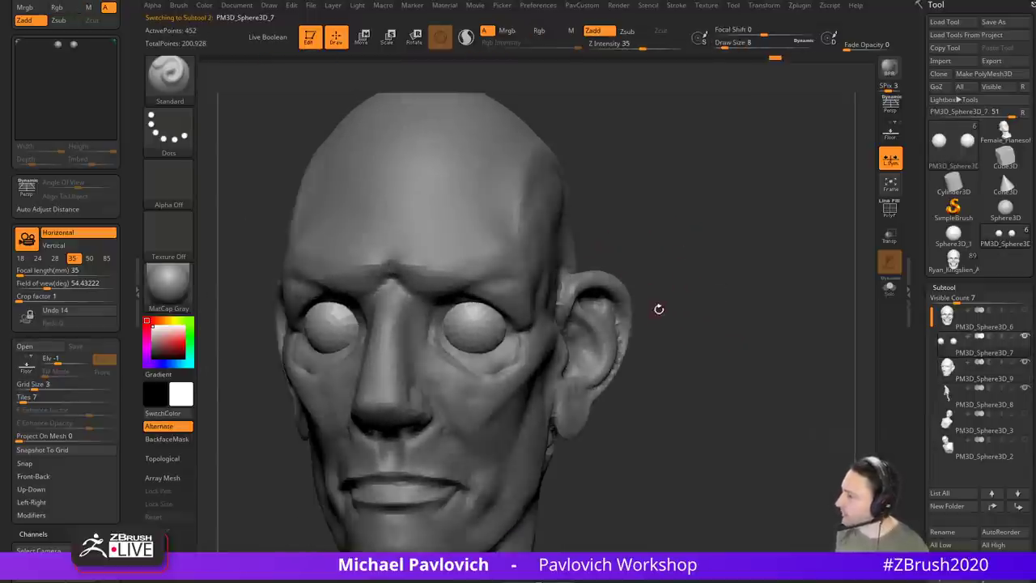
{"action": "scroll", "coordinate": [935, 325], "scroll_direction": "down", "scroll_amount": 5}
{"action": "left_click", "coordinate": [952, 323]}
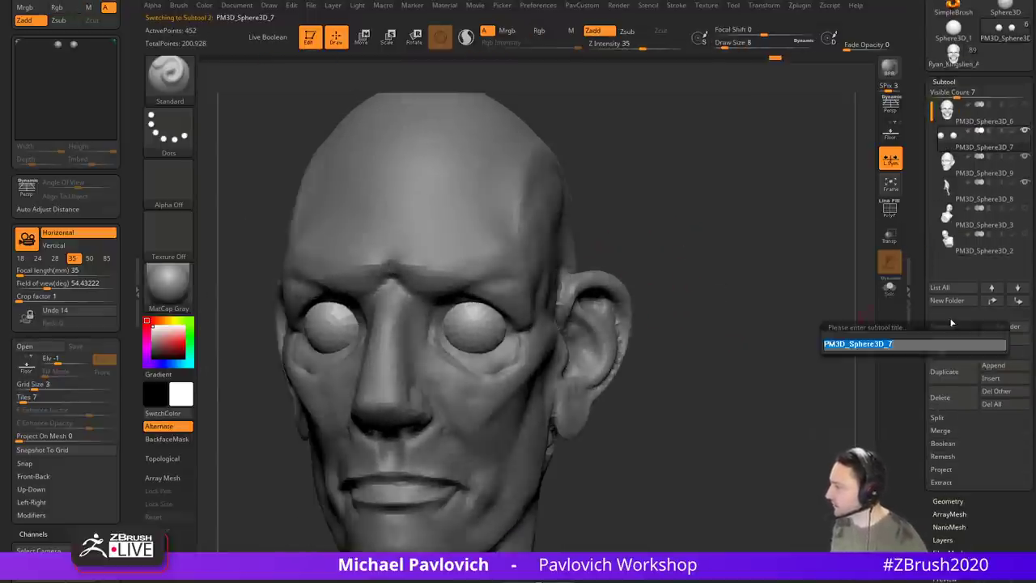
{"action": "type", "text": "ThisEye"}
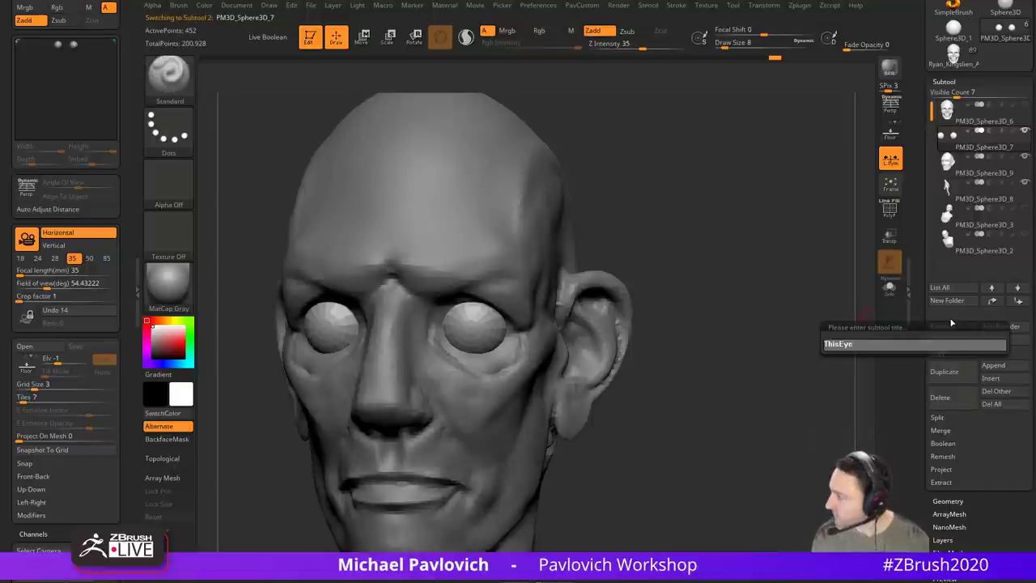
{"action": "type", "text": "balls"}
{"action": "key", "text": "Return"}
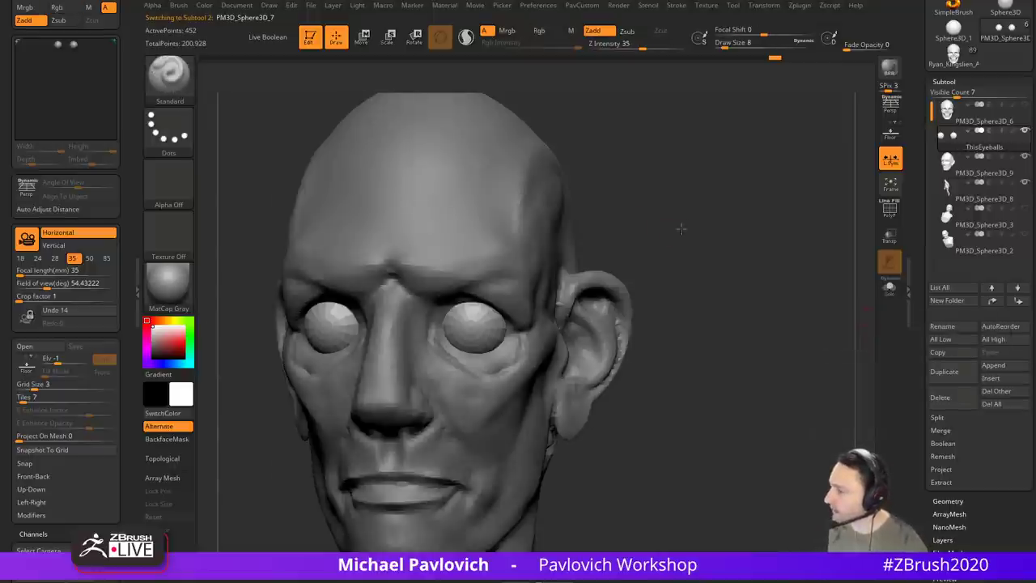
Step: Duplicate the ThisEyeballs subtool and show its polyframe in a side view of the head
{"action": "left_click_drag", "start_coordinate": [681, 230], "coordinate": [712, 214]}
{"action": "key", "text": "2"}
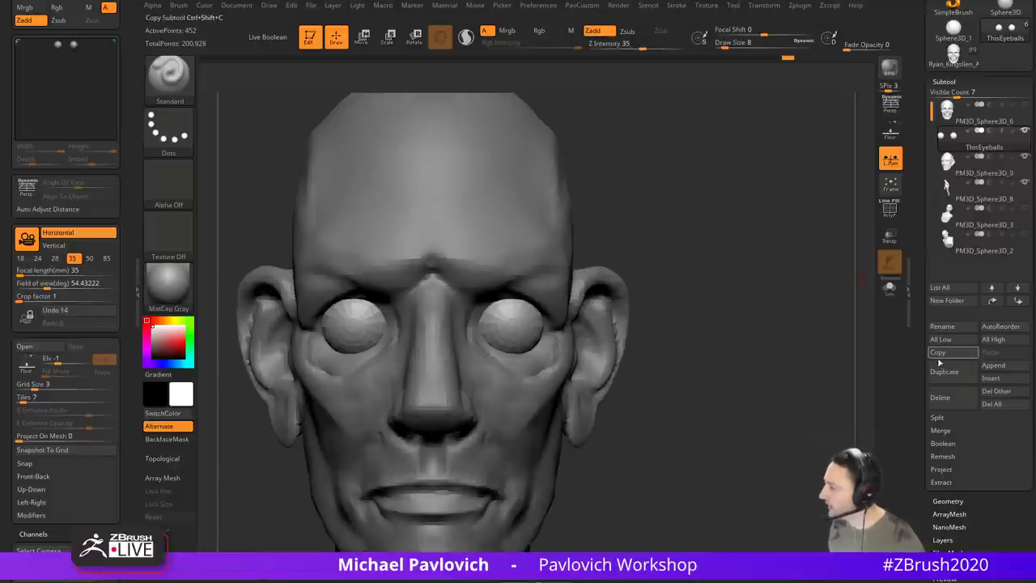
{"action": "left_click", "coordinate": [944, 372]}
{"action": "key", "text": "shift+f"}
{"action": "left_click_drag", "start_coordinate": [800, 268], "coordinate": [762, 266], "text": "shift"}
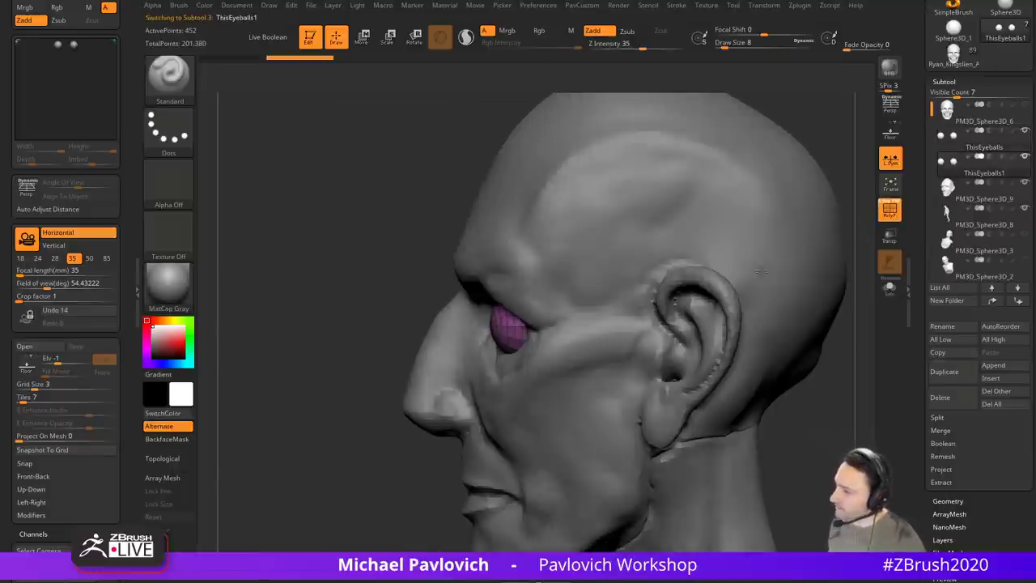
Step: Cut the duplicated eyeballs ThisEyeballs1 with the TrimCurve brush at an angle in side view, keeping only the upper cap
{"action": "left_click", "coordinate": [171, 88], "text": "ctrl+shift"}
{"action": "left_click", "coordinate": [645, 144], "text": "ctrl+shift"}
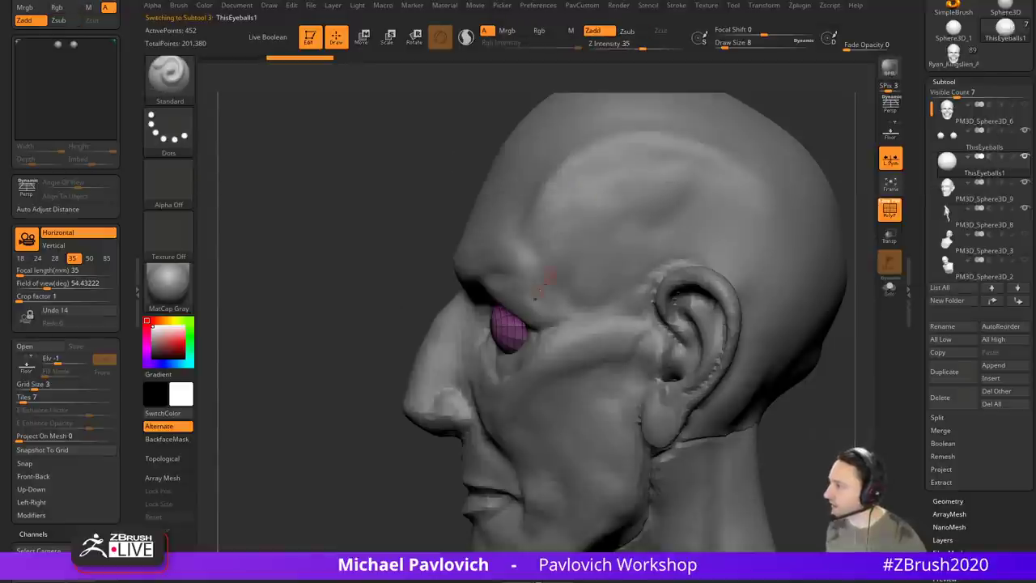
{"action": "left_click_drag", "start_coordinate": [396, 315], "coordinate": [347, 311], "text": "alt"}
{"action": "left_click", "coordinate": [172, 85], "text": "ctrl+shift"}
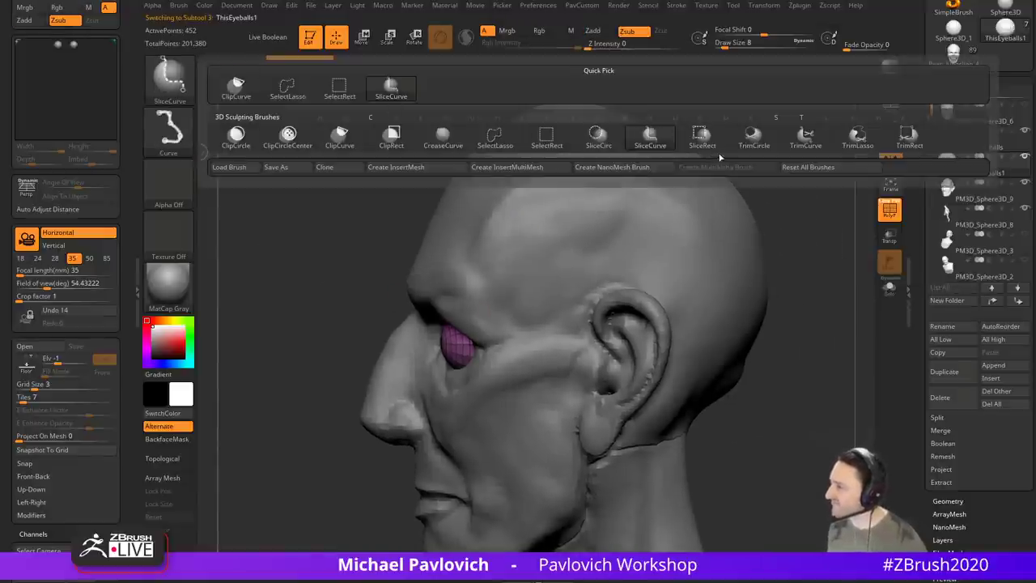
{"action": "left_click", "coordinate": [805, 138]}
{"action": "mouse_move", "coordinate": [802, 381]}
{"action": "left_mouse_down"}
{"action": "mouse_move", "coordinate": [756, 416]}
{"action": "mouse_move", "coordinate": [270, 259]}
{"action": "left_mouse_up"}
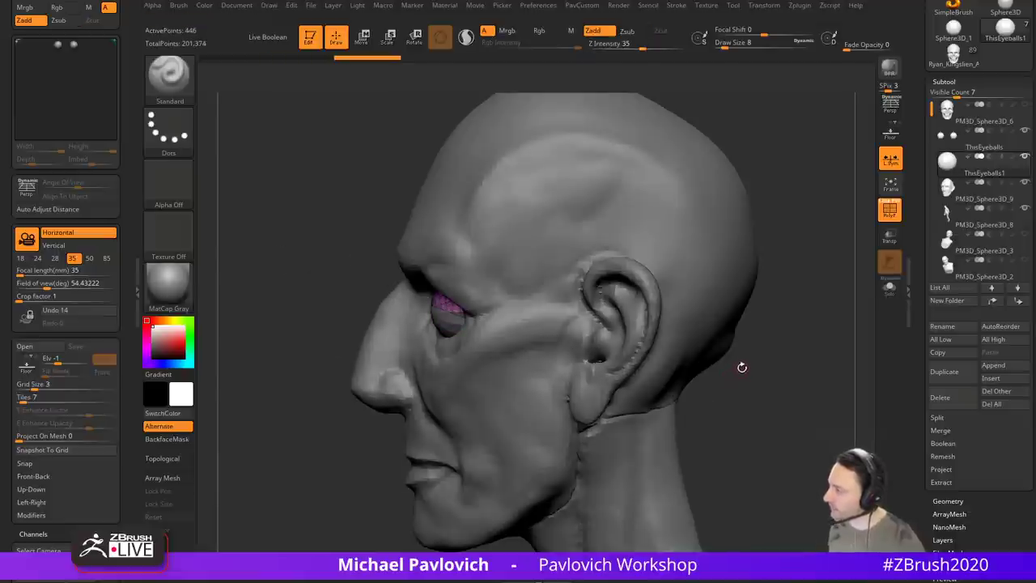
Step: Duplicate ThisEyeballs again and trim the copy with TrimCurve, keeping only the lower cap of each eyeball
{"action": "left_click", "coordinate": [972, 142]}
{"action": "left_click", "coordinate": [940, 374]}
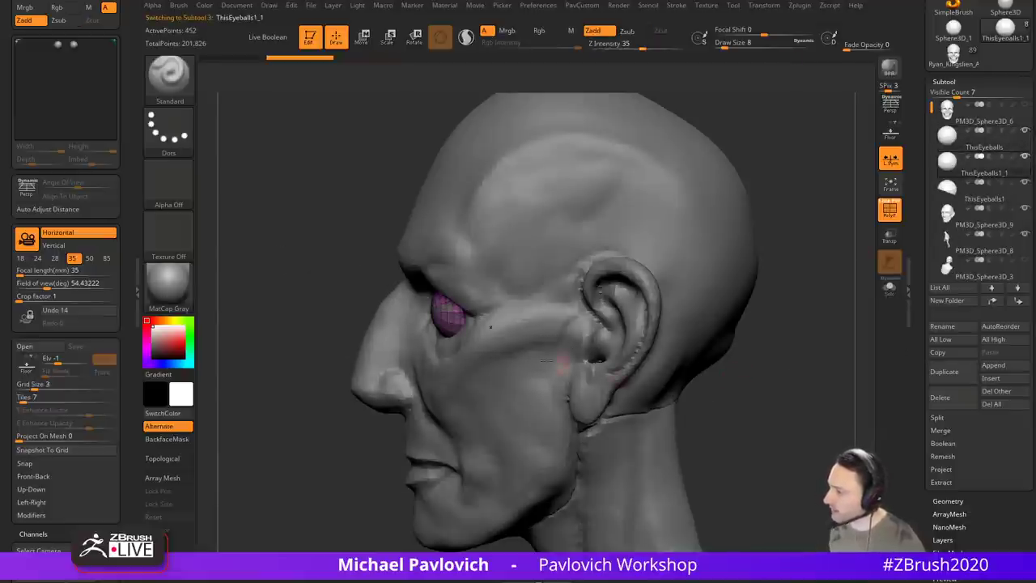
{"action": "mouse_move", "coordinate": [307, 283]}
{"action": "left_mouse_down", "text": "ctrl+shift"}
{"action": "mouse_move", "coordinate": [775, 404]}
{"action": "mouse_move", "coordinate": [802, 169]}
{"action": "mouse_move", "coordinate": [764, 313]}
{"action": "mouse_move", "coordinate": [808, 308]}
{"action": "left_mouse_up", "text": "ctrl+shift"}
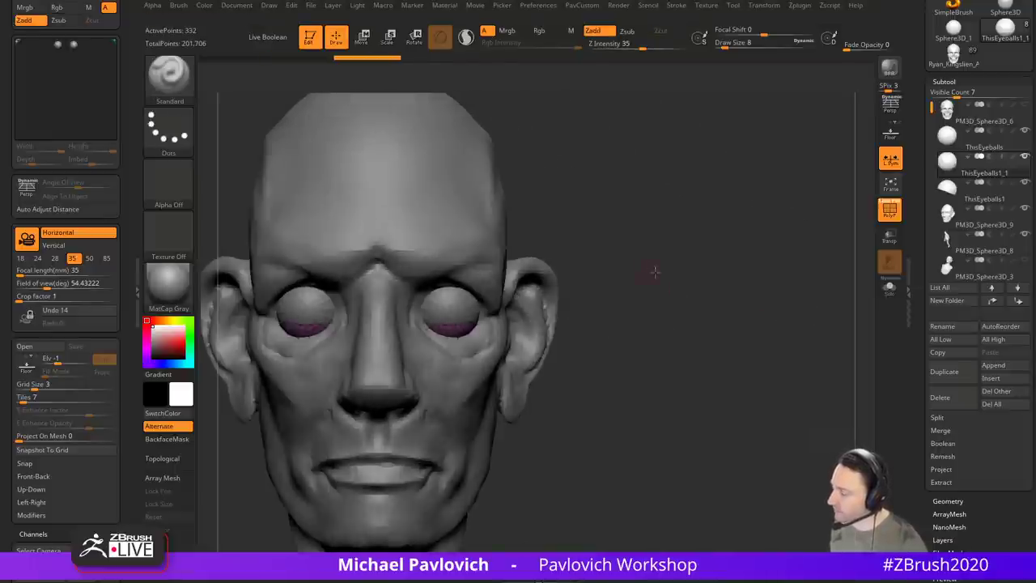
Step: Isolate the lower caps and expand them slightly outward with the ZModeler brush
{"action": "left_click_drag", "start_coordinate": [654, 272], "coordinate": [713, 261], "text": "alt"}
{"action": "left_click_drag", "start_coordinate": [701, 217], "coordinate": [758, 285], "text": "alt"}
{"action": "left_click", "coordinate": [890, 288]}
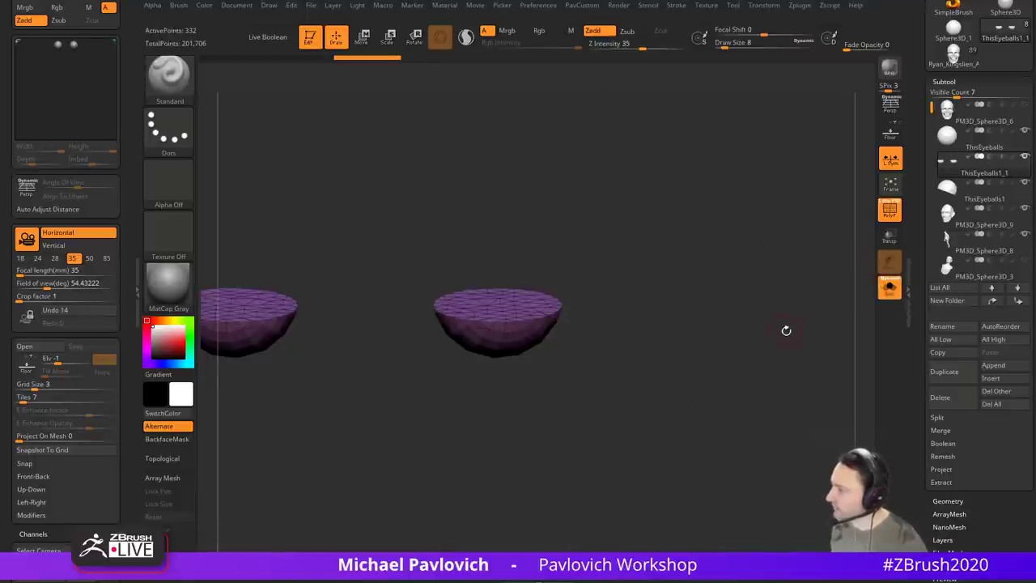
{"action": "left_click_drag", "start_coordinate": [786, 330], "coordinate": [799, 324]}
{"action": "key", "text": "b"}
{"action": "key", "text": "z"}
{"action": "key", "text": "m"}
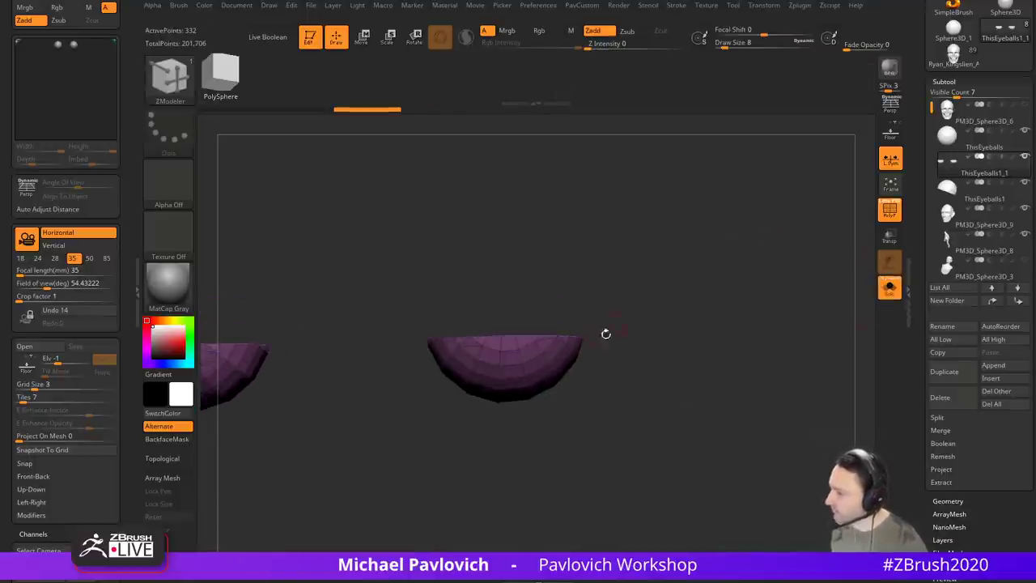
{"action": "key", "text": "space"}
{"action": "left_click_drag", "start_coordinate": [610, 306], "coordinate": [606, 331]}
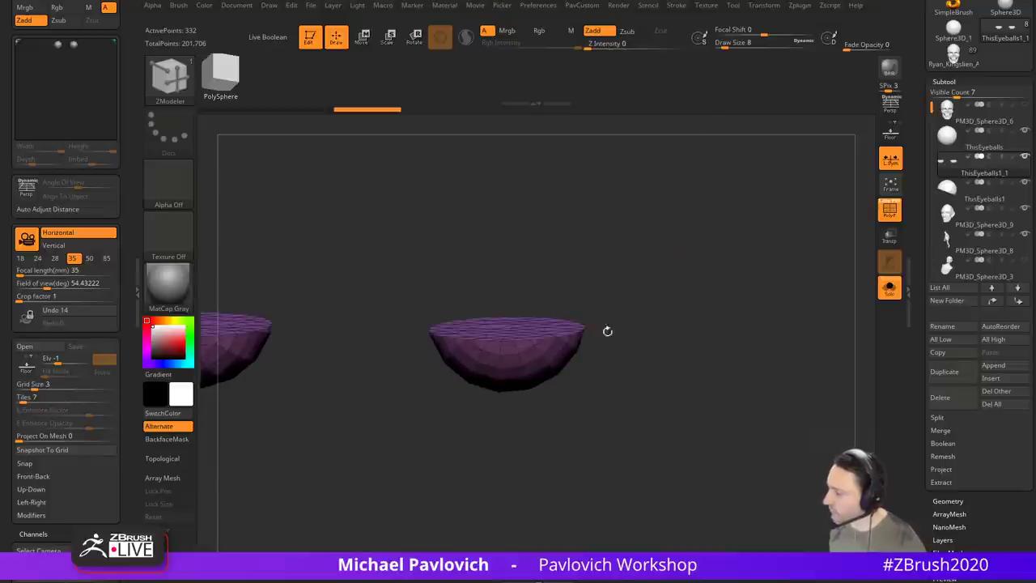
{"action": "left_click_drag", "start_coordinate": [555, 352], "coordinate": [562, 360]}
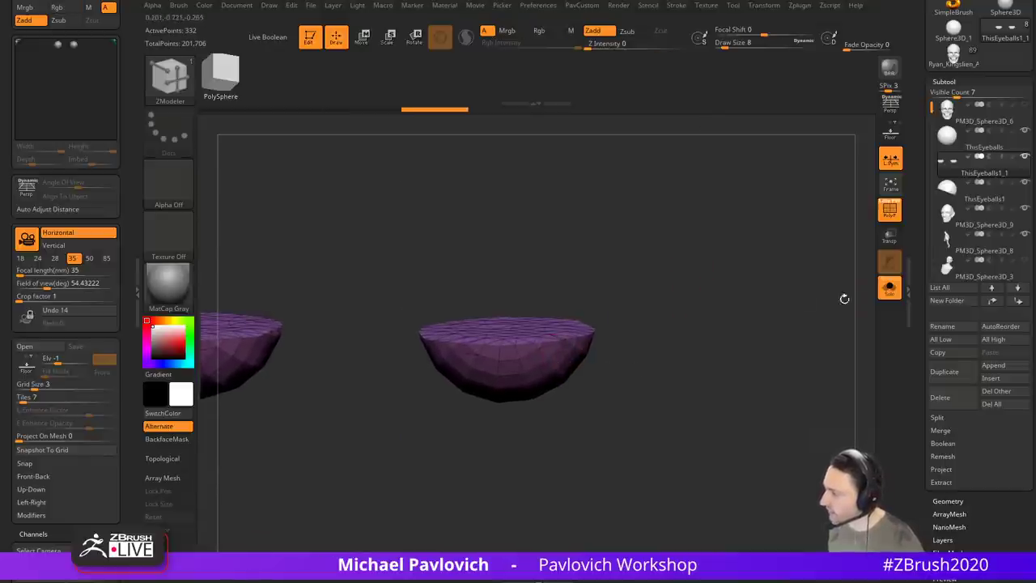
Step: Show all visible subtools again, select the upper caps ThisEyeballs1, and expand them slightly outward with ZModeler
{"action": "left_click", "coordinate": [890, 288]}
{"action": "left_click_drag", "start_coordinate": [806, 235], "coordinate": [788, 198]}
{"action": "left_click", "coordinate": [548, 281], "text": "alt"}
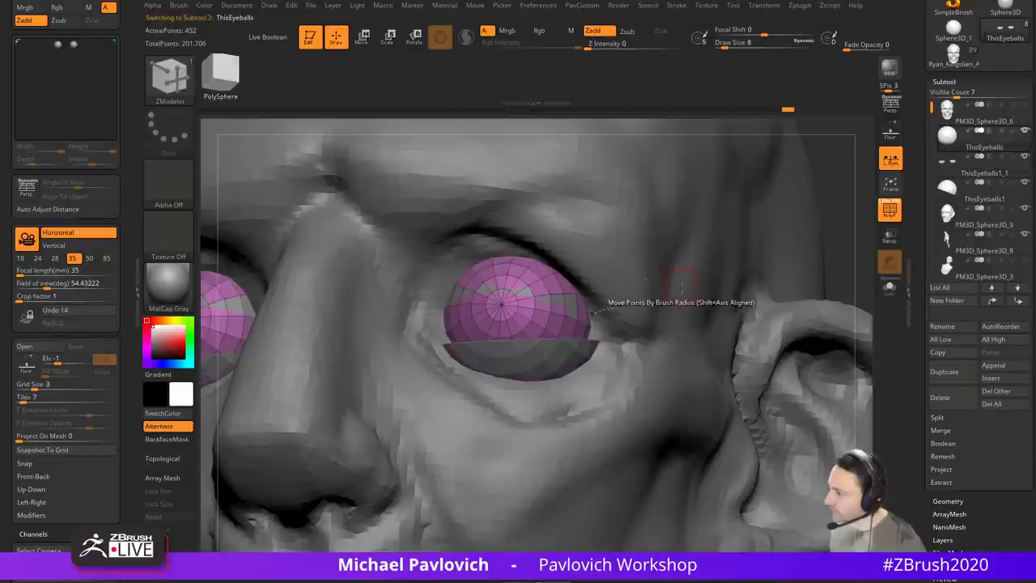
{"action": "left_click", "coordinate": [974, 200]}
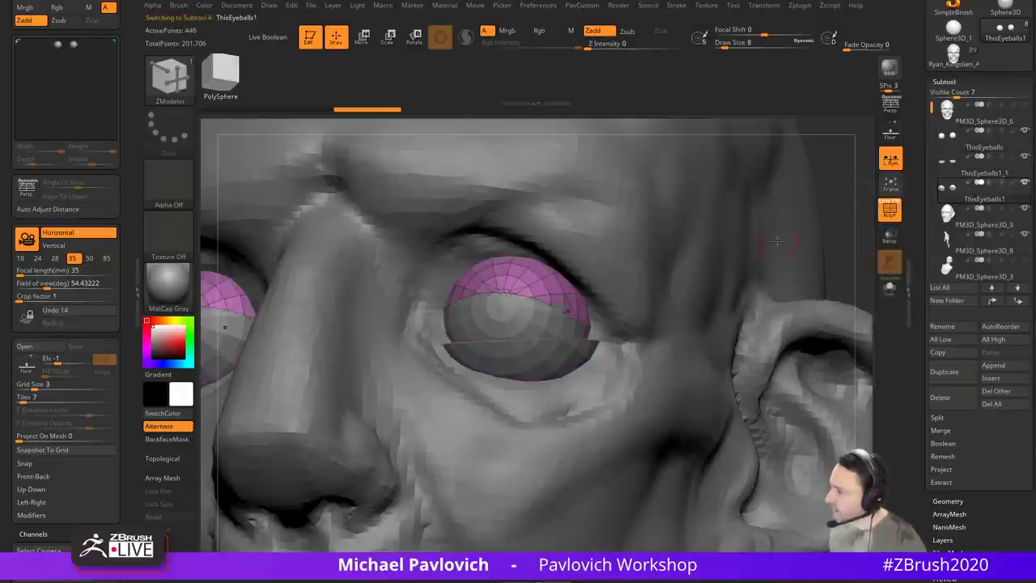
{"action": "left_click_drag", "start_coordinate": [545, 270], "coordinate": [564, 273]}
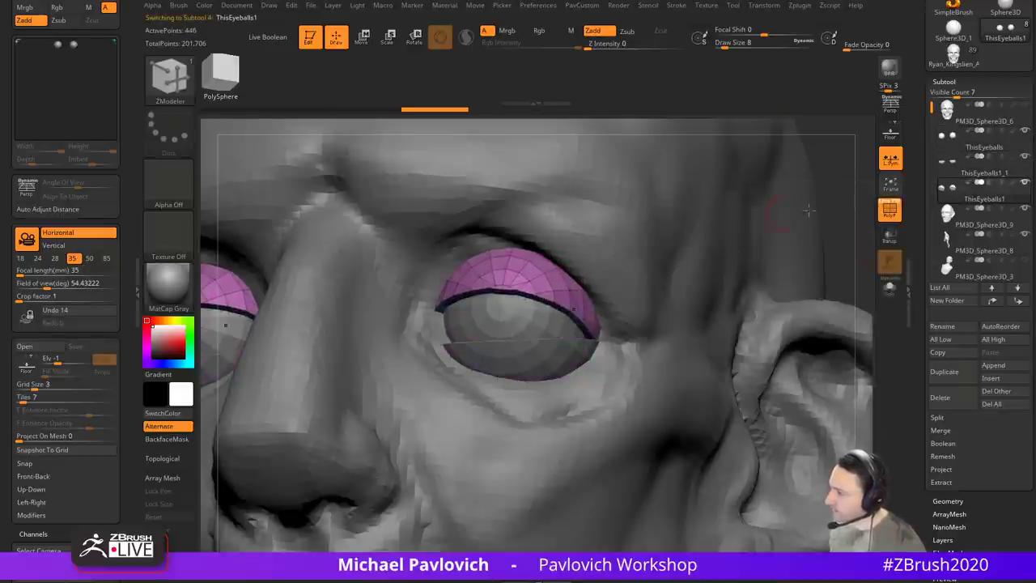
Step: Hide the polyframe and arch the lower edge of the upper lids in front view with the Move brush
{"action": "left_click_drag", "start_coordinate": [831, 200], "coordinate": [807, 231], "text": "alt"}
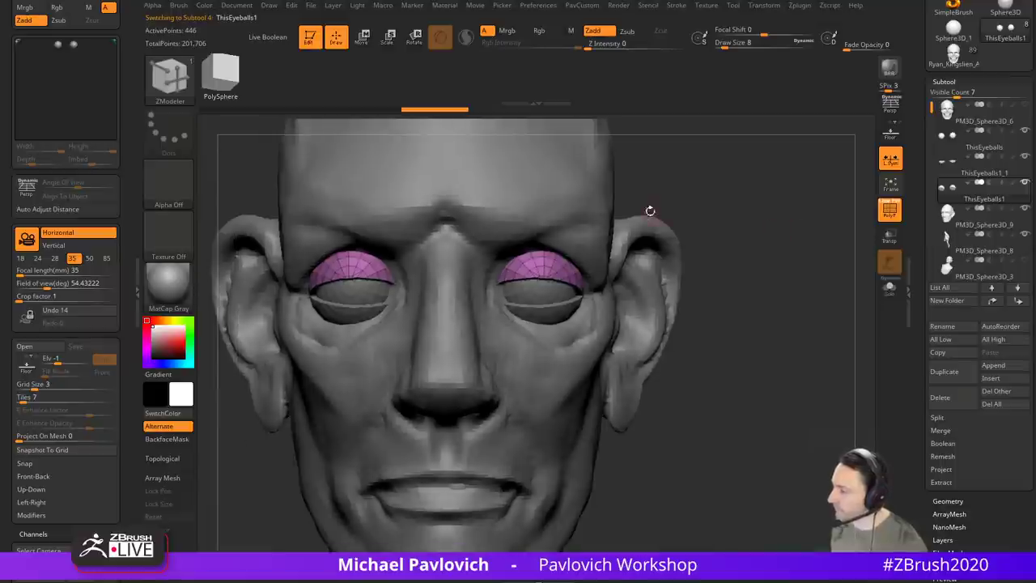
{"action": "left_click_drag", "start_coordinate": [650, 210], "coordinate": [680, 233], "text": "alt"}
{"action": "left_click", "coordinate": [889, 211]}
{"action": "key", "text": "b"}
{"action": "key", "text": "m"}
{"action": "key", "text": "v"}
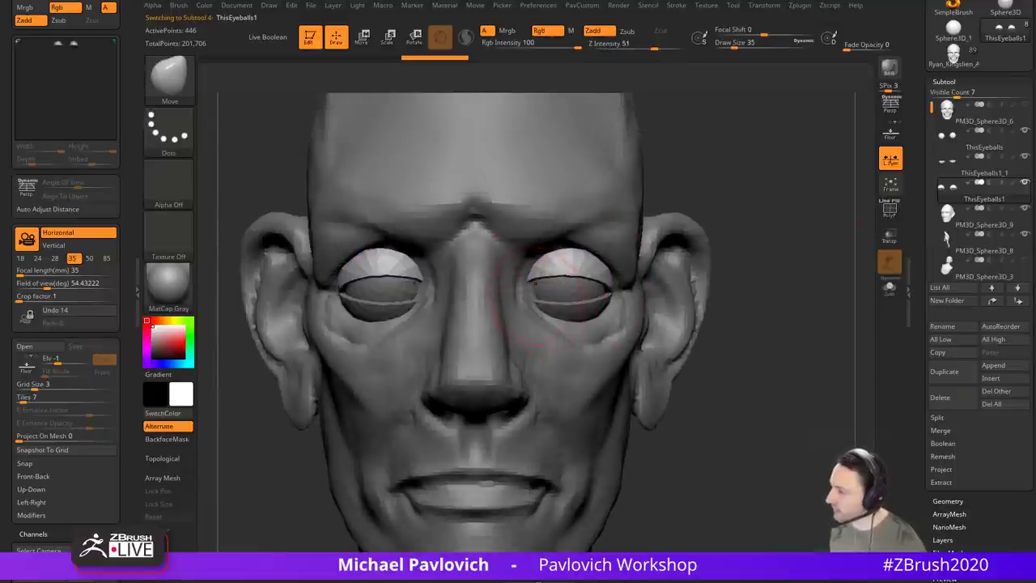
{"action": "key", "text": "s"}
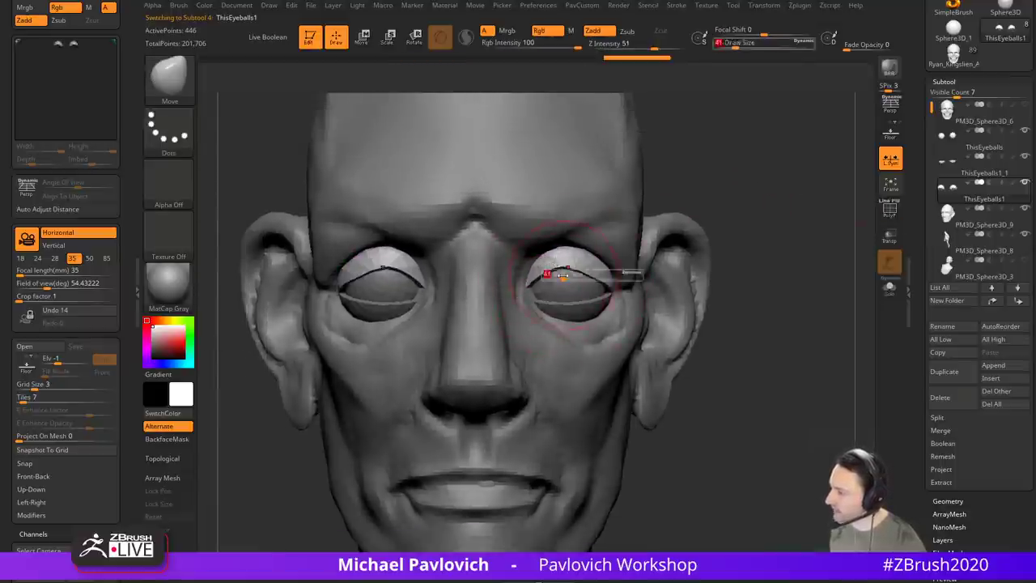
{"action": "left_click_drag", "start_coordinate": [563, 276], "coordinate": [560, 276]}
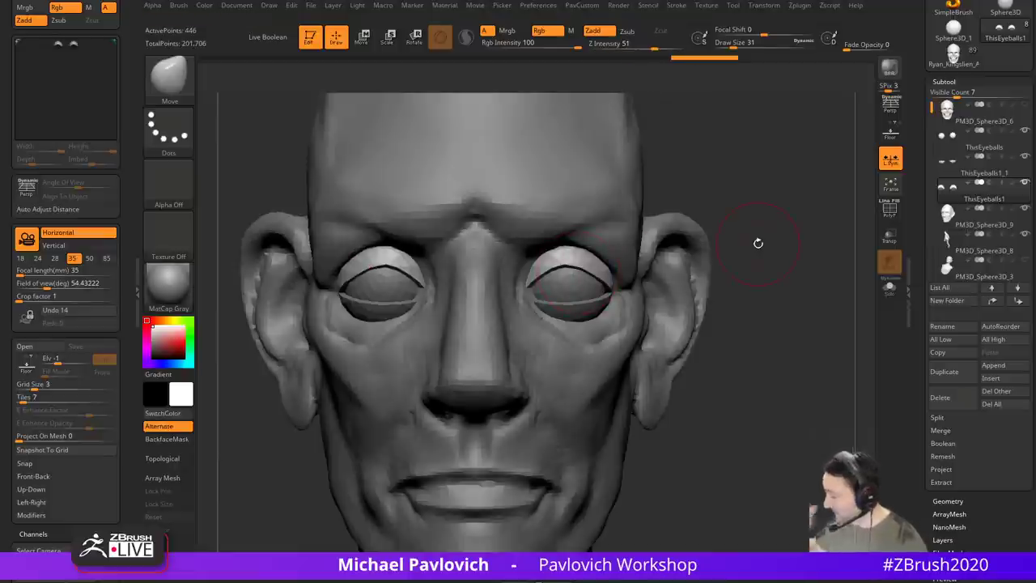
Step: Fit the upper lids around the eyeballs from three-quarter, side and low views using smaller Move brush strokes
{"action": "left_click_drag", "start_coordinate": [744, 235], "coordinate": [671, 231]}
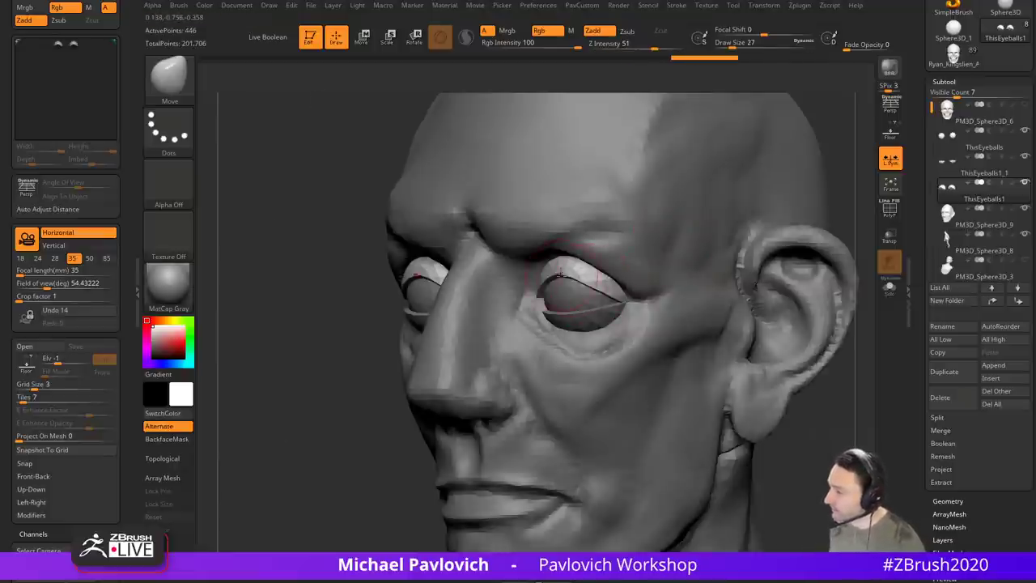
{"action": "left_click_drag", "start_coordinate": [824, 189], "coordinate": [632, 253]}
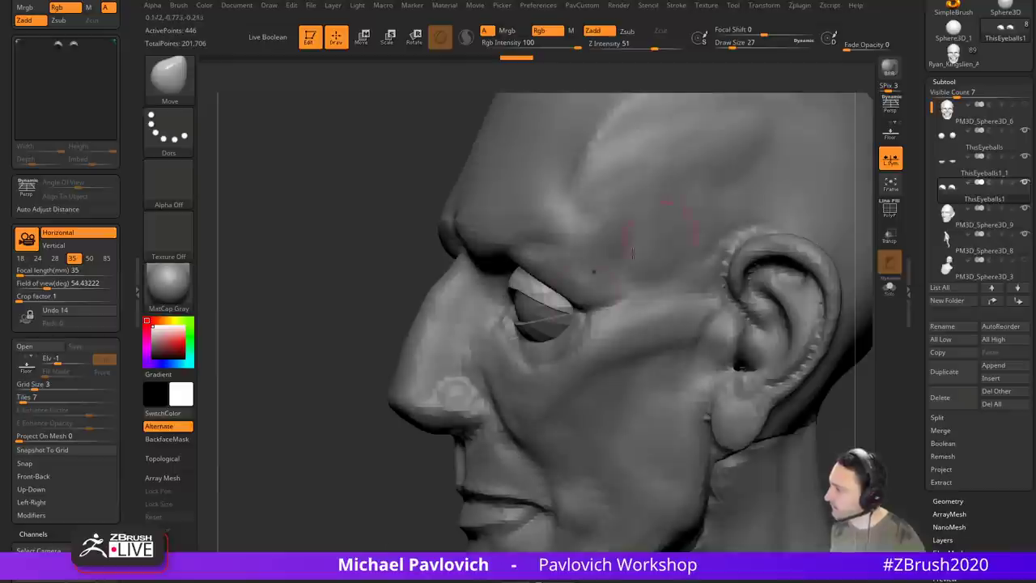
{"action": "mouse_move", "coordinate": [554, 308]}
{"action": "left_mouse_down"}
{"action": "mouse_move", "coordinate": [544, 293]}
{"action": "mouse_move", "coordinate": [573, 304]}
{"action": "left_mouse_up"}
{"action": "key", "text": "["}
{"action": "mouse_move", "coordinate": [396, 332]}
{"action": "left_mouse_down"}
{"action": "mouse_move", "coordinate": [541, 324]}
{"action": "mouse_move", "coordinate": [532, 309]}
{"action": "left_mouse_up"}
{"action": "mouse_move", "coordinate": [710, 248]}
{"action": "left_mouse_down"}
{"action": "mouse_move", "coordinate": [588, 256]}
{"action": "mouse_move", "coordinate": [557, 271]}
{"action": "left_mouse_up"}
{"action": "key", "text": "s"}
{"action": "key", "text": "s"}
{"action": "left_click_drag", "start_coordinate": [655, 245], "coordinate": [527, 271]}
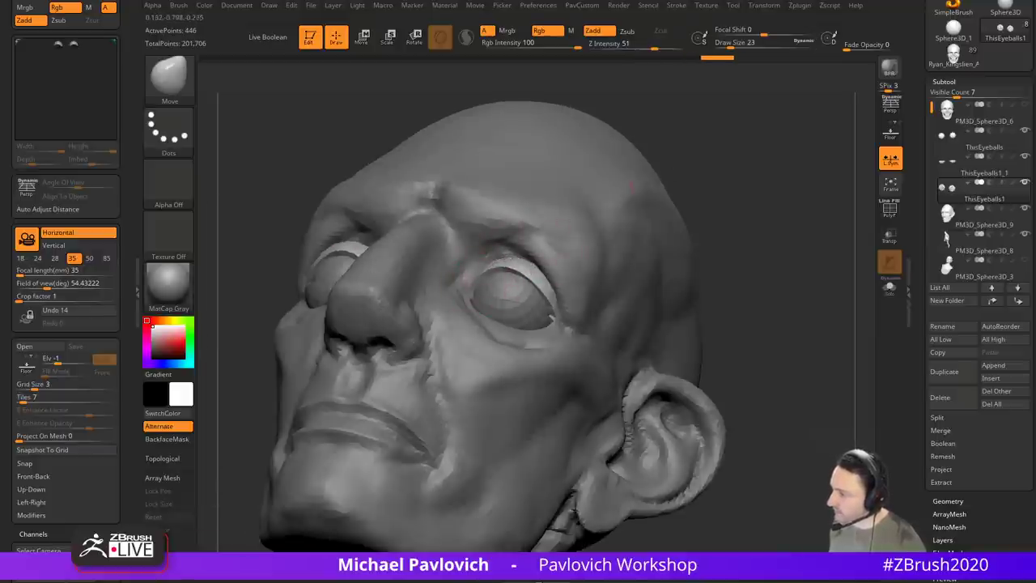
{"action": "left_click_drag", "start_coordinate": [631, 186], "coordinate": [768, 192]}
{"action": "left_click_drag", "start_coordinate": [534, 264], "coordinate": [532, 259]}
{"action": "left_click_drag", "start_coordinate": [687, 231], "coordinate": [739, 267], "text": "shift"}
Step: Select the lower-lid subtool ThisEyeballs1_1 and reshape its edge and inner corner with the Move brush at draw size 20
{"action": "left_click", "coordinate": [524, 321], "text": "alt"}
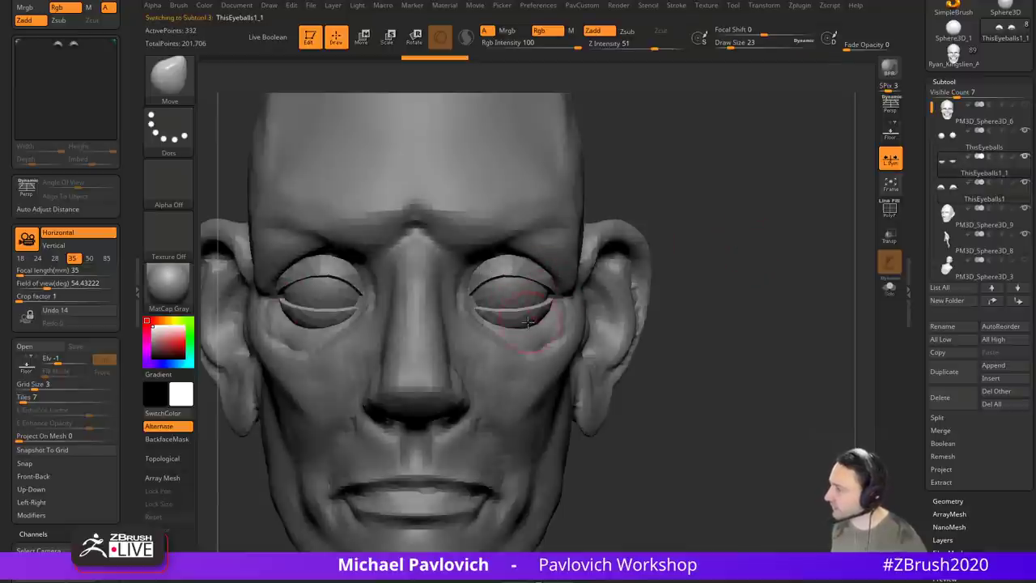
{"action": "key", "text": "s"}
{"action": "left_click", "coordinate": [493, 325]}
{"action": "left_click_drag", "start_coordinate": [479, 314], "coordinate": [479, 305]}
{"action": "mouse_move", "coordinate": [684, 279]}
{"action": "left_mouse_down"}
{"action": "mouse_move", "coordinate": [669, 281]}
{"action": "mouse_move", "coordinate": [686, 272]}
{"action": "left_mouse_up"}
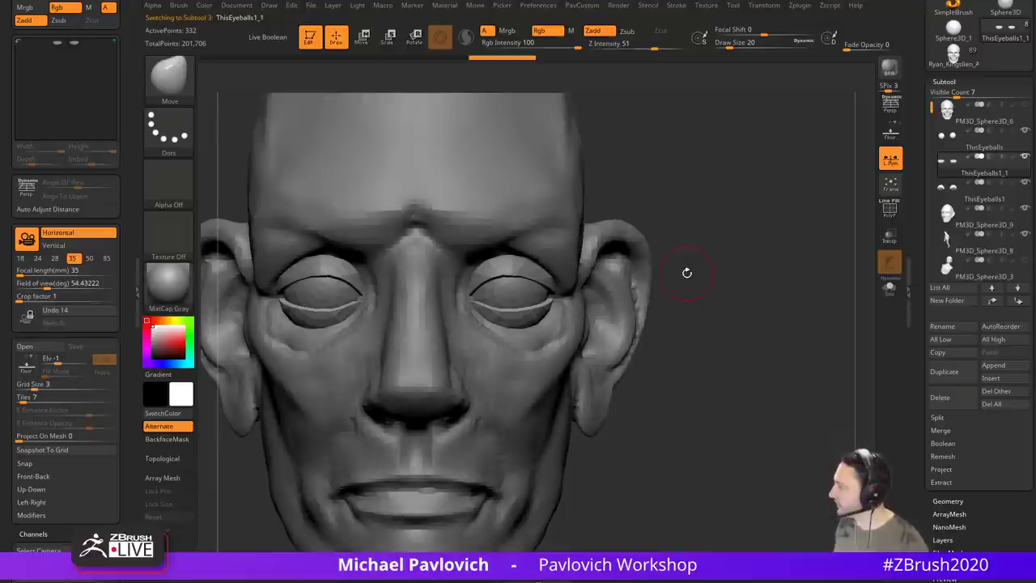
Step: Check the eyes in the reference portrait and adjust the lower lids' fit around the eyeballs from front and three-quarter views
{"action": "left_click_drag", "start_coordinate": [1035, 243], "coordinate": [728, 268]}
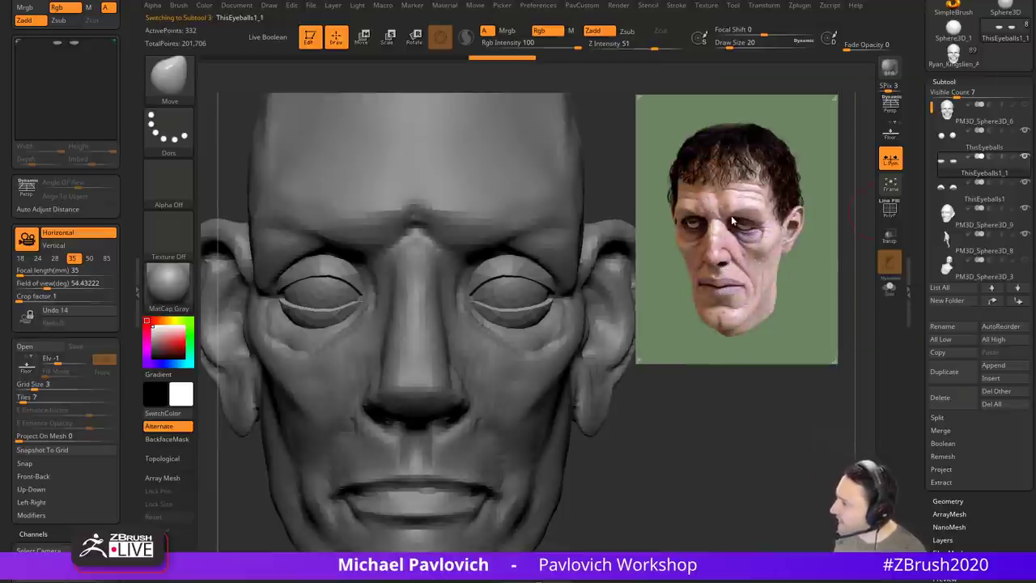
{"action": "left_click_drag", "start_coordinate": [735, 229], "coordinate": [1035, 230]}
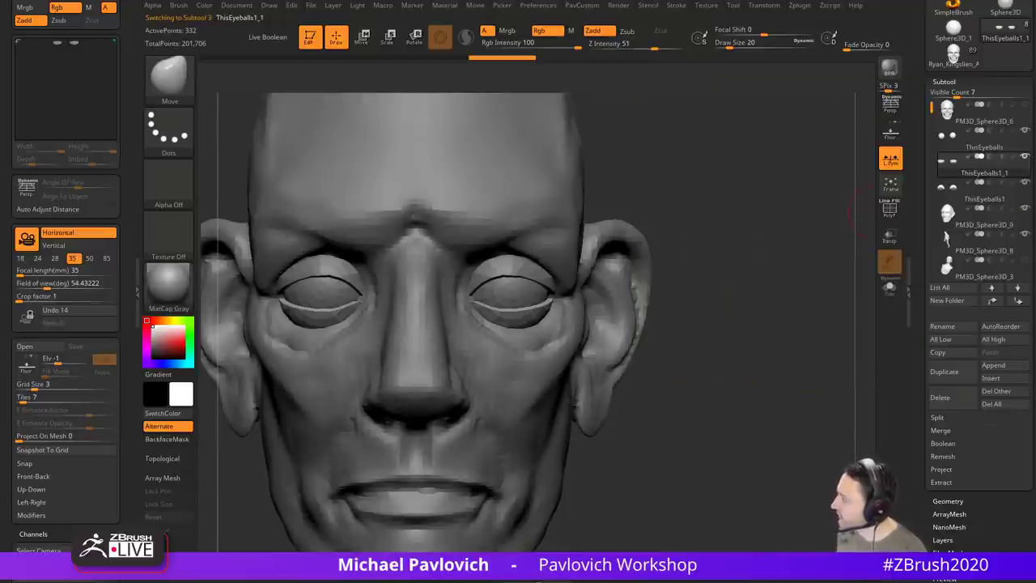
{"action": "left_click_drag", "start_coordinate": [736, 224], "coordinate": [728, 229]}
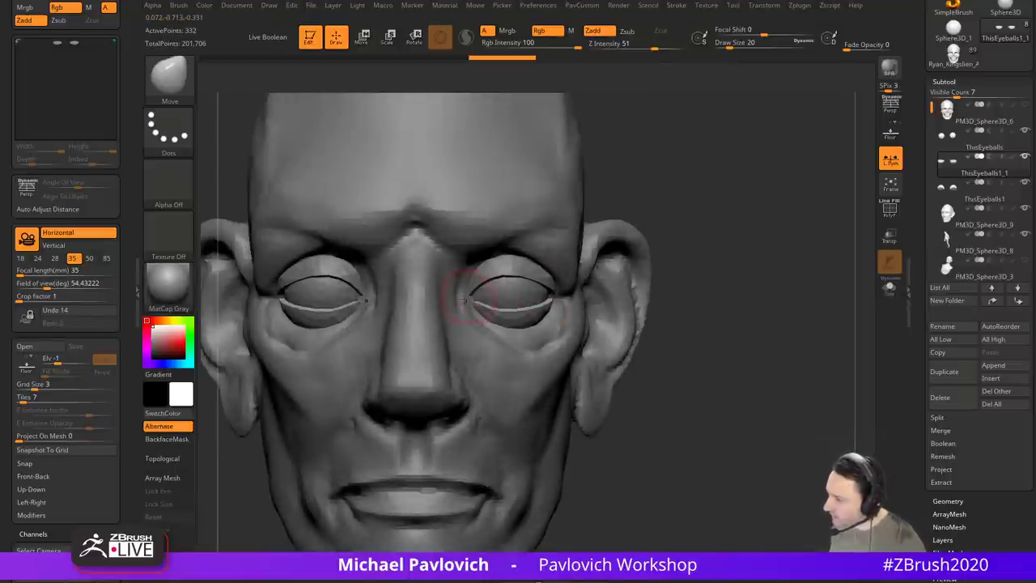
{"action": "right_click_drag", "start_coordinate": [725, 240], "coordinate": [648, 240]}
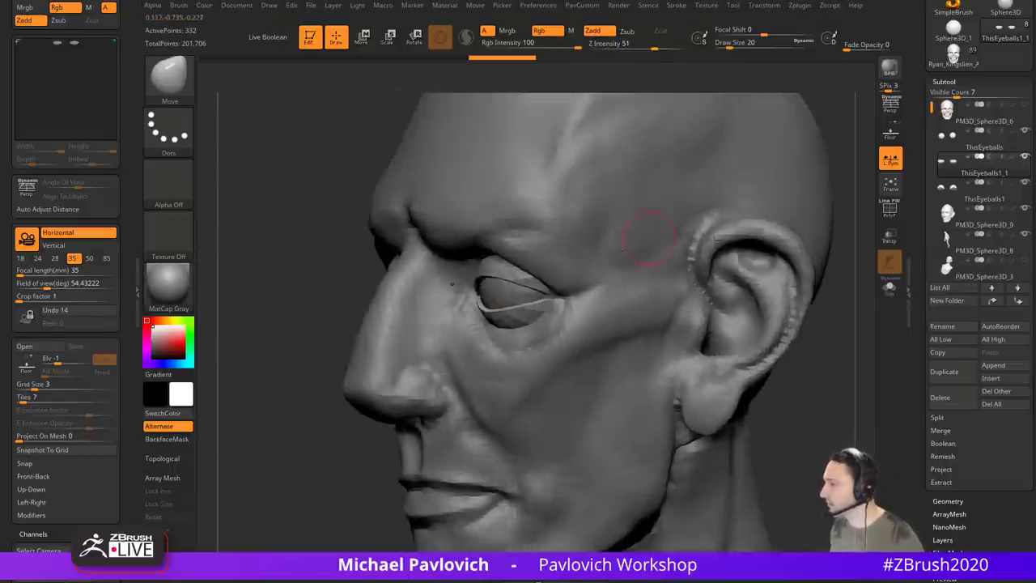
{"action": "right_click_drag", "start_coordinate": [502, 310], "coordinate": [534, 315]}
{"action": "key", "text": "bracketright"}
{"action": "key", "text": "bracketright"}
{"action": "key", "text": "bracketright"}
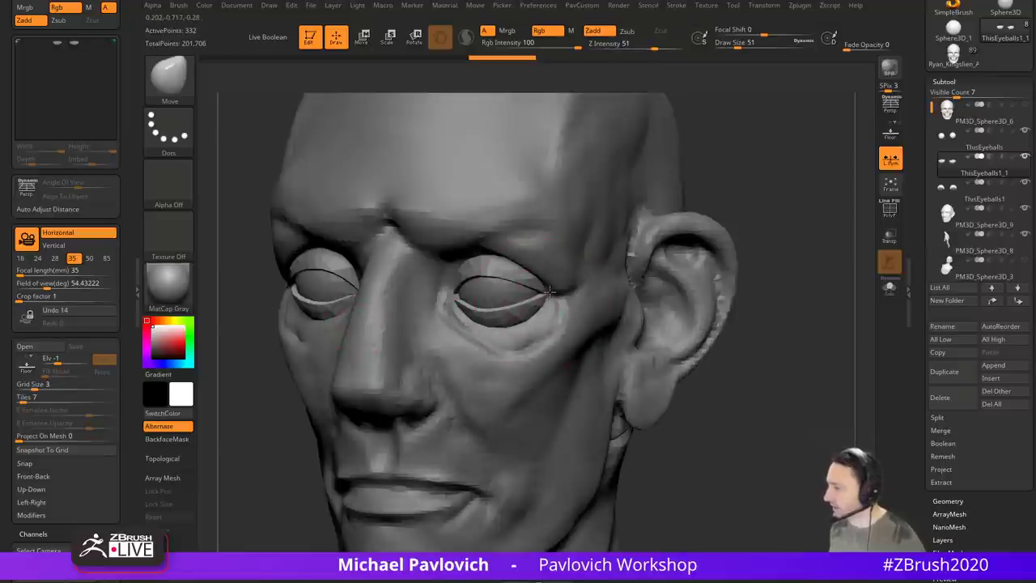
Step: Select the upper lids and refine their inner and outer corners, switching to the lower lids to adjust their edge
{"action": "left_click", "coordinate": [544, 283], "text": "alt"}
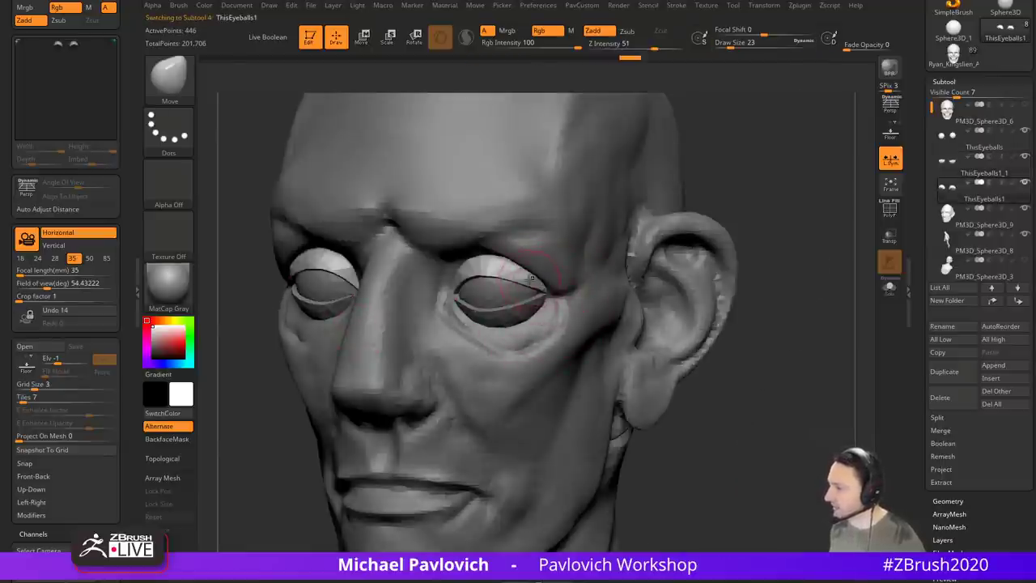
{"action": "left_click_drag", "start_coordinate": [787, 212], "coordinate": [825, 215], "text": "shift"}
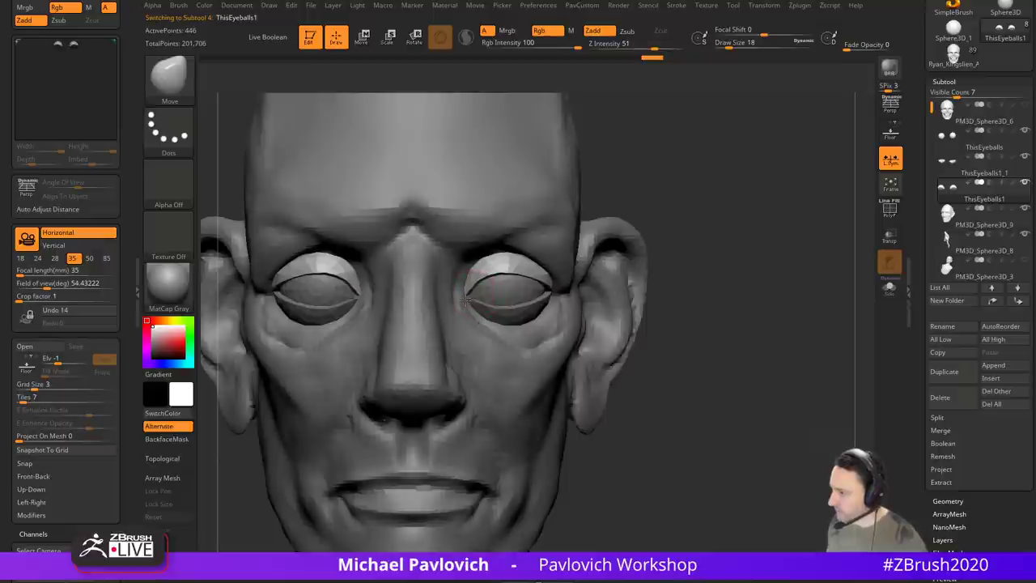
{"action": "right_click_drag", "start_coordinate": [465, 300], "coordinate": [738, 251]}
{"action": "right_click_drag", "start_coordinate": [738, 251], "coordinate": [749, 279], "text": "ctrl"}
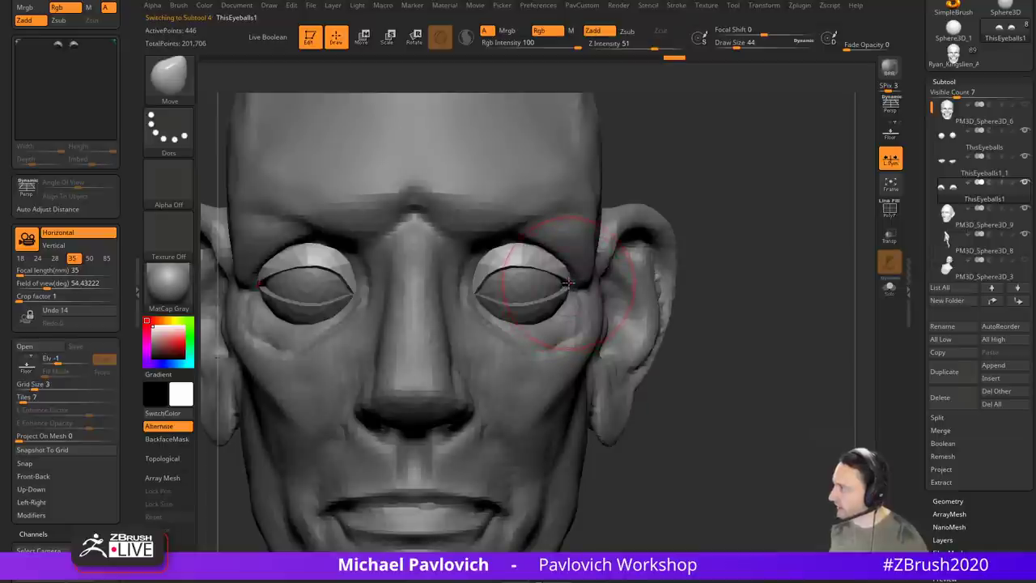
{"action": "key", "text": "s"}
{"action": "left_click_drag", "start_coordinate": [569, 283], "coordinate": [569, 290]}
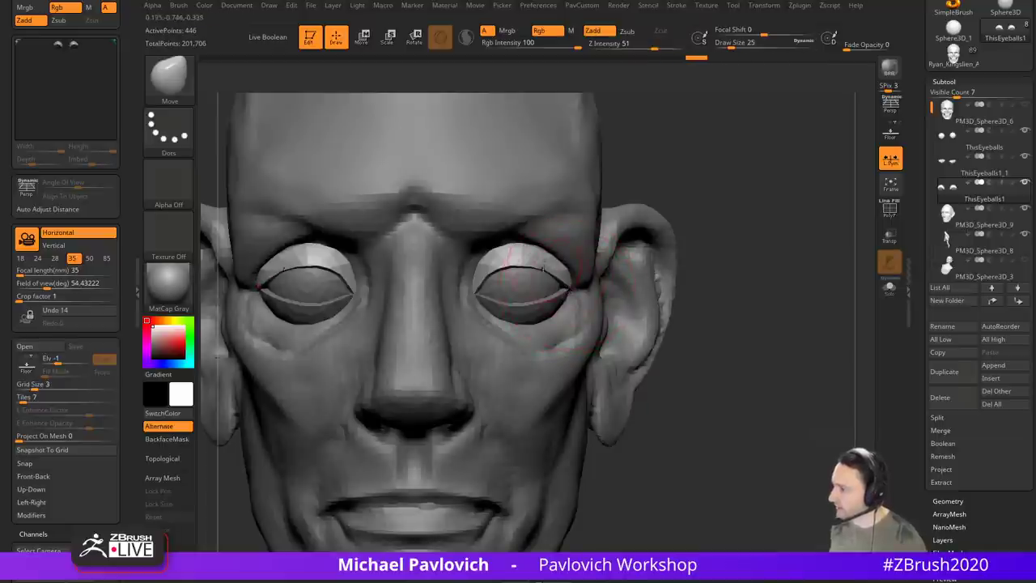
{"action": "left_click", "coordinate": [477, 290], "text": "alt"}
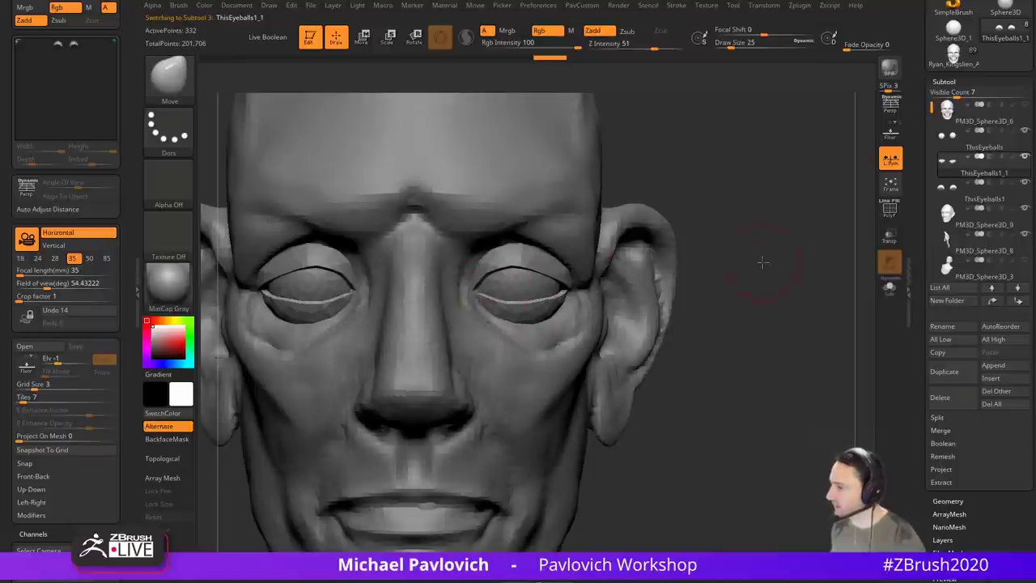
{"action": "mouse_move", "coordinate": [763, 262]}
{"action": "left_mouse_down"}
{"action": "mouse_move", "coordinate": [599, 247]}
{"action": "mouse_move", "coordinate": [748, 241]}
{"action": "mouse_move", "coordinate": [741, 254]}
{"action": "mouse_move", "coordinate": [609, 257]}
{"action": "left_mouse_up"}
Step: Select the upper lids ThisEyeballs1 and refine their curve around the eyeballs with the Move brush in three-quarter and side views
{"action": "key", "text": "b"}
{"action": "key", "text": "s"}
{"action": "key", "text": "t"}
{"action": "left_click", "coordinate": [520, 282], "text": "alt"}
{"action": "key", "text": "bracketright"}
{"action": "key", "text": "b"}
{"action": "key", "text": "m"}
{"action": "key", "text": "v"}
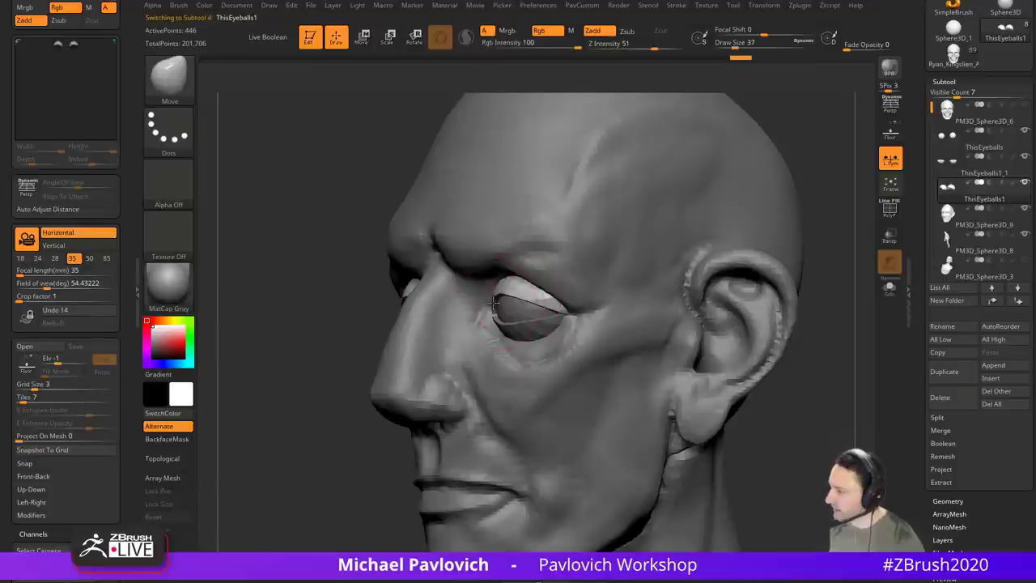
{"action": "left_click_drag", "start_coordinate": [328, 320], "coordinate": [456, 319]}
{"action": "mouse_move", "coordinate": [700, 277]}
{"action": "left_mouse_down", "text": "shift"}
{"action": "mouse_move", "coordinate": [698, 264]}
{"action": "mouse_move", "coordinate": [643, 268]}
{"action": "mouse_move", "coordinate": [717, 271]}
{"action": "mouse_move", "coordinate": [685, 266]}
{"action": "mouse_move", "coordinate": [696, 296]}
{"action": "mouse_move", "coordinate": [720, 280]}
{"action": "mouse_move", "coordinate": [676, 279]}
{"action": "left_mouse_up", "text": "shift"}
{"action": "key", "text": "s"}
{"action": "left_click", "coordinate": [670, 281]}
Step: Select the head subtool PM3D_Sphere3D_9 and fit the skin around the upper lids with the Move brush at draw size 17
{"action": "left_click", "coordinate": [599, 300], "text": "alt"}
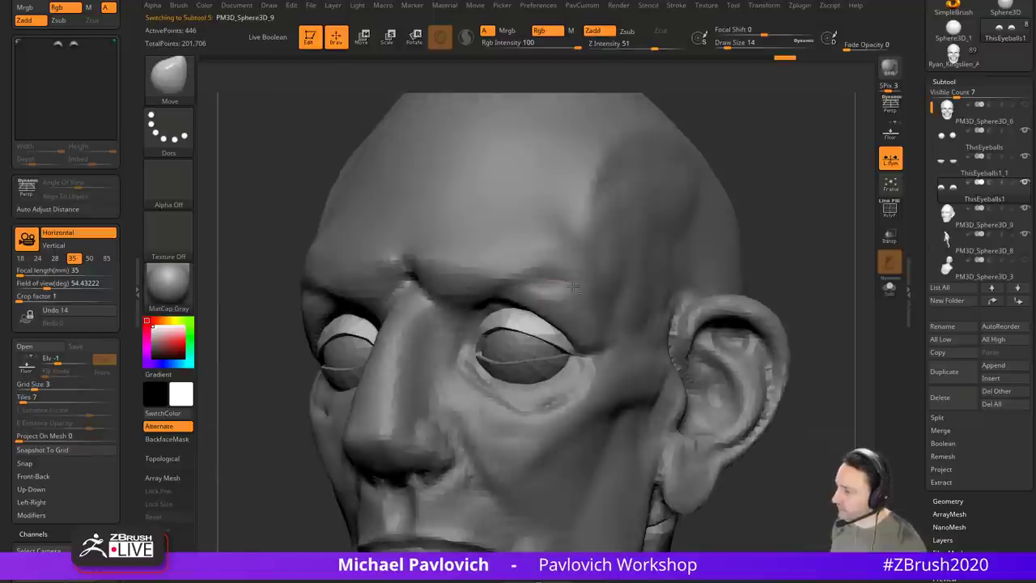
{"action": "mouse_move", "coordinate": [778, 263]}
{"action": "left_mouse_down", "text": "shift"}
{"action": "mouse_move", "coordinate": [810, 254]}
{"action": "mouse_move", "coordinate": [584, 311]}
{"action": "left_mouse_up", "text": "shift"}
{"action": "key", "text": "s"}
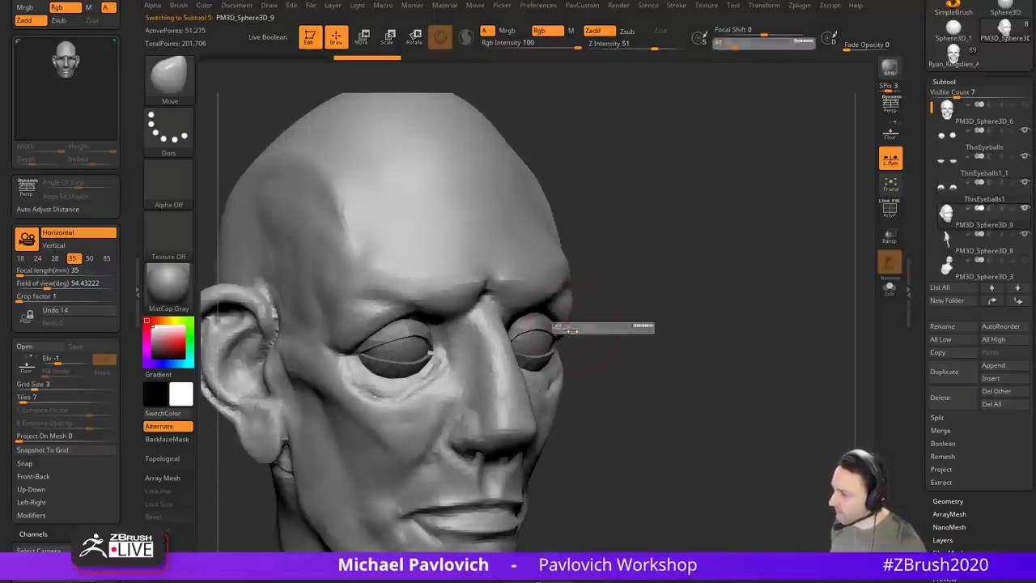
{"action": "left_click", "coordinate": [569, 327]}
{"action": "left_click_drag", "start_coordinate": [679, 297], "coordinate": [597, 310]}
{"action": "type", "text": "s"}
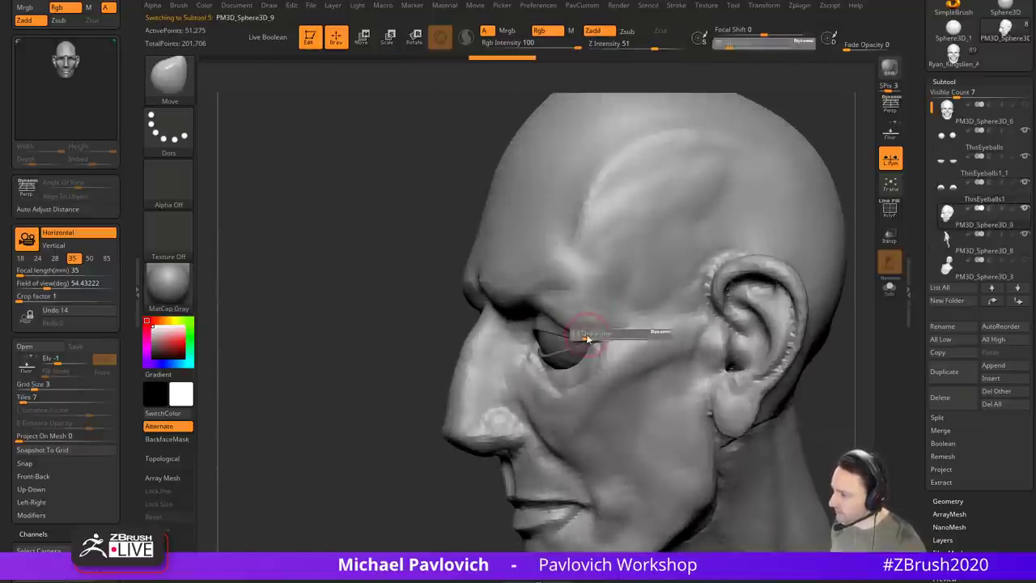
{"action": "type", "text": "17"}
{"action": "mouse_move", "coordinate": [437, 359]}
{"action": "left_mouse_down"}
{"action": "mouse_move", "coordinate": [666, 235]}
{"action": "mouse_move", "coordinate": [528, 307]}
{"action": "left_mouse_up"}
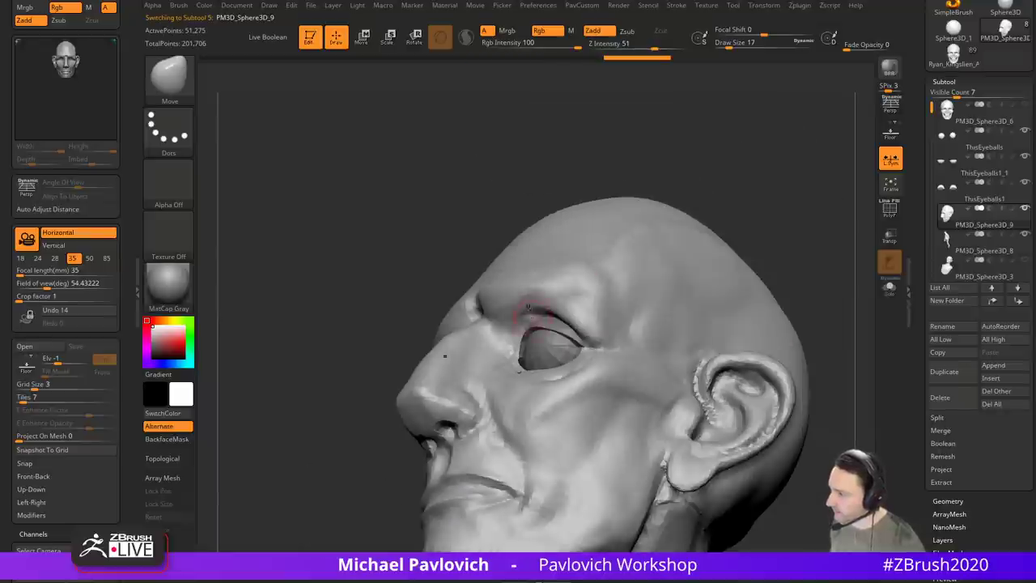
{"action": "mouse_move", "coordinate": [656, 194]}
{"action": "left_mouse_down"}
{"action": "mouse_move", "coordinate": [761, 219]}
{"action": "mouse_move", "coordinate": [735, 200]}
{"action": "mouse_move", "coordinate": [668, 209]}
{"action": "left_mouse_up"}
Step: Carve the creases around the upper lids and nose bridge with the DamStandard brush at draw size 13
{"action": "key", "text": "b"}
{"action": "key", "text": "d"}
{"action": "key", "text": "s"}
{"action": "key", "text": "s"}
{"action": "left_click", "coordinate": [492, 299]}
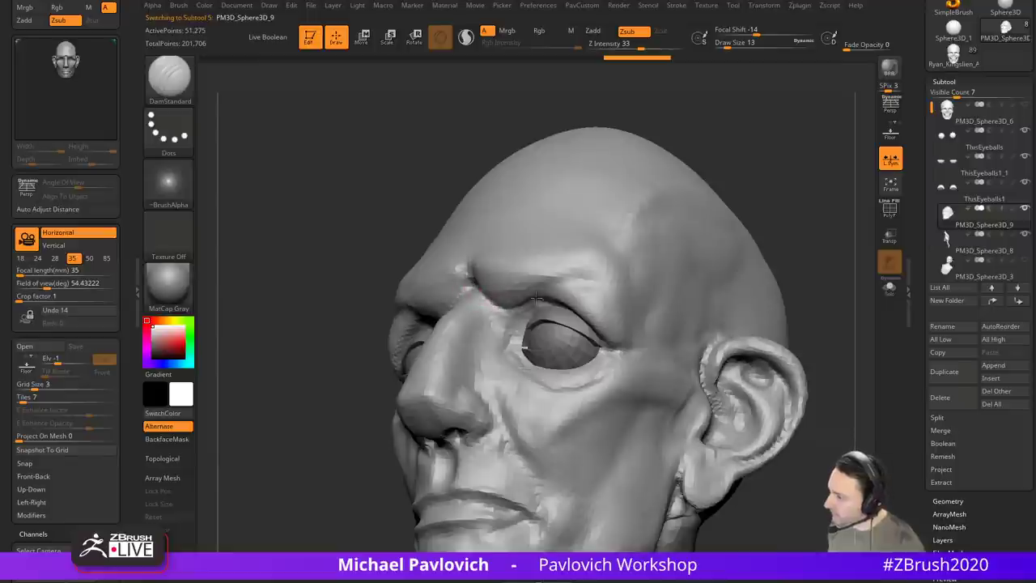
{"action": "left_click_drag", "start_coordinate": [750, 157], "coordinate": [513, 276]}
{"action": "left_click_drag", "start_coordinate": [719, 199], "coordinate": [801, 208]}
{"action": "left_click_drag", "start_coordinate": [717, 207], "coordinate": [499, 296]}
Step: Refine the nose bridge and tip with the Standard brush at draw size 11, smoothing the side of the nose
{"action": "key", "text": "b"}
{"action": "key", "text": "s"}
{"action": "key", "text": "t"}
{"action": "mouse_move", "coordinate": [672, 275]}
{"action": "left_mouse_down"}
{"action": "mouse_move", "coordinate": [659, 285]}
{"action": "mouse_move", "coordinate": [486, 276]}
{"action": "mouse_move", "coordinate": [520, 340]}
{"action": "left_mouse_up"}
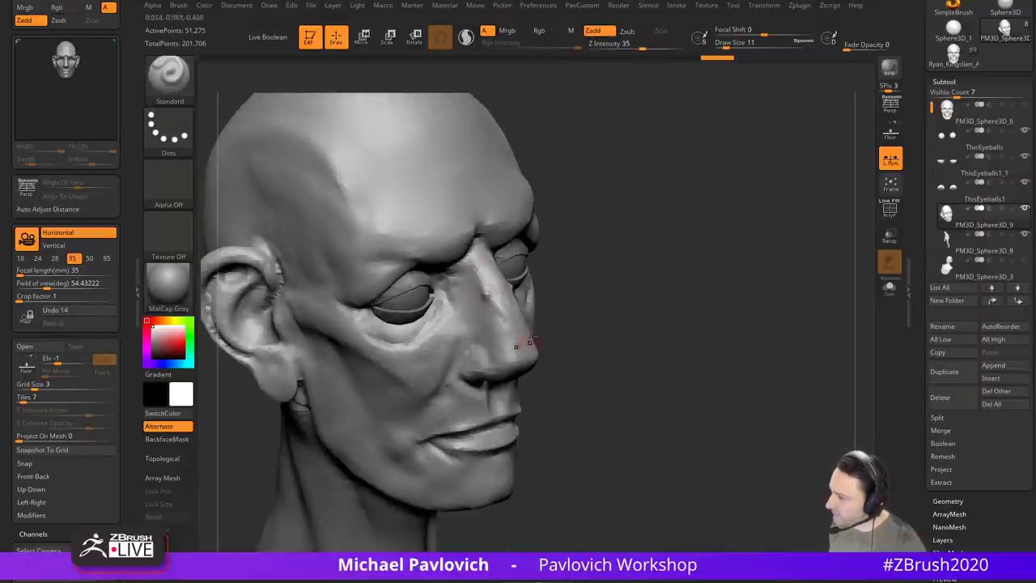
{"action": "left_click_drag", "start_coordinate": [606, 301], "coordinate": [566, 301]}
{"action": "left_click_drag", "start_coordinate": [486, 296], "coordinate": [504, 324], "text": "shift"}
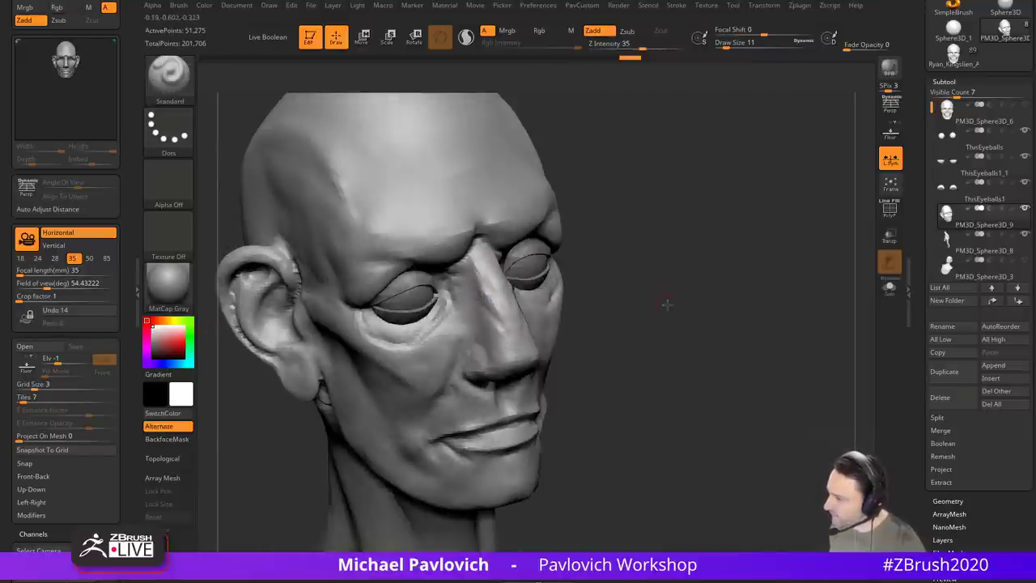
Step: Build up the side of the nose with the Clay brush at draw size 22
{"action": "mouse_move", "coordinate": [664, 303]}
{"action": "left_mouse_down"}
{"action": "mouse_move", "coordinate": [492, 343]}
{"action": "mouse_move", "coordinate": [511, 371]}
{"action": "left_mouse_up"}
{"action": "key", "text": "b"}
{"action": "key", "text": "c"}
{"action": "key", "text": "l"}
{"action": "mouse_move", "coordinate": [444, 401]}
{"action": "left_mouse_down"}
{"action": "mouse_move", "coordinate": [500, 354]}
{"action": "mouse_move", "coordinate": [664, 280]}
{"action": "mouse_move", "coordinate": [513, 354]}
{"action": "left_mouse_up"}
{"action": "left_click_drag", "start_coordinate": [597, 240], "coordinate": [686, 289]}
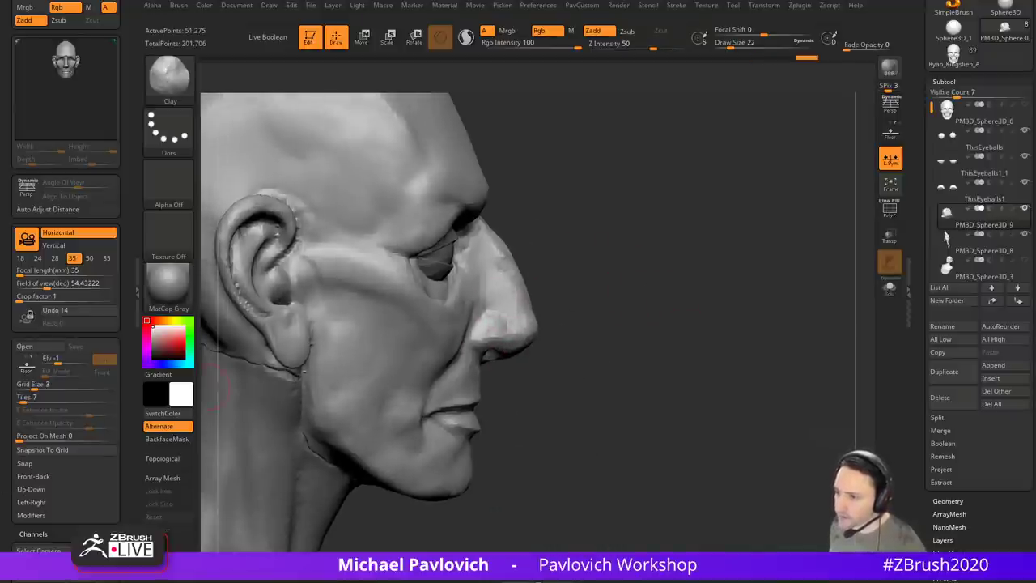
Step: Reshape the underside of the nose in profile with the Move brush at draw size 37
{"action": "key", "text": "b"}
{"action": "key", "text": "m"}
{"action": "key", "text": "v"}
{"action": "key", "text": "s"}
{"action": "left_click_drag", "start_coordinate": [498, 364], "coordinate": [505, 362]}
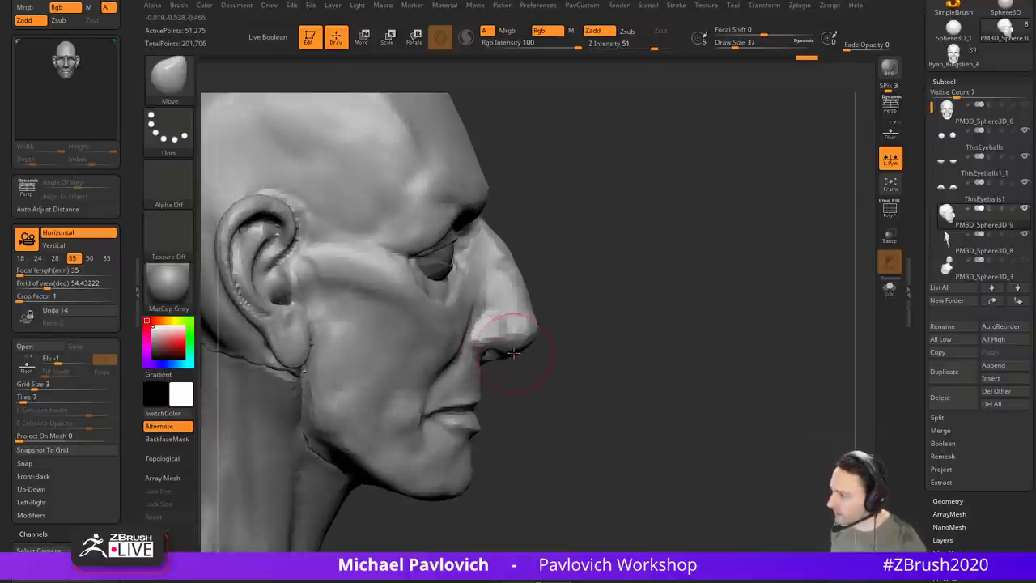
Step: Carve the crease around the nostril wing with the DamStandard brush
{"action": "key", "text": "b"}
{"action": "key", "text": "d"}
{"action": "key", "text": "s"}
{"action": "left_click_drag", "start_coordinate": [572, 268], "coordinate": [518, 273]}
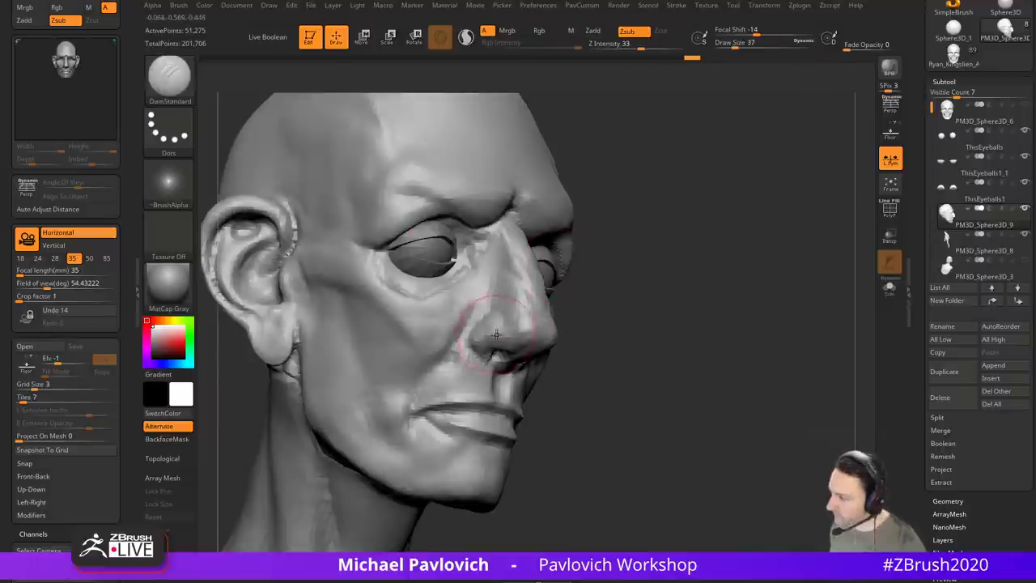
{"action": "left_click_drag", "start_coordinate": [500, 330], "coordinate": [475, 321]}
{"action": "left_click_drag", "start_coordinate": [609, 312], "coordinate": [601, 290]}
{"action": "mouse_move", "coordinate": [682, 292]}
{"action": "left_mouse_down"}
{"action": "mouse_move", "coordinate": [702, 261]}
{"action": "mouse_move", "coordinate": [696, 227]}
{"action": "left_mouse_up"}
Step: Refine the nostril rim from below with the Standard brush at draw size 9
{"action": "key", "text": "b"}
{"action": "key", "text": "s"}
{"action": "key", "text": "t"}
{"action": "left_click_drag", "start_coordinate": [497, 348], "coordinate": [495, 352]}
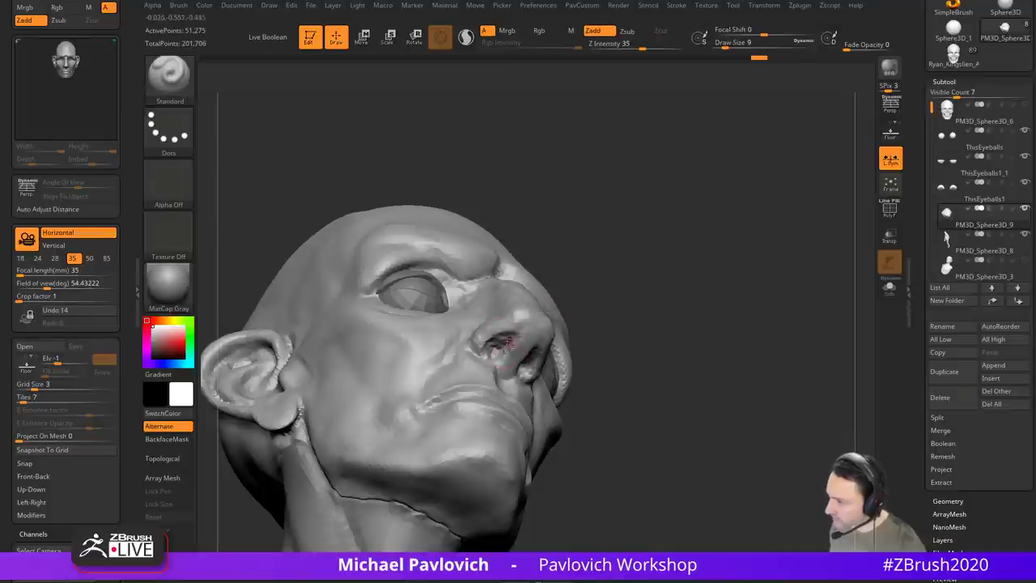
{"action": "left_click_drag", "start_coordinate": [759, 312], "coordinate": [706, 322]}
Step: Raise the head's DynaMesh resolution and remesh it
{"action": "key", "text": "3"}
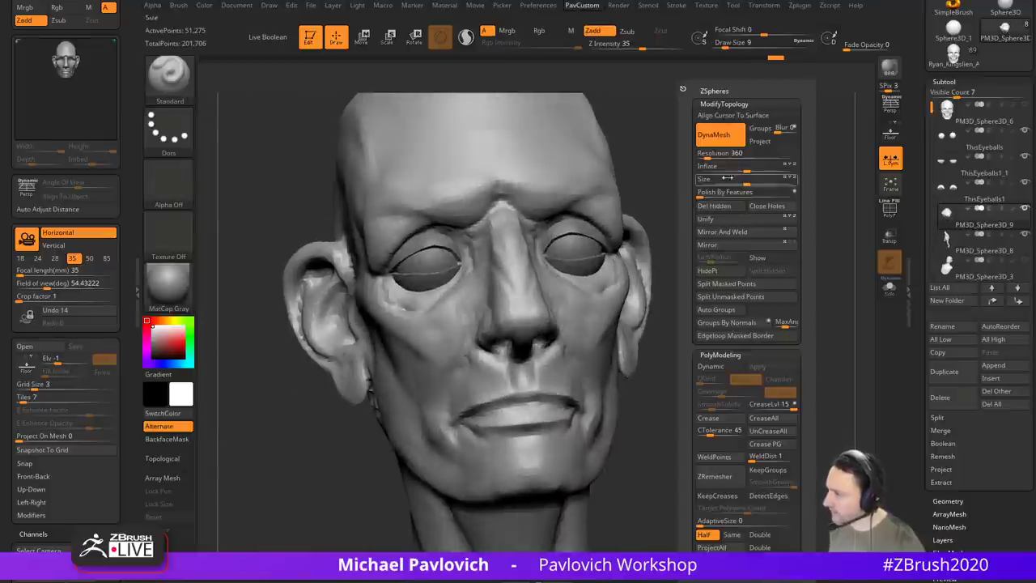
{"action": "left_click", "coordinate": [709, 156]}
{"action": "key", "text": "Return"}
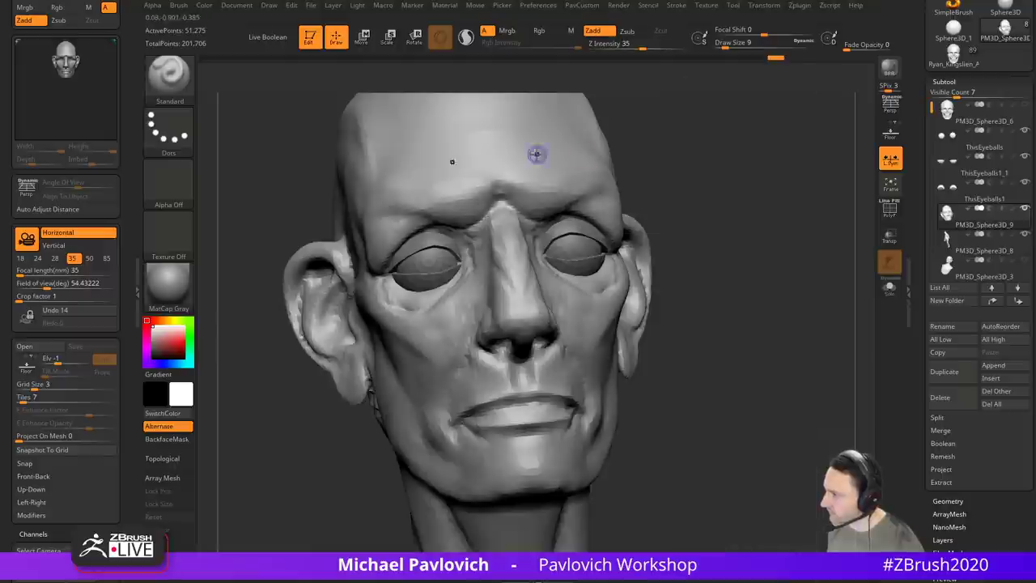
{"action": "mouse_move", "coordinate": [761, 215]}
{"action": "left_mouse_down", "text": "ctrl"}
{"action": "mouse_move", "coordinate": [788, 229]}
{"action": "mouse_move", "coordinate": [782, 245]}
{"action": "mouse_move", "coordinate": [770, 233]}
{"action": "mouse_move", "coordinate": [784, 273]}
{"action": "mouse_move", "coordinate": [786, 229]}
{"action": "mouse_move", "coordinate": [746, 233]}
{"action": "left_mouse_up", "text": "ctrl"}
Step: Build up the area between nose and mouth with the Clay brush, adjusting the draw size to 29
{"action": "key", "text": "b"}
{"action": "key", "text": "c"}
{"action": "key", "text": "l"}
{"action": "key", "text": "s"}
{"action": "left_click_drag", "start_coordinate": [544, 314], "coordinate": [508, 325]}
{"action": "key", "text": "s"}
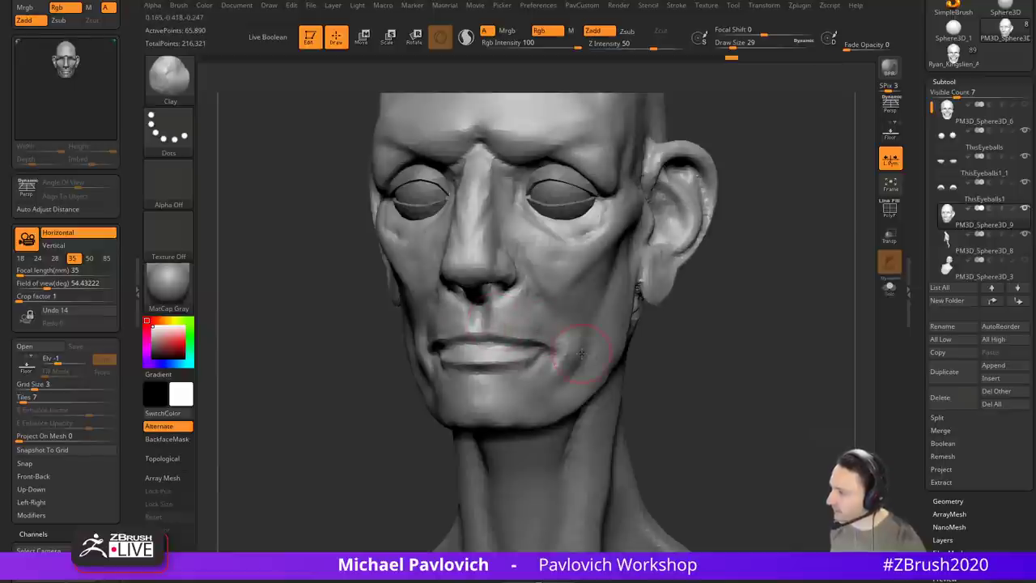
Step: Switch to the head sketch in Photoshop
{"action": "key", "text": "alt+Tab"}
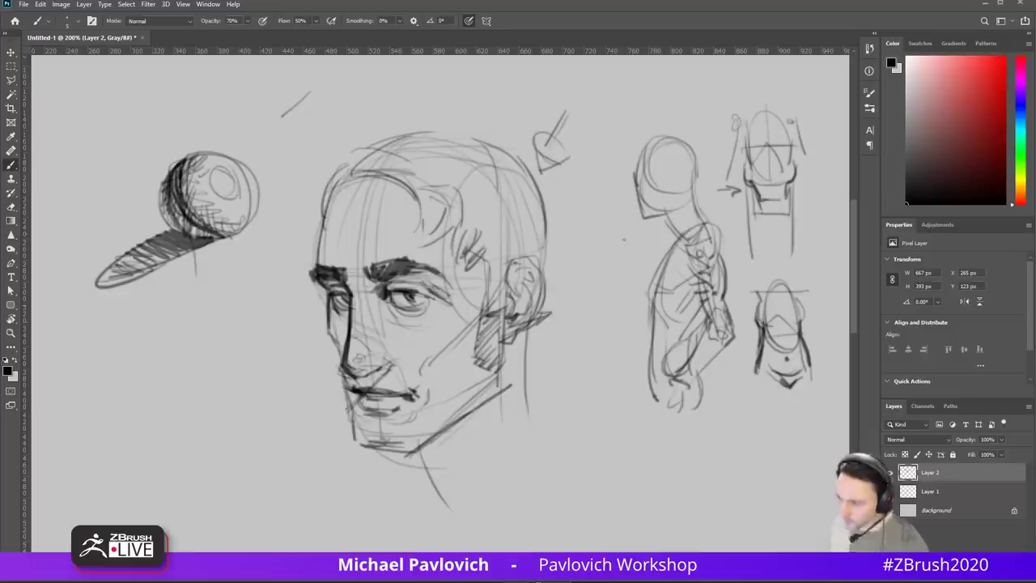
{"action": "key", "text": "s"}
{"action": "left_click", "coordinate": [188, 367]}
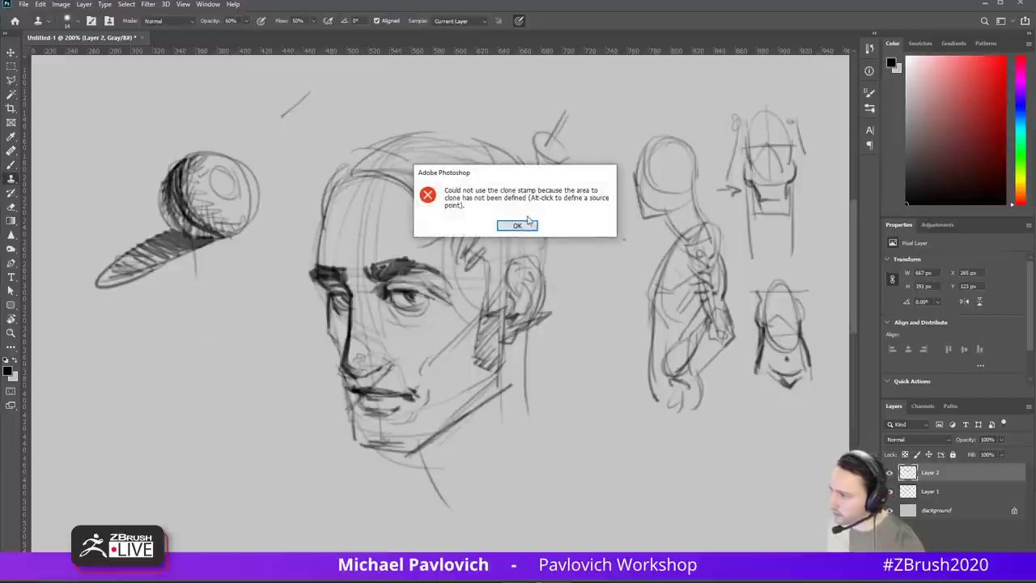
{"action": "left_click", "coordinate": [531, 224]}
{"action": "left_click", "coordinate": [195, 359]}
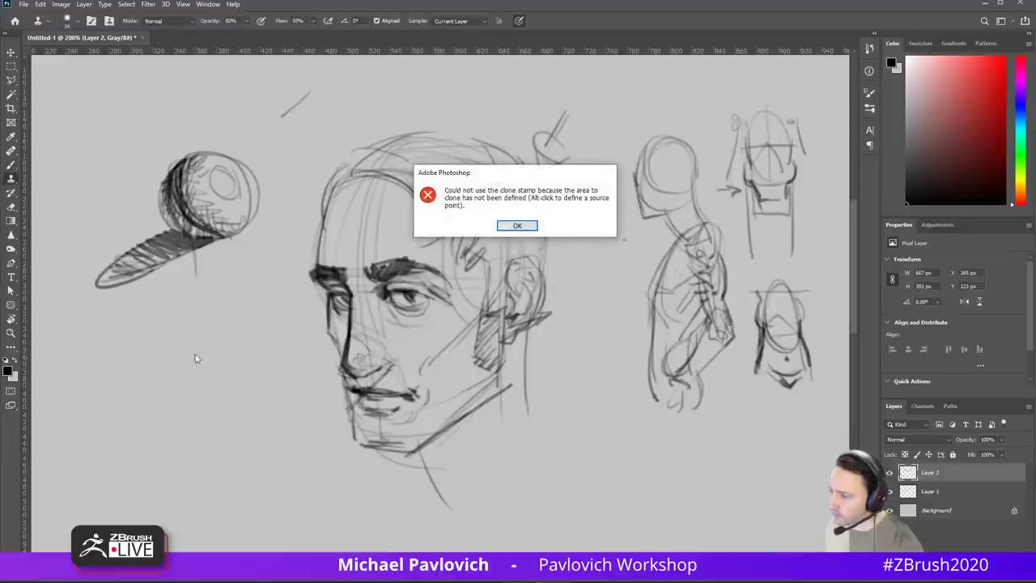
{"action": "left_click", "coordinate": [523, 226]}
Step: Sketch a cylinder below the shaded sphere with a small Brush tip to illustrate the mouth's curved base form
{"action": "key", "text": "b"}
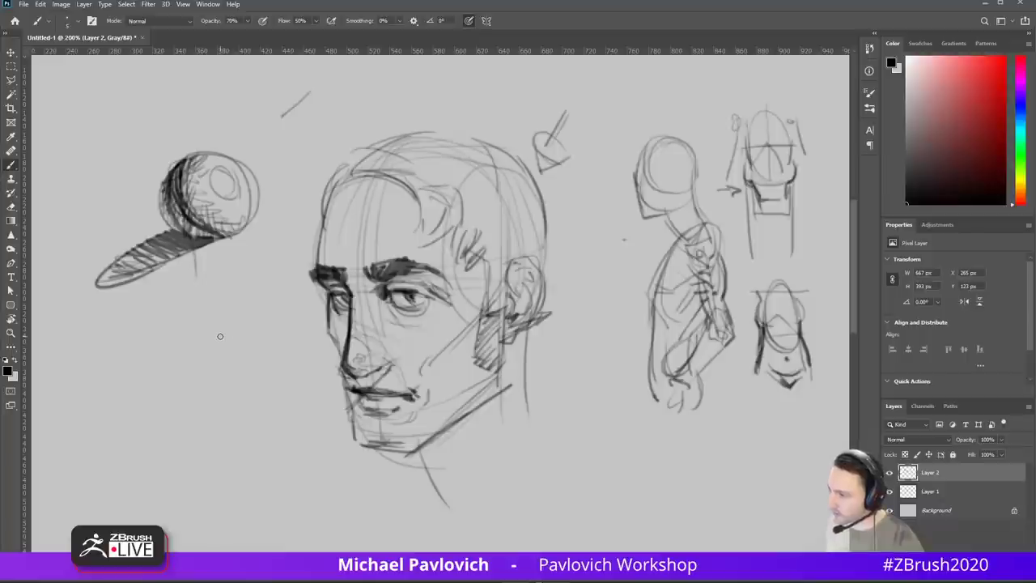
{"action": "right_click_drag", "start_coordinate": [222, 302], "coordinate": [194, 328], "text": "alt"}
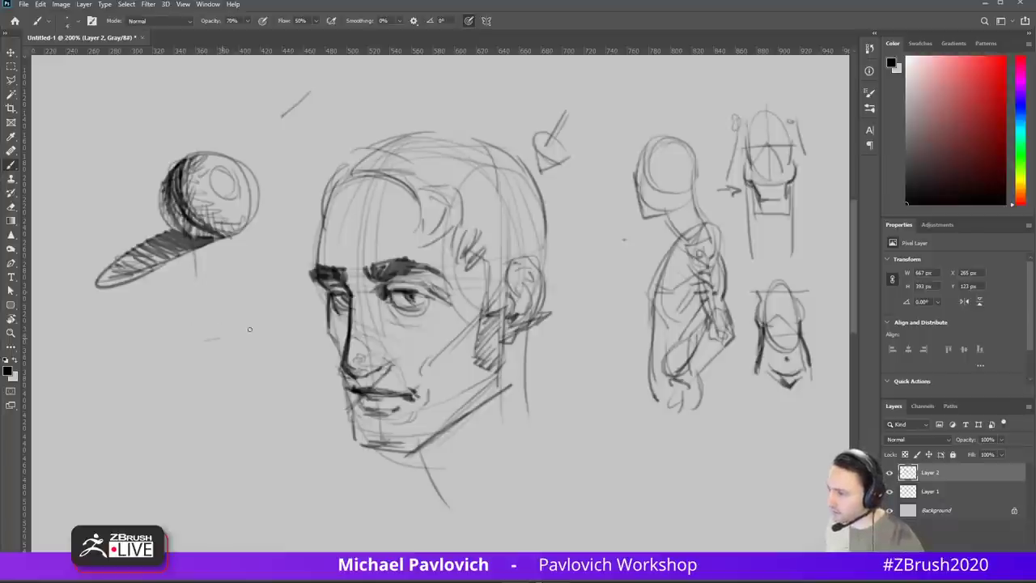
{"action": "left_click_drag", "start_coordinate": [250, 329], "coordinate": [247, 331]}
{"action": "left_click_drag", "start_coordinate": [178, 331], "coordinate": [190, 398]}
{"action": "left_click_drag", "start_coordinate": [251, 324], "coordinate": [254, 413]}
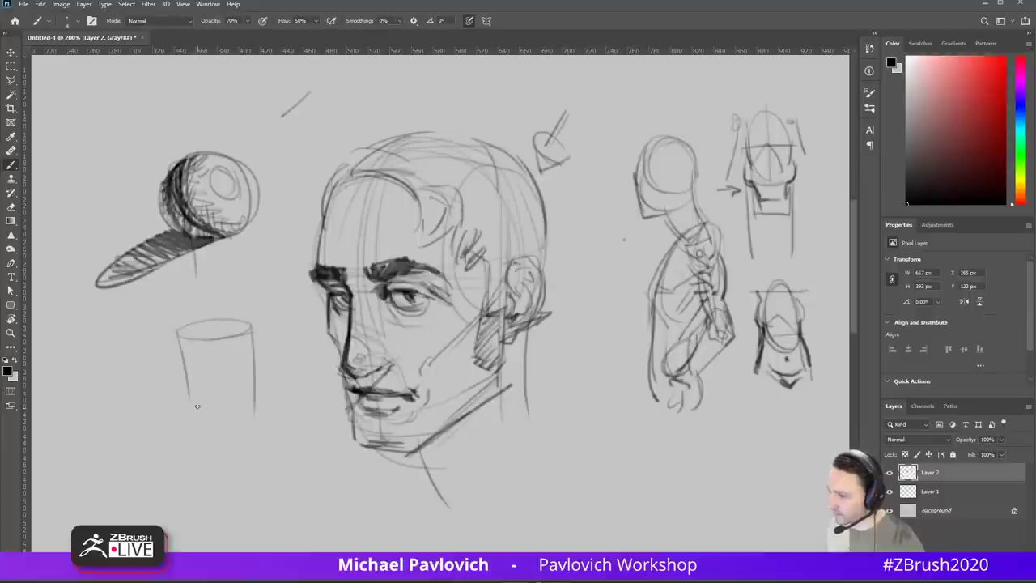
{"action": "left_click_drag", "start_coordinate": [191, 414], "coordinate": [264, 402]}
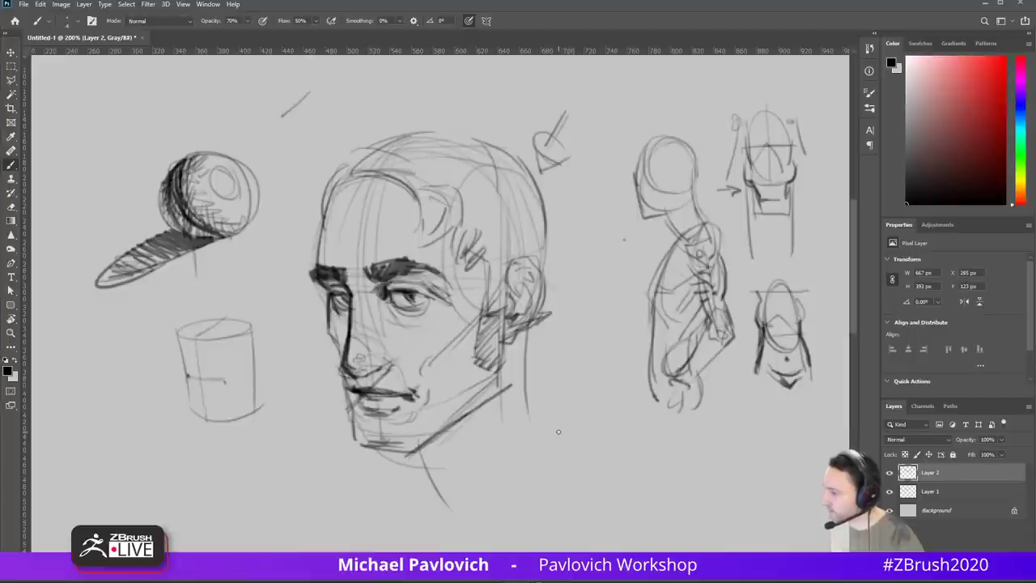
{"action": "mouse_move", "coordinate": [557, 433]}
{"action": "left_mouse_down"}
{"action": "mouse_move", "coordinate": [664, 435]}
{"action": "mouse_move", "coordinate": [518, 448]}
{"action": "mouse_move", "coordinate": [666, 456]}
{"action": "left_mouse_up"}
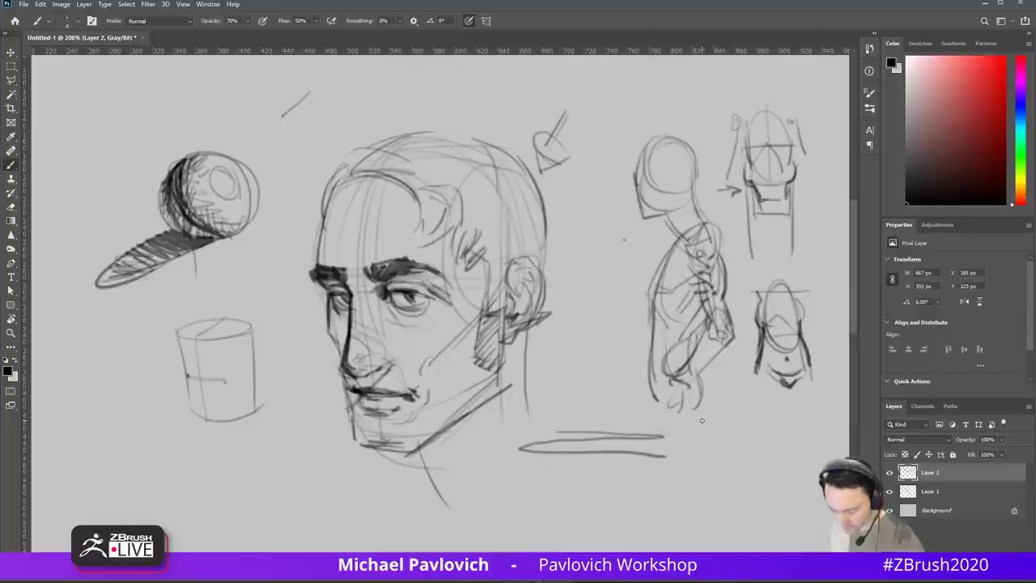
{"action": "key", "text": "ctrl+z"}
{"action": "key", "text": "ctrl+z"}
{"action": "left_click_drag", "start_coordinate": [568, 439], "coordinate": [697, 440]}
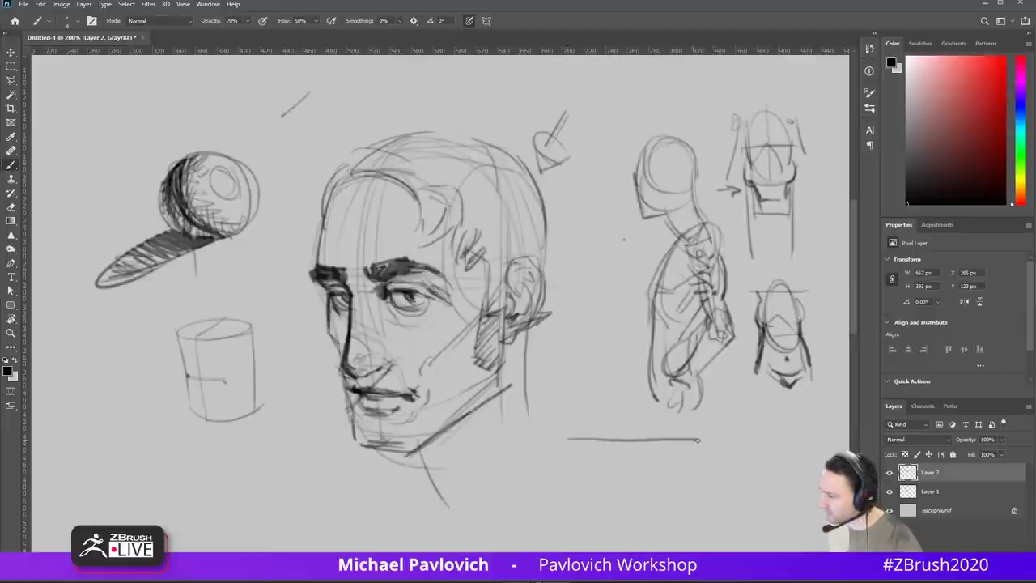
{"action": "key", "text": "ctrl+z"}
{"action": "left_click_drag", "start_coordinate": [560, 445], "coordinate": [688, 449]}
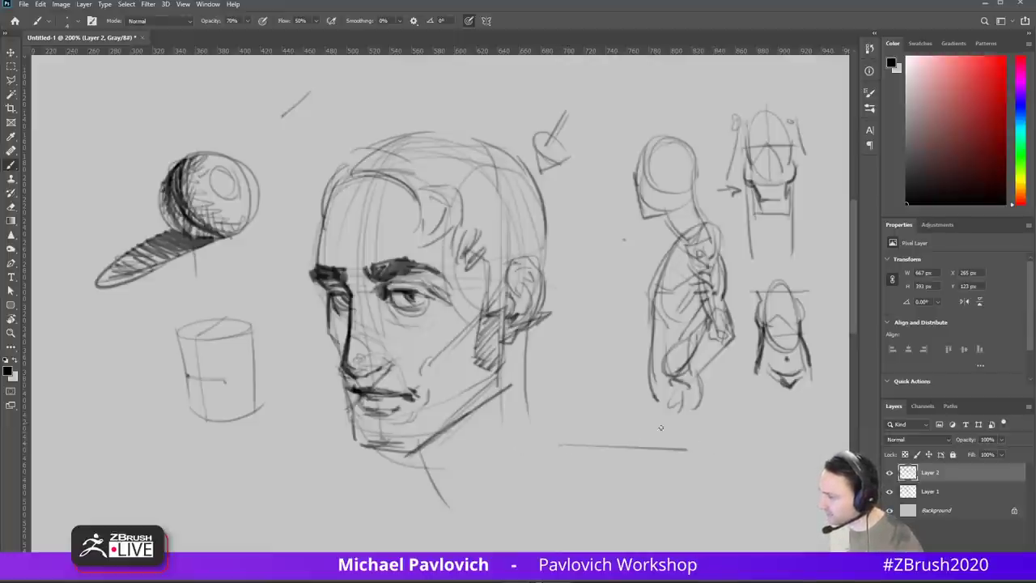
{"action": "key", "text": "ctrl+z"}
Step: Sketch front-view lips beside the head drawing, starting with a straight mouth line and adding upper and lower lip contours
{"action": "left_click_drag", "start_coordinate": [545, 448], "coordinate": [678, 447]}
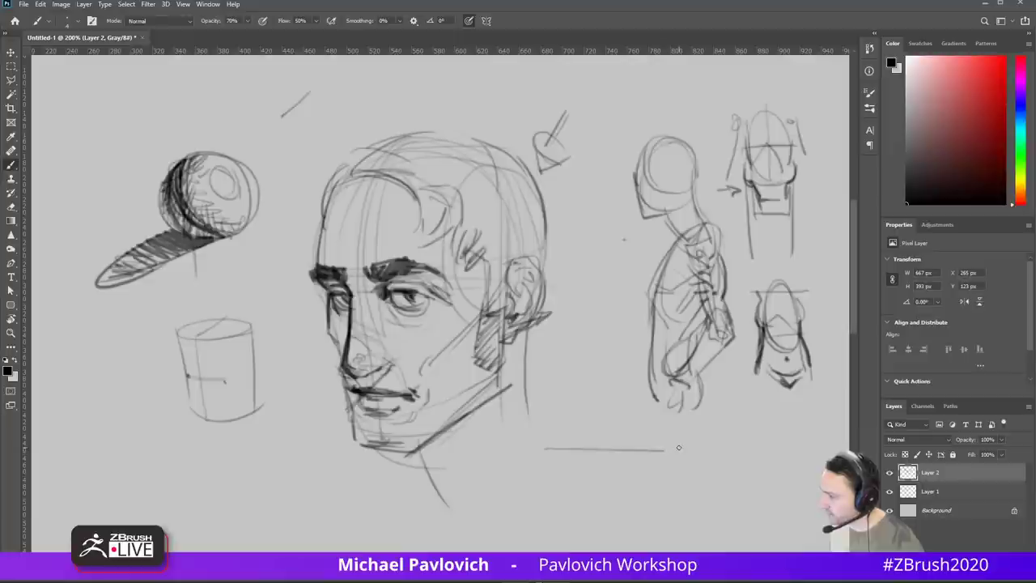
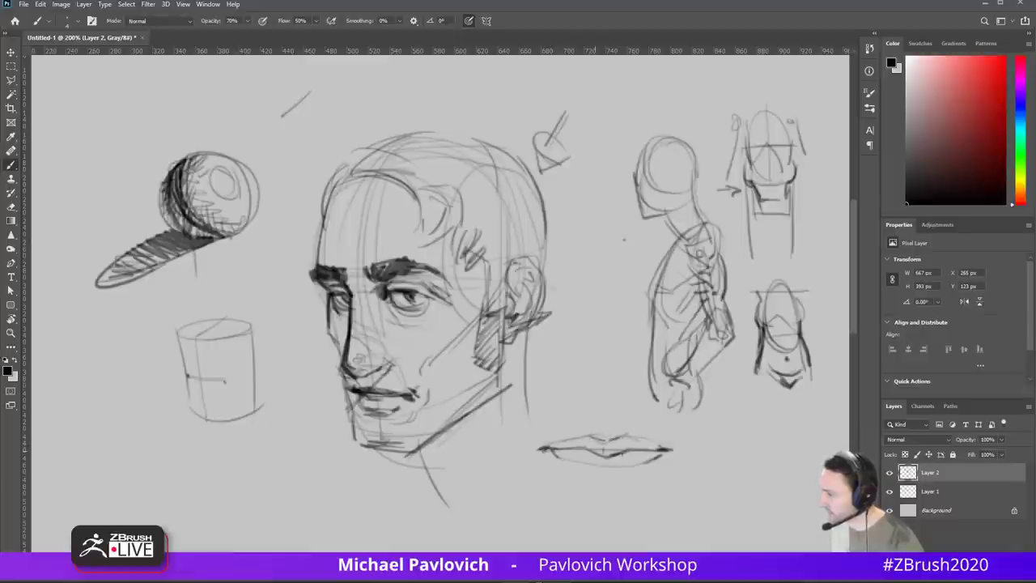
{"action": "mouse_move", "coordinate": [657, 447]}
{"action": "left_mouse_down"}
{"action": "mouse_move", "coordinate": [630, 434]}
{"action": "mouse_move", "coordinate": [559, 448]}
{"action": "mouse_move", "coordinate": [566, 437]}
{"action": "left_mouse_up"}
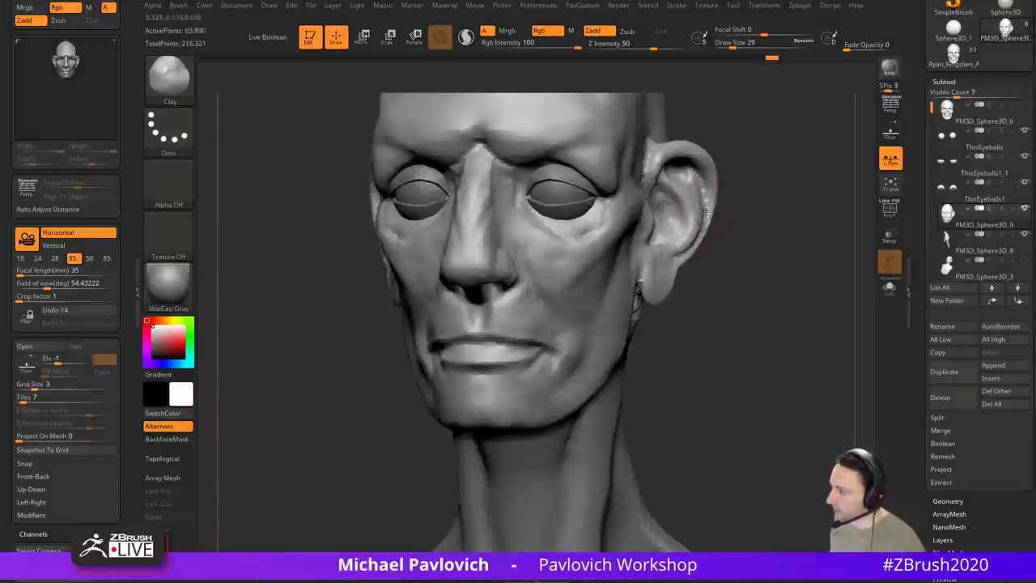
Step: Switch back to ZBrush and carve the line between the lips with the DamStandard brush at draw size 22
{"action": "mouse_move", "coordinate": [739, 341]}
{"action": "left_mouse_down"}
{"action": "mouse_move", "coordinate": [740, 363]}
{"action": "mouse_move", "coordinate": [710, 346]}
{"action": "mouse_move", "coordinate": [730, 319]}
{"action": "mouse_move", "coordinate": [606, 321]}
{"action": "left_mouse_up"}
{"action": "key", "text": "b"}
{"action": "key", "text": "d"}
{"action": "key", "text": "s"}
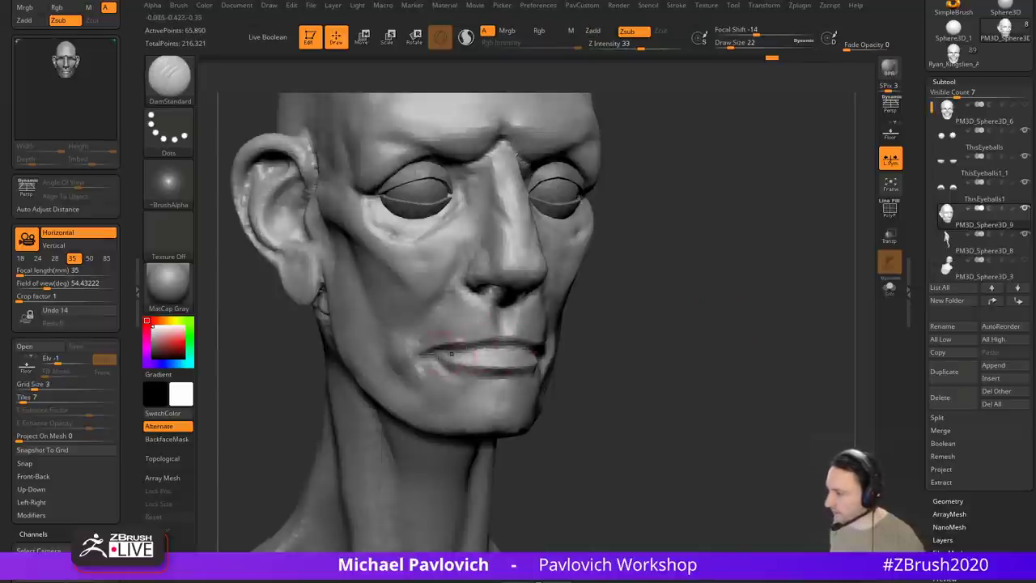
{"action": "left_click_drag", "start_coordinate": [445, 348], "coordinate": [526, 338]}
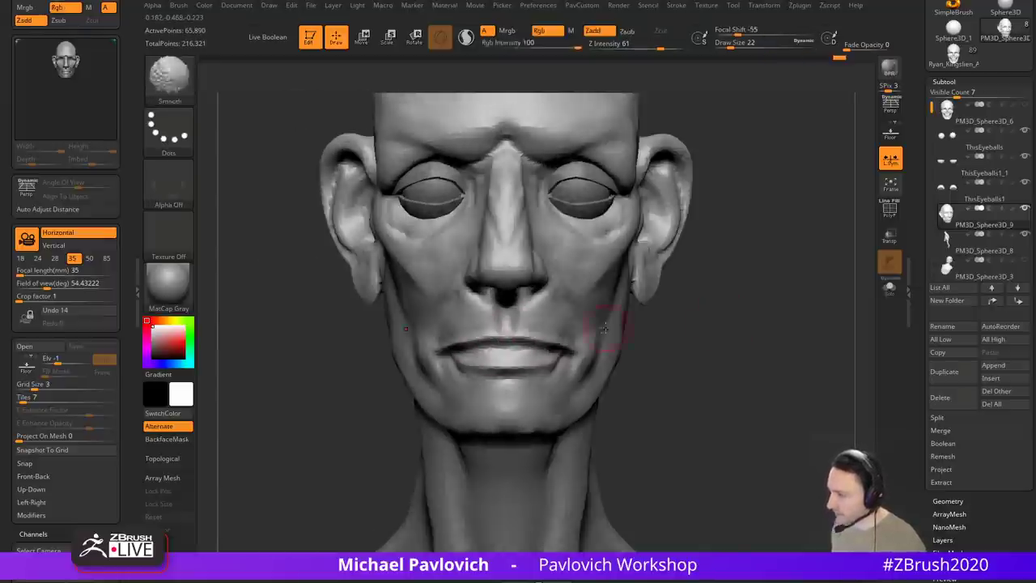
Step: Reshape the lips and mouth corners with the Move brush from the front and side
{"action": "key", "text": "b"}
{"action": "key", "text": "m"}
{"action": "key", "text": "v"}
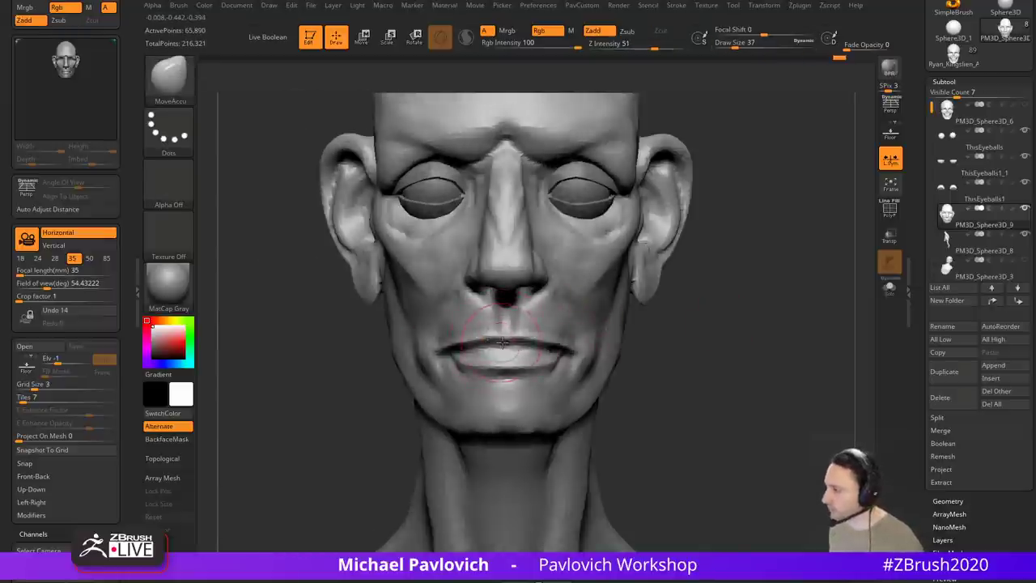
{"action": "key", "text": "bracketright"}
{"action": "key", "text": "b"}
{"action": "key", "text": "m"}
{"action": "key", "text": "v"}
{"action": "mouse_move", "coordinate": [455, 356]}
{"action": "left_mouse_down"}
{"action": "mouse_move", "coordinate": [495, 343]}
{"action": "mouse_move", "coordinate": [436, 346]}
{"action": "left_mouse_up"}
{"action": "key", "text": "bracketleft"}
{"action": "left_click_drag", "start_coordinate": [695, 342], "coordinate": [574, 345]}
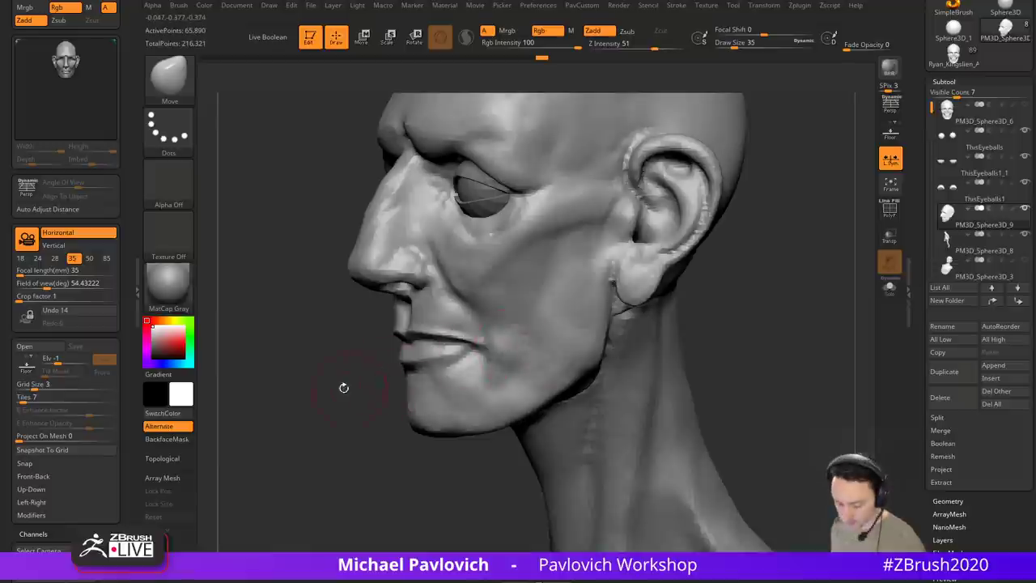
Step: Build up the area above the mouth corner with the Clay brush at draw size 14 and smooth it
{"action": "key", "text": "b"}
{"action": "key", "text": "c"}
{"action": "key", "text": "l"}
{"action": "key", "text": "s"}
{"action": "mouse_move", "coordinate": [453, 326]}
{"action": "left_mouse_down"}
{"action": "mouse_move", "coordinate": [488, 341]}
{"action": "mouse_move", "coordinate": [457, 331]}
{"action": "mouse_move", "coordinate": [468, 335]}
{"action": "left_mouse_up"}
{"action": "key", "text": "s"}
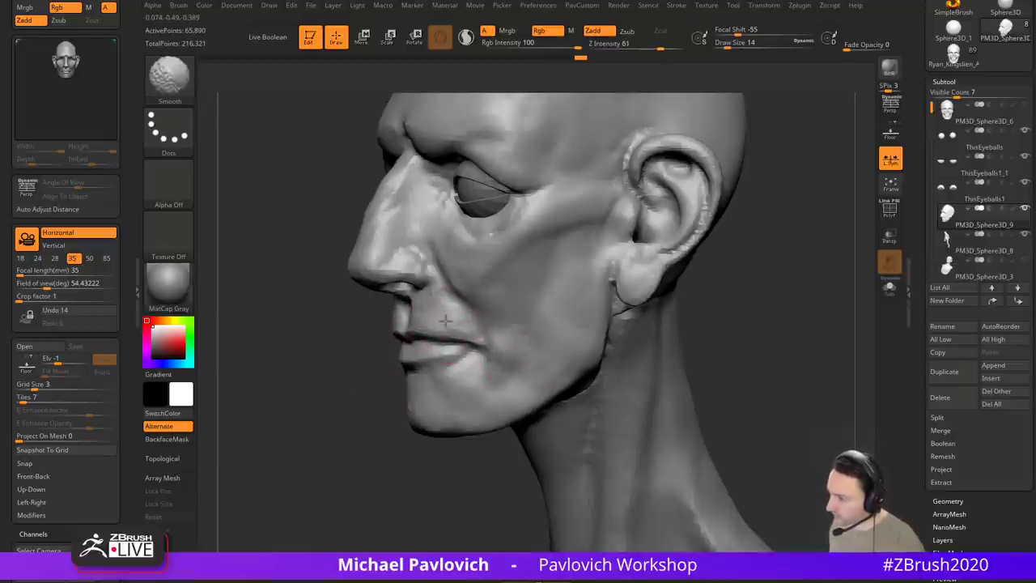
{"action": "right_click_drag", "start_coordinate": [451, 310], "coordinate": [551, 317]}
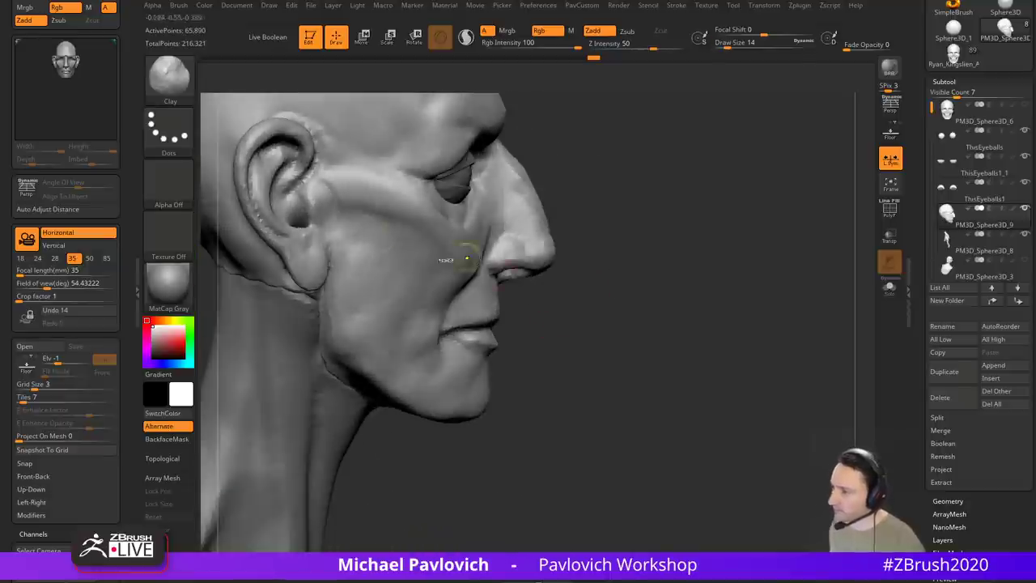
Step: Lasso-mask the lower lip and chin from the side, soften the mask edge and invert it
{"action": "key", "text": "ctrl+b"}
{"action": "left_click", "coordinate": [291, 95], "text": "ctrl"}
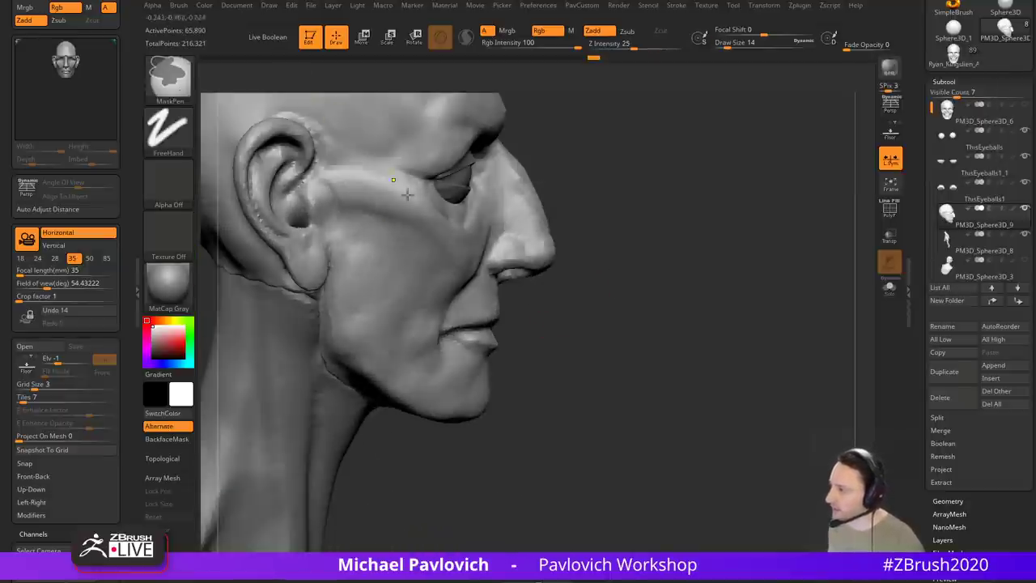
{"action": "left_click", "coordinate": [170, 81], "text": "ctrl"}
{"action": "key", "text": "l"}
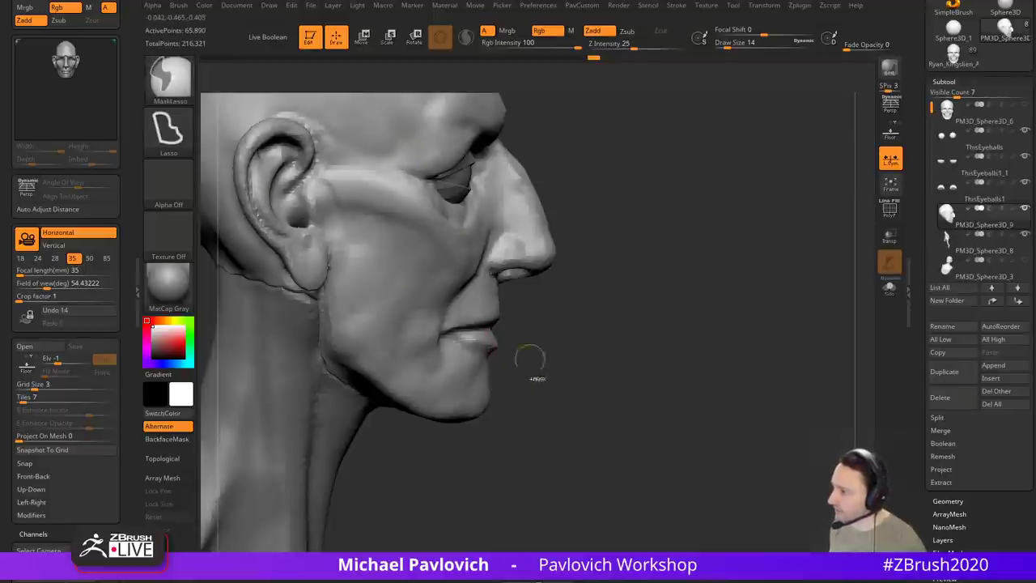
{"action": "mouse_move", "coordinate": [441, 338]}
{"action": "left_mouse_down", "text": "ctrl"}
{"action": "mouse_move", "coordinate": [378, 362]}
{"action": "mouse_move", "coordinate": [489, 497]}
{"action": "left_mouse_up", "text": "ctrl"}
{"action": "left_click", "coordinate": [476, 379], "text": "ctrl"}
{"action": "left_click", "coordinate": [474, 387], "text": "ctrl"}
{"action": "left_click", "coordinate": [607, 293], "text": "ctrl"}
Step: Reposition the unmasked lower lip and chin with the transform gizmo from the side and clear the mask
{"action": "key", "text": "w"}
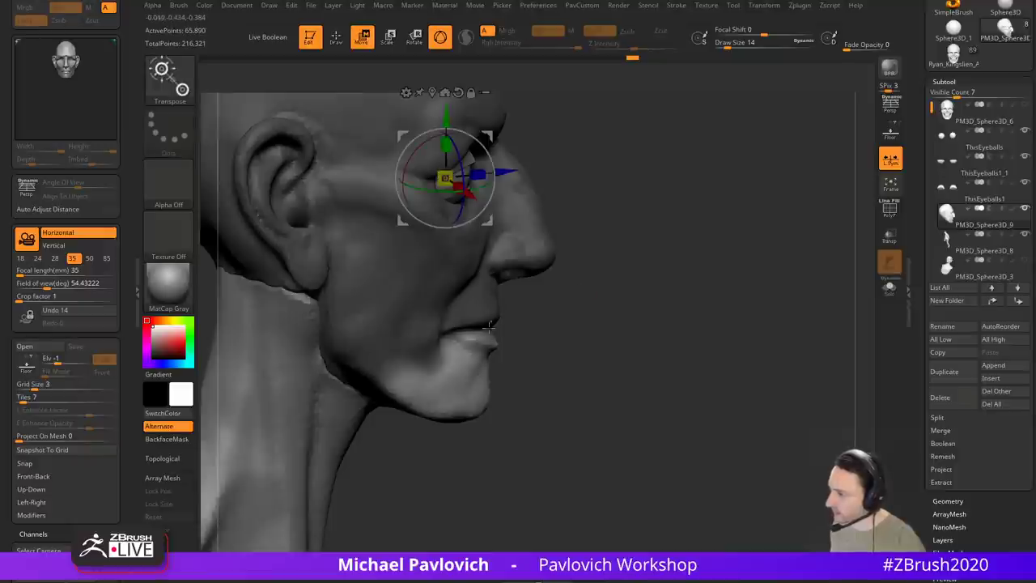
{"action": "left_click", "coordinate": [472, 364], "text": "alt"}
{"action": "left_click_drag", "start_coordinate": [521, 330], "coordinate": [536, 328]}
{"action": "key", "text": "q"}
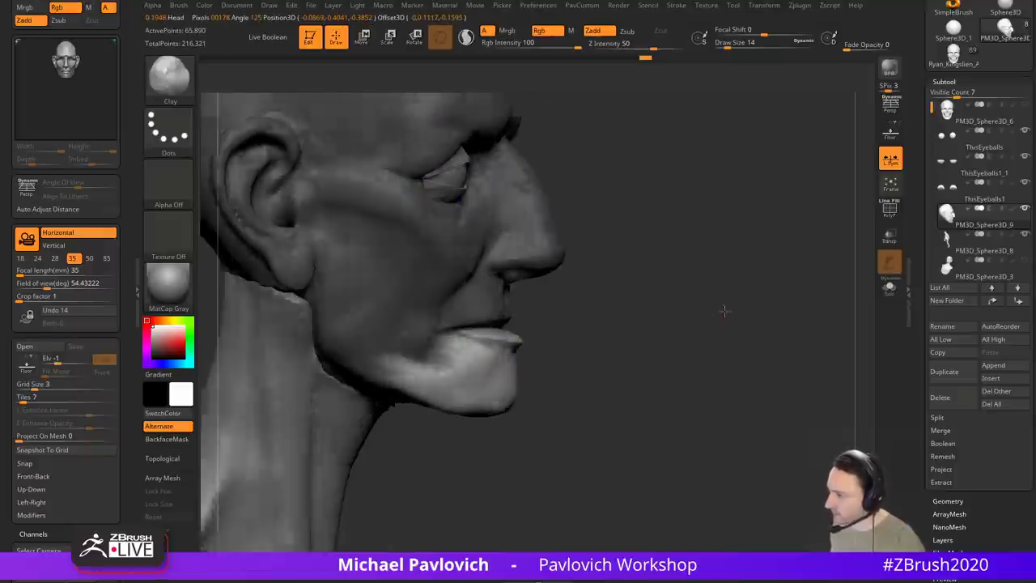
{"action": "left_click_drag", "start_coordinate": [724, 310], "coordinate": [571, 321]}
{"action": "mouse_move", "coordinate": [749, 332]}
{"action": "left_mouse_down", "text": "ctrl"}
{"action": "mouse_move", "coordinate": [771, 353]}
{"action": "mouse_move", "coordinate": [764, 336]}
{"action": "mouse_move", "coordinate": [782, 336]}
{"action": "mouse_move", "coordinate": [717, 320]}
{"action": "mouse_move", "coordinate": [735, 297]}
{"action": "mouse_move", "coordinate": [742, 331]}
{"action": "mouse_move", "coordinate": [729, 326]}
{"action": "mouse_move", "coordinate": [730, 297]}
{"action": "left_mouse_up", "text": "ctrl"}
{"action": "key", "text": "w"}
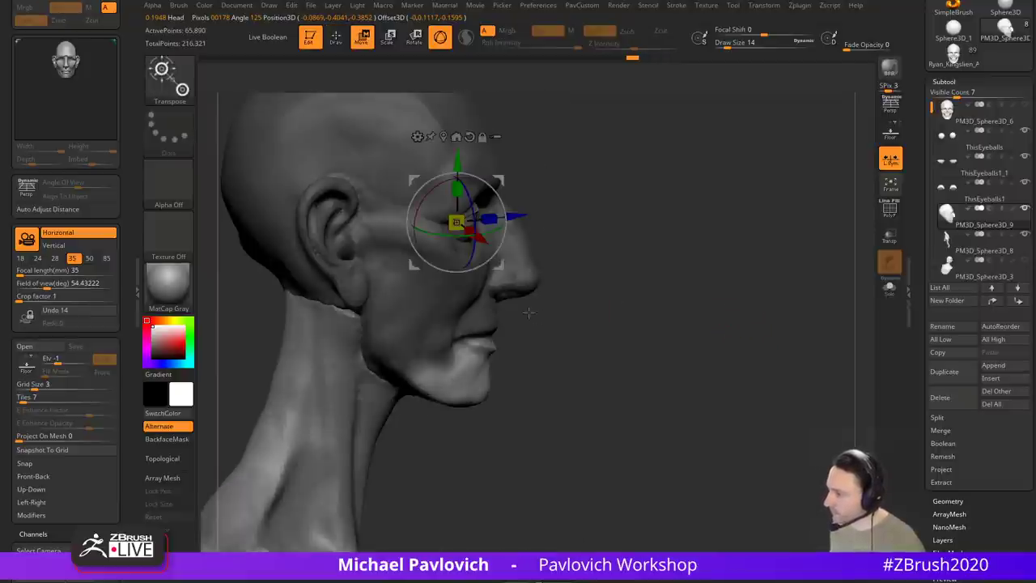
{"action": "left_click_drag", "start_coordinate": [499, 182], "coordinate": [493, 181]}
{"action": "key", "text": "q"}
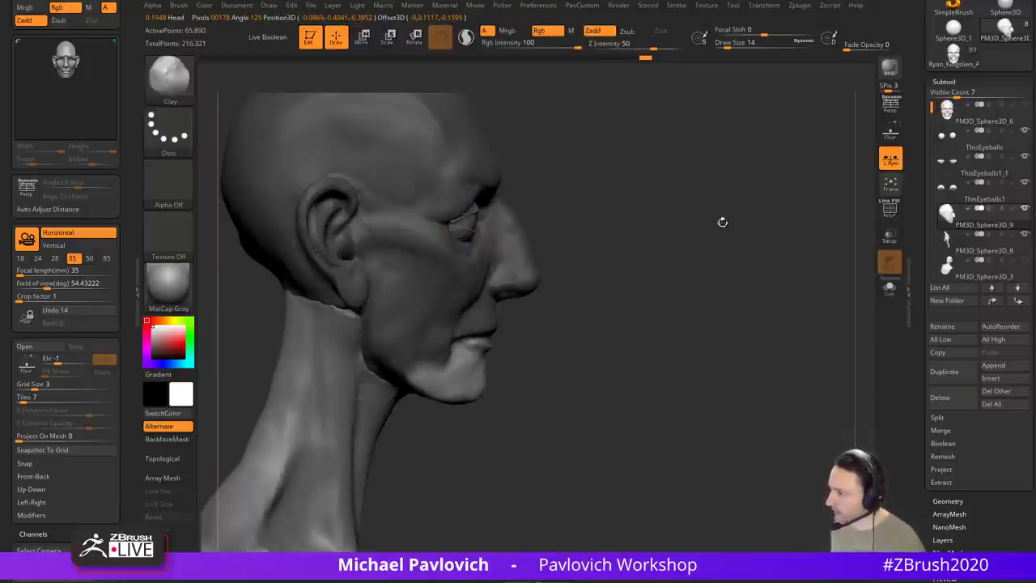
{"action": "mouse_move", "coordinate": [723, 222]}
{"action": "left_mouse_down"}
{"action": "mouse_move", "coordinate": [697, 276]}
{"action": "mouse_move", "coordinate": [702, 308]}
{"action": "mouse_move", "coordinate": [712, 295]}
{"action": "mouse_move", "coordinate": [567, 343]}
{"action": "left_mouse_up"}
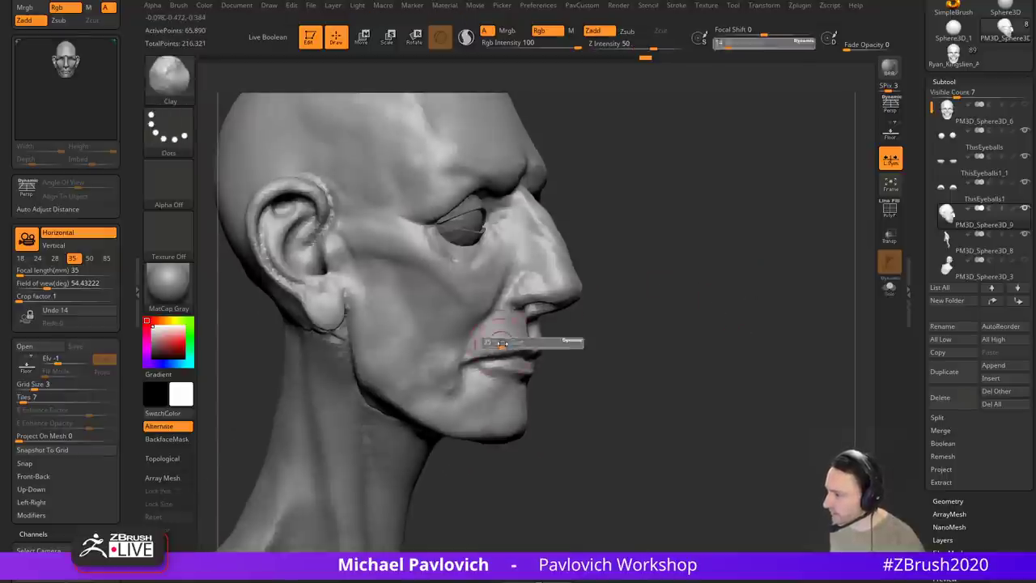
Step: Paint a MaskPen mask over the upper lip area at draw size 22 and invert it
{"action": "key", "text": "ctrl"}
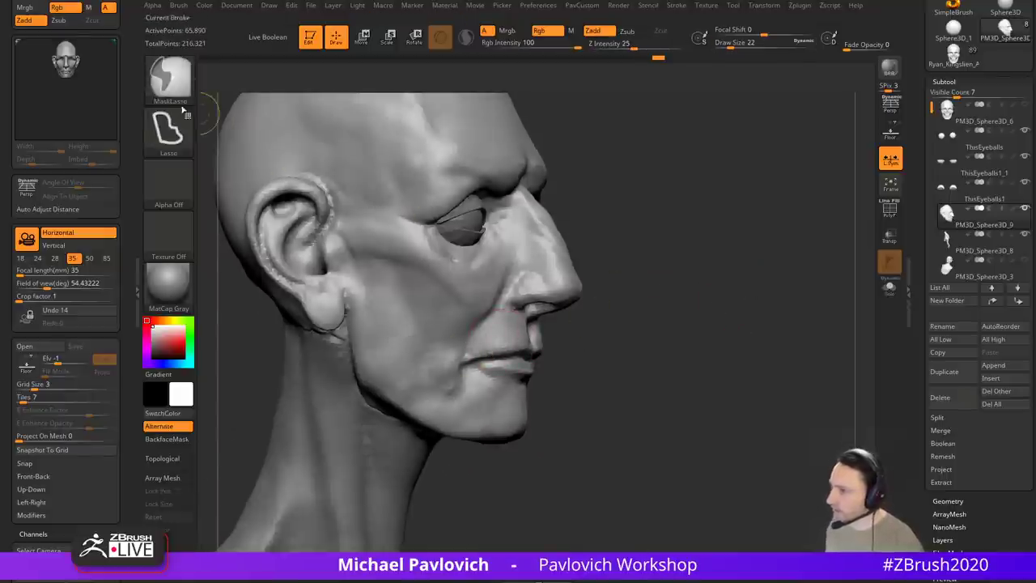
{"action": "left_click", "coordinate": [169, 81], "text": "ctrl"}
{"action": "left_click", "coordinate": [288, 87], "text": "ctrl"}
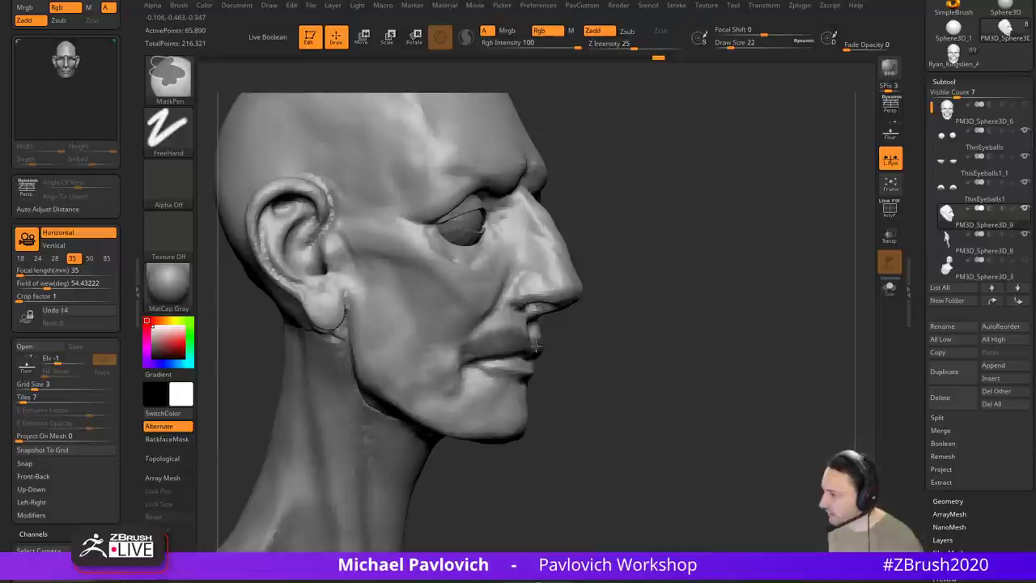
{"action": "left_click", "coordinate": [699, 318], "text": "ctrl"}
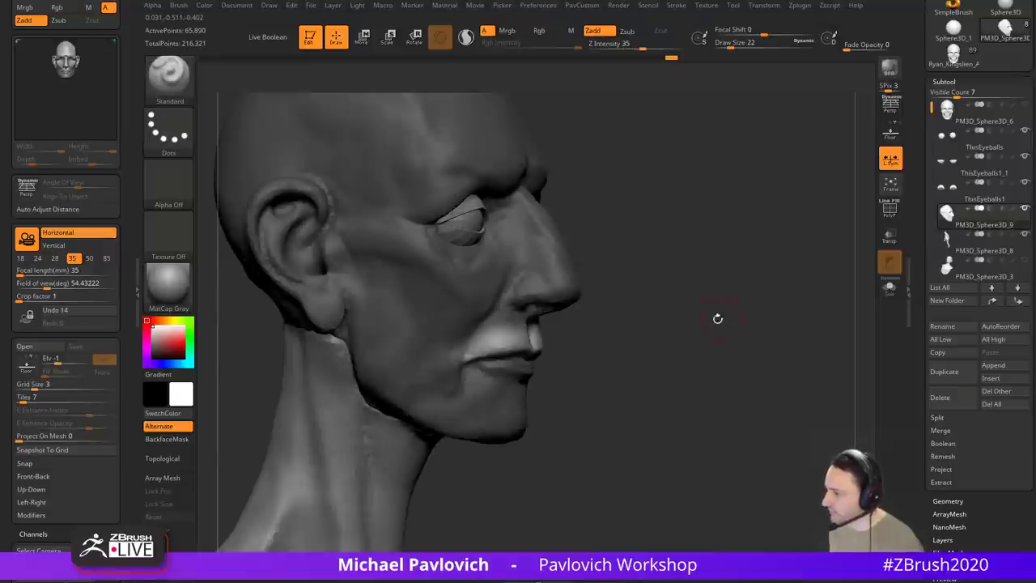
Step: Center the gizmo on the unmasked upper lip and adjust the lip's position in profile
{"action": "left_click_drag", "start_coordinate": [717, 319], "coordinate": [753, 312]}
{"action": "key", "text": "w"}
{"action": "left_click", "coordinate": [516, 341]}
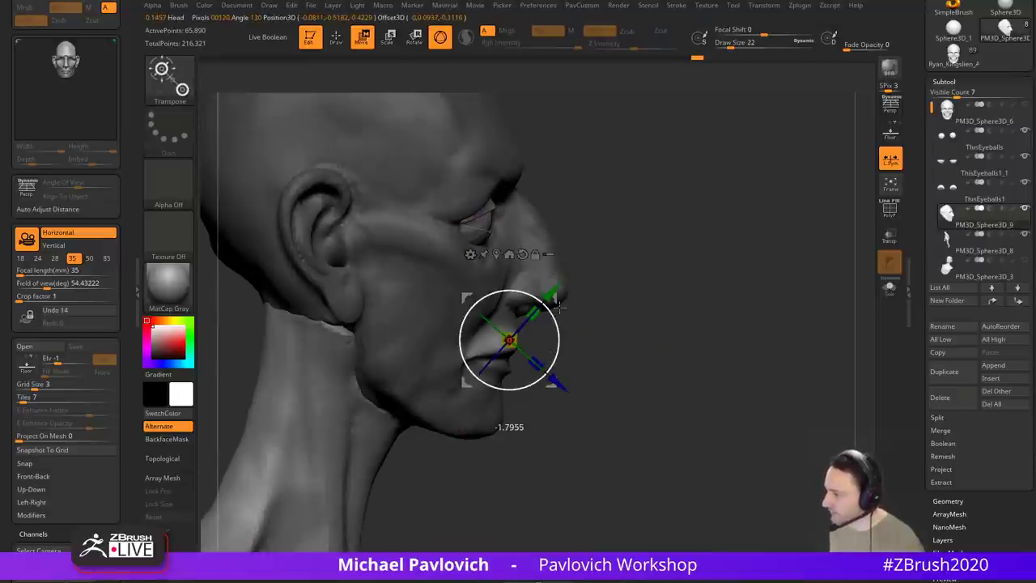
{"action": "left_click_drag", "start_coordinate": [555, 304], "coordinate": [560, 299]}
{"action": "key", "text": "q"}
{"action": "mouse_move", "coordinate": [625, 282]}
{"action": "left_mouse_down"}
{"action": "mouse_move", "coordinate": [766, 317]}
{"action": "mouse_move", "coordinate": [701, 238]}
{"action": "left_mouse_up"}
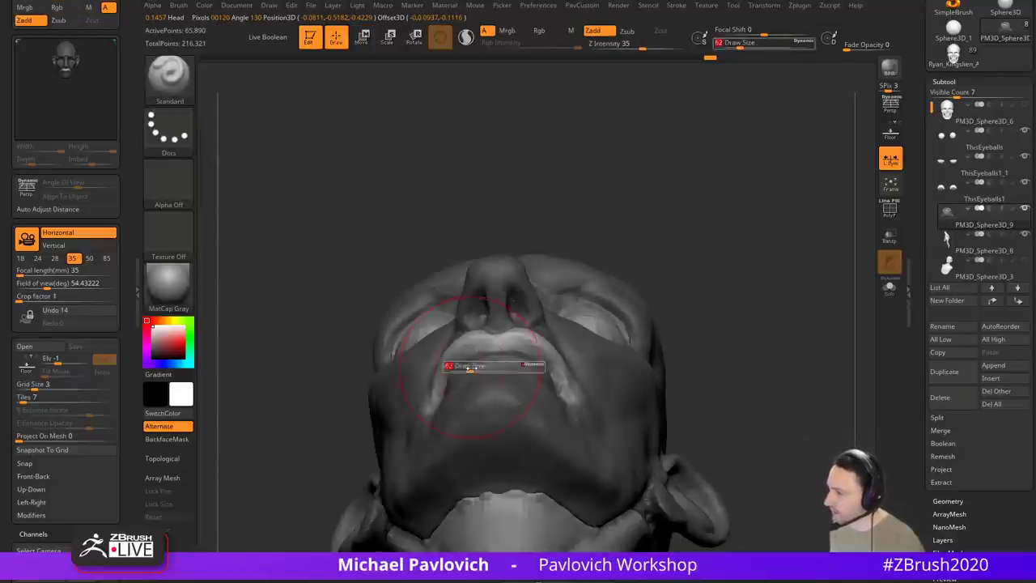
Step: Reshape the unmasked upper lip with the Move brush at draw size 27, working from below, and clear the mask
{"action": "key", "text": "b"}
{"action": "key", "text": "m"}
{"action": "key", "text": "v"}
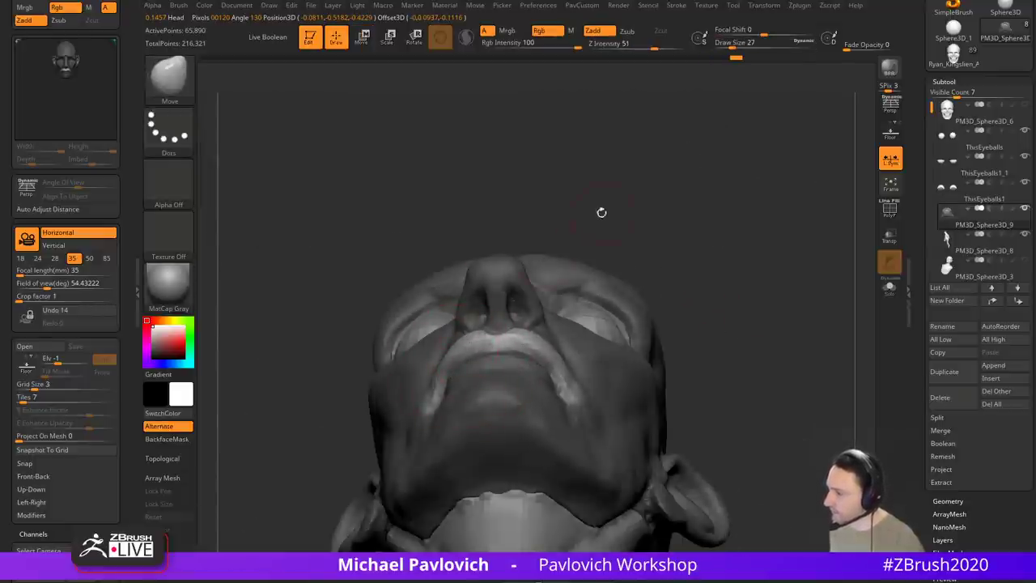
{"action": "left_click_drag", "start_coordinate": [602, 212], "coordinate": [468, 337]}
{"action": "left_click_drag", "start_coordinate": [631, 320], "coordinate": [454, 397]}
{"action": "mouse_move", "coordinate": [726, 250]}
{"action": "left_mouse_down", "text": "ctrl"}
{"action": "mouse_move", "coordinate": [742, 264]}
{"action": "mouse_move", "coordinate": [731, 296]}
{"action": "mouse_move", "coordinate": [727, 279]}
{"action": "left_mouse_up", "text": "ctrl"}
Step: Flatten the upper lip and mouth corner surfaces with the TrimDynamic brush at draw size 23
{"action": "key", "text": "bracketleft"}
{"action": "key", "text": "bracketleft"}
{"action": "mouse_move", "coordinate": [711, 341]}
{"action": "left_mouse_down"}
{"action": "mouse_move", "coordinate": [745, 294]}
{"action": "mouse_move", "coordinate": [621, 318]}
{"action": "left_mouse_up"}
{"action": "key", "text": "b"}
{"action": "key", "text": "t"}
{"action": "key", "text": "d"}
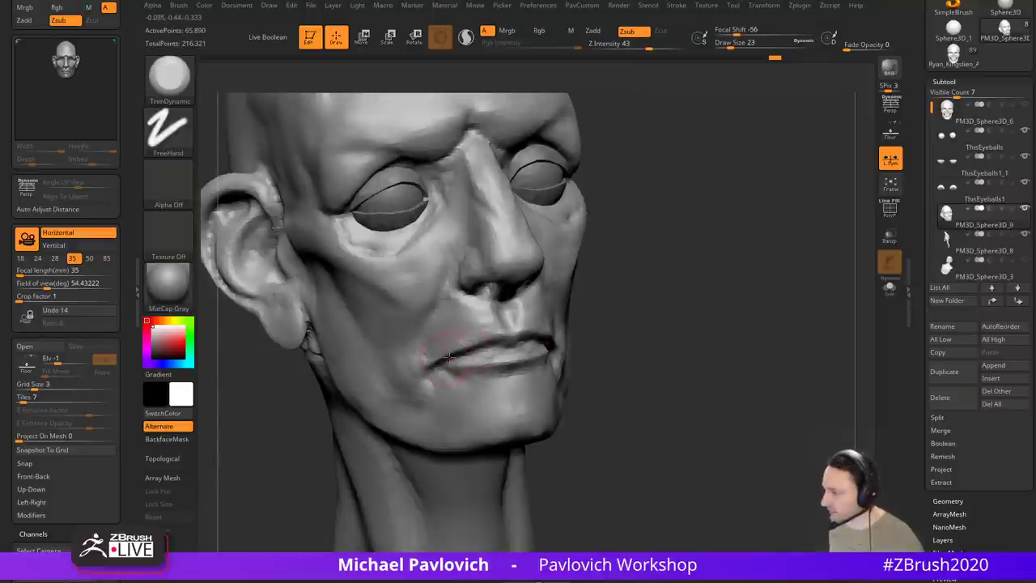
{"action": "left_click_drag", "start_coordinate": [485, 340], "coordinate": [511, 338]}
{"action": "left_click_drag", "start_coordinate": [676, 322], "coordinate": [603, 332]}
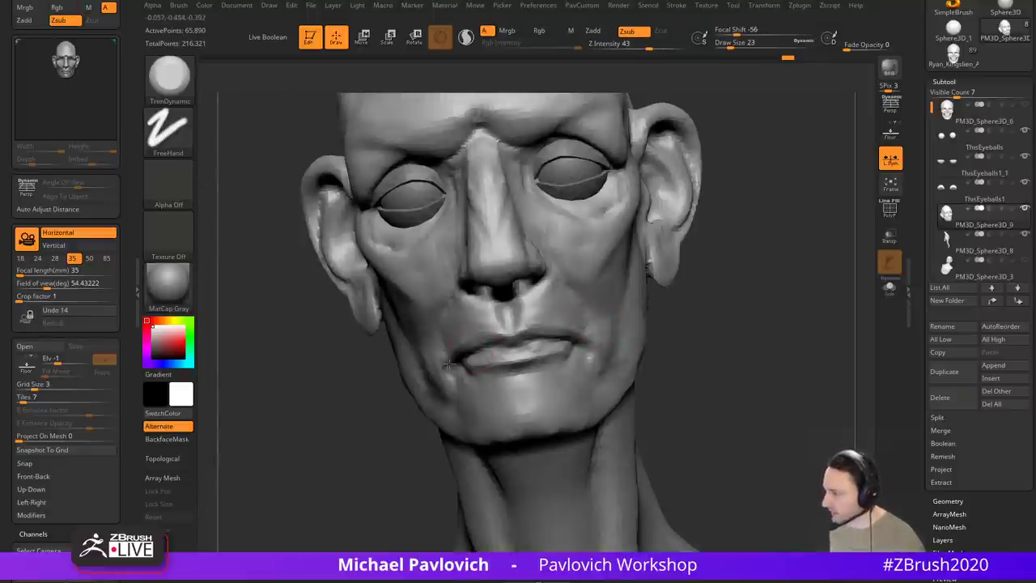
Step: Build up the area around the lower lip with the Clay brush at draw size 20
{"action": "mouse_move", "coordinate": [693, 319]}
{"action": "left_mouse_down"}
{"action": "mouse_move", "coordinate": [590, 324]}
{"action": "mouse_move", "coordinate": [603, 283]}
{"action": "mouse_move", "coordinate": [572, 289]}
{"action": "mouse_move", "coordinate": [585, 305]}
{"action": "left_mouse_up"}
{"action": "key", "text": "2"}
{"action": "key", "text": "bracketleft"}
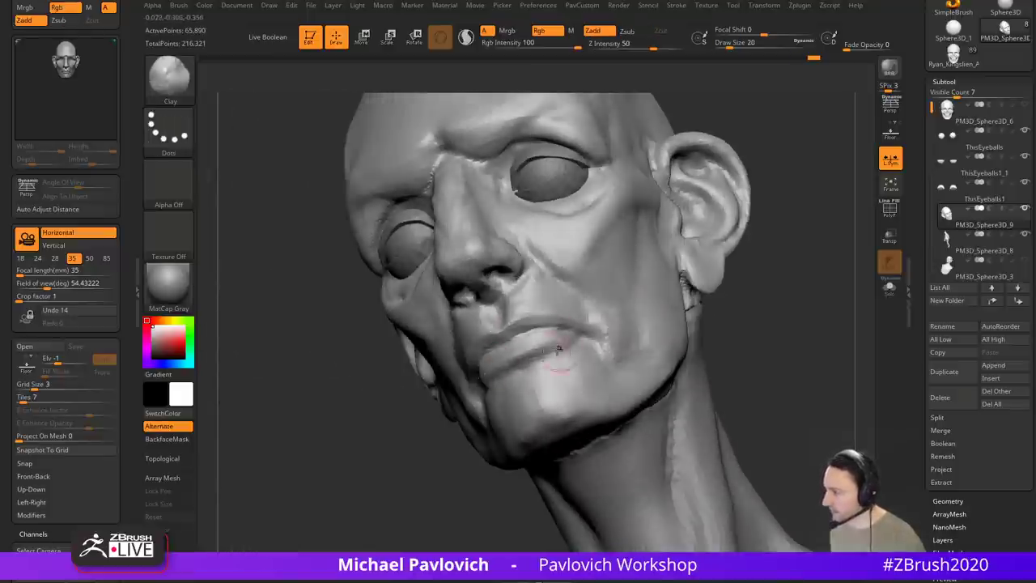
{"action": "mouse_move", "coordinate": [725, 302]}
{"action": "left_mouse_down", "text": "shift"}
{"action": "mouse_move", "coordinate": [747, 312]}
{"action": "mouse_move", "coordinate": [694, 321]}
{"action": "mouse_move", "coordinate": [713, 311]}
{"action": "left_mouse_up", "text": "shift"}
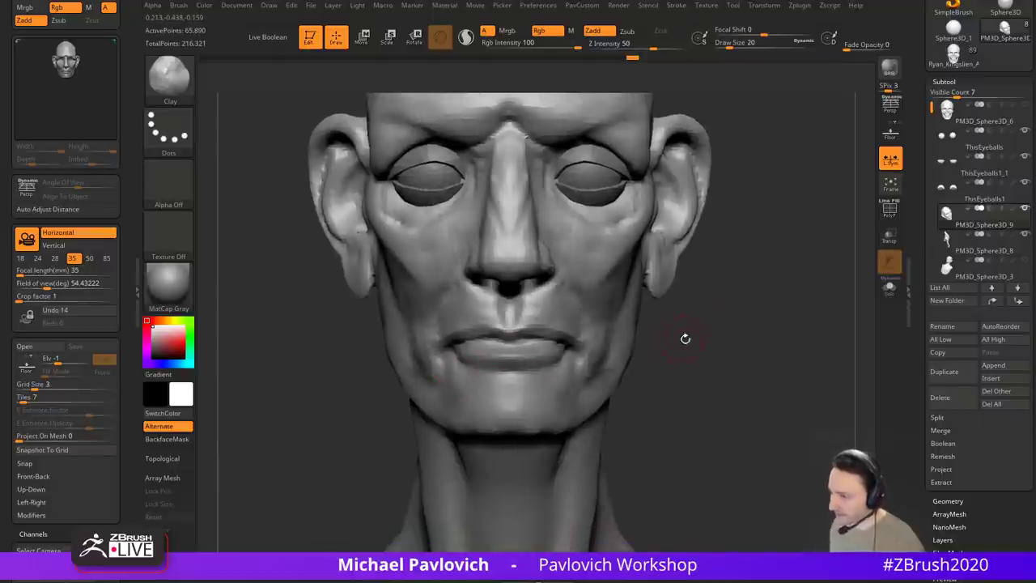
Step: Carve the creases below the mouth corners with the DamStandard brush at draw size 20 and smooth the lips
{"action": "key", "text": "b"}
{"action": "key", "text": "d"}
{"action": "key", "text": "s"}
{"action": "left_click_drag", "start_coordinate": [669, 301], "coordinate": [684, 314]}
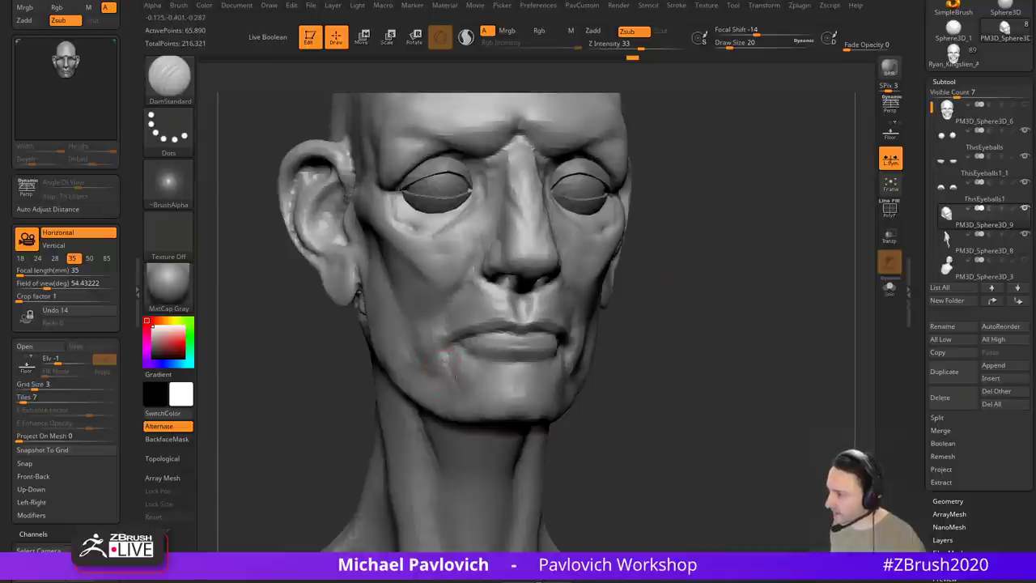
{"action": "right_click_drag", "start_coordinate": [443, 366], "coordinate": [468, 370]}
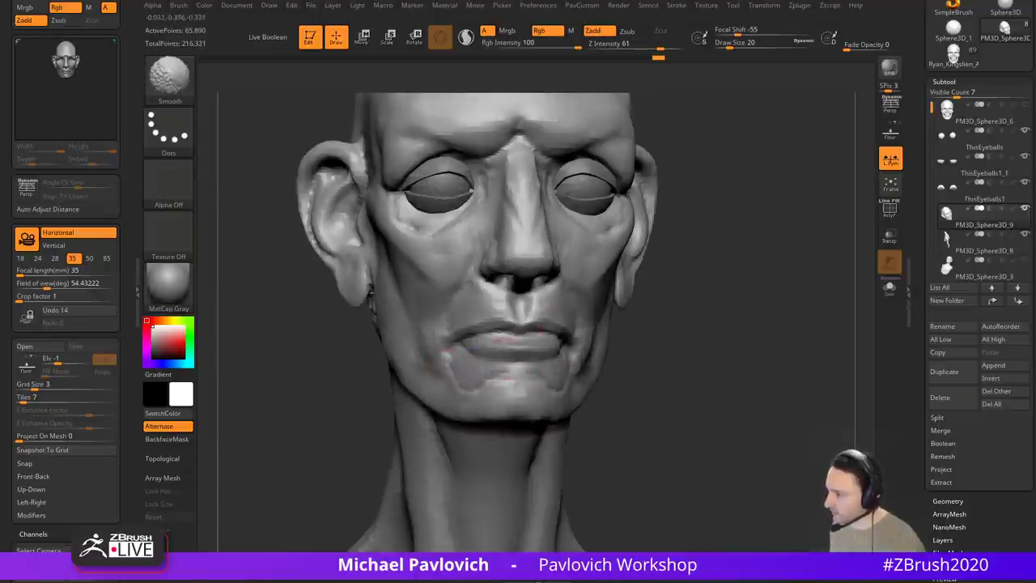
{"action": "mouse_move", "coordinate": [706, 330]}
{"action": "left_mouse_down"}
{"action": "mouse_move", "coordinate": [652, 332]}
{"action": "mouse_move", "coordinate": [746, 334]}
{"action": "mouse_move", "coordinate": [672, 347]}
{"action": "mouse_move", "coordinate": [714, 324]}
{"action": "mouse_move", "coordinate": [696, 266]}
{"action": "mouse_move", "coordinate": [725, 360]}
{"action": "left_mouse_up"}
Step: Refine the nose with the Move brush at draw size 39 and the Clay brush at draw size 22
{"action": "key", "text": "s"}
{"action": "left_click_drag", "start_coordinate": [525, 354], "coordinate": [531, 357]}
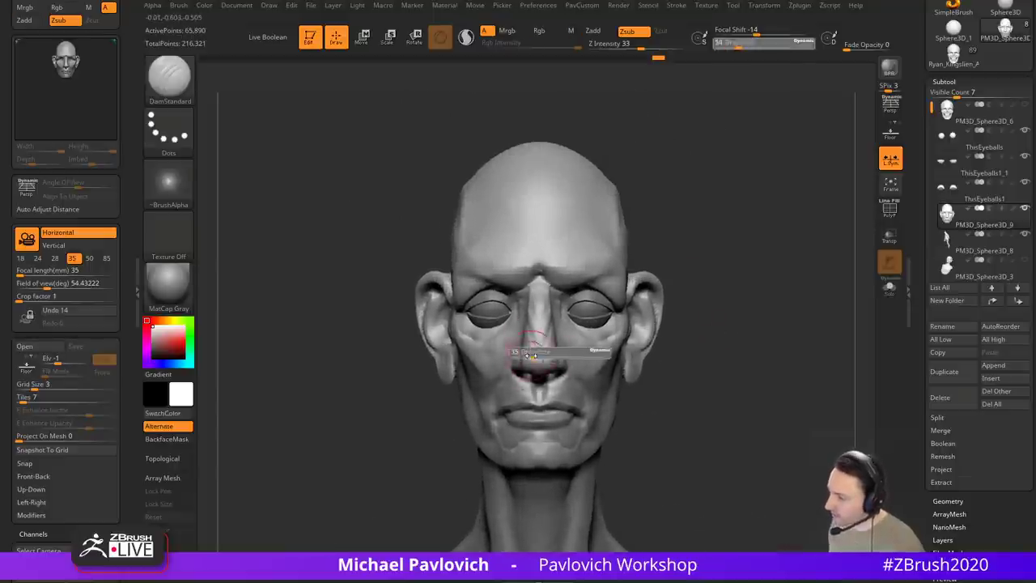
{"action": "key", "text": "b"}
{"action": "key", "text": "m"}
{"action": "key", "text": "v"}
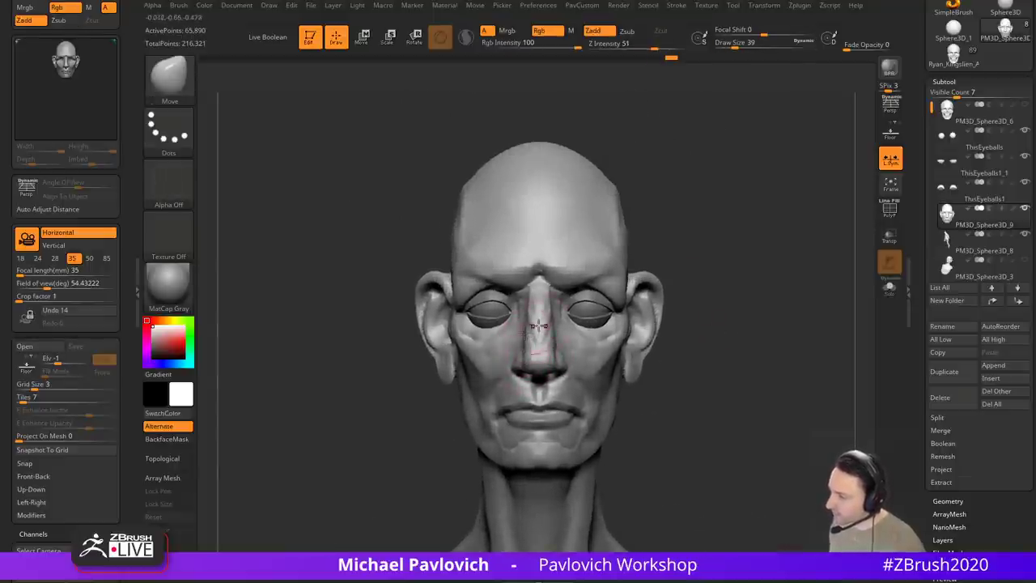
{"action": "key", "text": "b"}
{"action": "key", "text": "c"}
{"action": "key", "text": "l"}
{"action": "mouse_move", "coordinate": [740, 259]}
{"action": "left_mouse_down"}
{"action": "mouse_move", "coordinate": [756, 259]}
{"action": "mouse_move", "coordinate": [560, 335]}
{"action": "left_mouse_up"}
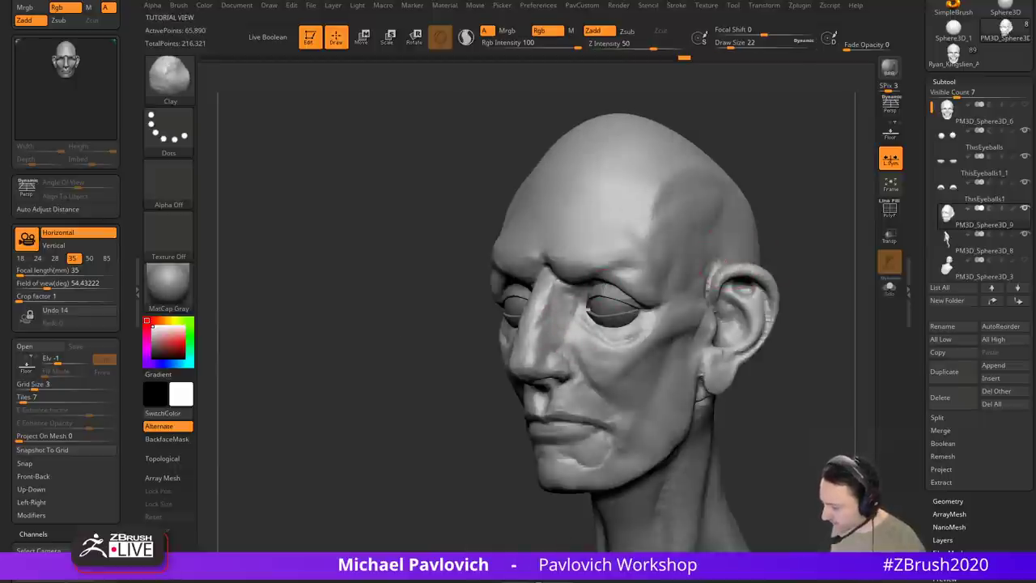
Step: Switch to the browser, search YouTube for "mouthbag" and return to ZBrush
{"action": "left_click_drag", "start_coordinate": [497, 579], "coordinate": [547, 39]}
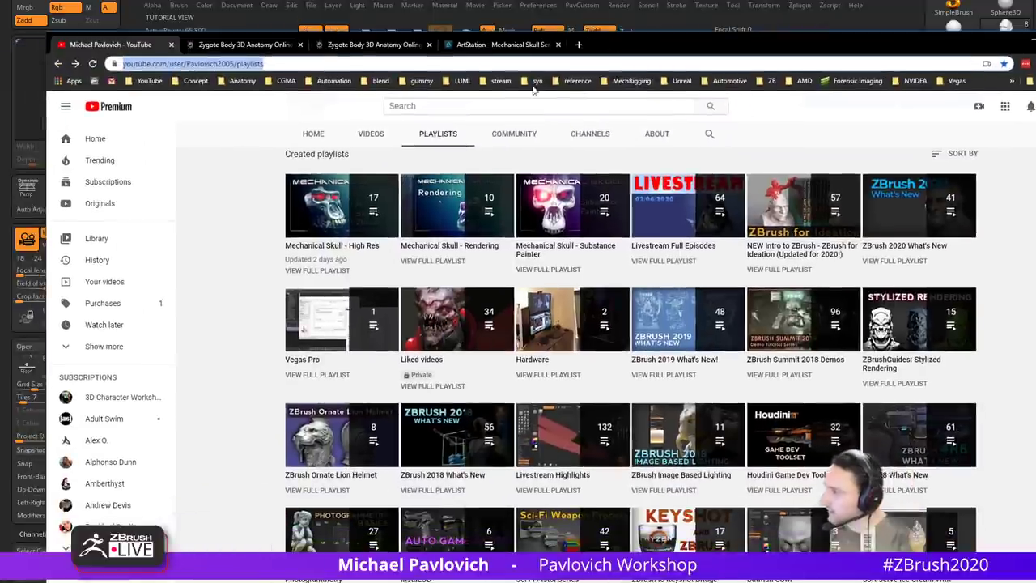
{"action": "left_click", "coordinate": [450, 106]}
{"action": "type", "text": "mouthbag"}
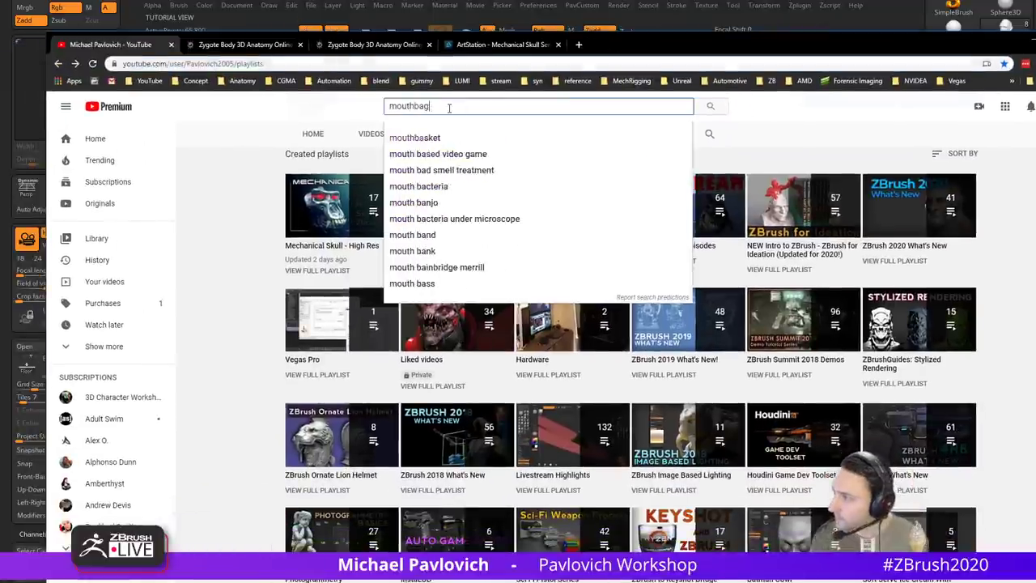
{"action": "key", "text": "Return"}
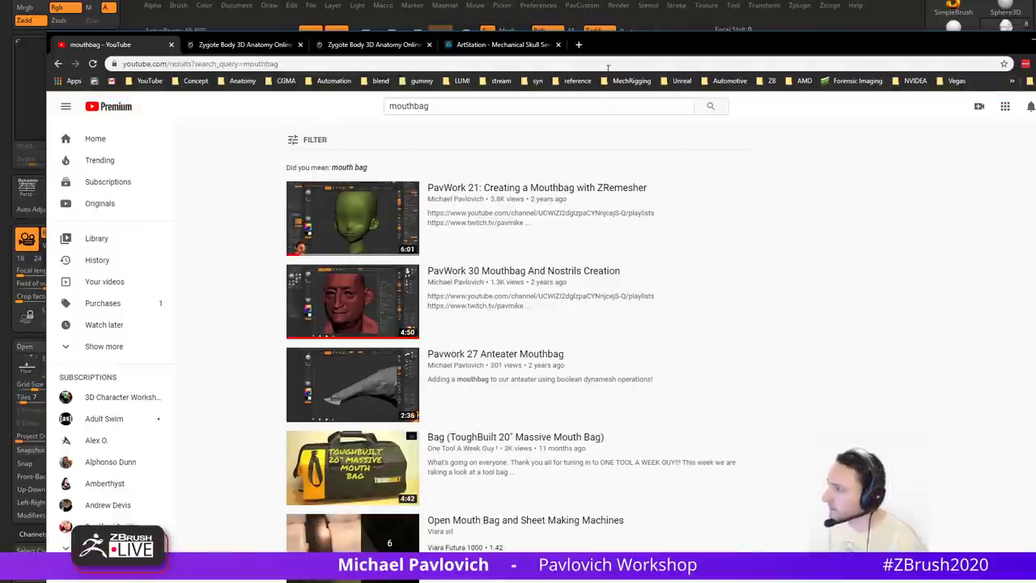
{"action": "left_click", "coordinate": [1034, 39]}
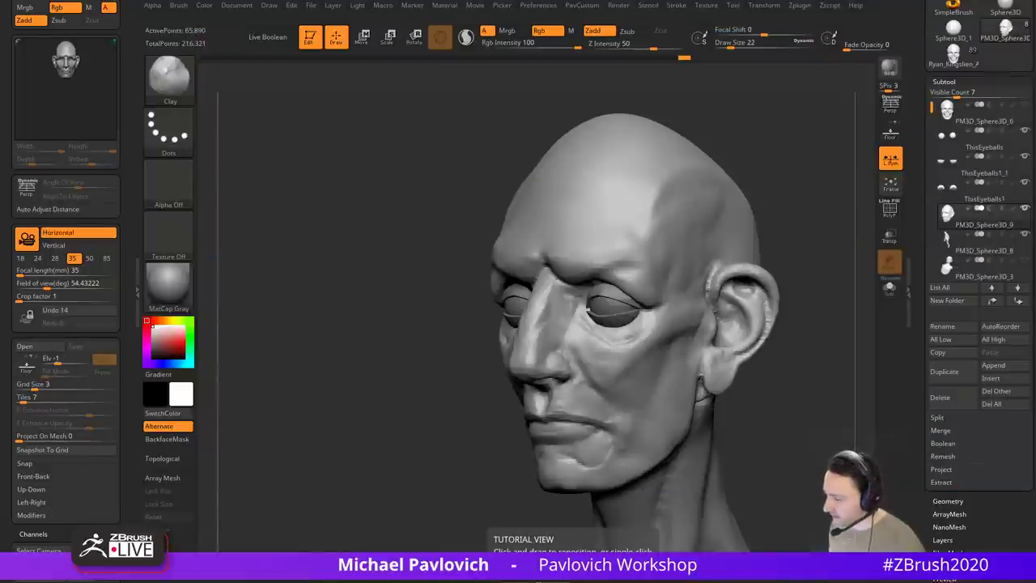
Step: Switch to the Move brush and set its draw size to 22
{"action": "mouse_move", "coordinate": [673, 122]}
{"action": "left_mouse_down"}
{"action": "mouse_move", "coordinate": [785, 113]}
{"action": "mouse_move", "coordinate": [736, 236]}
{"action": "mouse_move", "coordinate": [747, 248]}
{"action": "mouse_move", "coordinate": [770, 243]}
{"action": "mouse_move", "coordinate": [751, 232]}
{"action": "mouse_move", "coordinate": [761, 243]}
{"action": "mouse_move", "coordinate": [802, 239]}
{"action": "left_mouse_up"}
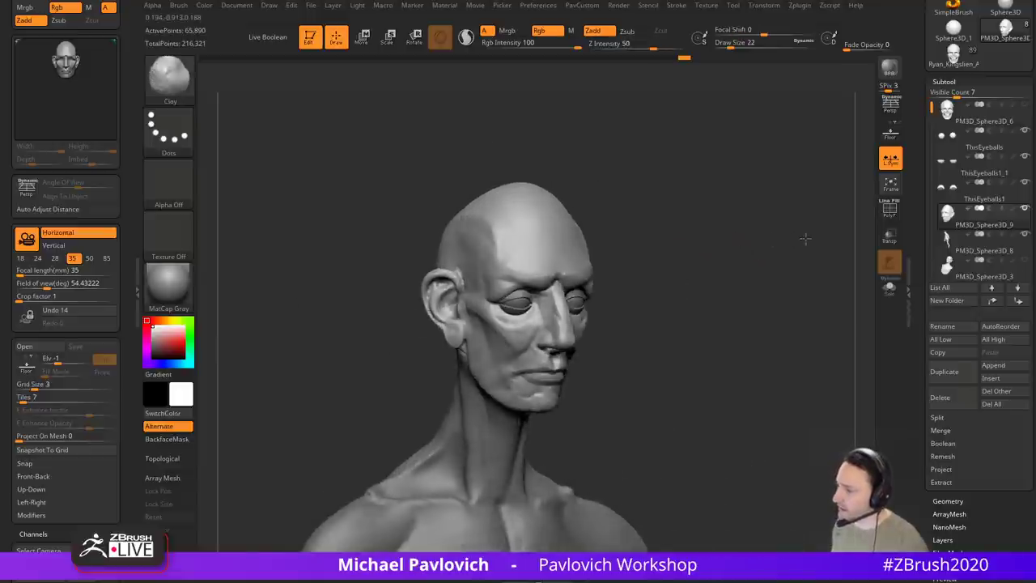
{"action": "key", "text": "s"}
{"action": "mouse_move", "coordinate": [718, 283]}
{"action": "left_mouse_down"}
{"action": "mouse_move", "coordinate": [750, 287]}
{"action": "mouse_move", "coordinate": [669, 258]}
{"action": "left_mouse_up"}
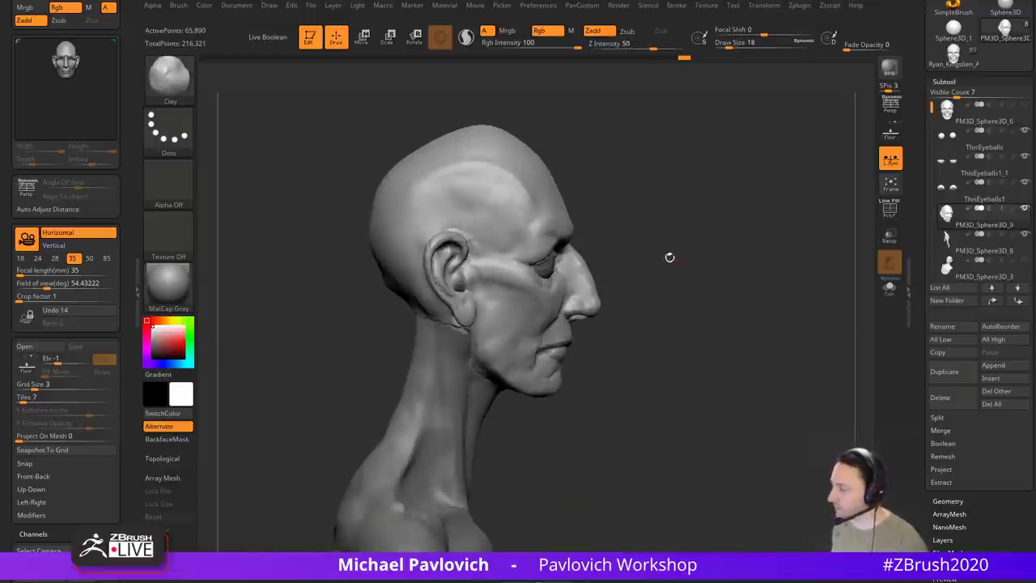
{"action": "left_click_drag", "start_coordinate": [662, 304], "coordinate": [654, 284]}
{"action": "key", "text": "s"}
{"action": "left_click_drag", "start_coordinate": [564, 349], "coordinate": [573, 349]}
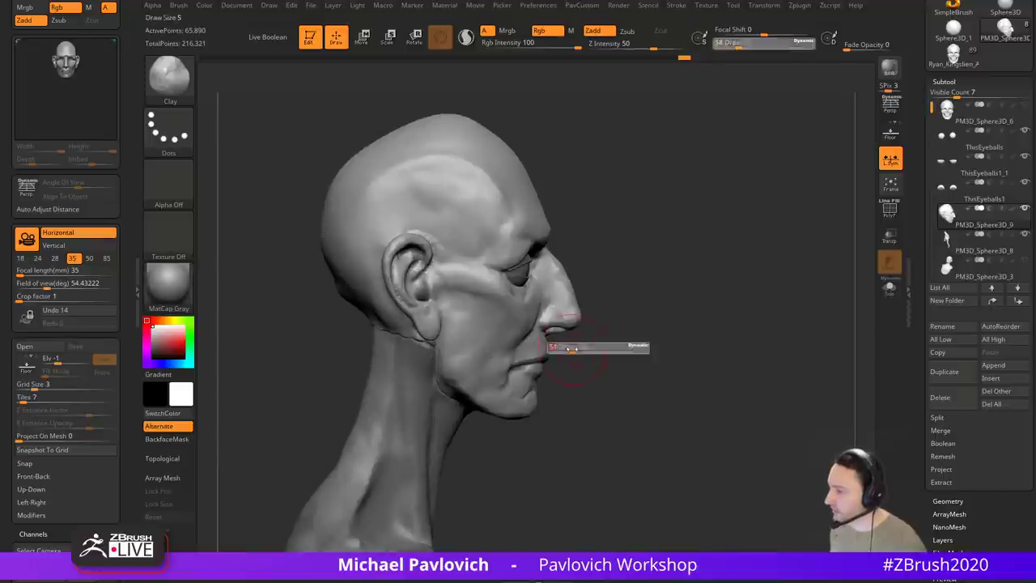
{"action": "key", "text": "b"}
{"action": "key", "text": "m"}
{"action": "key", "text": "v"}
{"action": "key", "text": "s"}
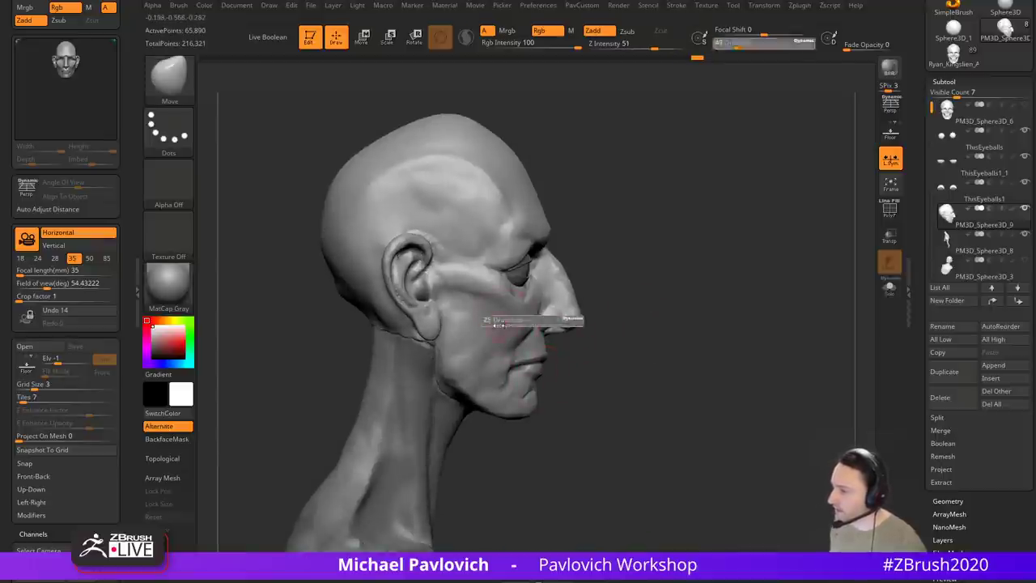
{"action": "left_click_drag", "start_coordinate": [504, 321], "coordinate": [497, 321]}
Step: Mask the lower lip, chin and jaw with the MaskLasso brush from the side
{"action": "left_click", "coordinate": [180, 87], "text": "ctrl"}
{"action": "left_click", "coordinate": [398, 138], "text": "ctrl"}
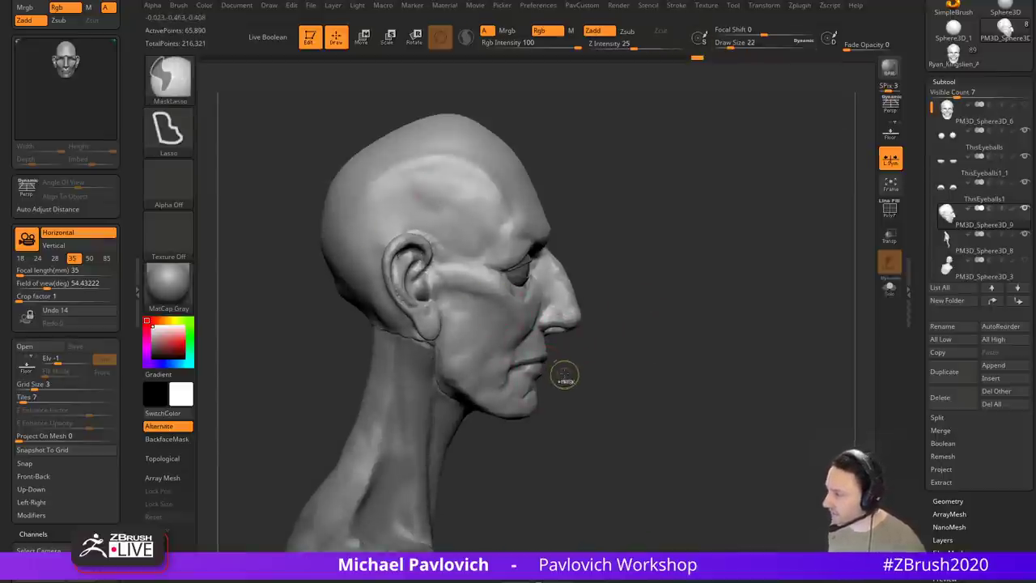
{"action": "mouse_move", "coordinate": [512, 364]}
{"action": "left_mouse_down", "text": "ctrl"}
{"action": "mouse_move", "coordinate": [470, 309]}
{"action": "mouse_move", "coordinate": [446, 301]}
{"action": "mouse_move", "coordinate": [429, 352]}
{"action": "mouse_move", "coordinate": [534, 477]}
{"action": "left_mouse_up", "text": "ctrl"}
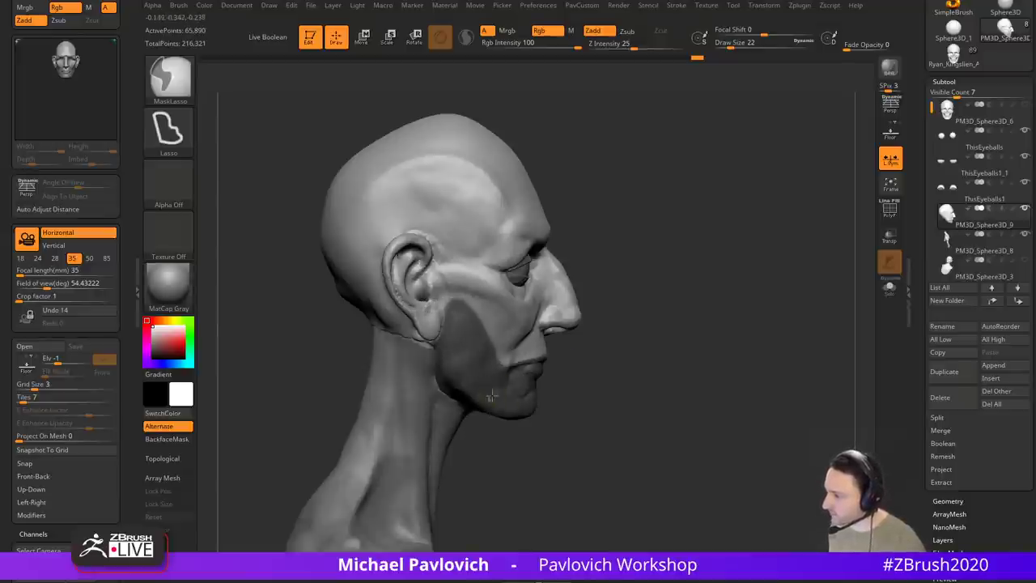
Step: Rotate the lower jaw with the transform gizmo to reposition the chin and clear the mask
{"action": "key", "text": "w"}
{"action": "left_click_drag", "start_coordinate": [496, 312], "coordinate": [497, 296]}
{"action": "left_click_drag", "start_coordinate": [633, 284], "coordinate": [643, 295], "text": "ctrl"}
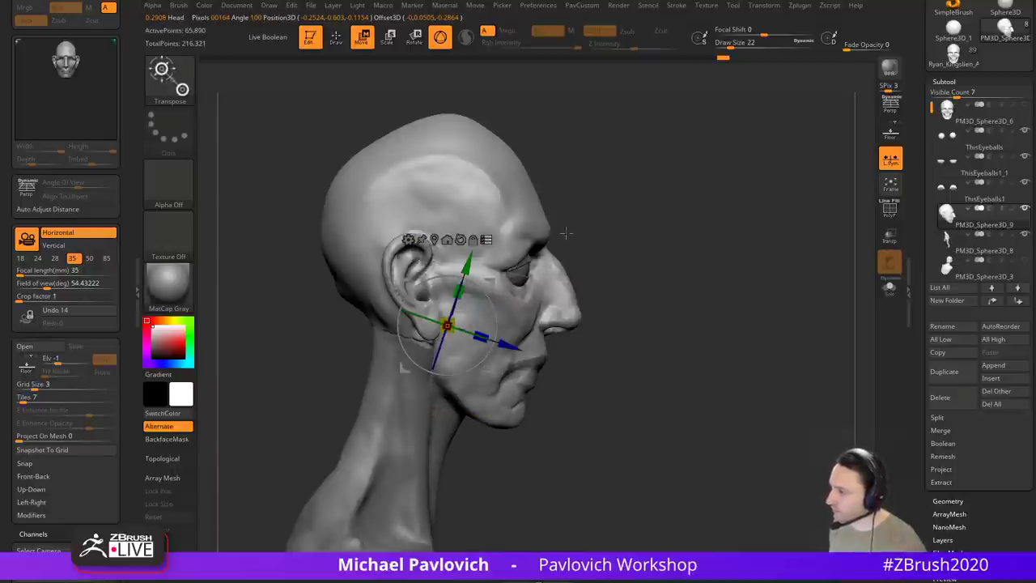
Step: Exclude the neck from the multi-subtool transform, adjust the head's tilt in profile, and return to Draw mode
{"action": "right_click_drag", "start_coordinate": [565, 233], "coordinate": [576, 142], "text": "ctrl"}
{"action": "mouse_move", "coordinate": [576, 175]}
{"action": "left_mouse_down", "text": "ctrl+shift"}
{"action": "mouse_move", "coordinate": [466, 222]}
{"action": "mouse_move", "coordinate": [399, 271]}
{"action": "left_mouse_up", "text": "ctrl+shift"}
{"action": "right_click_drag", "start_coordinate": [618, 249], "coordinate": [584, 271], "text": "ctrl"}
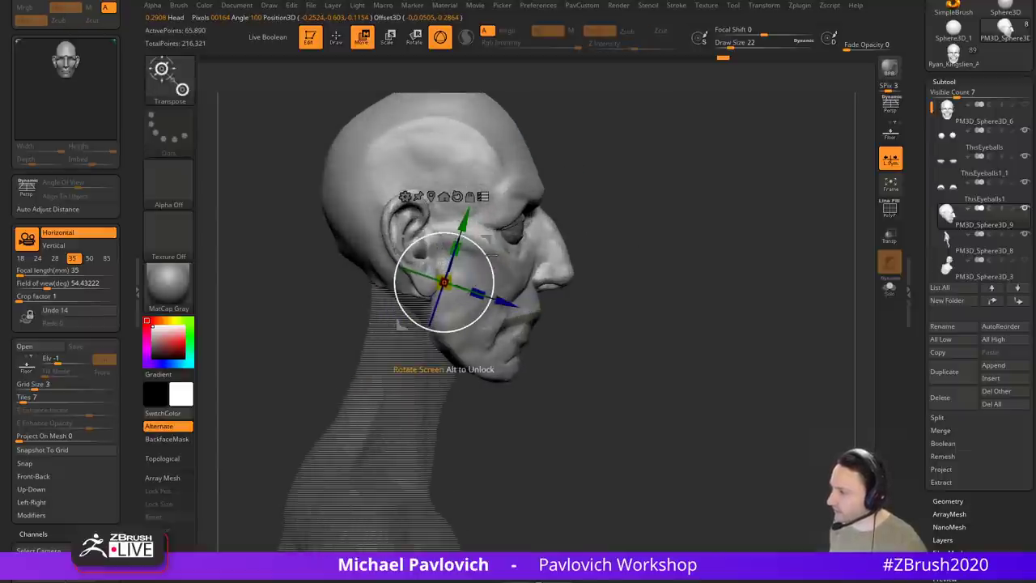
{"action": "right_click_drag", "start_coordinate": [489, 253], "coordinate": [690, 227]}
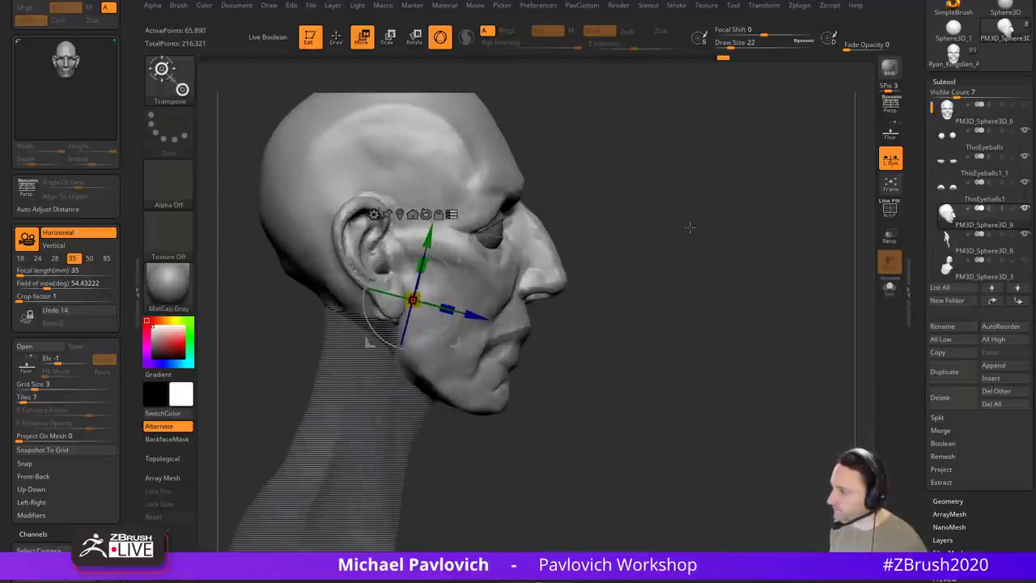
{"action": "left_click", "coordinate": [454, 214]}
{"action": "key", "text": "q"}
{"action": "mouse_move", "coordinate": [714, 273]}
{"action": "right_mouse_down"}
{"action": "mouse_move", "coordinate": [659, 277]}
{"action": "mouse_move", "coordinate": [667, 270]}
{"action": "right_mouse_up"}
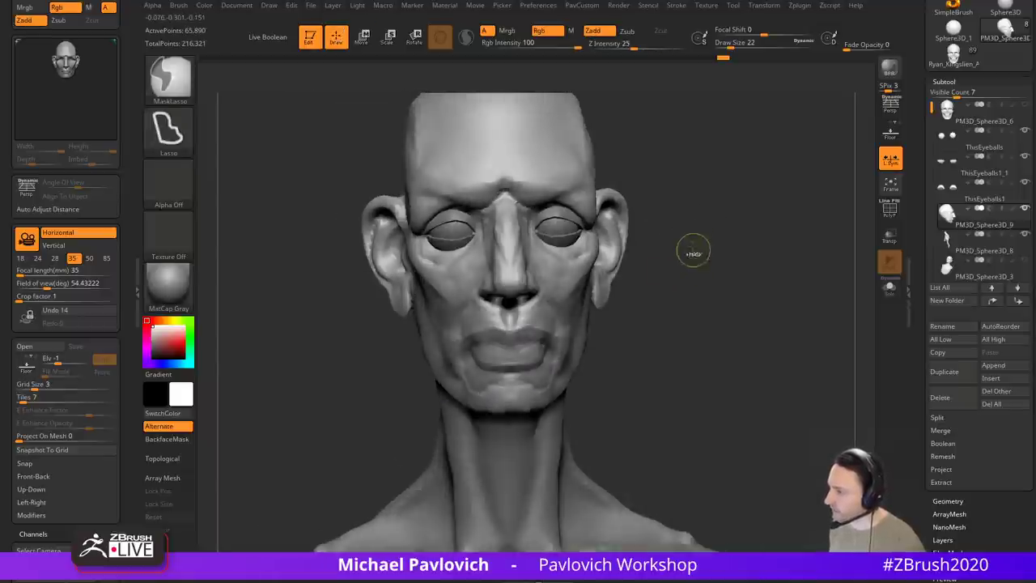
Step: Carve the line between the upper and lower lips with the DamStandard brush
{"action": "right_click_drag", "start_coordinate": [718, 245], "coordinate": [743, 258]}
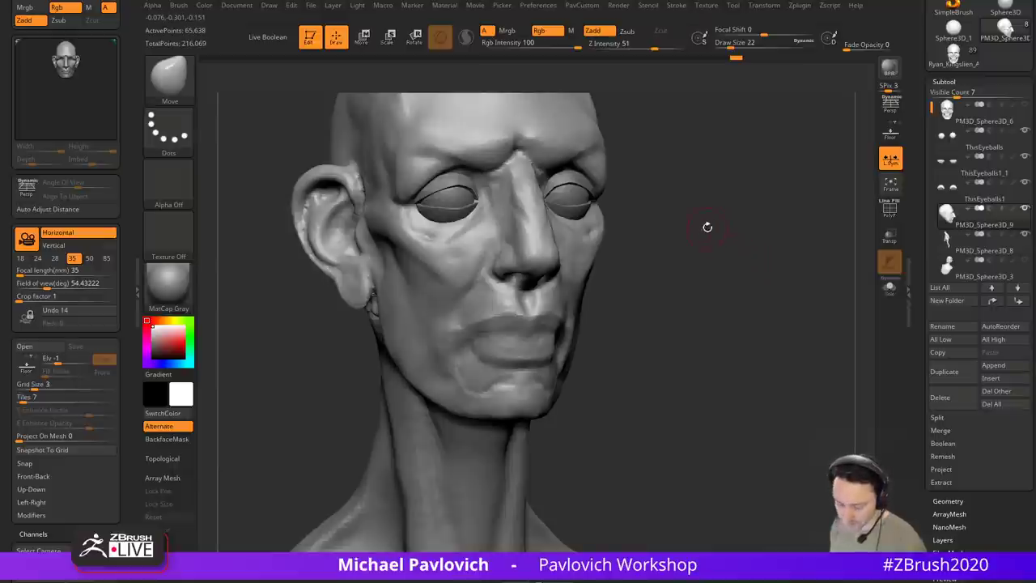
{"action": "key", "text": "b"}
{"action": "key", "text": "d"}
{"action": "key", "text": "s"}
{"action": "right_click_drag", "start_coordinate": [707, 227], "coordinate": [735, 228]}
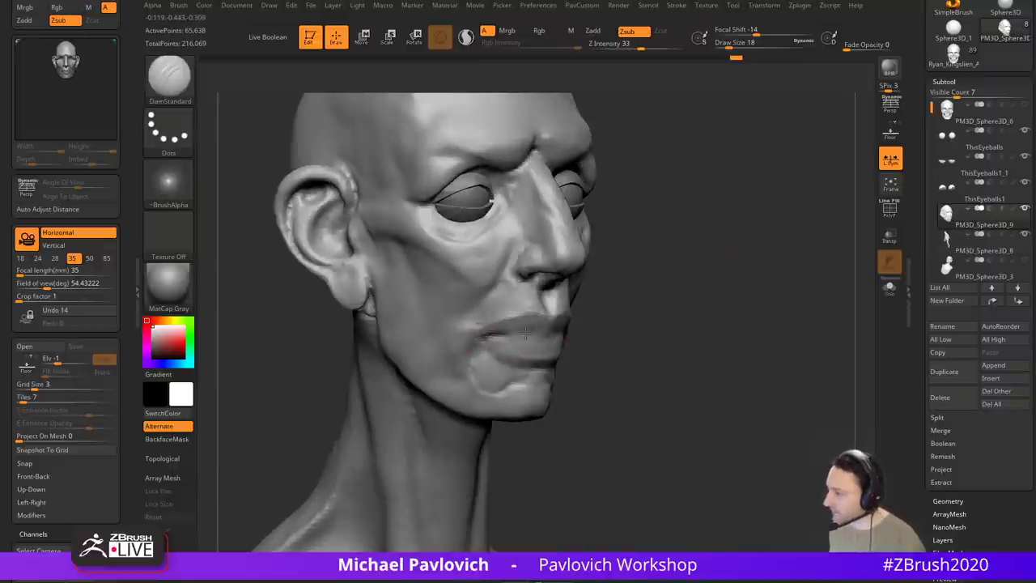
{"action": "left_click_drag", "start_coordinate": [537, 334], "coordinate": [552, 333]}
Step: Switch to the Standard brush and build up volume on the lower lip with draw size 17
{"action": "mouse_move", "coordinate": [631, 334]}
{"action": "right_mouse_down"}
{"action": "mouse_move", "coordinate": [539, 333]}
{"action": "mouse_move", "coordinate": [576, 315]}
{"action": "mouse_move", "coordinate": [488, 348]}
{"action": "right_mouse_up"}
{"action": "key", "text": "b"}
{"action": "key", "text": "s"}
{"action": "key", "text": "t"}
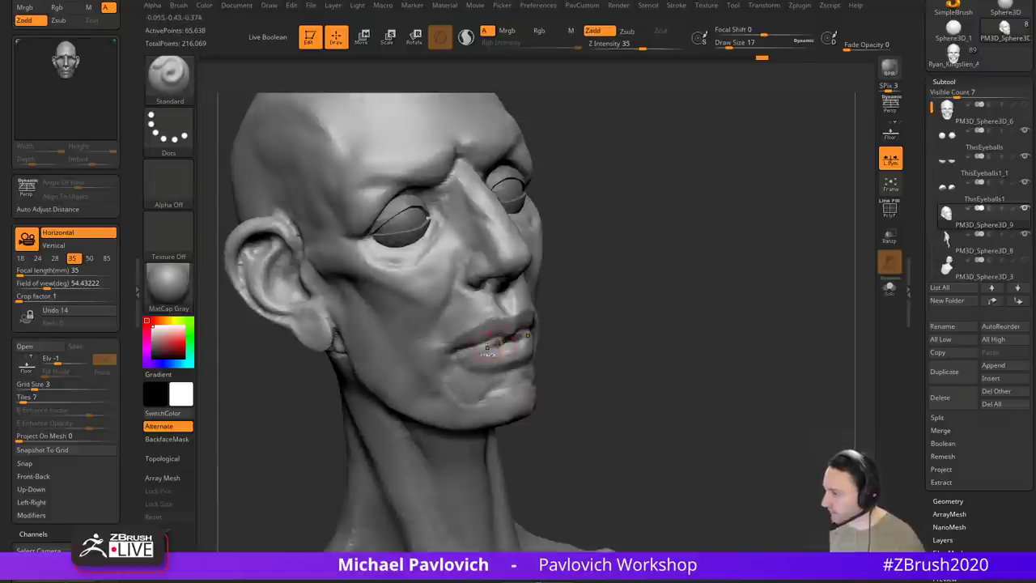
Step: Try to reposition the lower lip with the gizmo using an inverted MaskPen mask, undoing the move and clearing the mask
{"action": "key", "text": "ctrl+b"}
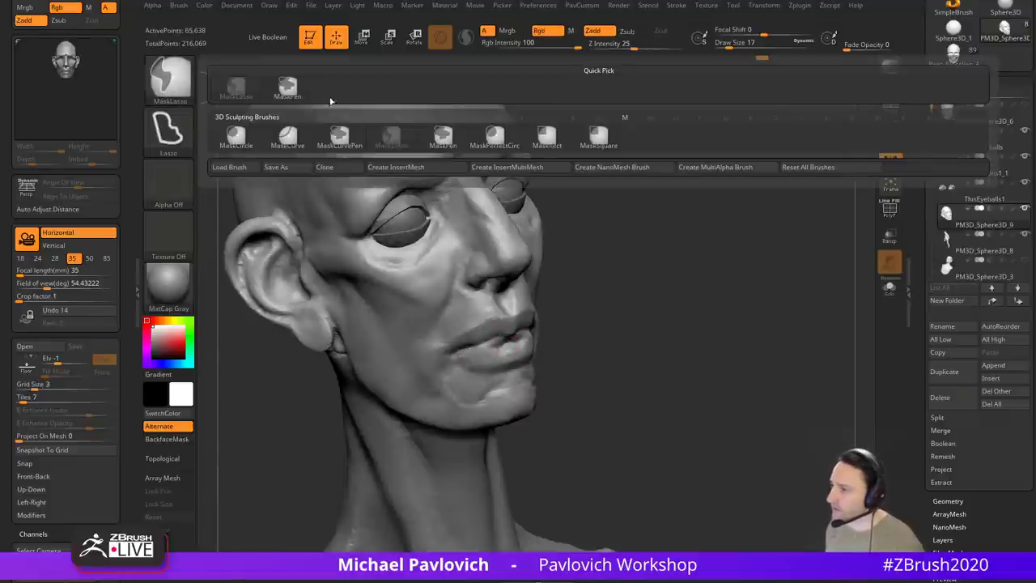
{"action": "left_click", "coordinate": [288, 89]}
{"action": "left_click_drag", "start_coordinate": [488, 352], "coordinate": [517, 344], "text": "ctrl"}
{"action": "left_click", "coordinate": [685, 289], "text": "ctrl"}
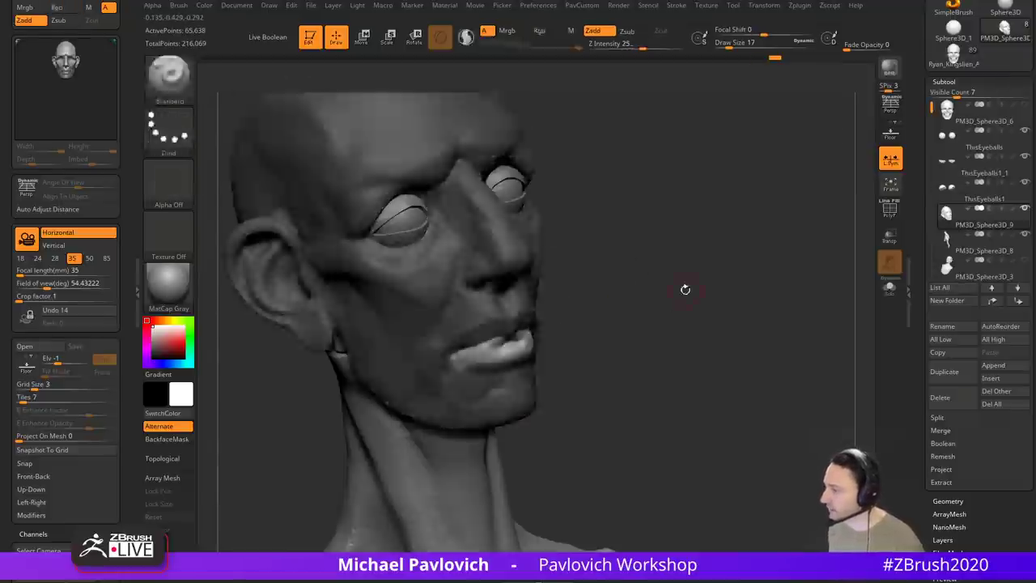
{"action": "right_click_drag", "start_coordinate": [685, 289], "coordinate": [753, 289]}
{"action": "key", "text": "w"}
{"action": "left_click_drag", "start_coordinate": [412, 246], "coordinate": [355, 211]}
{"action": "right_click_drag", "start_coordinate": [749, 291], "coordinate": [710, 289]}
{"action": "key", "text": "ctrl+z"}
{"action": "left_click_drag", "start_coordinate": [718, 290], "coordinate": [740, 312], "text": "ctrl"}
{"action": "key", "text": "q"}
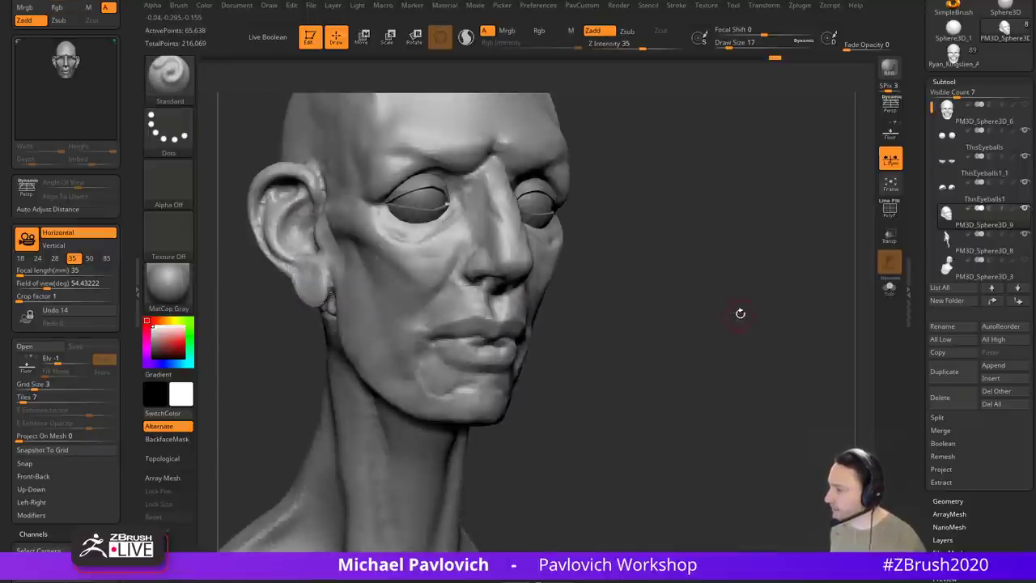
Step: Insert a sphere over the centre of the mouth with the IMM_Base_Primitives brush
{"action": "right_click_drag", "start_coordinate": [740, 313], "coordinate": [700, 299], "text": "shift"}
{"action": "key", "text": "b"}
{"action": "key", "text": "i"}
{"action": "key", "text": "p"}
{"action": "key", "text": "m"}
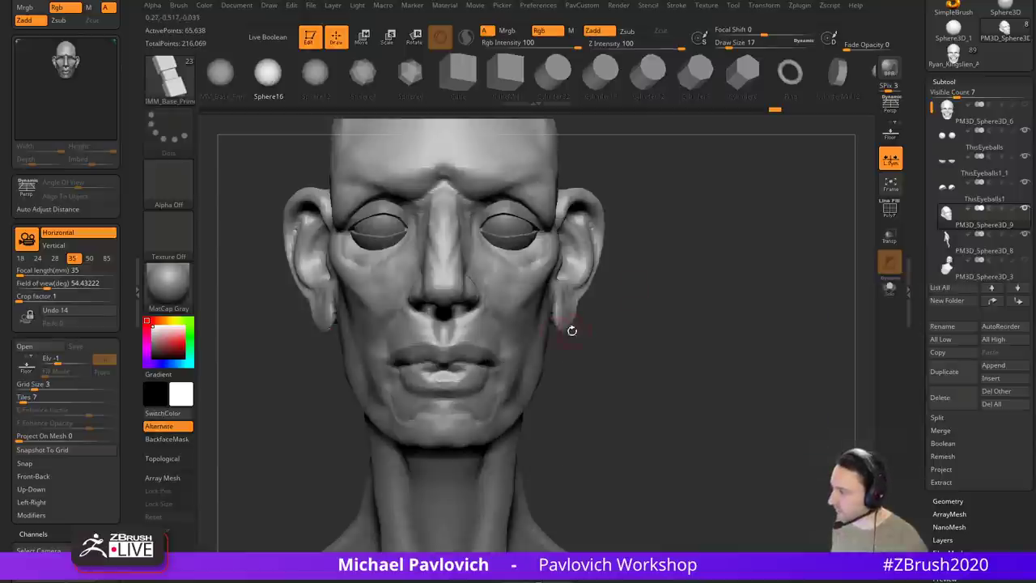
{"action": "key", "text": "m"}
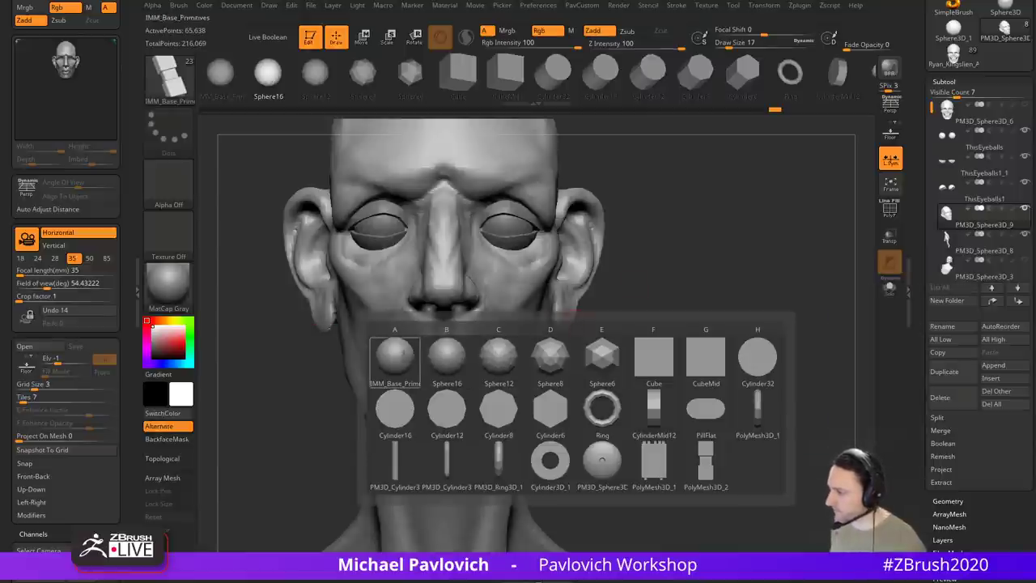
{"action": "left_click", "coordinate": [397, 356]}
{"action": "left_click_drag", "start_coordinate": [444, 380], "coordinate": [452, 390]}
Step: Split the masked head from the inserted sphere with Split Masked Points
{"action": "right_click_drag", "start_coordinate": [567, 356], "coordinate": [701, 326], "text": "shift"}
{"action": "key", "text": "3"}
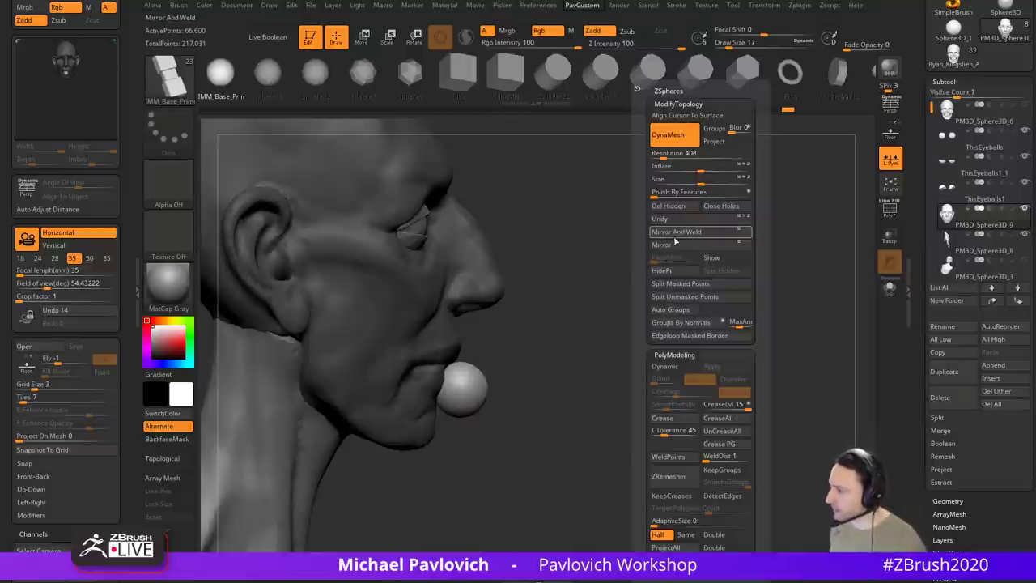
{"action": "left_click", "coordinate": [681, 283]}
Step: Move the sphere back between the lips with the transform gizmo, working from the side
{"action": "key", "text": "w"}
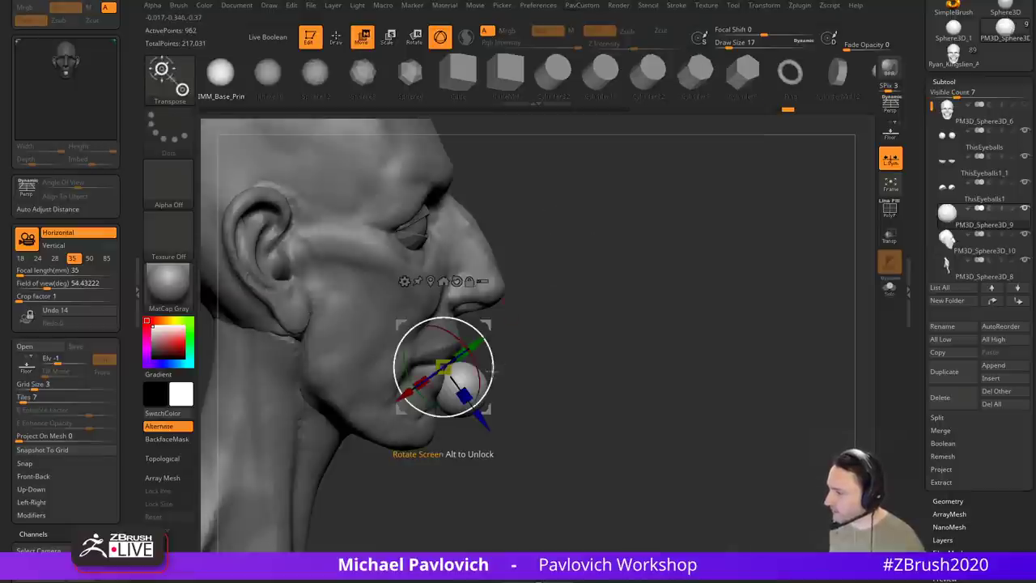
{"action": "left_click_drag", "start_coordinate": [494, 363], "coordinate": [452, 323]}
{"action": "key", "text": "q"}
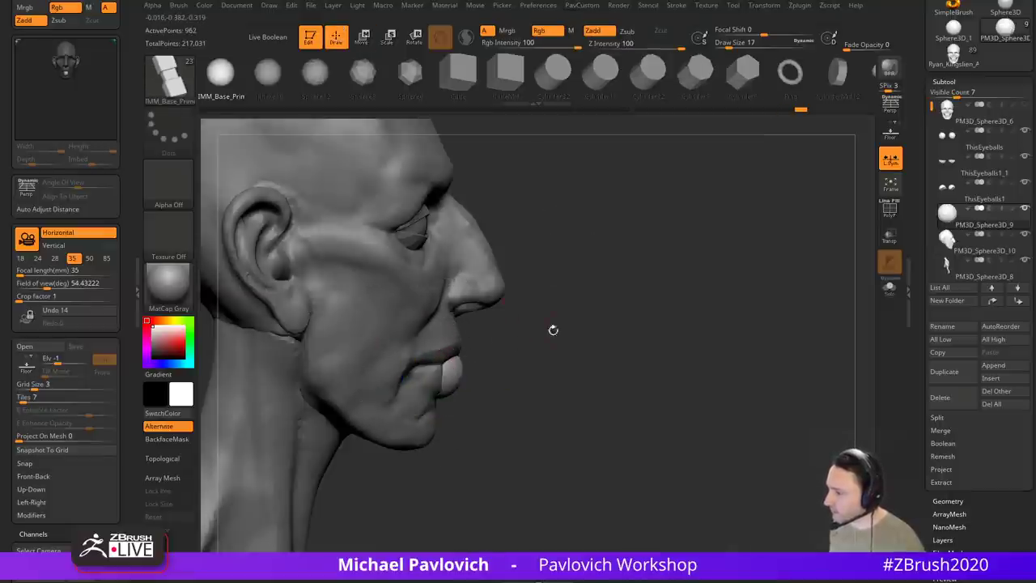
{"action": "left_click_drag", "start_coordinate": [553, 329], "coordinate": [441, 346]}
{"action": "key", "text": "w"}
{"action": "left_click_drag", "start_coordinate": [519, 317], "coordinate": [488, 320], "text": "shift"}
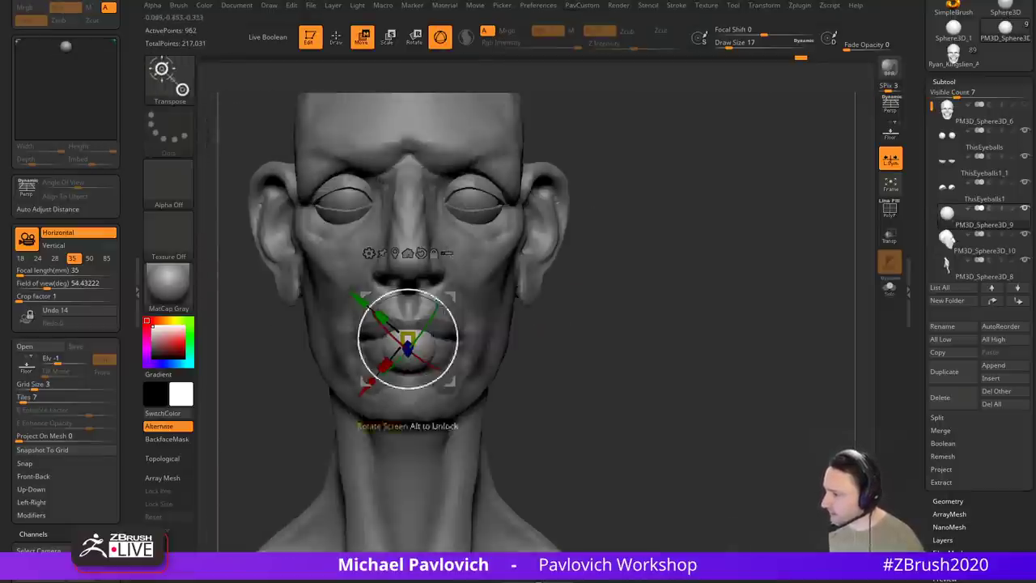
Step: Reset the gizmo's orientation, centre it on the sphere, and widen the sphere across the mouth
{"action": "left_click", "coordinate": [421, 254], "text": "alt"}
{"action": "left_click", "coordinate": [407, 252]}
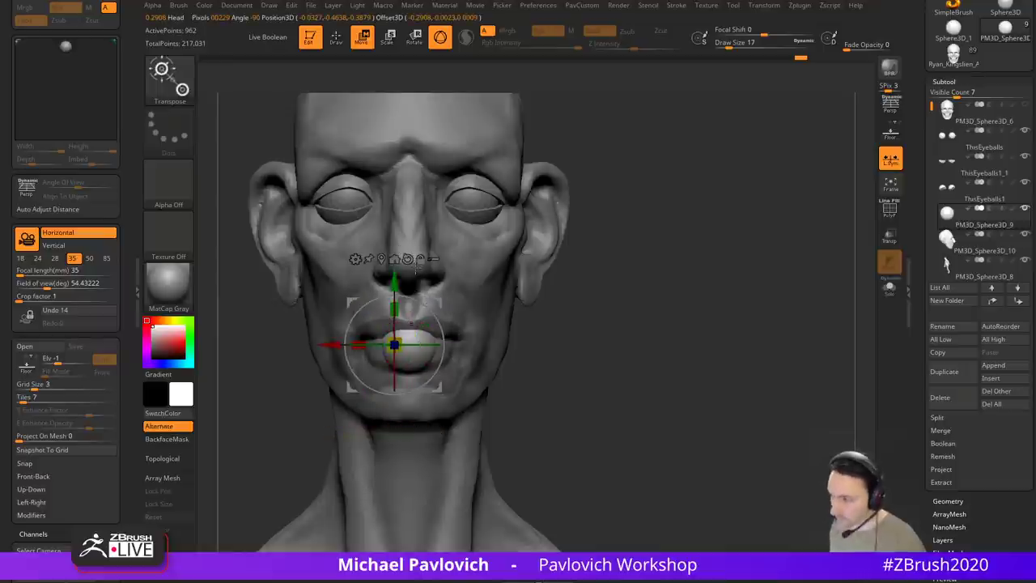
{"action": "left_click", "coordinate": [407, 258]}
{"action": "left_click_drag", "start_coordinate": [375, 344], "coordinate": [341, 344]}
Step: Stretch the sphere in depth, tilt it along the lip line and flatten it in side view
{"action": "key", "text": "q"}
{"action": "left_click_drag", "start_coordinate": [557, 293], "coordinate": [608, 287], "text": "shift"}
{"action": "key", "text": "w"}
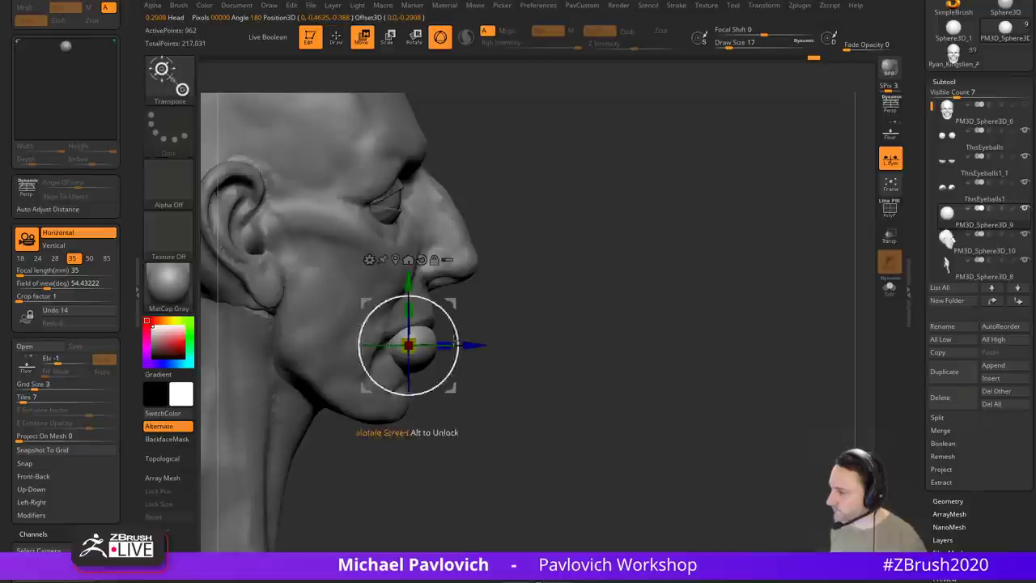
{"action": "left_click_drag", "start_coordinate": [445, 345], "coordinate": [491, 346]}
{"action": "mouse_move", "coordinate": [440, 307]}
{"action": "left_mouse_down"}
{"action": "mouse_move", "coordinate": [453, 325]}
{"action": "mouse_move", "coordinate": [413, 285]}
{"action": "left_mouse_up"}
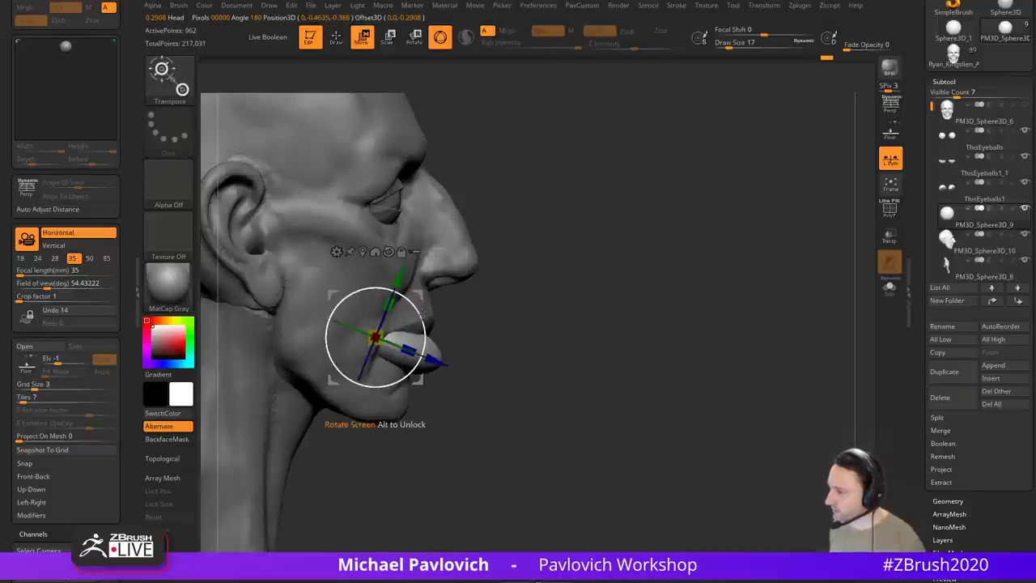
{"action": "left_click_drag", "start_coordinate": [334, 377], "coordinate": [341, 384]}
{"action": "left_click_drag", "start_coordinate": [333, 381], "coordinate": [317, 374]}
{"action": "key", "text": "q"}
Step: Remesh the flattened sphere with DynaMesh and reduce the draw size to 9
{"action": "left_click_drag", "start_coordinate": [494, 273], "coordinate": [467, 290]}
{"action": "key", "text": "ctrl"}
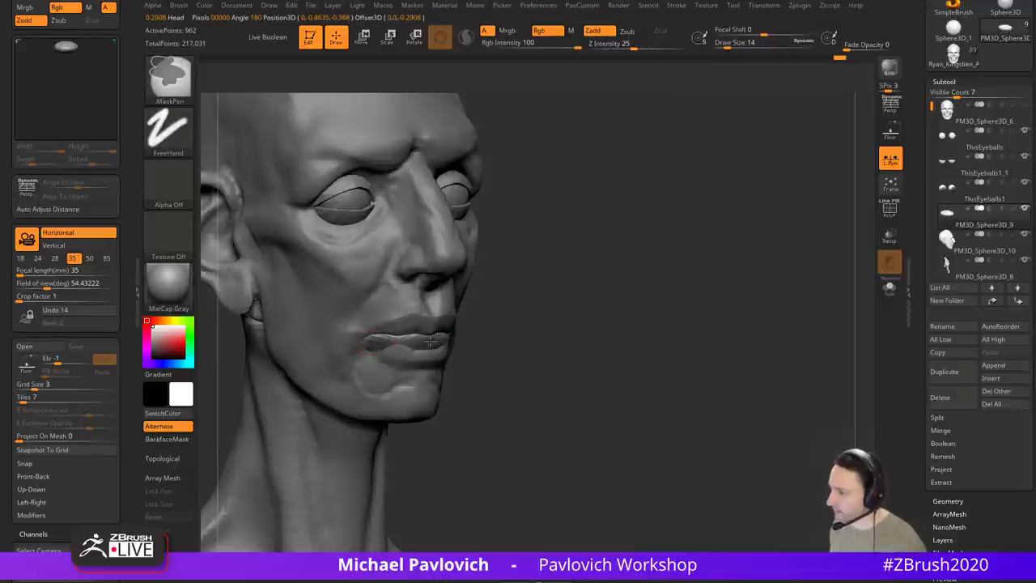
{"action": "mouse_move", "coordinate": [584, 275]}
{"action": "left_mouse_down", "text": "ctrl"}
{"action": "mouse_move", "coordinate": [622, 322]}
{"action": "mouse_move", "coordinate": [605, 244]}
{"action": "left_mouse_up", "text": "ctrl"}
{"action": "key", "text": "bracketleft"}
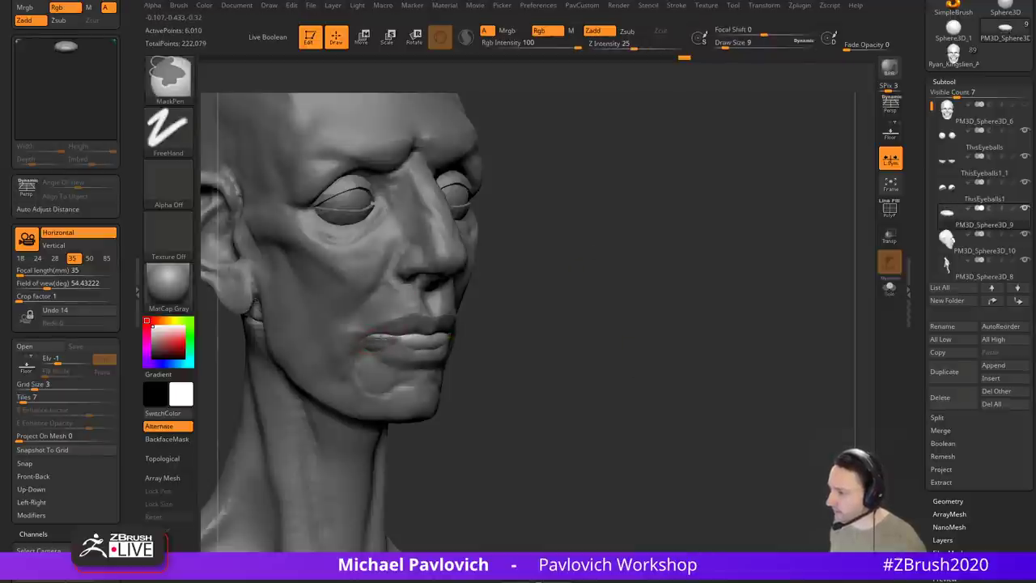
Step: Move the flattened sphere forward through the lips with the gizmo in side view
{"action": "left_click_drag", "start_coordinate": [529, 321], "coordinate": [541, 303], "text": "shift"}
{"action": "key", "text": "w"}
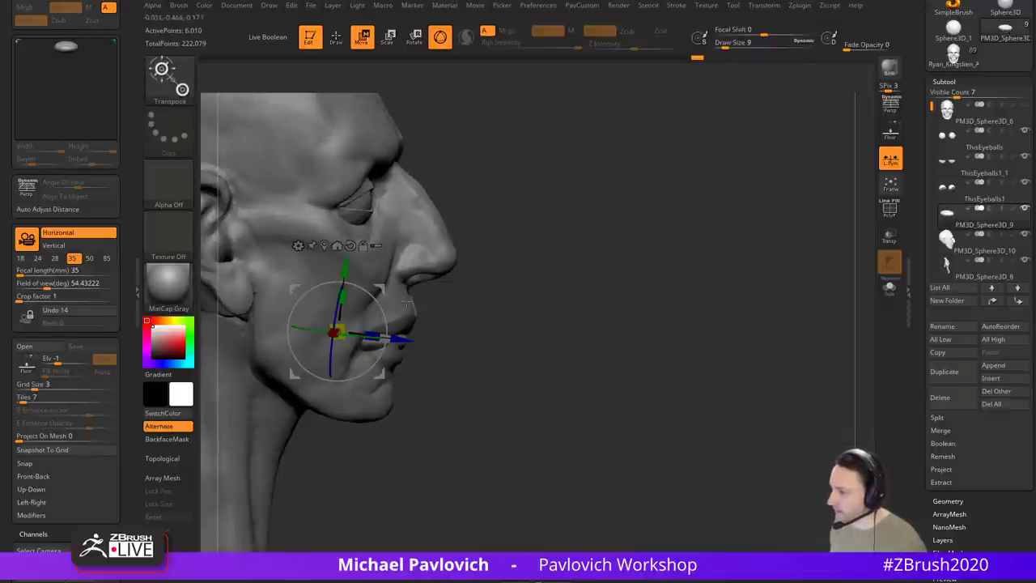
{"action": "left_click_drag", "start_coordinate": [372, 285], "coordinate": [407, 290]}
{"action": "key", "text": "q"}
{"action": "mouse_move", "coordinate": [644, 277]}
{"action": "left_mouse_down", "text": "shift"}
{"action": "mouse_move", "coordinate": [601, 268]}
{"action": "mouse_move", "coordinate": [613, 264]}
{"action": "left_mouse_up", "text": "shift"}
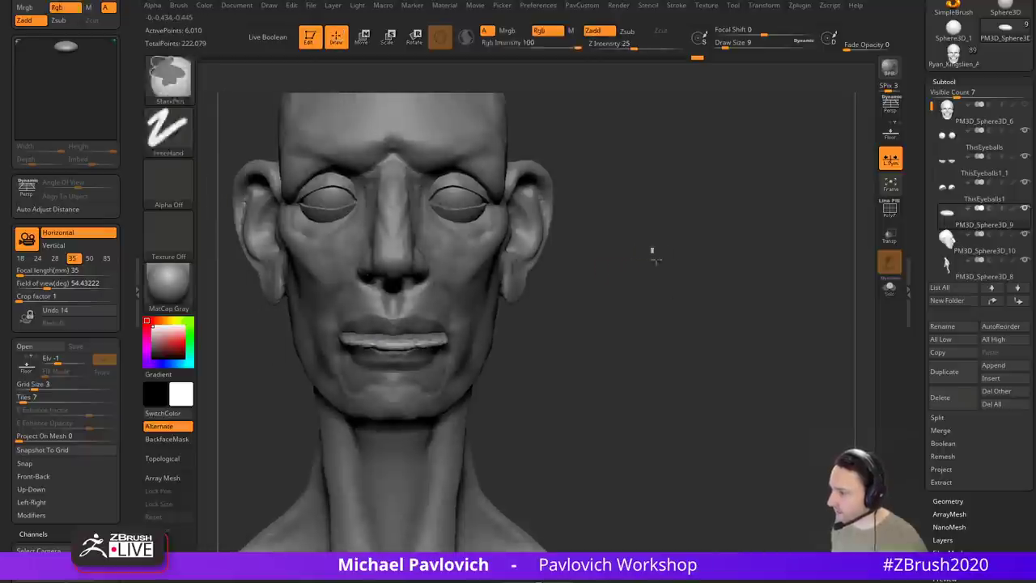
Step: Turn on Live Boolean, set the flattened sphere to subtract, and move it below the head subtool
{"action": "left_click", "coordinate": [274, 37]}
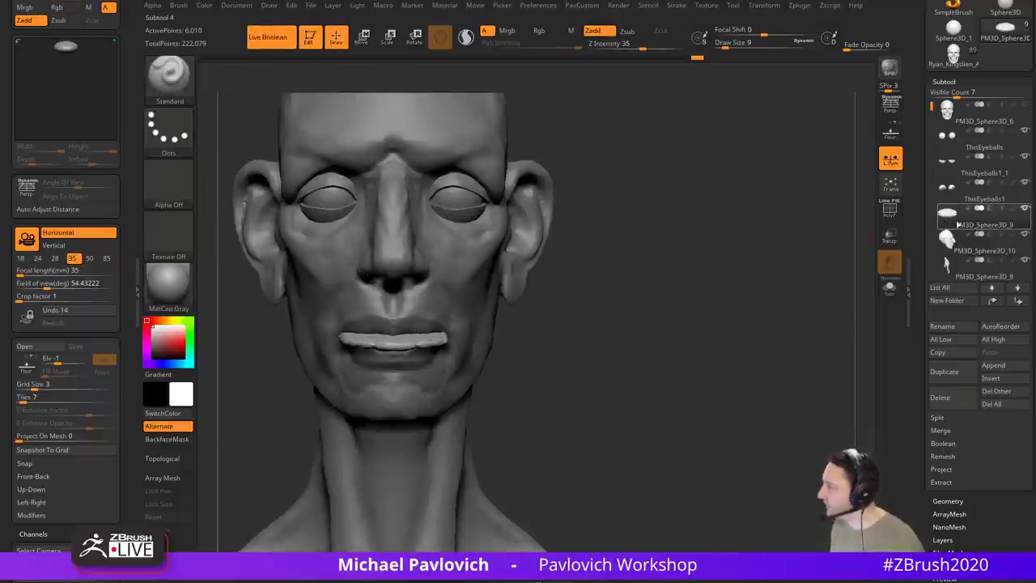
{"action": "left_click", "coordinate": [990, 209]}
{"action": "left_click_drag", "start_coordinate": [680, 269], "coordinate": [697, 271]}
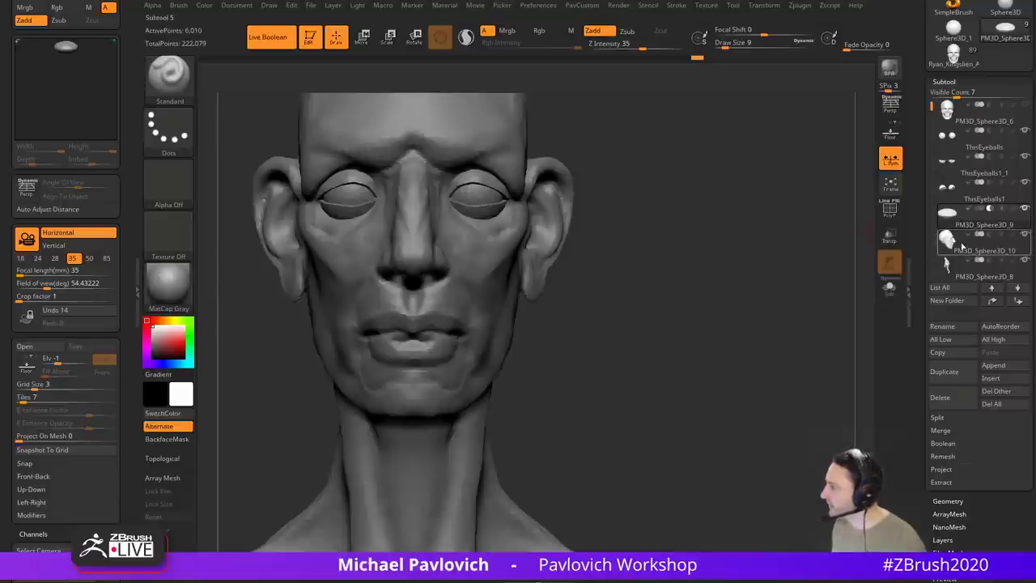
{"action": "left_click", "coordinate": [1019, 301]}
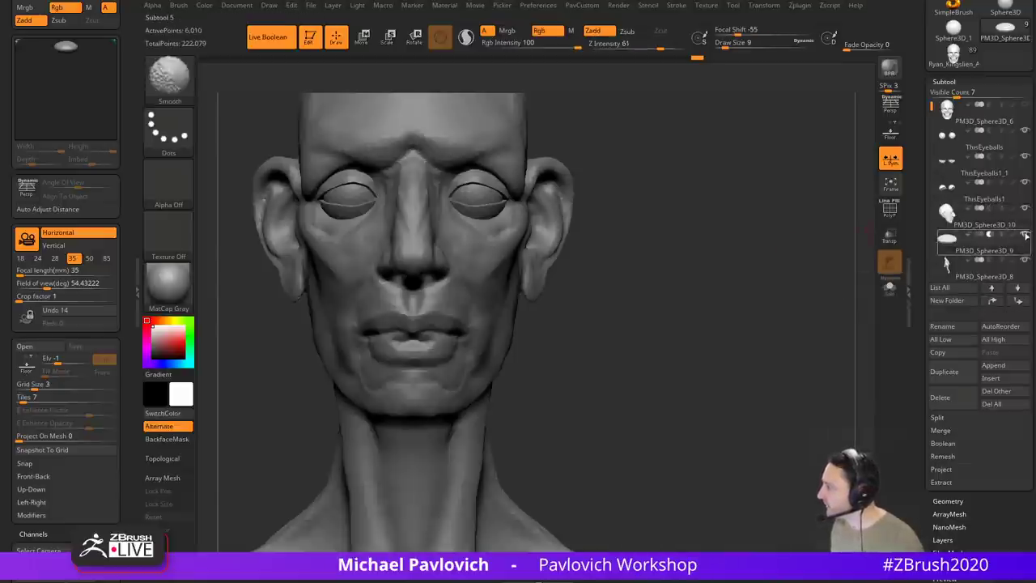
Step: Hide all subtools except the head and the subtractive mouth shape
{"action": "left_click", "coordinate": [1026, 235], "text": "shift"}
{"action": "left_click", "coordinate": [1024, 209]}
{"action": "left_click_drag", "start_coordinate": [688, 246], "coordinate": [757, 267], "text": "alt"}
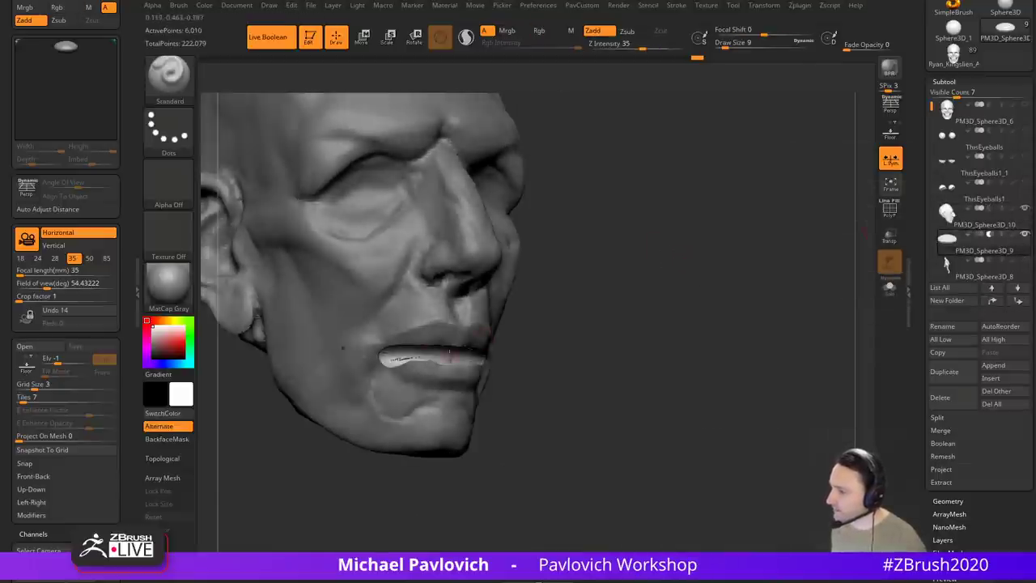
Step: Shape the mouth opening by pulling the subtractive mesh with the Move brush at draw size 29
{"action": "key", "text": "b"}
{"action": "key", "text": "m"}
{"action": "key", "text": "v"}
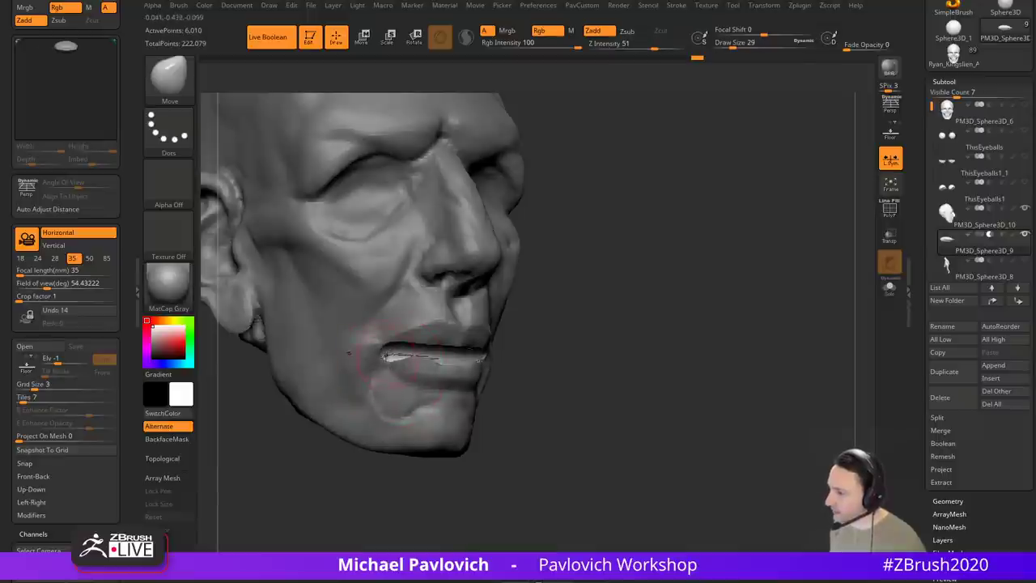
{"action": "left_click_drag", "start_coordinate": [550, 340], "coordinate": [422, 341]}
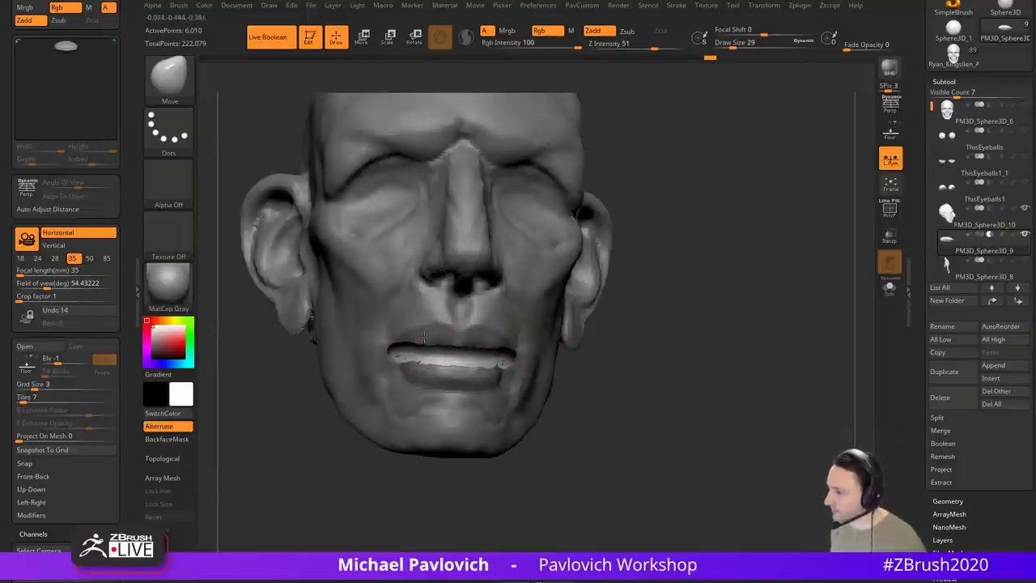
{"action": "right_click_drag", "start_coordinate": [421, 338], "coordinate": [823, 294]}
Step: Isolate the mouth shape and inflate its back end with the Inflat brush at draw size 97
{"action": "left_click", "coordinate": [889, 287]}
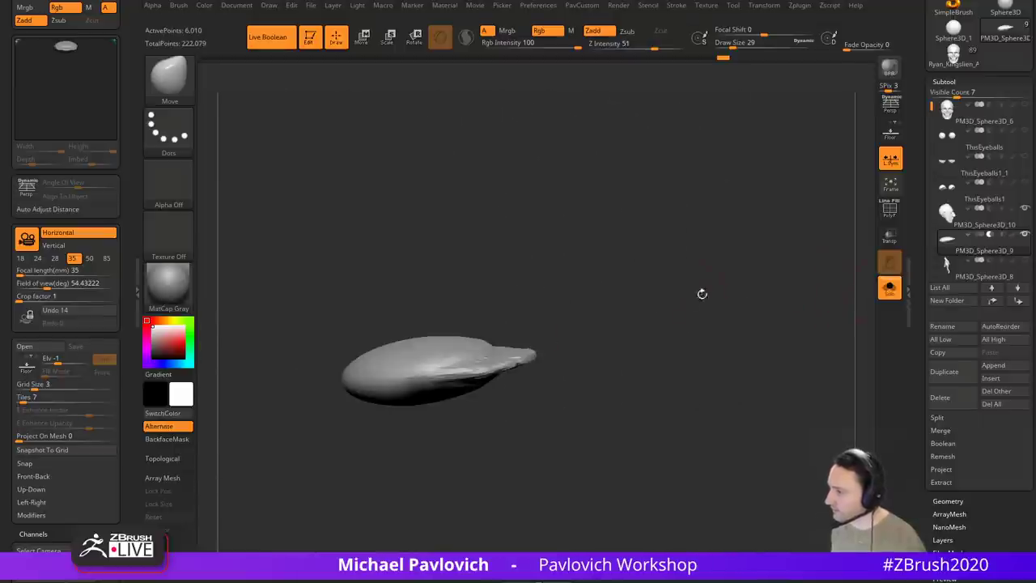
{"action": "mouse_move", "coordinate": [701, 293]}
{"action": "right_mouse_down"}
{"action": "mouse_move", "coordinate": [744, 314]}
{"action": "mouse_move", "coordinate": [707, 280]}
{"action": "mouse_move", "coordinate": [656, 311]}
{"action": "right_mouse_up"}
{"action": "key", "text": "b"}
{"action": "key", "text": "i"}
{"action": "key", "text": "n"}
{"action": "key", "text": "s"}
{"action": "mouse_move", "coordinate": [493, 401]}
{"action": "left_mouse_down"}
{"action": "mouse_move", "coordinate": [511, 401]}
{"action": "mouse_move", "coordinate": [495, 398]}
{"action": "mouse_move", "coordinate": [517, 379]}
{"action": "left_mouse_up"}
{"action": "mouse_move", "coordinate": [567, 356]}
{"action": "right_mouse_down"}
{"action": "mouse_move", "coordinate": [643, 335]}
{"action": "mouse_move", "coordinate": [623, 326]}
{"action": "right_mouse_up"}
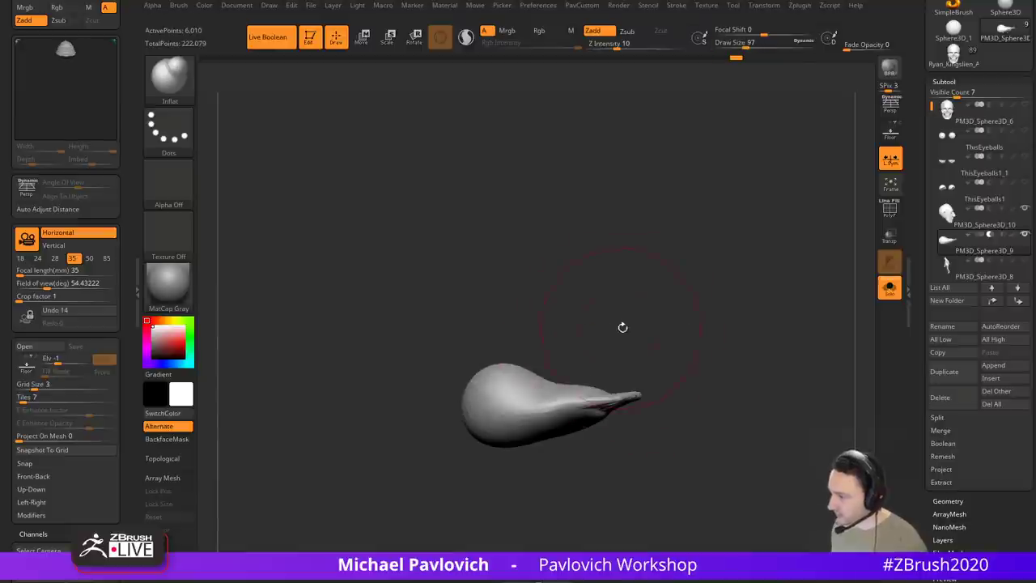
Step: Broaden the isolated mouth shape with the Move brush at draw size 51
{"action": "key", "text": "s"}
{"action": "left_click", "coordinate": [570, 362]}
{"action": "key", "text": "b"}
{"action": "key", "text": "m"}
{"action": "key", "text": "v"}
{"action": "mouse_move", "coordinate": [558, 376]}
{"action": "left_mouse_down"}
{"action": "mouse_move", "coordinate": [561, 364]}
{"action": "mouse_move", "coordinate": [534, 364]}
{"action": "left_mouse_up"}
{"action": "right_click_drag", "start_coordinate": [558, 372], "coordinate": [631, 380]}
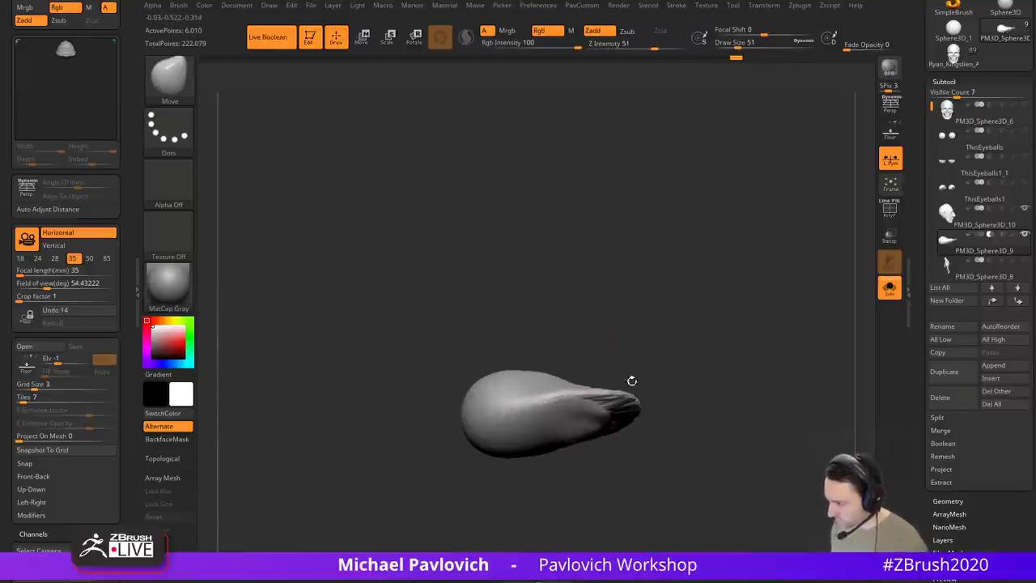
Step: Remesh the mouth shape with DynaMesh and turn off Solo to show the head again
{"action": "left_click_drag", "start_coordinate": [664, 368], "coordinate": [704, 348], "text": "ctrl"}
{"action": "right_click_drag", "start_coordinate": [717, 342], "coordinate": [703, 385], "text": "shift"}
{"action": "left_click", "coordinate": [889, 288]}
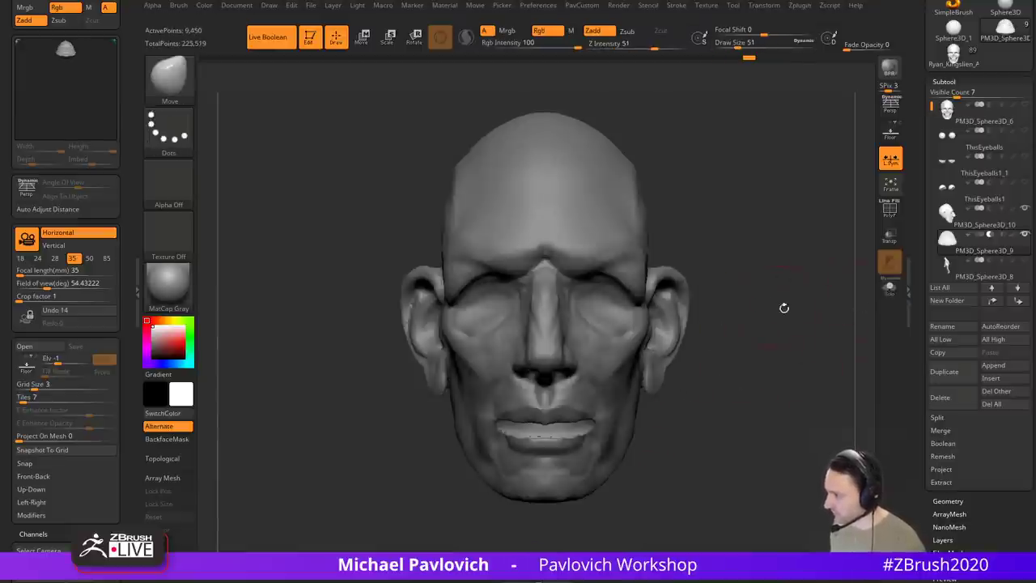
Step: Refine the curve of the mouth opening from several angles with the Move brush at draw size 22
{"action": "left_click_drag", "start_coordinate": [785, 303], "coordinate": [834, 304]}
{"action": "key", "text": "s"}
{"action": "left_click", "coordinate": [510, 405]}
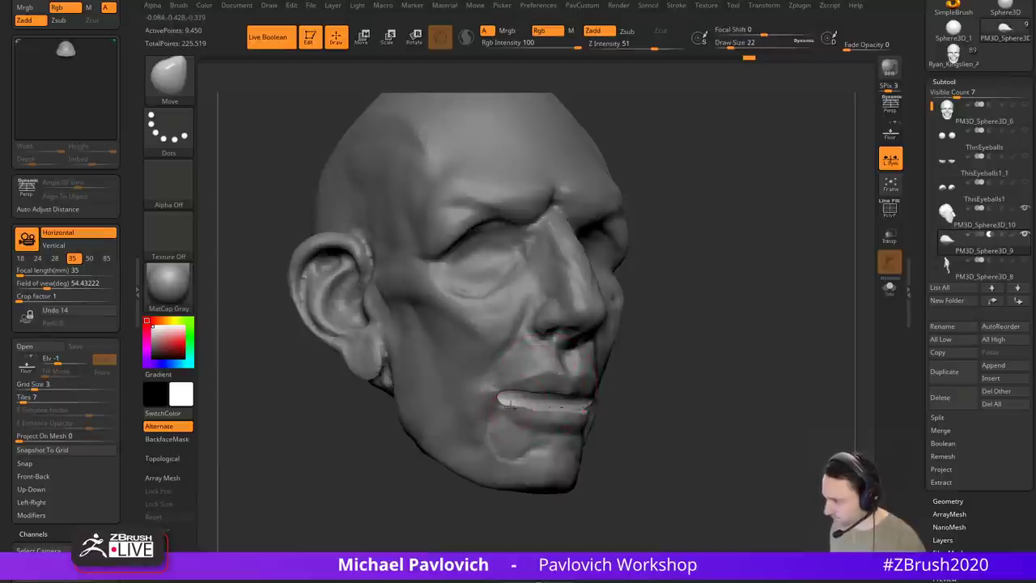
{"action": "mouse_move", "coordinate": [712, 374]}
{"action": "left_mouse_down"}
{"action": "mouse_move", "coordinate": [620, 380]}
{"action": "mouse_move", "coordinate": [629, 364]}
{"action": "mouse_move", "coordinate": [742, 371]}
{"action": "mouse_move", "coordinate": [753, 403]}
{"action": "mouse_move", "coordinate": [745, 410]}
{"action": "left_mouse_up"}
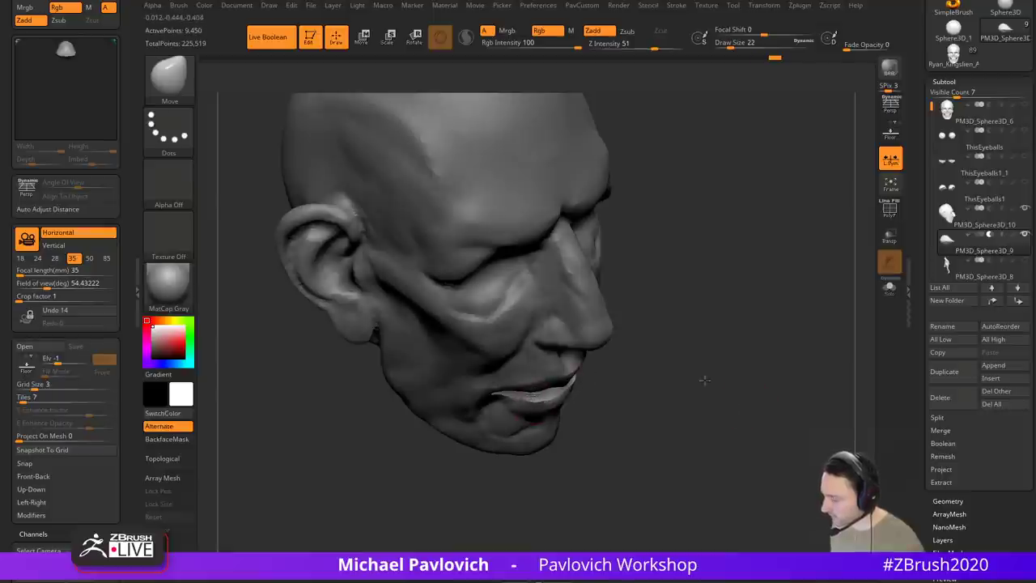
{"action": "left_click_drag", "start_coordinate": [705, 380], "coordinate": [737, 301]}
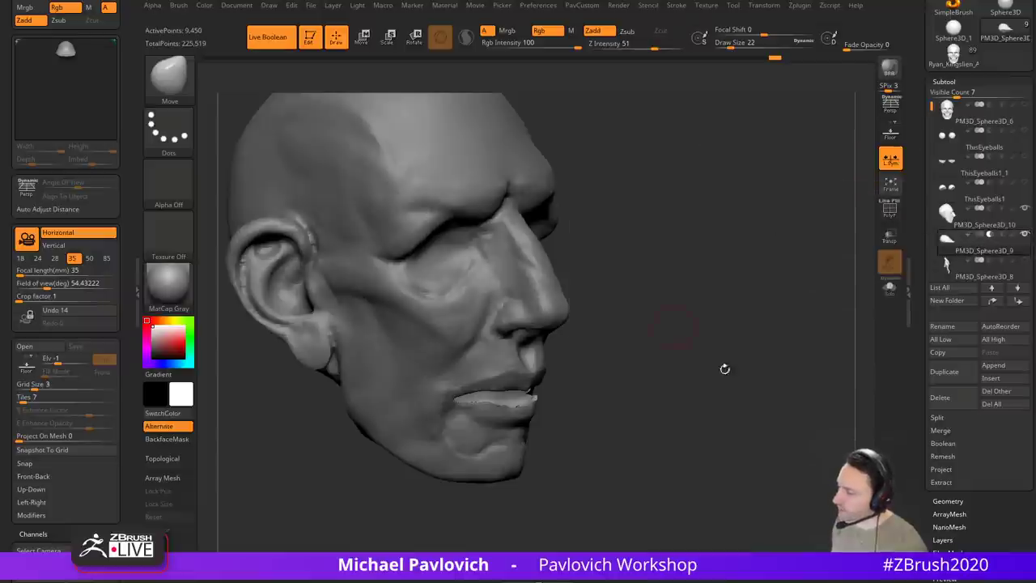
Step: Turn off Live Boolean, merge the subtractive mouth shape into the head and remesh with DynaMesh to cut the mouth bag
{"action": "left_click_drag", "start_coordinate": [723, 365], "coordinate": [773, 312]}
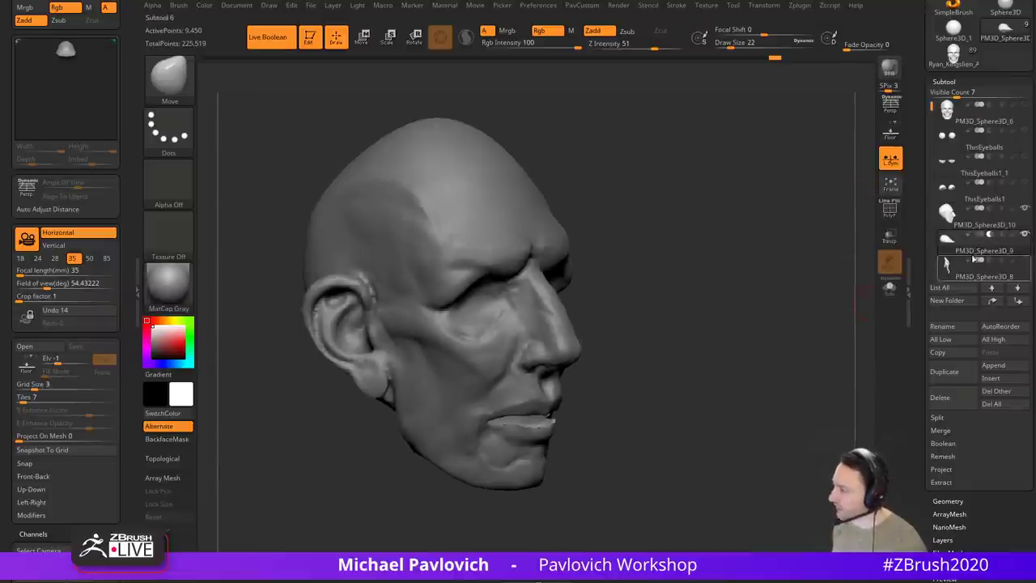
{"action": "left_click", "coordinate": [282, 38]}
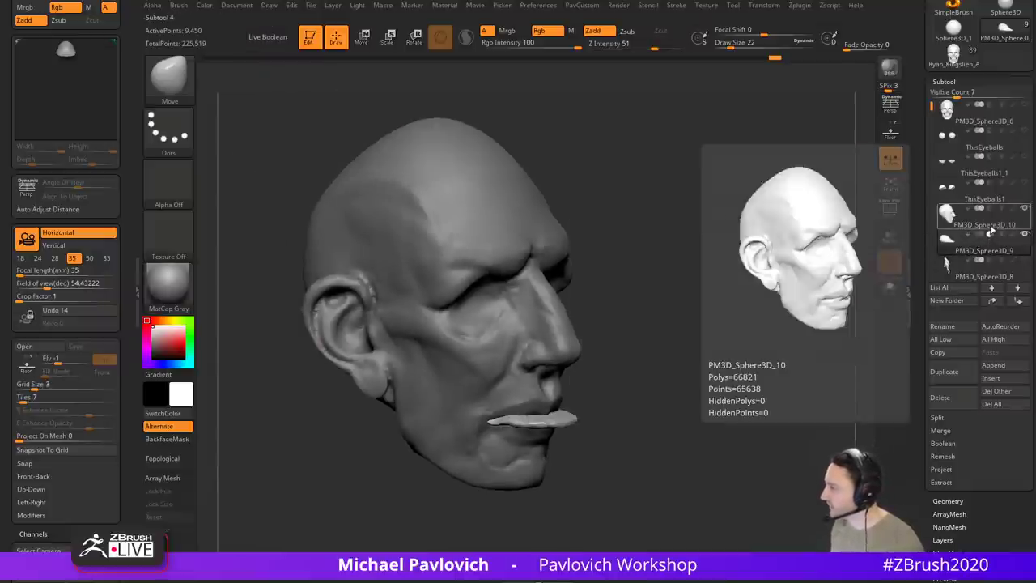
{"action": "left_click", "coordinate": [984, 220]}
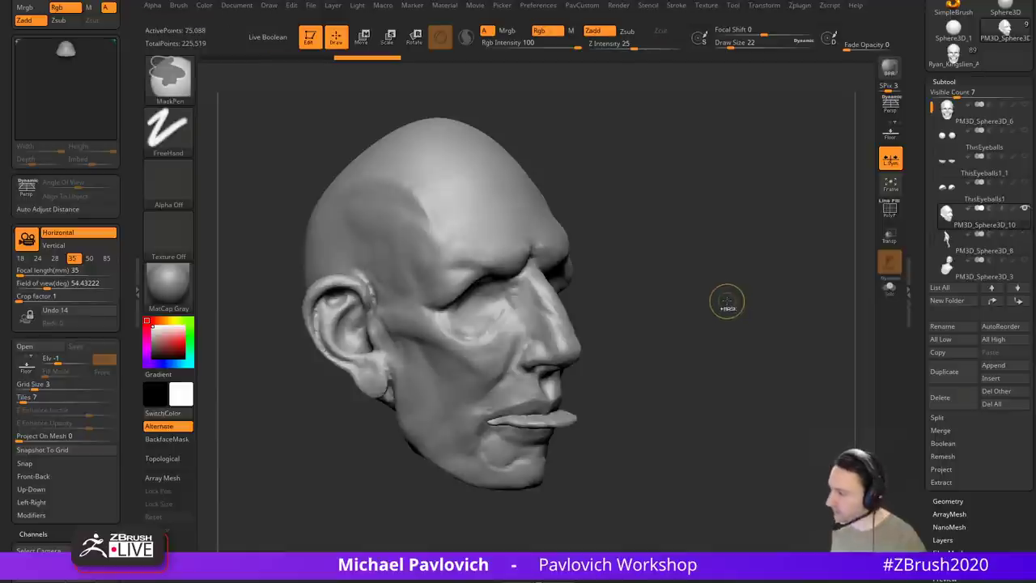
{"action": "mouse_move", "coordinate": [766, 361]}
{"action": "left_mouse_down"}
{"action": "mouse_move", "coordinate": [725, 340]}
{"action": "mouse_move", "coordinate": [798, 386]}
{"action": "mouse_move", "coordinate": [768, 262]}
{"action": "mouse_move", "coordinate": [787, 336]}
{"action": "left_mouse_up"}
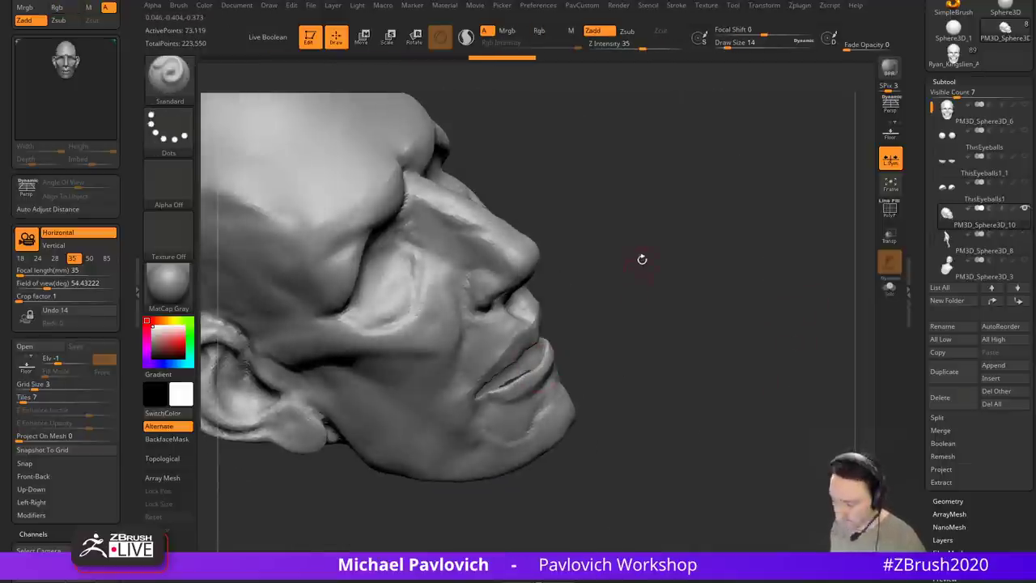
Step: Inflate the lips around the mouth opening with the Inflat brush at draw size 20
{"action": "key", "text": "b"}
{"action": "key", "text": "i"}
{"action": "key", "text": "n"}
{"action": "left_click_drag", "start_coordinate": [630, 260], "coordinate": [535, 364]}
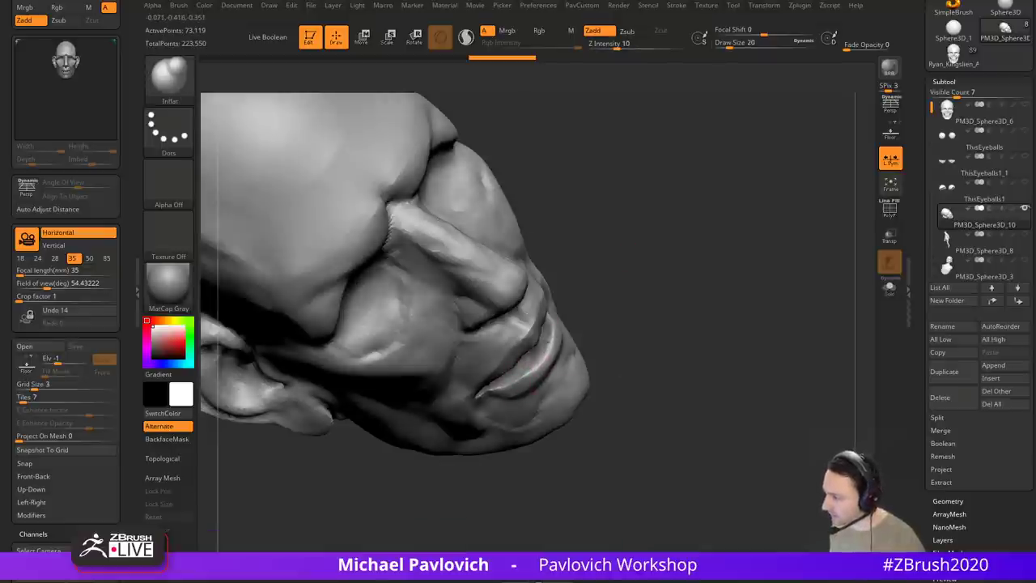
{"action": "left_click_drag", "start_coordinate": [637, 330], "coordinate": [662, 272]}
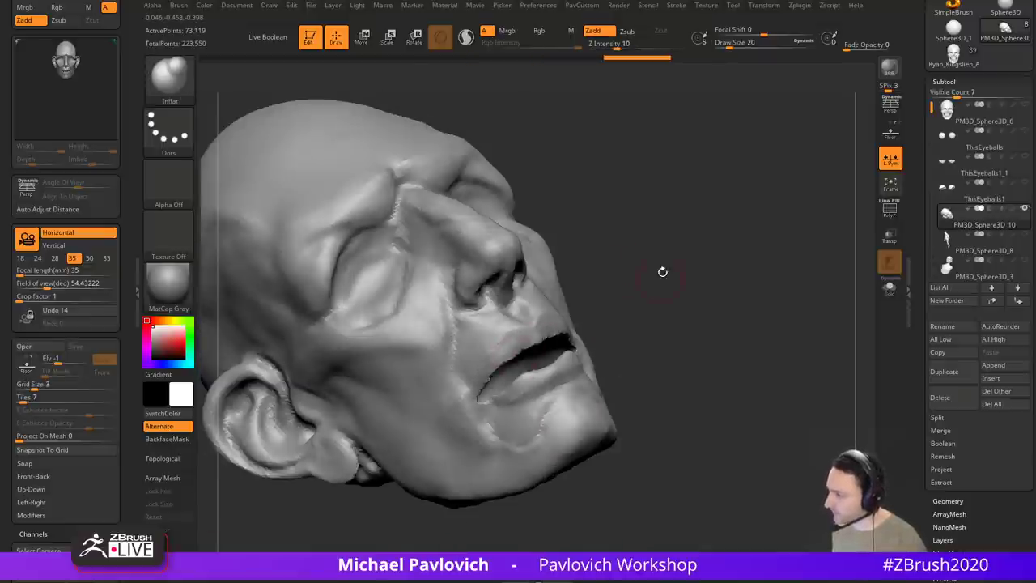
Step: Select the skull subtool, isolate it in side view with Solo and choose the SelectLasso brush
{"action": "left_click", "coordinate": [977, 126]}
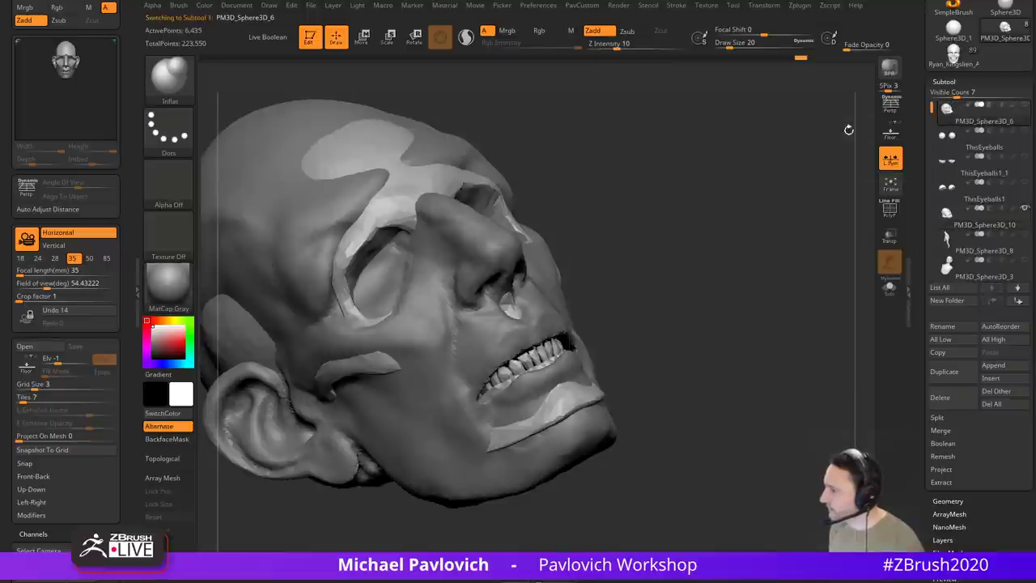
{"action": "left_click_drag", "start_coordinate": [699, 255], "coordinate": [779, 226]}
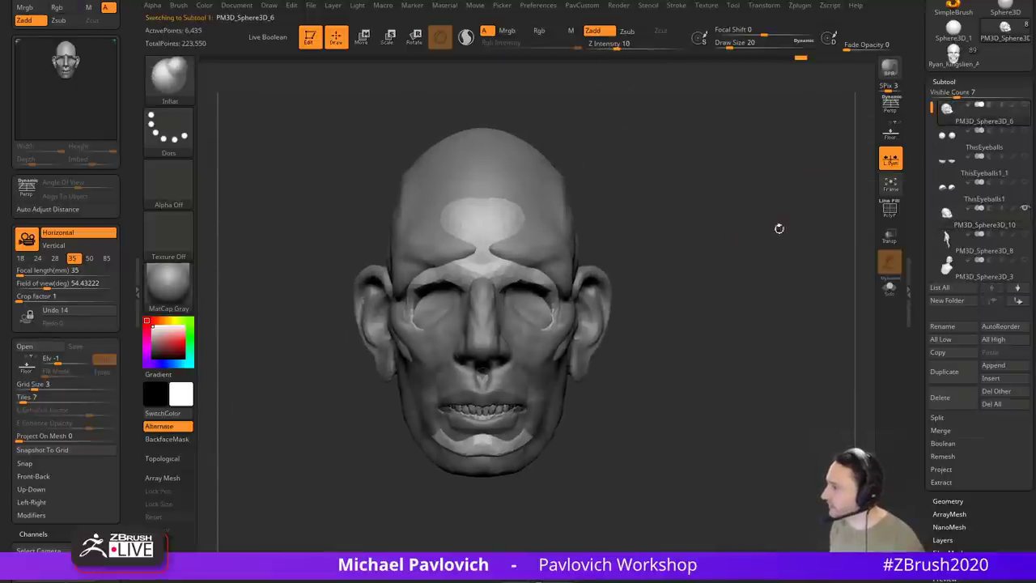
{"action": "left_click", "coordinate": [889, 287]}
{"action": "mouse_move", "coordinate": [809, 313]}
{"action": "left_mouse_down"}
{"action": "mouse_move", "coordinate": [761, 315]}
{"action": "mouse_move", "coordinate": [765, 340]}
{"action": "left_mouse_up"}
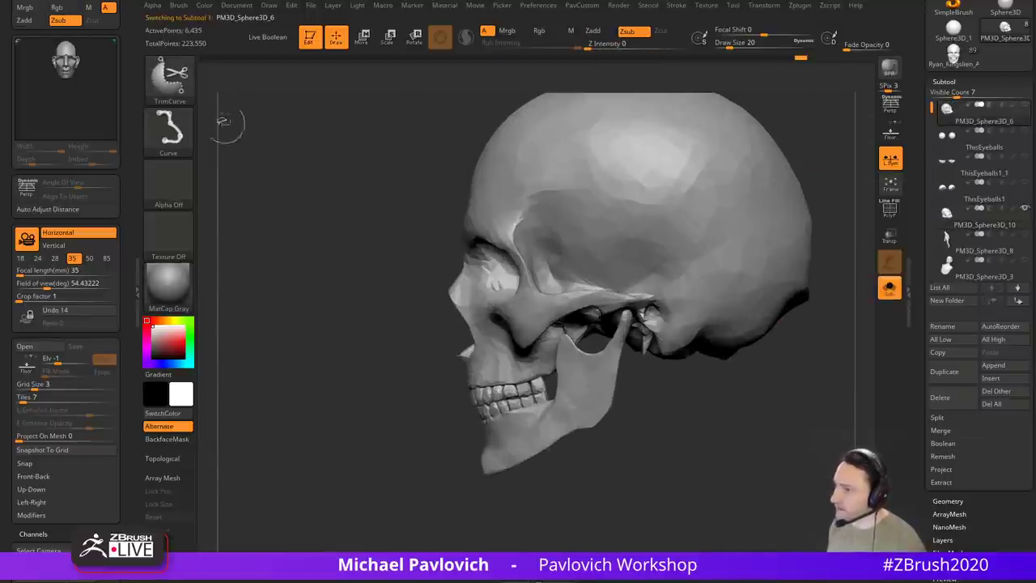
{"action": "left_click", "coordinate": [172, 79], "text": "ctrl+shift"}
{"action": "left_click", "coordinate": [287, 89]}
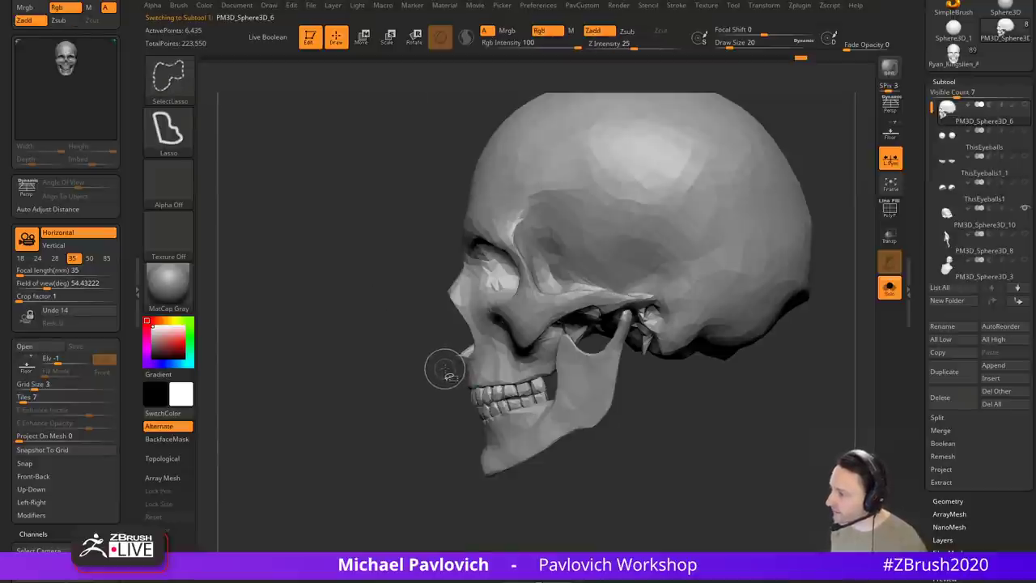
Step: Hide all of the skull except the teeth, delete the hidden geometry and turn off Solo to show the head again
{"action": "left_click_drag", "start_coordinate": [429, 403], "coordinate": [402, 397], "text": "ctrl+shift"}
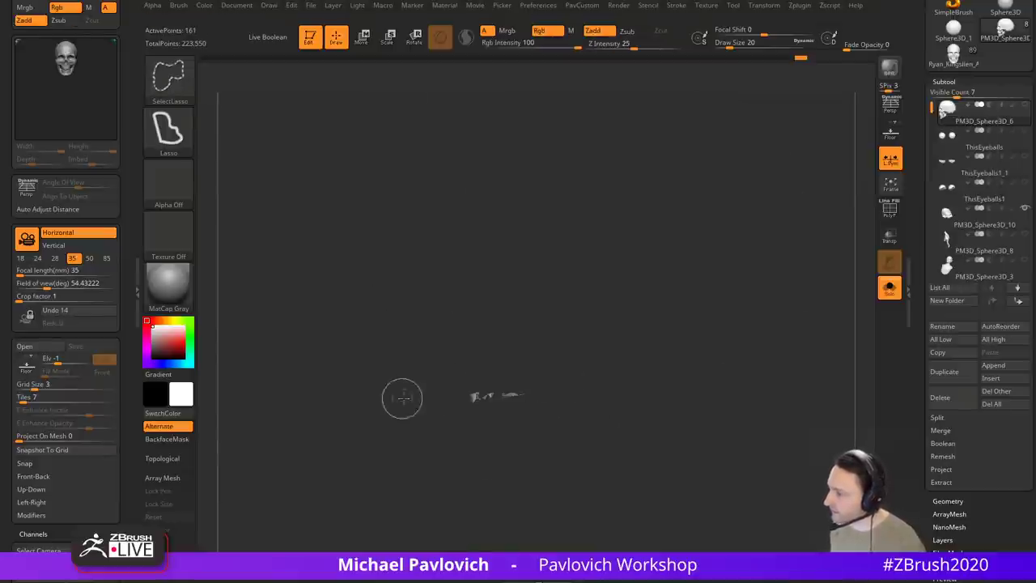
{"action": "left_click", "coordinate": [403, 398], "text": "ctrl+shift"}
{"action": "left_click", "coordinate": [169, 77], "text": "ctrl+shift"}
{"action": "mouse_move", "coordinate": [476, 179]}
{"action": "left_mouse_down", "text": "ctrl+shift"}
{"action": "mouse_move", "coordinate": [590, 348]}
{"action": "mouse_move", "coordinate": [599, 341]}
{"action": "left_mouse_up", "text": "ctrl+shift"}
{"action": "left_click", "coordinate": [747, 284], "text": "ctrl+shift"}
{"action": "left_click_drag", "start_coordinate": [853, 259], "coordinate": [833, 236], "text": "ctrl+shift"}
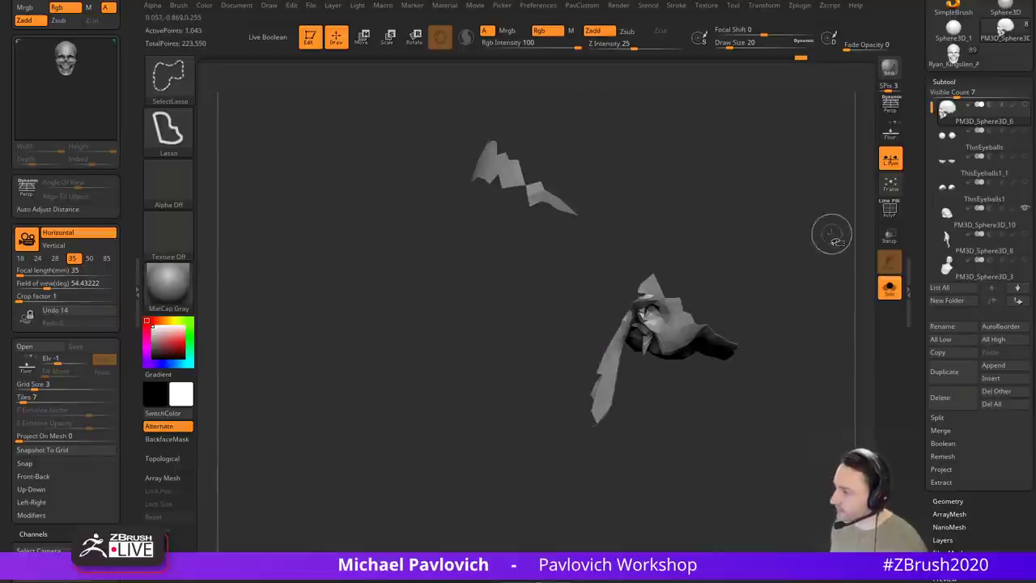
{"action": "key", "text": "ctrl+shift+a"}
{"action": "left_click_drag", "start_coordinate": [819, 141], "coordinate": [842, 223], "text": "ctrl+shift"}
{"action": "key", "text": "1"}
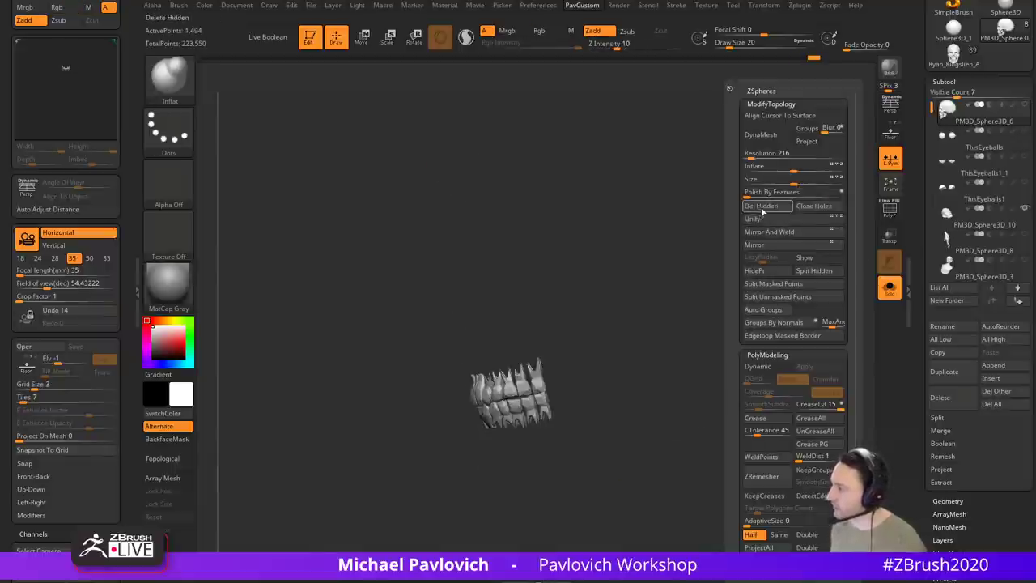
{"action": "left_click", "coordinate": [762, 209]}
{"action": "left_click", "coordinate": [890, 289]}
Step: Reposition the teeth inside the mouth opening with the gizmo, working from side and front views
{"action": "left_click_drag", "start_coordinate": [757, 383], "coordinate": [850, 377]}
{"action": "key", "text": "w"}
{"action": "left_click", "coordinate": [672, 373], "text": "alt"}
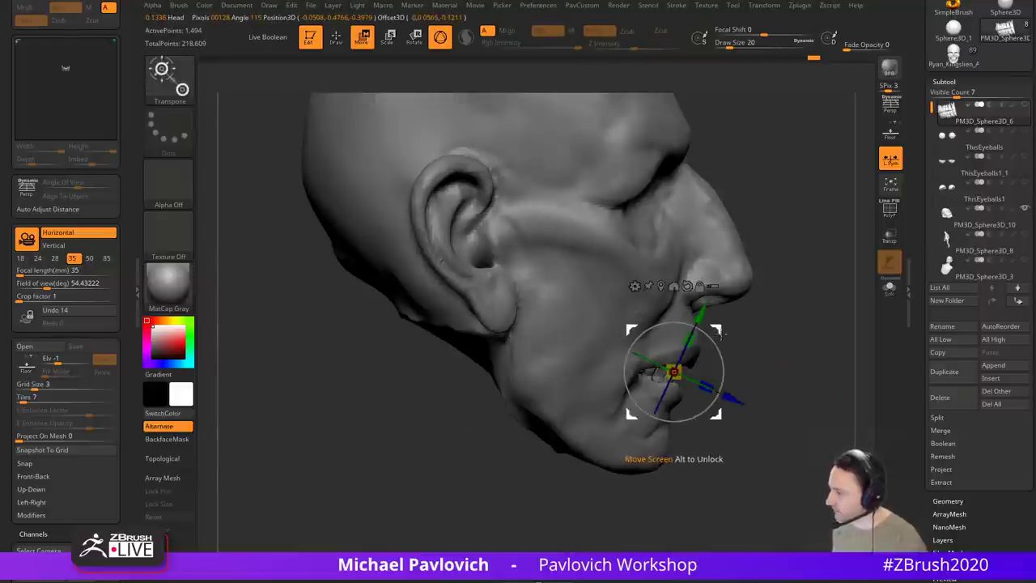
{"action": "left_click_drag", "start_coordinate": [718, 416], "coordinate": [721, 416]}
{"action": "key", "text": "q"}
{"action": "mouse_move", "coordinate": [810, 324]}
{"action": "left_mouse_down"}
{"action": "mouse_move", "coordinate": [781, 340]}
{"action": "mouse_move", "coordinate": [639, 348]}
{"action": "mouse_move", "coordinate": [729, 298]}
{"action": "mouse_move", "coordinate": [769, 324]}
{"action": "left_mouse_up"}
{"action": "key", "text": "w"}
{"action": "key", "text": "q"}
{"action": "key", "text": "w"}
{"action": "left_click_drag", "start_coordinate": [498, 305], "coordinate": [500, 314]}
{"action": "key", "text": "q"}
{"action": "left_click_drag", "start_coordinate": [395, 422], "coordinate": [424, 424], "text": "shift"}
{"action": "mouse_move", "coordinate": [748, 350]}
{"action": "left_mouse_down", "text": "alt"}
{"action": "mouse_move", "coordinate": [740, 365]}
{"action": "mouse_move", "coordinate": [628, 368]}
{"action": "mouse_move", "coordinate": [686, 368]}
{"action": "left_mouse_up", "text": "alt"}
{"action": "left_click_drag", "start_coordinate": [494, 410], "coordinate": [618, 383]}
Step: Switch to the head subtool and smooth the edges of the lips with the Standard brush active at draw size 17
{"action": "key", "text": "b"}
{"action": "key", "text": "s"}
{"action": "key", "text": "t"}
{"action": "key", "text": "bracketleft"}
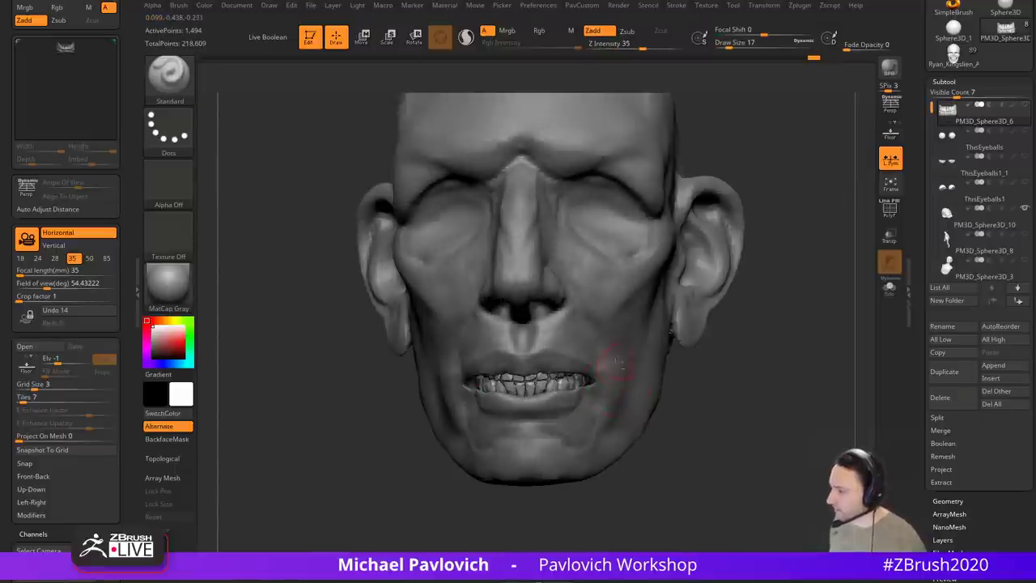
{"action": "left_click_drag", "start_coordinate": [744, 353], "coordinate": [646, 342]}
{"action": "left_click", "coordinate": [640, 344], "text": "alt"}
{"action": "mouse_move", "coordinate": [474, 469]}
{"action": "left_mouse_down"}
{"action": "mouse_move", "coordinate": [544, 468]}
{"action": "mouse_move", "coordinate": [721, 337]}
{"action": "mouse_move", "coordinate": [693, 325]}
{"action": "left_mouse_up"}
{"action": "left_click_drag", "start_coordinate": [491, 348], "coordinate": [502, 364], "text": "shift"}
{"action": "left_click_drag", "start_coordinate": [625, 329], "coordinate": [613, 301]}
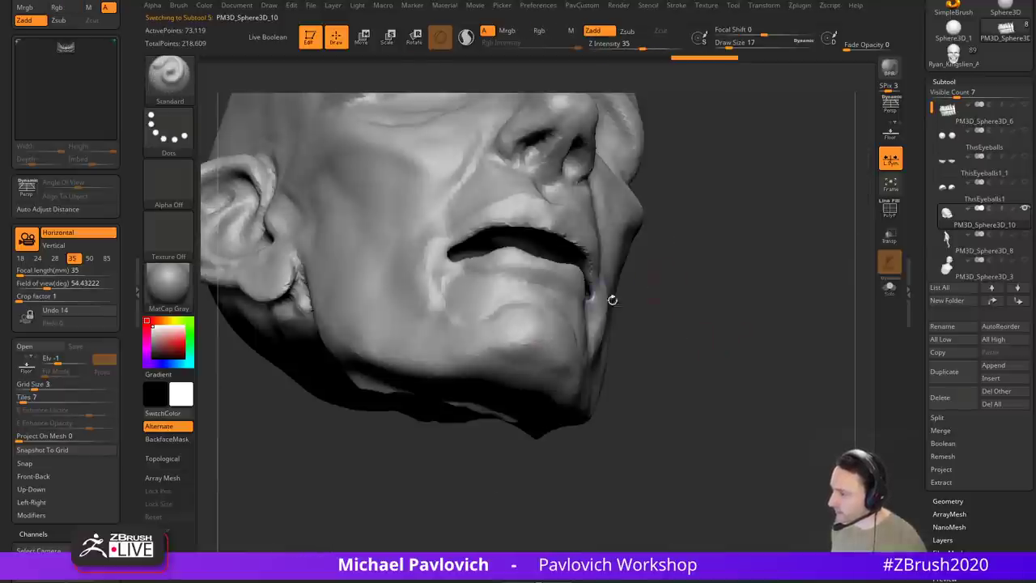
{"action": "mouse_move", "coordinate": [459, 245]}
{"action": "left_mouse_down", "text": "shift"}
{"action": "mouse_move", "coordinate": [469, 235]}
{"action": "mouse_move", "coordinate": [576, 245]}
{"action": "left_mouse_up", "text": "shift"}
Step: Fill out the corners of the mouth opening with the Inflat brush at draw size 11
{"action": "mouse_move", "coordinate": [771, 271]}
{"action": "left_mouse_down"}
{"action": "mouse_move", "coordinate": [794, 312]}
{"action": "mouse_move", "coordinate": [703, 307]}
{"action": "mouse_move", "coordinate": [780, 303]}
{"action": "mouse_move", "coordinate": [768, 257]}
{"action": "left_mouse_up"}
{"action": "key", "text": "b"}
{"action": "key", "text": "d"}
{"action": "key", "text": "s"}
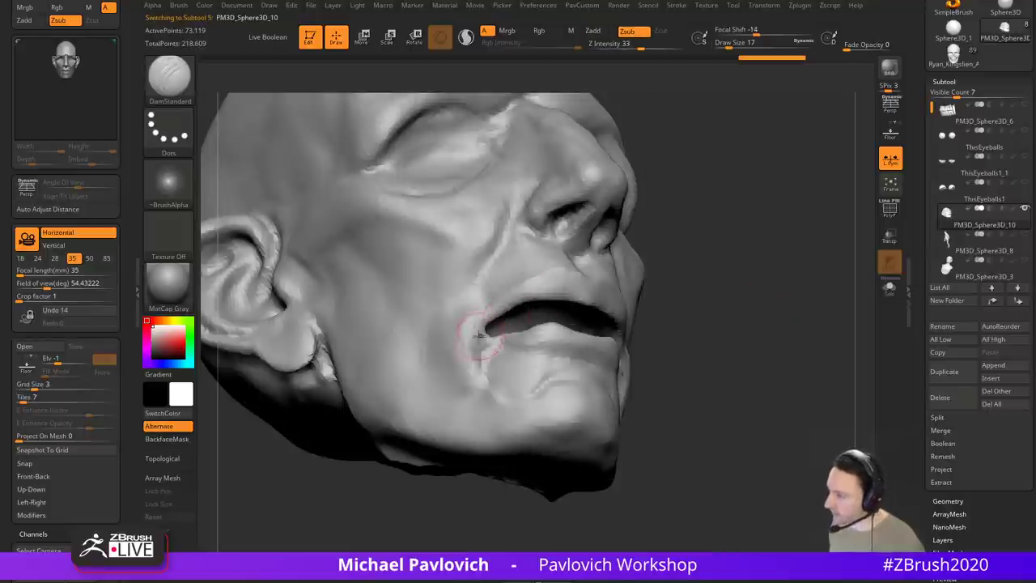
{"action": "key", "text": "b"}
{"action": "key", "text": "i"}
{"action": "key", "text": "n"}
{"action": "left_click_drag", "start_coordinate": [699, 282], "coordinate": [633, 289]}
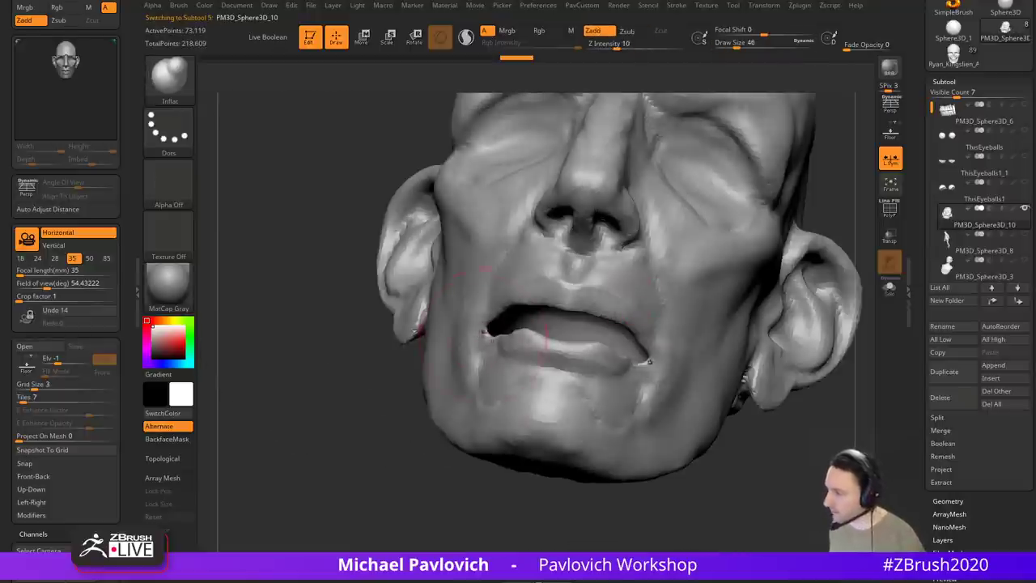
{"action": "left_click_drag", "start_coordinate": [484, 335], "coordinate": [488, 331]}
Step: Carve creases into the corners of the mouth with the DamStandard brush at draw size 11
{"action": "key", "text": "b"}
{"action": "key", "text": "d"}
{"action": "key", "text": "s"}
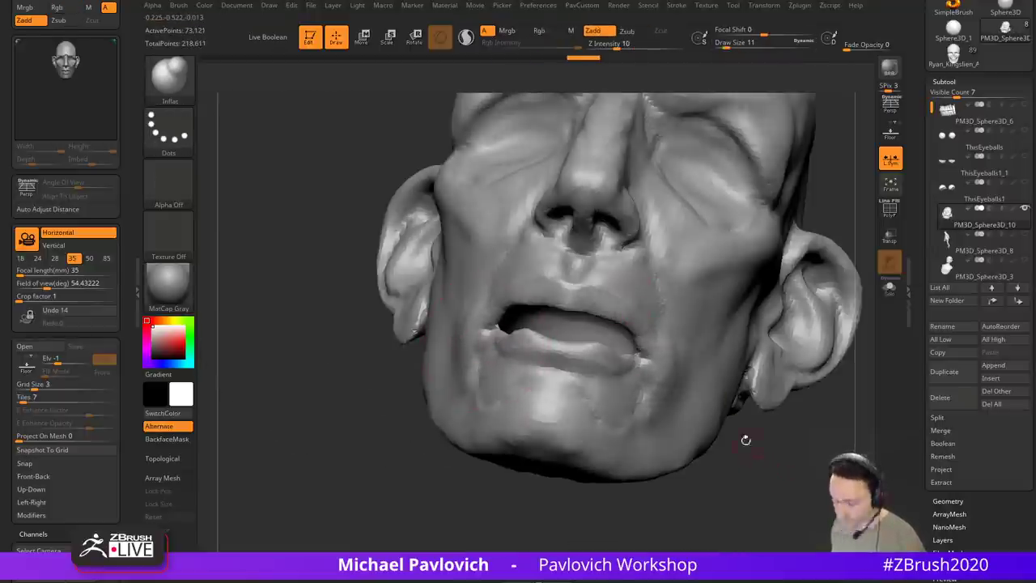
{"action": "mouse_move", "coordinate": [745, 435]}
{"action": "left_mouse_down"}
{"action": "mouse_move", "coordinate": [723, 441]}
{"action": "mouse_move", "coordinate": [510, 322]}
{"action": "mouse_move", "coordinate": [477, 327]}
{"action": "left_mouse_up"}
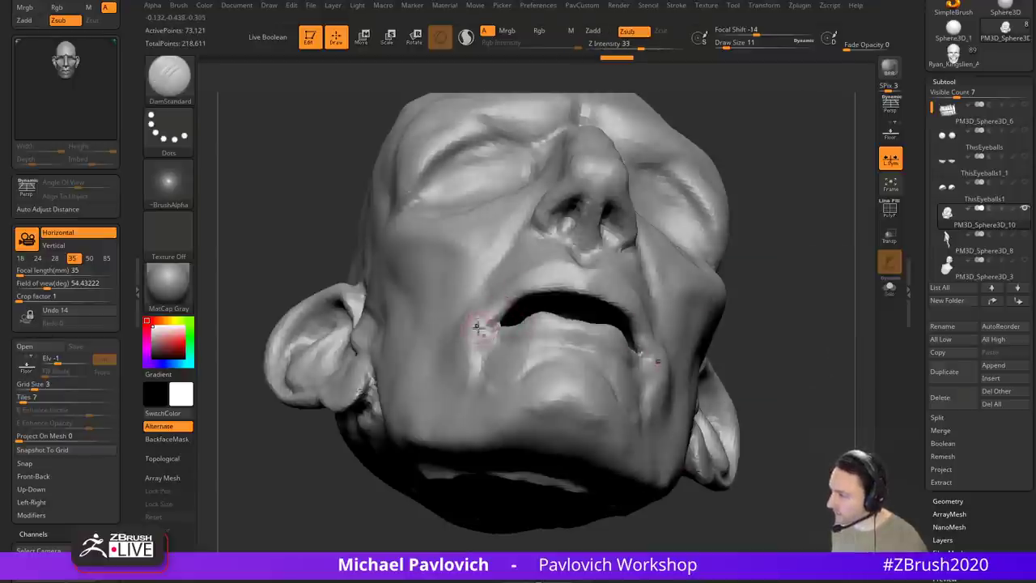
Step: Switch to the TrimDynamic brush at draw size 11 for working around the mouth corners
{"action": "left_click_drag", "start_coordinate": [766, 273], "coordinate": [766, 280]}
{"action": "key", "text": "b"}
{"action": "key", "text": "t"}
{"action": "key", "text": "d"}
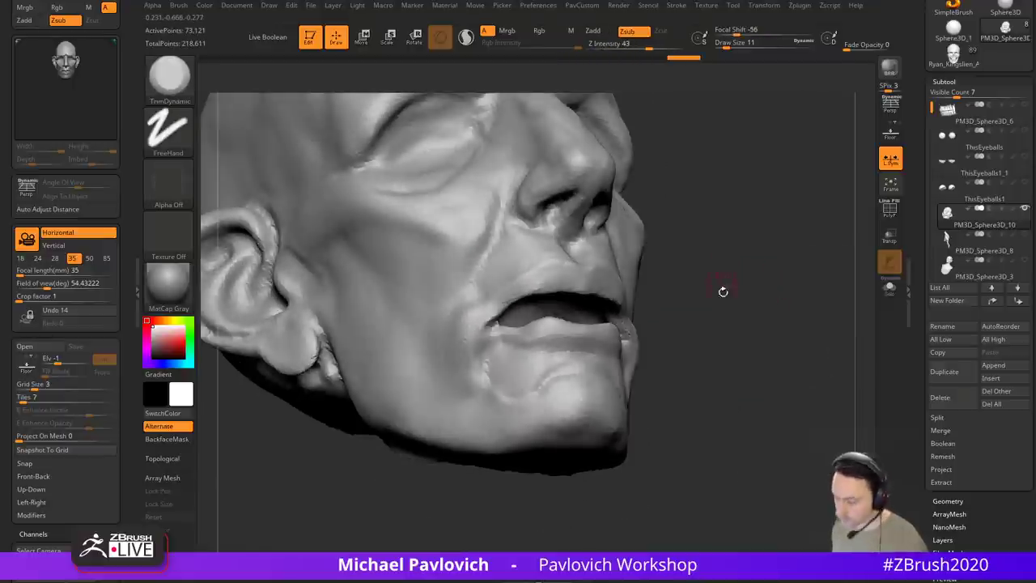
Step: Flatten and refine the planes around the mouth, chin and cheek of the head with the TrimDynamic brush
{"action": "mouse_move", "coordinate": [522, 296]}
{"action": "left_mouse_down"}
{"action": "mouse_move", "coordinate": [576, 285]}
{"action": "mouse_move", "coordinate": [600, 296]}
{"action": "left_mouse_up"}
{"action": "left_click_drag", "start_coordinate": [679, 258], "coordinate": [685, 365]}
{"action": "left_click_drag", "start_coordinate": [536, 315], "coordinate": [596, 299]}
{"action": "mouse_move", "coordinate": [709, 296]}
{"action": "left_mouse_down"}
{"action": "mouse_move", "coordinate": [729, 259]}
{"action": "mouse_move", "coordinate": [718, 324]}
{"action": "mouse_move", "coordinate": [518, 316]}
{"action": "mouse_move", "coordinate": [468, 342]}
{"action": "left_mouse_up"}
{"action": "key", "text": "f"}
{"action": "left_click_drag", "start_coordinate": [712, 267], "coordinate": [776, 250]}
{"action": "left_click_drag", "start_coordinate": [439, 351], "coordinate": [387, 336]}
{"action": "left_click_drag", "start_coordinate": [773, 324], "coordinate": [725, 315]}
{"action": "left_click_drag", "start_coordinate": [537, 309], "coordinate": [570, 282]}
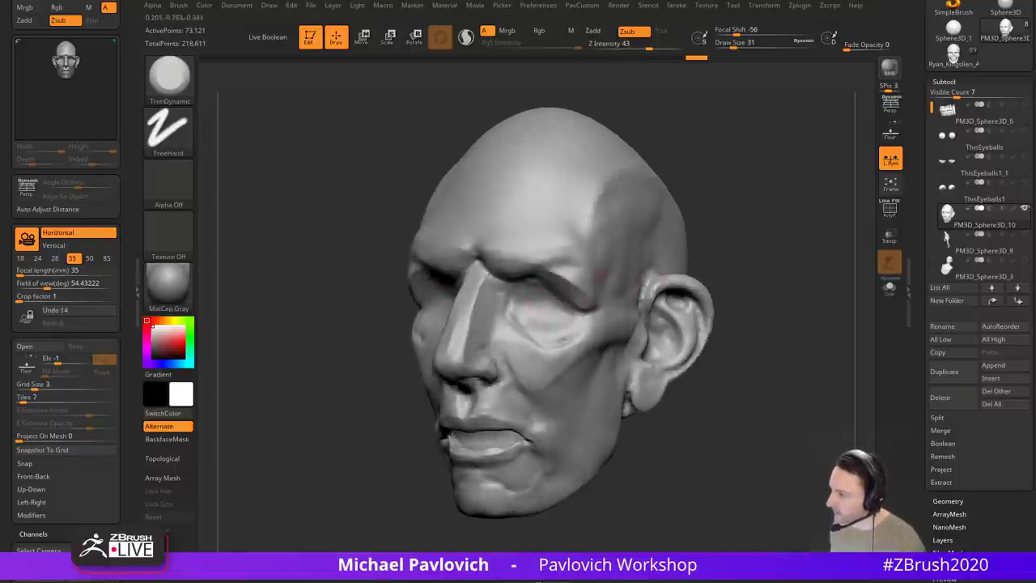
Step: Add volume around the lips and mouth corners with the Inflat brush at Z Intensity 10
{"action": "mouse_move", "coordinate": [785, 344]}
{"action": "left_mouse_down"}
{"action": "mouse_move", "coordinate": [831, 339]}
{"action": "mouse_move", "coordinate": [786, 343]}
{"action": "mouse_move", "coordinate": [798, 345]}
{"action": "mouse_move", "coordinate": [796, 322]}
{"action": "left_mouse_up"}
{"action": "key", "text": "4"}
{"action": "mouse_move", "coordinate": [741, 286]}
{"action": "left_mouse_down"}
{"action": "mouse_move", "coordinate": [757, 327]}
{"action": "mouse_move", "coordinate": [724, 340]}
{"action": "left_mouse_up"}
{"action": "mouse_move", "coordinate": [591, 431]}
{"action": "left_mouse_down"}
{"action": "mouse_move", "coordinate": [558, 446]}
{"action": "mouse_move", "coordinate": [580, 437]}
{"action": "left_mouse_up"}
{"action": "mouse_move", "coordinate": [668, 361]}
{"action": "left_mouse_down"}
{"action": "mouse_move", "coordinate": [672, 335]}
{"action": "mouse_move", "coordinate": [652, 345]}
{"action": "left_mouse_up"}
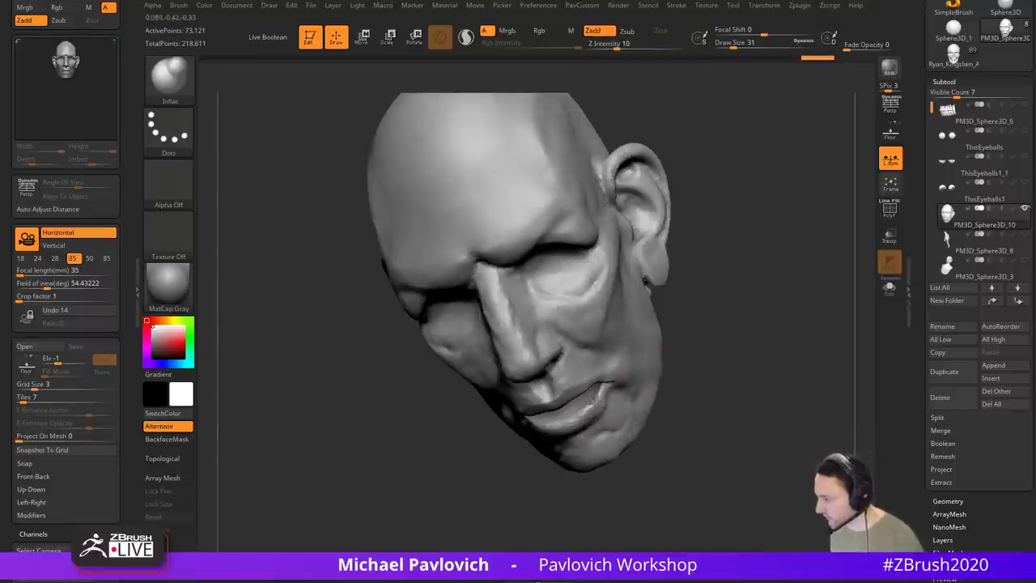
{"action": "left_click_drag", "start_coordinate": [602, 388], "coordinate": [595, 404]}
{"action": "left_click_drag", "start_coordinate": [678, 382], "coordinate": [680, 279]}
{"action": "left_click_drag", "start_coordinate": [544, 382], "coordinate": [563, 374]}
{"action": "left_click_drag", "start_coordinate": [688, 231], "coordinate": [749, 260]}
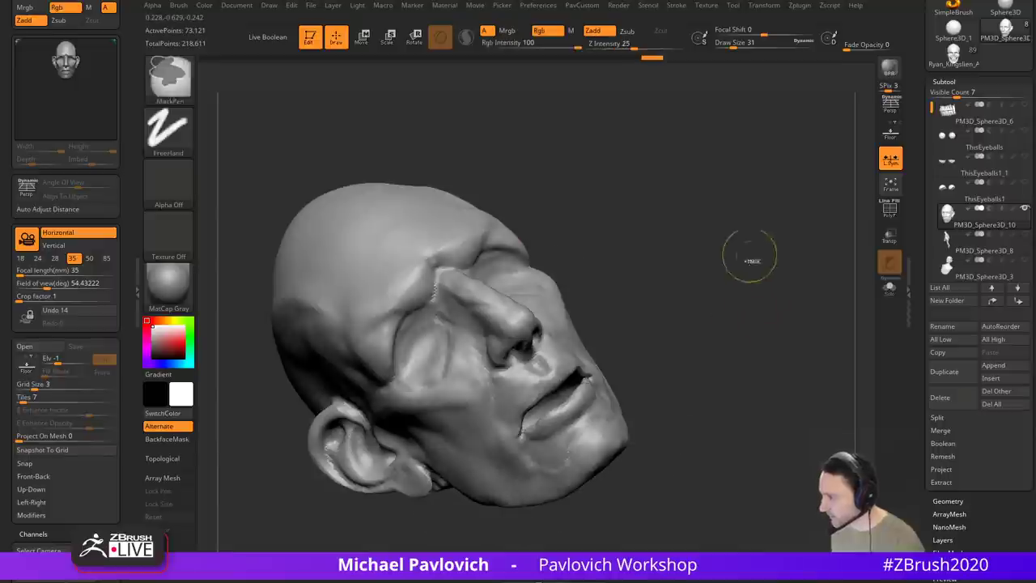
{"action": "mouse_move", "coordinate": [731, 307]}
{"action": "left_mouse_down", "text": "shift"}
{"action": "mouse_move", "coordinate": [766, 330]}
{"action": "mouse_move", "coordinate": [721, 366]}
{"action": "left_mouse_up", "text": "shift"}
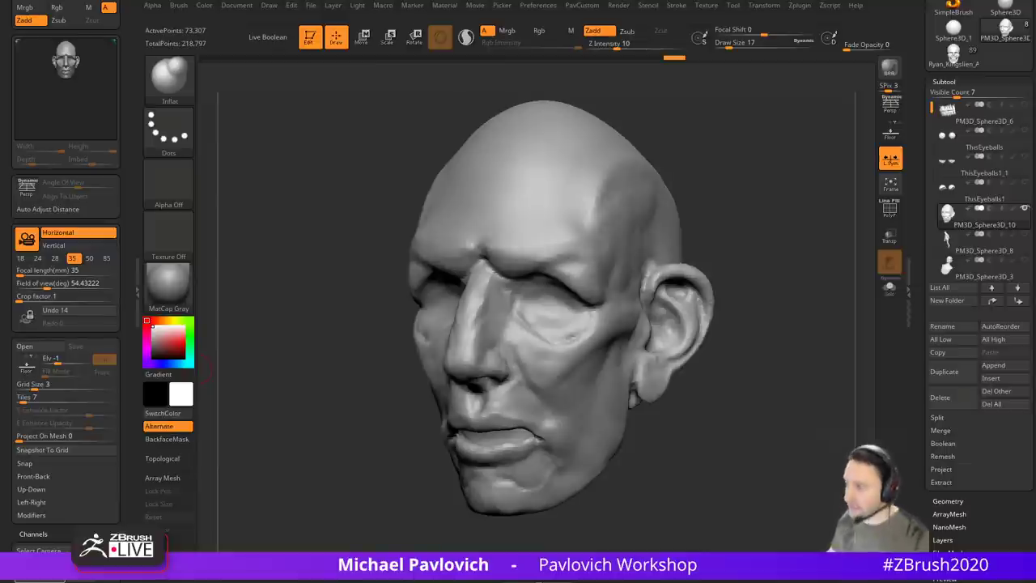
Step: Show all subtools again, enlarge the draw size and choose the Standard brush
{"action": "mouse_move", "coordinate": [680, 213]}
{"action": "left_mouse_down"}
{"action": "mouse_move", "coordinate": [791, 171]}
{"action": "mouse_move", "coordinate": [717, 199]}
{"action": "mouse_move", "coordinate": [706, 244]}
{"action": "mouse_move", "coordinate": [688, 248]}
{"action": "left_mouse_up"}
{"action": "mouse_move", "coordinate": [802, 242]}
{"action": "left_mouse_down", "text": "alt"}
{"action": "mouse_move", "coordinate": [758, 252]}
{"action": "mouse_move", "coordinate": [761, 215]}
{"action": "mouse_move", "coordinate": [704, 289]}
{"action": "mouse_move", "coordinate": [710, 254]}
{"action": "mouse_move", "coordinate": [648, 307]}
{"action": "left_mouse_up", "text": "alt"}
{"action": "left_click", "coordinate": [1024, 214], "text": "shift"}
{"action": "key", "text": "s"}
{"action": "left_click", "coordinate": [620, 330]}
{"action": "key", "text": "b"}
{"action": "key", "text": "s"}
{"action": "key", "text": "t"}
Step: Delete the subtools PM3D_Sphere3D_2 and PM3D_Sphere3D_3
{"action": "left_click", "coordinate": [578, 421], "text": "alt"}
{"action": "mouse_move", "coordinate": [669, 352]}
{"action": "left_mouse_down", "text": "alt"}
{"action": "mouse_move", "coordinate": [675, 273]}
{"action": "mouse_move", "coordinate": [739, 224]}
{"action": "left_mouse_up", "text": "alt"}
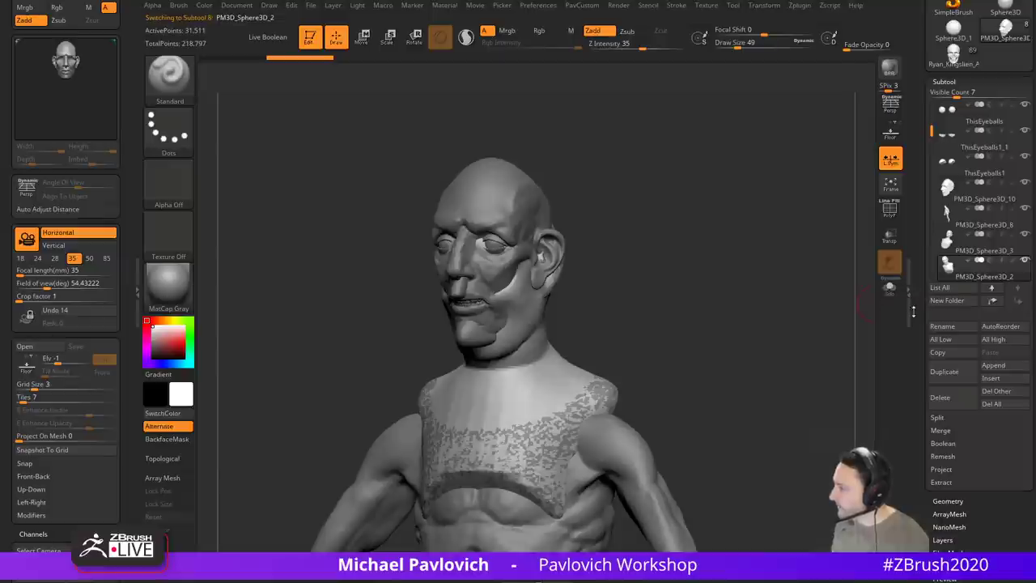
{"action": "scroll", "coordinate": [913, 312], "scroll_direction": "down", "scroll_amount": 2}
{"action": "left_click", "coordinate": [942, 364]}
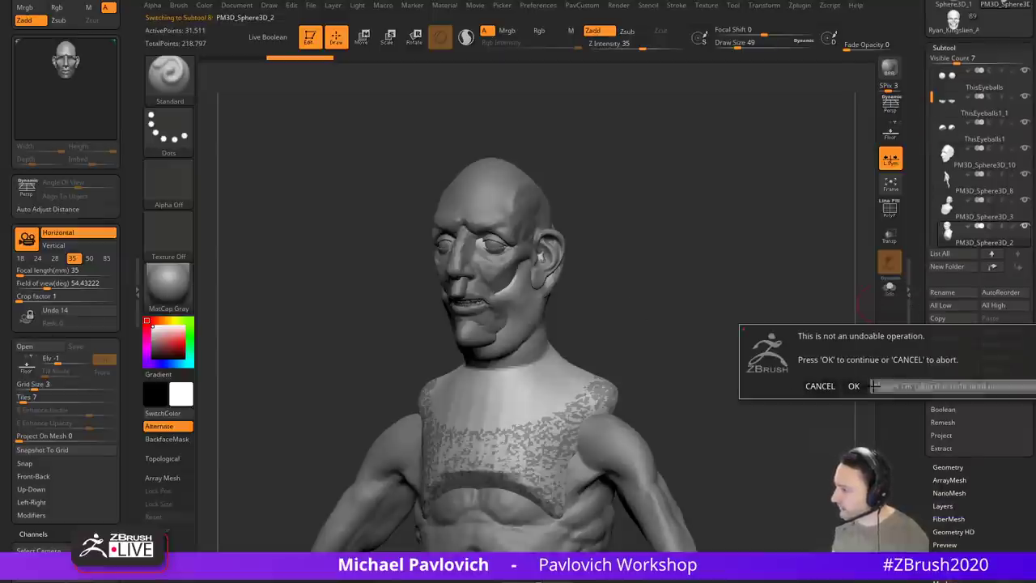
{"action": "left_click", "coordinate": [854, 386]}
{"action": "left_click", "coordinate": [952, 370]}
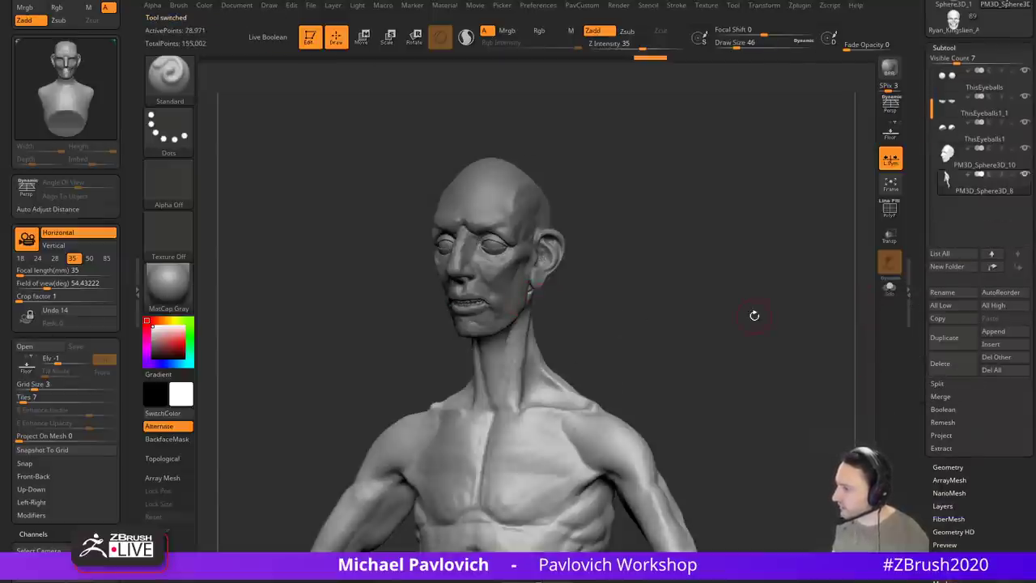
Step: Reshape the arms of the torso with the Move brush at draw size 116, working from the front and the side
{"action": "left_click_drag", "start_coordinate": [753, 317], "coordinate": [756, 224], "text": "shift"}
{"action": "mouse_move", "coordinate": [708, 322]}
{"action": "left_mouse_down"}
{"action": "mouse_move", "coordinate": [740, 342]}
{"action": "mouse_move", "coordinate": [719, 305]}
{"action": "left_mouse_up"}
{"action": "mouse_move", "coordinate": [659, 215]}
{"action": "left_mouse_down"}
{"action": "mouse_move", "coordinate": [663, 185]}
{"action": "mouse_move", "coordinate": [664, 229]}
{"action": "mouse_move", "coordinate": [608, 338]}
{"action": "left_mouse_up"}
{"action": "key", "text": "b"}
{"action": "key", "text": "m"}
{"action": "key", "text": "v"}
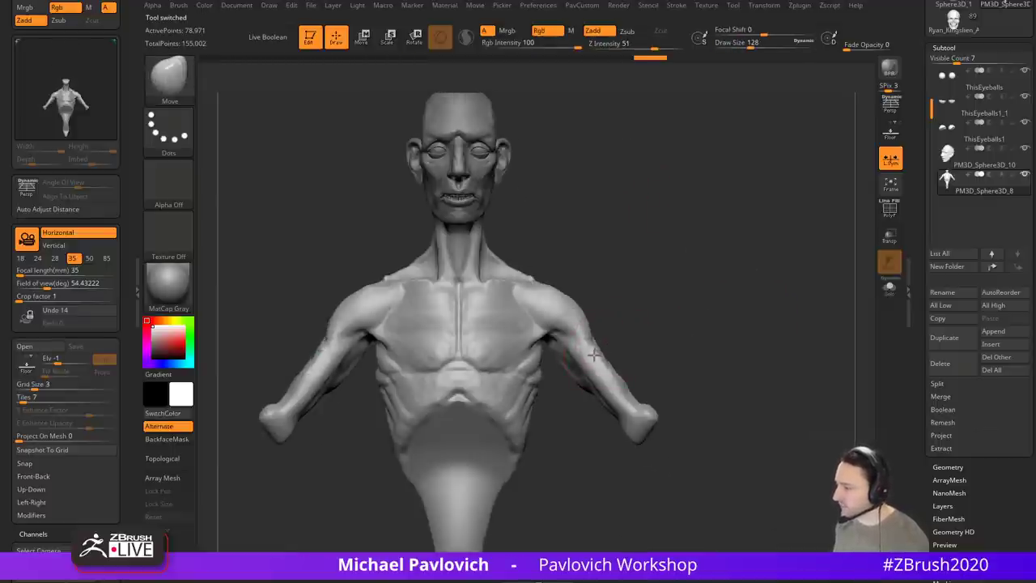
{"action": "key", "text": "s"}
{"action": "left_click", "coordinate": [623, 390]}
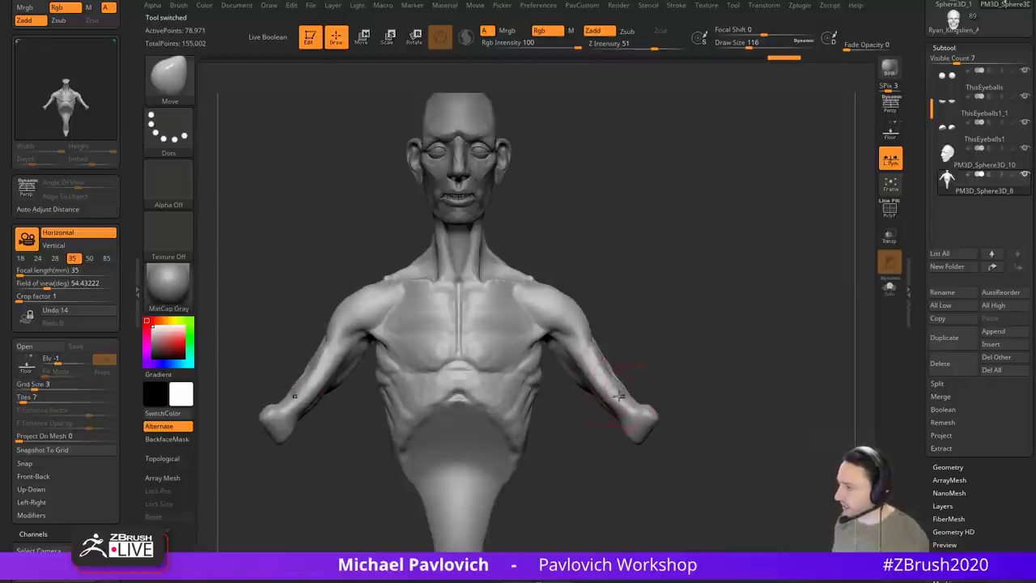
{"action": "mouse_move", "coordinate": [561, 384]}
{"action": "left_mouse_down"}
{"action": "mouse_move", "coordinate": [575, 378]}
{"action": "mouse_move", "coordinate": [550, 357]}
{"action": "left_mouse_up"}
{"action": "left_click_drag", "start_coordinate": [689, 332], "coordinate": [641, 296]}
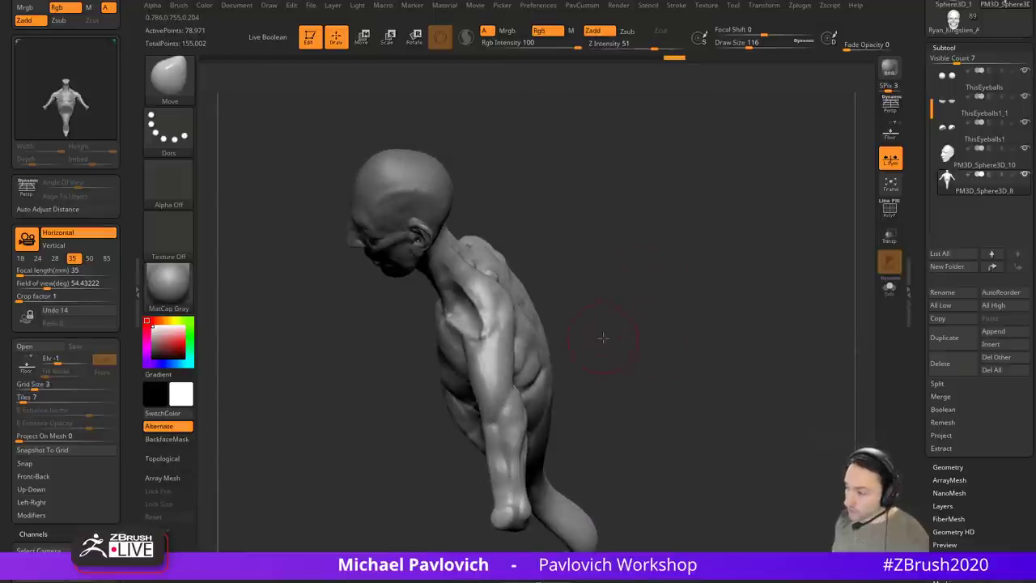
{"action": "mouse_move", "coordinate": [603, 337]}
{"action": "left_mouse_down"}
{"action": "mouse_move", "coordinate": [567, 356]}
{"action": "mouse_move", "coordinate": [537, 325]}
{"action": "mouse_move", "coordinate": [597, 335]}
{"action": "mouse_move", "coordinate": [620, 323]}
{"action": "mouse_move", "coordinate": [553, 386]}
{"action": "left_mouse_up"}
{"action": "left_click_drag", "start_coordinate": [587, 295], "coordinate": [478, 382]}
Step: Build up muscle volume on the backs of the arms with the Clay brush, starting at draw size 77
{"action": "key", "text": "b"}
{"action": "key", "text": "c"}
{"action": "key", "text": "l"}
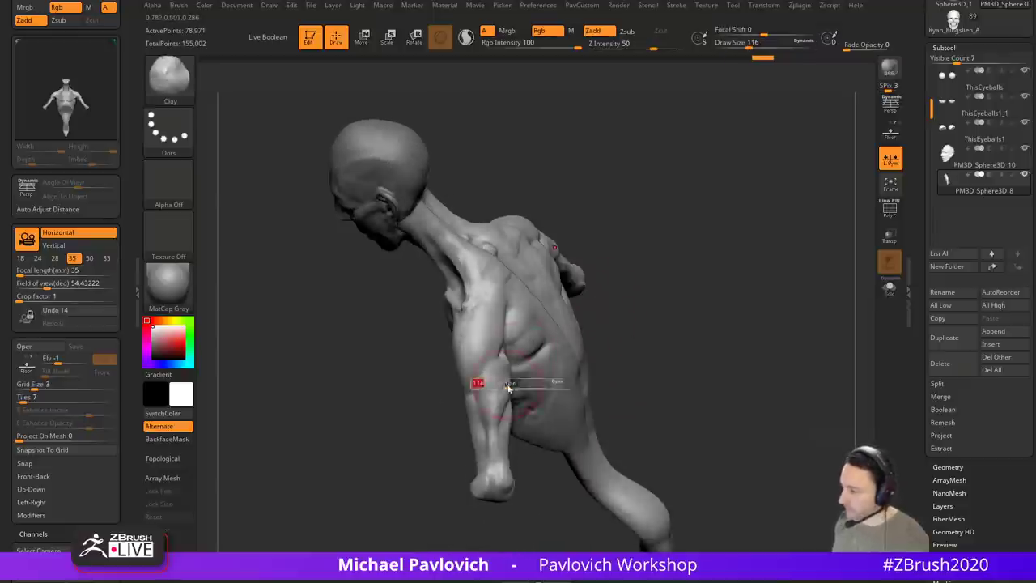
{"action": "left_click_drag", "start_coordinate": [439, 474], "coordinate": [448, 433]}
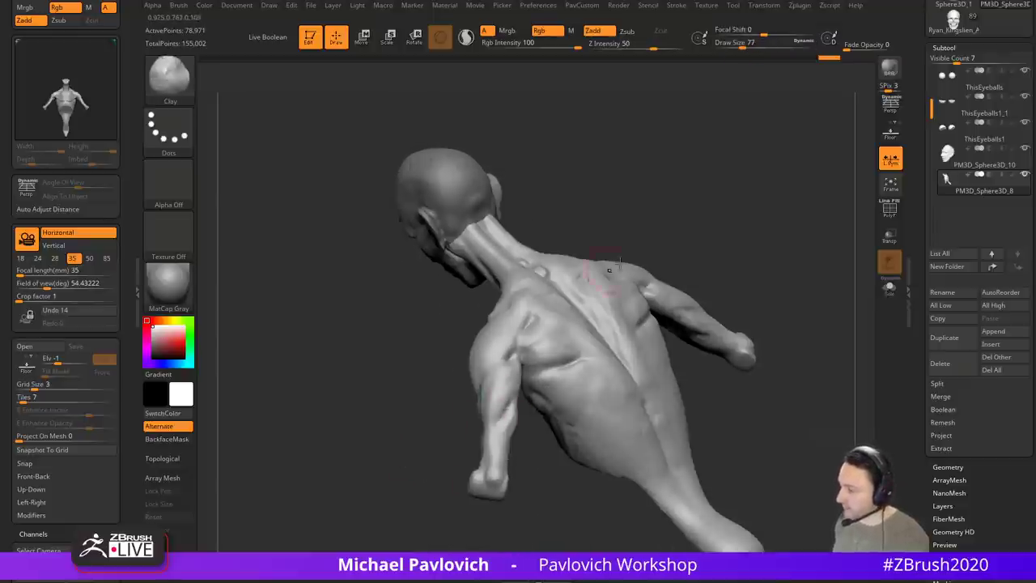
{"action": "mouse_move", "coordinate": [609, 270]}
{"action": "left_mouse_down"}
{"action": "mouse_move", "coordinate": [513, 363]}
{"action": "mouse_move", "coordinate": [527, 398]}
{"action": "left_mouse_up"}
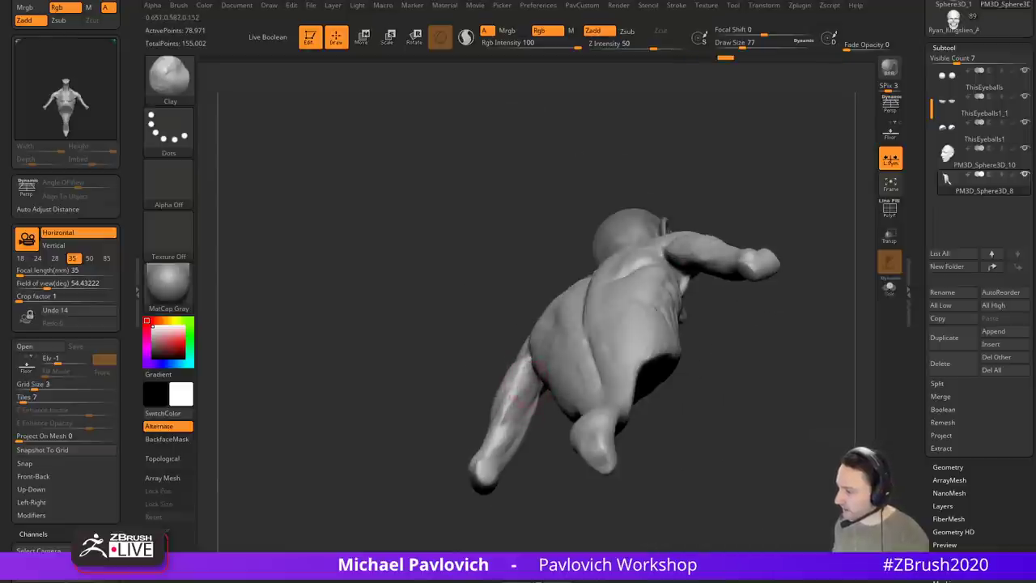
{"action": "mouse_move", "coordinate": [447, 381]}
{"action": "left_mouse_down"}
{"action": "mouse_move", "coordinate": [458, 421]}
{"action": "mouse_move", "coordinate": [510, 393]}
{"action": "mouse_move", "coordinate": [514, 371]}
{"action": "mouse_move", "coordinate": [514, 398]}
{"action": "left_mouse_up"}
{"action": "mouse_move", "coordinate": [450, 387]}
{"action": "left_mouse_down"}
{"action": "mouse_move", "coordinate": [512, 372]}
{"action": "mouse_move", "coordinate": [504, 393]}
{"action": "mouse_move", "coordinate": [501, 378]}
{"action": "mouse_move", "coordinate": [475, 363]}
{"action": "mouse_move", "coordinate": [608, 278]}
{"action": "mouse_move", "coordinate": [479, 373]}
{"action": "mouse_move", "coordinate": [495, 353]}
{"action": "left_mouse_up"}
{"action": "key", "text": "s"}
{"action": "key", "text": "s"}
{"action": "key", "text": "s"}
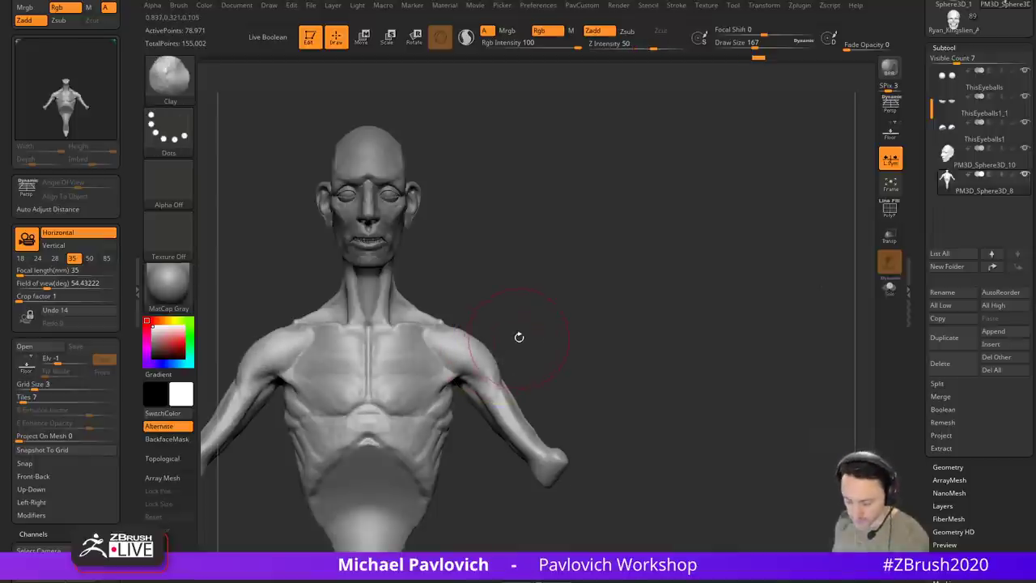
Step: Adjust the silhouette of the upper arm and forearm from the front with the Move brush at draw size 97
{"action": "key", "text": "b"}
{"action": "key", "text": "m"}
{"action": "key", "text": "v"}
{"action": "mouse_move", "coordinate": [519, 317]}
{"action": "left_mouse_down", "text": "alt"}
{"action": "mouse_move", "coordinate": [569, 319]}
{"action": "mouse_move", "coordinate": [542, 358]}
{"action": "mouse_move", "coordinate": [580, 395]}
{"action": "left_mouse_up", "text": "alt"}
{"action": "key", "text": "s"}
{"action": "mouse_move", "coordinate": [565, 411]}
{"action": "left_mouse_down"}
{"action": "mouse_move", "coordinate": [556, 402]}
{"action": "mouse_move", "coordinate": [570, 435]}
{"action": "left_mouse_up"}
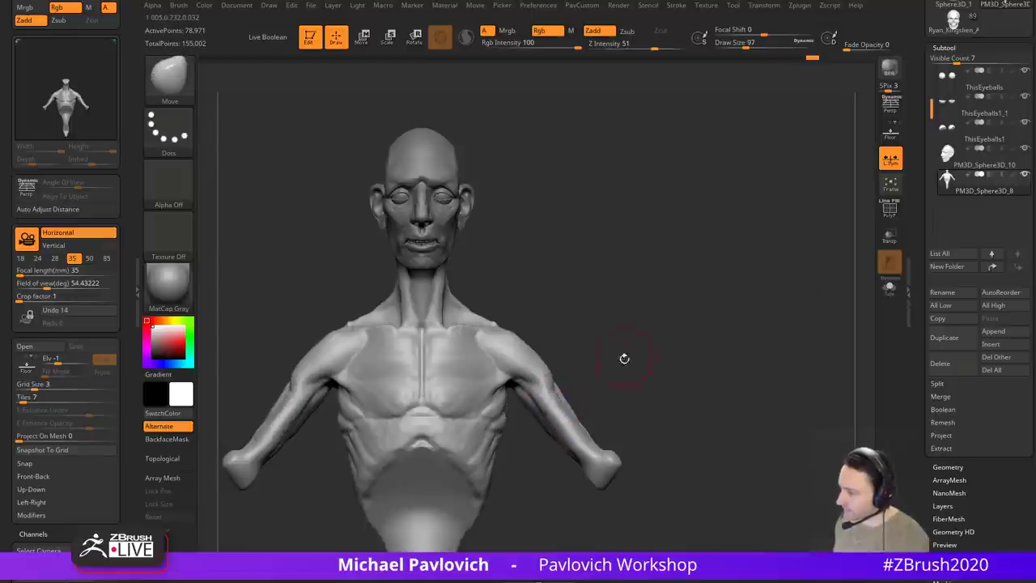
{"action": "mouse_move", "coordinate": [624, 359]}
{"action": "left_mouse_down"}
{"action": "mouse_move", "coordinate": [571, 372]}
{"action": "mouse_move", "coordinate": [581, 415]}
{"action": "left_mouse_up"}
Step: Reposition the arm and shoulder masses with a larger Move brush, using a draw size up to 197
{"action": "left_click_drag", "start_coordinate": [662, 265], "coordinate": [674, 337]}
{"action": "key", "text": "s"}
{"action": "left_click_drag", "start_coordinate": [564, 387], "coordinate": [582, 383]}
{"action": "key", "text": "]"}
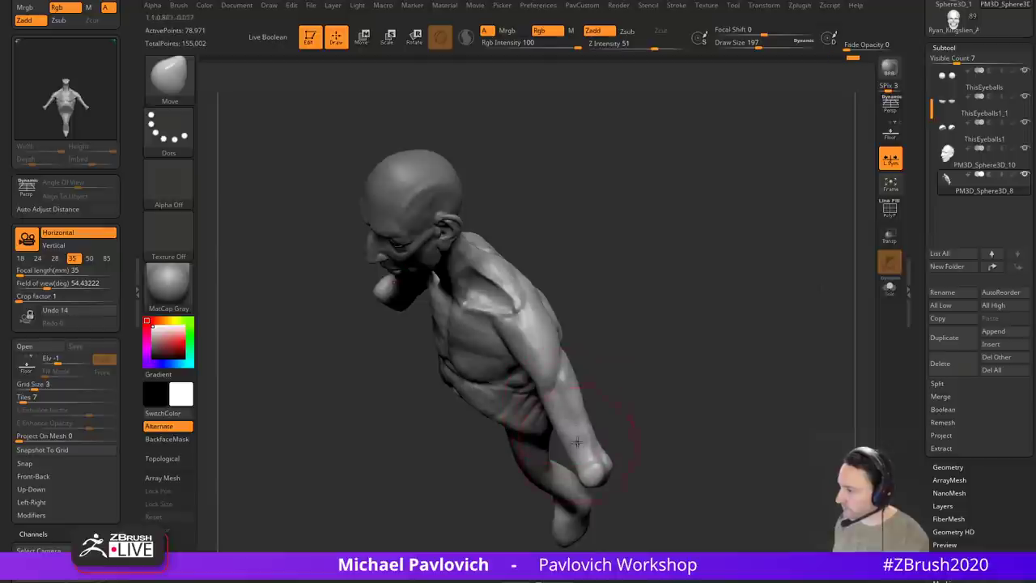
{"action": "left_click_drag", "start_coordinate": [622, 421], "coordinate": [627, 368]}
{"action": "key", "text": "s"}
{"action": "left_click_drag", "start_coordinate": [537, 342], "coordinate": [516, 343]}
{"action": "mouse_move", "coordinate": [599, 324]}
{"action": "left_mouse_down"}
{"action": "mouse_move", "coordinate": [622, 305]}
{"action": "mouse_move", "coordinate": [596, 304]}
{"action": "mouse_move", "coordinate": [645, 278]}
{"action": "mouse_move", "coordinate": [643, 298]}
{"action": "mouse_move", "coordinate": [679, 250]}
{"action": "left_mouse_up"}
Step: Carve the crease along the collarbone and front of the shoulder with the DamStandard brush at draw size 44
{"action": "key", "text": "b"}
{"action": "key", "text": "d"}
{"action": "key", "text": "s"}
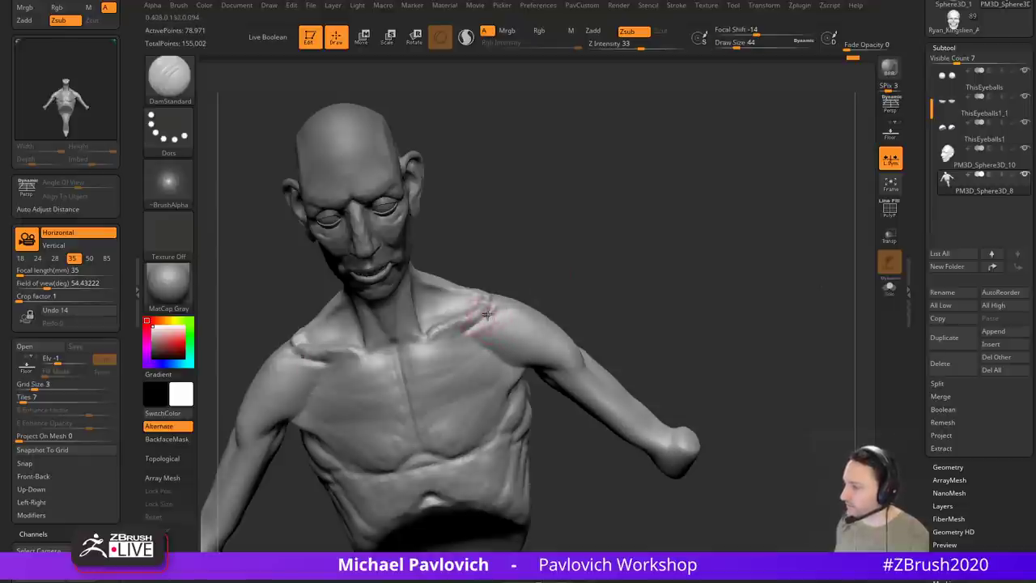
{"action": "left_click_drag", "start_coordinate": [581, 281], "coordinate": [566, 248]}
{"action": "mouse_move", "coordinate": [520, 274]}
{"action": "left_mouse_down"}
{"action": "mouse_move", "coordinate": [468, 321]}
{"action": "mouse_move", "coordinate": [583, 273]}
{"action": "mouse_move", "coordinate": [584, 250]}
{"action": "mouse_move", "coordinate": [596, 260]}
{"action": "left_mouse_up"}
Step: Sculpt and smooth the inner collarbone ends at the base of the neck with the Standard brush at draw size 37
{"action": "key", "text": "b"}
{"action": "key", "text": "s"}
{"action": "key", "text": "t"}
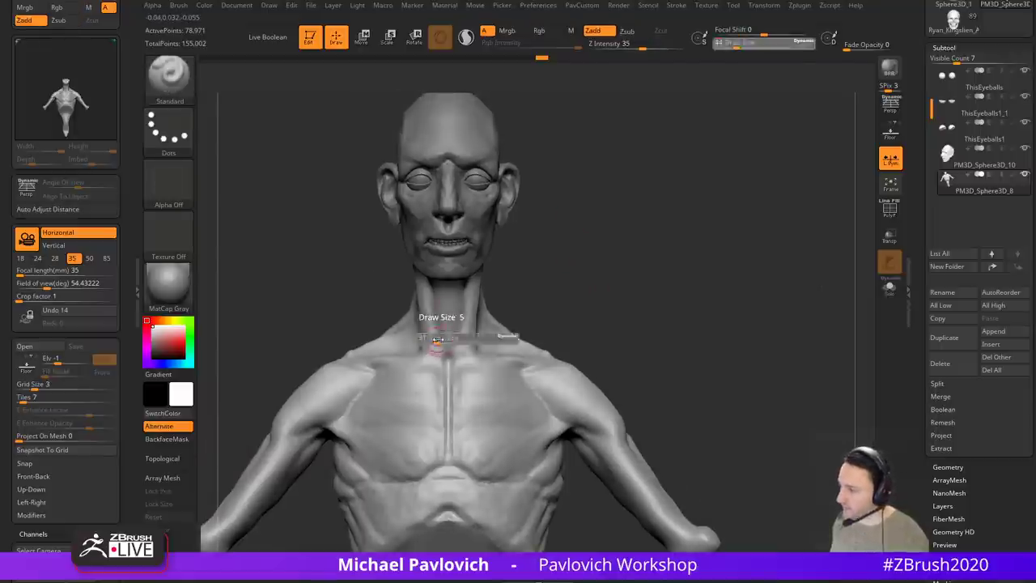
{"action": "left_click_drag", "start_coordinate": [450, 344], "coordinate": [454, 349], "text": "shift"}
{"action": "right_click_drag", "start_coordinate": [478, 347], "coordinate": [459, 349]}
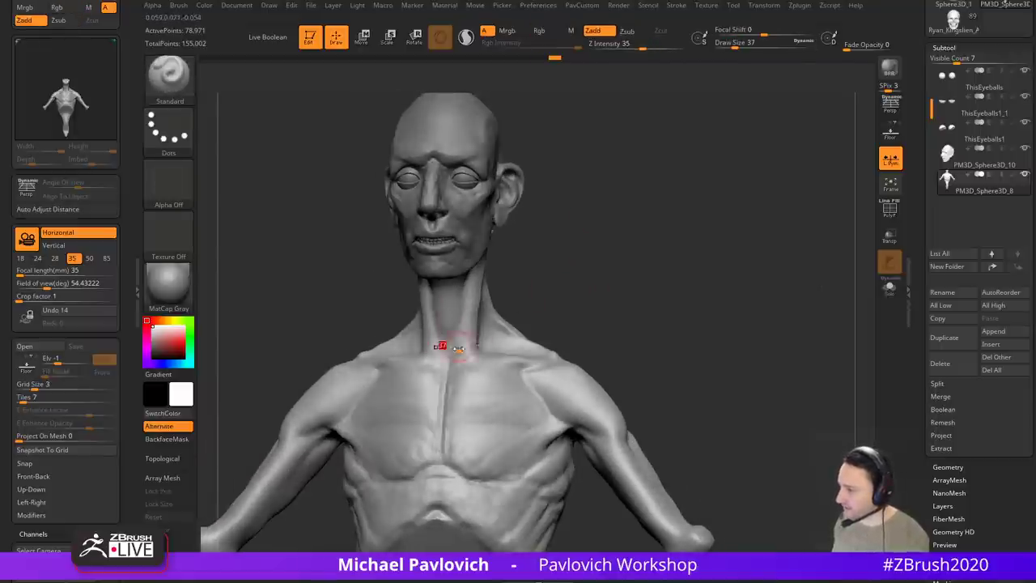
{"action": "left_click_drag", "start_coordinate": [451, 349], "coordinate": [453, 347]}
{"action": "left_click_drag", "start_coordinate": [452, 350], "coordinate": [454, 343], "text": "shift"}
Step: Adjust the shape of the neck with the Move brush at draw size 68
{"action": "mouse_move", "coordinate": [466, 336]}
{"action": "right_mouse_down"}
{"action": "mouse_move", "coordinate": [527, 268]}
{"action": "mouse_move", "coordinate": [575, 284]}
{"action": "mouse_move", "coordinate": [560, 273]}
{"action": "mouse_move", "coordinate": [571, 308]}
{"action": "mouse_move", "coordinate": [648, 303]}
{"action": "right_mouse_up"}
{"action": "key", "text": "b"}
{"action": "key", "text": "m"}
{"action": "key", "text": "v"}
{"action": "key", "text": "s"}
{"action": "left_click", "coordinate": [475, 296]}
{"action": "right_click_drag", "start_coordinate": [555, 297], "coordinate": [550, 337], "text": "alt"}
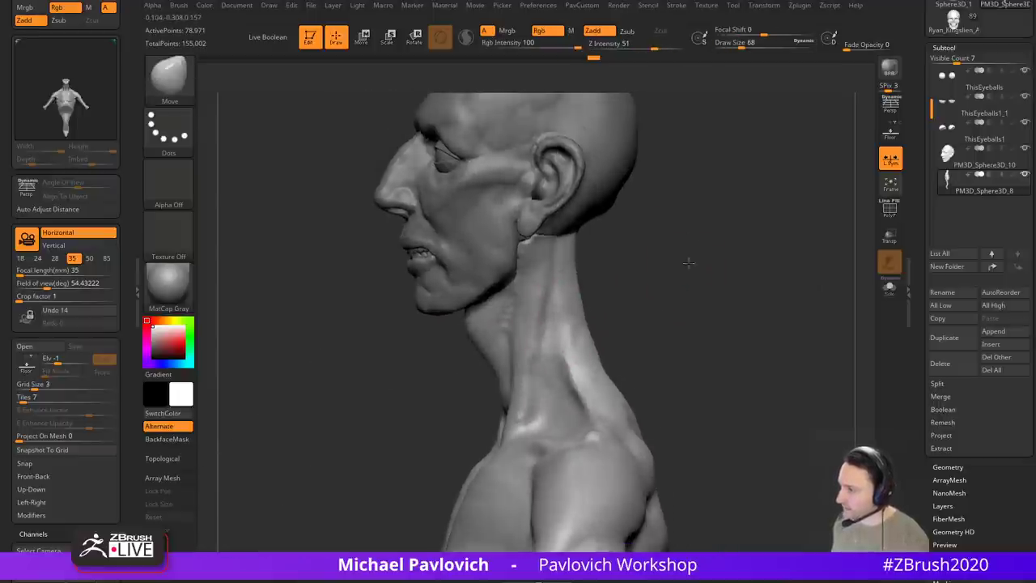
Step: Build up the underside of the jaw on the head subtool with the Clay brush, reducing the draw size to 41
{"action": "mouse_move", "coordinate": [689, 262]}
{"action": "right_mouse_down"}
{"action": "mouse_move", "coordinate": [691, 251]}
{"action": "mouse_move", "coordinate": [671, 280]}
{"action": "mouse_move", "coordinate": [566, 324]}
{"action": "right_mouse_up"}
{"action": "key", "text": "b"}
{"action": "key", "text": "c"}
{"action": "key", "text": "l"}
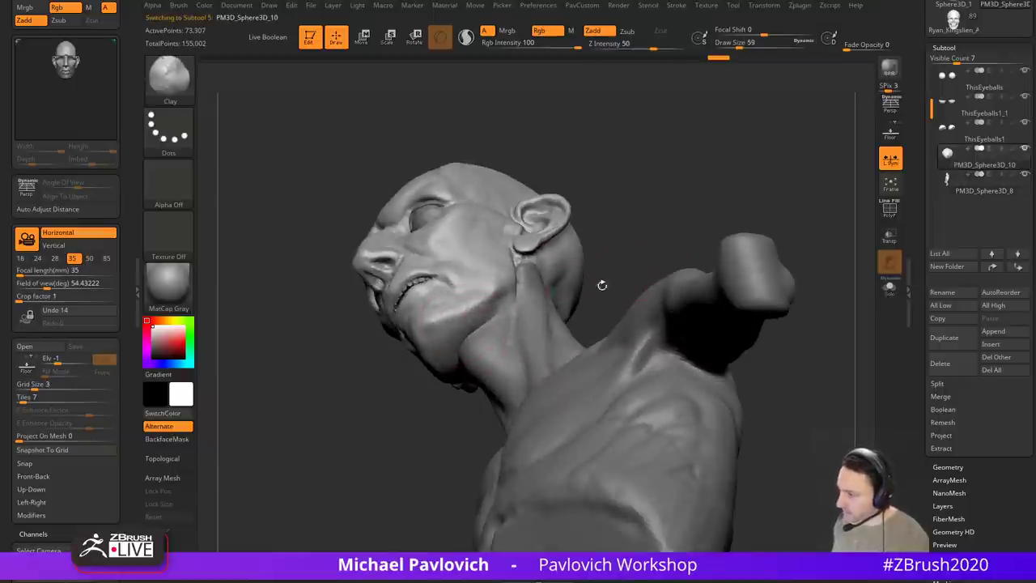
{"action": "right_click_drag", "start_coordinate": [602, 285], "coordinate": [672, 262]}
{"action": "right_click_drag", "start_coordinate": [451, 370], "coordinate": [465, 332]}
{"action": "key", "text": "bracketleft"}
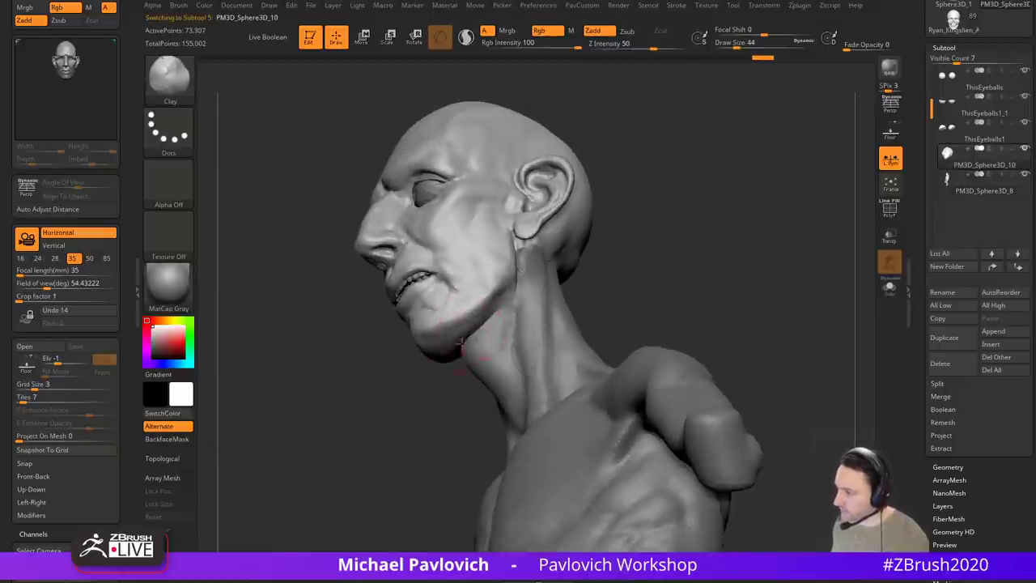
{"action": "left_click_drag", "start_coordinate": [462, 344], "coordinate": [486, 330]}
{"action": "right_click_drag", "start_coordinate": [554, 298], "coordinate": [487, 335]}
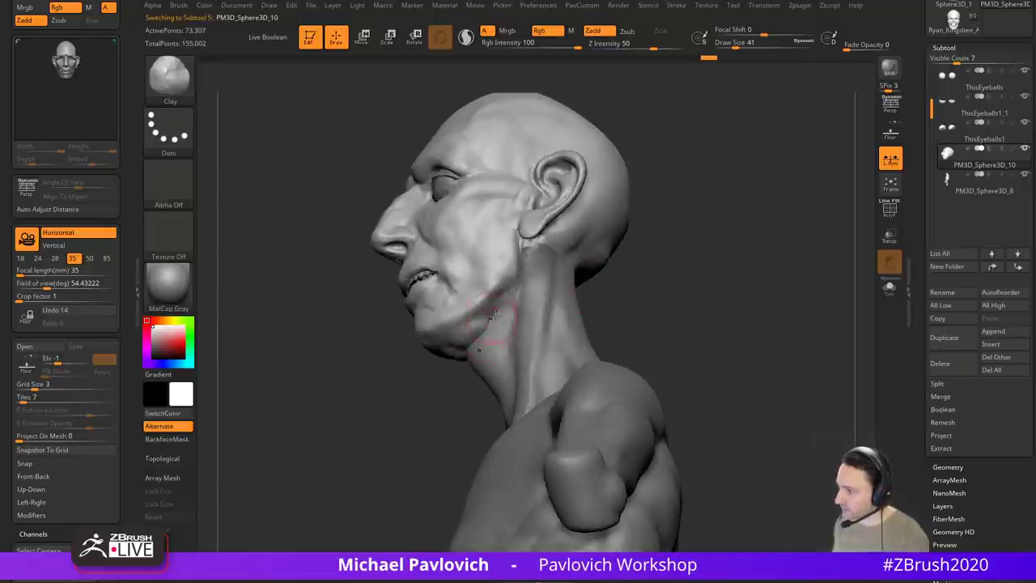
{"action": "right_click_drag", "start_coordinate": [437, 399], "coordinate": [458, 325]}
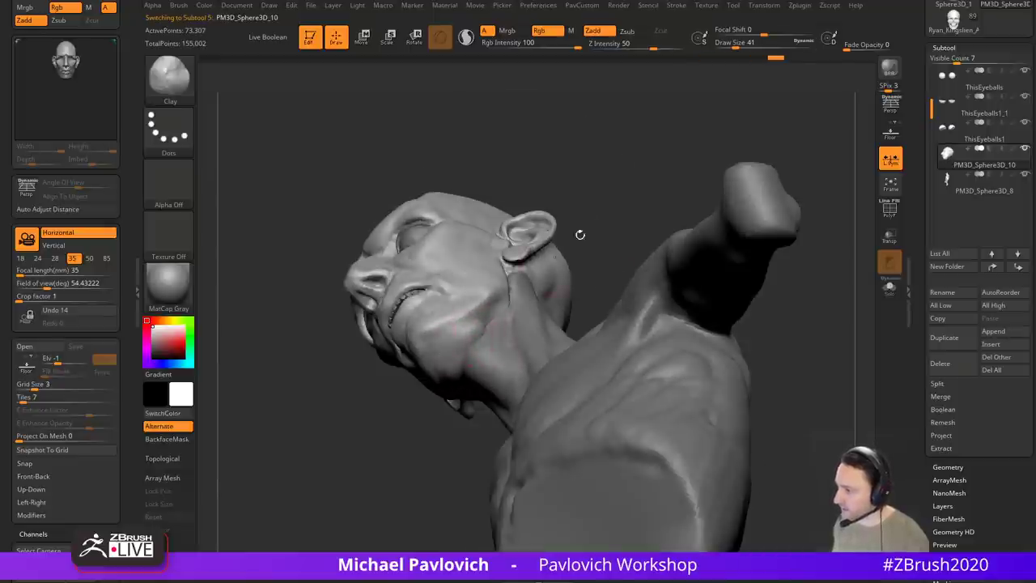
Step: Refine the transition between neck and jaw in profile on the torso and head subtools with the Move brush
{"action": "right_click_drag", "start_coordinate": [581, 235], "coordinate": [554, 319]}
{"action": "left_click", "coordinate": [556, 320], "text": "alt"}
{"action": "right_click_drag", "start_coordinate": [654, 299], "coordinate": [564, 347]}
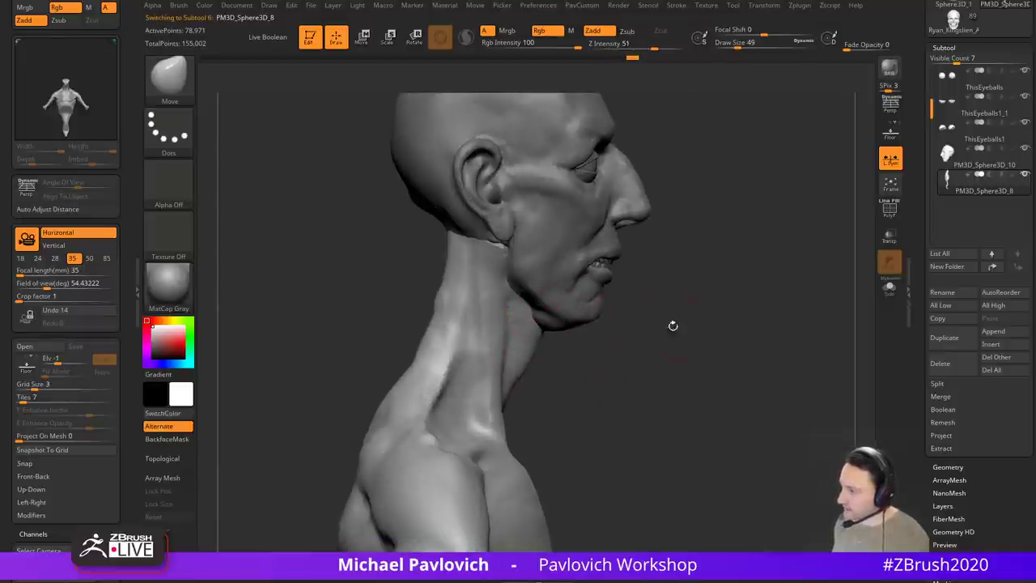
{"action": "mouse_move", "coordinate": [673, 325]}
{"action": "left_mouse_down"}
{"action": "mouse_move", "coordinate": [459, 358]}
{"action": "mouse_move", "coordinate": [478, 332]}
{"action": "mouse_move", "coordinate": [515, 320]}
{"action": "left_mouse_up"}
{"action": "key", "text": "s"}
{"action": "left_click_drag", "start_coordinate": [558, 284], "coordinate": [662, 312]}
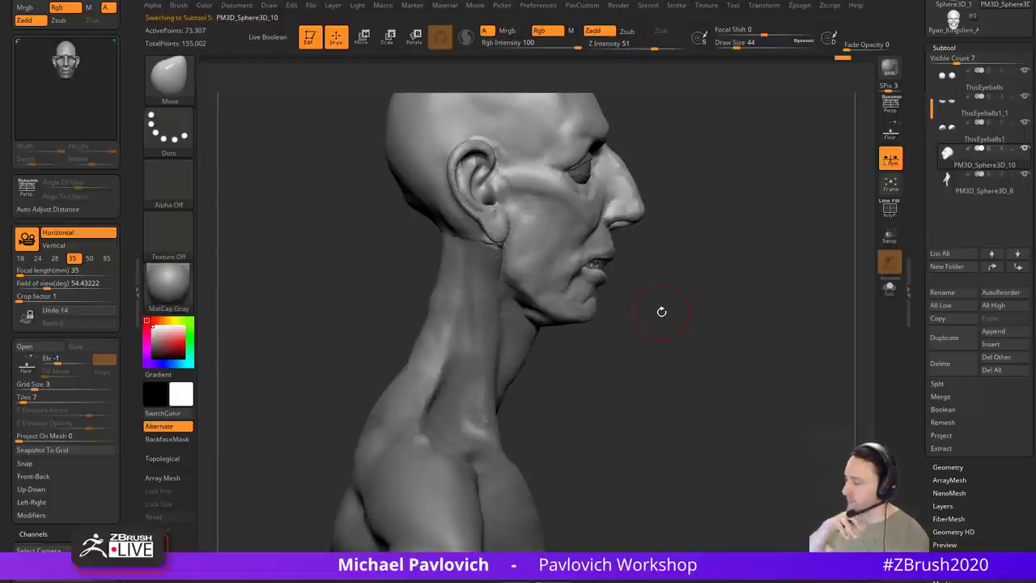
{"action": "mouse_move", "coordinate": [661, 312]}
{"action": "left_mouse_down"}
{"action": "mouse_move", "coordinate": [717, 317]}
{"action": "mouse_move", "coordinate": [659, 331]}
{"action": "mouse_move", "coordinate": [705, 340]}
{"action": "mouse_move", "coordinate": [671, 373]}
{"action": "mouse_move", "coordinate": [660, 297]}
{"action": "left_mouse_up"}
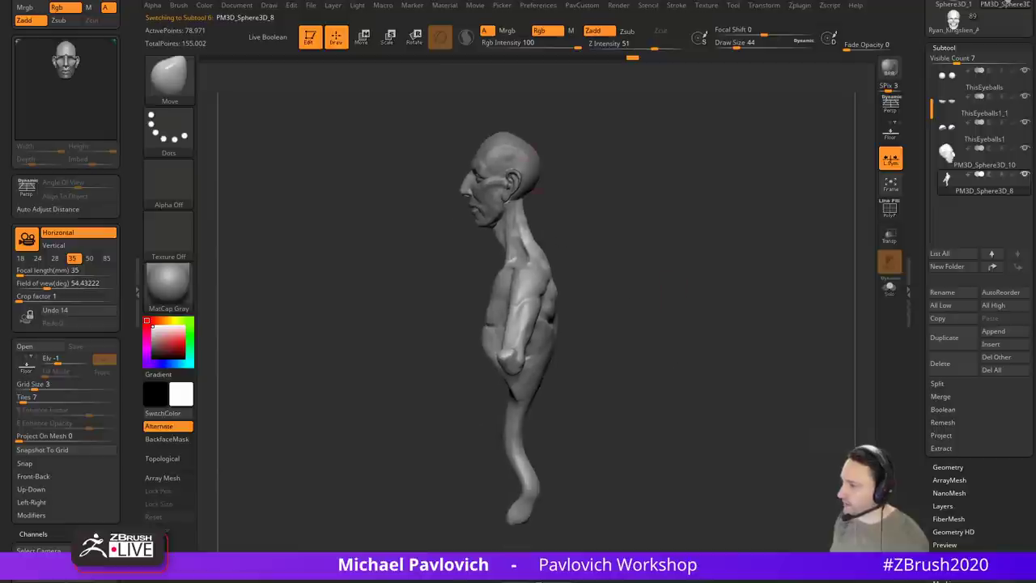
Step: Make the torso the active subtool and place the move gizmo on its upper chest in side view
{"action": "left_click_drag", "start_coordinate": [587, 301], "coordinate": [667, 341], "text": "alt"}
{"action": "mouse_move", "coordinate": [656, 240]}
{"action": "left_mouse_down", "text": "alt"}
{"action": "mouse_move", "coordinate": [647, 292]}
{"action": "mouse_move", "coordinate": [631, 291]}
{"action": "mouse_move", "coordinate": [642, 285]}
{"action": "left_mouse_up", "text": "alt"}
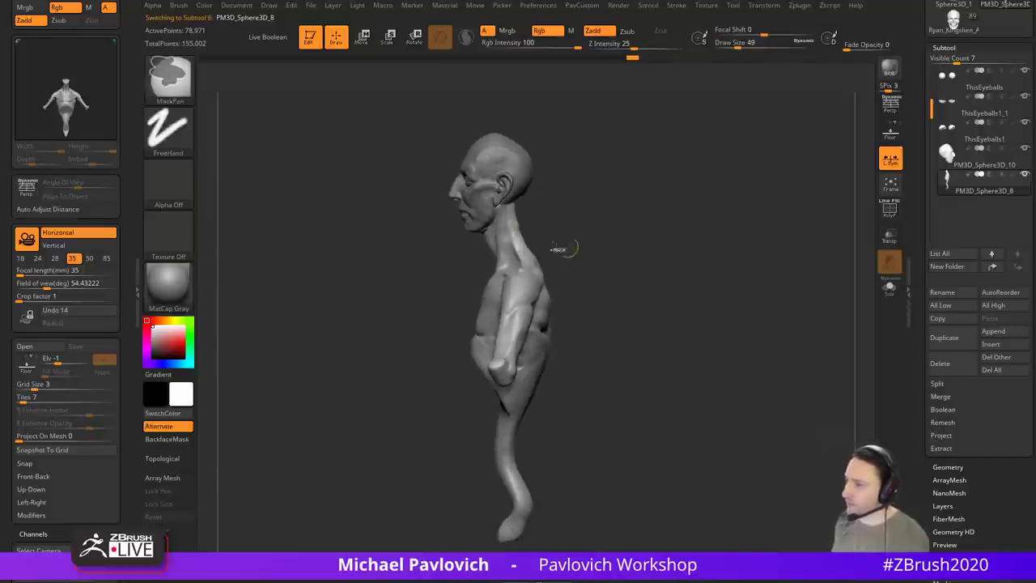
{"action": "key", "text": "w"}
{"action": "left_click", "coordinate": [571, 96]}
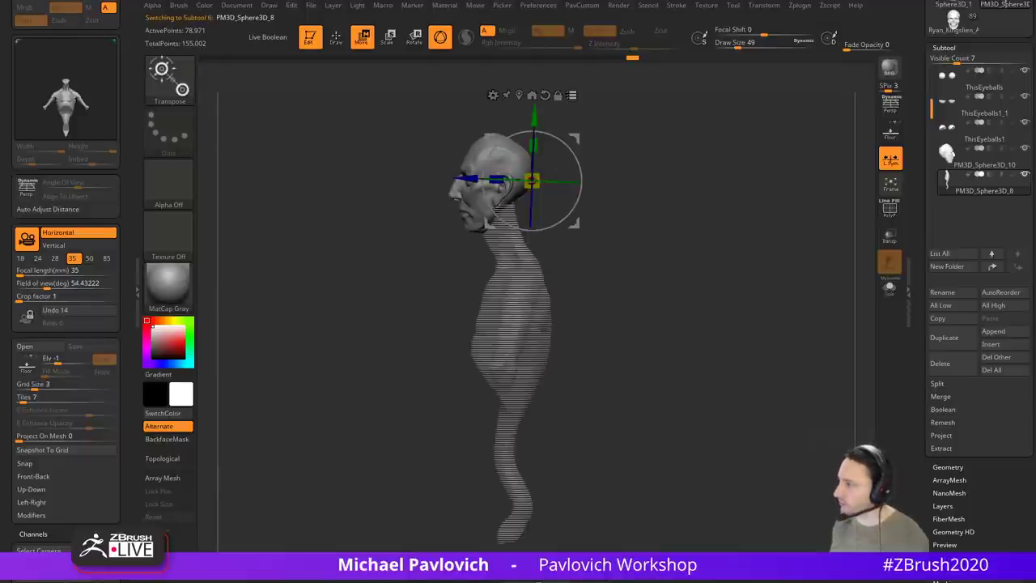
{"action": "left_click", "coordinate": [527, 285], "text": "alt"}
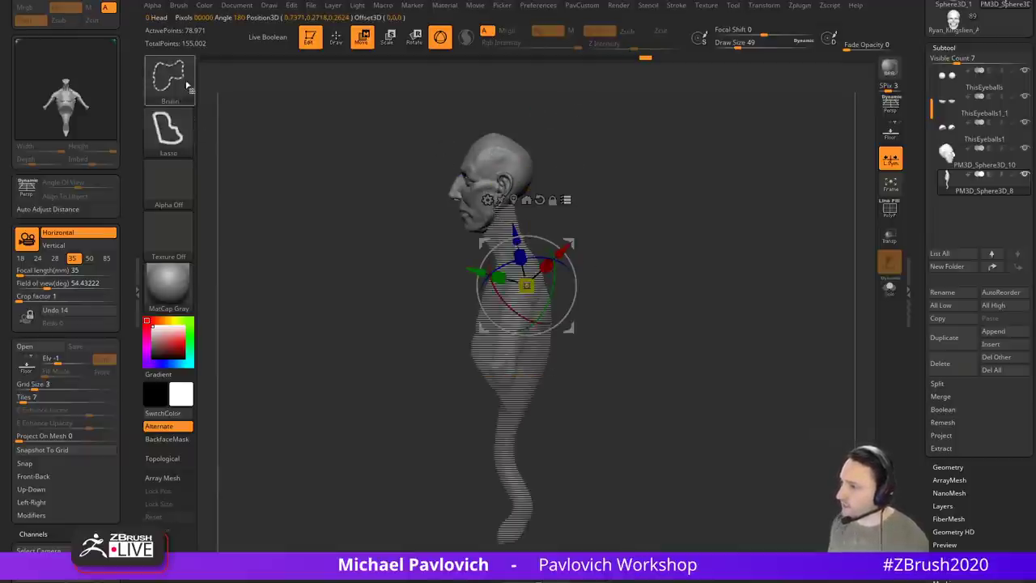
Step: Set the selection brush to SelectRect and mask the neck of the torso with the MaskLasso brush
{"action": "left_click", "coordinate": [186, 85], "text": "ctrl+shift"}
{"action": "left_click", "coordinate": [340, 89]}
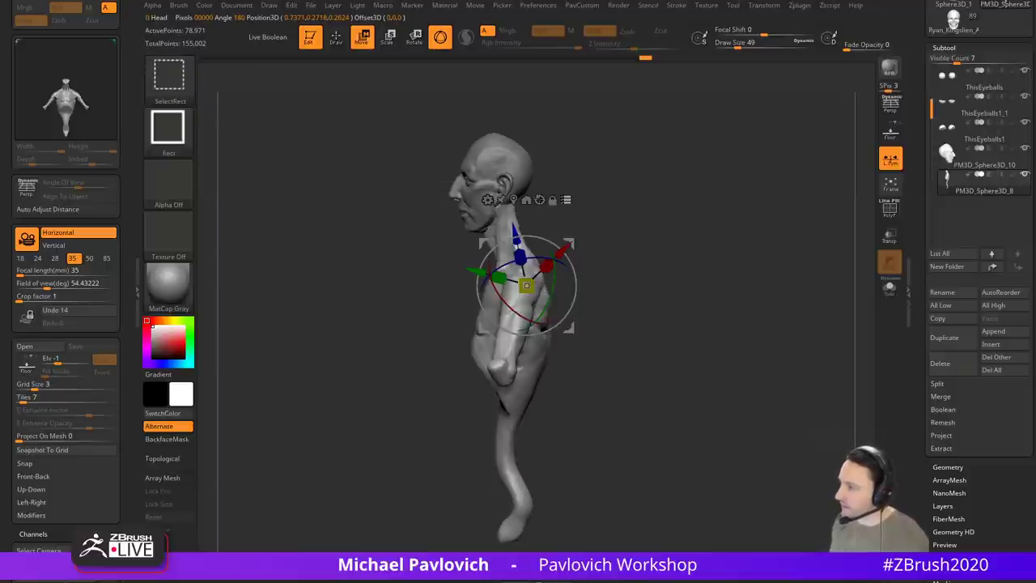
{"action": "key", "text": "ctrl"}
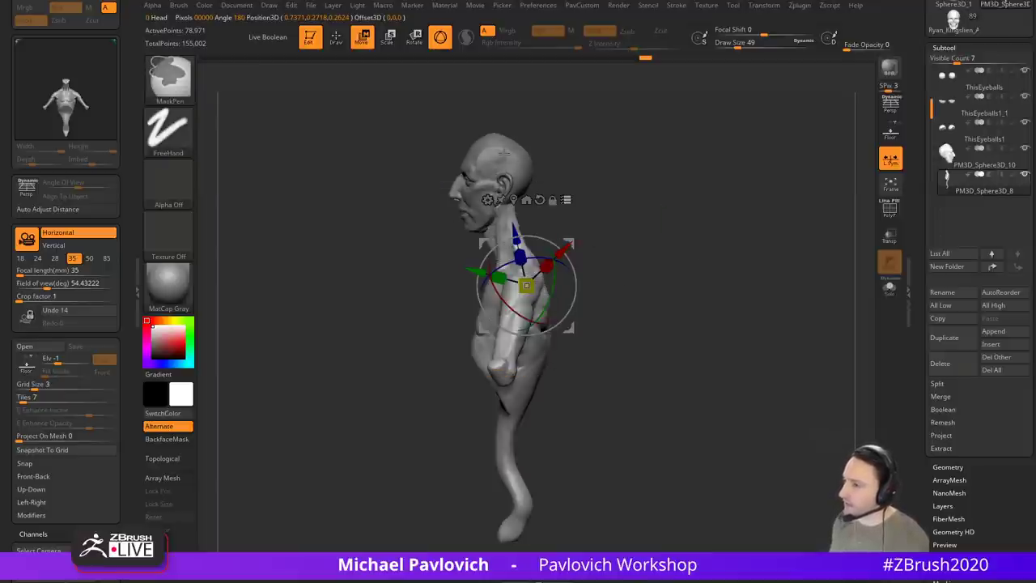
{"action": "left_click", "coordinate": [166, 85], "text": "ctrl"}
{"action": "left_click", "coordinate": [392, 137]}
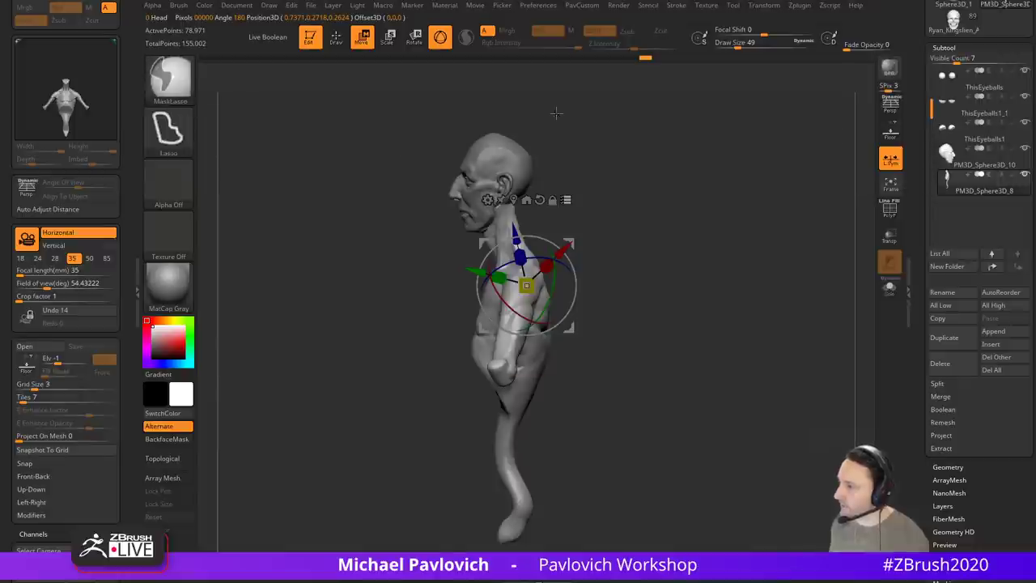
{"action": "mouse_move", "coordinate": [554, 108]}
{"action": "left_mouse_down", "text": "ctrl"}
{"action": "mouse_move", "coordinate": [416, 269]}
{"action": "mouse_move", "coordinate": [494, 239]}
{"action": "mouse_move", "coordinate": [505, 215]}
{"action": "left_mouse_up", "text": "ctrl"}
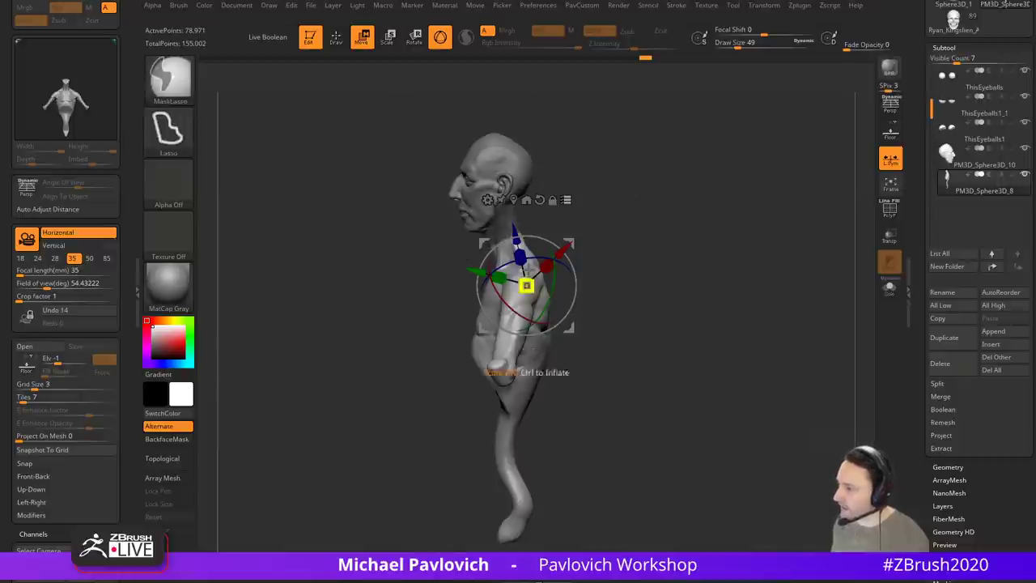
{"action": "left_click", "coordinate": [548, 221], "text": "ctrl"}
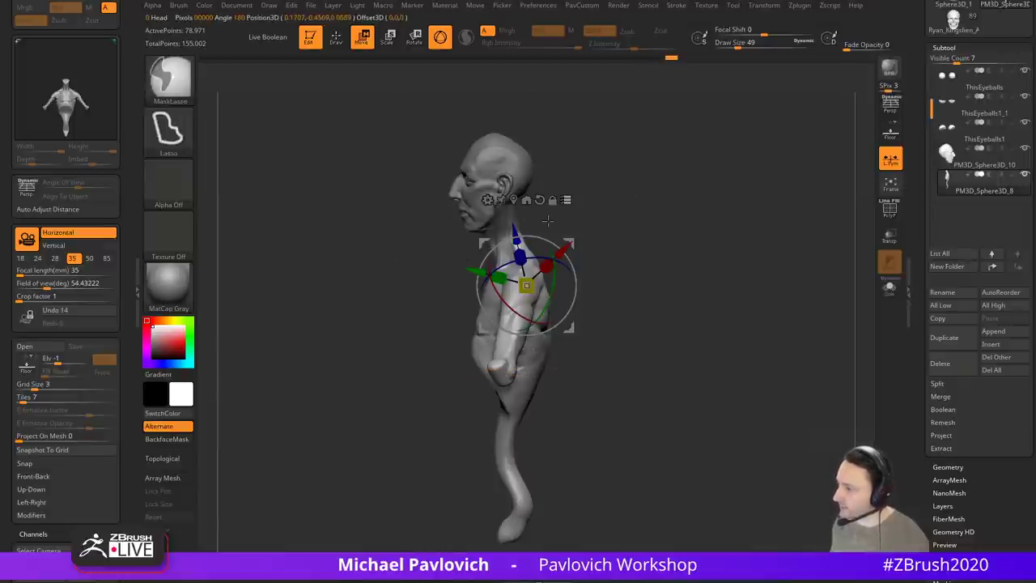
Step: Invert the mask on the torso subtool so that only the neck is unmasked in side view
{"action": "mouse_move", "coordinate": [721, 281]}
{"action": "left_mouse_down", "text": "alt"}
{"action": "mouse_move", "coordinate": [668, 212]}
{"action": "mouse_move", "coordinate": [469, 226]}
{"action": "mouse_move", "coordinate": [507, 272]}
{"action": "mouse_move", "coordinate": [518, 269]}
{"action": "left_mouse_up", "text": "alt"}
{"action": "left_click_drag", "start_coordinate": [740, 214], "coordinate": [764, 406], "text": "alt"}
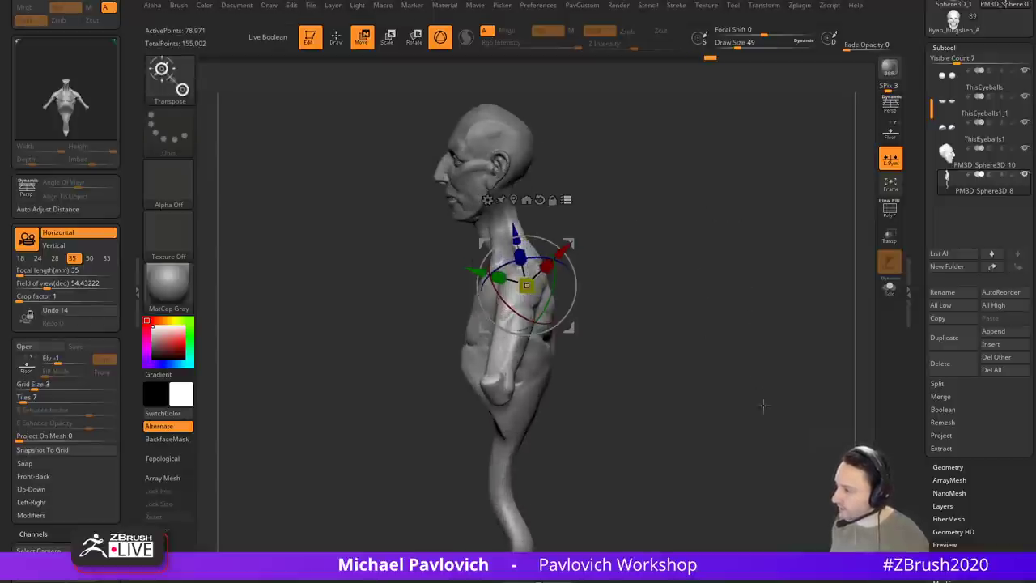
{"action": "left_click_drag", "start_coordinate": [675, 195], "coordinate": [691, 245], "text": "alt"}
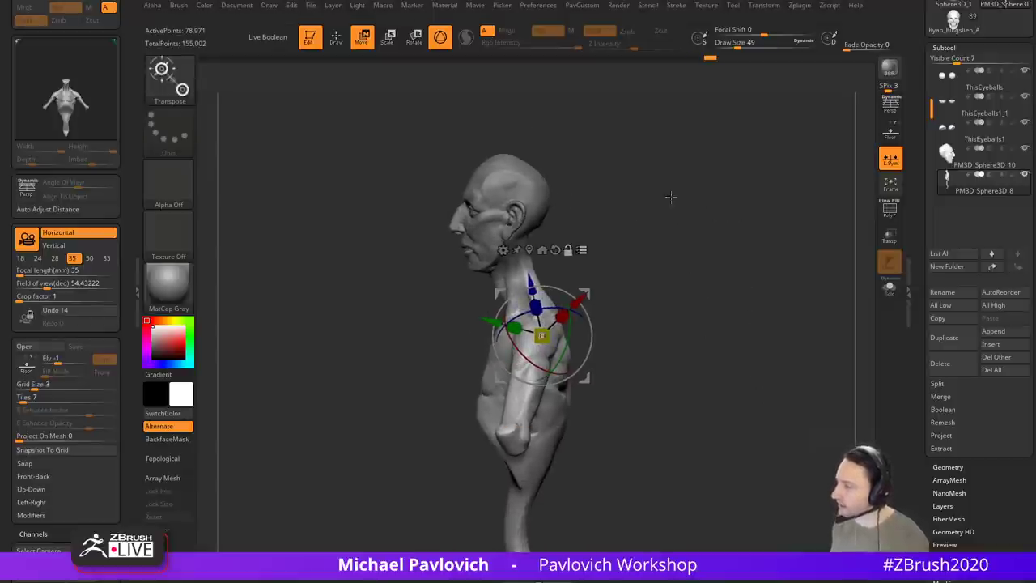
{"action": "left_click", "coordinate": [664, 251], "text": "ctrl"}
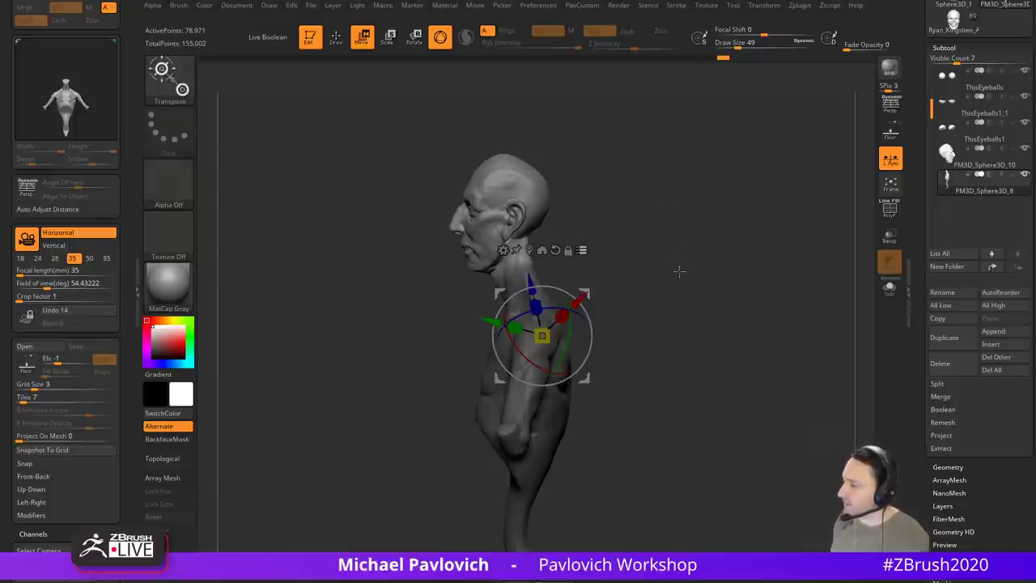
{"action": "key", "text": "ctrl+shift"}
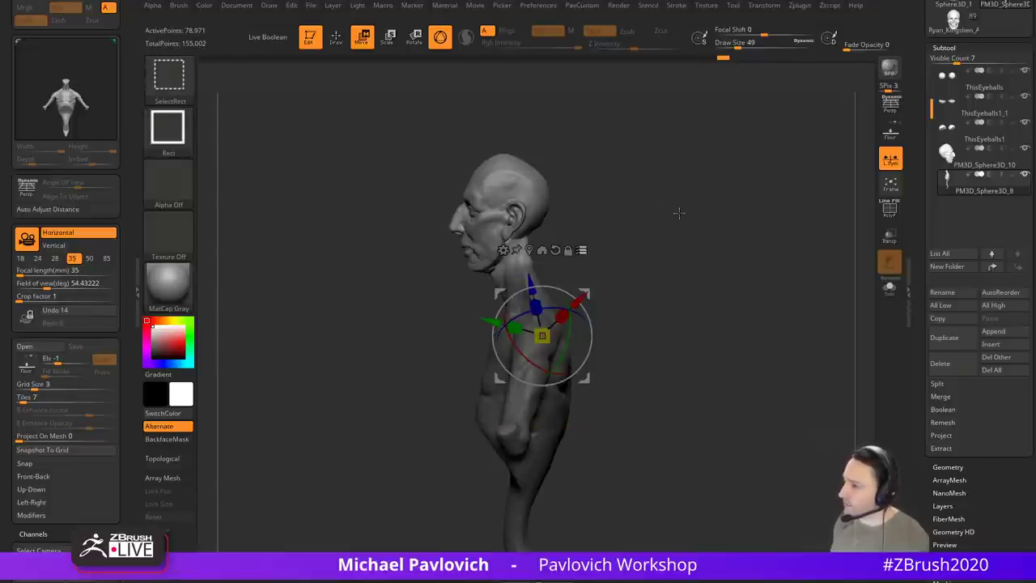
{"action": "left_click_drag", "start_coordinate": [673, 190], "coordinate": [714, 243], "text": "ctrl+shift"}
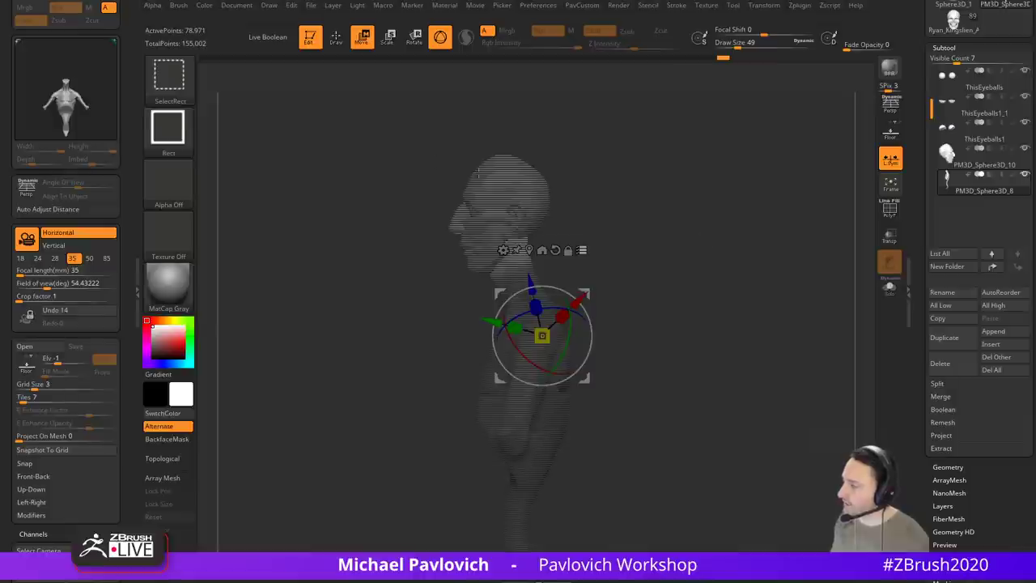
{"action": "left_click_drag", "start_coordinate": [405, 149], "coordinate": [689, 306], "text": "ctrl+shift"}
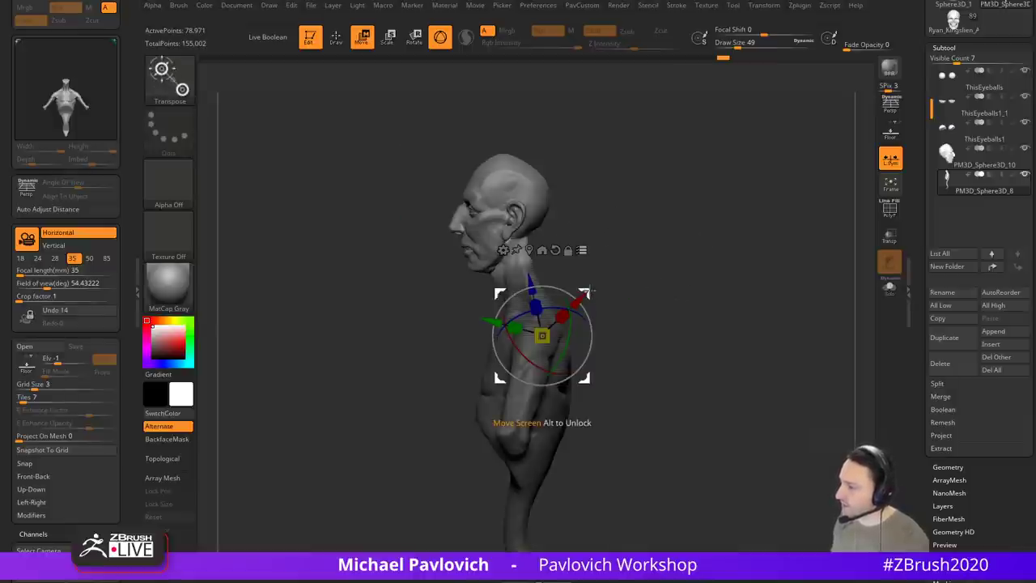
Step: Adjust the position of the torso's unmasked neck with the gizmo, undoing one trial move, and return to Draw mode
{"action": "left_click_drag", "start_coordinate": [590, 292], "coordinate": [595, 304]}
{"action": "left_click_drag", "start_coordinate": [647, 283], "coordinate": [758, 272]}
{"action": "left_click_drag", "start_coordinate": [606, 250], "coordinate": [610, 255]}
{"action": "key", "text": "ctrl+z"}
{"action": "left_click", "coordinate": [574, 205]}
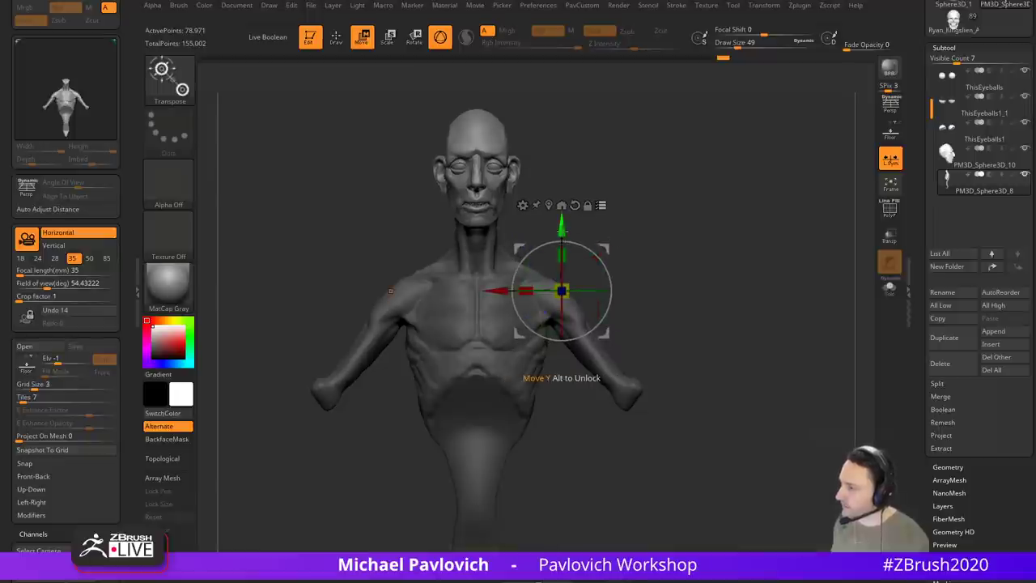
{"action": "mouse_move", "coordinate": [565, 228]}
{"action": "left_mouse_down"}
{"action": "mouse_move", "coordinate": [628, 229]}
{"action": "mouse_move", "coordinate": [609, 255]}
{"action": "mouse_move", "coordinate": [752, 255]}
{"action": "mouse_move", "coordinate": [690, 234]}
{"action": "mouse_move", "coordinate": [692, 279]}
{"action": "left_mouse_up"}
{"action": "key", "text": "q"}
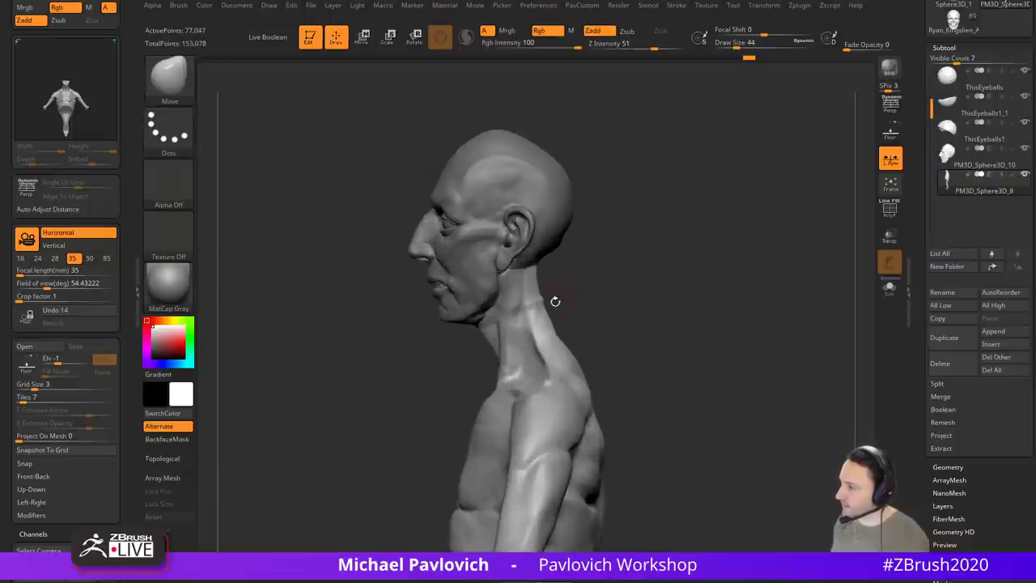
Step: Smooth the back of the neck on the torso subtool and refine its outline with the Move brush at draw size 37
{"action": "left_click_drag", "start_coordinate": [553, 301], "coordinate": [542, 305], "text": "shift"}
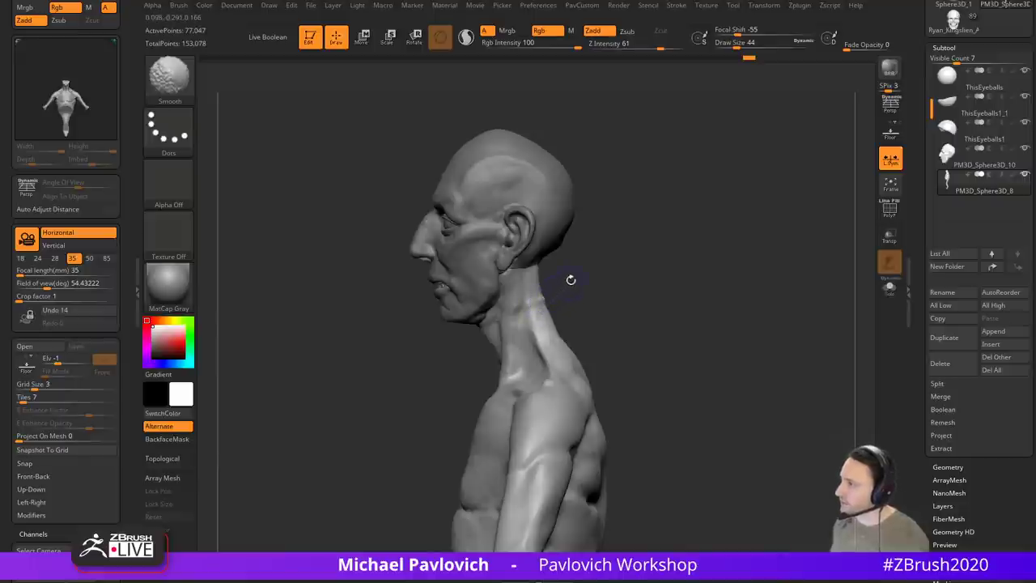
{"action": "left_click", "coordinate": [555, 32], "text": "shift"}
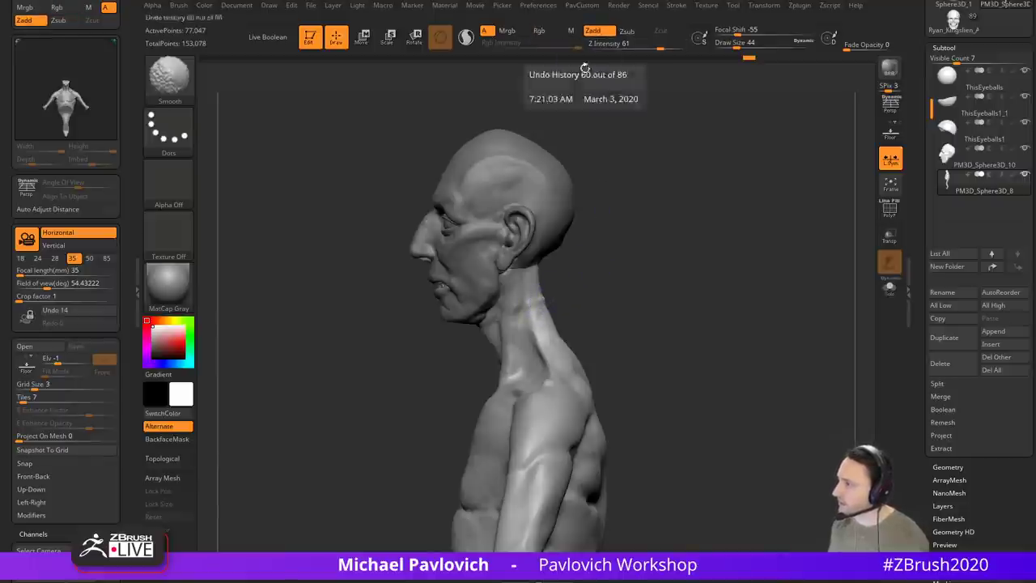
{"action": "left_click_drag", "start_coordinate": [638, 272], "coordinate": [599, 279]}
{"action": "key", "text": "2"}
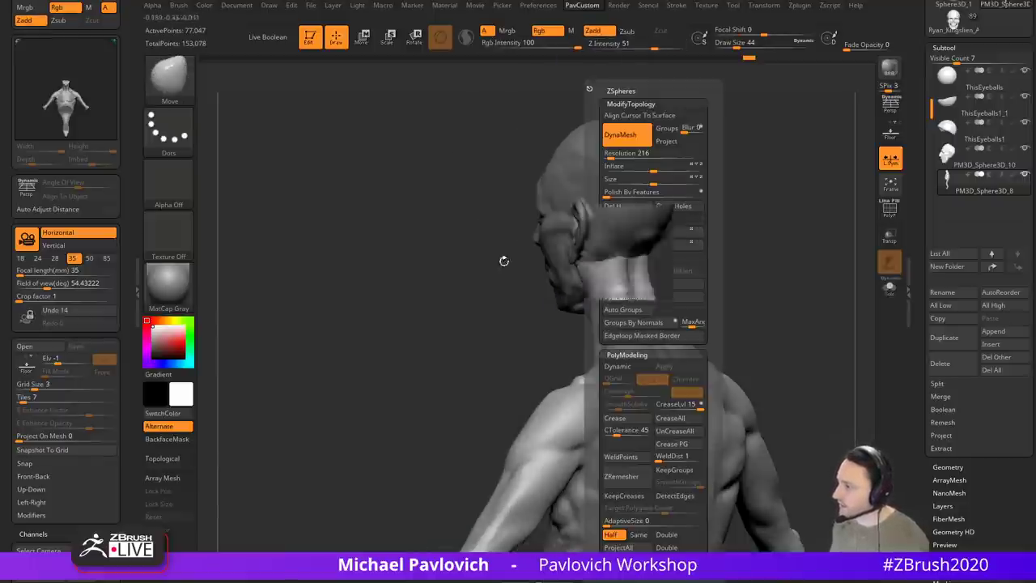
{"action": "key", "text": "w"}
{"action": "left_click_drag", "start_coordinate": [678, 274], "coordinate": [729, 264]}
{"action": "key", "text": "q"}
{"action": "right_click_drag", "start_coordinate": [565, 304], "coordinate": [559, 304]}
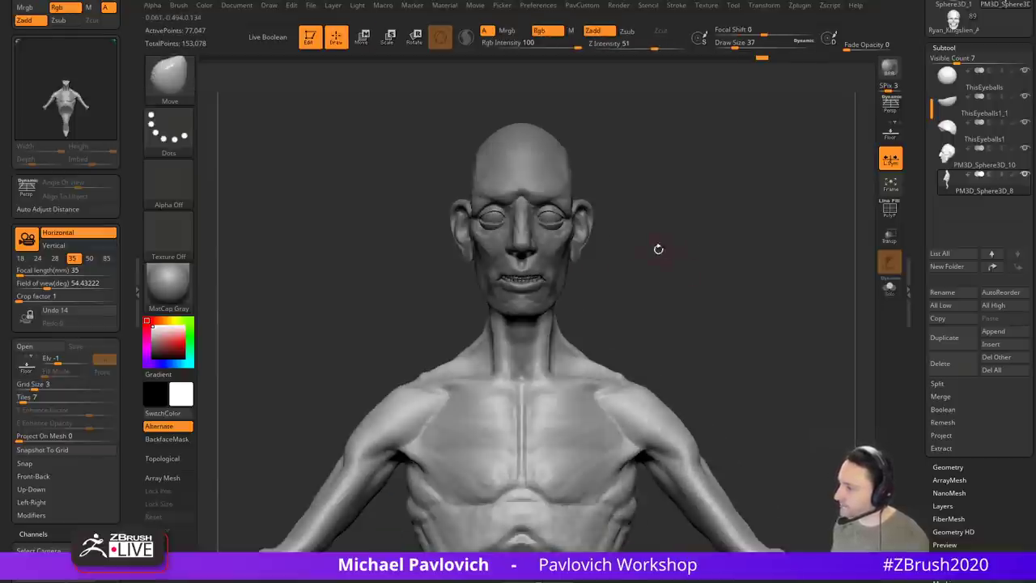
Step: Make the head the active subtool and adjust the jaw below the ear with the Move brush at draw size 68
{"action": "left_click_drag", "start_coordinate": [659, 248], "coordinate": [685, 247]}
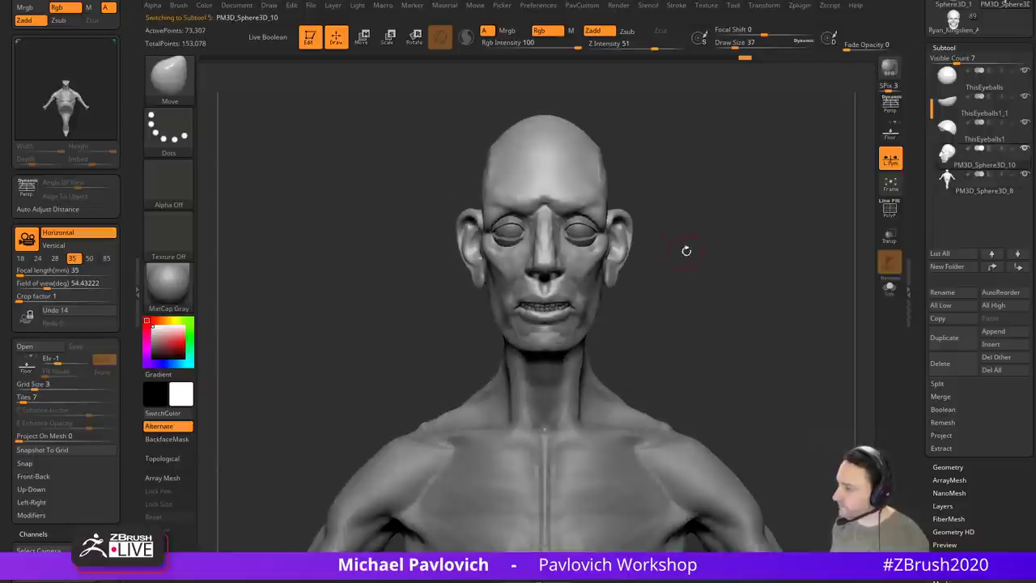
{"action": "right_click_drag", "start_coordinate": [486, 313], "coordinate": [495, 312]}
{"action": "key", "text": "s"}
{"action": "left_click_drag", "start_coordinate": [491, 313], "coordinate": [486, 312]}
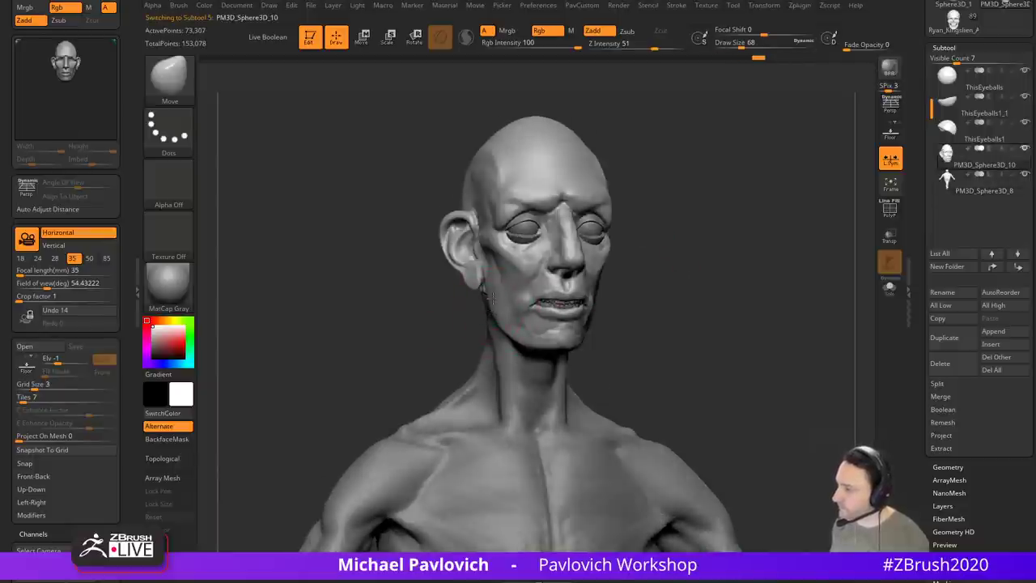
{"action": "key", "text": "s"}
{"action": "left_click_drag", "start_coordinate": [680, 273], "coordinate": [640, 280]}
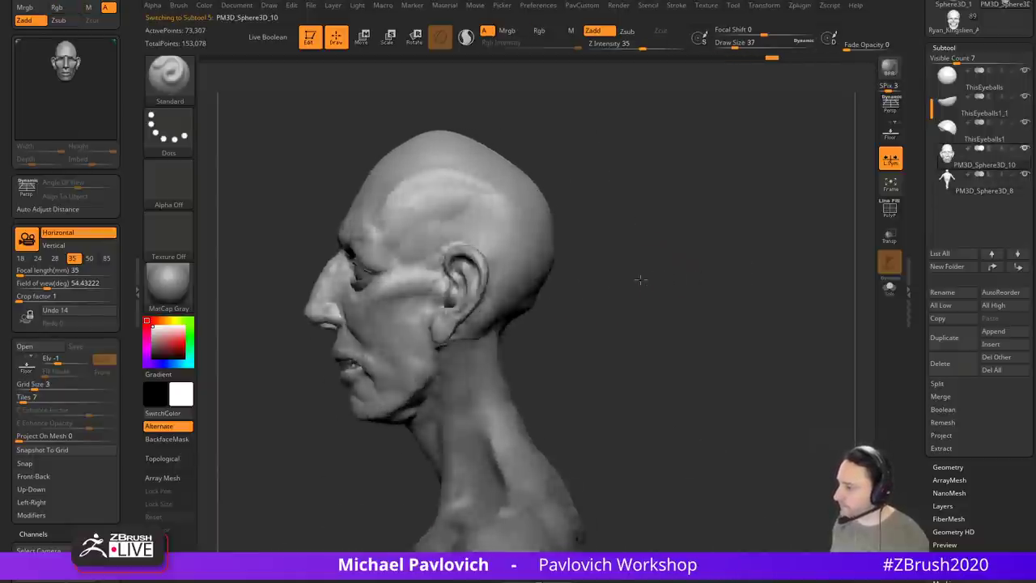
{"action": "mouse_move", "coordinate": [640, 279]}
{"action": "right_mouse_down"}
{"action": "mouse_move", "coordinate": [754, 279]}
{"action": "mouse_move", "coordinate": [730, 282]}
{"action": "right_mouse_up"}
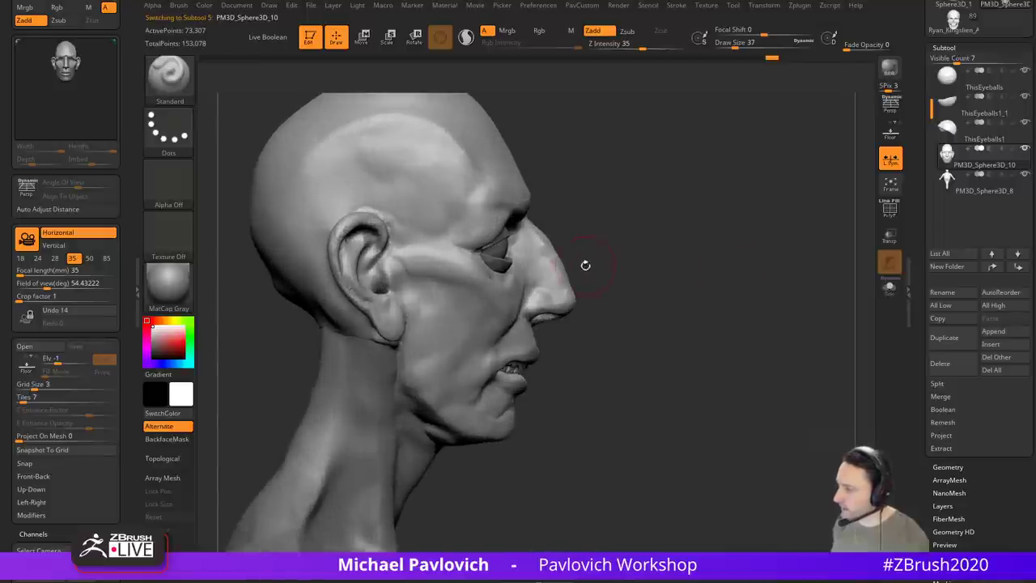
Step: Make the lower eyelids the active subtool, adjust them with the Move brush at a reduced draw size, and switch to the Standard brush
{"action": "left_click", "coordinate": [503, 265], "text": "alt"}
{"action": "right_click_drag", "start_coordinate": [596, 226], "coordinate": [589, 275]}
{"action": "key", "text": "s"}
{"action": "mouse_move", "coordinate": [516, 270]}
{"action": "left_mouse_down"}
{"action": "mouse_move", "coordinate": [534, 271]}
{"action": "mouse_move", "coordinate": [492, 264]}
{"action": "left_mouse_up"}
{"action": "key", "text": "b"}
{"action": "key", "text": "m"}
{"action": "key", "text": "v"}
{"action": "key", "text": "s"}
{"action": "mouse_move", "coordinate": [729, 279]}
{"action": "right_mouse_down"}
{"action": "mouse_move", "coordinate": [738, 254]}
{"action": "mouse_move", "coordinate": [688, 258]}
{"action": "right_mouse_up"}
{"action": "mouse_move", "coordinate": [688, 257]}
{"action": "right_mouse_down", "text": "ctrl"}
{"action": "mouse_move", "coordinate": [663, 250]}
{"action": "mouse_move", "coordinate": [694, 270]}
{"action": "mouse_move", "coordinate": [750, 262]}
{"action": "mouse_move", "coordinate": [745, 253]}
{"action": "mouse_move", "coordinate": [769, 283]}
{"action": "mouse_move", "coordinate": [779, 196]}
{"action": "right_mouse_up", "text": "ctrl"}
{"action": "key", "text": "b"}
{"action": "key", "text": "s"}
{"action": "key", "text": "t"}
Step: Turn on perspective and render the bust with BPR, repositioning the light for a second render
{"action": "left_click", "coordinate": [894, 109]}
{"action": "left_click", "coordinate": [889, 69]}
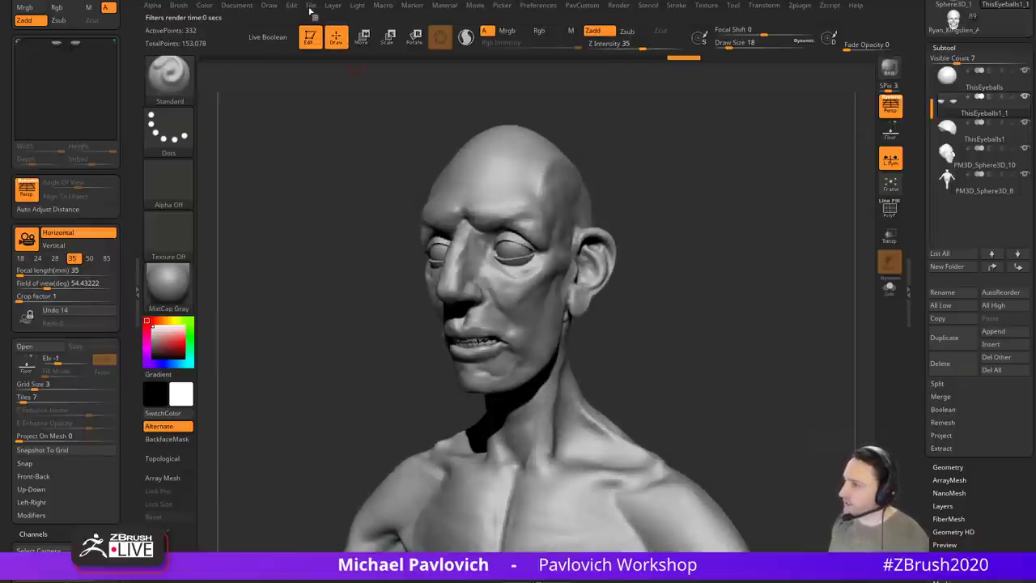
{"action": "left_click", "coordinate": [357, 5]}
{"action": "left_click", "coordinate": [382, 51]}
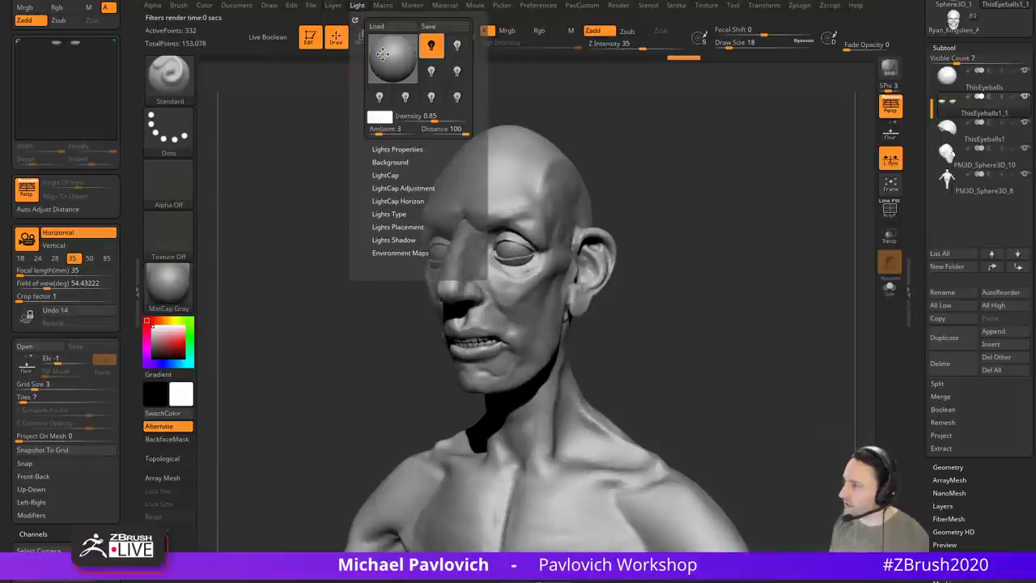
{"action": "left_click", "coordinate": [889, 68]}
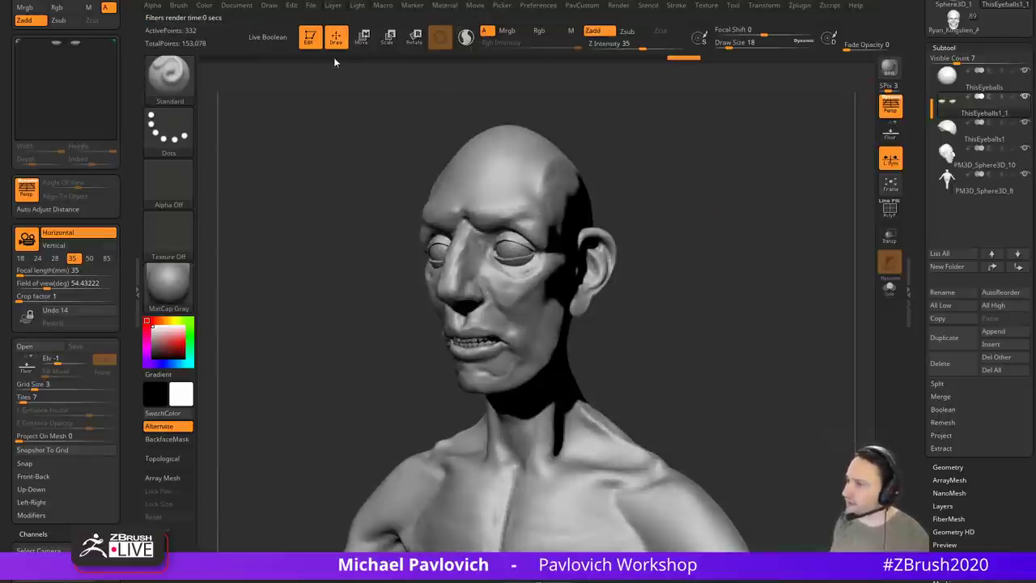
Step: Dock the Render palette in the tray in place of the Draw palette
{"action": "left_click_drag", "start_coordinate": [132, 65], "coordinate": [133, 143]}
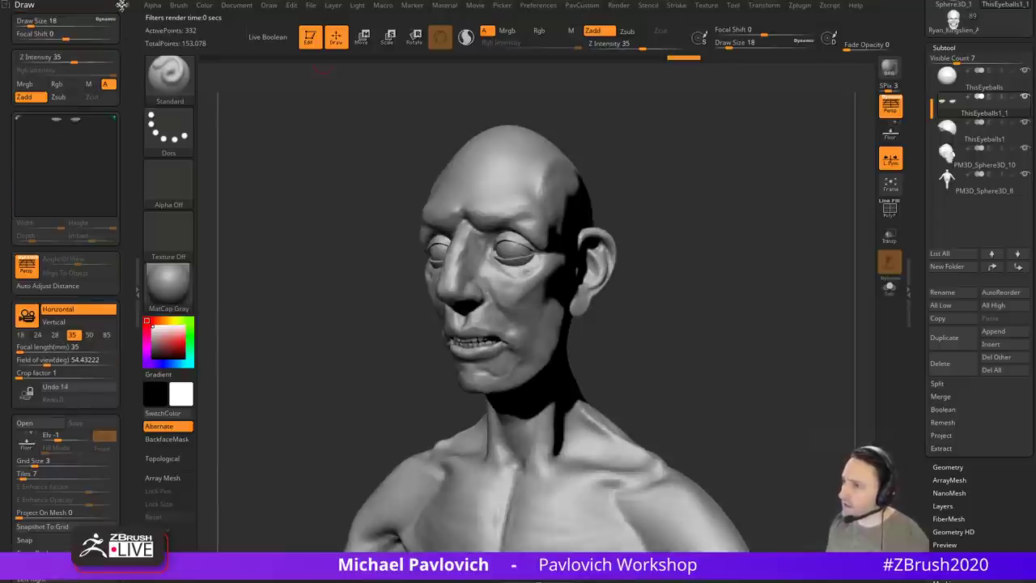
{"action": "left_click", "coordinate": [122, 5]}
{"action": "left_click", "coordinate": [618, 6]}
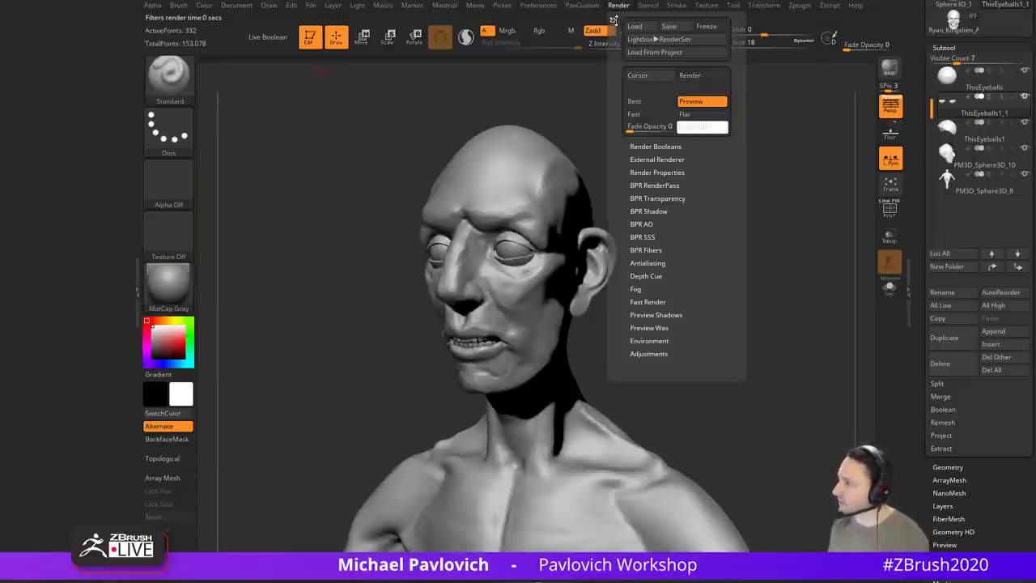
{"action": "left_click_drag", "start_coordinate": [614, 18], "coordinate": [72, 81]}
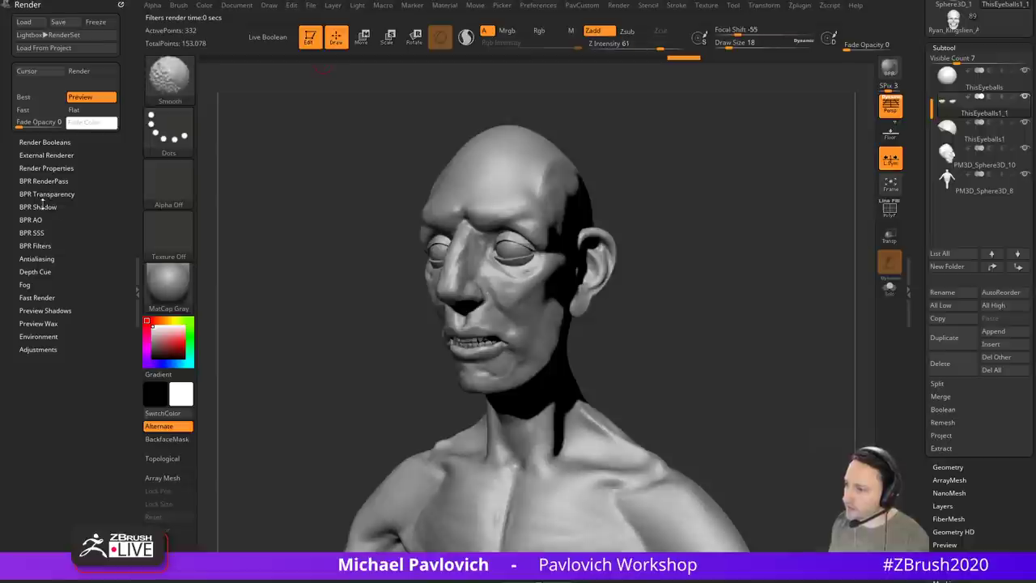
Step: Set the BPR shadow to FStrength 0.67, GStrength 0.68269, Angle 17.10059 and Blur 1, and render the bust with BPR
{"action": "left_click", "coordinate": [46, 206]}
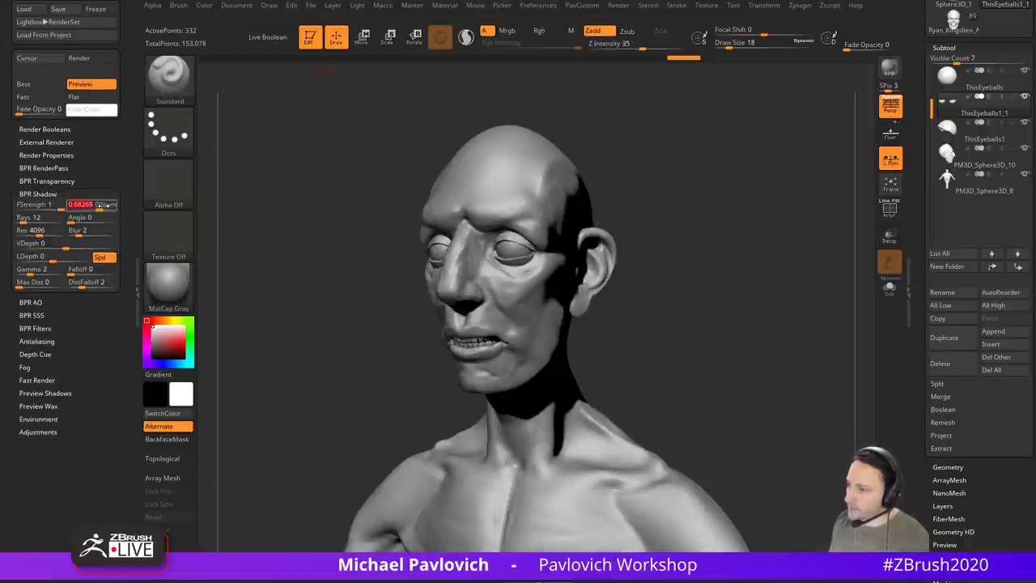
{"action": "left_click", "coordinate": [48, 207]}
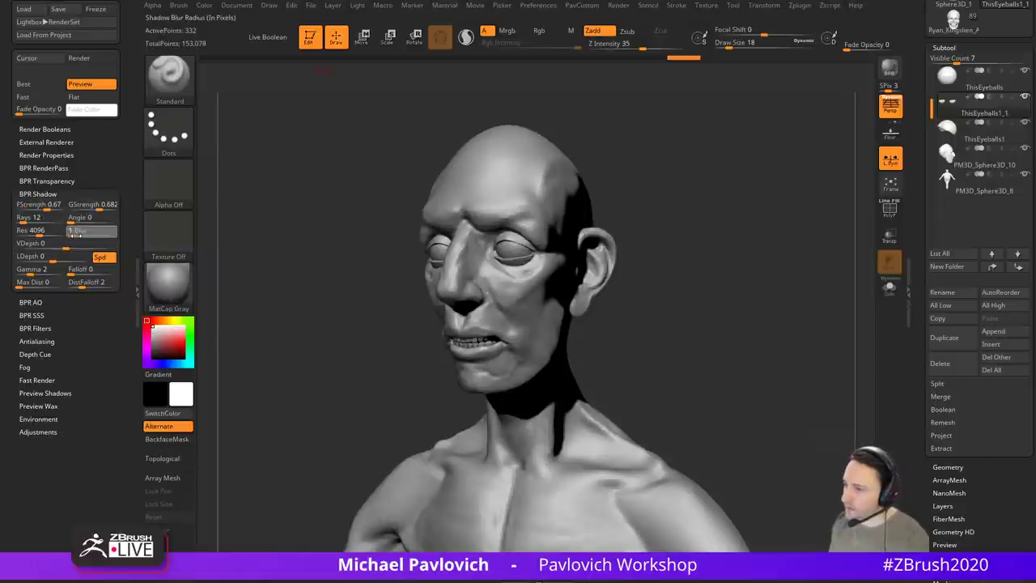
{"action": "left_click", "coordinate": [78, 223]}
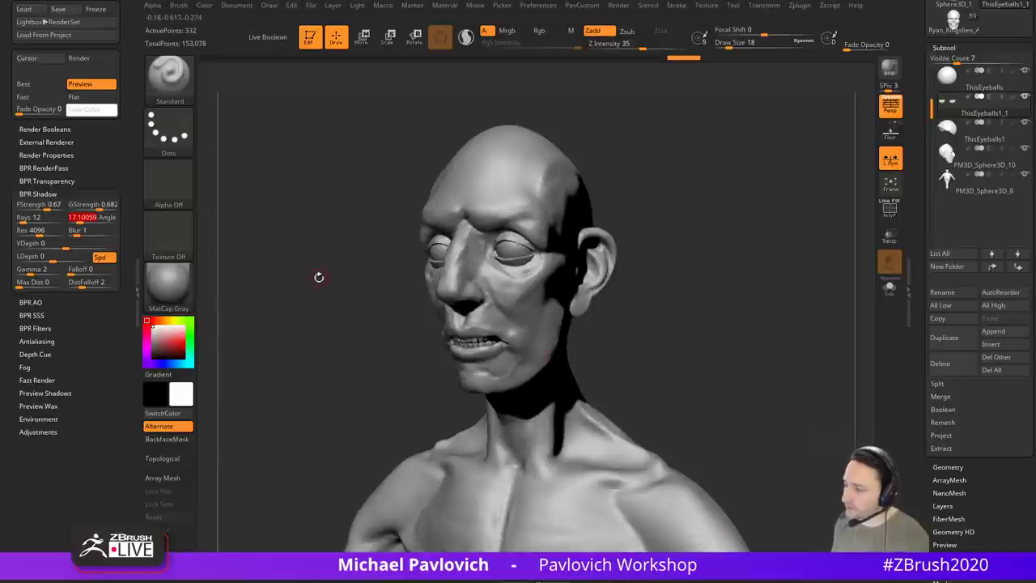
{"action": "key", "text": "shift+r"}
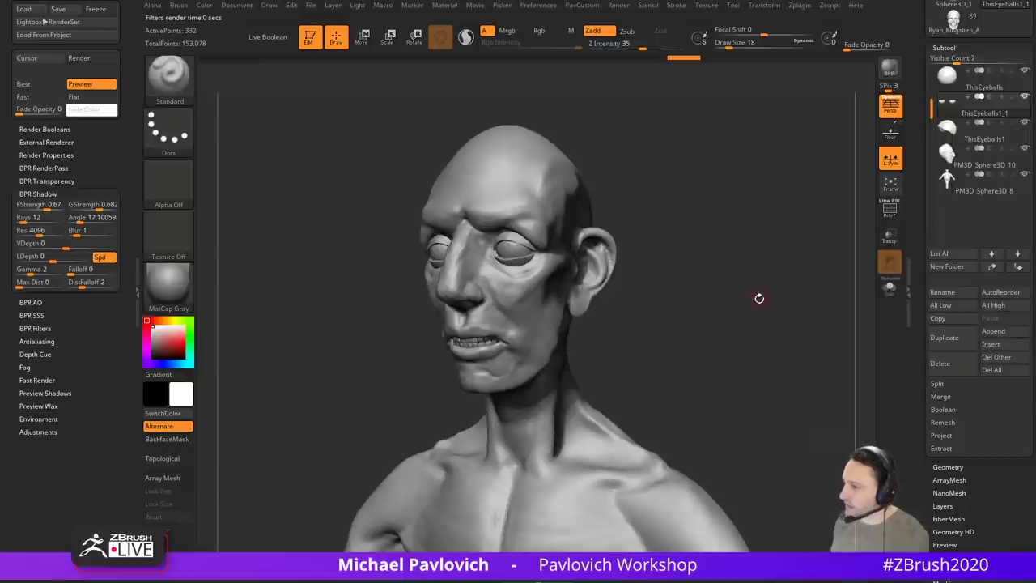
{"action": "key", "text": "shift"}
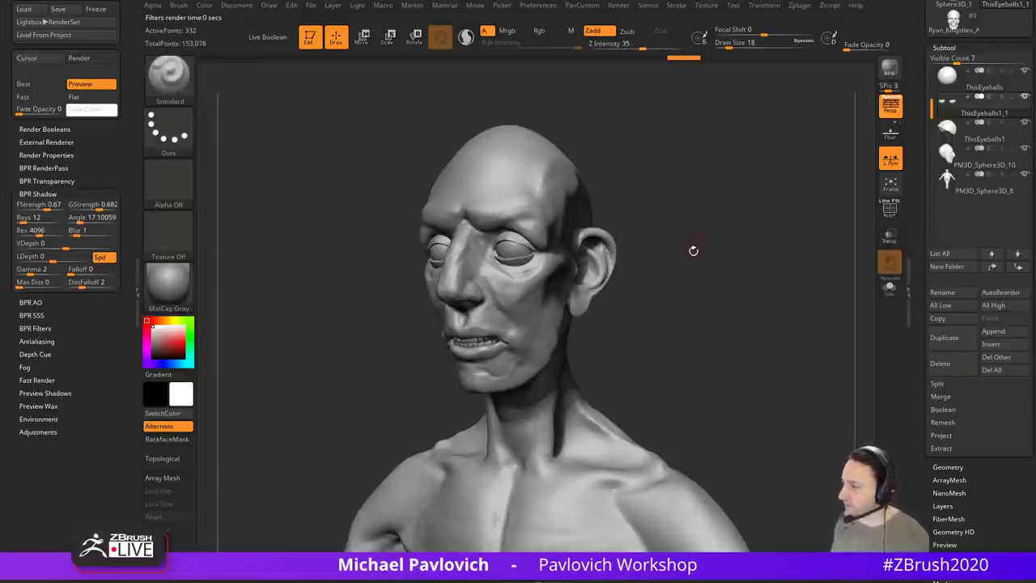
Step: Make the eyeballs the active subtool, isolate them, and shift both slightly towards the nose with the gizmo
{"action": "left_click_drag", "start_coordinate": [689, 254], "coordinate": [704, 242], "text": "shift"}
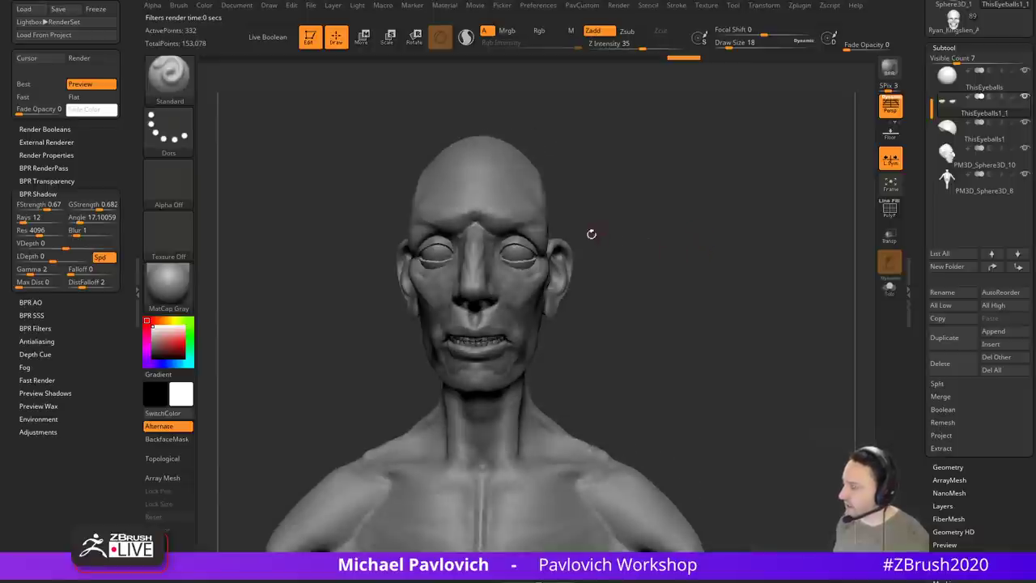
{"action": "left_click", "coordinate": [518, 246], "text": "alt"}
{"action": "left_click_drag", "start_coordinate": [578, 224], "coordinate": [618, 241], "text": "alt"}
{"action": "key", "text": "w"}
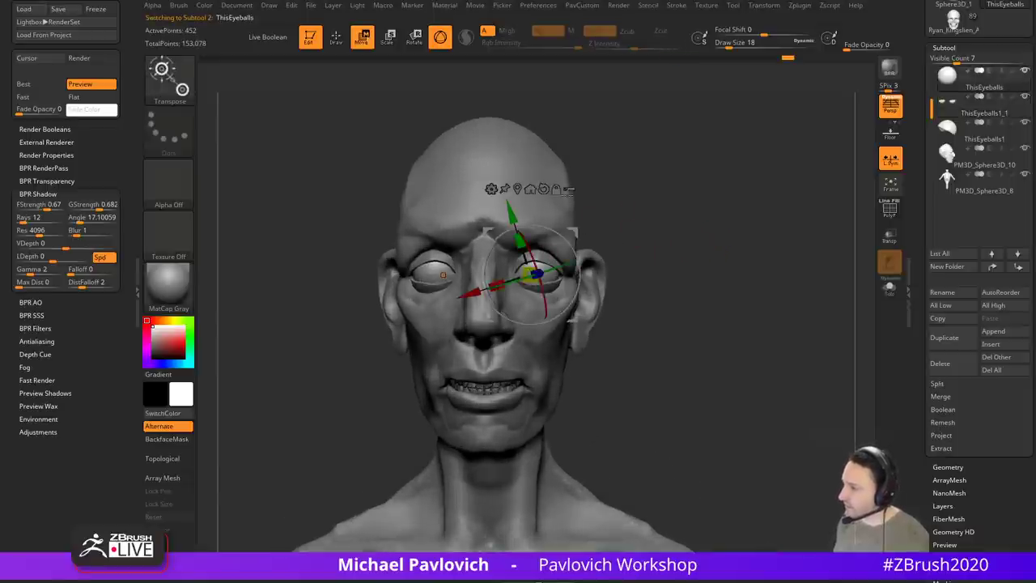
{"action": "left_click_drag", "start_coordinate": [660, 182], "coordinate": [704, 243], "text": "ctrl+shift"}
{"action": "left_click", "coordinate": [549, 277], "text": "ctrl+shift"}
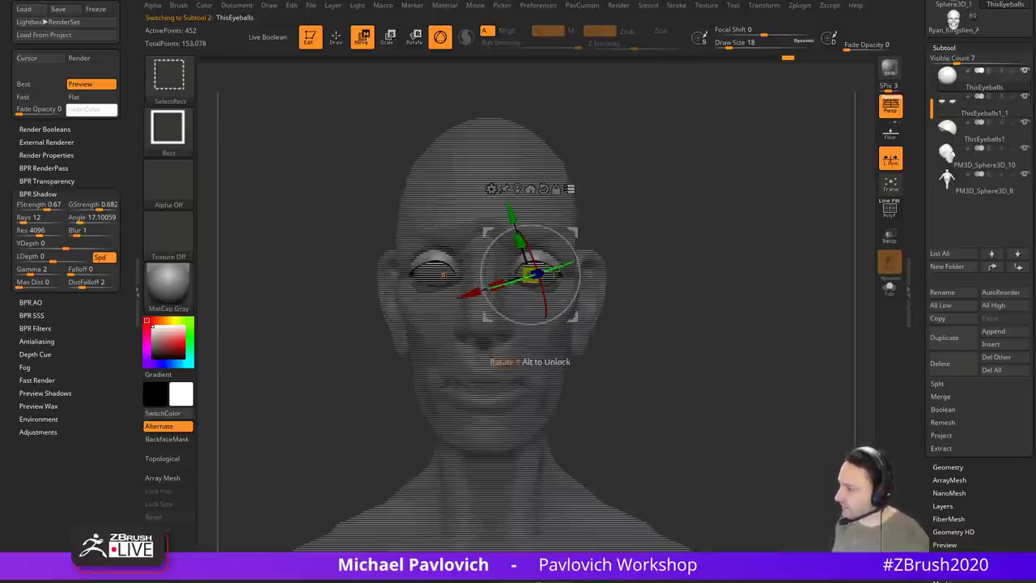
{"action": "left_click", "coordinate": [554, 275], "text": "ctrl+shift"}
{"action": "left_click", "coordinate": [551, 287], "text": "ctrl+shift"}
{"action": "left_click_drag", "start_coordinate": [574, 234], "coordinate": [568, 233]}
{"action": "key", "text": "q"}
{"action": "key", "text": "w"}
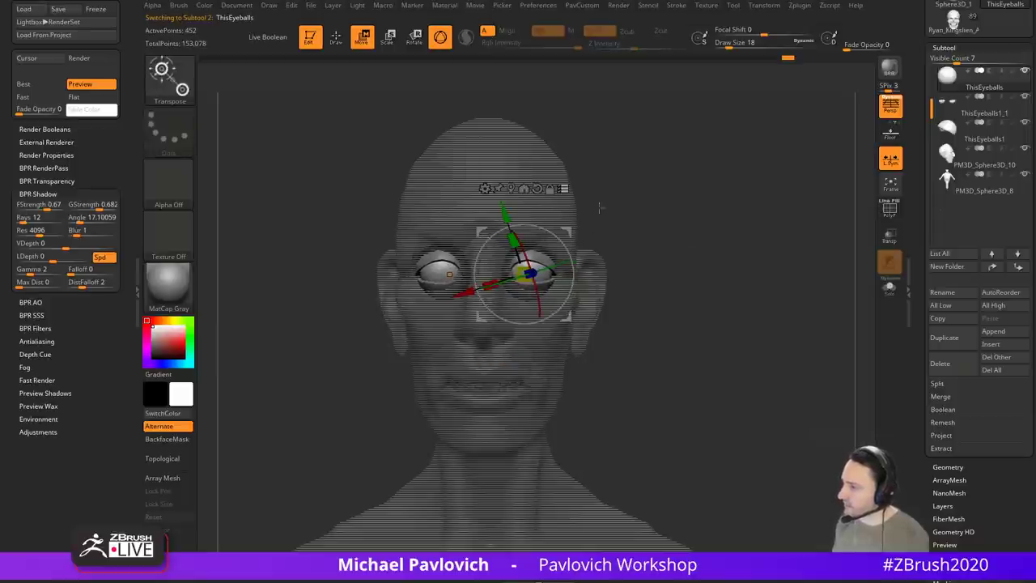
{"action": "left_click", "coordinate": [614, 199], "text": "ctrl+shift"}
{"action": "key", "text": "q"}
Step: Build up the chin and the area around the mouth corners on the head subtool with the Clay brush at draw size 18
{"action": "mouse_move", "coordinate": [719, 205]}
{"action": "left_mouse_down"}
{"action": "mouse_move", "coordinate": [659, 209]}
{"action": "mouse_move", "coordinate": [719, 215]}
{"action": "mouse_move", "coordinate": [735, 200]}
{"action": "mouse_move", "coordinate": [729, 226]}
{"action": "mouse_move", "coordinate": [756, 236]}
{"action": "mouse_move", "coordinate": [701, 288]}
{"action": "left_mouse_up"}
{"action": "key", "text": "b"}
{"action": "key", "text": "c"}
{"action": "key", "text": "l"}
{"action": "left_click_drag", "start_coordinate": [749, 253], "coordinate": [697, 273]}
{"action": "mouse_move", "coordinate": [683, 324]}
{"action": "left_mouse_down", "text": "alt"}
{"action": "mouse_move", "coordinate": [739, 271]}
{"action": "mouse_move", "coordinate": [733, 296]}
{"action": "mouse_move", "coordinate": [555, 324]}
{"action": "left_mouse_up", "text": "alt"}
{"action": "left_click", "coordinate": [633, 301], "text": "alt"}
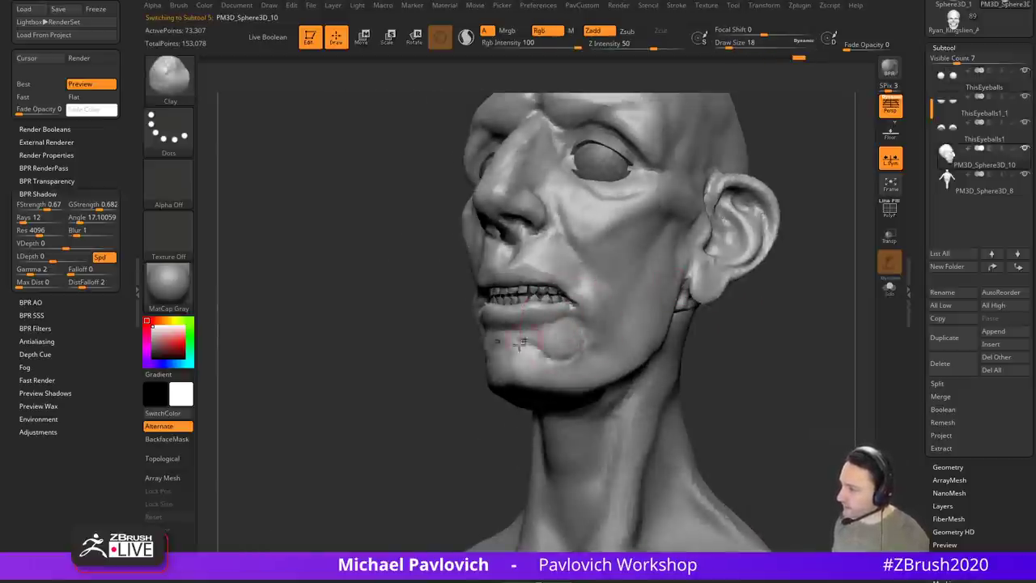
{"action": "left_click_drag", "start_coordinate": [449, 344], "coordinate": [591, 342]}
{"action": "key", "text": "shift"}
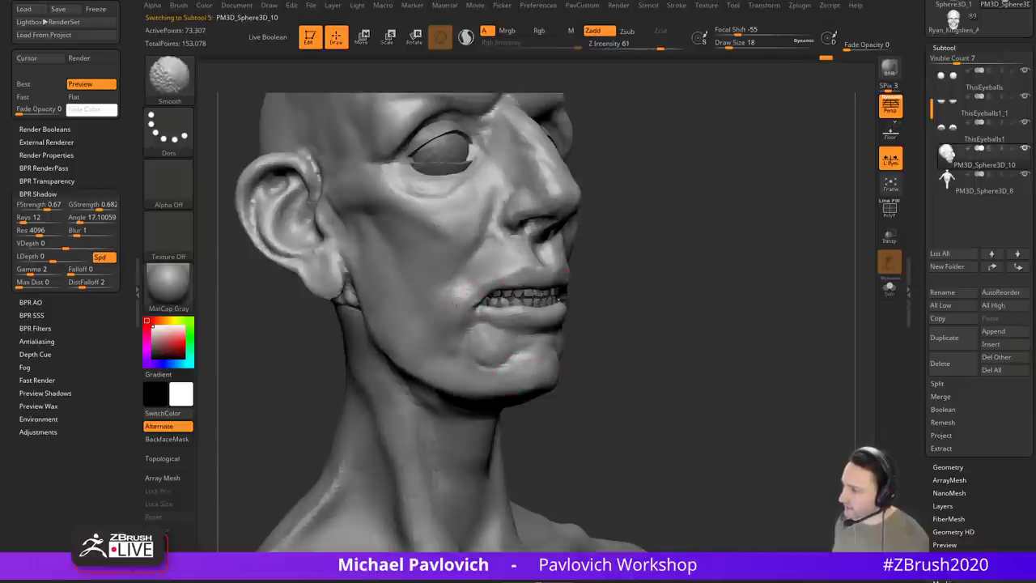
Step: Smooth the skin around the mouth corners and upper lip on the head subtool
{"action": "right_click_drag", "start_coordinate": [464, 343], "coordinate": [595, 323]}
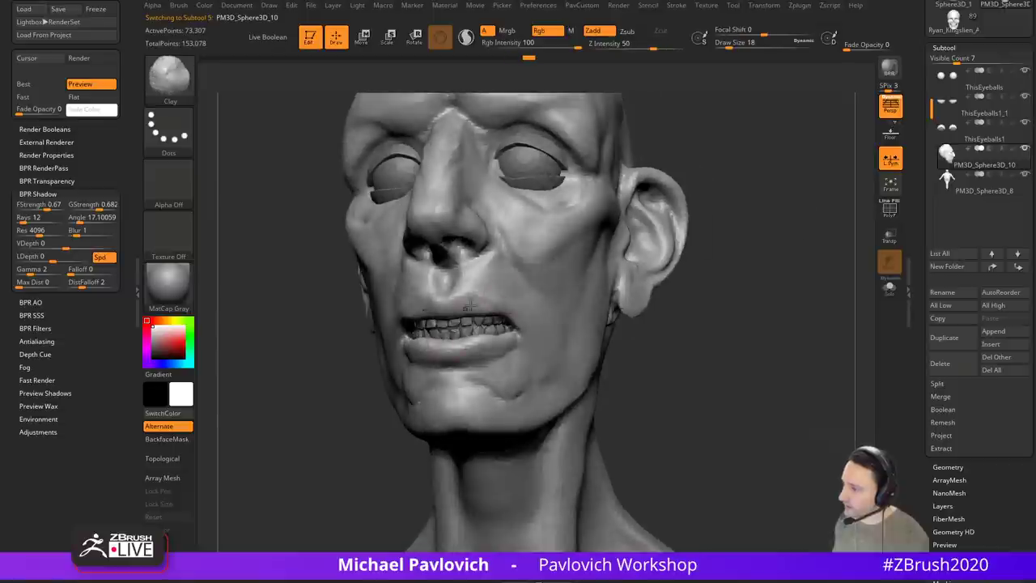
{"action": "left_click_drag", "start_coordinate": [494, 279], "coordinate": [516, 293], "text": "shift"}
{"action": "mouse_move", "coordinate": [728, 291]}
{"action": "left_mouse_down"}
{"action": "mouse_move", "coordinate": [786, 300]}
{"action": "mouse_move", "coordinate": [734, 280]}
{"action": "mouse_move", "coordinate": [797, 283]}
{"action": "left_mouse_up"}
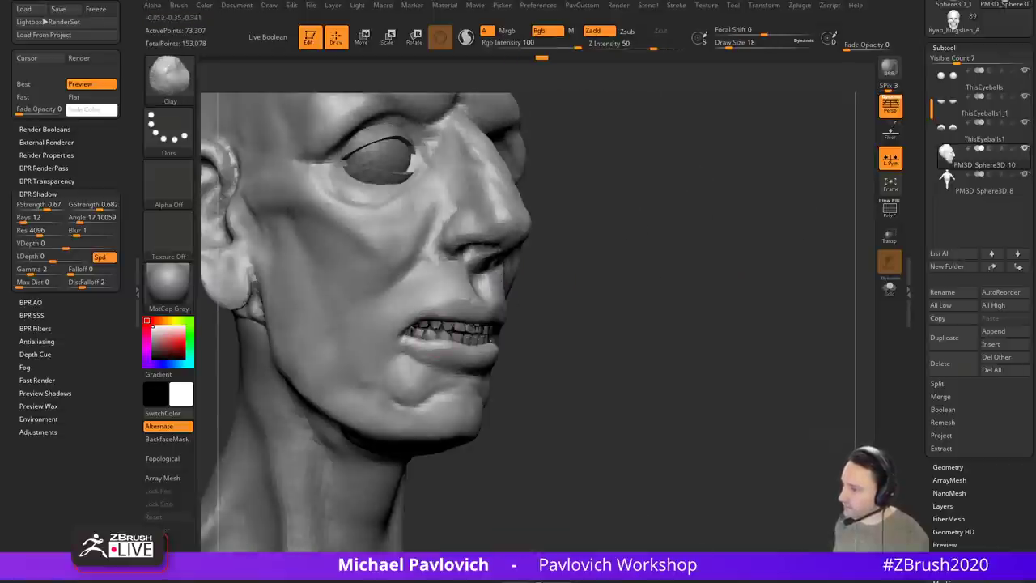
Step: Reshape the corners of the lips with the Move brush at draw size 23
{"action": "key", "text": "b"}
{"action": "key", "text": "m"}
{"action": "key", "text": "v"}
{"action": "key", "text": "s"}
{"action": "left_click_drag", "start_coordinate": [432, 338], "coordinate": [428, 338]}
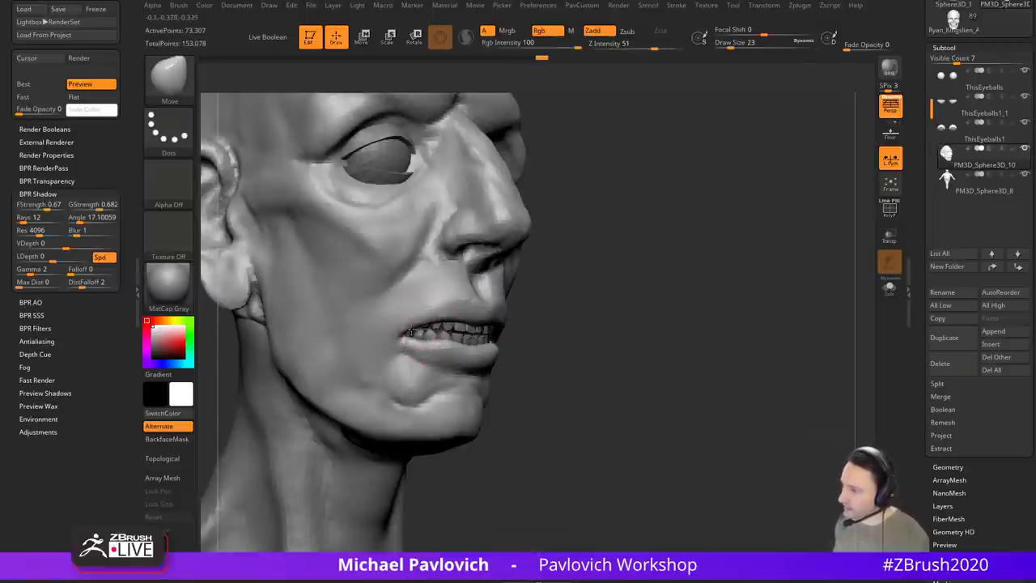
{"action": "right_click_drag", "start_coordinate": [659, 307], "coordinate": [607, 322]}
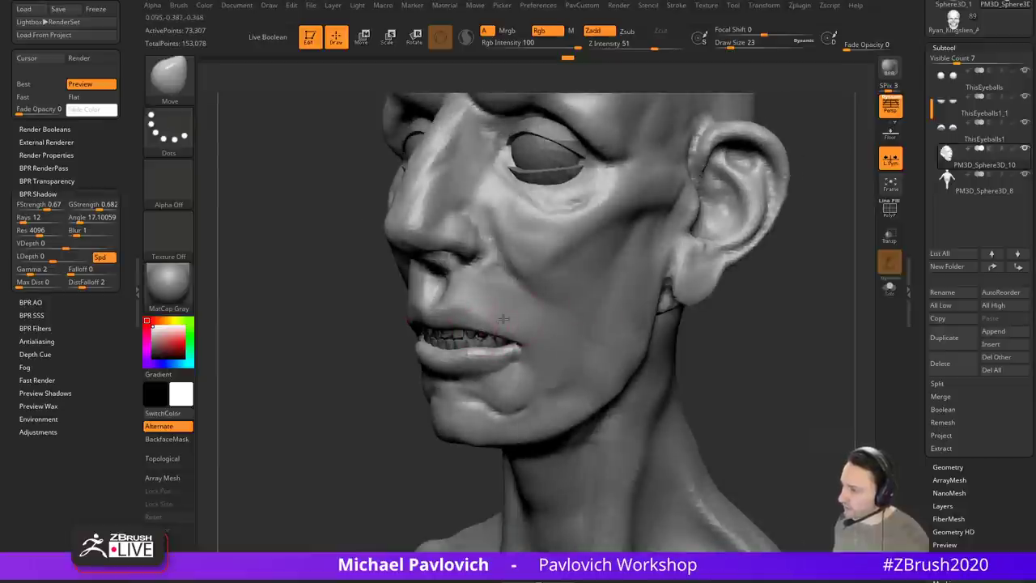
{"action": "right_click_drag", "start_coordinate": [502, 320], "coordinate": [480, 357]}
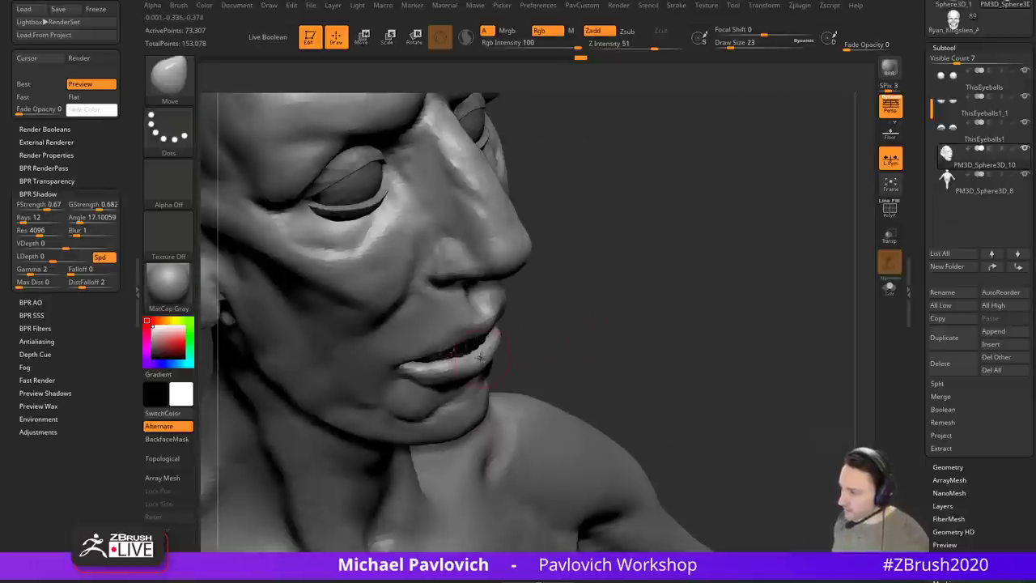
Step: Add volume along the upper lip with the Clay brush at draw size 23
{"action": "key", "text": "b"}
{"action": "key", "text": "c"}
{"action": "key", "text": "l"}
{"action": "mouse_move", "coordinate": [523, 289]}
{"action": "right_mouse_down"}
{"action": "mouse_move", "coordinate": [539, 324]}
{"action": "mouse_move", "coordinate": [482, 271]}
{"action": "right_mouse_up"}
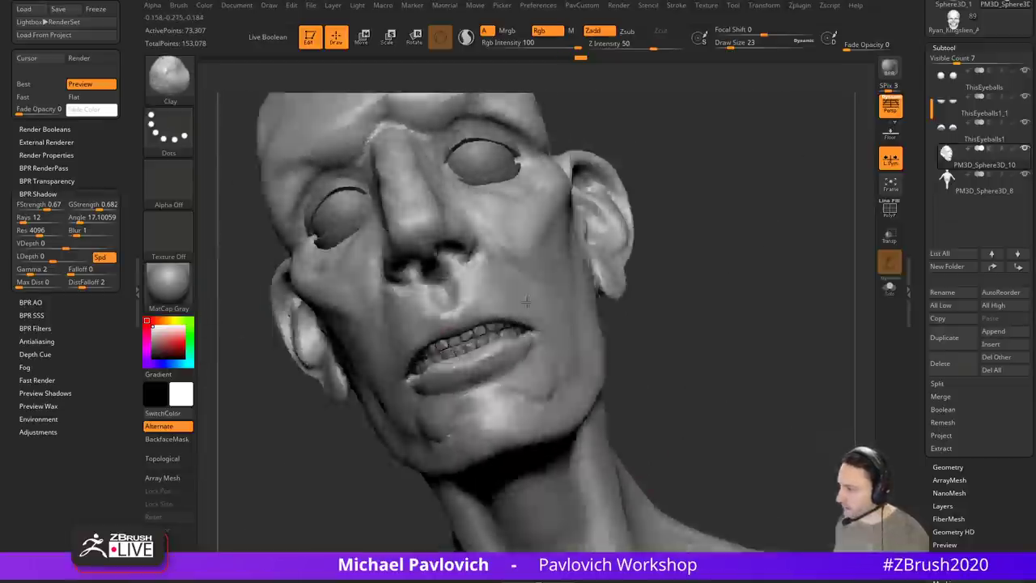
{"action": "left_click_drag", "start_coordinate": [490, 325], "coordinate": [524, 337]}
{"action": "mouse_move", "coordinate": [532, 358]}
{"action": "right_mouse_down"}
{"action": "mouse_move", "coordinate": [620, 329]}
{"action": "mouse_move", "coordinate": [601, 324]}
{"action": "mouse_move", "coordinate": [680, 291]}
{"action": "right_mouse_up"}
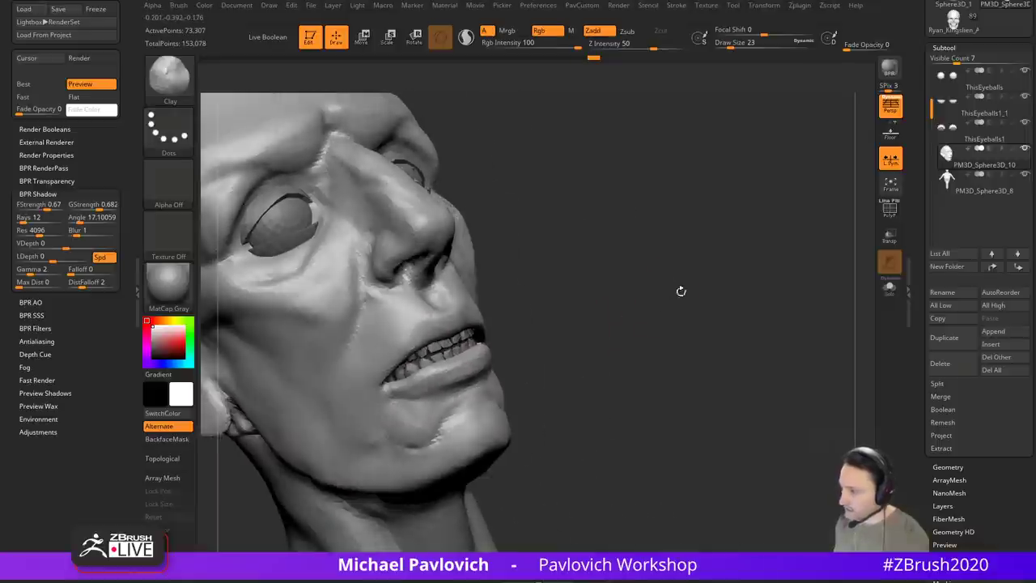
Step: Remesh the head subtool and carve creases into the mouth corners with DamStandard at draw size 12, softening the surrounding skin
{"action": "key", "text": "b"}
{"action": "key", "text": "d"}
{"action": "key", "text": "s"}
{"action": "right_click_drag", "start_coordinate": [586, 273], "coordinate": [552, 272]}
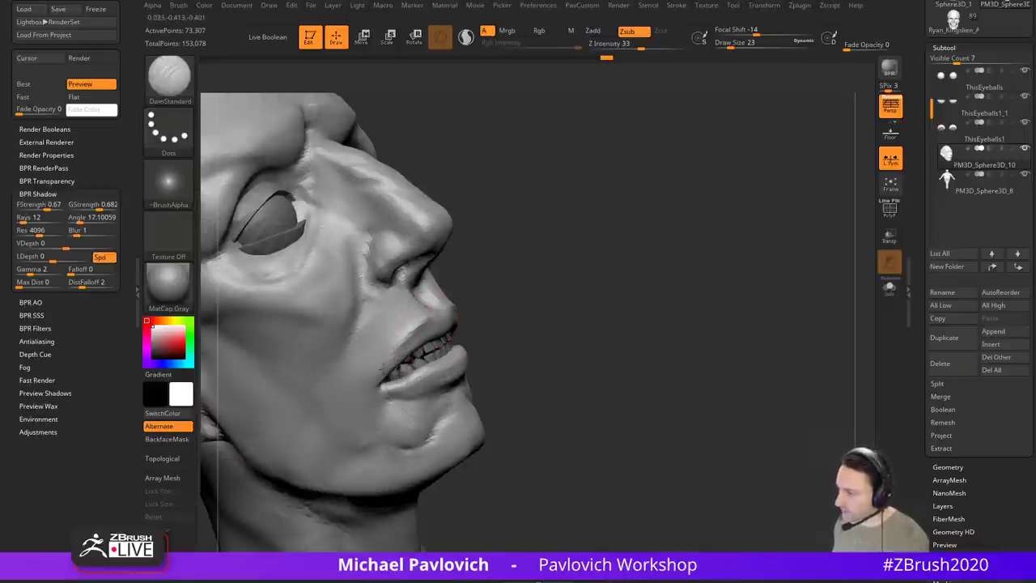
{"action": "key", "text": "5"}
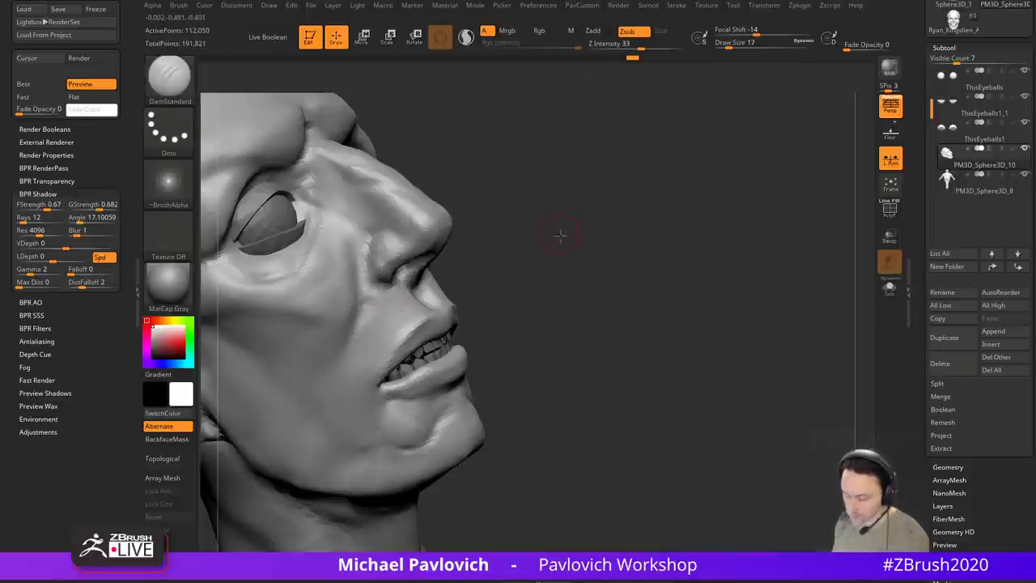
{"action": "right_click_drag", "start_coordinate": [560, 235], "coordinate": [681, 278]}
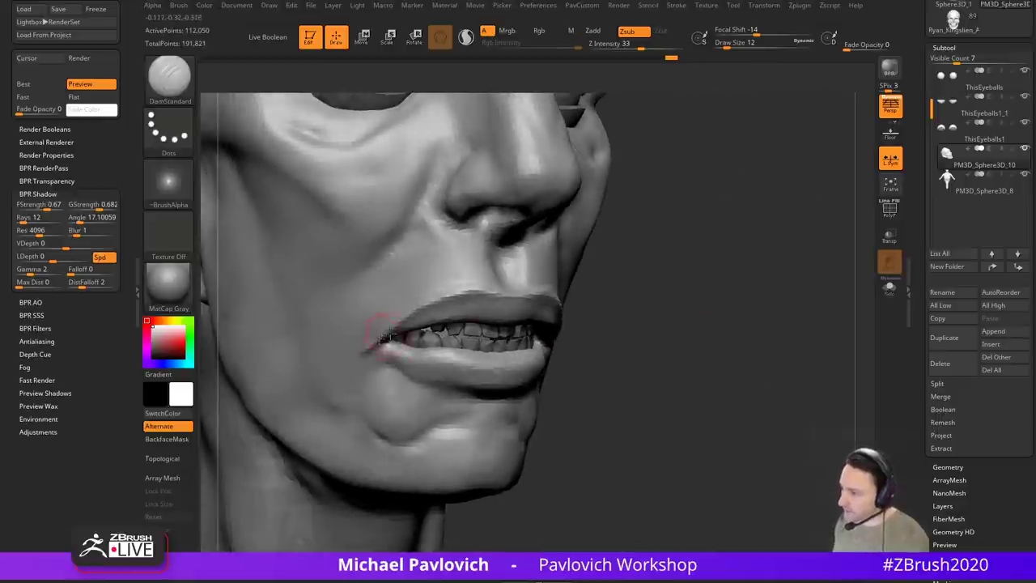
{"action": "mouse_move", "coordinate": [610, 282]}
{"action": "right_mouse_down"}
{"action": "mouse_move", "coordinate": [639, 287]}
{"action": "mouse_move", "coordinate": [388, 342]}
{"action": "right_mouse_up"}
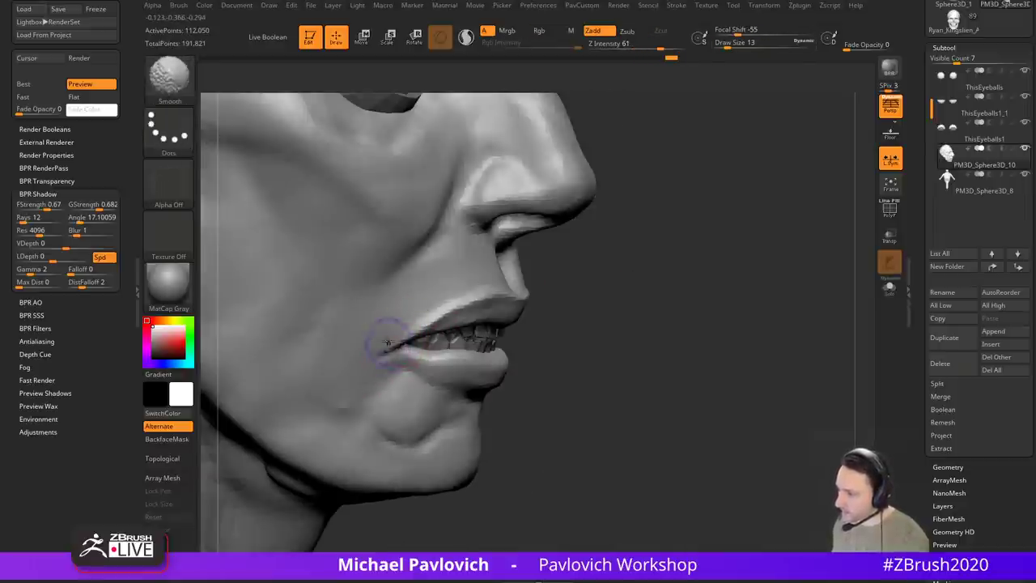
Step: Build up the fleshy pads beside the mouth corners with the Clay brush at draw sizes 11 to 17
{"action": "right_click_drag", "start_coordinate": [474, 262], "coordinate": [725, 326]}
{"action": "key", "text": "b"}
{"action": "key", "text": "c"}
{"action": "key", "text": "l"}
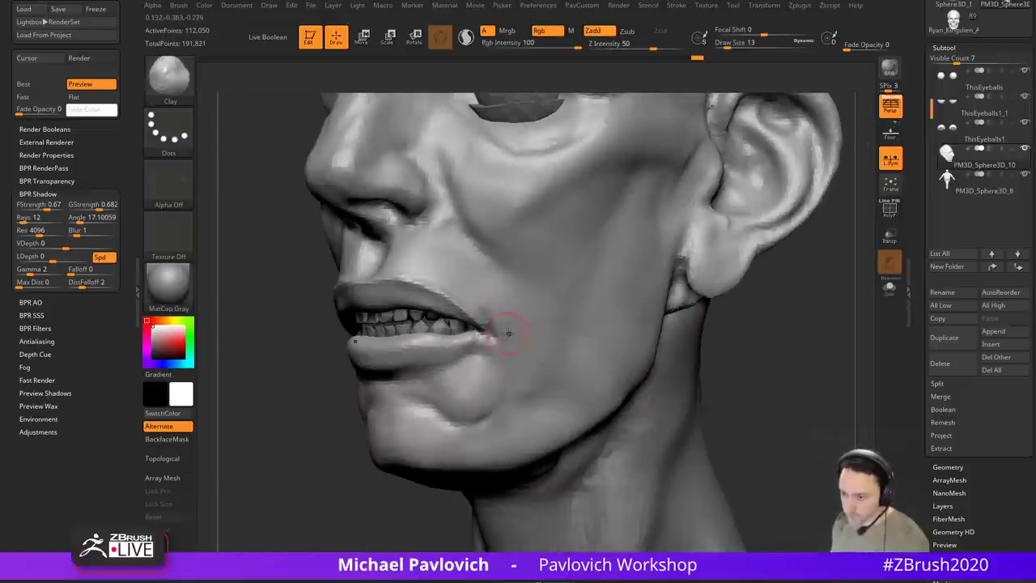
{"action": "mouse_move", "coordinate": [509, 319]}
{"action": "right_mouse_down"}
{"action": "mouse_move", "coordinate": [317, 419]}
{"action": "mouse_move", "coordinate": [663, 345]}
{"action": "right_mouse_up"}
{"action": "key", "text": "bracketleft"}
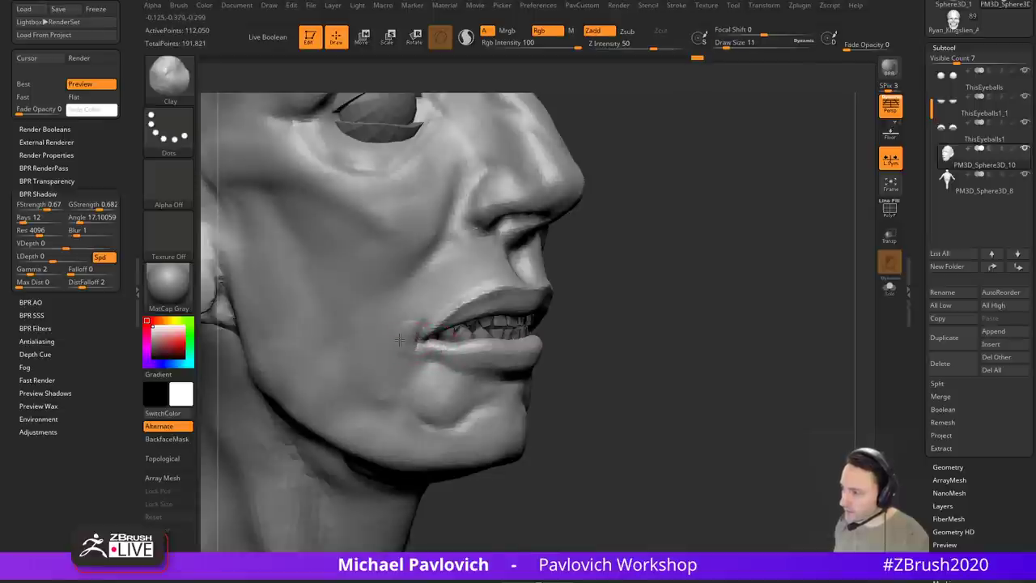
{"action": "key", "text": "bracketright"}
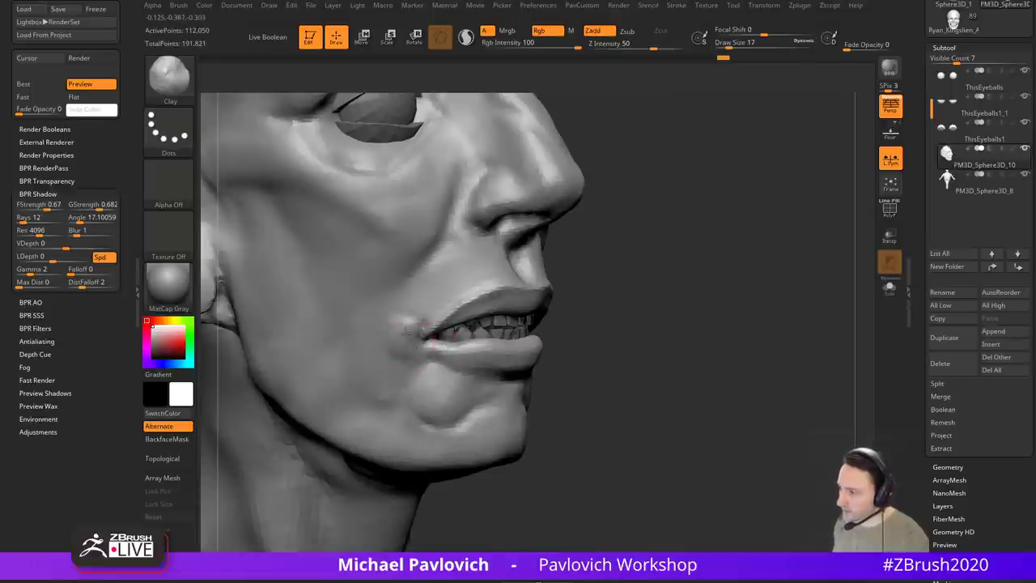
{"action": "right_click_drag", "start_coordinate": [606, 323], "coordinate": [635, 302]}
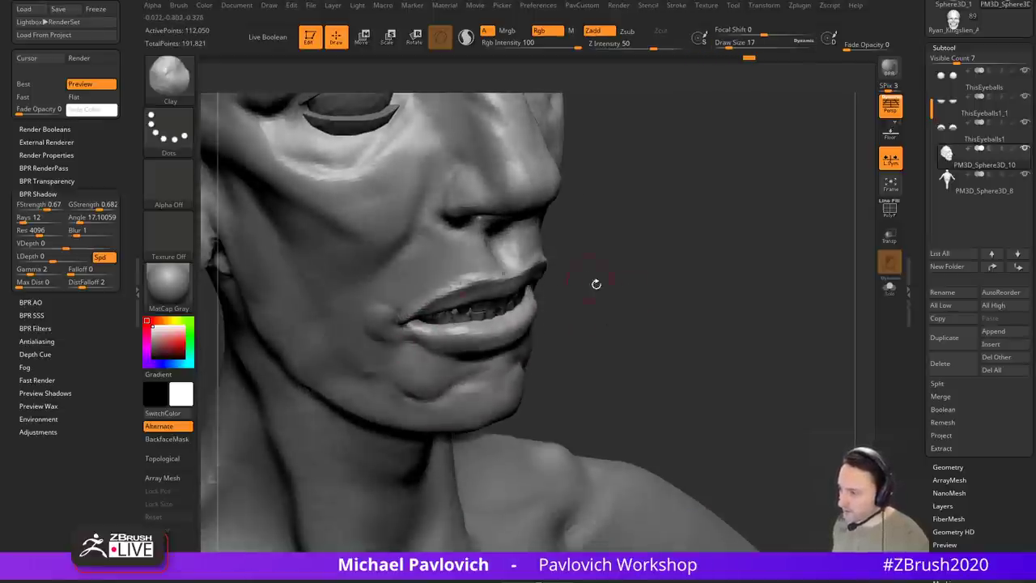
Step: Deepen the mouth corner creases and define the lower lip edge with DamStandard, starting at draw size 9
{"action": "mouse_move", "coordinate": [595, 284]}
{"action": "left_mouse_down"}
{"action": "mouse_move", "coordinate": [608, 256]}
{"action": "mouse_move", "coordinate": [575, 258]}
{"action": "left_mouse_up"}
{"action": "key", "text": "b"}
{"action": "key", "text": "d"}
{"action": "key", "text": "s"}
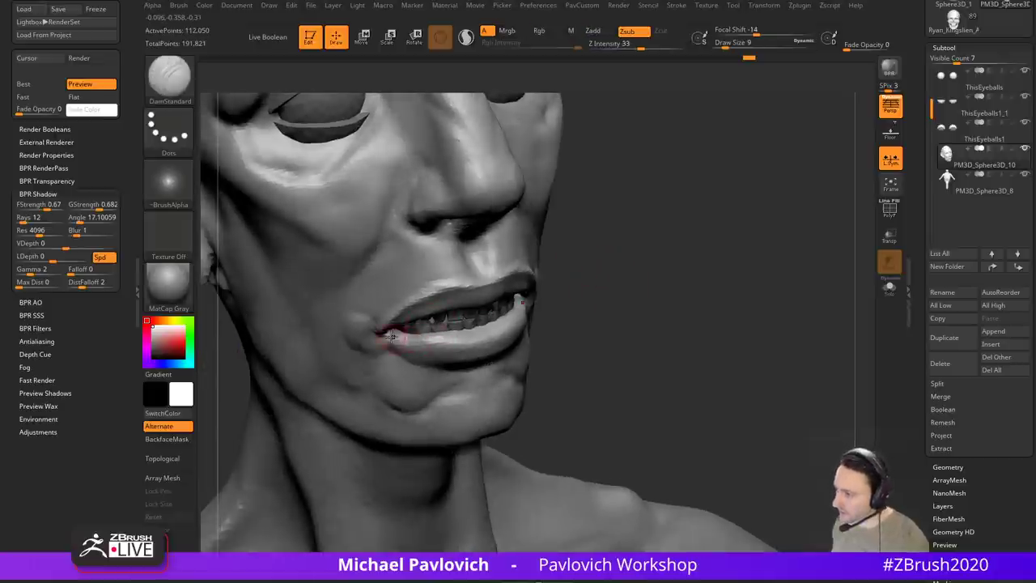
{"action": "mouse_move", "coordinate": [597, 332]}
{"action": "left_mouse_down"}
{"action": "mouse_move", "coordinate": [638, 314]}
{"action": "mouse_move", "coordinate": [595, 300]}
{"action": "left_mouse_up"}
{"action": "key", "text": "s"}
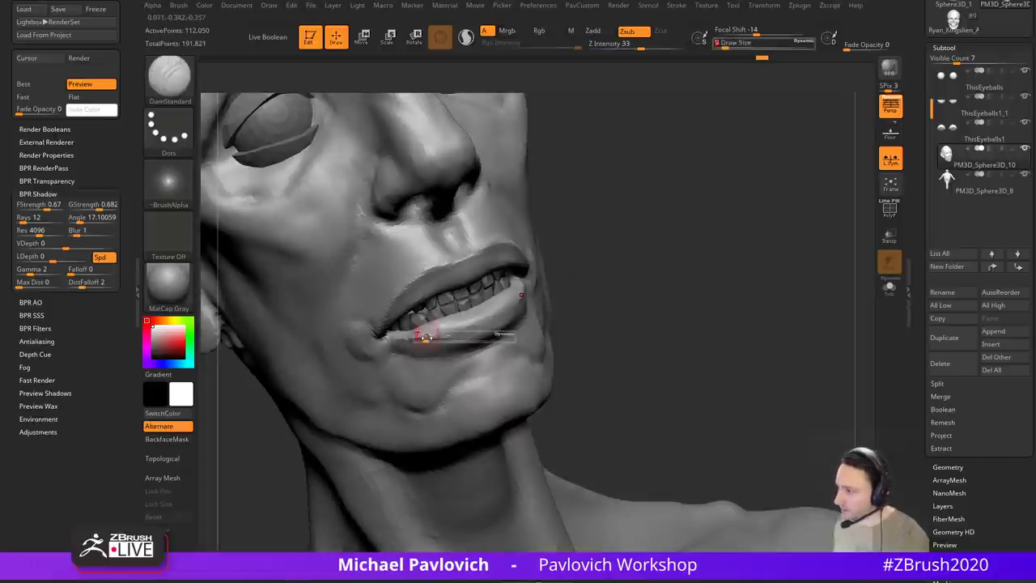
{"action": "left_click_drag", "start_coordinate": [426, 338], "coordinate": [485, 326]}
{"action": "mouse_move", "coordinate": [591, 262]}
{"action": "left_mouse_down"}
{"action": "mouse_move", "coordinate": [590, 294]}
{"action": "mouse_move", "coordinate": [545, 263]}
{"action": "mouse_move", "coordinate": [562, 319]}
{"action": "mouse_move", "coordinate": [570, 293]}
{"action": "left_mouse_up"}
Step: Build up the lower lip with Clay and sharpen its lower edge with DamStandard, both at draw size 13
{"action": "key", "text": "2"}
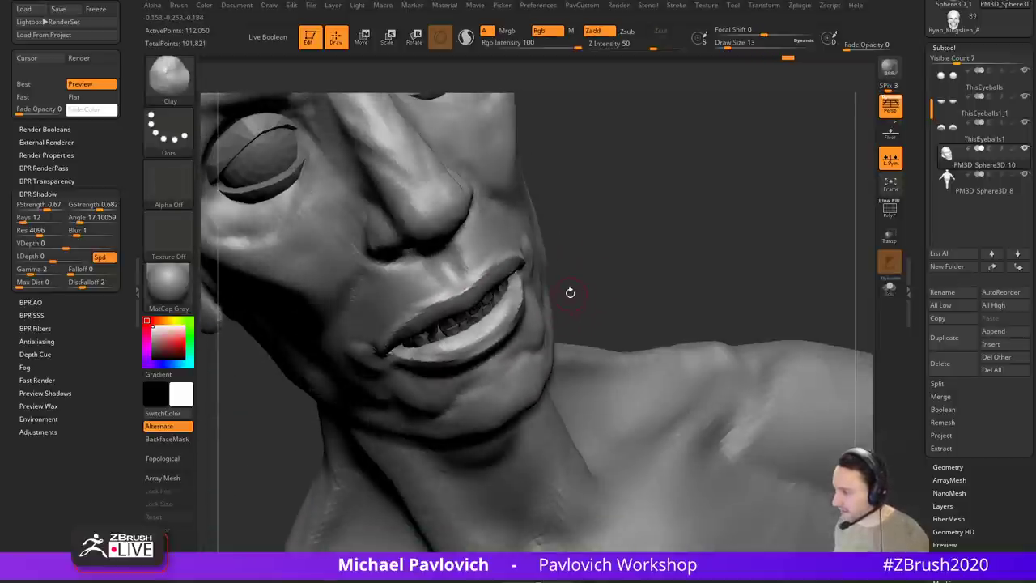
{"action": "key", "text": "3"}
{"action": "left_click_drag", "start_coordinate": [573, 257], "coordinate": [575, 212]}
{"action": "left_click_drag", "start_coordinate": [463, 361], "coordinate": [513, 334]}
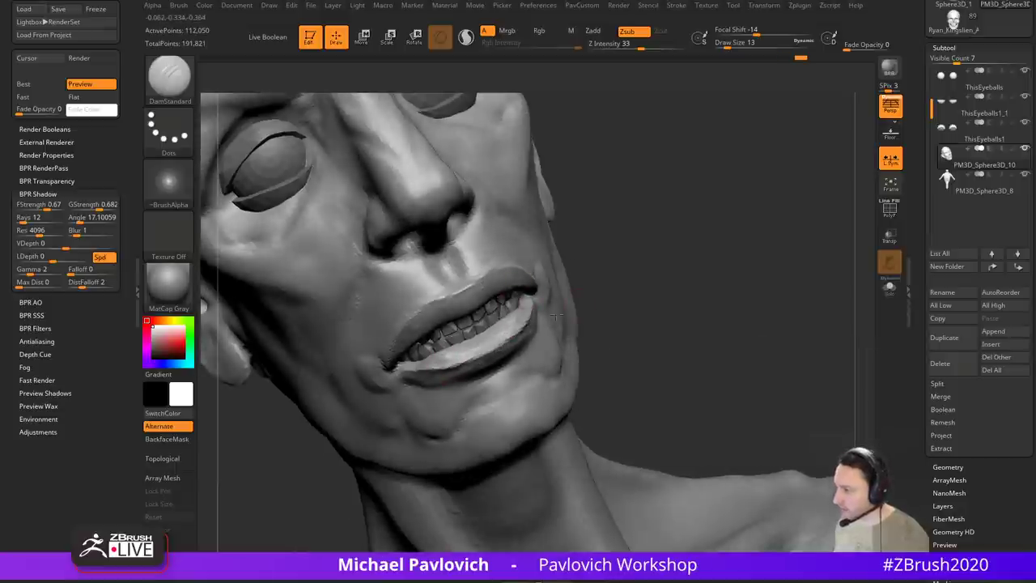
{"action": "mouse_move", "coordinate": [623, 309]}
{"action": "left_mouse_down"}
{"action": "mouse_move", "coordinate": [594, 304]}
{"action": "mouse_move", "coordinate": [592, 264]}
{"action": "mouse_move", "coordinate": [448, 318]}
{"action": "mouse_move", "coordinate": [478, 303]}
{"action": "mouse_move", "coordinate": [518, 316]}
{"action": "left_mouse_up"}
Step: Fill out the lower lip and the area beneath it with the Clay brush at draw size 16
{"action": "key", "text": "b"}
{"action": "key", "text": "c"}
{"action": "key", "text": "l"}
{"action": "key", "text": "bracketright"}
{"action": "mouse_move", "coordinate": [443, 306]}
{"action": "left_mouse_down"}
{"action": "mouse_move", "coordinate": [429, 302]}
{"action": "mouse_move", "coordinate": [461, 329]}
{"action": "left_mouse_up"}
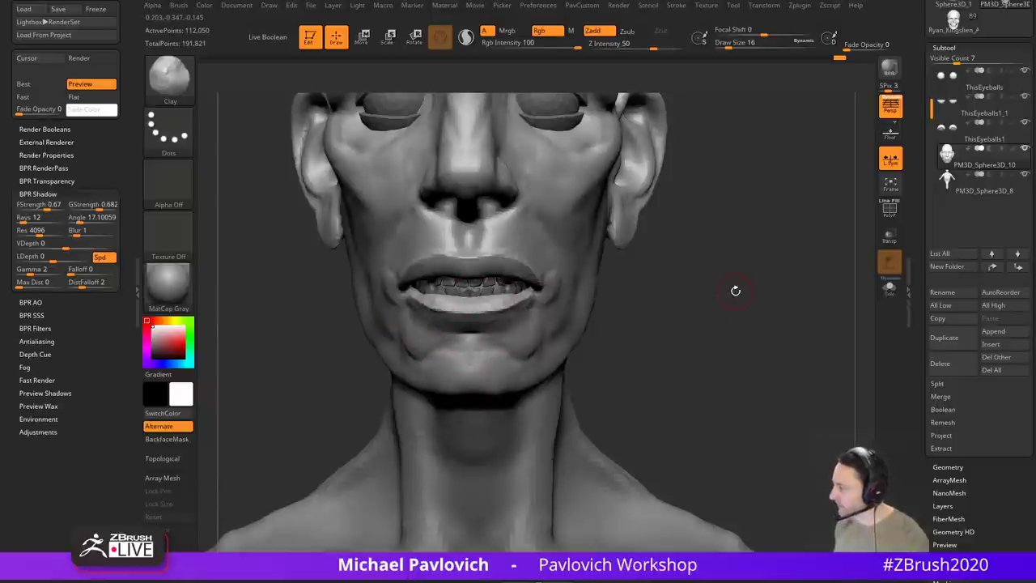
{"action": "left_click_drag", "start_coordinate": [1035, 453], "coordinate": [1035, 477]}
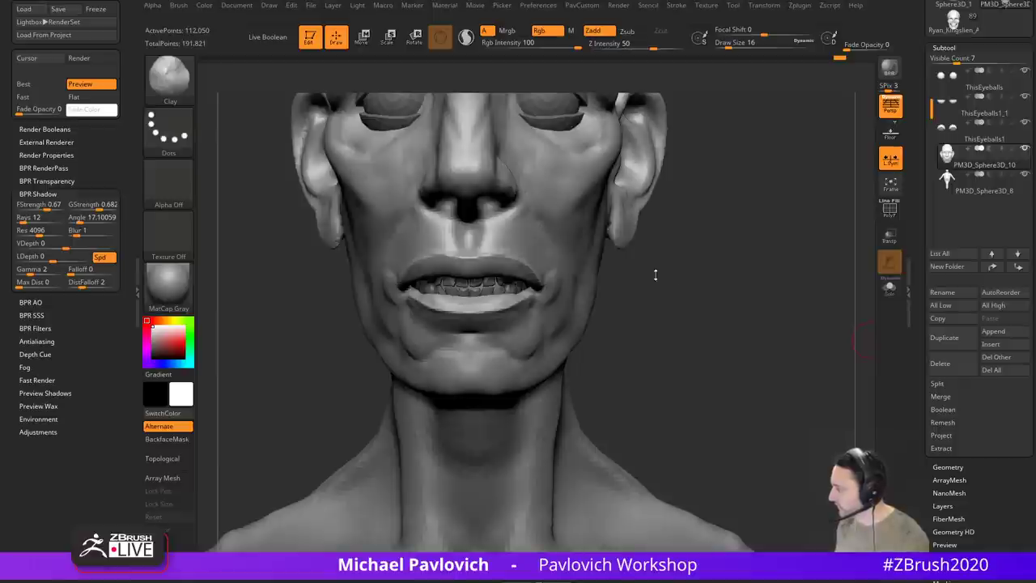
Step: Reshape the lower lip and its outer ends with the Move brush at draw sizes 17 and 23
{"action": "mouse_move", "coordinate": [695, 292]}
{"action": "left_mouse_down"}
{"action": "mouse_move", "coordinate": [712, 289]}
{"action": "mouse_move", "coordinate": [701, 278]}
{"action": "mouse_move", "coordinate": [715, 297]}
{"action": "mouse_move", "coordinate": [634, 291]}
{"action": "left_mouse_up"}
{"action": "right_click_drag", "start_coordinate": [498, 309], "coordinate": [546, 317]}
{"action": "key", "text": "b"}
{"action": "key", "text": "m"}
{"action": "key", "text": "v"}
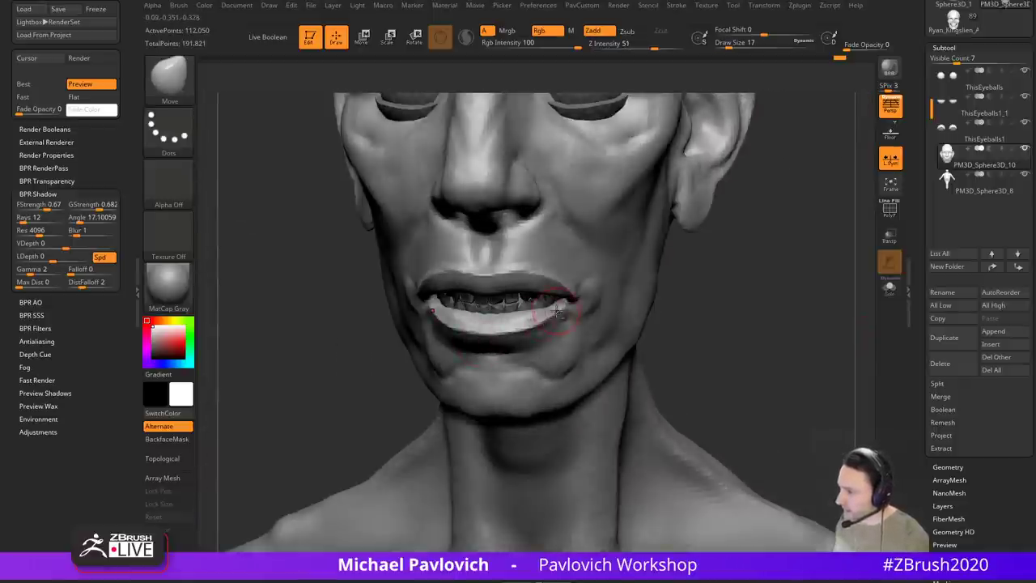
{"action": "left_click_drag", "start_coordinate": [680, 300], "coordinate": [562, 300]}
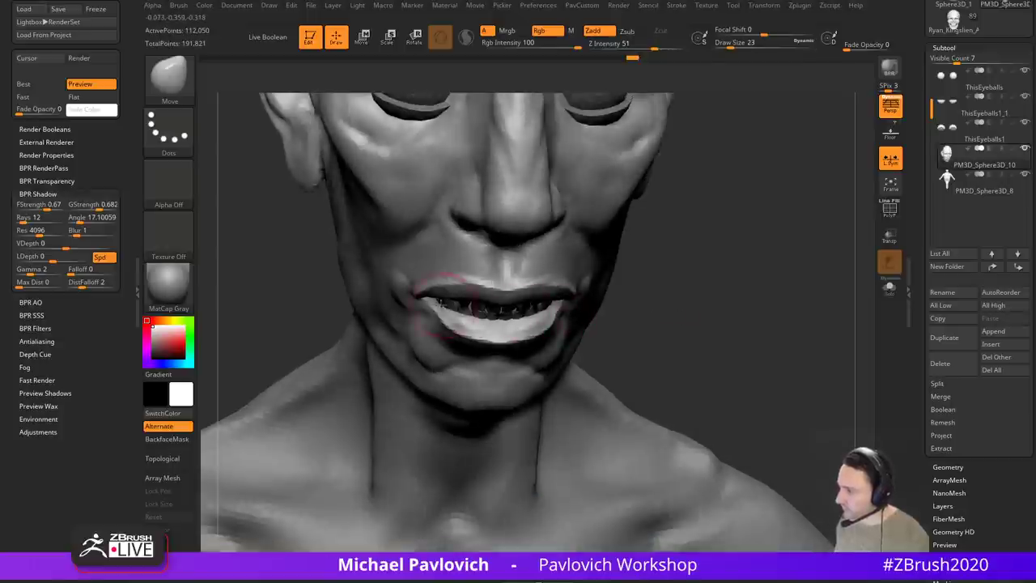
{"action": "left_click_drag", "start_coordinate": [433, 307], "coordinate": [451, 325]}
{"action": "mouse_move", "coordinate": [675, 306]}
{"action": "left_mouse_down"}
{"action": "mouse_move", "coordinate": [655, 303]}
{"action": "mouse_move", "coordinate": [671, 277]}
{"action": "left_mouse_up"}
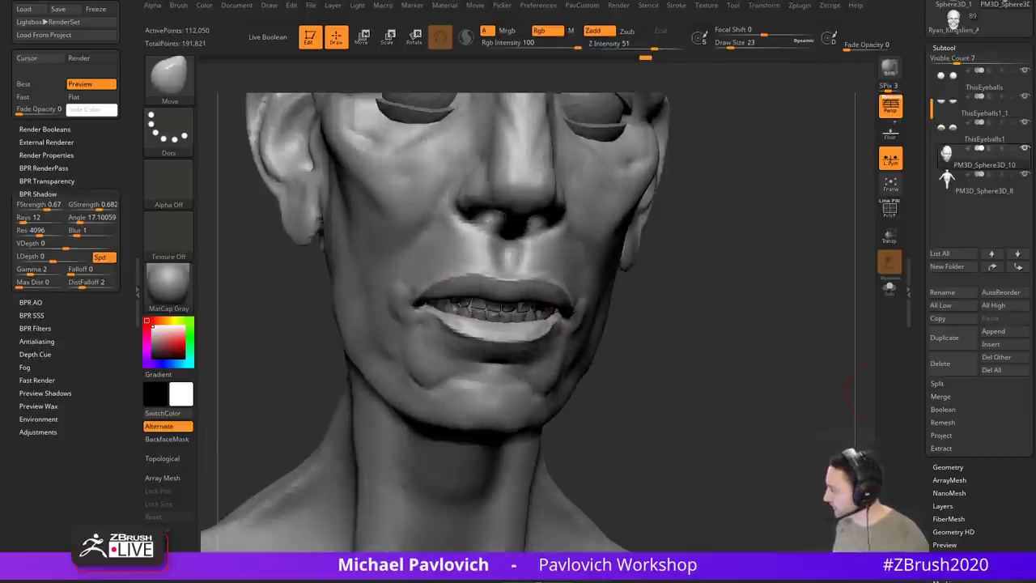
Step: Open a realistic bald head reference strip from the Schell folder and examine its eyes, brow, nose and mouth up close
{"action": "key", "text": "ctrl+i"}
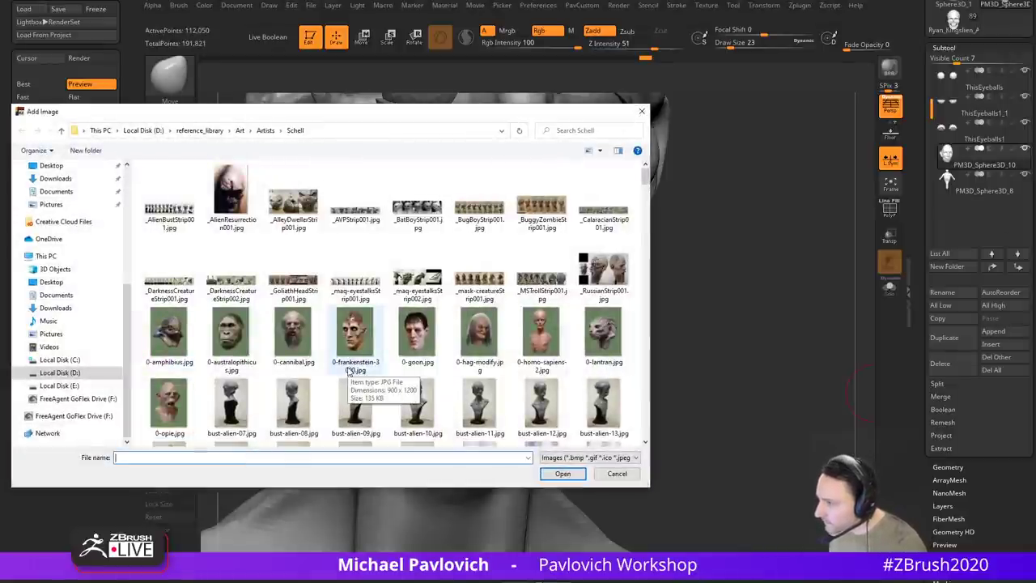
{"action": "double_click", "coordinate": [309, 281]}
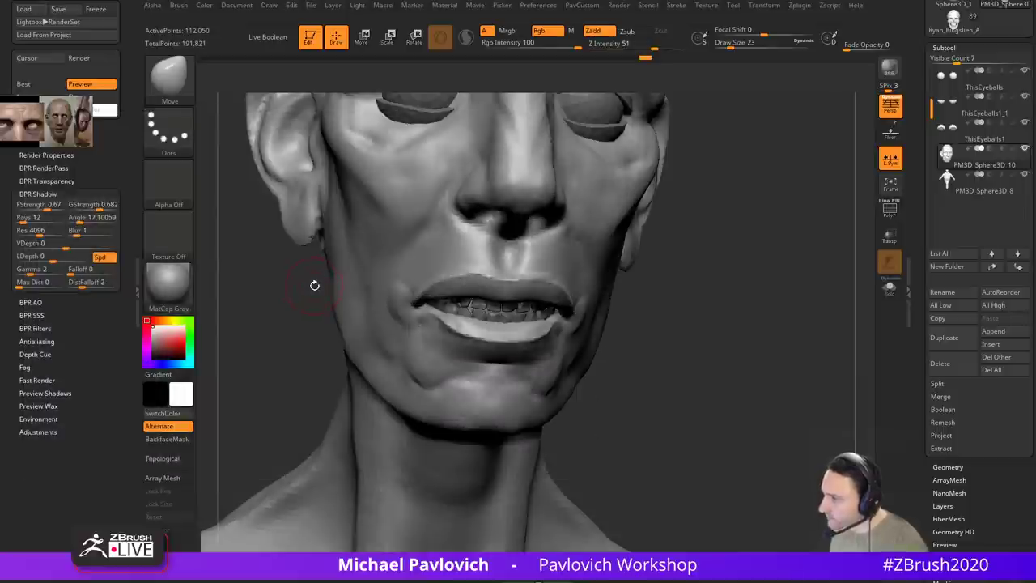
{"action": "left_click_drag", "start_coordinate": [31, 139], "coordinate": [955, 500]}
{"action": "scroll", "coordinate": [572, 318], "scroll_direction": "up", "scroll_amount": 15}
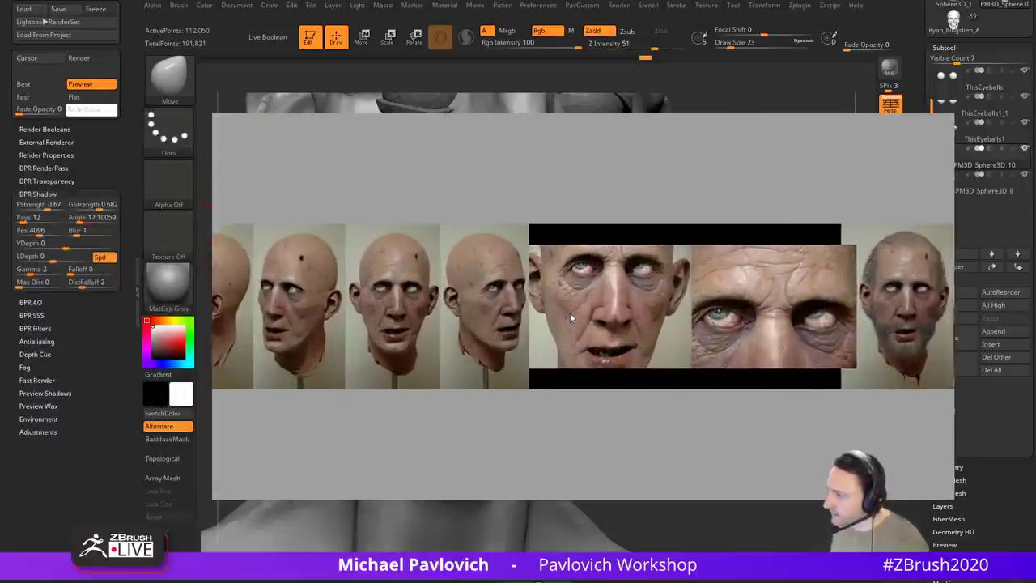
{"action": "scroll", "coordinate": [559, 314], "scroll_direction": "up", "scroll_amount": 3}
{"action": "left_click_drag", "start_coordinate": [580, 296], "coordinate": [1034, 331]}
{"action": "scroll", "coordinate": [853, 309], "scroll_direction": "up", "scroll_amount": 1}
{"action": "right_click_drag", "start_coordinate": [853, 308], "coordinate": [239, 250]}
{"action": "middle_click_drag", "start_coordinate": [582, 258], "coordinate": [150, 238]}
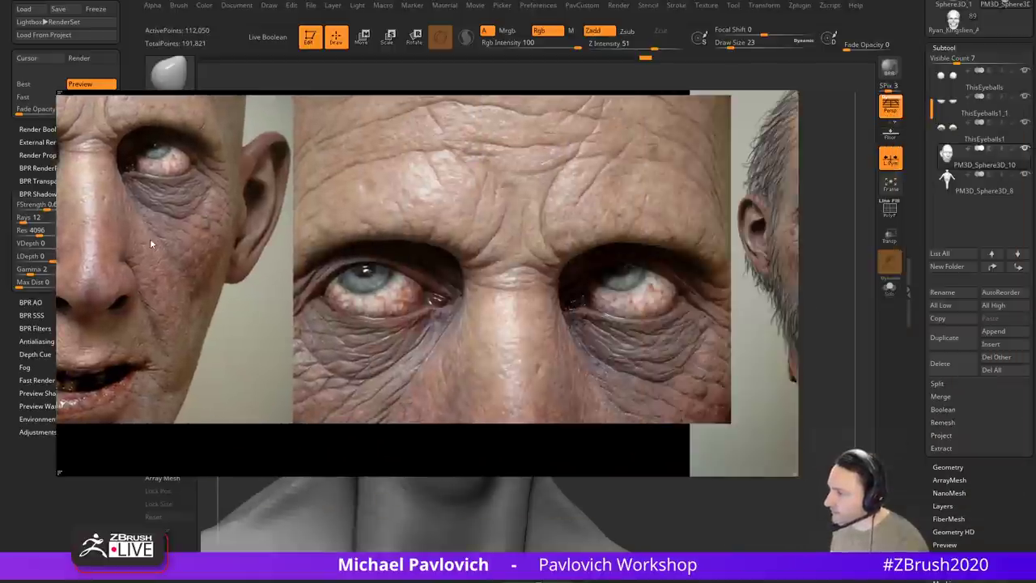
{"action": "middle_click_drag", "start_coordinate": [502, 254], "coordinate": [152, 258]}
{"action": "mouse_move", "coordinate": [374, 176]}
{"action": "right_mouse_down"}
{"action": "mouse_move", "coordinate": [656, 94]}
{"action": "mouse_move", "coordinate": [1034, 16]}
{"action": "right_mouse_up"}
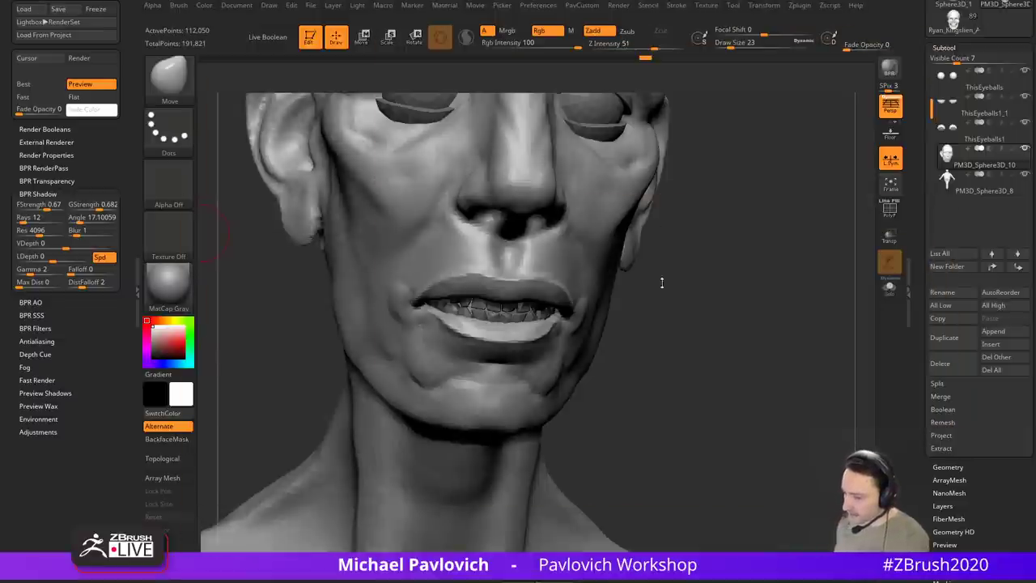
Step: Make the lower eyelid subtool active, reshape the lids around the eyeballs with the Move brush at draw size 39, and quick save
{"action": "mouse_move", "coordinate": [661, 282]}
{"action": "left_mouse_down"}
{"action": "mouse_move", "coordinate": [774, 315]}
{"action": "mouse_move", "coordinate": [805, 251]}
{"action": "mouse_move", "coordinate": [756, 319]}
{"action": "mouse_move", "coordinate": [717, 324]}
{"action": "mouse_move", "coordinate": [739, 311]}
{"action": "left_mouse_up"}
{"action": "mouse_move", "coordinate": [698, 235]}
{"action": "left_mouse_down"}
{"action": "mouse_move", "coordinate": [714, 259]}
{"action": "mouse_move", "coordinate": [689, 273]}
{"action": "left_mouse_up"}
{"action": "key", "text": "b"}
{"action": "key", "text": "s"}
{"action": "key", "text": "t"}
{"action": "left_click", "coordinate": [543, 309], "text": "alt"}
{"action": "key", "text": "s"}
{"action": "key", "text": "b"}
{"action": "key", "text": "m"}
{"action": "key", "text": "v"}
{"action": "left_click_drag", "start_coordinate": [479, 301], "coordinate": [469, 289]}
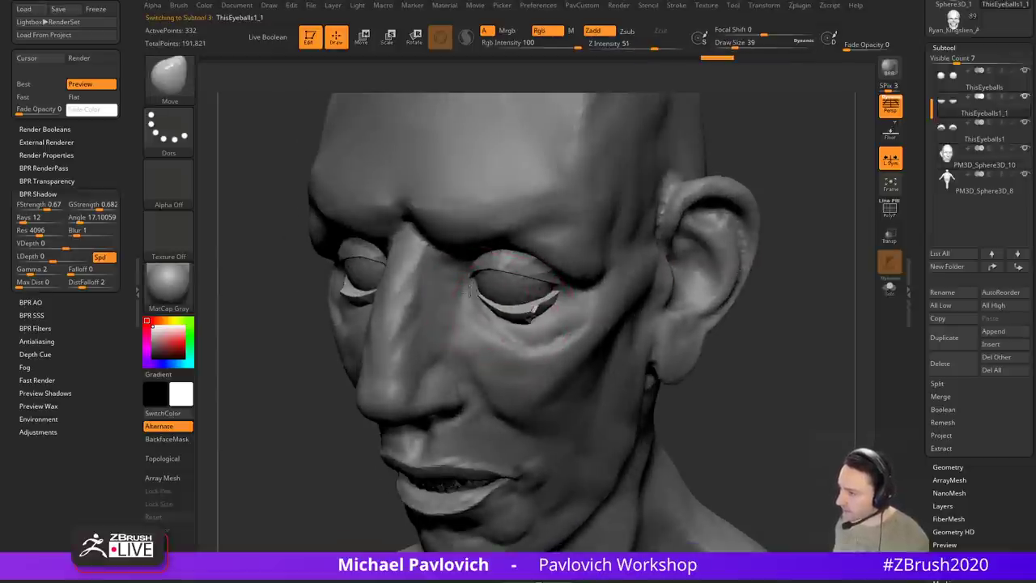
{"action": "left_click_drag", "start_coordinate": [769, 363], "coordinate": [761, 342]}
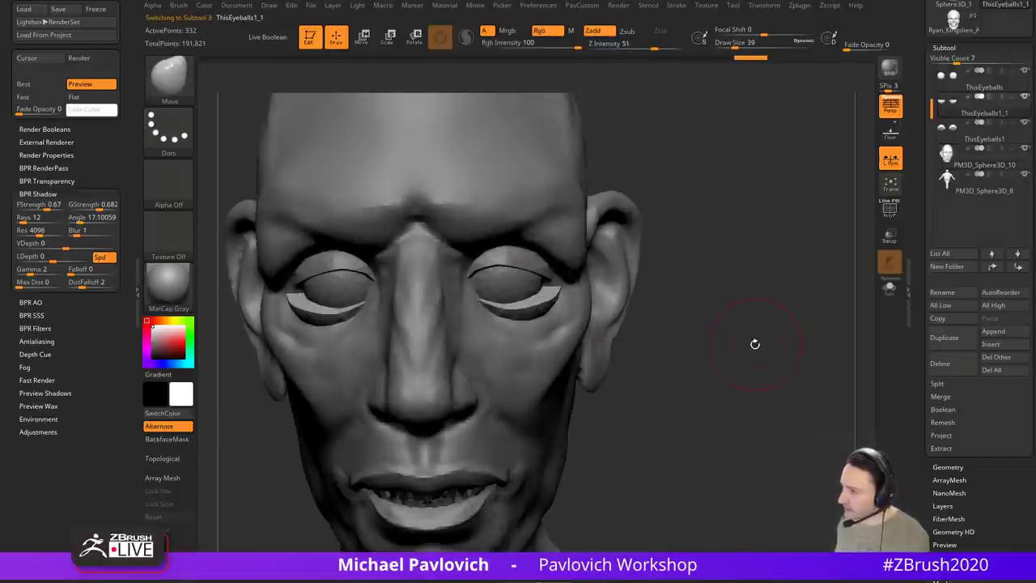
{"action": "key", "text": "space"}
{"action": "left_click_drag", "start_coordinate": [684, 282], "coordinate": [645, 284]}
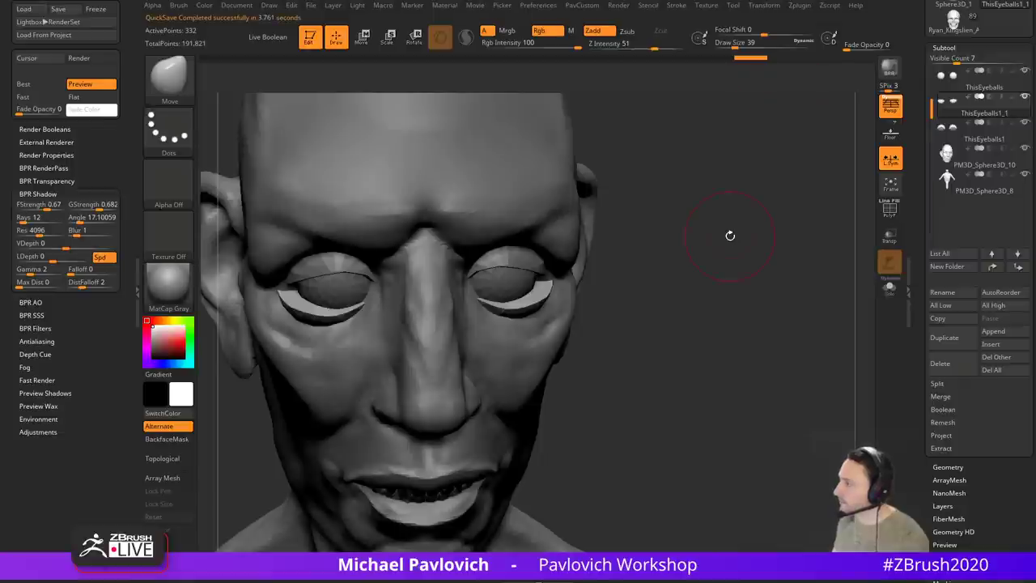
Step: Switch to the full-body anatomy figure tool, delete all of its subtools, and quick save
{"action": "left_click_drag", "start_coordinate": [929, 145], "coordinate": [918, 206]}
{"action": "left_click", "coordinate": [953, 255]}
{"action": "key", "text": "f"}
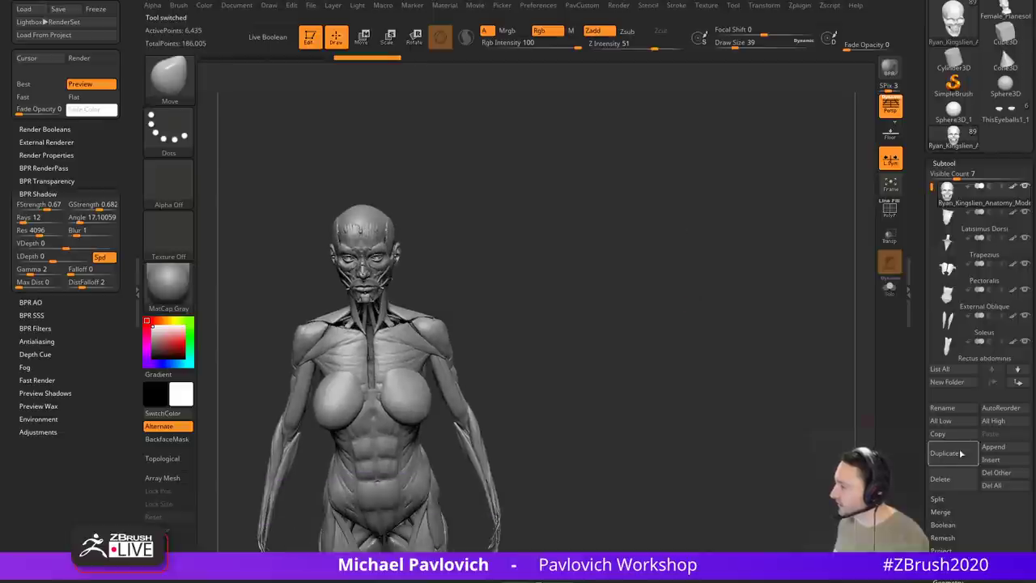
{"action": "left_click", "coordinate": [994, 487]}
{"action": "left_click", "coordinate": [998, 512]}
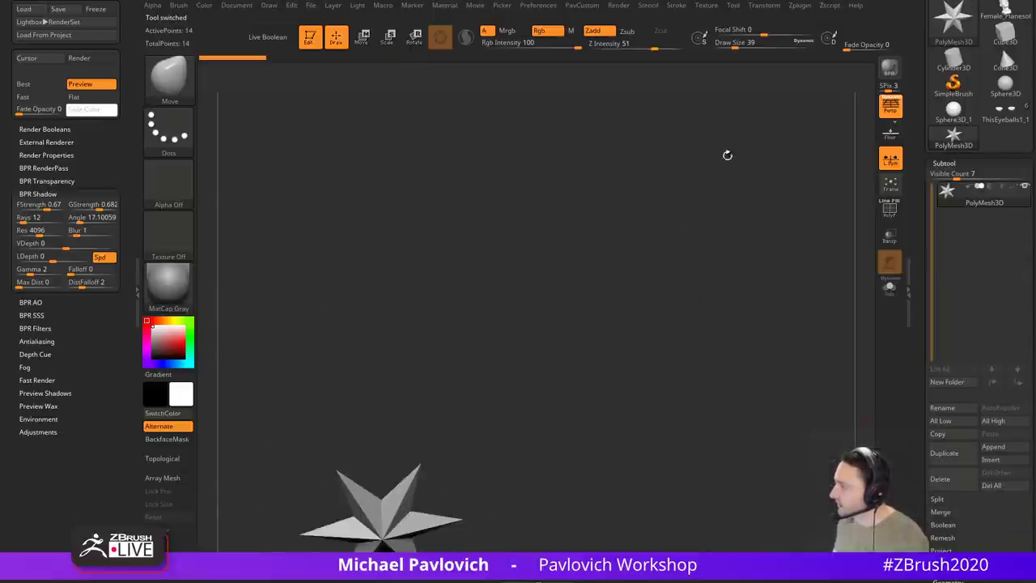
{"action": "left_click", "coordinate": [768, 1]}
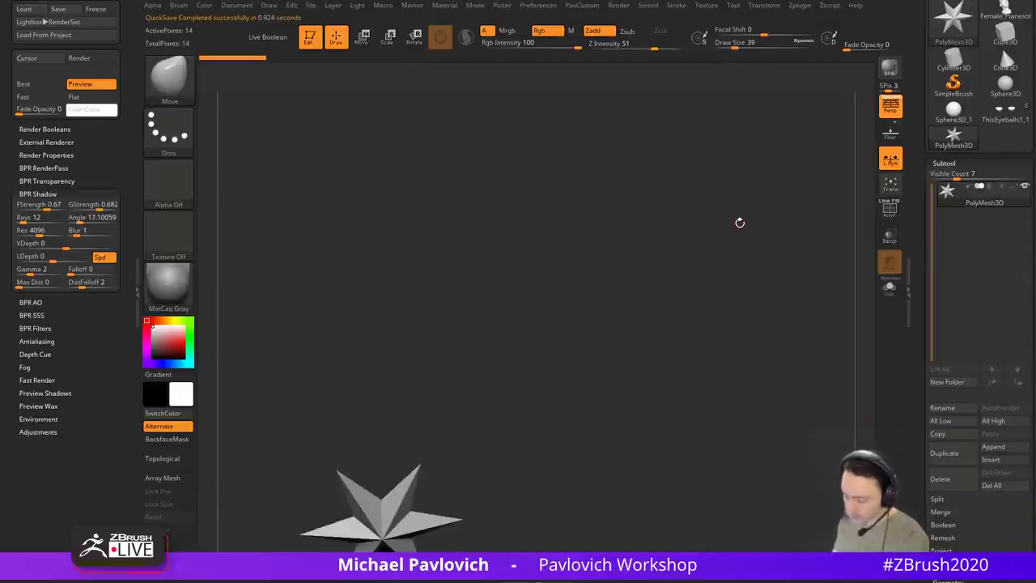
Step: Open the list of quick-saved projects and switch from the star mesh to the gaunt bust tool
{"action": "key", "text": "comma"}
{"action": "left_click", "coordinate": [641, 72]}
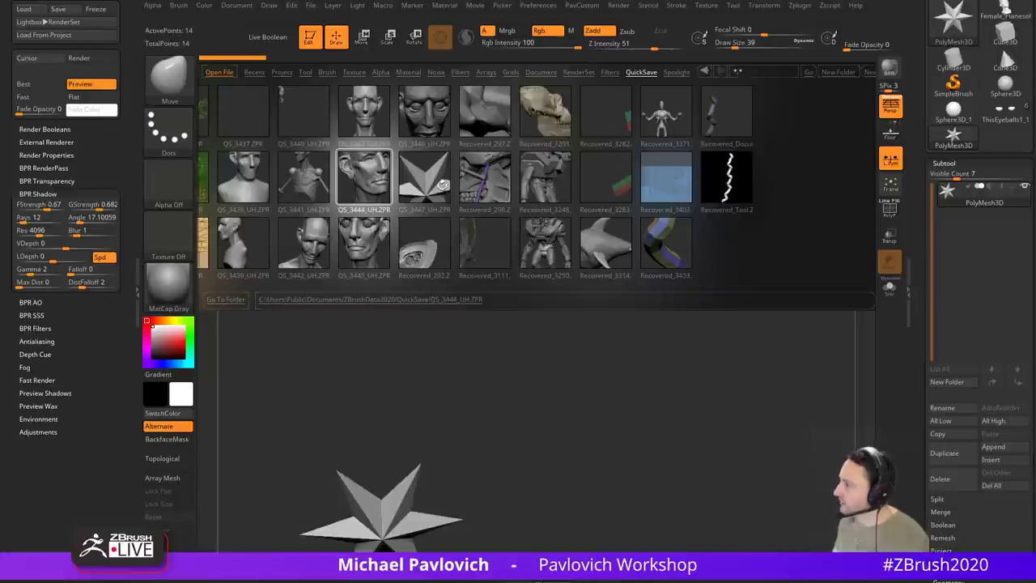
{"action": "scroll", "coordinate": [920, 89], "scroll_direction": "up", "scroll_amount": 3}
{"action": "left_click", "coordinate": [1008, 138]}
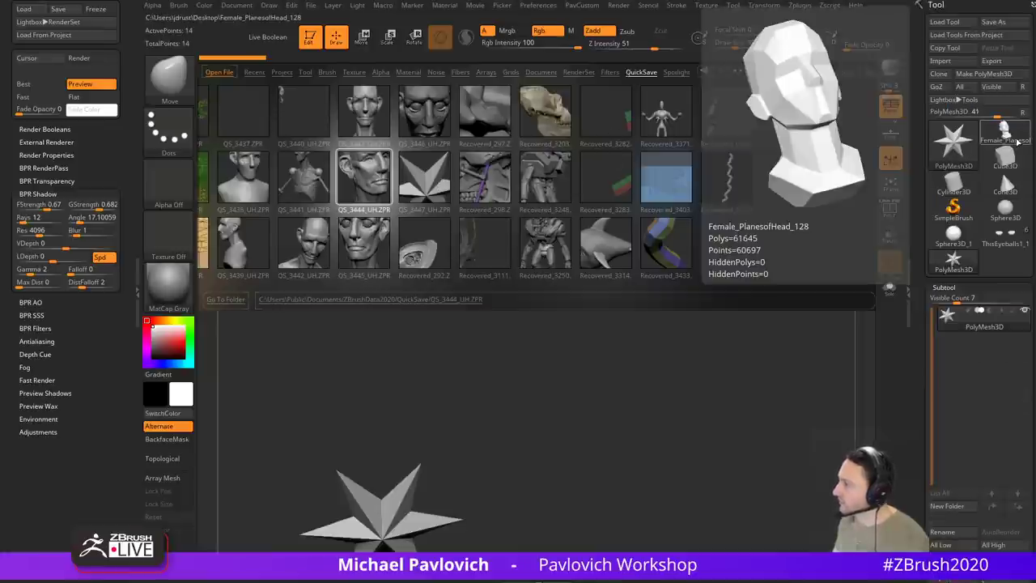
{"action": "left_click", "coordinate": [1006, 233]}
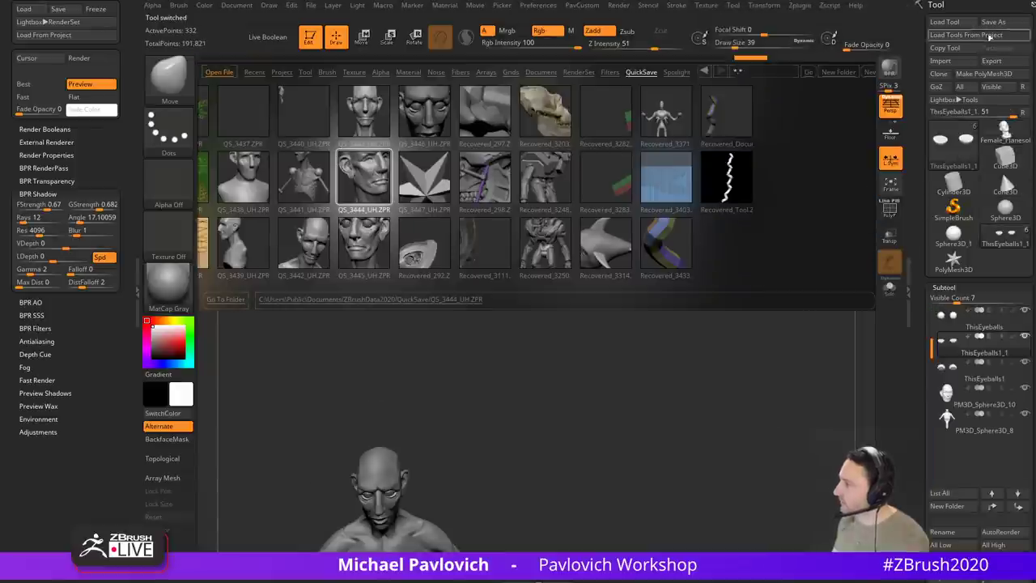
Step: Start saving the bust as a tool and create a Gauntly folder for it inside the streaming folder
{"action": "key", "text": "ctrl+s"}
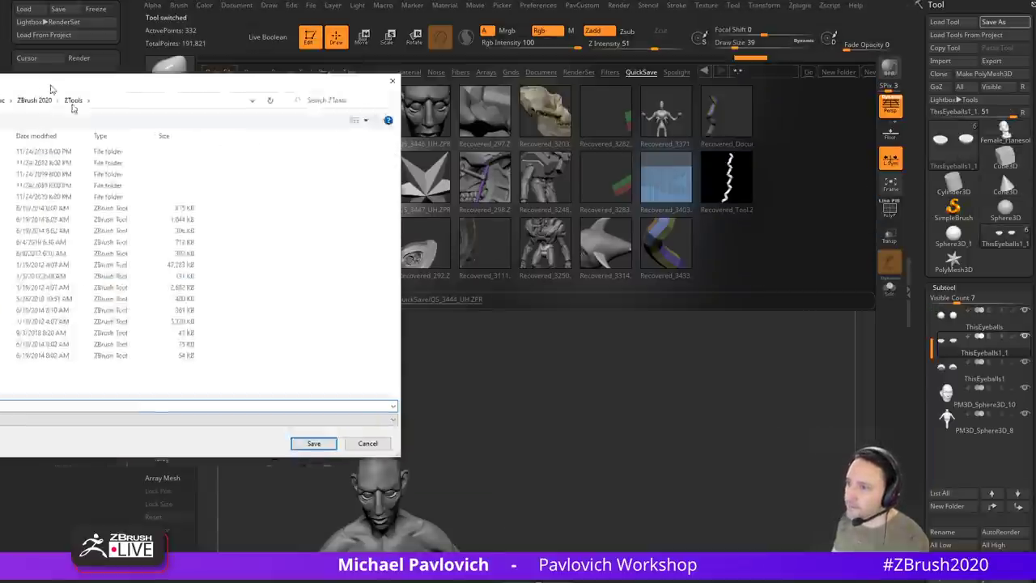
{"action": "scroll", "coordinate": [142, 340], "scroll_direction": "up", "scroll_amount": 5}
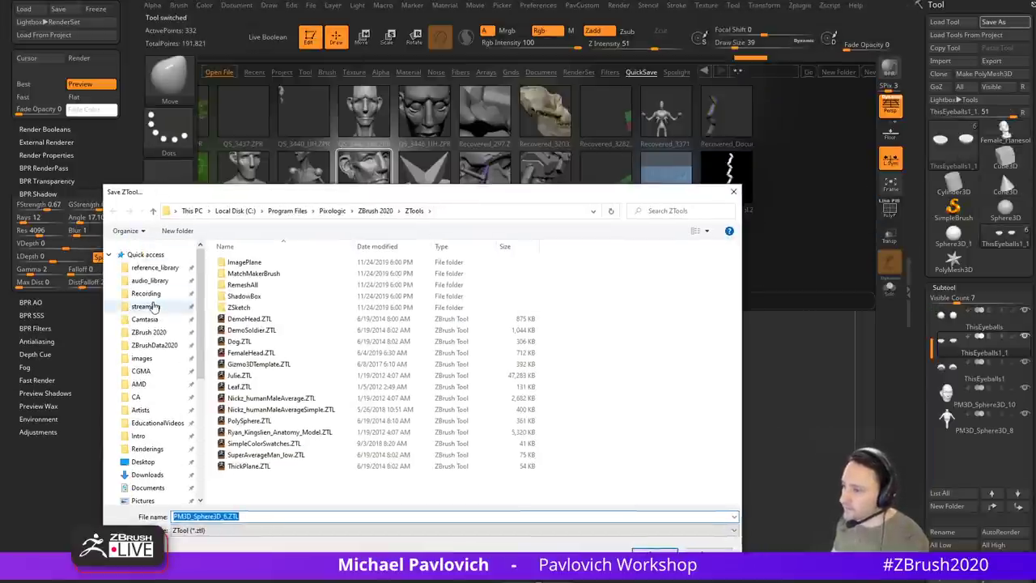
{"action": "left_click", "coordinate": [146, 306]}
{"action": "right_click", "coordinate": [400, 290]}
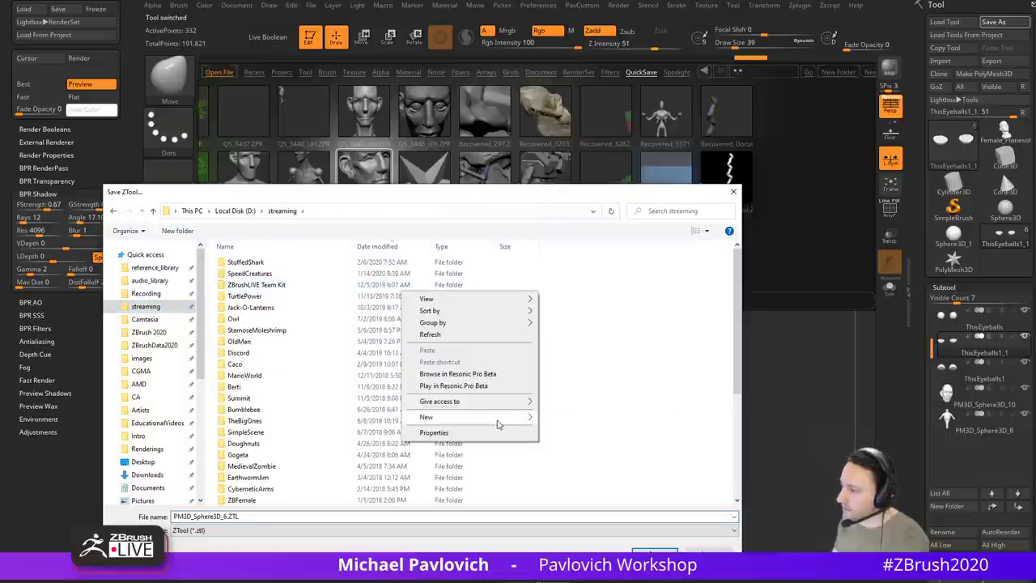
{"action": "mouse_move", "coordinate": [497, 421]}
{"action": "left_click", "coordinate": [557, 424]}
{"action": "type", "text": "Gau"}
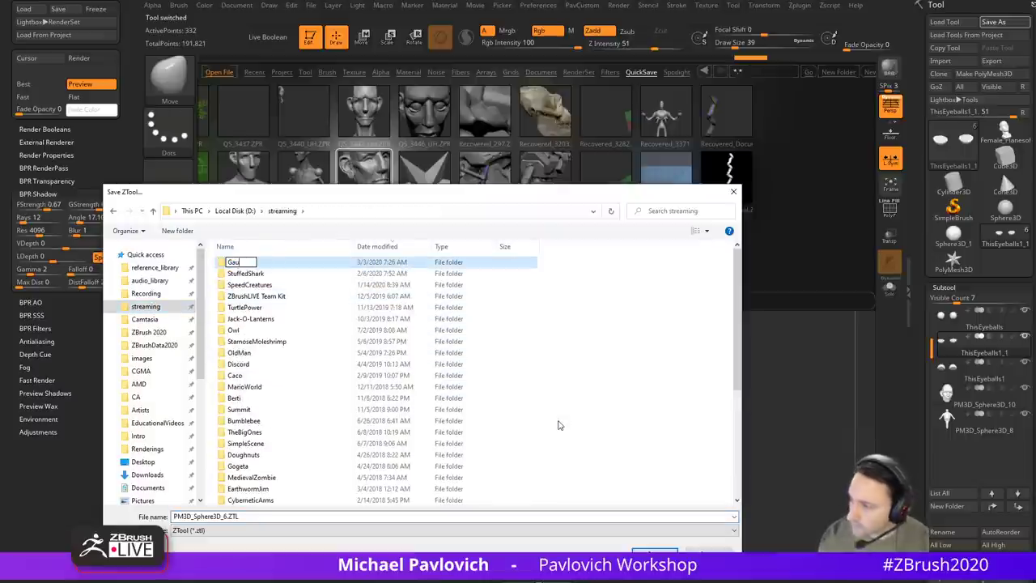
{"action": "type", "text": "ntly"}
{"action": "key", "text": "Return"}
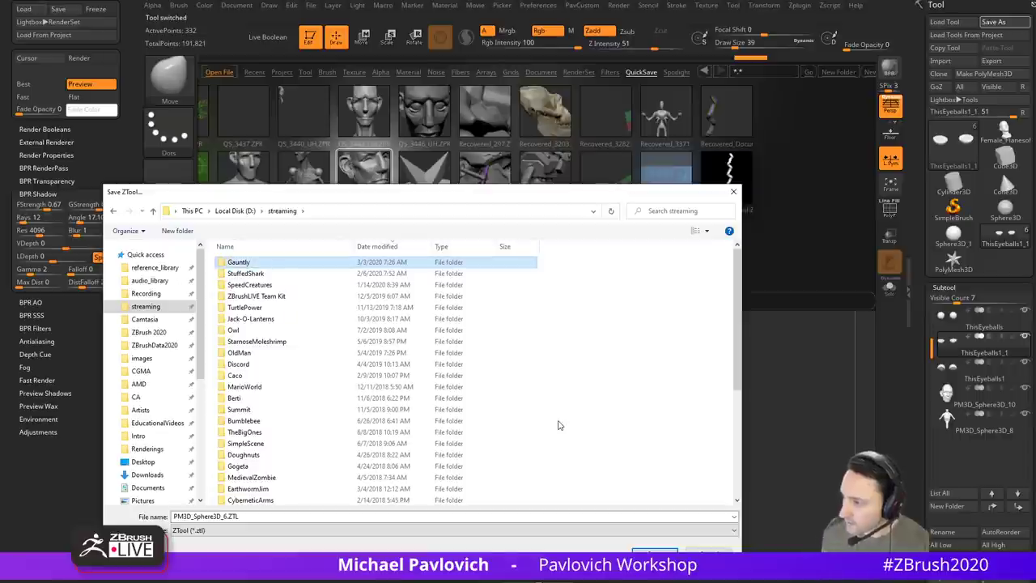
{"action": "key", "text": "Return"}
Step: Save the bust tool under the file name WorkingBody0 in the Gauntly folder
{"action": "left_click", "coordinate": [331, 516]}
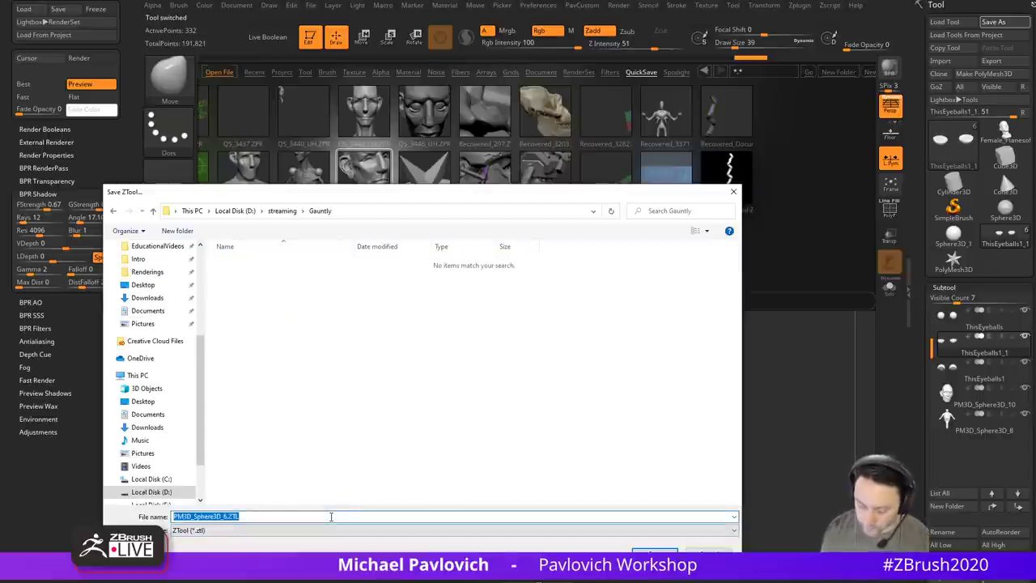
{"action": "type", "text": "W"}
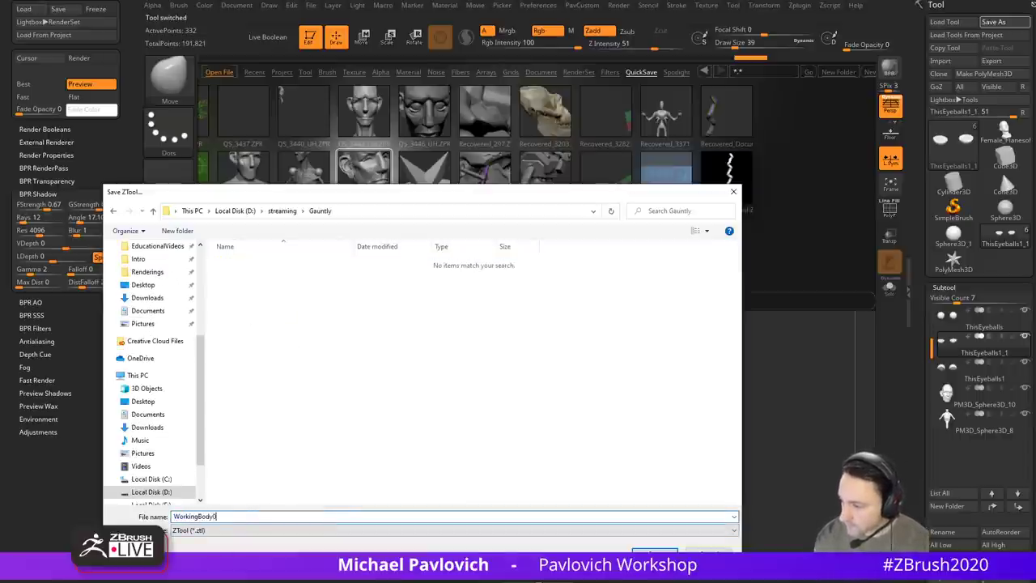
{"action": "type", "text": "orkingBody0"}
{"action": "key", "text": "Return"}
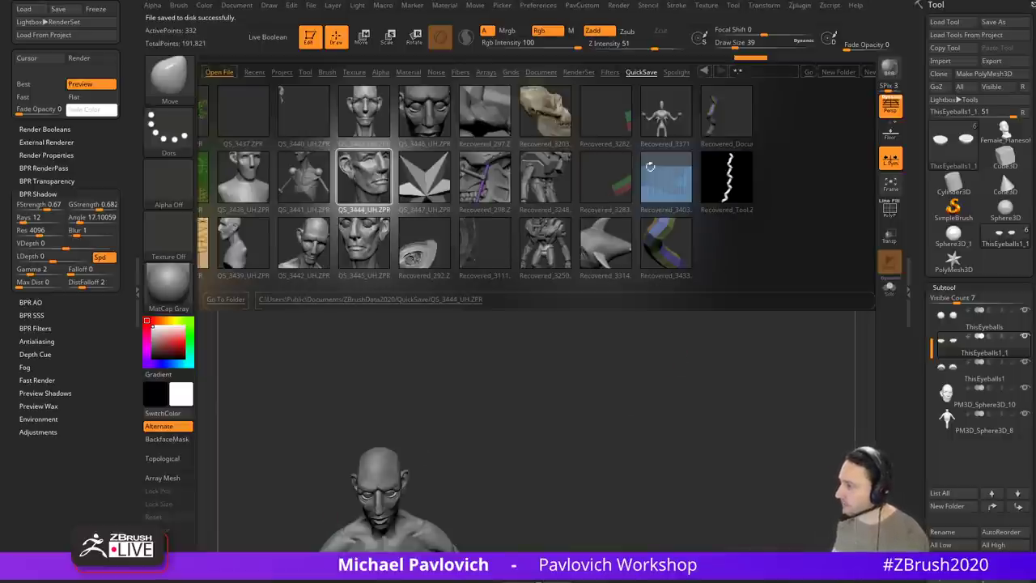
Step: Load the QS_3447_UH quick save and display the gaunt bust without perspective
{"action": "double_click", "coordinate": [453, 199]}
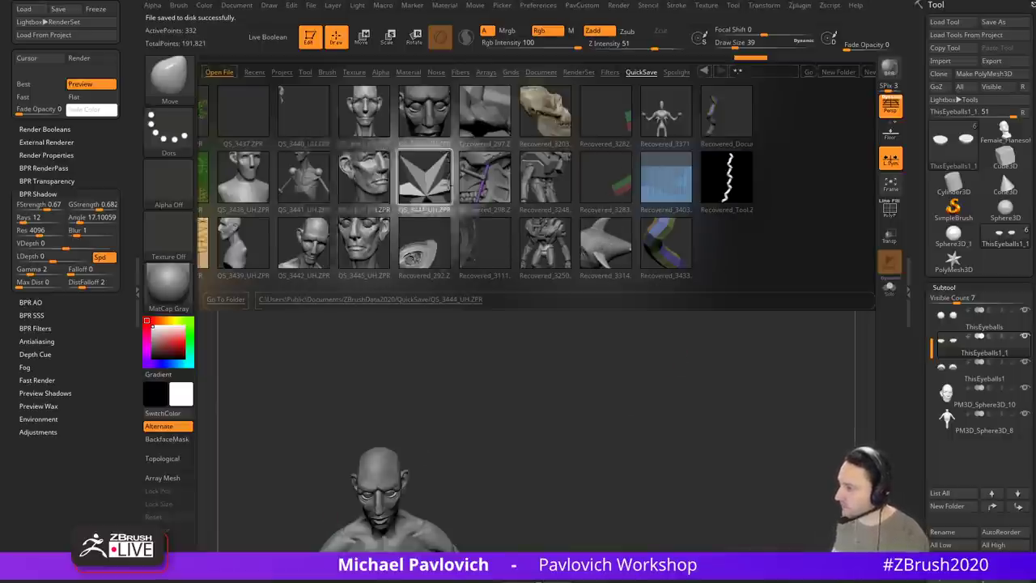
{"action": "left_click", "coordinate": [503, 275]}
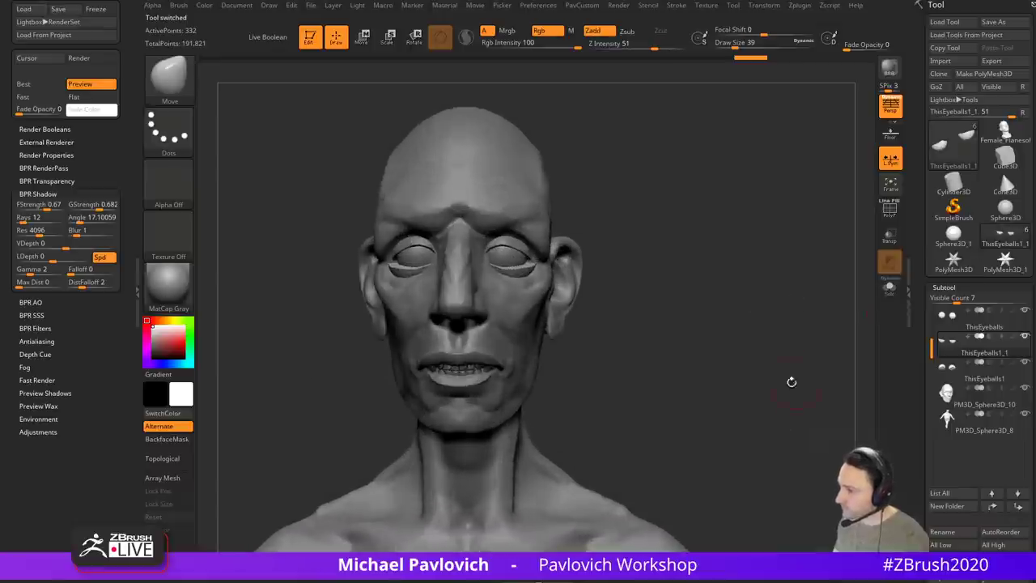
{"action": "left_click", "coordinate": [892, 104]}
Step: Make the head subtool active and work around the outer eye corners with the Standard brush at draw size 20
{"action": "mouse_move", "coordinate": [658, 192]}
{"action": "left_mouse_down", "text": "alt"}
{"action": "mouse_move", "coordinate": [710, 245]}
{"action": "mouse_move", "coordinate": [714, 296]}
{"action": "left_mouse_up", "text": "alt"}
{"action": "left_click_drag", "start_coordinate": [709, 283], "coordinate": [566, 276]}
{"action": "left_click", "coordinate": [627, 232], "text": "alt"}
{"action": "left_click_drag", "start_coordinate": [629, 233], "coordinate": [725, 243]}
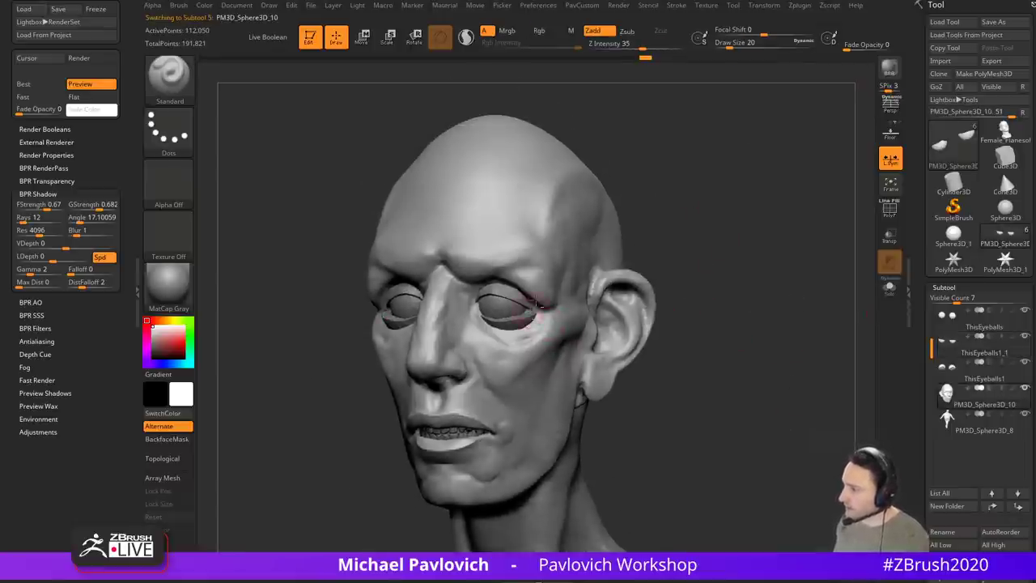
{"action": "key", "text": "ctrl+shift+z"}
Step: Make the lower eyelid subtool active and reshape the lids against the eyeballs with the Move brush at draw size 37
{"action": "left_click", "coordinate": [527, 325], "text": "alt"}
{"action": "key", "text": "b"}
{"action": "key", "text": "m"}
{"action": "key", "text": "v"}
{"action": "left_click_drag", "start_coordinate": [526, 325], "coordinate": [519, 320]}
{"action": "key", "text": "s"}
{"action": "left_click_drag", "start_coordinate": [520, 323], "coordinate": [513, 326]}
{"action": "key", "text": "s"}
{"action": "left_click_drag", "start_coordinate": [492, 323], "coordinate": [480, 318]}
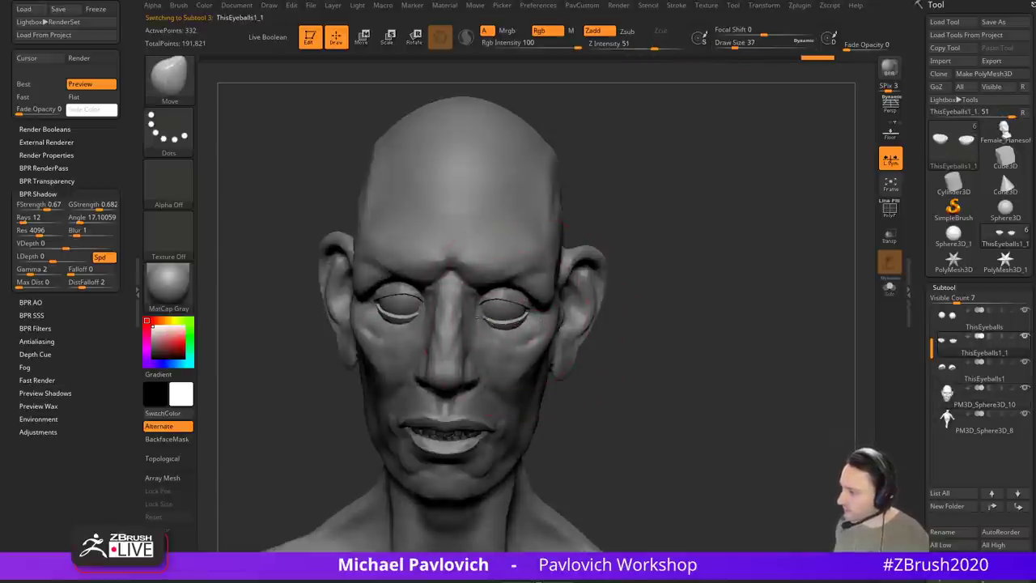
Step: Make the head subtool active and adjust the skin at the inner eye corners with the Move brush at draw size 31
{"action": "left_click_drag", "start_coordinate": [659, 257], "coordinate": [728, 272], "text": "alt"}
{"action": "left_click", "coordinate": [664, 251], "text": "alt"}
{"action": "mouse_move", "coordinate": [735, 223]}
{"action": "left_mouse_down", "text": "alt"}
{"action": "mouse_move", "coordinate": [743, 238]}
{"action": "mouse_move", "coordinate": [725, 241]}
{"action": "left_mouse_up", "text": "alt"}
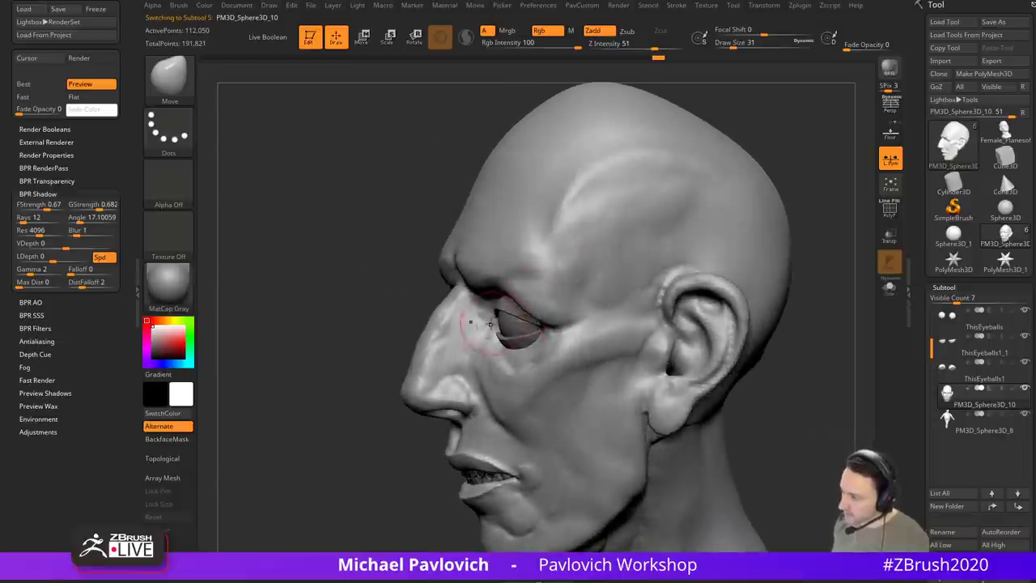
{"action": "right_click_drag", "start_coordinate": [489, 324], "coordinate": [506, 329]}
Step: Refine the area between the nose bridge and inner eye corners with the Standard brush at draw size 16
{"action": "key", "text": "b"}
{"action": "key", "text": "s"}
{"action": "key", "text": "t"}
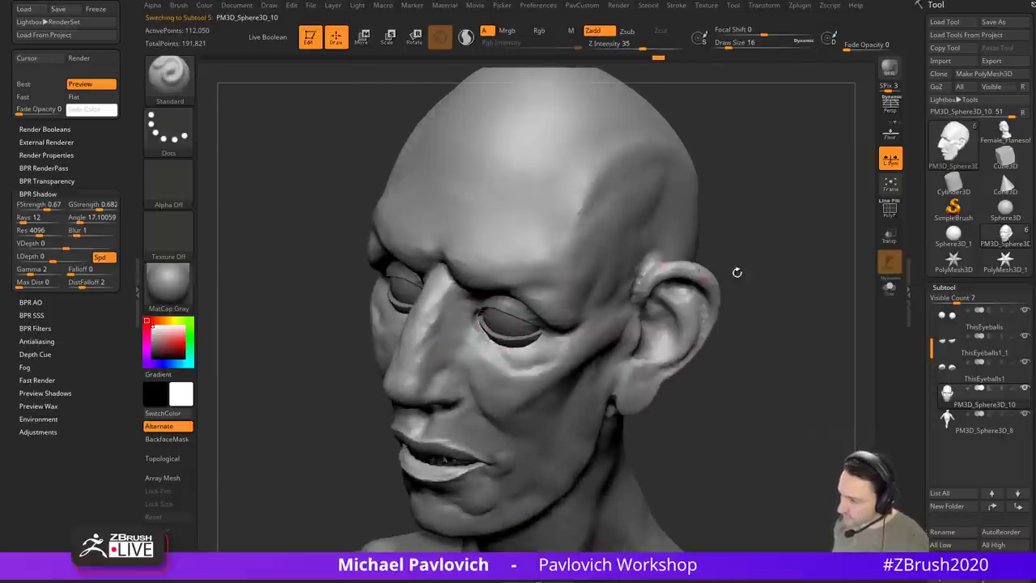
{"action": "left_click_drag", "start_coordinate": [737, 273], "coordinate": [703, 260], "text": "shift"}
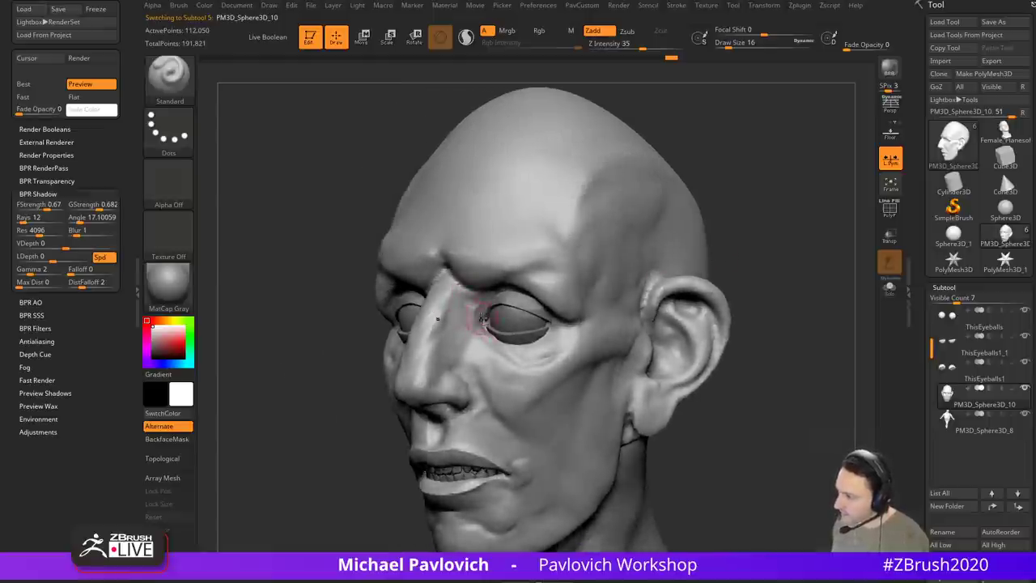
{"action": "left_click_drag", "start_coordinate": [787, 241], "coordinate": [741, 254], "text": "shift"}
Step: Build up the skin beneath the eyes and around their outer corners with the Clay brush at draw size 16
{"action": "key", "text": "b"}
{"action": "key", "text": "c"}
{"action": "key", "text": "l"}
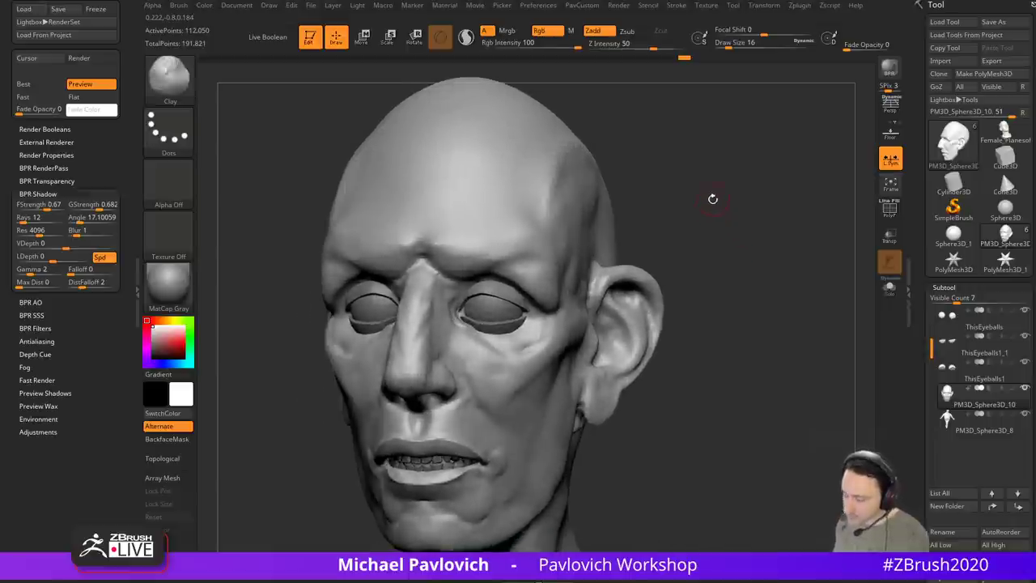
{"action": "left_click_drag", "start_coordinate": [713, 197], "coordinate": [502, 274]}
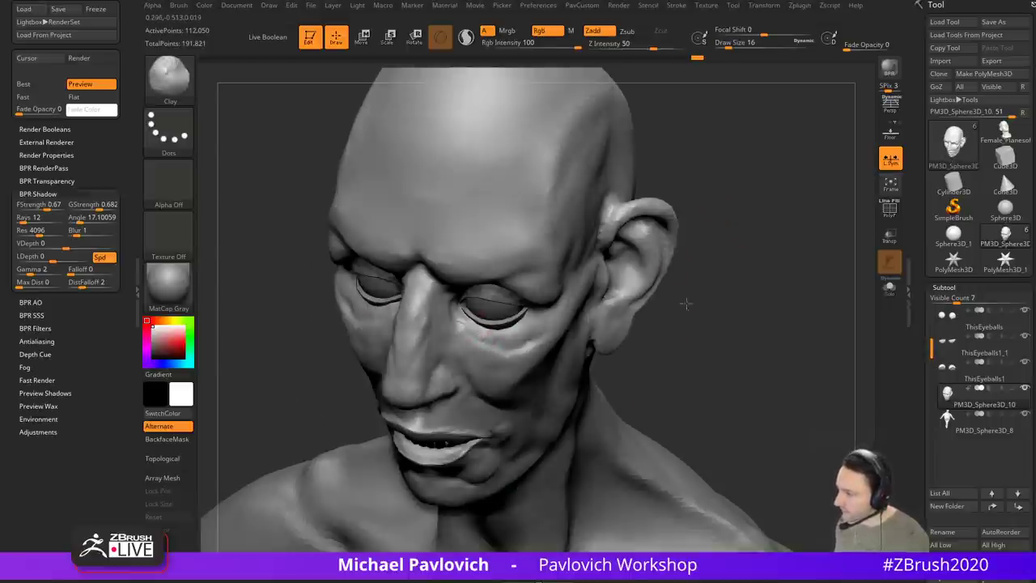
{"action": "left_click_drag", "start_coordinate": [685, 304], "coordinate": [518, 289]}
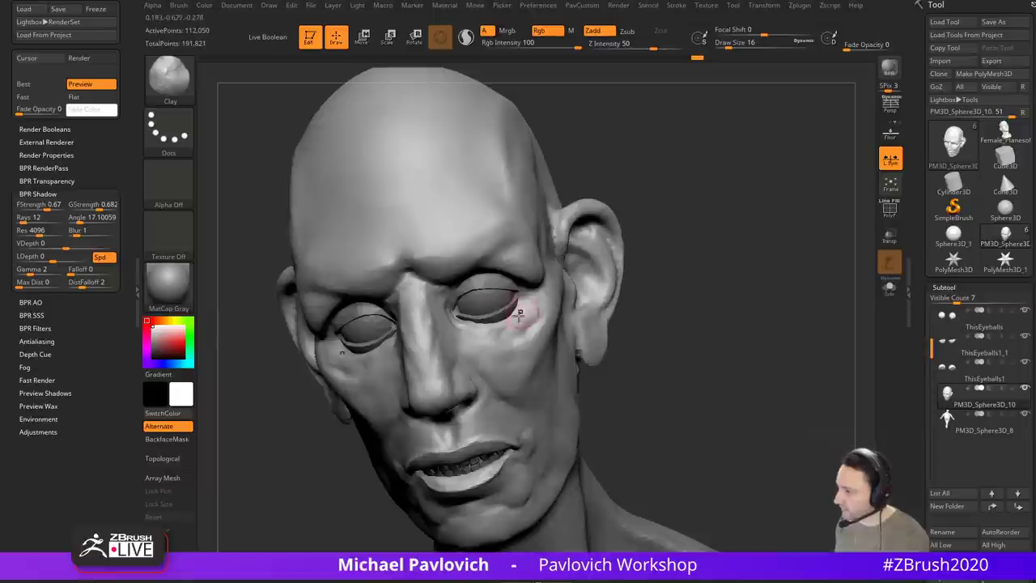
{"action": "left_click_drag", "start_coordinate": [689, 294], "coordinate": [687, 283]}
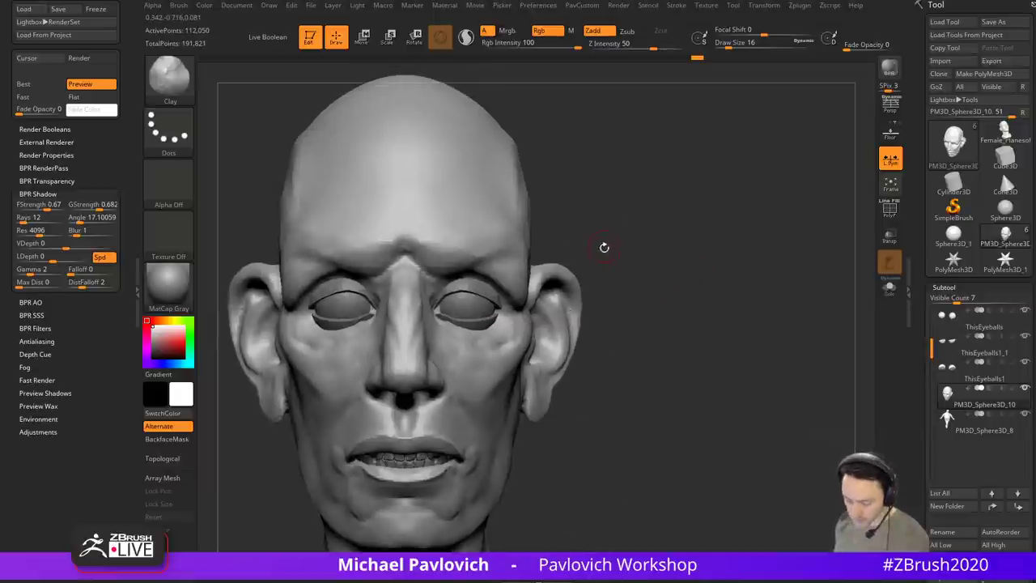
Step: Carve creases beneath the lower eyelids with the DamStandard brush at draw size 16
{"action": "key", "text": "b"}
{"action": "key", "text": "d"}
{"action": "key", "text": "s"}
{"action": "left_click_drag", "start_coordinate": [604, 248], "coordinate": [506, 261]}
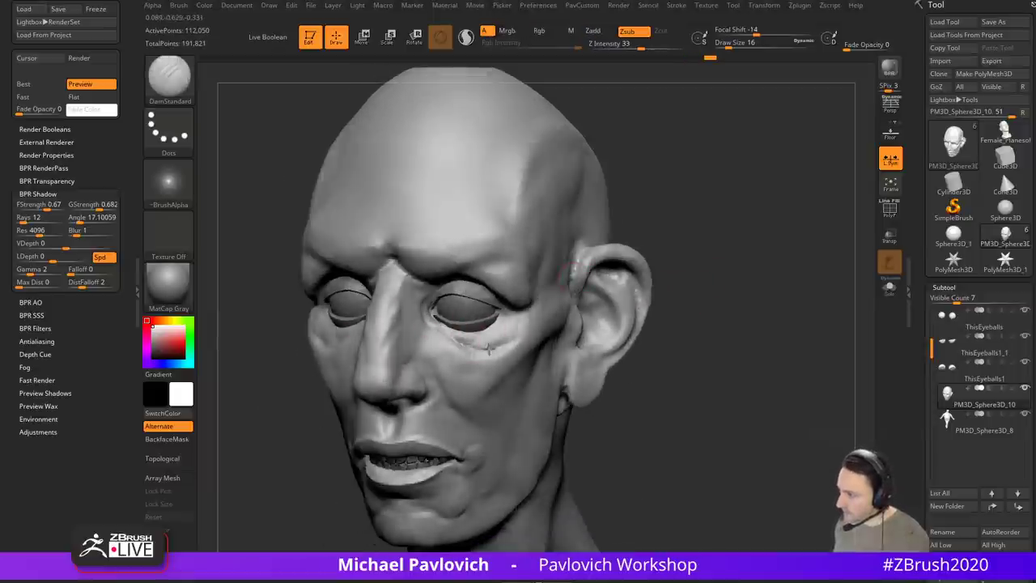
{"action": "left_click_drag", "start_coordinate": [499, 334], "coordinate": [511, 324]}
{"action": "left_click_drag", "start_coordinate": [659, 283], "coordinate": [688, 255]}
{"action": "mouse_move", "coordinate": [578, 259]}
{"action": "left_mouse_down"}
{"action": "mouse_move", "coordinate": [531, 271]}
{"action": "mouse_move", "coordinate": [624, 261]}
{"action": "mouse_move", "coordinate": [555, 280]}
{"action": "left_mouse_up"}
Step: Make the lower eyelid subtool active and fit the lids' outer ends with the Move brush at draw sizes 33 and 23
{"action": "left_click", "coordinate": [499, 310], "text": "alt"}
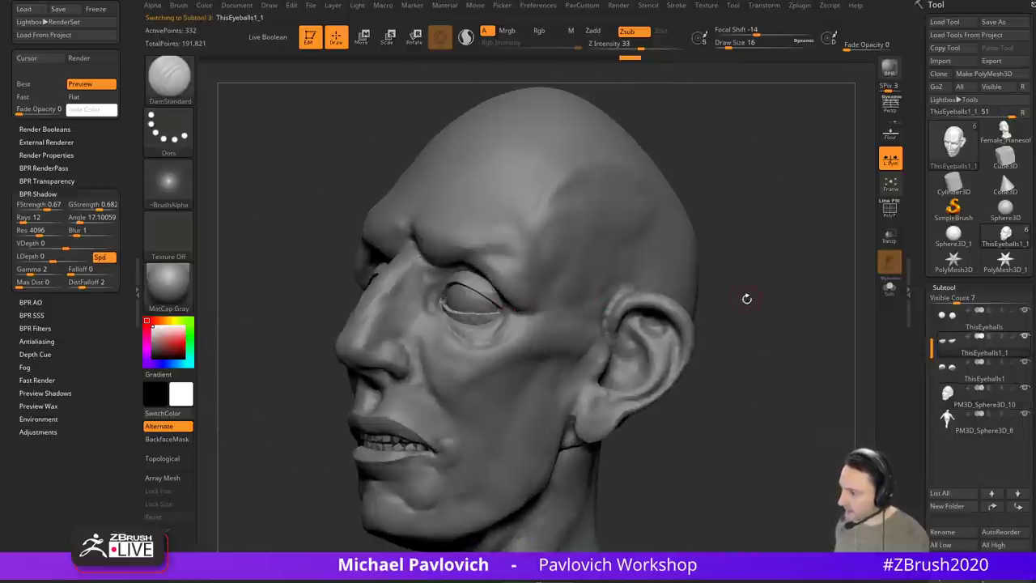
{"action": "mouse_move", "coordinate": [746, 299]}
{"action": "left_mouse_down"}
{"action": "mouse_move", "coordinate": [774, 278]}
{"action": "mouse_move", "coordinate": [499, 317]}
{"action": "left_mouse_up"}
{"action": "key", "text": "b"}
{"action": "key", "text": "m"}
{"action": "key", "text": "v"}
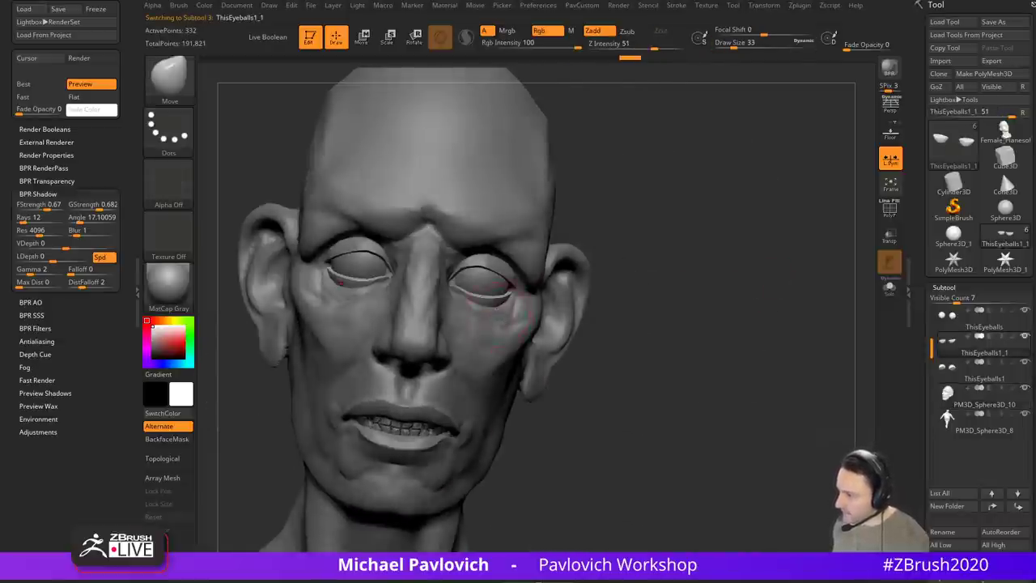
{"action": "key", "text": "bracketleft"}
{"action": "left_click_drag", "start_coordinate": [656, 269], "coordinate": [682, 267]}
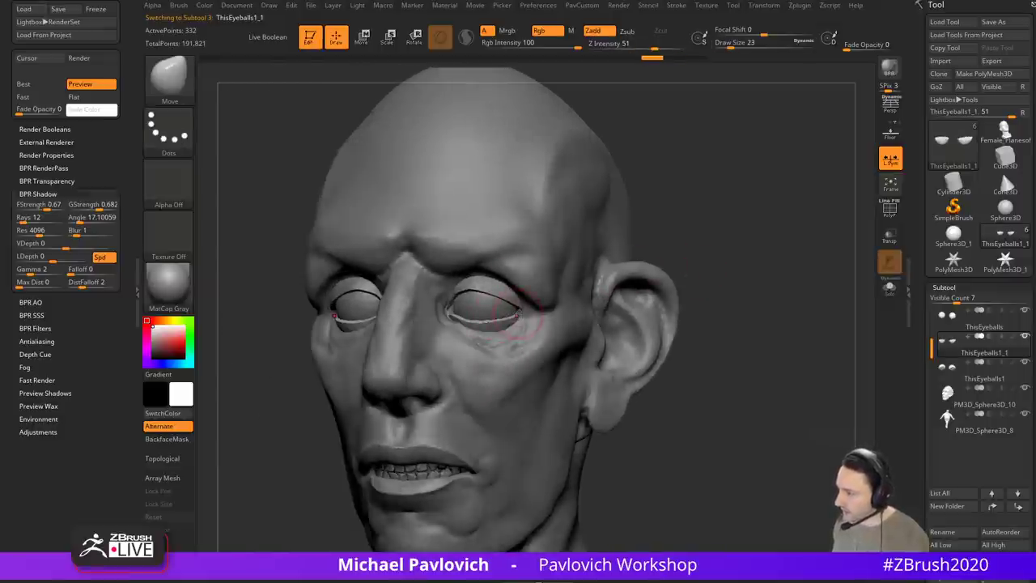
{"action": "mouse_move", "coordinate": [549, 290]}
{"action": "left_mouse_down"}
{"action": "mouse_move", "coordinate": [689, 245]}
{"action": "mouse_move", "coordinate": [701, 227]}
{"action": "mouse_move", "coordinate": [631, 211]}
{"action": "mouse_move", "coordinate": [634, 285]}
{"action": "left_mouse_up"}
Step: Make the upper eyelid subtool active and reshape the lids' outer corners with the Move brush at draw size 22
{"action": "key", "text": "s"}
{"action": "left_click", "coordinate": [512, 341]}
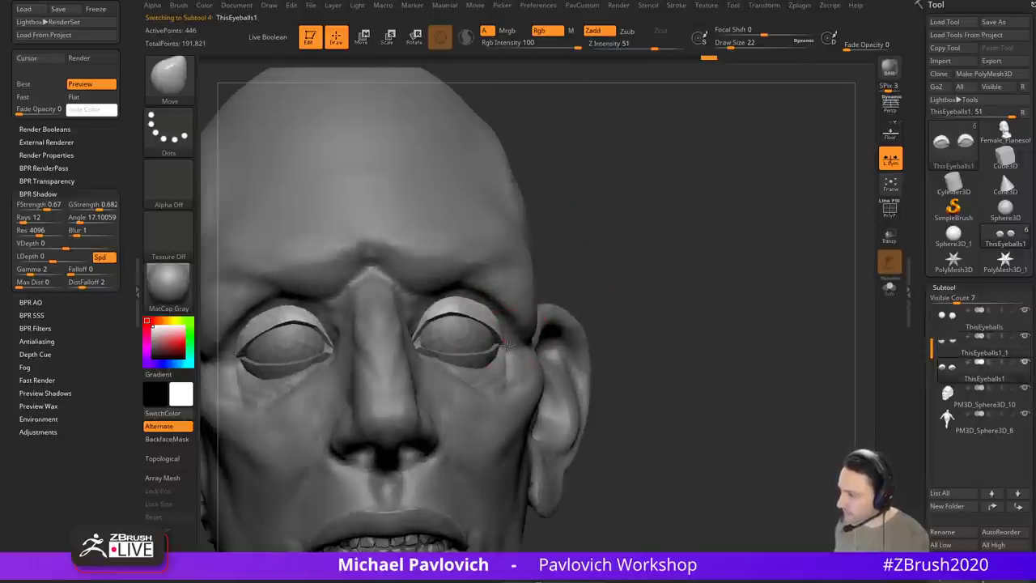
{"action": "left_click_drag", "start_coordinate": [510, 350], "coordinate": [512, 348]}
{"action": "mouse_move", "coordinate": [613, 300]}
{"action": "left_mouse_down"}
{"action": "mouse_move", "coordinate": [495, 303]}
{"action": "mouse_move", "coordinate": [504, 296]}
{"action": "mouse_move", "coordinate": [611, 303]}
{"action": "mouse_move", "coordinate": [615, 277]}
{"action": "mouse_move", "coordinate": [429, 350]}
{"action": "mouse_move", "coordinate": [794, 231]}
{"action": "mouse_move", "coordinate": [751, 273]}
{"action": "mouse_move", "coordinate": [717, 268]}
{"action": "mouse_move", "coordinate": [721, 254]}
{"action": "mouse_move", "coordinate": [620, 278]}
{"action": "mouse_move", "coordinate": [613, 259]}
{"action": "left_mouse_up"}
Step: Make the head subtool active and reshape the brow and forehead with the Move brush at draw sizes 90 and 49
{"action": "left_click", "coordinate": [526, 285], "text": "alt"}
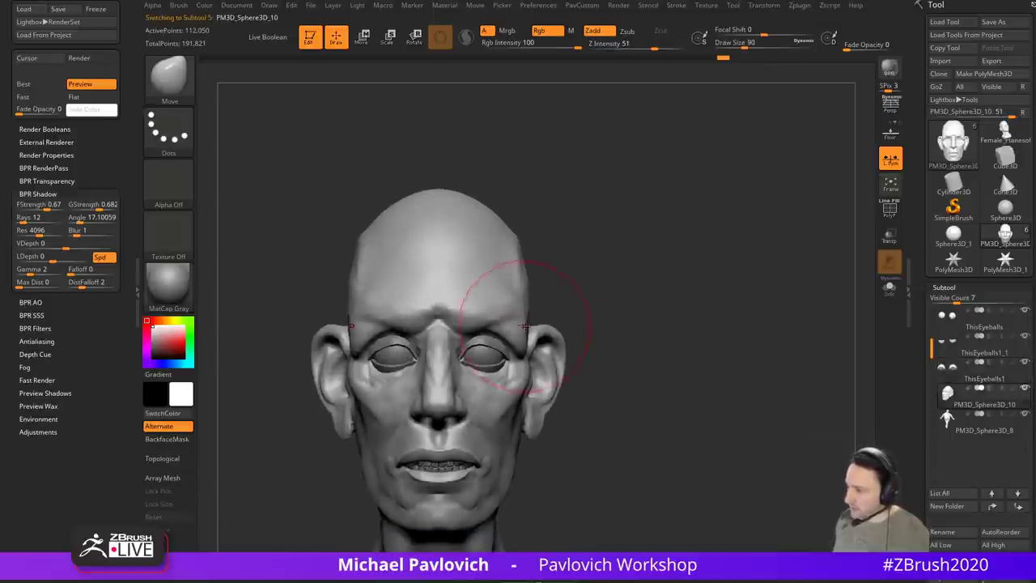
{"action": "key", "text": "s"}
{"action": "left_click_drag", "start_coordinate": [492, 326], "coordinate": [488, 325]}
{"action": "left_click_drag", "start_coordinate": [451, 296], "coordinate": [450, 303]}
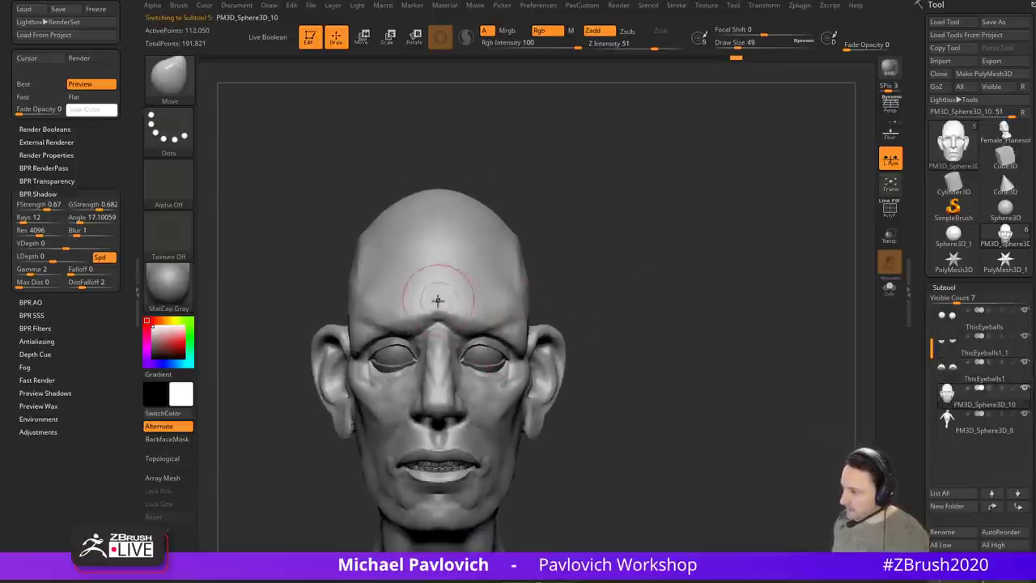
{"action": "left_click_drag", "start_coordinate": [511, 330], "coordinate": [512, 359]}
{"action": "key", "text": "["}
{"action": "mouse_move", "coordinate": [629, 289]}
{"action": "left_mouse_down", "text": "alt"}
{"action": "mouse_move", "coordinate": [637, 294]}
{"action": "mouse_move", "coordinate": [610, 280]}
{"action": "mouse_move", "coordinate": [617, 298]}
{"action": "left_mouse_up", "text": "alt"}
Step: Define the lower edge of the brow above the nose with the Standard brush at draw sizes 9 and 6
{"action": "key", "text": "b"}
{"action": "key", "text": "s"}
{"action": "key", "text": "t"}
{"action": "key", "text": "s"}
{"action": "left_click_drag", "start_coordinate": [502, 330], "coordinate": [491, 330]}
{"action": "left_click_drag", "start_coordinate": [523, 278], "coordinate": [530, 289], "text": "alt"}
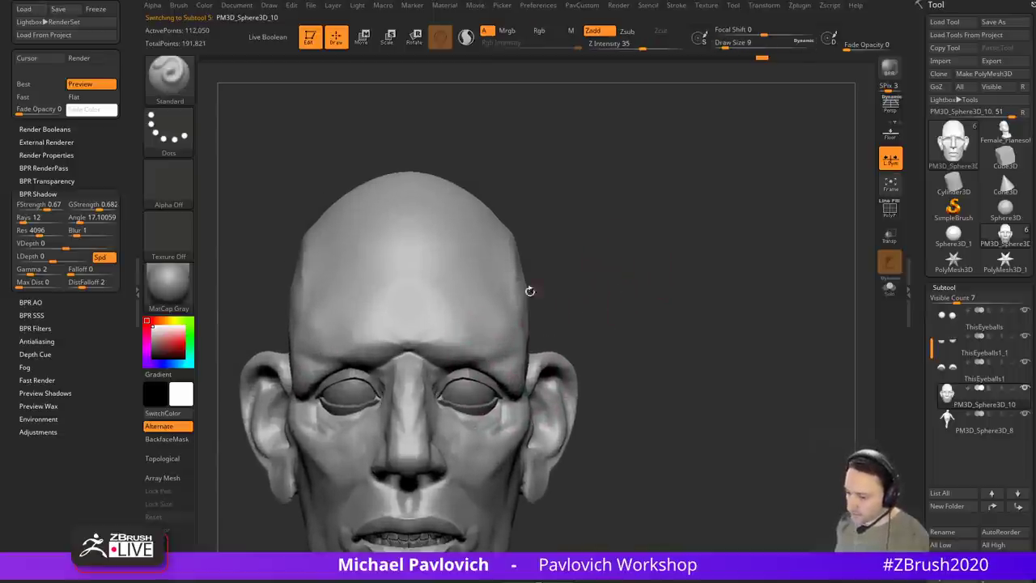
{"action": "key", "text": "s"}
{"action": "left_click_drag", "start_coordinate": [439, 357], "coordinate": [437, 356]}
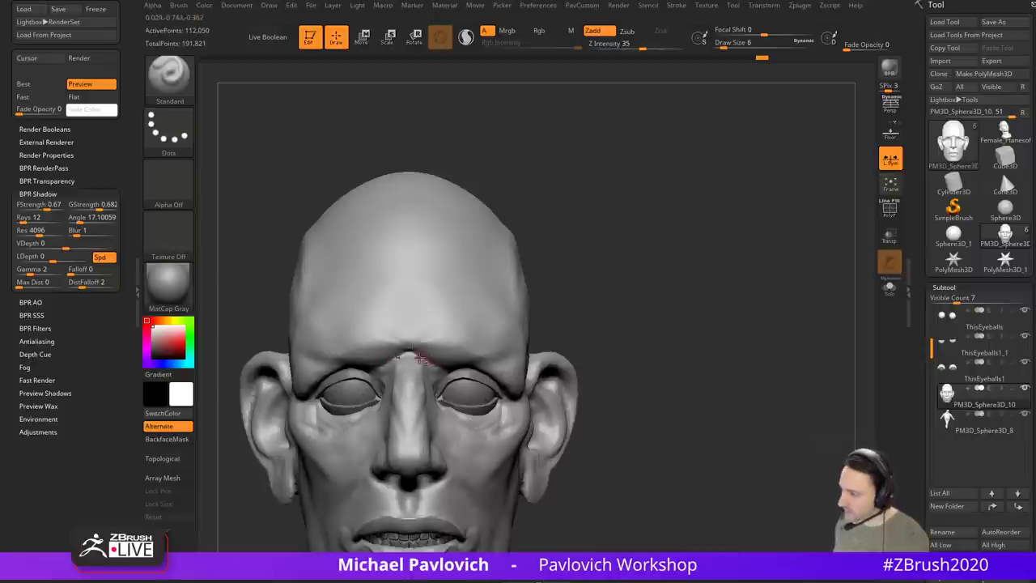
Step: Carve vertical frown lines between the eyebrows with the DamStandard brush at draw size 16 and soften them
{"action": "key", "text": "b"}
{"action": "key", "text": "d"}
{"action": "key", "text": "s"}
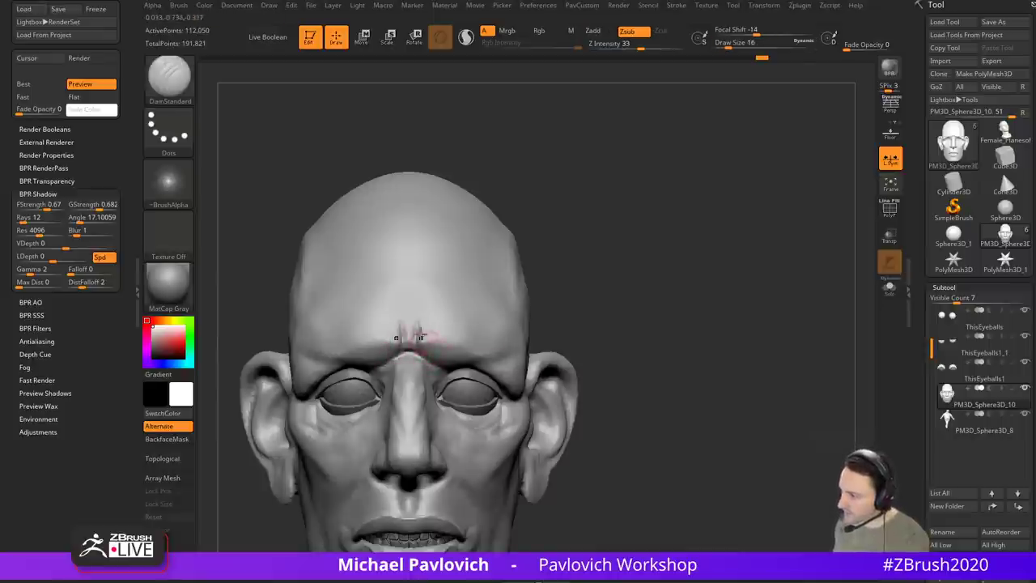
{"action": "left_click_drag", "start_coordinate": [421, 336], "coordinate": [417, 323]}
{"action": "left_click_drag", "start_coordinate": [589, 307], "coordinate": [597, 285]}
{"action": "left_click_drag", "start_coordinate": [422, 334], "coordinate": [416, 323], "text": "shift"}
Step: Build up the brow between the frown lines and the nose root with the Clay brush at draw size 16
{"action": "mouse_move", "coordinate": [534, 261]}
{"action": "left_mouse_down"}
{"action": "mouse_move", "coordinate": [558, 268]}
{"action": "mouse_move", "coordinate": [535, 273]}
{"action": "mouse_move", "coordinate": [411, 356]}
{"action": "left_mouse_up"}
{"action": "key", "text": "b"}
{"action": "key", "text": "c"}
{"action": "key", "text": "l"}
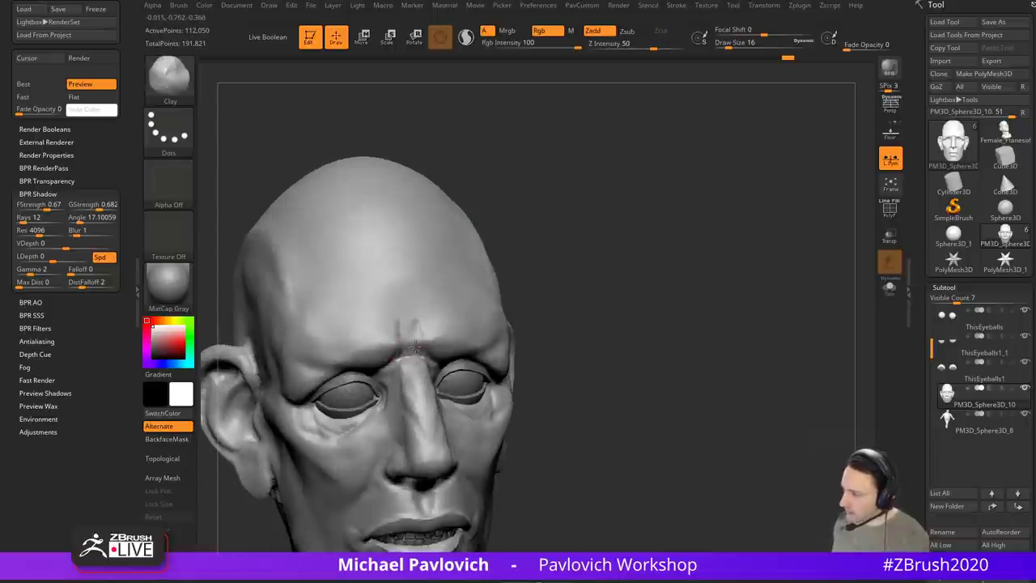
{"action": "mouse_move", "coordinate": [527, 294]}
{"action": "left_mouse_down"}
{"action": "mouse_move", "coordinate": [456, 342]}
{"action": "mouse_move", "coordinate": [628, 298]}
{"action": "mouse_move", "coordinate": [421, 340]}
{"action": "left_mouse_up"}
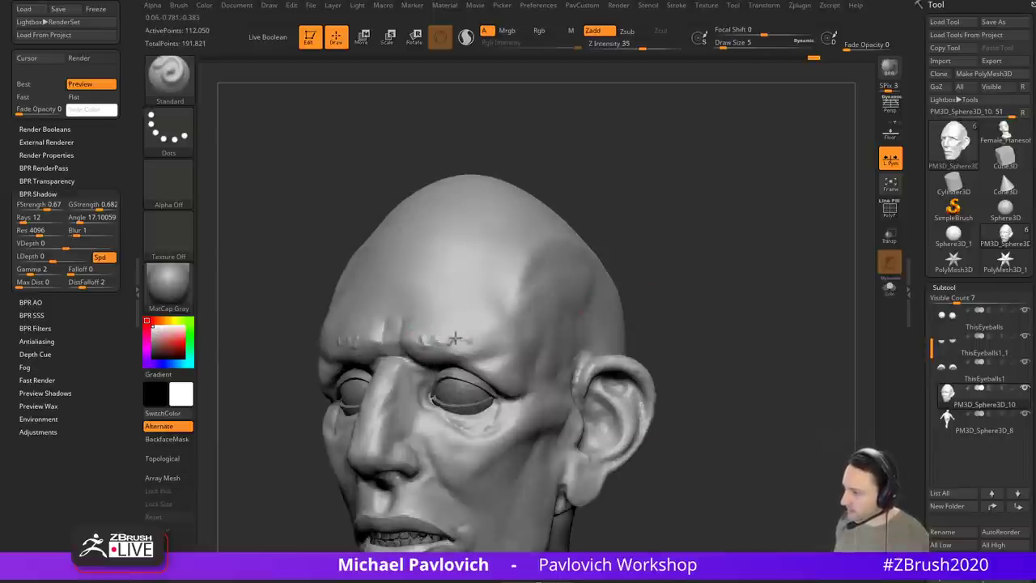
Step: Even out the brow ridge above the eyes with the ClayTubes and Clay brushes at draw size 11
{"action": "key", "text": "b"}
{"action": "key", "text": "c"}
{"action": "key", "text": "t"}
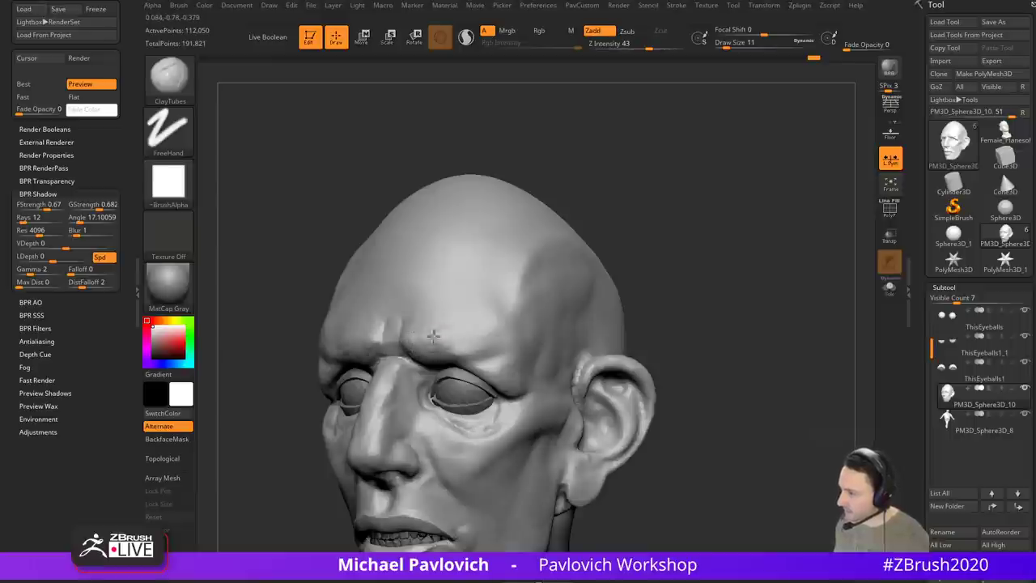
{"action": "mouse_move", "coordinate": [639, 296]}
{"action": "left_mouse_down"}
{"action": "mouse_move", "coordinate": [713, 301]}
{"action": "mouse_move", "coordinate": [669, 300]}
{"action": "mouse_move", "coordinate": [654, 288]}
{"action": "mouse_move", "coordinate": [656, 251]}
{"action": "mouse_move", "coordinate": [705, 324]}
{"action": "mouse_move", "coordinate": [684, 328]}
{"action": "mouse_move", "coordinate": [752, 334]}
{"action": "left_mouse_up"}
{"action": "left_click_drag", "start_coordinate": [689, 302], "coordinate": [705, 326]}
{"action": "key", "text": "b"}
{"action": "key", "text": "c"}
{"action": "key", "text": "l"}
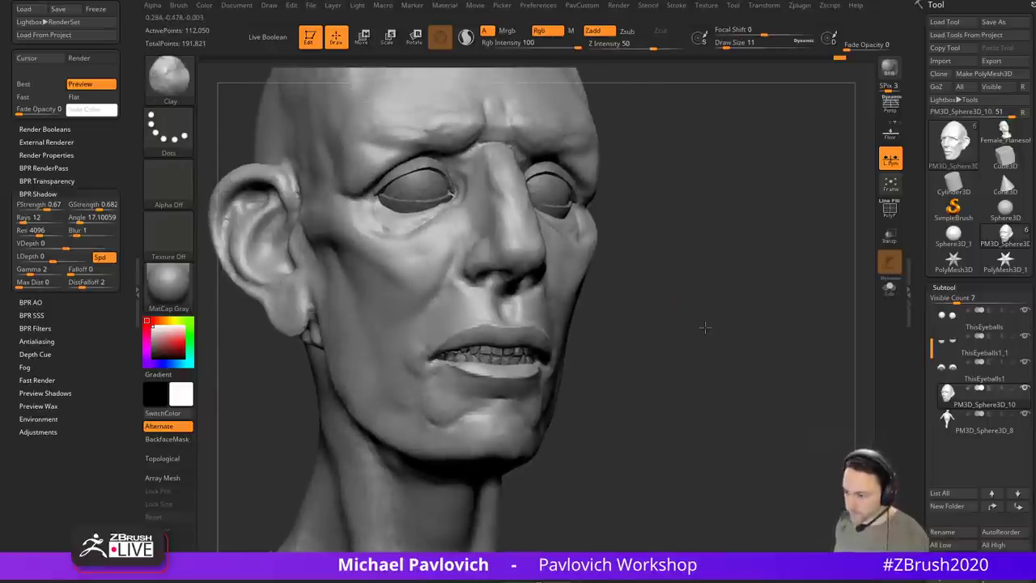
{"action": "left_click_drag", "start_coordinate": [566, 337], "coordinate": [583, 340]}
{"action": "mouse_move", "coordinate": [645, 324]}
{"action": "left_mouse_down"}
{"action": "mouse_move", "coordinate": [653, 345]}
{"action": "mouse_move", "coordinate": [720, 356]}
{"action": "mouse_move", "coordinate": [682, 323]}
{"action": "left_mouse_up"}
Step: Carve the smile-line folds from the nose wings towards the mouth corners with the DamStandard brush at draw size 16
{"action": "key", "text": "b"}
{"action": "key", "text": "d"}
{"action": "key", "text": "s"}
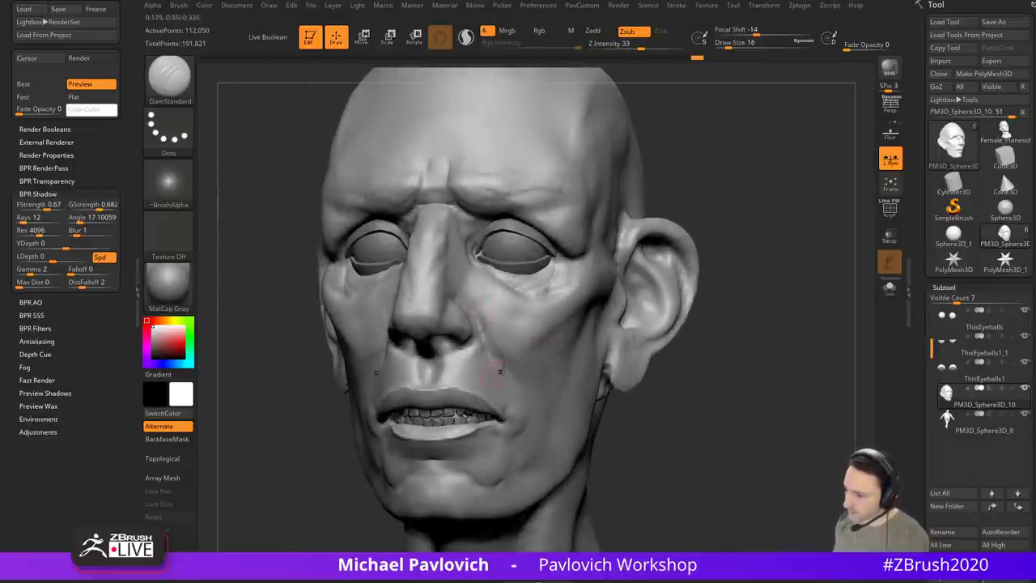
{"action": "right_click_drag", "start_coordinate": [501, 371], "coordinate": [479, 326]}
{"action": "right_click_drag", "start_coordinate": [551, 409], "coordinate": [448, 326]}
Step: Mask the area around the mouth inside the smile-line folds with the MaskLasso brush
{"action": "key", "text": "ctrl"}
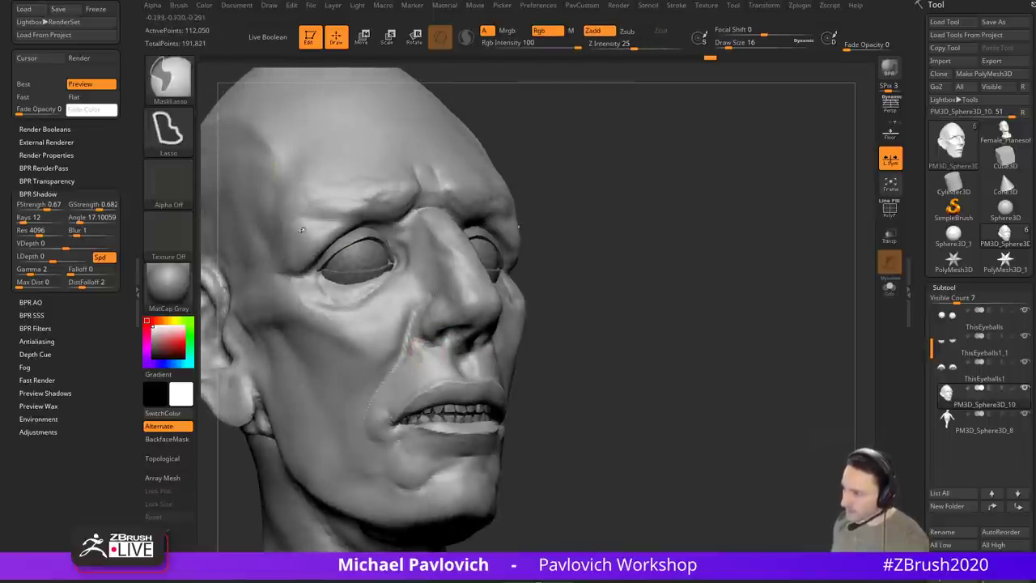
{"action": "left_click", "coordinate": [170, 79], "text": "ctrl"}
{"action": "left_click", "coordinate": [289, 89], "text": "ctrl"}
{"action": "mouse_move", "coordinate": [425, 316]}
{"action": "left_mouse_down", "text": "ctrl"}
{"action": "mouse_move", "coordinate": [385, 409]}
{"action": "mouse_move", "coordinate": [434, 366]}
{"action": "mouse_move", "coordinate": [457, 376]}
{"action": "left_mouse_up", "text": "ctrl"}
{"action": "right_click_drag", "start_coordinate": [457, 376], "coordinate": [269, 352]}
Step: Push the cheeks against the masked mouth area with the Move brush at draw size 33
{"action": "key", "text": "b"}
{"action": "key", "text": "m"}
{"action": "key", "text": "v"}
{"action": "left_click_drag", "start_coordinate": [739, 409], "coordinate": [623, 400]}
{"action": "mouse_move", "coordinate": [551, 377]}
{"action": "left_mouse_down"}
{"action": "mouse_move", "coordinate": [527, 351]}
{"action": "mouse_move", "coordinate": [603, 361]}
{"action": "left_mouse_up"}
{"action": "key", "text": "s"}
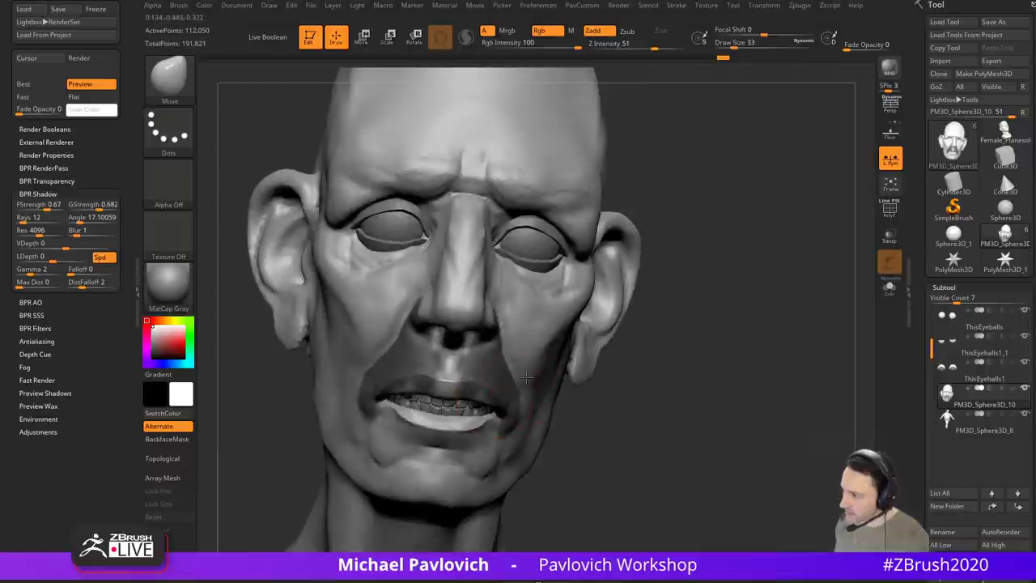
{"action": "mouse_move", "coordinate": [526, 378]}
{"action": "right_mouse_down"}
{"action": "mouse_move", "coordinate": [554, 396]}
{"action": "mouse_move", "coordinate": [421, 439]}
{"action": "right_mouse_up"}
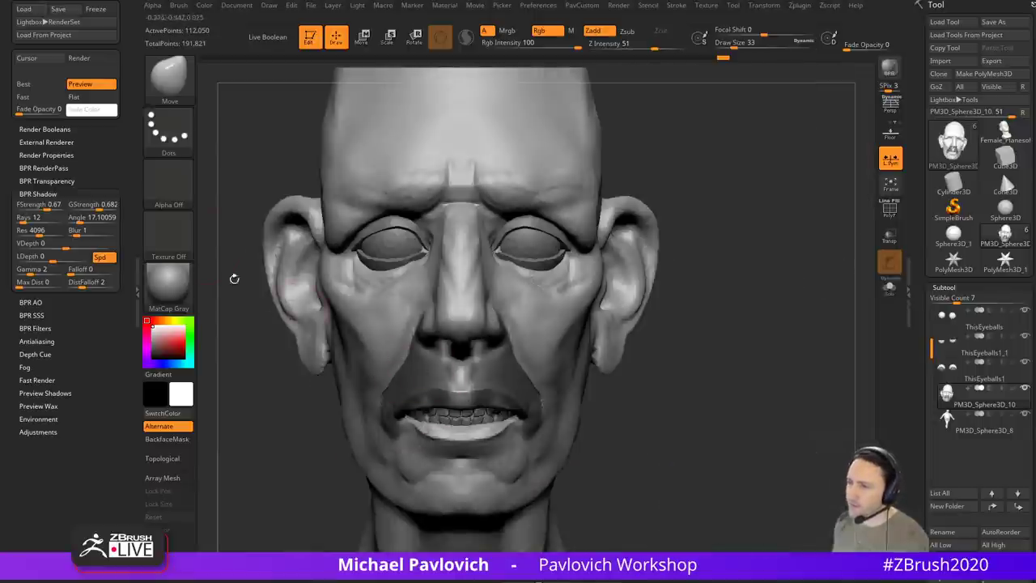
Step: Dock the Brush palette beside the canvas so its settings stay open
{"action": "left_click_drag", "start_coordinate": [132, 43], "coordinate": [132, 59]}
{"action": "left_click", "coordinate": [122, 6]}
{"action": "left_click", "coordinate": [178, 6]}
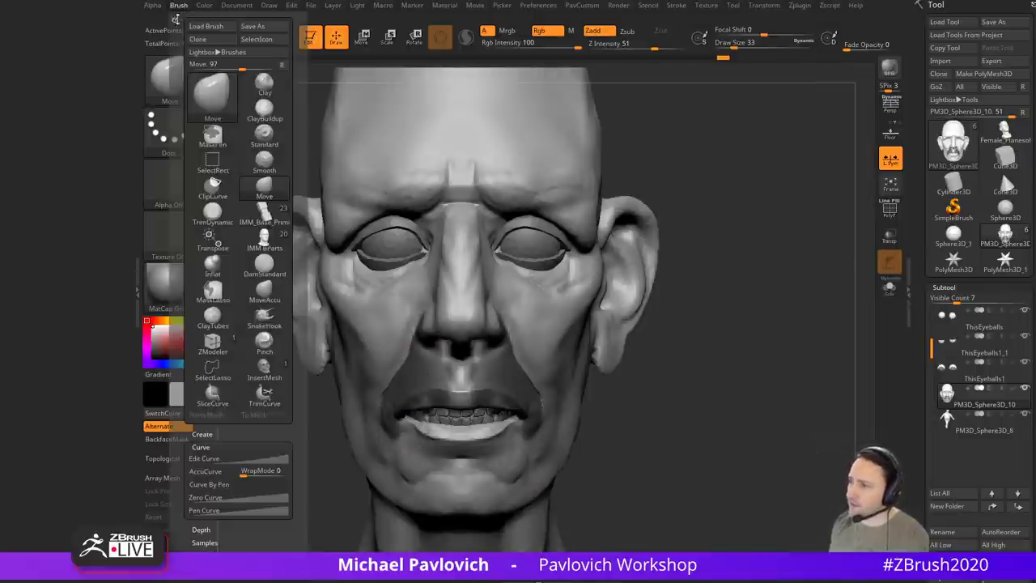
{"action": "left_click_drag", "start_coordinate": [174, 16], "coordinate": [51, 83]}
{"action": "scroll", "coordinate": [48, 468], "scroll_direction": "down", "scroll_amount": 3}
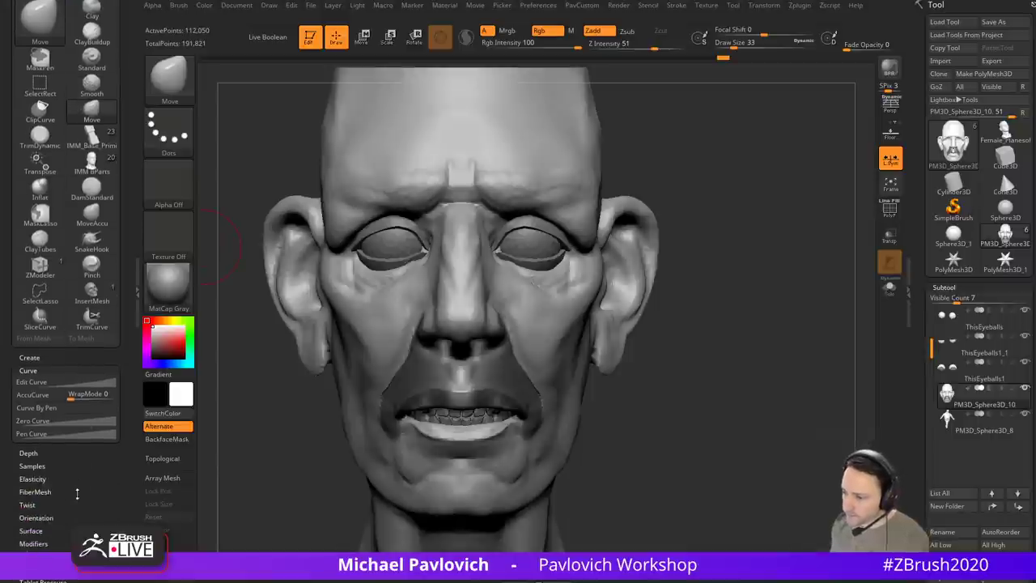
Step: Examine the brush's Samples, Modifiers and Smooth Brush Modifiers settings to find the gravity option
{"action": "key", "text": "shift"}
{"action": "left_click", "coordinate": [32, 466]}
{"action": "scroll", "coordinate": [56, 438], "scroll_direction": "down", "scroll_amount": 4}
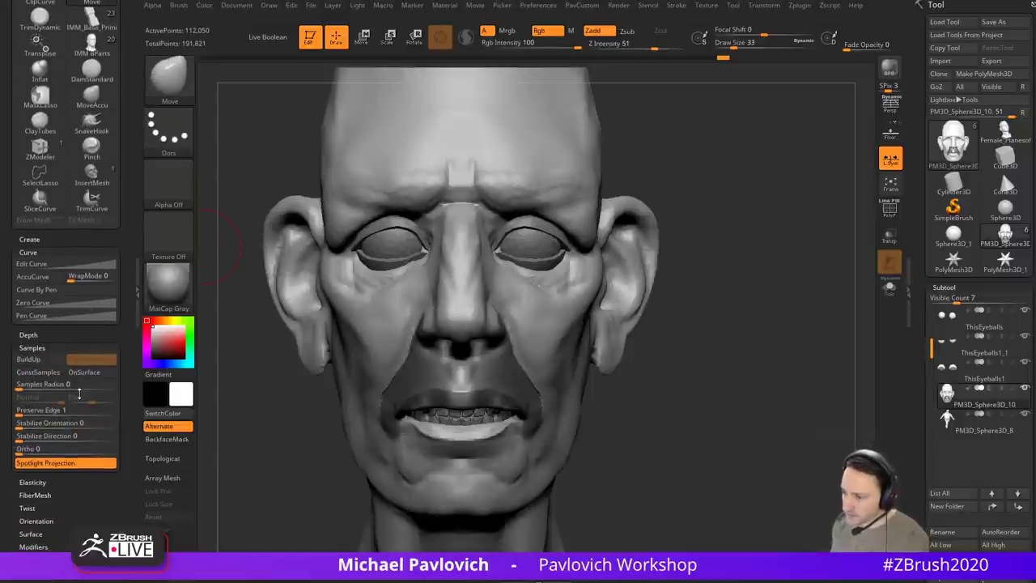
{"action": "scroll", "coordinate": [79, 393], "scroll_direction": "down", "scroll_amount": 5}
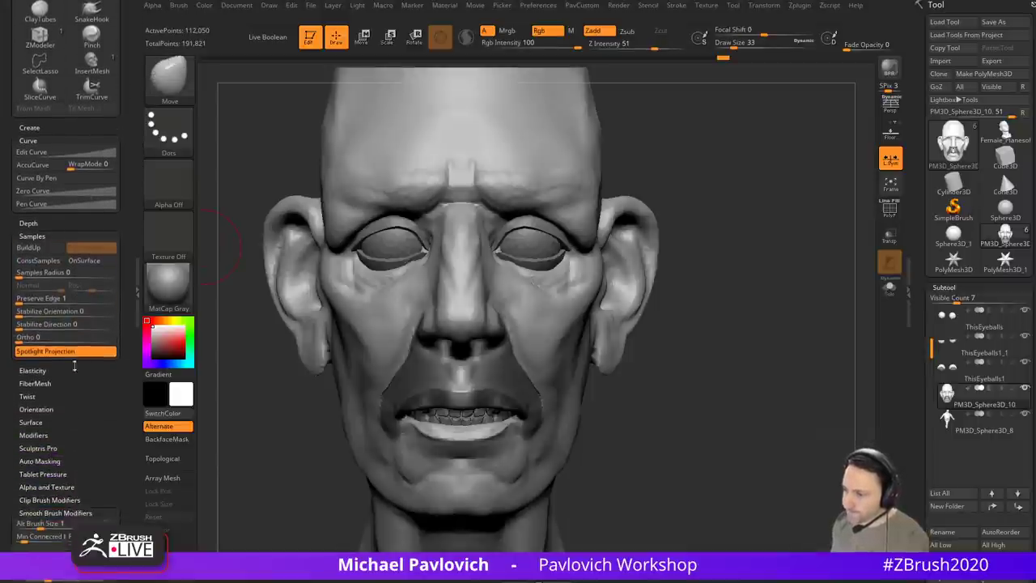
{"action": "left_click", "coordinate": [33, 408]}
{"action": "scroll", "coordinate": [89, 323], "scroll_direction": "down", "scroll_amount": 5}
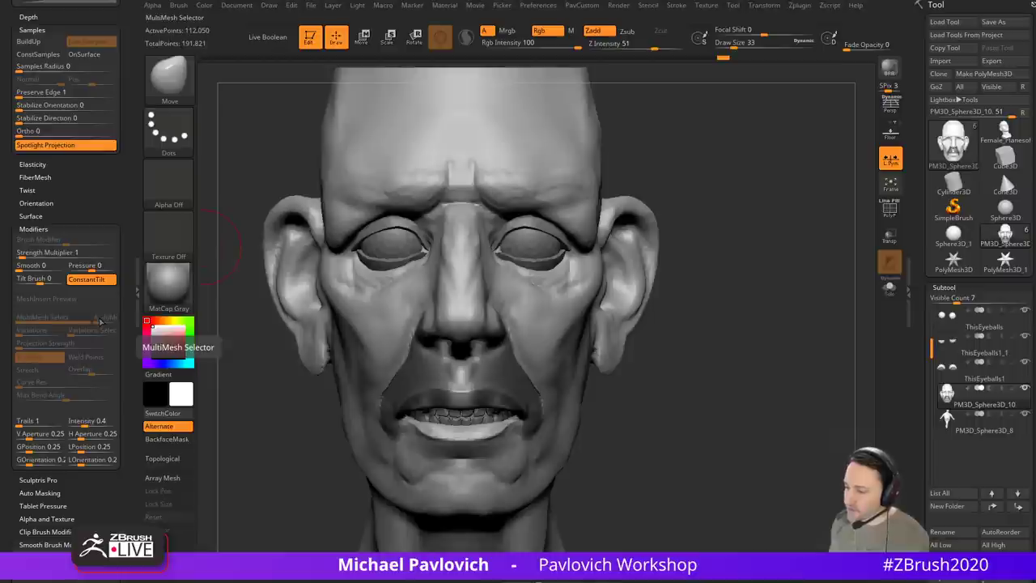
{"action": "scroll", "coordinate": [100, 321], "scroll_direction": "up", "scroll_amount": 7}
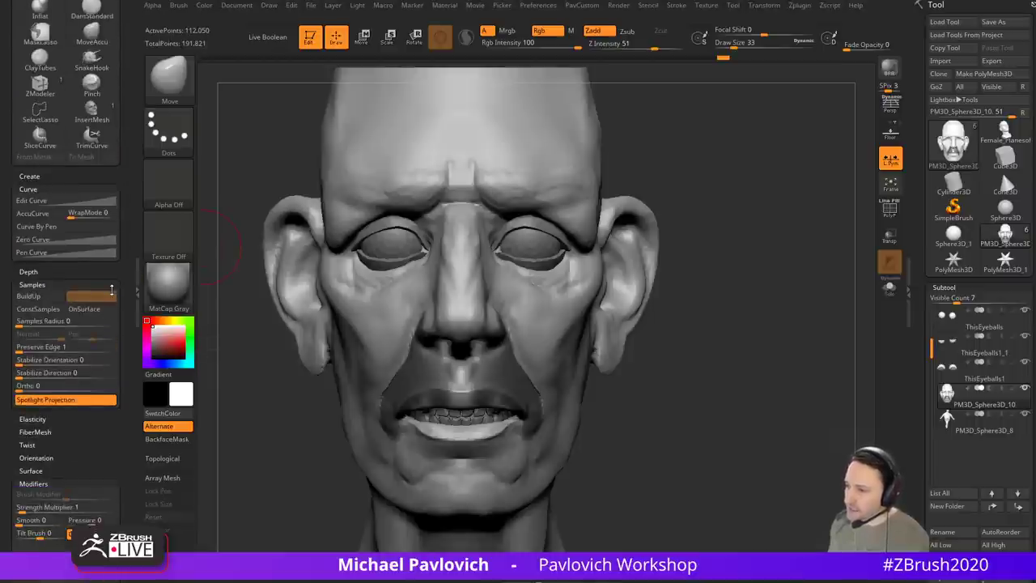
{"action": "scroll", "coordinate": [112, 291], "scroll_direction": "down", "scroll_amount": 2}
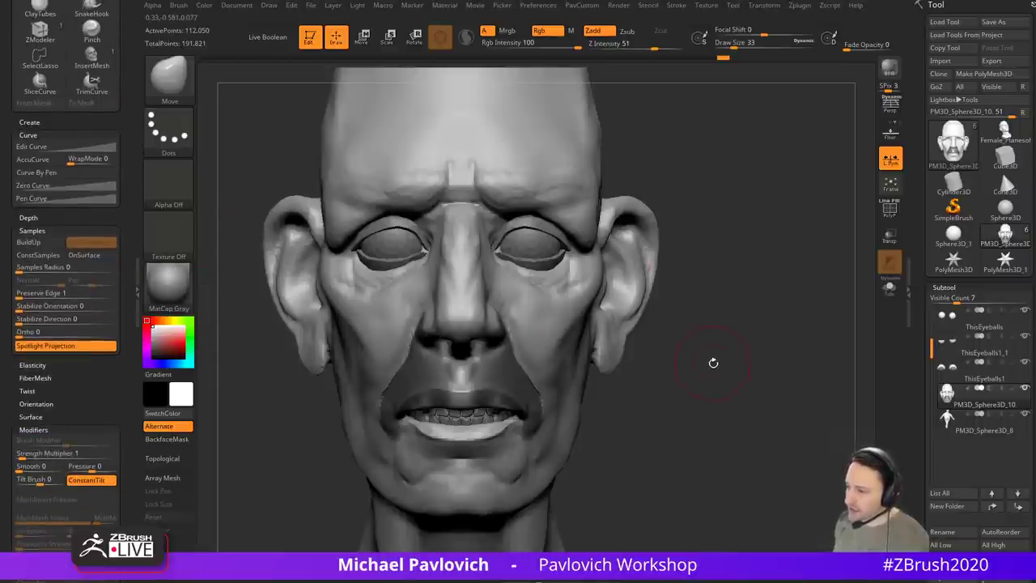
{"action": "left_click", "coordinate": [504, 7]}
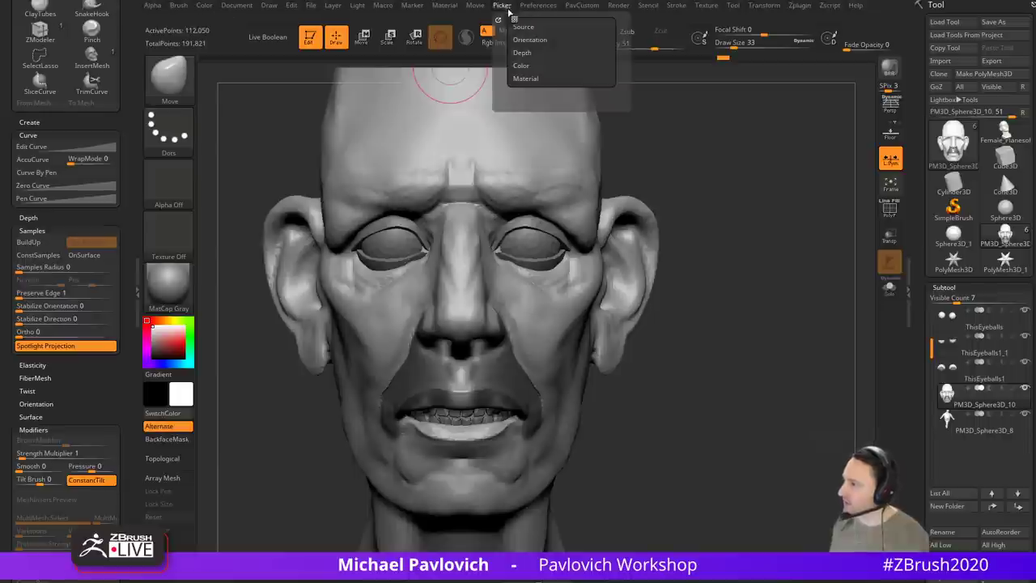
{"action": "left_click", "coordinate": [532, 40]}
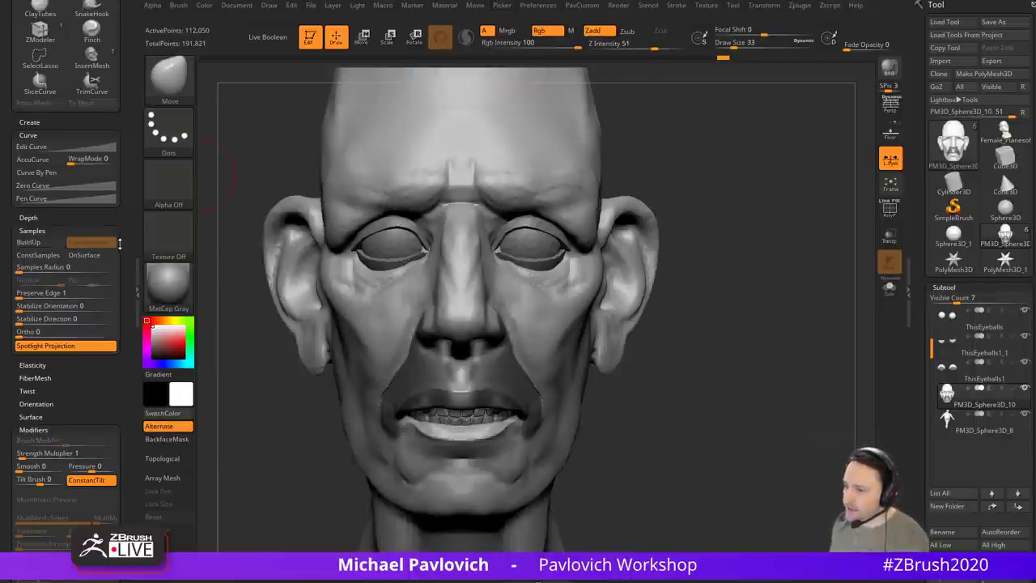
{"action": "left_click_drag", "start_coordinate": [120, 243], "coordinate": [129, 135]}
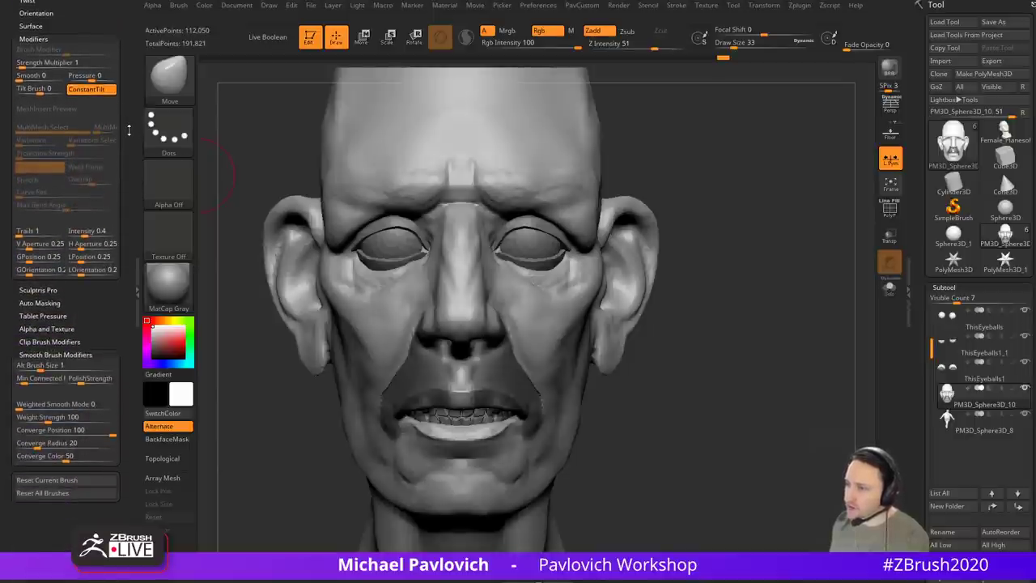
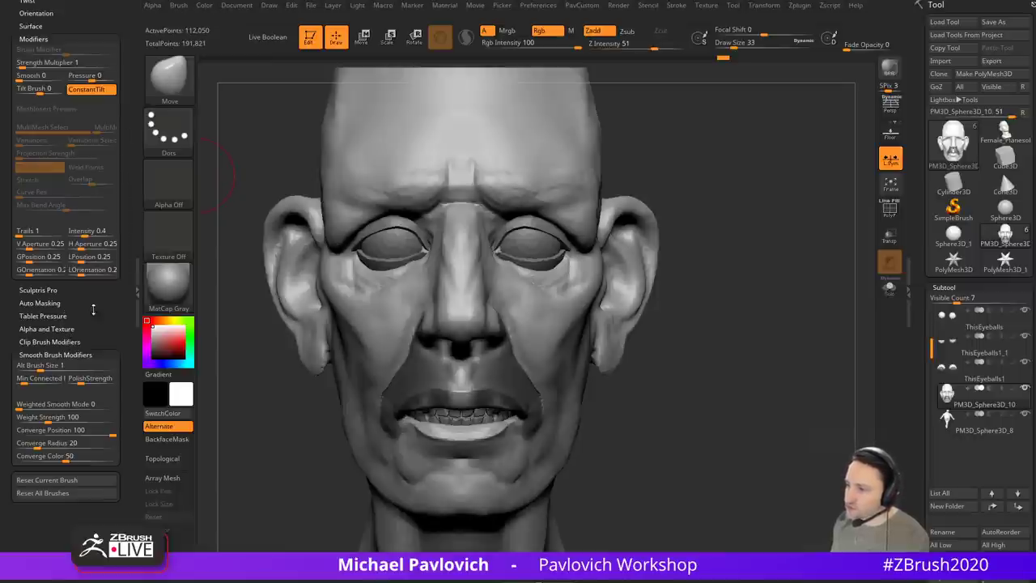
Step: Expand the Depth settings of the Move brush and set its Gravity Strength to 100
{"action": "left_click_drag", "start_coordinate": [93, 309], "coordinate": [84, 428]}
{"action": "key", "text": "shift"}
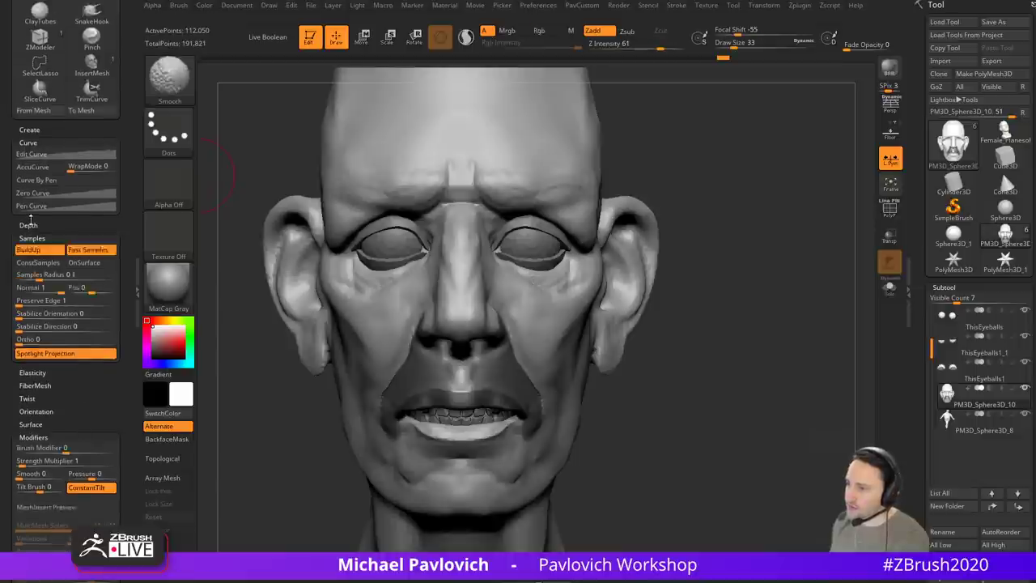
{"action": "left_click", "coordinate": [29, 225]}
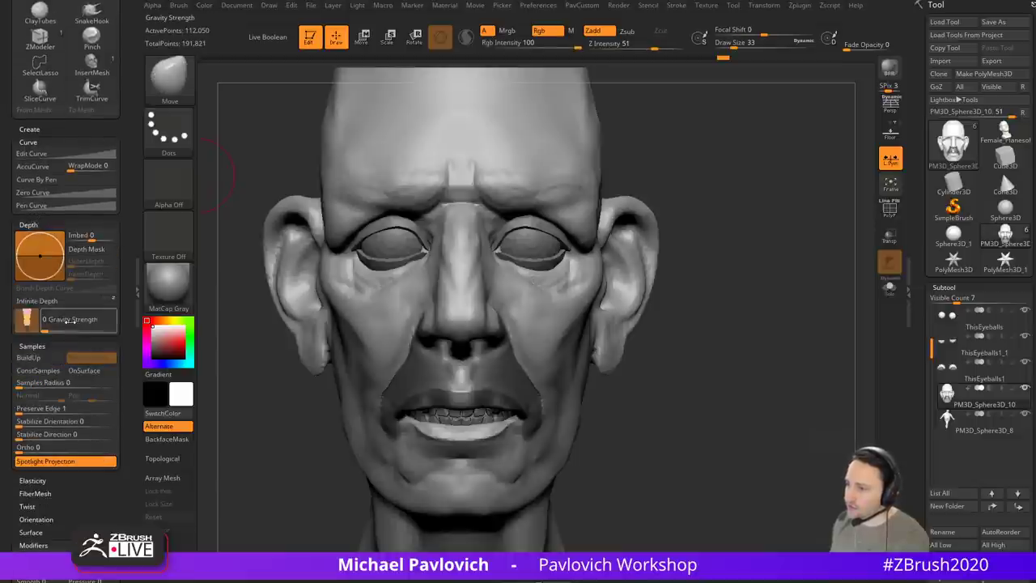
{"action": "left_click", "coordinate": [57, 320]}
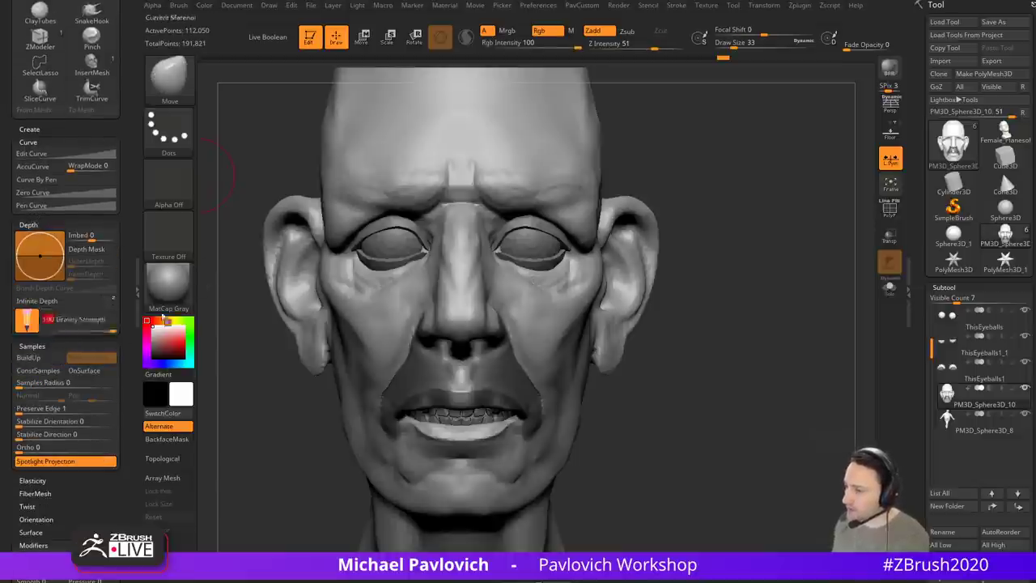
Step: Try a Standard brush stroke at draw size 33 down the cheek folds with Gravity Strength 0, then undo it
{"action": "key", "text": "b"}
{"action": "key", "text": "s"}
{"action": "key", "text": "t"}
{"action": "left_click_drag", "start_coordinate": [663, 360], "coordinate": [649, 344]}
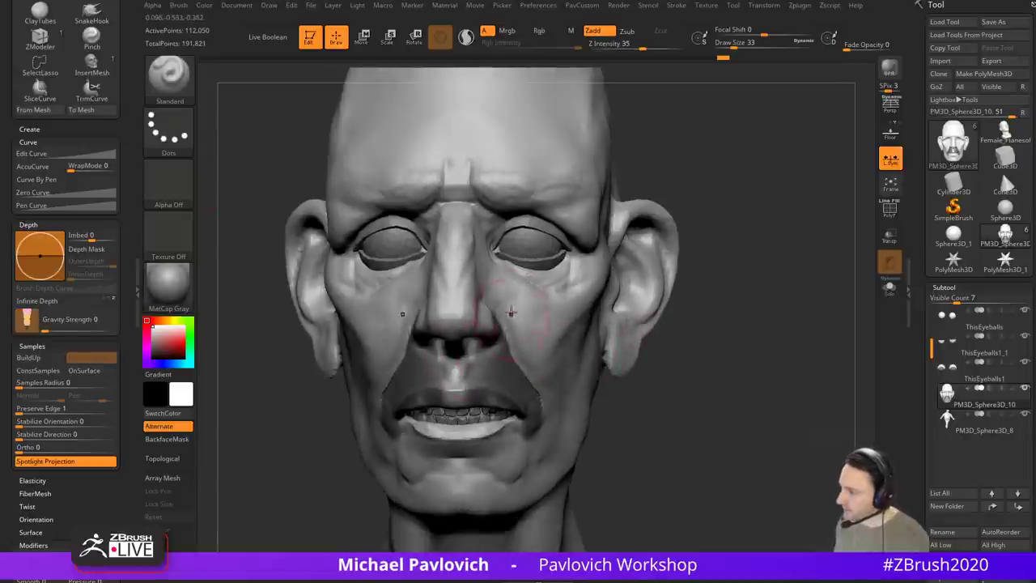
{"action": "left_click_drag", "start_coordinate": [511, 314], "coordinate": [557, 398]}
{"action": "mouse_move", "coordinate": [688, 395]}
{"action": "left_mouse_down"}
{"action": "mouse_move", "coordinate": [757, 348]}
{"action": "mouse_move", "coordinate": [495, 336]}
{"action": "left_mouse_up"}
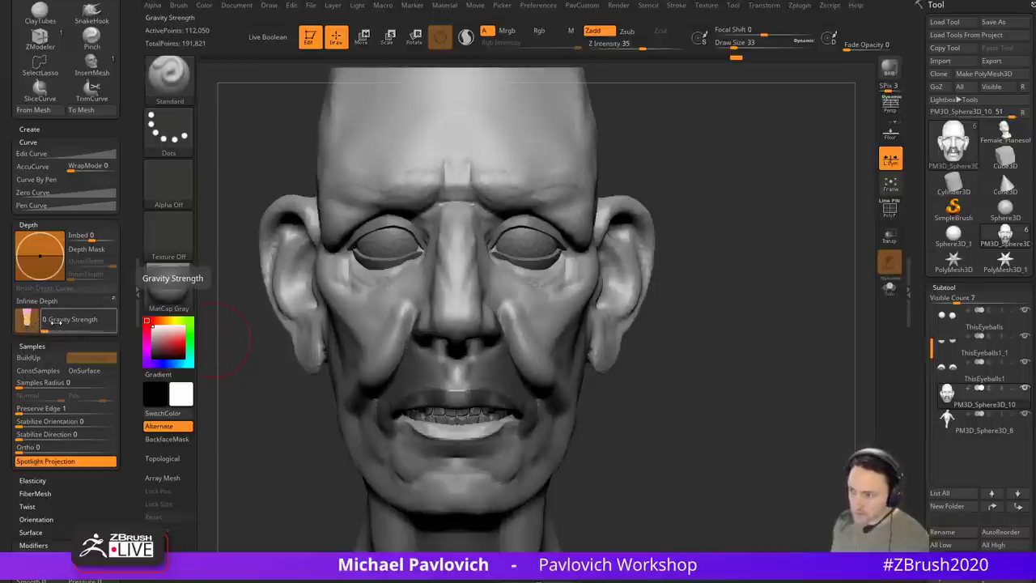
{"action": "key", "text": "ctrl+z"}
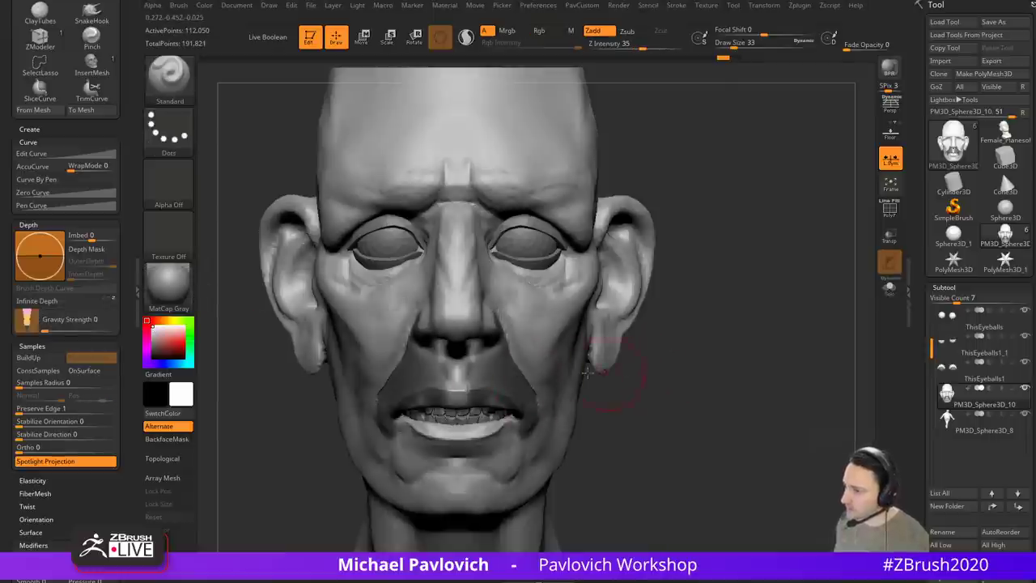
Step: Try Standard brush strokes along the cheek folds on the upside-down head without gravity, then undo them
{"action": "mouse_move", "coordinate": [749, 291]}
{"action": "left_mouse_down"}
{"action": "mouse_move", "coordinate": [788, 315]}
{"action": "mouse_move", "coordinate": [782, 373]}
{"action": "mouse_move", "coordinate": [816, 261]}
{"action": "mouse_move", "coordinate": [732, 292]}
{"action": "left_mouse_up"}
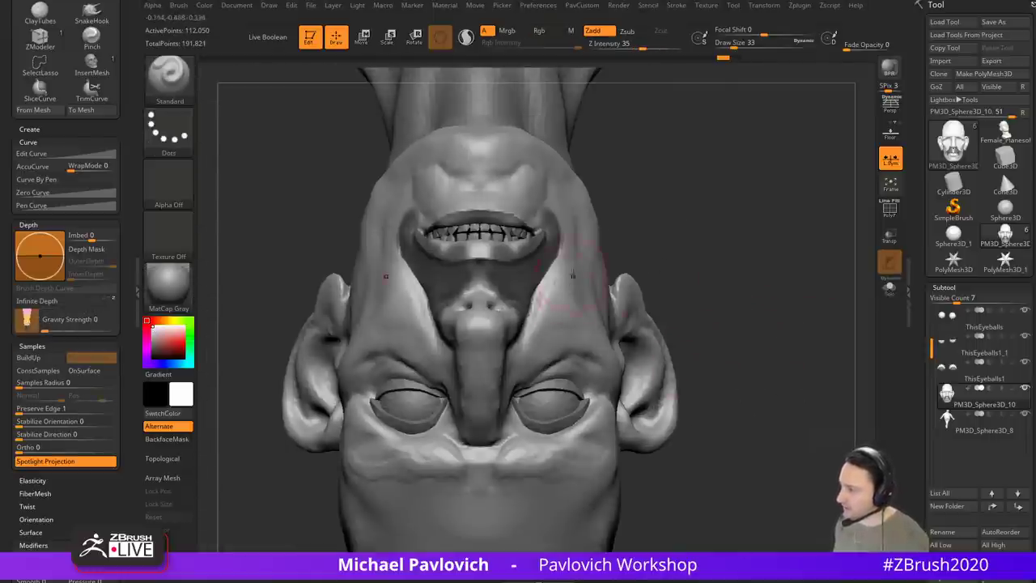
{"action": "left_click_drag", "start_coordinate": [572, 274], "coordinate": [537, 365]}
{"action": "left_click_drag", "start_coordinate": [567, 274], "coordinate": [532, 354]}
{"action": "left_click_drag", "start_coordinate": [568, 273], "coordinate": [531, 357]}
{"action": "mouse_move", "coordinate": [584, 279]}
{"action": "left_mouse_down"}
{"action": "mouse_move", "coordinate": [571, 325]}
{"action": "mouse_move", "coordinate": [590, 279]}
{"action": "left_mouse_up"}
{"action": "mouse_move", "coordinate": [722, 277]}
{"action": "left_mouse_down"}
{"action": "mouse_move", "coordinate": [686, 269]}
{"action": "mouse_move", "coordinate": [728, 276]}
{"action": "left_mouse_up"}
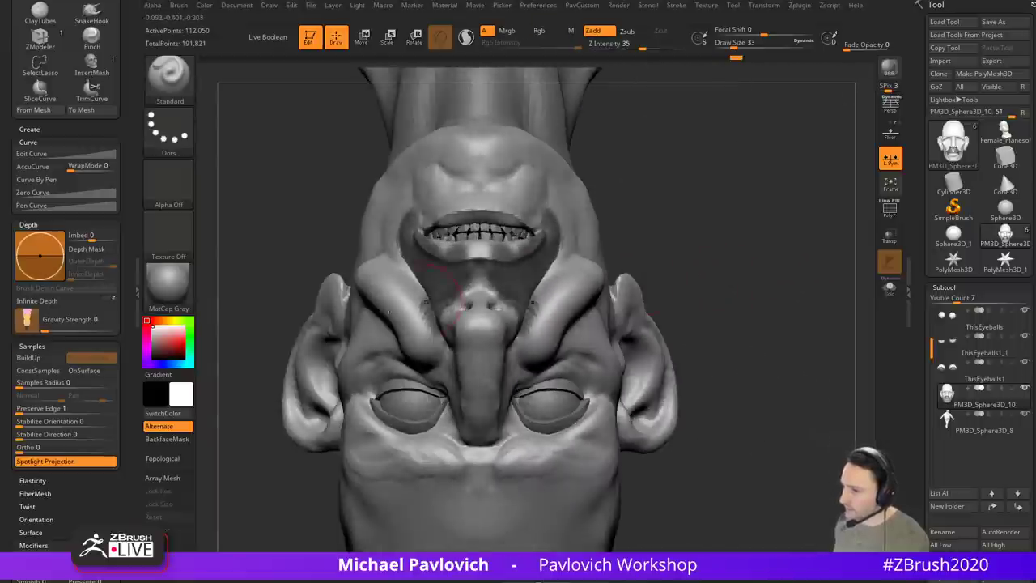
{"action": "key", "text": "ctrl+z"}
Step: Set the Standard brush's Gravity Strength to 100, try a stroke along the cheek folds, and undo it
{"action": "left_click_drag", "start_coordinate": [90, 324], "coordinate": [122, 325]}
{"action": "mouse_move", "coordinate": [570, 273]}
{"action": "left_mouse_down"}
{"action": "mouse_move", "coordinate": [530, 348]}
{"action": "mouse_move", "coordinate": [572, 283]}
{"action": "mouse_move", "coordinate": [536, 352]}
{"action": "mouse_move", "coordinate": [573, 332]}
{"action": "left_mouse_up"}
{"action": "key", "text": "ctrl+z"}
{"action": "mouse_move", "coordinate": [752, 328]}
{"action": "left_mouse_down"}
{"action": "mouse_move", "coordinate": [718, 273]}
{"action": "mouse_move", "coordinate": [785, 203]}
{"action": "mouse_move", "coordinate": [769, 261]}
{"action": "mouse_move", "coordinate": [798, 349]}
{"action": "left_mouse_up"}
{"action": "key", "text": "ctrl+z"}
{"action": "left_click_drag", "start_coordinate": [775, 396], "coordinate": [740, 285], "text": "alt"}
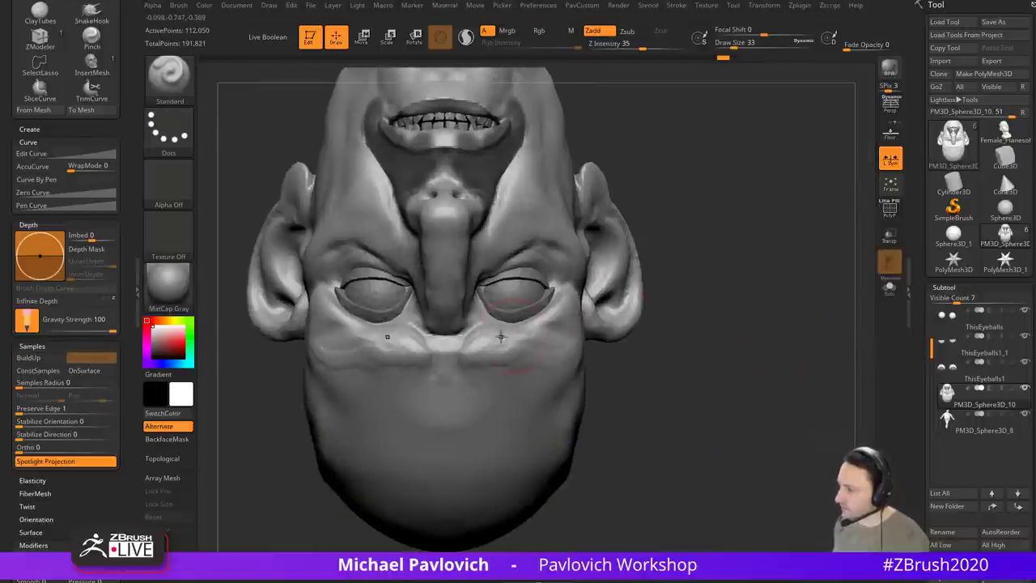
Step: Try Standard brush strokes with full gravity, starting over the brow and forehead, and undo them
{"action": "mouse_move", "coordinate": [501, 336]}
{"action": "left_mouse_down"}
{"action": "mouse_move", "coordinate": [495, 365]}
{"action": "mouse_move", "coordinate": [519, 396]}
{"action": "mouse_move", "coordinate": [515, 472]}
{"action": "left_mouse_up"}
{"action": "key", "text": "ctrl+z"}
{"action": "left_click_drag", "start_coordinate": [764, 413], "coordinate": [696, 251]}
{"action": "left_click_drag", "start_coordinate": [497, 416], "coordinate": [512, 449]}
{"action": "mouse_move", "coordinate": [706, 451]}
{"action": "left_mouse_down", "text": "alt"}
{"action": "mouse_move", "coordinate": [694, 386]}
{"action": "mouse_move", "coordinate": [587, 388]}
{"action": "mouse_move", "coordinate": [703, 391]}
{"action": "left_mouse_up", "text": "alt"}
{"action": "key", "text": "ctrl+z"}
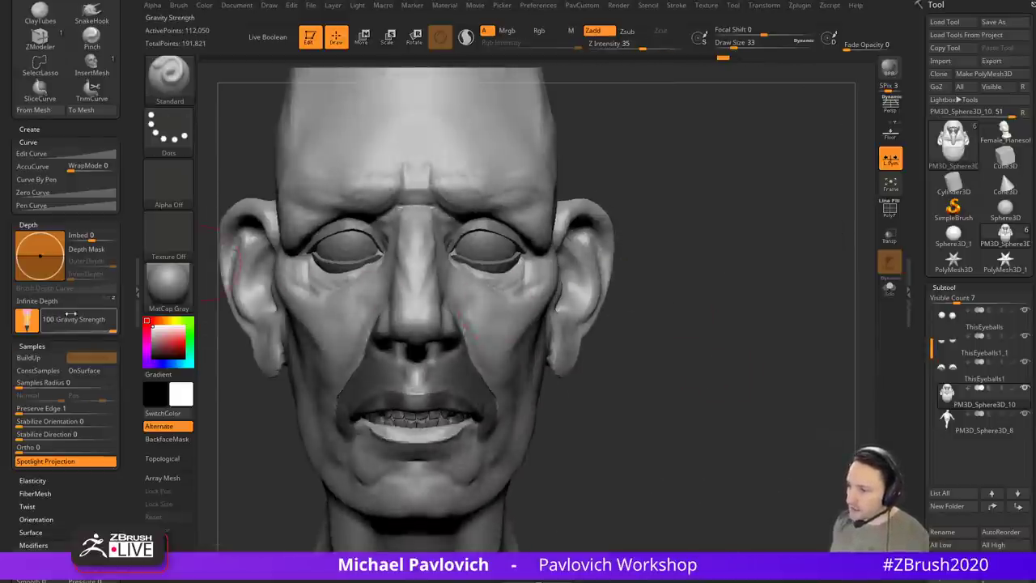
Step: Set the Standard brush's Gravity Strength back to 0 and try another stroke down the cheek folds
{"action": "left_click", "coordinate": [71, 315]}
{"action": "left_click_drag", "start_coordinate": [473, 342], "coordinate": [492, 387]}
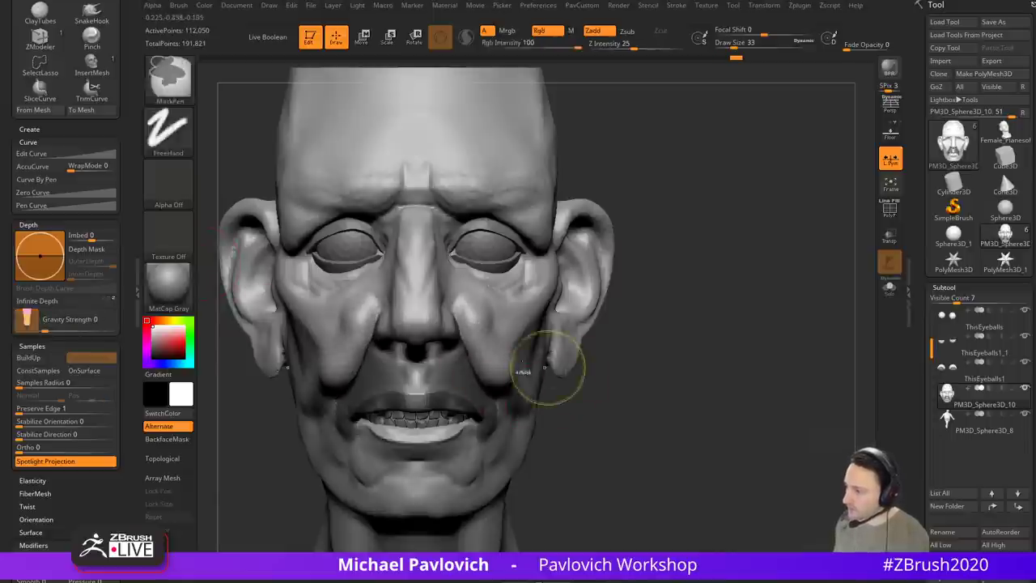
{"action": "left_click", "coordinate": [17, 319]}
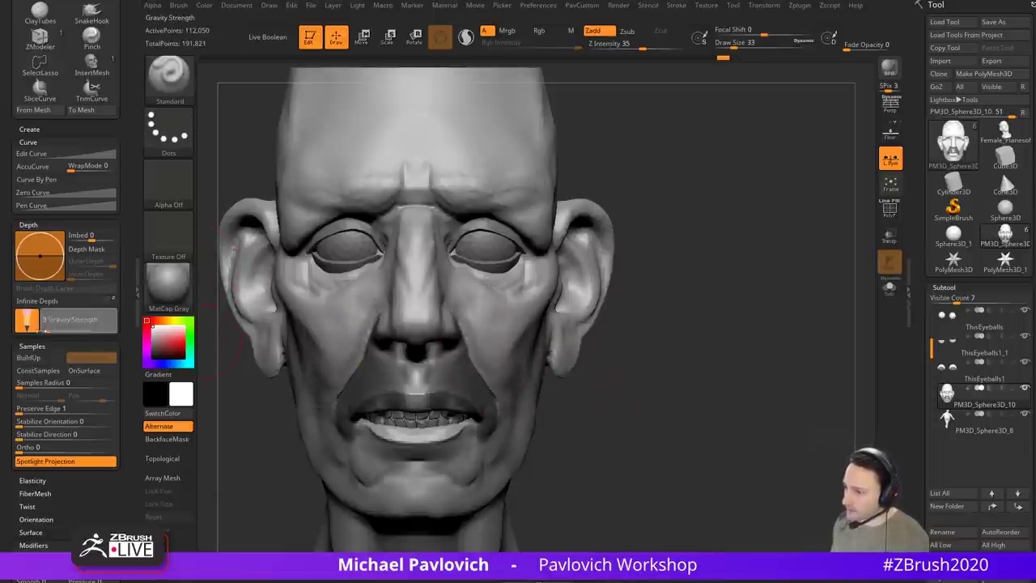
{"action": "mouse_move", "coordinate": [705, 354]}
{"action": "left_mouse_down"}
{"action": "mouse_move", "coordinate": [579, 307]}
{"action": "mouse_move", "coordinate": [487, 350]}
{"action": "mouse_move", "coordinate": [510, 389]}
{"action": "left_mouse_up"}
Step: Drag the cheek folds downwards beside the masked mouth area with the Move brush at draw size 41 and Gravity Strength 100
{"action": "key", "text": "b"}
{"action": "key", "text": "m"}
{"action": "key", "text": "v"}
{"action": "mouse_move", "coordinate": [324, 364]}
{"action": "left_mouse_down"}
{"action": "mouse_move", "coordinate": [429, 348]}
{"action": "mouse_move", "coordinate": [480, 325]}
{"action": "left_mouse_up"}
{"action": "left_click_drag", "start_coordinate": [665, 264], "coordinate": [555, 303], "text": "alt"}
{"action": "key", "text": "s"}
{"action": "left_click_drag", "start_coordinate": [497, 327], "coordinate": [489, 328]}
{"action": "left_click_drag", "start_coordinate": [688, 366], "coordinate": [715, 363], "text": "shift"}
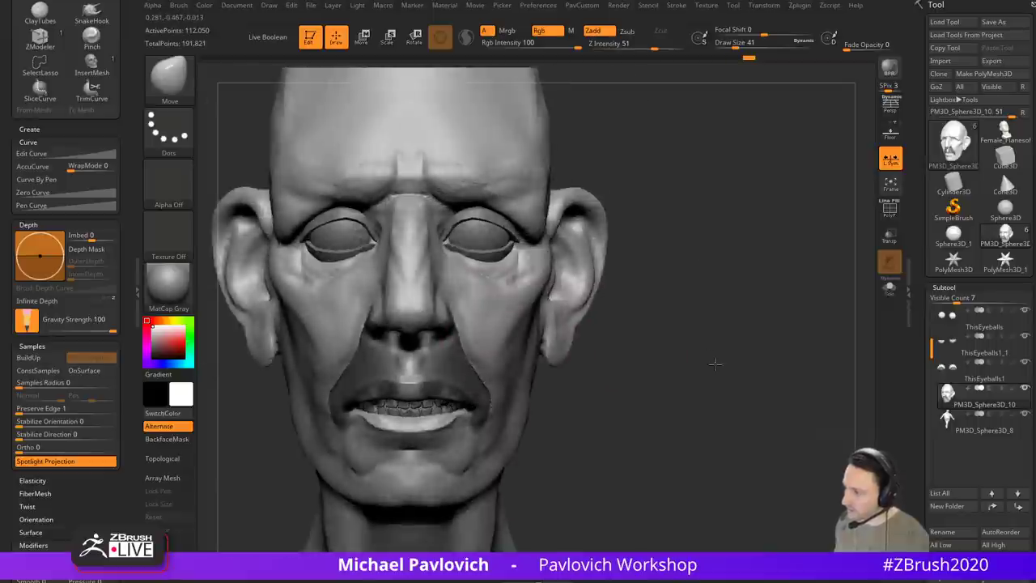
Step: Clear the mask around the mouth and soften the smile-line folds with the Smooth brush at draw size 12
{"action": "left_click_drag", "start_coordinate": [694, 287], "coordinate": [726, 380], "text": "ctrl"}
{"action": "left_click_drag", "start_coordinate": [668, 270], "coordinate": [683, 296], "text": "ctrl"}
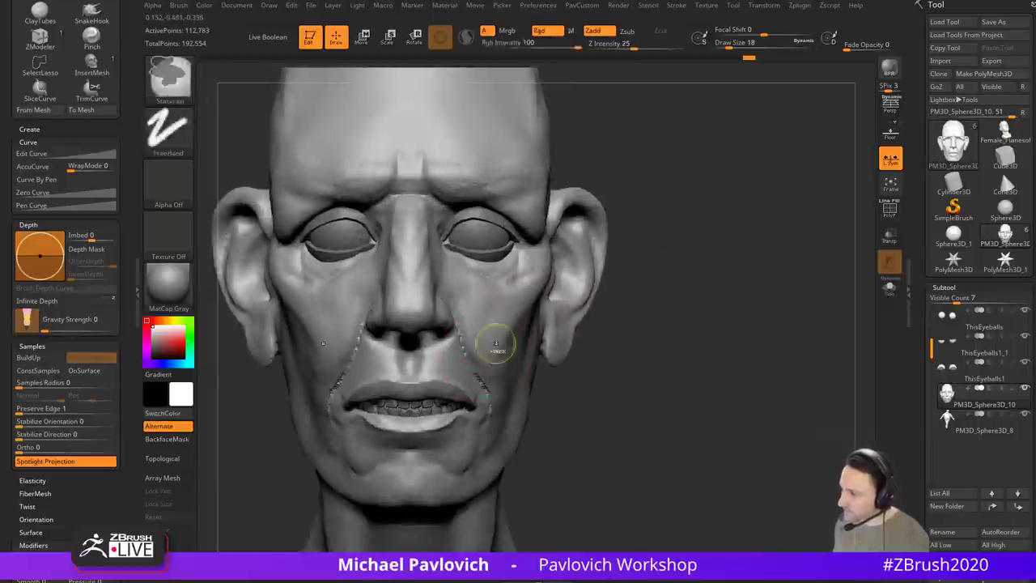
{"action": "key", "text": "shift"}
{"action": "mouse_move", "coordinate": [596, 342]}
{"action": "left_mouse_down"}
{"action": "mouse_move", "coordinate": [456, 330]}
{"action": "mouse_move", "coordinate": [483, 377]}
{"action": "left_mouse_up"}
{"action": "right_click_drag", "start_coordinate": [559, 374], "coordinate": [489, 380]}
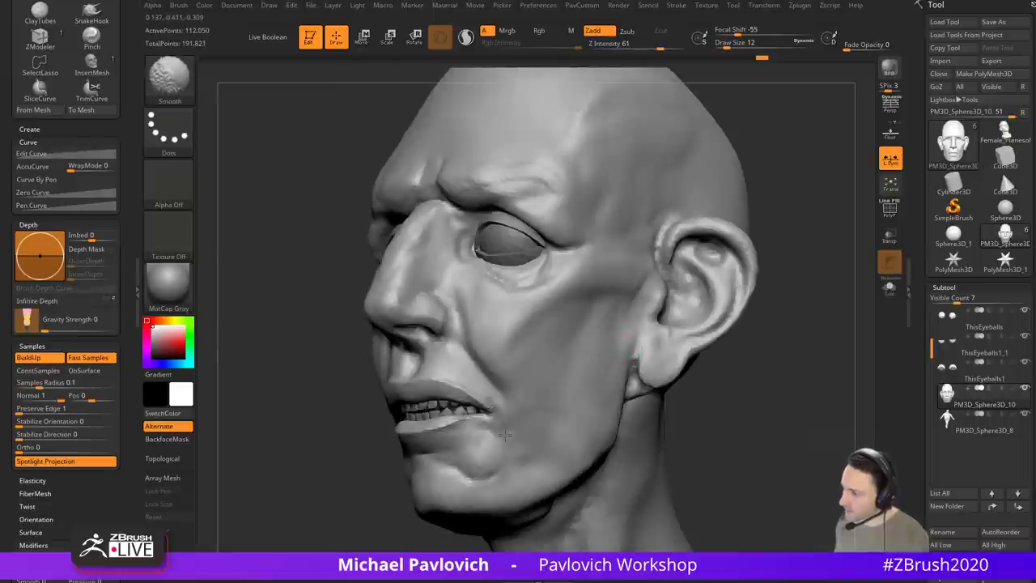
Step: Deepen the smile-line creases beside the nose and mouth with the DamStandard brush at draw size 22
{"action": "mouse_move", "coordinate": [328, 322]}
{"action": "left_mouse_down"}
{"action": "mouse_move", "coordinate": [657, 281]}
{"action": "mouse_move", "coordinate": [500, 307]}
{"action": "left_mouse_up"}
{"action": "key", "text": "b"}
{"action": "key", "text": "d"}
{"action": "key", "text": "s"}
{"action": "key", "text": "s"}
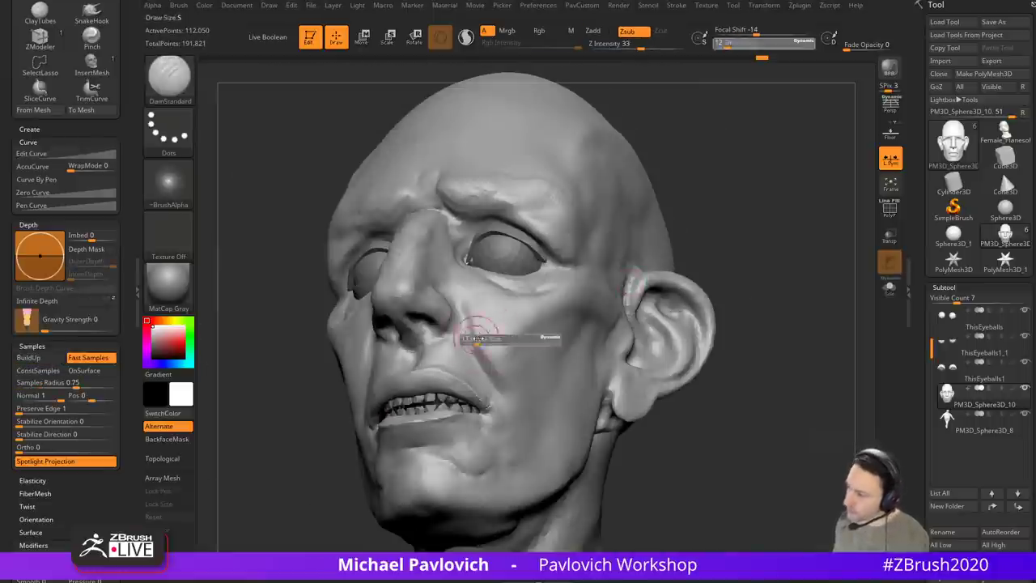
{"action": "left_click_drag", "start_coordinate": [466, 339], "coordinate": [473, 338]}
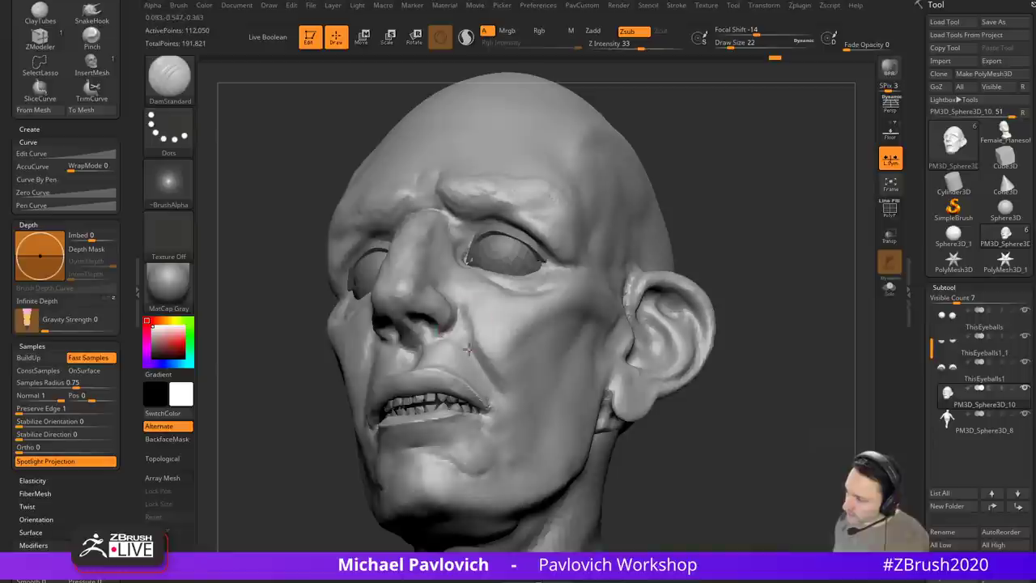
{"action": "left_click_drag", "start_coordinate": [489, 417], "coordinate": [648, 167]}
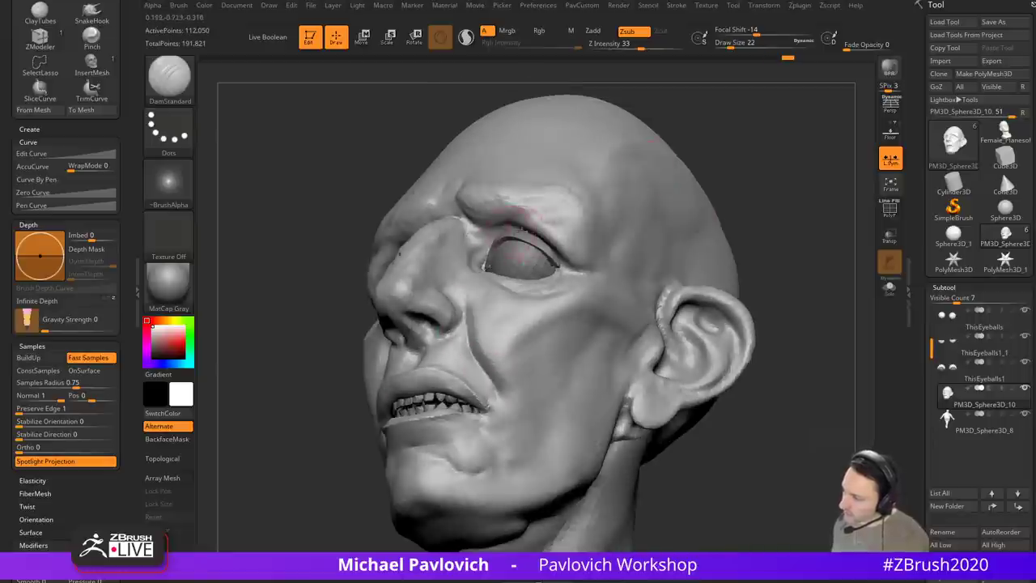
{"action": "right_click_drag", "start_coordinate": [593, 231], "coordinate": [749, 168]}
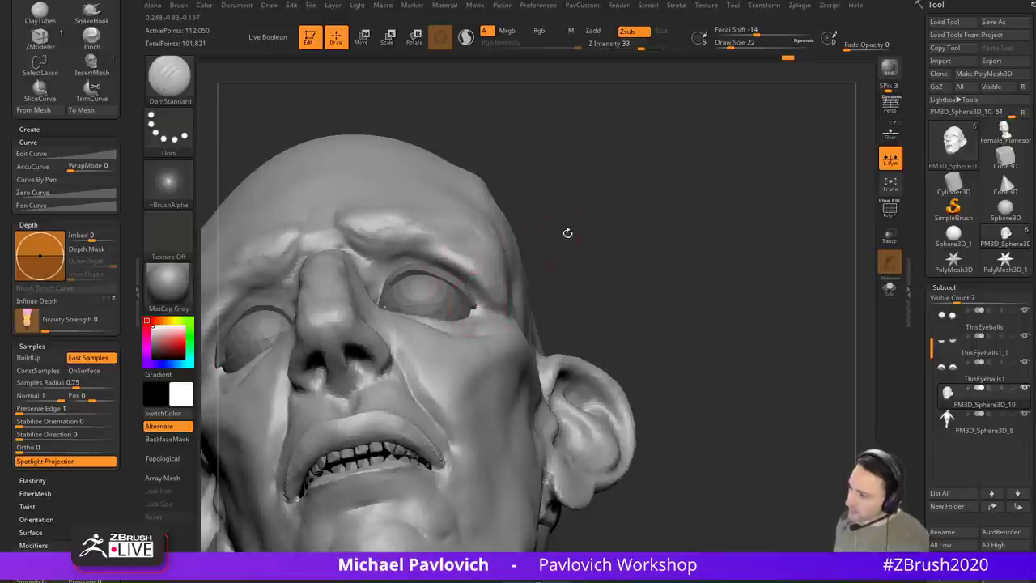
{"action": "mouse_move", "coordinate": [567, 233]}
{"action": "left_mouse_down"}
{"action": "mouse_move", "coordinate": [677, 181]}
{"action": "mouse_move", "coordinate": [696, 225]}
{"action": "mouse_move", "coordinate": [680, 173]}
{"action": "mouse_move", "coordinate": [497, 374]}
{"action": "left_mouse_up"}
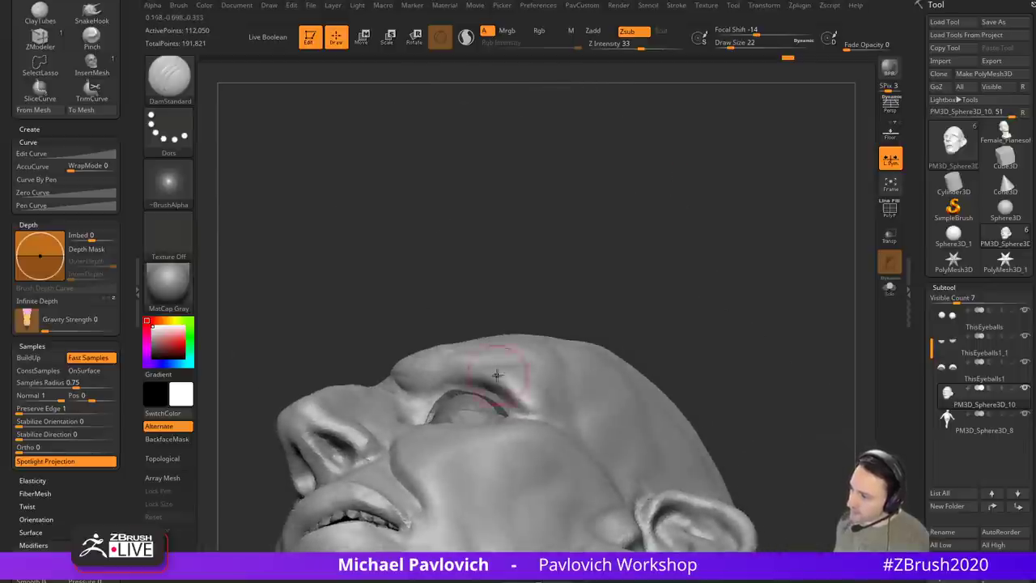
{"action": "mouse_move", "coordinate": [551, 354]}
{"action": "left_mouse_down"}
{"action": "mouse_move", "coordinate": [619, 316]}
{"action": "mouse_move", "coordinate": [677, 310]}
{"action": "mouse_move", "coordinate": [671, 289]}
{"action": "mouse_move", "coordinate": [715, 315]}
{"action": "mouse_move", "coordinate": [705, 335]}
{"action": "mouse_move", "coordinate": [712, 321]}
{"action": "left_mouse_up"}
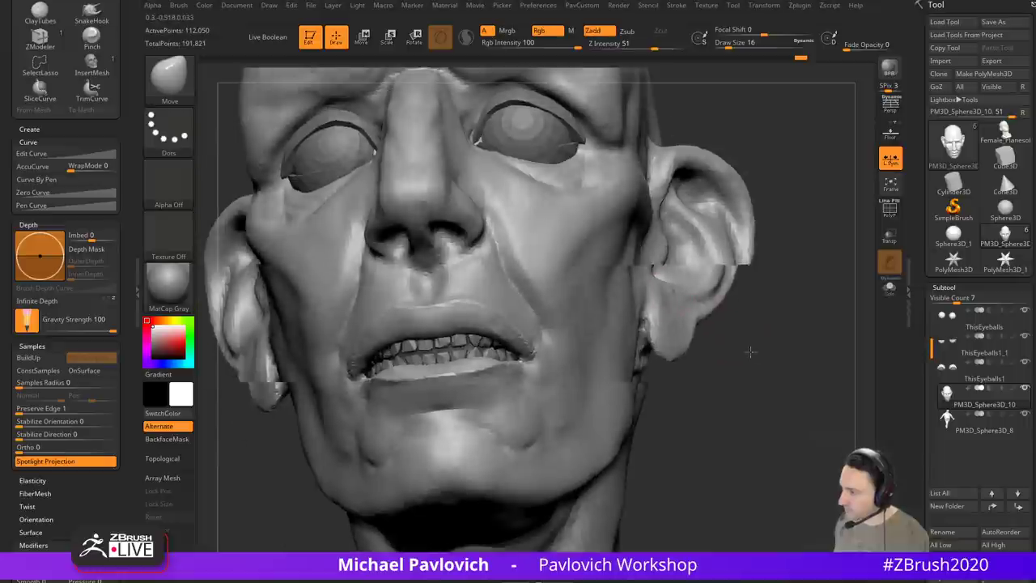
{"action": "left_click_drag", "start_coordinate": [747, 351], "coordinate": [747, 356], "text": "shift"}
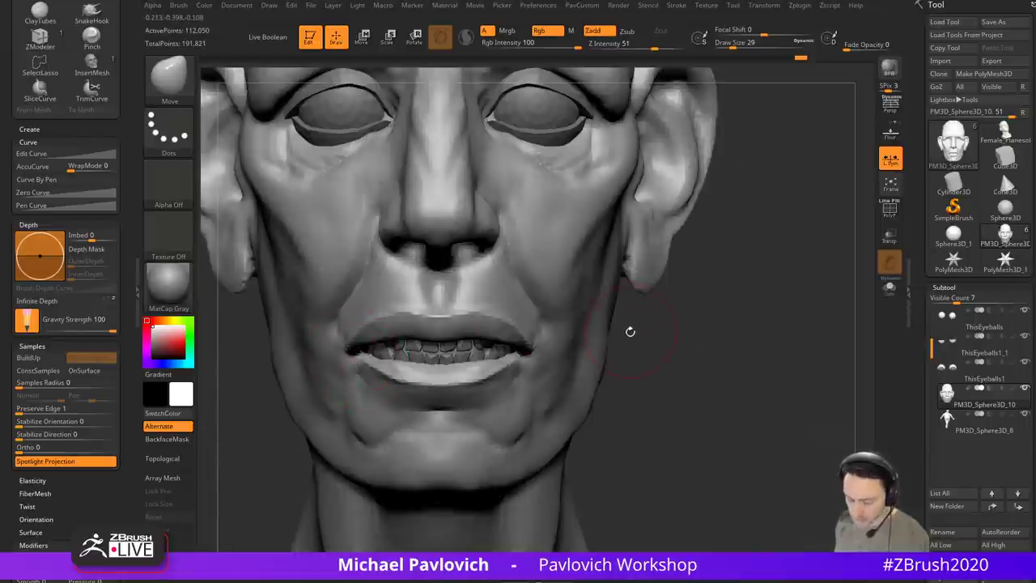
Step: Try masking all but the upper lip and shaping the mouth corner with the Clay brush, and undo the attempt
{"action": "key", "text": "b"}
{"action": "key", "text": "c"}
{"action": "key", "text": "l"}
{"action": "mouse_move", "coordinate": [629, 331]}
{"action": "left_mouse_down"}
{"action": "mouse_move", "coordinate": [661, 349]}
{"action": "mouse_move", "coordinate": [701, 346]}
{"action": "left_mouse_up"}
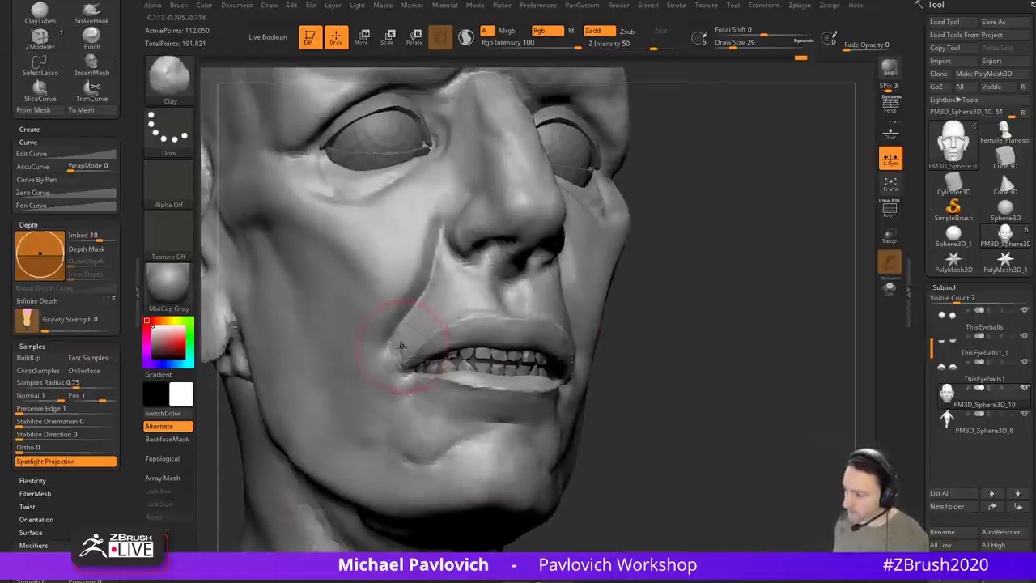
{"action": "key", "text": "ctrl"}
{"action": "left_click_drag", "start_coordinate": [704, 324], "coordinate": [640, 319]}
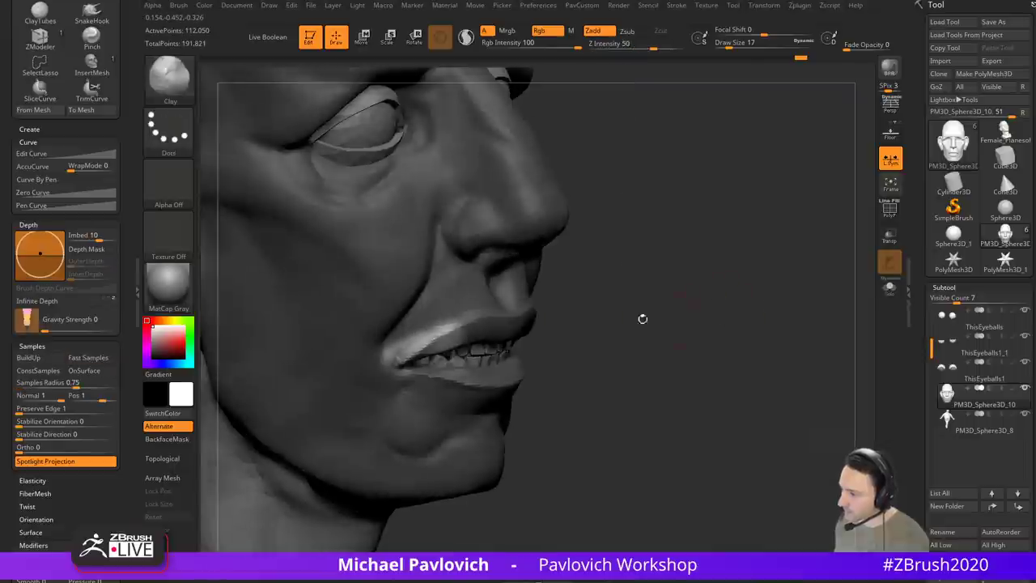
{"action": "mouse_move", "coordinate": [590, 340]}
{"action": "left_mouse_down"}
{"action": "mouse_move", "coordinate": [727, 359]}
{"action": "mouse_move", "coordinate": [780, 397]}
{"action": "mouse_move", "coordinate": [764, 366]}
{"action": "mouse_move", "coordinate": [416, 389]}
{"action": "left_mouse_up"}
{"action": "key", "text": "s"}
{"action": "key", "text": "ctrl+z"}
{"action": "key", "text": "ctrl+z"}
{"action": "key", "text": "ctrl+z"}
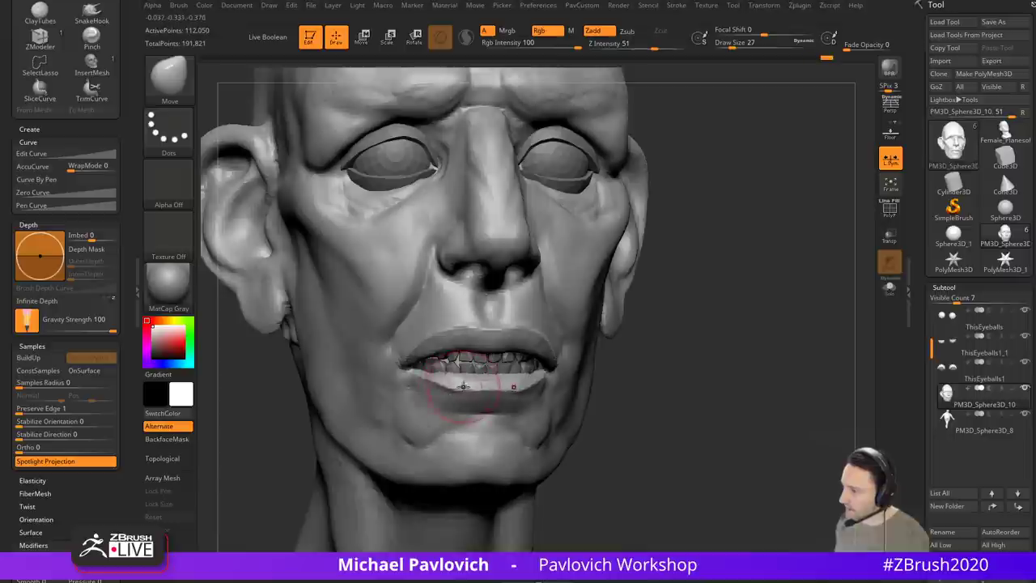
Step: Set the Move brush to draw size 17 and adjust the corner of the mouth
{"action": "key", "text": "s"}
{"action": "mouse_move", "coordinate": [463, 377]}
{"action": "left_mouse_down"}
{"action": "mouse_move", "coordinate": [419, 373]}
{"action": "mouse_move", "coordinate": [428, 371]}
{"action": "left_mouse_up"}
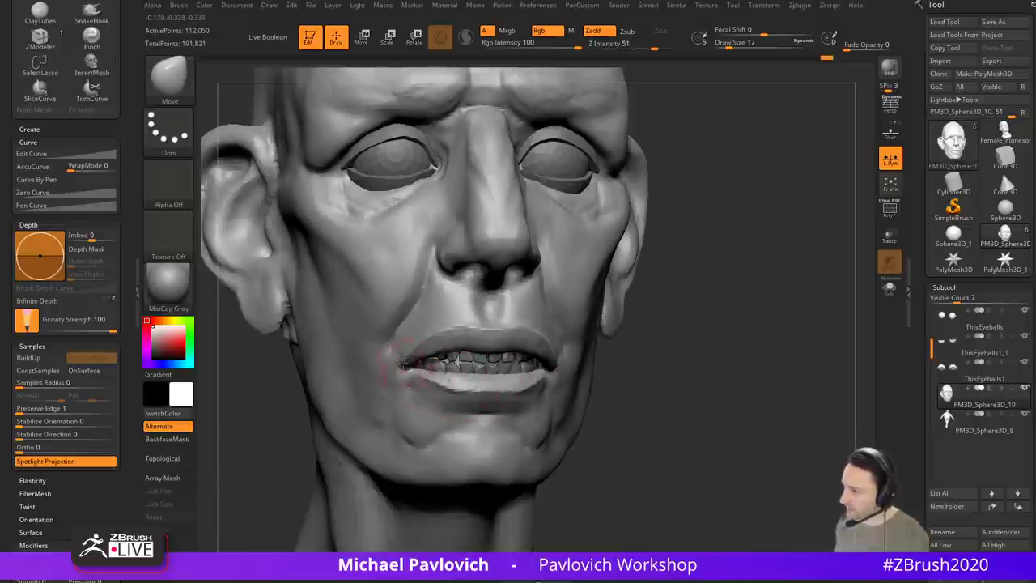
{"action": "left_click_drag", "start_coordinate": [702, 358], "coordinate": [639, 328]}
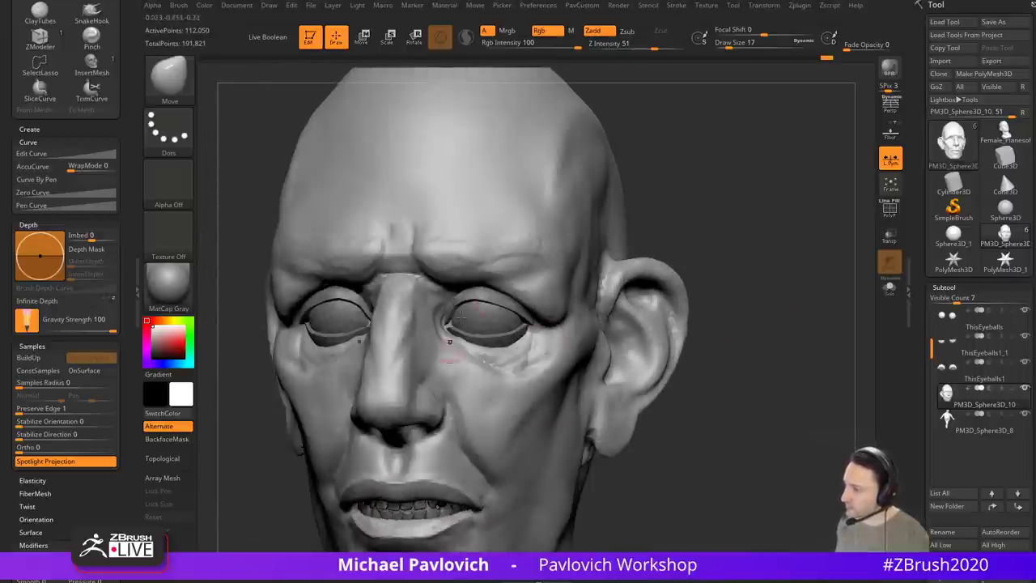
Step: Switch to the Standard brush, frame the whole head in three-quarter view, turn on perspective and render it
{"action": "left_click_drag", "start_coordinate": [727, 254], "coordinate": [734, 271], "text": "alt"}
{"action": "key", "text": "b"}
{"action": "key", "text": "s"}
{"action": "key", "text": "t"}
{"action": "mouse_move", "coordinate": [749, 304]}
{"action": "left_mouse_down", "text": "alt"}
{"action": "mouse_move", "coordinate": [777, 224]}
{"action": "mouse_move", "coordinate": [740, 270]}
{"action": "mouse_move", "coordinate": [767, 223]}
{"action": "left_mouse_up", "text": "alt"}
{"action": "key", "text": "p"}
{"action": "key", "text": "shift+r"}
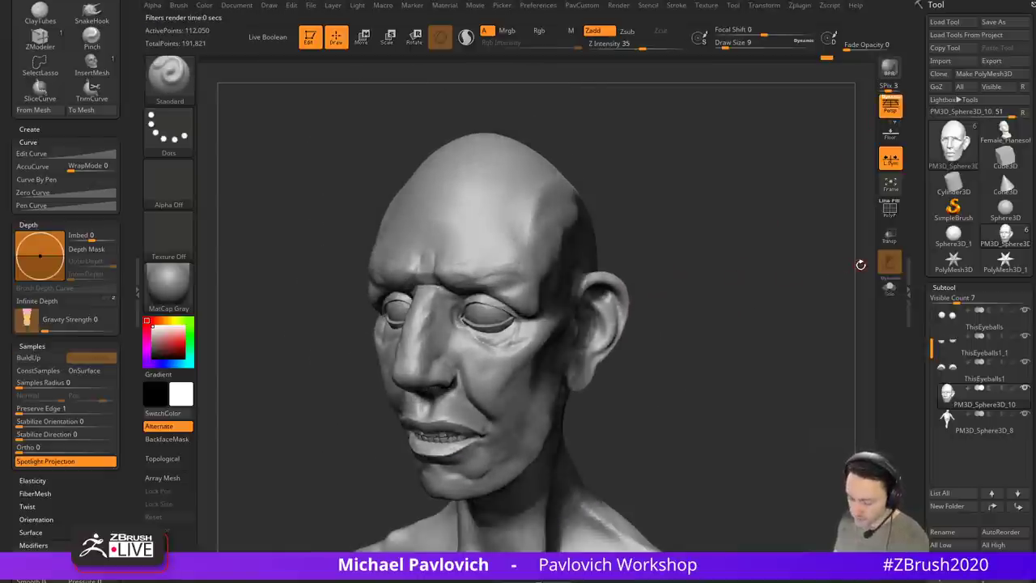
Step: Capture a screen region around the rendered head and neck and copy it to the clipboard
{"action": "key", "text": "Print"}
{"action": "left_click_drag", "start_coordinate": [330, 110], "coordinate": [673, 547]}
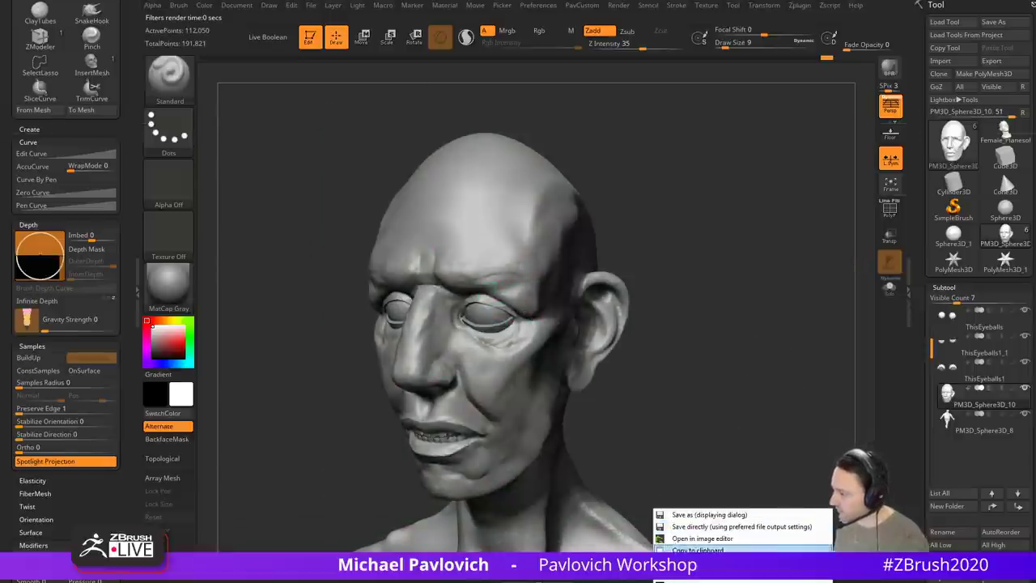
{"action": "left_click", "coordinate": [709, 536]}
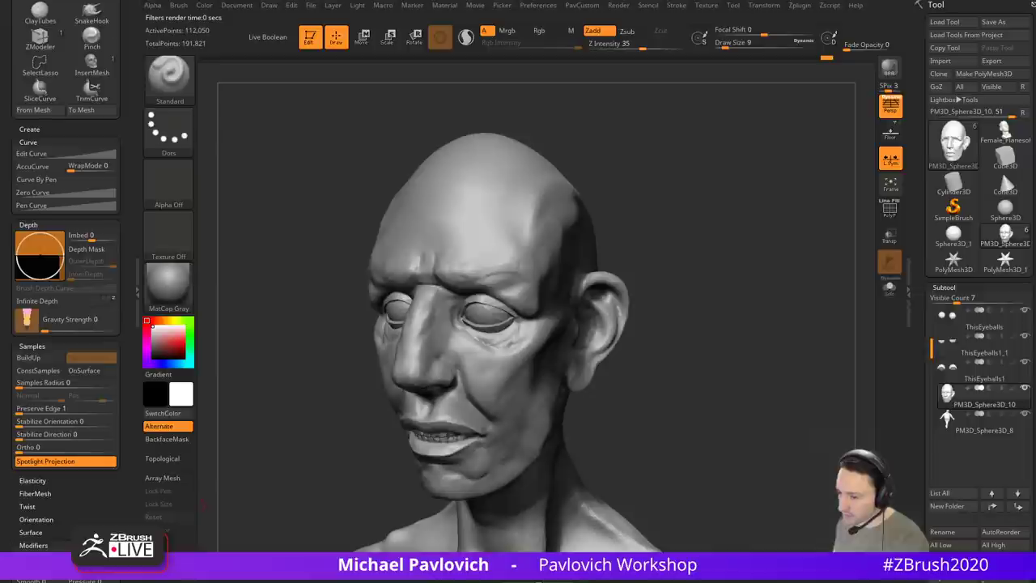
Step: Switch to Photoshop and paste the captured head as a new layer in the sketch document
{"action": "key", "text": "alt+Tab"}
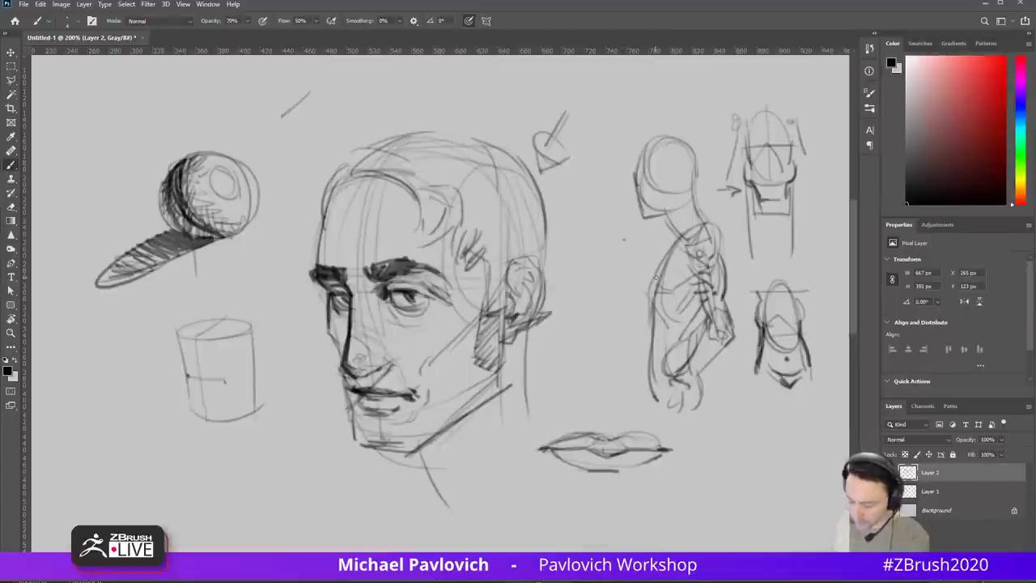
{"action": "key", "text": "ctrl+n"}
{"action": "left_click", "coordinate": [533, 63]}
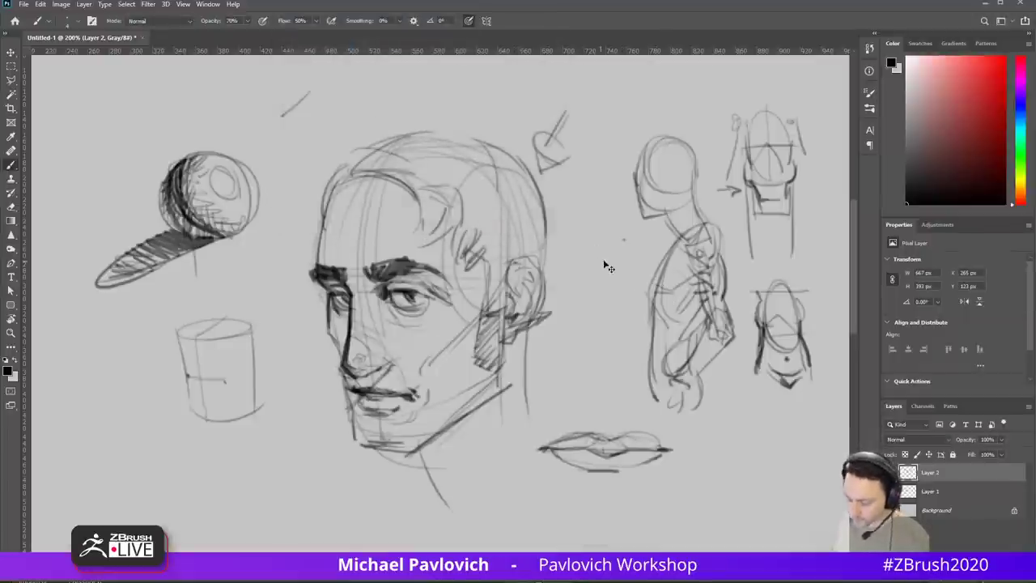
{"action": "key", "text": "ctrl+v"}
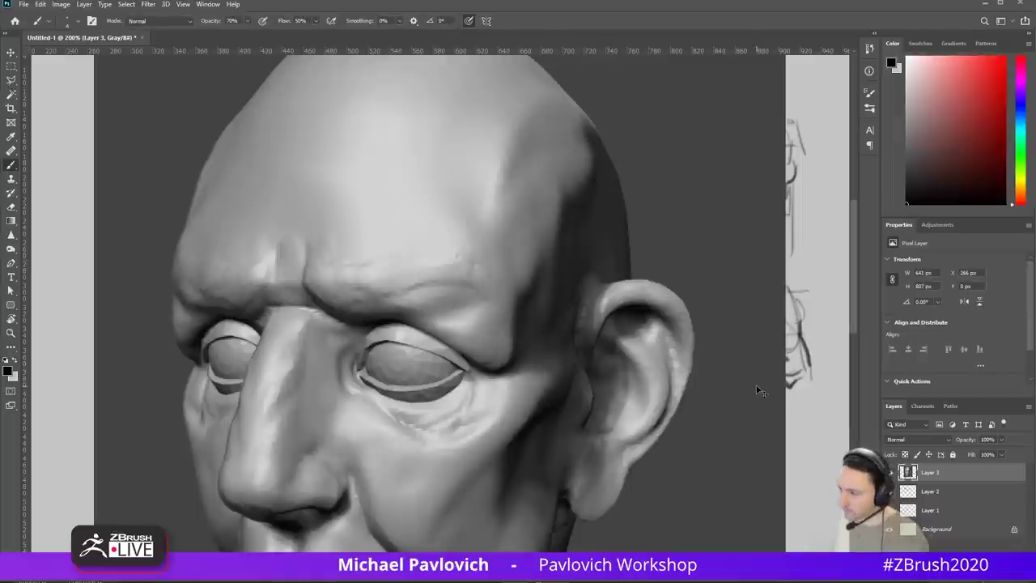
Step: Scale the pasted head image to about 38% and place it beside the large sketched male head, over the sphere and cylinder
{"action": "key", "text": "ctrl+t"}
{"action": "left_click_drag", "start_coordinate": [715, 192], "coordinate": [680, 419]}
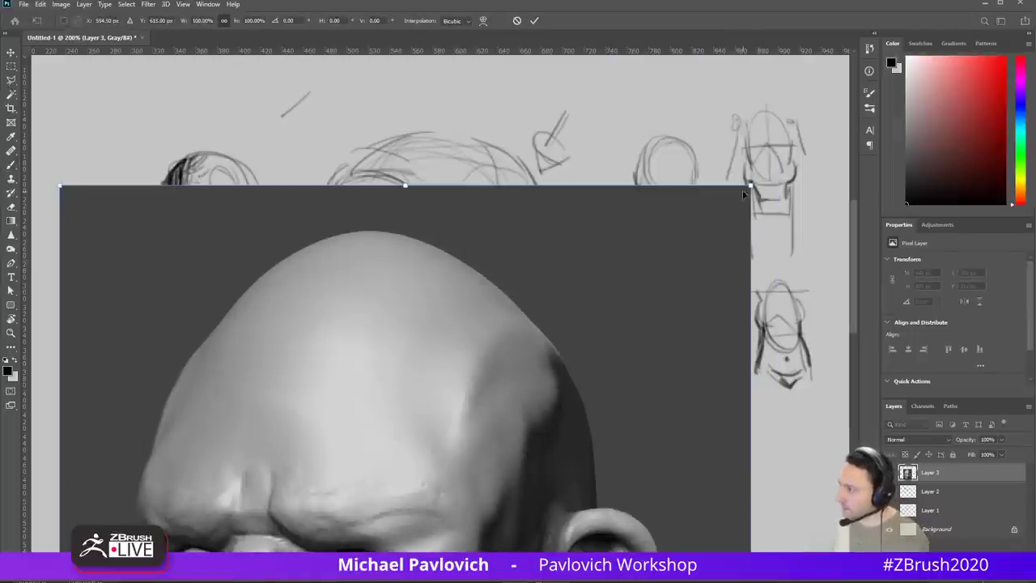
{"action": "mouse_move", "coordinate": [750, 185]}
{"action": "left_mouse_down"}
{"action": "mouse_move", "coordinate": [494, 481]}
{"action": "mouse_move", "coordinate": [382, 504]}
{"action": "left_mouse_up"}
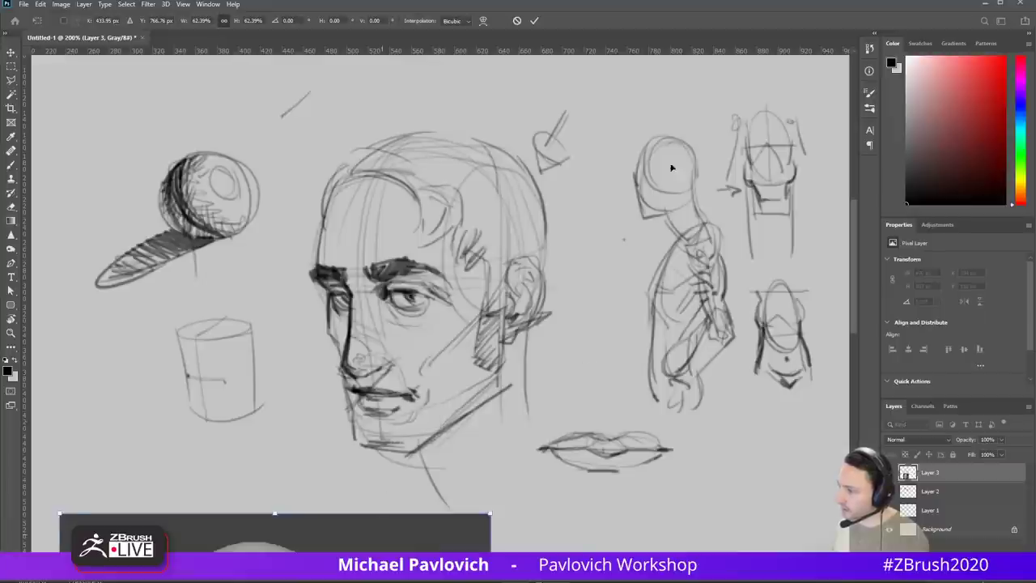
{"action": "left_click_drag", "start_coordinate": [672, 168], "coordinate": [697, 142]}
{"action": "left_click_drag", "start_coordinate": [785, 118], "coordinate": [618, 324]}
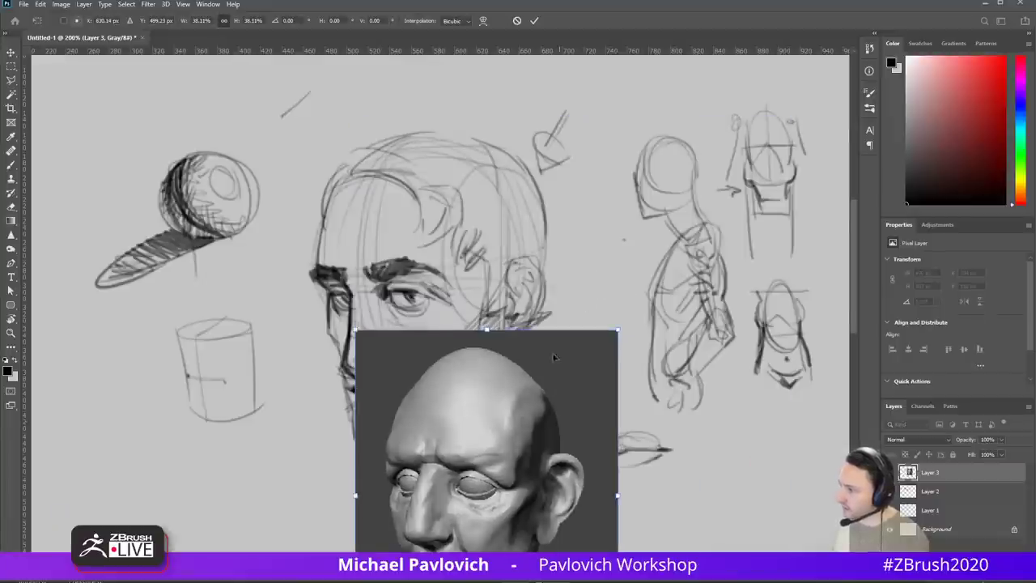
{"action": "left_click_drag", "start_coordinate": [554, 381], "coordinate": [246, 212]}
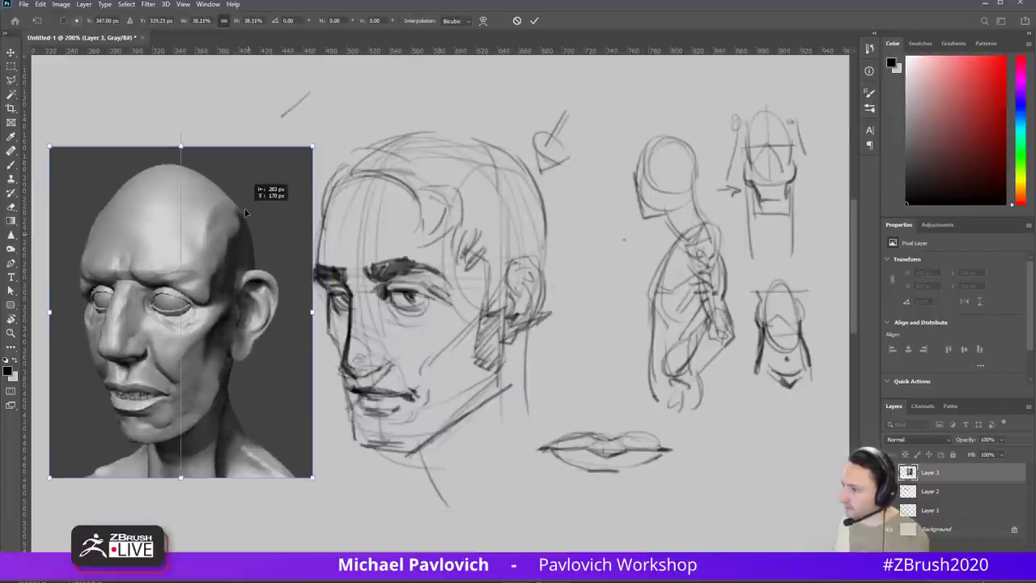
{"action": "key", "text": "Return"}
Step: Fade the pasted head layer and add an empty layer above it for drawing
{"action": "key", "text": "b"}
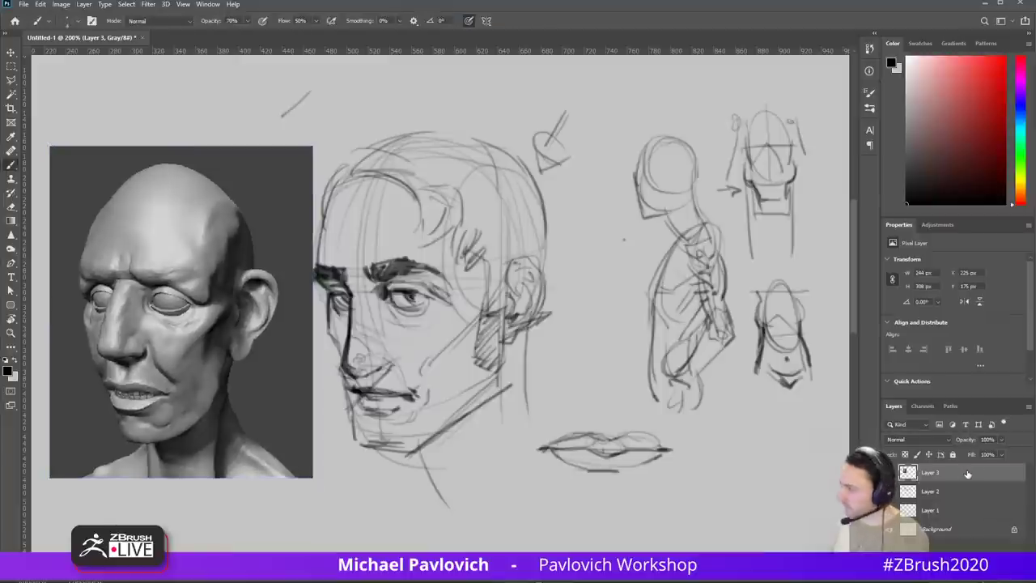
{"action": "mouse_move", "coordinate": [1002, 455]}
{"action": "left_mouse_down"}
{"action": "mouse_move", "coordinate": [959, 455]}
{"action": "mouse_move", "coordinate": [972, 456]}
{"action": "left_mouse_up"}
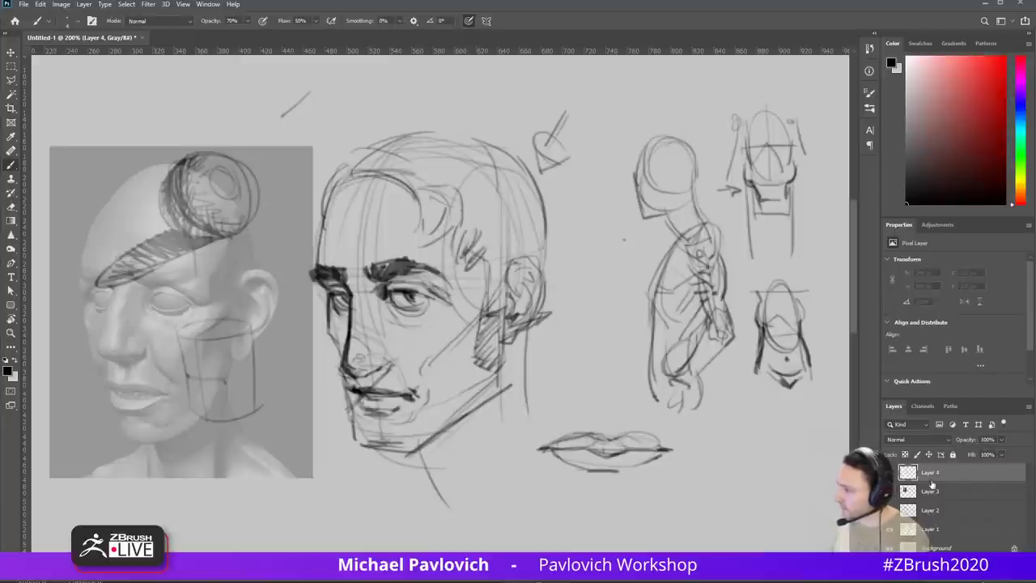
{"action": "left_click", "coordinate": [890, 547], "text": "alt"}
{"action": "left_click", "coordinate": [890, 547], "text": "alt"}
Step: Erase the sphere and cylinder sketches overlapping the head image on Layer 2, using the Eraser at 100% opacity and flow
{"action": "left_click", "coordinate": [945, 511]}
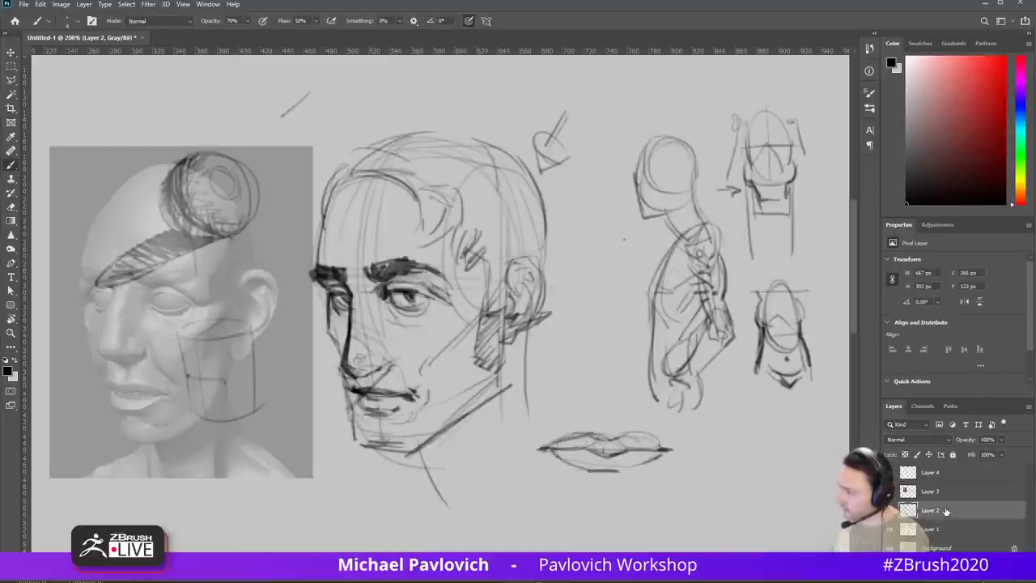
{"action": "key", "text": "e"}
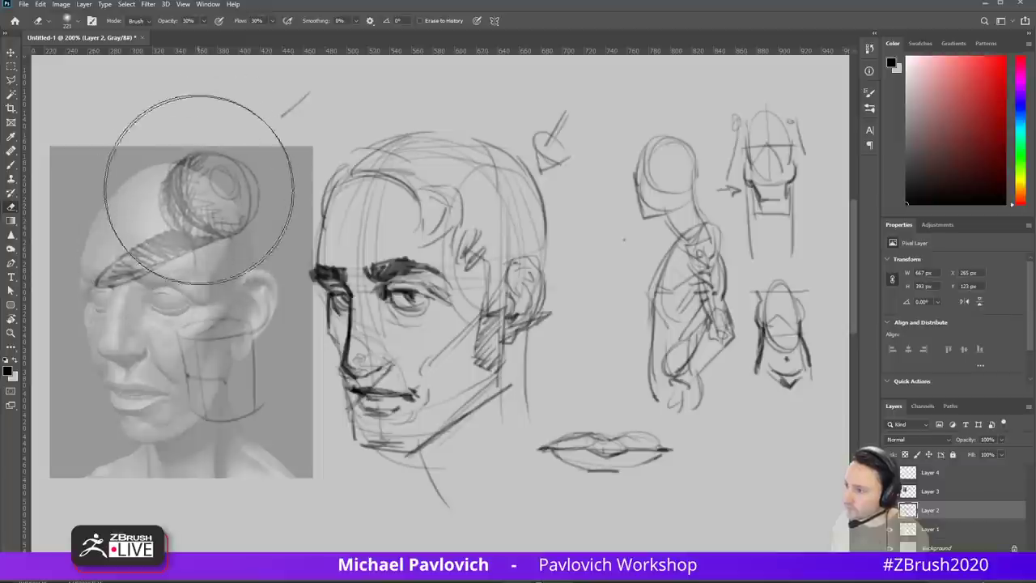
{"action": "key", "text": "0"}
{"action": "key", "text": "shift+0"}
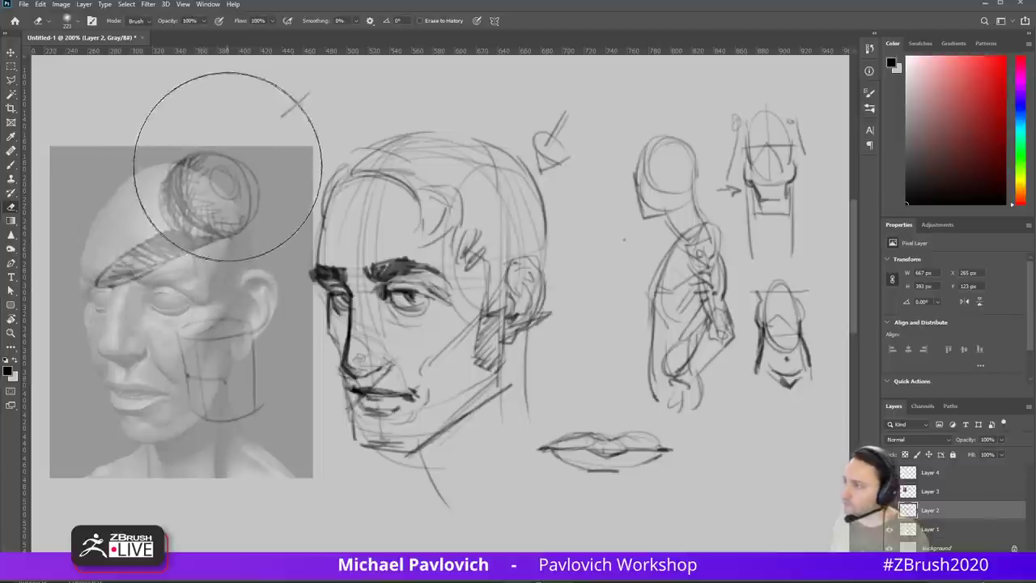
{"action": "mouse_move", "coordinate": [233, 149]}
{"action": "left_mouse_down"}
{"action": "mouse_move", "coordinate": [153, 256]}
{"action": "mouse_move", "coordinate": [216, 415]}
{"action": "left_mouse_up"}
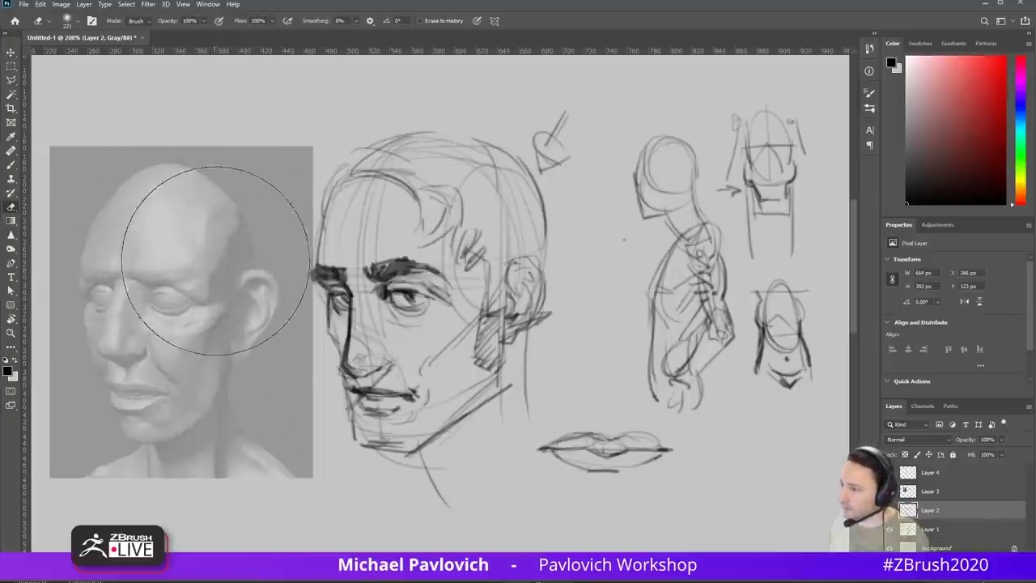
{"action": "mouse_move", "coordinate": [216, 259]}
{"action": "right_mouse_down", "text": "alt"}
{"action": "mouse_move", "coordinate": [174, 258]}
{"action": "mouse_move", "coordinate": [199, 184]}
{"action": "mouse_move", "coordinate": [193, 443]}
{"action": "right_mouse_up", "text": "alt"}
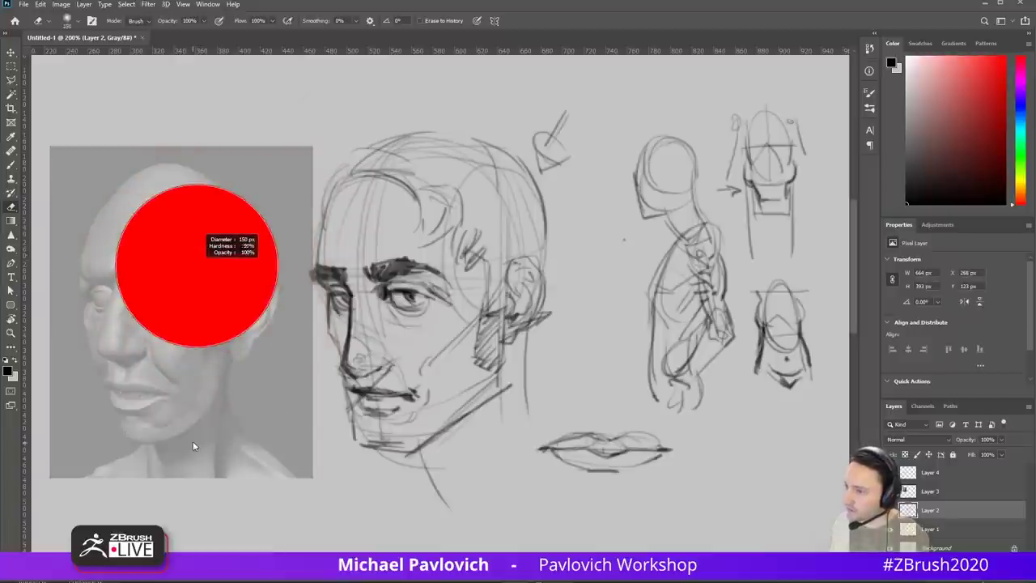
{"action": "mouse_move", "coordinate": [212, 293]}
{"action": "right_mouse_down", "text": "alt"}
{"action": "mouse_move", "coordinate": [174, 295]}
{"action": "mouse_move", "coordinate": [157, 272]}
{"action": "right_mouse_up", "text": "alt"}
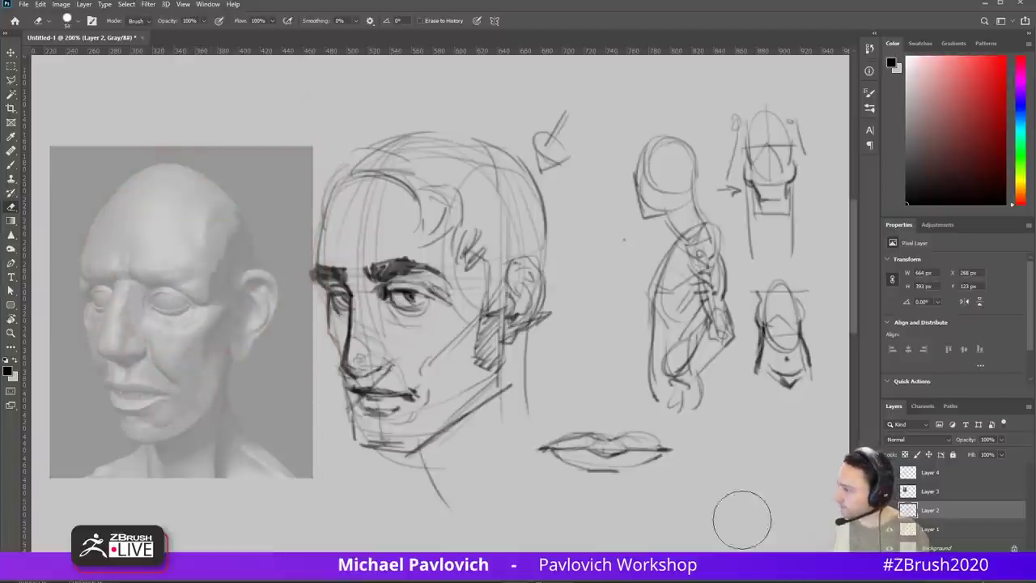
Step: Draw the face's centre line from the crown over the forehead, nose and lips to the chin on Layer 4
{"action": "left_click", "coordinate": [930, 473]}
{"action": "key", "text": "b"}
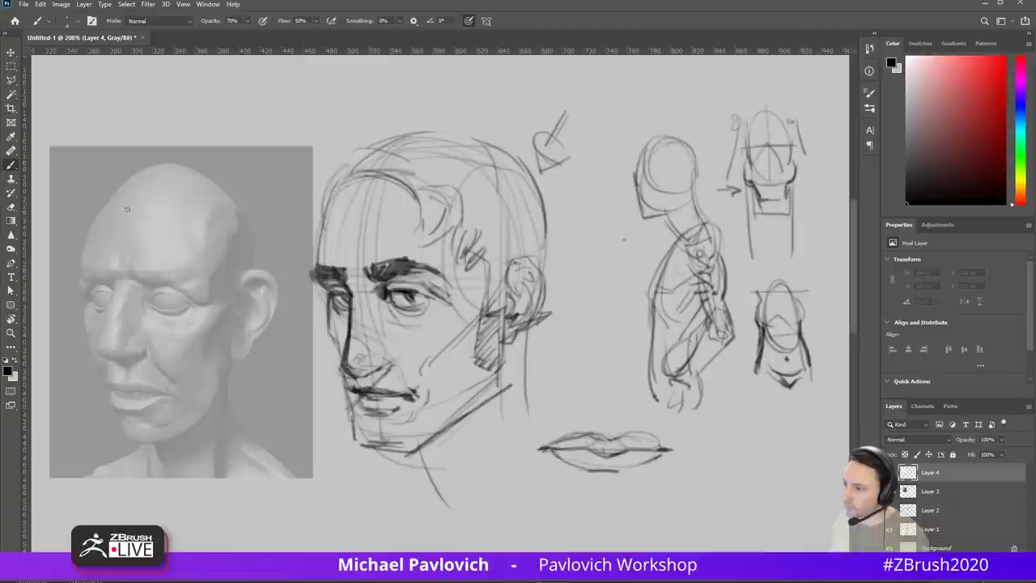
{"action": "mouse_move", "coordinate": [167, 166]}
{"action": "left_mouse_down"}
{"action": "mouse_move", "coordinate": [129, 227]}
{"action": "mouse_move", "coordinate": [129, 276]}
{"action": "left_mouse_up"}
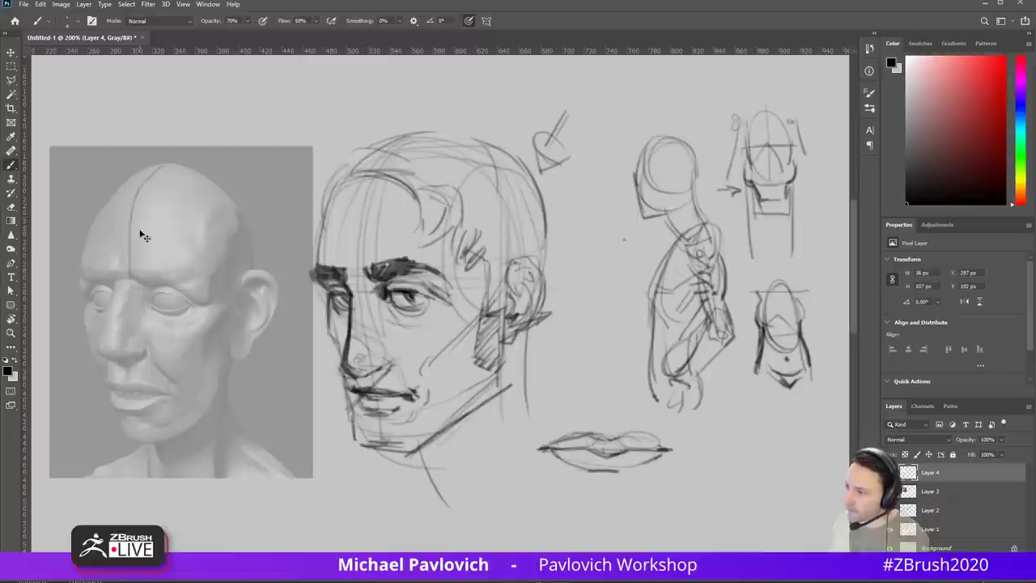
{"action": "key", "text": "ctrl+z"}
{"action": "left_click_drag", "start_coordinate": [147, 175], "coordinate": [106, 333]}
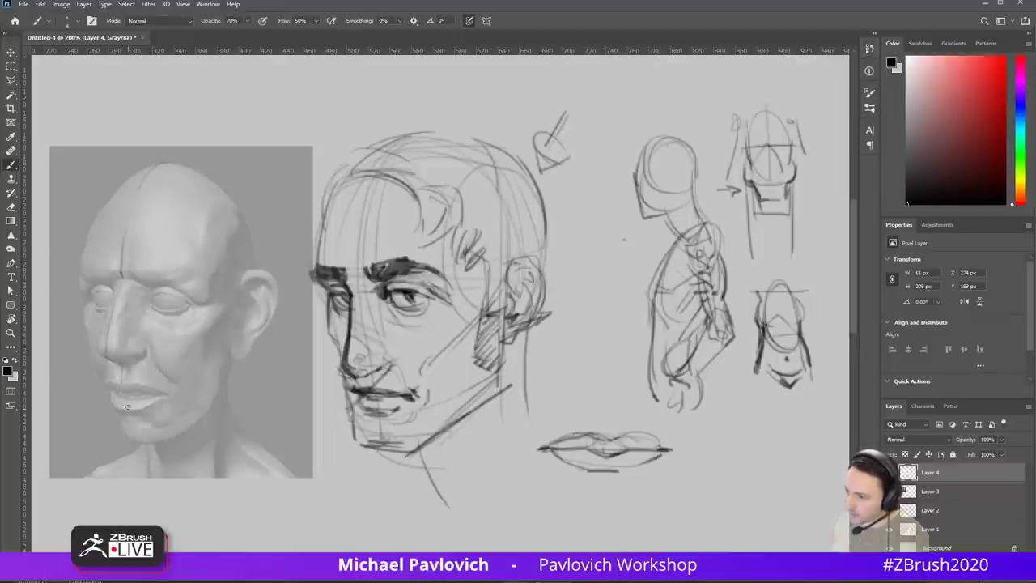
{"action": "left_click_drag", "start_coordinate": [123, 380], "coordinate": [128, 442]}
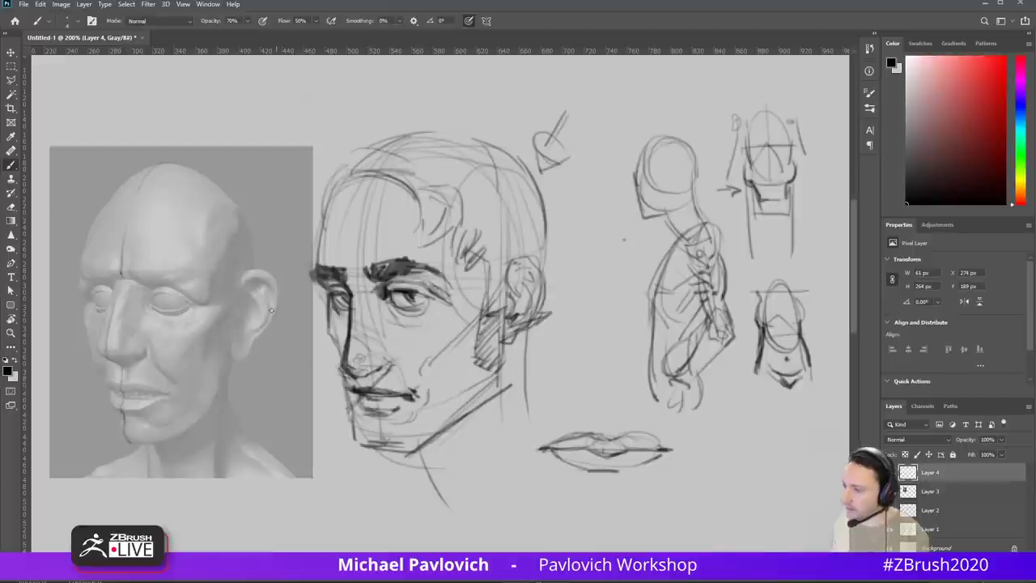
{"action": "left_click", "coordinate": [167, 300], "text": "shift"}
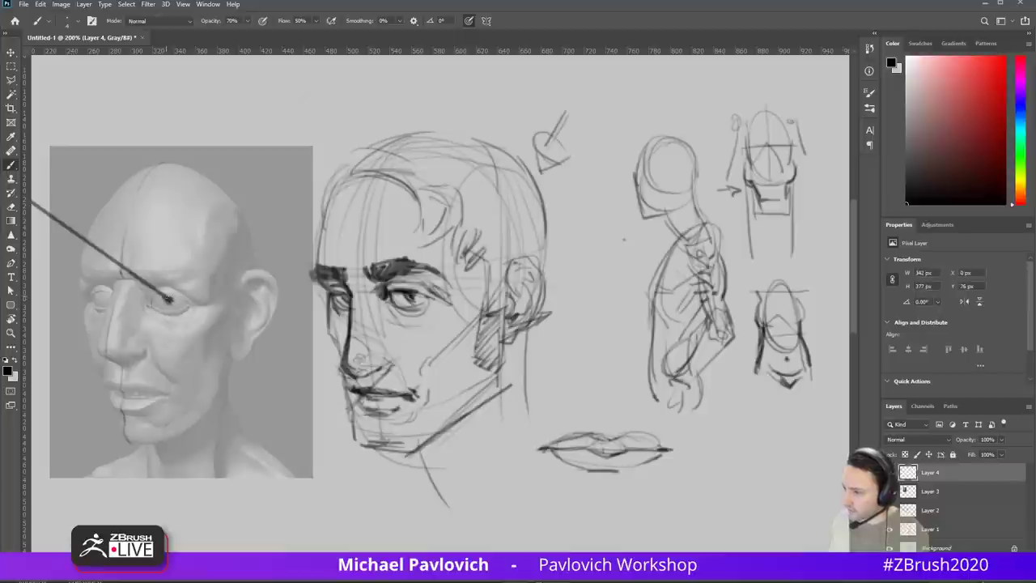
{"action": "key", "text": "ctrl+z"}
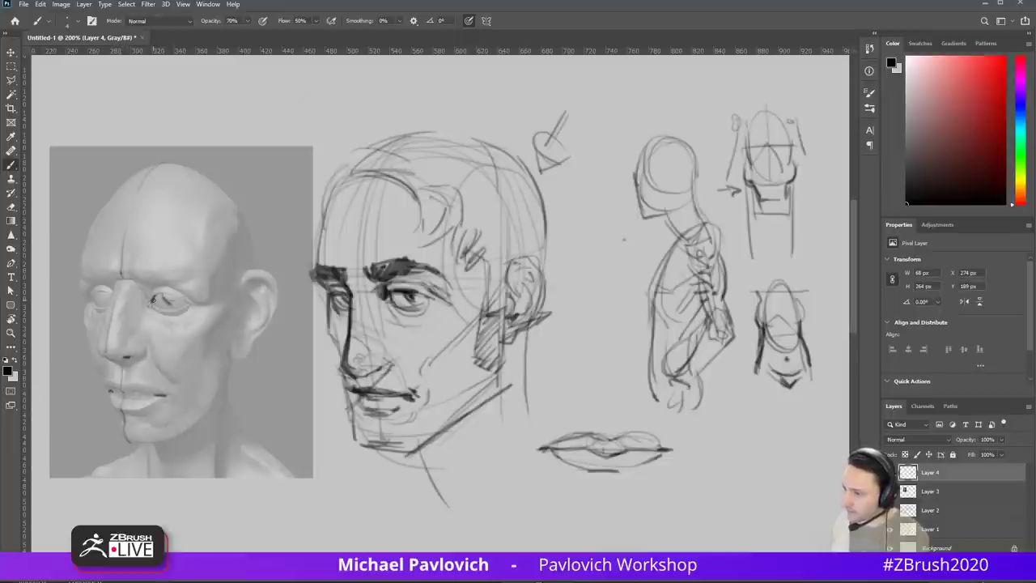
Step: Sketch the irises, a dark eyebrow above the nearer eye and a receding hairline over the faded head
{"action": "mouse_move", "coordinate": [92, 301]}
{"action": "left_mouse_down"}
{"action": "mouse_move", "coordinate": [150, 274]}
{"action": "mouse_move", "coordinate": [141, 270]}
{"action": "mouse_move", "coordinate": [176, 264]}
{"action": "mouse_move", "coordinate": [156, 275]}
{"action": "mouse_move", "coordinate": [203, 275]}
{"action": "left_mouse_up"}
{"action": "mouse_move", "coordinate": [122, 194]}
{"action": "left_mouse_down"}
{"action": "mouse_move", "coordinate": [148, 212]}
{"action": "mouse_move", "coordinate": [210, 203]}
{"action": "left_mouse_up"}
{"action": "left_click_drag", "start_coordinate": [214, 217], "coordinate": [224, 242]}
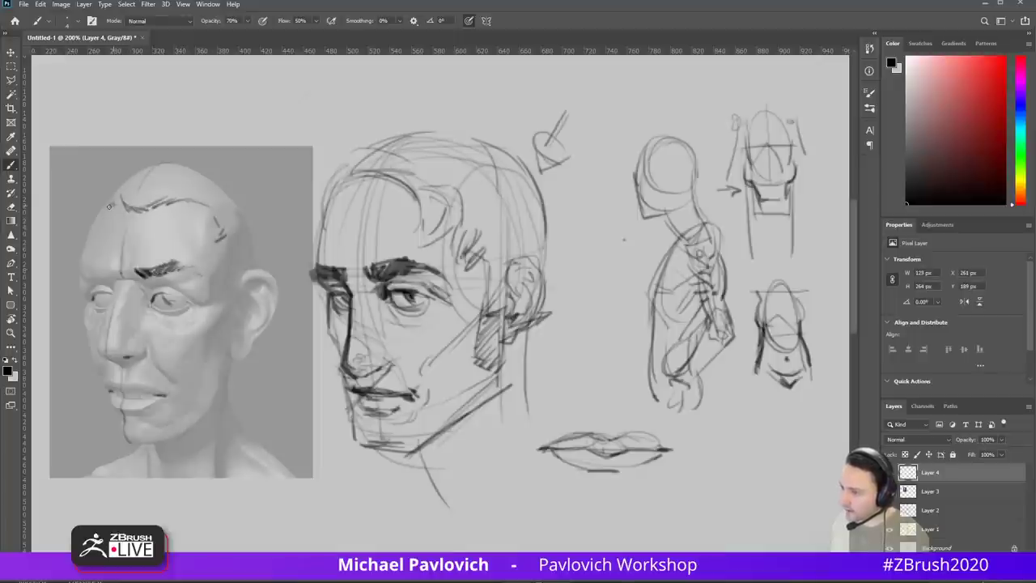
{"action": "left_click_drag", "start_coordinate": [115, 191], "coordinate": [96, 207]}
{"action": "left_click_drag", "start_coordinate": [91, 217], "coordinate": [87, 245]}
{"action": "mouse_move", "coordinate": [92, 297]}
{"action": "left_mouse_down"}
{"action": "mouse_move", "coordinate": [167, 291]}
{"action": "mouse_move", "coordinate": [187, 307]}
{"action": "left_mouse_up"}
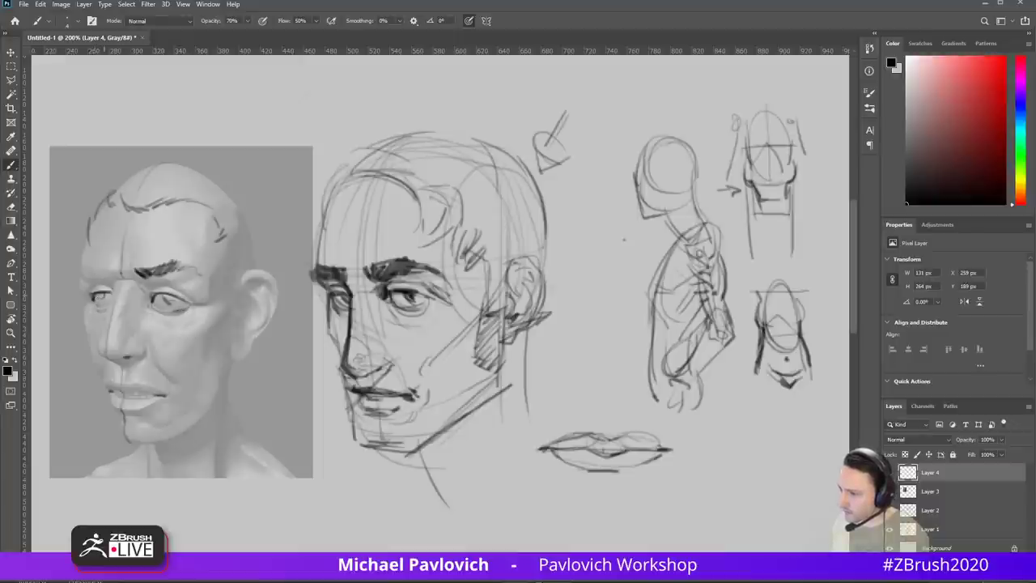
Step: Strengthen both eyes' lines, sketch the far eyebrow and add a drooping fold at the nearer eyebrow's outer end on Layer 4
{"action": "left_click_drag", "start_coordinate": [94, 298], "coordinate": [176, 302]}
{"action": "mouse_move", "coordinate": [102, 301]}
{"action": "left_mouse_down"}
{"action": "mouse_move", "coordinate": [108, 272]}
{"action": "mouse_move", "coordinate": [73, 274]}
{"action": "mouse_move", "coordinate": [74, 283]}
{"action": "left_mouse_up"}
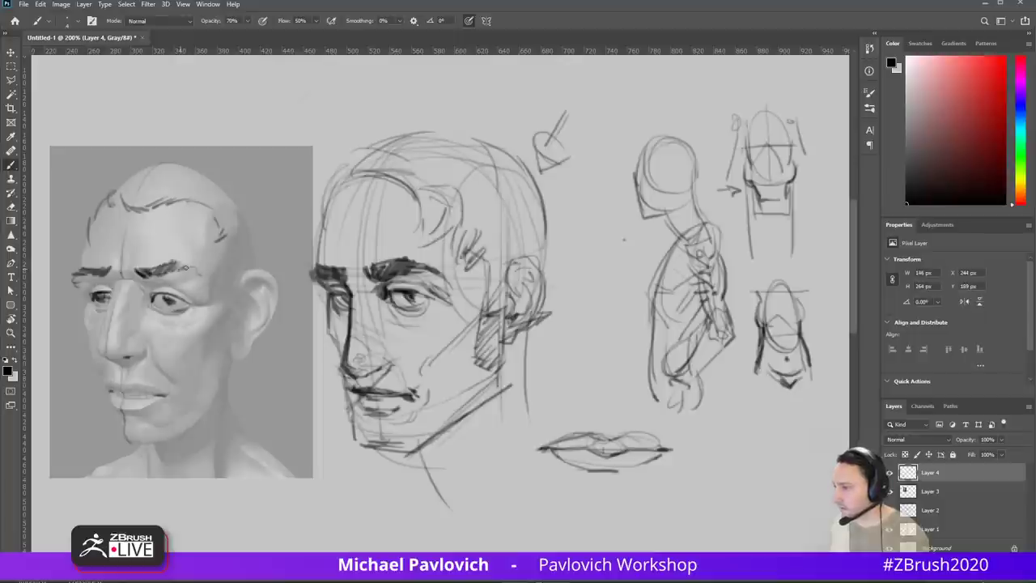
{"action": "mouse_move", "coordinate": [183, 269]}
{"action": "left_mouse_down"}
{"action": "mouse_move", "coordinate": [204, 274]}
{"action": "mouse_move", "coordinate": [197, 264]}
{"action": "mouse_move", "coordinate": [212, 277]}
{"action": "left_mouse_up"}
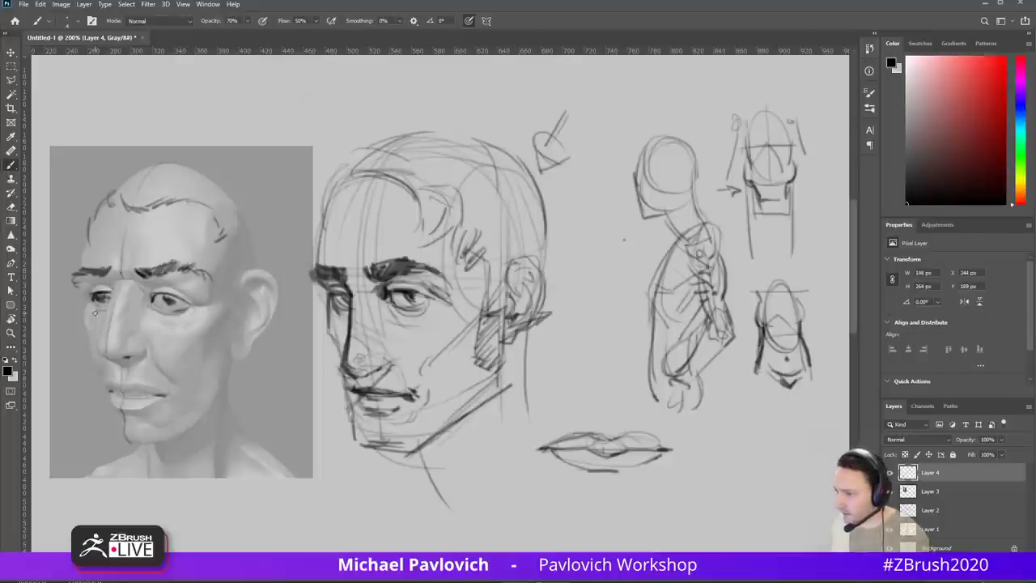
Step: Draw the eye bags, the angular cheekbone and hollow-cheek contours, and the sagging folds at the outer eye corners
{"action": "mouse_move", "coordinate": [91, 304]}
{"action": "left_mouse_down"}
{"action": "mouse_move", "coordinate": [98, 322]}
{"action": "mouse_move", "coordinate": [173, 327]}
{"action": "mouse_move", "coordinate": [191, 315]}
{"action": "mouse_move", "coordinate": [211, 334]}
{"action": "mouse_move", "coordinate": [204, 342]}
{"action": "left_mouse_up"}
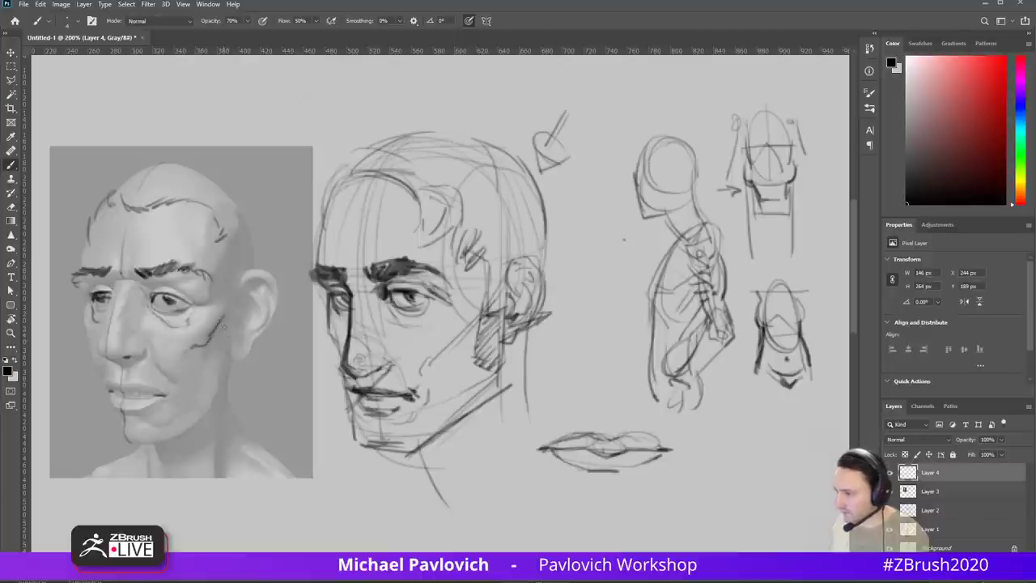
{"action": "key", "text": "ctrl+z"}
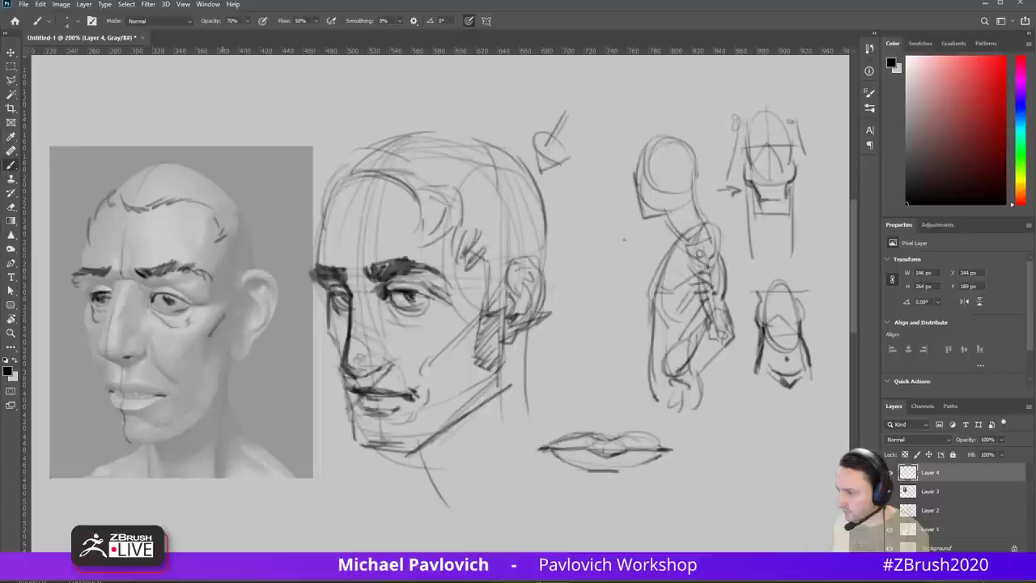
{"action": "mouse_move", "coordinate": [214, 327]}
{"action": "left_mouse_down"}
{"action": "mouse_move", "coordinate": [183, 353]}
{"action": "mouse_move", "coordinate": [178, 374]}
{"action": "left_mouse_up"}
{"action": "left_click_drag", "start_coordinate": [85, 304], "coordinate": [85, 330]}
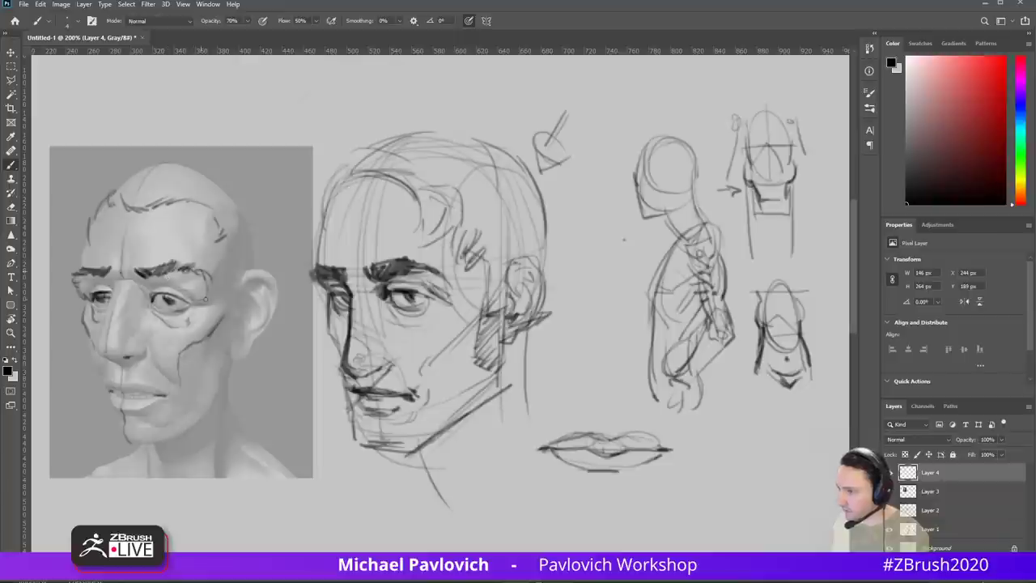
{"action": "left_click_drag", "start_coordinate": [196, 309], "coordinate": [210, 305]}
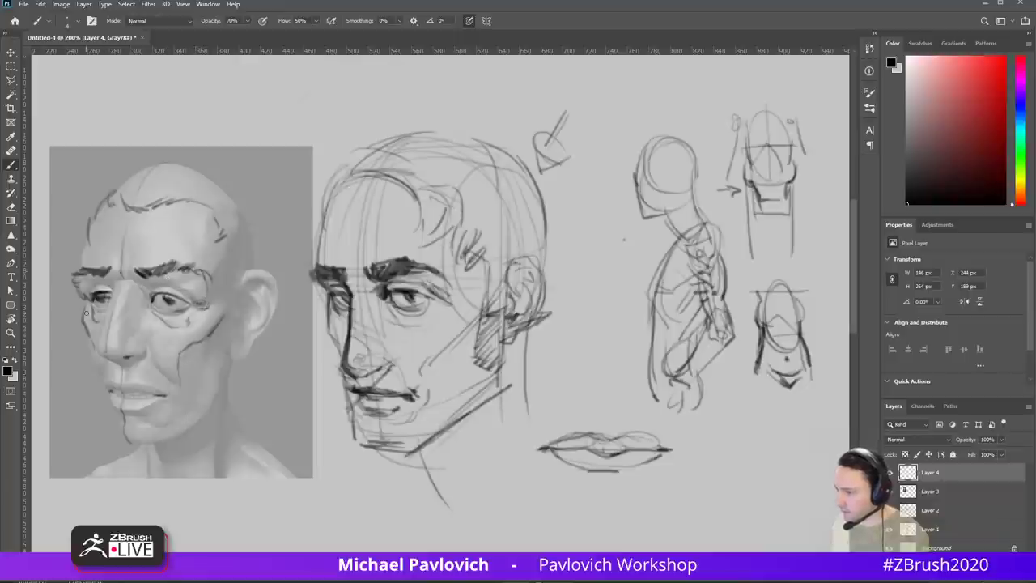
{"action": "left_click_drag", "start_coordinate": [93, 294], "coordinate": [85, 299]}
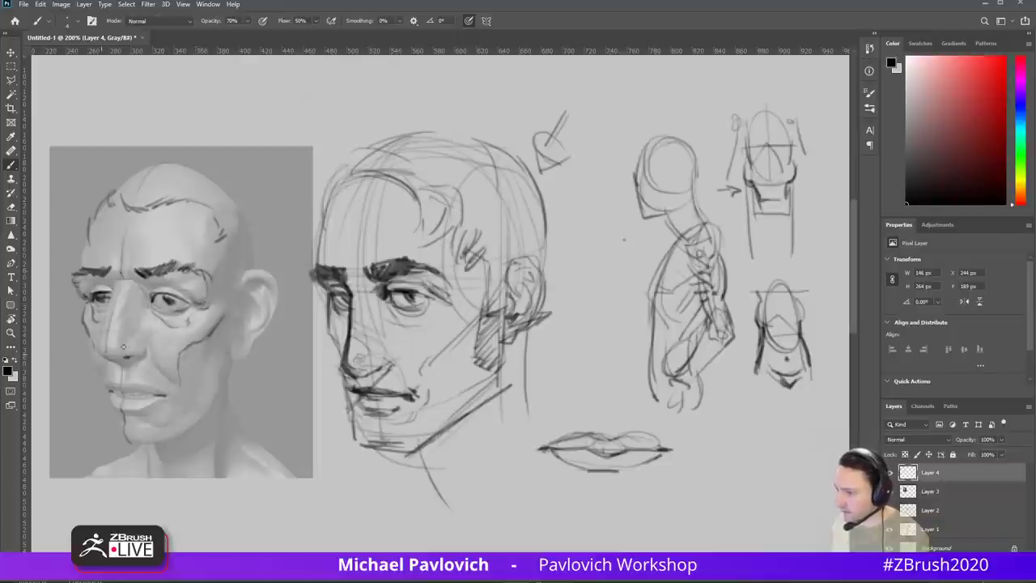
Step: Sketch the nose planes, a moustache, a goatee and the jawline, plus frown lines between the eyebrows
{"action": "mouse_move", "coordinate": [119, 339]}
{"action": "left_mouse_down"}
{"action": "mouse_move", "coordinate": [107, 335]}
{"action": "mouse_move", "coordinate": [99, 357]}
{"action": "mouse_move", "coordinate": [143, 349]}
{"action": "mouse_move", "coordinate": [102, 378]}
{"action": "mouse_move", "coordinate": [105, 368]}
{"action": "mouse_move", "coordinate": [168, 389]}
{"action": "mouse_move", "coordinate": [119, 383]}
{"action": "mouse_move", "coordinate": [159, 394]}
{"action": "mouse_move", "coordinate": [128, 396]}
{"action": "mouse_move", "coordinate": [164, 395]}
{"action": "mouse_move", "coordinate": [113, 413]}
{"action": "mouse_move", "coordinate": [121, 441]}
{"action": "mouse_move", "coordinate": [165, 443]}
{"action": "mouse_move", "coordinate": [208, 414]}
{"action": "left_mouse_up"}
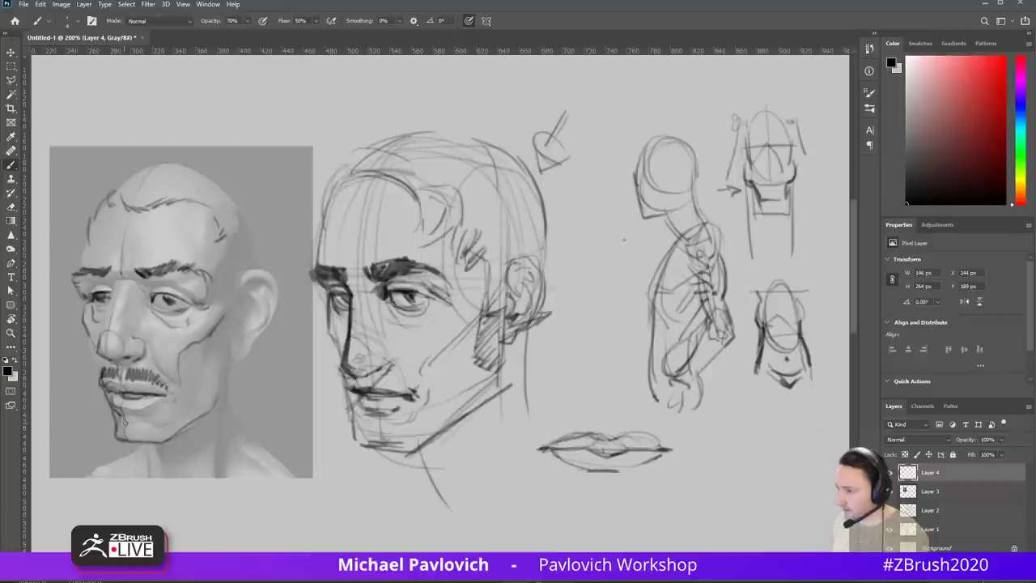
{"action": "left_click_drag", "start_coordinate": [122, 416], "coordinate": [131, 434]}
{"action": "left_click_drag", "start_coordinate": [102, 370], "coordinate": [125, 378]}
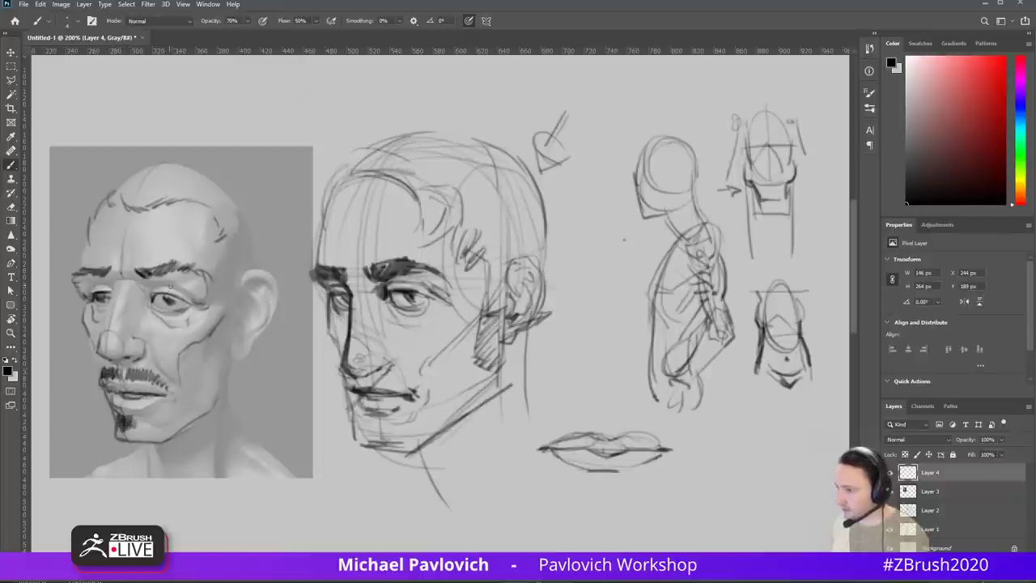
{"action": "mouse_move", "coordinate": [141, 277]}
{"action": "left_mouse_down"}
{"action": "mouse_move", "coordinate": [129, 268]}
{"action": "mouse_move", "coordinate": [131, 280]}
{"action": "mouse_move", "coordinate": [119, 281]}
{"action": "mouse_move", "coordinate": [118, 270]}
{"action": "left_mouse_up"}
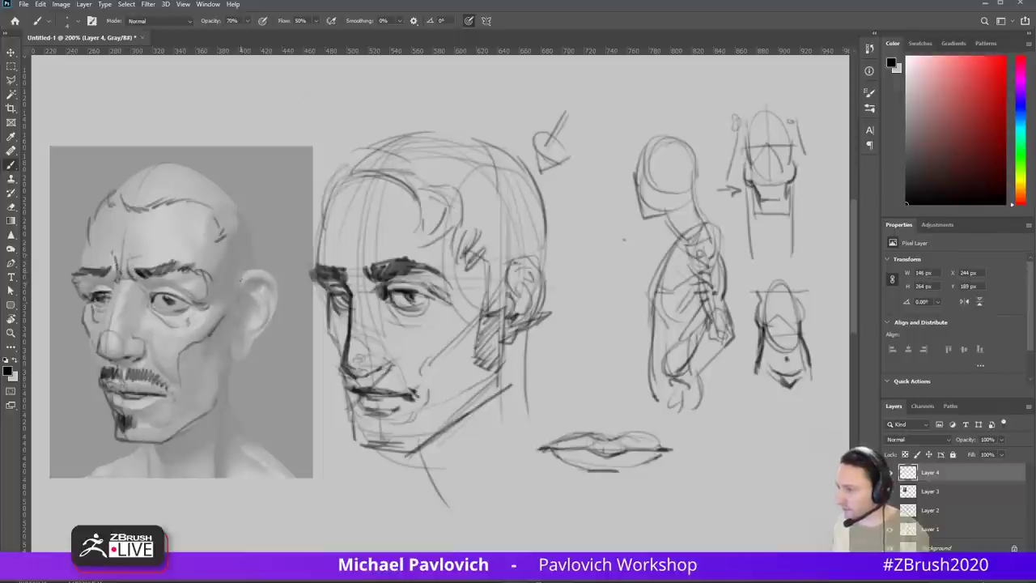
Step: Outline the ear from its front edge around the rim to the lobe, undoing the stray straight line across the head
{"action": "left_click_drag", "start_coordinate": [243, 304], "coordinate": [245, 293]}
{"action": "left_click", "coordinate": [247, 284], "text": "shift"}
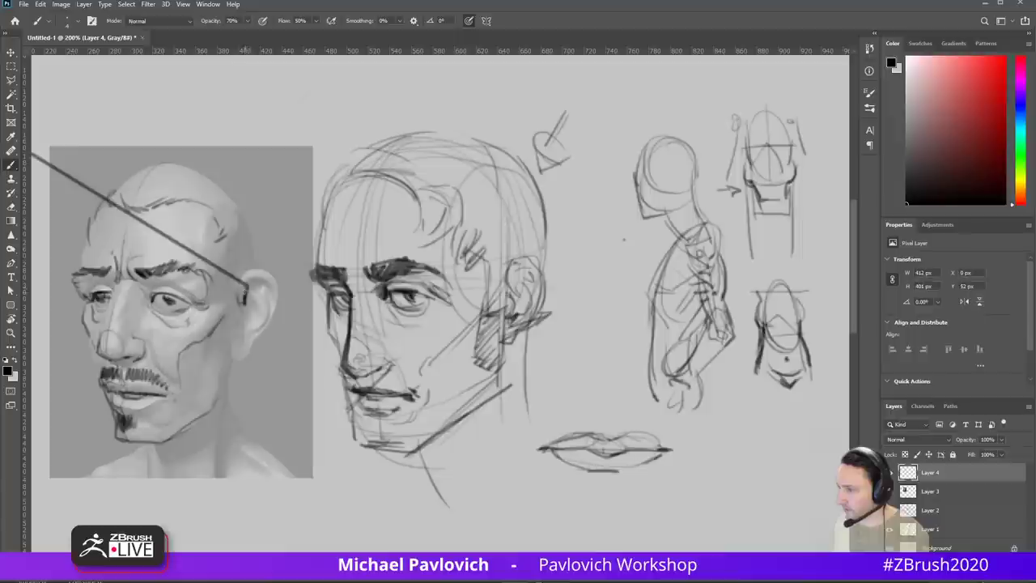
{"action": "key", "text": "ctrl+z"}
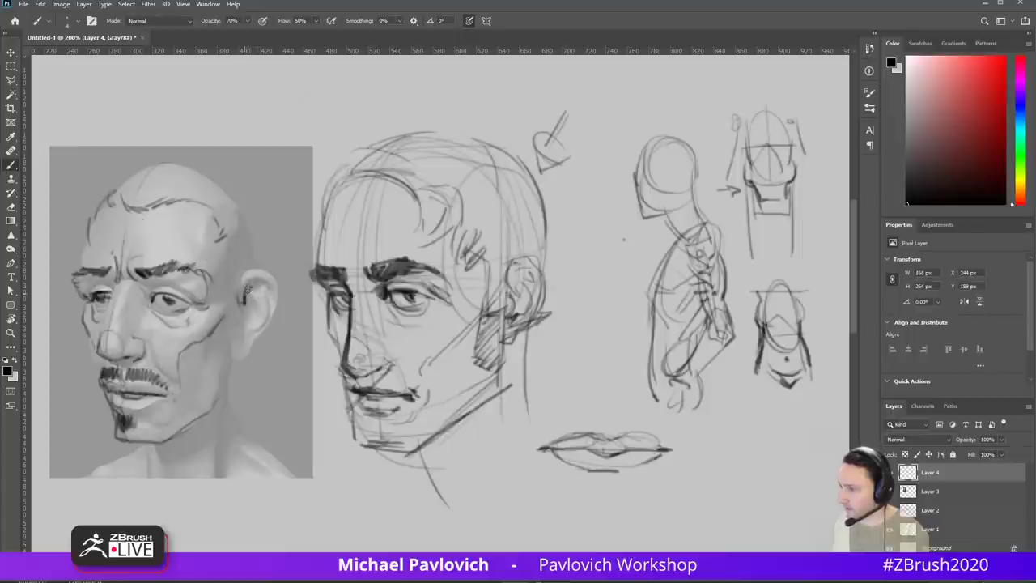
{"action": "mouse_move", "coordinate": [244, 306]}
{"action": "left_mouse_down"}
{"action": "mouse_move", "coordinate": [237, 327]}
{"action": "mouse_move", "coordinate": [246, 337]}
{"action": "mouse_move", "coordinate": [232, 358]}
{"action": "mouse_move", "coordinate": [276, 313]}
{"action": "mouse_move", "coordinate": [255, 270]}
{"action": "left_mouse_up"}
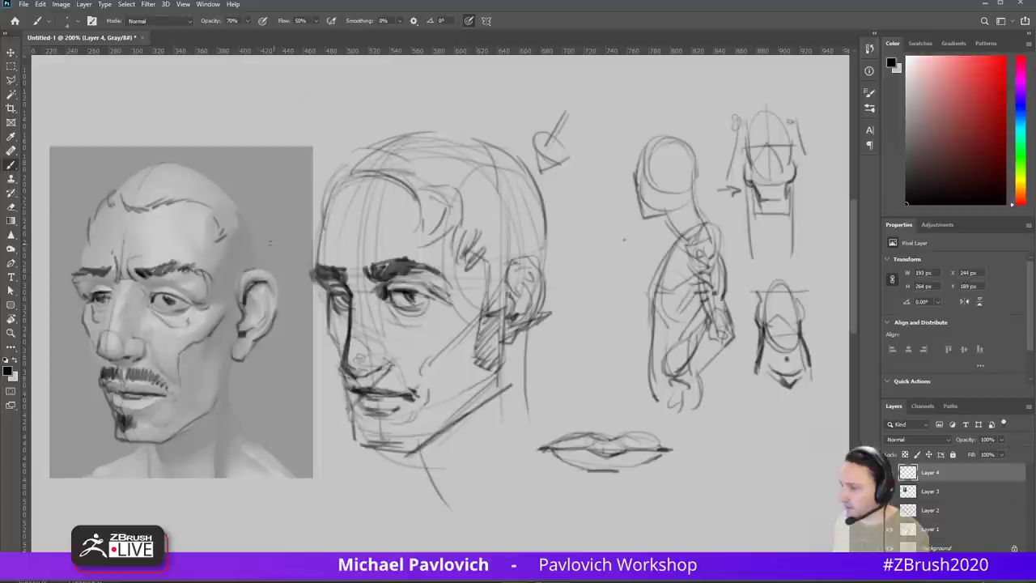
Step: Sketch hair strands at the temple and behind the ear, and outline the hair mass over the crown and both sides
{"action": "mouse_move", "coordinate": [229, 232]}
{"action": "left_mouse_down"}
{"action": "mouse_move", "coordinate": [230, 319]}
{"action": "mouse_move", "coordinate": [254, 265]}
{"action": "left_mouse_up"}
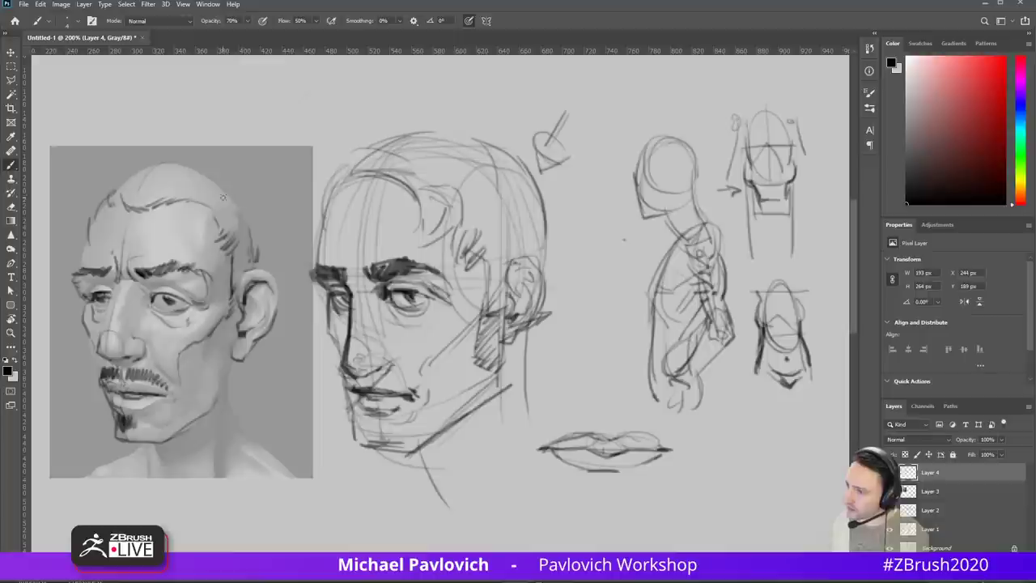
{"action": "mouse_move", "coordinate": [160, 159]}
{"action": "left_mouse_down"}
{"action": "mouse_move", "coordinate": [218, 183]}
{"action": "mouse_move", "coordinate": [261, 251]}
{"action": "left_mouse_up"}
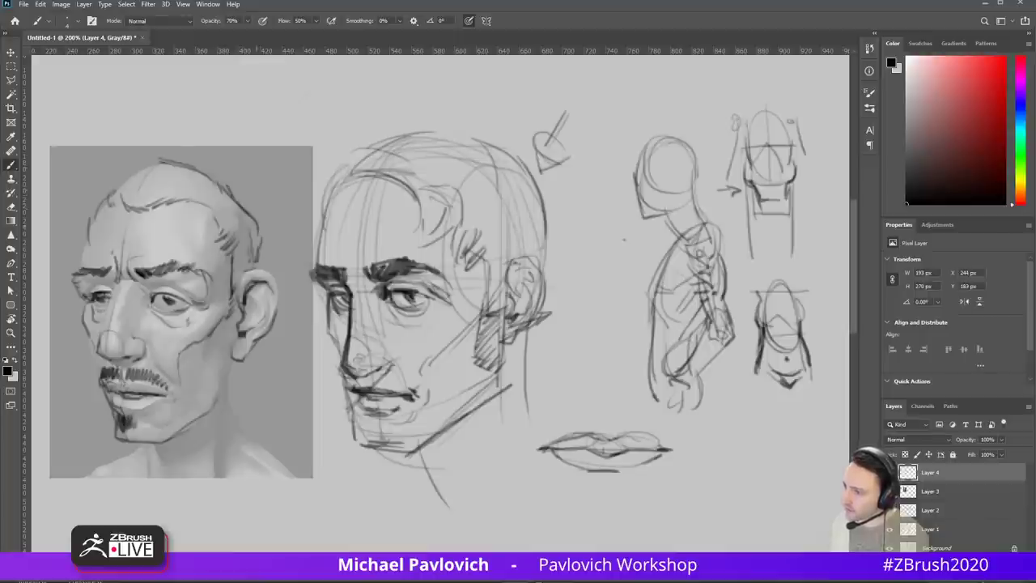
{"action": "left_click_drag", "start_coordinate": [214, 204], "coordinate": [248, 207]}
{"action": "left_click_drag", "start_coordinate": [190, 189], "coordinate": [206, 207]}
{"action": "left_click_drag", "start_coordinate": [212, 199], "coordinate": [222, 209]}
{"action": "left_click_drag", "start_coordinate": [204, 190], "coordinate": [256, 235]}
{"action": "mouse_move", "coordinate": [153, 160]}
{"action": "left_mouse_down"}
{"action": "mouse_move", "coordinate": [104, 191]}
{"action": "mouse_move", "coordinate": [77, 235]}
{"action": "mouse_move", "coordinate": [97, 245]}
{"action": "left_mouse_up"}
{"action": "mouse_move", "coordinate": [120, 199]}
{"action": "left_mouse_down"}
{"action": "mouse_move", "coordinate": [83, 270]}
{"action": "mouse_move", "coordinate": [80, 262]}
{"action": "left_mouse_up"}
Step: Continue the jaw contour up to the earlobe and draw a cigarette in the mouth with smoke rising from it
{"action": "mouse_move", "coordinate": [222, 411]}
{"action": "left_mouse_down"}
{"action": "mouse_move", "coordinate": [217, 371]}
{"action": "mouse_move", "coordinate": [233, 345]}
{"action": "left_mouse_up"}
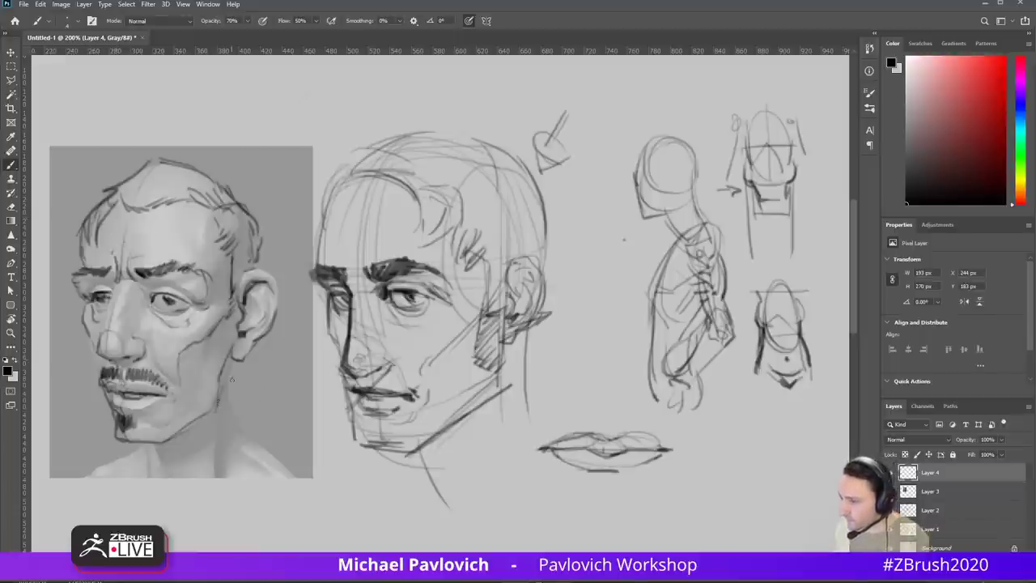
{"action": "mouse_move", "coordinate": [87, 423]}
{"action": "left_mouse_down"}
{"action": "mouse_move", "coordinate": [112, 400]}
{"action": "mouse_move", "coordinate": [82, 430]}
{"action": "mouse_move", "coordinate": [99, 410]}
{"action": "mouse_move", "coordinate": [73, 404]}
{"action": "mouse_move", "coordinate": [44, 262]}
{"action": "mouse_move", "coordinate": [42, 187]}
{"action": "left_mouse_up"}
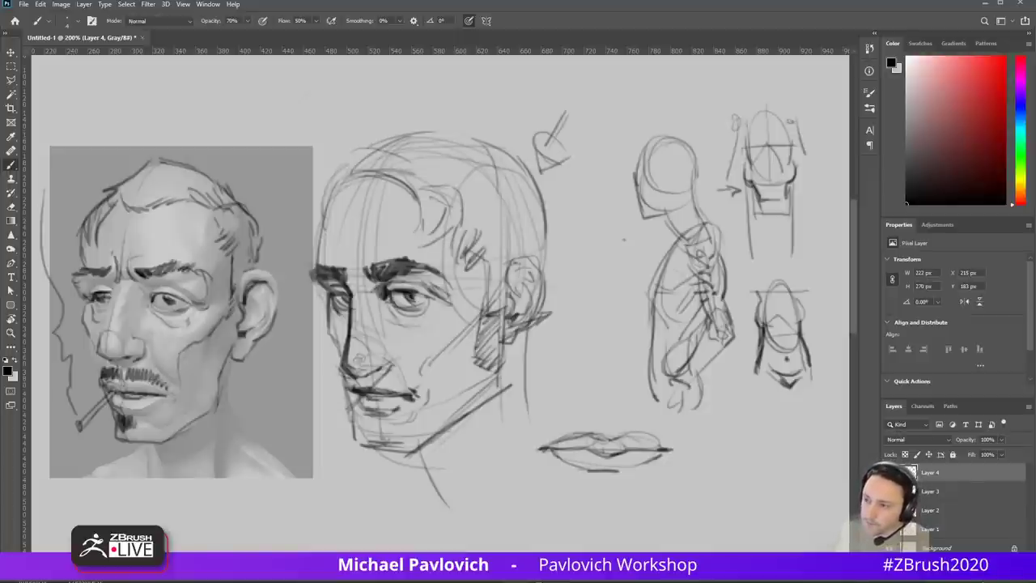
Step: Switch to ZBrush, select the eyeballs subtool and bring the subtool commands into view
{"action": "key", "text": "alt+Tab"}
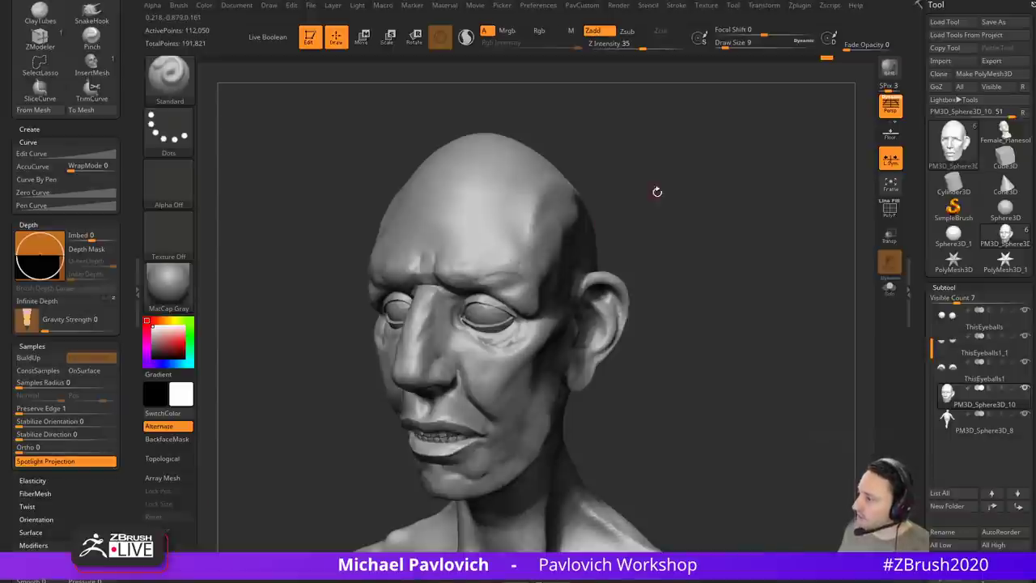
{"action": "left_click", "coordinate": [493, 313], "text": "alt"}
{"action": "left_click_drag", "start_coordinate": [745, 251], "coordinate": [754, 270], "text": "alt"}
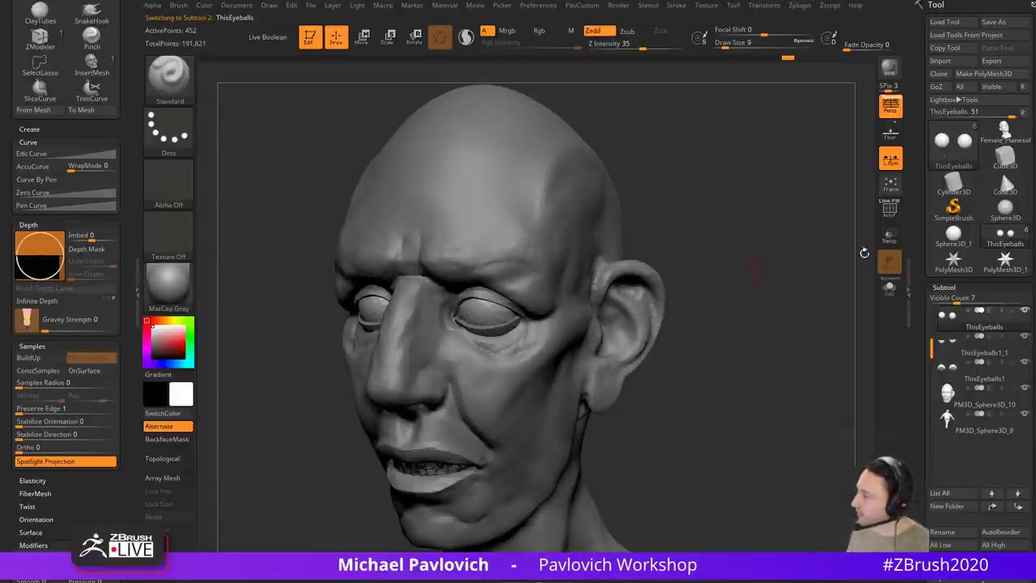
{"action": "left_click_drag", "start_coordinate": [925, 314], "coordinate": [925, 125]}
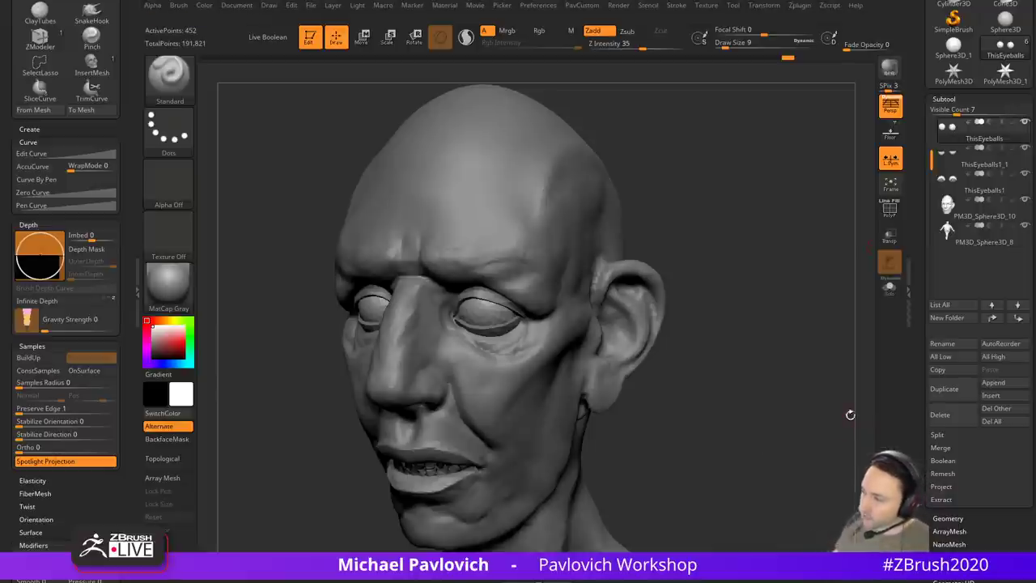
Step: Select the head subtool and build up the temple above the cheekbone with the Clay brush at draw size 56
{"action": "mouse_move", "coordinate": [842, 267]}
{"action": "left_mouse_down"}
{"action": "mouse_move", "coordinate": [834, 251]}
{"action": "mouse_move", "coordinate": [696, 214]}
{"action": "mouse_move", "coordinate": [652, 221]}
{"action": "left_mouse_up"}
{"action": "left_click", "coordinate": [671, 232], "text": "alt"}
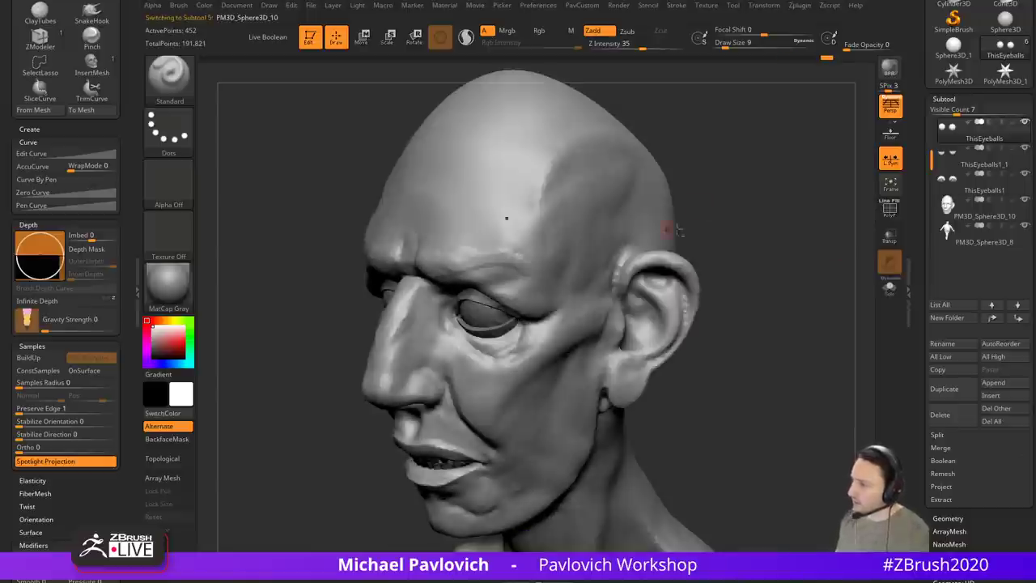
{"action": "left_click_drag", "start_coordinate": [787, 243], "coordinate": [676, 255]}
{"action": "key", "text": "b"}
{"action": "key", "text": "c"}
{"action": "key", "text": "l"}
{"action": "key", "text": "s"}
{"action": "mouse_move", "coordinate": [529, 284]}
{"action": "left_mouse_down"}
{"action": "mouse_move", "coordinate": [545, 283]}
{"action": "mouse_move", "coordinate": [559, 300]}
{"action": "left_mouse_up"}
{"action": "key", "text": "s"}
{"action": "mouse_move", "coordinate": [680, 239]}
{"action": "left_mouse_down"}
{"action": "mouse_move", "coordinate": [670, 221]}
{"action": "mouse_move", "coordinate": [624, 254]}
{"action": "left_mouse_up"}
{"action": "left_click_drag", "start_coordinate": [478, 280], "coordinate": [518, 282]}
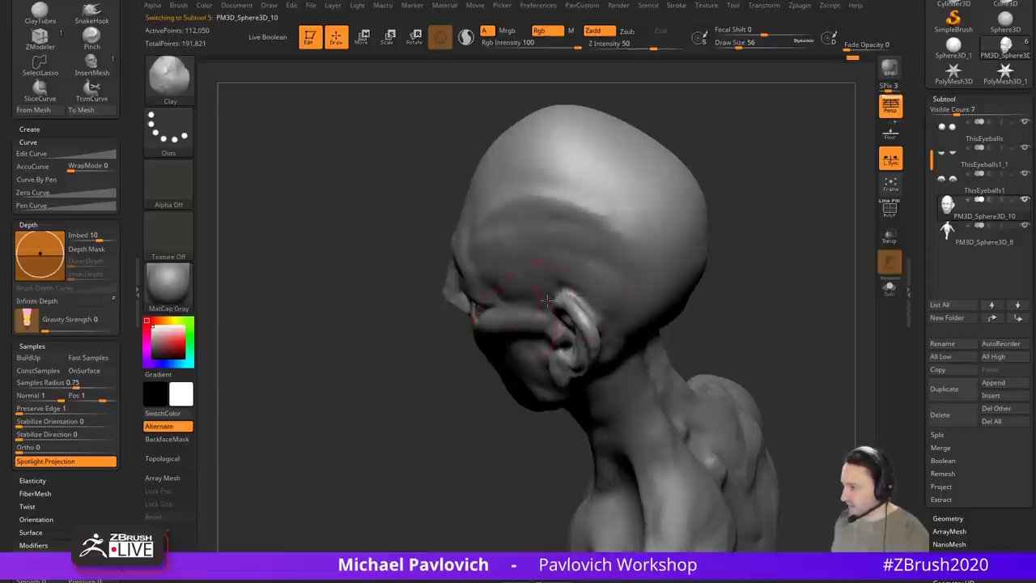
Step: Add clay just above the ear at draw size 37 and turn off the perspective view
{"action": "key", "text": "s"}
{"action": "left_click_drag", "start_coordinate": [580, 295], "coordinate": [586, 294]}
{"action": "left_click_drag", "start_coordinate": [748, 280], "coordinate": [789, 169]}
{"action": "left_click_drag", "start_coordinate": [874, 132], "coordinate": [839, 131]}
{"action": "left_click_drag", "start_coordinate": [737, 238], "coordinate": [696, 213]}
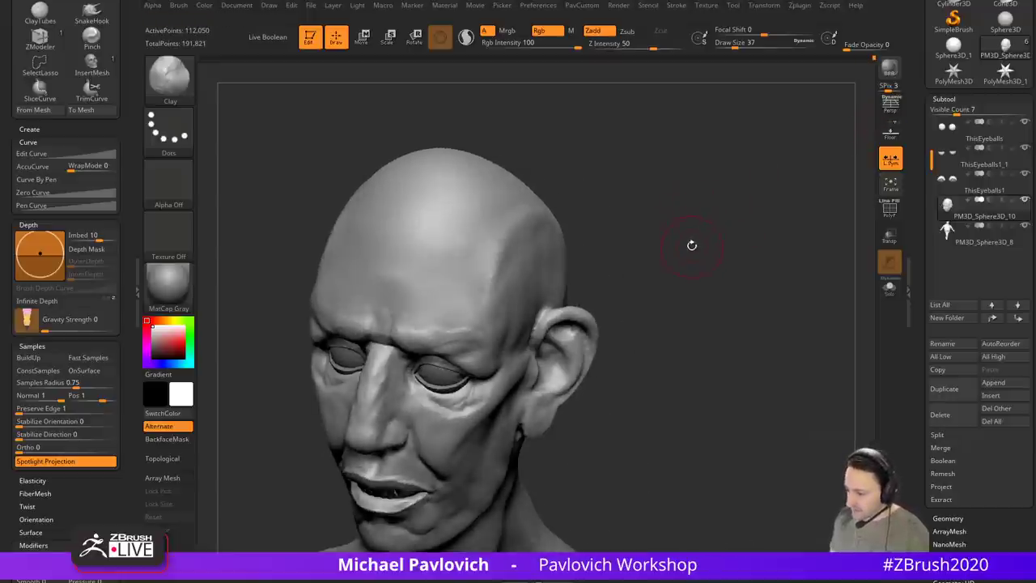
Step: Reduce the brush to draw size 17 and smooth the area where the top of the ear meets the temple
{"action": "key", "text": "bracketleft"}
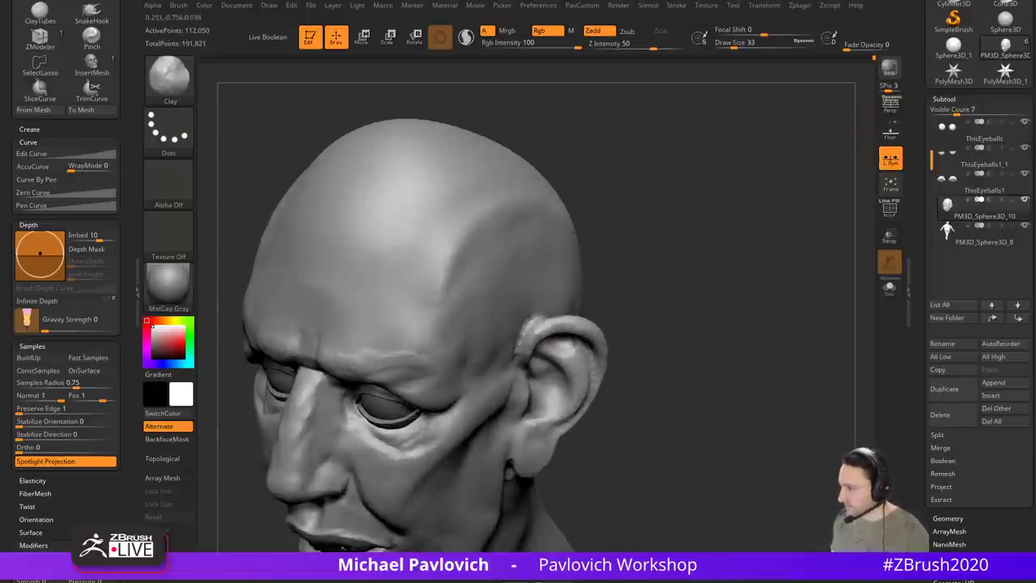
{"action": "right_click_drag", "start_coordinate": [550, 312], "coordinate": [536, 334]}
{"action": "key", "text": "bracketleft"}
{"action": "left_click_drag", "start_coordinate": [554, 305], "coordinate": [528, 328], "text": "shift"}
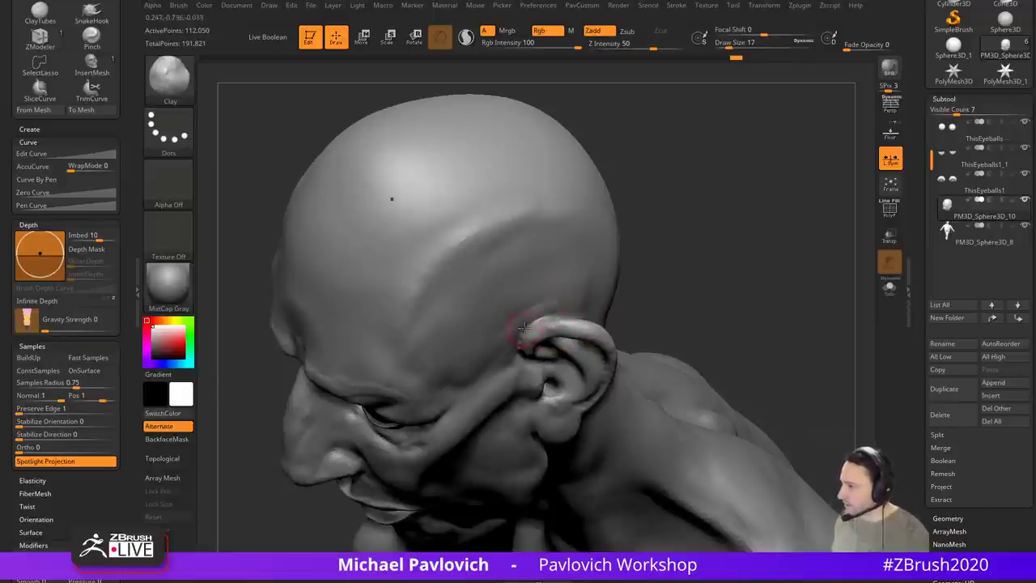
{"action": "mouse_move", "coordinate": [655, 281]}
{"action": "right_mouse_down"}
{"action": "mouse_move", "coordinate": [669, 240]}
{"action": "mouse_move", "coordinate": [549, 304]}
{"action": "right_mouse_up"}
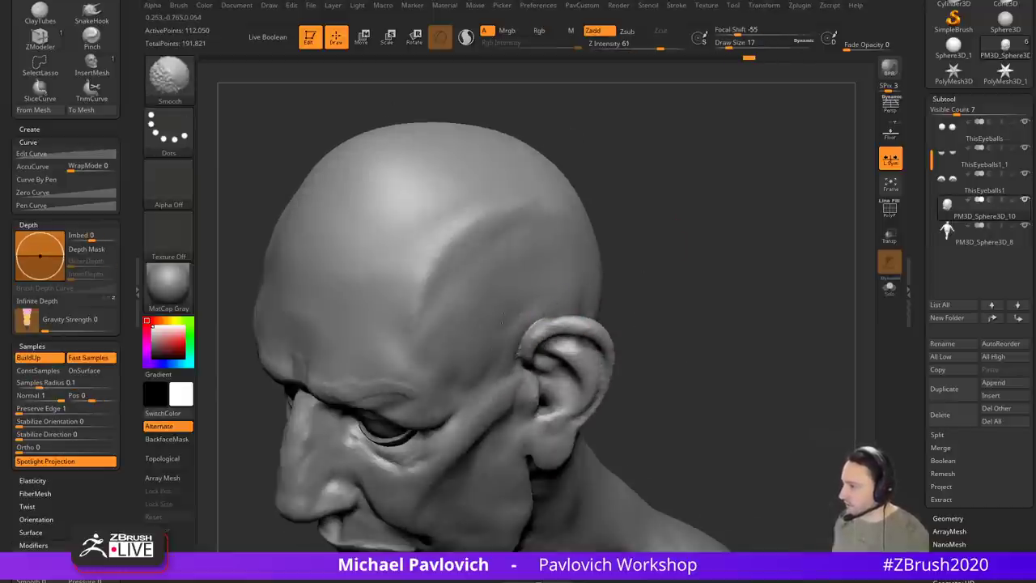
{"action": "left_click_drag", "start_coordinate": [503, 318], "coordinate": [530, 311], "text": "shift"}
Step: Smooth the outer forehead above the eye and build up the brow ridge with small Clay strokes
{"action": "mouse_move", "coordinate": [641, 280]}
{"action": "left_mouse_down"}
{"action": "mouse_move", "coordinate": [639, 258]}
{"action": "mouse_move", "coordinate": [622, 264]}
{"action": "mouse_move", "coordinate": [657, 222]}
{"action": "left_mouse_up"}
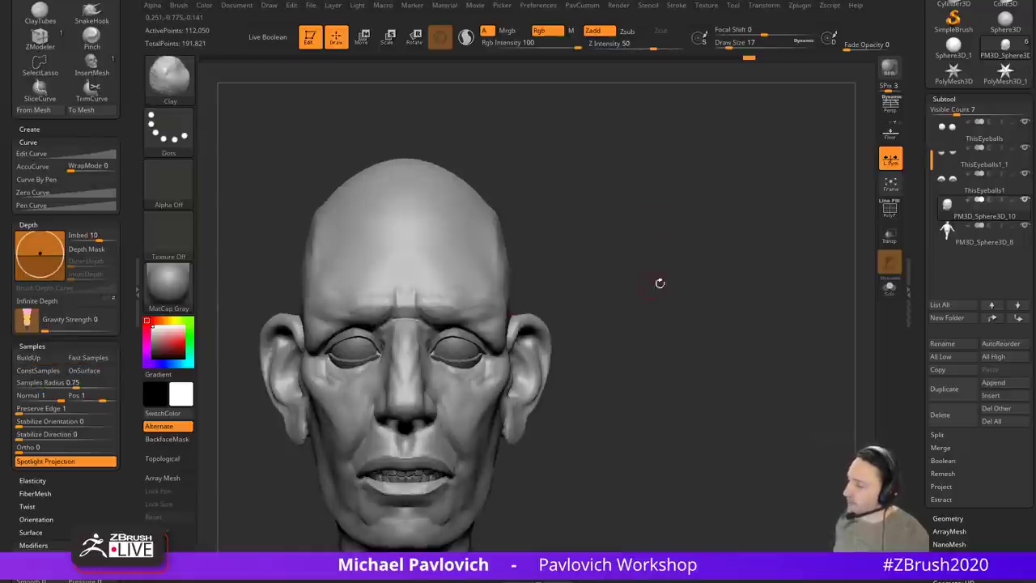
{"action": "mouse_move", "coordinate": [660, 283]}
{"action": "right_mouse_down"}
{"action": "mouse_move", "coordinate": [688, 273]}
{"action": "mouse_move", "coordinate": [590, 265]}
{"action": "mouse_move", "coordinate": [655, 234]}
{"action": "mouse_move", "coordinate": [731, 248]}
{"action": "right_mouse_up"}
{"action": "left_click_drag", "start_coordinate": [537, 302], "coordinate": [545, 302], "text": "shift"}
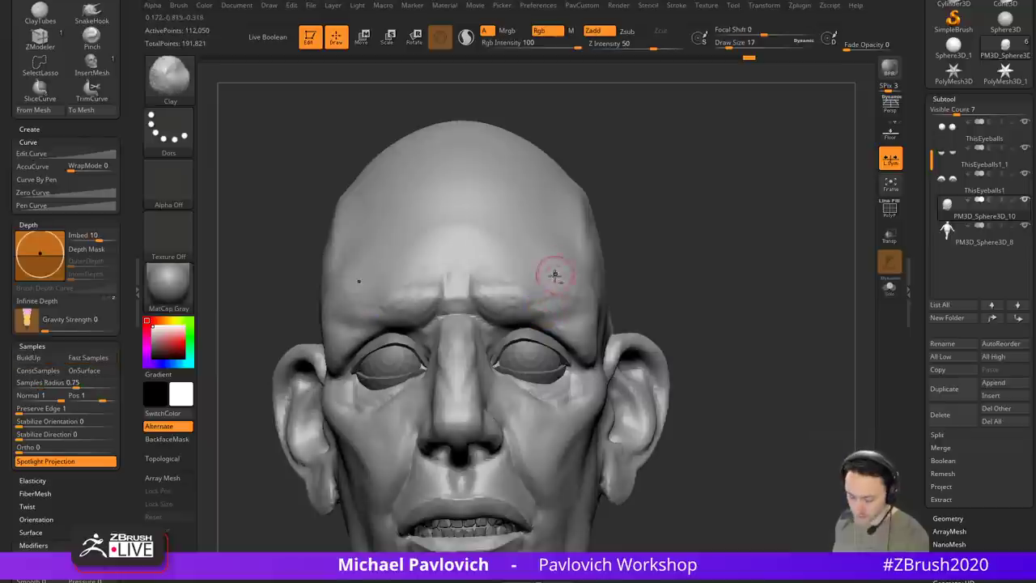
{"action": "right_click_drag", "start_coordinate": [641, 254], "coordinate": [619, 244]}
{"action": "mouse_move", "coordinate": [489, 311]}
{"action": "left_mouse_down"}
{"action": "mouse_move", "coordinate": [534, 302]}
{"action": "mouse_move", "coordinate": [515, 311]}
{"action": "left_mouse_up"}
{"action": "right_click_drag", "start_coordinate": [680, 229], "coordinate": [615, 259]}
{"action": "mouse_move", "coordinate": [625, 224]}
{"action": "right_mouse_down"}
{"action": "mouse_move", "coordinate": [643, 266]}
{"action": "mouse_move", "coordinate": [612, 260]}
{"action": "right_mouse_up"}
{"action": "left_click_drag", "start_coordinate": [478, 315], "coordinate": [522, 293]}
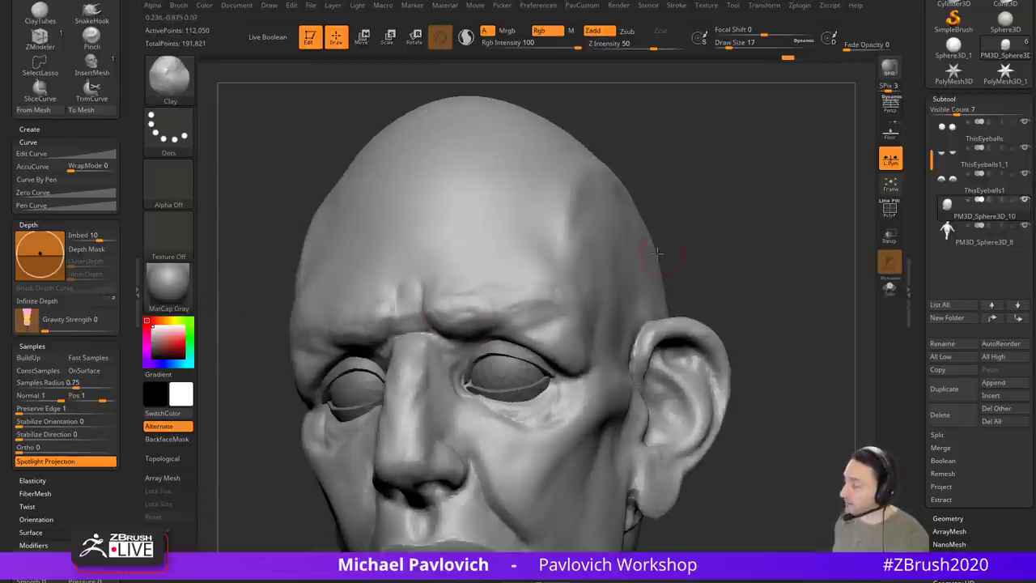
Step: Sculpt the vertical frown folds between the brows with Clay and smooth the upper nose bridge
{"action": "right_click_drag", "start_coordinate": [659, 229], "coordinate": [664, 254], "text": "shift"}
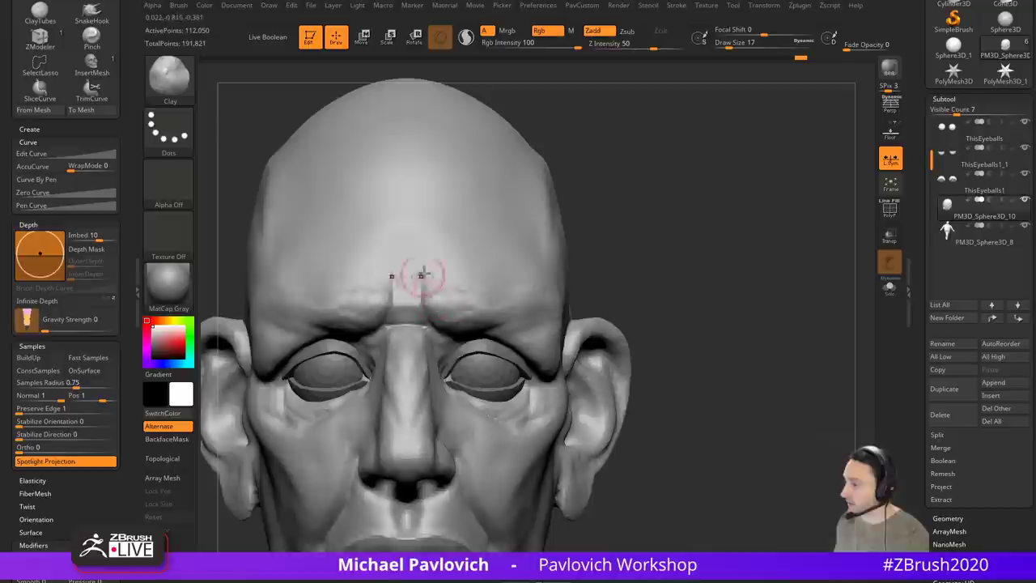
{"action": "left_click_drag", "start_coordinate": [424, 273], "coordinate": [420, 303]}
{"action": "mouse_move", "coordinate": [598, 223]}
{"action": "right_mouse_down", "text": "ctrl"}
{"action": "mouse_move", "coordinate": [630, 242]}
{"action": "mouse_move", "coordinate": [558, 266]}
{"action": "right_mouse_up", "text": "ctrl"}
{"action": "left_click_drag", "start_coordinate": [422, 335], "coordinate": [416, 356], "text": "shift"}
Step: Smooth the side of the nose beside the inner eye corner and check the face from several angles
{"action": "right_click_drag", "start_coordinate": [615, 251], "coordinate": [673, 246]}
{"action": "left_click_drag", "start_coordinate": [387, 361], "coordinate": [384, 341], "text": "shift"}
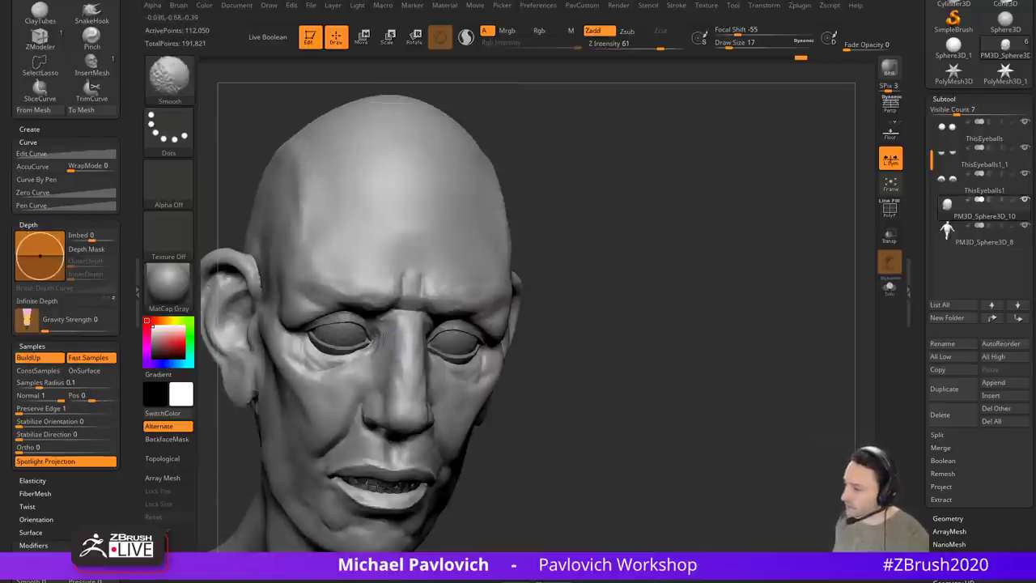
{"action": "mouse_move", "coordinate": [724, 235]}
{"action": "right_mouse_down"}
{"action": "mouse_move", "coordinate": [662, 229]}
{"action": "mouse_move", "coordinate": [737, 238]}
{"action": "mouse_move", "coordinate": [740, 227]}
{"action": "mouse_move", "coordinate": [722, 217]}
{"action": "right_mouse_up"}
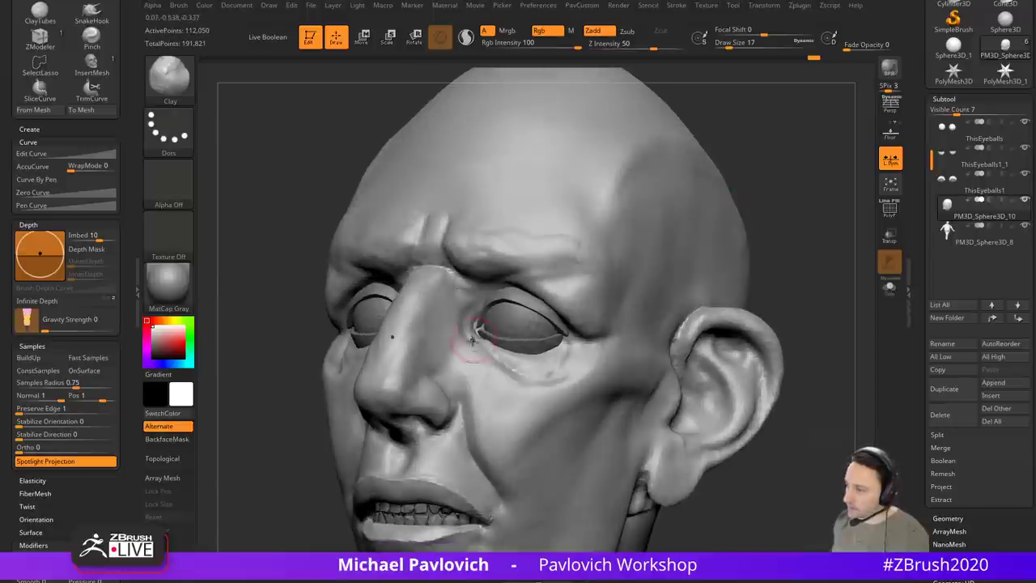
{"action": "right_click_drag", "start_coordinate": [469, 344], "coordinate": [459, 303]}
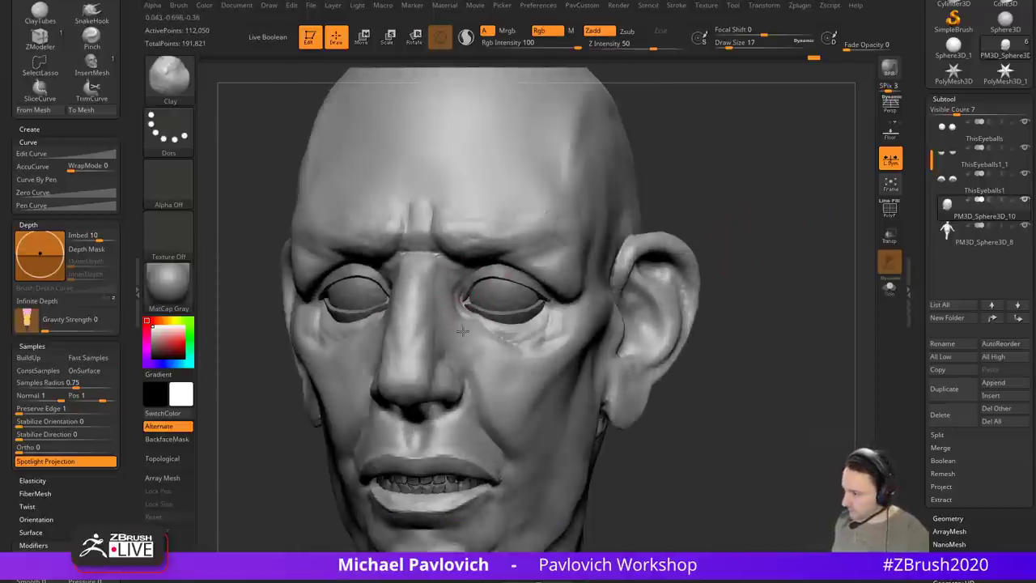
{"action": "right_click_drag", "start_coordinate": [458, 350], "coordinate": [733, 268]}
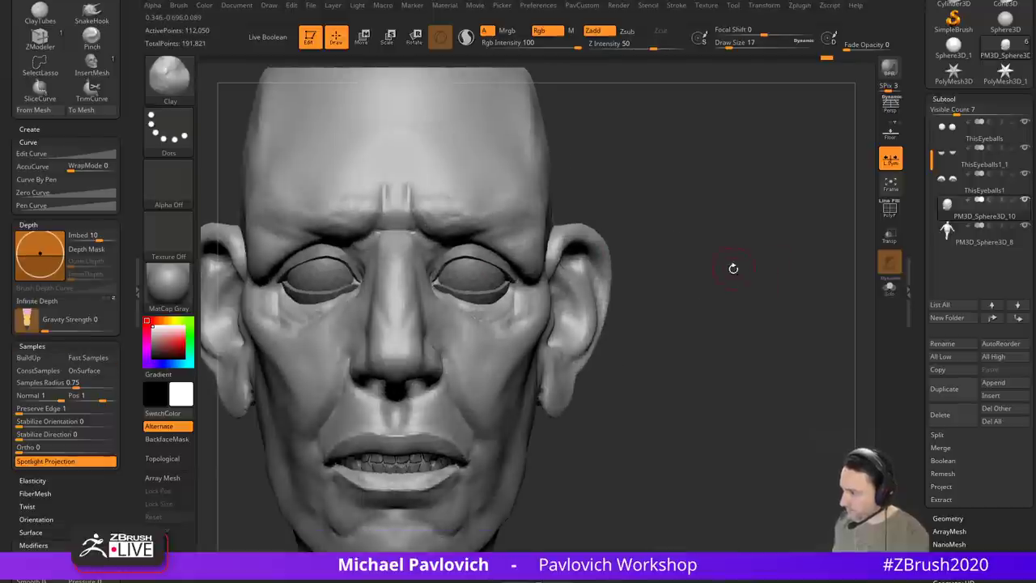
{"action": "right_click_drag", "start_coordinate": [706, 331], "coordinate": [701, 256], "text": "ctrl"}
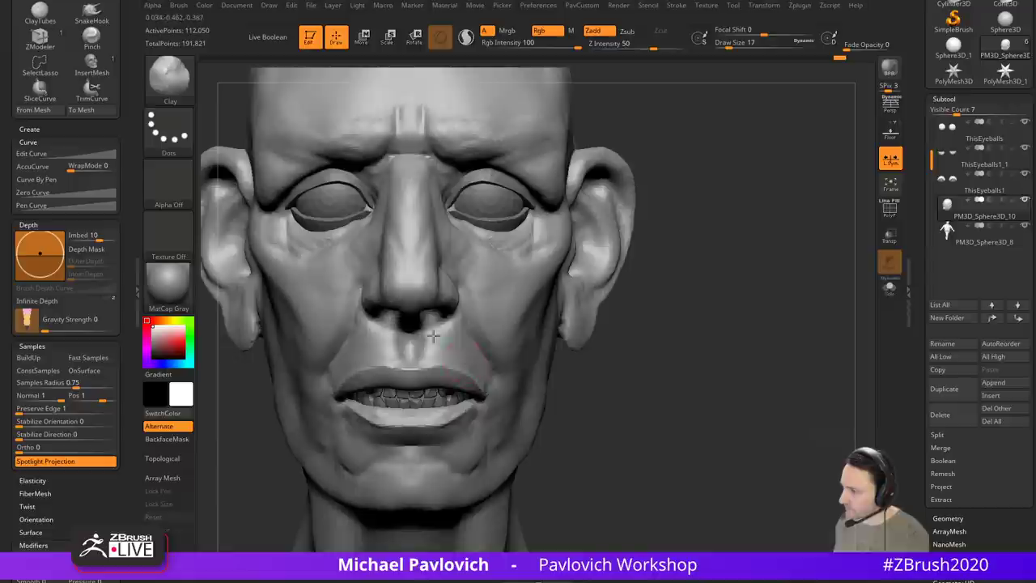
Step: Add a short Clay stroke to the cheek below the inner corner of the eye
{"action": "right_click_drag", "start_coordinate": [642, 324], "coordinate": [623, 321]}
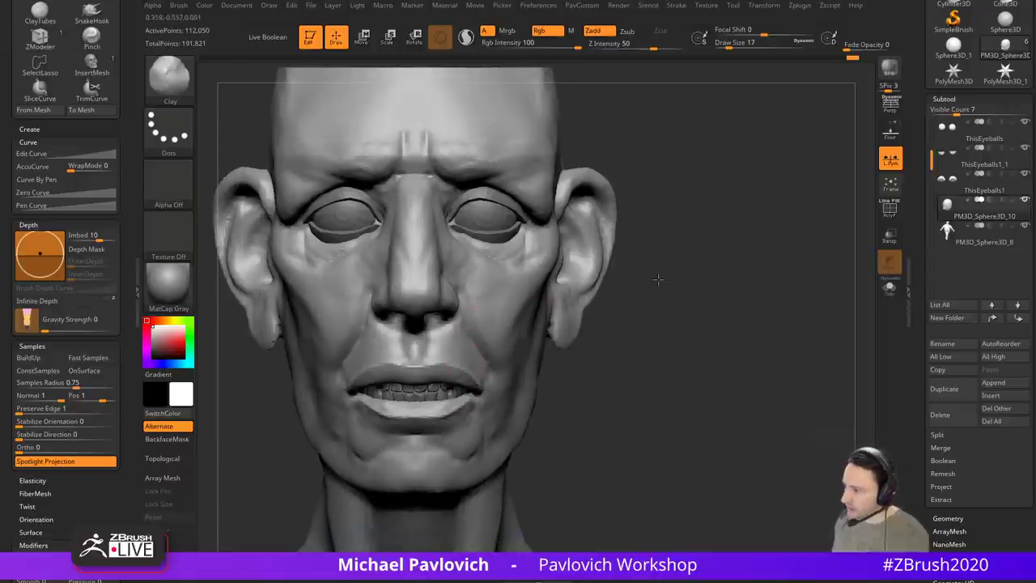
{"action": "right_click_drag", "start_coordinate": [658, 279], "coordinate": [555, 282]}
{"action": "left_click_drag", "start_coordinate": [462, 280], "coordinate": [478, 266]}
{"action": "right_click_drag", "start_coordinate": [747, 313], "coordinate": [765, 291], "text": "shift"}
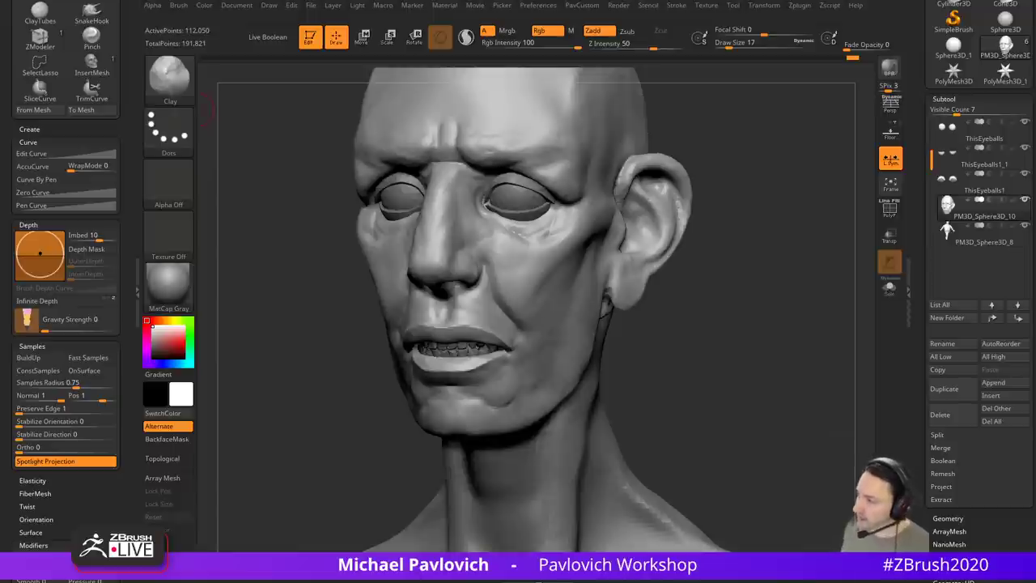
Step: Set the Clay brush to draw size 18 and refine the cheek and the folds around the mouth corners from both sides
{"action": "mouse_move", "coordinate": [726, 321]}
{"action": "left_mouse_down"}
{"action": "mouse_move", "coordinate": [731, 332]}
{"action": "mouse_move", "coordinate": [720, 289]}
{"action": "mouse_move", "coordinate": [740, 324]}
{"action": "mouse_move", "coordinate": [775, 316]}
{"action": "mouse_move", "coordinate": [722, 314]}
{"action": "left_mouse_up"}
{"action": "key", "text": "s"}
{"action": "left_click_drag", "start_coordinate": [581, 310], "coordinate": [601, 289]}
{"action": "mouse_move", "coordinate": [756, 296]}
{"action": "left_mouse_down"}
{"action": "mouse_move", "coordinate": [742, 292]}
{"action": "mouse_move", "coordinate": [783, 296]}
{"action": "left_mouse_up"}
{"action": "key", "text": "s"}
{"action": "mouse_move", "coordinate": [628, 310]}
{"action": "left_mouse_down"}
{"action": "mouse_move", "coordinate": [619, 310]}
{"action": "mouse_move", "coordinate": [791, 327]}
{"action": "mouse_move", "coordinate": [562, 304]}
{"action": "left_mouse_up"}
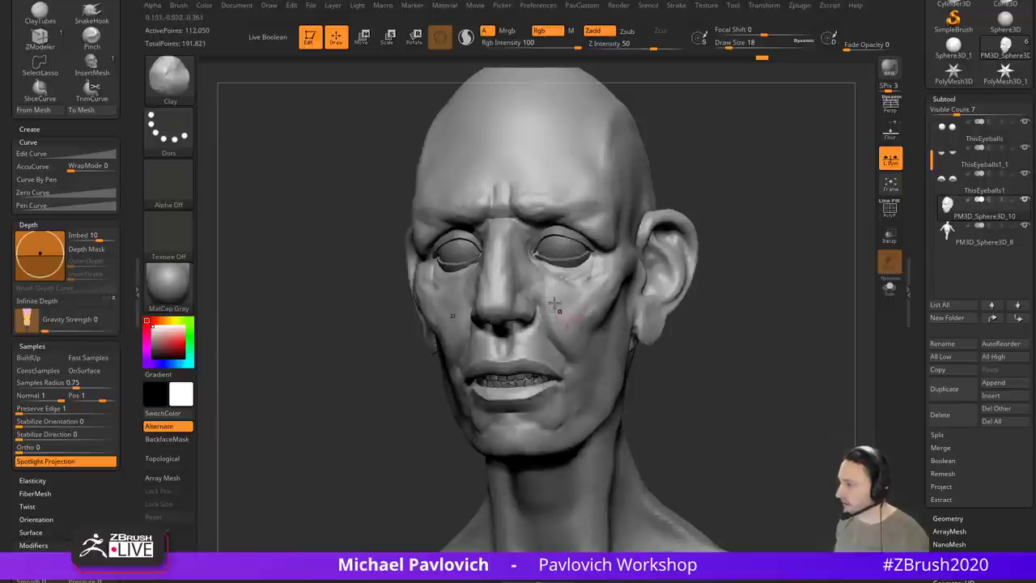
{"action": "left_click_drag", "start_coordinate": [680, 346], "coordinate": [478, 306]}
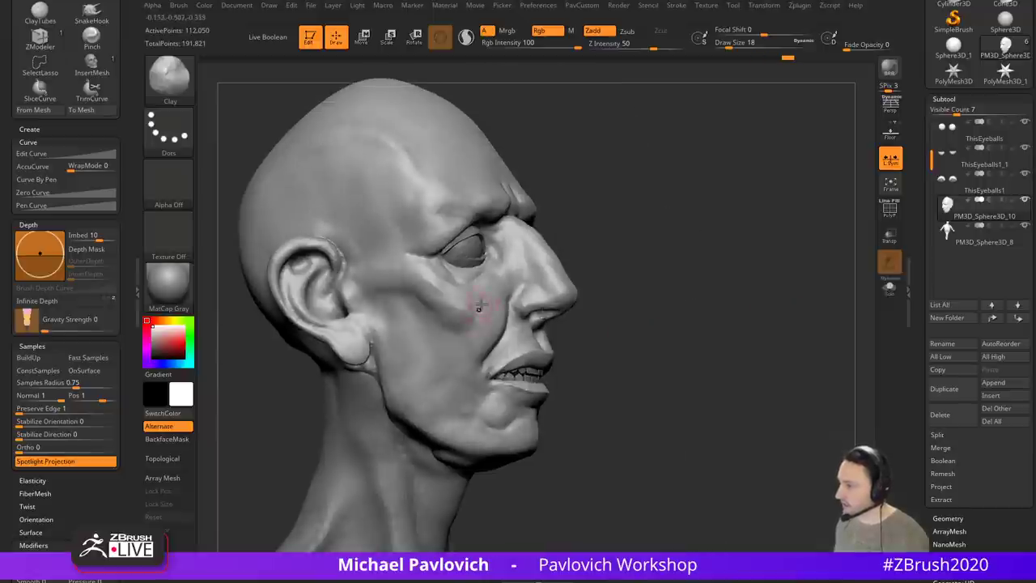
{"action": "mouse_move", "coordinate": [629, 323]}
{"action": "left_mouse_down"}
{"action": "mouse_move", "coordinate": [618, 294]}
{"action": "mouse_move", "coordinate": [476, 304]}
{"action": "left_mouse_up"}
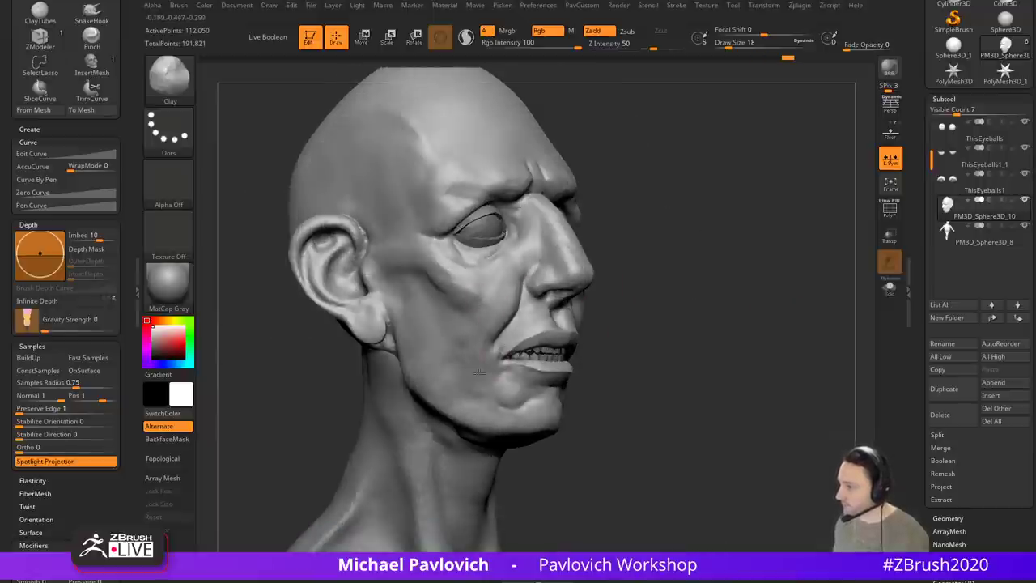
{"action": "left_click_drag", "start_coordinate": [724, 320], "coordinate": [789, 327]}
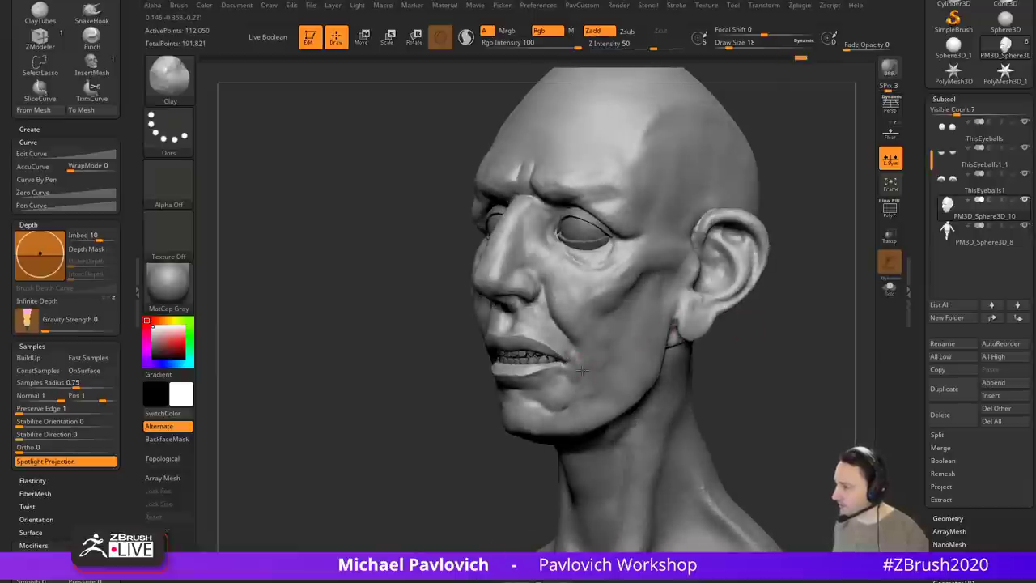
{"action": "mouse_move", "coordinate": [468, 412]}
{"action": "left_mouse_down"}
{"action": "mouse_move", "coordinate": [497, 344]}
{"action": "mouse_move", "coordinate": [701, 324]}
{"action": "mouse_move", "coordinate": [523, 377]}
{"action": "left_mouse_up"}
{"action": "mouse_move", "coordinate": [718, 350]}
{"action": "left_mouse_down"}
{"action": "mouse_move", "coordinate": [651, 361]}
{"action": "mouse_move", "coordinate": [745, 357]}
{"action": "mouse_move", "coordinate": [721, 321]}
{"action": "mouse_move", "coordinate": [690, 330]}
{"action": "left_mouse_up"}
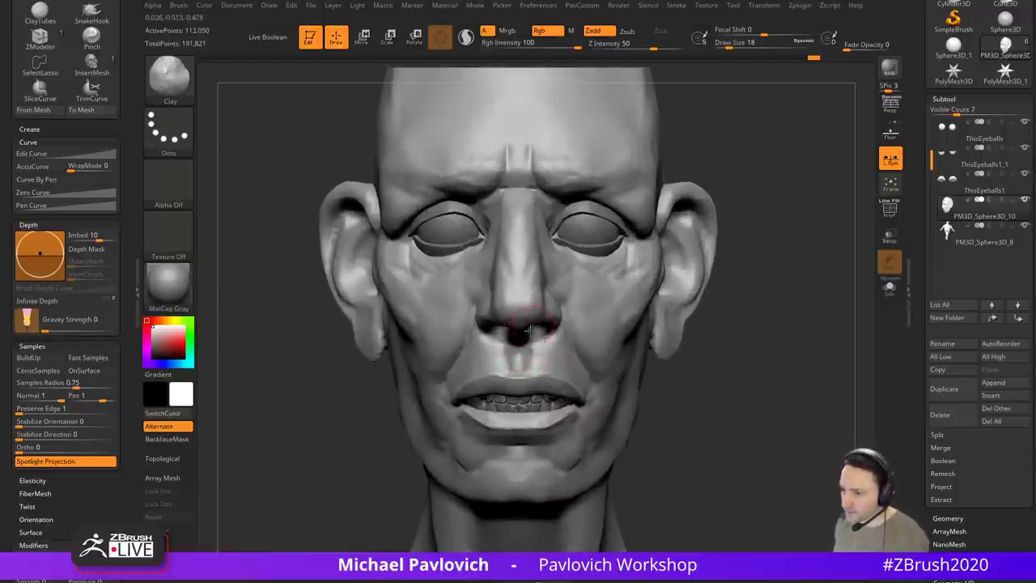
Step: Smooth the philtrum and shape the skin between the nose and upper lip with Clay at draw size 11
{"action": "left_click_drag", "start_coordinate": [511, 350], "coordinate": [510, 368], "text": "shift"}
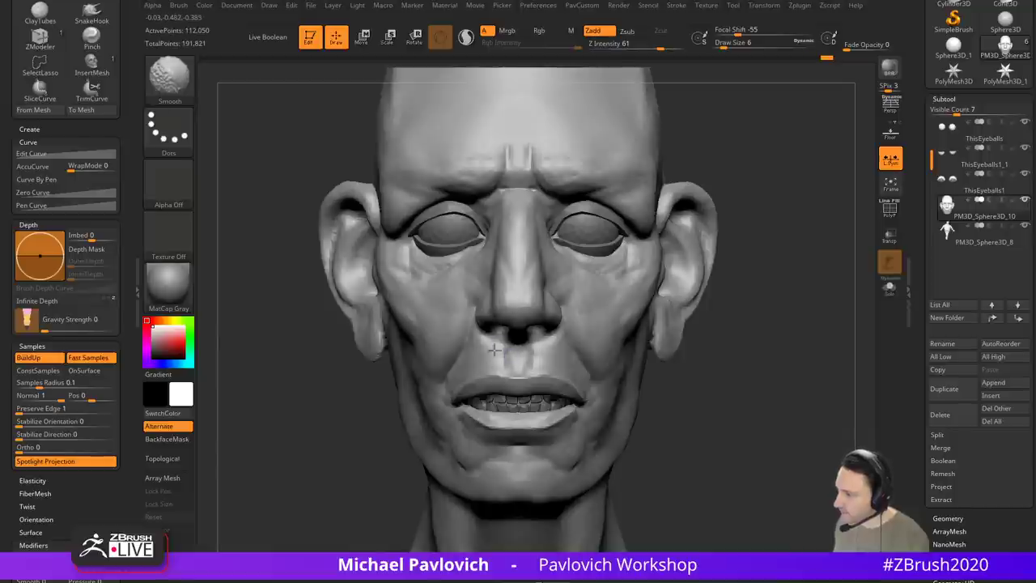
{"action": "left_click_drag", "start_coordinate": [691, 344], "coordinate": [729, 325]}
{"action": "key", "text": "b"}
{"action": "key", "text": "c"}
{"action": "key", "text": "l"}
{"action": "left_click_drag", "start_coordinate": [706, 272], "coordinate": [674, 284]}
{"action": "key", "text": "s"}
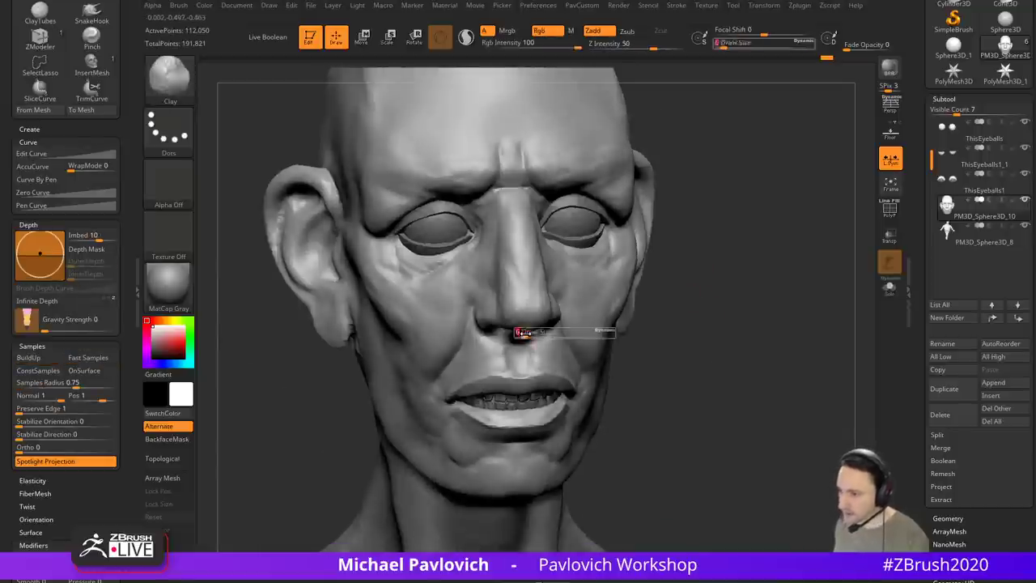
{"action": "left_click", "coordinate": [523, 334]}
{"action": "key", "text": "s"}
{"action": "left_click", "coordinate": [525, 360]}
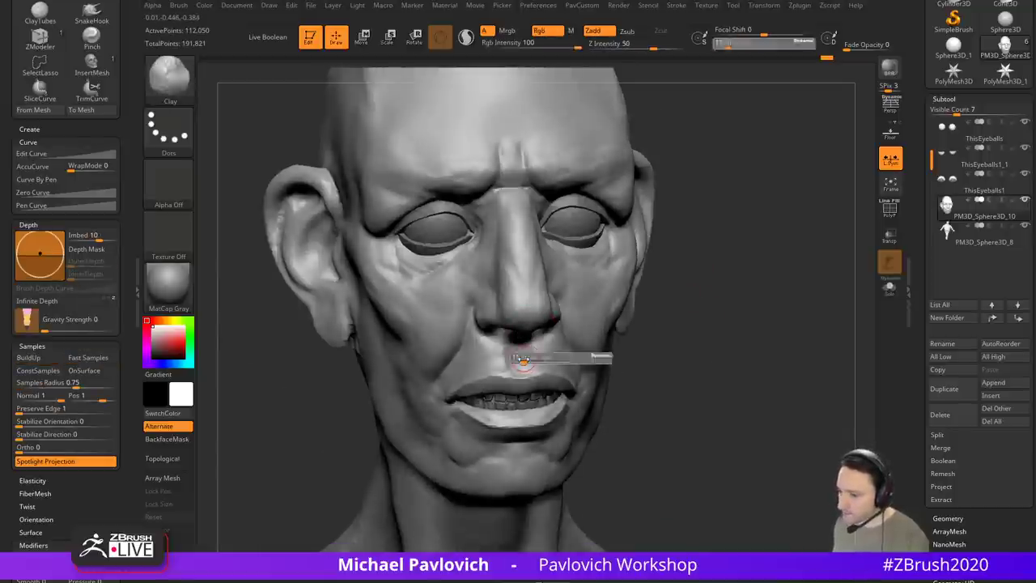
{"action": "left_click_drag", "start_coordinate": [635, 335], "coordinate": [603, 337]}
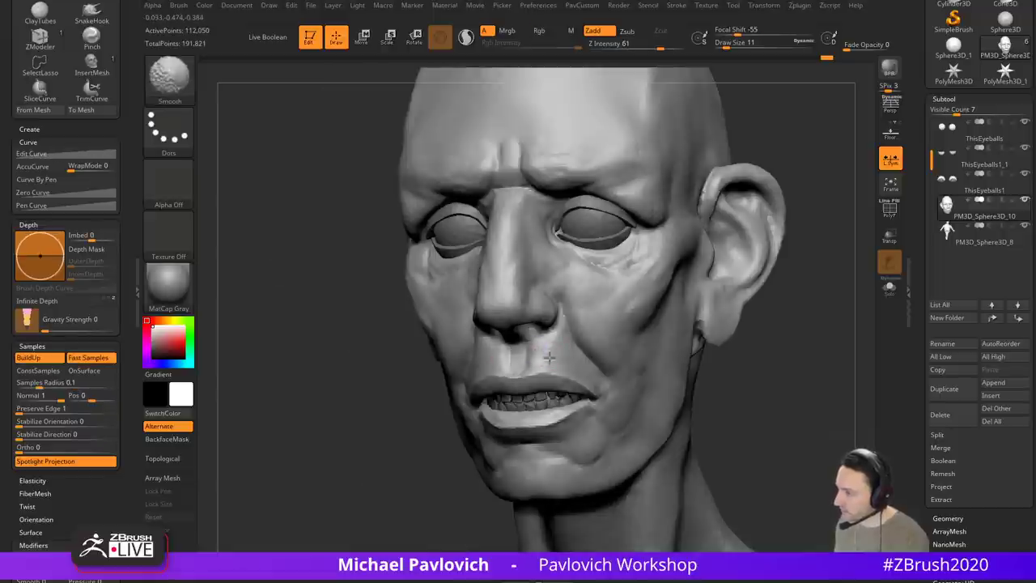
Step: Refine the nostril rims and nose underside with Clay at draw size 7 and smooth the upper lip beside the nostril
{"action": "right_click_drag", "start_coordinate": [584, 365], "coordinate": [754, 235]}
{"action": "mouse_move", "coordinate": [678, 257]}
{"action": "right_mouse_down"}
{"action": "mouse_move", "coordinate": [789, 268]}
{"action": "mouse_move", "coordinate": [713, 267]}
{"action": "right_mouse_up"}
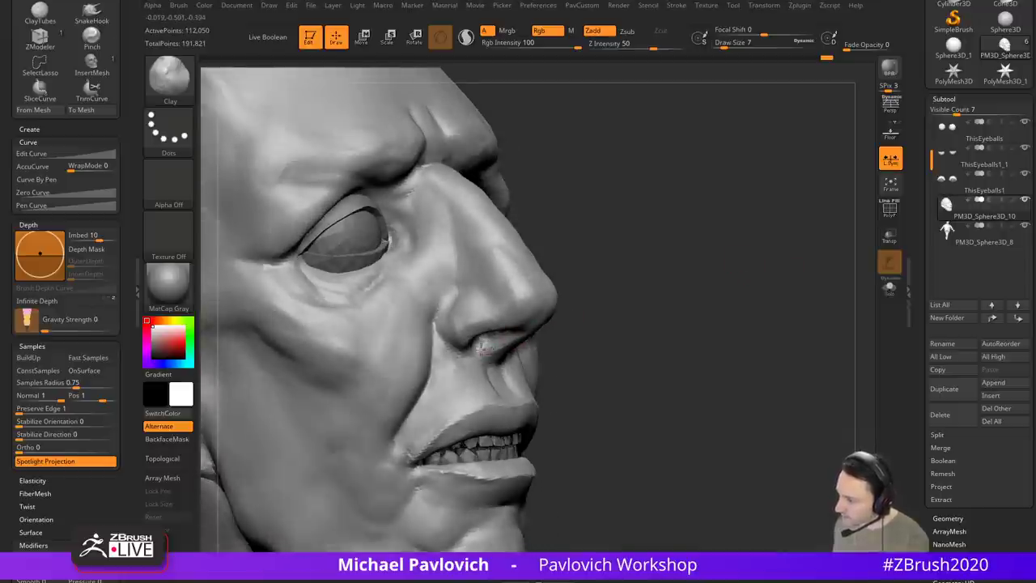
{"action": "right_click_drag", "start_coordinate": [500, 356], "coordinate": [469, 350]}
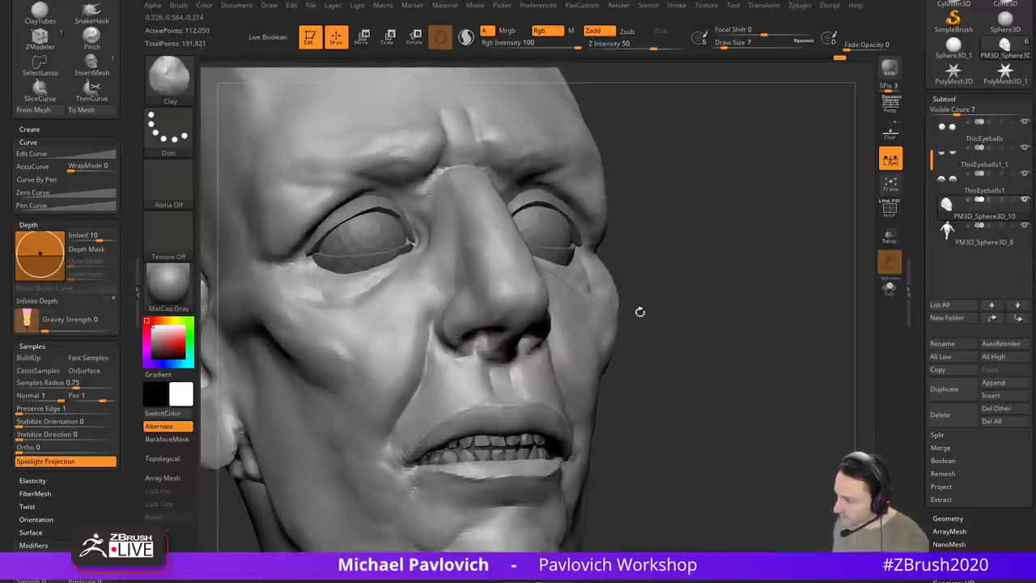
{"action": "right_click_drag", "start_coordinate": [639, 311], "coordinate": [583, 319]}
{"action": "right_click_drag", "start_coordinate": [523, 341], "coordinate": [507, 323]}
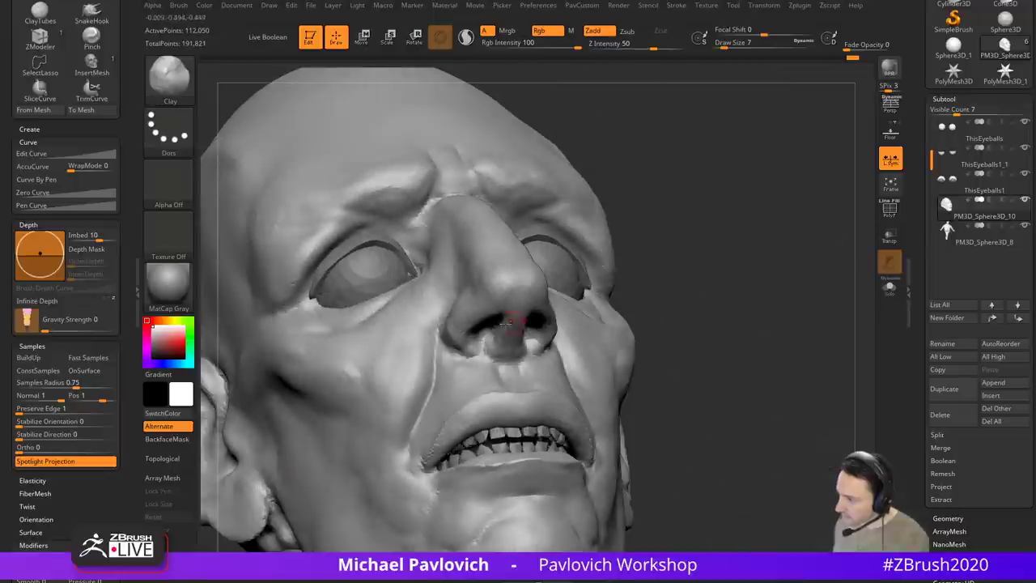
{"action": "mouse_move", "coordinate": [713, 308]}
{"action": "right_mouse_down", "text": "ctrl"}
{"action": "mouse_move", "coordinate": [720, 264]}
{"action": "mouse_move", "coordinate": [754, 272]}
{"action": "right_mouse_up", "text": "ctrl"}
{"action": "left_click_drag", "start_coordinate": [455, 366], "coordinate": [461, 362], "text": "shift"}
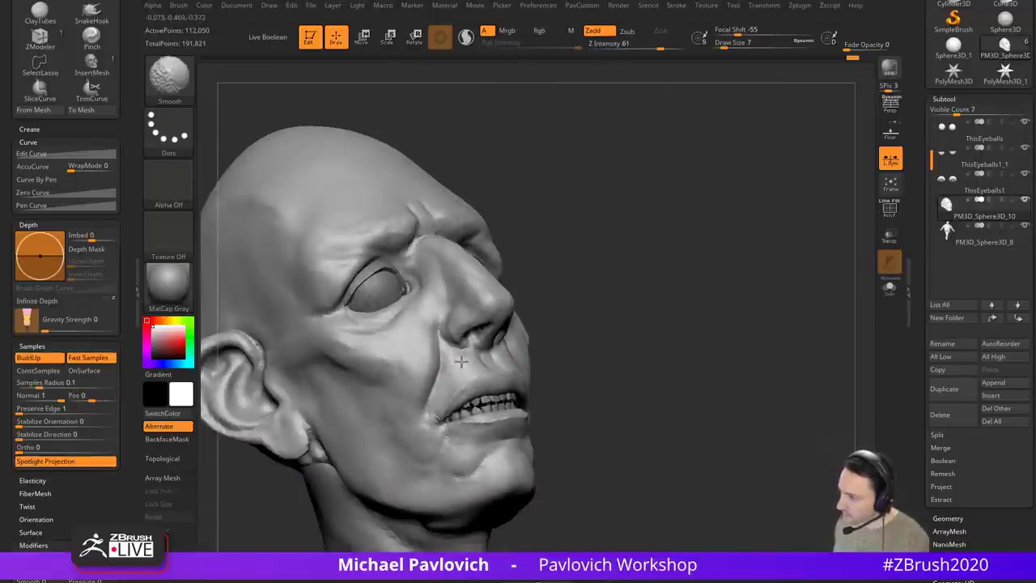
Step: Increase the brush to draw size 23 and soften the cheek hollow below the cheekbone
{"action": "mouse_move", "coordinate": [733, 283]}
{"action": "right_mouse_down"}
{"action": "mouse_move", "coordinate": [681, 310]}
{"action": "mouse_move", "coordinate": [699, 314]}
{"action": "mouse_move", "coordinate": [591, 321]}
{"action": "right_mouse_up"}
{"action": "right_click_drag", "start_coordinate": [510, 366], "coordinate": [717, 353]}
{"action": "mouse_move", "coordinate": [723, 291]}
{"action": "right_mouse_down"}
{"action": "mouse_move", "coordinate": [728, 335]}
{"action": "mouse_move", "coordinate": [793, 336]}
{"action": "mouse_move", "coordinate": [599, 335]}
{"action": "right_mouse_up"}
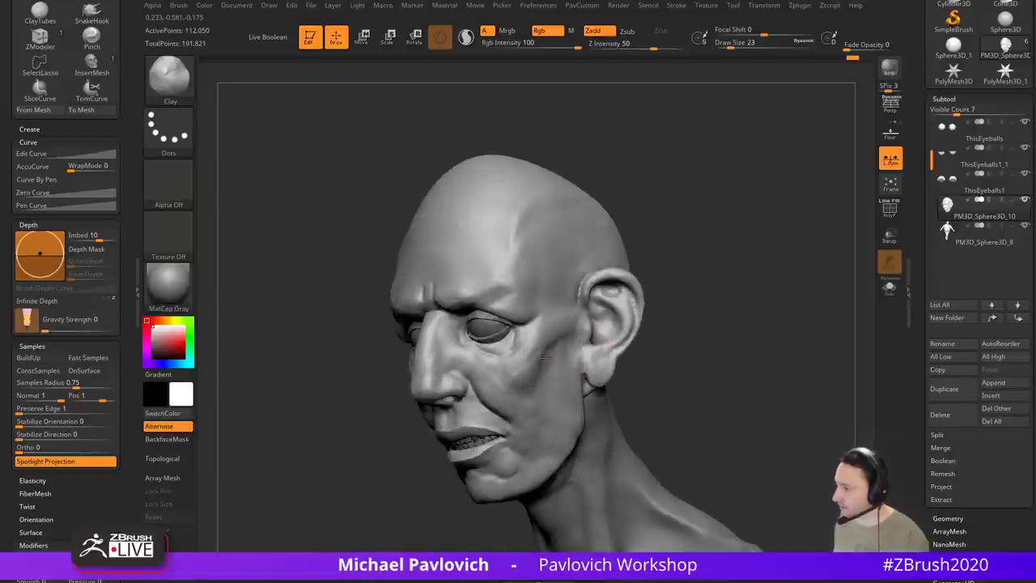
{"action": "mouse_move", "coordinate": [543, 395]}
{"action": "right_mouse_down"}
{"action": "mouse_move", "coordinate": [712, 340]}
{"action": "mouse_move", "coordinate": [501, 336]}
{"action": "right_mouse_up"}
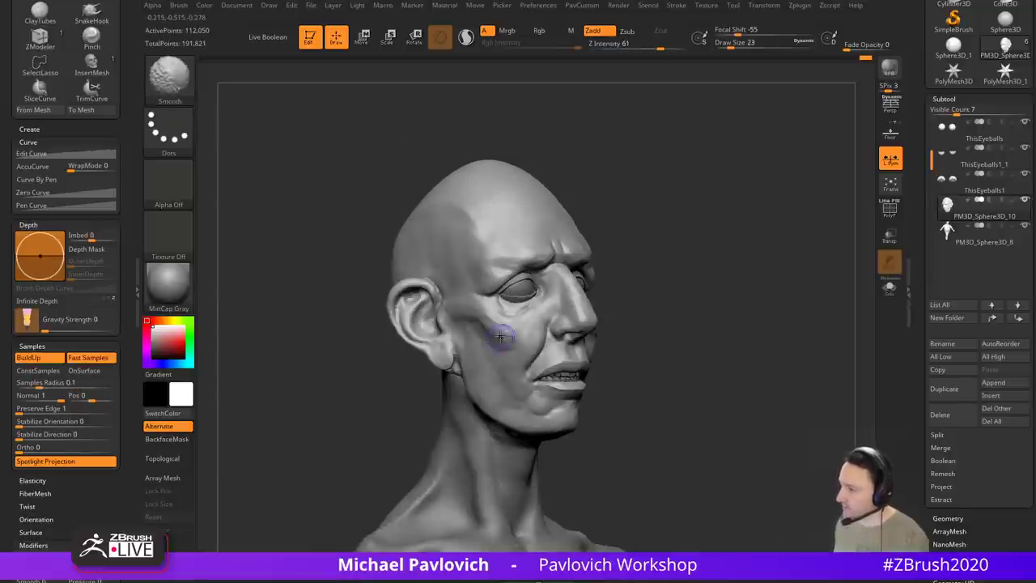
{"action": "mouse_move", "coordinate": [629, 312]}
{"action": "right_mouse_down"}
{"action": "mouse_move", "coordinate": [752, 294]}
{"action": "mouse_move", "coordinate": [737, 320]}
{"action": "right_mouse_up"}
Step: Try pulling a pair of long curved horns out of the skull with the SnakeHook brush at draw size 59
{"action": "key", "text": "b"}
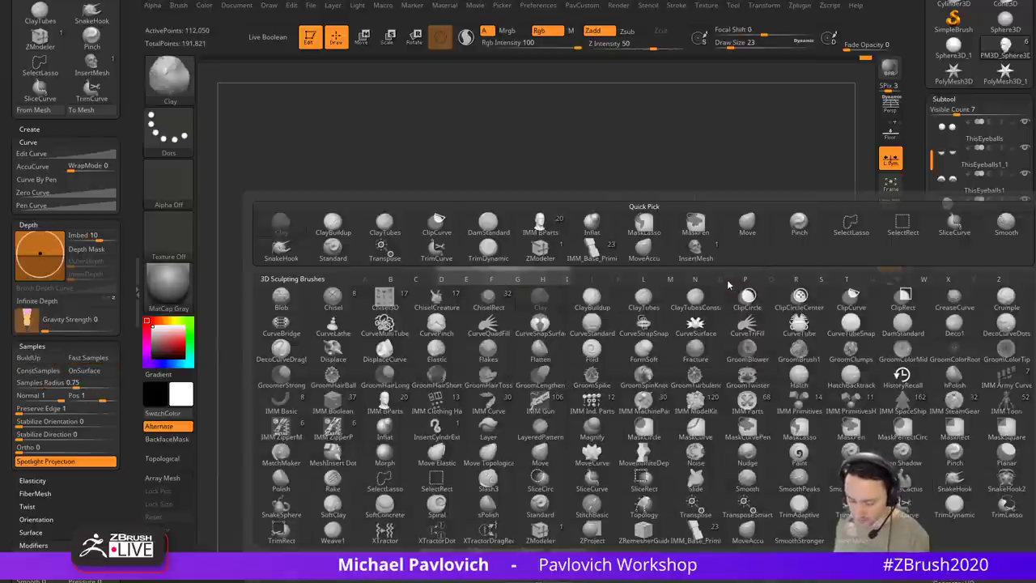
{"action": "key", "text": "s"}
{"action": "key", "text": "h"}
{"action": "key", "text": "s"}
{"action": "left_click", "coordinate": [601, 277]}
{"action": "left_click_drag", "start_coordinate": [569, 256], "coordinate": [650, 141]}
{"action": "mouse_move", "coordinate": [772, 293]}
{"action": "right_mouse_down"}
{"action": "mouse_move", "coordinate": [727, 298]}
{"action": "mouse_move", "coordinate": [863, 293]}
{"action": "mouse_move", "coordinate": [763, 289]}
{"action": "right_mouse_up"}
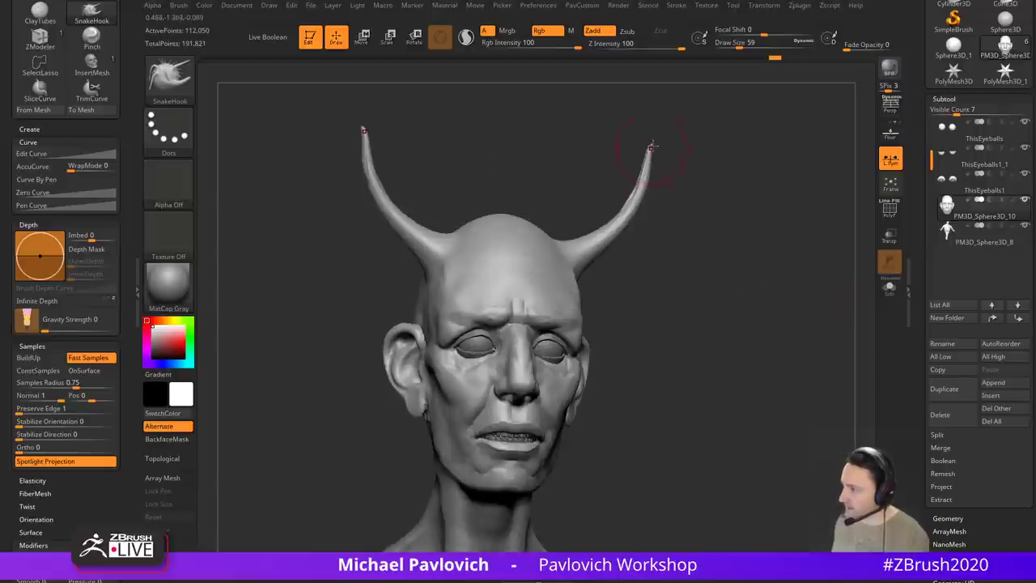
{"action": "key", "text": "ctrl+z"}
Step: Choose the Standard brush at draw size 25, make the body subtool active and smooth the side of the neck above the shoulder
{"action": "right_click_drag", "start_coordinate": [778, 341], "coordinate": [749, 364], "text": "shift"}
{"action": "key", "text": "b"}
{"action": "key", "text": "s"}
{"action": "key", "text": "t"}
{"action": "key", "text": "s"}
{"action": "left_click", "coordinate": [757, 348]}
{"action": "right_click_drag", "start_coordinate": [749, 365], "coordinate": [731, 296], "text": "alt"}
{"action": "right_click_drag", "start_coordinate": [730, 296], "coordinate": [706, 327]}
{"action": "left_click", "coordinate": [556, 370], "text": "alt"}
{"action": "mouse_move", "coordinate": [639, 348]}
{"action": "right_mouse_down", "text": "ctrl"}
{"action": "mouse_move", "coordinate": [704, 287]}
{"action": "mouse_move", "coordinate": [725, 321]}
{"action": "mouse_move", "coordinate": [640, 317]}
{"action": "mouse_move", "coordinate": [722, 296]}
{"action": "mouse_move", "coordinate": [730, 316]}
{"action": "right_mouse_up", "text": "ctrl"}
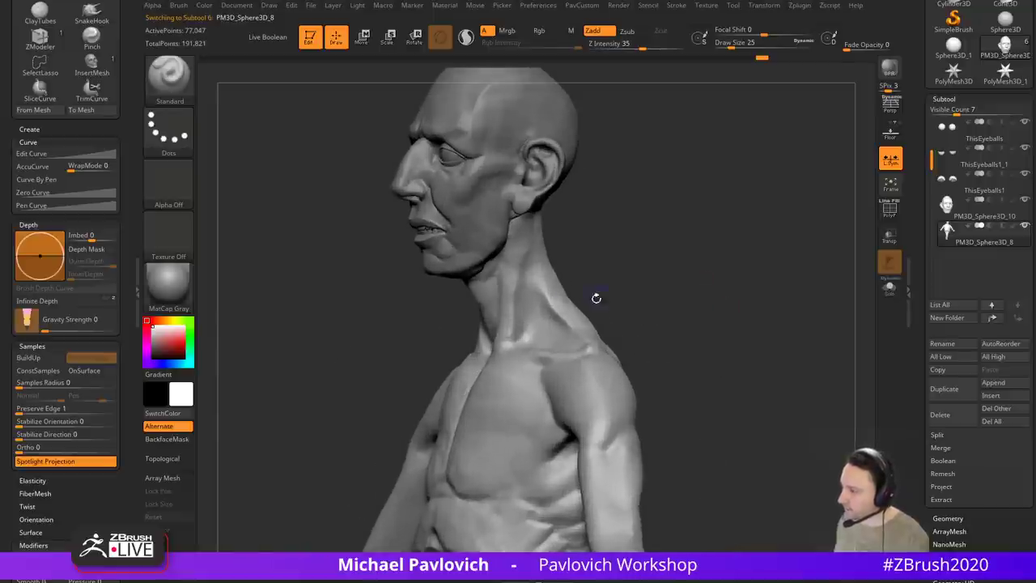
{"action": "left_click_drag", "start_coordinate": [548, 297], "coordinate": [562, 321], "text": "shift"}
{"action": "right_click_drag", "start_coordinate": [643, 304], "coordinate": [580, 250], "text": "ctrl"}
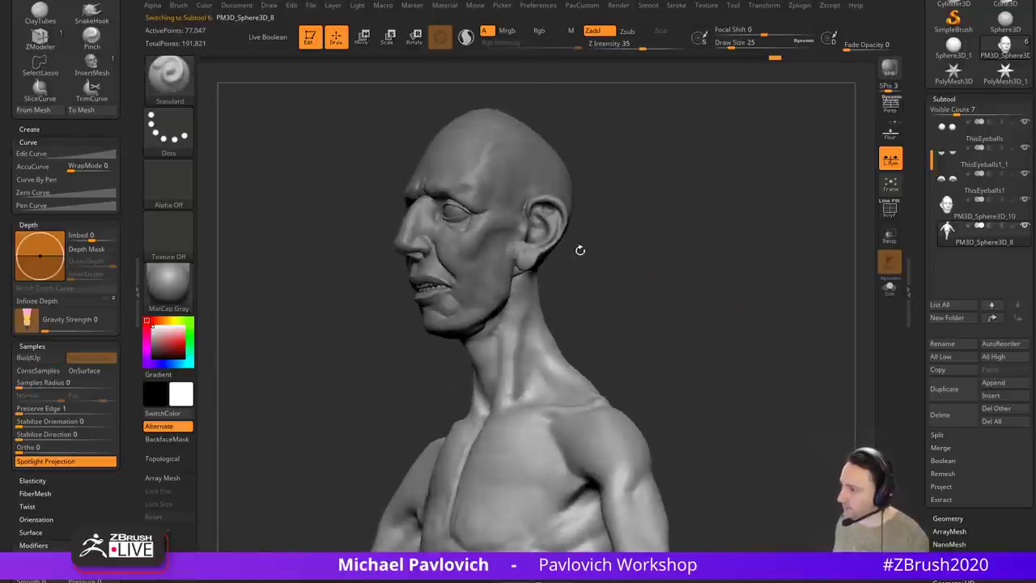
Step: Sculpt a small nipple on each pectoral of the body with Standard, reduce the draw size to 20 and smooth the lower sternum
{"action": "left_click", "coordinate": [511, 214], "text": "alt"}
{"action": "right_click_drag", "start_coordinate": [645, 243], "coordinate": [660, 217], "text": "ctrl"}
{"action": "mouse_move", "coordinate": [660, 217]}
{"action": "right_mouse_down", "text": "shift"}
{"action": "mouse_move", "coordinate": [697, 306]}
{"action": "mouse_move", "coordinate": [720, 294]}
{"action": "right_mouse_up", "text": "shift"}
{"action": "key", "text": "shift"}
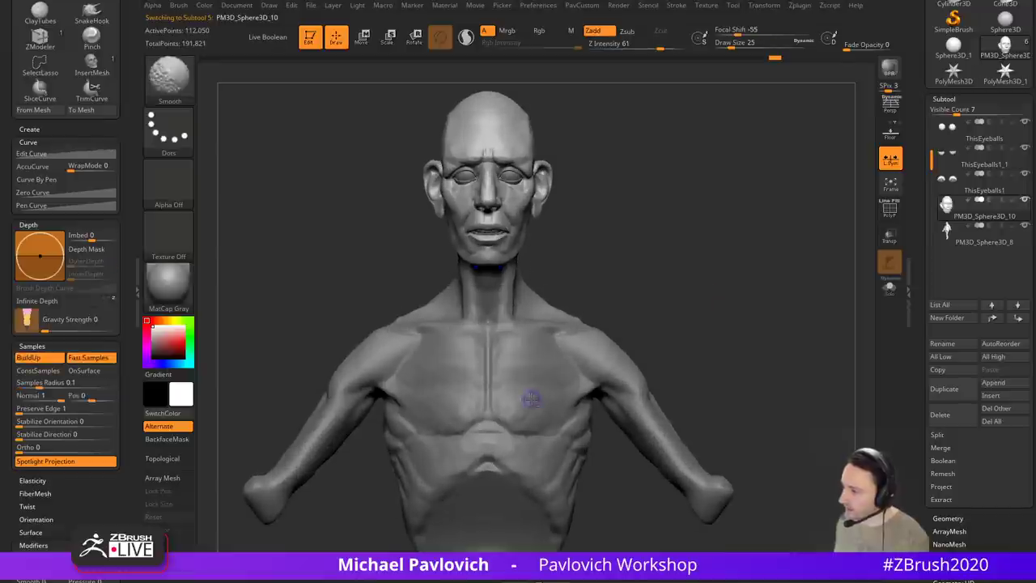
{"action": "left_click", "coordinate": [519, 407], "text": "alt"}
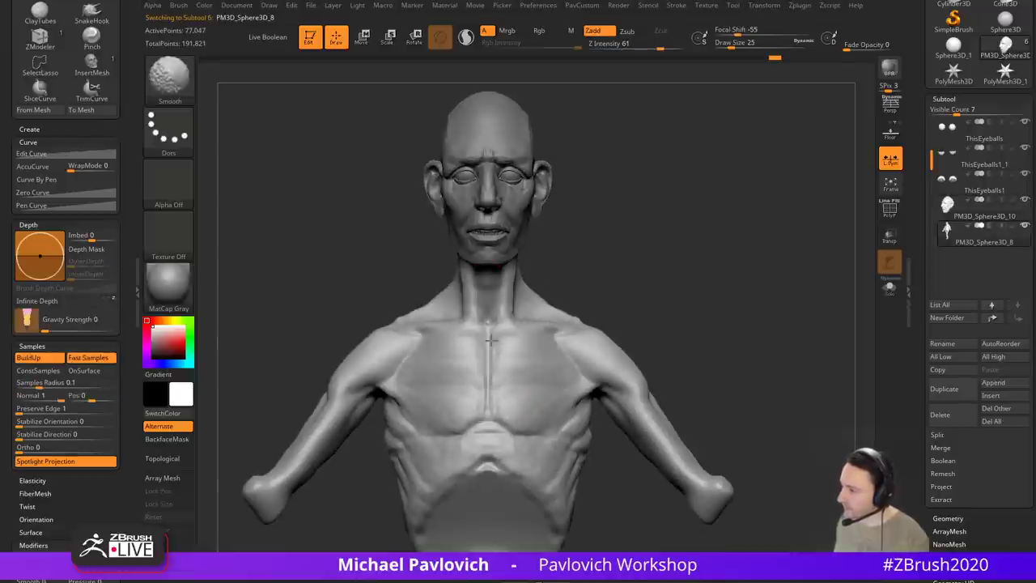
{"action": "mouse_move", "coordinate": [675, 324]}
{"action": "right_mouse_down"}
{"action": "mouse_move", "coordinate": [666, 305]}
{"action": "mouse_move", "coordinate": [620, 300]}
{"action": "right_mouse_up"}
{"action": "left_click_drag", "start_coordinate": [542, 377], "coordinate": [545, 383]}
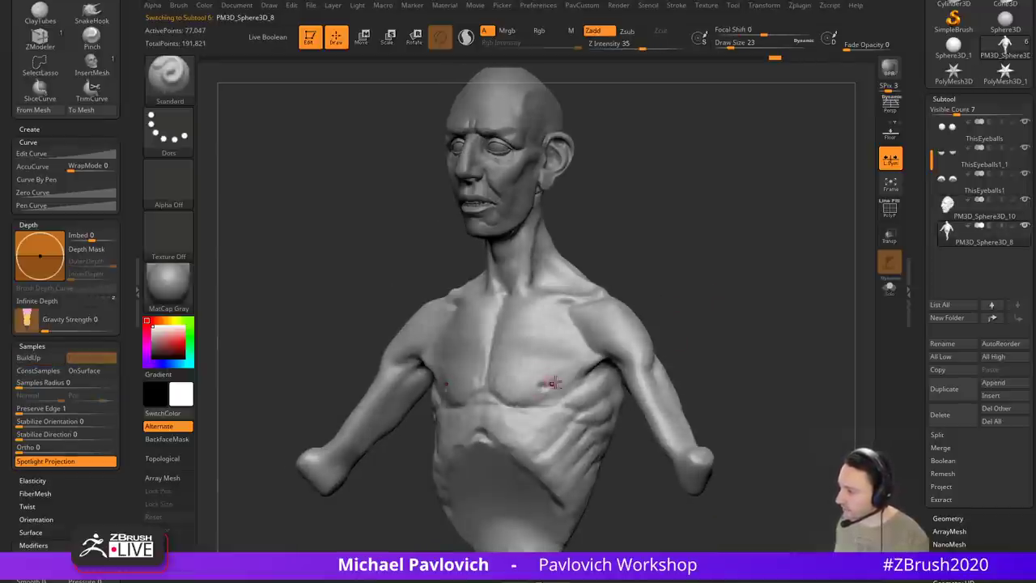
{"action": "mouse_move", "coordinate": [673, 333]}
{"action": "right_mouse_down"}
{"action": "mouse_move", "coordinate": [699, 293]}
{"action": "mouse_move", "coordinate": [696, 312]}
{"action": "right_mouse_up"}
{"action": "key", "text": "["}
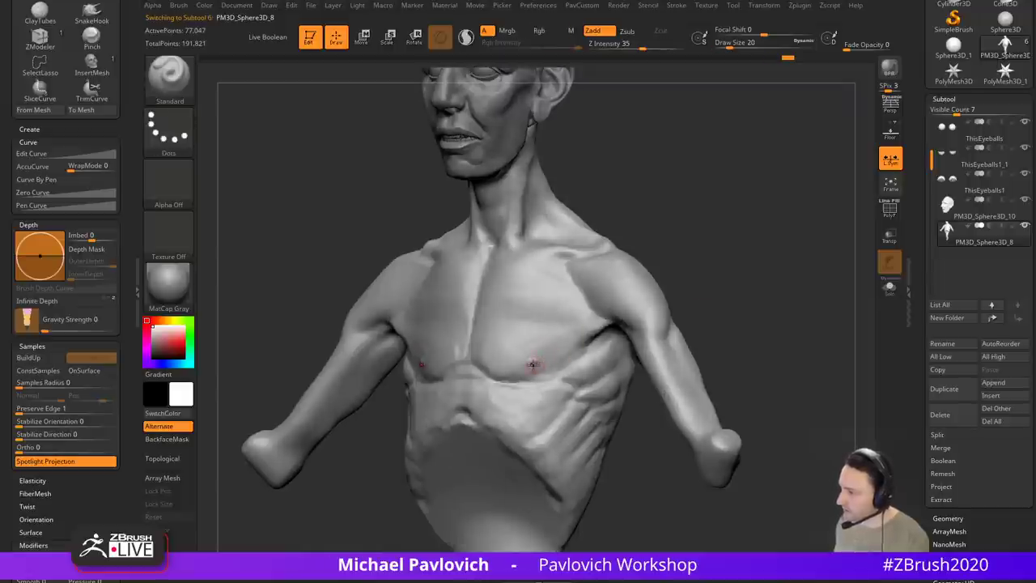
{"action": "mouse_move", "coordinate": [647, 344]}
{"action": "right_mouse_down"}
{"action": "mouse_move", "coordinate": [706, 319]}
{"action": "mouse_move", "coordinate": [657, 328]}
{"action": "right_mouse_up"}
{"action": "left_click_drag", "start_coordinate": [477, 381], "coordinate": [479, 372], "text": "shift"}
{"action": "mouse_move", "coordinate": [672, 316]}
{"action": "right_mouse_down"}
{"action": "mouse_move", "coordinate": [770, 303]}
{"action": "mouse_move", "coordinate": [667, 324]}
{"action": "right_mouse_up"}
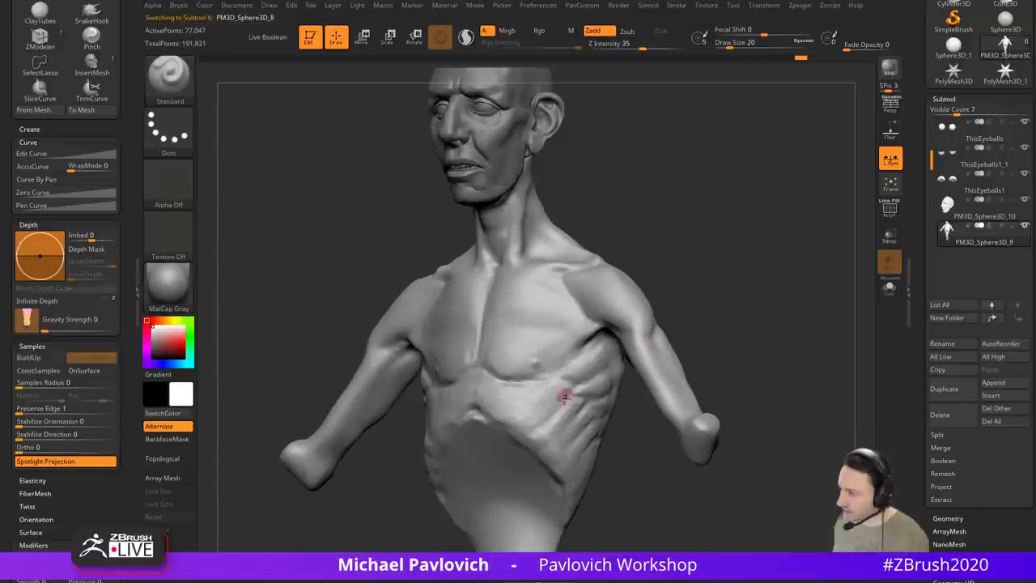
Step: Smooth the ribs just below the outer edge of the pectorals at draw size 20
{"action": "mouse_move", "coordinate": [565, 397]}
{"action": "left_mouse_down", "text": "shift"}
{"action": "mouse_move", "coordinate": [552, 391]}
{"action": "mouse_move", "coordinate": [559, 403]}
{"action": "left_mouse_up", "text": "shift"}
{"action": "right_click_drag", "start_coordinate": [701, 330], "coordinate": [688, 356]}
{"action": "left_click_drag", "start_coordinate": [559, 396], "coordinate": [544, 411], "text": "shift"}
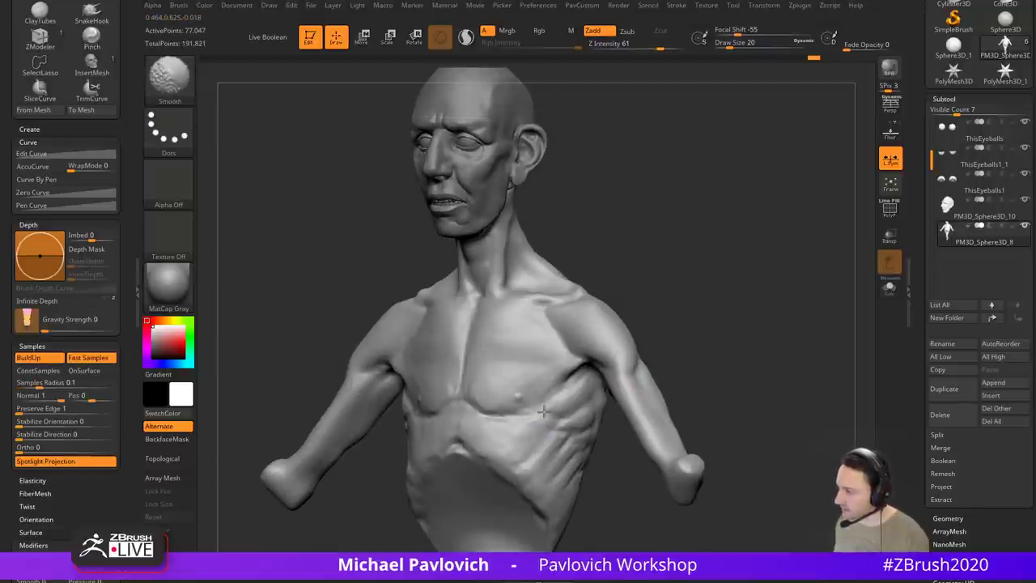
{"action": "mouse_move", "coordinate": [596, 391]}
{"action": "right_mouse_down", "text": "shift"}
{"action": "mouse_move", "coordinate": [694, 335]}
{"action": "mouse_move", "coordinate": [675, 299]}
{"action": "right_mouse_up", "text": "shift"}
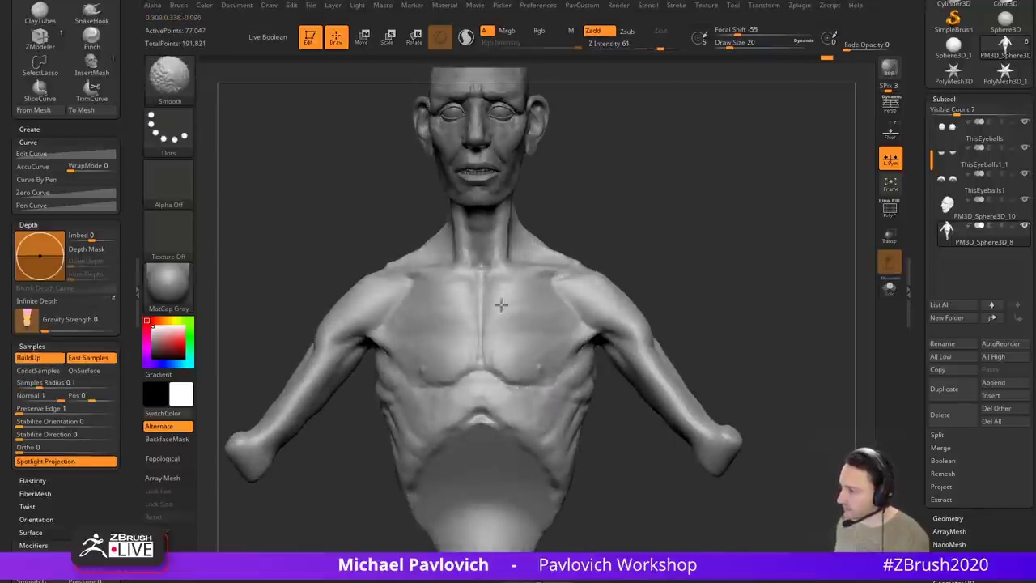
{"action": "mouse_move", "coordinate": [635, 235]}
{"action": "right_mouse_down"}
{"action": "mouse_move", "coordinate": [615, 251]}
{"action": "mouse_move", "coordinate": [698, 289]}
{"action": "right_mouse_up"}
{"action": "right_click_drag", "start_coordinate": [583, 300], "coordinate": [576, 304]}
Step: Switch to the Move brush at draw size 116 and nudge the upper chest into shape
{"action": "key", "text": "s"}
{"action": "left_click_drag", "start_coordinate": [579, 297], "coordinate": [596, 298]}
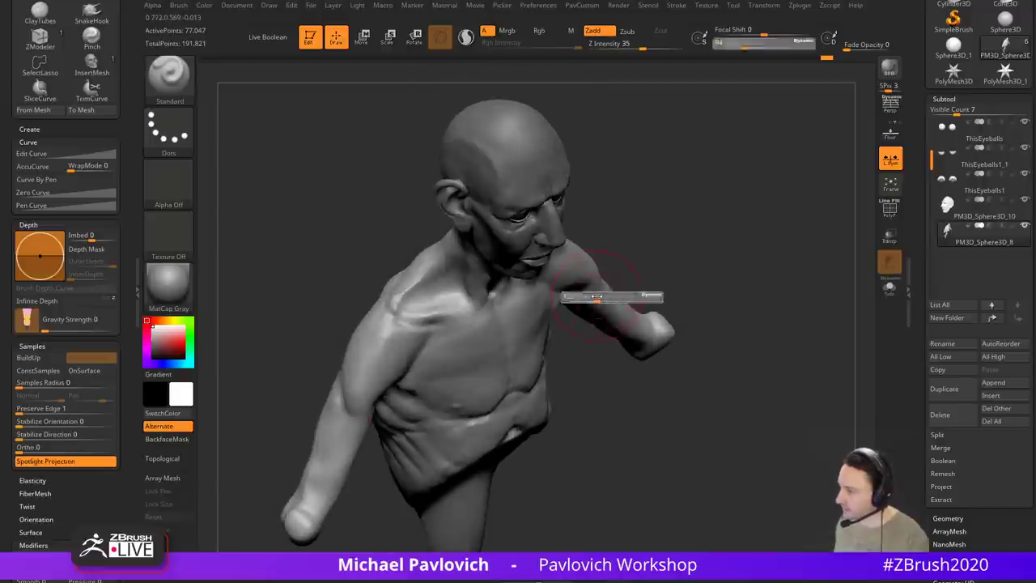
{"action": "key", "text": "b"}
{"action": "key", "text": "m"}
{"action": "key", "text": "v"}
{"action": "key", "text": "s"}
{"action": "left_click_drag", "start_coordinate": [539, 316], "coordinate": [540, 315]}
{"action": "right_click_drag", "start_coordinate": [532, 310], "coordinate": [674, 272]}
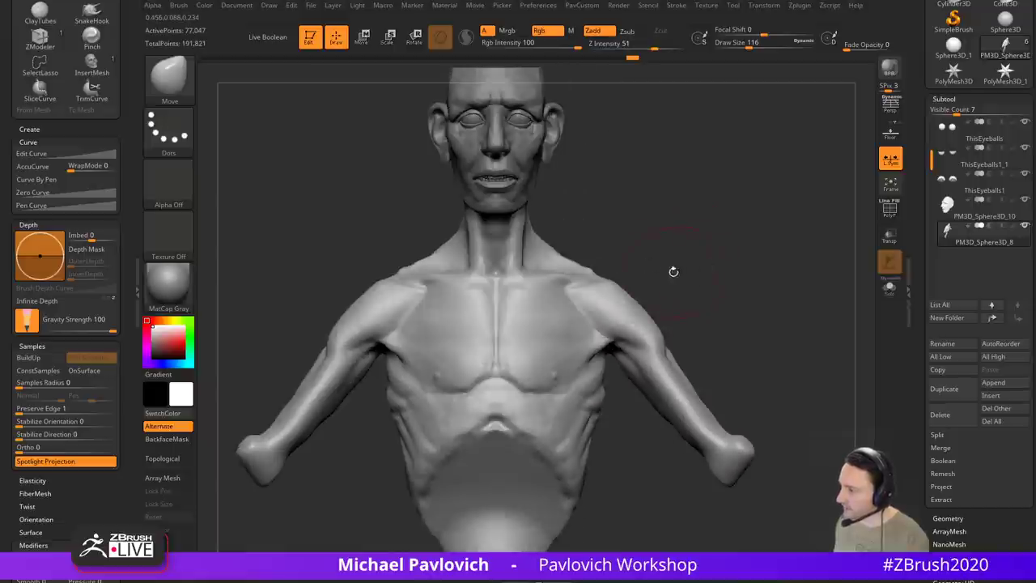
Step: Try masking everything except the pectorals and pulling their lower outer edges with the Move brush
{"action": "key", "text": "ctrl"}
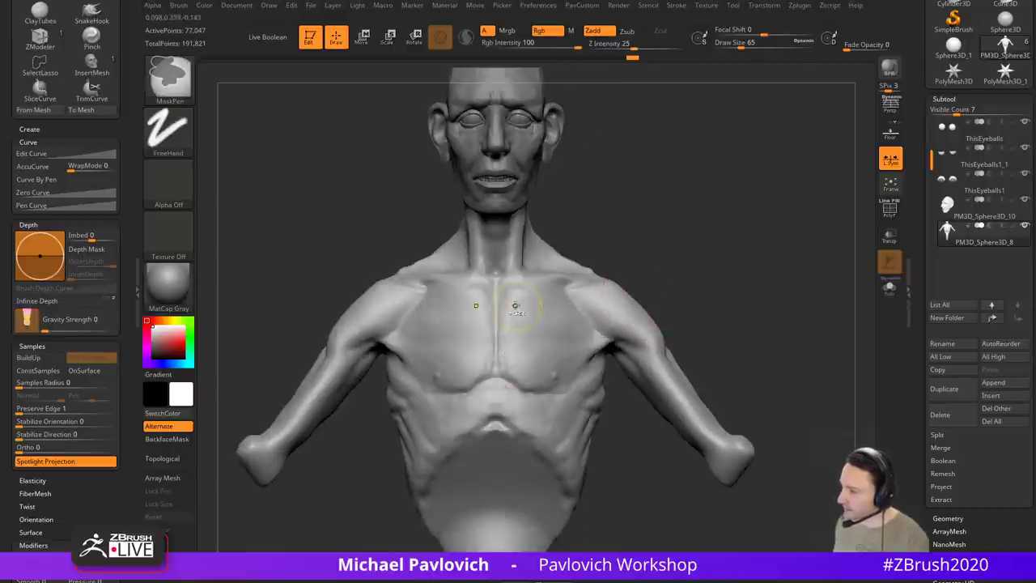
{"action": "mouse_move", "coordinate": [527, 370]}
{"action": "left_mouse_down", "text": "ctrl"}
{"action": "mouse_move", "coordinate": [405, 344]}
{"action": "mouse_move", "coordinate": [437, 295]}
{"action": "mouse_move", "coordinate": [445, 340]}
{"action": "mouse_move", "coordinate": [433, 340]}
{"action": "left_mouse_up", "text": "ctrl"}
{"action": "mouse_move", "coordinate": [669, 278]}
{"action": "right_mouse_down"}
{"action": "mouse_move", "coordinate": [489, 364]}
{"action": "mouse_move", "coordinate": [541, 400]}
{"action": "right_mouse_up"}
{"action": "key", "text": "bracketleft"}
{"action": "key", "text": "bracketleft"}
{"action": "key", "text": "bracketleft"}
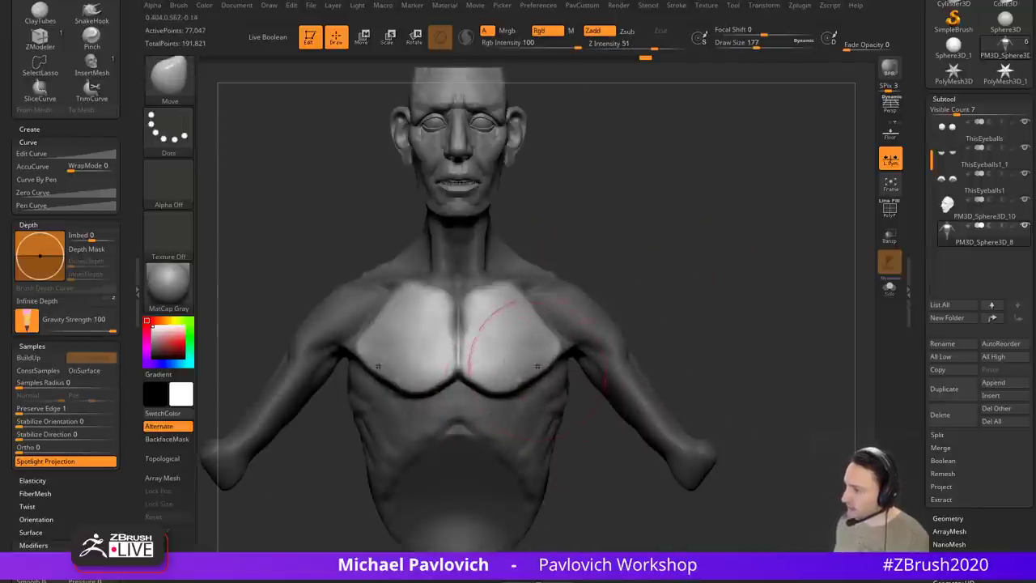
{"action": "left_click_drag", "start_coordinate": [538, 364], "coordinate": [551, 375]}
{"action": "left_click_drag", "start_coordinate": [751, 282], "coordinate": [777, 306], "text": "ctrl"}
{"action": "mouse_move", "coordinate": [777, 305]}
{"action": "right_mouse_down"}
{"action": "mouse_move", "coordinate": [780, 312]}
{"action": "mouse_move", "coordinate": [728, 313]}
{"action": "mouse_move", "coordinate": [782, 293]}
{"action": "right_mouse_up"}
{"action": "key", "text": "ctrl+z"}
{"action": "key", "text": "ctrl+z"}
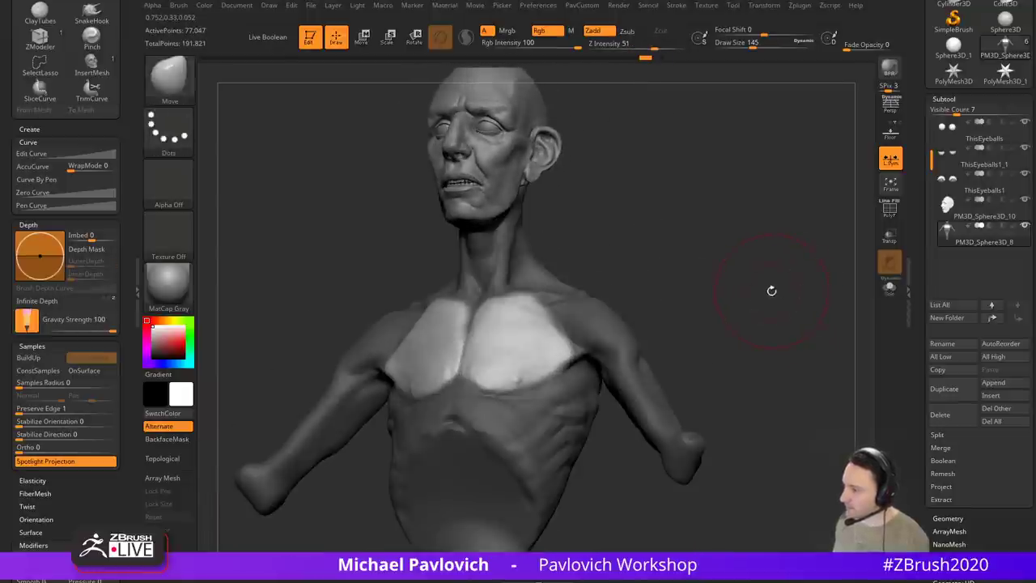
{"action": "left_click_drag", "start_coordinate": [742, 217], "coordinate": [792, 297], "text": "ctrl"}
Step: Reduce the Move brush and adjust the outer chest near the armpit, finishing with draw size 62
{"action": "key", "text": "s"}
{"action": "right_click_drag", "start_coordinate": [741, 288], "coordinate": [750, 291], "text": "shift"}
{"action": "key", "text": "s"}
{"action": "left_click_drag", "start_coordinate": [750, 292], "coordinate": [735, 289]}
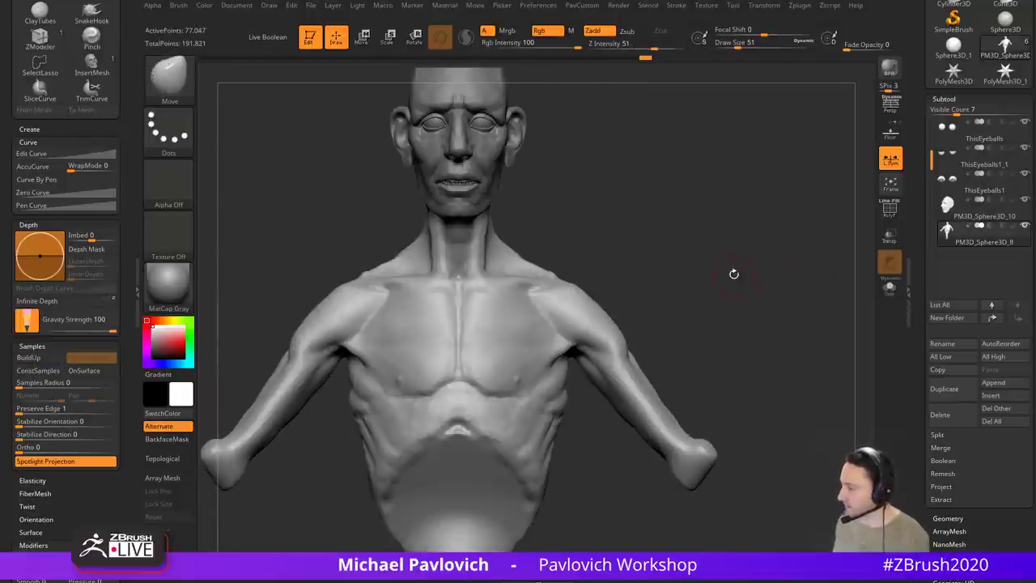
{"action": "mouse_move", "coordinate": [734, 273]}
{"action": "right_mouse_down", "text": "alt"}
{"action": "mouse_move", "coordinate": [743, 293]}
{"action": "mouse_move", "coordinate": [716, 263]}
{"action": "mouse_move", "coordinate": [745, 298]}
{"action": "mouse_move", "coordinate": [735, 314]}
{"action": "right_mouse_up", "text": "alt"}
{"action": "key", "text": "b"}
{"action": "key", "text": "c"}
{"action": "key", "text": "l"}
{"action": "mouse_move", "coordinate": [666, 350]}
{"action": "right_mouse_down"}
{"action": "mouse_move", "coordinate": [617, 319]}
{"action": "mouse_move", "coordinate": [647, 275]}
{"action": "mouse_move", "coordinate": [629, 273]}
{"action": "right_mouse_up"}
{"action": "key", "text": "b"}
{"action": "key", "text": "m"}
{"action": "key", "text": "v"}
{"action": "left_click_drag", "start_coordinate": [553, 346], "coordinate": [560, 338]}
{"action": "key", "text": "s"}
{"action": "right_click_drag", "start_coordinate": [601, 274], "coordinate": [638, 305]}
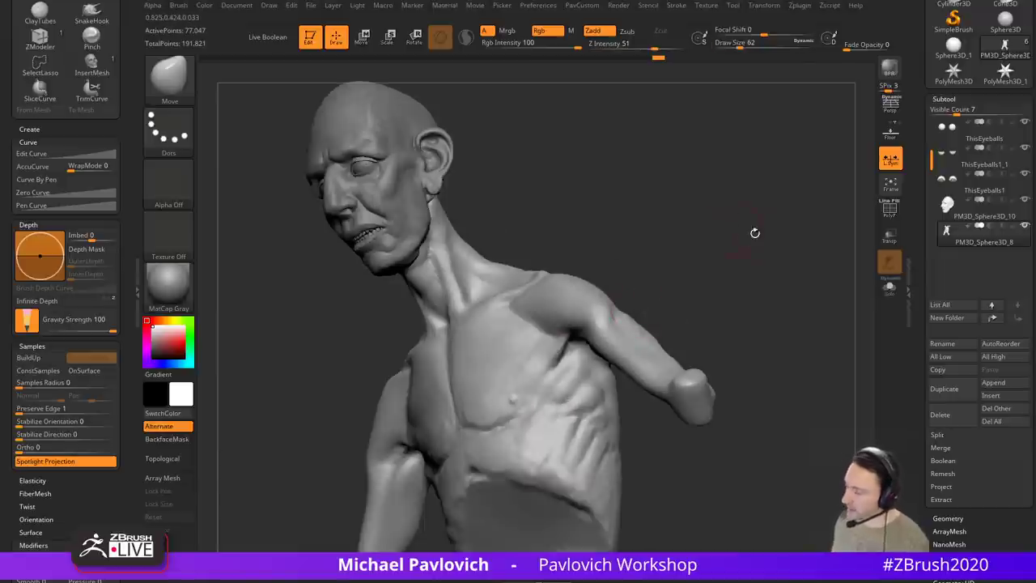
Step: Switch to the Clay brush and add volume at the outer pectorals beside the nipples at draw size 31
{"action": "left_click_drag", "start_coordinate": [754, 234], "coordinate": [643, 315], "text": "shift"}
{"action": "key", "text": "b"}
{"action": "key", "text": "c"}
{"action": "key", "text": "l"}
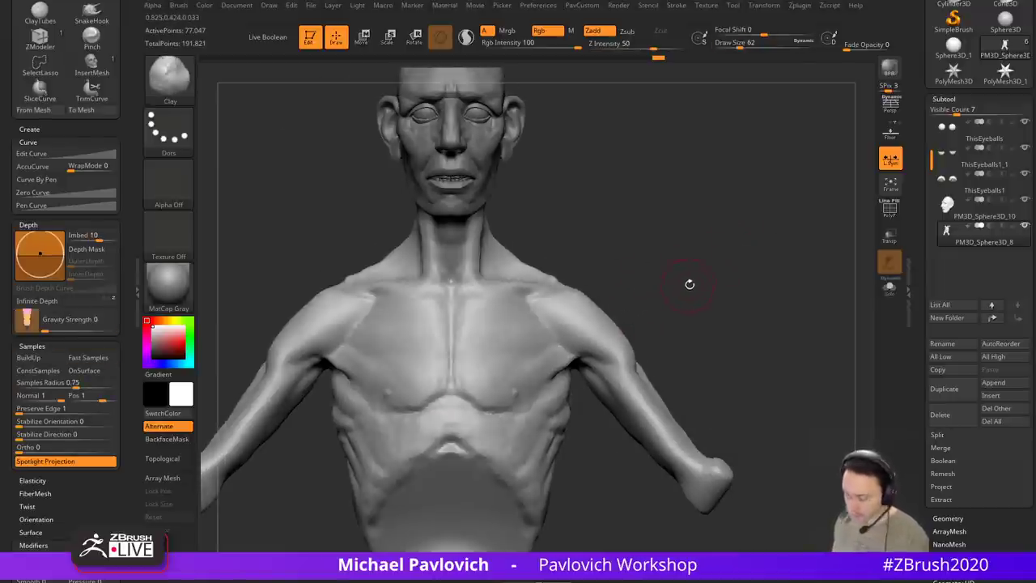
{"action": "mouse_move", "coordinate": [689, 282]}
{"action": "left_mouse_down"}
{"action": "mouse_move", "coordinate": [742, 278]}
{"action": "mouse_move", "coordinate": [541, 344]}
{"action": "left_mouse_up"}
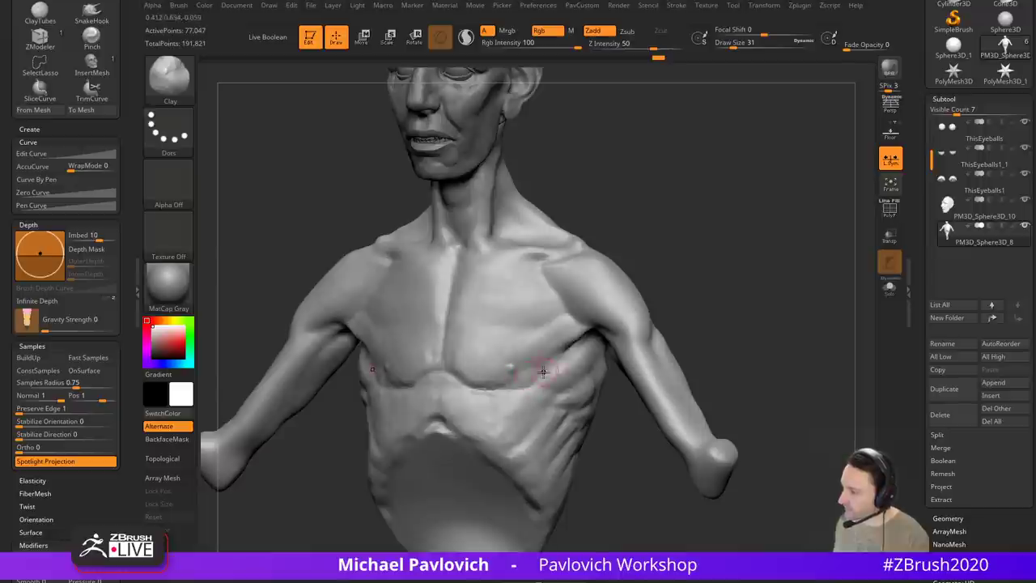
{"action": "left_click_drag", "start_coordinate": [535, 381], "coordinate": [538, 380]}
Step: Carve the edges of the sternum and short rib notches along it with the DamStandard brush at draw size 27
{"action": "mouse_move", "coordinate": [671, 268]}
{"action": "left_mouse_down"}
{"action": "mouse_move", "coordinate": [710, 256]}
{"action": "mouse_move", "coordinate": [682, 265]}
{"action": "mouse_move", "coordinate": [698, 241]}
{"action": "mouse_move", "coordinate": [428, 300]}
{"action": "left_mouse_up"}
{"action": "key", "text": "b"}
{"action": "key", "text": "d"}
{"action": "key", "text": "s"}
{"action": "left_click_drag", "start_coordinate": [636, 265], "coordinate": [597, 272]}
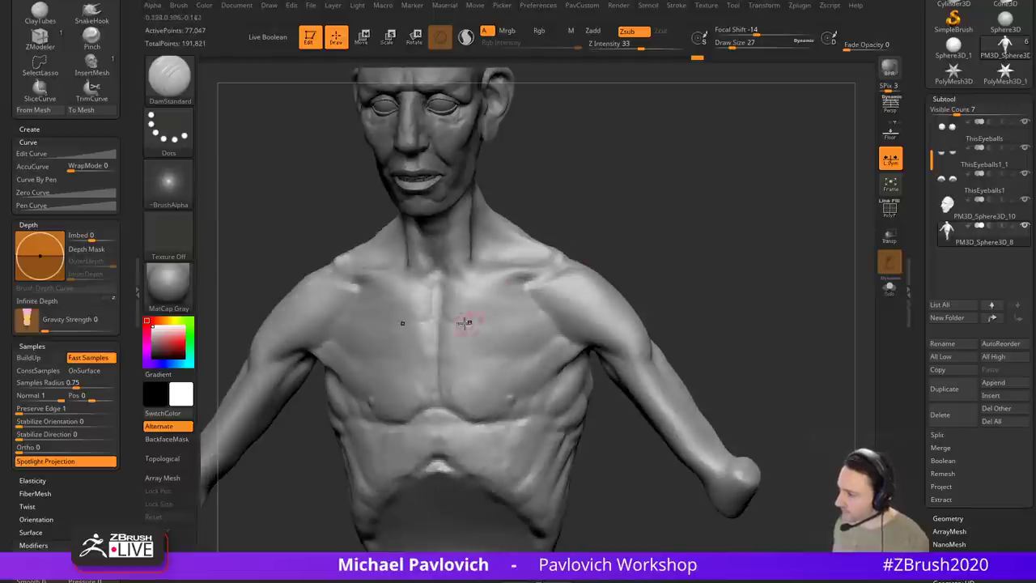
{"action": "left_click_drag", "start_coordinate": [465, 321], "coordinate": [442, 320]}
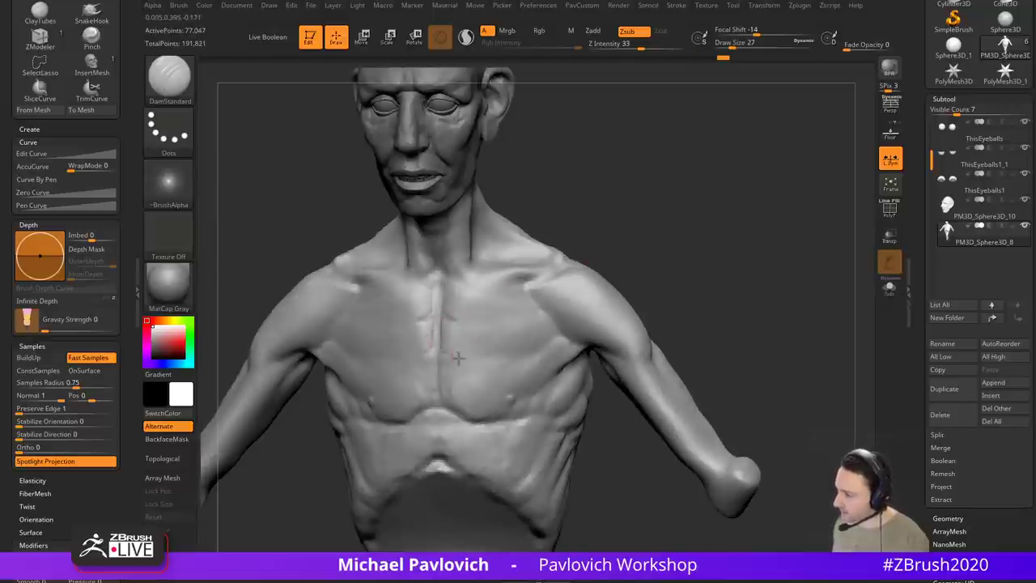
{"action": "mouse_move", "coordinate": [459, 358]}
{"action": "right_mouse_down"}
{"action": "mouse_move", "coordinate": [770, 287]}
{"action": "mouse_move", "coordinate": [425, 340]}
{"action": "right_mouse_up"}
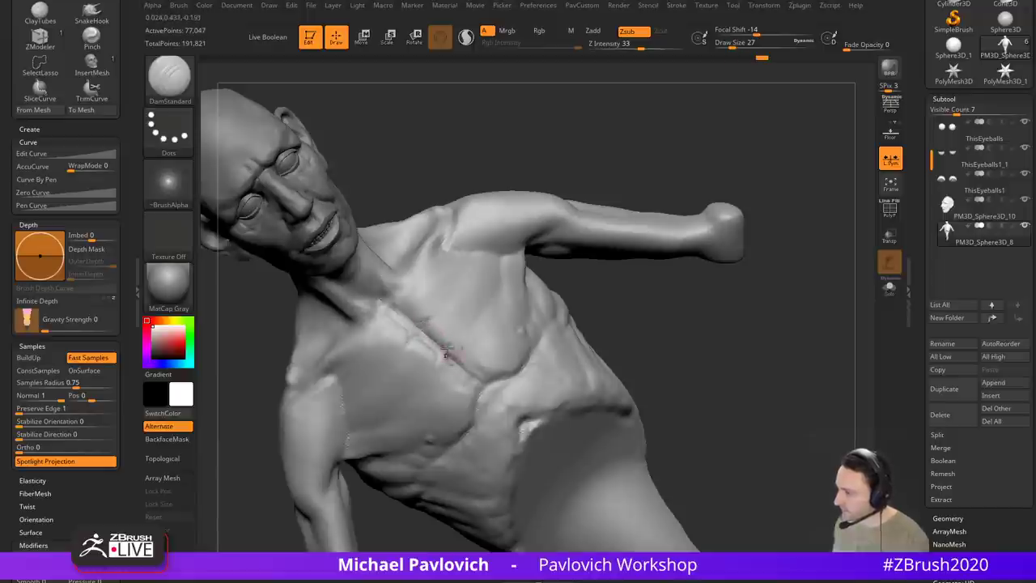
{"action": "mouse_move", "coordinate": [464, 364]}
{"action": "right_mouse_down"}
{"action": "mouse_move", "coordinate": [691, 205]}
{"action": "mouse_move", "coordinate": [494, 327]}
{"action": "right_mouse_up"}
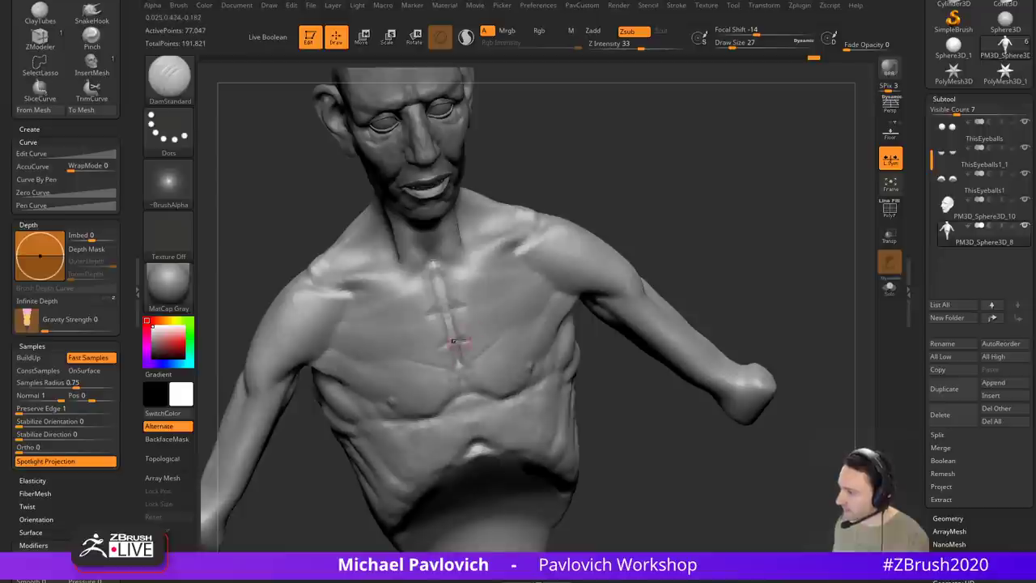
{"action": "mouse_move", "coordinate": [493, 331]}
{"action": "right_mouse_down"}
{"action": "mouse_move", "coordinate": [699, 268]}
{"action": "mouse_move", "coordinate": [507, 307]}
{"action": "right_mouse_up"}
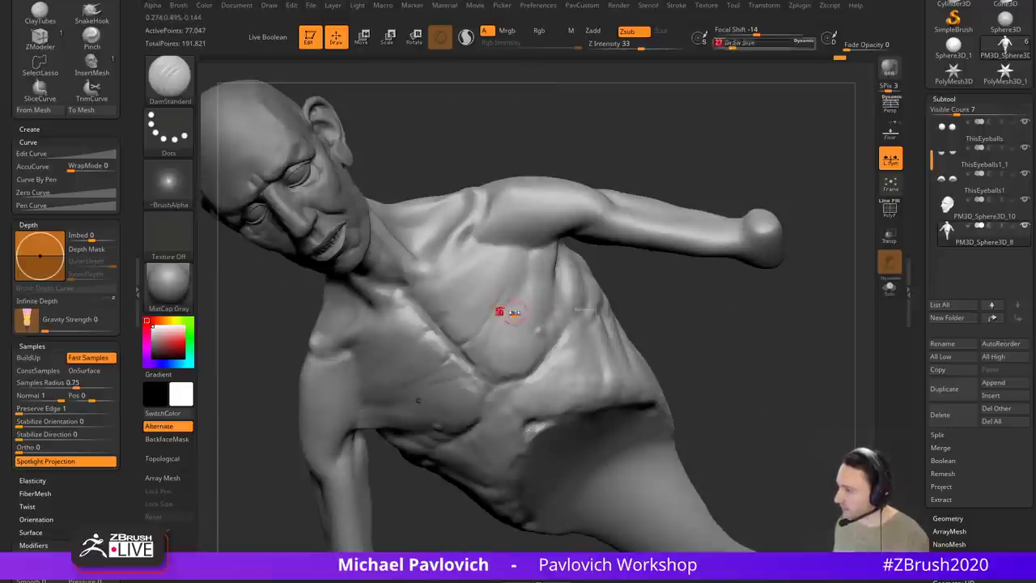
Step: Carve fanning muscle-fibre grooves across the pectorals from the sternum towards the armpits with DamStandard at draw size 35
{"action": "mouse_move", "coordinate": [548, 242]}
{"action": "left_mouse_down"}
{"action": "mouse_move", "coordinate": [498, 311]}
{"action": "mouse_move", "coordinate": [496, 356]}
{"action": "left_mouse_up"}
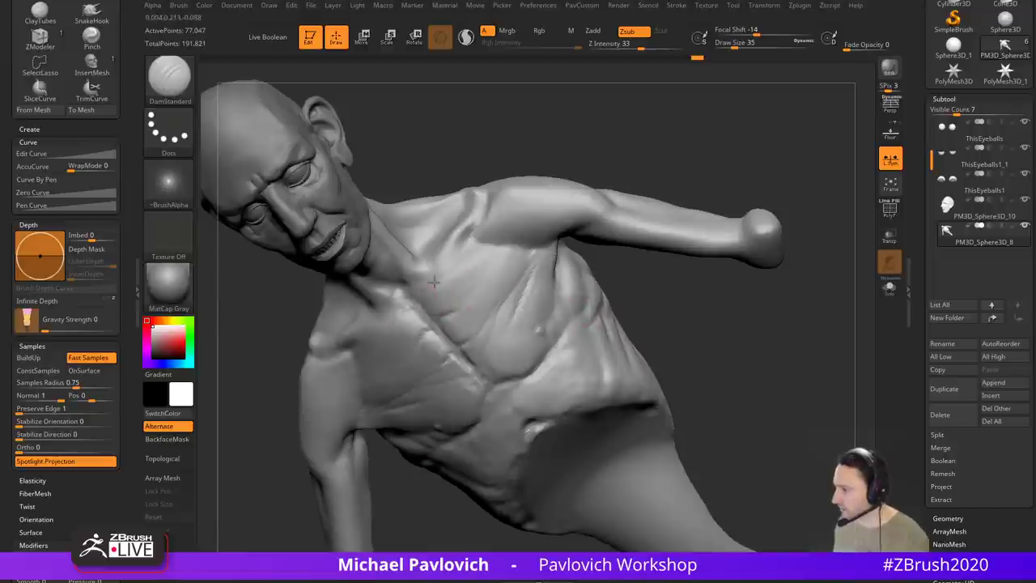
{"action": "mouse_move", "coordinate": [644, 317]}
{"action": "left_mouse_down"}
{"action": "mouse_move", "coordinate": [720, 190]}
{"action": "mouse_move", "coordinate": [546, 250]}
{"action": "left_mouse_up"}
{"action": "left_click_drag", "start_coordinate": [449, 296], "coordinate": [462, 288], "text": "shift"}
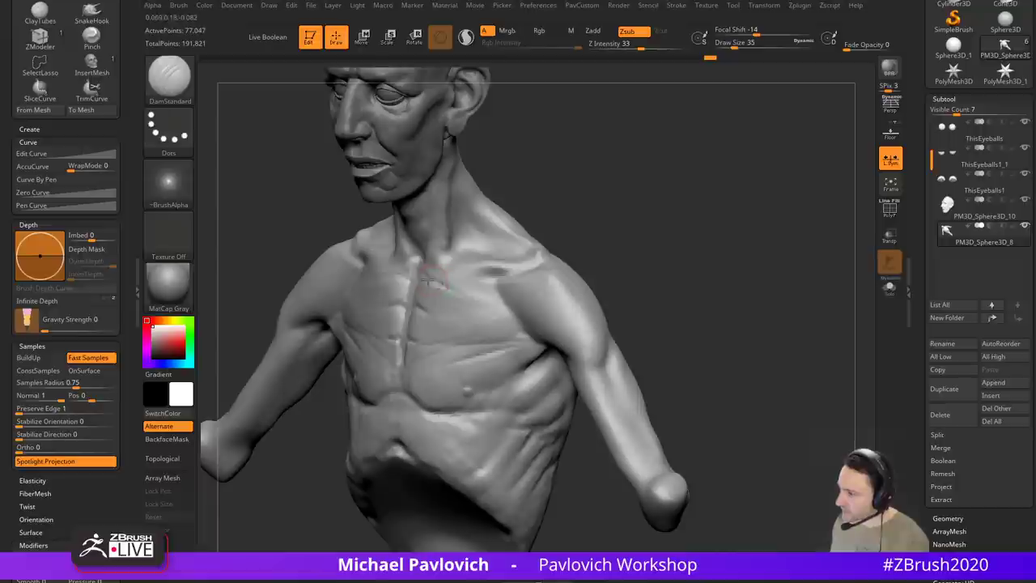
{"action": "mouse_move", "coordinate": [585, 217]}
{"action": "left_mouse_down"}
{"action": "mouse_move", "coordinate": [653, 169]}
{"action": "mouse_move", "coordinate": [550, 272]}
{"action": "left_mouse_up"}
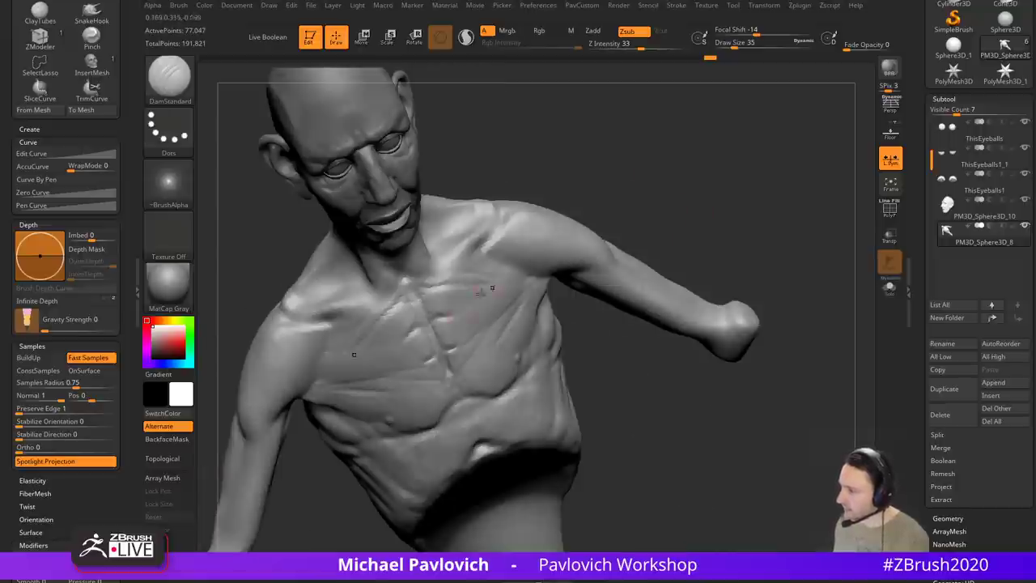
{"action": "left_click_drag", "start_coordinate": [429, 339], "coordinate": [572, 316]}
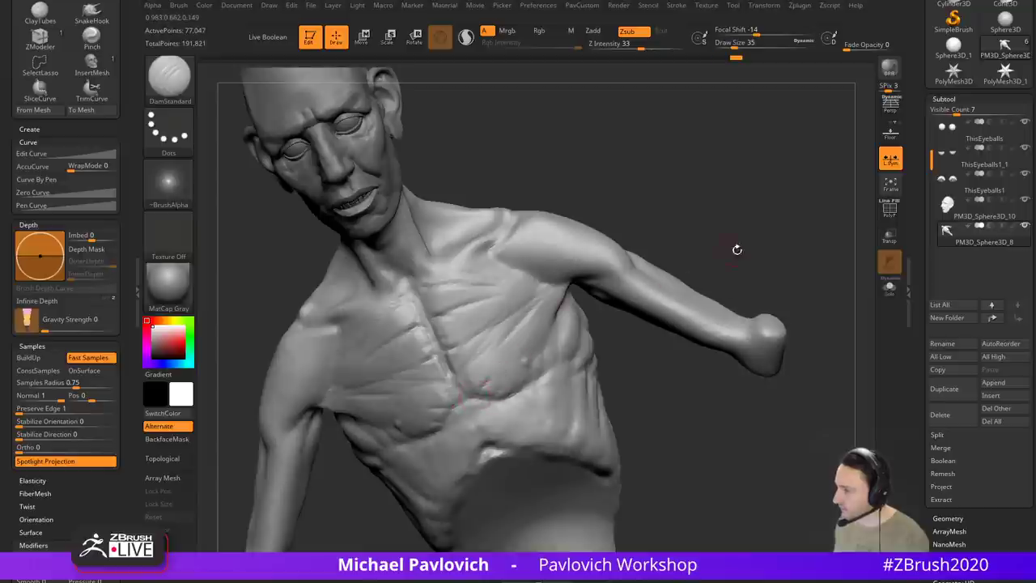
Step: Build up the pectoral muscle strands between the carved grooves with the Clay brush at draw size 35
{"action": "mouse_move", "coordinate": [736, 249]}
{"action": "left_mouse_down"}
{"action": "mouse_move", "coordinate": [762, 203]}
{"action": "mouse_move", "coordinate": [760, 226]}
{"action": "mouse_move", "coordinate": [680, 227]}
{"action": "left_mouse_up"}
{"action": "key", "text": "b"}
{"action": "key", "text": "c"}
{"action": "key", "text": "l"}
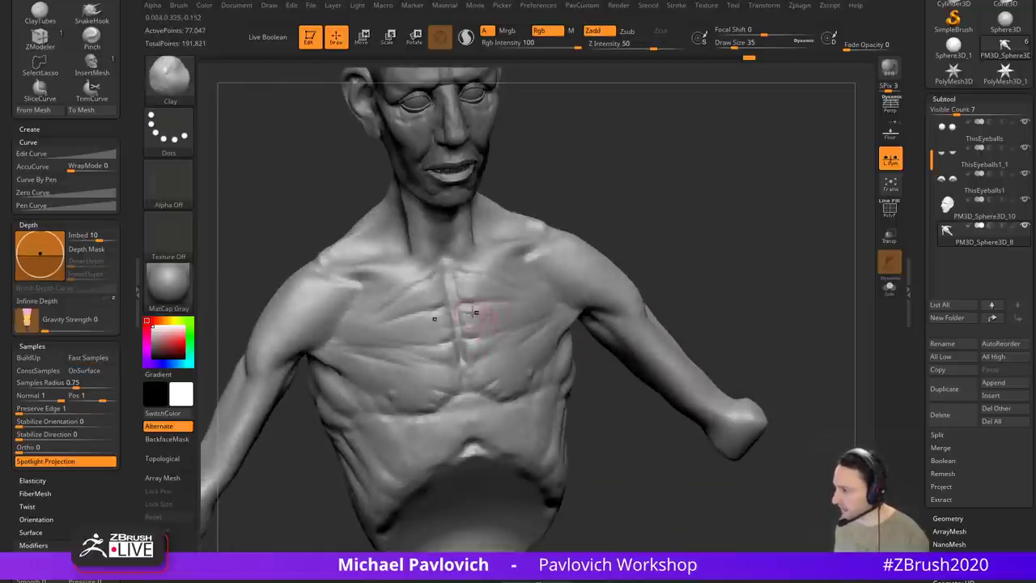
{"action": "mouse_move", "coordinate": [434, 318]}
{"action": "left_mouse_down"}
{"action": "mouse_move", "coordinate": [675, 211]}
{"action": "mouse_move", "coordinate": [478, 363]}
{"action": "left_mouse_up"}
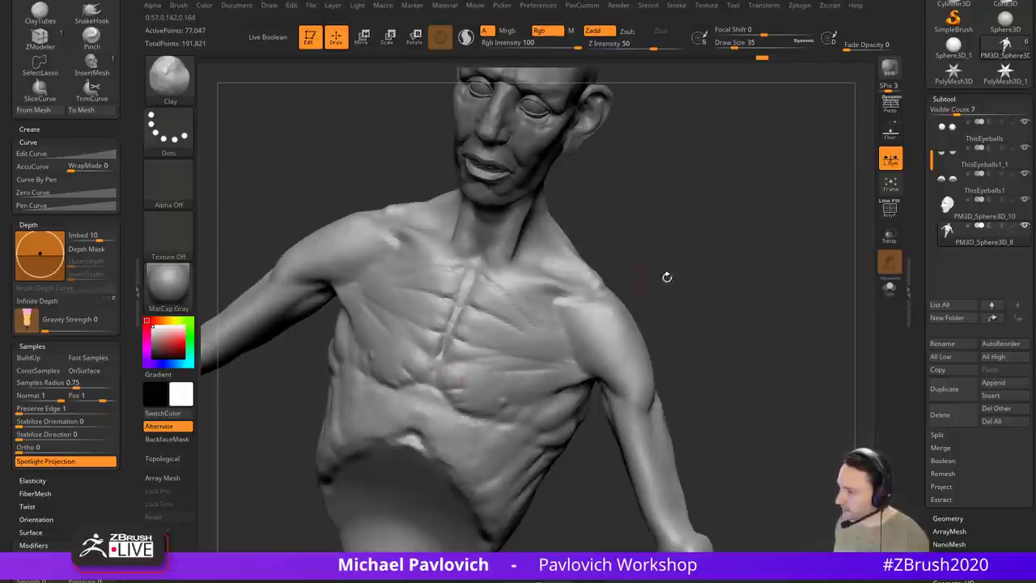
{"action": "mouse_move", "coordinate": [667, 277]}
{"action": "left_mouse_down"}
{"action": "mouse_move", "coordinate": [747, 351]}
{"action": "mouse_move", "coordinate": [501, 326]}
{"action": "left_mouse_up"}
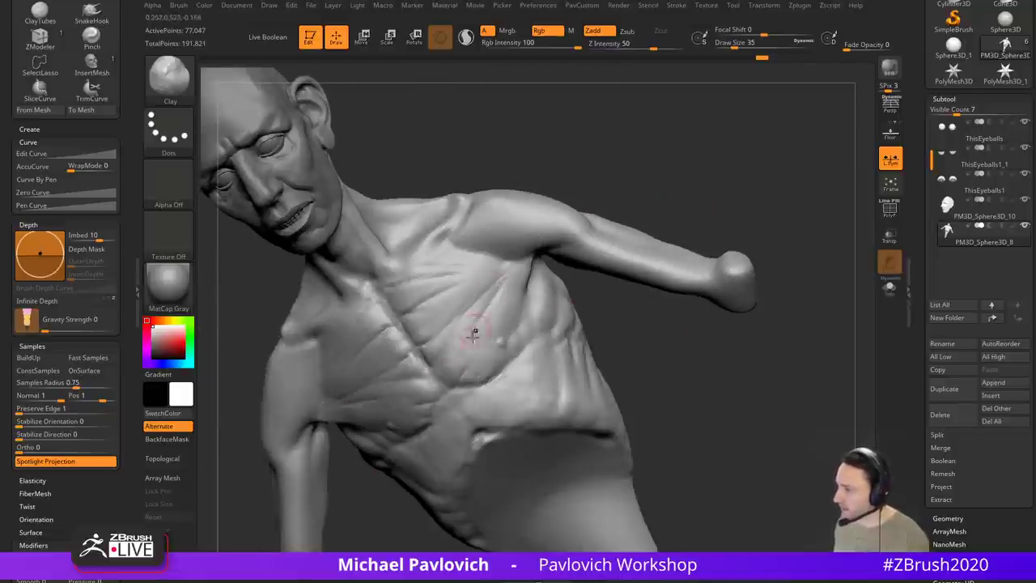
{"action": "mouse_move", "coordinate": [591, 298]}
{"action": "left_mouse_down"}
{"action": "mouse_move", "coordinate": [606, 344]}
{"action": "mouse_move", "coordinate": [713, 310]}
{"action": "mouse_move", "coordinate": [706, 273]}
{"action": "mouse_move", "coordinate": [571, 322]}
{"action": "left_mouse_up"}
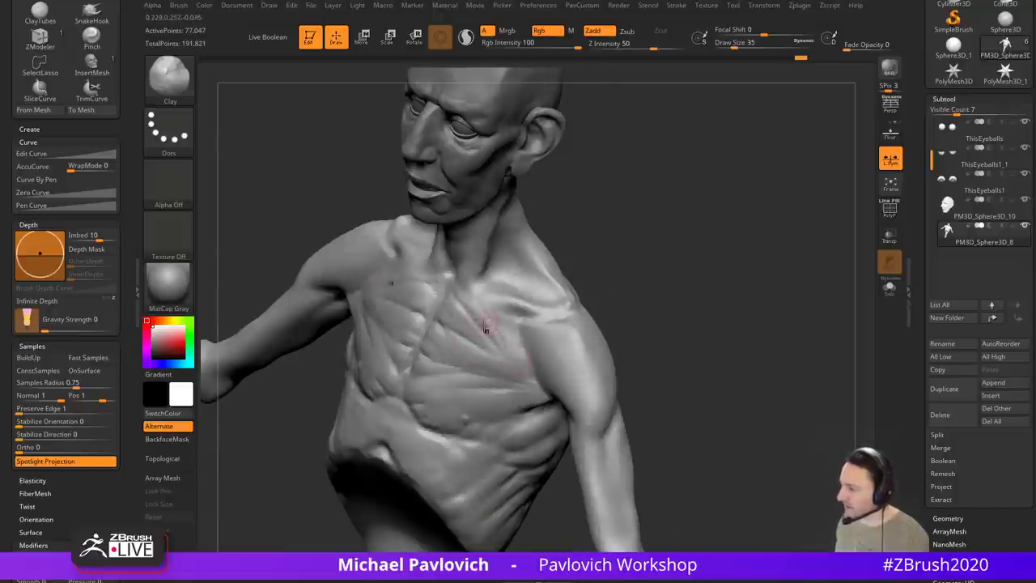
{"action": "mouse_move", "coordinate": [486, 328]}
{"action": "left_mouse_down"}
{"action": "mouse_move", "coordinate": [675, 224]}
{"action": "mouse_move", "coordinate": [715, 298]}
{"action": "mouse_move", "coordinate": [492, 369]}
{"action": "left_mouse_up"}
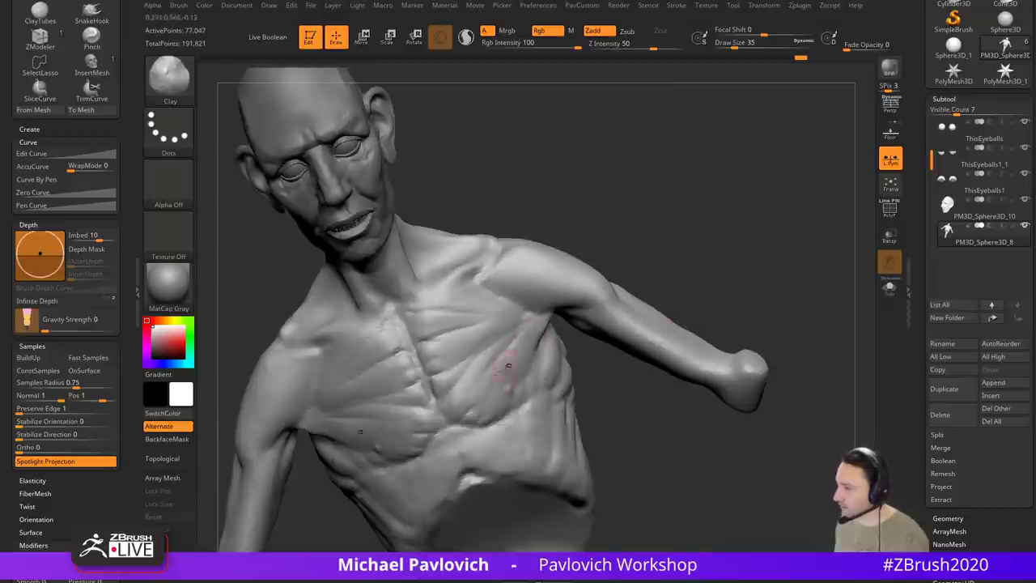
{"action": "left_click_drag", "start_coordinate": [593, 373], "coordinate": [541, 324]}
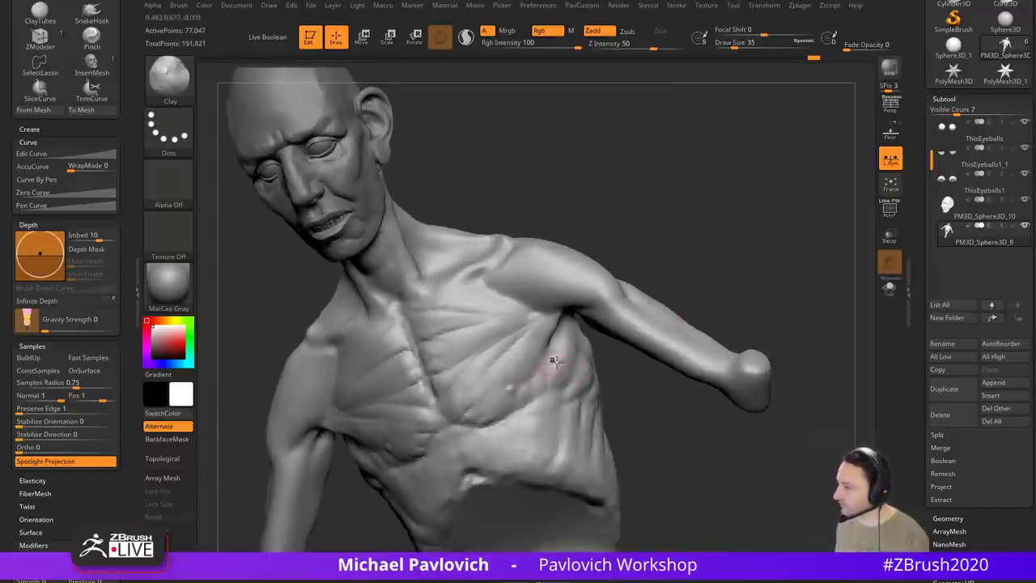
Step: Smooth the pectoral strands and the sternum edges, reducing the draw size to 29
{"action": "mouse_move", "coordinate": [645, 256]}
{"action": "left_mouse_down"}
{"action": "mouse_move", "coordinate": [696, 257]}
{"action": "mouse_move", "coordinate": [688, 273]}
{"action": "mouse_move", "coordinate": [592, 263]}
{"action": "mouse_move", "coordinate": [639, 283]}
{"action": "left_mouse_up"}
{"action": "left_click", "coordinate": [647, 49], "text": "shift"}
{"action": "mouse_move", "coordinate": [477, 334]}
{"action": "left_mouse_down", "text": "shift"}
{"action": "mouse_move", "coordinate": [443, 329]}
{"action": "mouse_move", "coordinate": [462, 327]}
{"action": "left_mouse_up", "text": "shift"}
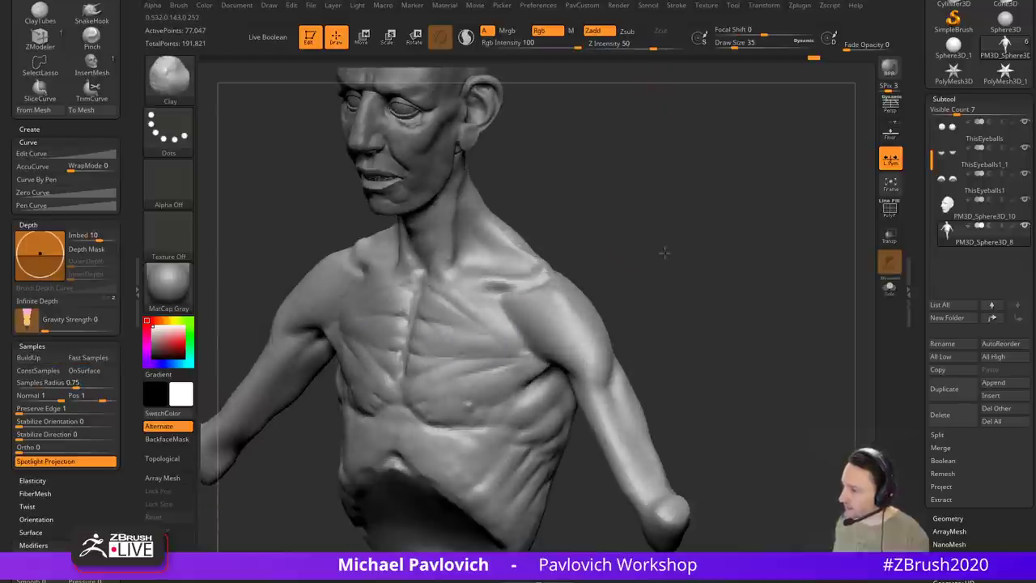
{"action": "left_click_drag", "start_coordinate": [664, 252], "coordinate": [462, 317]}
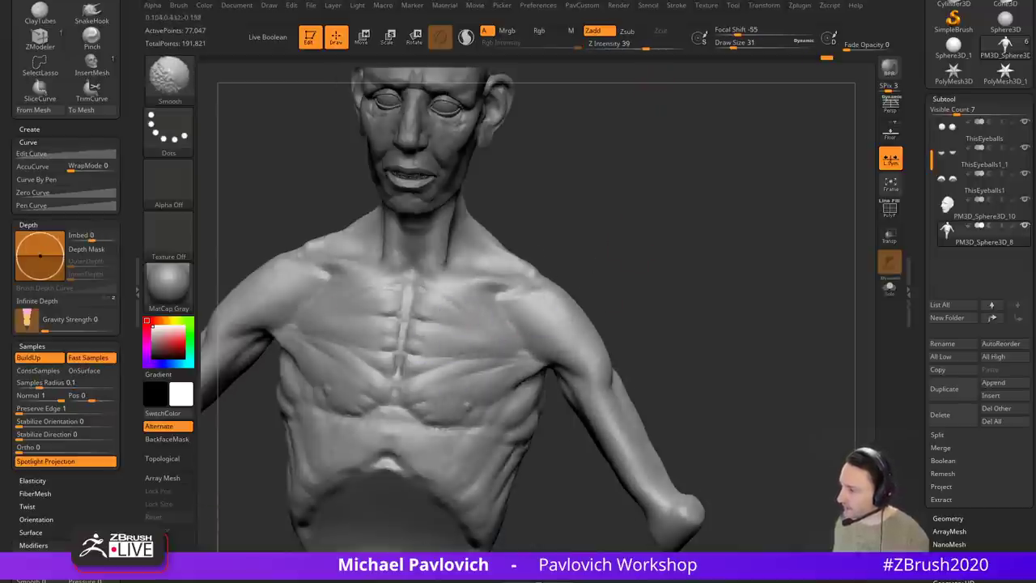
{"action": "right_click_drag", "start_coordinate": [515, 362], "coordinate": [571, 317]}
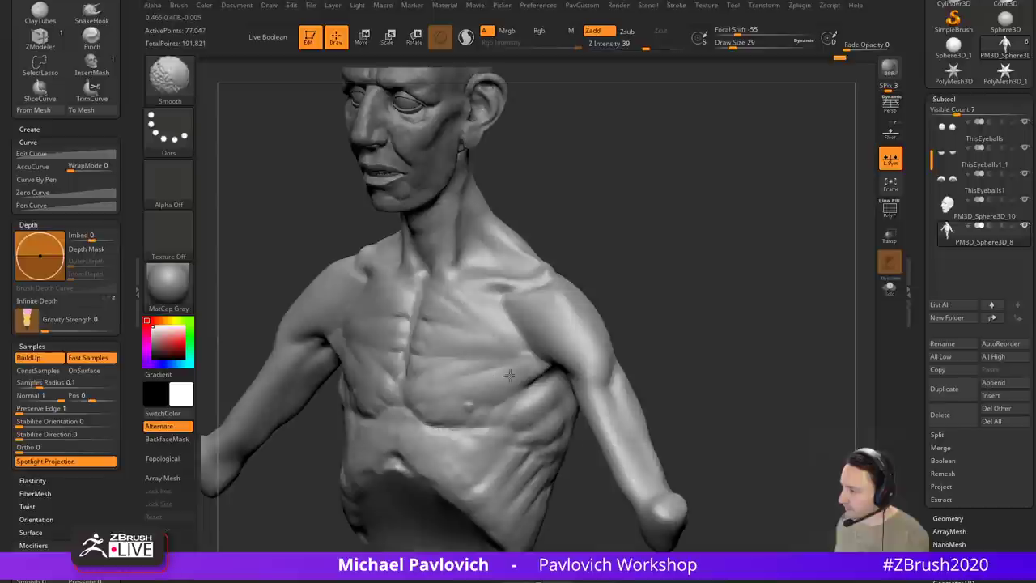
{"action": "mouse_move", "coordinate": [509, 374]}
{"action": "right_mouse_down"}
{"action": "mouse_move", "coordinate": [715, 273]}
{"action": "mouse_move", "coordinate": [523, 375]}
{"action": "right_mouse_up"}
{"action": "mouse_move", "coordinate": [696, 384]}
{"action": "right_mouse_down"}
{"action": "mouse_move", "coordinate": [626, 337]}
{"action": "mouse_move", "coordinate": [731, 310]}
{"action": "mouse_move", "coordinate": [731, 331]}
{"action": "mouse_move", "coordinate": [643, 303]}
{"action": "mouse_move", "coordinate": [608, 276]}
{"action": "right_mouse_up"}
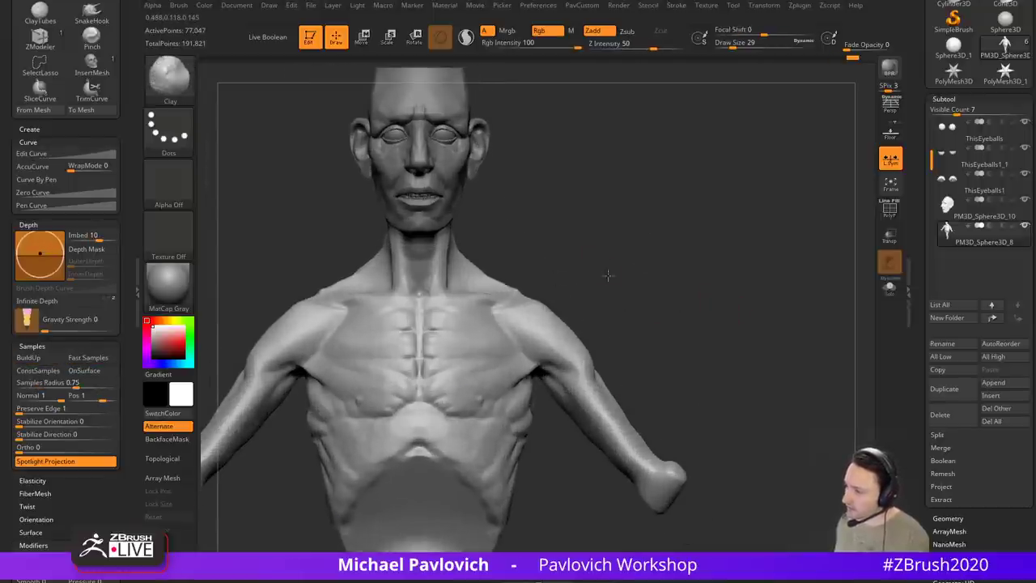
{"action": "key", "text": "shift"}
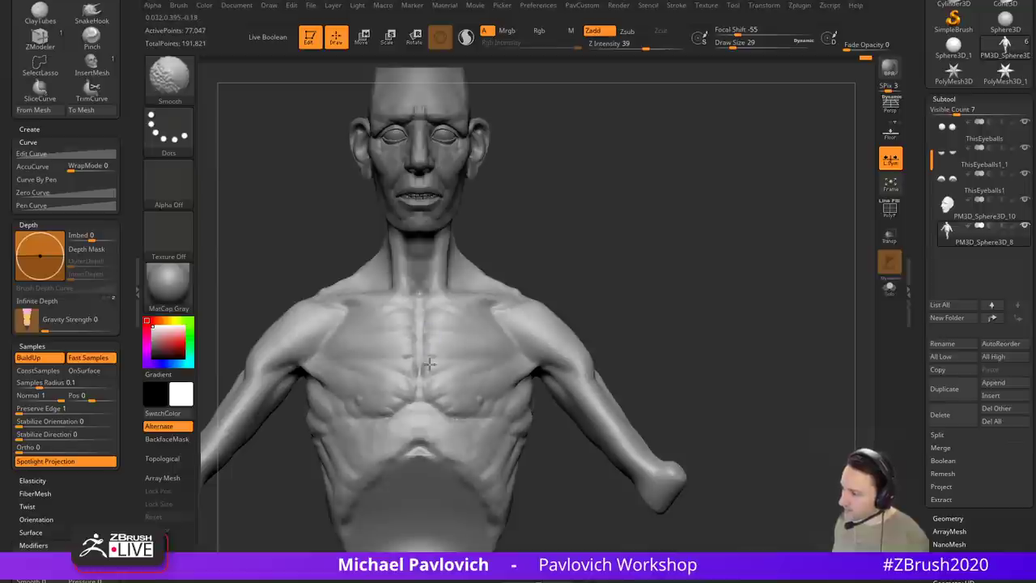
{"action": "right_click_drag", "start_coordinate": [662, 294], "coordinate": [493, 391]}
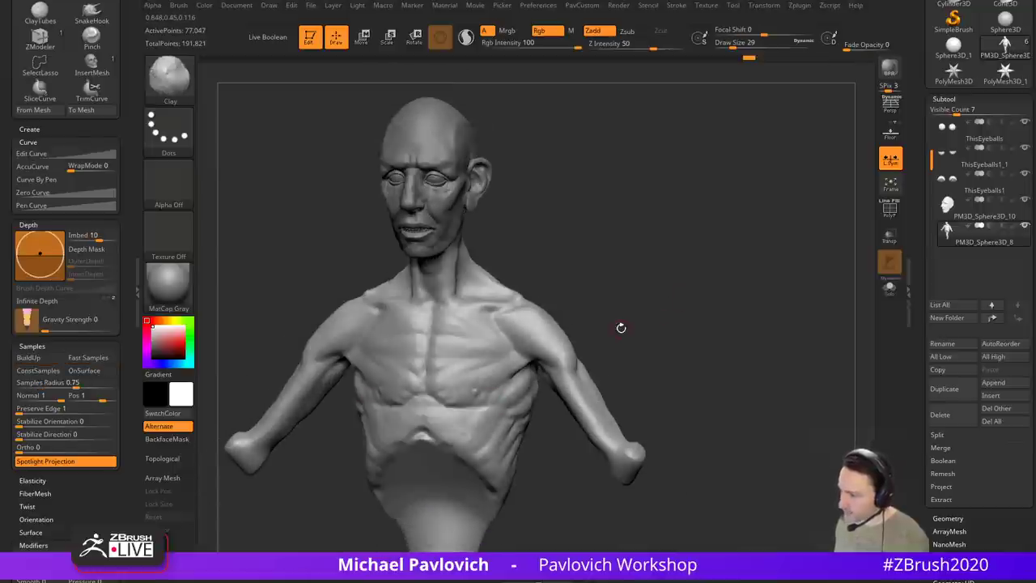
Step: Add broader volume to the outer chest and the ribs below the armpits with the Clay brush at draw size 54
{"action": "right_click_drag", "start_coordinate": [614, 322], "coordinate": [597, 327]}
{"action": "key", "text": "s"}
{"action": "left_click_drag", "start_coordinate": [491, 396], "coordinate": [497, 395]}
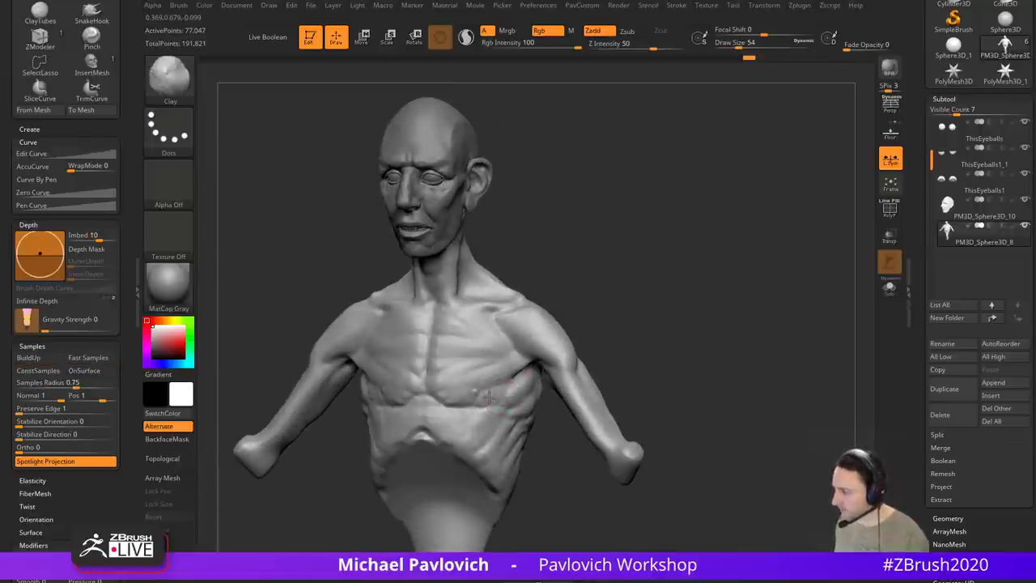
{"action": "mouse_move", "coordinate": [622, 335]}
{"action": "right_mouse_down"}
{"action": "mouse_move", "coordinate": [682, 340]}
{"action": "mouse_move", "coordinate": [527, 398]}
{"action": "right_mouse_up"}
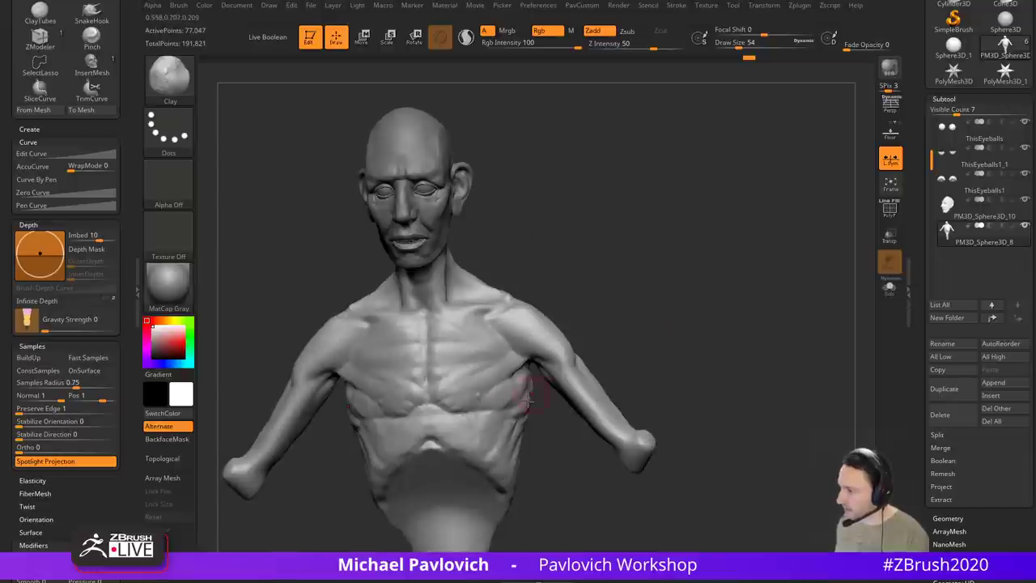
{"action": "mouse_move", "coordinate": [621, 335]}
{"action": "right_mouse_down"}
{"action": "mouse_move", "coordinate": [647, 316]}
{"action": "mouse_move", "coordinate": [489, 323]}
{"action": "mouse_move", "coordinate": [530, 366]}
{"action": "right_mouse_up"}
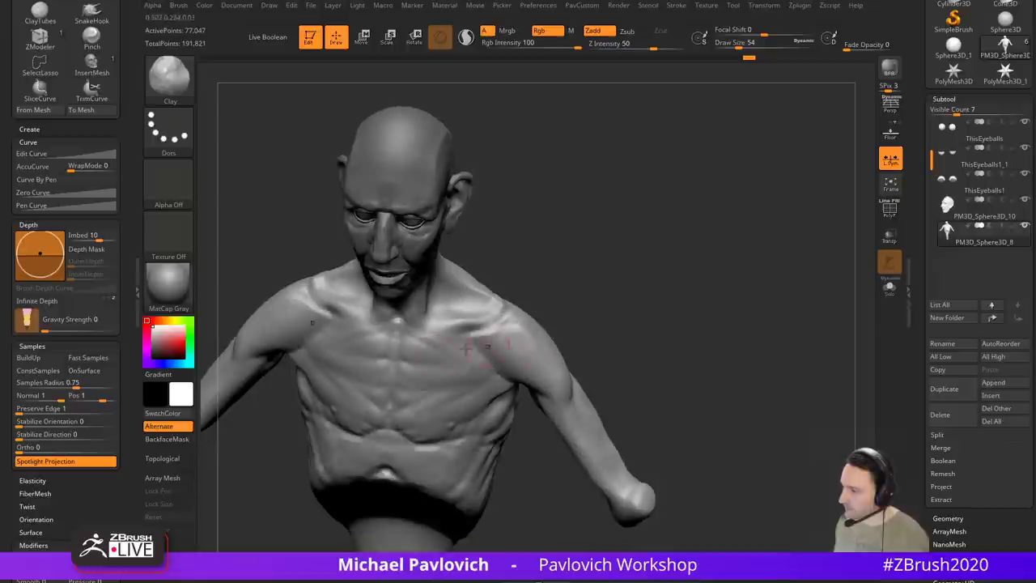
Step: Reduce the Clay brush to draw size 35 and refine the upper pectorals below the collarbones
{"action": "key", "text": "s"}
{"action": "left_click_drag", "start_coordinate": [438, 356], "coordinate": [433, 356]}
{"action": "mouse_move", "coordinate": [544, 310]}
{"action": "right_mouse_down"}
{"action": "mouse_move", "coordinate": [572, 247]}
{"action": "mouse_move", "coordinate": [543, 301]}
{"action": "mouse_move", "coordinate": [569, 272]}
{"action": "right_mouse_up"}
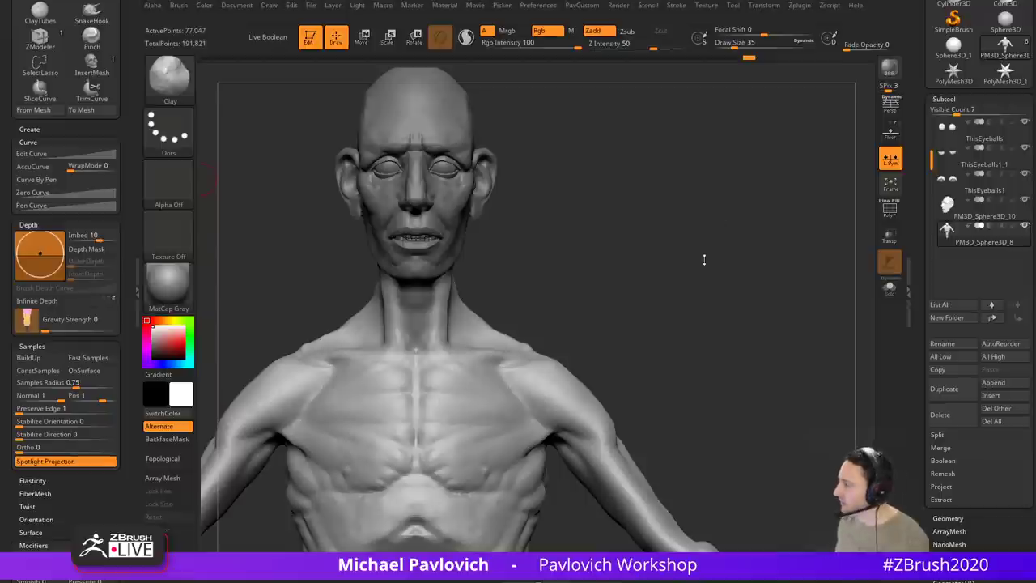
Step: Shape the neck muscles and the hollows above the collarbones with the Clay brush at draw size 37
{"action": "mouse_move", "coordinate": [703, 259]}
{"action": "right_mouse_down"}
{"action": "mouse_move", "coordinate": [724, 284]}
{"action": "mouse_move", "coordinate": [708, 300]}
{"action": "mouse_move", "coordinate": [486, 335]}
{"action": "mouse_move", "coordinate": [541, 290]}
{"action": "mouse_move", "coordinate": [438, 351]}
{"action": "mouse_move", "coordinate": [488, 315]}
{"action": "mouse_move", "coordinate": [473, 328]}
{"action": "right_mouse_up"}
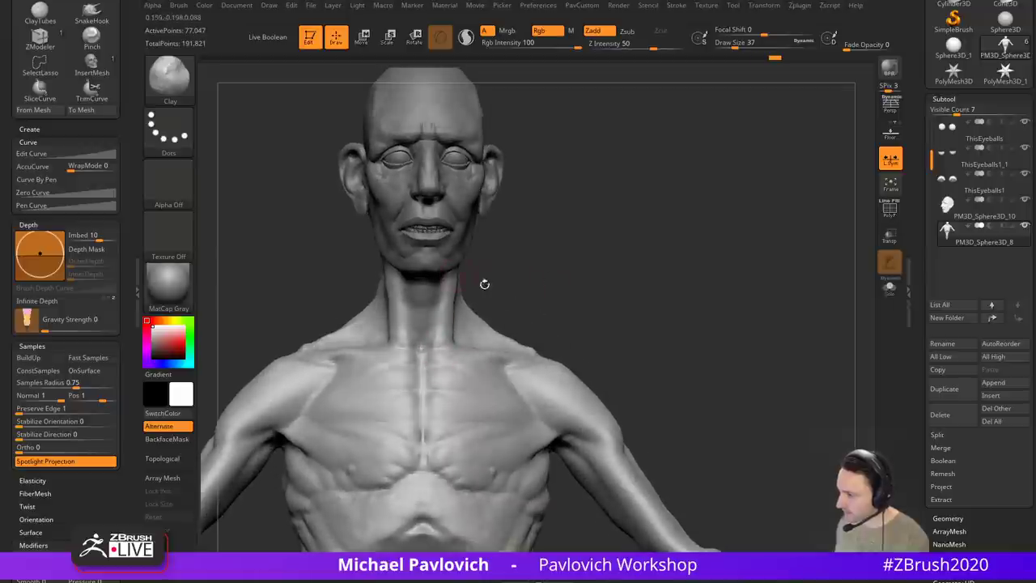
{"action": "mouse_move", "coordinate": [485, 284]}
{"action": "right_mouse_down"}
{"action": "mouse_move", "coordinate": [509, 303]}
{"action": "mouse_move", "coordinate": [430, 390]}
{"action": "right_mouse_up"}
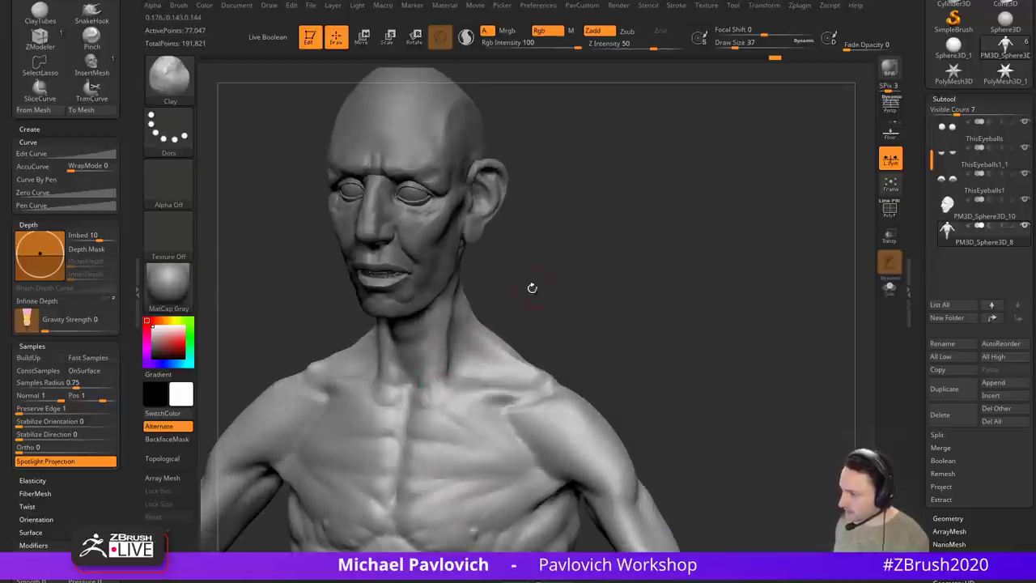
{"action": "right_click_drag", "start_coordinate": [532, 288], "coordinate": [445, 346]}
{"action": "right_click_drag", "start_coordinate": [494, 250], "coordinate": [558, 218]}
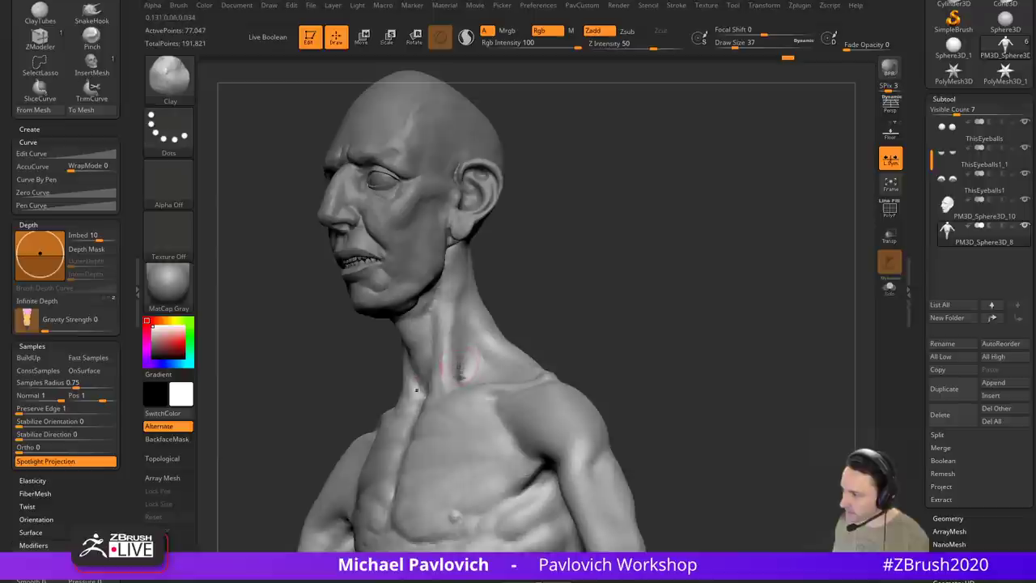
{"action": "right_click_drag", "start_coordinate": [483, 258], "coordinate": [491, 279]}
Step: Build up the back around the shoulder blades and along the lower spine with the Clay brush at draw size 49
{"action": "mouse_move", "coordinate": [451, 383]}
{"action": "right_mouse_down"}
{"action": "mouse_move", "coordinate": [492, 291]}
{"action": "mouse_move", "coordinate": [574, 227]}
{"action": "mouse_move", "coordinate": [476, 443]}
{"action": "mouse_move", "coordinate": [587, 309]}
{"action": "mouse_move", "coordinate": [505, 397]}
{"action": "mouse_move", "coordinate": [590, 347]}
{"action": "mouse_move", "coordinate": [647, 272]}
{"action": "mouse_move", "coordinate": [667, 274]}
{"action": "mouse_move", "coordinate": [596, 266]}
{"action": "mouse_move", "coordinate": [501, 320]}
{"action": "right_mouse_up"}
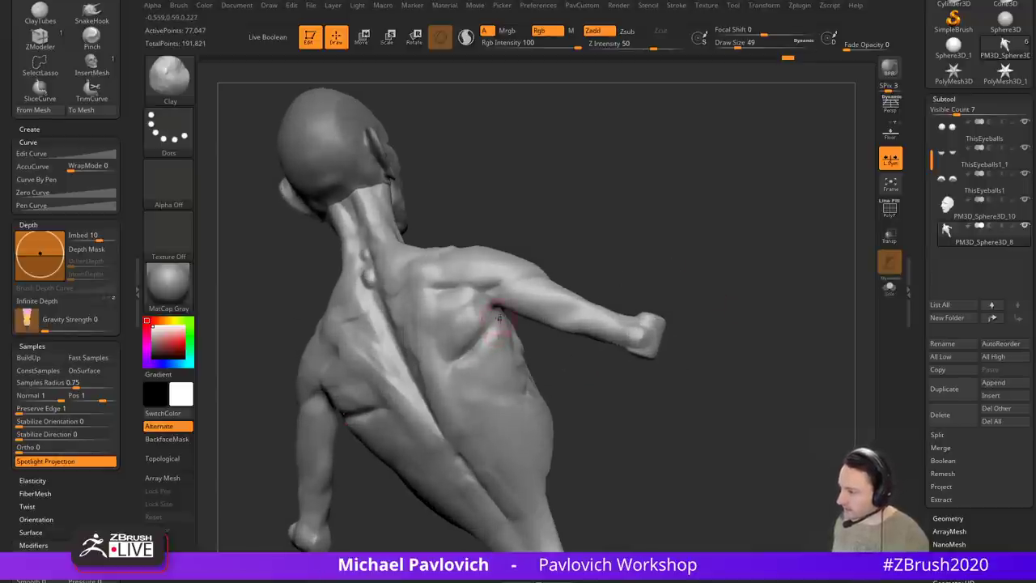
{"action": "right_click_drag", "start_coordinate": [540, 366], "coordinate": [466, 387]}
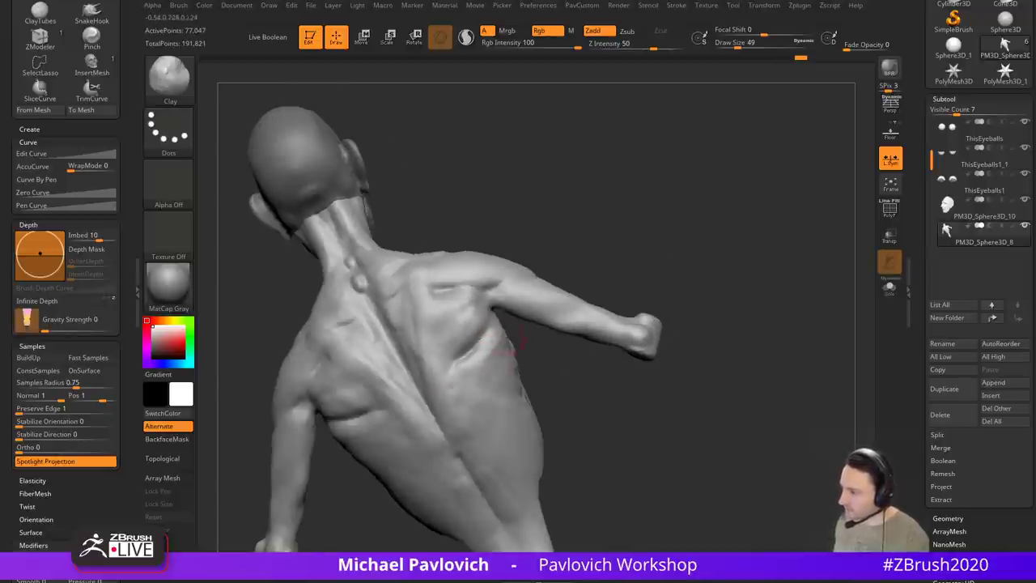
{"action": "mouse_move", "coordinate": [512, 344]}
{"action": "right_mouse_down"}
{"action": "mouse_move", "coordinate": [559, 389]}
{"action": "mouse_move", "coordinate": [532, 384]}
{"action": "mouse_move", "coordinate": [473, 408]}
{"action": "mouse_move", "coordinate": [427, 354]}
{"action": "right_mouse_up"}
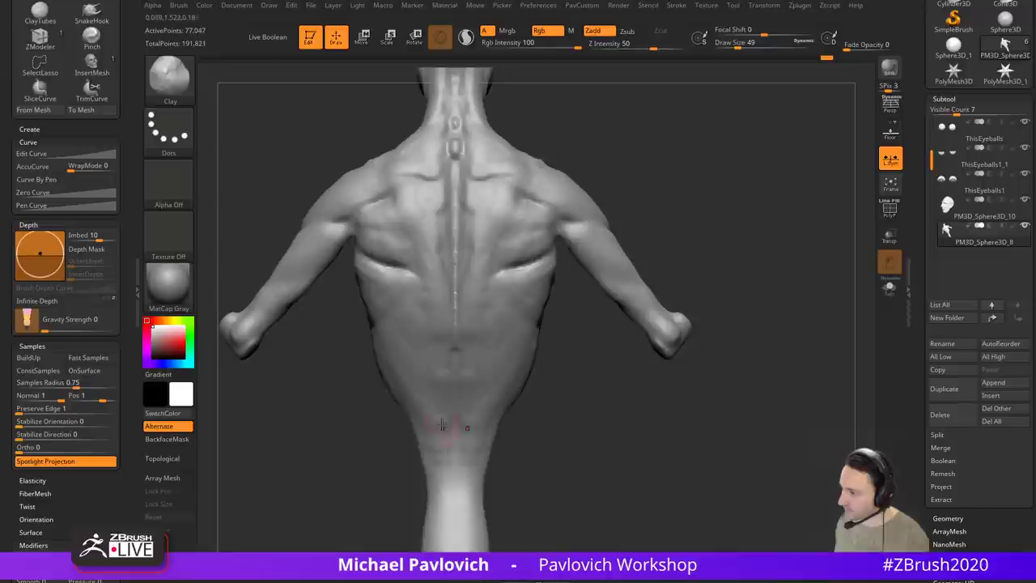
{"action": "right_click_drag", "start_coordinate": [464, 446], "coordinate": [488, 426]}
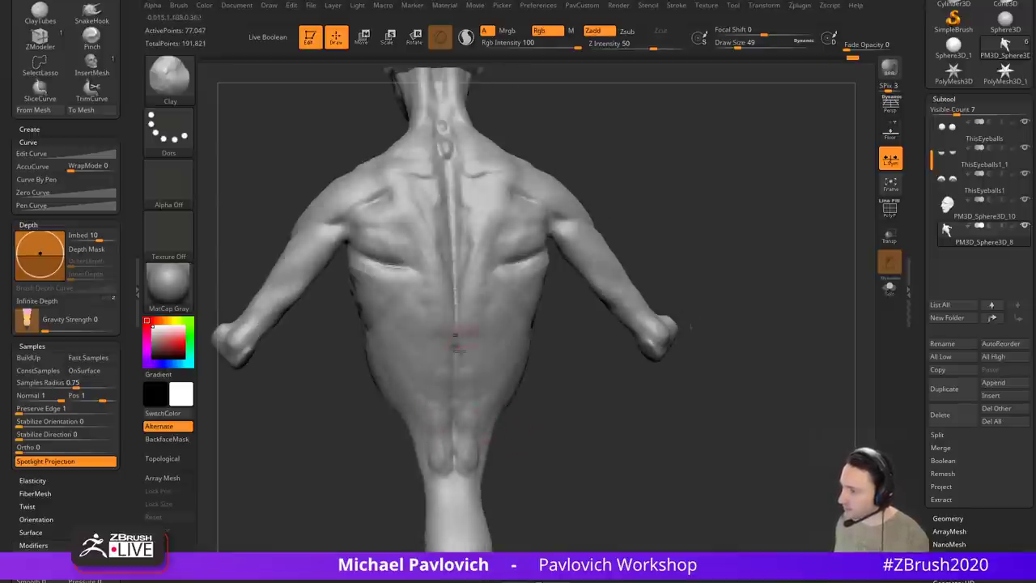
{"action": "mouse_move", "coordinate": [456, 344]}
{"action": "right_mouse_down"}
{"action": "mouse_move", "coordinate": [569, 399]}
{"action": "mouse_move", "coordinate": [707, 306]}
{"action": "mouse_move", "coordinate": [680, 307]}
{"action": "mouse_move", "coordinate": [694, 296]}
{"action": "mouse_move", "coordinate": [657, 276]}
{"action": "mouse_move", "coordinate": [699, 277]}
{"action": "mouse_move", "coordinate": [698, 343]}
{"action": "mouse_move", "coordinate": [643, 337]}
{"action": "right_mouse_up"}
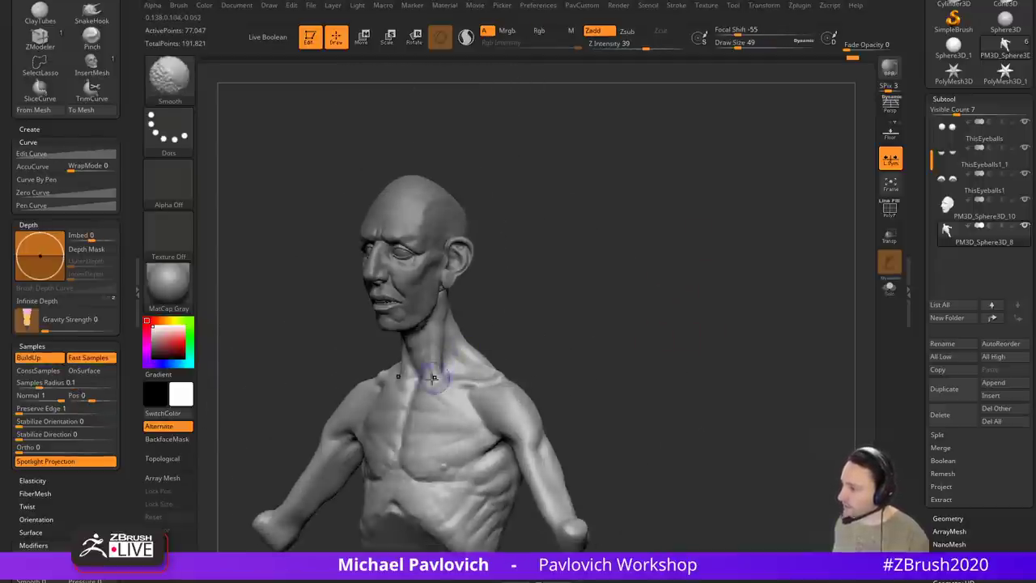
Step: Refine the side neck muscles and the hollow above the collarbone with the Clay brush at draw sizes 20 and 25
{"action": "mouse_move", "coordinate": [434, 378]}
{"action": "right_mouse_down"}
{"action": "mouse_move", "coordinate": [556, 261]}
{"action": "mouse_move", "coordinate": [555, 332]}
{"action": "mouse_move", "coordinate": [559, 323]}
{"action": "mouse_move", "coordinate": [540, 364]}
{"action": "right_mouse_up"}
{"action": "key", "text": "s"}
{"action": "left_click_drag", "start_coordinate": [490, 396], "coordinate": [481, 396]}
{"action": "right_click_drag", "start_coordinate": [509, 358], "coordinate": [518, 311]}
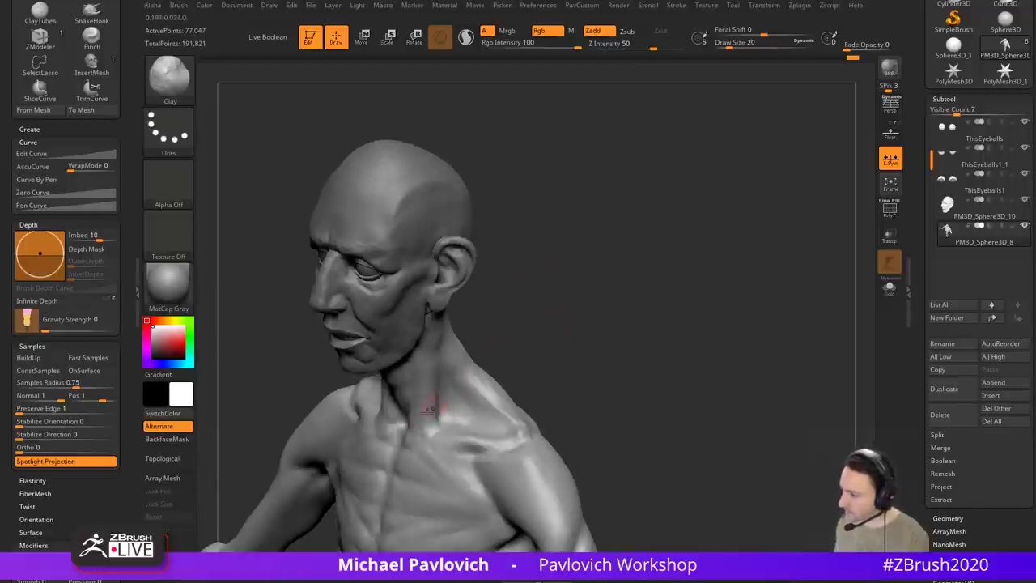
{"action": "right_click_drag", "start_coordinate": [437, 398], "coordinate": [432, 423]}
{"action": "key", "text": "s"}
{"action": "left_click_drag", "start_coordinate": [434, 416], "coordinate": [438, 416]}
{"action": "mouse_move", "coordinate": [502, 373]}
{"action": "right_mouse_down"}
{"action": "mouse_move", "coordinate": [519, 289]}
{"action": "mouse_move", "coordinate": [545, 314]}
{"action": "mouse_move", "coordinate": [430, 423]}
{"action": "mouse_move", "coordinate": [450, 412]}
{"action": "mouse_move", "coordinate": [499, 322]}
{"action": "mouse_move", "coordinate": [471, 328]}
{"action": "right_mouse_up"}
{"action": "left_click_drag", "start_coordinate": [446, 376], "coordinate": [455, 404]}
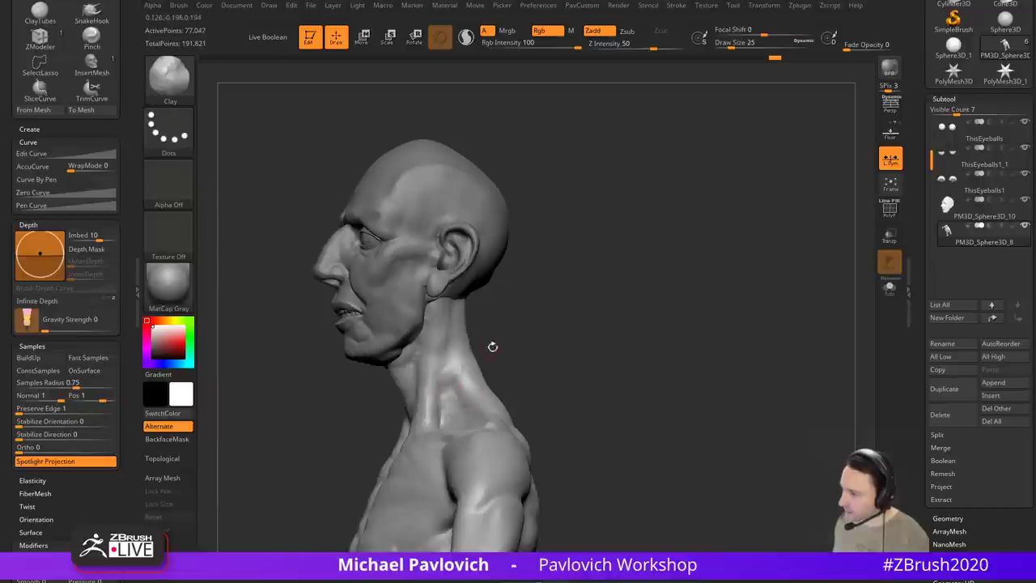
Step: Build up the side and back of the neck below the skull with the Clay brush at draw size 39
{"action": "right_click_drag", "start_coordinate": [492, 347], "coordinate": [511, 332]}
{"action": "key", "text": "bracketright"}
{"action": "key", "text": "bracketright"}
{"action": "left_click_drag", "start_coordinate": [467, 367], "coordinate": [459, 307]}
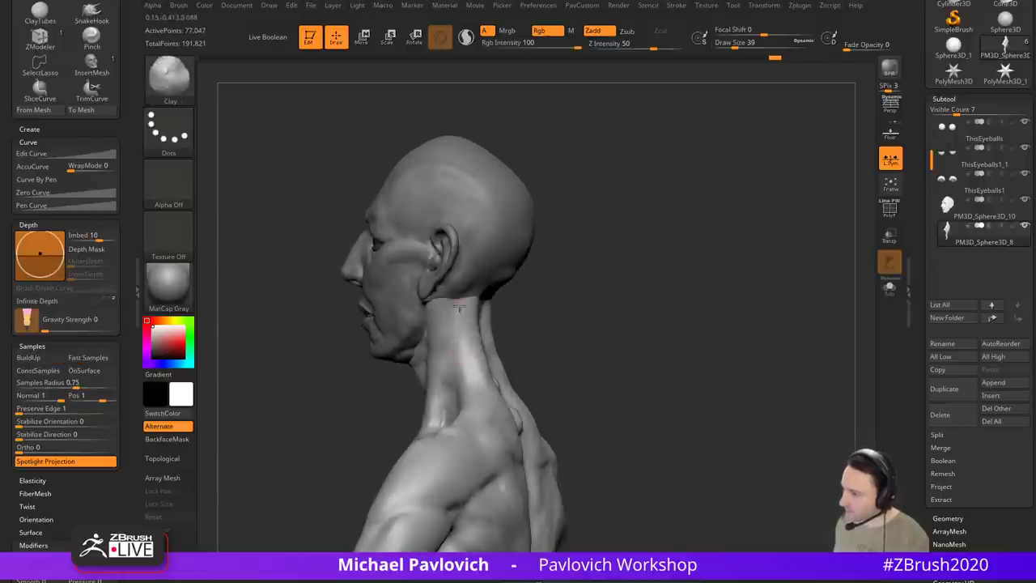
{"action": "right_click_drag", "start_coordinate": [557, 313], "coordinate": [514, 313]}
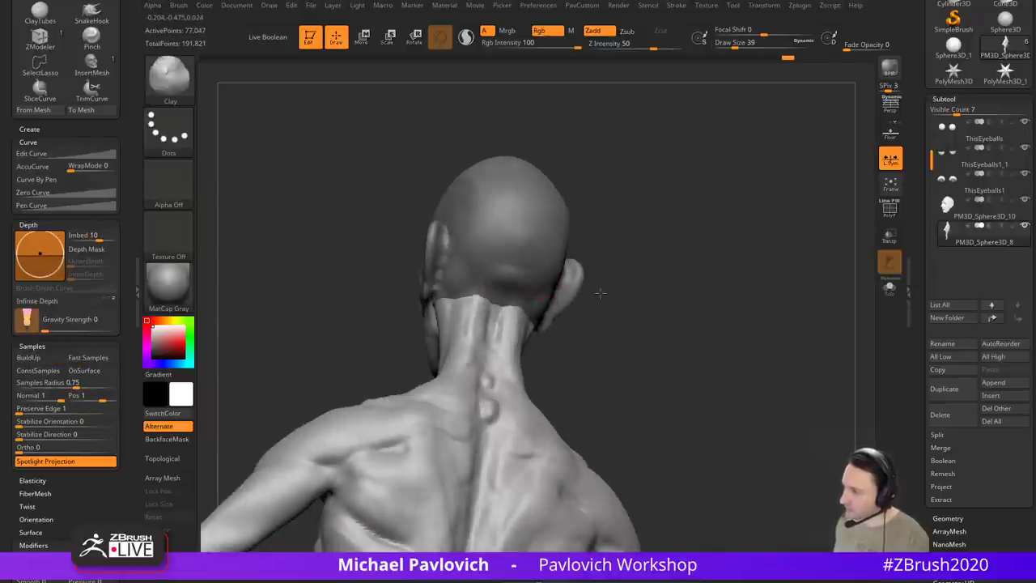
{"action": "mouse_move", "coordinate": [478, 350]}
{"action": "right_mouse_down"}
{"action": "mouse_move", "coordinate": [650, 277]}
{"action": "mouse_move", "coordinate": [657, 284]}
{"action": "mouse_move", "coordinate": [606, 276]}
{"action": "right_mouse_up"}
{"action": "key", "text": "s"}
{"action": "mouse_move", "coordinate": [536, 309]}
{"action": "left_mouse_down"}
{"action": "mouse_move", "coordinate": [550, 308]}
{"action": "mouse_move", "coordinate": [517, 300]}
{"action": "left_mouse_up"}
Step: Reshape the back contour of the neck in profile with the Move brush at draw size 56
{"action": "key", "text": "b"}
{"action": "key", "text": "m"}
{"action": "key", "text": "v"}
{"action": "key", "text": "s"}
{"action": "left_click_drag", "start_coordinate": [521, 363], "coordinate": [512, 364]}
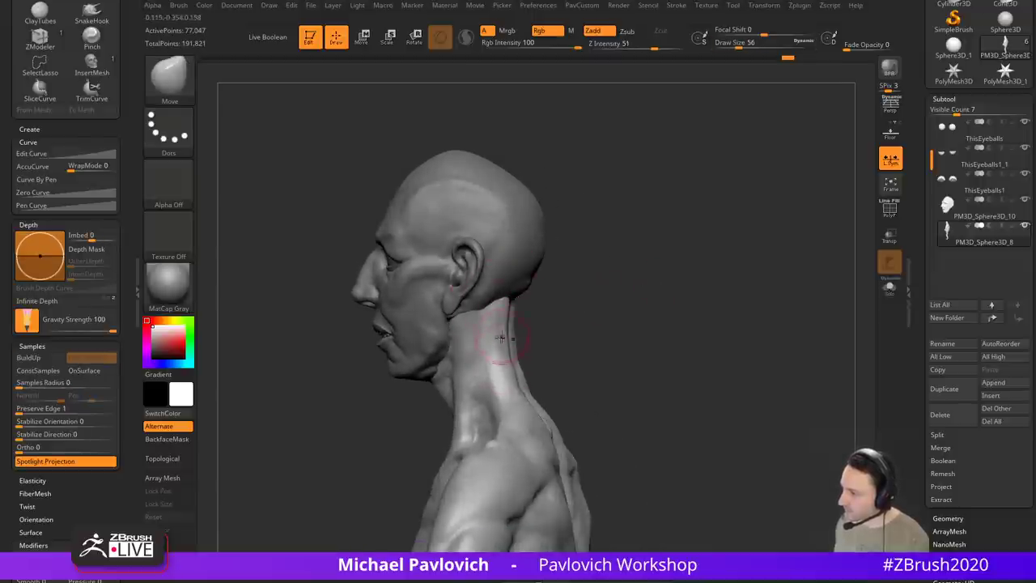
{"action": "mouse_move", "coordinate": [551, 306]}
{"action": "right_mouse_down"}
{"action": "mouse_move", "coordinate": [558, 302]}
{"action": "mouse_move", "coordinate": [539, 291]}
{"action": "mouse_move", "coordinate": [624, 280]}
{"action": "right_mouse_up"}
Step: Adjust the nape where the neck meets the base of the skull with the Move brush at draw size 83
{"action": "left_click", "coordinate": [520, 283], "text": "alt"}
{"action": "left_click", "coordinate": [506, 319], "text": "alt"}
{"action": "key", "text": "s"}
{"action": "left_click_drag", "start_coordinate": [521, 314], "coordinate": [526, 314]}
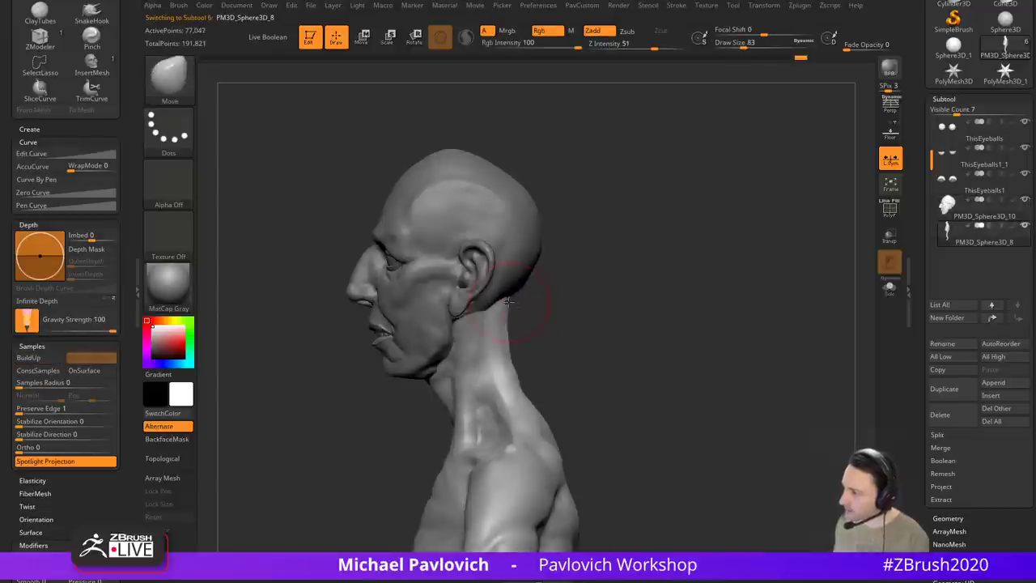
{"action": "mouse_move", "coordinate": [570, 299]}
{"action": "right_mouse_down"}
{"action": "mouse_move", "coordinate": [571, 281]}
{"action": "mouse_move", "coordinate": [516, 292]}
{"action": "right_mouse_up"}
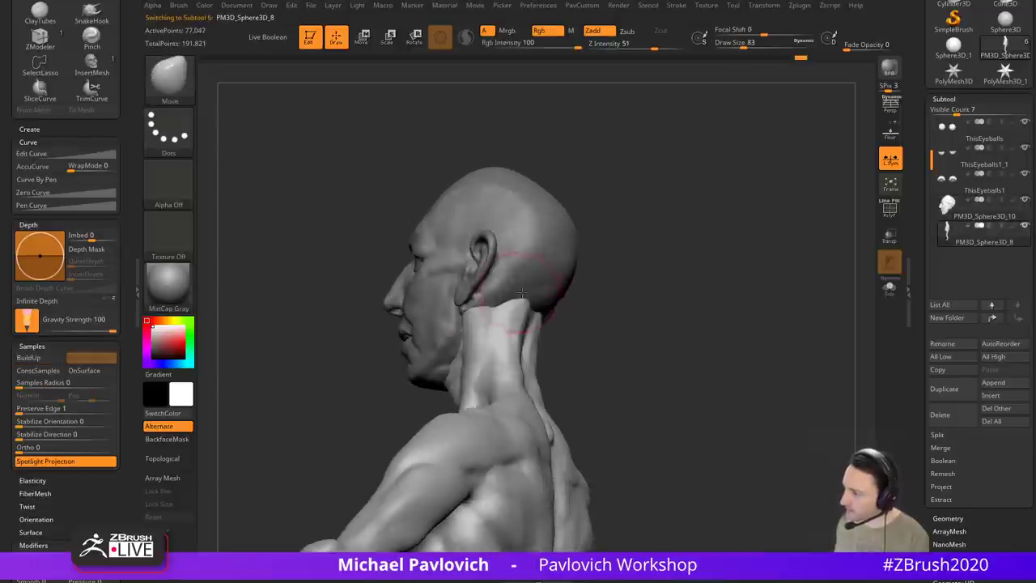
{"action": "key", "text": "s"}
{"action": "left_click_drag", "start_coordinate": [506, 301], "coordinate": [498, 301]}
{"action": "right_click_drag", "start_coordinate": [596, 287], "coordinate": [528, 277]}
Step: Switch to the head subtool and reshape the sides of the cranium with the Move brush at draw size 97
{"action": "left_click", "coordinate": [525, 277], "text": "alt"}
{"action": "mouse_move", "coordinate": [467, 305]}
{"action": "right_mouse_down"}
{"action": "mouse_move", "coordinate": [567, 306]}
{"action": "mouse_move", "coordinate": [538, 308]}
{"action": "mouse_move", "coordinate": [560, 285]}
{"action": "mouse_move", "coordinate": [648, 306]}
{"action": "mouse_move", "coordinate": [669, 273]}
{"action": "mouse_move", "coordinate": [673, 299]}
{"action": "mouse_move", "coordinate": [716, 293]}
{"action": "mouse_move", "coordinate": [573, 298]}
{"action": "right_mouse_up"}
{"action": "key", "text": "shift"}
{"action": "left_click", "coordinate": [497, 349], "text": "alt"}
{"action": "left_click", "coordinate": [445, 348], "text": "alt"}
{"action": "left_click_drag", "start_coordinate": [557, 283], "coordinate": [558, 283]}
{"action": "key", "text": "s"}
{"action": "right_click_drag", "start_coordinate": [599, 284], "coordinate": [566, 284]}
{"action": "key", "text": "s"}
{"action": "left_click_drag", "start_coordinate": [565, 284], "coordinate": [576, 288]}
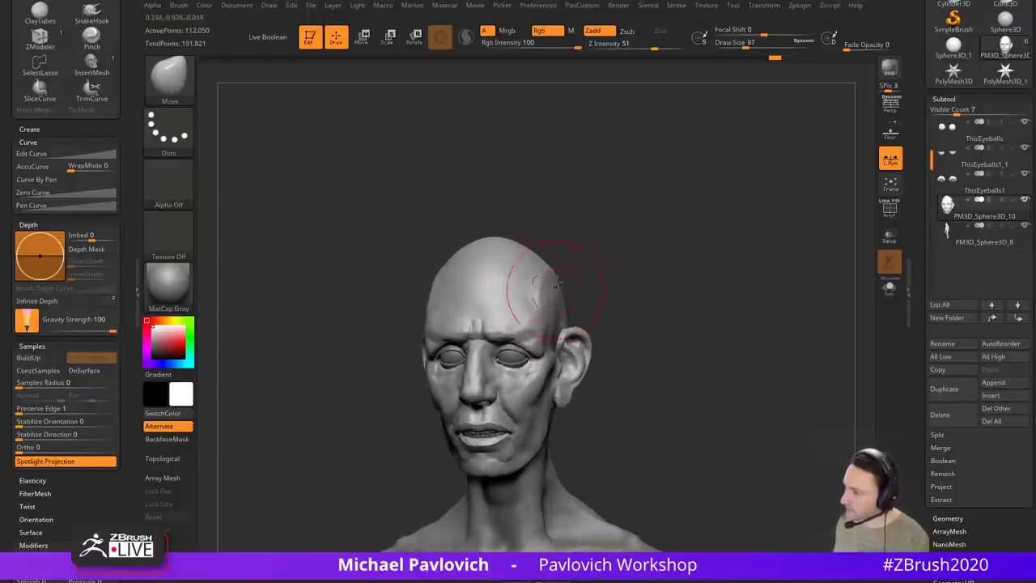
Step: Adjust the crown and forehead profile, reducing the Move brush to draw size 77
{"action": "right_click_drag", "start_coordinate": [636, 267], "coordinate": [585, 273]}
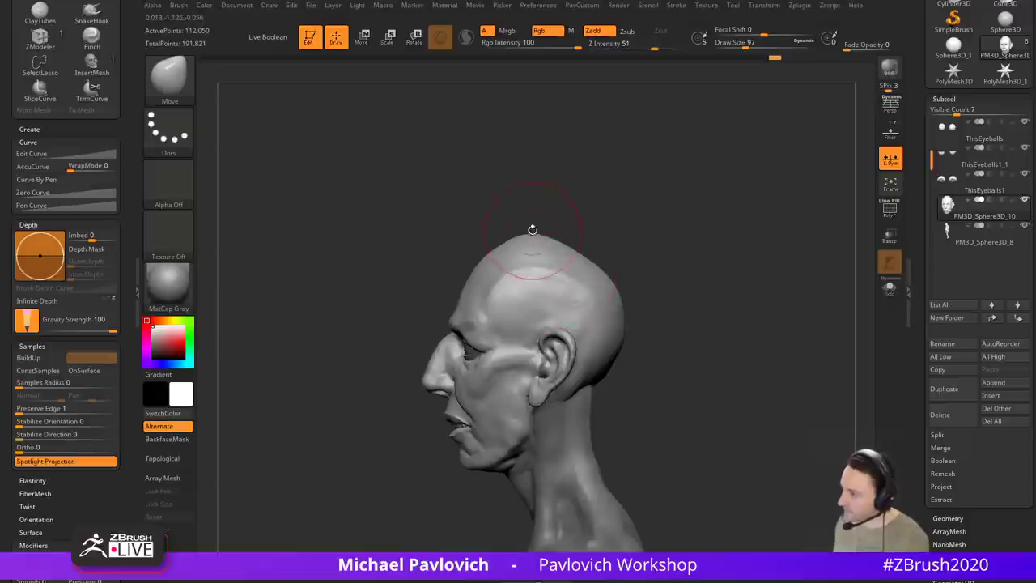
{"action": "key", "text": "bracketleft"}
{"action": "key", "text": "bracketleft"}
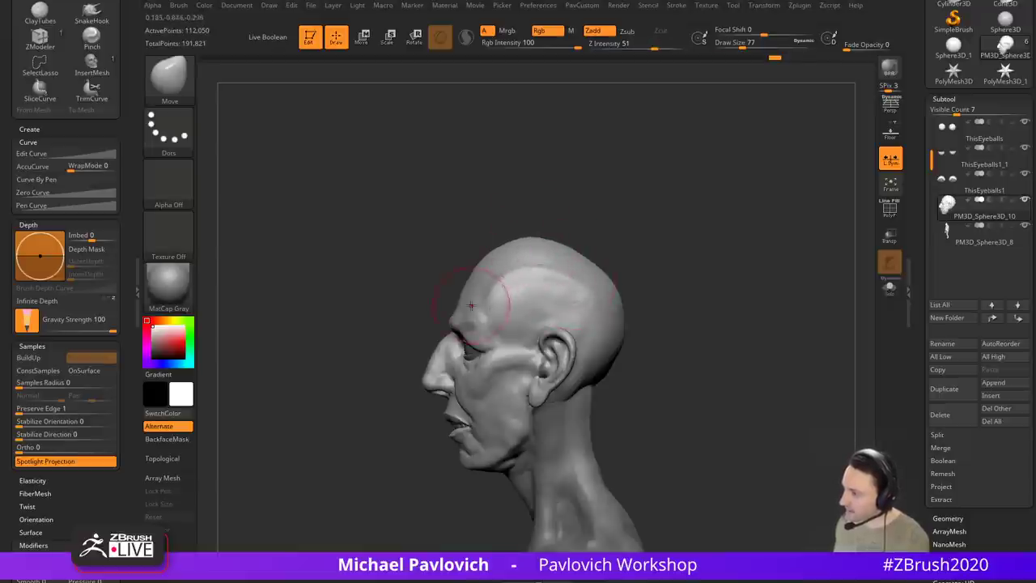
Step: Merge the head and body subtools into one DynaMesh, and smooth the seam where the neck meets the head
{"action": "mouse_move", "coordinate": [457, 309]}
{"action": "right_mouse_down"}
{"action": "mouse_move", "coordinate": [637, 280]}
{"action": "mouse_move", "coordinate": [629, 347]}
{"action": "mouse_move", "coordinate": [591, 354]}
{"action": "mouse_move", "coordinate": [587, 324]}
{"action": "mouse_move", "coordinate": [715, 289]}
{"action": "mouse_move", "coordinate": [685, 338]}
{"action": "mouse_move", "coordinate": [663, 316]}
{"action": "mouse_move", "coordinate": [653, 255]}
{"action": "mouse_move", "coordinate": [663, 303]}
{"action": "mouse_move", "coordinate": [657, 335]}
{"action": "mouse_move", "coordinate": [690, 289]}
{"action": "right_mouse_up"}
{"action": "key", "text": "b"}
{"action": "key", "text": "s"}
{"action": "key", "text": "t"}
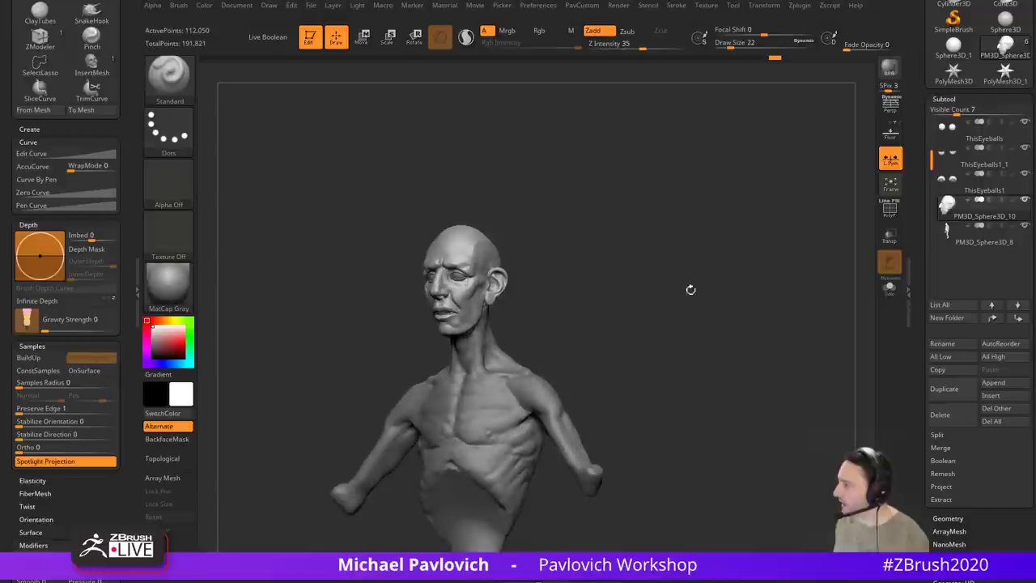
{"action": "key", "text": "ctrl"}
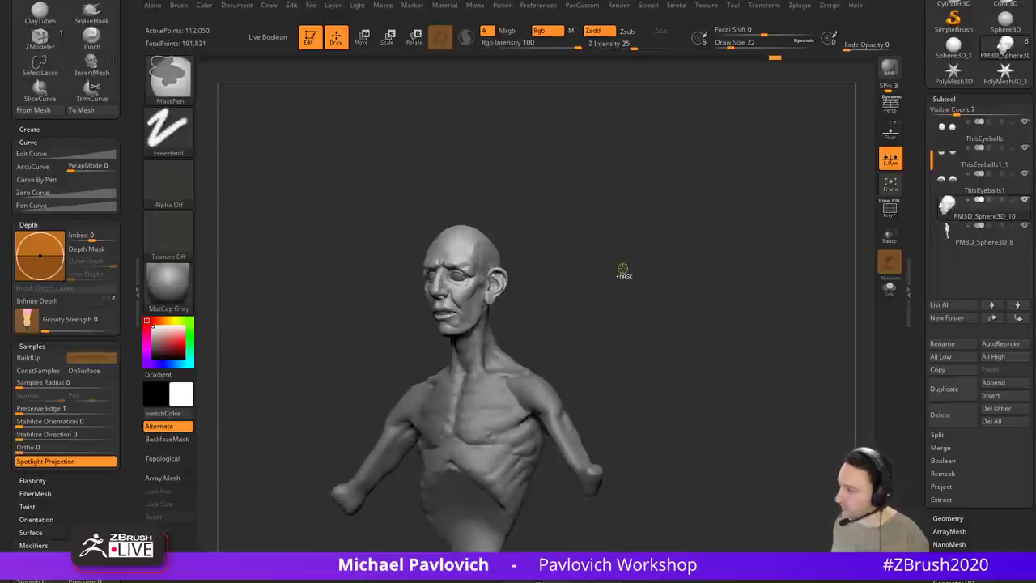
{"action": "key", "text": "ctrl+e"}
{"action": "left_click_drag", "start_coordinate": [621, 255], "coordinate": [695, 336], "text": "ctrl"}
{"action": "mouse_move", "coordinate": [617, 250]}
{"action": "right_mouse_down", "text": "ctrl"}
{"action": "mouse_move", "coordinate": [674, 340]}
{"action": "mouse_move", "coordinate": [680, 318]}
{"action": "mouse_move", "coordinate": [497, 316]}
{"action": "right_mouse_up", "text": "ctrl"}
{"action": "key", "text": "shift"}
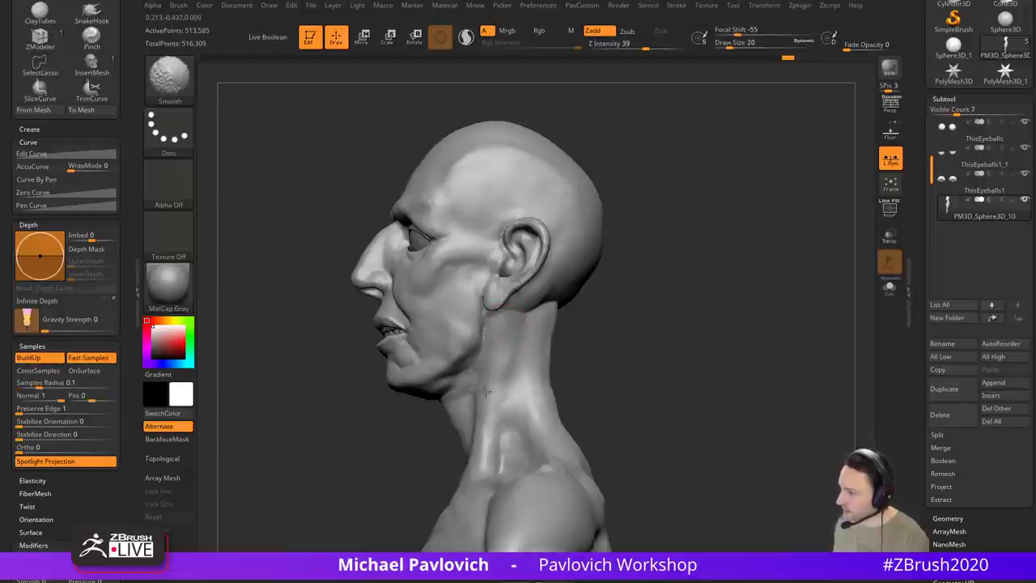
{"action": "mouse_move", "coordinate": [487, 391]}
{"action": "right_mouse_down"}
{"action": "mouse_move", "coordinate": [478, 372]}
{"action": "mouse_move", "coordinate": [625, 353]}
{"action": "right_mouse_up"}
Step: Refine the temple and forehead planes with the Clay brush at draw size 20, and smooth their transitions
{"action": "key", "text": "b"}
{"action": "key", "text": "c"}
{"action": "key", "text": "l"}
{"action": "mouse_move", "coordinate": [643, 273]}
{"action": "right_mouse_down"}
{"action": "mouse_move", "coordinate": [519, 353]}
{"action": "mouse_move", "coordinate": [684, 359]}
{"action": "mouse_move", "coordinate": [685, 294]}
{"action": "mouse_move", "coordinate": [699, 340]}
{"action": "mouse_move", "coordinate": [647, 358]}
{"action": "right_mouse_up"}
{"action": "key", "text": "]"}
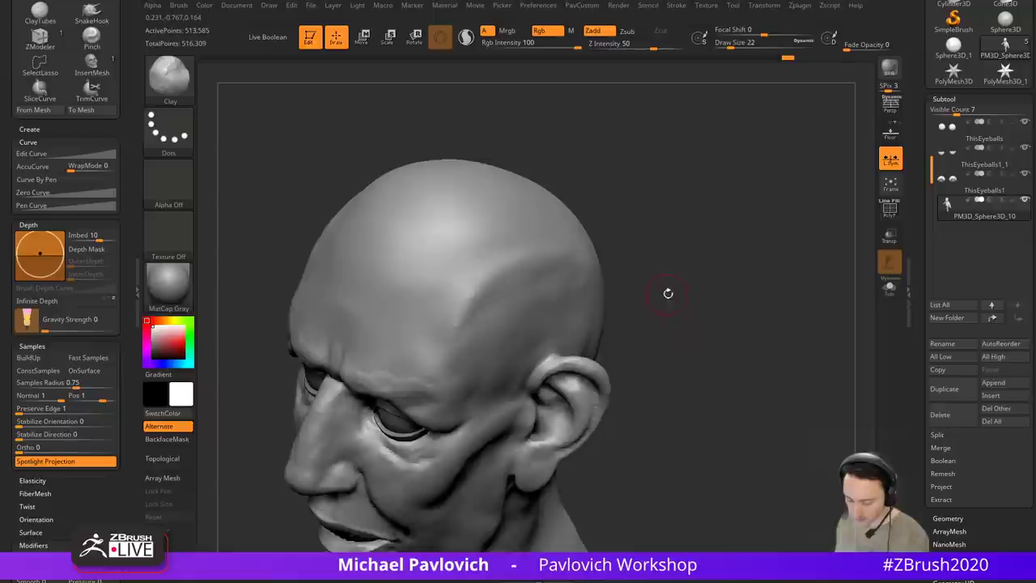
{"action": "right_click_drag", "start_coordinate": [669, 292], "coordinate": [666, 348]}
{"action": "right_click_drag", "start_coordinate": [561, 344], "coordinate": [629, 307]}
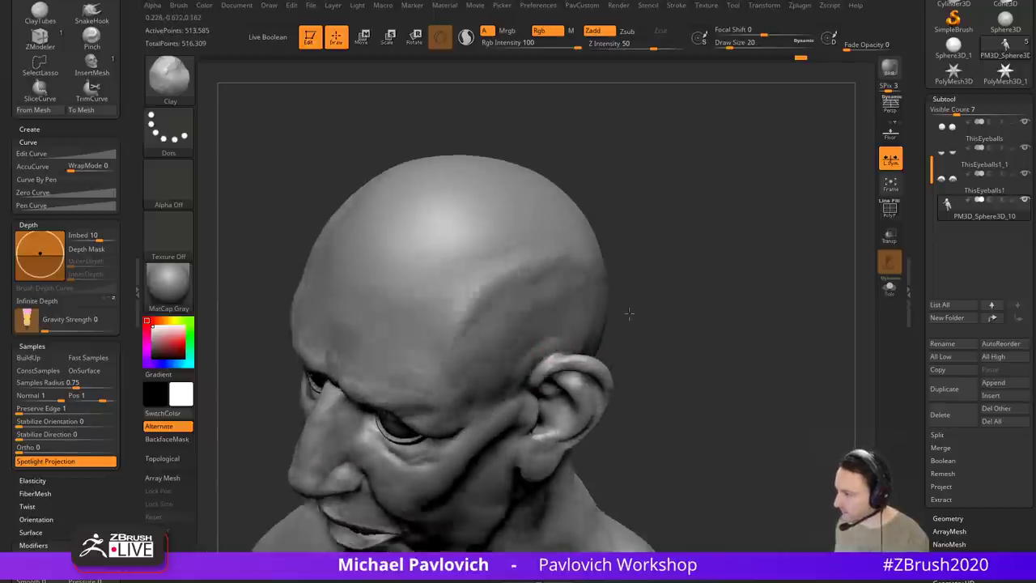
{"action": "right_click_drag", "start_coordinate": [503, 315], "coordinate": [559, 301]}
{"action": "left_click_drag", "start_coordinate": [554, 301], "coordinate": [472, 296], "text": "shift"}
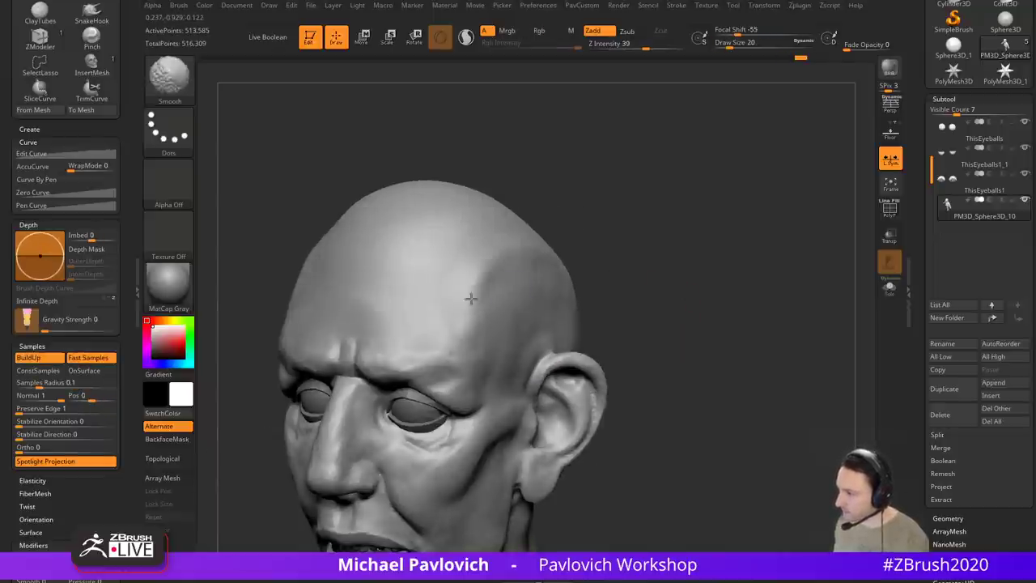
{"action": "right_click_drag", "start_coordinate": [566, 239], "coordinate": [650, 224], "text": "shift"}
{"action": "left_click_drag", "start_coordinate": [444, 301], "coordinate": [394, 298], "text": "shift"}
{"action": "mouse_move", "coordinate": [335, 329]}
{"action": "right_mouse_down"}
{"action": "mouse_move", "coordinate": [689, 233]}
{"action": "mouse_move", "coordinate": [683, 280]}
{"action": "mouse_move", "coordinate": [726, 278]}
{"action": "mouse_move", "coordinate": [680, 289]}
{"action": "mouse_move", "coordinate": [696, 339]}
{"action": "right_mouse_up"}
Step: Refine the facial folds around the nose and mouth with the Standard brush at draw size 8
{"action": "left_click_drag", "start_coordinate": [723, 337], "coordinate": [780, 212], "text": "alt"}
{"action": "key", "text": "1"}
{"action": "mouse_move", "coordinate": [696, 283]}
{"action": "left_mouse_down"}
{"action": "mouse_move", "coordinate": [763, 252]}
{"action": "mouse_move", "coordinate": [757, 320]}
{"action": "mouse_move", "coordinate": [578, 264]}
{"action": "left_mouse_up"}
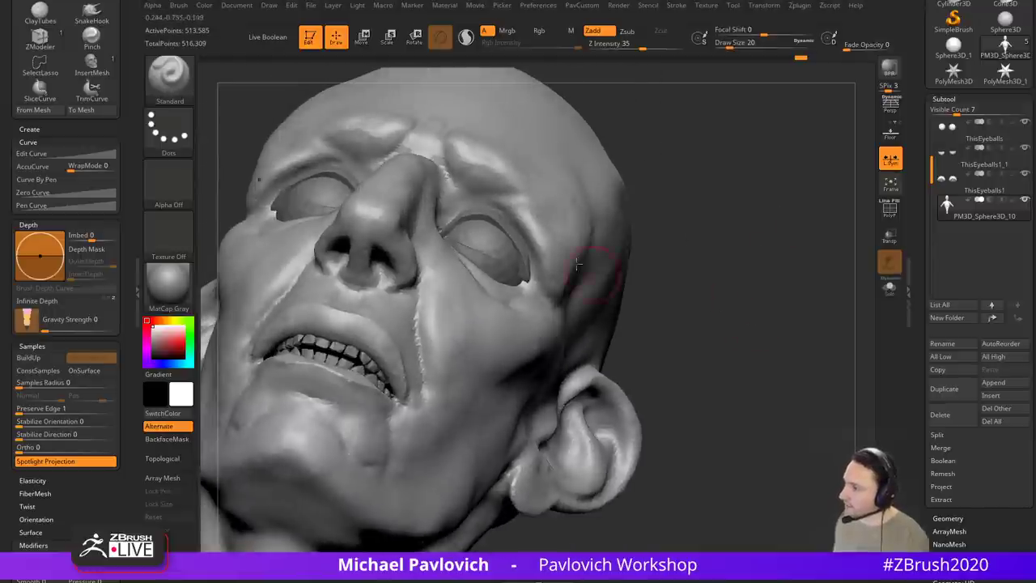
{"action": "mouse_move", "coordinate": [657, 245]}
{"action": "left_mouse_down"}
{"action": "mouse_move", "coordinate": [639, 272]}
{"action": "mouse_move", "coordinate": [751, 354]}
{"action": "mouse_move", "coordinate": [759, 321]}
{"action": "left_mouse_up"}
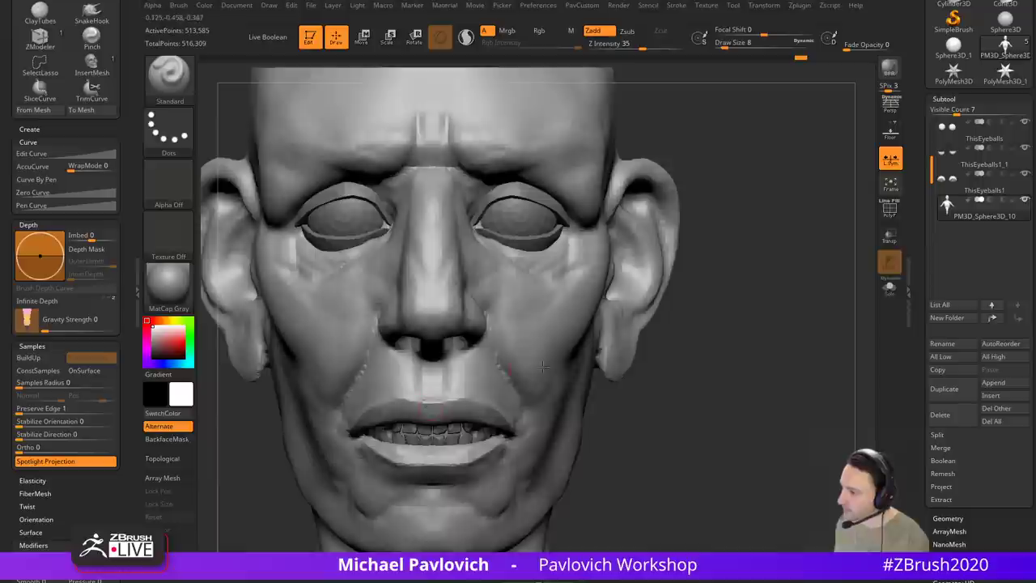
{"action": "left_click_drag", "start_coordinate": [704, 348], "coordinate": [777, 332]}
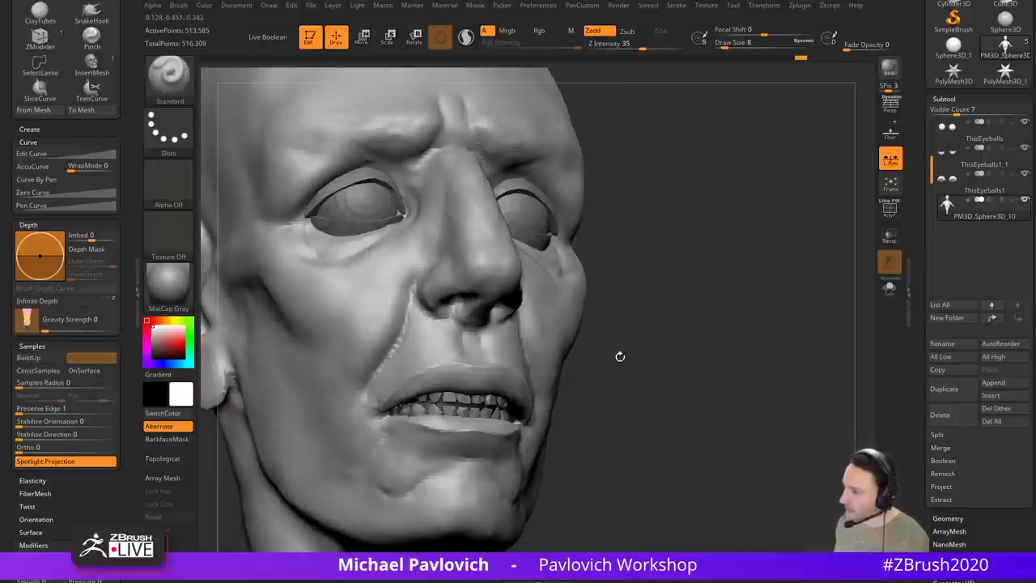
{"action": "mouse_move", "coordinate": [621, 356]}
{"action": "left_mouse_down"}
{"action": "mouse_move", "coordinate": [701, 289]}
{"action": "mouse_move", "coordinate": [524, 389]}
{"action": "mouse_move", "coordinate": [547, 413]}
{"action": "left_mouse_up"}
{"action": "key", "text": "s"}
{"action": "mouse_move", "coordinate": [749, 372]}
{"action": "left_mouse_down"}
{"action": "mouse_move", "coordinate": [701, 400]}
{"action": "mouse_move", "coordinate": [752, 386]}
{"action": "mouse_move", "coordinate": [694, 365]}
{"action": "left_mouse_up"}
{"action": "key", "text": "s"}
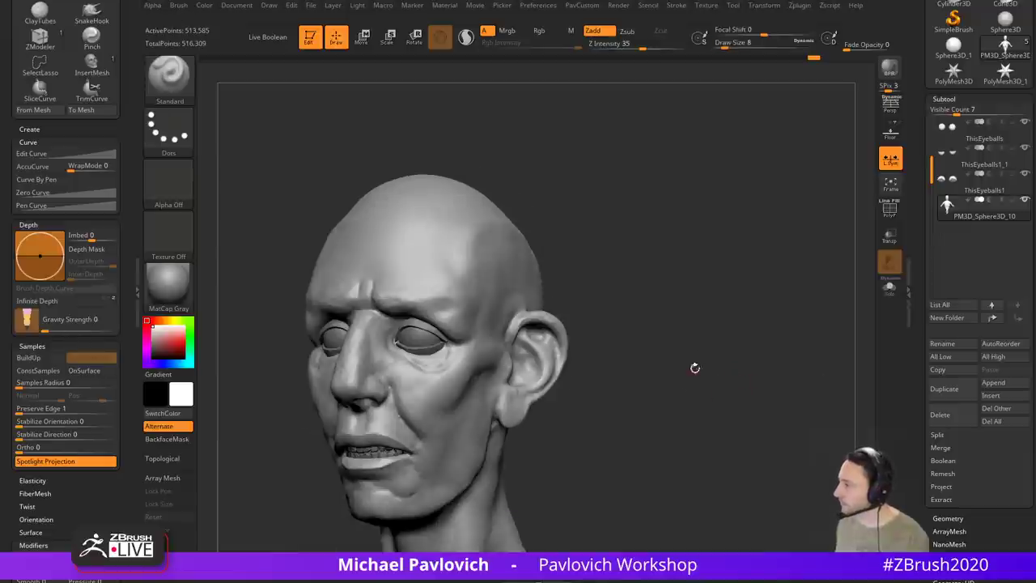
Step: Reorder the subtools so the merged body PM3D_Sphere3D_10 sits directly below ThisEyeballs
{"action": "left_click", "coordinate": [977, 193]}
{"action": "left_click_drag", "start_coordinate": [779, 243], "coordinate": [749, 256], "text": "alt"}
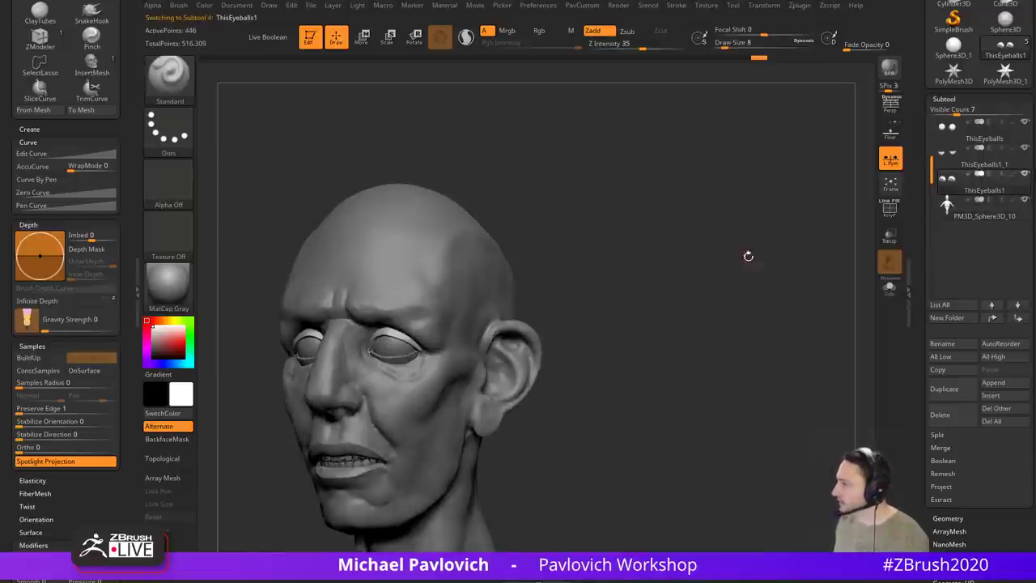
{"action": "left_click", "coordinate": [972, 139]}
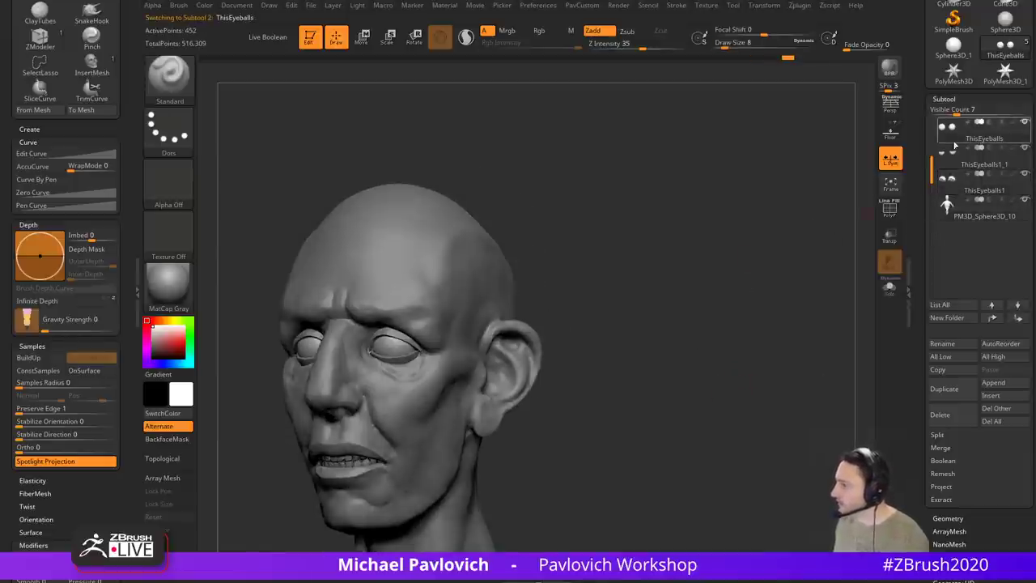
{"action": "left_click", "coordinate": [979, 212]}
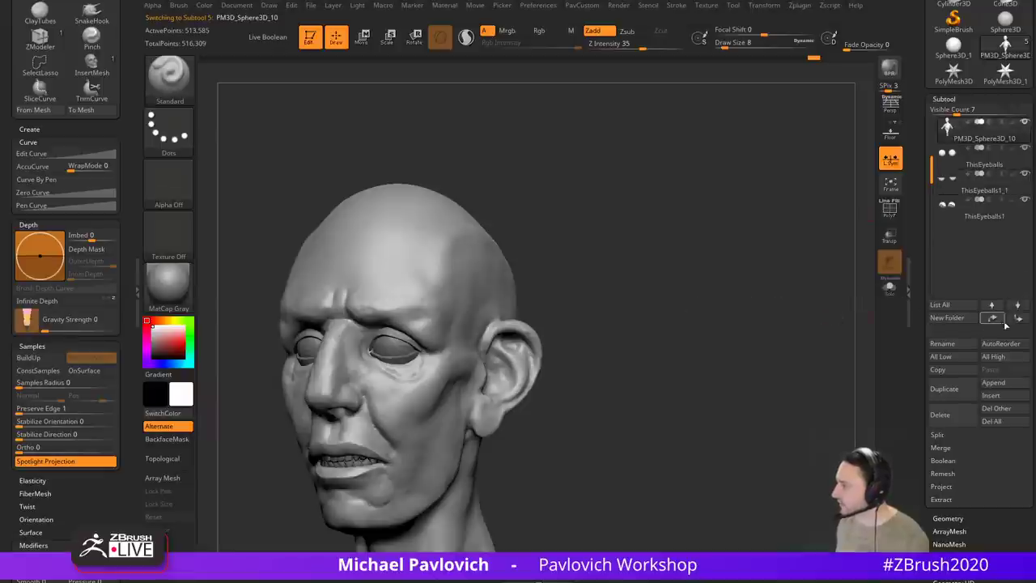
{"action": "left_click", "coordinate": [1004, 322]}
Step: Turn on Dynamic Subdiv for the upper eyelid subtool ThisEyeballs1 and apply it to the mesh
{"action": "mouse_move", "coordinate": [699, 300]}
{"action": "left_mouse_down"}
{"action": "mouse_move", "coordinate": [731, 294]}
{"action": "mouse_move", "coordinate": [701, 313]}
{"action": "left_mouse_up"}
{"action": "left_click", "coordinate": [366, 253], "text": "alt"}
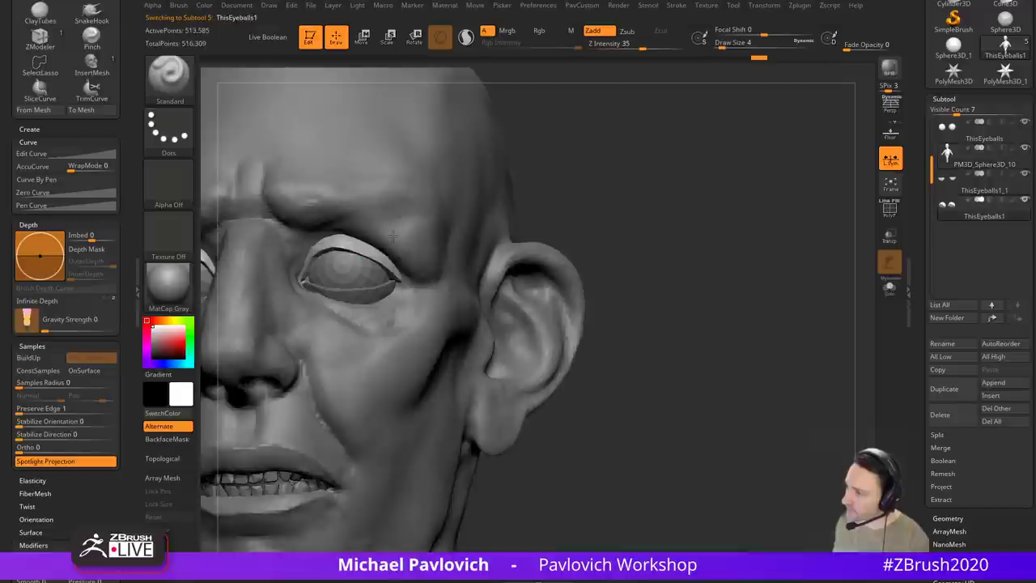
{"action": "left_click_drag", "start_coordinate": [648, 208], "coordinate": [723, 288], "text": "alt"}
{"action": "key", "text": "space"}
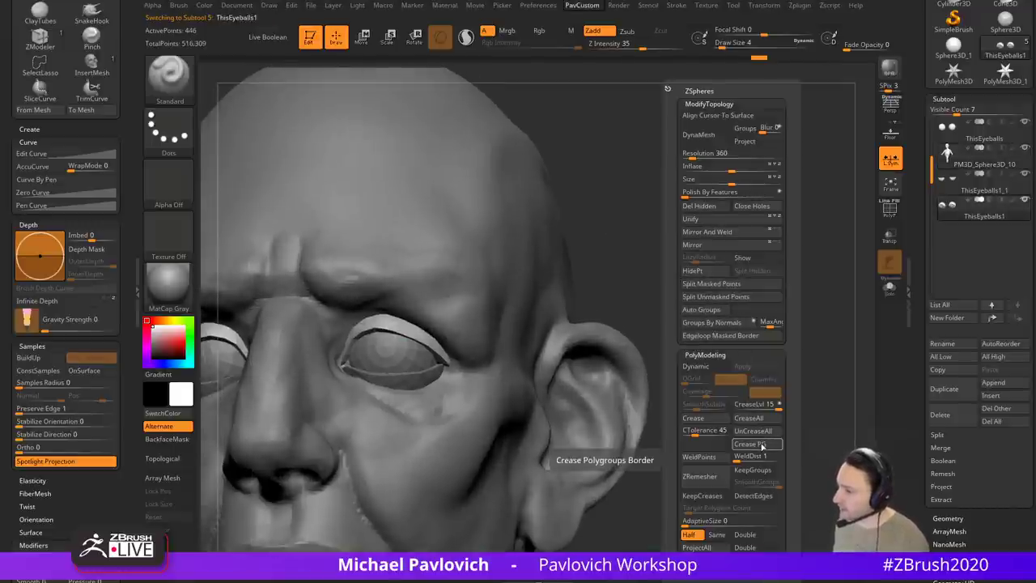
{"action": "left_click", "coordinate": [716, 369]}
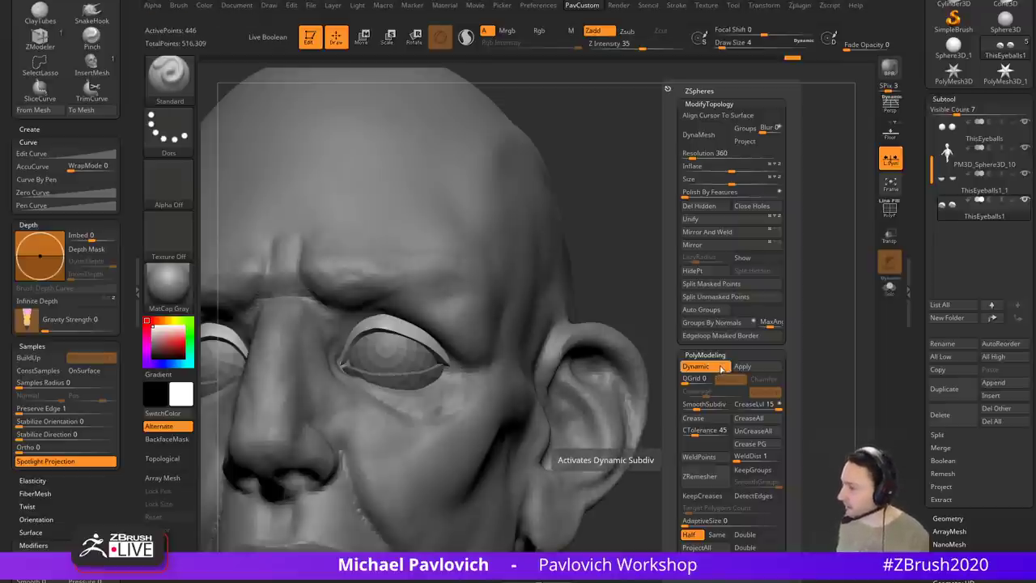
{"action": "left_click", "coordinate": [742, 367]}
Step: Turn on Dynamic Subdiv for the lower eyelid subtool ThisEyeballs1_1 and apply it to the mesh
{"action": "left_click", "coordinate": [415, 381], "text": "alt"}
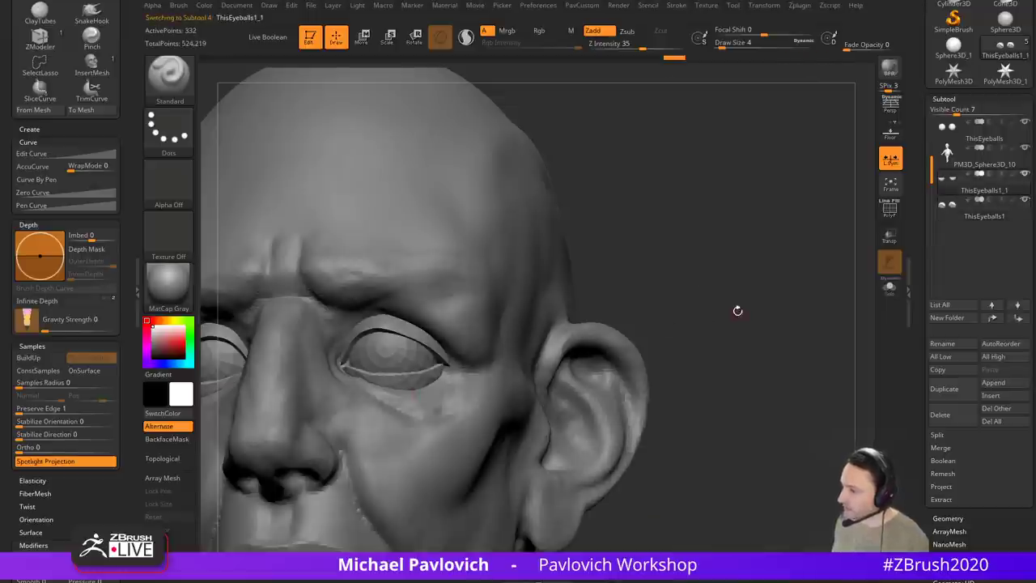
{"action": "key", "text": "grave"}
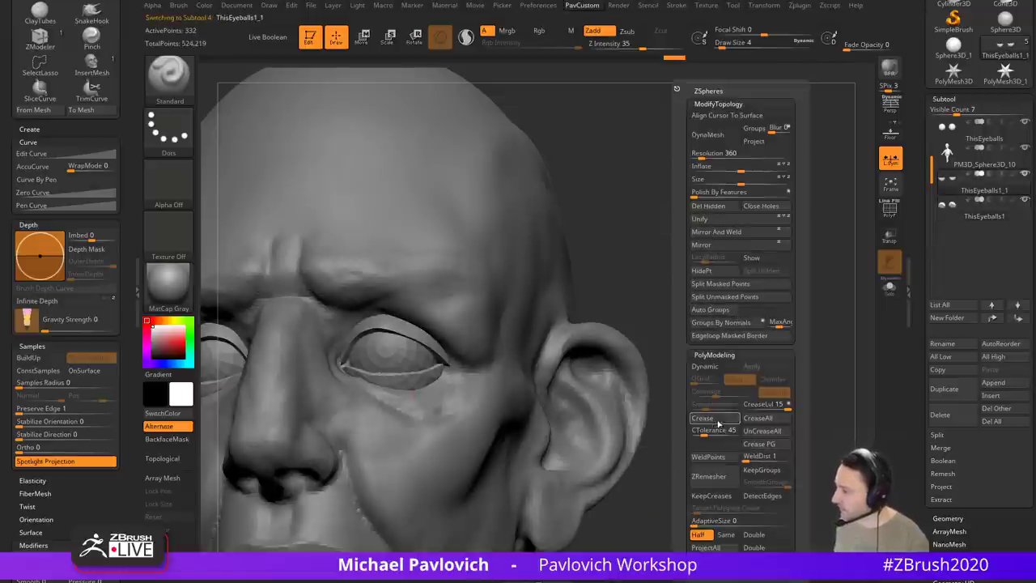
{"action": "left_click", "coordinate": [704, 366]}
{"action": "left_click_drag", "start_coordinate": [648, 363], "coordinate": [711, 306]}
{"action": "left_click", "coordinate": [772, 366]}
Step: Fit the lower eyelids against the eyeballs and sockets with the Move brush at draw size 39
{"action": "key", "text": "b"}
{"action": "key", "text": "m"}
{"action": "key", "text": "v"}
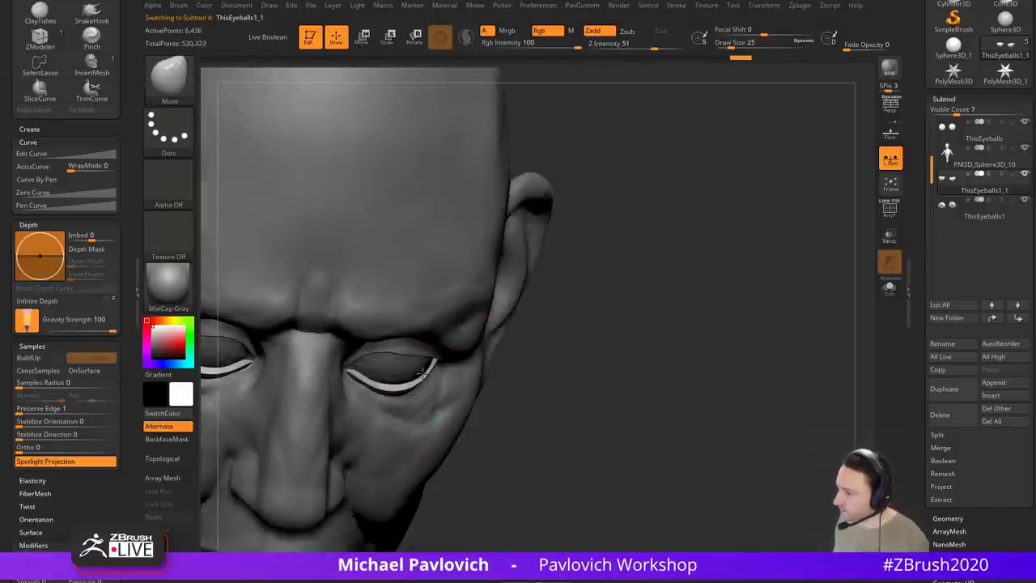
{"action": "left_click_drag", "start_coordinate": [536, 371], "coordinate": [508, 365]}
{"action": "left_click_drag", "start_coordinate": [361, 378], "coordinate": [405, 390]}
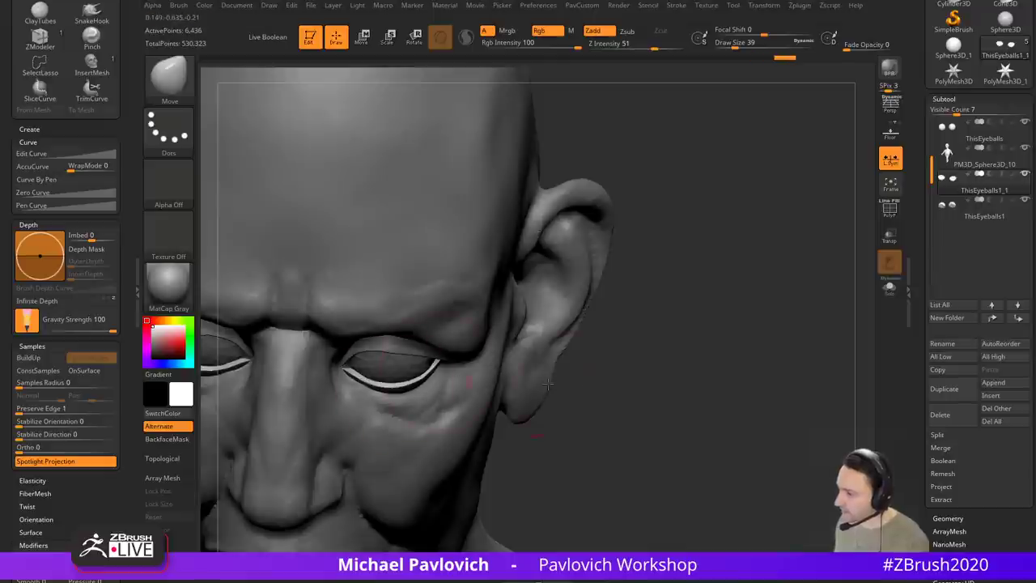
{"action": "left_click_drag", "start_coordinate": [565, 383], "coordinate": [433, 396]}
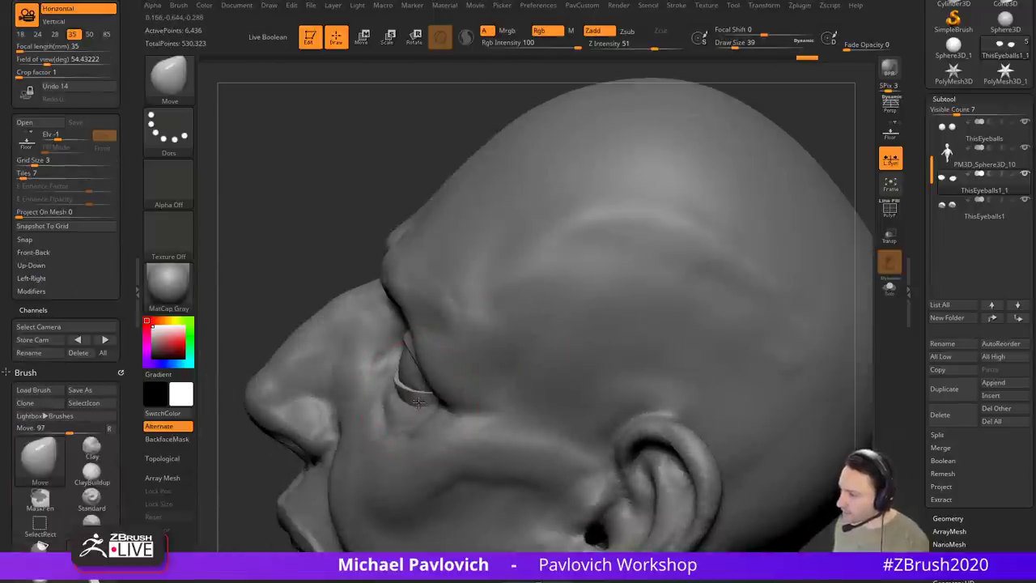
Step: Adjust the outer corners of the lower eyelids with the Move brush at draw size 29
{"action": "mouse_move", "coordinate": [418, 402]}
{"action": "right_mouse_down"}
{"action": "mouse_move", "coordinate": [592, 326]}
{"action": "mouse_move", "coordinate": [595, 348]}
{"action": "right_mouse_up"}
{"action": "key", "text": "s"}
{"action": "left_click", "coordinate": [522, 370]}
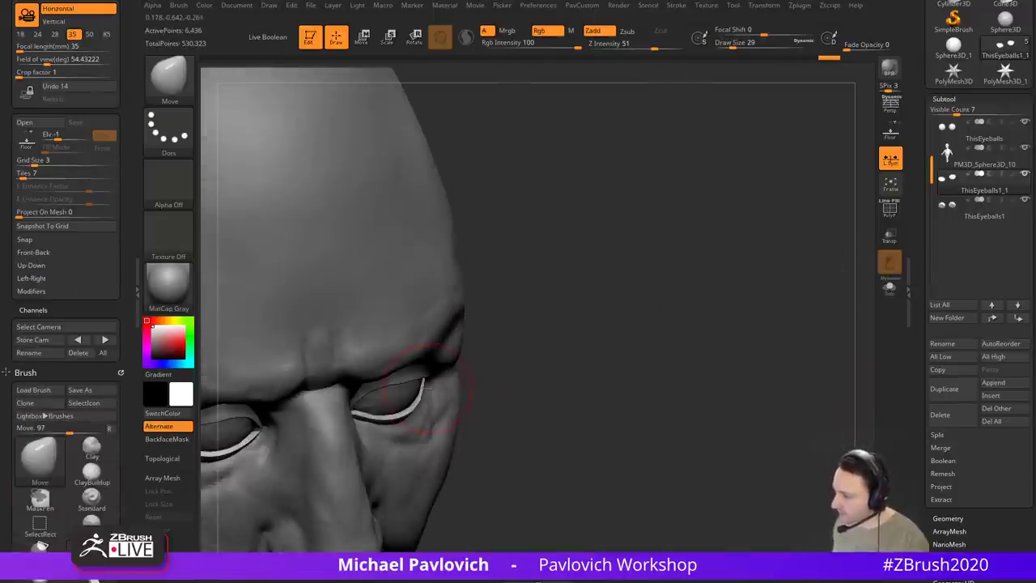
{"action": "left_click_drag", "start_coordinate": [427, 389], "coordinate": [421, 391]}
{"action": "left_click_drag", "start_coordinate": [490, 364], "coordinate": [454, 300]}
Step: Select the upper eyelid subtool ThisEyeballs1 and fit its lids against the eyeballs with the Move brush at draw size 23
{"action": "left_click", "coordinate": [436, 387], "text": "alt"}
{"action": "left_click_drag", "start_coordinate": [569, 277], "coordinate": [566, 194]}
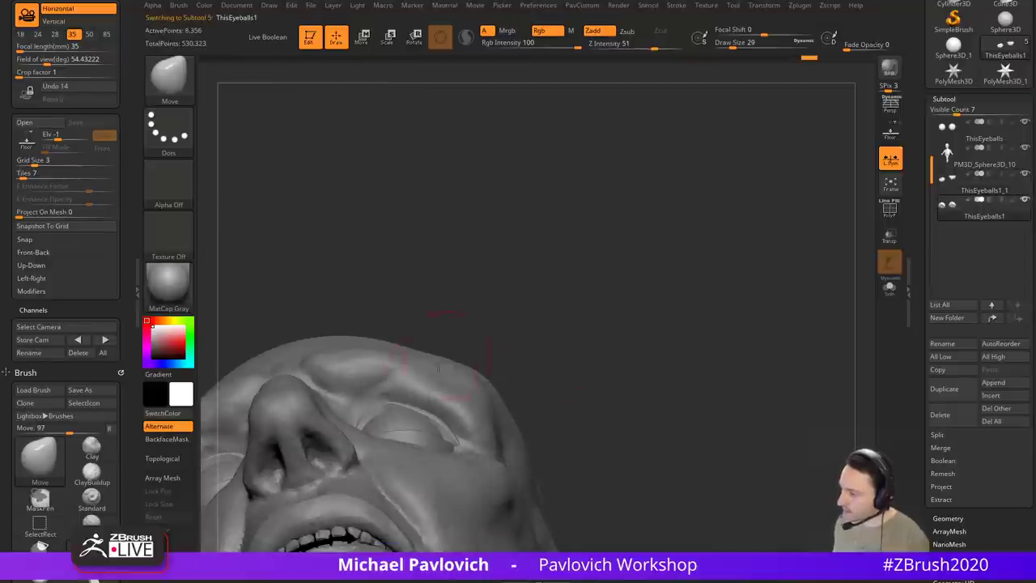
{"action": "key", "text": "bracketleft"}
{"action": "key", "text": "bracketleft"}
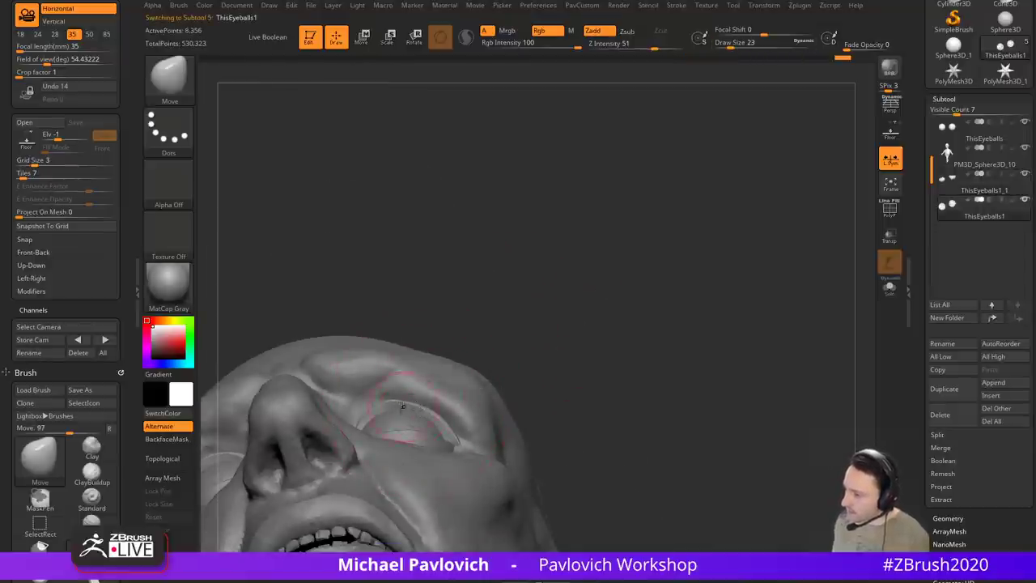
{"action": "left_click_drag", "start_coordinate": [478, 329], "coordinate": [455, 357]}
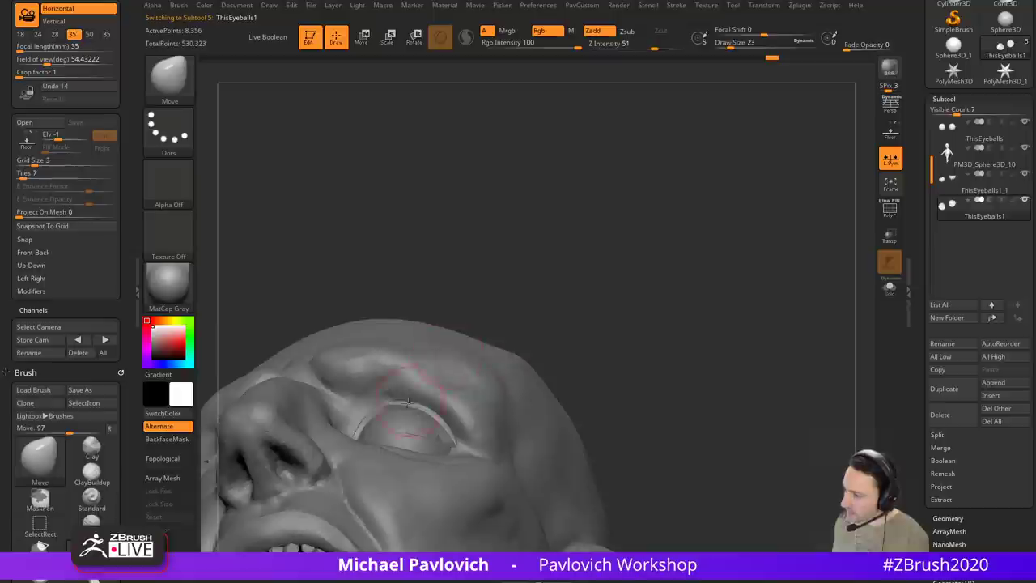
{"action": "key", "text": "s"}
{"action": "left_click_drag", "start_coordinate": [385, 403], "coordinate": [392, 403]}
{"action": "left_click_drag", "start_coordinate": [468, 350], "coordinate": [473, 321]}
{"action": "mouse_move", "coordinate": [423, 411]}
{"action": "left_mouse_down"}
{"action": "mouse_move", "coordinate": [479, 364]}
{"action": "mouse_move", "coordinate": [639, 345]}
{"action": "mouse_move", "coordinate": [625, 344]}
{"action": "mouse_move", "coordinate": [692, 315]}
{"action": "mouse_move", "coordinate": [655, 333]}
{"action": "mouse_move", "coordinate": [652, 315]}
{"action": "left_mouse_up"}
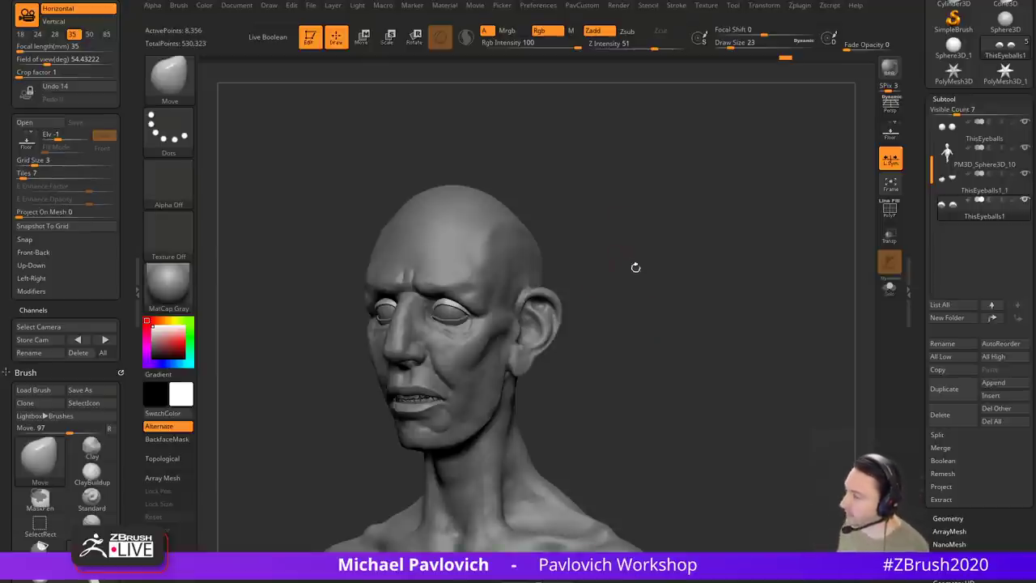
Step: Refine the upper eyelids toward their outer corners with the Move brush at draw sizes 33 and 20
{"action": "left_click_drag", "start_coordinate": [635, 267], "coordinate": [709, 277]}
{"action": "left_click_drag", "start_coordinate": [433, 335], "coordinate": [465, 322]}
{"action": "mouse_move", "coordinate": [670, 294]}
{"action": "left_mouse_down"}
{"action": "mouse_move", "coordinate": [689, 256]}
{"action": "mouse_move", "coordinate": [657, 236]}
{"action": "left_mouse_up"}
{"action": "key", "text": "s"}
{"action": "left_click_drag", "start_coordinate": [506, 343], "coordinate": [518, 343]}
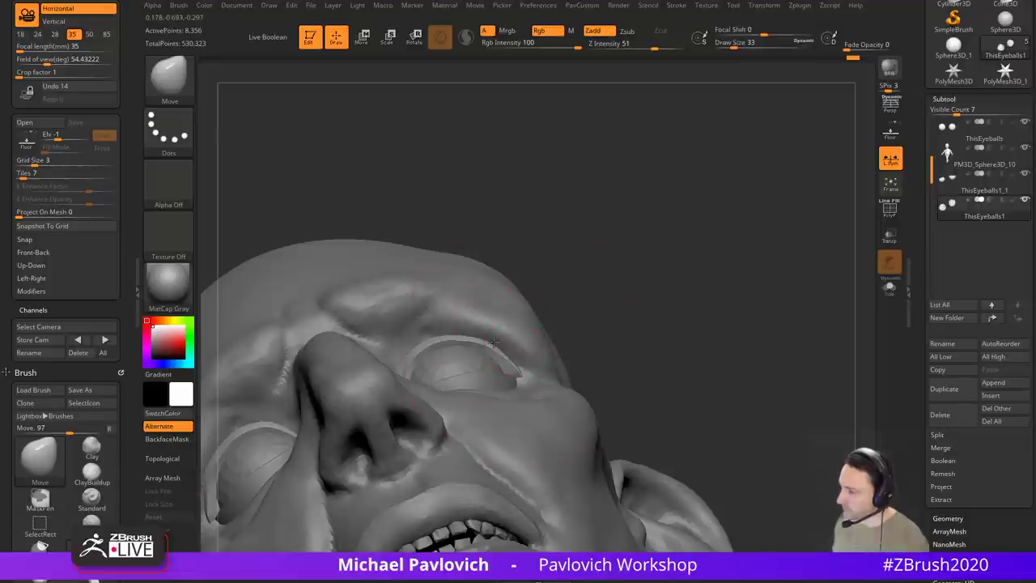
{"action": "mouse_move", "coordinate": [589, 279]}
{"action": "left_mouse_down"}
{"action": "mouse_move", "coordinate": [584, 325]}
{"action": "mouse_move", "coordinate": [558, 351]}
{"action": "left_mouse_up"}
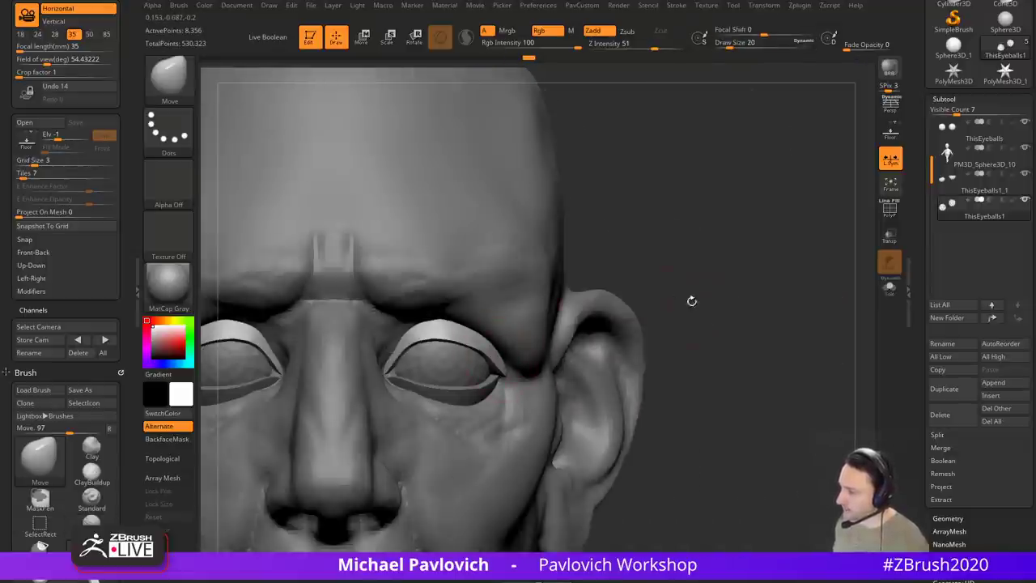
Step: Switch to the Standard brush, merge both eyelid subtools into the body PM3D_Sphere3D_10 and remesh it with DynaMesh
{"action": "mouse_move", "coordinate": [692, 302]}
{"action": "left_mouse_down"}
{"action": "mouse_move", "coordinate": [648, 289]}
{"action": "mouse_move", "coordinate": [657, 289]}
{"action": "mouse_move", "coordinate": [673, 296]}
{"action": "mouse_move", "coordinate": [627, 300]}
{"action": "mouse_move", "coordinate": [635, 336]}
{"action": "mouse_move", "coordinate": [629, 305]}
{"action": "mouse_move", "coordinate": [647, 315]}
{"action": "mouse_move", "coordinate": [601, 271]}
{"action": "mouse_move", "coordinate": [658, 339]}
{"action": "mouse_move", "coordinate": [733, 352]}
{"action": "mouse_move", "coordinate": [641, 357]}
{"action": "mouse_move", "coordinate": [667, 314]}
{"action": "mouse_move", "coordinate": [656, 300]}
{"action": "mouse_move", "coordinate": [680, 274]}
{"action": "left_mouse_up"}
{"action": "key", "text": "b"}
{"action": "key", "text": "s"}
{"action": "key", "text": "t"}
{"action": "left_click", "coordinate": [523, 306], "text": "alt"}
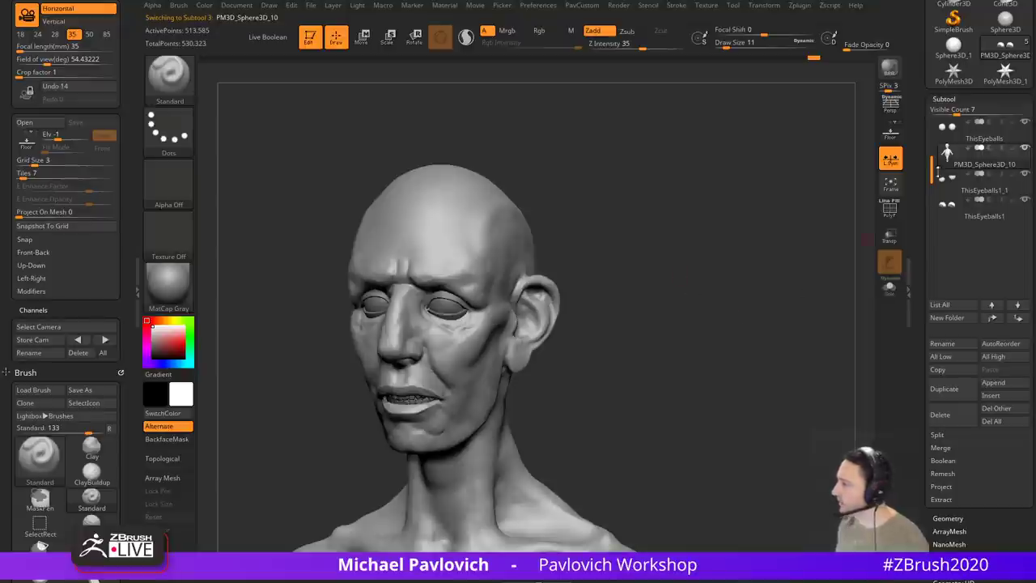
{"action": "key", "text": "ctrl"}
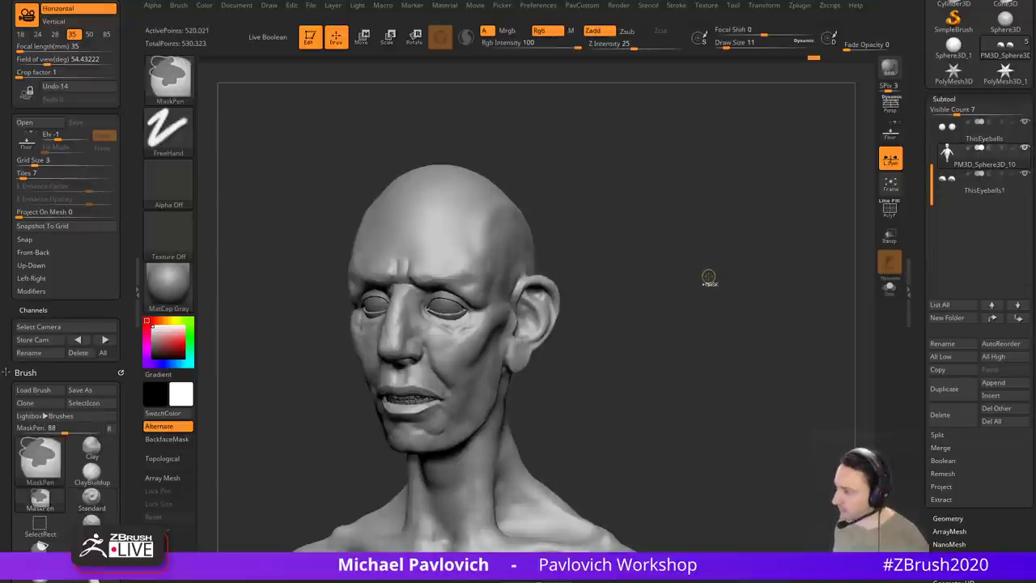
{"action": "mouse_move", "coordinate": [747, 216]}
{"action": "left_mouse_down"}
{"action": "mouse_move", "coordinate": [746, 263]}
{"action": "mouse_move", "coordinate": [775, 241]}
{"action": "left_mouse_up"}
Step: Try to smooth the remeshed upper eyelid edges with the Smooth brush at draw size 9
{"action": "key", "text": "s"}
{"action": "left_click", "coordinate": [434, 340]}
{"action": "left_click_drag", "start_coordinate": [411, 340], "coordinate": [483, 310], "text": "shift"}
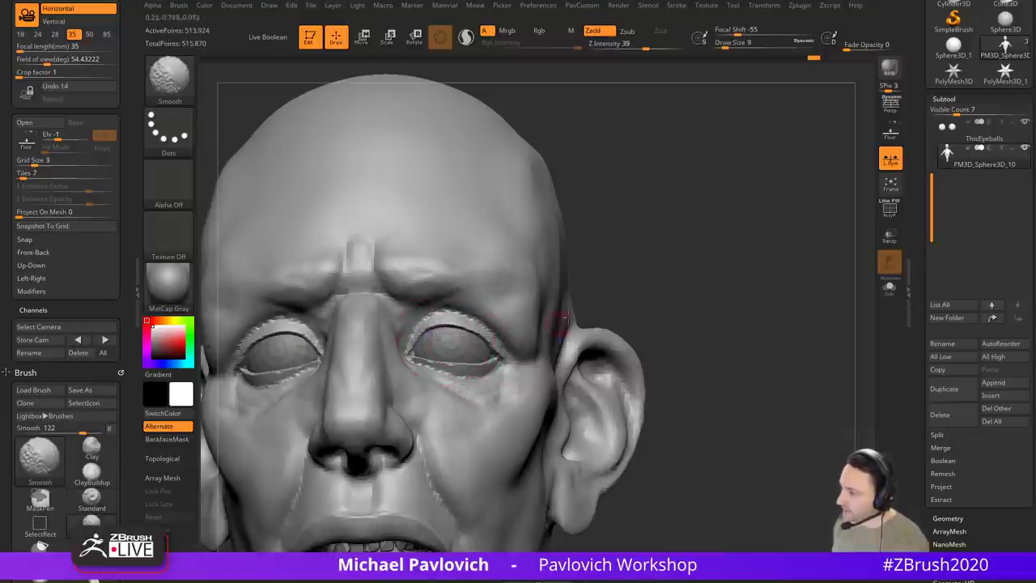
{"action": "left_click_drag", "start_coordinate": [565, 320], "coordinate": [700, 245]}
Step: Undo the smoothing and DynaMesh, and remesh the merged body at a higher DynaMesh resolution
{"action": "key", "text": "2"}
{"action": "left_click", "coordinate": [680, 155]}
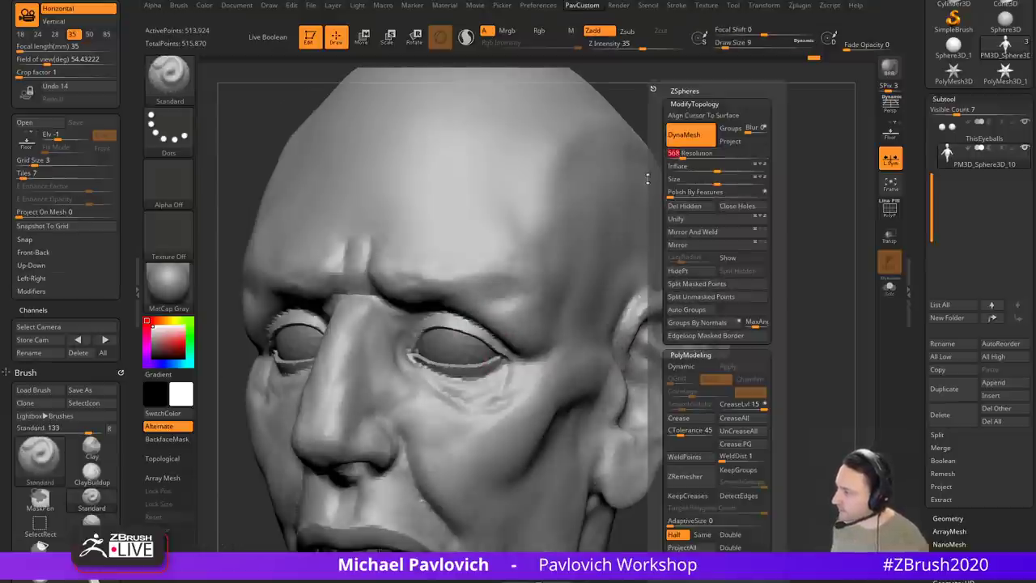
{"action": "left_click_drag", "start_coordinate": [723, 183], "coordinate": [729, 192], "text": "ctrl"}
{"action": "key", "text": "2"}
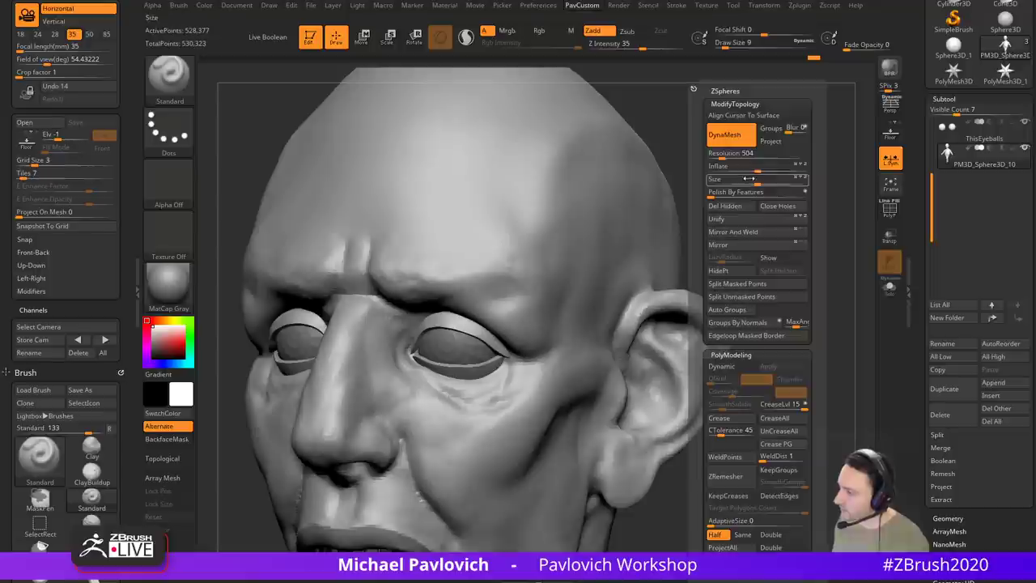
{"action": "key", "text": "ctrl"}
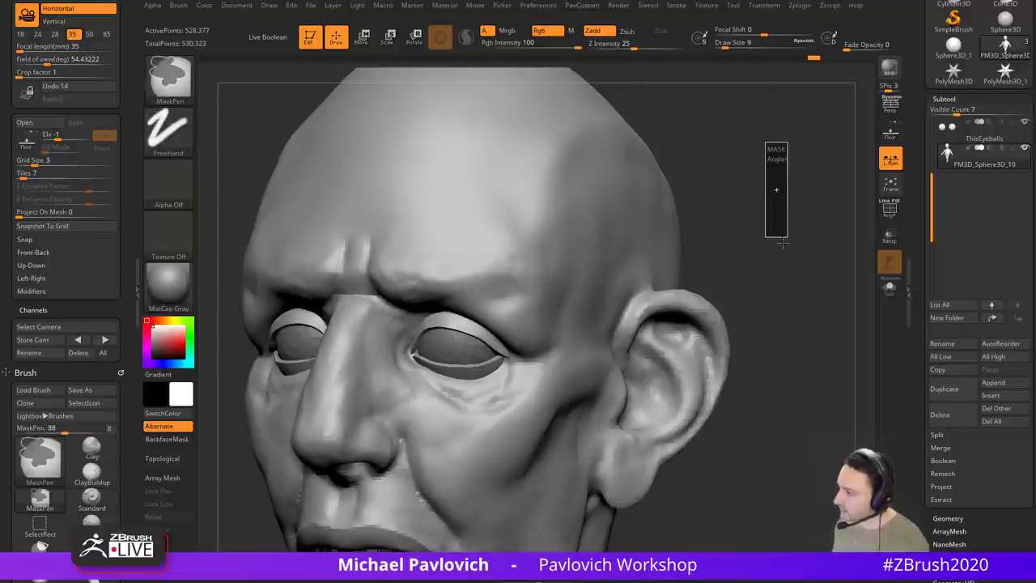
{"action": "left_click_drag", "start_coordinate": [764, 244], "coordinate": [765, 207], "text": "ctrl"}
Step: Smooth the upper and lower eyelid seams into the surrounding skin with the Smooth brush at draw size 9
{"action": "key", "text": "shift"}
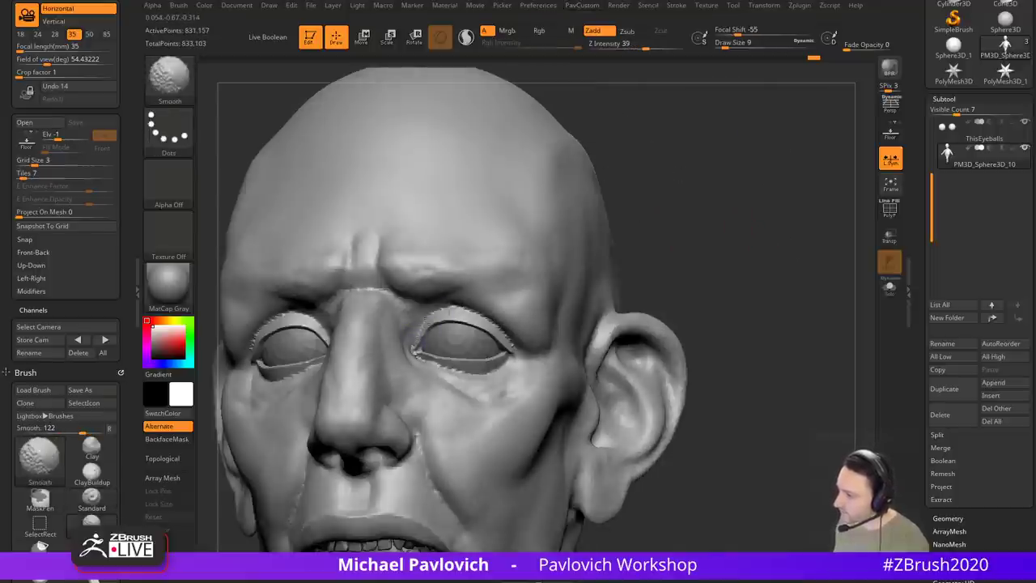
{"action": "left_click_drag", "start_coordinate": [468, 304], "coordinate": [496, 325], "text": "shift"}
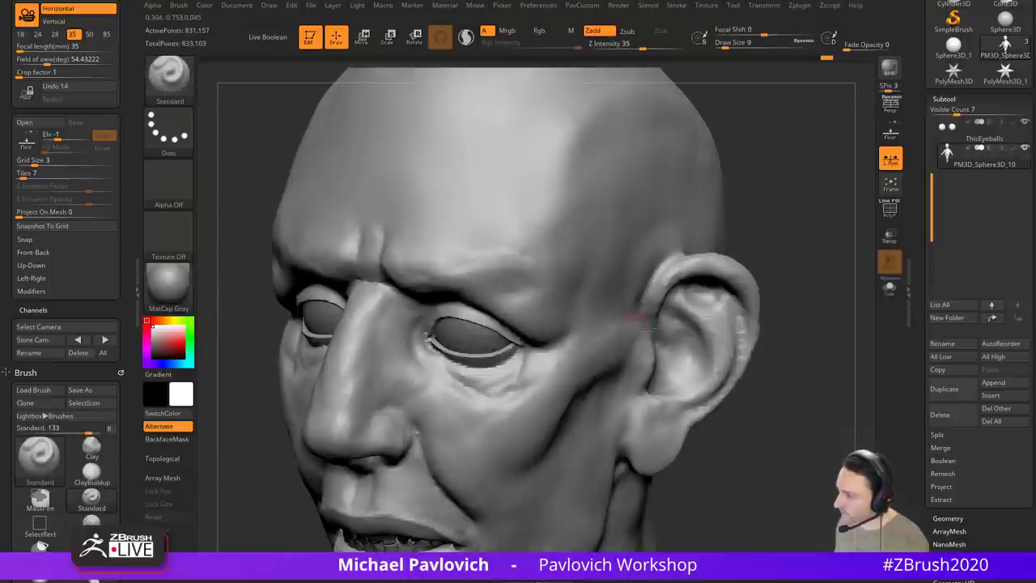
{"action": "mouse_move", "coordinate": [456, 366]}
{"action": "left_mouse_down", "text": "shift"}
{"action": "mouse_move", "coordinate": [427, 338]}
{"action": "mouse_move", "coordinate": [457, 368]}
{"action": "mouse_move", "coordinate": [504, 366]}
{"action": "left_mouse_up", "text": "shift"}
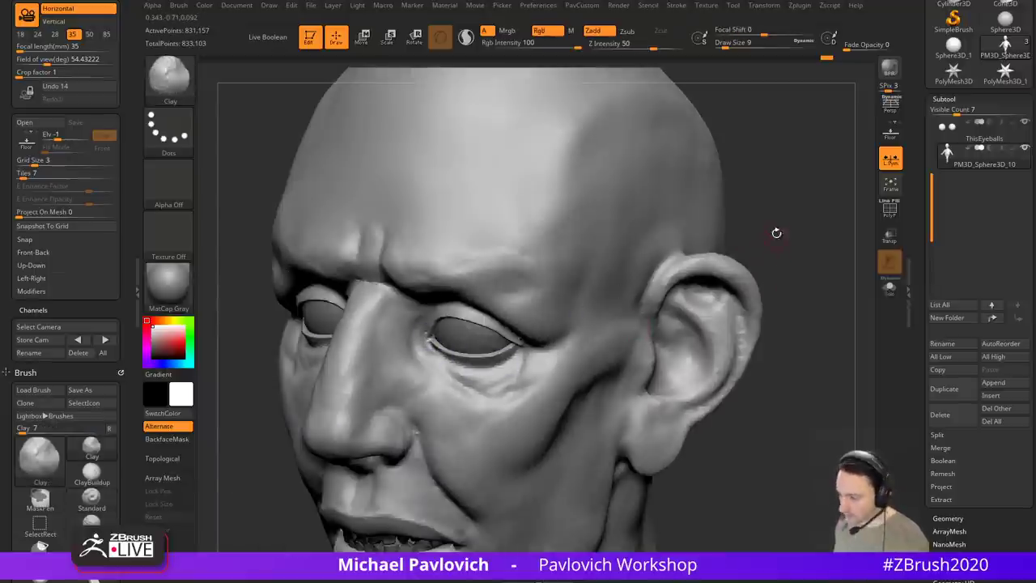
Step: Build up the skin beneath the lower eyelid with the Clay brush at draw size 11
{"action": "mouse_move", "coordinate": [775, 231]}
{"action": "right_mouse_down"}
{"action": "mouse_move", "coordinate": [789, 262]}
{"action": "mouse_move", "coordinate": [501, 331]}
{"action": "mouse_move", "coordinate": [500, 351]}
{"action": "right_mouse_up"}
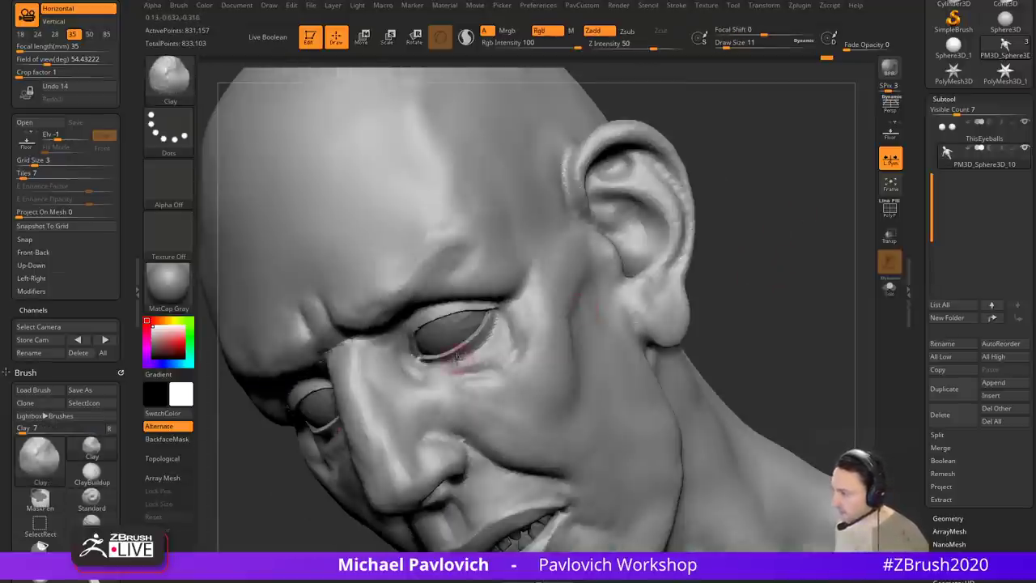
{"action": "left_click_drag", "start_coordinate": [490, 330], "coordinate": [463, 364]}
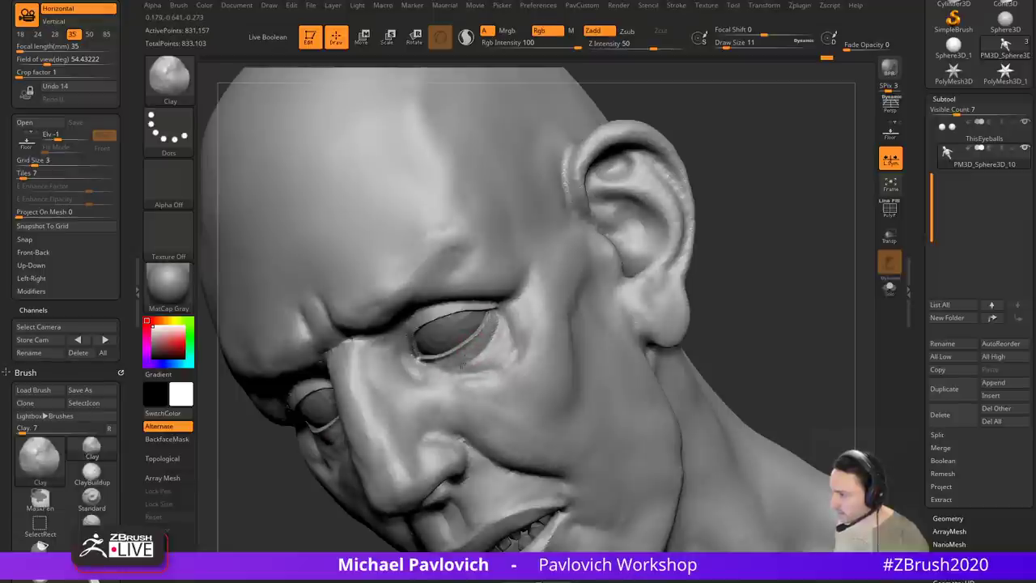
{"action": "mouse_move", "coordinate": [732, 314]}
{"action": "right_mouse_down"}
{"action": "mouse_move", "coordinate": [786, 282]}
{"action": "mouse_move", "coordinate": [685, 231]}
{"action": "right_mouse_up"}
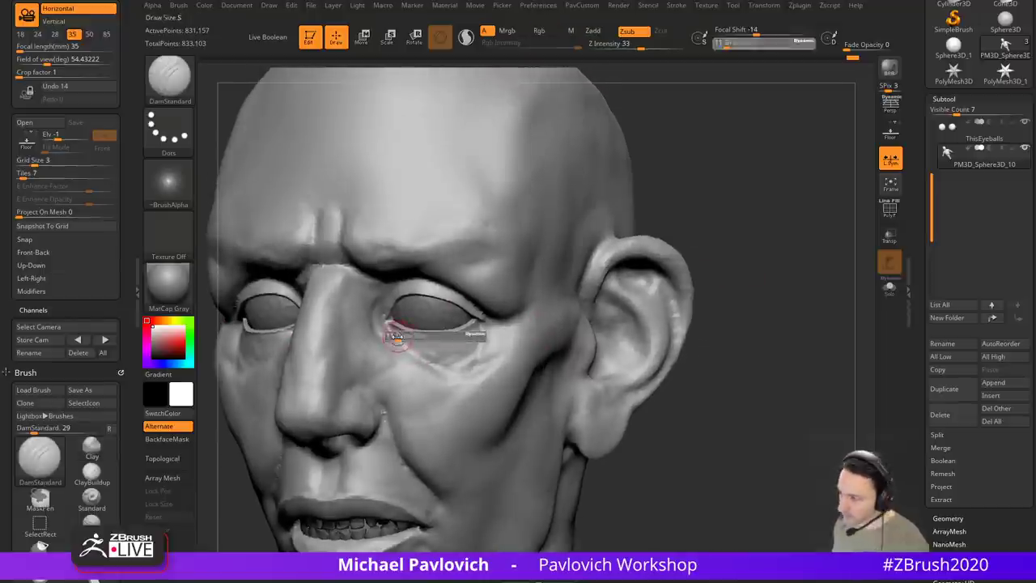
Step: Carve creases around the lower eyelids and eye corners with the DamStandard brush at draw size 9
{"action": "key", "text": "b"}
{"action": "key", "text": "d"}
{"action": "key", "text": "s"}
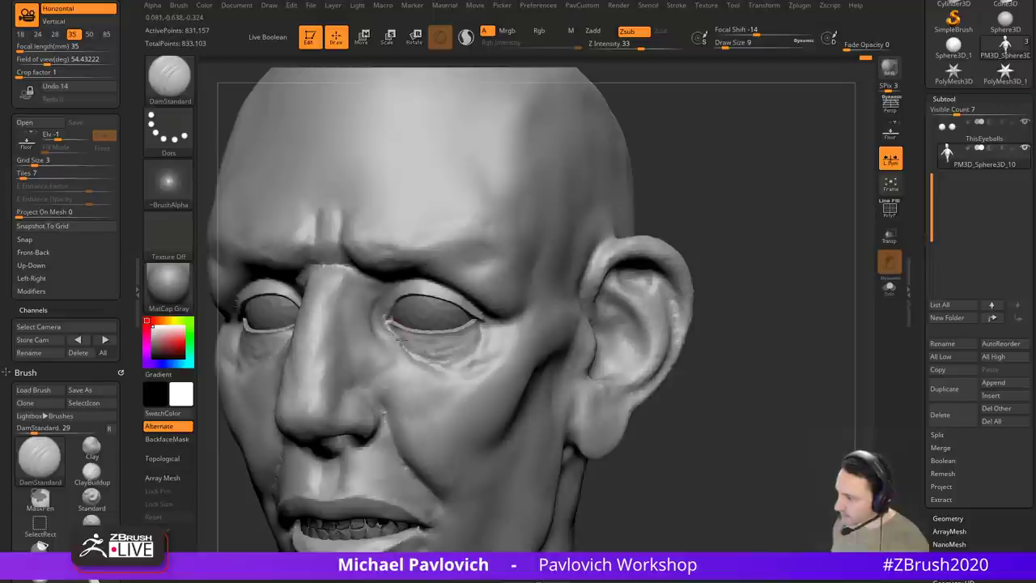
{"action": "right_click_drag", "start_coordinate": [664, 269], "coordinate": [675, 244]}
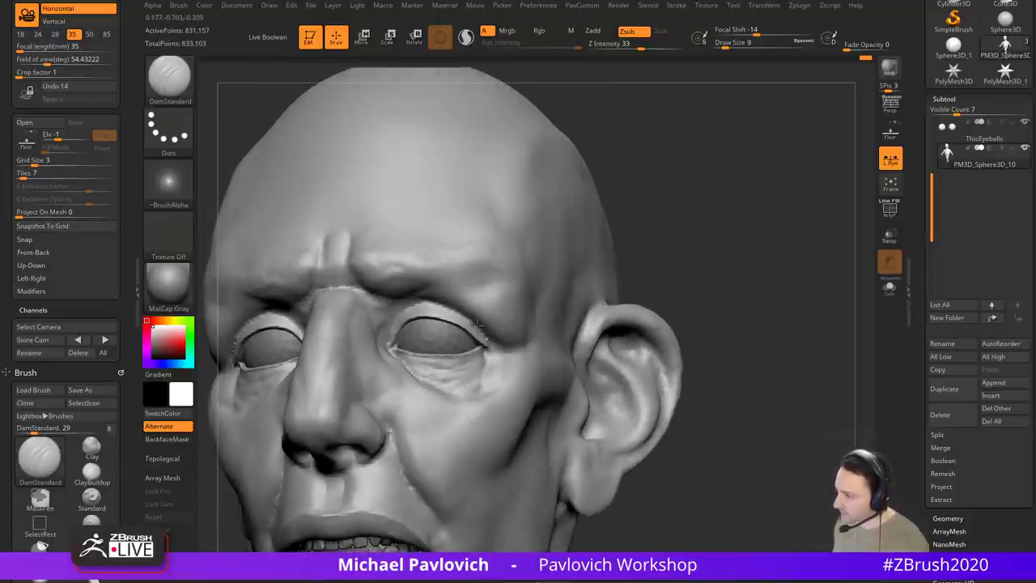
{"action": "mouse_move", "coordinate": [478, 324]}
{"action": "right_mouse_down"}
{"action": "mouse_move", "coordinate": [457, 328]}
{"action": "mouse_move", "coordinate": [492, 336]}
{"action": "right_mouse_up"}
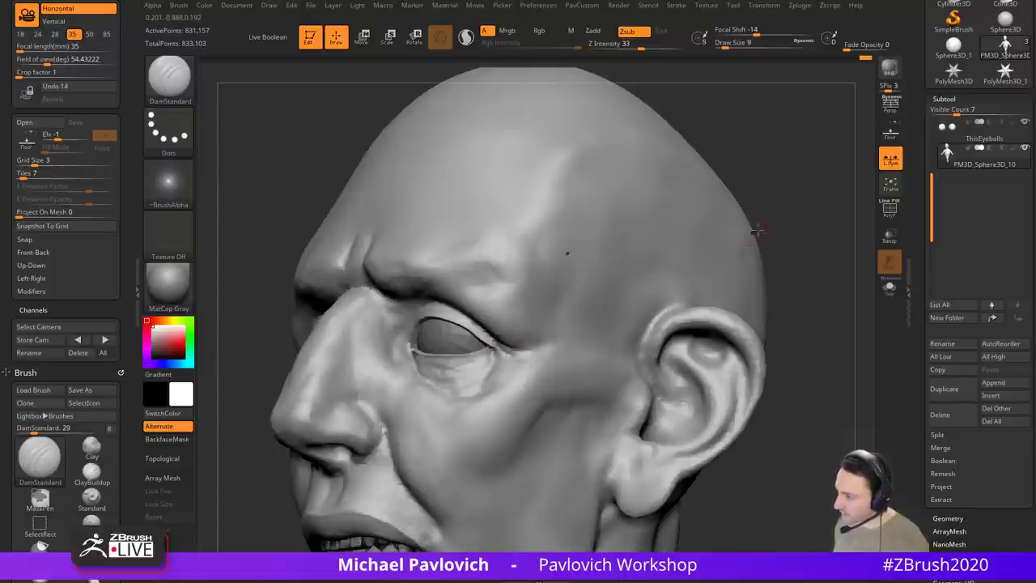
{"action": "mouse_move", "coordinate": [756, 232]}
{"action": "right_mouse_down"}
{"action": "mouse_move", "coordinate": [828, 247]}
{"action": "mouse_move", "coordinate": [733, 257]}
{"action": "mouse_move", "coordinate": [646, 247]}
{"action": "right_mouse_up"}
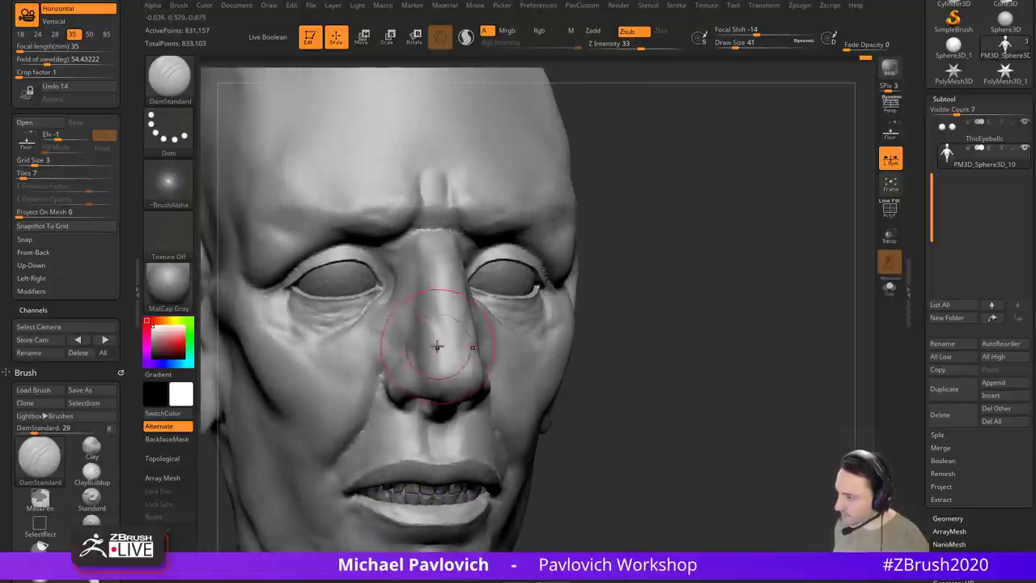
Step: Narrow the sides of the nose with the MoveAccu brush at draw size 25
{"action": "key", "text": "1"}
{"action": "left_click_drag", "start_coordinate": [434, 352], "coordinate": [437, 355]}
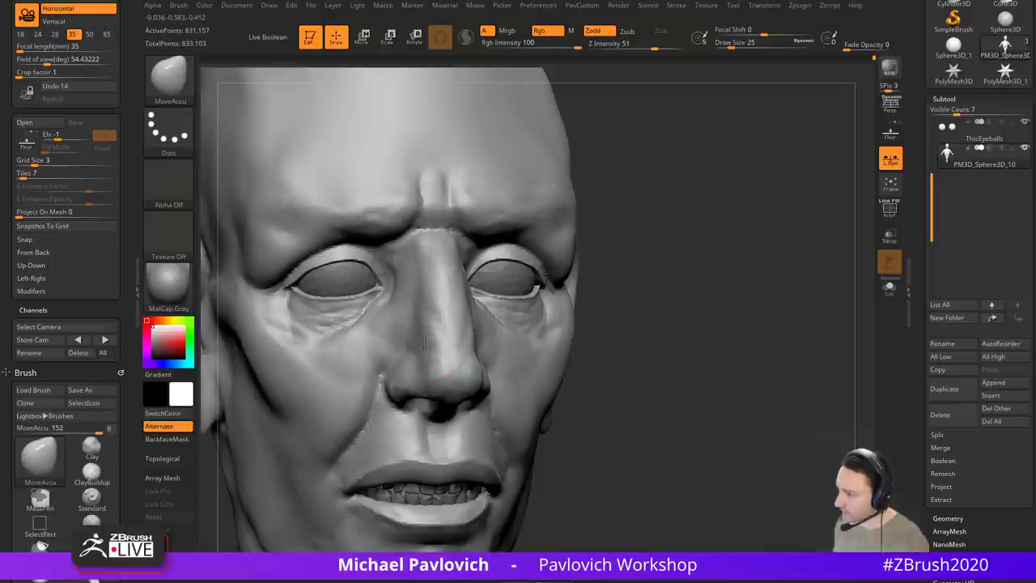
{"action": "mouse_move", "coordinate": [669, 349]}
{"action": "right_mouse_down", "text": "ctrl"}
{"action": "mouse_move", "coordinate": [671, 305]}
{"action": "mouse_move", "coordinate": [567, 304]}
{"action": "mouse_move", "coordinate": [679, 301]}
{"action": "mouse_move", "coordinate": [673, 286]}
{"action": "mouse_move", "coordinate": [694, 287]}
{"action": "mouse_move", "coordinate": [665, 260]}
{"action": "mouse_move", "coordinate": [666, 280]}
{"action": "mouse_move", "coordinate": [581, 289]}
{"action": "mouse_move", "coordinate": [702, 287]}
{"action": "mouse_move", "coordinate": [704, 258]}
{"action": "right_mouse_up", "text": "ctrl"}
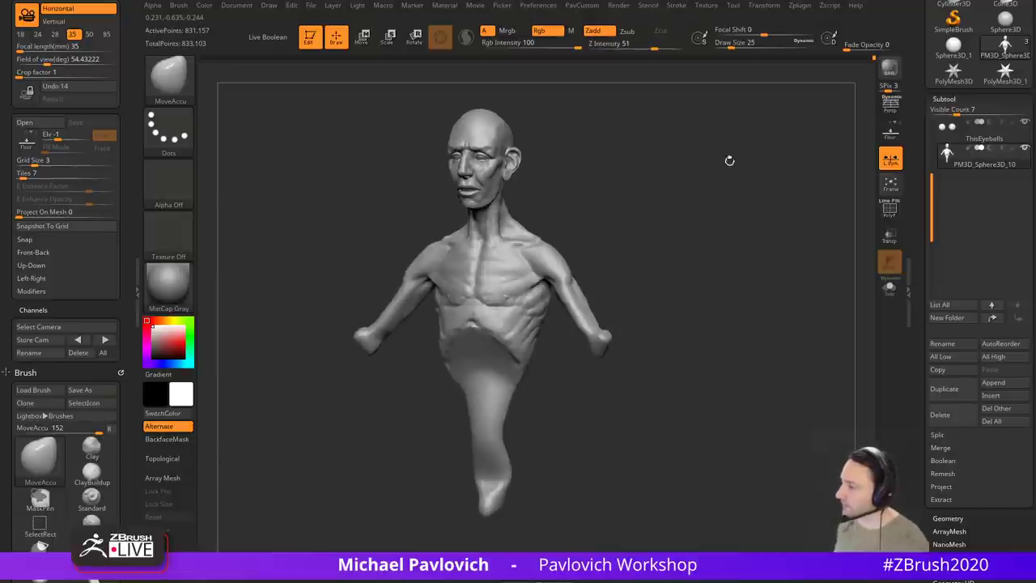
Step: Quick-save the project and reload it from the saved file QS_3448_UH.ZPR
{"action": "right_click_drag", "start_coordinate": [717, 191], "coordinate": [730, 204]}
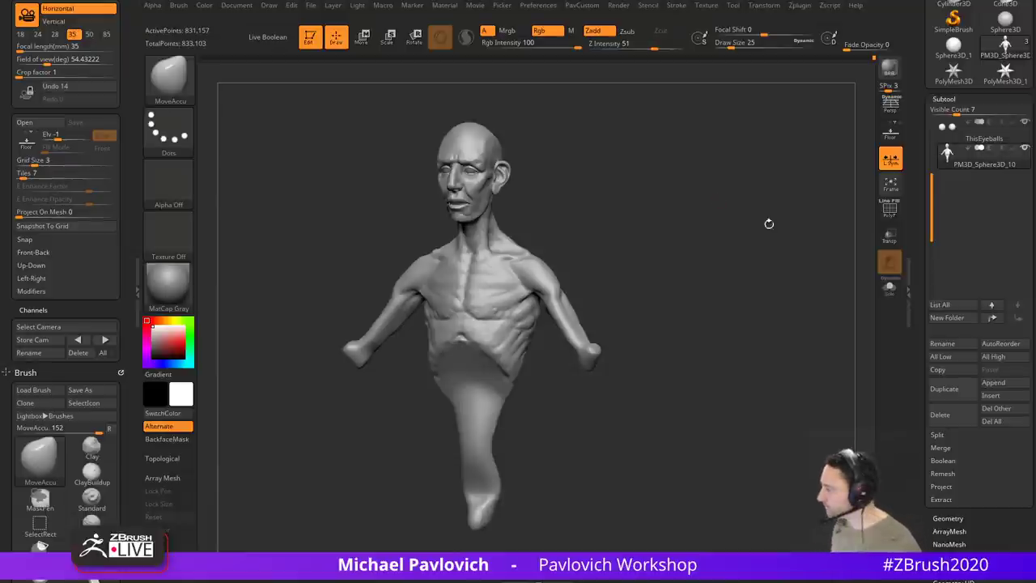
{"action": "right_click_drag", "start_coordinate": [779, 191], "coordinate": [784, 191]}
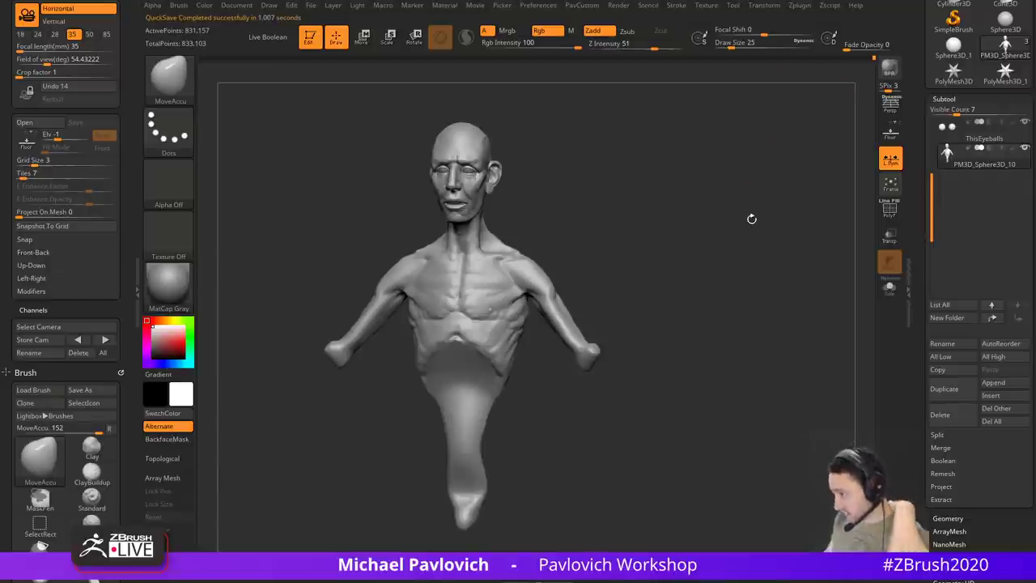
{"action": "key", "text": "comma"}
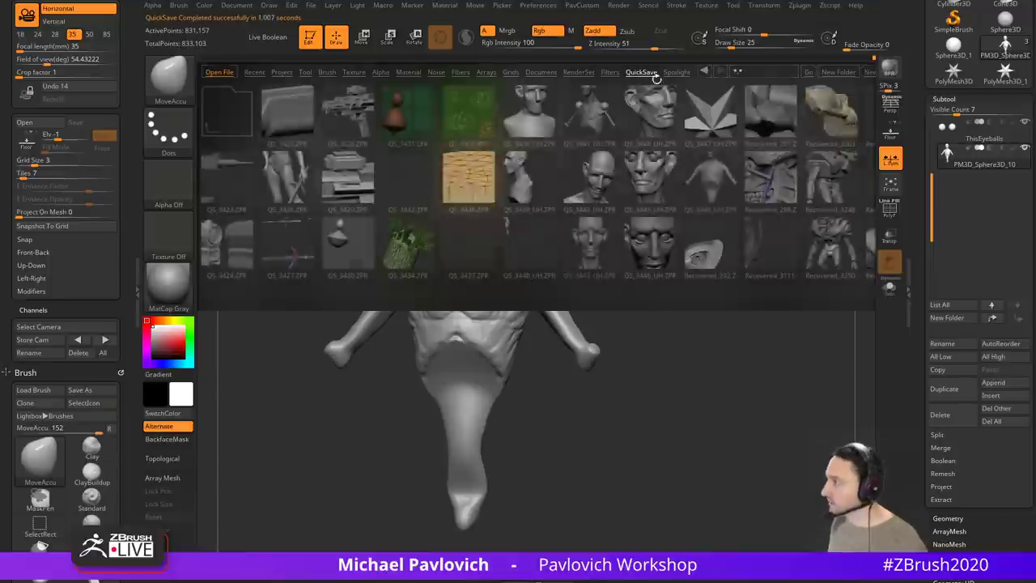
{"action": "left_click_drag", "start_coordinate": [613, 179], "coordinate": [581, 176]}
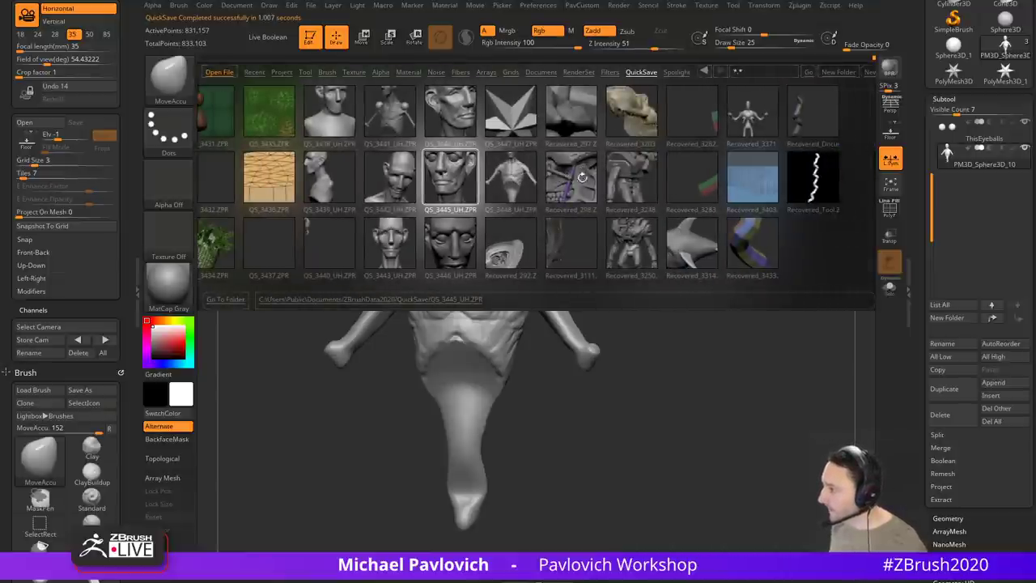
{"action": "double_click", "coordinate": [517, 179]}
{"action": "left_click", "coordinate": [458, 273]}
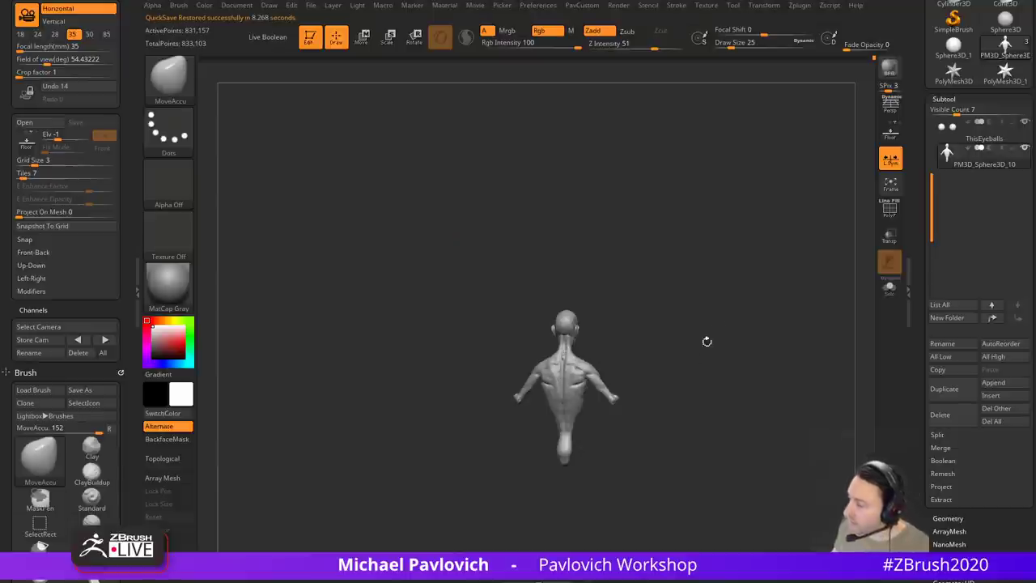
Step: Switch to the ZygoteBody page in the browser and examine the pectoralis major with the surrounding muscles shown and hidden
{"action": "left_click_drag", "start_coordinate": [706, 341], "coordinate": [711, 286]}
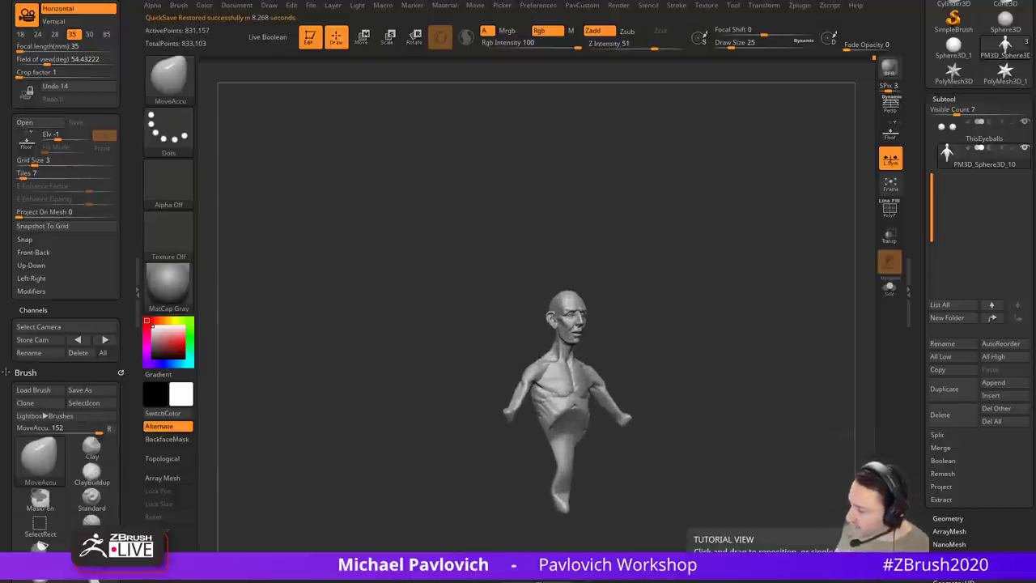
{"action": "left_click_drag", "start_coordinate": [1, 113], "coordinate": [638, 52]}
{"action": "left_click_drag", "start_coordinate": [453, 343], "coordinate": [615, 326]}
{"action": "left_click", "coordinate": [615, 327]}
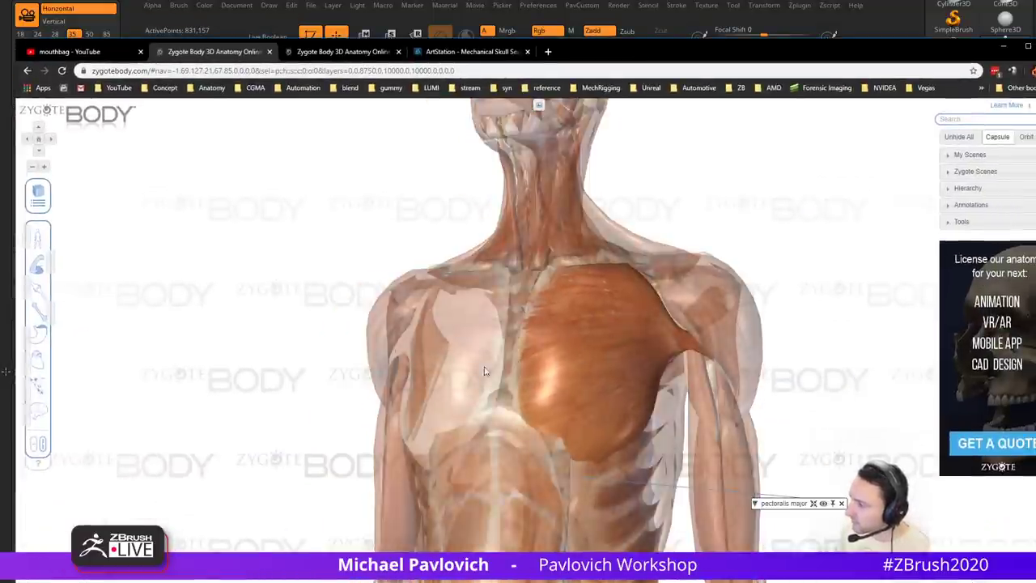
{"action": "left_click", "coordinate": [49, 261]}
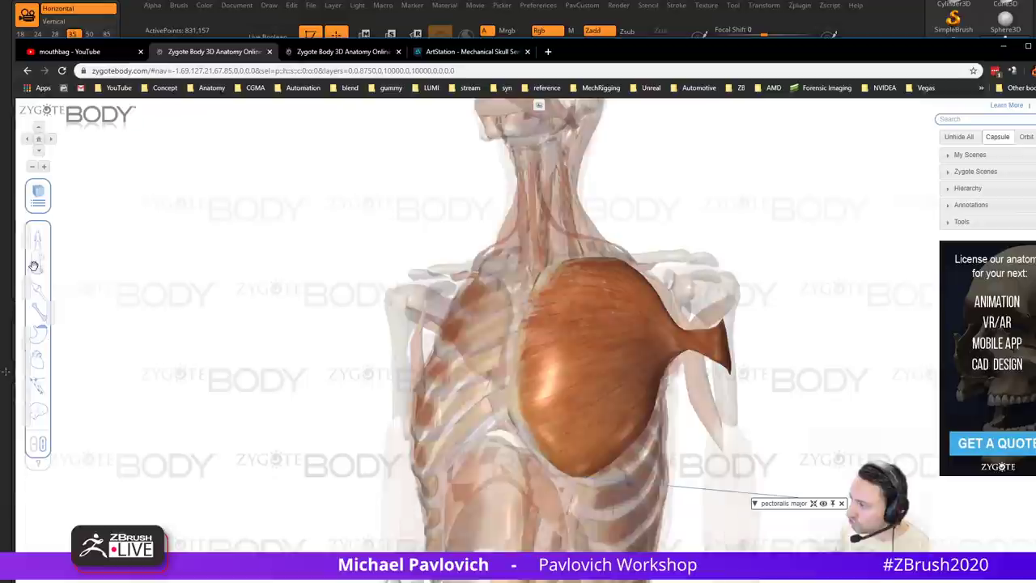
{"action": "left_click_drag", "start_coordinate": [362, 319], "coordinate": [328, 324]}
{"action": "left_click", "coordinate": [38, 263]}
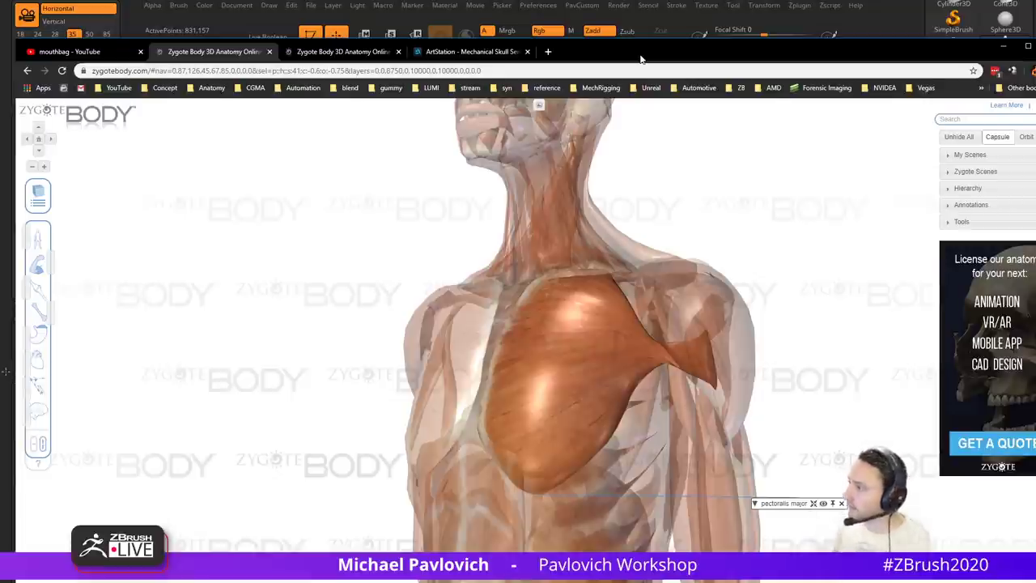
{"action": "left_click", "coordinate": [1004, 47]}
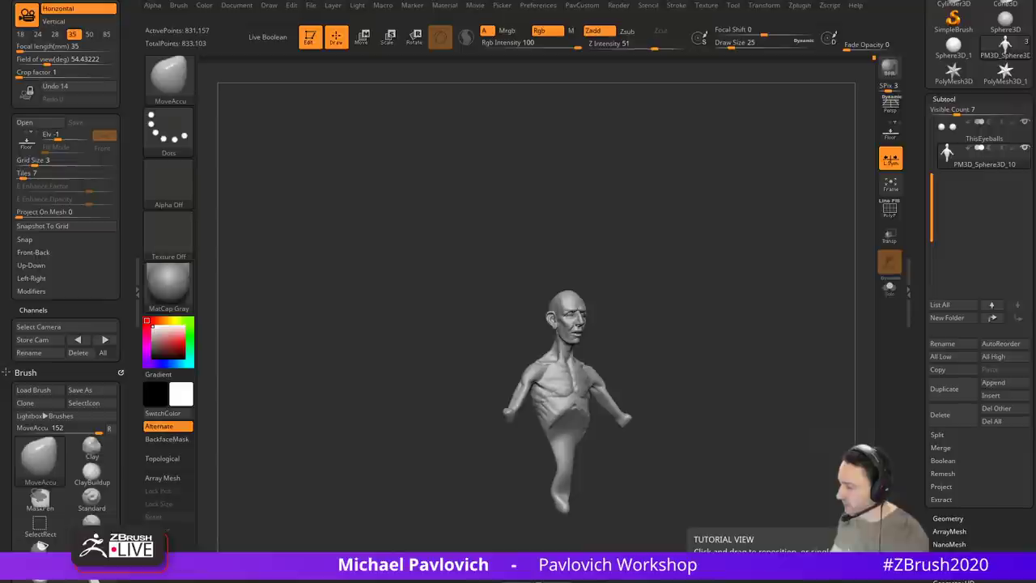
{"action": "left_click_drag", "start_coordinate": [682, 290], "coordinate": [700, 286]}
{"action": "mouse_move", "coordinate": [724, 218]}
{"action": "left_mouse_down"}
{"action": "mouse_move", "coordinate": [733, 229]}
{"action": "mouse_move", "coordinate": [708, 240]}
{"action": "mouse_move", "coordinate": [731, 241]}
{"action": "mouse_move", "coordinate": [712, 232]}
{"action": "left_mouse_up"}
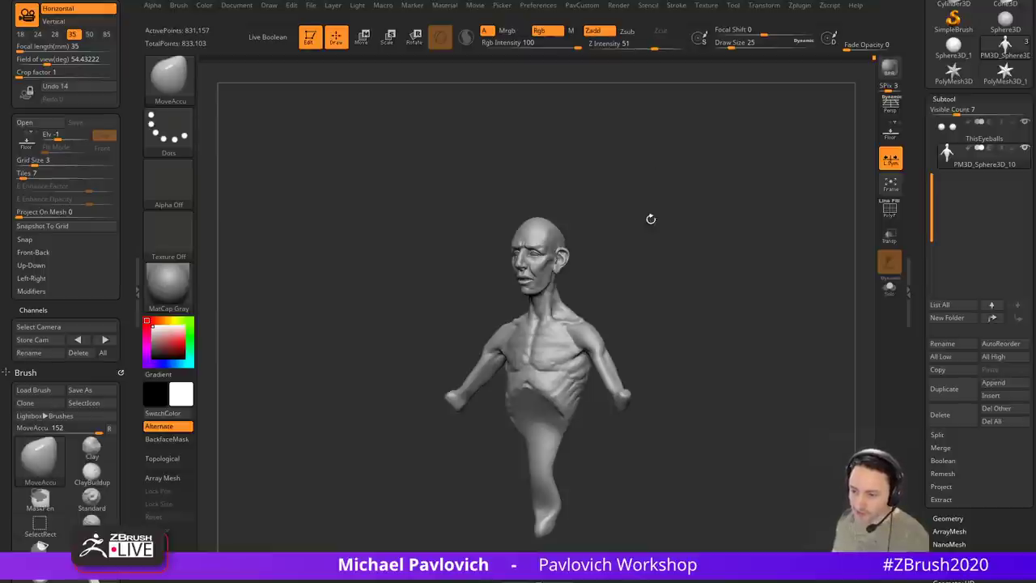
Step: Isolate the bust subtool and show it in a single polygroup color without wireframe lines
{"action": "left_click_drag", "start_coordinate": [698, 240], "coordinate": [756, 287], "text": "shift"}
{"action": "mouse_move", "coordinate": [734, 243]}
{"action": "left_mouse_down", "text": "alt"}
{"action": "mouse_move", "coordinate": [742, 267]}
{"action": "mouse_move", "coordinate": [708, 259]}
{"action": "left_mouse_up", "text": "alt"}
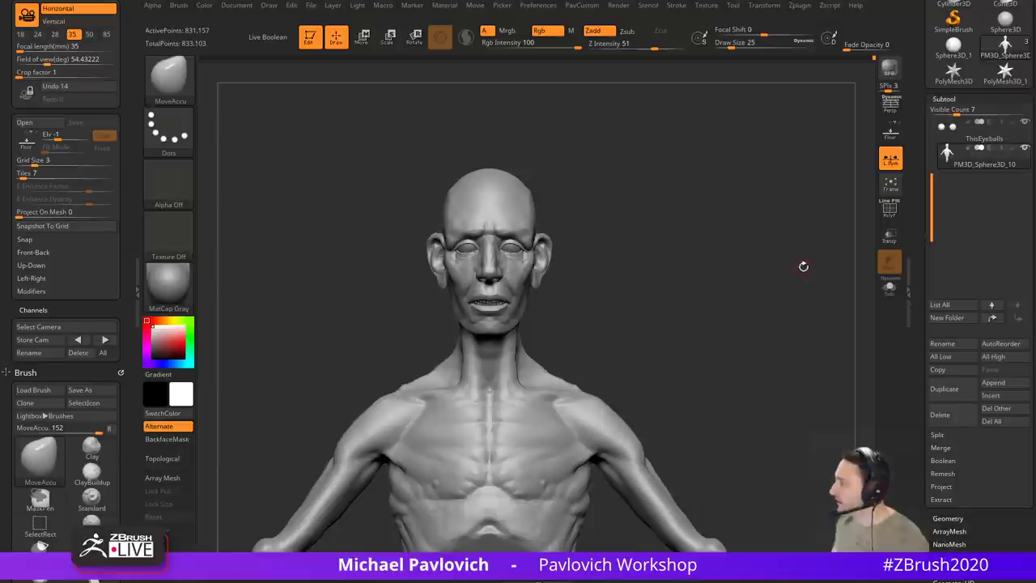
{"action": "left_click_drag", "start_coordinate": [803, 266], "coordinate": [769, 255]}
{"action": "mouse_move", "coordinate": [788, 88]}
{"action": "left_mouse_down"}
{"action": "mouse_move", "coordinate": [747, 240]}
{"action": "mouse_move", "coordinate": [664, 257]}
{"action": "mouse_move", "coordinate": [798, 248]}
{"action": "mouse_move", "coordinate": [653, 248]}
{"action": "mouse_move", "coordinate": [674, 249]}
{"action": "mouse_move", "coordinate": [698, 186]}
{"action": "mouse_move", "coordinate": [729, 231]}
{"action": "left_mouse_up"}
{"action": "left_click", "coordinate": [889, 210]}
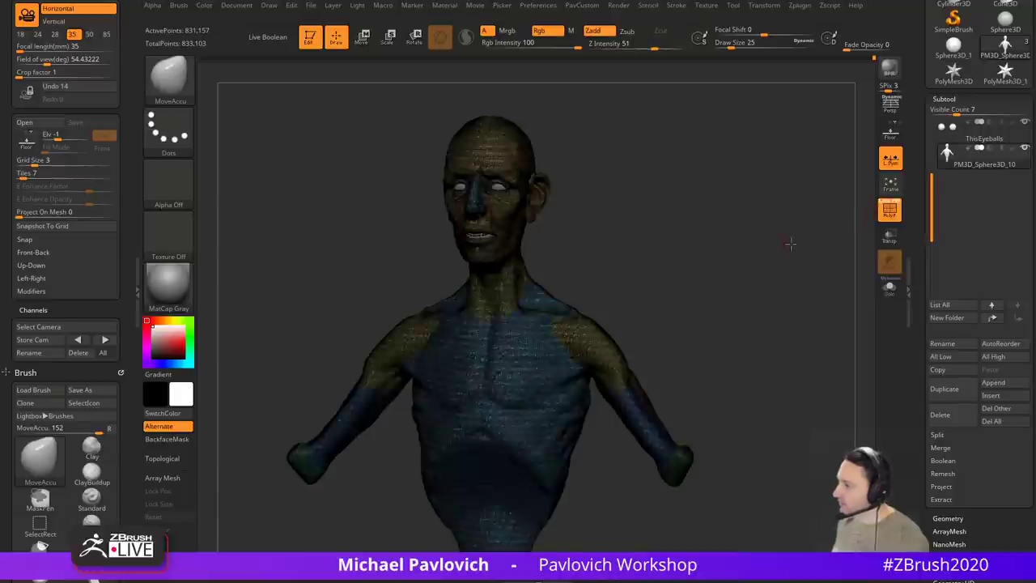
{"action": "mouse_move", "coordinate": [791, 243]}
{"action": "left_mouse_down"}
{"action": "mouse_move", "coordinate": [812, 349]}
{"action": "mouse_move", "coordinate": [809, 357]}
{"action": "mouse_move", "coordinate": [710, 337]}
{"action": "mouse_move", "coordinate": [744, 366]}
{"action": "left_mouse_up"}
{"action": "key", "text": "shift+f"}
{"action": "left_click", "coordinate": [889, 288]}
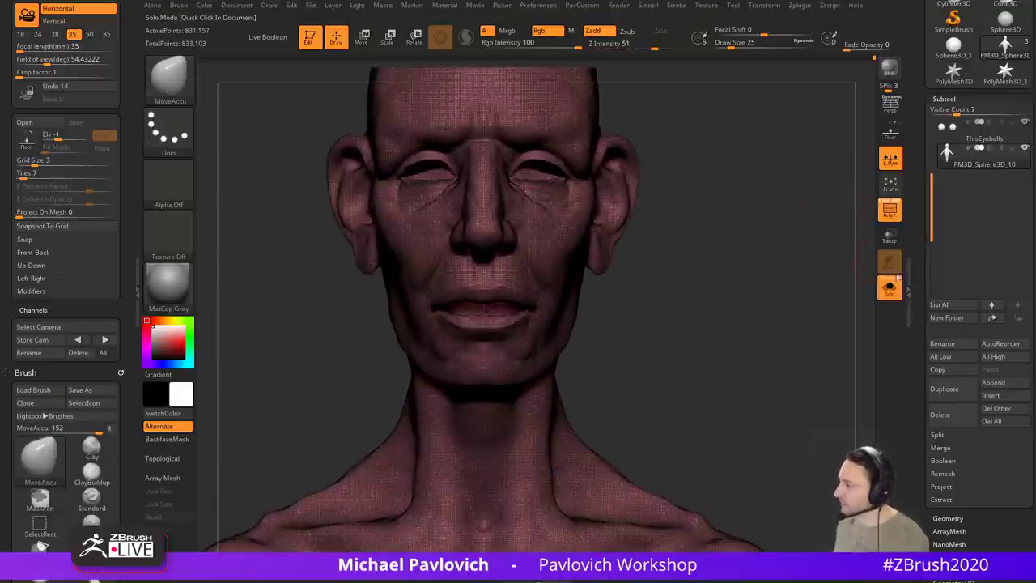
{"action": "left_click", "coordinate": [889, 208]}
{"action": "left_click_drag", "start_coordinate": [705, 204], "coordinate": [728, 271]}
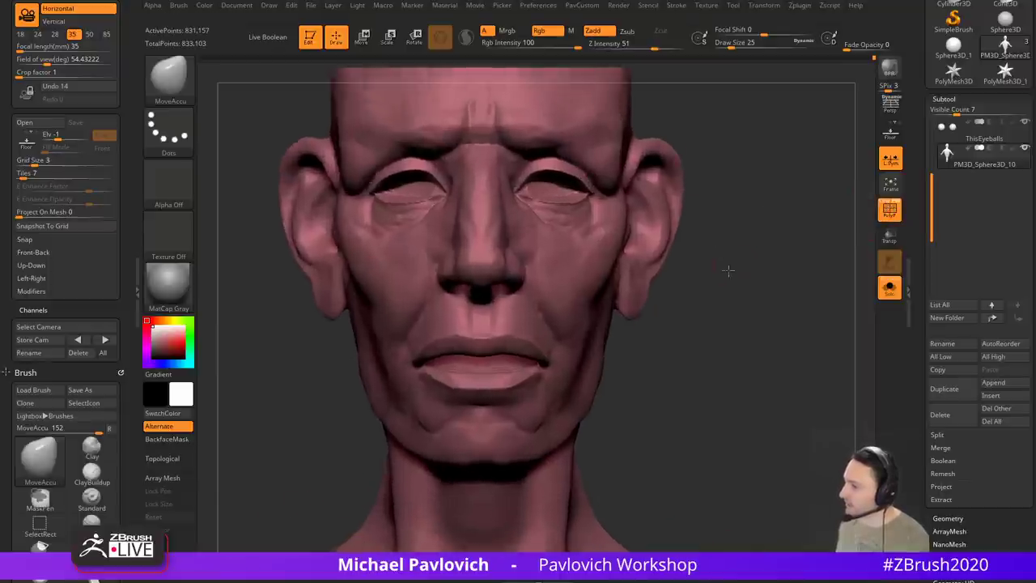
Step: Apply the SkinShade4 material to the bust and check it on the face and forehead
{"action": "left_click", "coordinate": [168, 285]}
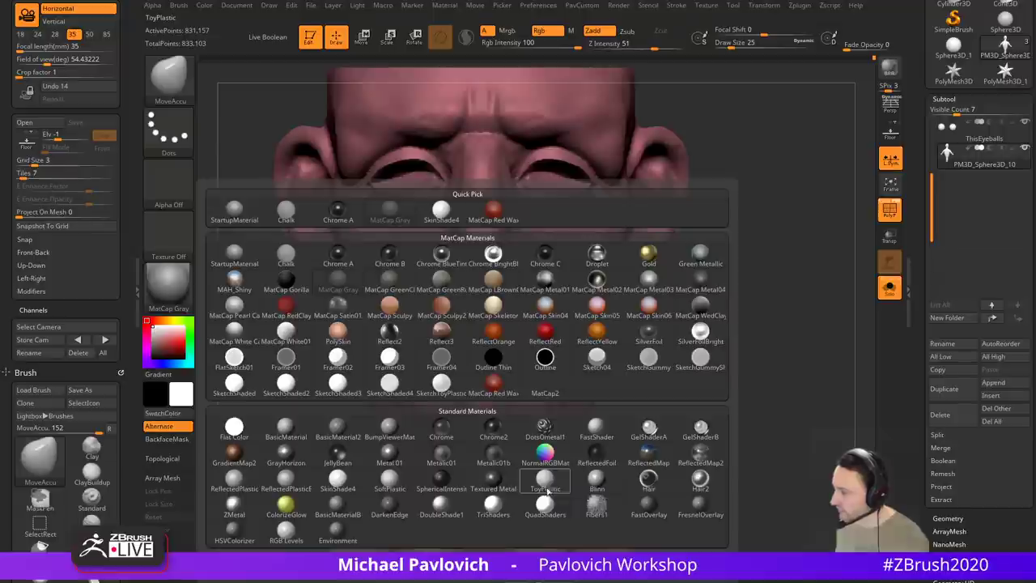
{"action": "left_click", "coordinate": [337, 486]}
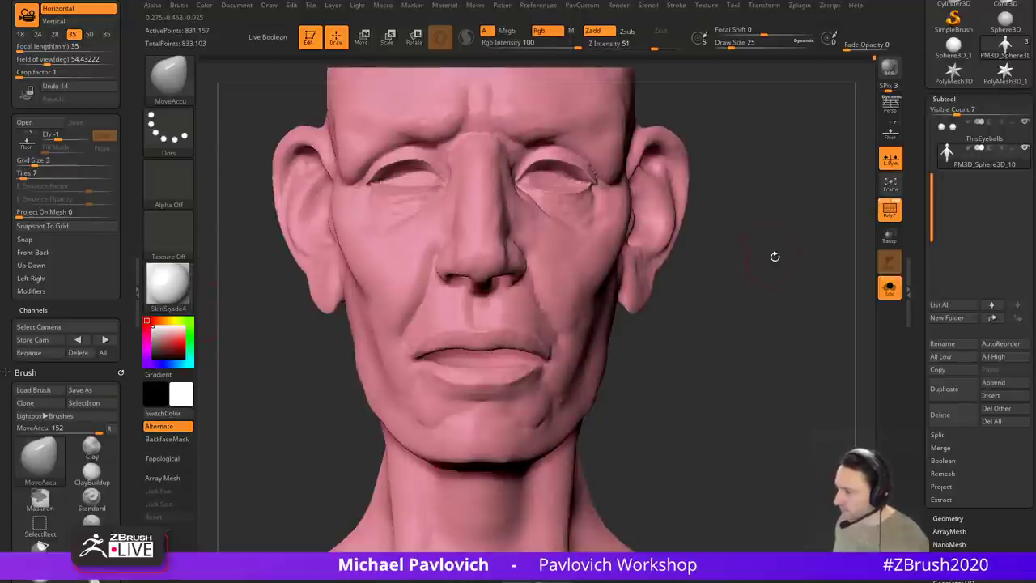
{"action": "mouse_move", "coordinate": [775, 256]}
{"action": "left_mouse_down"}
{"action": "mouse_move", "coordinate": [821, 374]}
{"action": "mouse_move", "coordinate": [670, 323]}
{"action": "mouse_move", "coordinate": [632, 353]}
{"action": "left_mouse_up"}
{"action": "left_click_drag", "start_coordinate": [787, 285], "coordinate": [696, 138]}
Step: Reposition the main light on the light placement sphere so it rakes across the face from above and one side
{"action": "mouse_move", "coordinate": [363, 6]}
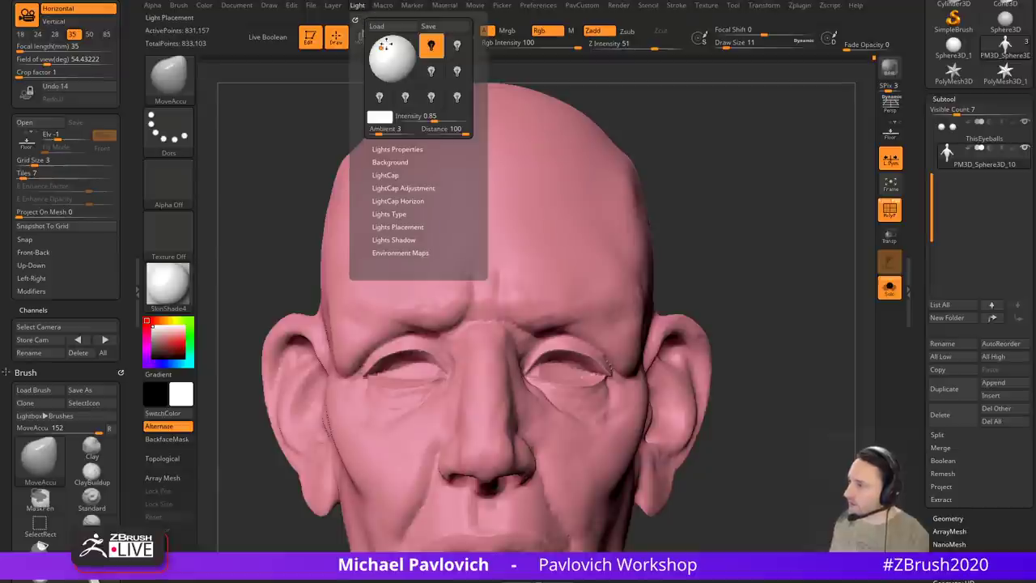
{"action": "left_click_drag", "start_coordinate": [385, 46], "coordinate": [382, 47]}
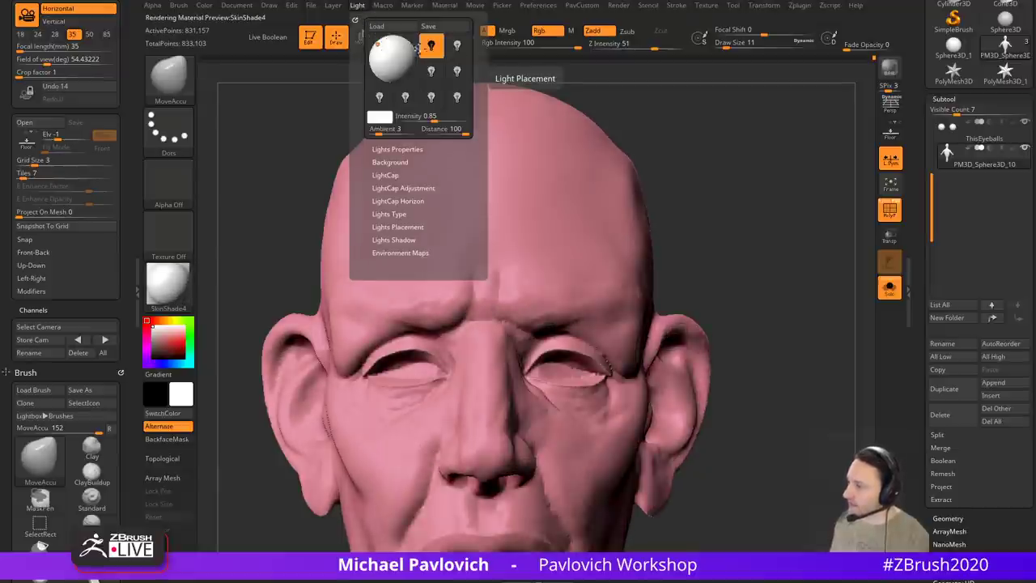
{"action": "left_click_drag", "start_coordinate": [755, 252], "coordinate": [753, 245], "text": "alt"}
{"action": "left_click_drag", "start_coordinate": [678, 230], "coordinate": [683, 129], "text": "alt"}
{"action": "left_click", "coordinate": [359, 6]}
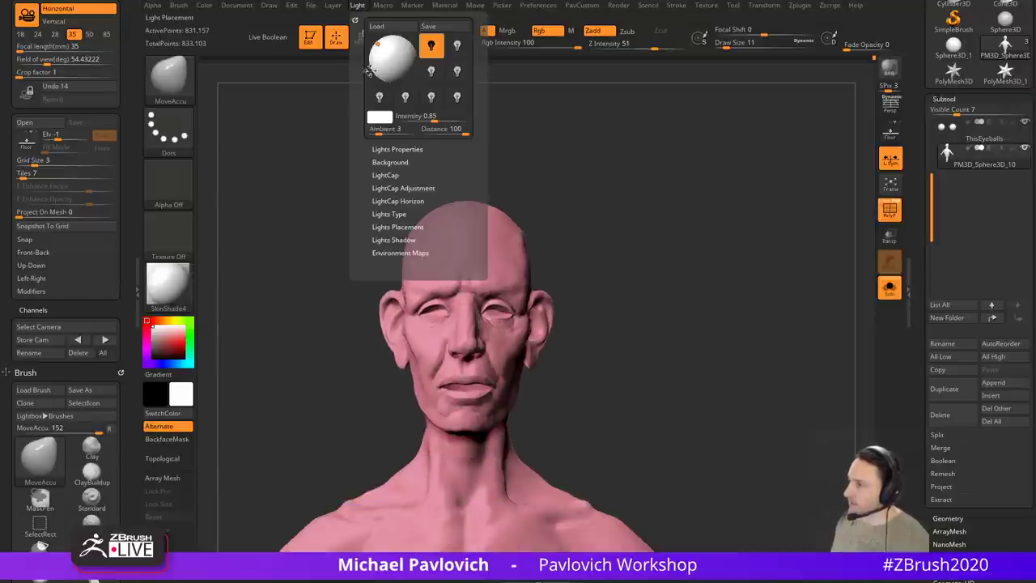
{"action": "mouse_move", "coordinate": [382, 47]}
{"action": "left_mouse_down"}
{"action": "mouse_move", "coordinate": [392, 54]}
{"action": "mouse_move", "coordinate": [382, 39]}
{"action": "left_mouse_up"}
{"action": "left_click", "coordinate": [381, 38]}
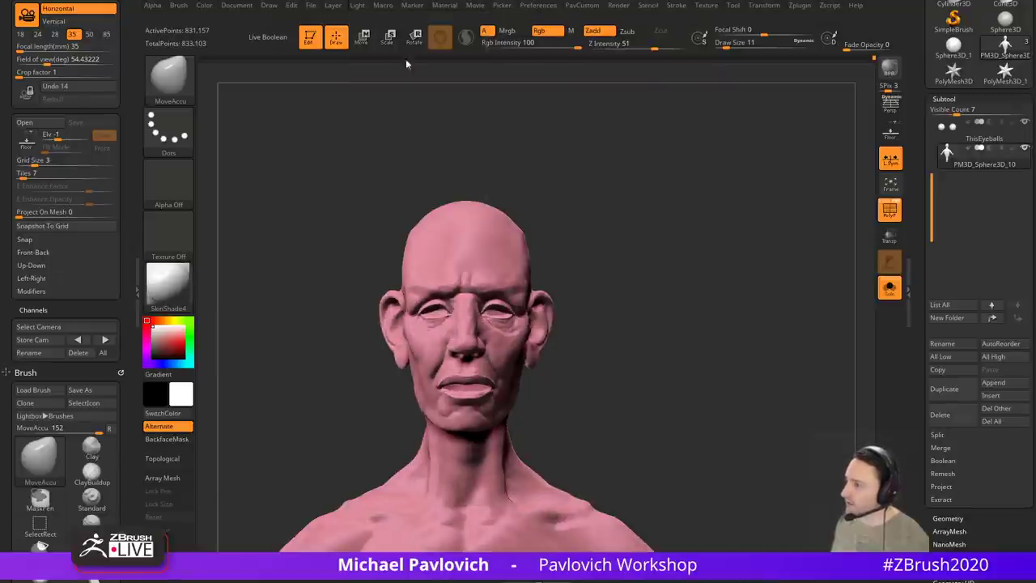
{"action": "mouse_move", "coordinate": [363, 8]}
{"action": "left_click_drag", "start_coordinate": [382, 45], "coordinate": [386, 50]}
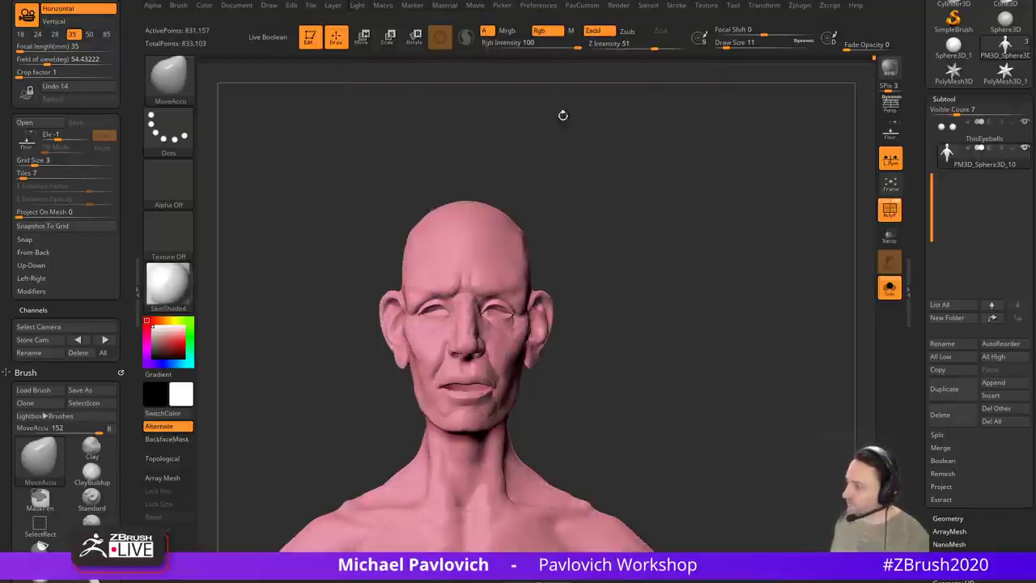
Step: Select the Standard brush for sculpting around the eyes and check that MaskPen is the masking brush
{"action": "mouse_move", "coordinate": [563, 116]}
{"action": "right_mouse_down", "text": "ctrl"}
{"action": "mouse_move", "coordinate": [746, 265]}
{"action": "mouse_move", "coordinate": [764, 391]}
{"action": "right_mouse_up", "text": "ctrl"}
{"action": "right_click_drag", "start_coordinate": [727, 196], "coordinate": [694, 254], "text": "alt"}
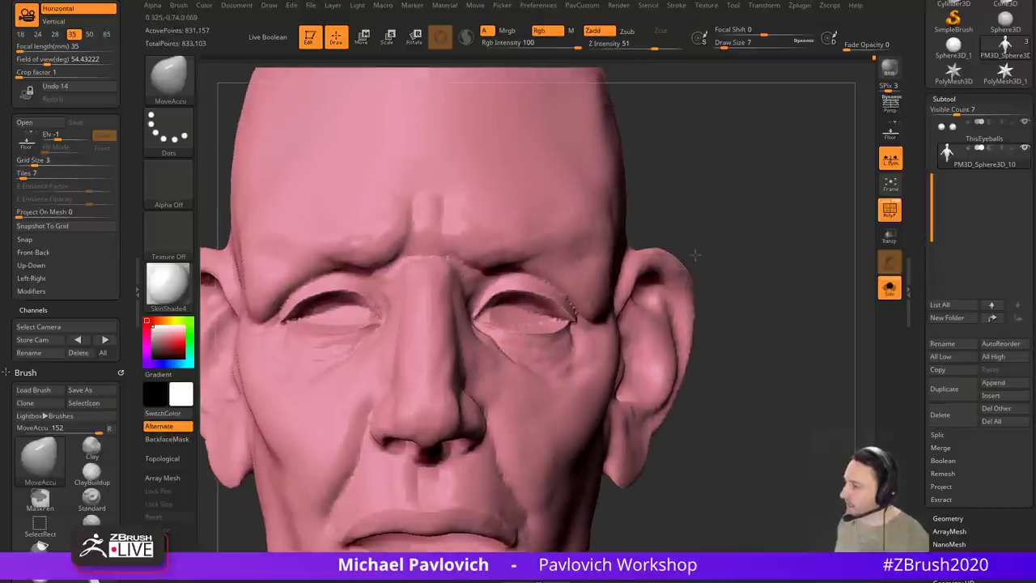
{"action": "mouse_move", "coordinate": [757, 214]}
{"action": "right_mouse_down"}
{"action": "mouse_move", "coordinate": [694, 216]}
{"action": "mouse_move", "coordinate": [749, 223]}
{"action": "right_mouse_up"}
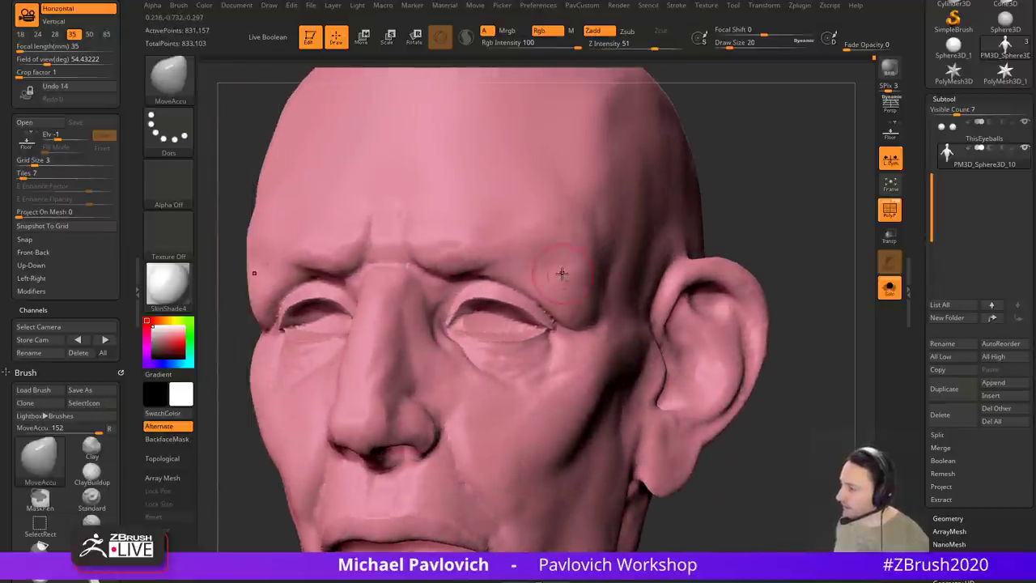
{"action": "key", "text": "b"}
{"action": "key", "text": "s"}
{"action": "key", "text": "t"}
{"action": "left_click", "coordinate": [169, 77], "text": "ctrl"}
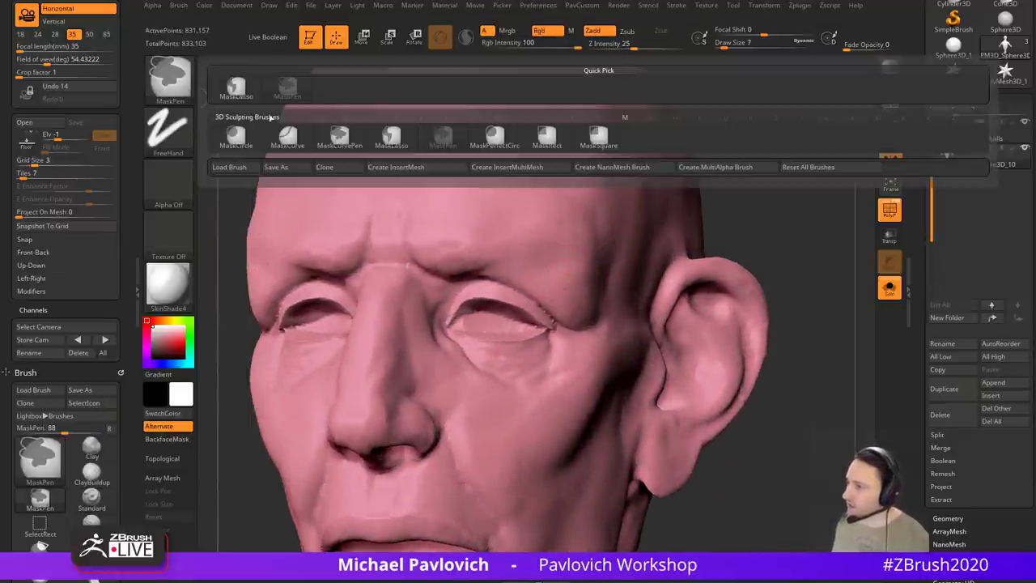
{"action": "mouse_move", "coordinate": [763, 238]}
{"action": "right_mouse_down"}
{"action": "mouse_move", "coordinate": [780, 216]}
{"action": "mouse_move", "coordinate": [729, 220]}
{"action": "right_mouse_up"}
Step: Reduce the draw size to 5 for fine work around the eyelids
{"action": "key", "text": "s"}
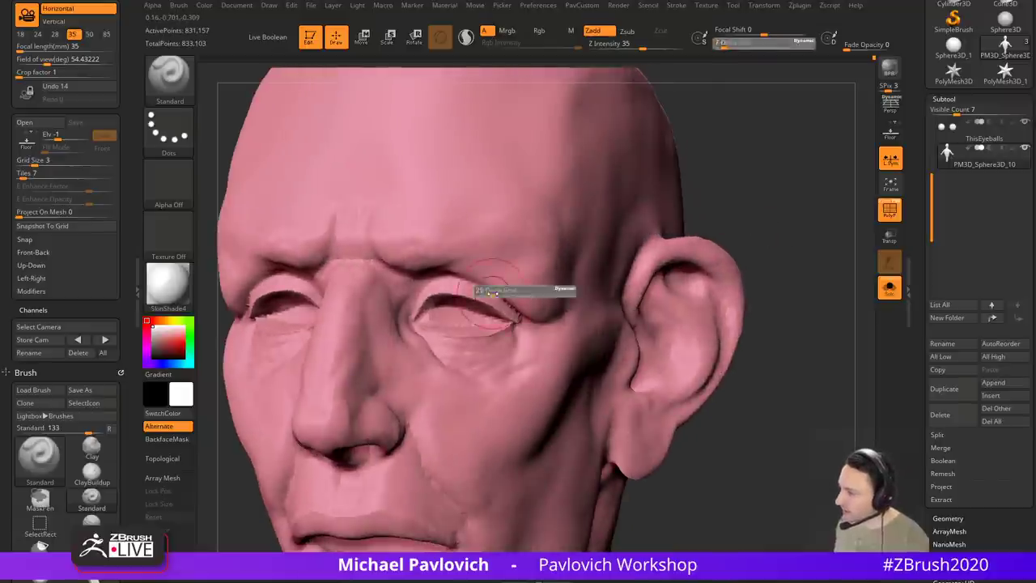
{"action": "left_click_drag", "start_coordinate": [485, 293], "coordinate": [488, 294]}
{"action": "mouse_move", "coordinate": [753, 213]}
{"action": "right_mouse_down", "text": "alt"}
{"action": "mouse_move", "coordinate": [747, 266]}
{"action": "mouse_move", "coordinate": [728, 229]}
{"action": "right_mouse_up", "text": "alt"}
{"action": "key", "text": "s"}
{"action": "left_click_drag", "start_coordinate": [445, 372], "coordinate": [442, 372]}
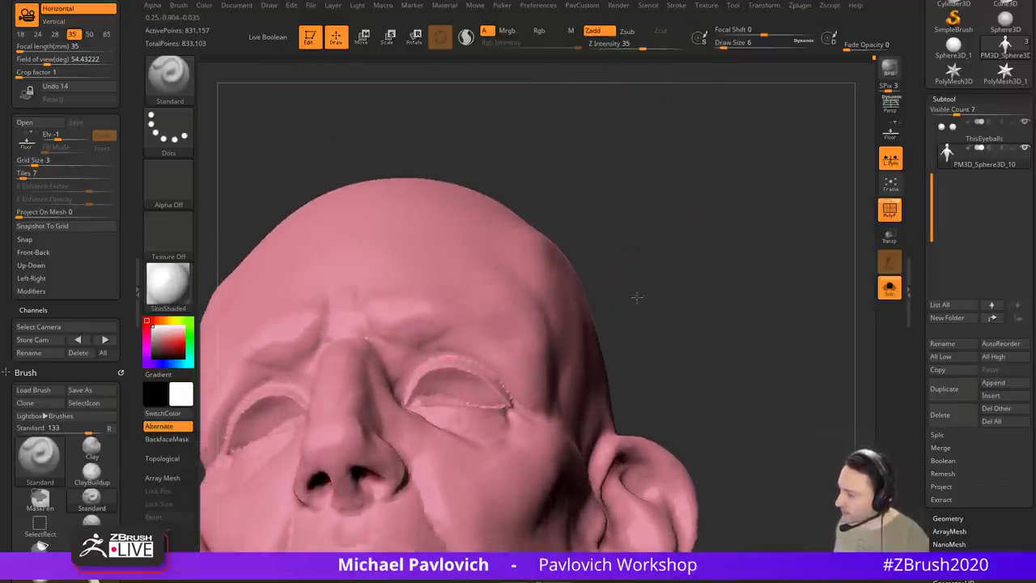
{"action": "right_click_drag", "start_coordinate": [697, 284], "coordinate": [703, 303]}
{"action": "right_click_drag", "start_coordinate": [703, 304], "coordinate": [721, 275], "text": "alt"}
{"action": "key", "text": "s"}
{"action": "left_click_drag", "start_coordinate": [462, 321], "coordinate": [459, 321]}
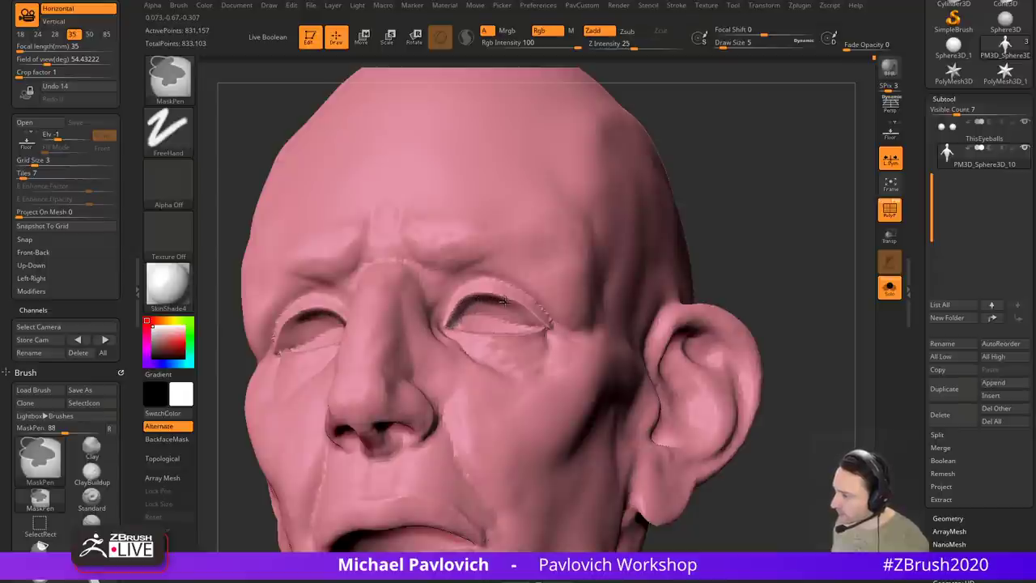
Step: Mask the inner surface of both eye sockets within the eyelids with the MaskPen brush at draw size 5
{"action": "left_click_drag", "start_coordinate": [510, 304], "coordinate": [357, 306]}
{"action": "left_click_drag", "start_coordinate": [462, 335], "coordinate": [458, 328], "text": "ctrl"}
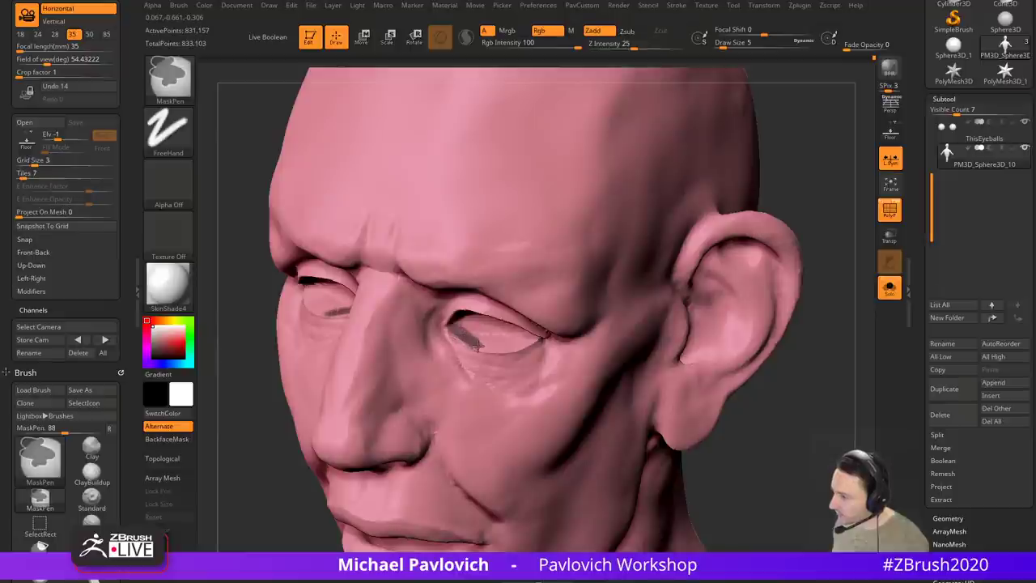
{"action": "left_click_drag", "start_coordinate": [824, 252], "coordinate": [866, 236]}
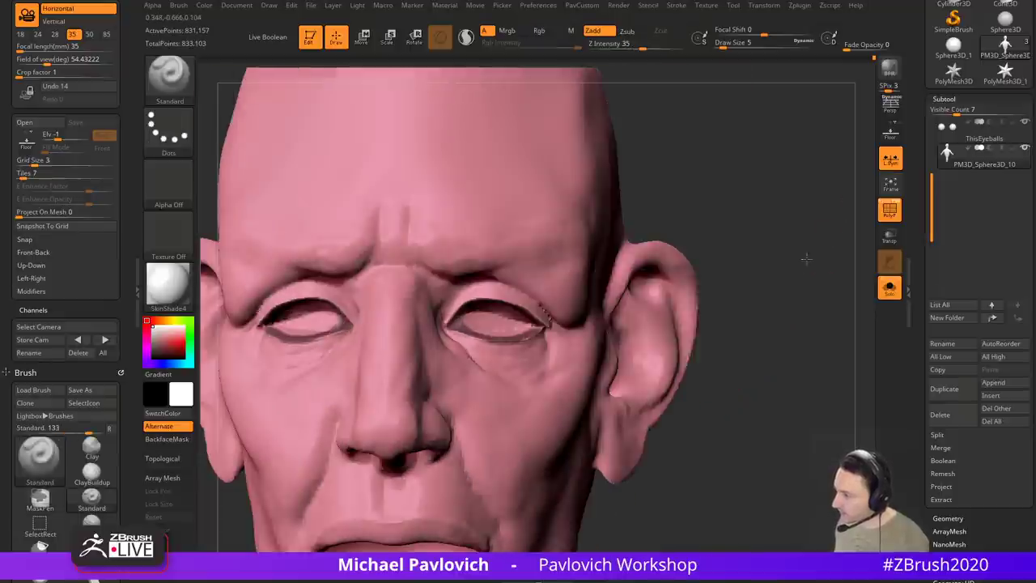
{"action": "left_click_drag", "start_coordinate": [720, 219], "coordinate": [656, 203]}
{"action": "left_click_drag", "start_coordinate": [472, 310], "coordinate": [458, 324], "text": "ctrl"}
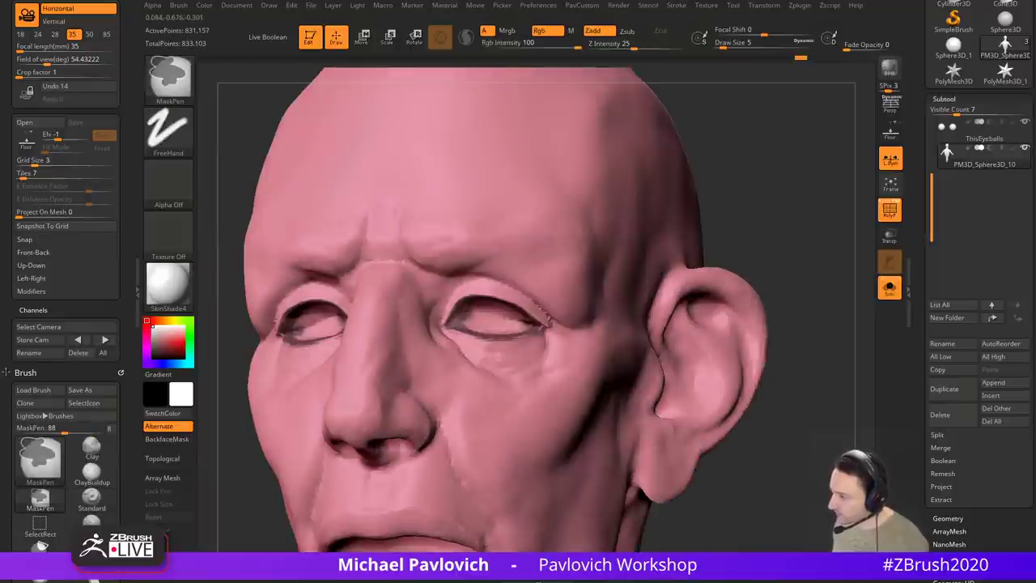
{"action": "right_click_drag", "start_coordinate": [750, 208], "coordinate": [476, 324]}
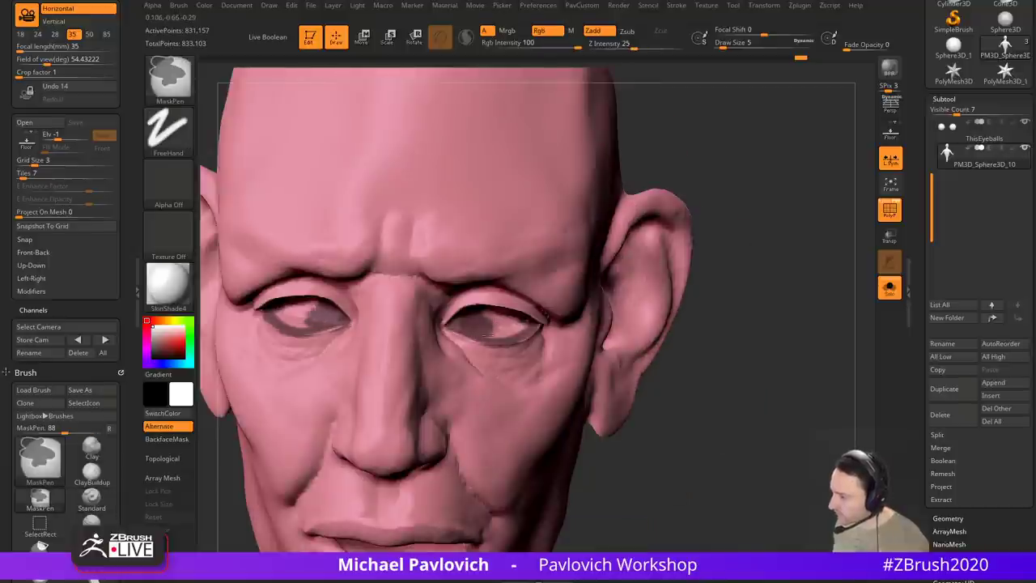
{"action": "right_click_drag", "start_coordinate": [606, 293], "coordinate": [494, 323]}
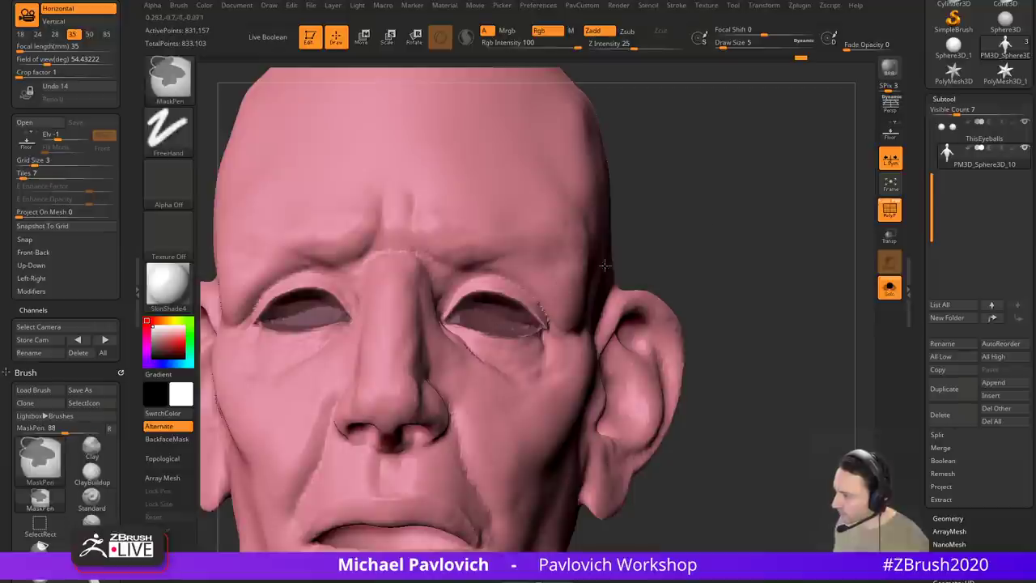
Step: Extend the eye-socket mask up under the upper eyelids, checking its coverage from below and from the side
{"action": "mouse_move", "coordinate": [743, 217]}
{"action": "left_mouse_down"}
{"action": "mouse_move", "coordinate": [743, 271]}
{"action": "mouse_move", "coordinate": [756, 271]}
{"action": "mouse_move", "coordinate": [743, 217]}
{"action": "left_mouse_up"}
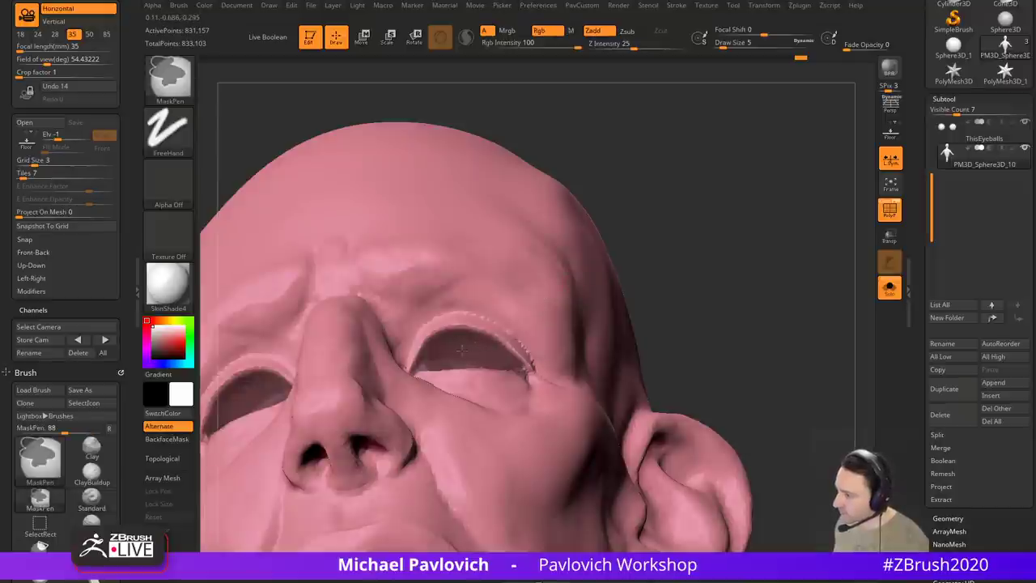
{"action": "right_click_drag", "start_coordinate": [729, 202], "coordinate": [509, 299]}
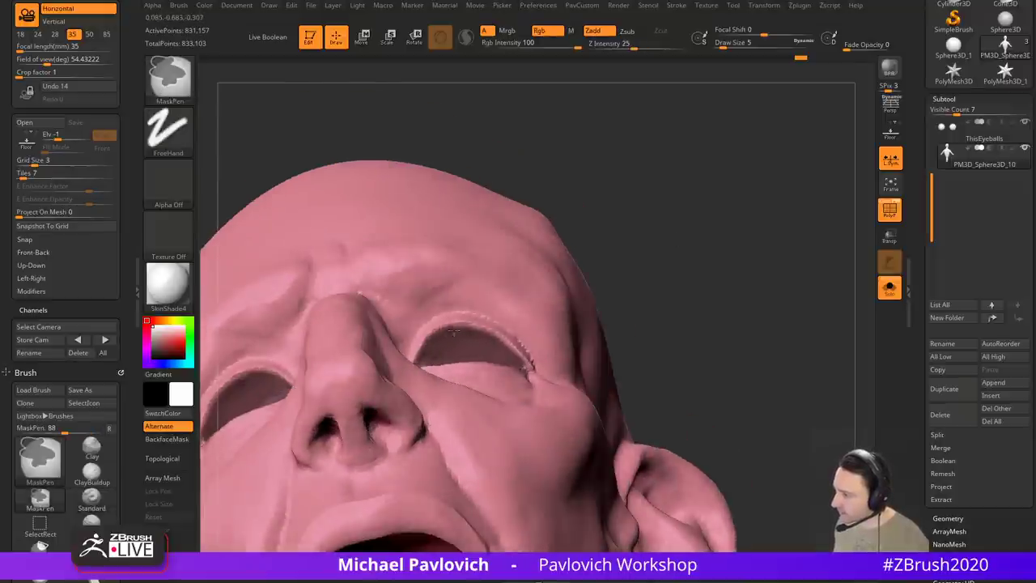
{"action": "mouse_move", "coordinate": [507, 349]}
{"action": "right_mouse_down"}
{"action": "mouse_move", "coordinate": [685, 275]}
{"action": "mouse_move", "coordinate": [516, 346]}
{"action": "right_mouse_up"}
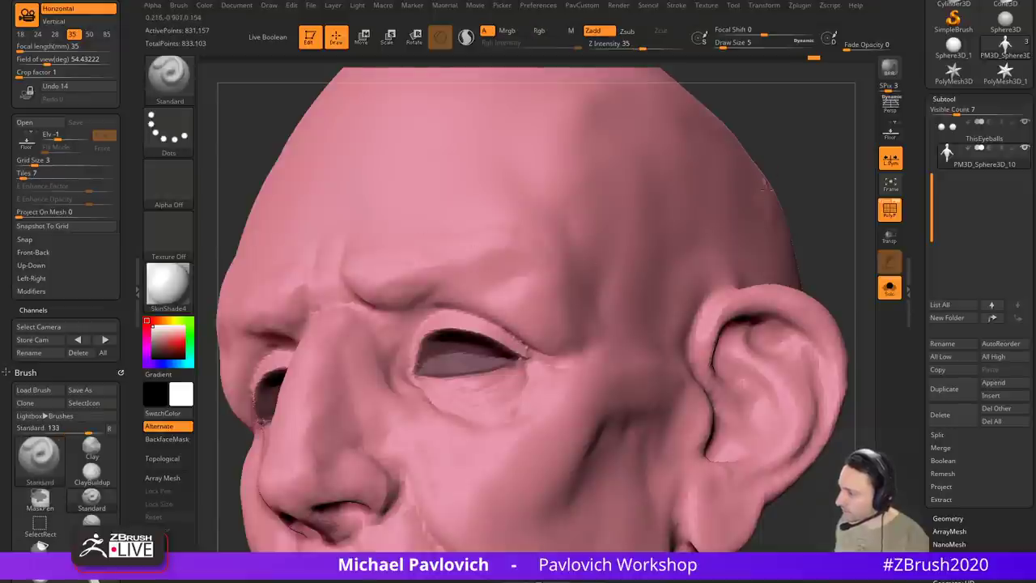
{"action": "mouse_move", "coordinate": [767, 188]}
{"action": "left_mouse_down"}
{"action": "mouse_move", "coordinate": [756, 169]}
{"action": "mouse_move", "coordinate": [771, 178]}
{"action": "left_mouse_up"}
{"action": "mouse_move", "coordinate": [771, 180]}
{"action": "right_mouse_down"}
{"action": "mouse_move", "coordinate": [863, 203]}
{"action": "mouse_move", "coordinate": [655, 216]}
{"action": "right_mouse_up"}
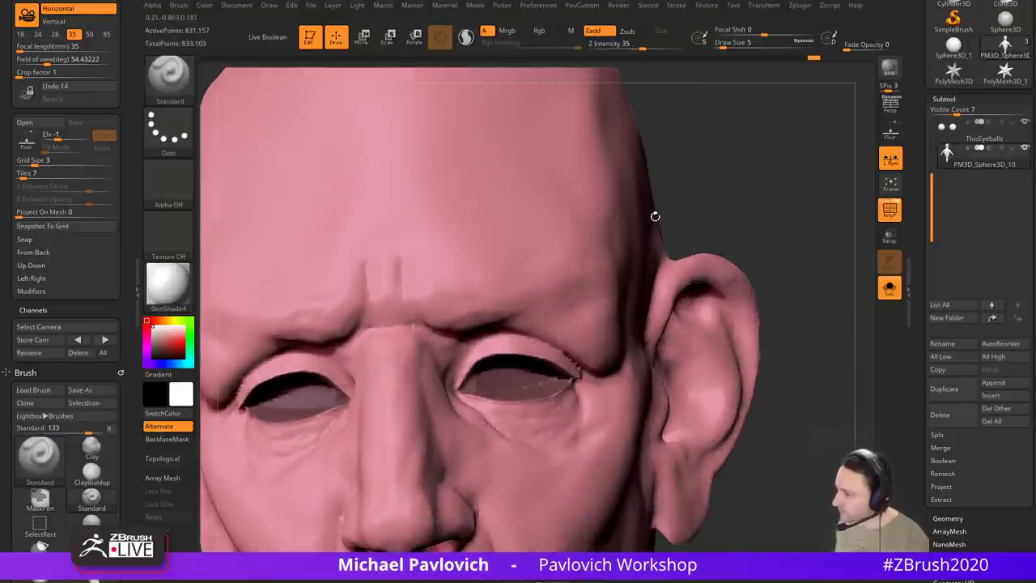
Step: Insert an edge loop along the masked border of the eye sockets with Edgeloop Masked Border
{"action": "left_click_drag", "start_coordinate": [925, 304], "coordinate": [916, 226]}
{"action": "left_click", "coordinate": [939, 257]}
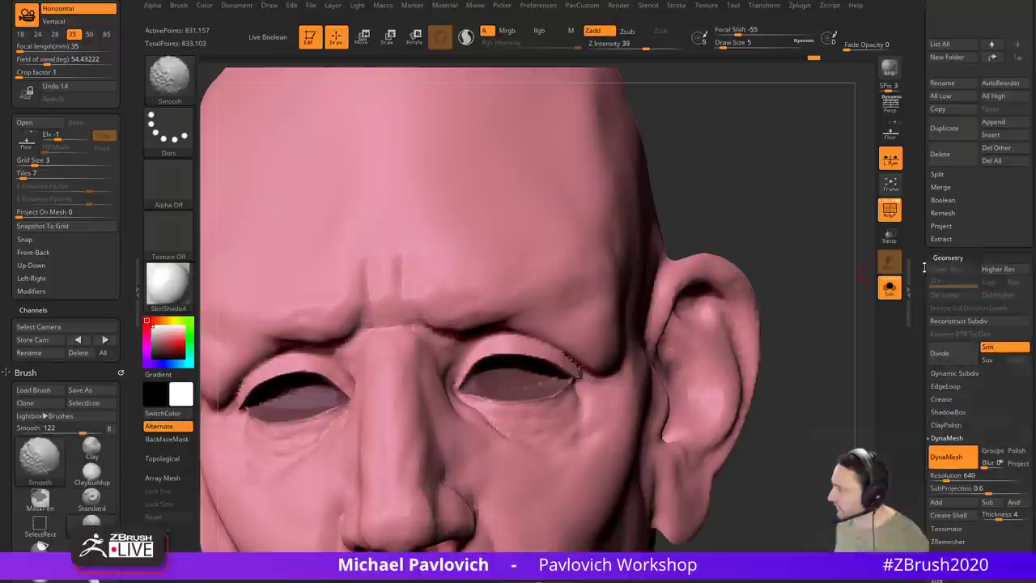
{"action": "left_click_drag", "start_coordinate": [925, 265], "coordinate": [929, 244]}
{"action": "left_click", "coordinate": [946, 308]}
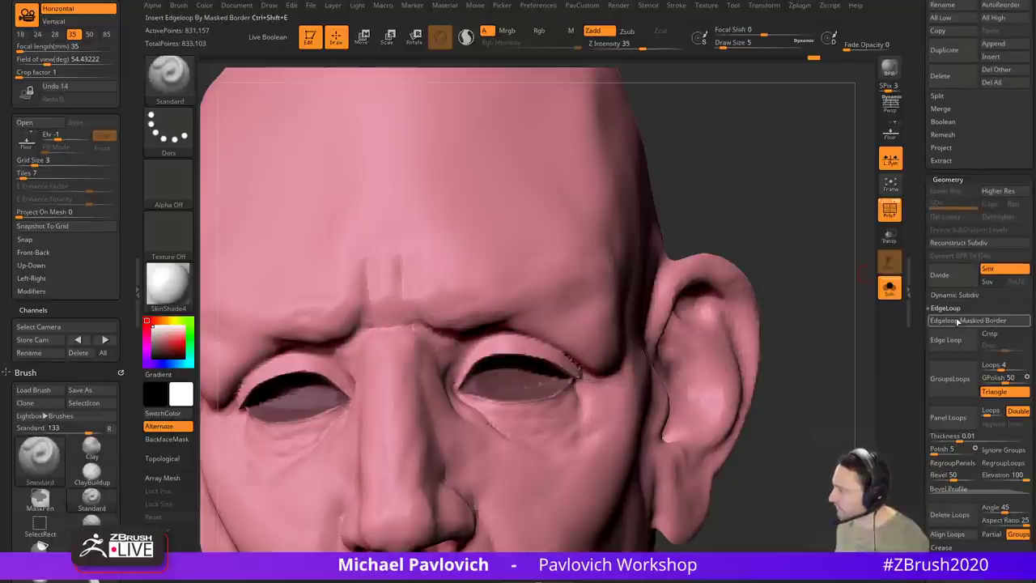
{"action": "left_click", "coordinate": [968, 321]}
Step: Isolate the eye-socket polygroup, mask it by Border only with Groups and Crease off, and grow that mask
{"action": "mouse_move", "coordinate": [831, 331]}
{"action": "right_mouse_down"}
{"action": "mouse_move", "coordinate": [815, 347]}
{"action": "mouse_move", "coordinate": [815, 300]}
{"action": "mouse_move", "coordinate": [779, 260]}
{"action": "right_mouse_up"}
{"action": "left_click", "coordinate": [529, 322], "text": "ctrl+shift"}
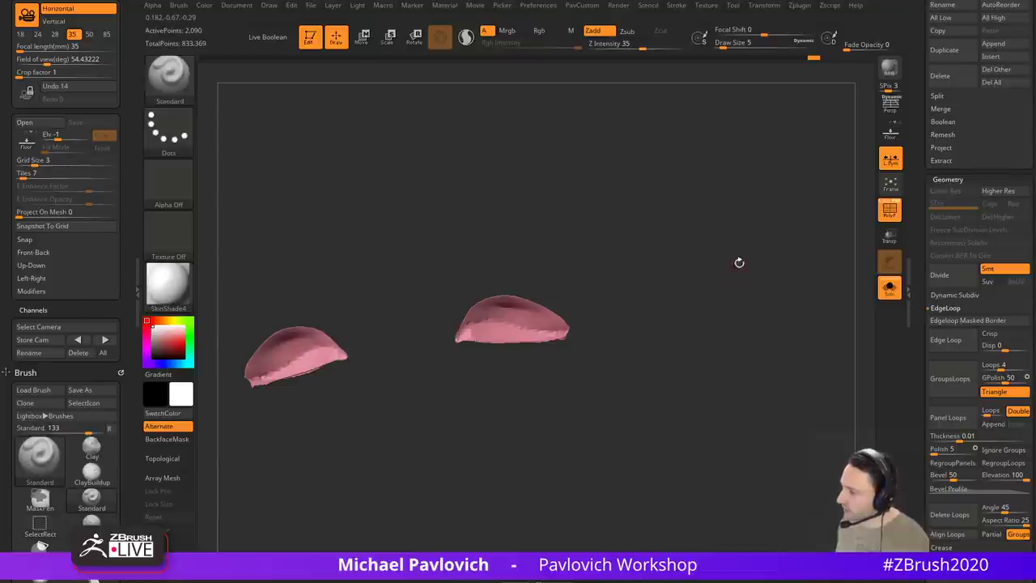
{"action": "left_click_drag", "start_coordinate": [921, 321], "coordinate": [921, 210]}
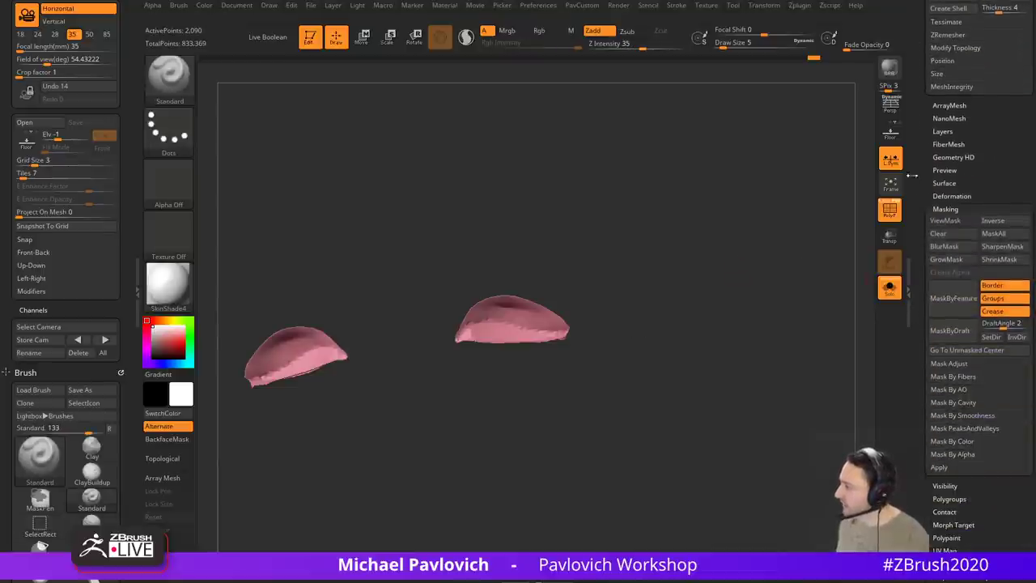
{"action": "left_click", "coordinate": [1002, 310]}
{"action": "left_click", "coordinate": [1002, 299]}
{"action": "left_click", "coordinate": [952, 299]}
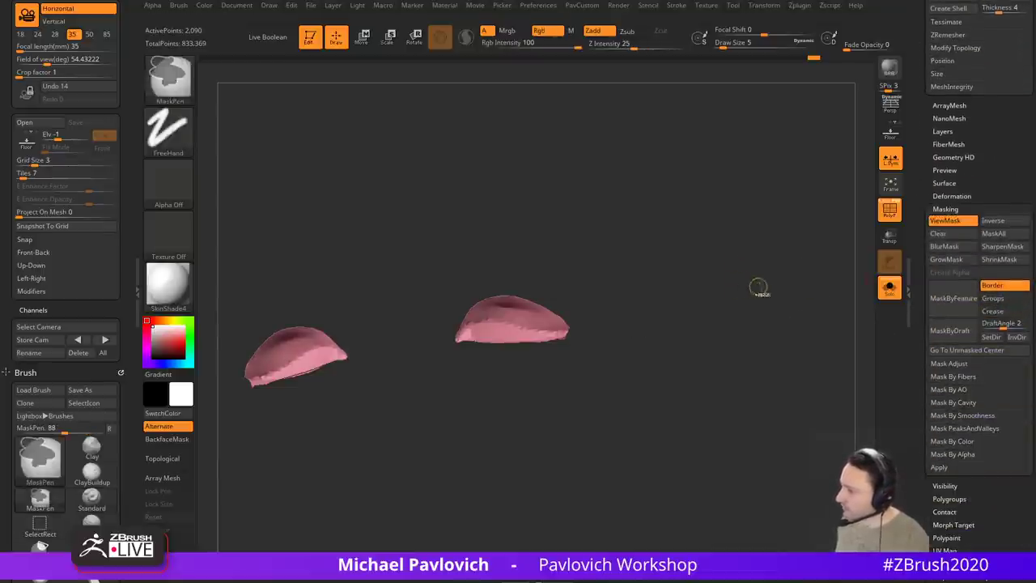
{"action": "left_click", "coordinate": [962, 260]}
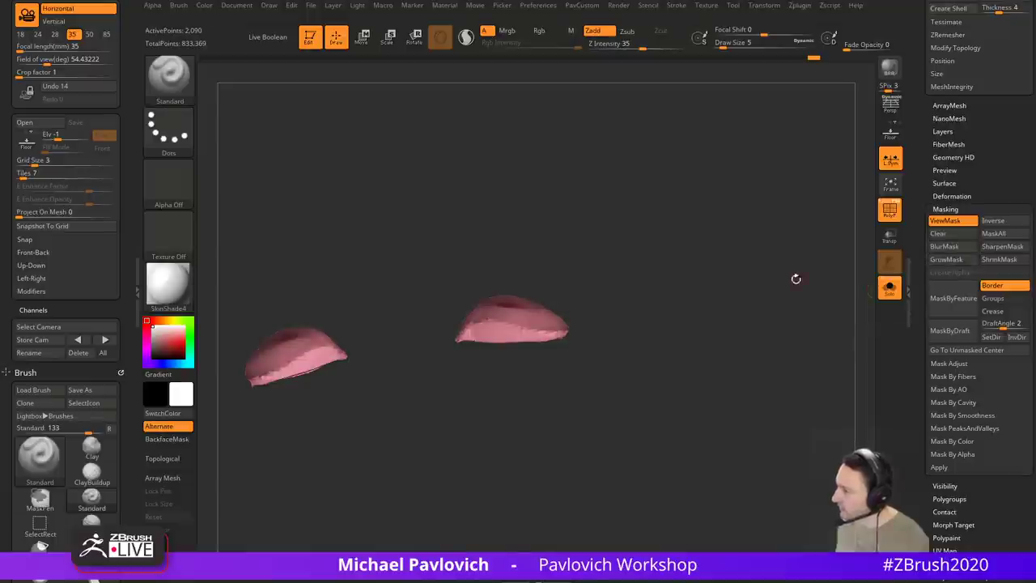
Step: Smooth the isolated eye sockets with Polish By Features, then show the whole head again with the mask cleared
{"action": "key", "text": "2"}
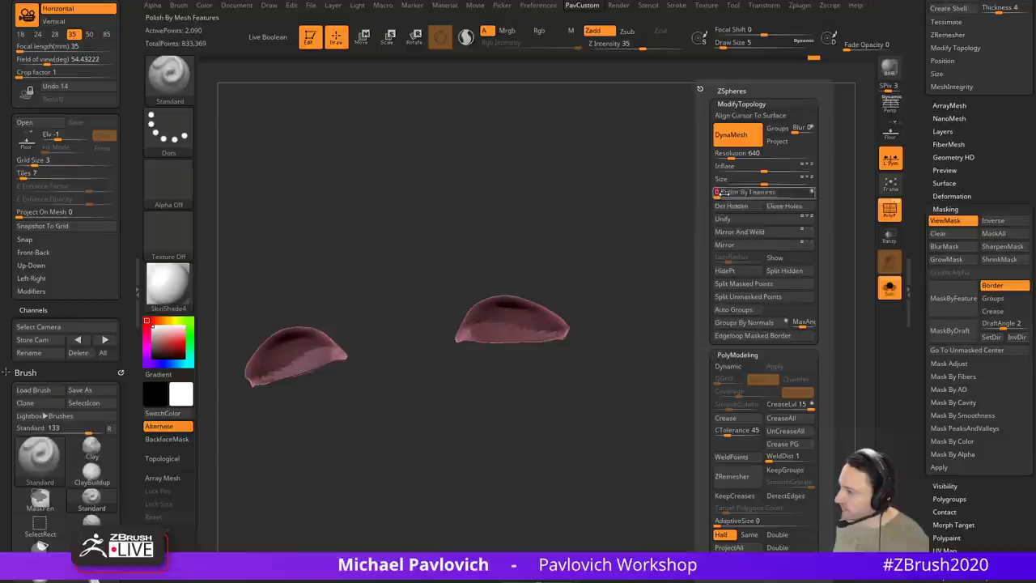
{"action": "left_click_drag", "start_coordinate": [660, 195], "coordinate": [703, 246], "text": "ctrl+shift"}
{"action": "left_click", "coordinate": [762, 231], "text": "ctrl+shift"}
{"action": "left_click_drag", "start_coordinate": [761, 231], "coordinate": [742, 246]}
{"action": "key", "text": "ctrl+h"}
{"action": "key", "text": "f"}
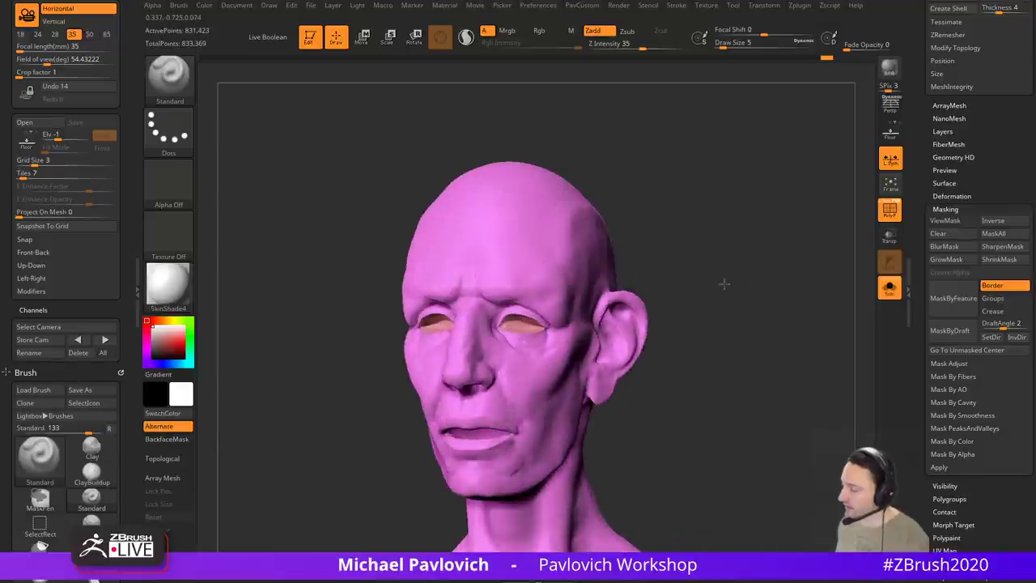
Step: Set the draw size to 8 and mask the inside of both nostrils from below
{"action": "left_click_drag", "start_coordinate": [724, 283], "coordinate": [726, 271], "text": "alt"}
{"action": "key", "text": "s"}
{"action": "mouse_move", "coordinate": [728, 271]}
{"action": "left_mouse_down", "text": "alt"}
{"action": "mouse_move", "coordinate": [788, 259]}
{"action": "mouse_move", "coordinate": [777, 194]}
{"action": "mouse_move", "coordinate": [761, 184]}
{"action": "mouse_move", "coordinate": [809, 238]}
{"action": "mouse_move", "coordinate": [416, 348]}
{"action": "left_mouse_up", "text": "alt"}
{"action": "key", "text": "ctrl"}
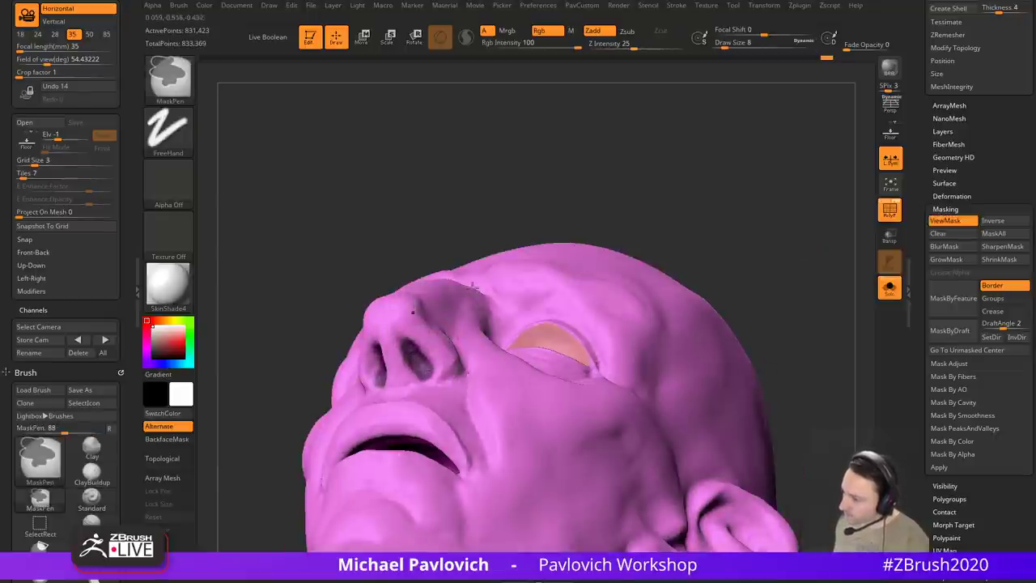
{"action": "mouse_move", "coordinate": [489, 217]}
{"action": "left_mouse_down"}
{"action": "mouse_move", "coordinate": [558, 200]}
{"action": "mouse_move", "coordinate": [572, 209]}
{"action": "left_mouse_up"}
{"action": "key", "text": "ctrl"}
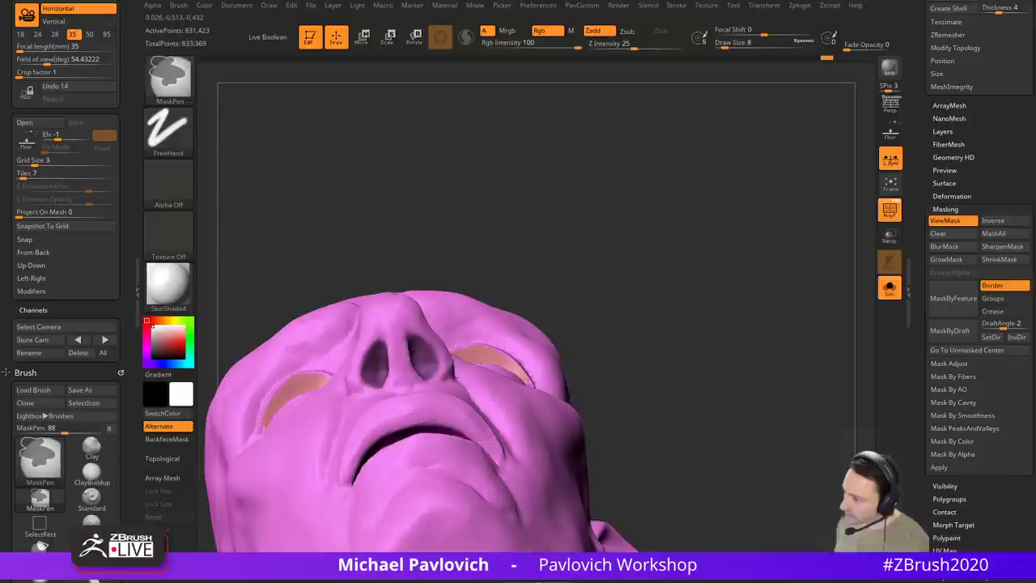
{"action": "mouse_move", "coordinate": [622, 257]}
{"action": "left_mouse_down"}
{"action": "mouse_move", "coordinate": [647, 287]}
{"action": "mouse_move", "coordinate": [640, 246]}
{"action": "left_mouse_up"}
{"action": "key", "text": "ctrl"}
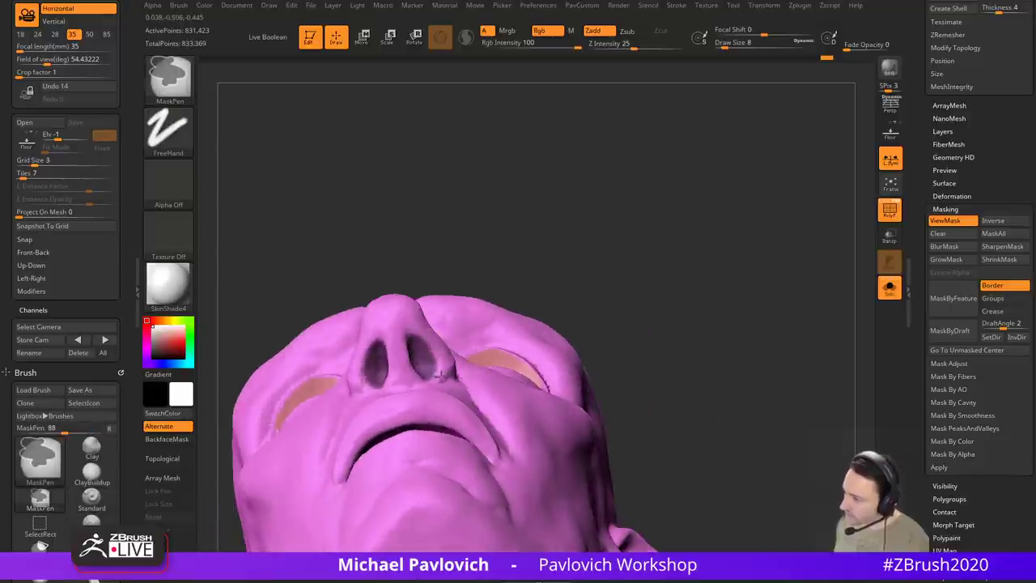
{"action": "left_click_drag", "start_coordinate": [726, 238], "coordinate": [733, 265]}
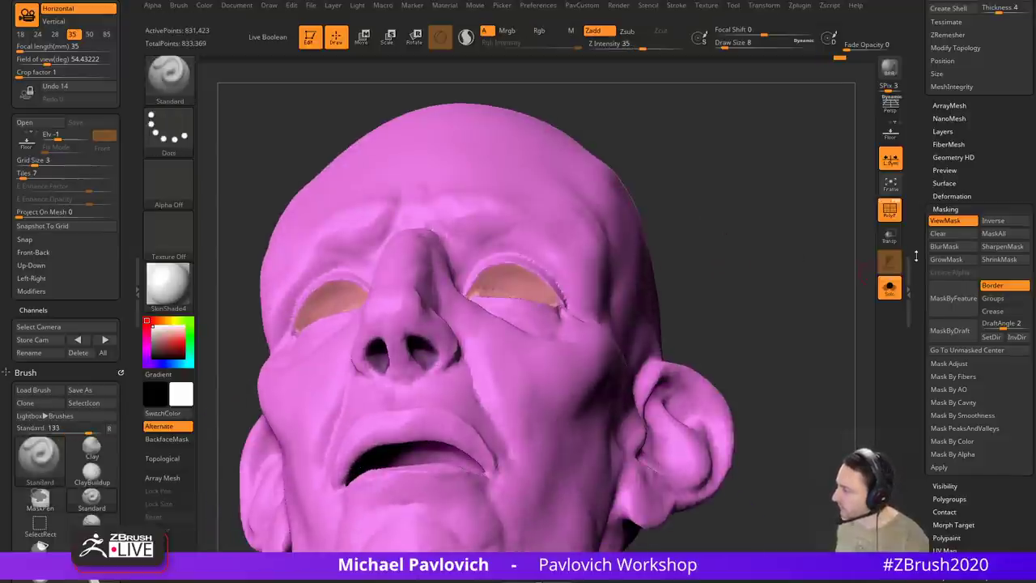
Step: Insert an edge loop along the masked border of the nostrils to give them their own polygroup
{"action": "scroll", "coordinate": [916, 256], "scroll_direction": "up", "scroll_amount": 10}
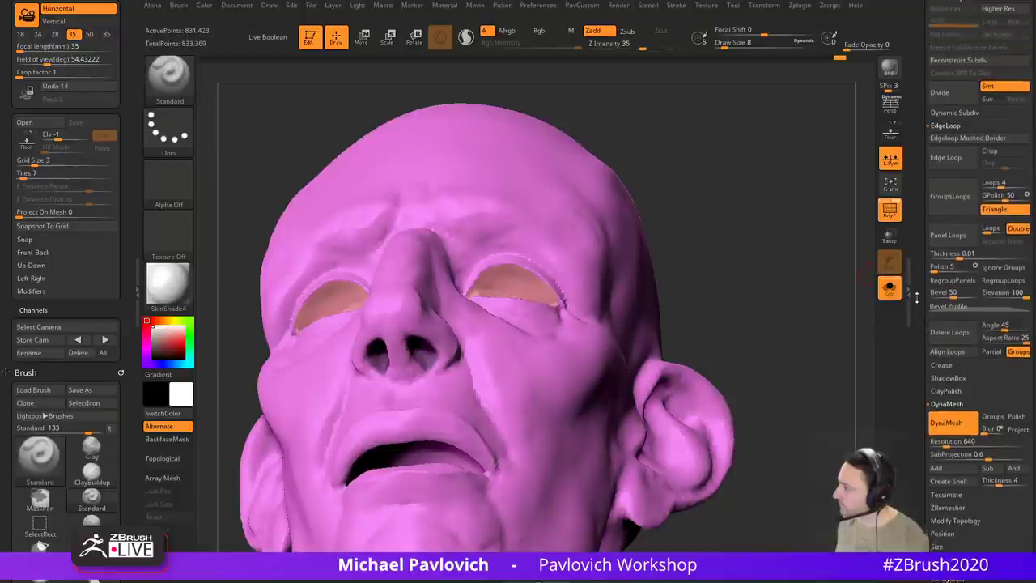
{"action": "scroll", "coordinate": [916, 297], "scroll_direction": "up", "scroll_amount": 3}
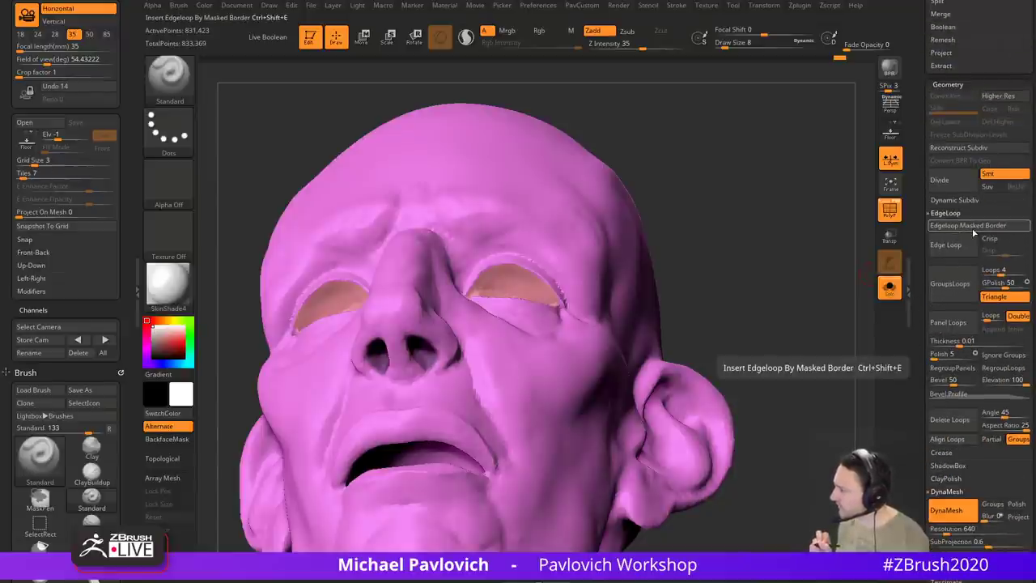
{"action": "left_click_drag", "start_coordinate": [760, 209], "coordinate": [715, 200]}
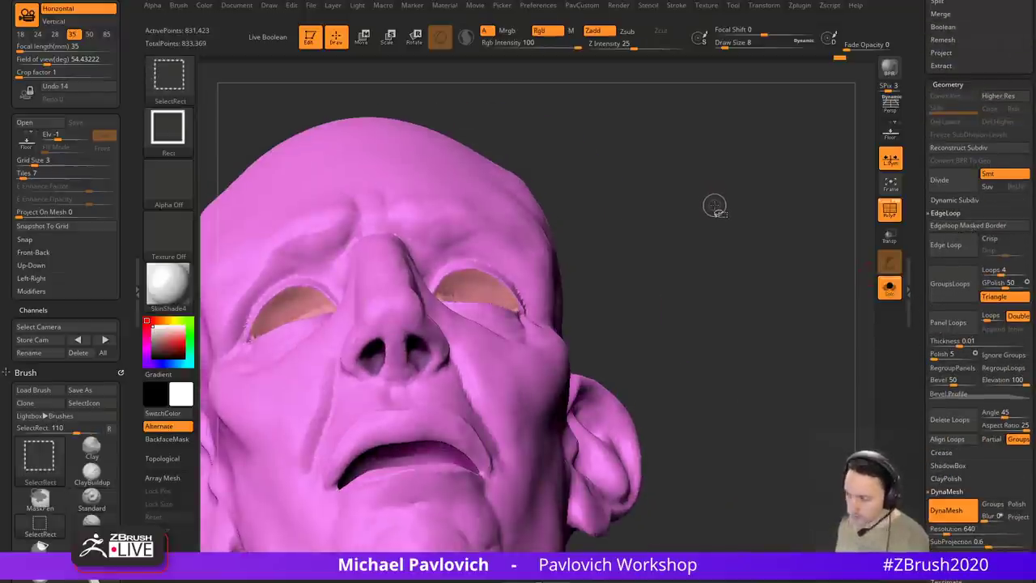
{"action": "key", "text": "ctrl+shift+z"}
Step: Set the draw size to 5 and mask the upper lip from corner to corner
{"action": "mouse_move", "coordinate": [691, 248]}
{"action": "left_mouse_down"}
{"action": "mouse_move", "coordinate": [723, 242]}
{"action": "mouse_move", "coordinate": [754, 268]}
{"action": "mouse_move", "coordinate": [745, 287]}
{"action": "mouse_move", "coordinate": [759, 262]}
{"action": "mouse_move", "coordinate": [763, 282]}
{"action": "mouse_move", "coordinate": [647, 324]}
{"action": "mouse_move", "coordinate": [428, 374]}
{"action": "mouse_move", "coordinate": [390, 405]}
{"action": "mouse_move", "coordinate": [429, 356]}
{"action": "mouse_move", "coordinate": [482, 342]}
{"action": "left_mouse_up"}
{"action": "key", "text": "s"}
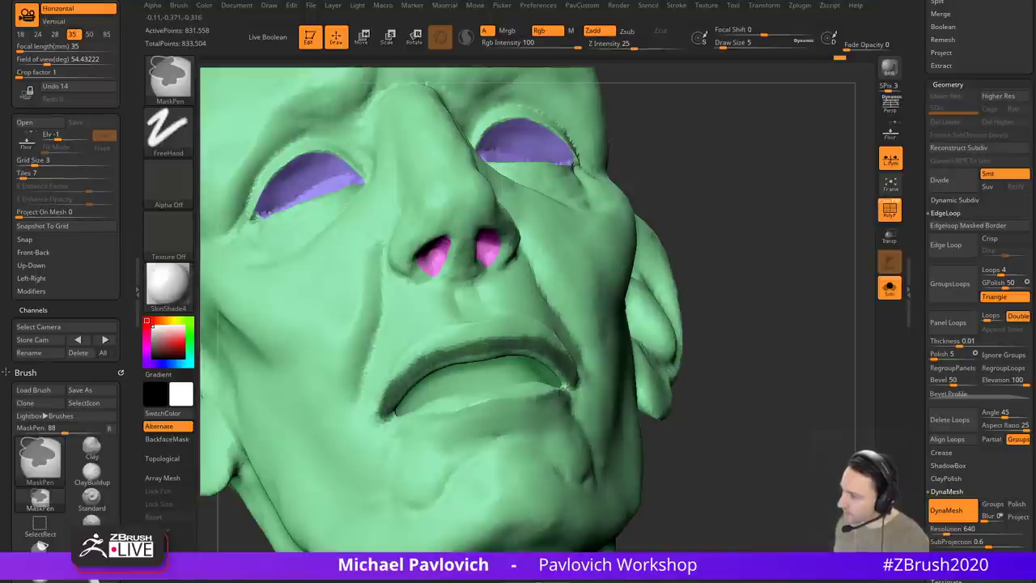
{"action": "mouse_move", "coordinate": [390, 389]}
{"action": "left_mouse_down", "text": "ctrl"}
{"action": "mouse_move", "coordinate": [446, 338]}
{"action": "mouse_move", "coordinate": [486, 327]}
{"action": "left_mouse_up", "text": "ctrl"}
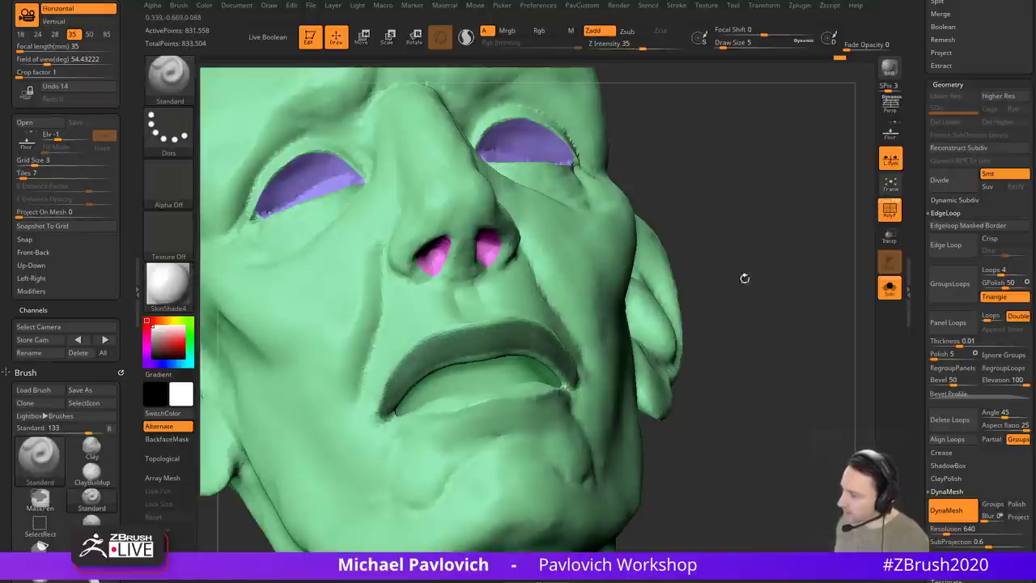
{"action": "left_click_drag", "start_coordinate": [744, 278], "coordinate": [752, 289]}
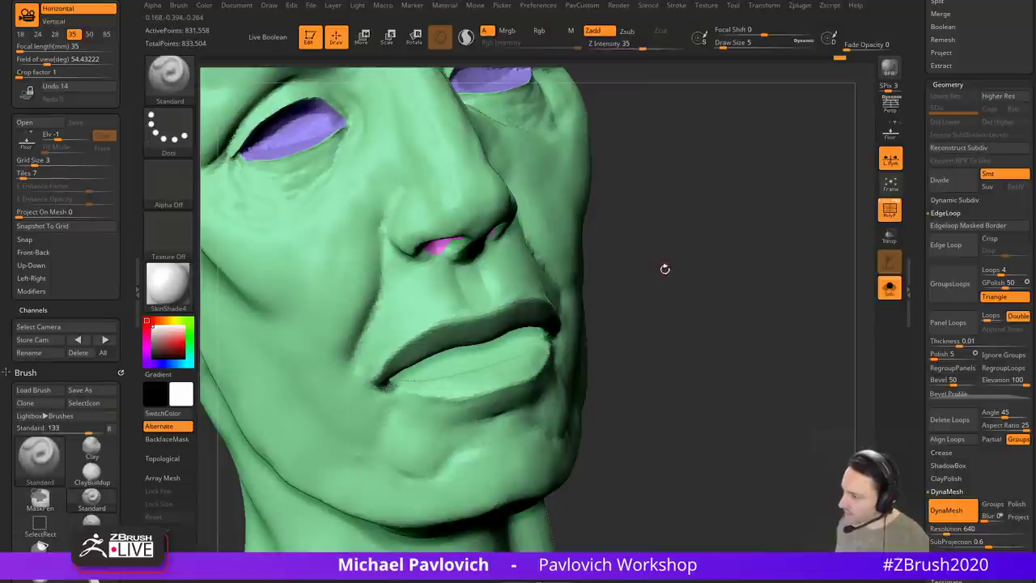
Step: Mask the full width of the lower lip and join the mask to the upper lip at the mouth corners
{"action": "left_click_drag", "start_coordinate": [664, 269], "coordinate": [403, 397]}
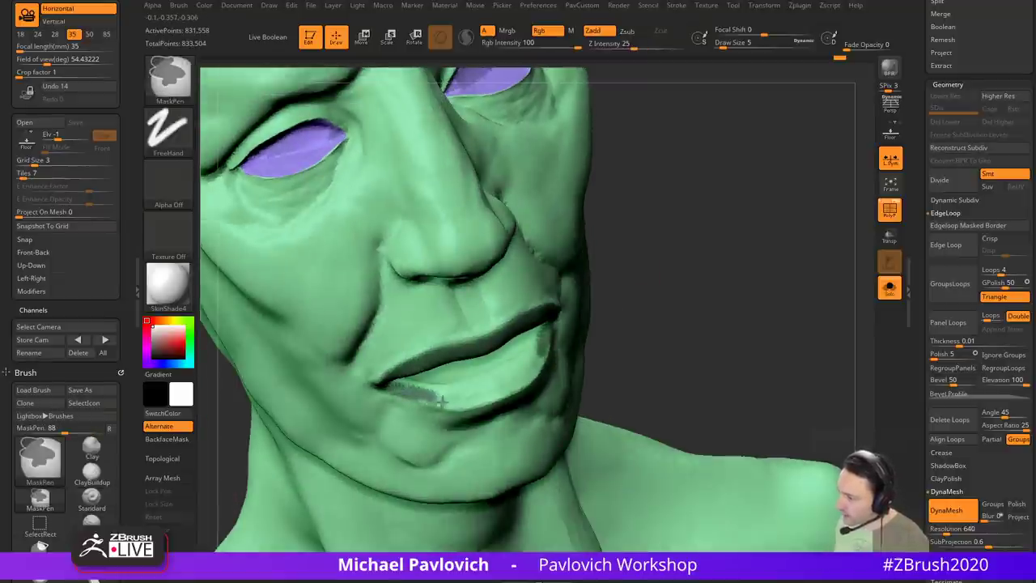
{"action": "left_click_drag", "start_coordinate": [458, 398], "coordinate": [479, 392], "text": "ctrl"}
{"action": "mouse_move", "coordinate": [619, 324]}
{"action": "left_mouse_down"}
{"action": "mouse_move", "coordinate": [745, 303]}
{"action": "mouse_move", "coordinate": [577, 289]}
{"action": "left_mouse_up"}
{"action": "mouse_move", "coordinate": [480, 369]}
{"action": "left_mouse_down", "text": "ctrl"}
{"action": "mouse_move", "coordinate": [508, 349]}
{"action": "mouse_move", "coordinate": [484, 387]}
{"action": "left_mouse_up", "text": "ctrl"}
{"action": "left_click_drag", "start_coordinate": [645, 289], "coordinate": [523, 338]}
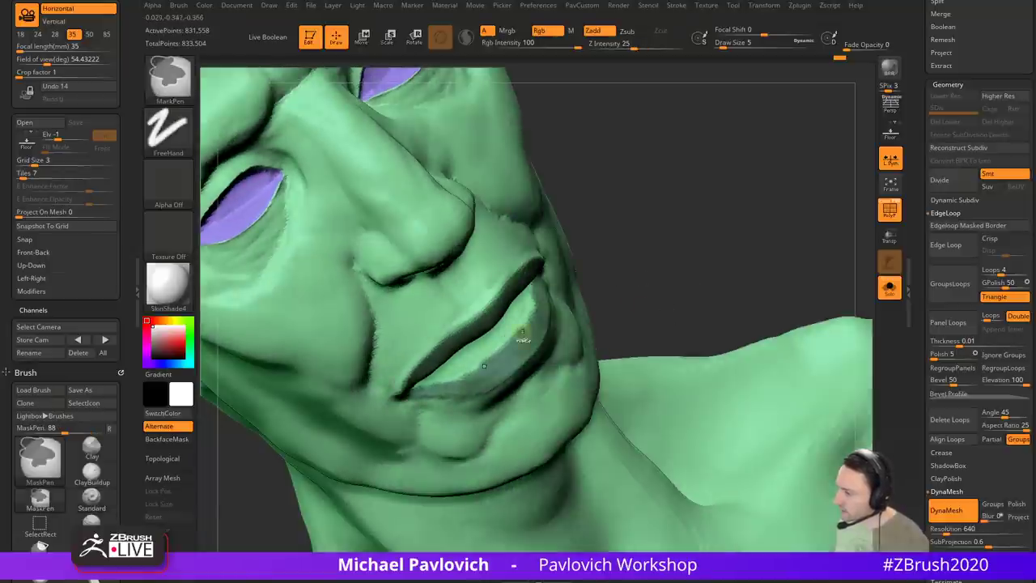
{"action": "mouse_move", "coordinate": [593, 281]}
{"action": "left_mouse_down"}
{"action": "mouse_move", "coordinate": [567, 295]}
{"action": "mouse_move", "coordinate": [639, 273]}
{"action": "mouse_move", "coordinate": [664, 238]}
{"action": "mouse_move", "coordinate": [536, 359]}
{"action": "left_mouse_up"}
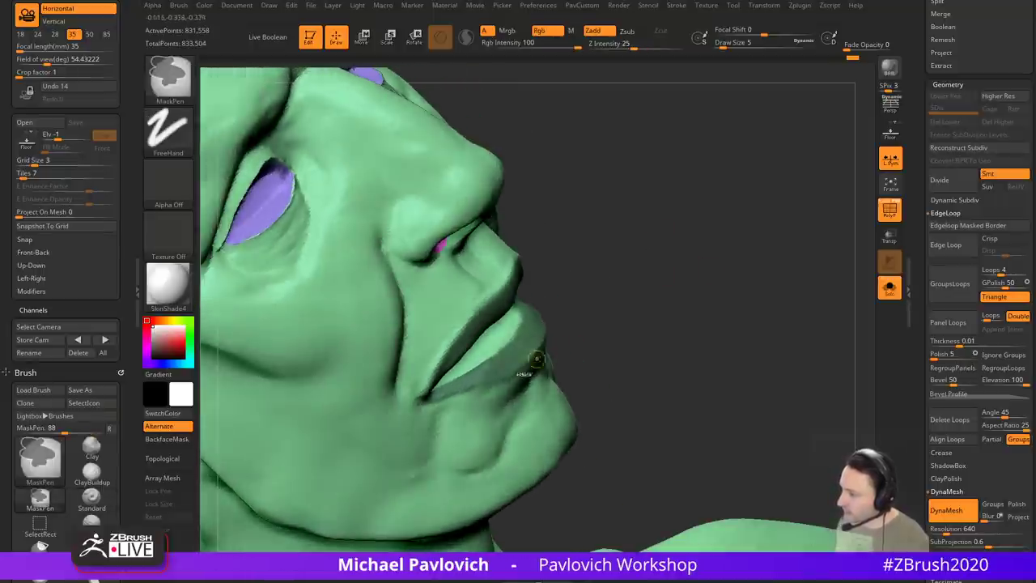
{"action": "mouse_move", "coordinate": [429, 400]}
{"action": "left_mouse_down"}
{"action": "mouse_move", "coordinate": [613, 300]}
{"action": "mouse_move", "coordinate": [608, 264]}
{"action": "left_mouse_up"}
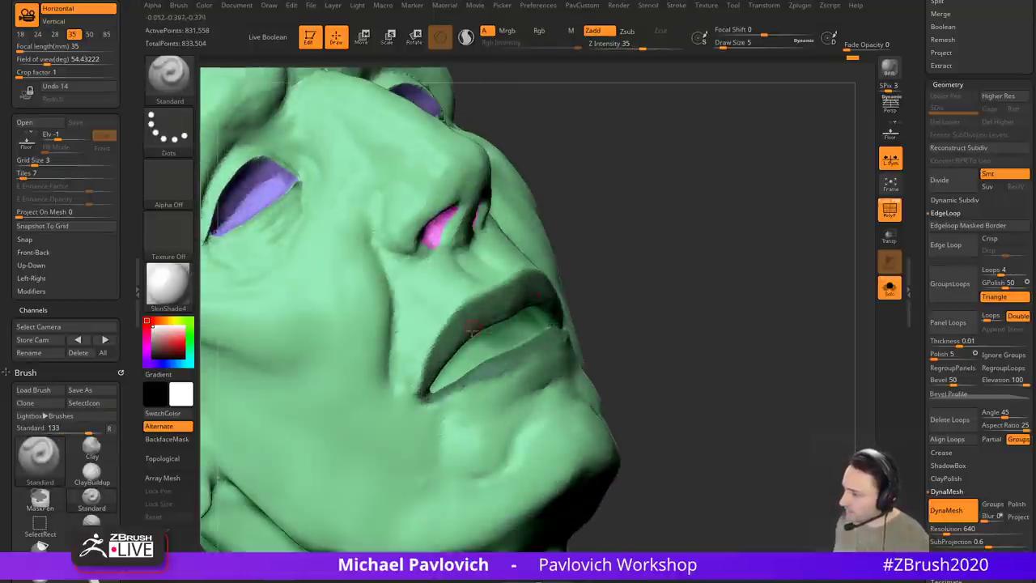
{"action": "key", "text": "ctrl"}
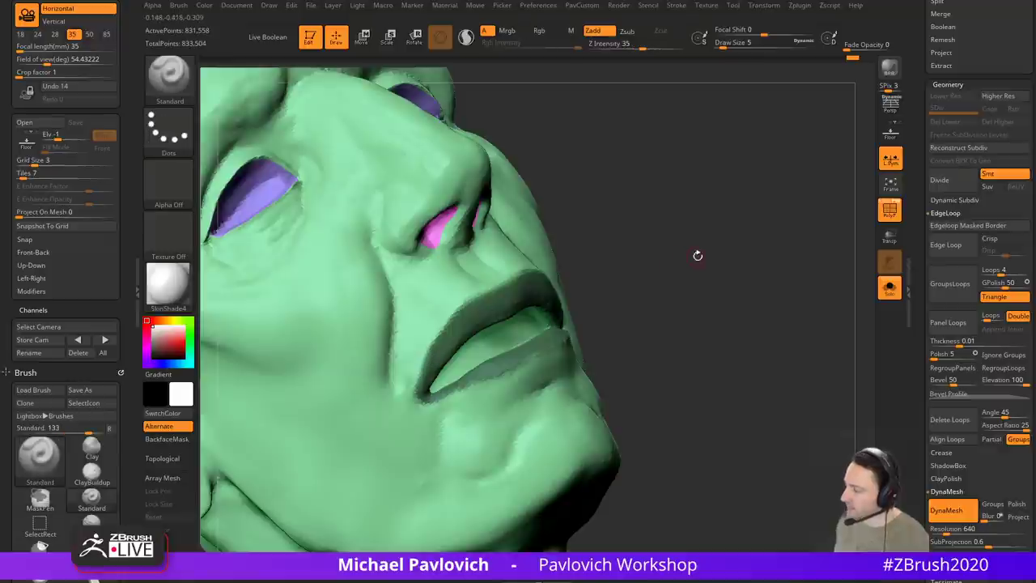
{"action": "left_click_drag", "start_coordinate": [651, 259], "coordinate": [660, 261]}
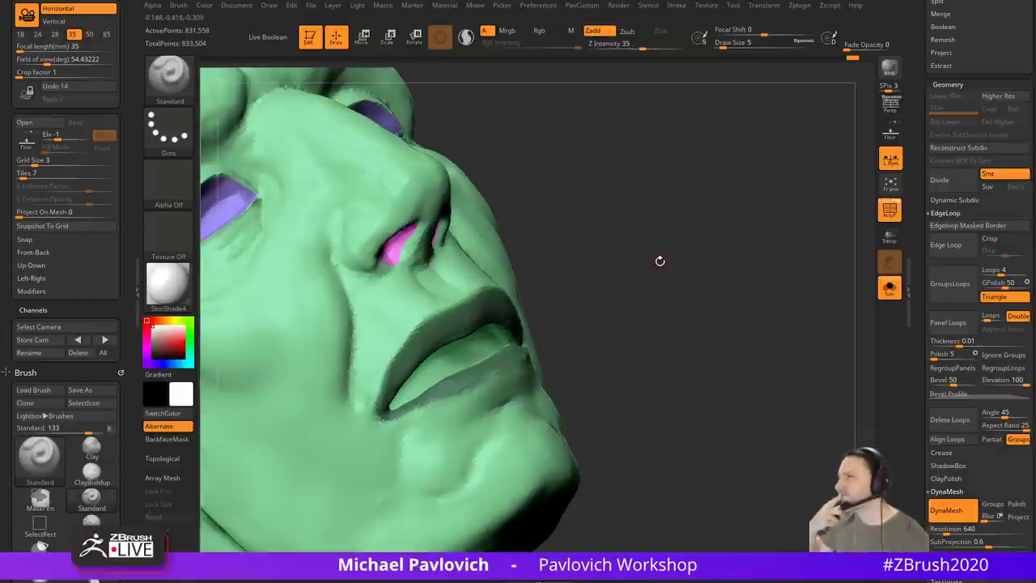
Step: Touch up the mask on the upper lip near the mouth corner from below
{"action": "mouse_move", "coordinate": [648, 154]}
{"action": "left_mouse_down"}
{"action": "mouse_move", "coordinate": [694, 226]}
{"action": "mouse_move", "coordinate": [717, 151]}
{"action": "mouse_move", "coordinate": [757, 298]}
{"action": "mouse_move", "coordinate": [782, 242]}
{"action": "mouse_move", "coordinate": [770, 262]}
{"action": "mouse_move", "coordinate": [701, 219]}
{"action": "left_mouse_up"}
{"action": "key", "text": "ctrl"}
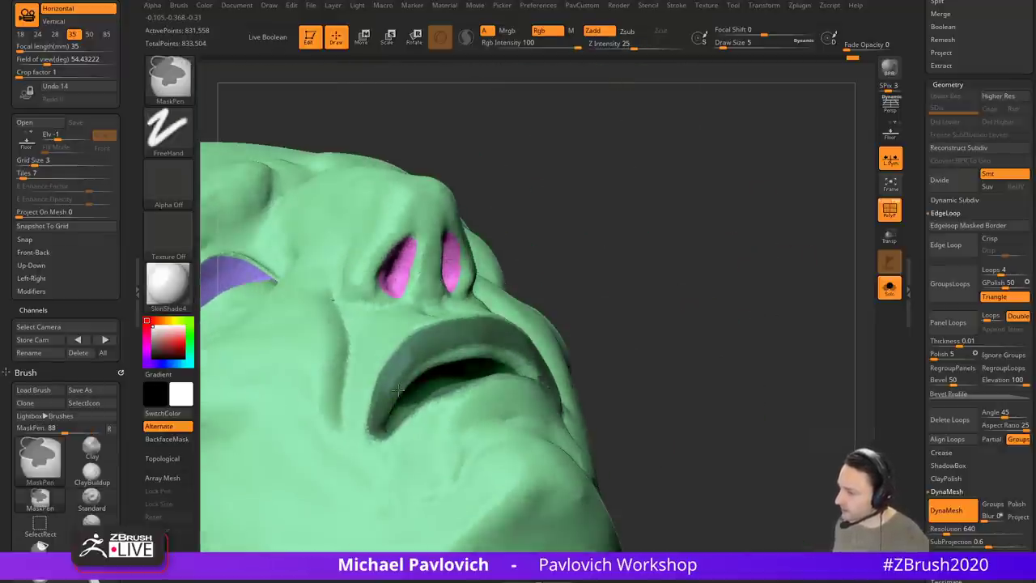
{"action": "left_click_drag", "start_coordinate": [640, 315], "coordinate": [659, 259]}
{"action": "left_click_drag", "start_coordinate": [568, 280], "coordinate": [562, 323]}
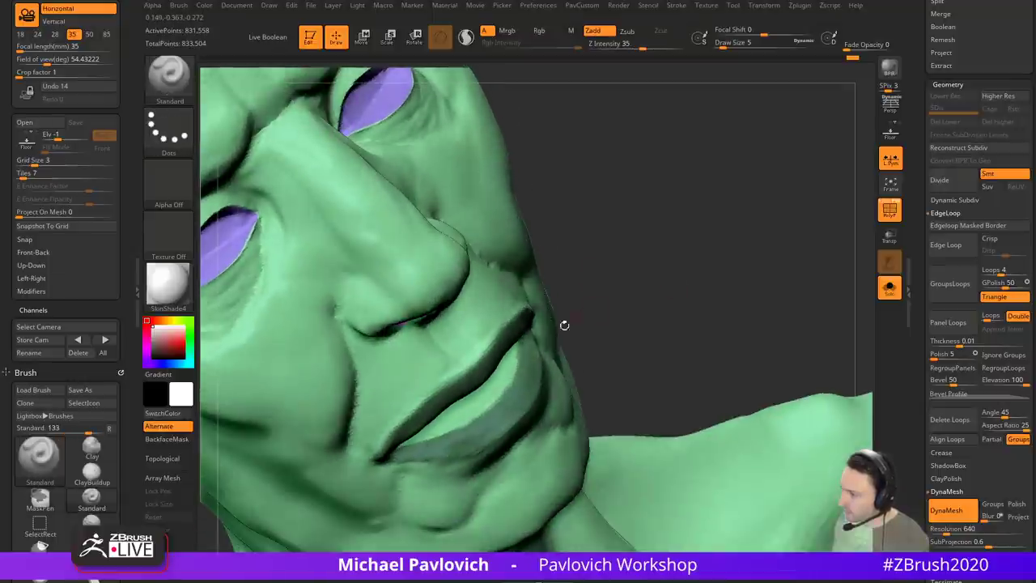
Step: Insert an edge loop along the masked border of the lips to give them their own polygroup and clear the mask
{"action": "key", "text": "ctrl"}
{"action": "left_click_drag", "start_coordinate": [650, 335], "coordinate": [787, 297]}
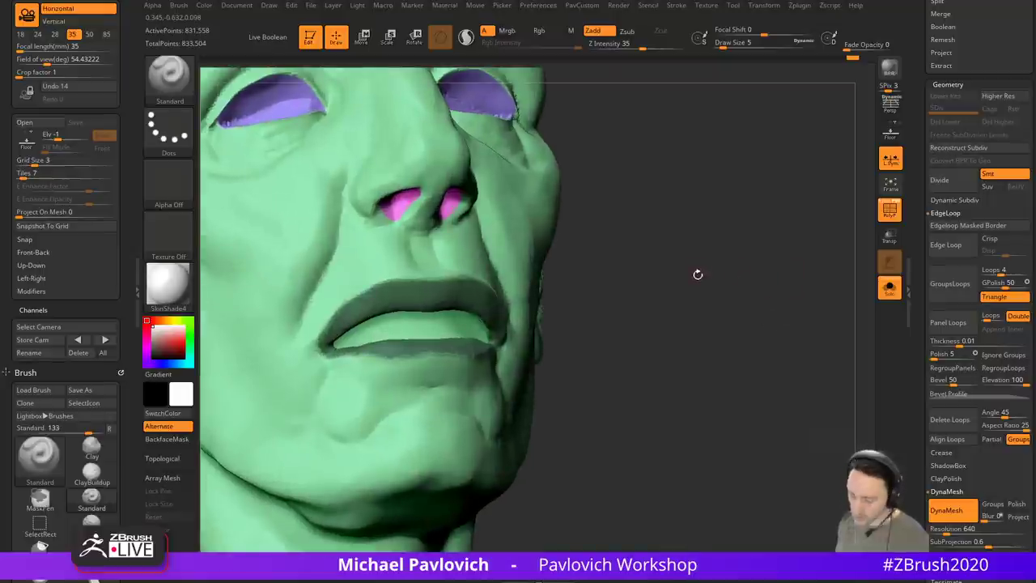
{"action": "key", "text": "ctrl+shift+e"}
{"action": "left_click_drag", "start_coordinate": [707, 254], "coordinate": [714, 271], "text": "ctrl"}
{"action": "left_click_drag", "start_coordinate": [684, 276], "coordinate": [681, 336], "text": "alt"}
{"action": "mouse_move", "coordinate": [727, 330]}
{"action": "left_mouse_down"}
{"action": "mouse_move", "coordinate": [673, 299]}
{"action": "mouse_move", "coordinate": [636, 298]}
{"action": "mouse_move", "coordinate": [727, 324]}
{"action": "mouse_move", "coordinate": [709, 275]}
{"action": "mouse_move", "coordinate": [678, 266]}
{"action": "mouse_move", "coordinate": [597, 308]}
{"action": "mouse_move", "coordinate": [625, 269]}
{"action": "mouse_move", "coordinate": [664, 349]}
{"action": "mouse_move", "coordinate": [676, 294]}
{"action": "left_mouse_up"}
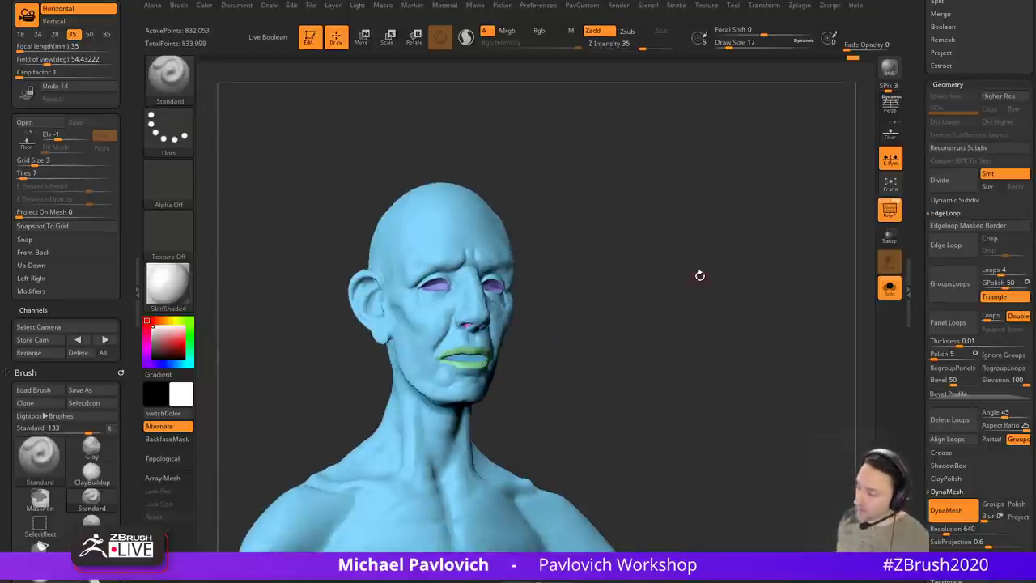
{"action": "left_click_drag", "start_coordinate": [641, 228], "coordinate": [665, 245]}
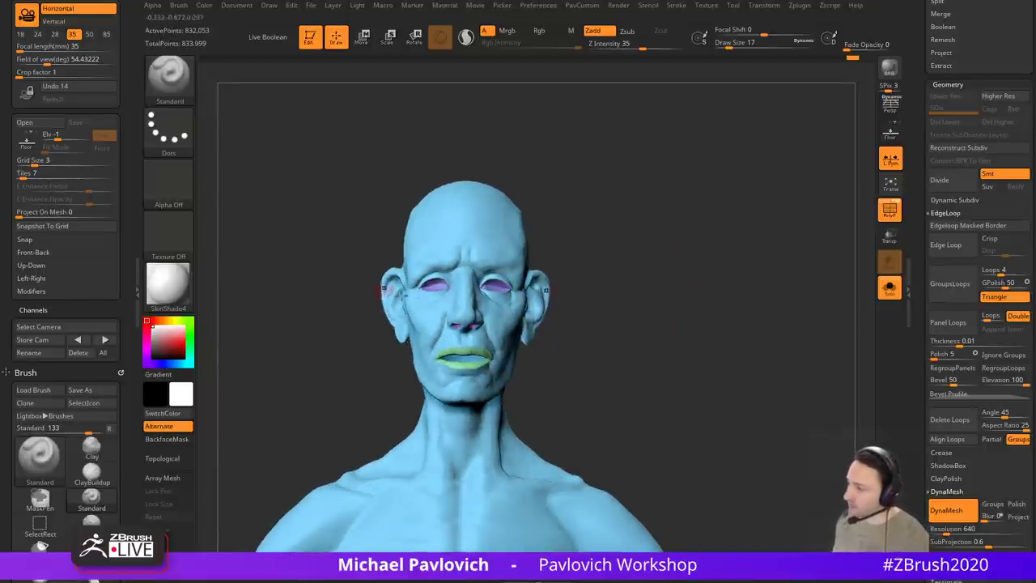
{"action": "left_click_drag", "start_coordinate": [387, 292], "coordinate": [482, 285]}
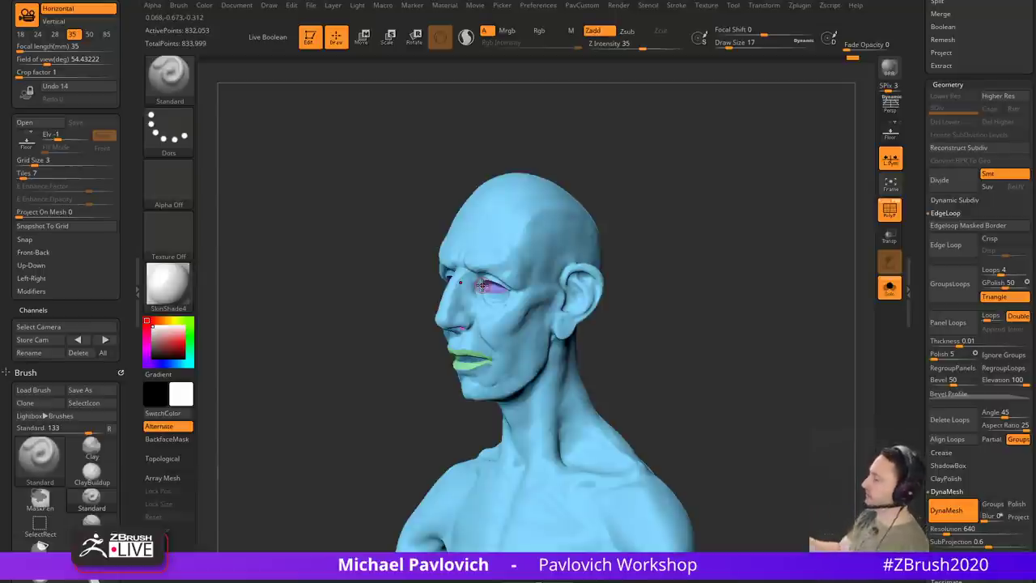
{"action": "mouse_move", "coordinate": [685, 243]}
{"action": "left_mouse_down"}
{"action": "mouse_move", "coordinate": [671, 259]}
{"action": "mouse_move", "coordinate": [740, 273]}
{"action": "mouse_move", "coordinate": [713, 295]}
{"action": "mouse_move", "coordinate": [749, 264]}
{"action": "mouse_move", "coordinate": [719, 268]}
{"action": "left_mouse_up"}
{"action": "mouse_move", "coordinate": [764, 361]}
{"action": "left_mouse_down"}
{"action": "mouse_move", "coordinate": [731, 340]}
{"action": "mouse_move", "coordinate": [766, 318]}
{"action": "mouse_move", "coordinate": [728, 345]}
{"action": "mouse_move", "coordinate": [779, 342]}
{"action": "mouse_move", "coordinate": [732, 331]}
{"action": "mouse_move", "coordinate": [743, 330]}
{"action": "mouse_move", "coordinate": [694, 342]}
{"action": "mouse_move", "coordinate": [752, 332]}
{"action": "left_mouse_up"}
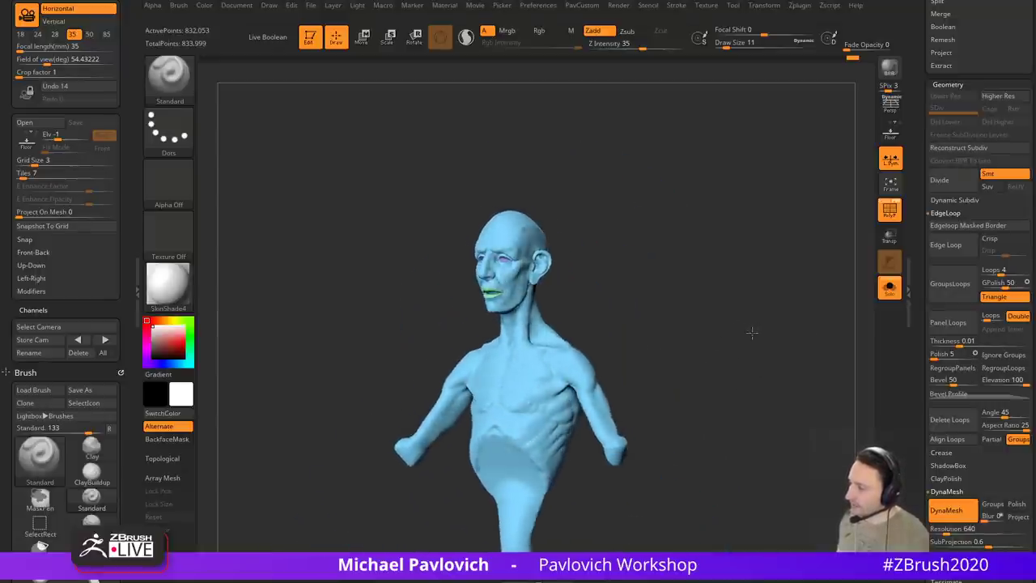
{"action": "key", "text": "s"}
{"action": "left_click", "coordinate": [577, 291]}
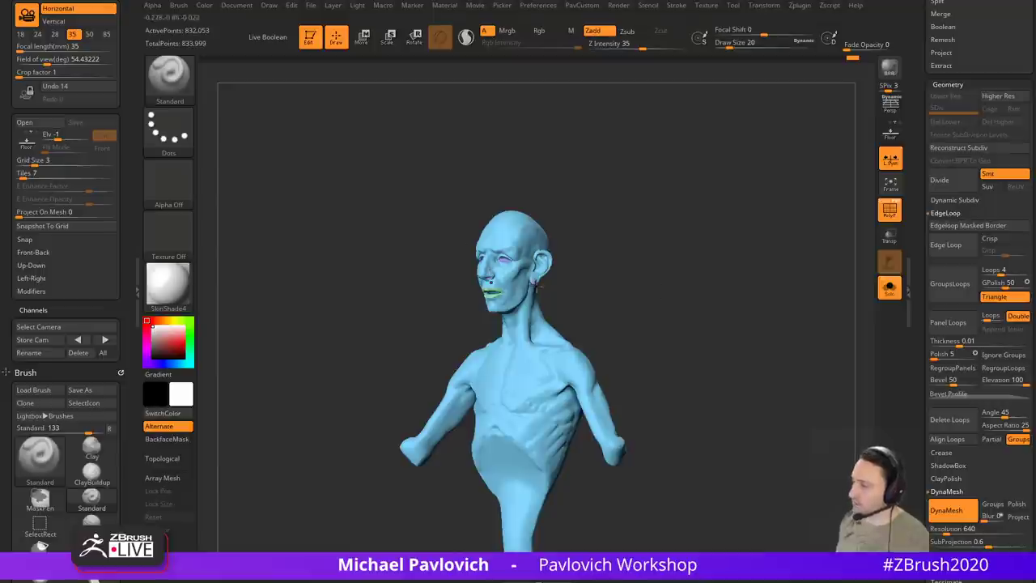
{"action": "left_click_drag", "start_coordinate": [706, 370], "coordinate": [758, 333]}
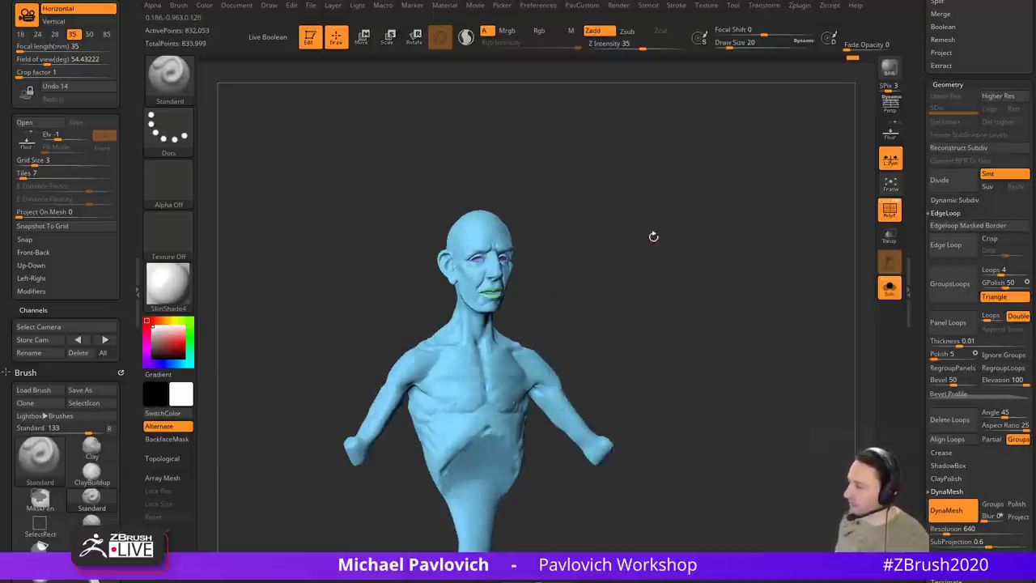
Step: Isolate the skin without the lips and eye sockets, separate the mouth interior into its own polygroup, and show the whole head again
{"action": "mouse_move", "coordinate": [653, 236]}
{"action": "left_mouse_down", "text": "alt"}
{"action": "mouse_move", "coordinate": [726, 313]}
{"action": "mouse_move", "coordinate": [719, 284]}
{"action": "mouse_move", "coordinate": [757, 315]}
{"action": "mouse_move", "coordinate": [785, 308]}
{"action": "mouse_move", "coordinate": [745, 284]}
{"action": "mouse_move", "coordinate": [694, 311]}
{"action": "mouse_move", "coordinate": [823, 287]}
{"action": "mouse_move", "coordinate": [795, 373]}
{"action": "mouse_move", "coordinate": [779, 338]}
{"action": "left_mouse_up", "text": "alt"}
{"action": "left_click", "coordinate": [543, 305], "text": "ctrl+shift"}
{"action": "key", "text": "space"}
{"action": "left_click", "coordinate": [758, 311]}
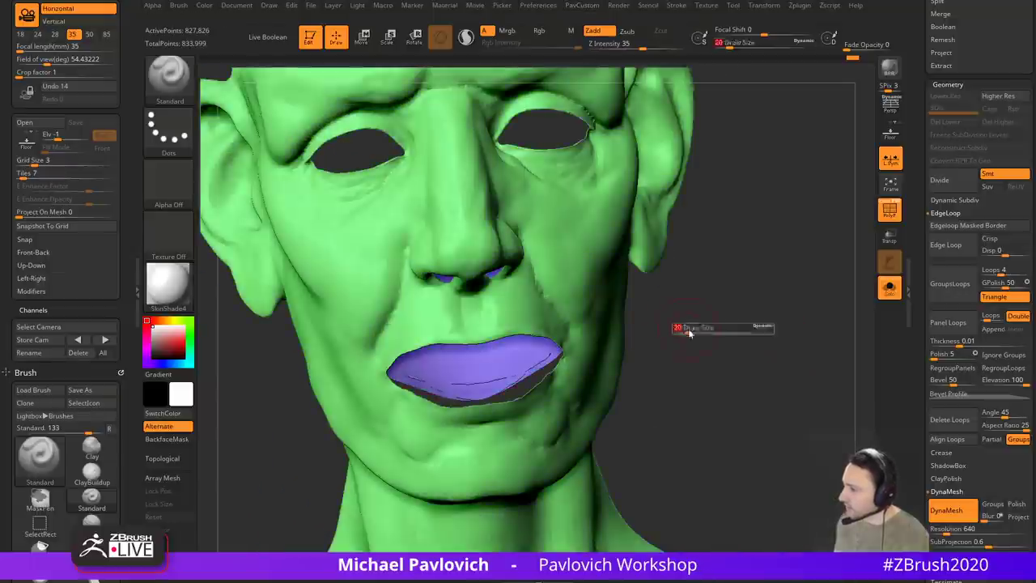
{"action": "mouse_move", "coordinate": [684, 327]}
{"action": "left_mouse_down"}
{"action": "mouse_move", "coordinate": [710, 283]}
{"action": "mouse_move", "coordinate": [678, 302]}
{"action": "mouse_move", "coordinate": [700, 320]}
{"action": "mouse_move", "coordinate": [689, 338]}
{"action": "mouse_move", "coordinate": [746, 324]}
{"action": "mouse_move", "coordinate": [738, 353]}
{"action": "mouse_move", "coordinate": [772, 289]}
{"action": "mouse_move", "coordinate": [756, 323]}
{"action": "mouse_move", "coordinate": [753, 302]}
{"action": "left_mouse_up"}
{"action": "left_click_drag", "start_coordinate": [746, 236], "coordinate": [777, 269], "text": "alt"}
{"action": "left_click", "coordinate": [617, 303], "text": "ctrl+shift"}
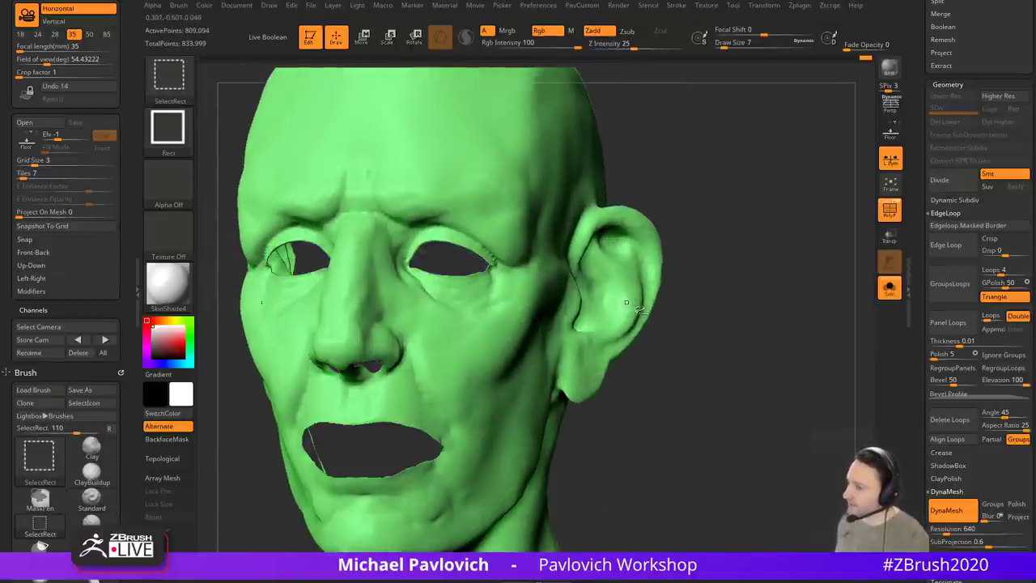
{"action": "left_click", "coordinate": [756, 318], "text": "ctrl+shift"}
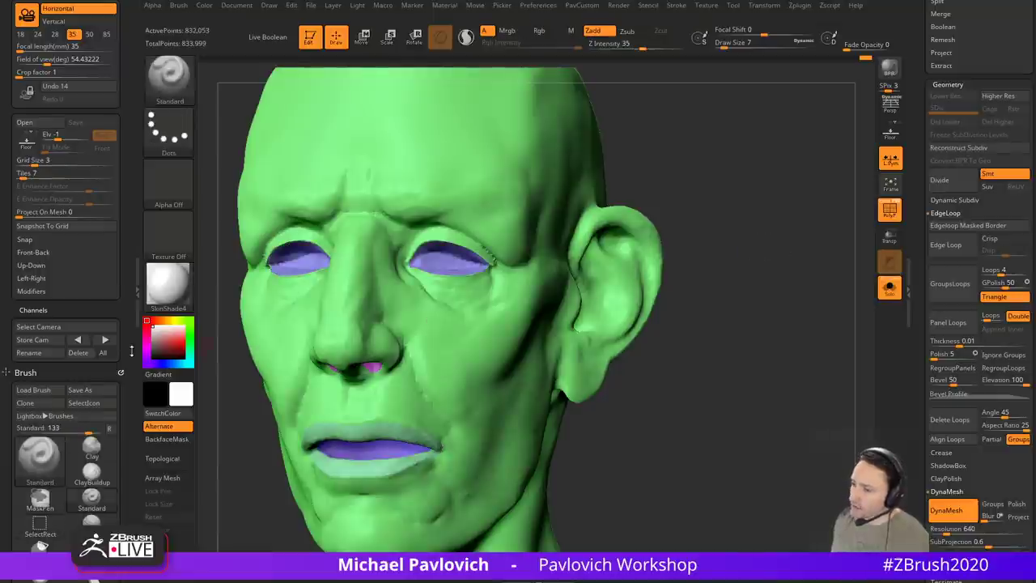
Step: Collapse the unneeded brush settings and set Mask By Polygroups to 100 in the brush's auto masking
{"action": "left_click_drag", "start_coordinate": [132, 349], "coordinate": [124, 213]}
{"action": "left_click_drag", "start_coordinate": [125, 359], "coordinate": [117, 290]}
{"action": "mouse_move", "coordinate": [88, 431]}
{"action": "left_mouse_down"}
{"action": "mouse_move", "coordinate": [89, 399]}
{"action": "mouse_move", "coordinate": [88, 450]}
{"action": "left_mouse_up"}
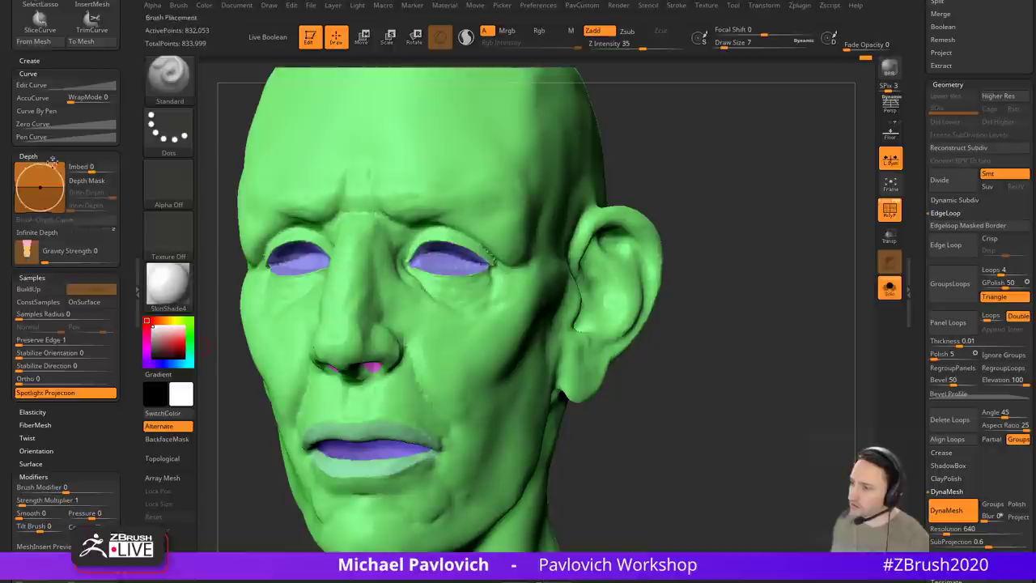
{"action": "left_click", "coordinate": [52, 157], "text": "shift"}
{"action": "left_click", "coordinate": [49, 167], "text": "shift"}
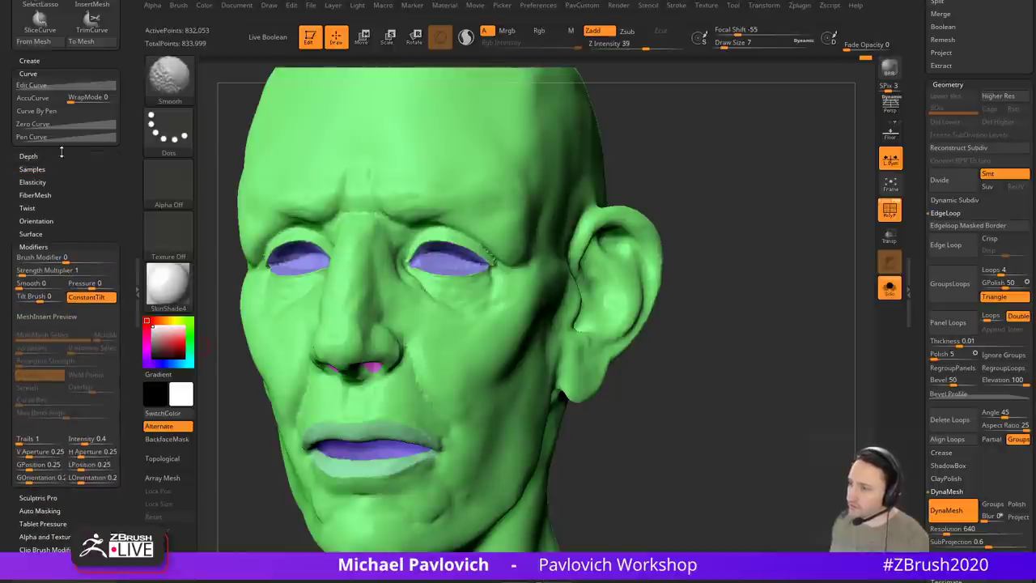
{"action": "left_click", "coordinate": [62, 73]}
{"action": "left_click", "coordinate": [34, 176]}
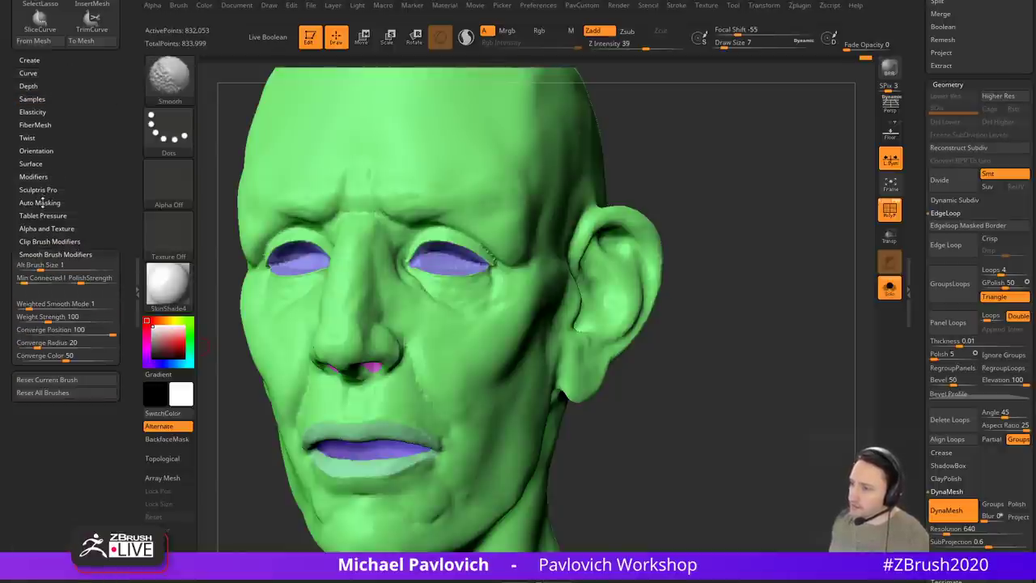
{"action": "left_click", "coordinate": [42, 202], "text": "shift"}
{"action": "left_click_drag", "start_coordinate": [56, 216], "coordinate": [132, 215]}
Step: Set the draw size to 12 and mask the eyelids and the skin all around the eye sockets
{"action": "mouse_move", "coordinate": [734, 238]}
{"action": "left_mouse_down", "text": "alt"}
{"action": "mouse_move", "coordinate": [776, 267]}
{"action": "mouse_move", "coordinate": [721, 268]}
{"action": "left_mouse_up", "text": "alt"}
{"action": "key", "text": "s"}
{"action": "left_click", "coordinate": [487, 286]}
{"action": "mouse_move", "coordinate": [486, 261]}
{"action": "left_mouse_down", "text": "ctrl"}
{"action": "mouse_move", "coordinate": [458, 258]}
{"action": "mouse_move", "coordinate": [473, 319]}
{"action": "mouse_move", "coordinate": [494, 293]}
{"action": "mouse_move", "coordinate": [517, 288]}
{"action": "left_mouse_up", "text": "ctrl"}
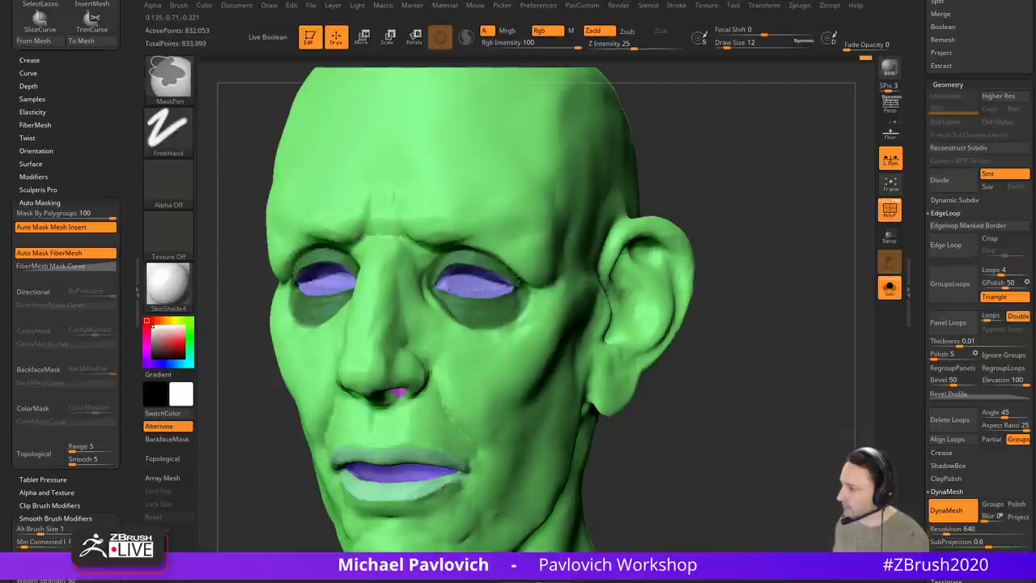
{"action": "left_click_drag", "start_coordinate": [729, 130], "coordinate": [604, 199]}
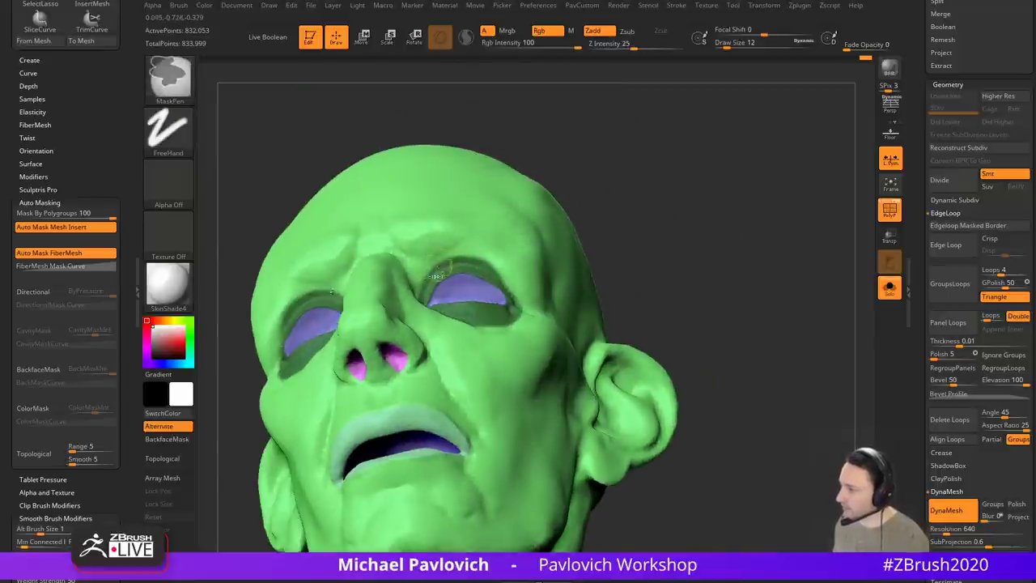
{"action": "mouse_move", "coordinate": [684, 182]}
{"action": "left_mouse_down"}
{"action": "mouse_move", "coordinate": [706, 259]}
{"action": "mouse_move", "coordinate": [732, 255]}
{"action": "left_mouse_up"}
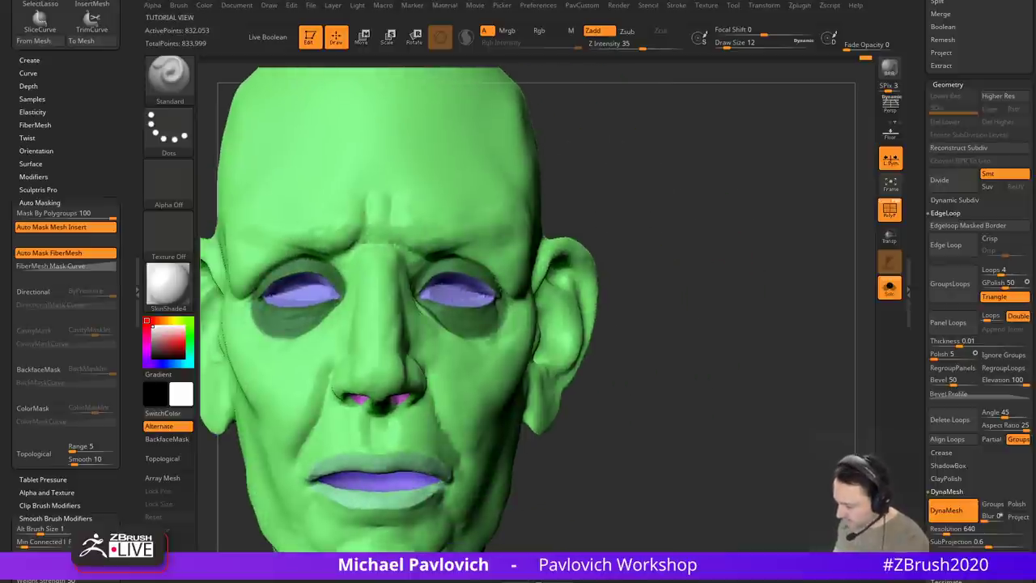
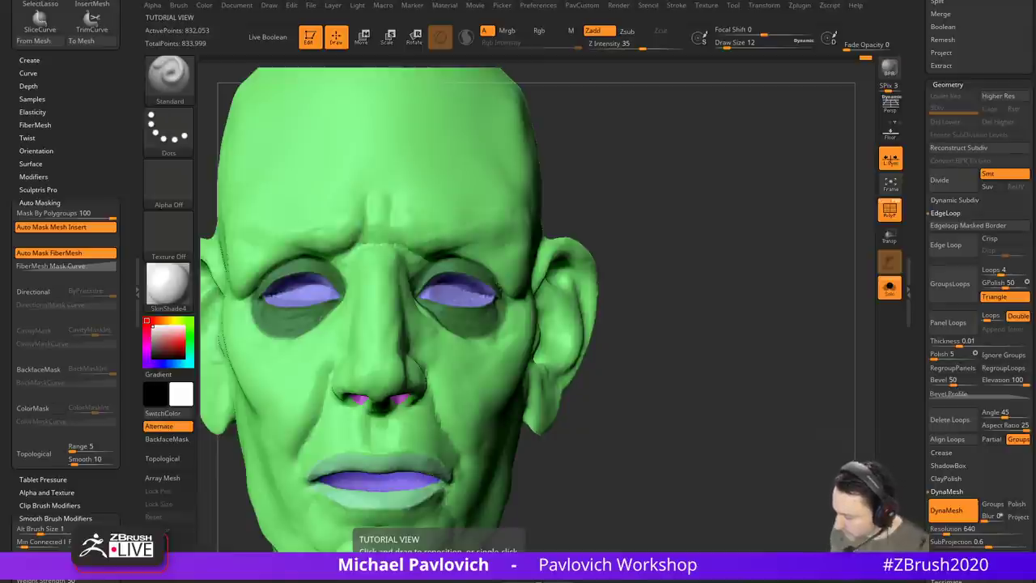
Step: Switch to the browser, open the "Go With the Flow - Part 4" video from the "ZBrush for Illustrators - 3D to 2D" playlist and pause it on the polygrouped head
{"action": "left_click_drag", "start_coordinate": [661, 581], "coordinate": [667, 26]}
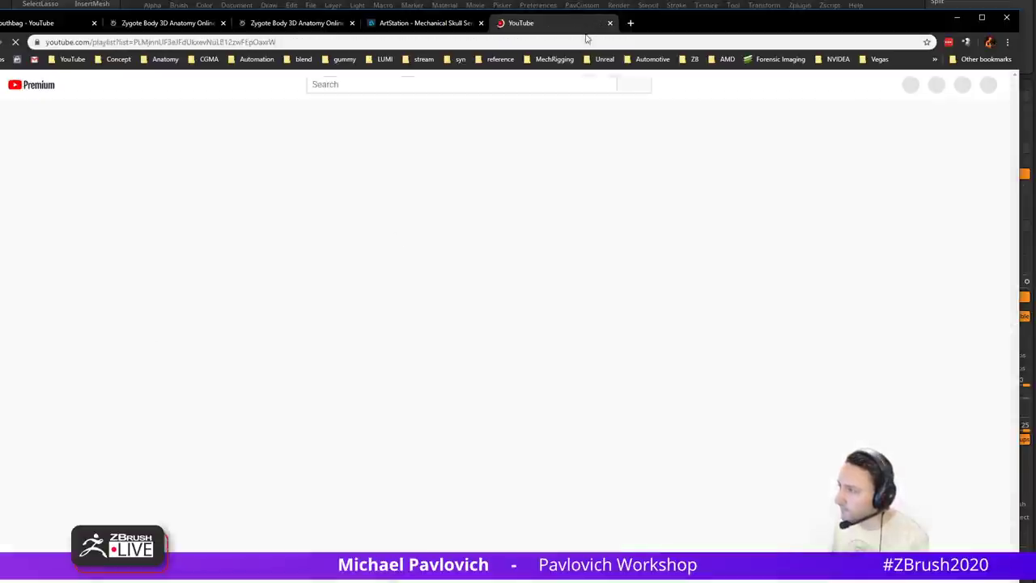
{"action": "scroll", "coordinate": [629, 255], "scroll_direction": "down", "scroll_amount": 7}
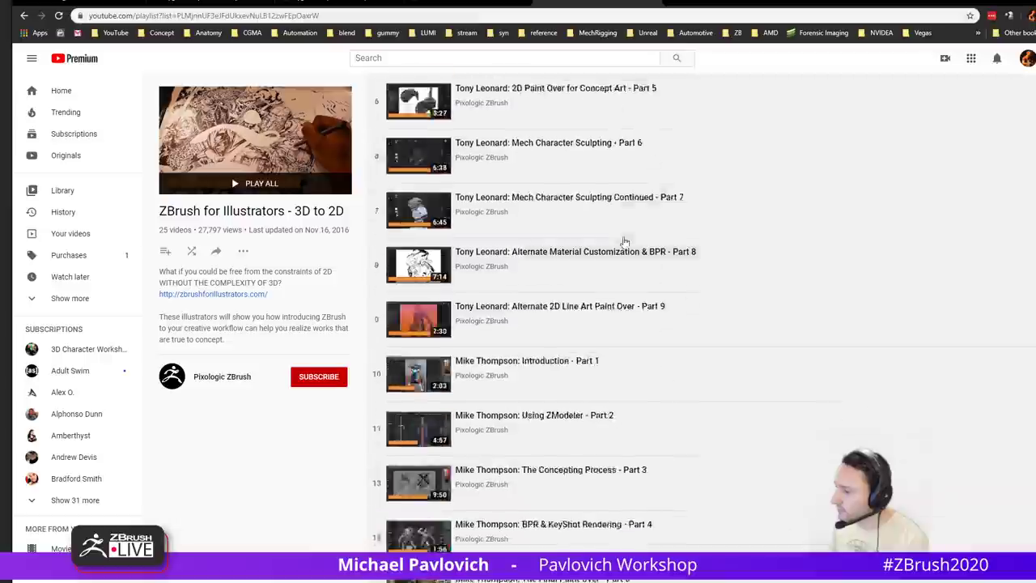
{"action": "scroll", "coordinate": [622, 242], "scroll_direction": "down", "scroll_amount": 2}
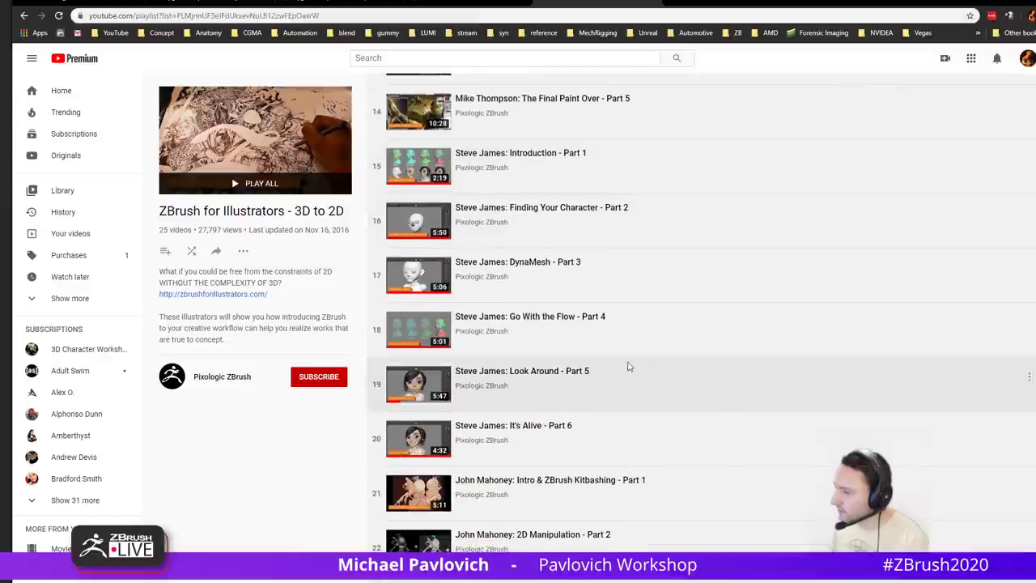
{"action": "left_click", "coordinate": [541, 329]}
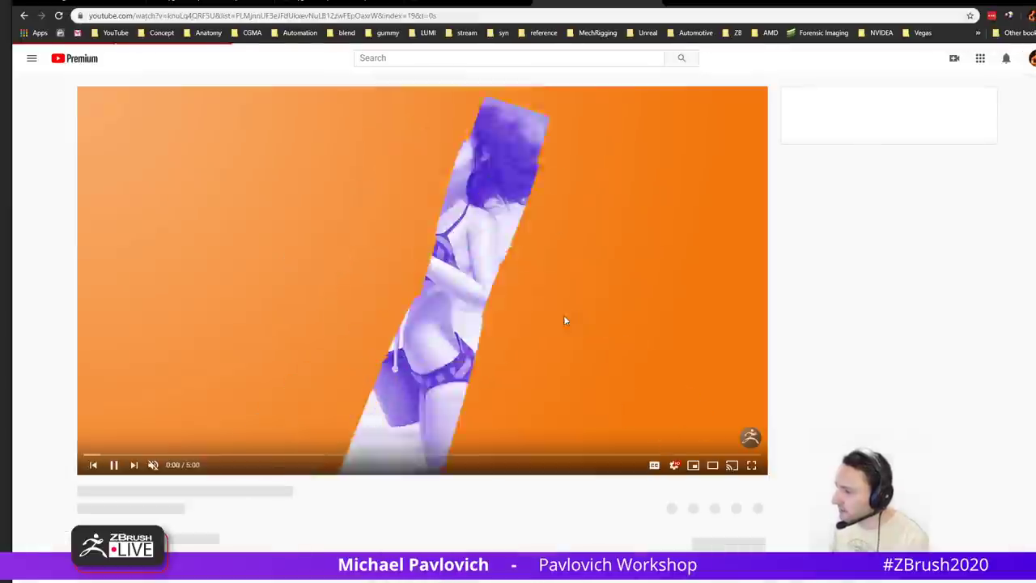
{"action": "left_click", "coordinate": [113, 458]}
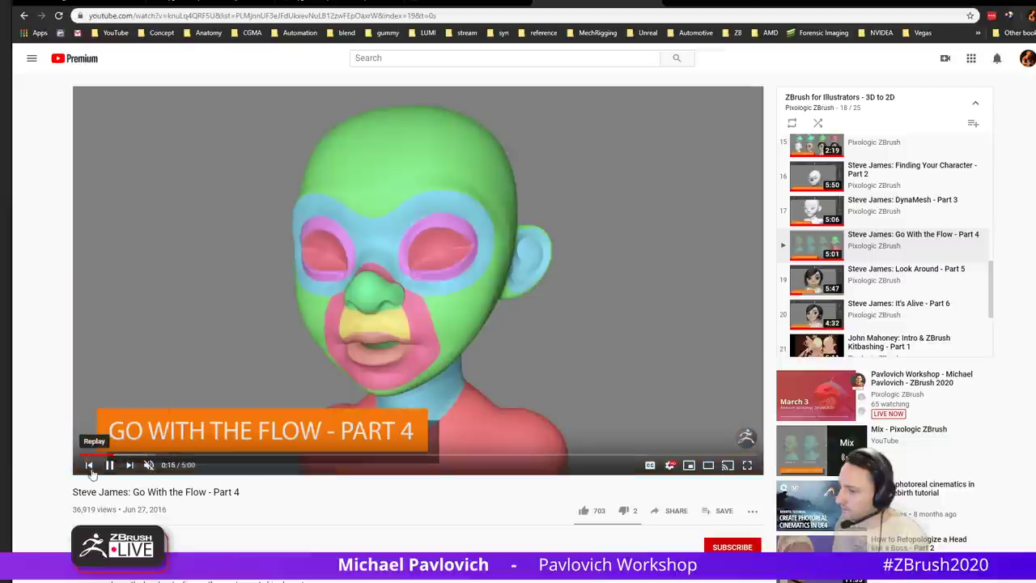
{"action": "left_click", "coordinate": [109, 465]}
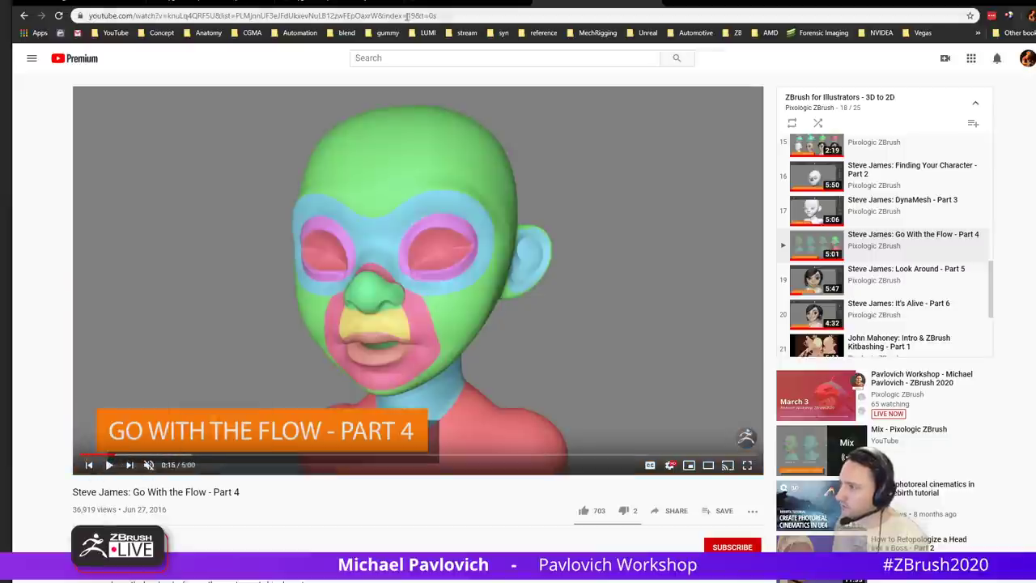
Step: Go back to the playlist page, select its web address, and return to ZBrush
{"action": "left_click", "coordinate": [24, 15]}
{"action": "left_click", "coordinate": [320, 16]}
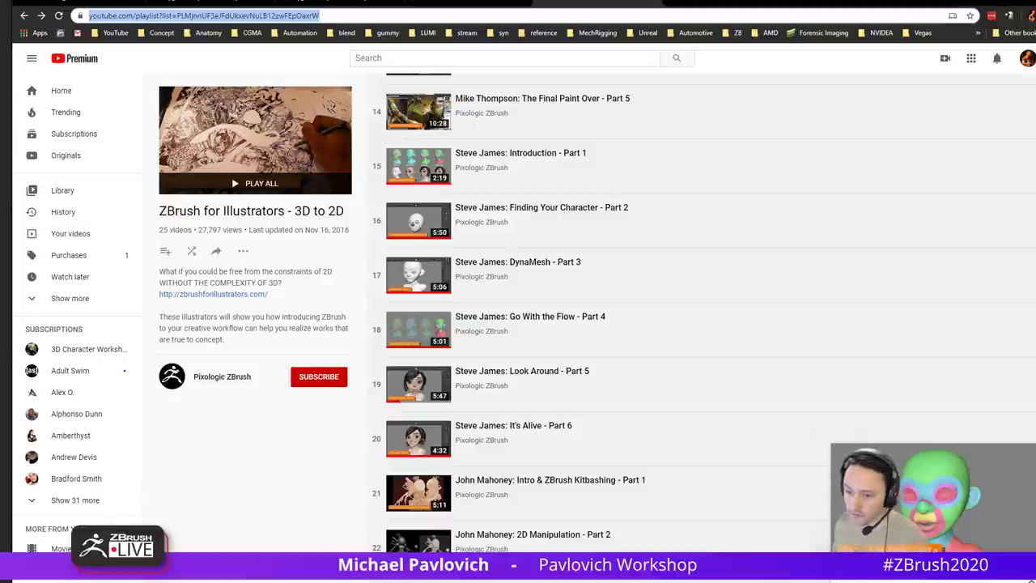
{"action": "key", "text": "alt+Tab"}
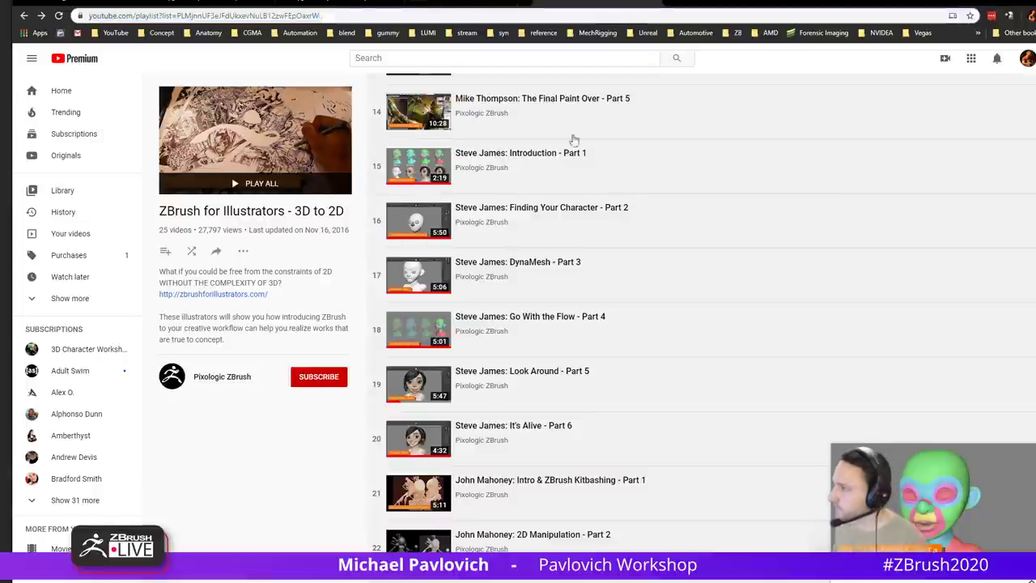
{"action": "mouse_move", "coordinate": [903, 497]}
{"action": "key", "text": "alt+Tab"}
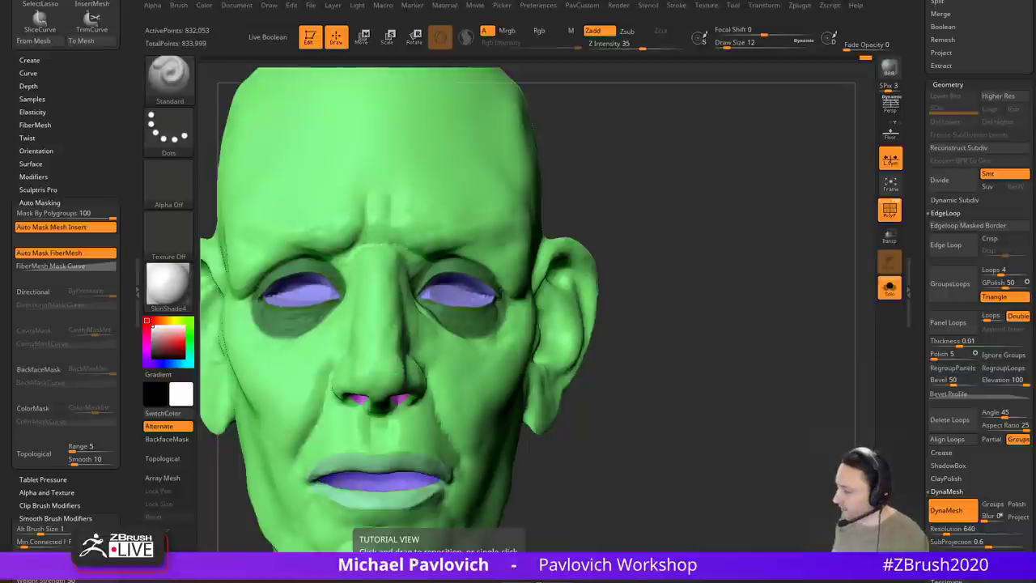
Step: Insert an edge loop along the masked border around the eyes to give the eyelids their own polygroup
{"action": "left_click_drag", "start_coordinate": [704, 269], "coordinate": [734, 222]}
{"action": "key", "text": "shift+f"}
{"action": "key", "text": "s"}
Step: Mask the tip and wings of the nose and insert an edge loop along the mask border to make the nose its own polygroup
{"action": "mouse_move", "coordinate": [747, 258]}
{"action": "left_mouse_down"}
{"action": "mouse_move", "coordinate": [753, 268]}
{"action": "mouse_move", "coordinate": [735, 277]}
{"action": "left_mouse_up"}
{"action": "key", "text": "s"}
{"action": "key", "text": "ctrl"}
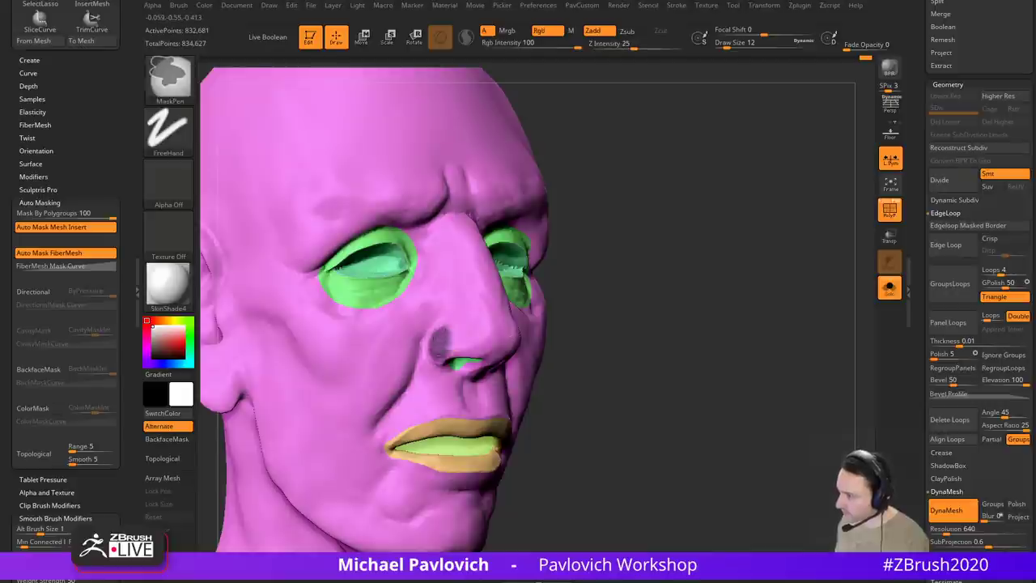
{"action": "left_click_drag", "start_coordinate": [580, 316], "coordinate": [607, 259]}
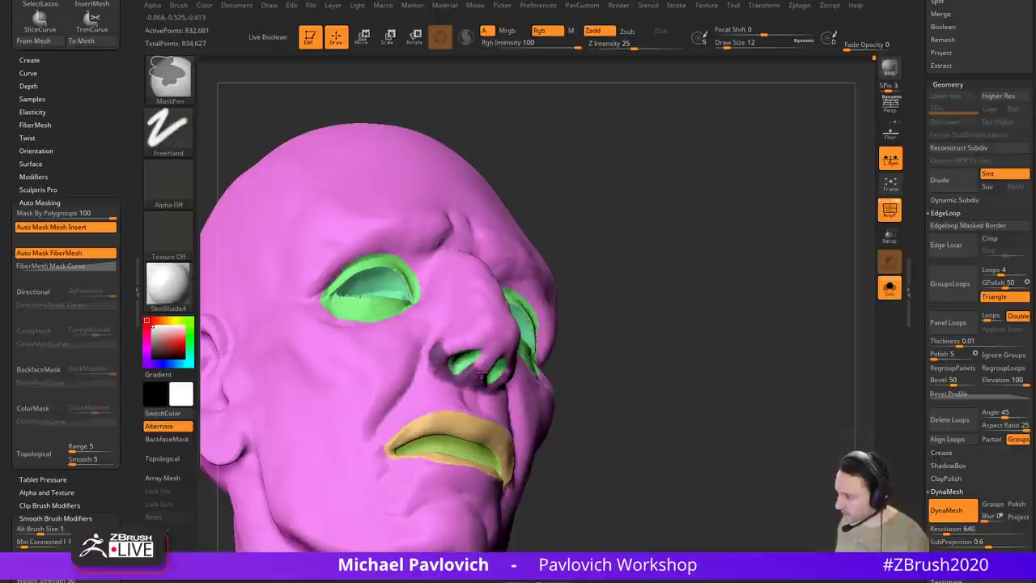
{"action": "left_click_drag", "start_coordinate": [550, 190], "coordinate": [583, 254]}
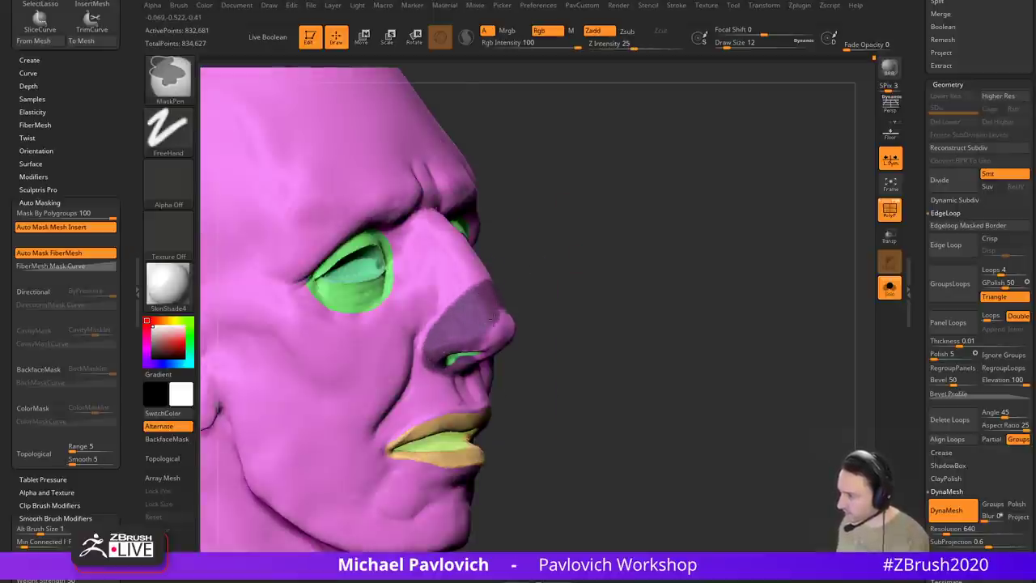
{"action": "mouse_move", "coordinate": [492, 317]}
{"action": "left_mouse_down"}
{"action": "mouse_move", "coordinate": [560, 301]}
{"action": "mouse_move", "coordinate": [472, 329]}
{"action": "mouse_move", "coordinate": [567, 317]}
{"action": "mouse_move", "coordinate": [483, 317]}
{"action": "left_mouse_up"}
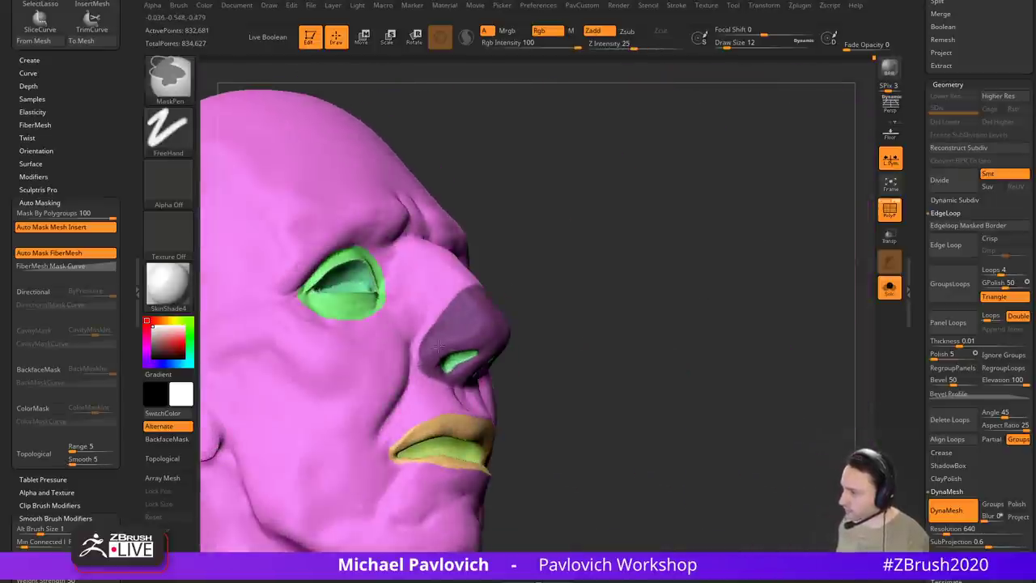
{"action": "mouse_move", "coordinate": [697, 254]}
{"action": "left_mouse_down"}
{"action": "mouse_move", "coordinate": [633, 274]}
{"action": "mouse_move", "coordinate": [685, 289]}
{"action": "mouse_move", "coordinate": [673, 273]}
{"action": "mouse_move", "coordinate": [707, 297]}
{"action": "mouse_move", "coordinate": [696, 295]}
{"action": "mouse_move", "coordinate": [717, 303]}
{"action": "mouse_move", "coordinate": [721, 291]}
{"action": "mouse_move", "coordinate": [740, 308]}
{"action": "mouse_move", "coordinate": [701, 284]}
{"action": "mouse_move", "coordinate": [672, 291]}
{"action": "left_mouse_up"}
{"action": "key", "text": "ctrl+w"}
Step: Mask a band from the nose bridge down the cheek fold to beside the mouth corner, raising the draw size to 20
{"action": "key", "text": "ctrl"}
{"action": "left_click_drag", "start_coordinate": [407, 318], "coordinate": [456, 299], "text": "ctrl"}
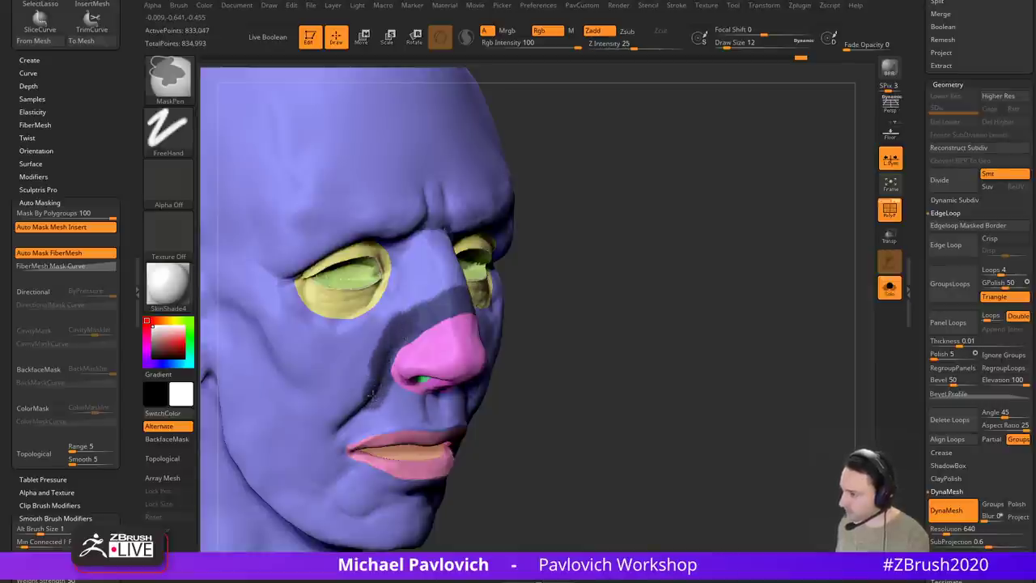
{"action": "mouse_move", "coordinate": [599, 343]}
{"action": "left_mouse_down"}
{"action": "mouse_move", "coordinate": [592, 327]}
{"action": "mouse_move", "coordinate": [528, 284]}
{"action": "left_mouse_up"}
{"action": "key", "text": "s"}
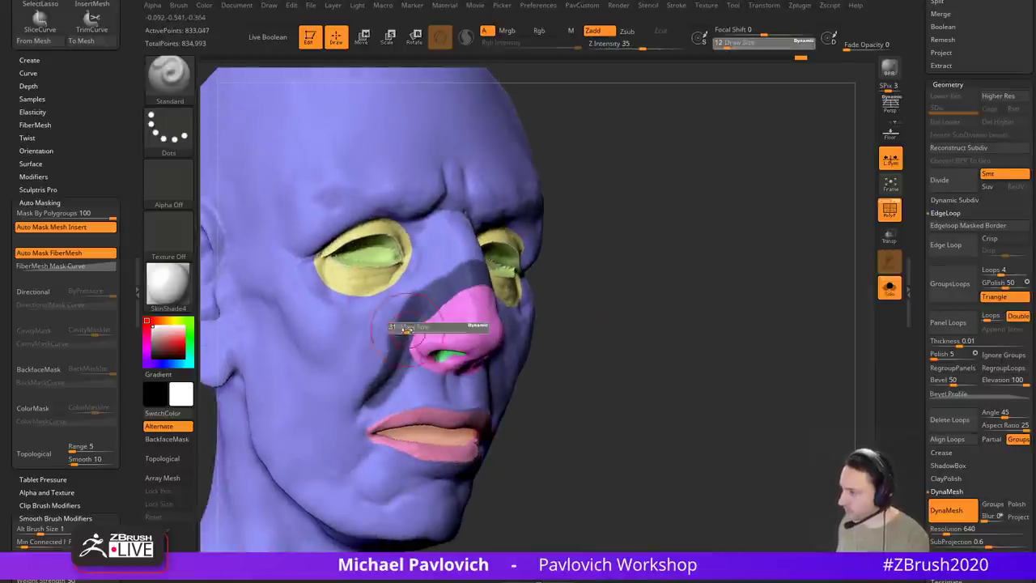
{"action": "left_click", "coordinate": [403, 336]}
{"action": "mouse_move", "coordinate": [367, 406]}
{"action": "left_mouse_down", "text": "ctrl"}
{"action": "mouse_move", "coordinate": [353, 429]}
{"action": "mouse_move", "coordinate": [363, 450]}
{"action": "left_mouse_up", "text": "ctrl"}
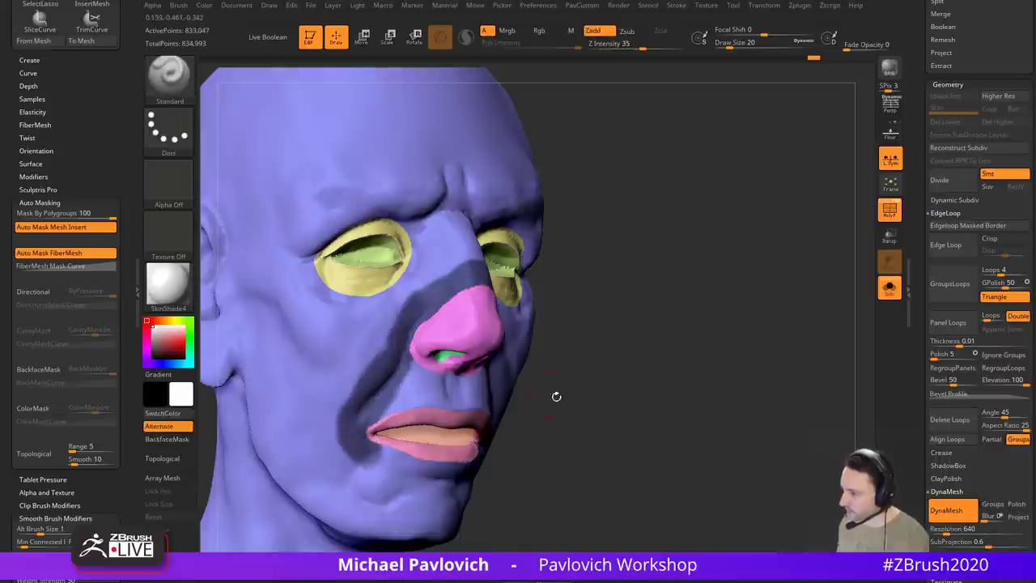
Step: Extend the mask band from the mouth corner below the lower lip across the chin
{"action": "left_click_drag", "start_coordinate": [556, 396], "coordinate": [516, 392]}
{"action": "mouse_move", "coordinate": [628, 387]}
{"action": "left_mouse_down"}
{"action": "mouse_move", "coordinate": [626, 357]}
{"action": "mouse_move", "coordinate": [642, 350]}
{"action": "left_mouse_up"}
{"action": "mouse_move", "coordinate": [355, 392]}
{"action": "left_mouse_down", "text": "ctrl"}
{"action": "mouse_move", "coordinate": [359, 429]}
{"action": "mouse_move", "coordinate": [387, 444]}
{"action": "mouse_move", "coordinate": [456, 439]}
{"action": "left_mouse_up", "text": "ctrl"}
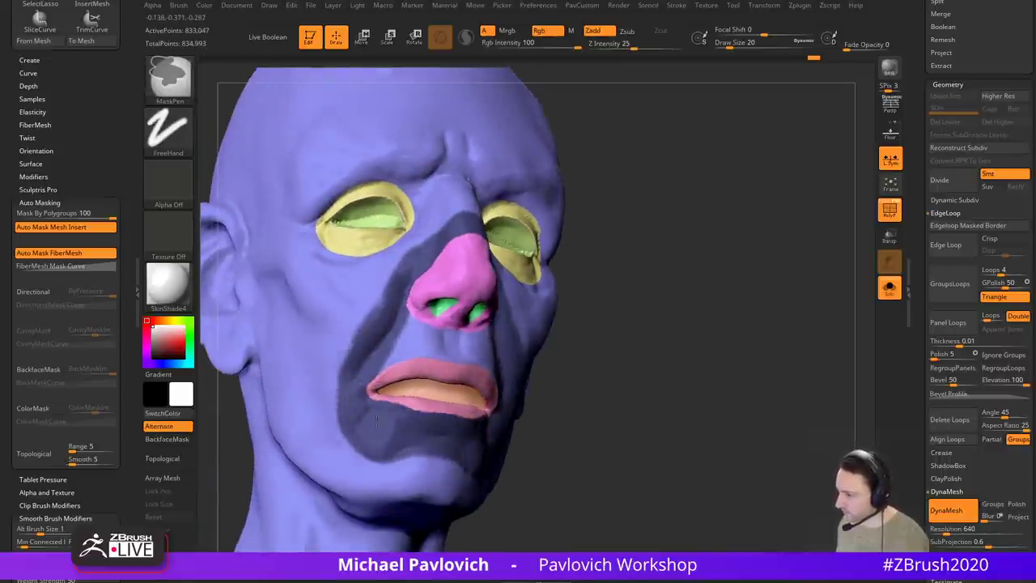
{"action": "left_click_drag", "start_coordinate": [805, 250], "coordinate": [716, 246]}
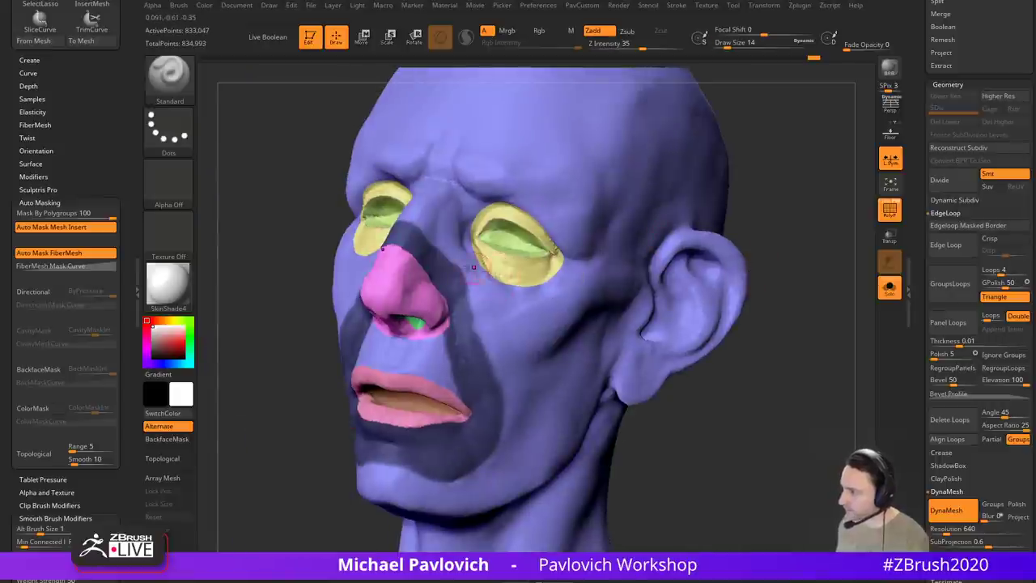
Step: Refine the mask band's edges on both sides of the nose bridge and down the cheek folds
{"action": "key", "text": "ctrl"}
{"action": "left_click_drag", "start_coordinate": [433, 253], "coordinate": [445, 255], "text": "ctrl"}
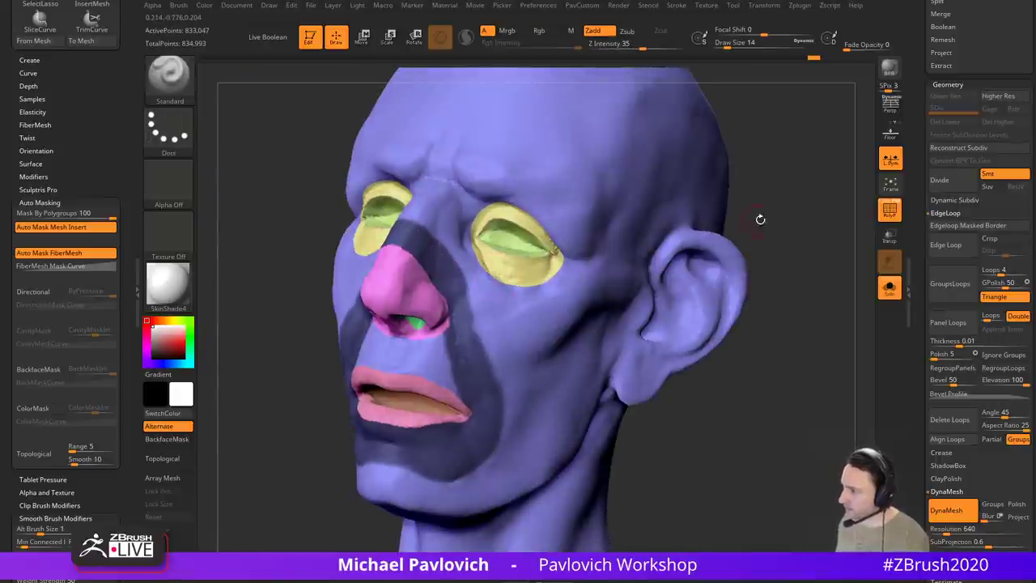
{"action": "left_click_drag", "start_coordinate": [759, 220], "coordinate": [850, 225]}
{"action": "left_click_drag", "start_coordinate": [384, 280], "coordinate": [349, 320], "text": "ctrl"}
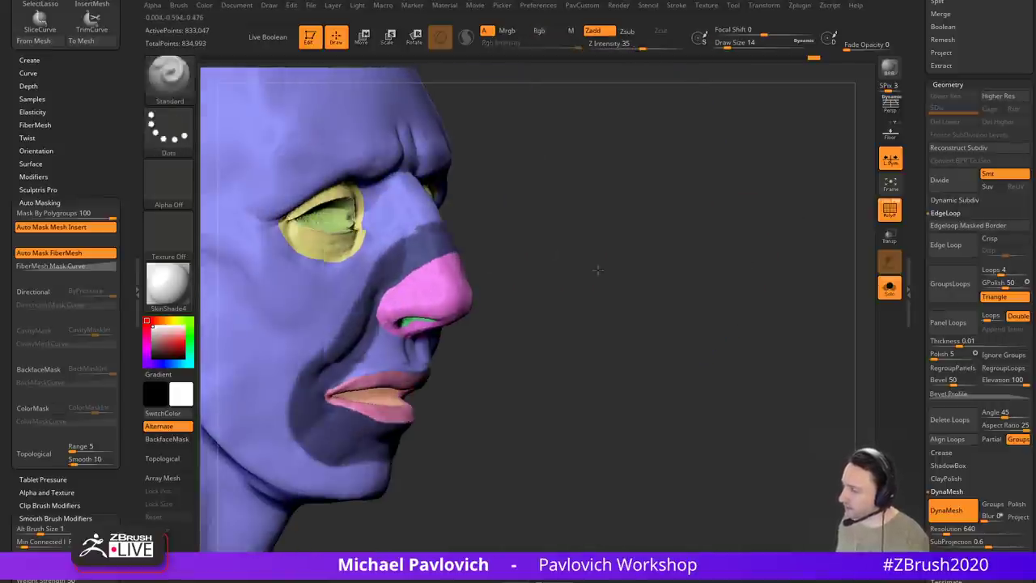
{"action": "left_click_drag", "start_coordinate": [597, 271], "coordinate": [522, 277]}
{"action": "left_click_drag", "start_coordinate": [460, 246], "coordinate": [449, 234], "text": "ctrl"}
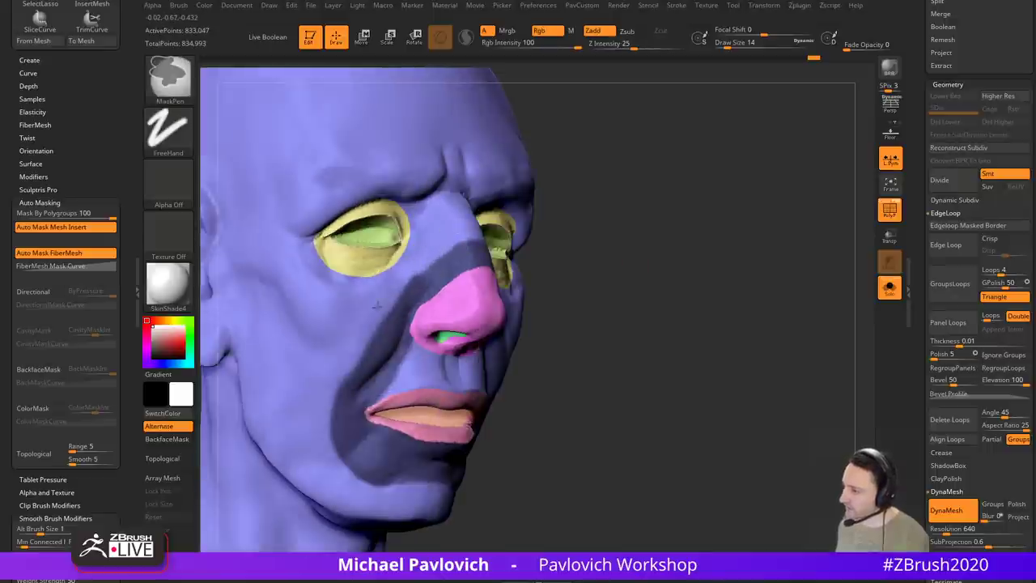
{"action": "left_click_drag", "start_coordinate": [659, 302], "coordinate": [537, 298]}
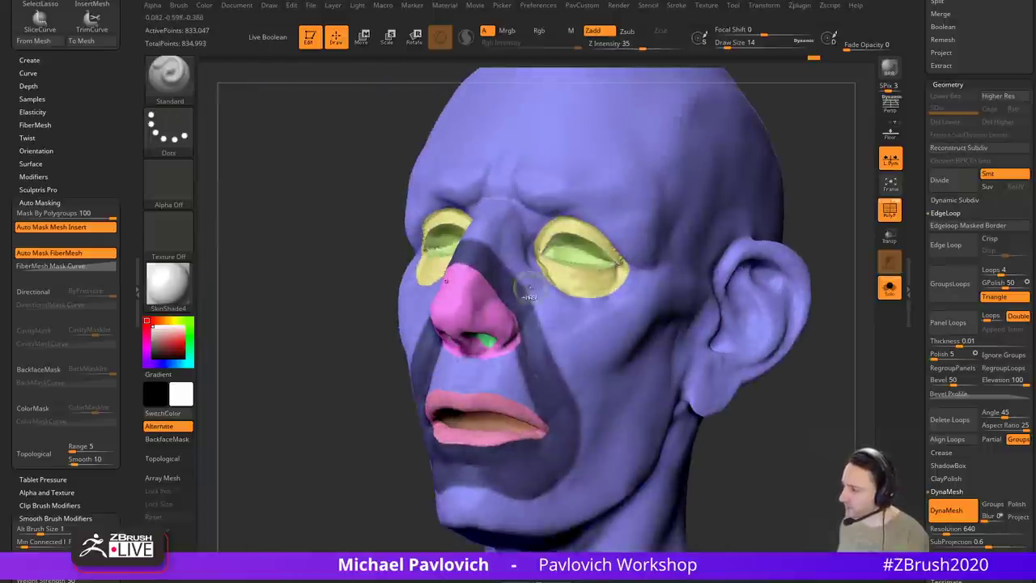
{"action": "key", "text": "ctrl"}
{"action": "left_click_drag", "start_coordinate": [729, 439], "coordinate": [850, 443]}
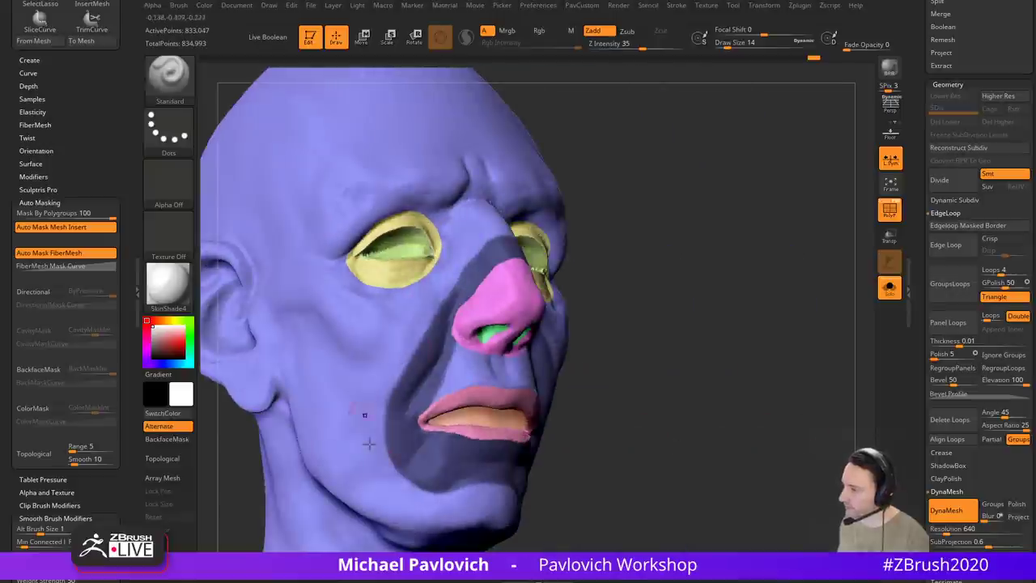
Step: Insert an edge loop along the masked border so the band around the nose and mouth gets its own polygroup
{"action": "mouse_move", "coordinate": [693, 377]}
{"action": "left_mouse_down"}
{"action": "mouse_move", "coordinate": [656, 362]}
{"action": "mouse_move", "coordinate": [699, 303]}
{"action": "mouse_move", "coordinate": [726, 384]}
{"action": "mouse_move", "coordinate": [724, 367]}
{"action": "left_mouse_up"}
{"action": "mouse_move", "coordinate": [701, 305]}
{"action": "left_mouse_down"}
{"action": "mouse_move", "coordinate": [752, 312]}
{"action": "mouse_move", "coordinate": [772, 341]}
{"action": "left_mouse_up"}
{"action": "key", "text": "ctrl+shift"}
{"action": "key", "text": "ctrl+shift+e"}
{"action": "left_click_drag", "start_coordinate": [761, 323], "coordinate": [803, 421]}
{"action": "mouse_move", "coordinate": [561, 313]}
{"action": "left_mouse_down", "text": "alt"}
{"action": "mouse_move", "coordinate": [733, 310]}
{"action": "mouse_move", "coordinate": [713, 336]}
{"action": "mouse_move", "coordinate": [734, 336]}
{"action": "mouse_move", "coordinate": [735, 357]}
{"action": "left_mouse_up", "text": "alt"}
Step: Mask a band across the nose bridge, brows and eye sockets with draw size 25, refining it at 13
{"action": "key", "text": "s"}
{"action": "left_click_drag", "start_coordinate": [648, 253], "coordinate": [480, 301]}
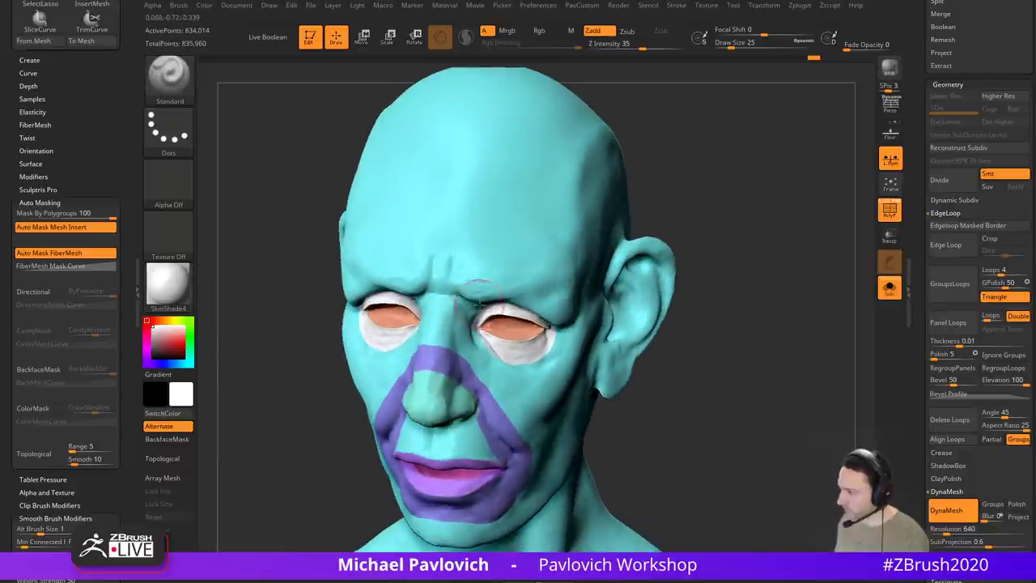
{"action": "left_click_drag", "start_coordinate": [696, 294], "coordinate": [673, 295]}
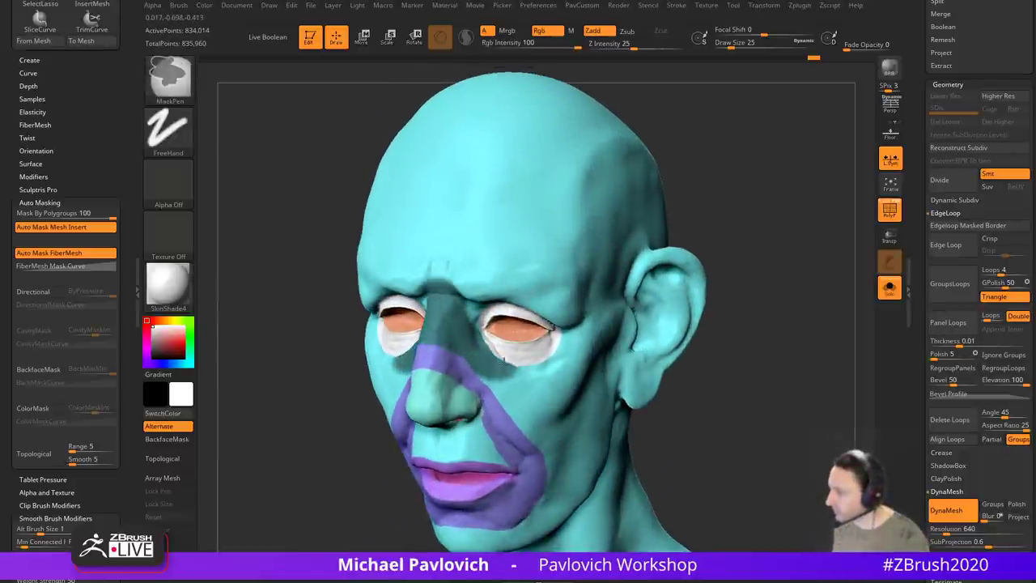
{"action": "mouse_move", "coordinate": [503, 362]}
{"action": "left_mouse_down", "text": "ctrl"}
{"action": "mouse_move", "coordinate": [551, 374]}
{"action": "mouse_move", "coordinate": [564, 344]}
{"action": "left_mouse_up", "text": "ctrl"}
{"action": "mouse_move", "coordinate": [725, 273]}
{"action": "left_mouse_down"}
{"action": "mouse_move", "coordinate": [469, 312]}
{"action": "mouse_move", "coordinate": [565, 310]}
{"action": "mouse_move", "coordinate": [547, 305]}
{"action": "left_mouse_up"}
{"action": "left_click_drag", "start_coordinate": [697, 230], "coordinate": [576, 210]}
{"action": "key", "text": "["}
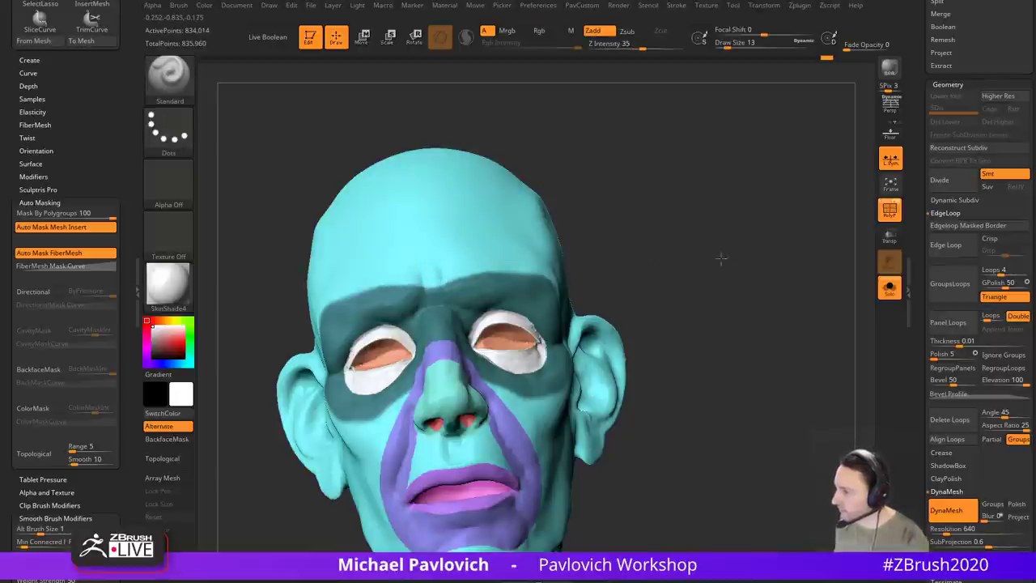
{"action": "left_click_drag", "start_coordinate": [722, 256], "coordinate": [624, 264]}
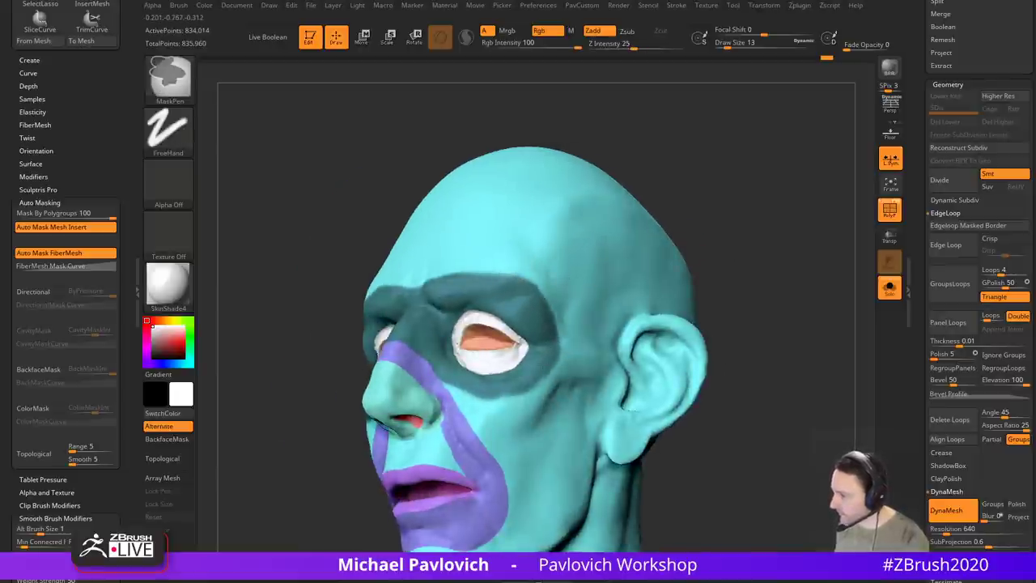
Step: Insert an edge loop along the masked border so the brow and eye-socket band gets its own polygroup
{"action": "left_click_drag", "start_coordinate": [718, 251], "coordinate": [702, 272]}
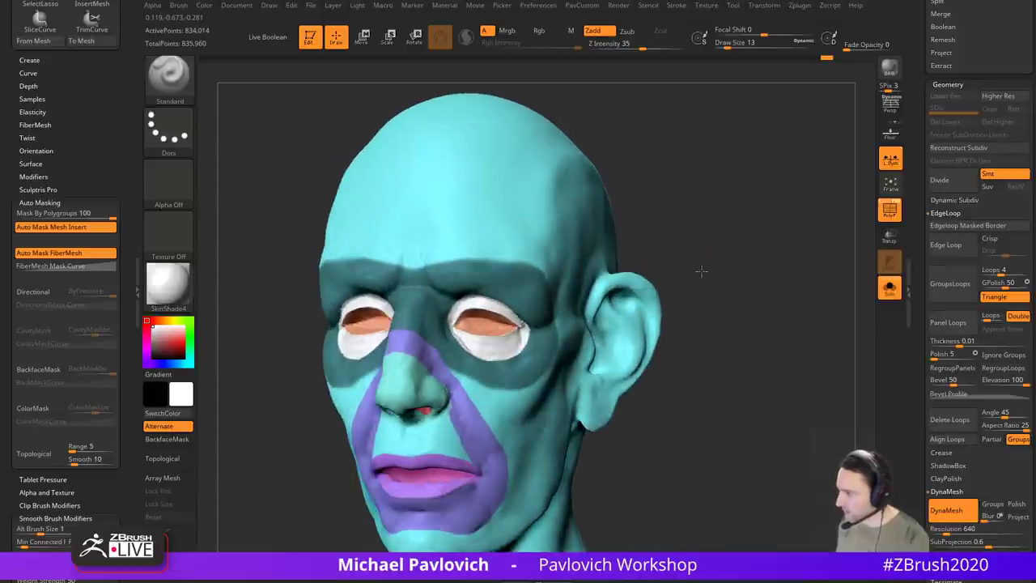
{"action": "key", "text": "ctrl+shift"}
{"action": "mouse_move", "coordinate": [717, 251]}
{"action": "left_mouse_down", "text": "ctrl"}
{"action": "mouse_move", "coordinate": [756, 250]}
{"action": "mouse_move", "coordinate": [763, 273]}
{"action": "mouse_move", "coordinate": [771, 236]}
{"action": "mouse_move", "coordinate": [770, 315]}
{"action": "left_mouse_up", "text": "ctrl"}
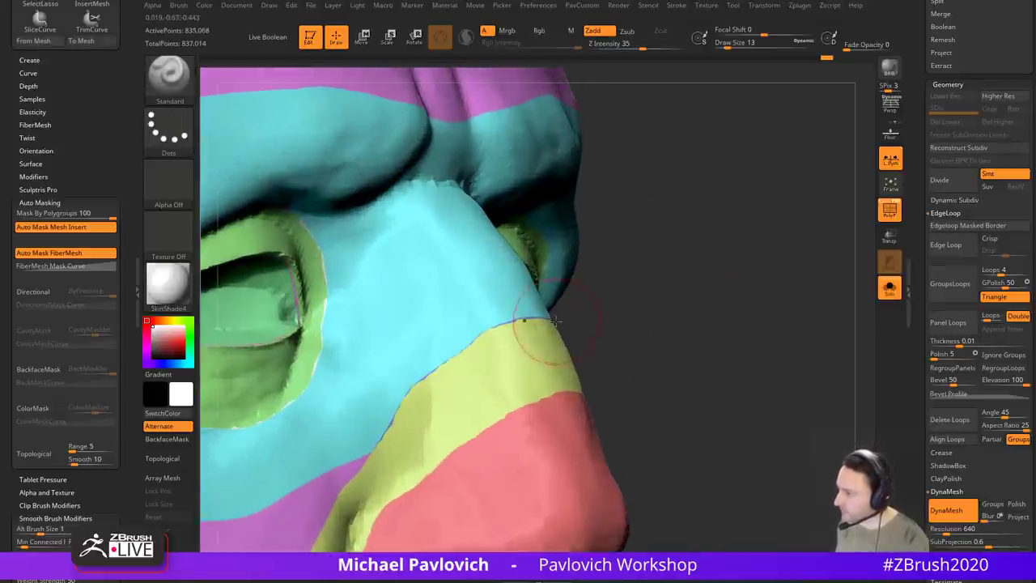
Step: Isolate the nose-to-mouth band with its stray edge polygons, regroup it as one polygroup, and show the whole head
{"action": "left_click", "coordinate": [509, 327], "text": "ctrl+shift"}
{"action": "left_click_drag", "start_coordinate": [698, 304], "coordinate": [552, 322]}
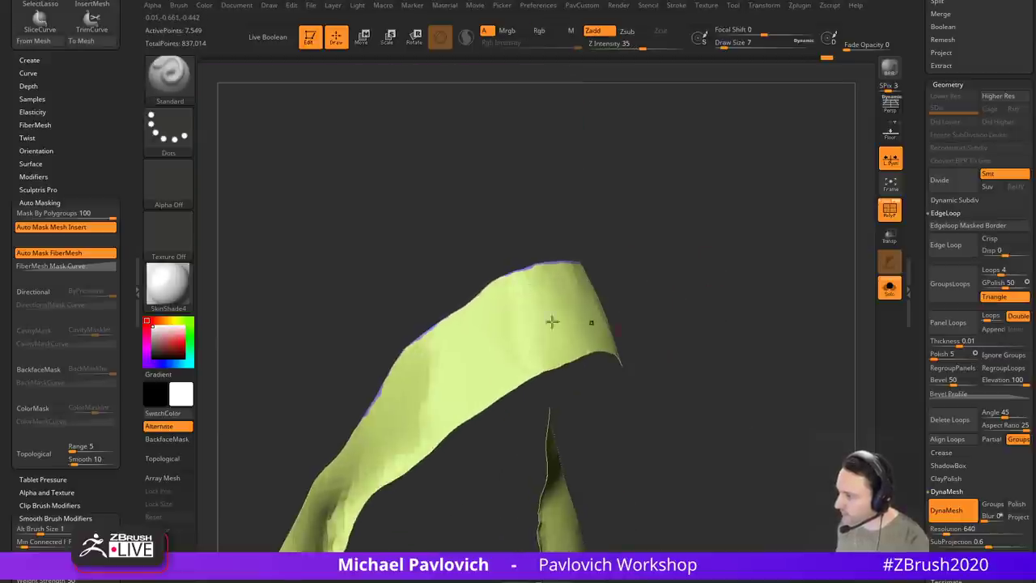
{"action": "left_click", "coordinate": [723, 273], "text": "ctrl+shift"}
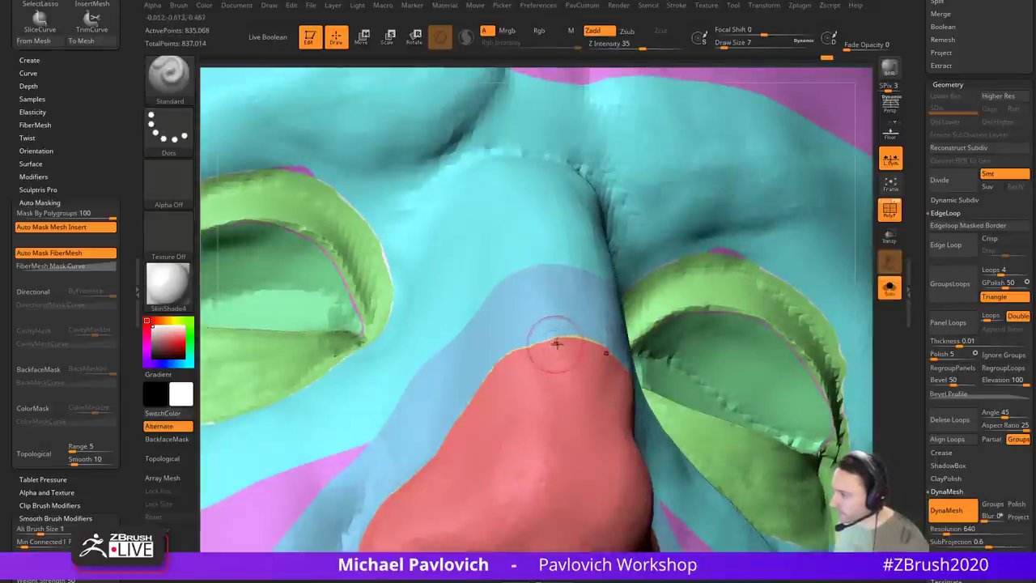
Step: Isolate the nose with its stray edge polygons and regroup it as one polygroup
{"action": "left_click", "coordinate": [567, 354], "text": "ctrl+shift"}
{"action": "left_click_drag", "start_coordinate": [648, 324], "coordinate": [781, 315]}
{"action": "left_click", "coordinate": [726, 308], "text": "ctrl+shift"}
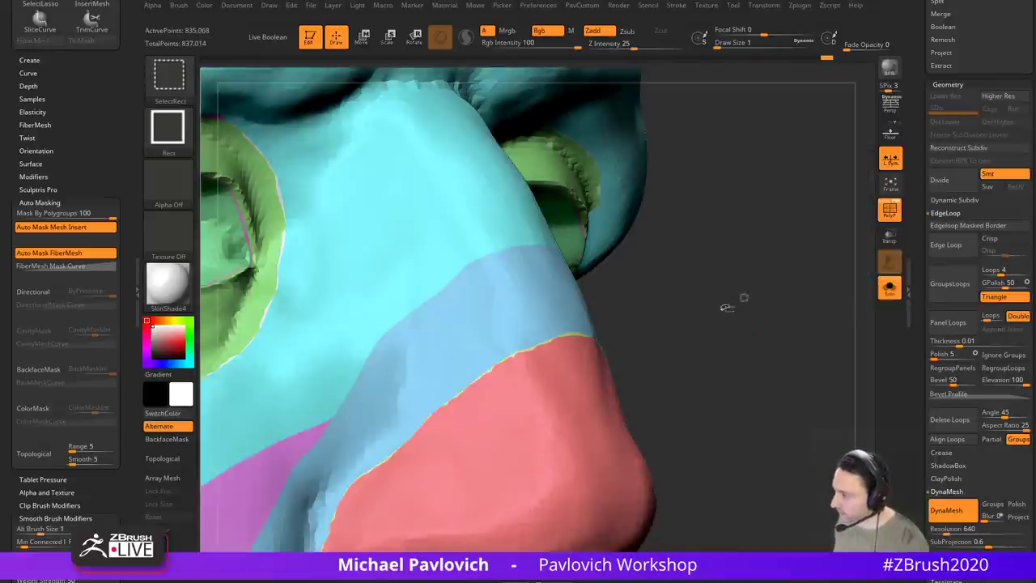
{"action": "left_click", "coordinate": [598, 344], "text": "ctrl+shift"}
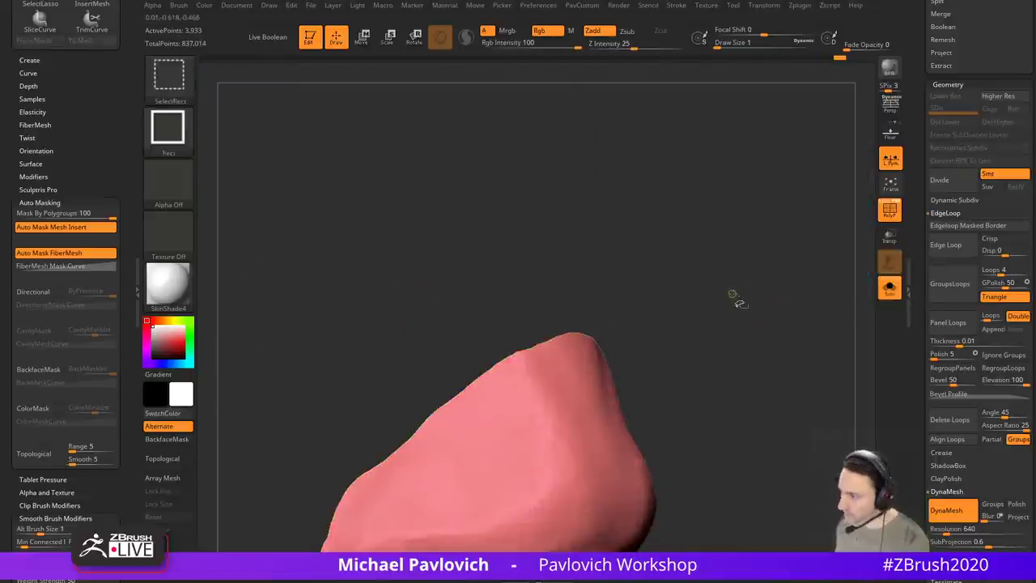
{"action": "left_click", "coordinate": [731, 296], "text": "ctrl+shift"}
Step: Isolate the band beside the mouth, regroup it together with its stray border polygons, and restore full visibility
{"action": "mouse_move", "coordinate": [737, 275]}
{"action": "left_mouse_down"}
{"action": "mouse_move", "coordinate": [724, 250]}
{"action": "mouse_move", "coordinate": [717, 326]}
{"action": "mouse_move", "coordinate": [753, 301]}
{"action": "mouse_move", "coordinate": [757, 278]}
{"action": "mouse_move", "coordinate": [712, 251]}
{"action": "left_mouse_up"}
{"action": "left_click", "coordinate": [343, 391], "text": "ctrl+shift"}
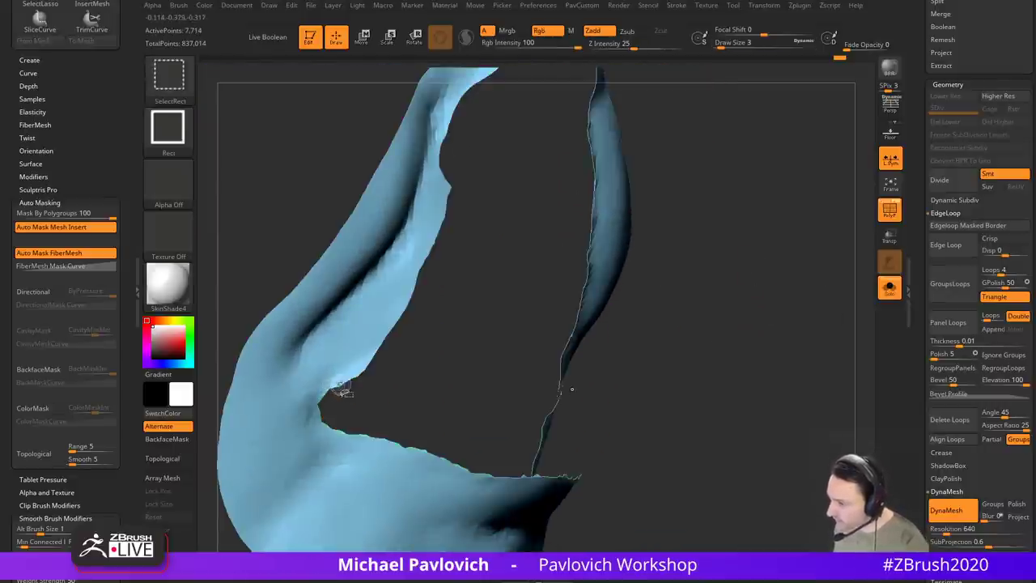
{"action": "left_click", "coordinate": [726, 306], "text": "ctrl+shift"}
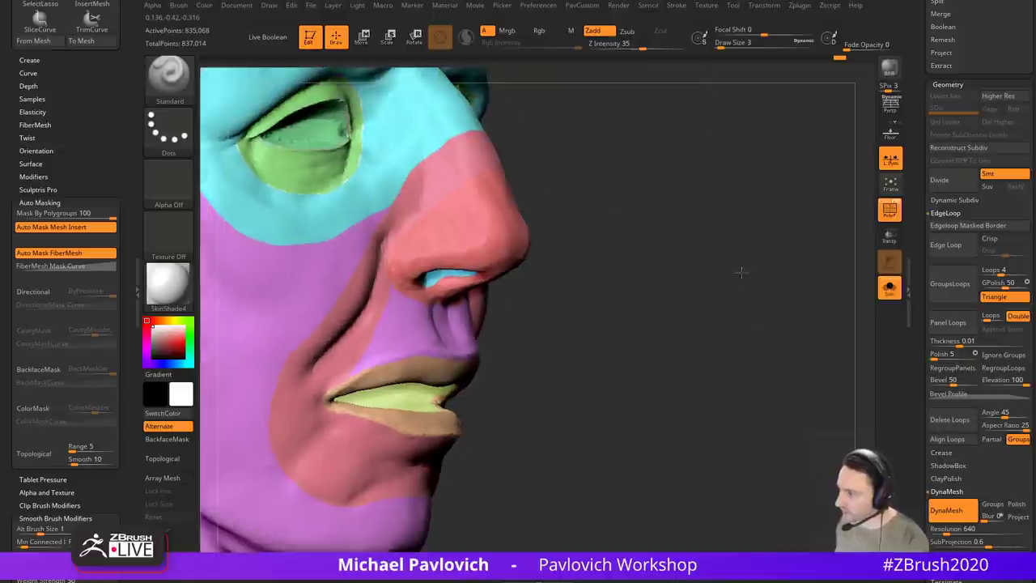
{"action": "mouse_move", "coordinate": [753, 295]}
{"action": "left_mouse_down"}
{"action": "mouse_move", "coordinate": [717, 418]}
{"action": "mouse_move", "coordinate": [719, 301]}
{"action": "left_mouse_up"}
Step: Isolate the inner eye surfaces, regroup them as one polygroup, and check the piece along the upper eyelid
{"action": "key", "text": "ctrl+shift"}
{"action": "left_click", "coordinate": [543, 343], "text": "ctrl+shift"}
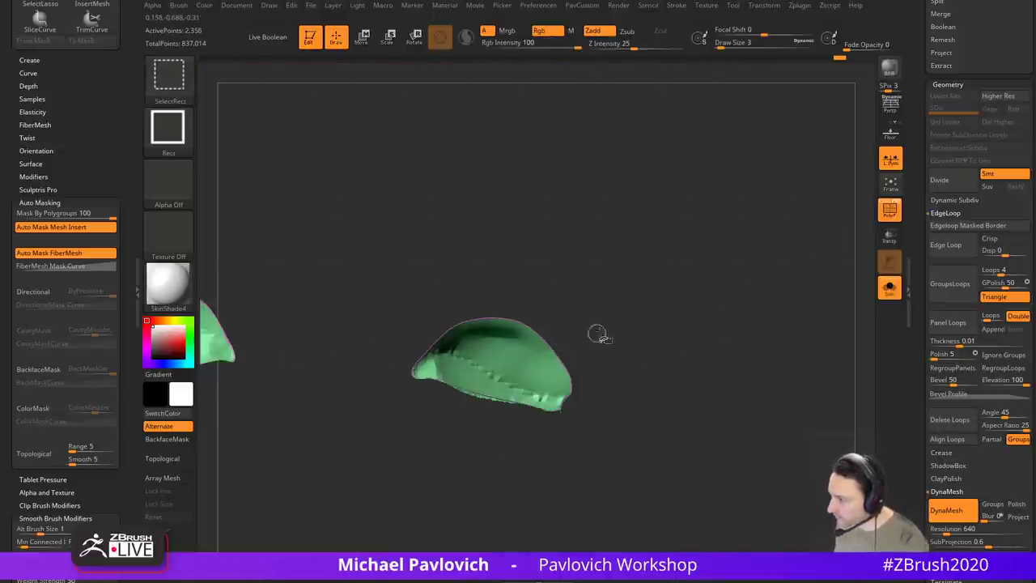
{"action": "key", "text": "ctrl+w"}
{"action": "left_click", "coordinate": [724, 314], "text": "ctrl+shift"}
{"action": "mouse_move", "coordinate": [725, 313]}
{"action": "left_mouse_down"}
{"action": "mouse_move", "coordinate": [744, 300]}
{"action": "mouse_move", "coordinate": [736, 273]}
{"action": "mouse_move", "coordinate": [744, 252]}
{"action": "mouse_move", "coordinate": [720, 260]}
{"action": "left_mouse_up"}
{"action": "key", "text": "ctrl+shift"}
{"action": "left_click", "coordinate": [481, 266], "text": "ctrl+shift"}
{"action": "left_click", "coordinate": [718, 259], "text": "ctrl+shift"}
Step: Isolate the remaining head polygroup and split its disconnected pieces, including the upper lip area, into separate polygroups
{"action": "left_click", "coordinate": [591, 185], "text": "ctrl+shift"}
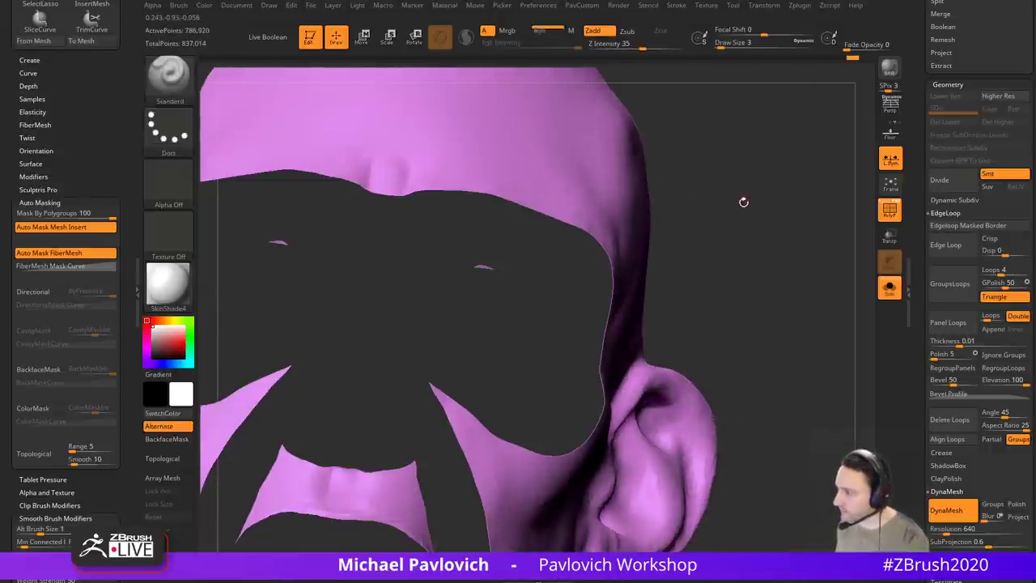
{"action": "key", "text": "3"}
{"action": "left_click", "coordinate": [729, 259], "text": "ctrl+shift"}
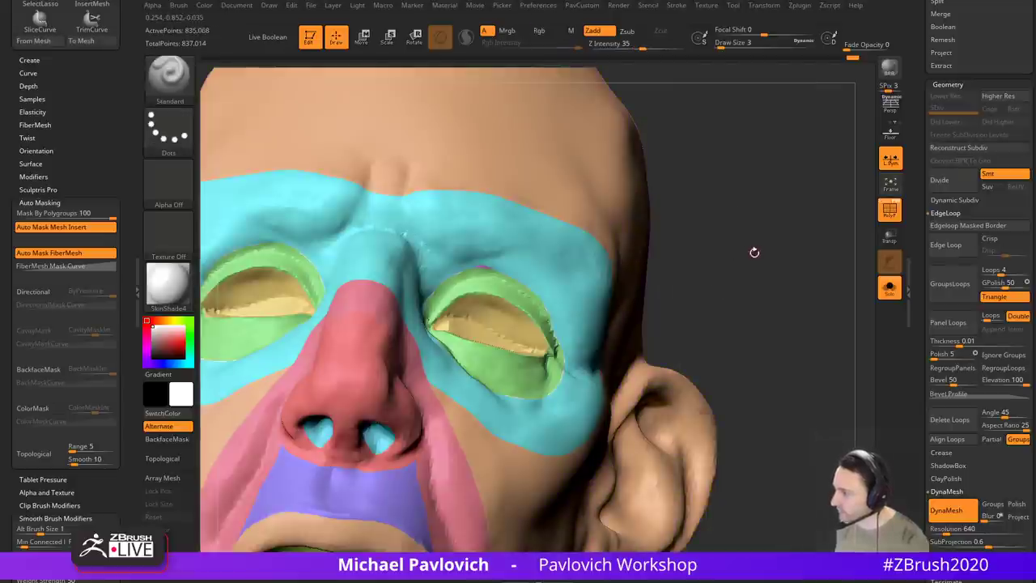
Step: Try Mirror And Weld on the head with local symmetry still on
{"action": "key", "text": "space"}
{"action": "left_click", "coordinate": [726, 235]}
{"action": "mouse_move", "coordinate": [729, 213]}
{"action": "right_mouse_down", "text": "alt"}
{"action": "mouse_move", "coordinate": [768, 248]}
{"action": "mouse_move", "coordinate": [733, 220]}
{"action": "mouse_move", "coordinate": [759, 246]}
{"action": "right_mouse_up", "text": "alt"}
{"action": "key", "text": "3"}
{"action": "left_click", "coordinate": [727, 232]}
{"action": "key", "text": "ctrl+z"}
Step: Turn off local symmetry and apply Mirror And Weld to the head
{"action": "left_click", "coordinate": [890, 166]}
{"action": "key", "text": "3"}
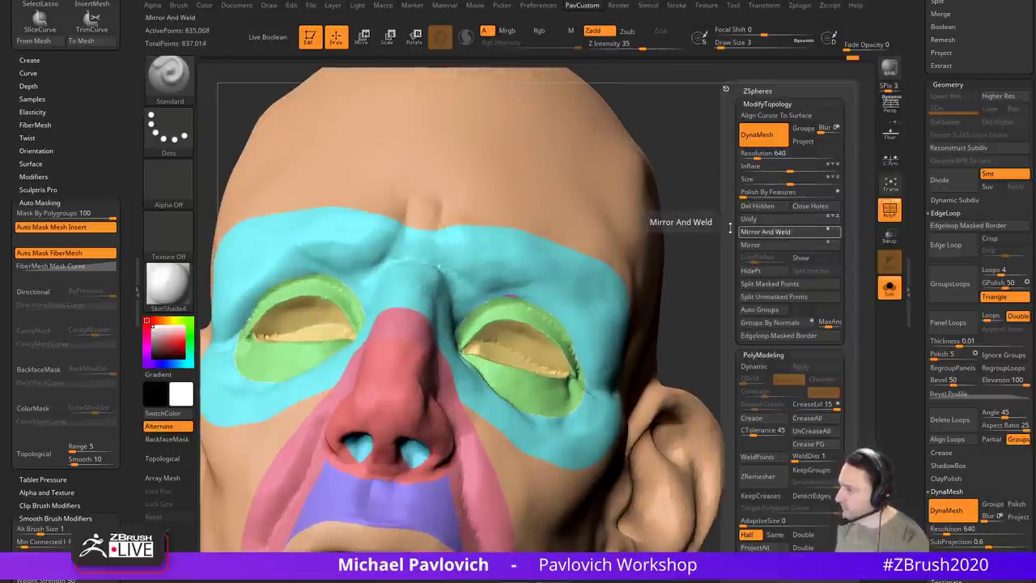
{"action": "left_click", "coordinate": [782, 231]}
Step: Try to regroup the brow and eye-socket band as a single polygroup
{"action": "mouse_move", "coordinate": [721, 247]}
{"action": "left_mouse_down"}
{"action": "mouse_move", "coordinate": [765, 255]}
{"action": "mouse_move", "coordinate": [788, 236]}
{"action": "mouse_move", "coordinate": [549, 315]}
{"action": "left_mouse_up"}
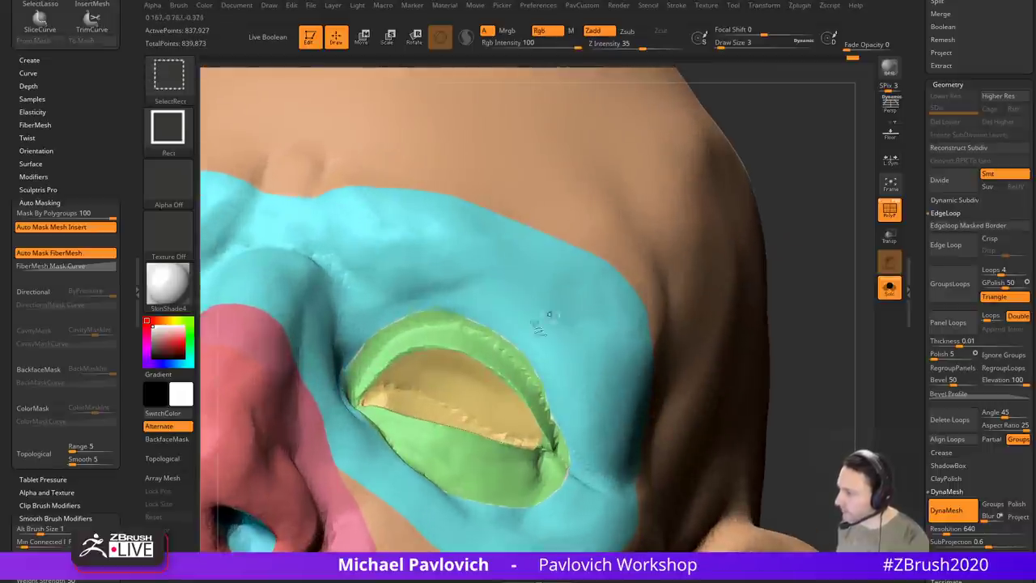
{"action": "left_click", "coordinate": [628, 294], "text": "ctrl+shift"}
{"action": "key", "text": "ctrl+w"}
{"action": "left_click", "coordinate": [726, 281], "text": "ctrl+shift"}
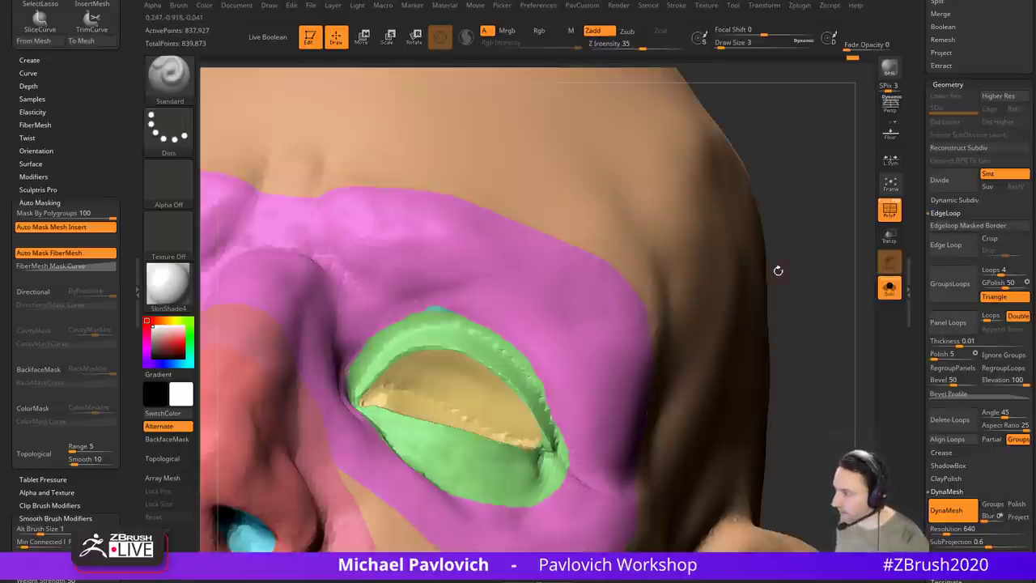
{"action": "mouse_move", "coordinate": [777, 270]}
{"action": "left_mouse_down", "text": "alt"}
{"action": "mouse_move", "coordinate": [775, 234]}
{"action": "mouse_move", "coordinate": [770, 268]}
{"action": "mouse_move", "coordinate": [738, 223]}
{"action": "mouse_move", "coordinate": [550, 320]}
{"action": "left_mouse_up", "text": "alt"}
{"action": "key", "text": "ctrl+z"}
Step: Check the eye-socket band in isolation, and regroup the eyelids with their stray border polygons as one polygroup
{"action": "left_click", "coordinate": [745, 250], "text": "ctrl+shift"}
{"action": "left_click", "coordinate": [496, 325], "text": "ctrl+shift"}
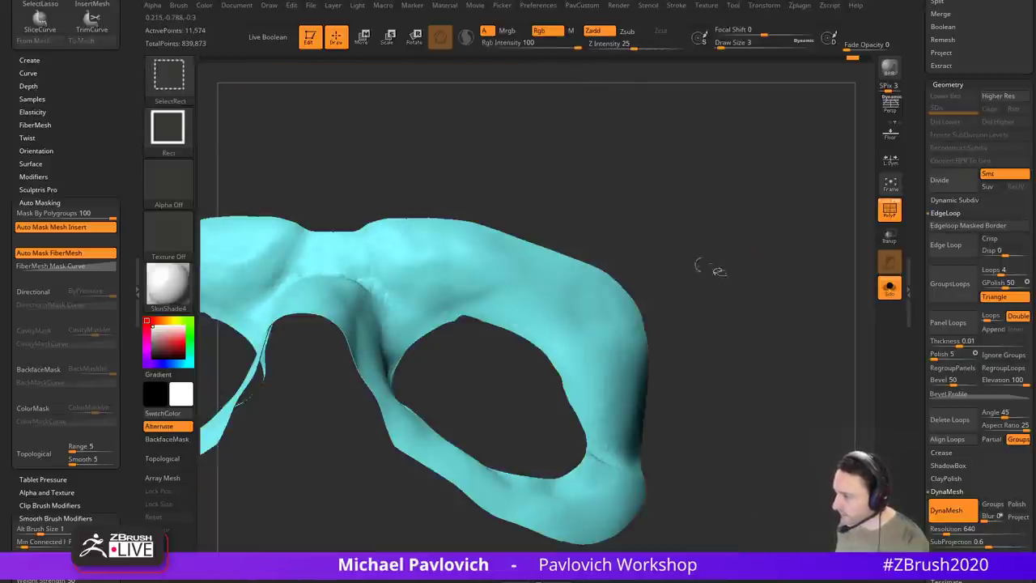
{"action": "left_click", "coordinate": [712, 275], "text": "ctrl+shift"}
{"action": "left_click_drag", "start_coordinate": [747, 248], "coordinate": [544, 352], "text": "alt"}
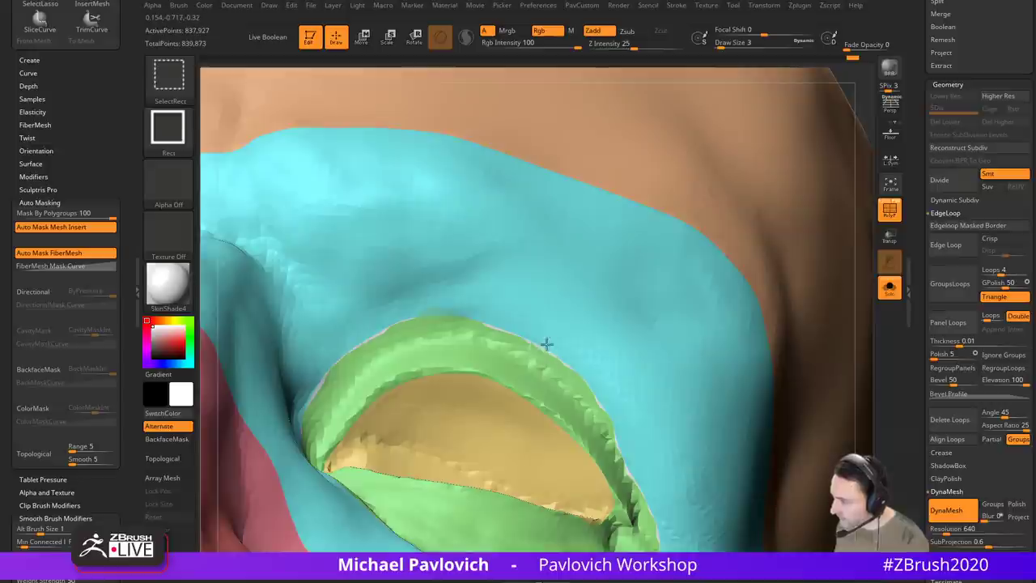
{"action": "left_click", "coordinate": [546, 343], "text": "ctrl+shift"}
{"action": "key", "text": "ctrl+w"}
{"action": "left_click", "coordinate": [756, 246], "text": "ctrl+shift"}
Step: Merge the stray sliver above the eyelid with the brow and eye-socket band into one polygroup
{"action": "left_click", "coordinate": [482, 301], "text": "ctrl+shift"}
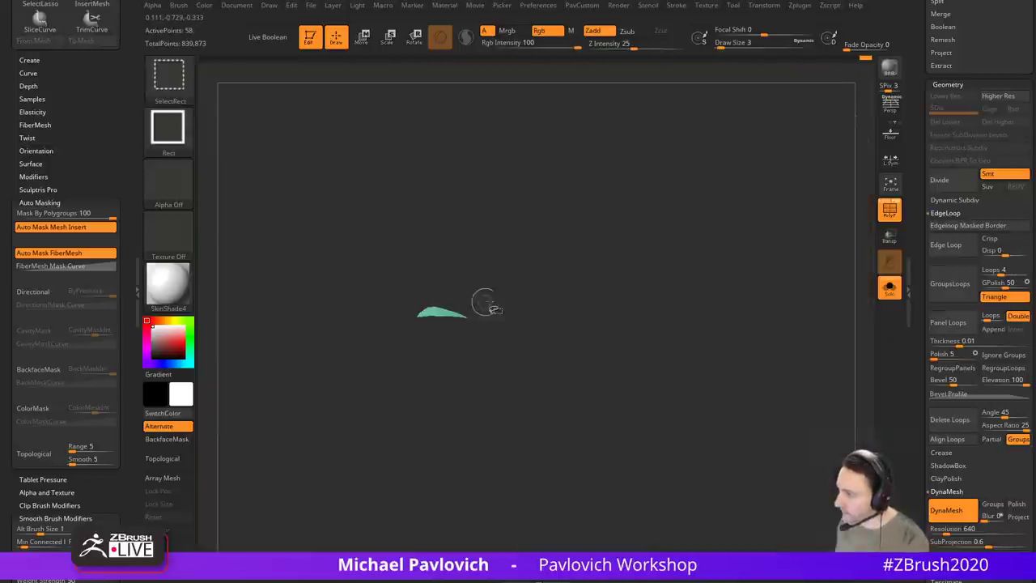
{"action": "left_click_drag", "start_coordinate": [761, 178], "coordinate": [773, 194], "text": "ctrl+shift"}
{"action": "left_click", "coordinate": [488, 286], "text": "ctrl+shift"}
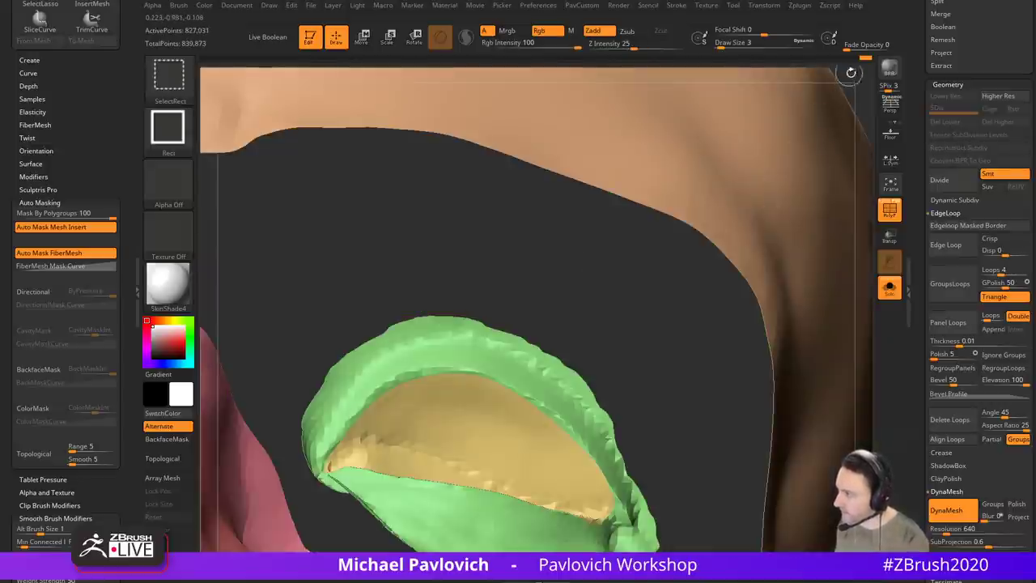
{"action": "left_click_drag", "start_coordinate": [850, 75], "coordinate": [784, 258], "text": "ctrl+shift"}
{"action": "key", "text": "ctrl+w"}
{"action": "left_click", "coordinate": [782, 150], "text": "ctrl+shift"}
{"action": "left_click", "coordinate": [508, 301], "text": "ctrl+shift"}
{"action": "left_click", "coordinate": [691, 210], "text": "ctrl+shift"}
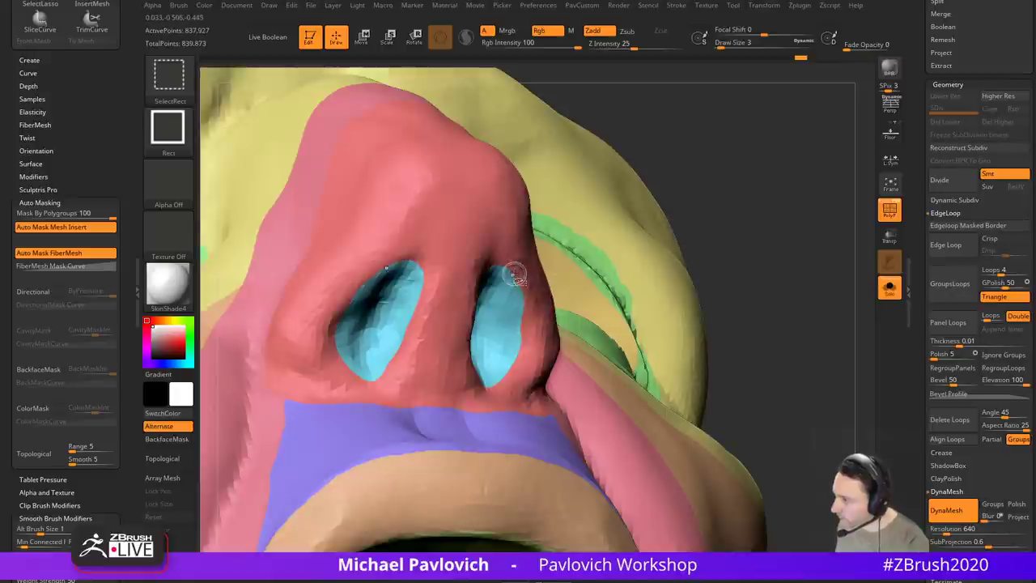
Step: Check the nostril polygroup, and regroup the isolated nose with its stray nostril-edge polygons as one polygroup
{"action": "left_click", "coordinate": [516, 277], "text": "ctrl+shift"}
{"action": "left_click", "coordinate": [765, 213], "text": "ctrl+shift"}
{"action": "left_click_drag", "start_coordinate": [773, 210], "coordinate": [778, 317], "text": "alt"}
{"action": "left_click", "coordinate": [468, 296], "text": "ctrl+shift"}
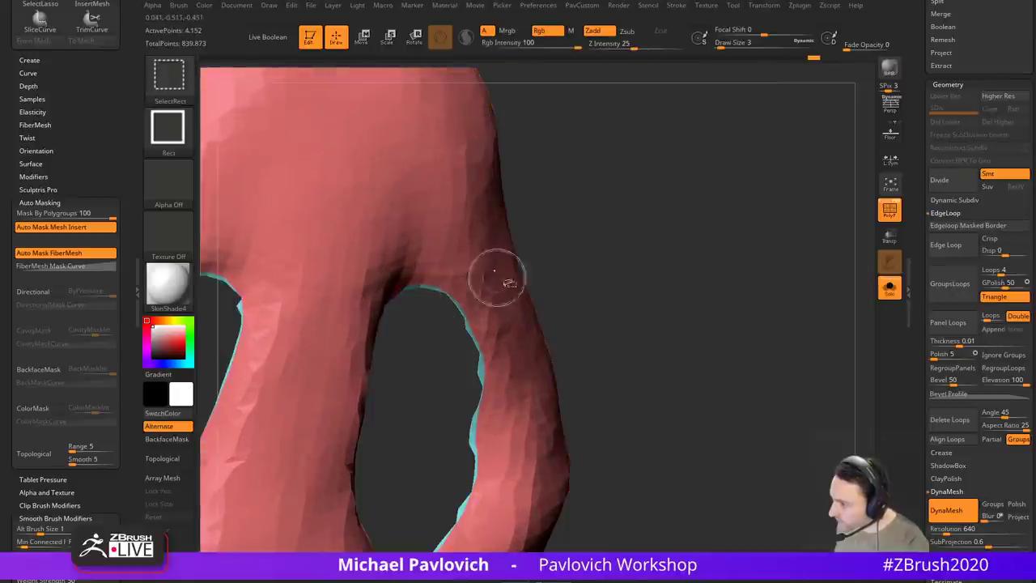
{"action": "left_click", "coordinate": [752, 224], "text": "ctrl+shift"}
Step: Isolate the lips, regroup them with their stray edge polygons, and show the whole head
{"action": "mouse_move", "coordinate": [794, 218]}
{"action": "left_mouse_down"}
{"action": "mouse_move", "coordinate": [760, 82]}
{"action": "mouse_move", "coordinate": [789, 176]}
{"action": "mouse_move", "coordinate": [636, 384]}
{"action": "mouse_move", "coordinate": [680, 218]}
{"action": "mouse_move", "coordinate": [699, 236]}
{"action": "mouse_move", "coordinate": [632, 268]}
{"action": "left_mouse_up"}
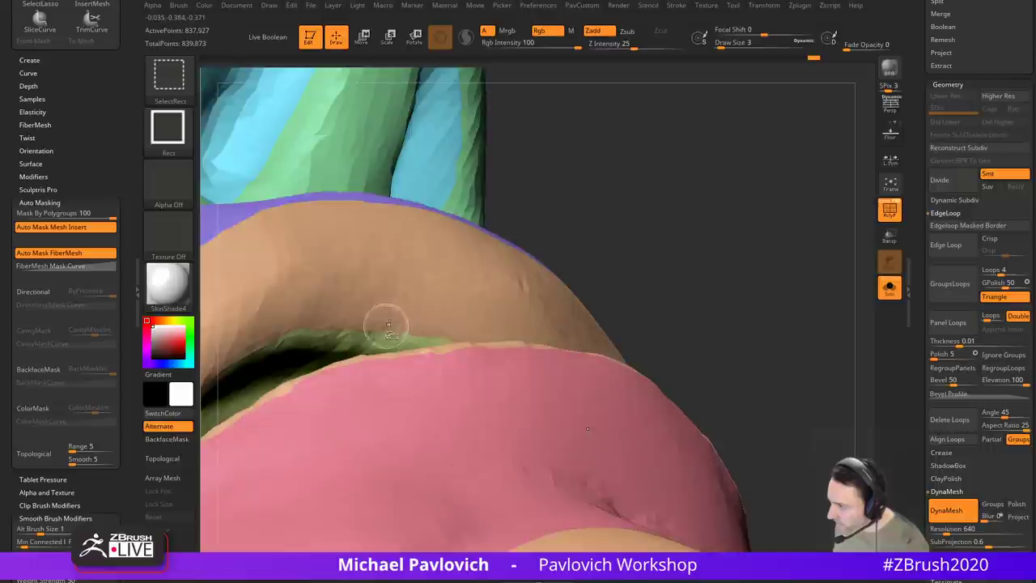
{"action": "left_click", "coordinate": [393, 329], "text": "ctrl+shift"}
{"action": "left_click_drag", "start_coordinate": [541, 236], "coordinate": [695, 281]}
{"action": "left_click", "coordinate": [666, 194], "text": "ctrl+shift"}
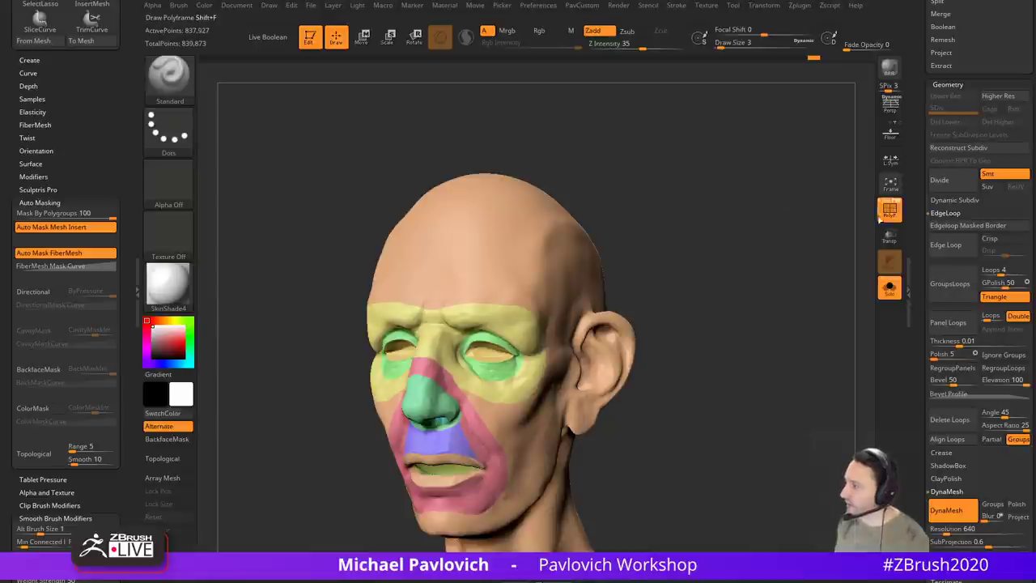
Step: Switch the head's material to StartupMaterial and set the draw size to 9
{"action": "left_click", "coordinate": [890, 210]}
{"action": "key", "text": "shift+f"}
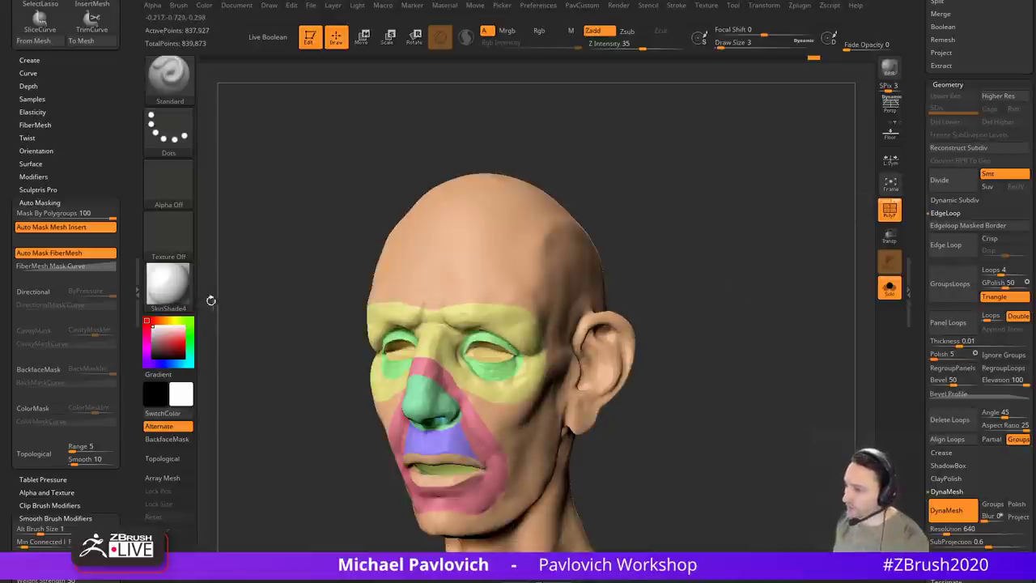
{"action": "left_click", "coordinate": [187, 288]}
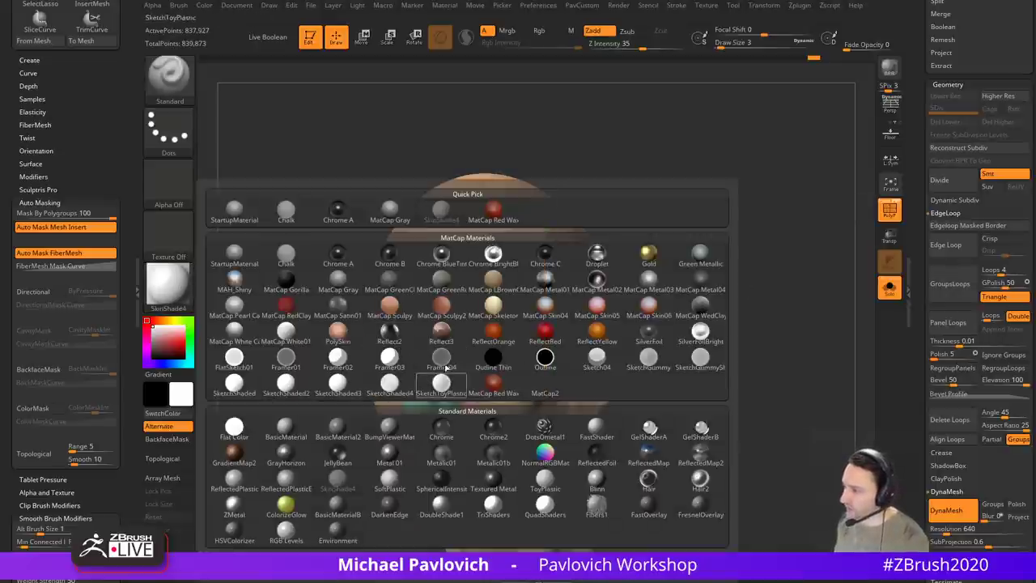
{"action": "left_click", "coordinate": [234, 216]}
{"action": "mouse_move", "coordinate": [732, 276]}
{"action": "left_mouse_down"}
{"action": "mouse_move", "coordinate": [826, 266]}
{"action": "mouse_move", "coordinate": [767, 277]}
{"action": "mouse_move", "coordinate": [783, 279]}
{"action": "left_mouse_up"}
{"action": "key", "text": "s"}
{"action": "key", "text": "s"}
{"action": "left_click", "coordinate": [185, 282]}
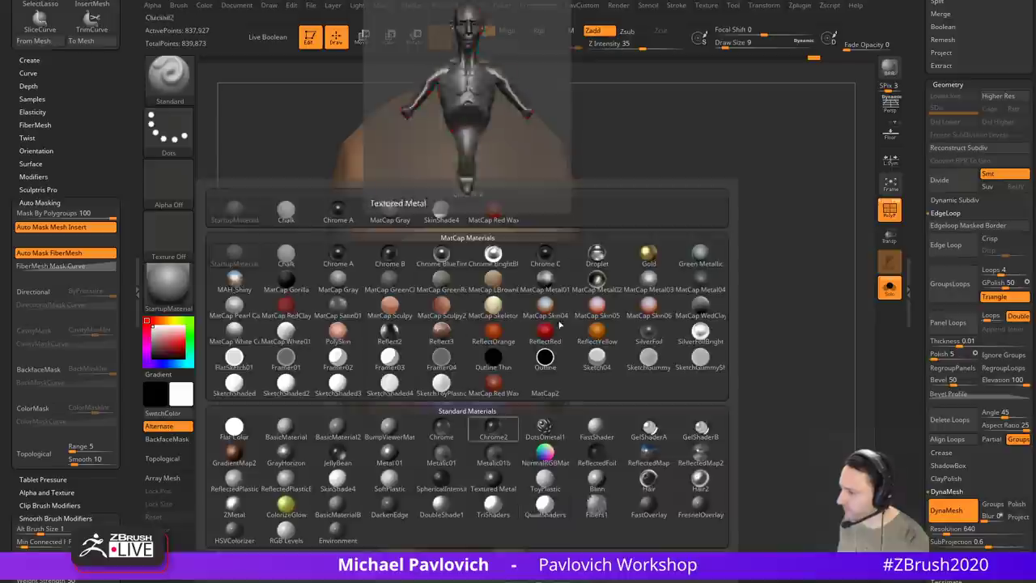
{"action": "key", "text": "Escape"}
{"action": "left_click_drag", "start_coordinate": [680, 272], "coordinate": [671, 283]}
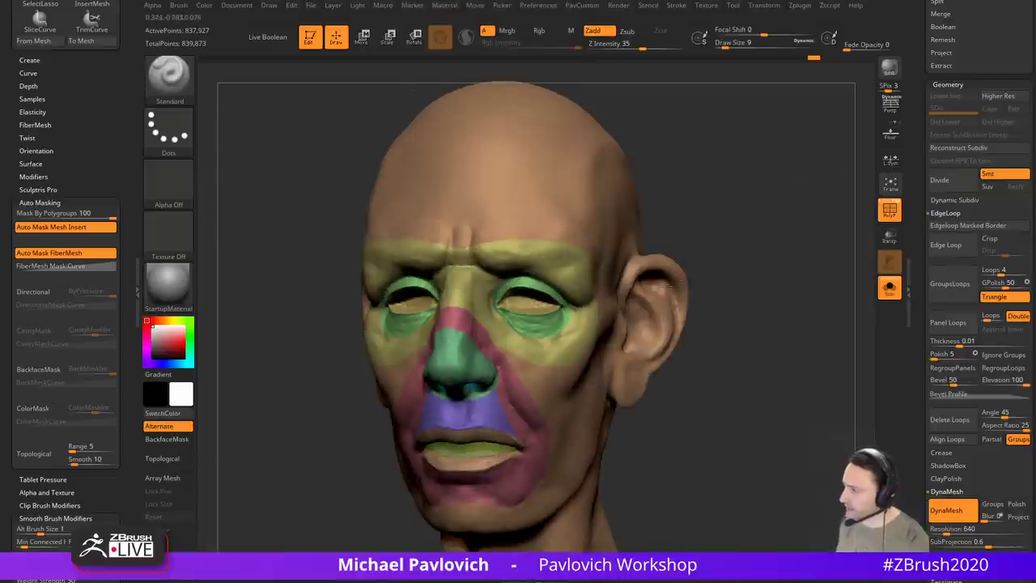
Step: Switch the head's material to SkinShade4 and set ZRemesher's AdaptiveSize to 13 with KeepGroups turned on
{"action": "left_click", "coordinate": [184, 290]}
{"action": "left_click", "coordinate": [351, 473]}
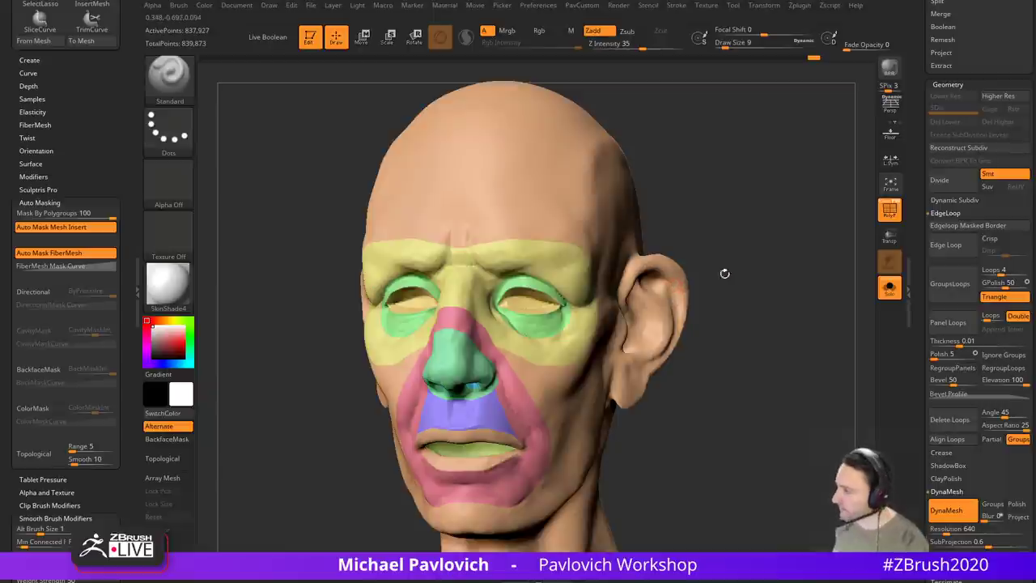
{"action": "scroll", "coordinate": [921, 366], "scroll_direction": "down", "scroll_amount": 5}
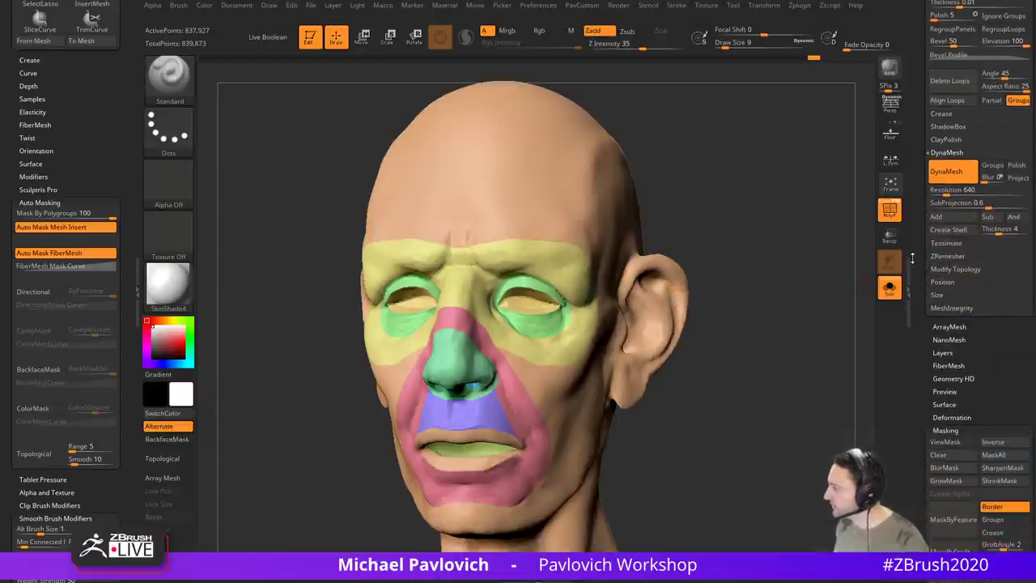
{"action": "scroll", "coordinate": [915, 244], "scroll_direction": "down", "scroll_amount": 1}
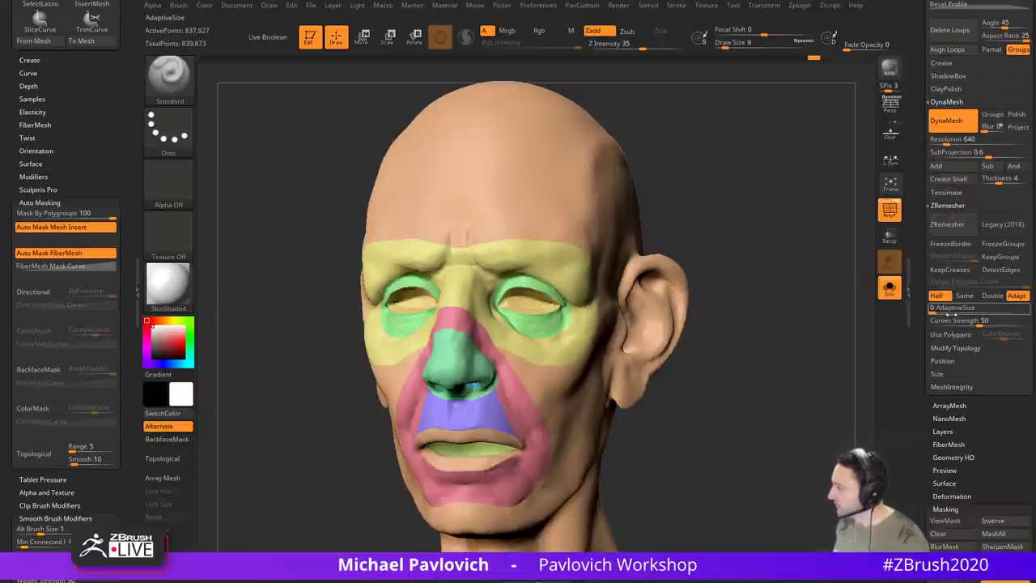
{"action": "left_click", "coordinate": [947, 311]}
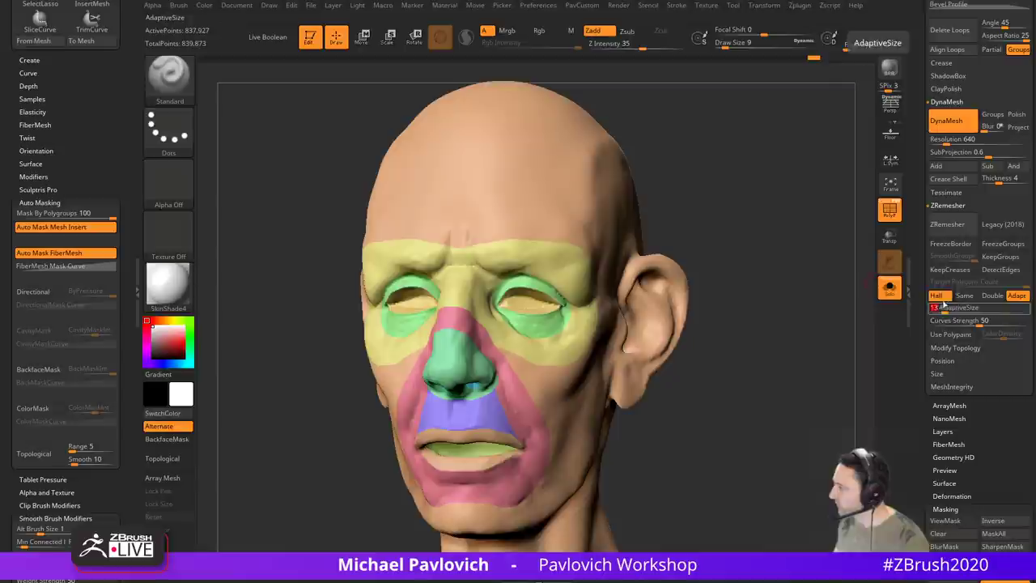
{"action": "left_click", "coordinate": [1001, 257]}
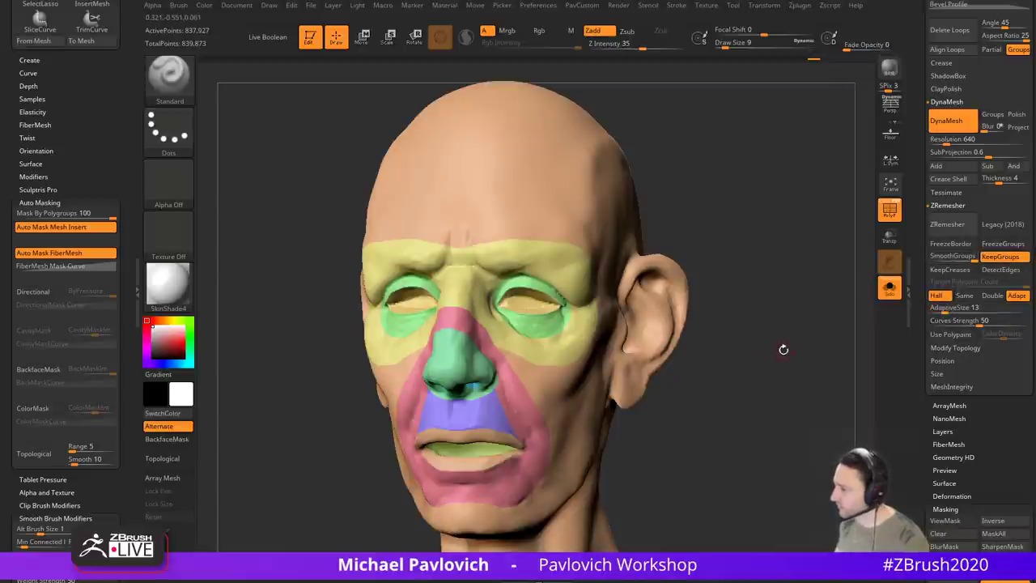
Step: Slice the head from the neck with a SliceCurve running under the jaw, behind the ear and out past the nape
{"action": "left_click_drag", "start_coordinate": [783, 349], "coordinate": [721, 187]}
{"action": "mouse_move", "coordinate": [721, 187]}
{"action": "left_mouse_down", "text": "alt"}
{"action": "mouse_move", "coordinate": [774, 295]}
{"action": "mouse_move", "coordinate": [733, 303]}
{"action": "left_mouse_up", "text": "alt"}
{"action": "key", "text": "ctrl+shift"}
{"action": "left_click", "coordinate": [158, 77], "text": "ctrl+shift"}
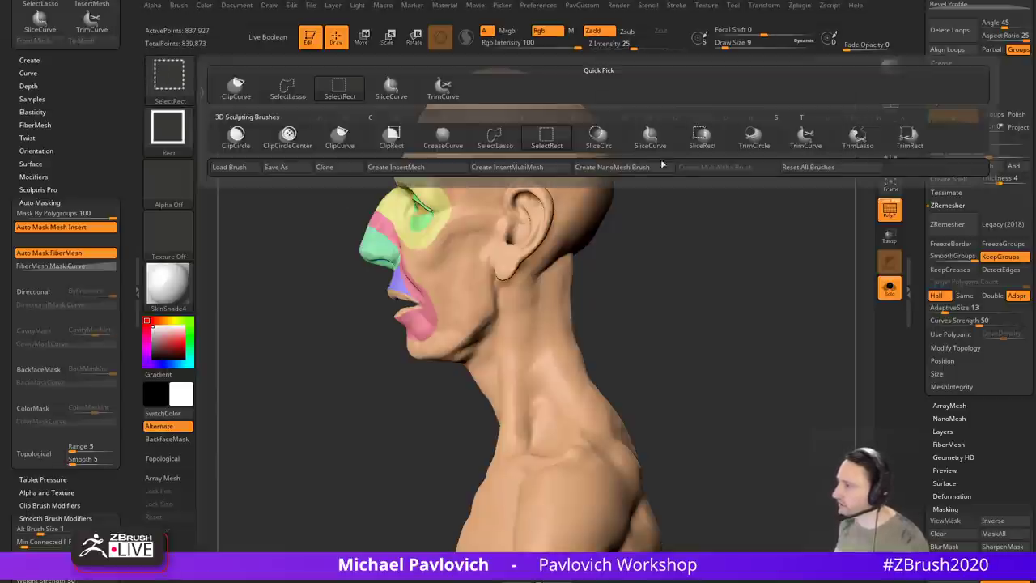
{"action": "left_click_drag", "start_coordinate": [359, 449], "coordinate": [456, 379], "text": "ctrl+shift"}
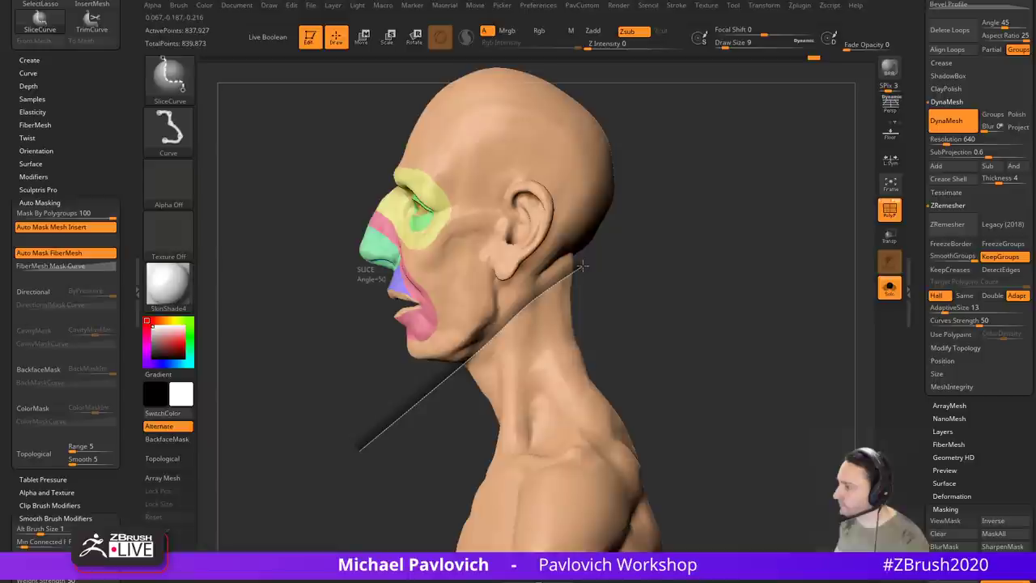
{"action": "left_click_drag", "start_coordinate": [590, 259], "coordinate": [543, 268], "text": "ctrl+shift"}
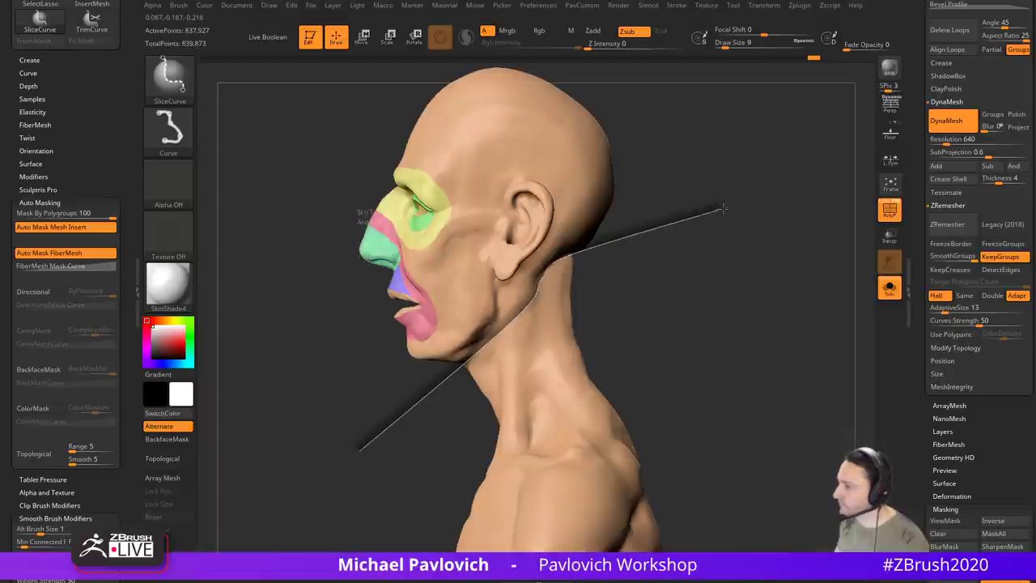
{"action": "left_click_drag", "start_coordinate": [723, 209], "coordinate": [788, 199], "text": "ctrl+shift"}
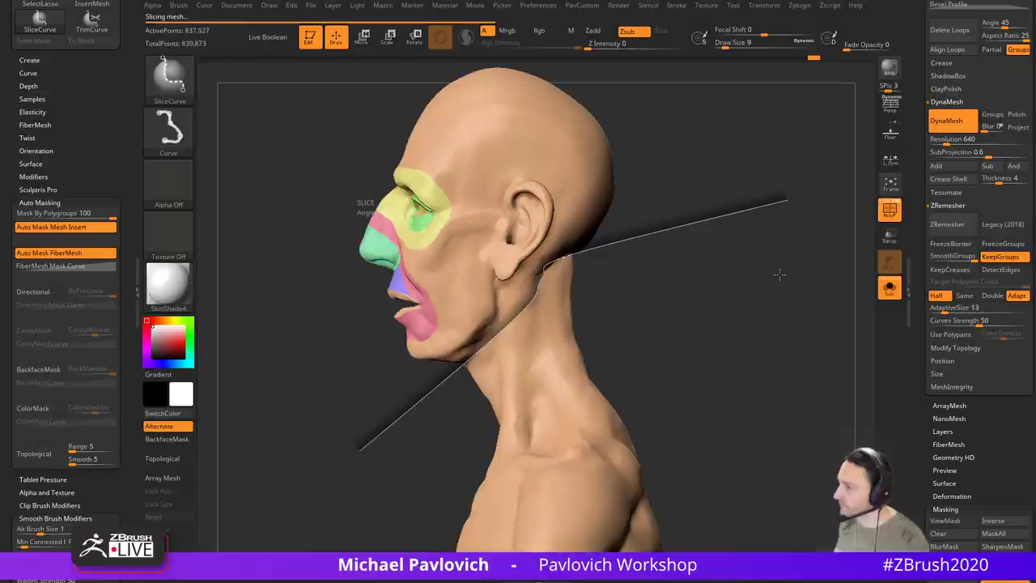
Step: Slice one arm at the shoulder into its own polygroup, and mirror and weld the mesh so both arms match
{"action": "mouse_move", "coordinate": [780, 273]}
{"action": "left_mouse_down"}
{"action": "mouse_move", "coordinate": [748, 266]}
{"action": "mouse_move", "coordinate": [810, 262]}
{"action": "mouse_move", "coordinate": [744, 331]}
{"action": "mouse_move", "coordinate": [754, 204]}
{"action": "mouse_move", "coordinate": [680, 238]}
{"action": "mouse_move", "coordinate": [590, 316]}
{"action": "left_mouse_up"}
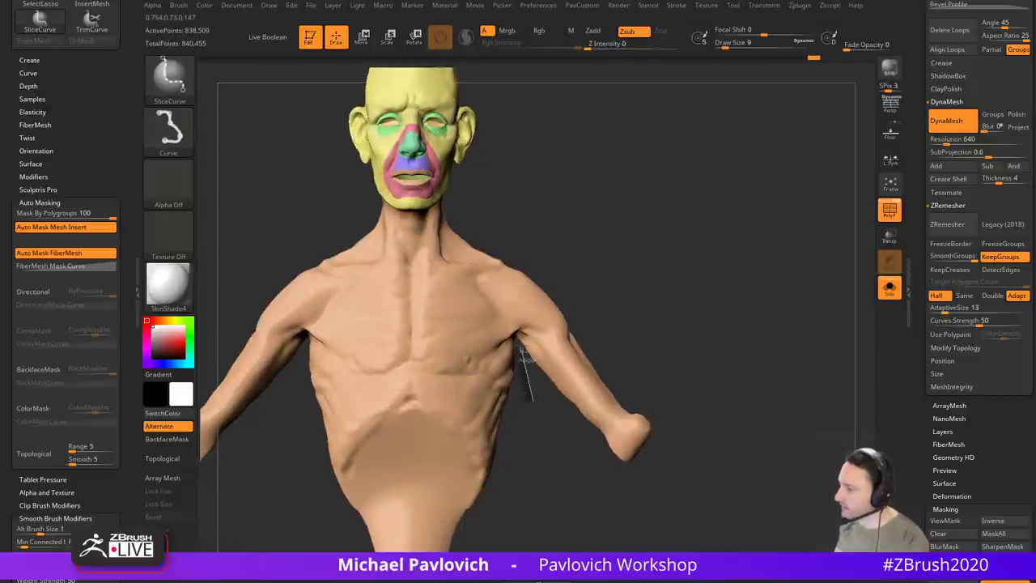
{"action": "mouse_move", "coordinate": [519, 339]}
{"action": "left_mouse_down", "text": "ctrl+shift"}
{"action": "mouse_move", "coordinate": [549, 145]}
{"action": "mouse_move", "coordinate": [509, 335]}
{"action": "left_mouse_up", "text": "ctrl+shift"}
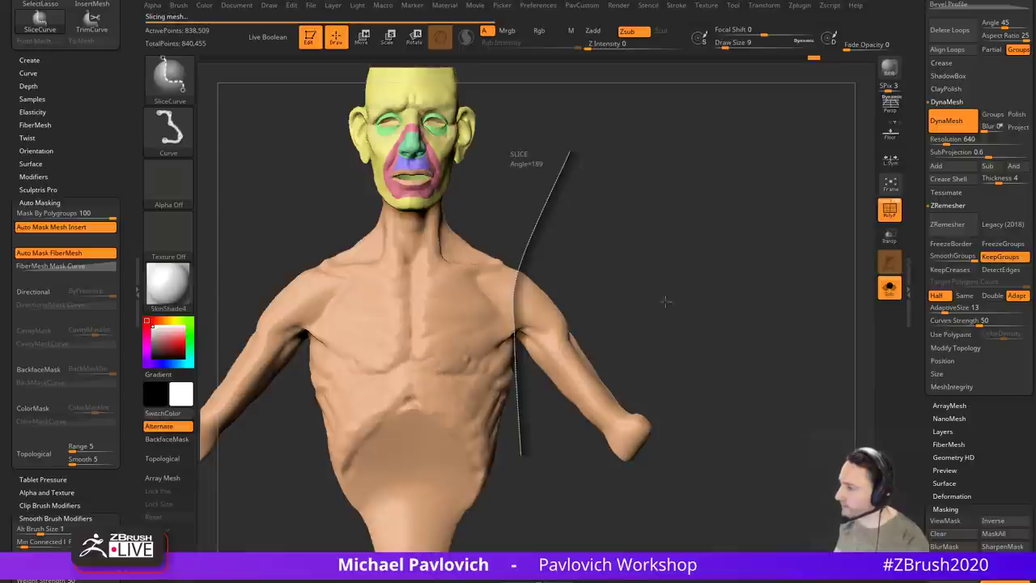
{"action": "left_click_drag", "start_coordinate": [756, 234], "coordinate": [716, 238]}
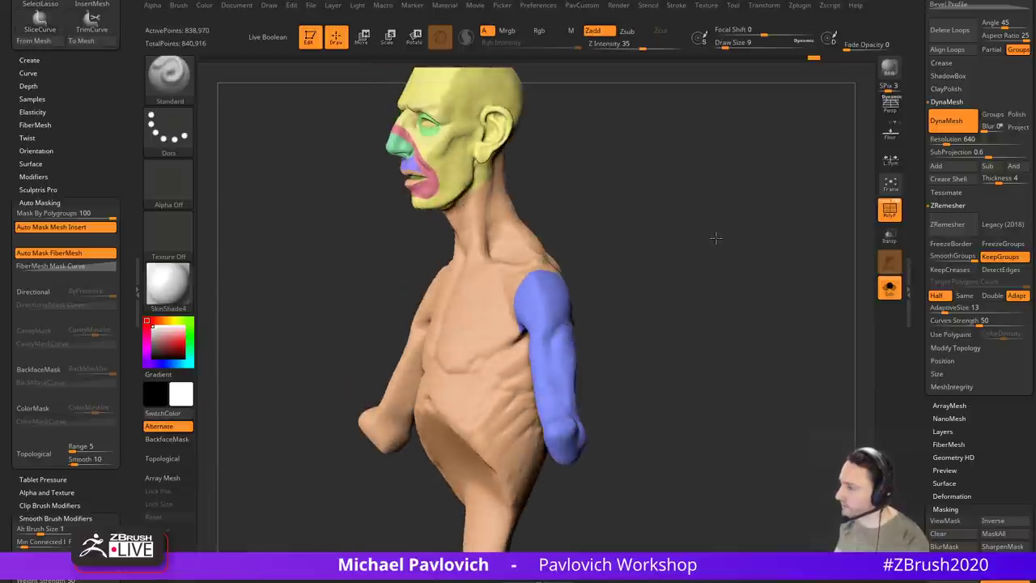
{"action": "key", "text": "2"}
{"action": "left_click", "coordinate": [702, 248]}
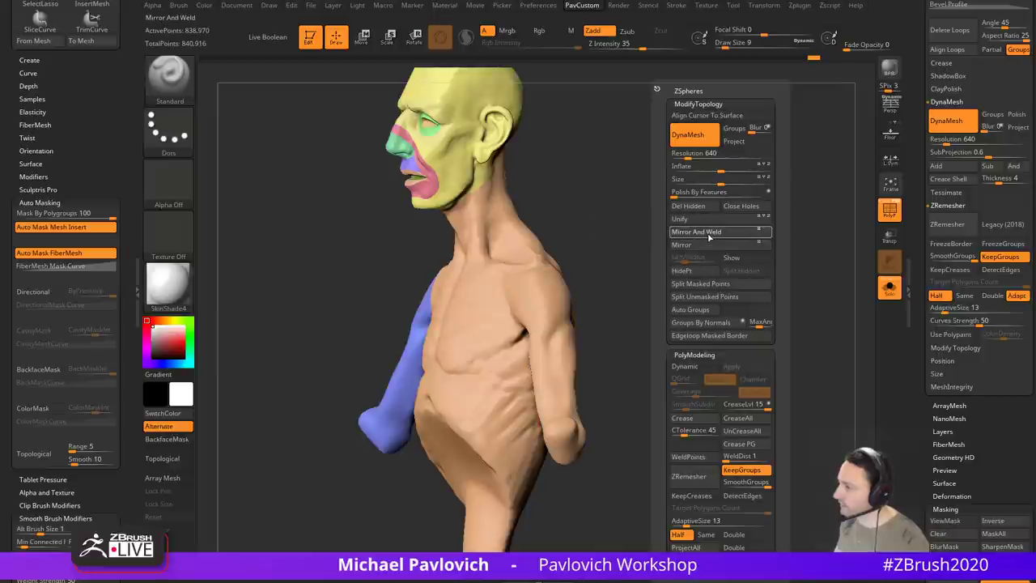
{"action": "left_click", "coordinate": [709, 234]}
Step: Clean up the stray polygons at the neck slice behind the ear by regrouping the head skin as one polygroup
{"action": "left_click_drag", "start_coordinate": [620, 235], "coordinate": [725, 319]}
{"action": "mouse_move", "coordinate": [729, 274]}
{"action": "left_mouse_down", "text": "alt"}
{"action": "mouse_move", "coordinate": [717, 311]}
{"action": "mouse_move", "coordinate": [708, 273]}
{"action": "mouse_move", "coordinate": [541, 245]}
{"action": "left_mouse_up", "text": "alt"}
{"action": "left_click", "coordinate": [584, 314], "text": "ctrl+shift"}
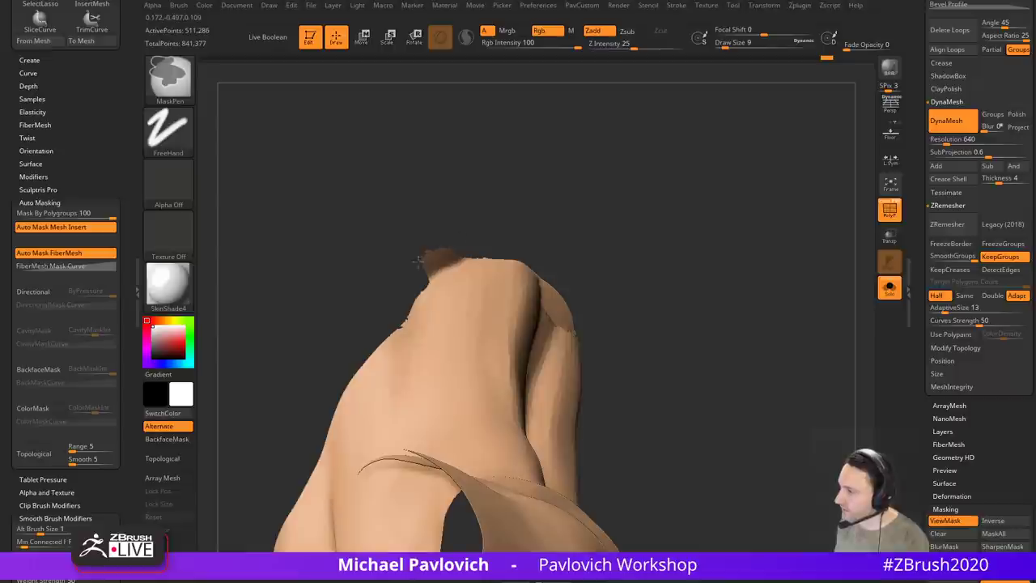
{"action": "left_click", "coordinate": [696, 249], "text": "ctrl+shift"}
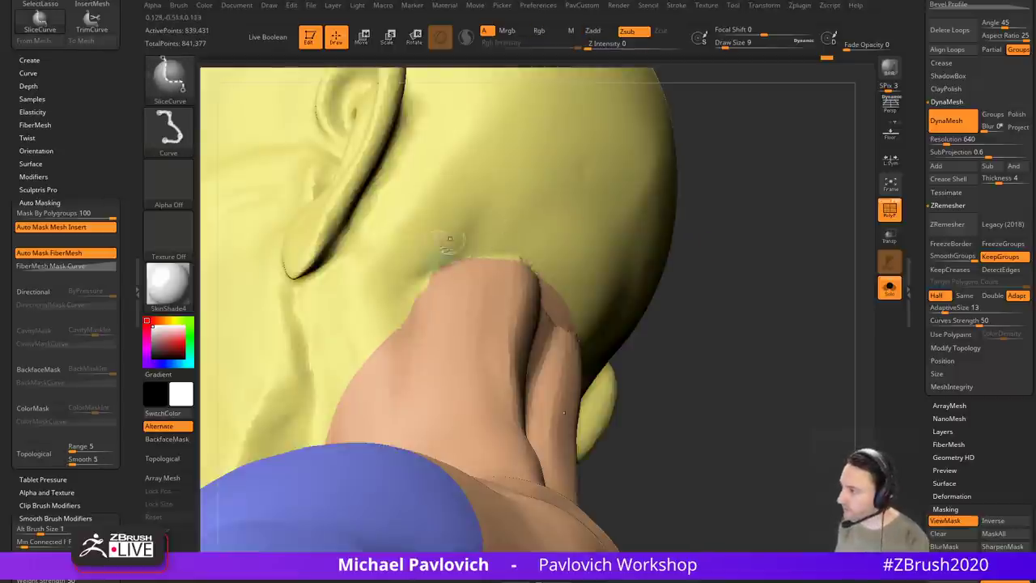
{"action": "left_click", "coordinate": [467, 242], "text": "ctrl+shift"}
{"action": "key", "text": "ctrl+w"}
{"action": "left_click", "coordinate": [750, 247], "text": "ctrl+shift"}
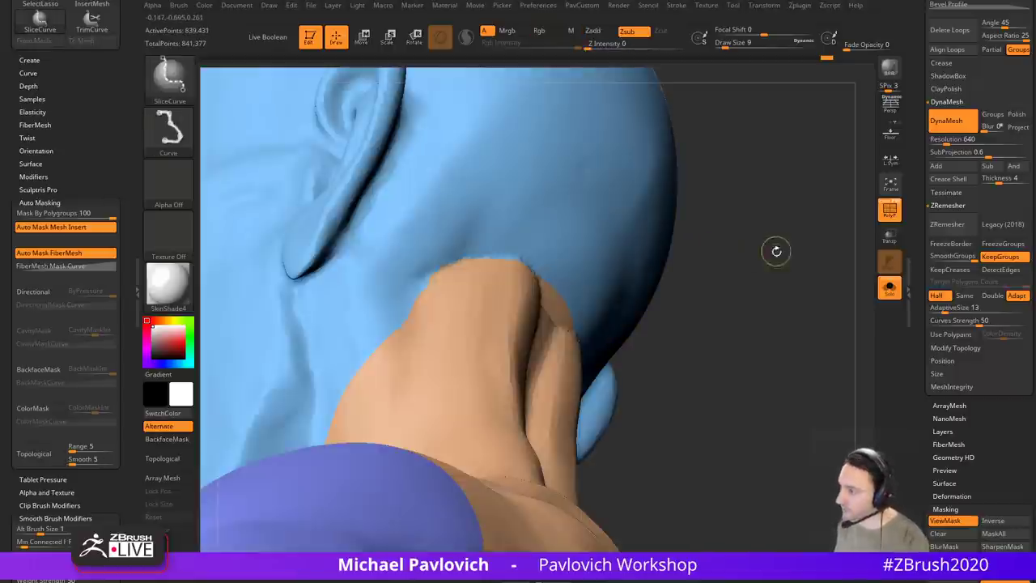
{"action": "mouse_move", "coordinate": [775, 250]}
{"action": "left_mouse_down", "text": "alt"}
{"action": "mouse_move", "coordinate": [715, 206]}
{"action": "mouse_move", "coordinate": [766, 251]}
{"action": "mouse_move", "coordinate": [743, 285]}
{"action": "left_mouse_up", "text": "alt"}
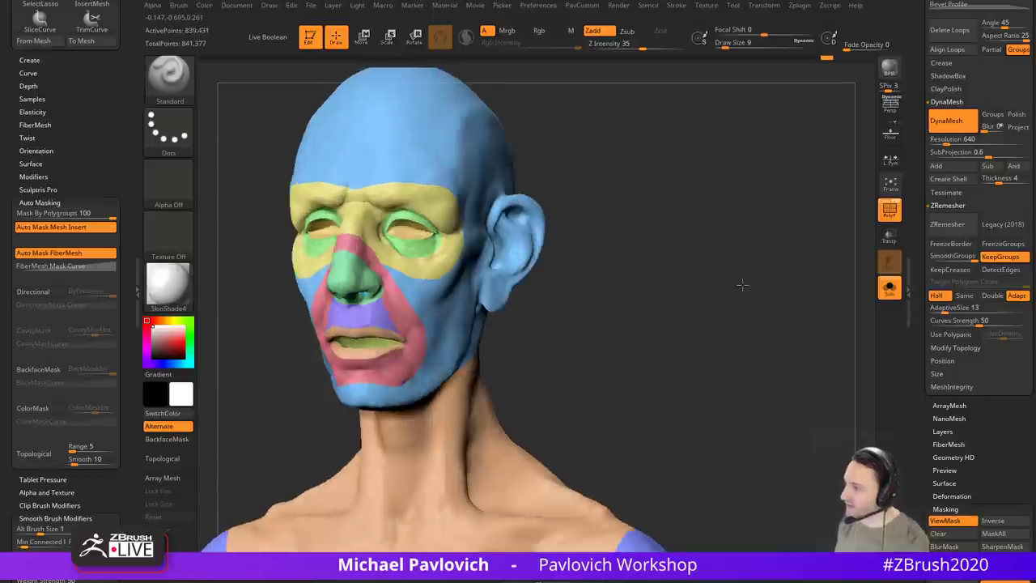
{"action": "left_click_drag", "start_coordinate": [676, 269], "coordinate": [700, 307], "text": "alt"}
Step: Set the draw size to 13, collapse the Masking settings and return to the ZRemesher settings
{"action": "key", "text": "s"}
{"action": "left_click_drag", "start_coordinate": [702, 280], "coordinate": [782, 255]}
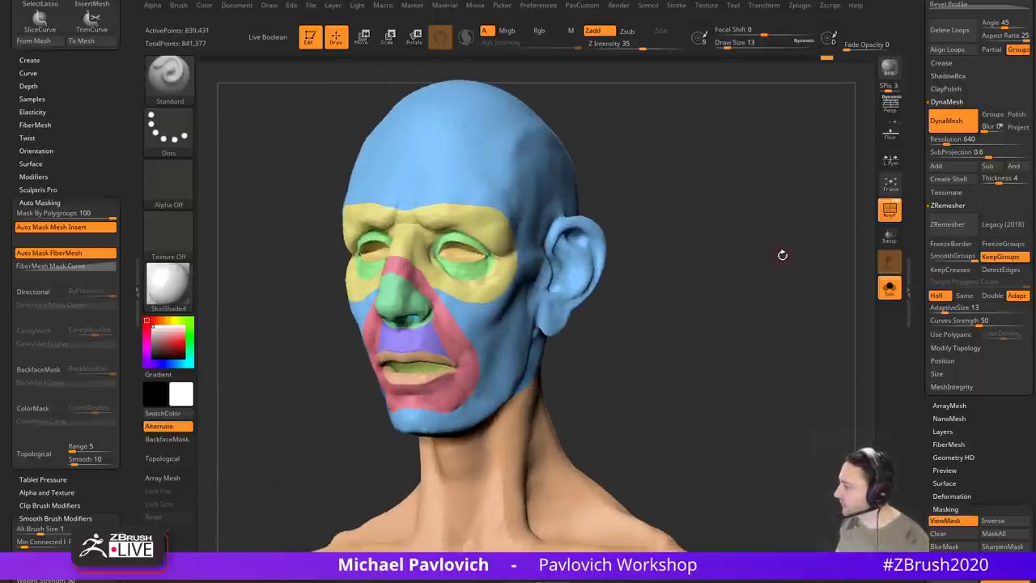
{"action": "left_click_drag", "start_coordinate": [924, 350], "coordinate": [914, 224]}
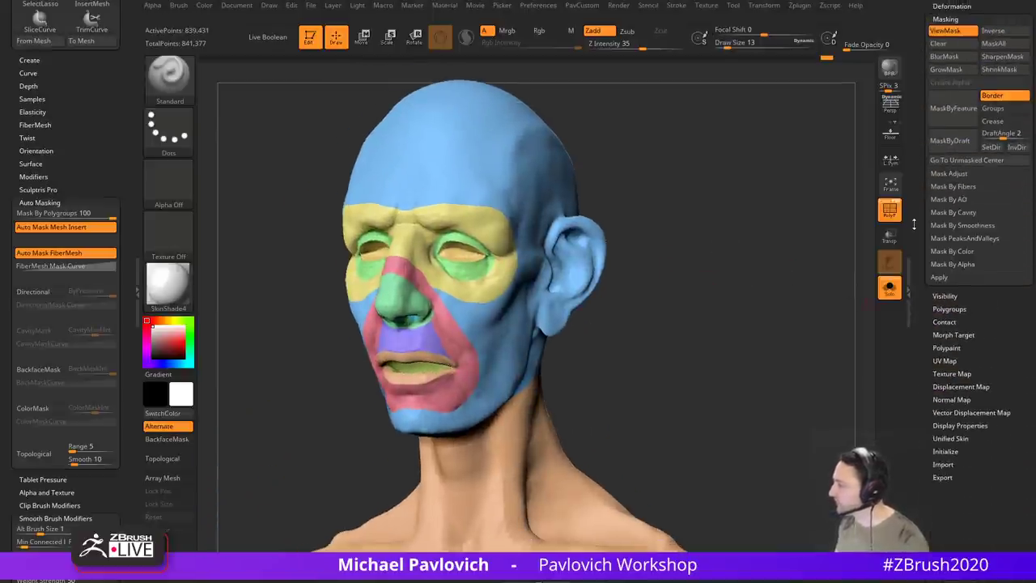
{"action": "left_click_drag", "start_coordinate": [923, 346], "coordinate": [917, 382]}
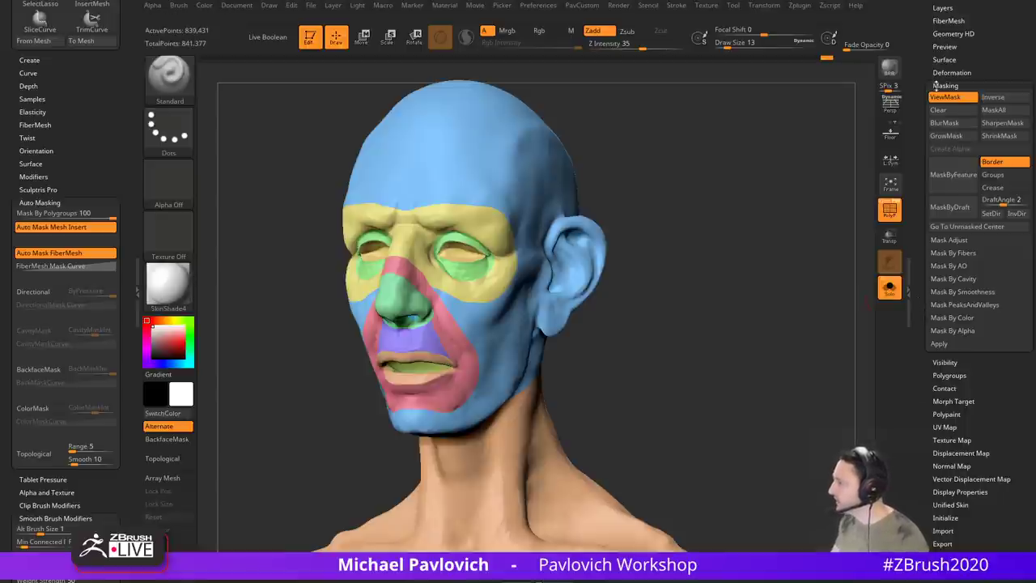
{"action": "left_click", "coordinate": [944, 85]}
{"action": "left_click_drag", "start_coordinate": [923, 89], "coordinate": [918, 233]}
{"action": "left_click_drag", "start_coordinate": [676, 256], "coordinate": [628, 255]}
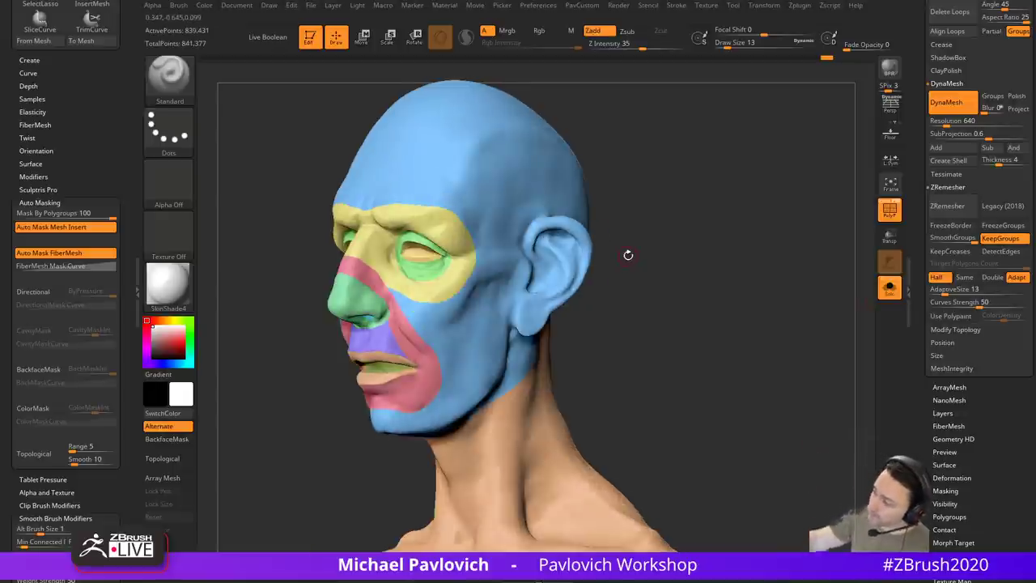
Step: Try a draw size of 27 and return it to 13
{"action": "key", "text": "s"}
{"action": "left_click", "coordinate": [722, 263]}
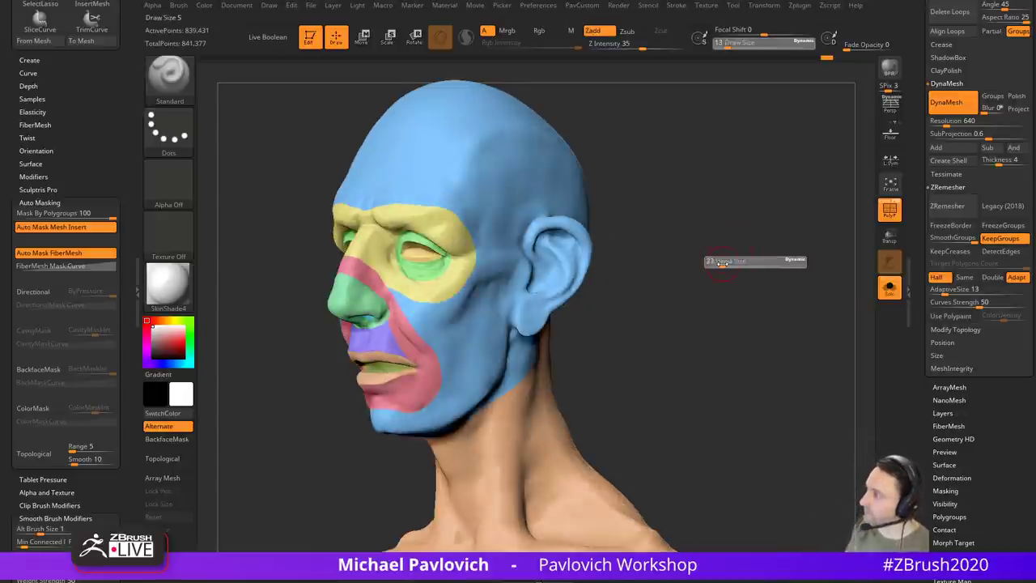
{"action": "left_click_drag", "start_coordinate": [670, 249], "coordinate": [704, 253]}
{"action": "key", "text": "s"}
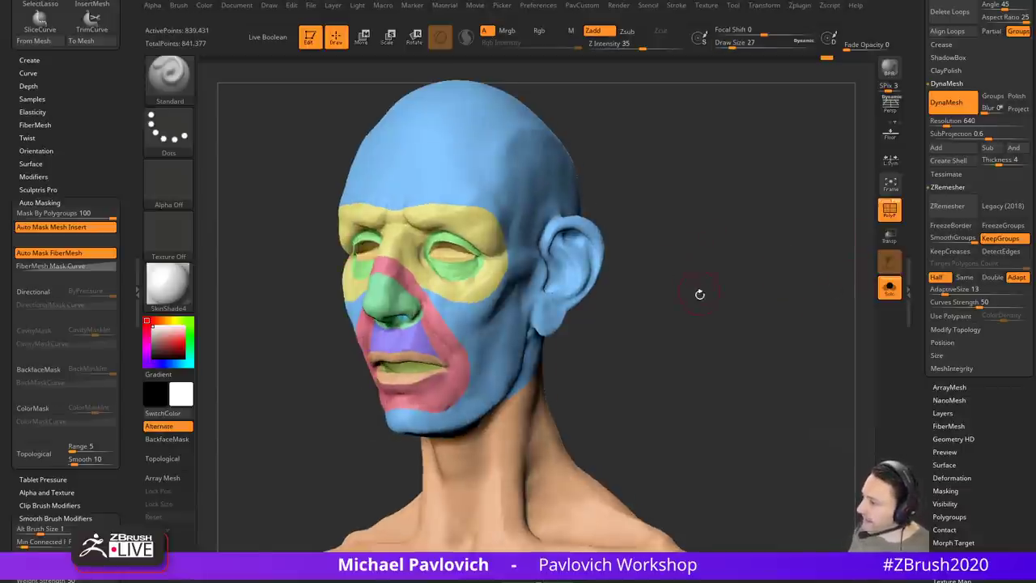
{"action": "key", "text": "s"}
{"action": "mouse_move", "coordinate": [699, 294]}
{"action": "left_mouse_down", "text": "shift"}
{"action": "mouse_move", "coordinate": [753, 295]}
{"action": "mouse_move", "coordinate": [701, 289]}
{"action": "mouse_move", "coordinate": [719, 396]}
{"action": "mouse_move", "coordinate": [770, 400]}
{"action": "mouse_move", "coordinate": [685, 398]}
{"action": "mouse_move", "coordinate": [790, 392]}
{"action": "left_mouse_up", "text": "shift"}
{"action": "left_click", "coordinate": [718, 300]}
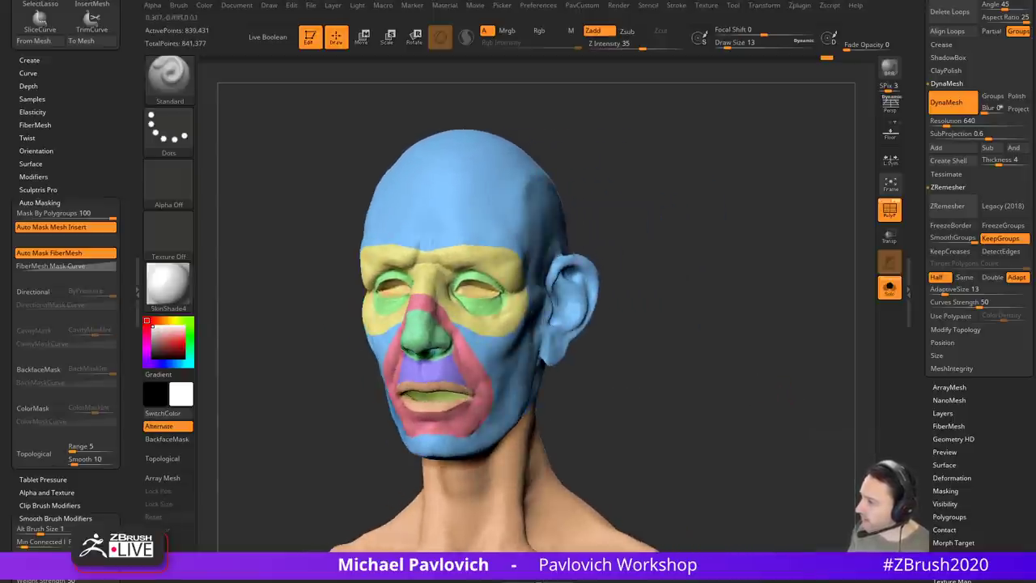
{"action": "left_click_drag", "start_coordinate": [636, 353], "coordinate": [710, 360]}
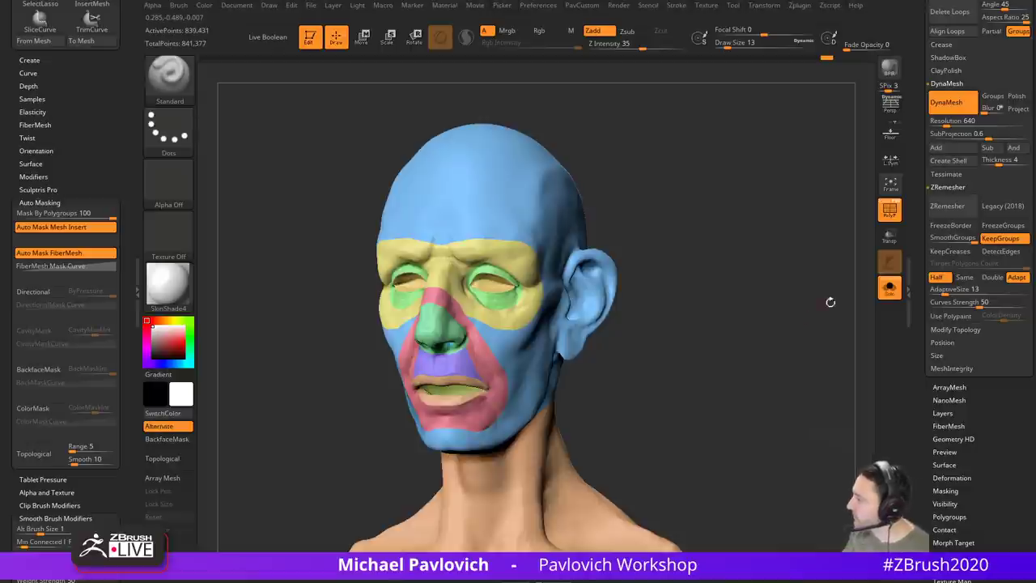
Step: Turn off Half, ZRemesh the bust with a Target Polygons Count of 10, and display its wireframe
{"action": "left_click", "coordinate": [937, 277]}
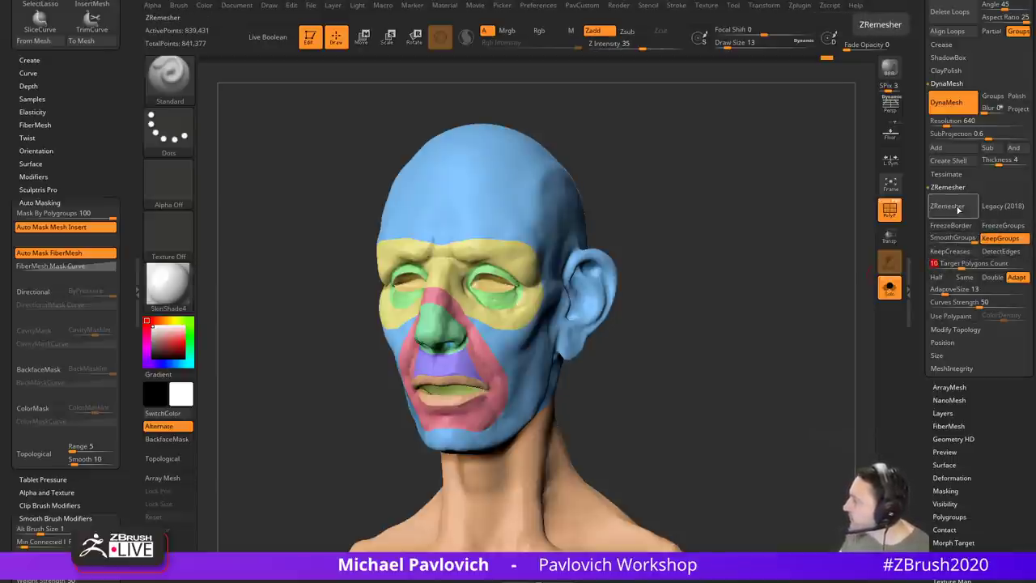
{"action": "left_click", "coordinate": [947, 205]}
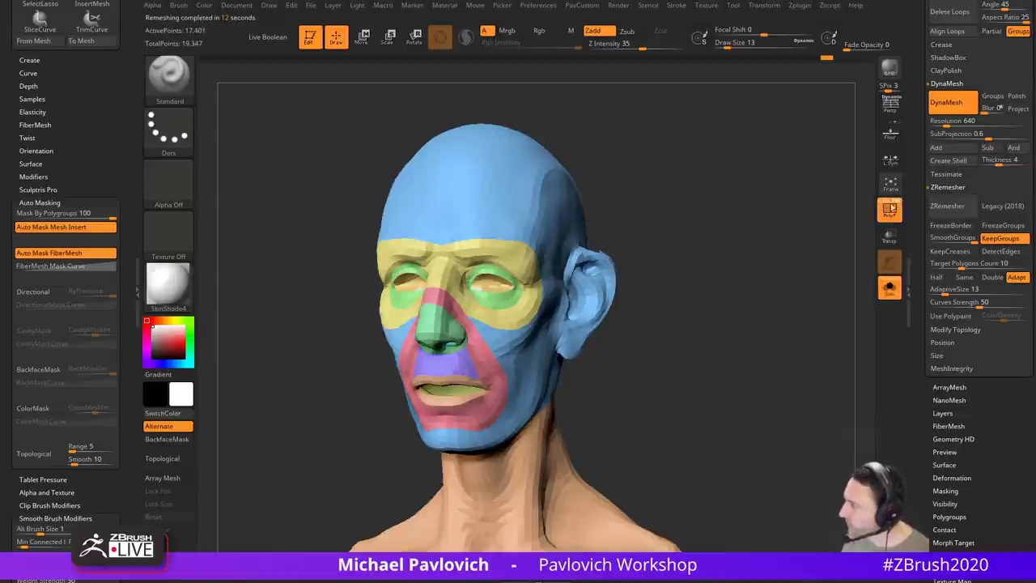
{"action": "left_click", "coordinate": [889, 209]}
{"action": "left_click", "coordinate": [890, 209]}
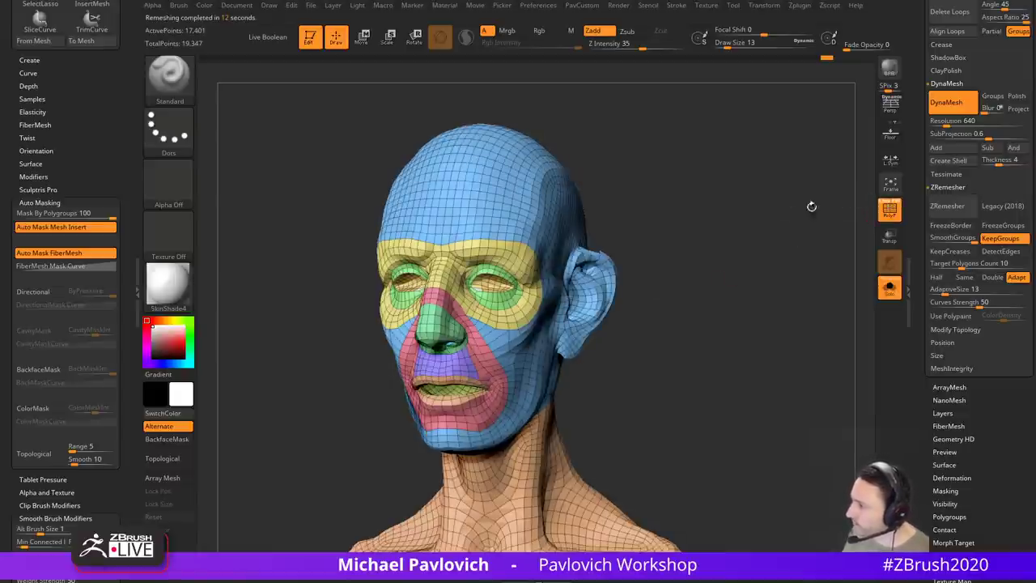
Step: Examine the remeshed edge flow around the skull, neck, back and face, with the draw size set to 18
{"action": "left_click_drag", "start_coordinate": [812, 206], "coordinate": [766, 412]}
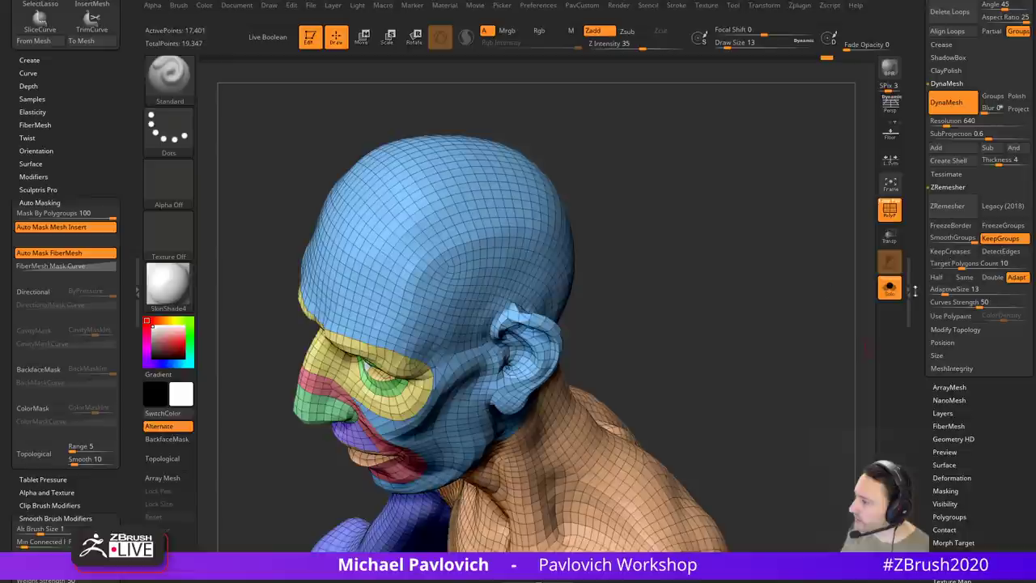
{"action": "left_click_drag", "start_coordinate": [749, 283], "coordinate": [874, 279]}
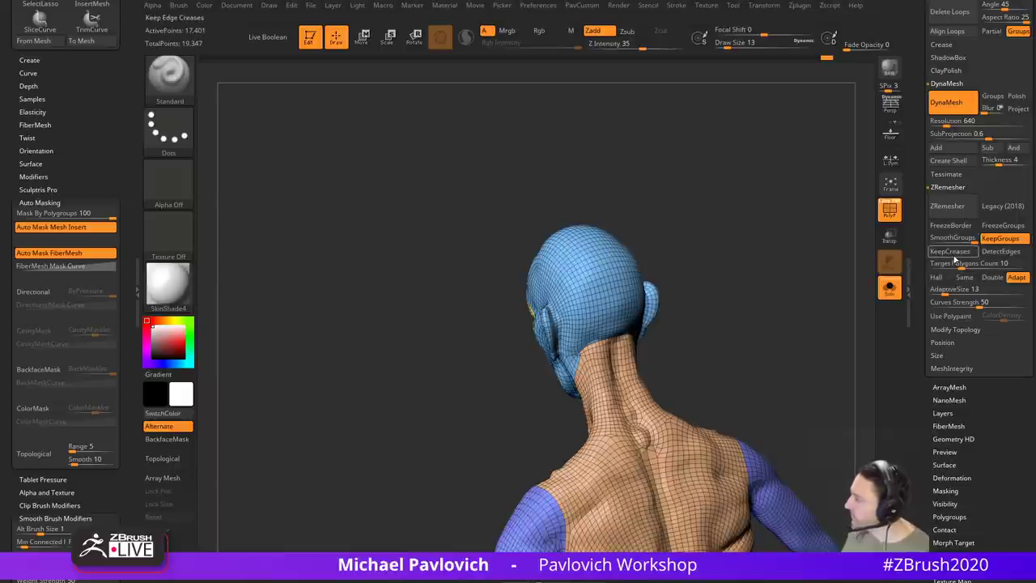
{"action": "left_click_drag", "start_coordinate": [801, 235], "coordinate": [699, 283]}
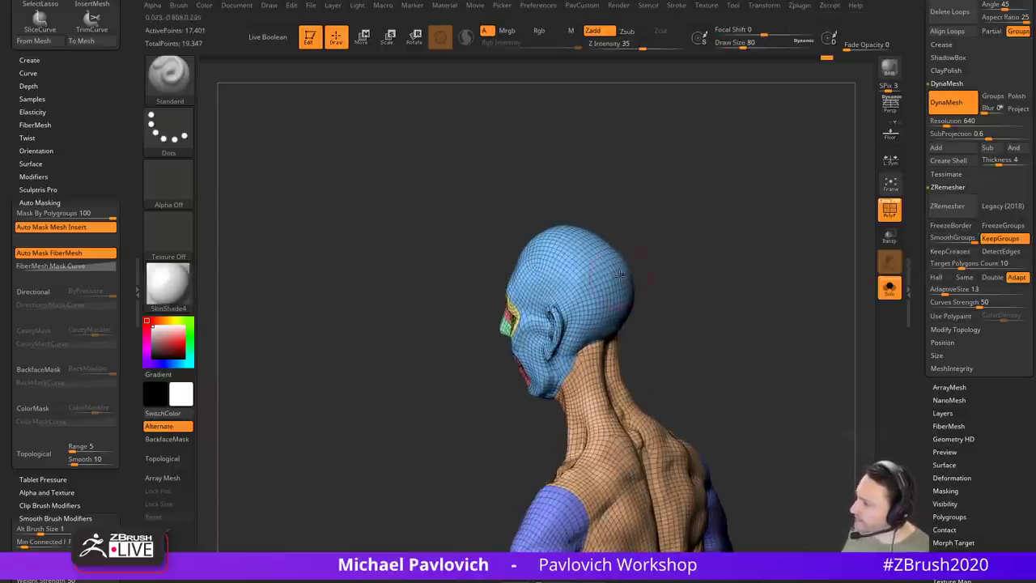
{"action": "mouse_move", "coordinate": [619, 276]}
{"action": "left_mouse_down"}
{"action": "mouse_move", "coordinate": [724, 300]}
{"action": "mouse_move", "coordinate": [709, 321]}
{"action": "mouse_move", "coordinate": [747, 331]}
{"action": "mouse_move", "coordinate": [731, 368]}
{"action": "mouse_move", "coordinate": [673, 368]}
{"action": "left_mouse_up"}
{"action": "key", "text": "s"}
{"action": "left_click", "coordinate": [724, 342]}
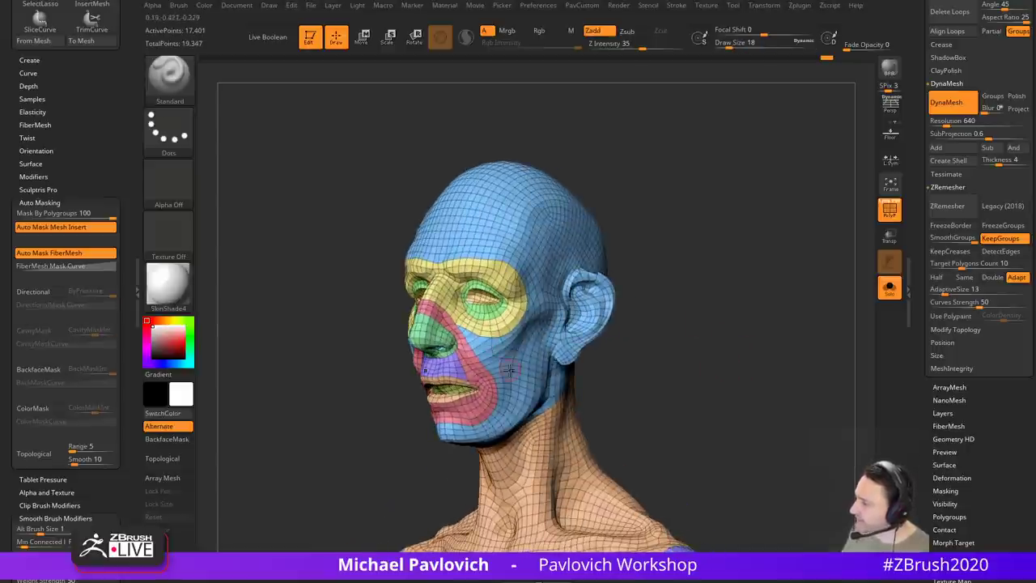
{"action": "left_click_drag", "start_coordinate": [542, 393], "coordinate": [666, 375]}
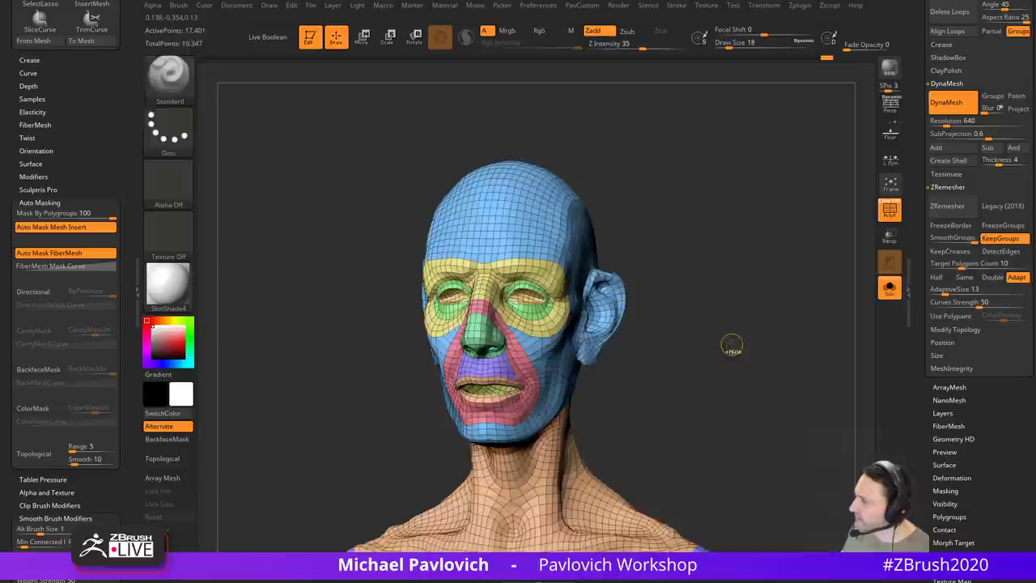
Step: Undo the previous remesh and ZRemesh the bust again with a Target Polygons Count of 14
{"action": "left_click_drag", "start_coordinate": [731, 345], "coordinate": [721, 354], "text": "ctrl"}
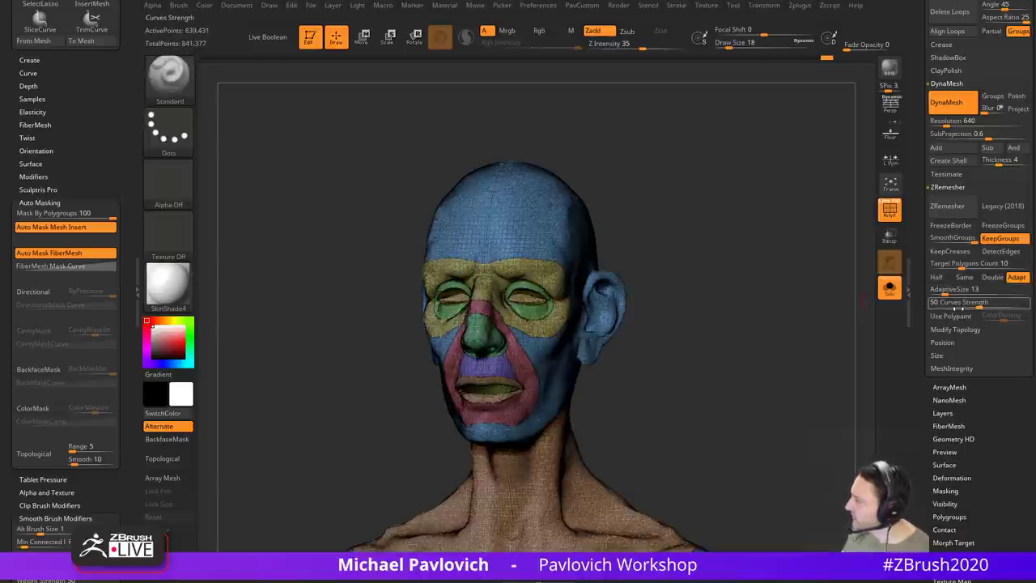
{"action": "left_click", "coordinate": [953, 264]}
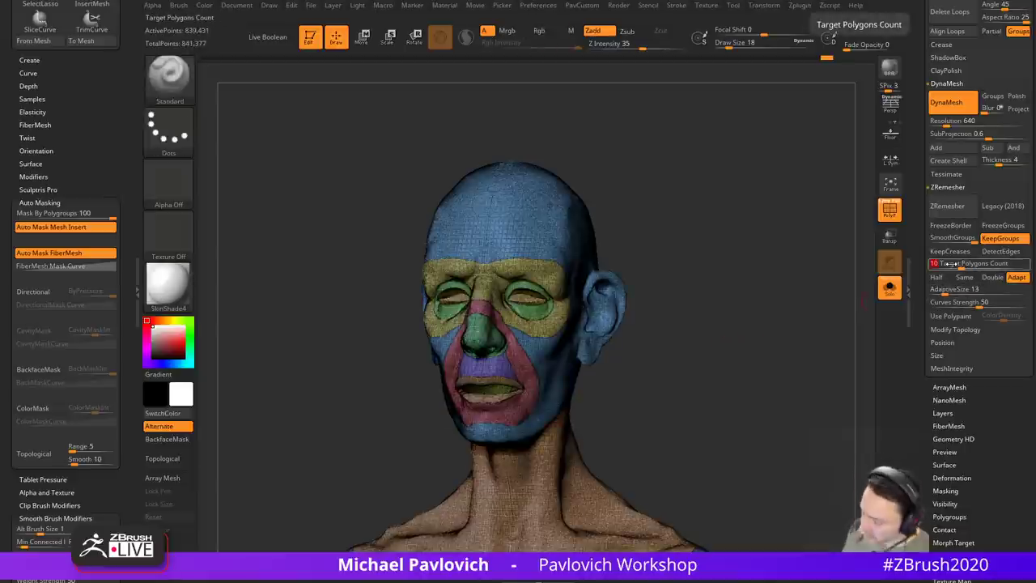
{"action": "type", "text": "14"}
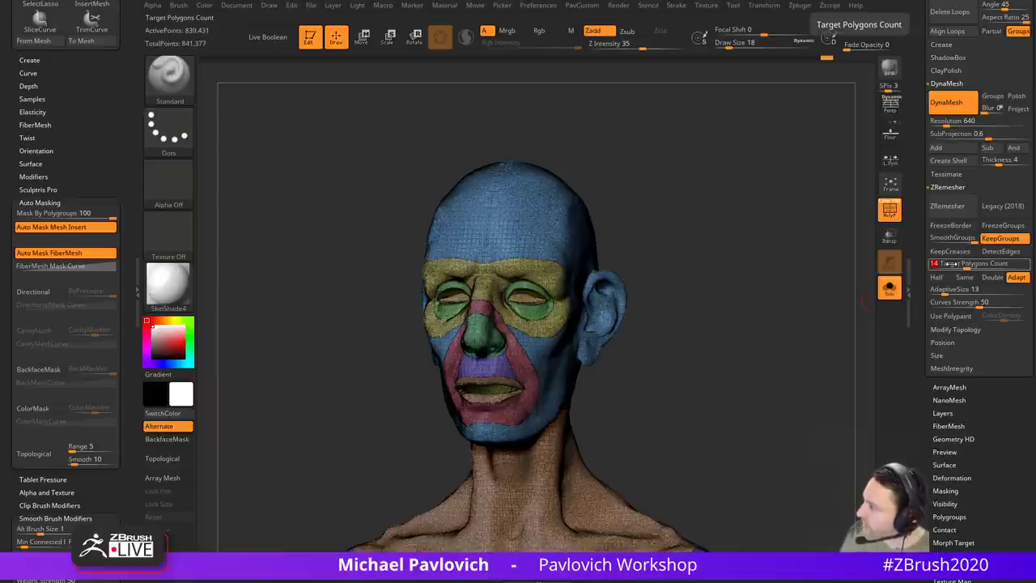
{"action": "key", "text": "Return"}
{"action": "left_click", "coordinate": [947, 206]}
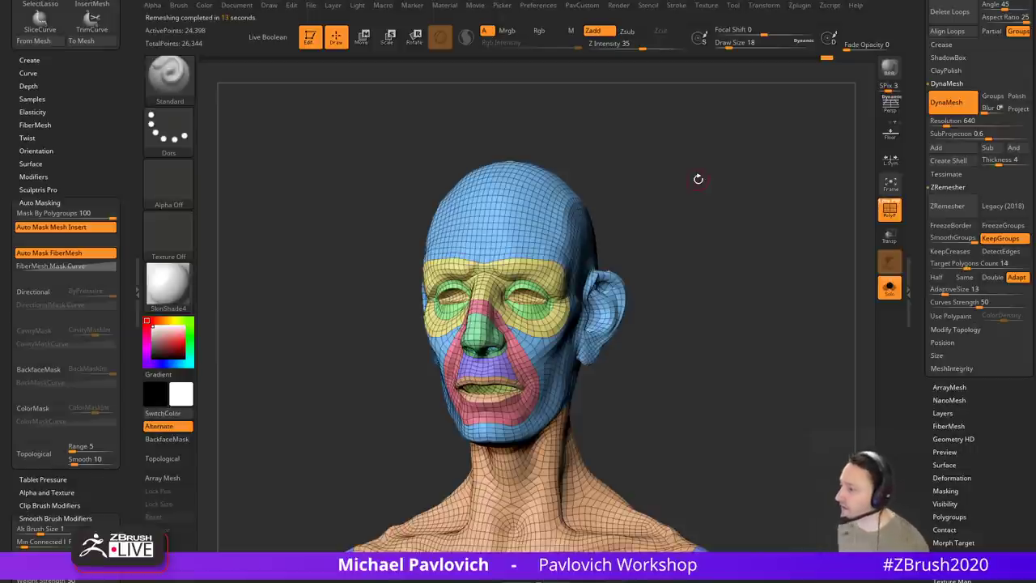
Step: Set the draw size to 3 and switch to the ZModeler brush with the edge action Collapse targeting a single edge
{"action": "mouse_move", "coordinate": [740, 244]}
{"action": "left_mouse_down"}
{"action": "mouse_move", "coordinate": [734, 235]}
{"action": "mouse_move", "coordinate": [805, 326]}
{"action": "mouse_move", "coordinate": [792, 310]}
{"action": "mouse_move", "coordinate": [802, 295]}
{"action": "mouse_move", "coordinate": [769, 251]}
{"action": "mouse_move", "coordinate": [777, 224]}
{"action": "left_mouse_up"}
{"action": "key", "text": "s"}
{"action": "left_click_drag", "start_coordinate": [716, 180], "coordinate": [799, 216]}
{"action": "key", "text": "b"}
{"action": "key", "text": "z"}
{"action": "key", "text": "m"}
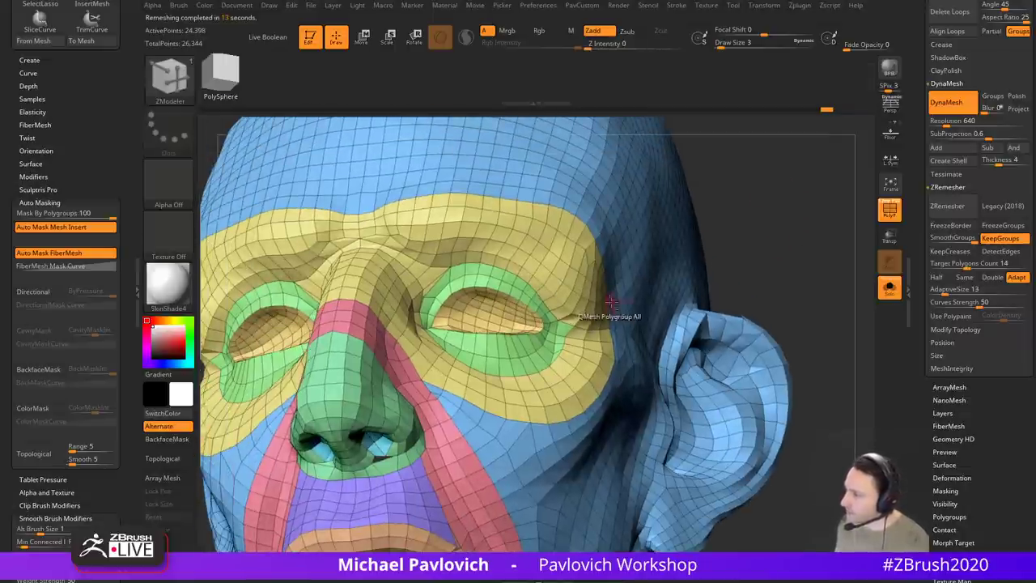
{"action": "key", "text": "space"}
{"action": "left_click", "coordinate": [437, 325]}
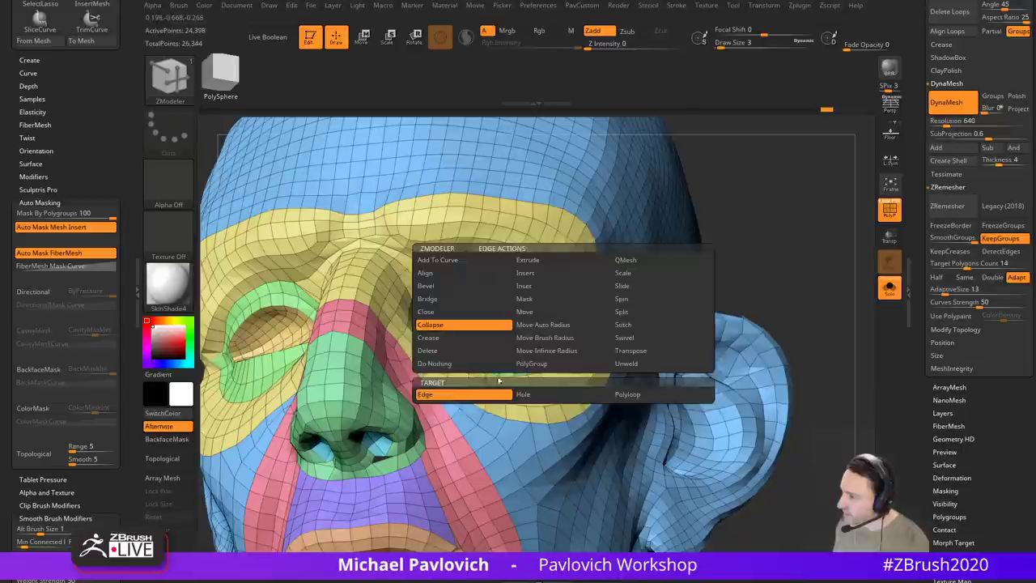
Step: Collapse the surplus edges beside the outer eye corner, along the border of the green and yellow polygroups
{"action": "left_click", "coordinate": [560, 336]}
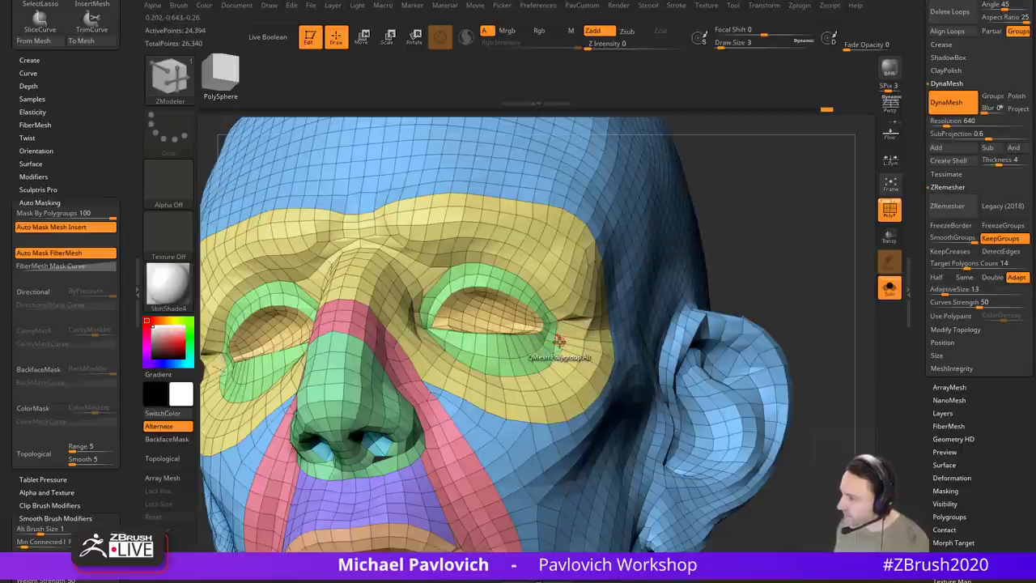
{"action": "left_click", "coordinate": [560, 343]}
{"action": "left_click_drag", "start_coordinate": [713, 281], "coordinate": [740, 298]}
{"action": "left_click", "coordinate": [559, 355]}
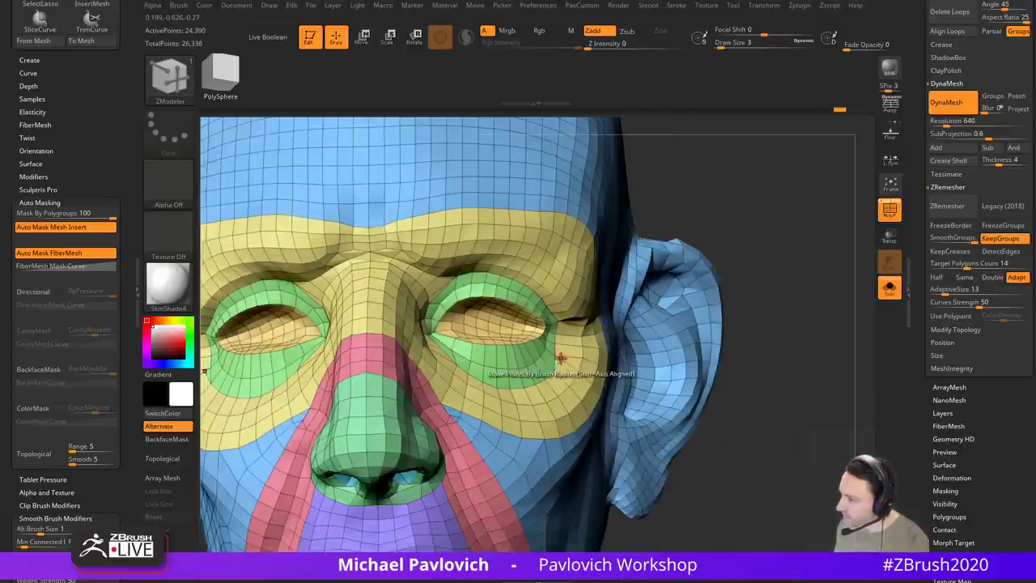
{"action": "left_click", "coordinate": [560, 361]}
{"action": "left_click_drag", "start_coordinate": [798, 269], "coordinate": [770, 197]}
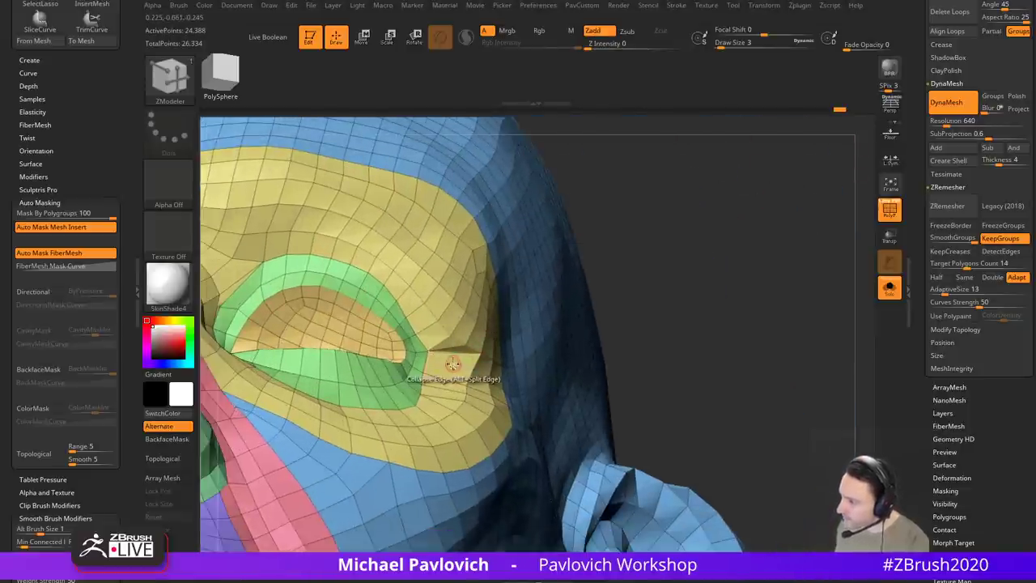
Step: Split edges in the yellow band beside the outer eye corner and bridge pairs of points across the faces there
{"action": "key", "text": "space"}
{"action": "left_click", "coordinate": [518, 309]}
{"action": "left_click_drag", "start_coordinate": [710, 285], "coordinate": [664, 290]}
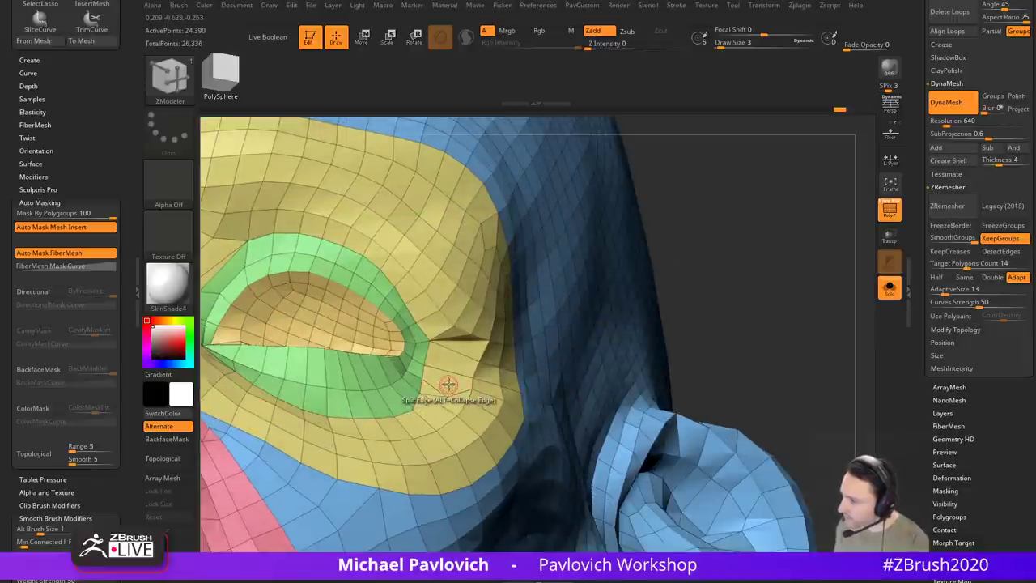
{"action": "left_click_drag", "start_coordinate": [696, 259], "coordinate": [461, 356]}
{"action": "key", "text": "space"}
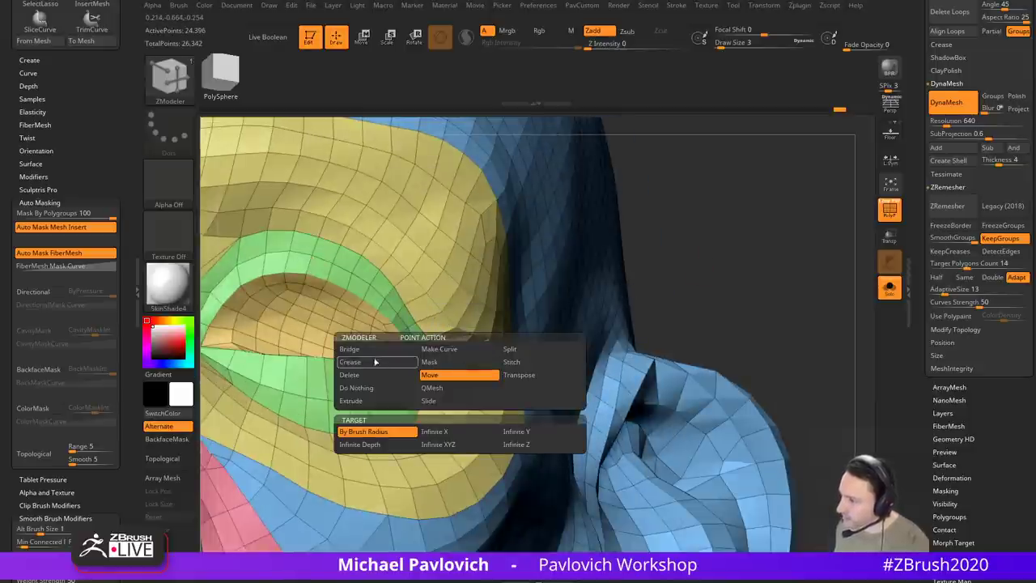
{"action": "left_click", "coordinate": [360, 349]}
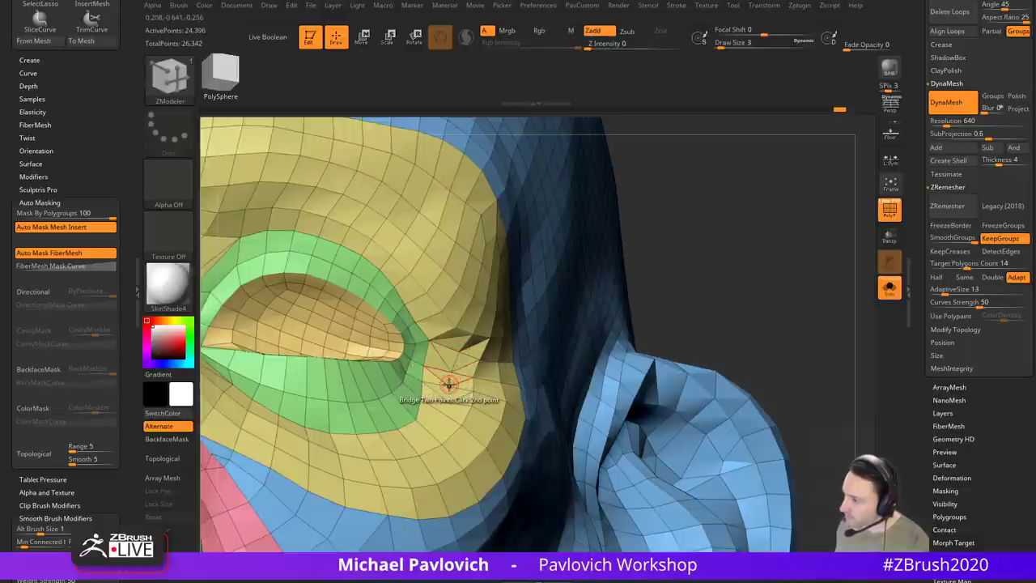
{"action": "left_click_drag", "start_coordinate": [703, 287], "coordinate": [737, 289]}
{"action": "left_click_drag", "start_coordinate": [599, 314], "coordinate": [430, 359]}
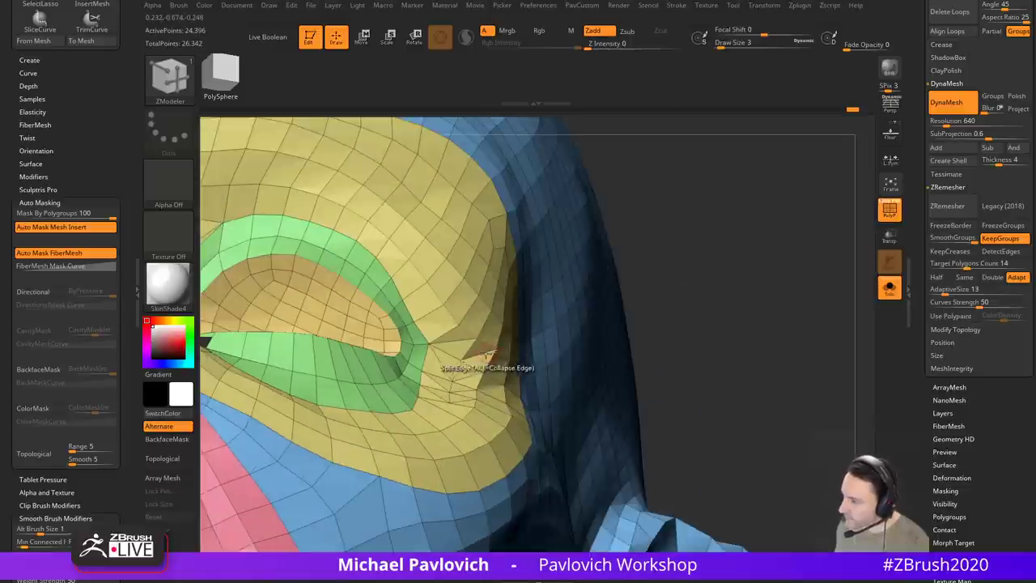
Step: Delete the leftover edges in the yellow band beside the outer eye corner to clean up the rerouted topology
{"action": "key", "text": "space"}
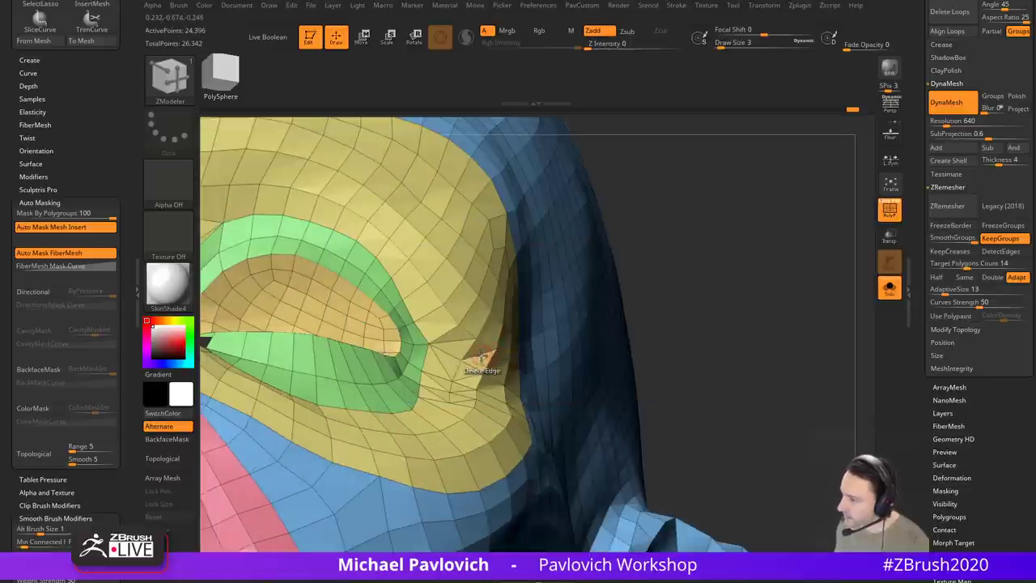
{"action": "left_click", "coordinate": [442, 361]}
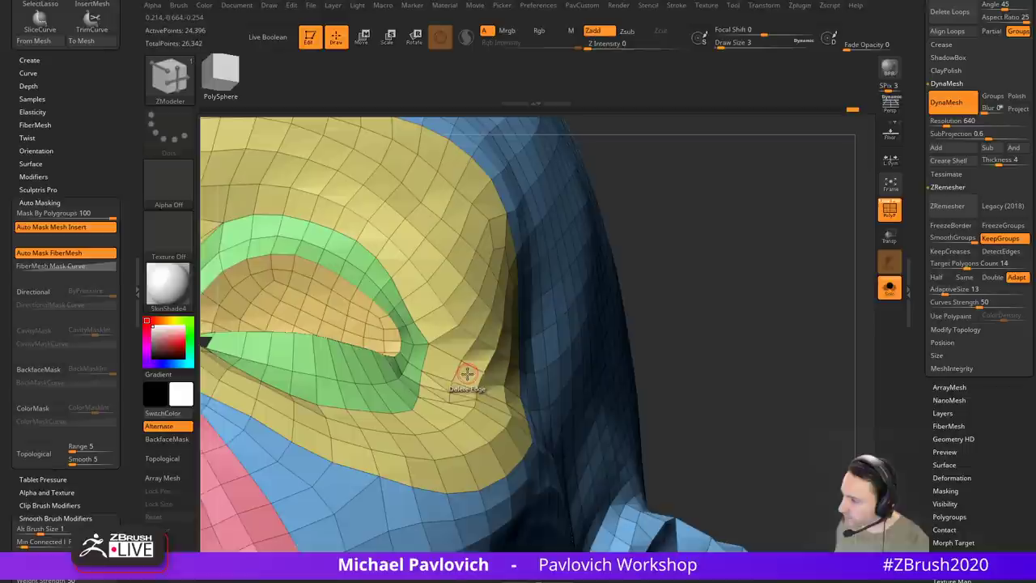
{"action": "left_click_drag", "start_coordinate": [663, 276], "coordinate": [467, 397]}
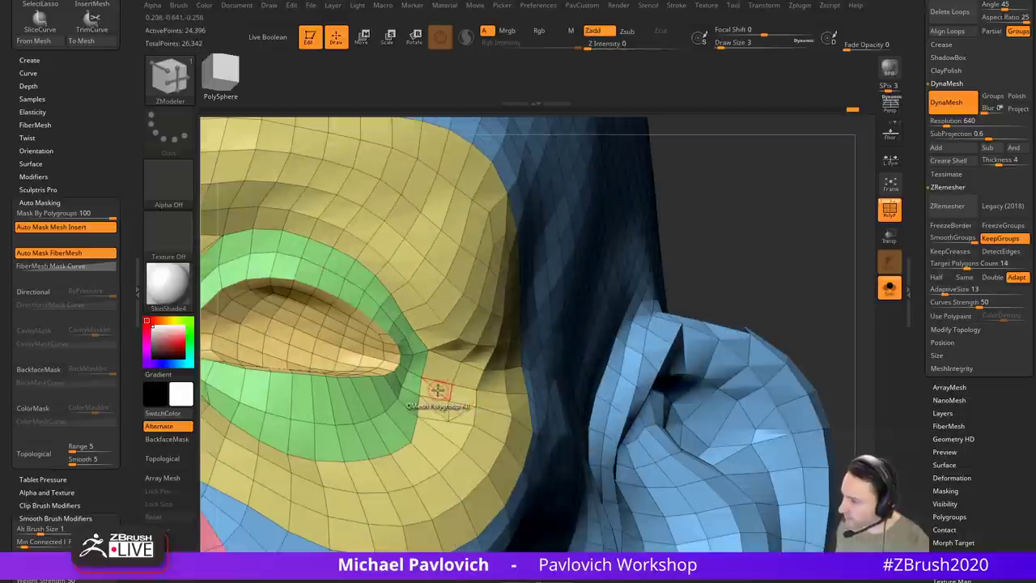
{"action": "right_click_drag", "start_coordinate": [510, 363], "coordinate": [503, 384]}
{"action": "left_click_drag", "start_coordinate": [754, 186], "coordinate": [456, 423]}
Step: Set the ZModeler point action to Slide by brush radius and even out the points around the outer eye corner
{"action": "key", "text": "space"}
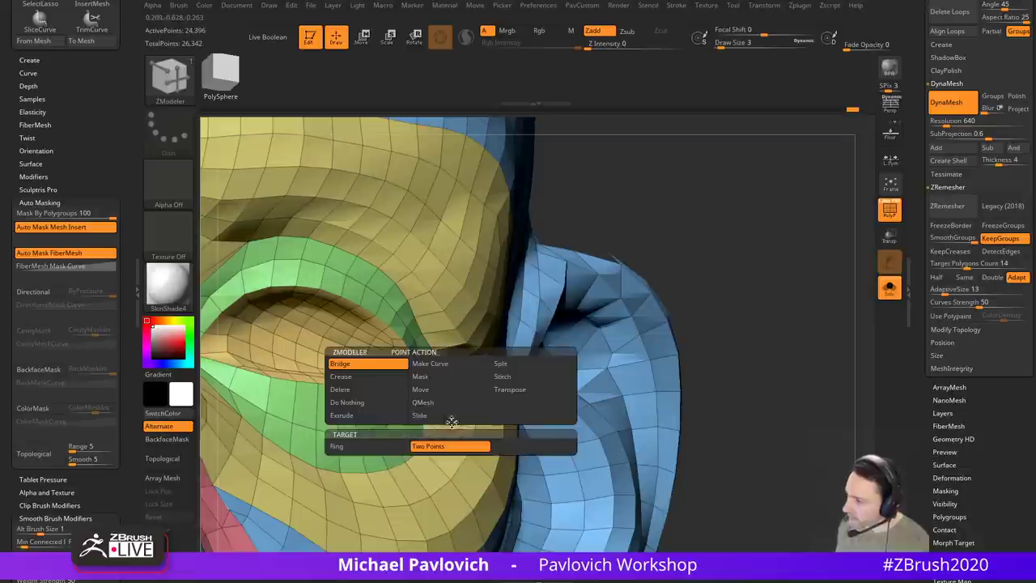
{"action": "left_click", "coordinate": [424, 417]}
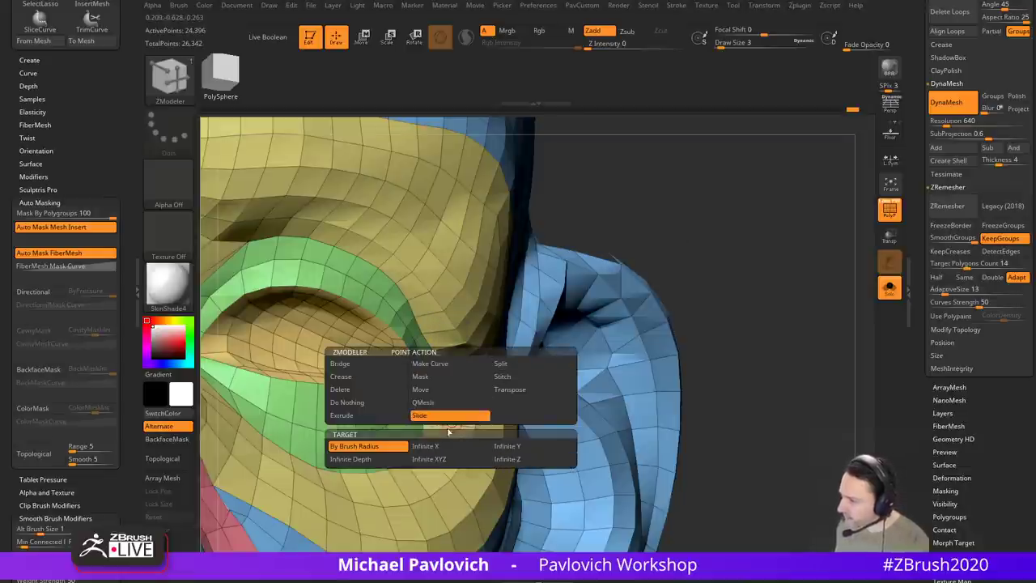
{"action": "left_click_drag", "start_coordinate": [755, 328], "coordinate": [725, 305]}
{"action": "left_click_drag", "start_coordinate": [725, 305], "coordinate": [782, 322]}
Step: Collapse the small edges beside the nose where the yellow, red and blue polygroups meet
{"action": "key", "text": "space"}
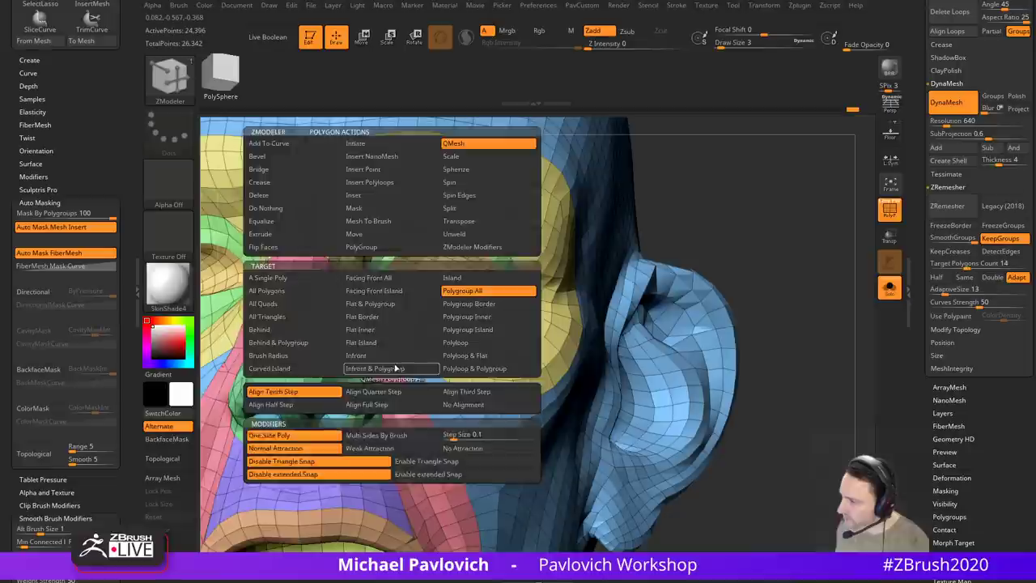
{"action": "key", "text": "space"}
{"action": "left_click", "coordinate": [310, 326]}
{"action": "left_click", "coordinate": [316, 392]}
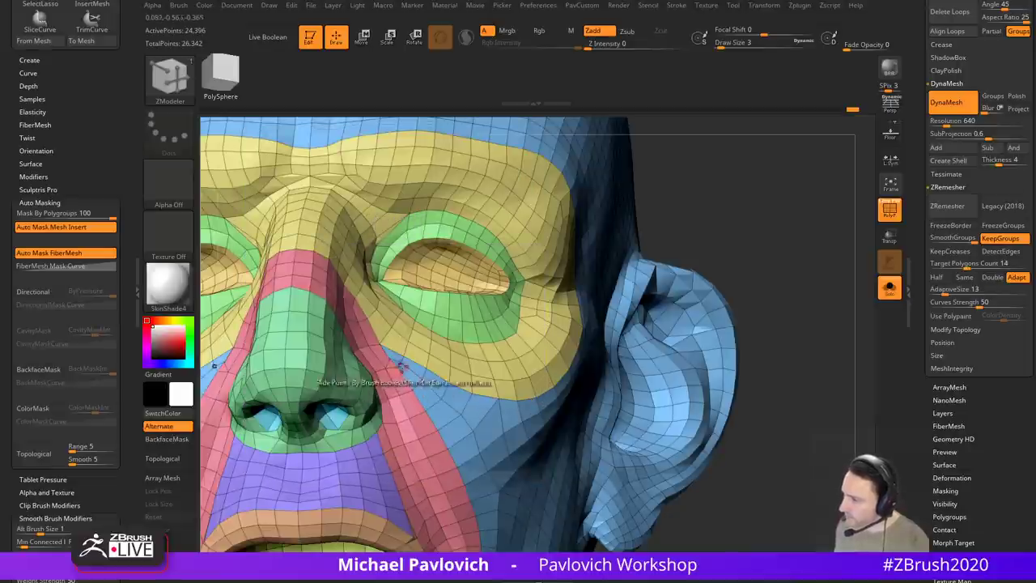
{"action": "left_click_drag", "start_coordinate": [752, 211], "coordinate": [688, 235]}
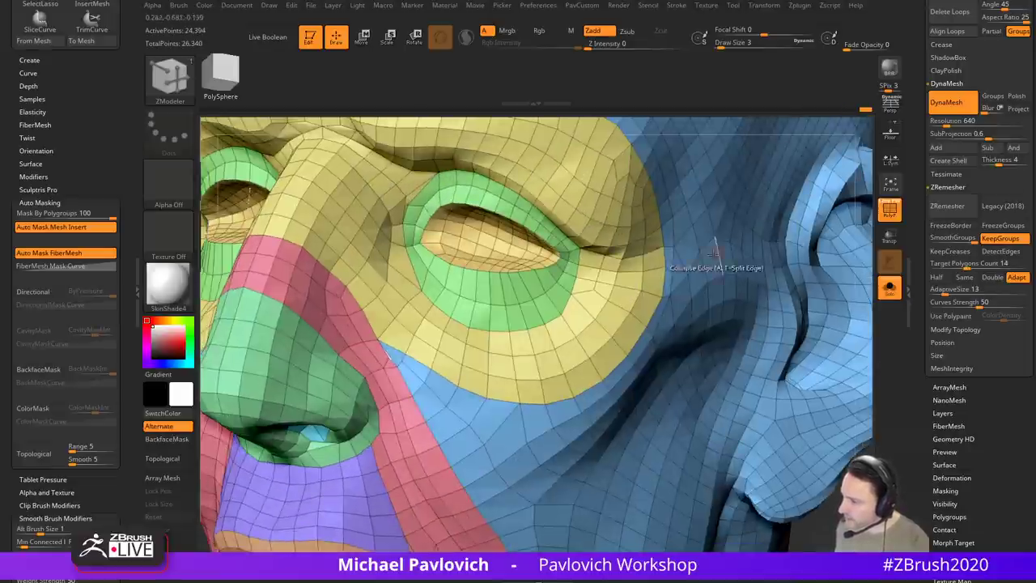
{"action": "left_click", "coordinate": [390, 360]}
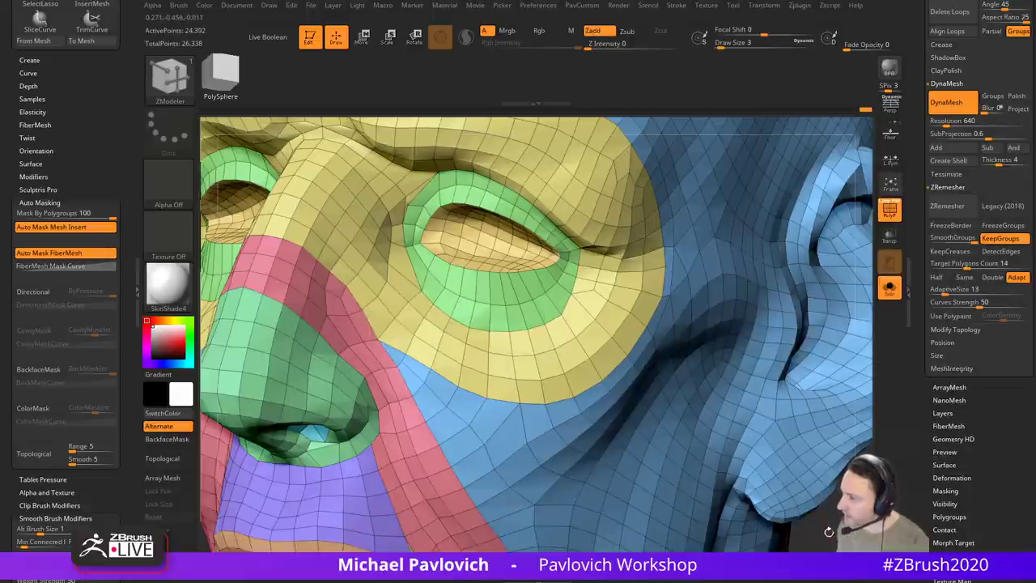
Step: Bridge two points and collapse the stray edge at the orange spike where the upper lip meets the purple and red polygroups
{"action": "mouse_move", "coordinate": [829, 532]}
{"action": "left_mouse_down"}
{"action": "mouse_move", "coordinate": [907, 494]}
{"action": "mouse_move", "coordinate": [854, 534]}
{"action": "mouse_move", "coordinate": [816, 527]}
{"action": "left_mouse_up"}
{"action": "left_click_drag", "start_coordinate": [753, 462], "coordinate": [812, 382], "text": "alt"}
{"action": "left_click_drag", "start_coordinate": [235, 476], "coordinate": [330, 455]}
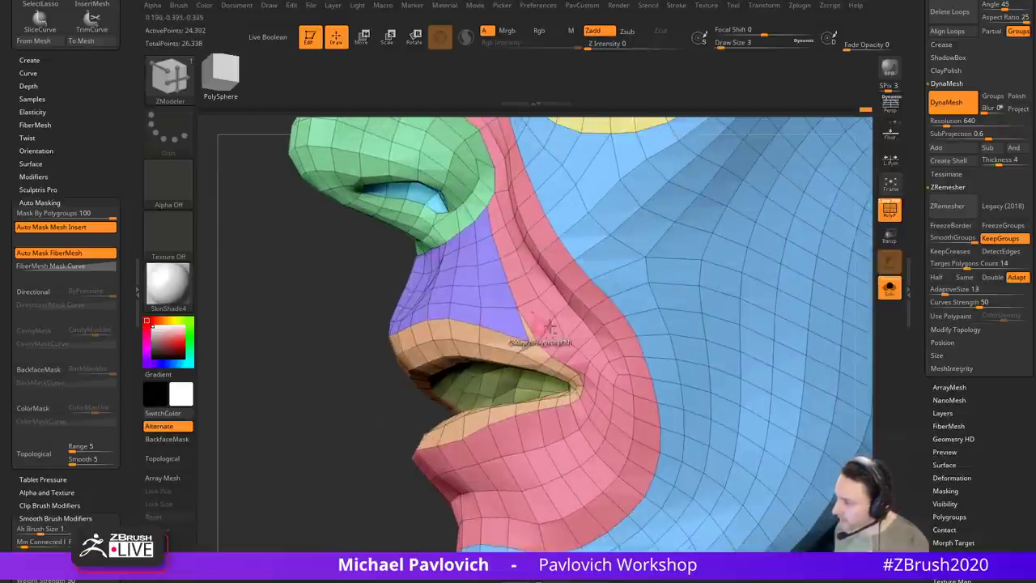
{"action": "key", "text": "space"}
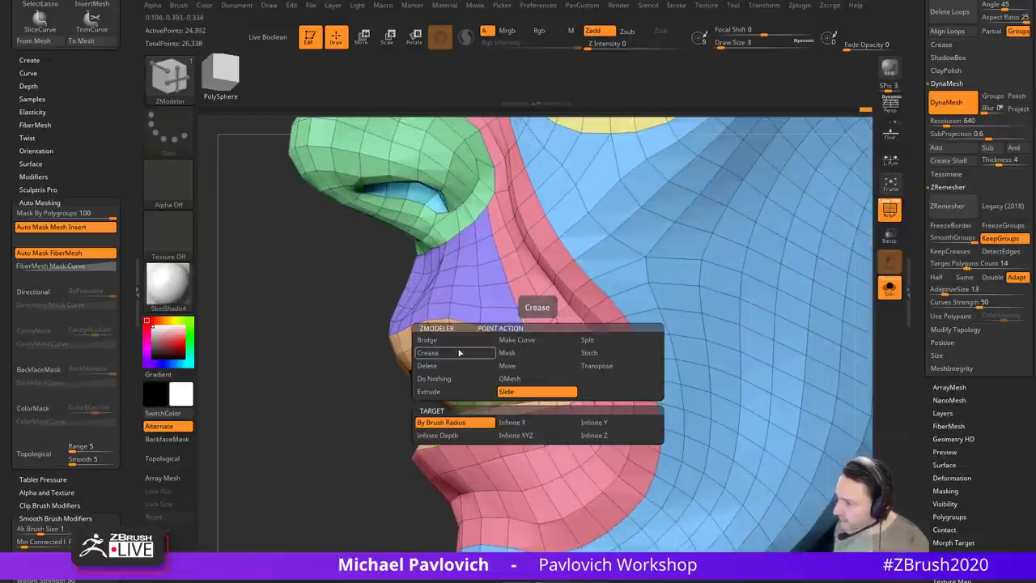
{"action": "left_click", "coordinate": [427, 339]}
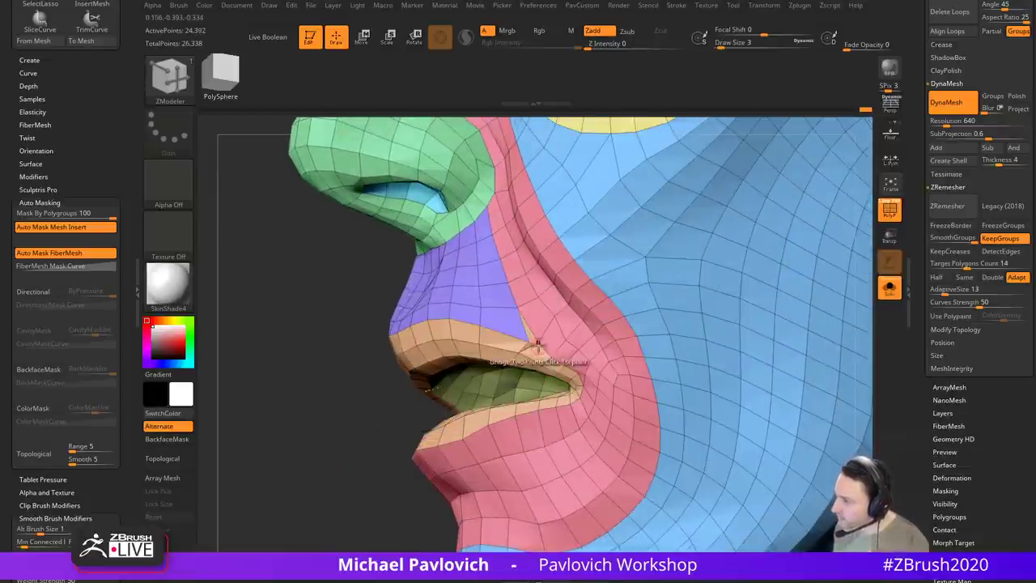
{"action": "left_click", "coordinate": [528, 340]}
{"action": "key", "text": "space"}
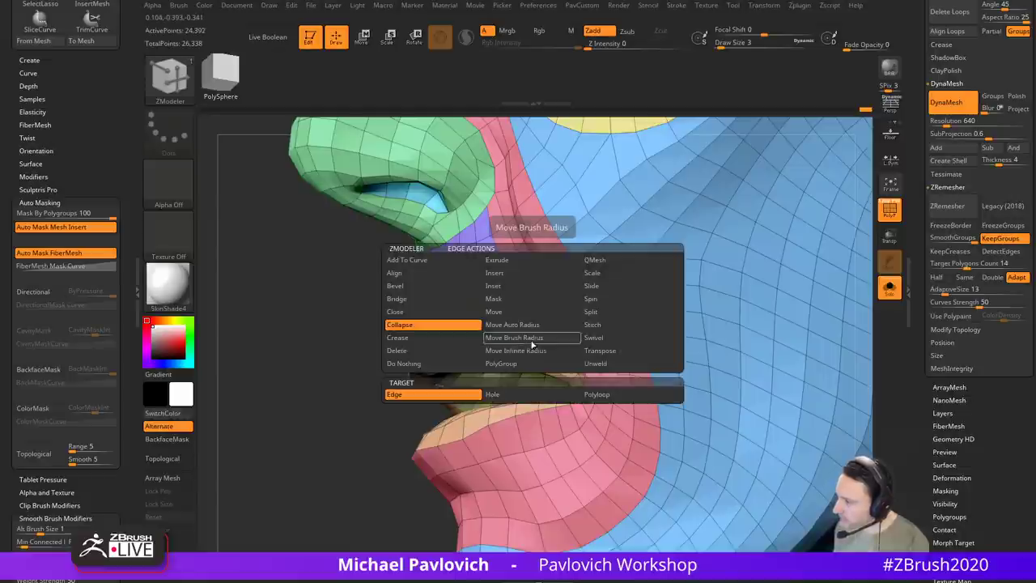
{"action": "left_click", "coordinate": [445, 338]}
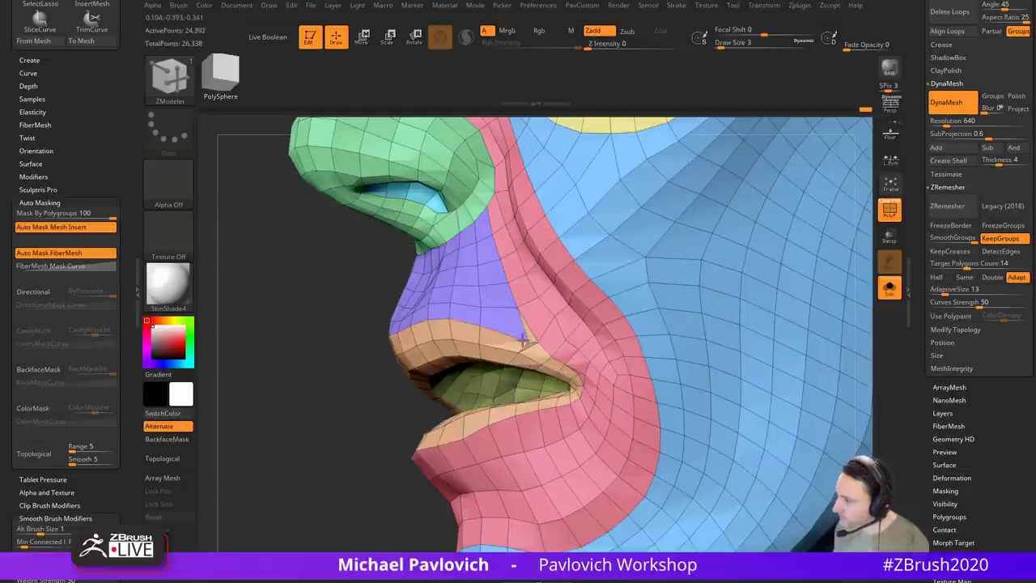
{"action": "left_click_drag", "start_coordinate": [375, 393], "coordinate": [760, 362]}
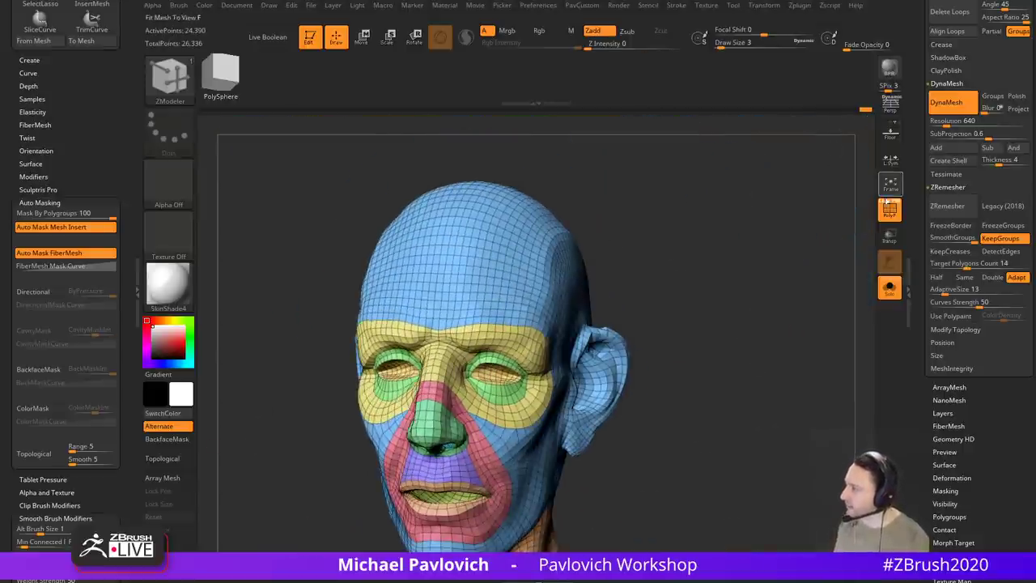
Step: Hide the polygroup wireframe and apply the StartupMaterial to the bust
{"action": "left_click", "coordinate": [889, 210]}
{"action": "left_click", "coordinate": [183, 296]}
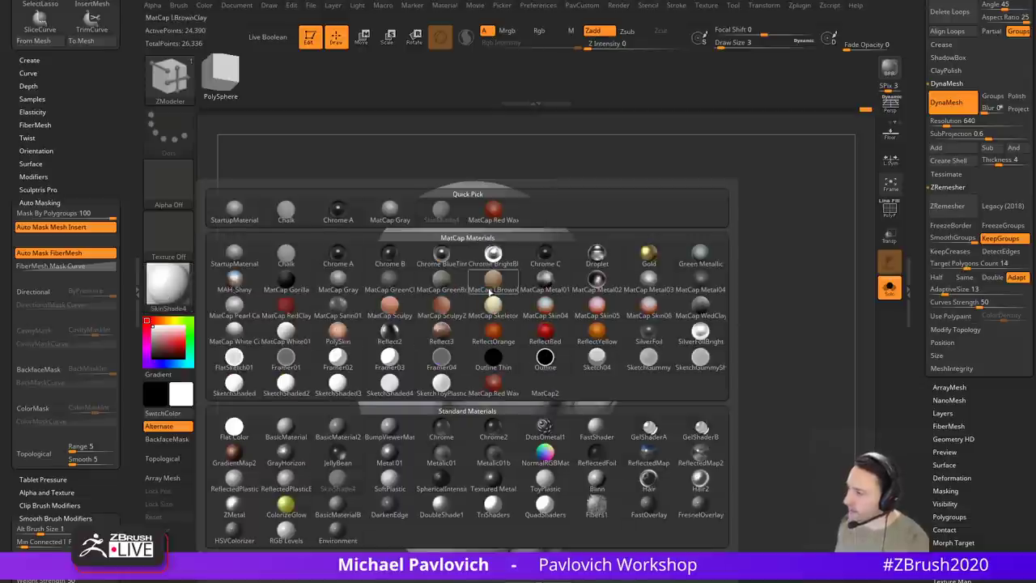
{"action": "left_click", "coordinate": [234, 255]}
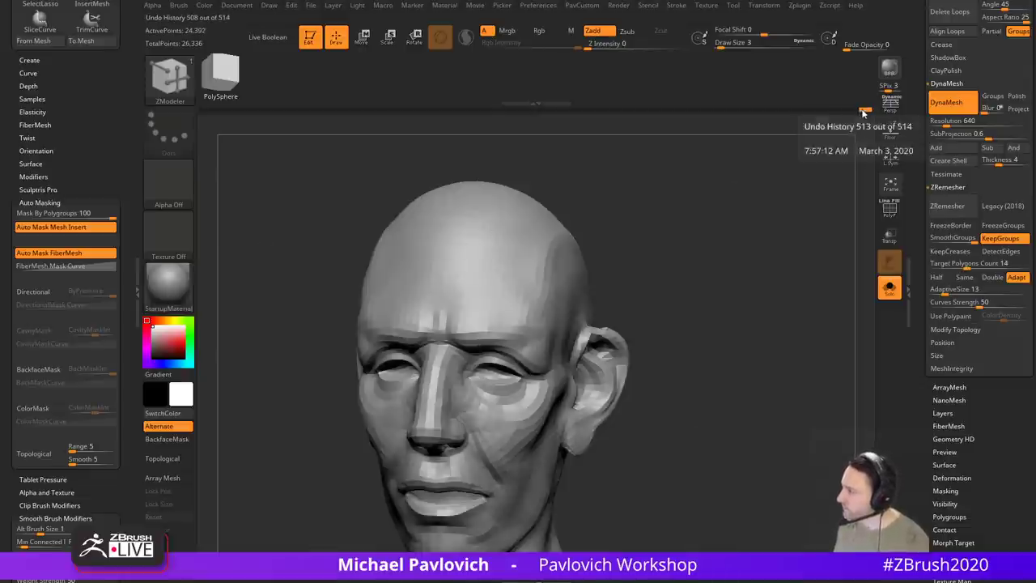
Step: Compare the remeshed head with its high-resolution version in the undo history, return to the latest state, and inspect it with and without wireframe
{"action": "left_click_drag", "start_coordinate": [858, 114], "coordinate": [820, 111]}
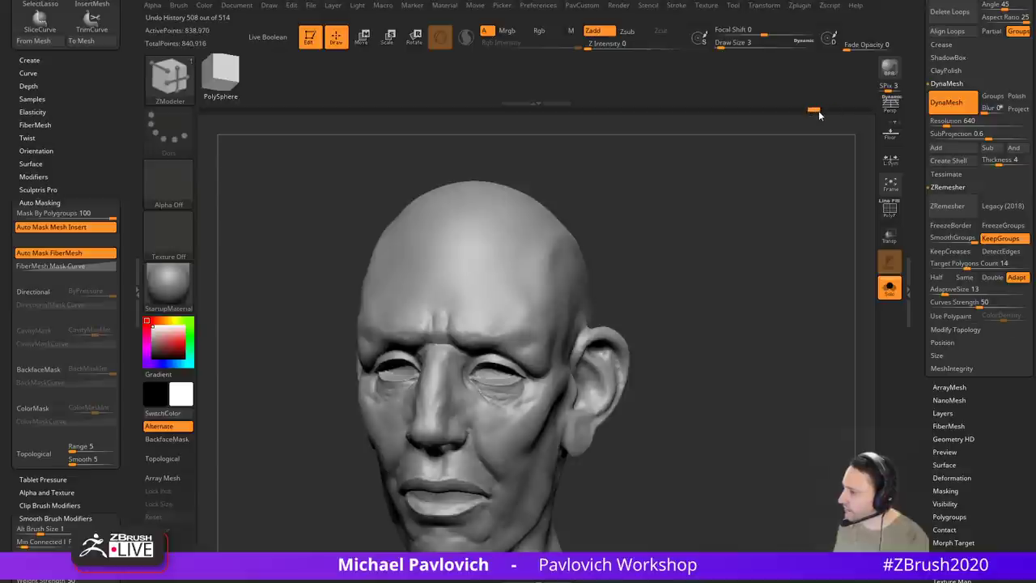
{"action": "left_click", "coordinate": [891, 210]}
{"action": "left_click", "coordinate": [891, 210]}
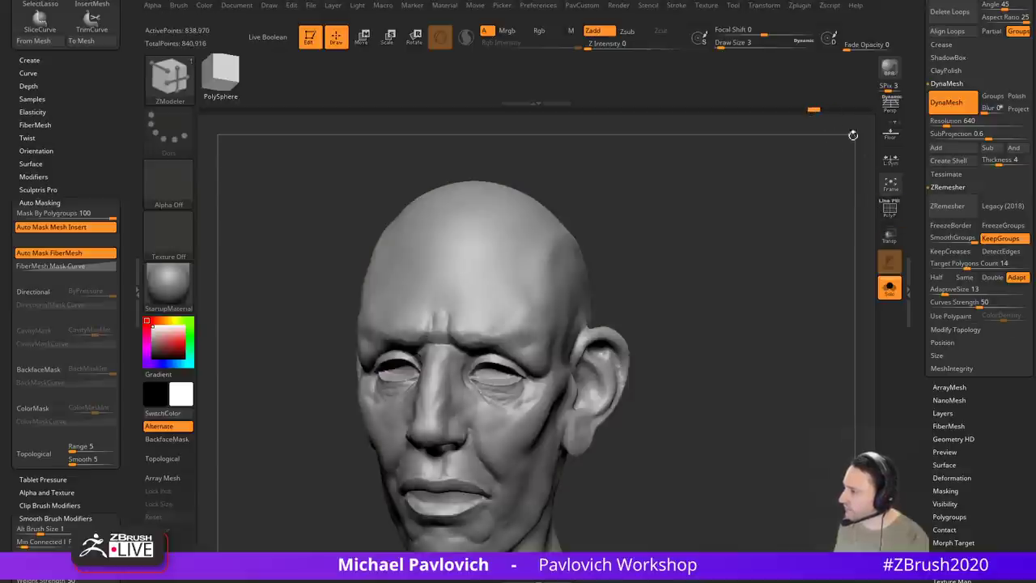
{"action": "left_click", "coordinate": [865, 111]}
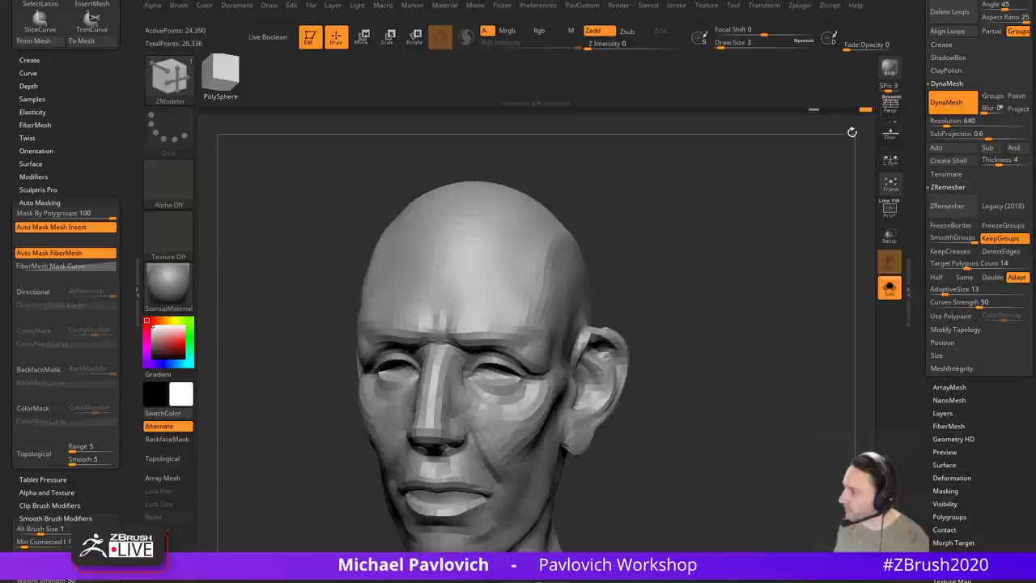
{"action": "mouse_move", "coordinate": [745, 324]}
{"action": "left_mouse_down"}
{"action": "mouse_move", "coordinate": [745, 296]}
{"action": "mouse_move", "coordinate": [846, 247]}
{"action": "left_mouse_up"}
{"action": "left_click", "coordinate": [890, 212]}
{"action": "mouse_move", "coordinate": [777, 278]}
{"action": "left_mouse_down"}
{"action": "mouse_move", "coordinate": [756, 313]}
{"action": "mouse_move", "coordinate": [768, 289]}
{"action": "mouse_move", "coordinate": [798, 275]}
{"action": "left_mouse_up"}
{"action": "left_click", "coordinate": [888, 213]}
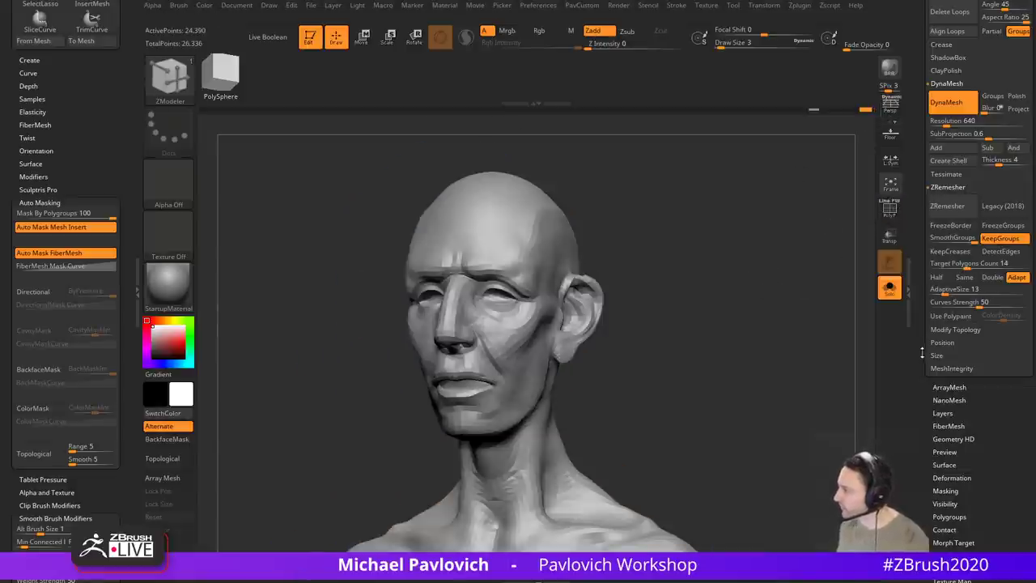
Step: Collapse the DynaMesh and ZRemesher settings among the geometry options
{"action": "left_click_drag", "start_coordinate": [922, 353], "coordinate": [922, 451]}
{"action": "left_click", "coordinate": [947, 182], "text": "shift"}
{"action": "left_click", "coordinate": [951, 209], "text": "shift"}
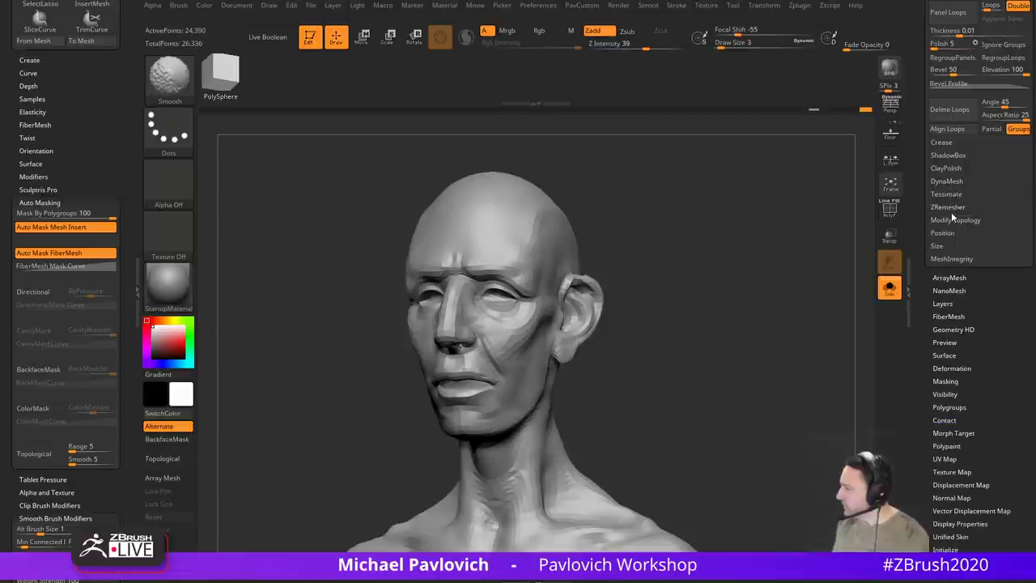
Step: Expand the Modify Topology settings, switch to the browser, and go back from the Mechanical Skull artwork to the artist's ArtStation portfolio
{"action": "left_click", "coordinate": [951, 221]}
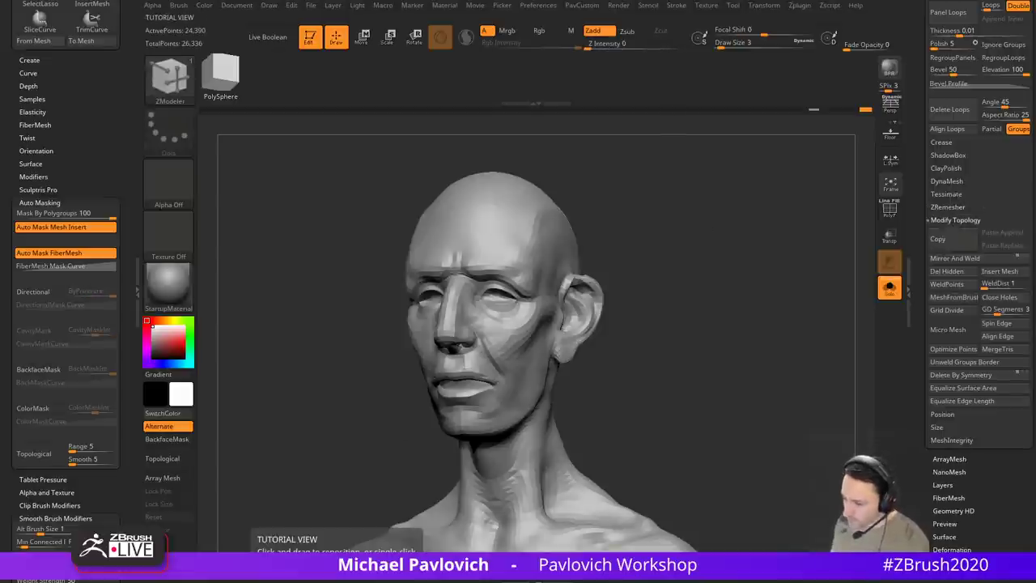
{"action": "left_click_drag", "start_coordinate": [1035, 65], "coordinate": [743, 7]}
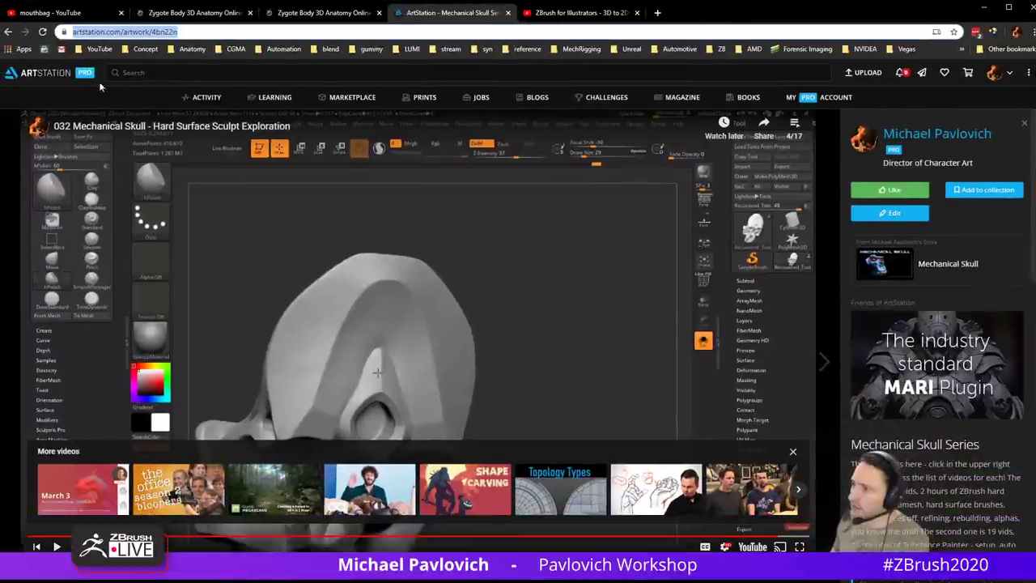
{"action": "left_click", "coordinate": [8, 32]}
{"action": "key", "text": "Escape"}
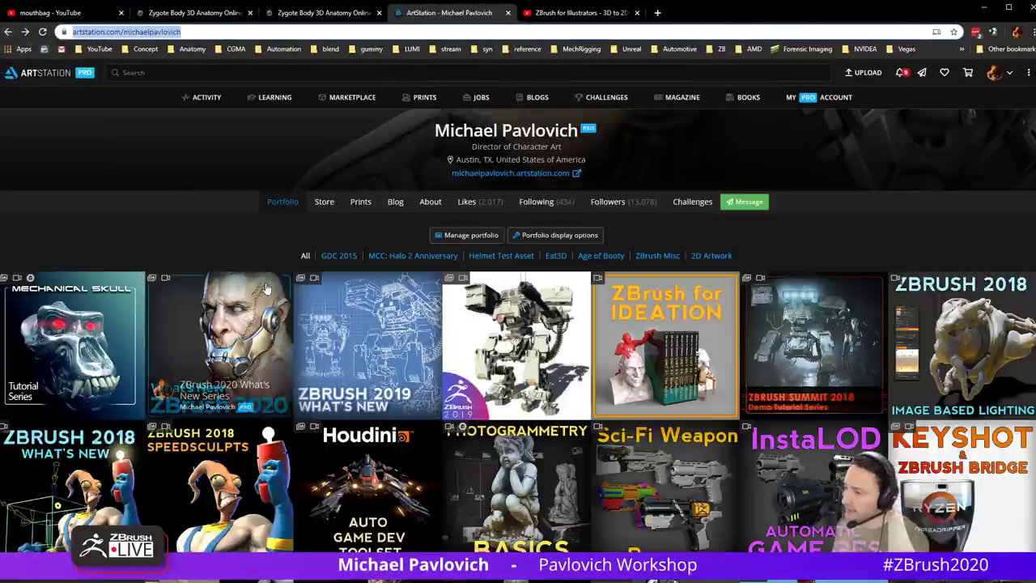
{"action": "scroll", "coordinate": [298, 232], "scroll_direction": "down", "scroll_amount": 1}
{"action": "scroll", "coordinate": [656, 518], "scroll_direction": "down", "scroll_amount": 1}
{"action": "scroll", "coordinate": [306, 313], "scroll_direction": "up", "scroll_amount": 2}
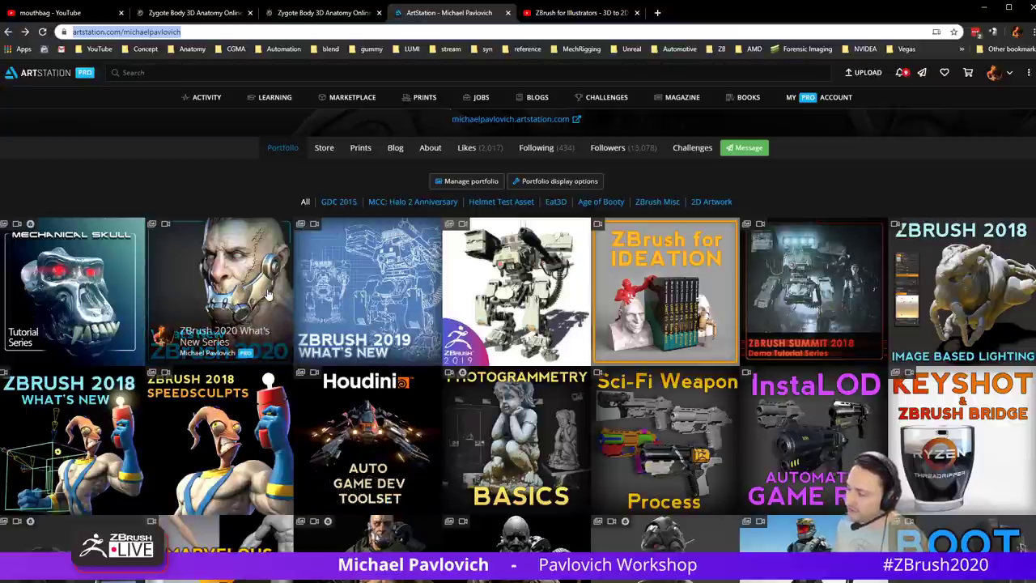
Step: Open the ZBrush 2019 What's New artwork, browse its video playlist and images, and return to the portfolio
{"action": "left_click", "coordinate": [383, 314]}
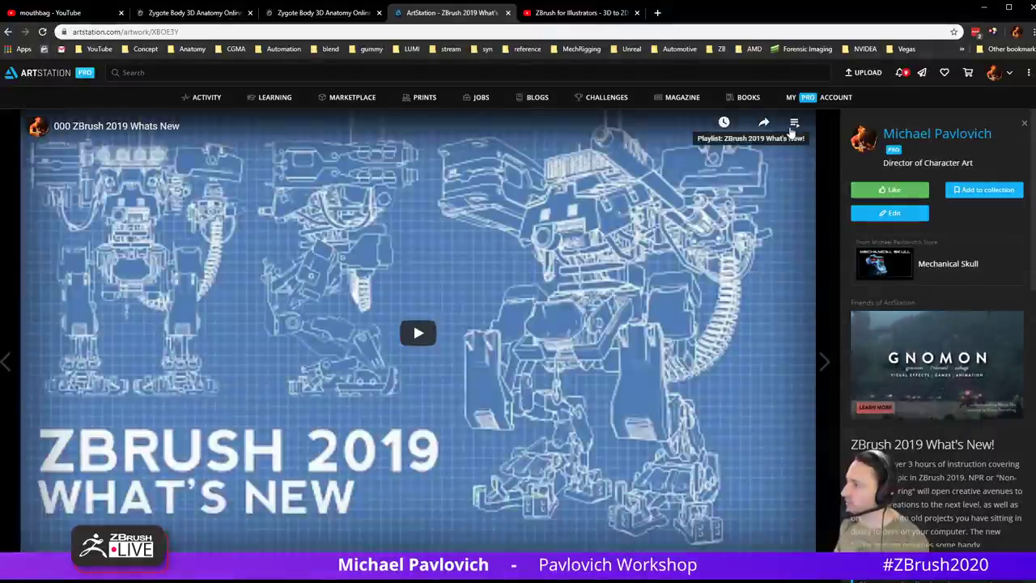
{"action": "left_click", "coordinate": [794, 123]}
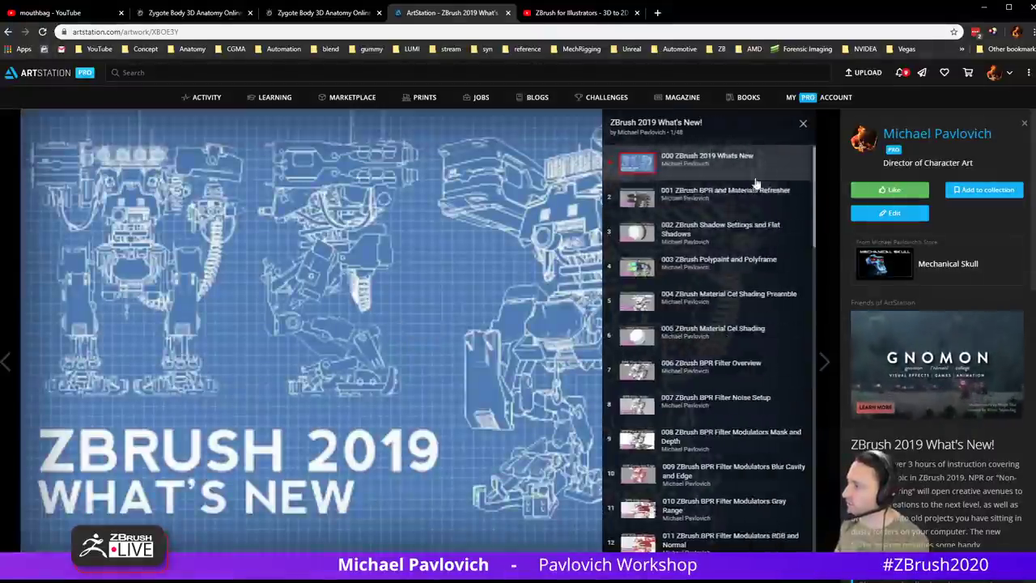
{"action": "scroll", "coordinate": [756, 162], "scroll_direction": "down", "scroll_amount": 10}
{"action": "scroll", "coordinate": [726, 231], "scroll_direction": "down", "scroll_amount": 15}
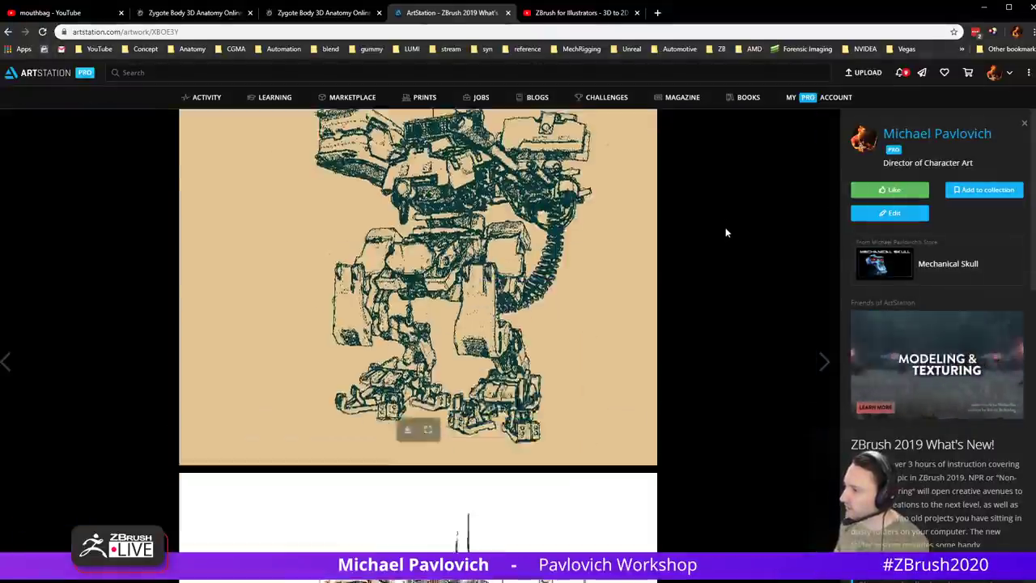
{"action": "left_click", "coordinate": [8, 32]}
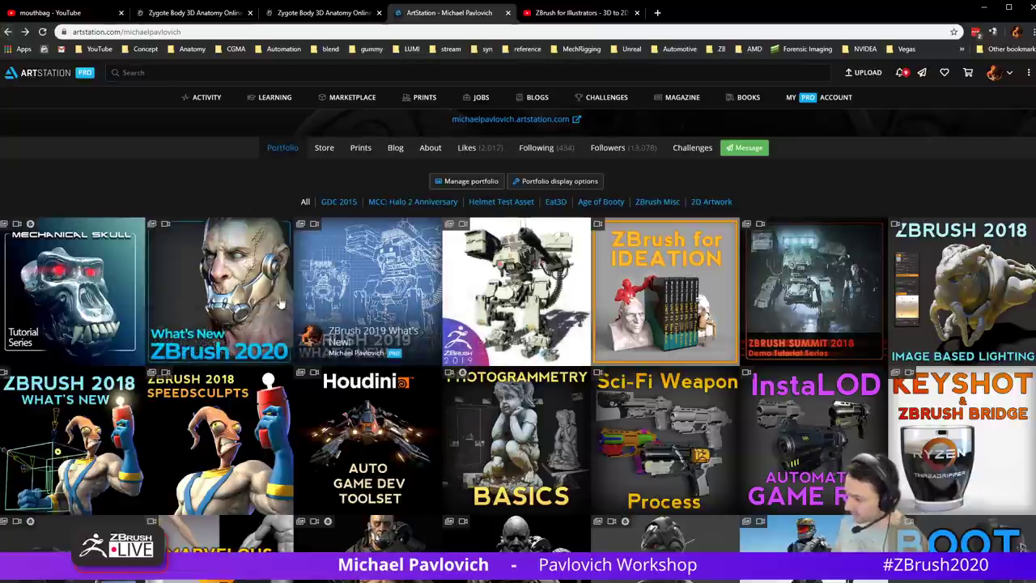
Step: Open the ZBrush 2020 What's New artwork, look through its video playlist, and close the list to reach the Patchy time-lapse video
{"action": "left_click", "coordinate": [207, 277]}
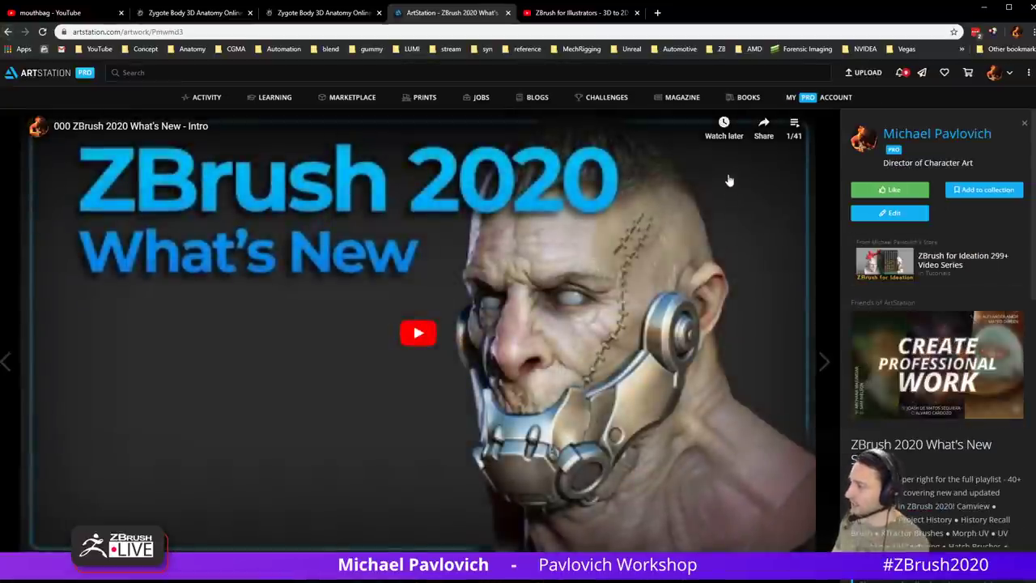
{"action": "left_click", "coordinate": [794, 124]}
{"action": "scroll", "coordinate": [758, 146], "scroll_direction": "down", "scroll_amount": 10}
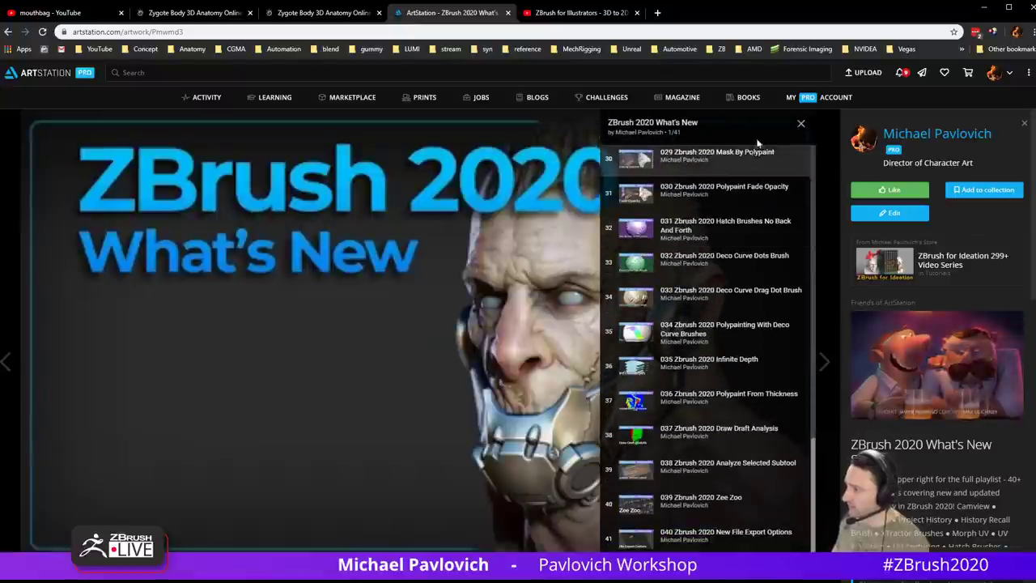
{"action": "left_click", "coordinate": [801, 123]}
{"action": "scroll", "coordinate": [505, 261], "scroll_direction": "down", "scroll_amount": 8}
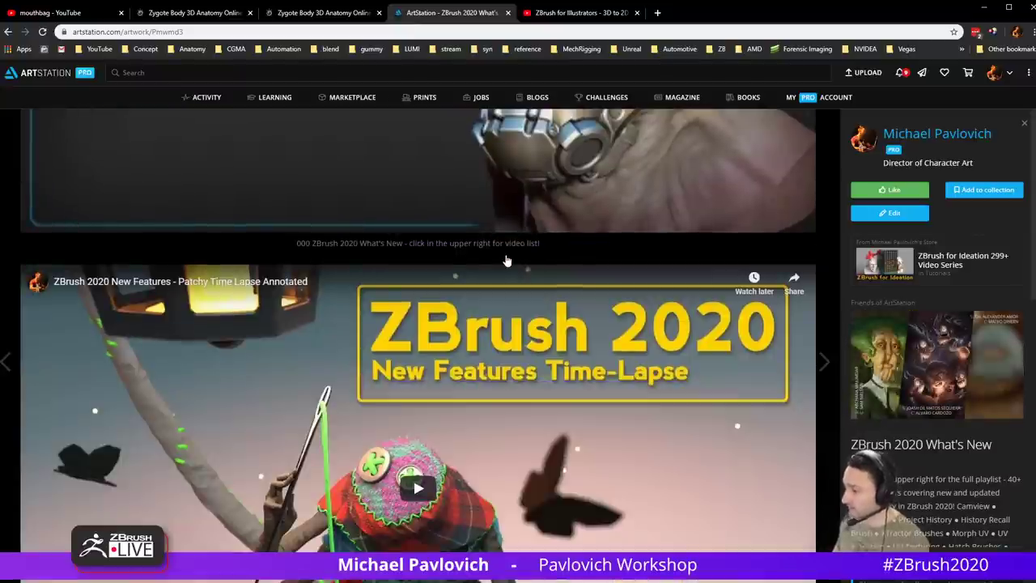
{"action": "scroll", "coordinate": [462, 285], "scroll_direction": "down", "scroll_amount": 1}
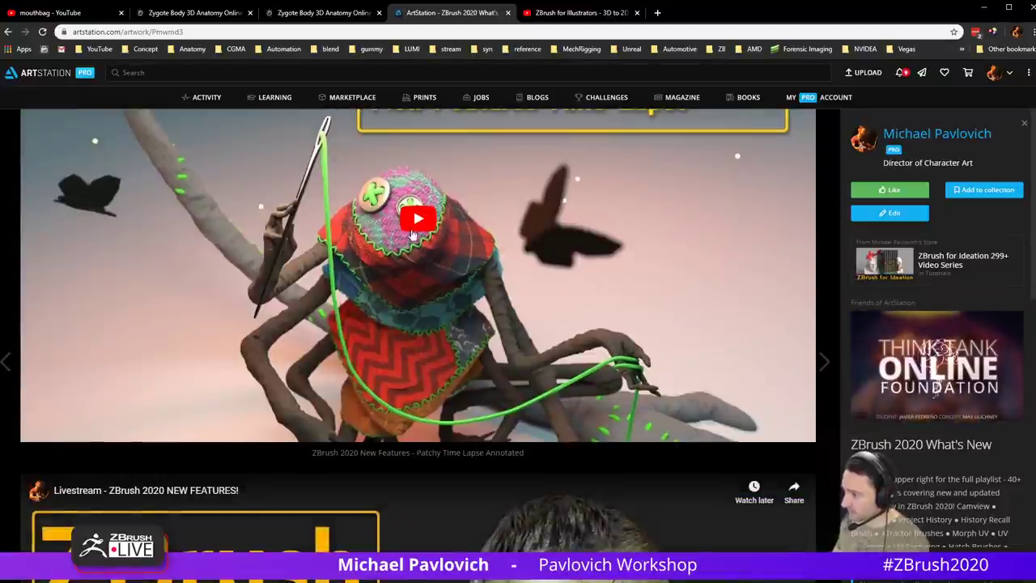
Step: Play the Patchy Time Lapse Annotated video, skim ahead to the finished character near the end, and pause it
{"action": "left_click", "coordinate": [416, 219]}
{"action": "left_click", "coordinate": [96, 422]}
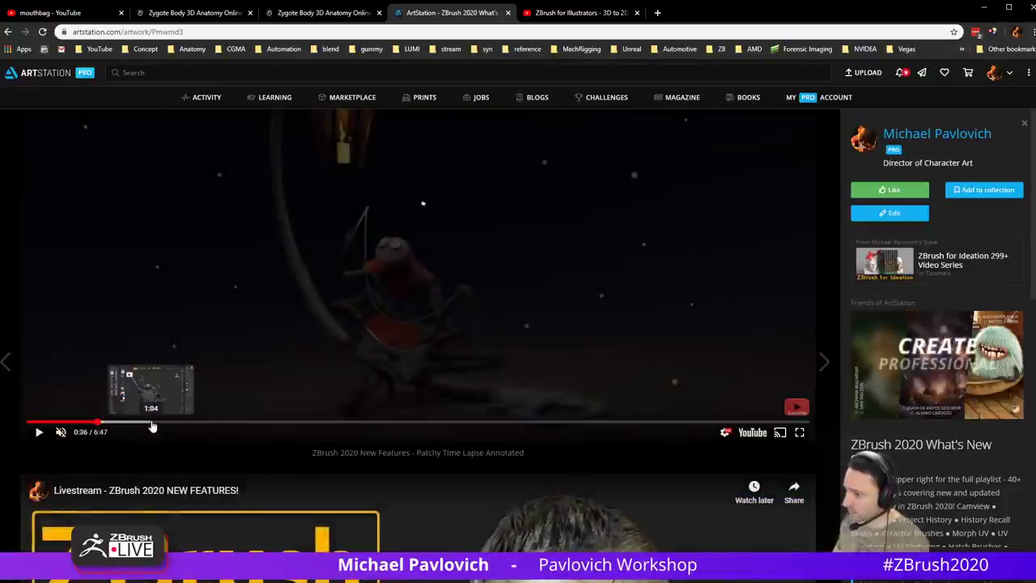
{"action": "left_click", "coordinate": [152, 422]}
{"action": "left_click", "coordinate": [461, 422]}
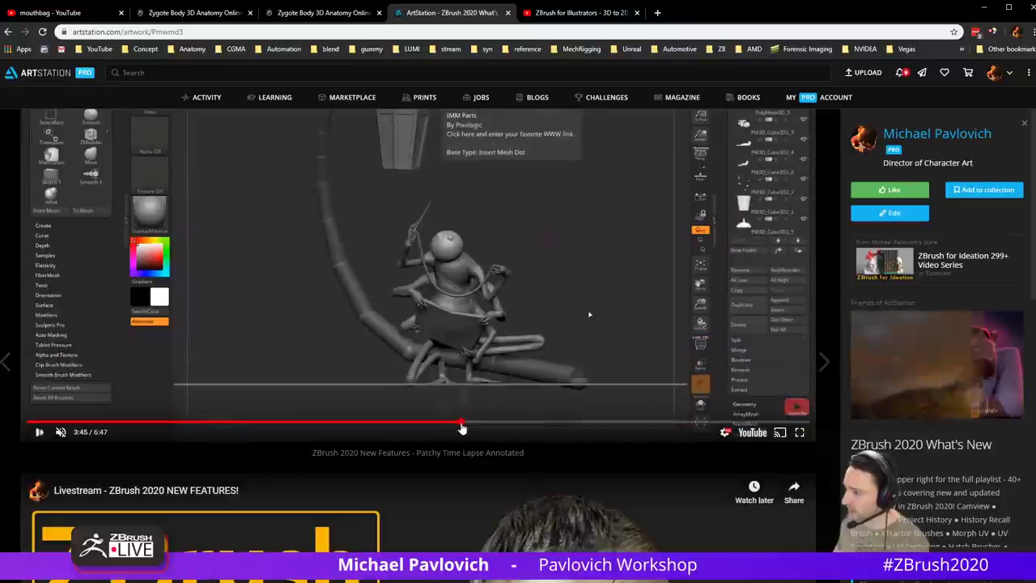
{"action": "left_click", "coordinate": [576, 421]}
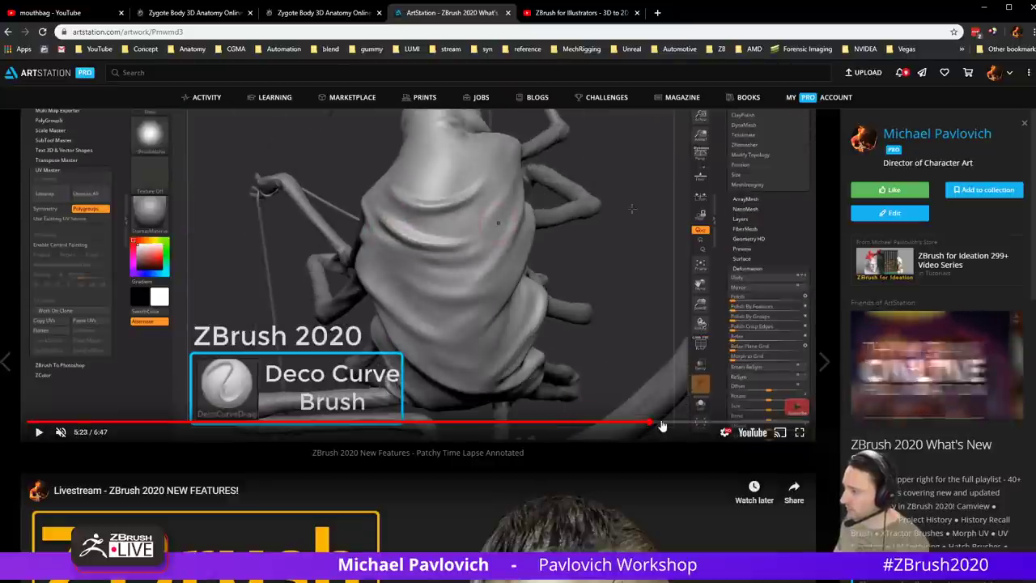
{"action": "left_click", "coordinate": [674, 422]}
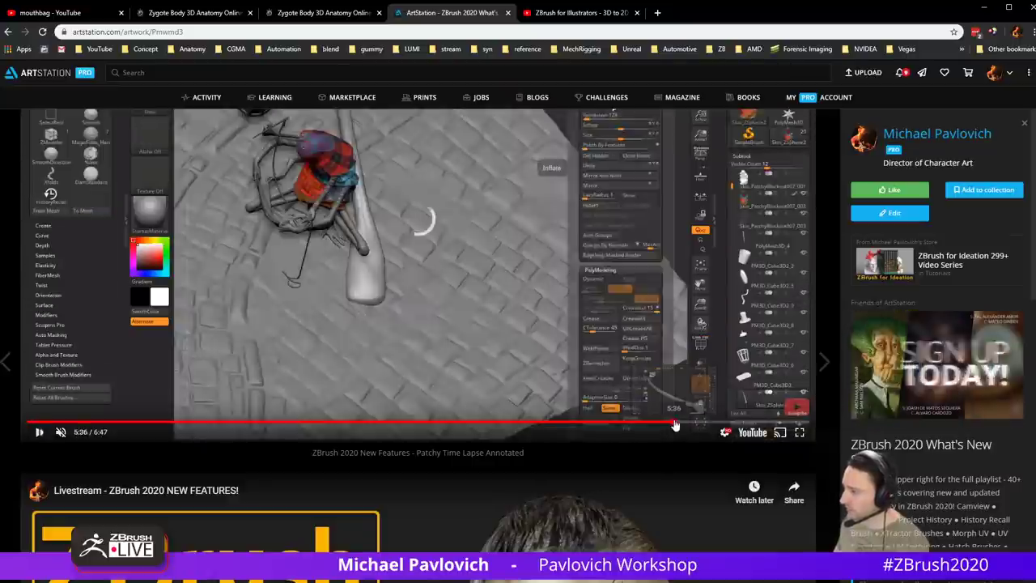
{"action": "left_click", "coordinate": [701, 421]}
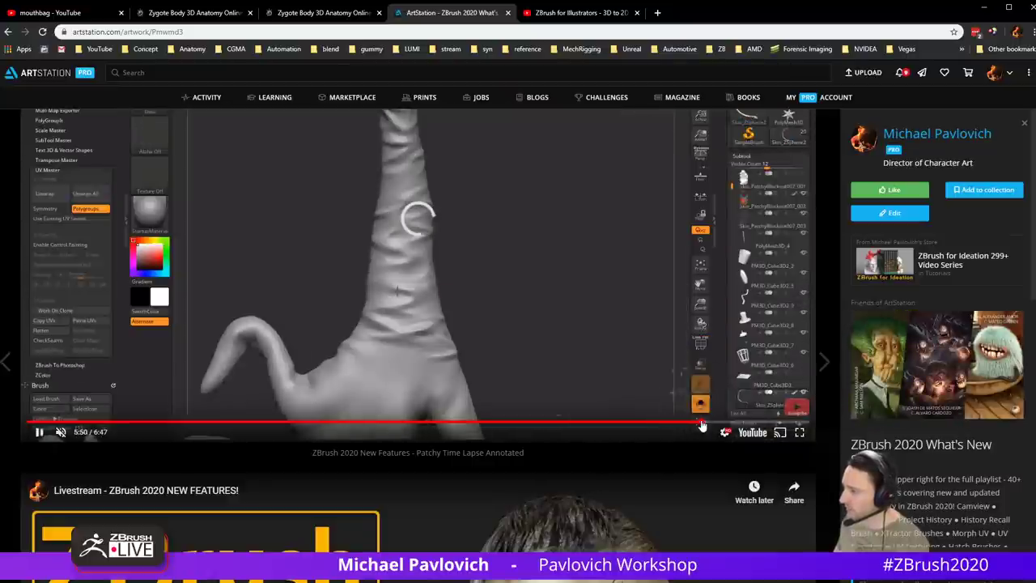
{"action": "left_click", "coordinate": [731, 422]}
{"action": "left_click", "coordinate": [749, 421]}
{"action": "left_click", "coordinate": [764, 422]}
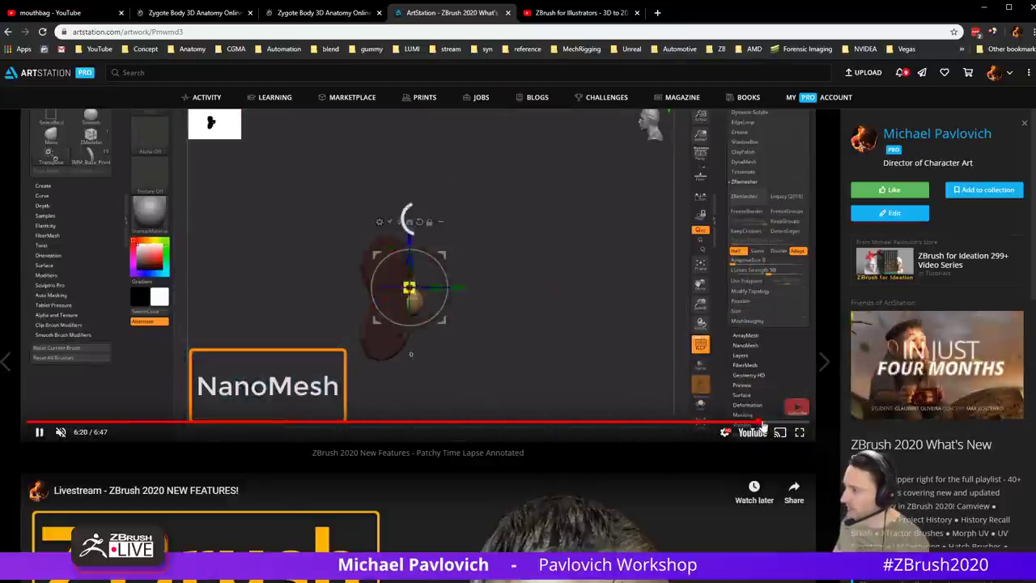
{"action": "left_click", "coordinate": [772, 422]}
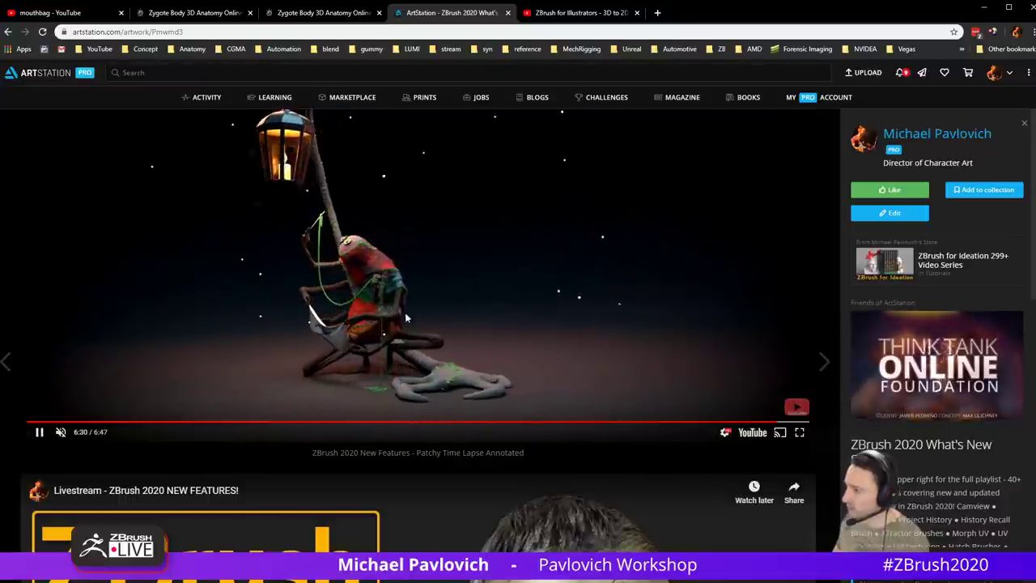
{"action": "left_click", "coordinate": [381, 308]}
Step: Browse the livestream videos and final renders further down the ZBrush 2020 artwork page and return to the portfolio
{"action": "scroll", "coordinate": [380, 308], "scroll_direction": "down", "scroll_amount": 3}
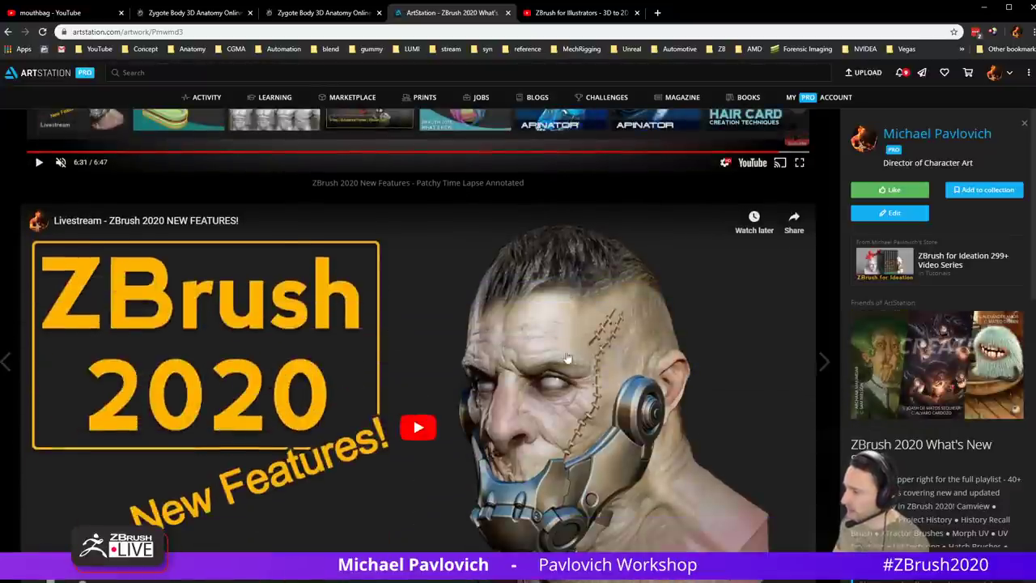
{"action": "scroll", "coordinate": [412, 296], "scroll_direction": "down", "scroll_amount": 6}
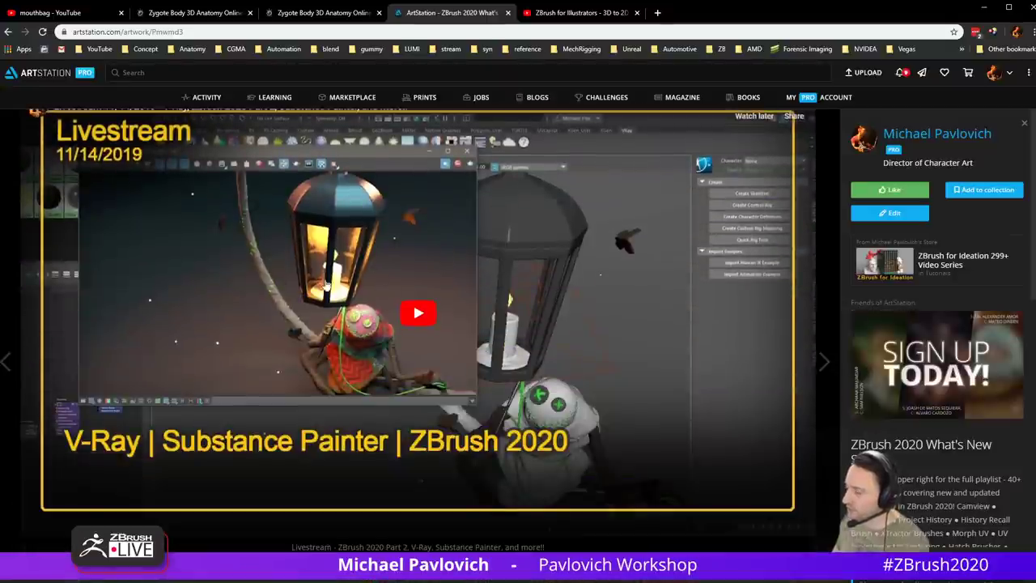
{"action": "scroll", "coordinate": [340, 280], "scroll_direction": "down", "scroll_amount": 15}
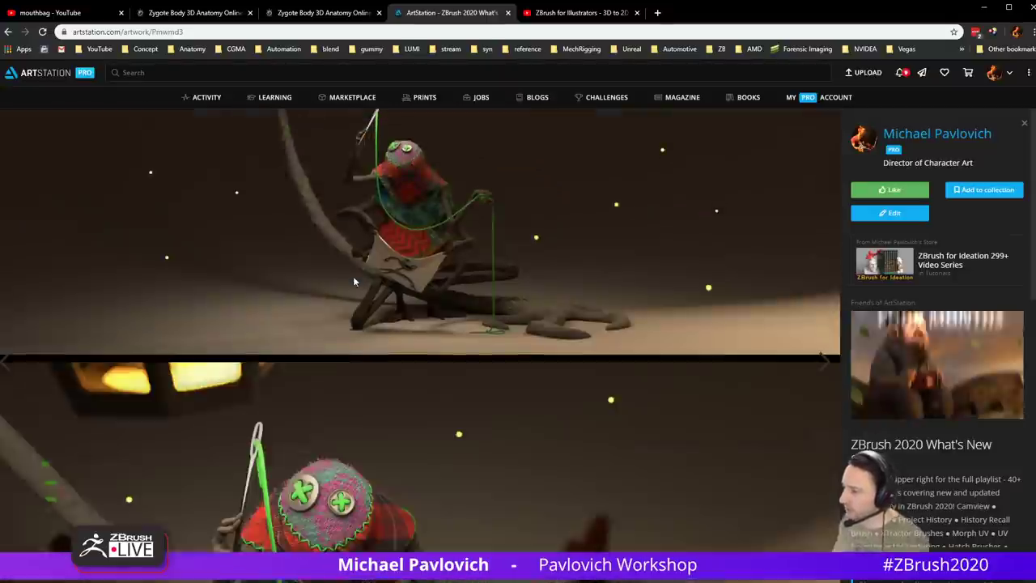
{"action": "scroll", "coordinate": [353, 282], "scroll_direction": "down", "scroll_amount": 3}
{"action": "left_click", "coordinate": [9, 33]}
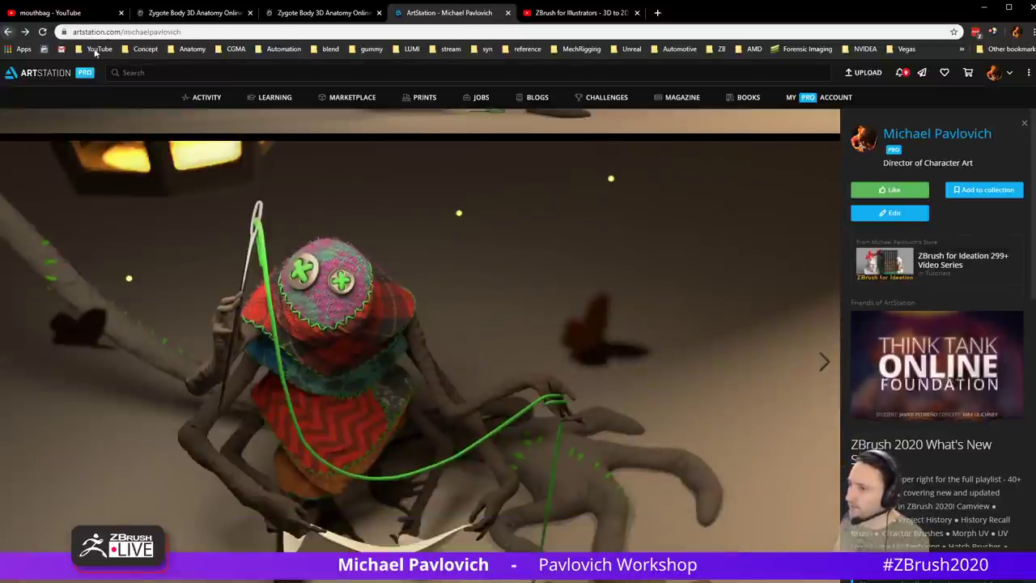
Step: Select the portfolio's web address and switch back to ZBrush
{"action": "left_click", "coordinate": [218, 33]}
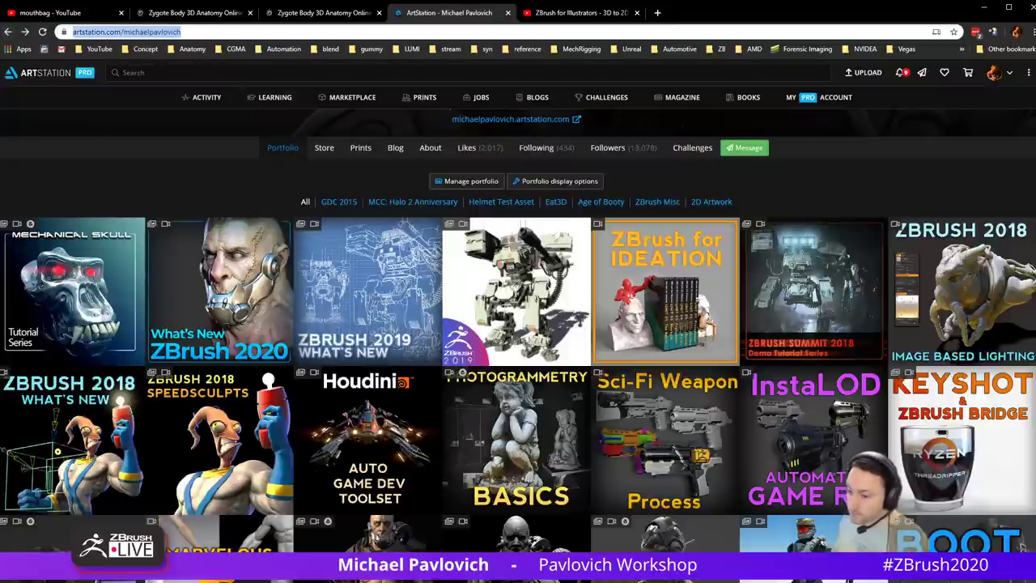
{"action": "key", "text": "alt+Tab"}
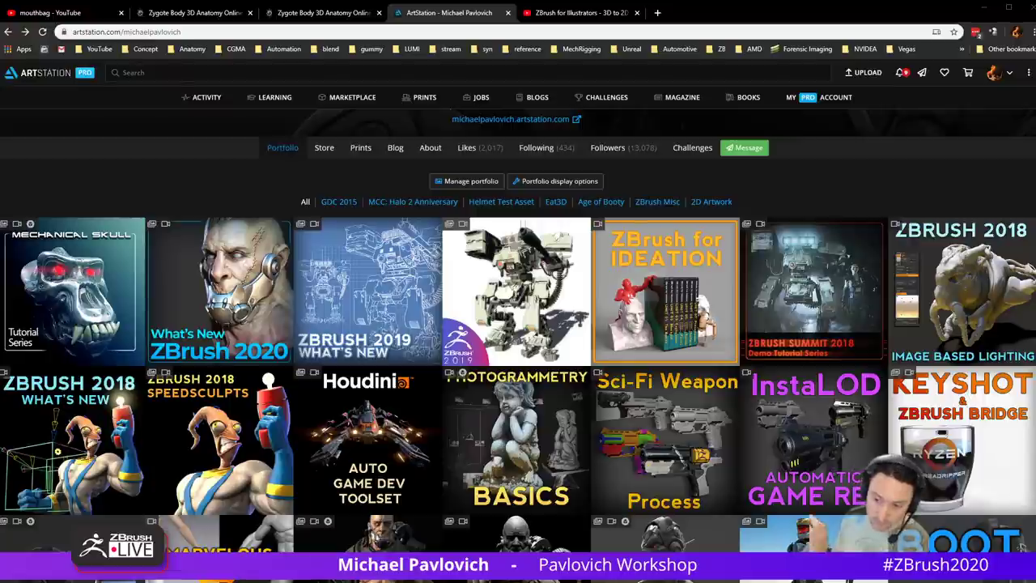
{"action": "key", "text": "alt+Tab"}
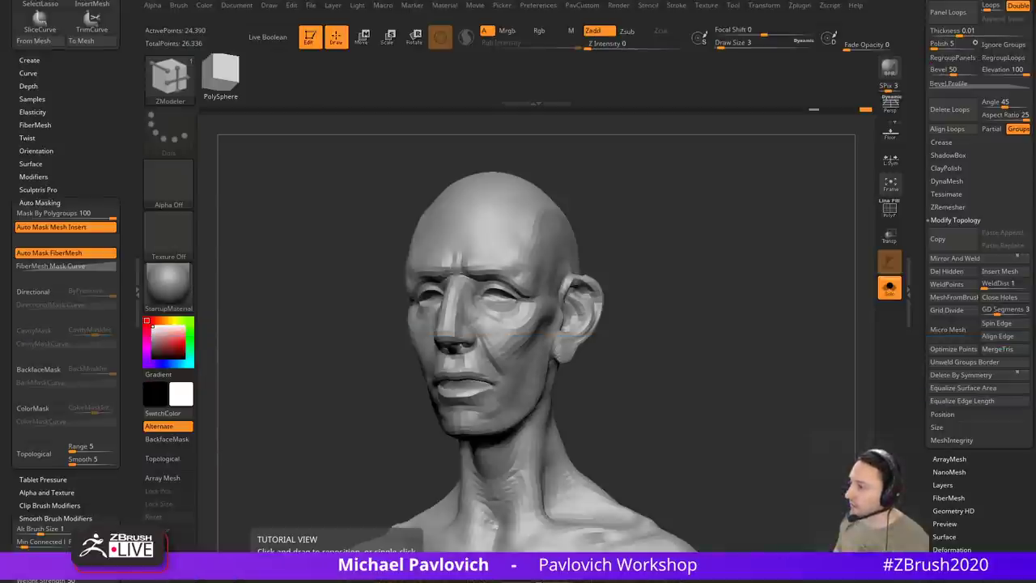
Step: Turn the bust to a front view, show its polygroup wireframe, and collapse the Modify Topology settings
{"action": "left_click_drag", "start_coordinate": [733, 251], "coordinate": [765, 244]}
{"action": "key", "text": "shift+f"}
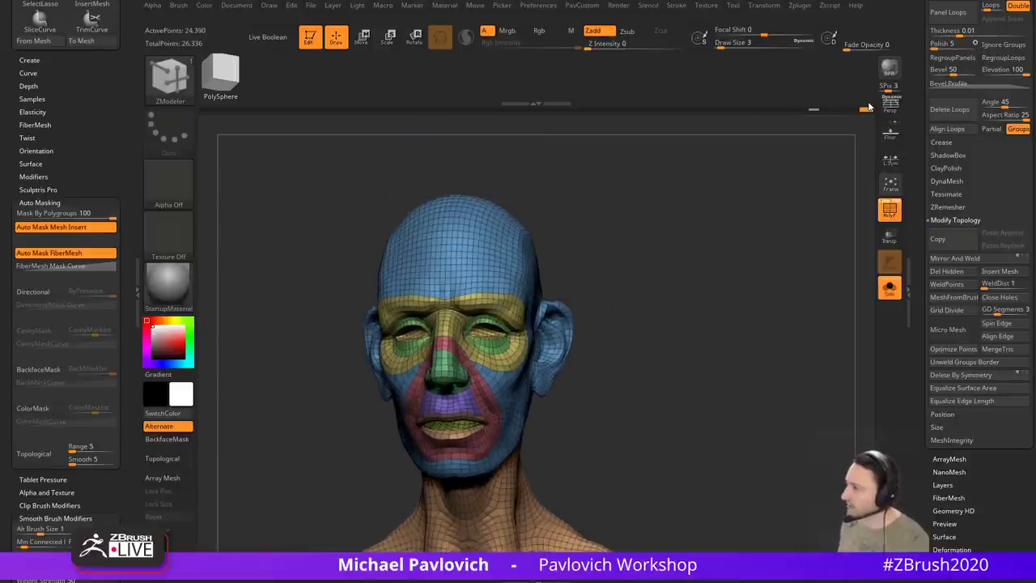
{"action": "left_click", "coordinate": [961, 223]}
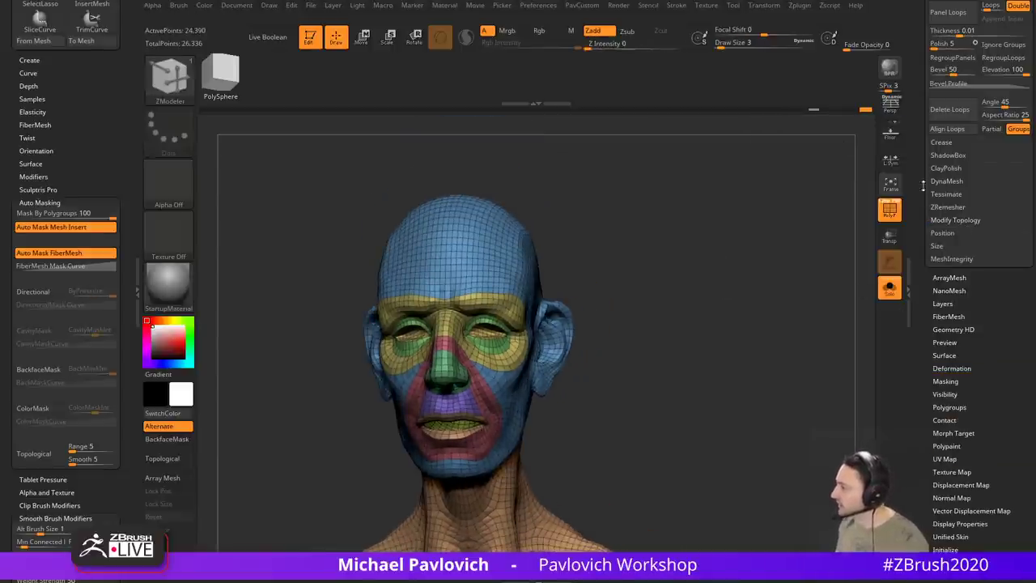
Step: Expand the subtool's Project settings, turn the head to a three-quarter view, and hide the polygroup wireframe
{"action": "left_click_drag", "start_coordinate": [922, 185], "coordinate": [920, 281]}
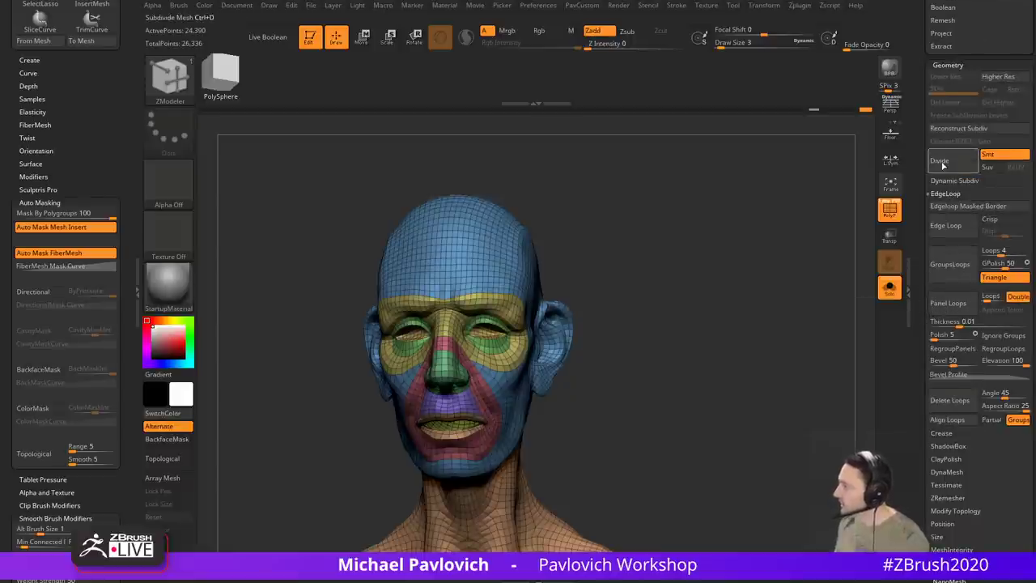
{"action": "left_click_drag", "start_coordinate": [931, 68], "coordinate": [930, 122]}
{"action": "left_click", "coordinate": [938, 87]}
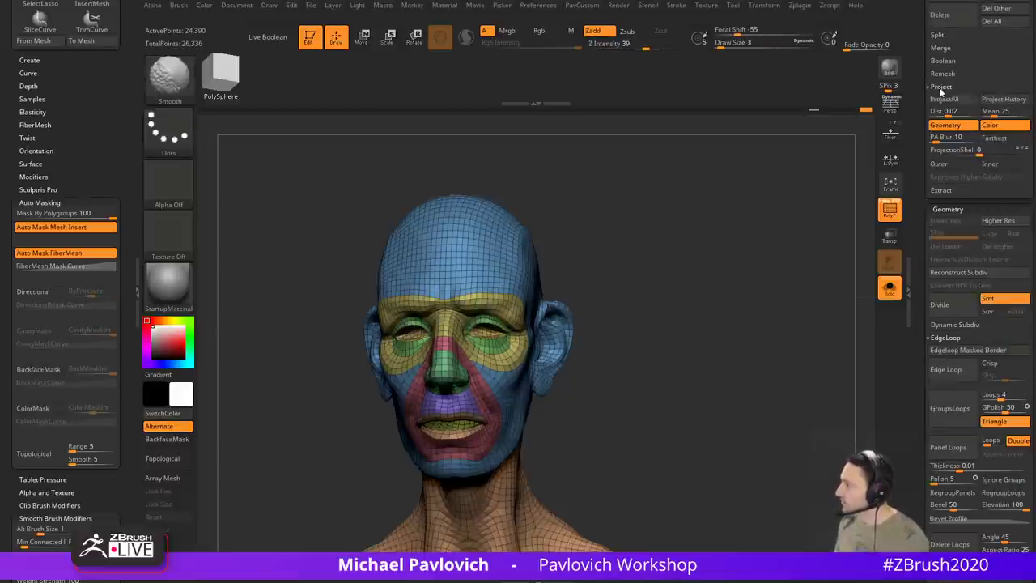
{"action": "left_click_drag", "start_coordinate": [813, 168], "coordinate": [745, 220], "text": "shift"}
{"action": "left_click", "coordinate": [889, 211]}
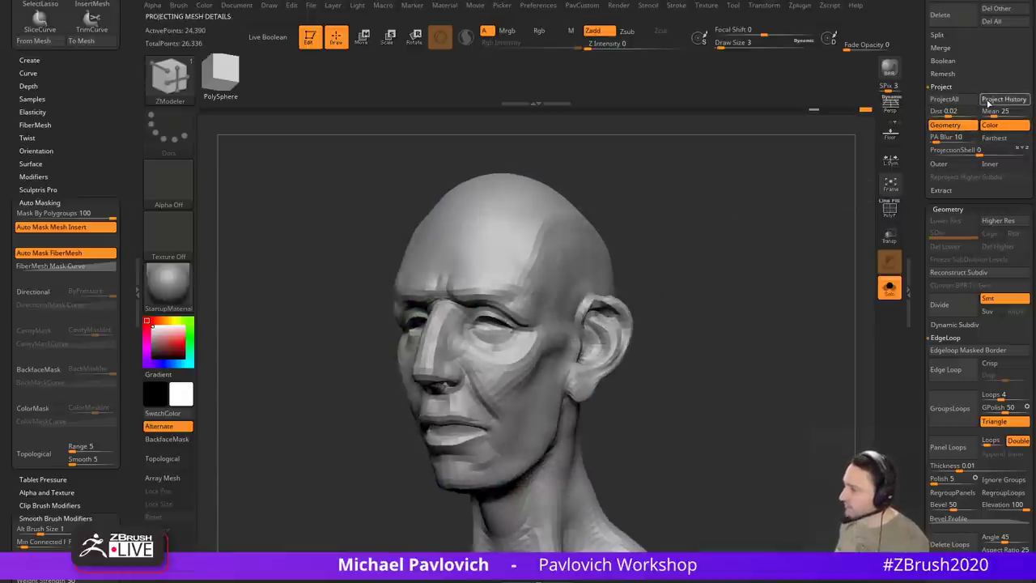
Step: Subdivide the bust up to SDiv 3, using Project History to project the stored sculpt detail at each subdivision level
{"action": "left_click_drag", "start_coordinate": [680, 231], "coordinate": [670, 233]}
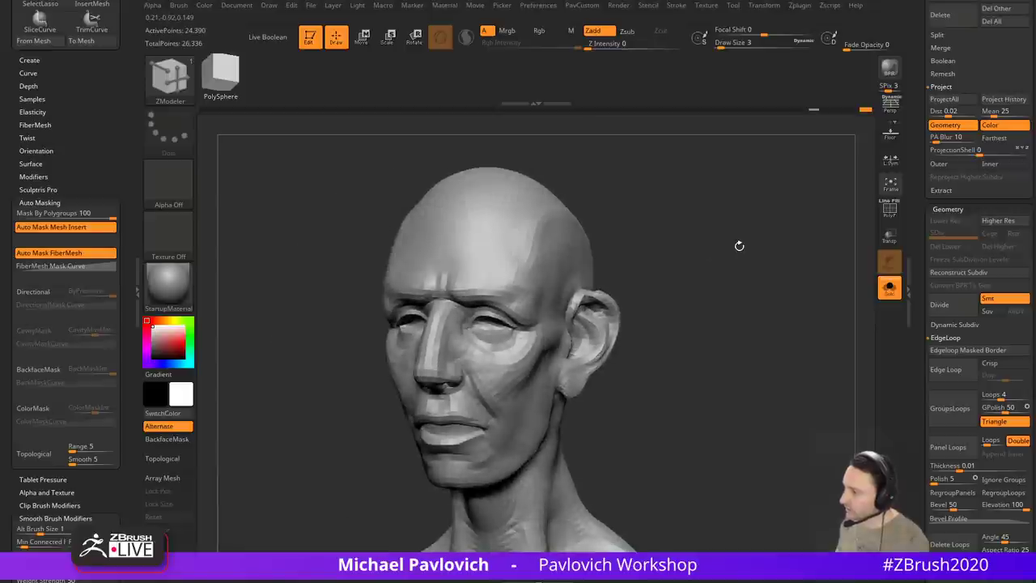
{"action": "key", "text": "ctrl+d"}
{"action": "left_click", "coordinate": [990, 102]}
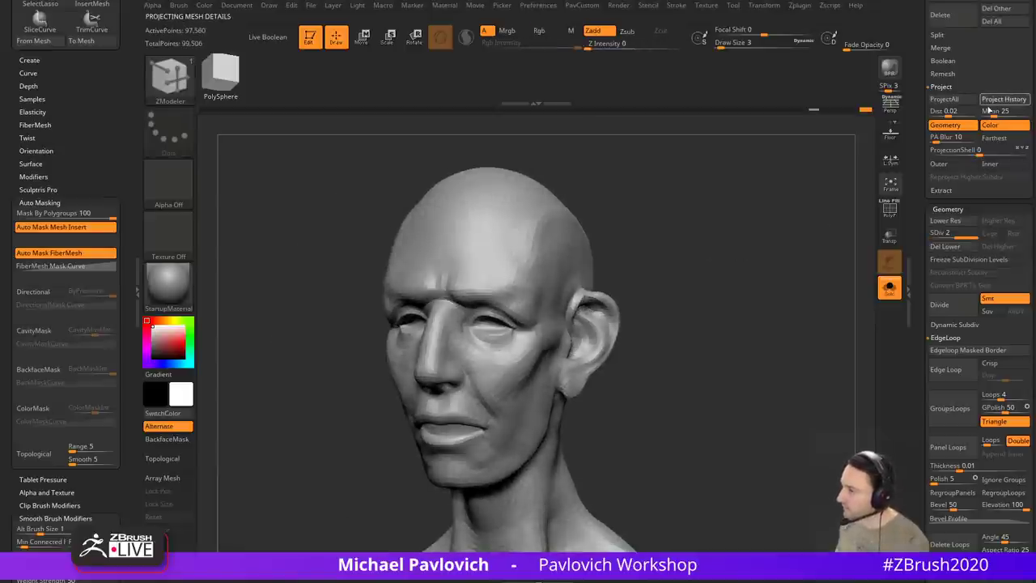
{"action": "key", "text": "ctrl+d"}
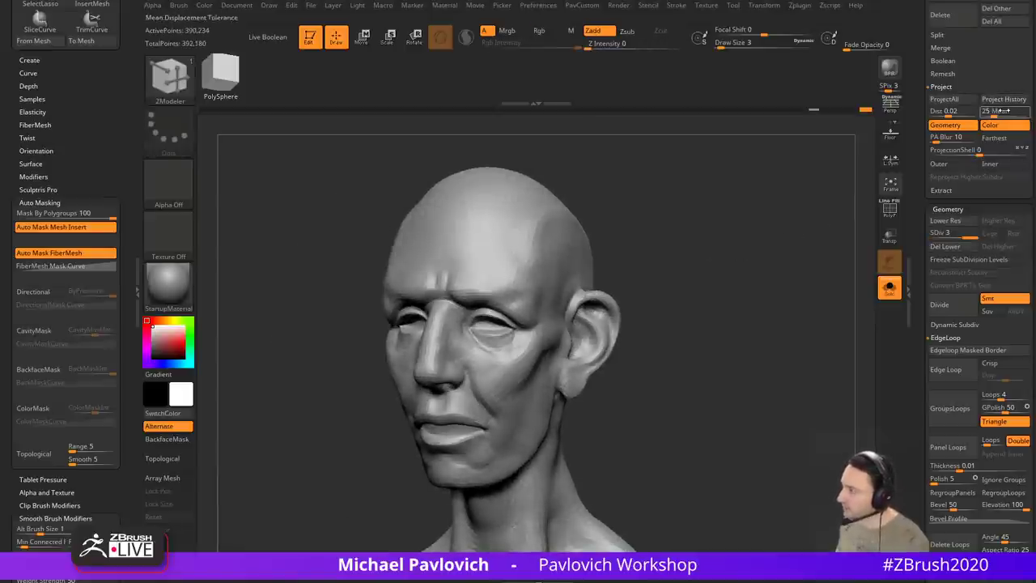
{"action": "left_click", "coordinate": [1004, 99]}
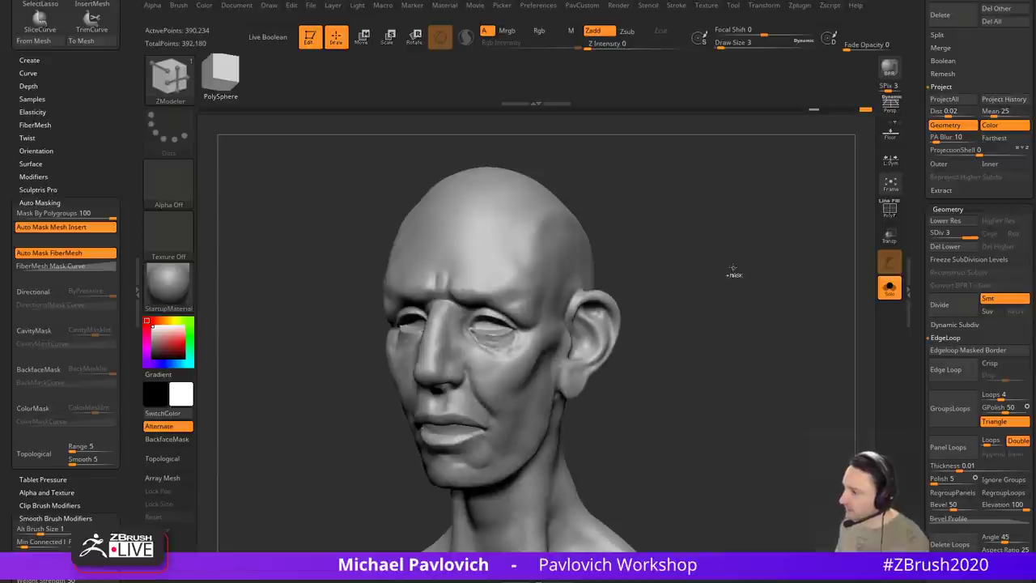
Step: Subdivide the bust to SDiv 4 and compare its sculpted detail with the SDiv 1 base mesh from several angles
{"action": "key", "text": "ctrl+d"}
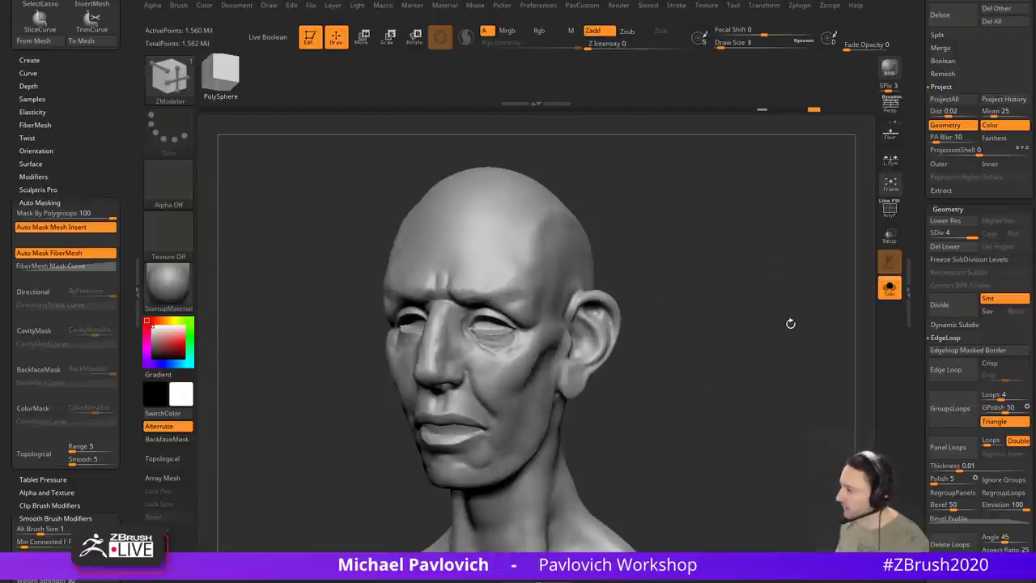
{"action": "key", "text": "shift+d"}
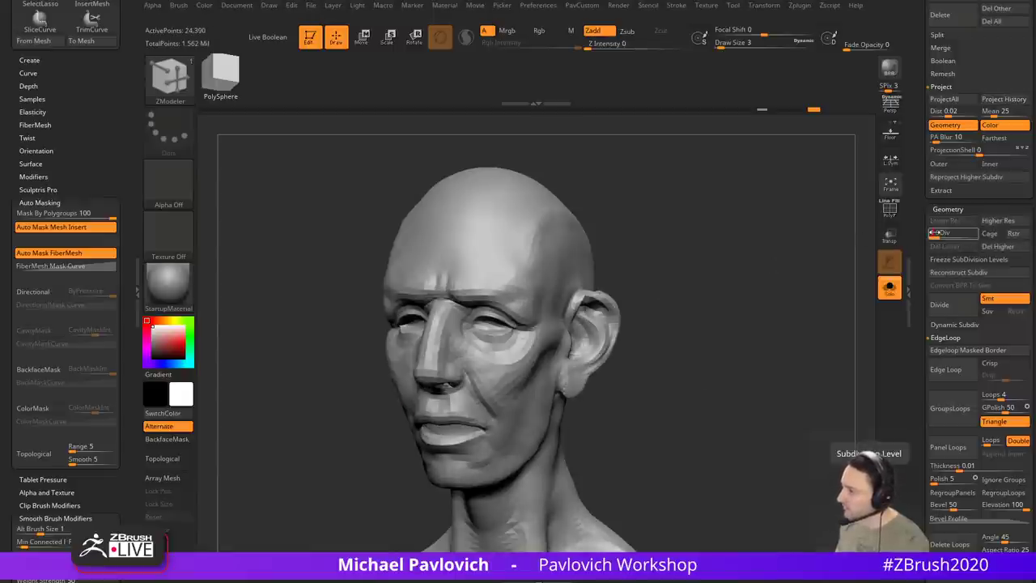
{"action": "mouse_move", "coordinate": [719, 288]}
{"action": "left_mouse_down"}
{"action": "mouse_move", "coordinate": [778, 299]}
{"action": "mouse_move", "coordinate": [615, 342]}
{"action": "left_mouse_up"}
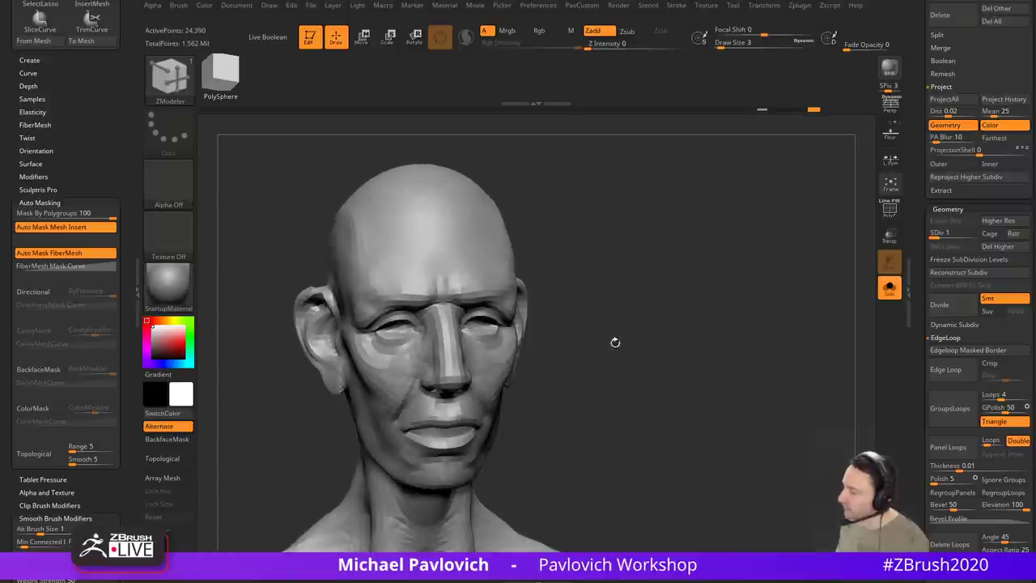
{"action": "mouse_move", "coordinate": [749, 289]}
{"action": "left_mouse_down"}
{"action": "mouse_move", "coordinate": [707, 294]}
{"action": "mouse_move", "coordinate": [729, 293]}
{"action": "left_mouse_up"}
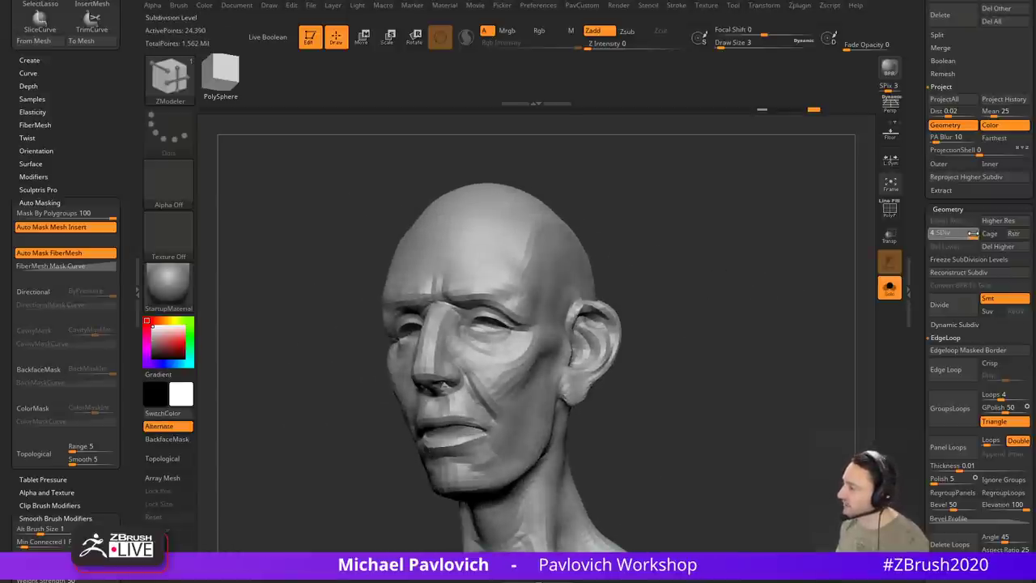
{"action": "left_click", "coordinate": [973, 233]}
{"action": "left_click_drag", "start_coordinate": [789, 278], "coordinate": [813, 293]}
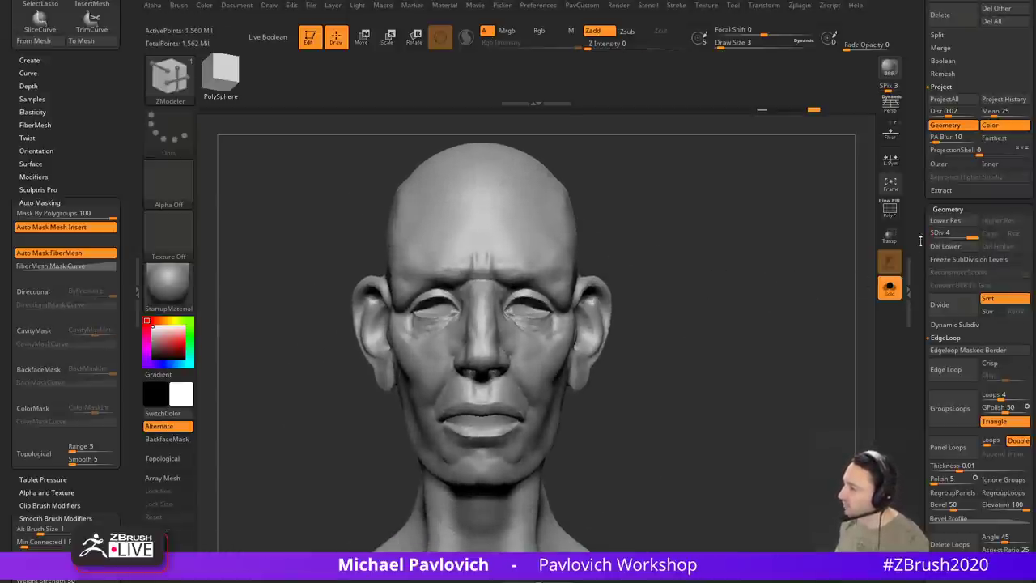
Step: Turn off Solo mode, make the ThisEyeballs subtool active, and smooth it with Dynamic Subdiv
{"action": "scroll", "coordinate": [920, 240], "scroll_direction": "up", "scroll_amount": 5}
{"action": "scroll", "coordinate": [933, 257], "scroll_direction": "up", "scroll_amount": 7}
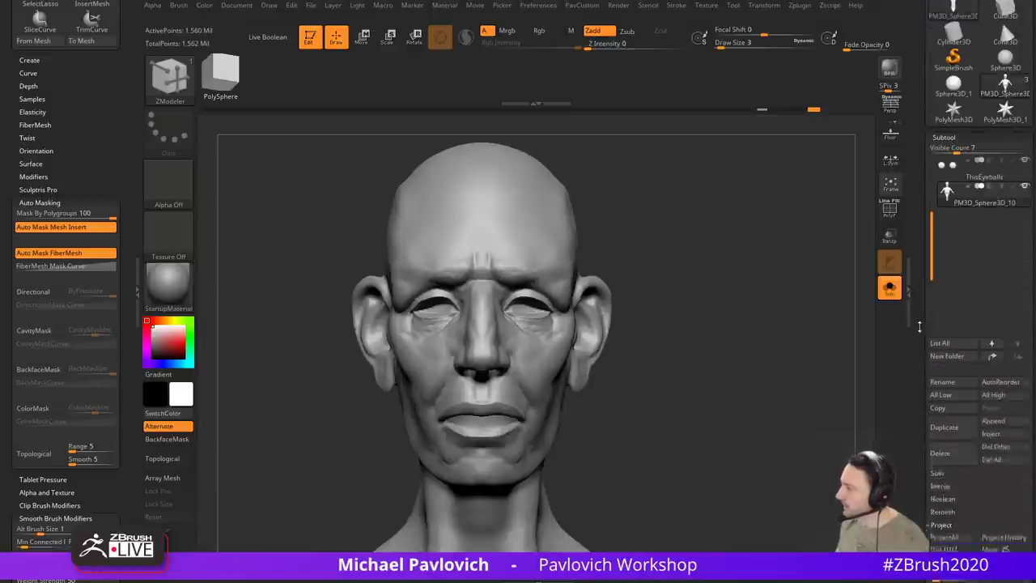
{"action": "mouse_move", "coordinate": [1026, 212]}
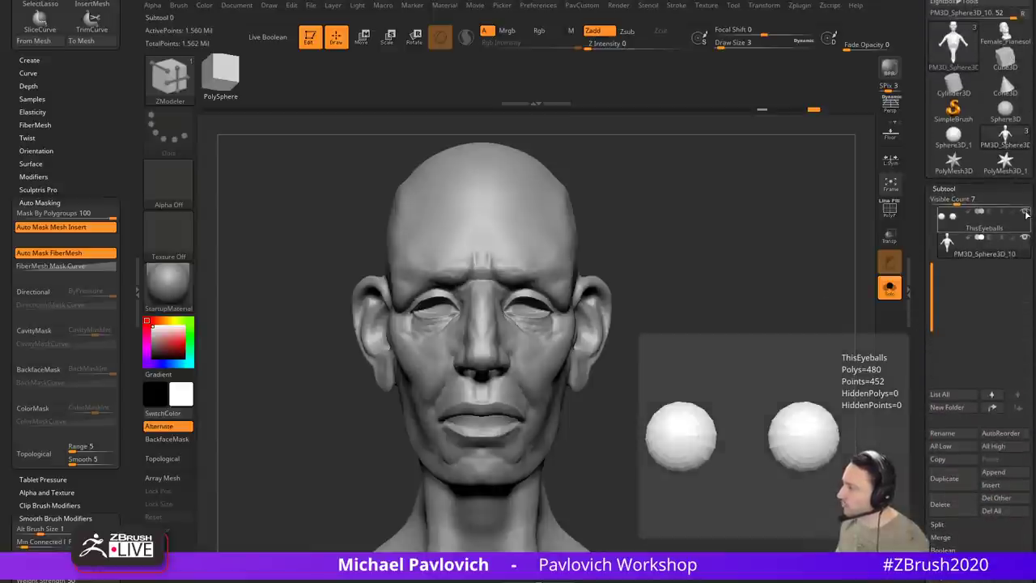
{"action": "left_click", "coordinate": [889, 288]}
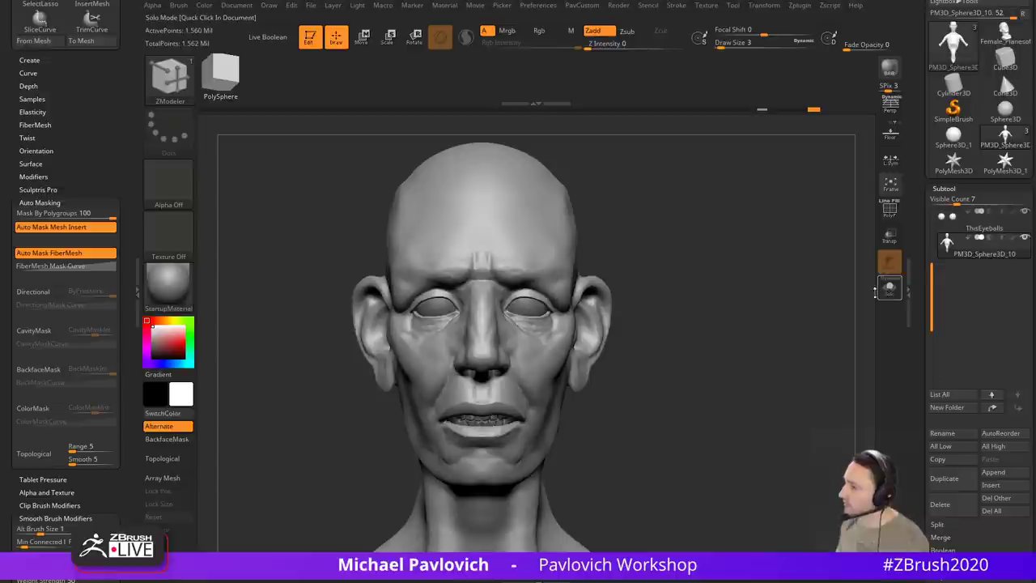
{"action": "left_click_drag", "start_coordinate": [794, 272], "coordinate": [762, 271]}
{"action": "left_click", "coordinate": [546, 307], "text": "alt"}
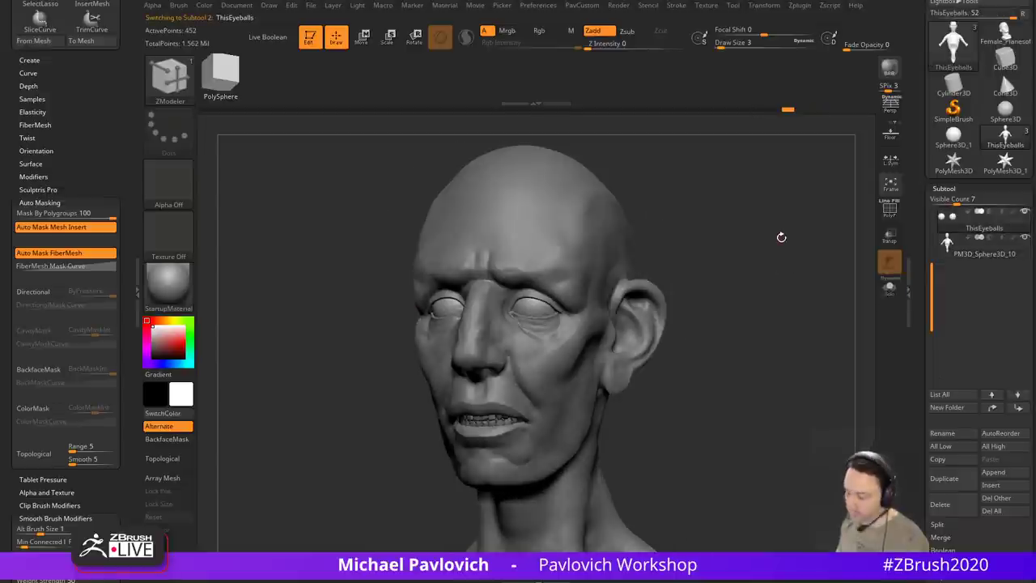
{"action": "key", "text": "d"}
{"action": "left_click", "coordinate": [463, 184]}
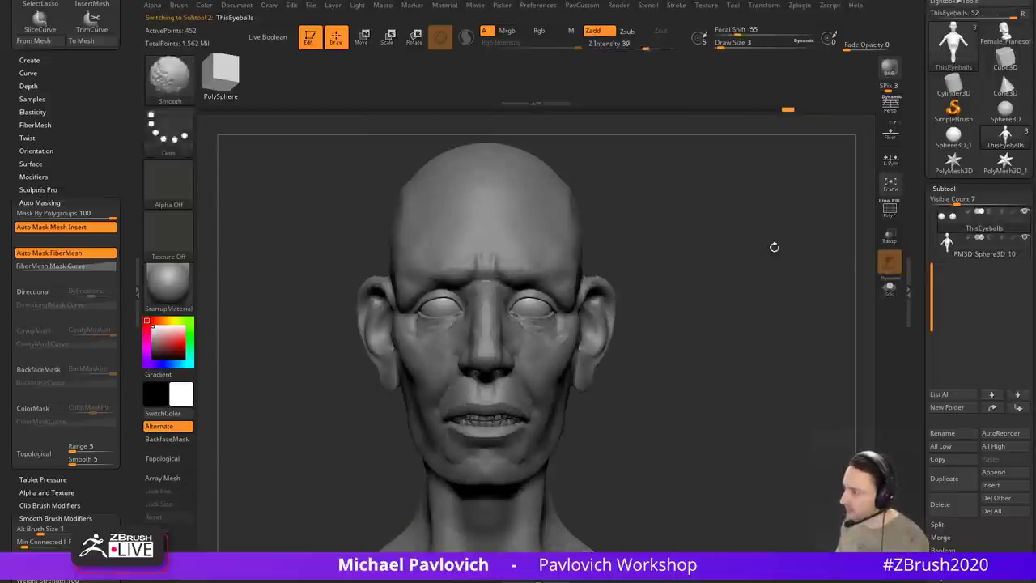
Step: Make the PM3D_Sphere3D_10 bust the active subtool and drop it to SDiv 1
{"action": "key", "text": "Down"}
{"action": "mouse_move", "coordinate": [789, 260]}
{"action": "left_mouse_down", "text": "alt"}
{"action": "mouse_move", "coordinate": [780, 254]}
{"action": "mouse_move", "coordinate": [782, 277]}
{"action": "left_mouse_up", "text": "alt"}
{"action": "key", "text": "s"}
{"action": "left_click_drag", "start_coordinate": [768, 212], "coordinate": [760, 211]}
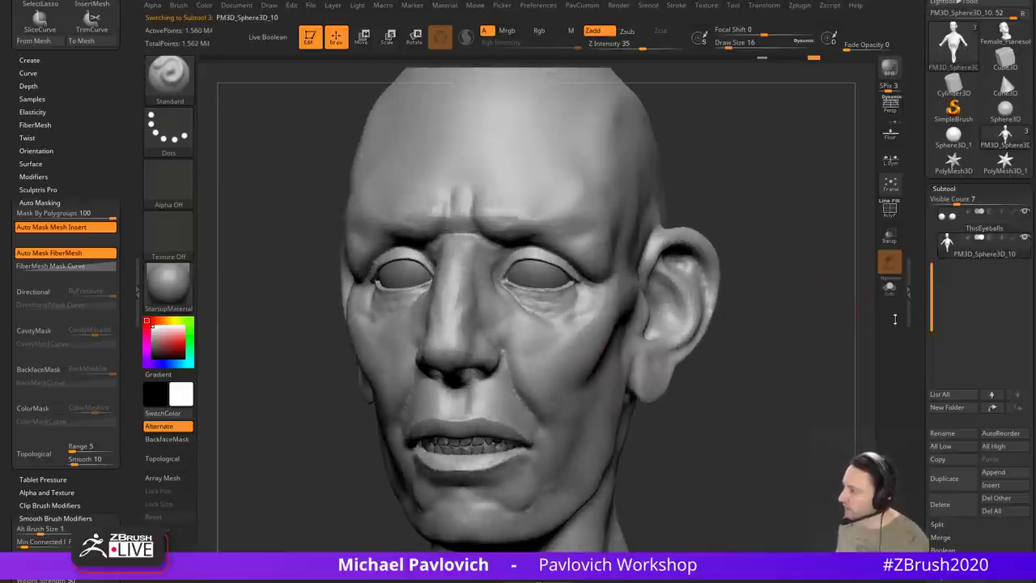
{"action": "left_click_drag", "start_coordinate": [922, 316], "coordinate": [906, 180]}
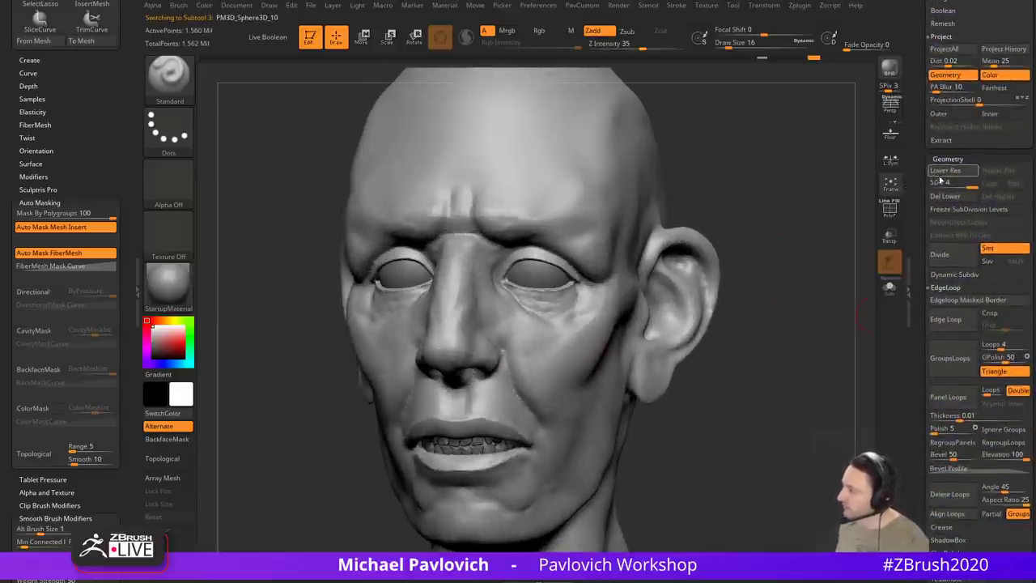
{"action": "left_click", "coordinate": [945, 171]}
{"action": "mouse_move", "coordinate": [769, 293]}
{"action": "left_mouse_down"}
{"action": "mouse_move", "coordinate": [812, 309]}
{"action": "mouse_move", "coordinate": [769, 307]}
{"action": "left_mouse_up"}
Step: Set the brush draw size to 25 and Mask By Polygroups to 0
{"action": "key", "text": "s"}
{"action": "left_click_drag", "start_coordinate": [449, 347], "coordinate": [456, 346]}
{"action": "left_click_drag", "start_coordinate": [454, 345], "coordinate": [462, 348]}
{"action": "key", "text": "s"}
{"action": "left_click_drag", "start_coordinate": [672, 306], "coordinate": [719, 354]}
{"action": "left_click_drag", "start_coordinate": [65, 215], "coordinate": [16, 216]}
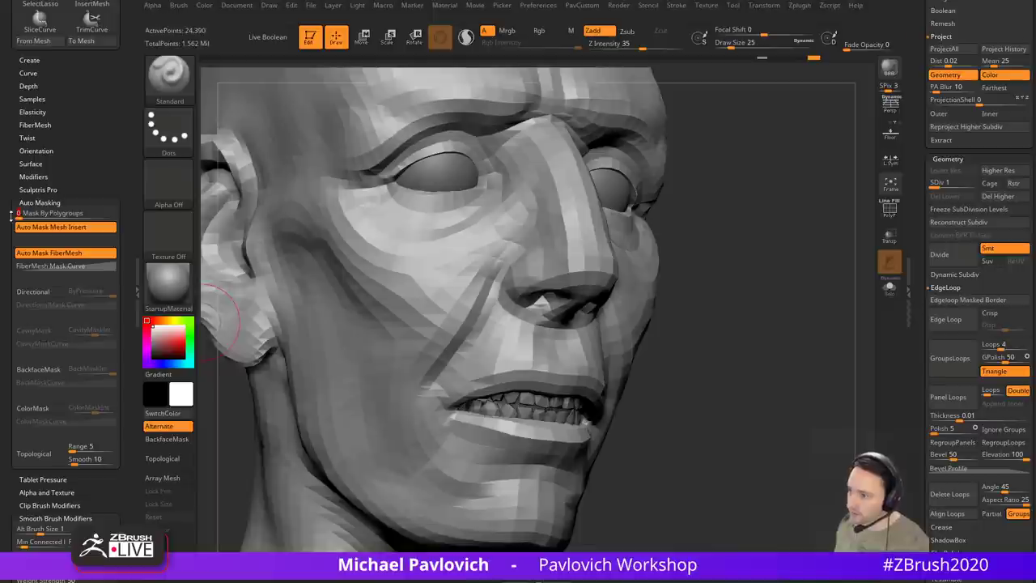
Step: Adjust the corners of the mouth with the Move brush at a draw size of about 40, and undo the last stroke
{"action": "left_click_drag", "start_coordinate": [703, 311], "coordinate": [740, 320]}
{"action": "mouse_move", "coordinate": [434, 398]}
{"action": "left_mouse_down", "text": "ctrl"}
{"action": "mouse_move", "coordinate": [495, 369]}
{"action": "mouse_move", "coordinate": [546, 387]}
{"action": "left_mouse_up", "text": "ctrl"}
{"action": "mouse_move", "coordinate": [445, 384]}
{"action": "left_mouse_down", "text": "ctrl"}
{"action": "mouse_move", "coordinate": [427, 403]}
{"action": "mouse_move", "coordinate": [423, 393]}
{"action": "left_mouse_up", "text": "ctrl"}
{"action": "left_click_drag", "start_coordinate": [718, 372], "coordinate": [688, 361]}
{"action": "key", "text": "b"}
{"action": "key", "text": "m"}
{"action": "key", "text": "v"}
{"action": "key", "text": "bracketright"}
{"action": "key", "text": "bracketright"}
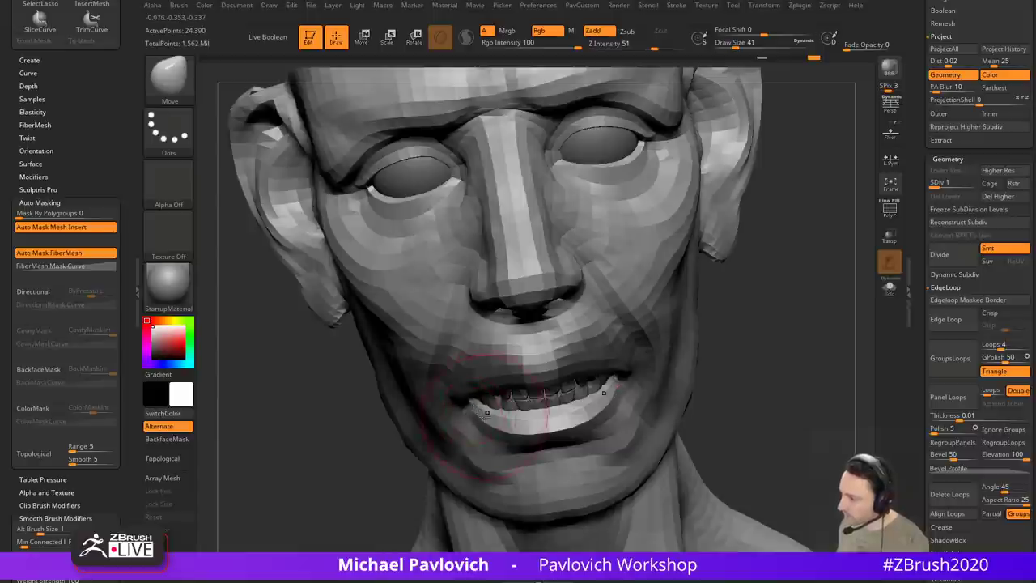
{"action": "left_click_drag", "start_coordinate": [758, 368], "coordinate": [585, 357]}
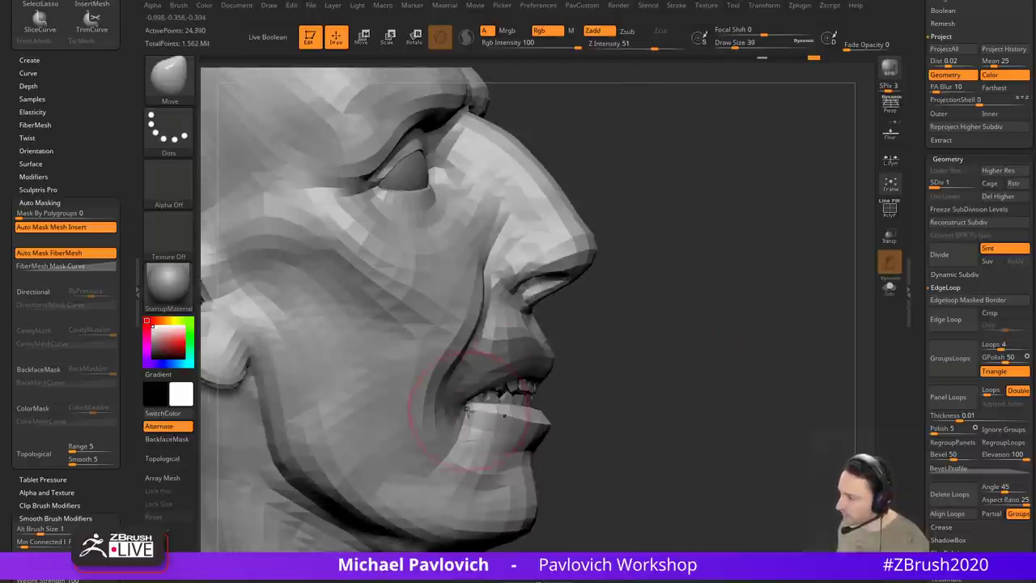
{"action": "left_click_drag", "start_coordinate": [489, 391], "coordinate": [477, 386]}
{"action": "mouse_move", "coordinate": [615, 381]}
{"action": "left_mouse_down"}
{"action": "mouse_move", "coordinate": [825, 393]}
{"action": "mouse_move", "coordinate": [752, 444]}
{"action": "mouse_move", "coordinate": [663, 478]}
{"action": "left_mouse_up"}
{"action": "key", "text": "ctrl+z"}
{"action": "key", "text": "bracketleft"}
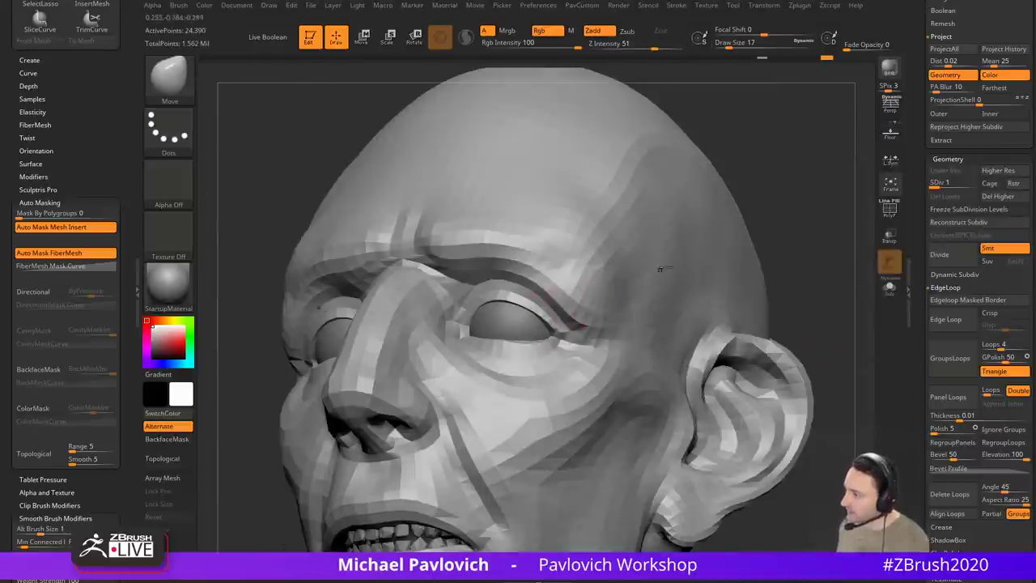
Step: Show the polygroup wireframe on the bust and frame the eye area from below
{"action": "left_click_drag", "start_coordinate": [737, 259], "coordinate": [769, 296]}
{"action": "left_click", "coordinate": [887, 212]}
{"action": "mouse_move", "coordinate": [801, 207]}
{"action": "left_mouse_down"}
{"action": "mouse_move", "coordinate": [782, 235]}
{"action": "mouse_move", "coordinate": [782, 210]}
{"action": "mouse_move", "coordinate": [679, 262]}
{"action": "left_mouse_up"}
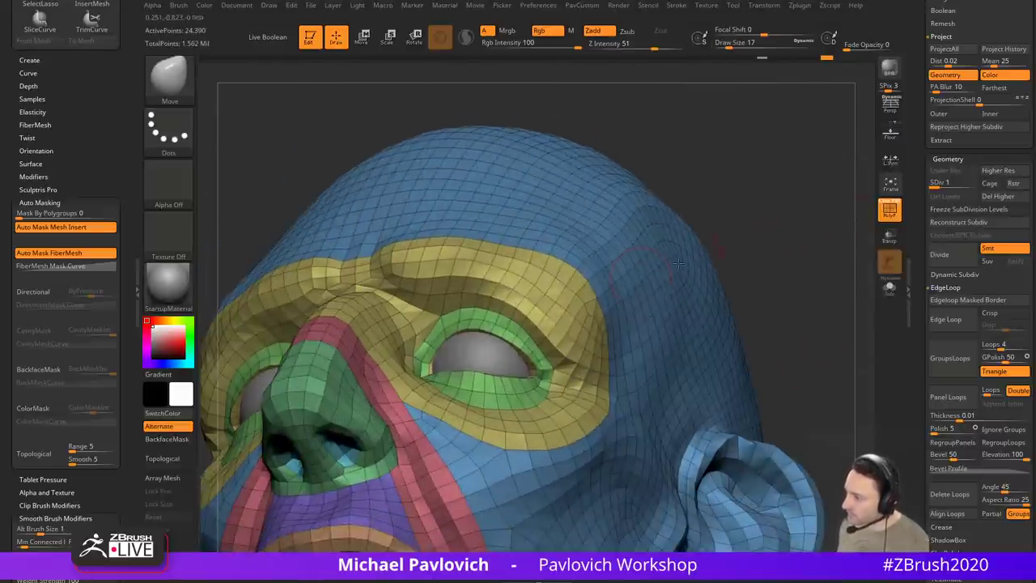
{"action": "mouse_move", "coordinate": [784, 255]}
{"action": "left_mouse_down", "text": "alt"}
{"action": "mouse_move", "coordinate": [715, 264]}
{"action": "mouse_move", "coordinate": [745, 264]}
{"action": "left_mouse_up", "text": "alt"}
Step: Try to mask an edge of the upper eyelid with ZModeler's Mask edge action and the Edge target
{"action": "key", "text": "b"}
{"action": "key", "text": "z"}
{"action": "key", "text": "m"}
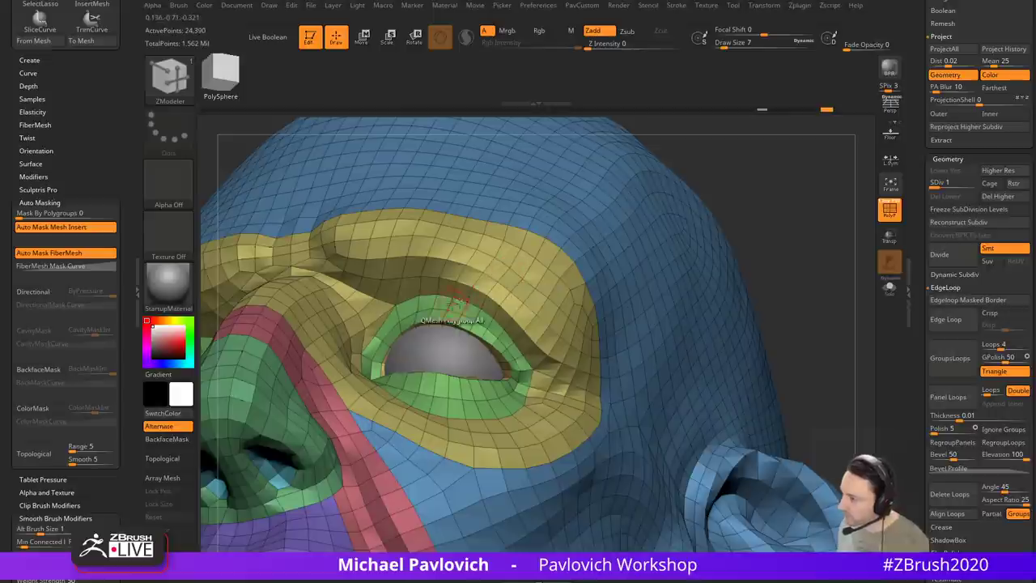
{"action": "key", "text": "space"}
{"action": "left_click", "coordinate": [441, 301]}
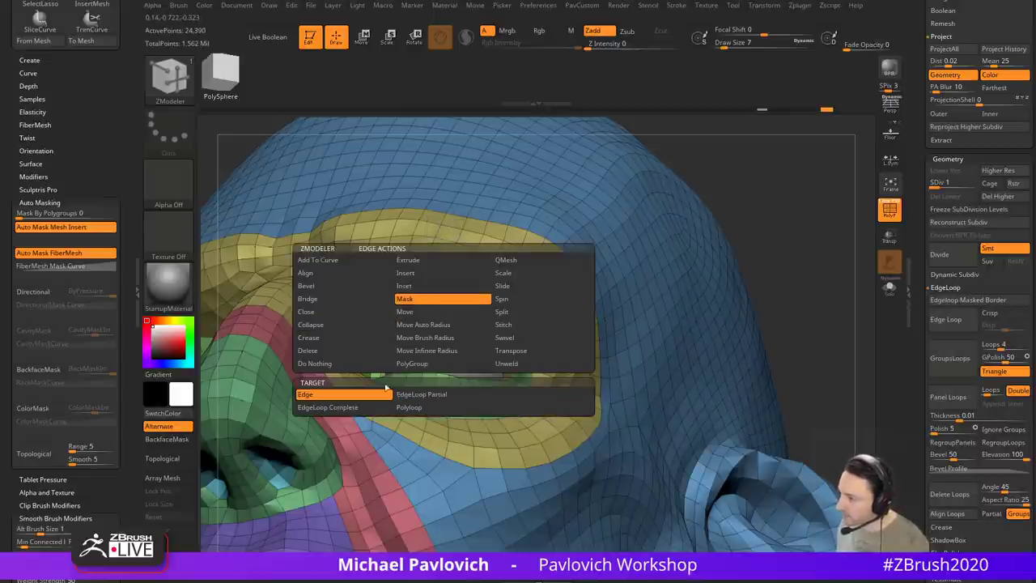
{"action": "left_click", "coordinate": [445, 298]}
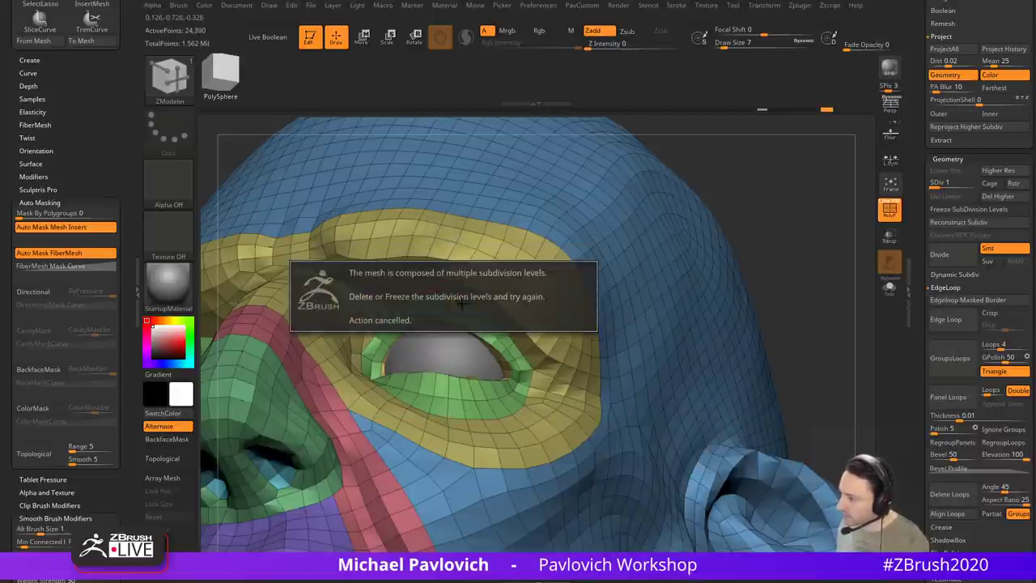
{"action": "left_click", "coordinate": [819, 224]}
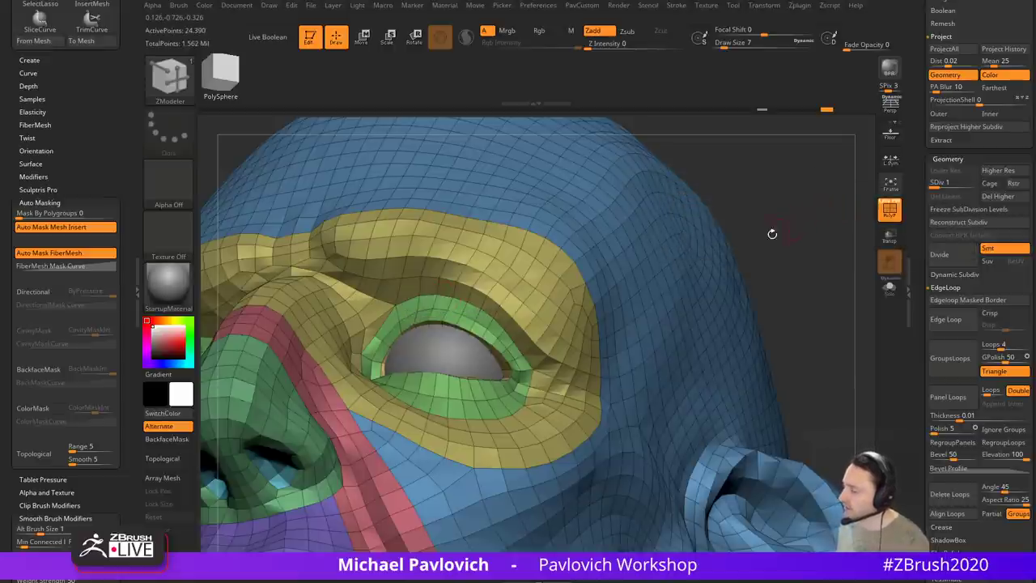
Step: Isolate the eyelid polygroup, mask it by its Border feature, and invert the mask with the whole bust shown
{"action": "left_click", "coordinate": [462, 314], "text": "ctrl+shift"}
{"action": "scroll", "coordinate": [919, 208], "scroll_direction": "down", "scroll_amount": 10}
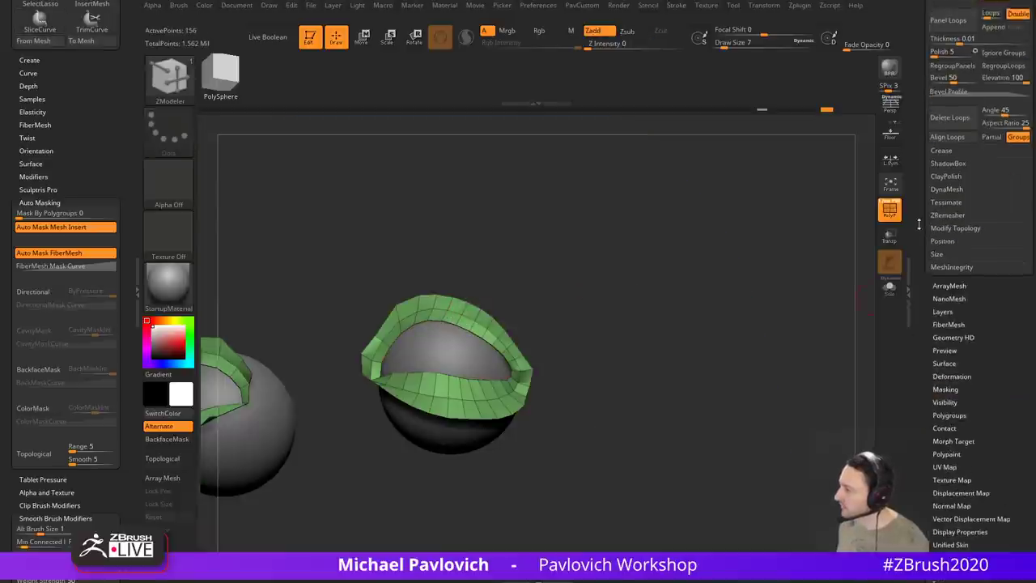
{"action": "left_click", "coordinate": [945, 259]}
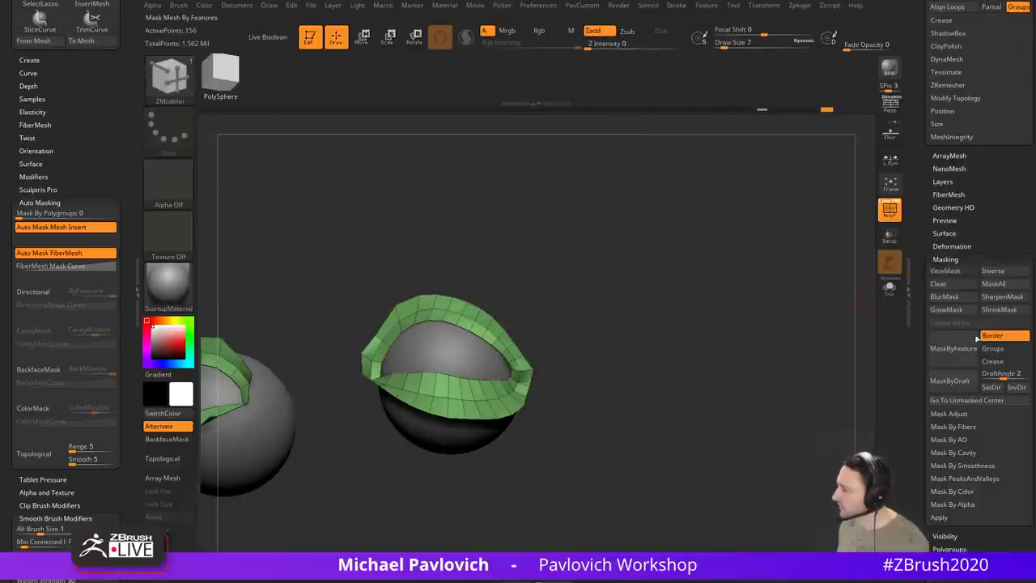
{"action": "left_click", "coordinate": [753, 279], "text": "ctrl+shift"}
{"action": "left_click", "coordinate": [808, 259], "text": "ctrl"}
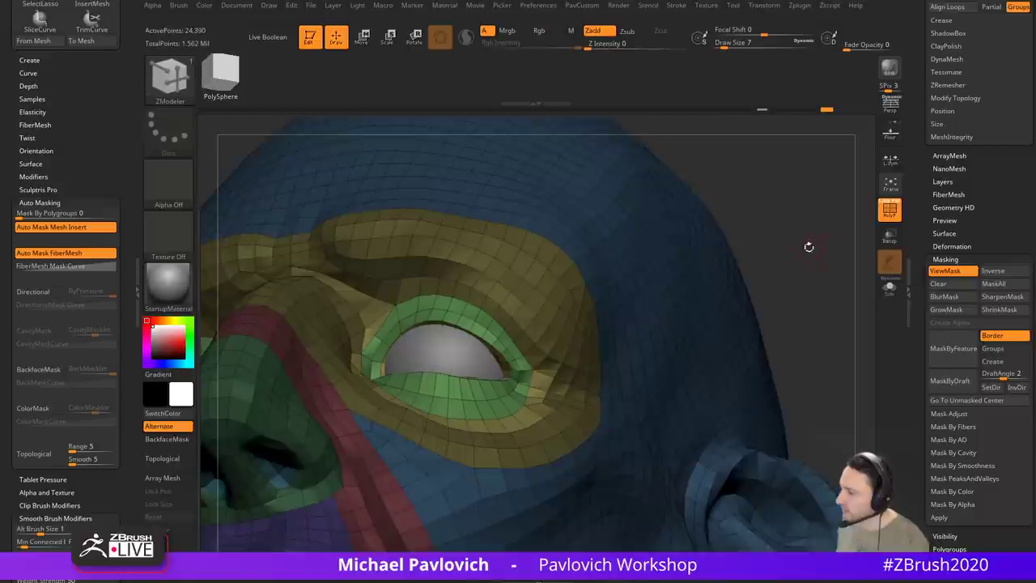
Step: Try reshaping the unmasked upper eyelid with the Move brush, undo the strokes, and reduce the draw size to 13
{"action": "left_click_drag", "start_coordinate": [810, 246], "coordinate": [728, 234]}
{"action": "key", "text": "b"}
{"action": "key", "text": "m"}
{"action": "key", "text": "v"}
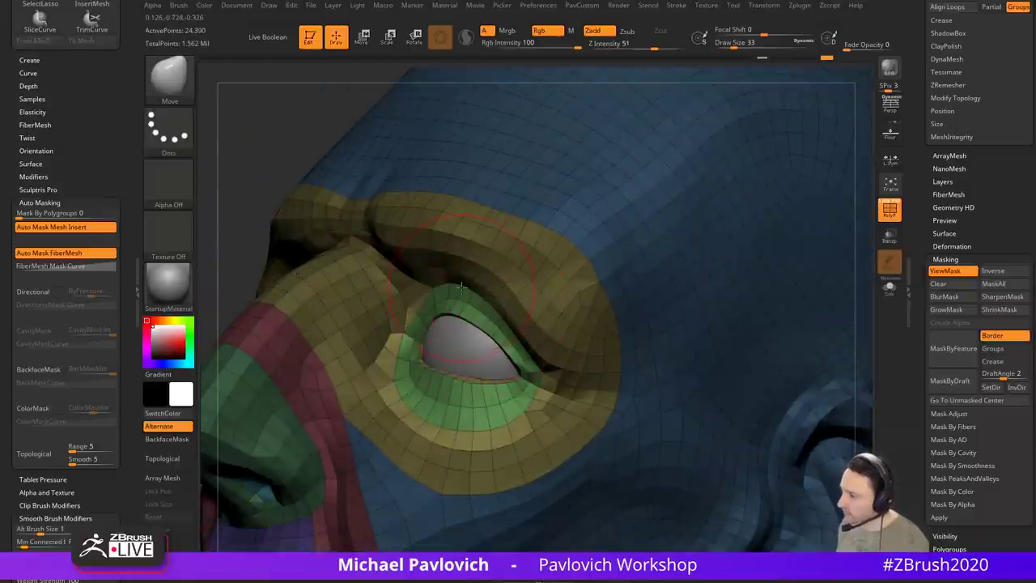
{"action": "left_click_drag", "start_coordinate": [466, 304], "coordinate": [512, 325]}
{"action": "key", "text": "ctrl+z"}
{"action": "key", "text": "ctrl+z"}
{"action": "key", "text": "ctrl+z"}
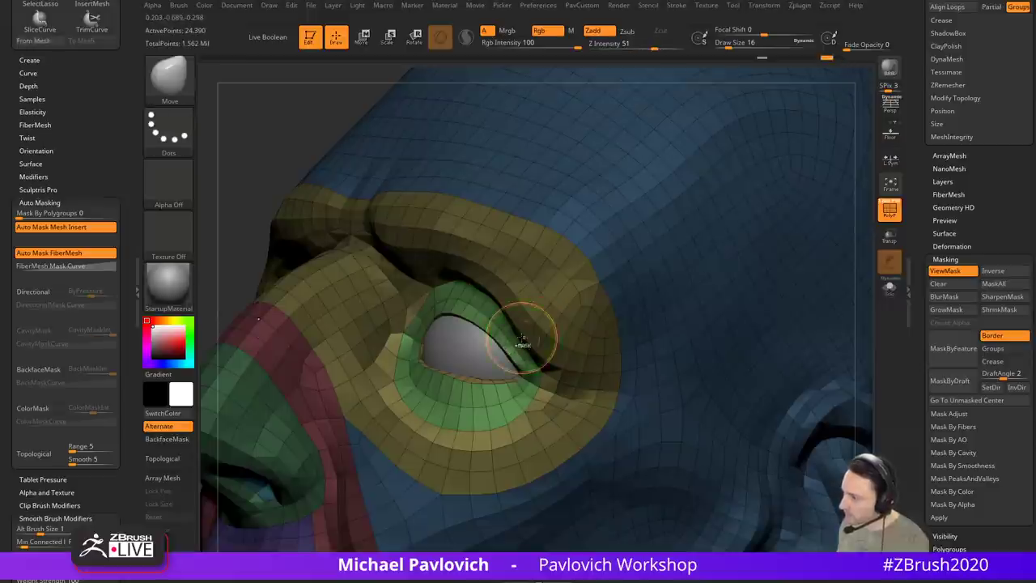
{"action": "key", "text": "bracketleft"}
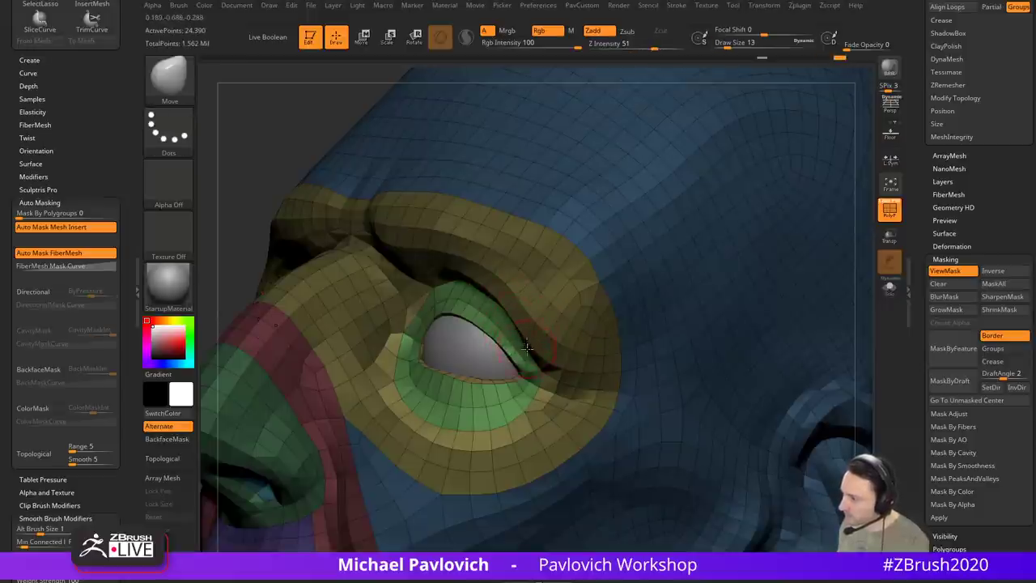
Step: Invert the mask to protect the eyelids, reshape the brow fold above them with the Move brush at draw size 18, and clear the mask
{"action": "left_click", "coordinate": [284, 150], "text": "ctrl"}
{"action": "mouse_move", "coordinate": [283, 150]}
{"action": "left_mouse_down"}
{"action": "mouse_move", "coordinate": [659, 261]}
{"action": "mouse_move", "coordinate": [643, 267]}
{"action": "left_mouse_up"}
{"action": "key", "text": "s"}
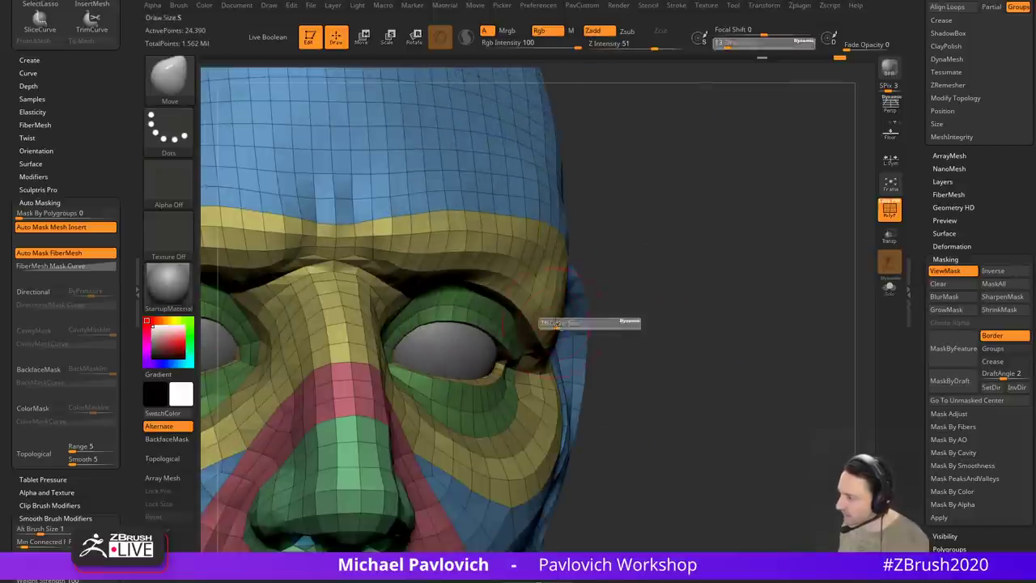
{"action": "left_click_drag", "start_coordinate": [551, 326], "coordinate": [535, 327]}
{"action": "key", "text": "s"}
{"action": "left_click_drag", "start_coordinate": [716, 315], "coordinate": [627, 322]}
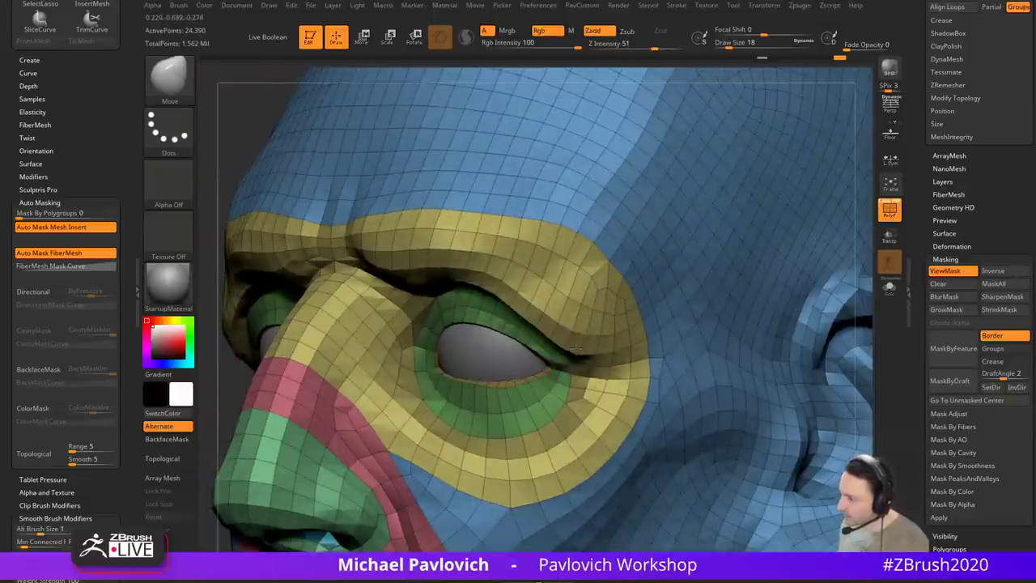
{"action": "right_click_drag", "start_coordinate": [434, 327], "coordinate": [635, 361]}
{"action": "right_click_drag", "start_coordinate": [763, 312], "coordinate": [907, 234]}
{"action": "right_click_drag", "start_coordinate": [817, 121], "coordinate": [732, 154]}
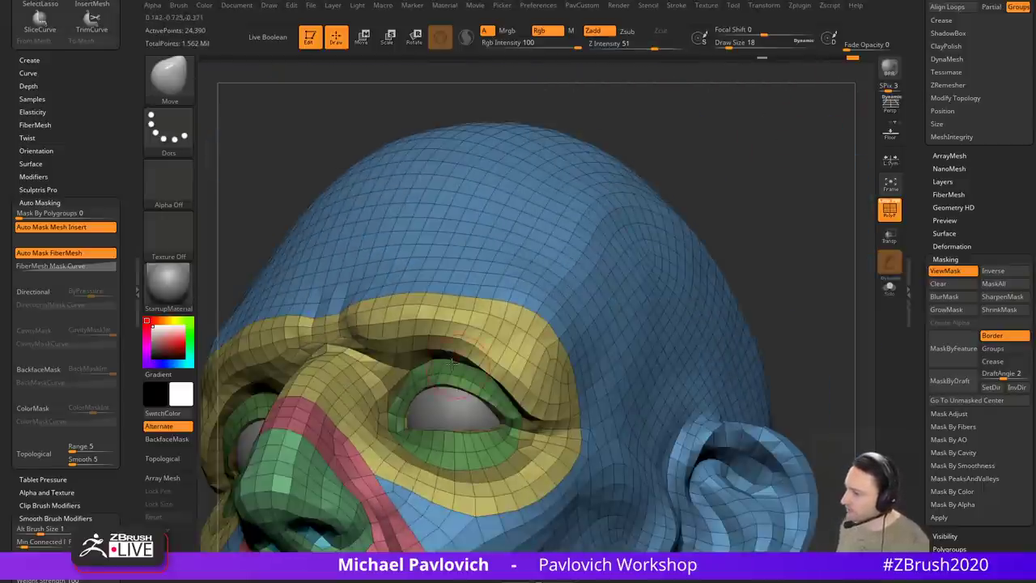
{"action": "right_click_drag", "start_coordinate": [666, 261], "coordinate": [778, 197]}
{"action": "left_click_drag", "start_coordinate": [781, 197], "coordinate": [784, 249], "text": "ctrl"}
{"action": "right_click_drag", "start_coordinate": [772, 246], "coordinate": [795, 244]}
Step: Raise the bust to SDiv 2, hide the polygroup wireframe, and frame the head
{"action": "scroll", "coordinate": [939, 308], "scroll_direction": "up", "scroll_amount": 5}
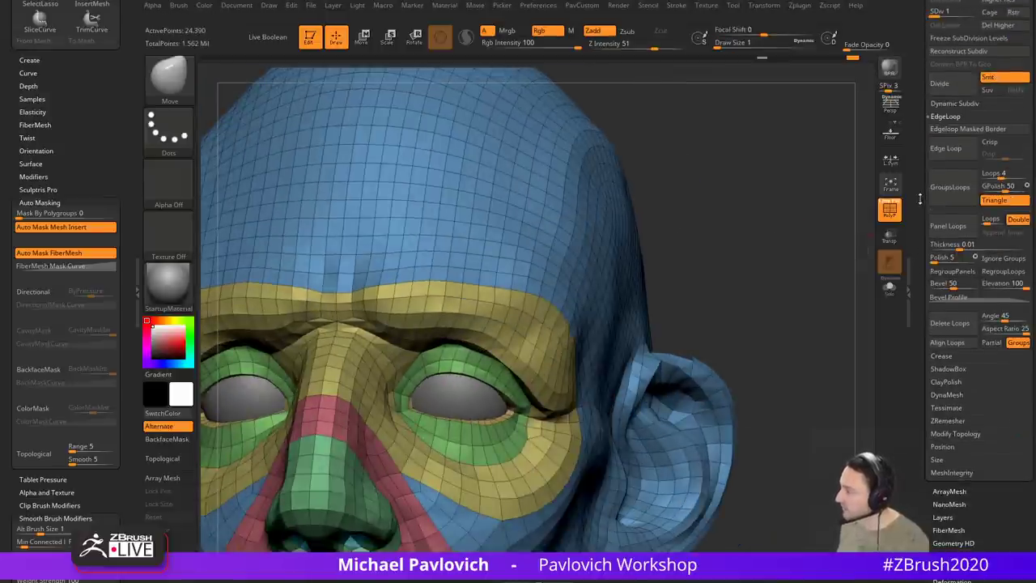
{"action": "scroll", "coordinate": [920, 199], "scroll_direction": "up", "scroll_amount": 2}
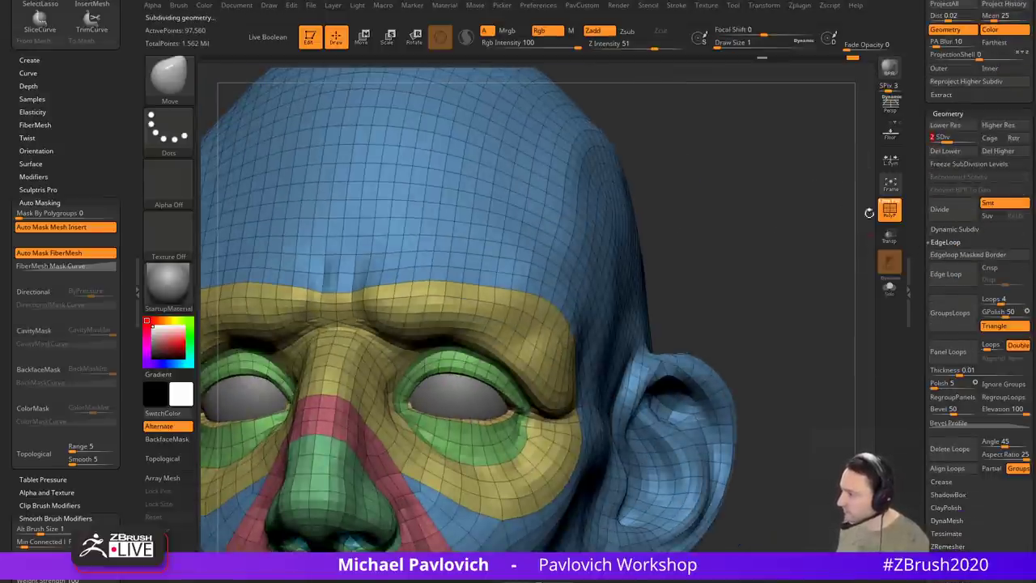
{"action": "left_click", "coordinate": [890, 209]}
{"action": "key", "text": "f"}
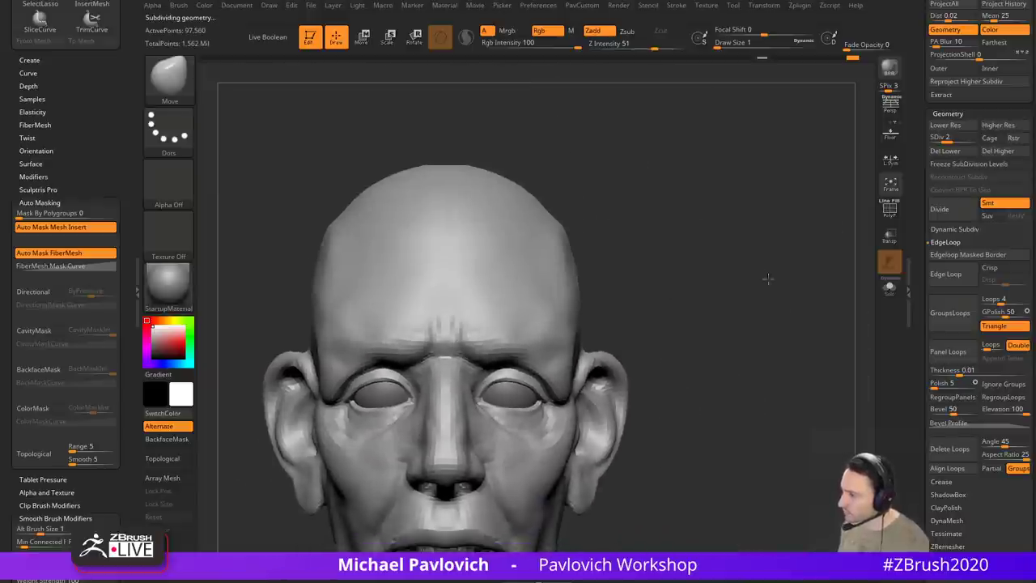
{"action": "mouse_move", "coordinate": [760, 259]}
{"action": "left_mouse_down"}
{"action": "mouse_move", "coordinate": [800, 256]}
{"action": "mouse_move", "coordinate": [777, 257]}
{"action": "mouse_move", "coordinate": [782, 241]}
{"action": "left_mouse_up"}
{"action": "left_click_drag", "start_coordinate": [713, 275], "coordinate": [727, 252]}
Step: Build up the brow, eye-socket and cheek forms with the Clay brush, reducing the draw size from 20 to 14
{"action": "key", "text": "b"}
{"action": "key", "text": "c"}
{"action": "key", "text": "l"}
{"action": "key", "text": "s"}
{"action": "left_click_drag", "start_coordinate": [445, 328], "coordinate": [453, 328]}
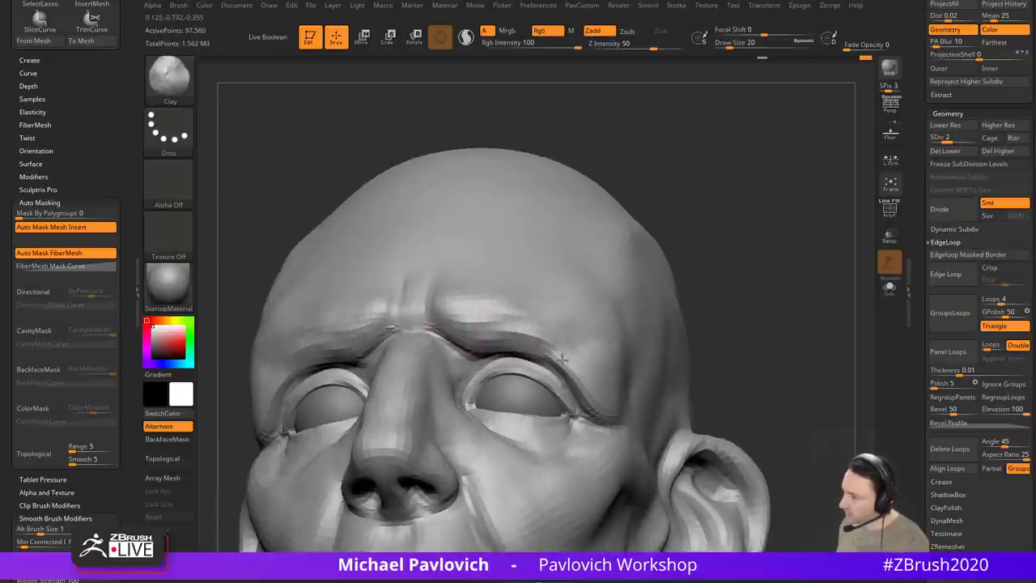
{"action": "mouse_move", "coordinate": [759, 280]}
{"action": "left_mouse_down"}
{"action": "mouse_move", "coordinate": [773, 319]}
{"action": "mouse_move", "coordinate": [768, 303]}
{"action": "mouse_move", "coordinate": [753, 301]}
{"action": "mouse_move", "coordinate": [519, 348]}
{"action": "left_mouse_up"}
{"action": "left_click_drag", "start_coordinate": [797, 381], "coordinate": [842, 348]}
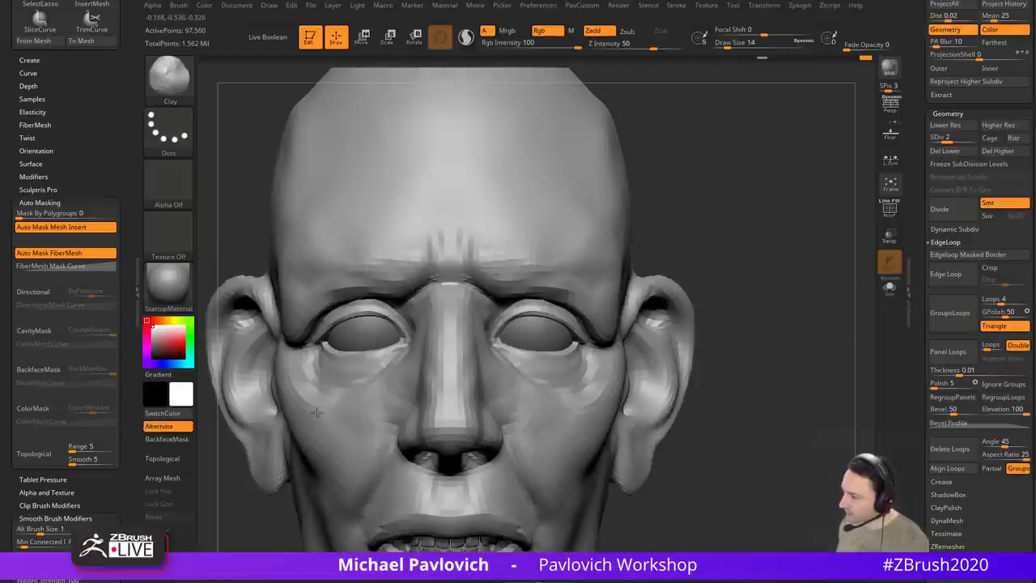
{"action": "mouse_move", "coordinate": [749, 340]}
{"action": "left_mouse_down"}
{"action": "mouse_move", "coordinate": [761, 278]}
{"action": "mouse_move", "coordinate": [549, 349]}
{"action": "mouse_move", "coordinate": [482, 302]}
{"action": "left_mouse_up"}
Step: Paint a mask along the nasolabial folds and invert it so only the folds stay editable
{"action": "mouse_move", "coordinate": [522, 370]}
{"action": "left_mouse_down", "text": "ctrl"}
{"action": "mouse_move", "coordinate": [536, 406]}
{"action": "mouse_move", "coordinate": [735, 381]}
{"action": "mouse_move", "coordinate": [729, 354]}
{"action": "mouse_move", "coordinate": [662, 323]}
{"action": "left_mouse_up", "text": "ctrl"}
{"action": "left_click", "coordinate": [810, 385], "text": "ctrl"}
{"action": "left_click_drag", "start_coordinate": [809, 384], "coordinate": [717, 374]}
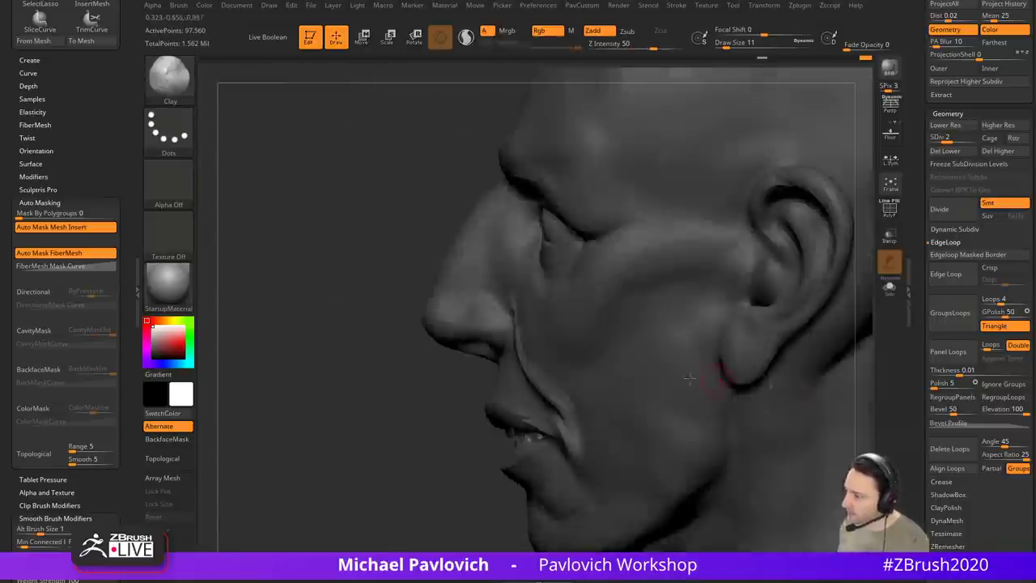
Step: Reshape the unmasked nasolabial folds from the side and front with the Move brush at draw sizes of about 29 to 37
{"action": "key", "text": "s"}
{"action": "key", "text": "b"}
{"action": "key", "text": "m"}
{"action": "key", "text": "v"}
{"action": "mouse_move", "coordinate": [550, 375]}
{"action": "left_mouse_down"}
{"action": "mouse_move", "coordinate": [563, 377]}
{"action": "mouse_move", "coordinate": [541, 404]}
{"action": "left_mouse_up"}
{"action": "key", "text": "s"}
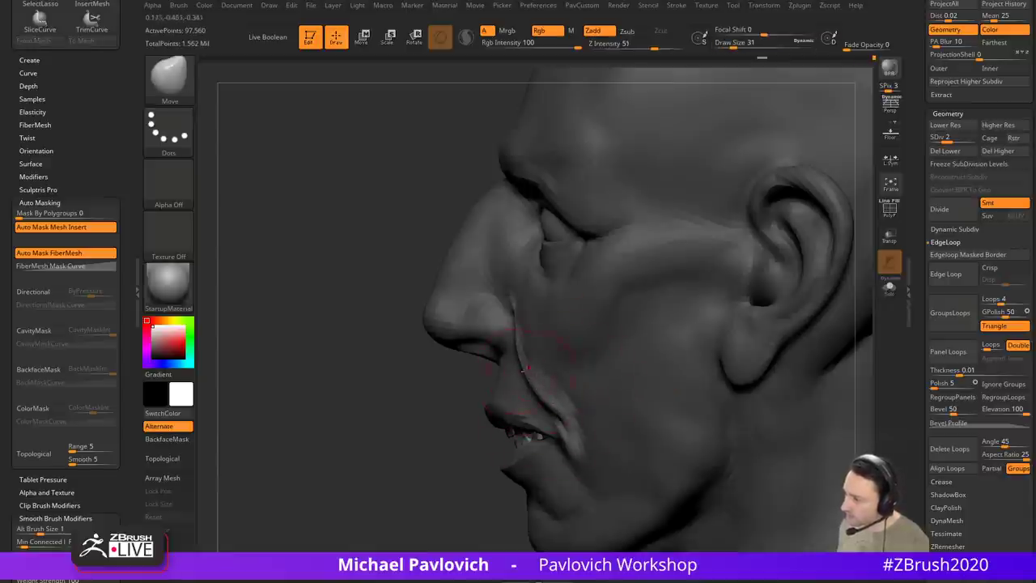
{"action": "right_click_drag", "start_coordinate": [523, 370], "coordinate": [549, 327]}
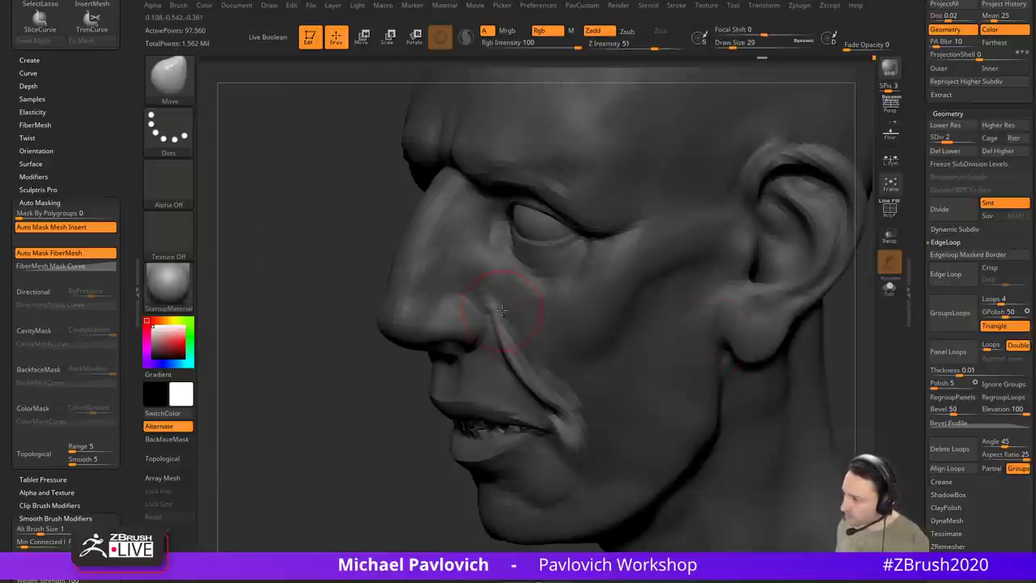
{"action": "left_click_drag", "start_coordinate": [517, 377], "coordinate": [526, 350]}
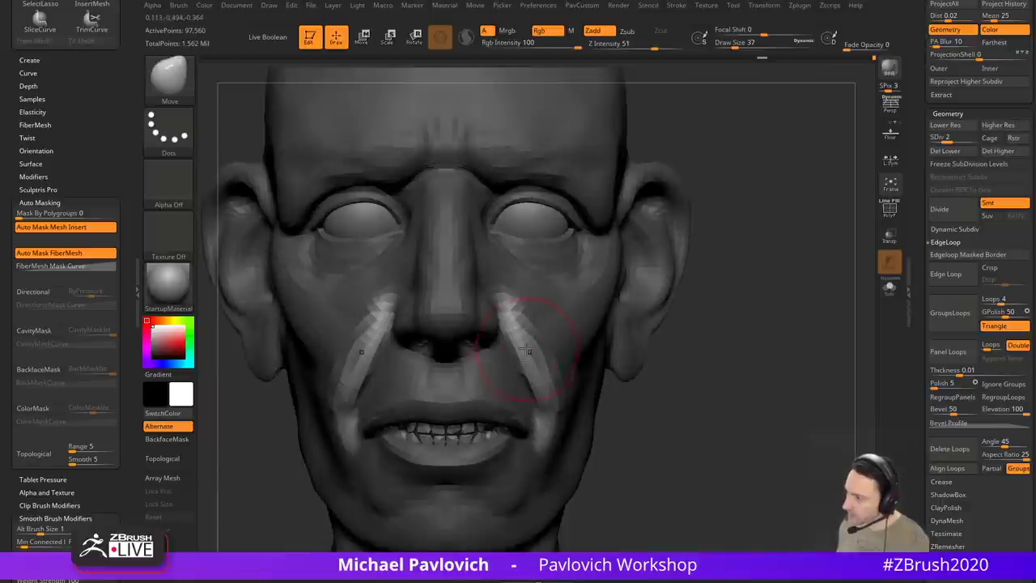
Step: Clear the mask and smooth the nasolabial folds at draw size 13
{"action": "left_click_drag", "start_coordinate": [713, 332], "coordinate": [558, 332]}
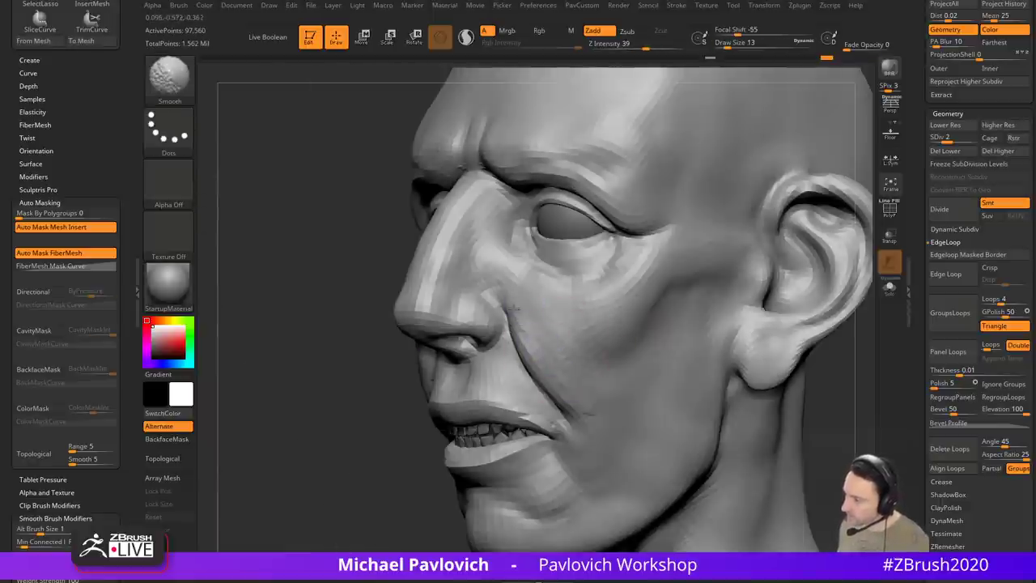
{"action": "right_click_drag", "start_coordinate": [577, 397], "coordinate": [728, 348]}
{"action": "left_click_drag", "start_coordinate": [541, 340], "coordinate": [559, 398], "text": "shift"}
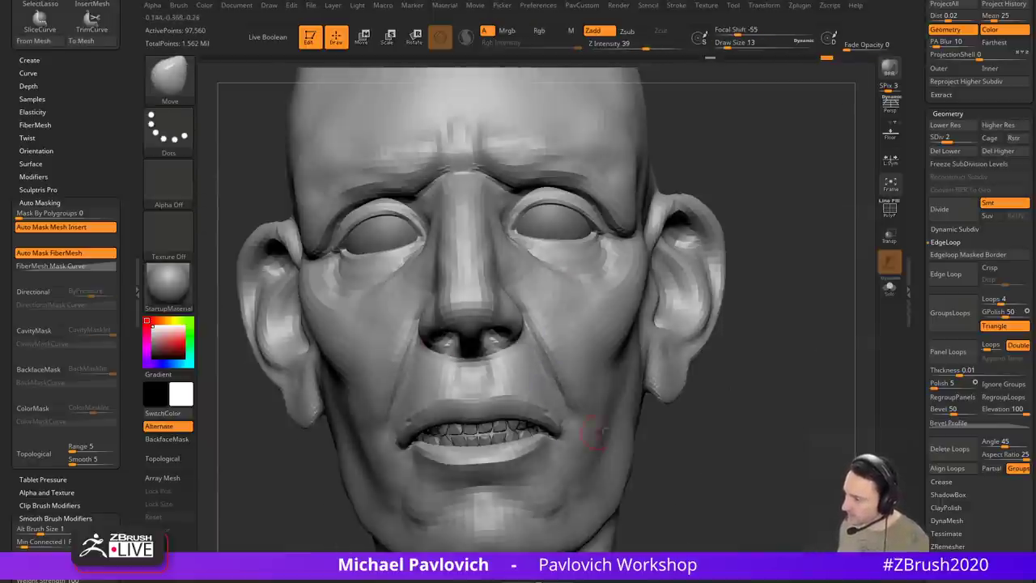
Step: Carve the nasolabial creases towards the mouth corners with the DamStandard brush at draw size 14, and smooth around them
{"action": "key", "text": "b"}
{"action": "key", "text": "d"}
{"action": "key", "text": "s"}
{"action": "mouse_move", "coordinate": [765, 344]}
{"action": "left_mouse_down"}
{"action": "mouse_move", "coordinate": [694, 358]}
{"action": "mouse_move", "coordinate": [619, 353]}
{"action": "left_mouse_up"}
{"action": "left_click_drag", "start_coordinate": [529, 323], "coordinate": [559, 397]}
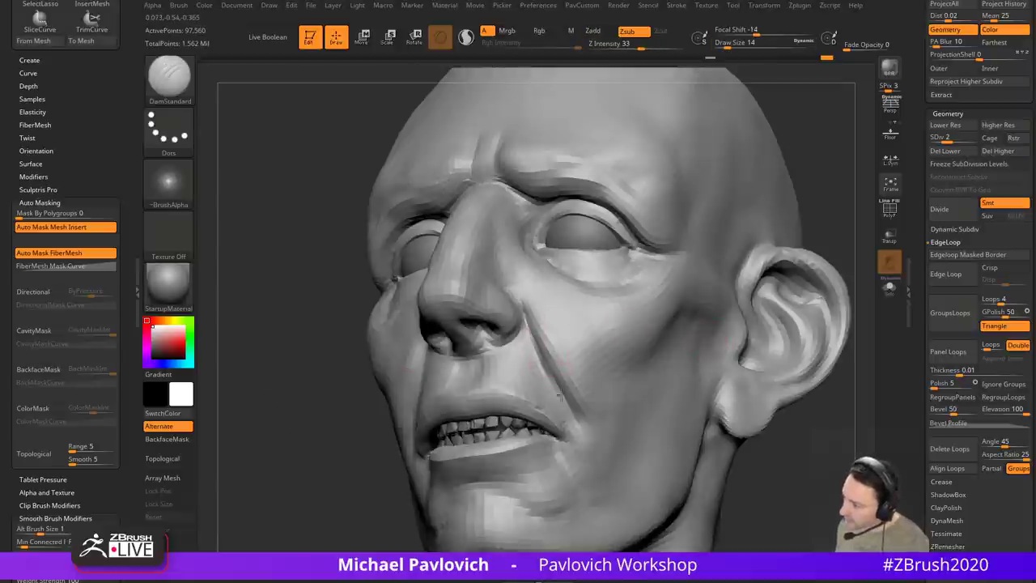
{"action": "left_click_drag", "start_coordinate": [275, 421], "coordinate": [500, 397], "text": "shift"}
{"action": "left_click_drag", "start_coordinate": [773, 334], "coordinate": [715, 322]}
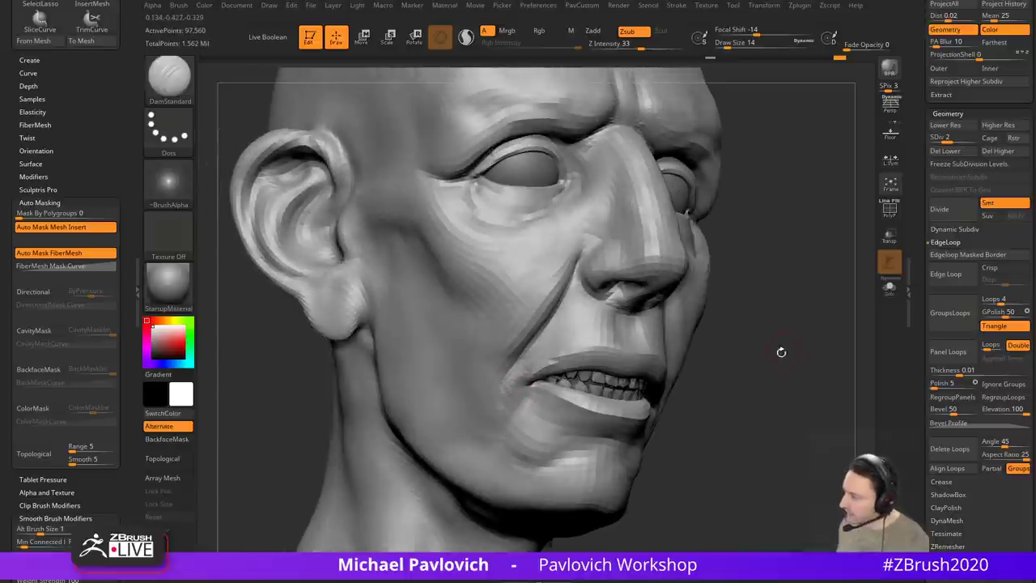
{"action": "left_click_drag", "start_coordinate": [781, 352], "coordinate": [772, 340]}
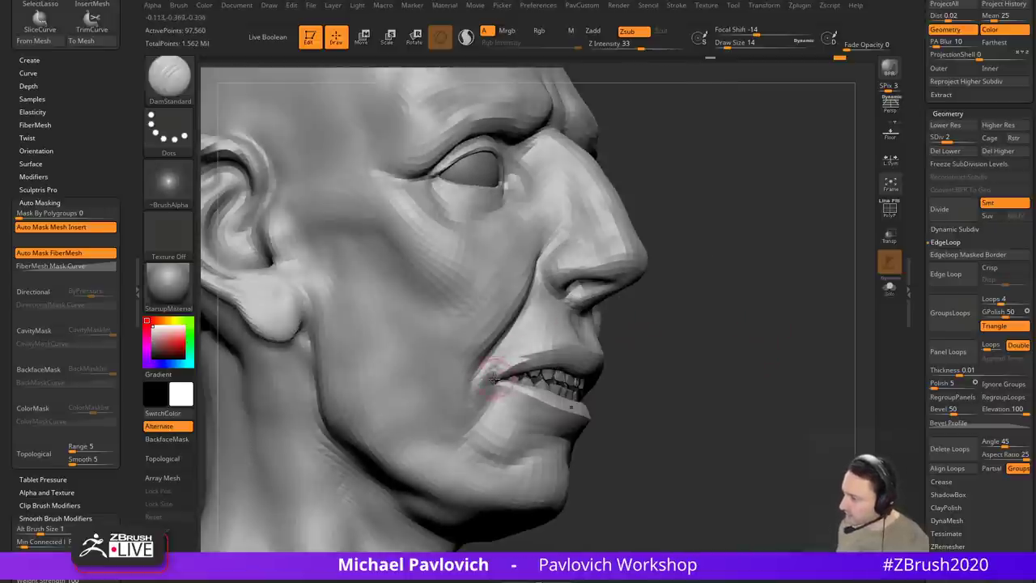
{"action": "left_click_drag", "start_coordinate": [706, 319], "coordinate": [646, 317]}
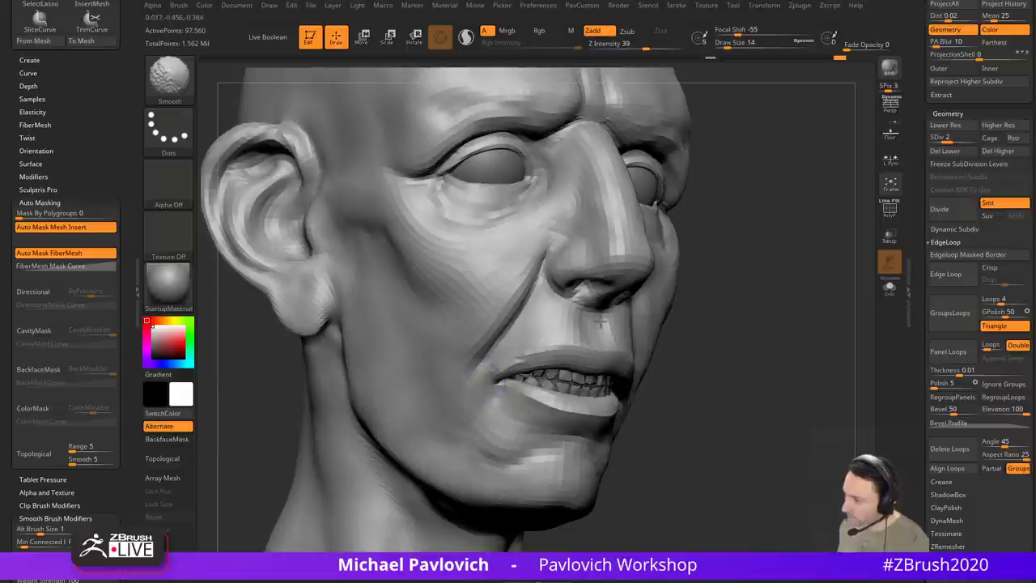
Step: Add volume around the mouth corners, upper lip and cheeks with the Clay brush at draw sizes 12 and 20, and smooth it
{"action": "key", "text": "["}
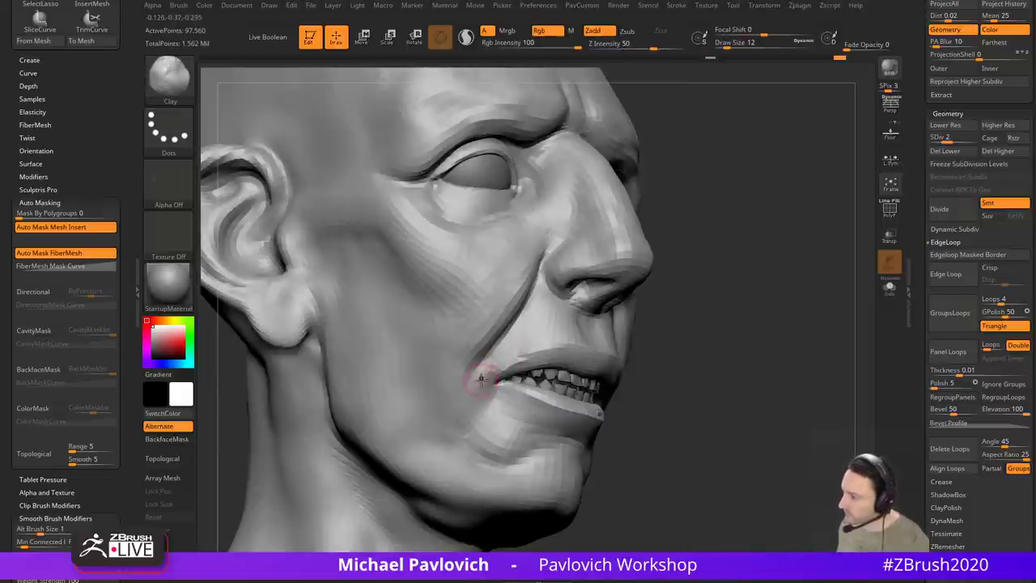
{"action": "left_click_drag", "start_coordinate": [480, 397], "coordinate": [505, 359]}
{"action": "key", "text": "]"}
{"action": "mouse_move", "coordinate": [657, 313]}
{"action": "left_mouse_down"}
{"action": "mouse_move", "coordinate": [696, 337]}
{"action": "mouse_move", "coordinate": [584, 344]}
{"action": "left_mouse_up"}
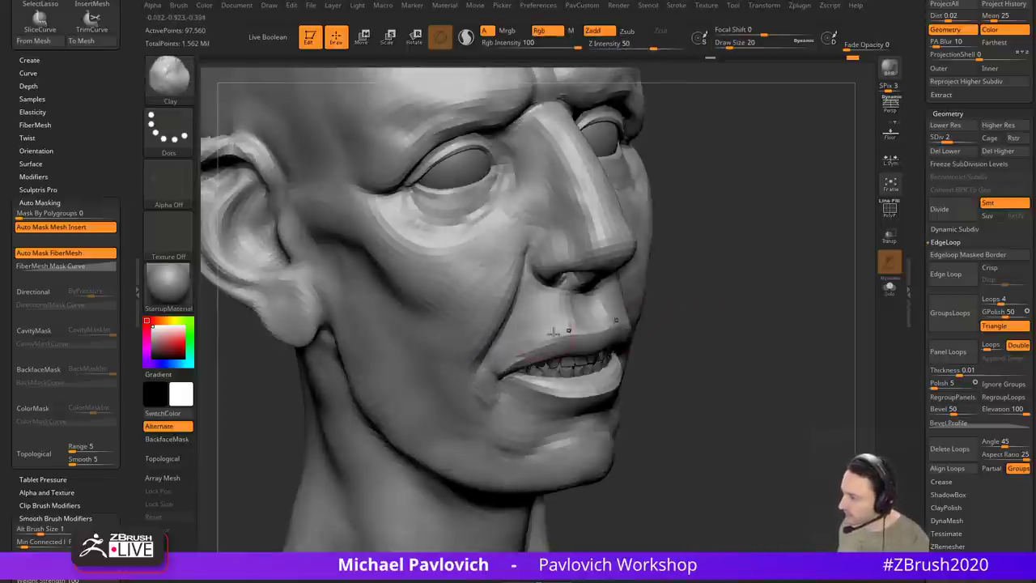
{"action": "left_click_drag", "start_coordinate": [509, 345], "coordinate": [592, 348]}
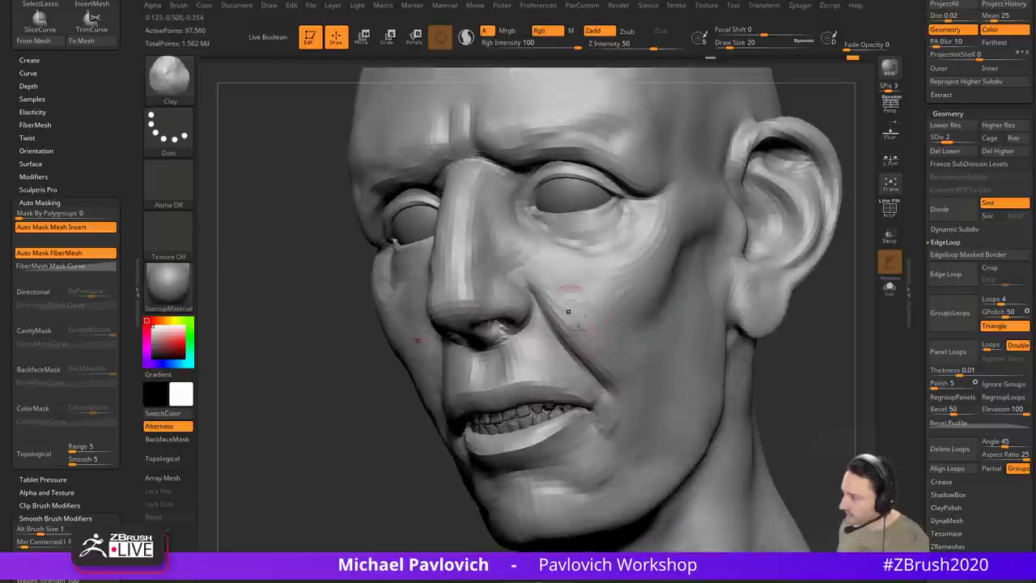
{"action": "left_click_drag", "start_coordinate": [568, 311], "coordinate": [481, 358]}
{"action": "left_click_drag", "start_coordinate": [717, 347], "coordinate": [664, 361]}
{"action": "key", "text": "["}
{"action": "left_click_drag", "start_coordinate": [494, 404], "coordinate": [491, 382], "text": "shift"}
{"action": "mouse_move", "coordinate": [790, 325]}
{"action": "left_mouse_down", "text": "shift"}
{"action": "mouse_move", "coordinate": [747, 351]}
{"action": "mouse_move", "coordinate": [488, 333]}
{"action": "mouse_move", "coordinate": [729, 361]}
{"action": "mouse_move", "coordinate": [468, 386]}
{"action": "mouse_move", "coordinate": [495, 371]}
{"action": "left_mouse_up", "text": "shift"}
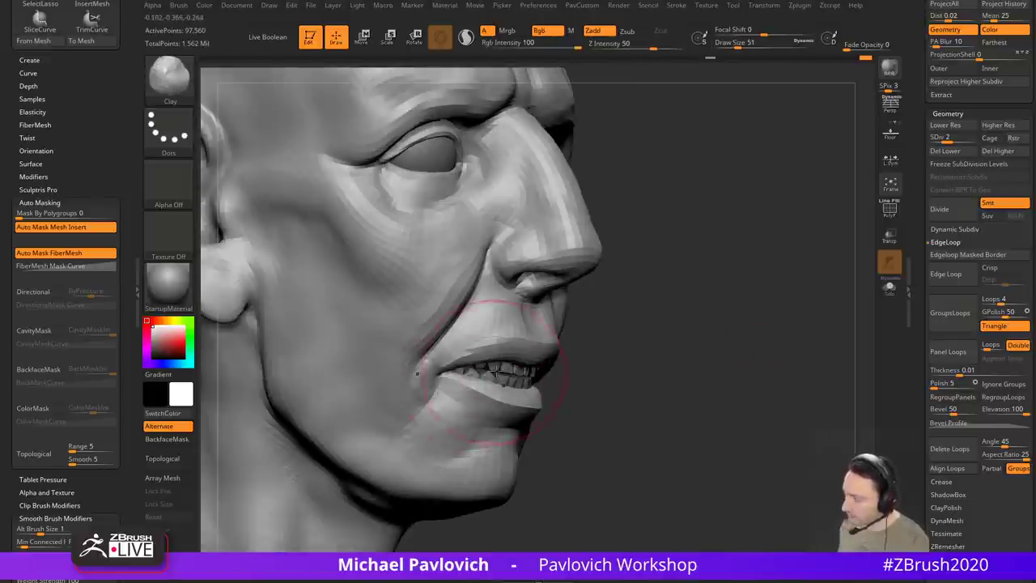
Step: Sharpen the nasolabial crease and nose bridge with the Pinch brush at draw size 51, and smooth the area between the brows
{"action": "key", "text": "b"}
{"action": "key", "text": "p"}
{"action": "key", "text": "i"}
{"action": "mouse_move", "coordinate": [468, 325]}
{"action": "left_mouse_down"}
{"action": "mouse_move", "coordinate": [438, 358]}
{"action": "mouse_move", "coordinate": [463, 343]}
{"action": "left_mouse_up"}
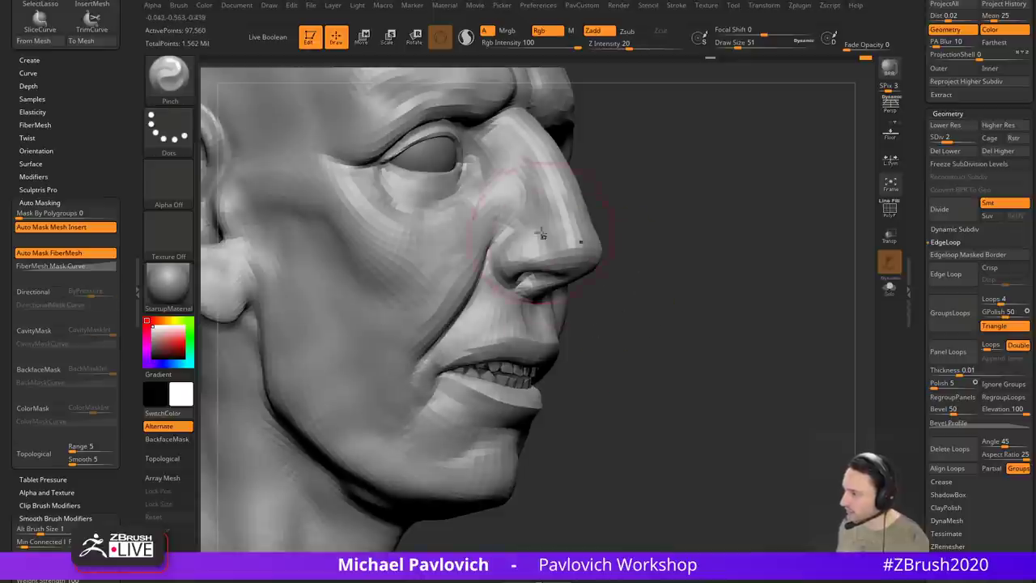
{"action": "left_click_drag", "start_coordinate": [543, 236], "coordinate": [556, 190]}
{"action": "left_click_drag", "start_coordinate": [710, 273], "coordinate": [648, 271]}
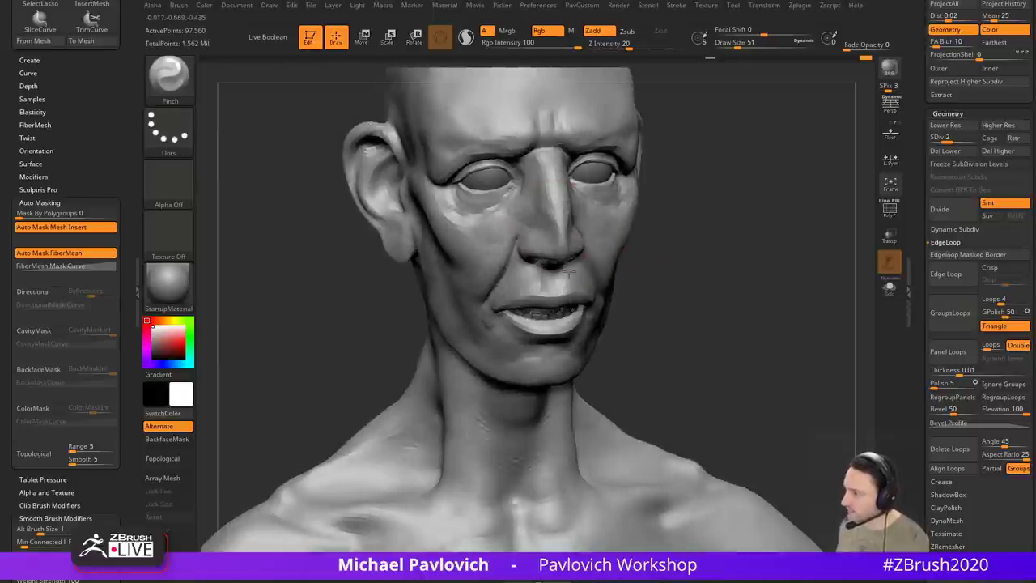
{"action": "mouse_move", "coordinate": [806, 283]}
{"action": "left_mouse_down"}
{"action": "mouse_move", "coordinate": [549, 224]}
{"action": "mouse_move", "coordinate": [780, 248]}
{"action": "mouse_move", "coordinate": [689, 245]}
{"action": "left_mouse_up"}
{"action": "mouse_move", "coordinate": [555, 185]}
{"action": "left_mouse_down", "text": "shift"}
{"action": "mouse_move", "coordinate": [505, 191]}
{"action": "mouse_move", "coordinate": [528, 192]}
{"action": "left_mouse_up", "text": "shift"}
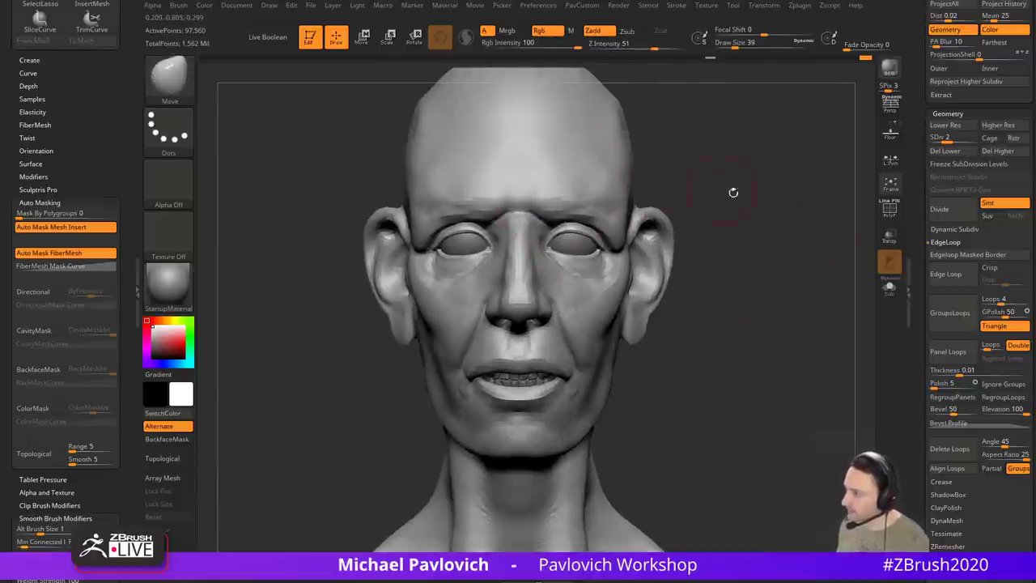
Step: Adjust the forehead and side-of-head proportions with the Move brush, reducing the draw size from 87 to 27
{"action": "mouse_move", "coordinate": [733, 192]}
{"action": "left_mouse_down"}
{"action": "mouse_move", "coordinate": [623, 203]}
{"action": "mouse_move", "coordinate": [769, 217]}
{"action": "left_mouse_up"}
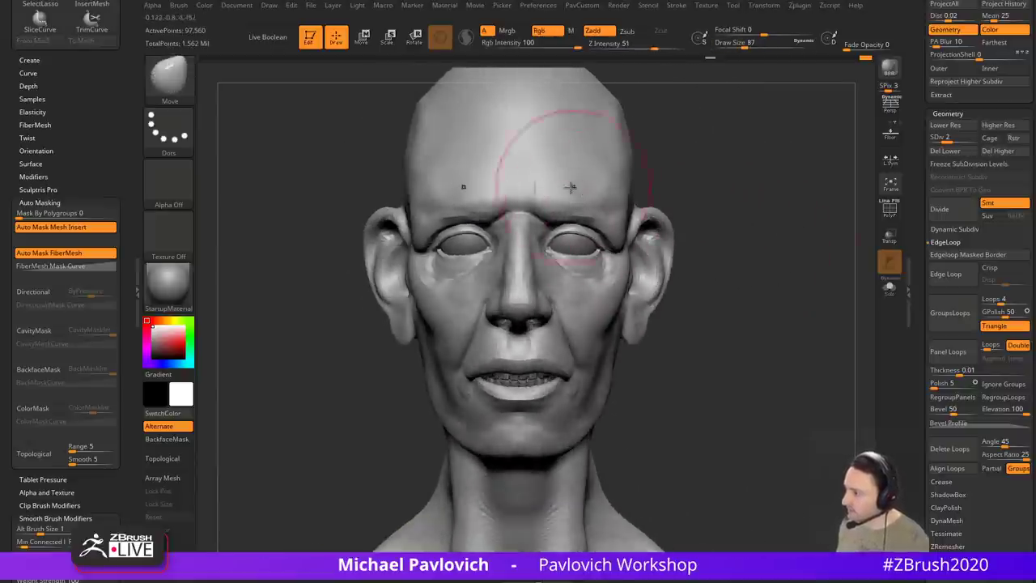
{"action": "key", "text": "bracketleft"}
{"action": "mouse_move", "coordinate": [665, 191]}
{"action": "left_mouse_down"}
{"action": "mouse_move", "coordinate": [766, 243]}
{"action": "mouse_move", "coordinate": [753, 206]}
{"action": "left_mouse_up"}
{"action": "key", "text": "bracketleft"}
{"action": "left_click_drag", "start_coordinate": [796, 251], "coordinate": [695, 251]}
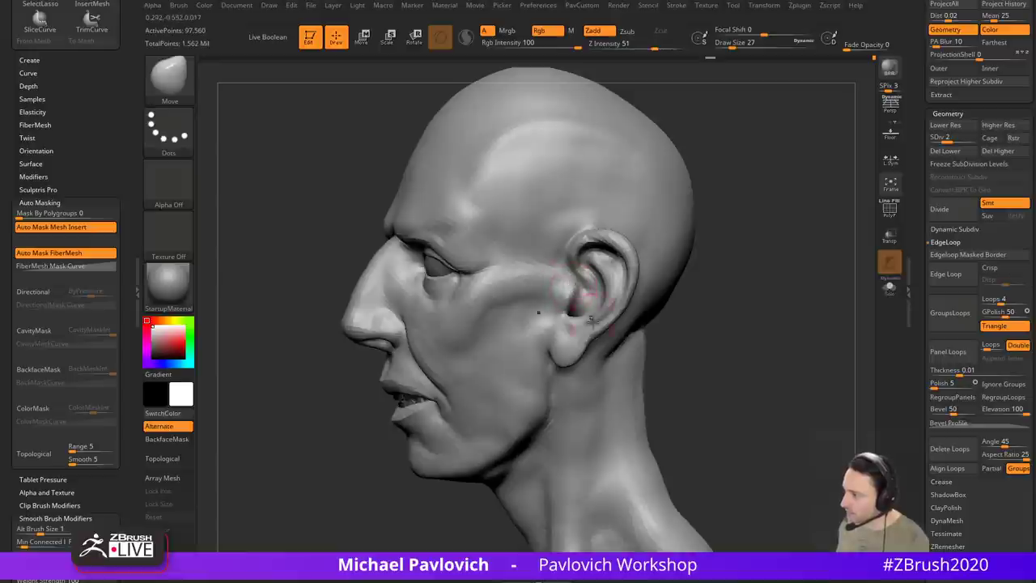
{"action": "mouse_move", "coordinate": [706, 326]}
{"action": "left_mouse_down"}
{"action": "mouse_move", "coordinate": [766, 338]}
{"action": "mouse_move", "coordinate": [740, 308]}
{"action": "mouse_move", "coordinate": [739, 321]}
{"action": "mouse_move", "coordinate": [534, 356]}
{"action": "mouse_move", "coordinate": [499, 384]}
{"action": "mouse_move", "coordinate": [568, 351]}
{"action": "mouse_move", "coordinate": [597, 370]}
{"action": "mouse_move", "coordinate": [571, 325]}
{"action": "mouse_move", "coordinate": [724, 289]}
{"action": "mouse_move", "coordinate": [548, 305]}
{"action": "left_mouse_up"}
Step: Build up the jaw muscle below the ear with the Clay brush at draw size 27, and smooth it at draw size 18
{"action": "key", "text": "b"}
{"action": "key", "text": "c"}
{"action": "key", "text": "l"}
{"action": "key", "text": "bracketleft"}
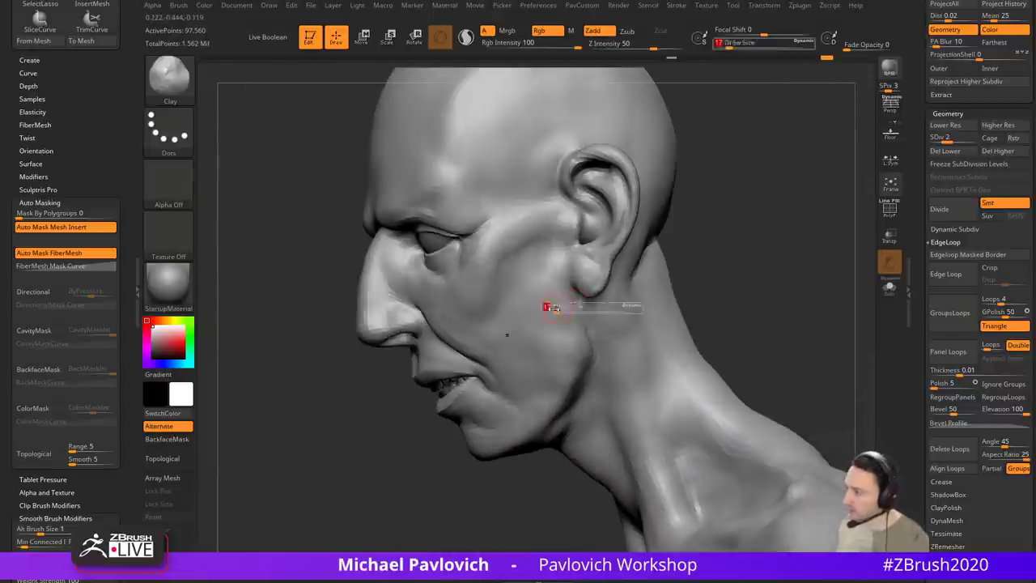
{"action": "key", "text": "bracketright"}
{"action": "mouse_move", "coordinate": [559, 340]}
{"action": "left_mouse_down"}
{"action": "mouse_move", "coordinate": [786, 246]}
{"action": "mouse_move", "coordinate": [535, 343]}
{"action": "left_mouse_up"}
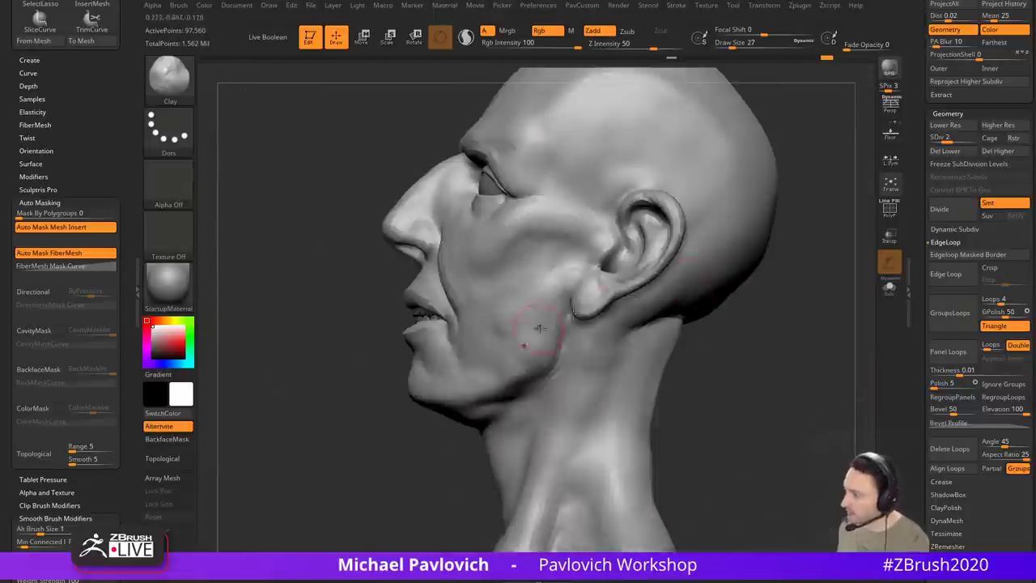
{"action": "key", "text": "bracketleft"}
{"action": "left_click_drag", "start_coordinate": [720, 303], "coordinate": [789, 306]}
{"action": "left_click_drag", "start_coordinate": [530, 317], "coordinate": [520, 319], "text": "shift"}
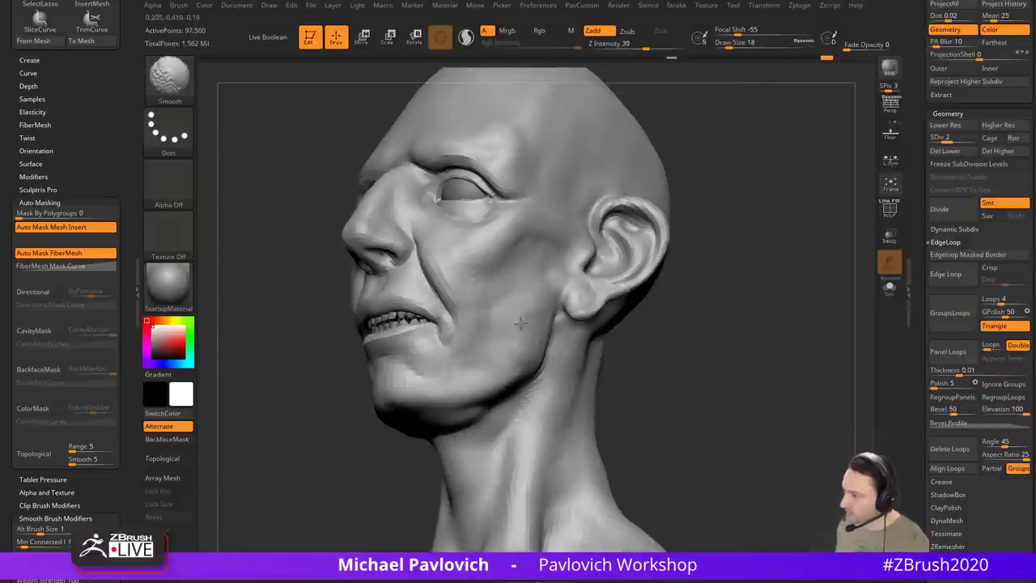
Step: Fill out the jawline and lower cheek with the Clay brush at draw size 44, and smooth the rear of the jaw
{"action": "left_click_drag", "start_coordinate": [707, 310], "coordinate": [830, 310]}
{"action": "key", "text": "s"}
{"action": "left_click_drag", "start_coordinate": [541, 345], "coordinate": [550, 346]}
{"action": "left_click_drag", "start_coordinate": [671, 314], "coordinate": [616, 319]}
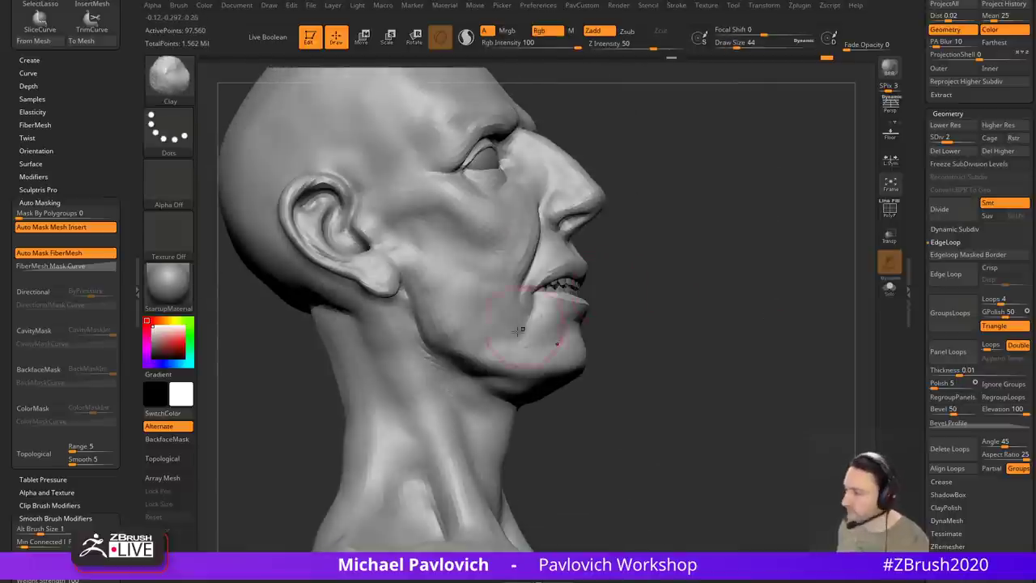
{"action": "left_click_drag", "start_coordinate": [440, 285], "coordinate": [451, 333], "text": "shift"}
{"action": "mouse_move", "coordinate": [680, 284]}
{"action": "left_mouse_down"}
{"action": "mouse_move", "coordinate": [654, 295]}
{"action": "mouse_move", "coordinate": [597, 370]}
{"action": "mouse_move", "coordinate": [653, 325]}
{"action": "mouse_move", "coordinate": [644, 329]}
{"action": "left_mouse_up"}
Step: Reshape the neck silhouette where it meets the shoulders with the Move brush
{"action": "key", "text": "b"}
{"action": "key", "text": "m"}
{"action": "key", "text": "v"}
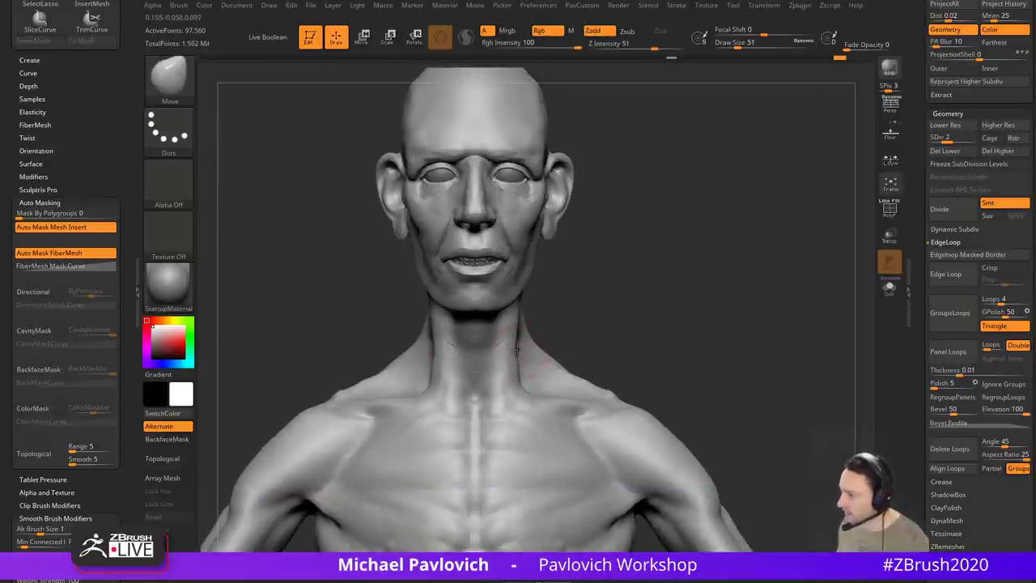
{"action": "mouse_move", "coordinate": [624, 266]}
{"action": "left_mouse_down", "text": "alt"}
{"action": "mouse_move", "coordinate": [621, 288]}
{"action": "mouse_move", "coordinate": [585, 306]}
{"action": "left_mouse_up", "text": "alt"}
{"action": "key", "text": "s"}
{"action": "left_click", "coordinate": [581, 322]}
{"action": "left_click_drag", "start_coordinate": [521, 338], "coordinate": [569, 321]}
{"action": "left_click_drag", "start_coordinate": [680, 261], "coordinate": [529, 300]}
Step: Switch to the Clay brush at draw size 35 and smooth the side and base of the neck
{"action": "key", "text": "b"}
{"action": "key", "text": "c"}
{"action": "key", "text": "l"}
{"action": "key", "text": "s"}
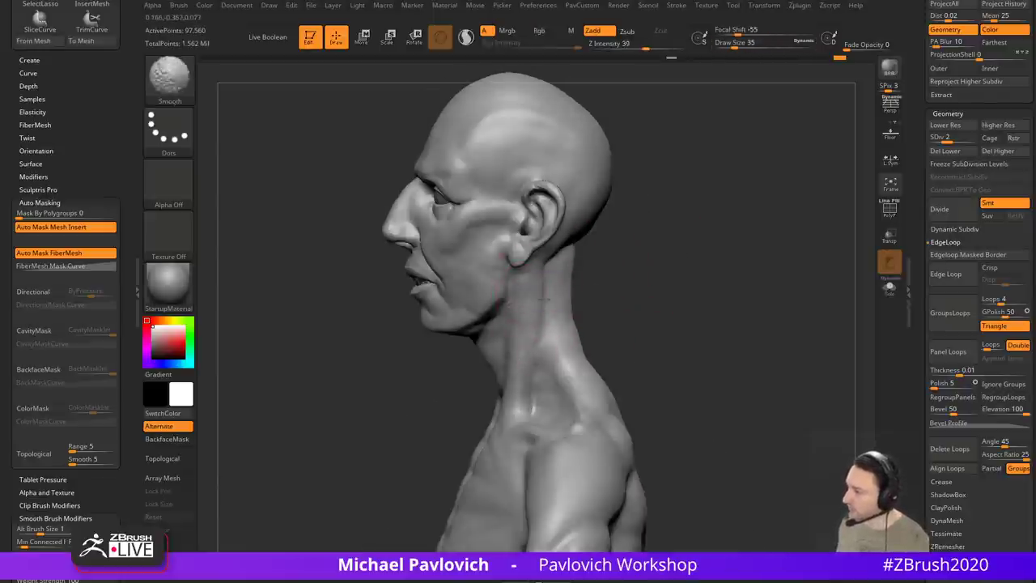
{"action": "mouse_move", "coordinate": [632, 289]}
{"action": "left_mouse_down", "text": "shift"}
{"action": "mouse_move", "coordinate": [732, 310]}
{"action": "mouse_move", "coordinate": [601, 326]}
{"action": "left_mouse_up", "text": "shift"}
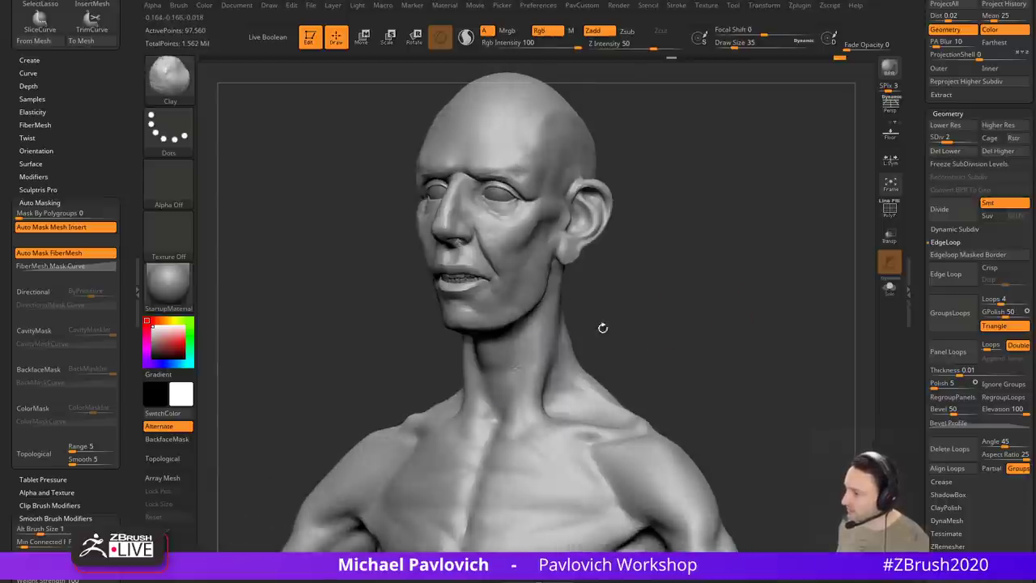
{"action": "left_click_drag", "start_coordinate": [574, 385], "coordinate": [576, 393], "text": "shift"}
Step: Smooth the back of the neck up to the base of the skull
{"action": "mouse_move", "coordinate": [720, 348]}
{"action": "left_mouse_down"}
{"action": "mouse_move", "coordinate": [628, 348]}
{"action": "mouse_move", "coordinate": [650, 340]}
{"action": "mouse_move", "coordinate": [577, 324]}
{"action": "left_mouse_up"}
{"action": "left_click_drag", "start_coordinate": [590, 258], "coordinate": [600, 357], "text": "shift"}
{"action": "left_click_drag", "start_coordinate": [696, 319], "coordinate": [674, 312]}
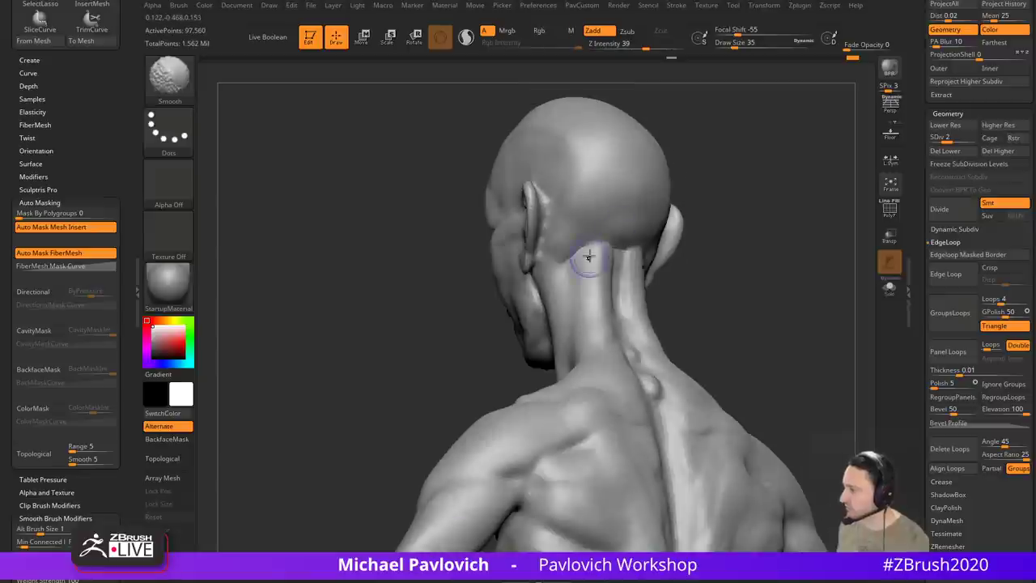
{"action": "left_click_drag", "start_coordinate": [588, 259], "coordinate": [599, 229], "text": "shift"}
Step: Work the side of the skull above the ear with the Standard brush at draw size 27, and smooth it
{"action": "mouse_move", "coordinate": [689, 235]}
{"action": "left_mouse_down"}
{"action": "mouse_move", "coordinate": [734, 234]}
{"action": "mouse_move", "coordinate": [753, 212]}
{"action": "mouse_move", "coordinate": [694, 275]}
{"action": "mouse_move", "coordinate": [703, 245]}
{"action": "mouse_move", "coordinate": [688, 279]}
{"action": "left_mouse_up"}
{"action": "key", "text": "b"}
{"action": "key", "text": "d"}
{"action": "key", "text": "s"}
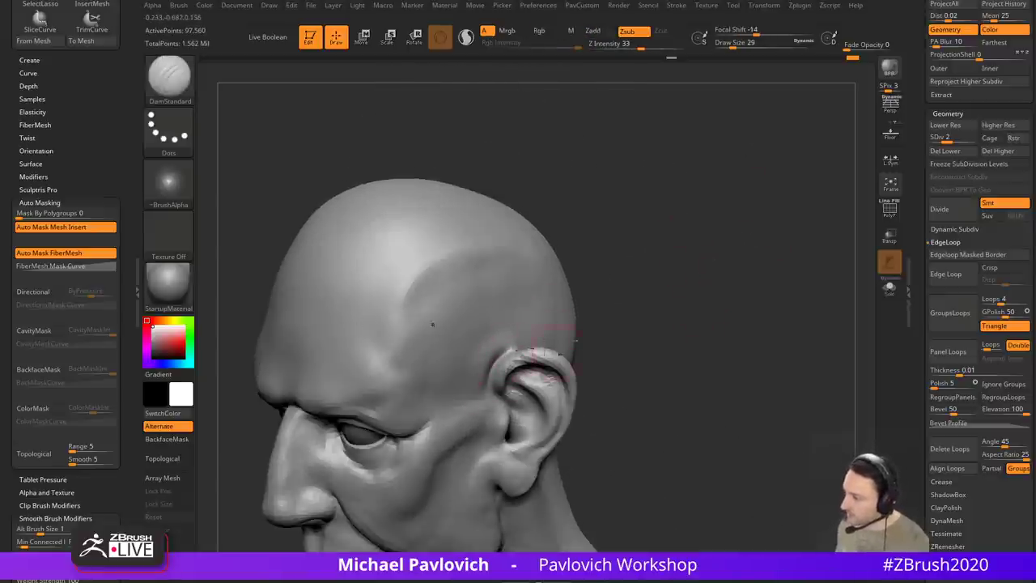
{"action": "key", "text": "b"}
{"action": "key", "text": "s"}
{"action": "key", "text": "t"}
{"action": "key", "text": "s"}
{"action": "left_click_drag", "start_coordinate": [632, 311], "coordinate": [562, 243]}
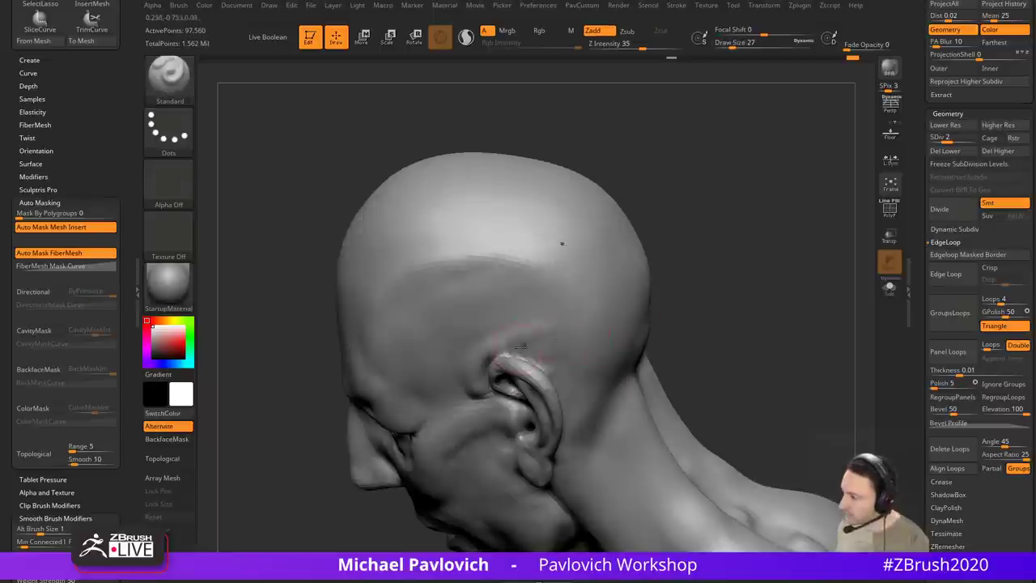
{"action": "left_click_drag", "start_coordinate": [507, 322], "coordinate": [551, 336], "text": "shift"}
Step: Refine the temple beside the brow with the Pinch brush, and switch to the Move brush at draw size 41
{"action": "mouse_move", "coordinate": [672, 284]}
{"action": "left_mouse_down"}
{"action": "mouse_move", "coordinate": [689, 234]}
{"action": "mouse_move", "coordinate": [654, 187]}
{"action": "mouse_move", "coordinate": [749, 203]}
{"action": "left_mouse_up"}
{"action": "left_click_drag", "start_coordinate": [782, 266], "coordinate": [761, 248], "text": "alt"}
{"action": "mouse_move", "coordinate": [761, 247]}
{"action": "left_mouse_down"}
{"action": "mouse_move", "coordinate": [819, 280]}
{"action": "mouse_move", "coordinate": [765, 273]}
{"action": "mouse_move", "coordinate": [781, 260]}
{"action": "left_mouse_up"}
{"action": "key", "text": "s"}
{"action": "left_click_drag", "start_coordinate": [560, 356], "coordinate": [571, 356]}
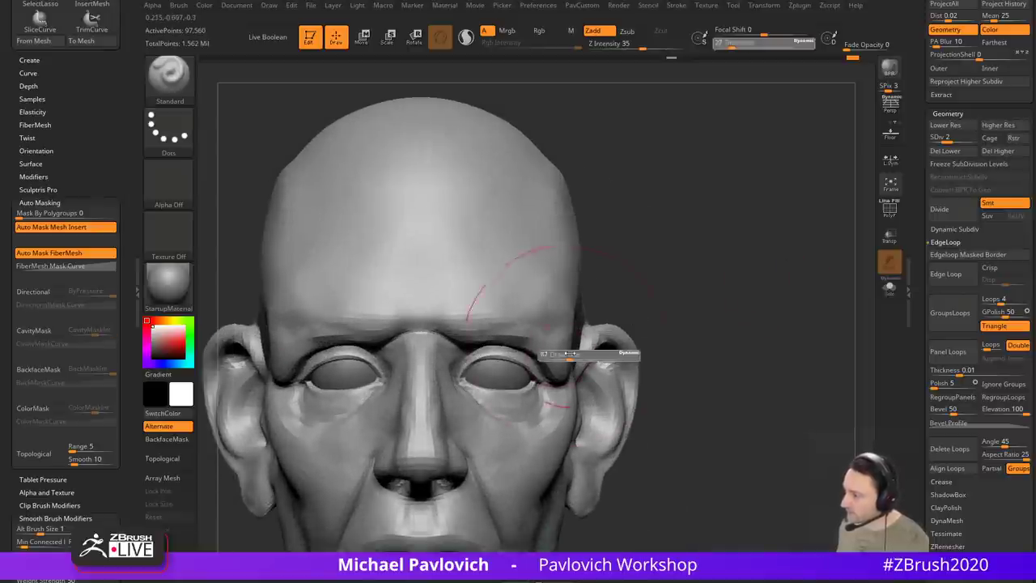
{"action": "key", "text": "b"}
{"action": "key", "text": "p"}
{"action": "key", "text": "i"}
{"action": "left_click_drag", "start_coordinate": [740, 287], "coordinate": [677, 291]}
{"action": "left_click_drag", "start_coordinate": [677, 292], "coordinate": [666, 284], "text": "alt"}
{"action": "key", "text": "s"}
{"action": "left_click_drag", "start_coordinate": [578, 335], "coordinate": [502, 335]}
{"action": "key", "text": "b"}
{"action": "key", "text": "m"}
{"action": "key", "text": "v"}
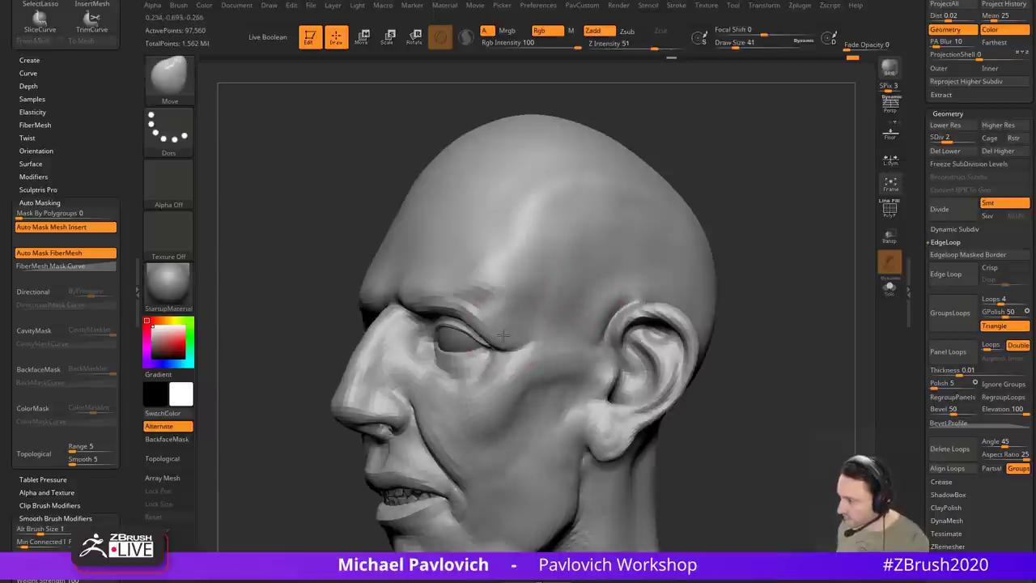
Step: Raise the head to SDiv 3 and smooth the area beneath the eye at draw size 16
{"action": "key", "text": "ctrl+d"}
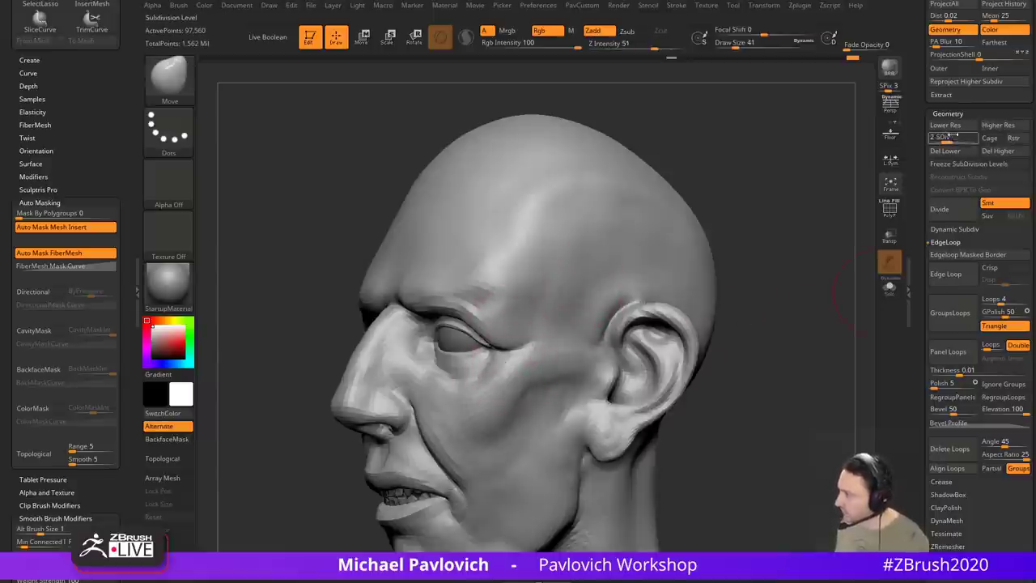
{"action": "mouse_move", "coordinate": [753, 229]}
{"action": "left_mouse_down", "text": "shift"}
{"action": "mouse_move", "coordinate": [747, 297]}
{"action": "mouse_move", "coordinate": [691, 306]}
{"action": "mouse_move", "coordinate": [689, 294]}
{"action": "mouse_move", "coordinate": [743, 275]}
{"action": "mouse_move", "coordinate": [680, 285]}
{"action": "left_mouse_up", "text": "shift"}
{"action": "key", "text": "b"}
{"action": "key", "text": "s"}
{"action": "key", "text": "t"}
{"action": "key", "text": "s"}
{"action": "left_click_drag", "start_coordinate": [531, 347], "coordinate": [524, 347]}
{"action": "left_click_drag", "start_coordinate": [455, 334], "coordinate": [528, 363], "text": "shift"}
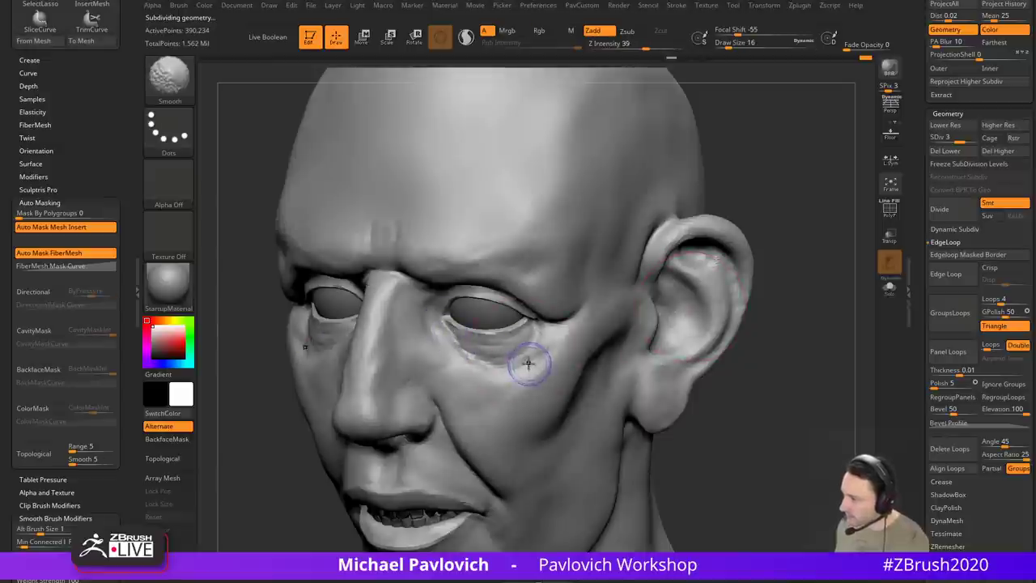
Step: Define the lower edge of the eye bag with DamStandard at draw size 14, and switch to the Clay brush
{"action": "mouse_move", "coordinate": [782, 281]}
{"action": "left_mouse_down"}
{"action": "mouse_move", "coordinate": [807, 266]}
{"action": "mouse_move", "coordinate": [720, 273]}
{"action": "mouse_move", "coordinate": [782, 259]}
{"action": "mouse_move", "coordinate": [778, 279]}
{"action": "mouse_move", "coordinate": [786, 266]}
{"action": "mouse_move", "coordinate": [733, 279]}
{"action": "left_mouse_up"}
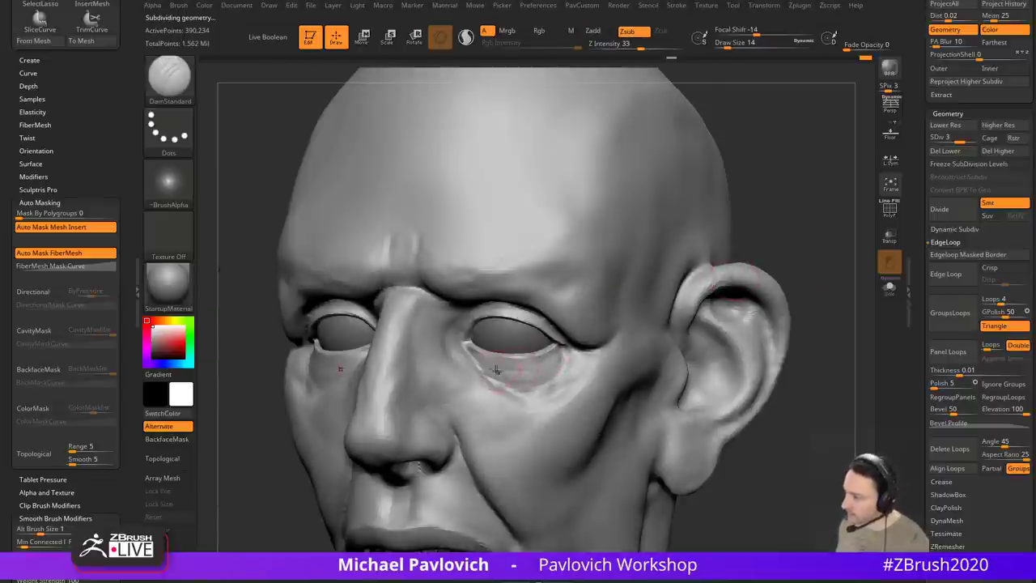
{"action": "mouse_move", "coordinate": [492, 381]}
{"action": "left_mouse_down"}
{"action": "mouse_move", "coordinate": [520, 395]}
{"action": "mouse_move", "coordinate": [564, 373]}
{"action": "mouse_move", "coordinate": [496, 369]}
{"action": "left_mouse_up"}
{"action": "key", "text": "b"}
{"action": "key", "text": "c"}
{"action": "key", "text": "l"}
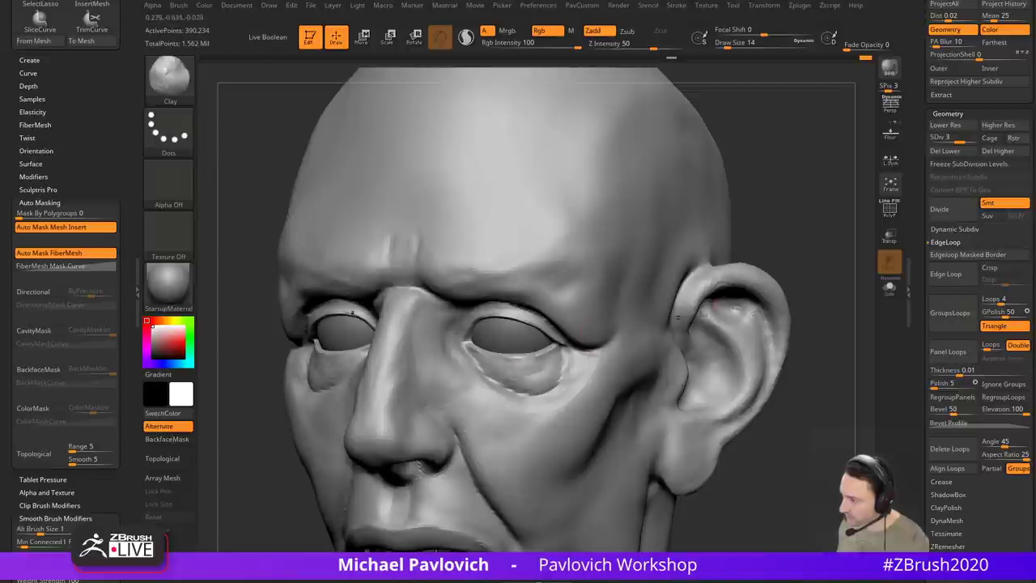
{"action": "mouse_move", "coordinate": [704, 313]}
{"action": "left_mouse_down"}
{"action": "mouse_move", "coordinate": [775, 331]}
{"action": "mouse_move", "coordinate": [749, 342]}
{"action": "left_mouse_up"}
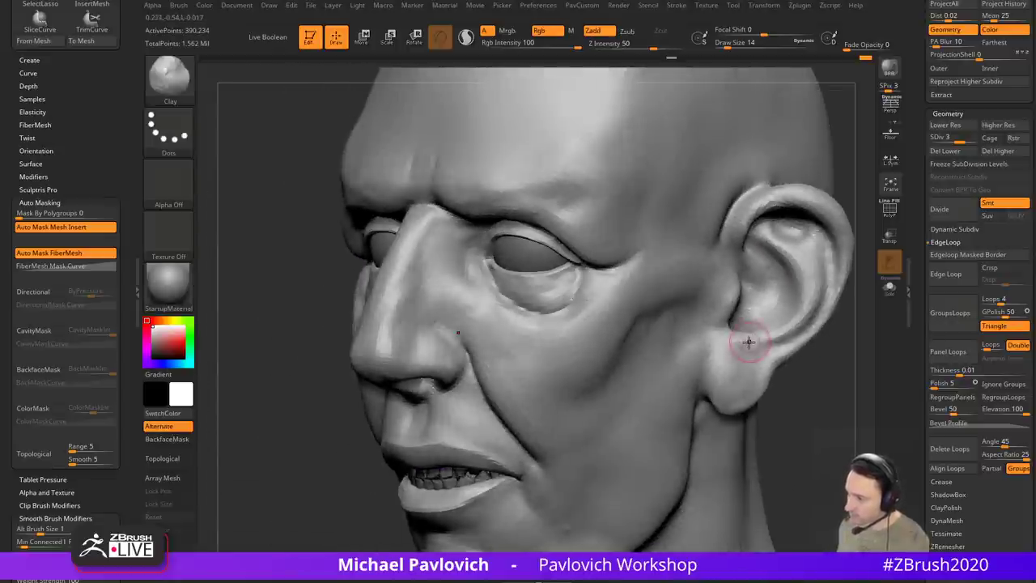
Step: Carve the creases around the nostril wing and beneath the nose with DamStandard at draw size 11
{"action": "key", "text": "b"}
{"action": "key", "text": "d"}
{"action": "key", "text": "s"}
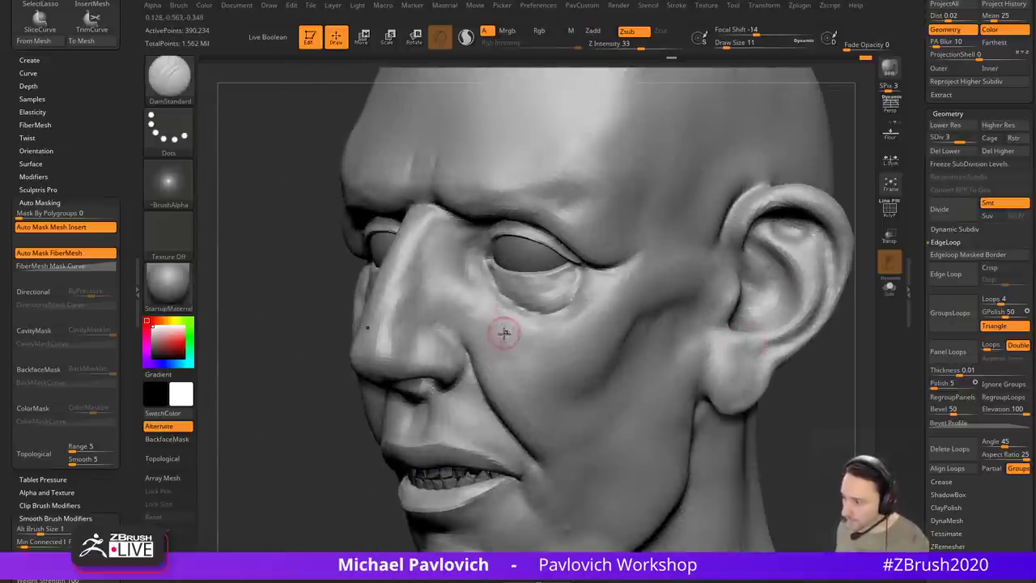
{"action": "left_click_drag", "start_coordinate": [468, 351], "coordinate": [457, 346]}
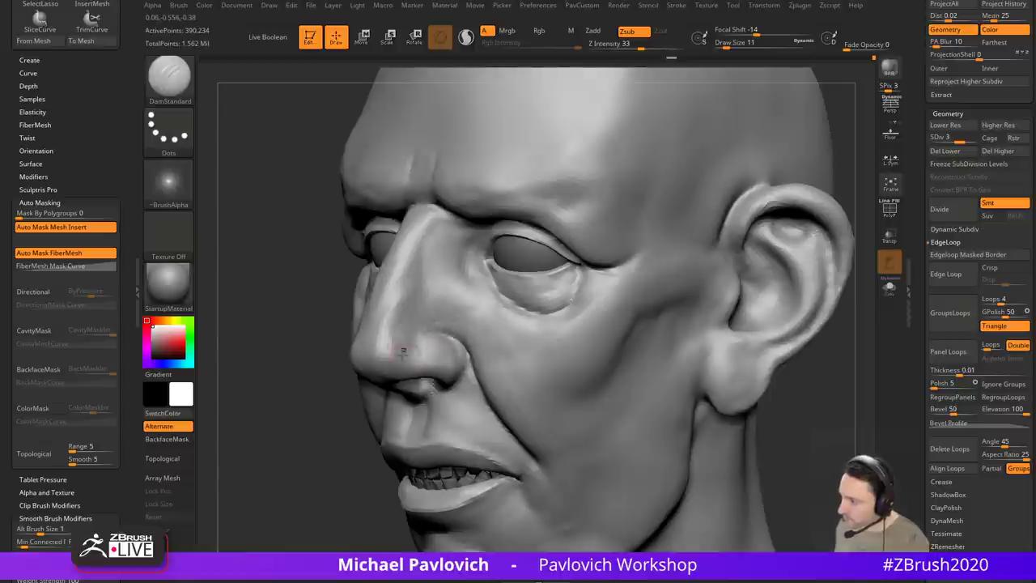
{"action": "left_click_drag", "start_coordinate": [337, 438], "coordinate": [467, 345]}
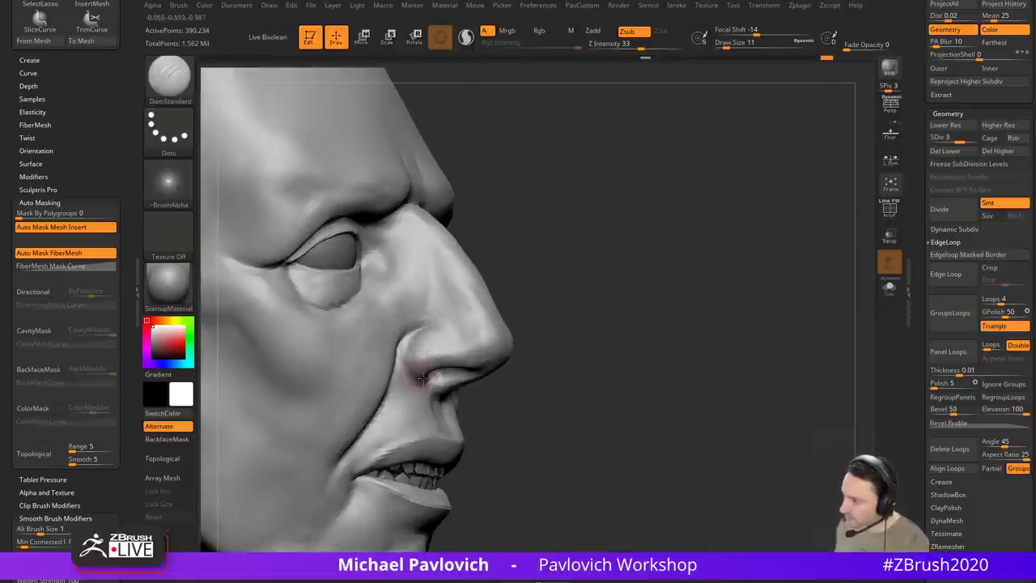
{"action": "left_click_drag", "start_coordinate": [535, 360], "coordinate": [416, 363]}
{"action": "mouse_move", "coordinate": [538, 325]}
{"action": "left_mouse_down"}
{"action": "mouse_move", "coordinate": [556, 298]}
{"action": "mouse_move", "coordinate": [469, 413]}
{"action": "left_mouse_up"}
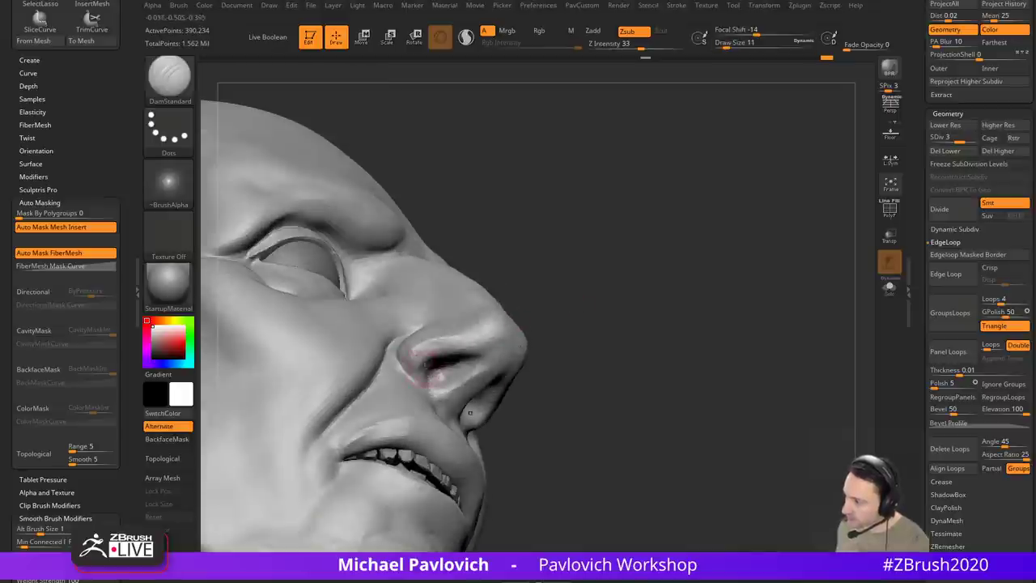
{"action": "left_click_drag", "start_coordinate": [565, 311], "coordinate": [433, 379]}
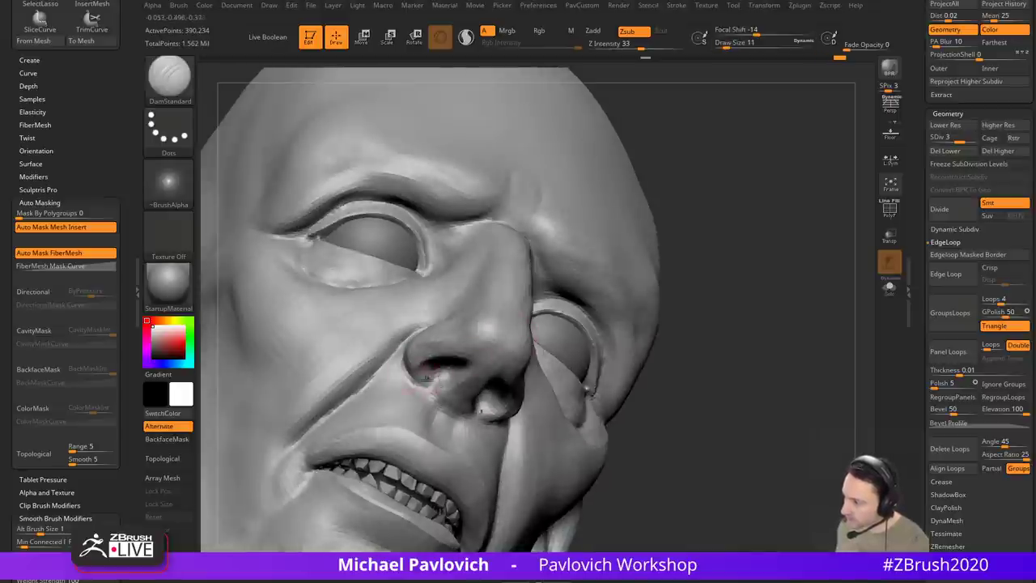
Step: Build up the nostril rim and philtrum with the Standard brush at draw size 8, and smooth them
{"action": "mouse_move", "coordinate": [679, 315]}
{"action": "left_mouse_down"}
{"action": "mouse_move", "coordinate": [671, 272]}
{"action": "mouse_move", "coordinate": [693, 285]}
{"action": "mouse_move", "coordinate": [690, 249]}
{"action": "mouse_move", "coordinate": [695, 277]}
{"action": "left_mouse_up"}
{"action": "key", "text": "b"}
{"action": "key", "text": "t"}
{"action": "key", "text": "d"}
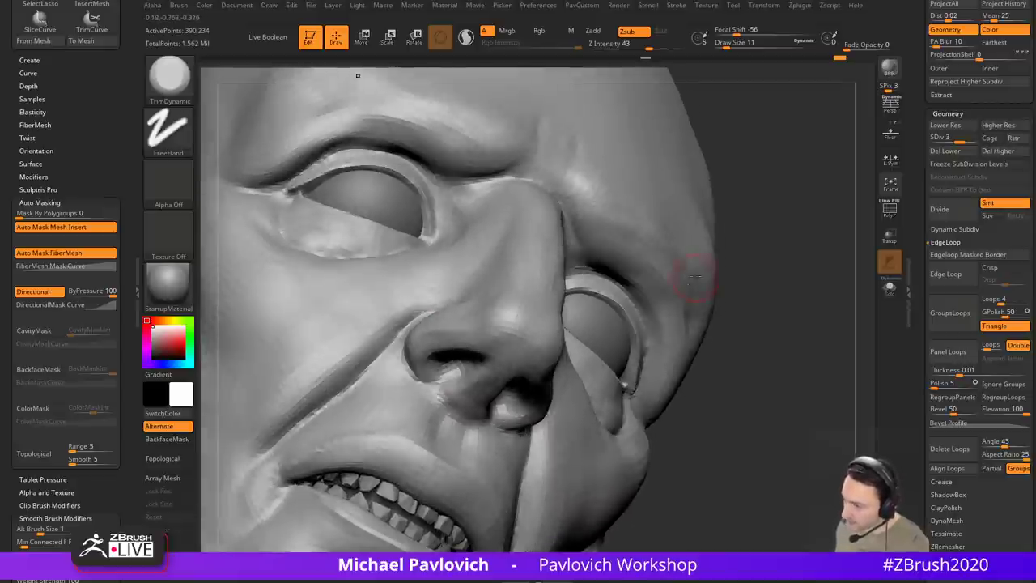
{"action": "key", "text": "b"}
{"action": "key", "text": "s"}
{"action": "key", "text": "t"}
{"action": "left_click_drag", "start_coordinate": [773, 273], "coordinate": [776, 291]}
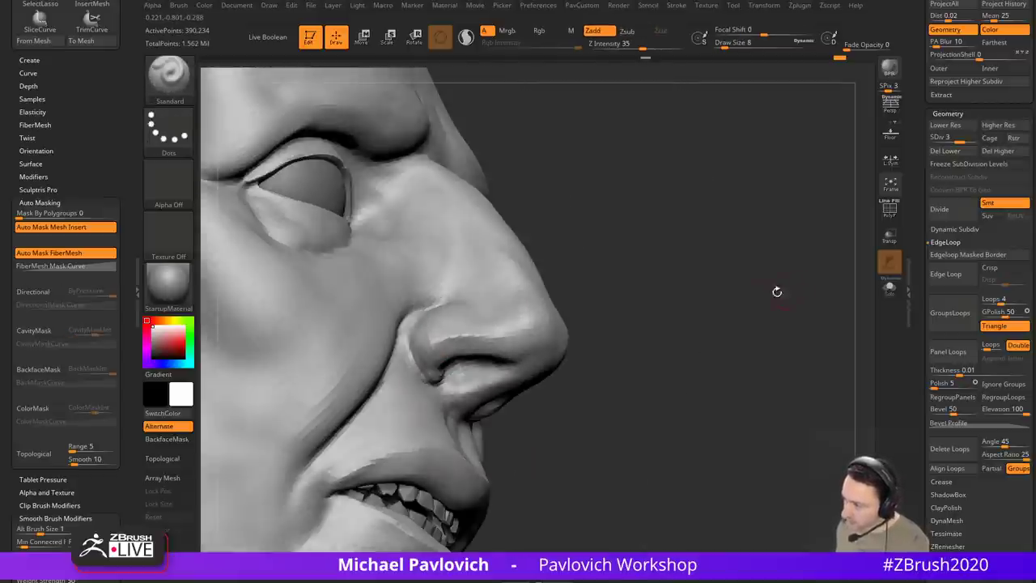
{"action": "left_click_drag", "start_coordinate": [591, 356], "coordinate": [465, 370]}
{"action": "left_click_drag", "start_coordinate": [446, 412], "coordinate": [453, 395]}
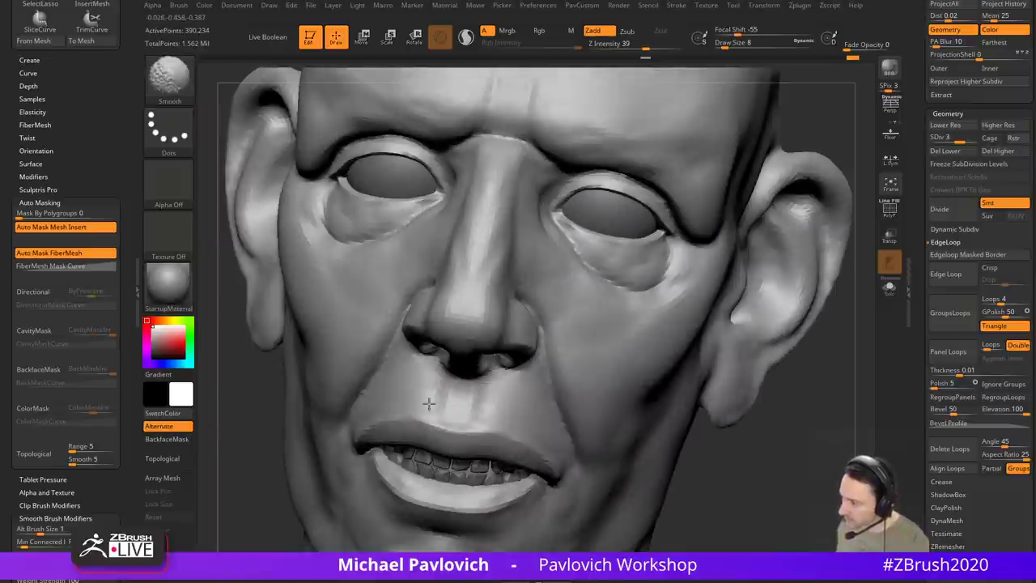
Step: Sharpen the borders of the upper and lower lips with DamStandard at draw size 11
{"action": "mouse_move", "coordinate": [719, 399]}
{"action": "left_mouse_down", "text": "shift"}
{"action": "mouse_move", "coordinate": [748, 388]}
{"action": "mouse_move", "coordinate": [756, 354]}
{"action": "mouse_move", "coordinate": [743, 354]}
{"action": "mouse_move", "coordinate": [742, 311]}
{"action": "mouse_move", "coordinate": [775, 349]}
{"action": "mouse_move", "coordinate": [734, 336]}
{"action": "left_mouse_up", "text": "shift"}
{"action": "key", "text": "b"}
{"action": "key", "text": "d"}
{"action": "key", "text": "s"}
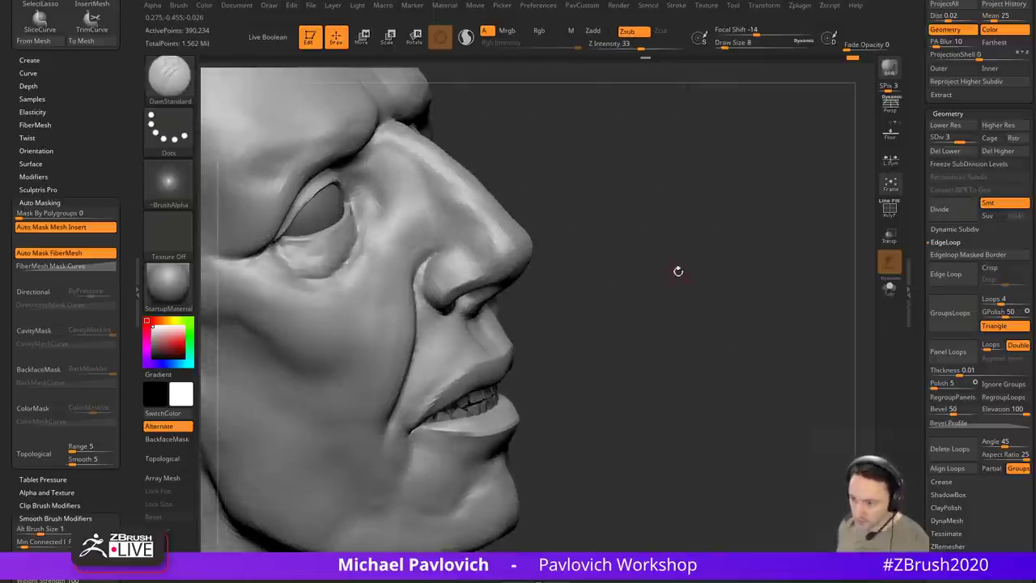
{"action": "left_click_drag", "start_coordinate": [678, 270], "coordinate": [544, 316]}
{"action": "key", "text": "s"}
{"action": "left_click_drag", "start_coordinate": [445, 367], "coordinate": [447, 367]}
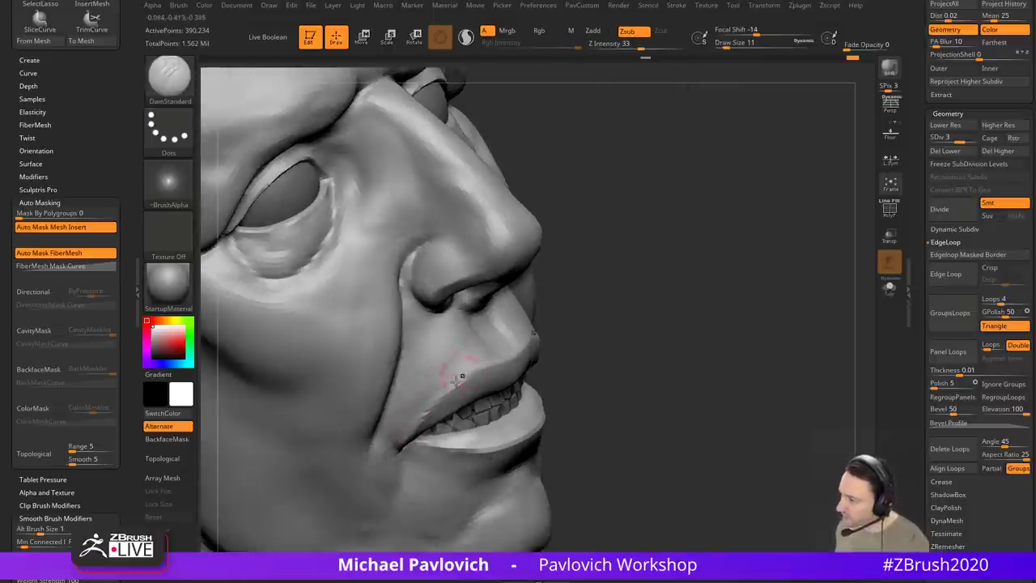
{"action": "left_click_drag", "start_coordinate": [619, 313], "coordinate": [544, 336]}
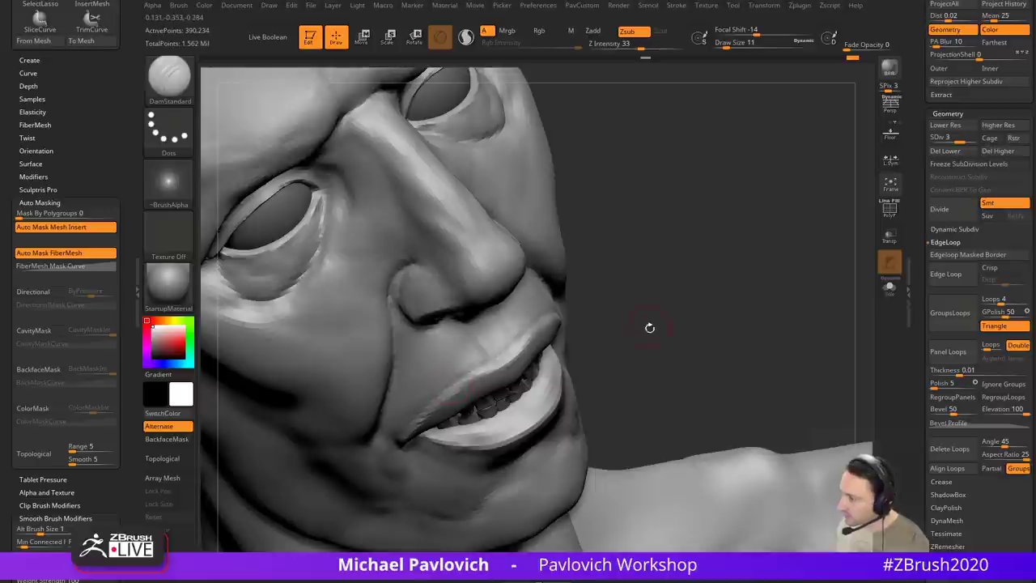
{"action": "mouse_move", "coordinate": [649, 327]}
{"action": "left_mouse_down"}
{"action": "mouse_move", "coordinate": [643, 294]}
{"action": "mouse_move", "coordinate": [541, 347]}
{"action": "left_mouse_up"}
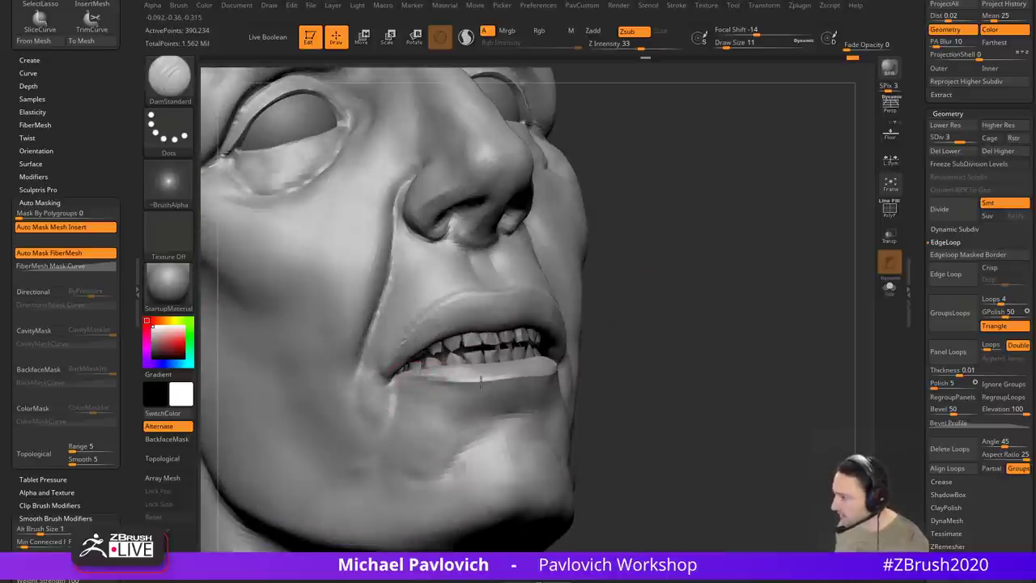
{"action": "left_click_drag", "start_coordinate": [475, 377], "coordinate": [595, 356]}
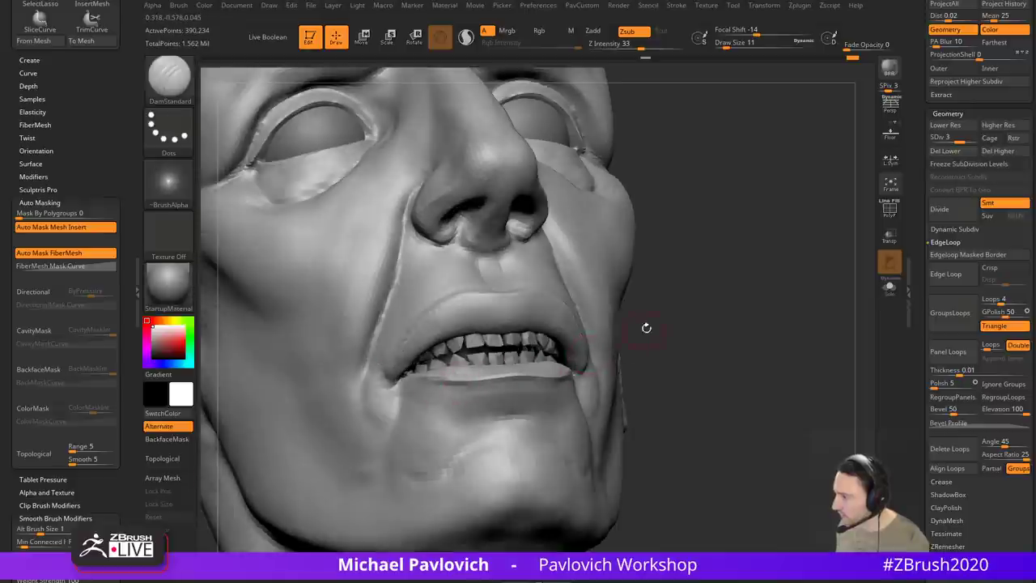
Step: Turn on Solo mode, isolate the lips, and reduce the Clay brush to draw size 4
{"action": "left_click_drag", "start_coordinate": [646, 328], "coordinate": [663, 380]}
{"action": "key", "text": "2"}
{"action": "left_click", "coordinate": [889, 289]}
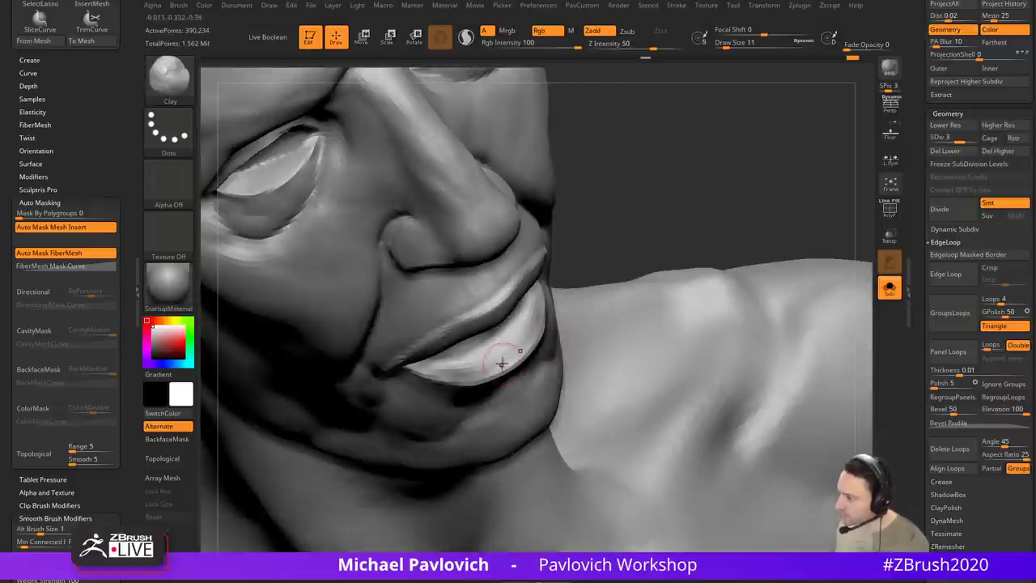
{"action": "left_click", "coordinate": [495, 355], "text": "ctrl+shift"}
{"action": "left_click_drag", "start_coordinate": [648, 254], "coordinate": [576, 321]}
{"action": "key", "text": "bracketleft"}
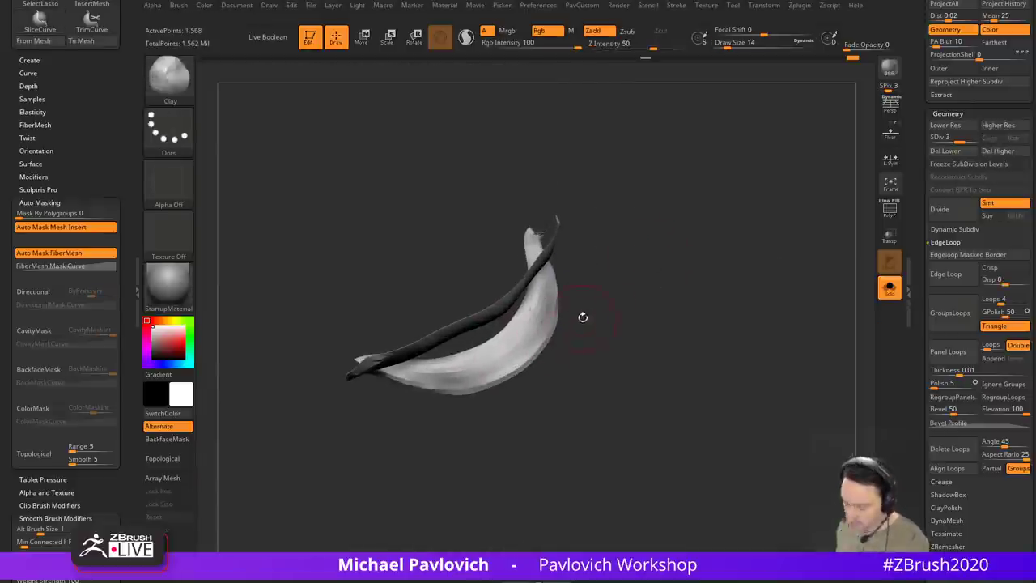
{"action": "key", "text": "bracketleft"}
{"action": "key", "text": "bracketleft"}
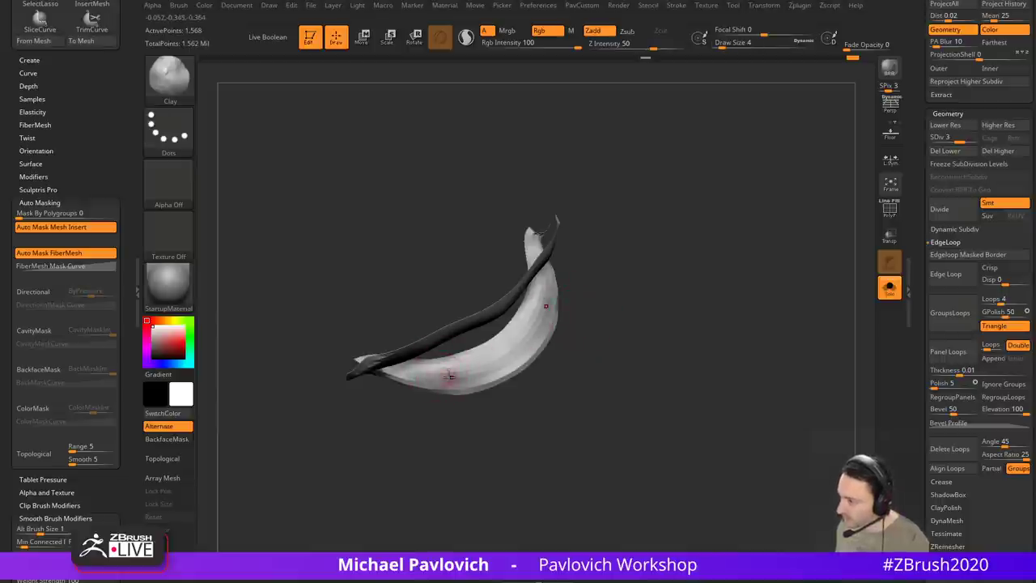
Step: Build up the volume of the isolated lower and upper lips with the Clay brush at draw size 9
{"action": "key", "text": "s"}
{"action": "left_click_drag", "start_coordinate": [449, 377], "coordinate": [452, 383]}
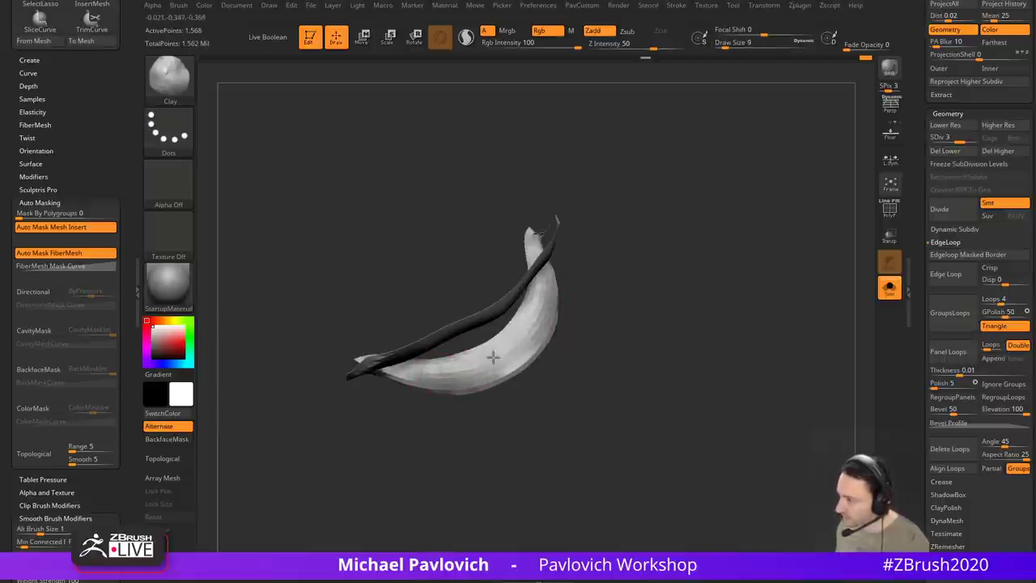
{"action": "right_click_drag", "start_coordinate": [493, 357], "coordinate": [498, 344]}
{"action": "left_click_drag", "start_coordinate": [583, 313], "coordinate": [753, 282]}
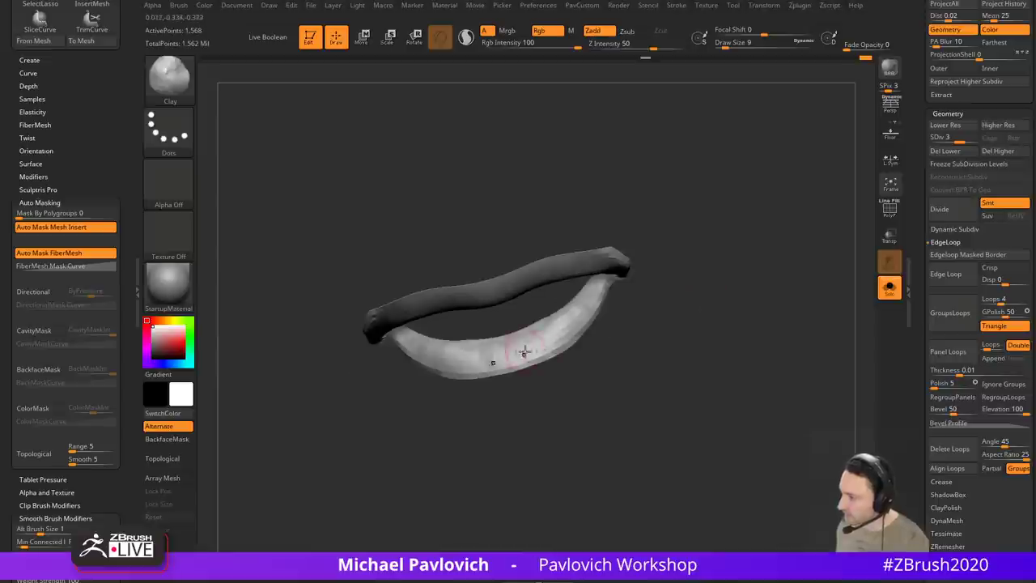
{"action": "left_click_drag", "start_coordinate": [528, 336], "coordinate": [617, 248]}
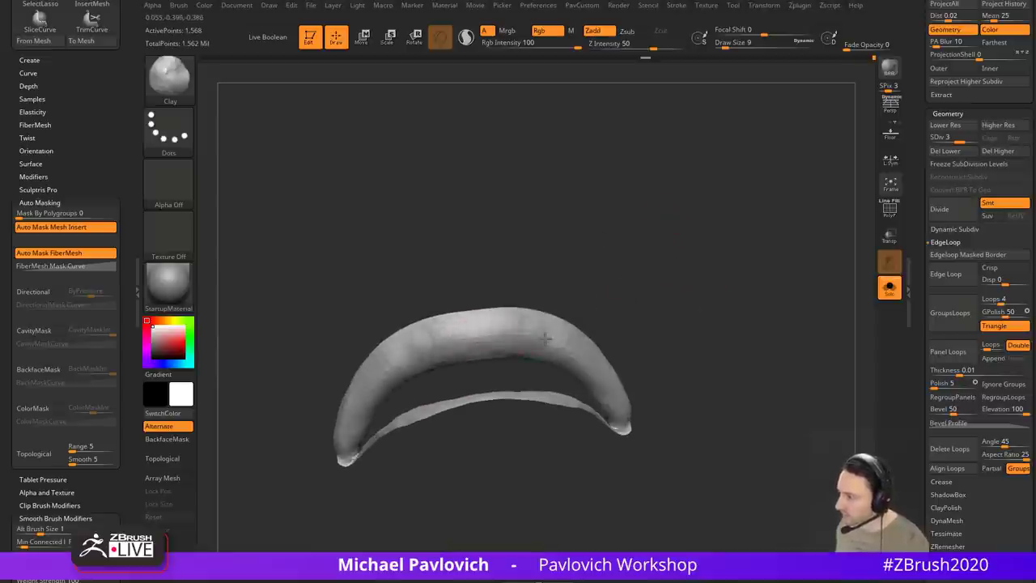
{"action": "left_click_drag", "start_coordinate": [685, 315], "coordinate": [716, 340]}
Step: Unhide the rest of the head and carve the area beneath the lower lip with DamStandard at draw size 9
{"action": "left_click", "coordinate": [765, 346], "text": "ctrl+shift"}
{"action": "mouse_move", "coordinate": [826, 307]}
{"action": "left_mouse_down"}
{"action": "mouse_move", "coordinate": [793, 303]}
{"action": "mouse_move", "coordinate": [794, 347]}
{"action": "mouse_move", "coordinate": [788, 335]}
{"action": "left_mouse_up"}
{"action": "key", "text": "b"}
{"action": "key", "text": "d"}
{"action": "key", "text": "s"}
{"action": "left_click_drag", "start_coordinate": [737, 311], "coordinate": [624, 325]}
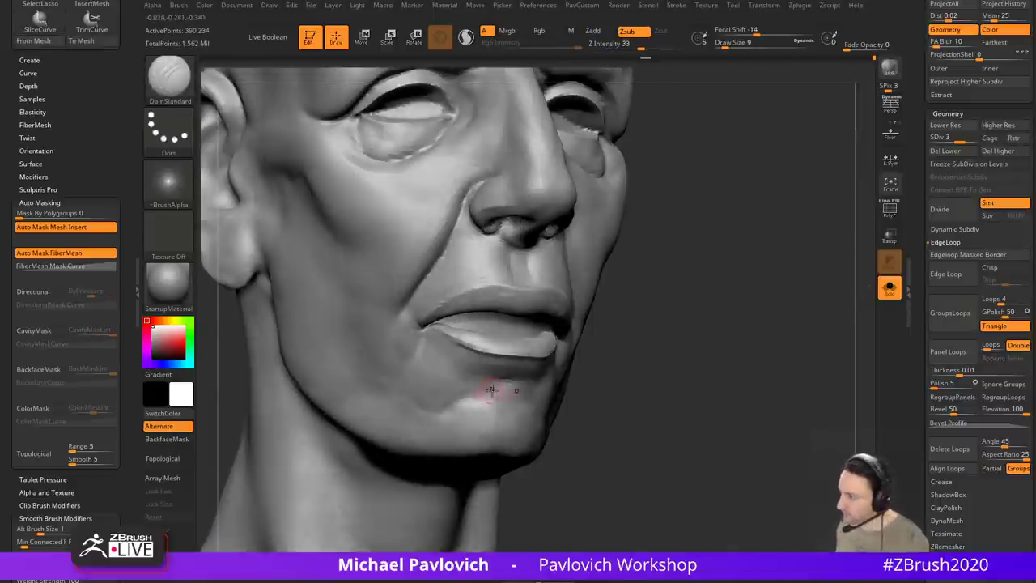
{"action": "left_click_drag", "start_coordinate": [712, 361], "coordinate": [603, 357]}
Step: Enlarge DamStandard to draw size 20 and work the fold at the corner of the mouth
{"action": "key", "text": "bracketright"}
{"action": "key", "text": "bracketright"}
{"action": "left_click_drag", "start_coordinate": [810, 351], "coordinate": [746, 348]}
{"action": "mouse_move", "coordinate": [548, 370]}
{"action": "left_mouse_down"}
{"action": "mouse_move", "coordinate": [358, 429]}
{"action": "mouse_move", "coordinate": [708, 331]}
{"action": "mouse_move", "coordinate": [636, 307]}
{"action": "mouse_move", "coordinate": [667, 328]}
{"action": "mouse_move", "coordinate": [652, 326]}
{"action": "left_mouse_up"}
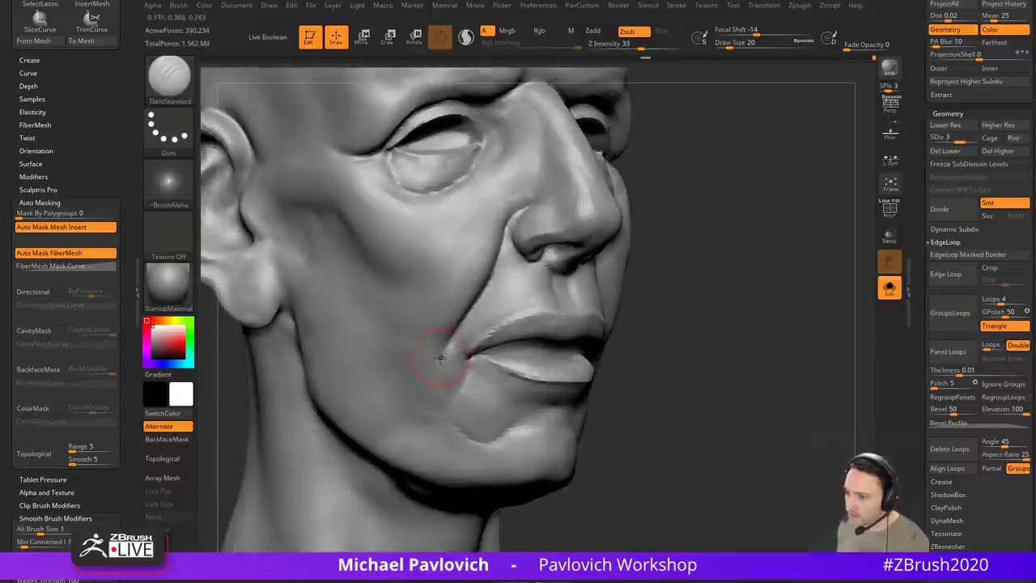
Step: Carve a long vertical crease down the cheek toward the jaw with DamStandard at draw size 17
{"action": "left_click_drag", "start_coordinate": [714, 324], "coordinate": [713, 296], "text": "alt"}
{"action": "key", "text": "s"}
{"action": "left_click", "coordinate": [389, 340]}
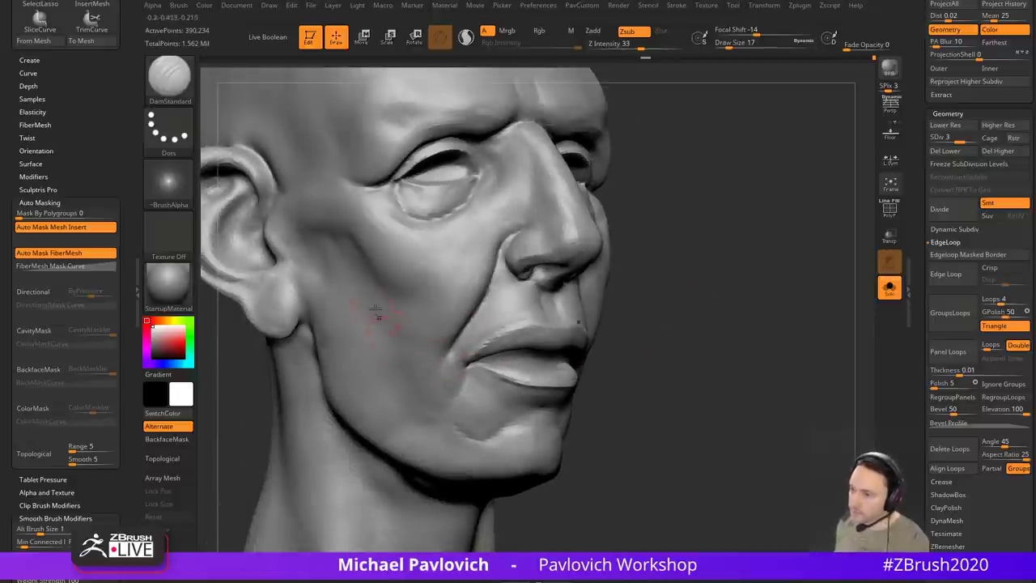
{"action": "left_click_drag", "start_coordinate": [395, 326], "coordinate": [408, 385]}
{"action": "left_click_drag", "start_coordinate": [644, 306], "coordinate": [690, 285]}
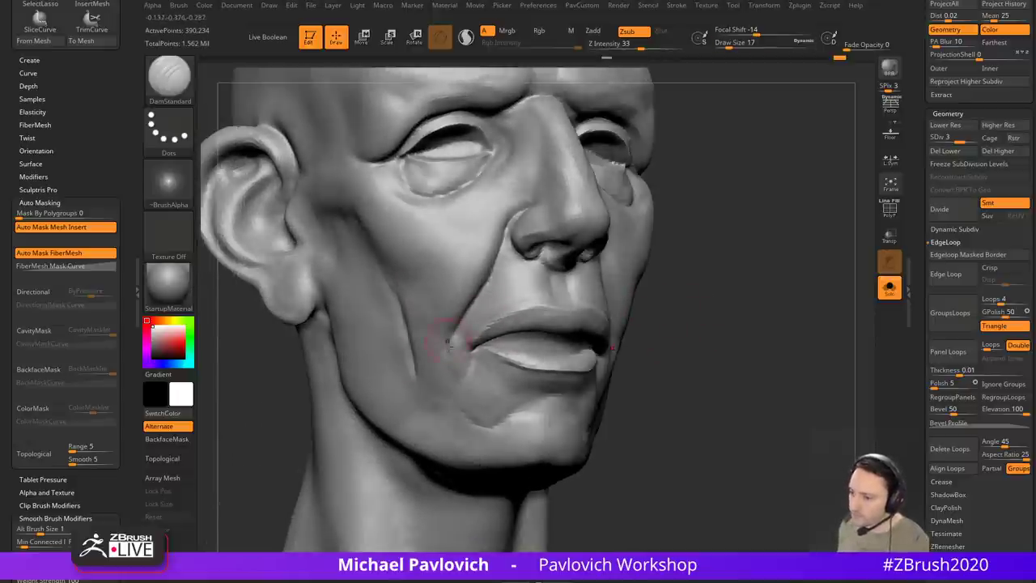
Step: Build up the lower cheek beside the mouth and cheek crease with the Clay brush at draw size 22
{"action": "key", "text": "s"}
{"action": "left_click", "coordinate": [437, 356]}
{"action": "key", "text": "b"}
{"action": "key", "text": "c"}
{"action": "key", "text": "l"}
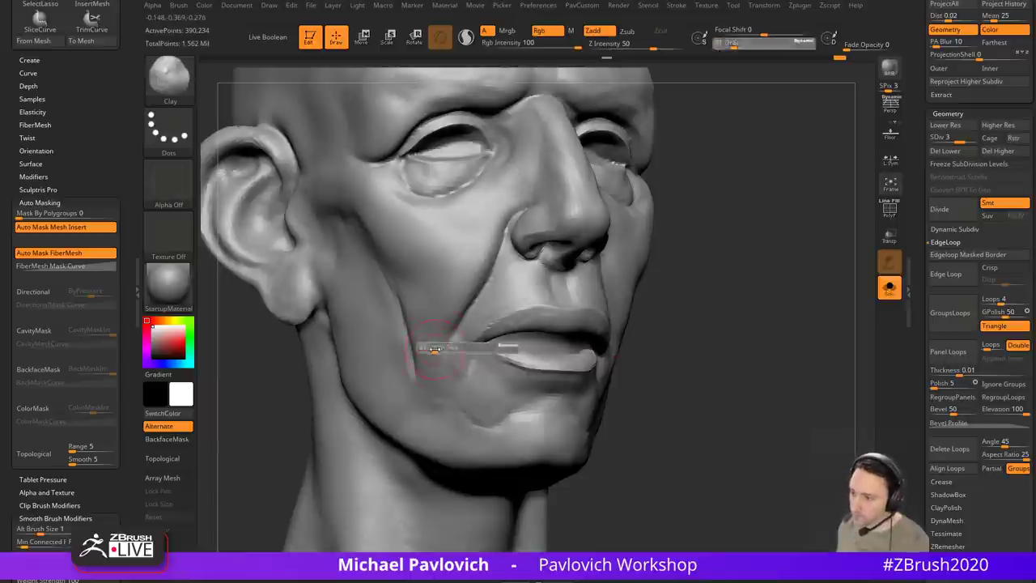
{"action": "left_click_drag", "start_coordinate": [654, 371], "coordinate": [595, 384]}
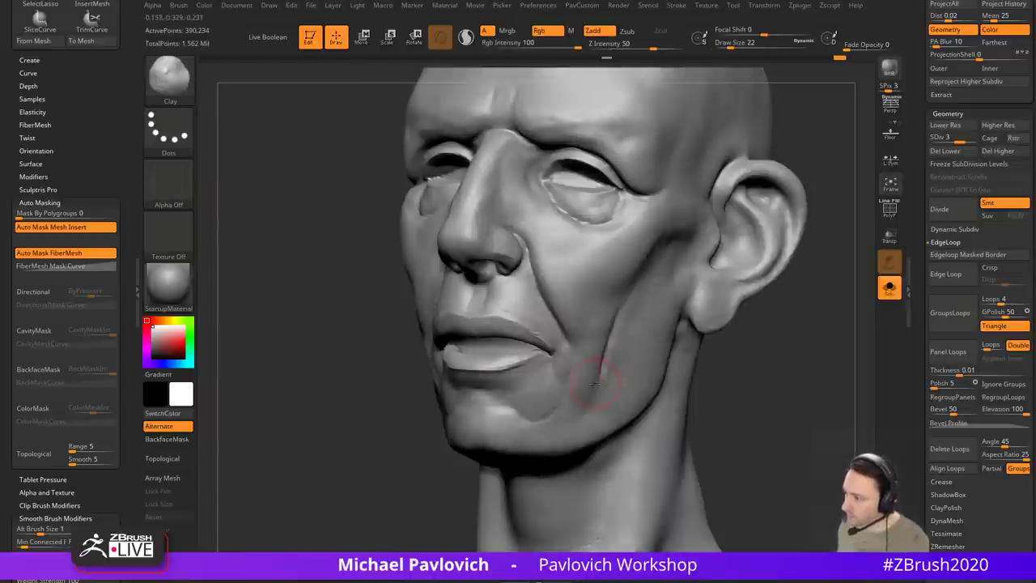
{"action": "right_click_drag", "start_coordinate": [504, 439], "coordinate": [559, 329]}
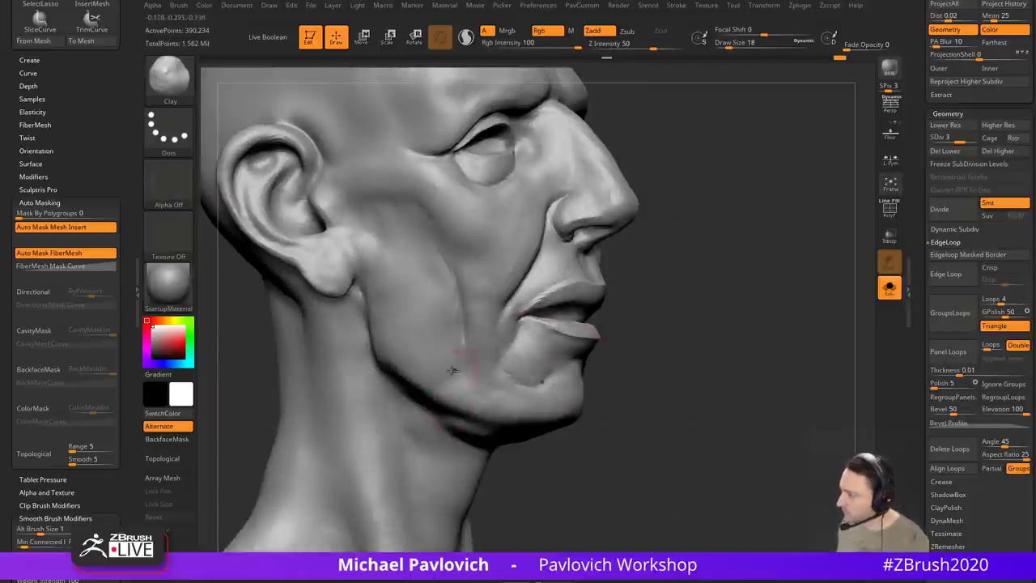
Step: Add volume along the side of the chin and jawline with the Clay brush at draw size 22
{"action": "key", "text": "s"}
{"action": "left_click", "coordinate": [484, 373]}
{"action": "right_click_drag", "start_coordinate": [632, 387], "coordinate": [556, 395]}
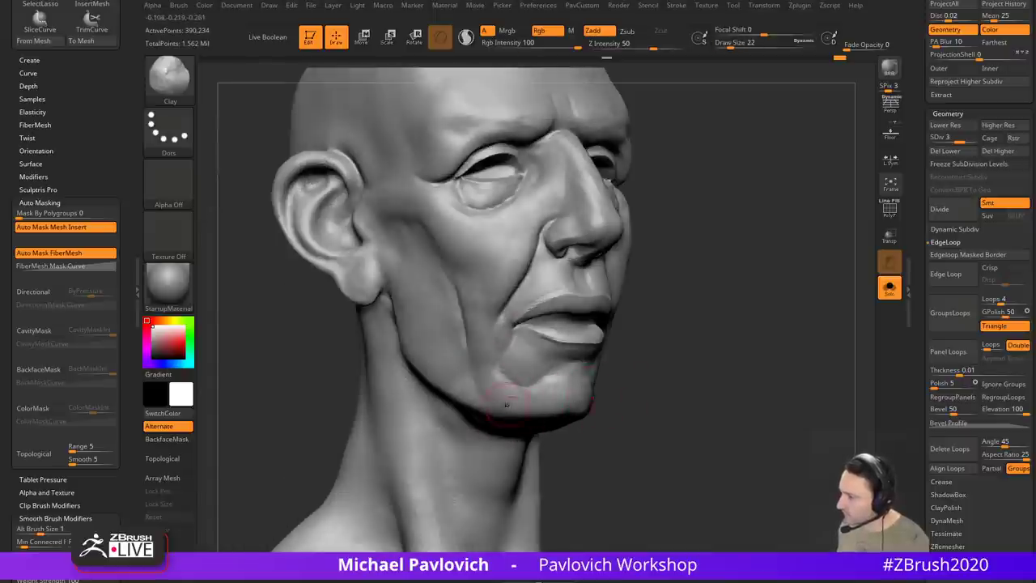
{"action": "left_click_drag", "start_coordinate": [505, 393], "coordinate": [526, 392]}
{"action": "right_click_drag", "start_coordinate": [546, 395], "coordinate": [642, 384]}
Step: Adjust the chin and jaw profile with the Move brush at draw size 80
{"action": "key", "text": "b"}
{"action": "key", "text": "m"}
{"action": "key", "text": "v"}
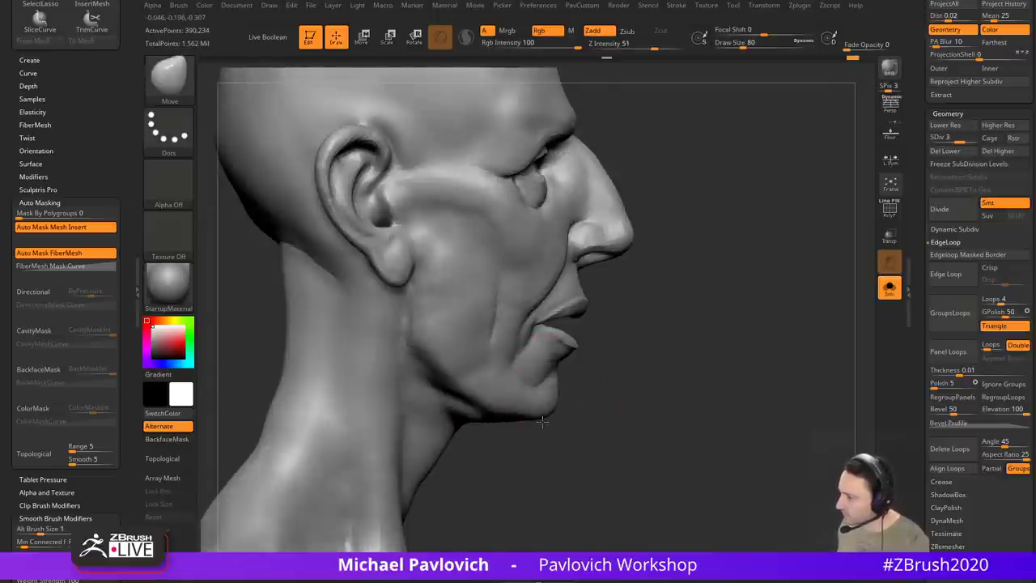
{"action": "mouse_move", "coordinate": [728, 394]}
{"action": "left_mouse_down"}
{"action": "mouse_move", "coordinate": [752, 428]}
{"action": "mouse_move", "coordinate": [722, 352]}
{"action": "mouse_move", "coordinate": [750, 316]}
{"action": "mouse_move", "coordinate": [714, 349]}
{"action": "mouse_move", "coordinate": [720, 337]}
{"action": "mouse_move", "coordinate": [706, 343]}
{"action": "left_mouse_up"}
Step: Carve creases below the earlobe and at the base of the skull with DamStandard at draw size 25
{"action": "key", "text": "b"}
{"action": "key", "text": "d"}
{"action": "key", "text": "s"}
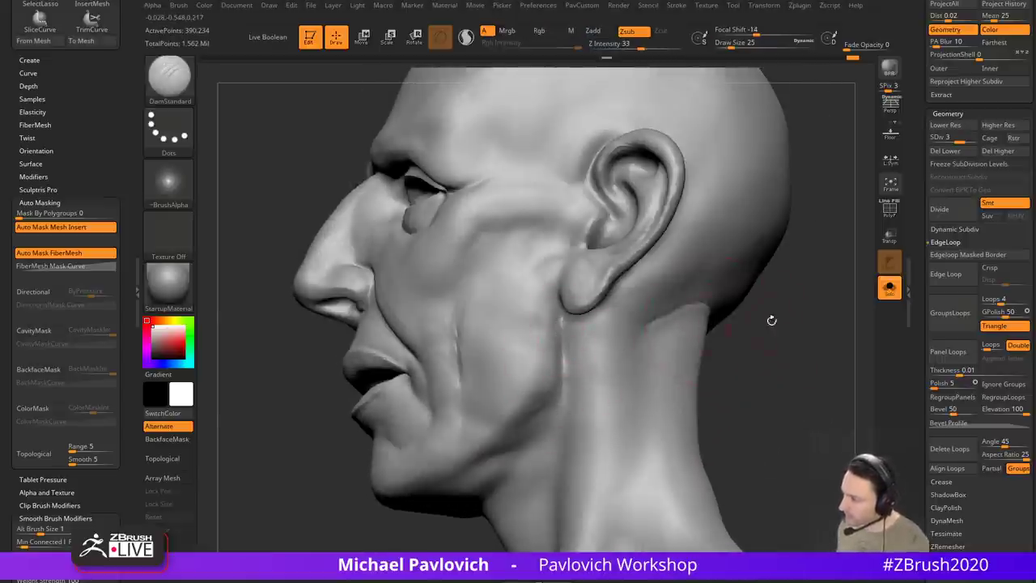
Step: Carve vertical frown creases between the eyebrows with DamStandard at draw size 18
{"action": "mouse_move", "coordinate": [772, 321]}
{"action": "left_mouse_down"}
{"action": "mouse_move", "coordinate": [766, 358]}
{"action": "mouse_move", "coordinate": [773, 249]}
{"action": "left_mouse_up"}
{"action": "key", "text": "s"}
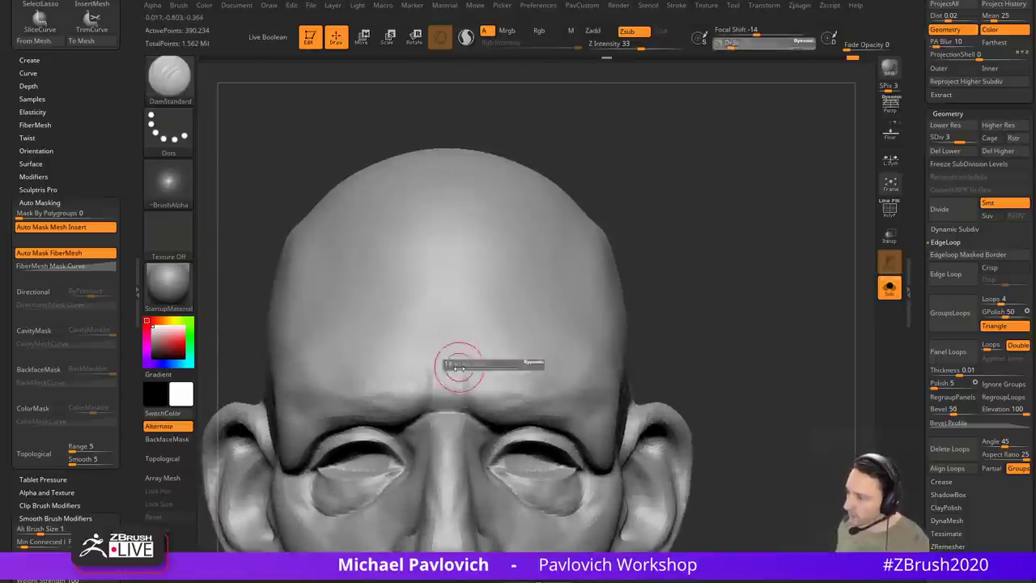
{"action": "left_click_drag", "start_coordinate": [459, 368], "coordinate": [457, 368]}
{"action": "left_click_drag", "start_coordinate": [464, 409], "coordinate": [469, 371]}
{"action": "mouse_move", "coordinate": [698, 339]}
{"action": "left_mouse_down", "text": "alt"}
{"action": "mouse_move", "coordinate": [715, 289]}
{"action": "mouse_move", "coordinate": [668, 293]}
{"action": "left_mouse_up", "text": "alt"}
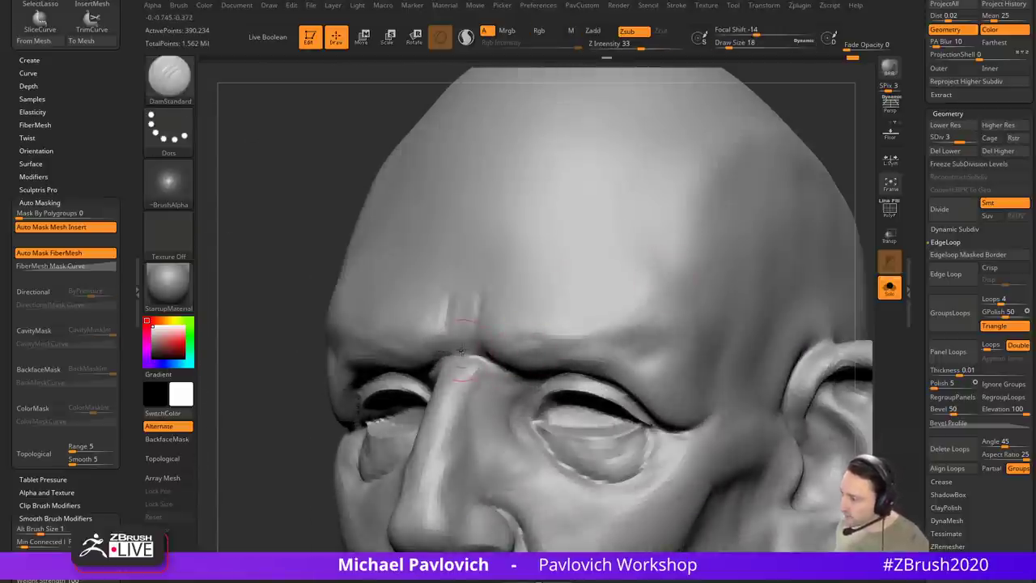
Step: Build up the inner brows and nose bridge around the frown creases with the Clay brush at draw sizes 18 and 16
{"action": "key", "text": "b"}
{"action": "key", "text": "c"}
{"action": "key", "text": "l"}
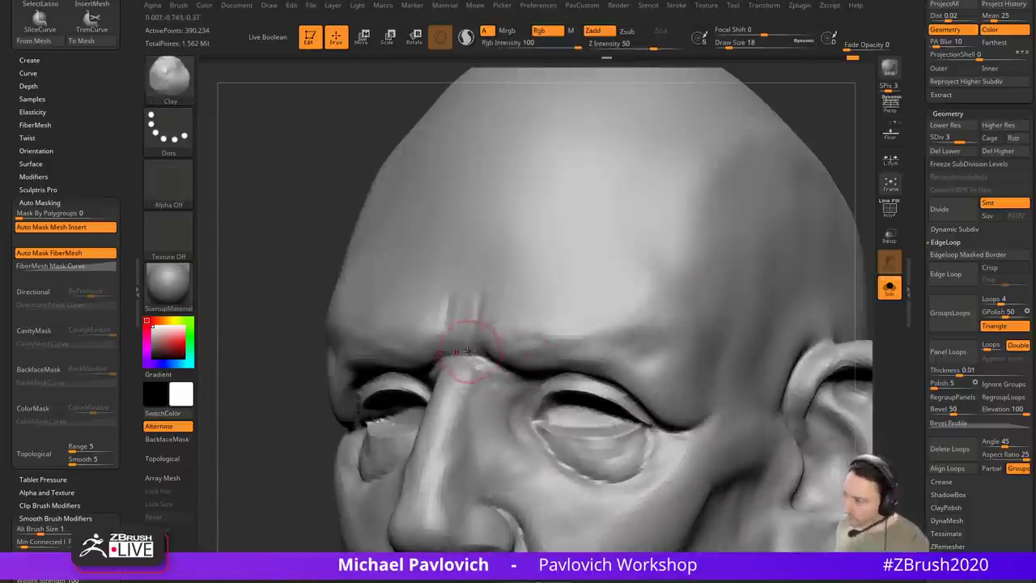
{"action": "left_click_drag", "start_coordinate": [804, 138], "coordinate": [842, 117]}
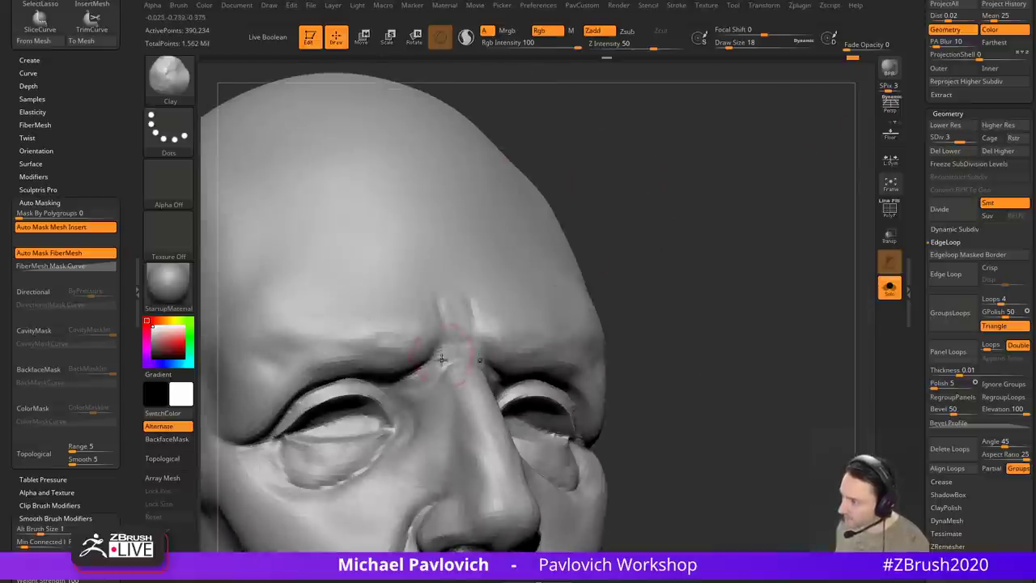
{"action": "mouse_move", "coordinate": [443, 361]}
{"action": "left_mouse_down"}
{"action": "mouse_move", "coordinate": [436, 351]}
{"action": "mouse_move", "coordinate": [424, 372]}
{"action": "left_mouse_up"}
{"action": "left_click_drag", "start_coordinate": [598, 249], "coordinate": [603, 282], "text": "alt"}
{"action": "mouse_move", "coordinate": [603, 282]}
{"action": "left_mouse_down"}
{"action": "mouse_move", "coordinate": [650, 265]}
{"action": "mouse_move", "coordinate": [634, 270]}
{"action": "left_mouse_up"}
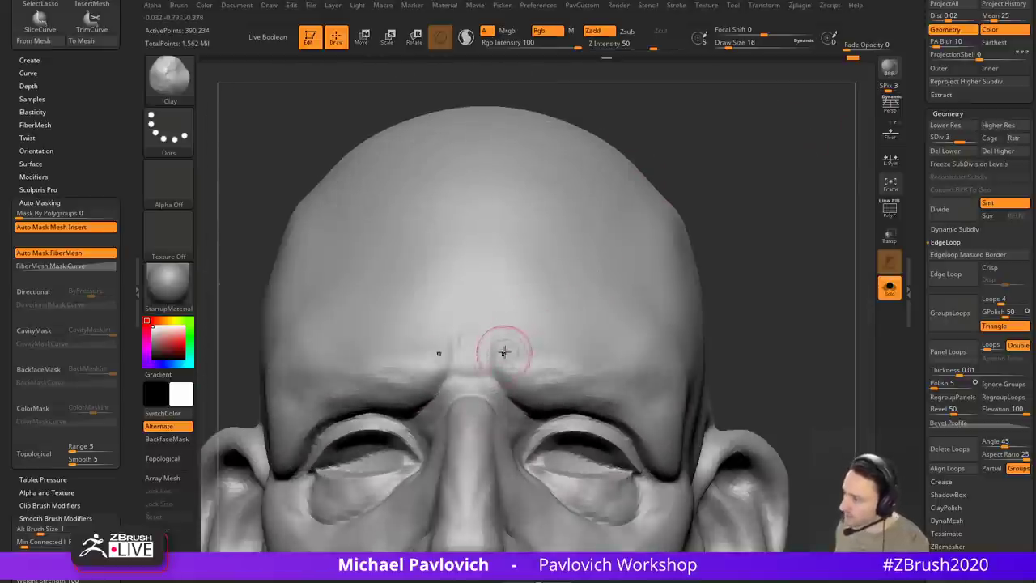
{"action": "left_click_drag", "start_coordinate": [504, 351], "coordinate": [521, 368]}
{"action": "left_click_drag", "start_coordinate": [767, 300], "coordinate": [733, 253]}
{"action": "left_click_drag", "start_coordinate": [803, 216], "coordinate": [790, 203], "text": "alt"}
{"action": "left_click_drag", "start_coordinate": [789, 202], "coordinate": [784, 203], "text": "shift"}
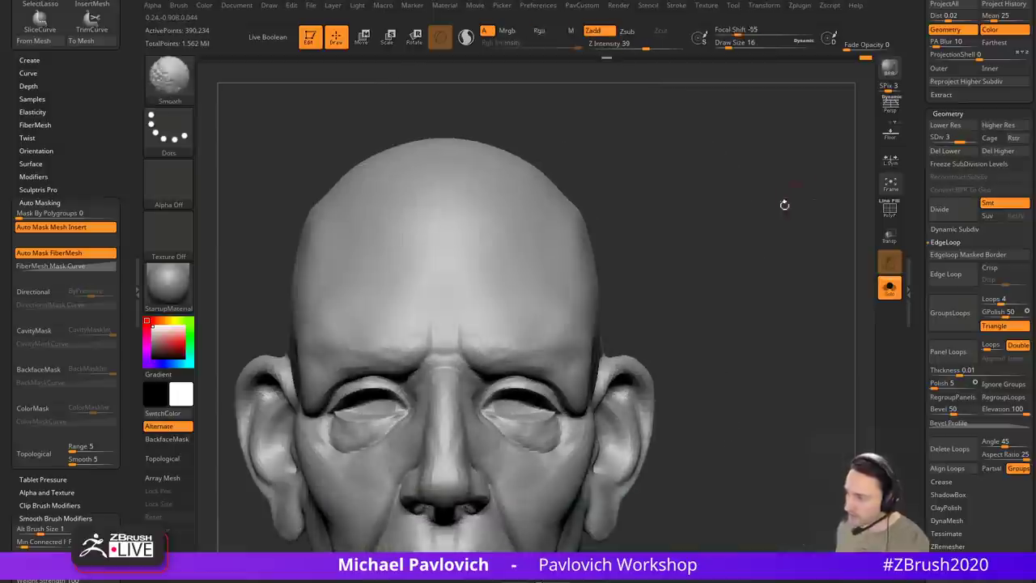
Step: Carve horizontal wrinkles across the forehead towards the temples with DamStandard at draw sizes 27 and 17
{"action": "key", "text": "b"}
{"action": "key", "text": "d"}
{"action": "key", "text": "s"}
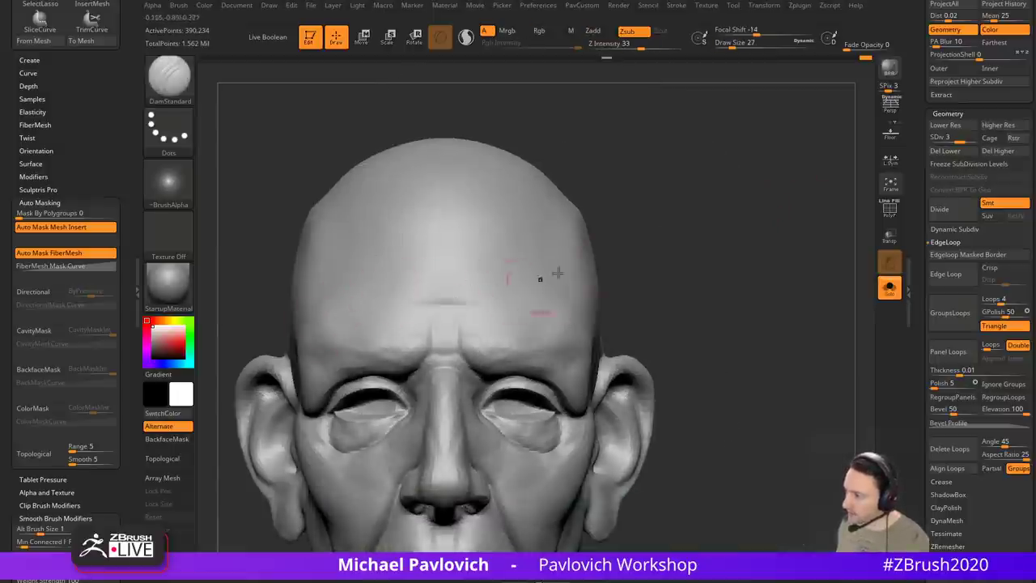
{"action": "right_click_drag", "start_coordinate": [558, 272], "coordinate": [500, 301]}
{"action": "mouse_move", "coordinate": [409, 323]}
{"action": "left_mouse_down"}
{"action": "mouse_move", "coordinate": [493, 330]}
{"action": "mouse_move", "coordinate": [495, 306]}
{"action": "left_mouse_up"}
{"action": "key", "text": "s"}
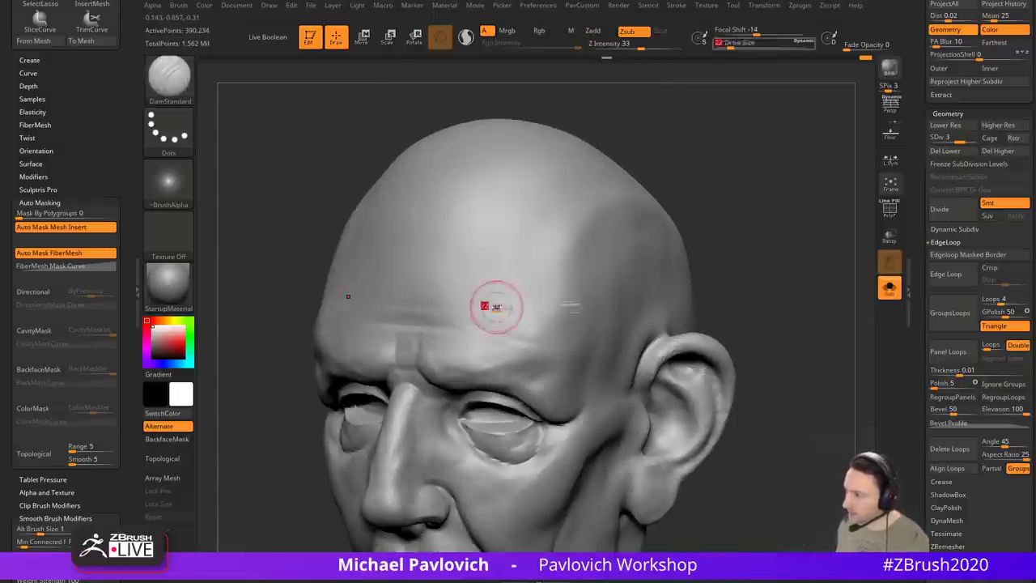
{"action": "left_click_drag", "start_coordinate": [422, 305], "coordinate": [544, 318]}
{"action": "left_click_drag", "start_coordinate": [423, 277], "coordinate": [538, 293]}
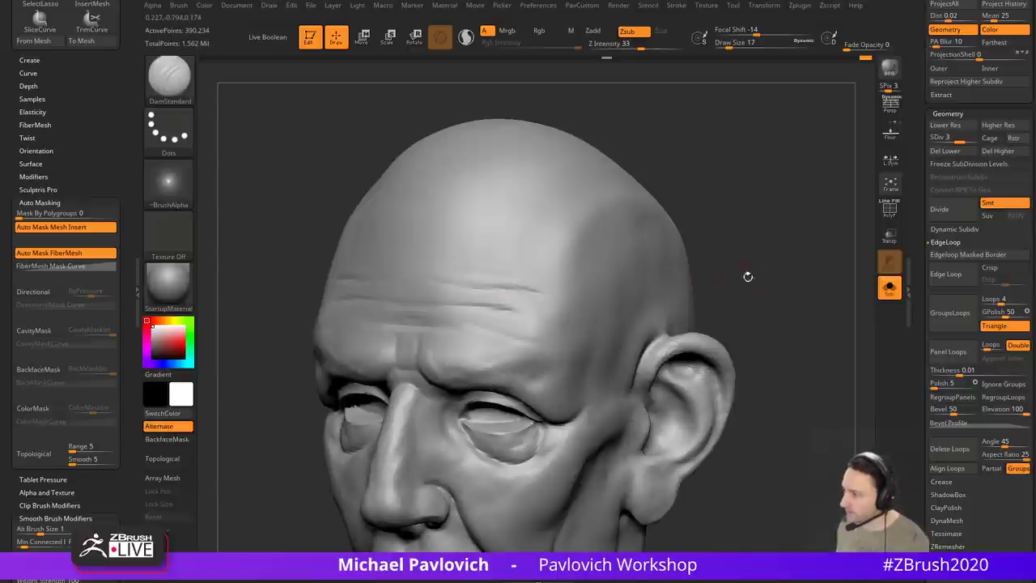
{"action": "left_click_drag", "start_coordinate": [747, 275], "coordinate": [676, 273]}
{"action": "mouse_move", "coordinate": [641, 243]}
{"action": "right_mouse_down"}
{"action": "mouse_move", "coordinate": [756, 162]}
{"action": "mouse_move", "coordinate": [698, 181]}
{"action": "mouse_move", "coordinate": [757, 184]}
{"action": "right_mouse_up"}
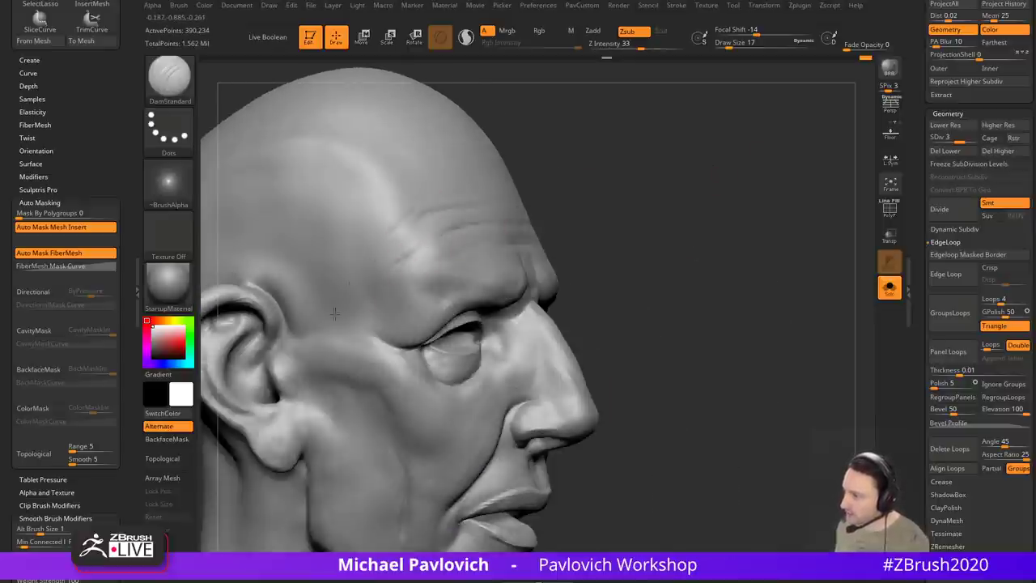
Step: Sharpen the ear's upper rim and inner folds with DamStandard at draw size 17, smoothing the inner surfaces
{"action": "left_click_drag", "start_coordinate": [838, 223], "coordinate": [727, 202]}
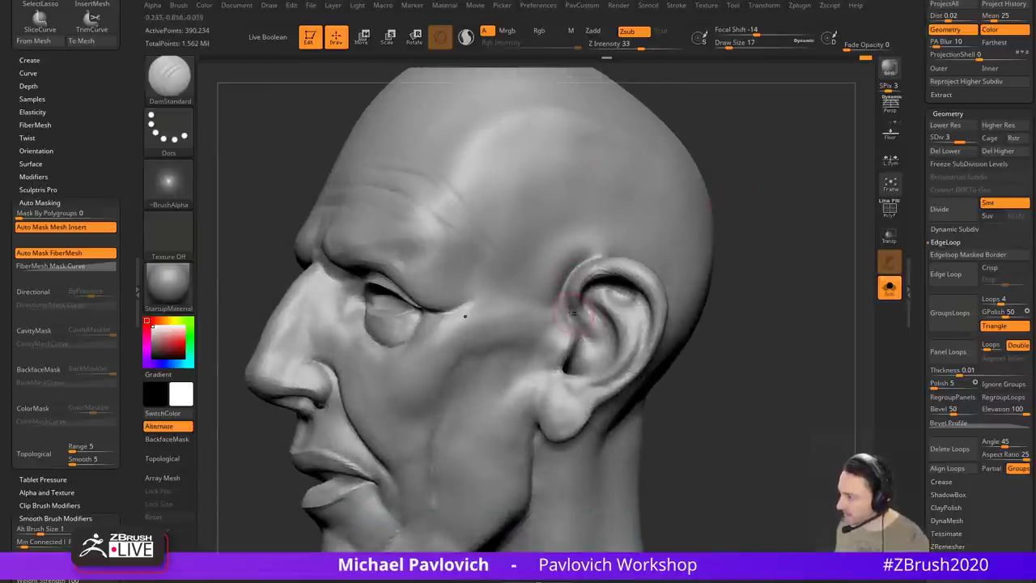
{"action": "mouse_move", "coordinate": [749, 318]}
{"action": "left_mouse_down", "text": "alt"}
{"action": "mouse_move", "coordinate": [721, 321]}
{"action": "mouse_move", "coordinate": [720, 307]}
{"action": "mouse_move", "coordinate": [752, 290]}
{"action": "mouse_move", "coordinate": [772, 313]}
{"action": "mouse_move", "coordinate": [761, 307]}
{"action": "left_mouse_up", "text": "alt"}
{"action": "left_click_drag", "start_coordinate": [576, 359], "coordinate": [594, 345], "text": "shift"}
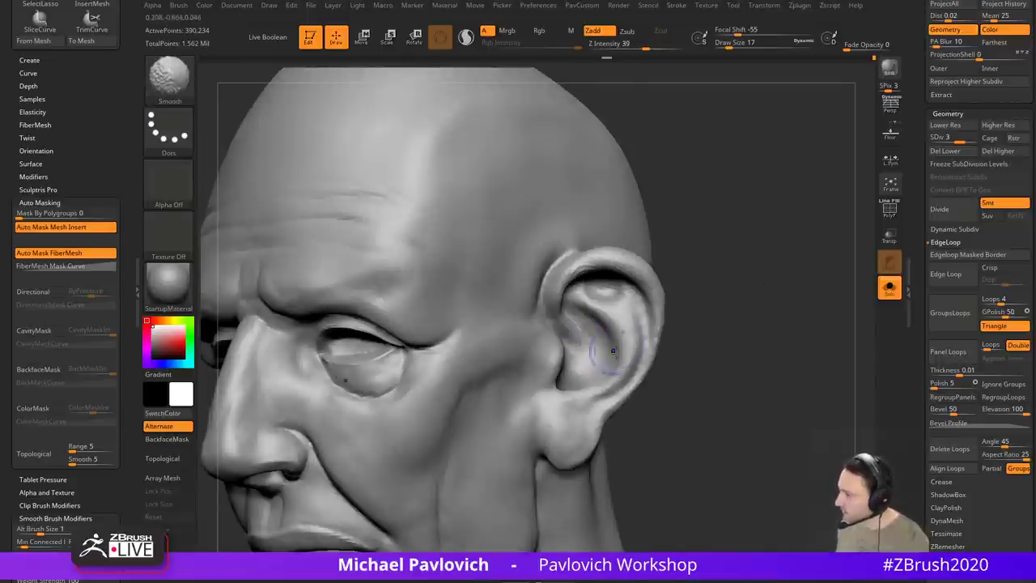
{"action": "left_click_drag", "start_coordinate": [706, 327], "coordinate": [685, 314]}
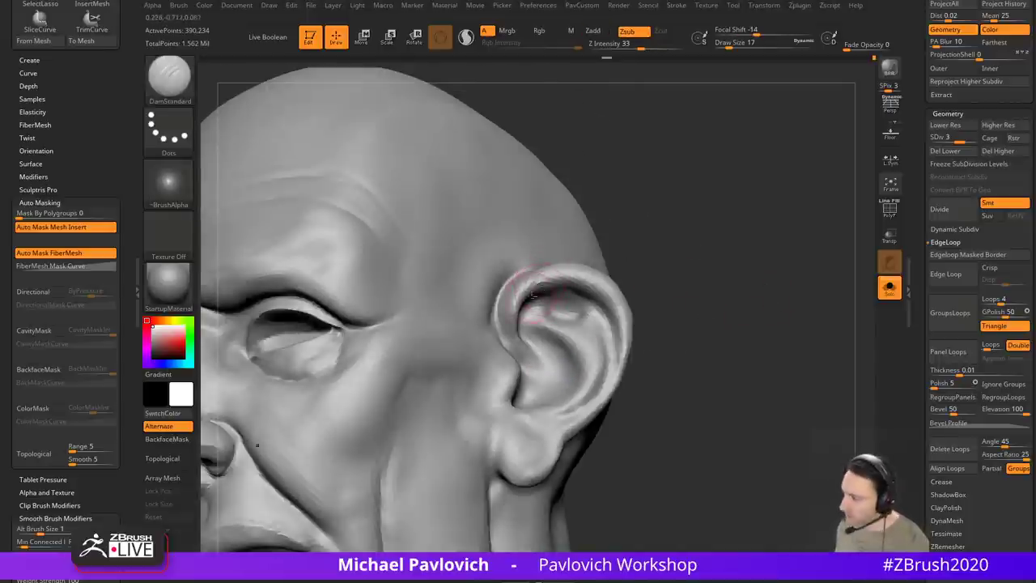
{"action": "left_click_drag", "start_coordinate": [545, 296], "coordinate": [553, 277], "text": "shift"}
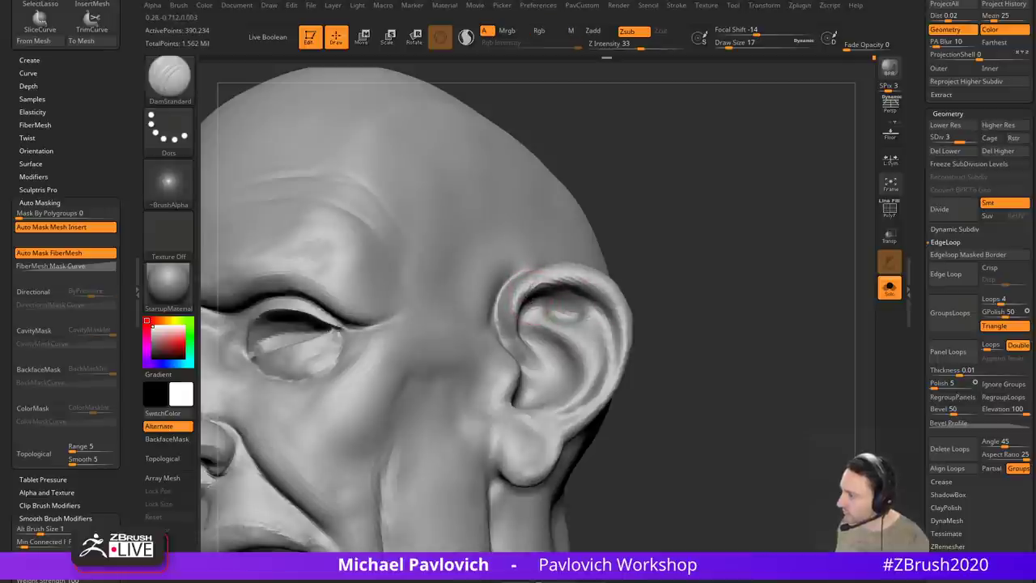
{"action": "left_click_drag", "start_coordinate": [640, 283], "coordinate": [588, 298]}
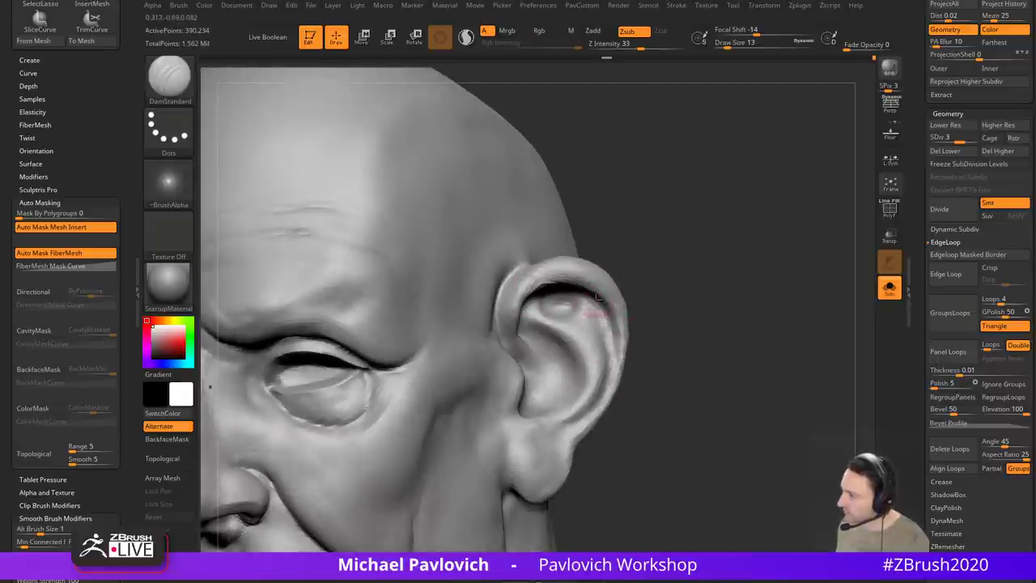
Step: Deepen the ear's hollow behind the tragus with DamStandard at draw size 23, undoing the unwanted stroke
{"action": "mouse_move", "coordinate": [706, 314]}
{"action": "left_mouse_down"}
{"action": "mouse_move", "coordinate": [682, 287]}
{"action": "mouse_move", "coordinate": [648, 288]}
{"action": "left_mouse_up"}
{"action": "key", "text": "s"}
{"action": "left_click_drag", "start_coordinate": [607, 333], "coordinate": [609, 333]}
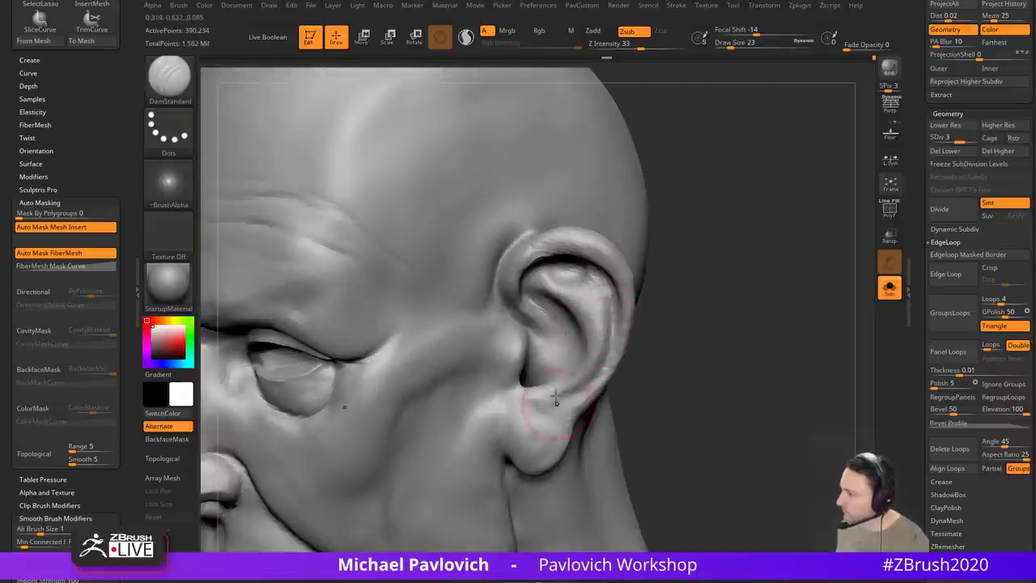
{"action": "key", "text": "ctrl+z"}
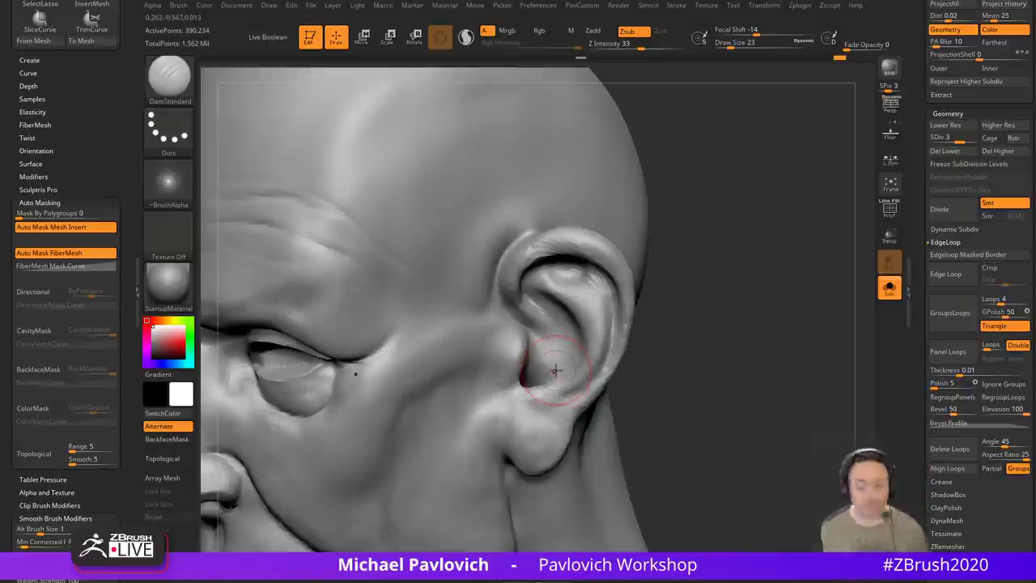
{"action": "left_click_drag", "start_coordinate": [685, 315], "coordinate": [693, 301]}
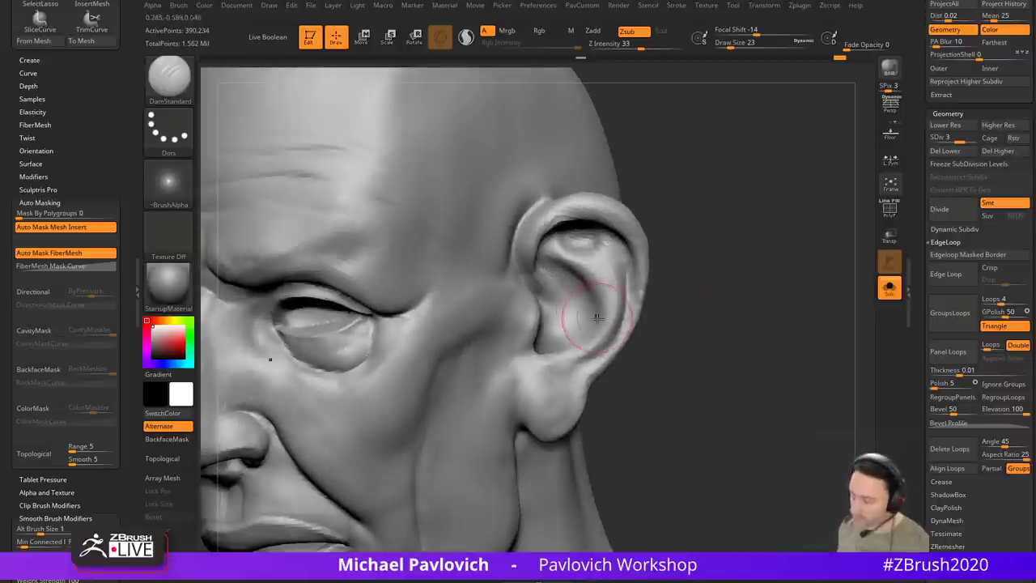
Step: Raise the bust to SDiv 4 and refine the ear's lower bowl and rim with the Clay brush at draw sizes 17 and 13
{"action": "key", "text": "d"}
{"action": "key", "text": "["}
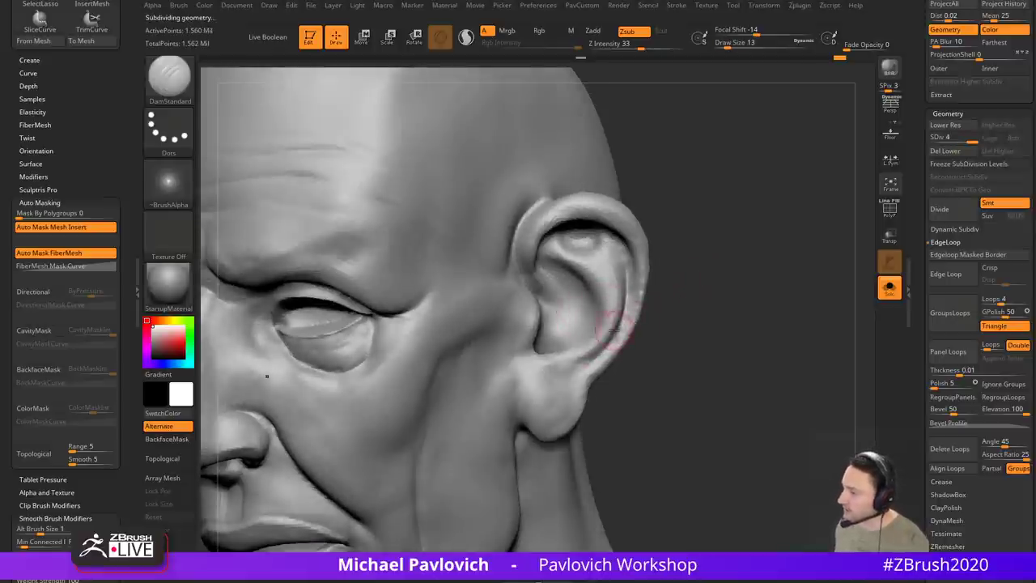
{"action": "key", "text": "s"}
{"action": "mouse_move", "coordinate": [624, 361]}
{"action": "left_mouse_down"}
{"action": "mouse_move", "coordinate": [687, 351]}
{"action": "mouse_move", "coordinate": [698, 319]}
{"action": "mouse_move", "coordinate": [619, 350]}
{"action": "left_mouse_up"}
{"action": "key", "text": "b"}
{"action": "key", "text": "c"}
{"action": "key", "text": "l"}
{"action": "key", "text": "]"}
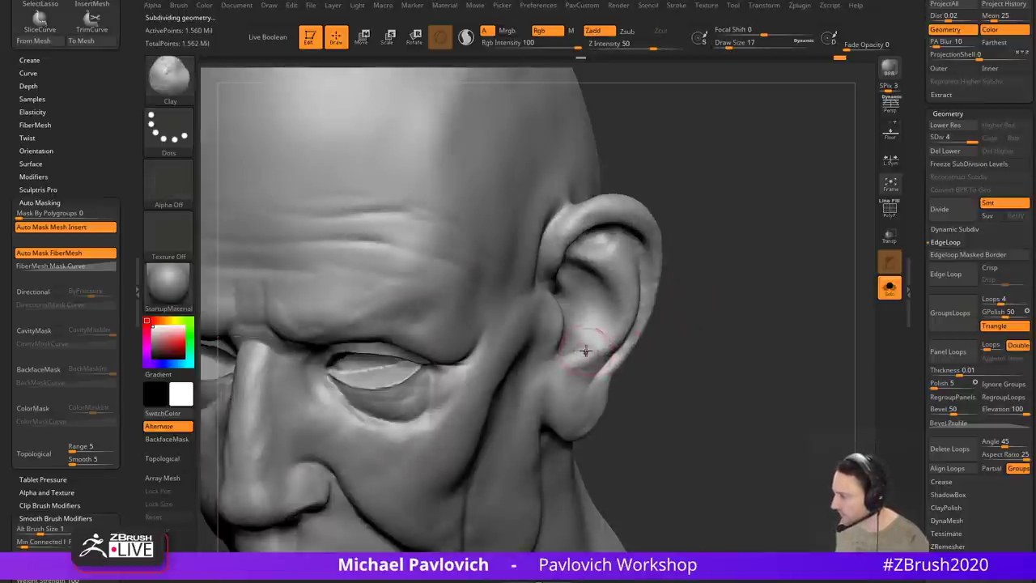
{"action": "left_click_drag", "start_coordinate": [690, 347], "coordinate": [680, 325]}
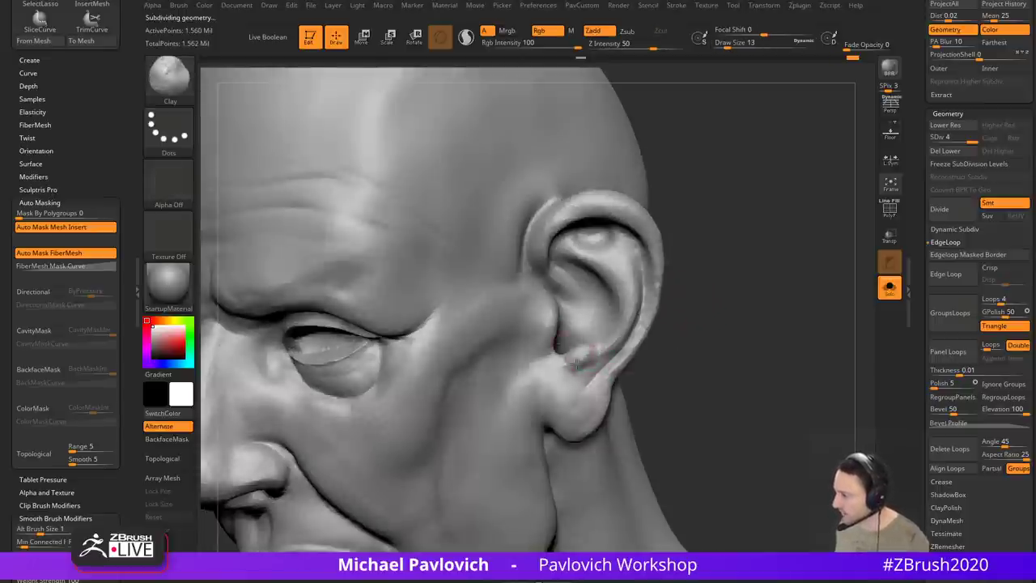
{"action": "mouse_move", "coordinate": [684, 368]}
{"action": "left_mouse_down", "text": "alt"}
{"action": "mouse_move", "coordinate": [678, 317]}
{"action": "mouse_move", "coordinate": [732, 320]}
{"action": "mouse_move", "coordinate": [701, 326]}
{"action": "left_mouse_up", "text": "alt"}
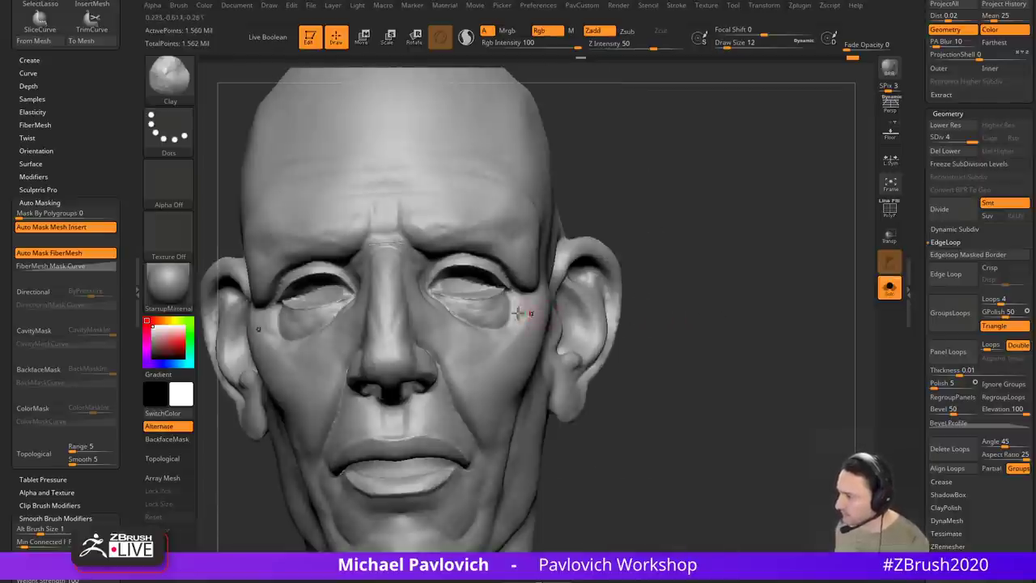
Step: Smooth the lower eyelids and the edges of the eye bags with the Smooth brush at draw size 12
{"action": "left_click_drag", "start_coordinate": [455, 304], "coordinate": [473, 298], "text": "shift"}
{"action": "left_click_drag", "start_coordinate": [609, 192], "coordinate": [644, 249], "text": "alt"}
{"action": "left_click_drag", "start_coordinate": [644, 250], "coordinate": [698, 259]}
{"action": "left_click_drag", "start_coordinate": [421, 313], "coordinate": [480, 329], "text": "shift"}
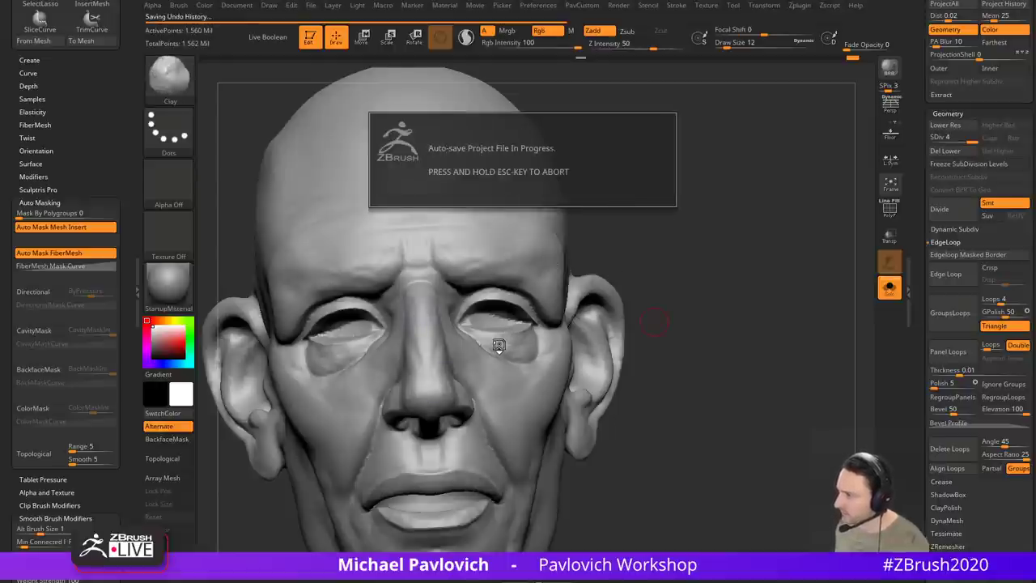
{"action": "mouse_move", "coordinate": [695, 311]}
{"action": "left_mouse_down"}
{"action": "mouse_move", "coordinate": [658, 282]}
{"action": "mouse_move", "coordinate": [634, 296]}
{"action": "left_mouse_up"}
{"action": "left_click_drag", "start_coordinate": [489, 345], "coordinate": [571, 369], "text": "shift"}
{"action": "left_click_drag", "start_coordinate": [807, 278], "coordinate": [528, 342], "text": "shift"}
Step: Drop the bust to its lowest subdivision level, SDiv 1
{"action": "mouse_move", "coordinate": [631, 311]}
{"action": "left_mouse_down"}
{"action": "mouse_move", "coordinate": [673, 303]}
{"action": "mouse_move", "coordinate": [701, 335]}
{"action": "mouse_move", "coordinate": [717, 272]}
{"action": "left_mouse_up"}
{"action": "mouse_move", "coordinate": [717, 271]}
{"action": "left_mouse_down"}
{"action": "mouse_move", "coordinate": [703, 298]}
{"action": "mouse_move", "coordinate": [719, 326]}
{"action": "mouse_move", "coordinate": [707, 330]}
{"action": "mouse_move", "coordinate": [722, 329]}
{"action": "left_mouse_up"}
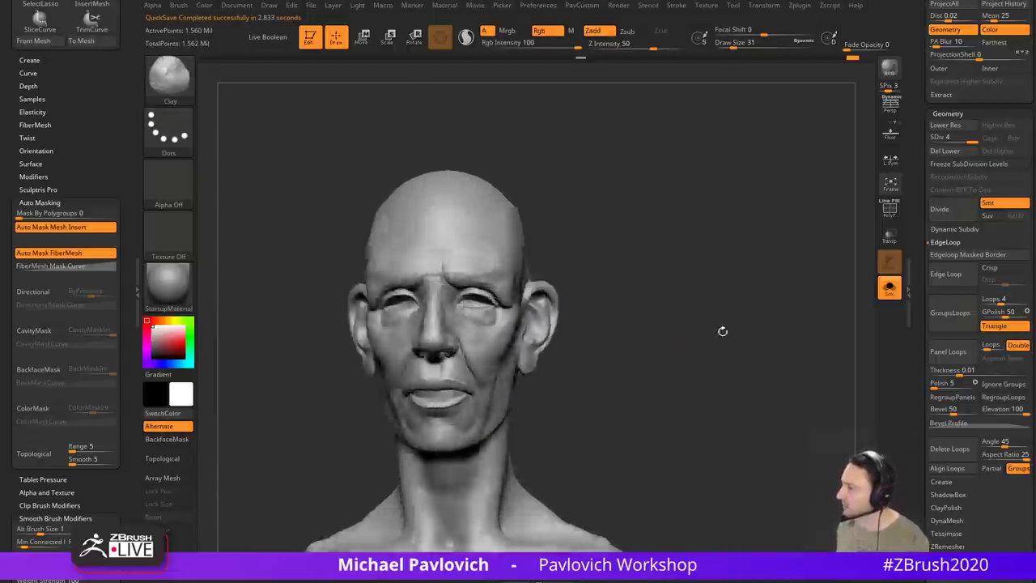
{"action": "left_click_drag", "start_coordinate": [928, 137], "coordinate": [868, 179]}
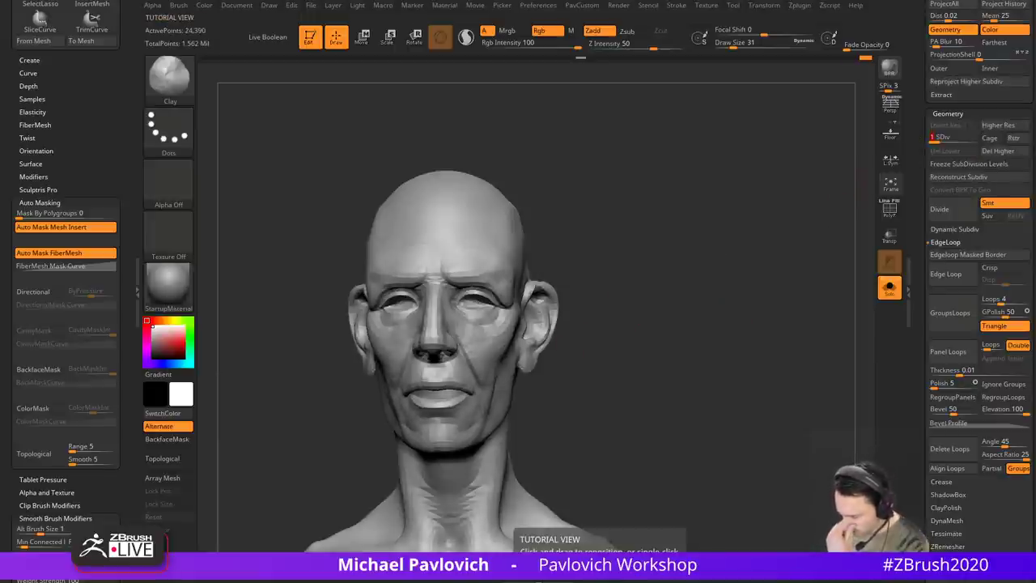
Step: Switch to the browser, go back to the YouTube channel's playlists page and search the channel for "blendshape"
{"action": "key", "text": "alt+Tab"}
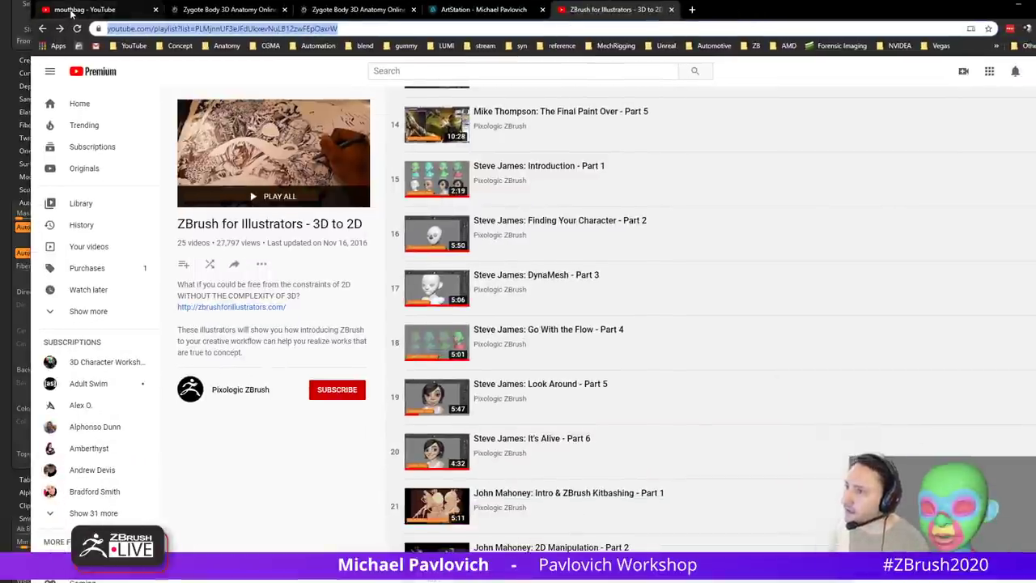
{"action": "left_click", "coordinate": [70, 9]}
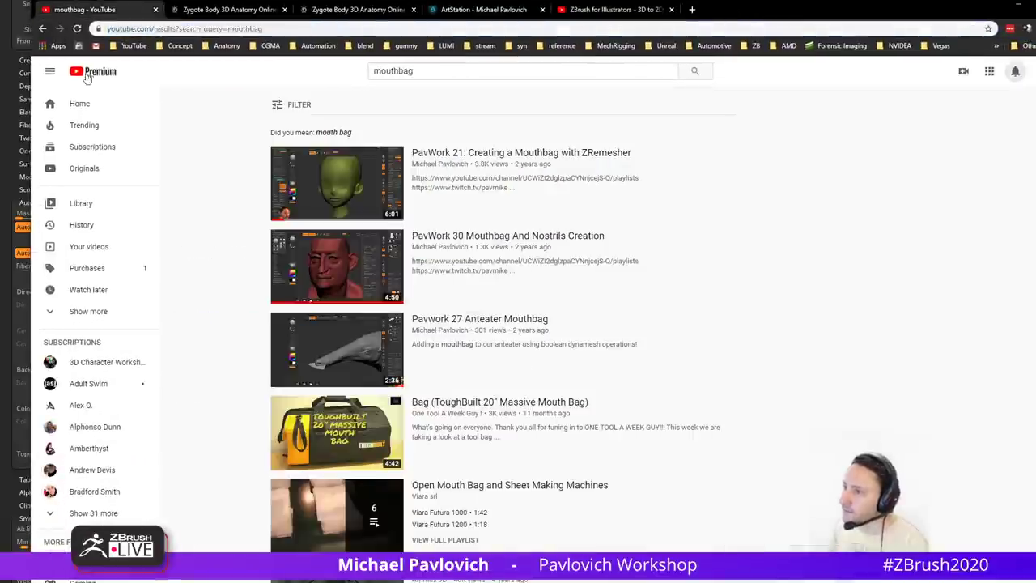
{"action": "left_click", "coordinate": [42, 30]}
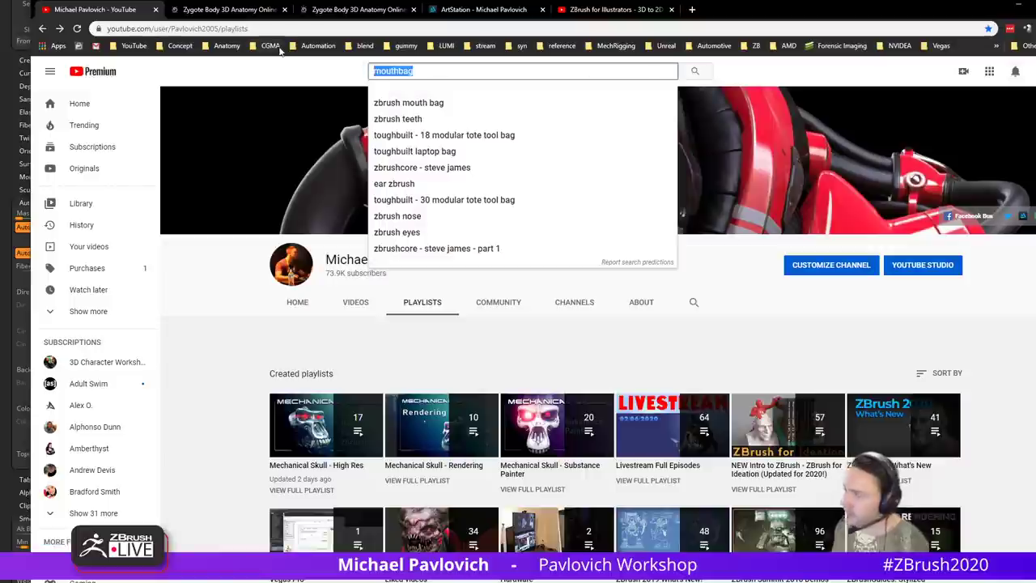
{"action": "type", "text": "blend"}
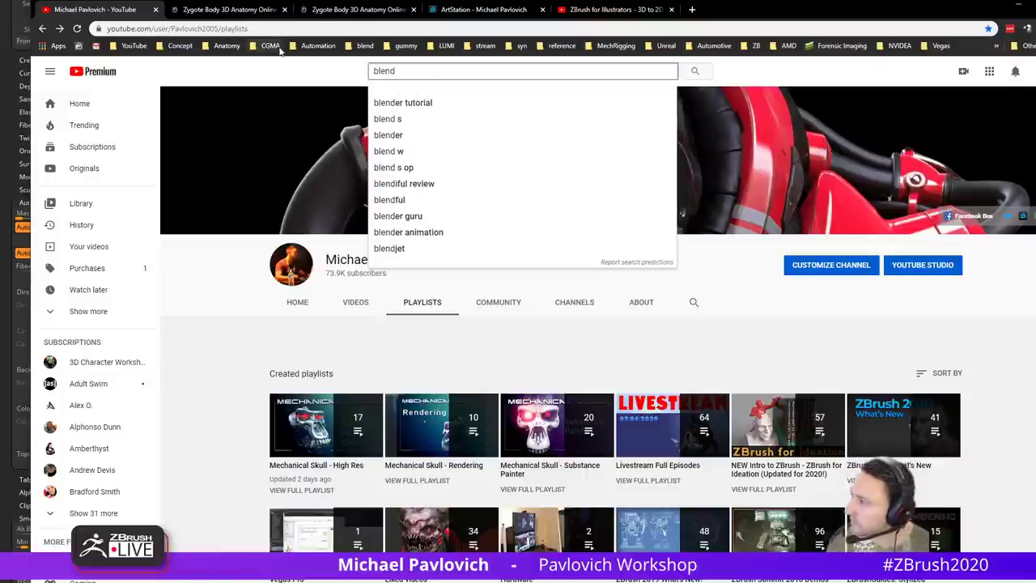
{"action": "left_click", "coordinate": [695, 304]}
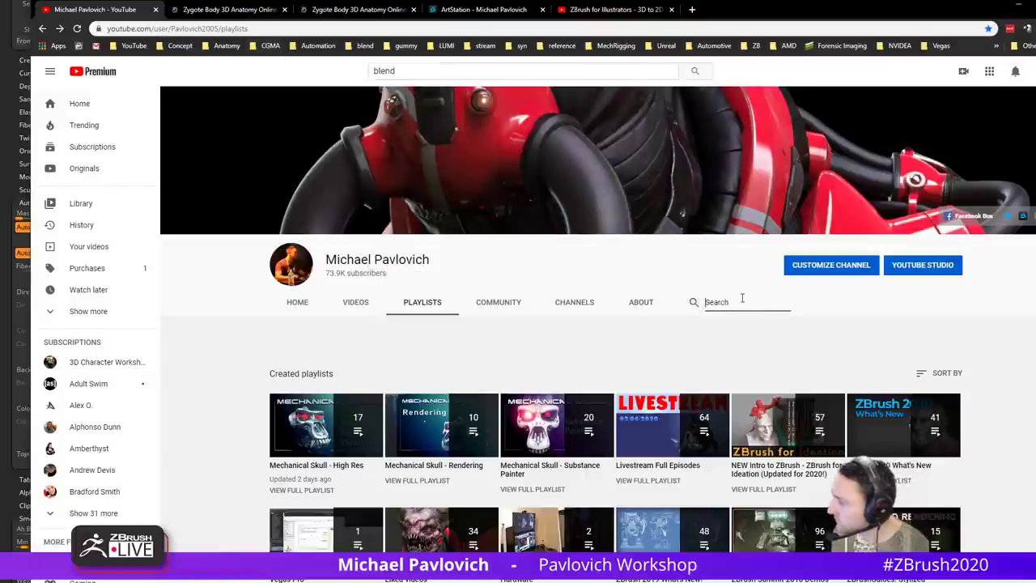
{"action": "type", "text": "blendshape"}
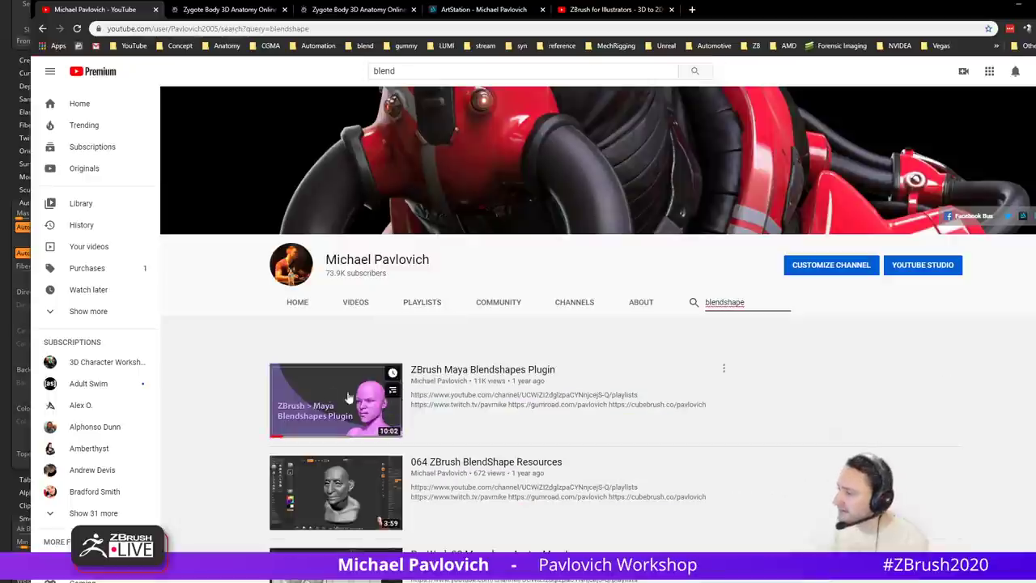
Step: Open the ZBrush Maya Blendshapes Plugin video, skim through it and return to the ZBrush for Illustrators playlist
{"action": "left_click", "coordinate": [471, 376]}
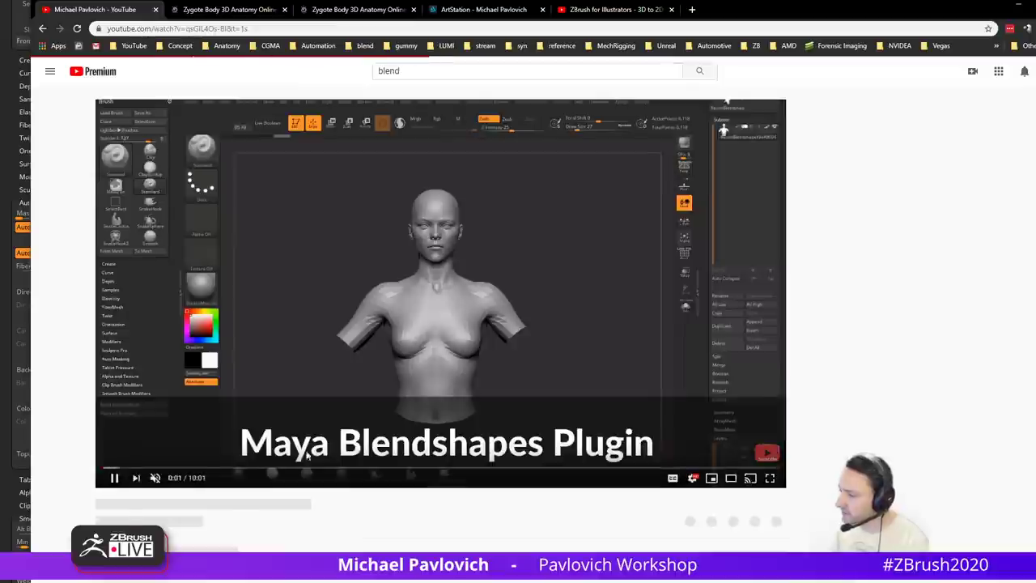
{"action": "left_click", "coordinate": [170, 469]}
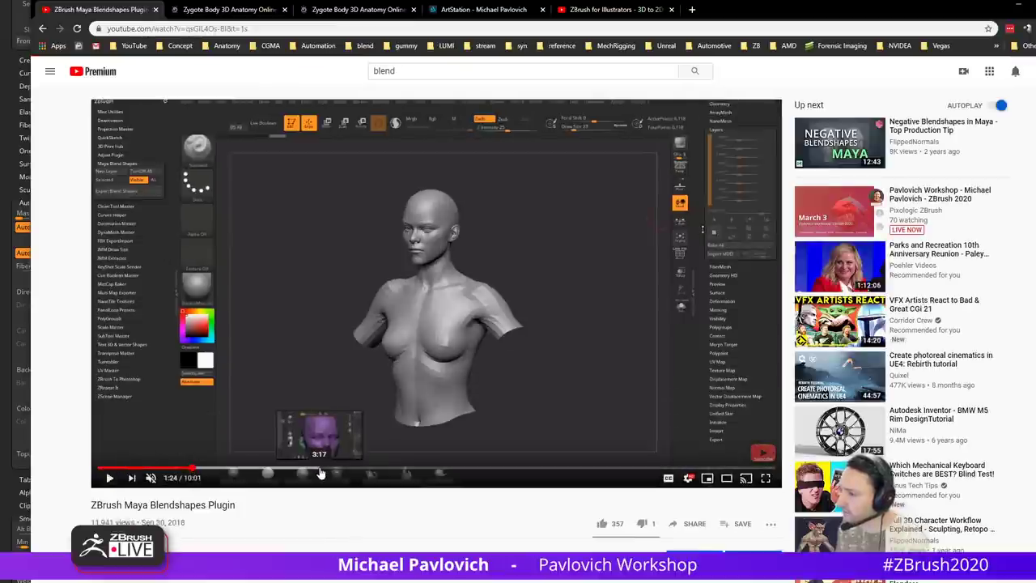
{"action": "left_click", "coordinate": [319, 469]}
{"action": "left_click", "coordinate": [440, 470]}
{"action": "left_click_drag", "start_coordinate": [483, 472], "coordinate": [677, 469]}
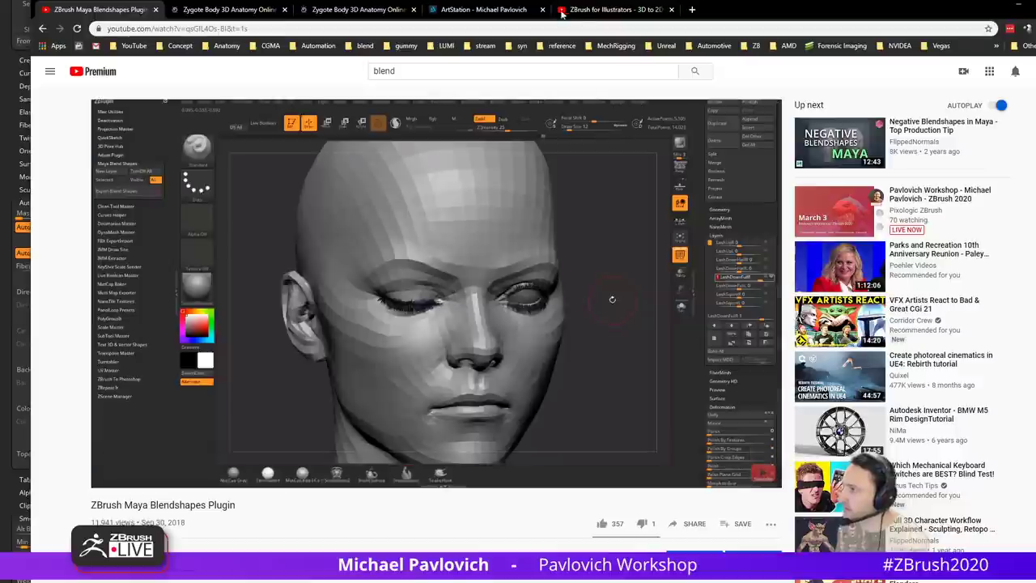
{"action": "left_click", "coordinate": [611, 10]}
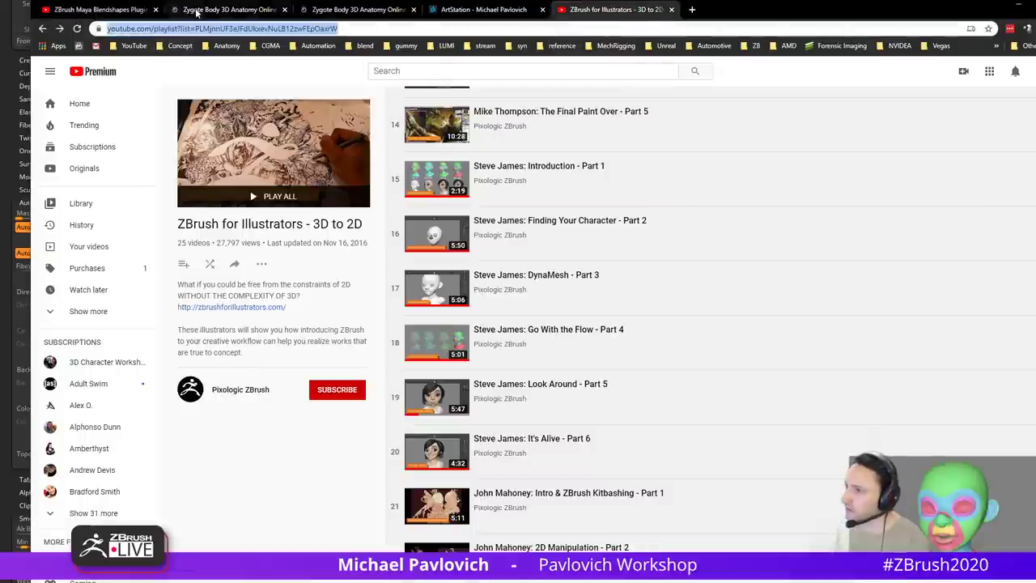
Step: Open the ZBrush Summit 2018 Demo Tutorial Series post on the ArtStation profile and check its embedded video playlist
{"action": "left_click", "coordinate": [477, 10]}
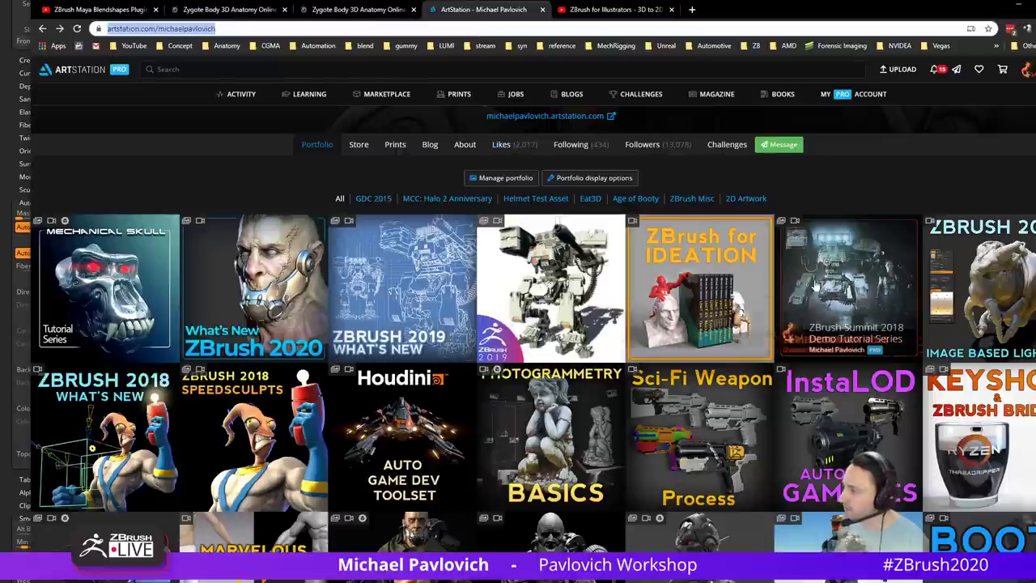
{"action": "left_click", "coordinate": [838, 315]}
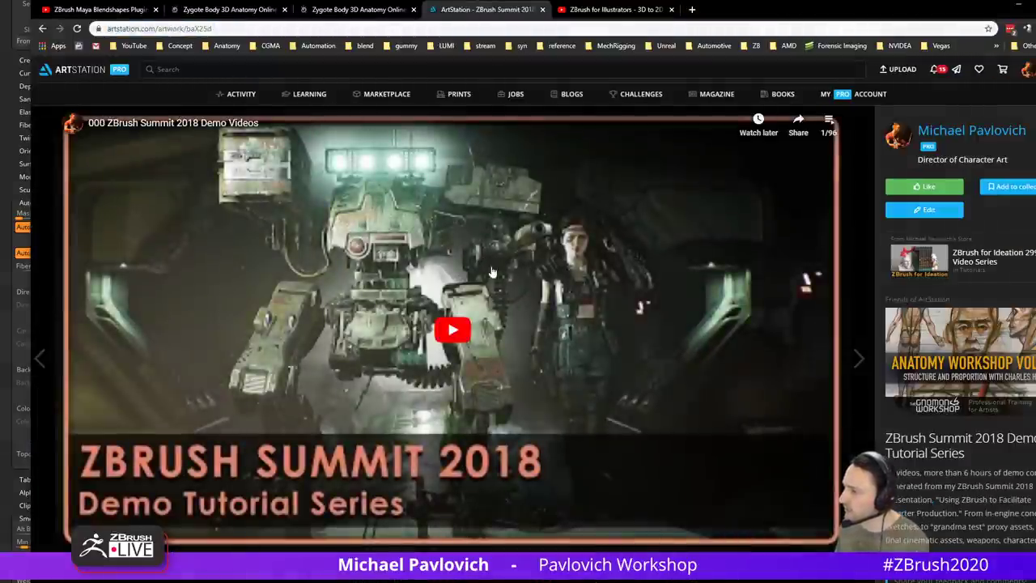
{"action": "left_click", "coordinate": [829, 124]}
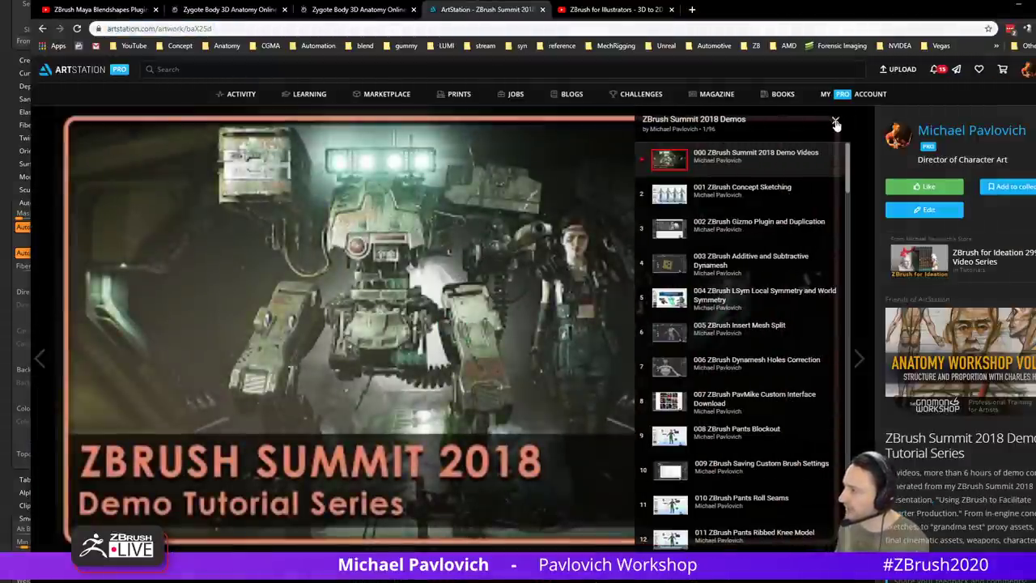
{"action": "left_click", "coordinate": [837, 123]}
Step: Play a stretch of the Certain Affinity - ZBrush Summit 2018 video in the ArtStation post, then pause it
{"action": "scroll", "coordinate": [454, 336], "scroll_direction": "down", "scroll_amount": 6}
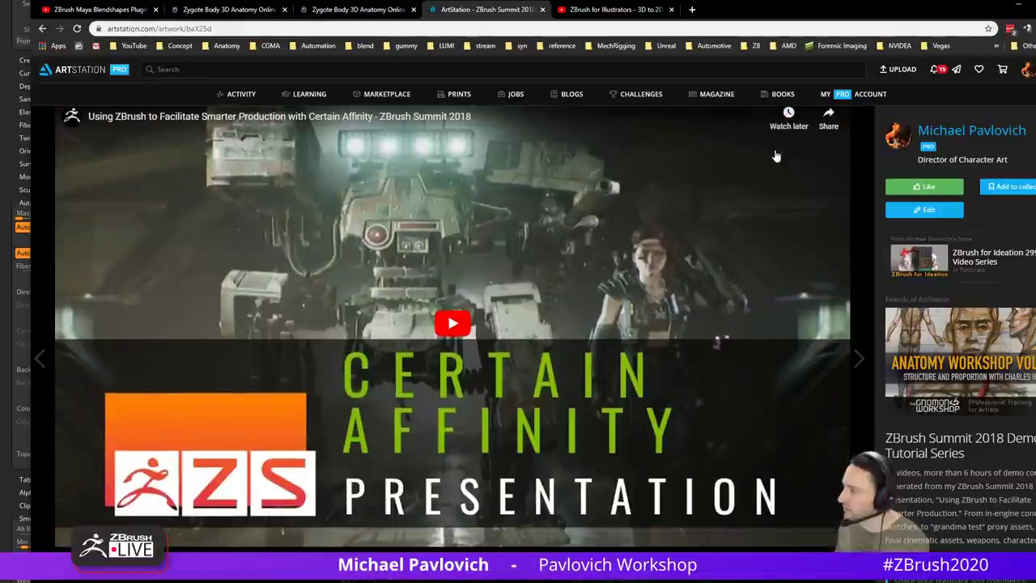
{"action": "scroll", "coordinate": [616, 259], "scroll_direction": "down", "scroll_amount": 4}
{"action": "scroll", "coordinate": [449, 308], "scroll_direction": "down", "scroll_amount": 1}
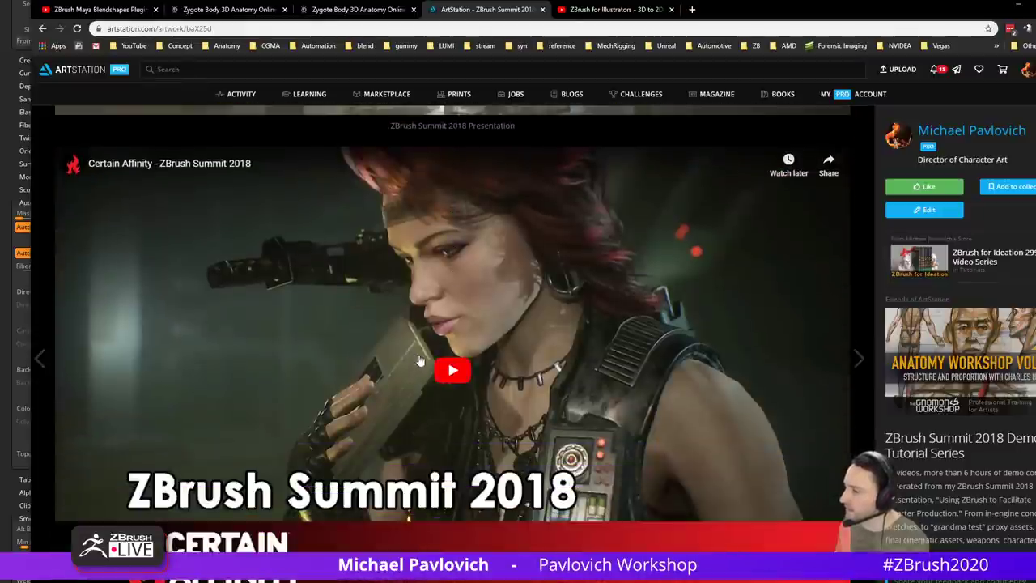
{"action": "left_click", "coordinate": [452, 370]}
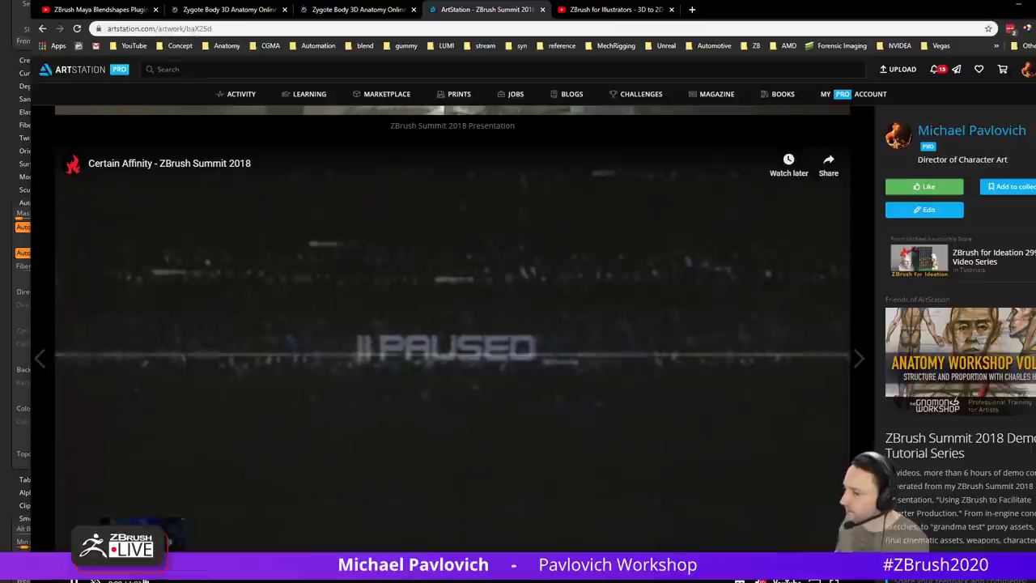
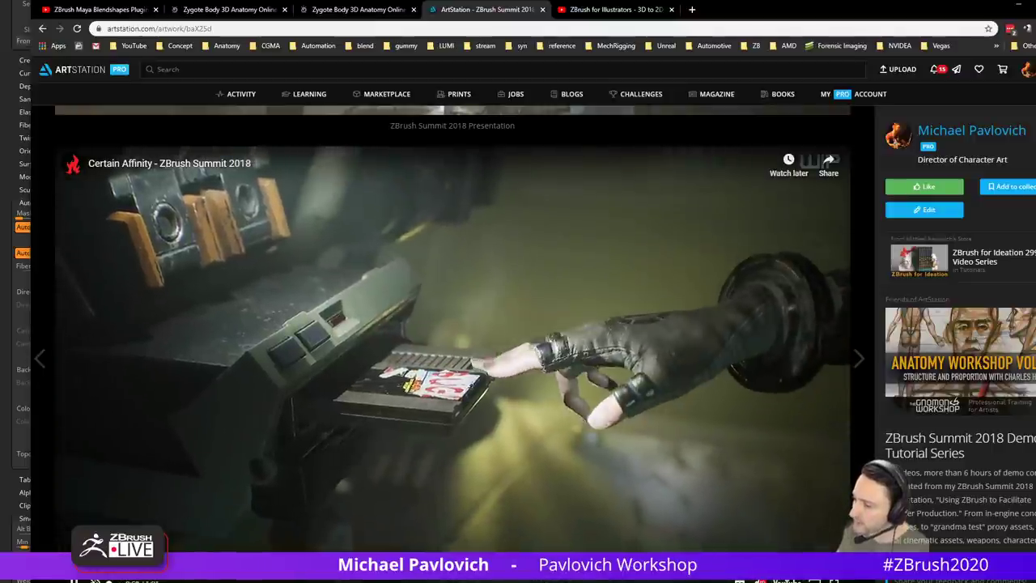
{"action": "left_click", "coordinate": [518, 356]}
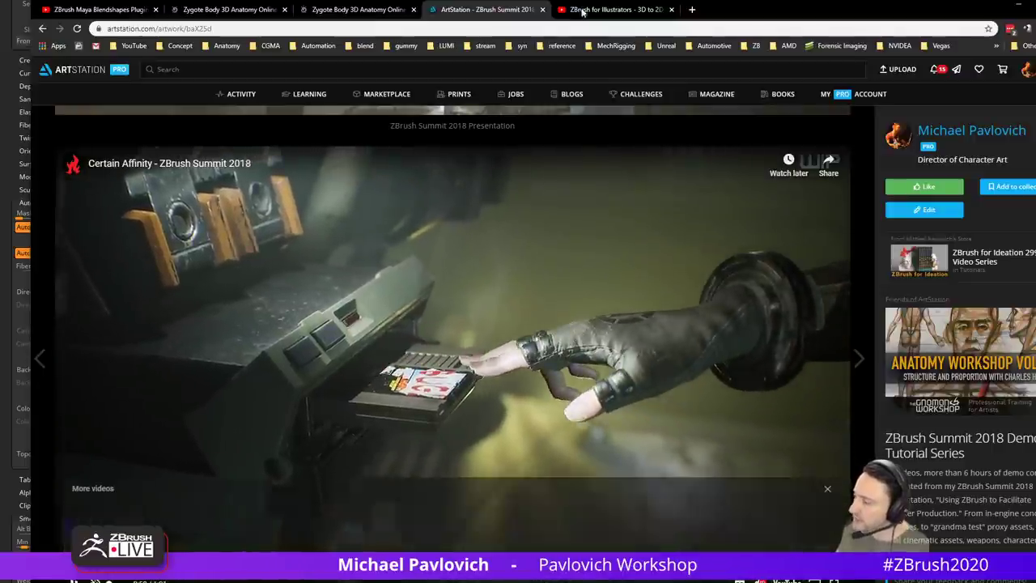
Step: Return to the ZBrush Maya Blendshapes Plugin video and skim its second half
{"action": "left_click", "coordinate": [599, 10]}
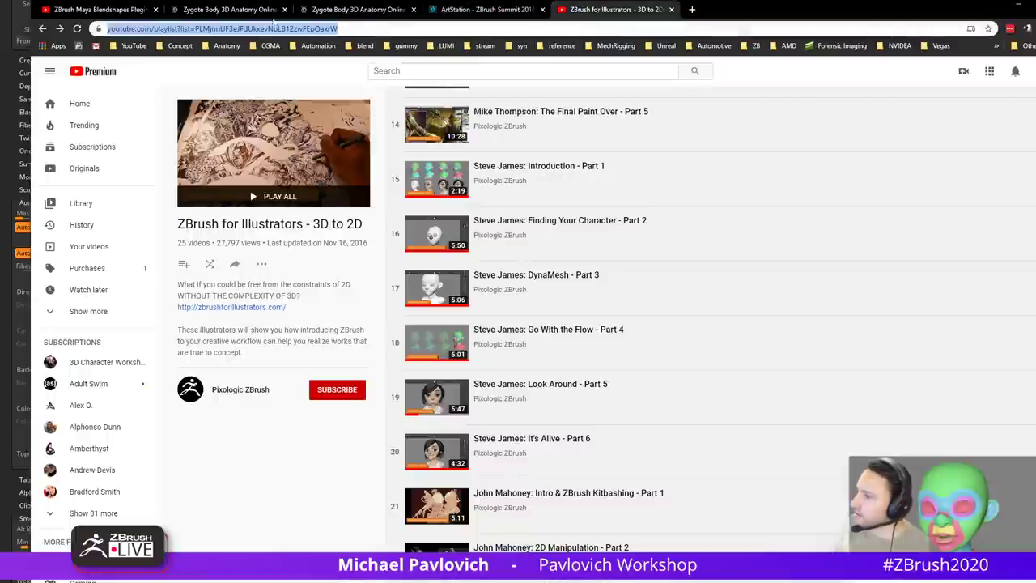
{"action": "left_click", "coordinate": [485, 9]}
{"action": "left_click", "coordinate": [97, 10]}
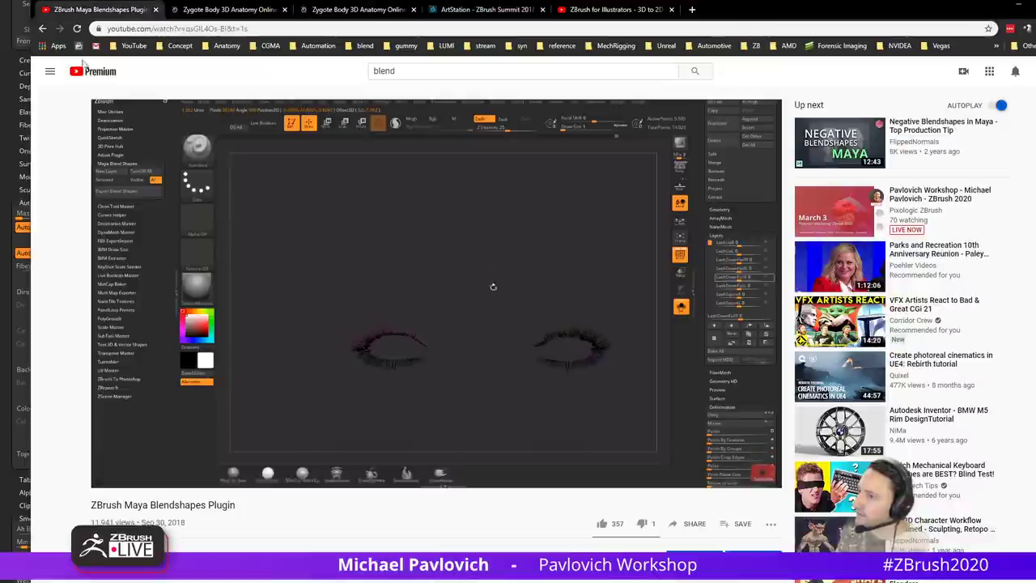
{"action": "left_click", "coordinate": [530, 468]}
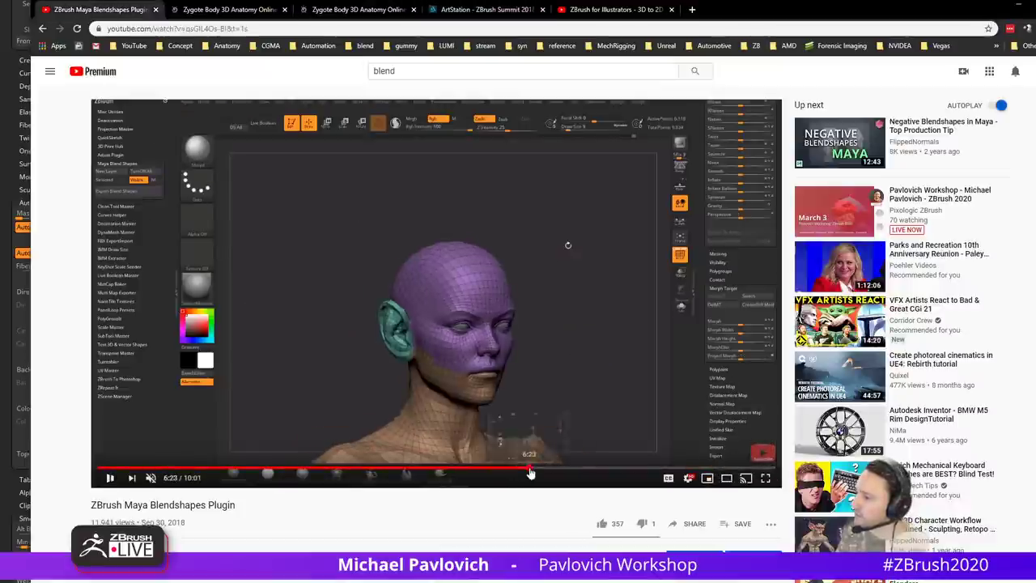
{"action": "left_click_drag", "start_coordinate": [530, 472], "coordinate": [646, 472]}
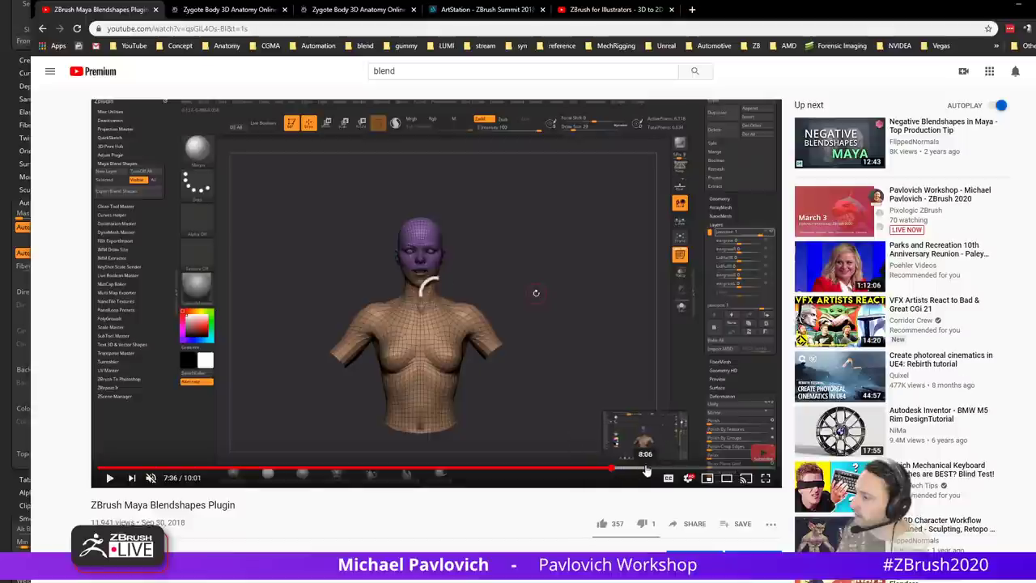
Step: From the YouTube channel's playlists, open NEW Intro to ZBrush and watch the start of the ZBrush for Ideation Video Series intro
{"action": "left_click", "coordinate": [42, 28]}
{"action": "left_click", "coordinate": [42, 28]}
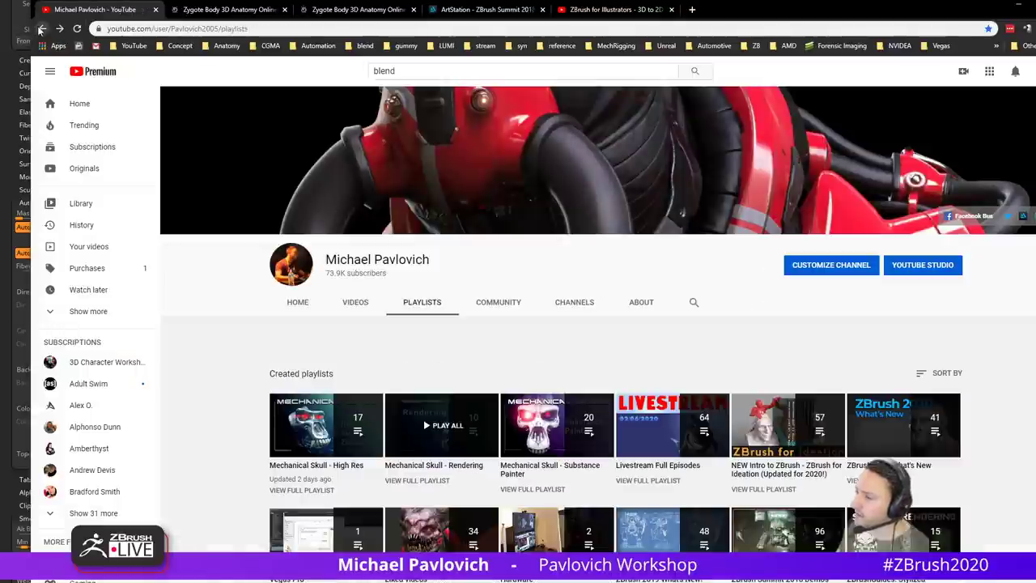
{"action": "scroll", "coordinate": [473, 283], "scroll_direction": "down", "scroll_amount": 2}
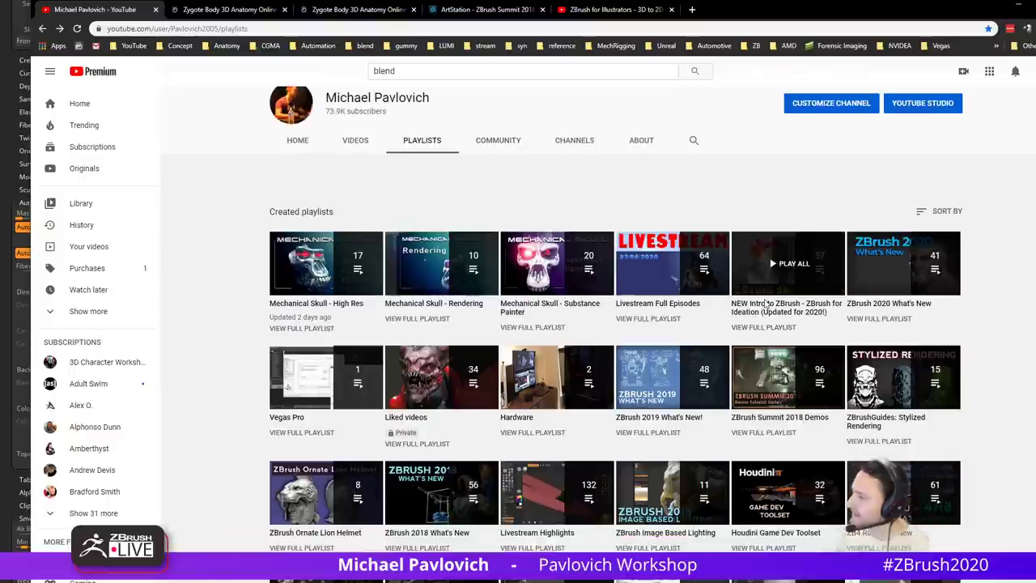
{"action": "left_click", "coordinate": [766, 304]}
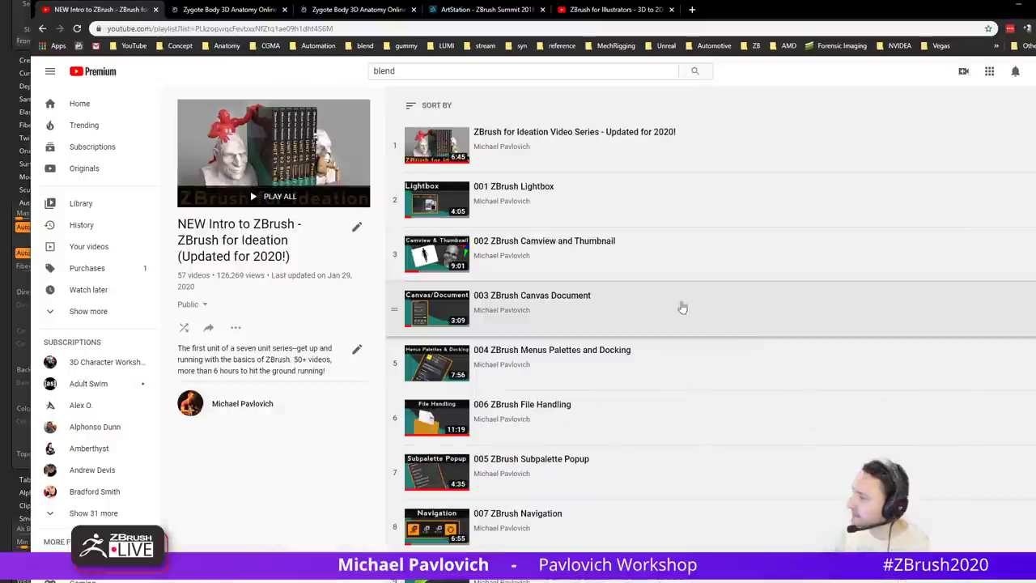
{"action": "left_click", "coordinate": [522, 134]}
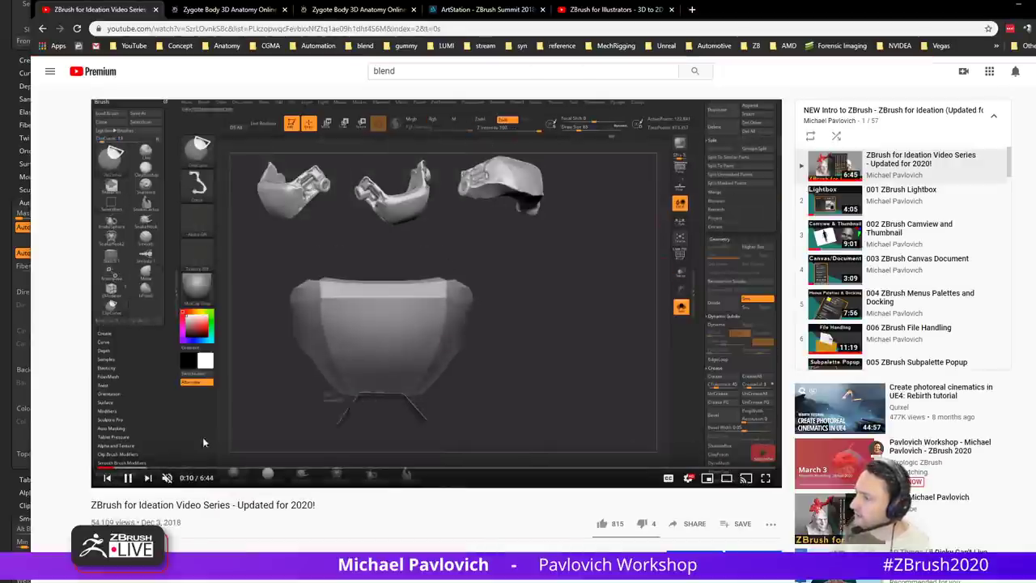
{"action": "key", "text": "Left"}
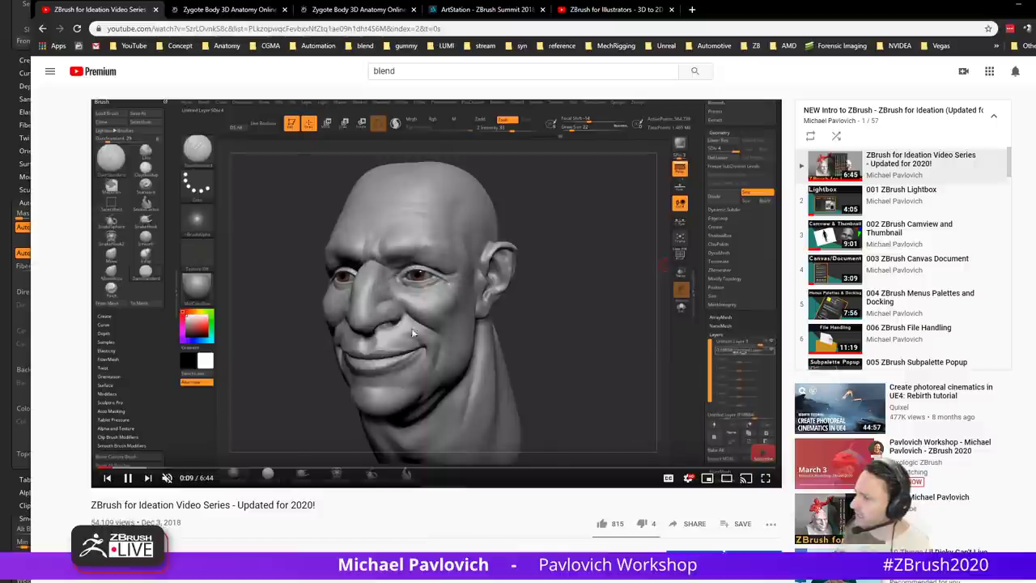
{"action": "left_click", "coordinate": [127, 478]}
Step: Switch back to ZBrush and turn off Solo mode to show the bust with its other subtools
{"action": "left_click", "coordinate": [1018, 5]}
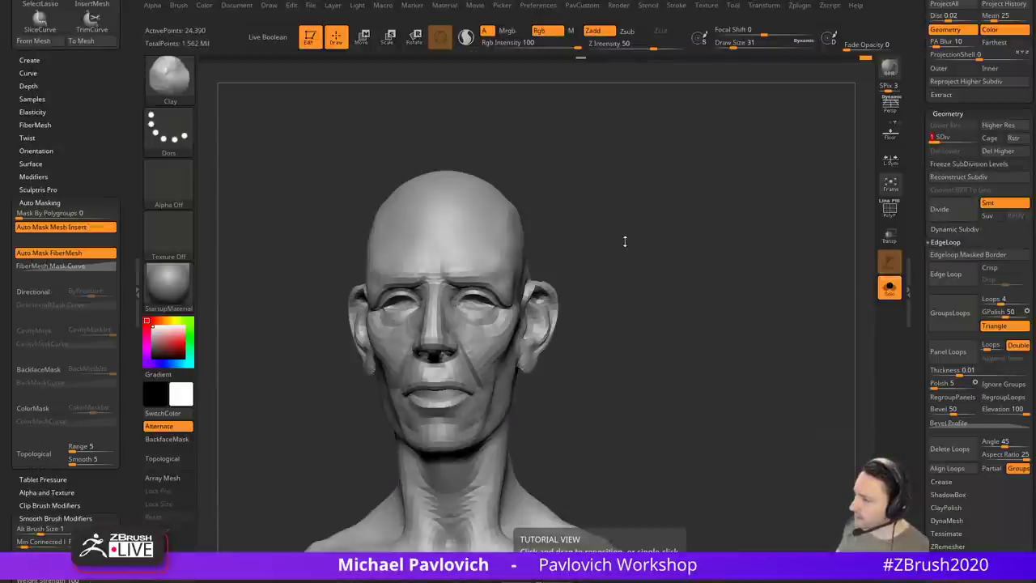
{"action": "left_click_drag", "start_coordinate": [625, 241], "coordinate": [721, 247]}
{"action": "left_click", "coordinate": [894, 293]}
{"action": "left_click_drag", "start_coordinate": [857, 280], "coordinate": [781, 282]}
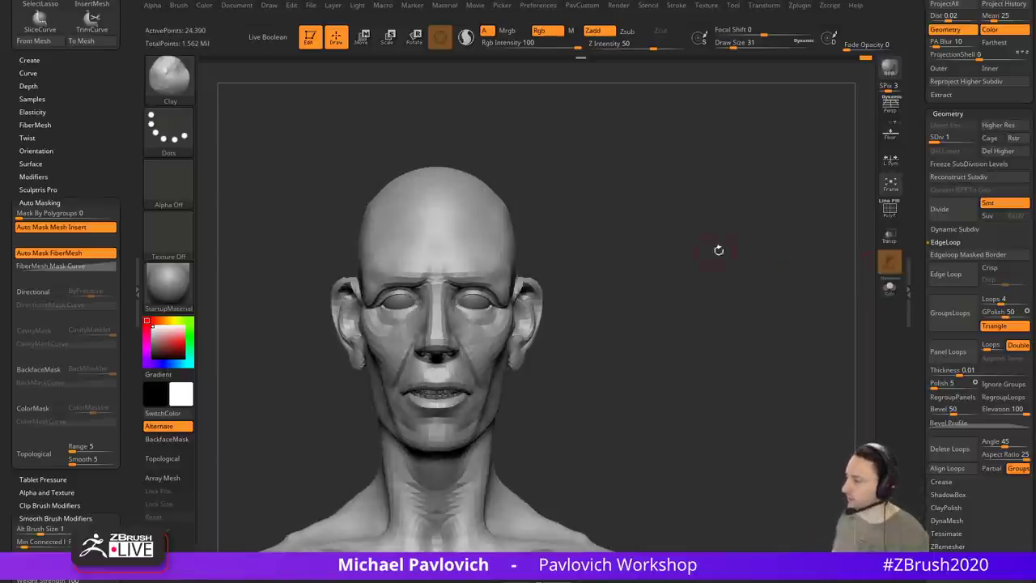
{"action": "mouse_move", "coordinate": [719, 250]}
{"action": "left_mouse_down"}
{"action": "mouse_move", "coordinate": [712, 259]}
{"action": "mouse_move", "coordinate": [725, 268]}
{"action": "left_mouse_up"}
Step: Raise the bust to SDiv 4 and select the Standard brush
{"action": "left_click_drag", "start_coordinate": [928, 217], "coordinate": [931, 518]}
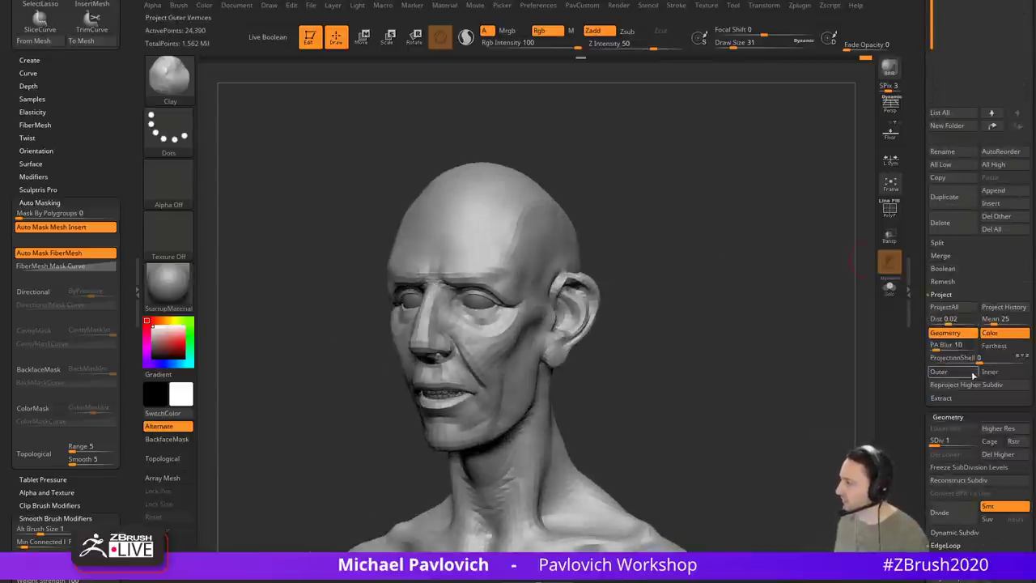
{"action": "left_click", "coordinate": [972, 444]}
{"action": "mouse_move", "coordinate": [666, 313]}
{"action": "left_mouse_down", "text": "shift"}
{"action": "mouse_move", "coordinate": [722, 335]}
{"action": "mouse_move", "coordinate": [745, 312]}
{"action": "mouse_move", "coordinate": [718, 308]}
{"action": "mouse_move", "coordinate": [761, 319]}
{"action": "mouse_move", "coordinate": [715, 335]}
{"action": "mouse_move", "coordinate": [753, 314]}
{"action": "left_mouse_up", "text": "shift"}
{"action": "key", "text": "b"}
{"action": "key", "text": "s"}
{"action": "key", "text": "t"}
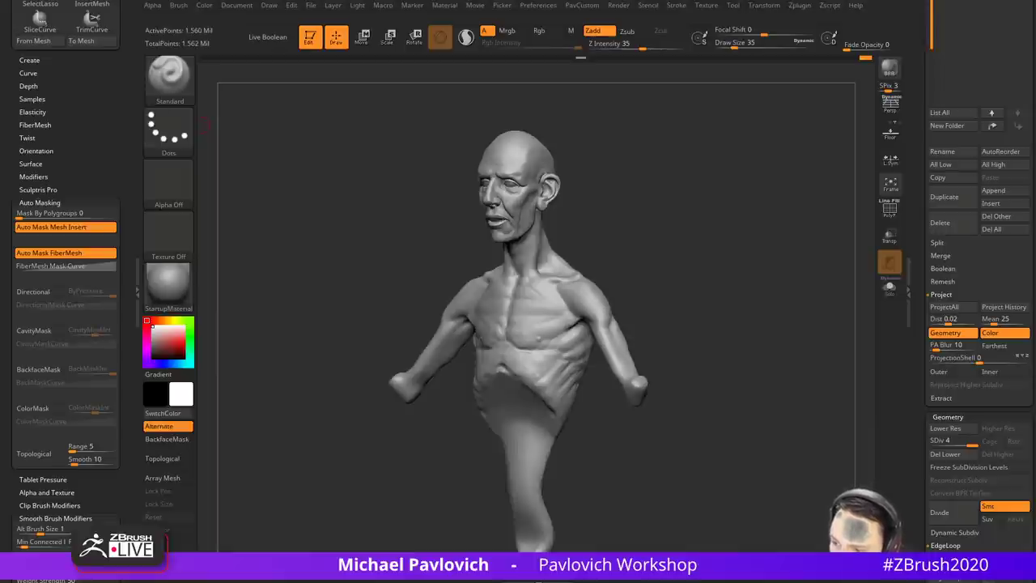
Step: Switch to the browser, open the ZBrush 2020 What's New post on the ArtStation profile and show its video playlist
{"action": "left_click_drag", "start_coordinate": [787, 580], "coordinate": [780, 63]}
{"action": "left_click", "coordinate": [493, 64]}
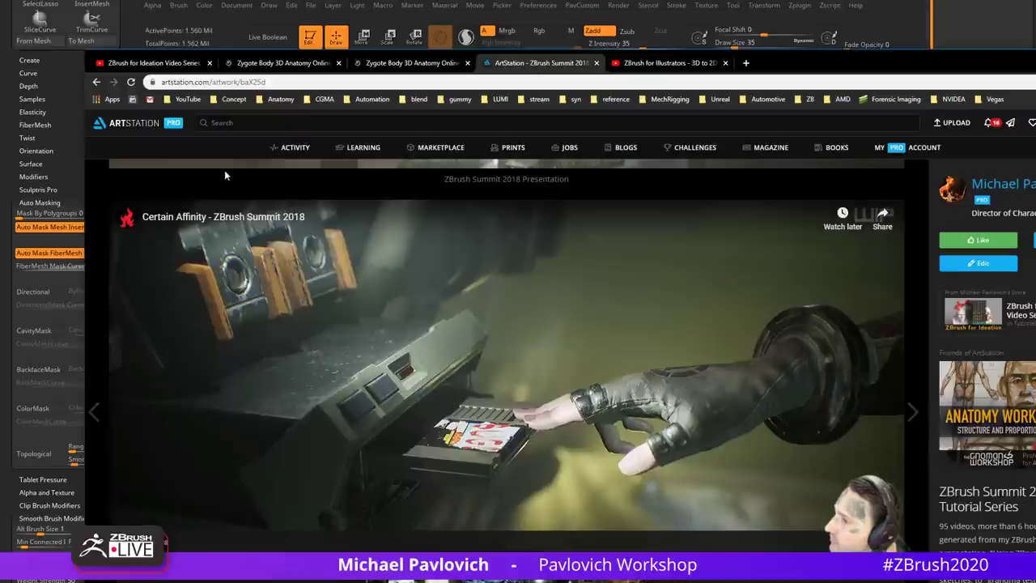
{"action": "left_click", "coordinate": [97, 82]}
{"action": "left_click", "coordinate": [327, 316]}
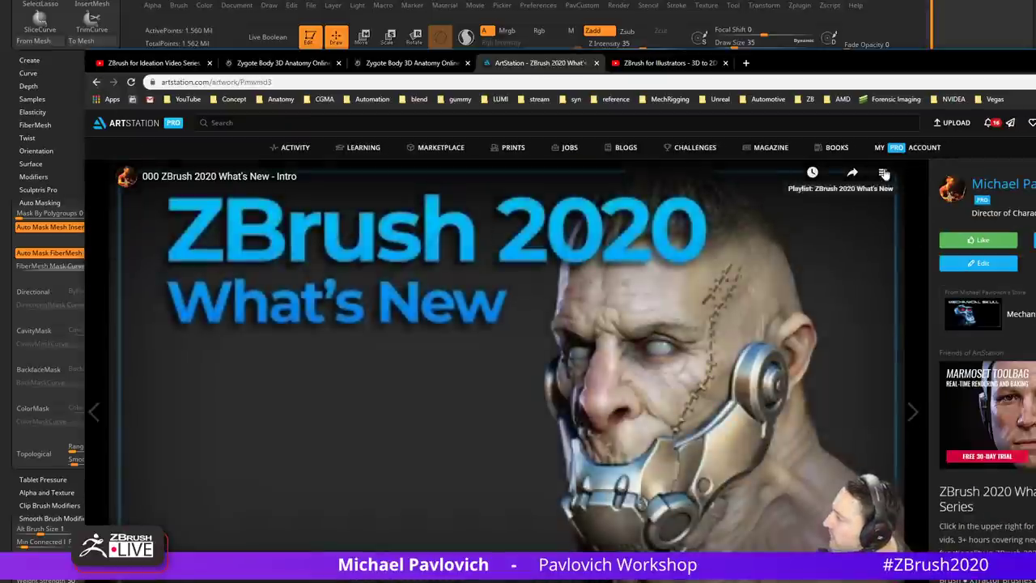
{"action": "left_click", "coordinate": [885, 174]}
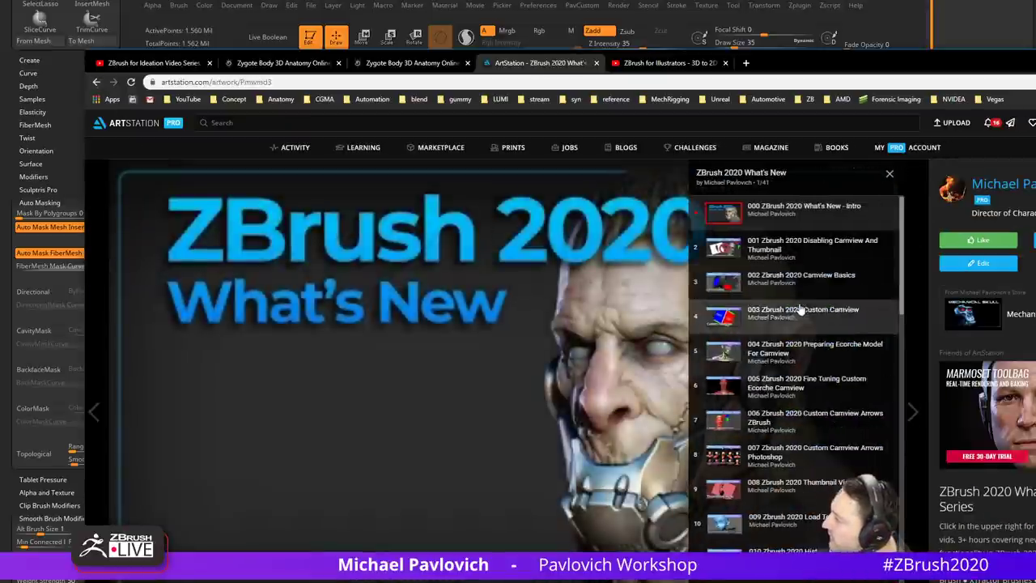
Step: Look through the ZBrush 2020 What's New playlist for the projection and history videos and select the post's web address
{"action": "scroll", "coordinate": [800, 308], "scroll_direction": "down", "scroll_amount": 4}
{"action": "scroll", "coordinate": [802, 315], "scroll_direction": "down", "scroll_amount": 2}
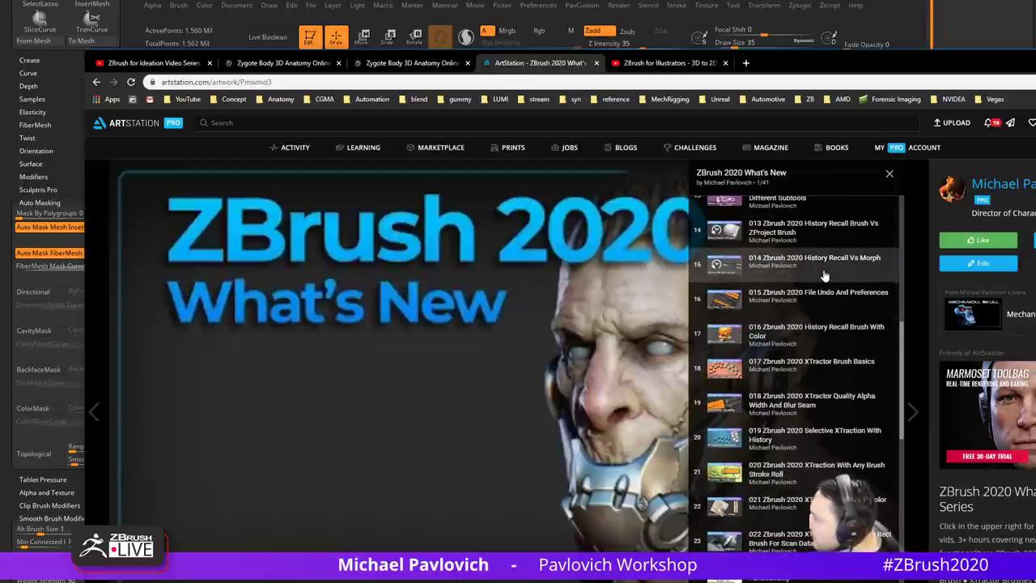
{"action": "scroll", "coordinate": [824, 235], "scroll_direction": "down", "scroll_amount": 2}
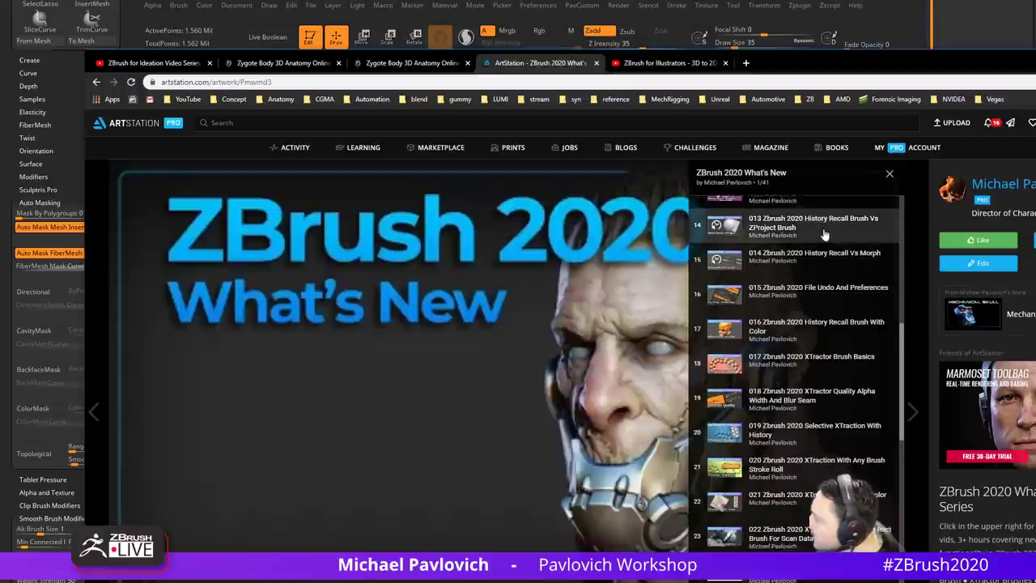
{"action": "scroll", "coordinate": [825, 235], "scroll_direction": "down", "scroll_amount": 4}
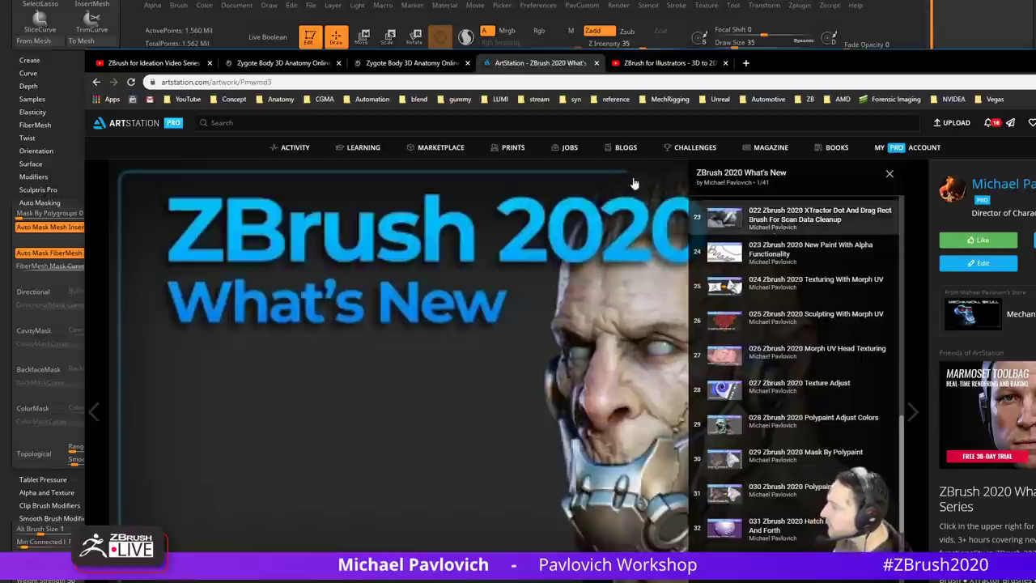
{"action": "left_click", "coordinate": [557, 82]}
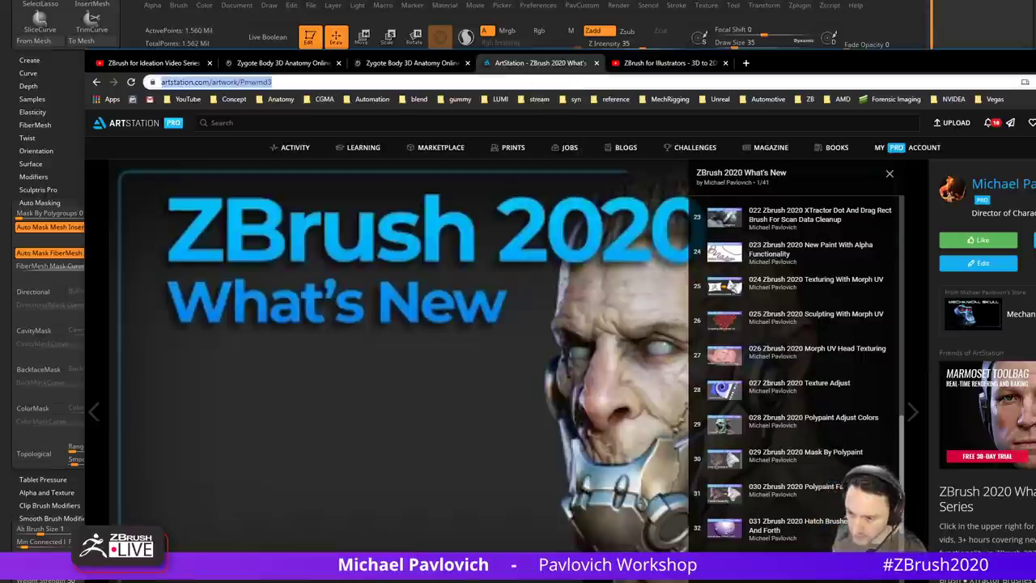
{"action": "key", "text": "alt+Tab"}
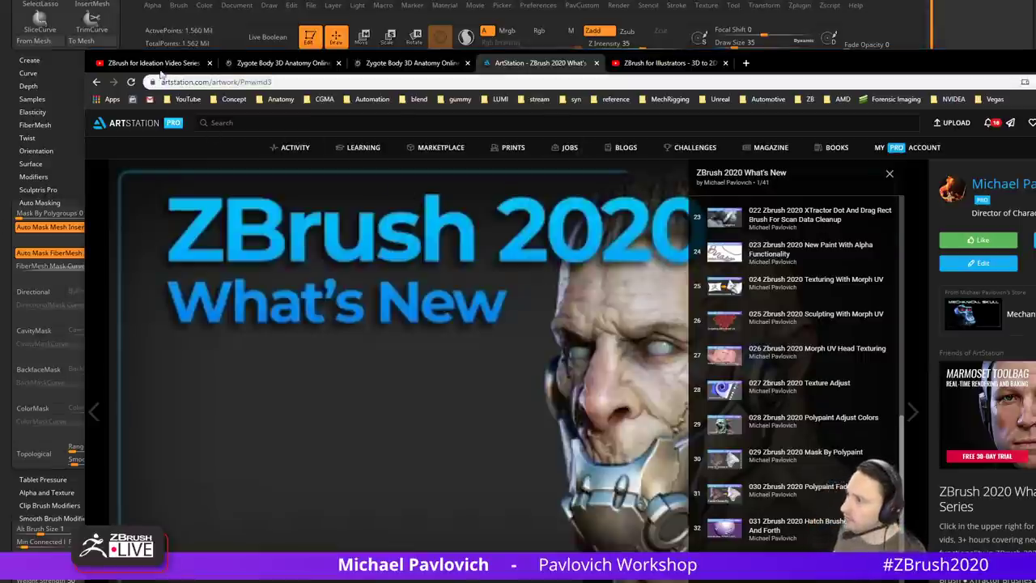
Step: Return to the YouTube channel's playlists page and search the channel for "project history"
{"action": "left_click", "coordinate": [160, 63]}
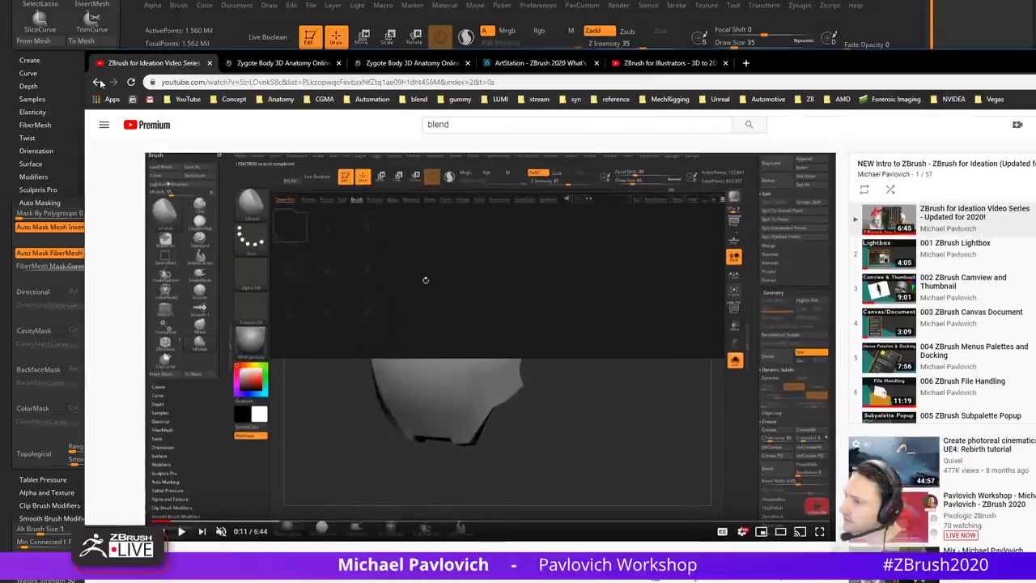
{"action": "left_click", "coordinate": [98, 82]}
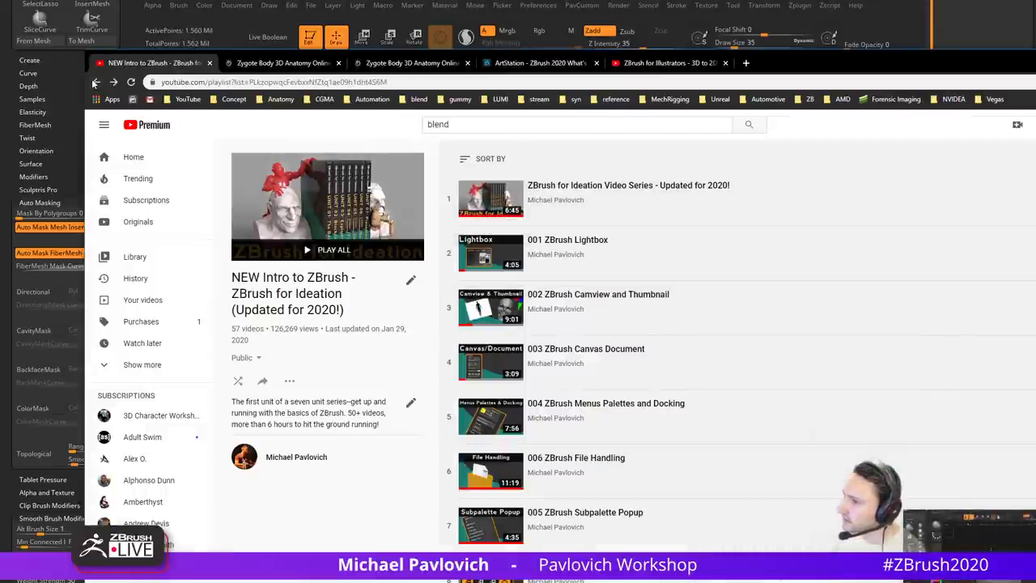
{"action": "left_click", "coordinate": [94, 83]}
{"action": "left_click", "coordinate": [746, 196]}
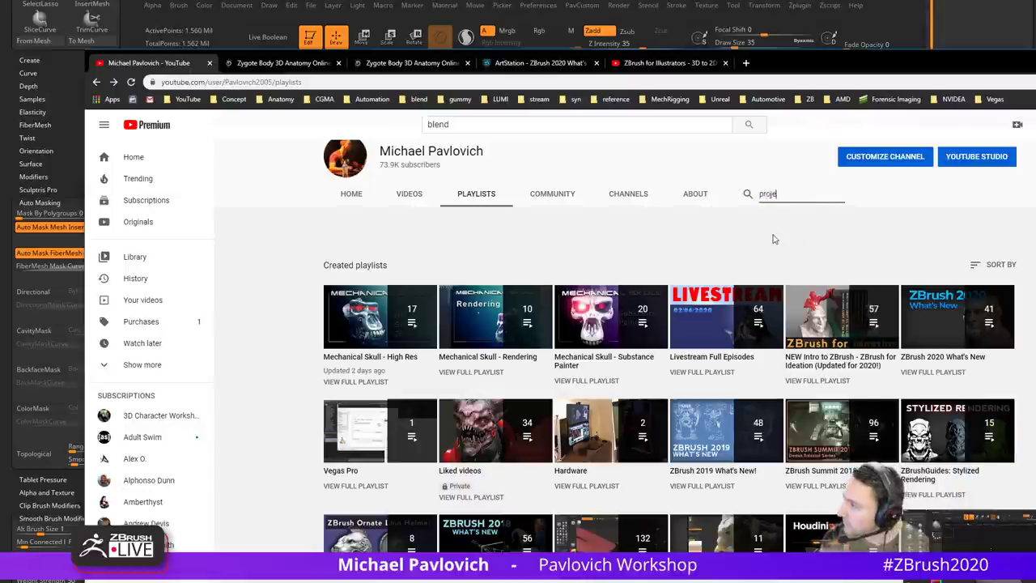
{"action": "type", "text": "project history"}
{"action": "key", "text": "Return"}
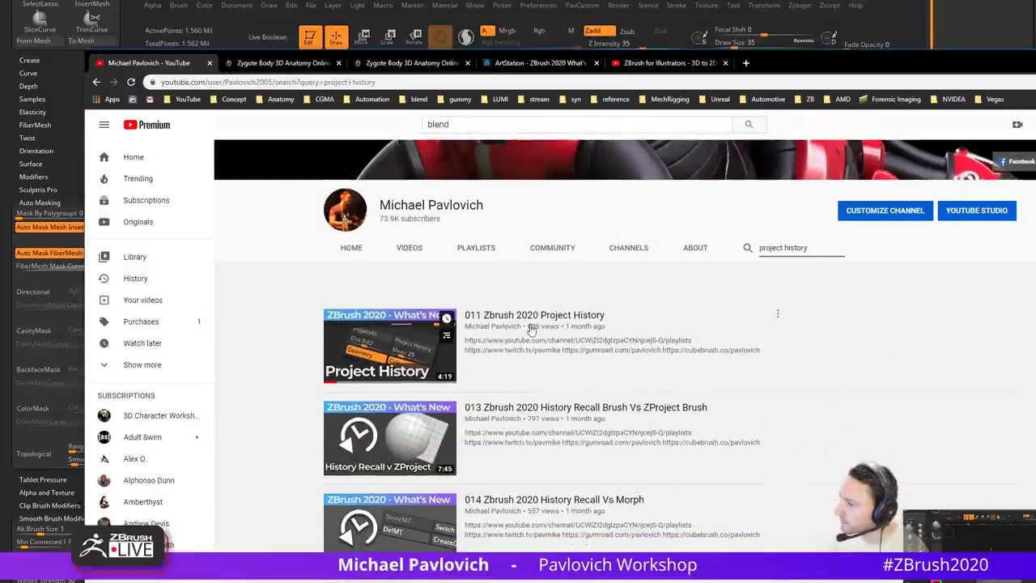
Step: Open the "011 Zbrush 2020 Project History" video, skim through it to about 3:57 and pause it
{"action": "left_click", "coordinate": [548, 317]}
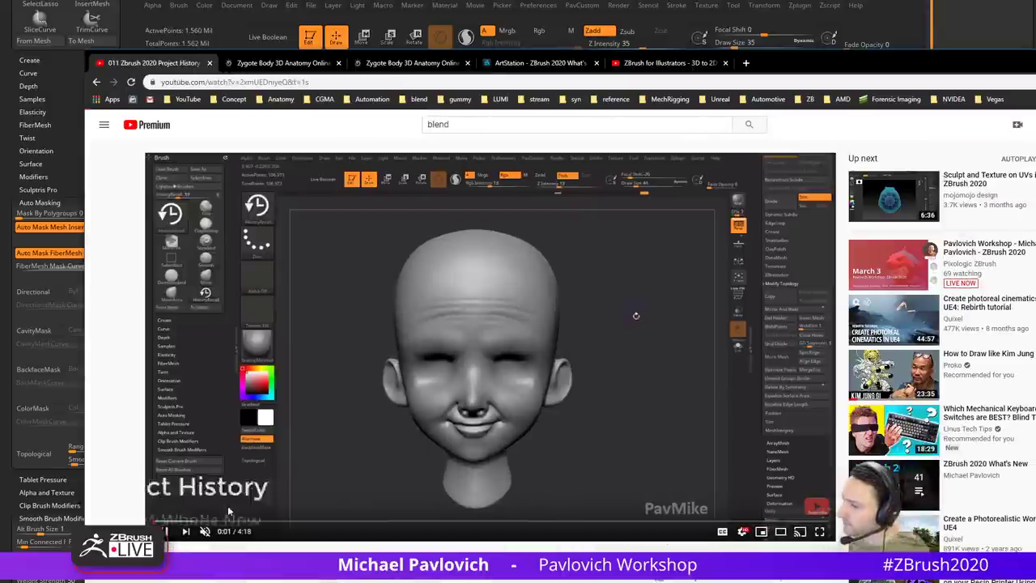
{"action": "left_click", "coordinate": [333, 522]}
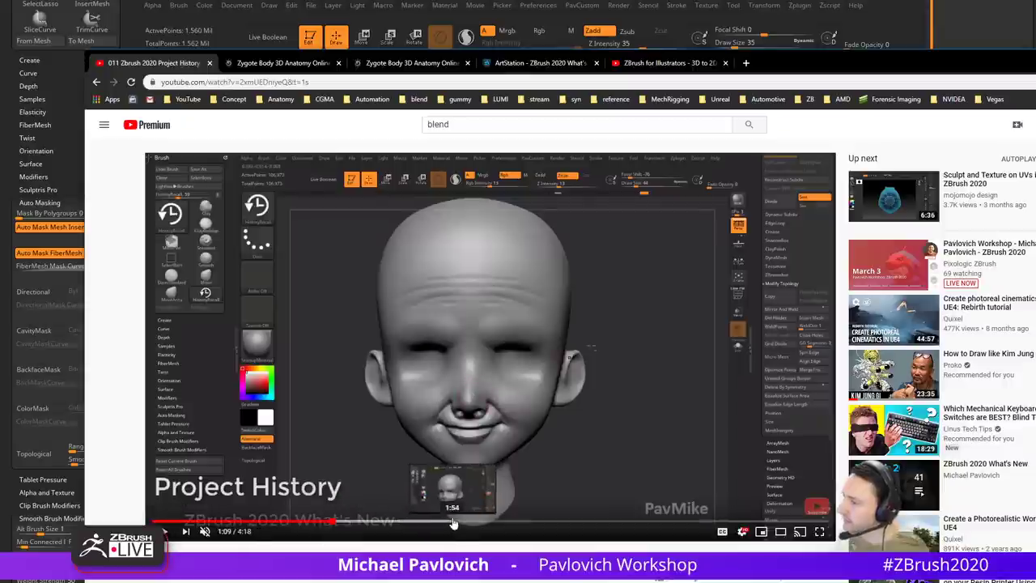
{"action": "left_click_drag", "start_coordinate": [453, 524], "coordinate": [774, 523]}
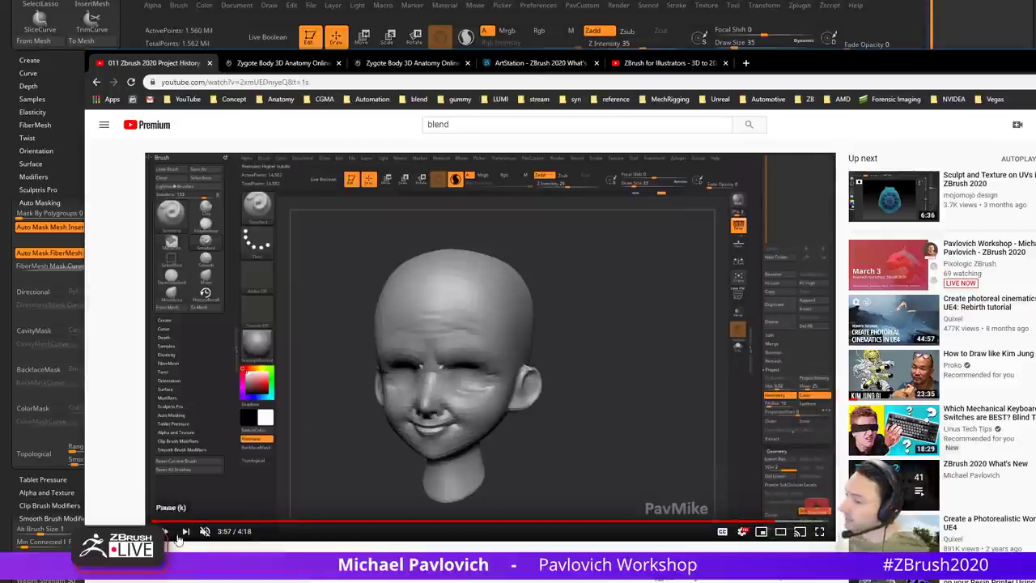
{"action": "left_click", "coordinate": [166, 534]}
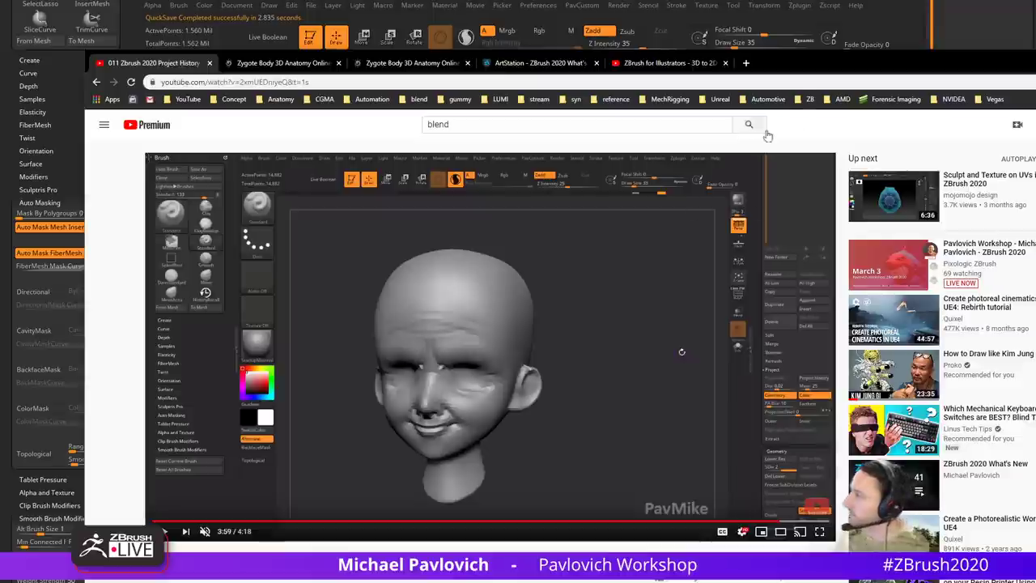
{"action": "left_click_drag", "start_coordinate": [781, 71], "coordinate": [733, 57]}
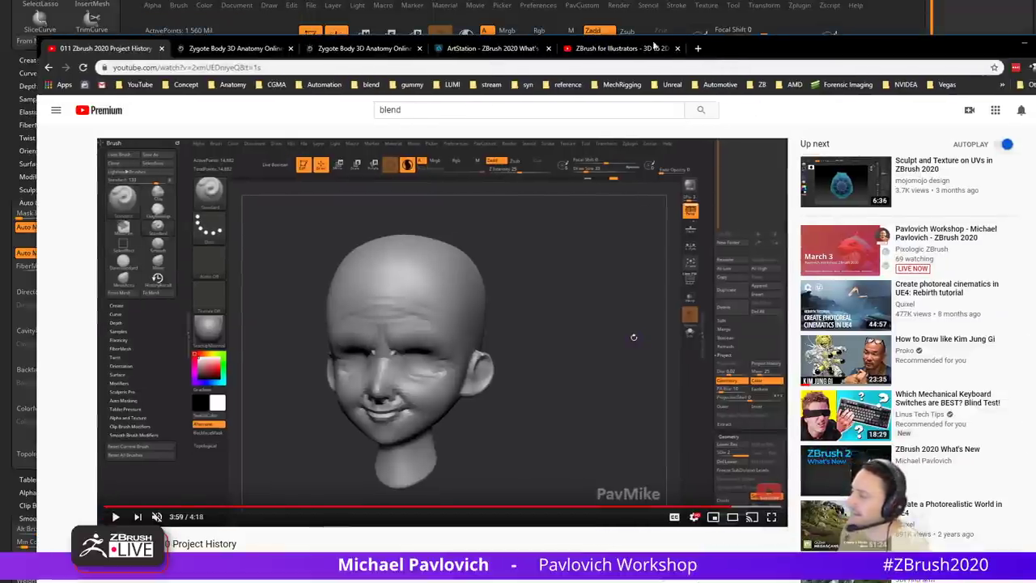
Step: Check the ZBrush for Illustrators playlist, and replace the Project History video page with the YouTube channel's playlists page
{"action": "left_click", "coordinate": [607, 49]}
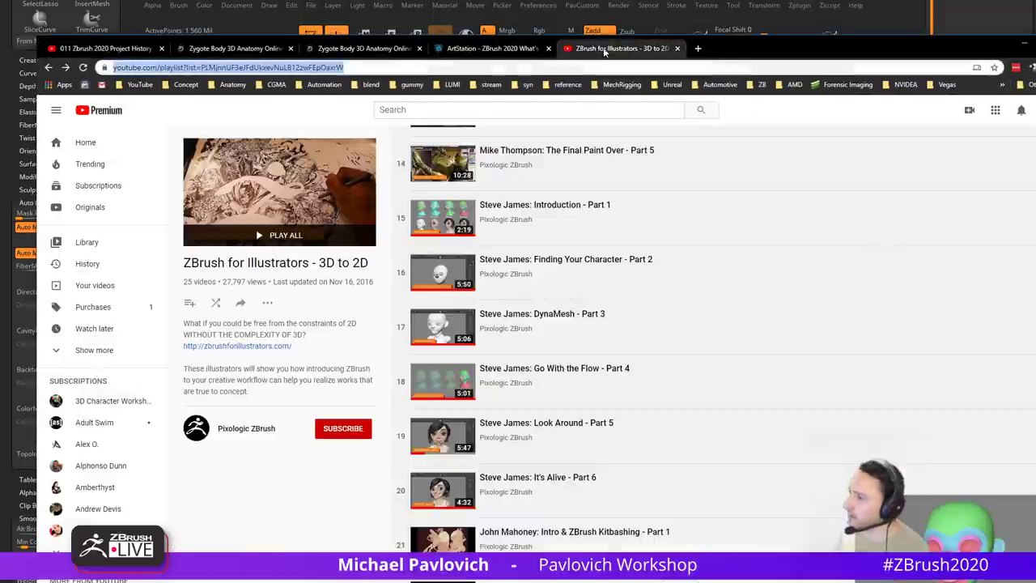
{"action": "left_click", "coordinate": [127, 51]}
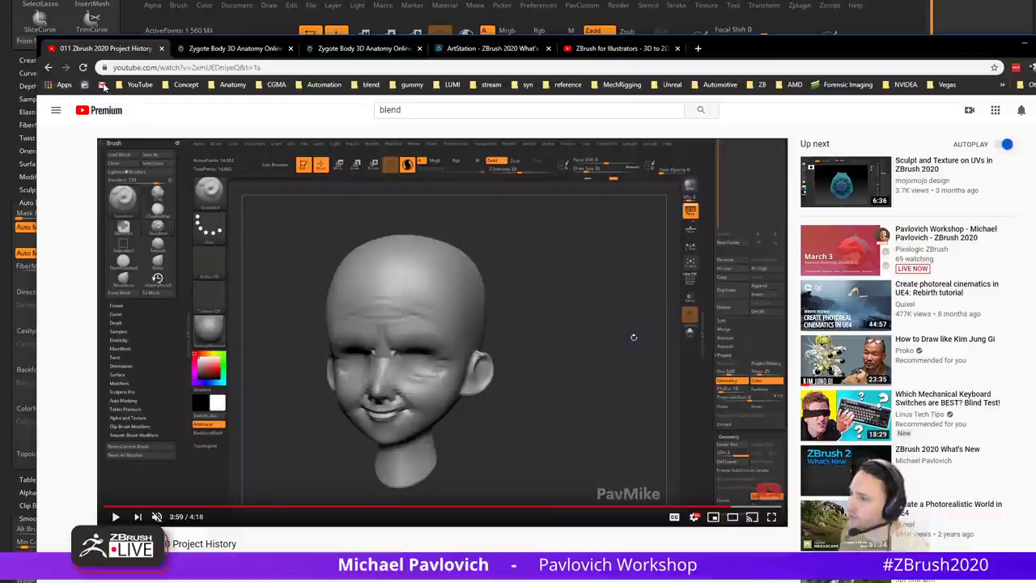
{"action": "left_click", "coordinate": [102, 85]}
{"action": "left_click", "coordinate": [138, 101]}
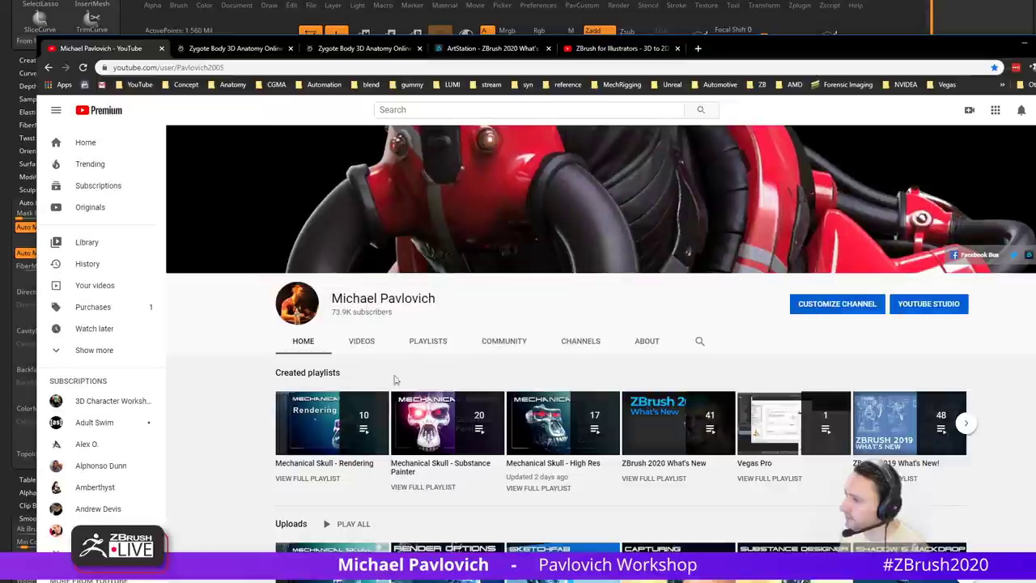
{"action": "left_click", "coordinate": [428, 341]}
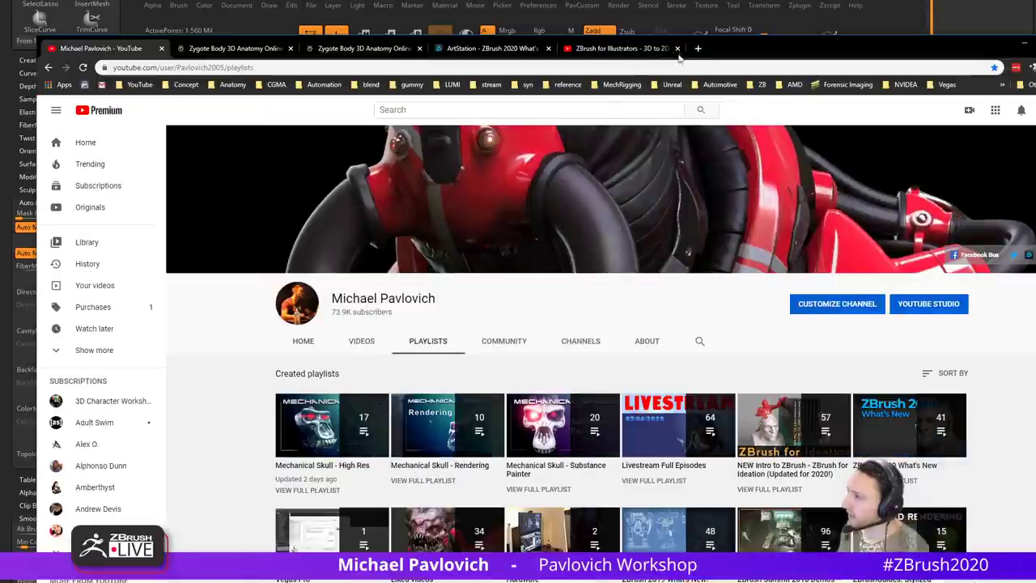
Step: Open the bookmarked Pixologic ZBrush playlist of past workshop broadcasts in a new browser tab
{"action": "left_click", "coordinate": [698, 48]}
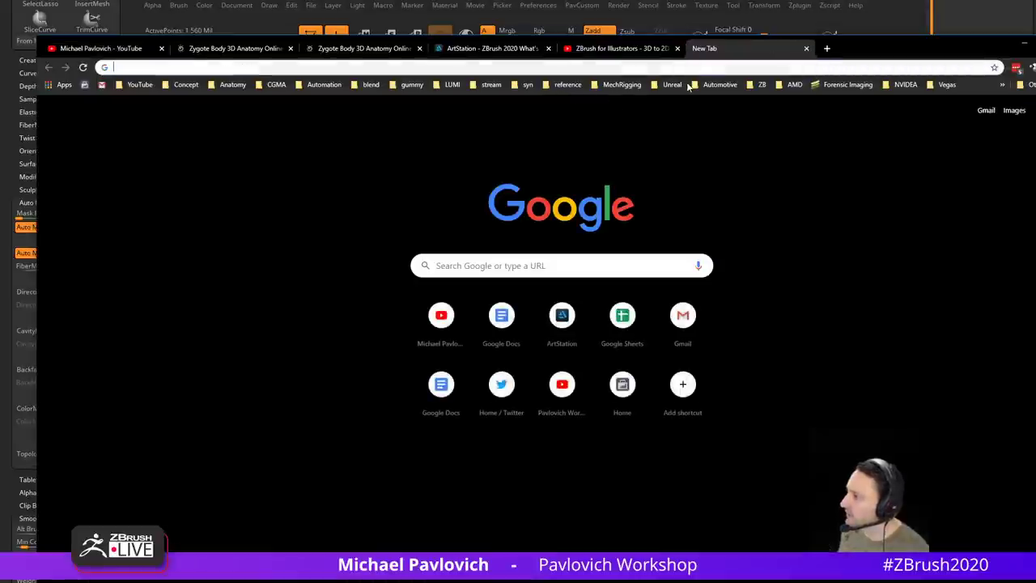
{"action": "left_click", "coordinate": [491, 84]}
{"action": "left_click", "coordinate": [526, 166]}
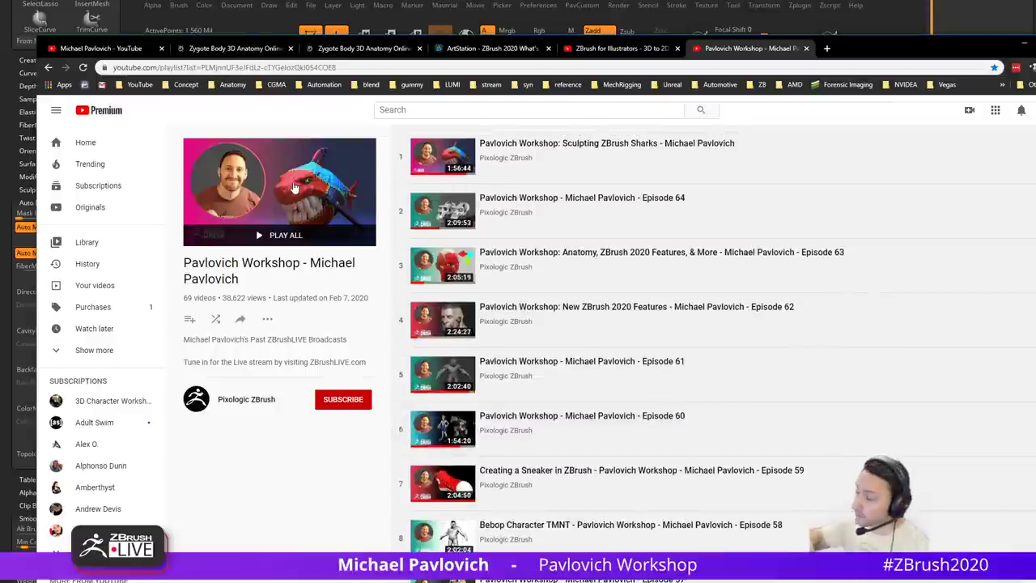
Step: Look through the created playlists on the YouTube channel and select that page's web address
{"action": "left_click", "coordinate": [130, 51]}
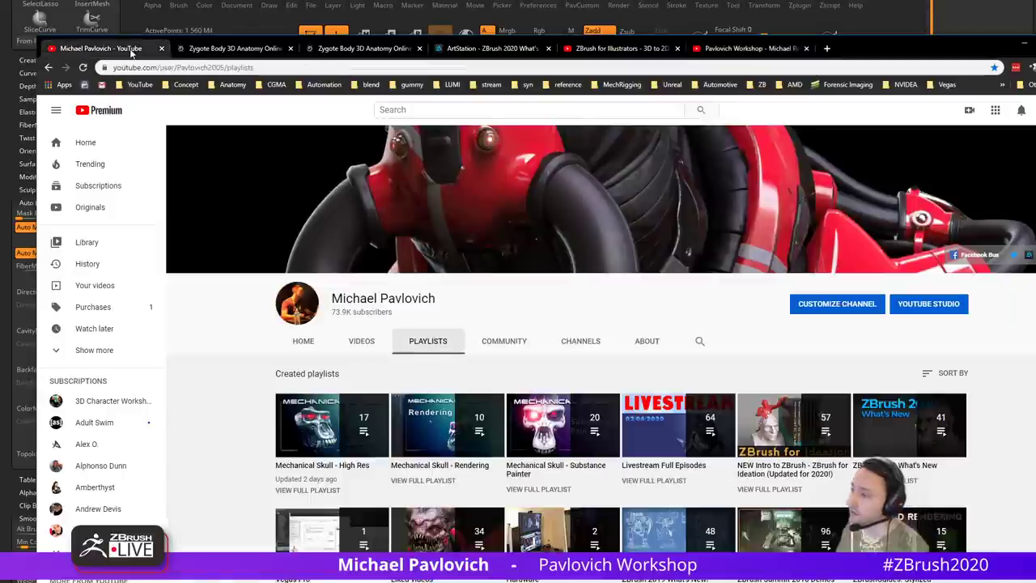
{"action": "scroll", "coordinate": [251, 302], "scroll_direction": "down", "scroll_amount": 6}
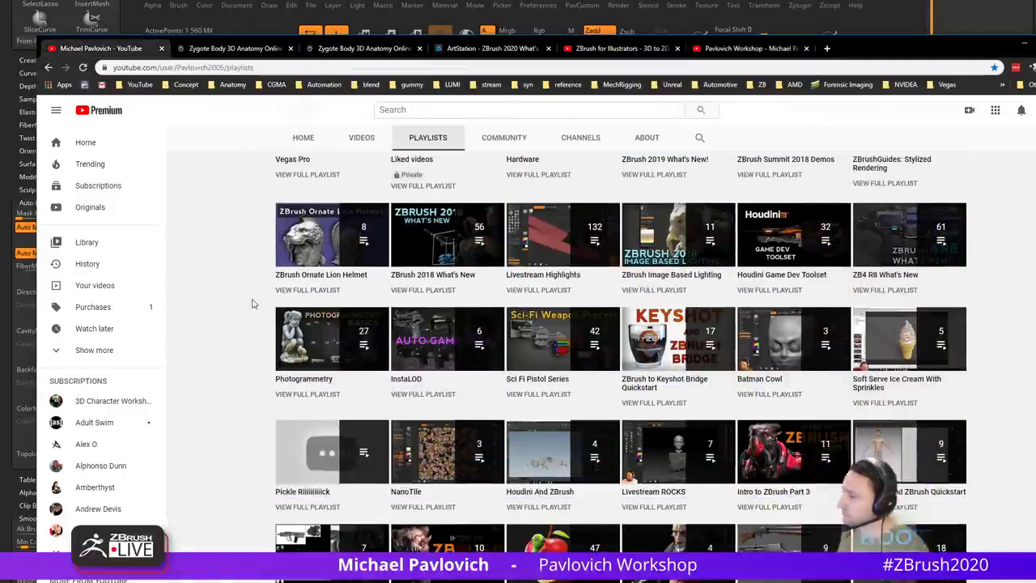
{"action": "scroll", "coordinate": [252, 302], "scroll_direction": "up", "scroll_amount": 8}
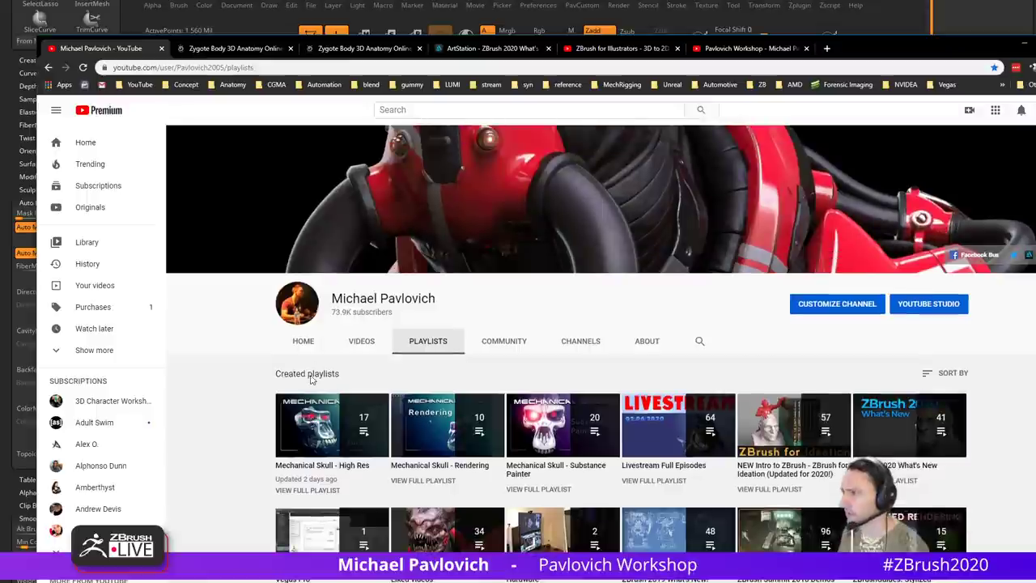
{"action": "left_click", "coordinate": [181, 67]}
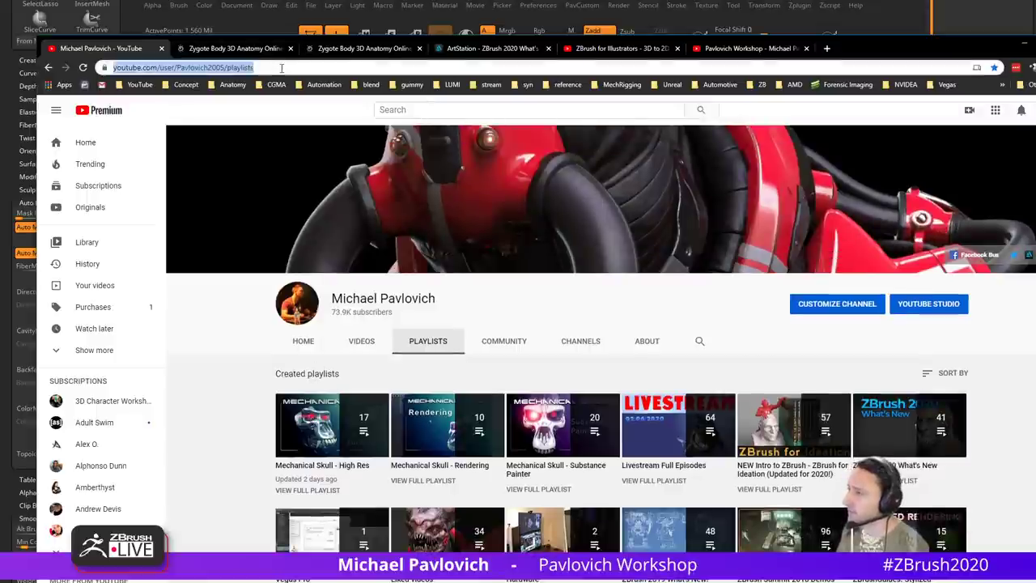
Step: Review the workshop and ZBrush for Illustrators playlists, select the channel playlists page's address again and switch back to ZBrush
{"action": "left_click", "coordinate": [731, 51]}
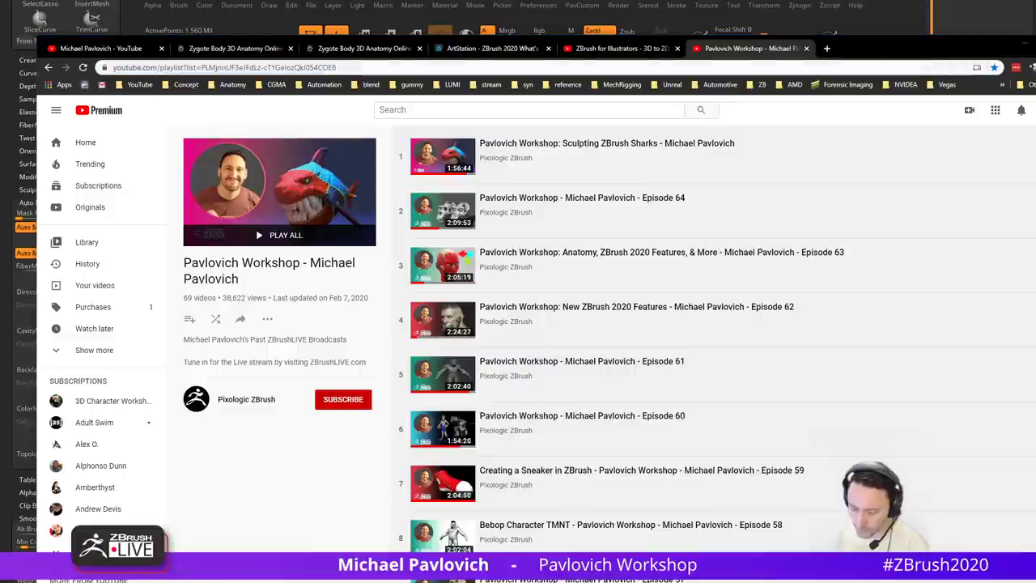
{"action": "left_click", "coordinate": [622, 48]}
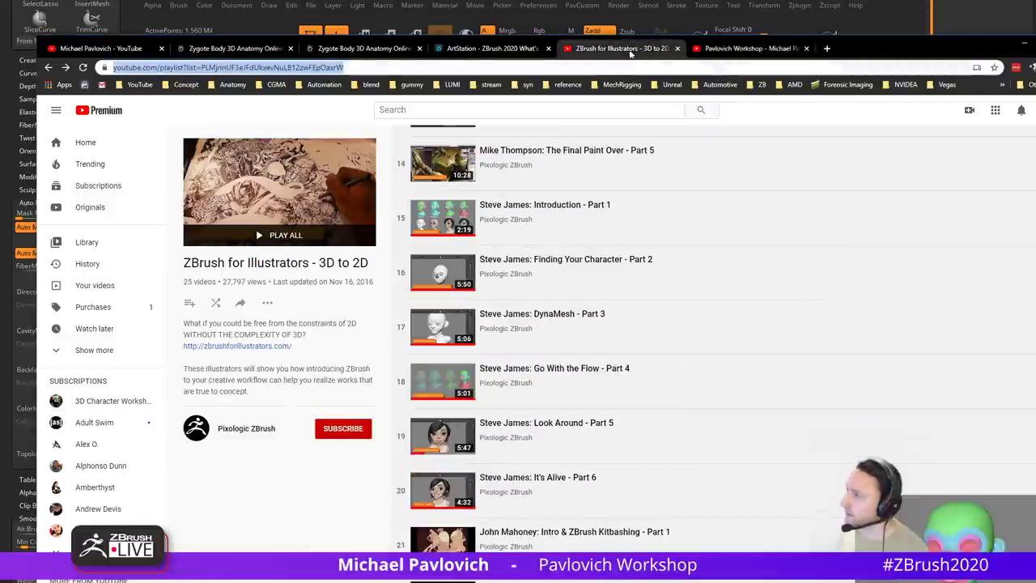
{"action": "left_click", "coordinate": [102, 48]}
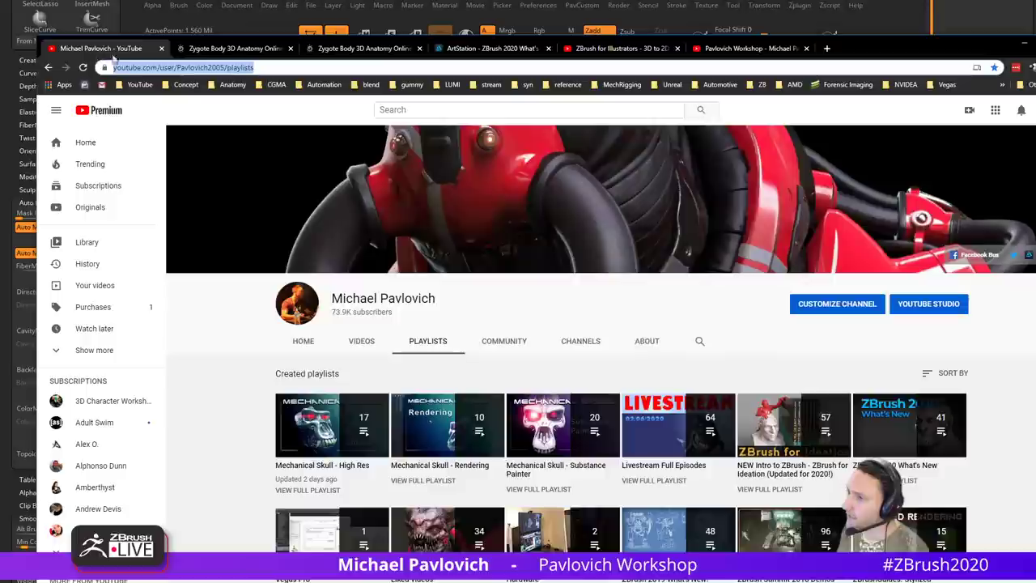
{"action": "left_click", "coordinate": [182, 68]}
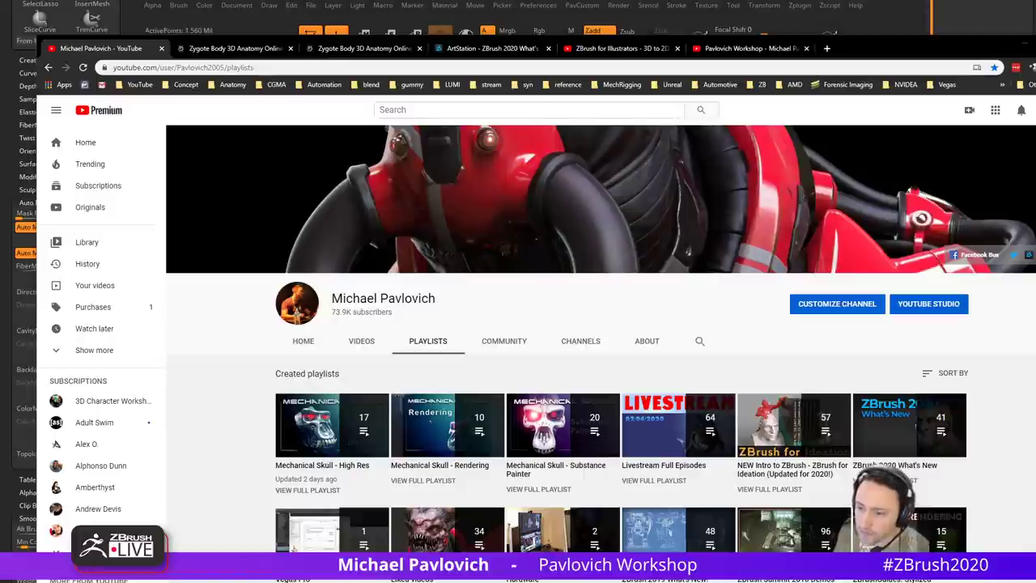
{"action": "left_click", "coordinate": [783, 21]}
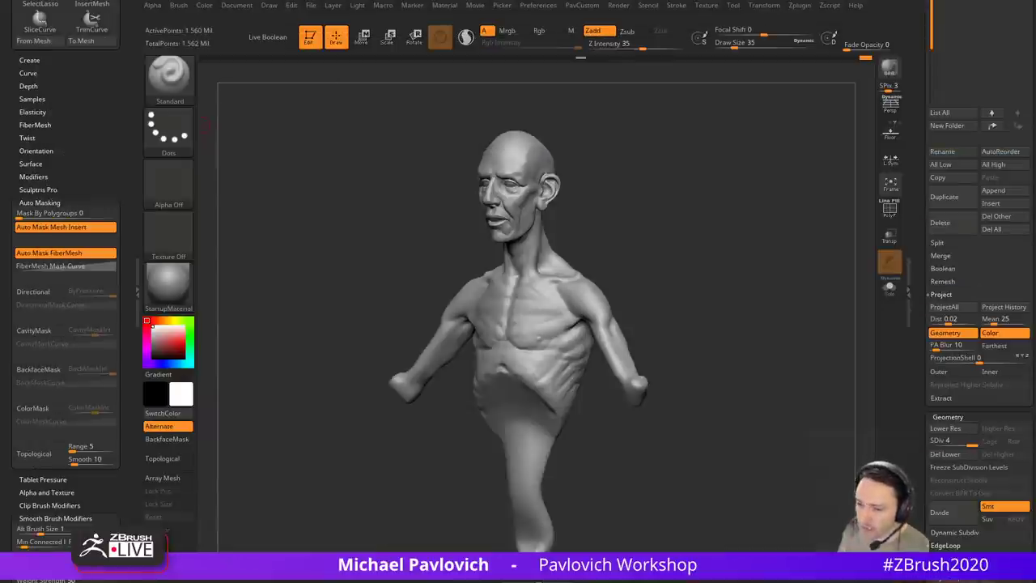